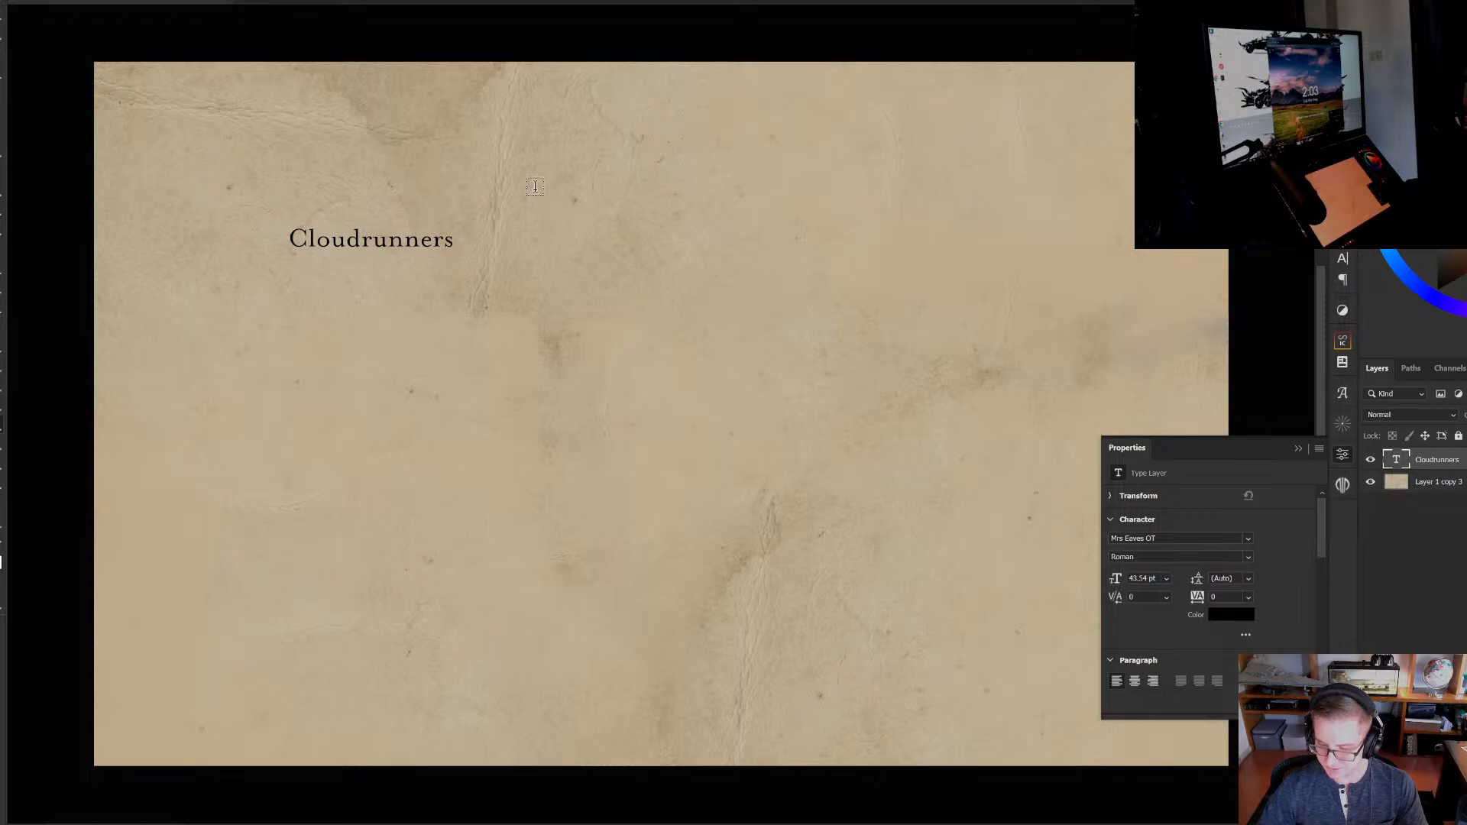
Open the Cloudrunners character sketch PSD and detach it into its own window as reference
{"action": "left_click", "coordinate": [11, 0]}
{"action": "left_click", "coordinate": [22, 1]}
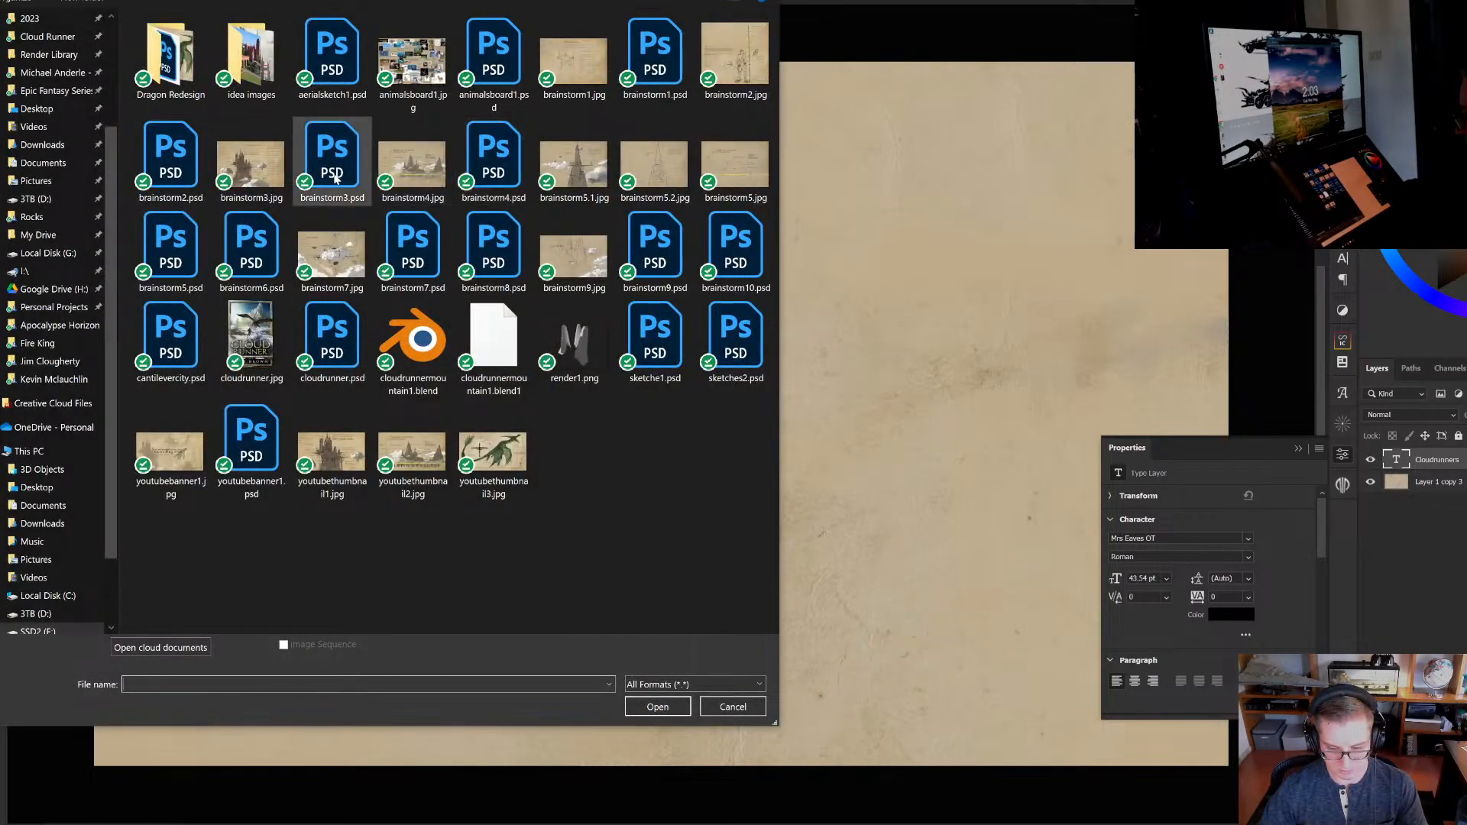
{"action": "double_click", "coordinate": [205, 175]}
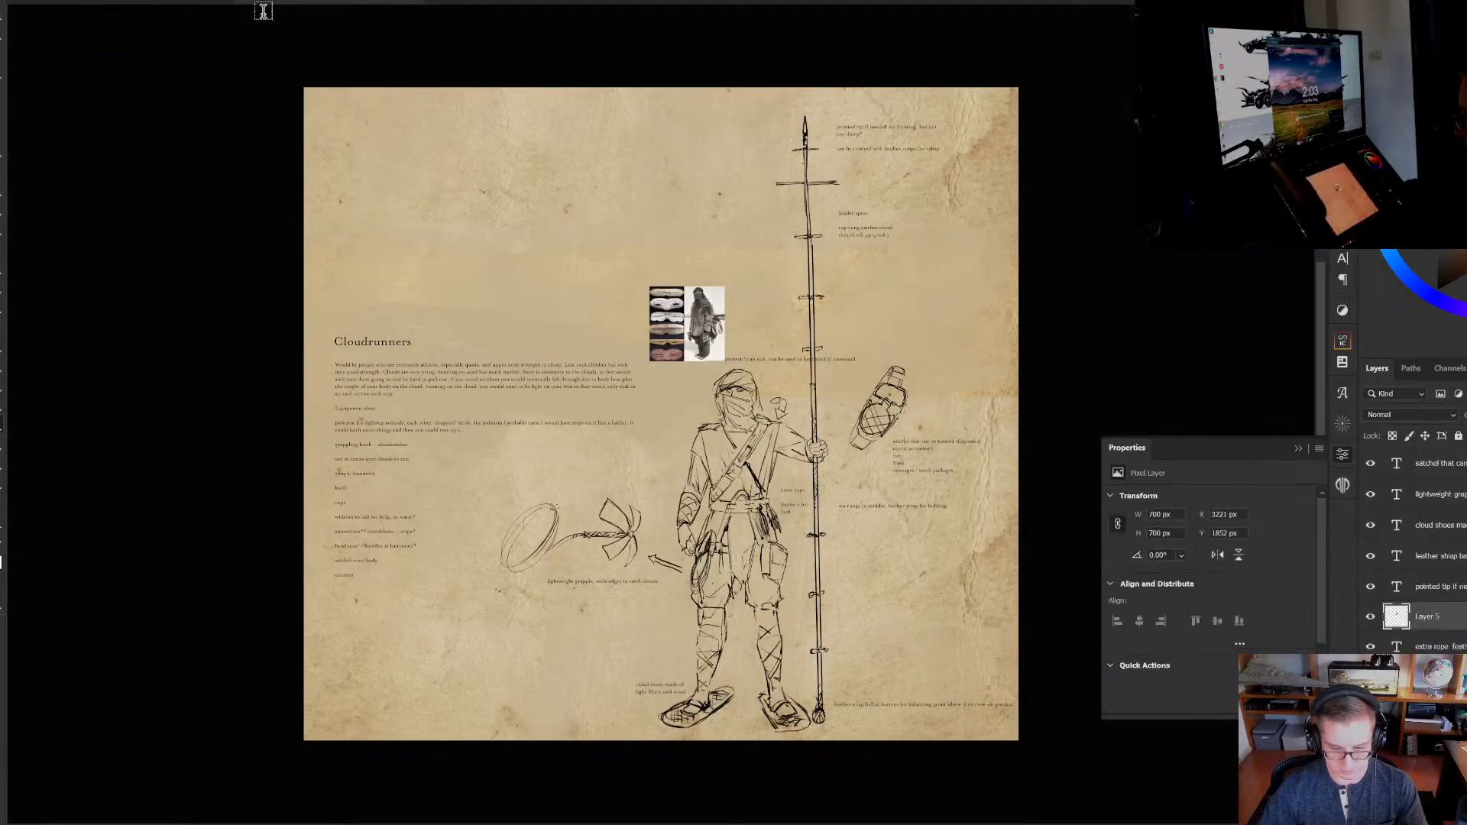
{"action": "left_click_drag", "start_coordinate": [263, 3], "coordinate": [263, 46]}
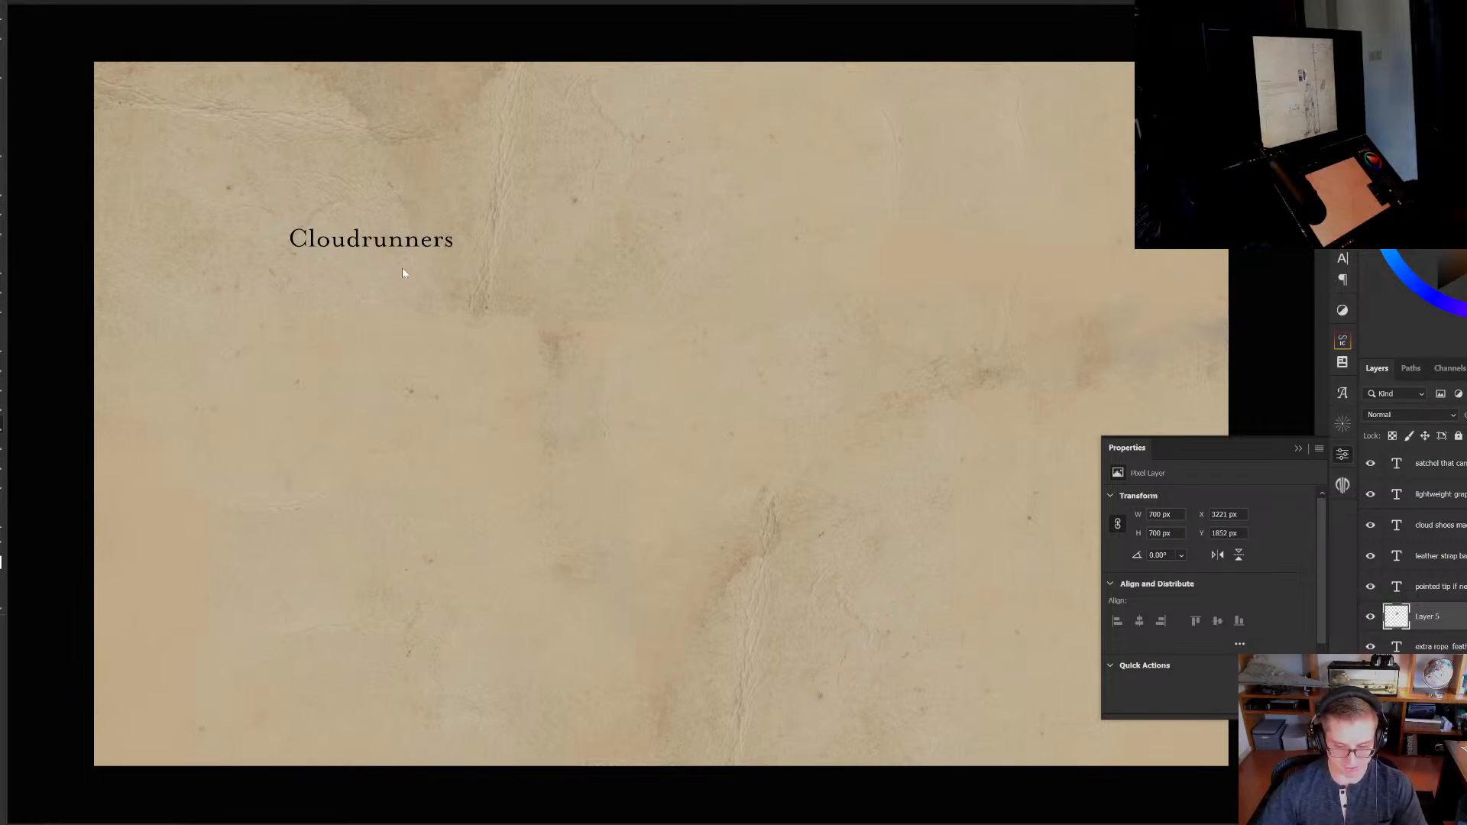
Return to the blank parchment document and add an empty layer above the Cloudrunners title
{"action": "left_click", "coordinate": [412, 246]}
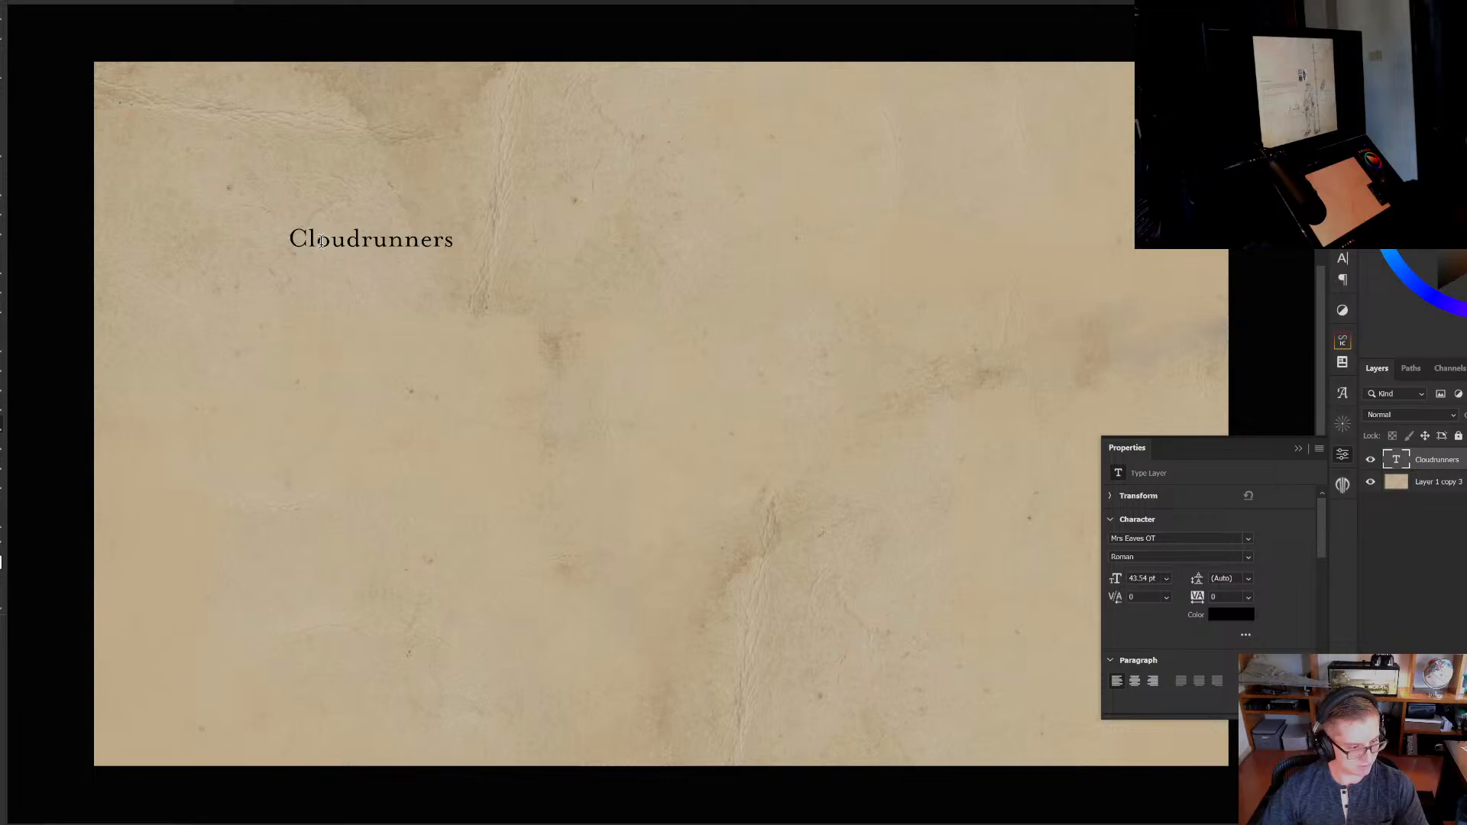
{"action": "left_click_drag", "start_coordinate": [506, 365], "coordinate": [533, 352]}
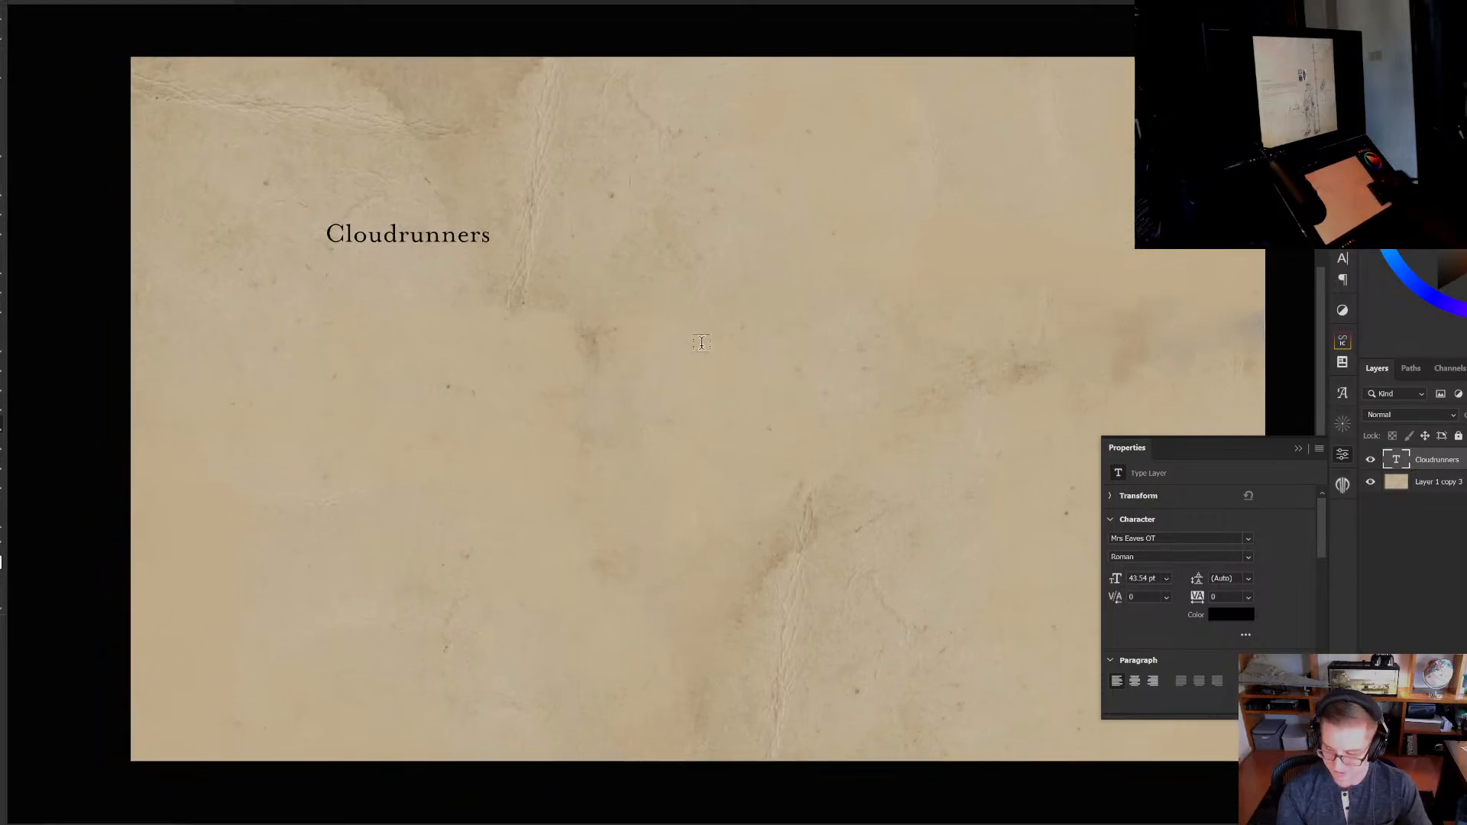
{"action": "left_click", "coordinate": [1458, 488]}
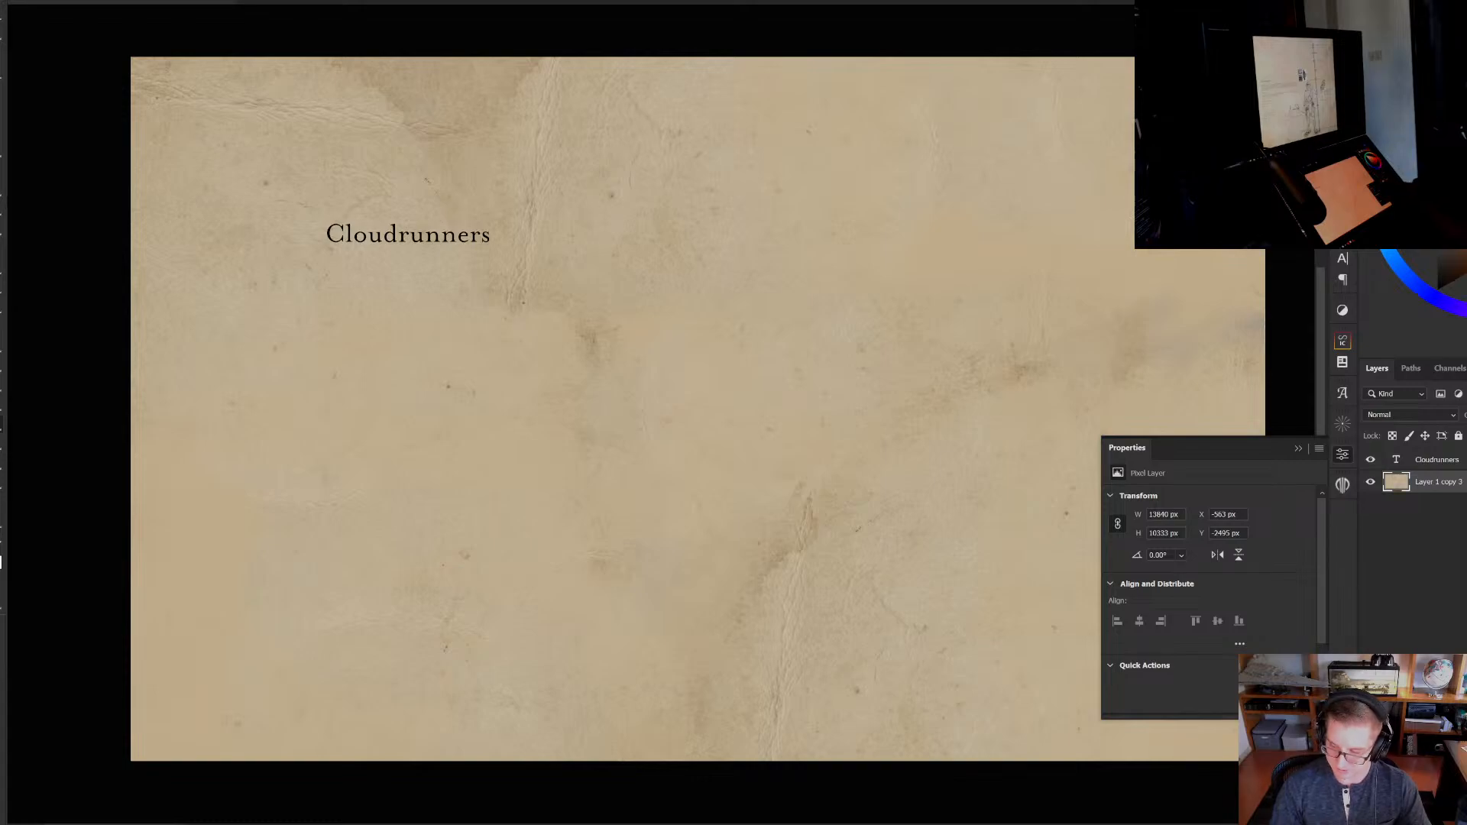
{"action": "left_click", "coordinate": [1436, 459]}
{"action": "key", "text": "ctrl+shift+alt+n"}
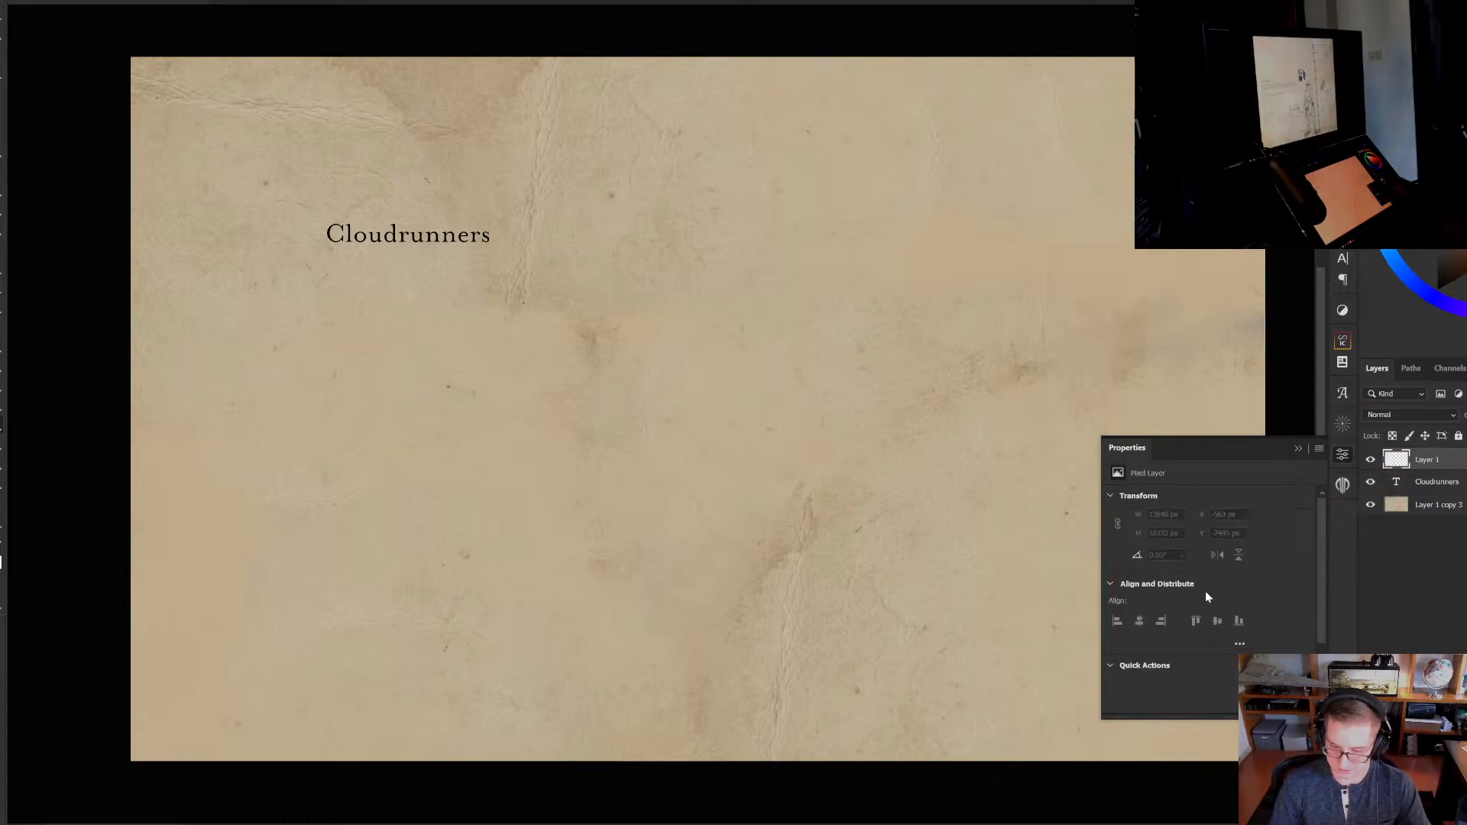
{"action": "left_click_drag", "start_coordinate": [698, 400], "coordinate": [694, 436]}
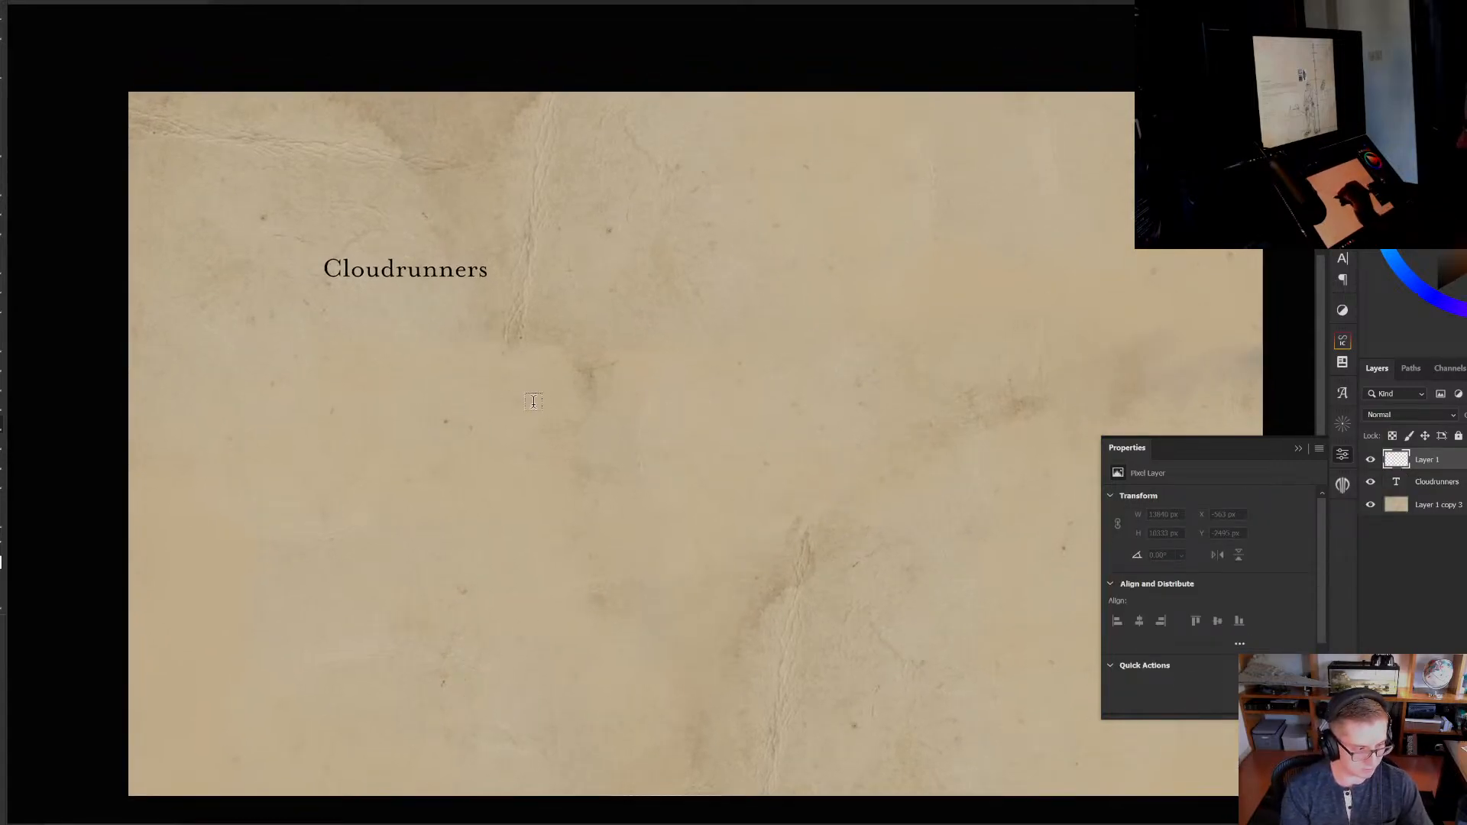
{"action": "left_click_drag", "start_coordinate": [566, 413], "coordinate": [559, 432]}
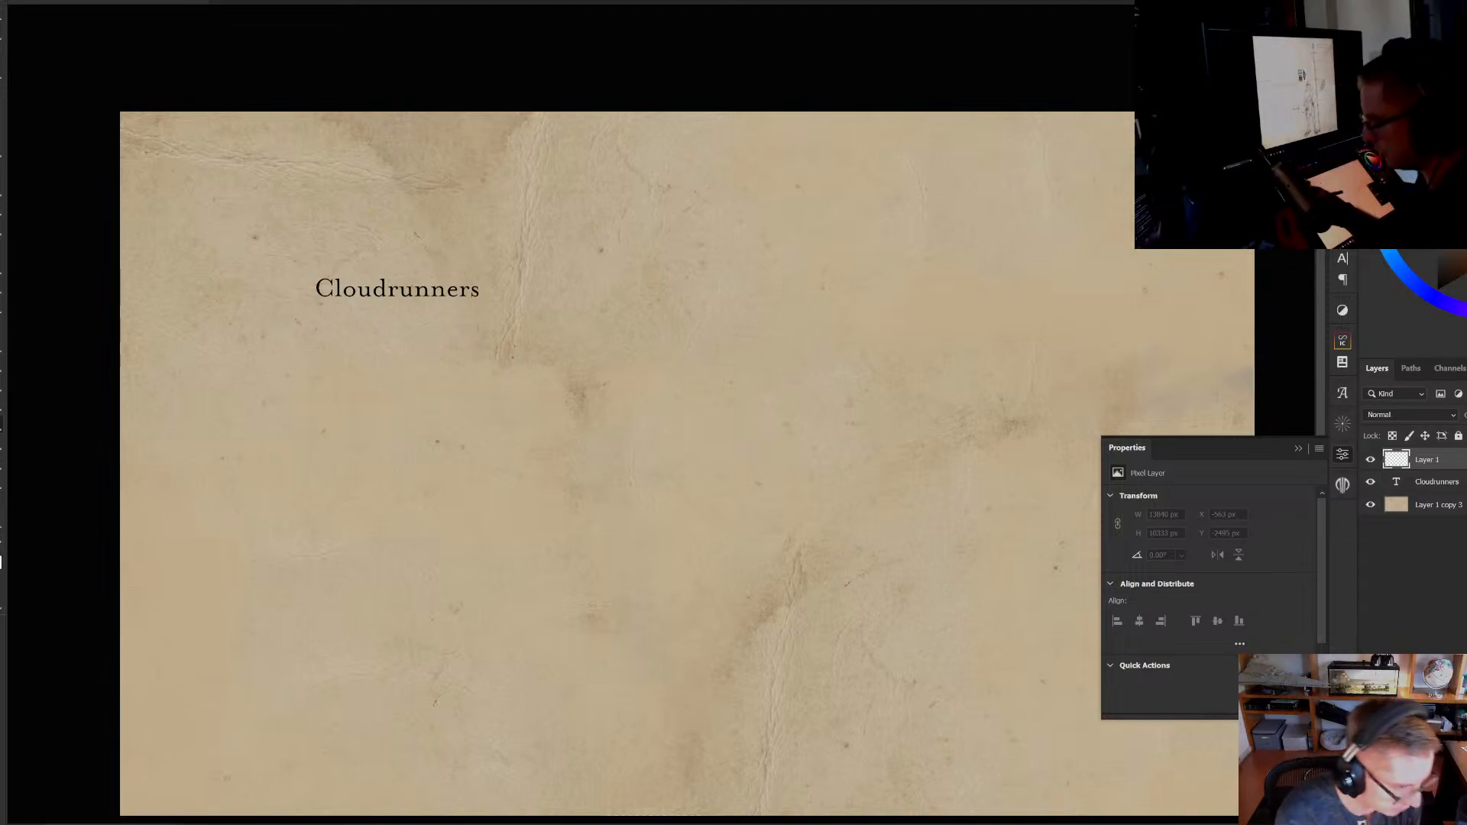
{"action": "left_click", "coordinate": [1371, 461]}
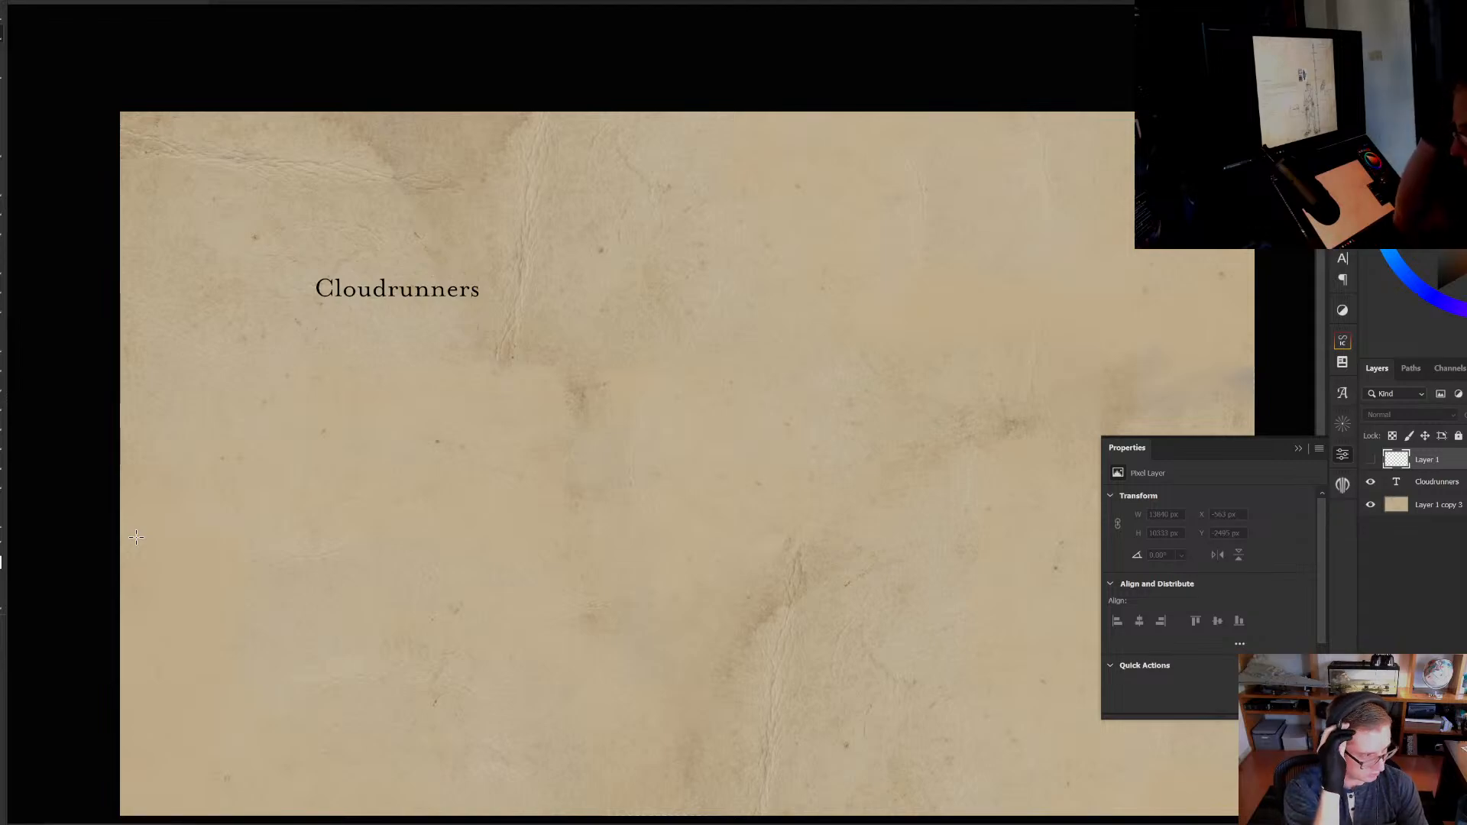
{"action": "left_click", "coordinate": [1370, 459]}
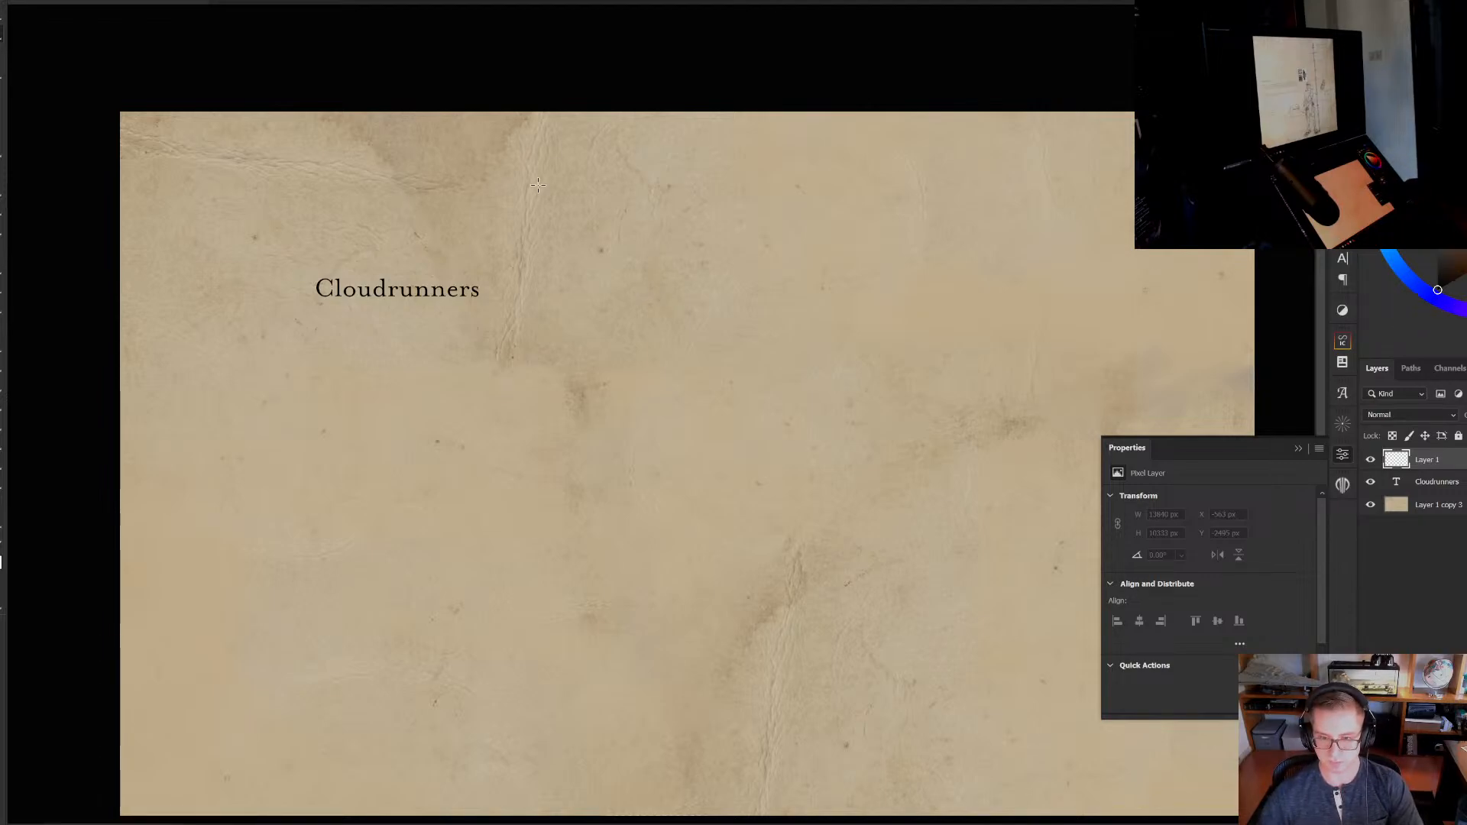
{"action": "left_click_drag", "start_coordinate": [504, 337], "coordinate": [519, 338]}
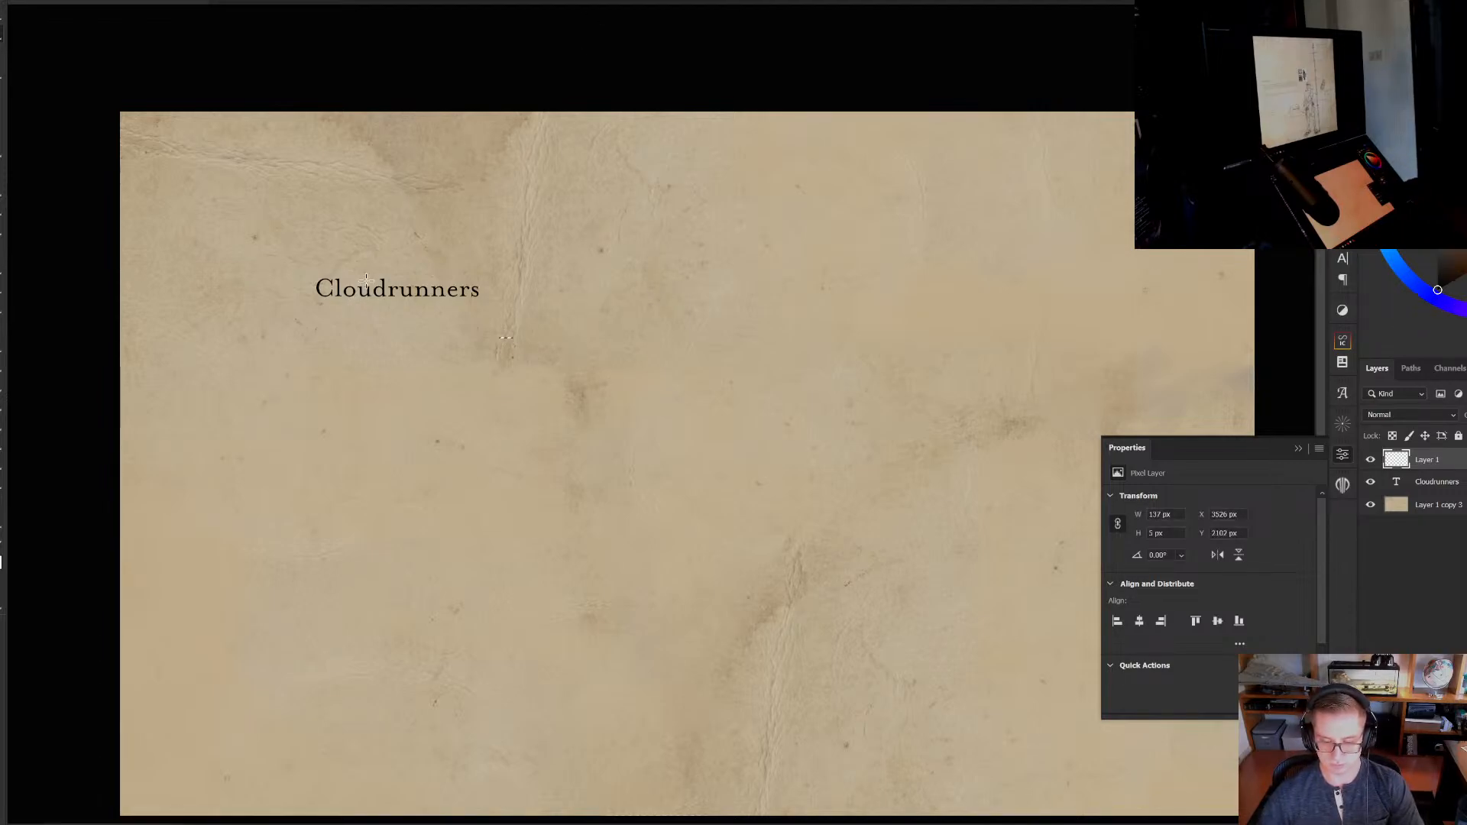
{"action": "left_click", "coordinate": [5, 430]}
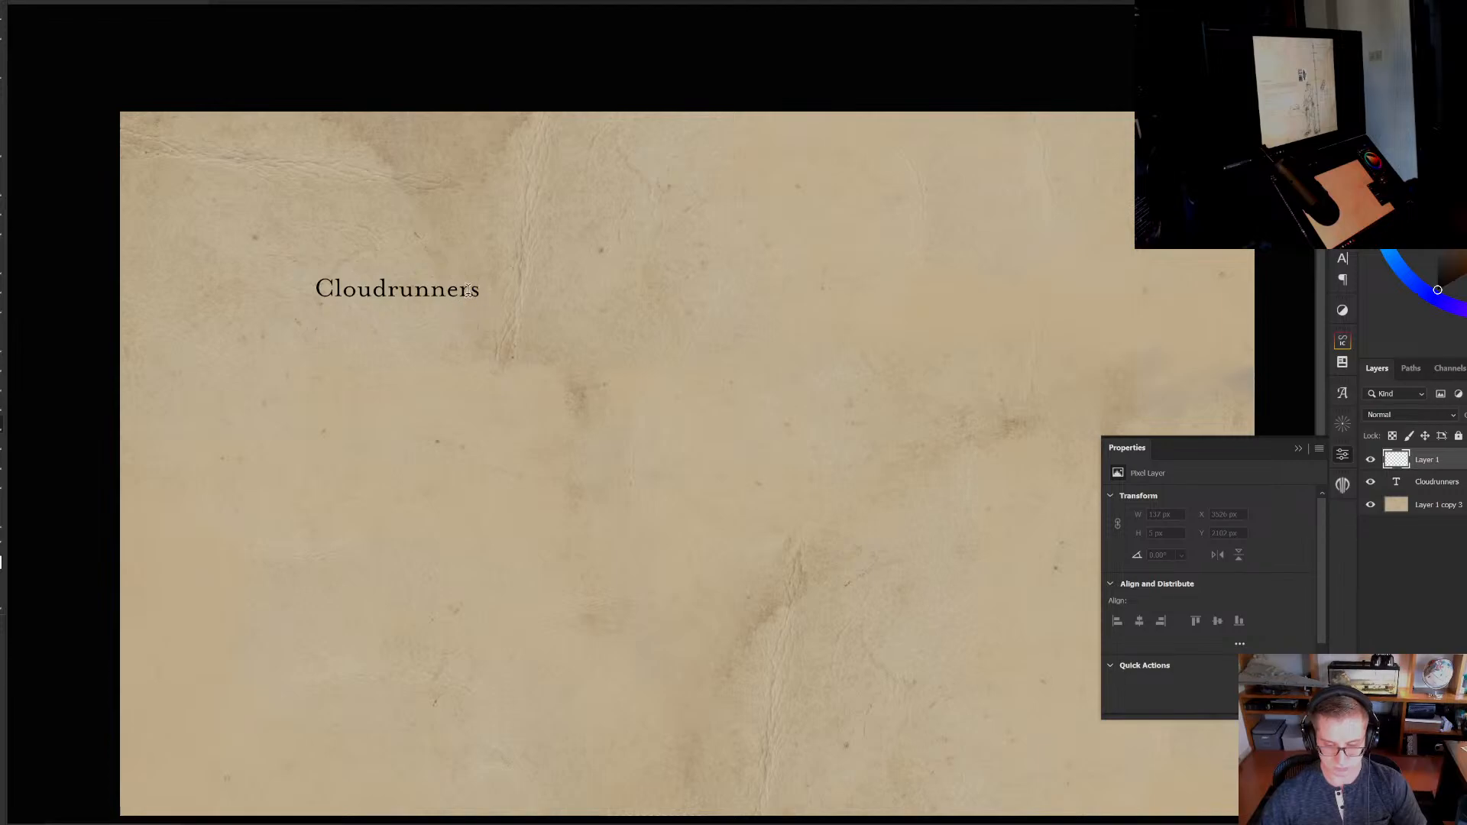
{"action": "left_click_drag", "start_coordinate": [467, 290], "coordinate": [480, 289]}
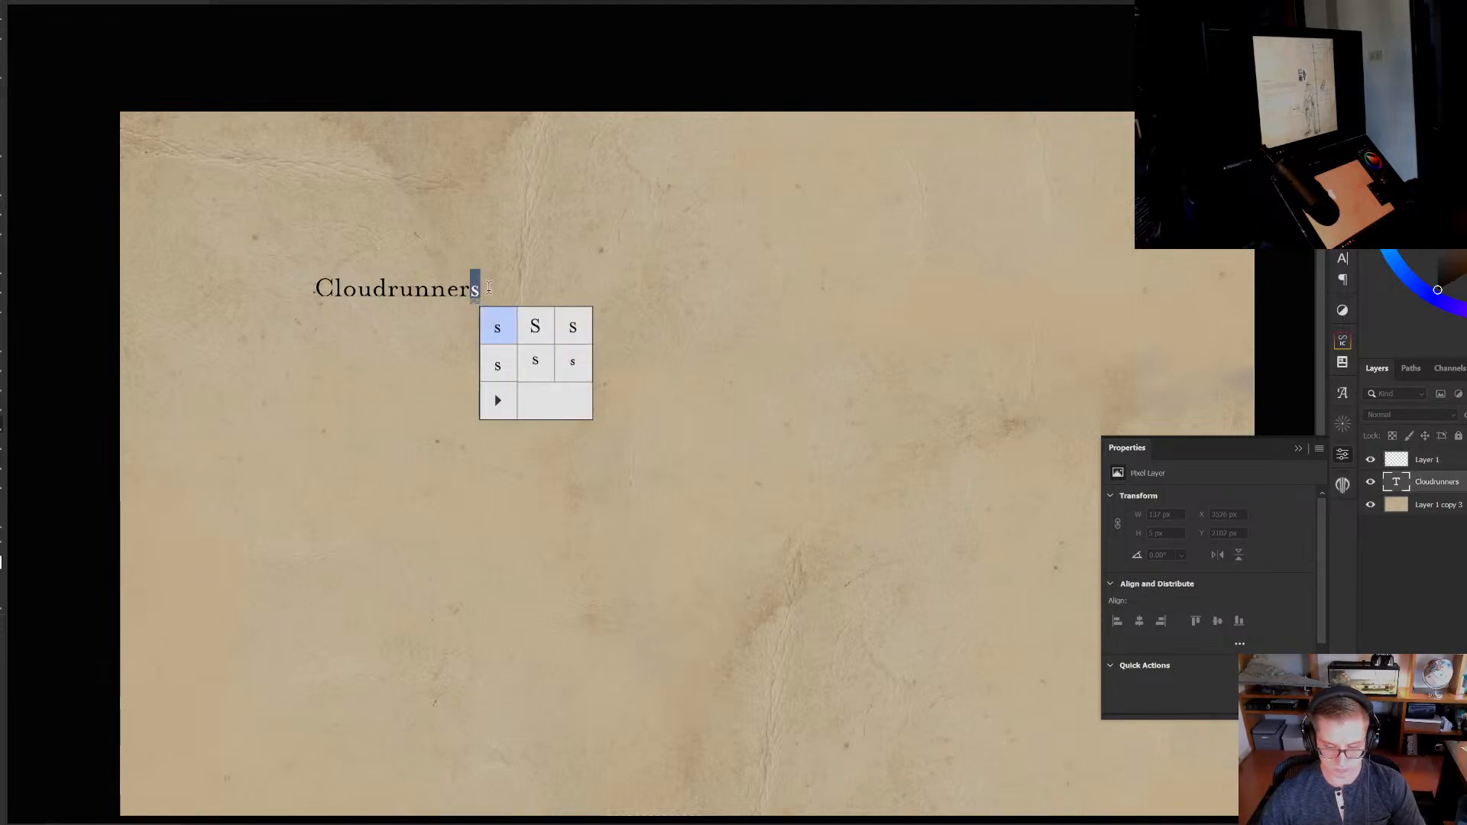
{"action": "key", "text": "ctrl+Return"}
Move the Cloudrunners title to the upper-left corner of the parchment and enlarge it to about 73.87 pt
{"action": "key", "text": "v"}
{"action": "left_click_drag", "start_coordinate": [363, 205], "coordinate": [245, 121]}
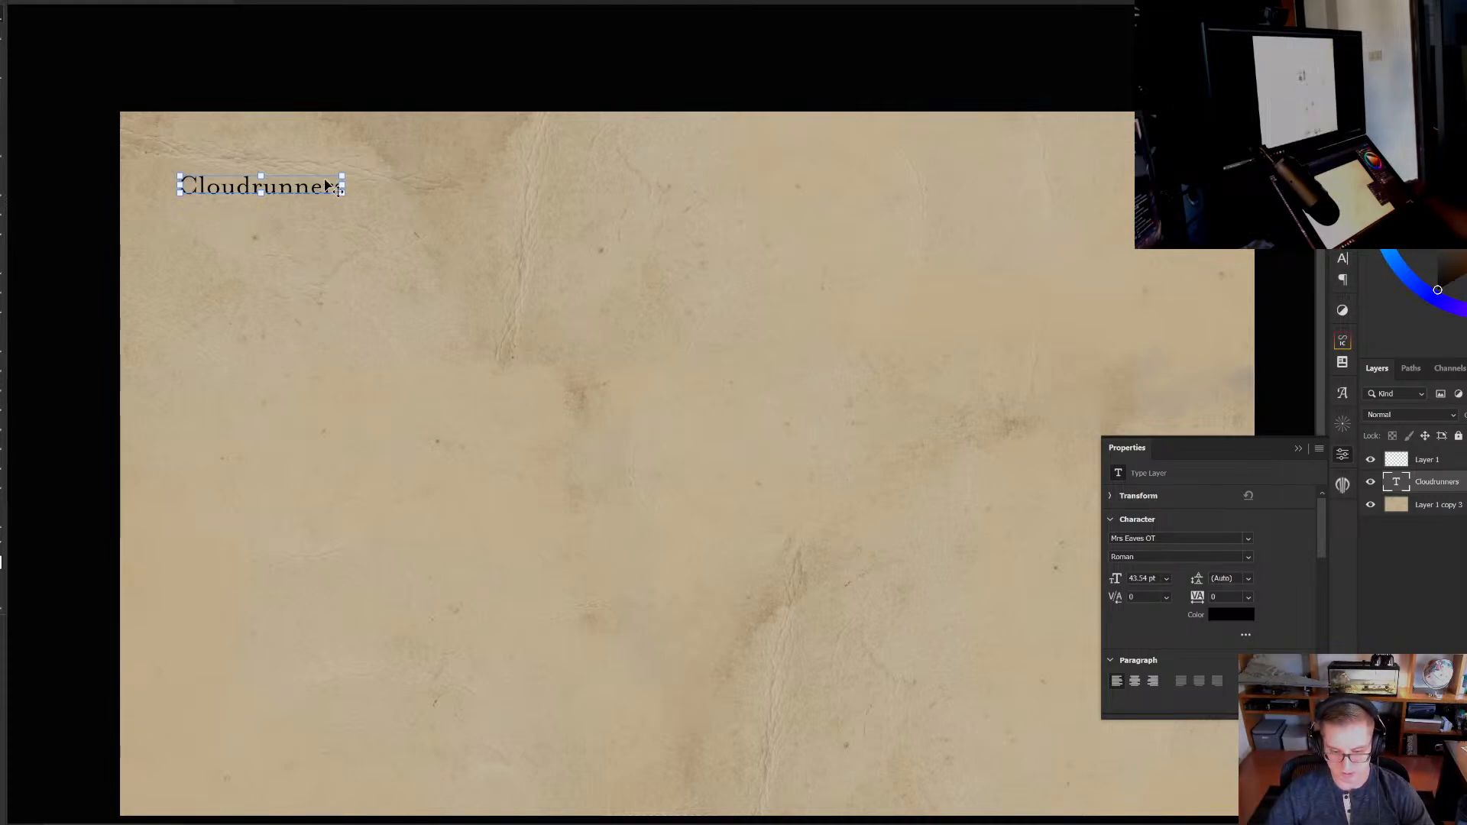
{"action": "left_click_drag", "start_coordinate": [340, 189], "coordinate": [459, 211]}
{"action": "key", "text": "Return"}
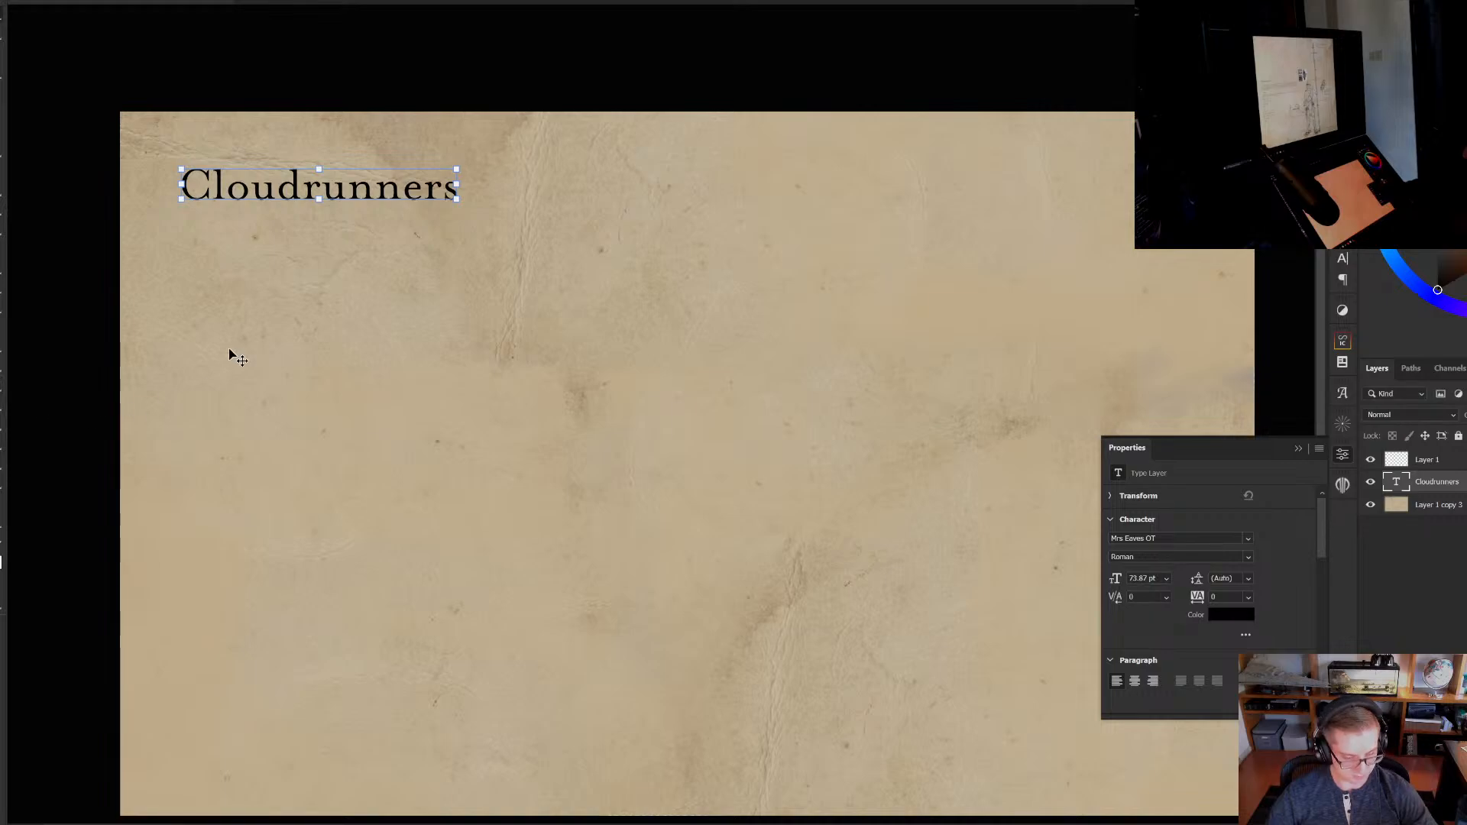
Duplicate the Cloudrunners title directly below the original and replace the copy's text with "&equpiment"
{"action": "key", "text": "ctrl+j"}
{"action": "left_click_drag", "start_coordinate": [451, 183], "coordinate": [452, 228]}
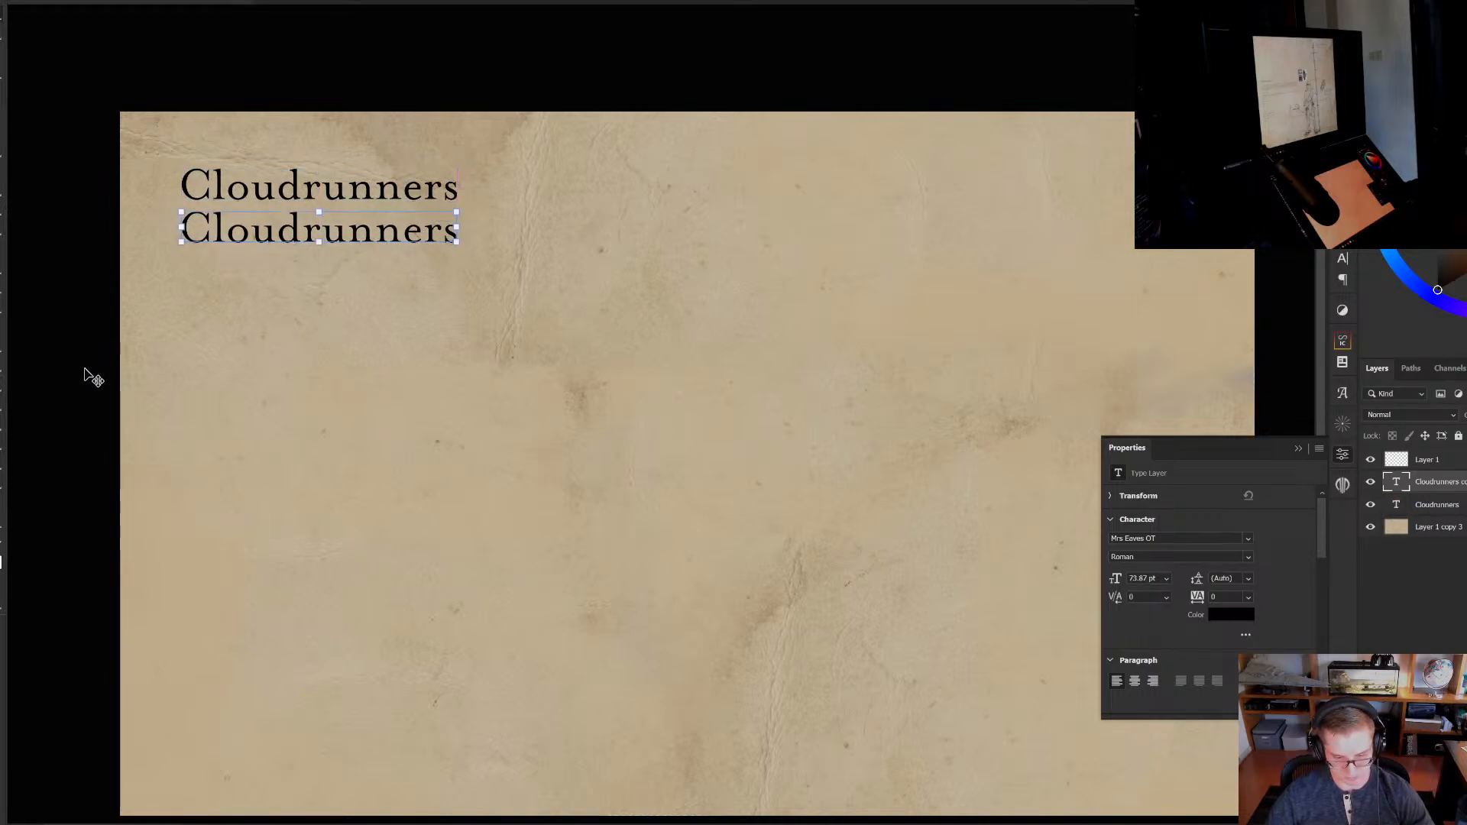
{"action": "double_click", "coordinate": [355, 233]}
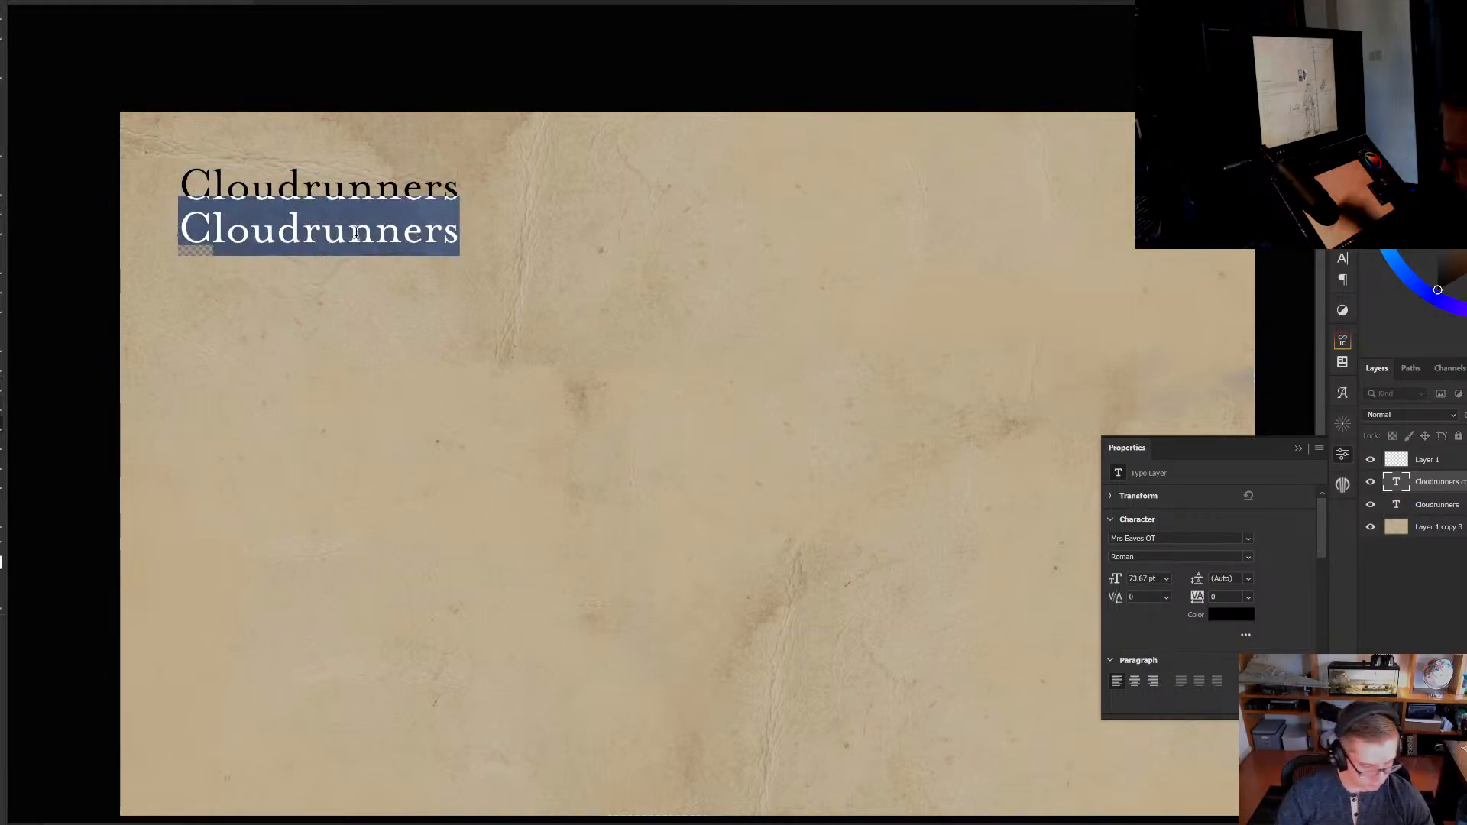
{"action": "type", "text": "&"}
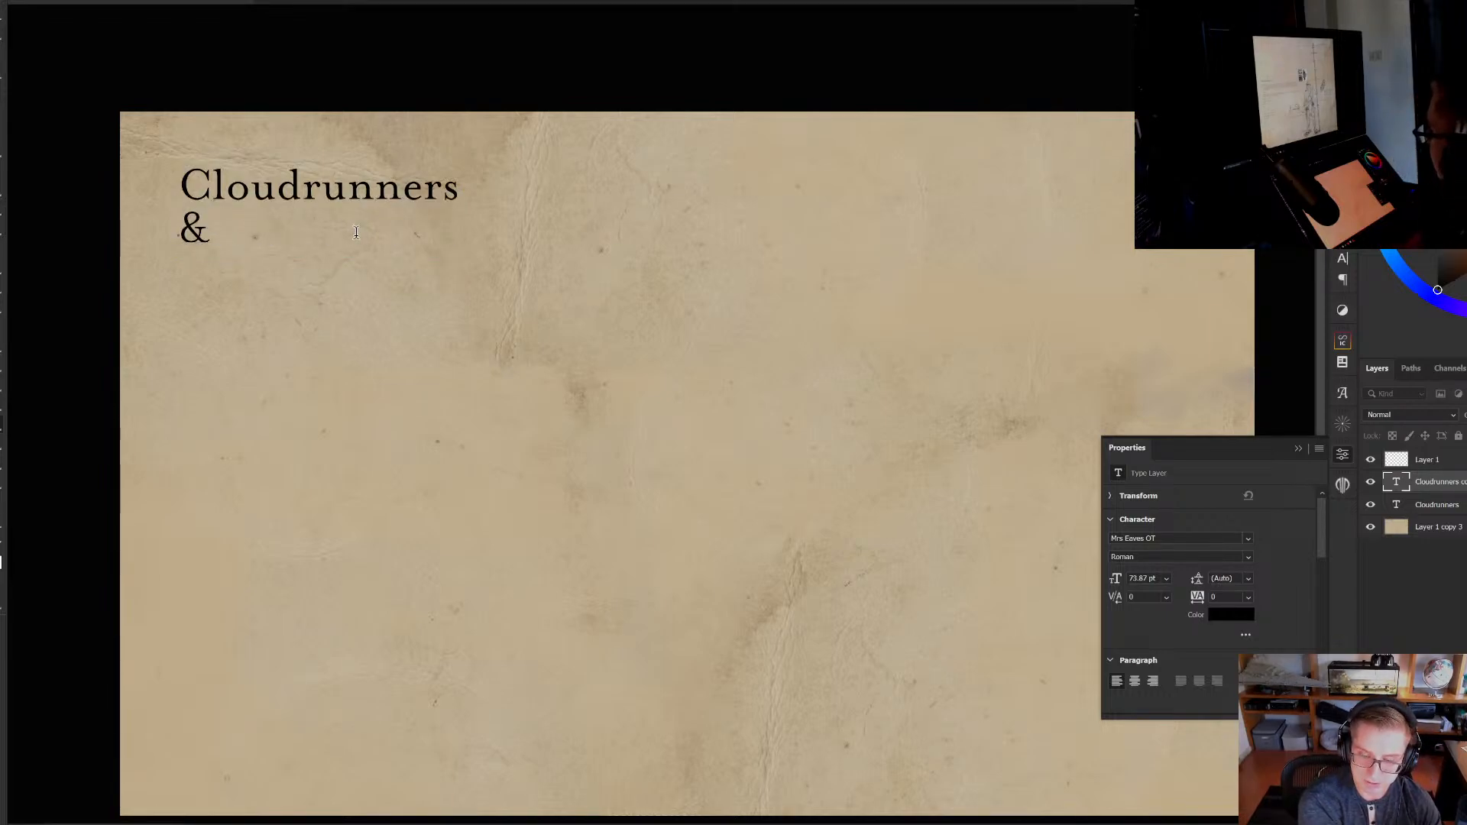
{"action": "type", "text": "equpimen"}
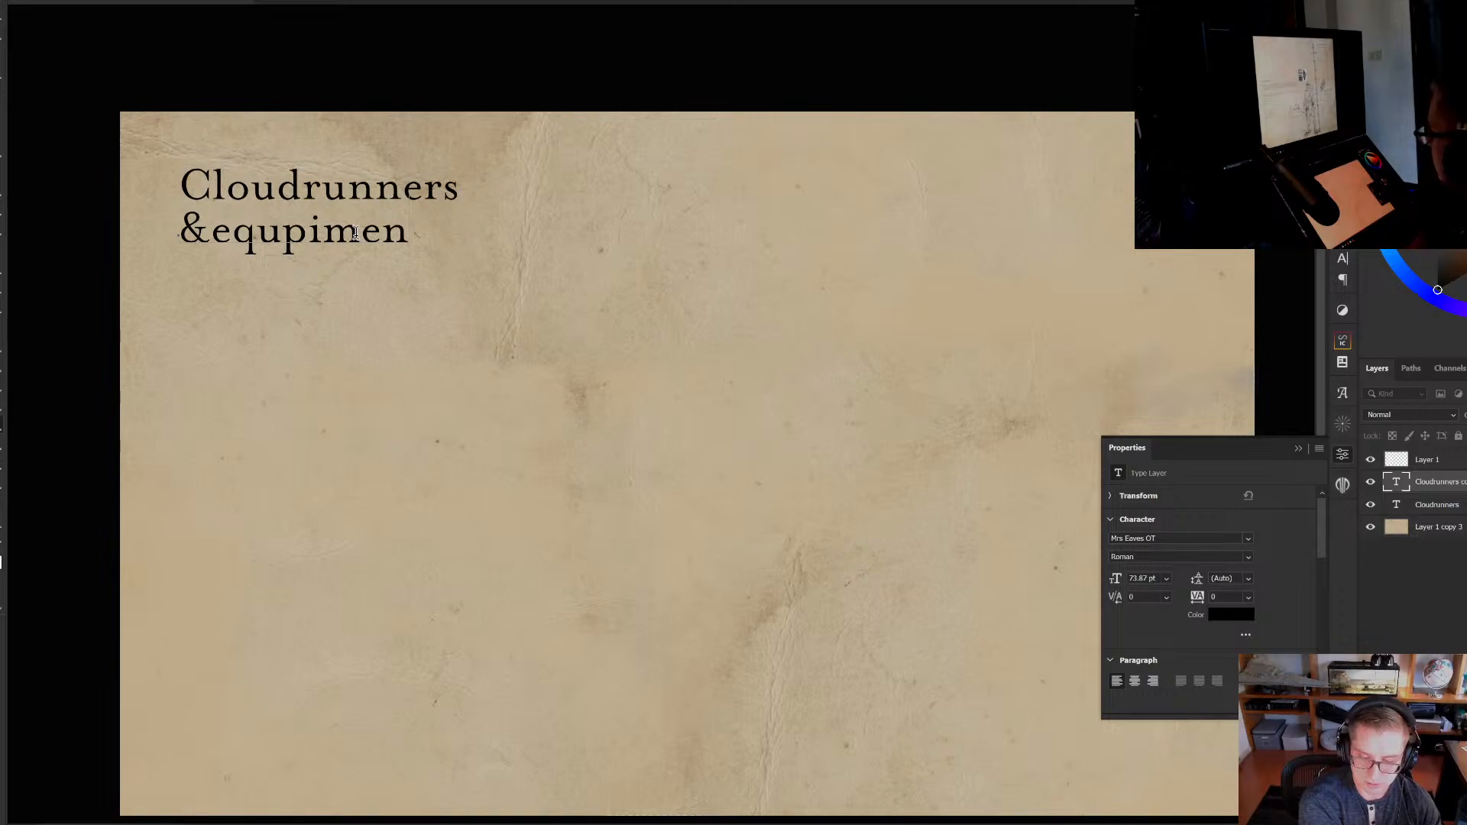
{"action": "type", "text": "t"}
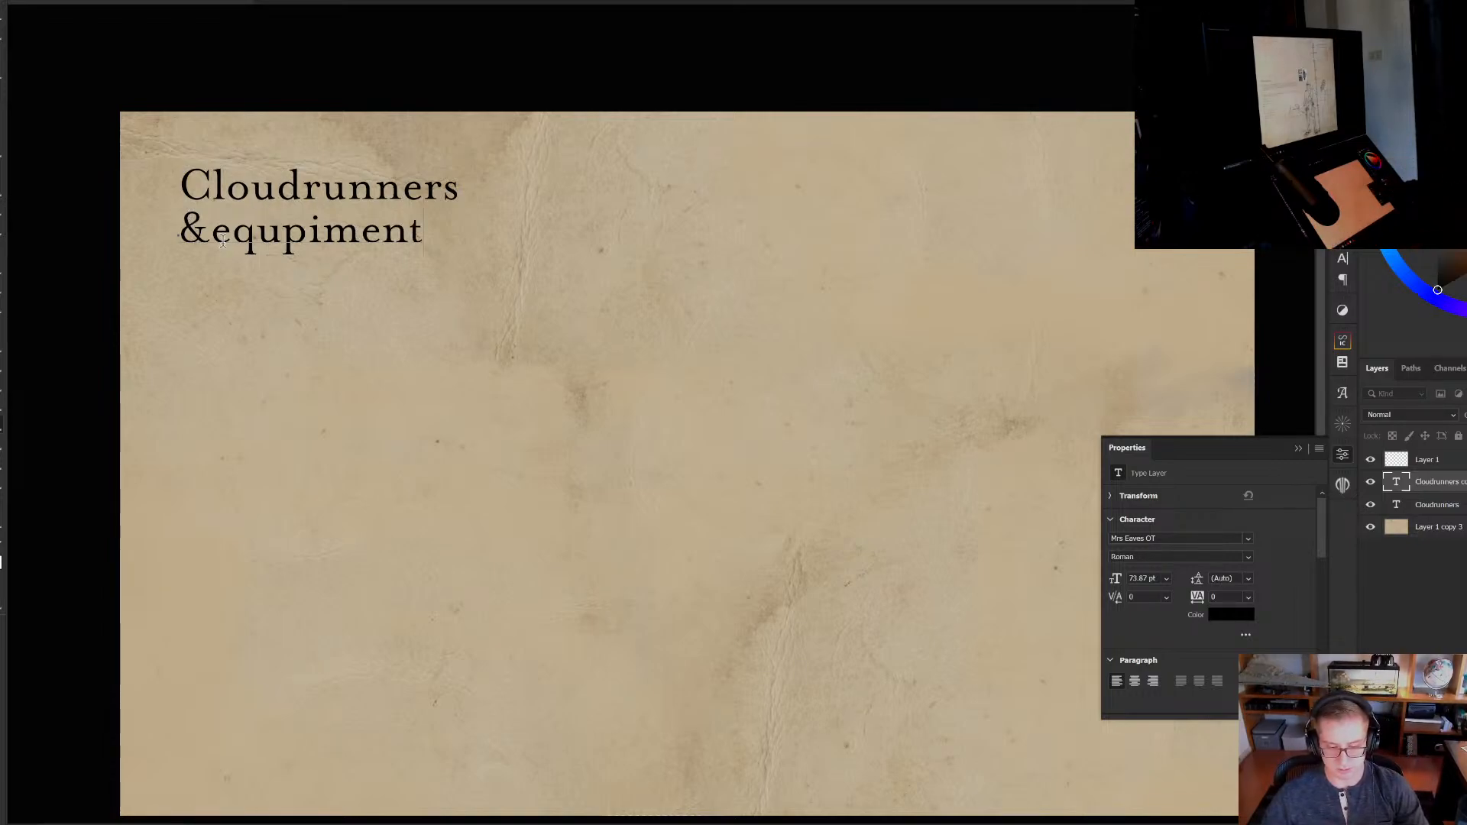
{"action": "key", "text": "ctrl+Return"}
Shrink the "&equpiment" line to about 41.67 pt, add a space after the ampersand and place it just under the title
{"action": "left_click_drag", "start_coordinate": [327, 232], "coordinate": [304, 218]}
{"action": "left_click_drag", "start_coordinate": [398, 240], "coordinate": [279, 219]}
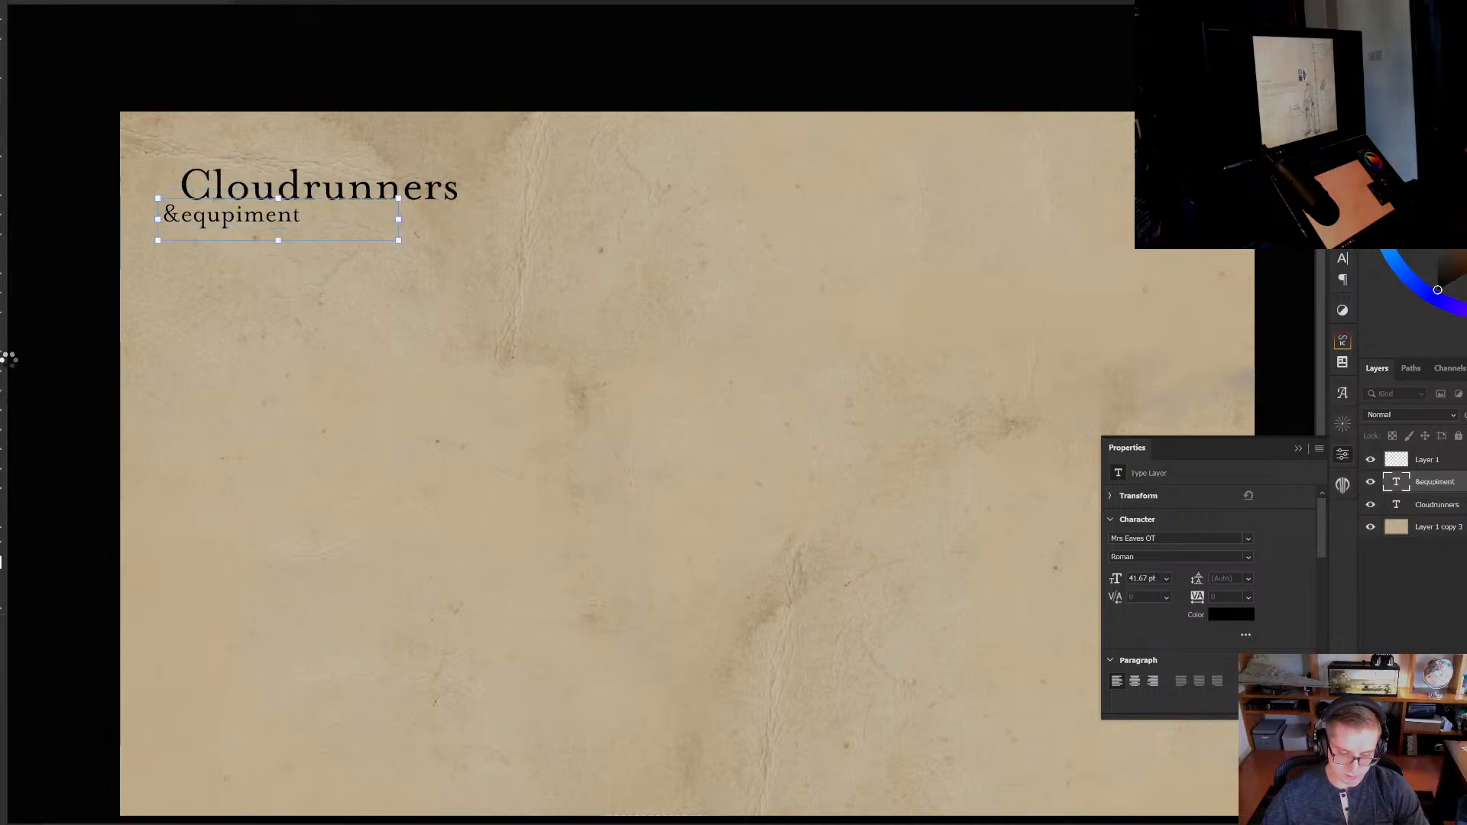
{"action": "key", "text": "Return"}
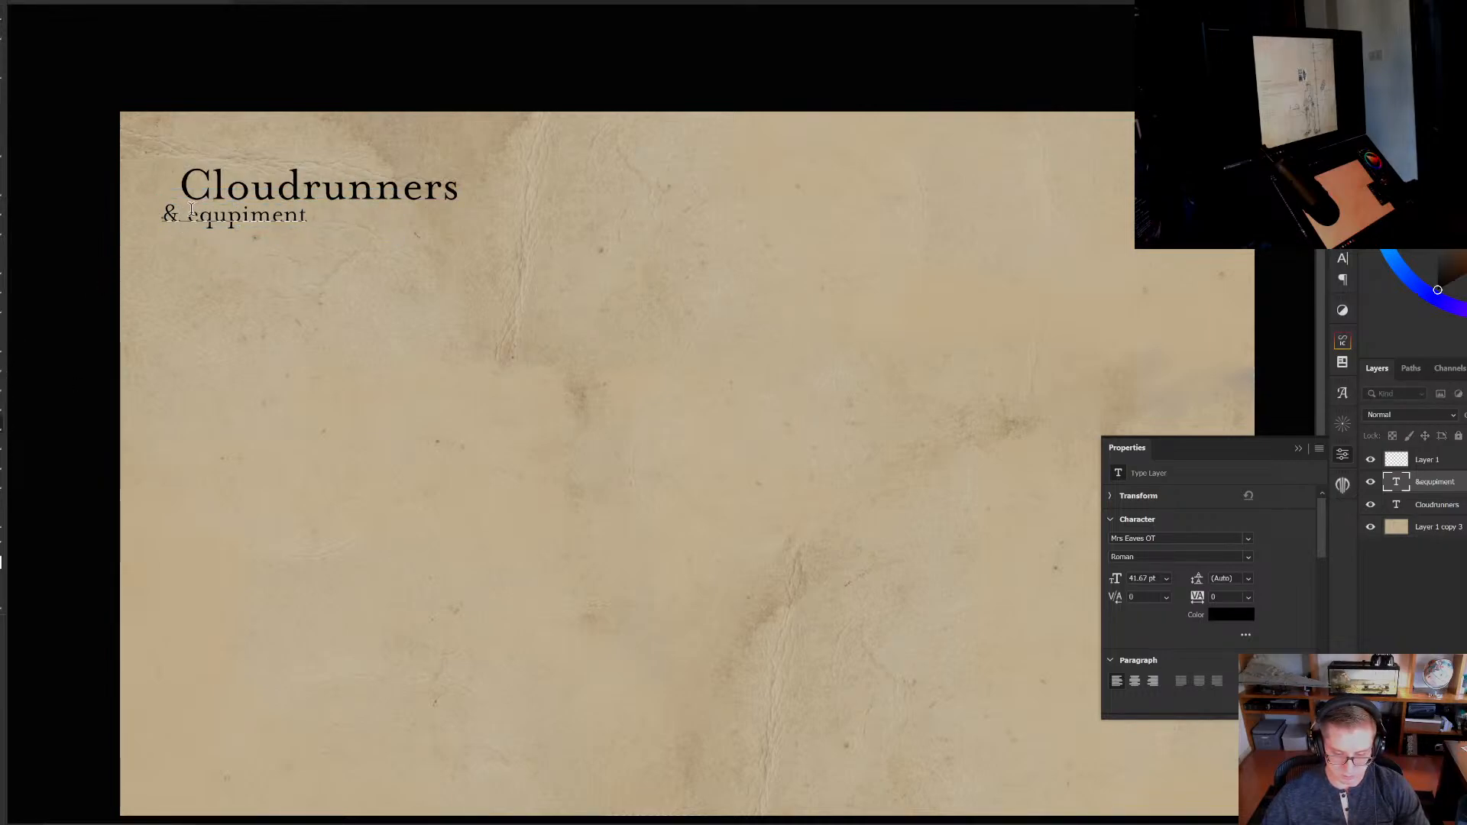
{"action": "key", "text": "ctrl+Return"}
{"action": "left_click_drag", "start_coordinate": [287, 274], "coordinate": [296, 270]}
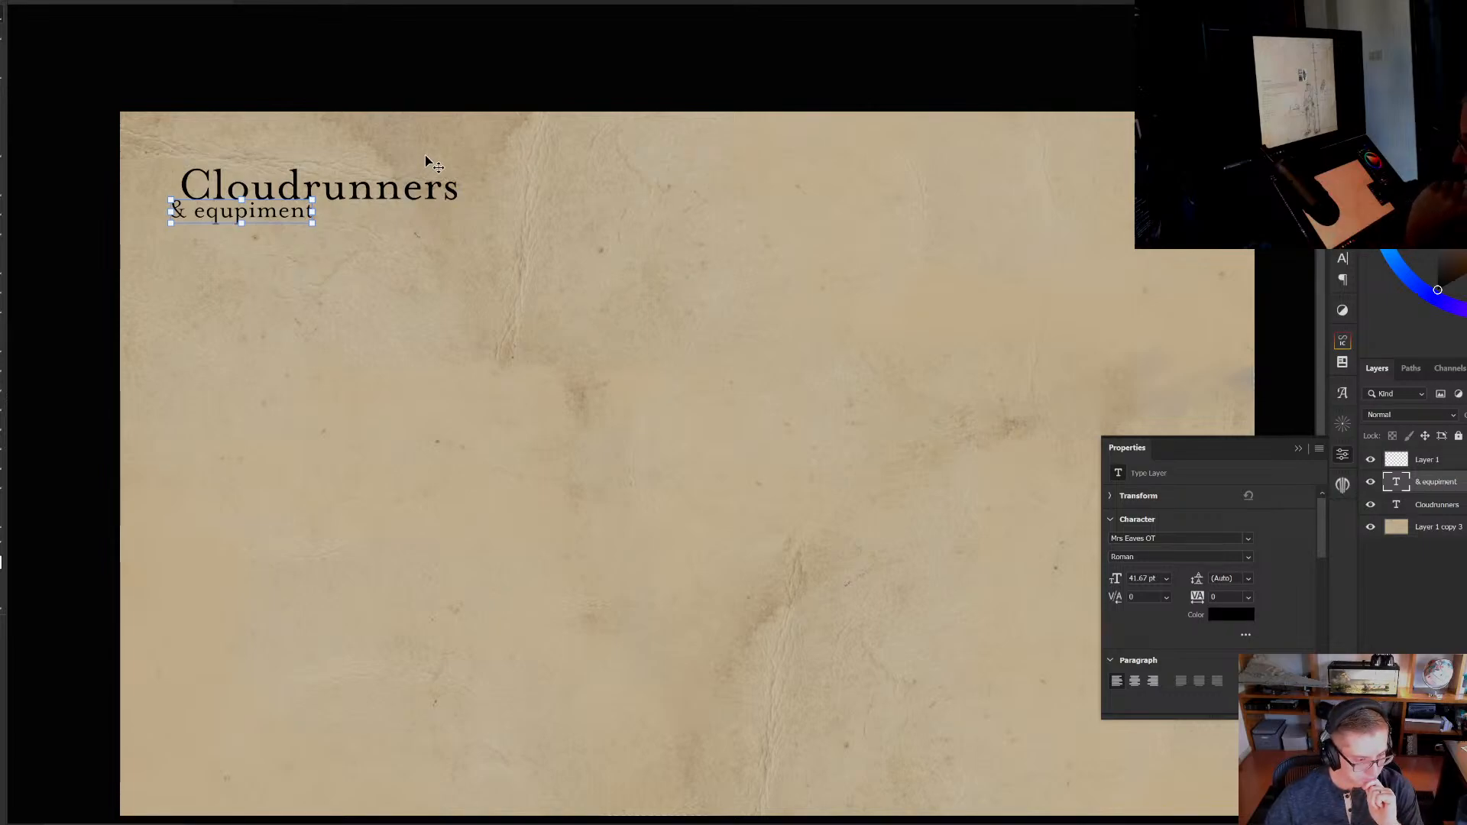
Switch to YouTube and watch "Flying Through Clouds HD" in full screen as a reference for moving clouds
{"action": "key", "text": "ctrl+Tab"}
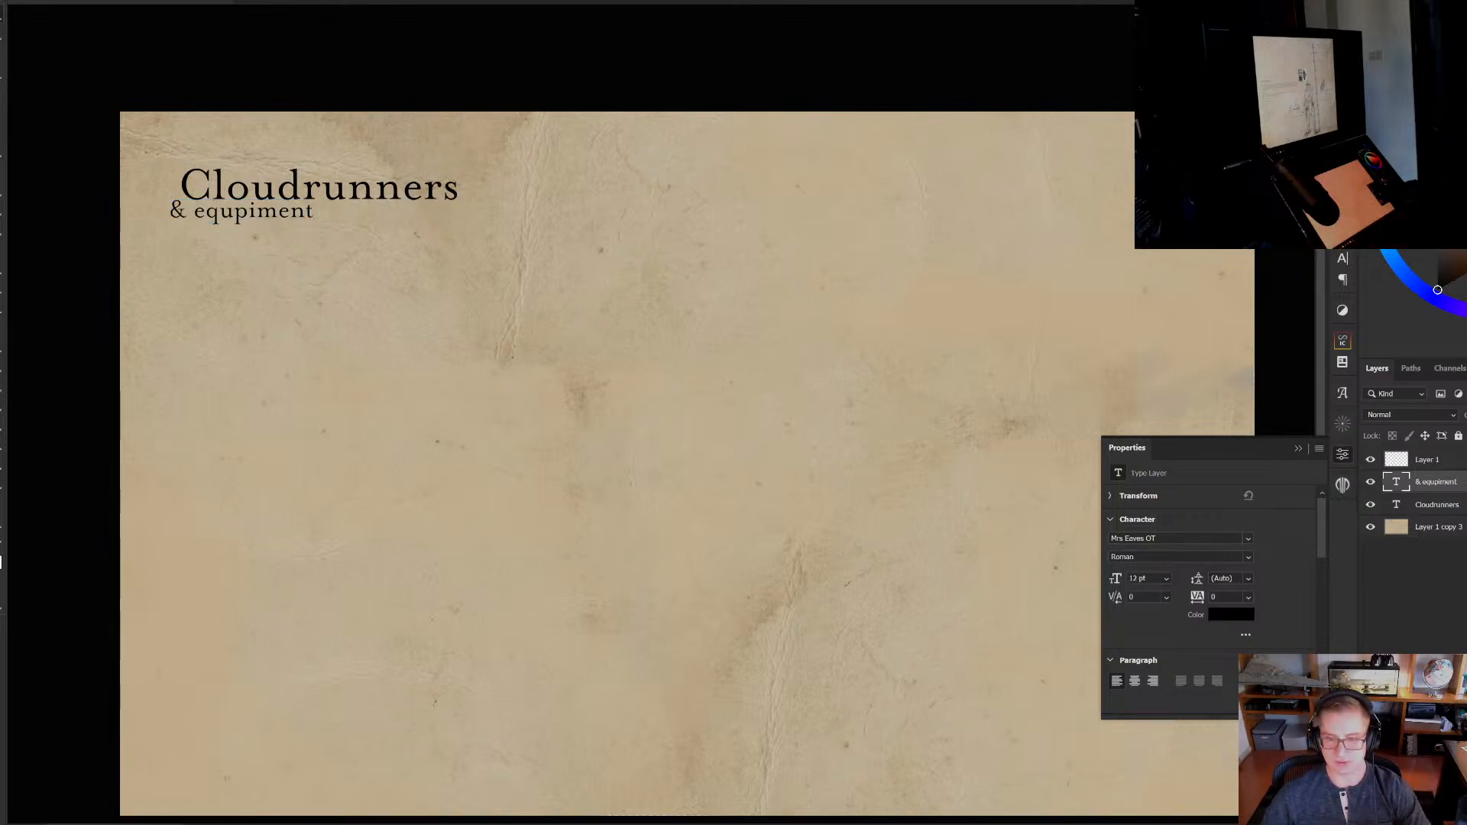
{"action": "key", "text": "ctrl+Tab"}
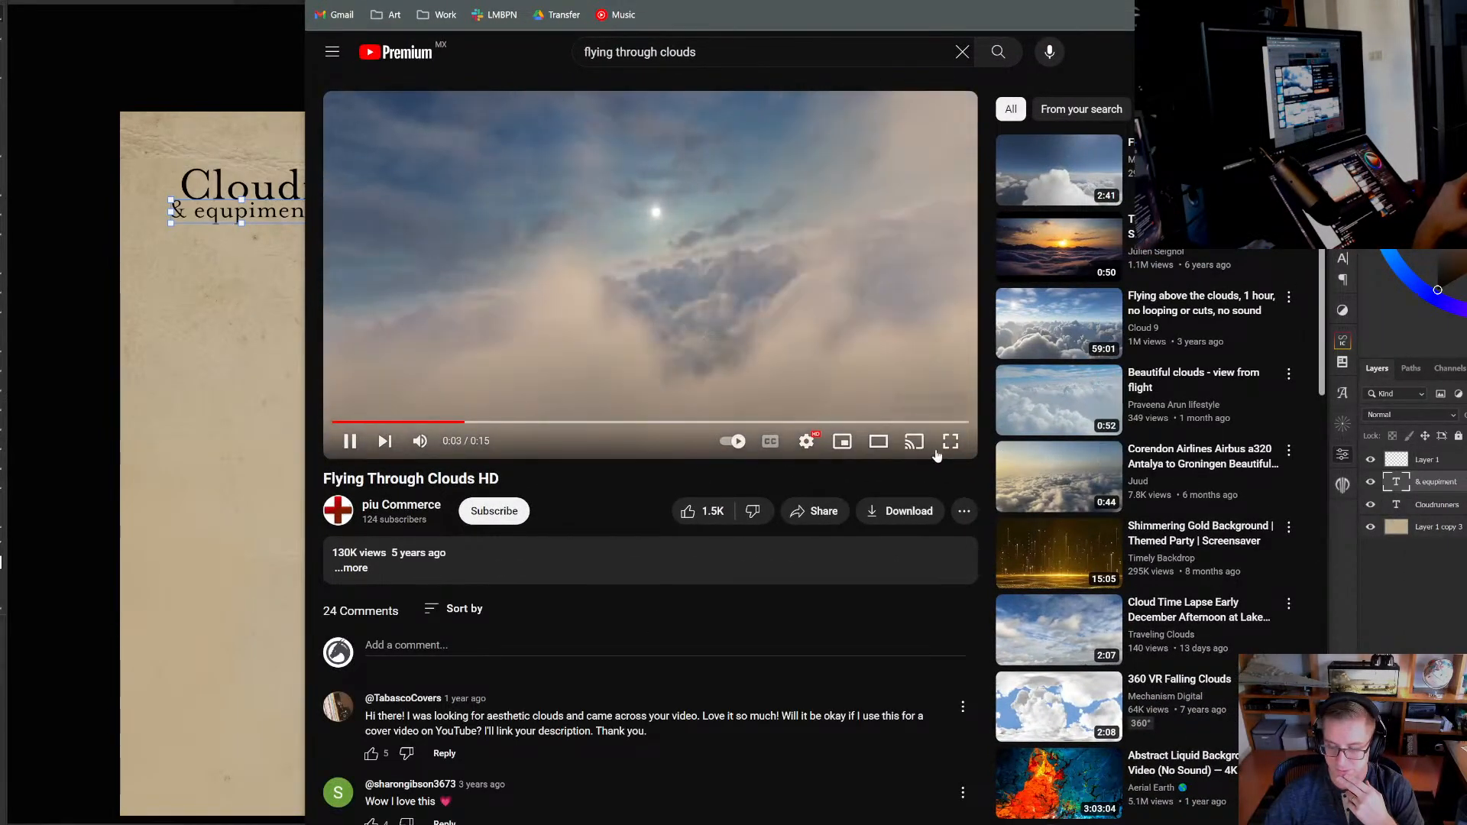
{"action": "key", "text": "f"}
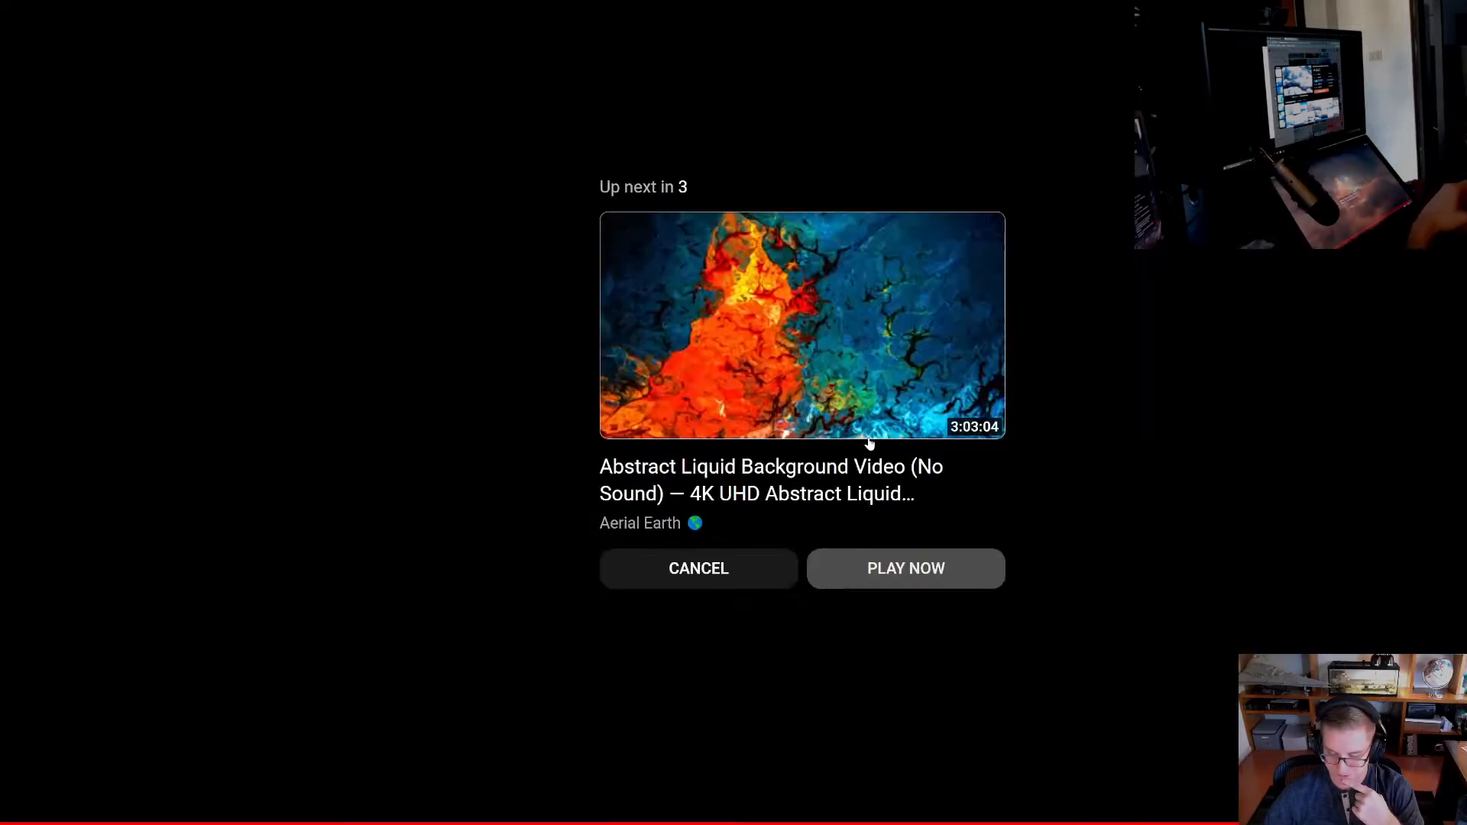
{"action": "left_click", "coordinate": [287, 819]}
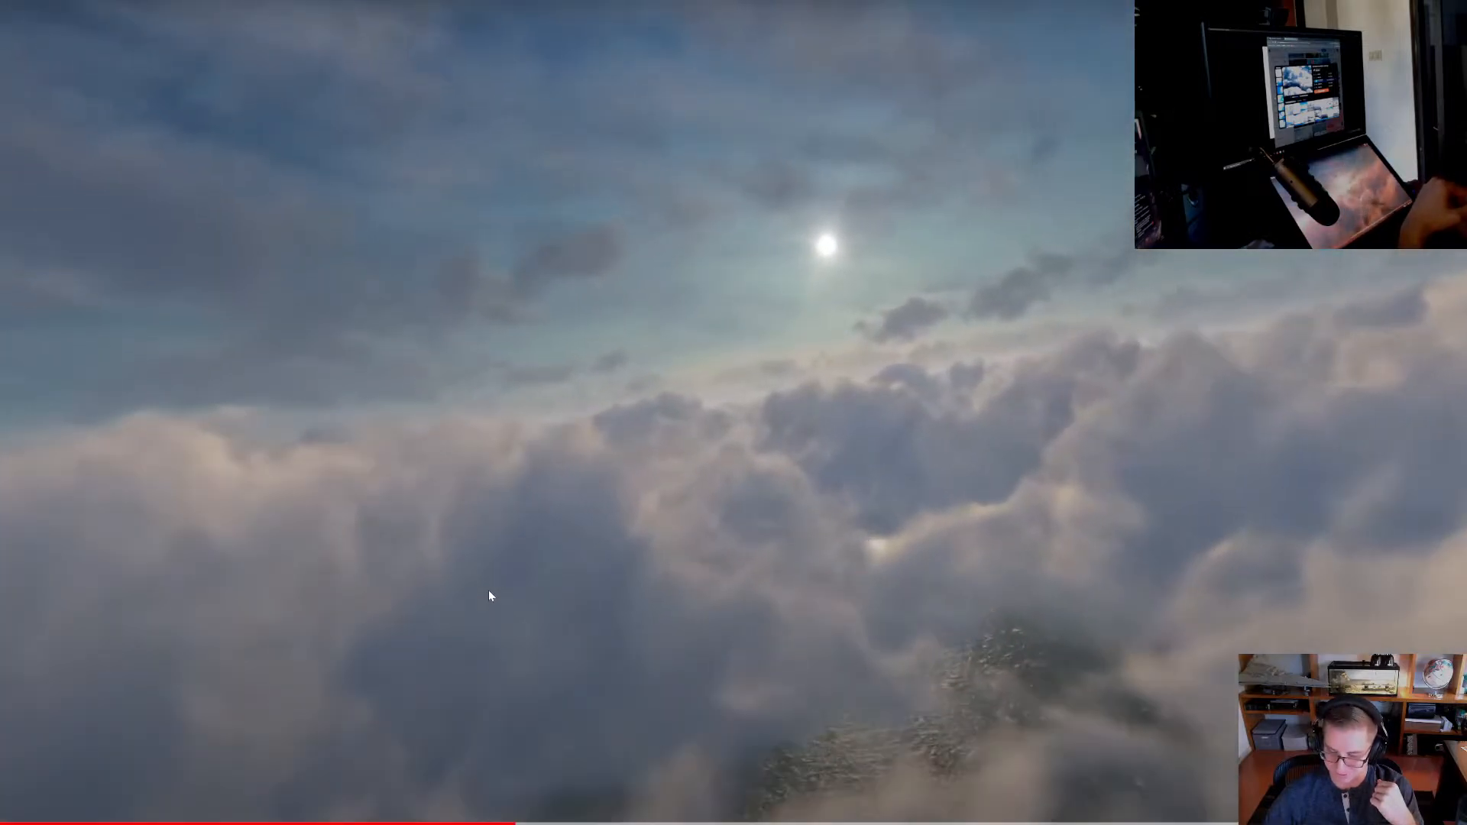
{"action": "left_click", "coordinate": [997, 660]}
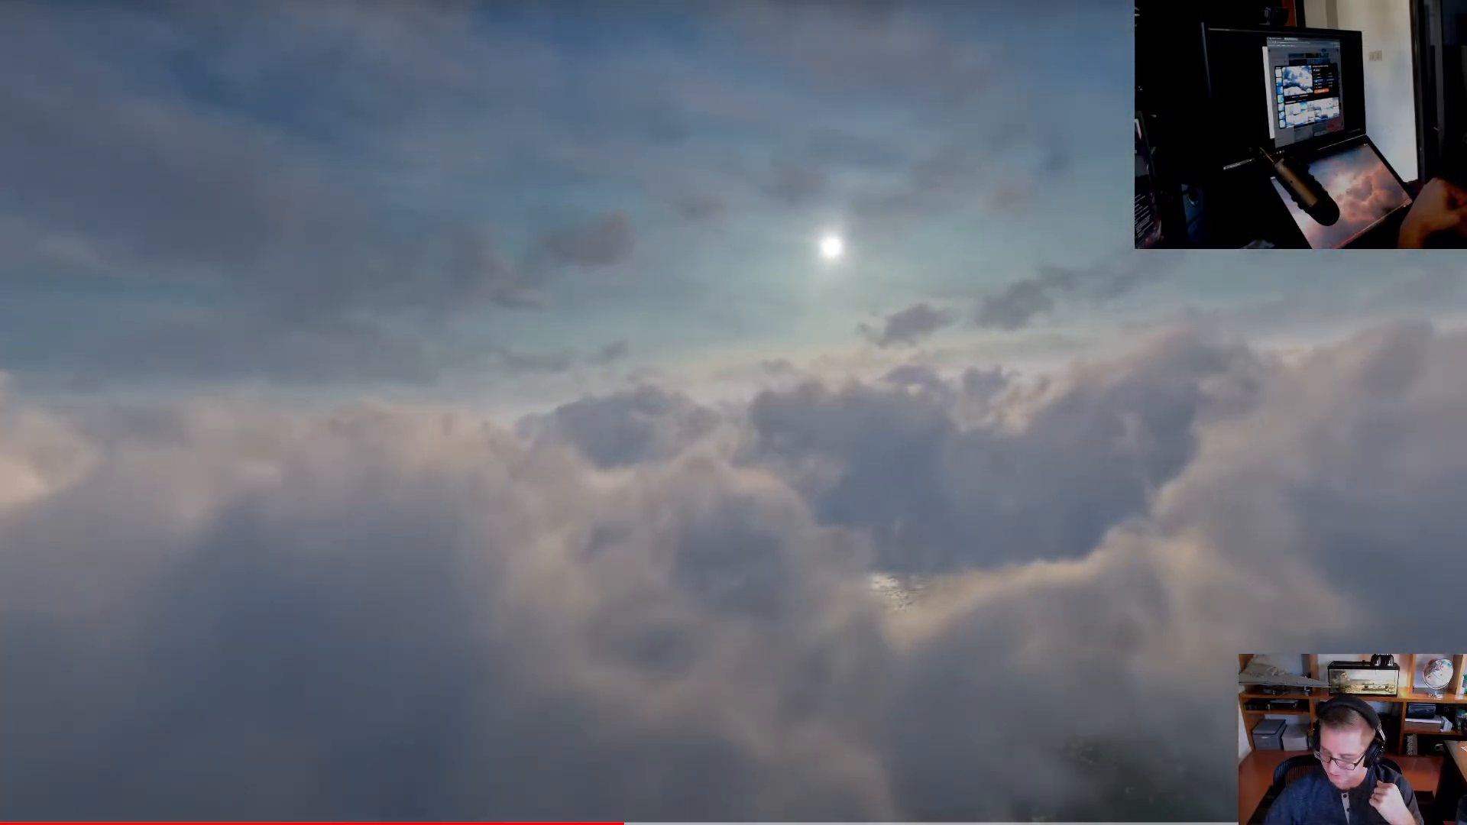
{"action": "key", "text": "Escape"}
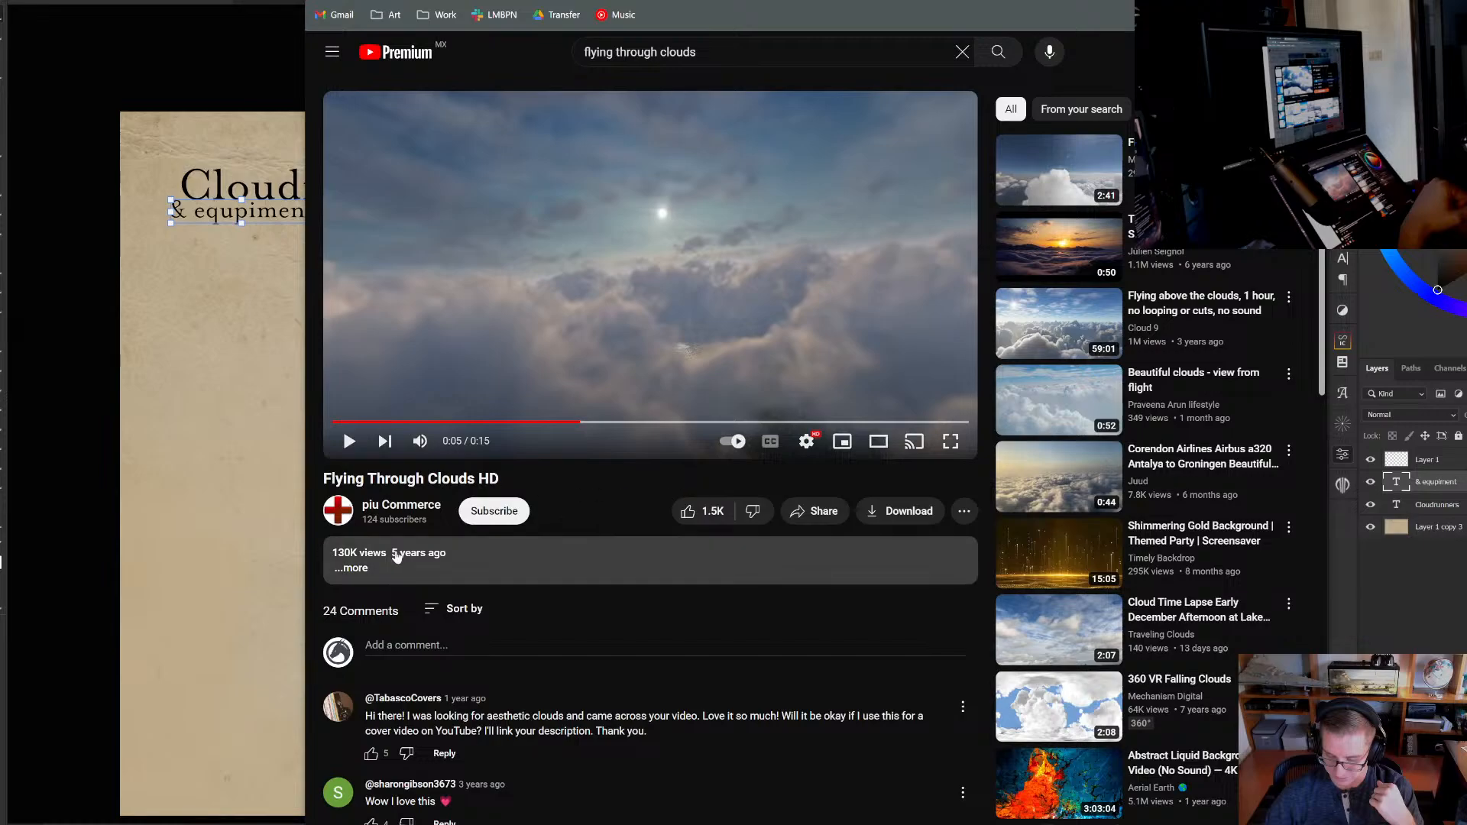
Look through the cloud video's description and comments, and return to the "flying through clouds" search results
{"action": "left_click", "coordinate": [394, 557]}
{"action": "scroll", "coordinate": [395, 557], "scroll_direction": "down", "scroll_amount": 5}
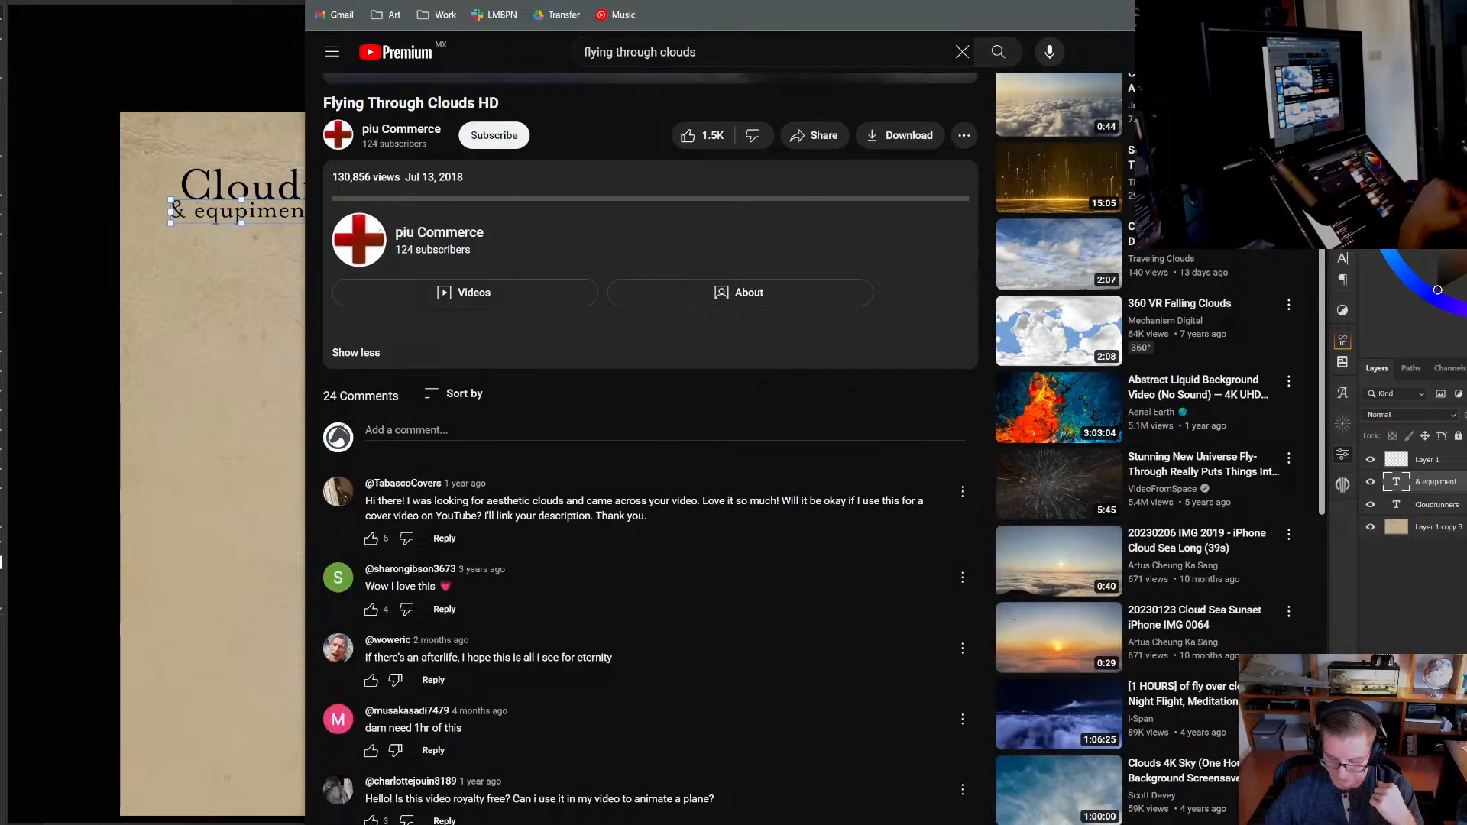
{"action": "scroll", "coordinate": [604, 504], "scroll_direction": "down", "scroll_amount": 1}
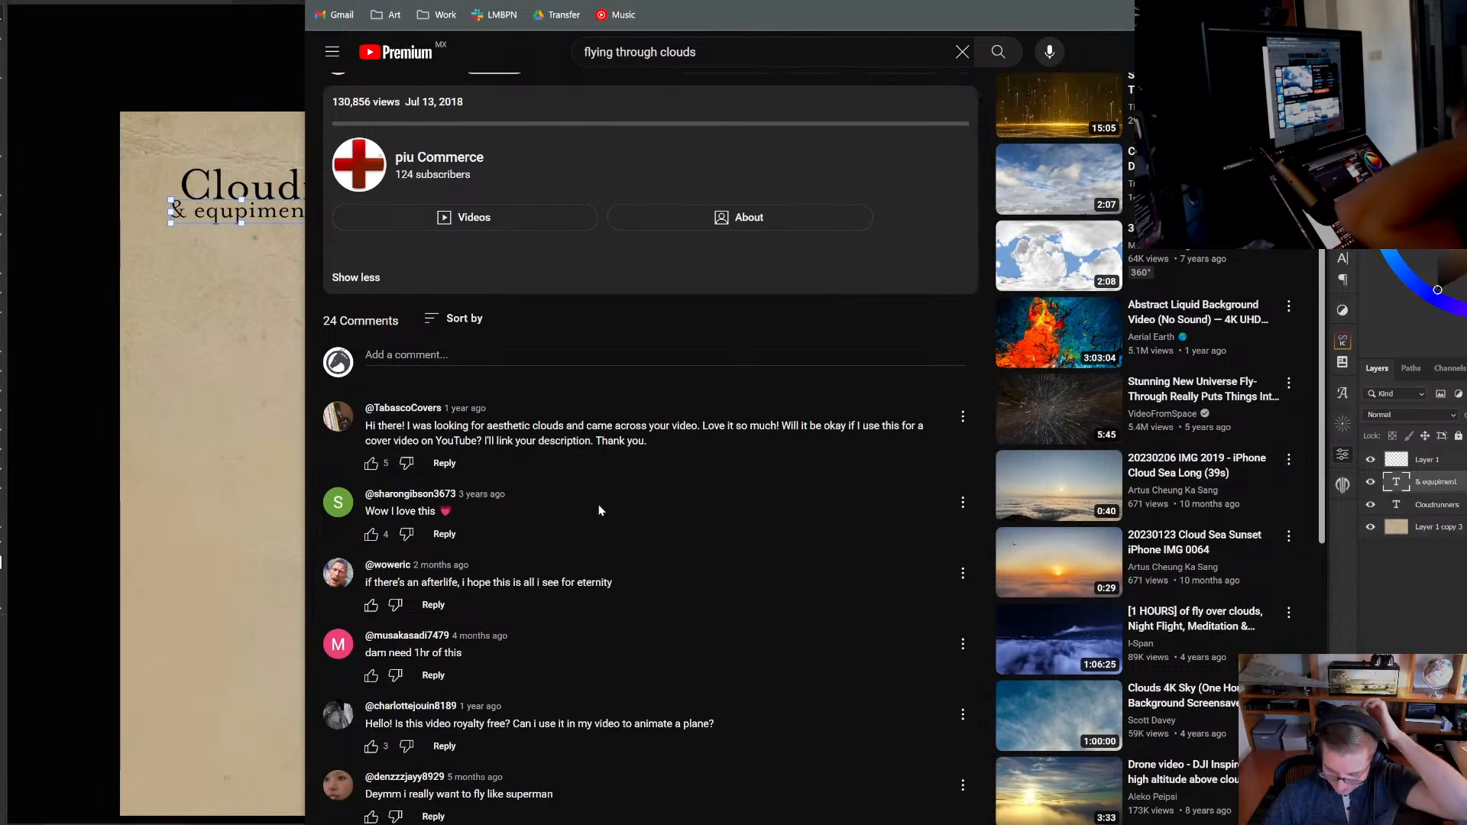
{"action": "scroll", "coordinate": [612, 500], "scroll_direction": "down", "scroll_amount": 4}
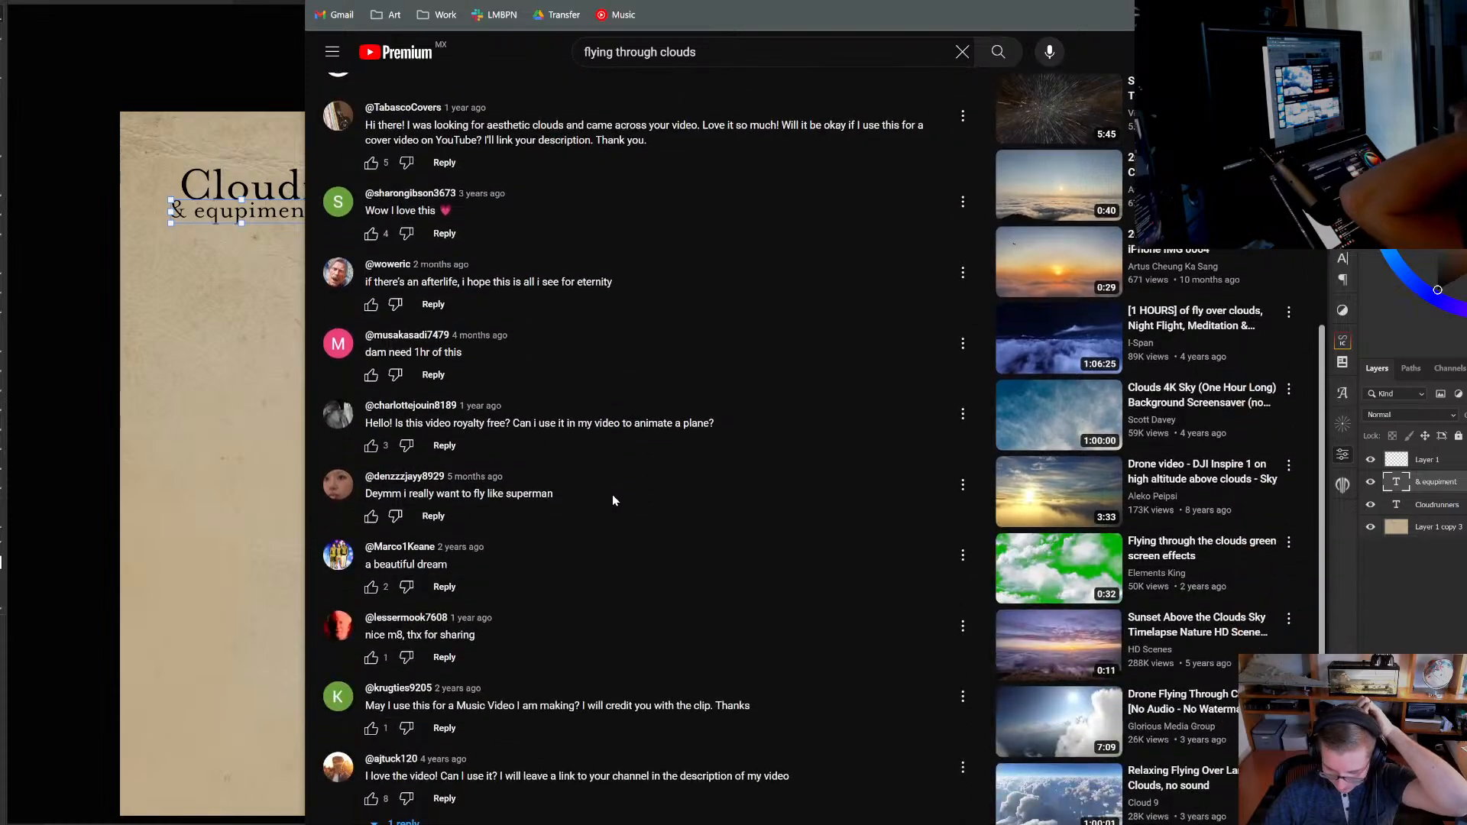
{"action": "scroll", "coordinate": [612, 493], "scroll_direction": "up", "scroll_amount": 10}
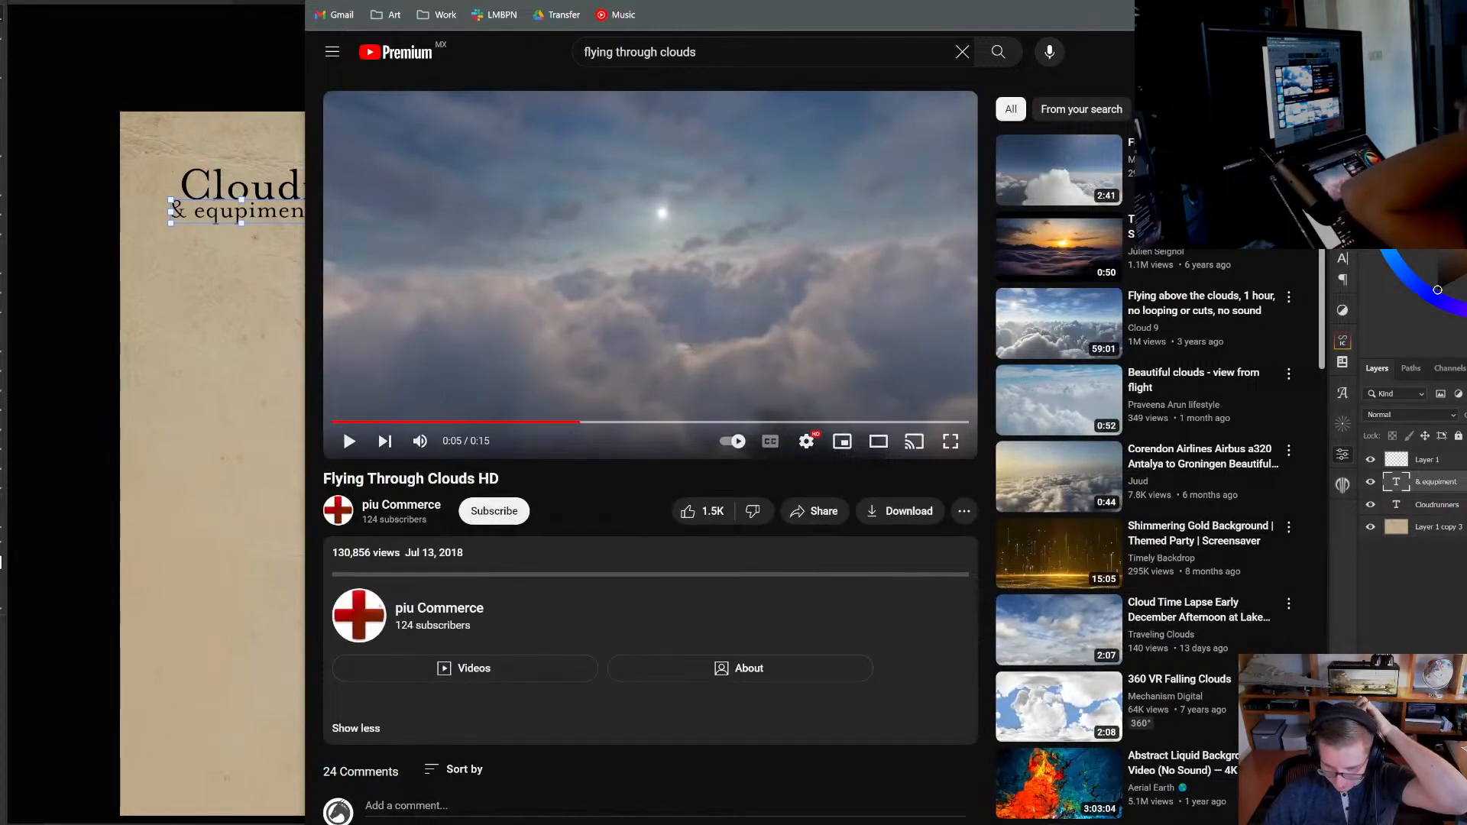
{"action": "key", "text": "alt+Left"}
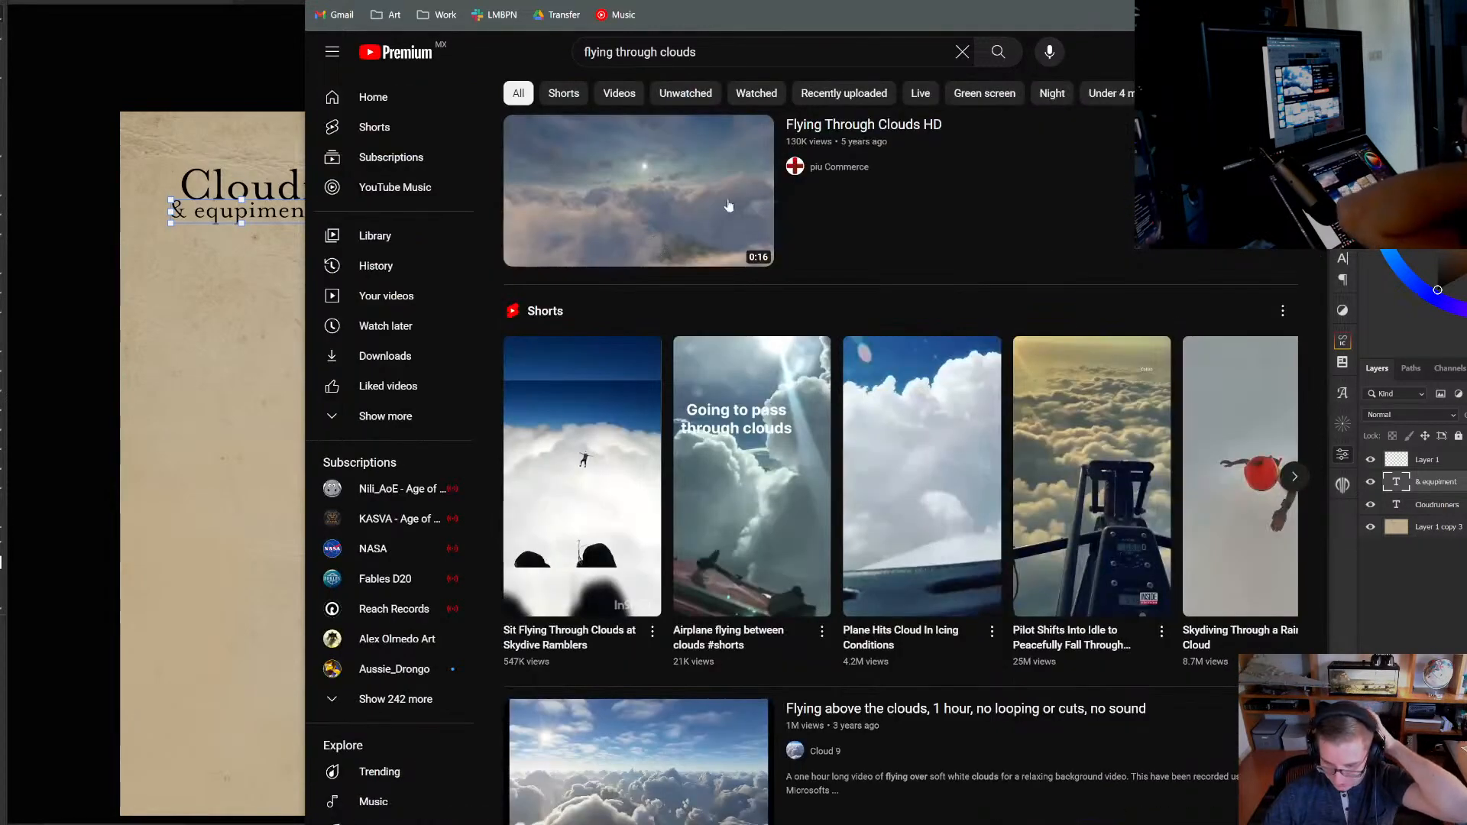
Watch the "Airplane flying between clouds" Short as a flight reference and pause it on the cloud bank
{"action": "left_click", "coordinate": [778, 516]}
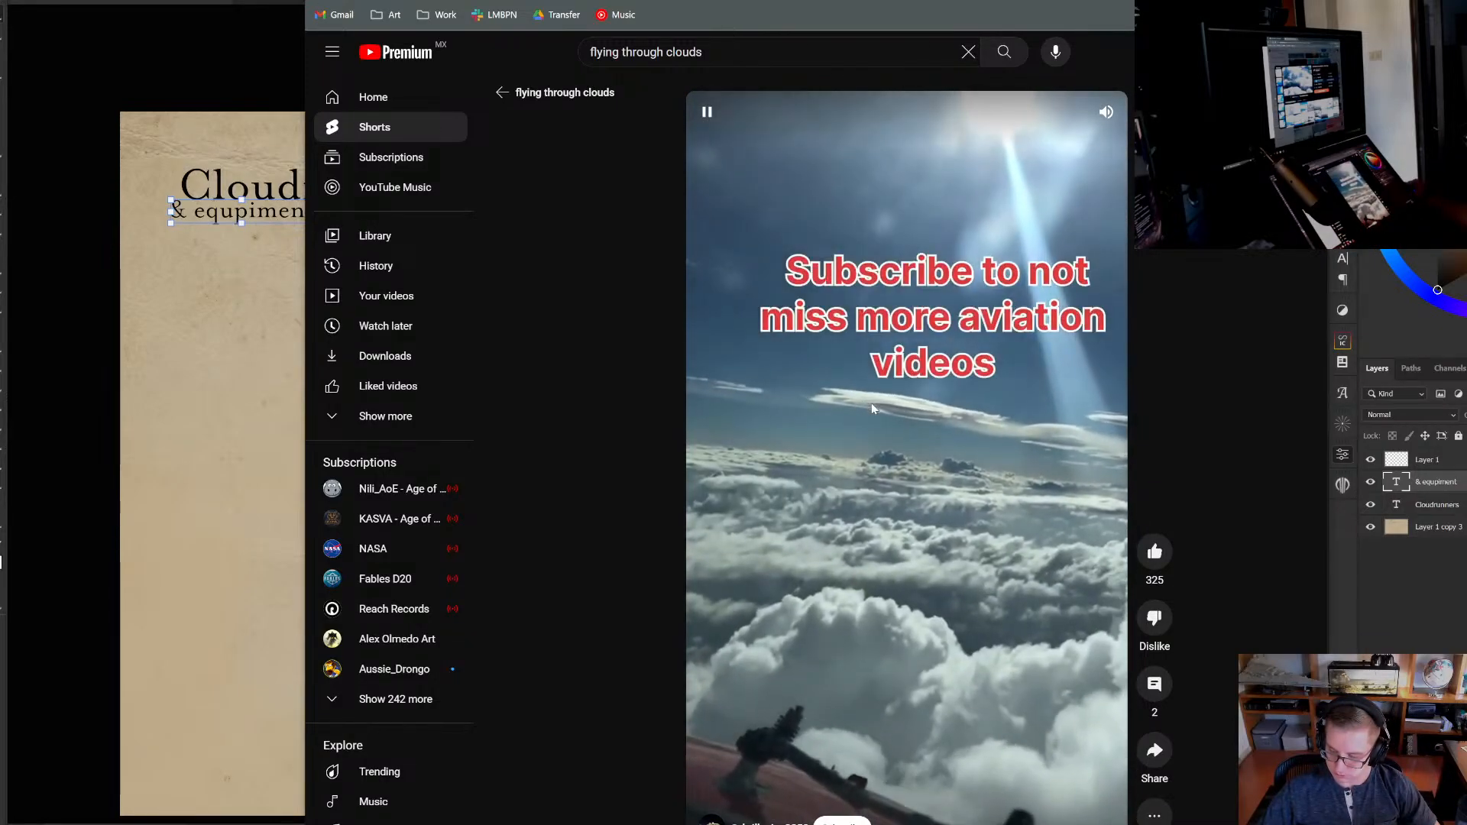
{"action": "left_click", "coordinate": [870, 402]}
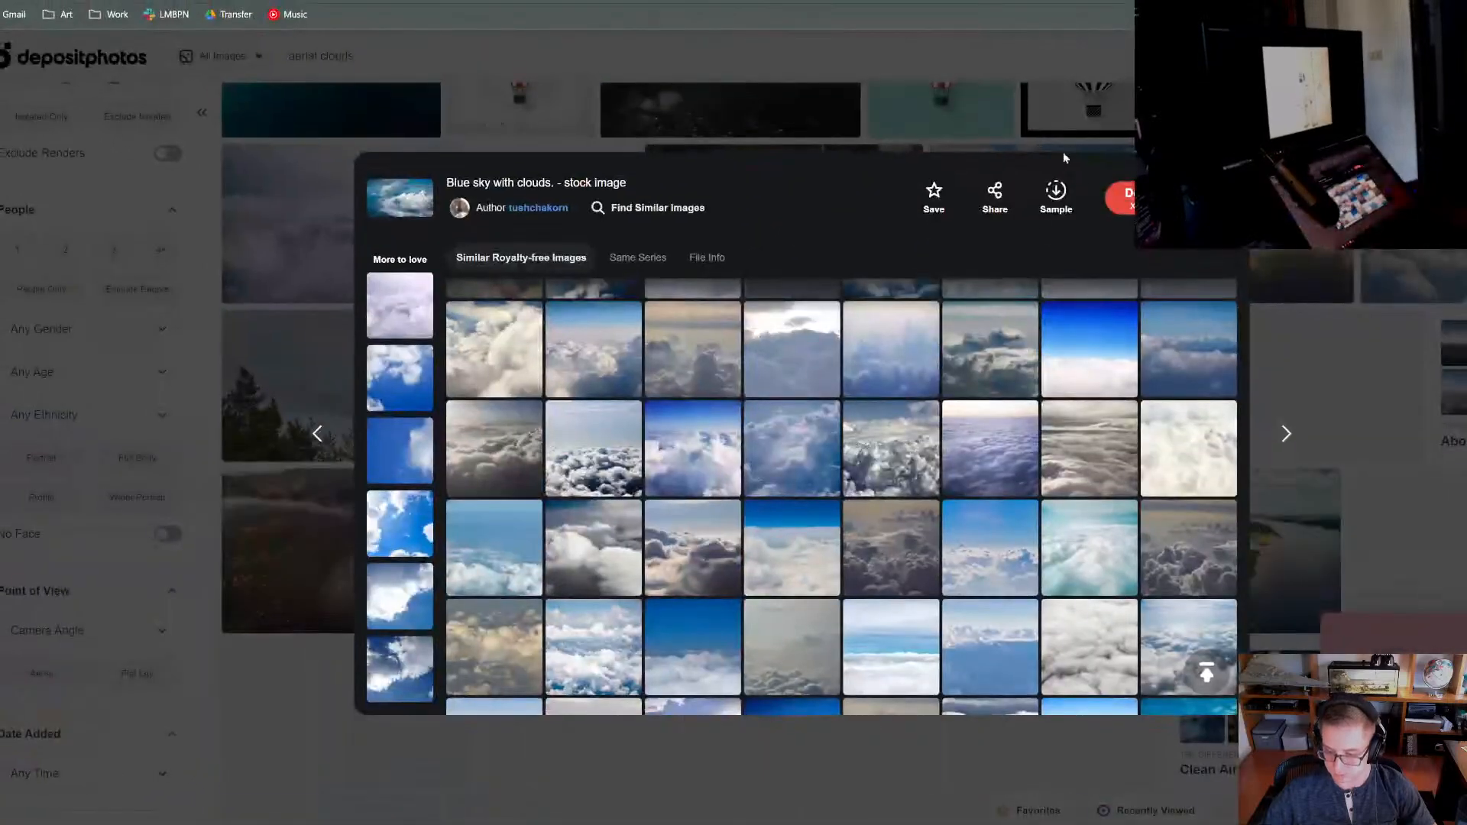
Browse the images similar to "Blue sky with clouds" on Depositphotos and enlarge the "Heaven with Clouds" photo
{"action": "scroll", "coordinate": [988, 370], "scroll_direction": "down", "scroll_amount": 4}
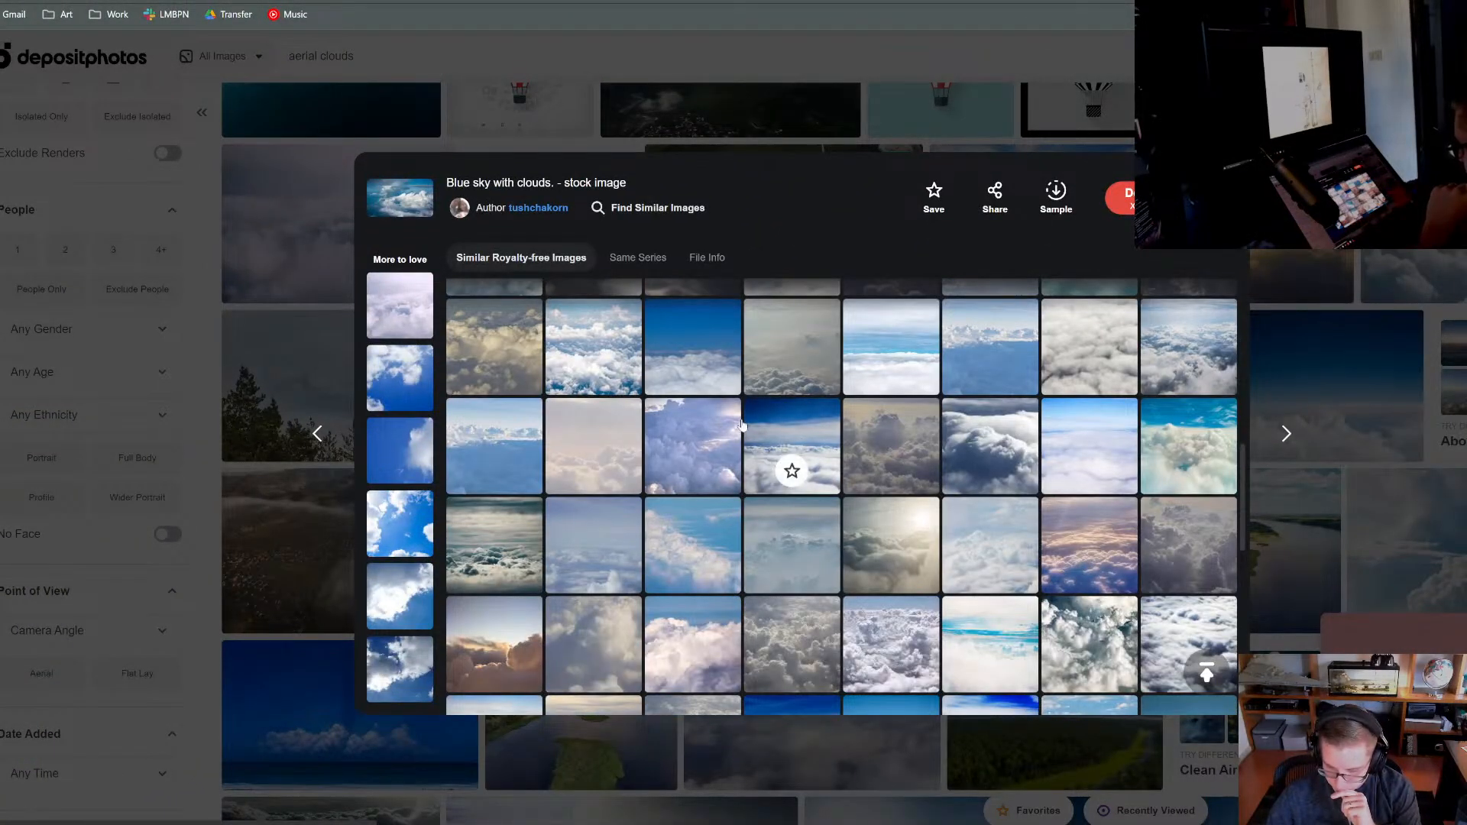
{"action": "scroll", "coordinate": [993, 466], "scroll_direction": "down", "scroll_amount": 2}
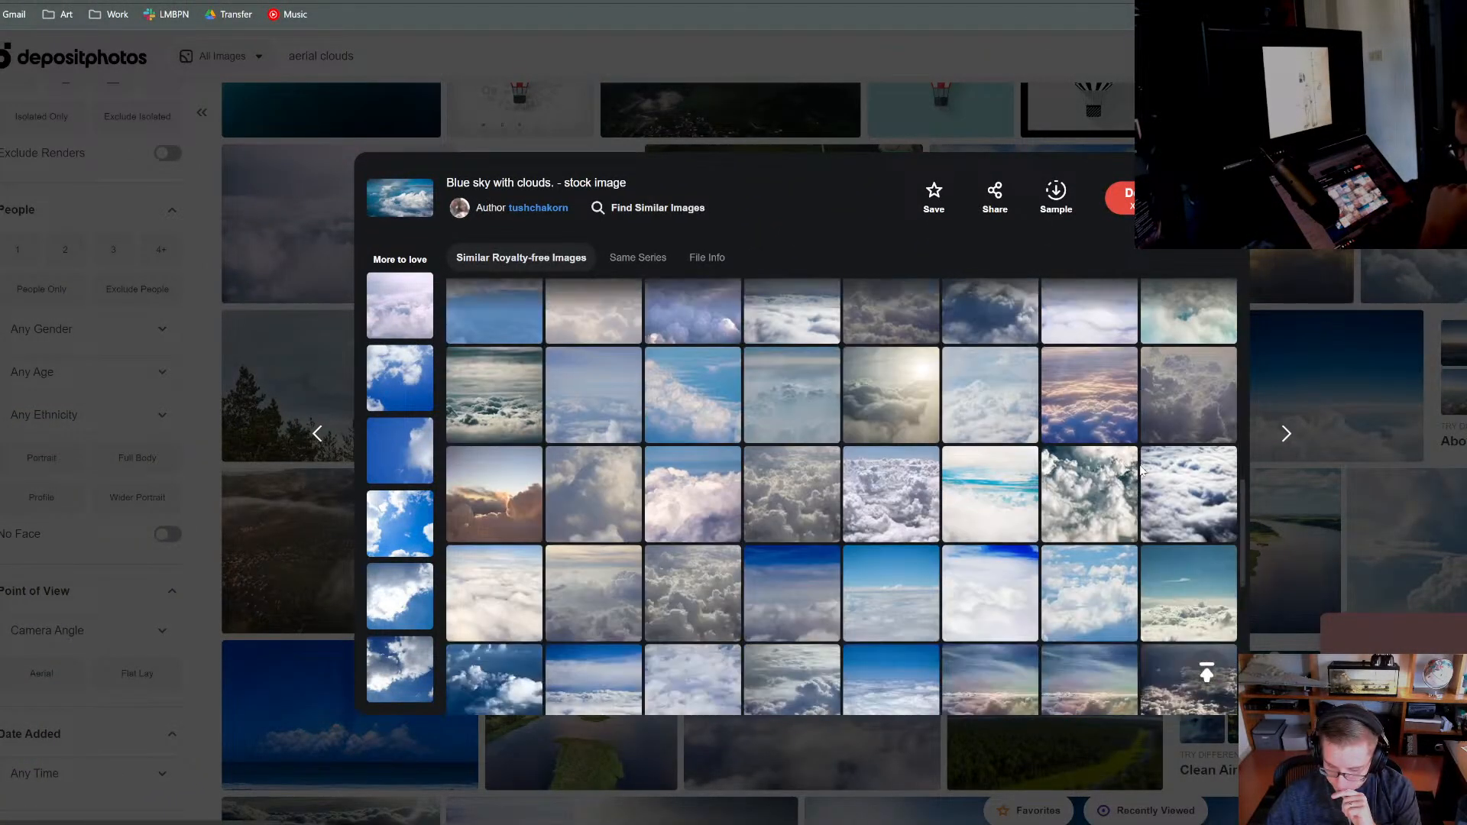
{"action": "scroll", "coordinate": [792, 508], "scroll_direction": "down", "scroll_amount": 4}
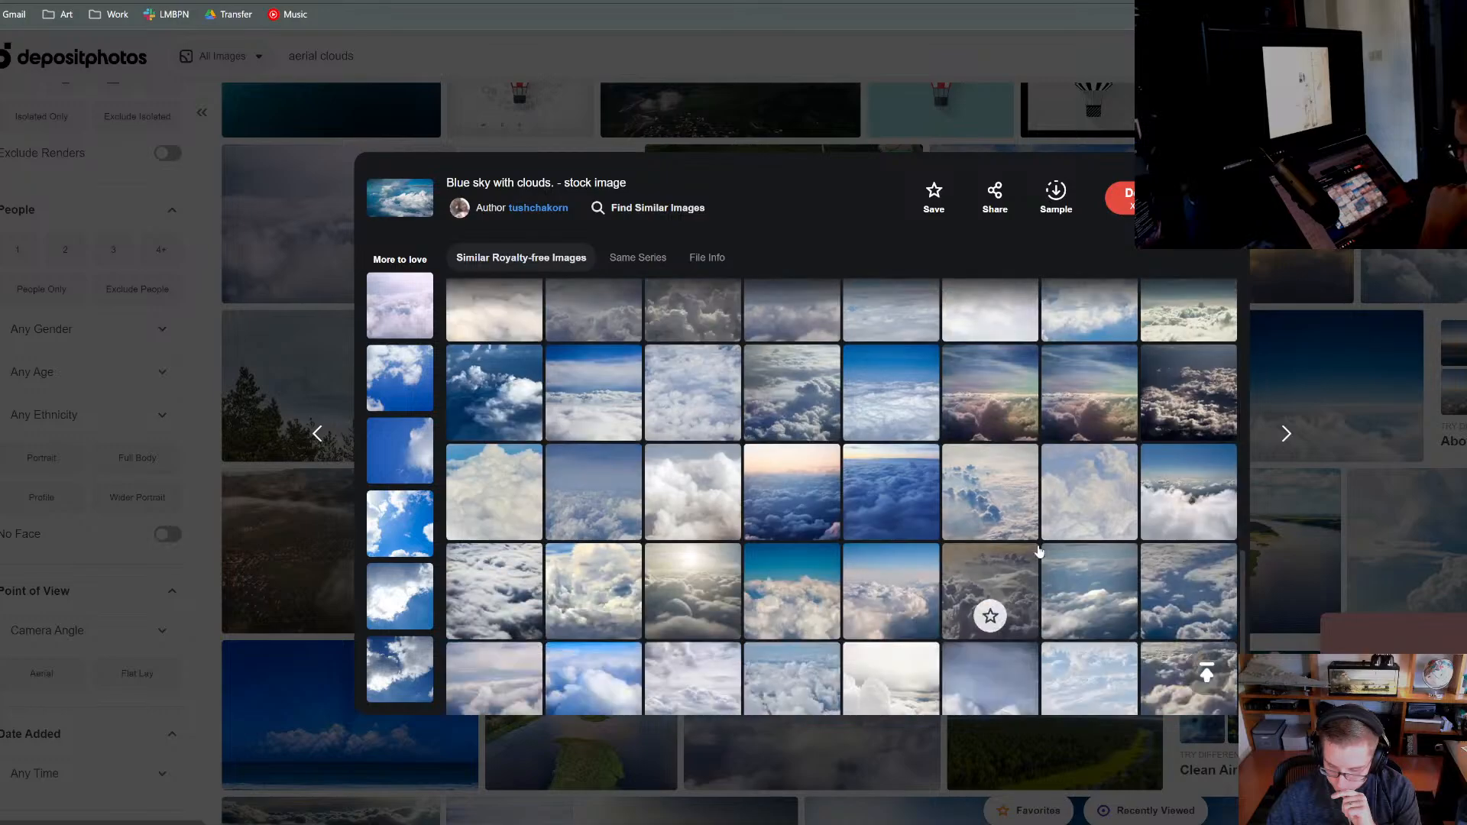
{"action": "scroll", "coordinate": [1016, 546], "scroll_direction": "down", "scroll_amount": 1}
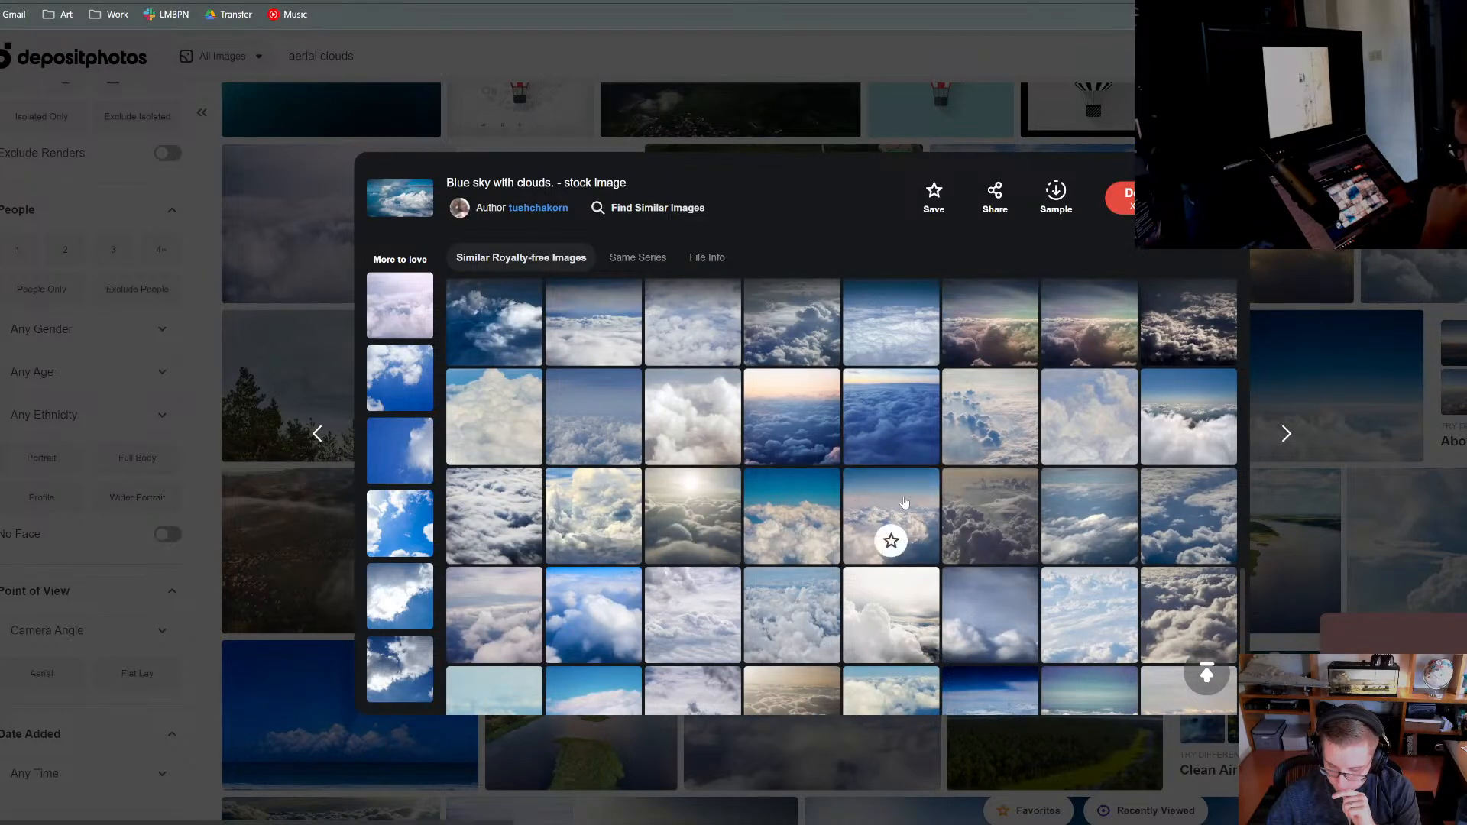
{"action": "scroll", "coordinate": [1018, 528], "scroll_direction": "down", "scroll_amount": 1}
{"action": "scroll", "coordinate": [662, 521], "scroll_direction": "down", "scroll_amount": 1}
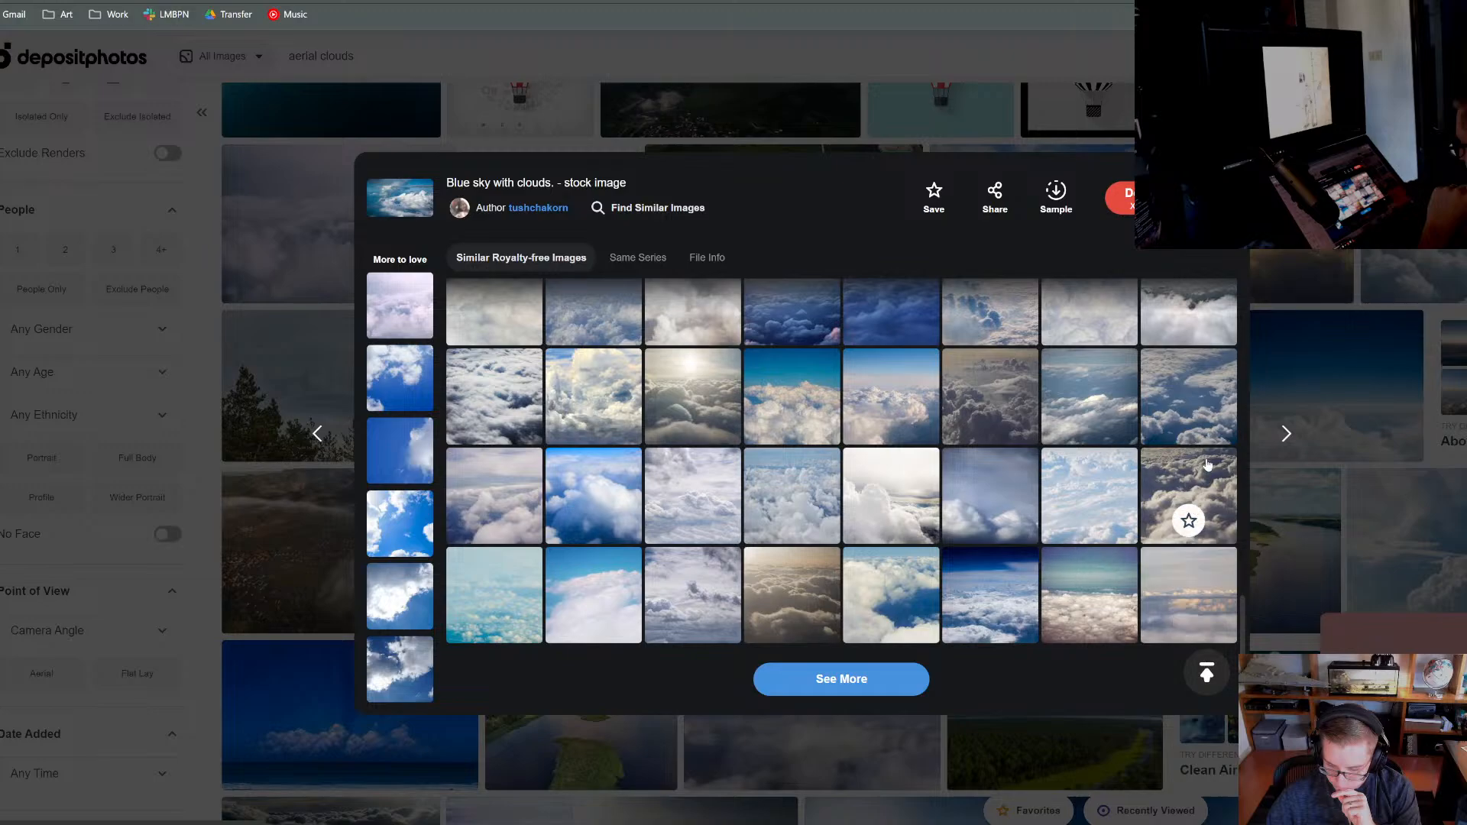
{"action": "left_click", "coordinate": [1192, 506]}
{"action": "left_click", "coordinate": [721, 287]}
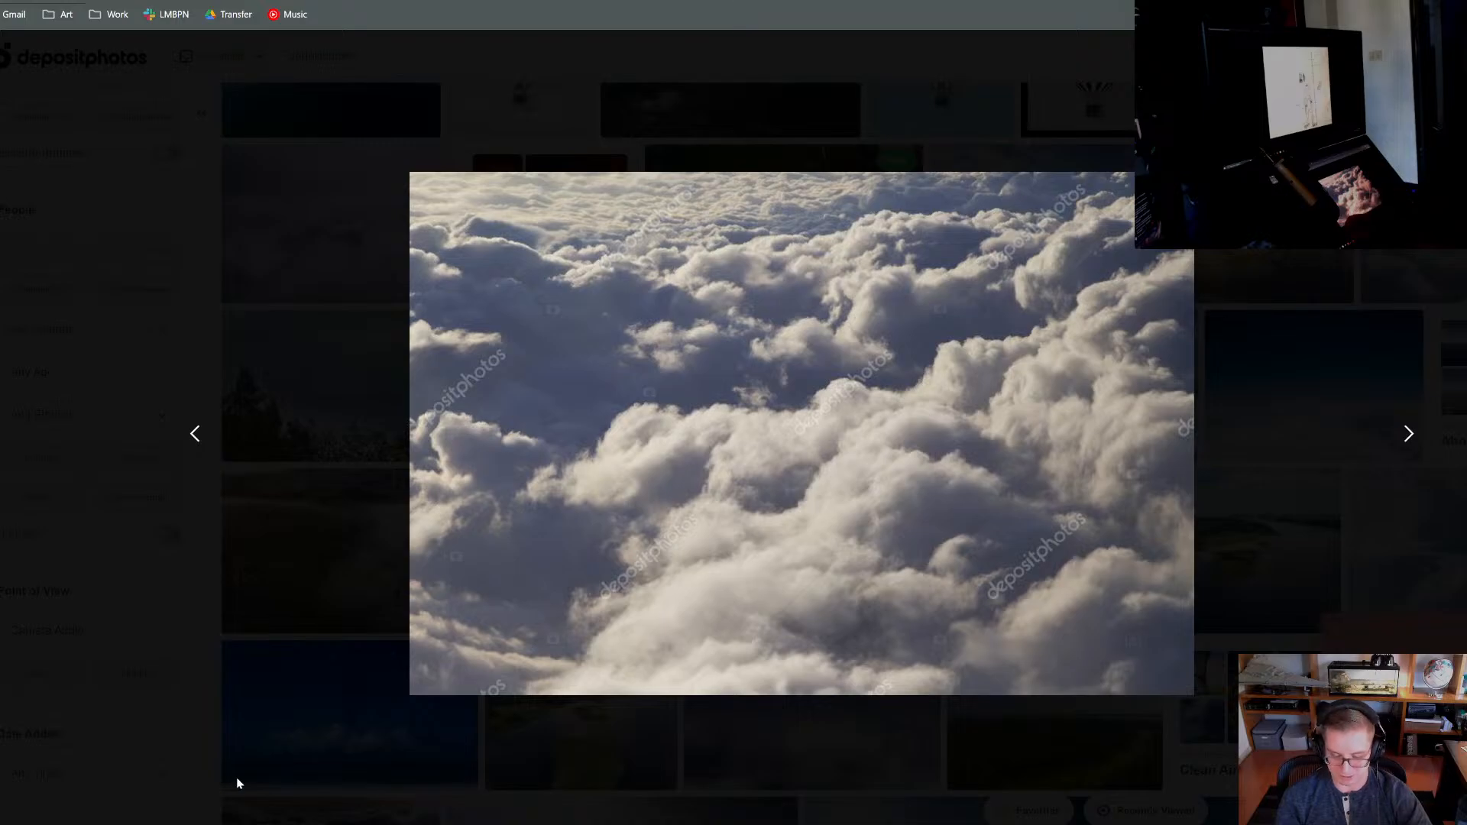
Switch to brainstorm10.psd in Photoshop, activate the Brush tool on Layer 1 and look through the brush presets
{"action": "mouse_move", "coordinate": [158, 811]}
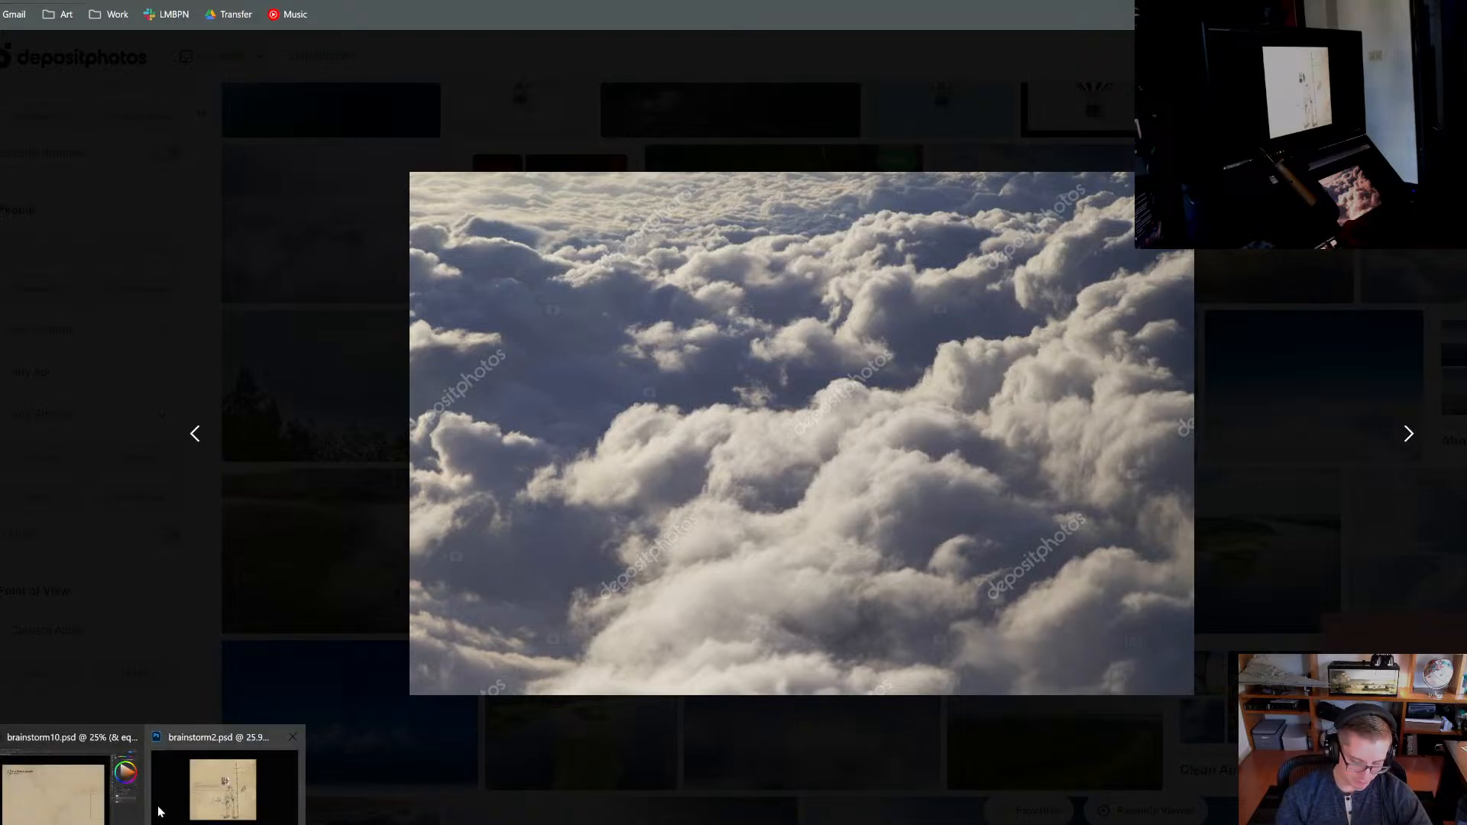
{"action": "left_click", "coordinate": [96, 784]}
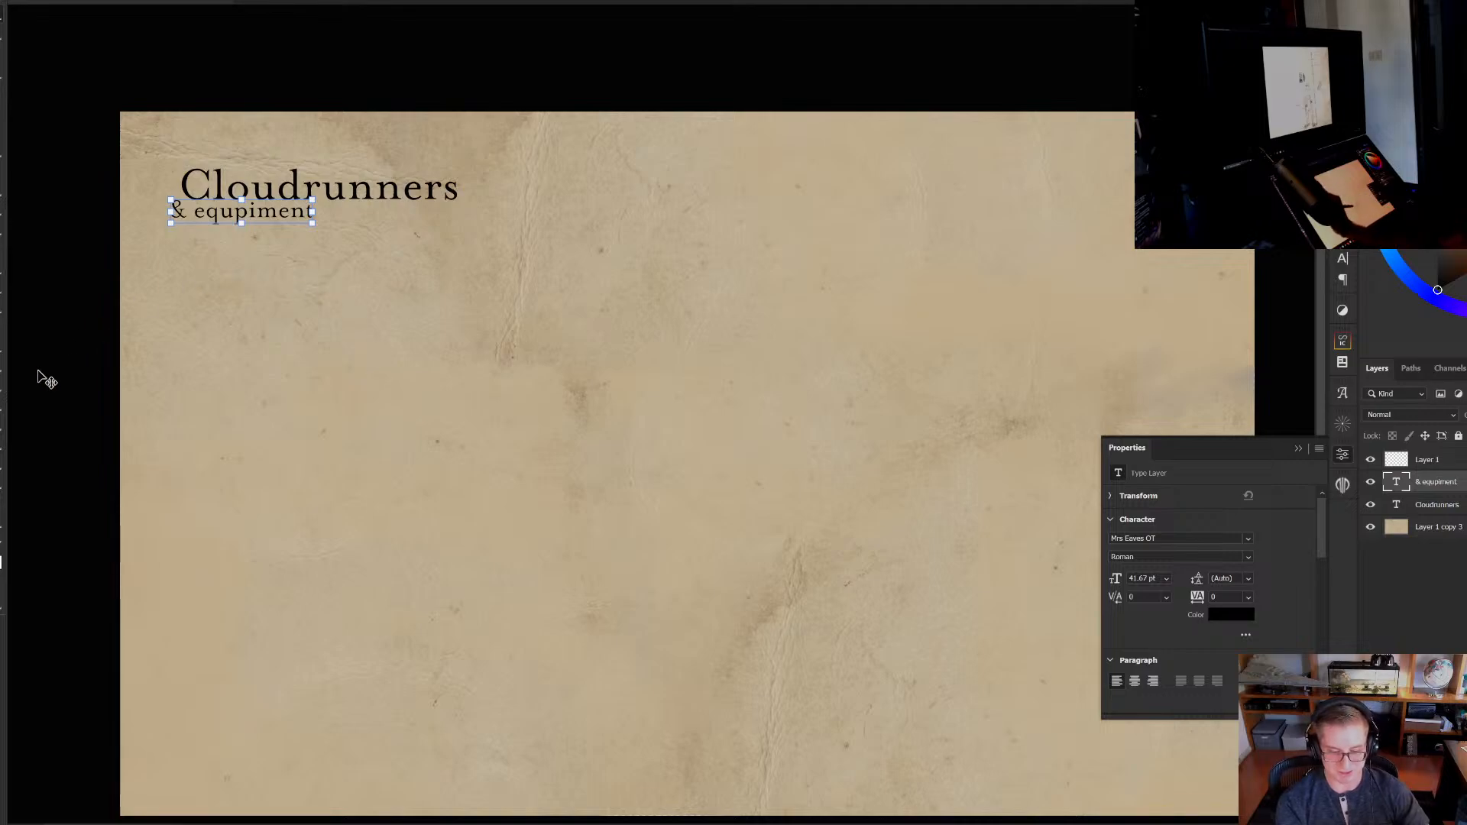
{"action": "key", "text": "b"}
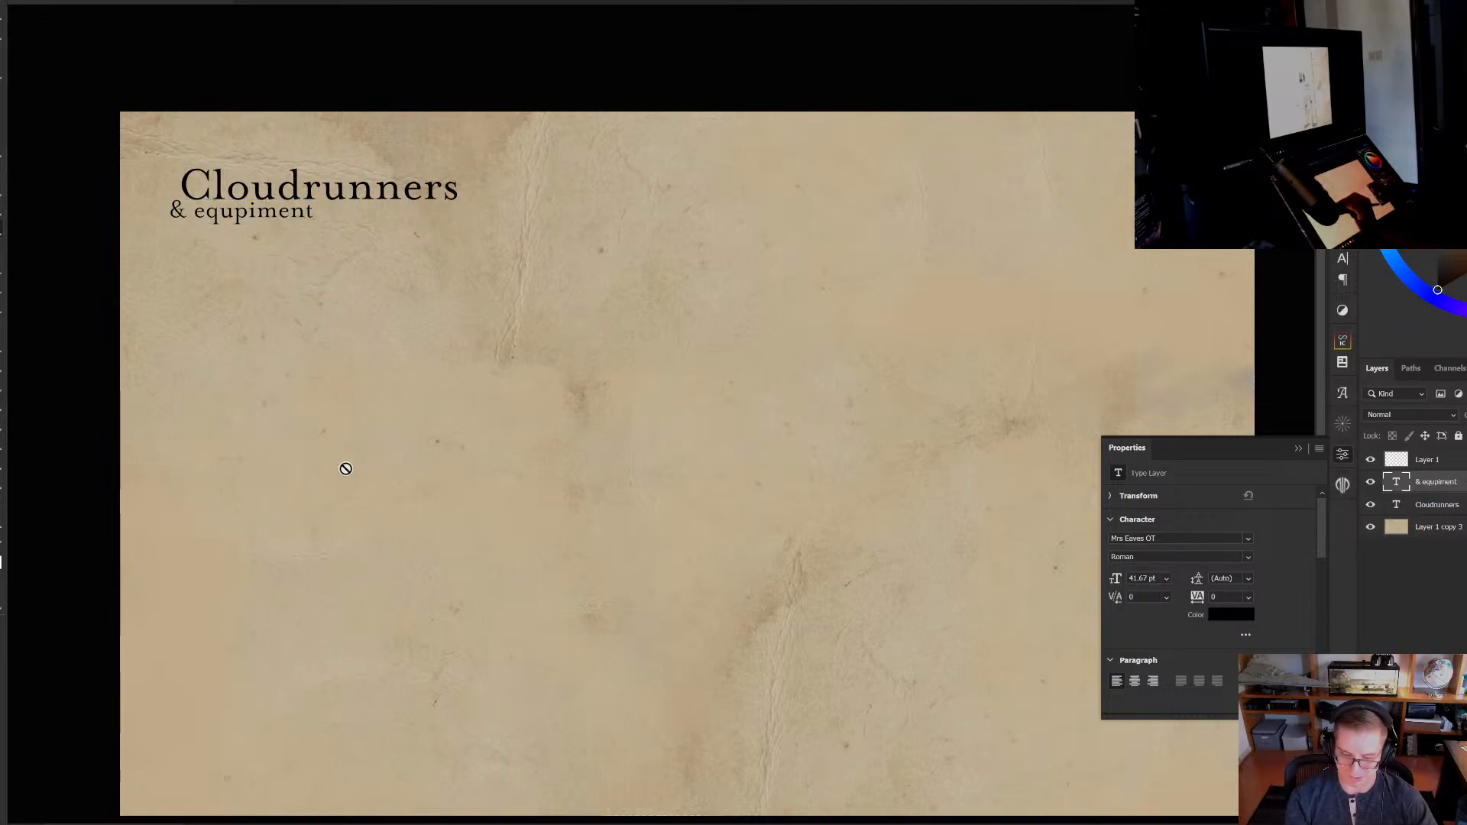
{"action": "left_click", "coordinate": [1438, 462]}
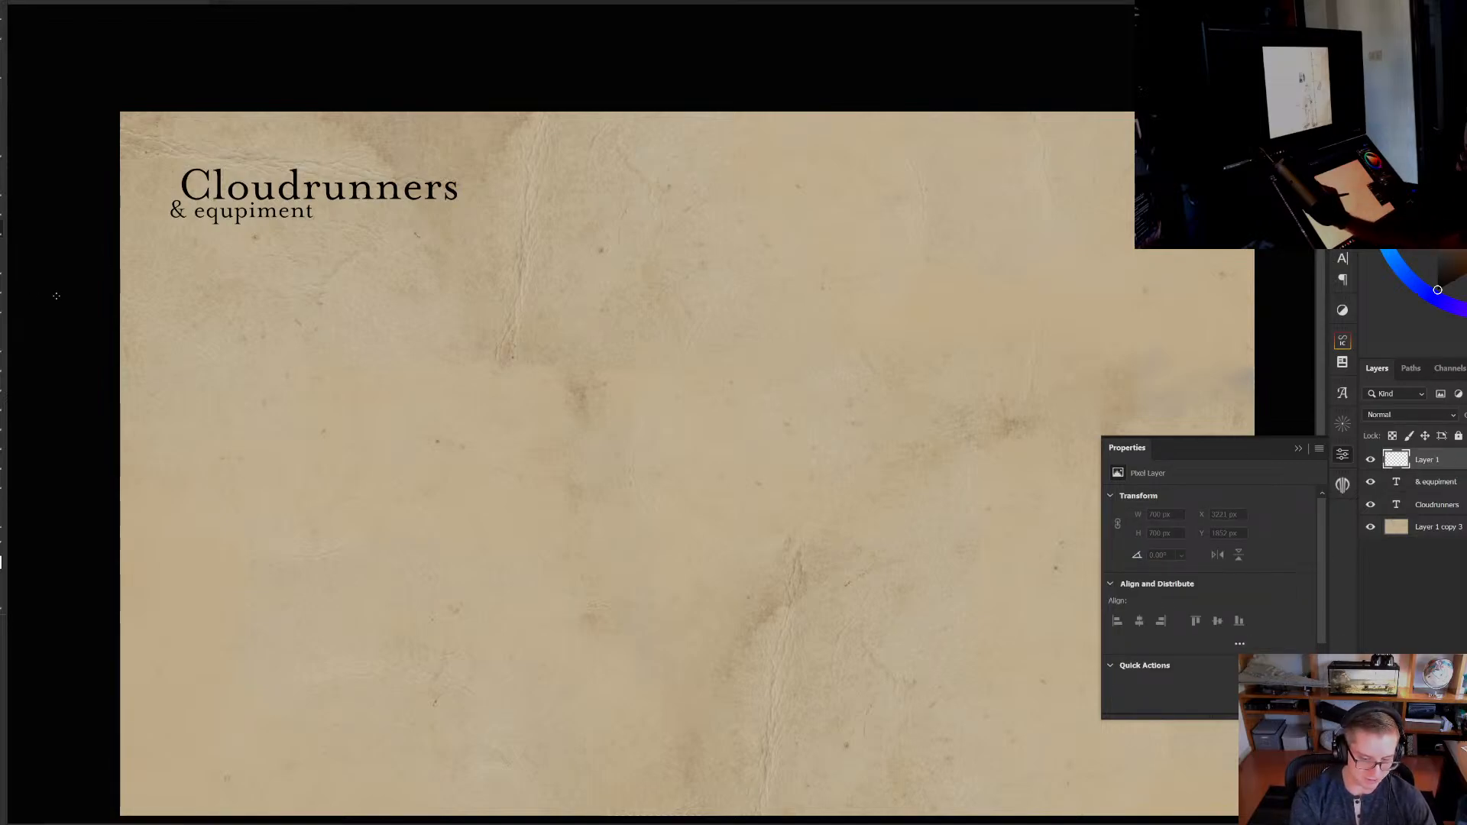
{"action": "left_click_drag", "start_coordinate": [254, 315], "coordinate": [262, 318]}
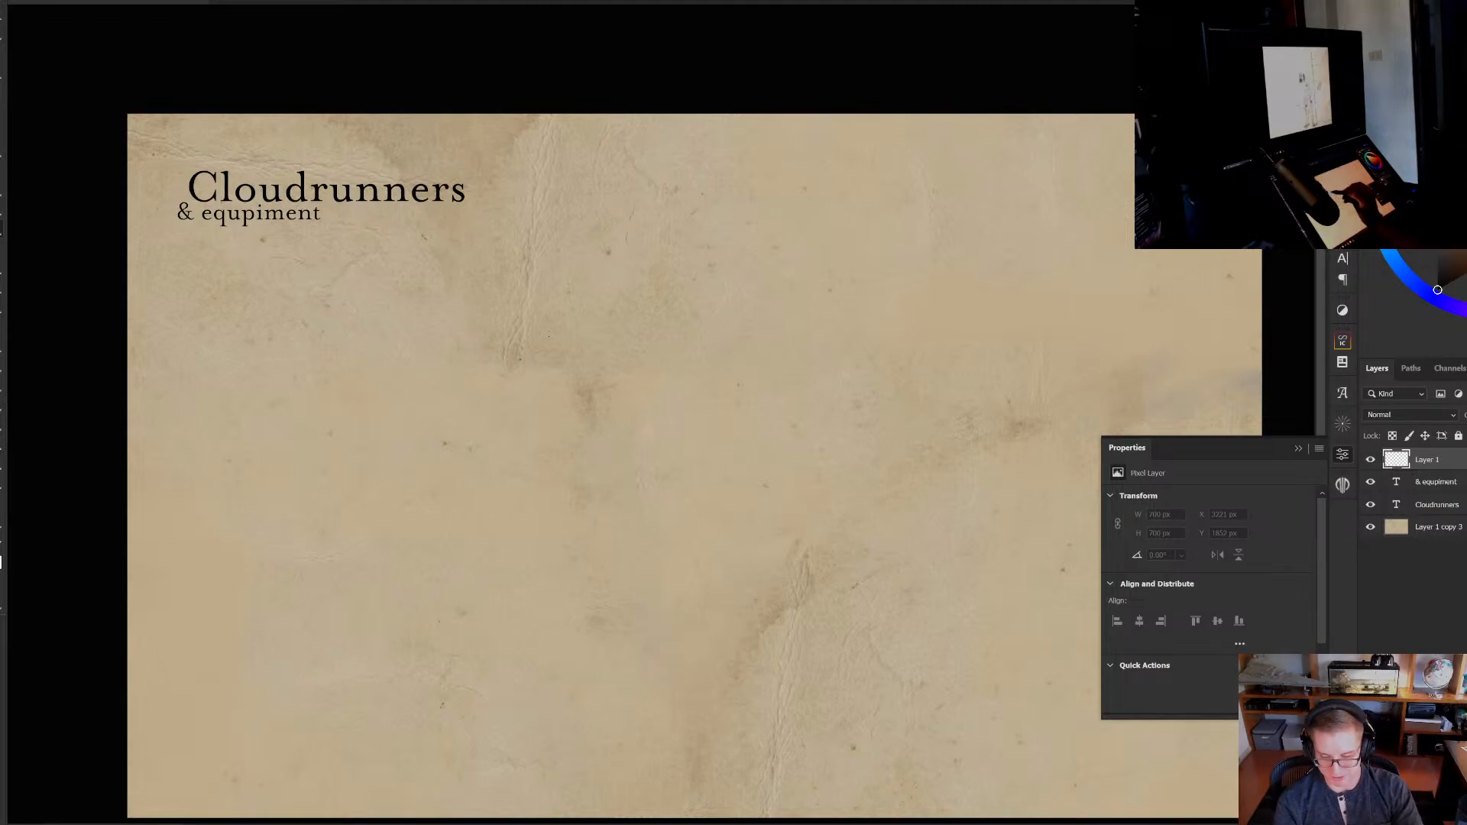
{"action": "right_click", "coordinate": [588, 354]}
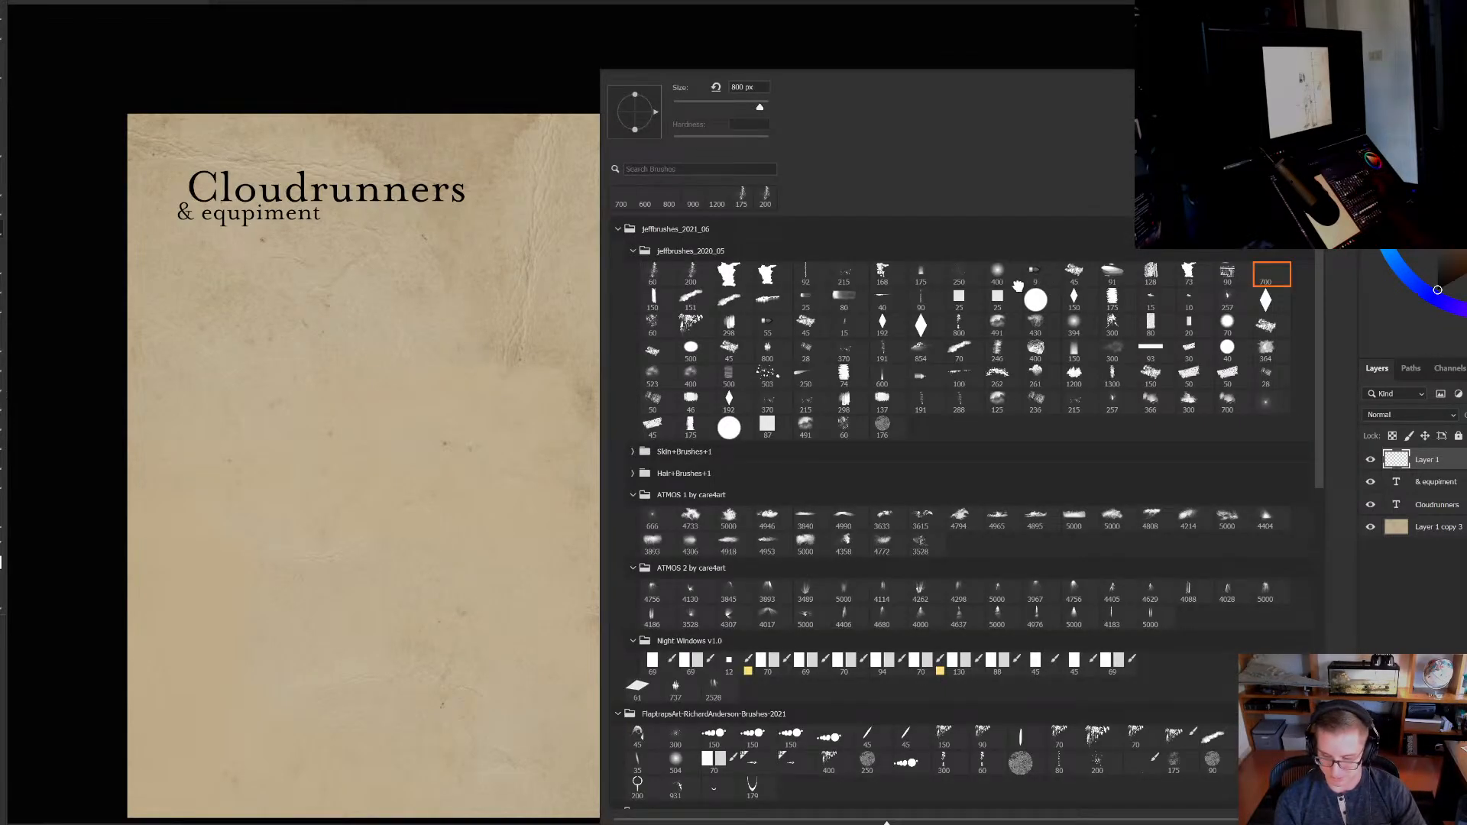
{"action": "key", "text": "Escape"}
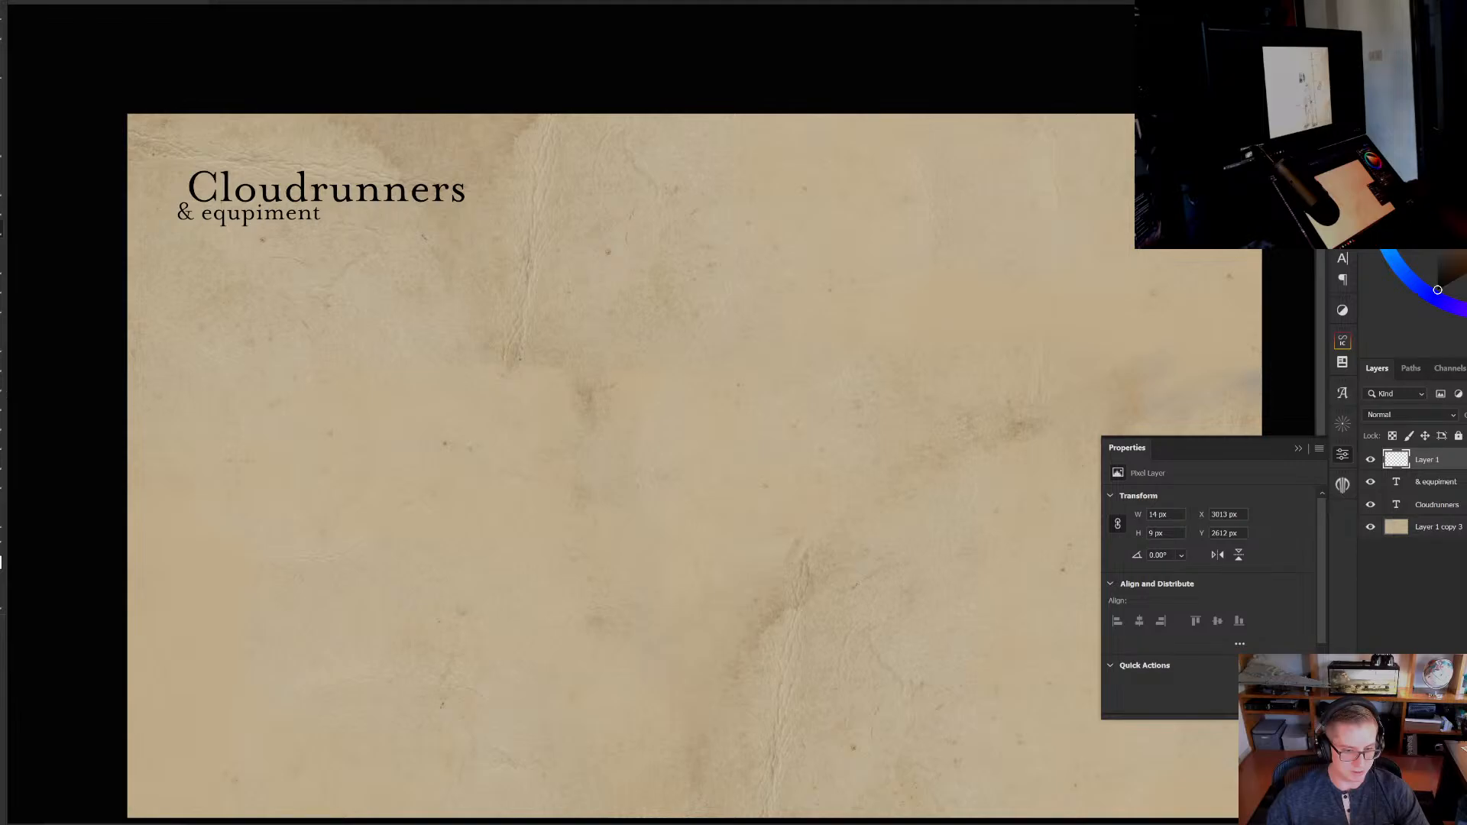
Return to Depositphotos and download the 4032 × 2268 XL JPG of the "Blue sky with white cloud background" photo
{"action": "key", "text": "alt+Tab"}
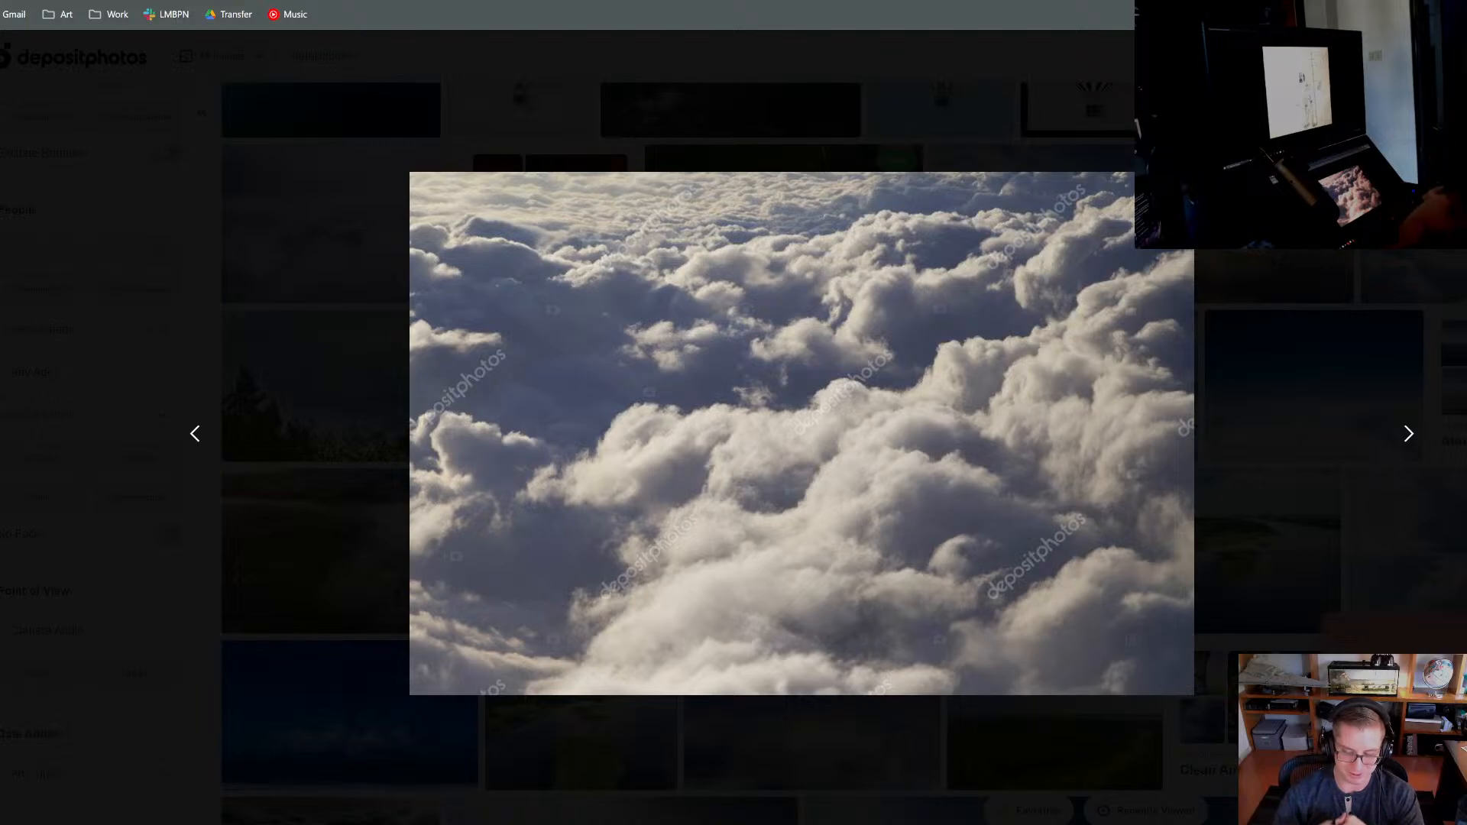
{"action": "left_click", "coordinate": [772, 102]}
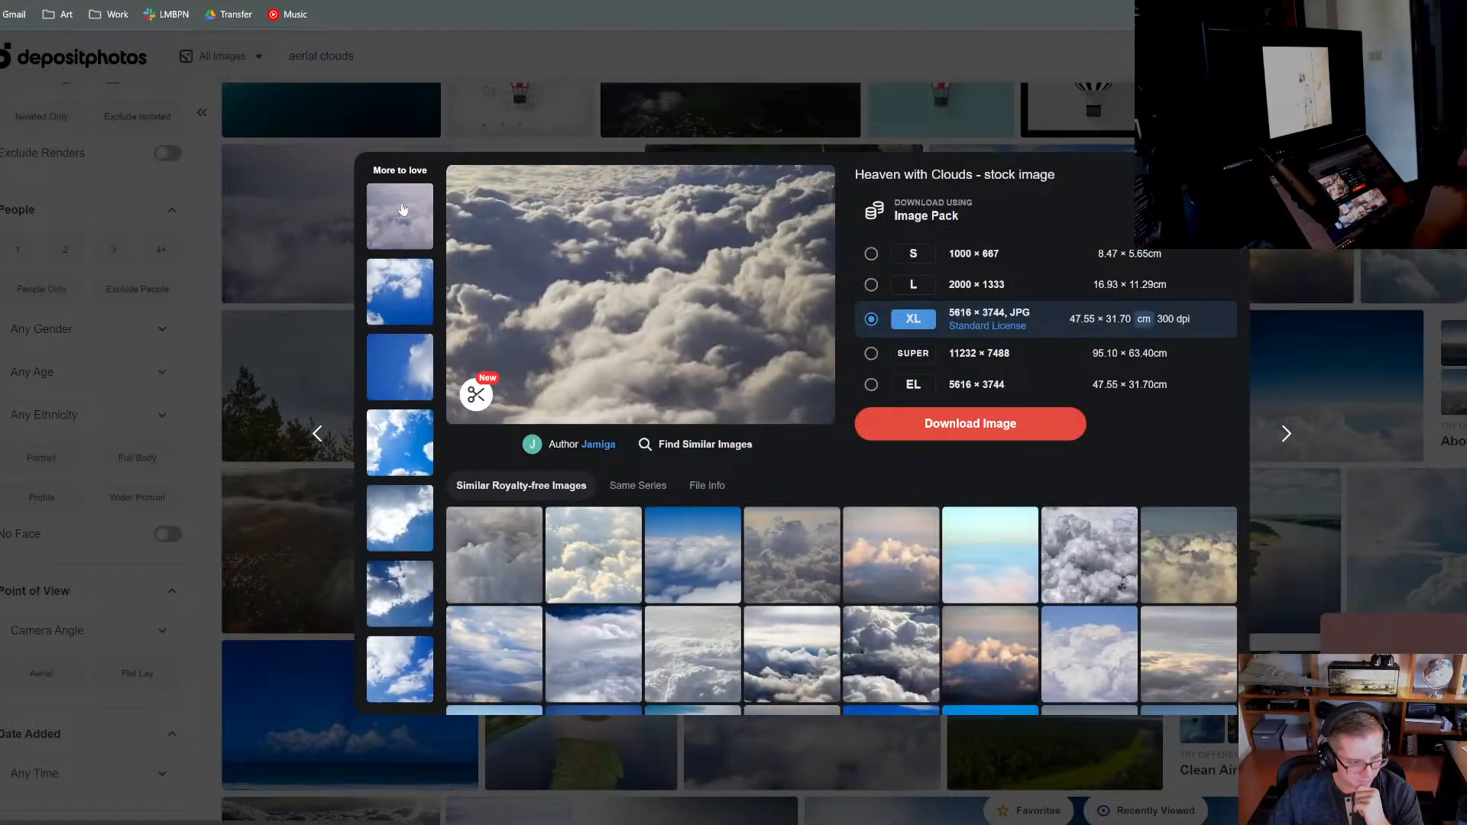
{"action": "key", "text": "Escape"}
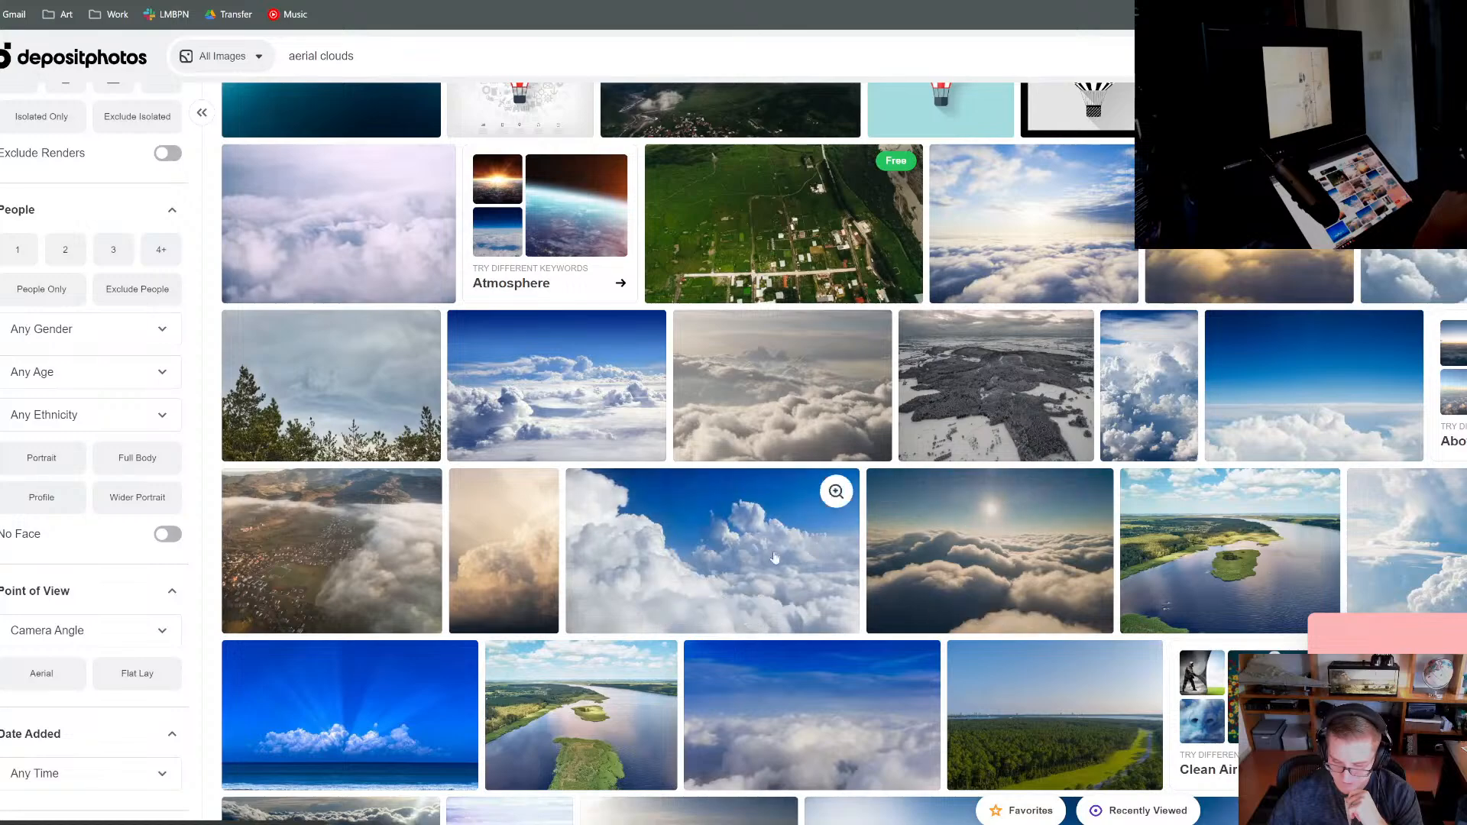
{"action": "left_click", "coordinate": [822, 539]}
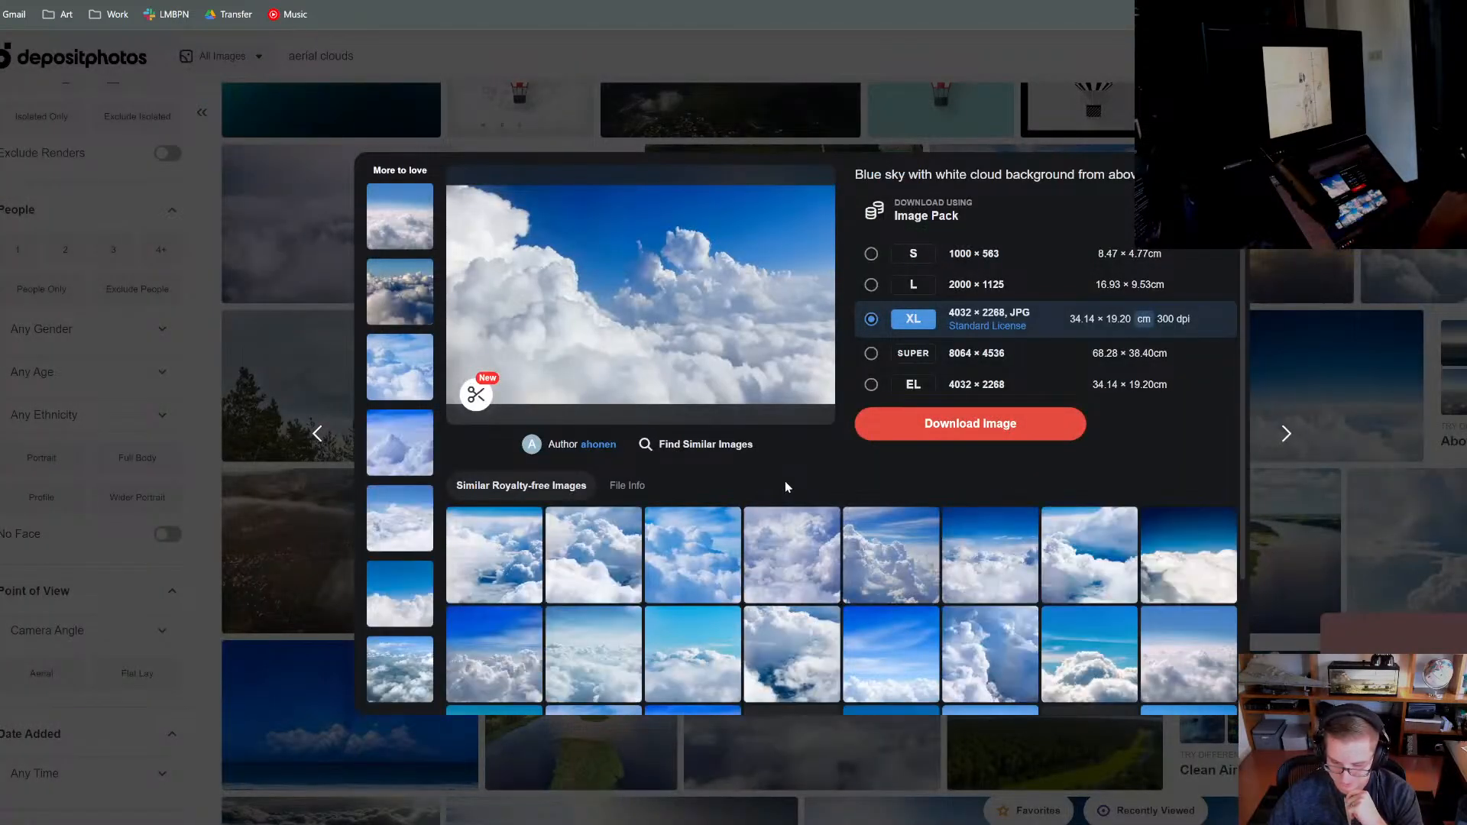
{"action": "left_click", "coordinate": [987, 428]}
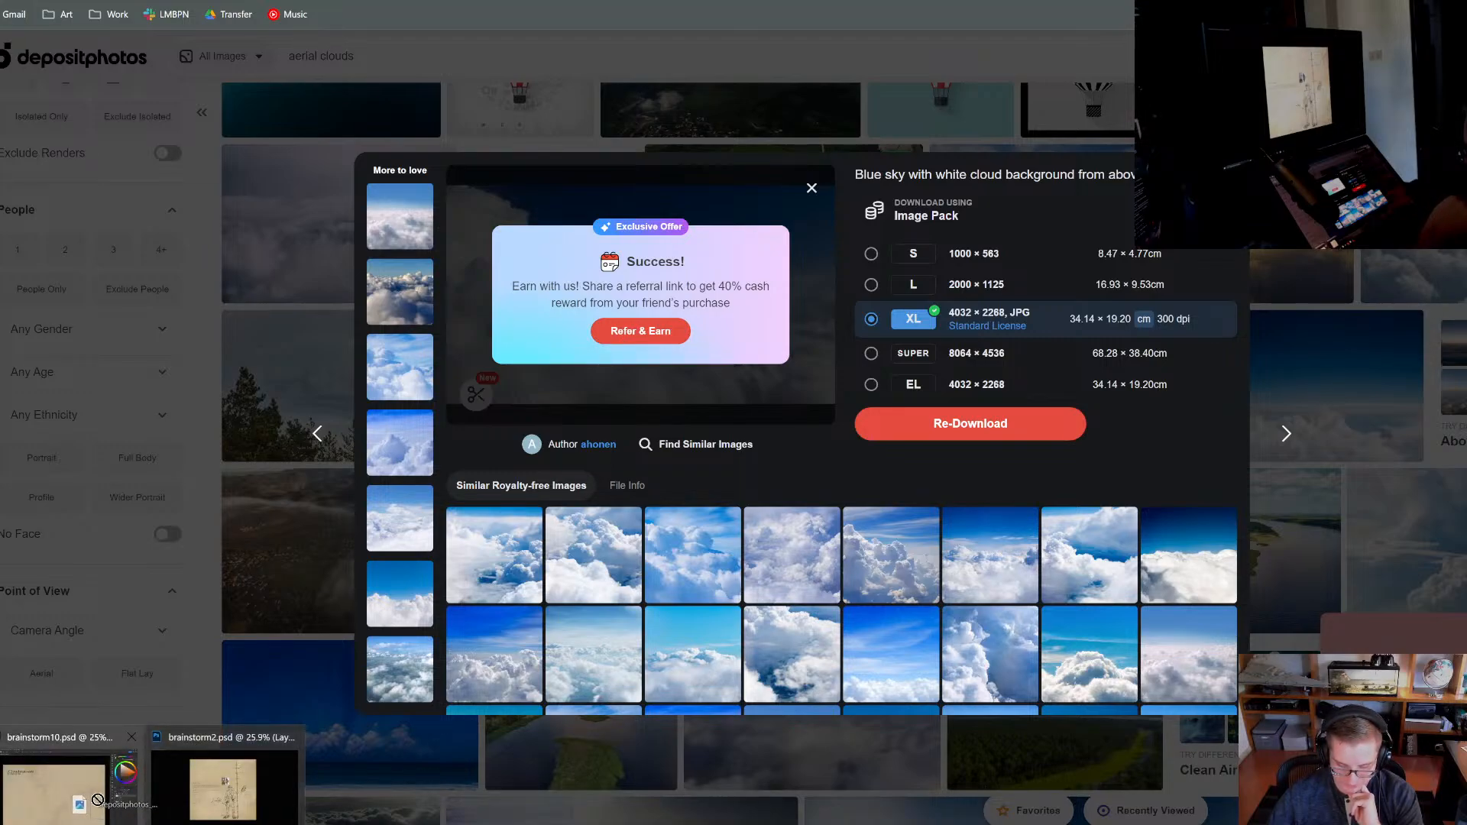
Place the downloaded cloud photo into brainstorm10.psd and scale it to cover the whole parchment canvas
{"action": "key", "text": "alt+Tab"}
{"action": "left_click_drag", "start_coordinate": [97, 799], "coordinate": [276, 728]}
{"action": "scroll", "coordinate": [623, 493], "scroll_direction": "down", "scroll_amount": 3}
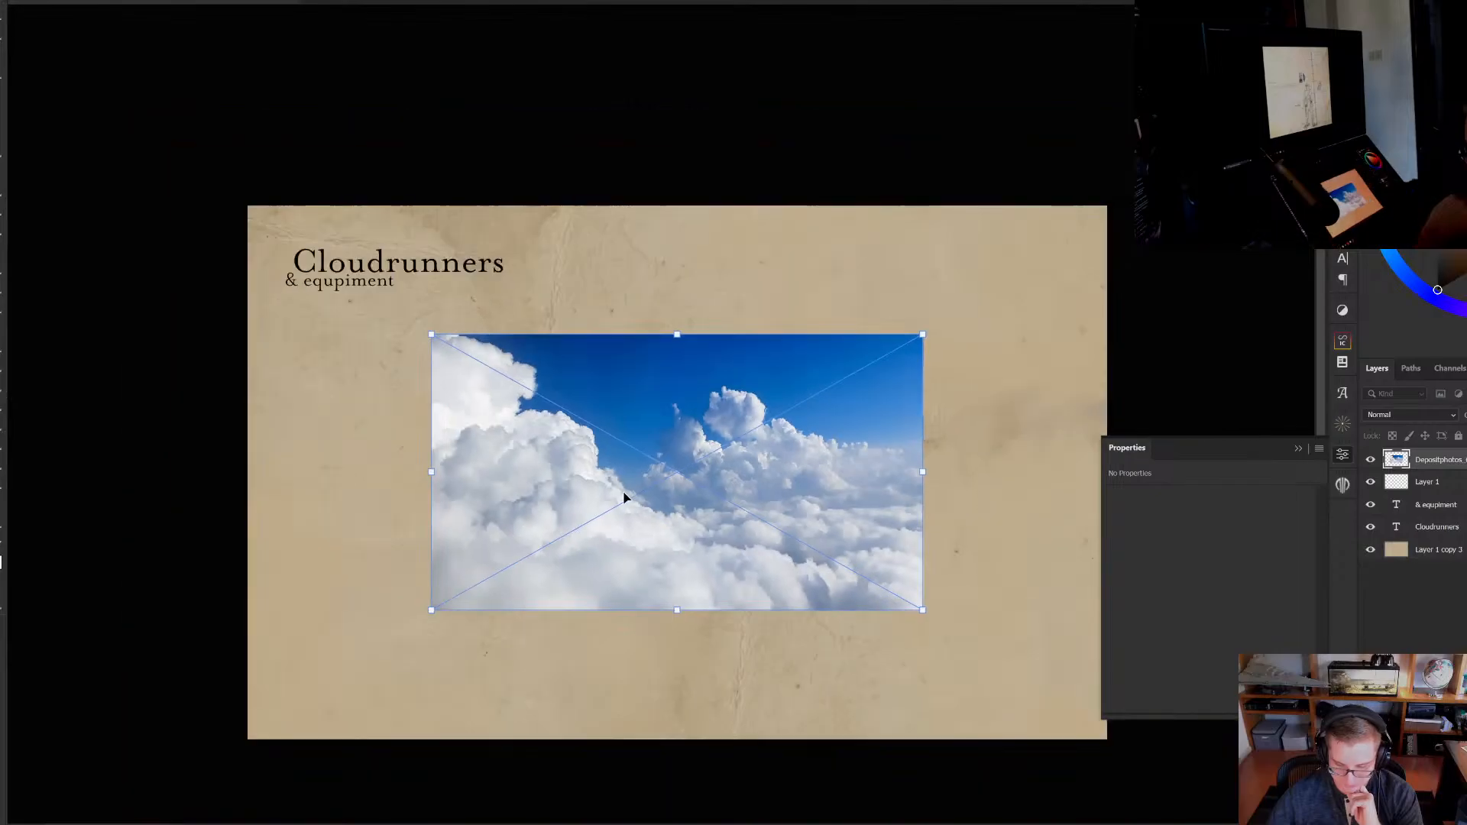
{"action": "left_click_drag", "start_coordinate": [623, 493], "coordinate": [606, 583]}
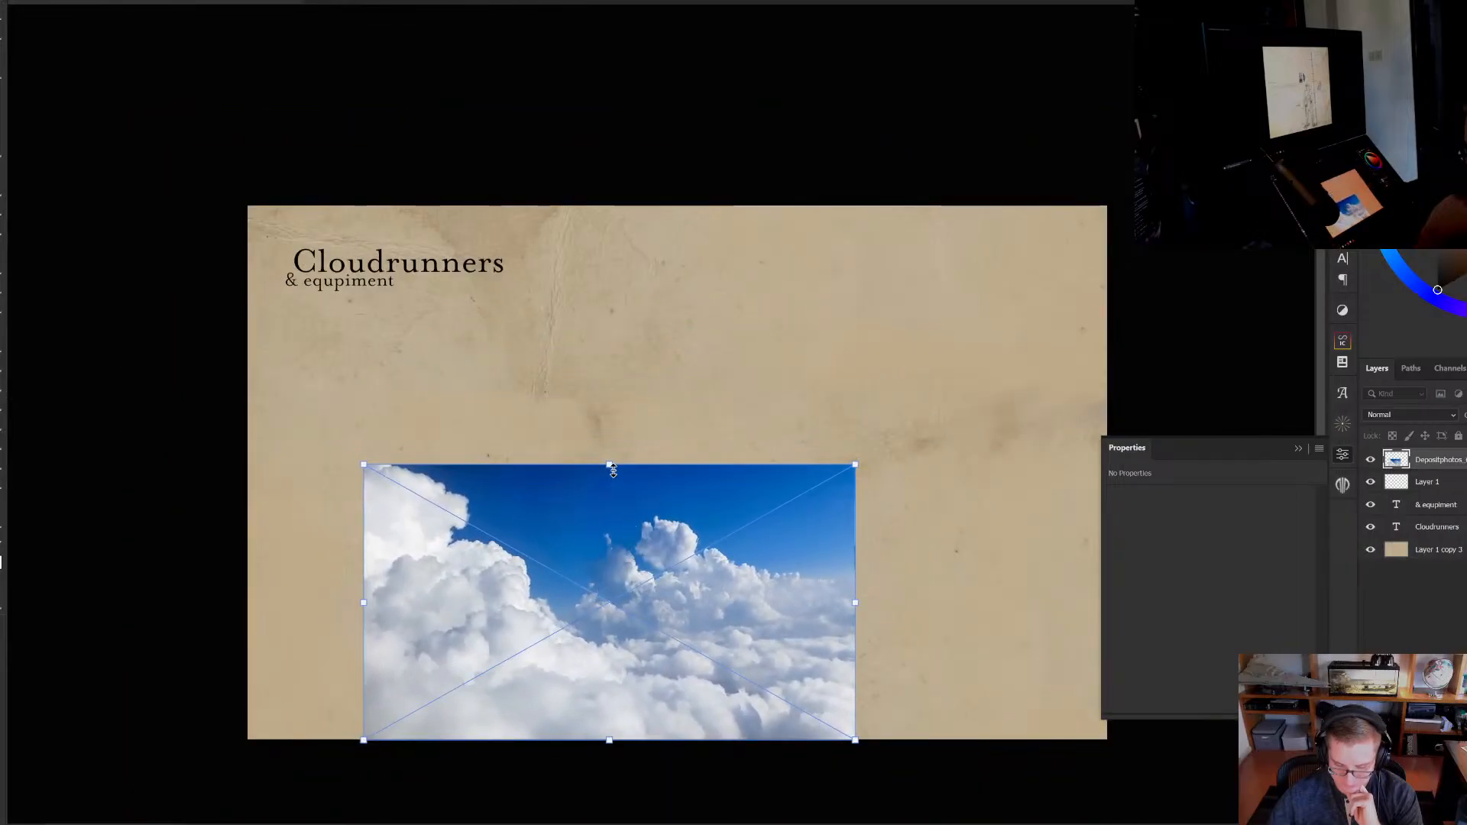
{"action": "left_click_drag", "start_coordinate": [611, 464], "coordinate": [699, 198]}
{"action": "left_click_drag", "start_coordinate": [718, 272], "coordinate": [790, 279]}
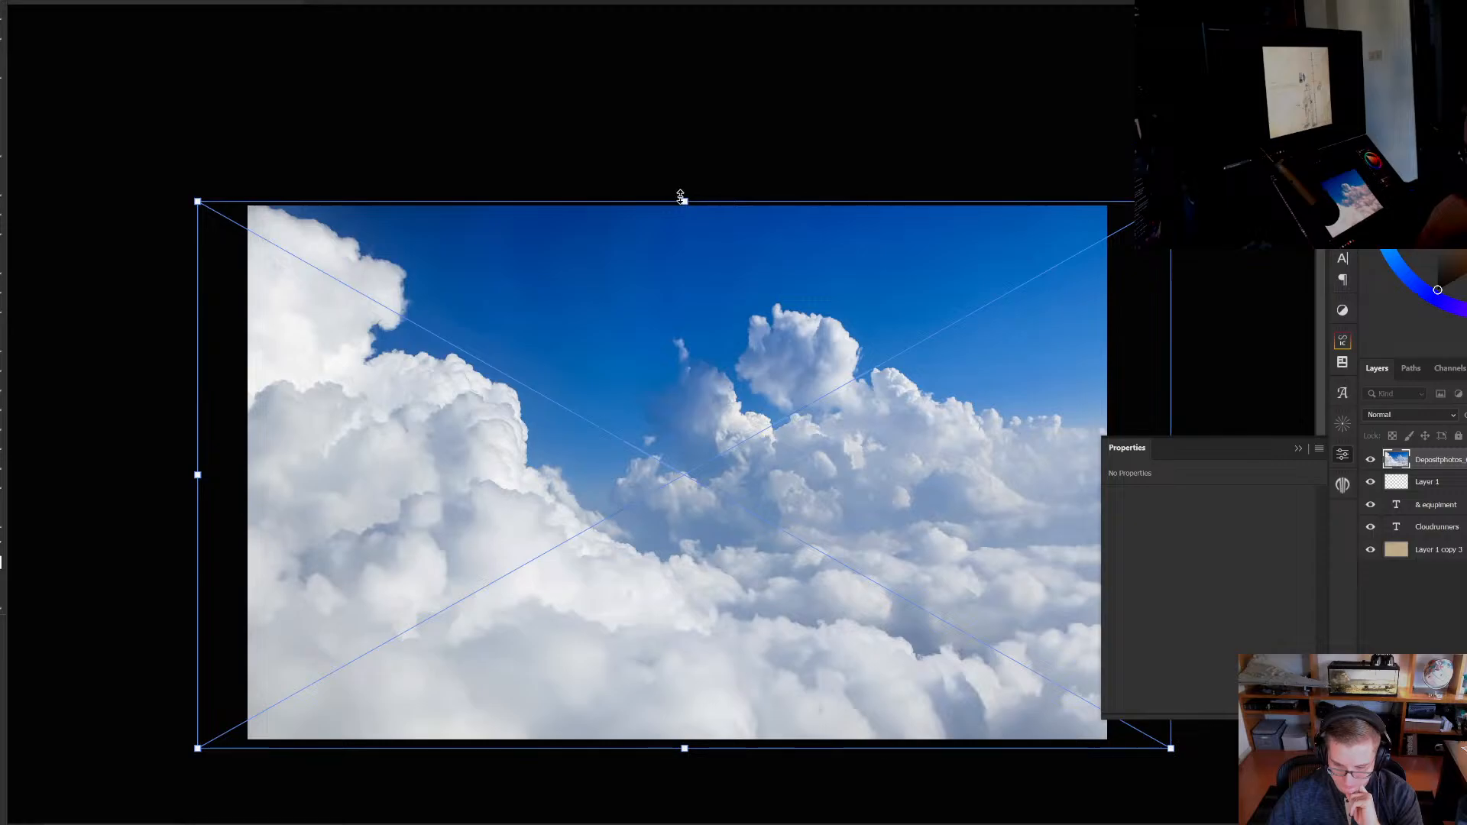
{"action": "left_click_drag", "start_coordinate": [680, 197], "coordinate": [681, 200]}
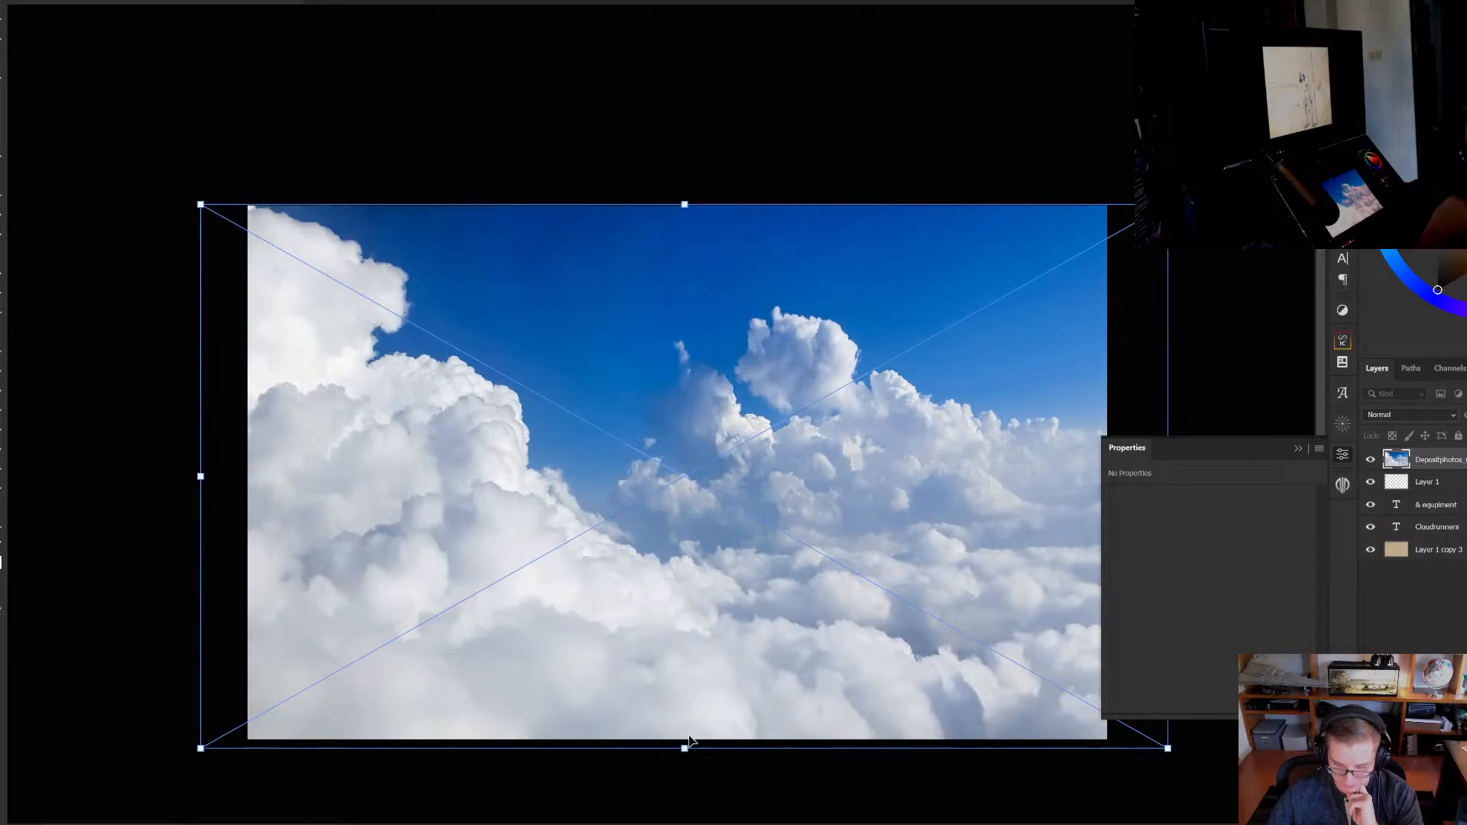
{"action": "left_click_drag", "start_coordinate": [686, 750], "coordinate": [685, 740]}
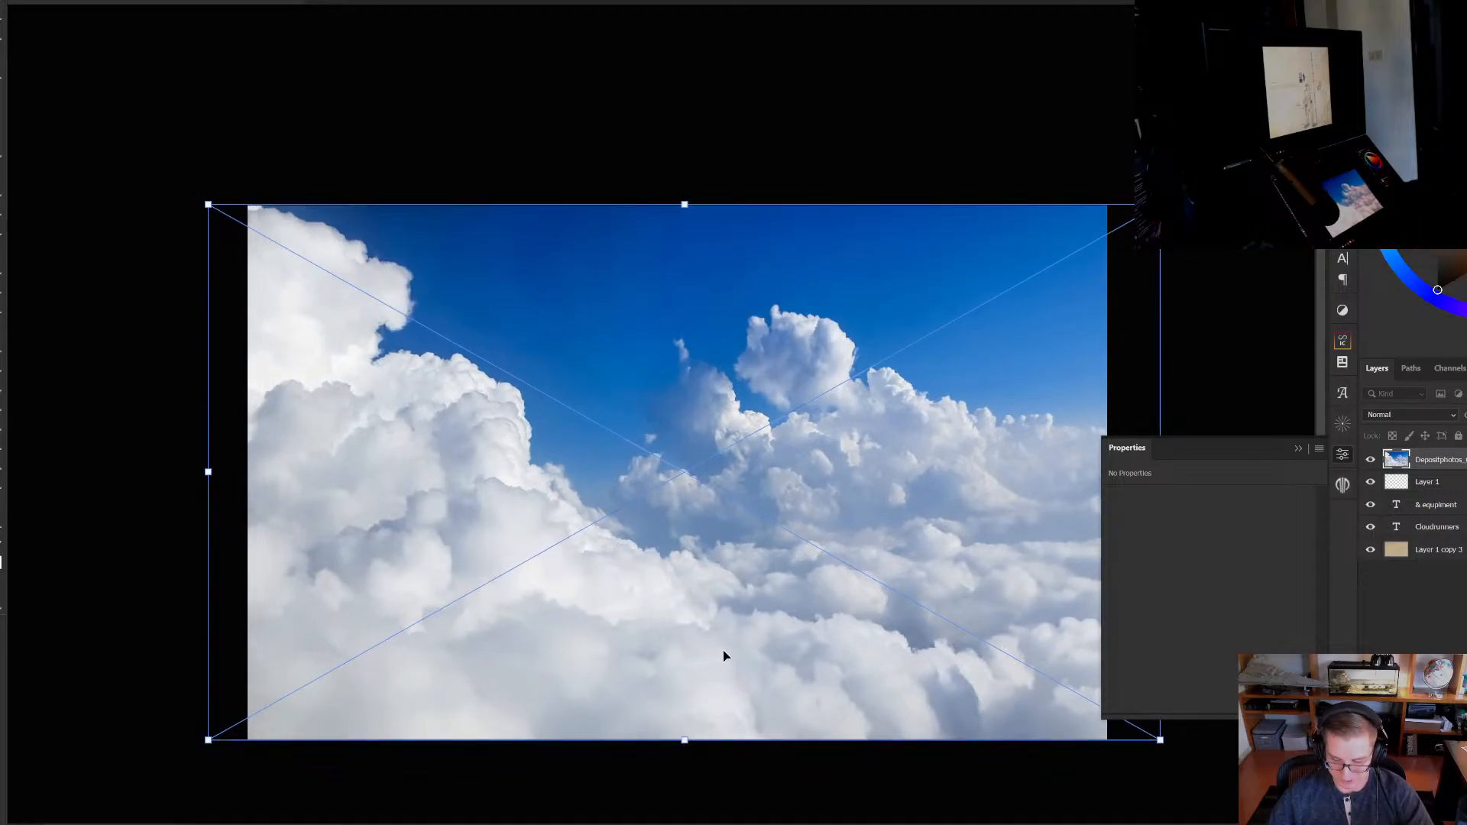
{"action": "scroll", "coordinate": [734, 633], "scroll_direction": "up", "scroll_amount": 3}
{"action": "left_click_drag", "start_coordinate": [1028, 559], "coordinate": [904, 429]}
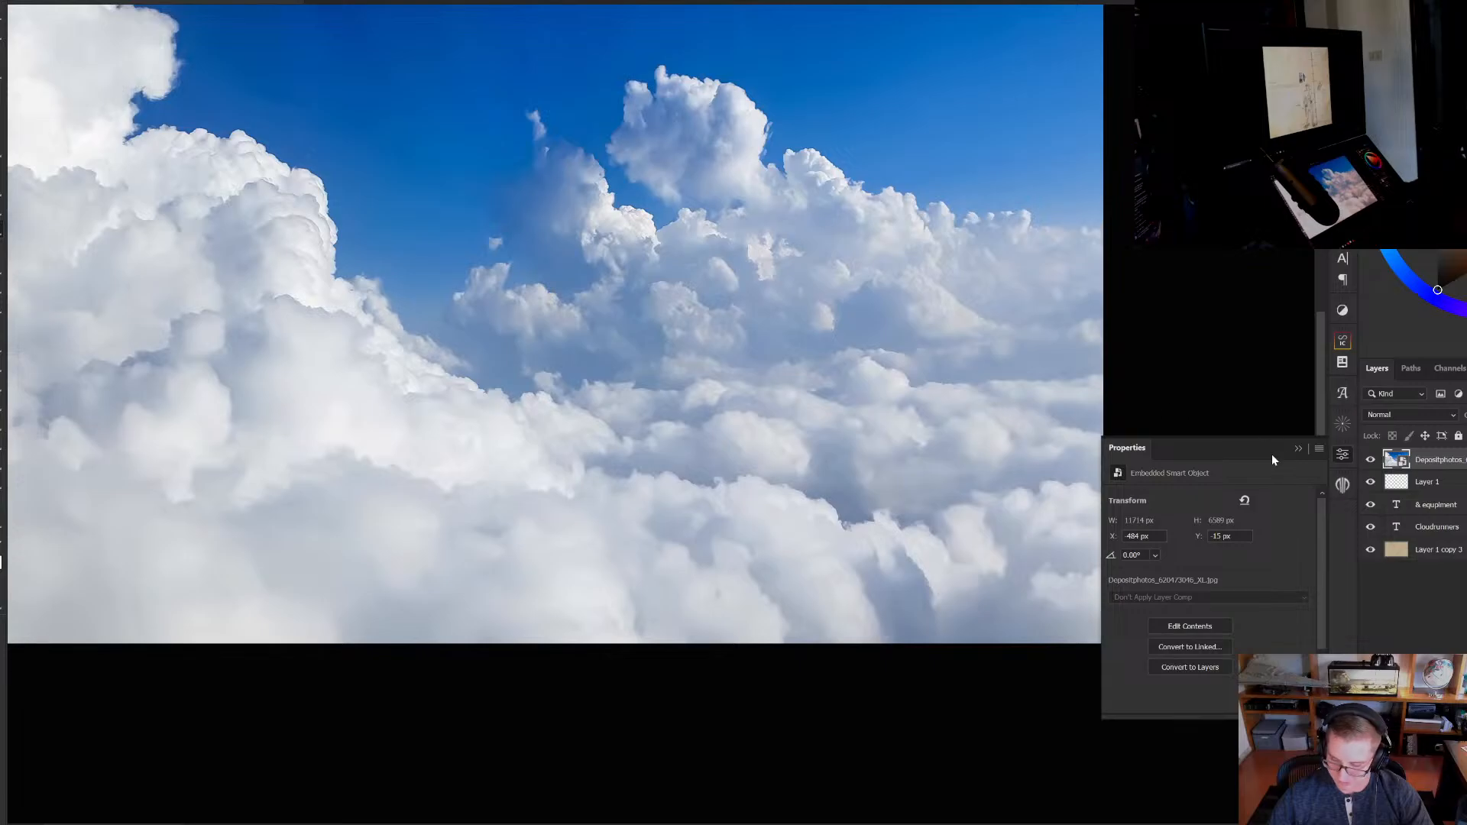
Collapse the Properties panel and examine the placed photo's cloud formations up close, from the foreground bank to the distant peaks
{"action": "left_click", "coordinate": [1298, 449]}
{"action": "scroll", "coordinate": [812, 540], "scroll_direction": "up", "scroll_amount": 2}
{"action": "scroll", "coordinate": [802, 547], "scroll_direction": "up", "scroll_amount": 3}
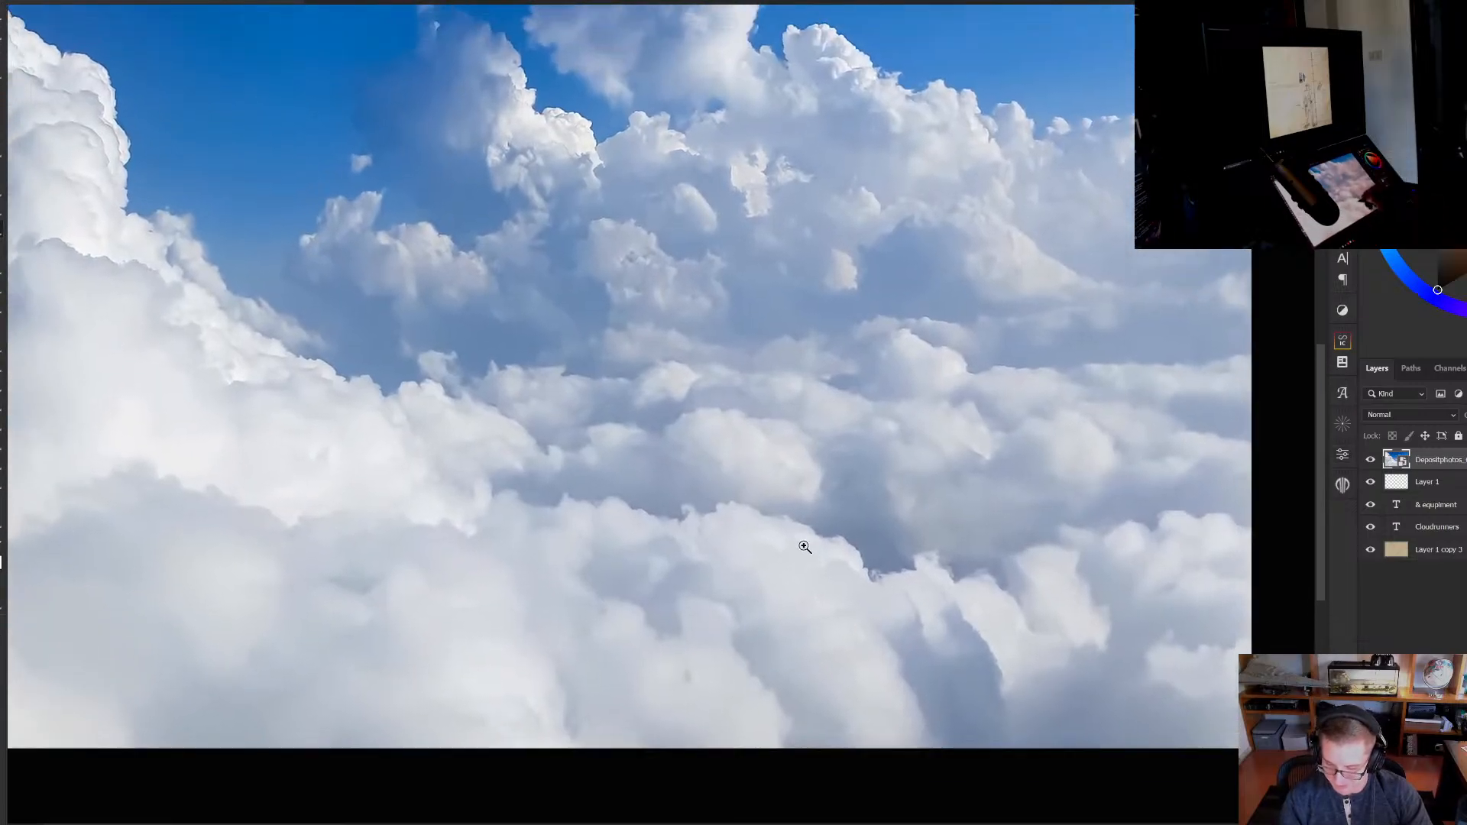
{"action": "left_click_drag", "start_coordinate": [824, 531], "coordinate": [845, 550]}
{"action": "scroll", "coordinate": [731, 505], "scroll_direction": "up", "scroll_amount": 3}
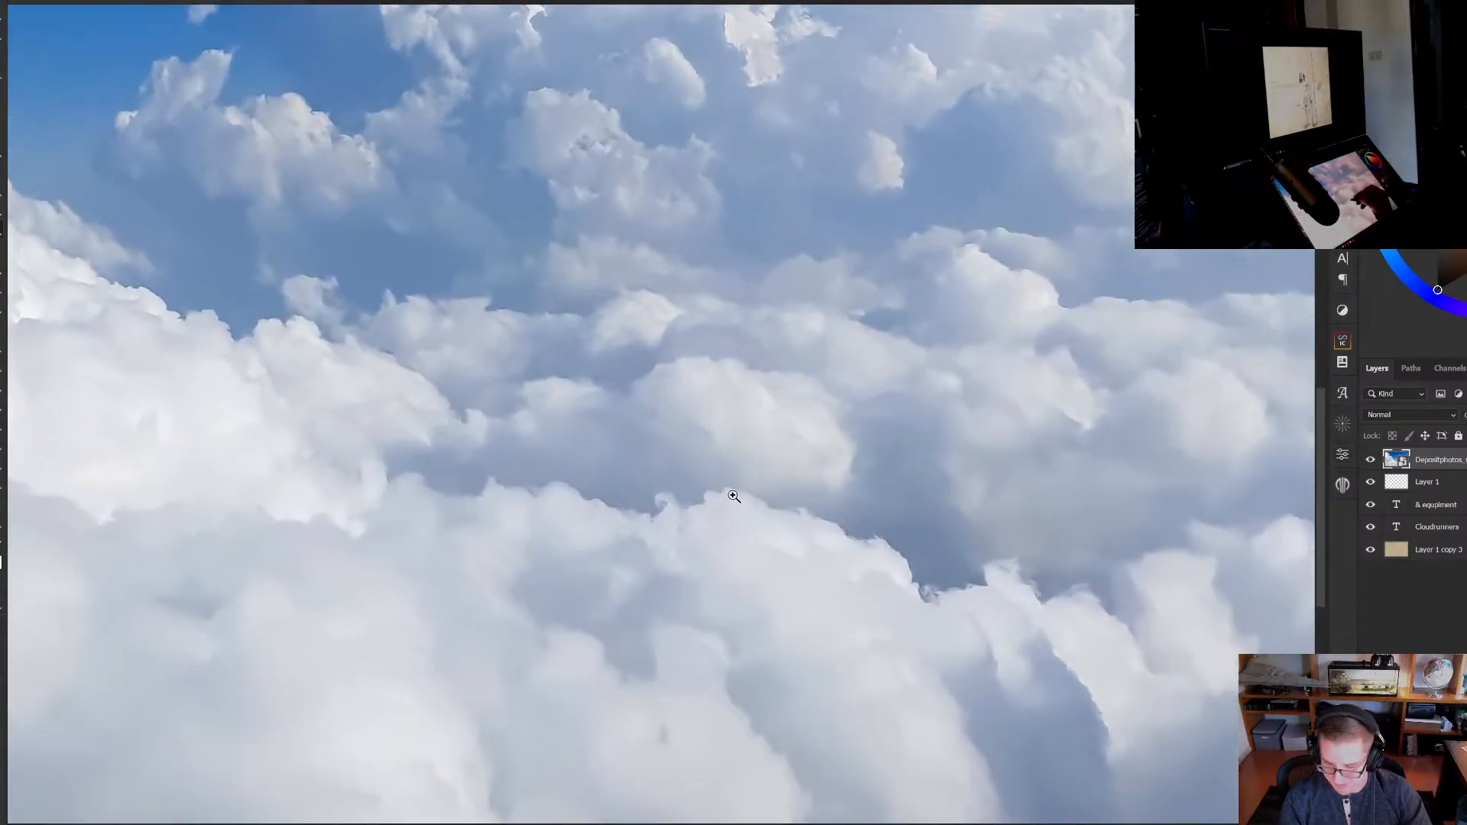
{"action": "scroll", "coordinate": [426, 507], "scroll_direction": "down", "scroll_amount": 5}
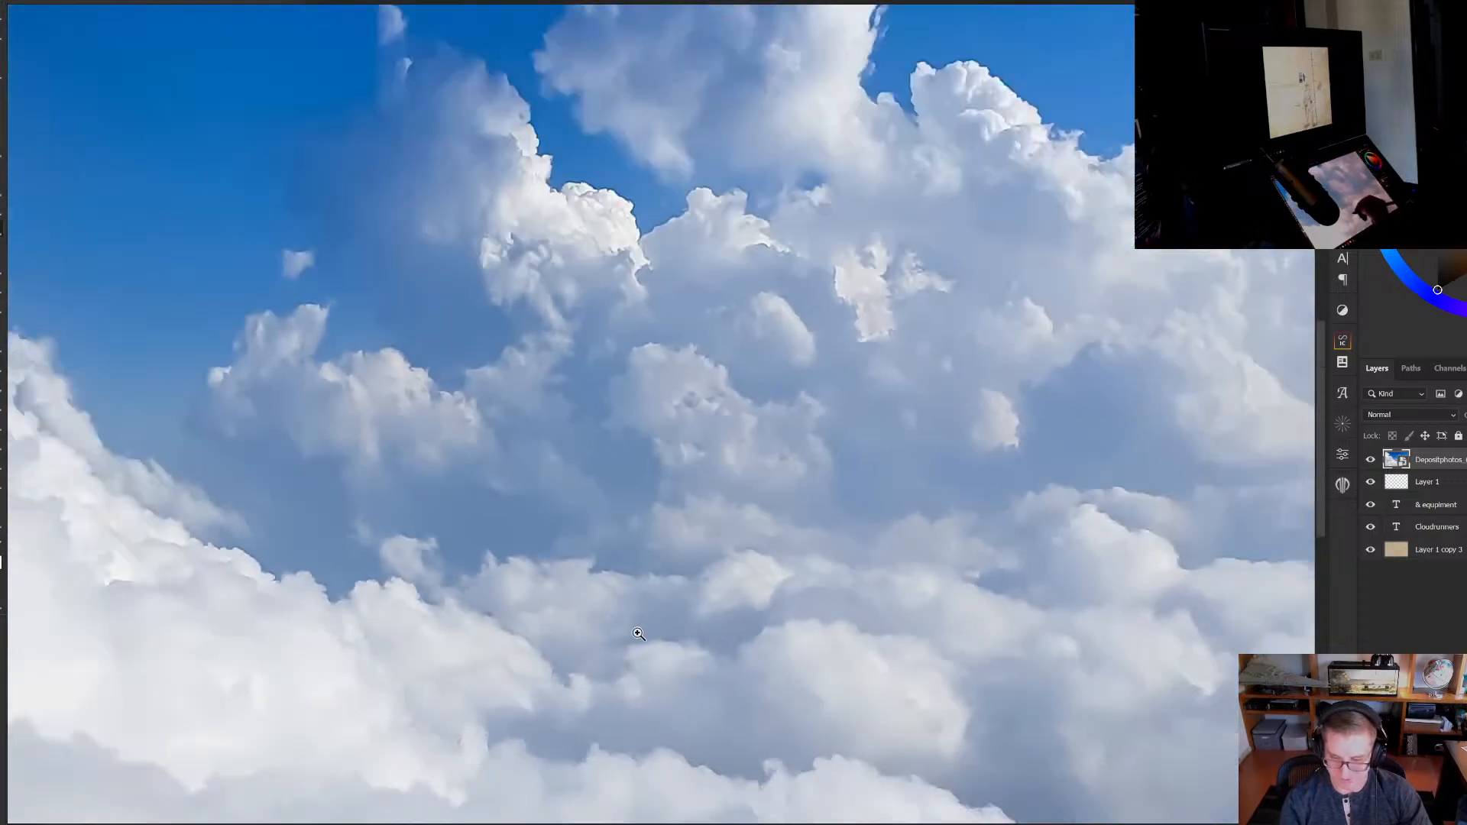
{"action": "left_click_drag", "start_coordinate": [632, 632], "coordinate": [717, 693]}
{"action": "left_click_drag", "start_coordinate": [956, 333], "coordinate": [988, 249]}
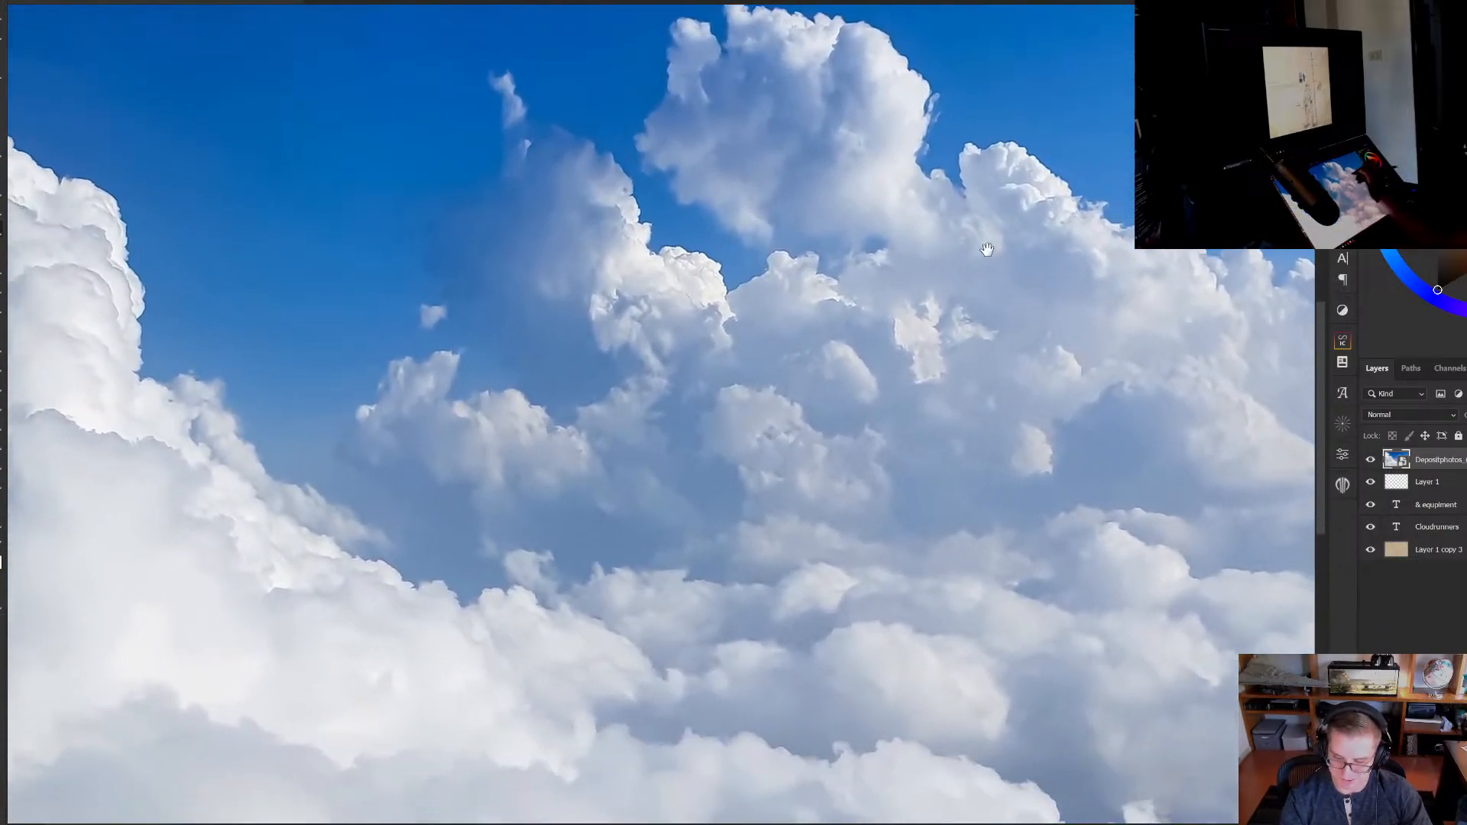
{"action": "left_click_drag", "start_coordinate": [1121, 527], "coordinate": [891, 514]}
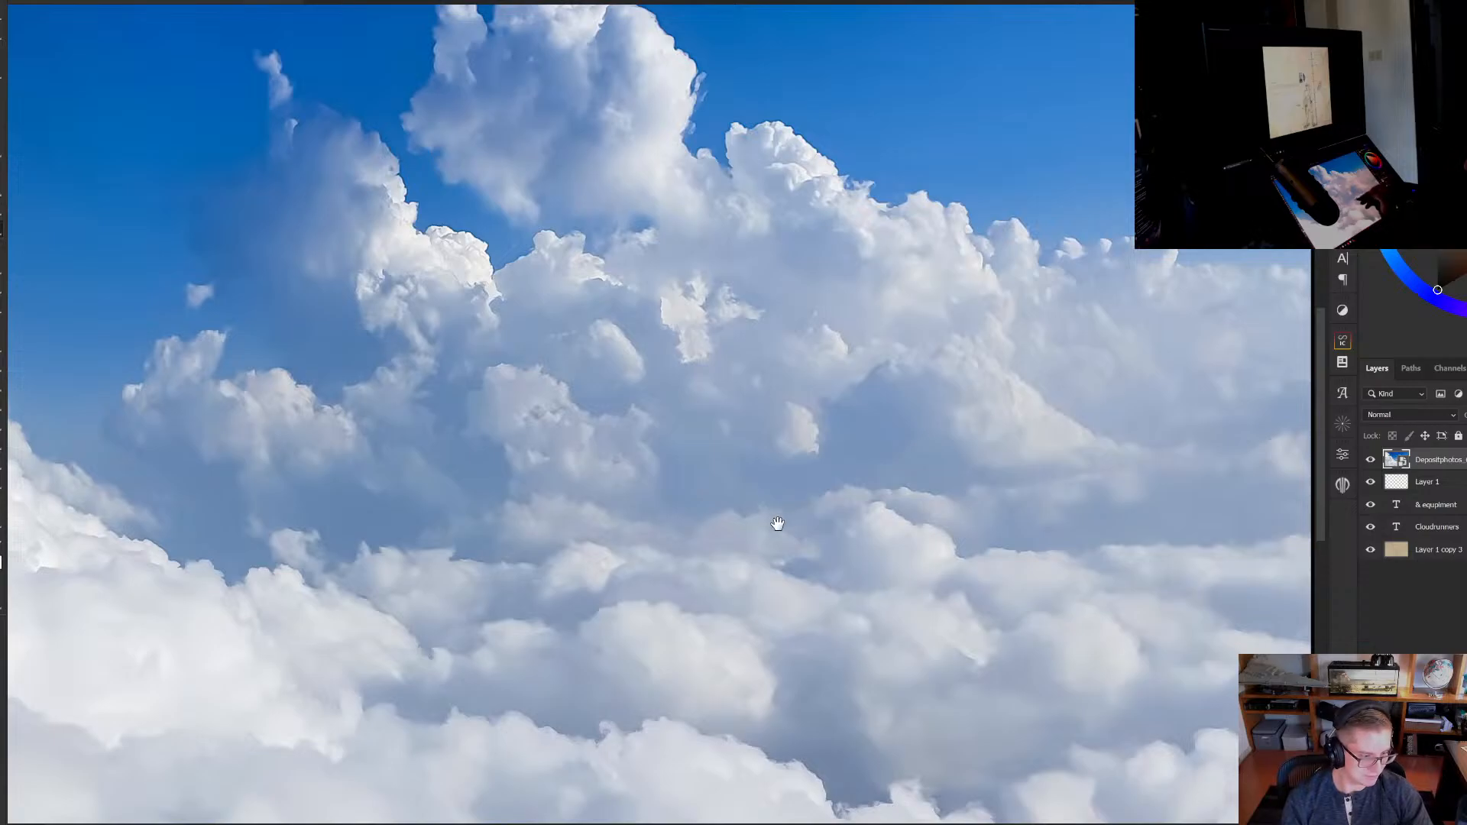
{"action": "left_click_drag", "start_coordinate": [776, 524], "coordinate": [841, 481]}
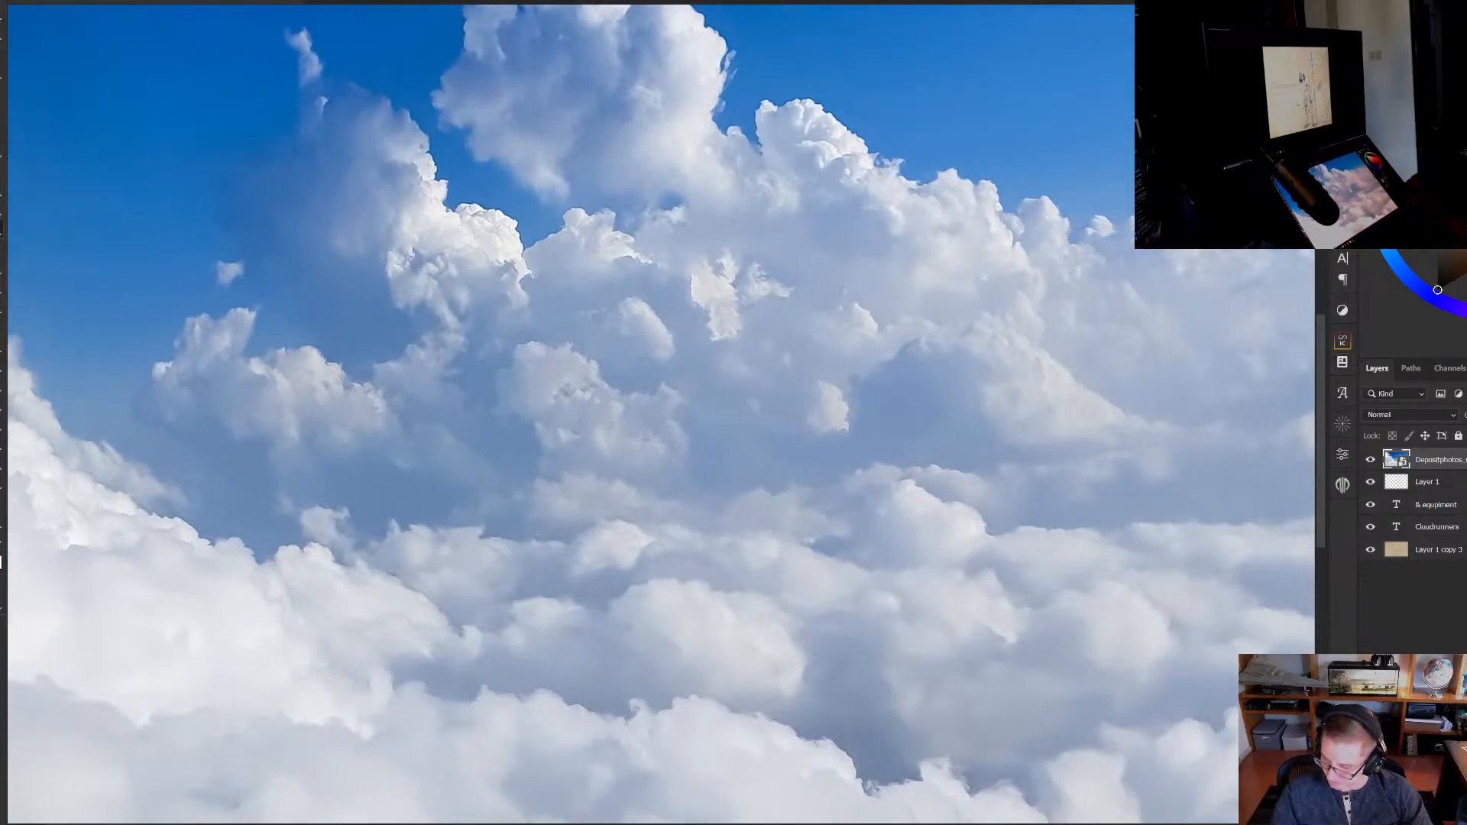
Add a new empty layer above the placed cloud photo
{"action": "key", "text": "ctrl+shift+alt+n"}
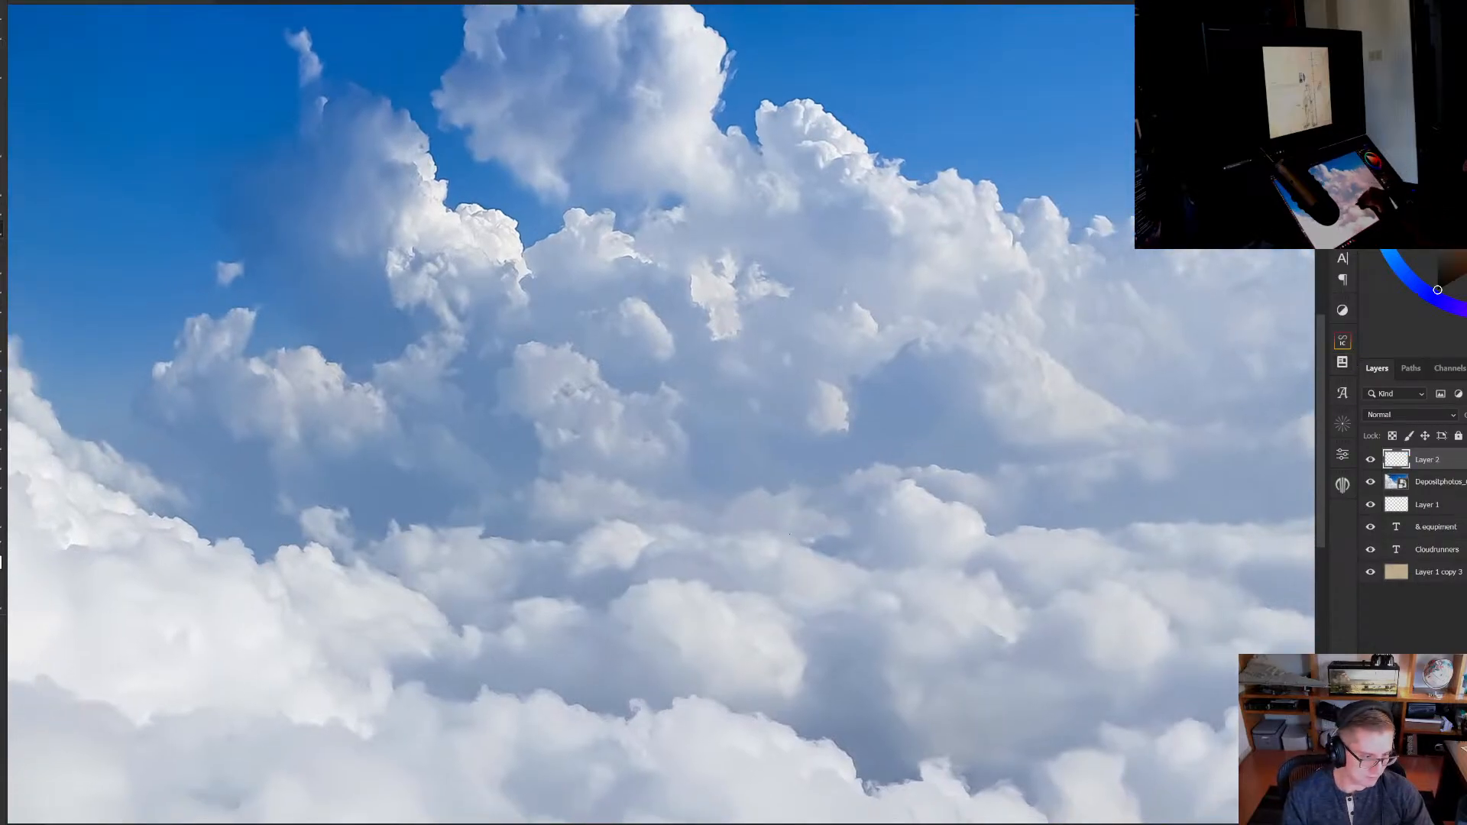
{"action": "left_click_drag", "start_coordinate": [652, 592], "coordinate": [674, 590]}
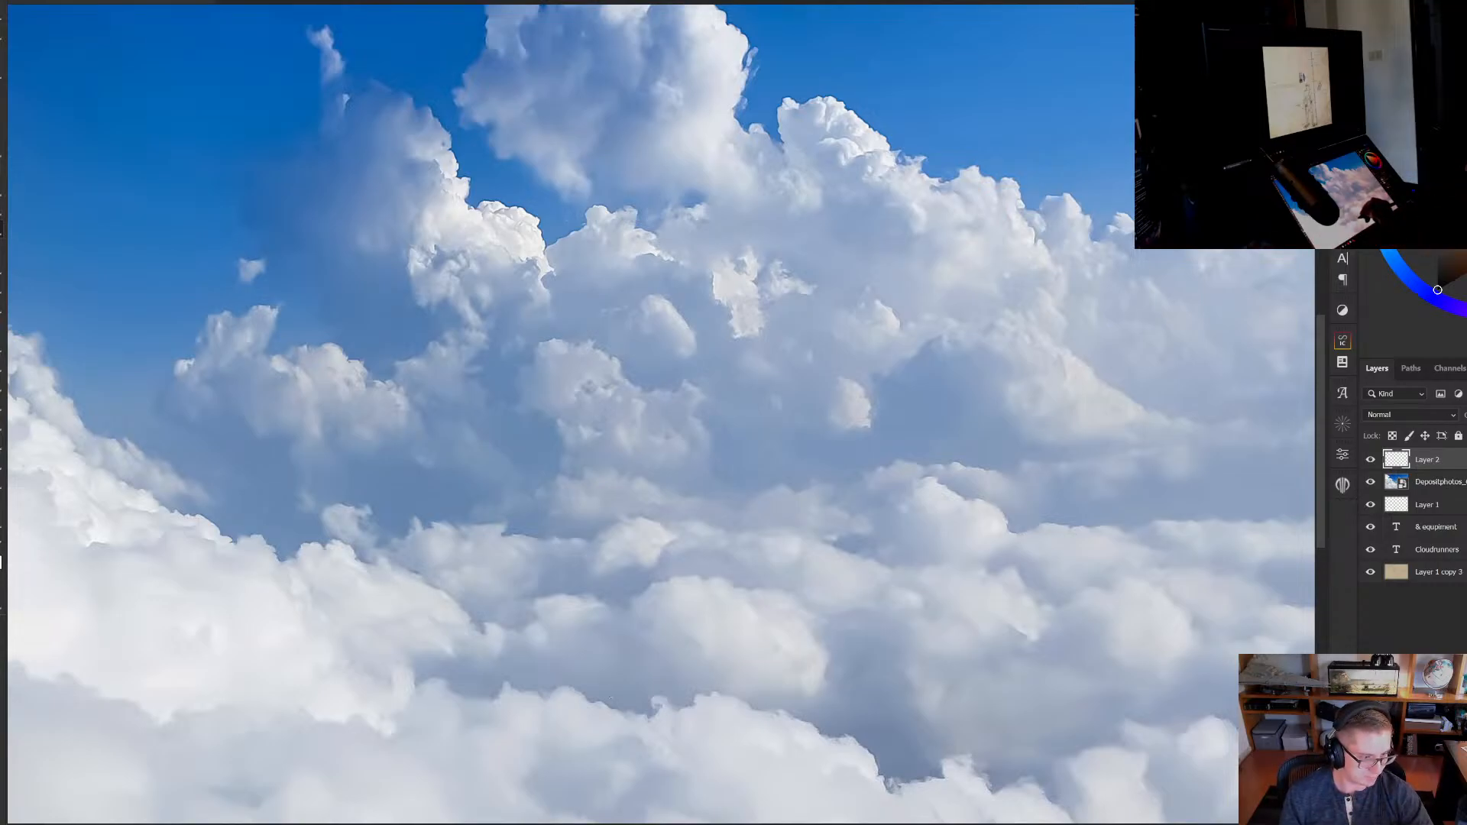
{"action": "left_click_drag", "start_coordinate": [631, 627], "coordinate": [852, 582]}
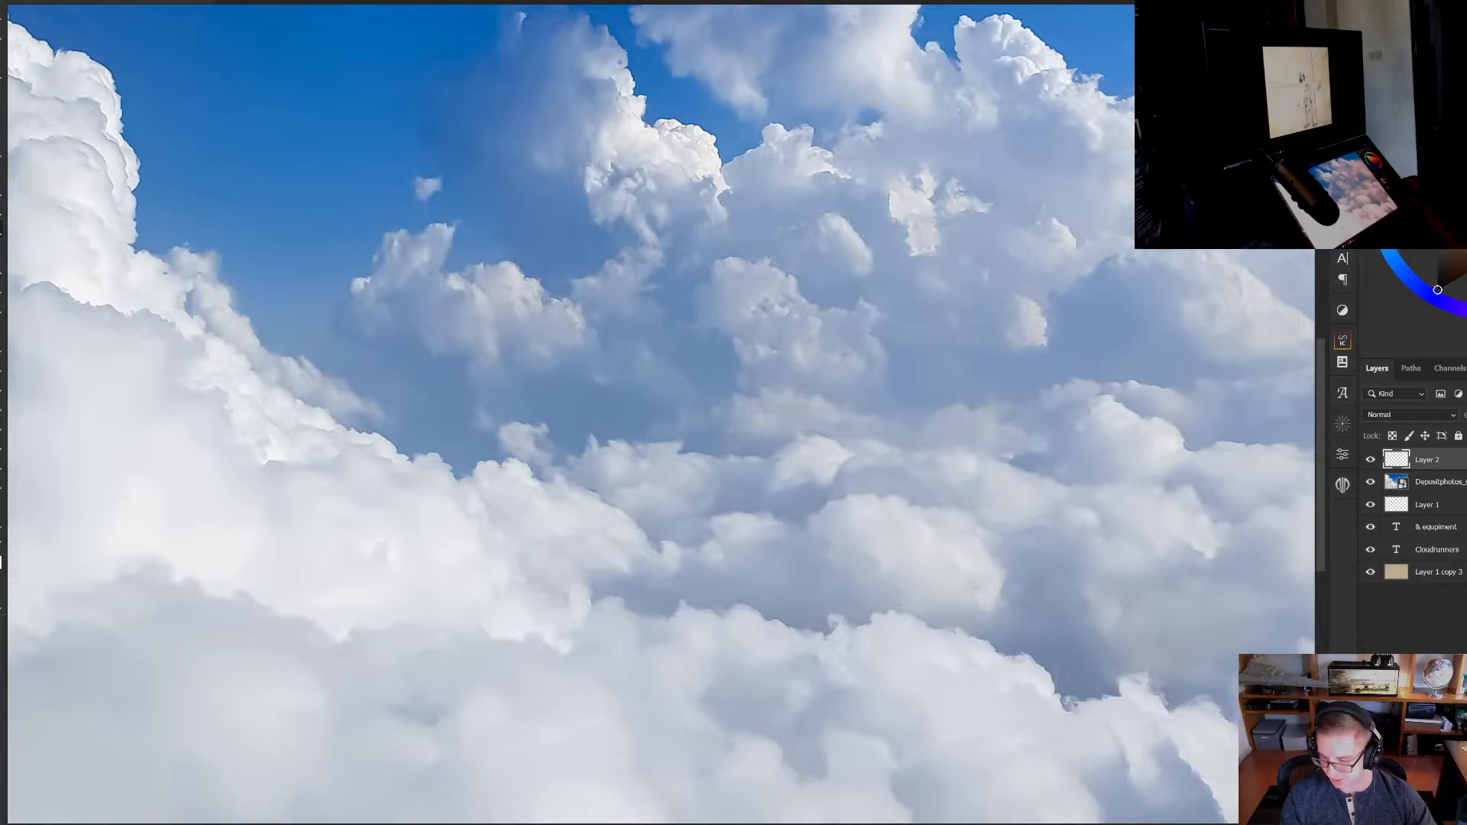
Select the placed cloud photo's layer and lower its opacity to 60% so the parchment texture shows through
{"action": "left_click_drag", "start_coordinate": [940, 505], "coordinate": [981, 496]}
{"action": "scroll", "coordinate": [974, 501], "scroll_direction": "down", "scroll_amount": 2}
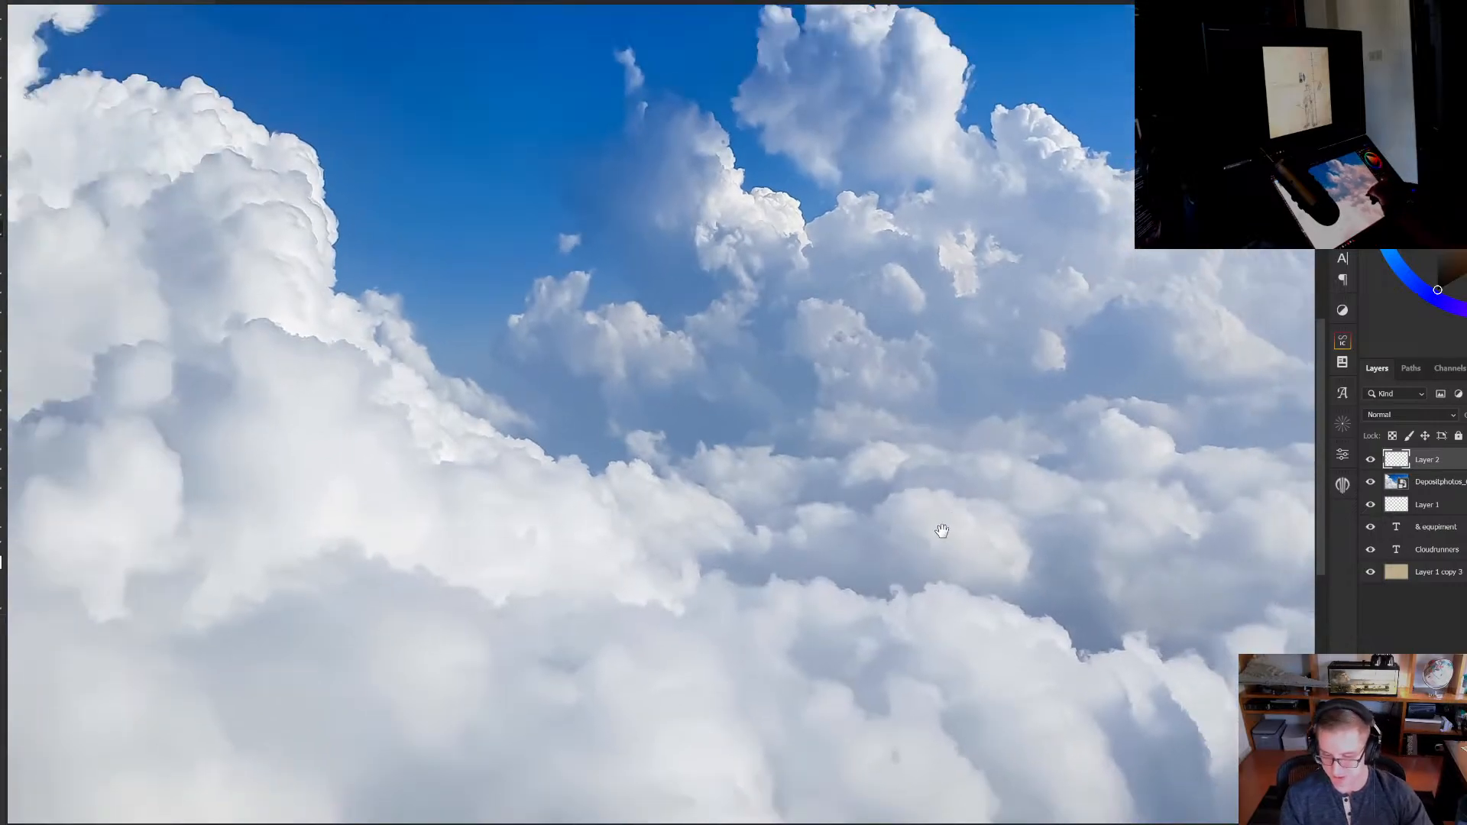
{"action": "left_click_drag", "start_coordinate": [854, 552], "coordinate": [867, 534]}
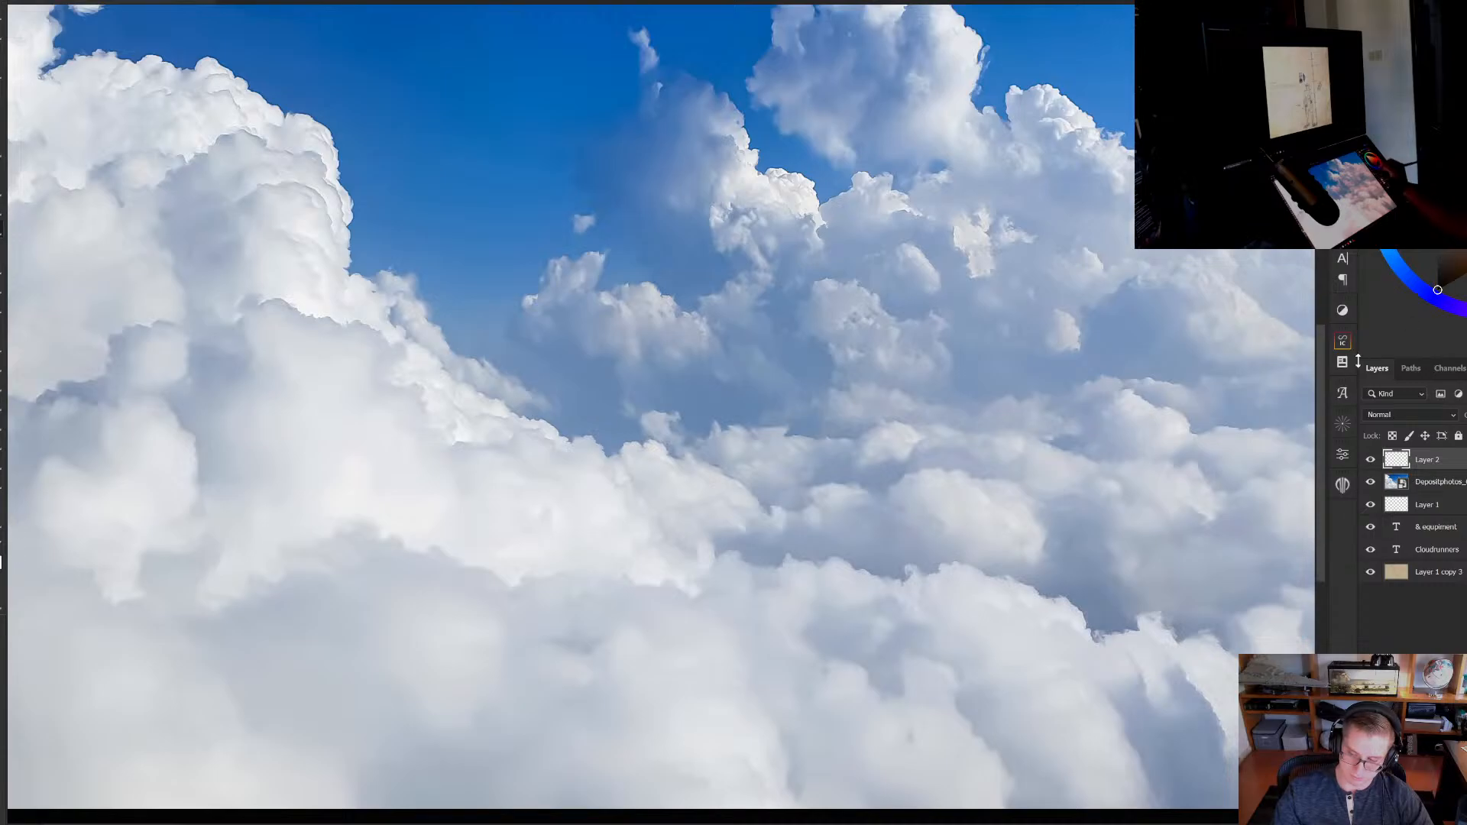
{"action": "left_click_drag", "start_coordinate": [712, 631], "coordinate": [767, 588]}
{"action": "left_click_drag", "start_coordinate": [806, 666], "coordinate": [797, 644]}
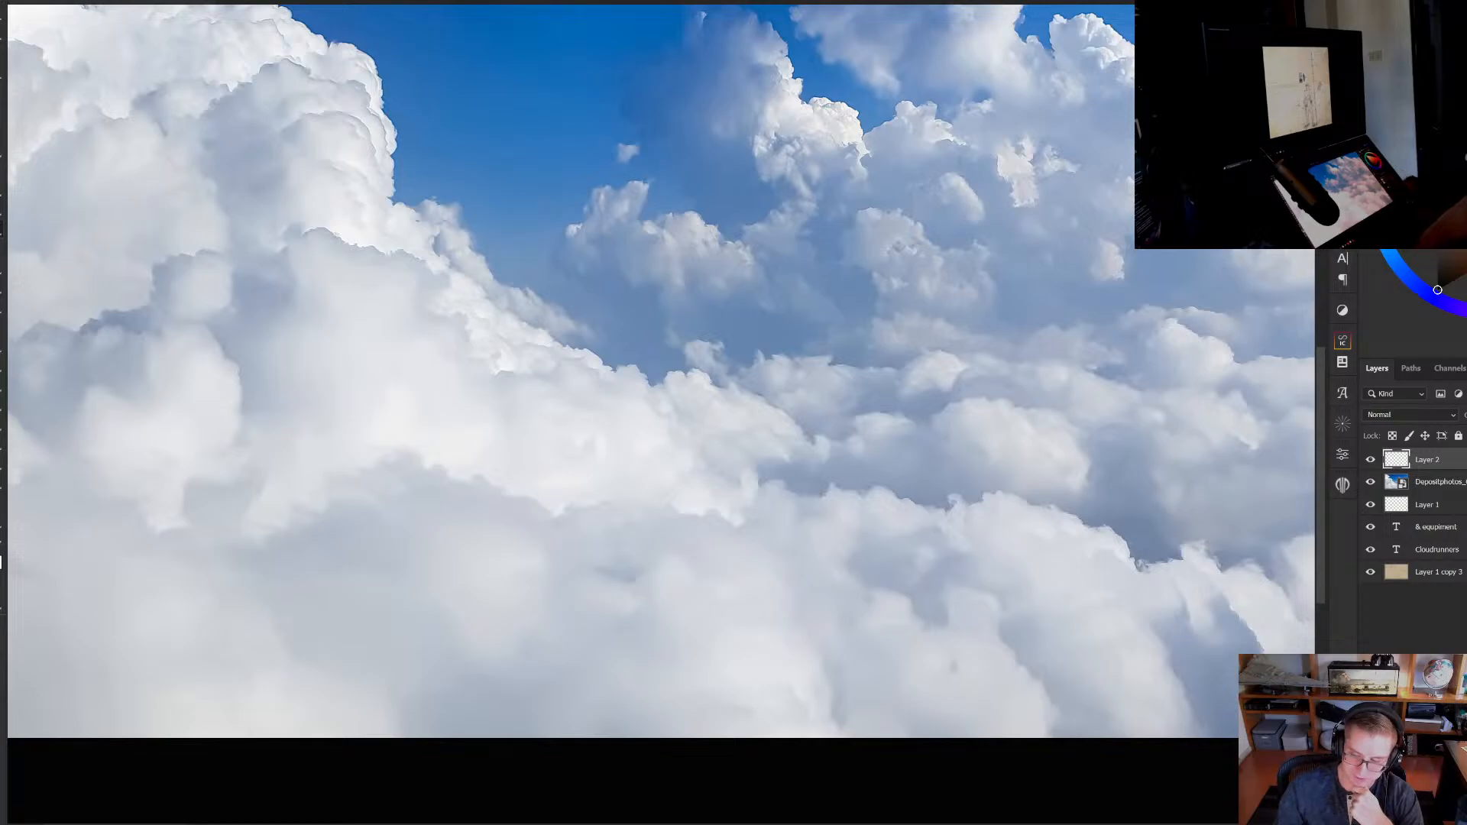
{"action": "left_click", "coordinate": [1440, 486]}
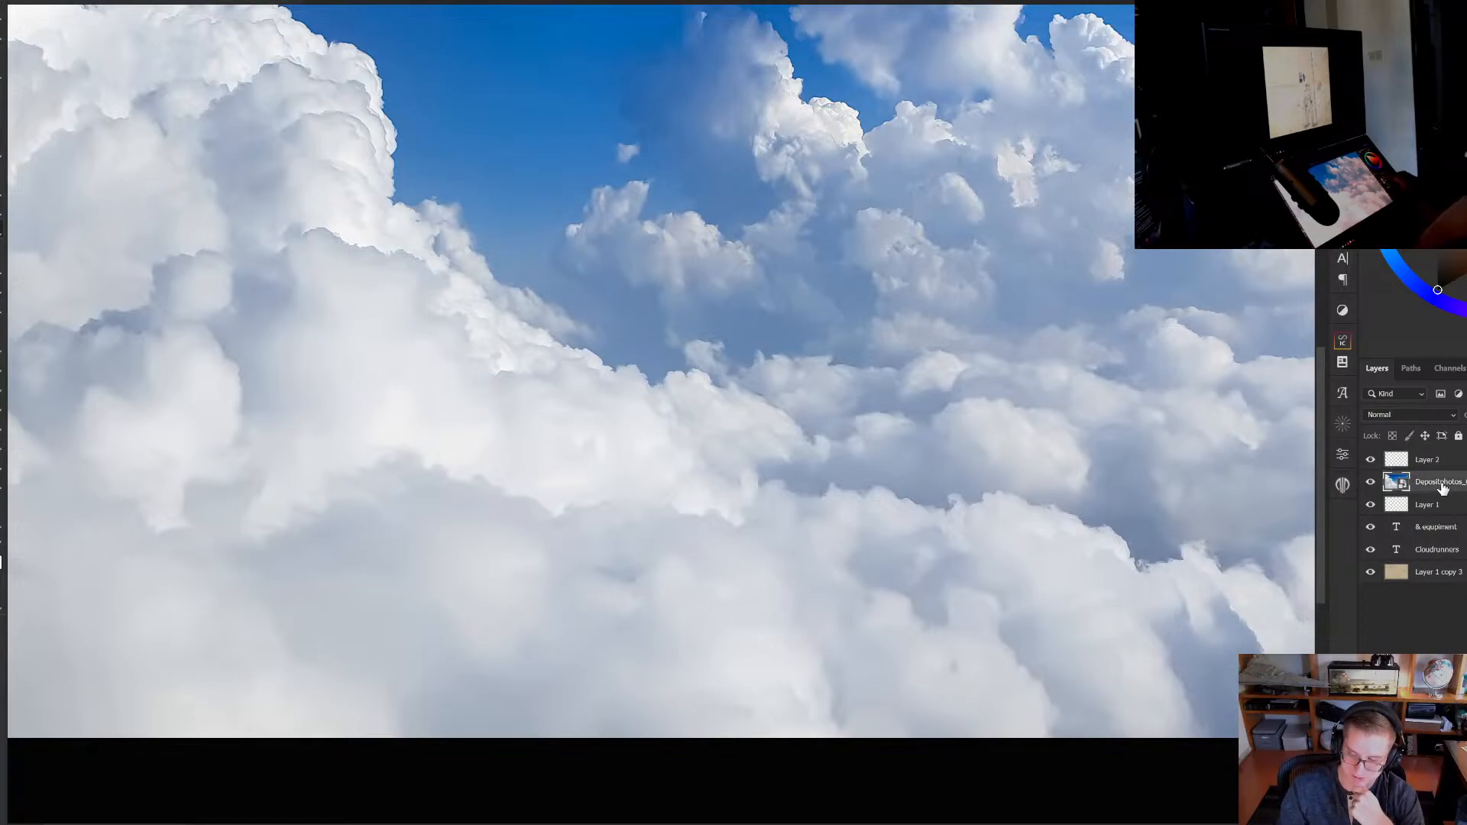
{"action": "key", "text": "3"}
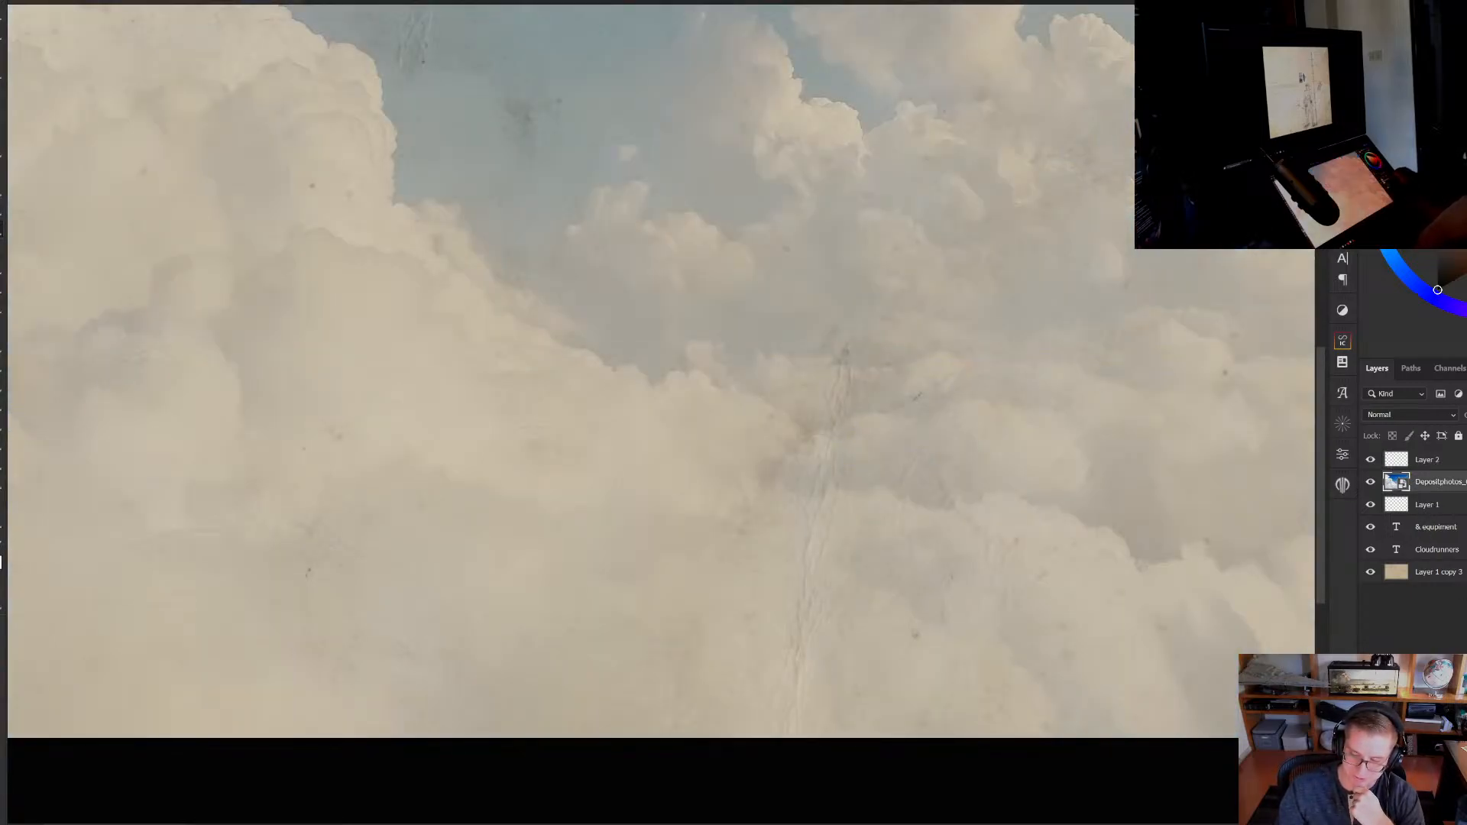
{"action": "key", "text": "6"}
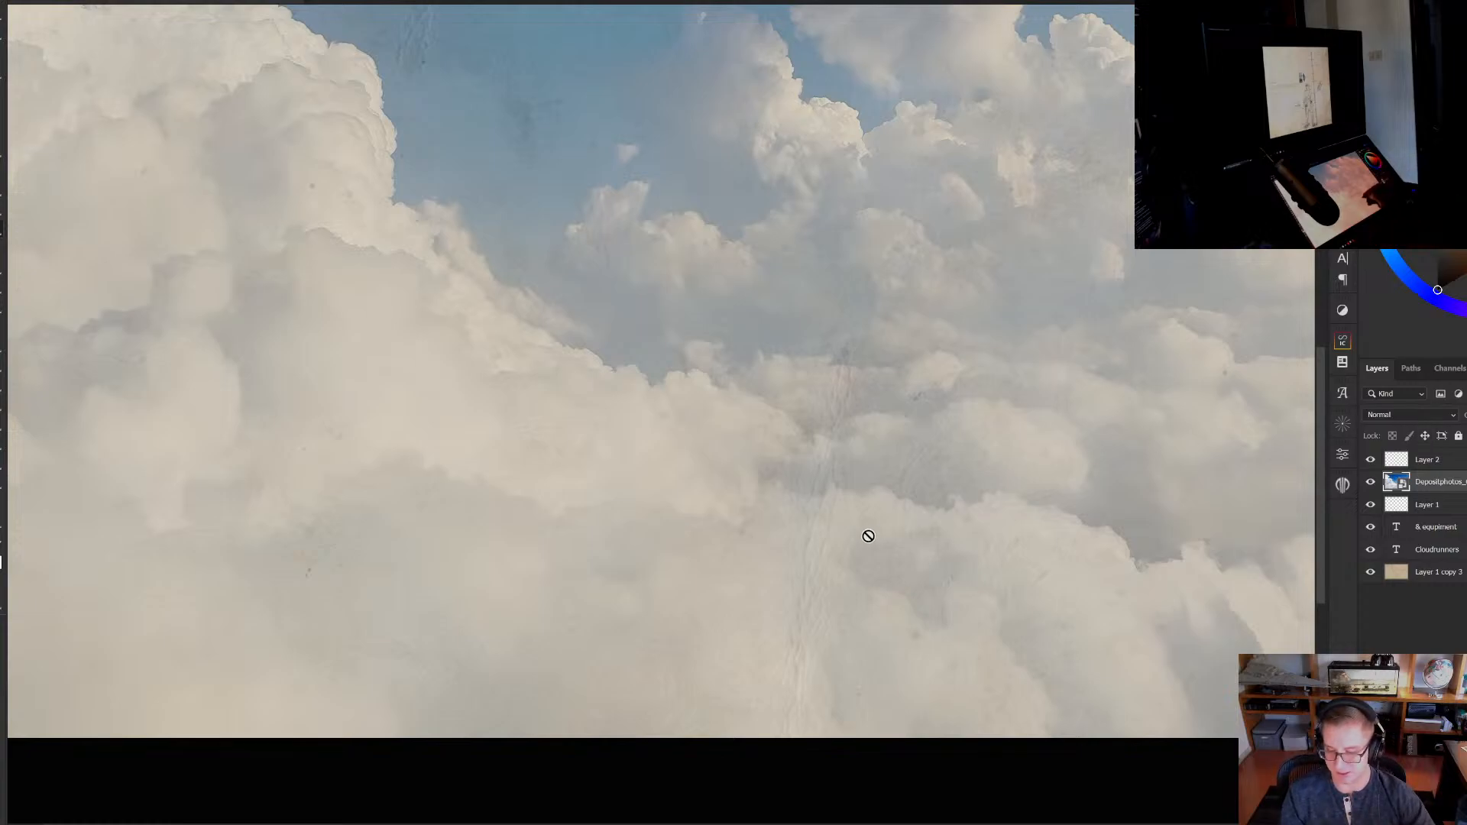
Add a new empty layer directly above the faded cloud photo for tracing the cloud outlines
{"action": "left_click_drag", "start_coordinate": [837, 548], "coordinate": [1149, 664]}
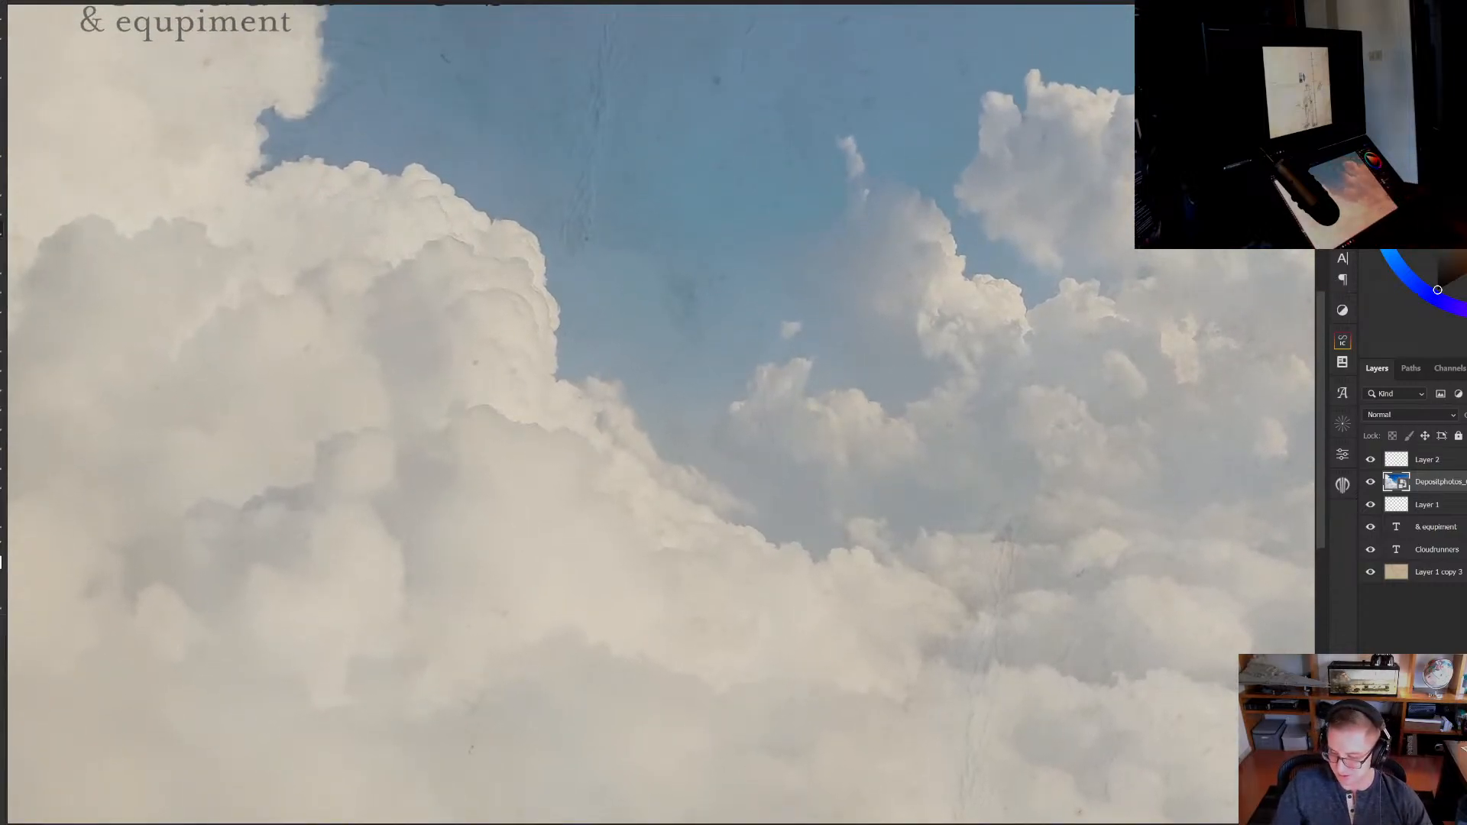
{"action": "key", "text": "ctrl+shift+alt+n"}
{"action": "left_click_drag", "start_coordinate": [964, 582], "coordinate": [1073, 767]}
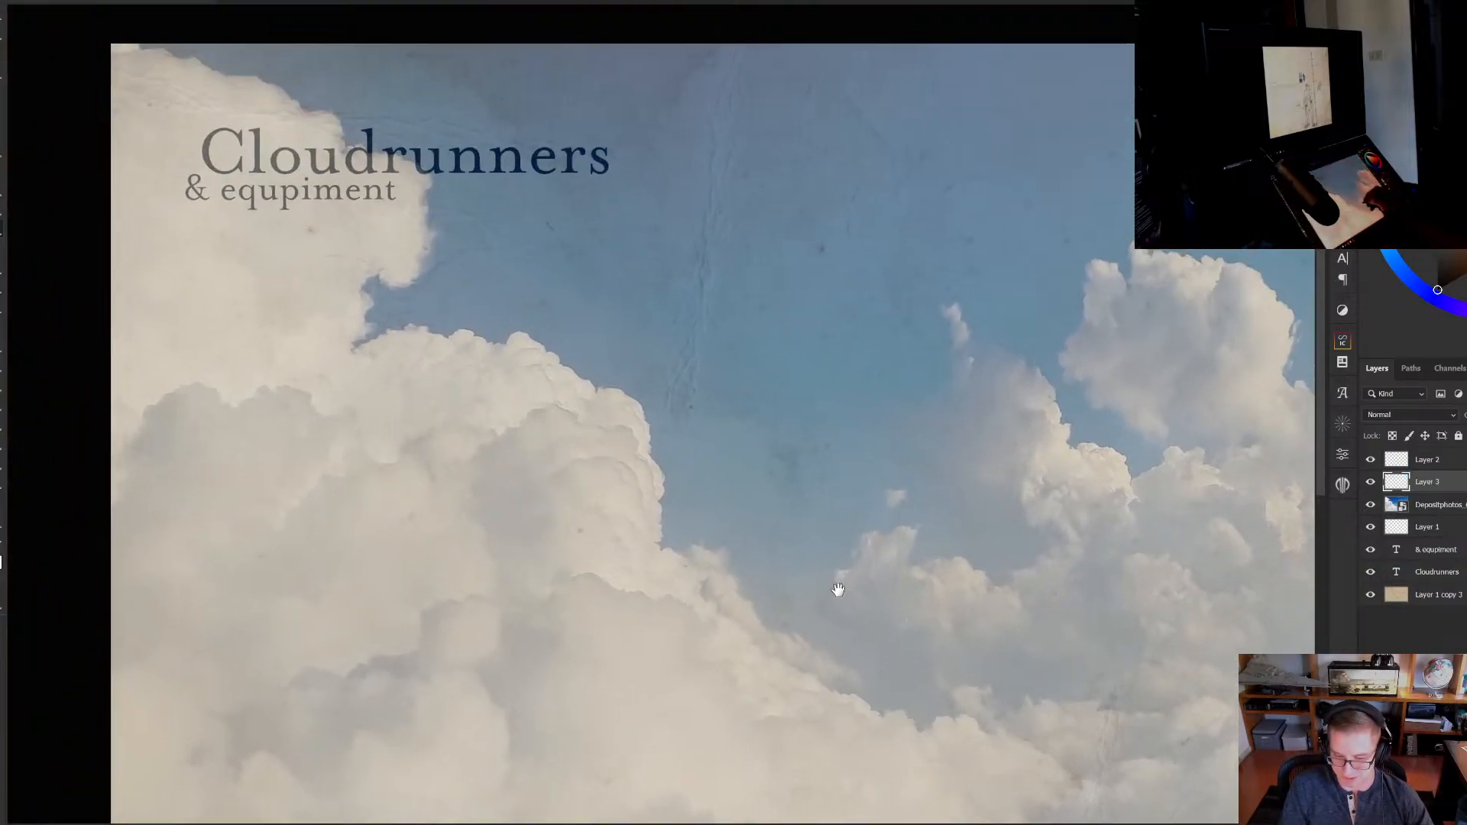
{"action": "left_click_drag", "start_coordinate": [838, 589], "coordinate": [803, 547]}
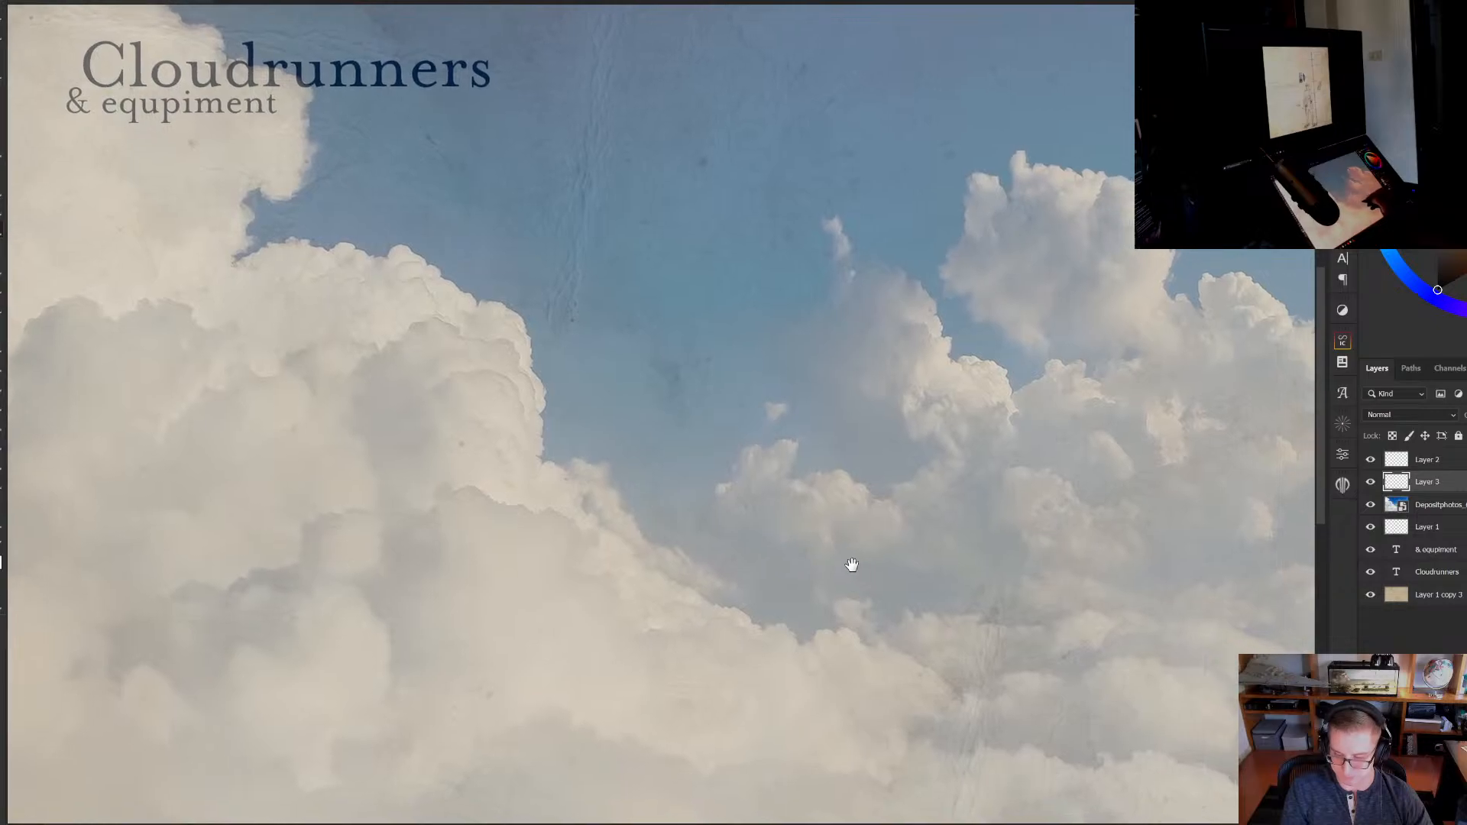
{"action": "left_click_drag", "start_coordinate": [960, 538], "coordinate": [814, 501]}
{"action": "left_click_drag", "start_coordinate": [877, 603], "coordinate": [882, 594]}
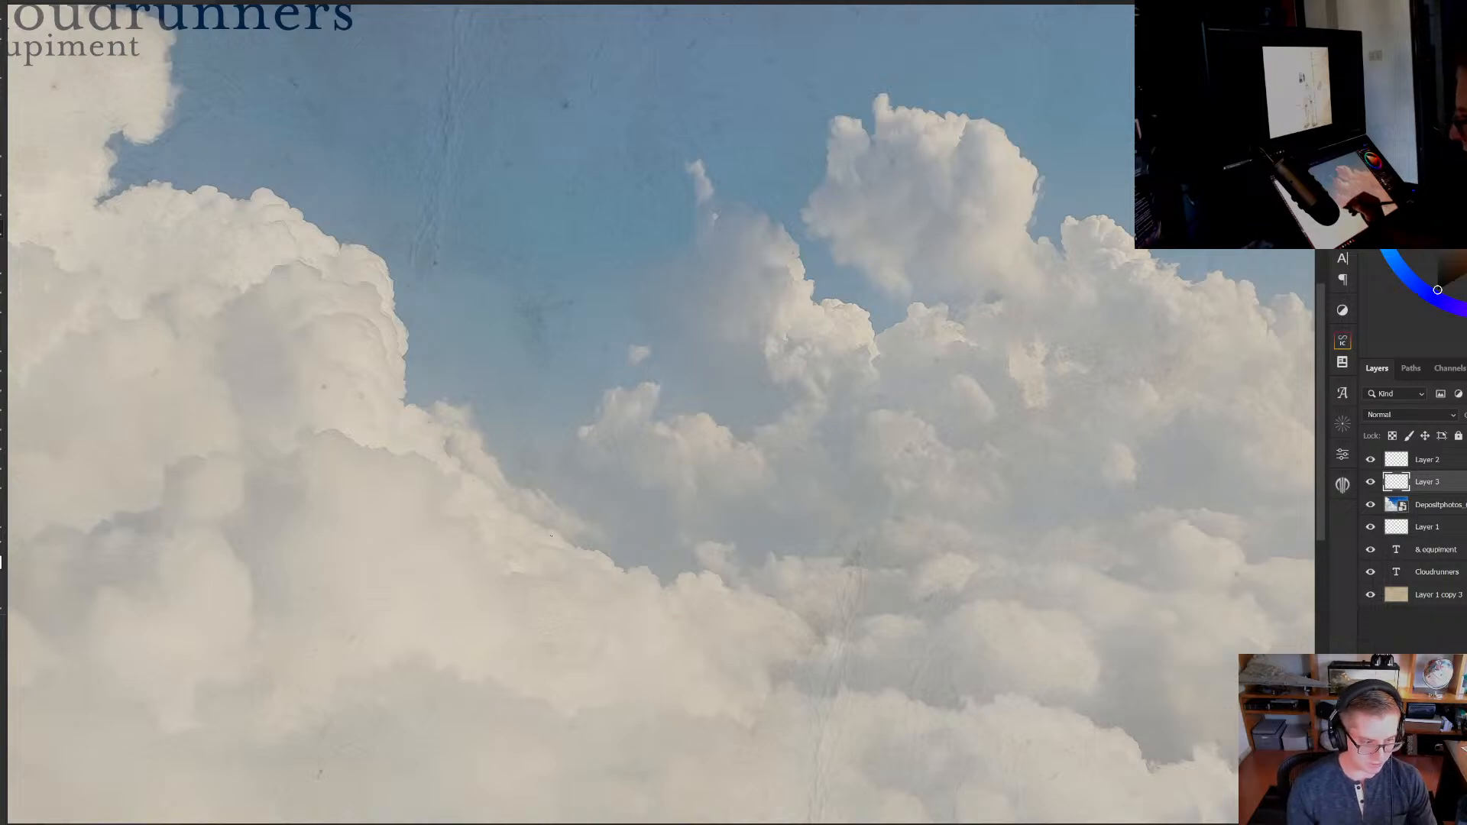
Trace the top and outer edge of the large cloud bank below the title in black, plus a short inner ridge line
{"action": "mouse_move", "coordinate": [547, 534]}
{"action": "left_mouse_down"}
{"action": "mouse_move", "coordinate": [632, 543]}
{"action": "mouse_move", "coordinate": [631, 582]}
{"action": "mouse_move", "coordinate": [586, 588]}
{"action": "mouse_move", "coordinate": [662, 597]}
{"action": "mouse_move", "coordinate": [663, 613]}
{"action": "left_mouse_up"}
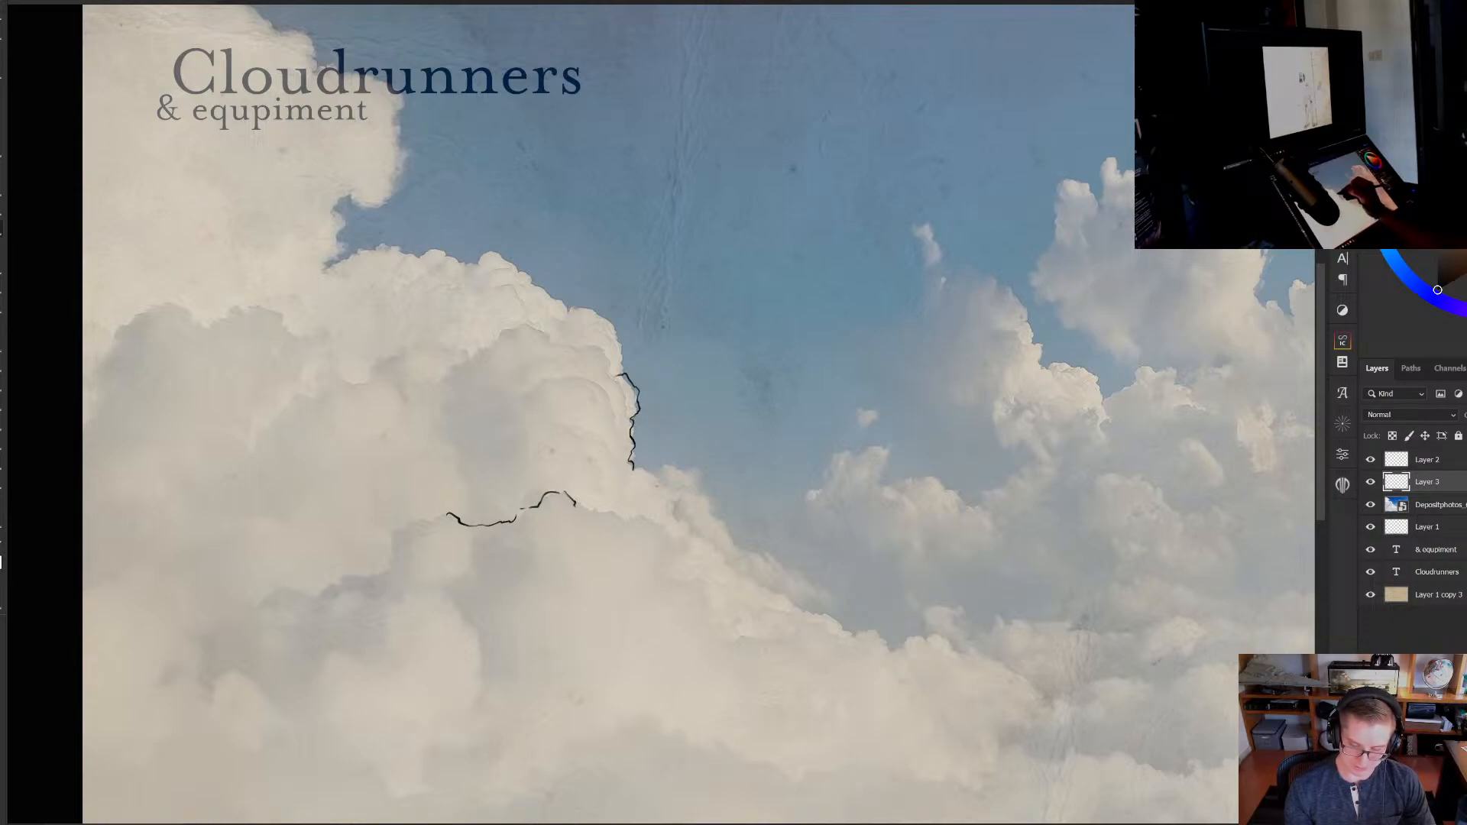
{"action": "mouse_move", "coordinate": [623, 351]}
{"action": "left_mouse_down"}
{"action": "mouse_move", "coordinate": [570, 306]}
{"action": "mouse_move", "coordinate": [565, 325]}
{"action": "mouse_move", "coordinate": [562, 305]}
{"action": "mouse_move", "coordinate": [504, 259]}
{"action": "mouse_move", "coordinate": [443, 249]}
{"action": "mouse_move", "coordinate": [411, 265]}
{"action": "mouse_move", "coordinate": [391, 249]}
{"action": "mouse_move", "coordinate": [279, 314]}
{"action": "mouse_move", "coordinate": [229, 312]}
{"action": "mouse_move", "coordinate": [218, 330]}
{"action": "mouse_move", "coordinate": [173, 306]}
{"action": "mouse_move", "coordinate": [124, 324]}
{"action": "left_mouse_up"}
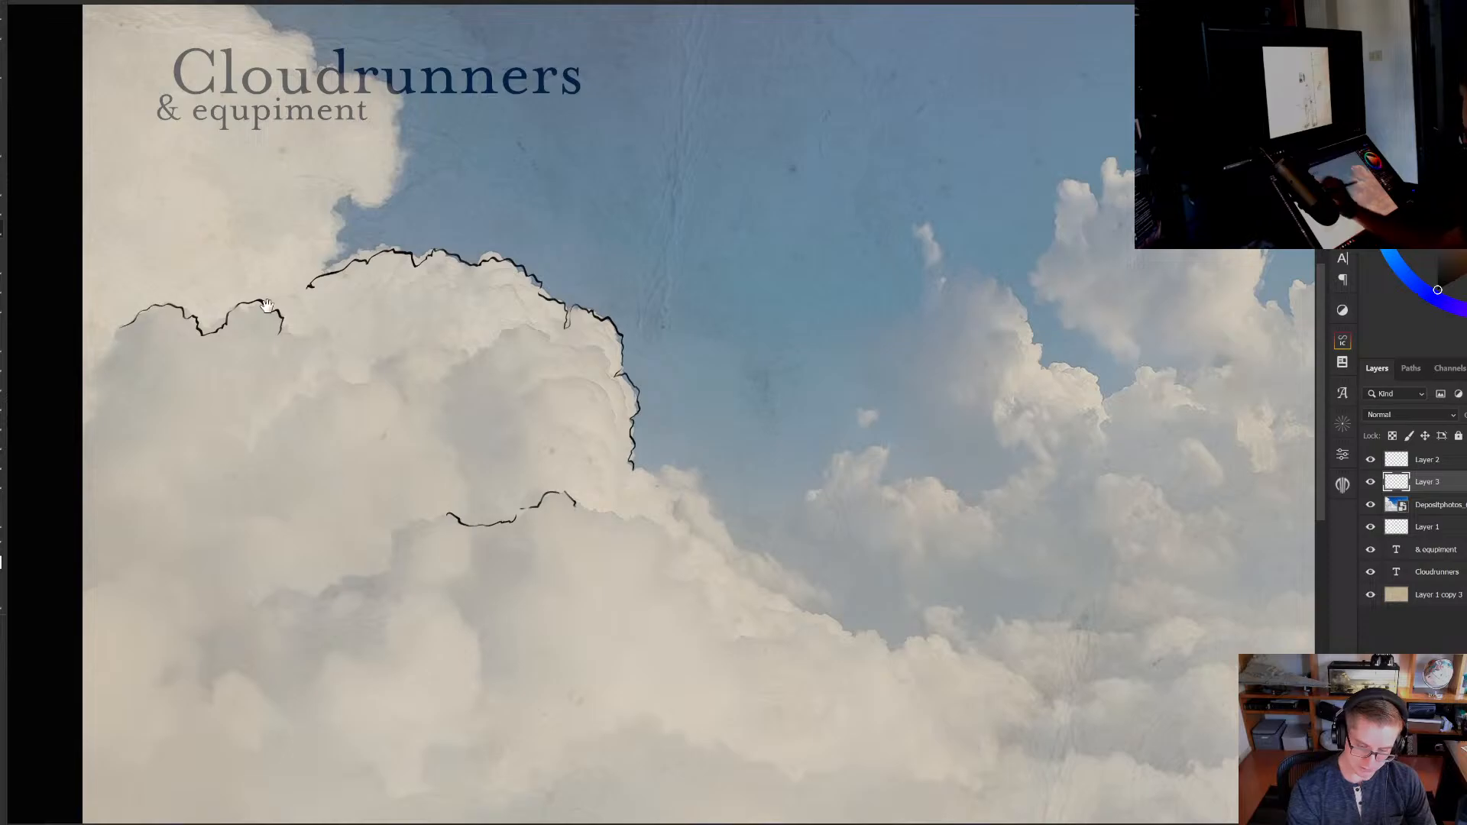
{"action": "scroll", "coordinate": [574, 406], "scroll_direction": "down", "scroll_amount": 5}
{"action": "scroll", "coordinate": [663, 458], "scroll_direction": "up", "scroll_amount": 5}
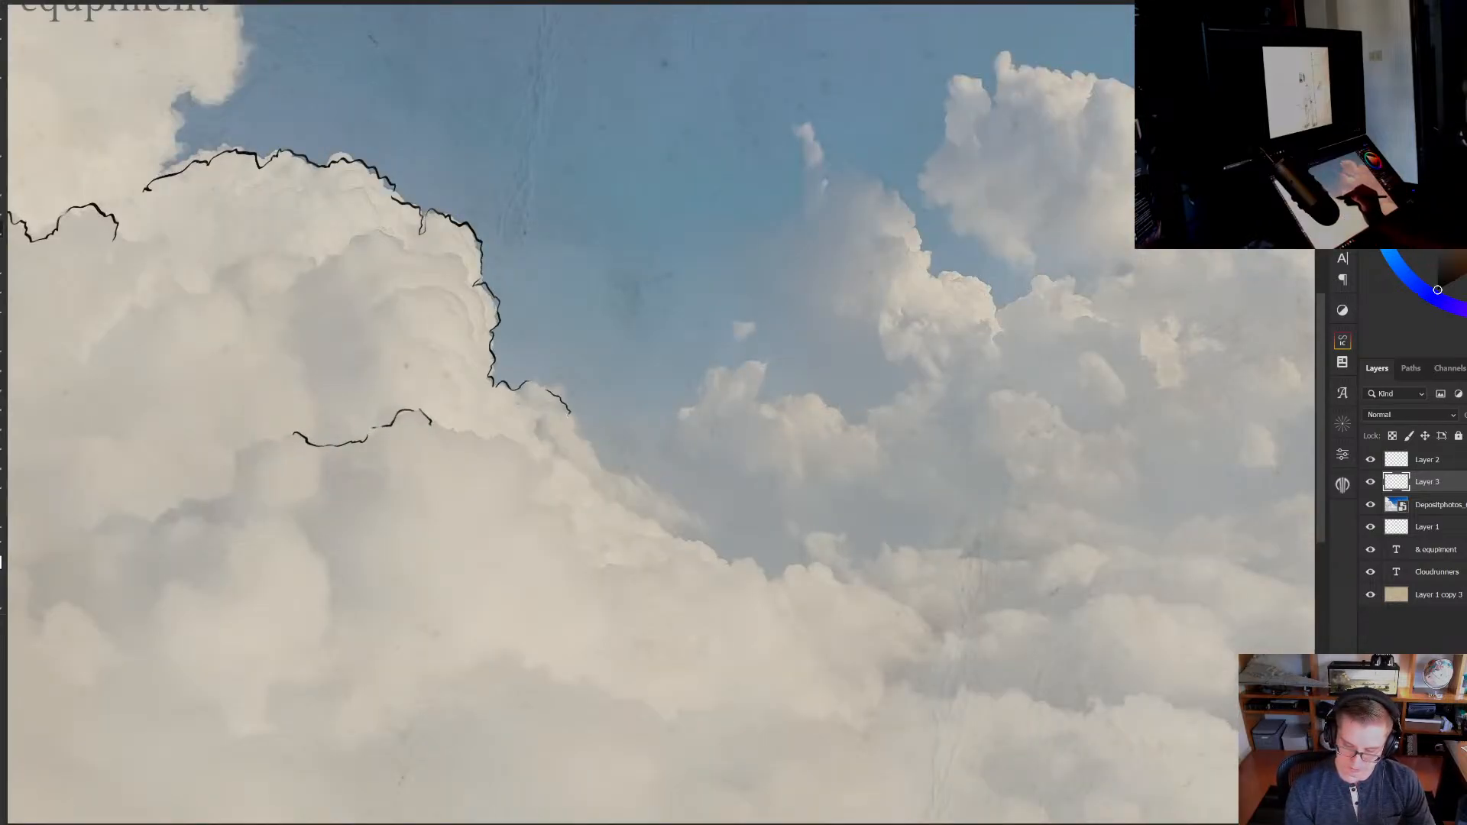
Continue the black outline down the bank's slope into the valley and trace the small cloud peak across the gap
{"action": "mouse_move", "coordinate": [599, 451]}
{"action": "left_mouse_down"}
{"action": "mouse_move", "coordinate": [601, 473]}
{"action": "mouse_move", "coordinate": [647, 484]}
{"action": "left_mouse_up"}
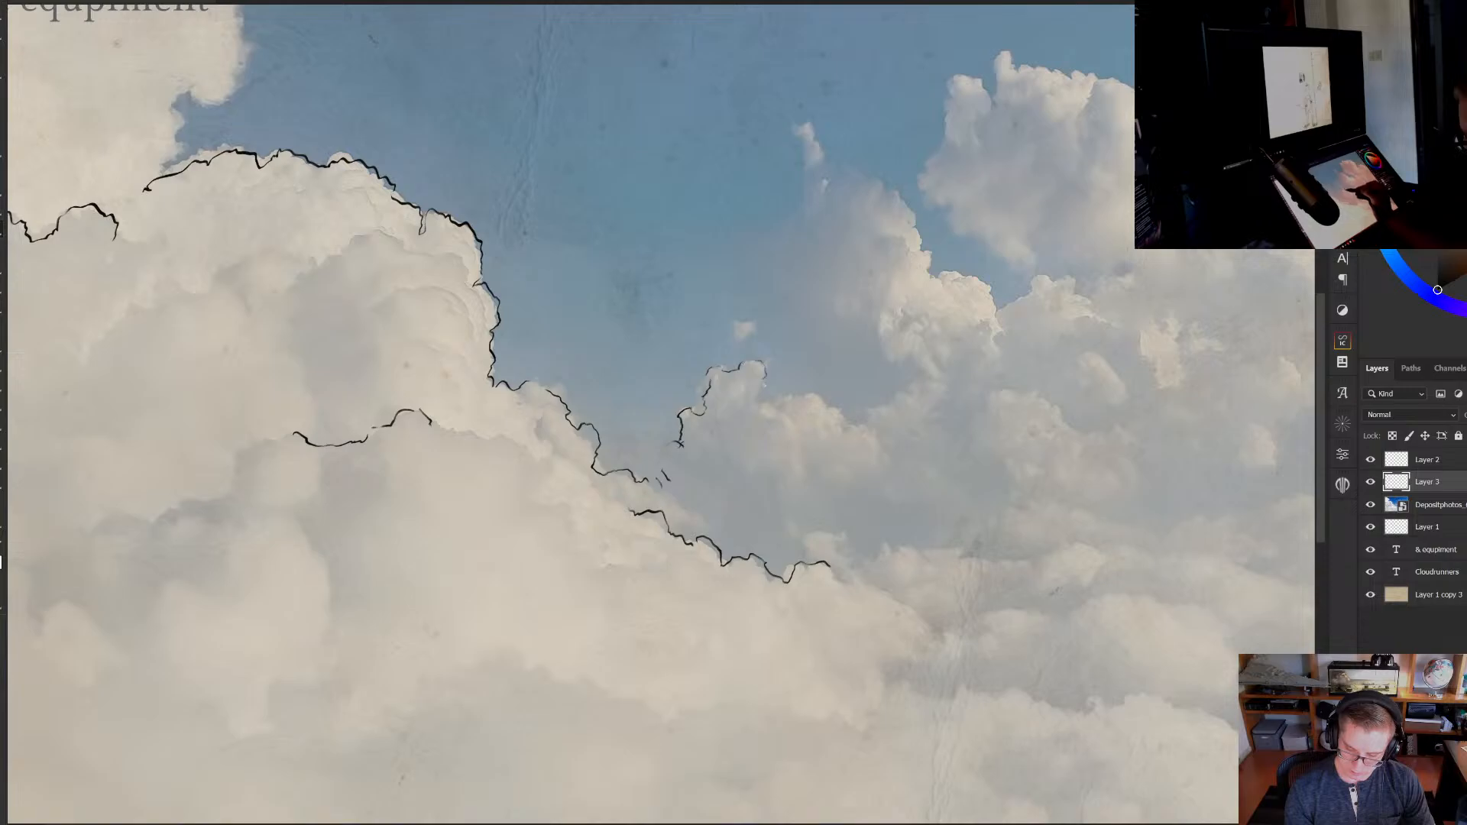
{"action": "mouse_move", "coordinate": [765, 375]}
{"action": "left_mouse_down"}
{"action": "mouse_move", "coordinate": [748, 438]}
{"action": "mouse_move", "coordinate": [650, 481]}
{"action": "left_mouse_up"}
{"action": "key", "text": "e"}
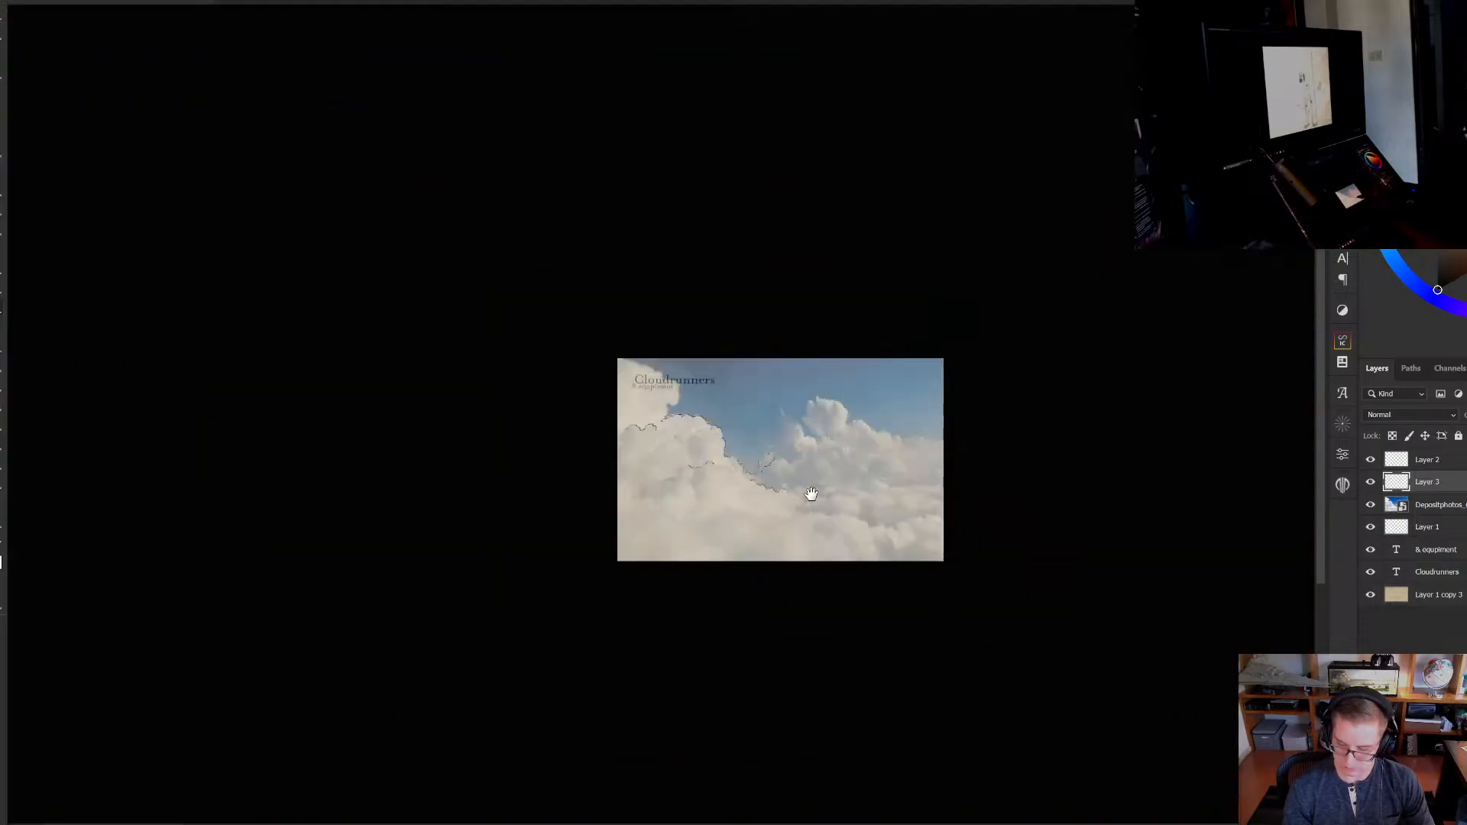
{"action": "left_click_drag", "start_coordinate": [809, 493], "coordinate": [906, 493]}
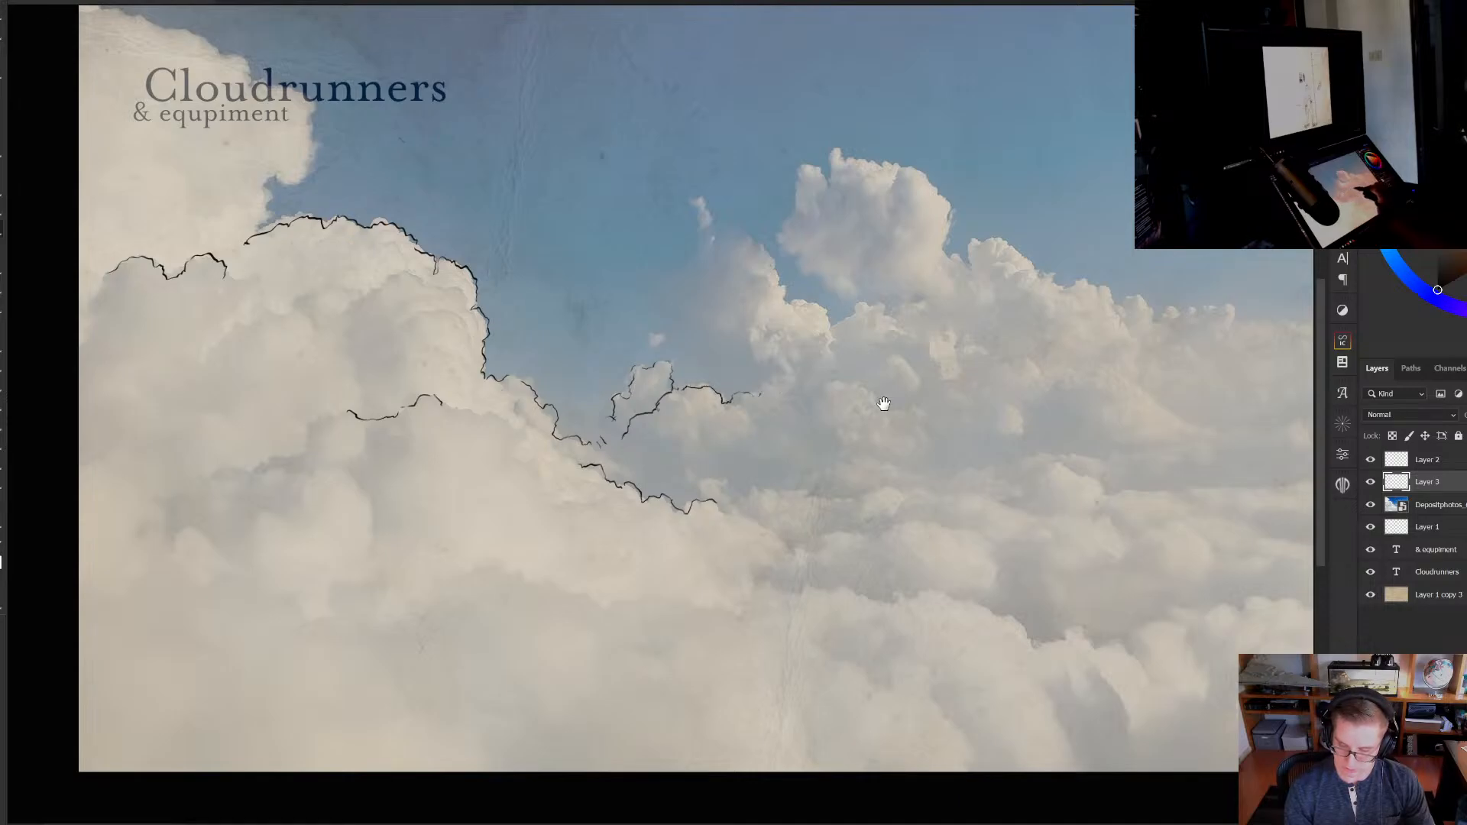
{"action": "left_click_drag", "start_coordinate": [884, 404], "coordinate": [936, 430]}
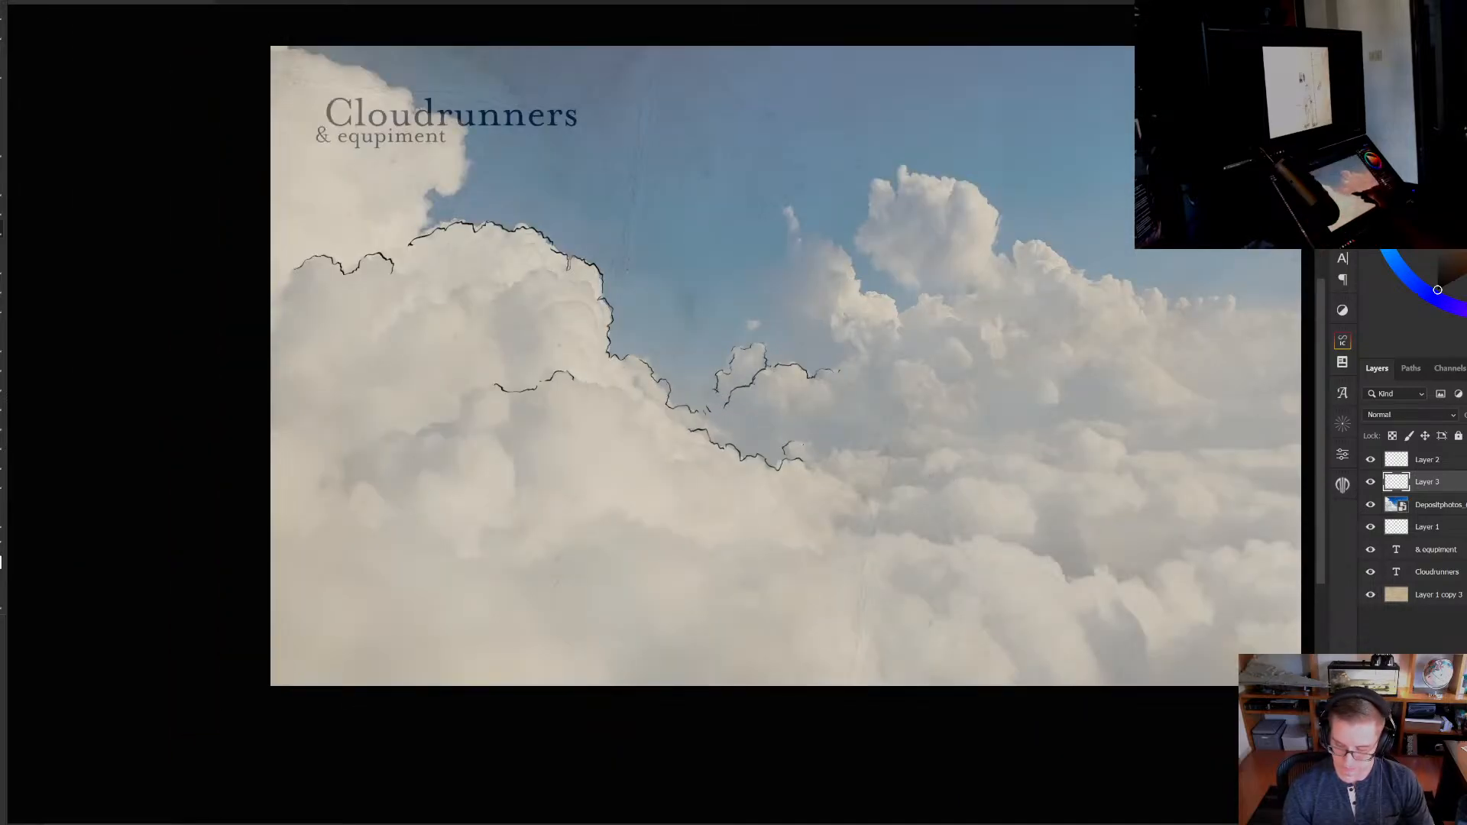
{"action": "left_click_drag", "start_coordinate": [830, 458], "coordinate": [821, 443]}
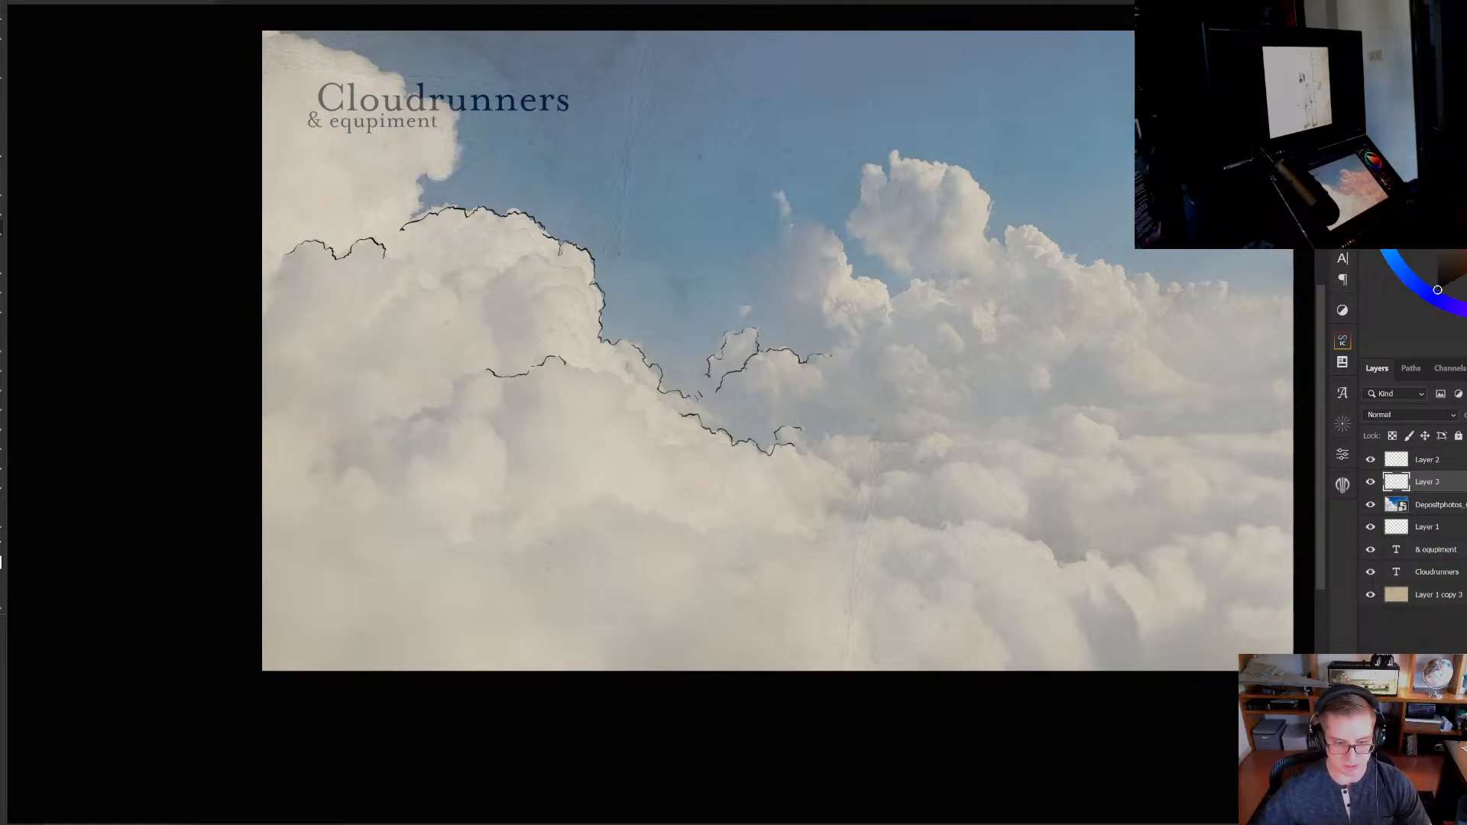
Switch to the browser and search the web for "attack on titan equipment" in a new tab
{"action": "key", "text": "alt+Tab"}
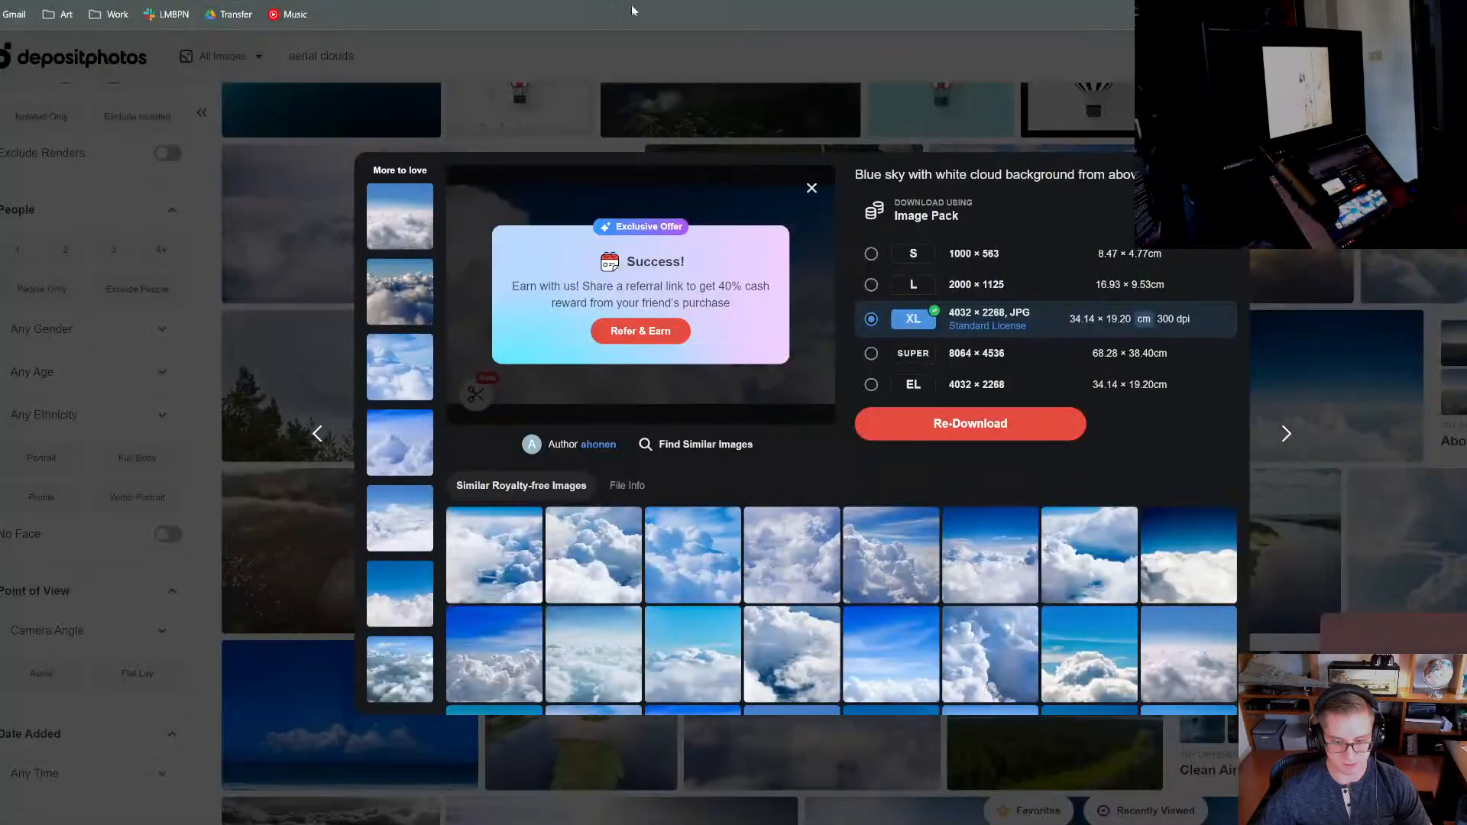
{"action": "key", "text": "ctrl+t"}
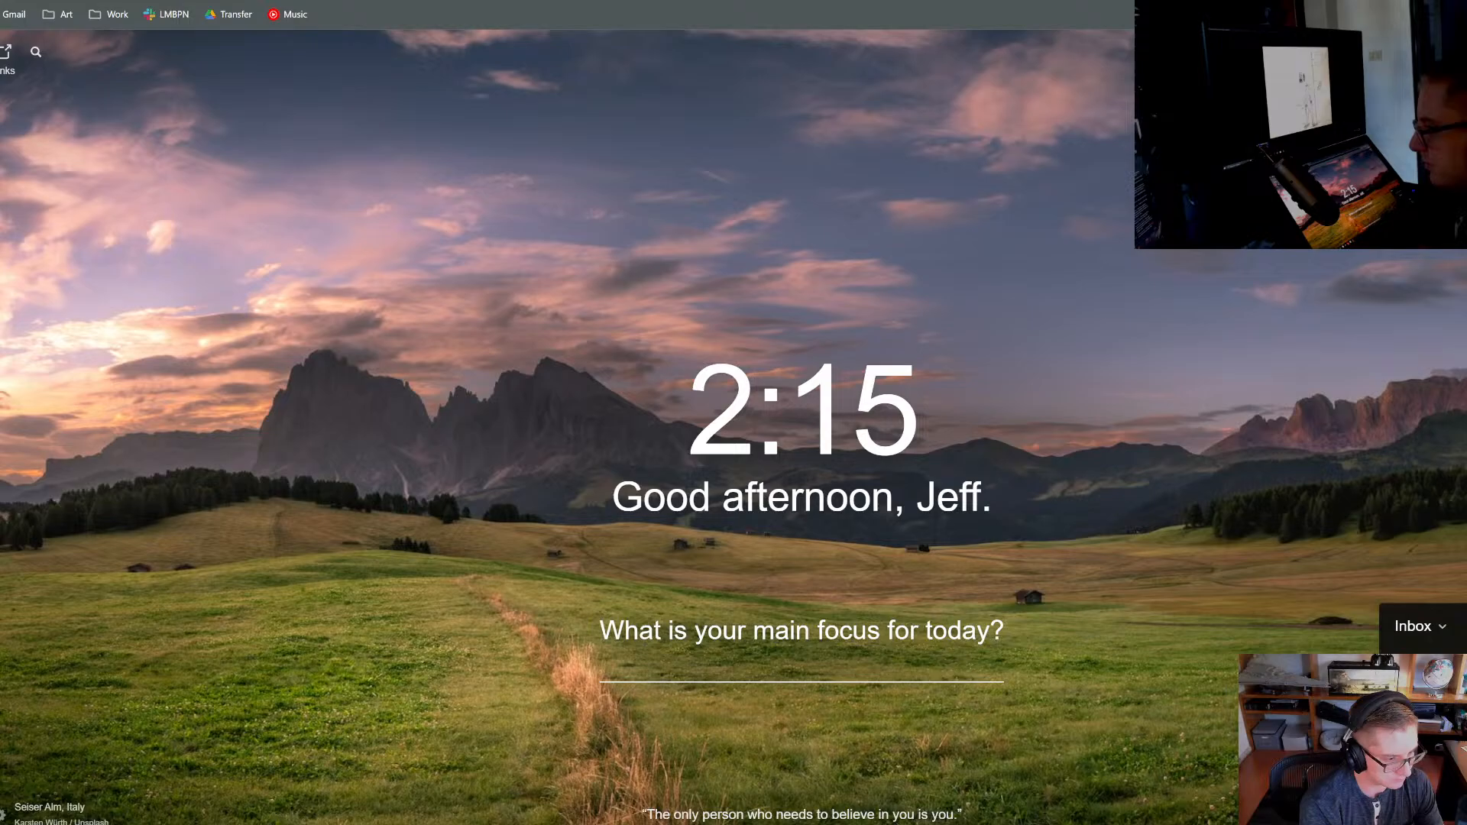
{"action": "type", "text": "attakck"}
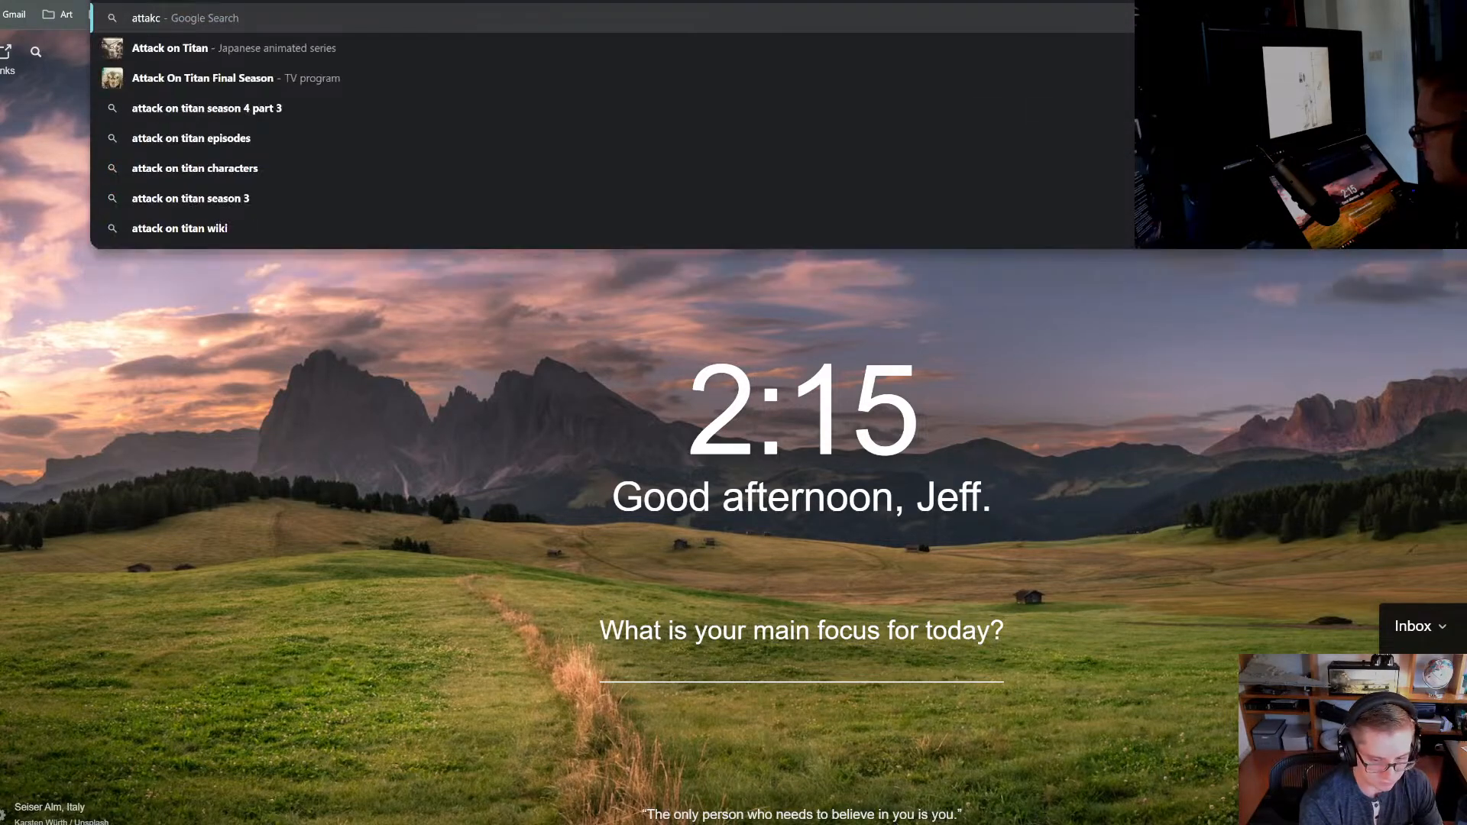
{"action": "key", "text": "BackSpace"}
{"action": "key", "text": "BackSpace"}
{"action": "key", "text": "BackSpace"}
{"action": "type", "text": "ck on titan"}
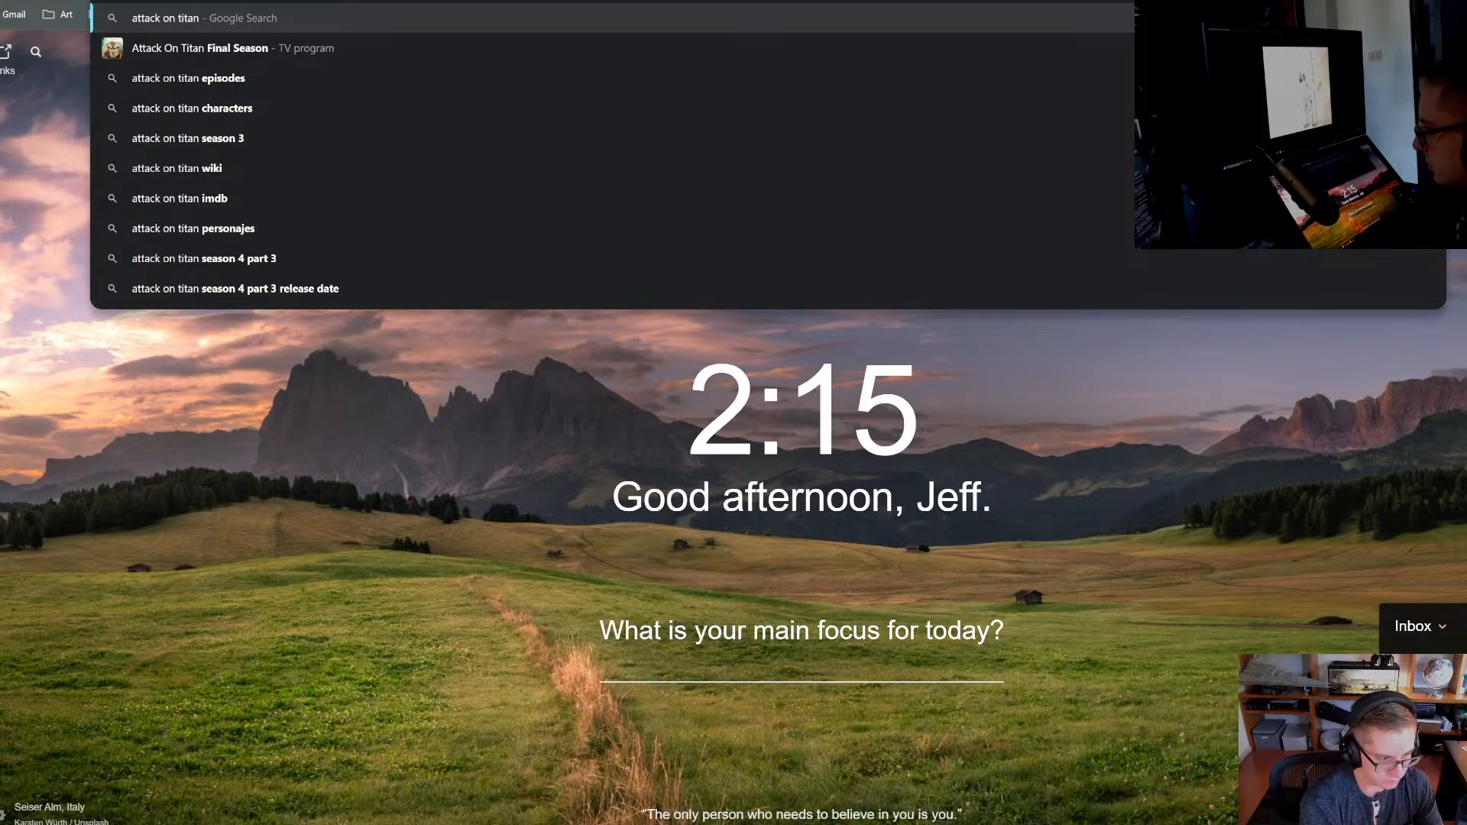
{"action": "type", "text": " 3d g"}
{"action": "key", "text": "BackSpace"}
{"action": "key", "text": "BackSpace"}
{"action": "key", "text": "BackSpace"}
{"action": "key", "text": "BackSpace"}
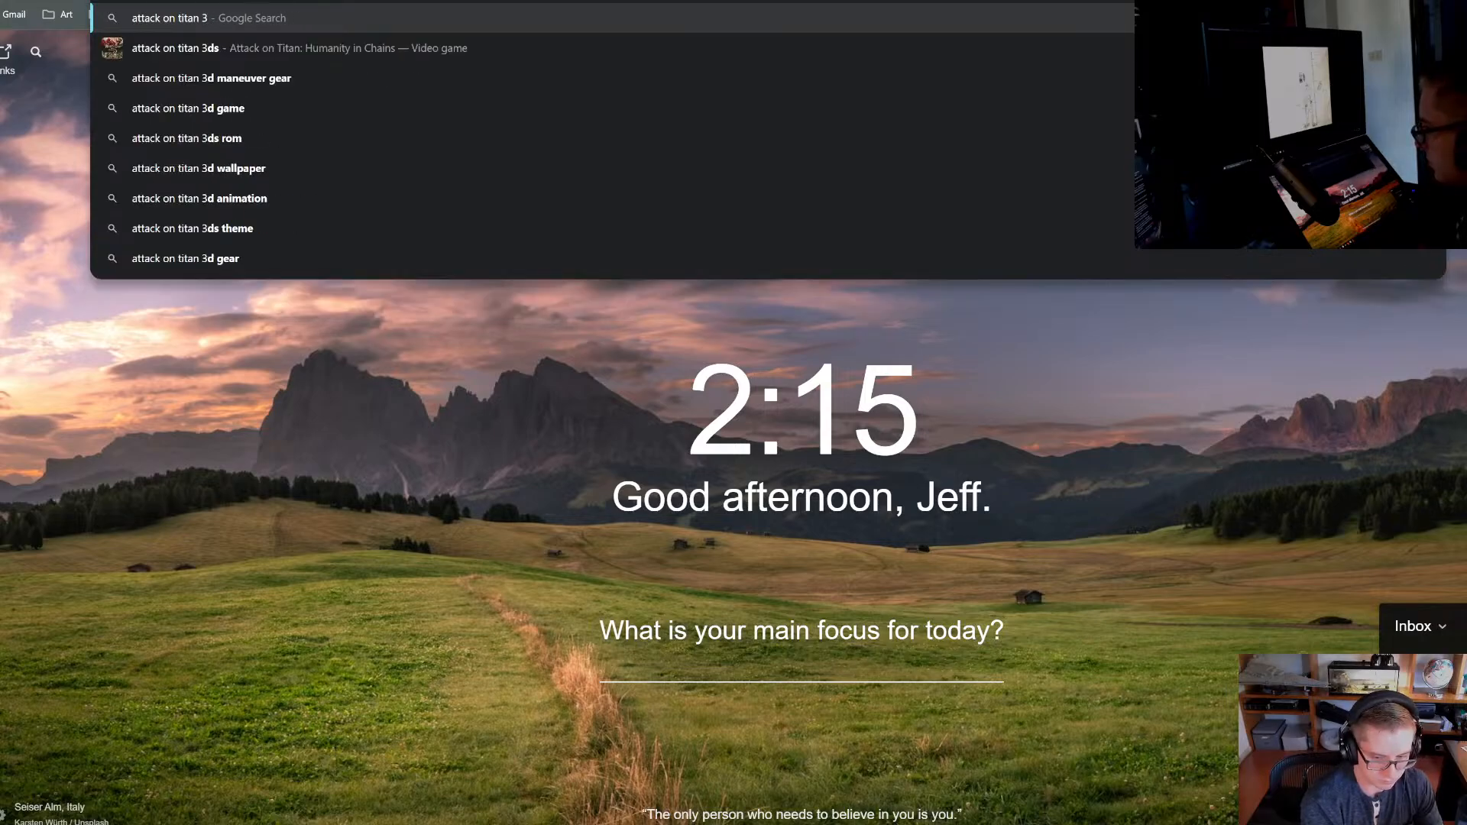
{"action": "type", "text": "equipment"}
{"action": "key", "text": "Return"}
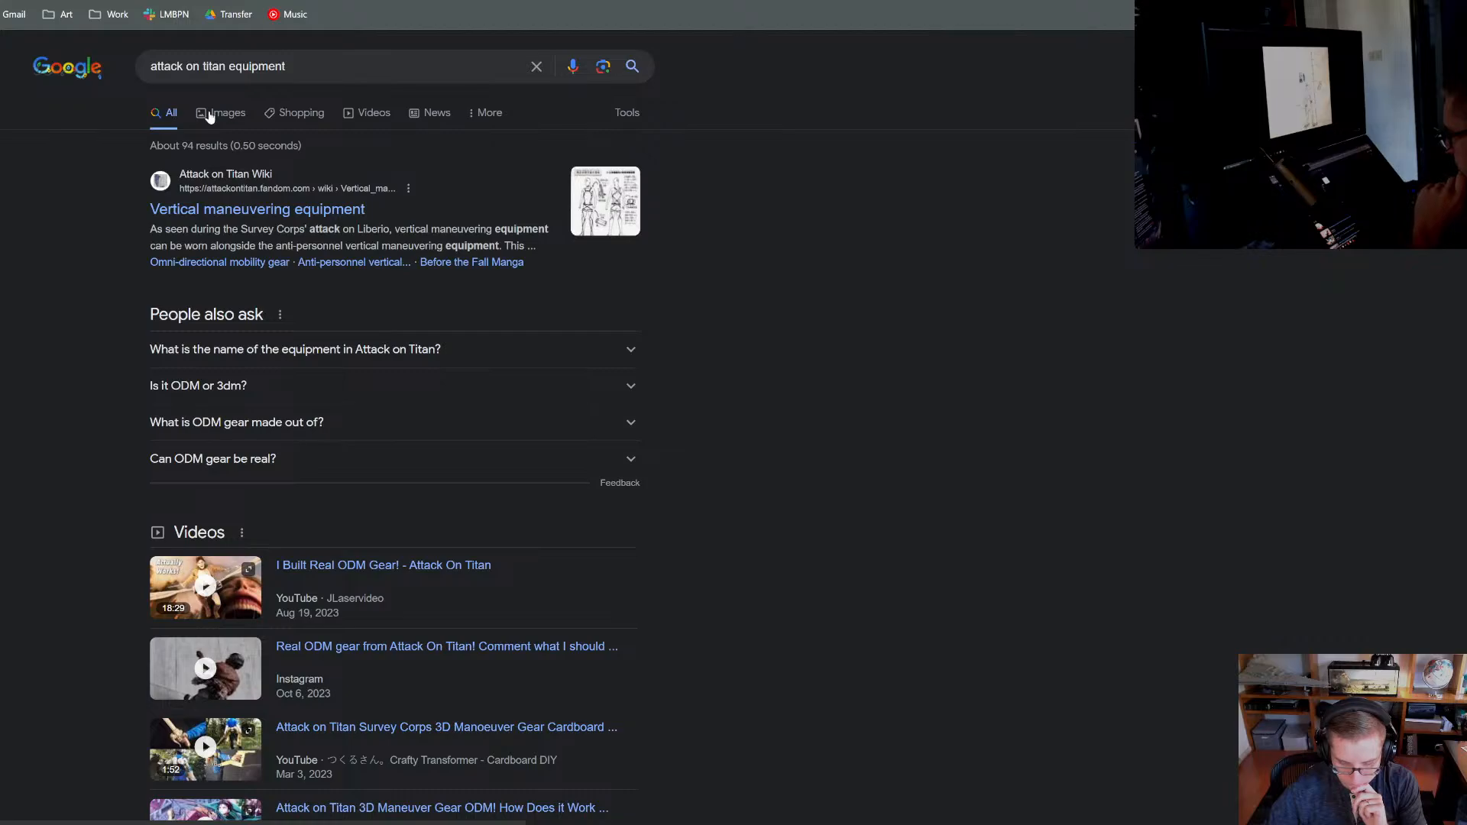
Show the image results for the search and look through them for maneuvering gear reference
{"action": "left_click", "coordinate": [211, 115]}
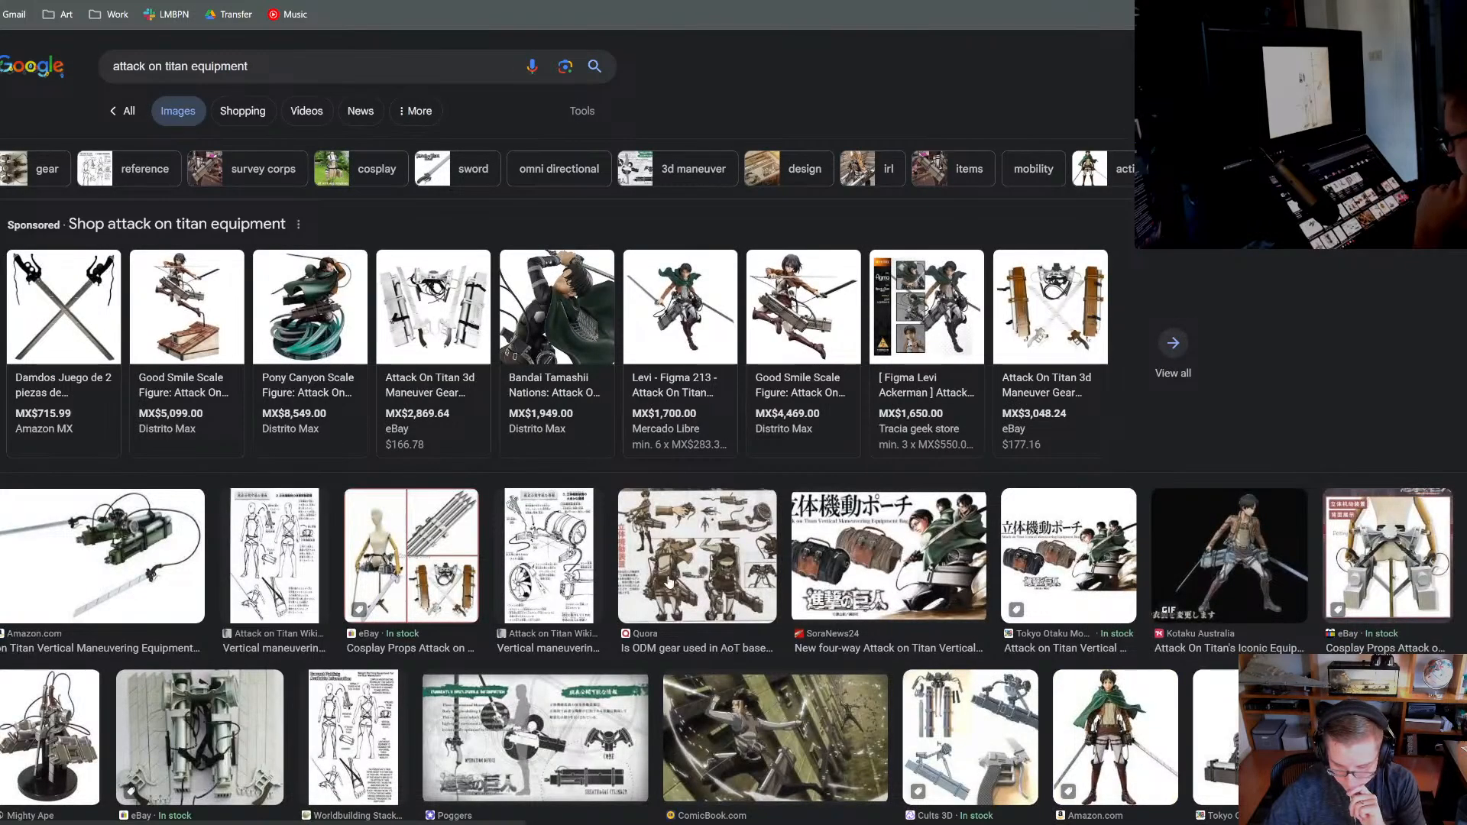
{"action": "scroll", "coordinate": [684, 598], "scroll_direction": "down", "scroll_amount": 2}
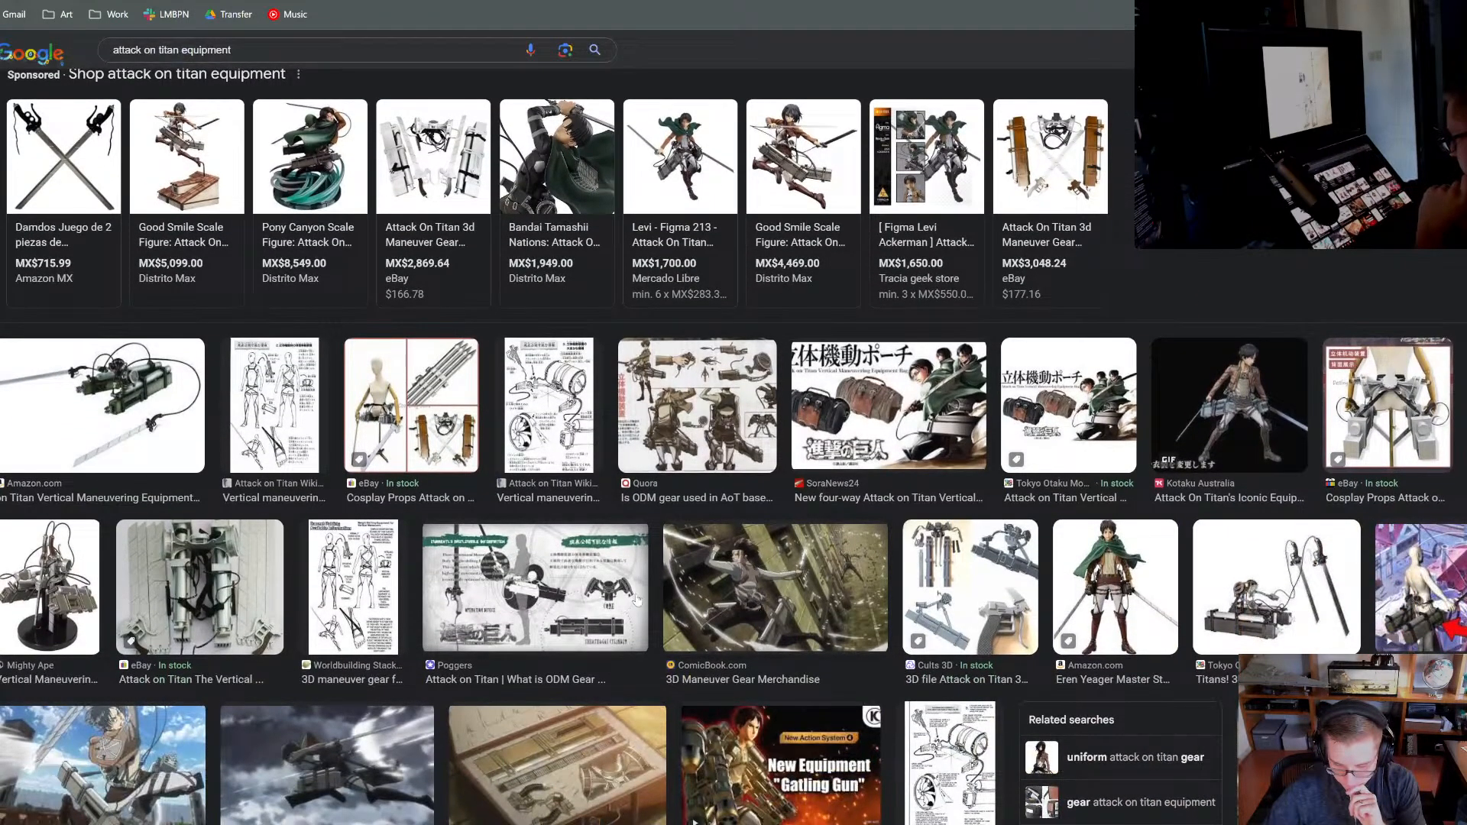
{"action": "scroll", "coordinate": [636, 601], "scroll_direction": "down", "scroll_amount": 2}
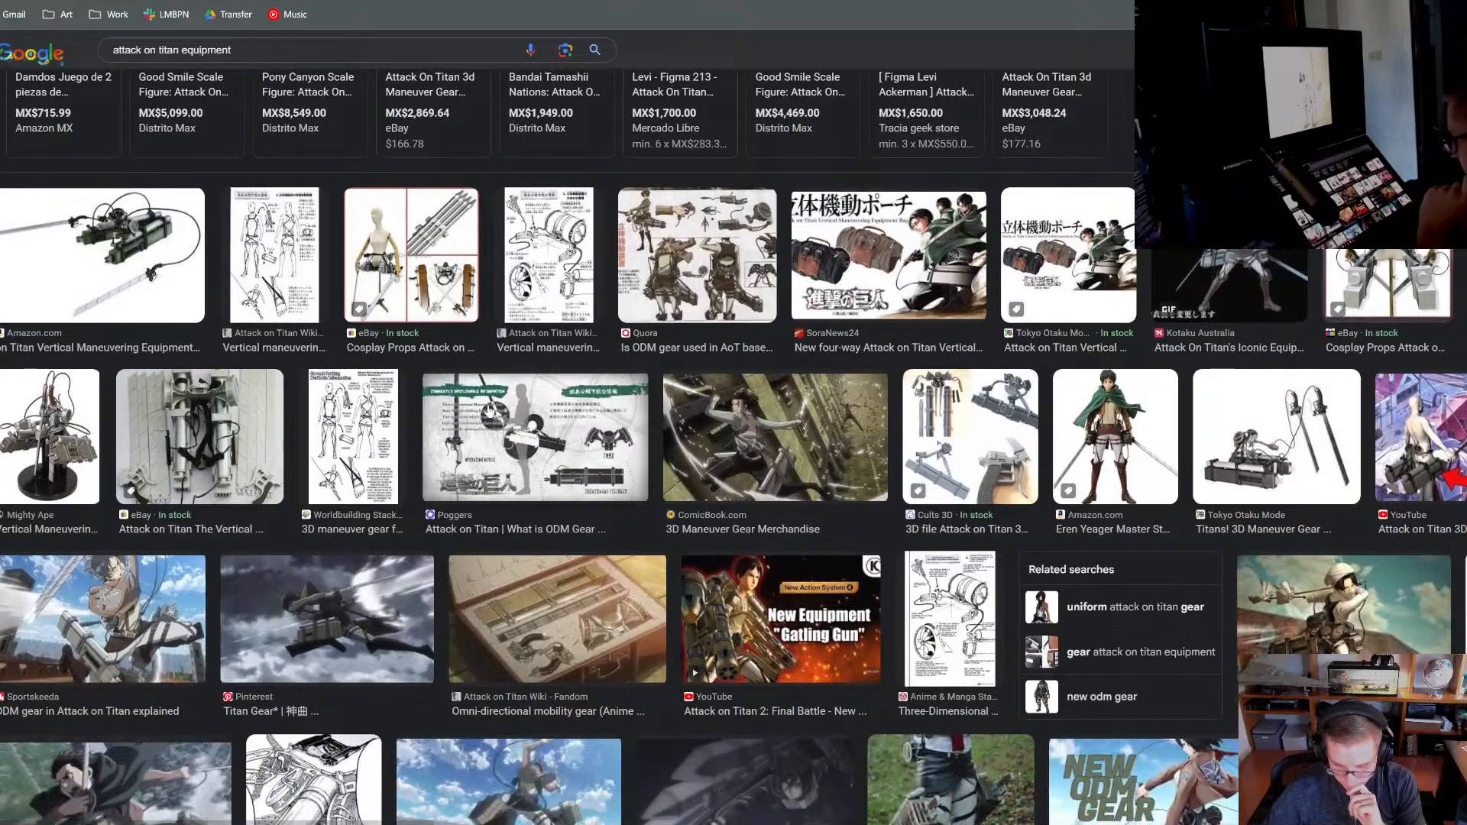
{"action": "scroll", "coordinate": [489, 410], "scroll_direction": "down", "scroll_amount": 2}
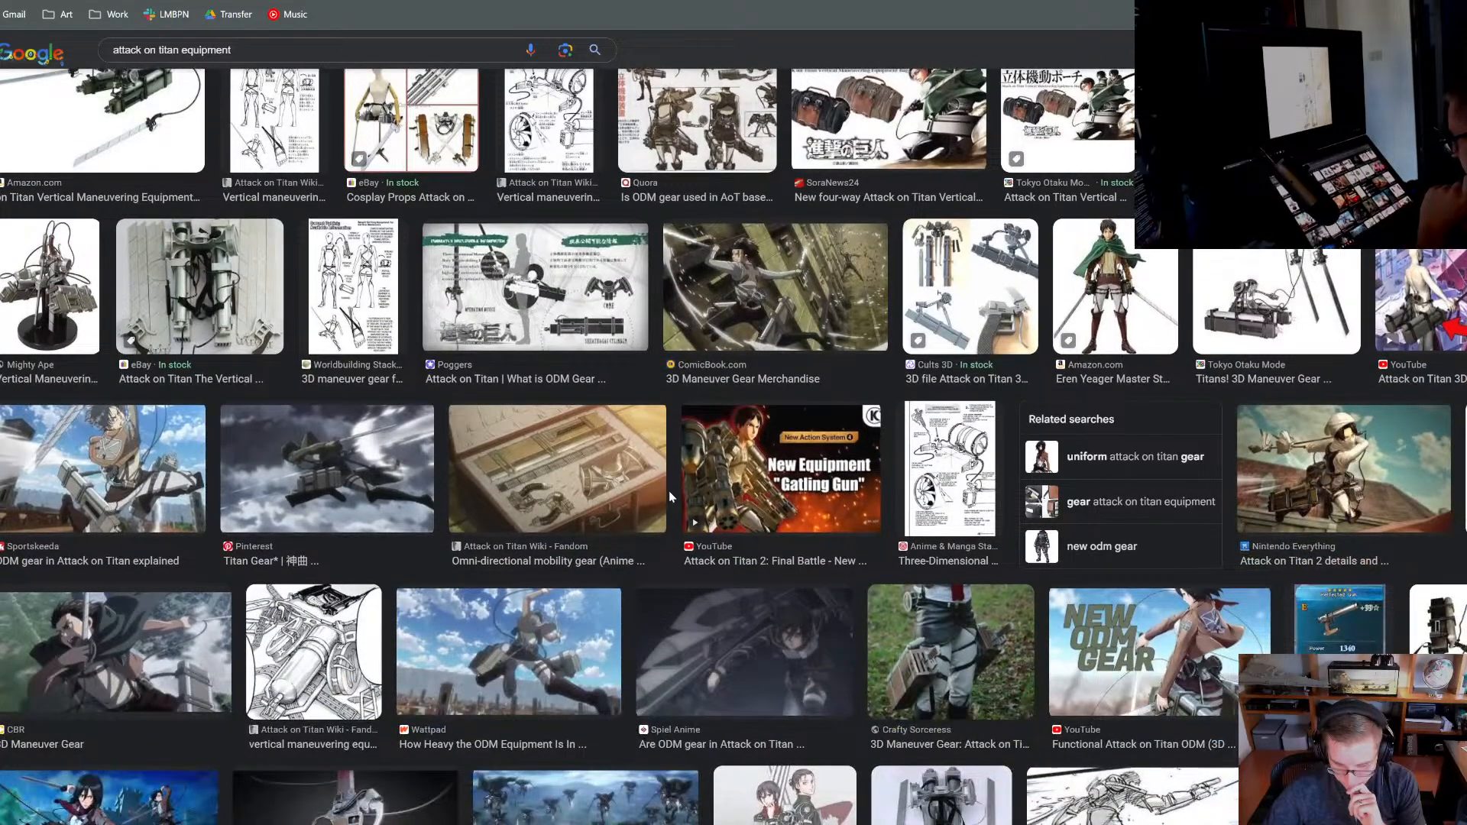
{"action": "scroll", "coordinate": [668, 490], "scroll_direction": "down", "scroll_amount": 1}
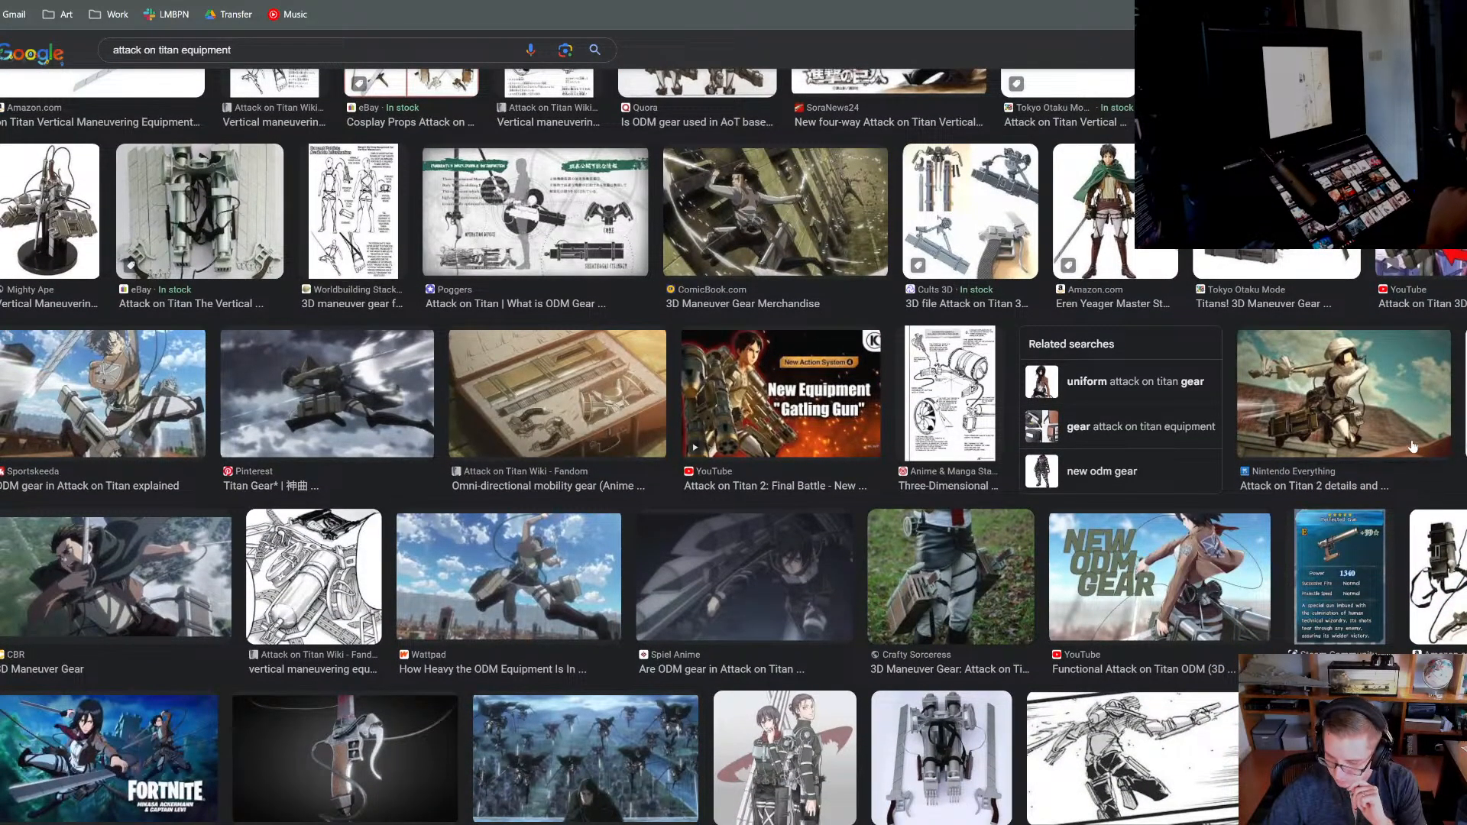
{"action": "scroll", "coordinate": [1275, 374], "scroll_direction": "up", "scroll_amount": 1}
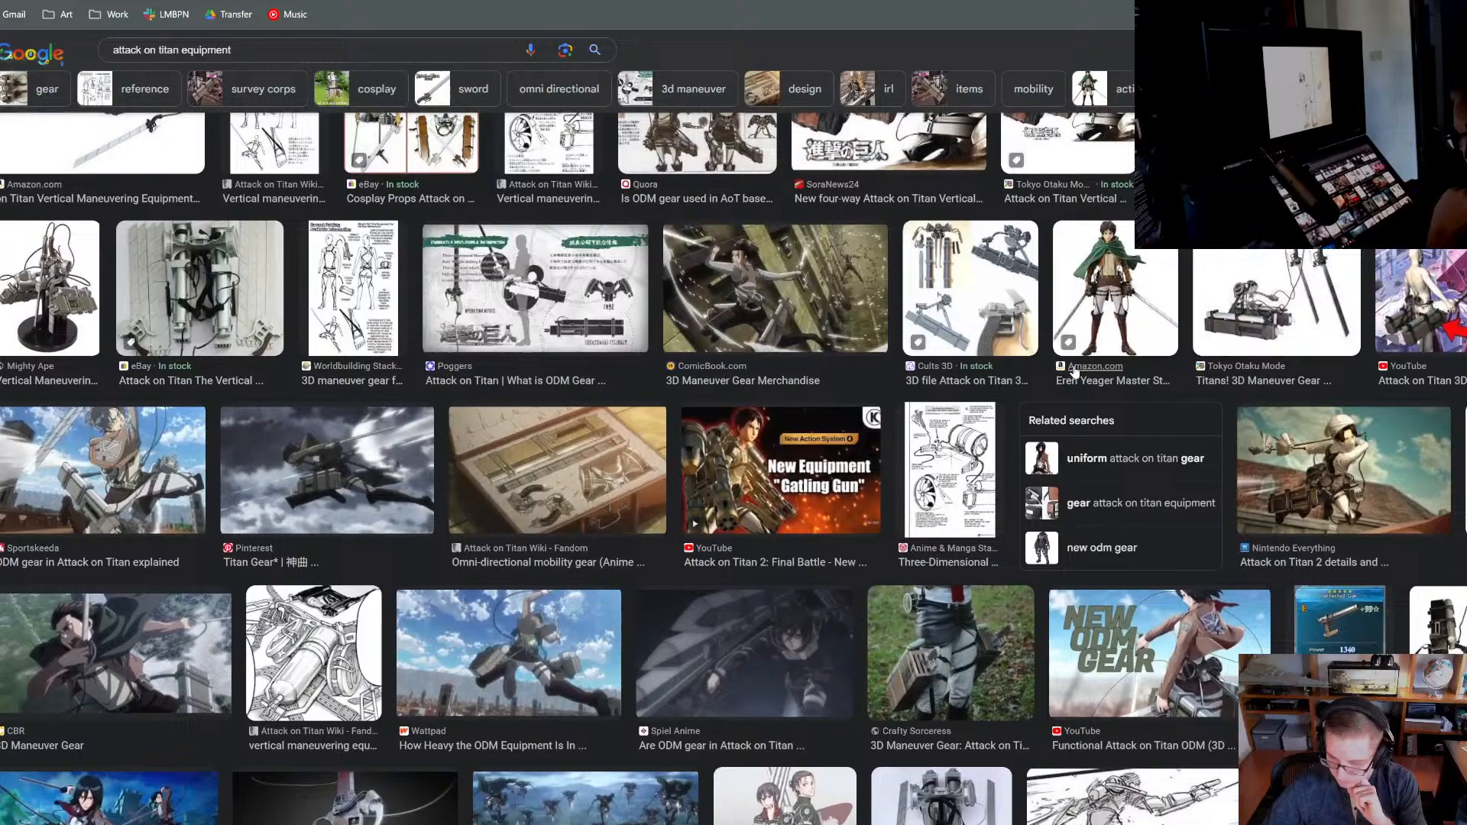
Preview the Amazon figure in the green cloak and the Attack on Titan Wiki's vertical maneuvering equipment diagram to study the gear
{"action": "left_click", "coordinate": [1085, 284]}
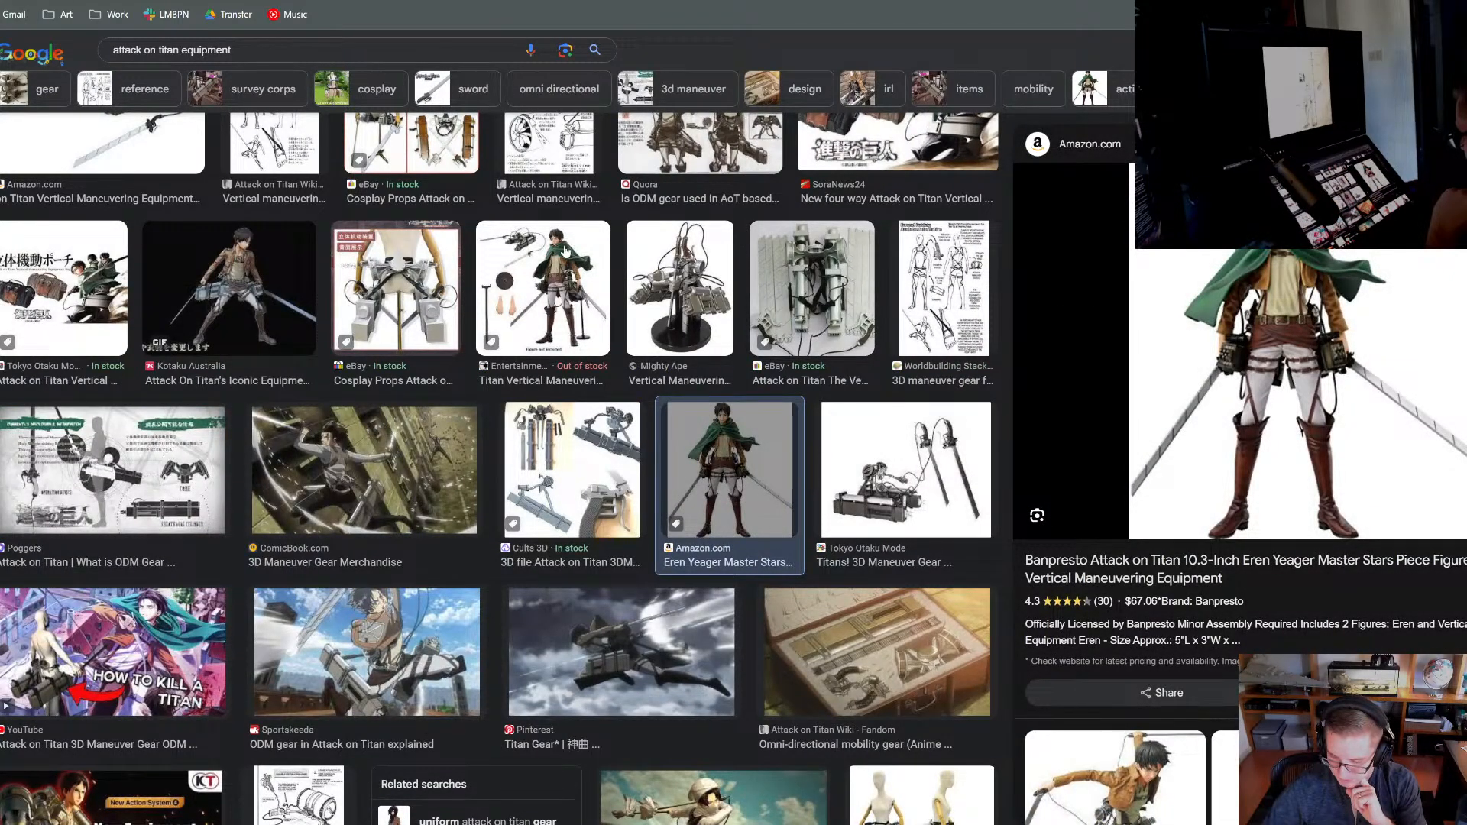
{"action": "scroll", "coordinate": [610, 322], "scroll_direction": "up", "scroll_amount": 3}
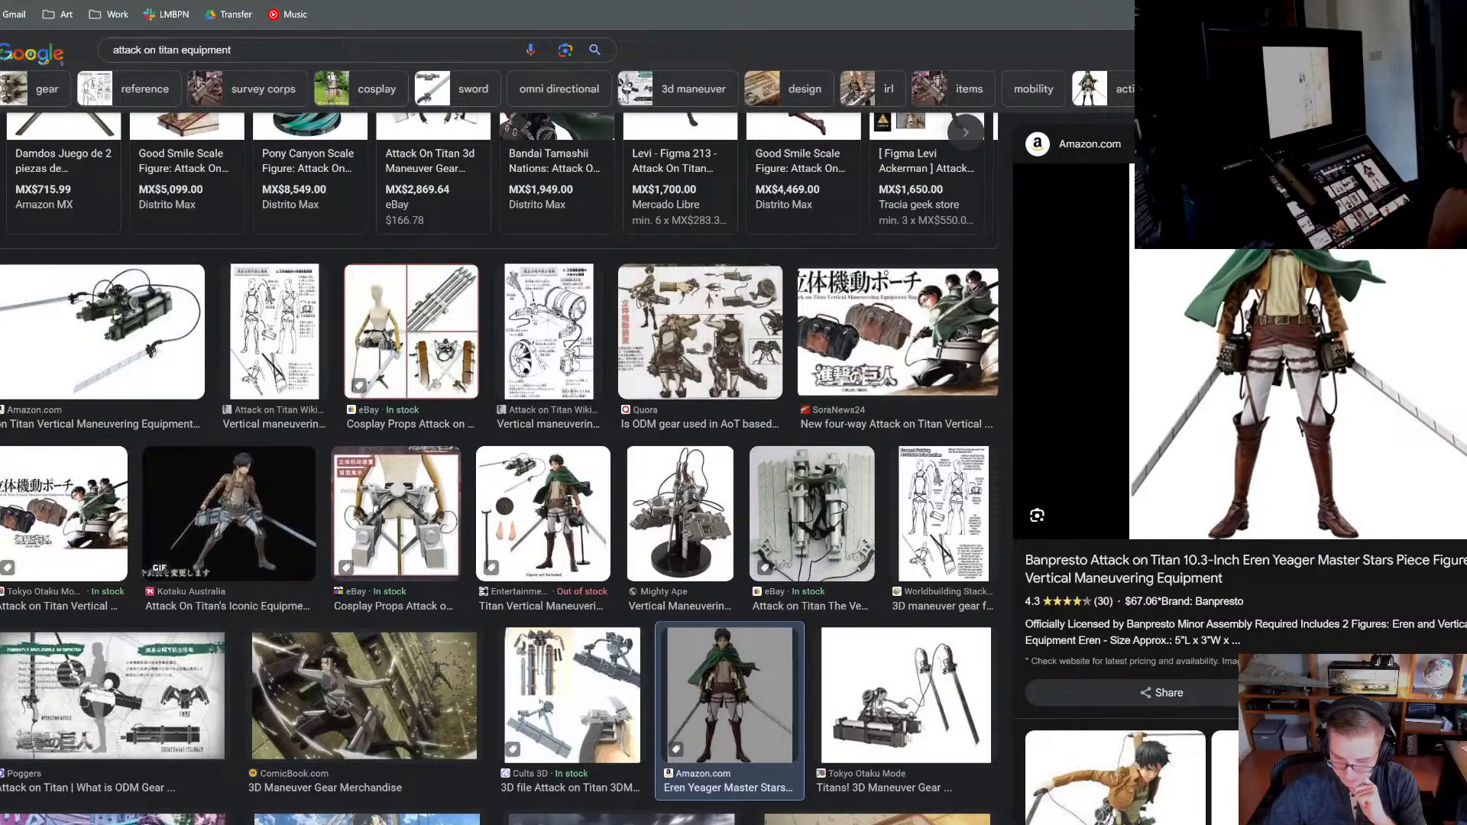
{"action": "left_click", "coordinate": [580, 361]}
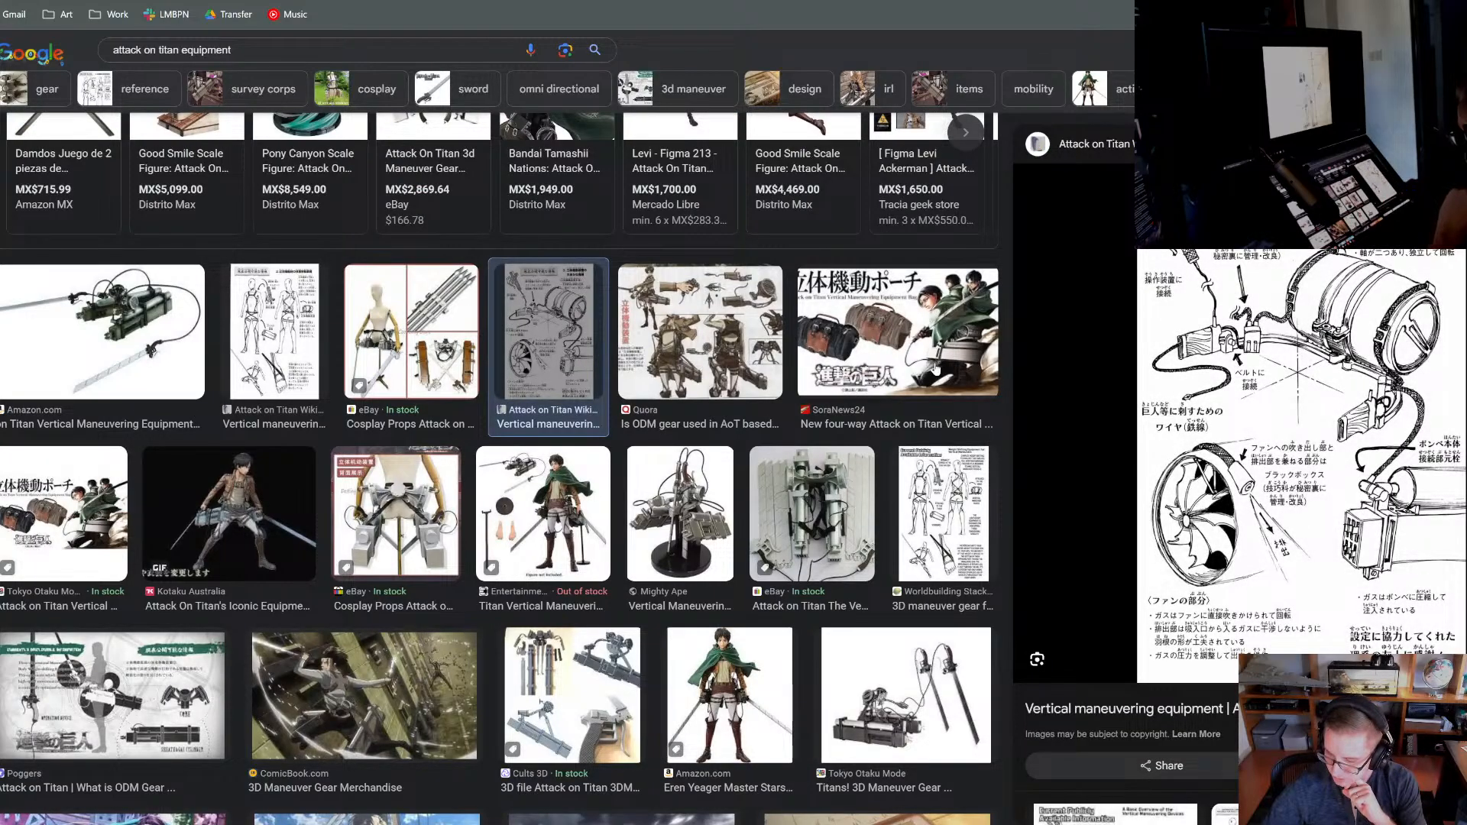
{"action": "scroll", "coordinate": [1006, 360], "scroll_direction": "up", "scroll_amount": 2}
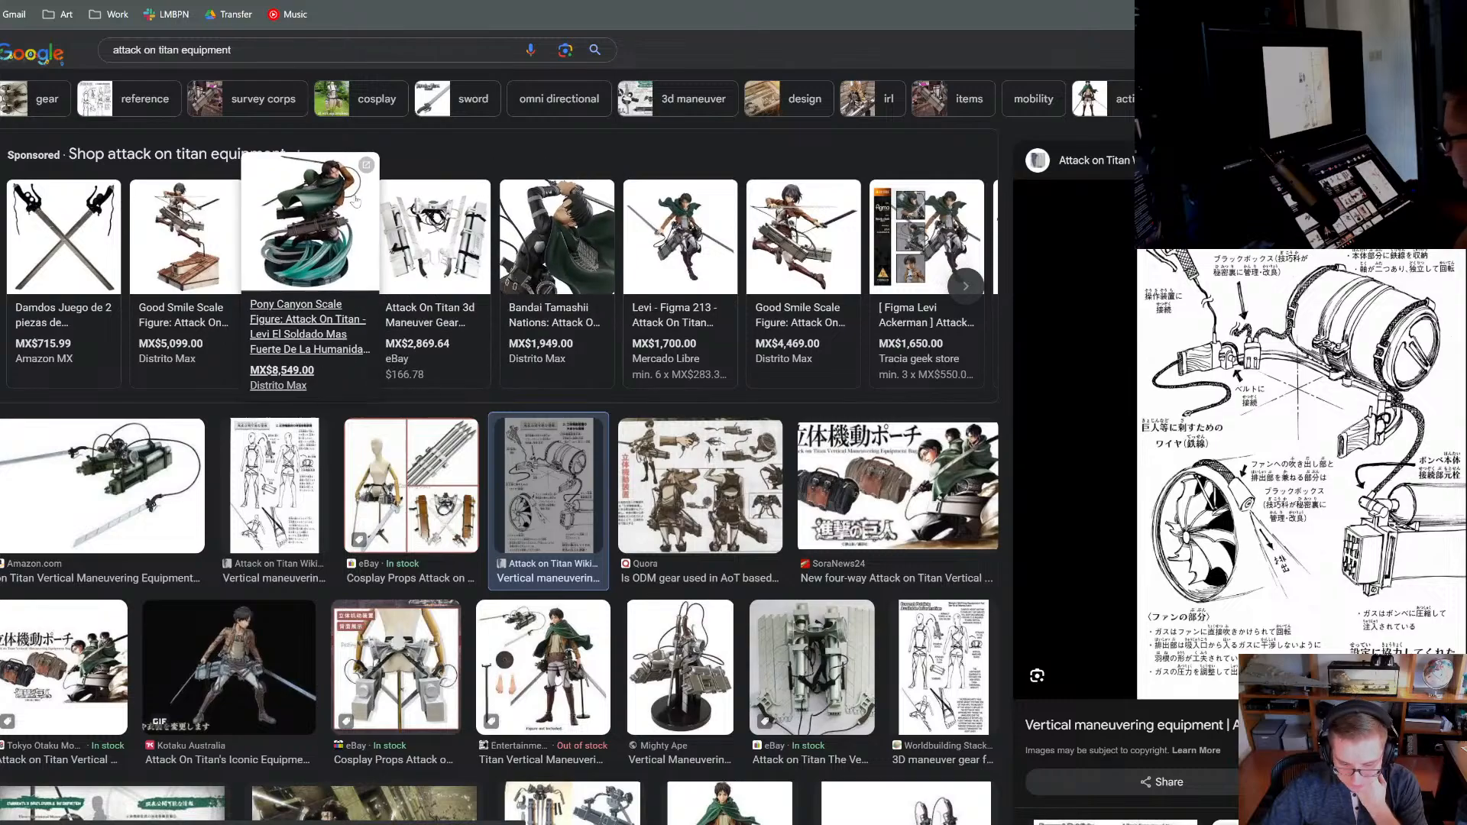
{"action": "mouse_move", "coordinate": [197, 221]}
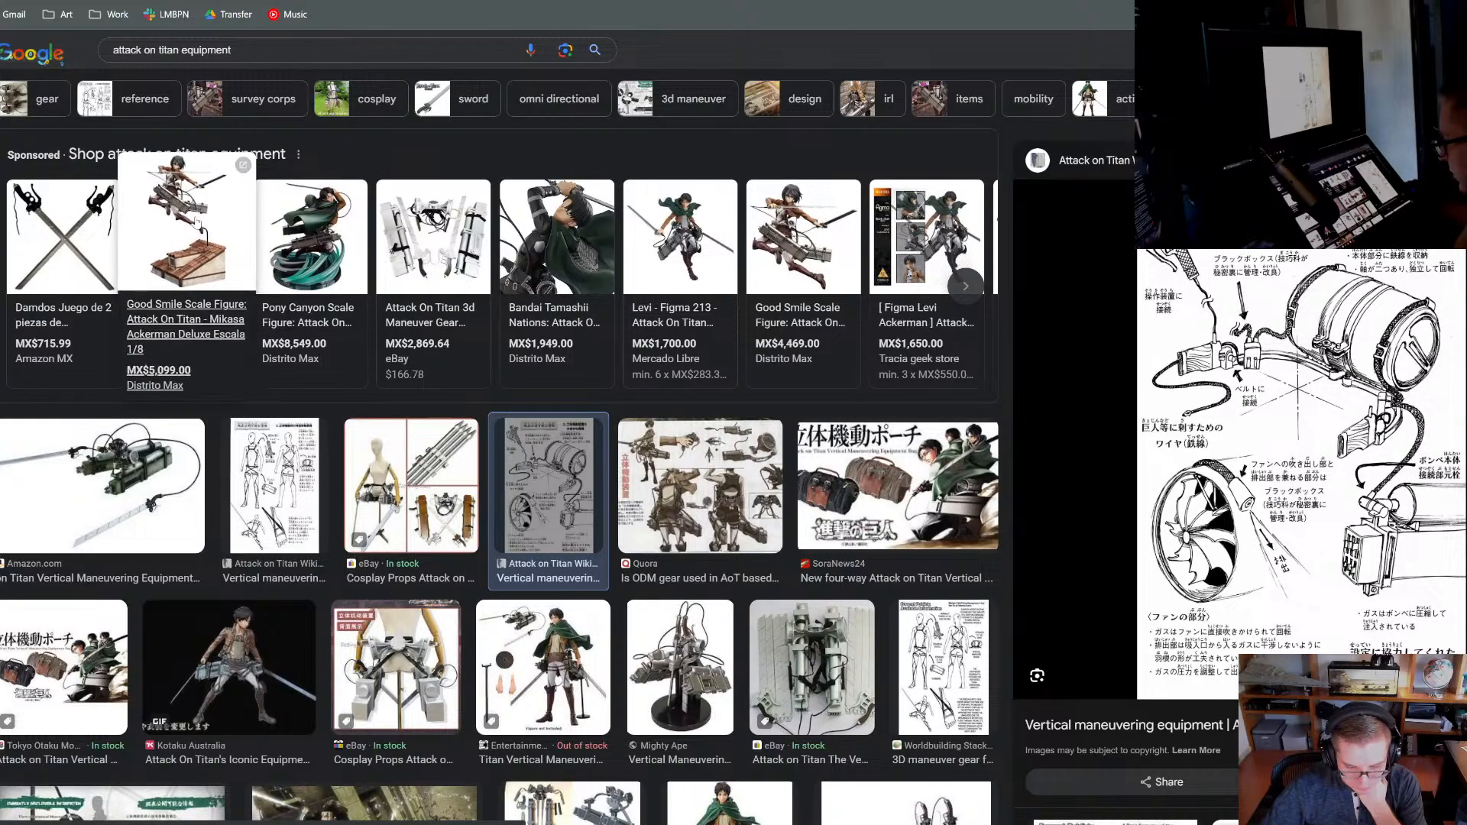
Switch back to Photoshop and review the figure sketch and equipment ideas on the annotated Cloudrunners parchment sheet
{"action": "scroll", "coordinate": [150, 188], "scroll_direction": "up", "scroll_amount": 1}
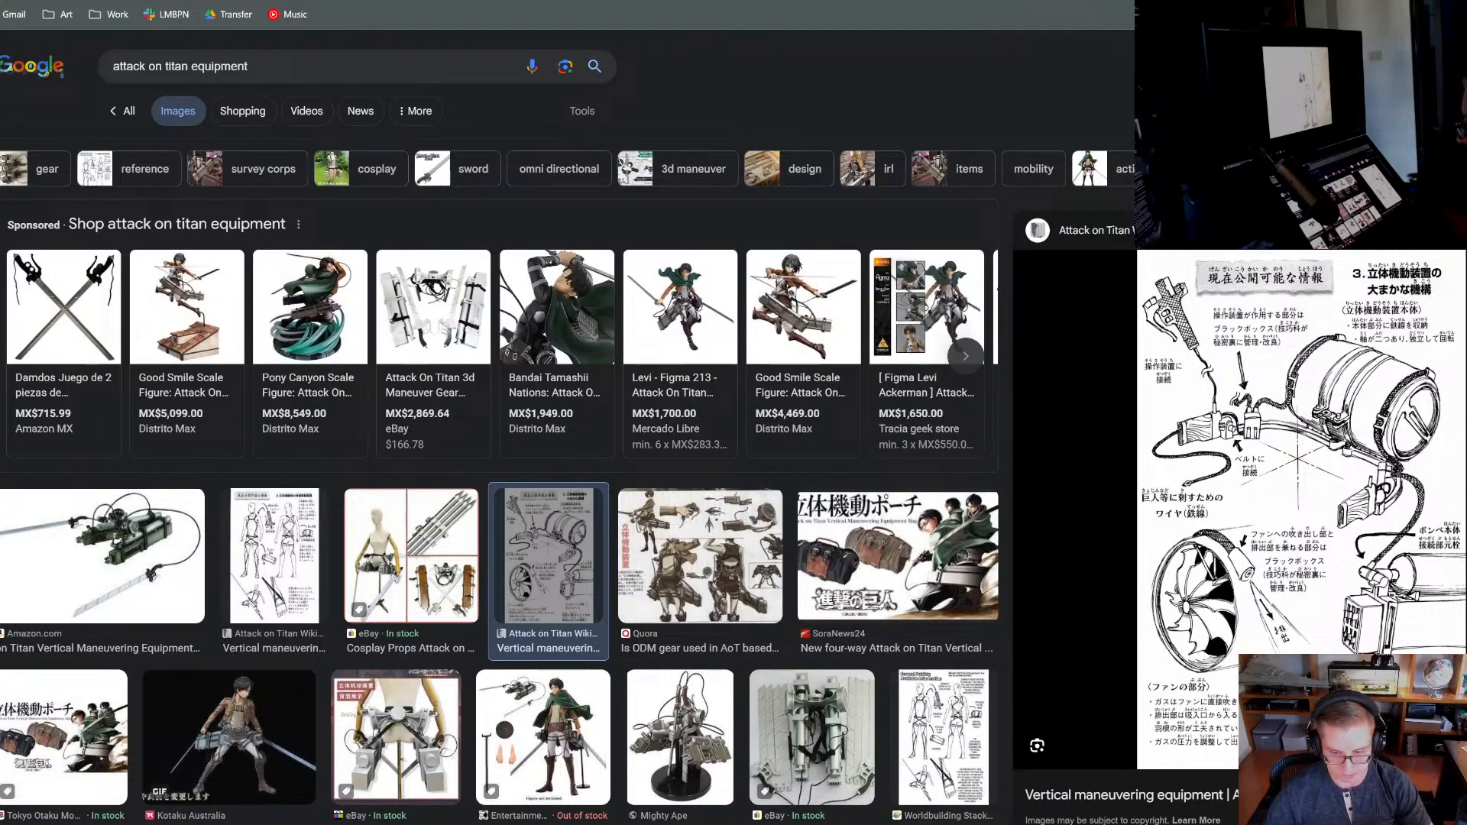
{"action": "key", "text": "alt+Tab"}
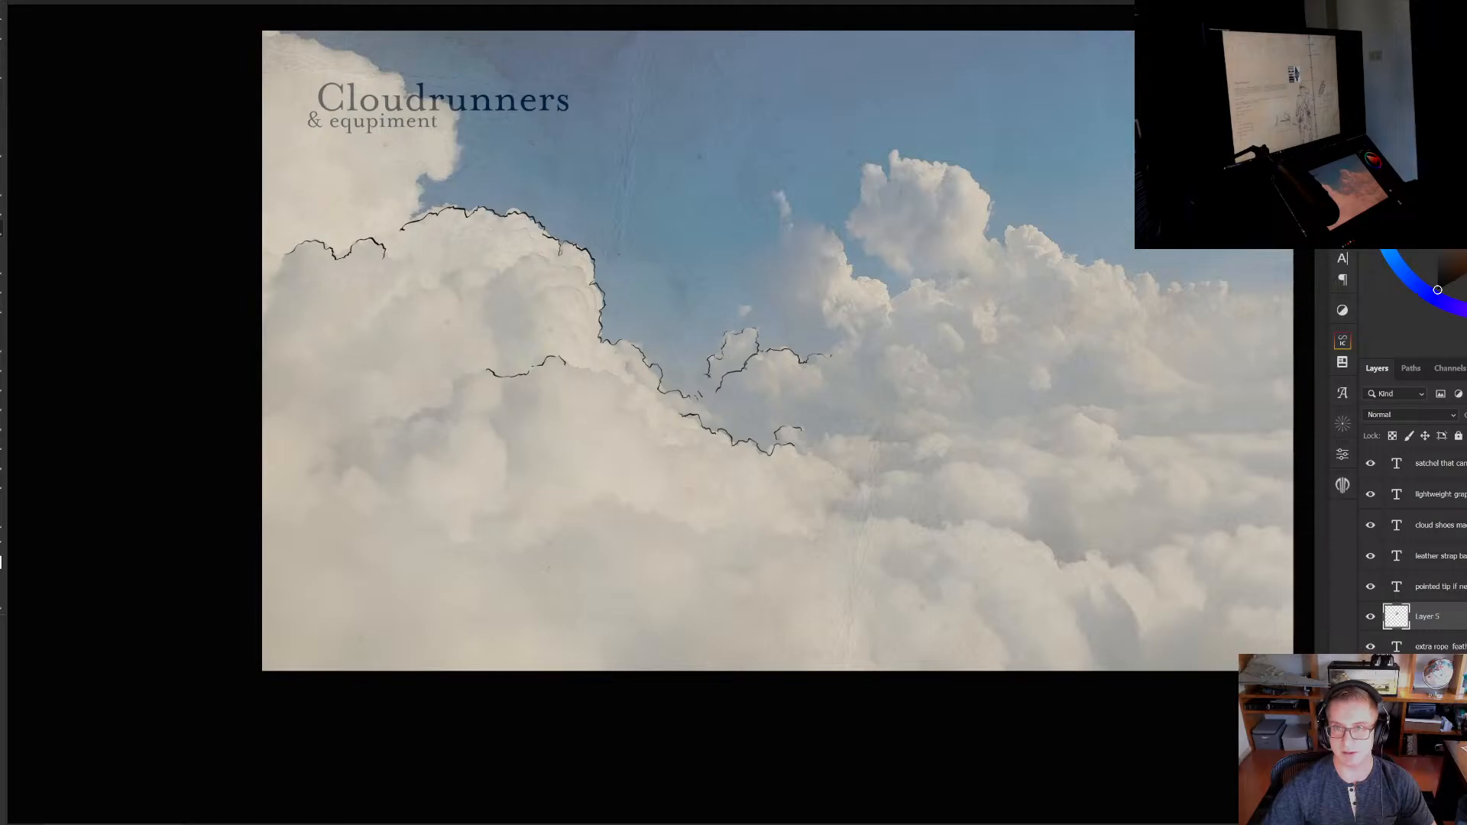
{"action": "left_click_drag", "start_coordinate": [752, 4], "coordinate": [734, 151]}
{"action": "left_click", "coordinate": [1053, 153]}
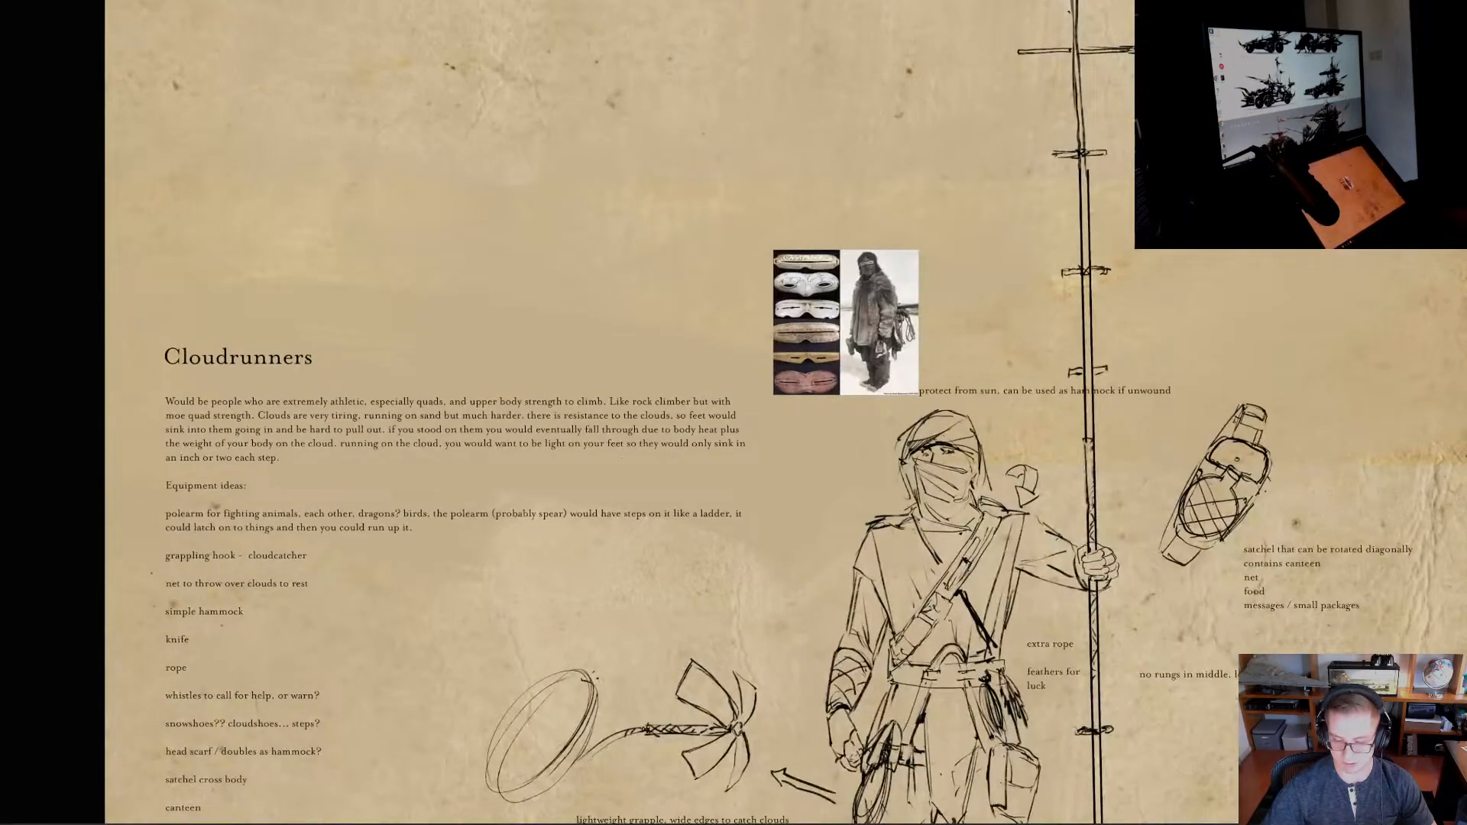
{"action": "scroll", "coordinate": [790, 459], "scroll_direction": "down", "scroll_amount": 2}
{"action": "left_click_drag", "start_coordinate": [795, 594], "coordinate": [771, 375]}
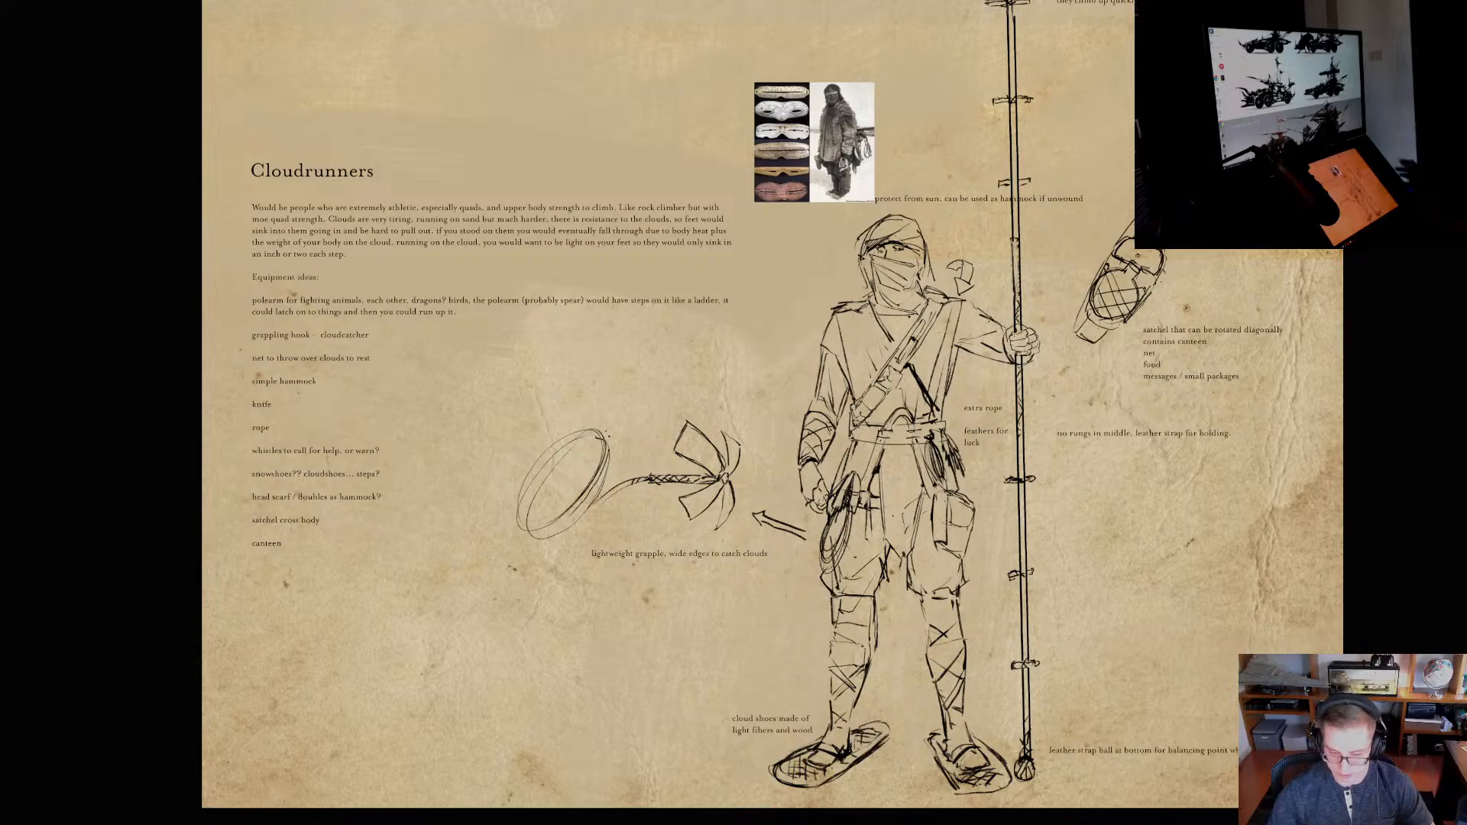
{"action": "scroll", "coordinate": [992, 456], "scroll_direction": "down", "scroll_amount": 1}
{"action": "left_click", "coordinate": [991, 456]}
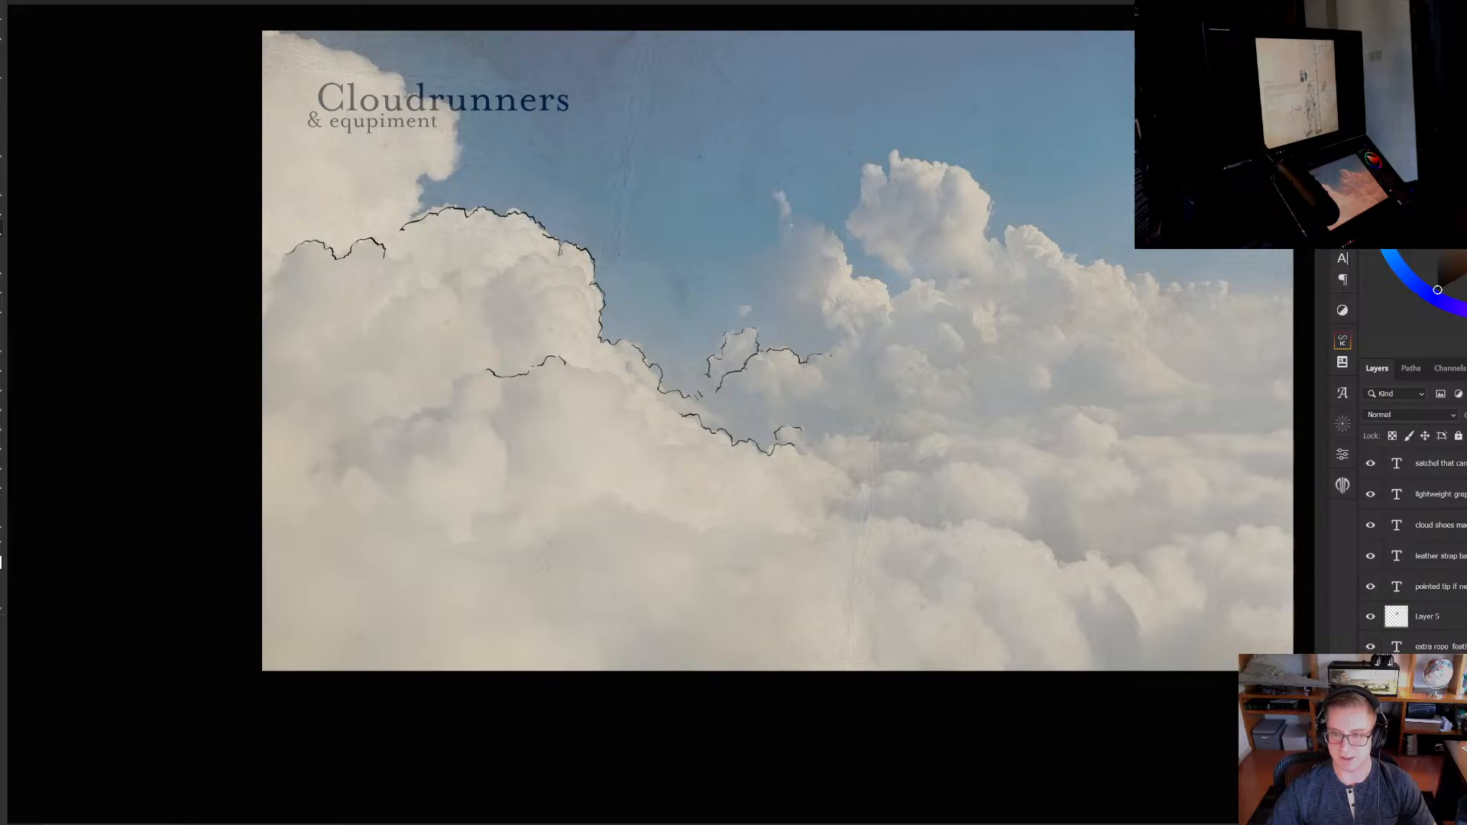
Bring the figure and equipment sketch into the cloud photo sheet, scale it down and place it above the cloud valley
{"action": "scroll", "coordinate": [1413, 554], "scroll_direction": "down", "scroll_amount": 3}
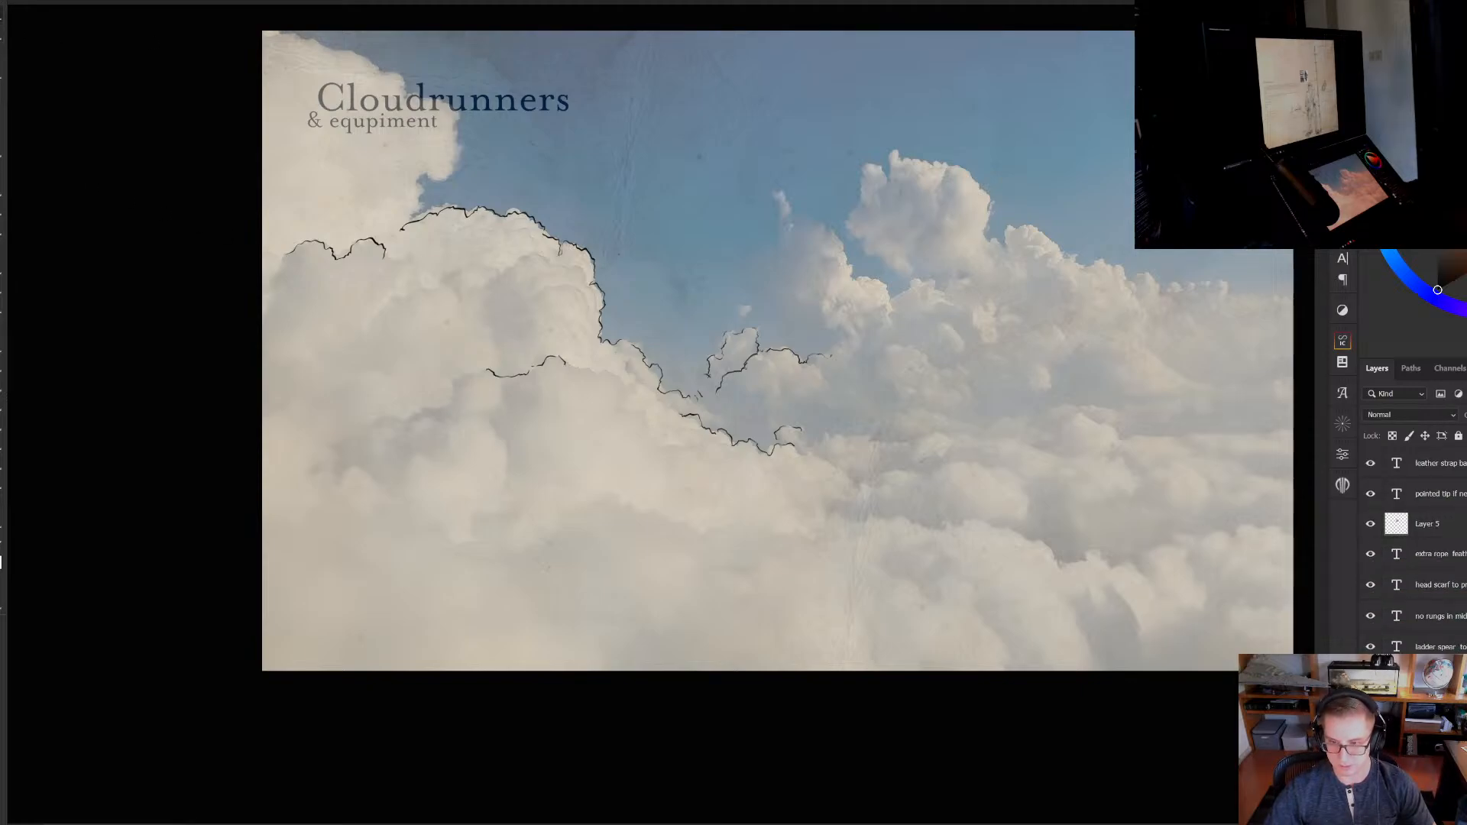
{"action": "left_click_drag", "start_coordinate": [712, 460], "coordinate": [740, 445]}
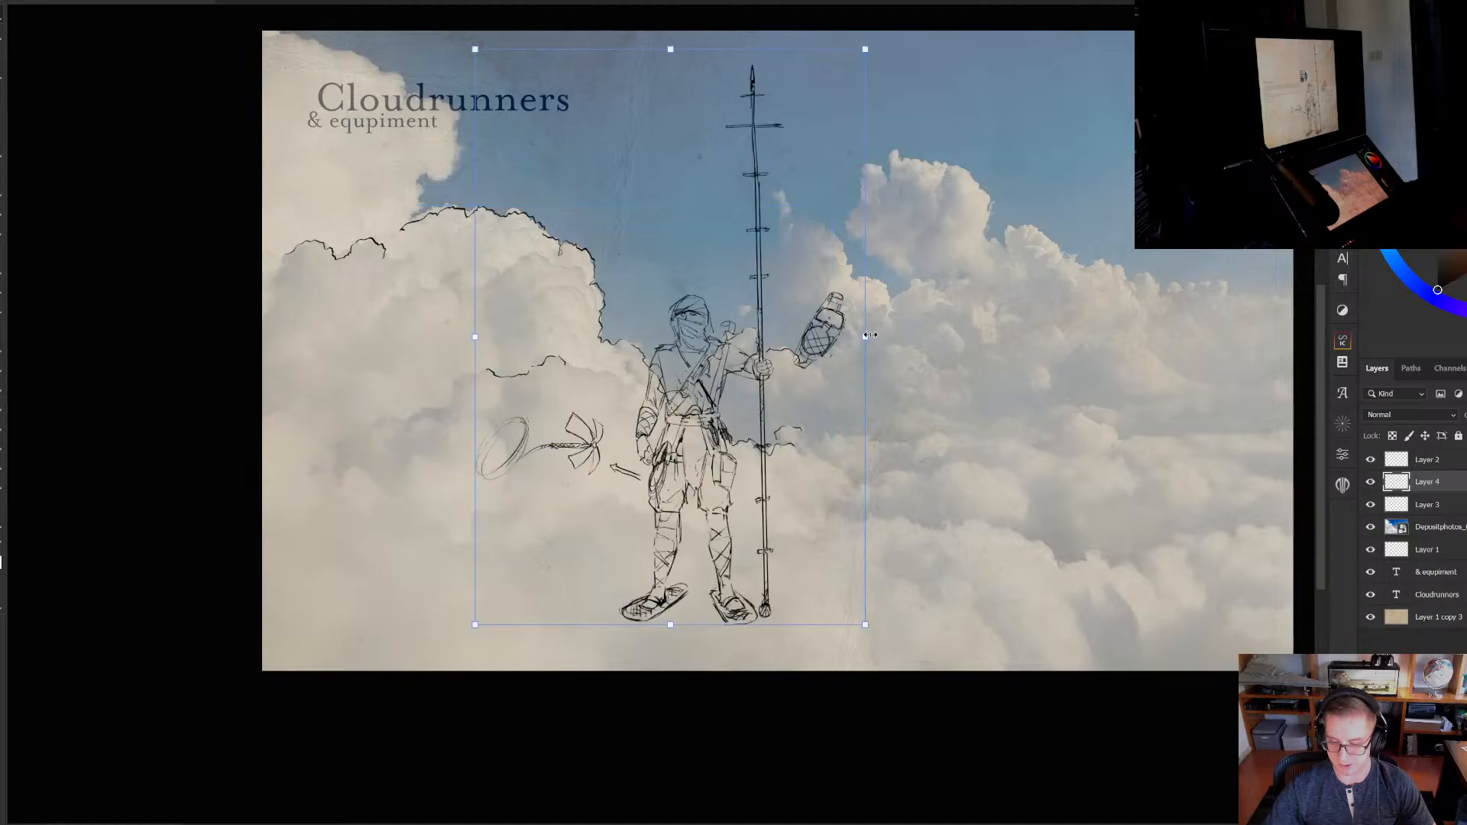
{"action": "mouse_move", "coordinate": [866, 339]}
{"action": "left_mouse_down"}
{"action": "mouse_move", "coordinate": [646, 356]}
{"action": "mouse_move", "coordinate": [652, 377]}
{"action": "mouse_move", "coordinate": [453, 429]}
{"action": "mouse_move", "coordinate": [1004, 177]}
{"action": "mouse_move", "coordinate": [1280, 259]}
{"action": "mouse_move", "coordinate": [762, 246]}
{"action": "left_mouse_up"}
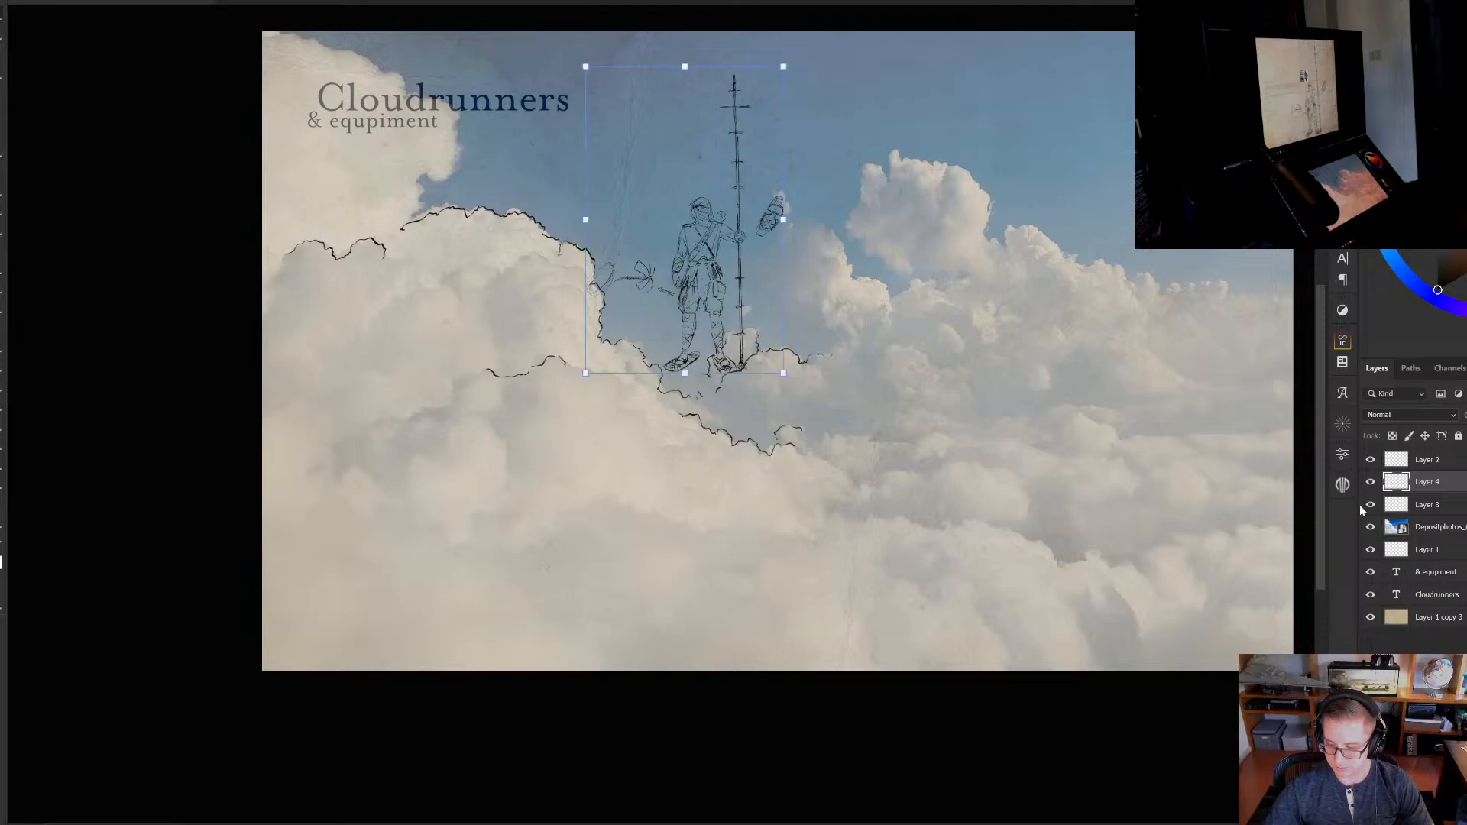
Try hiding and deleting the cloud outline layer, Layer 3, and undo the deletion
{"action": "left_click", "coordinate": [1370, 504]}
{"action": "left_click", "coordinate": [1370, 504]}
{"action": "left_click", "coordinate": [1370, 507]}
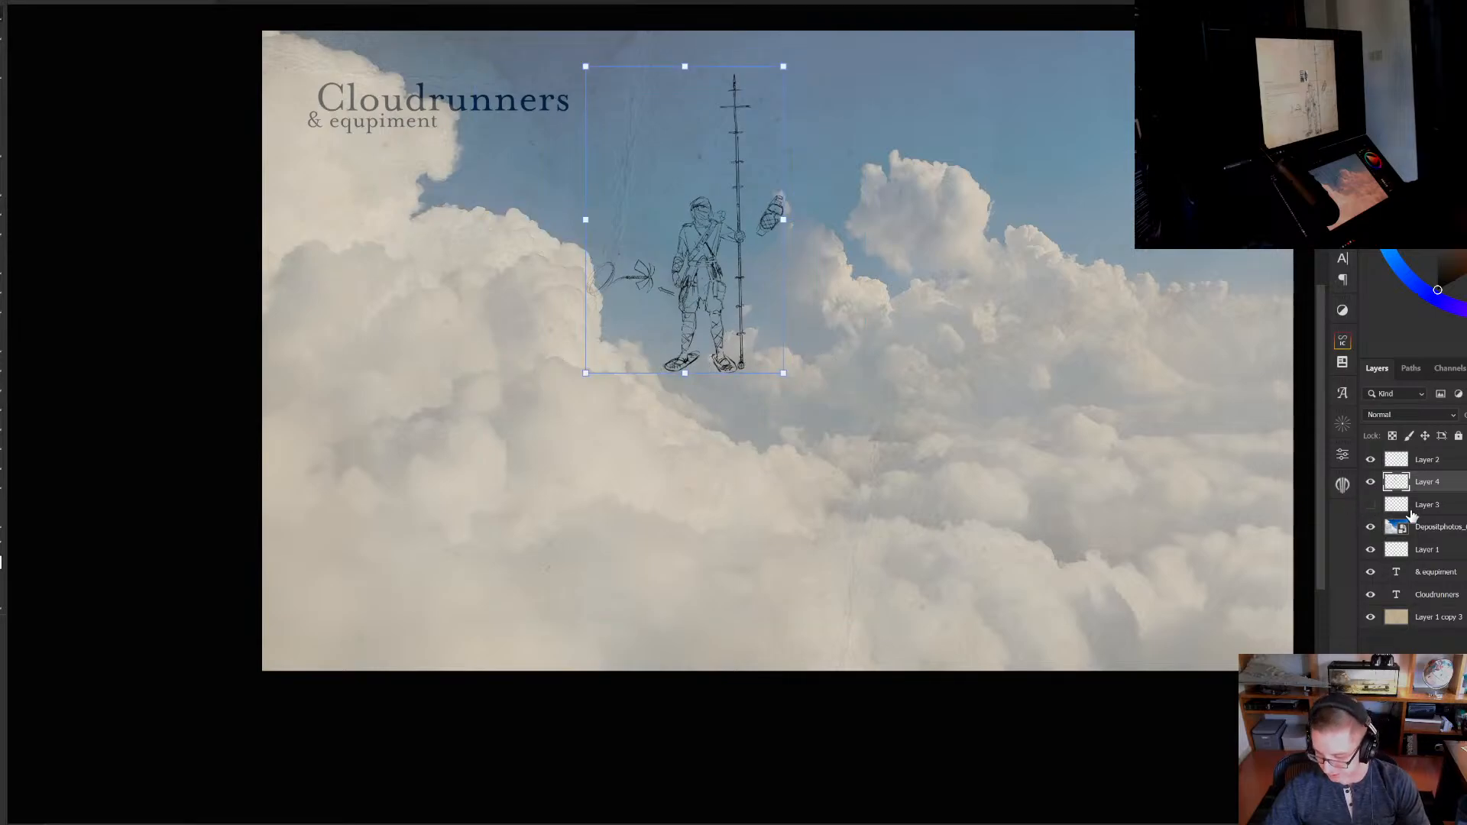
{"action": "left_click", "coordinate": [1410, 510]}
{"action": "key", "text": "Delete"}
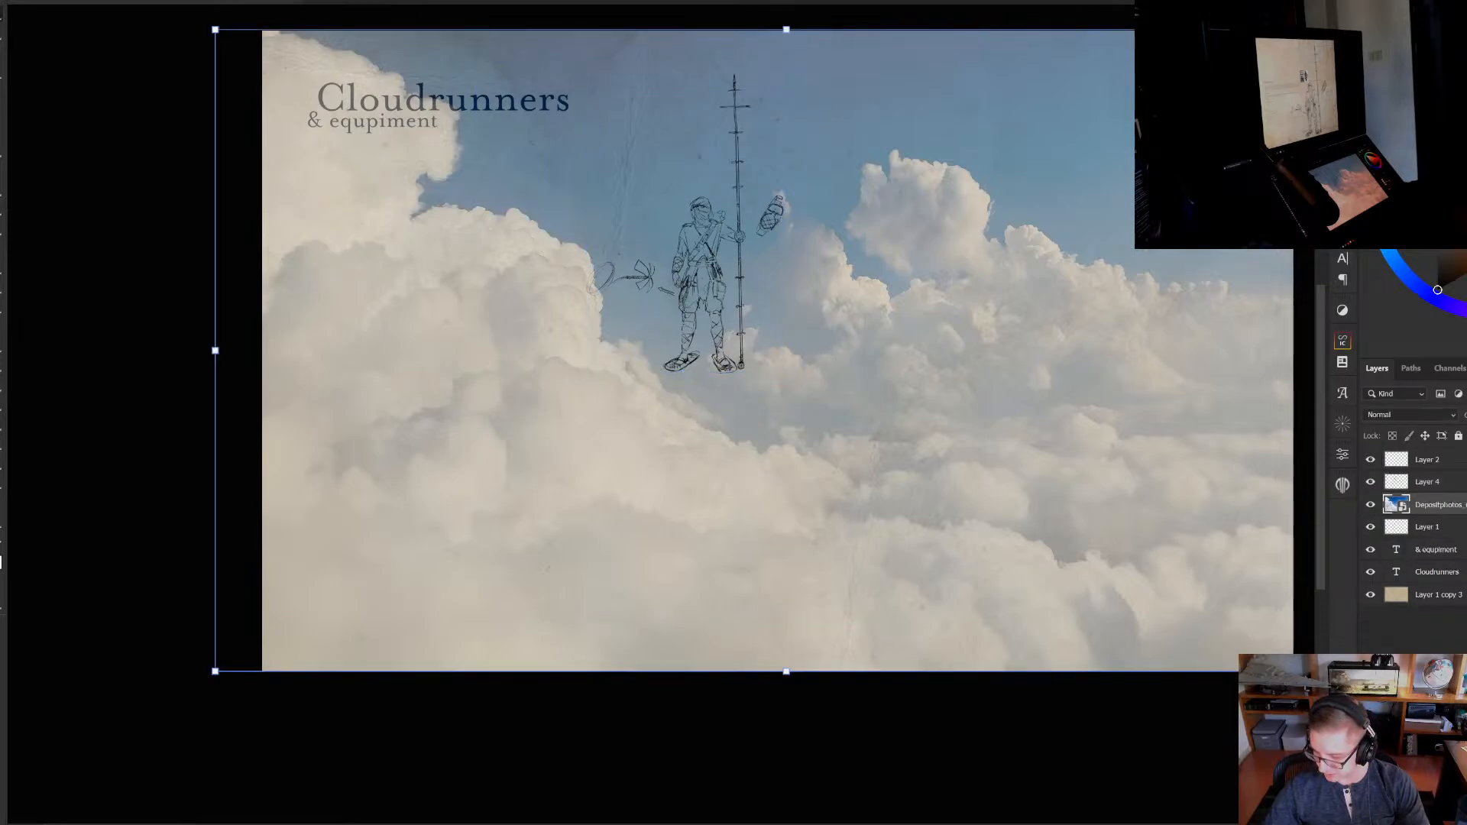
{"action": "key", "text": "ctrl+z"}
{"action": "left_click", "coordinate": [1369, 506]}
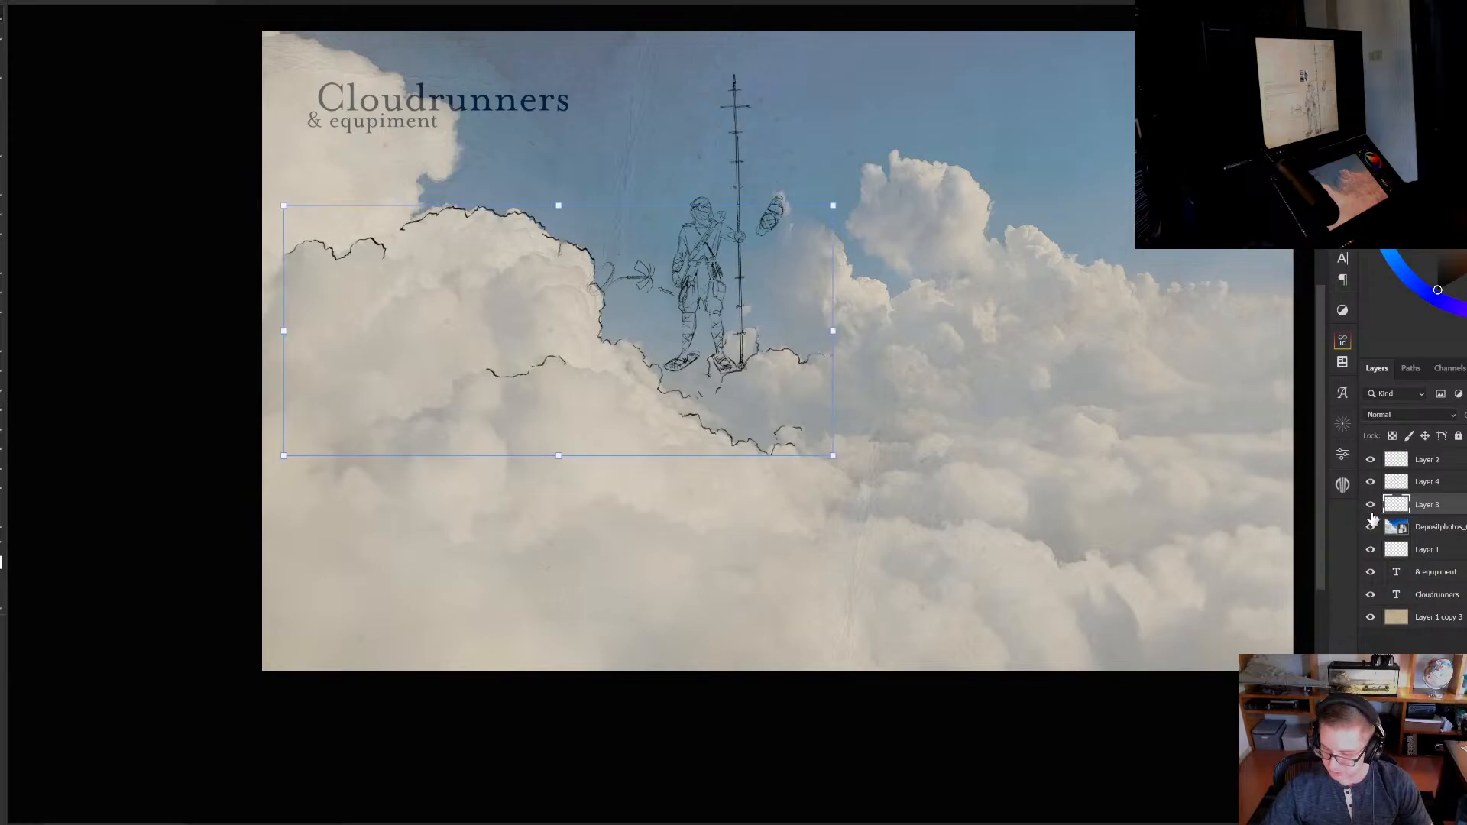
Hide the cloud outline and cloud photo layers, and select the figure sketch layer, Layer 4
{"action": "left_click", "coordinate": [1371, 507]}
{"action": "left_click_drag", "start_coordinate": [1110, 486], "coordinate": [1140, 504]}
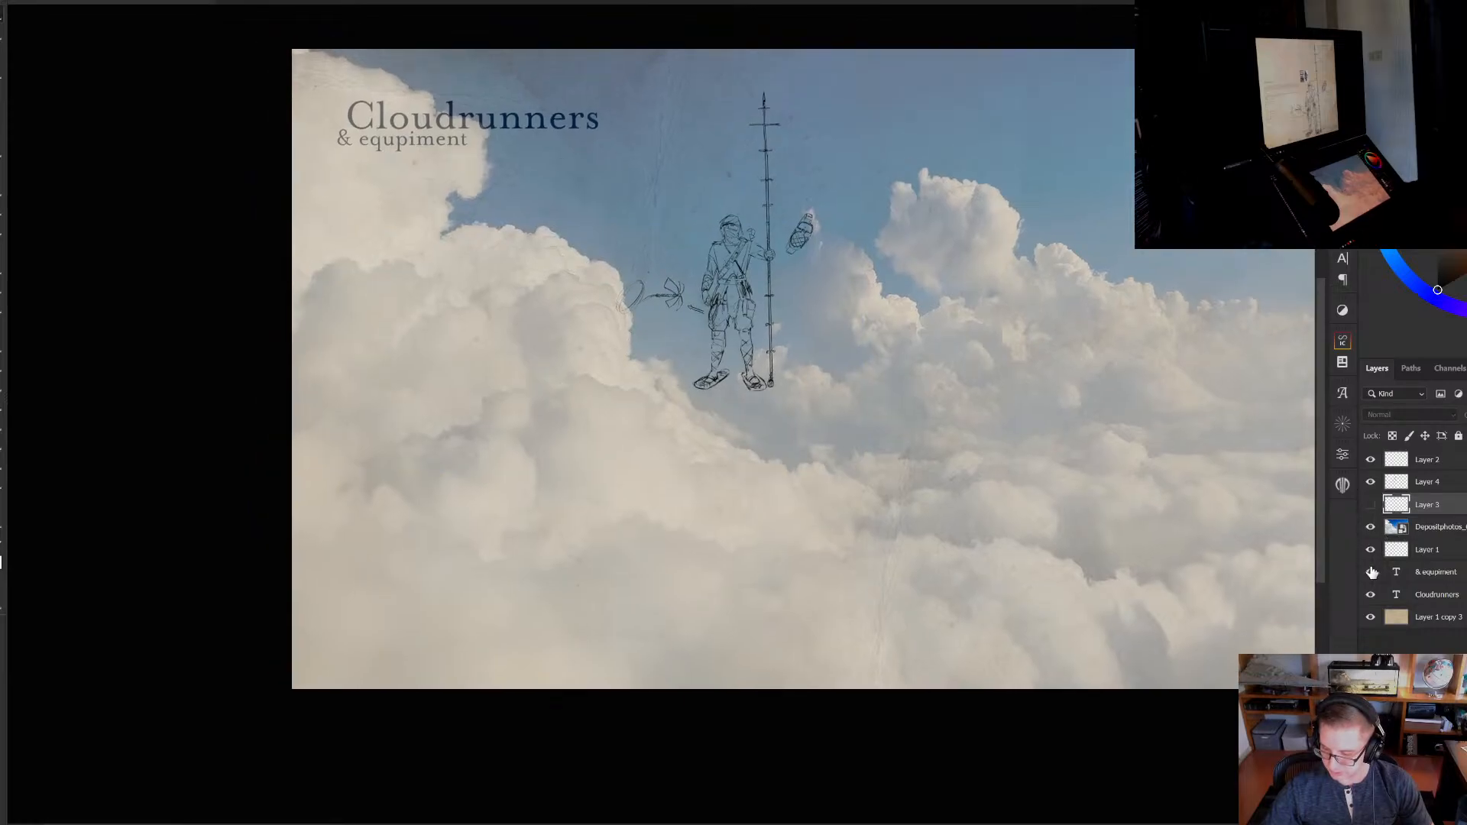
{"action": "left_click", "coordinate": [1369, 527]}
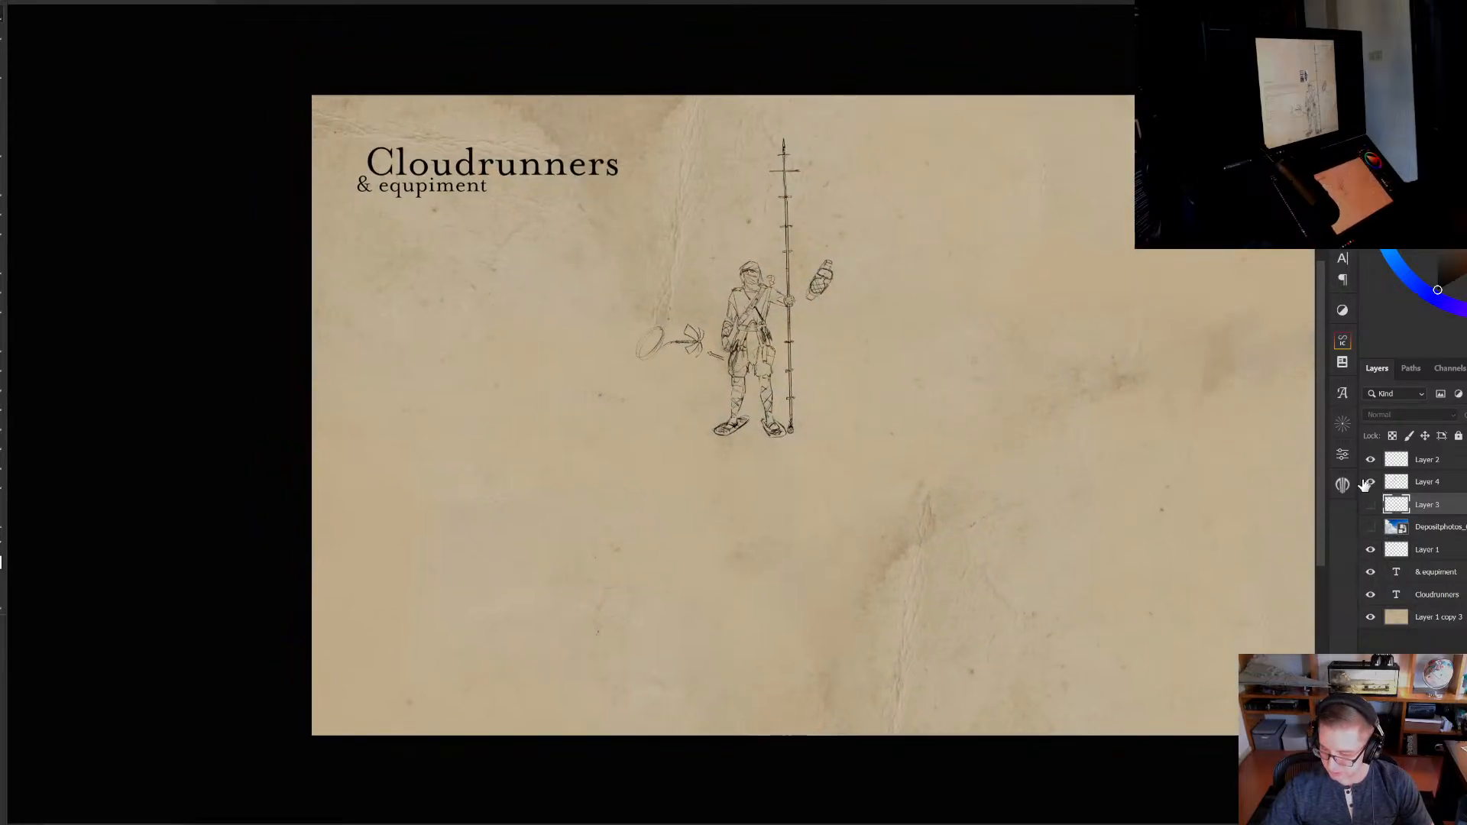
{"action": "left_click", "coordinate": [1370, 482]}
{"action": "left_click", "coordinate": [1369, 482]}
{"action": "left_click", "coordinate": [1426, 482]}
Try sketching a curved rim around the prongs of the grappling hook and undo it
{"action": "mouse_move", "coordinate": [799, 359]}
{"action": "left_mouse_down"}
{"action": "mouse_move", "coordinate": [756, 394]}
{"action": "mouse_move", "coordinate": [570, 474]}
{"action": "mouse_move", "coordinate": [534, 462]}
{"action": "left_mouse_up"}
{"action": "scroll", "coordinate": [533, 438], "scroll_direction": "up", "scroll_amount": 5}
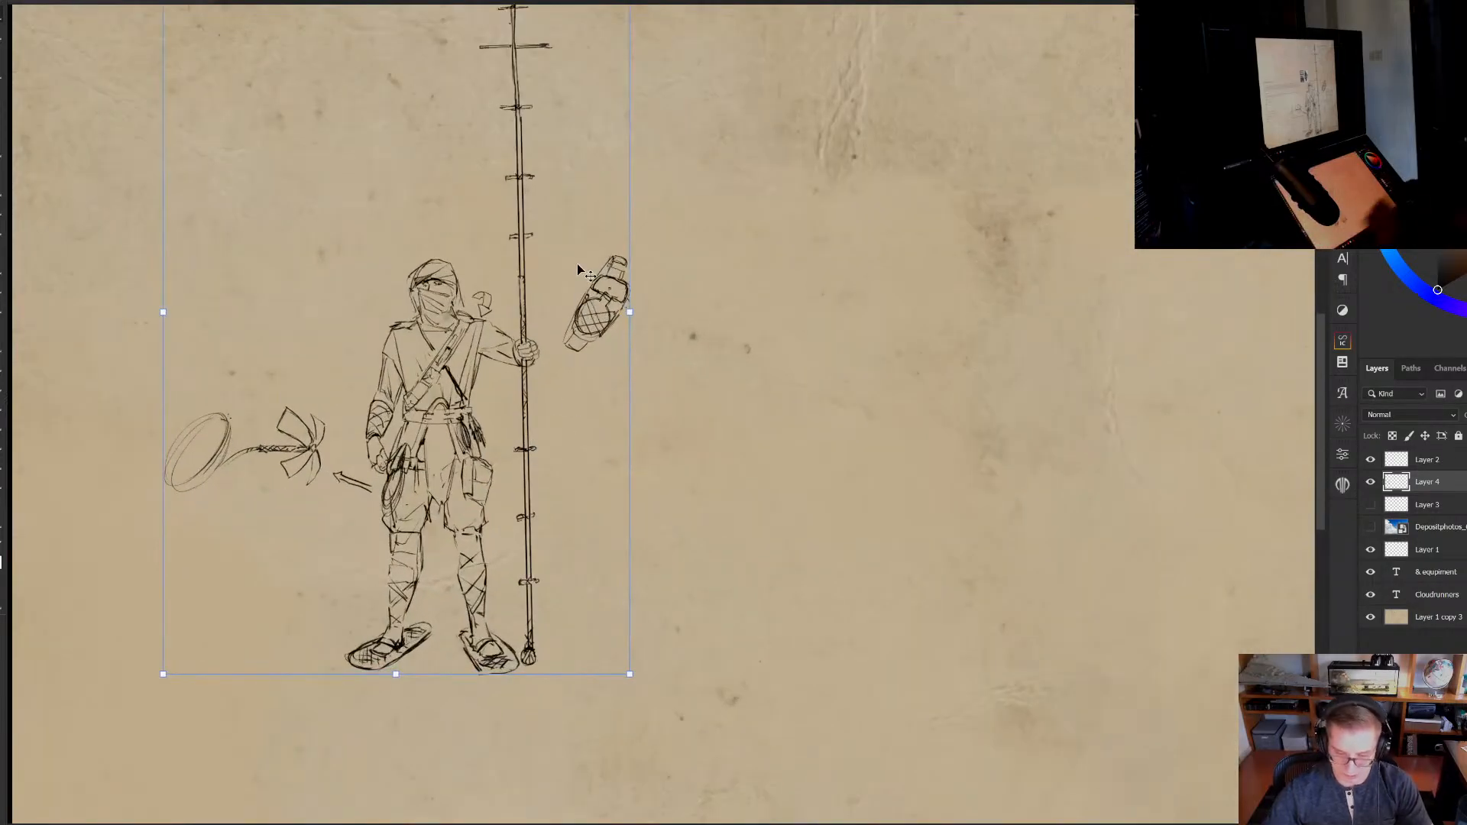
{"action": "key", "text": "m"}
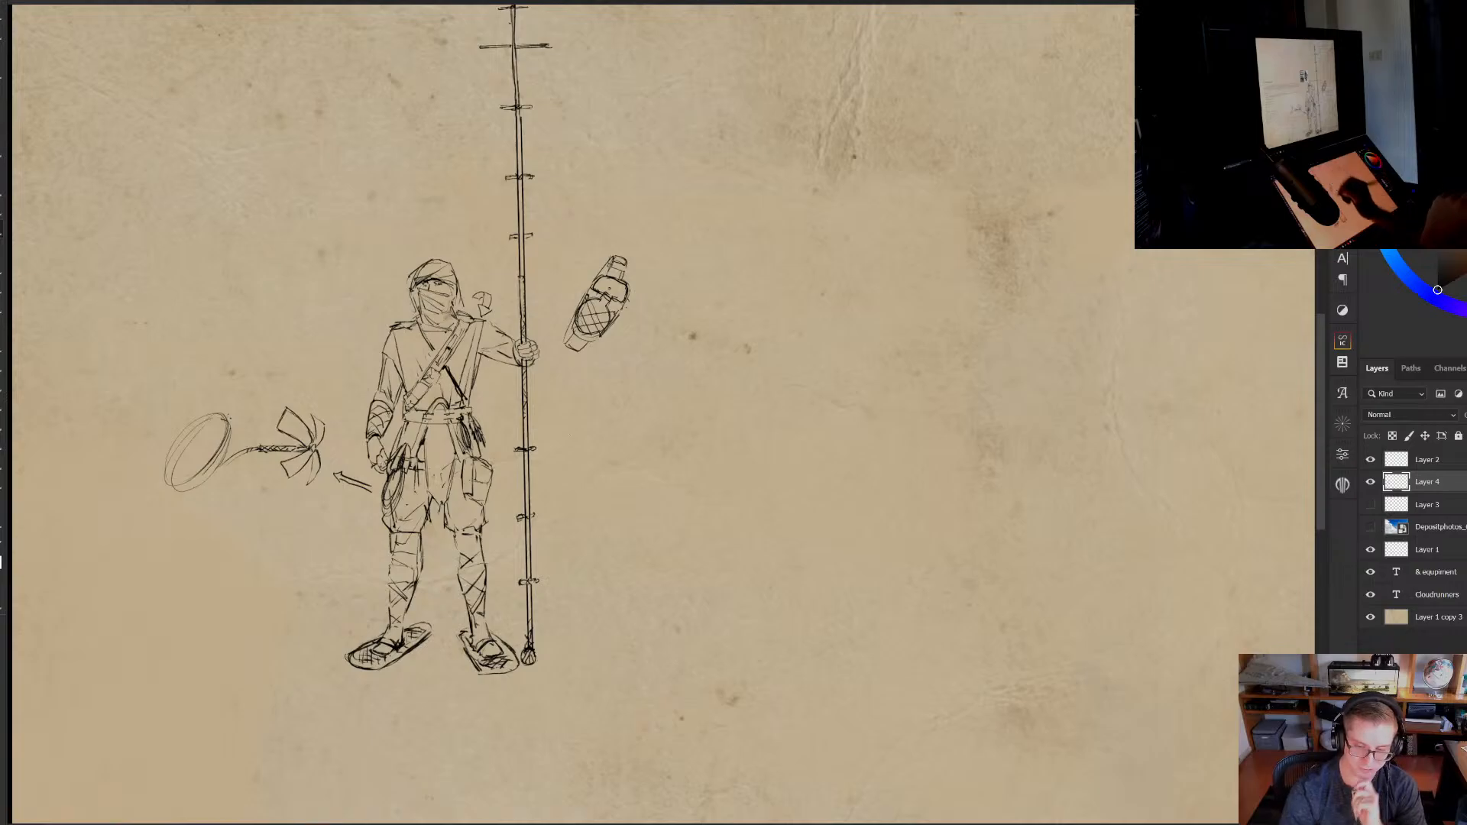
{"action": "left_click_drag", "start_coordinate": [480, 576], "coordinate": [515, 576]}
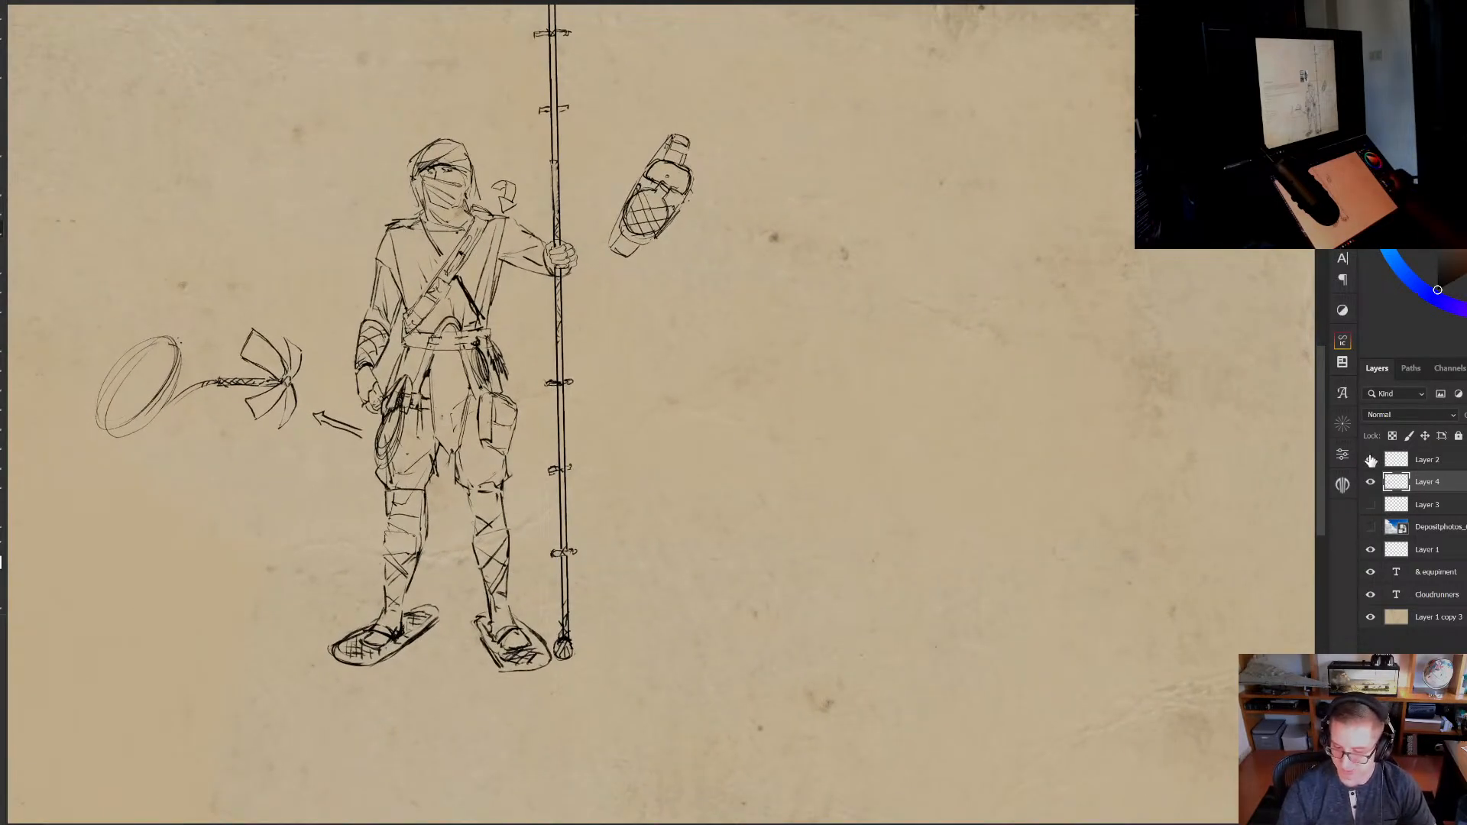
{"action": "left_click_drag", "start_coordinate": [988, 507], "coordinate": [1003, 526]}
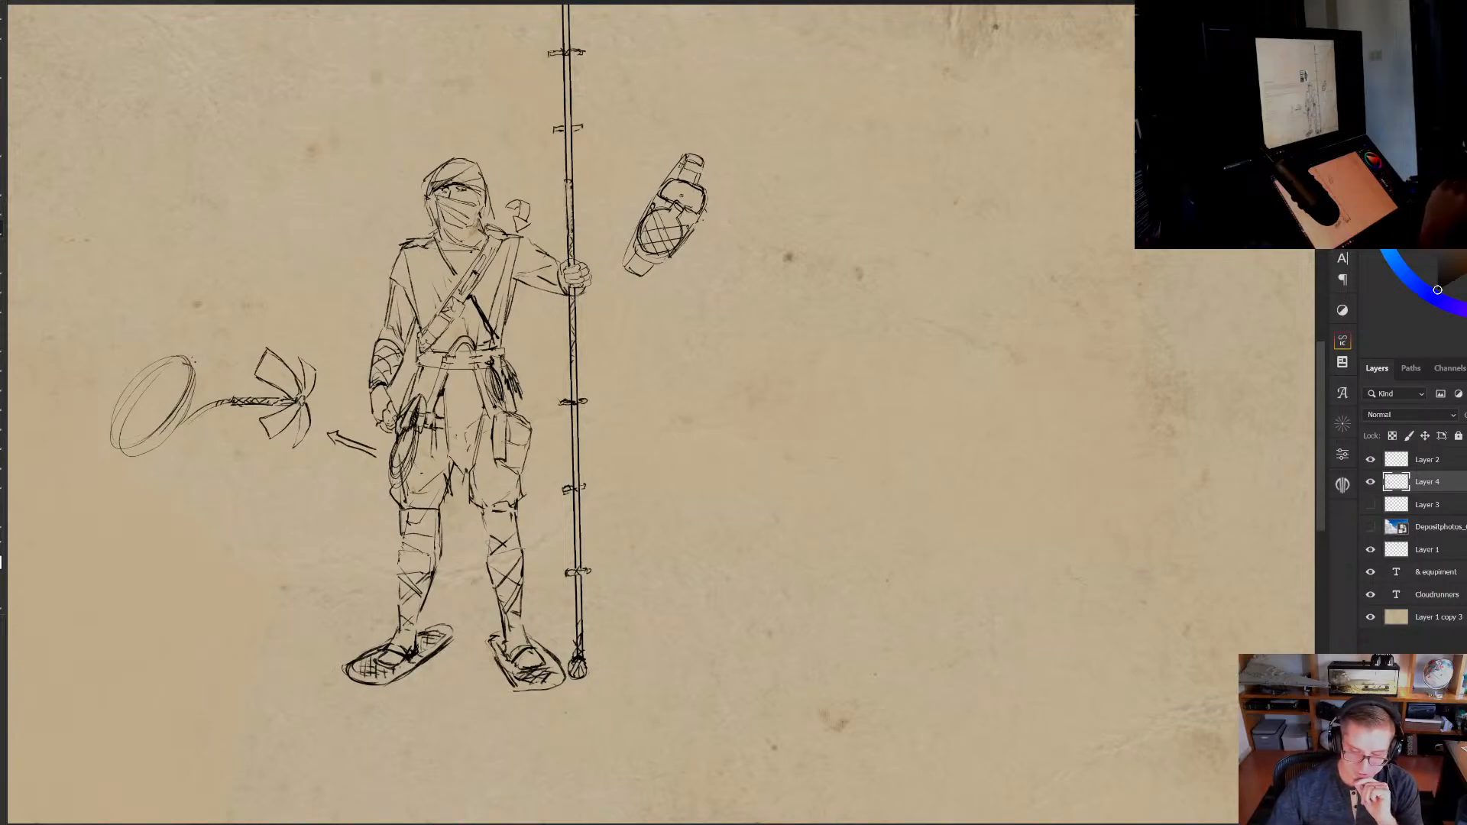
{"action": "left_click_drag", "start_coordinate": [235, 376], "coordinate": [304, 415]}
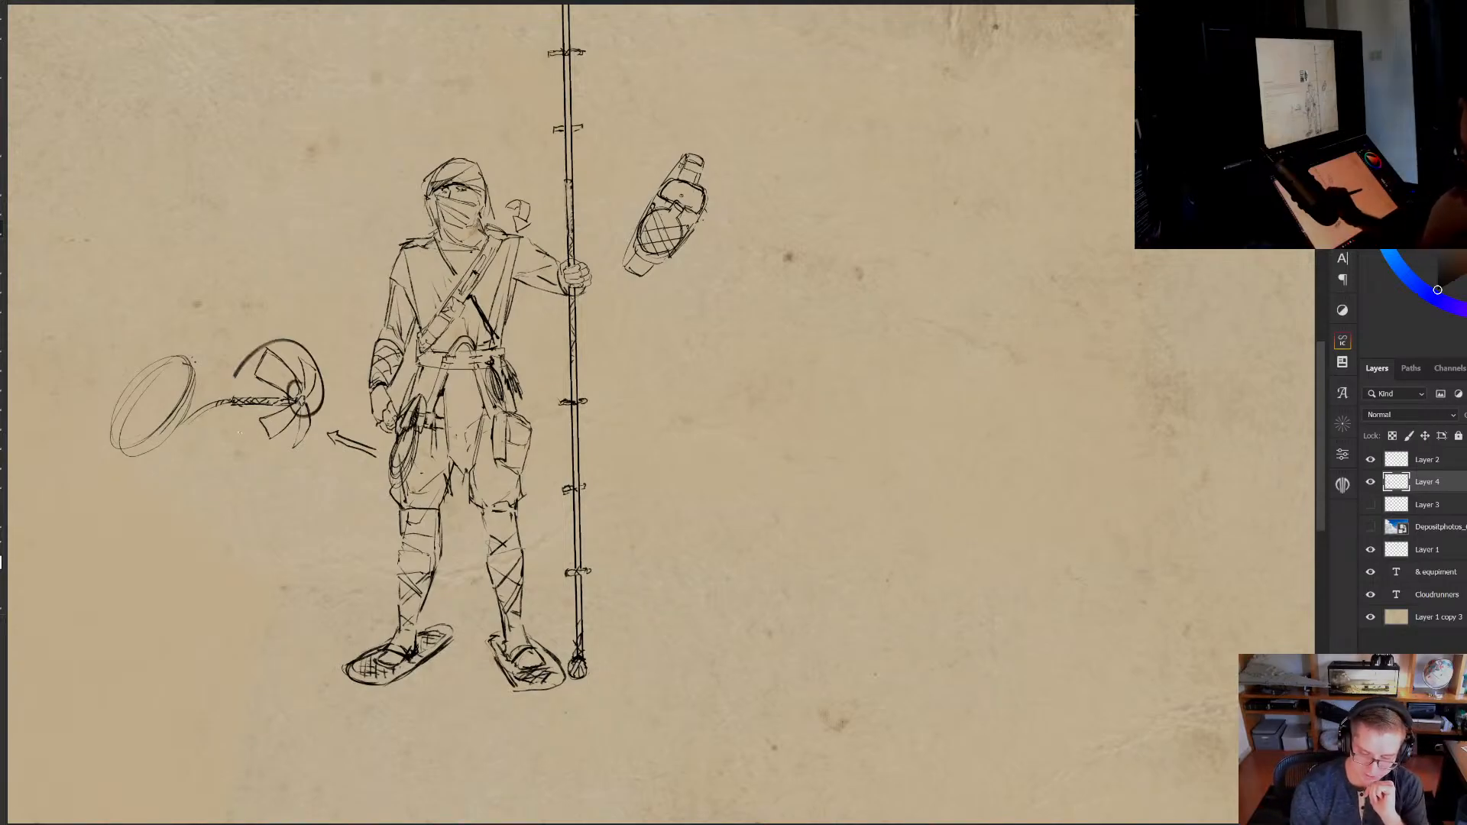
{"action": "key", "text": "ctrl+z"}
Check what Layer 2 and Layer 4 contain by toggling their visibility, and add an empty layer above Layer 4
{"action": "left_click", "coordinate": [1372, 460]}
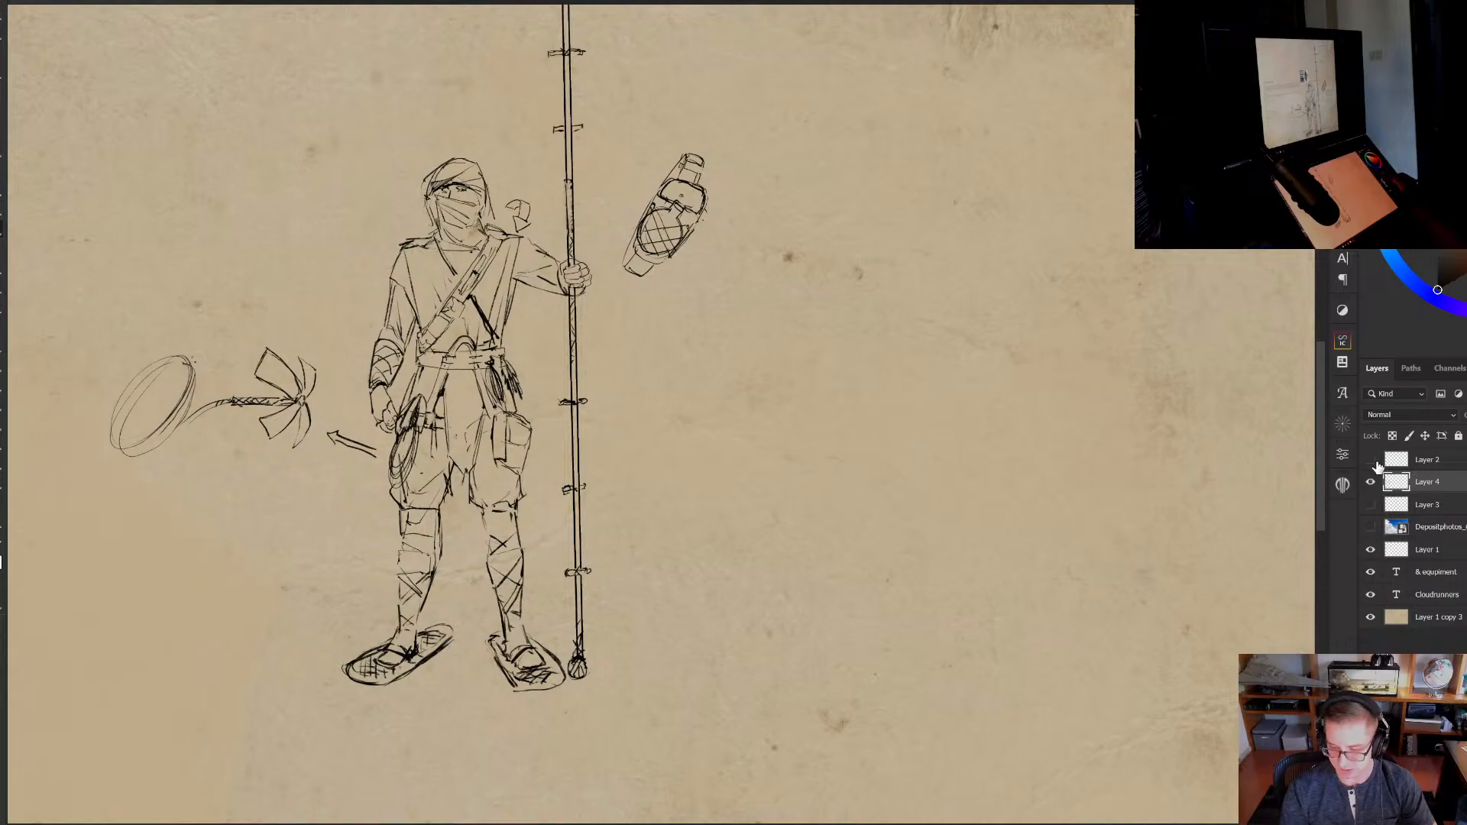
{"action": "left_click", "coordinate": [1372, 459]}
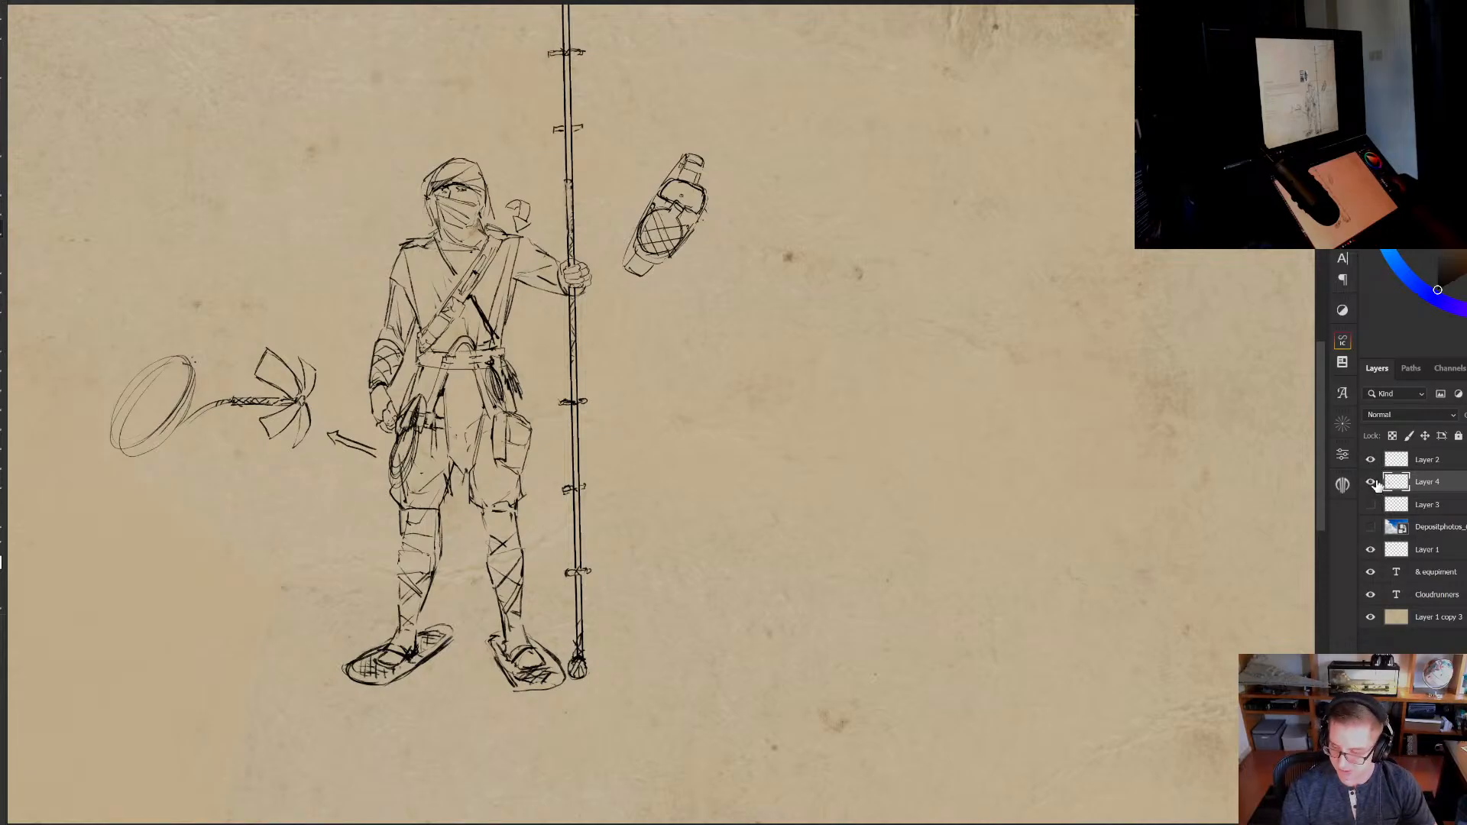
{"action": "left_click", "coordinate": [1370, 482]}
{"action": "left_click", "coordinate": [1371, 482]}
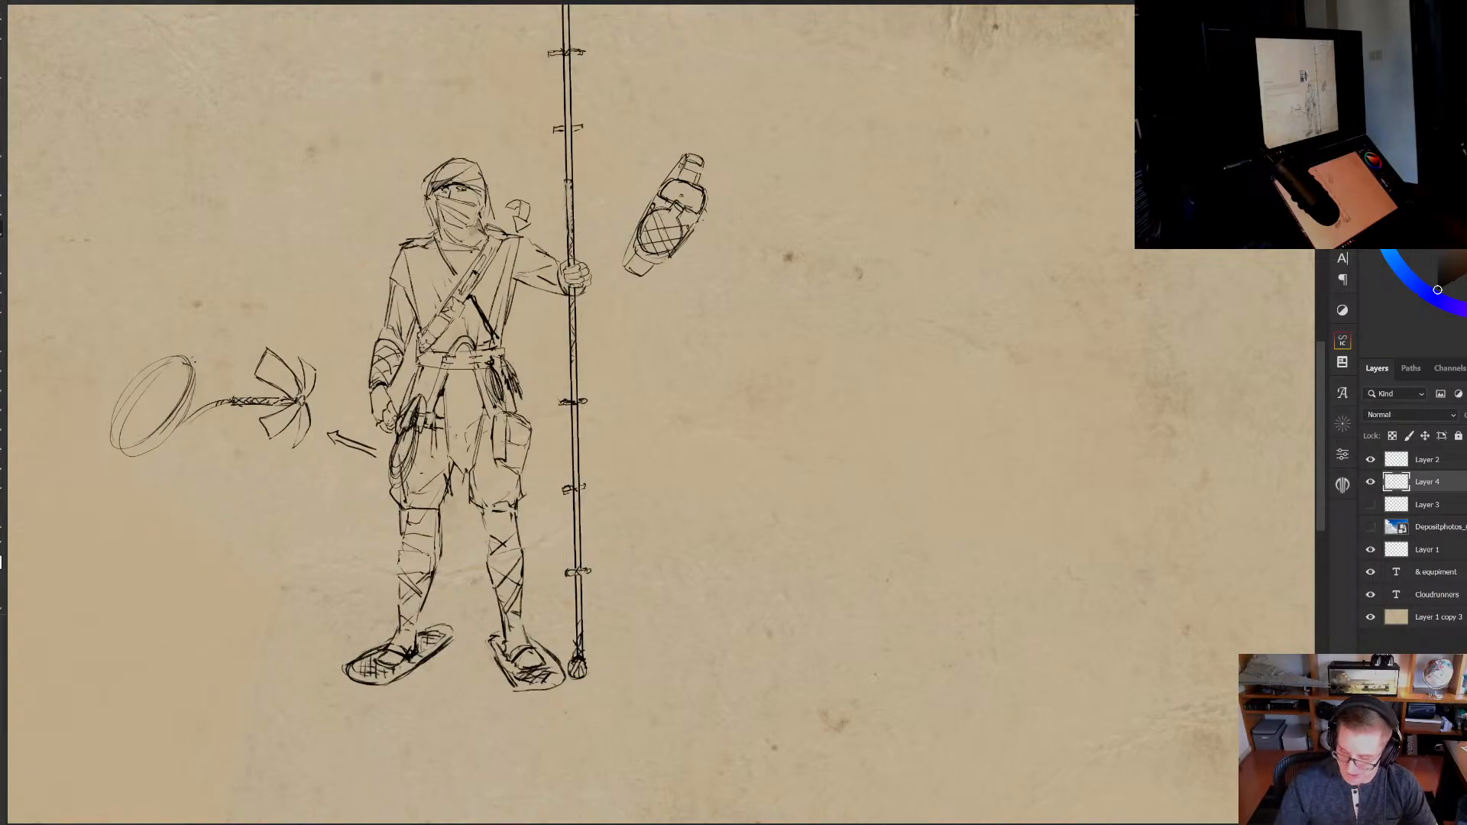
{"action": "key", "text": "ctrl+shift+alt+n"}
{"action": "left_click_drag", "start_coordinate": [899, 550], "coordinate": [815, 653]}
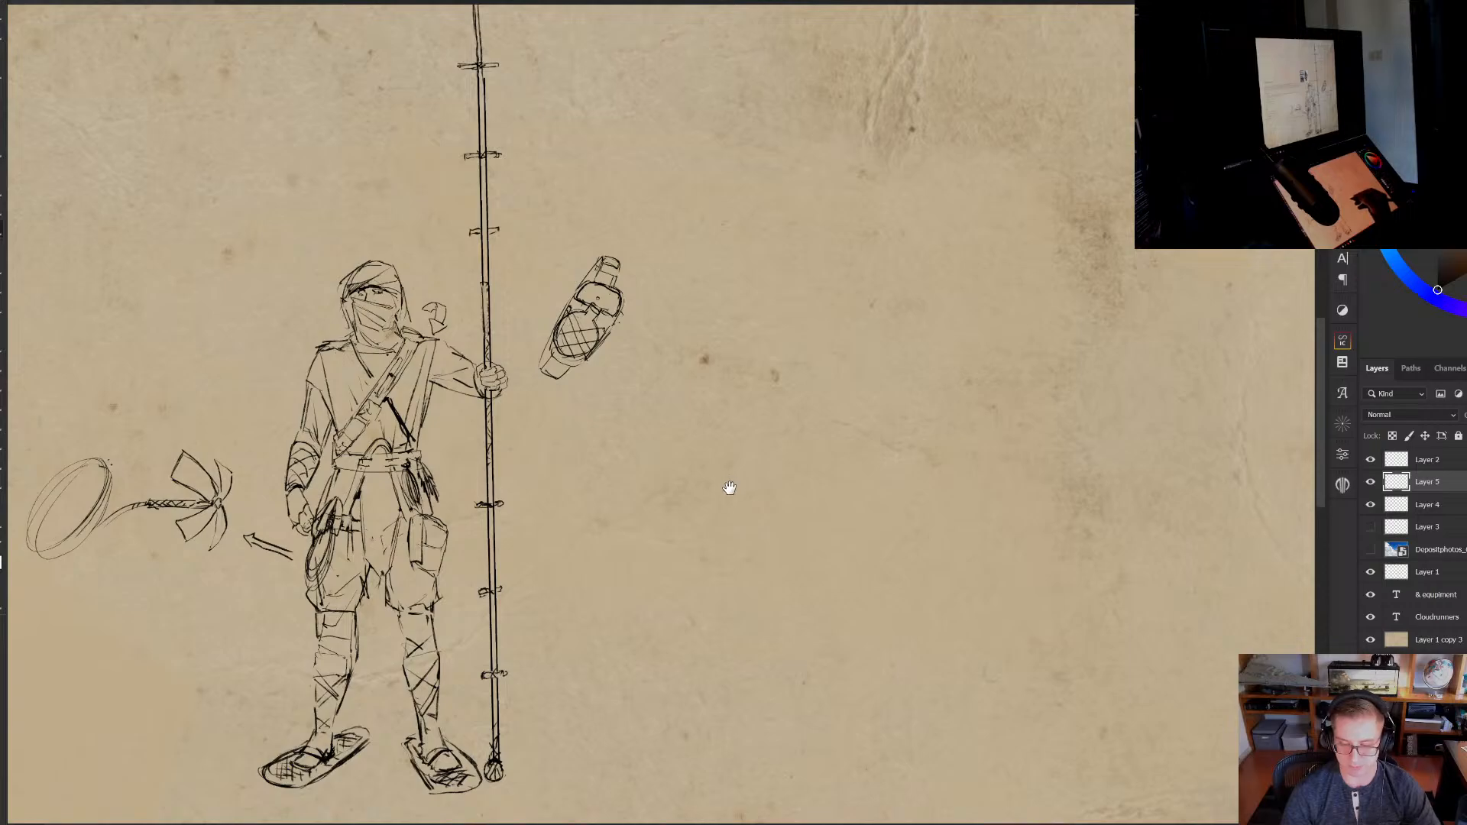
{"action": "left_click_drag", "start_coordinate": [727, 487], "coordinate": [722, 522]}
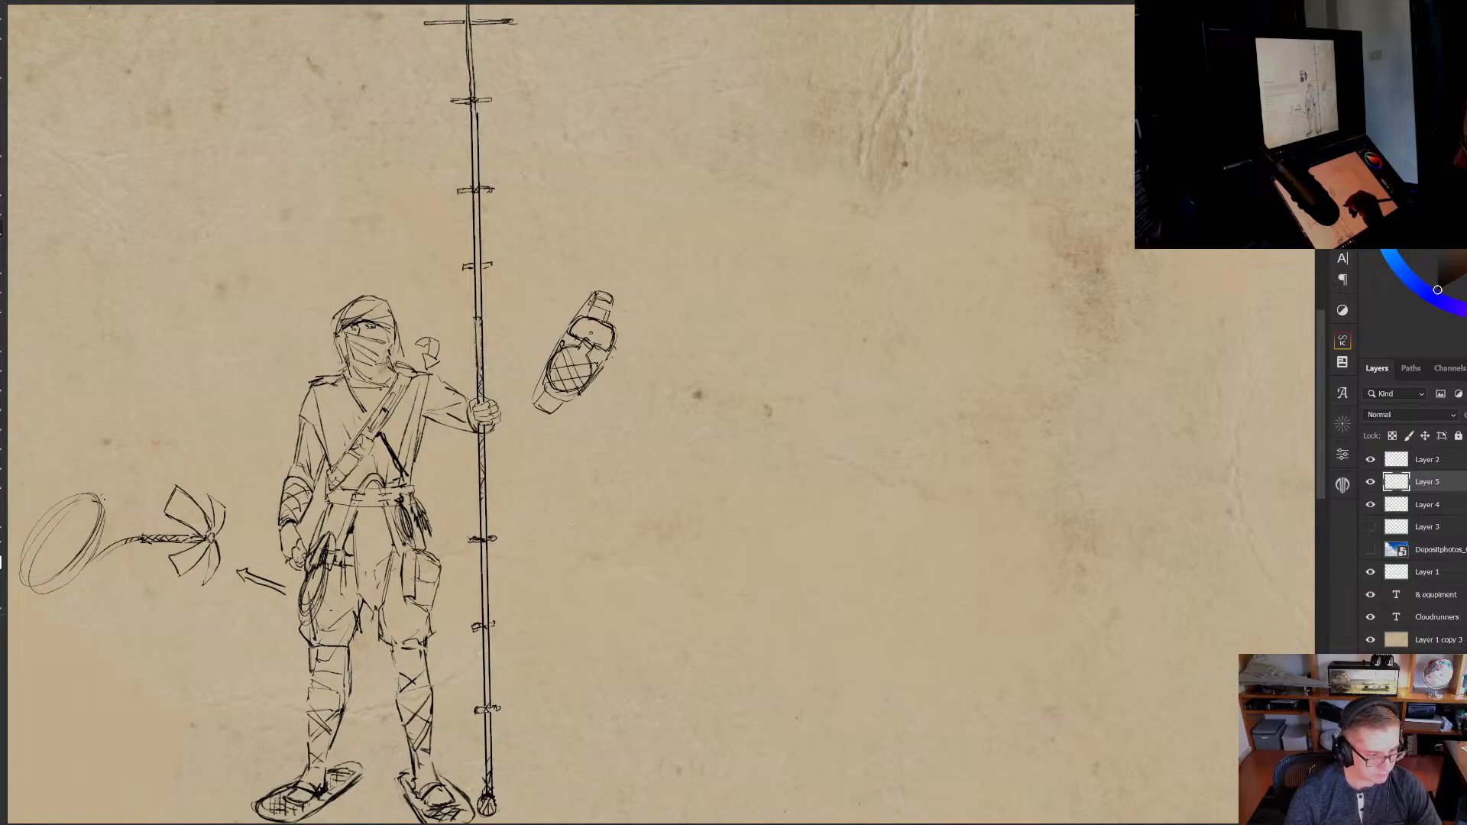
{"action": "mouse_move", "coordinate": [574, 525]}
{"action": "left_mouse_down"}
{"action": "mouse_move", "coordinate": [585, 507]}
{"action": "mouse_move", "coordinate": [588, 545]}
{"action": "left_mouse_up"}
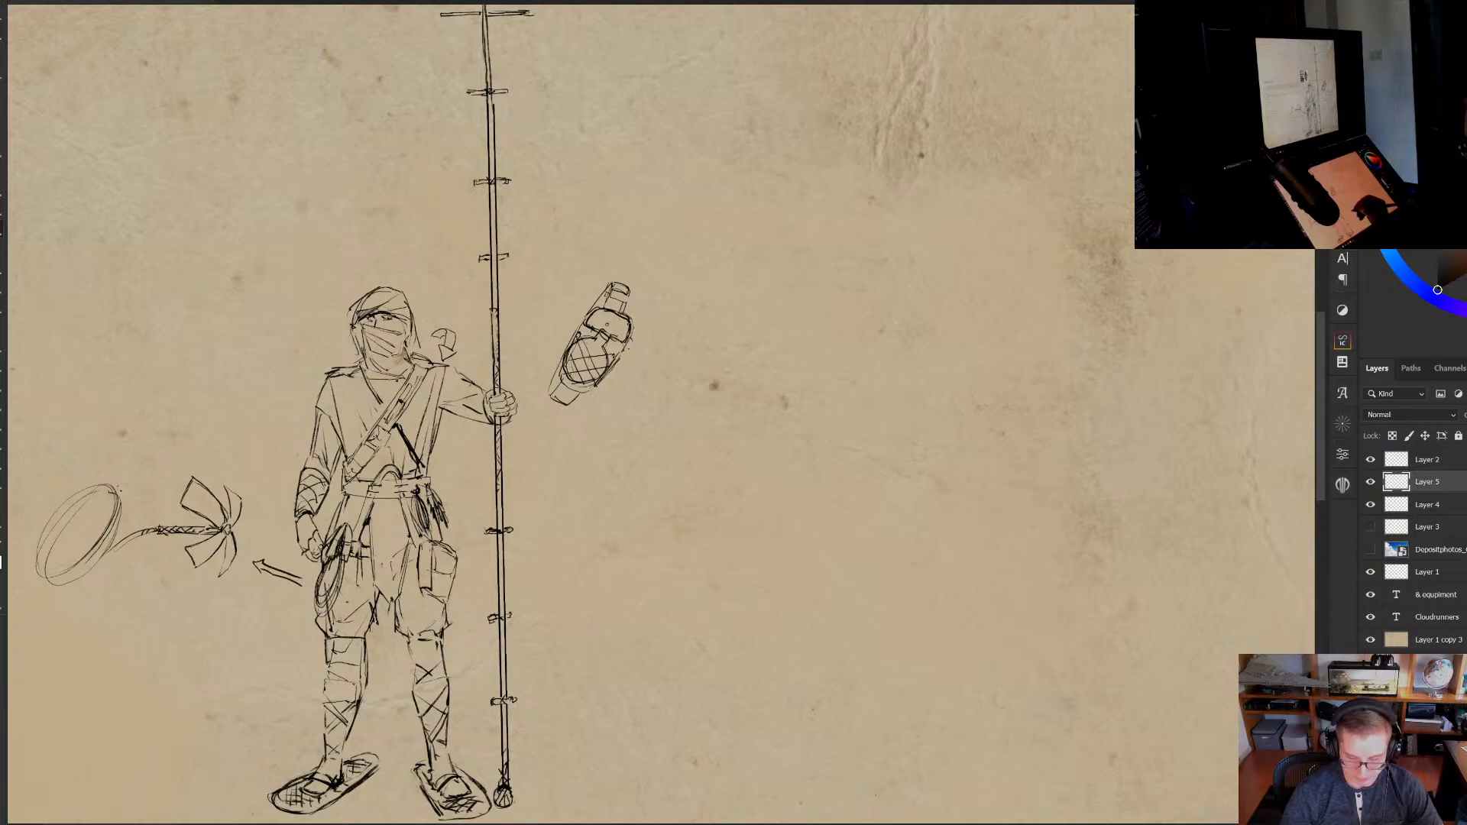
{"action": "mouse_move", "coordinate": [649, 602]}
{"action": "left_mouse_down"}
{"action": "mouse_move", "coordinate": [689, 572]}
{"action": "mouse_move", "coordinate": [680, 599]}
{"action": "left_mouse_up"}
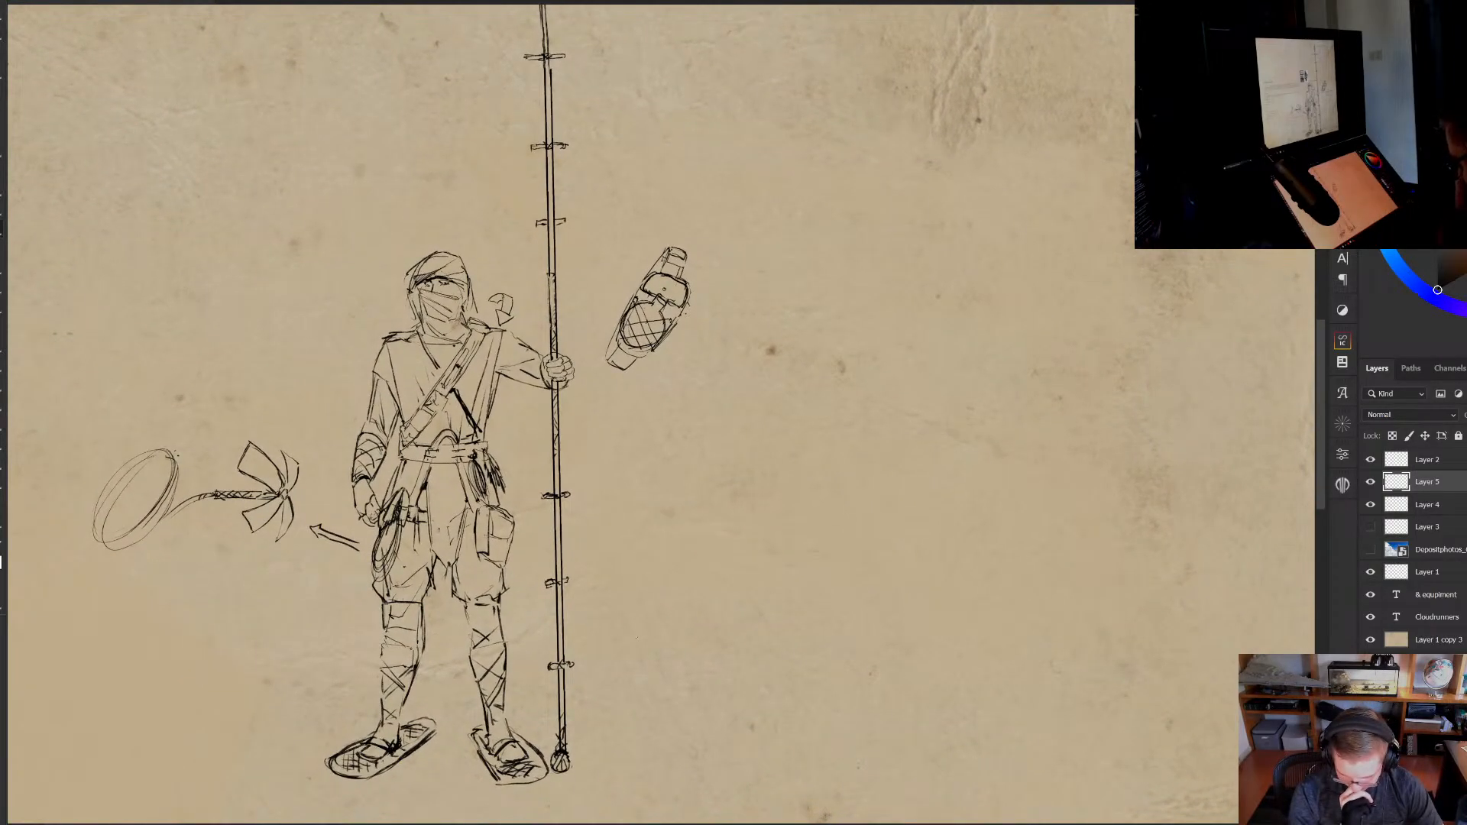
{"action": "left_click_drag", "start_coordinate": [507, 615], "coordinate": [530, 606]}
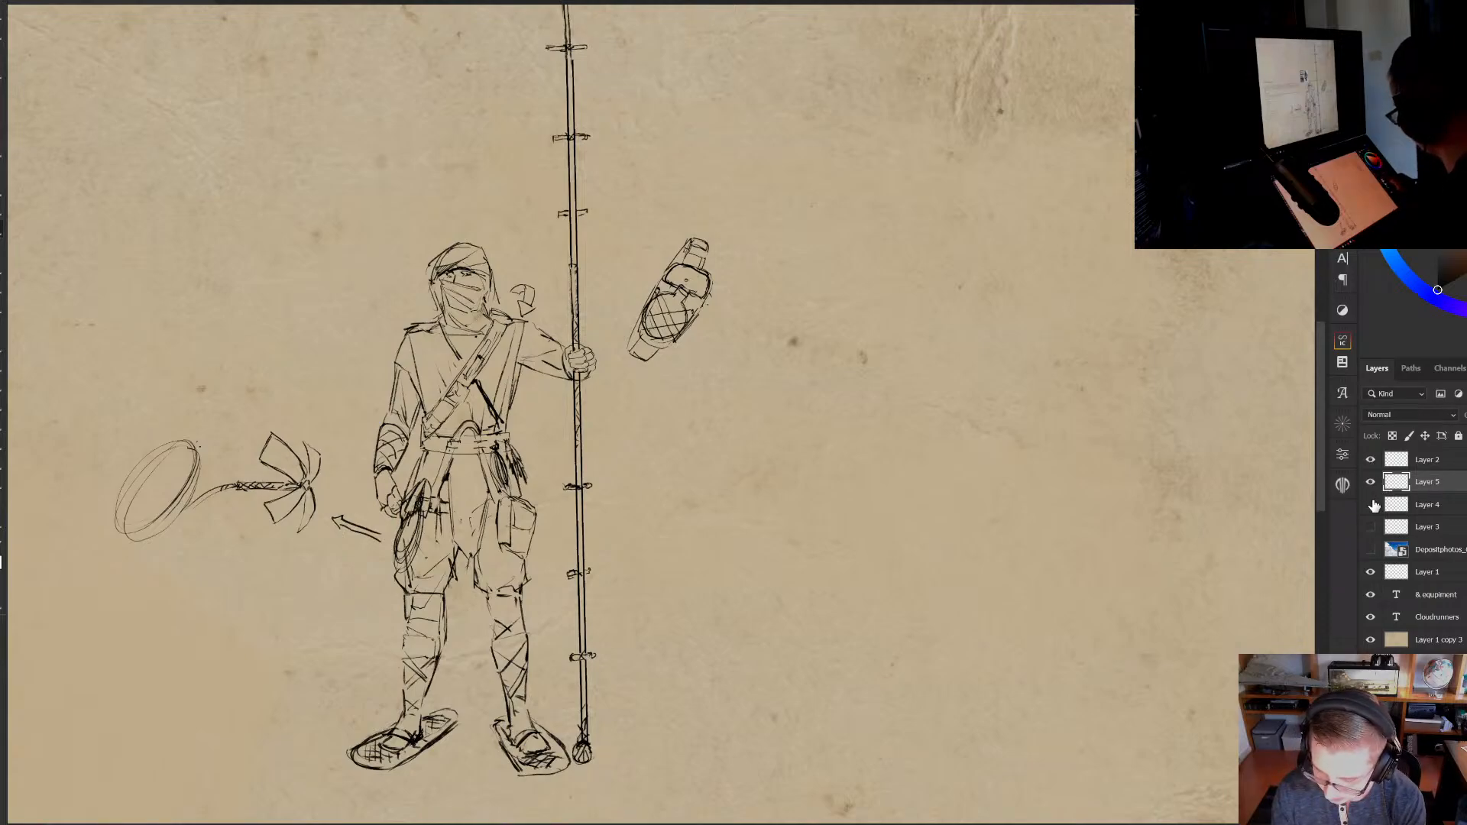
Add another empty layer above Layer 2 at the top of the layer stack
{"action": "left_click", "coordinate": [1416, 508]}
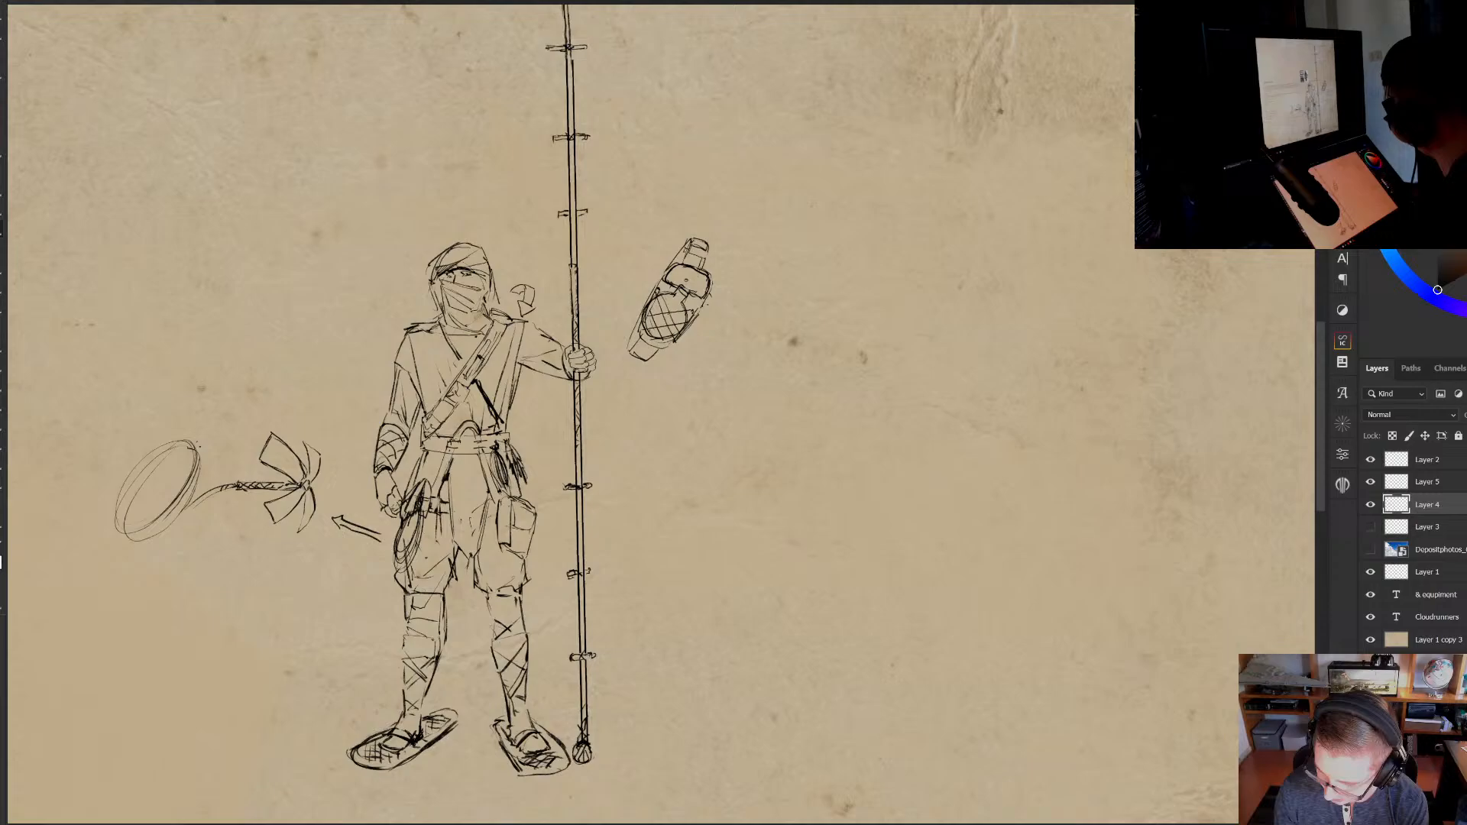
{"action": "left_click", "coordinate": [1414, 464]}
{"action": "key", "text": "ctrl+shift+alt+n"}
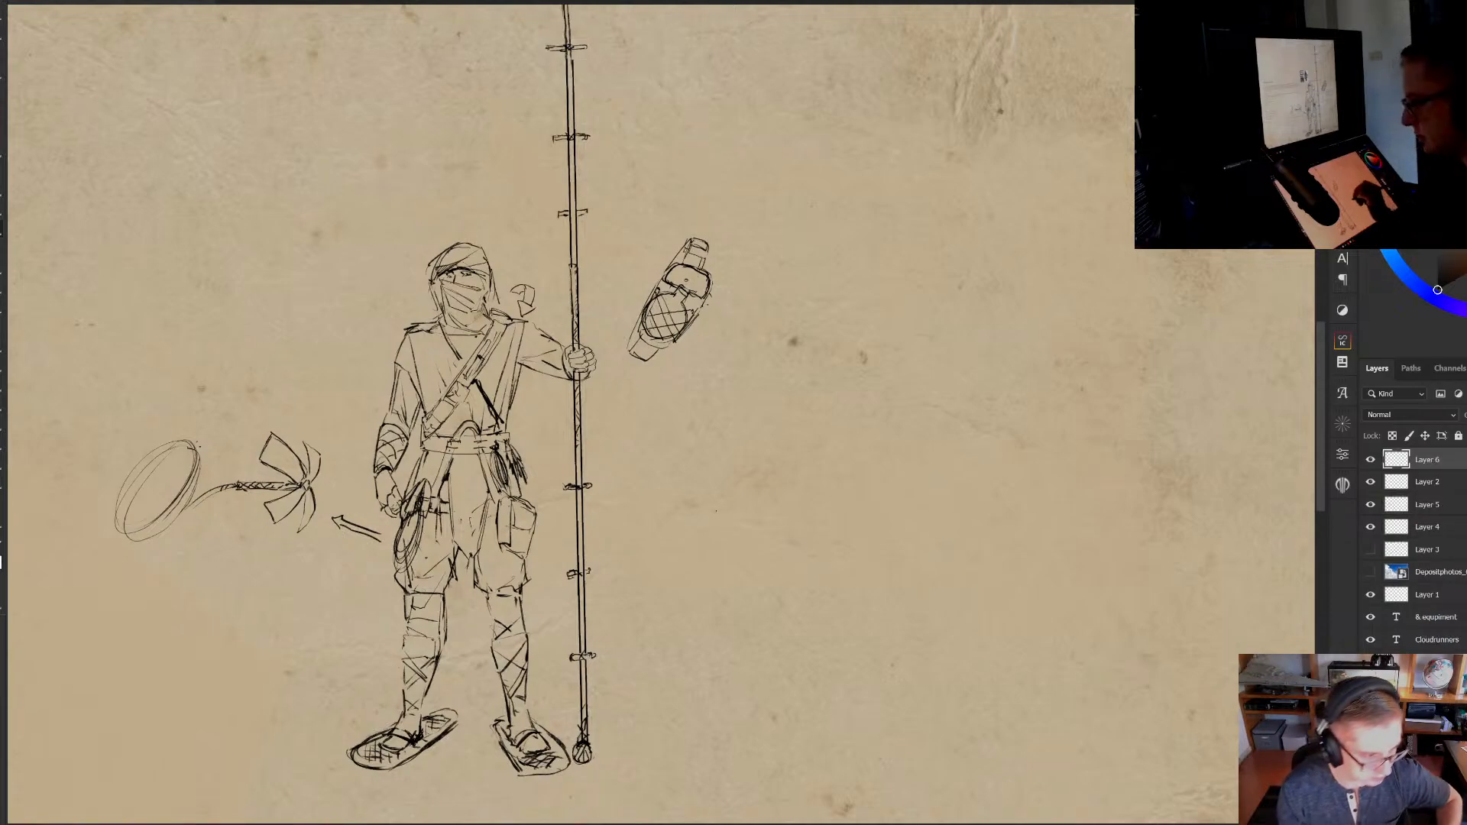
Sketch the outer curve of a tall recurve bow on the empty parchment beside the figure's spear
{"action": "scroll", "coordinate": [763, 452], "scroll_direction": "down", "scroll_amount": 3}
{"action": "left_click_drag", "start_coordinate": [789, 471], "coordinate": [620, 471]}
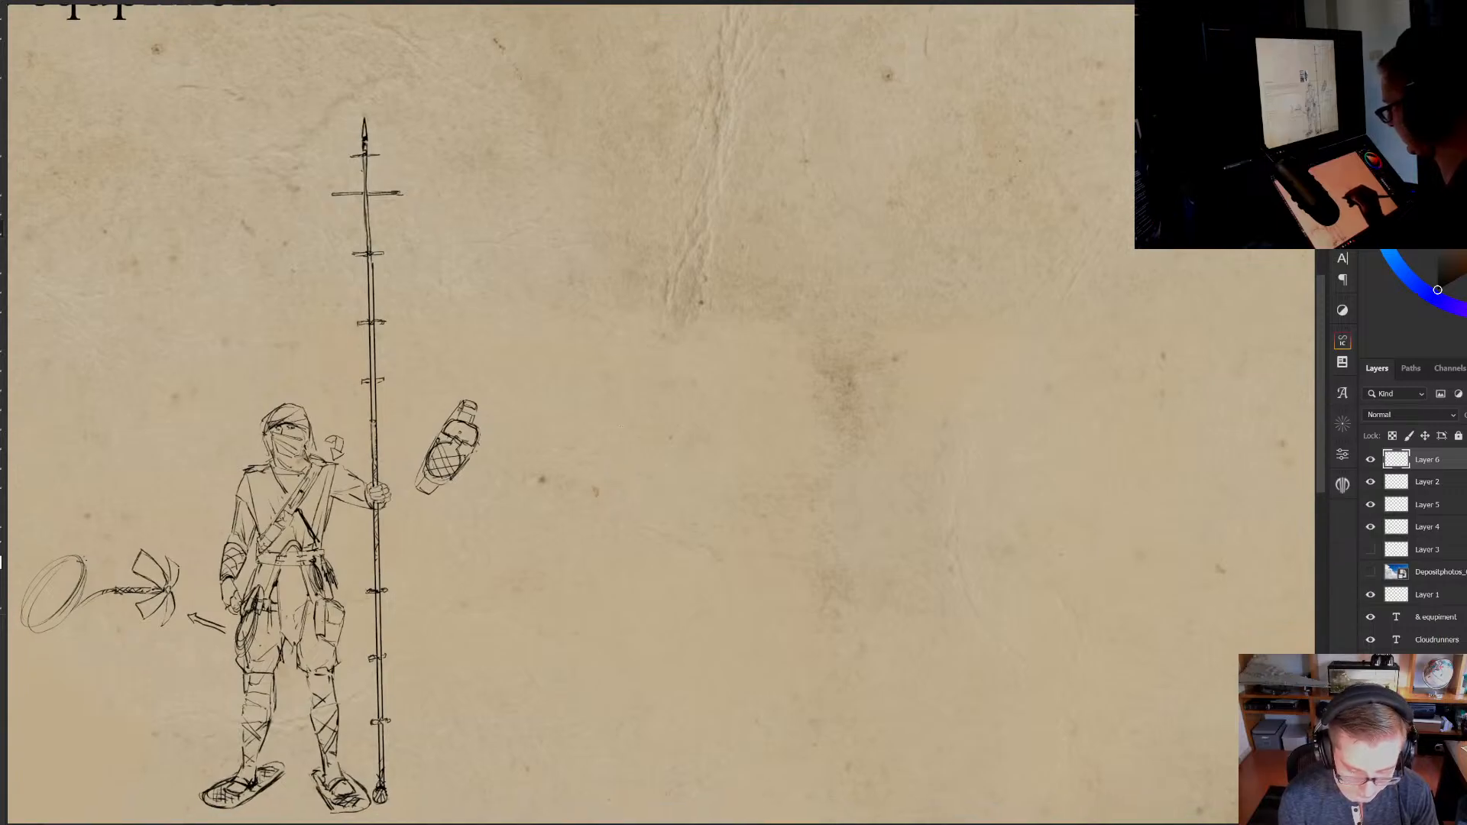
{"action": "left_click_drag", "start_coordinate": [652, 345], "coordinate": [689, 434]}
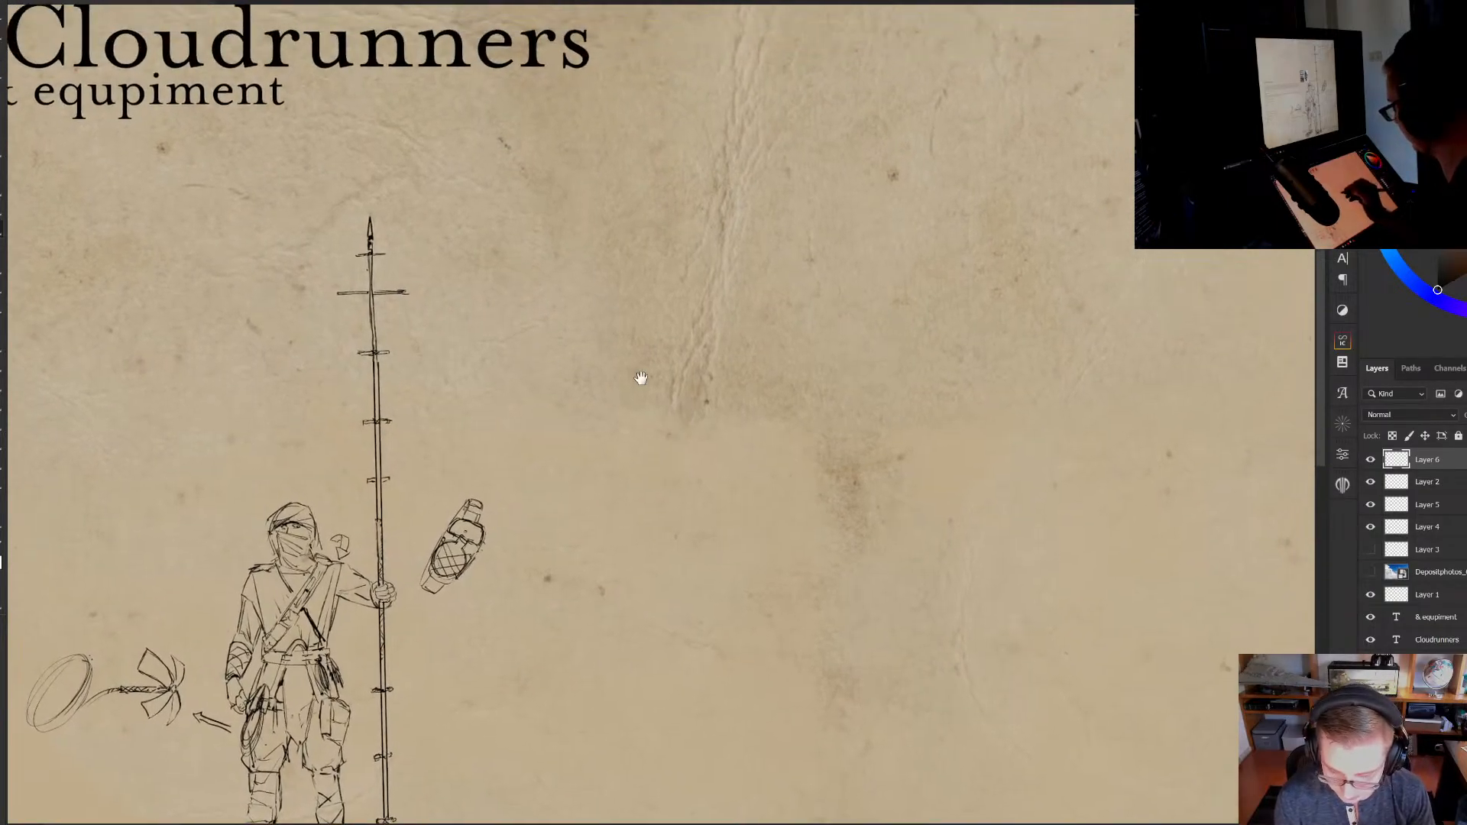
{"action": "left_click_drag", "start_coordinate": [642, 377], "coordinate": [641, 424]}
{"action": "left_click_drag", "start_coordinate": [660, 148], "coordinate": [568, 304]}
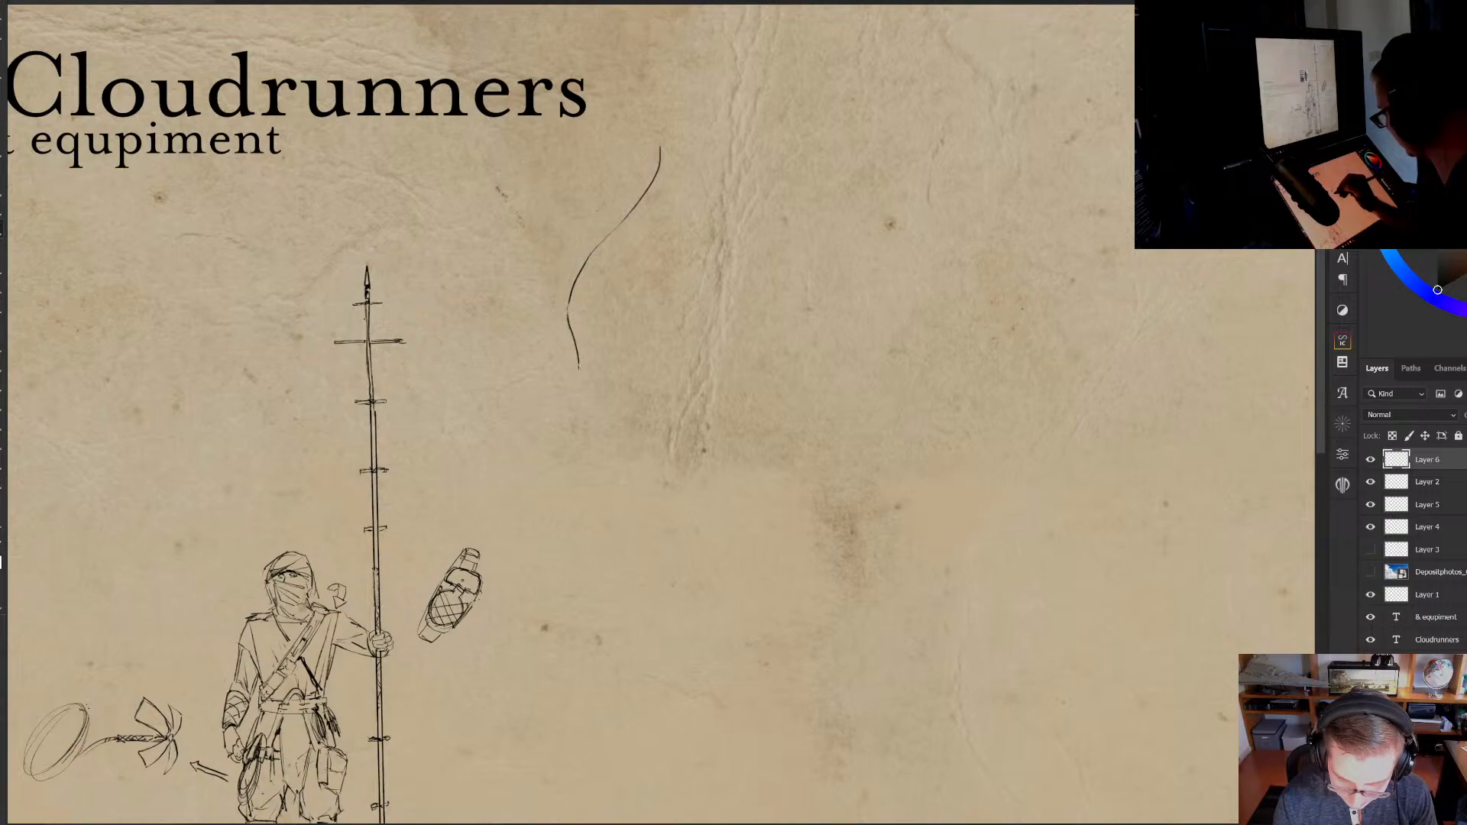
{"action": "mouse_move", "coordinate": [578, 369]}
{"action": "left_mouse_down"}
{"action": "mouse_move", "coordinate": [567, 428]}
{"action": "mouse_move", "coordinate": [648, 558]}
{"action": "left_mouse_up"}
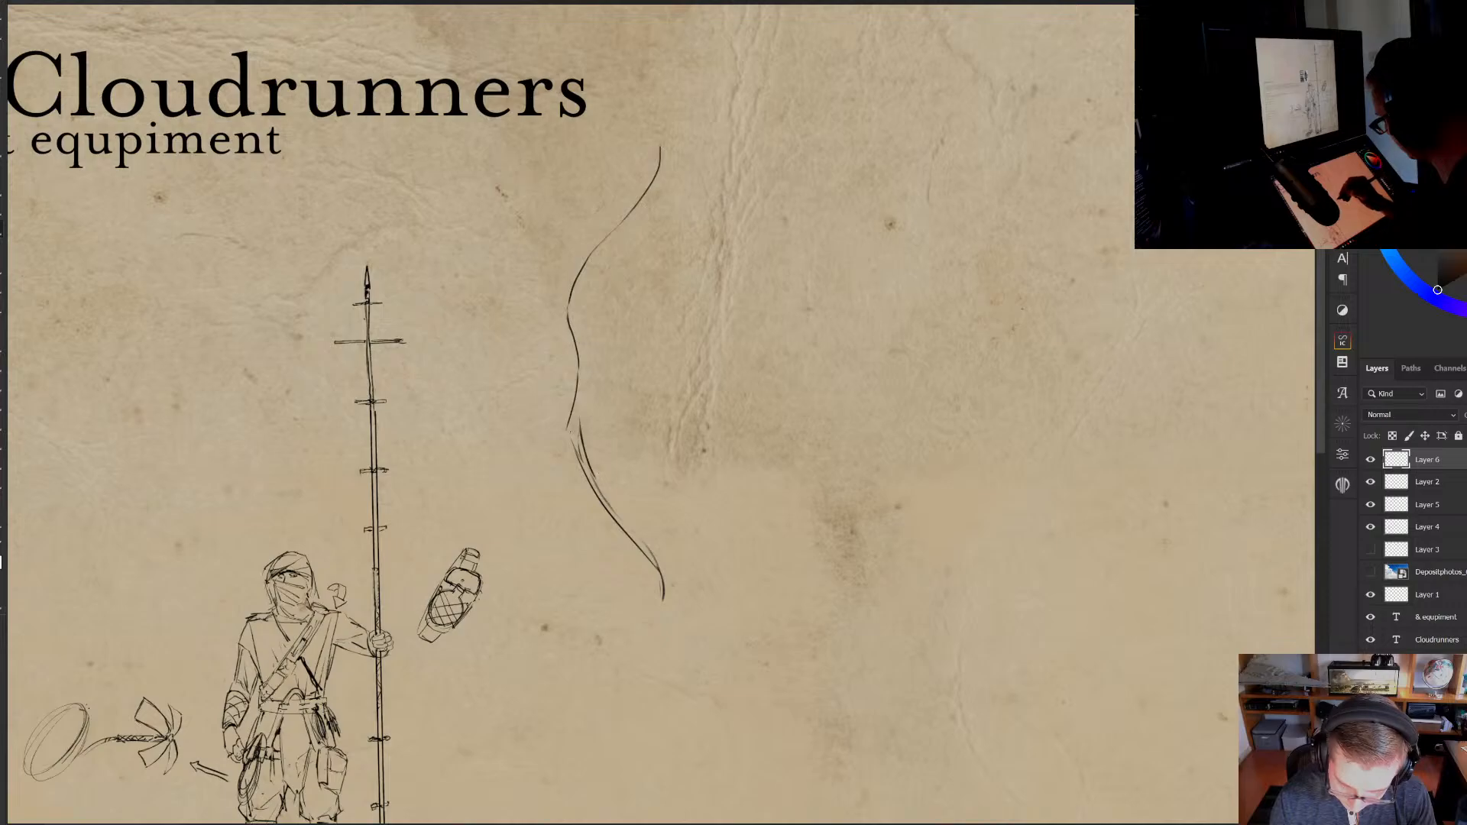
Draw the bow's inner edge along both limbs and rework its upper end into a backward-curving tip, erasing stray lines
{"action": "key", "text": "e"}
{"action": "left_click_drag", "start_coordinate": [574, 429], "coordinate": [613, 522]}
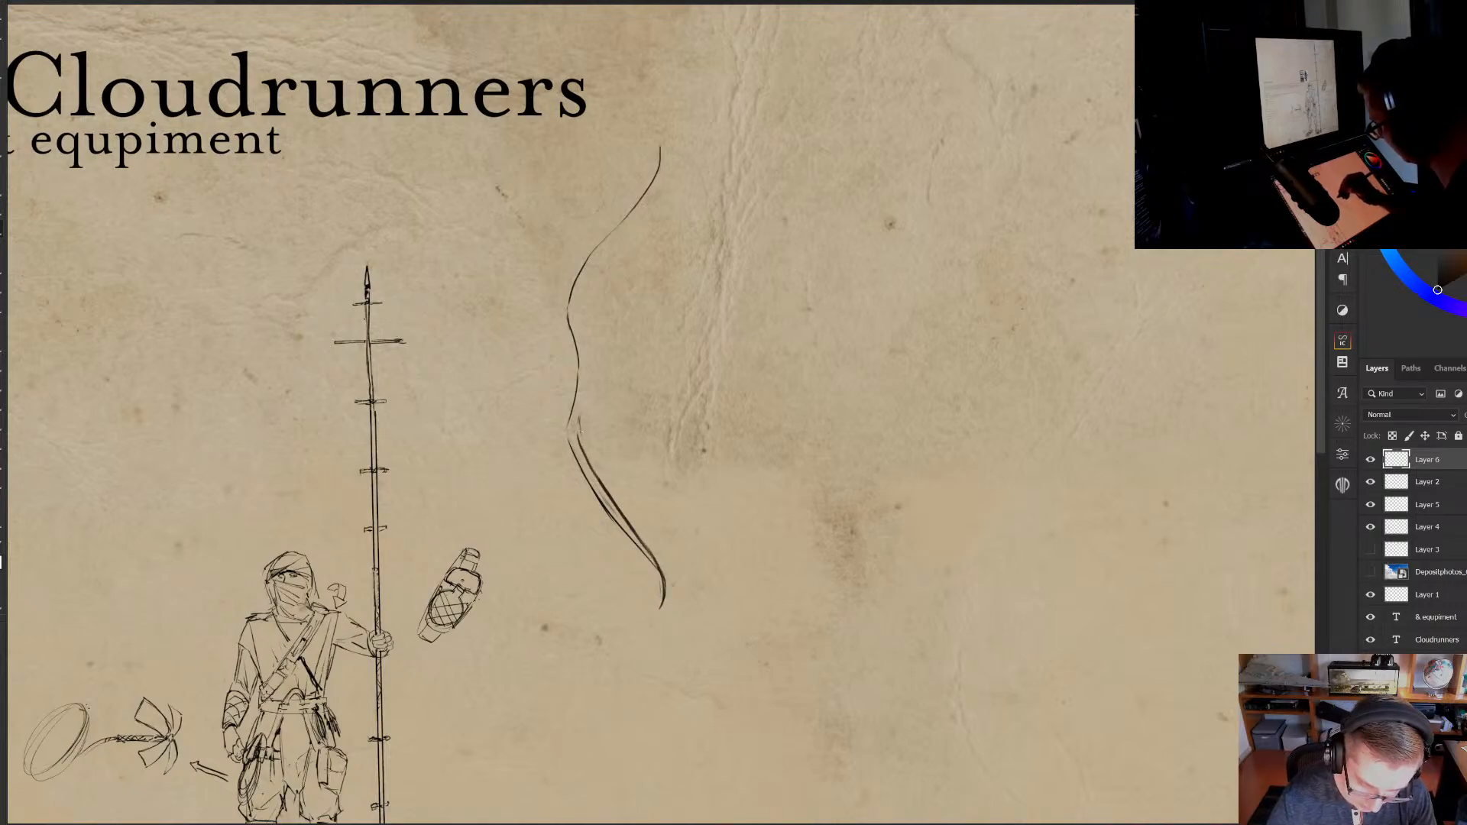
{"action": "left_click_drag", "start_coordinate": [590, 385], "coordinate": [588, 334]}
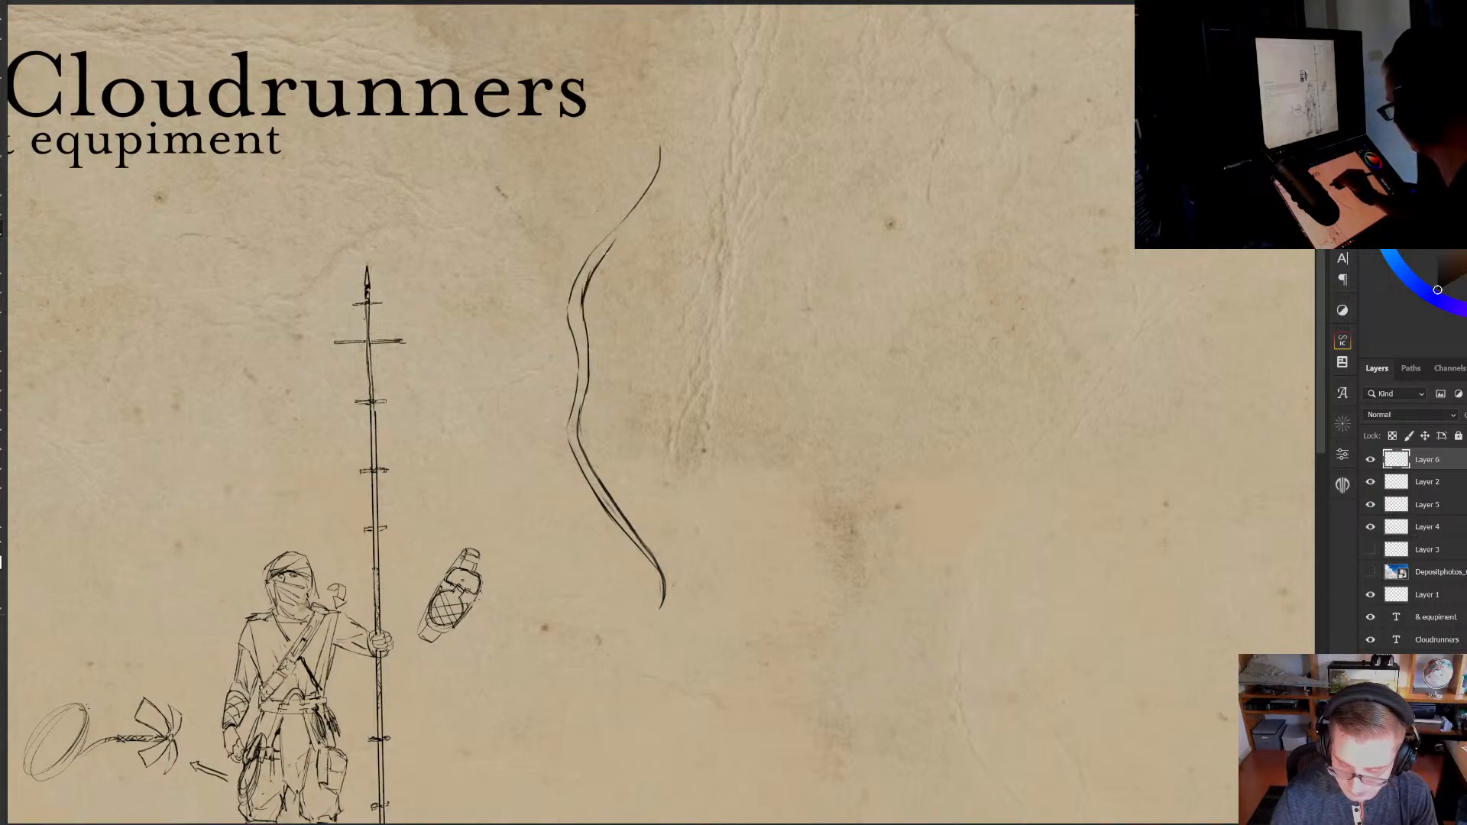
{"action": "mouse_move", "coordinate": [599, 255]}
{"action": "left_mouse_down"}
{"action": "mouse_move", "coordinate": [662, 168]}
{"action": "mouse_move", "coordinate": [655, 122]}
{"action": "left_mouse_up"}
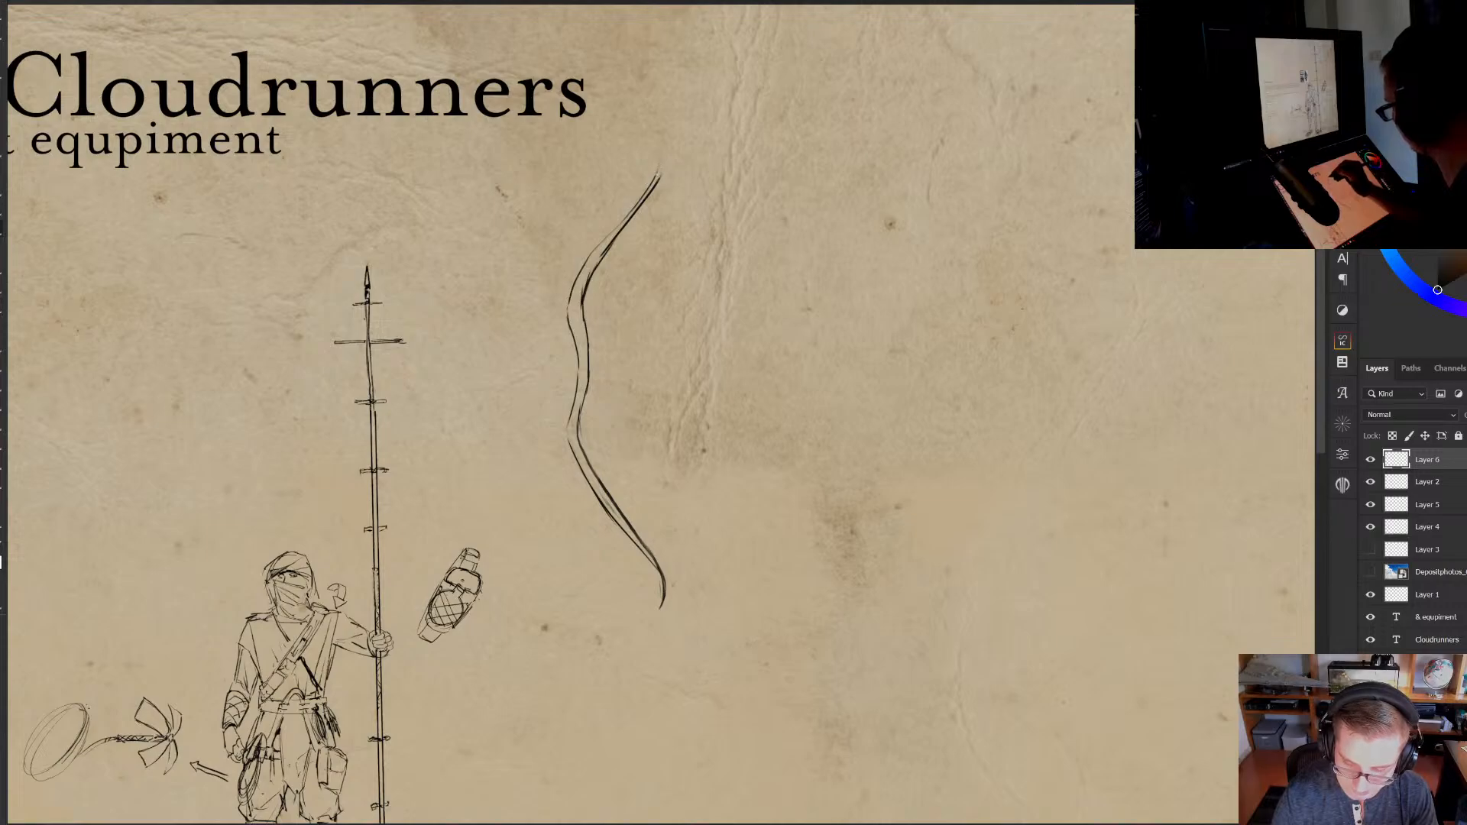
{"action": "left_click_drag", "start_coordinate": [664, 177], "coordinate": [661, 113]}
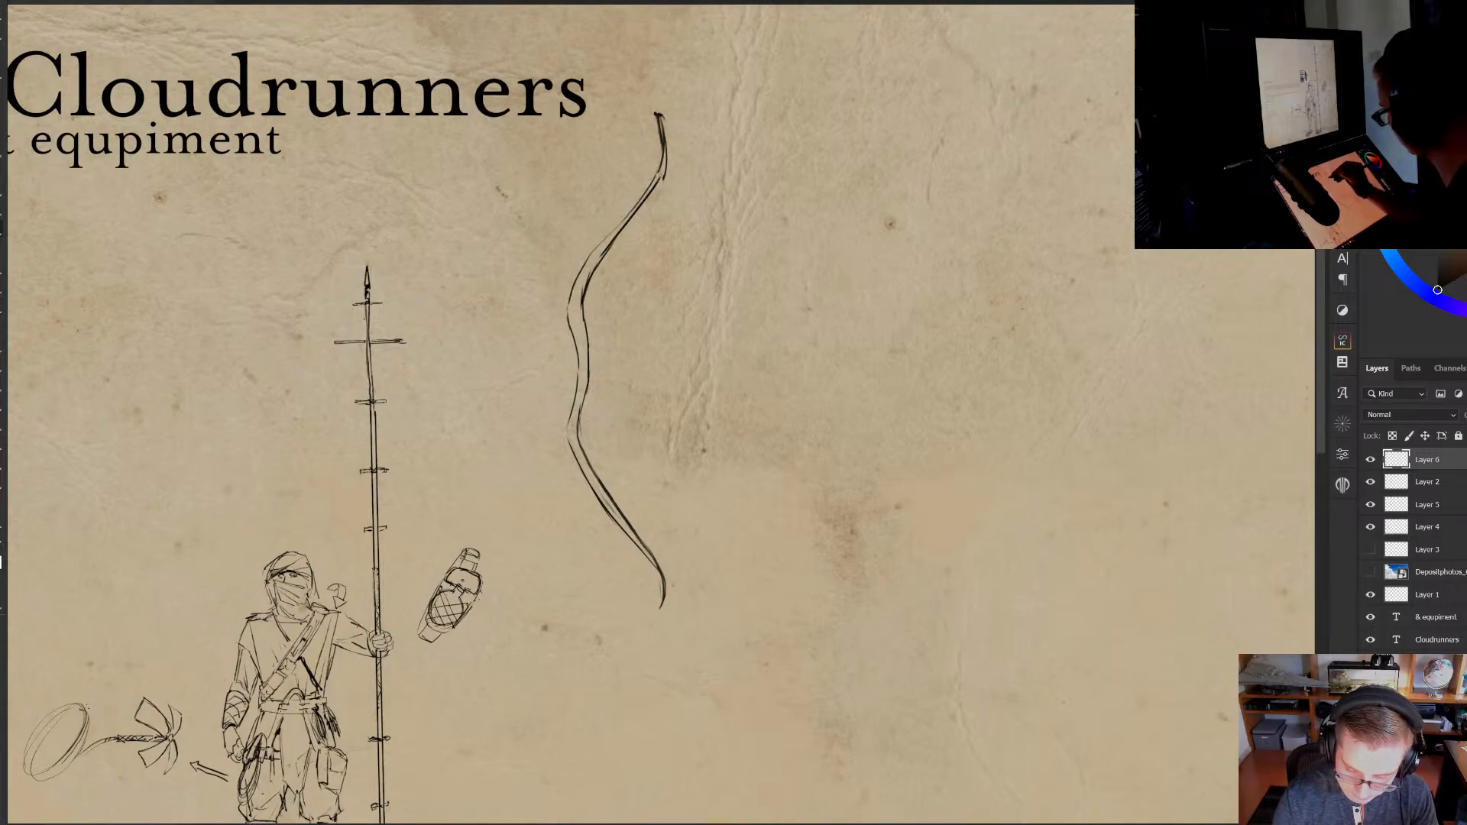
{"action": "mouse_move", "coordinate": [659, 150]}
{"action": "left_mouse_down"}
{"action": "mouse_move", "coordinate": [628, 203]}
{"action": "mouse_move", "coordinate": [647, 156]}
{"action": "left_mouse_up"}
{"action": "key", "text": "e"}
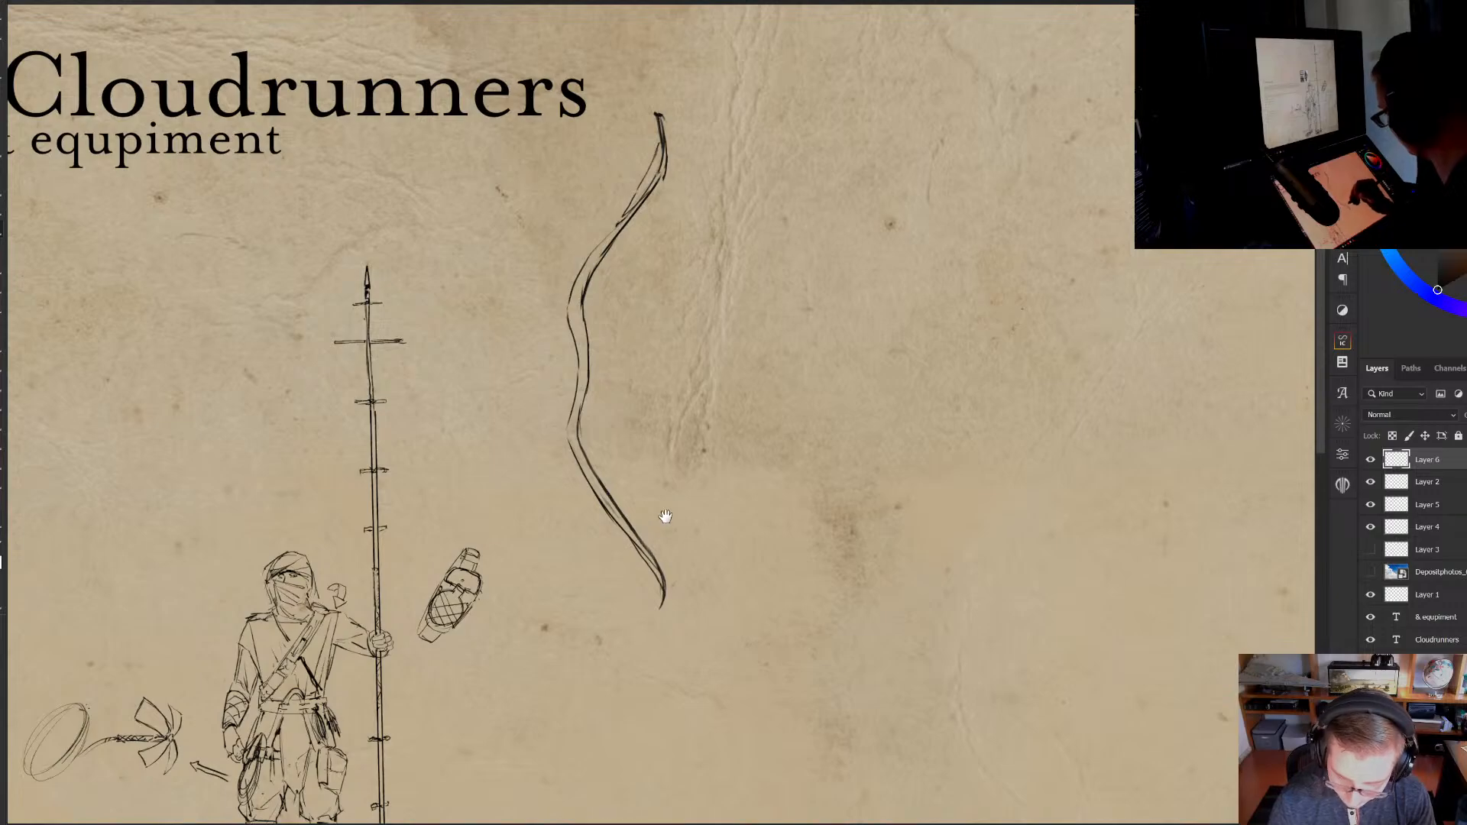
Try adding bands across the bow above and below the grip and on the lower limb, and undo them
{"action": "left_click_drag", "start_coordinate": [665, 515], "coordinate": [687, 520]}
{"action": "left_click_drag", "start_coordinate": [581, 298], "coordinate": [609, 302]}
{"action": "left_click_drag", "start_coordinate": [579, 455], "coordinate": [621, 437]}
{"action": "left_click_drag", "start_coordinate": [642, 535], "coordinate": [657, 526]}
{"action": "key", "text": "ctrl+z"}
{"action": "key", "text": "ctrl+z"}
{"action": "key", "text": "ctrl+z"}
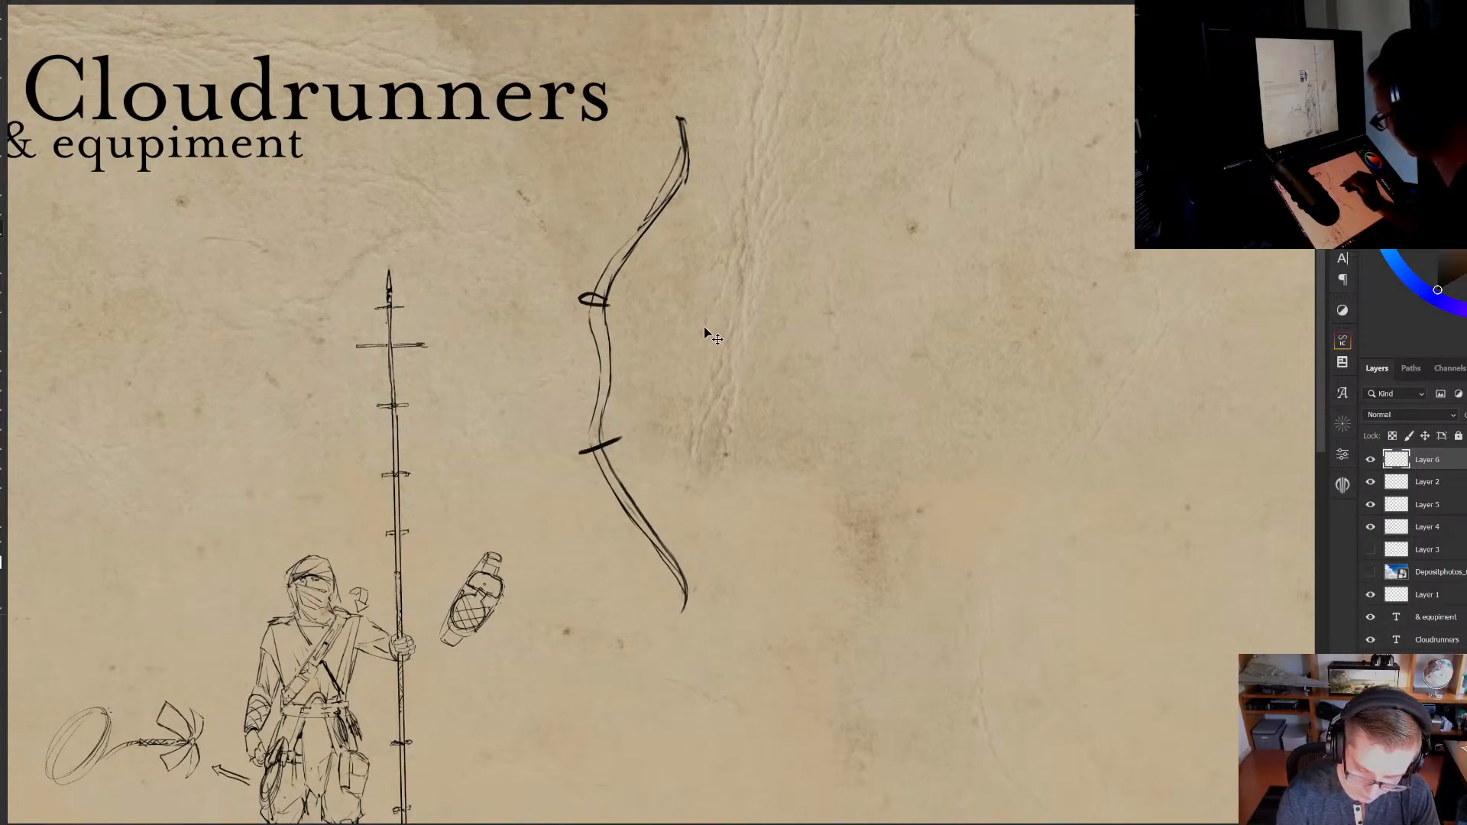
Refine the bow's curved lower tip and add small binding marks at both ends of the grip
{"action": "mouse_move", "coordinate": [662, 563]}
{"action": "left_mouse_down"}
{"action": "mouse_move", "coordinate": [675, 613]}
{"action": "mouse_move", "coordinate": [660, 589]}
{"action": "mouse_move", "coordinate": [658, 612]}
{"action": "mouse_move", "coordinate": [658, 576]}
{"action": "left_mouse_up"}
{"action": "key", "text": "e"}
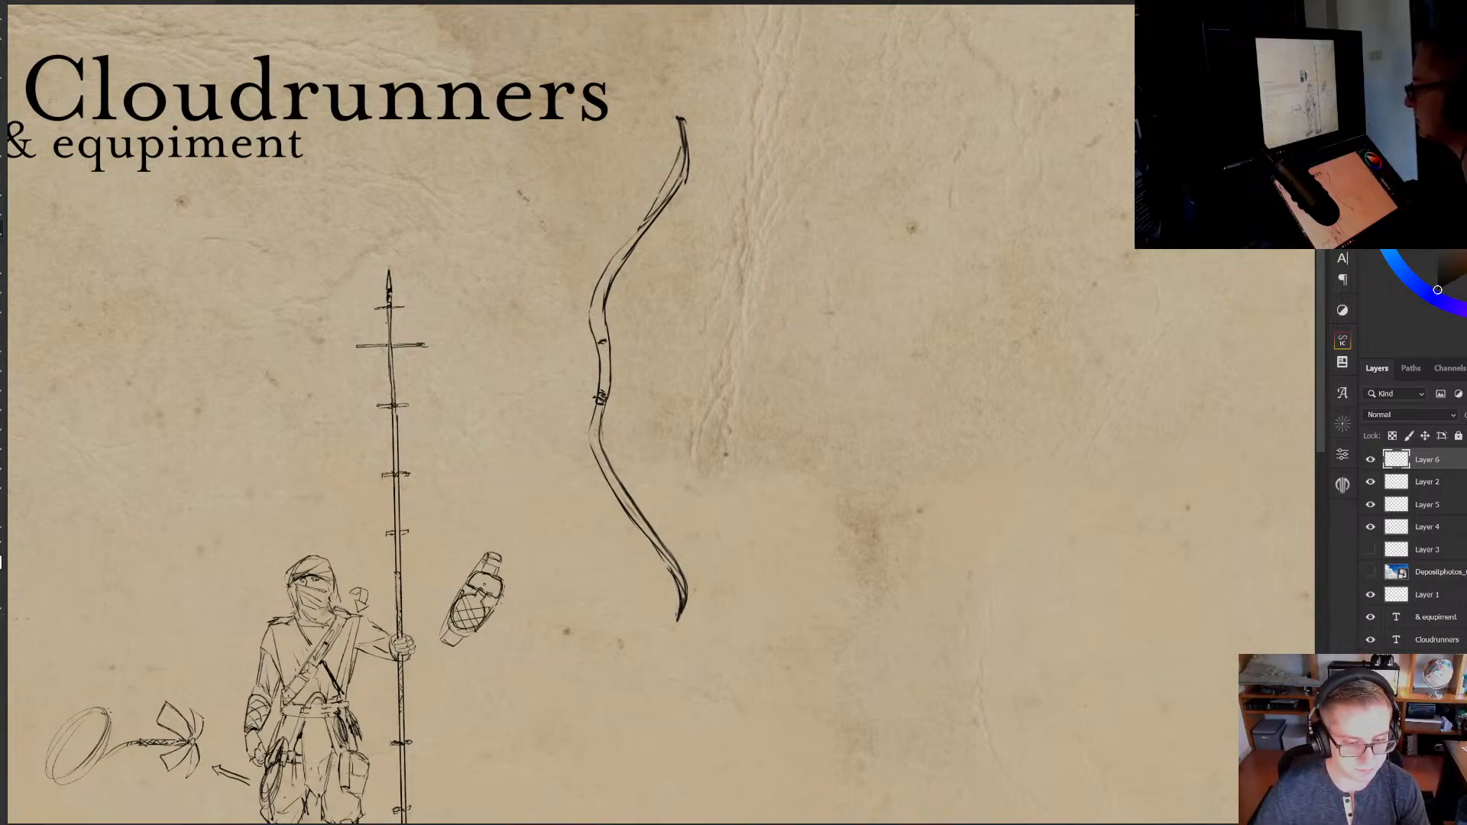
Switch to the browser and search Google Images for "rope cutter bows"
{"action": "key", "text": "alt+Tab"}
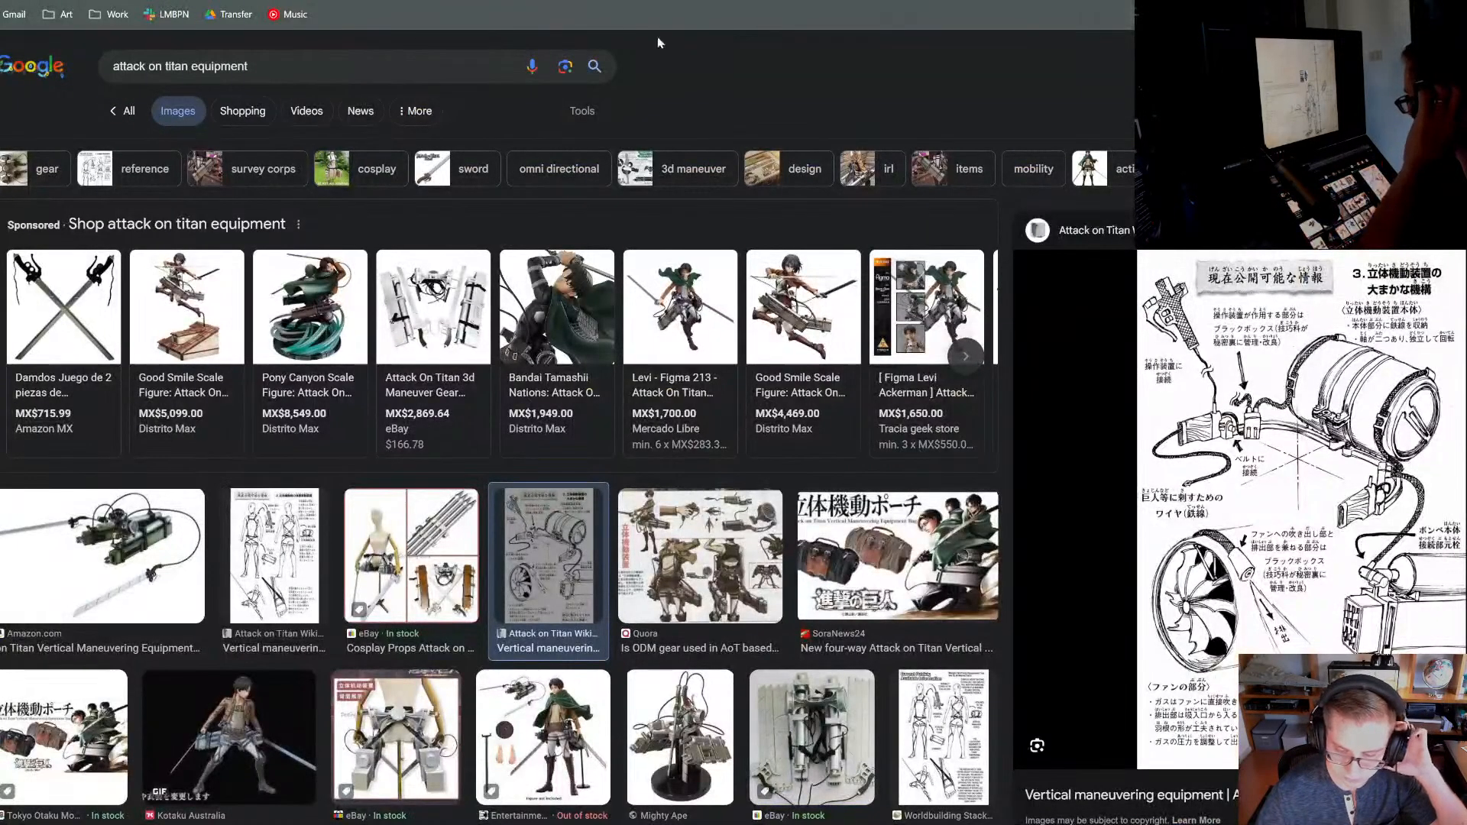
{"action": "left_click", "coordinate": [344, 65]}
{"action": "triple_click", "coordinate": [344, 66]}
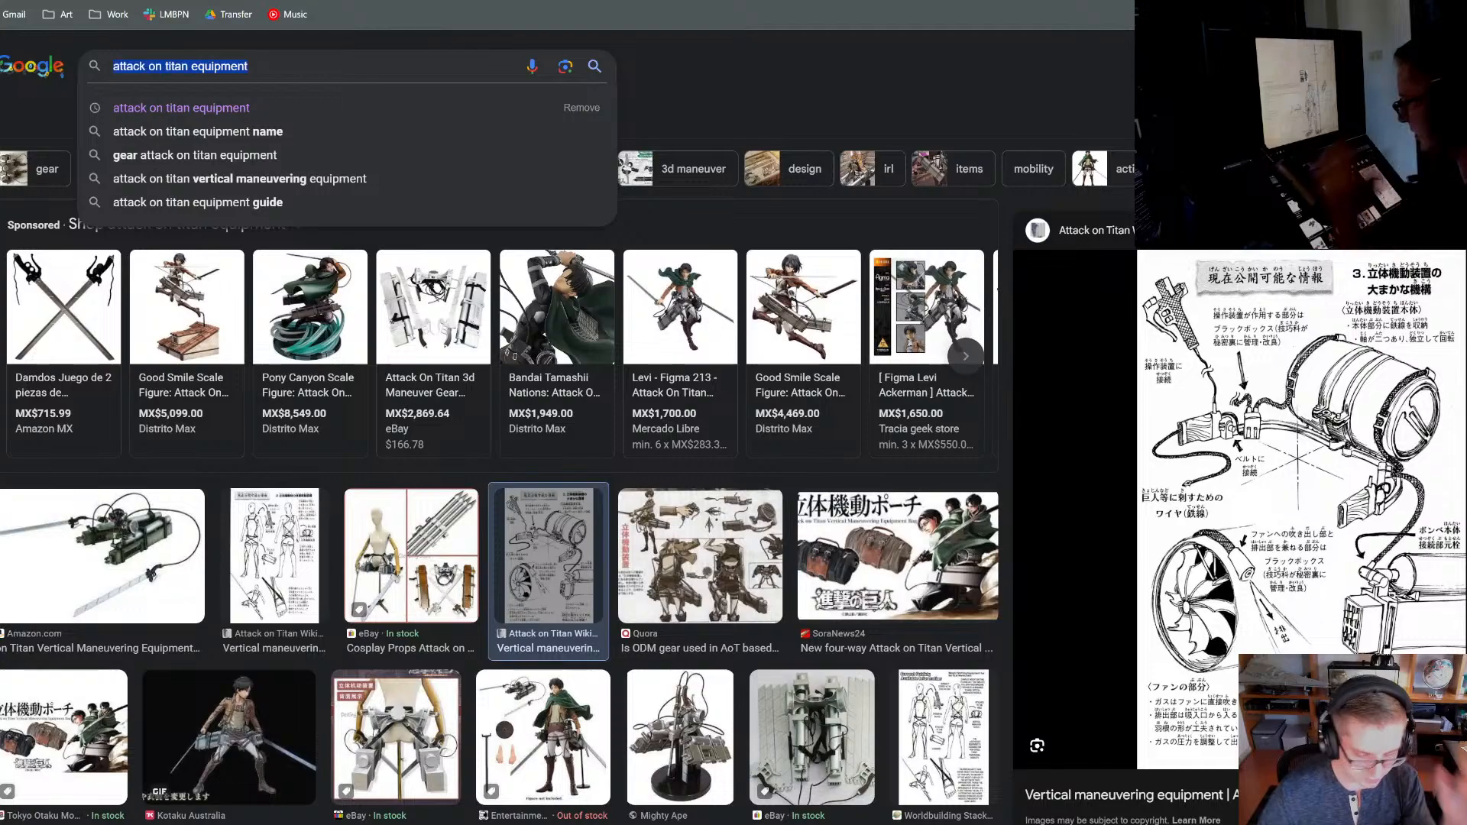
{"action": "type", "text": "rope cutter"}
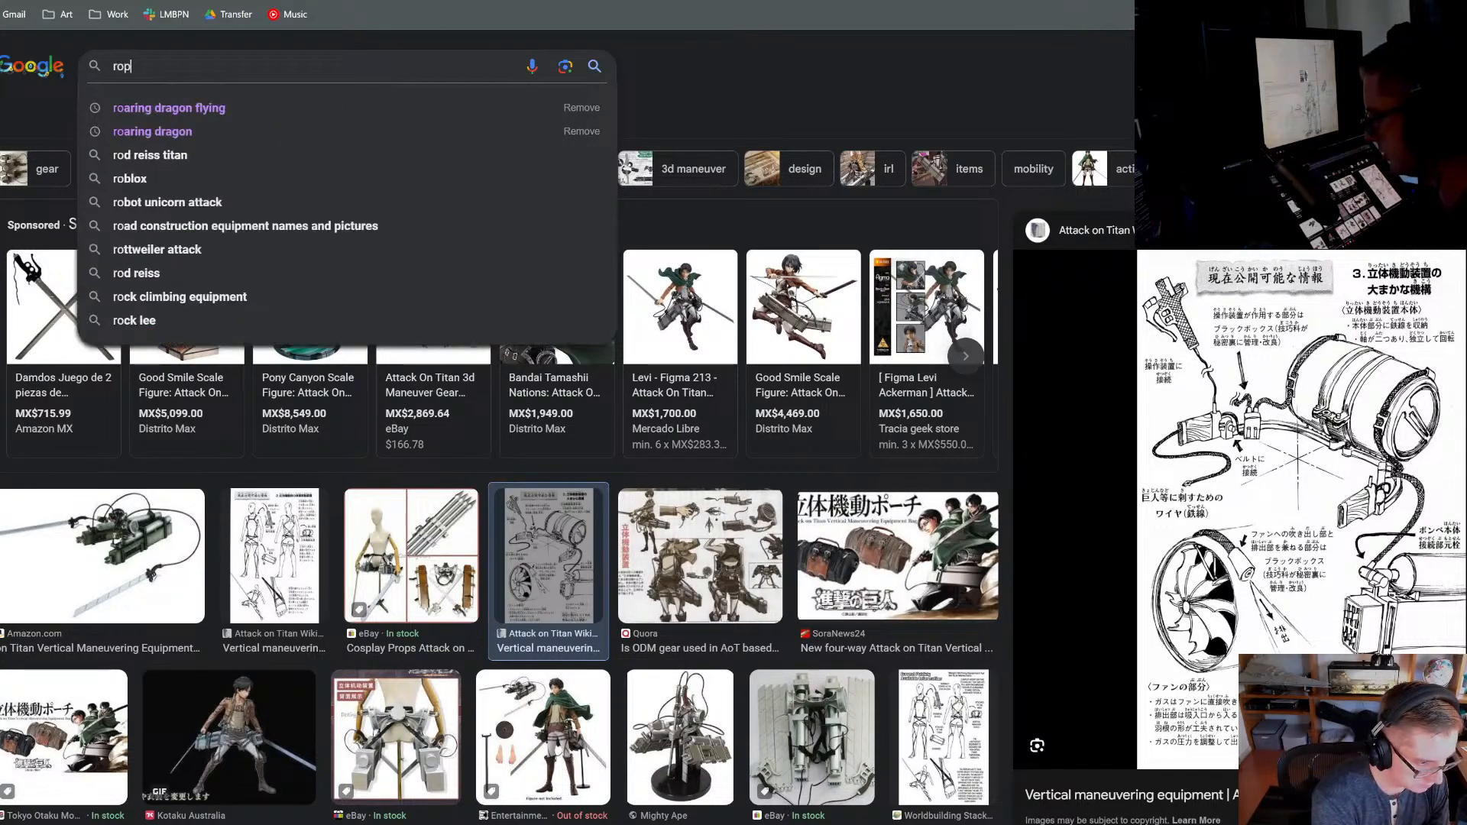
{"action": "type", "text": " bows"}
{"action": "key", "text": "Return"}
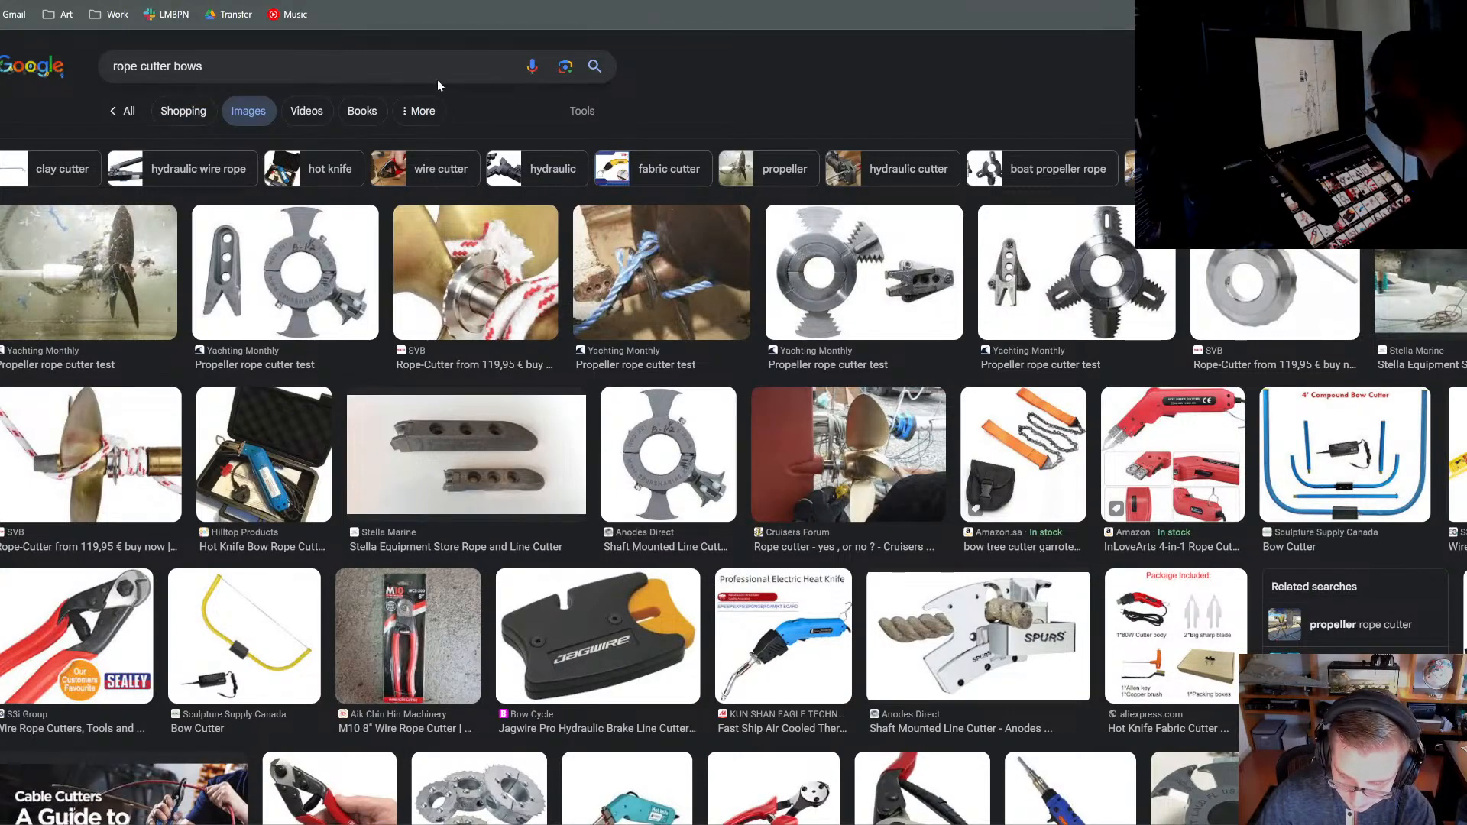
Change the image search to "rope cutter arrows" and preview the Battle Rope Cutter arrow from Amazon
{"action": "left_click", "coordinate": [240, 80]}
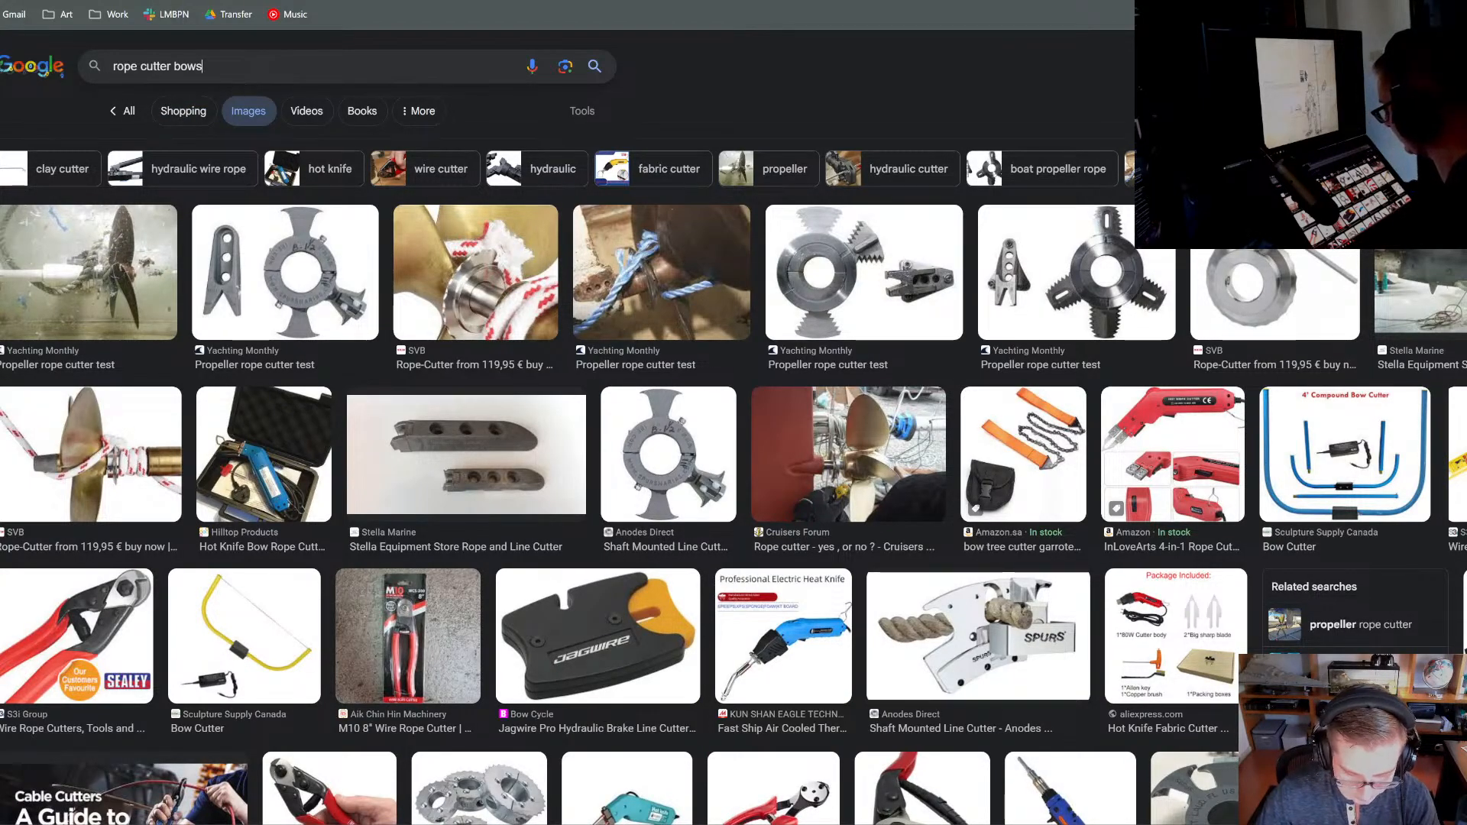
{"action": "key", "text": "BackSpace"}
{"action": "key", "text": "BackSpace"}
{"action": "key", "text": "BackSpace"}
{"action": "key", "text": "BackSpace"}
{"action": "type", "text": "arrows"}
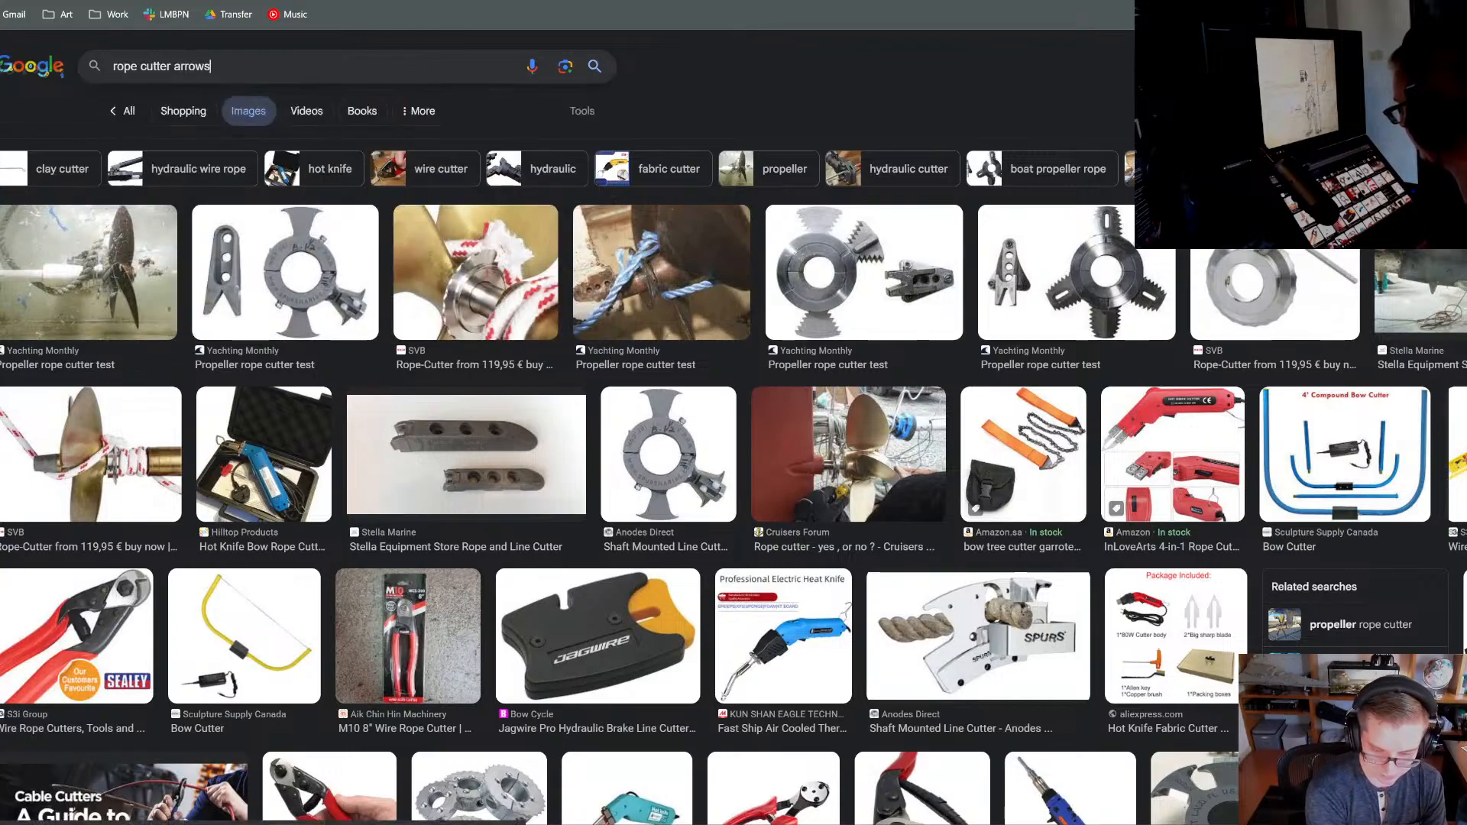
{"action": "key", "text": "Return"}
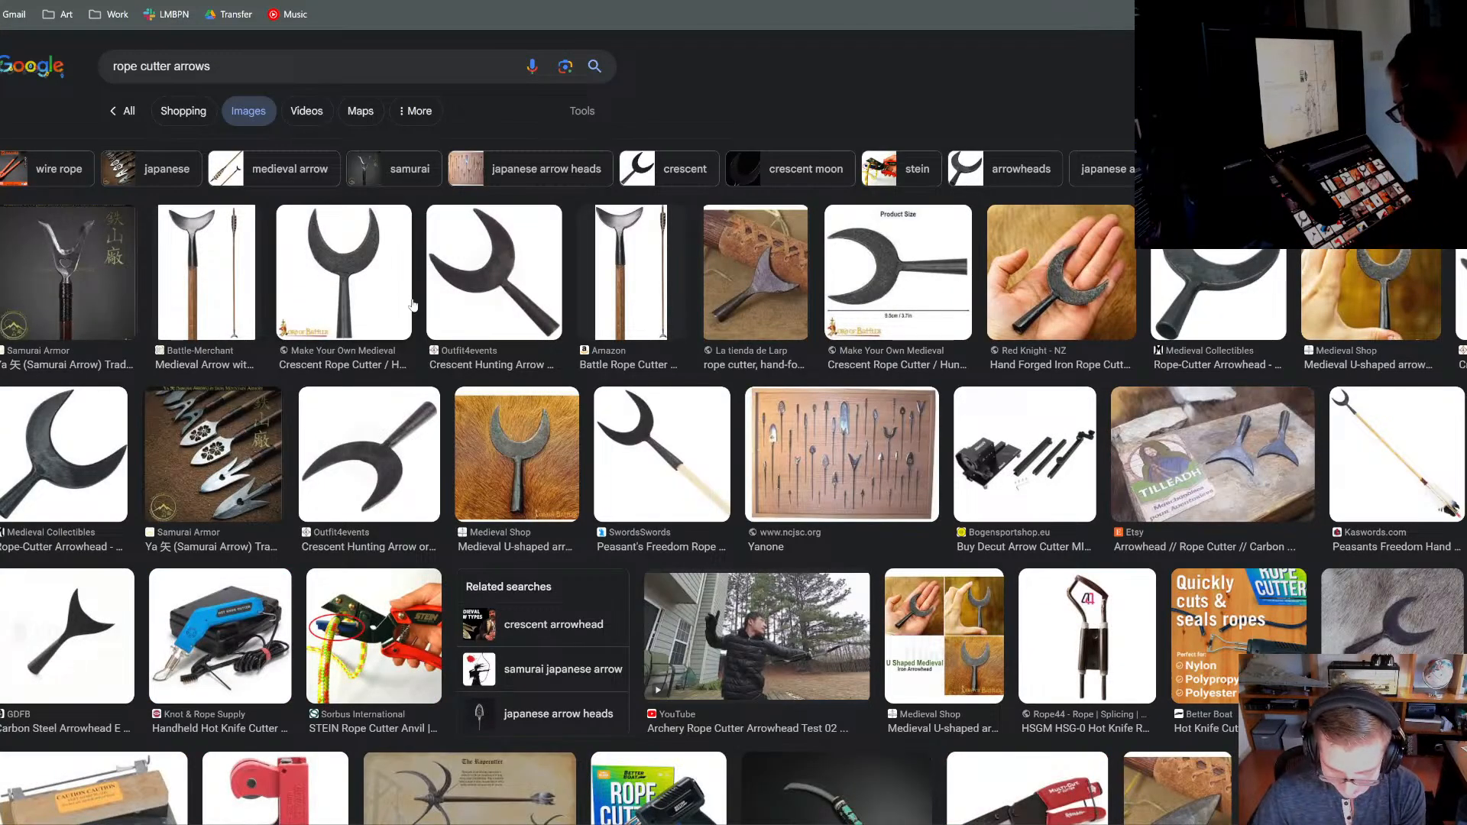
{"action": "left_click", "coordinate": [618, 306]}
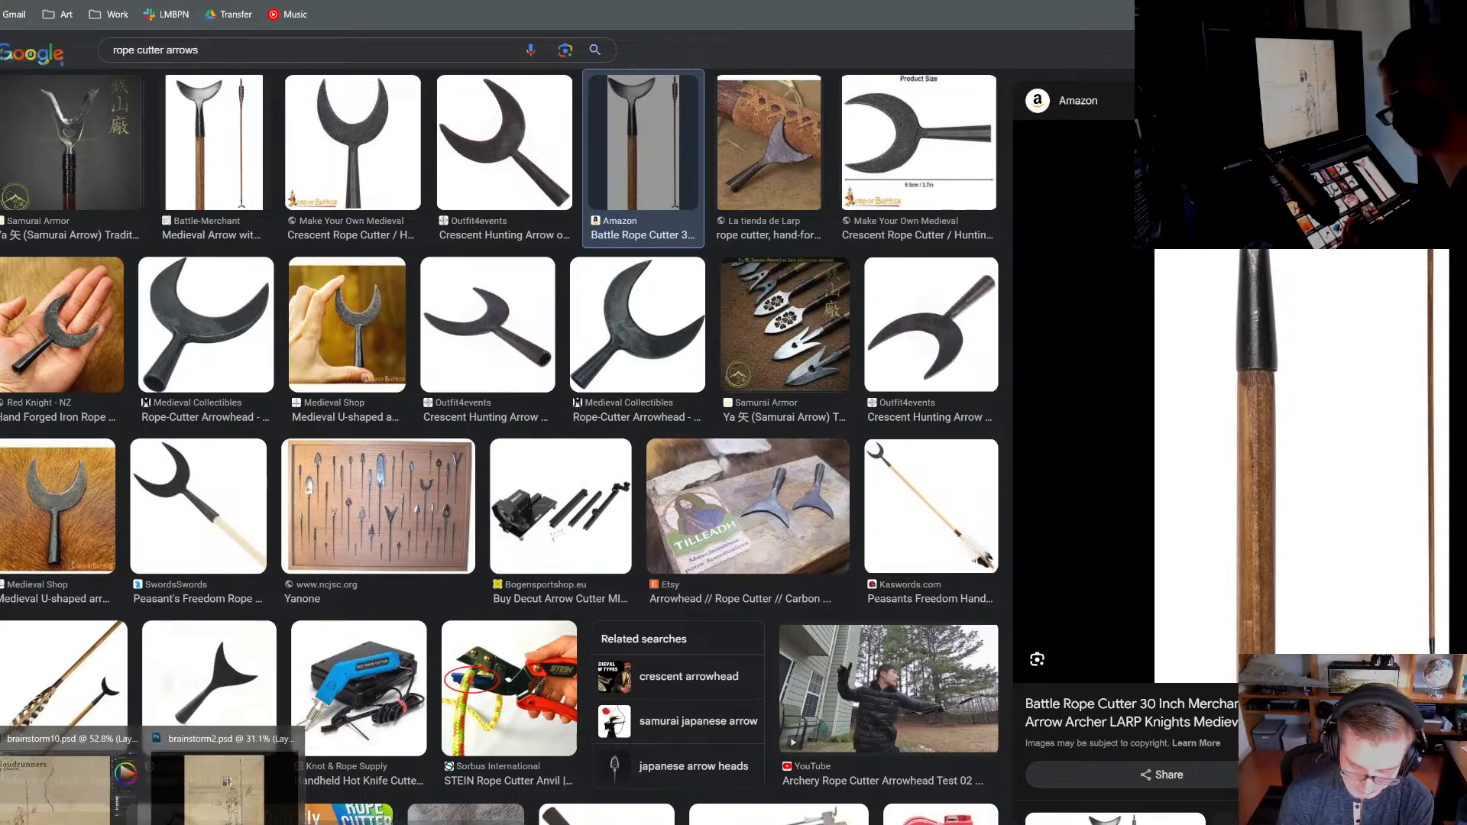
Switch back to Photoshop, open brainstorm7.jpg and examine the Cloud Pirates airship sketch
{"action": "key", "text": "alt+Tab"}
{"action": "key", "text": "alt+f"}
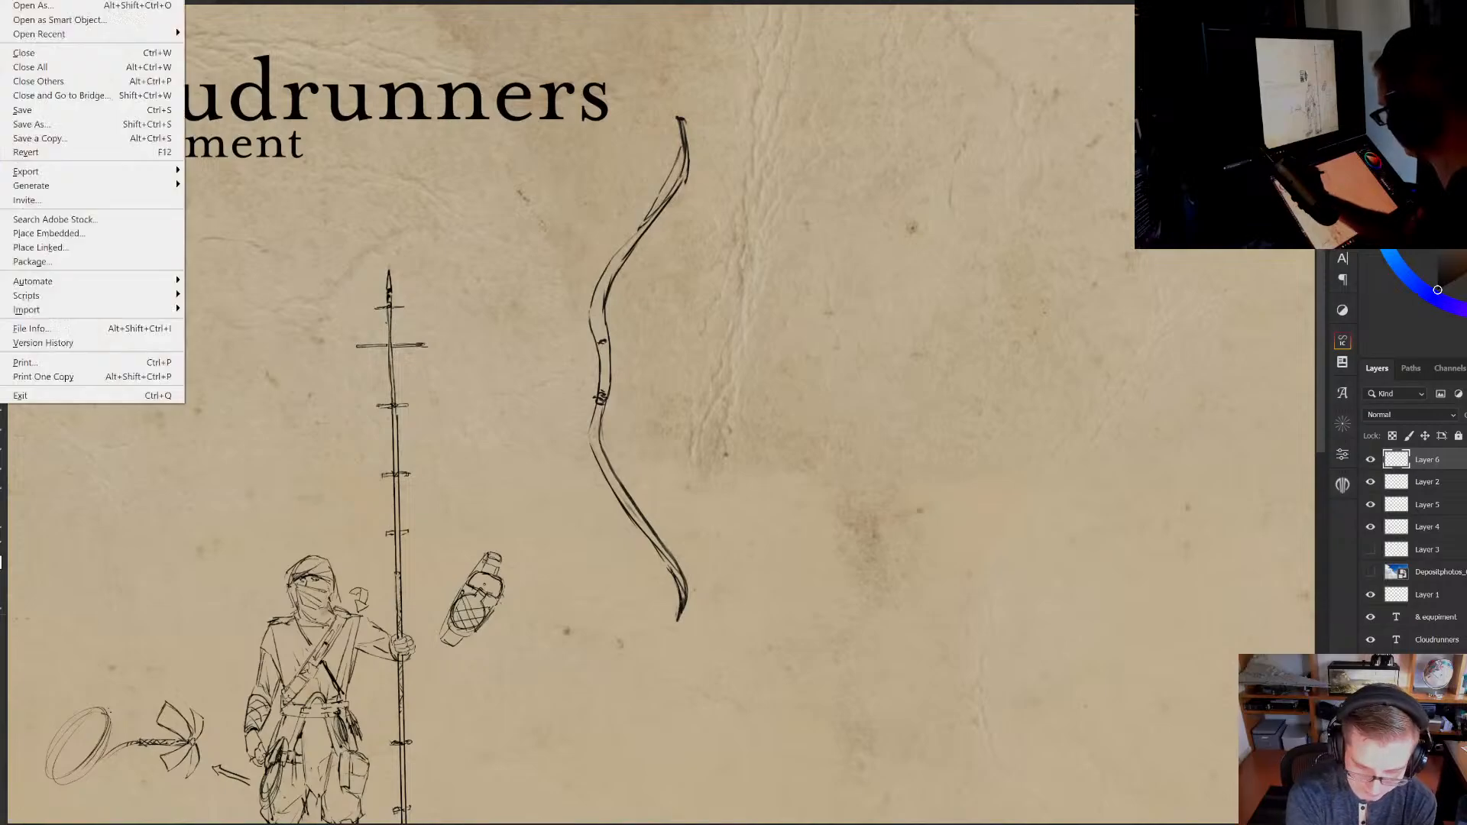
{"action": "key", "text": "o"}
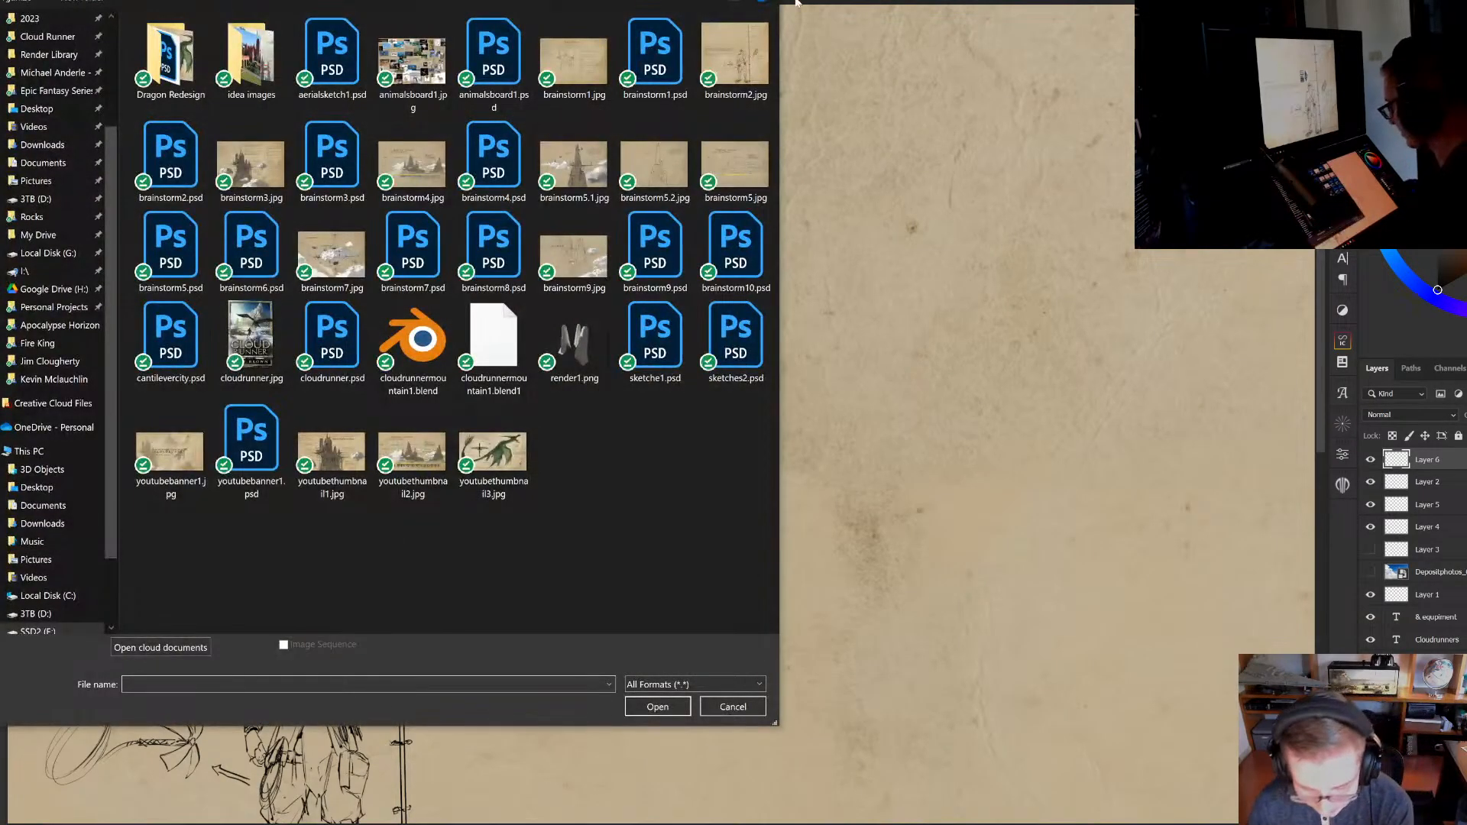
{"action": "double_click", "coordinate": [329, 264]}
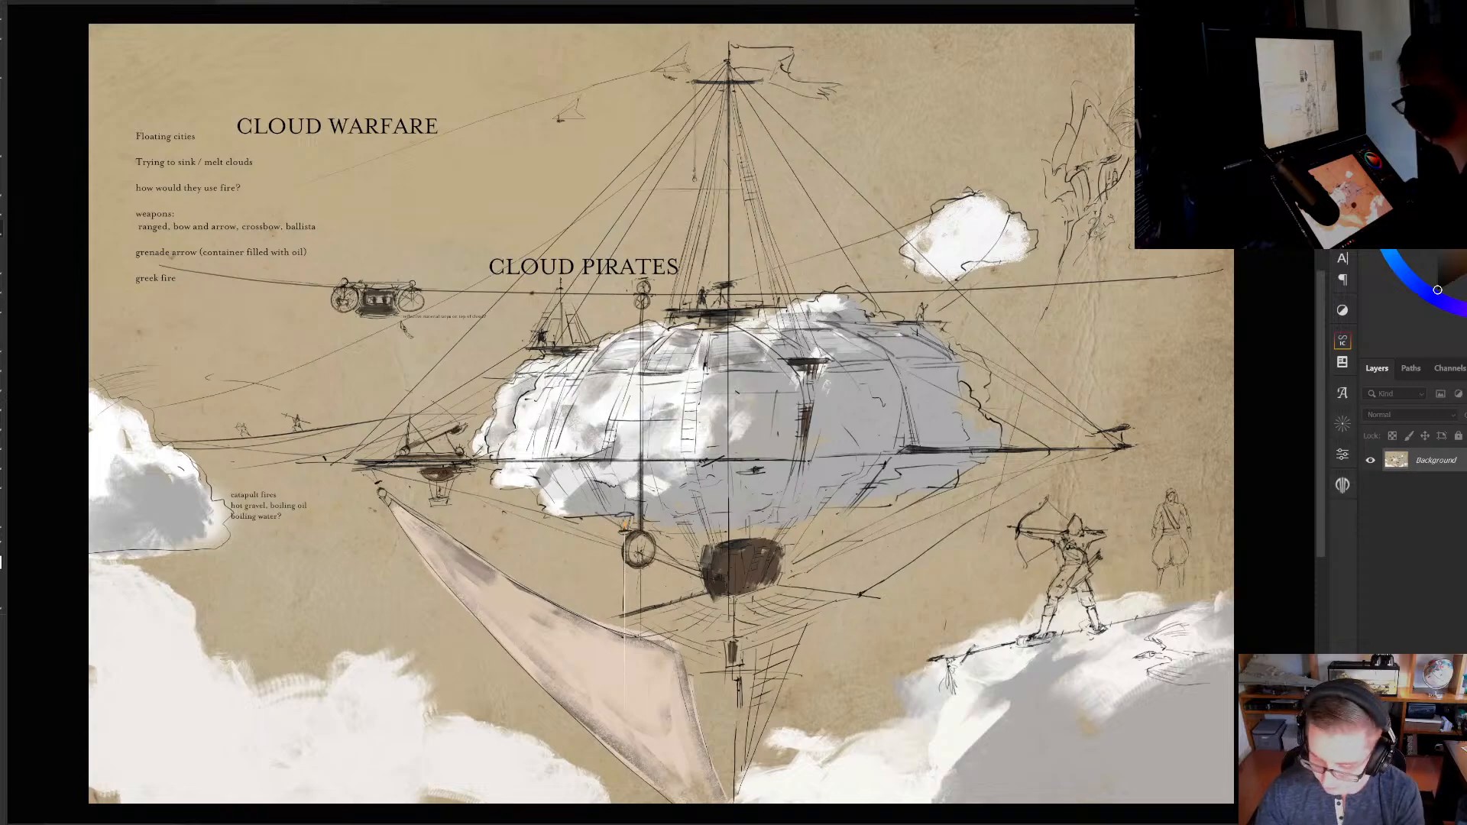
{"action": "mouse_move", "coordinate": [858, 458]}
{"action": "left_mouse_down"}
{"action": "mouse_move", "coordinate": [849, 444]}
{"action": "mouse_move", "coordinate": [869, 440]}
{"action": "left_mouse_up"}
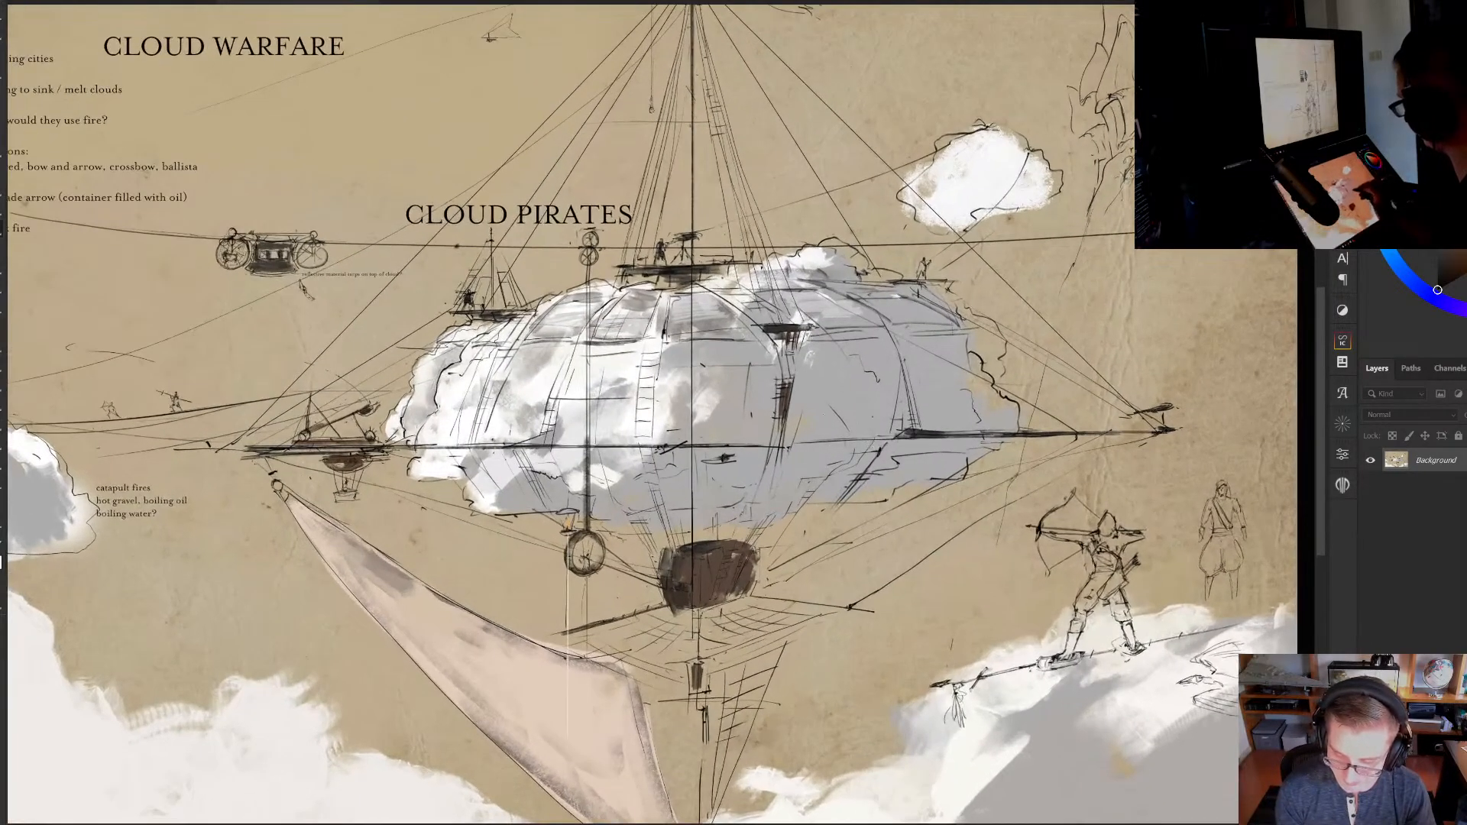
{"action": "left_click", "coordinate": [782, 388]}
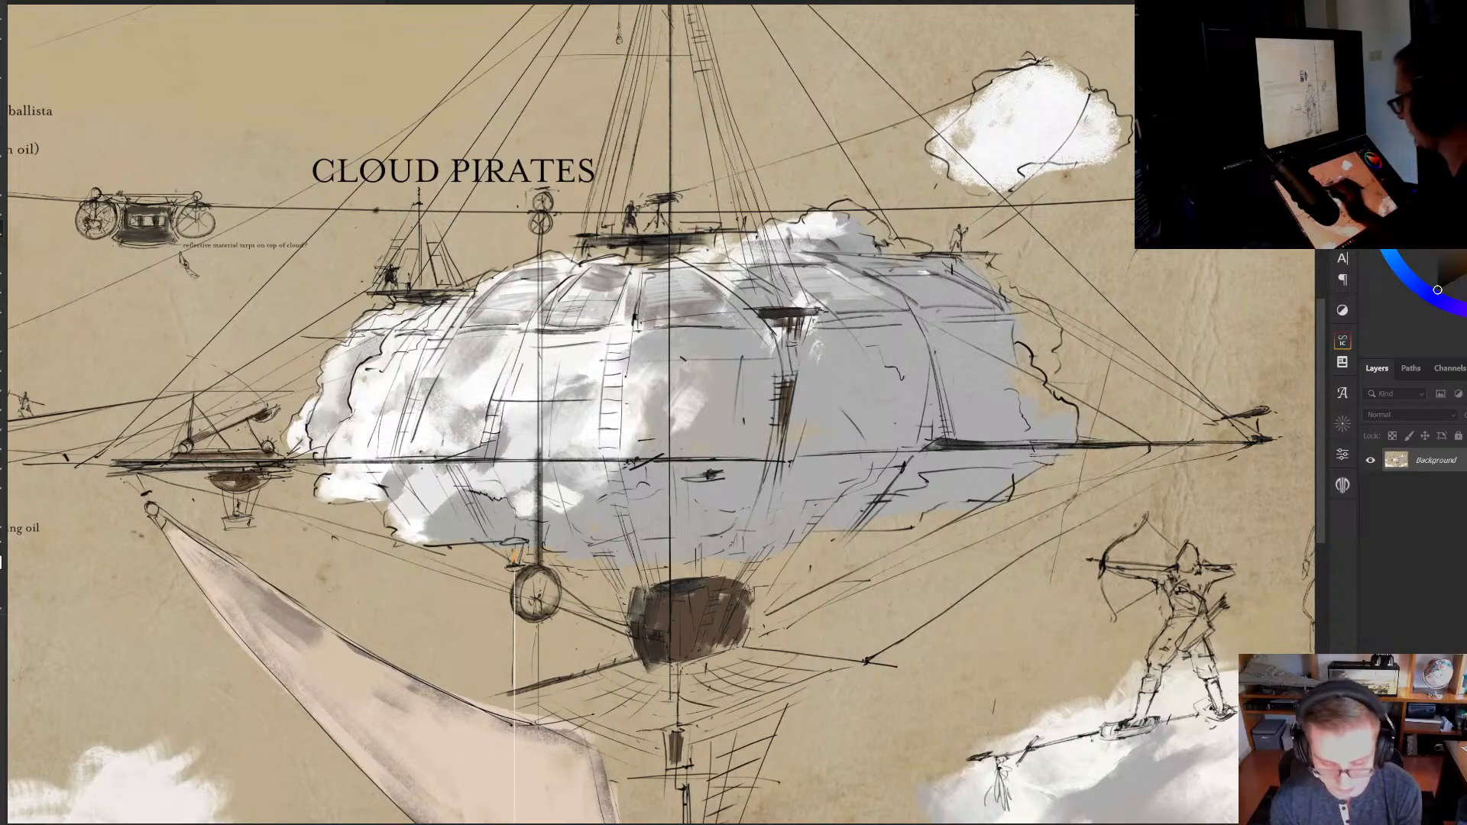
Return to the Cloudrunners document, clean up the bow's limb lines and draw a straight vertical bowstring between its tips
{"action": "left_click", "coordinate": [145, 3]}
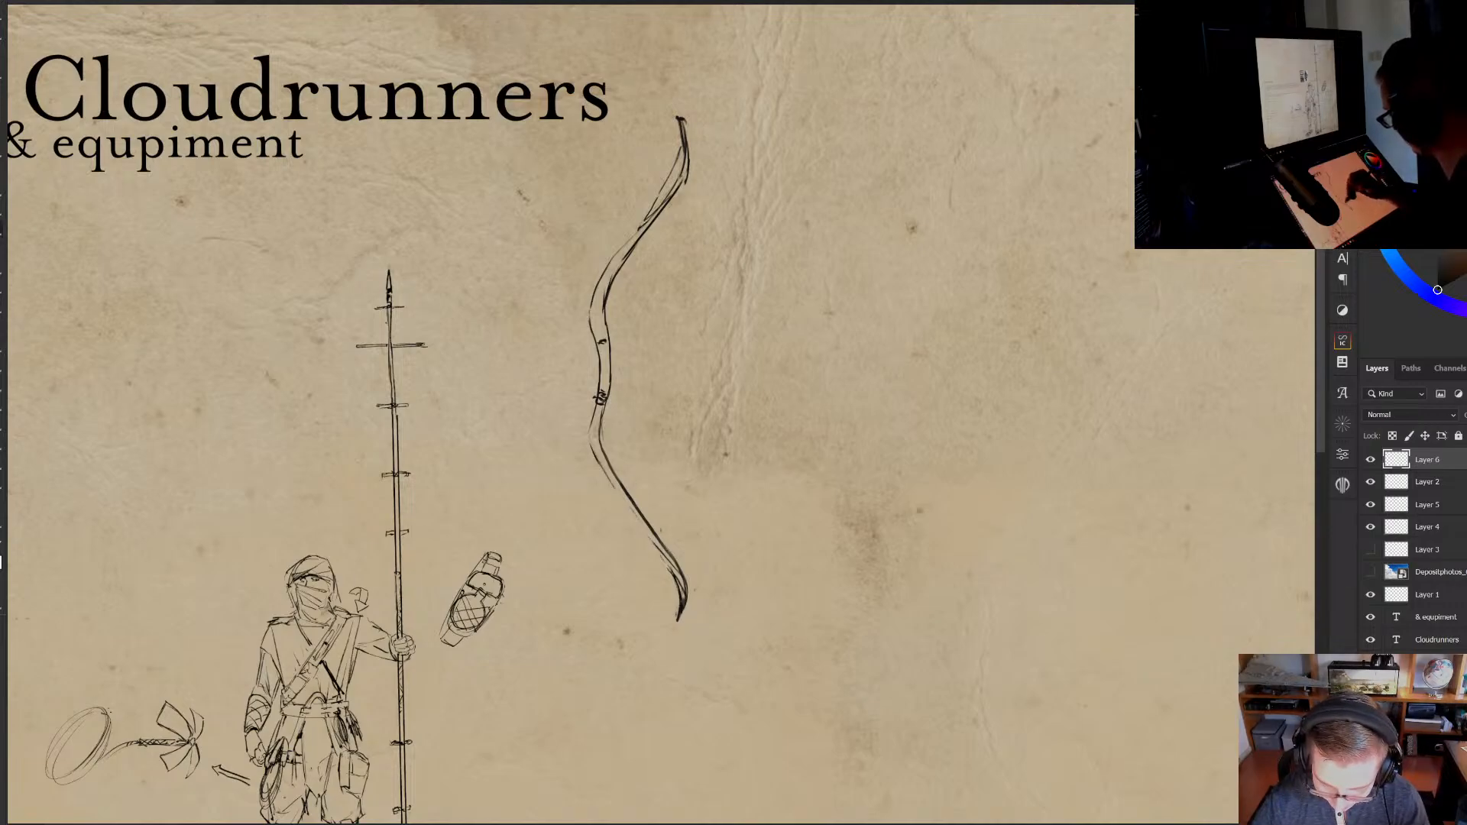
{"action": "left_click_drag", "start_coordinate": [609, 478], "coordinate": [662, 557]}
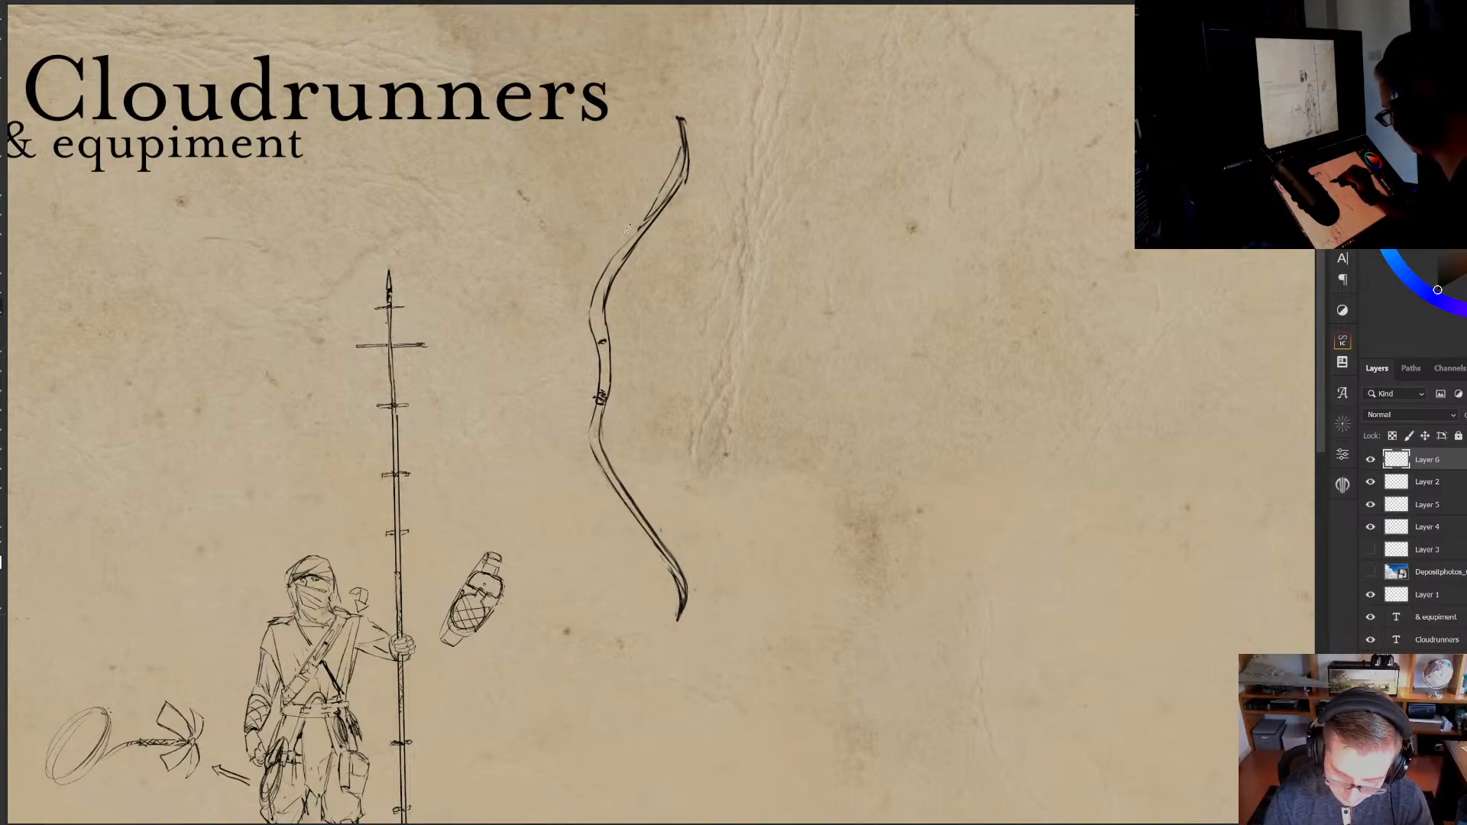
{"action": "left_click_drag", "start_coordinate": [657, 194], "coordinate": [680, 148]}
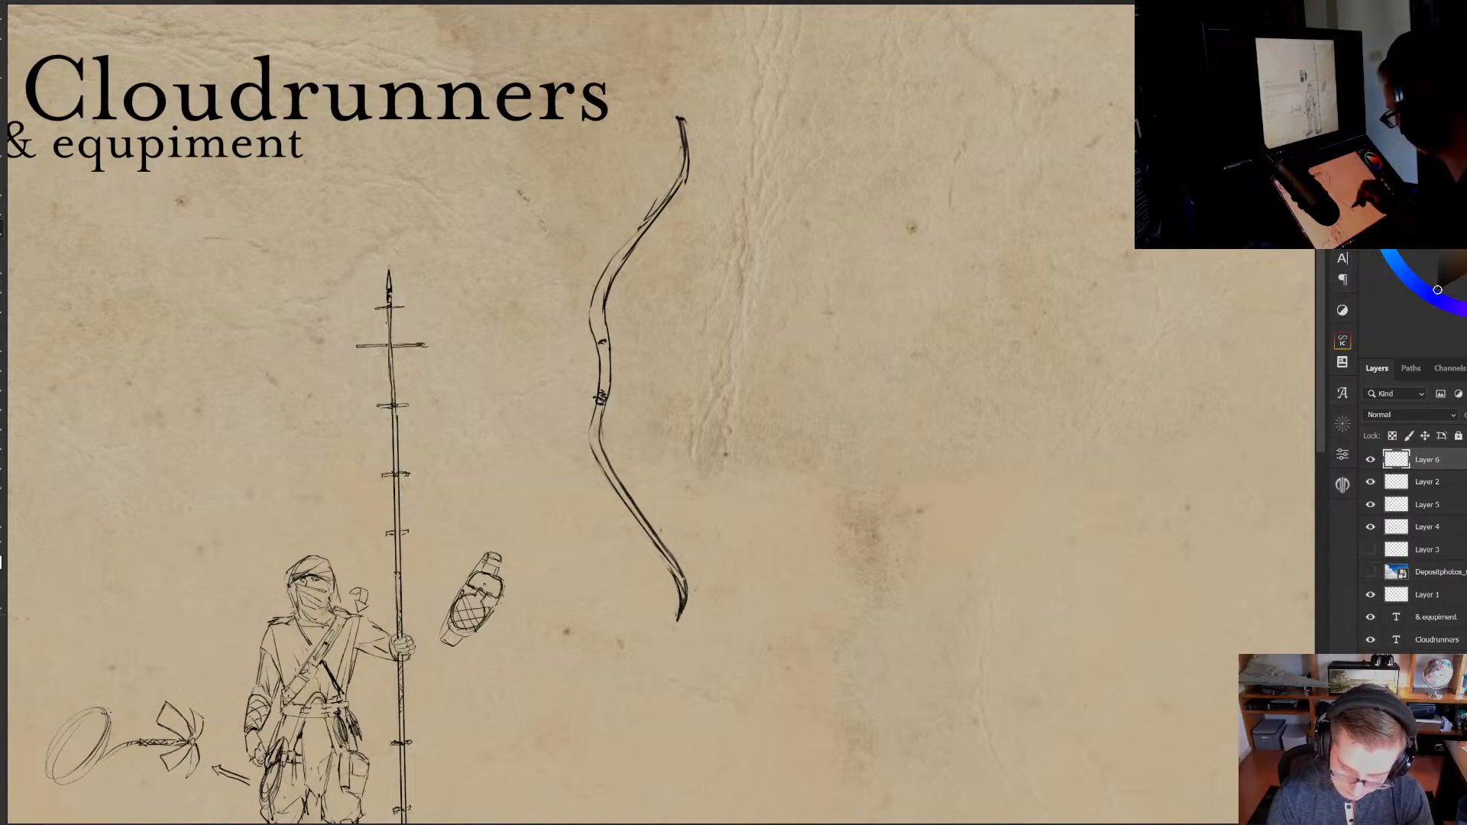
{"action": "left_click_drag", "start_coordinate": [685, 566], "coordinate": [683, 170]}
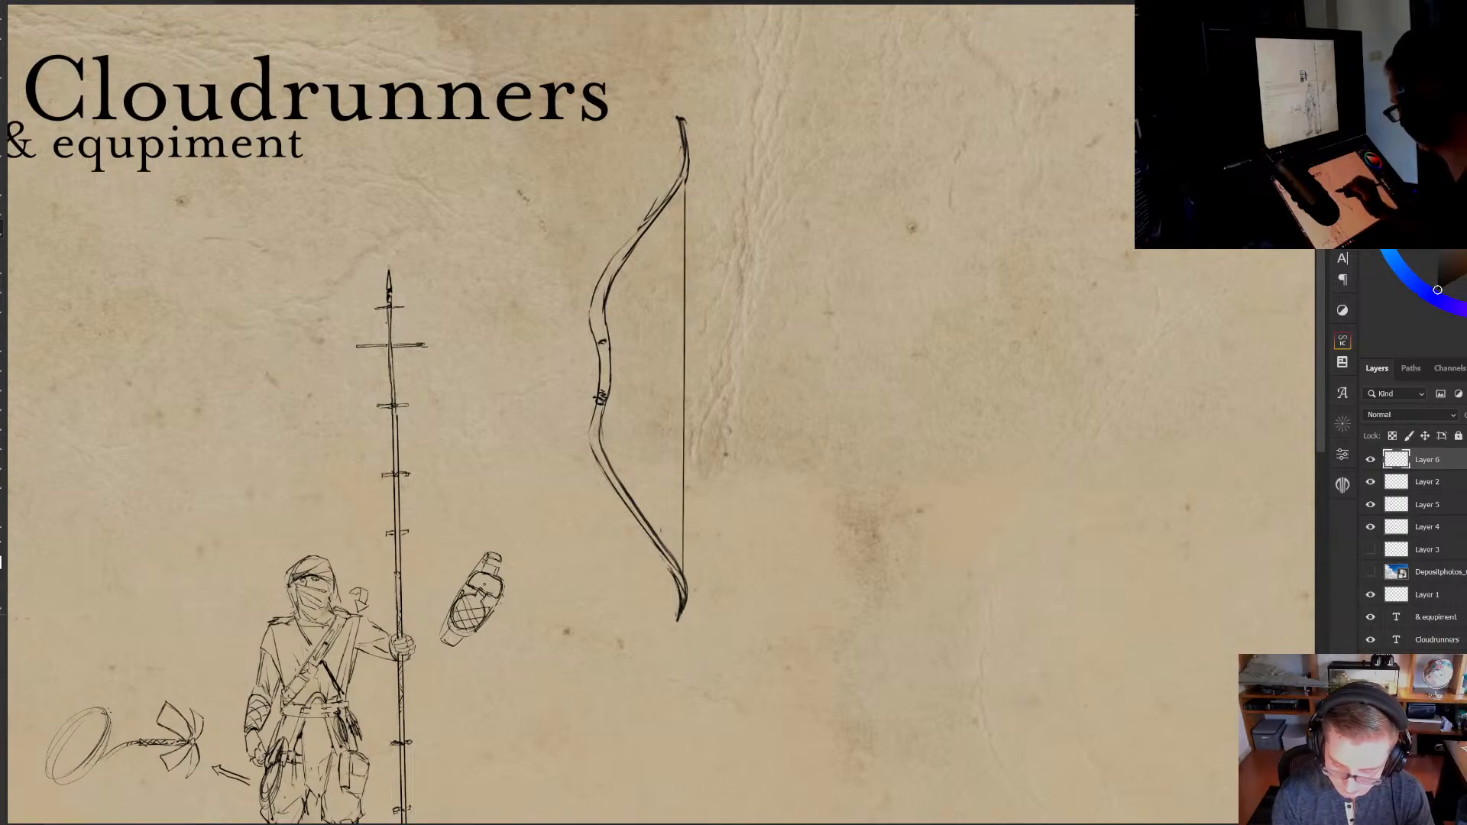
{"action": "mouse_move", "coordinate": [734, 361]}
{"action": "left_mouse_down"}
{"action": "mouse_move", "coordinate": [688, 331]}
{"action": "mouse_move", "coordinate": [754, 239]}
{"action": "left_mouse_up"}
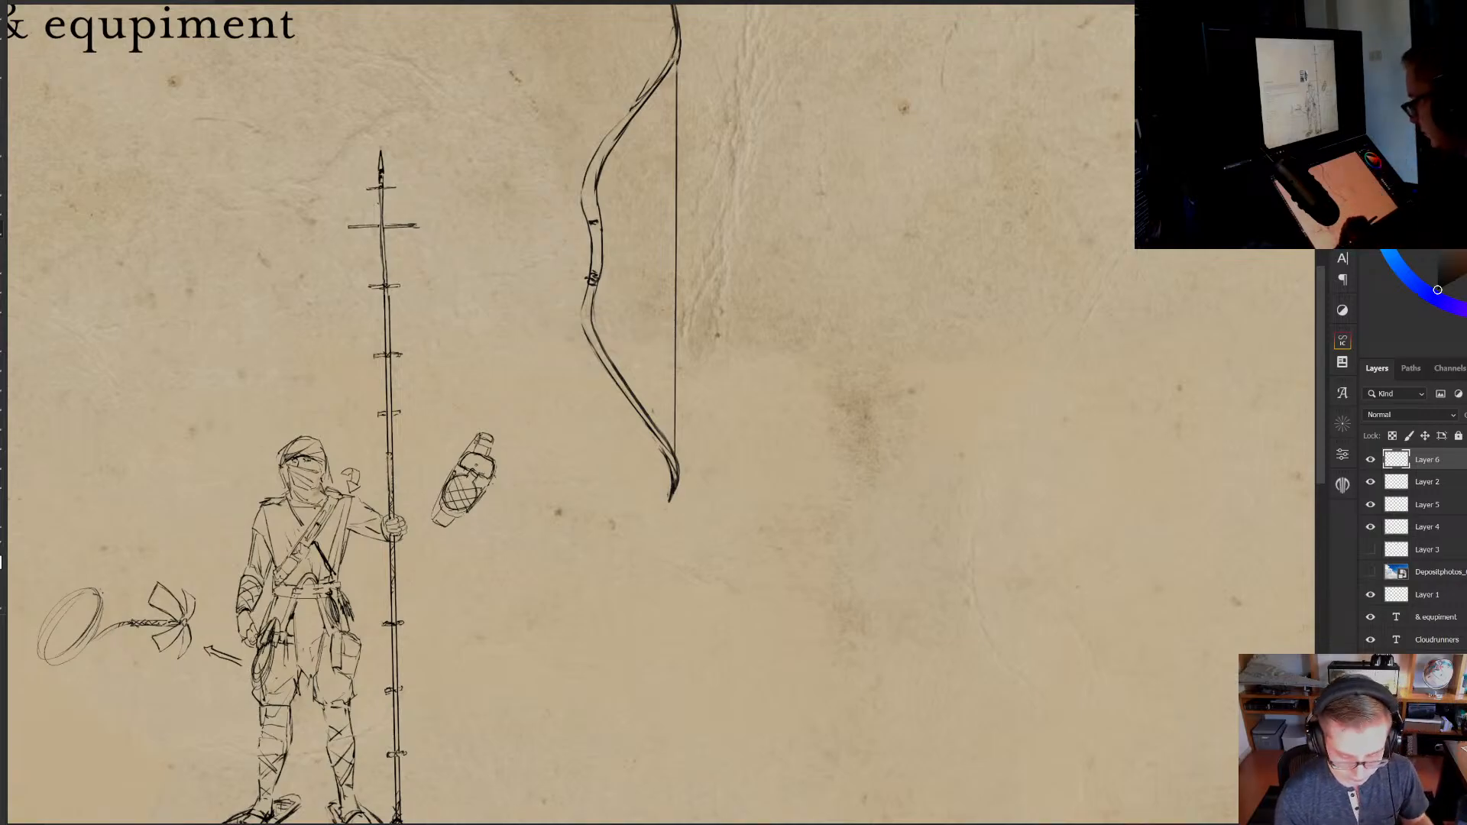
Switch to the browser and search Google Images for "mongolian bows"
{"action": "mouse_move", "coordinate": [119, 822]}
{"action": "left_click", "coordinate": [68, 787]}
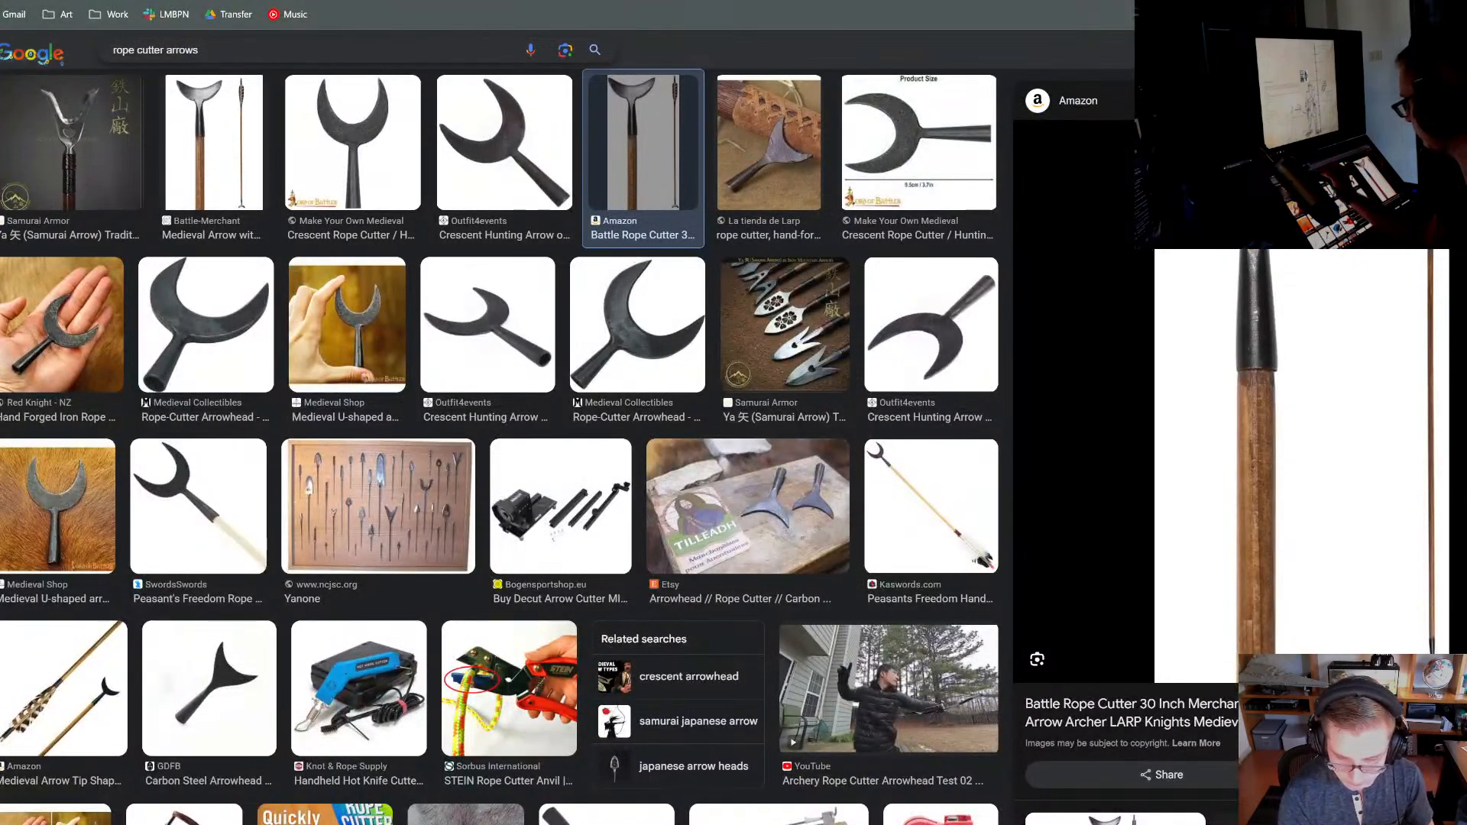
{"action": "left_click_drag", "start_coordinate": [200, 50], "coordinate": [52, 75]}
{"action": "type", "text": "mongoli"}
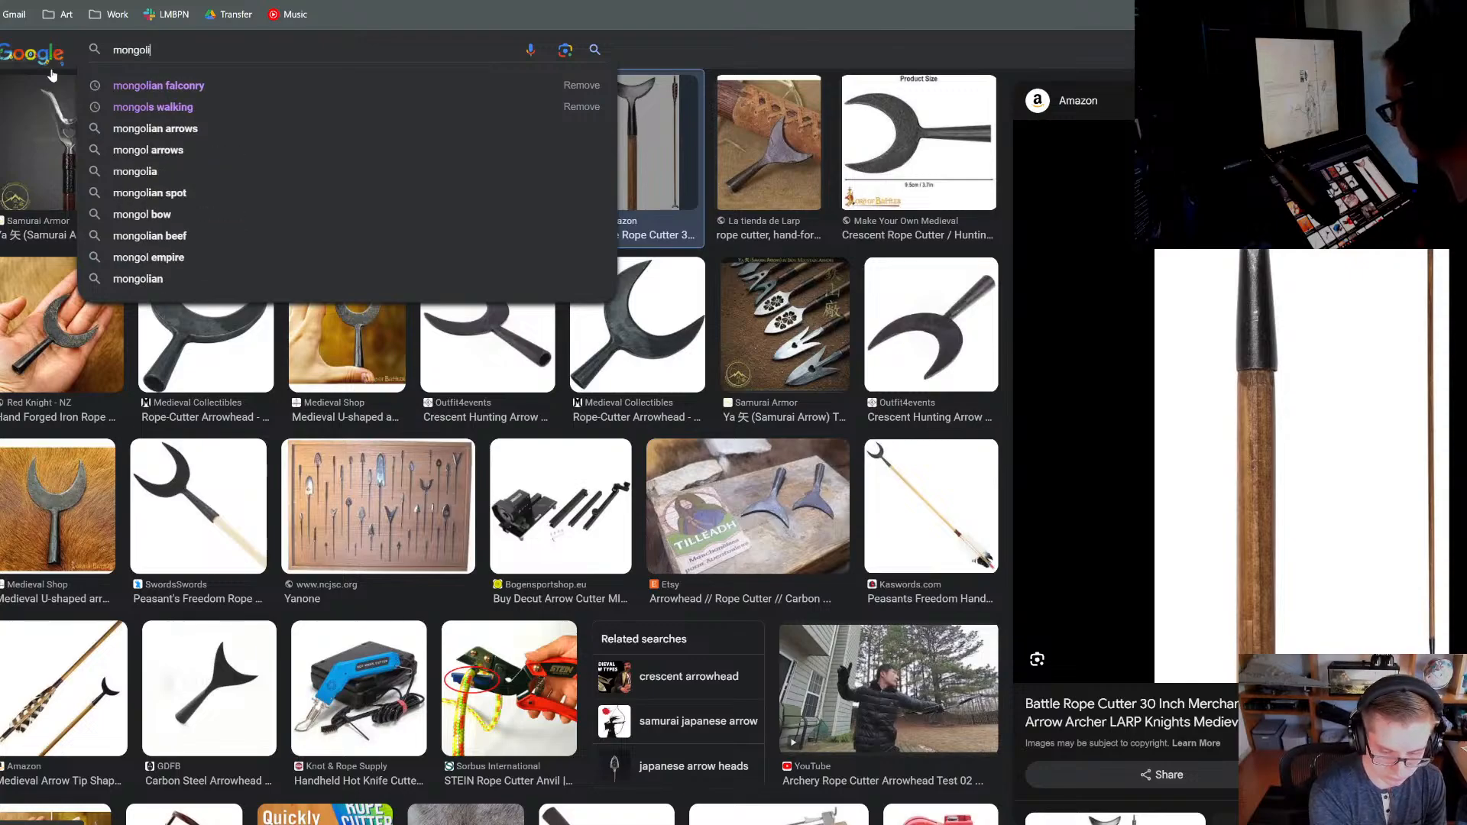
{"action": "type", "text": "an "}
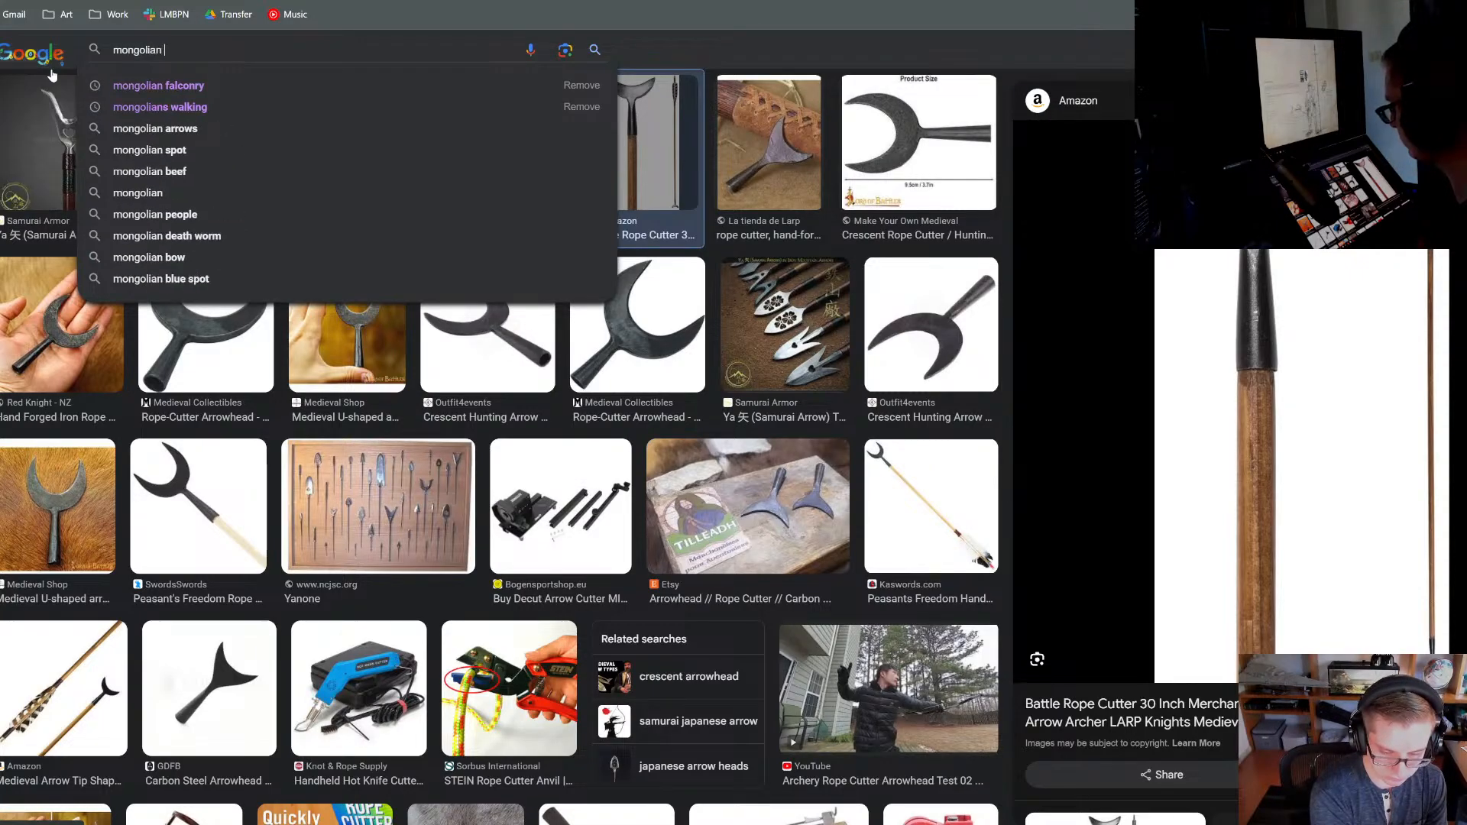
{"action": "type", "text": "bows"}
{"action": "key", "text": "Return"}
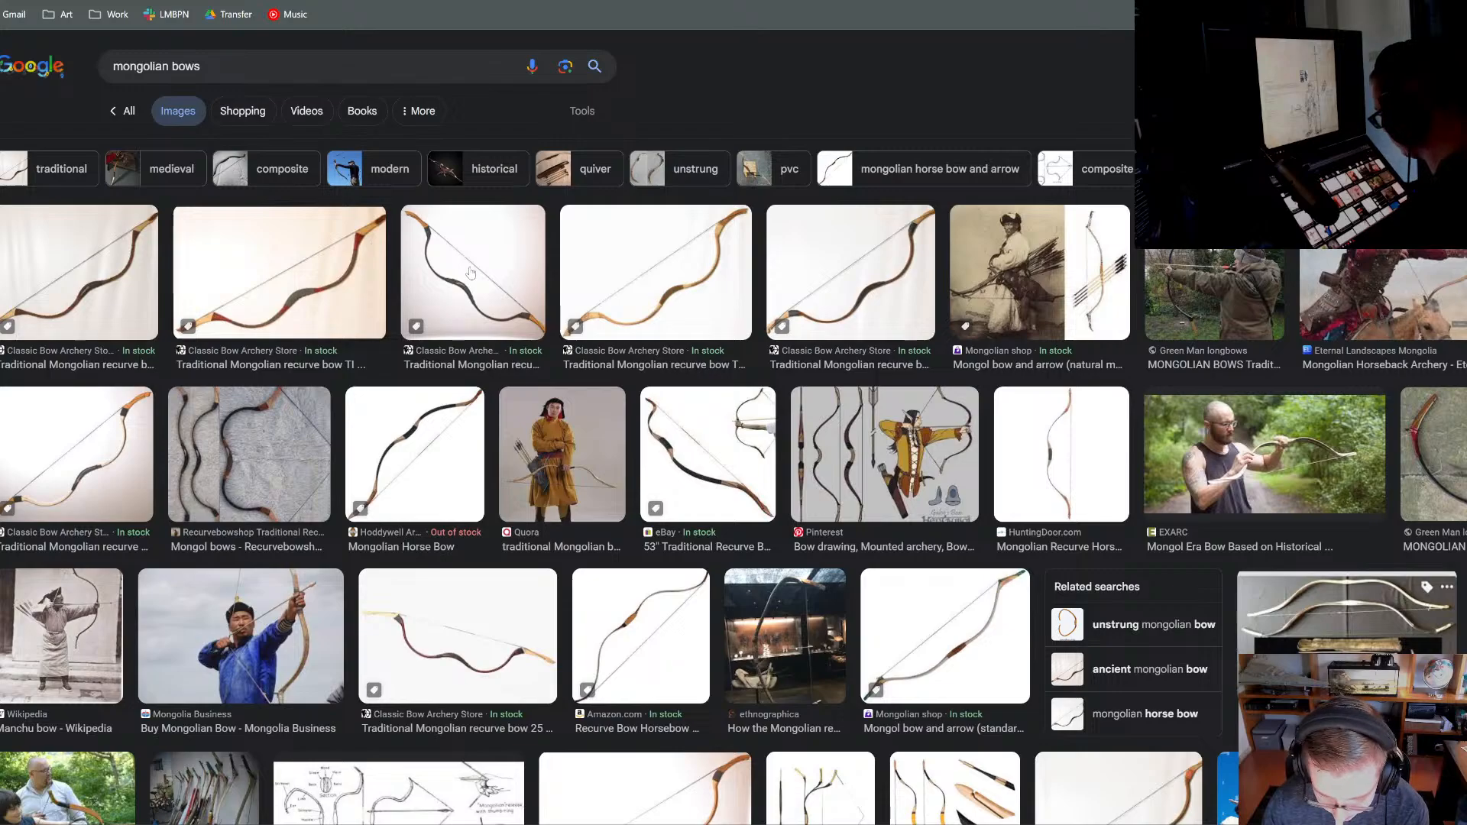
Preview the 53" Traditional Recurve Bow from eBay, copy its image and switch back to the Cloudrunners document in Photoshop
{"action": "left_click", "coordinate": [707, 479]}
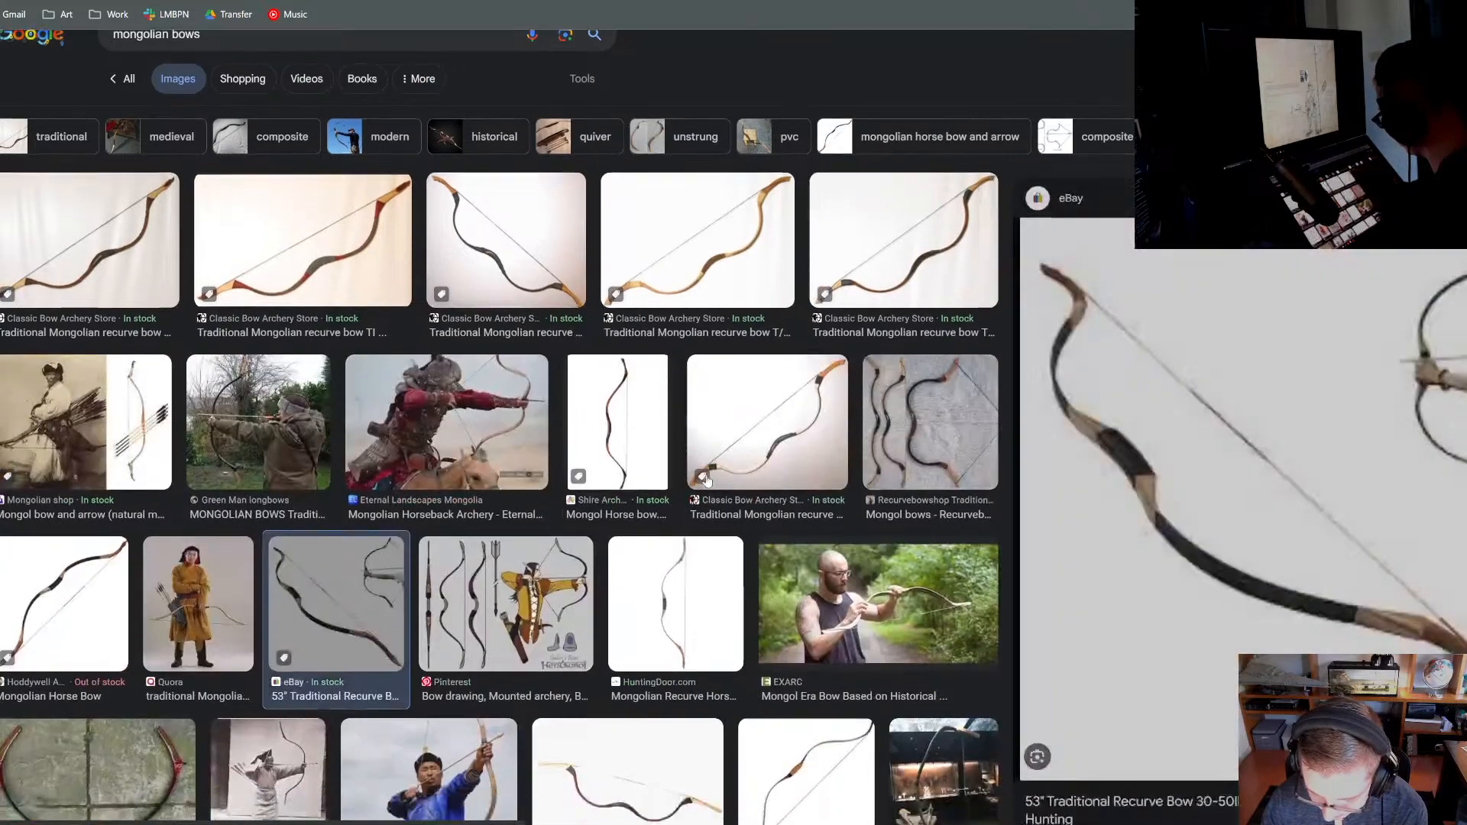
{"action": "scroll", "coordinate": [813, 330], "scroll_direction": "down", "scroll_amount": 2}
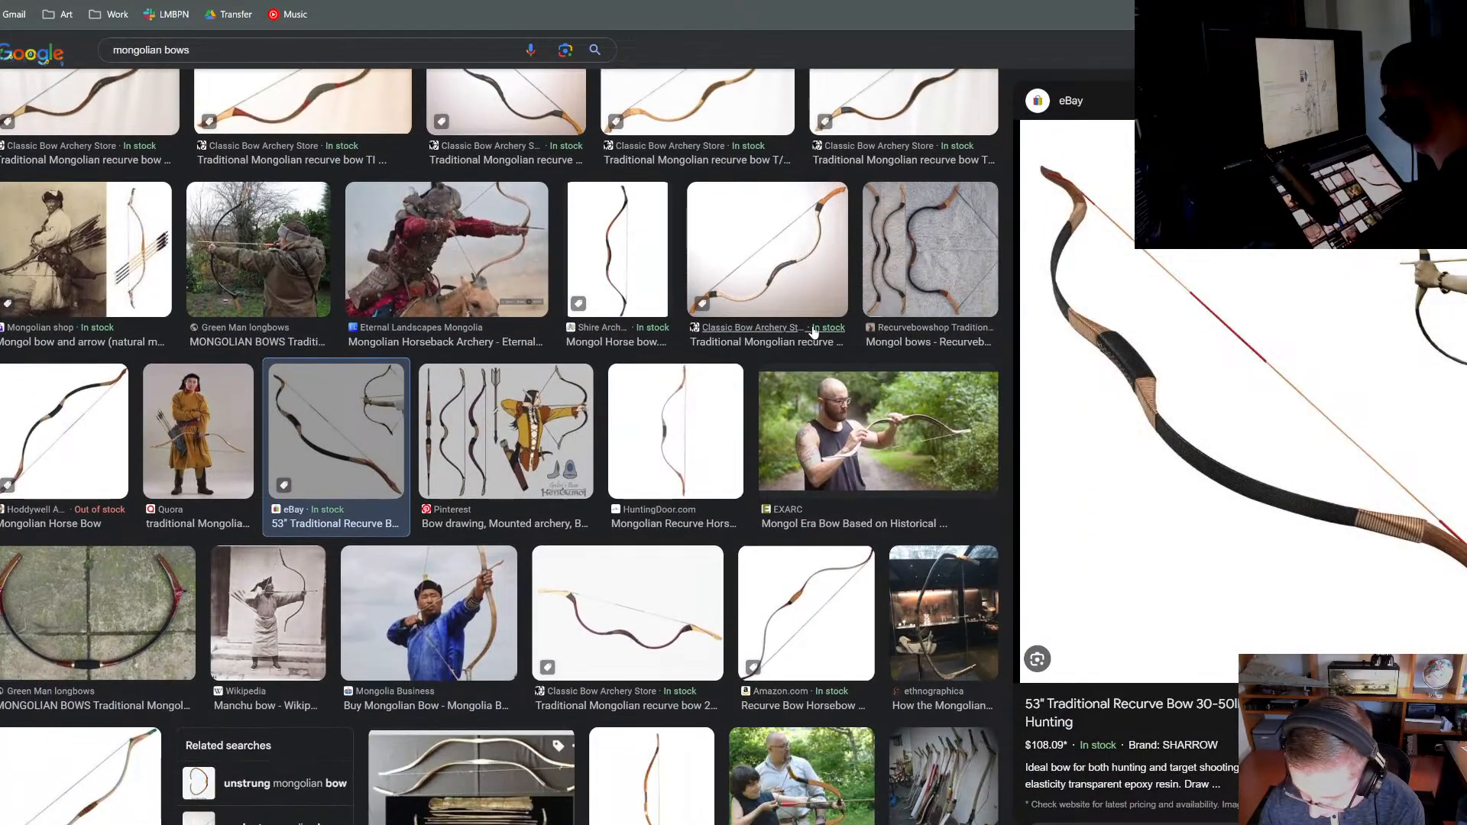
{"action": "scroll", "coordinate": [814, 330], "scroll_direction": "down", "scroll_amount": 1}
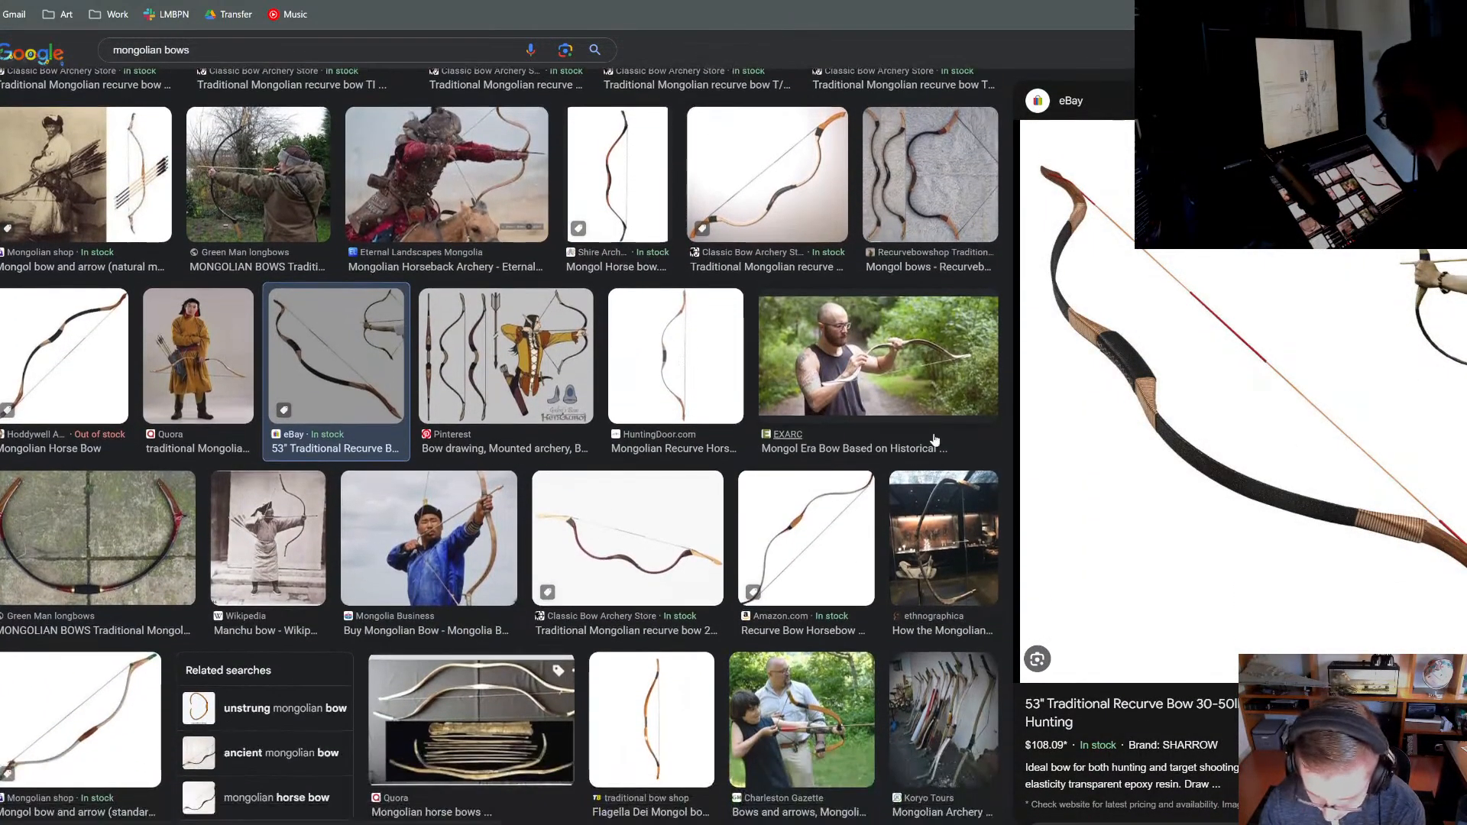
{"action": "right_click", "coordinate": [1351, 448]}
{"action": "left_click", "coordinate": [1391, 676]}
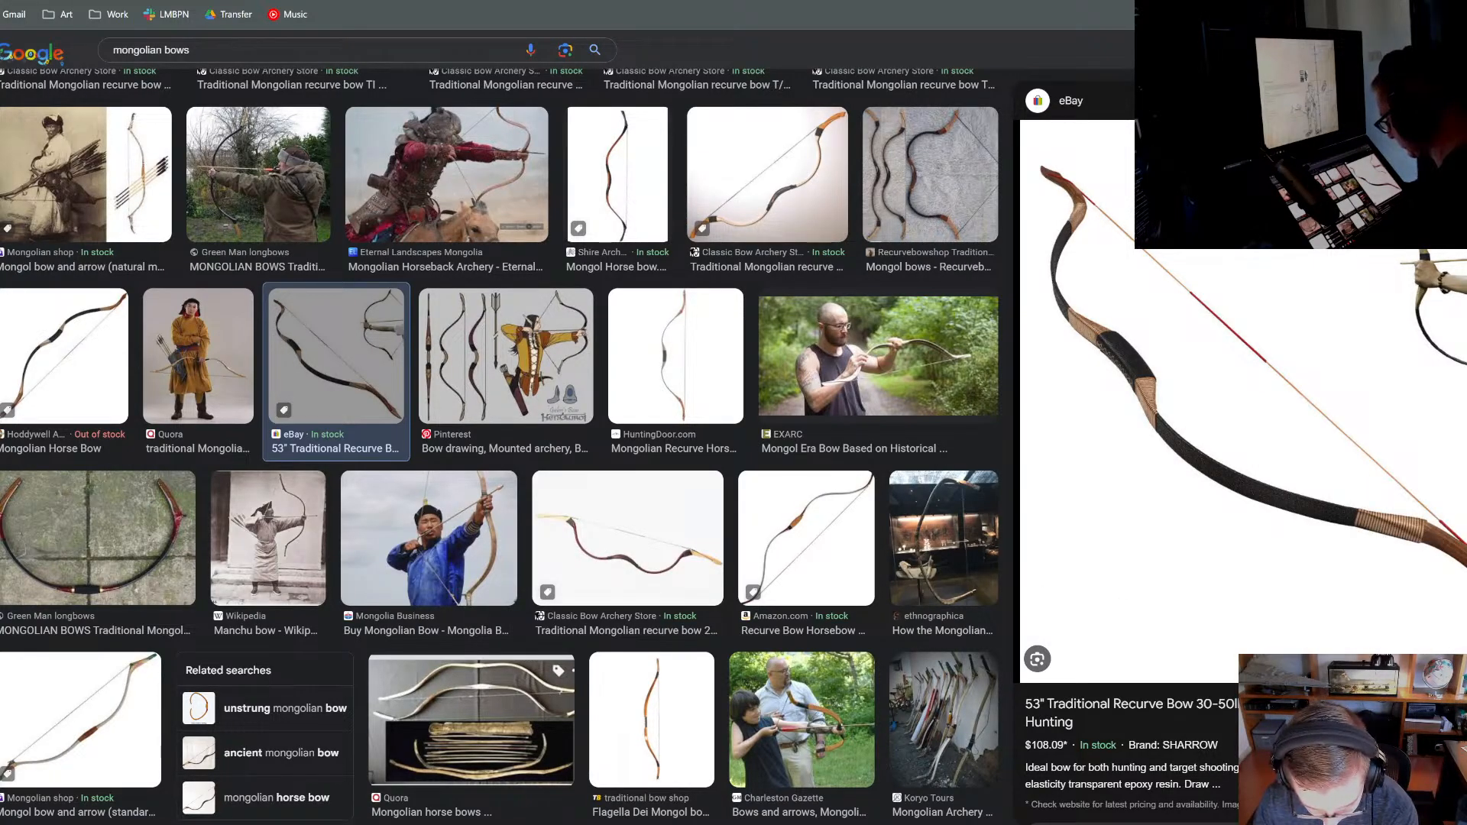
{"action": "mouse_move", "coordinate": [153, 822]}
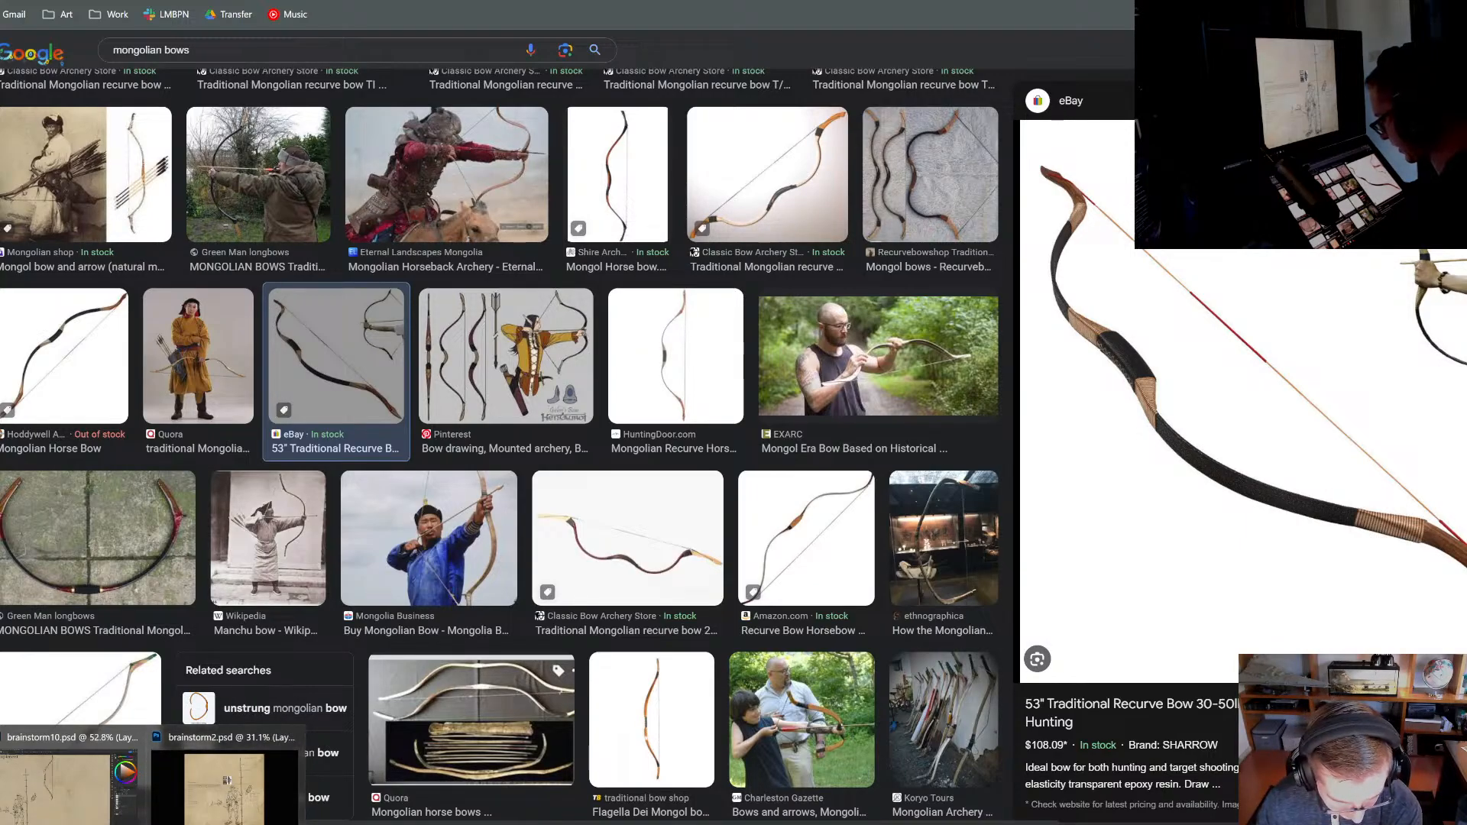
{"action": "left_click", "coordinate": [226, 779]}
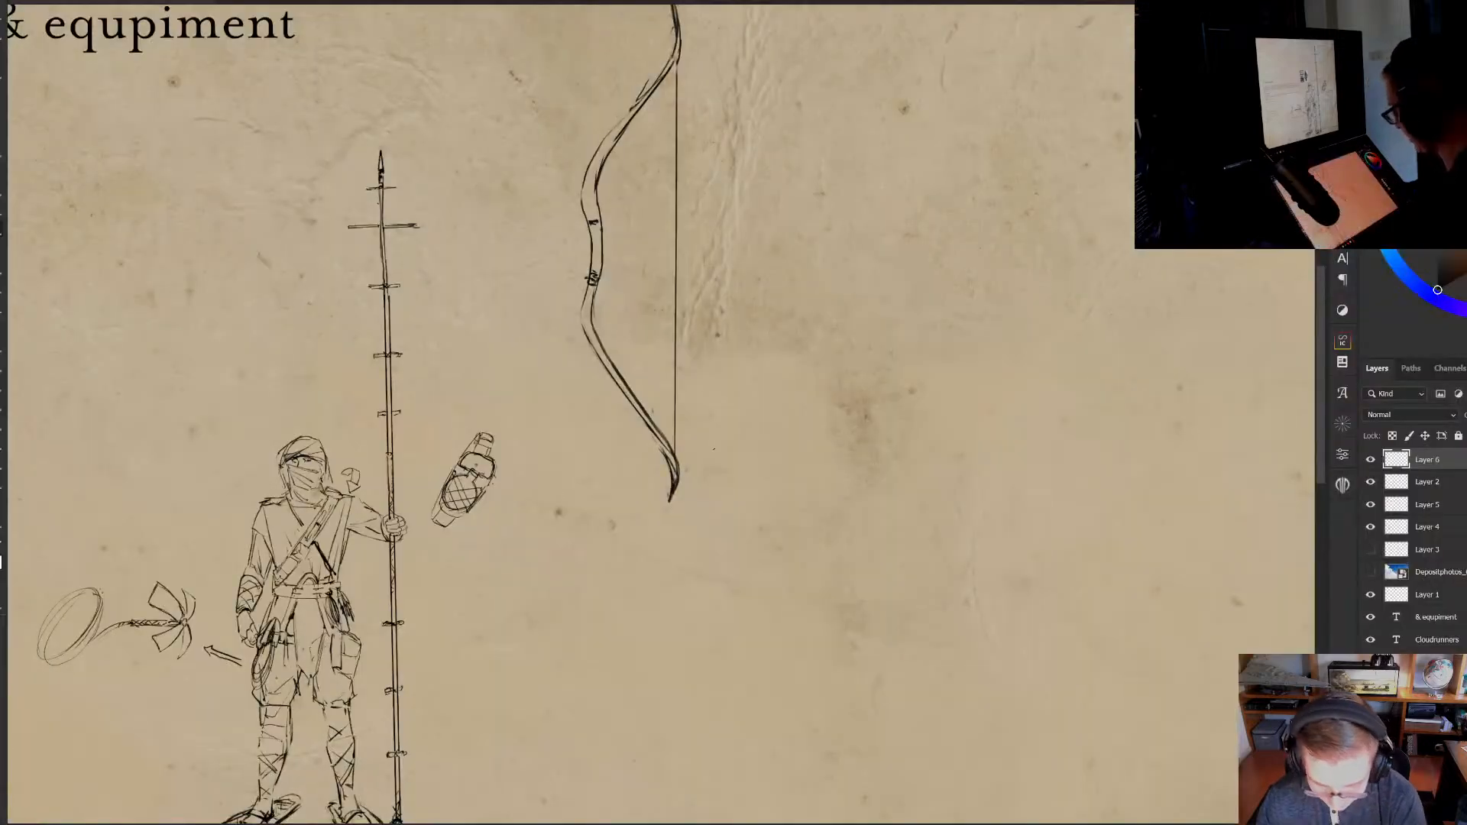
Paste the copied bow photo into the Cloudrunners document and place it to the upper right of the bow sketch
{"action": "scroll", "coordinate": [655, 354], "scroll_direction": "down", "scroll_amount": 3}
{"action": "key", "text": "ctrl+v"}
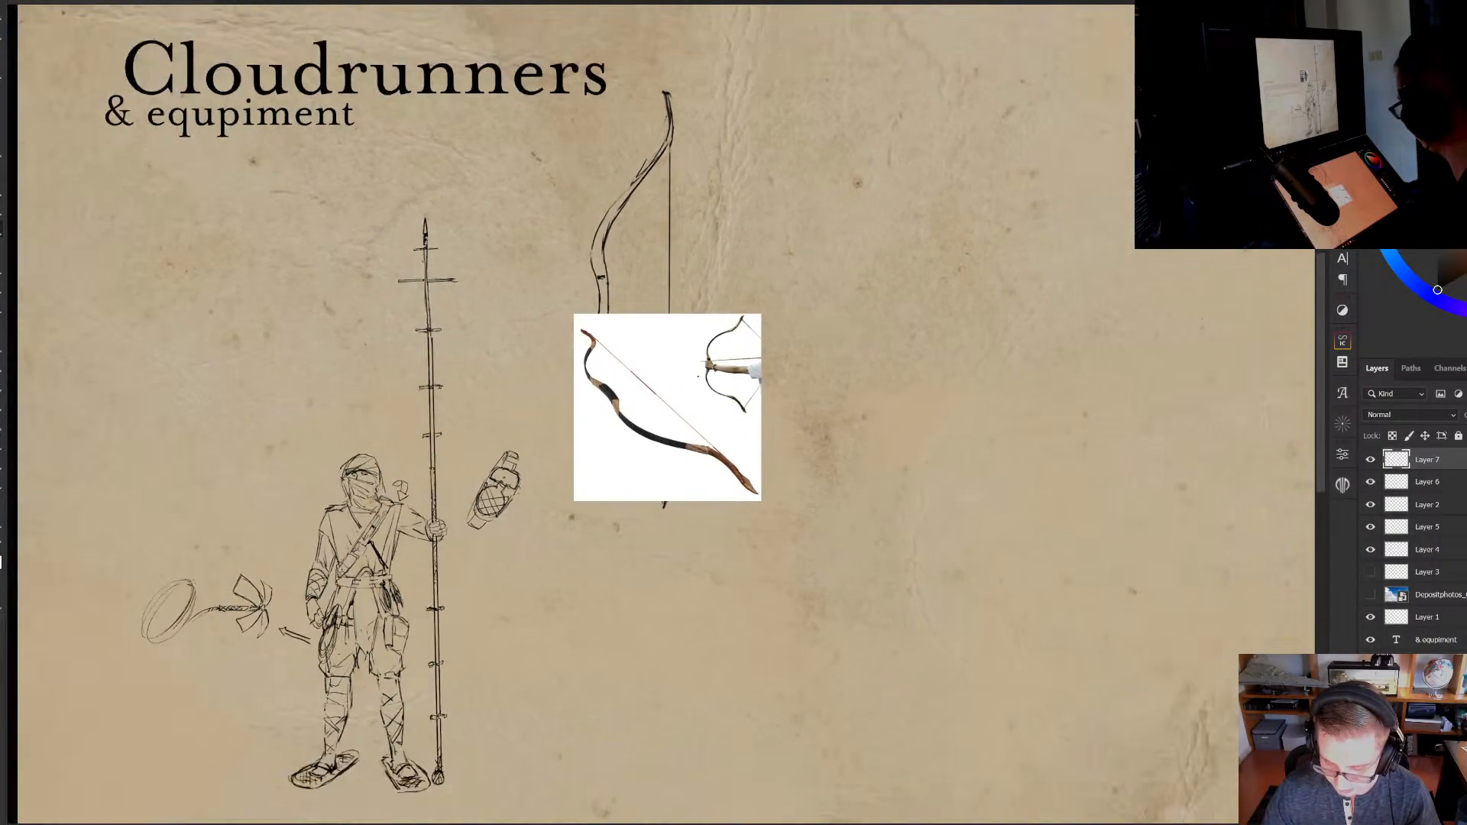
{"action": "left_click_drag", "start_coordinate": [698, 375], "coordinate": [749, 216]}
{"action": "key", "text": "Return"}
{"action": "left_click_drag", "start_coordinate": [728, 284], "coordinate": [790, 196]}
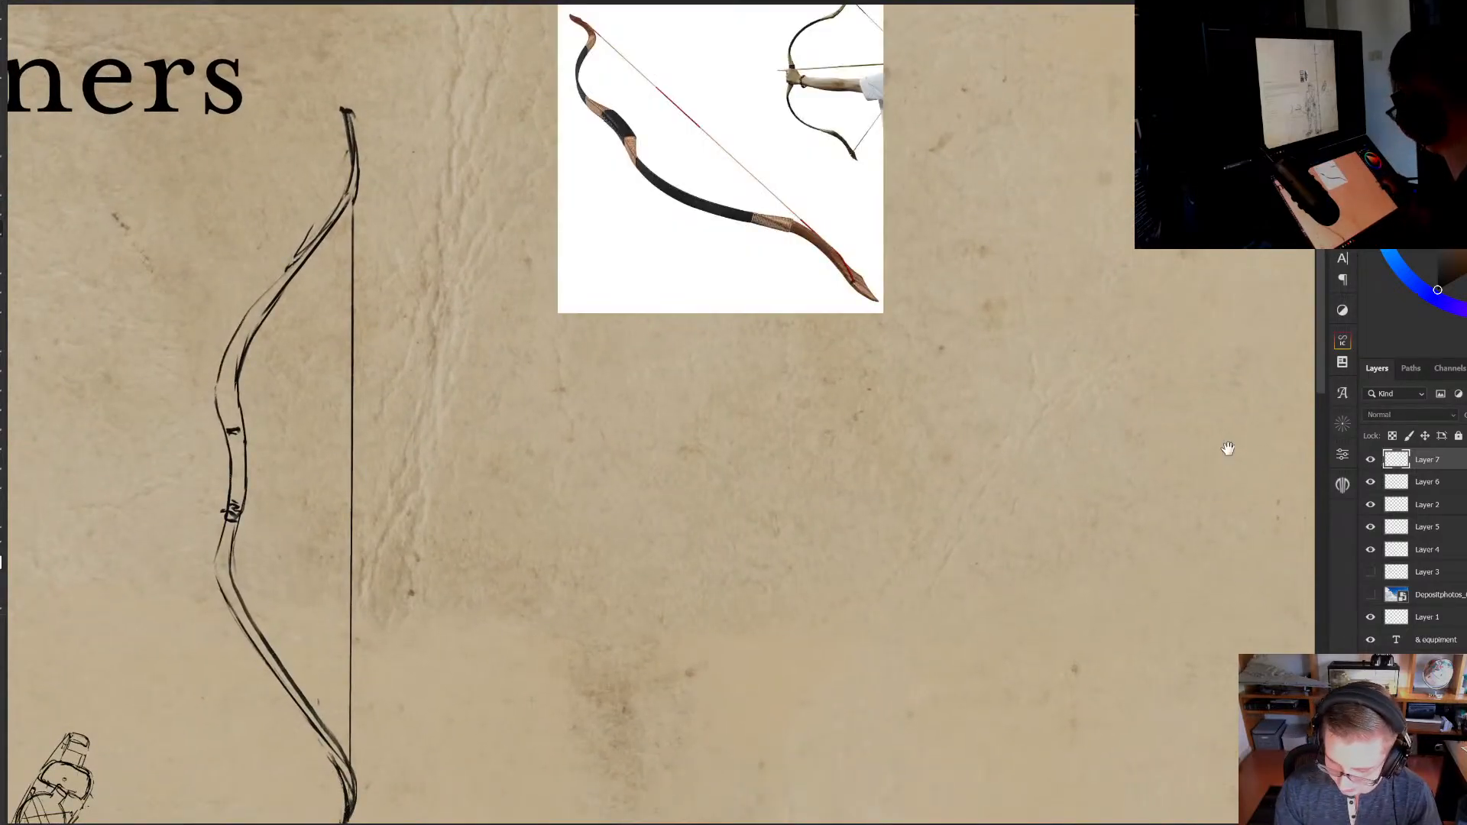
Set the pasted bow photo's layer to Multiply and move the photo closer to the bow sketch
{"action": "scroll", "coordinate": [1228, 449], "scroll_direction": "up", "scroll_amount": 2}
{"action": "left_click", "coordinate": [1431, 411]}
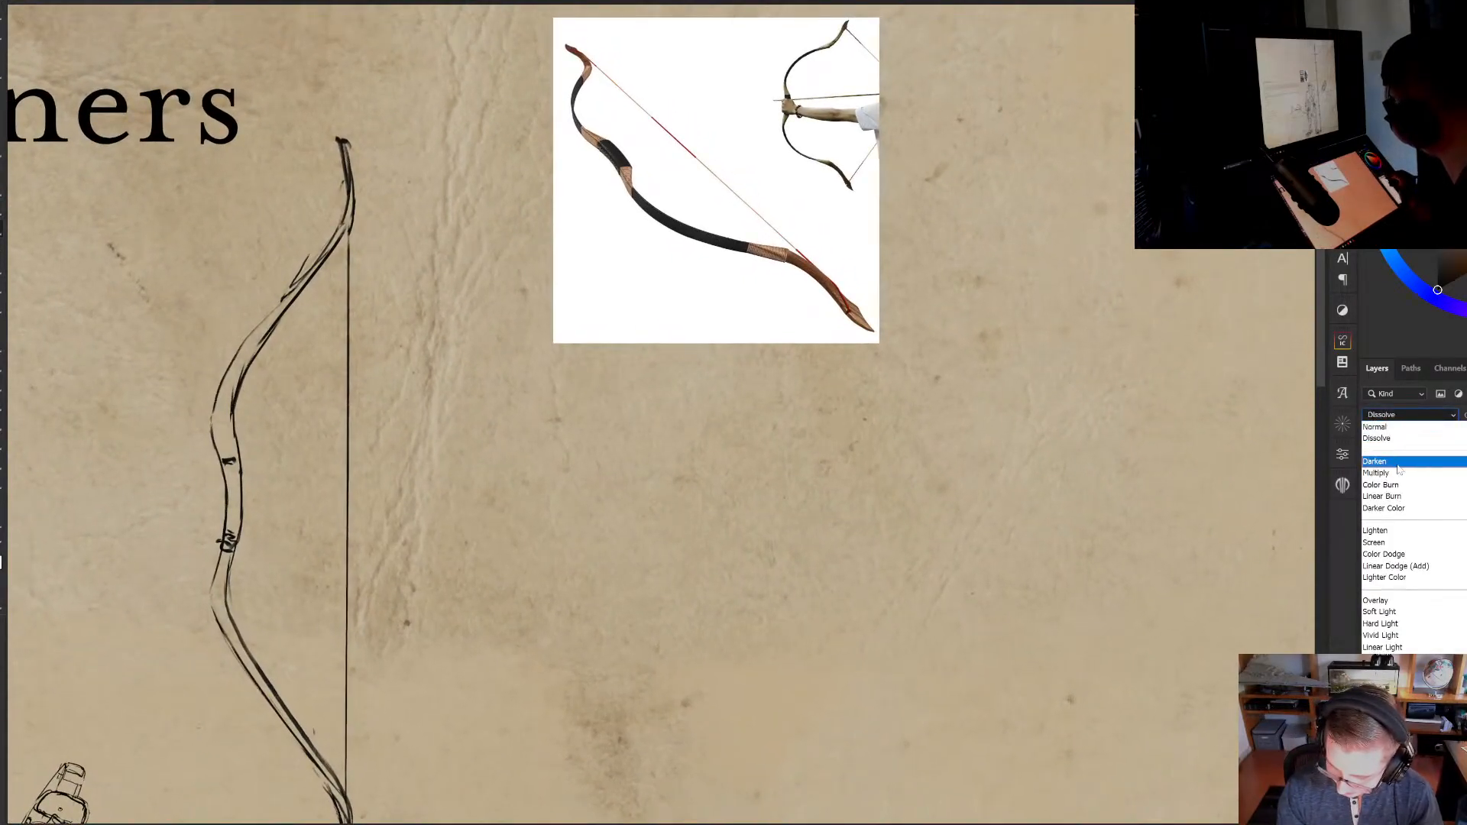
{"action": "left_click", "coordinate": [1395, 473]}
{"action": "left_click_drag", "start_coordinate": [1091, 501], "coordinate": [1122, 509]}
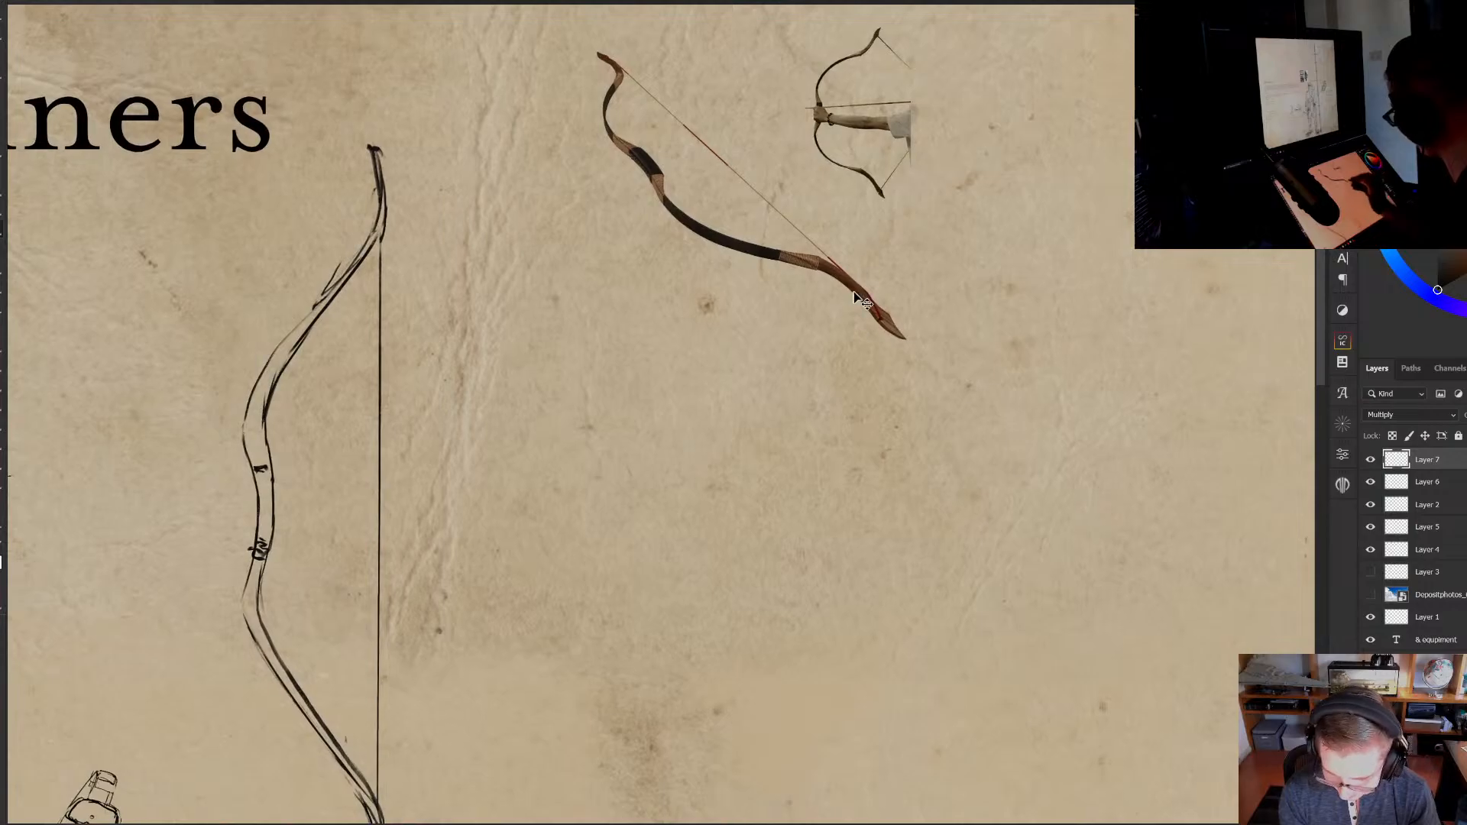
{"action": "left_click_drag", "start_coordinate": [857, 298], "coordinate": [753, 255]}
Identify the bow sketch's layer by its visibility, make Layer 6 active and darken the lines just below the grip
{"action": "scroll", "coordinate": [726, 273], "scroll_direction": "down", "scroll_amount": 3}
{"action": "left_click", "coordinate": [1371, 483]}
{"action": "left_click", "coordinate": [1370, 483]}
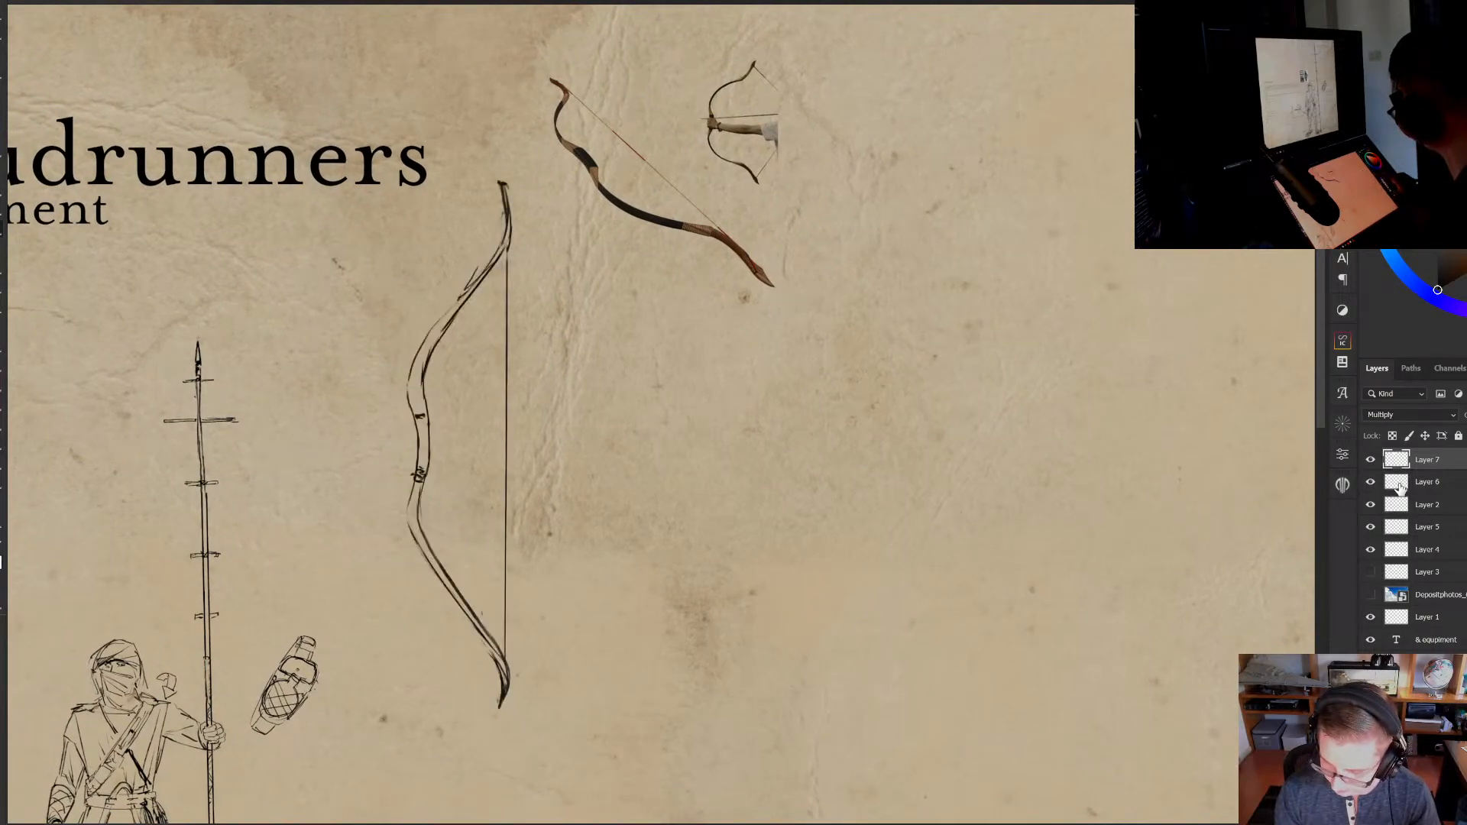
{"action": "left_click", "coordinate": [1398, 485]}
{"action": "left_click_drag", "start_coordinate": [459, 390], "coordinate": [409, 393]}
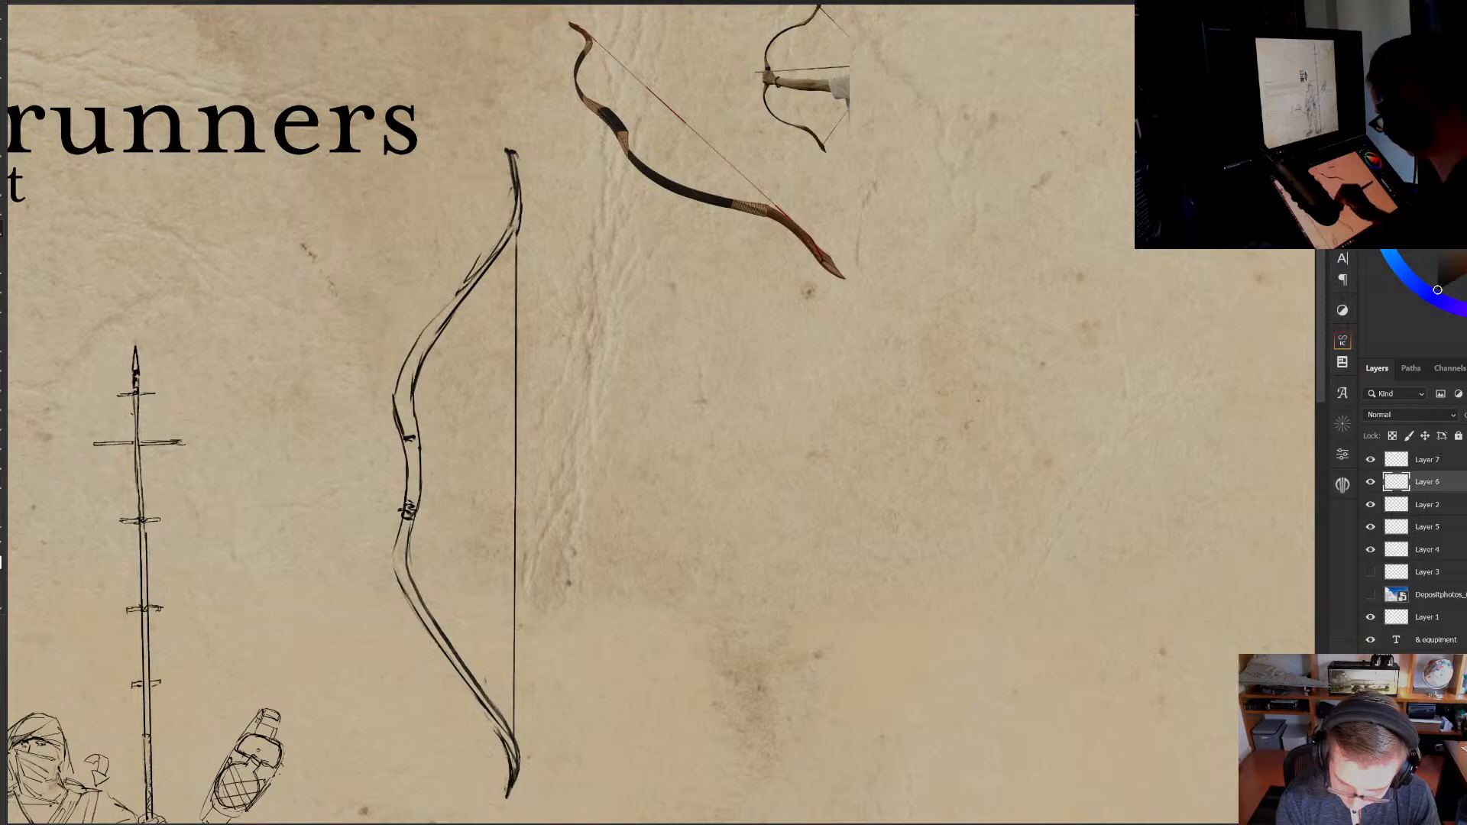
{"action": "mouse_move", "coordinate": [407, 515]}
{"action": "left_mouse_down"}
{"action": "mouse_move", "coordinate": [394, 552]}
{"action": "mouse_move", "coordinate": [420, 514]}
{"action": "mouse_move", "coordinate": [420, 440]}
{"action": "left_mouse_up"}
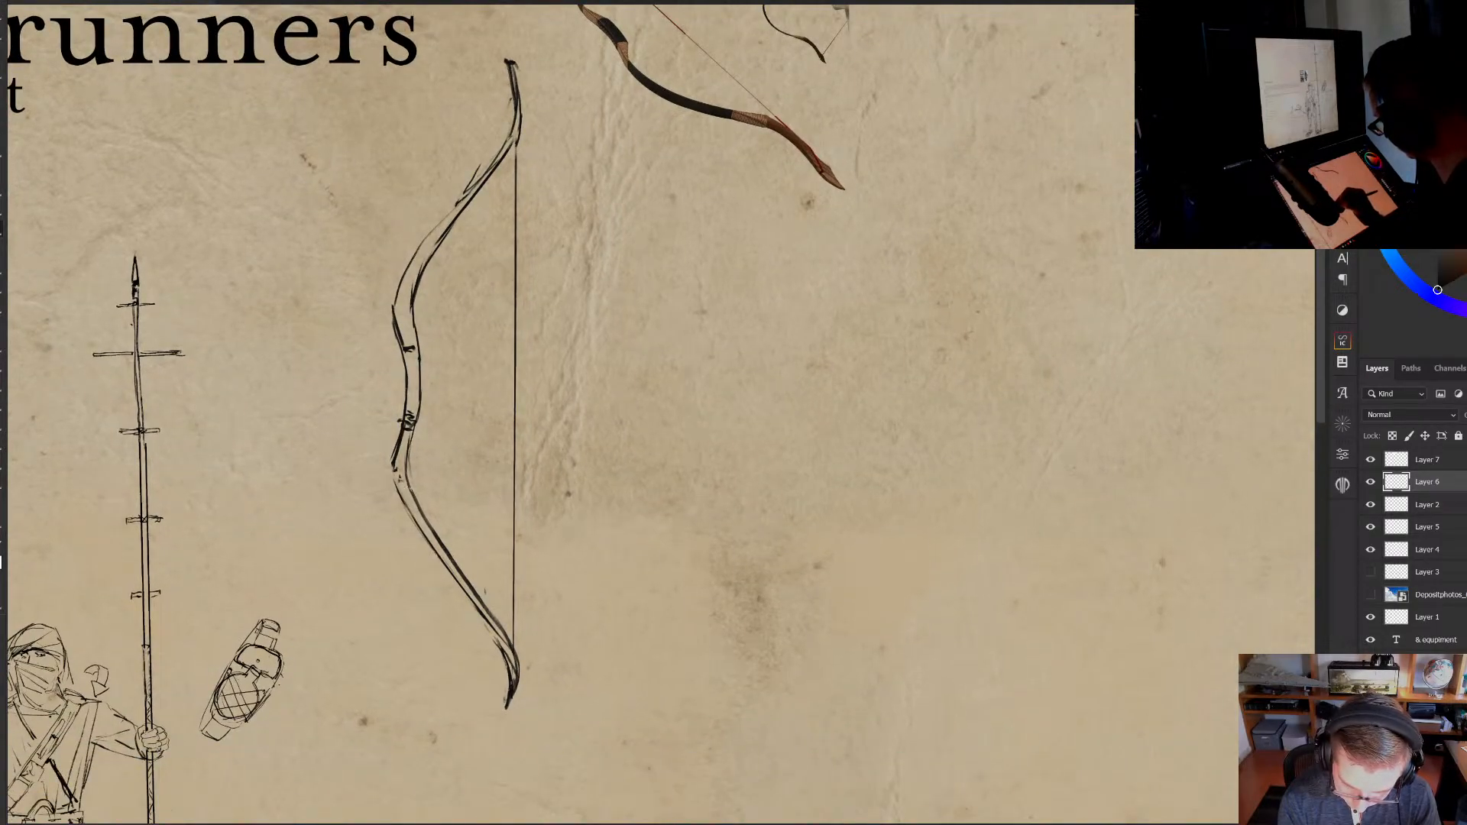
Sketch small bindings on the bow's lower limb and a fluffy tuft on the lower part of the bowstring
{"action": "mouse_move", "coordinate": [400, 492]}
{"action": "left_mouse_down"}
{"action": "mouse_move", "coordinate": [412, 488]}
{"action": "mouse_move", "coordinate": [410, 522]}
{"action": "left_mouse_up"}
{"action": "left_click_drag", "start_coordinate": [405, 517], "coordinate": [407, 589]}
{"action": "left_click_drag", "start_coordinate": [414, 516], "coordinate": [419, 596]}
{"action": "key", "text": "ctrl+z"}
{"action": "key", "text": "ctrl+z"}
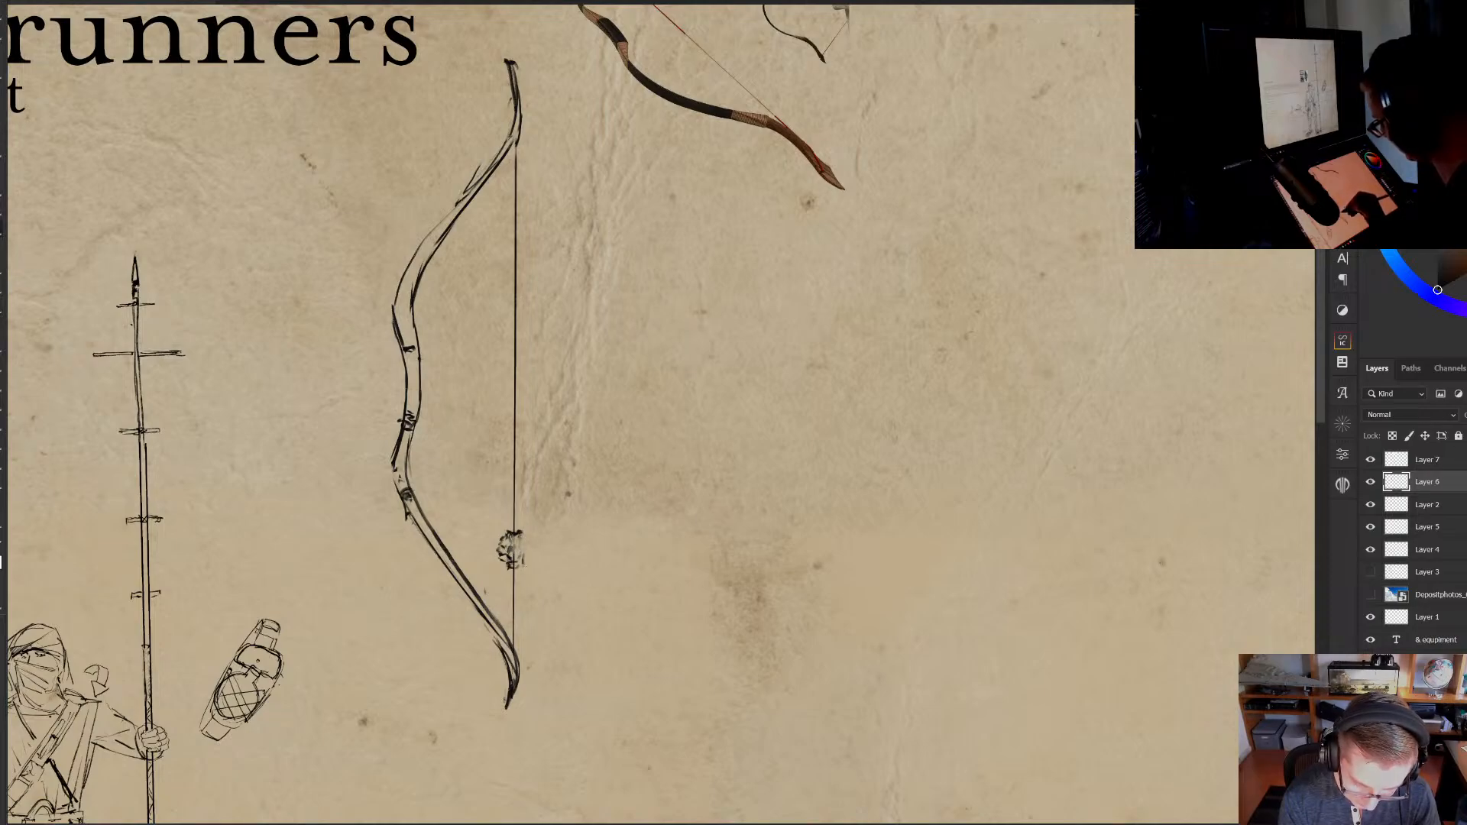
{"action": "left_click_drag", "start_coordinate": [540, 534], "coordinate": [546, 601]}
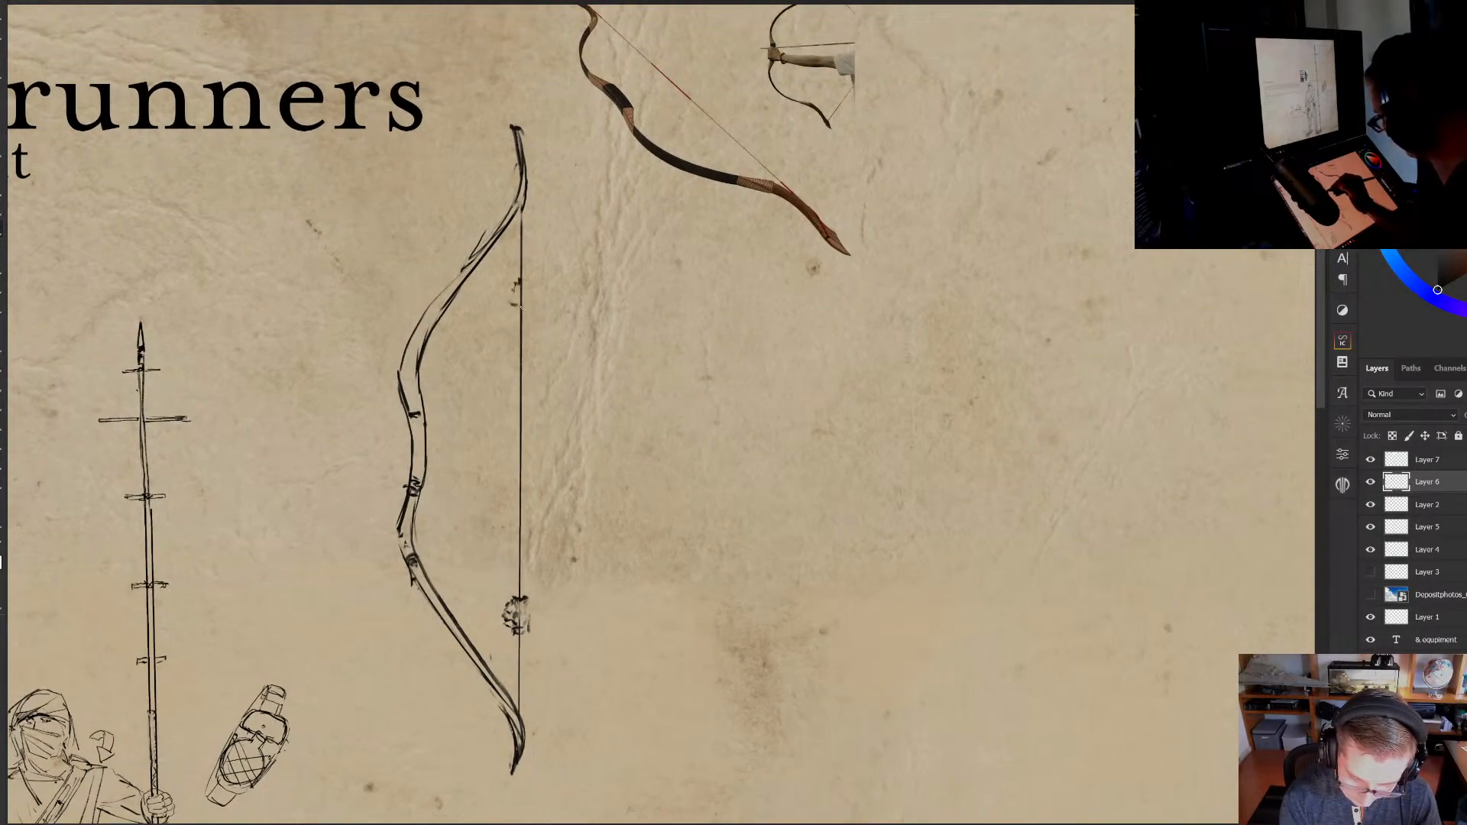
{"action": "left_click_drag", "start_coordinate": [484, 707], "coordinate": [477, 587]}
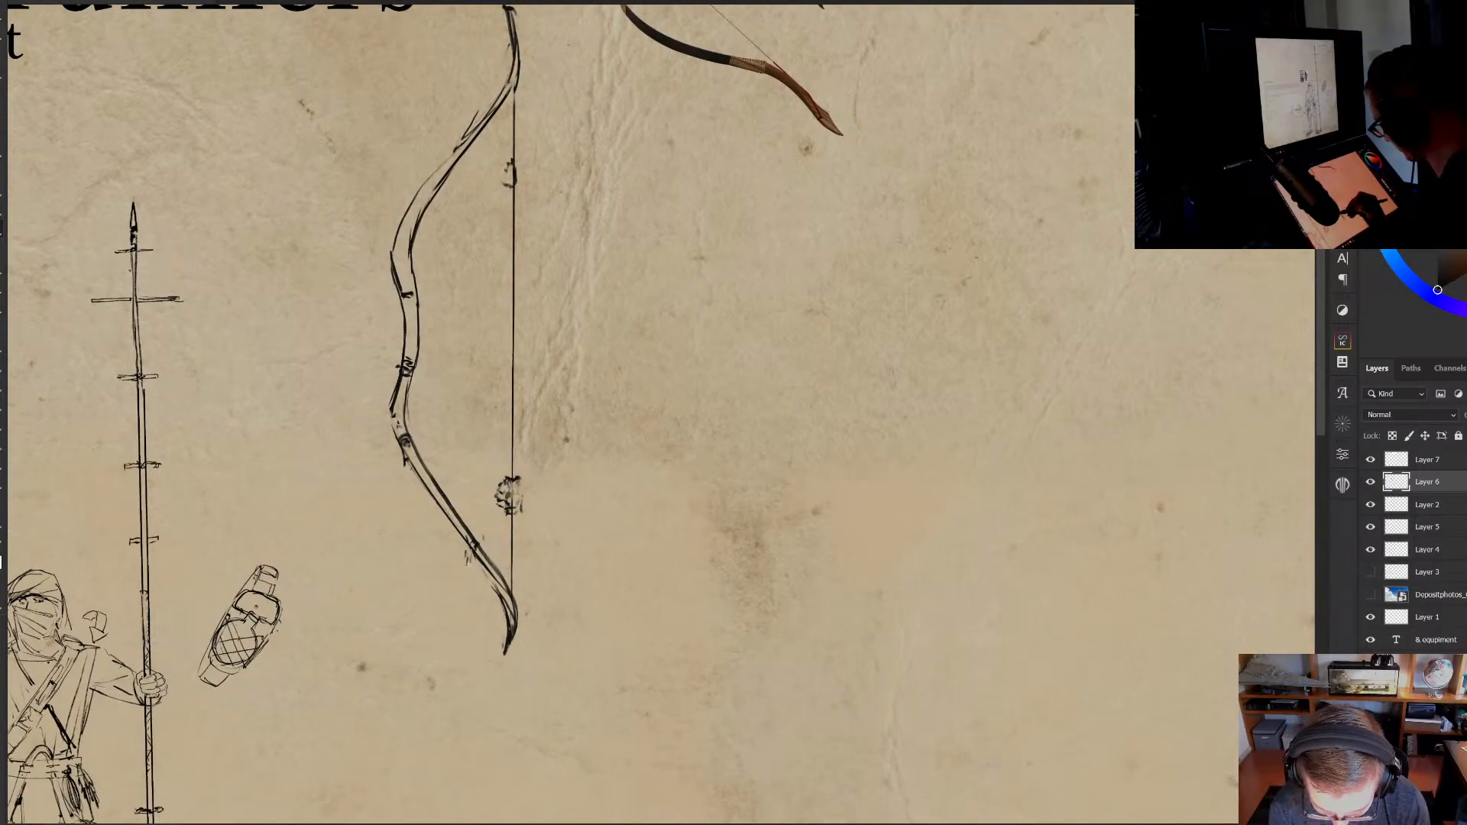
Draw a bundle of long feathers hanging from the lower limb near the bow's bottom tip
{"action": "left_click_drag", "start_coordinate": [465, 563], "coordinate": [469, 644]}
{"action": "left_click_drag", "start_coordinate": [468, 556], "coordinate": [453, 628]}
{"action": "mouse_move", "coordinate": [466, 557]}
{"action": "left_mouse_down"}
{"action": "mouse_move", "coordinate": [455, 624]}
{"action": "mouse_move", "coordinate": [475, 654]}
{"action": "left_mouse_up"}
{"action": "left_click_drag", "start_coordinate": [466, 551], "coordinate": [483, 615]}
{"action": "left_click_drag", "start_coordinate": [563, 546], "coordinate": [544, 580]}
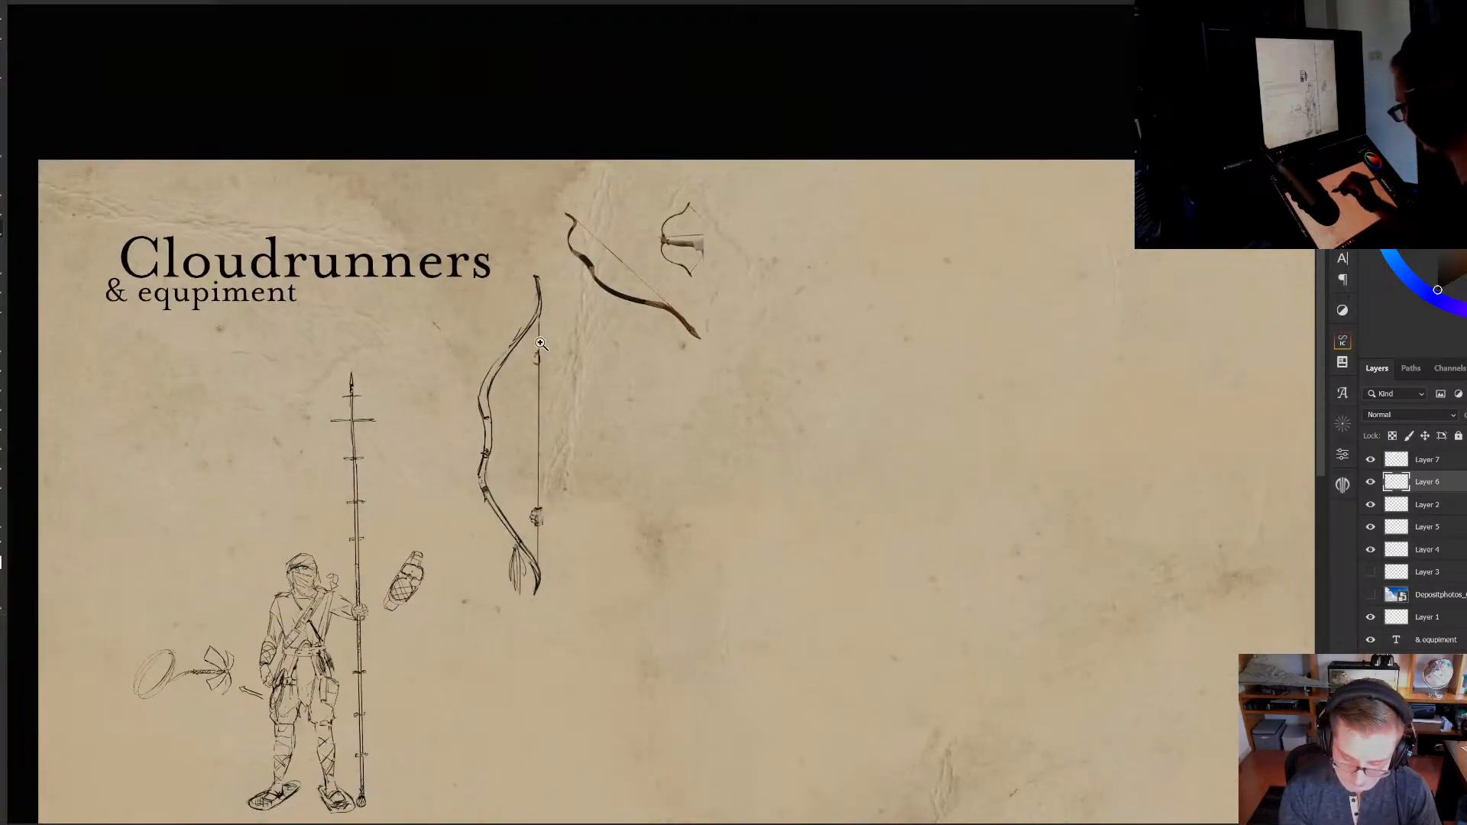
Sketch a second small tuft on the upper part of the bowstring
{"action": "left_click_drag", "start_coordinate": [541, 351], "coordinate": [557, 319]}
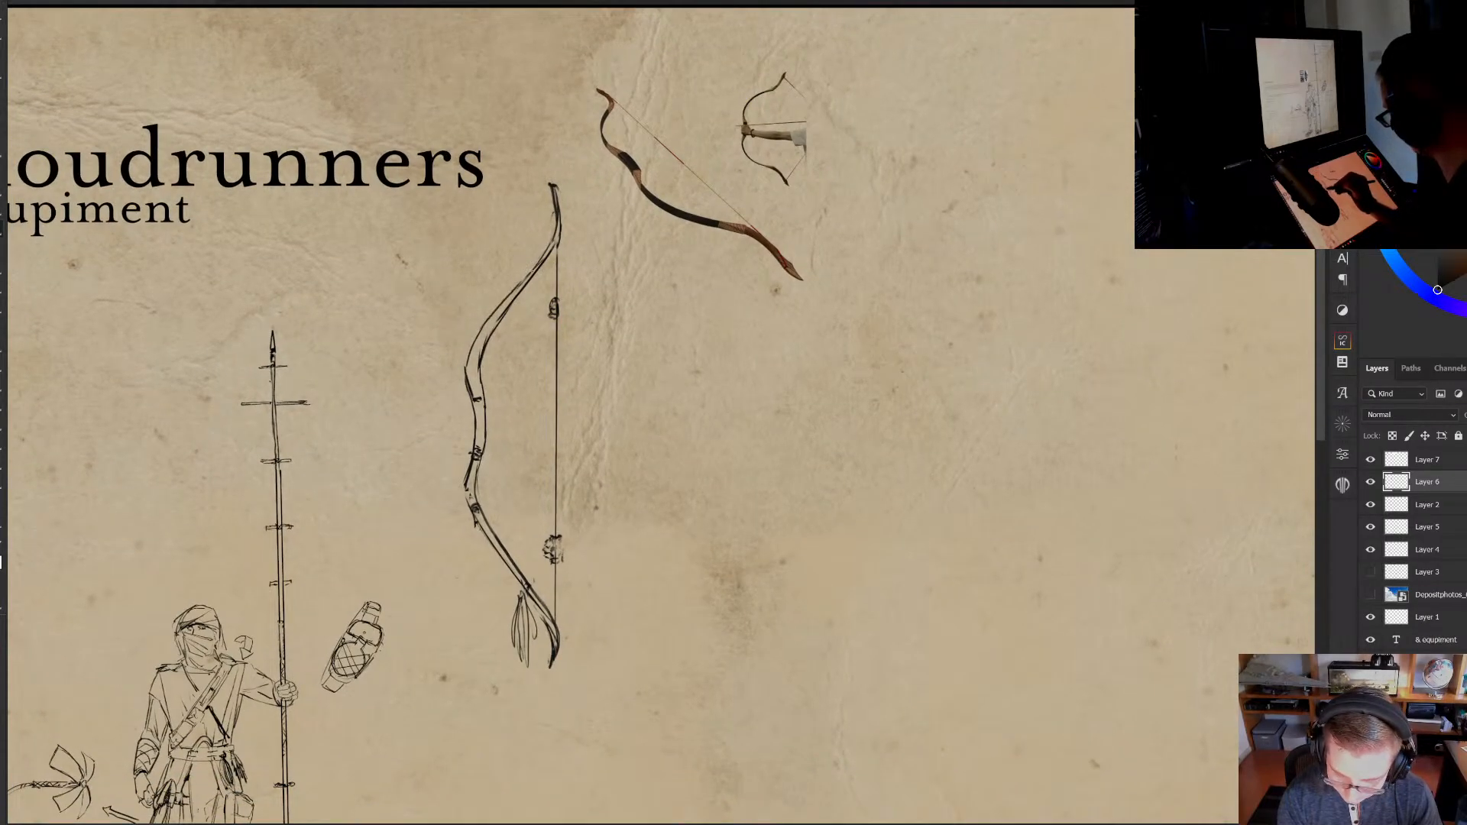
{"action": "left_click_drag", "start_coordinate": [547, 307], "coordinate": [556, 206]}
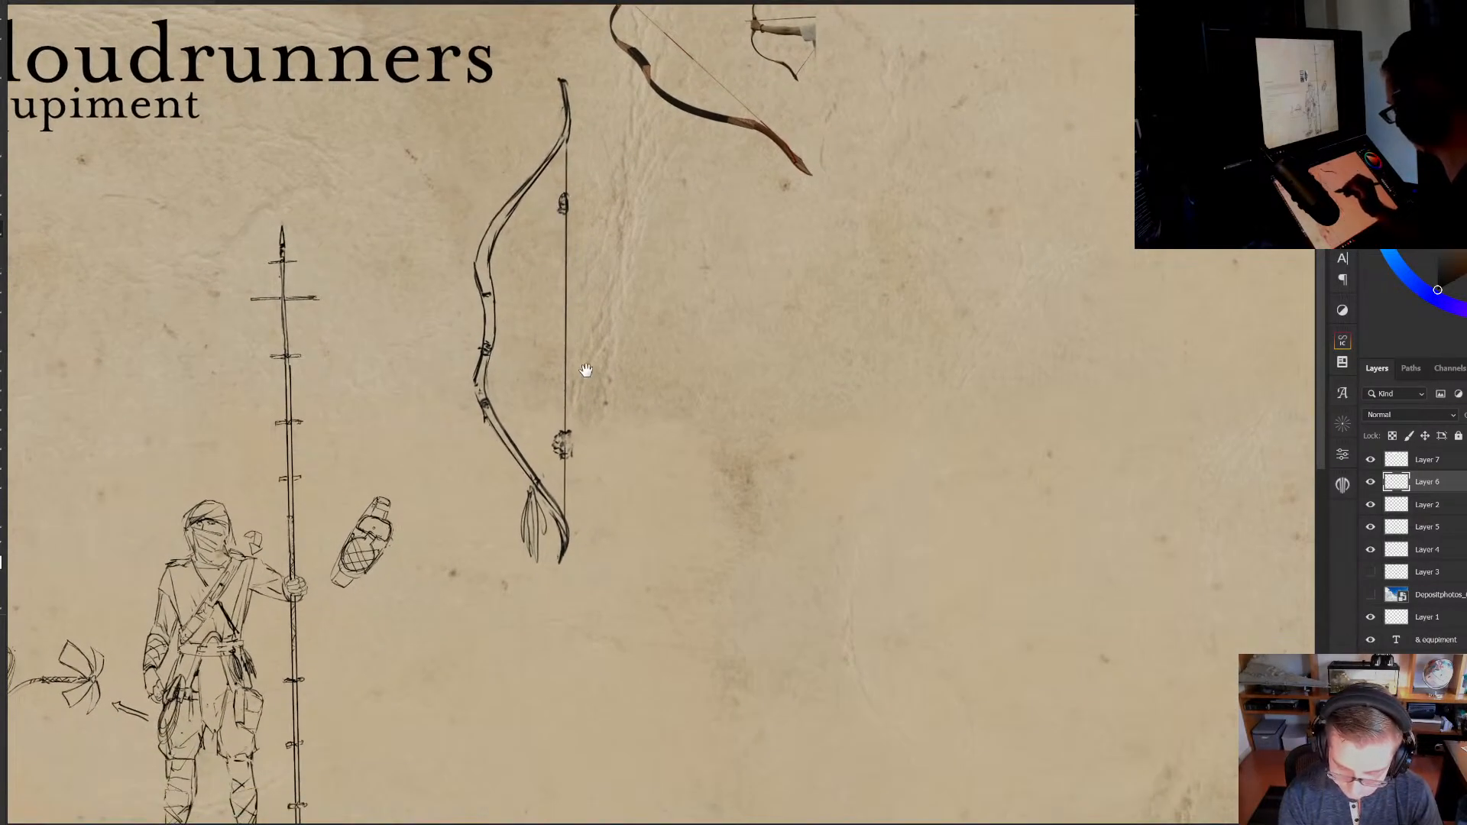
{"action": "left_click_drag", "start_coordinate": [611, 468], "coordinate": [537, 513]}
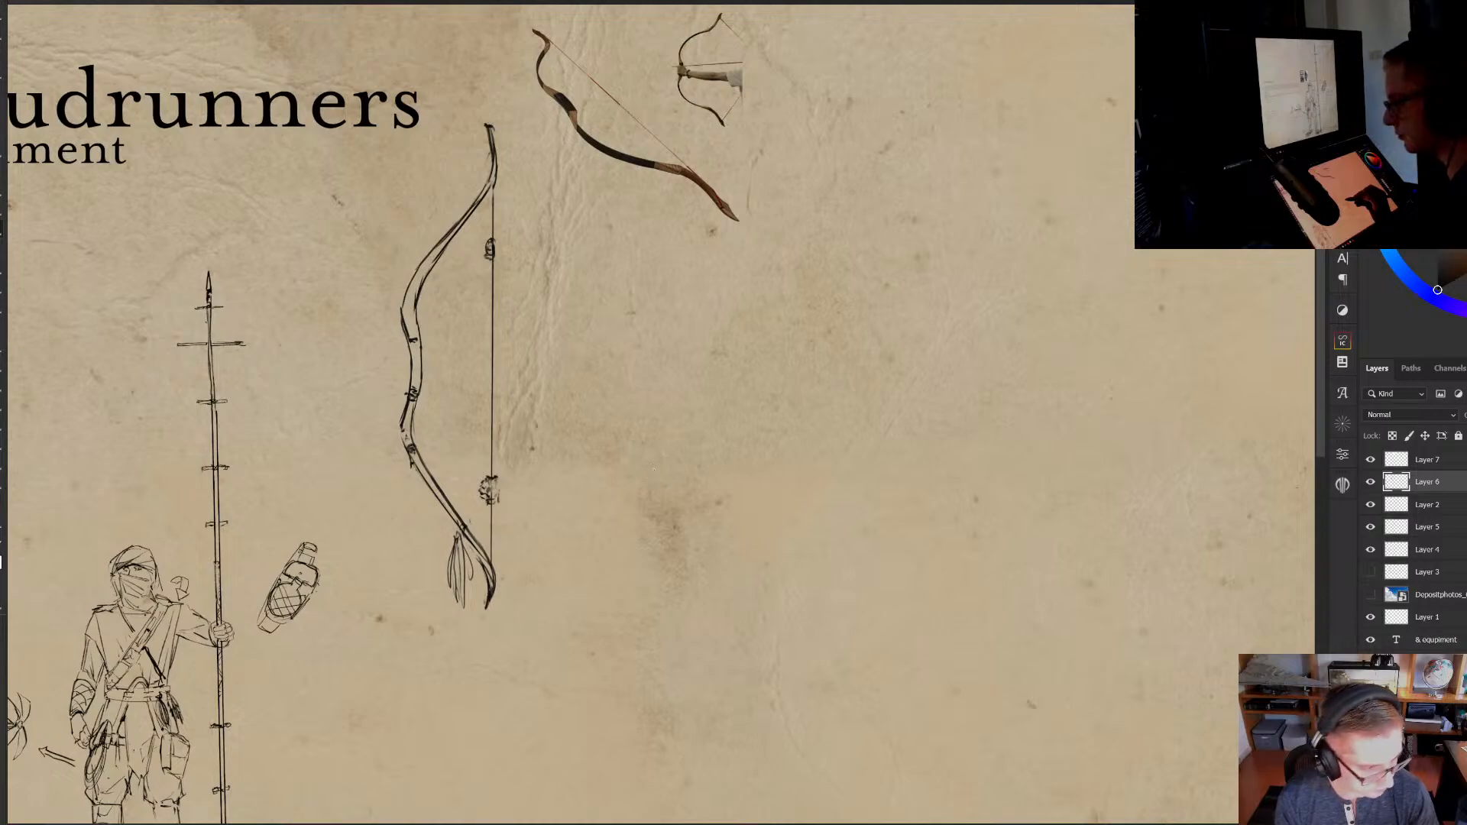
{"action": "left_click_drag", "start_coordinate": [662, 461], "coordinate": [668, 456]}
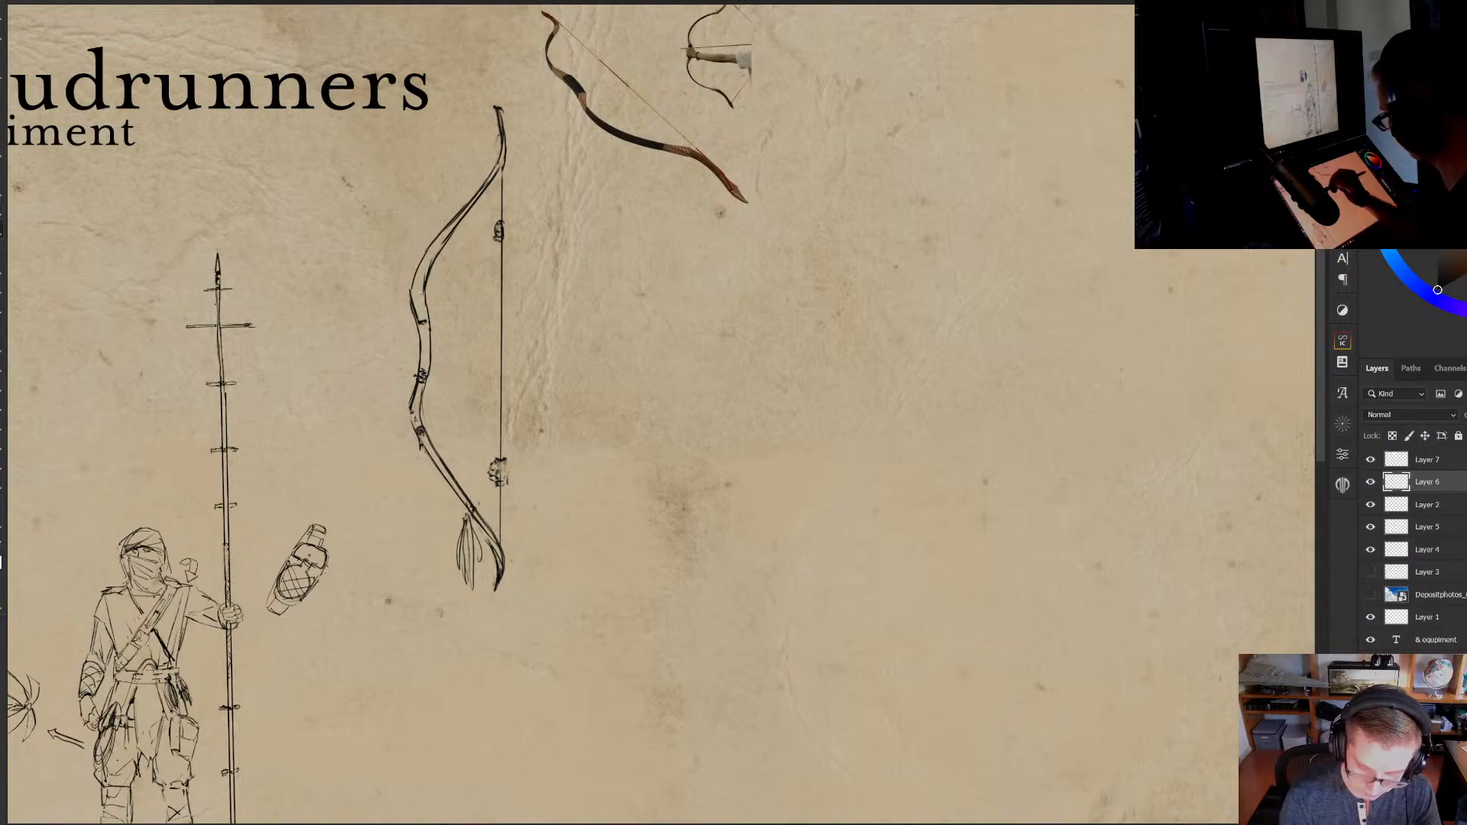
Refine the bow's outline at both bends beside the grip and along the upper limb
{"action": "left_click_drag", "start_coordinate": [411, 290], "coordinate": [423, 324]}
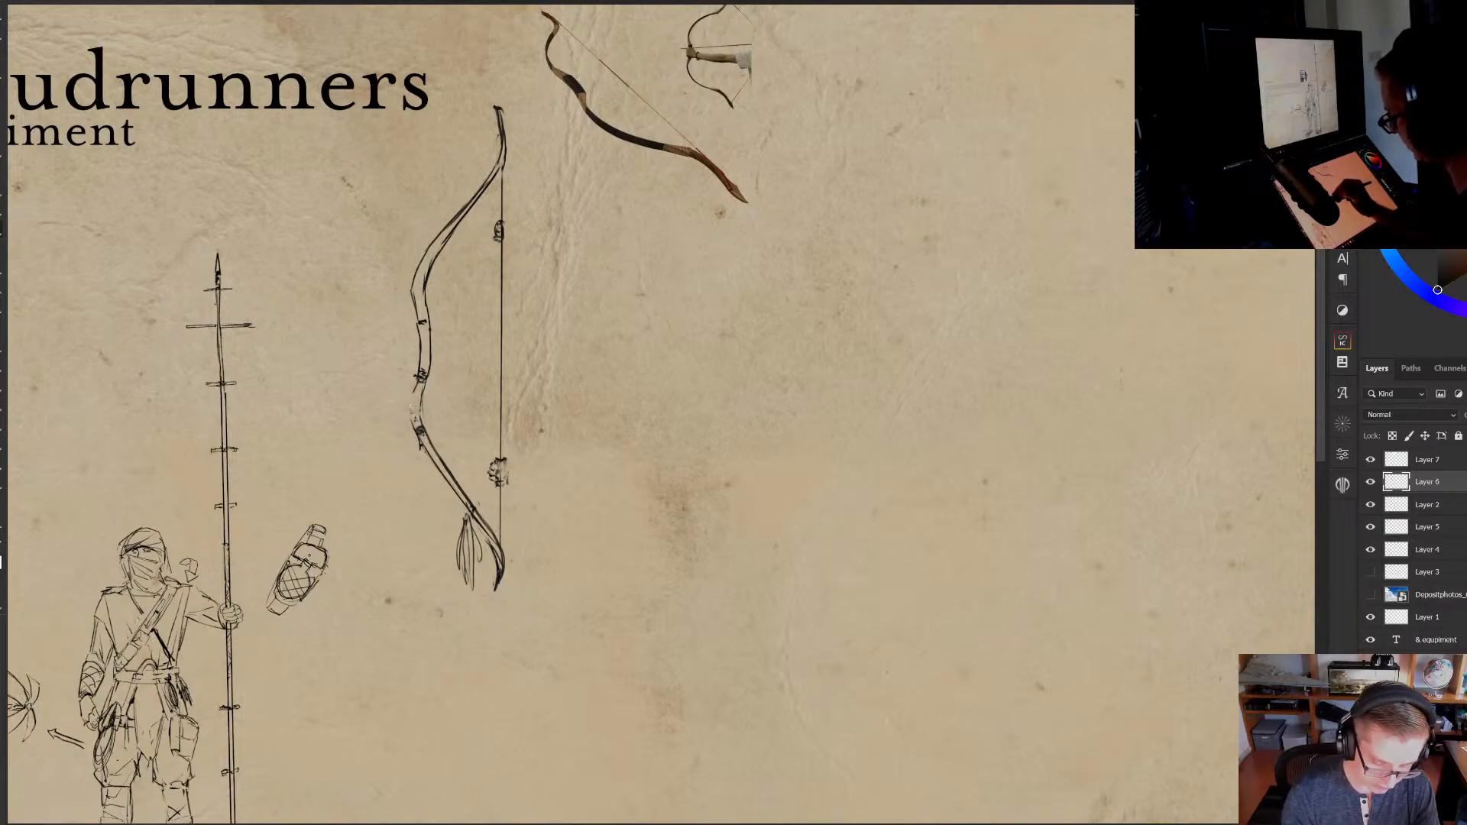
{"action": "left_click_drag", "start_coordinate": [415, 386], "coordinate": [410, 413]}
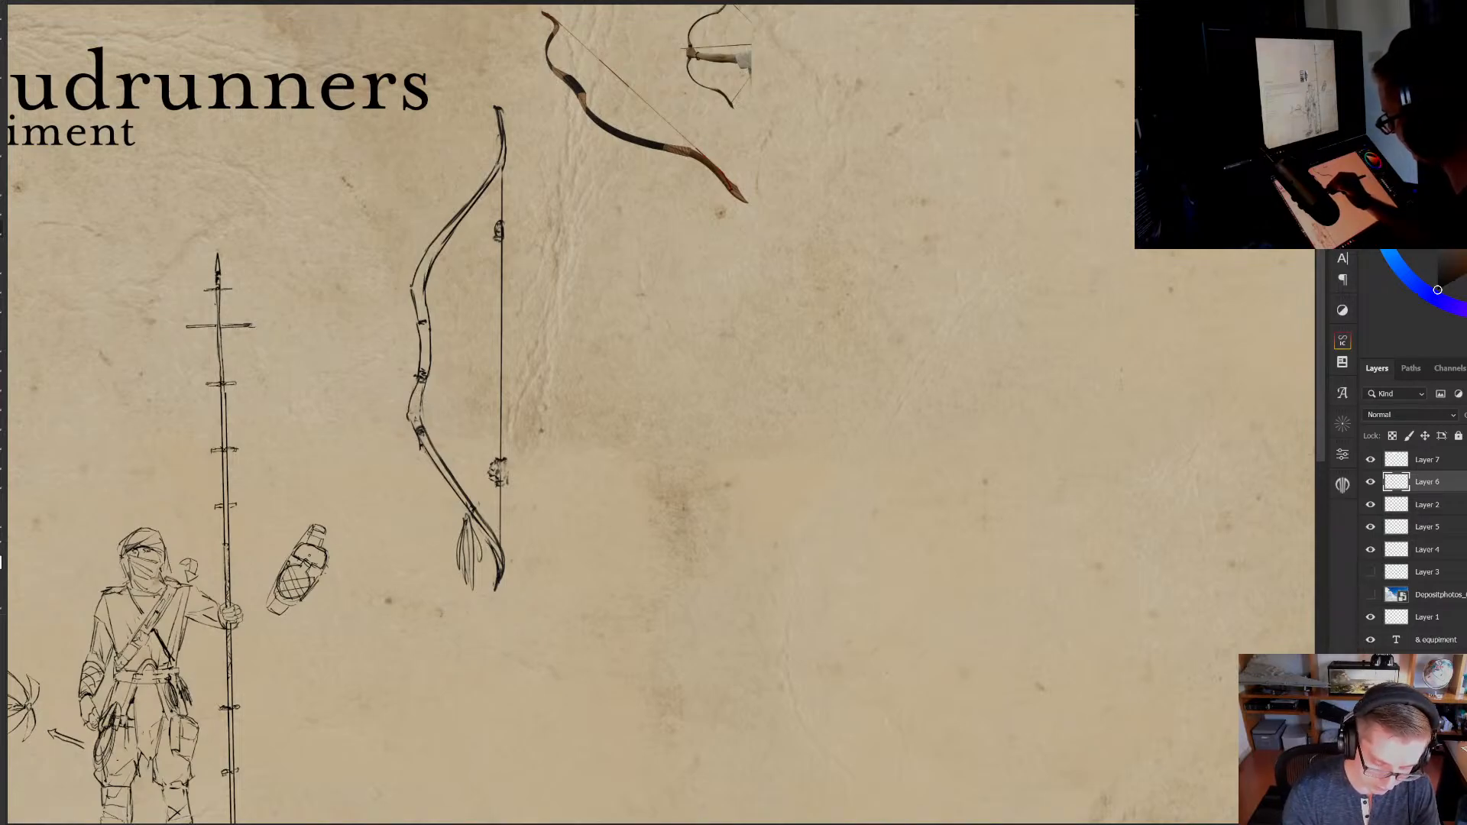
{"action": "left_click_drag", "start_coordinate": [421, 258], "coordinate": [410, 279]}
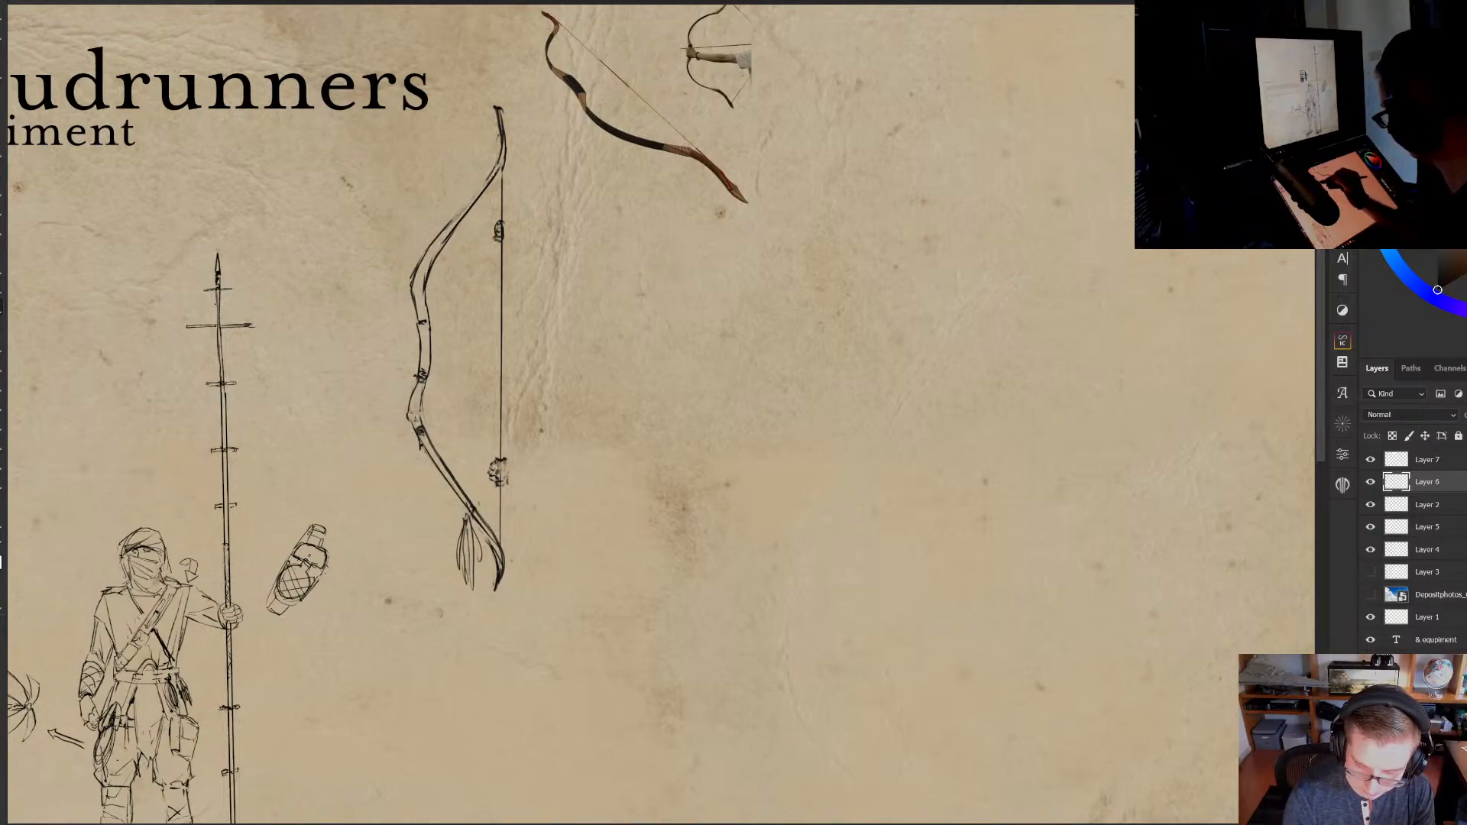
{"action": "left_click_drag", "start_coordinate": [453, 221], "coordinate": [504, 153]}
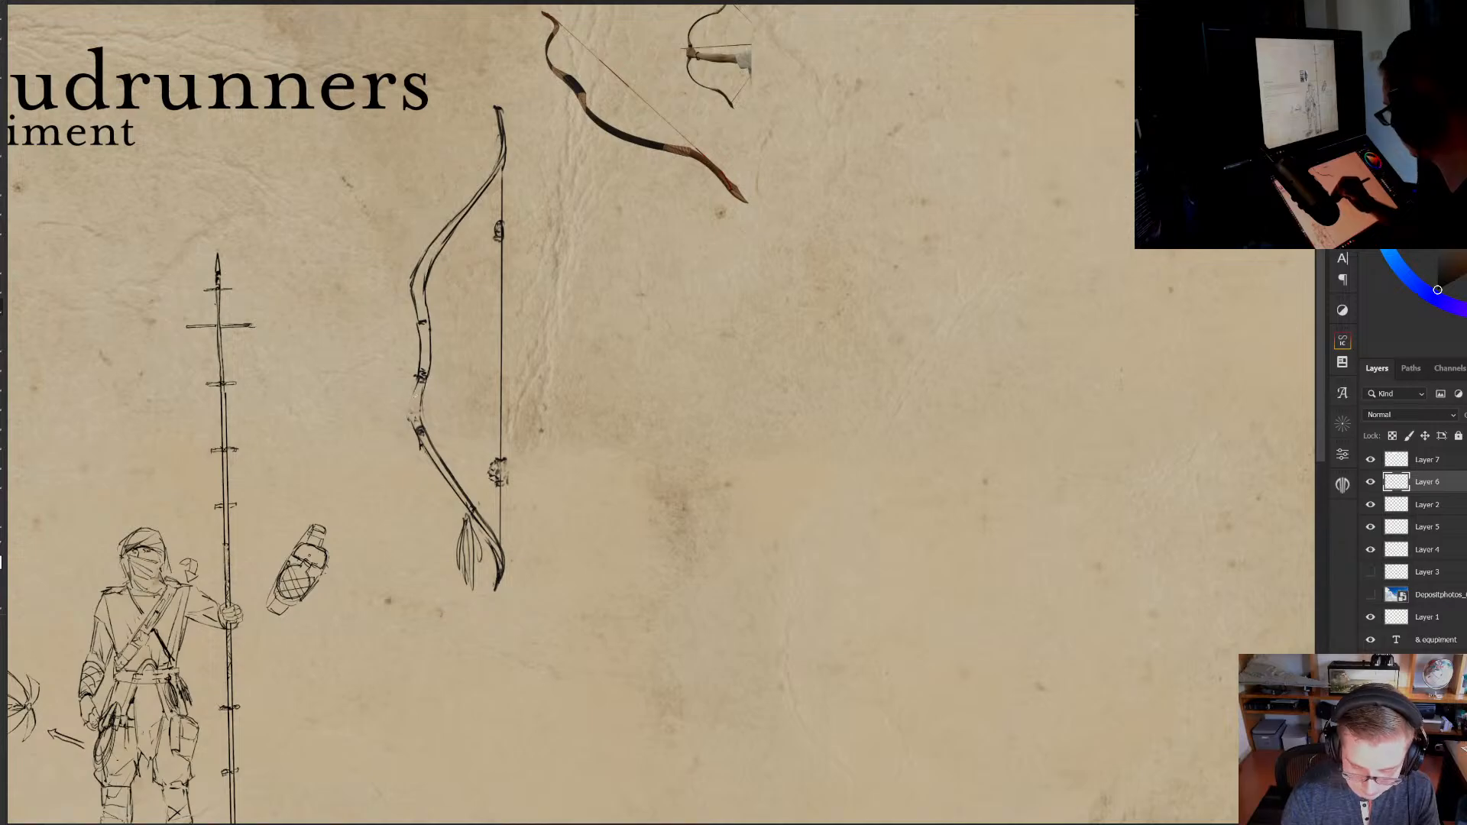
{"action": "left_click_drag", "start_coordinate": [504, 397], "coordinate": [531, 455]}
{"action": "left_click_drag", "start_coordinate": [623, 430], "coordinate": [571, 403]}
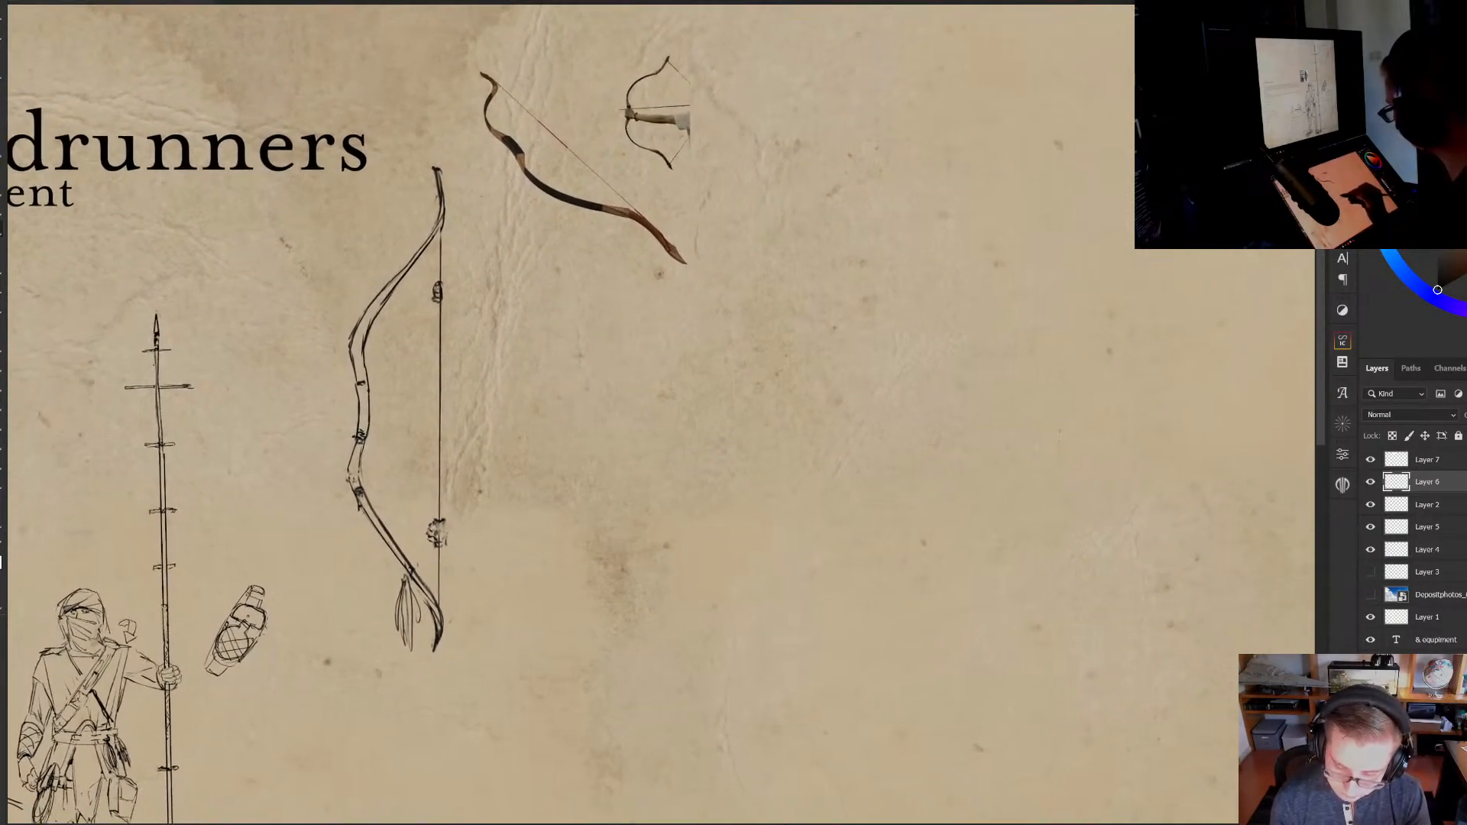
{"action": "scroll", "coordinate": [560, 321], "scroll_direction": "up", "scroll_amount": 1}
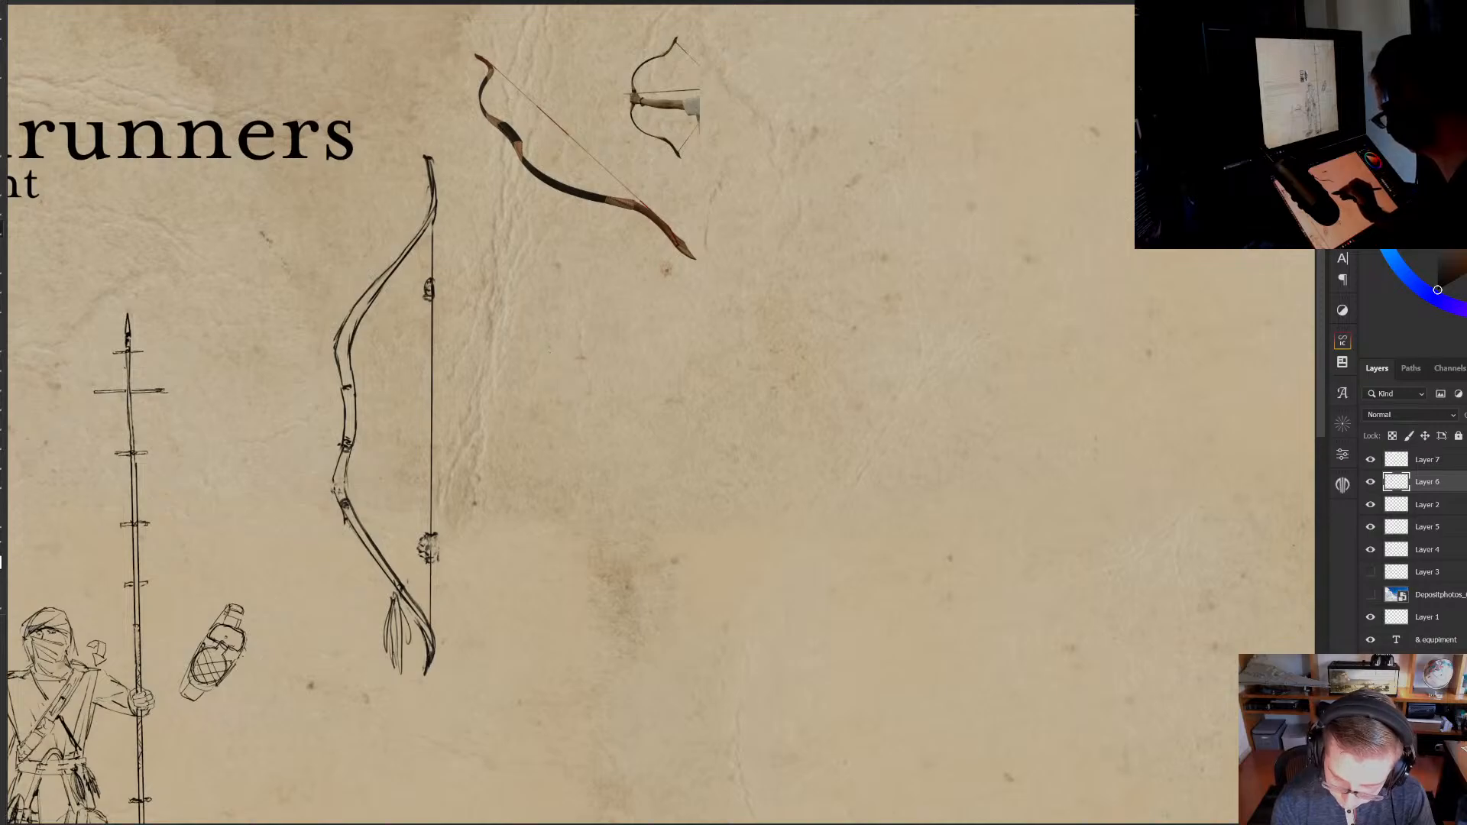
{"action": "left_click_drag", "start_coordinate": [537, 340], "coordinate": [560, 346]}
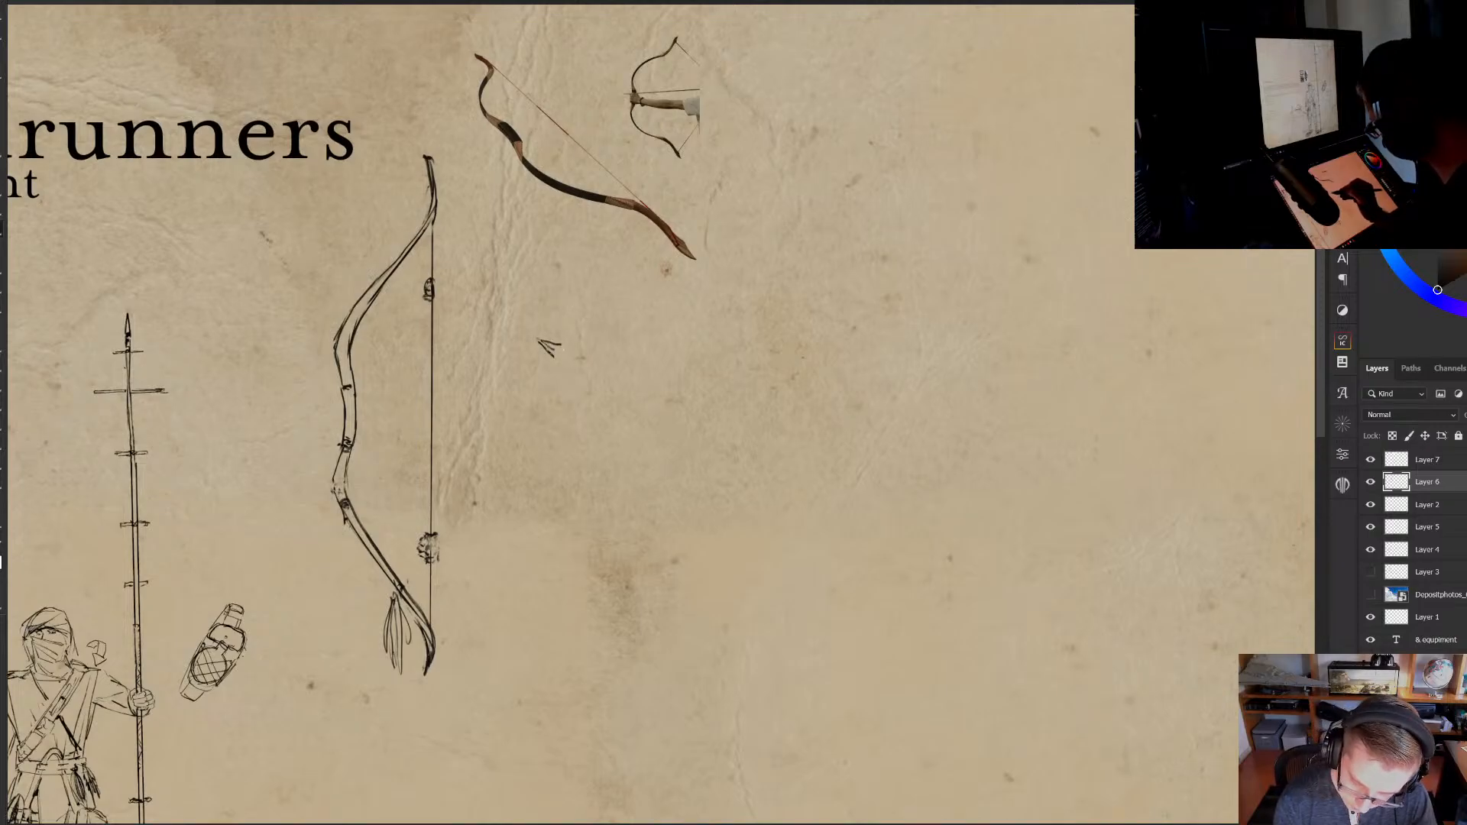
{"action": "key", "text": "ctrl+z"}
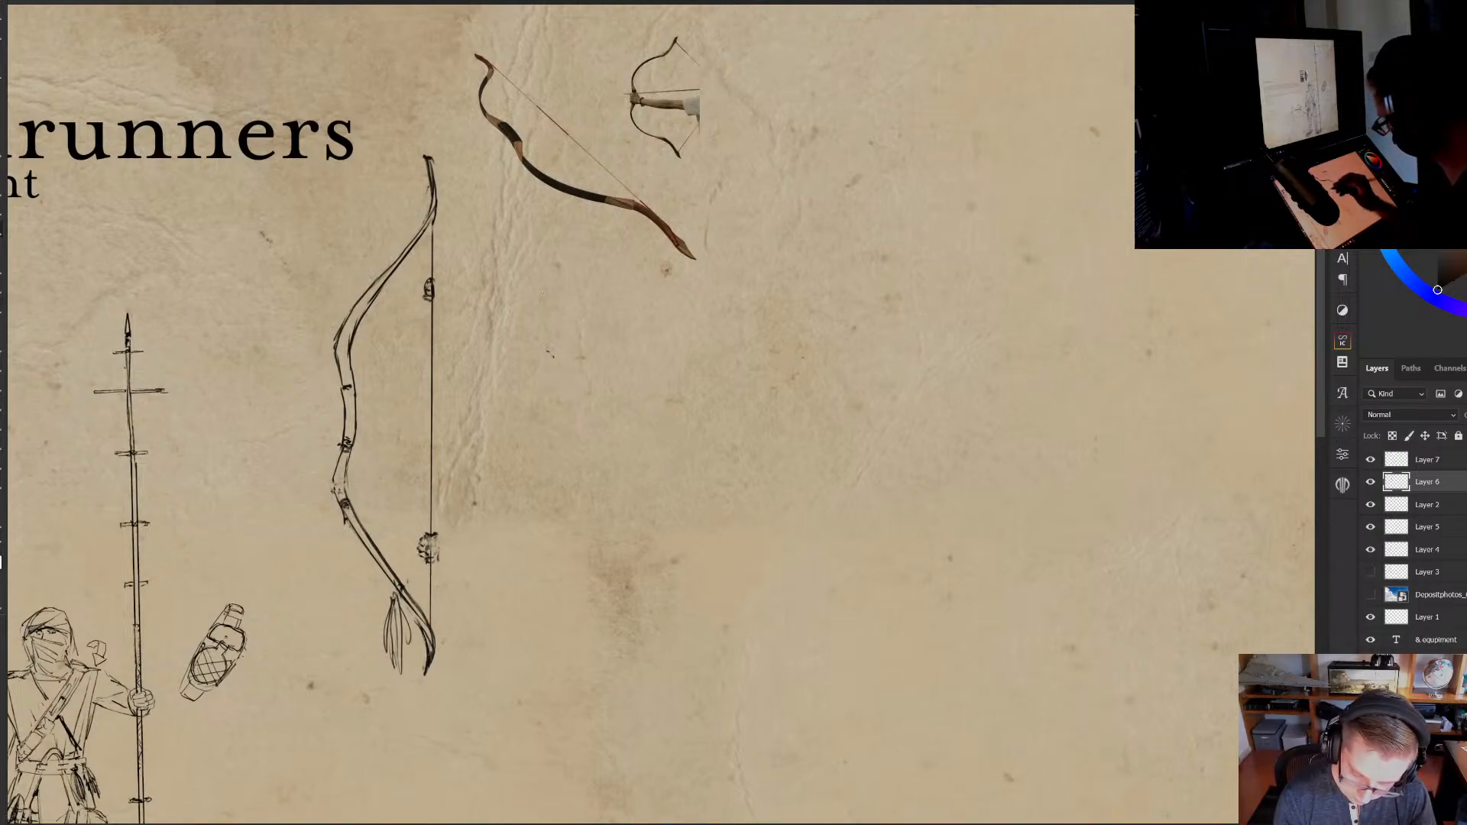
{"action": "scroll", "coordinate": [546, 333], "scroll_direction": "up", "scroll_amount": 1}
{"action": "left_click_drag", "start_coordinate": [520, 321], "coordinate": [545, 332]}
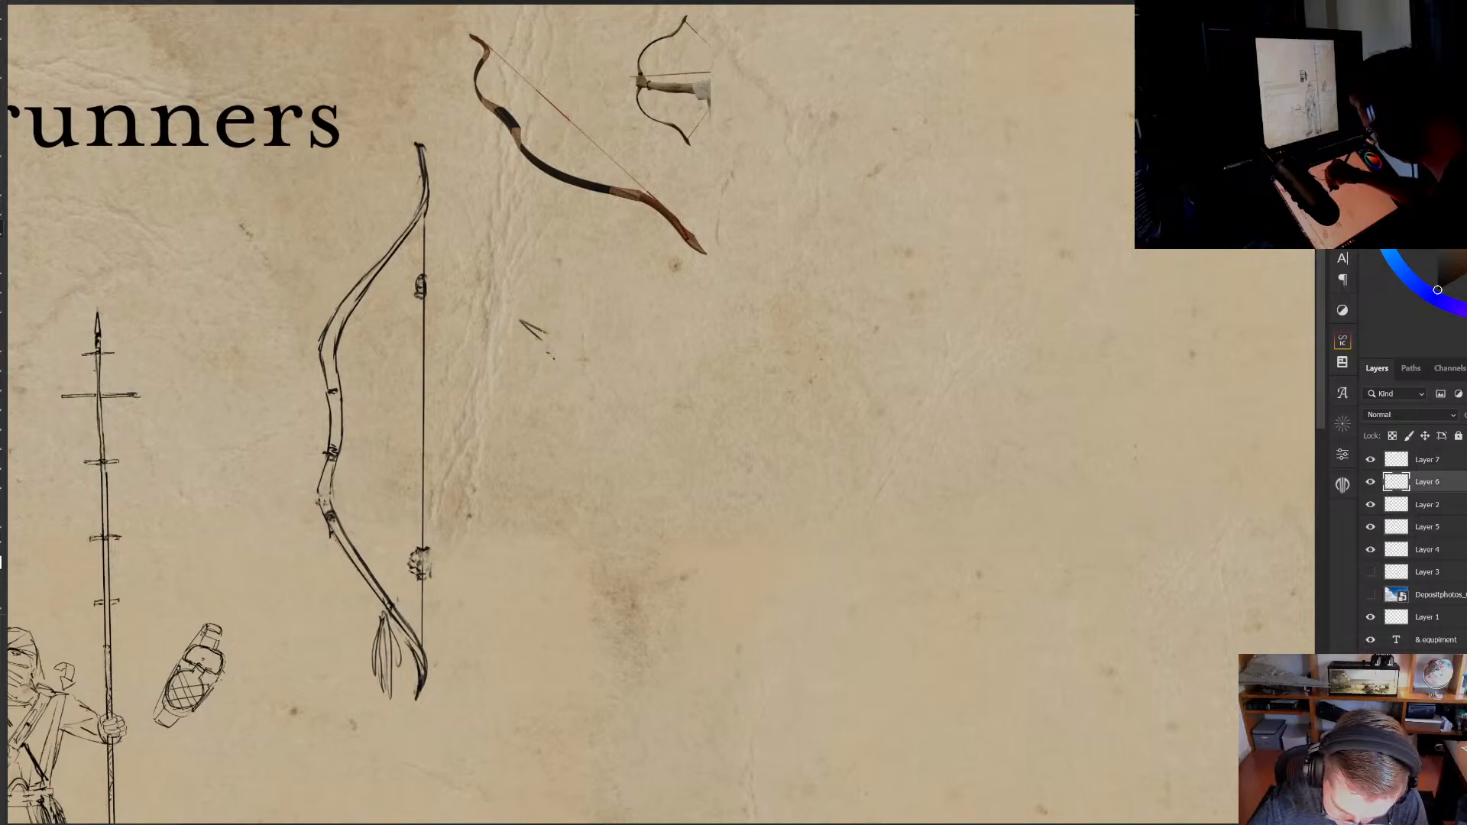
{"action": "key", "text": "ctrl+z"}
{"action": "key", "text": "ctrl+z"}
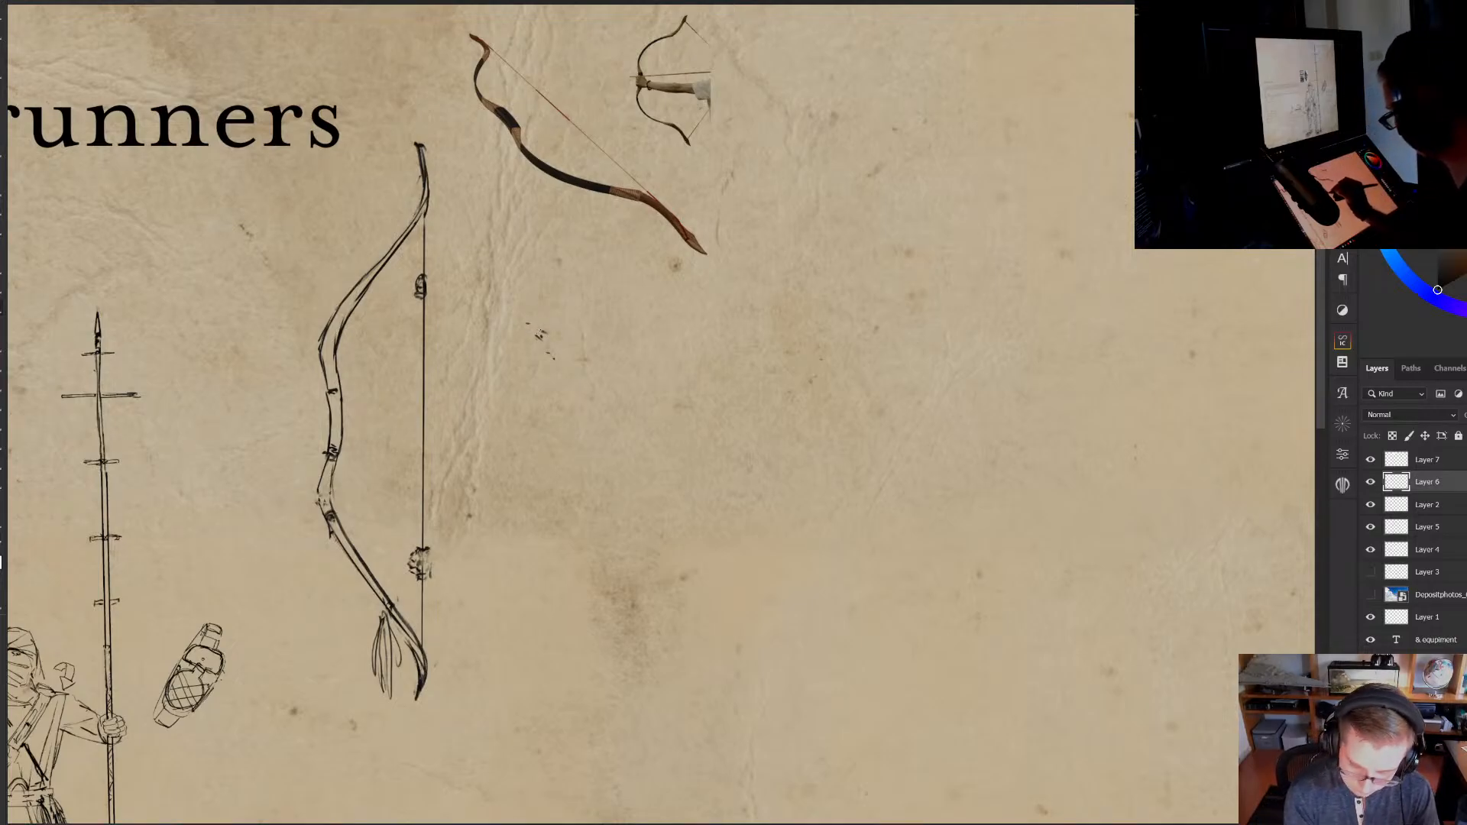
Draw a horizontal arrow to the right of the bow, with a leaf-shaped head and a straight double-line shaft
{"action": "left_click_drag", "start_coordinate": [515, 335], "coordinate": [944, 336]}
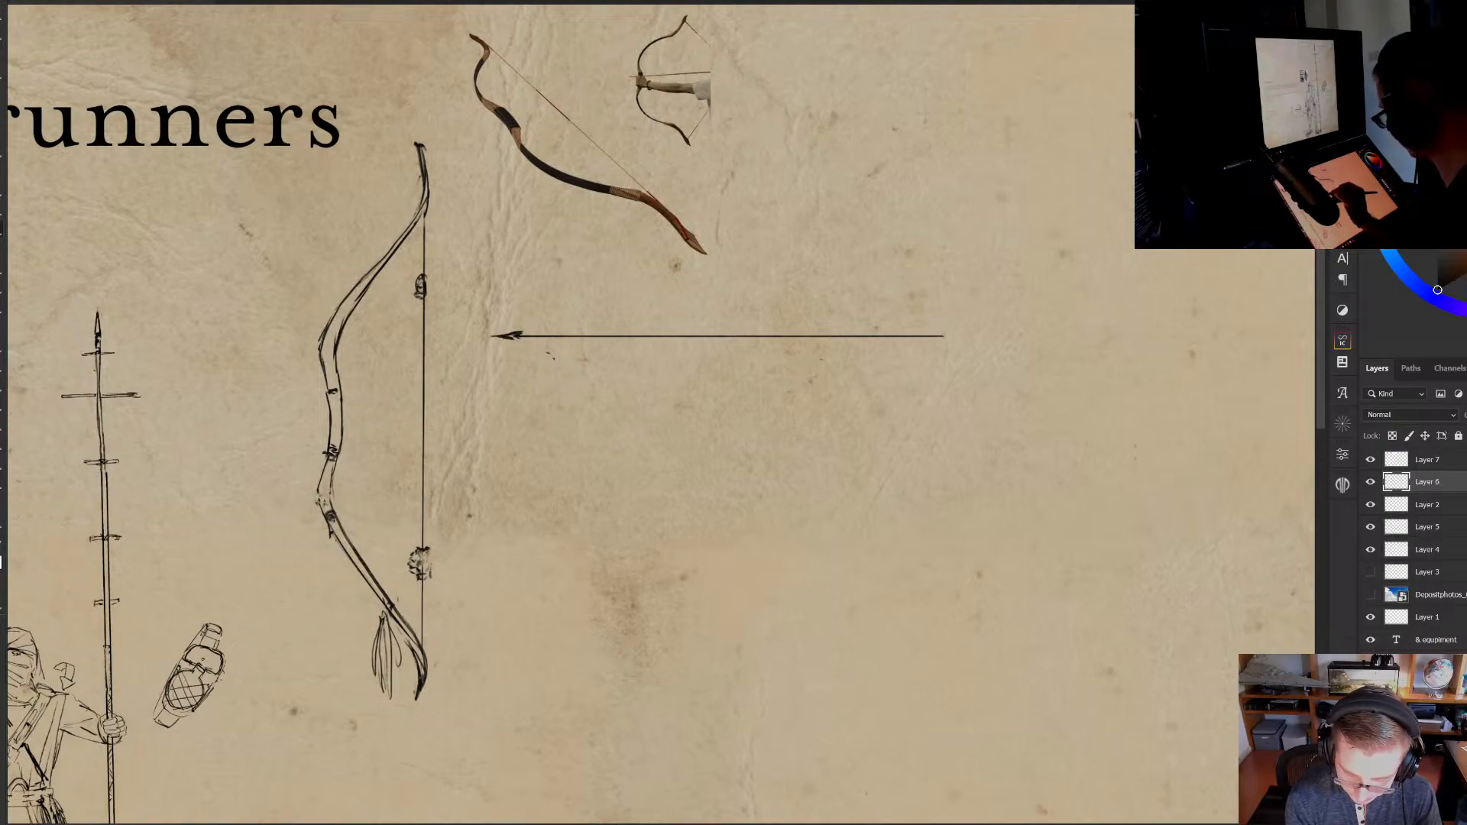
{"action": "scroll", "coordinate": [528, 338], "scroll_direction": "up", "scroll_amount": 2}
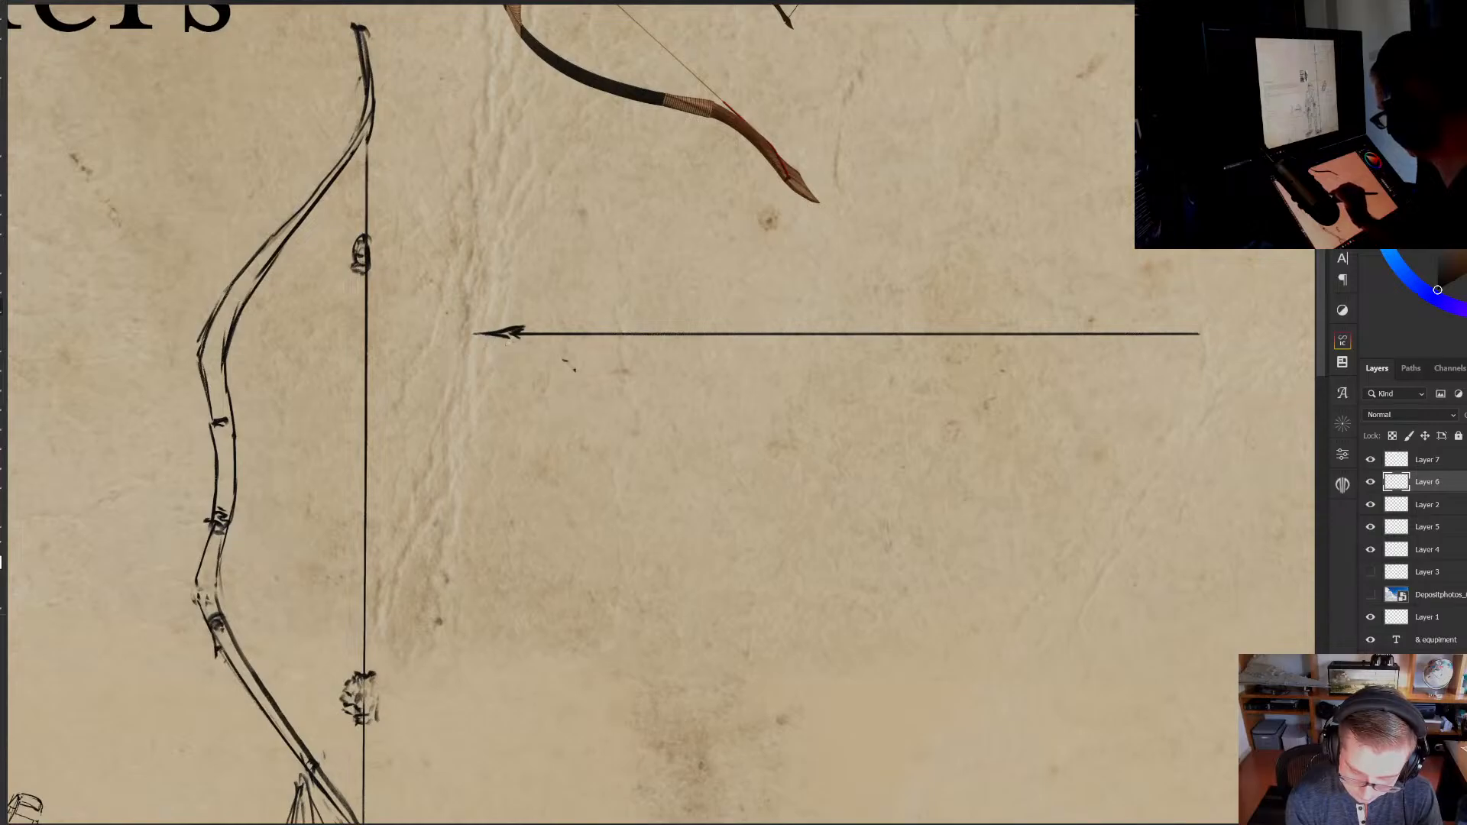
{"action": "mouse_move", "coordinate": [510, 337]}
{"action": "left_mouse_down"}
{"action": "mouse_move", "coordinate": [478, 335]}
{"action": "mouse_move", "coordinate": [529, 335]}
{"action": "left_mouse_up"}
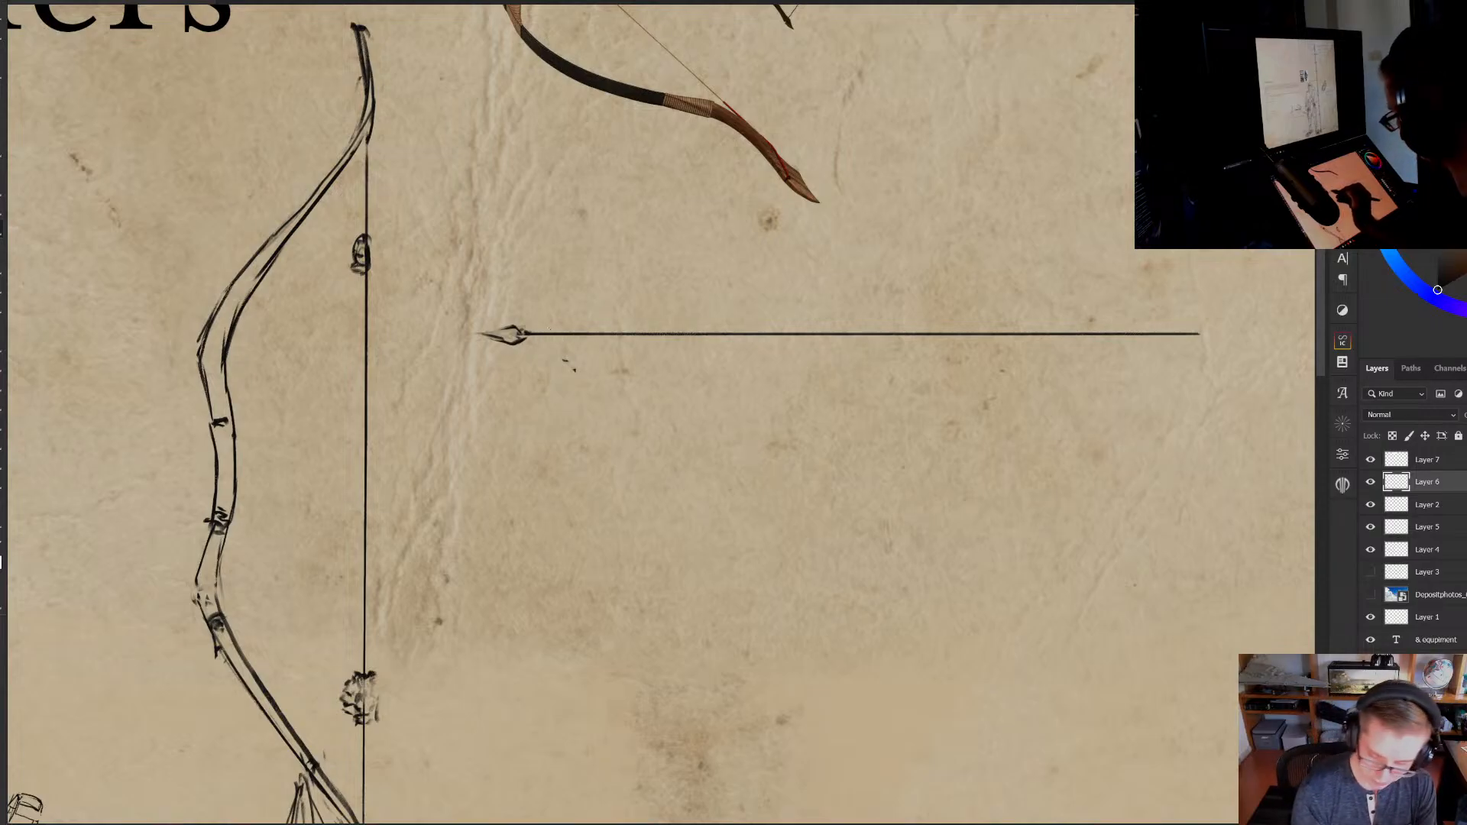
{"action": "left_click_drag", "start_coordinate": [527, 333], "coordinate": [1075, 335]}
{"action": "mouse_move", "coordinate": [533, 336]}
{"action": "left_mouse_down"}
{"action": "mouse_move", "coordinate": [1193, 338]}
{"action": "mouse_move", "coordinate": [1073, 352]}
{"action": "left_mouse_up"}
{"action": "mouse_move", "coordinate": [466, 336]}
{"action": "left_mouse_down"}
{"action": "mouse_move", "coordinate": [449, 340]}
{"action": "mouse_move", "coordinate": [477, 342]}
{"action": "mouse_move", "coordinate": [480, 323]}
{"action": "left_mouse_up"}
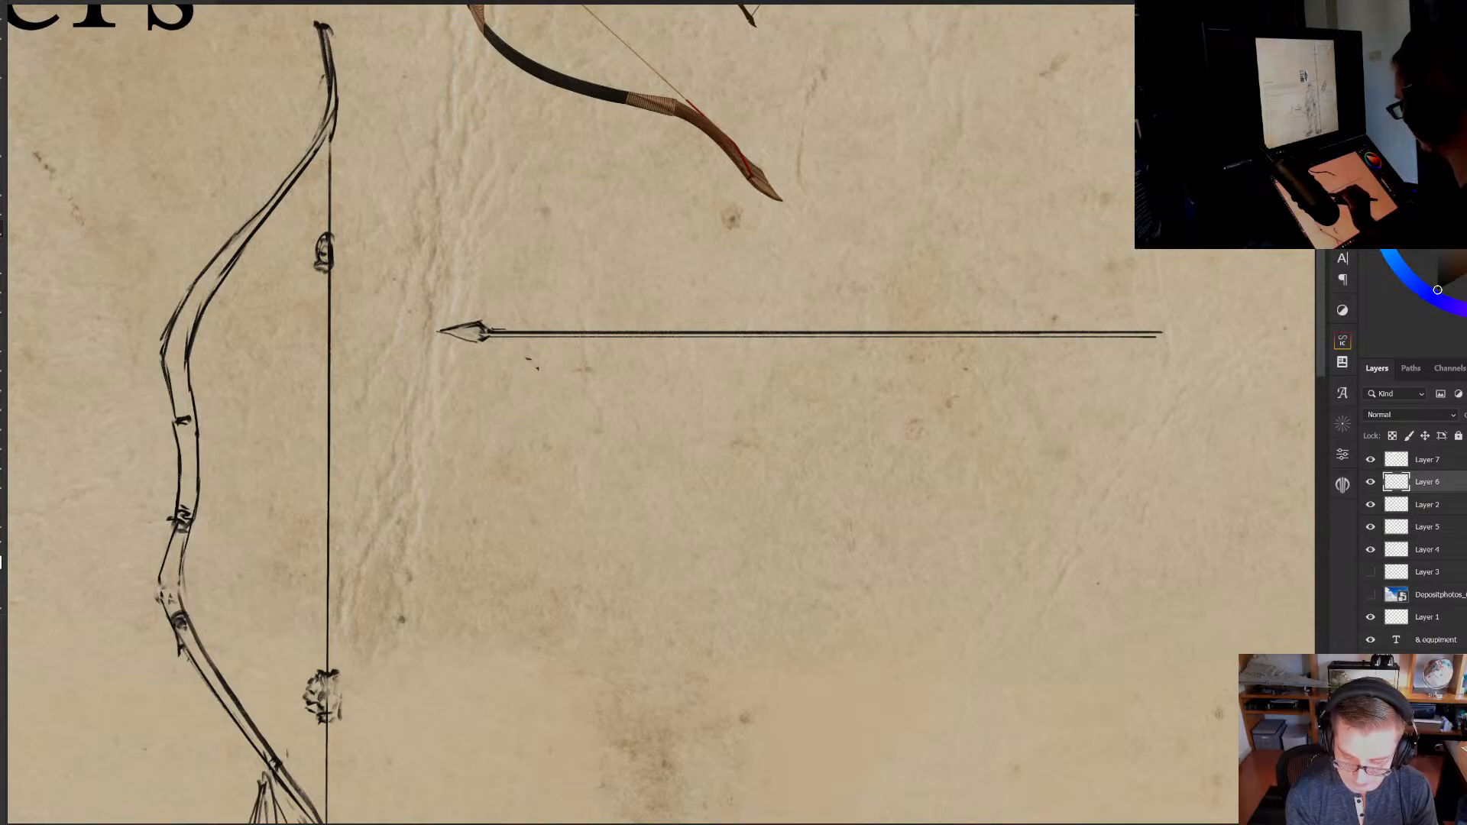
Draw feather fletching above and below the tail end of the arrow shaft and refine its nock
{"action": "left_click_drag", "start_coordinate": [654, 355], "coordinate": [500, 358]}
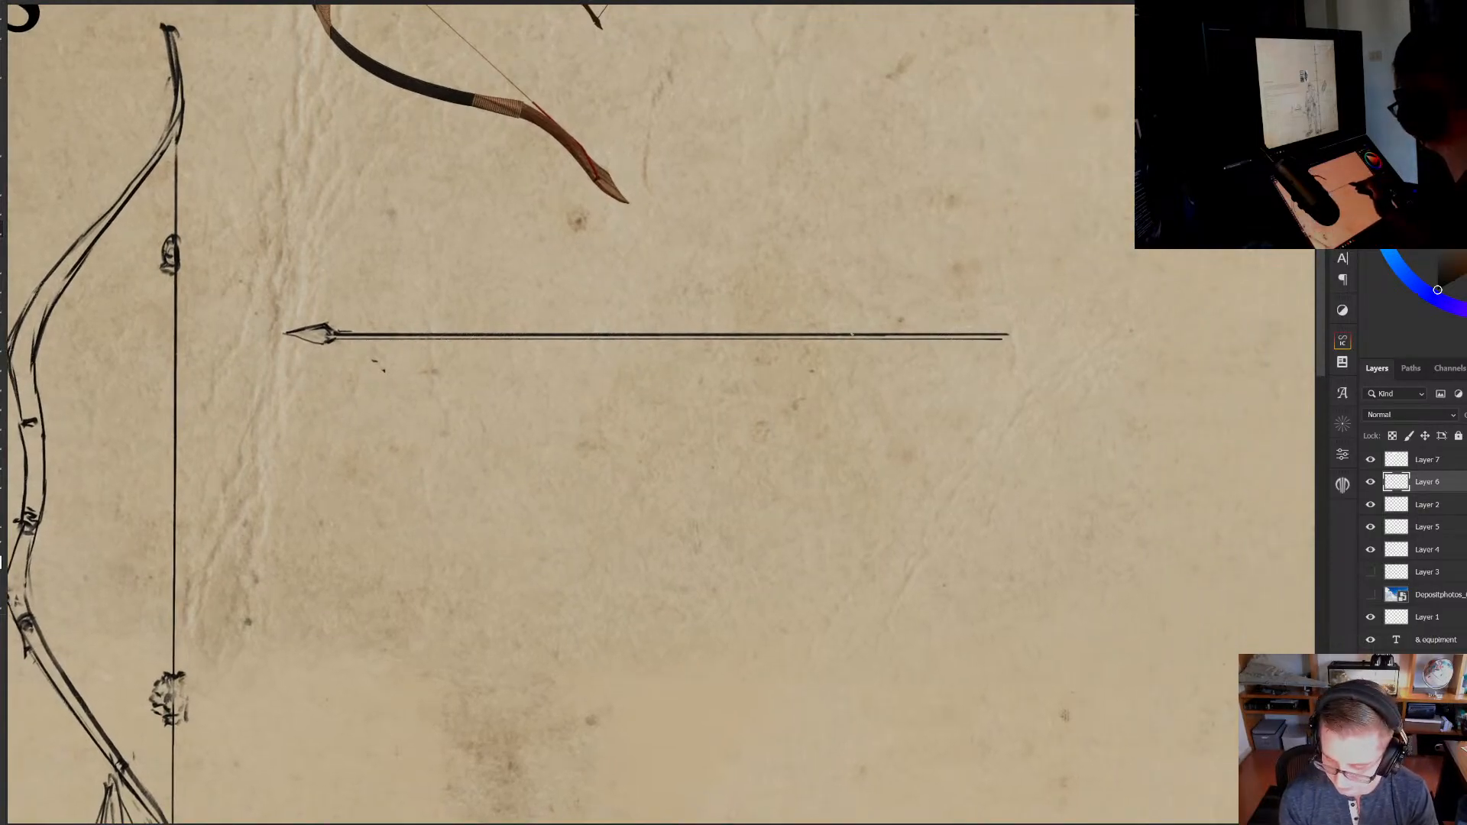
{"action": "left_click_drag", "start_coordinate": [876, 333], "coordinate": [1007, 313]}
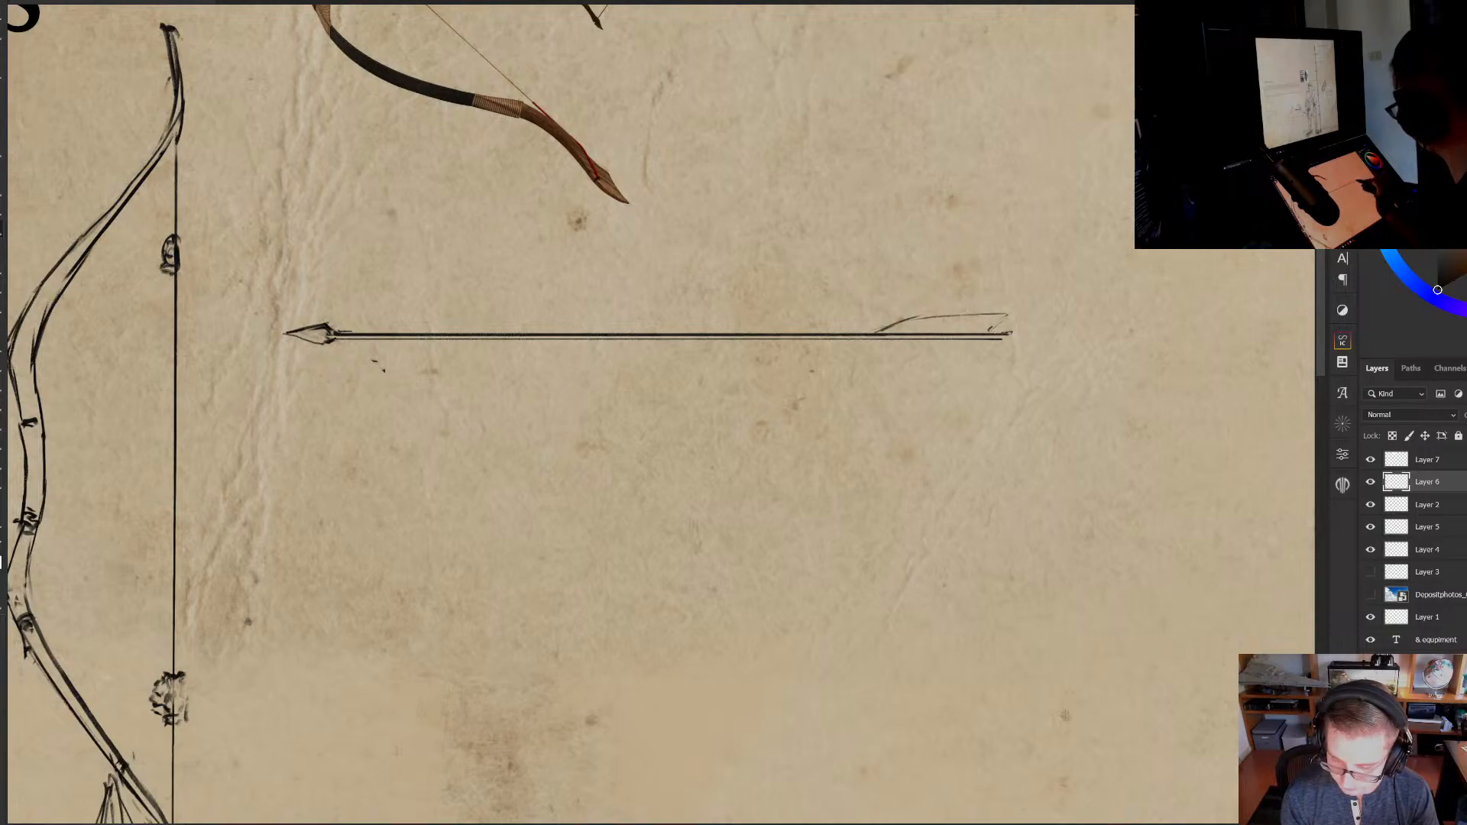
{"action": "left_click_drag", "start_coordinate": [926, 318], "coordinate": [987, 313]}
{"action": "left_click_drag", "start_coordinate": [875, 339], "coordinate": [985, 360]}
{"action": "left_click_drag", "start_coordinate": [900, 348], "coordinate": [1001, 353]}
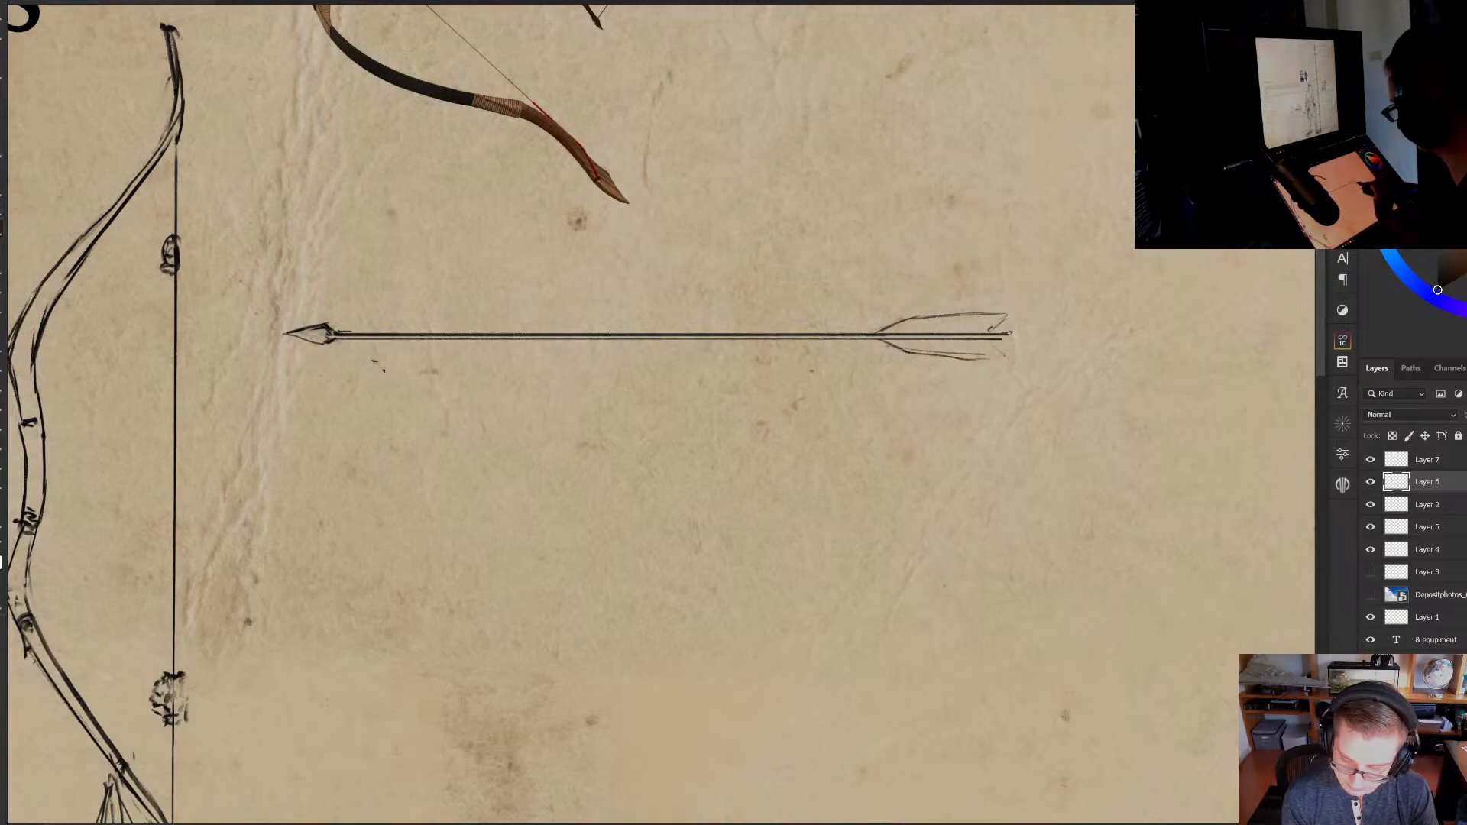
{"action": "mouse_move", "coordinate": [884, 335]}
{"action": "left_mouse_down"}
{"action": "mouse_move", "coordinate": [999, 333]}
{"action": "mouse_move", "coordinate": [888, 407]}
{"action": "mouse_move", "coordinate": [933, 373]}
{"action": "left_mouse_up"}
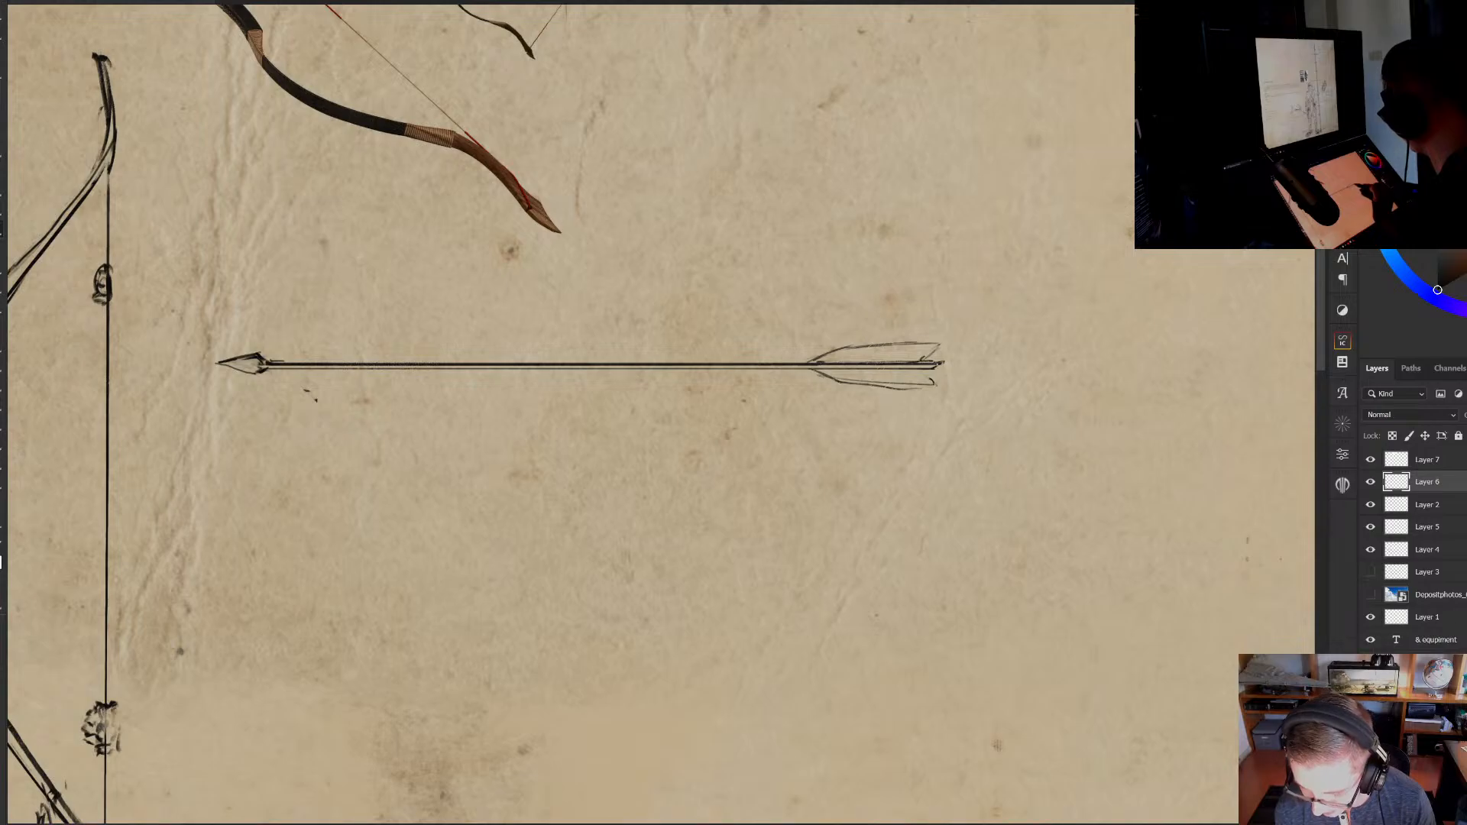
{"action": "mouse_move", "coordinate": [938, 370]}
{"action": "left_mouse_down"}
{"action": "mouse_move", "coordinate": [950, 360]}
{"action": "mouse_move", "coordinate": [900, 369]}
{"action": "left_mouse_up"}
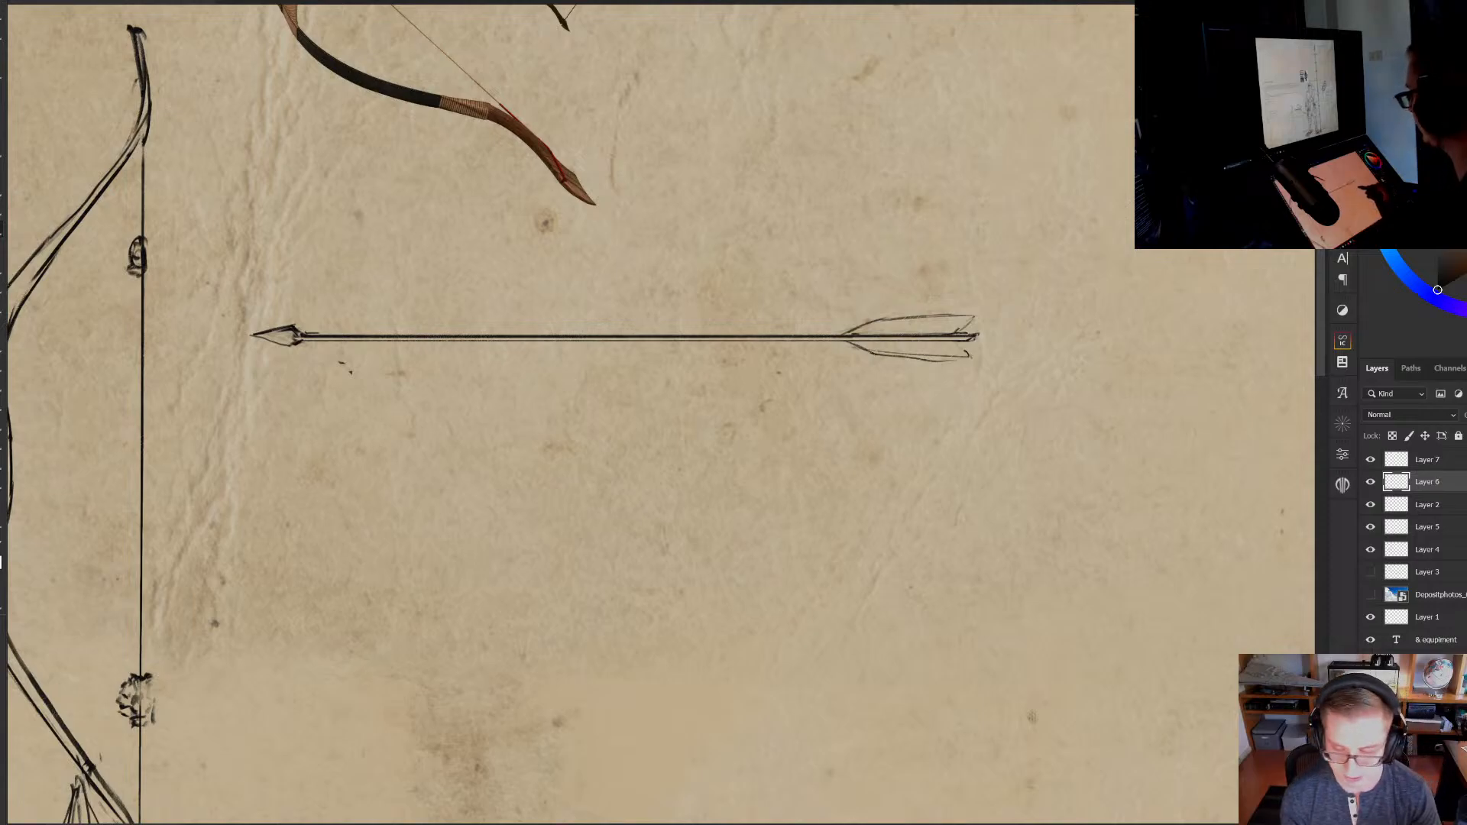
{"action": "left_click_drag", "start_coordinate": [999, 347], "coordinate": [752, 388]}
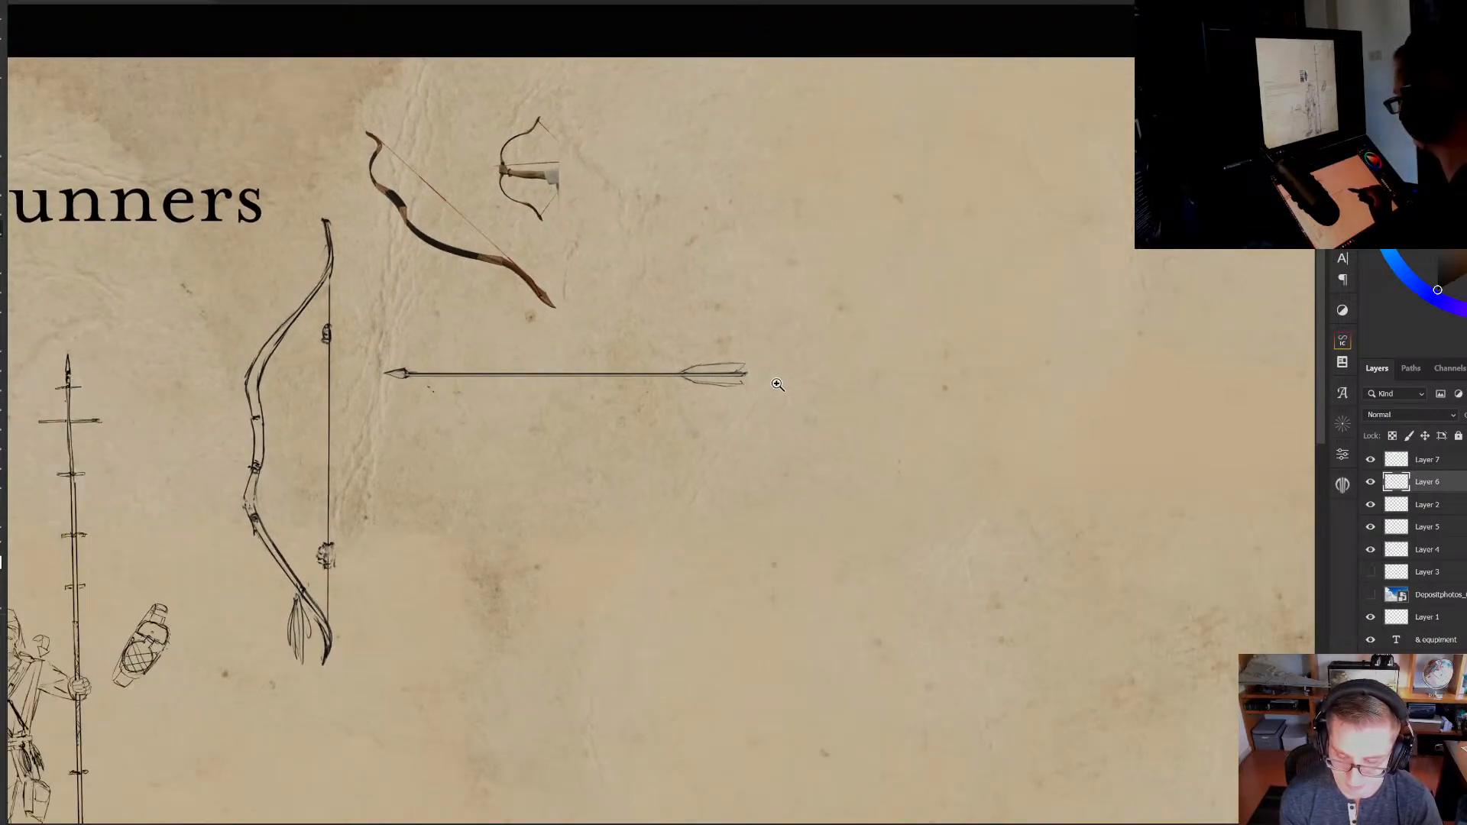
{"action": "left_click", "coordinate": [746, 374]}
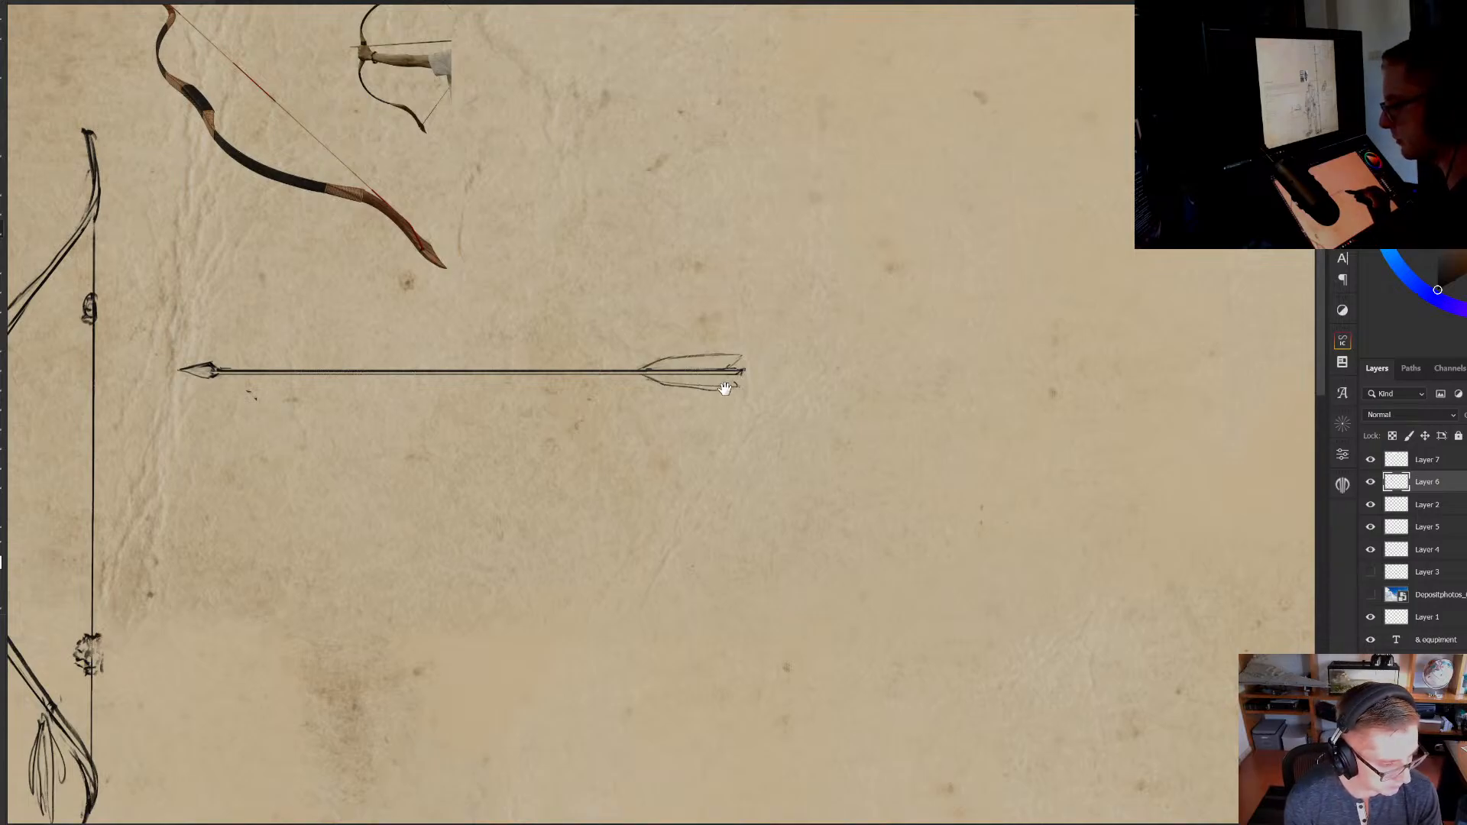
{"action": "left_click_drag", "start_coordinate": [724, 392], "coordinate": [687, 399]}
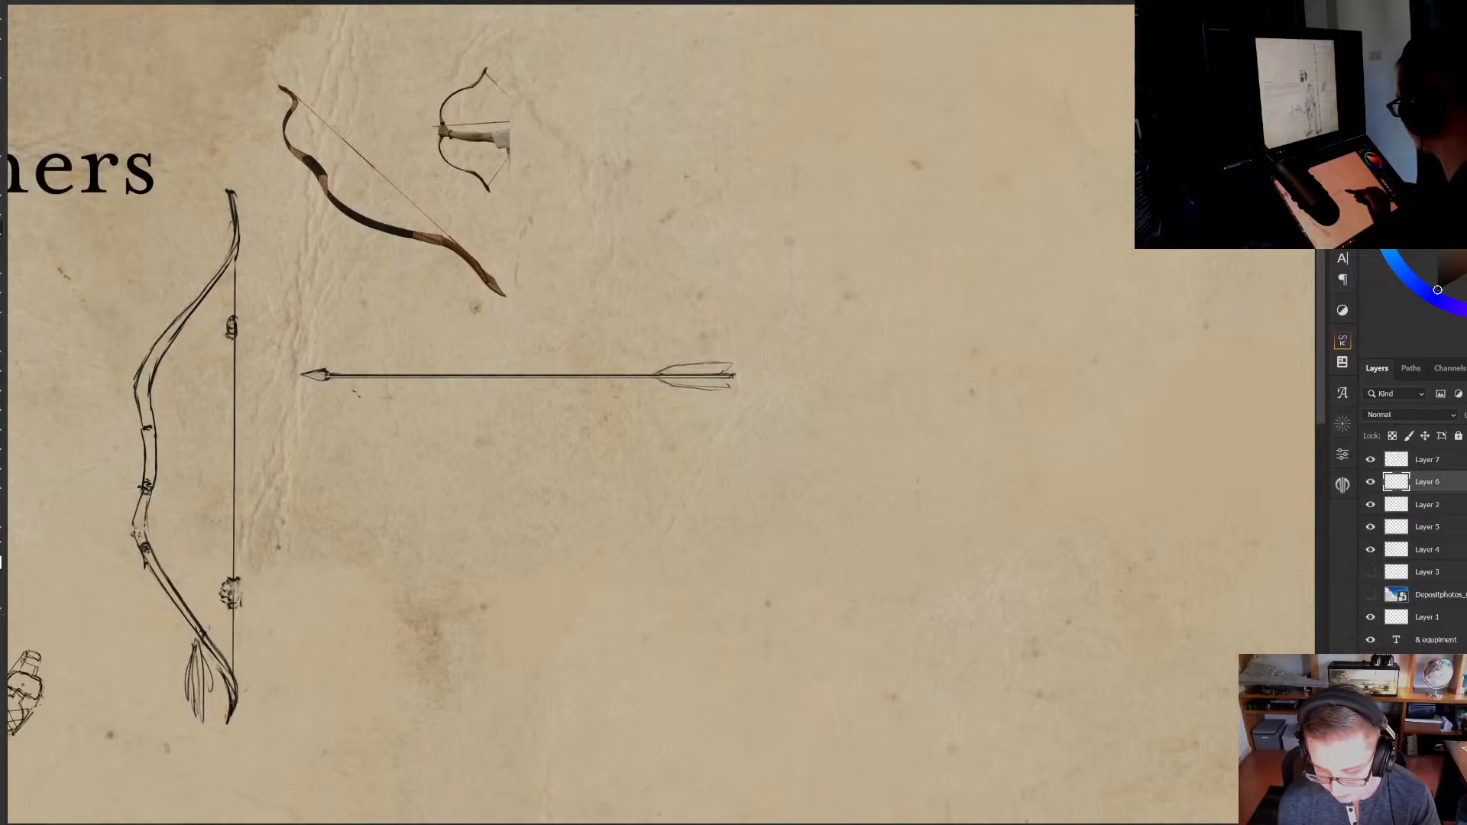
{"action": "mouse_move", "coordinate": [831, 379]}
{"action": "left_mouse_down"}
{"action": "mouse_move", "coordinate": [1045, 381]}
{"action": "mouse_move", "coordinate": [989, 404]}
{"action": "left_mouse_up"}
{"action": "key", "text": "ctrl+z"}
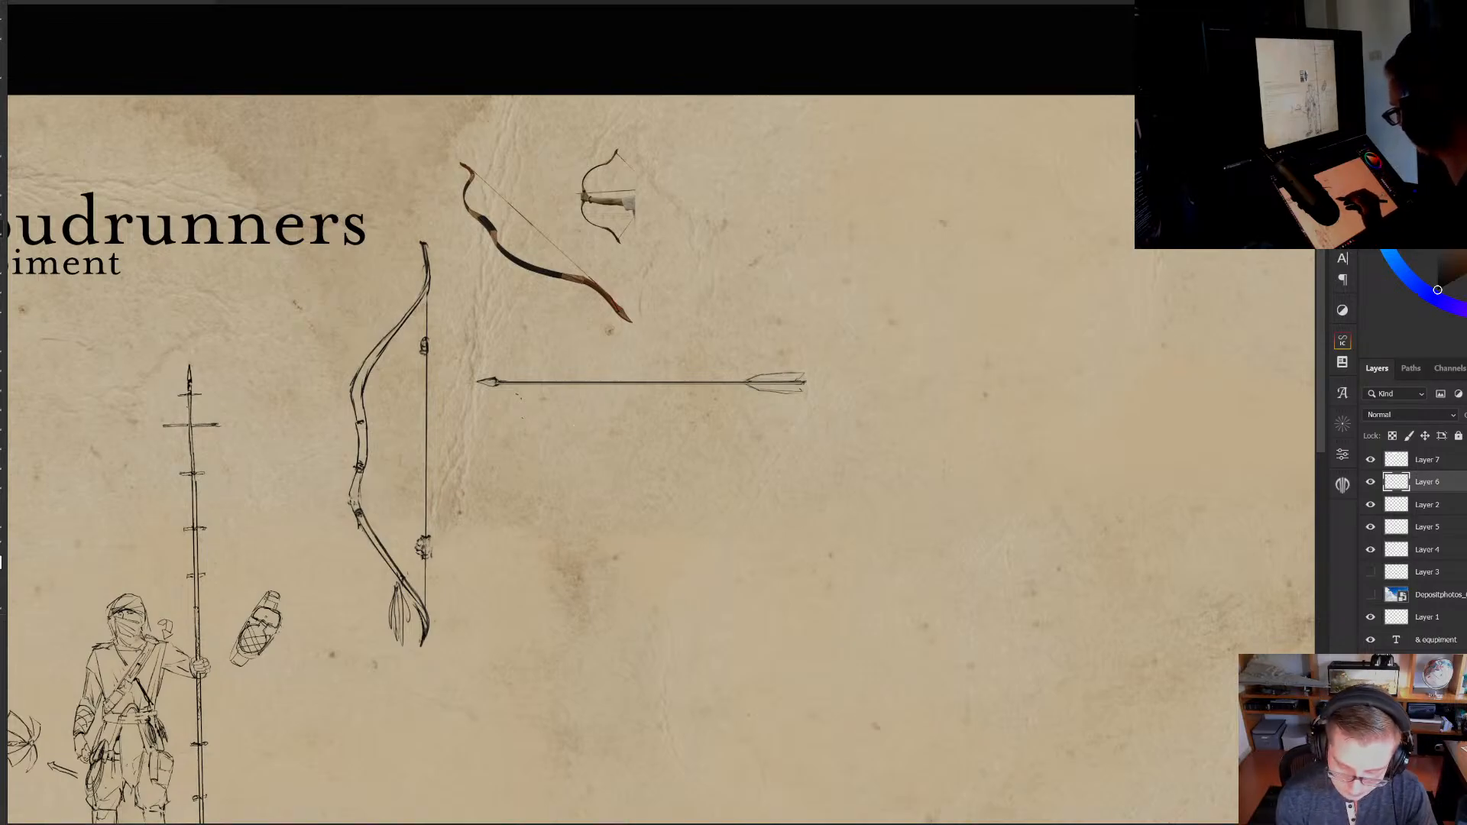
Draw a crescent-shaped arrowhead with its horns pointing forward, just below the head of the first arrow
{"action": "left_click", "coordinate": [507, 432]}
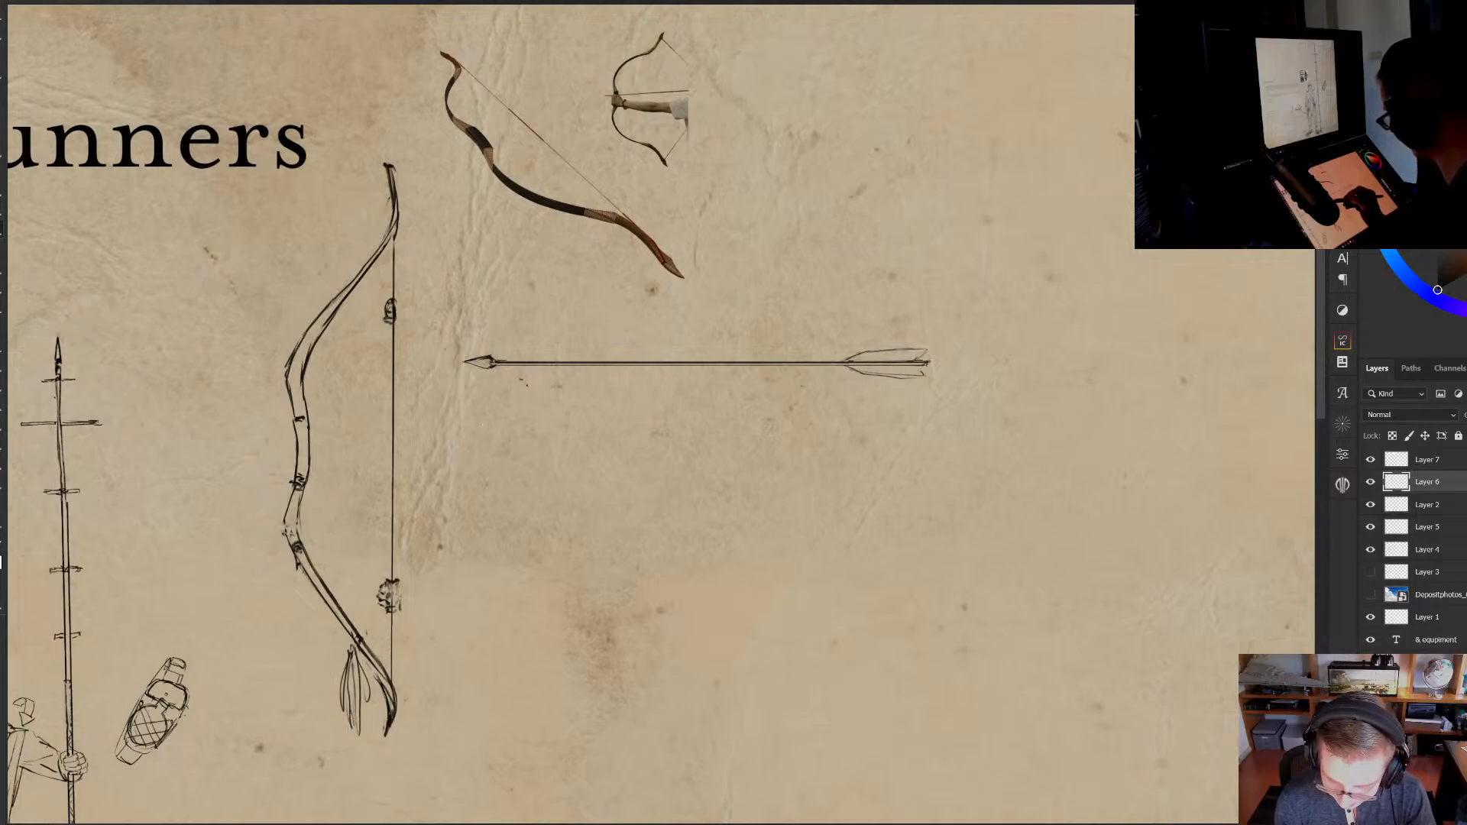
{"action": "left_click_drag", "start_coordinate": [483, 446], "coordinate": [473, 462]}
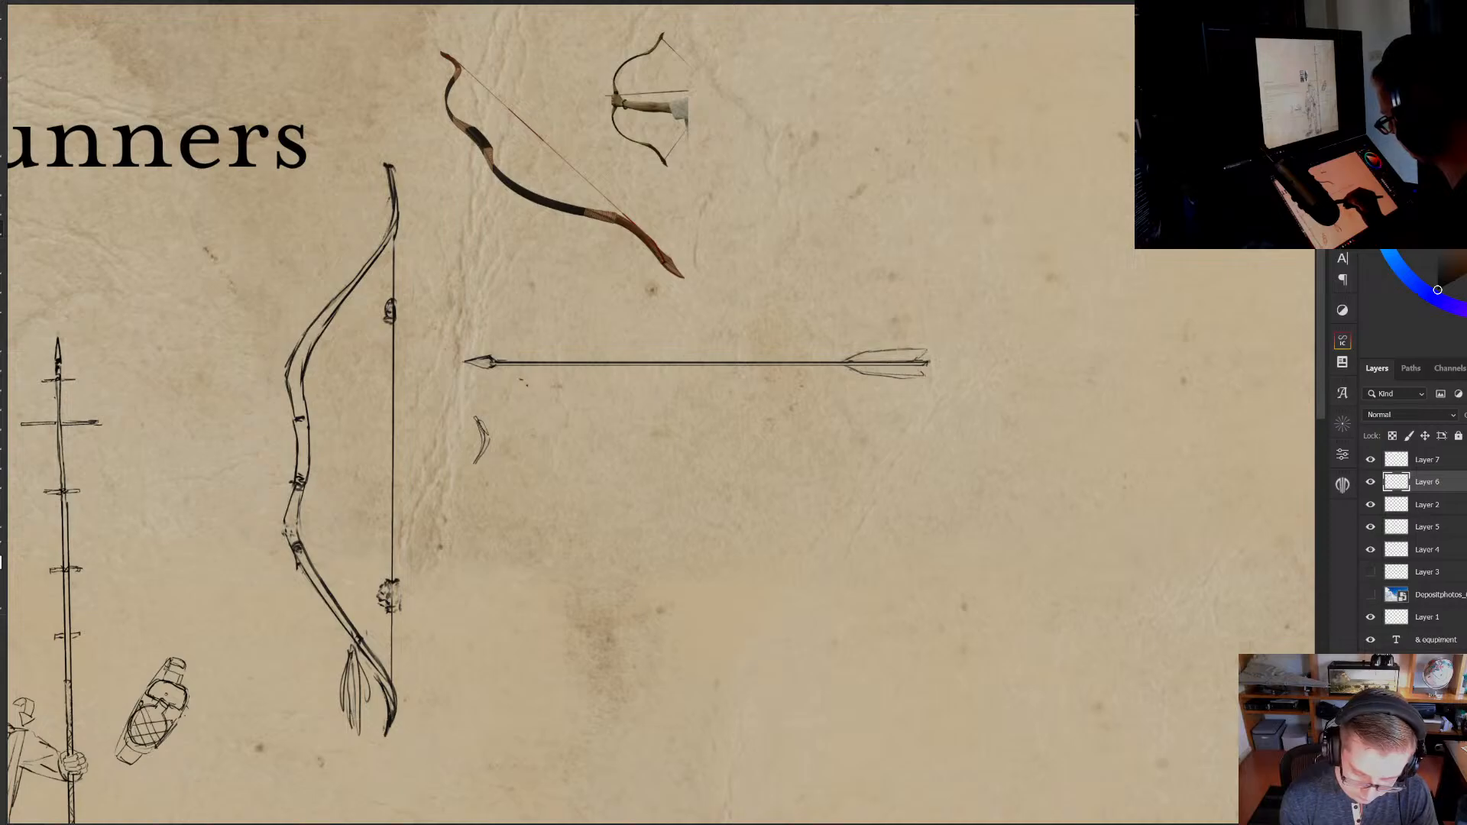
{"action": "key", "text": "ctrl+z"}
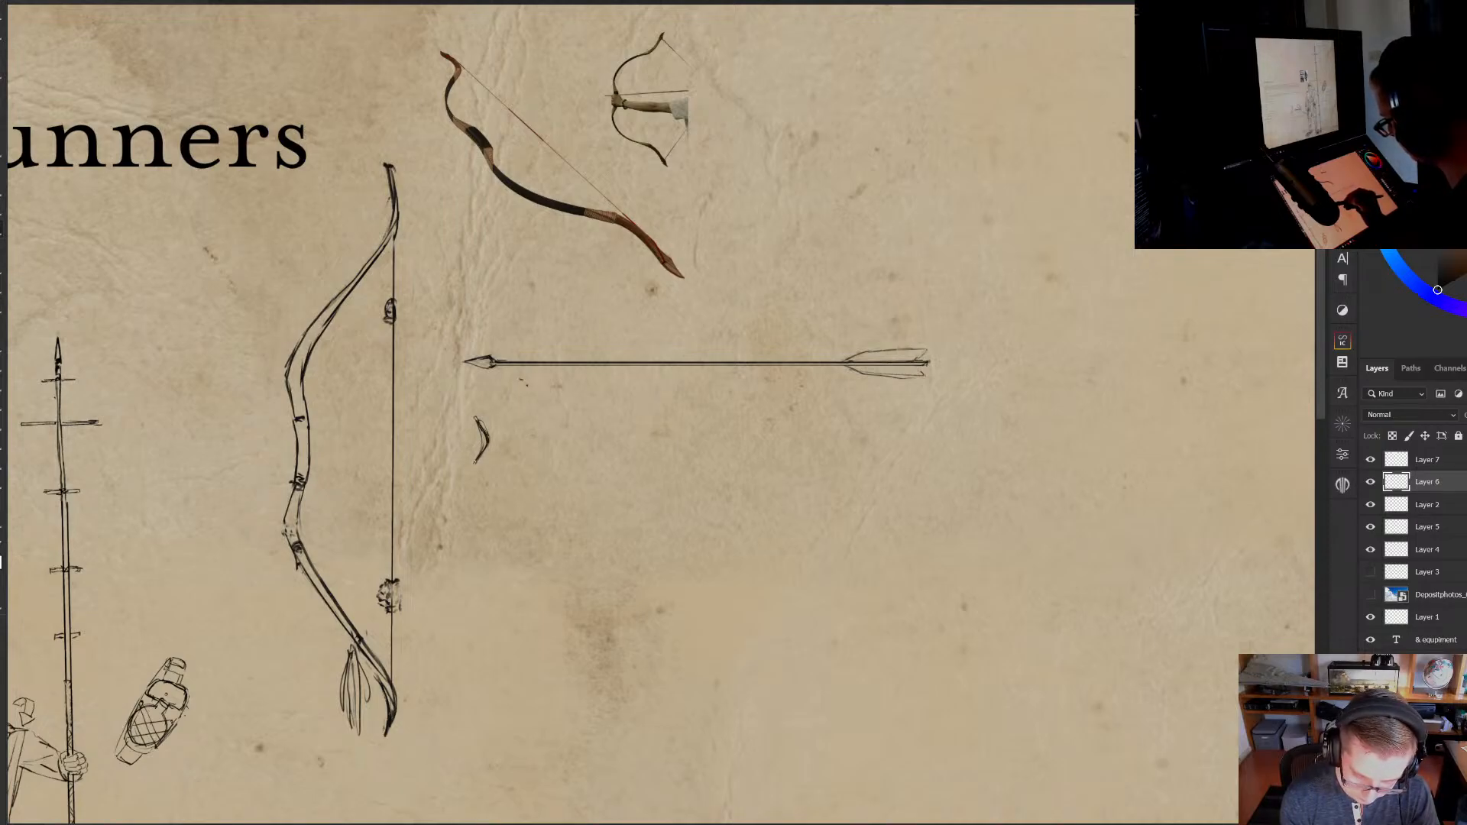
{"action": "left_click_drag", "start_coordinate": [474, 419], "coordinate": [479, 431]}
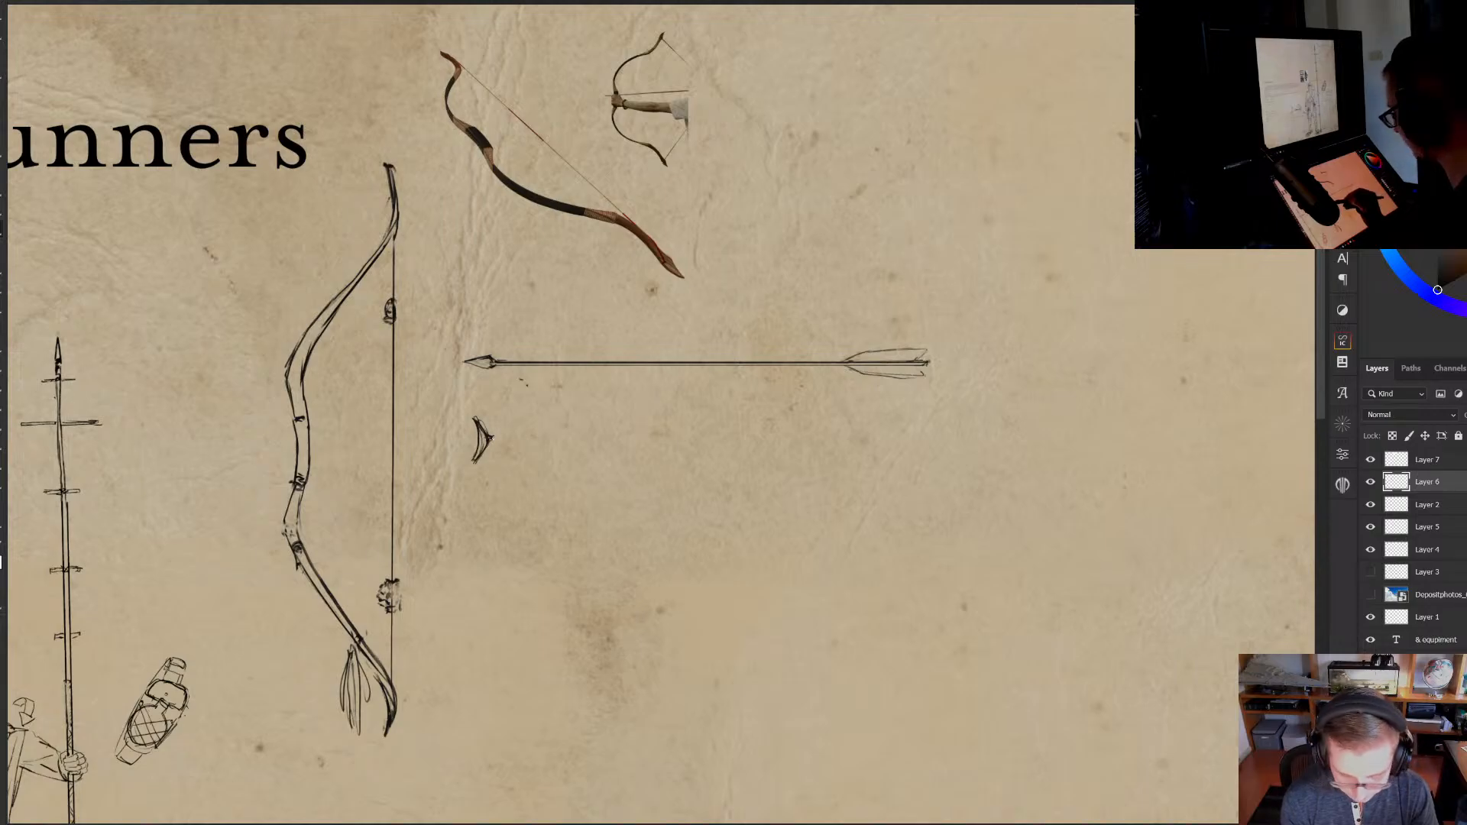
{"action": "mouse_move", "coordinate": [492, 437]}
{"action": "left_mouse_down"}
{"action": "mouse_move", "coordinate": [926, 436]}
{"action": "mouse_move", "coordinate": [495, 441]}
{"action": "left_mouse_up"}
{"action": "key", "text": "ctrl+z"}
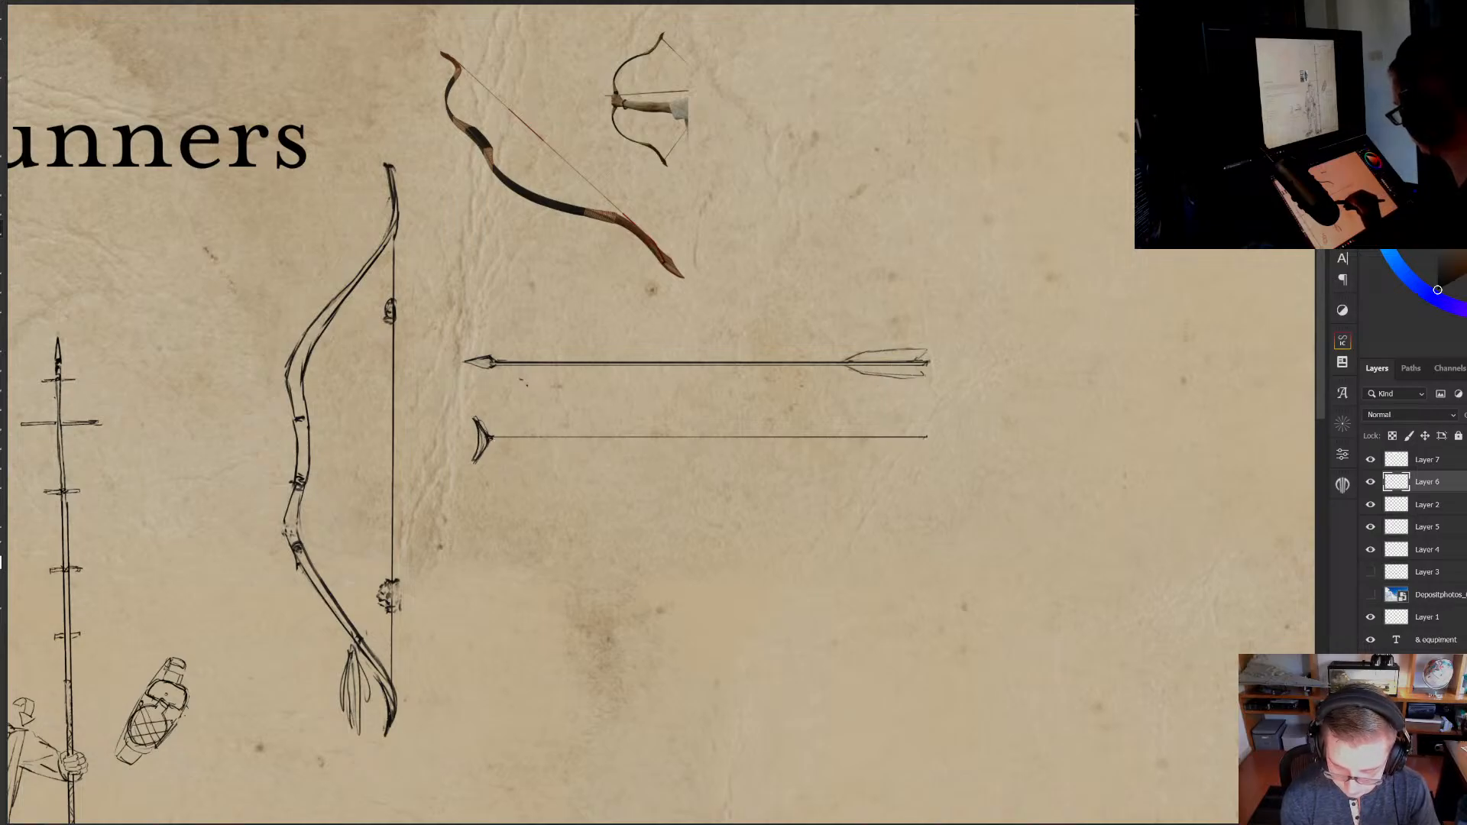
Draw the second arrow's straight double-line shaft and notched feather fletching, clearing the overlapping lines at the tail
{"action": "left_click_drag", "start_coordinate": [489, 440], "coordinate": [908, 440]}
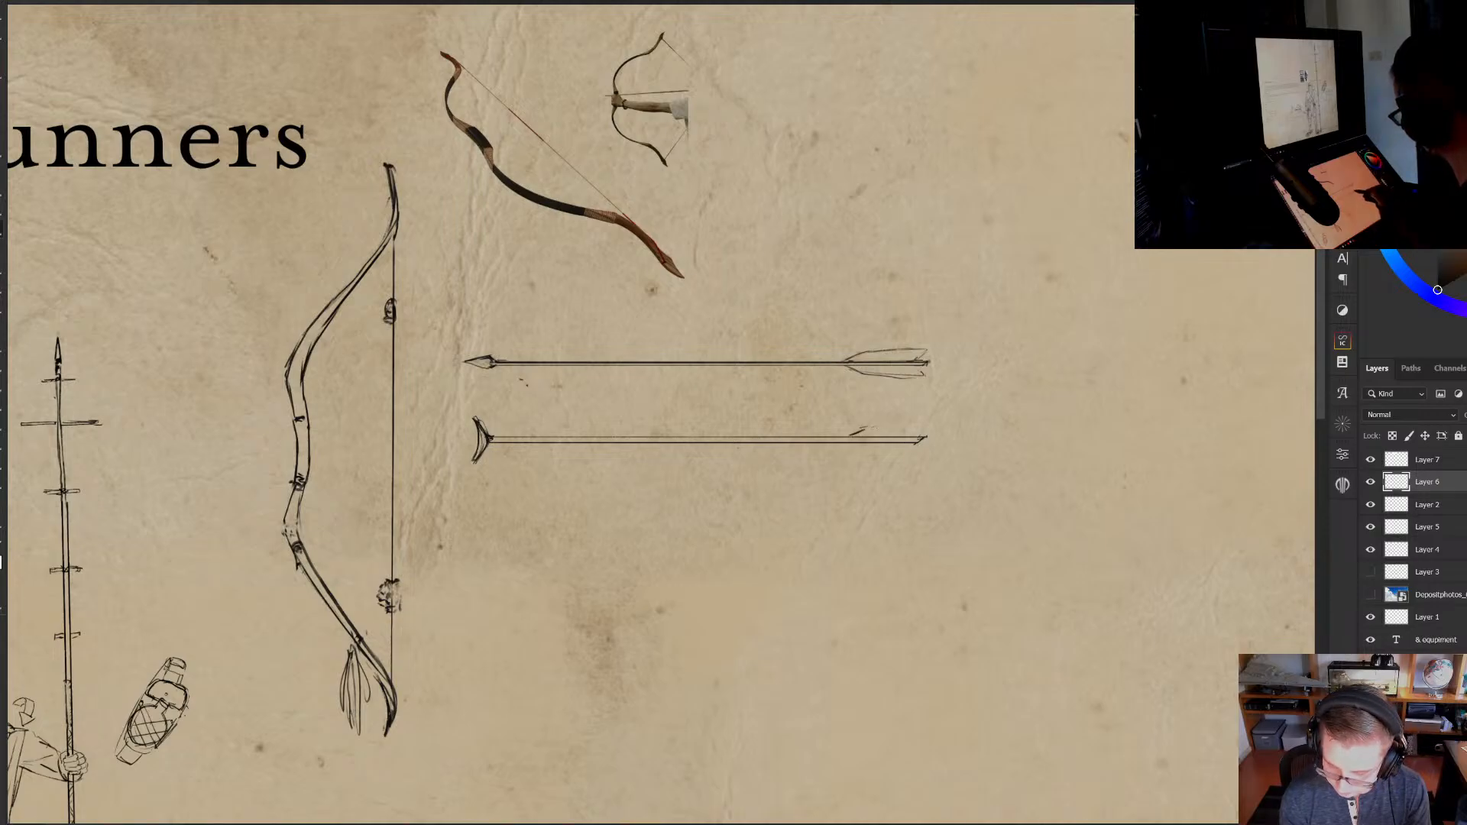
{"action": "mouse_move", "coordinate": [874, 426]}
{"action": "left_mouse_down"}
{"action": "mouse_move", "coordinate": [916, 422]}
{"action": "mouse_move", "coordinate": [903, 452]}
{"action": "mouse_move", "coordinate": [919, 450]}
{"action": "mouse_move", "coordinate": [916, 423]}
{"action": "left_mouse_up"}
{"action": "key", "text": "e"}
{"action": "left_click_drag", "start_coordinate": [861, 431], "coordinate": [919, 422]}
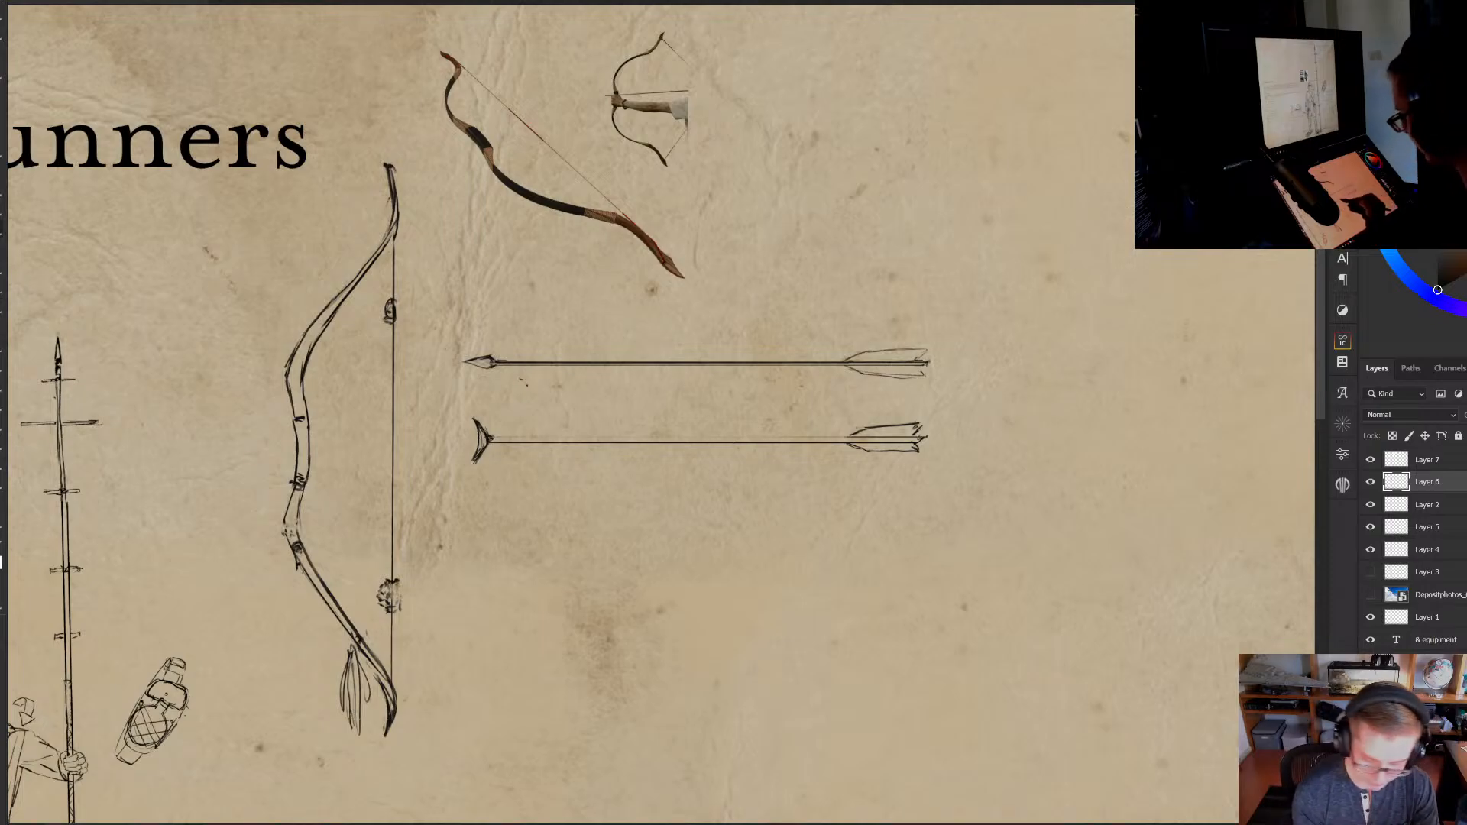
{"action": "mouse_move", "coordinate": [492, 437]}
{"action": "left_mouse_down"}
{"action": "mouse_move", "coordinate": [843, 436]}
{"action": "mouse_move", "coordinate": [508, 441]}
{"action": "left_mouse_up"}
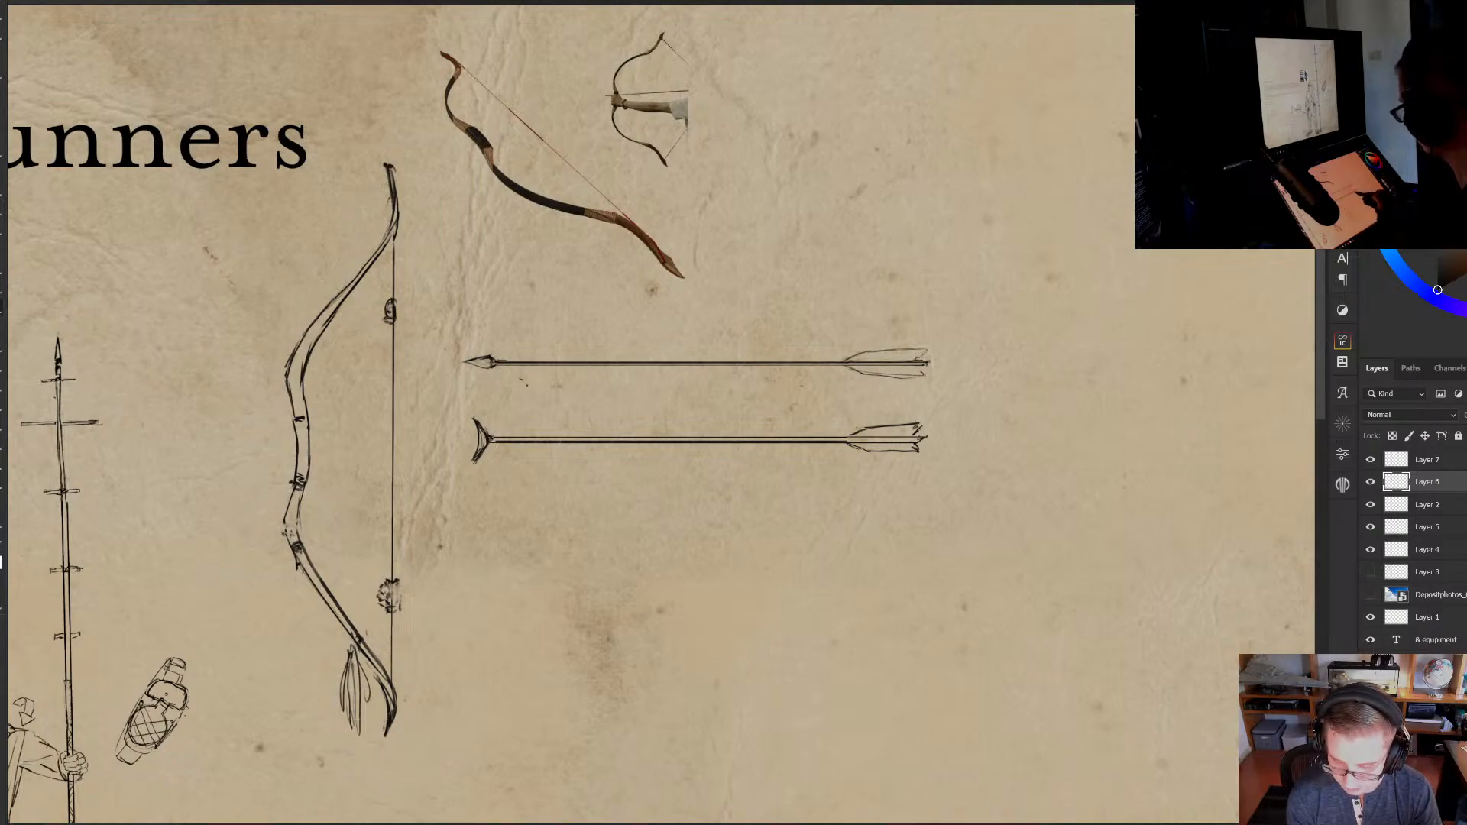
{"action": "scroll", "coordinate": [881, 457], "scroll_direction": "down", "scroll_amount": 3}
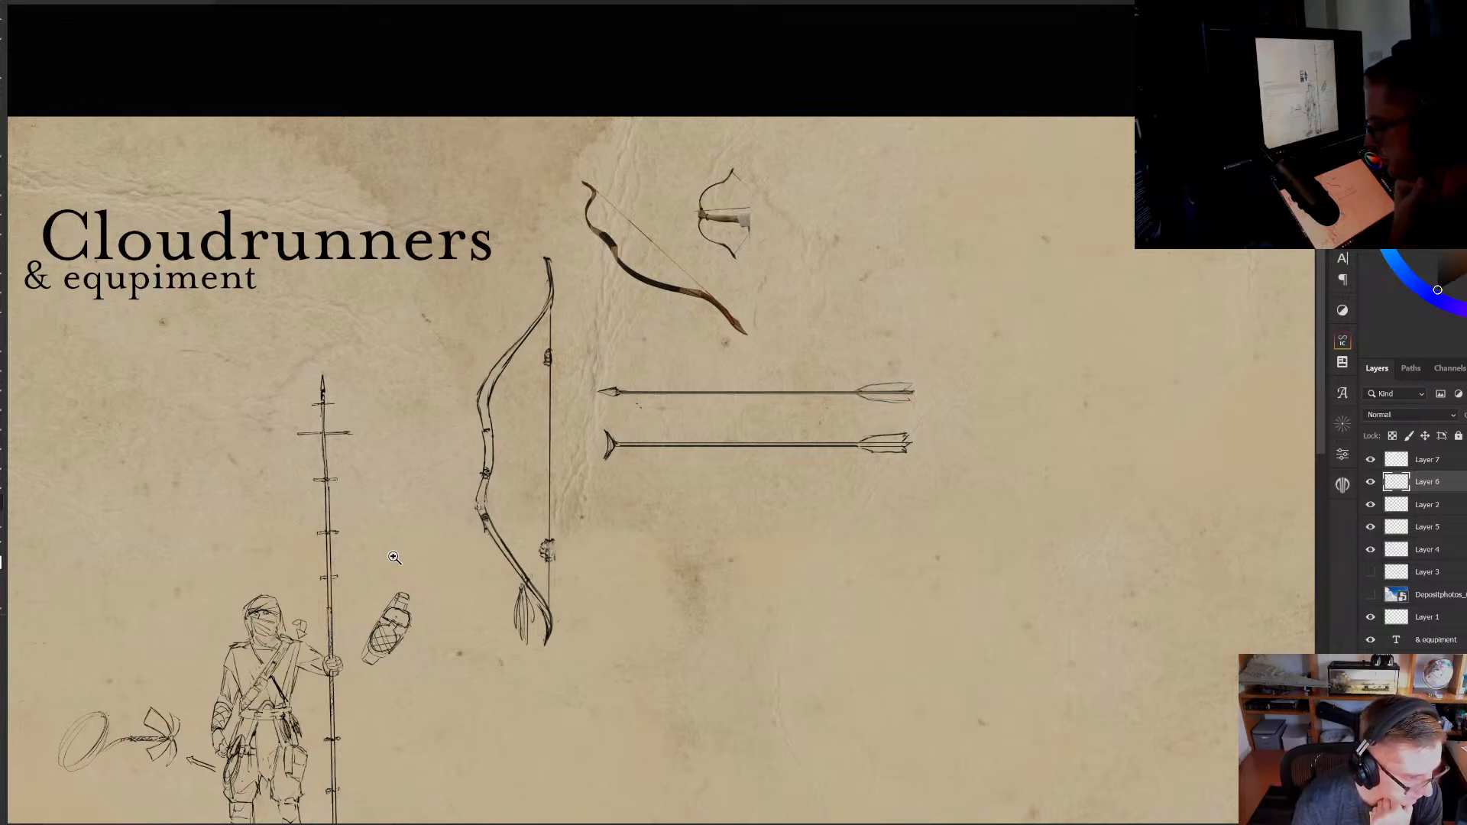
{"action": "left_click", "coordinate": [633, 557]}
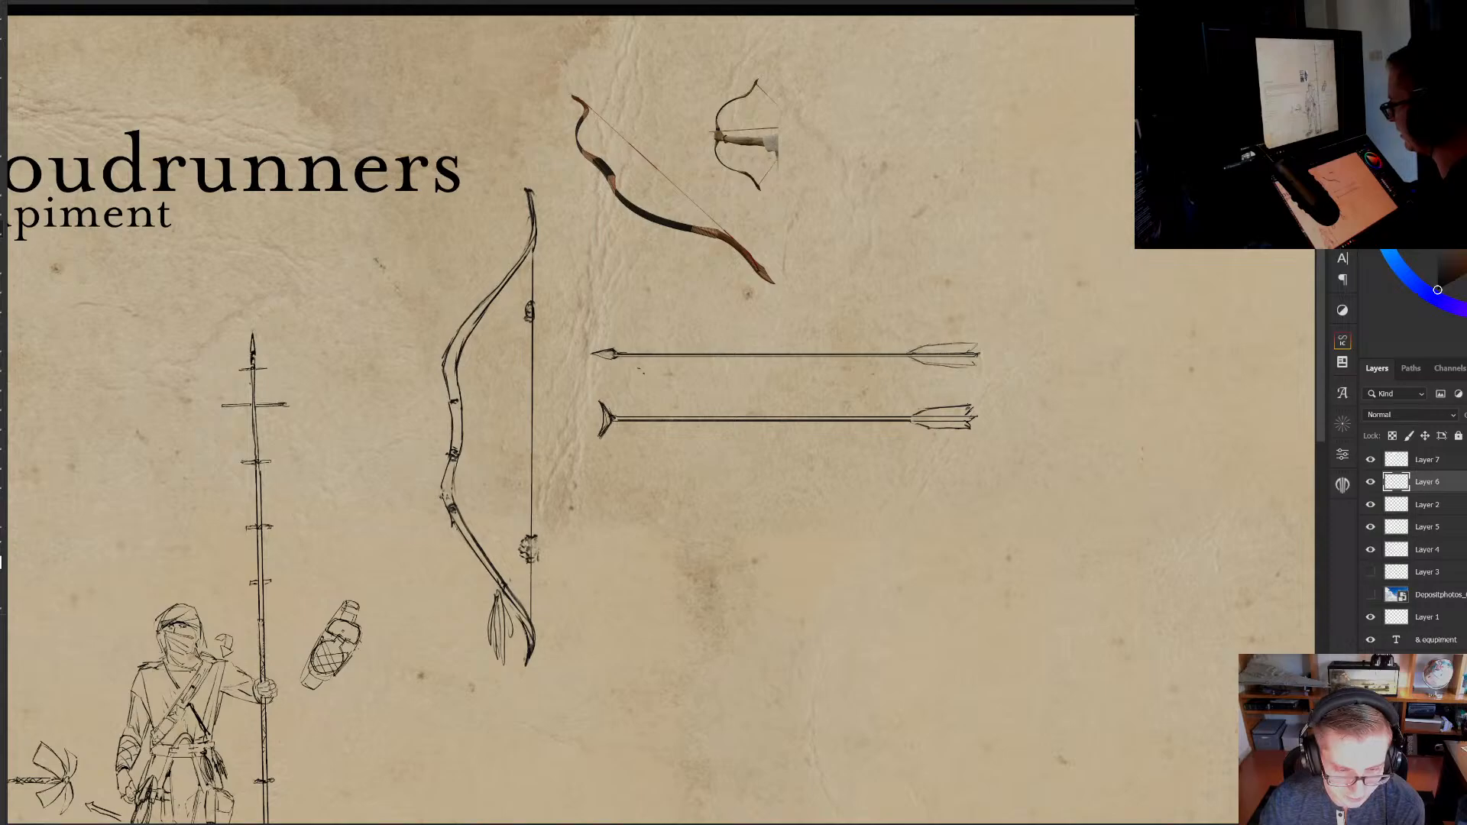
Switch to the browser and search Google Images for "tibetan sky funeral"
{"action": "key", "text": "alt+Tab"}
{"action": "triple_click", "coordinate": [151, 50]}
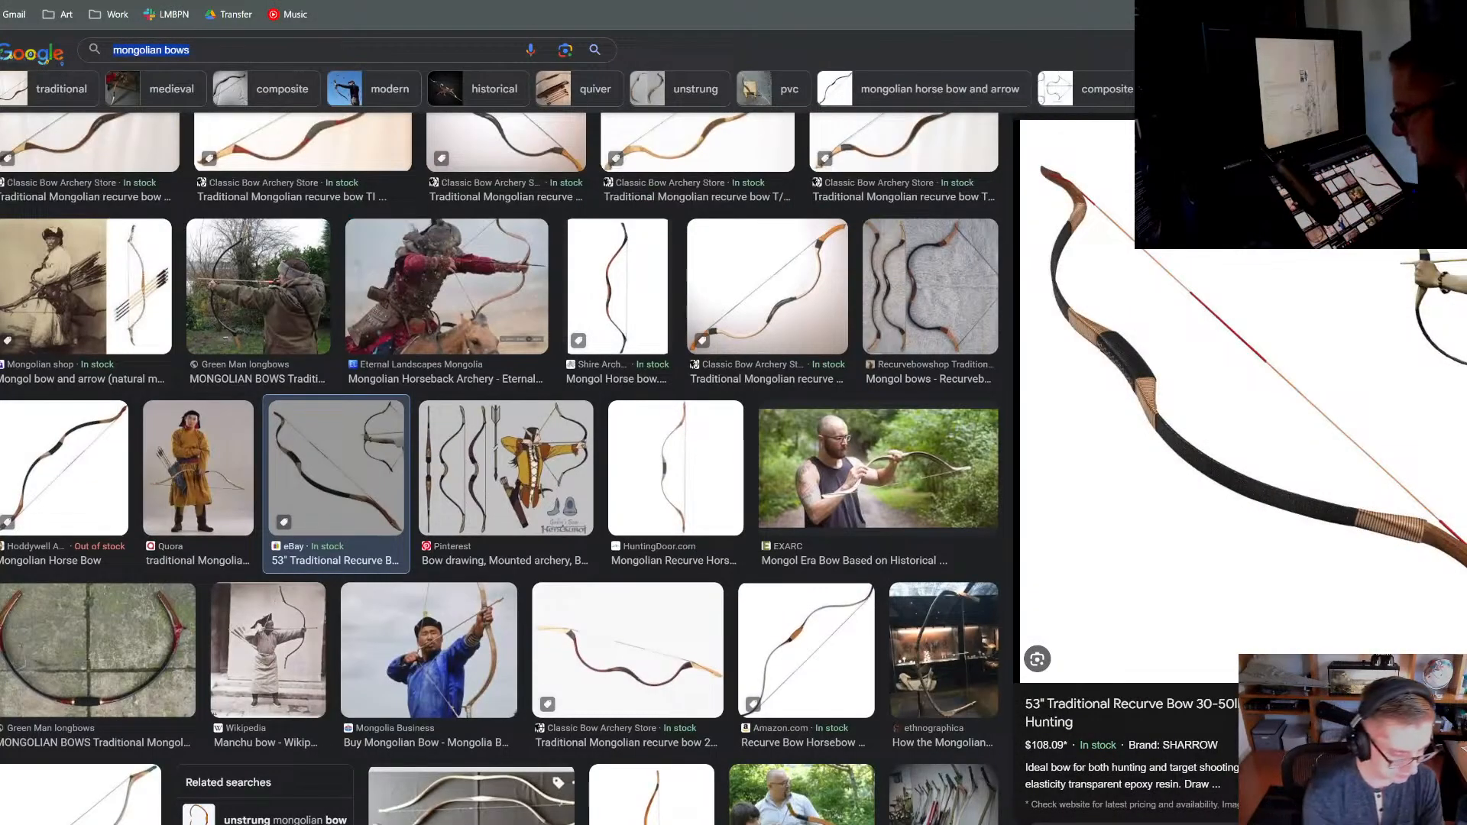
{"action": "type", "text": "tibetan sky"}
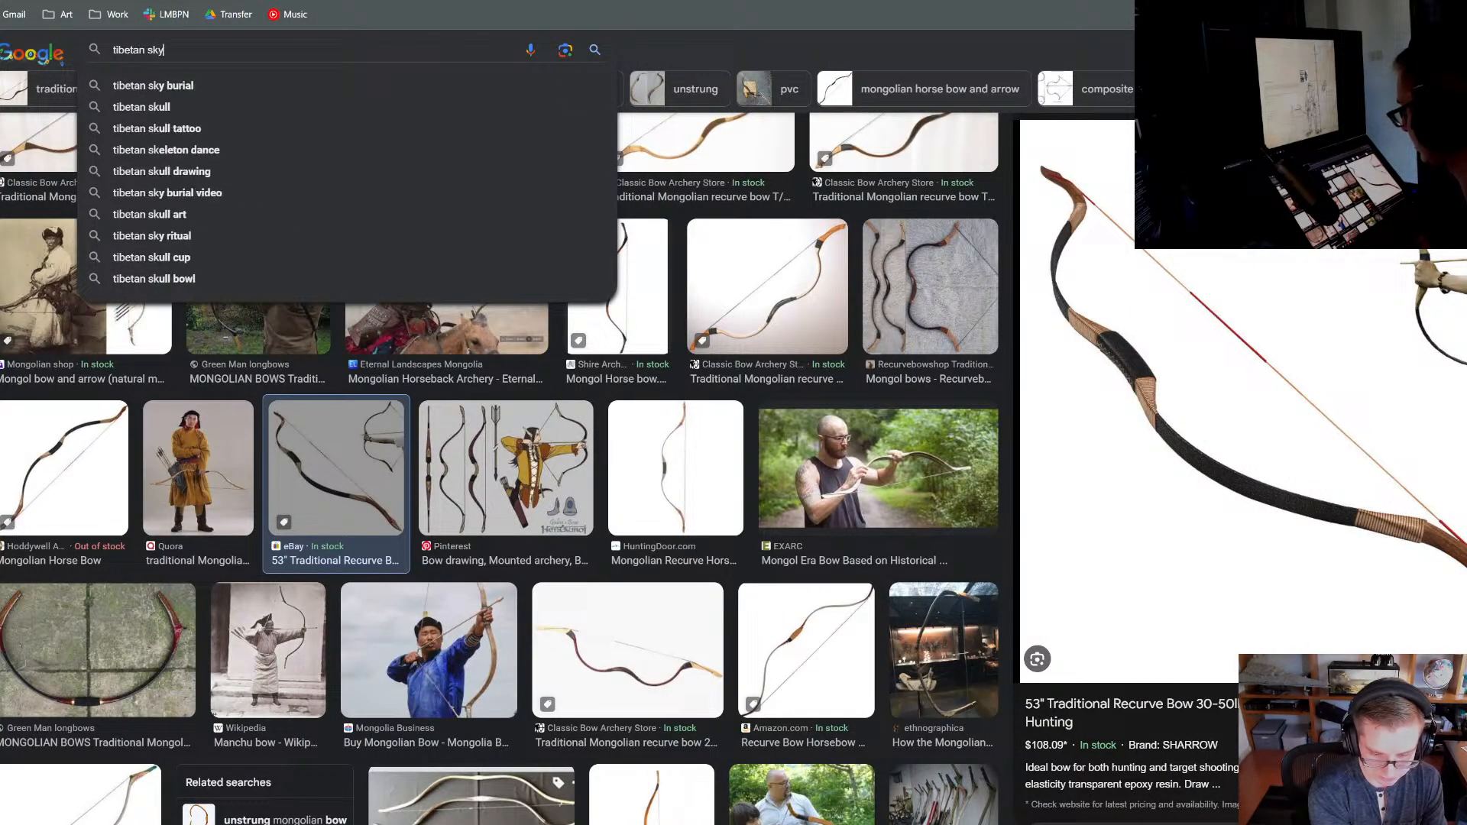
{"action": "type", "text": " funeral"}
{"action": "key", "text": "Return"}
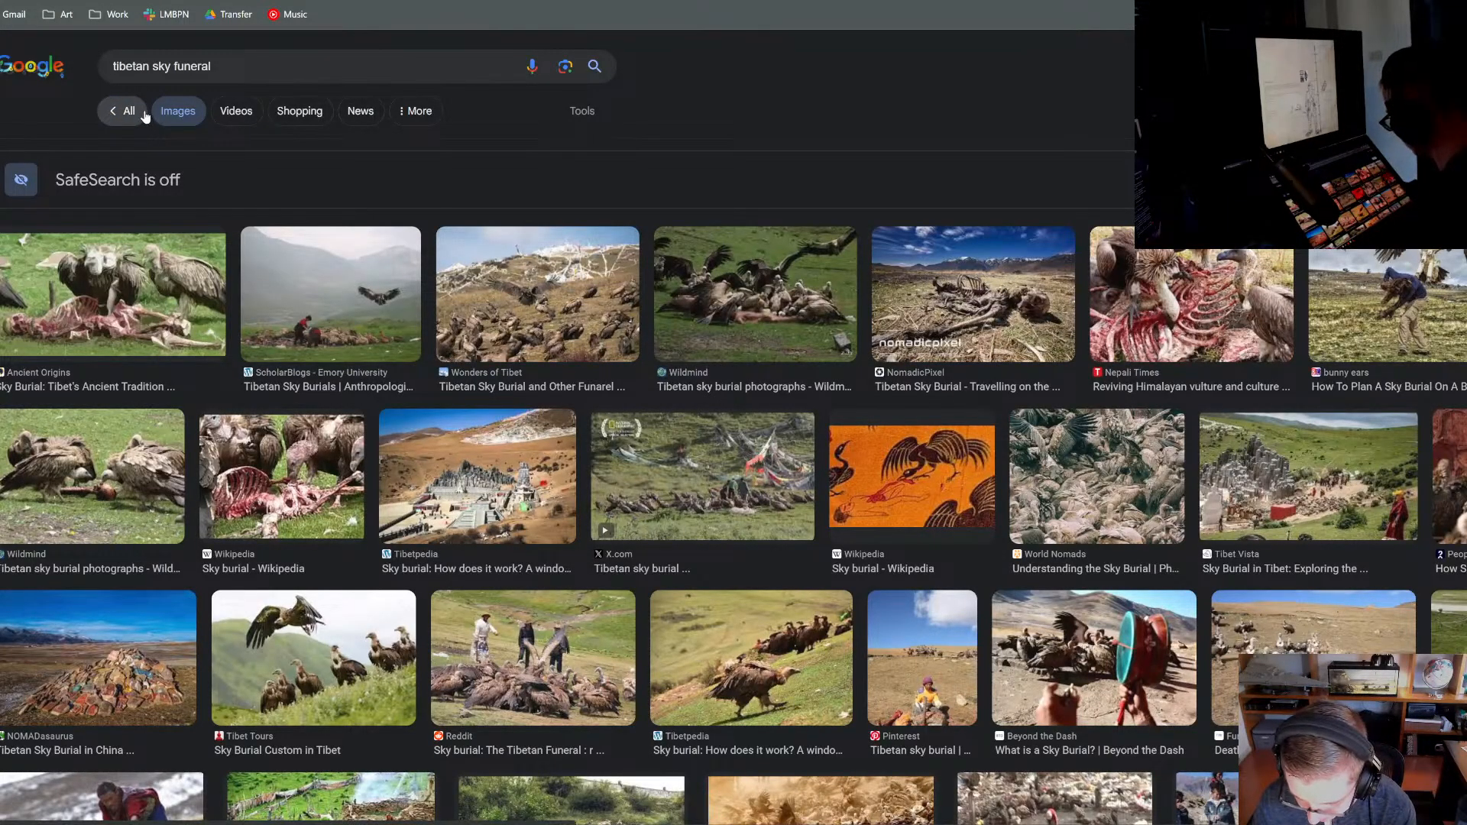
Open the Wikipedia article on sky burial from the general web results and read its introduction
{"action": "left_click", "coordinate": [145, 113]}
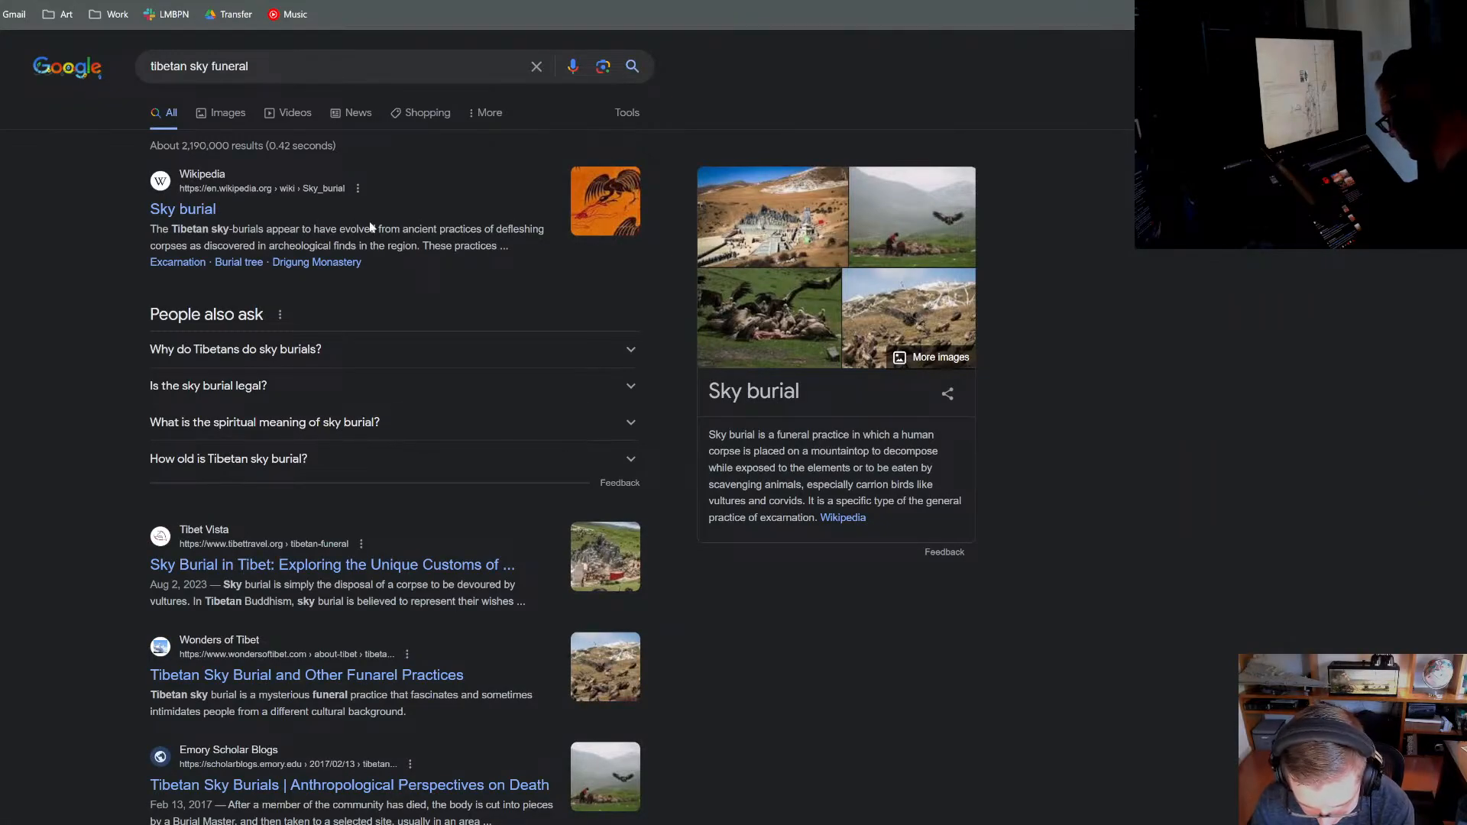
{"action": "left_click", "coordinate": [208, 221]}
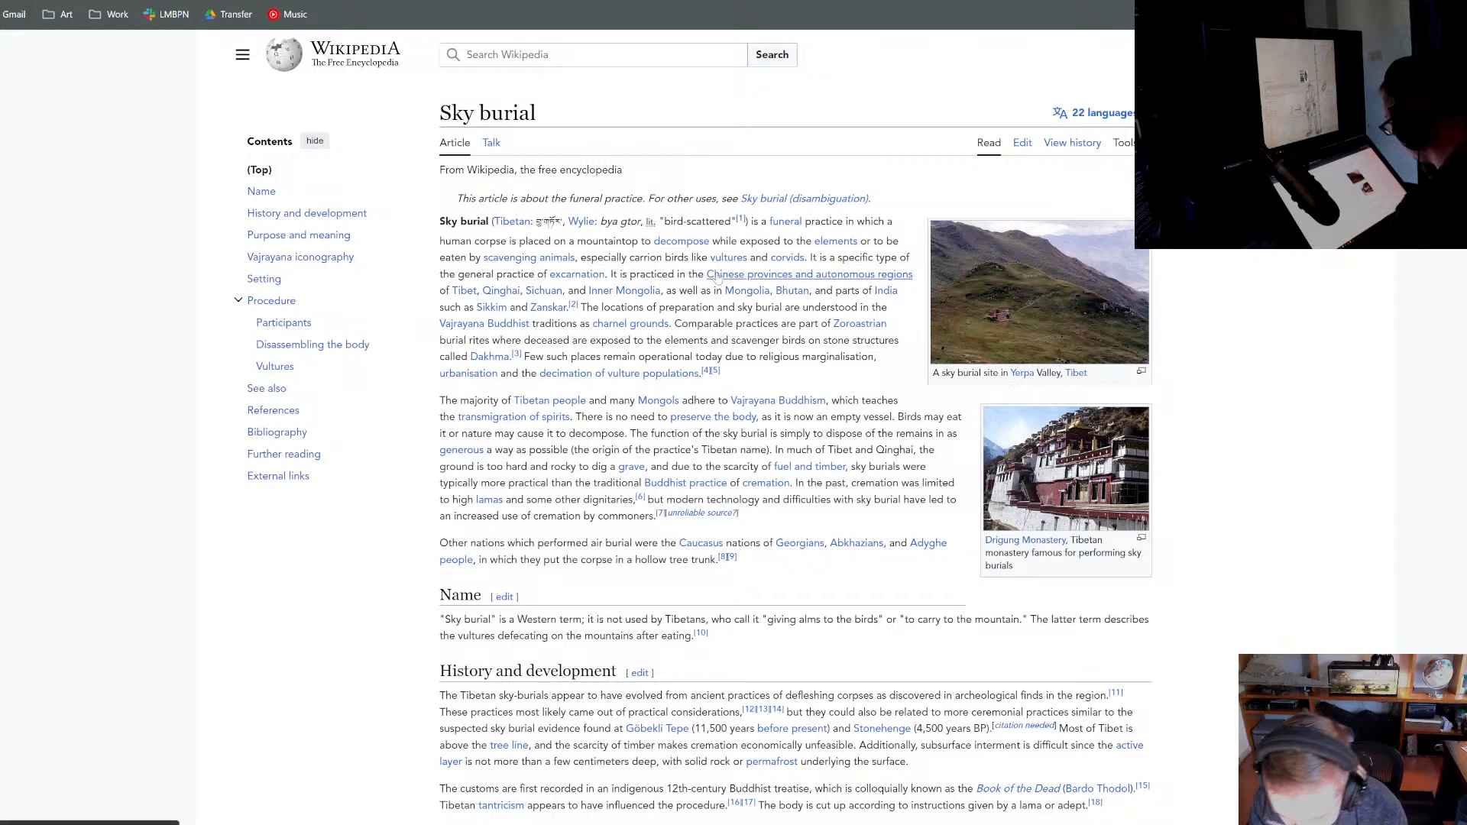
{"action": "mouse_move", "coordinate": [716, 278]}
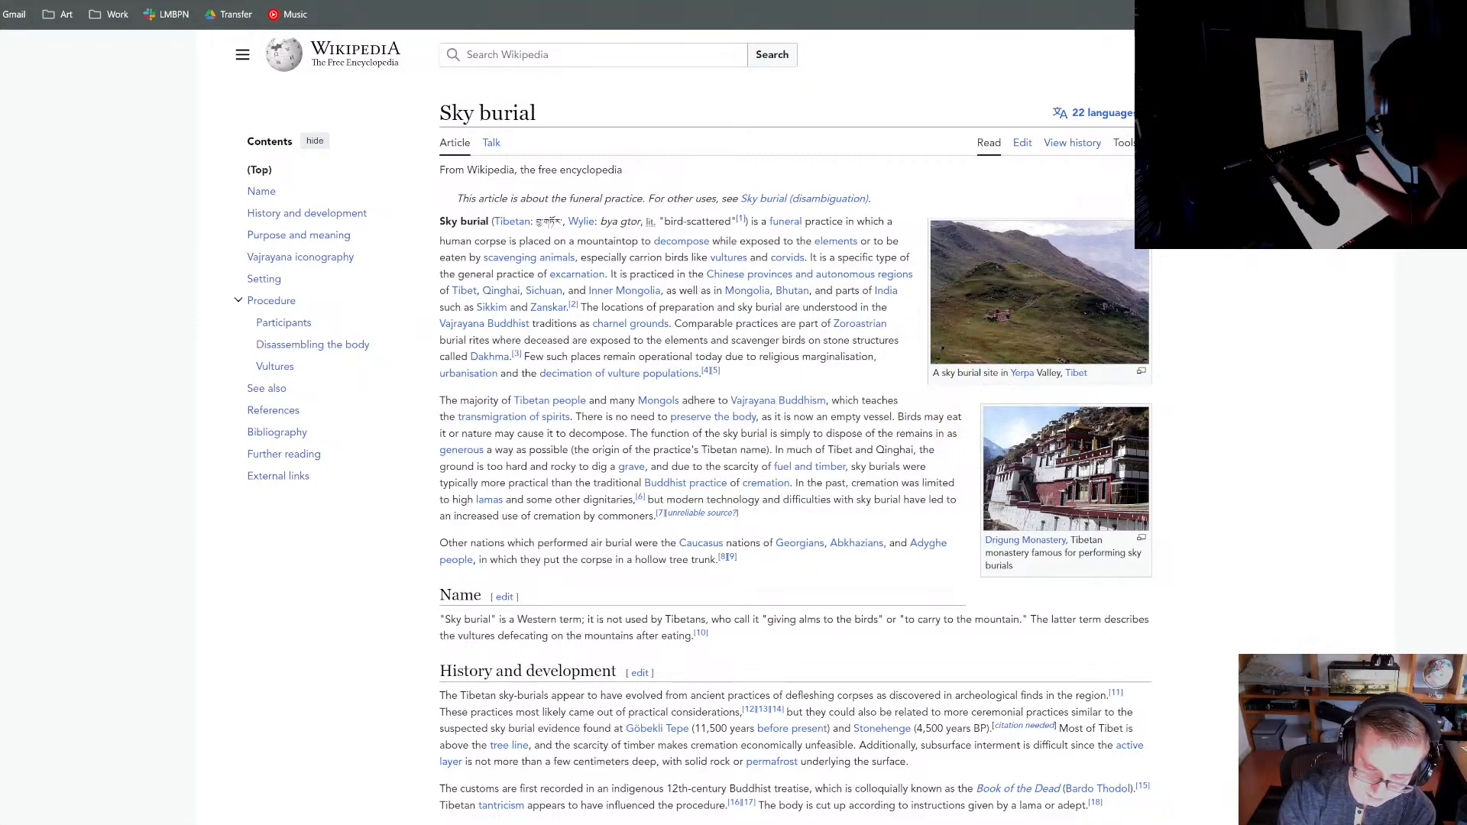
Move the browser window aside and return to the concept sheet in Photoshop
{"action": "left_click_drag", "start_coordinate": [734, 0], "coordinate": [809, 29]}
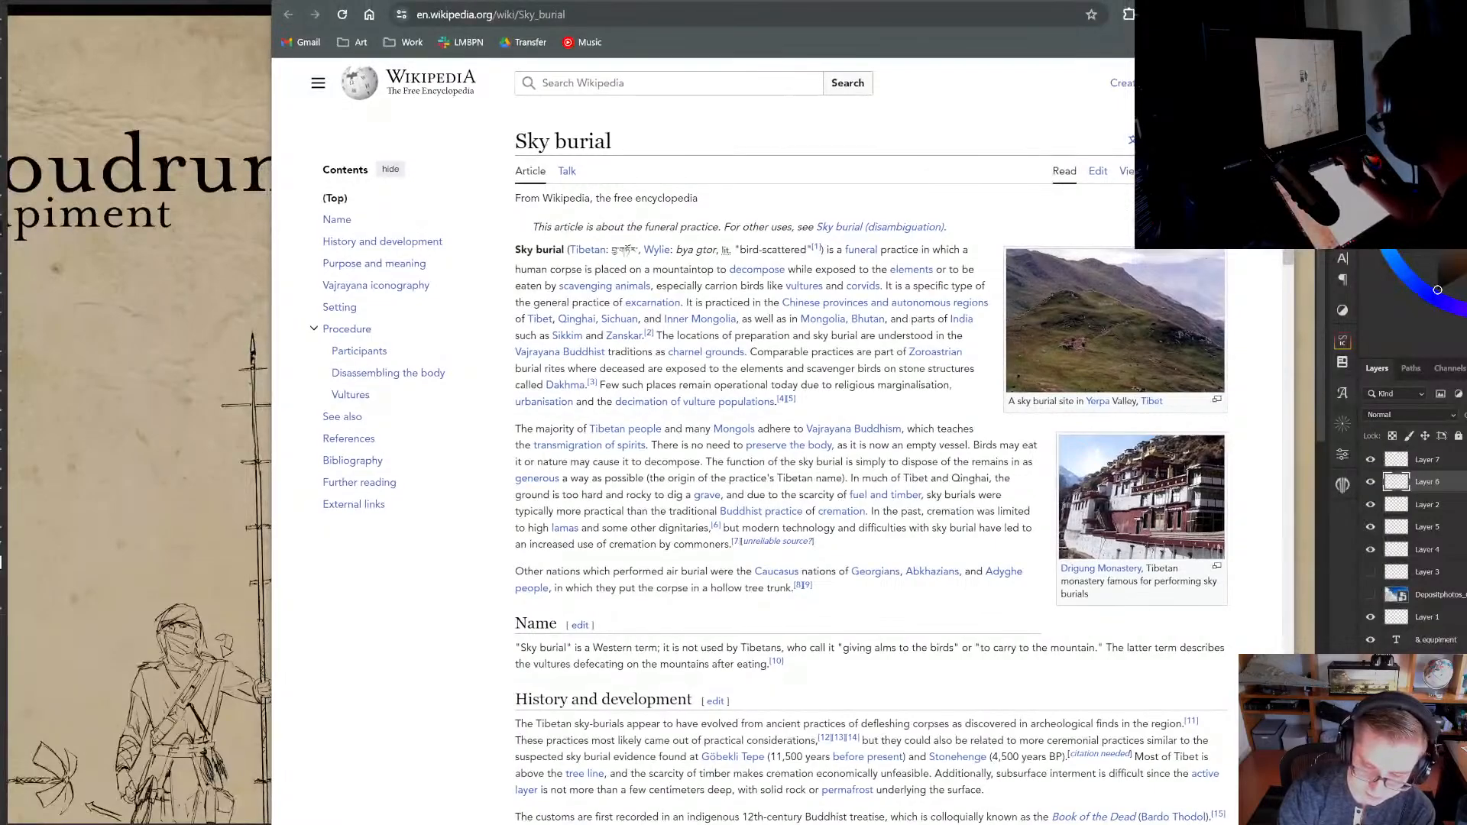
{"action": "left_click_drag", "start_coordinate": [1041, 3], "coordinate": [1069, 116]}
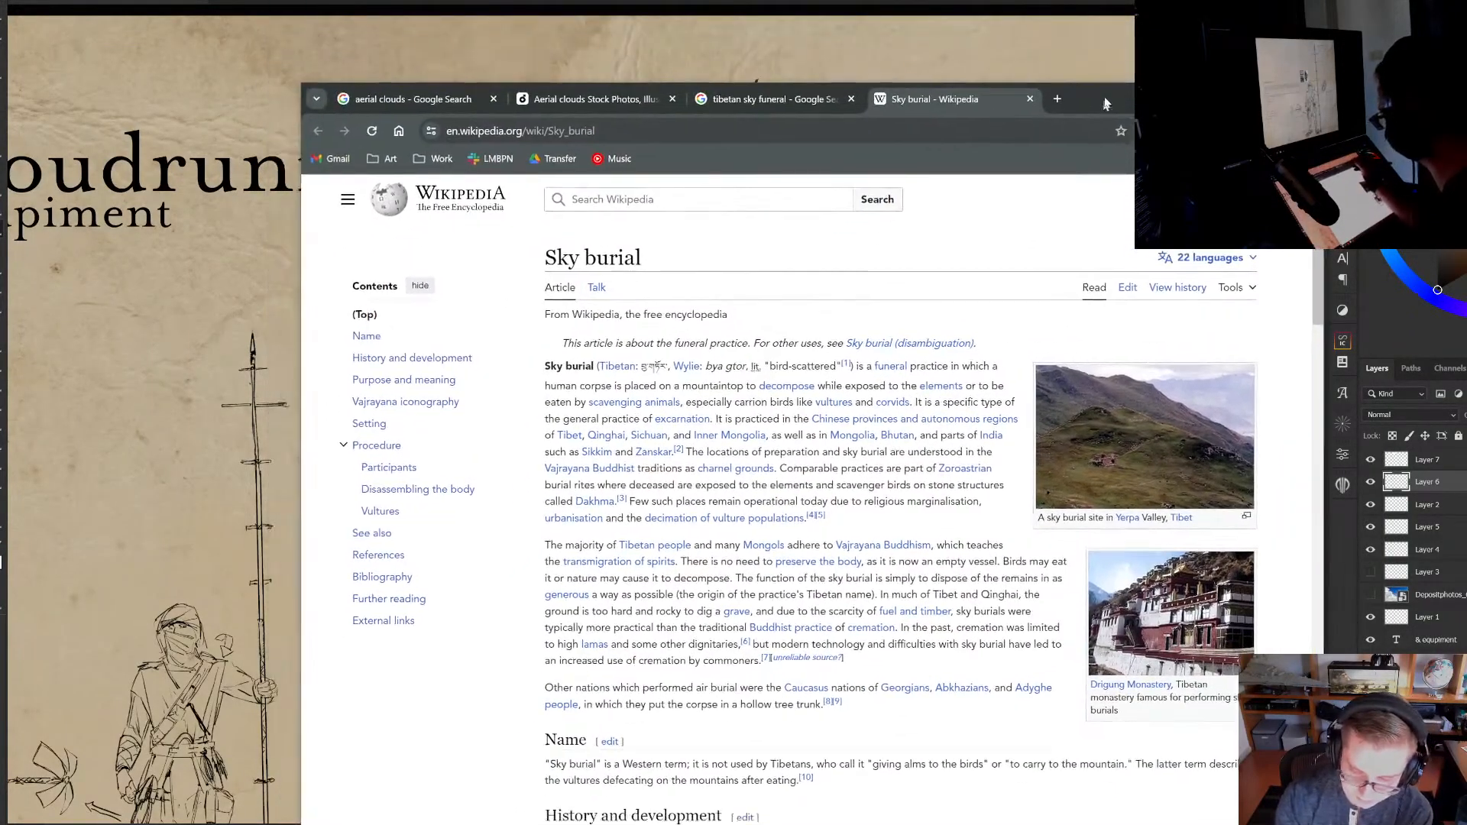
{"action": "left_click", "coordinate": [485, 56]}
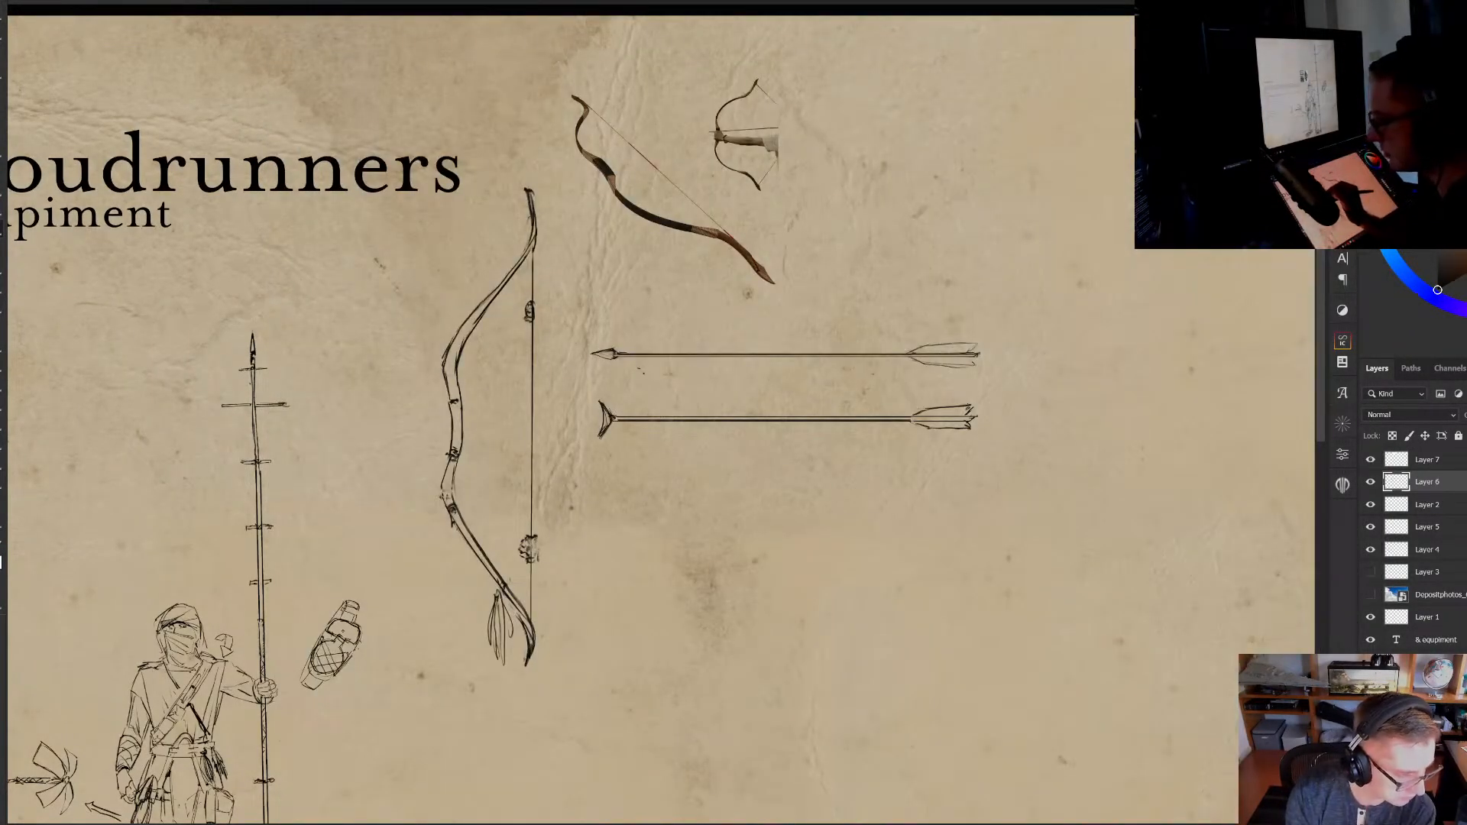
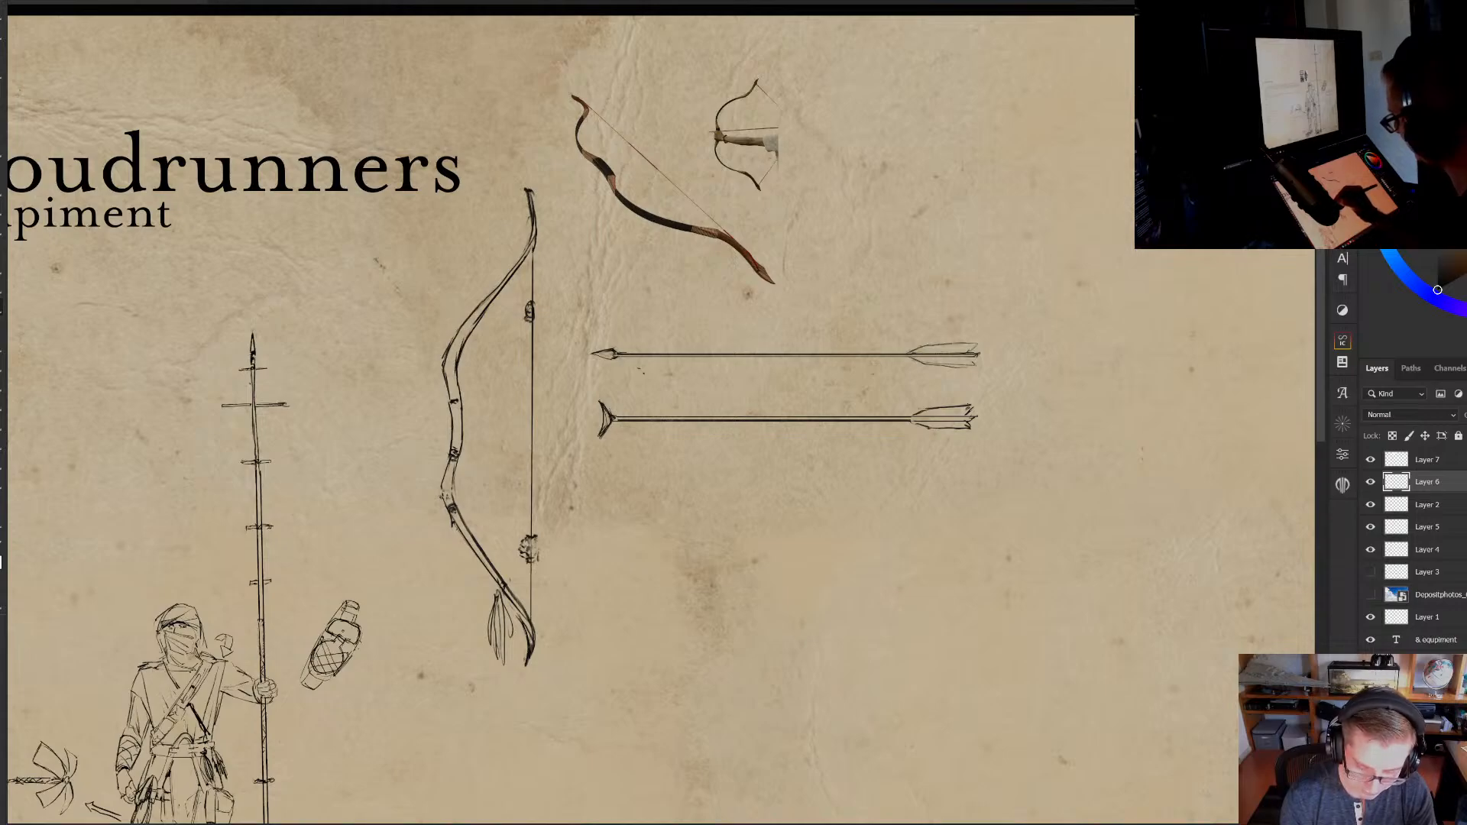
Hide and show Layer 6 again to check which equipment sketches it contains
{"action": "left_click_drag", "start_coordinate": [507, 489], "coordinate": [500, 475]}
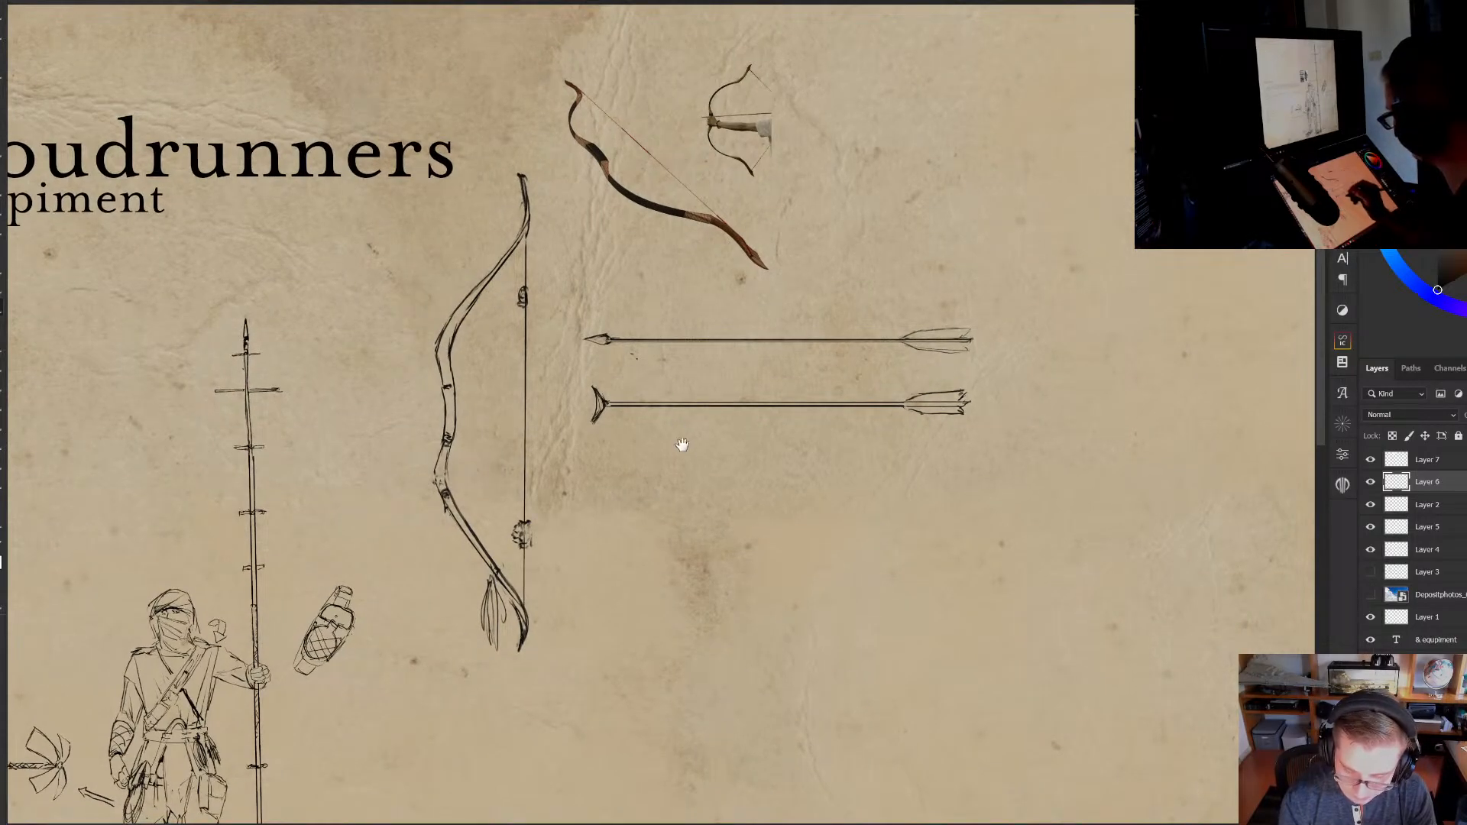
{"action": "left_click_drag", "start_coordinate": [601, 541], "coordinate": [631, 504]}
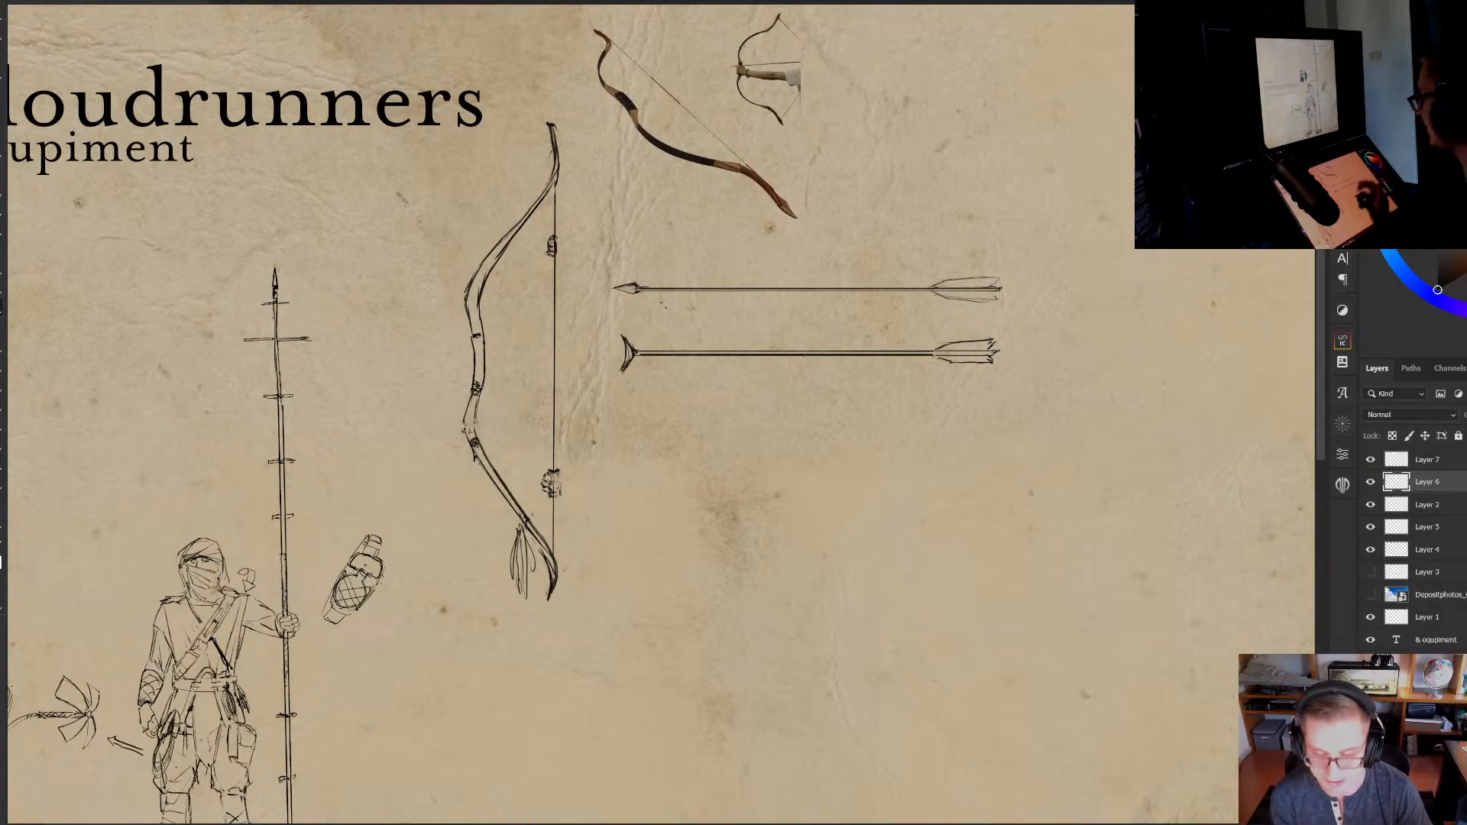
{"action": "mouse_move", "coordinate": [593, 534]}
{"action": "left_mouse_down"}
{"action": "mouse_move", "coordinate": [573, 555]}
{"action": "mouse_move", "coordinate": [628, 350]}
{"action": "left_mouse_up"}
{"action": "left_click_drag", "start_coordinate": [424, 466], "coordinate": [524, 513]}
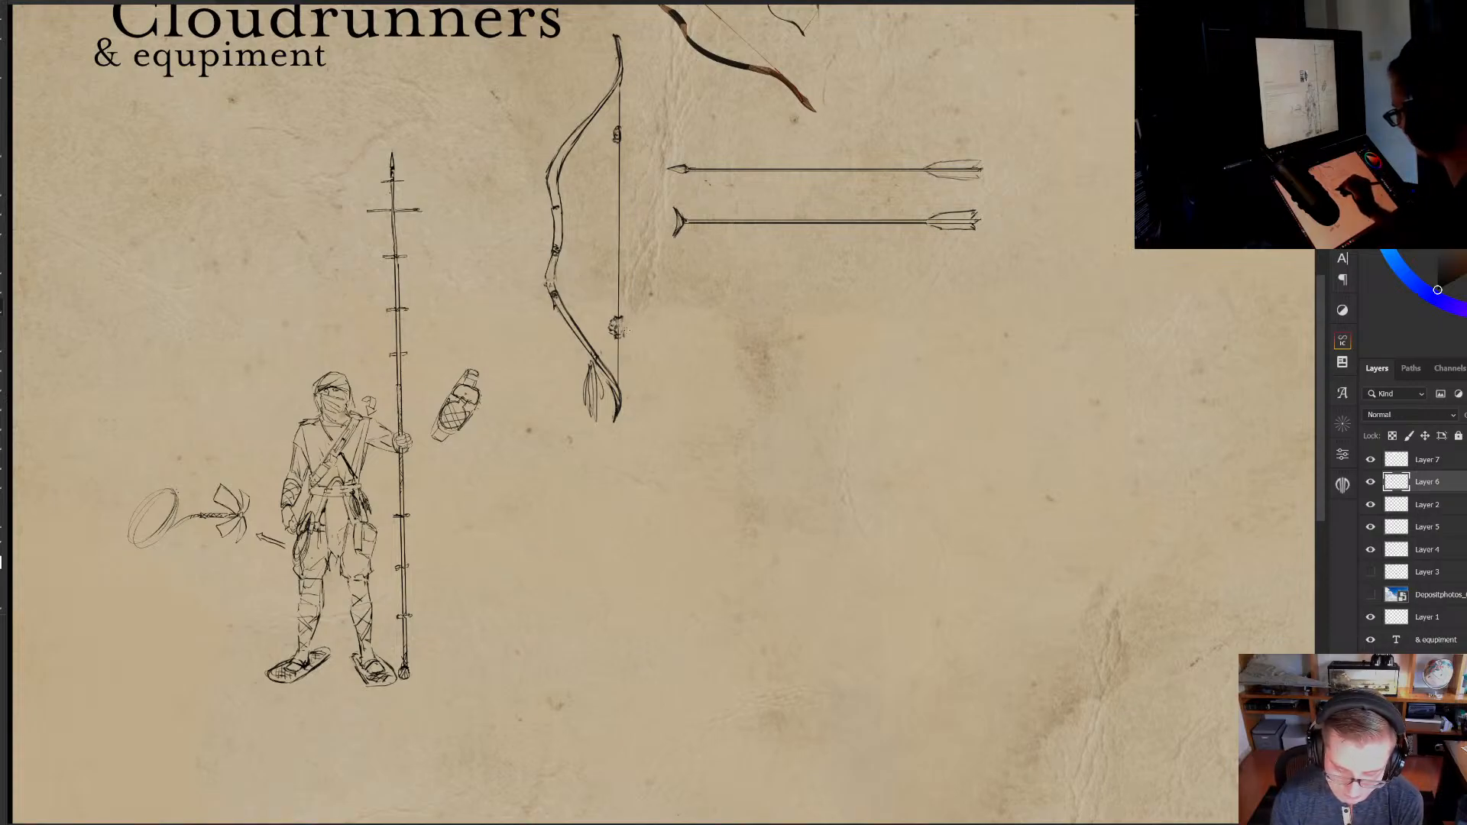
{"action": "left_click", "coordinate": [1370, 482]}
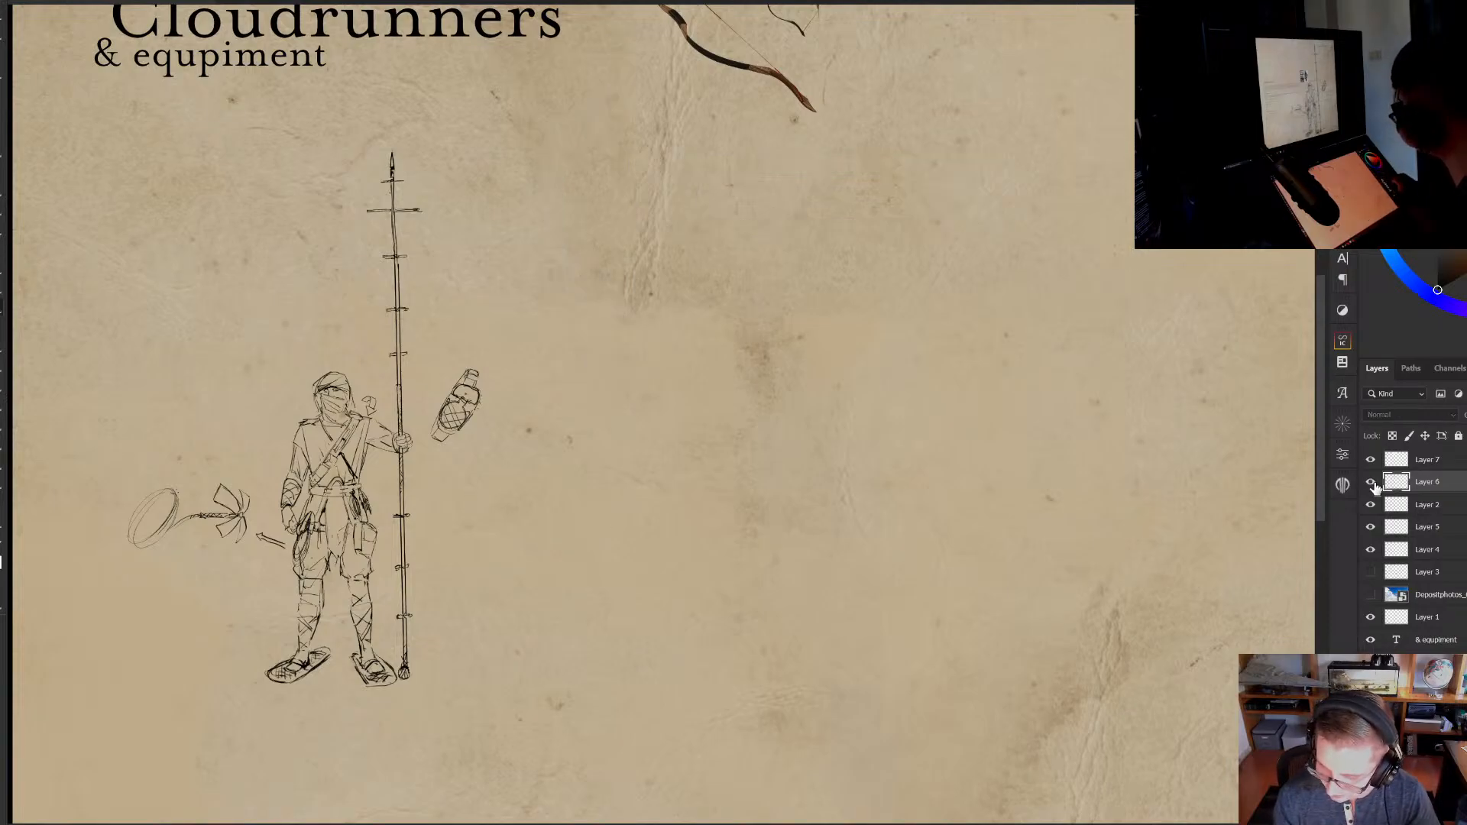
{"action": "left_click", "coordinate": [1370, 481]}
Fill out the lower bowstring tuft into a round shape and erase the stray specks beneath the first arrow's head
{"action": "left_click_drag", "start_coordinate": [939, 525], "coordinate": [940, 606]}
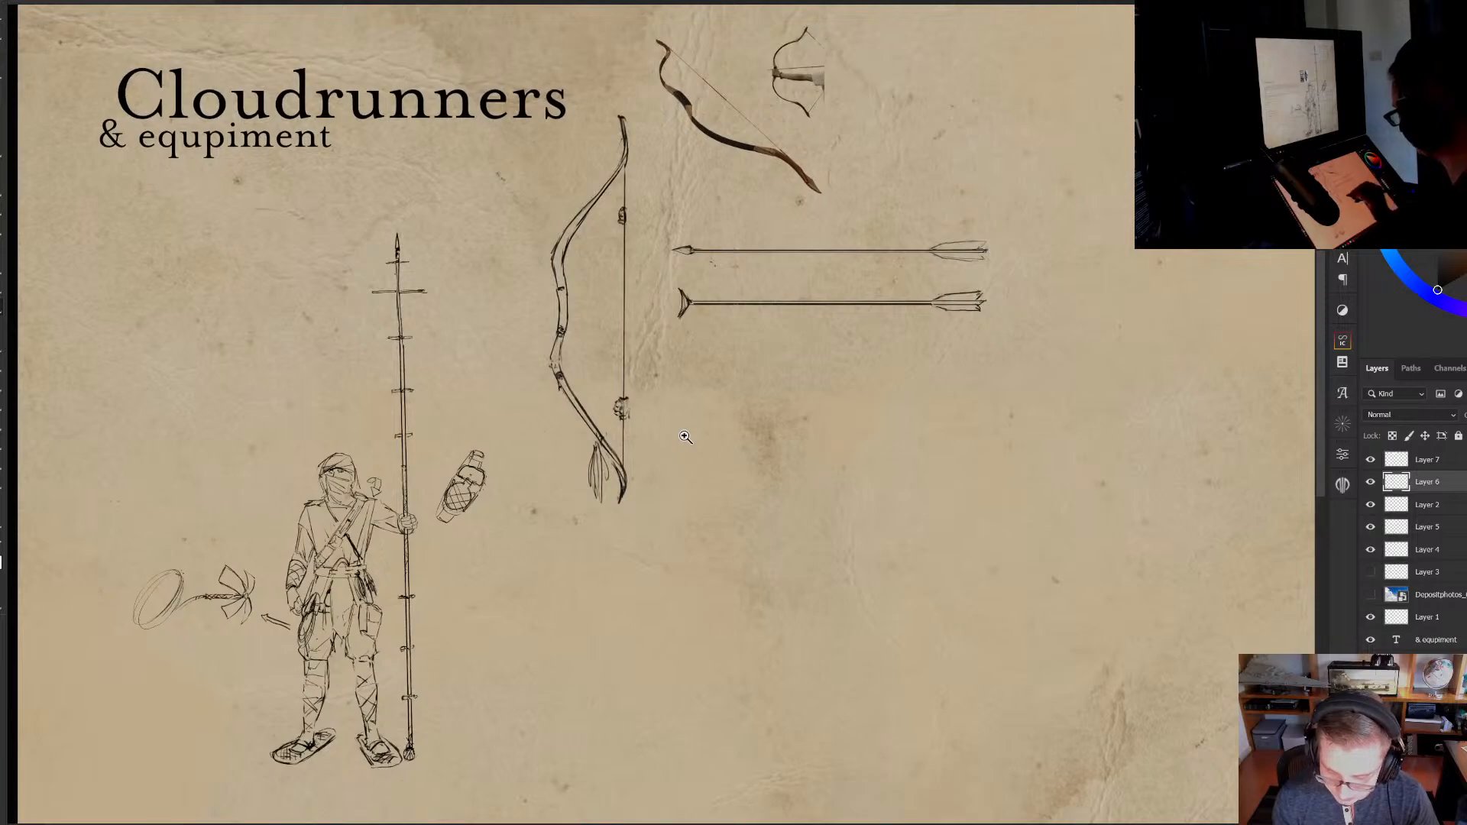
{"action": "left_click_drag", "start_coordinate": [641, 427], "coordinate": [685, 426]}
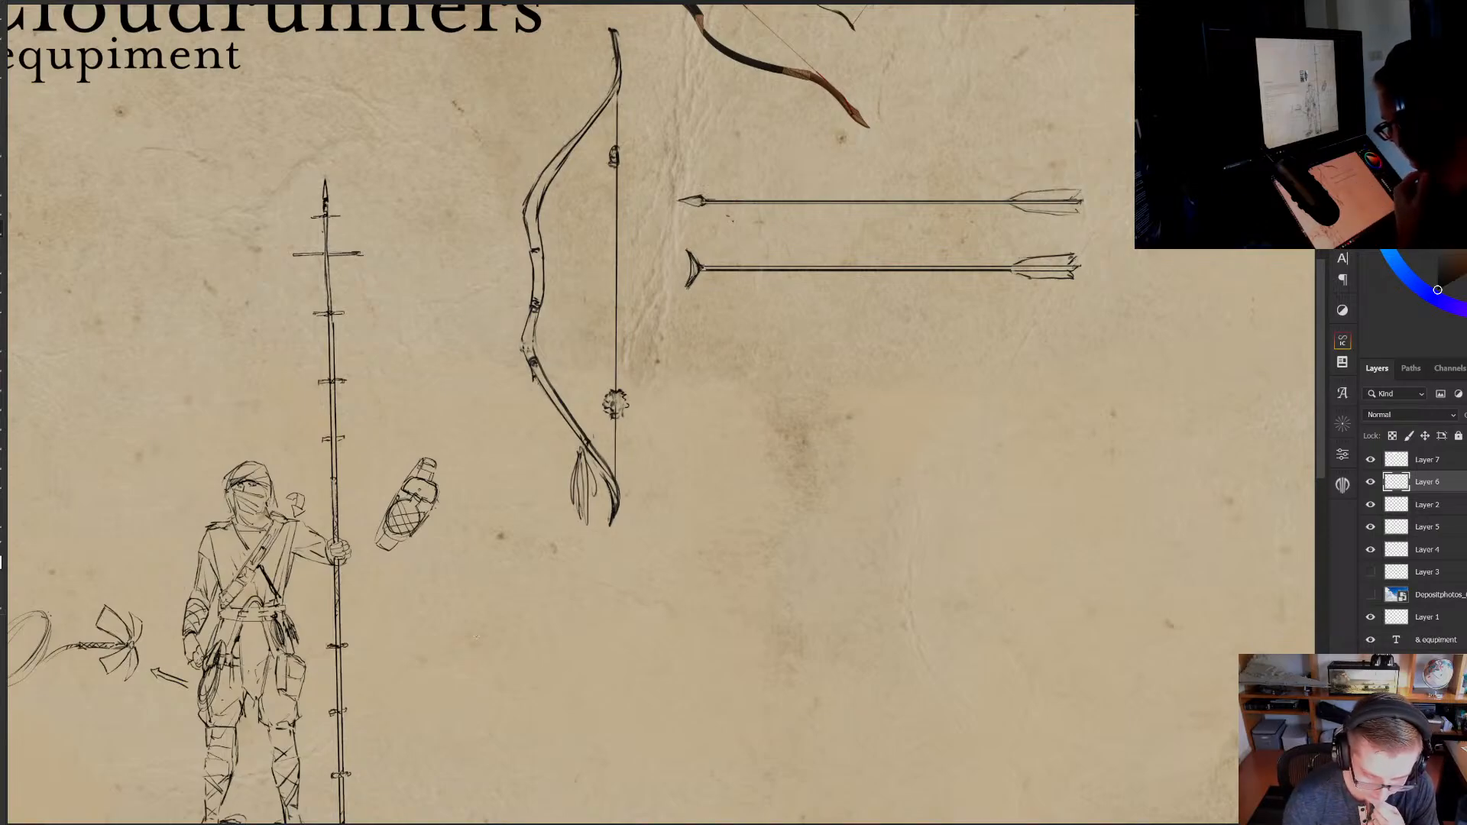
{"action": "left_click_drag", "start_coordinate": [722, 418], "coordinate": [642, 533]}
{"action": "left_click_drag", "start_coordinate": [631, 480], "coordinate": [594, 515]}
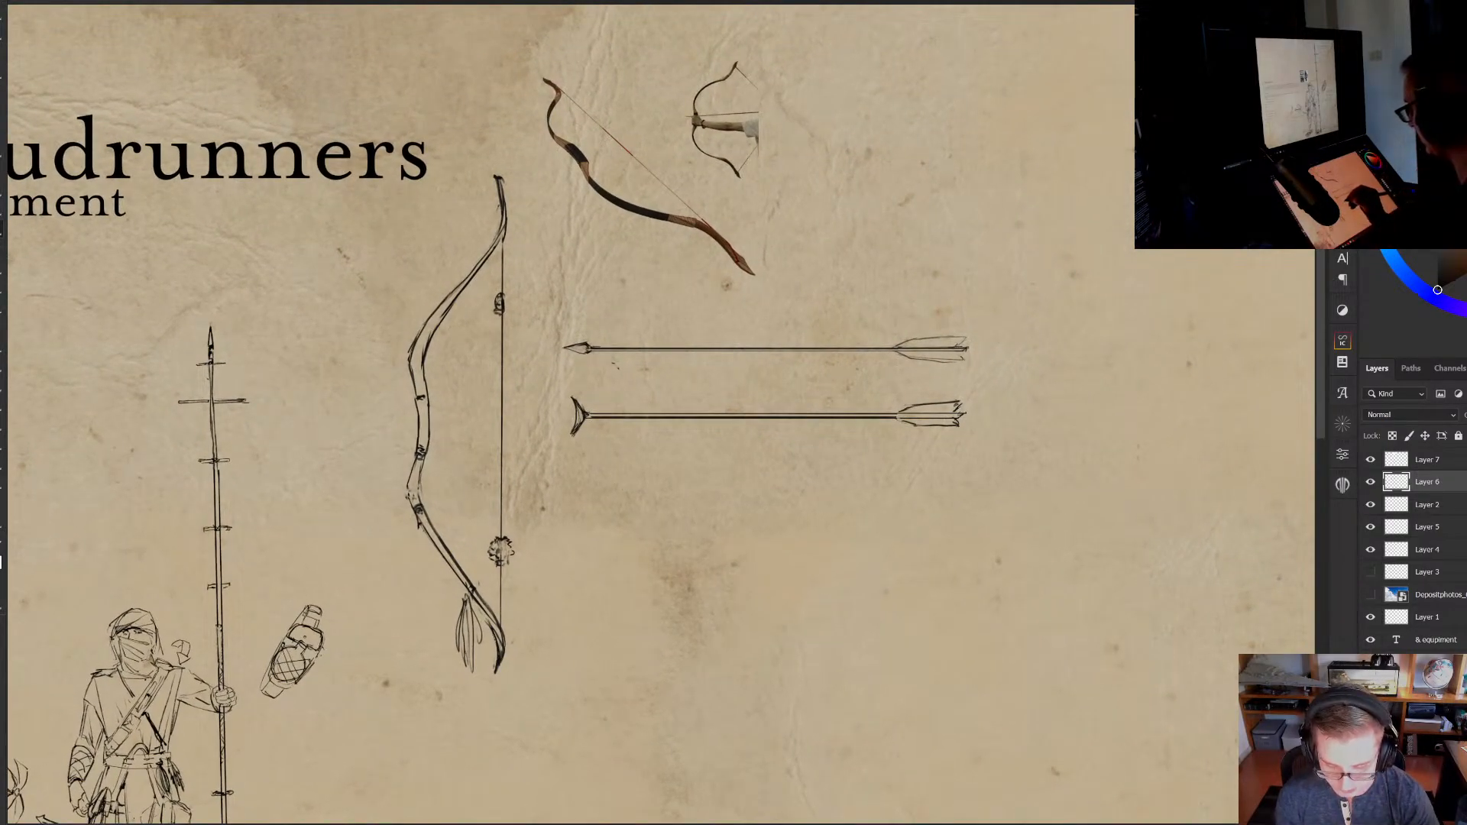
{"action": "left_click_drag", "start_coordinate": [623, 481], "coordinate": [631, 481]}
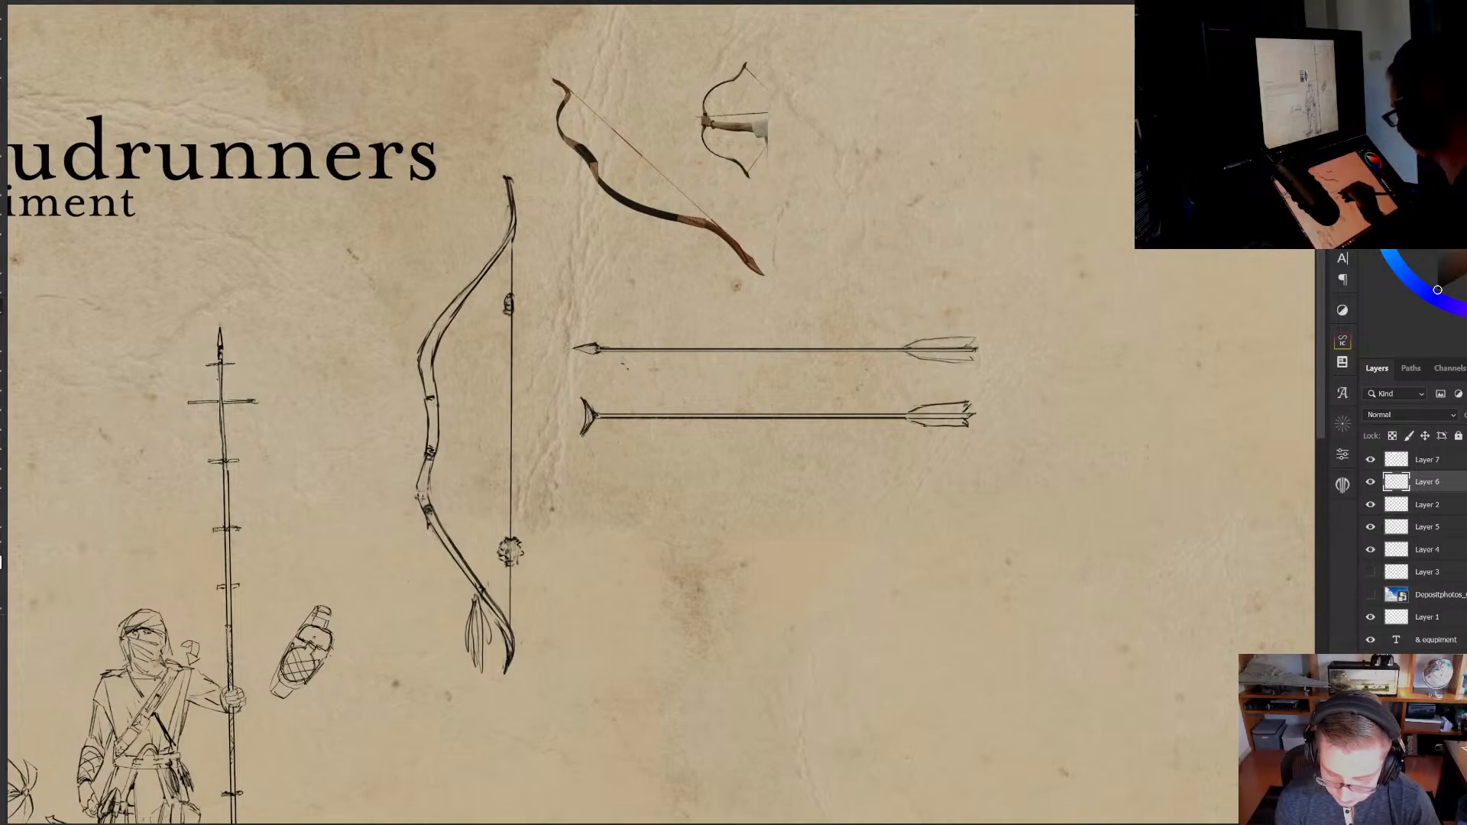
{"action": "left_click_drag", "start_coordinate": [629, 373], "coordinate": [634, 383]}
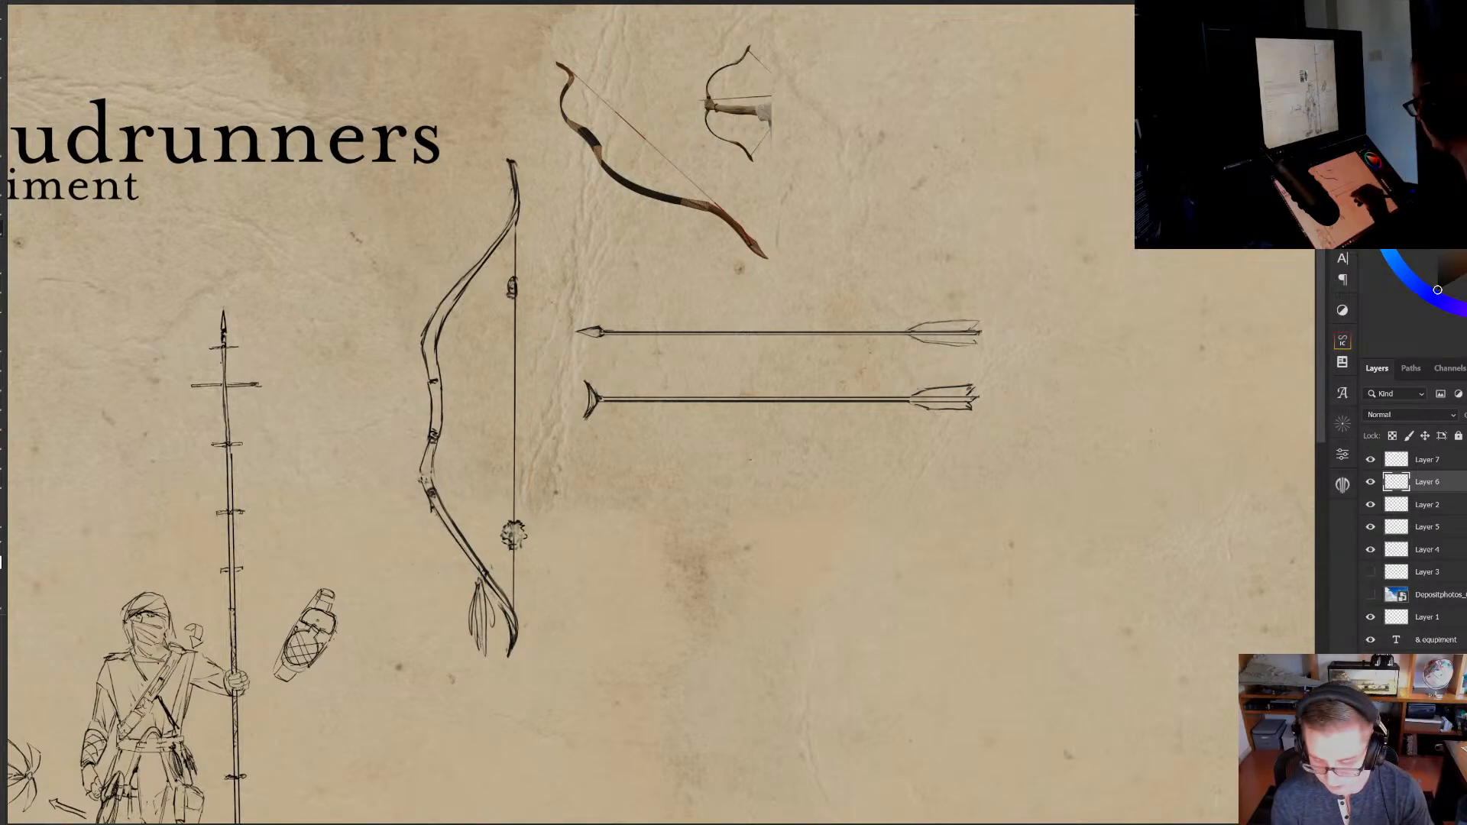
Sketch a small thin circle in the empty area below the two arrows, undoing the first attempt
{"action": "left_click_drag", "start_coordinate": [770, 456], "coordinate": [775, 324]}
{"action": "left_click_drag", "start_coordinate": [723, 390], "coordinate": [695, 426]}
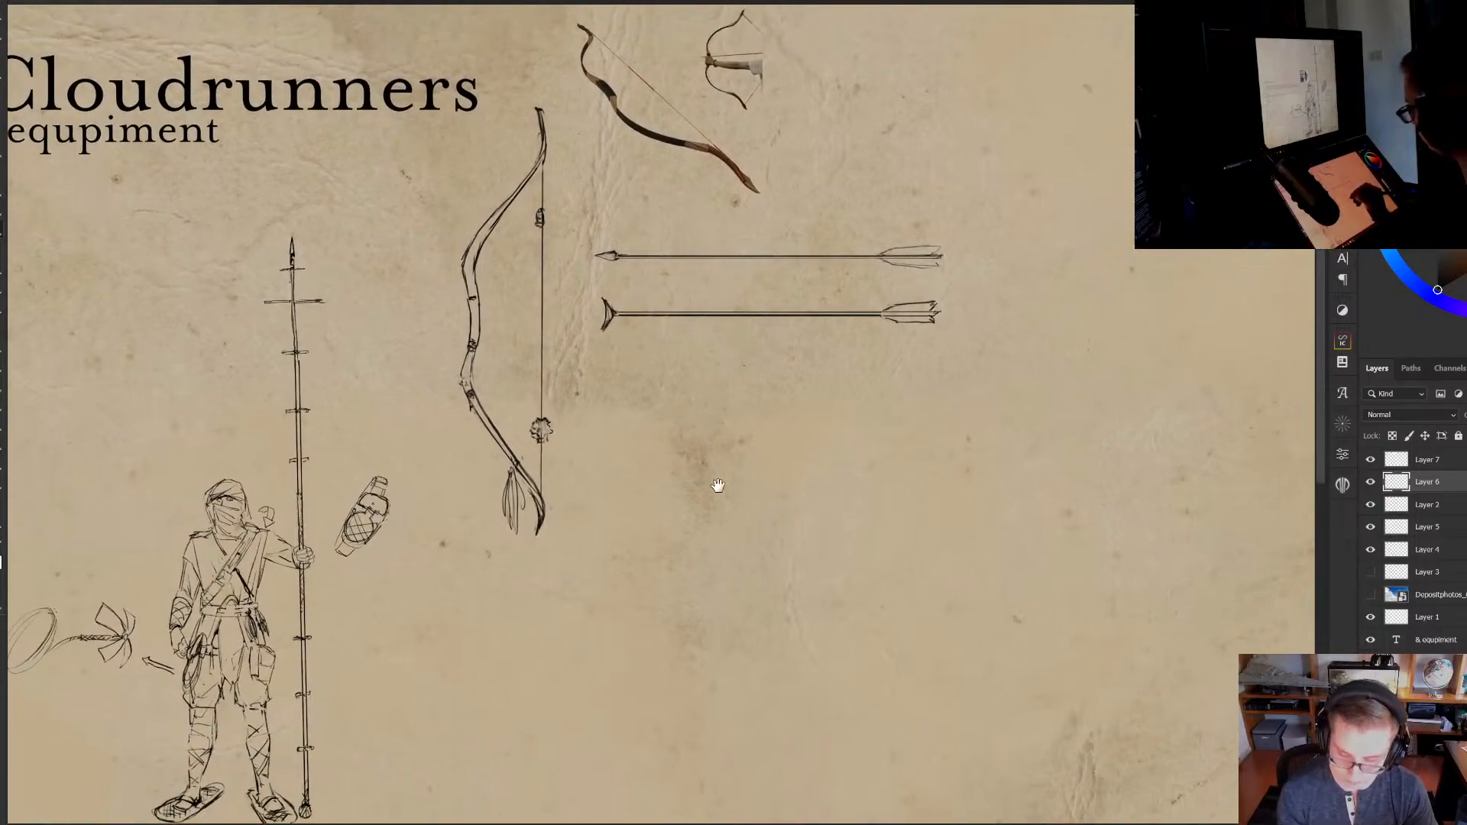
{"action": "mouse_move", "coordinate": [695, 540]}
{"action": "left_mouse_down"}
{"action": "mouse_move", "coordinate": [622, 462]}
{"action": "mouse_move", "coordinate": [602, 524]}
{"action": "left_mouse_up"}
{"action": "left_click_drag", "start_coordinate": [640, 428], "coordinate": [661, 414]}
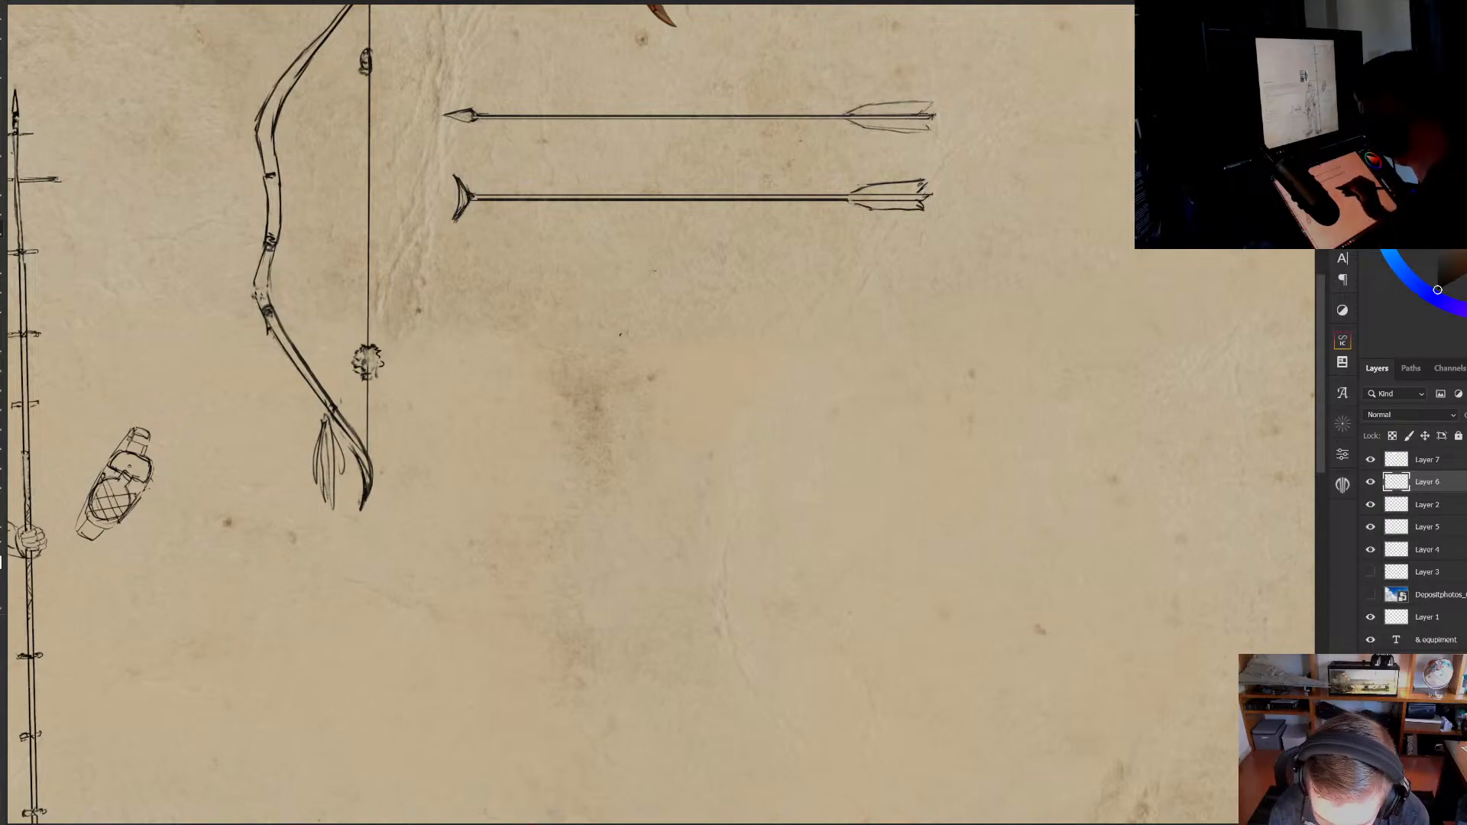
{"action": "left_click_drag", "start_coordinate": [645, 314], "coordinate": [603, 391]}
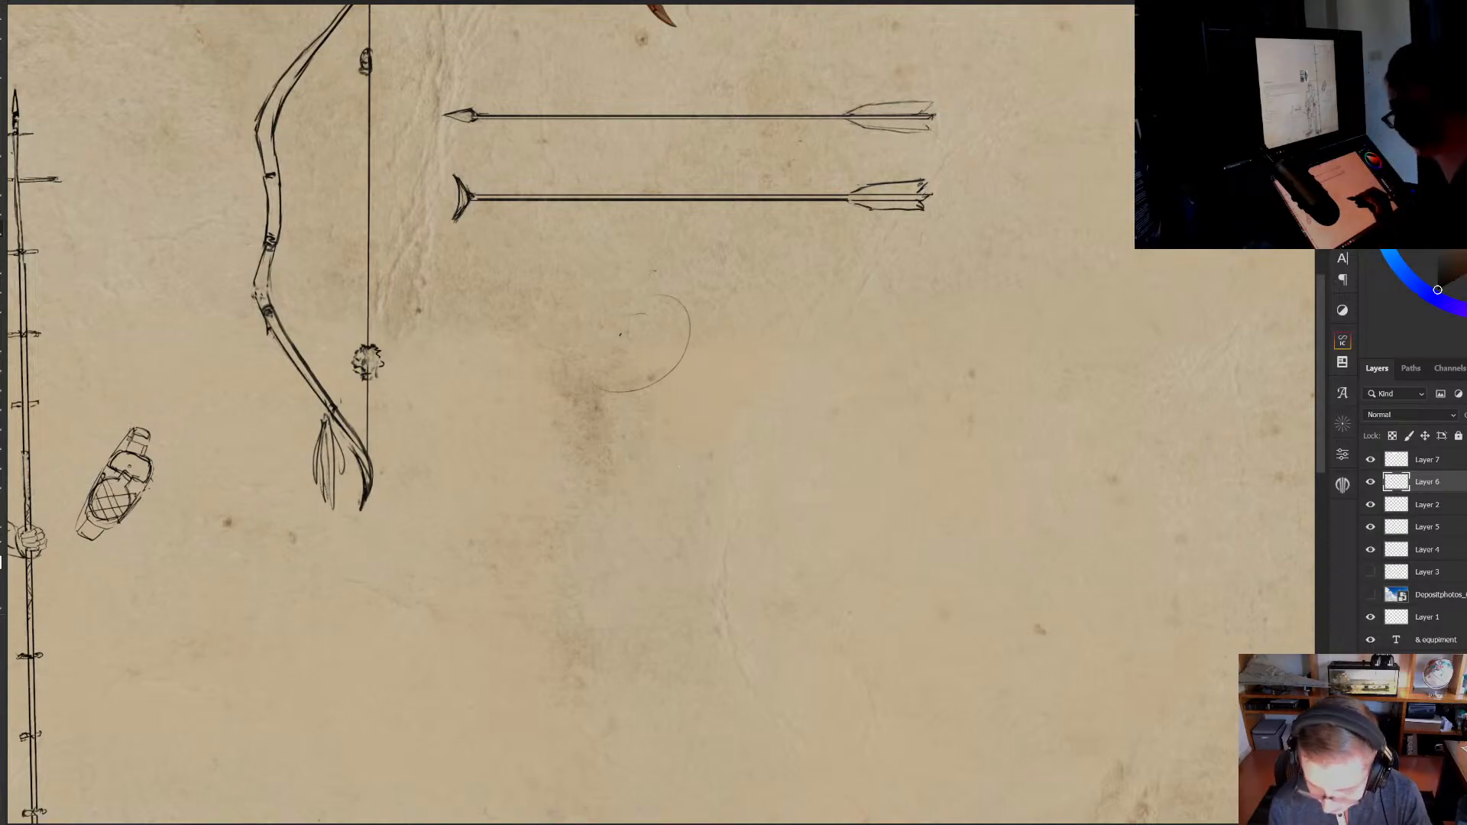
{"action": "left_click_drag", "start_coordinate": [678, 467], "coordinate": [624, 392]}
{"action": "key", "text": "ctrl+z"}
{"action": "mouse_move", "coordinate": [650, 303]}
{"action": "left_mouse_down"}
{"action": "mouse_move", "coordinate": [591, 340]}
{"action": "mouse_move", "coordinate": [661, 362]}
{"action": "left_mouse_up"}
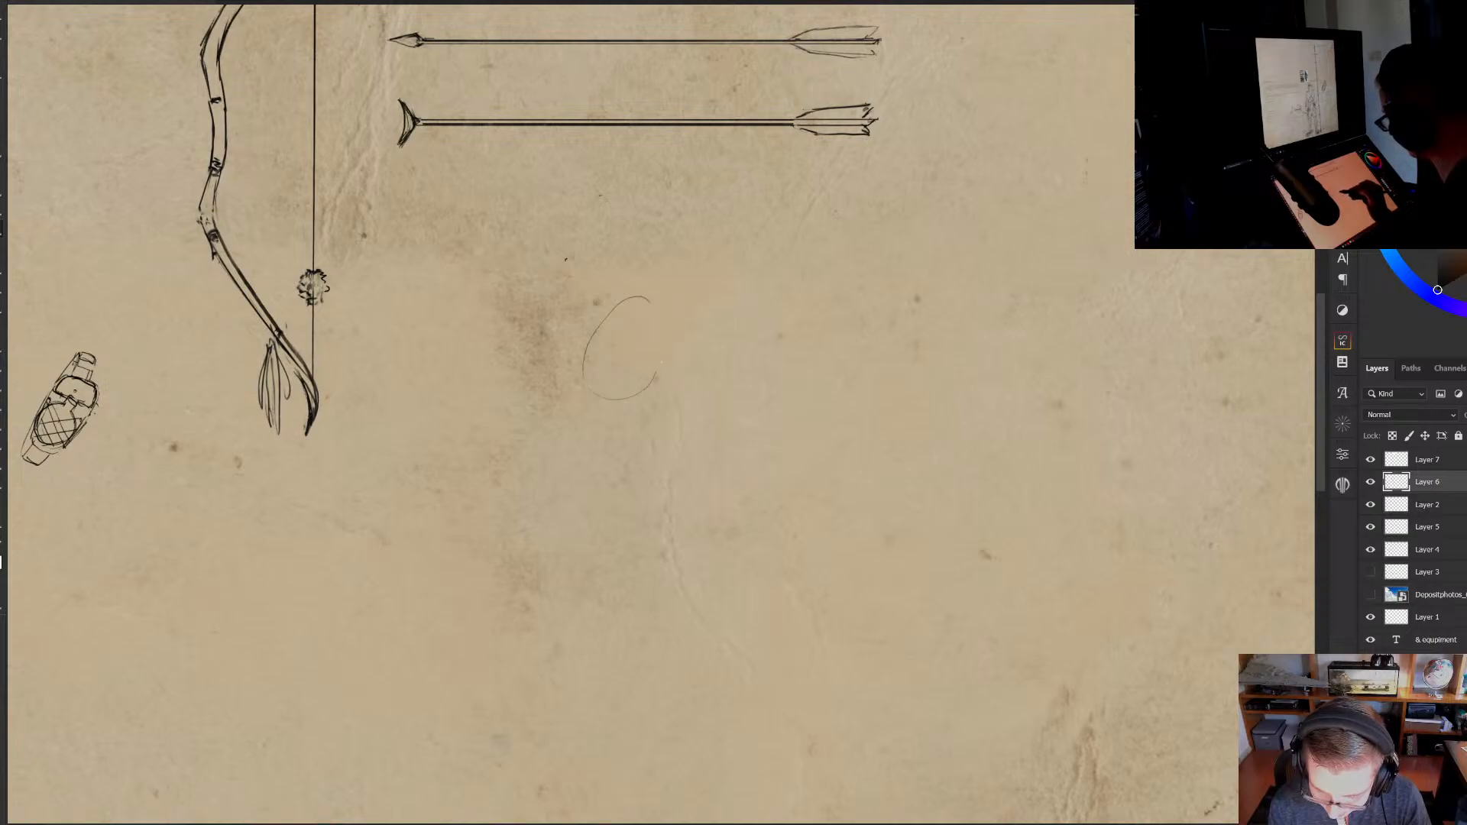
Build the circle into a faceted hub with angular front edges and flat side faces receding behind it
{"action": "left_click_drag", "start_coordinate": [620, 299], "coordinate": [583, 345]}
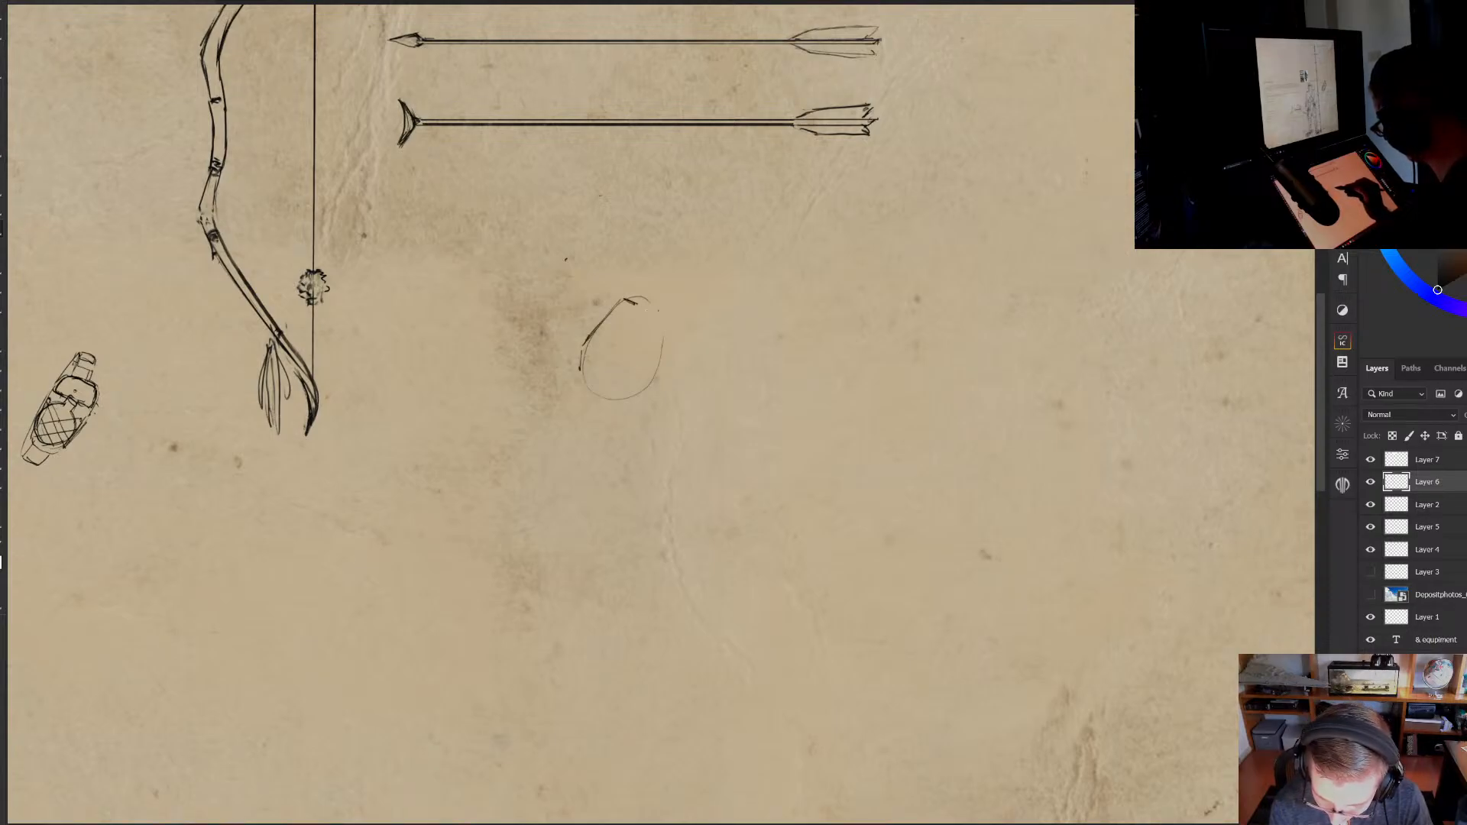
{"action": "left_click_drag", "start_coordinate": [648, 307], "coordinate": [653, 334]}
{"action": "left_click_drag", "start_coordinate": [583, 374], "coordinate": [588, 403]}
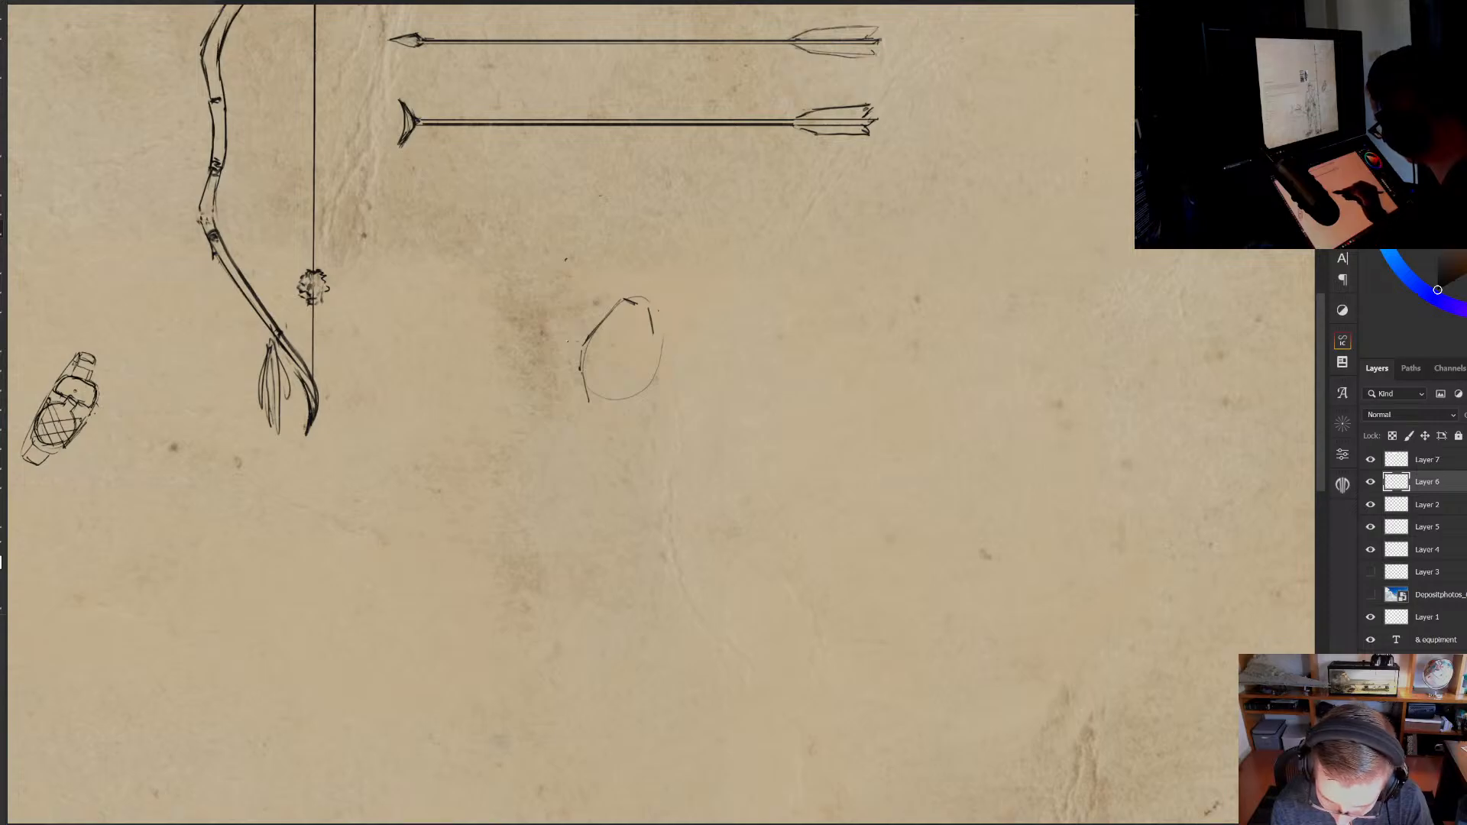
{"action": "mouse_move", "coordinate": [525, 336]}
{"action": "left_mouse_down"}
{"action": "mouse_move", "coordinate": [578, 341]}
{"action": "mouse_move", "coordinate": [528, 365]}
{"action": "mouse_move", "coordinate": [583, 368]}
{"action": "mouse_move", "coordinate": [571, 296]}
{"action": "mouse_move", "coordinate": [623, 289]}
{"action": "left_mouse_up"}
{"action": "mouse_move", "coordinate": [532, 375]}
{"action": "left_mouse_down"}
{"action": "mouse_move", "coordinate": [559, 418]}
{"action": "mouse_move", "coordinate": [605, 423]}
{"action": "mouse_move", "coordinate": [635, 411]}
{"action": "left_mouse_up"}
{"action": "left_click_drag", "start_coordinate": [649, 341], "coordinate": [651, 380]}
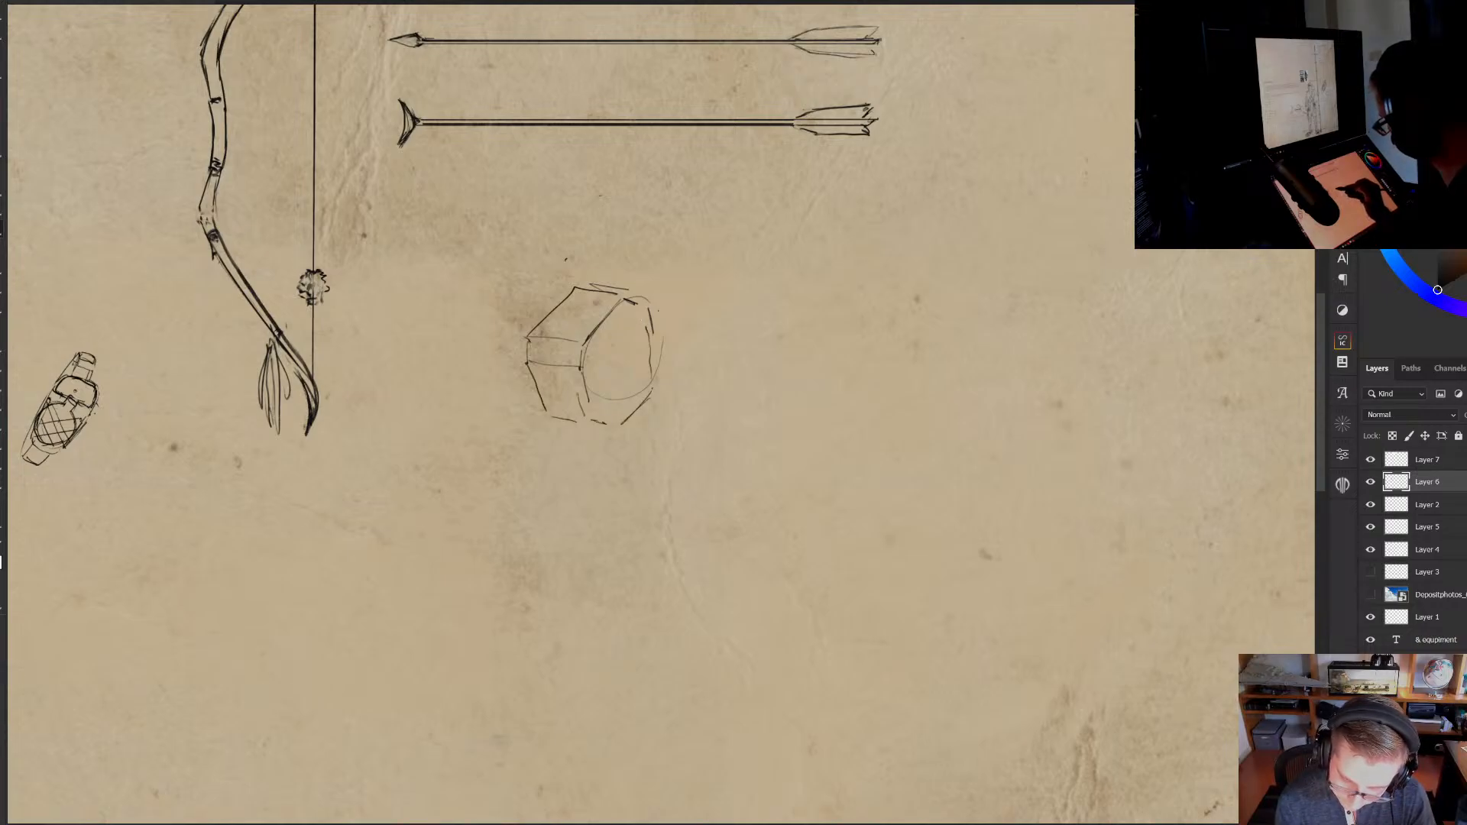
Add a slanted guide line extending from the hub's front face and a small rectangular hinge on its lower side facet
{"action": "key", "text": "ctrl+space"}
{"action": "mouse_move", "coordinate": [732, 304]}
{"action": "left_mouse_down"}
{"action": "mouse_move", "coordinate": [635, 354]}
{"action": "mouse_move", "coordinate": [754, 318]}
{"action": "left_mouse_up"}
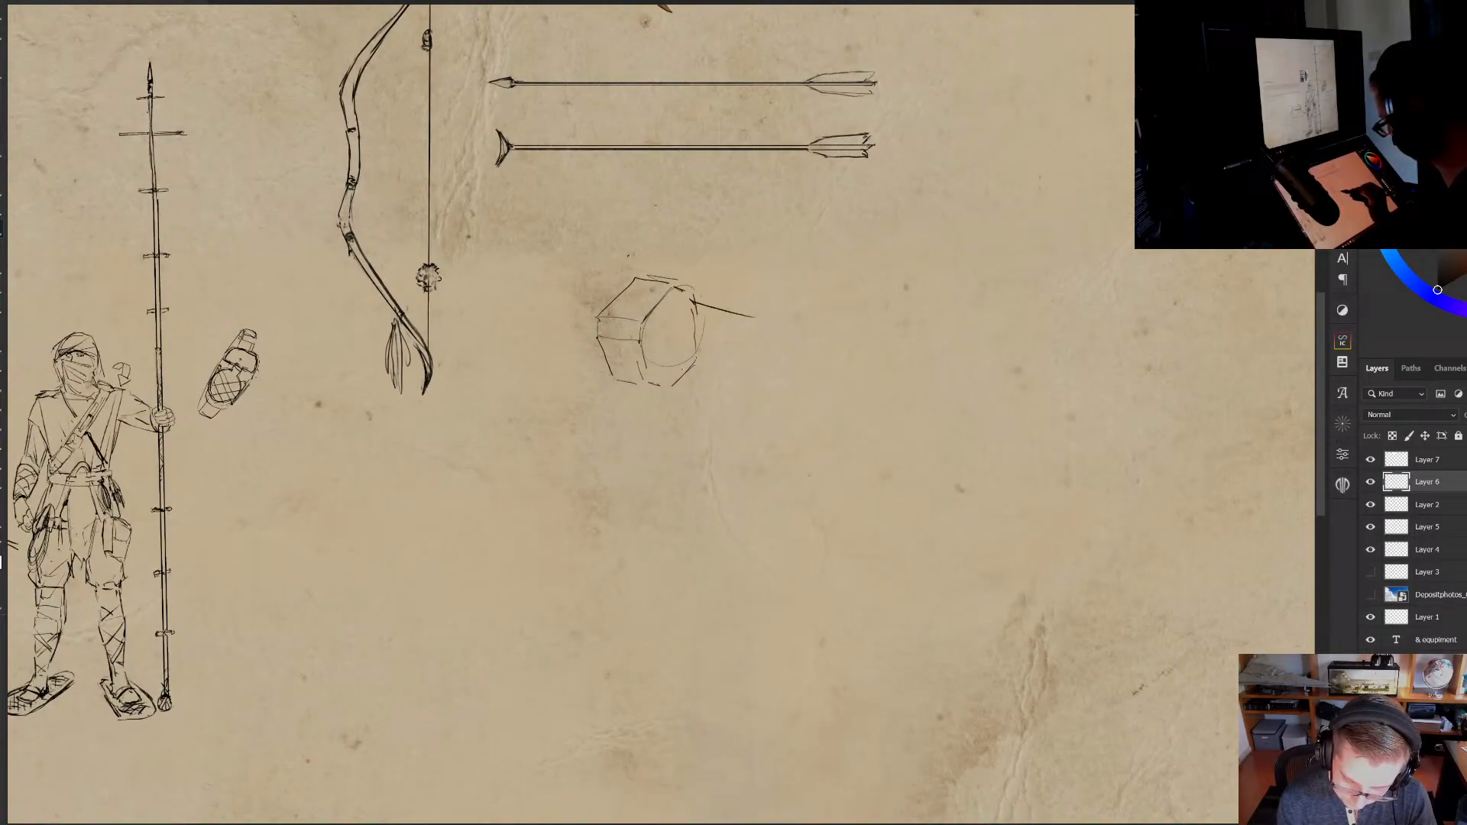
{"action": "key", "text": "ctrl+space"}
{"action": "mouse_move", "coordinate": [614, 349]}
{"action": "left_mouse_down"}
{"action": "mouse_move", "coordinate": [632, 348]}
{"action": "mouse_move", "coordinate": [603, 382]}
{"action": "mouse_move", "coordinate": [629, 377]}
{"action": "mouse_move", "coordinate": [633, 402]}
{"action": "left_mouse_up"}
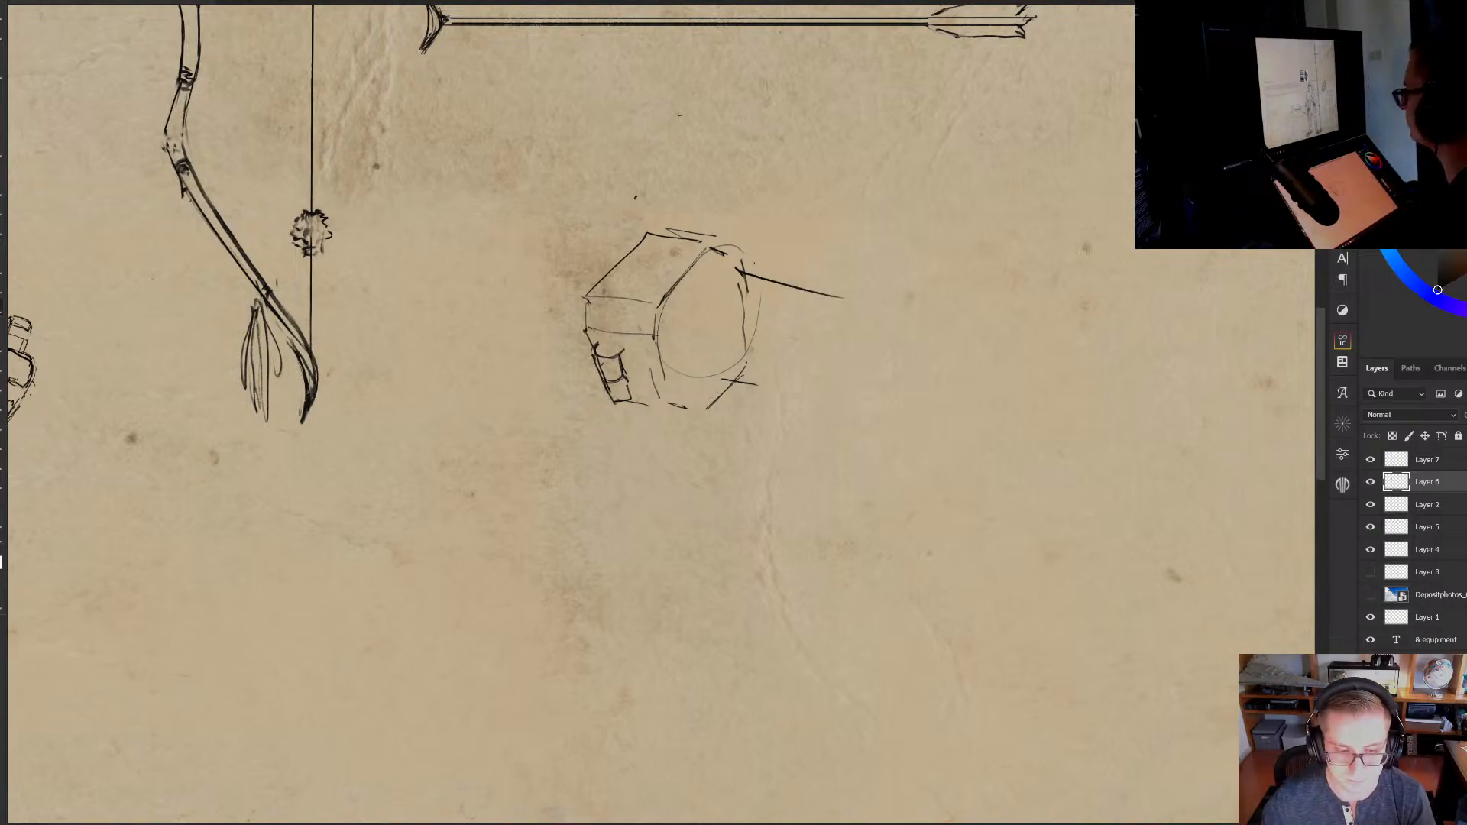
Switch to the browser and search Google Images for "wooden hinges"
{"action": "key", "text": "alt+Tab"}
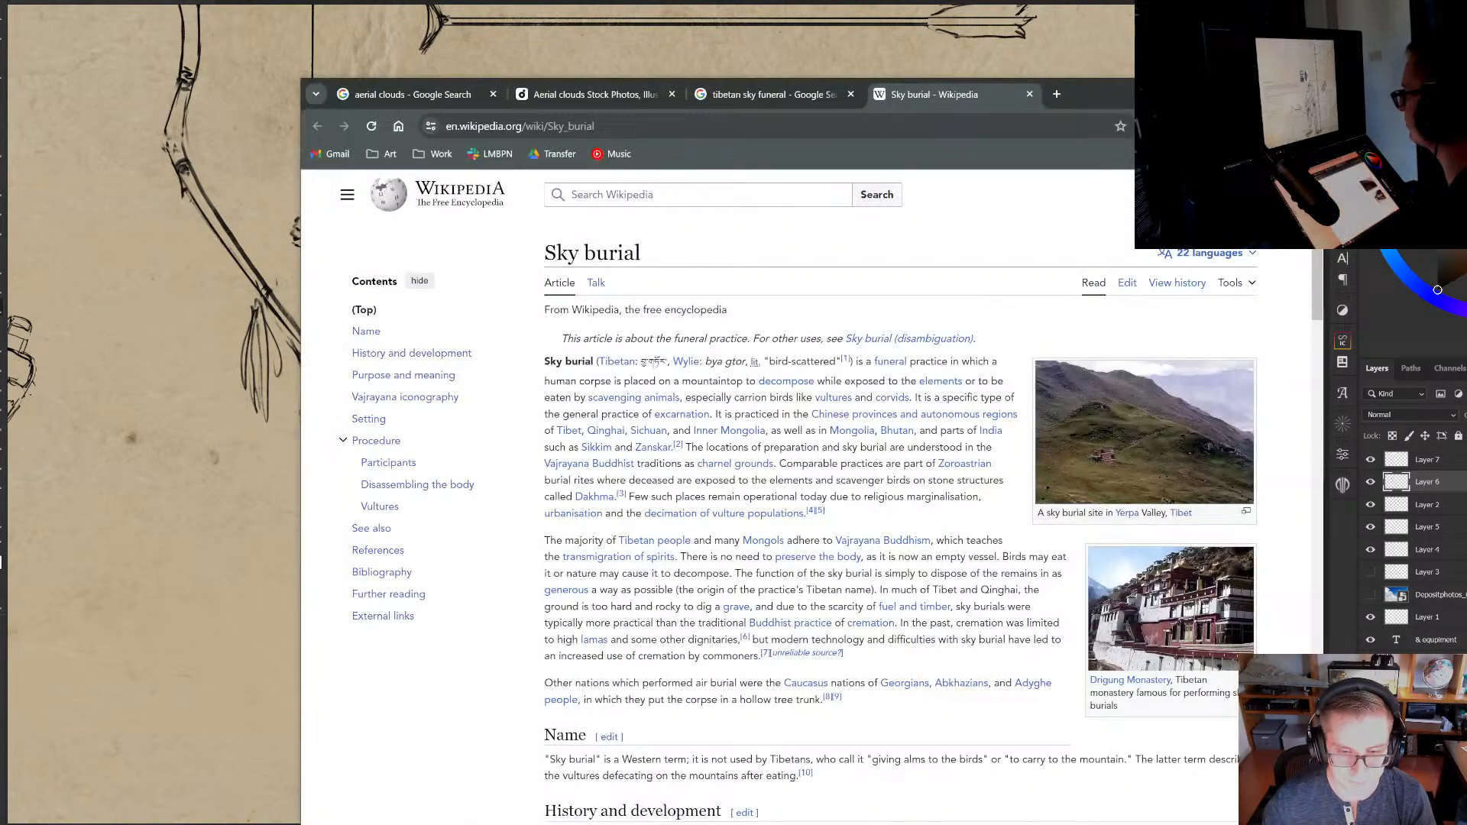
{"action": "left_click", "coordinate": [576, 120]}
{"action": "type", "text": "wooden h"}
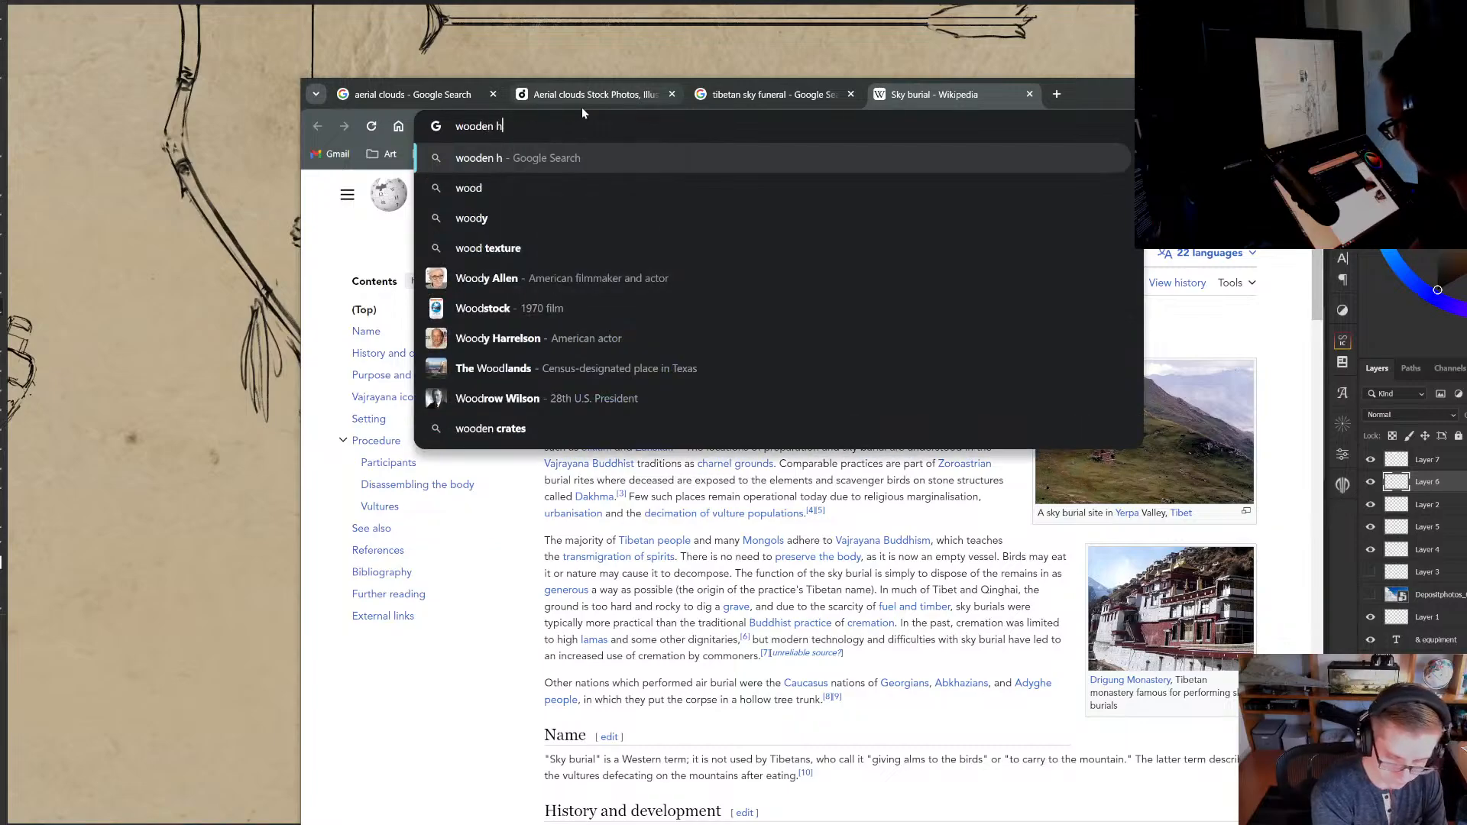
{"action": "type", "text": "inges"}
{"action": "key", "text": "Return"}
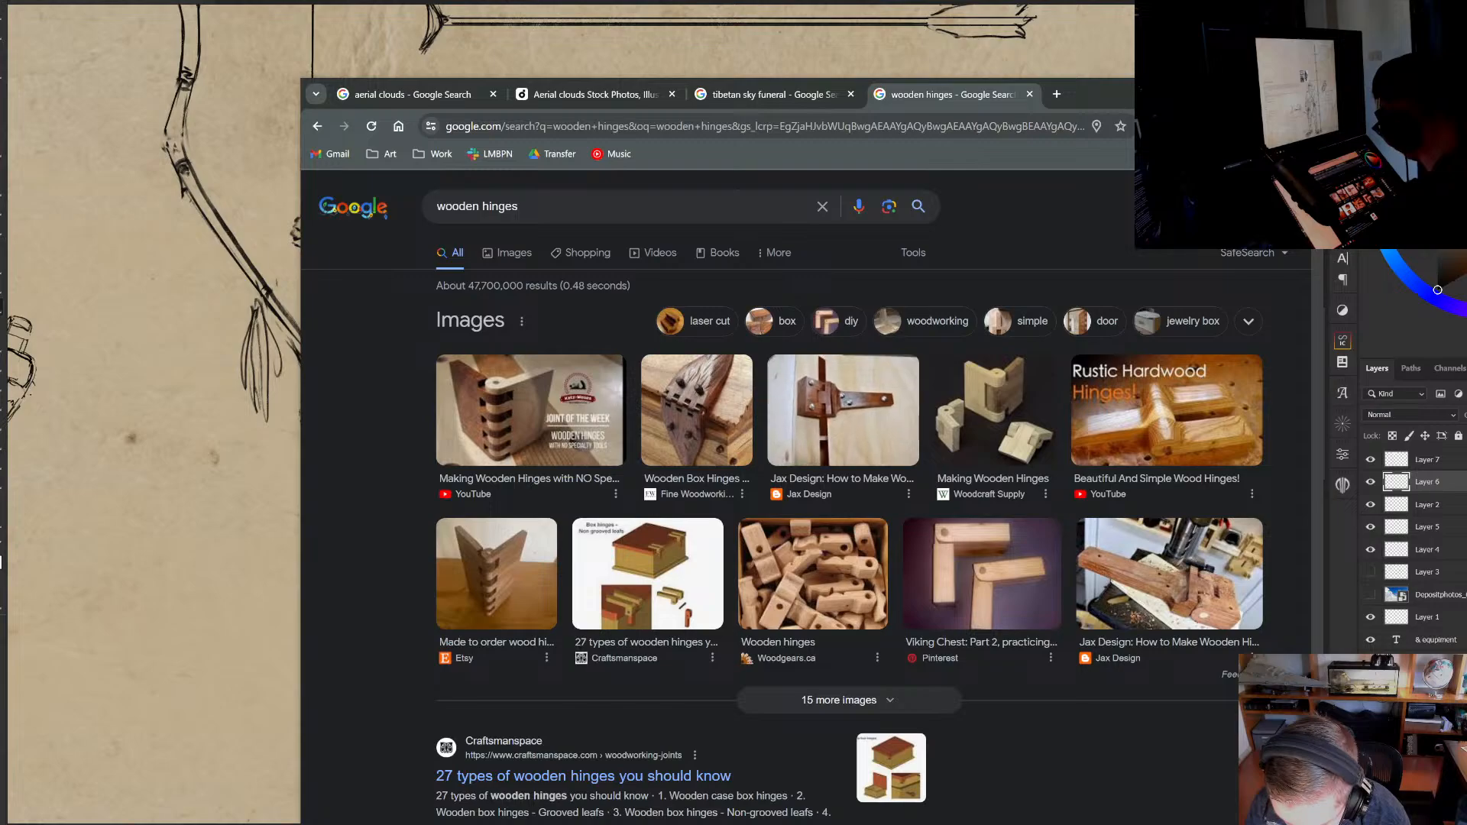
{"action": "left_click", "coordinate": [500, 252]}
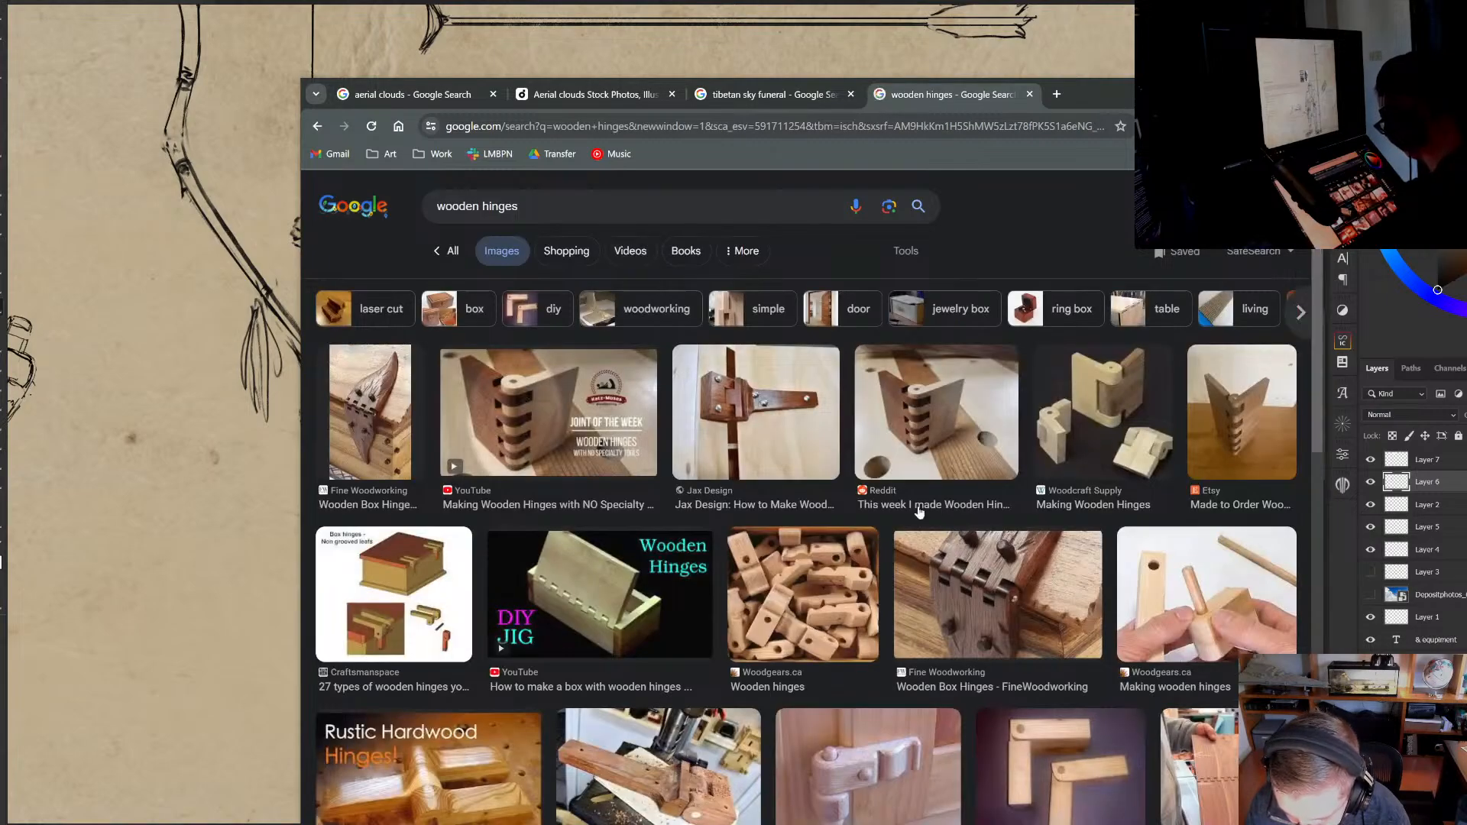
Look through the wooden hinge photos for joint shapes and return to the concept sheet in Photoshop
{"action": "scroll", "coordinate": [1272, 341], "scroll_direction": "down", "scroll_amount": 4}
{"action": "scroll", "coordinate": [1273, 341], "scroll_direction": "down", "scroll_amount": 2}
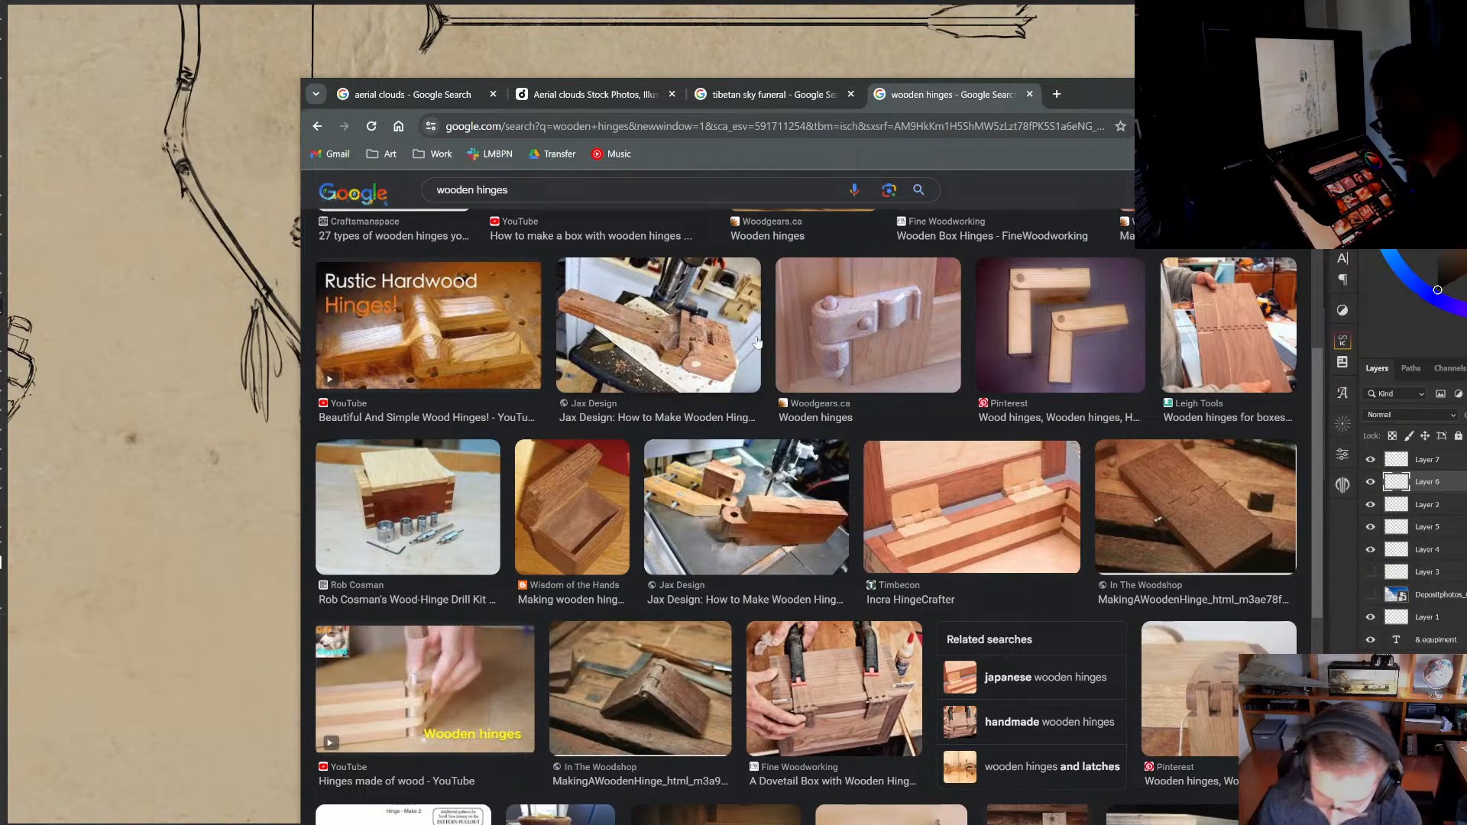
{"action": "left_click", "coordinate": [213, 503]}
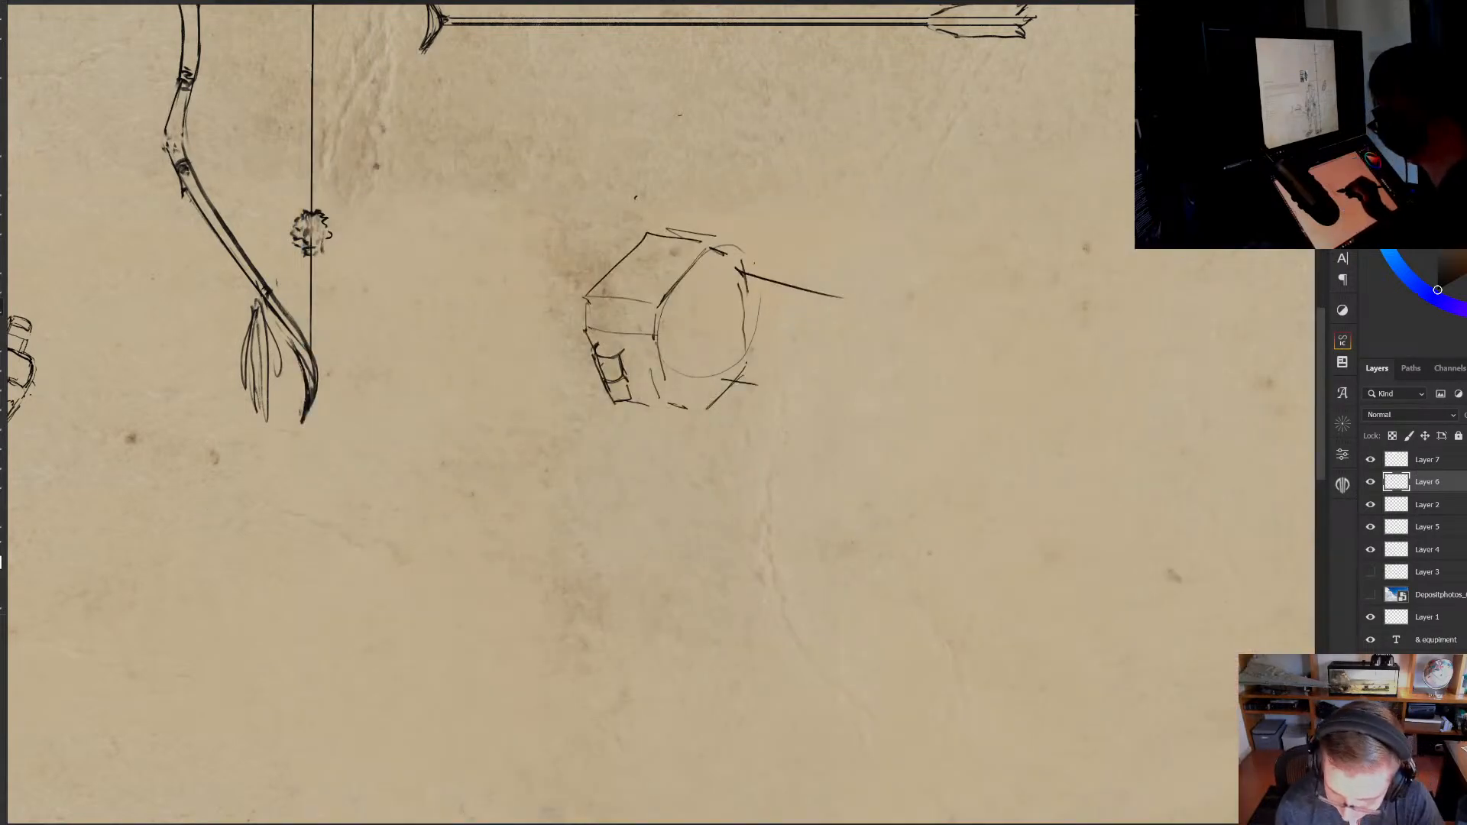
Erase the rectangular hinge on the hub's side facet and redraw it as a stack of rounded cylindrical knuckles
{"action": "mouse_move", "coordinate": [597, 347]}
{"action": "left_mouse_down"}
{"action": "mouse_move", "coordinate": [615, 397]}
{"action": "mouse_move", "coordinate": [594, 348]}
{"action": "mouse_move", "coordinate": [607, 385]}
{"action": "left_mouse_up"}
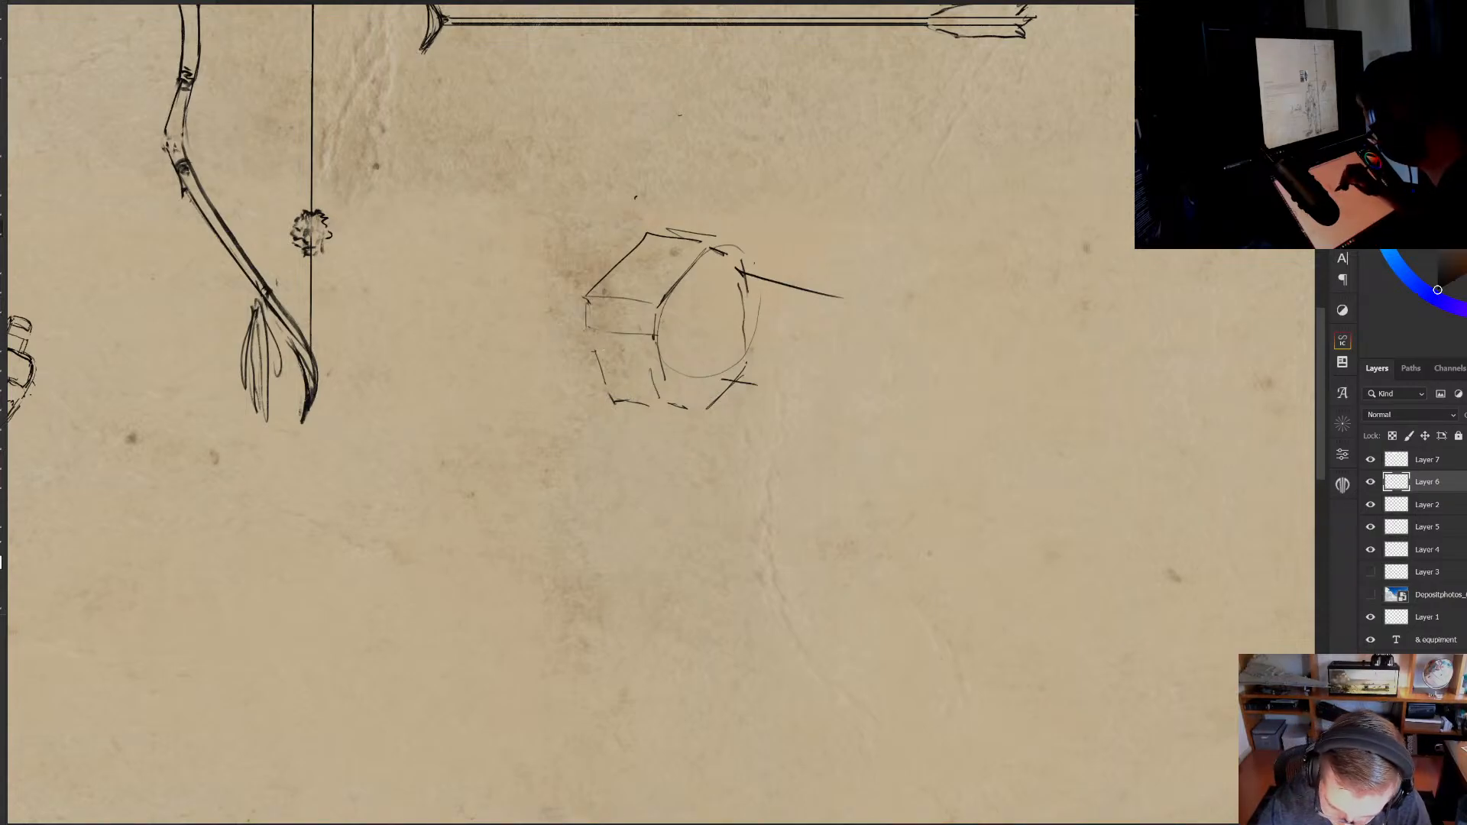
{"action": "mouse_move", "coordinate": [594, 350]}
{"action": "left_mouse_down"}
{"action": "mouse_move", "coordinate": [588, 366]}
{"action": "mouse_move", "coordinate": [608, 372]}
{"action": "mouse_move", "coordinate": [625, 357]}
{"action": "left_mouse_up"}
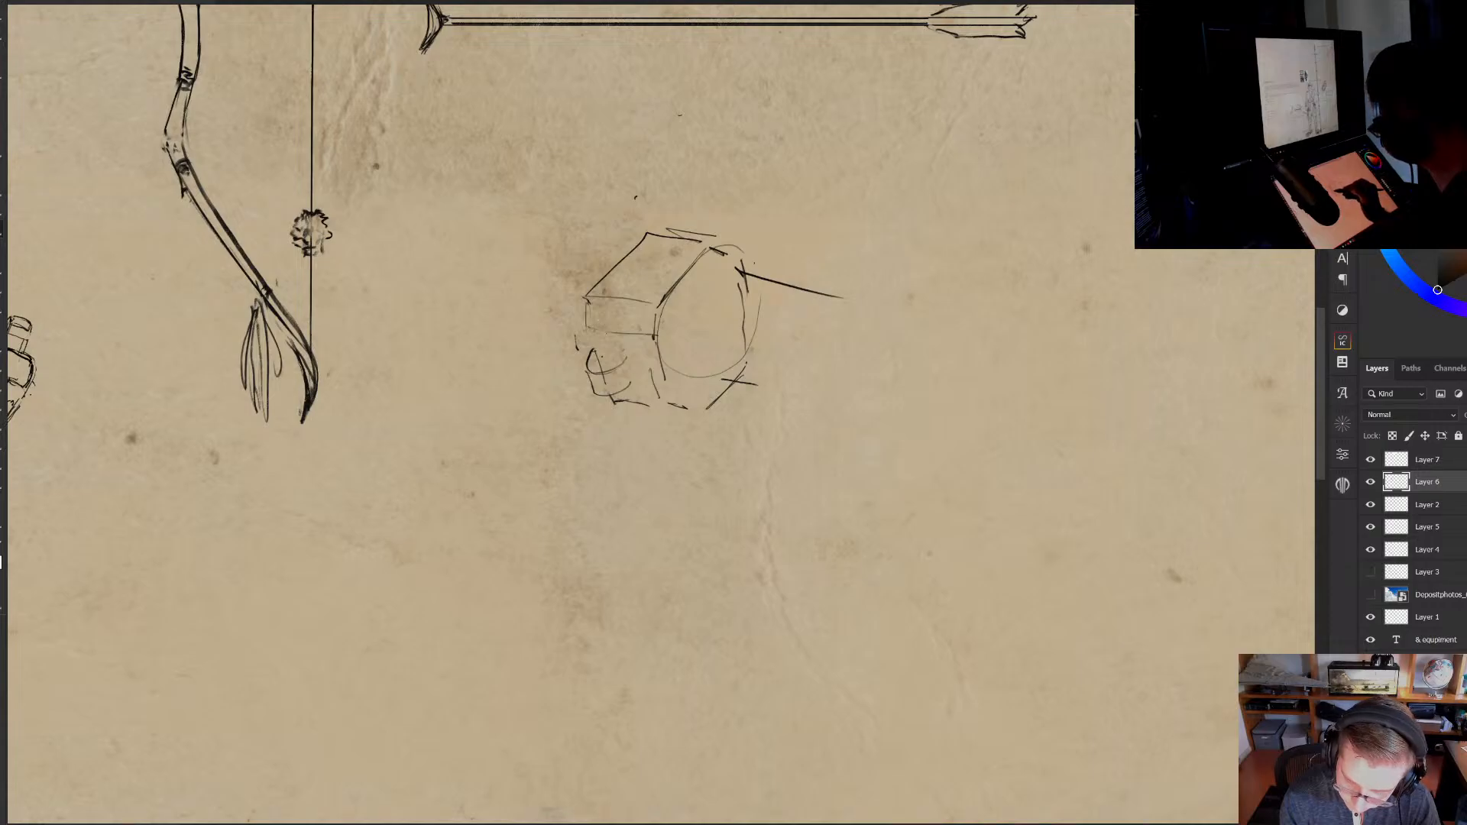
{"action": "mouse_move", "coordinate": [609, 318]}
{"action": "left_mouse_down"}
{"action": "mouse_move", "coordinate": [581, 330]}
{"action": "mouse_move", "coordinate": [611, 352]}
{"action": "mouse_move", "coordinate": [605, 418]}
{"action": "left_mouse_up"}
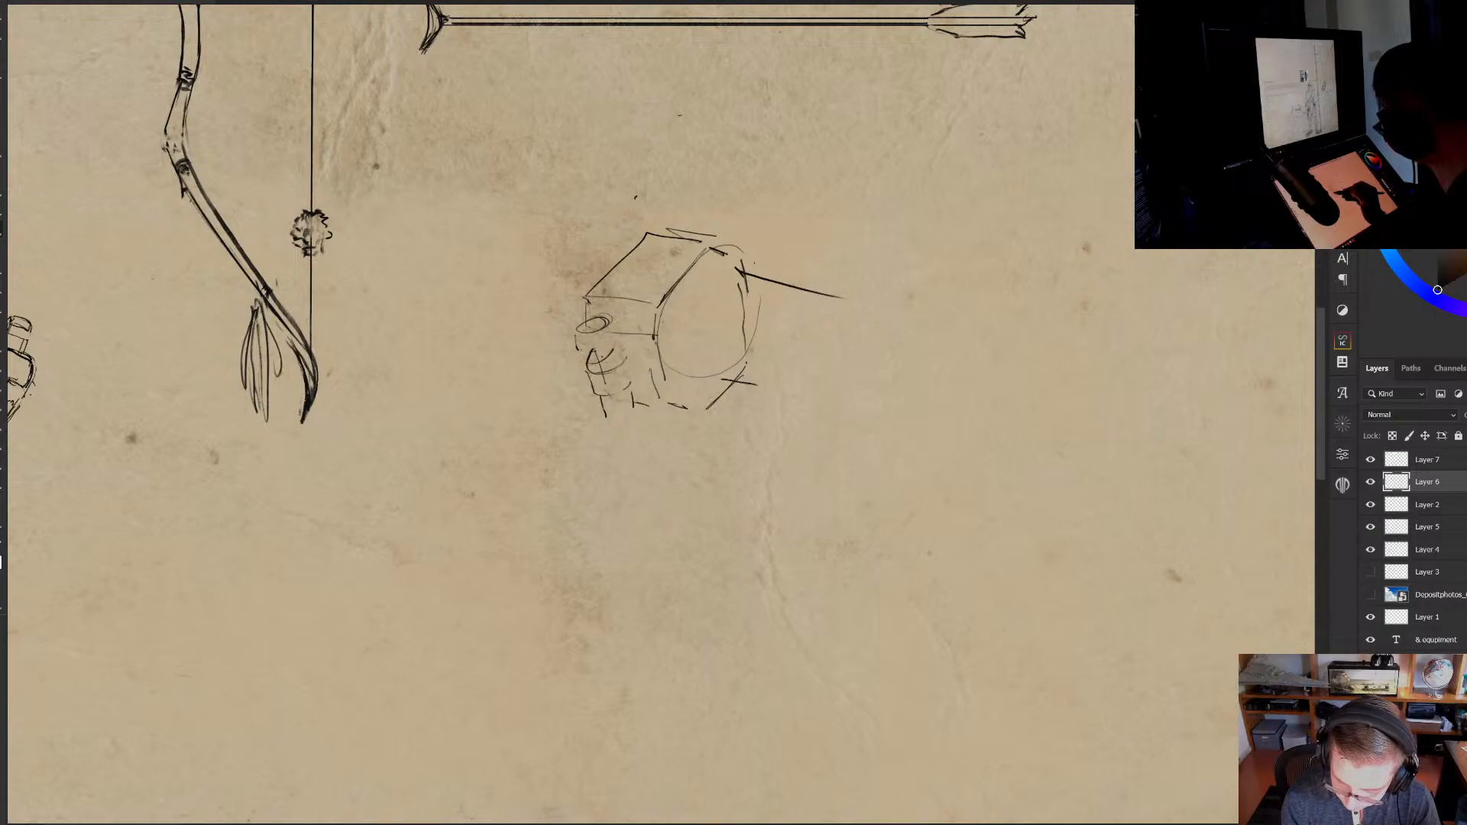
{"action": "mouse_move", "coordinate": [585, 354]}
{"action": "left_mouse_down"}
{"action": "mouse_move", "coordinate": [602, 389]}
{"action": "mouse_move", "coordinate": [633, 411]}
{"action": "left_mouse_up"}
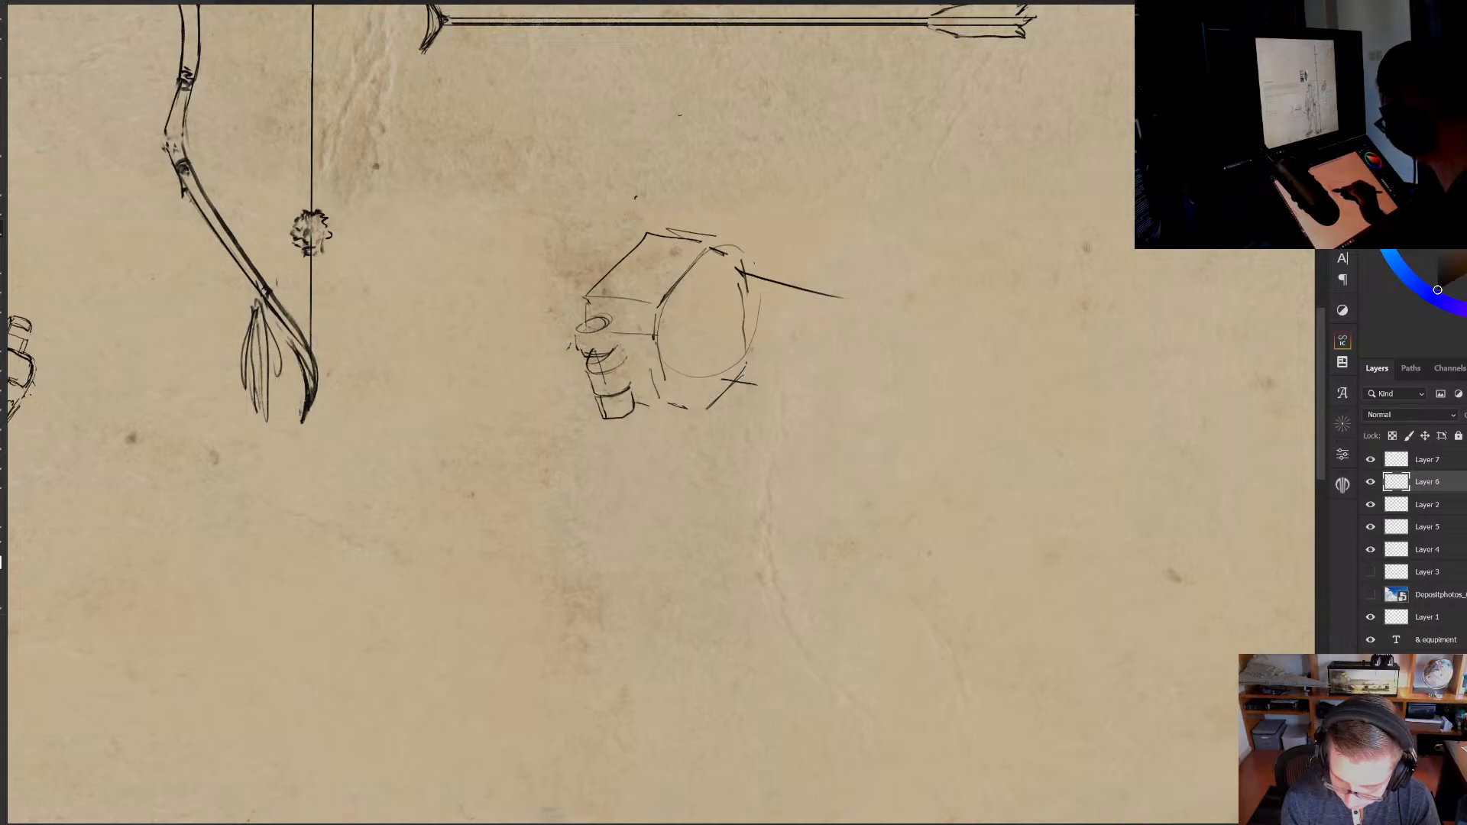
Sketch a flared, curved blade outline spreading outward and down from the hub's hinge
{"action": "mouse_move", "coordinate": [577, 335]}
{"action": "left_mouse_down"}
{"action": "mouse_move", "coordinate": [520, 357]}
{"action": "mouse_move", "coordinate": [417, 355]}
{"action": "mouse_move", "coordinate": [409, 375]}
{"action": "mouse_move", "coordinate": [404, 454]}
{"action": "mouse_move", "coordinate": [433, 521]}
{"action": "mouse_move", "coordinate": [476, 562]}
{"action": "mouse_move", "coordinate": [502, 570]}
{"action": "mouse_move", "coordinate": [500, 528]}
{"action": "mouse_move", "coordinate": [546, 461]}
{"action": "left_mouse_up"}
{"action": "mouse_move", "coordinate": [608, 417]}
{"action": "left_mouse_down"}
{"action": "mouse_move", "coordinate": [514, 511]}
{"action": "mouse_move", "coordinate": [495, 563]}
{"action": "left_mouse_up"}
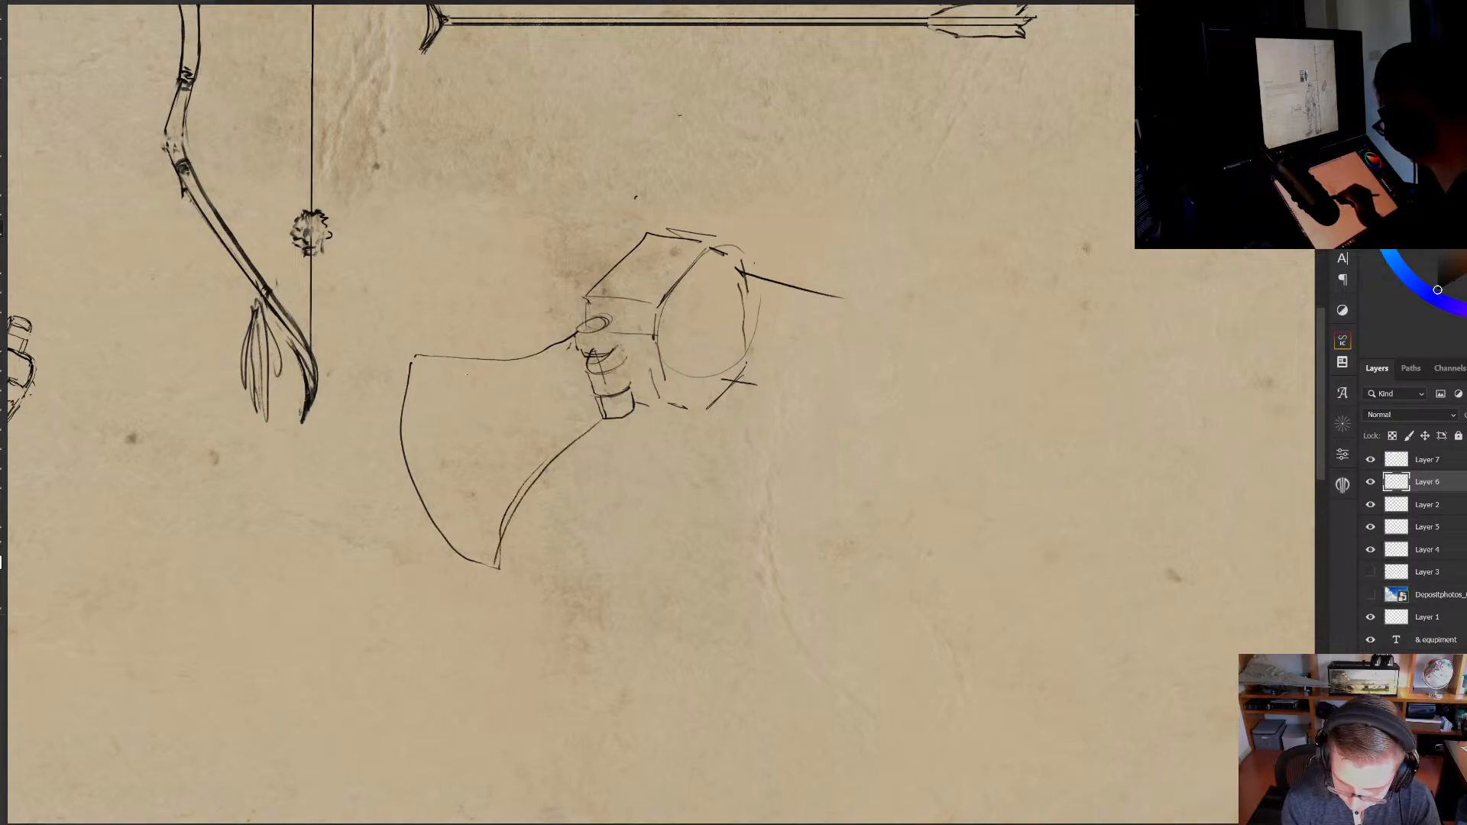
{"action": "mouse_move", "coordinate": [573, 338]}
{"action": "left_mouse_down"}
{"action": "mouse_move", "coordinate": [416, 403]}
{"action": "mouse_move", "coordinate": [439, 519]}
{"action": "mouse_move", "coordinate": [517, 603]}
{"action": "mouse_move", "coordinate": [566, 450]}
{"action": "mouse_move", "coordinate": [497, 559]}
{"action": "left_mouse_up"}
Erase the blade's sharp upper outer corner and redraw it as a rounded transition into the upper edge
{"action": "key", "text": "e"}
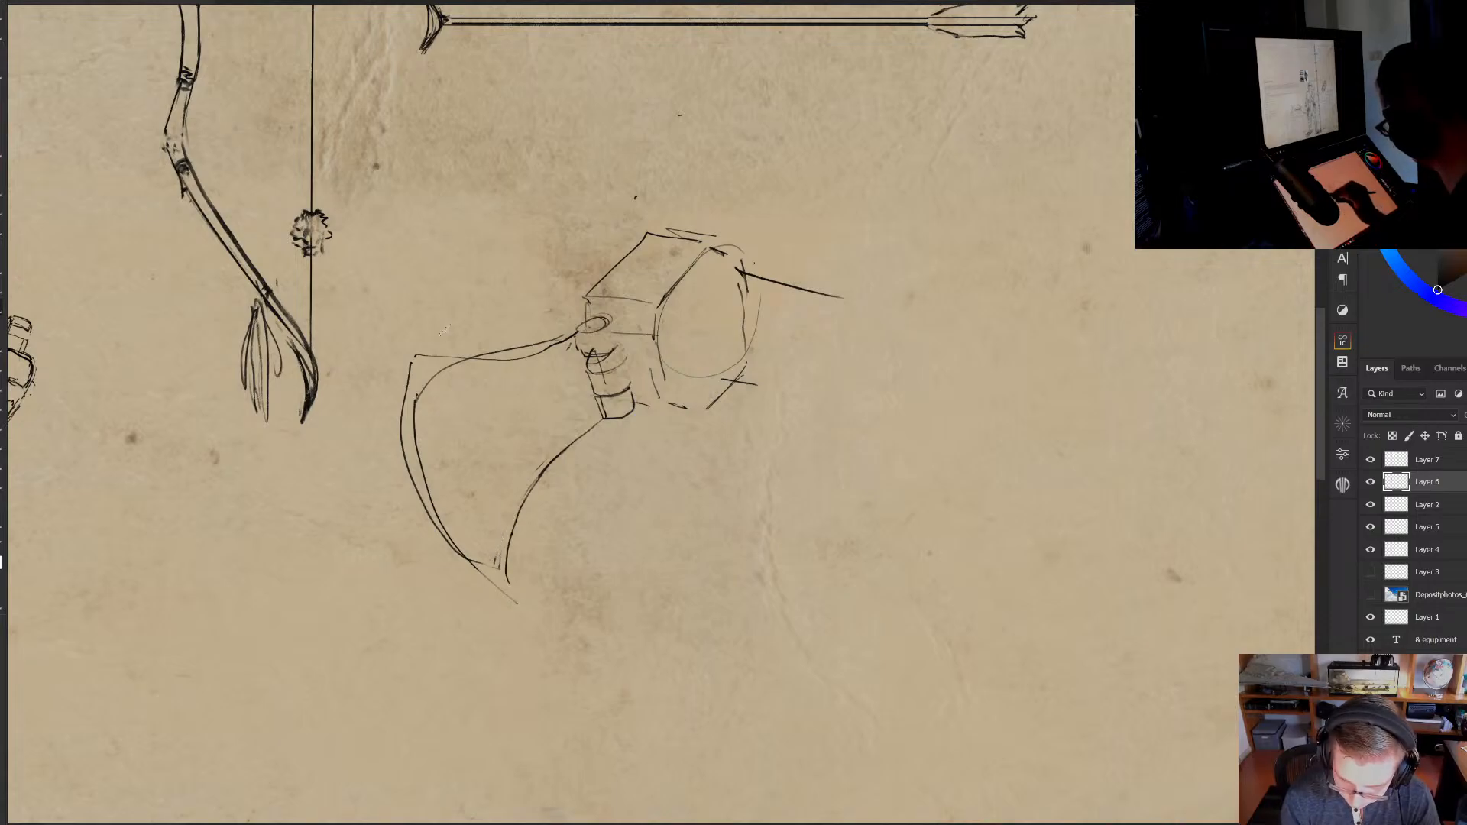
{"action": "mouse_move", "coordinate": [413, 359]}
{"action": "left_mouse_down"}
{"action": "mouse_move", "coordinate": [401, 480]}
{"action": "mouse_move", "coordinate": [409, 429]}
{"action": "mouse_move", "coordinate": [418, 498]}
{"action": "left_mouse_up"}
{"action": "key", "text": "b"}
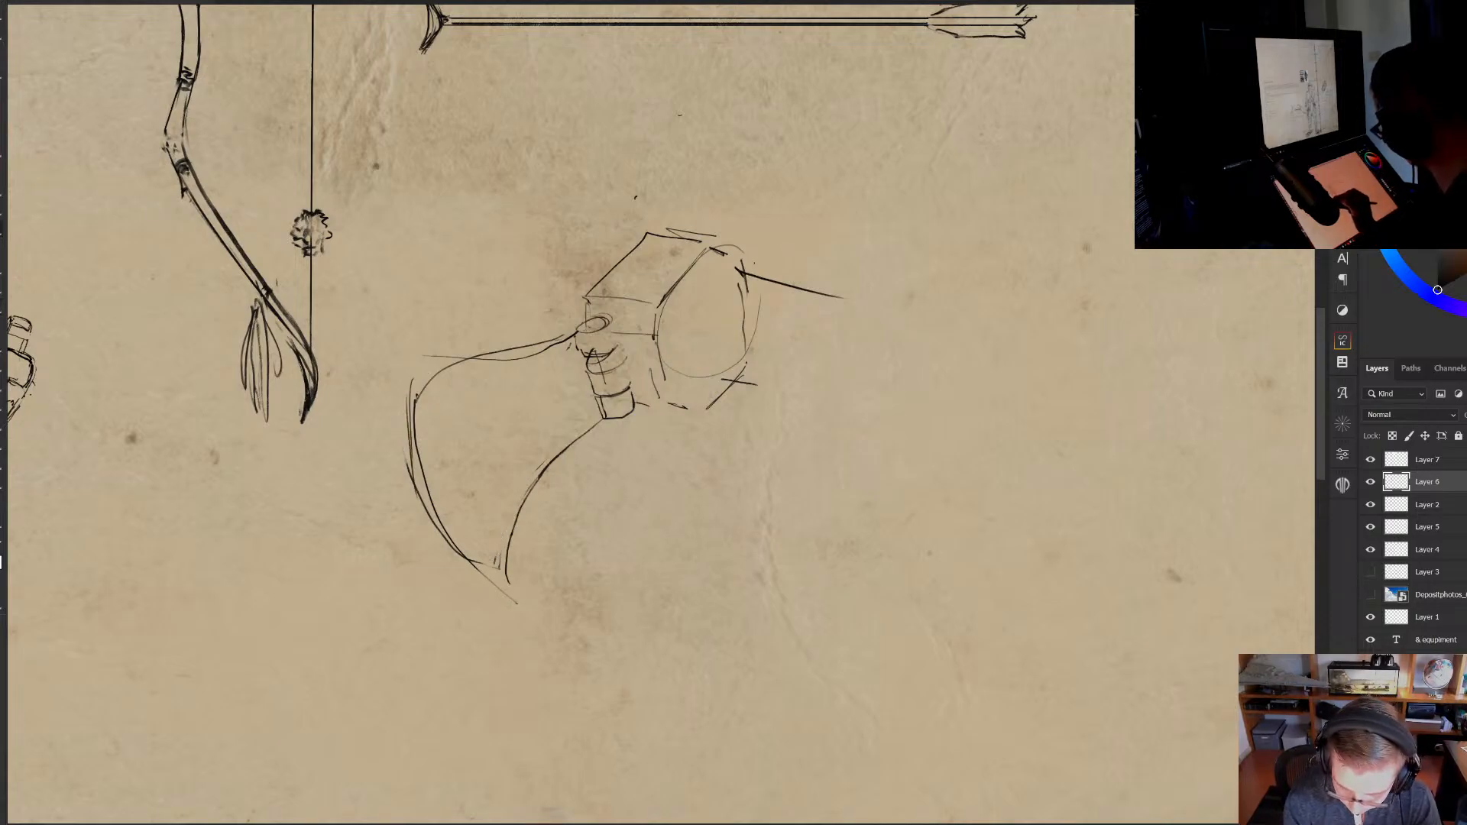
{"action": "mouse_move", "coordinate": [411, 379]}
{"action": "left_mouse_down"}
{"action": "mouse_move", "coordinate": [564, 337]}
{"action": "mouse_move", "coordinate": [489, 361]}
{"action": "left_mouse_up"}
{"action": "key", "text": "e"}
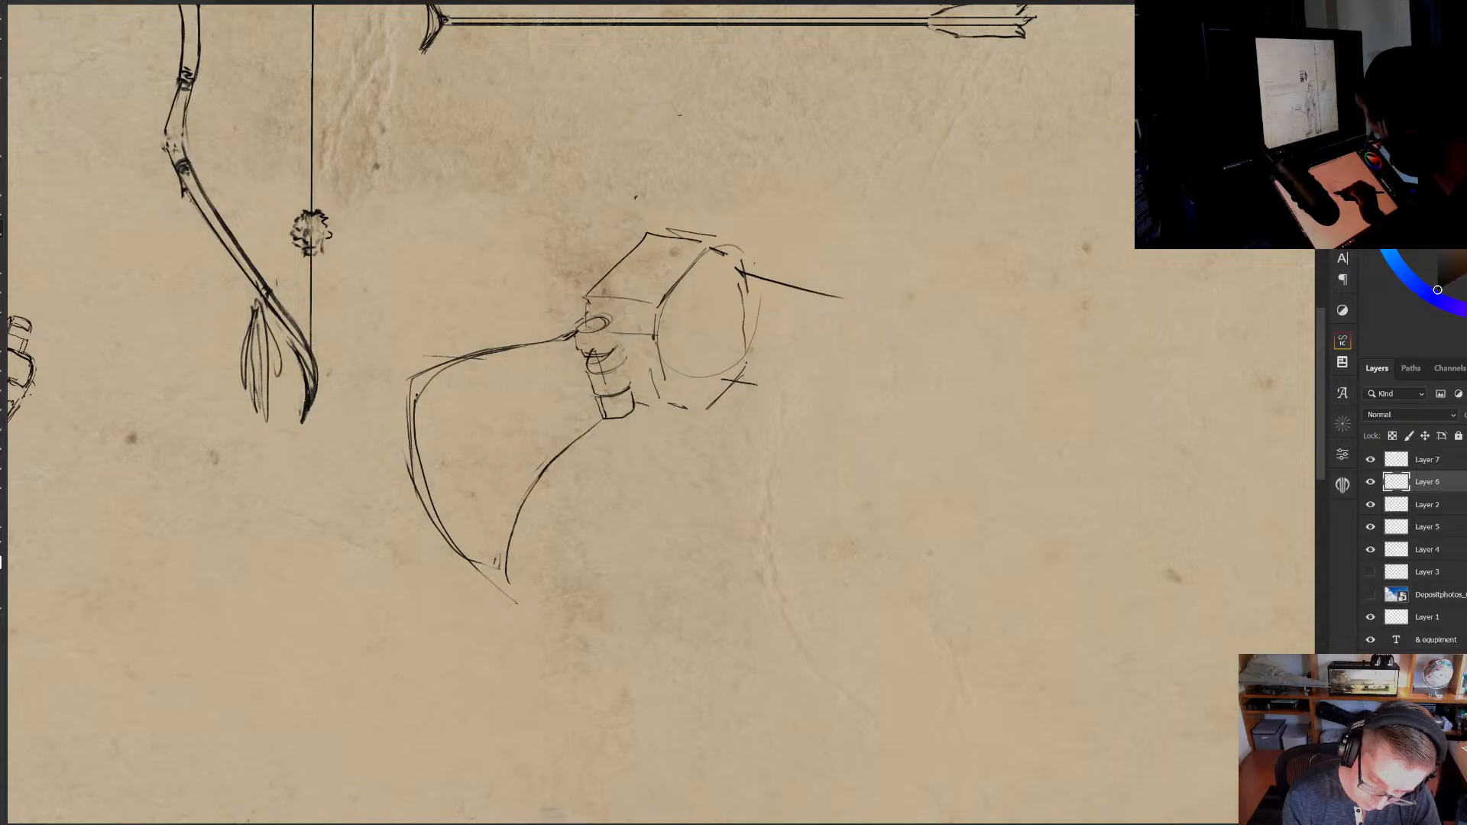
Refine the hub's edge beside the hinge, erase the blade's doubled outer line, and add an inset contour along the hub's front rim
{"action": "left_click_drag", "start_coordinate": [579, 311], "coordinate": [577, 324]}
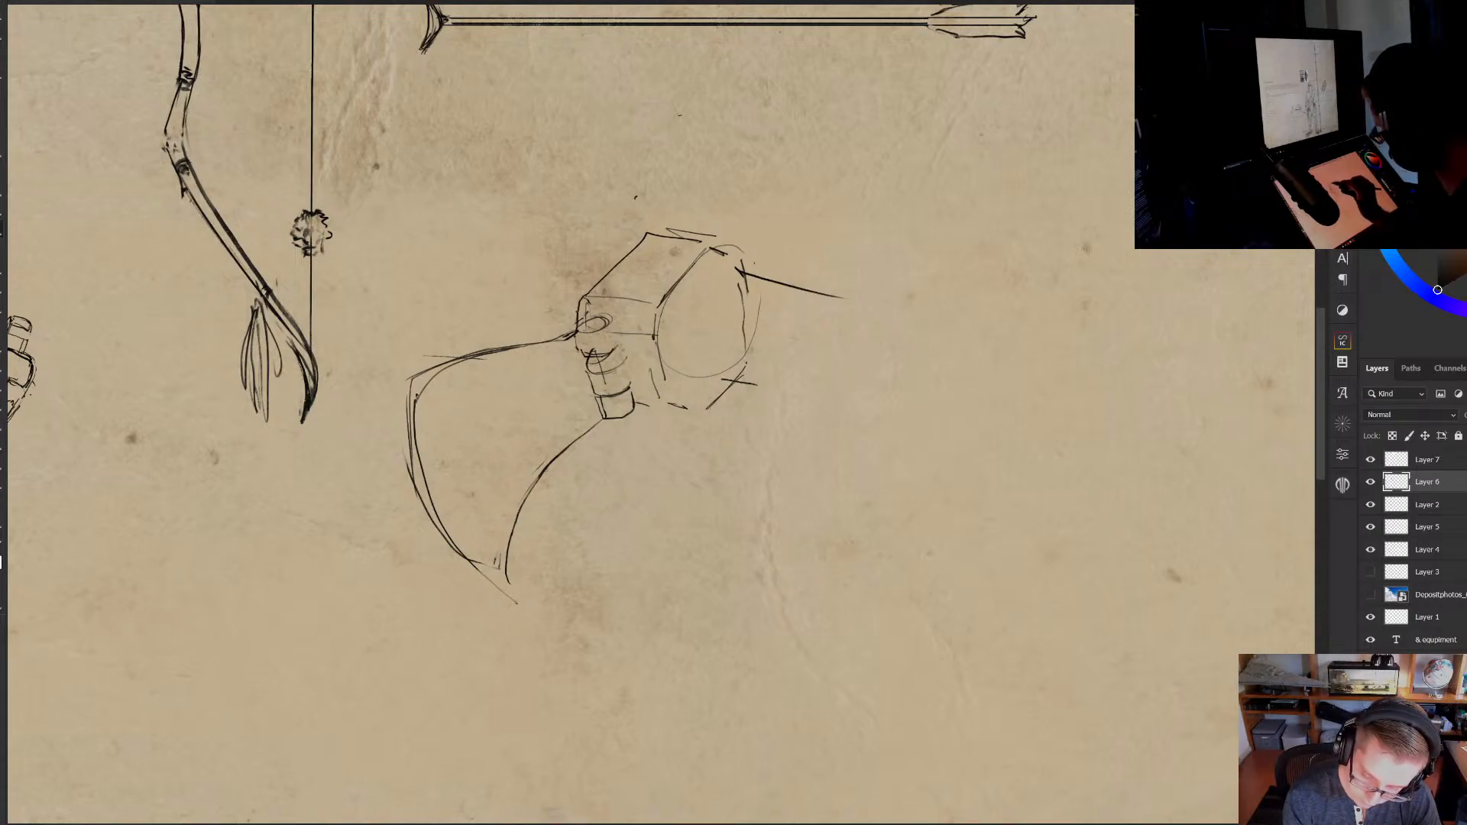
{"action": "key", "text": "ctrl+z"}
{"action": "mouse_move", "coordinate": [424, 408]}
{"action": "left_mouse_down"}
{"action": "mouse_move", "coordinate": [416, 451]}
{"action": "mouse_move", "coordinate": [461, 532]}
{"action": "left_mouse_up"}
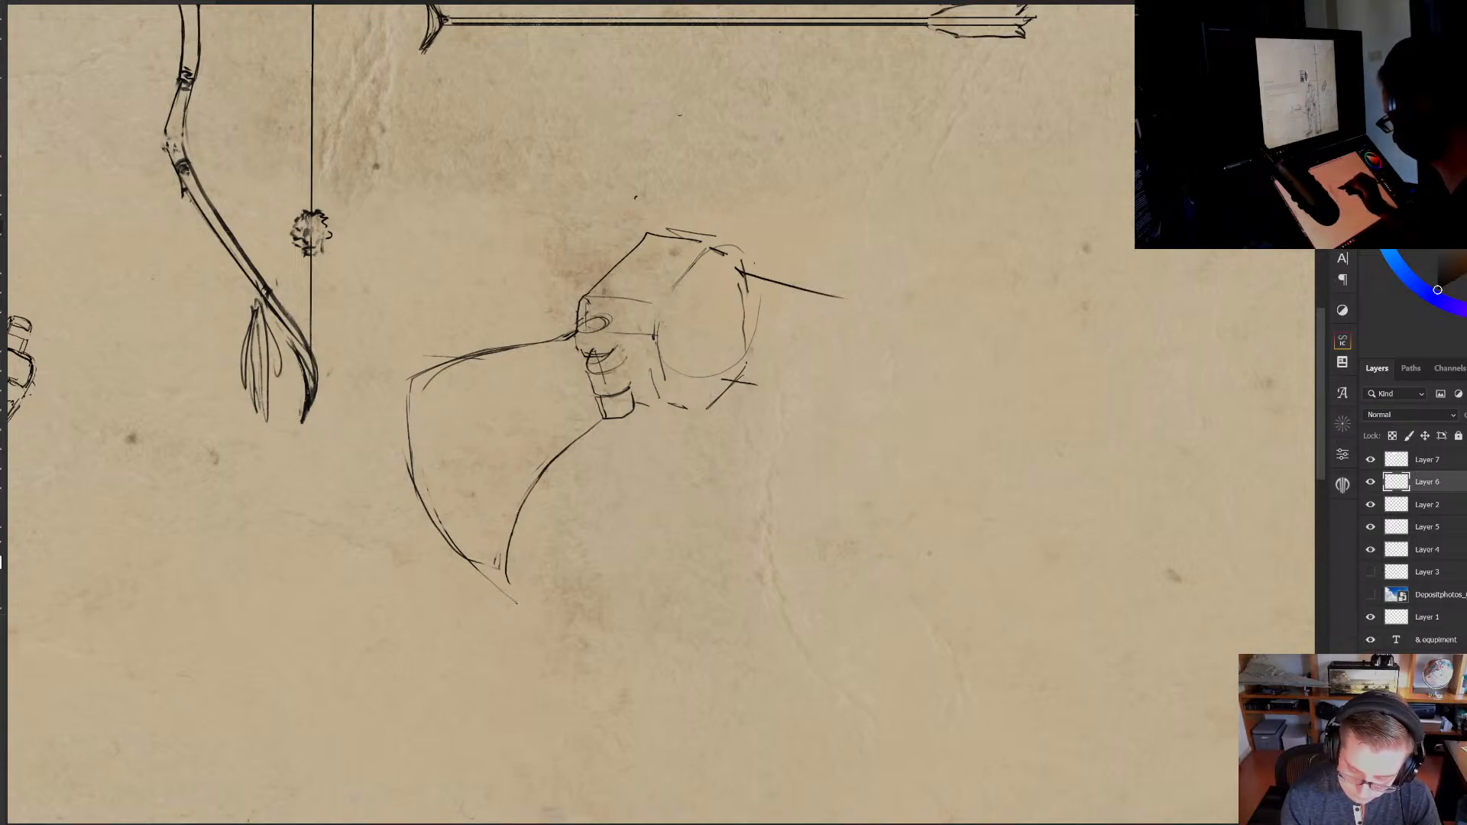
{"action": "left_click_drag", "start_coordinate": [635, 300], "coordinate": [642, 376]}
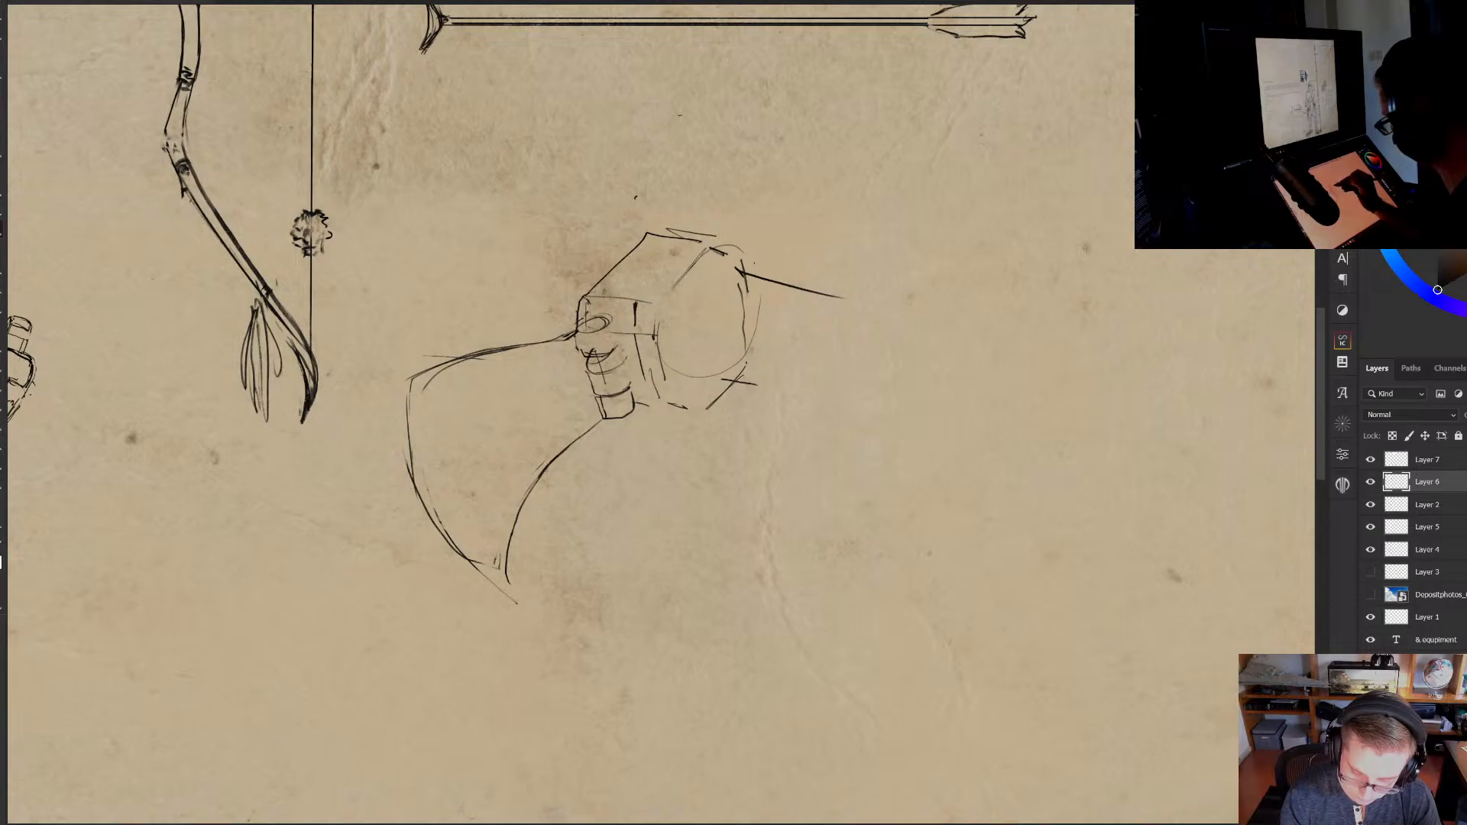
{"action": "left_click_drag", "start_coordinate": [638, 297], "coordinate": [686, 249]}
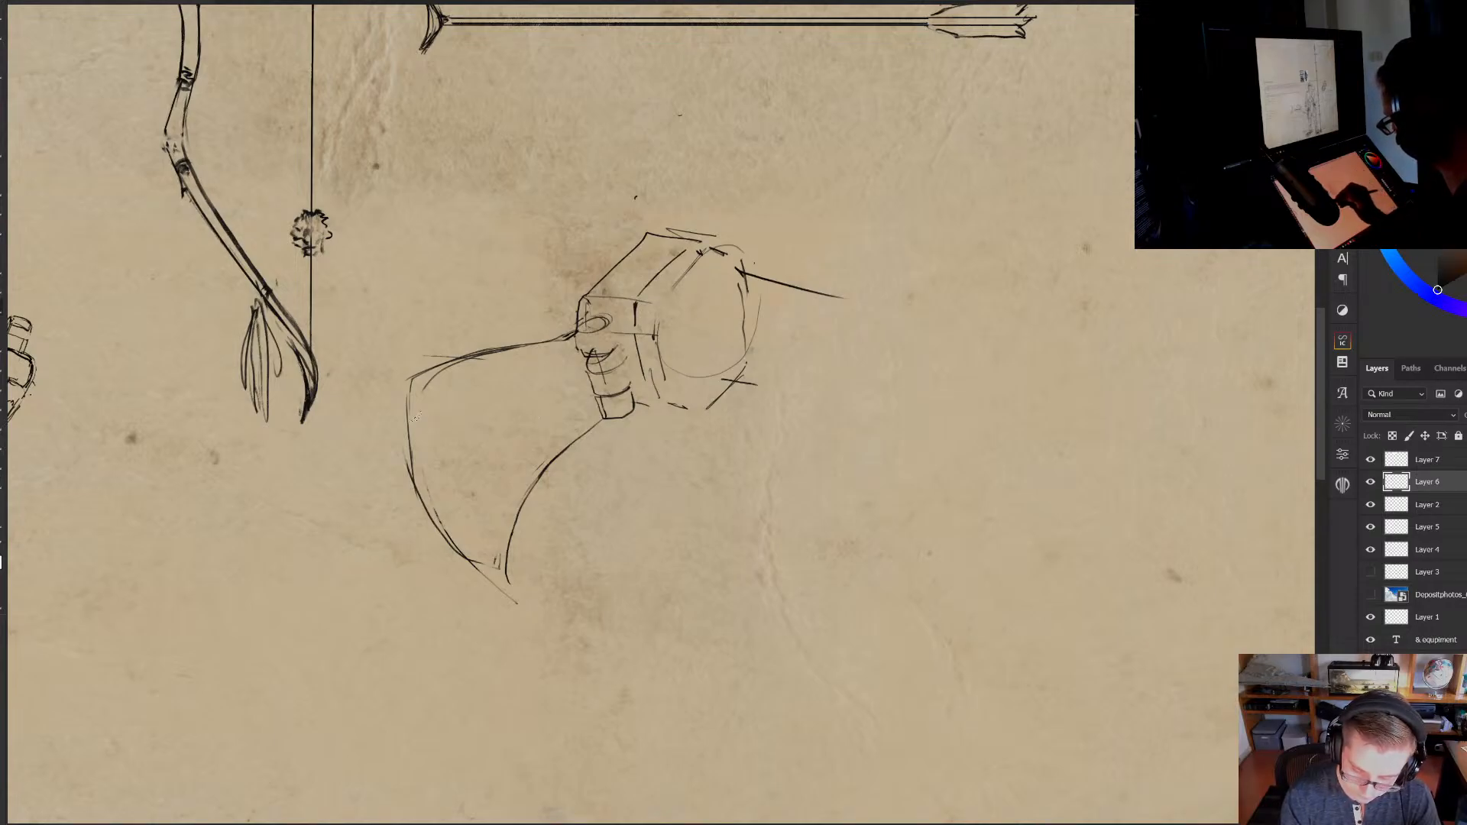
Redraw the blade as a larger fan shape with its outer edge farther out, and add a vertical guide line beneath the hub
{"action": "mouse_move", "coordinate": [408, 385]}
{"action": "left_mouse_down"}
{"action": "mouse_move", "coordinate": [409, 427]}
{"action": "mouse_move", "coordinate": [350, 397]}
{"action": "left_mouse_up"}
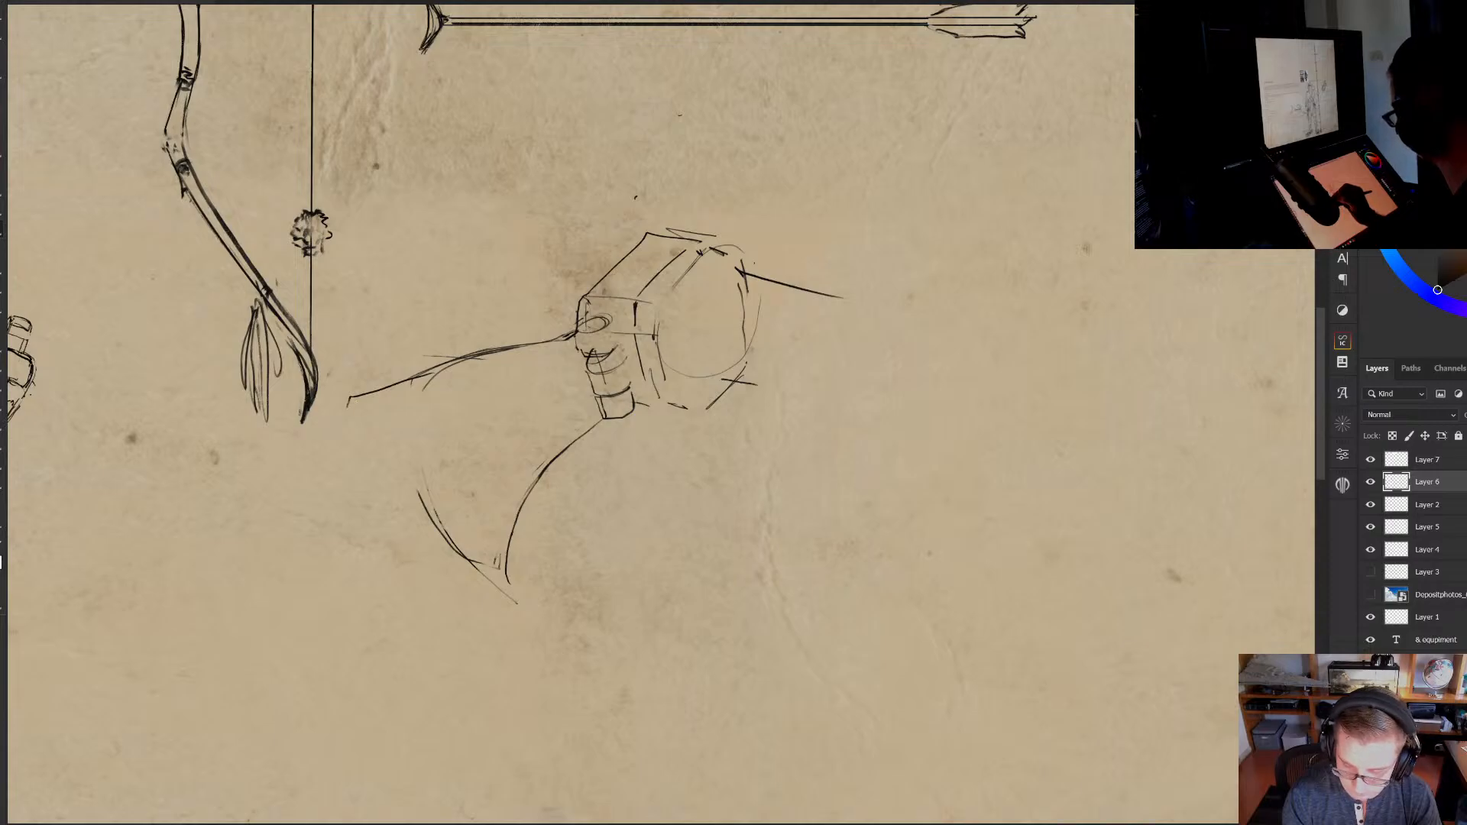
{"action": "mouse_move", "coordinate": [444, 366]}
{"action": "left_mouse_down"}
{"action": "mouse_move", "coordinate": [353, 396]}
{"action": "mouse_move", "coordinate": [397, 571]}
{"action": "mouse_move", "coordinate": [479, 647]}
{"action": "mouse_move", "coordinate": [525, 527]}
{"action": "mouse_move", "coordinate": [575, 451]}
{"action": "left_mouse_up"}
{"action": "left_click_drag", "start_coordinate": [659, 410], "coordinate": [671, 574]}
Draw a small ring on the hub's front face and extend a straight shaft from it to a rounded end cap
{"action": "left_click_drag", "start_coordinate": [711, 300], "coordinate": [807, 307]}
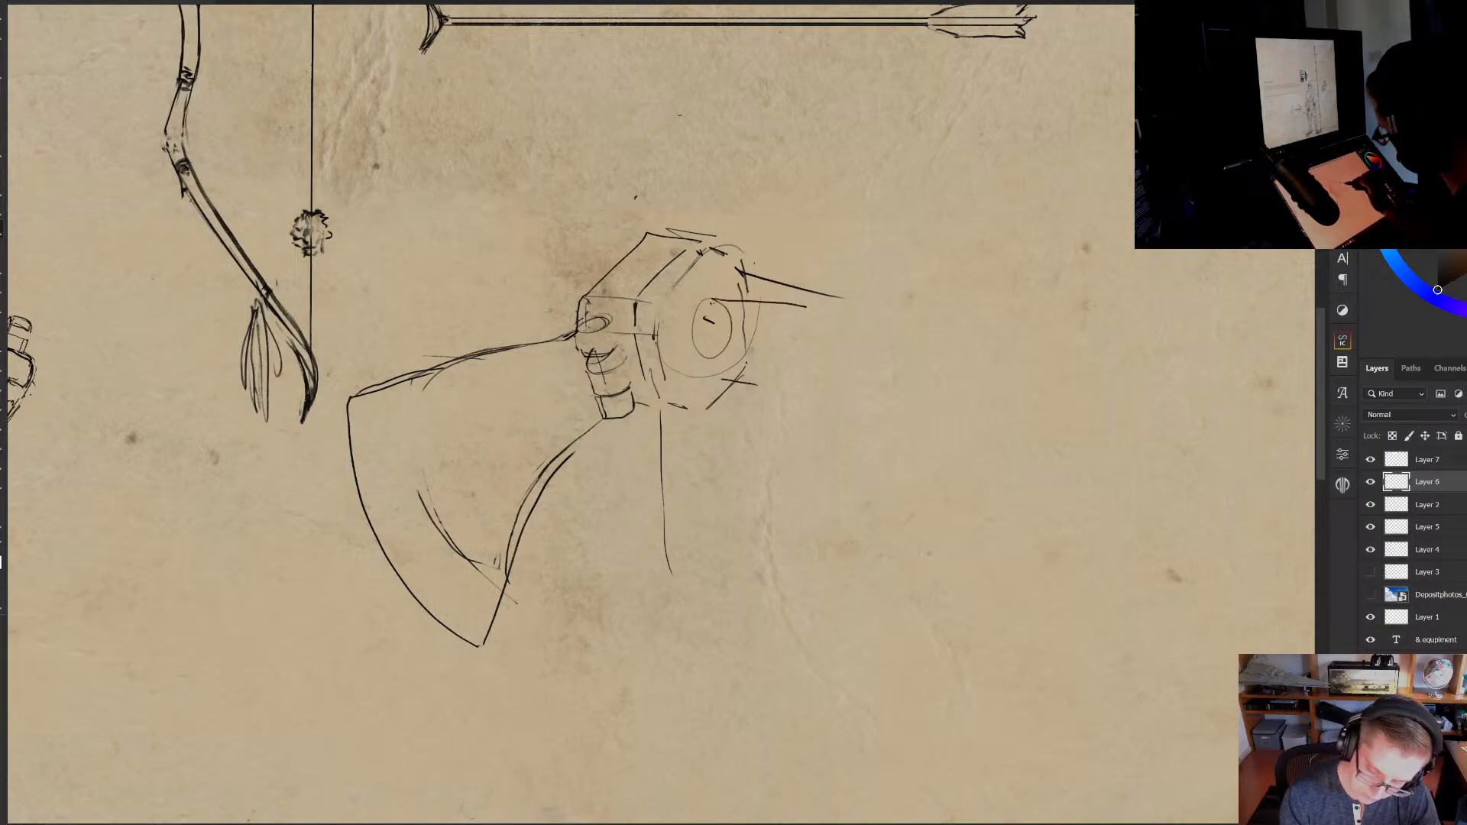
{"action": "left_click_drag", "start_coordinate": [719, 356], "coordinate": [785, 360]}
{"action": "mouse_move", "coordinate": [710, 300]}
{"action": "left_mouse_down"}
{"action": "mouse_move", "coordinate": [828, 310]}
{"action": "mouse_move", "coordinate": [871, 296]}
{"action": "mouse_move", "coordinate": [888, 309]}
{"action": "mouse_move", "coordinate": [820, 345]}
{"action": "left_mouse_up"}
{"action": "left_click_drag", "start_coordinate": [804, 362], "coordinate": [837, 359]}
{"action": "mouse_move", "coordinate": [846, 307]}
{"action": "left_mouse_down"}
{"action": "mouse_move", "coordinate": [832, 358]}
{"action": "mouse_move", "coordinate": [817, 345]}
{"action": "mouse_move", "coordinate": [833, 364]}
{"action": "mouse_move", "coordinate": [890, 371]}
{"action": "mouse_move", "coordinate": [848, 380]}
{"action": "left_mouse_up"}
{"action": "key", "text": "ctrl+z"}
{"action": "key", "text": "ctrl+z"}
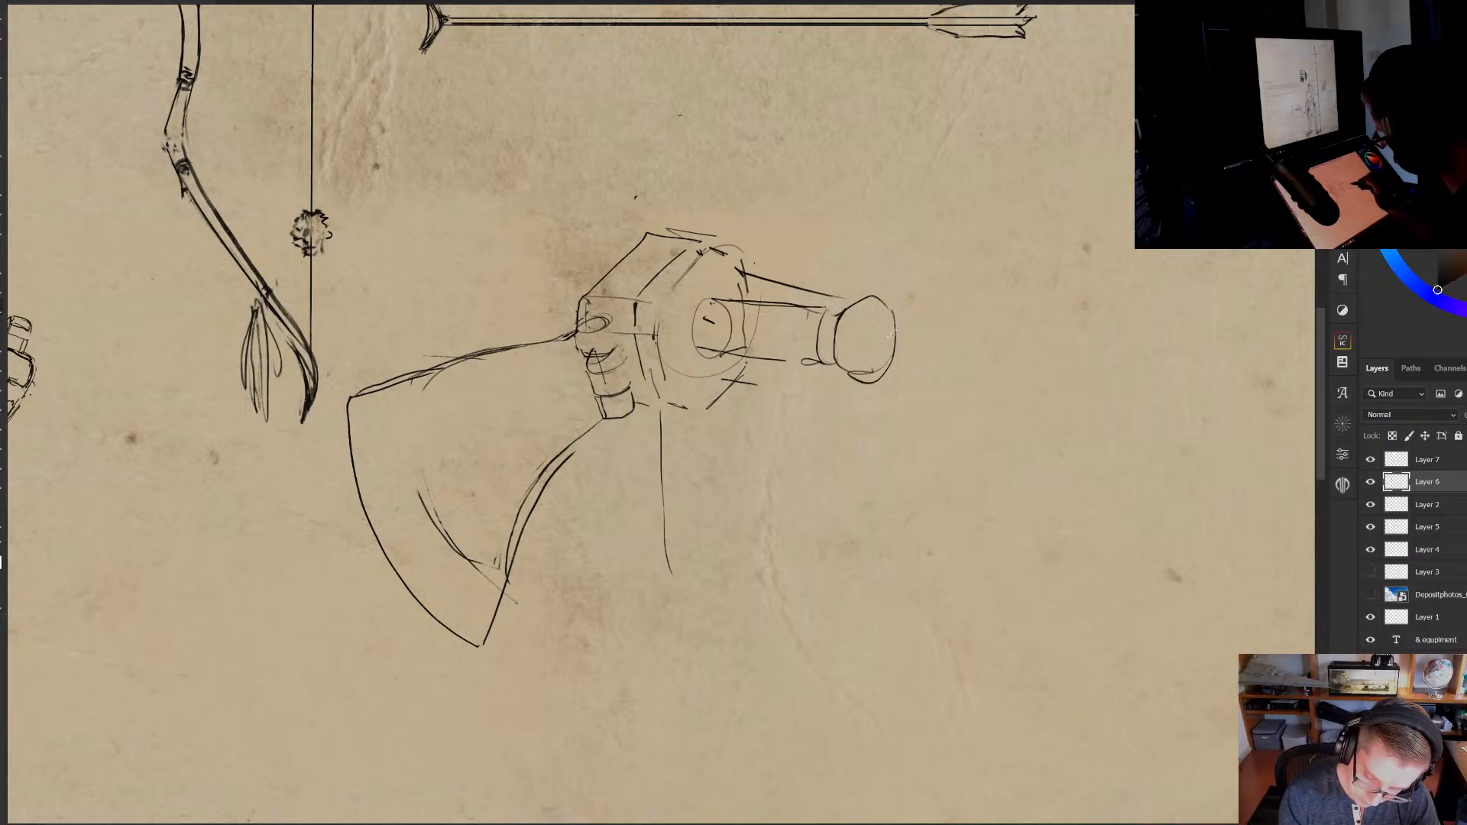
{"action": "key", "text": "ctrl+z"}
Add concentric rings to the shaft's end cap, lighten the upper guide line, and mark a small peg atop the hub
{"action": "mouse_move", "coordinate": [870, 309]}
{"action": "left_mouse_down"}
{"action": "mouse_move", "coordinate": [867, 363]}
{"action": "mouse_move", "coordinate": [886, 330]}
{"action": "mouse_move", "coordinate": [896, 364]}
{"action": "mouse_move", "coordinate": [857, 295]}
{"action": "mouse_move", "coordinate": [821, 304]}
{"action": "mouse_move", "coordinate": [842, 307]}
{"action": "left_mouse_up"}
{"action": "left_click_drag", "start_coordinate": [751, 275], "coordinate": [789, 285]}
{"action": "left_click_drag", "start_coordinate": [673, 214], "coordinate": [689, 228]}
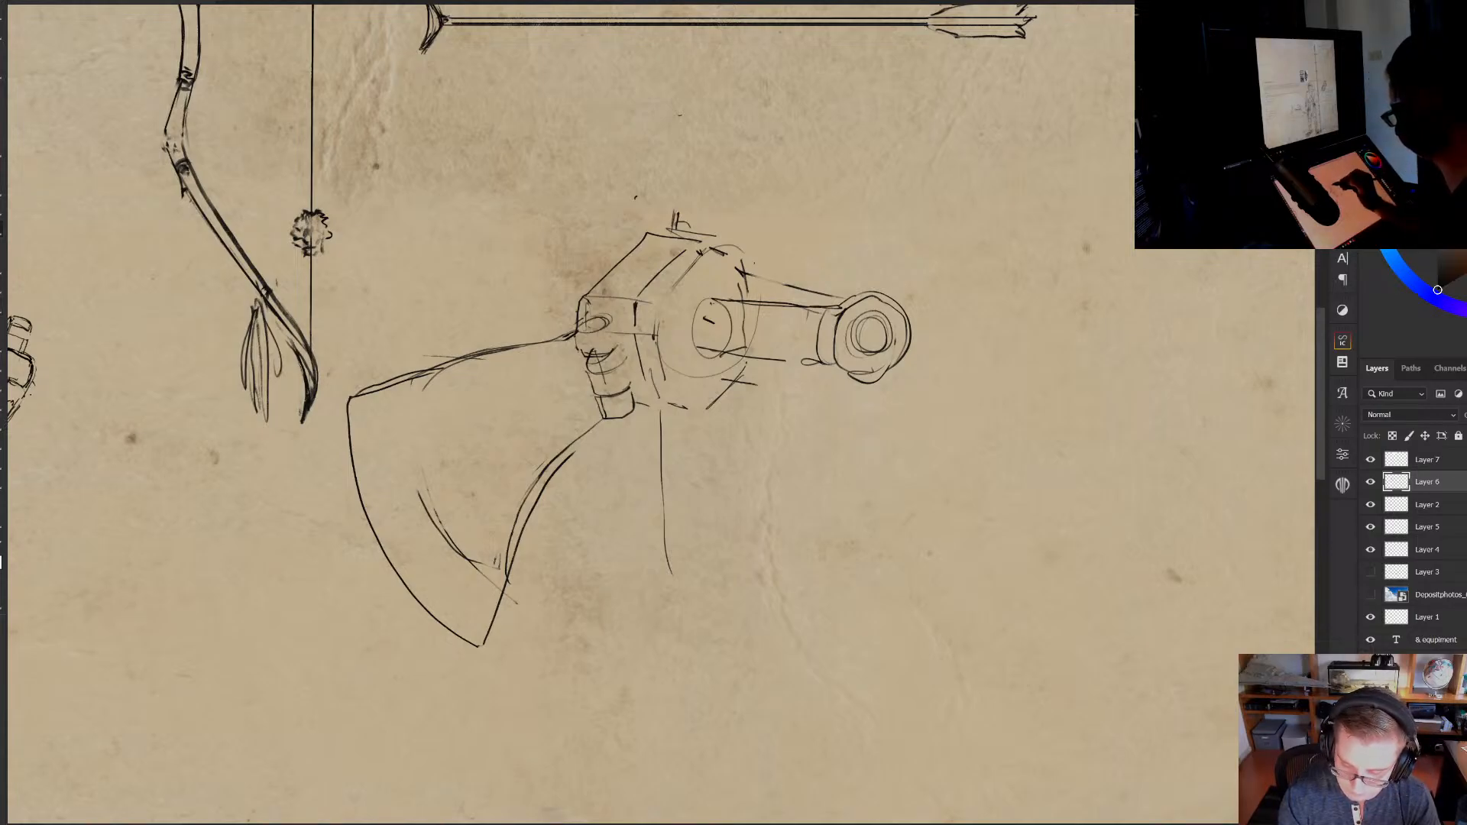
Replace the hub's plain upper side edge with rounded hinge knuckles and clean up the knuckles at the blade joint
{"action": "left_click_drag", "start_coordinate": [597, 278], "coordinate": [629, 275]}
{"action": "key", "text": "e"}
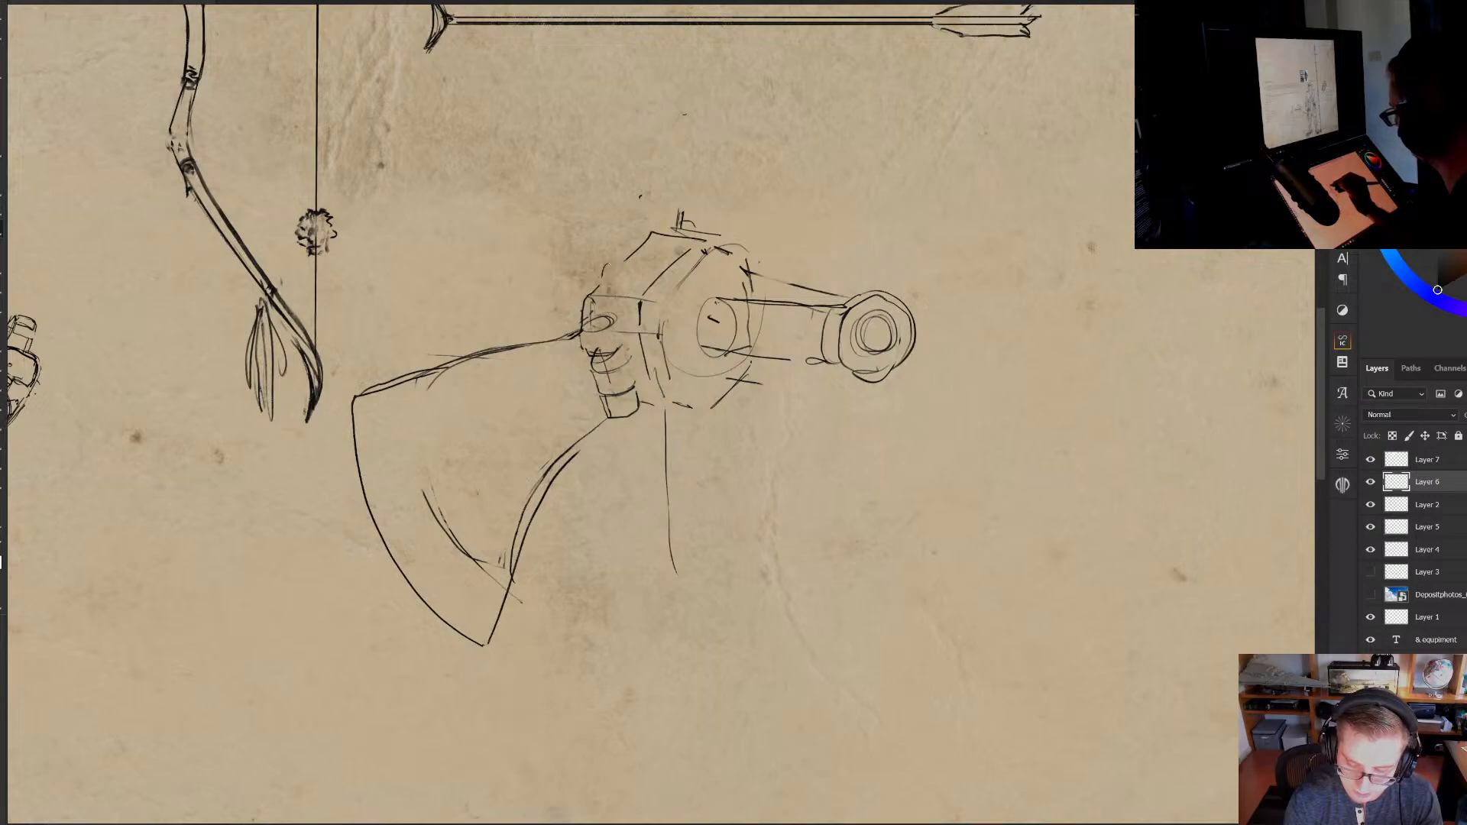
{"action": "mouse_move", "coordinate": [602, 280]}
{"action": "left_mouse_down"}
{"action": "mouse_move", "coordinate": [628, 279]}
{"action": "mouse_move", "coordinate": [625, 239]}
{"action": "mouse_move", "coordinate": [642, 230]}
{"action": "mouse_move", "coordinate": [608, 272]}
{"action": "mouse_move", "coordinate": [667, 226]}
{"action": "mouse_move", "coordinate": [676, 244]}
{"action": "left_mouse_up"}
{"action": "left_click_drag", "start_coordinate": [635, 281], "coordinate": [653, 267]}
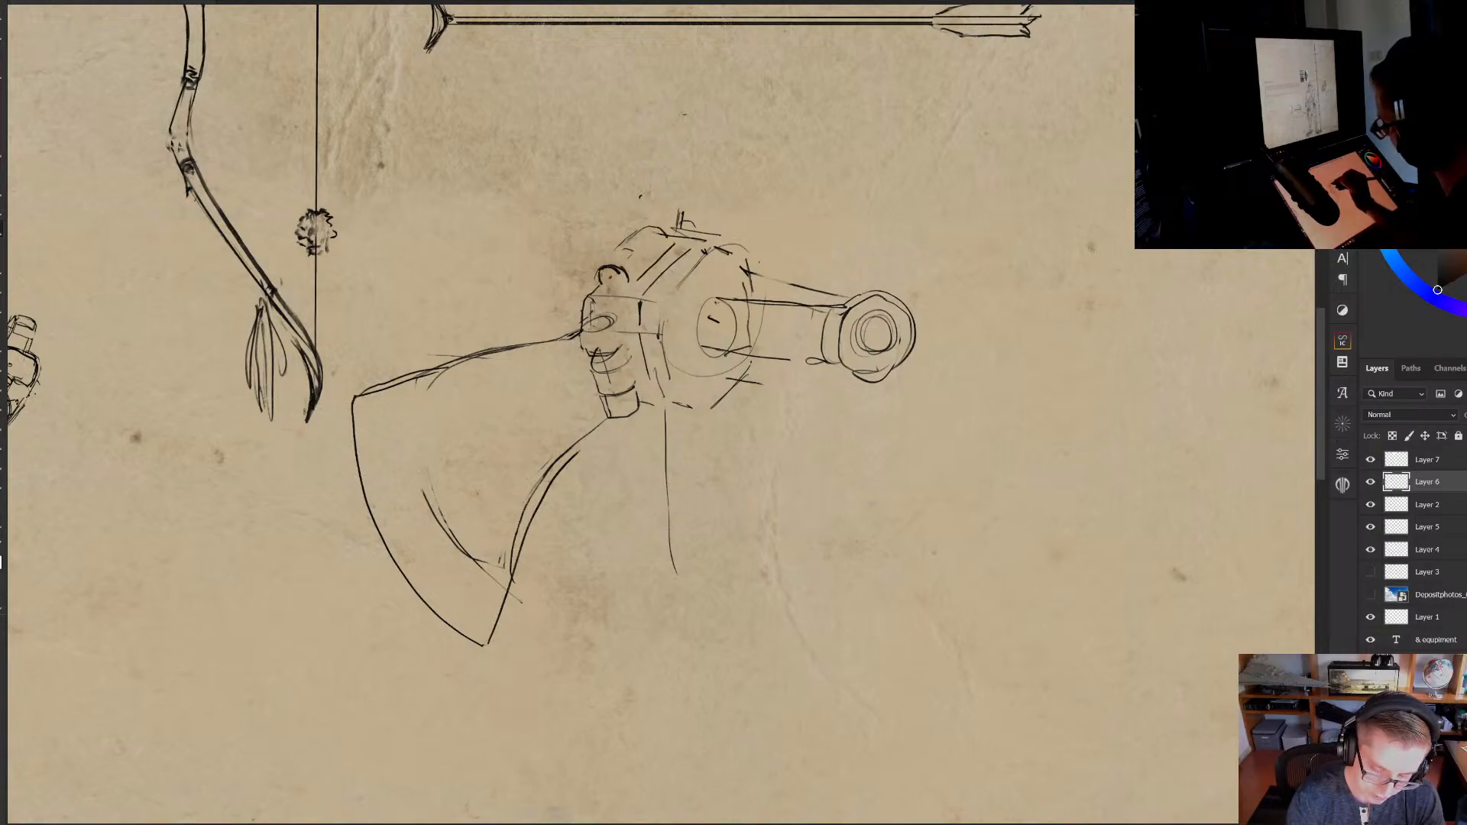
{"action": "mouse_move", "coordinate": [635, 251]}
{"action": "left_mouse_down"}
{"action": "mouse_move", "coordinate": [648, 236]}
{"action": "mouse_move", "coordinate": [632, 248]}
{"action": "mouse_move", "coordinate": [671, 245]}
{"action": "left_mouse_up"}
{"action": "mouse_move", "coordinate": [582, 330]}
{"action": "left_mouse_down"}
{"action": "mouse_move", "coordinate": [609, 321]}
{"action": "mouse_move", "coordinate": [601, 373]}
{"action": "mouse_move", "coordinate": [617, 348]}
{"action": "mouse_move", "coordinate": [624, 376]}
{"action": "mouse_move", "coordinate": [598, 385]}
{"action": "left_mouse_up"}
{"action": "key", "text": "e"}
{"action": "key", "text": "e"}
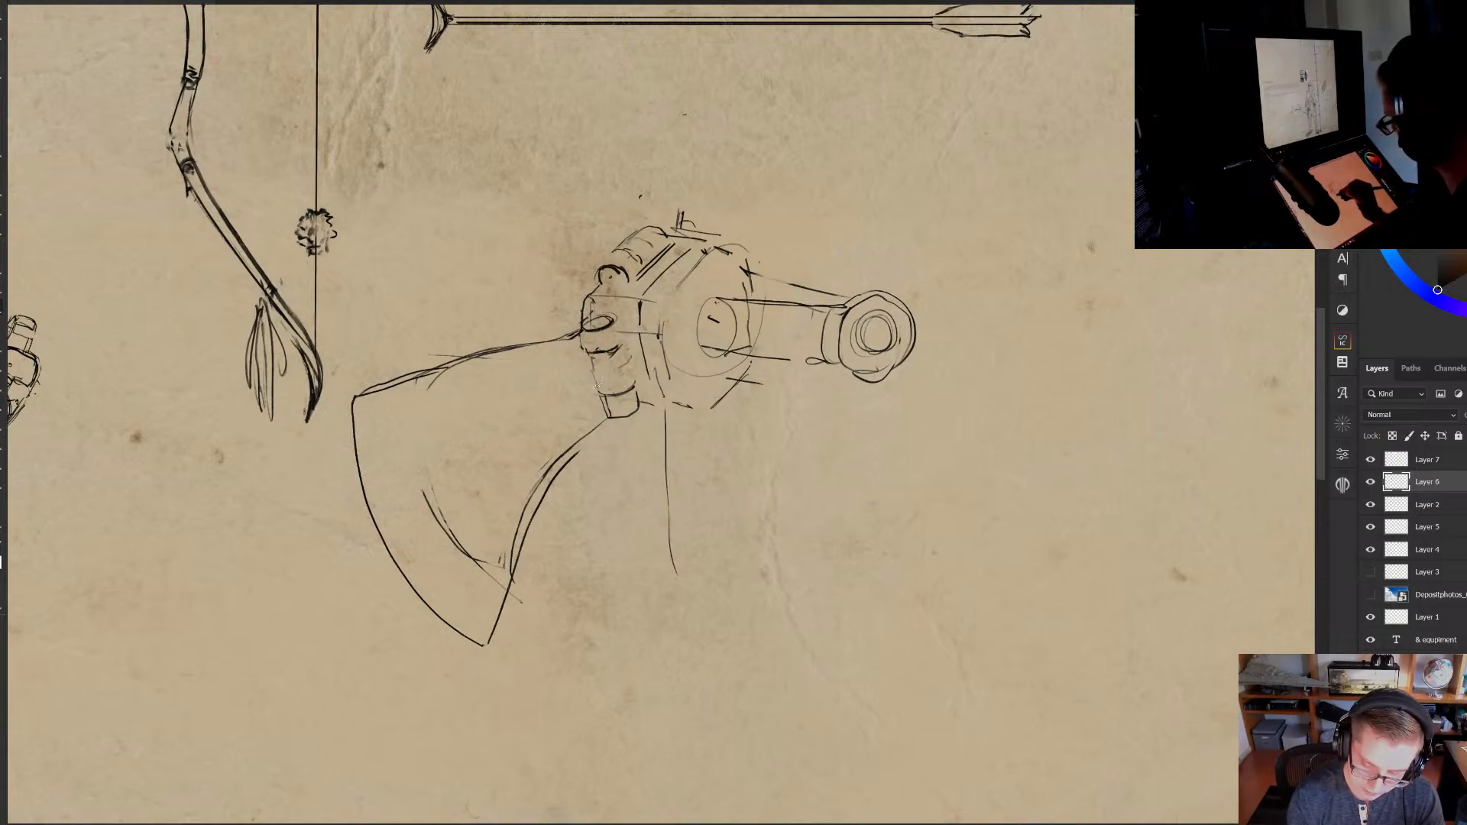
Redraw the blade's upper edge as a double line, clean up its lower edge, and add two curved contour lines across it
{"action": "mouse_move", "coordinate": [572, 336]}
{"action": "left_mouse_down"}
{"action": "mouse_move", "coordinate": [390, 388]}
{"action": "mouse_move", "coordinate": [583, 328]}
{"action": "mouse_move", "coordinate": [548, 326]}
{"action": "mouse_move", "coordinate": [372, 391]}
{"action": "left_mouse_up"}
{"action": "key", "text": "b"}
{"action": "key", "text": "e"}
{"action": "mouse_move", "coordinate": [573, 447]}
{"action": "left_mouse_down"}
{"action": "mouse_move", "coordinate": [528, 492]}
{"action": "mouse_move", "coordinate": [453, 492]}
{"action": "mouse_move", "coordinate": [420, 496]}
{"action": "left_mouse_up"}
{"action": "mouse_move", "coordinate": [415, 383]}
{"action": "left_mouse_down"}
{"action": "mouse_move", "coordinate": [430, 482]}
{"action": "mouse_move", "coordinate": [481, 564]}
{"action": "left_mouse_up"}
{"action": "left_click_drag", "start_coordinate": [477, 371], "coordinate": [519, 484]}
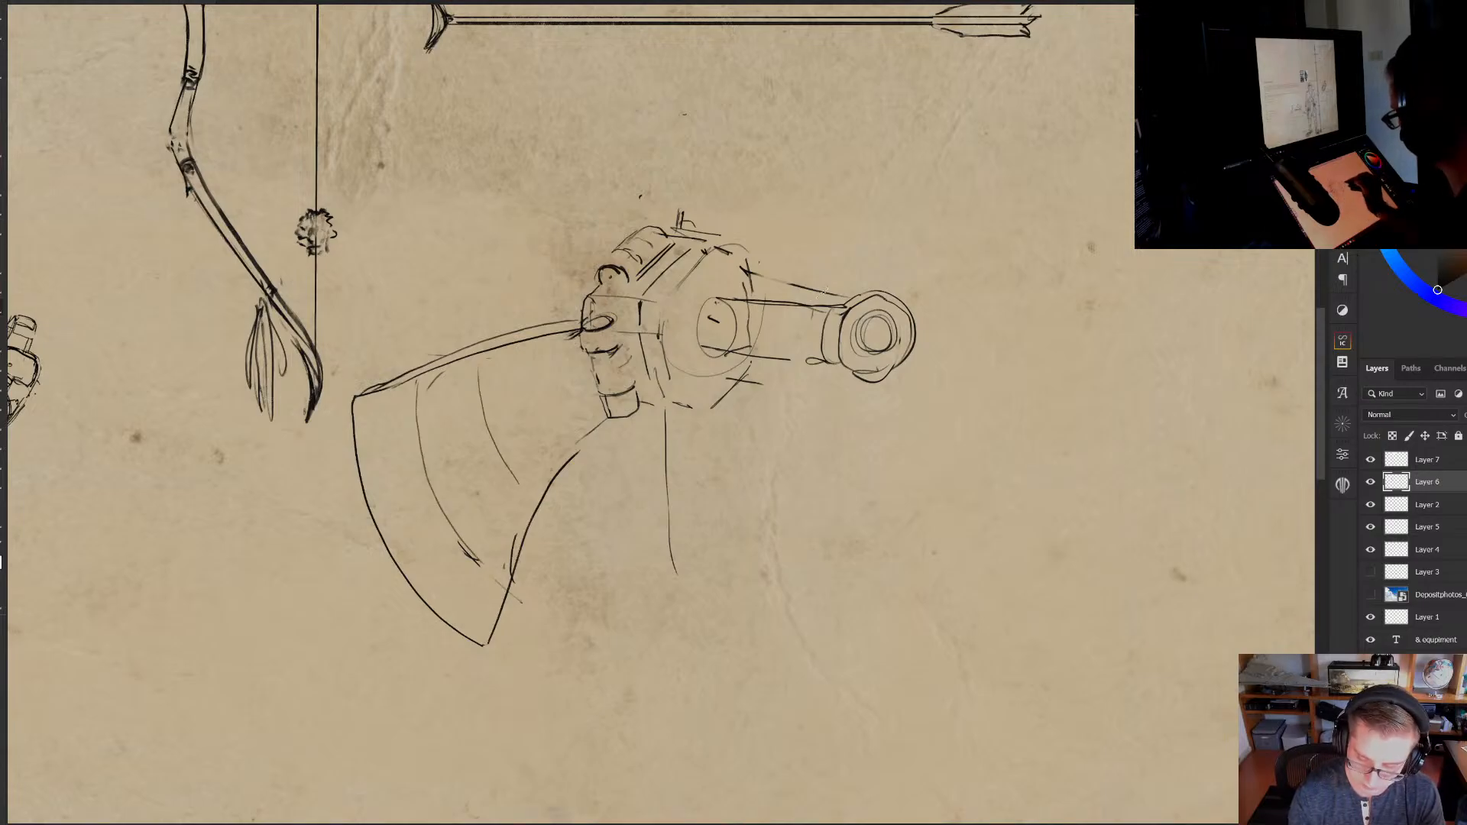
Redraw the shaft's upper and lower edges so they flare into the hub, and add a contour line along its middle
{"action": "mouse_move", "coordinate": [836, 295]}
{"action": "left_mouse_down"}
{"action": "mouse_move", "coordinate": [719, 256]}
{"action": "mouse_move", "coordinate": [715, 285]}
{"action": "mouse_move", "coordinate": [741, 298]}
{"action": "left_mouse_up"}
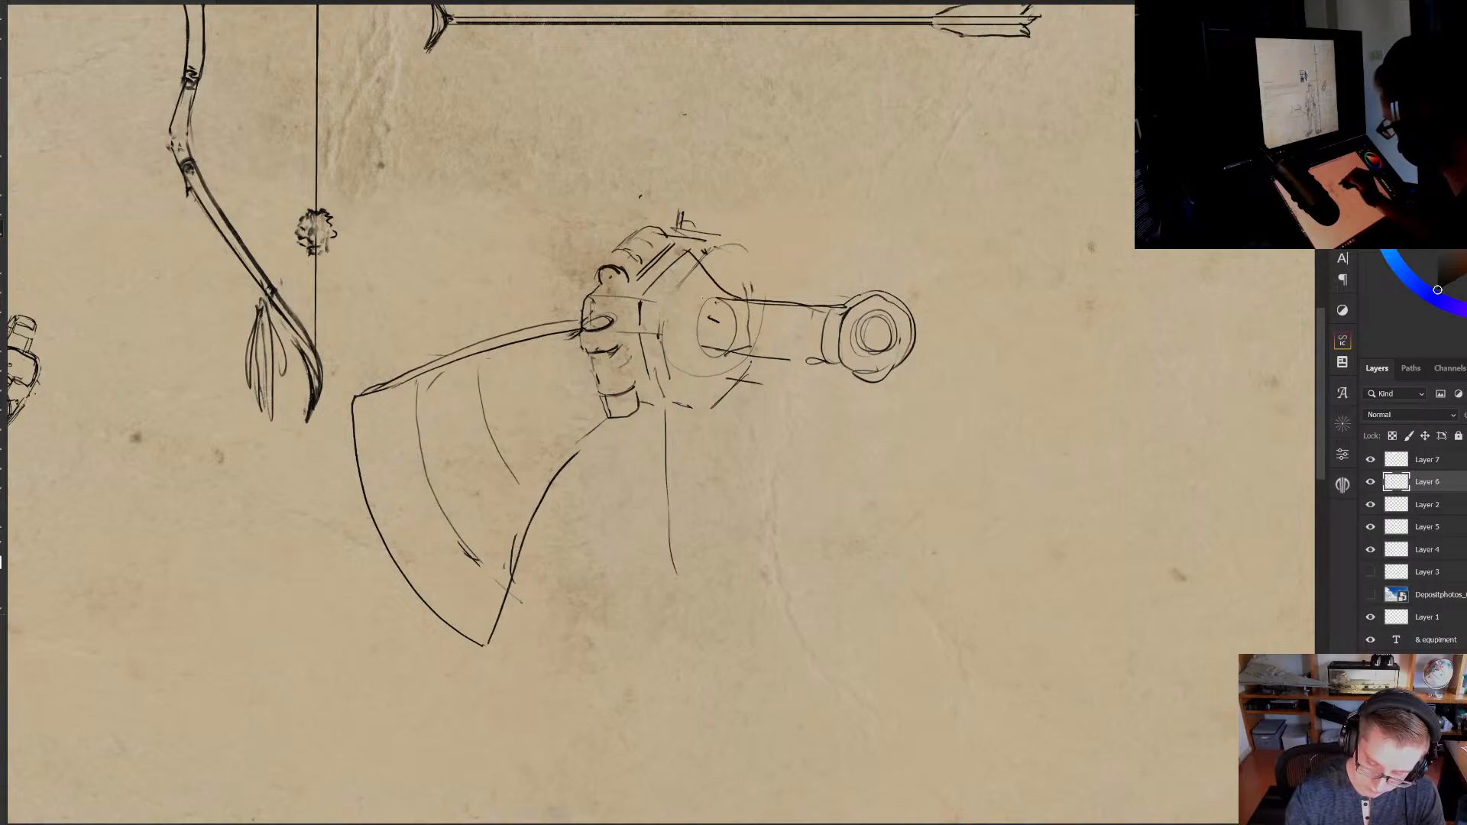
{"action": "left_click_drag", "start_coordinate": [669, 394], "coordinate": [805, 358]}
{"action": "mouse_move", "coordinate": [735, 317]}
{"action": "left_mouse_down"}
{"action": "mouse_move", "coordinate": [713, 343]}
{"action": "mouse_move", "coordinate": [722, 321]}
{"action": "mouse_move", "coordinate": [788, 330]}
{"action": "left_mouse_up"}
{"action": "mouse_move", "coordinate": [661, 386]}
{"action": "left_mouse_down"}
{"action": "mouse_move", "coordinate": [758, 354]}
{"action": "mouse_move", "coordinate": [691, 406]}
{"action": "left_mouse_up"}
Erase the leftover guide lines beneath and above the hub, and darken the small pin at the lower blade's hinge
{"action": "key", "text": "e"}
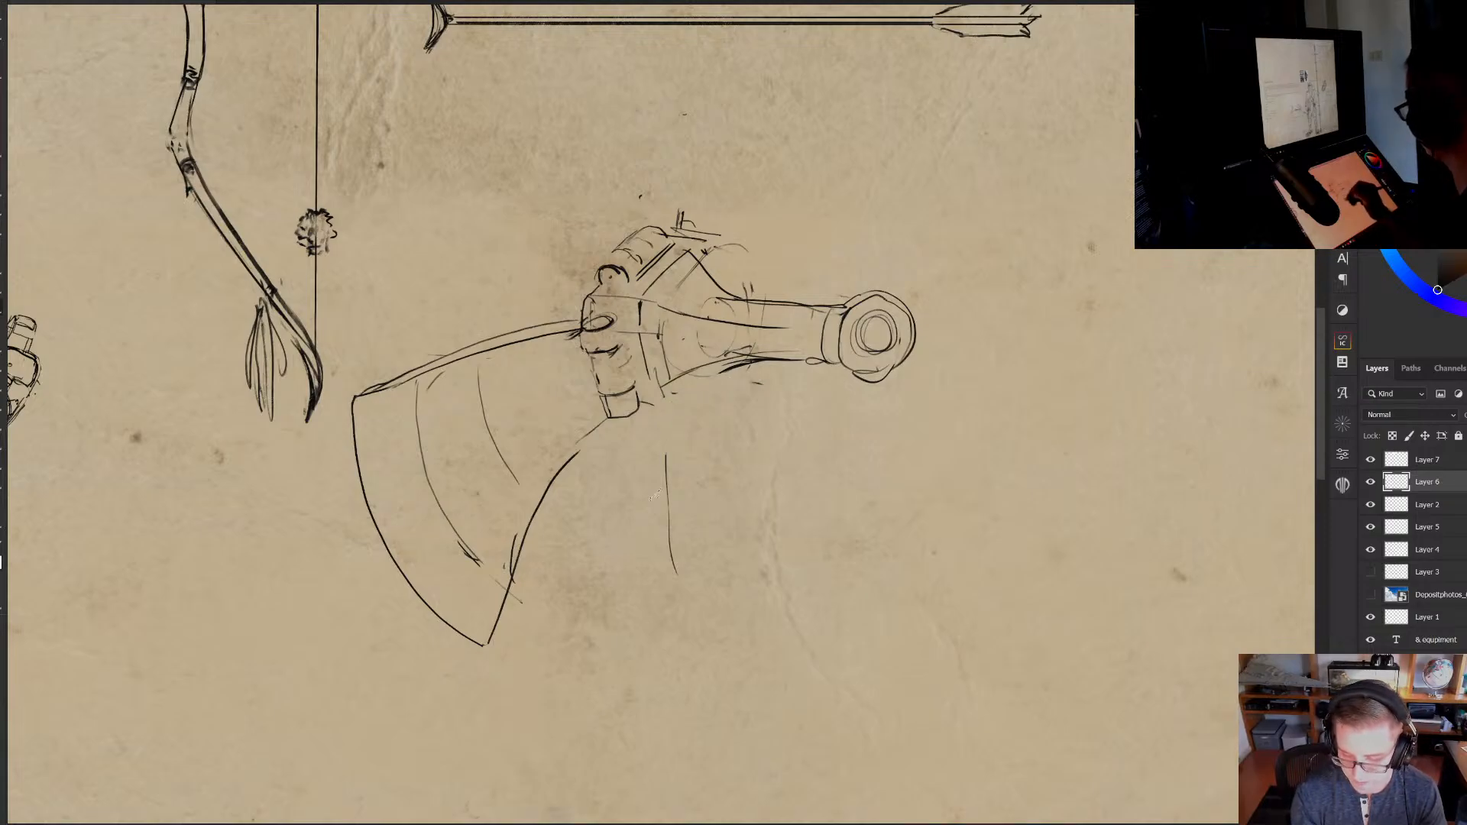
{"action": "left_click_drag", "start_coordinate": [654, 495], "coordinate": [672, 445]}
{"action": "mouse_move", "coordinate": [716, 260]}
{"action": "left_mouse_down"}
{"action": "mouse_move", "coordinate": [729, 233]}
{"action": "mouse_move", "coordinate": [694, 237]}
{"action": "left_mouse_up"}
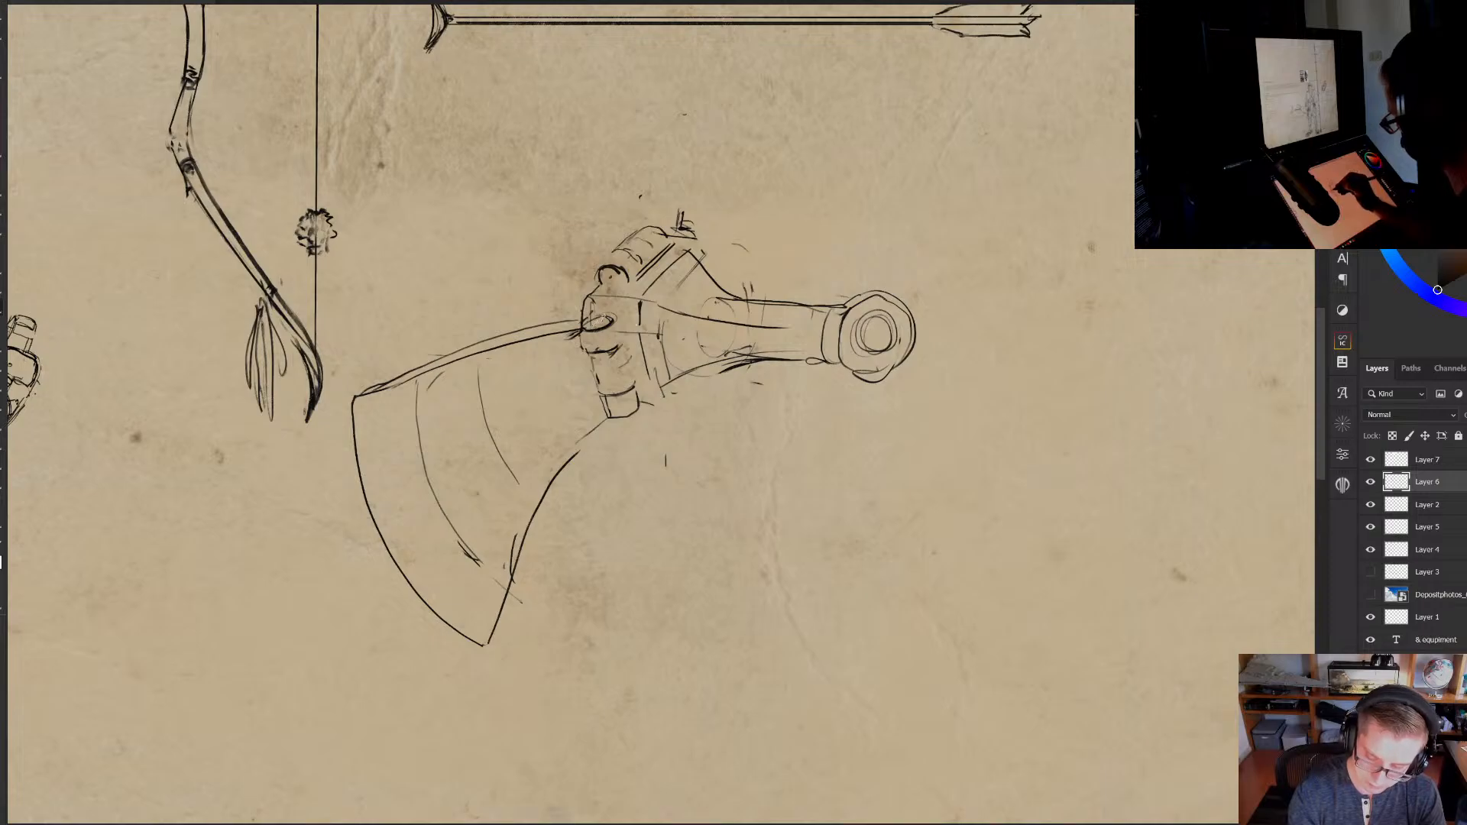
{"action": "left_click_drag", "start_coordinate": [590, 321], "coordinate": [602, 318]}
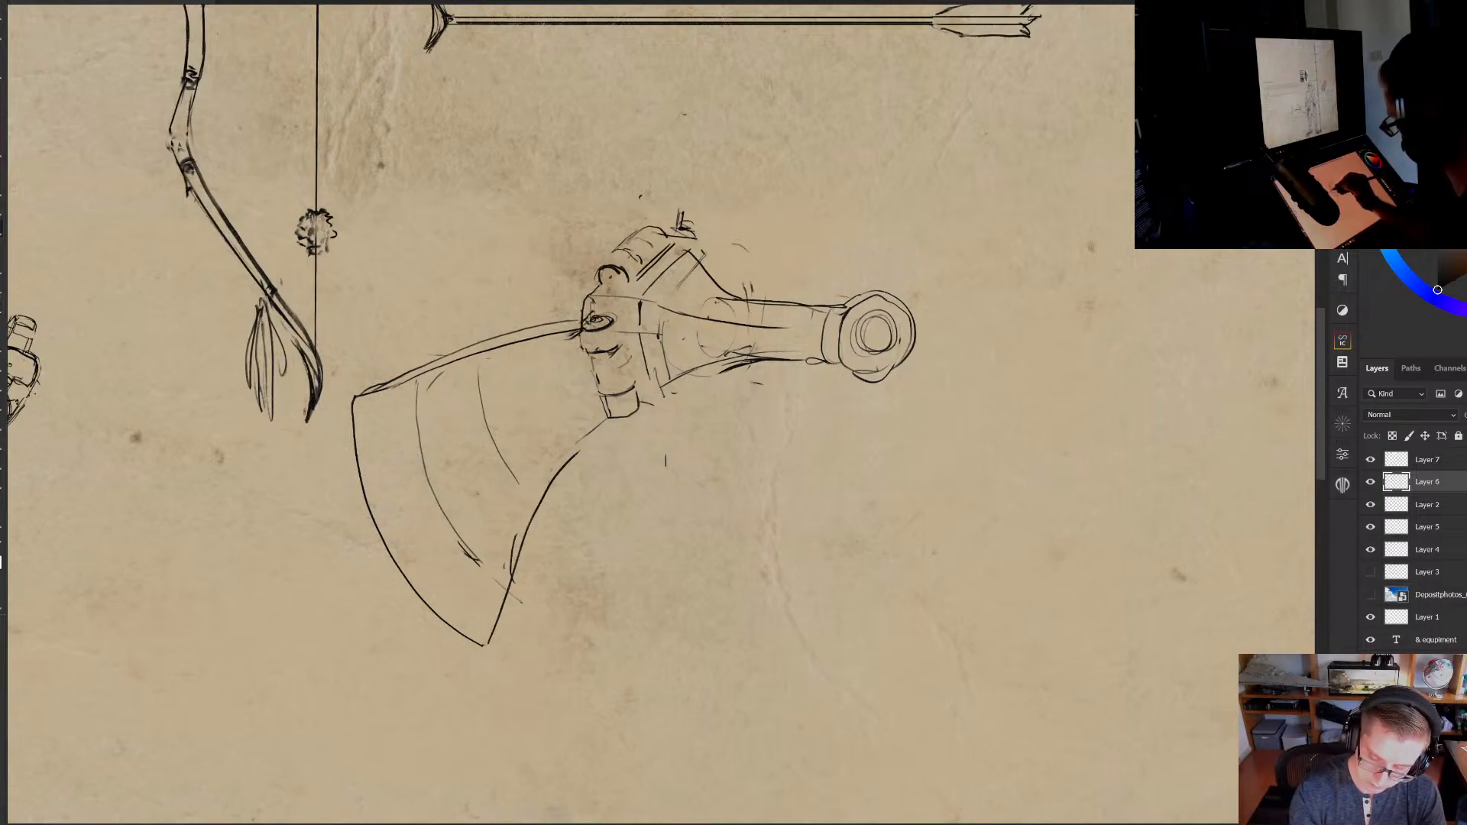
{"action": "left_click_drag", "start_coordinate": [723, 328], "coordinate": [719, 372]}
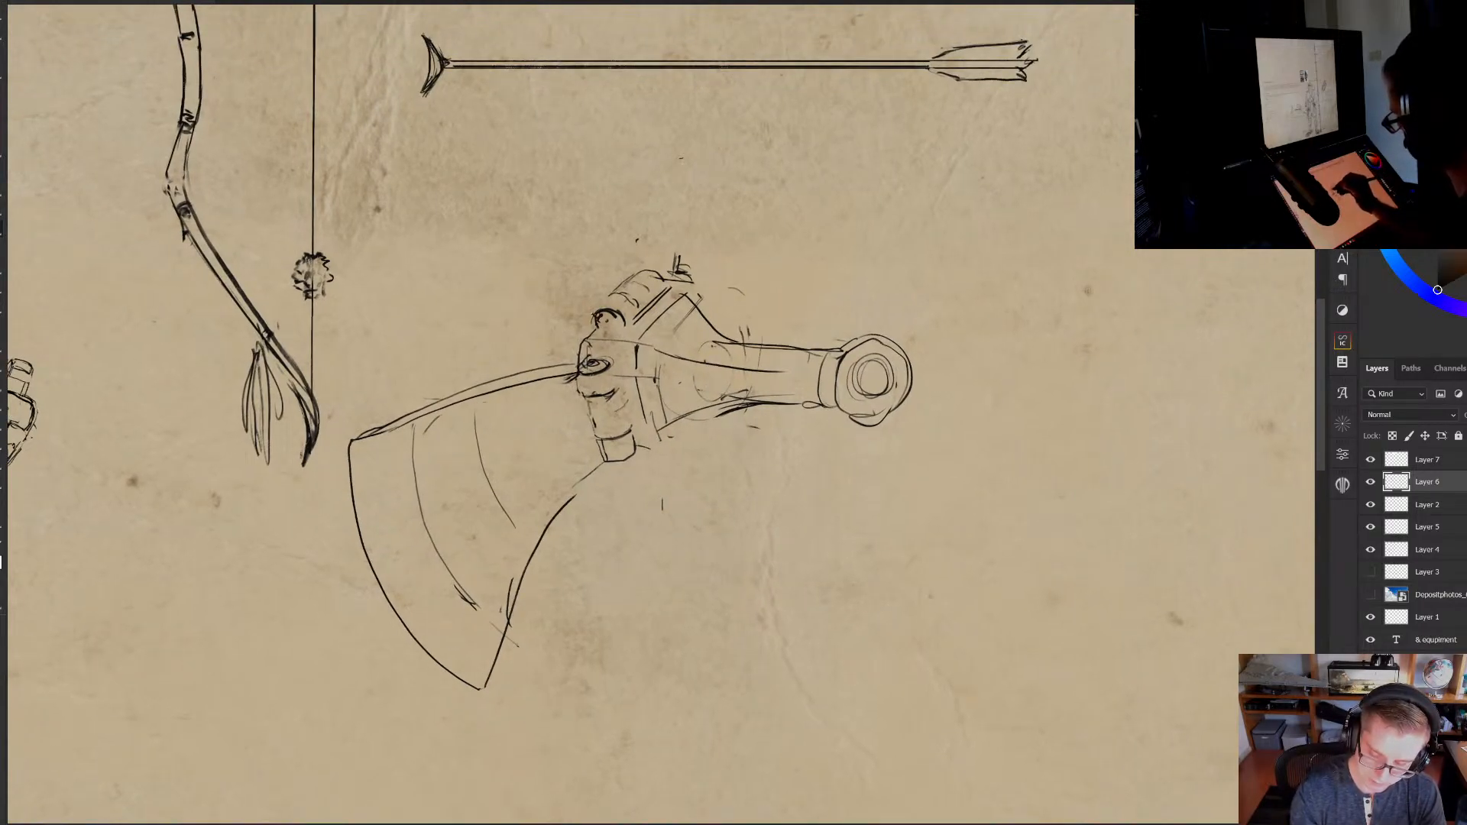
Sketch the first side edge of a second blade rising from the hub's upper knuckle and try its outer arc
{"action": "mouse_move", "coordinate": [593, 315]}
{"action": "left_mouse_down"}
{"action": "mouse_move", "coordinate": [529, 258]}
{"action": "mouse_move", "coordinate": [470, 150]}
{"action": "mouse_move", "coordinate": [628, 67]}
{"action": "left_mouse_up"}
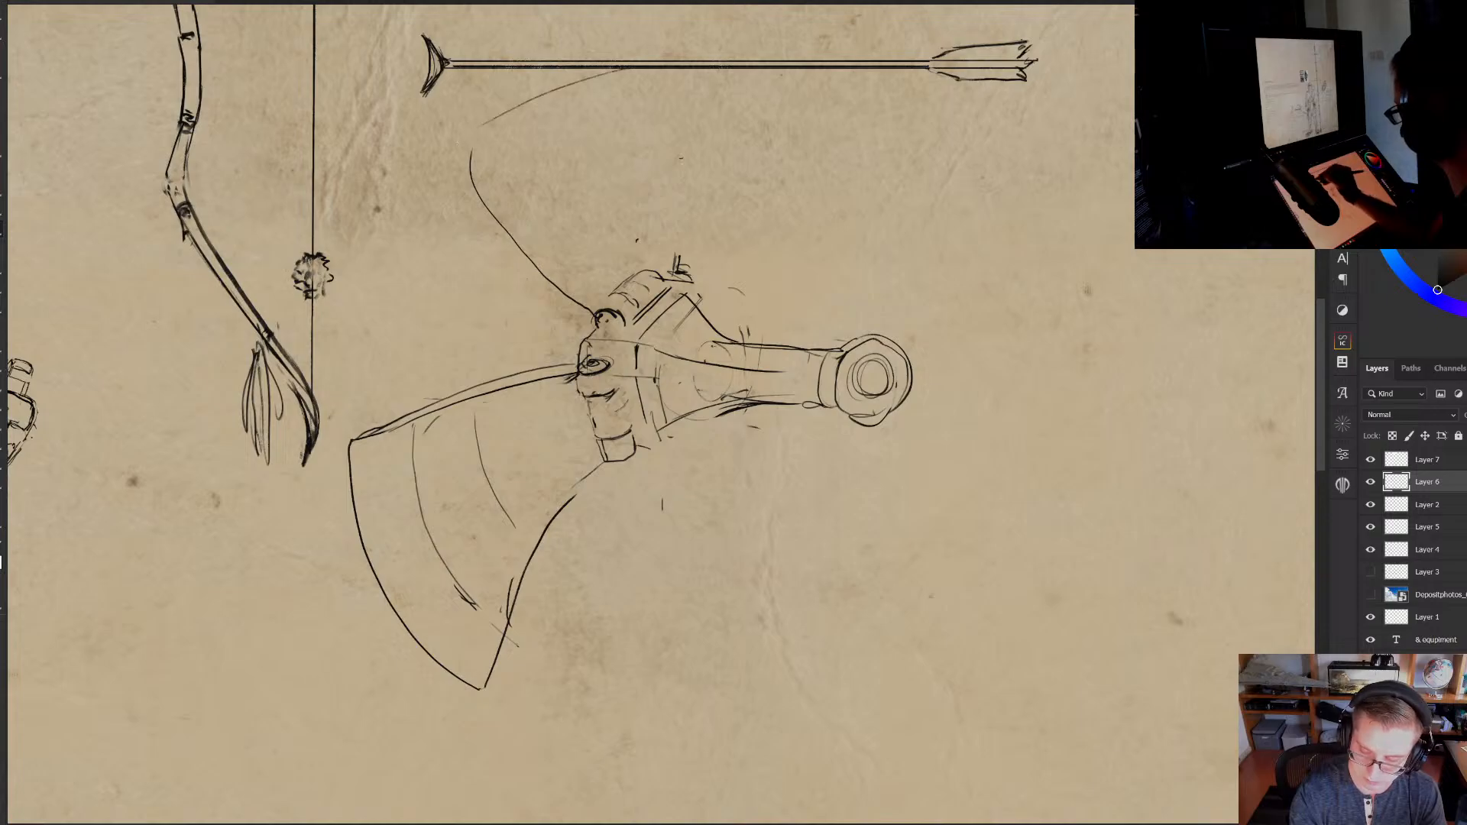
{"action": "key", "text": "ctrl+z"}
{"action": "left_click_drag", "start_coordinate": [563, 107], "coordinate": [434, 180]}
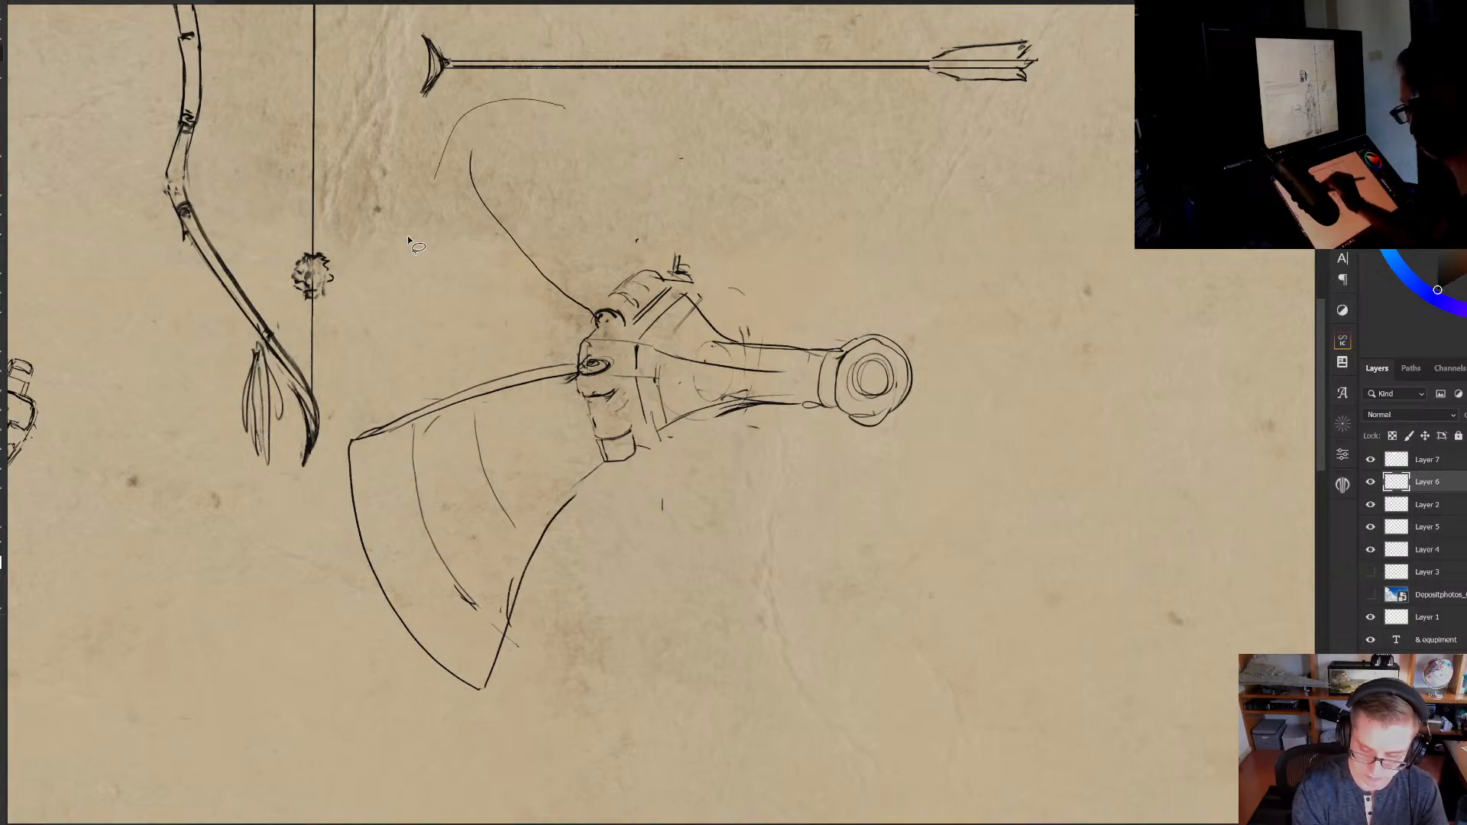
Select the whole bladed device sketch and move it down the canvas, leaving room beneath the arrow for the upper blade
{"action": "mouse_move", "coordinate": [407, 235]}
{"action": "left_mouse_down"}
{"action": "mouse_move", "coordinate": [369, 677]}
{"action": "mouse_move", "coordinate": [831, 236]}
{"action": "mouse_move", "coordinate": [489, 115]}
{"action": "left_mouse_up"}
{"action": "key", "text": "ctrl+t"}
{"action": "left_click_drag", "start_coordinate": [790, 364], "coordinate": [828, 422]}
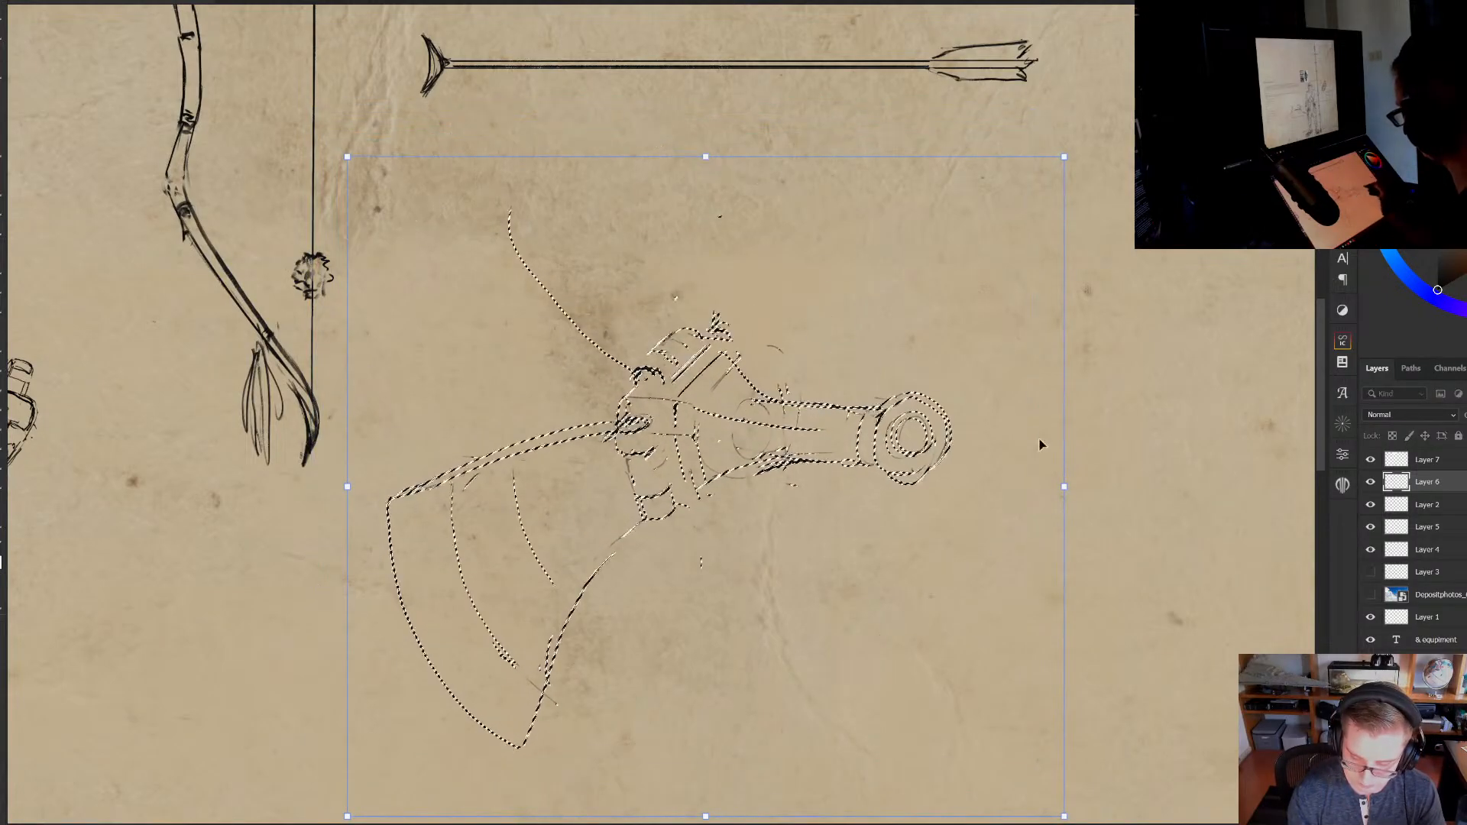
{"action": "left_click_drag", "start_coordinate": [767, 362], "coordinate": [778, 463]}
{"action": "key", "text": "Return"}
{"action": "key", "text": "ctrl+d"}
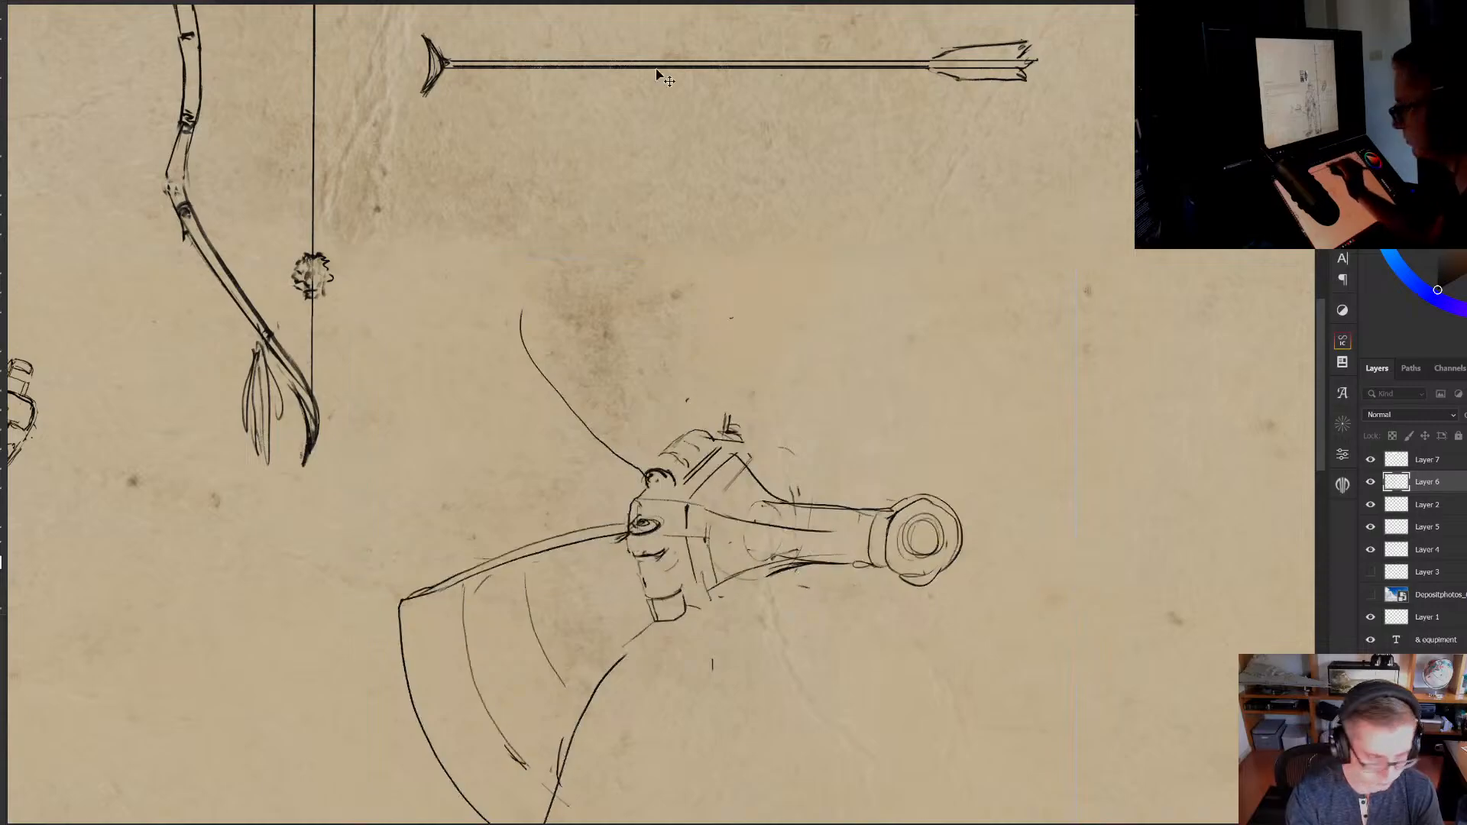
{"action": "key", "text": "l"}
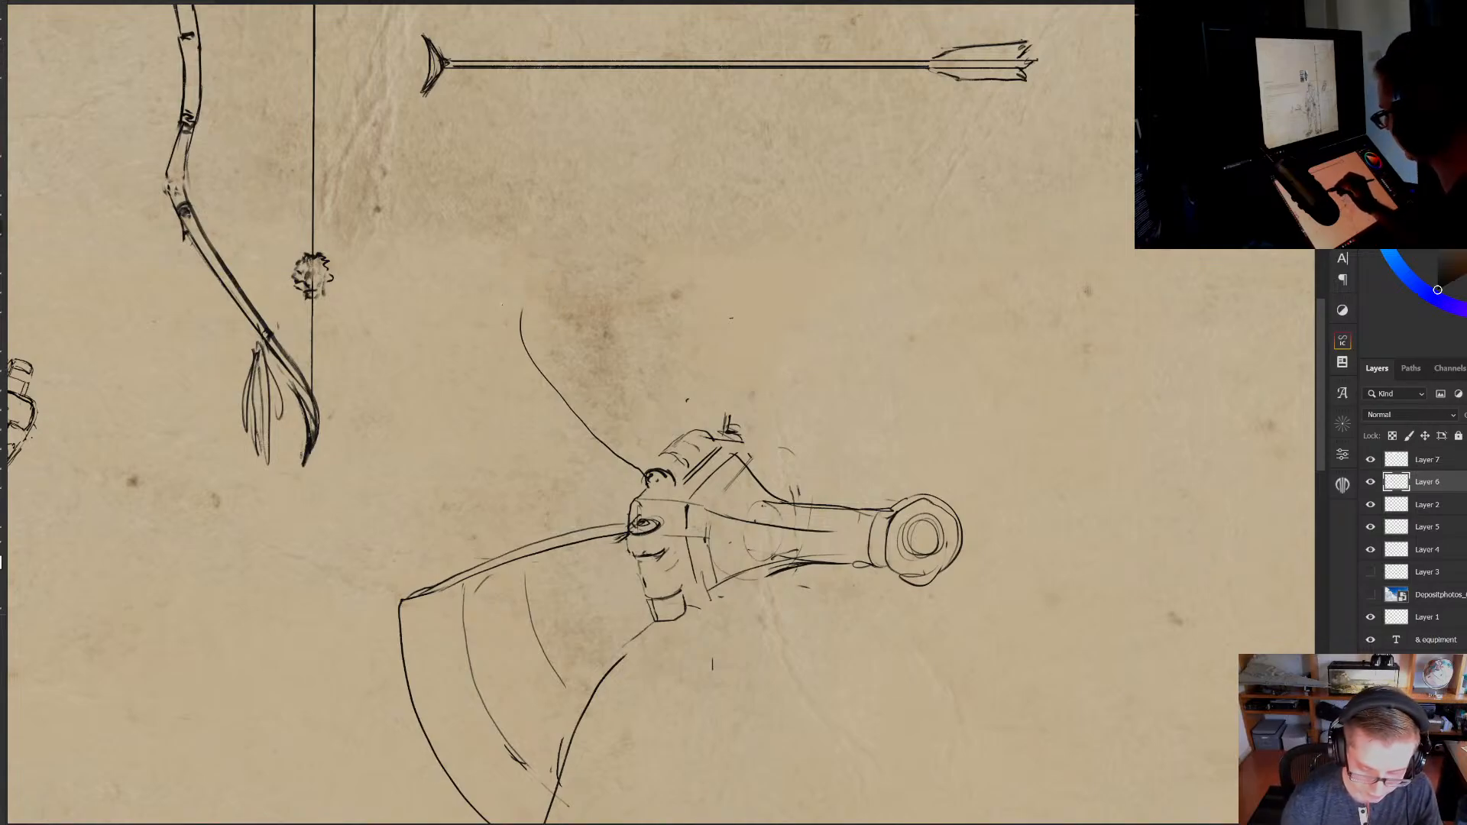
Sketch the upper blade's outer arc and widen its outer side edge to meet it, erasing the previous edge line
{"action": "left_click_drag", "start_coordinate": [502, 304], "coordinate": [529, 358]}
{"action": "mouse_move", "coordinate": [504, 291]}
{"action": "left_mouse_down"}
{"action": "mouse_move", "coordinate": [596, 219]}
{"action": "mouse_move", "coordinate": [468, 295]}
{"action": "mouse_move", "coordinate": [544, 353]}
{"action": "left_mouse_up"}
{"action": "key", "text": "e"}
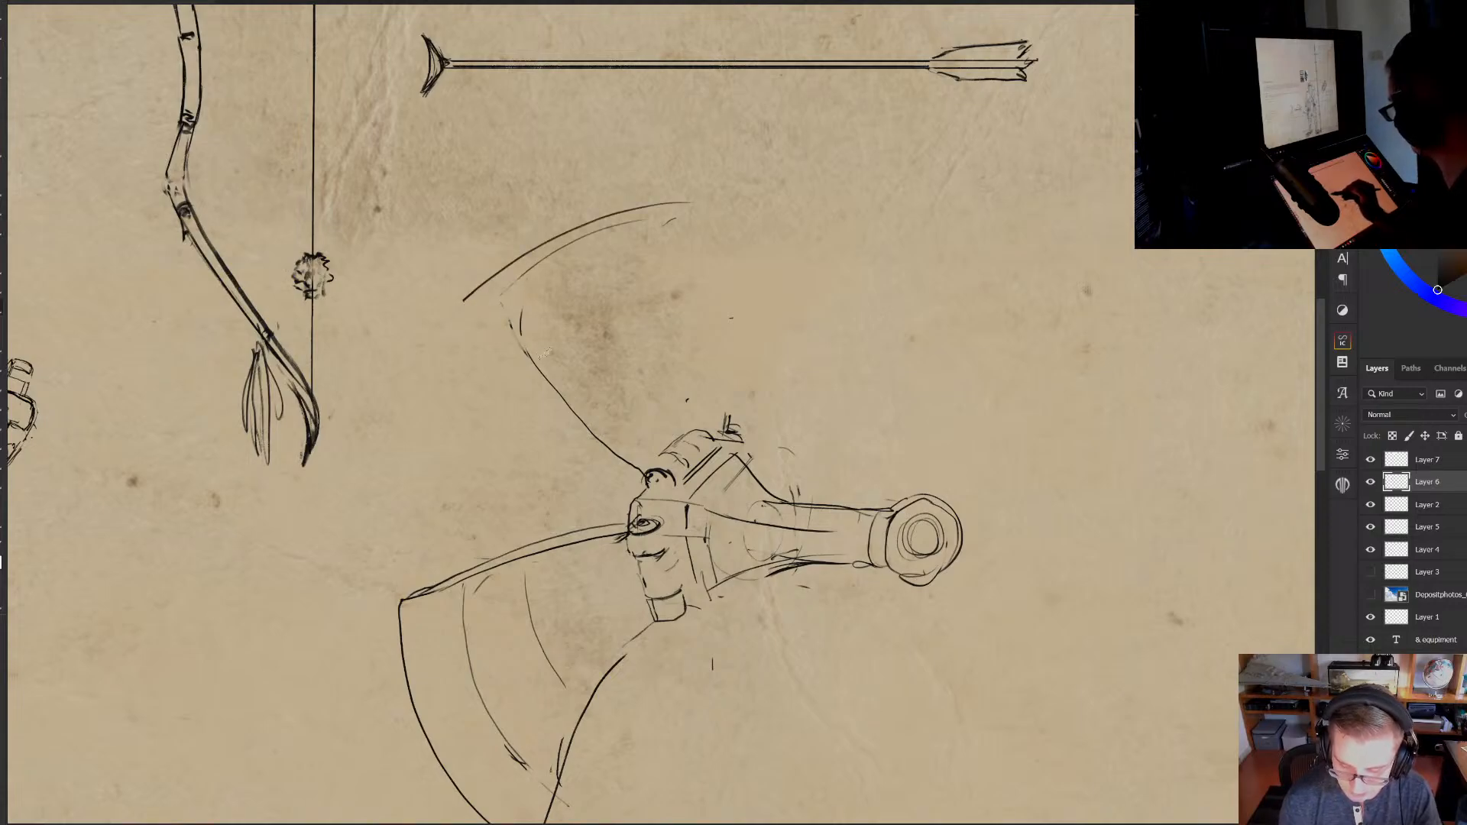
{"action": "mouse_move", "coordinate": [465, 300]}
{"action": "left_mouse_down"}
{"action": "mouse_move", "coordinate": [502, 361]}
{"action": "mouse_move", "coordinate": [610, 446]}
{"action": "left_mouse_up"}
{"action": "key", "text": "e"}
{"action": "left_click_drag", "start_coordinate": [523, 351], "coordinate": [593, 432]}
{"action": "key", "text": "b"}
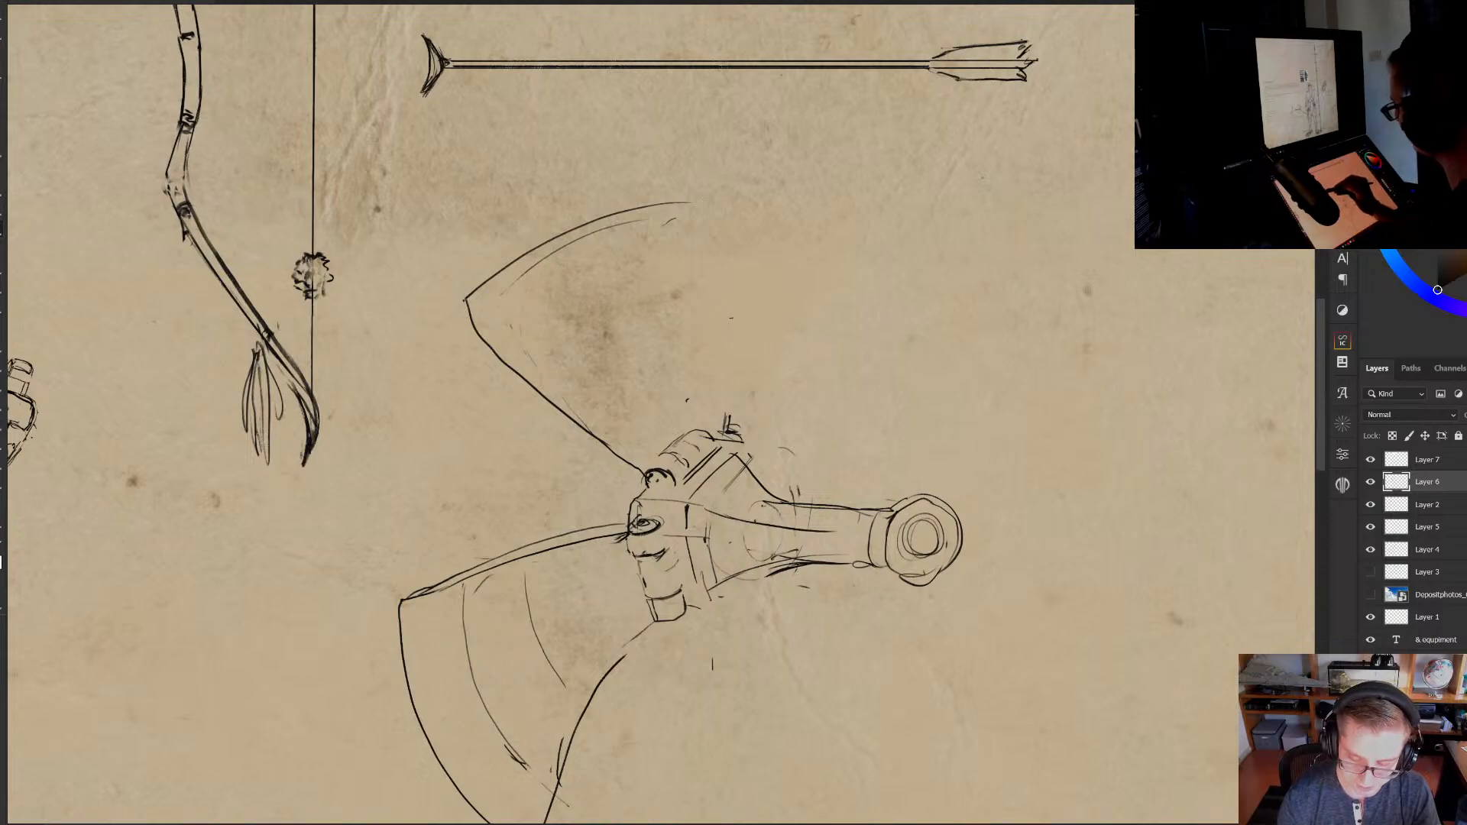
Redraw the upper blade's outer arc farther out and add its inner side edge running down to the hub's peg
{"action": "left_click_drag", "start_coordinate": [460, 297], "coordinate": [681, 161]}
{"action": "key", "text": "ctrl+z"}
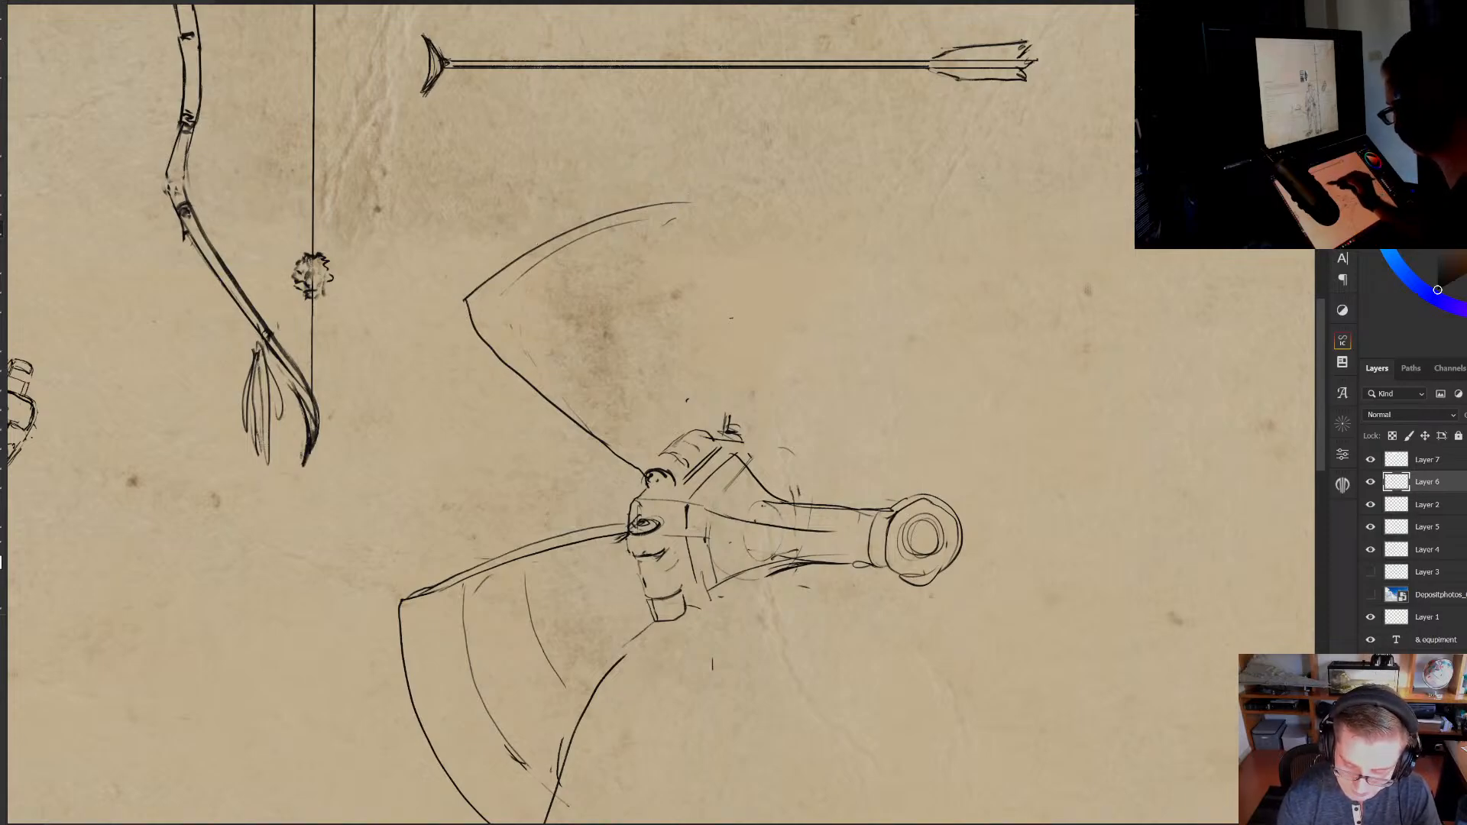
{"action": "mouse_move", "coordinate": [456, 305]}
{"action": "left_mouse_down"}
{"action": "mouse_move", "coordinate": [478, 263]}
{"action": "mouse_move", "coordinate": [657, 165]}
{"action": "mouse_move", "coordinate": [676, 323]}
{"action": "mouse_move", "coordinate": [720, 425]}
{"action": "left_mouse_up"}
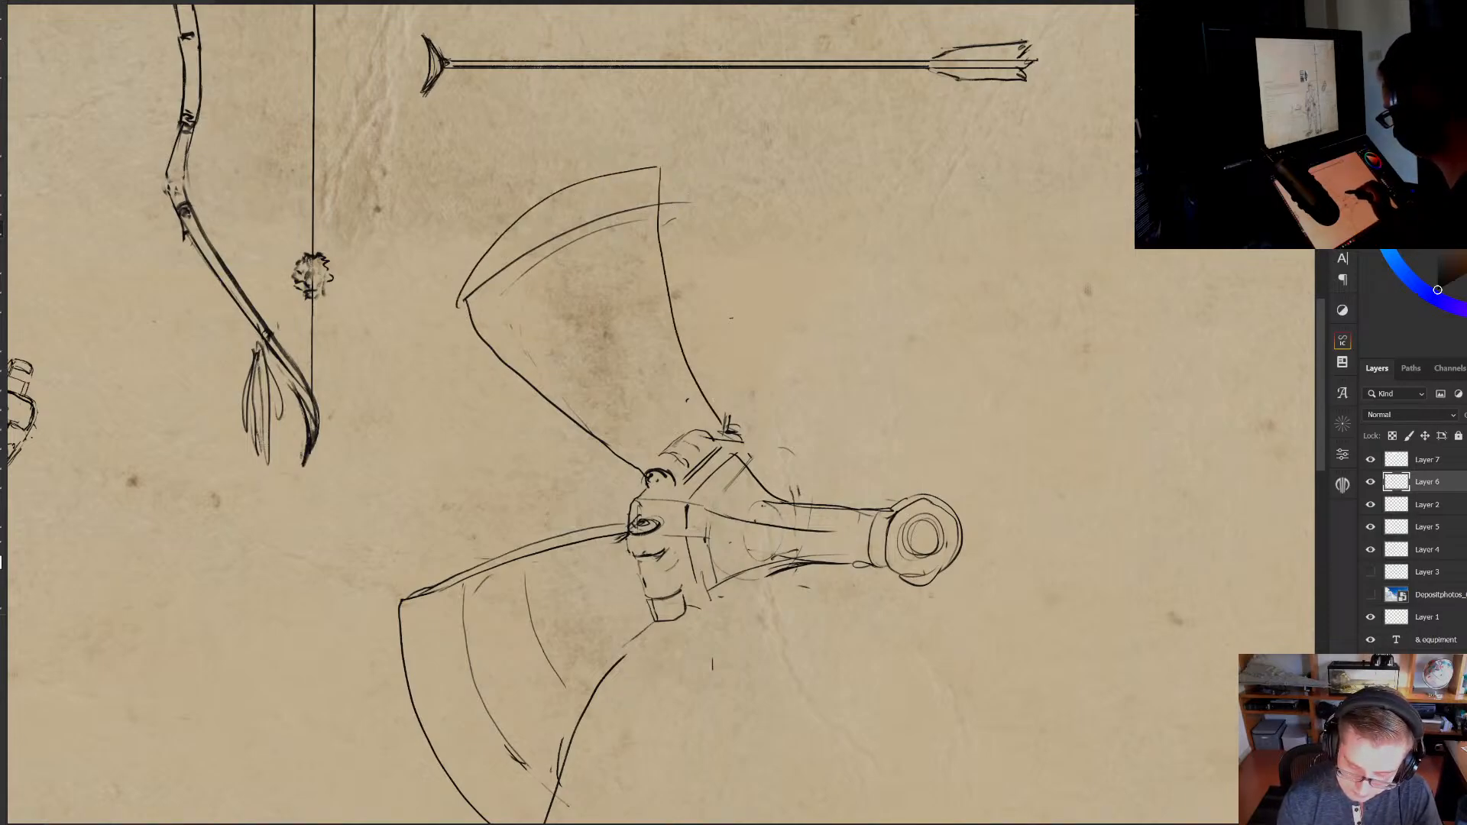
{"action": "key", "text": "ctrl+z"}
{"action": "mouse_move", "coordinate": [688, 368]}
{"action": "left_mouse_down"}
{"action": "mouse_move", "coordinate": [710, 435]}
{"action": "mouse_move", "coordinate": [668, 161]}
{"action": "left_mouse_up"}
Erase the superseded arc and side lines inside the upper blade, and strengthen its inner side edge
{"action": "key", "text": "e"}
{"action": "mouse_move", "coordinate": [634, 214]}
{"action": "left_mouse_down"}
{"action": "mouse_move", "coordinate": [458, 308]}
{"action": "mouse_move", "coordinate": [482, 248]}
{"action": "mouse_move", "coordinate": [549, 187]}
{"action": "left_mouse_up"}
{"action": "key", "text": "e"}
{"action": "mouse_move", "coordinate": [484, 285]}
{"action": "left_mouse_down"}
{"action": "mouse_move", "coordinate": [466, 306]}
{"action": "mouse_move", "coordinate": [532, 404]}
{"action": "left_mouse_up"}
{"action": "key", "text": "b"}
{"action": "left_click_drag", "start_coordinate": [668, 165], "coordinate": [674, 327]}
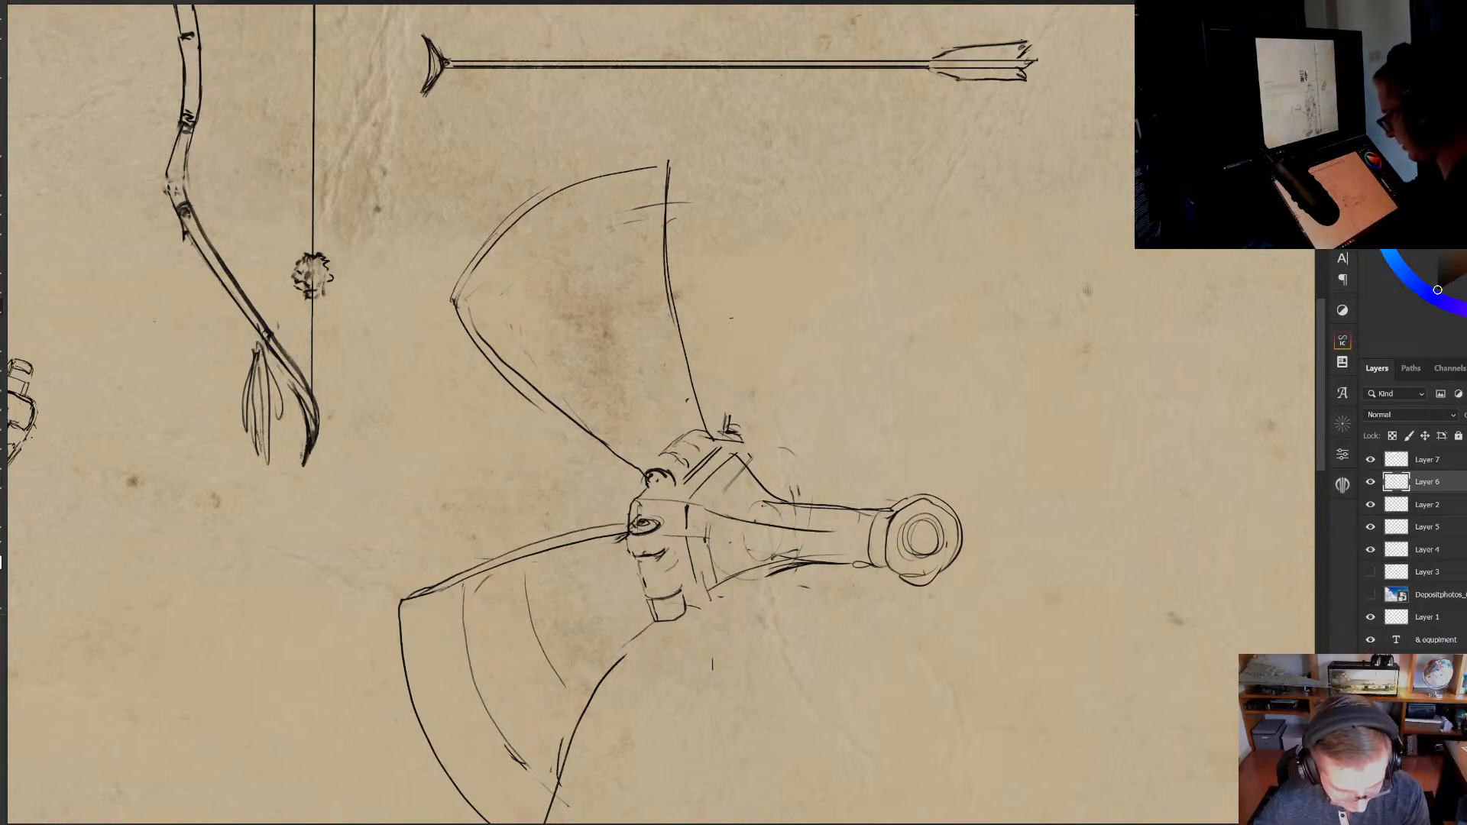
Switch to YouTube in the browser and search for "grapple arrow"
{"action": "mouse_move", "coordinate": [111, 803]}
{"action": "left_click", "coordinate": [144, 773]}
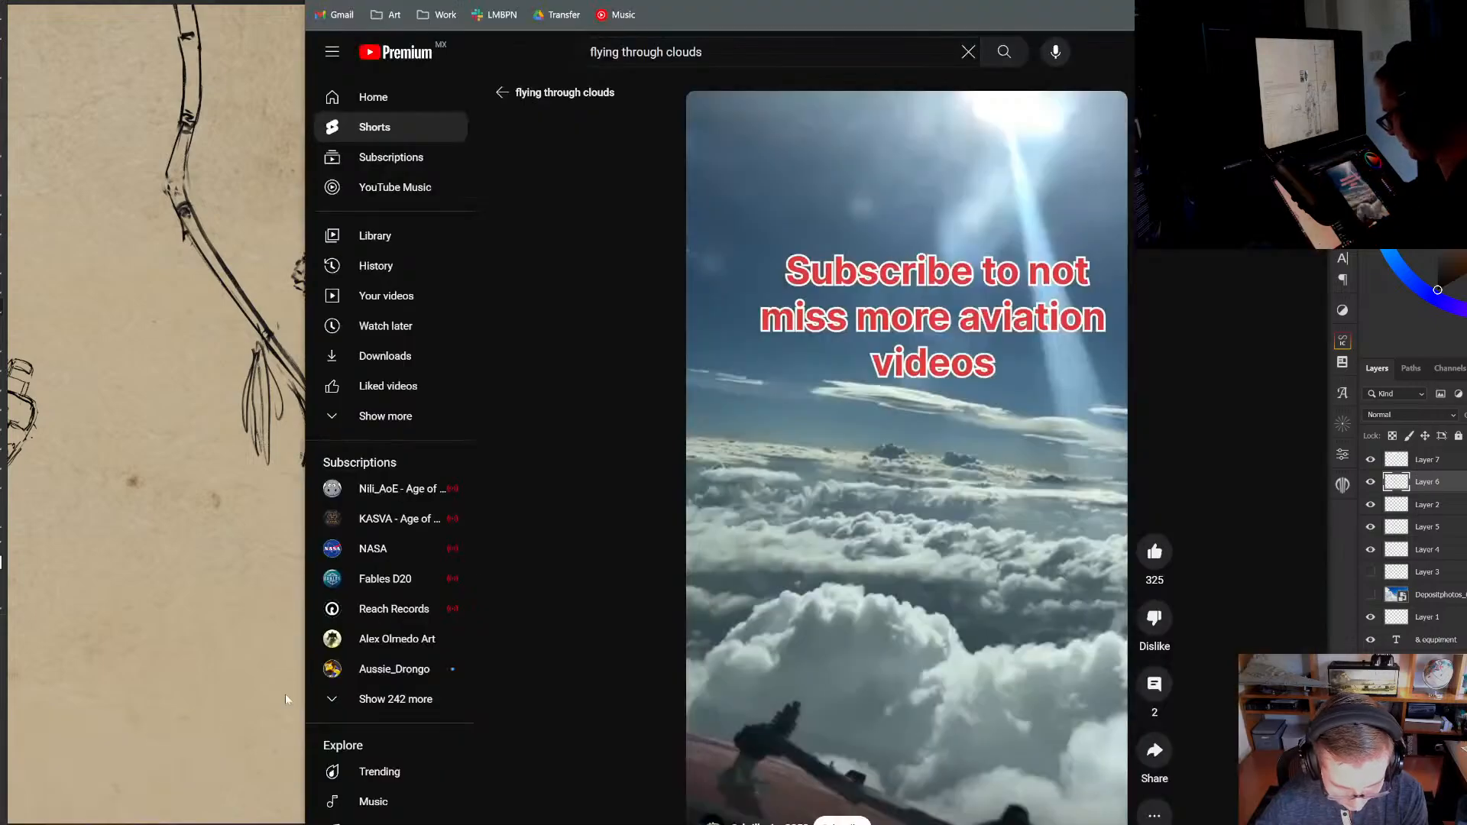
{"action": "left_click", "coordinate": [718, 51]}
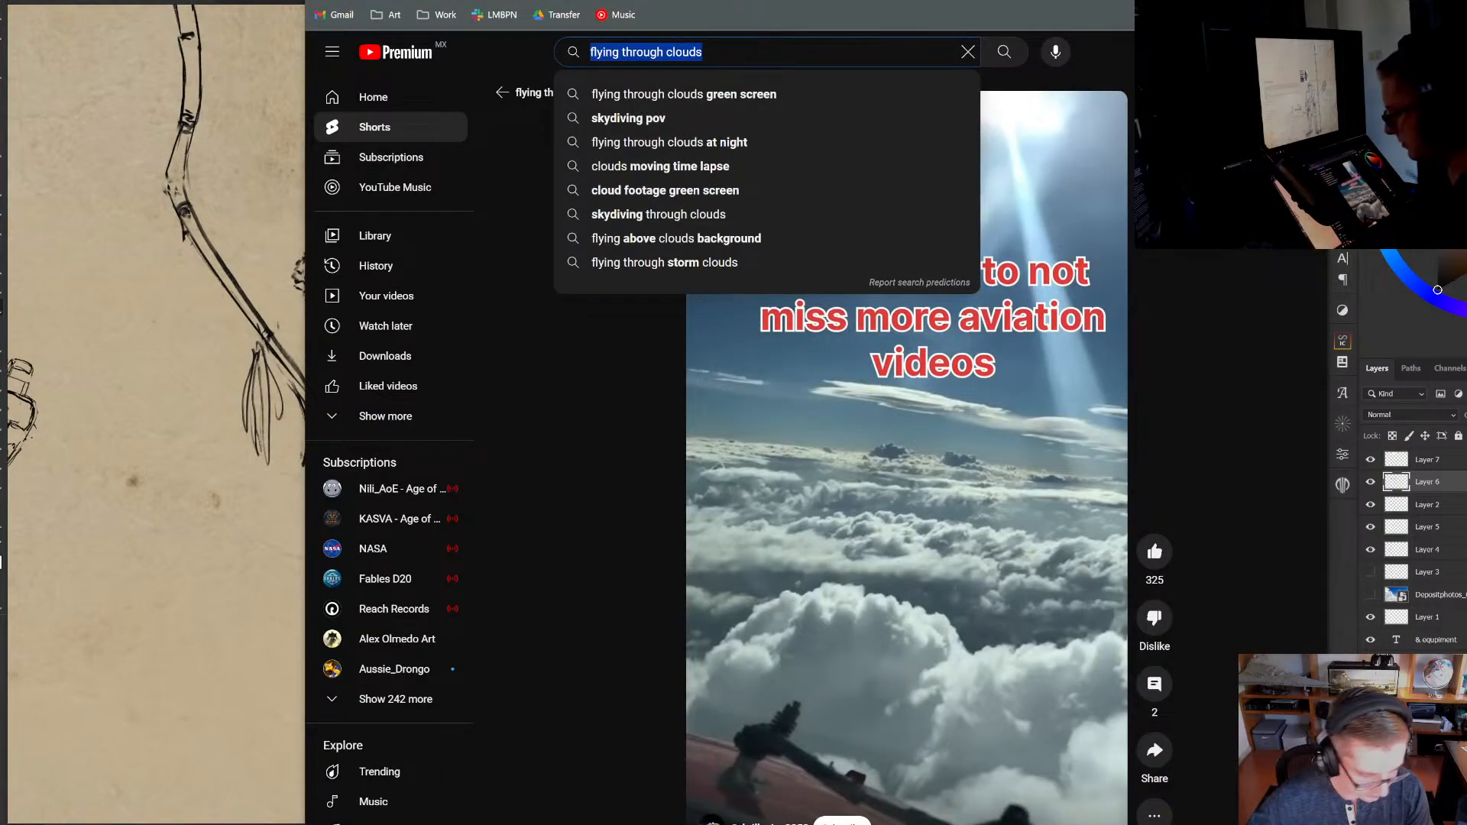
{"action": "type", "text": "gra"}
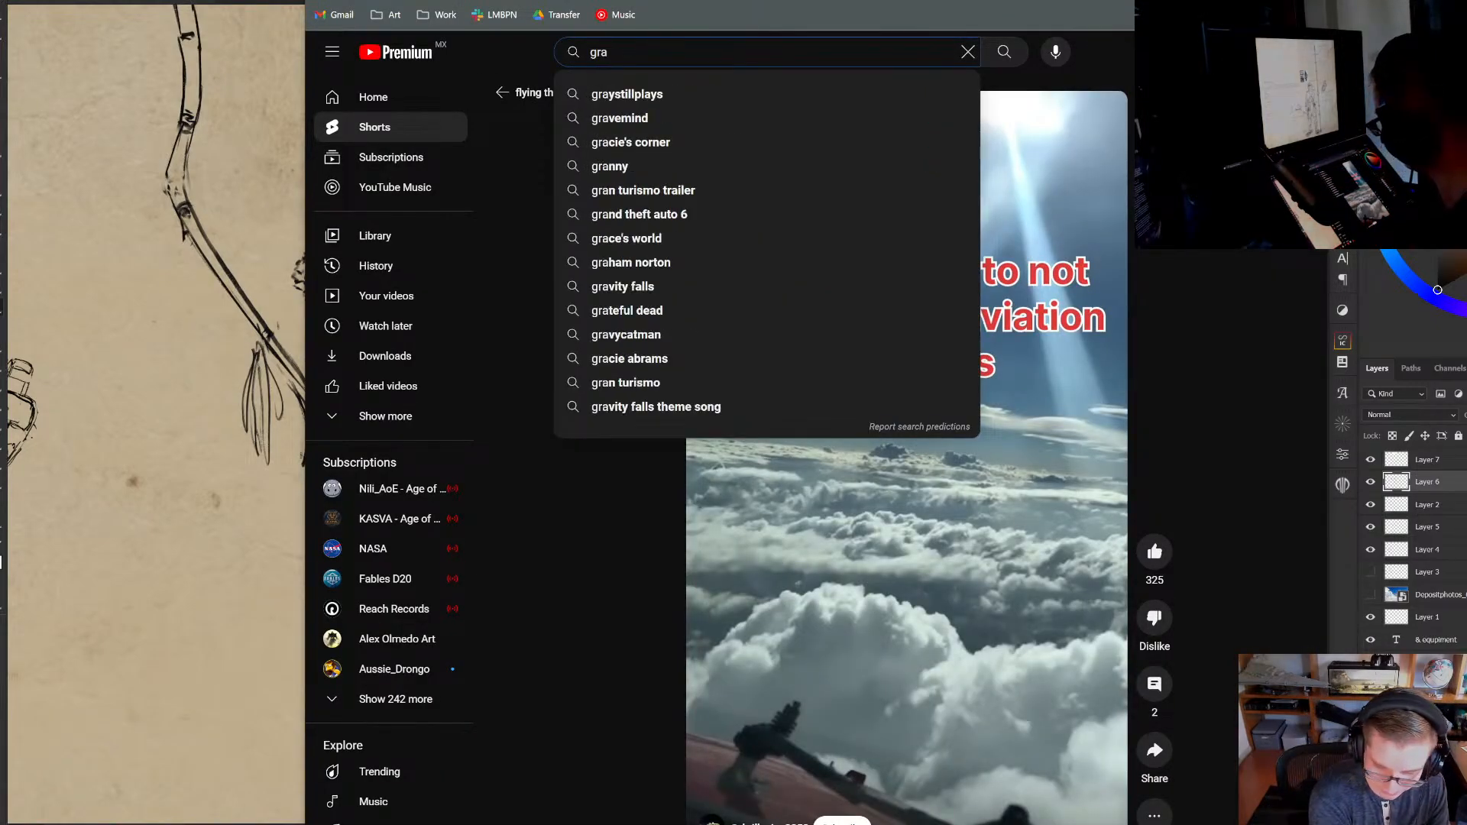
{"action": "type", "text": "pple arrow"}
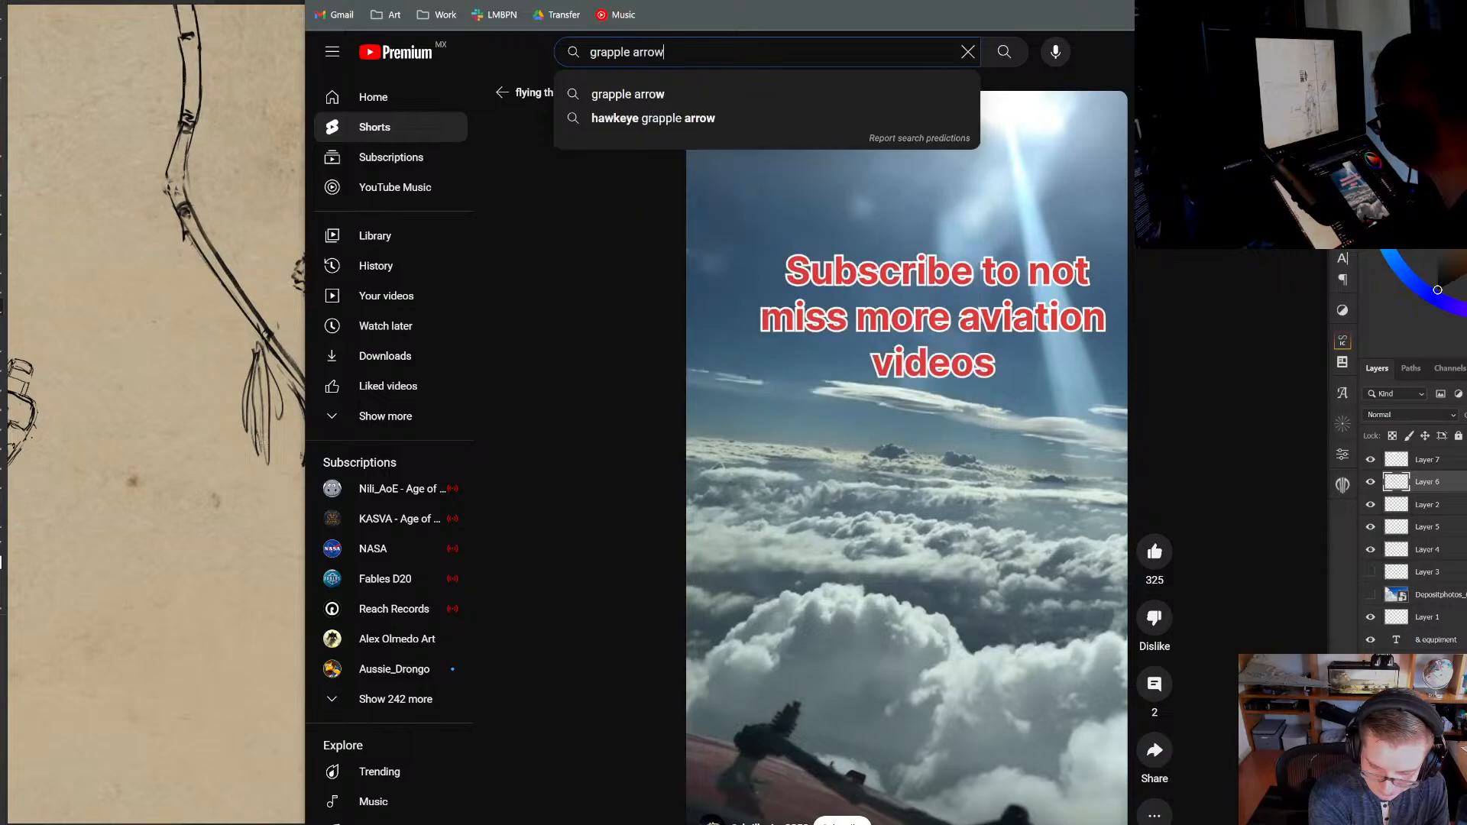
{"action": "key", "text": "Return"}
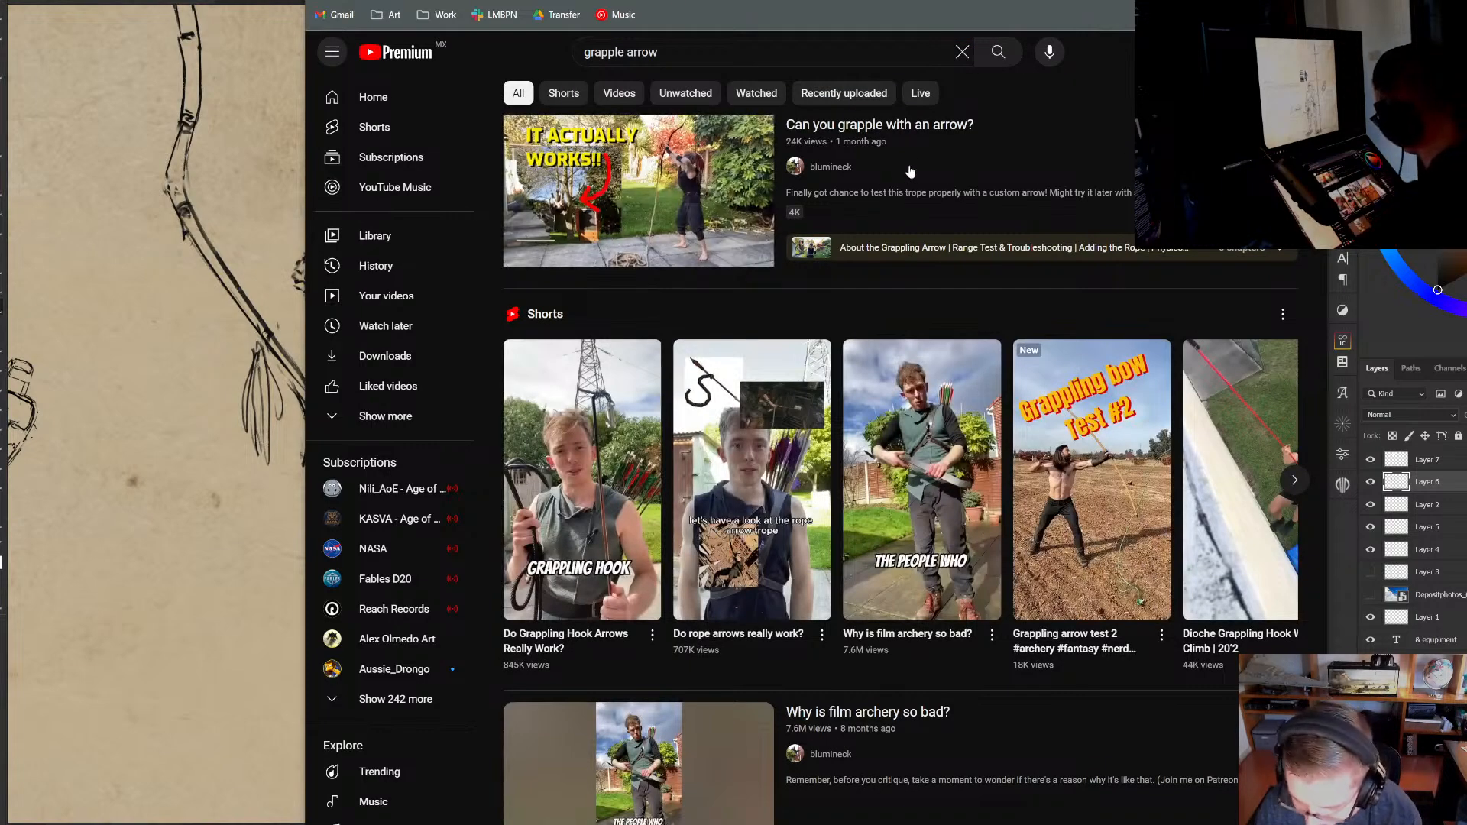
Open the video "Can you grapple with an arrow?", return to the results, and watch the short "Do Grappling Hook Arrows Really Work?"
{"action": "left_click", "coordinate": [933, 127]}
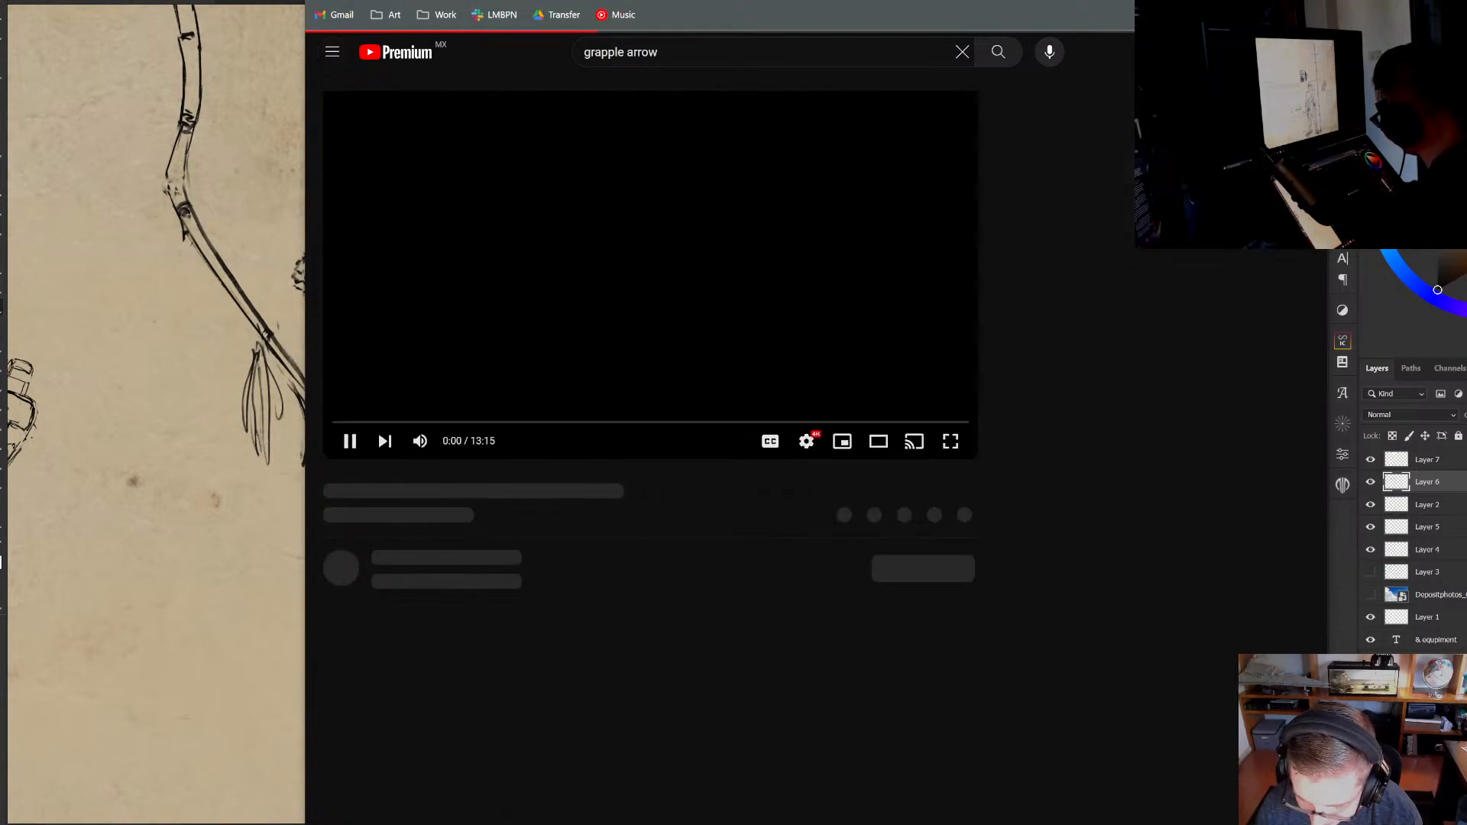
{"action": "key", "text": "alt+Left"}
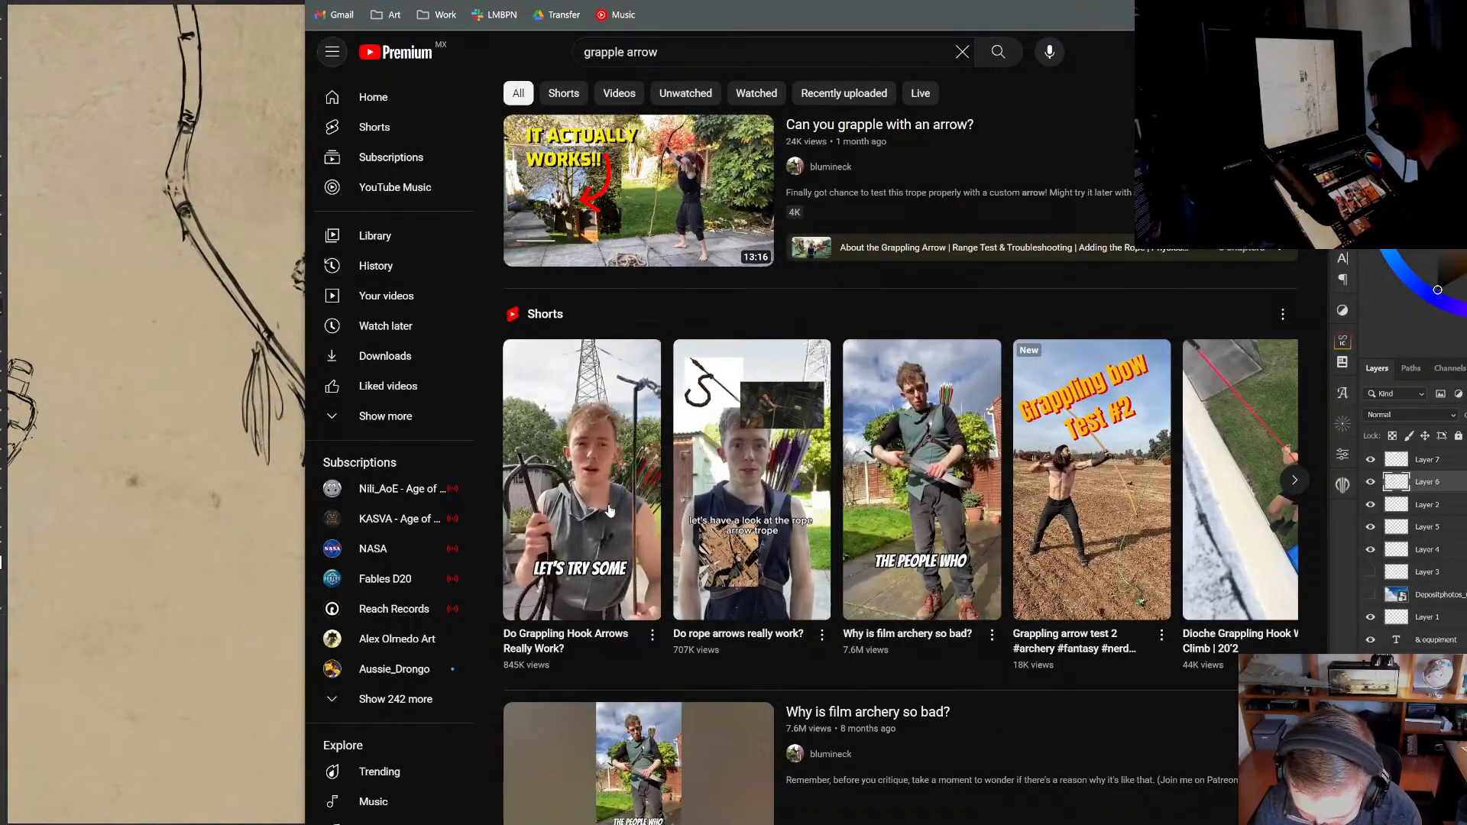
{"action": "left_click", "coordinate": [597, 518]}
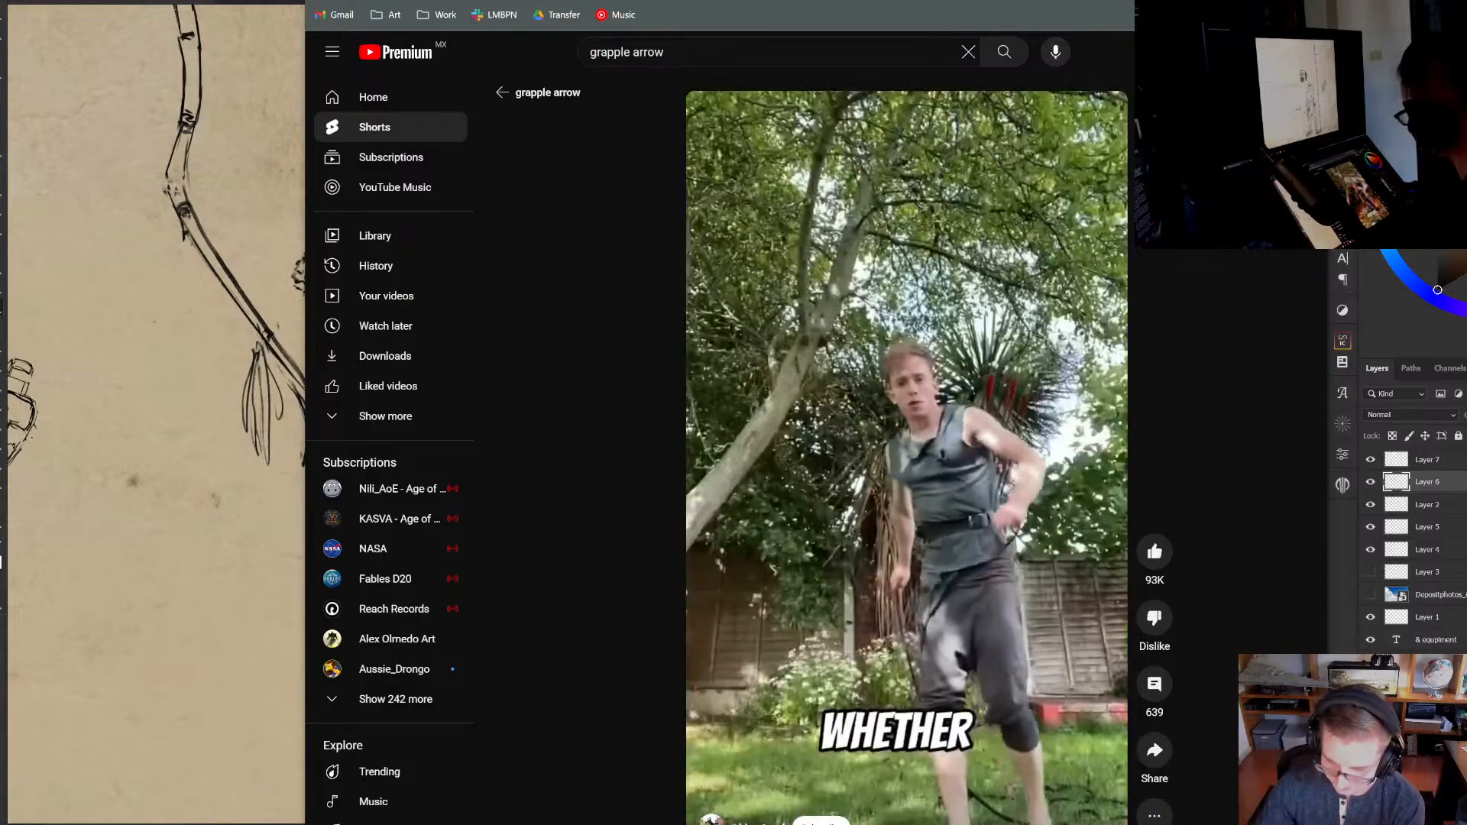
{"action": "left_click_drag", "start_coordinate": [926, 0], "coordinate": [877, 0]}
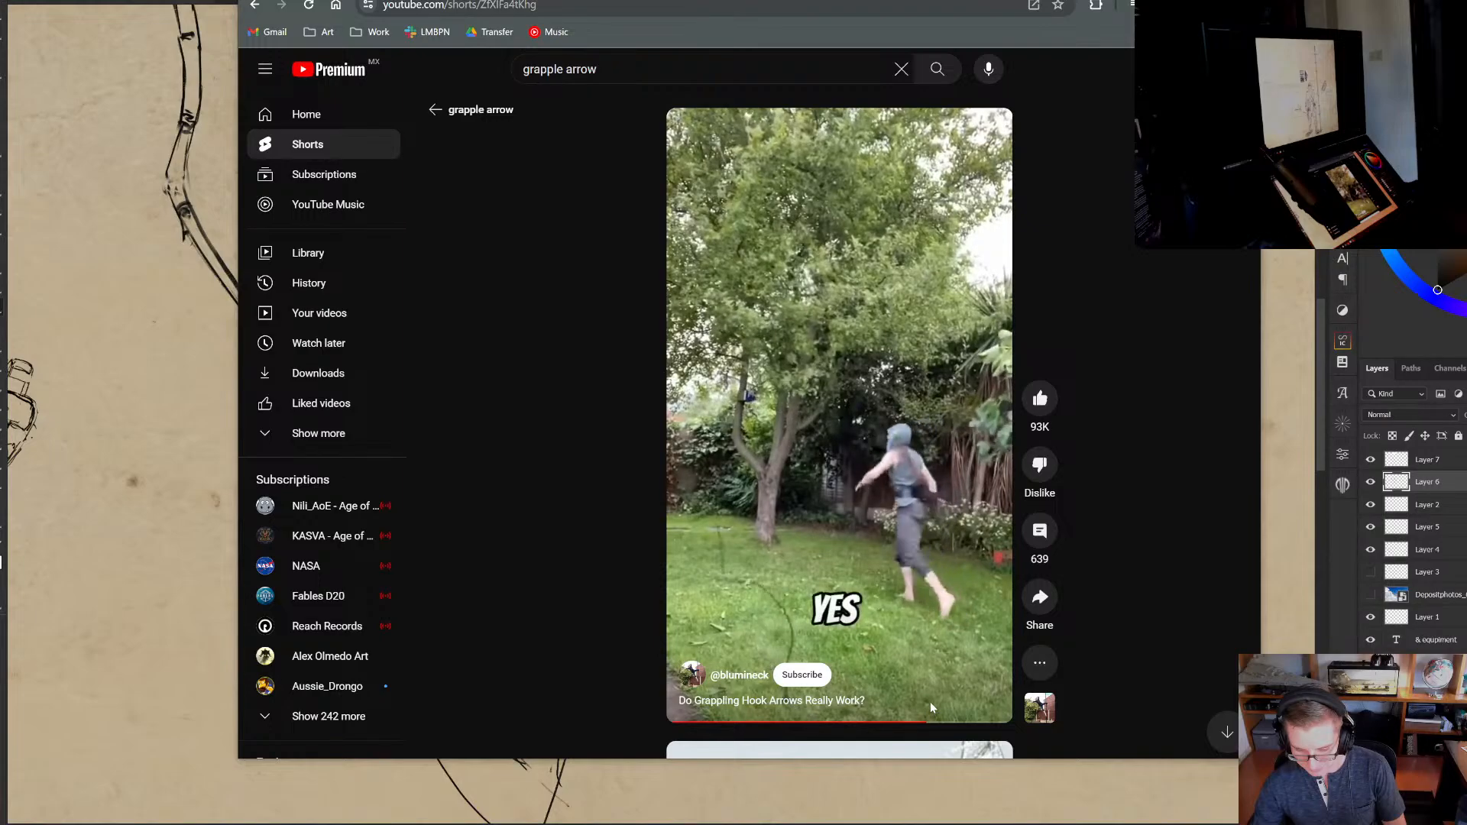
{"action": "left_click", "coordinate": [836, 474]}
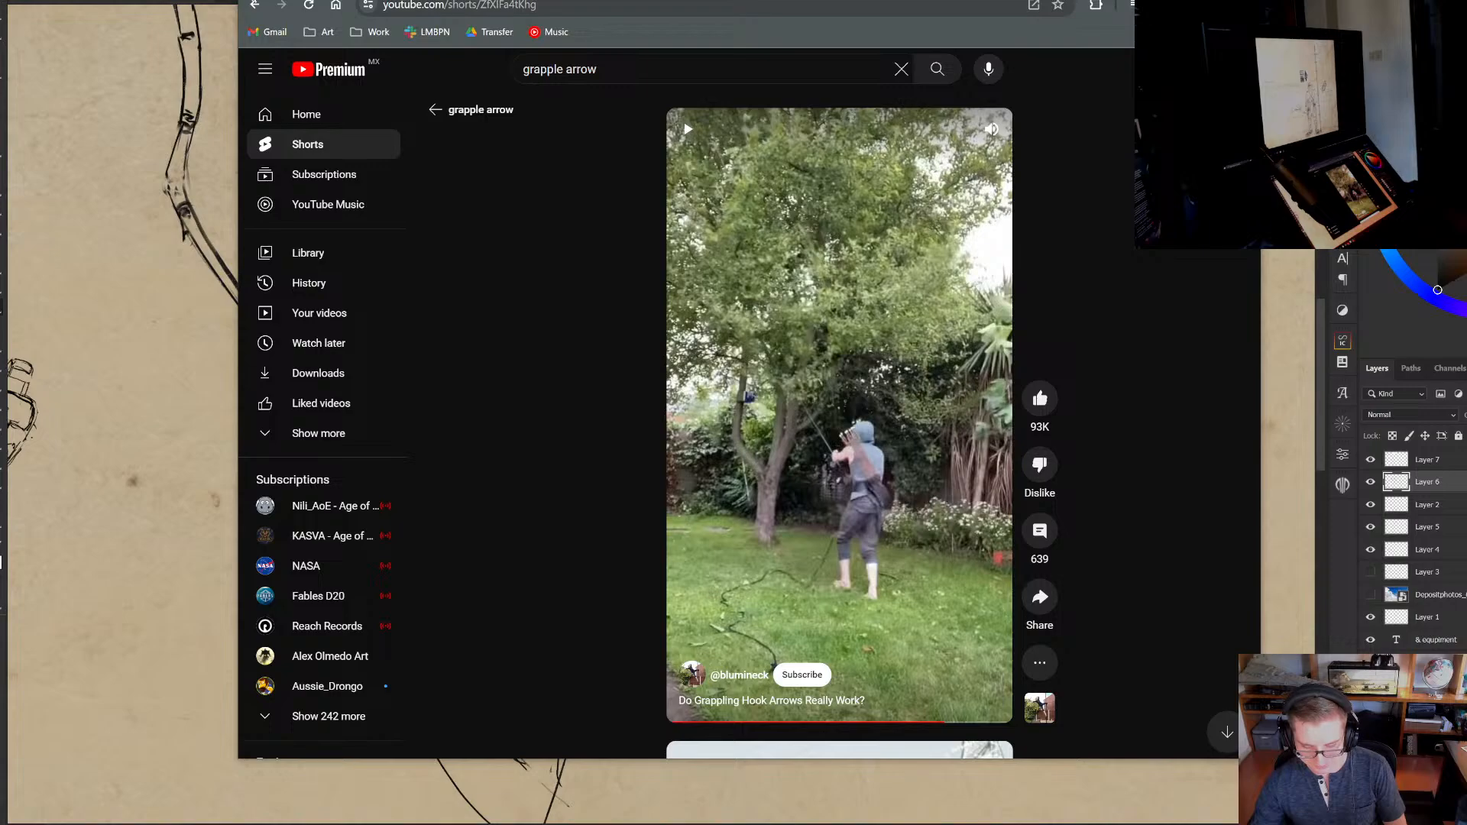
Open the archery creator's channel from the search results and browse its videos and shorts for grappling arrow references
{"action": "left_click", "coordinate": [256, 5]}
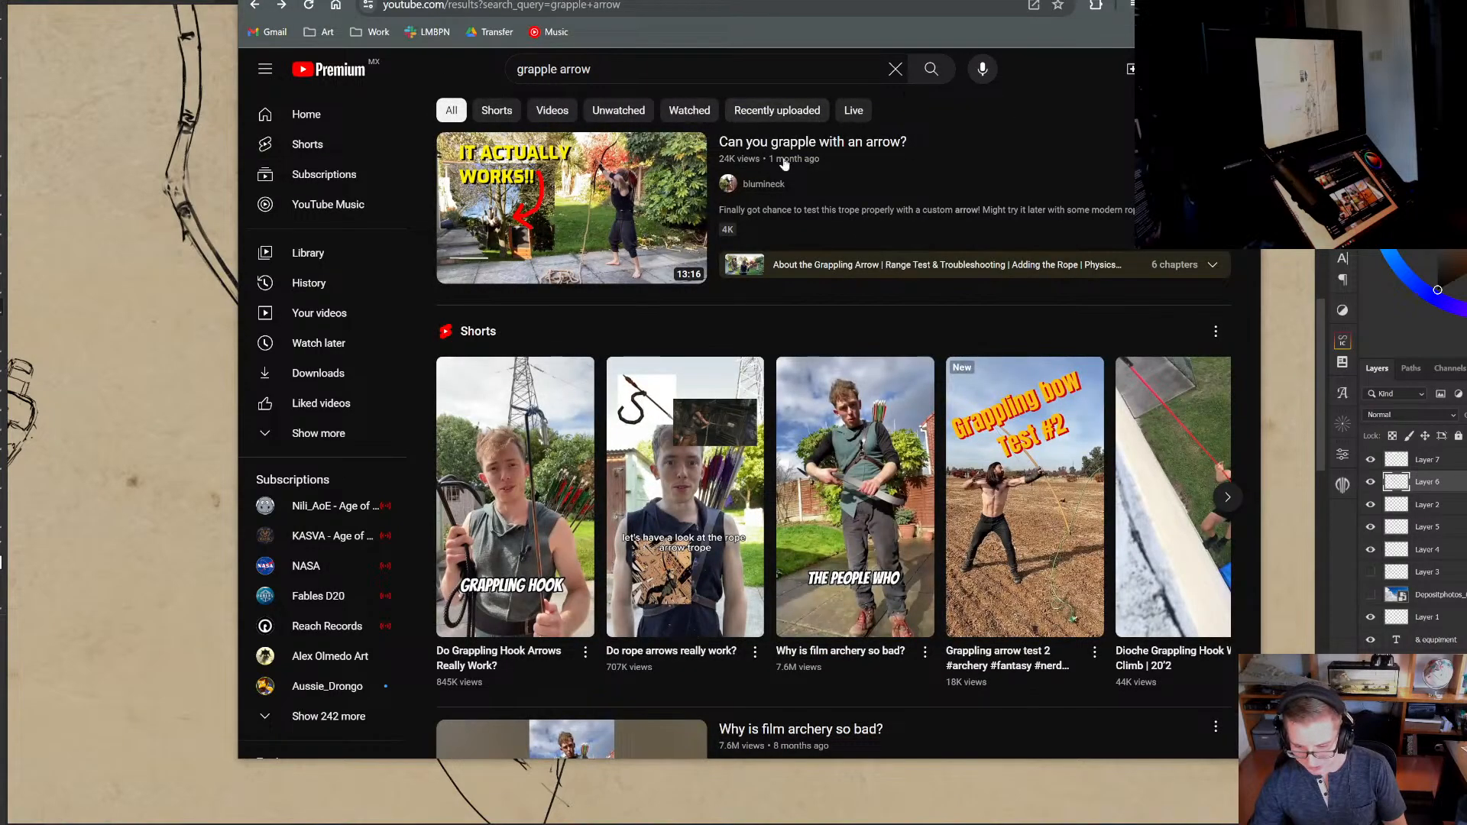
{"action": "left_click", "coordinate": [760, 183]}
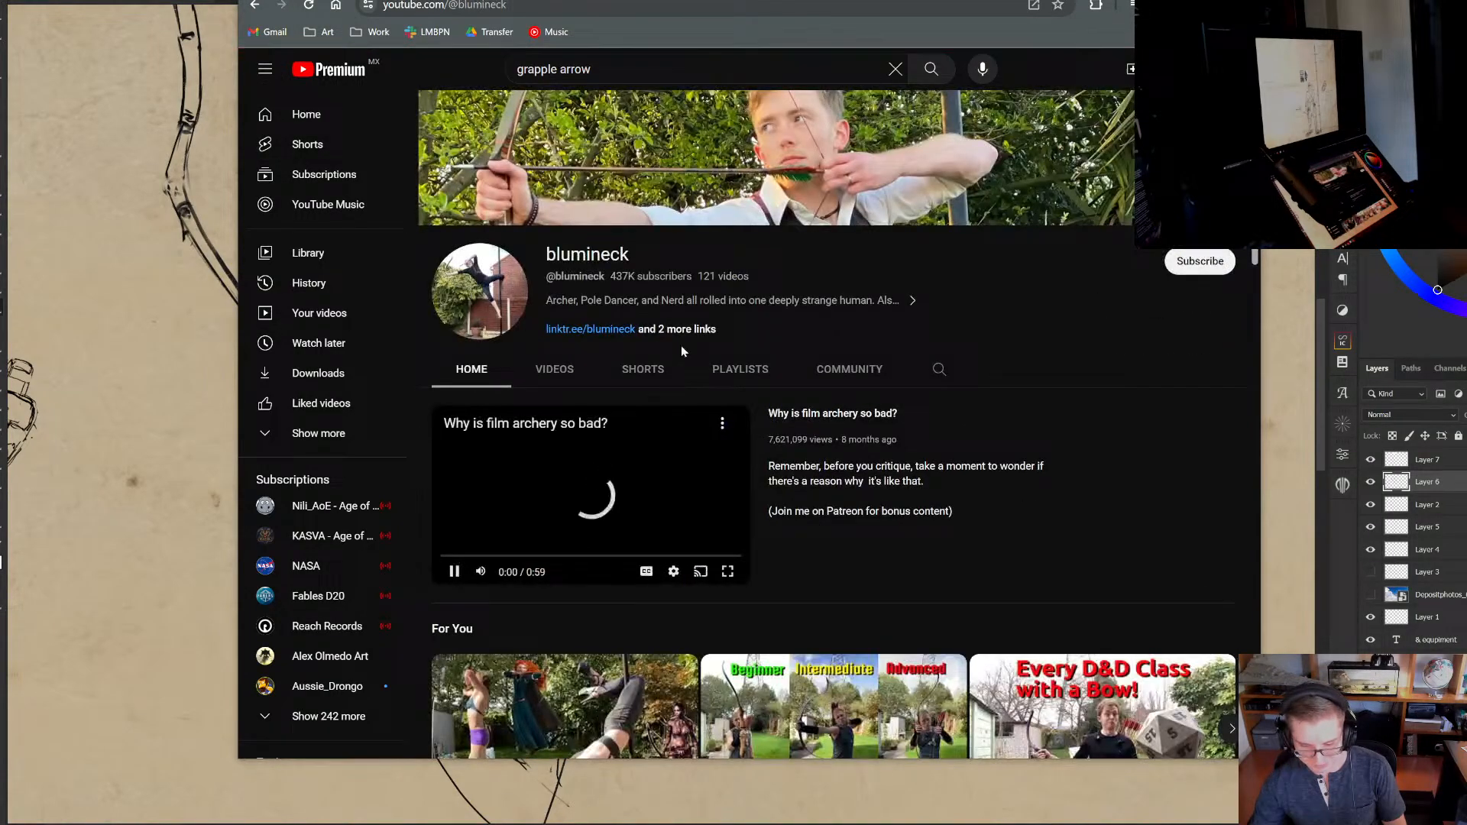
{"action": "left_click", "coordinate": [552, 369]}
{"action": "left_click", "coordinate": [643, 369]}
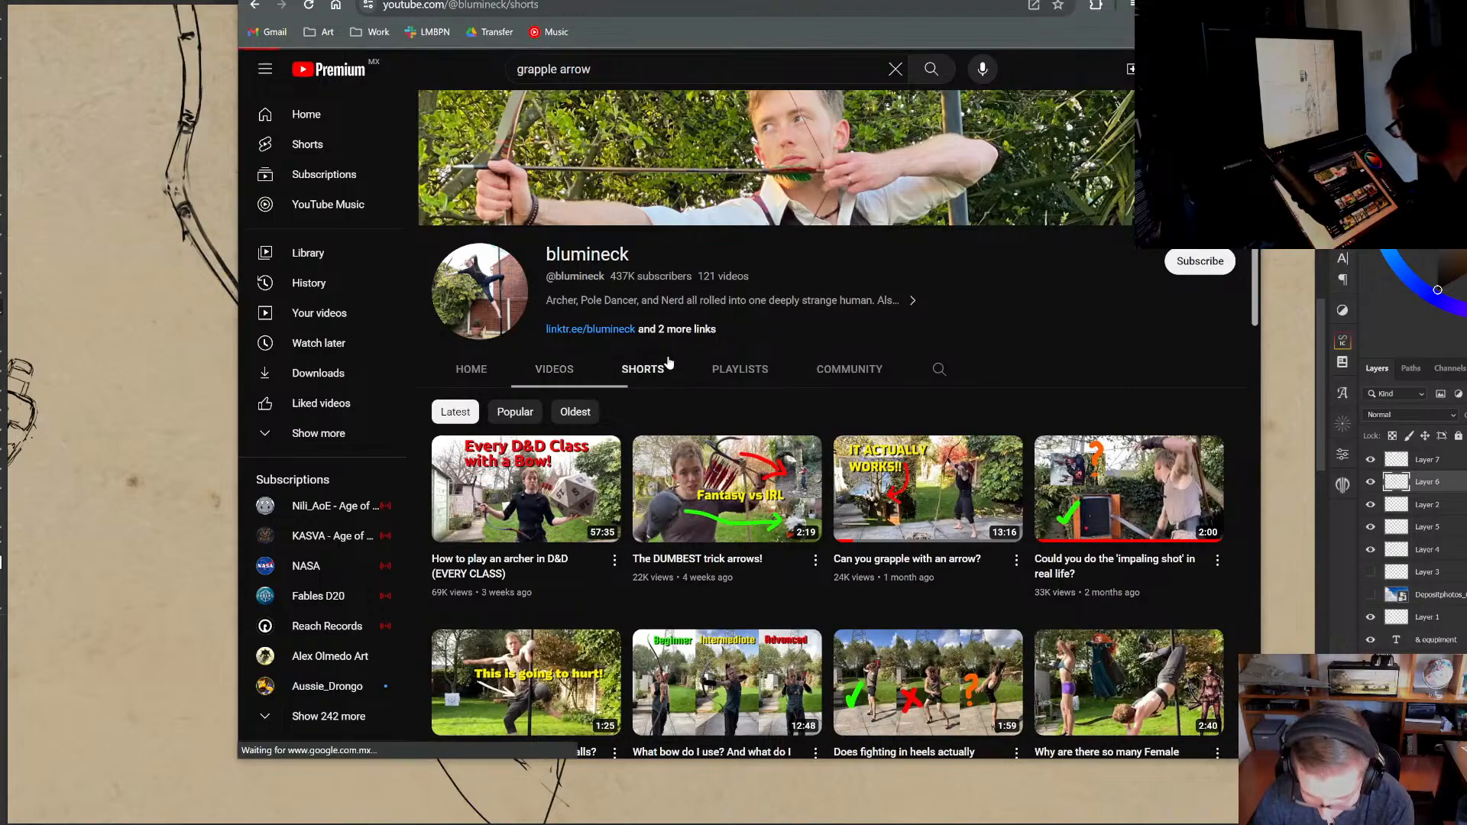
{"action": "scroll", "coordinate": [745, 254], "scroll_direction": "down", "scroll_amount": 3}
{"action": "scroll", "coordinate": [759, 241], "scroll_direction": "down", "scroll_amount": 2}
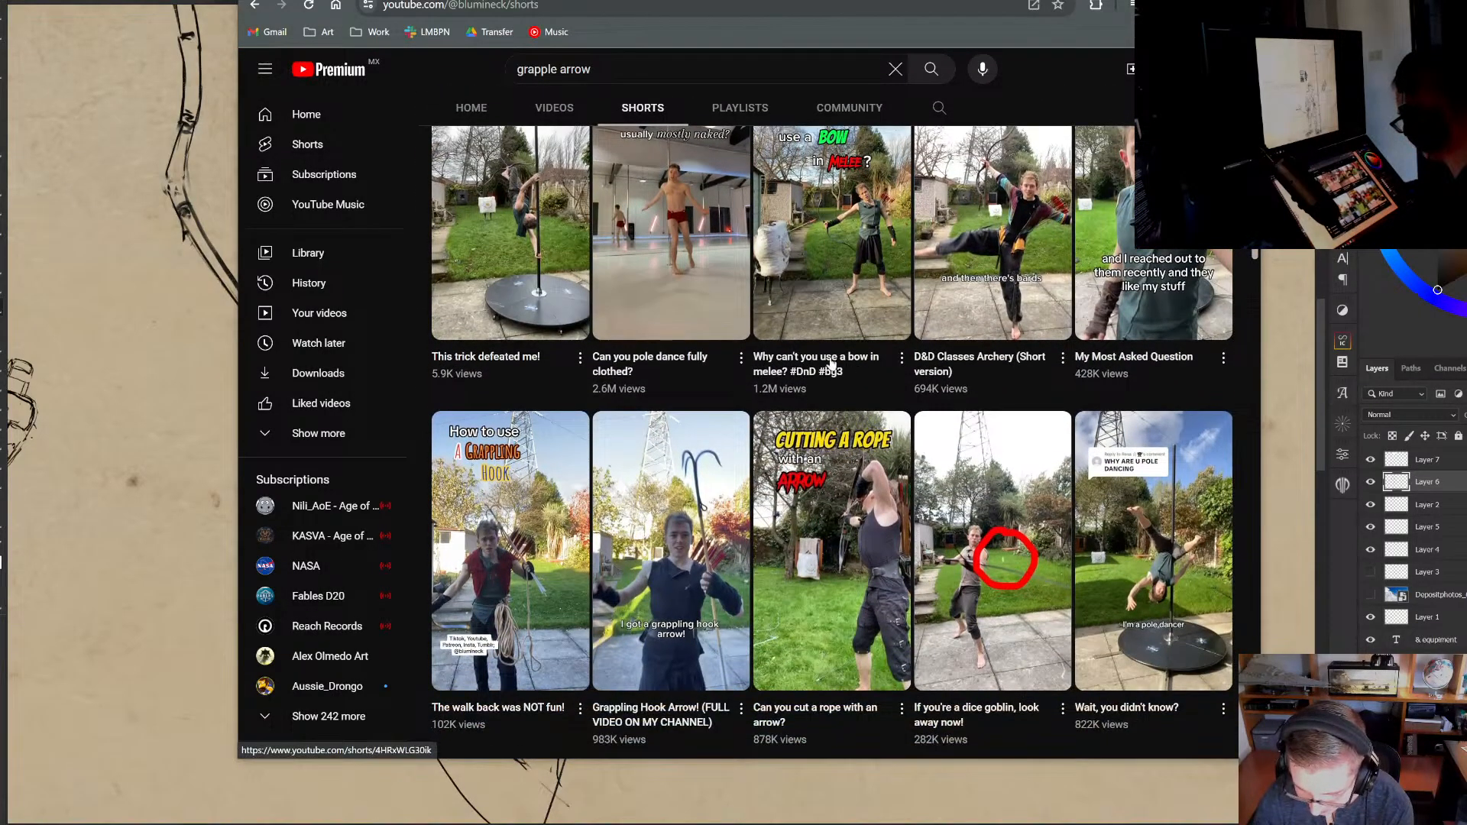
{"action": "scroll", "coordinate": [680, 412], "scroll_direction": "down", "scroll_amount": 3}
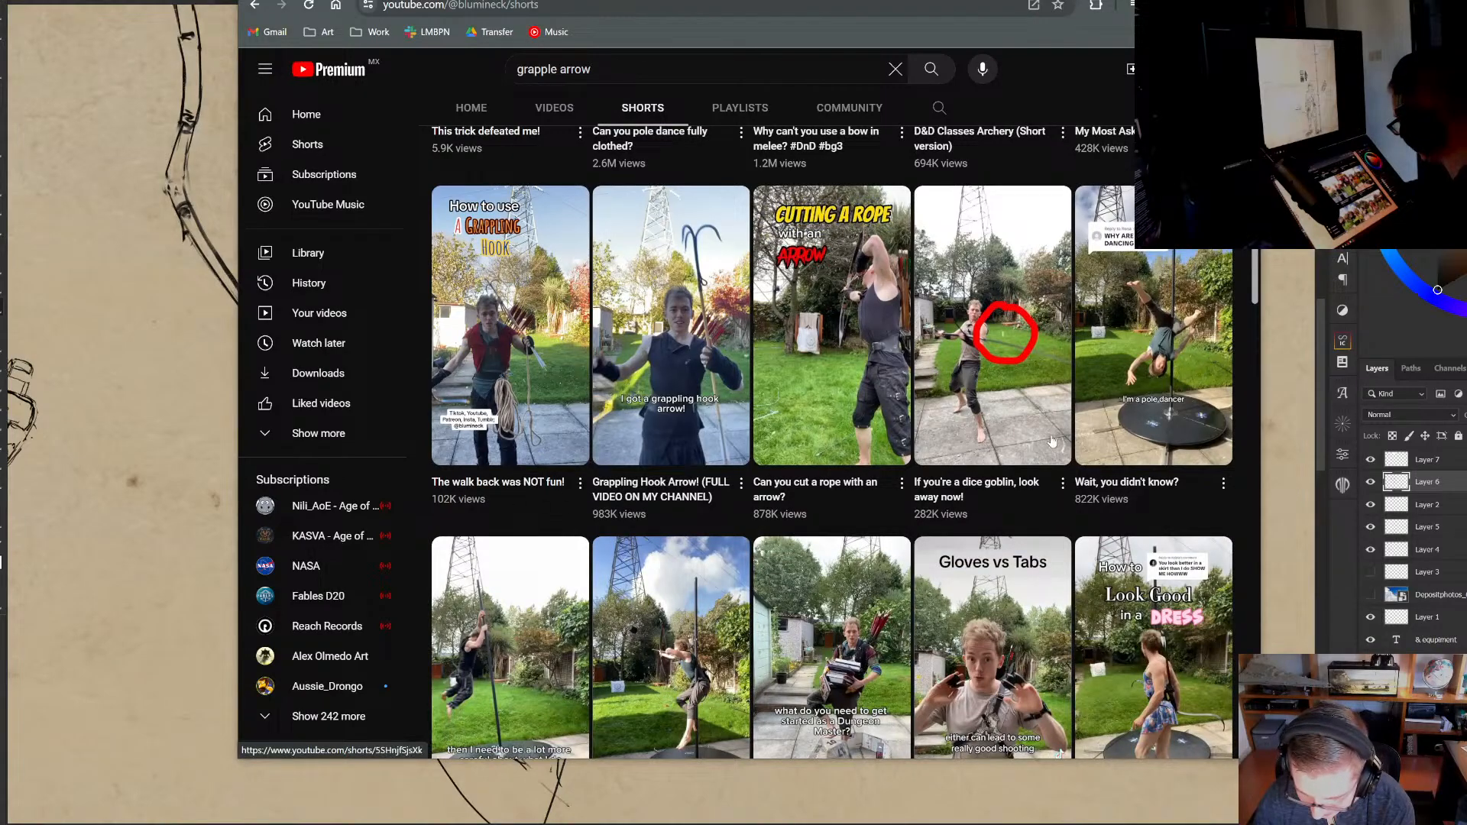
{"action": "scroll", "coordinate": [852, 425], "scroll_direction": "down", "scroll_amount": 1}
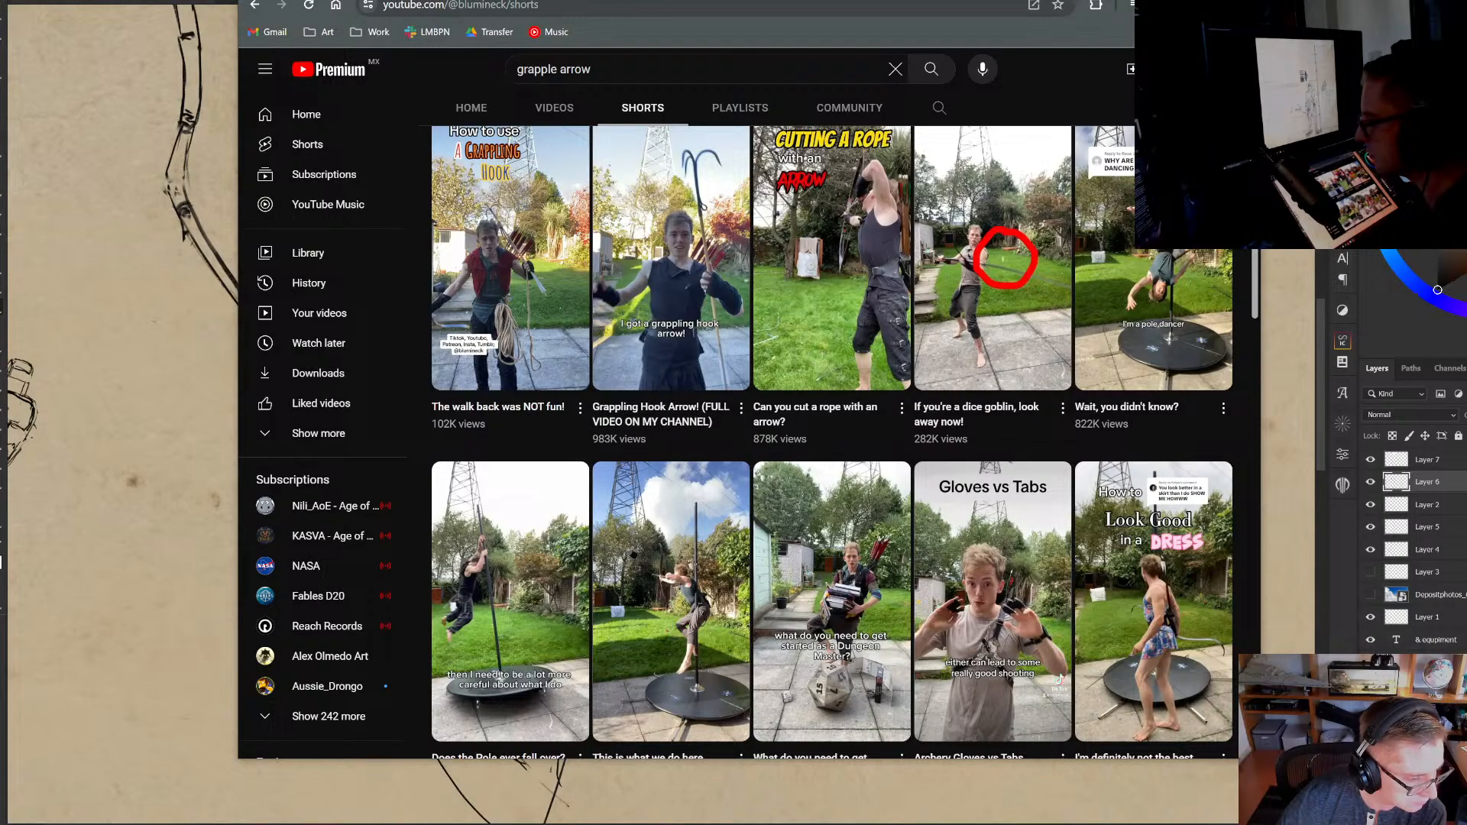
Return to the Photoshop sketch and reinforce the upper blade's outer arc, extending it to the inner side edge's tip
{"action": "left_click", "coordinate": [233, 88]}
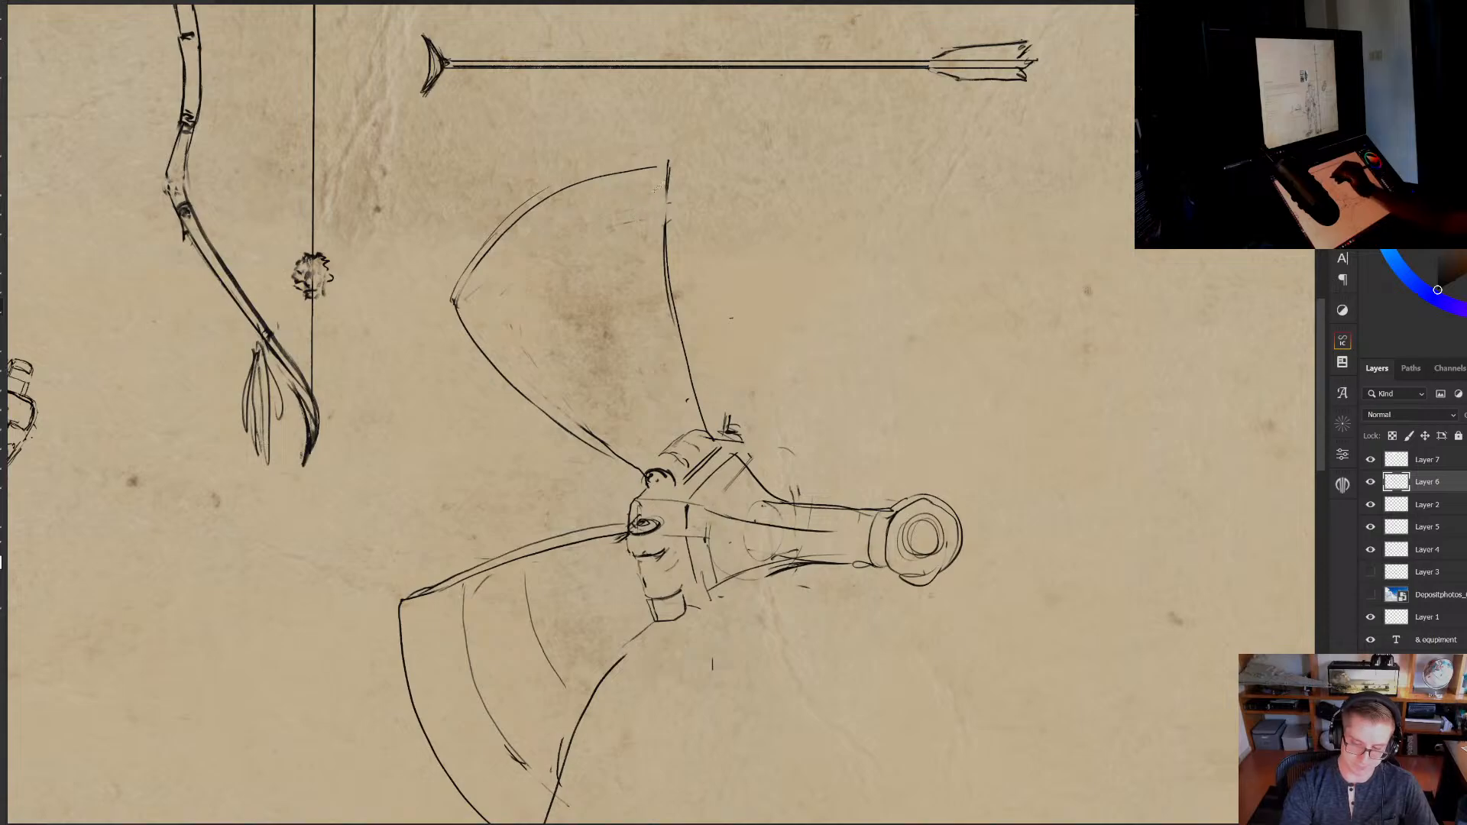
{"action": "left_click_drag", "start_coordinate": [551, 188], "coordinate": [629, 166]}
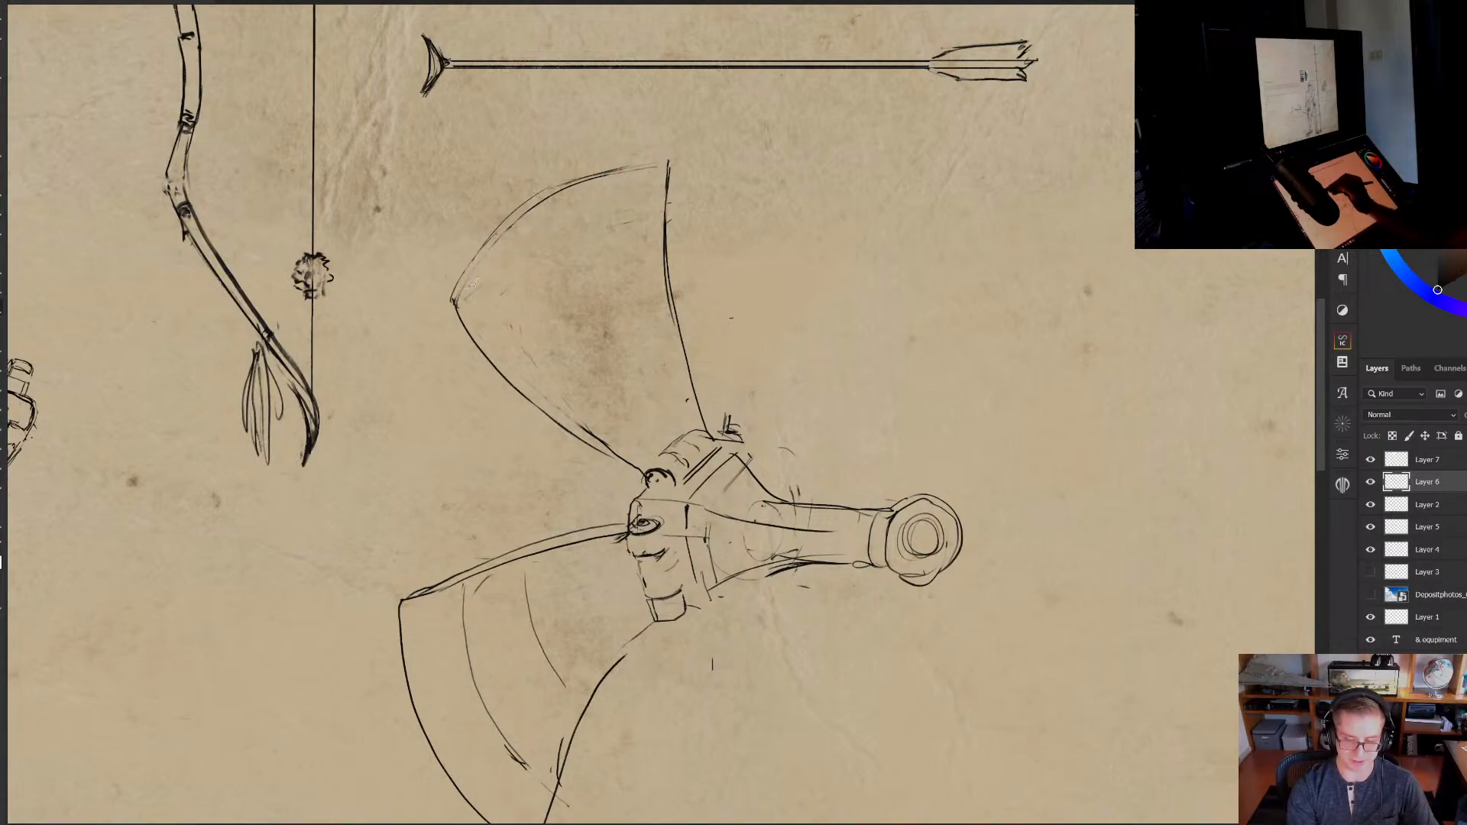
{"action": "mouse_move", "coordinate": [459, 275]}
{"action": "left_mouse_down"}
{"action": "mouse_move", "coordinate": [552, 191]}
{"action": "mouse_move", "coordinate": [649, 157]}
{"action": "left_mouse_up"}
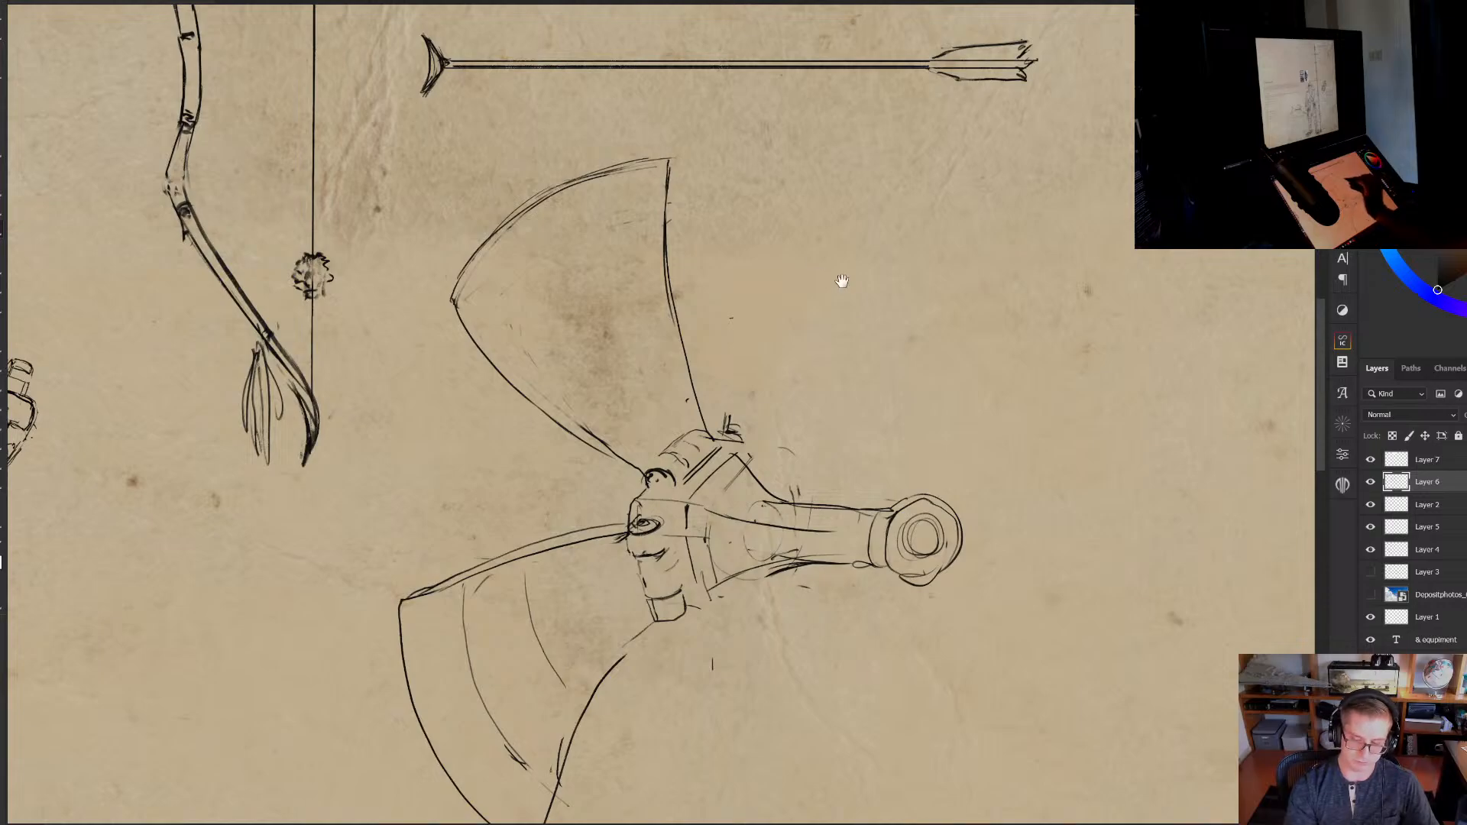
{"action": "left_click_drag", "start_coordinate": [842, 281], "coordinate": [737, 222]}
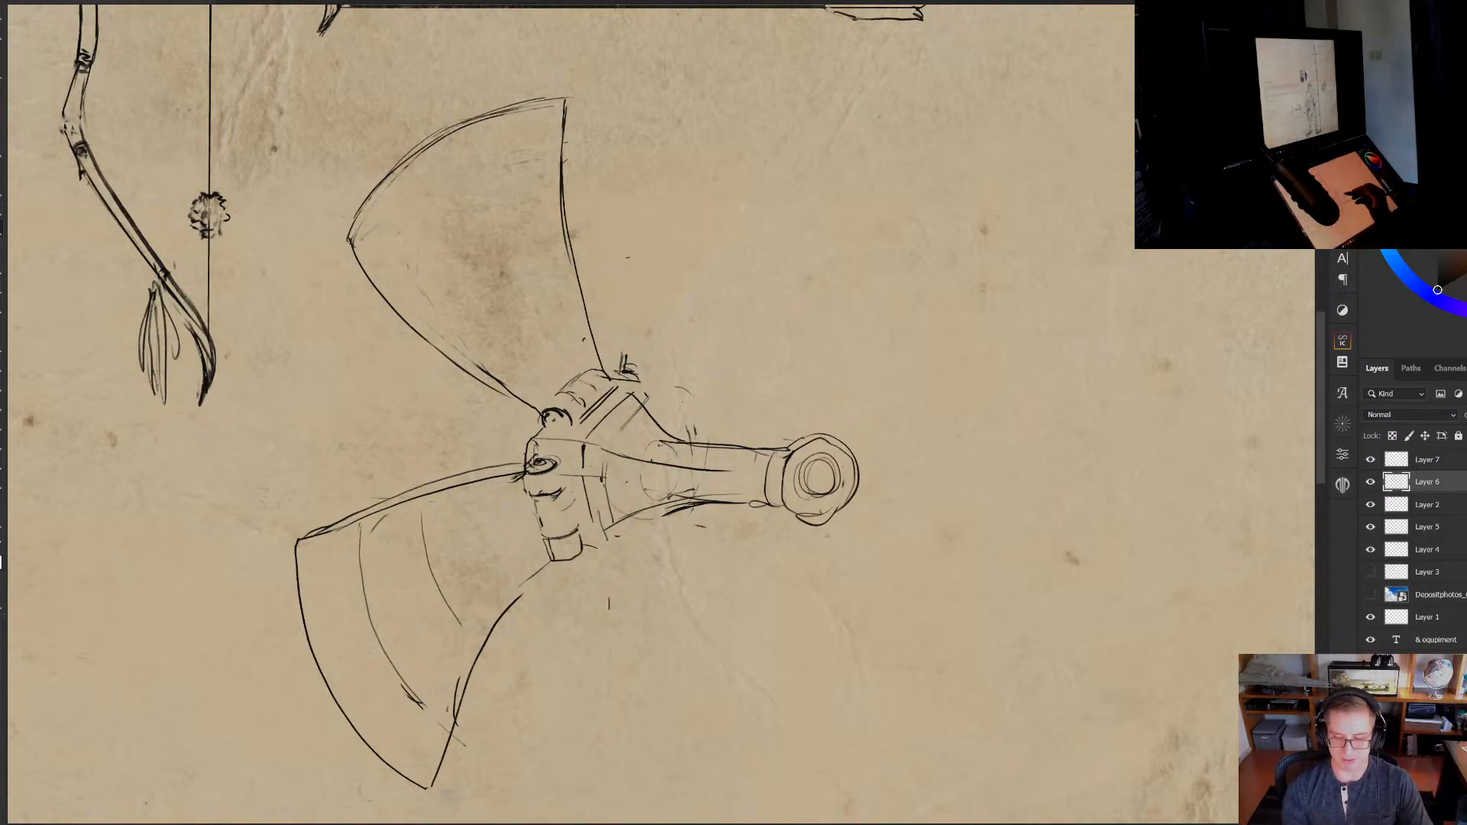
Sketch a smaller third blade rising from the hub above the shaft, with a curved outer edge and a base line near the ring
{"action": "mouse_move", "coordinate": [649, 319]}
{"action": "left_mouse_down"}
{"action": "mouse_move", "coordinate": [744, 223]}
{"action": "mouse_move", "coordinate": [793, 378]}
{"action": "left_mouse_up"}
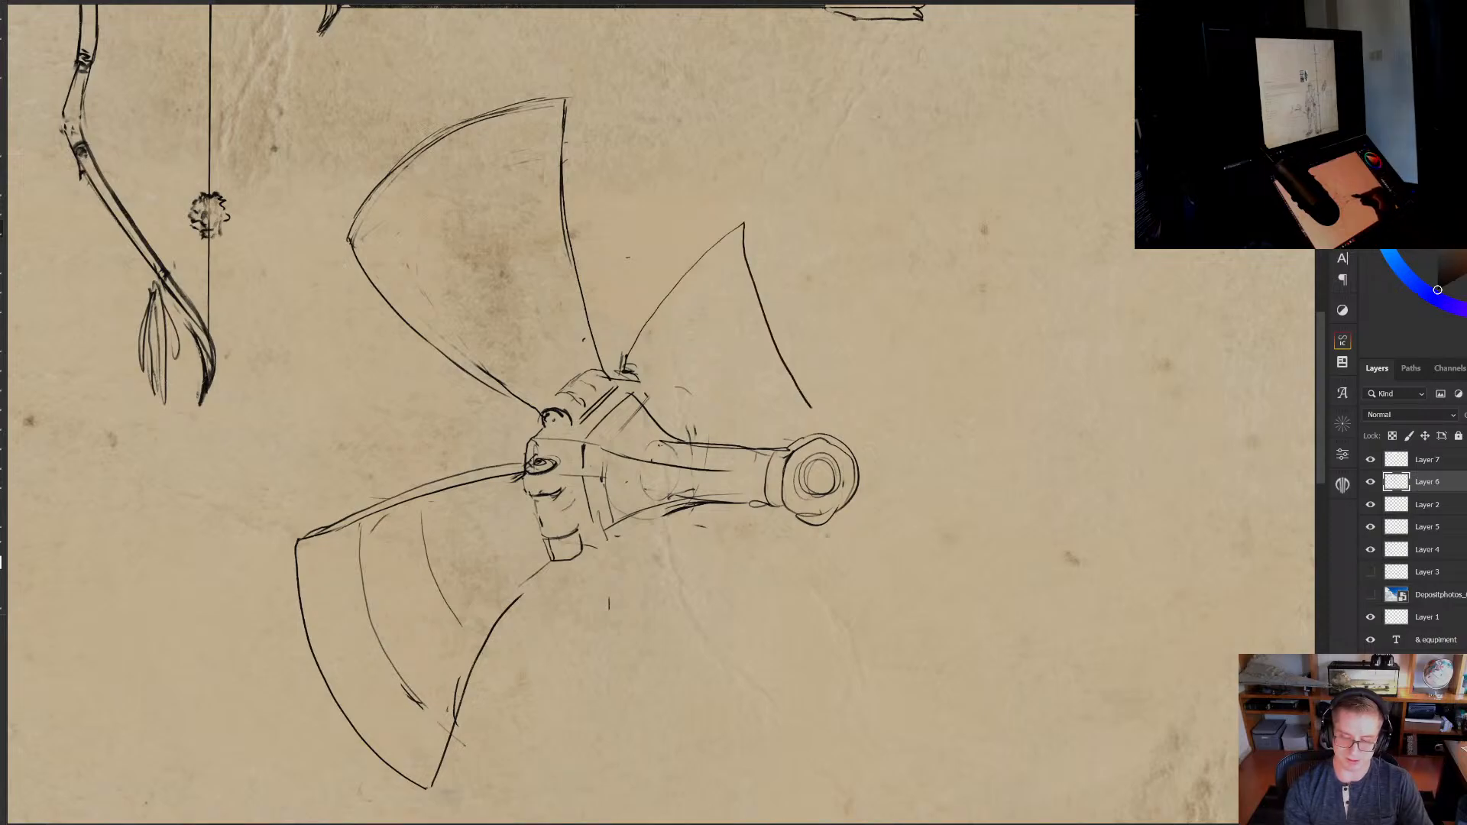
{"action": "key", "text": "ctrl+z"}
{"action": "mouse_move", "coordinate": [625, 369]}
{"action": "left_mouse_down"}
{"action": "mouse_move", "coordinate": [647, 330]}
{"action": "mouse_move", "coordinate": [767, 219]}
{"action": "mouse_move", "coordinate": [809, 394]}
{"action": "left_mouse_up"}
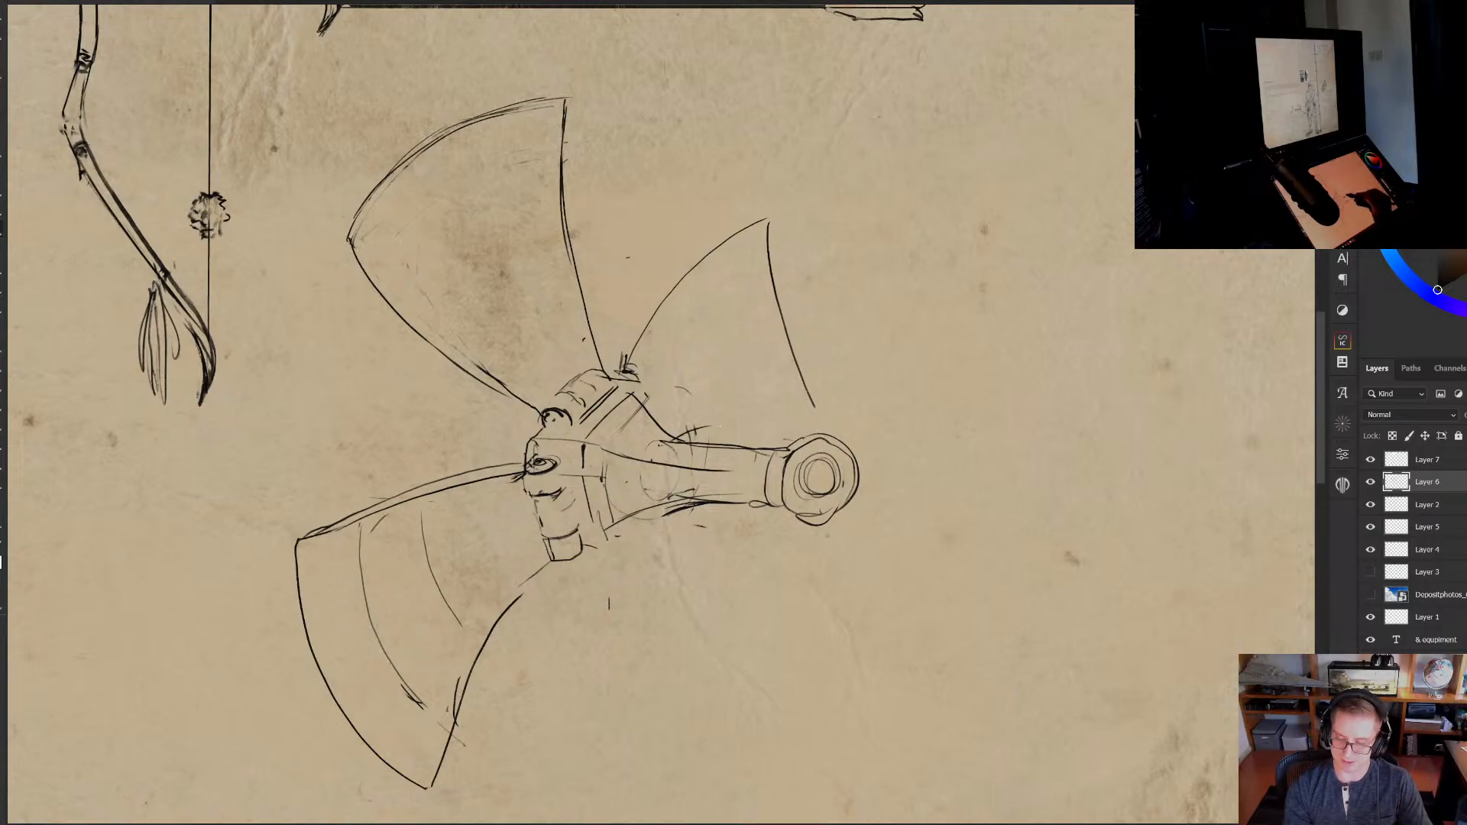
{"action": "mouse_move", "coordinate": [697, 431]}
{"action": "left_mouse_down"}
{"action": "mouse_move", "coordinate": [804, 410]}
{"action": "mouse_move", "coordinate": [786, 356]}
{"action": "left_mouse_up"}
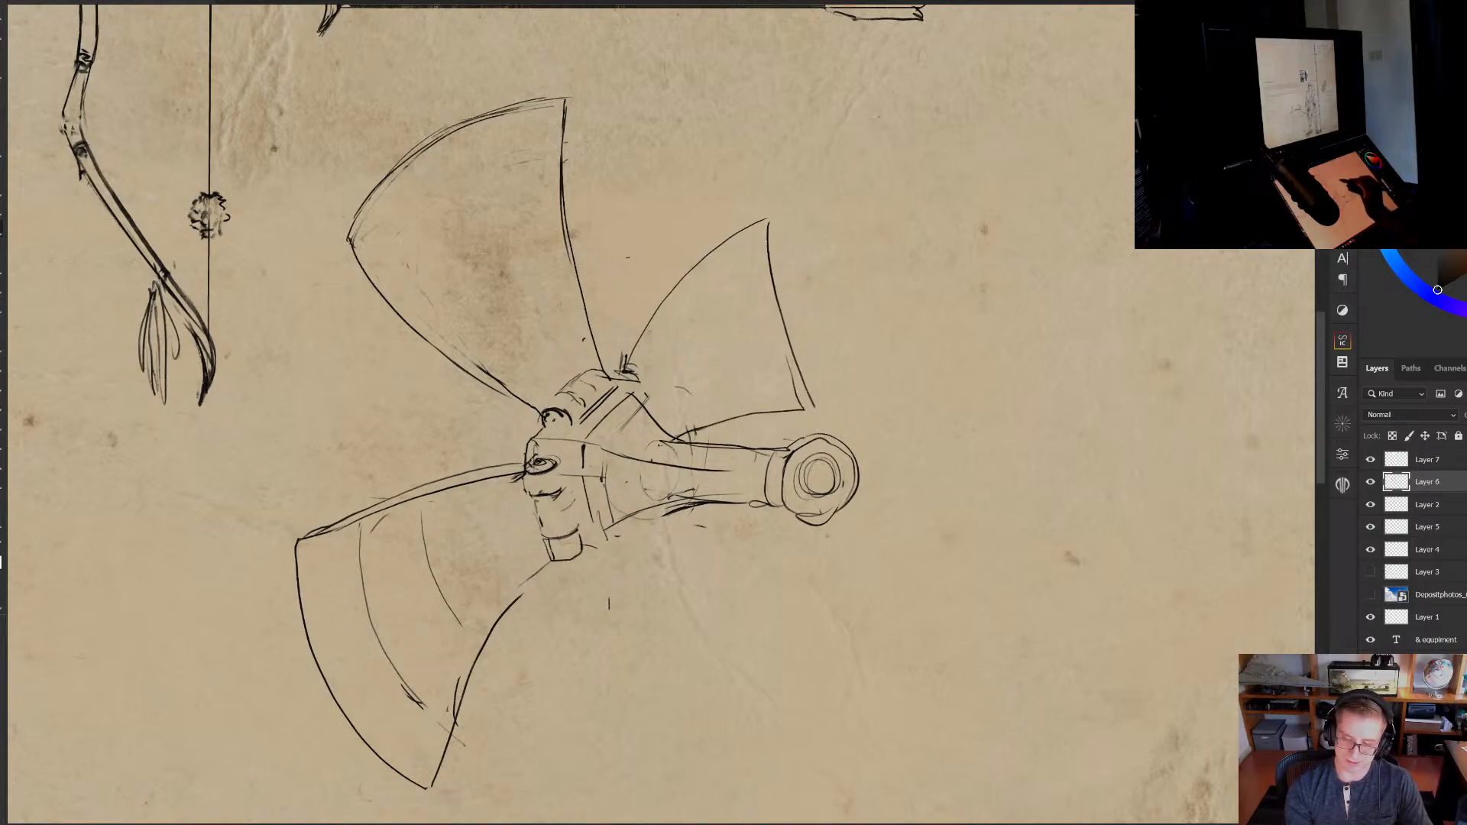
{"action": "left_click_drag", "start_coordinate": [769, 218], "coordinate": [798, 385]}
{"action": "key", "text": "e"}
{"action": "mouse_move", "coordinate": [779, 301]}
{"action": "left_mouse_down"}
{"action": "mouse_move", "coordinate": [795, 378]}
{"action": "mouse_move", "coordinate": [767, 234]}
{"action": "left_mouse_up"}
{"action": "key", "text": "ctrl+z"}
{"action": "left_click_drag", "start_coordinate": [718, 501], "coordinate": [717, 446]}
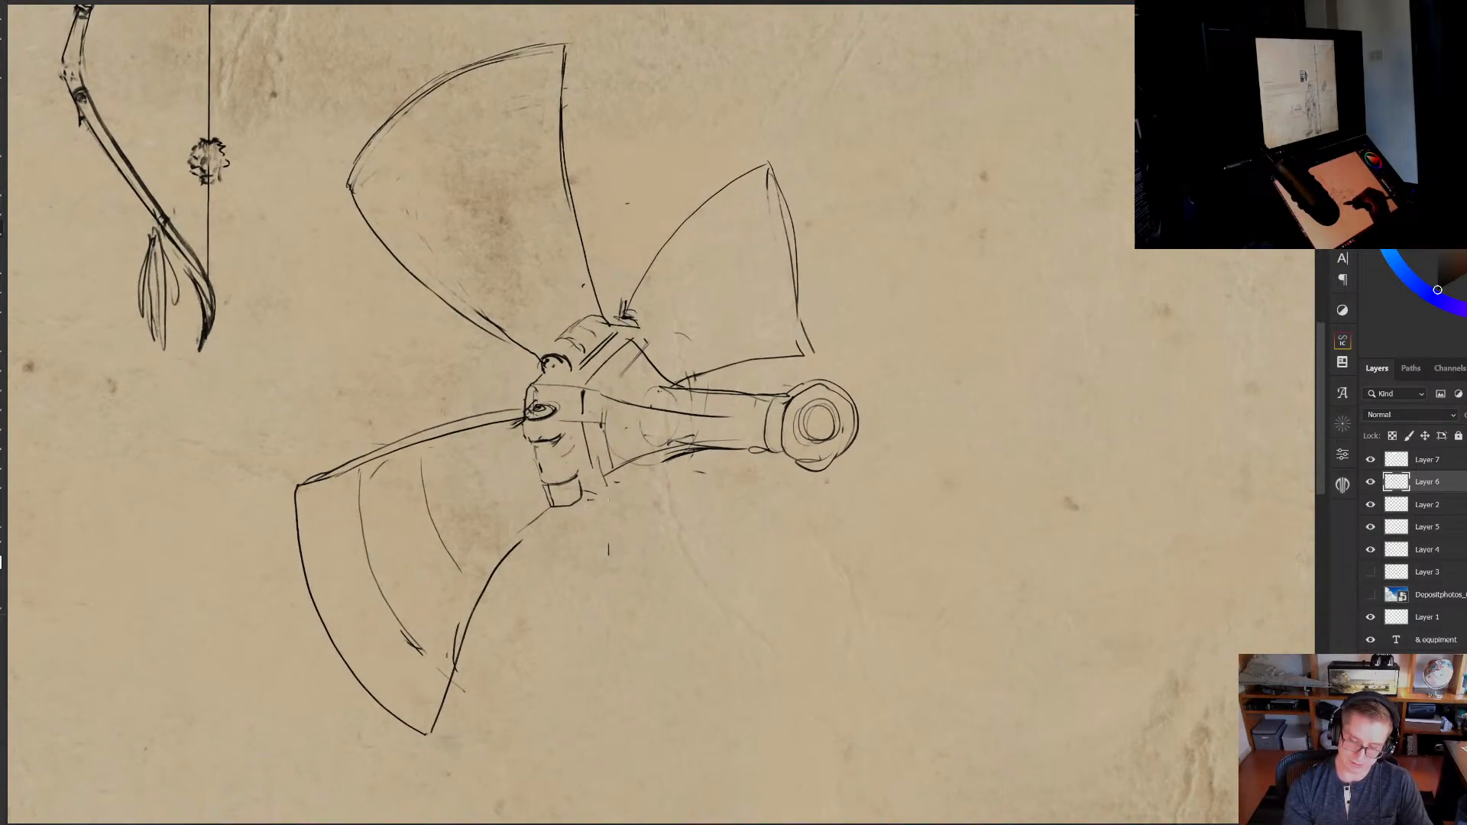
{"action": "mouse_move", "coordinate": [604, 495]}
{"action": "left_mouse_down"}
{"action": "mouse_move", "coordinate": [638, 527]}
{"action": "mouse_move", "coordinate": [770, 560]}
{"action": "left_mouse_up"}
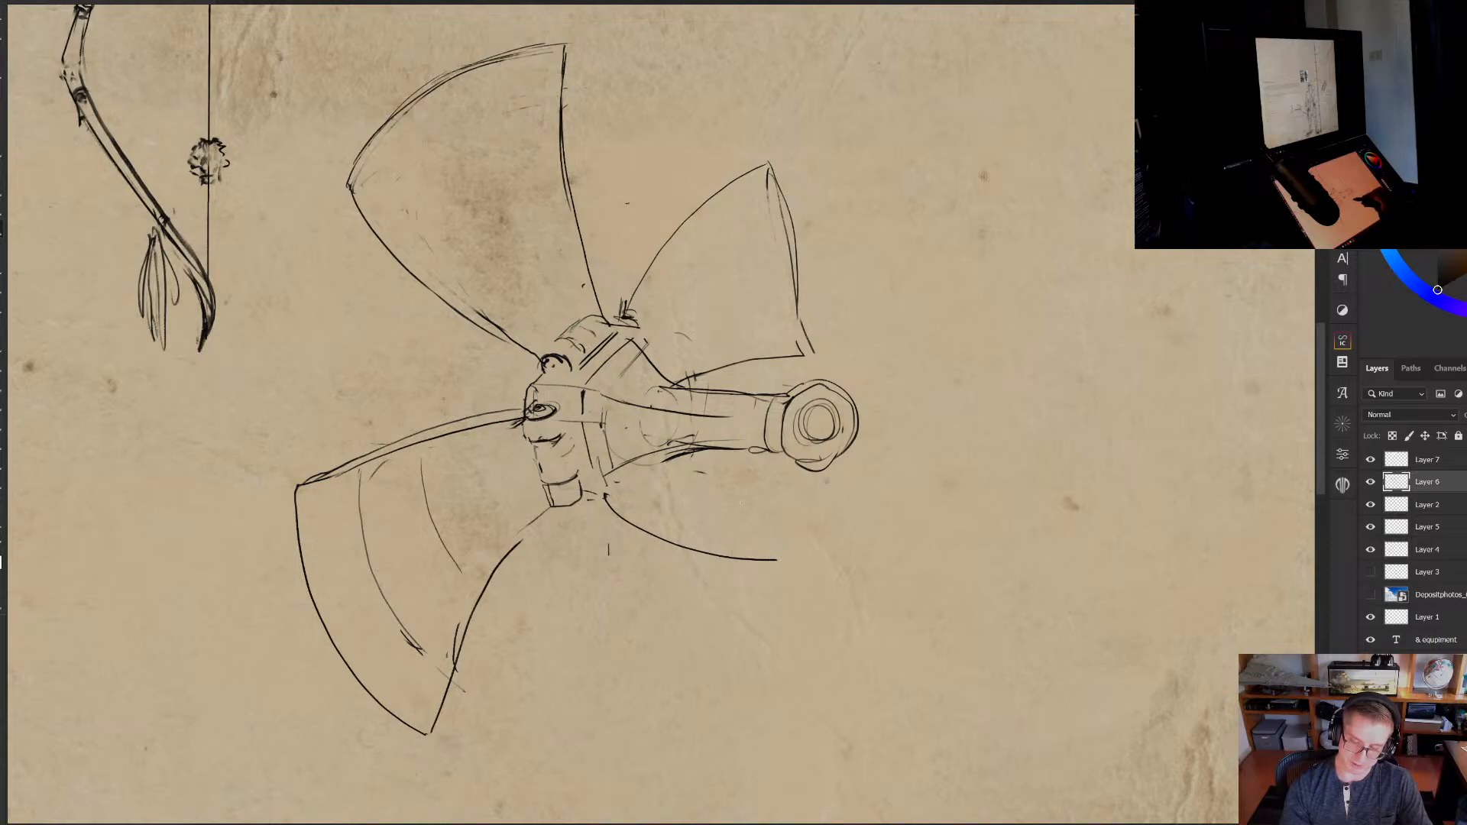
{"action": "key", "text": "ctrl+z"}
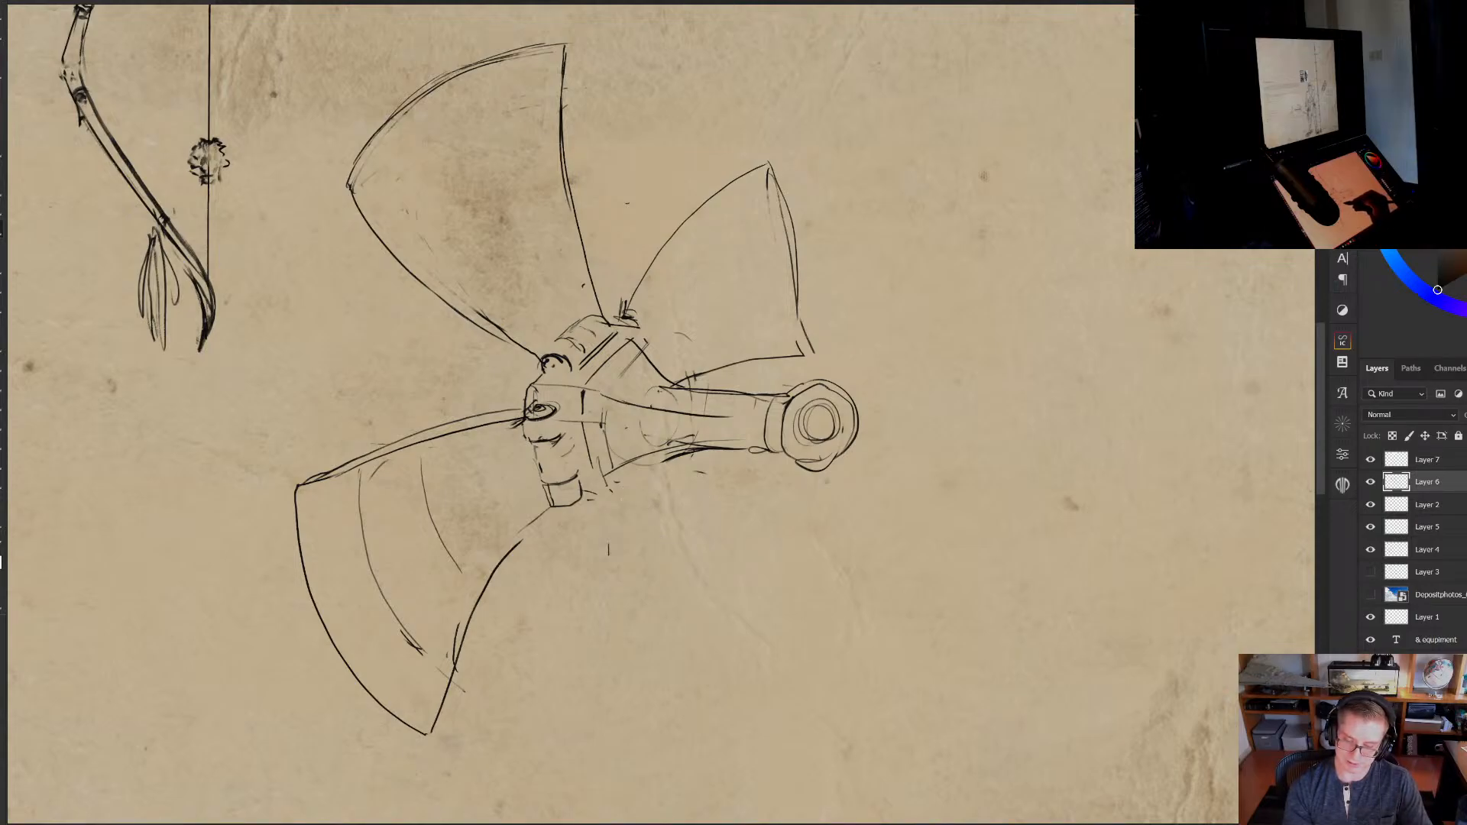
{"action": "left_click_drag", "start_coordinate": [612, 491], "coordinate": [764, 523]}
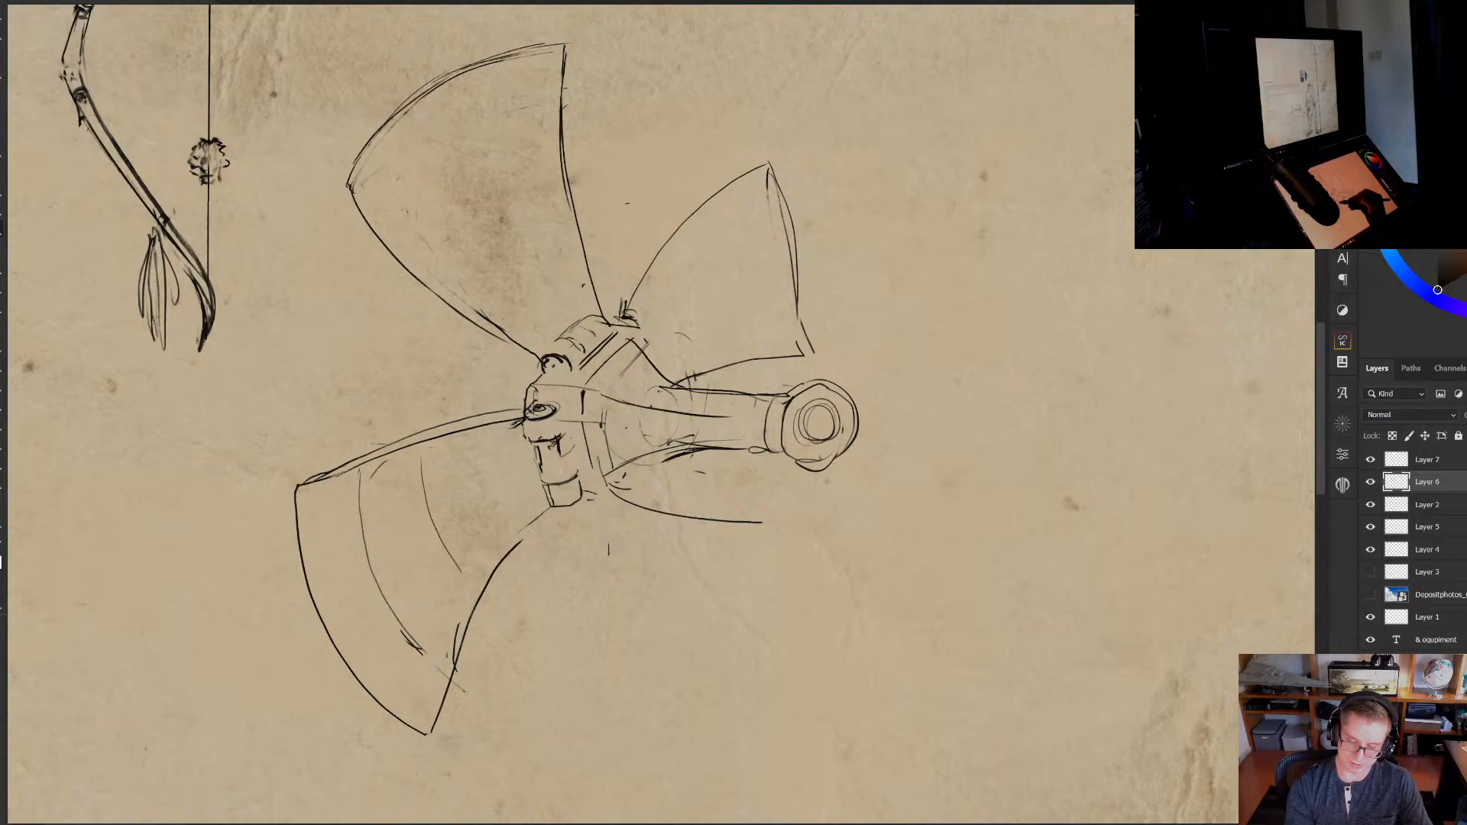
{"action": "left_click_drag", "start_coordinate": [623, 495], "coordinate": [798, 528]}
{"action": "left_click_drag", "start_coordinate": [633, 497], "coordinate": [839, 540]}
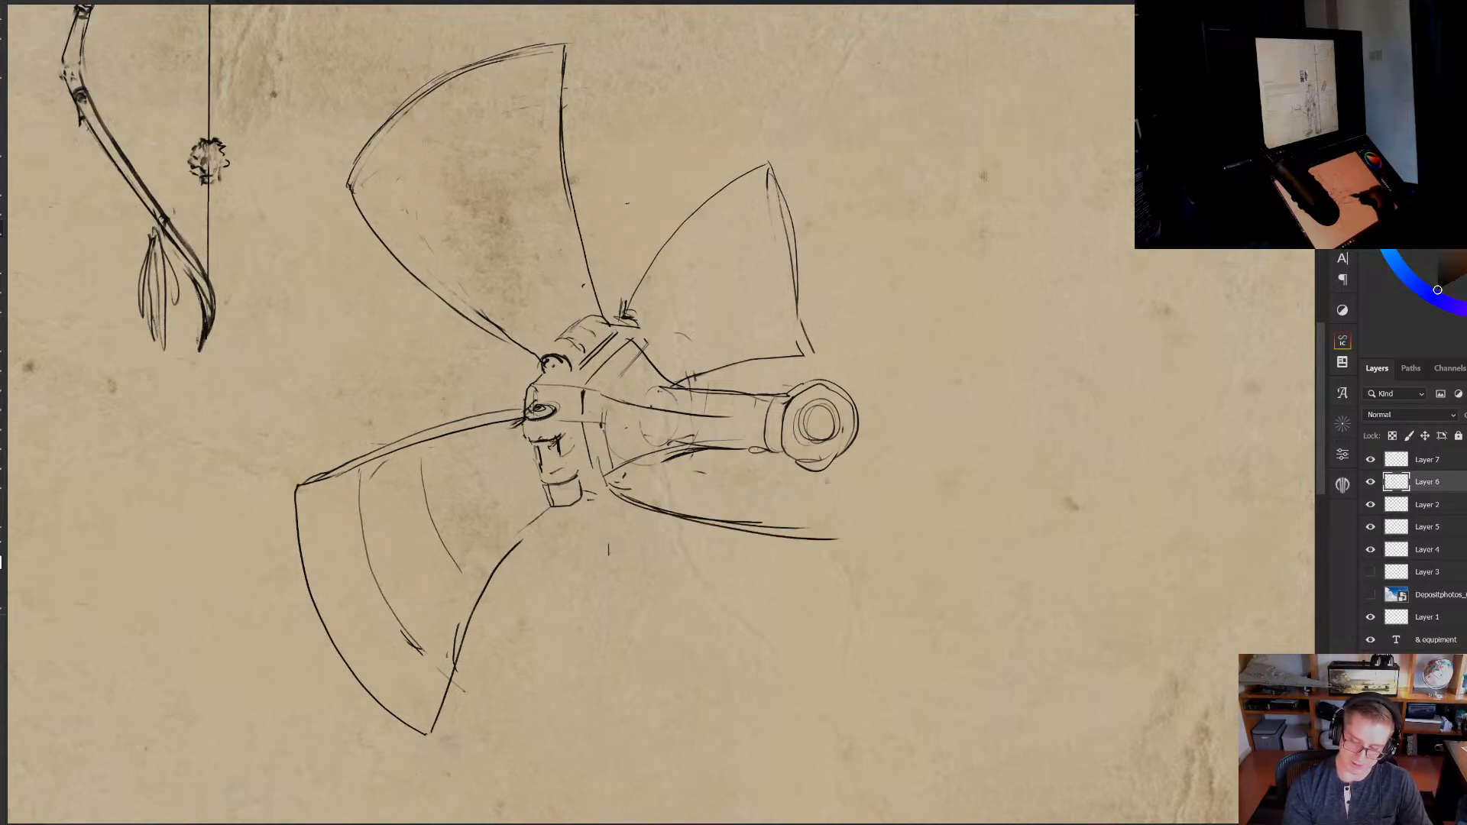
{"action": "mouse_move", "coordinate": [855, 406]}
{"action": "left_mouse_down"}
{"action": "mouse_move", "coordinate": [926, 406]}
{"action": "mouse_move", "coordinate": [810, 542]}
{"action": "left_mouse_up"}
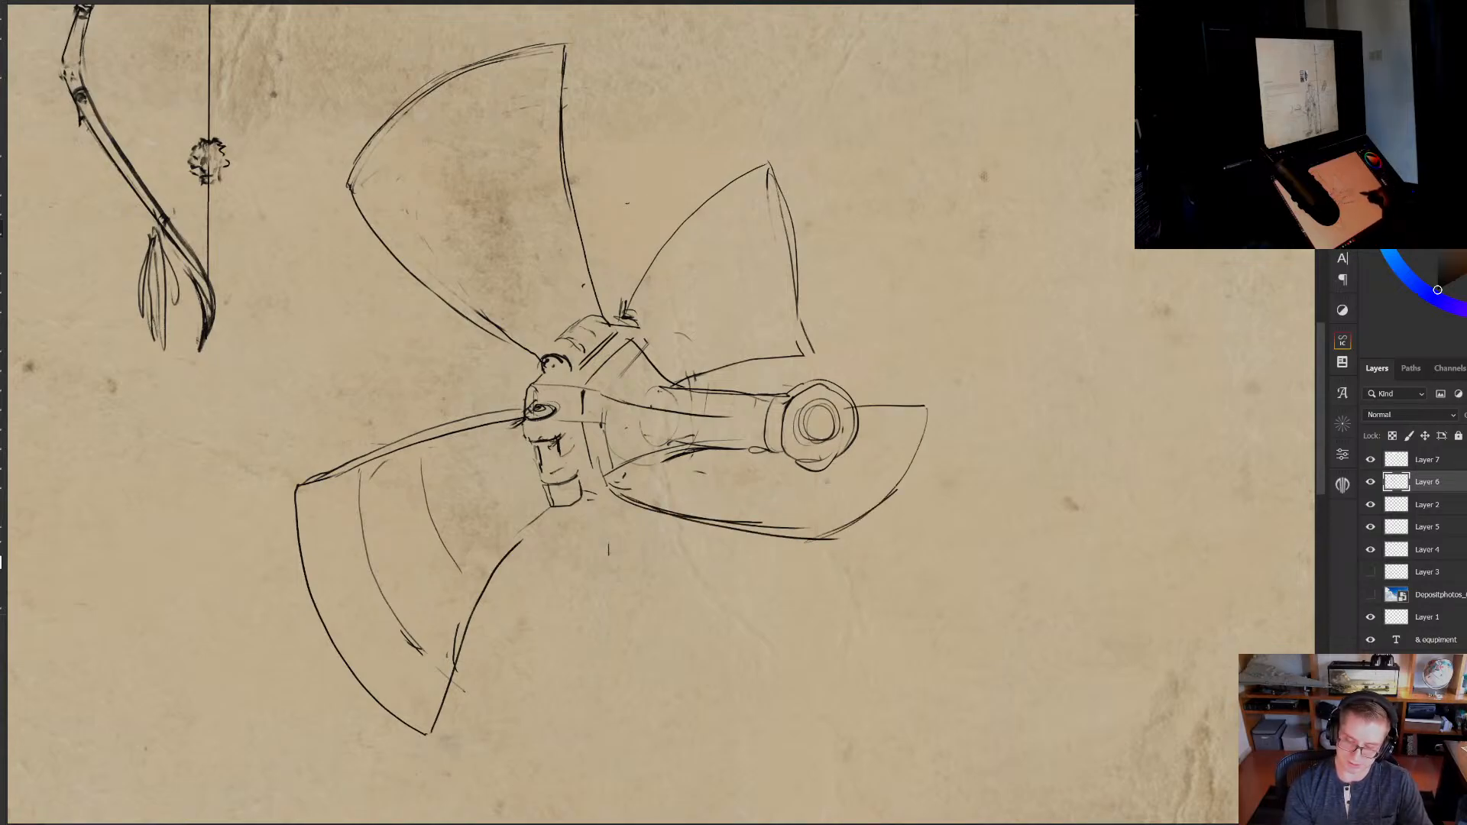
{"action": "left_click_drag", "start_coordinate": [931, 422], "coordinate": [897, 489]}
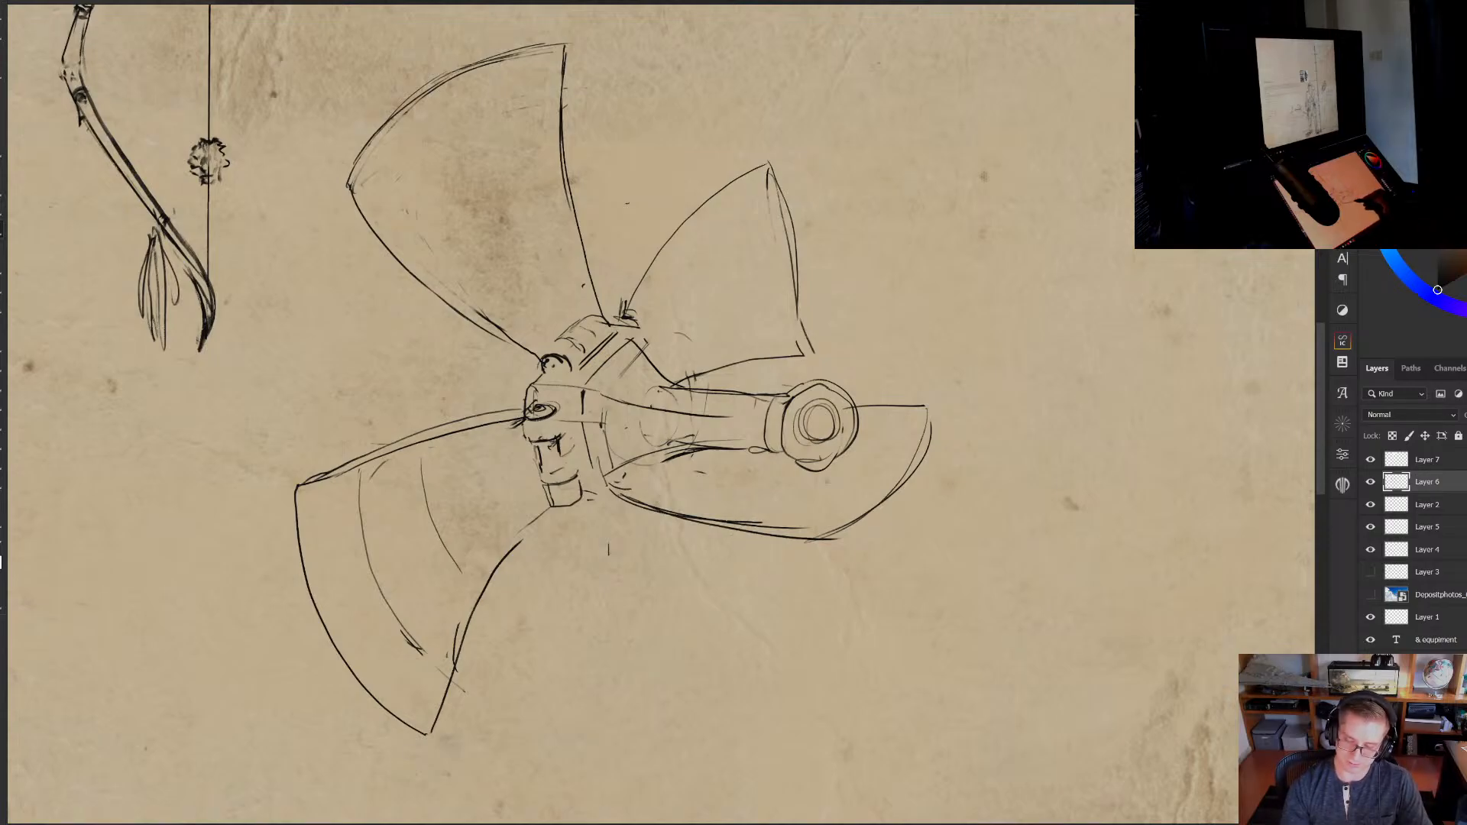
{"action": "mouse_move", "coordinate": [671, 505]}
{"action": "left_mouse_down"}
{"action": "mouse_move", "coordinate": [731, 525]}
{"action": "mouse_move", "coordinate": [648, 529]}
{"action": "mouse_move", "coordinate": [929, 490]}
{"action": "mouse_move", "coordinate": [949, 431]}
{"action": "mouse_move", "coordinate": [920, 440]}
{"action": "mouse_move", "coordinate": [888, 406]}
{"action": "left_mouse_up"}
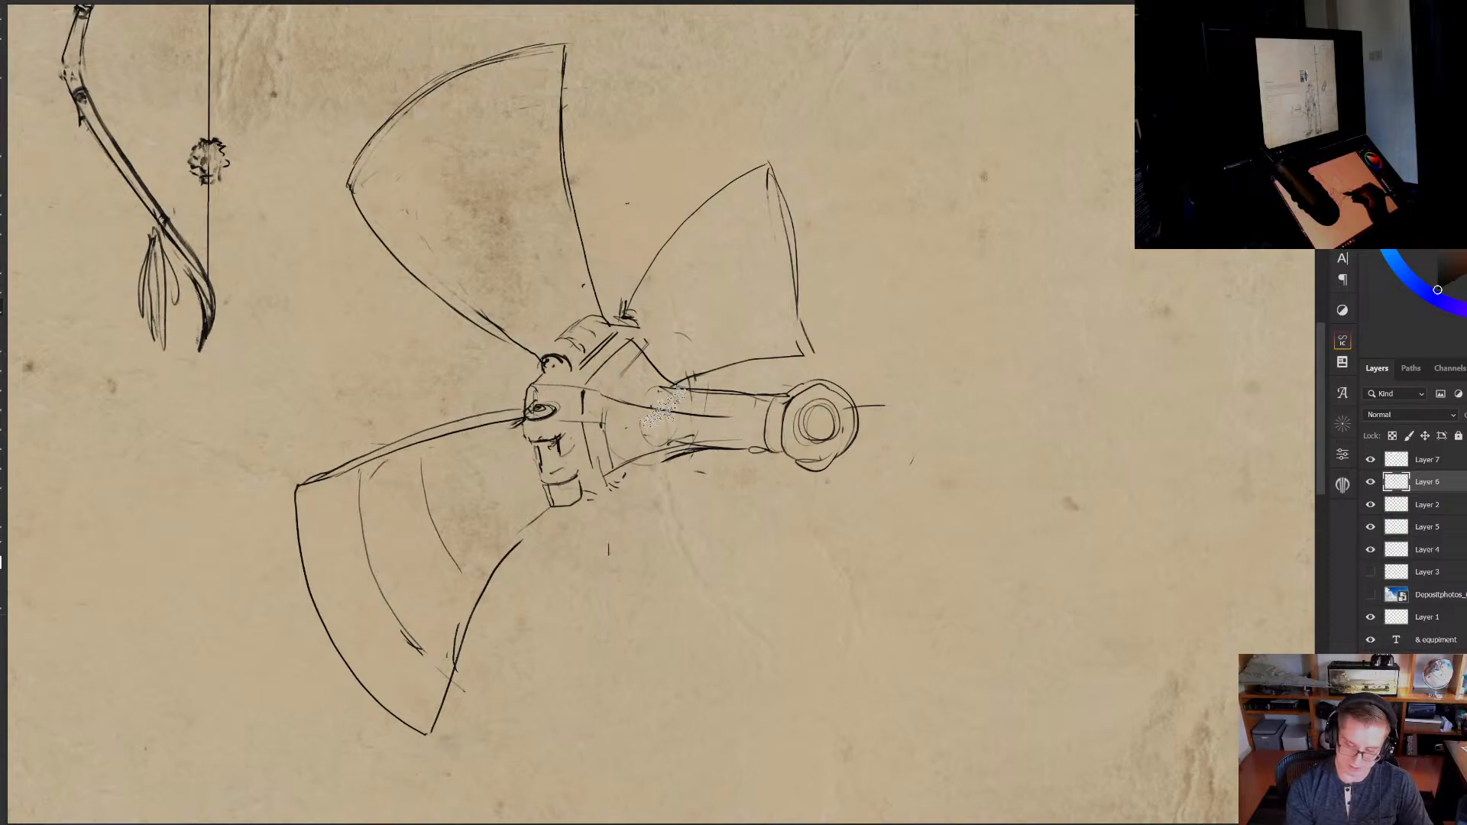
Clean up the shaft's upper lines, redraw its lower edge and add a rope loop with a short binding through the ring
{"action": "left_click_drag", "start_coordinate": [704, 391], "coordinate": [656, 386]}
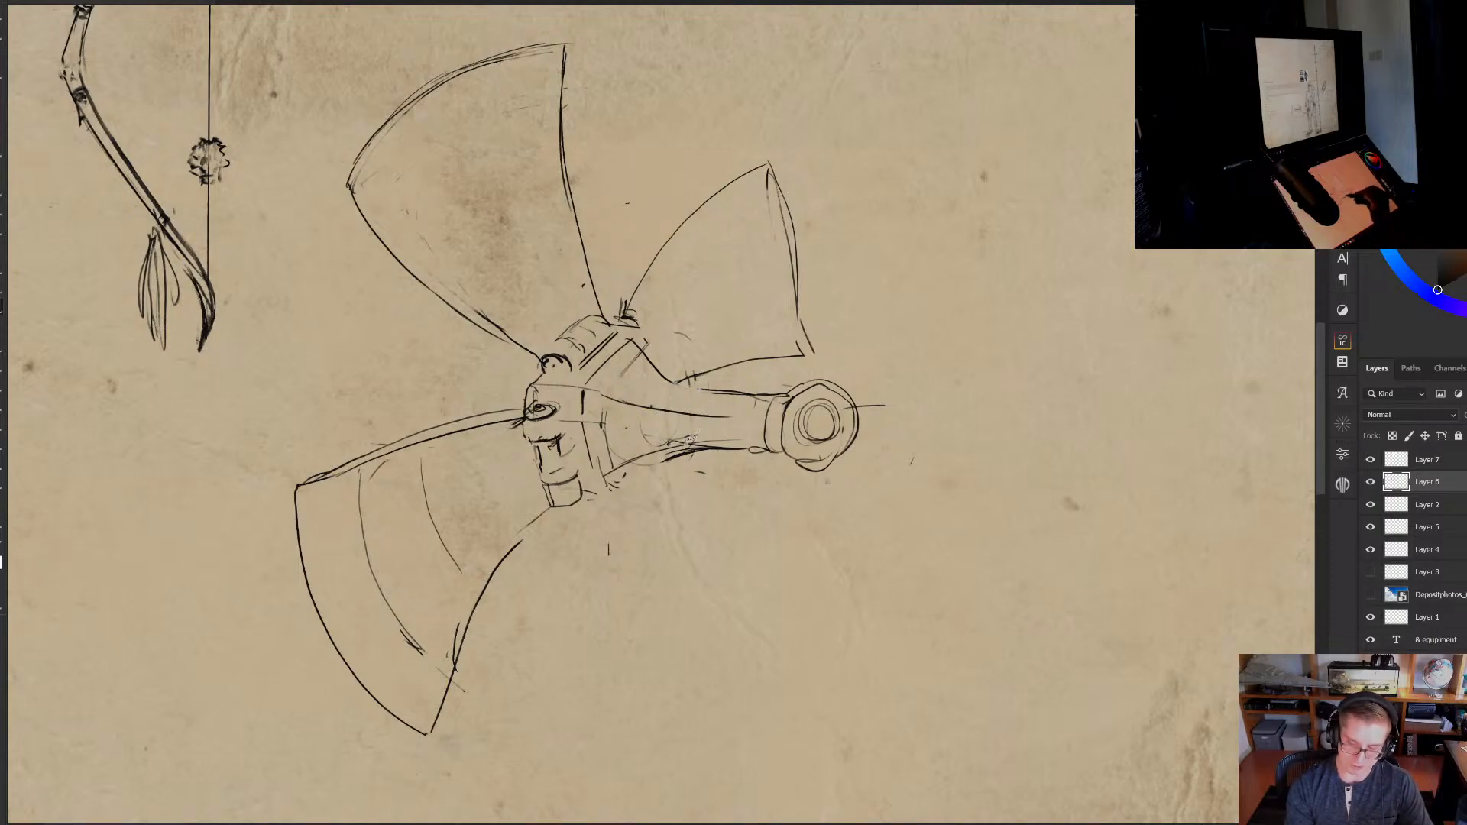
{"action": "left_click_drag", "start_coordinate": [617, 467], "coordinate": [692, 446]}
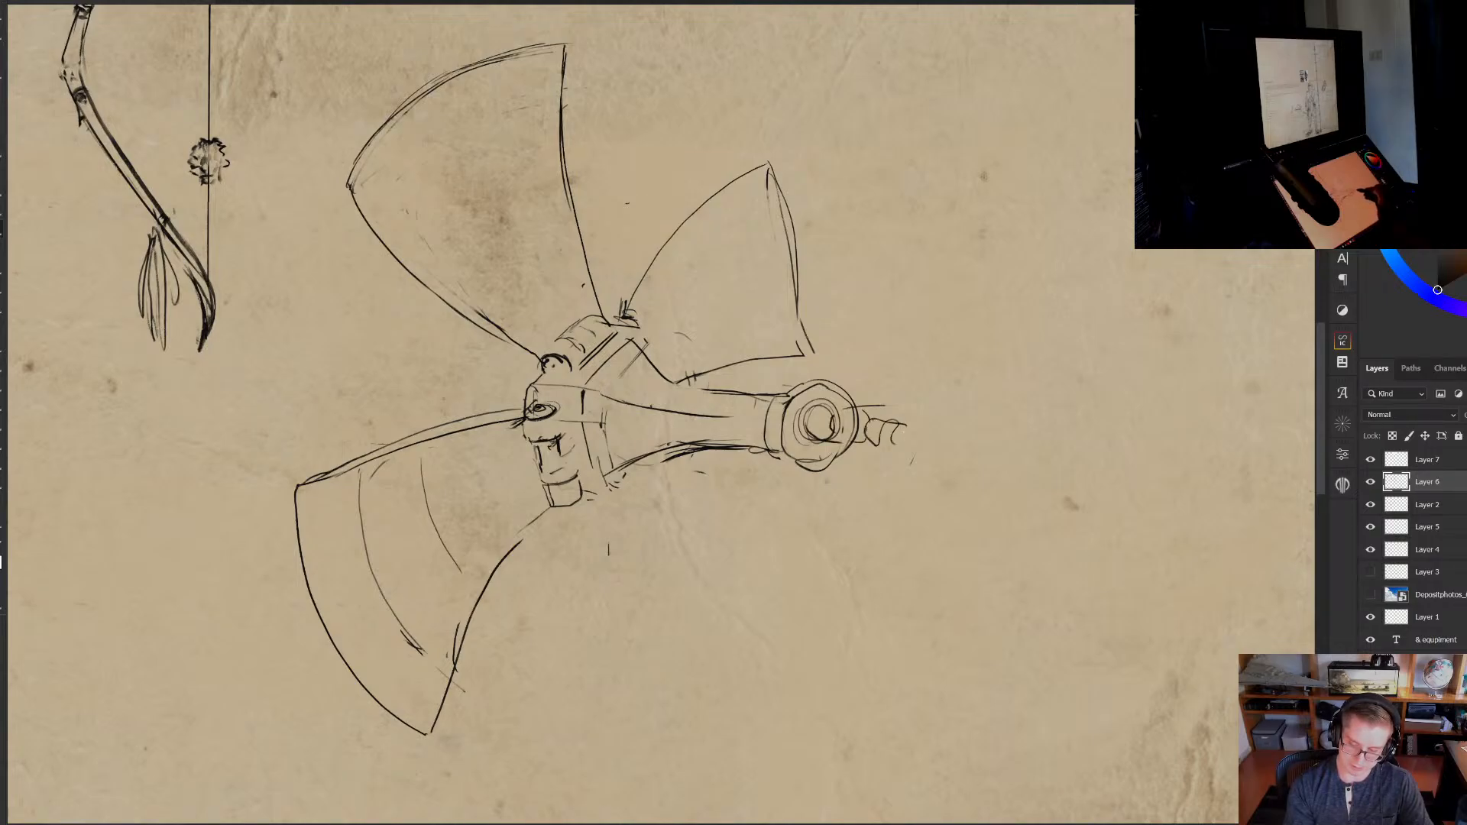
{"action": "mouse_move", "coordinate": [851, 426]}
{"action": "left_mouse_down"}
{"action": "mouse_move", "coordinate": [836, 428]}
{"action": "mouse_move", "coordinate": [857, 434]}
{"action": "left_mouse_up"}
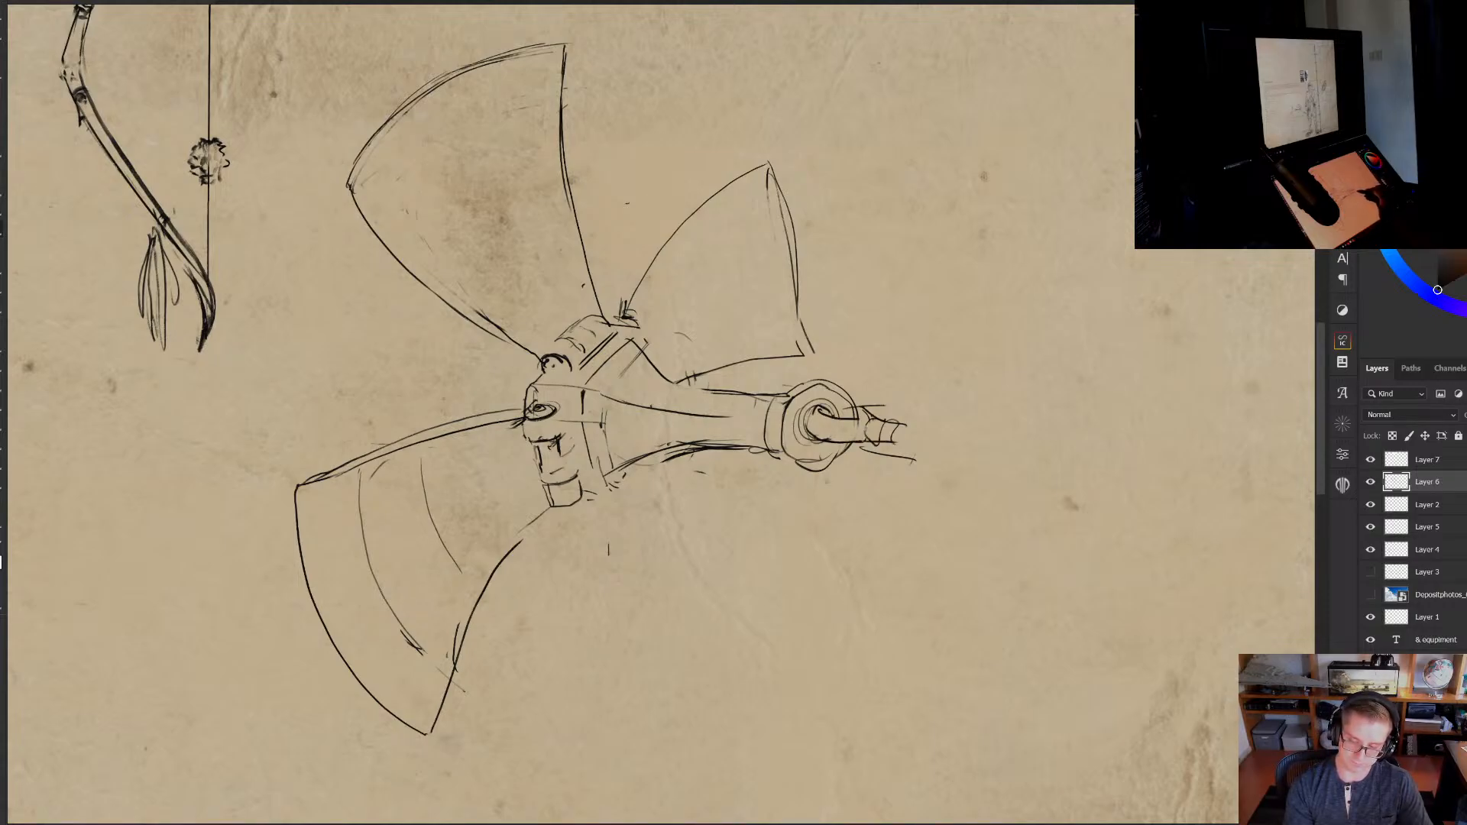
Sketch a fourth blade fanning downward from the hub and the shaft's underside, with an angled outer edge
{"action": "mouse_move", "coordinate": [603, 493]}
{"action": "left_mouse_down"}
{"action": "mouse_move", "coordinate": [611, 575]}
{"action": "mouse_move", "coordinate": [662, 715]}
{"action": "left_mouse_up"}
{"action": "key", "text": "ctrl+z"}
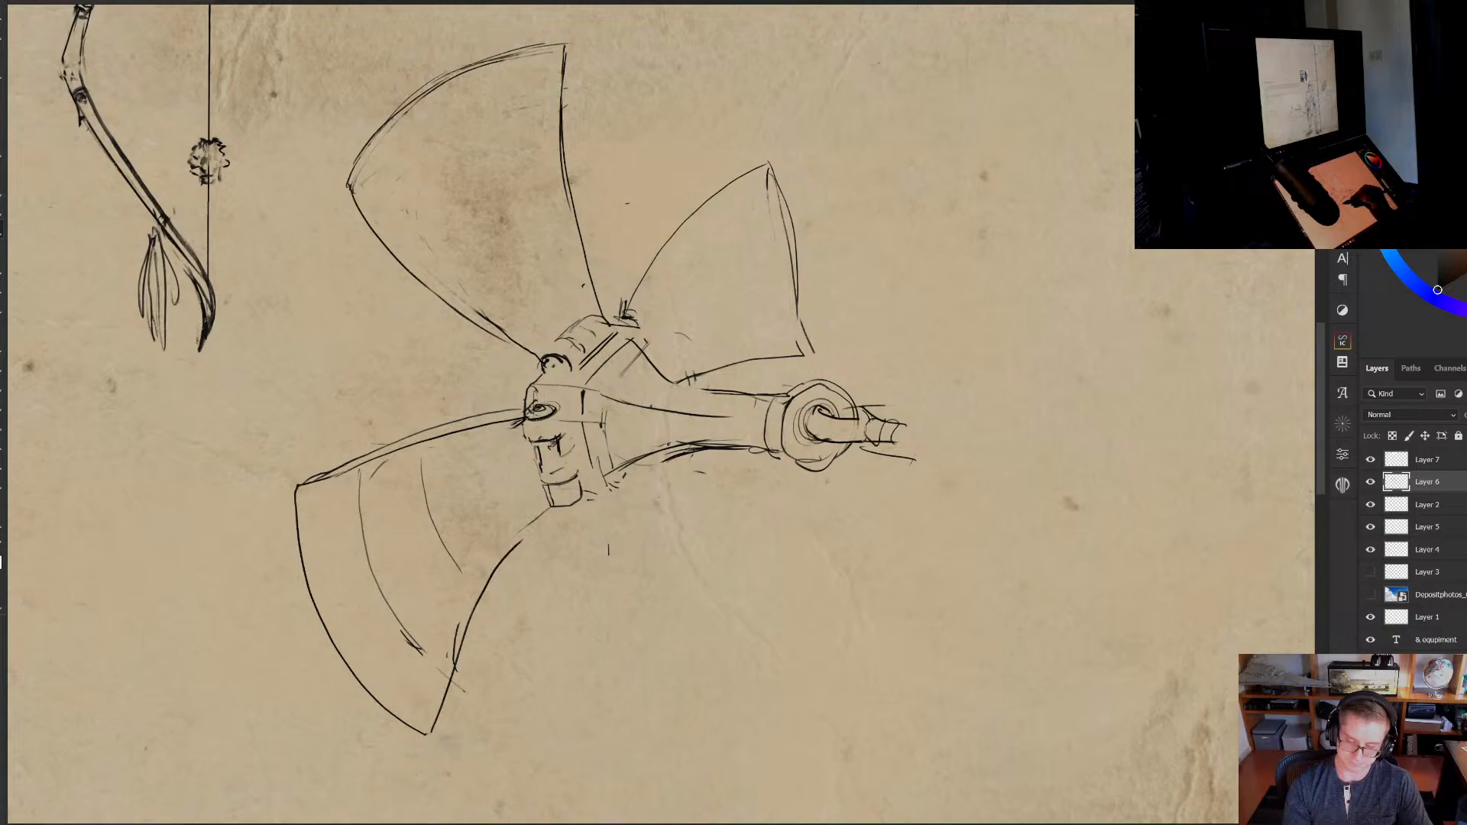
{"action": "left_click_drag", "start_coordinate": [594, 496], "coordinate": [650, 722]}
{"action": "mouse_move", "coordinate": [661, 455]}
{"action": "left_mouse_down"}
{"action": "mouse_move", "coordinate": [783, 642]}
{"action": "mouse_move", "coordinate": [671, 729]}
{"action": "left_mouse_up"}
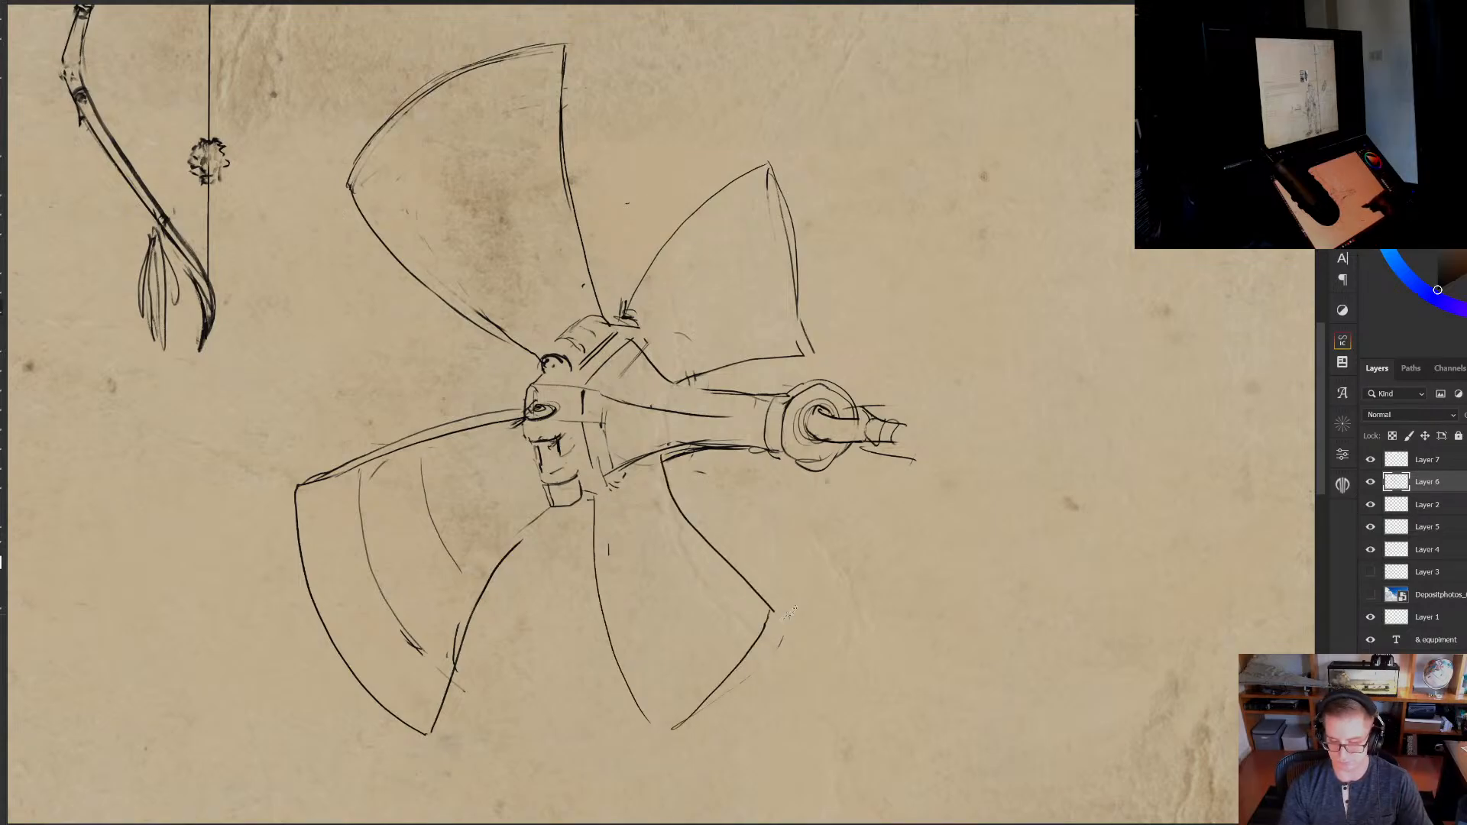
{"action": "left_click_drag", "start_coordinate": [789, 613], "coordinate": [773, 621]}
{"action": "scroll", "coordinate": [802, 592], "scroll_direction": "down", "scroll_amount": 2}
{"action": "scroll", "coordinate": [733, 561], "scroll_direction": "up", "scroll_amount": 2}
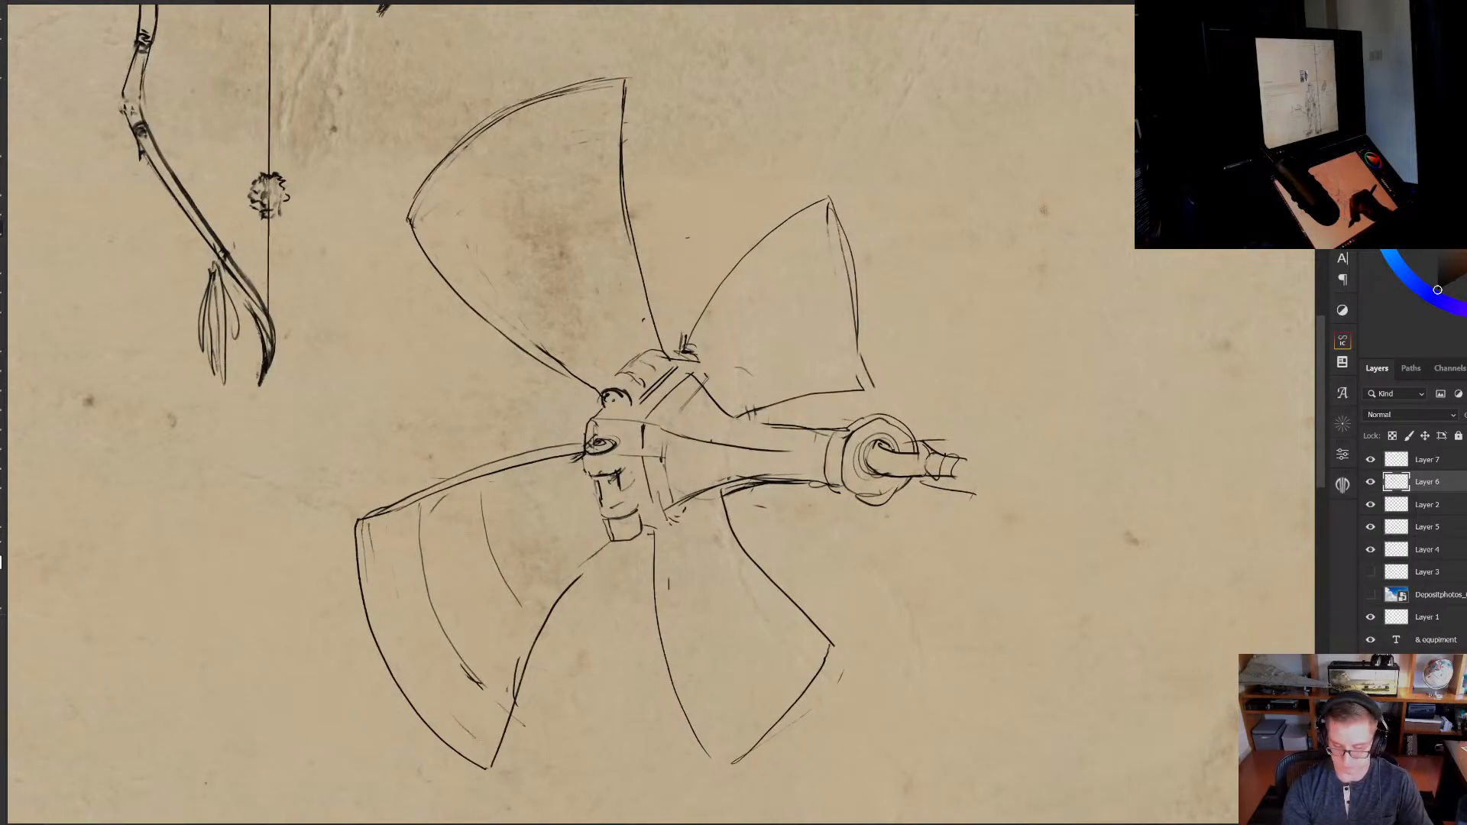
Add curved shading to the lower front blade and reinforce or double the side edges of all four blades to suggest thickness
{"action": "left_click_drag", "start_coordinate": [413, 554], "coordinate": [449, 668]}
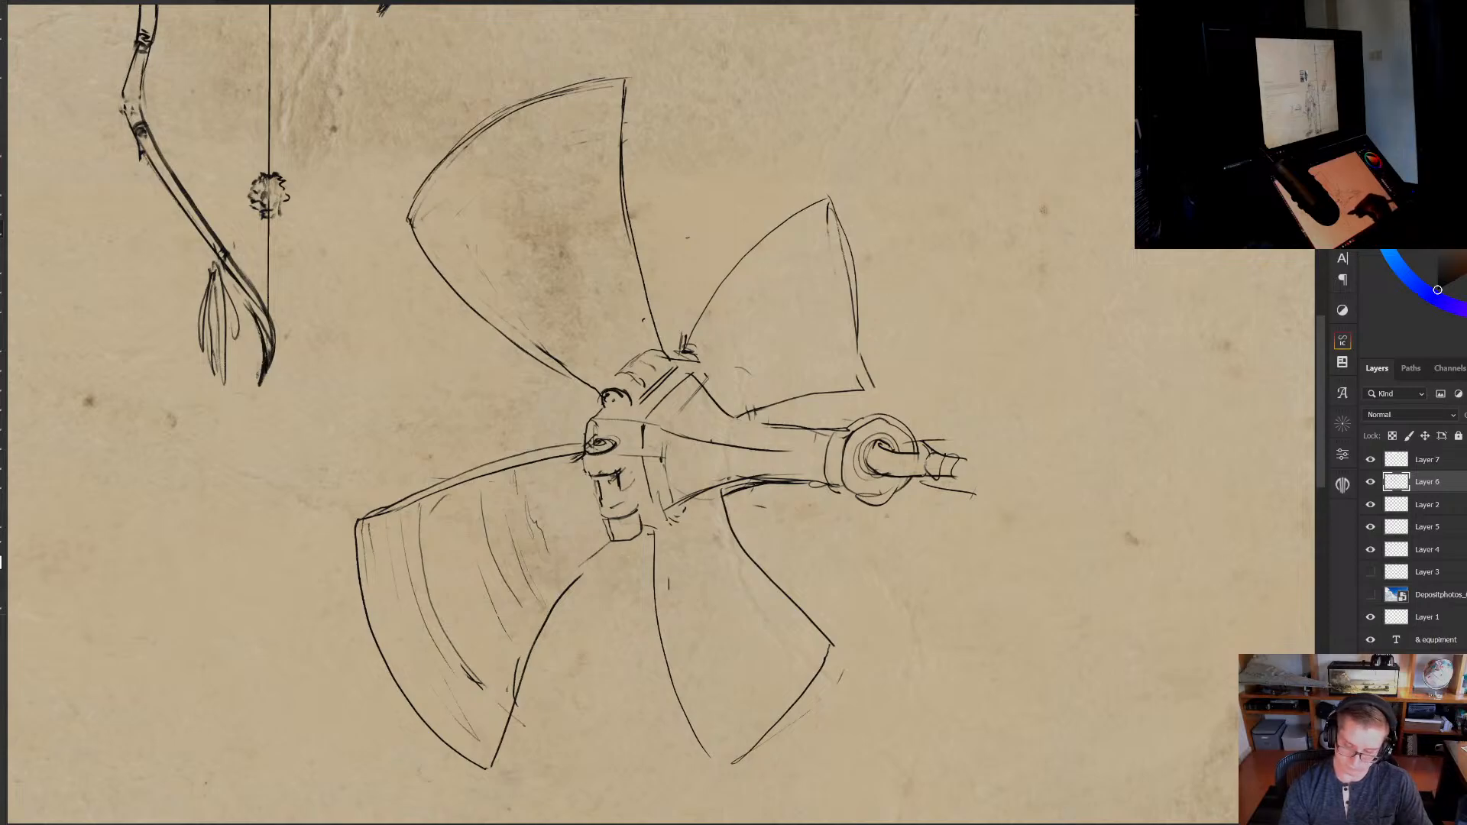
{"action": "left_click_drag", "start_coordinate": [523, 687], "coordinate": [601, 550]}
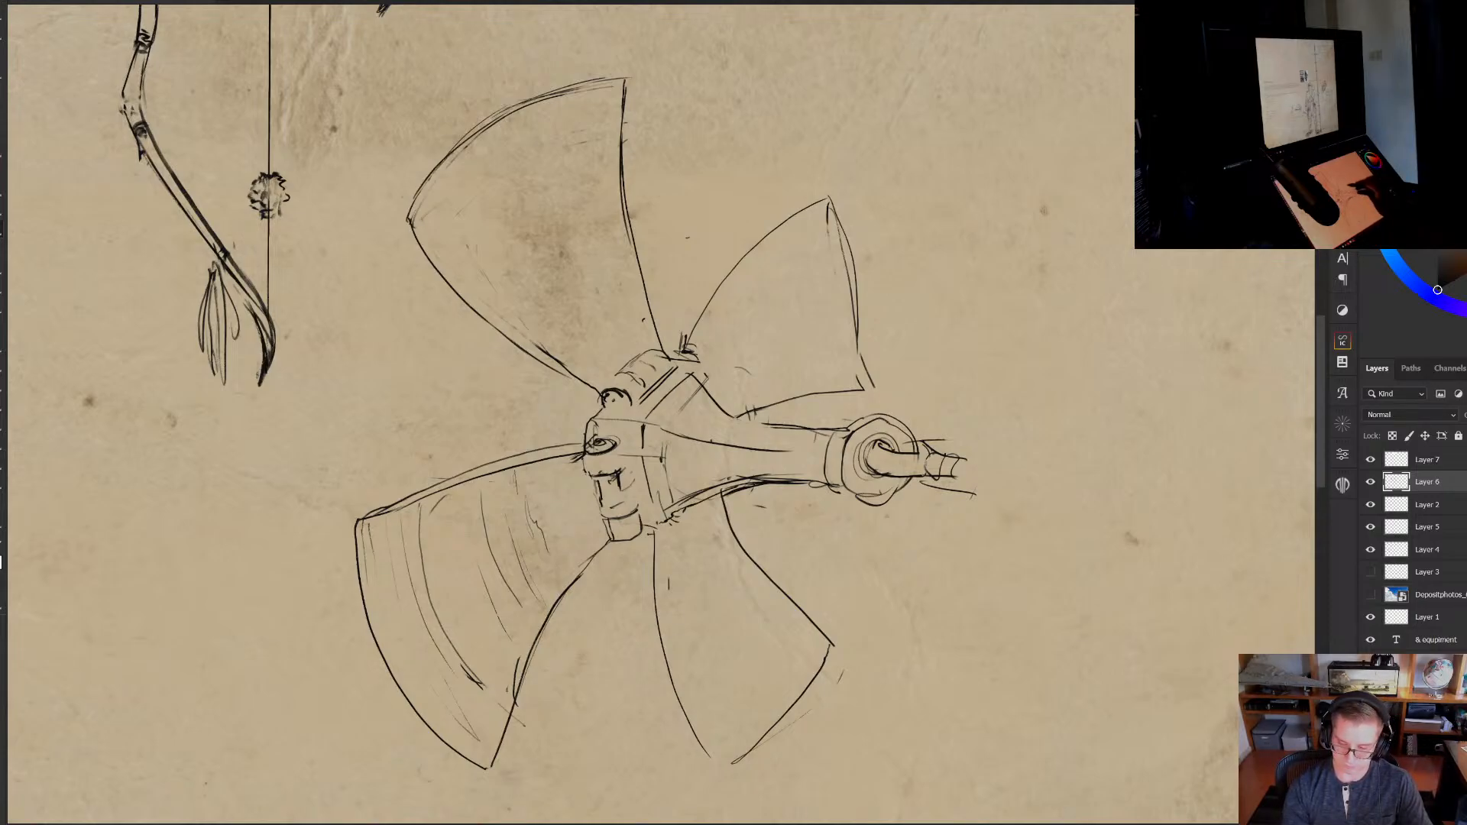
{"action": "left_click_drag", "start_coordinate": [676, 337], "coordinate": [802, 214]}
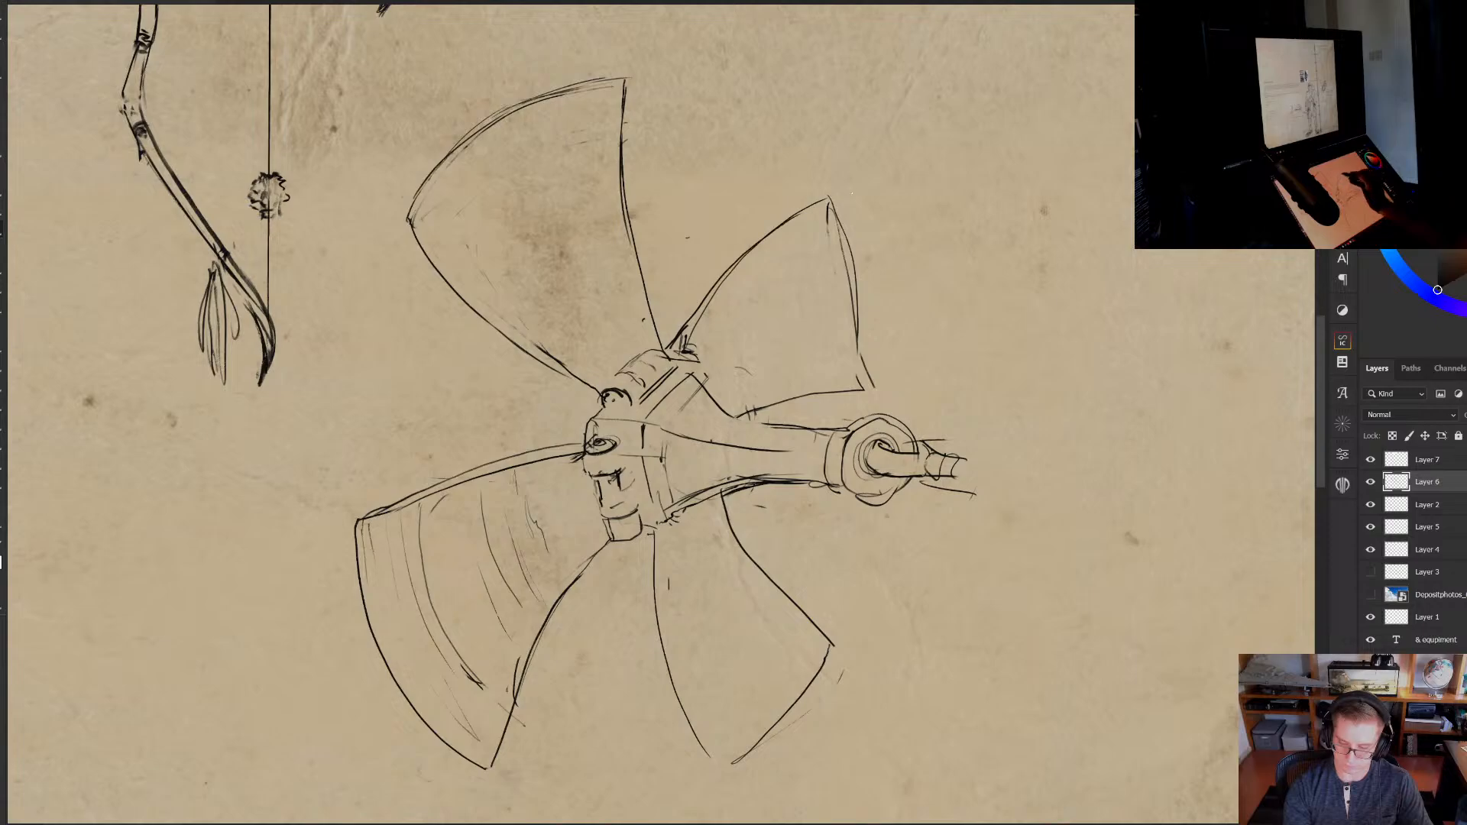
{"action": "mouse_move", "coordinate": [410, 222]}
{"action": "left_mouse_down"}
{"action": "mouse_move", "coordinate": [526, 338]}
{"action": "mouse_move", "coordinate": [605, 384]}
{"action": "left_mouse_up"}
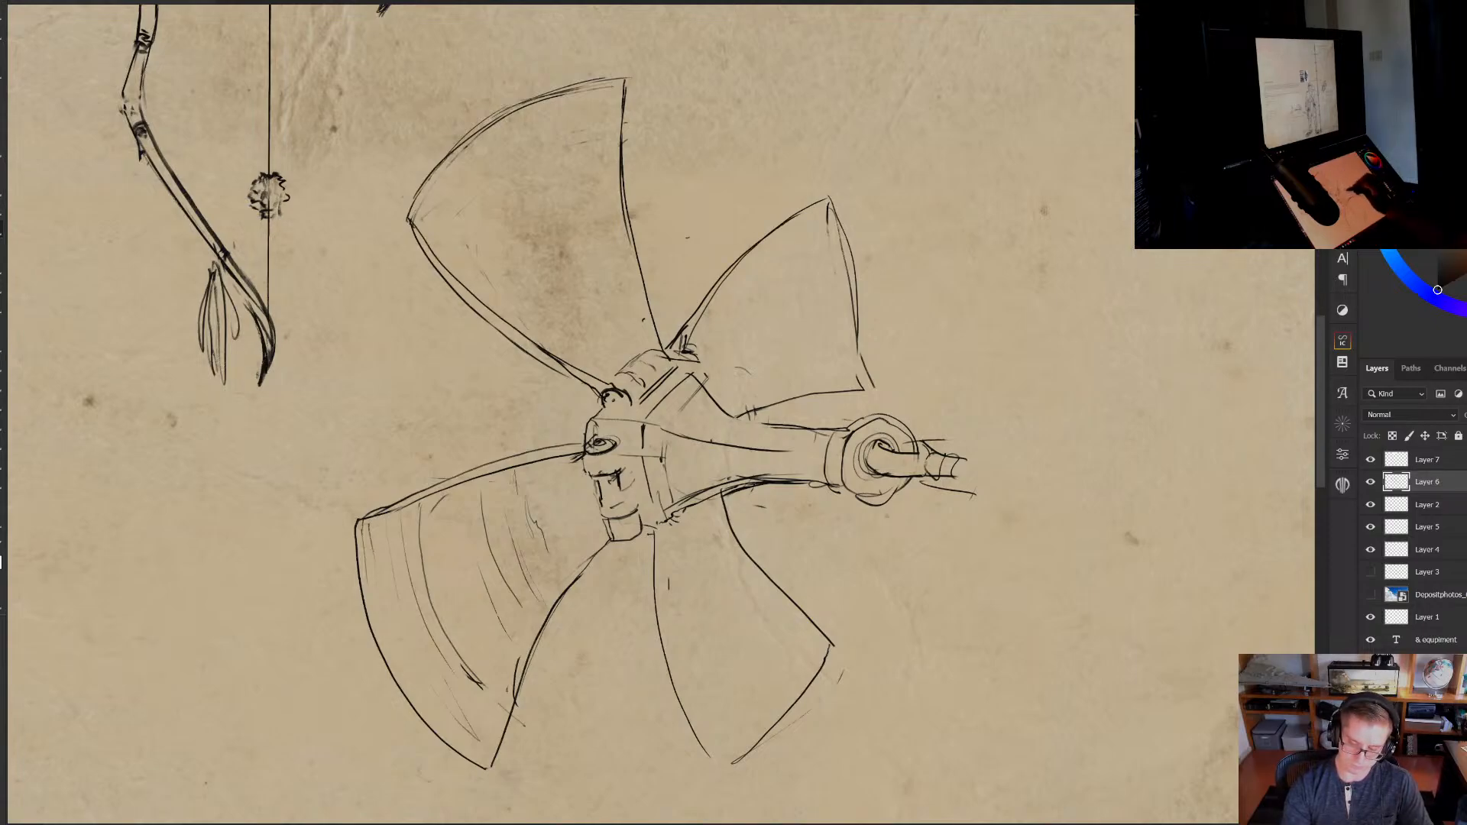
{"action": "left_click_drag", "start_coordinate": [640, 538], "coordinate": [666, 663]}
{"action": "left_click_drag", "start_coordinate": [651, 604], "coordinate": [681, 713]}
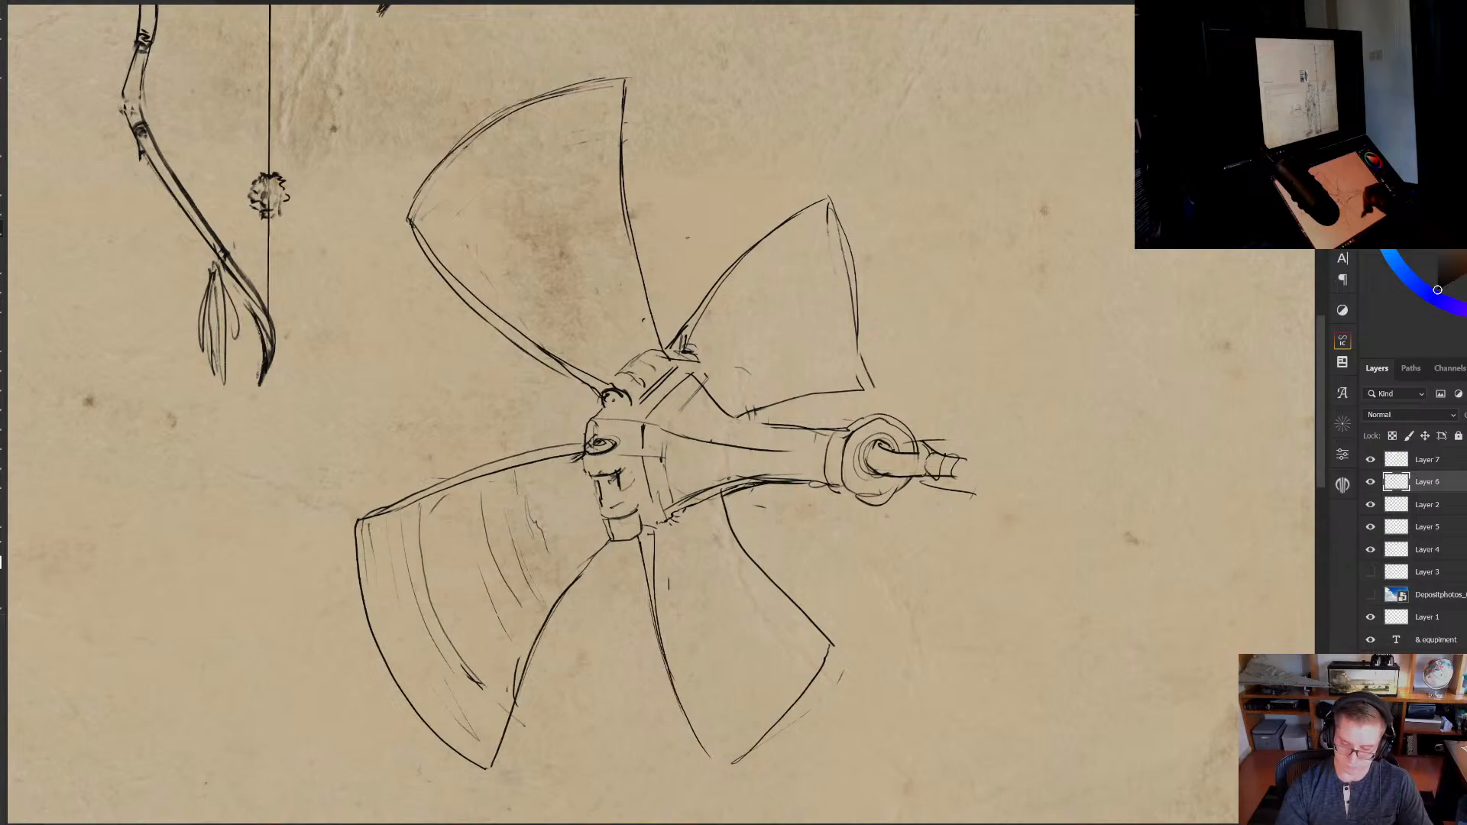
Extend the binding behind the ring into a long S-curved rope trailing down, and double its upper edge to give it thickness
{"action": "left_click_drag", "start_coordinate": [838, 557], "coordinate": [611, 471]}
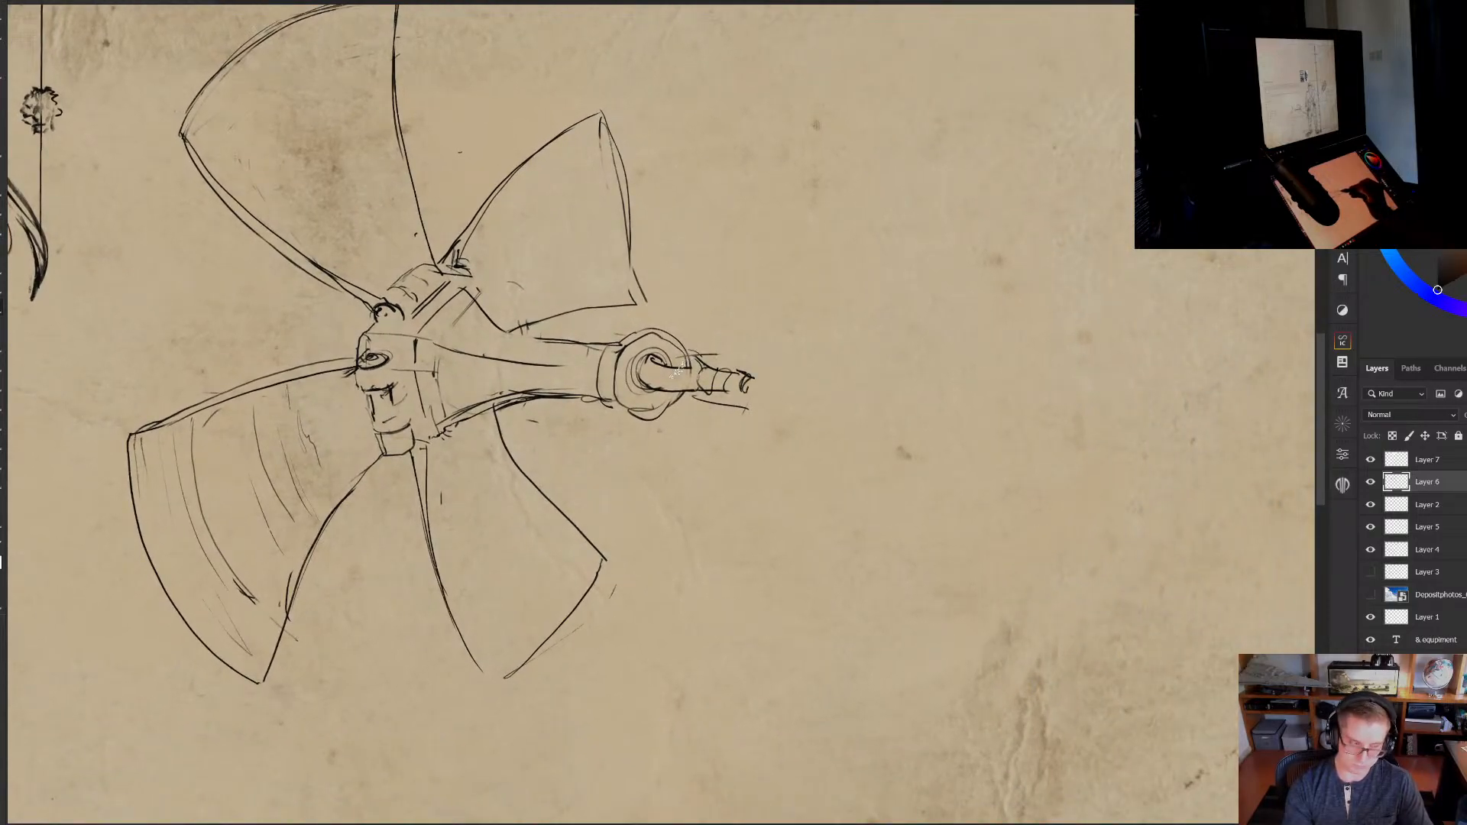
{"action": "left_click_drag", "start_coordinate": [678, 375], "coordinate": [694, 394]}
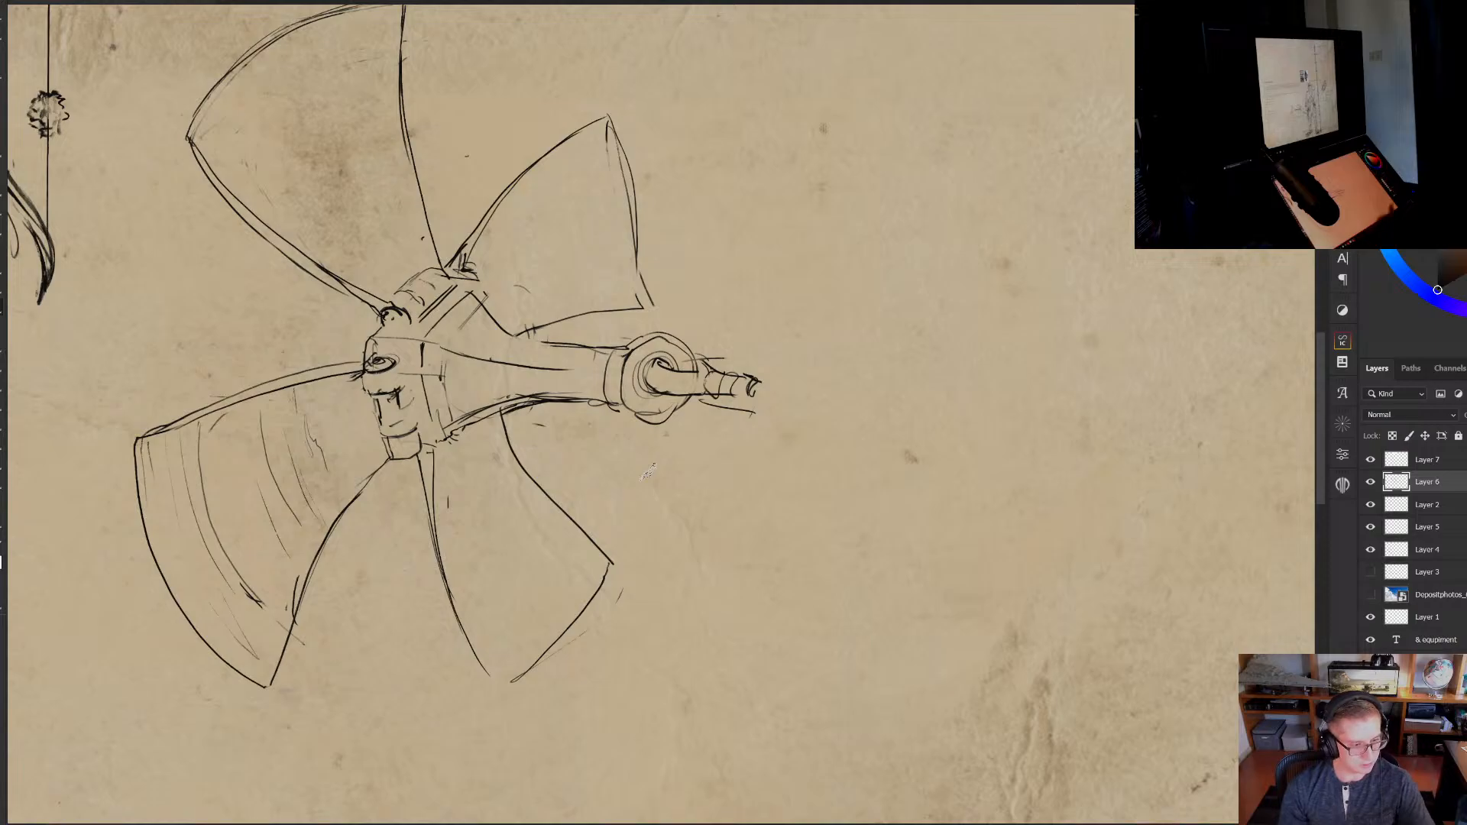
{"action": "scroll", "coordinate": [715, 474], "scroll_direction": "down", "scroll_amount": 2}
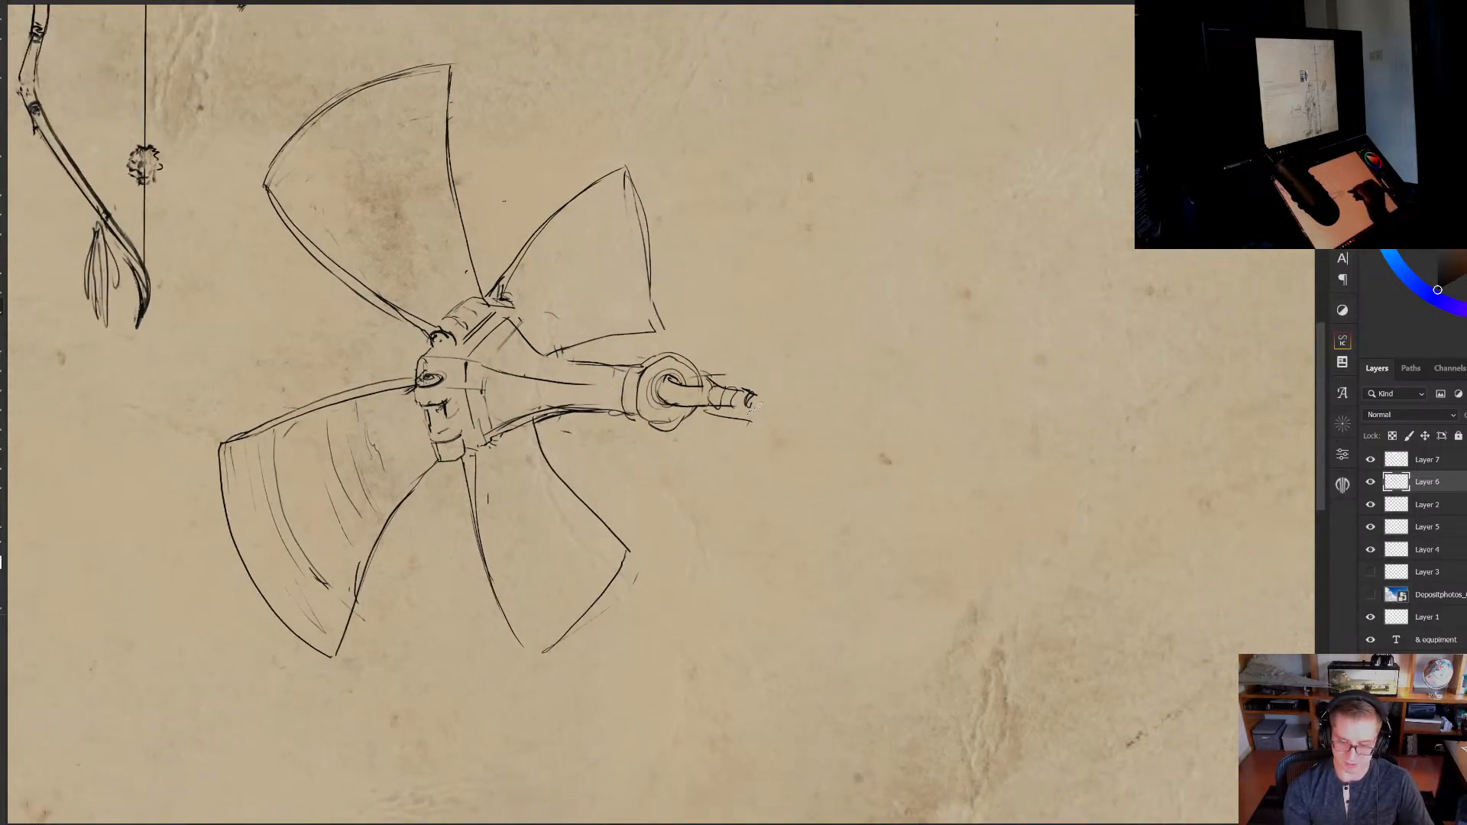
{"action": "mouse_move", "coordinate": [740, 409]}
{"action": "left_mouse_down"}
{"action": "mouse_move", "coordinate": [763, 460]}
{"action": "mouse_move", "coordinate": [742, 464]}
{"action": "left_mouse_up"}
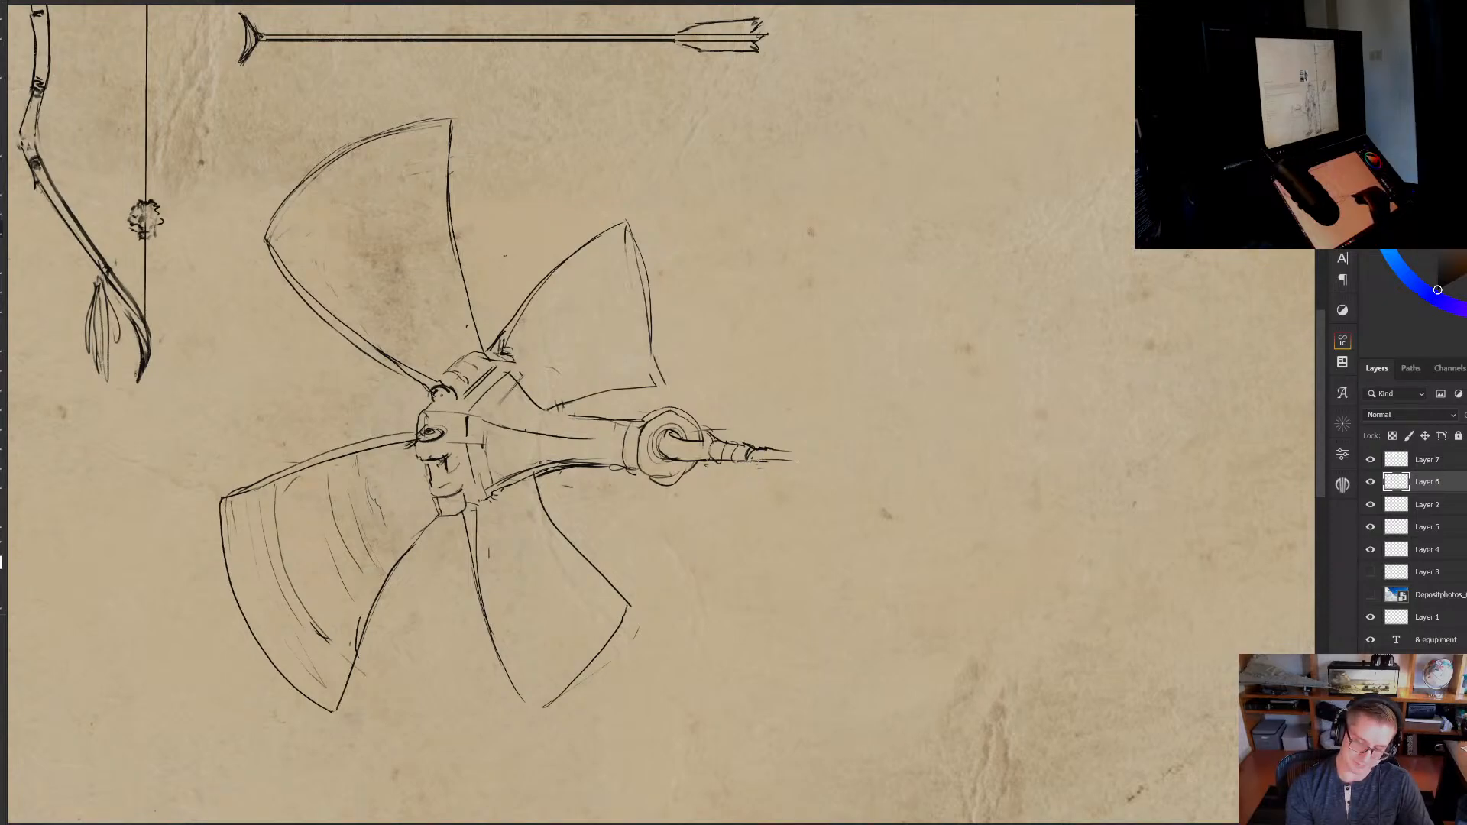
{"action": "left_click_drag", "start_coordinate": [839, 457], "coordinate": [909, 465]}
{"action": "mouse_move", "coordinate": [809, 461]}
{"action": "left_mouse_down"}
{"action": "mouse_move", "coordinate": [882, 590]}
{"action": "mouse_move", "coordinate": [840, 679]}
{"action": "left_mouse_up"}
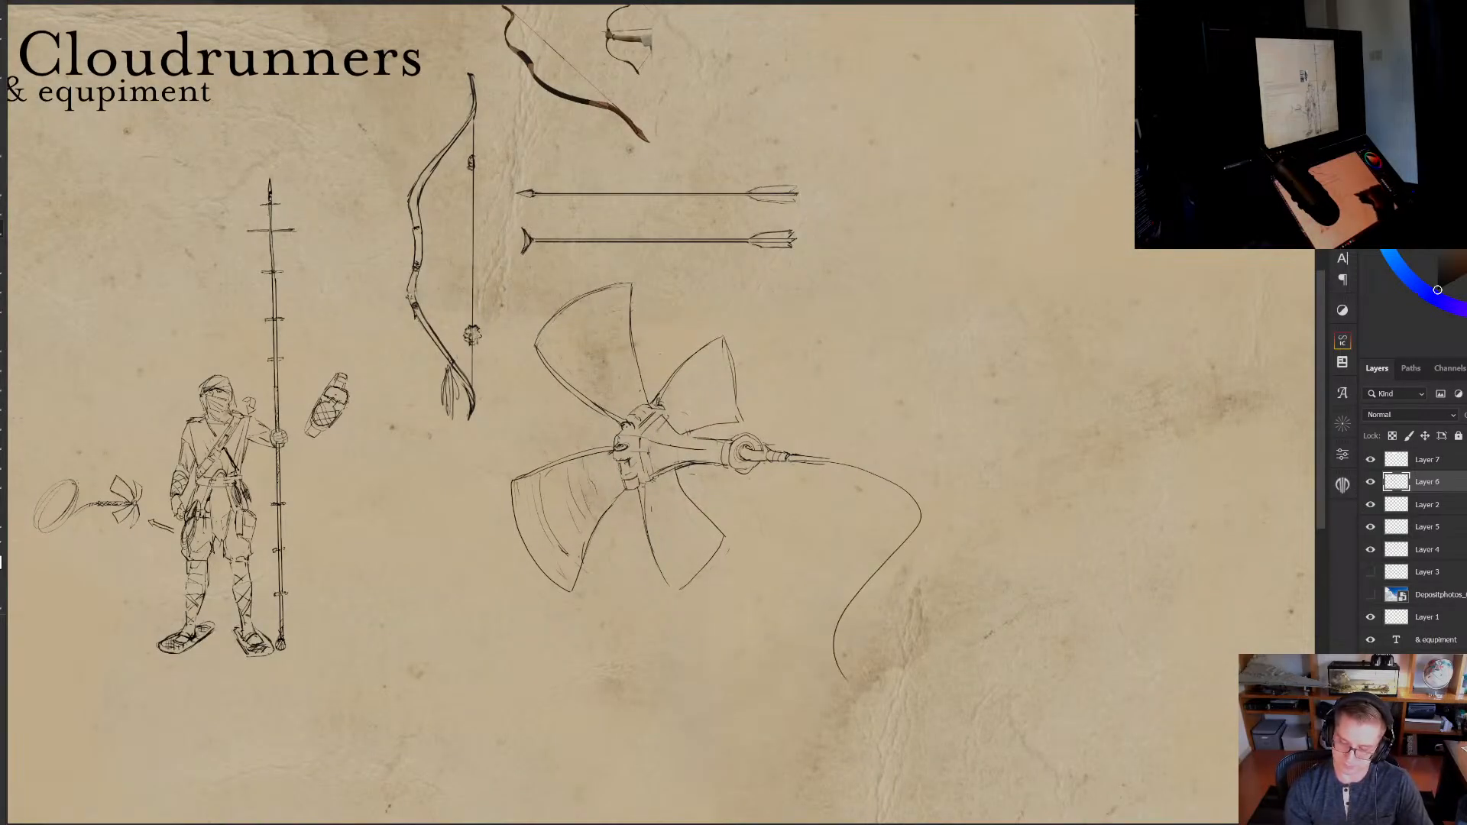
{"action": "left_click_drag", "start_coordinate": [823, 457], "coordinate": [914, 483]}
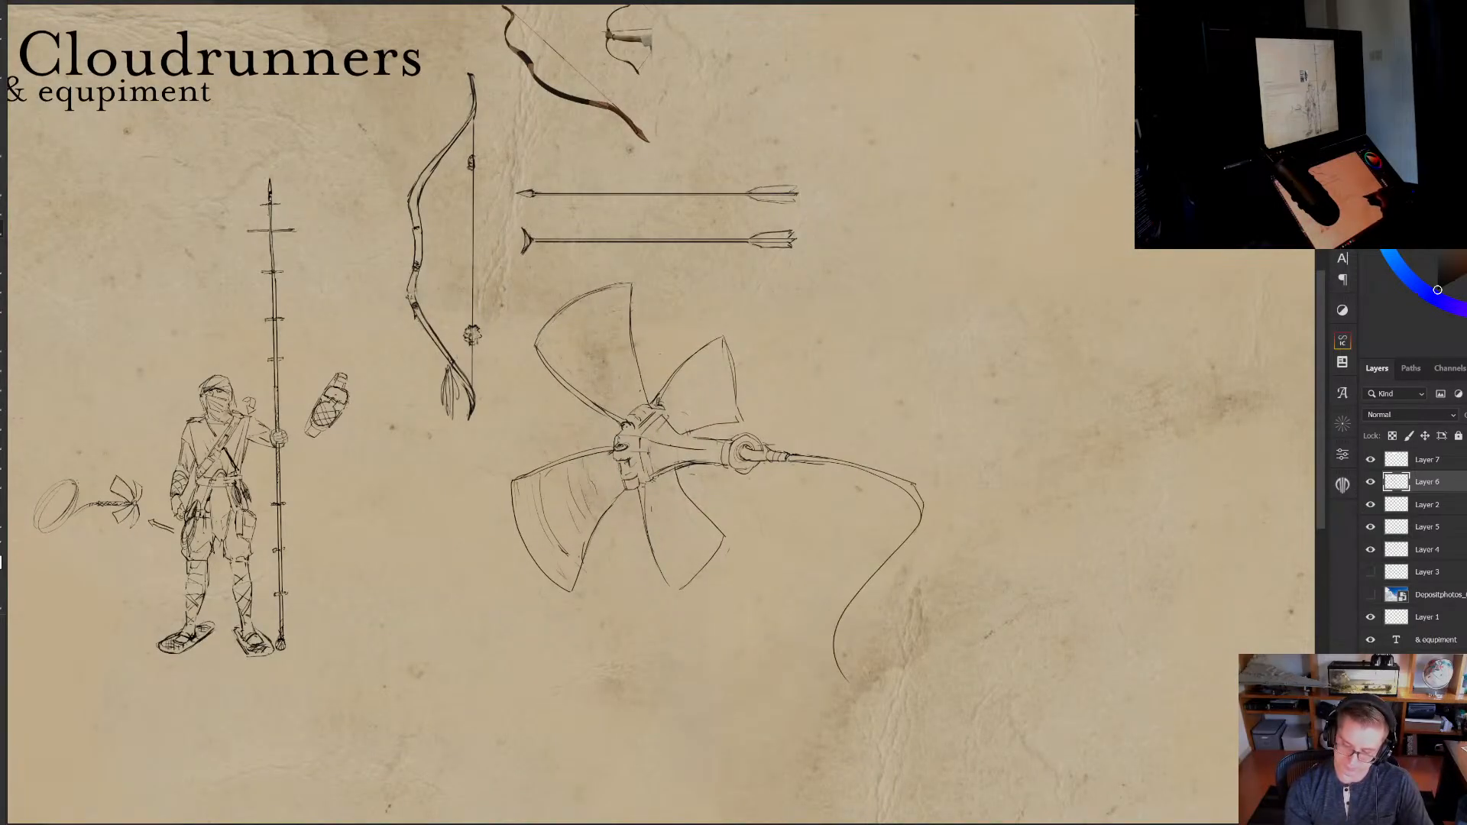
Add short slanted twist marks along the rope's section below its outer bend
{"action": "left_click_drag", "start_coordinate": [878, 582], "coordinate": [924, 582]}
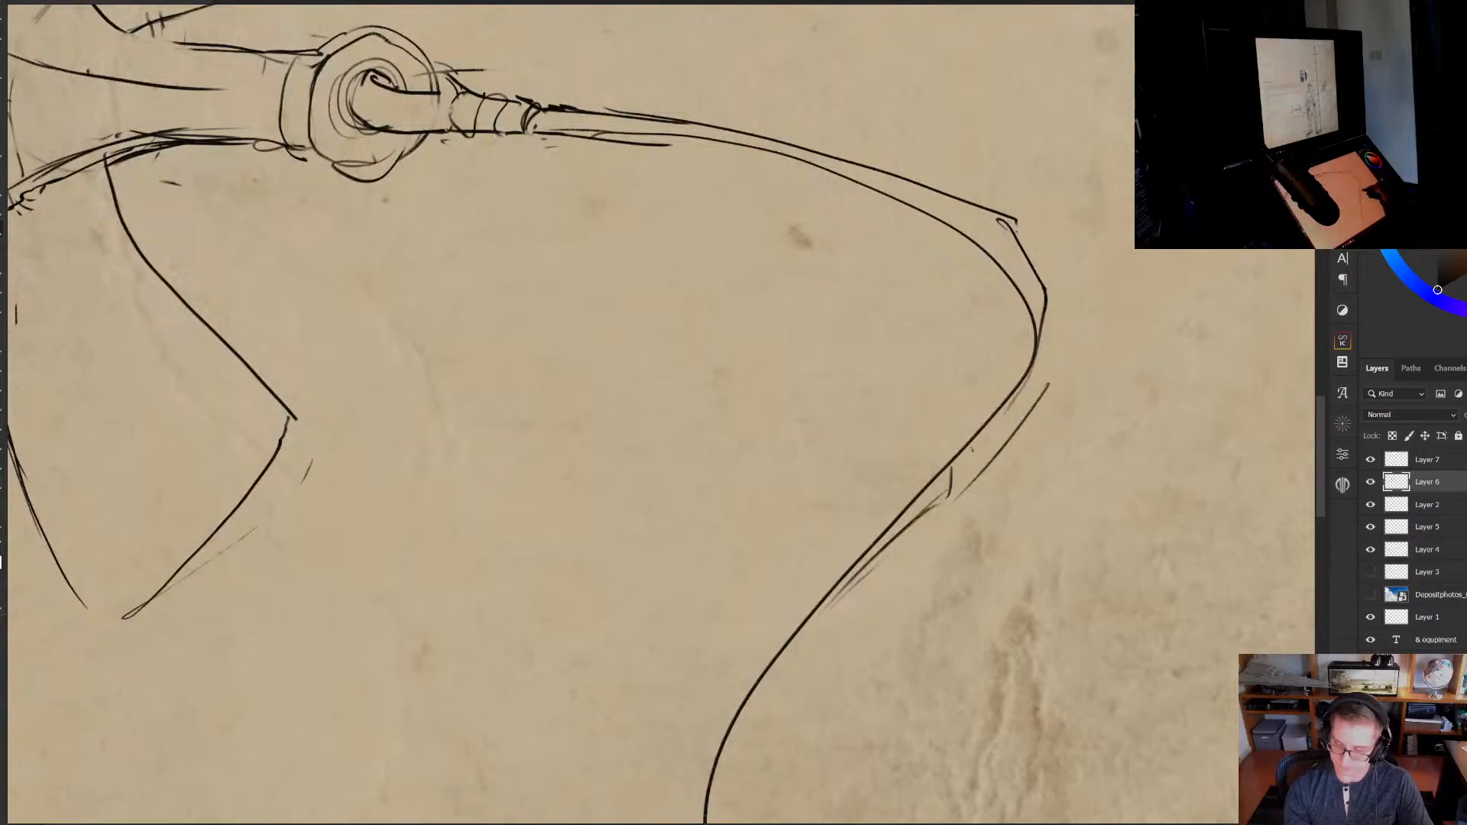
{"action": "left_click_drag", "start_coordinate": [964, 483], "coordinate": [974, 452]}
{"action": "left_click_drag", "start_coordinate": [979, 471], "coordinate": [992, 432]}
{"action": "left_click_drag", "start_coordinate": [1003, 425], "coordinate": [1021, 398]}
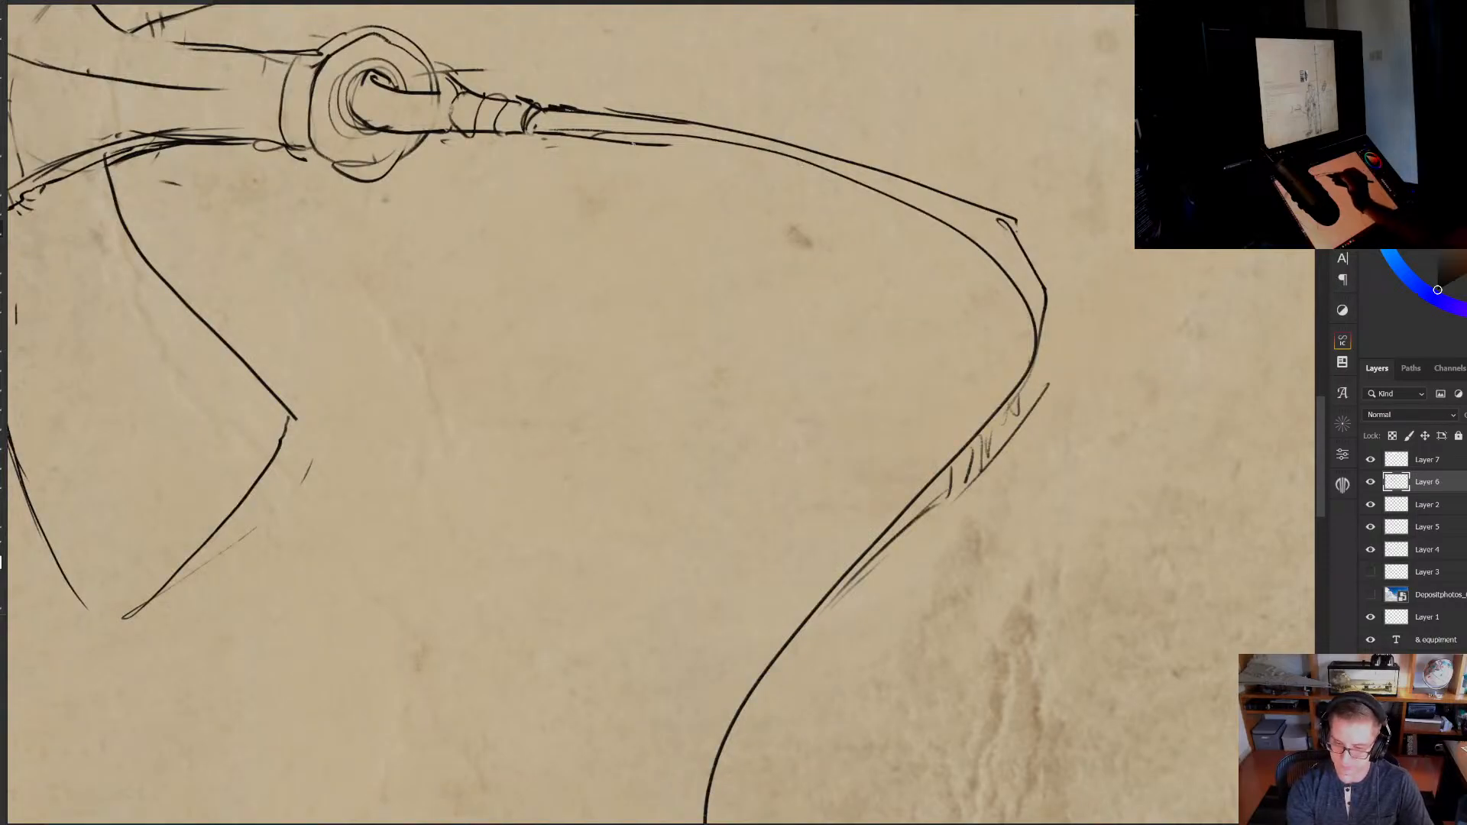
Erase the stray lower line of the rope near the binding, redraw its edge up to the bend and add twist marks there
{"action": "mouse_move", "coordinate": [630, 142]}
{"action": "left_mouse_down"}
{"action": "mouse_move", "coordinate": [951, 218]}
{"action": "mouse_move", "coordinate": [611, 141]}
{"action": "left_mouse_up"}
{"action": "key", "text": "e"}
{"action": "mouse_move", "coordinate": [611, 141]}
{"action": "left_mouse_down"}
{"action": "mouse_move", "coordinate": [816, 183]}
{"action": "mouse_move", "coordinate": [578, 151]}
{"action": "mouse_move", "coordinate": [570, 137]}
{"action": "mouse_move", "coordinate": [848, 172]}
{"action": "left_mouse_up"}
{"action": "mouse_move", "coordinate": [573, 136]}
{"action": "left_mouse_down"}
{"action": "mouse_move", "coordinate": [894, 191]}
{"action": "mouse_move", "coordinate": [589, 137]}
{"action": "mouse_move", "coordinate": [976, 238]}
{"action": "left_mouse_up"}
{"action": "key", "text": "b"}
{"action": "left_click_drag", "start_coordinate": [899, 171], "coordinate": [939, 205]}
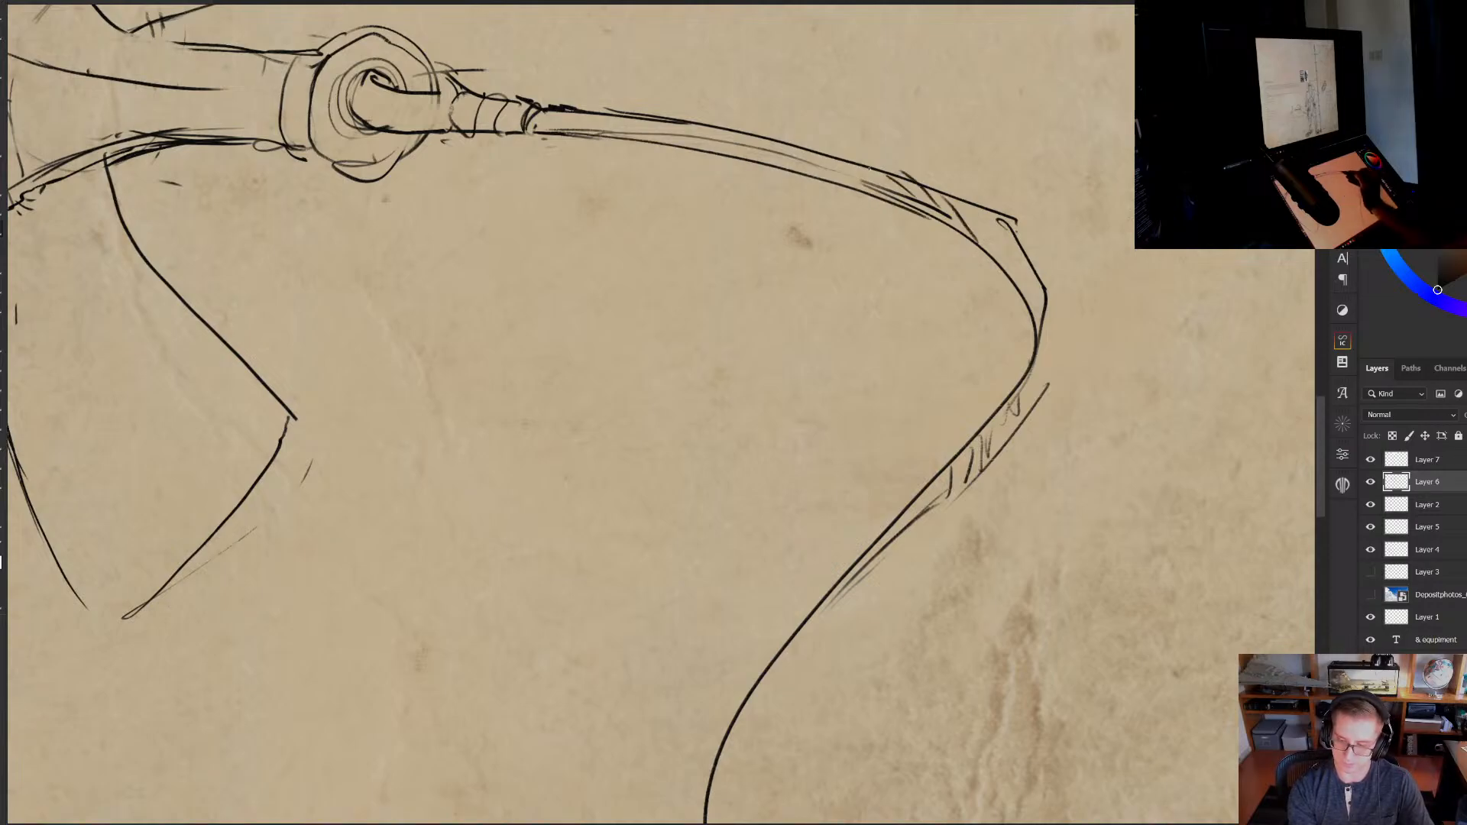
{"action": "left_click_drag", "start_coordinate": [843, 167], "coordinate": [886, 187]}
{"action": "left_click_drag", "start_coordinate": [793, 152], "coordinate": [841, 172]}
{"action": "left_click_drag", "start_coordinate": [964, 246], "coordinate": [856, 249]}
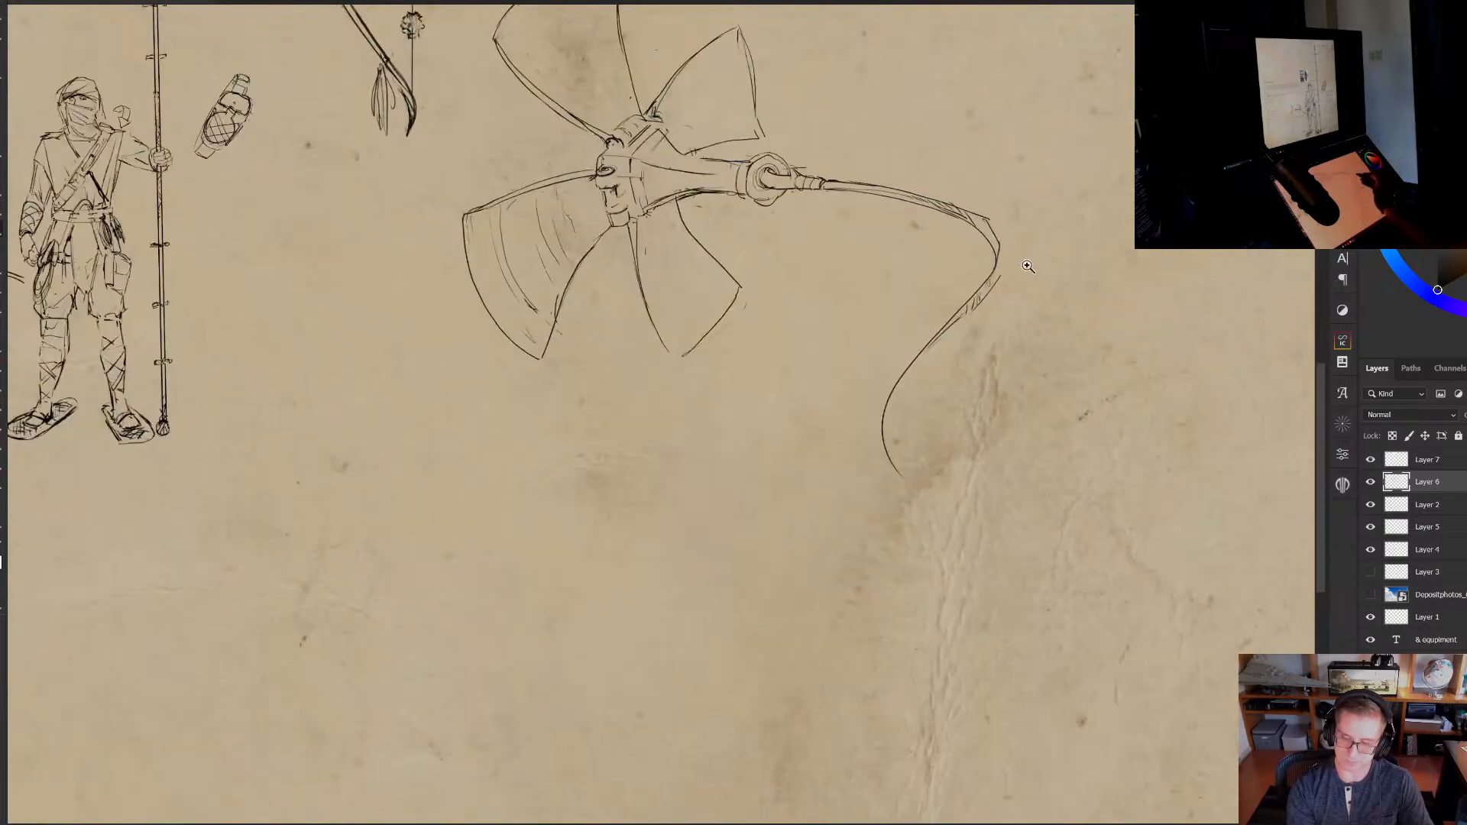
{"action": "left_click_drag", "start_coordinate": [1031, 260], "coordinate": [1077, 260]}
{"action": "left_click_drag", "start_coordinate": [943, 313], "coordinate": [978, 447]}
{"action": "left_click_drag", "start_coordinate": [854, 458], "coordinate": [825, 481]}
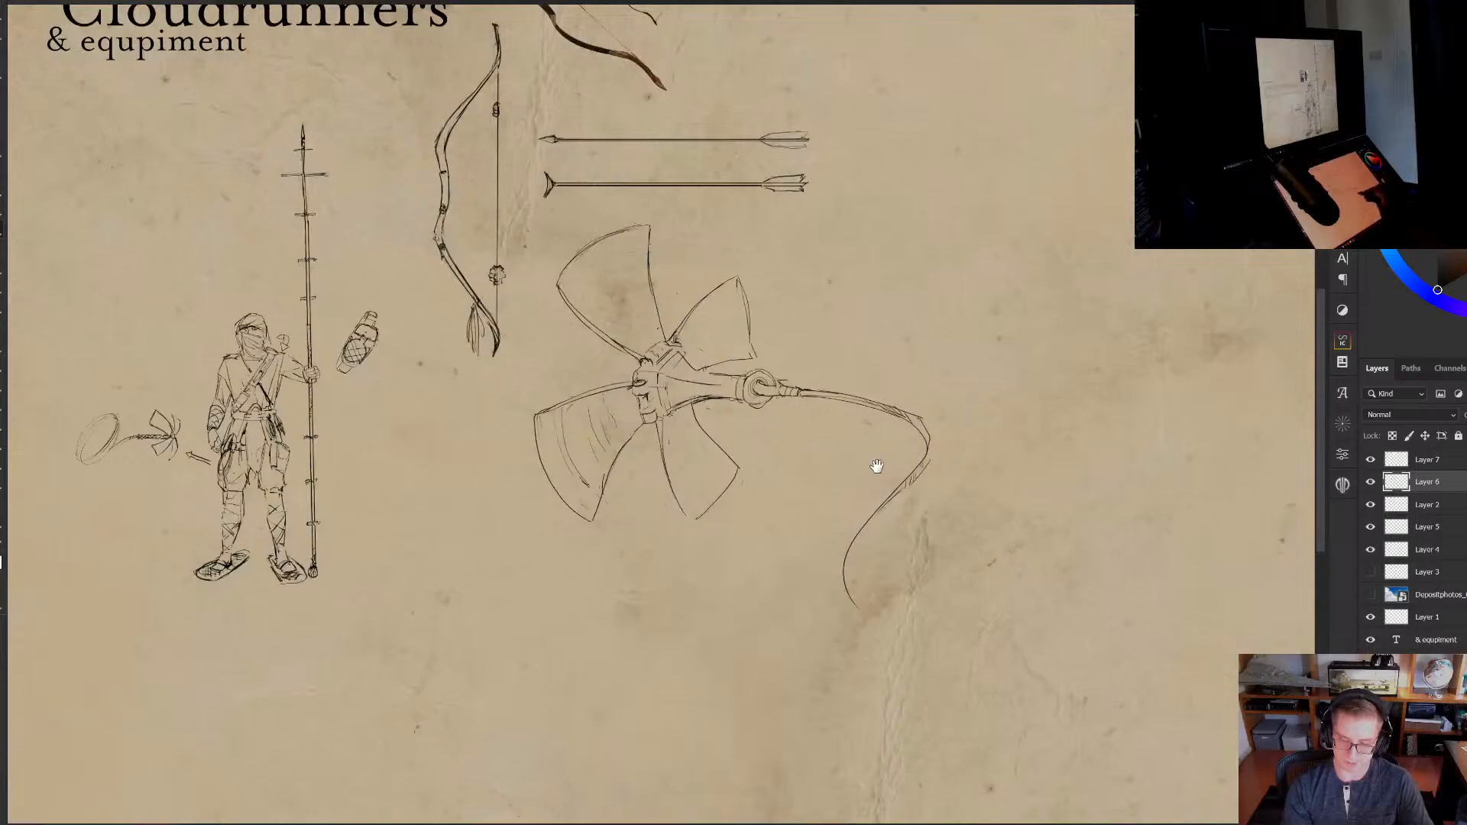
{"action": "key", "text": "ctrl+j"}
{"action": "key", "text": "v"}
{"action": "left_click_drag", "start_coordinate": [745, 408], "coordinate": [1001, 395]}
{"action": "key", "text": "Return"}
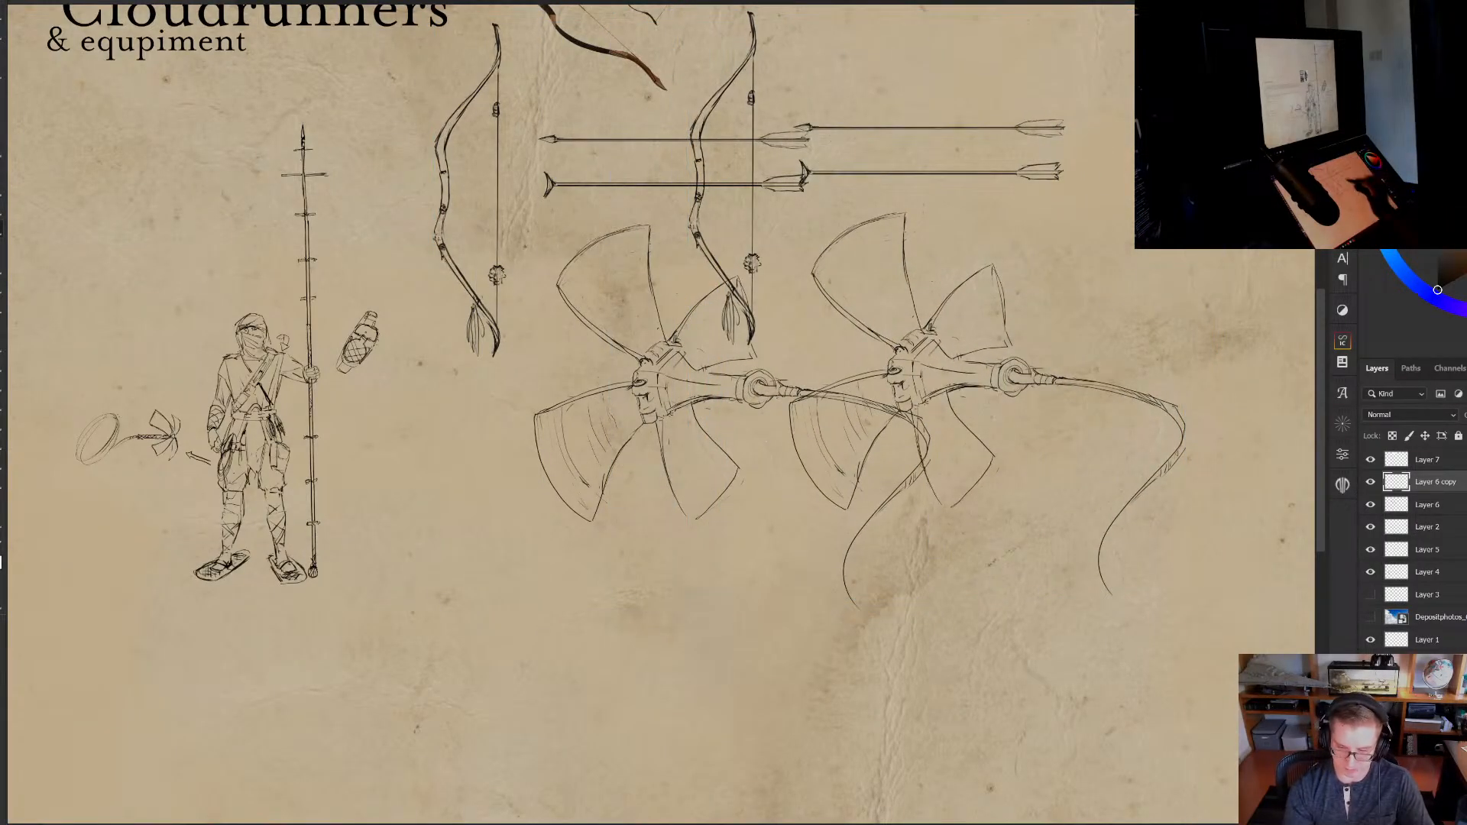
{"action": "key", "text": "ctrl+z"}
{"action": "key", "text": "ctrl+z"}
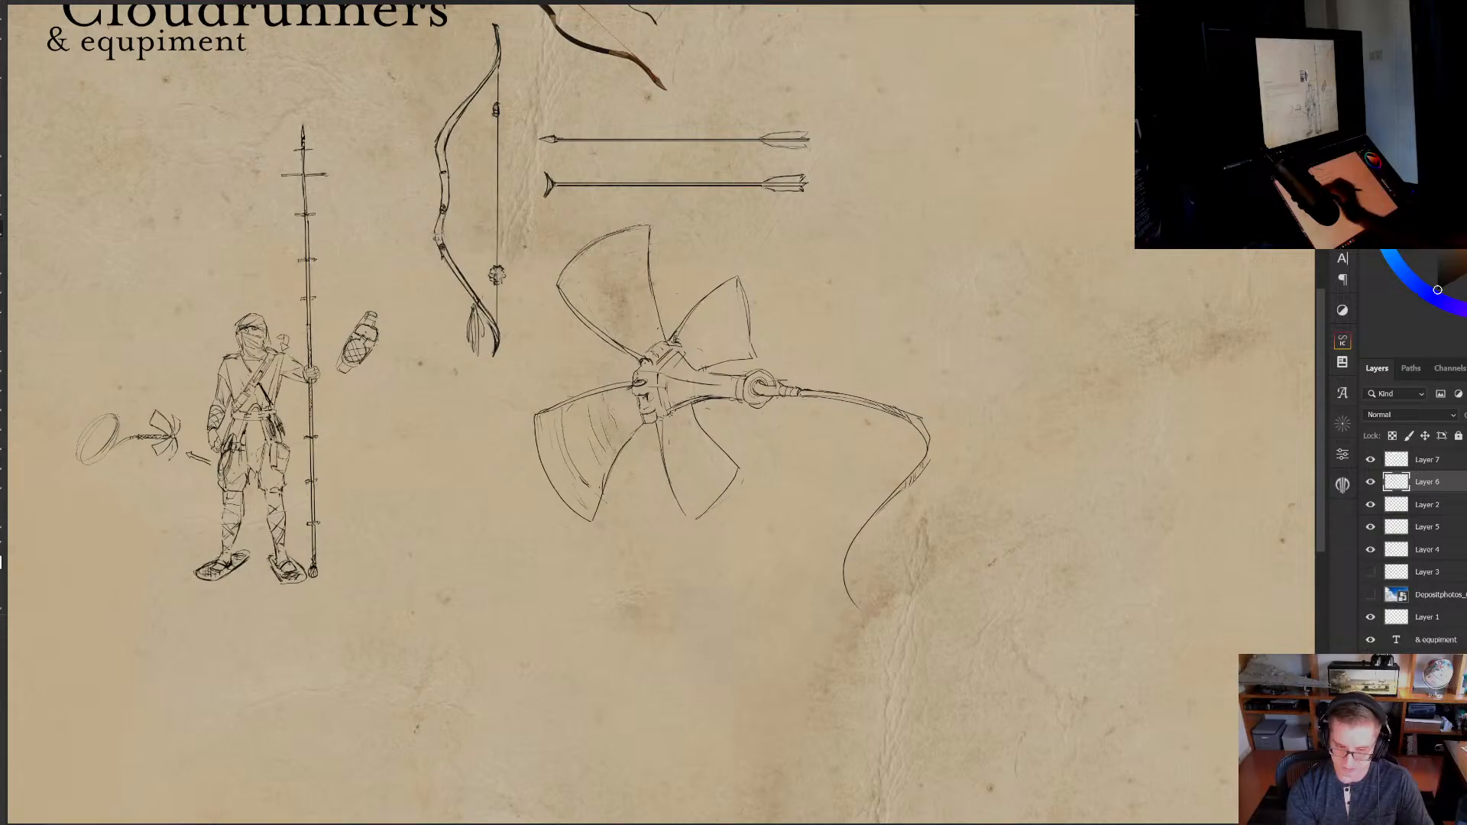
Lasso the grapple with its rope and cut it from the bow and arrows onto its own new layer
{"action": "mouse_move", "coordinate": [684, 218]}
{"action": "left_mouse_down"}
{"action": "mouse_move", "coordinate": [479, 479]}
{"action": "mouse_move", "coordinate": [837, 654]}
{"action": "mouse_move", "coordinate": [986, 375]}
{"action": "mouse_move", "coordinate": [722, 228]}
{"action": "mouse_move", "coordinate": [760, 233]}
{"action": "left_mouse_up"}
{"action": "right_click", "coordinate": [723, 252]}
{"action": "left_click", "coordinate": [818, 365]}
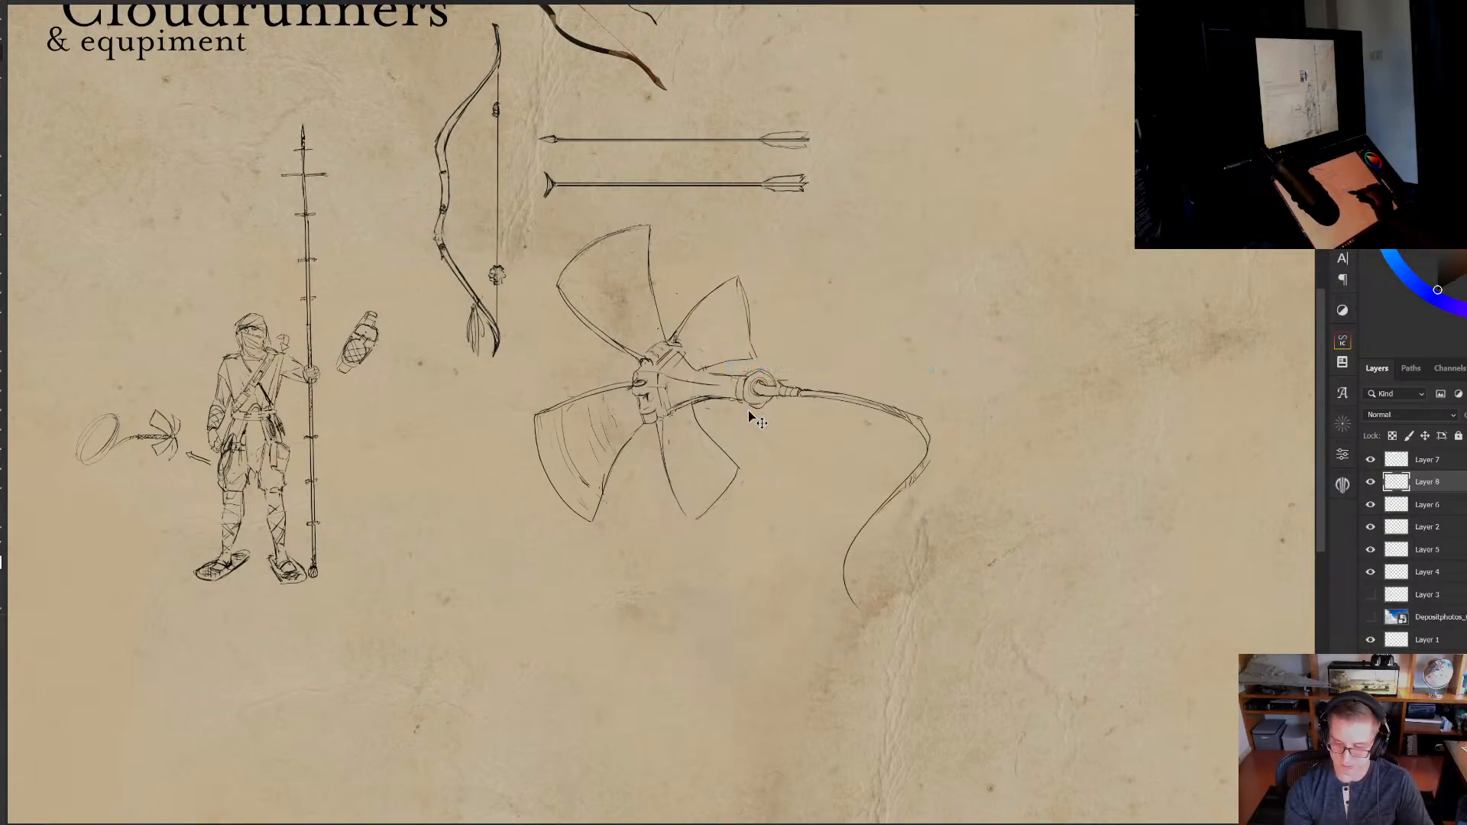
Free-transform the grapple layer, shifting it slightly and scaling it down a little beneath the arrows
{"action": "key", "text": "ctrl+t"}
{"action": "left_click_drag", "start_coordinate": [748, 410], "coordinate": [683, 462]}
{"action": "left_click_drag", "start_coordinate": [703, 449], "coordinate": [478, 541]}
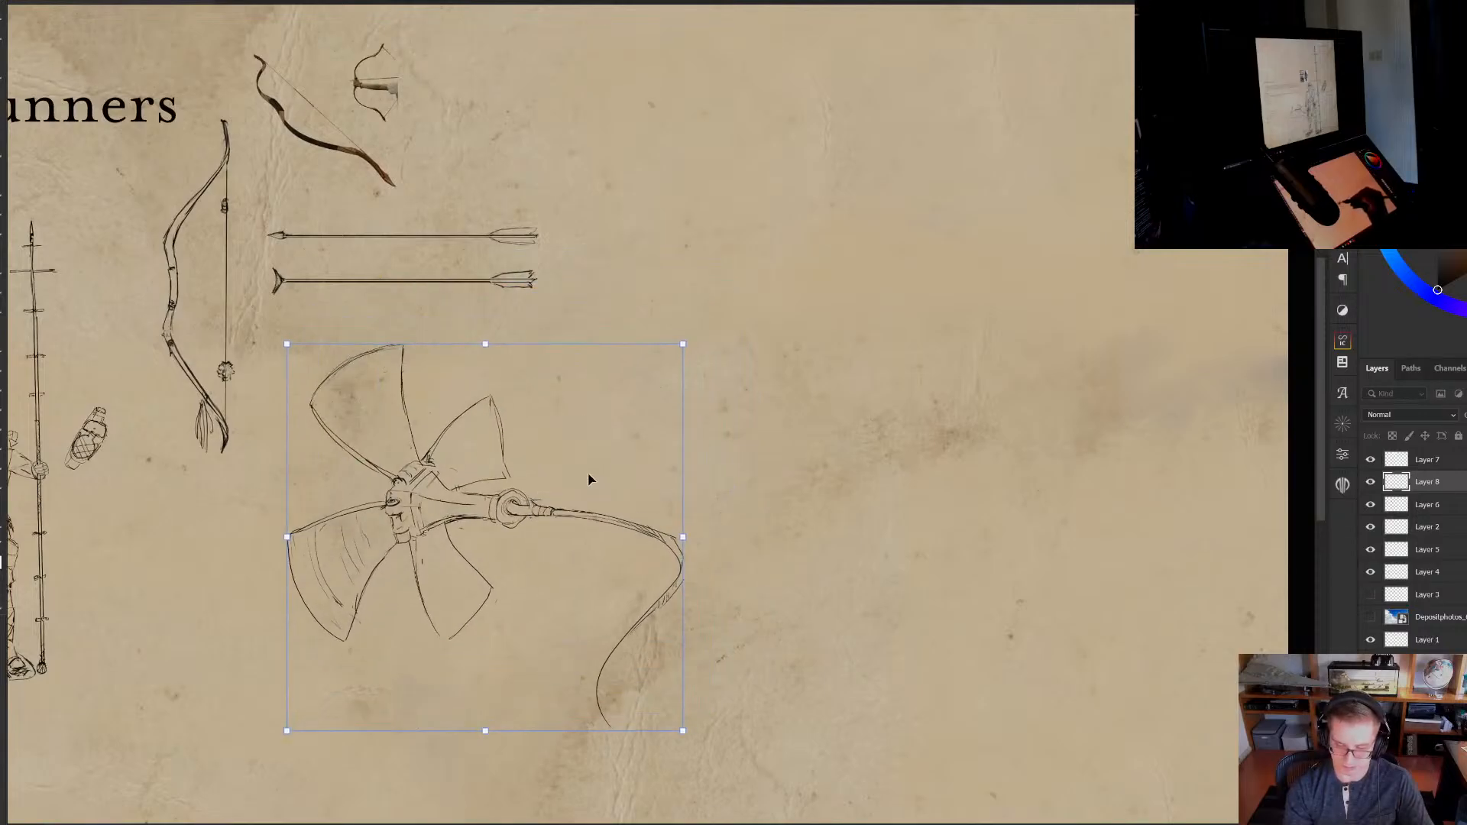
{"action": "left_click_drag", "start_coordinate": [683, 538], "coordinate": [663, 536]}
{"action": "key", "text": "Return"}
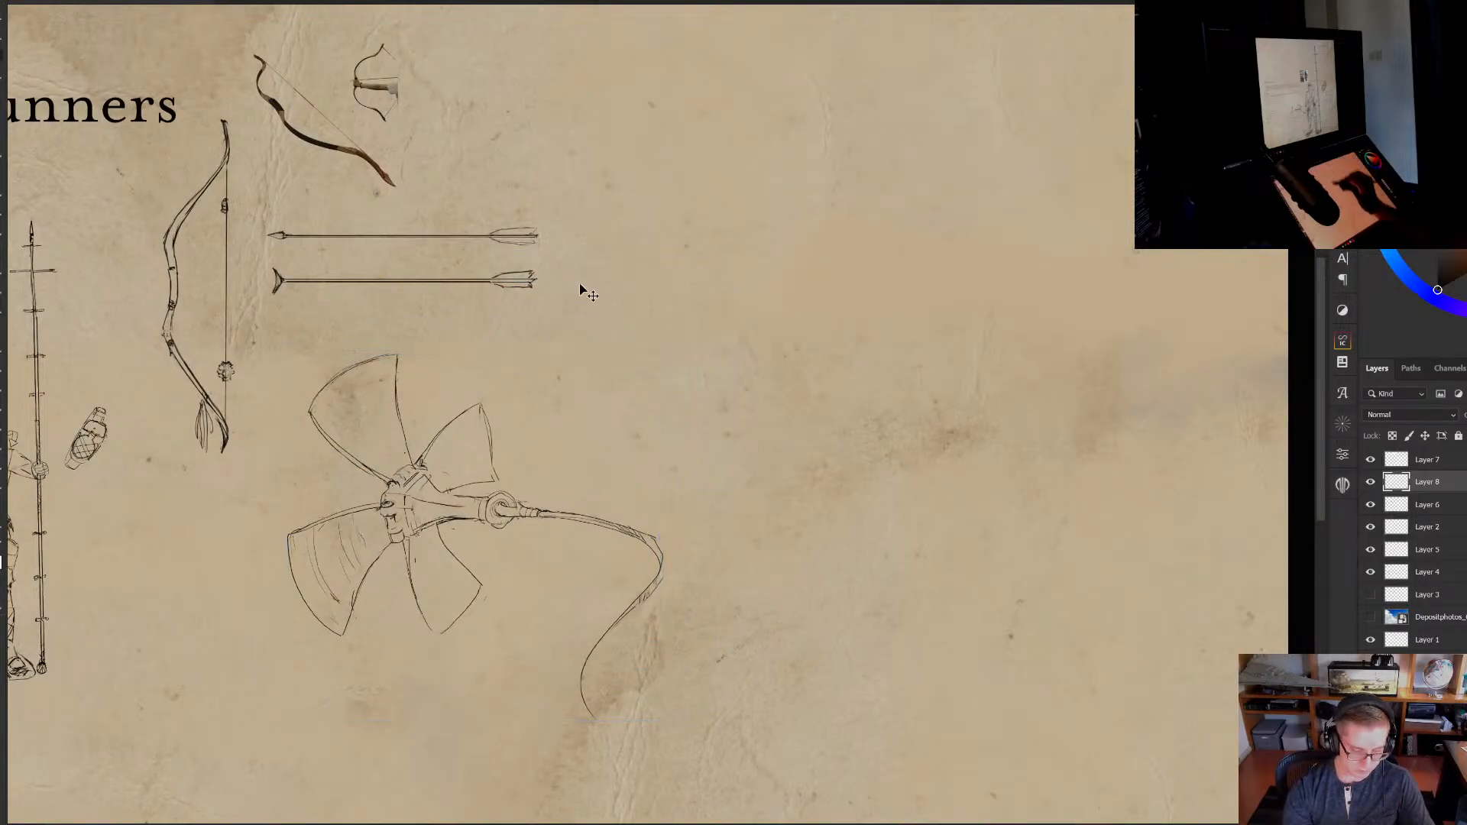
Duplicate the grapple layer and move the copy up and to the right of the original in Free Transform
{"action": "key", "text": "ctrl+j"}
{"action": "key", "text": "ctrl+t"}
{"action": "left_click_drag", "start_coordinate": [509, 511], "coordinate": [704, 426]}
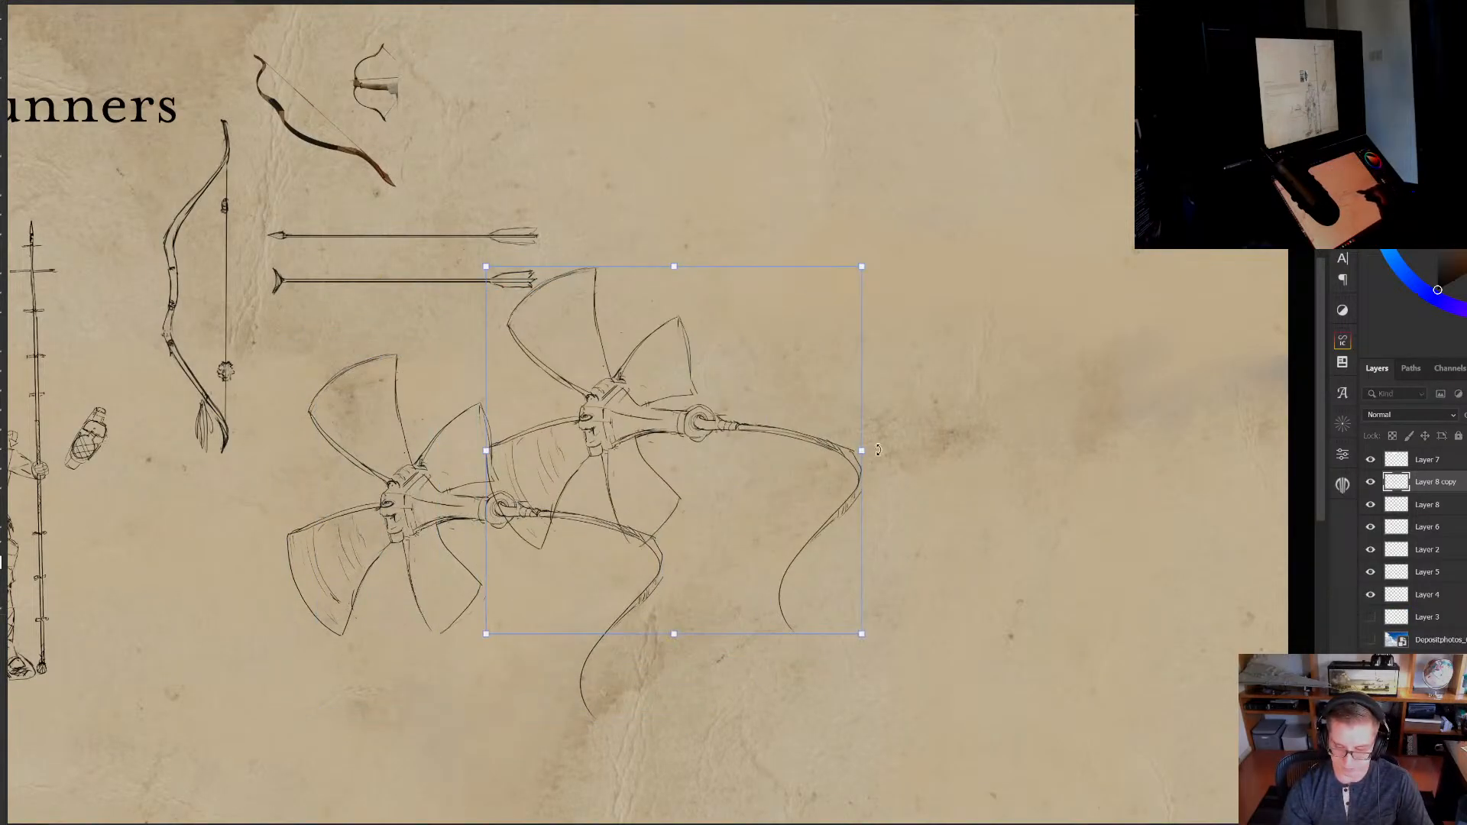
Shrink the duplicated grappling hook sketch to about three quarters of its size and apply the transform
{"action": "left_click_drag", "start_coordinate": [861, 450], "coordinate": [801, 431]}
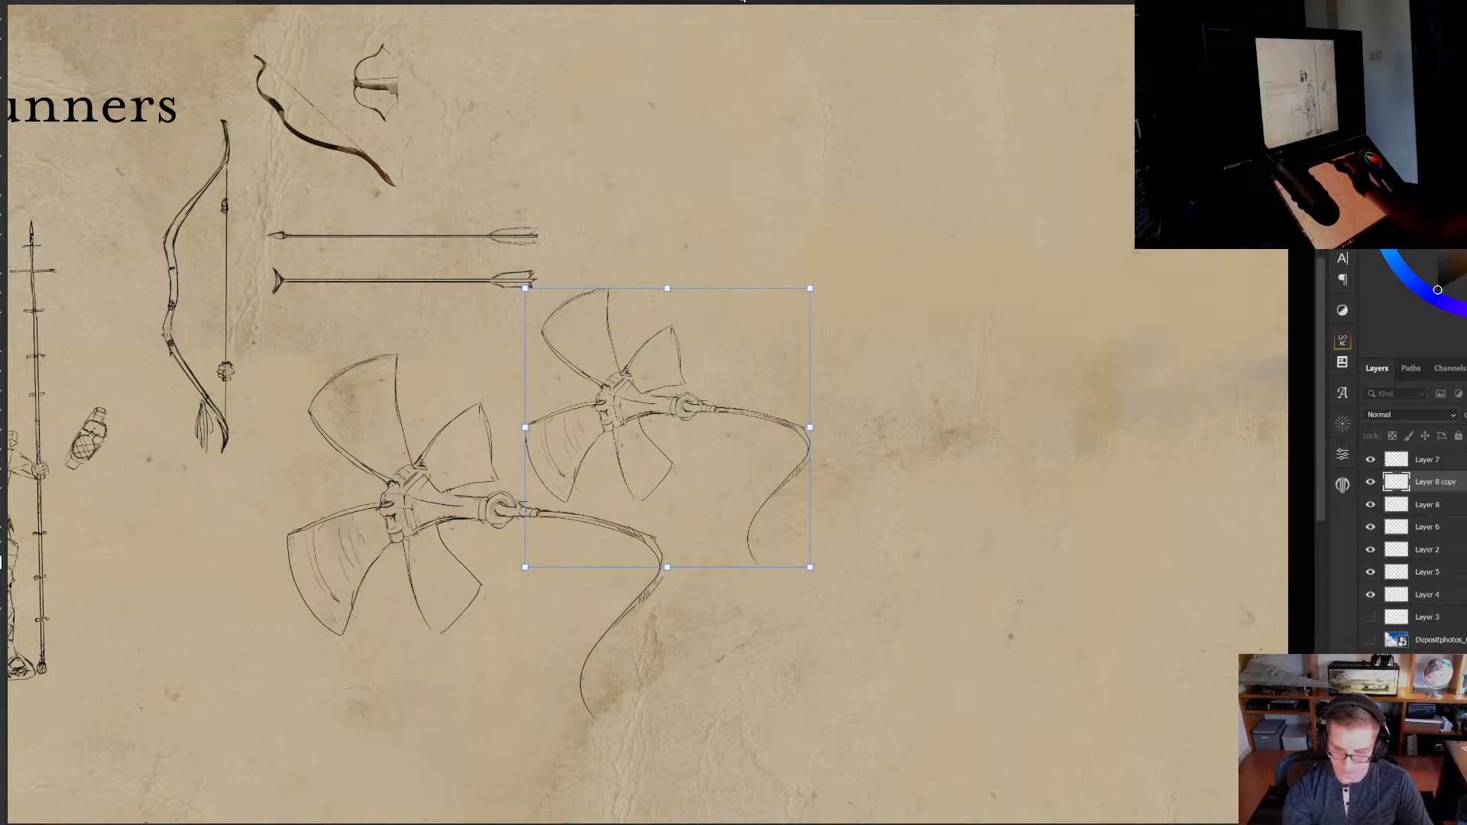
{"action": "key", "text": "Return"}
{"action": "key", "text": "ctrl+plus"}
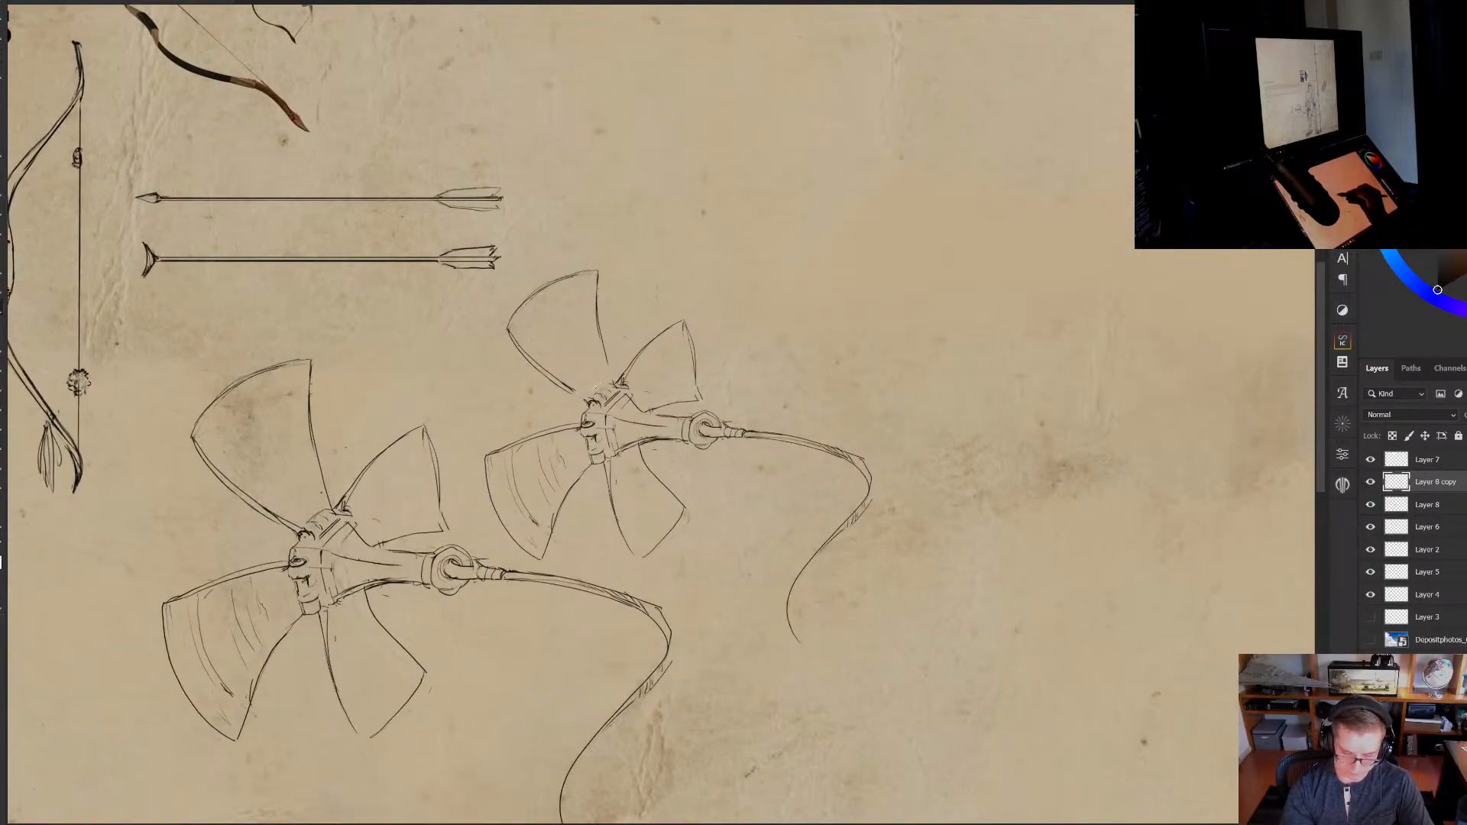
Erase the spread blades from the smaller grappling hook copy, keeping its hub, ring and rope
{"action": "scroll", "coordinate": [676, 344], "scroll_direction": "up", "scroll_amount": 3}
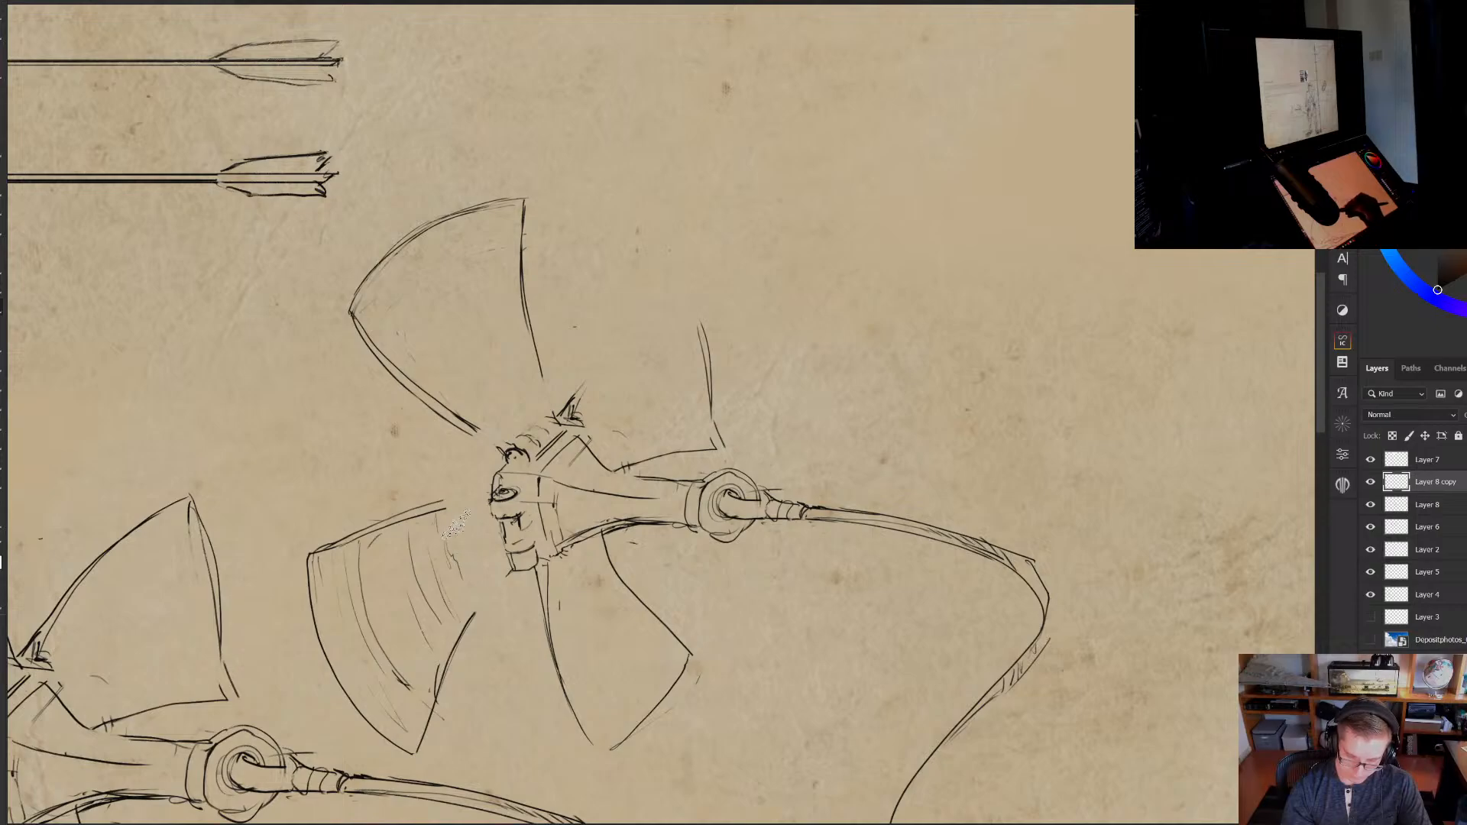
{"action": "mouse_move", "coordinate": [456, 526]}
{"action": "left_mouse_down"}
{"action": "mouse_move", "coordinate": [321, 550]}
{"action": "mouse_move", "coordinate": [317, 641]}
{"action": "mouse_move", "coordinate": [398, 672]}
{"action": "mouse_move", "coordinate": [351, 699]}
{"action": "left_mouse_up"}
{"action": "mouse_move", "coordinate": [477, 434]}
{"action": "left_mouse_down"}
{"action": "mouse_move", "coordinate": [459, 412]}
{"action": "mouse_move", "coordinate": [388, 404]}
{"action": "mouse_move", "coordinate": [525, 200]}
{"action": "mouse_move", "coordinate": [348, 309]}
{"action": "left_mouse_up"}
{"action": "mouse_move", "coordinate": [709, 387]}
{"action": "left_mouse_down"}
{"action": "mouse_move", "coordinate": [630, 447]}
{"action": "mouse_move", "coordinate": [726, 451]}
{"action": "mouse_move", "coordinate": [697, 320]}
{"action": "left_mouse_up"}
{"action": "mouse_move", "coordinate": [544, 581]}
{"action": "left_mouse_down"}
{"action": "mouse_move", "coordinate": [611, 547]}
{"action": "mouse_move", "coordinate": [558, 672]}
{"action": "mouse_move", "coordinate": [668, 669]}
{"action": "mouse_move", "coordinate": [620, 741]}
{"action": "left_mouse_up"}
{"action": "left_click_drag", "start_coordinate": [516, 457], "coordinate": [666, 500]}
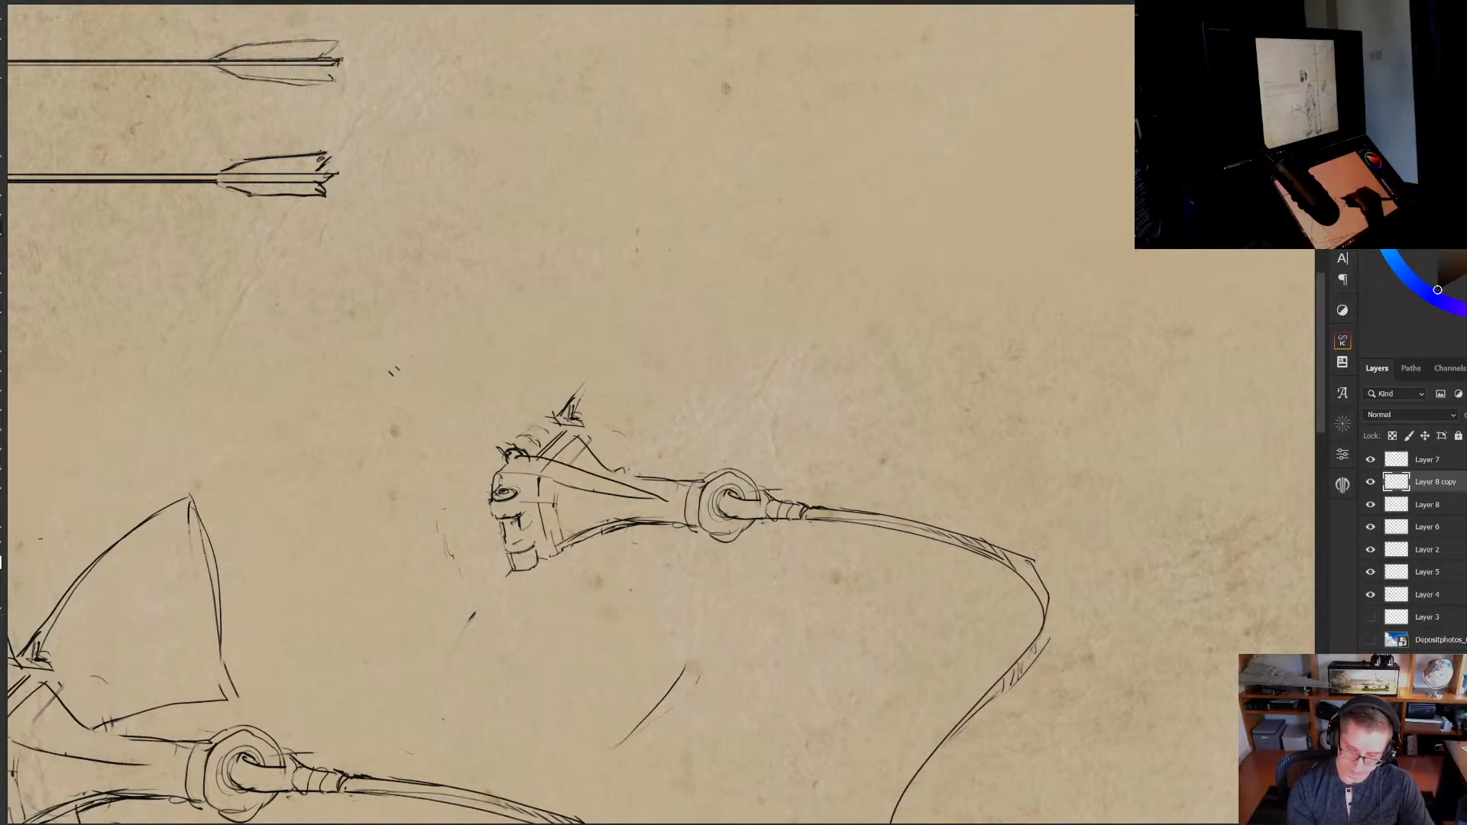
Draw the upper blade folded back from the hub to the ring, and erase the old hub lines and spike around it
{"action": "mouse_move", "coordinate": [568, 416]}
{"action": "left_mouse_down"}
{"action": "mouse_move", "coordinate": [737, 429]}
{"action": "mouse_move", "coordinate": [691, 506]}
{"action": "left_mouse_up"}
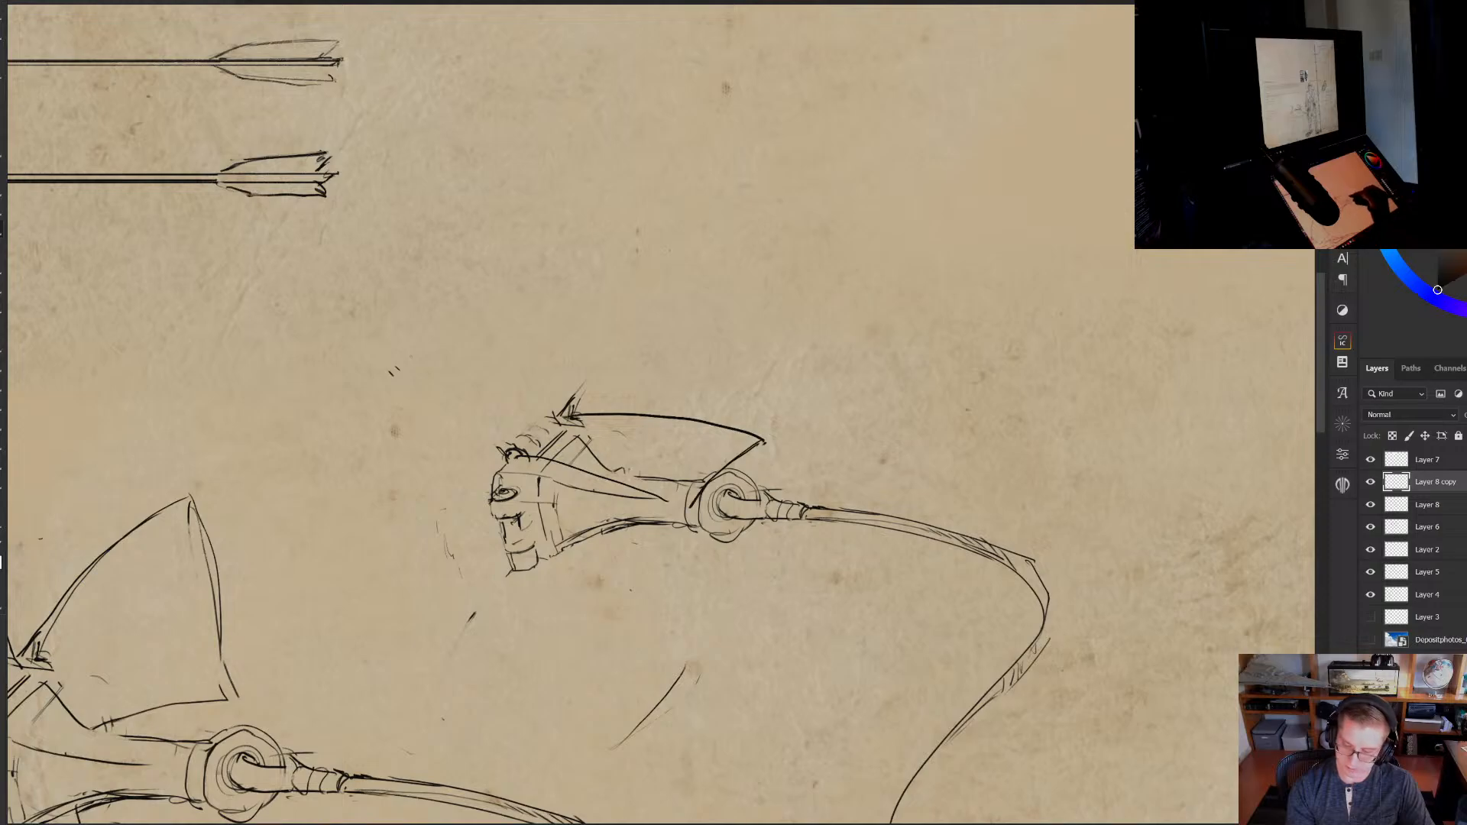
{"action": "left_click_drag", "start_coordinate": [550, 464], "coordinate": [692, 514]}
{"action": "mouse_move", "coordinate": [596, 443]}
{"action": "left_mouse_down"}
{"action": "mouse_move", "coordinate": [558, 451]}
{"action": "mouse_move", "coordinate": [568, 424]}
{"action": "left_mouse_up"}
{"action": "left_click_drag", "start_coordinate": [620, 470], "coordinate": [681, 480]}
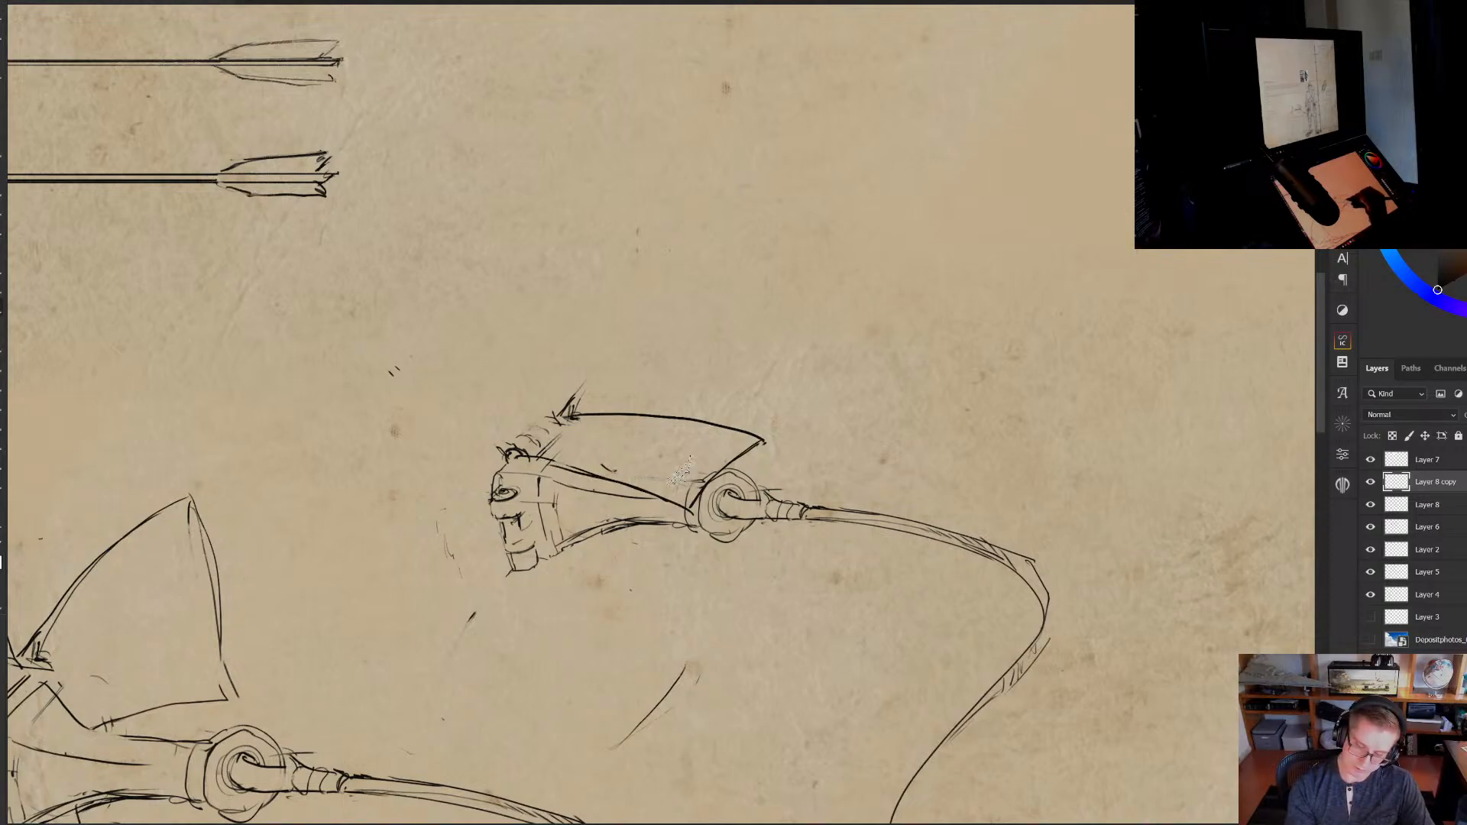
{"action": "left_click_drag", "start_coordinate": [582, 387], "coordinate": [564, 413]}
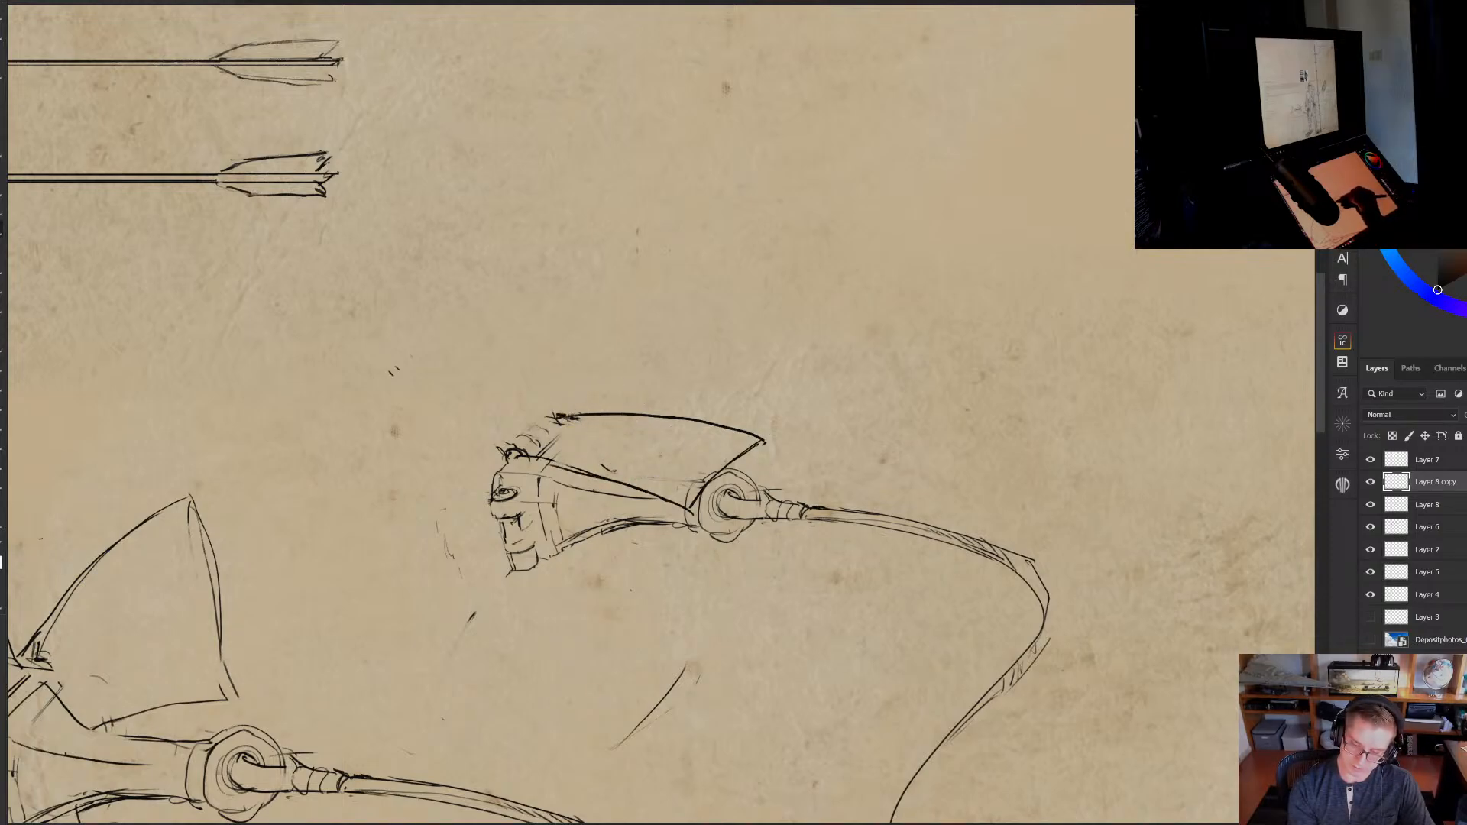
{"action": "mouse_move", "coordinate": [524, 460]}
{"action": "left_mouse_down"}
{"action": "mouse_move", "coordinate": [692, 508]}
{"action": "mouse_move", "coordinate": [596, 474]}
{"action": "mouse_move", "coordinate": [665, 502]}
{"action": "mouse_move", "coordinate": [697, 585]}
{"action": "left_mouse_up"}
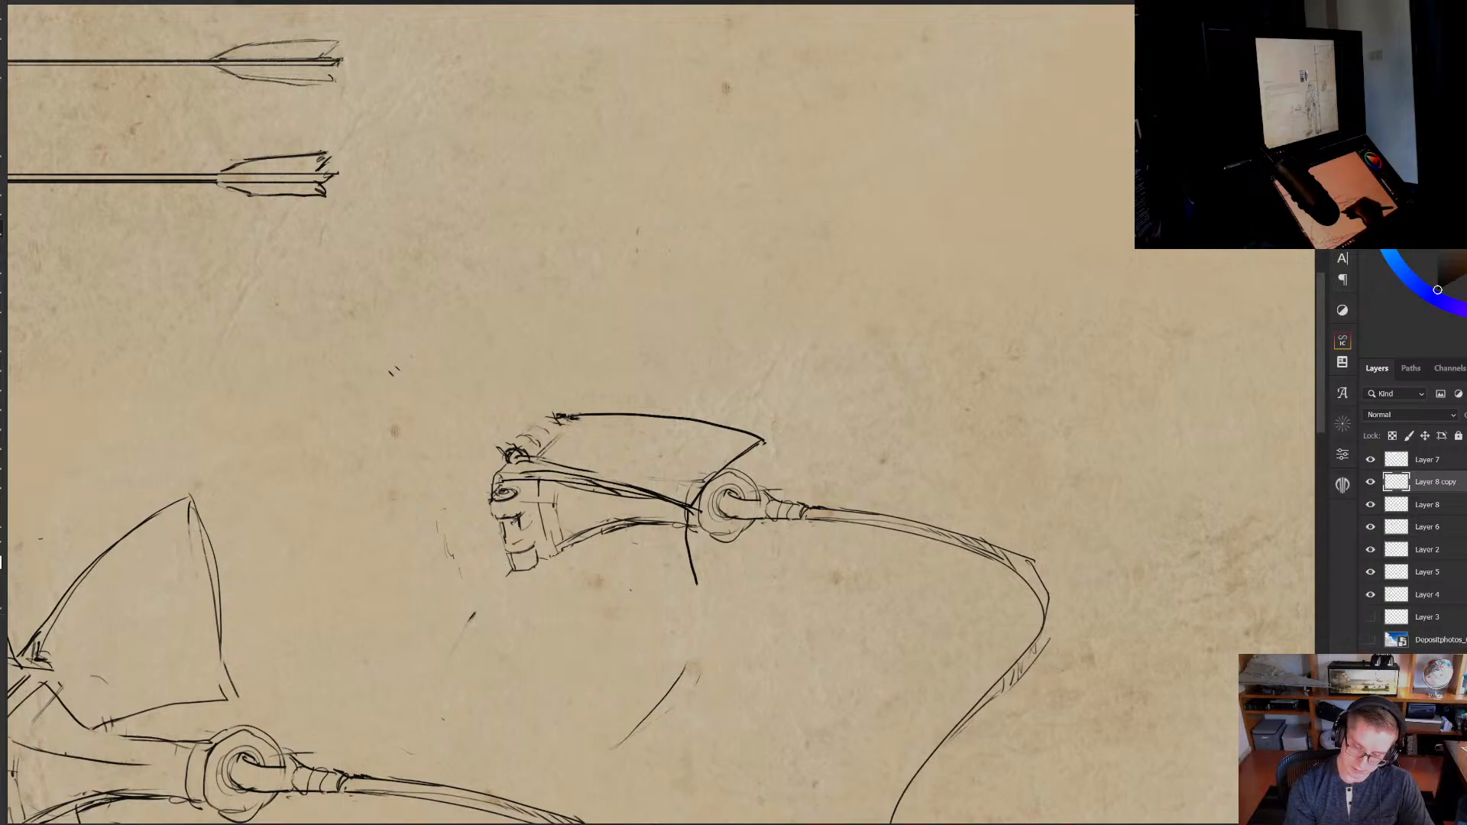
Sketch the lower folded blade's bottom and end edges, plus short edges of the far blades behind the ring
{"action": "left_click_drag", "start_coordinate": [508, 565], "coordinate": [680, 621]}
{"action": "left_click_drag", "start_coordinate": [680, 539], "coordinate": [686, 592]}
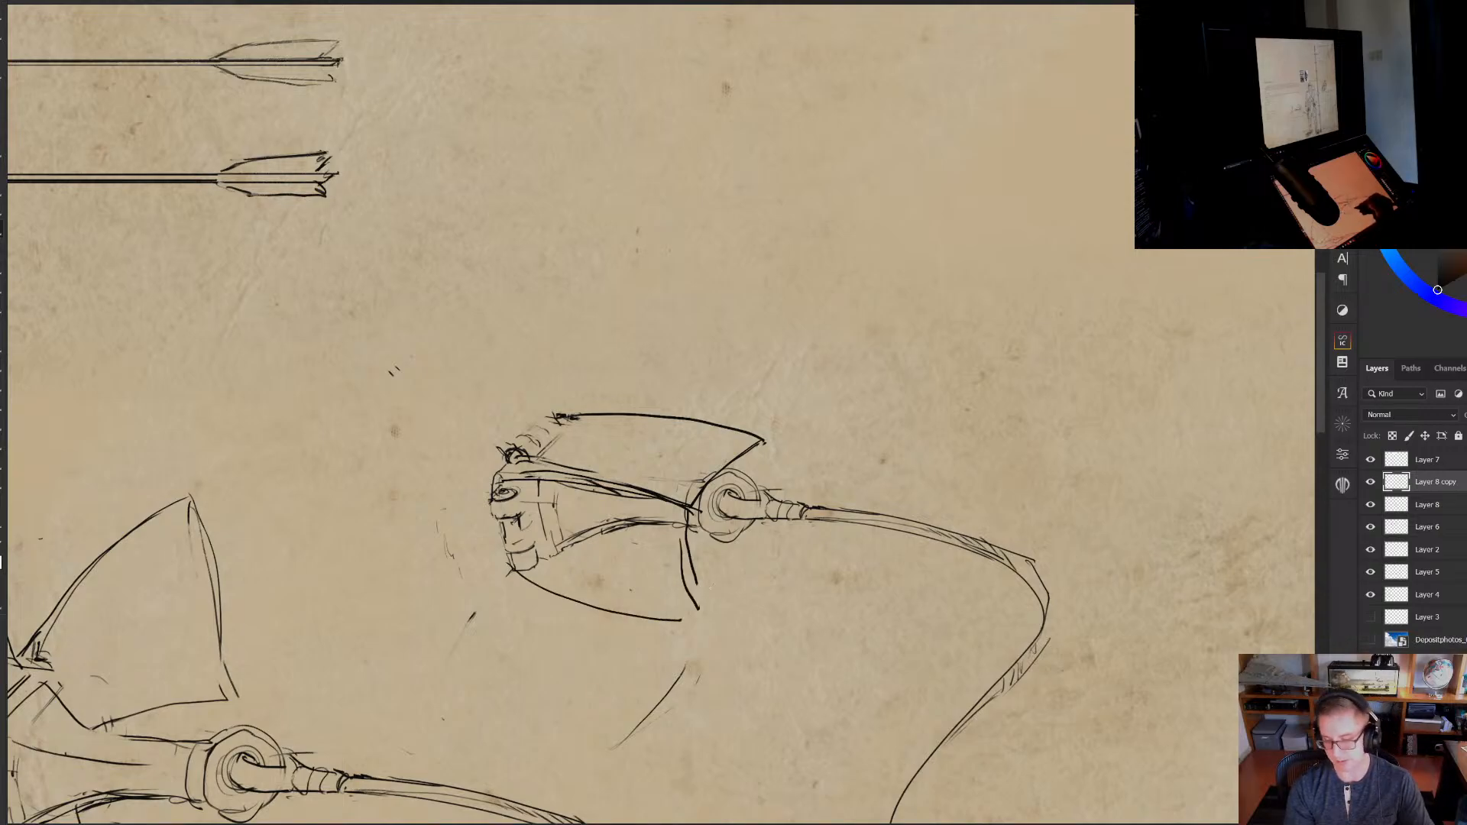
{"action": "left_click_drag", "start_coordinate": [749, 547], "coordinate": [705, 591]}
{"action": "left_click_drag", "start_coordinate": [762, 452], "coordinate": [758, 493]}
Erase the old shaft lines inside the lower folded blade and redraw its top and bottom edges
{"action": "key", "text": "e"}
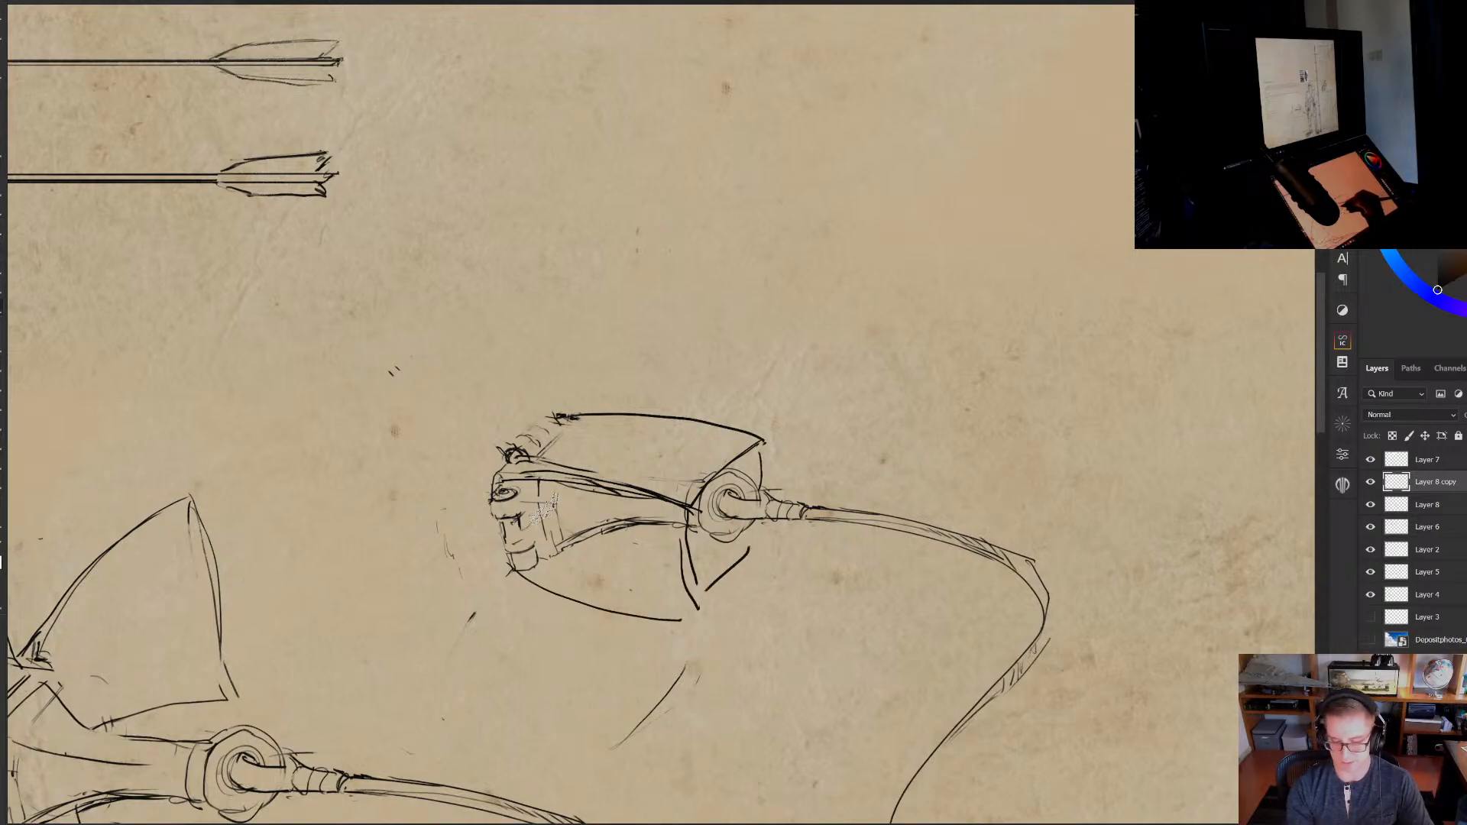
{"action": "mouse_move", "coordinate": [544, 505]}
{"action": "left_mouse_down"}
{"action": "mouse_move", "coordinate": [550, 550]}
{"action": "mouse_move", "coordinate": [673, 525]}
{"action": "left_mouse_up"}
{"action": "key", "text": "b"}
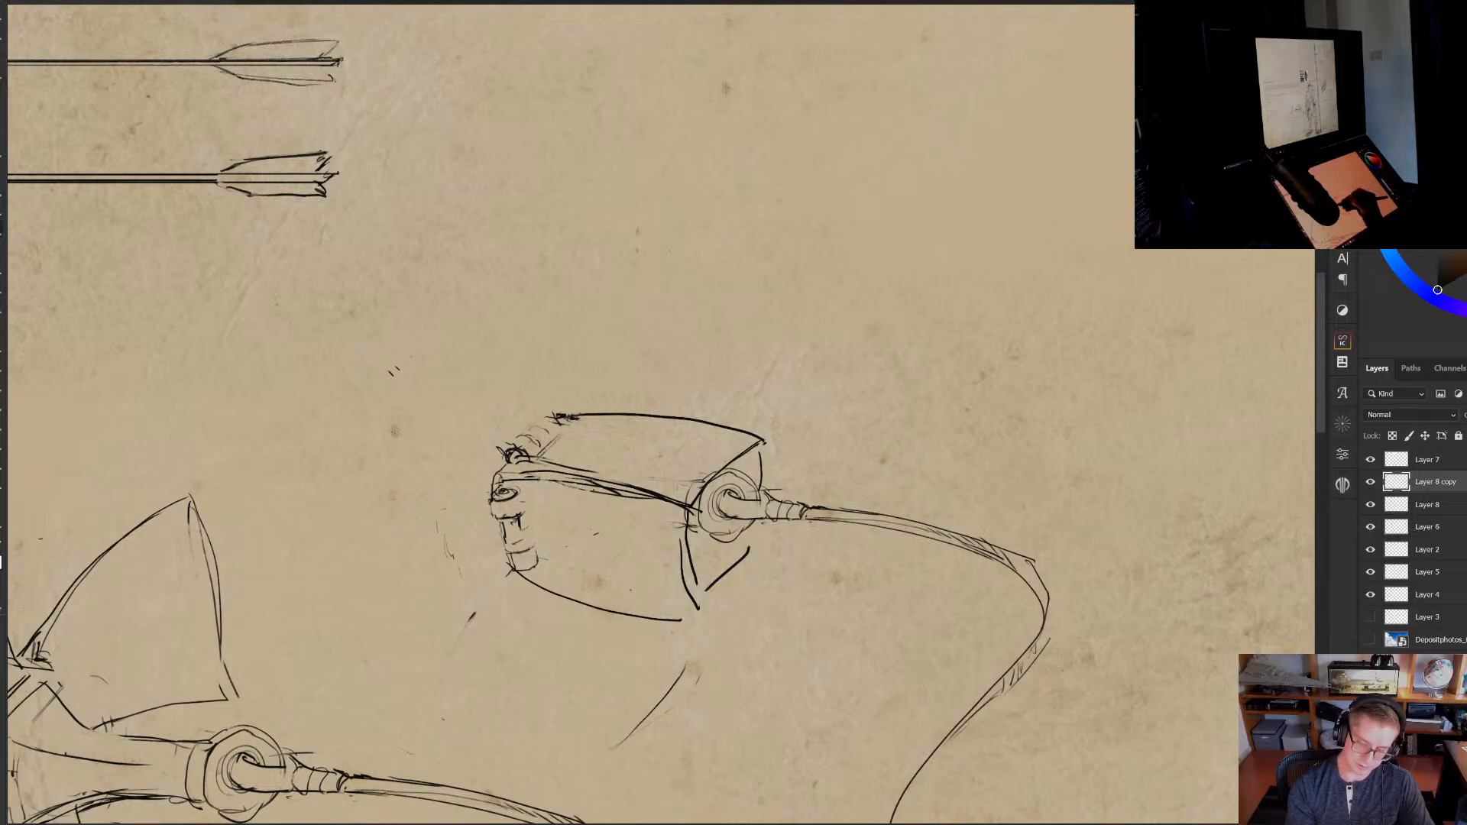
{"action": "left_click_drag", "start_coordinate": [495, 487], "coordinate": [699, 506]}
{"action": "left_click_drag", "start_coordinate": [547, 463], "coordinate": [665, 506]}
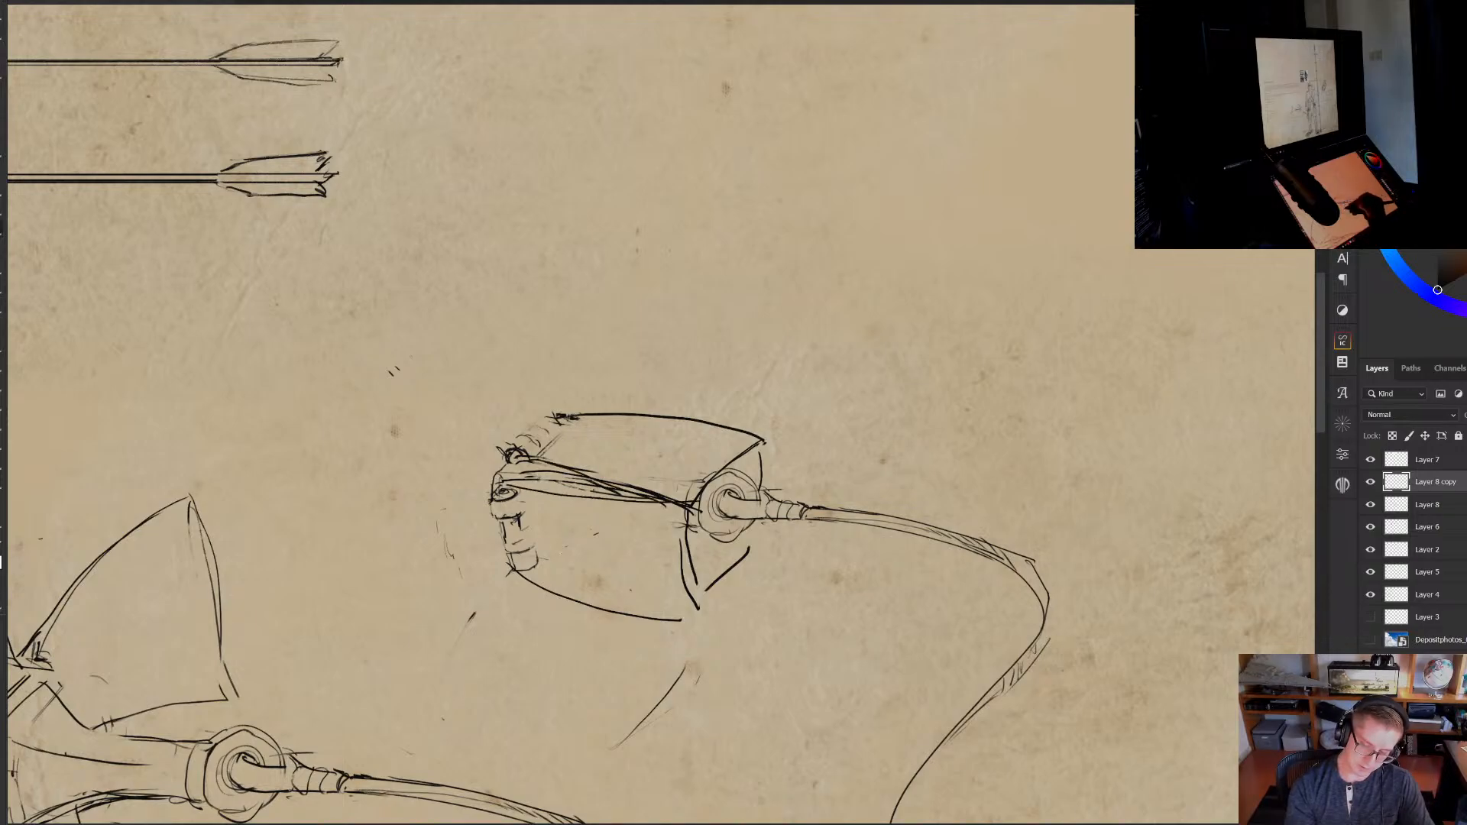
{"action": "key", "text": "e"}
{"action": "mouse_move", "coordinate": [519, 573]}
{"action": "left_mouse_down"}
{"action": "mouse_move", "coordinate": [679, 623]}
{"action": "mouse_move", "coordinate": [638, 619]}
{"action": "left_mouse_up"}
{"action": "key", "text": "b"}
{"action": "left_click_drag", "start_coordinate": [538, 569], "coordinate": [710, 618]}
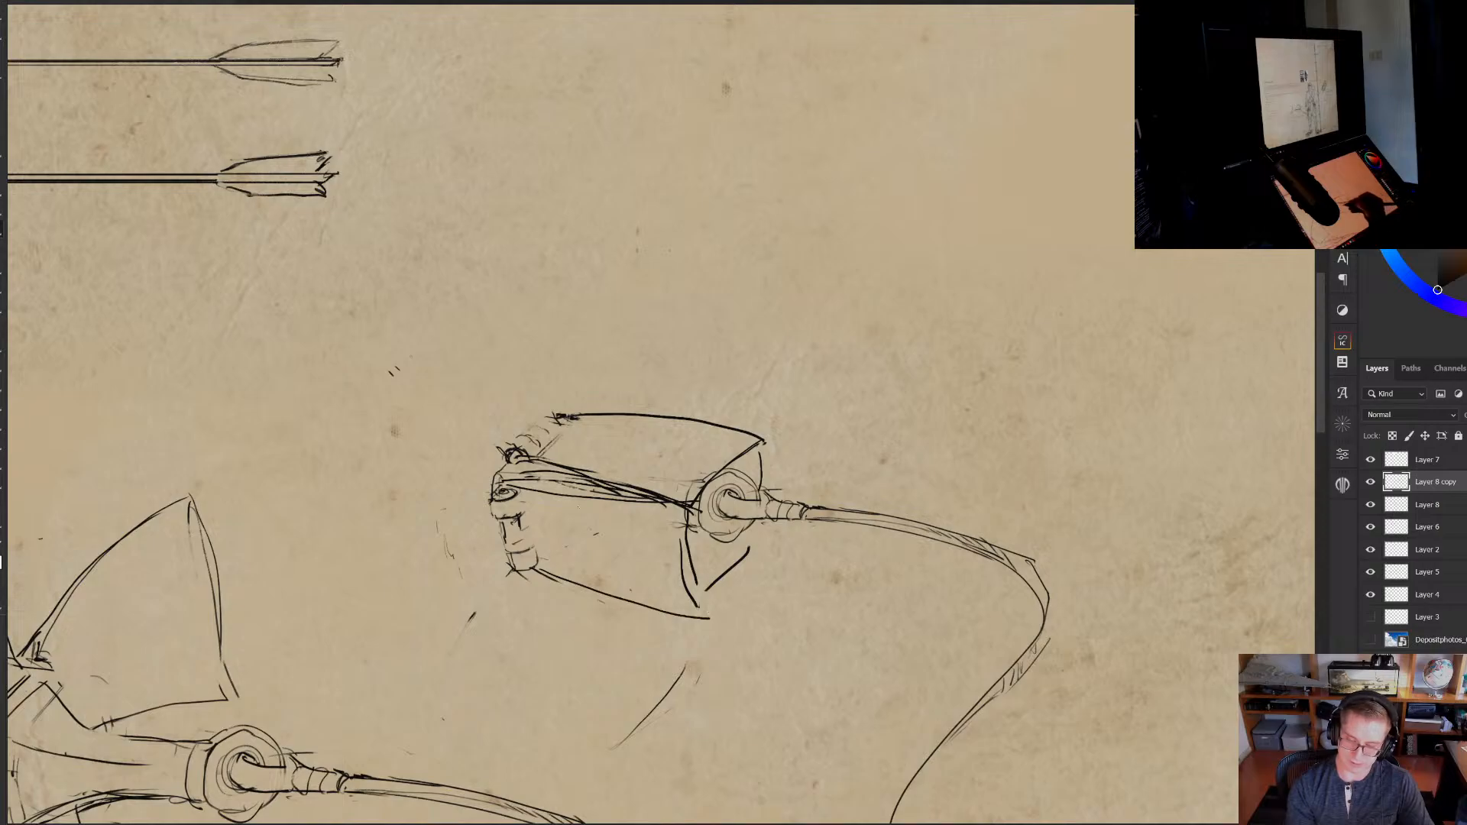
Clean up the overlapping lines between the two folded blades, then redraw the lower blade's top and end edges and the far blade's edge
{"action": "key", "text": "e"}
{"action": "mouse_move", "coordinate": [664, 505]}
{"action": "left_mouse_down"}
{"action": "mouse_move", "coordinate": [585, 490]}
{"action": "mouse_move", "coordinate": [653, 500]}
{"action": "left_mouse_up"}
{"action": "key", "text": "b"}
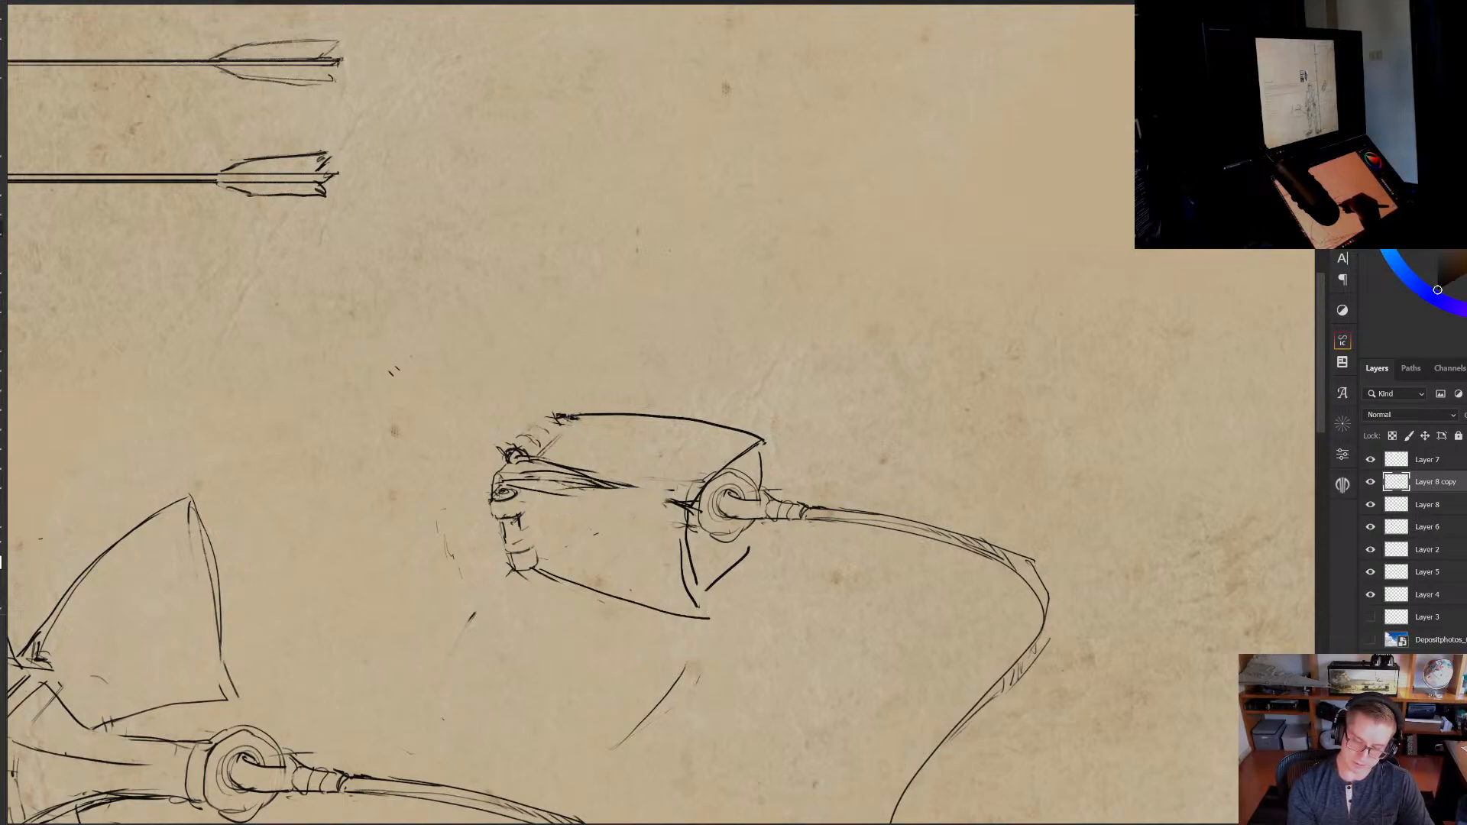
{"action": "mouse_move", "coordinate": [522, 485]}
{"action": "left_mouse_down"}
{"action": "mouse_move", "coordinate": [686, 494]}
{"action": "mouse_move", "coordinate": [693, 585]}
{"action": "left_mouse_up"}
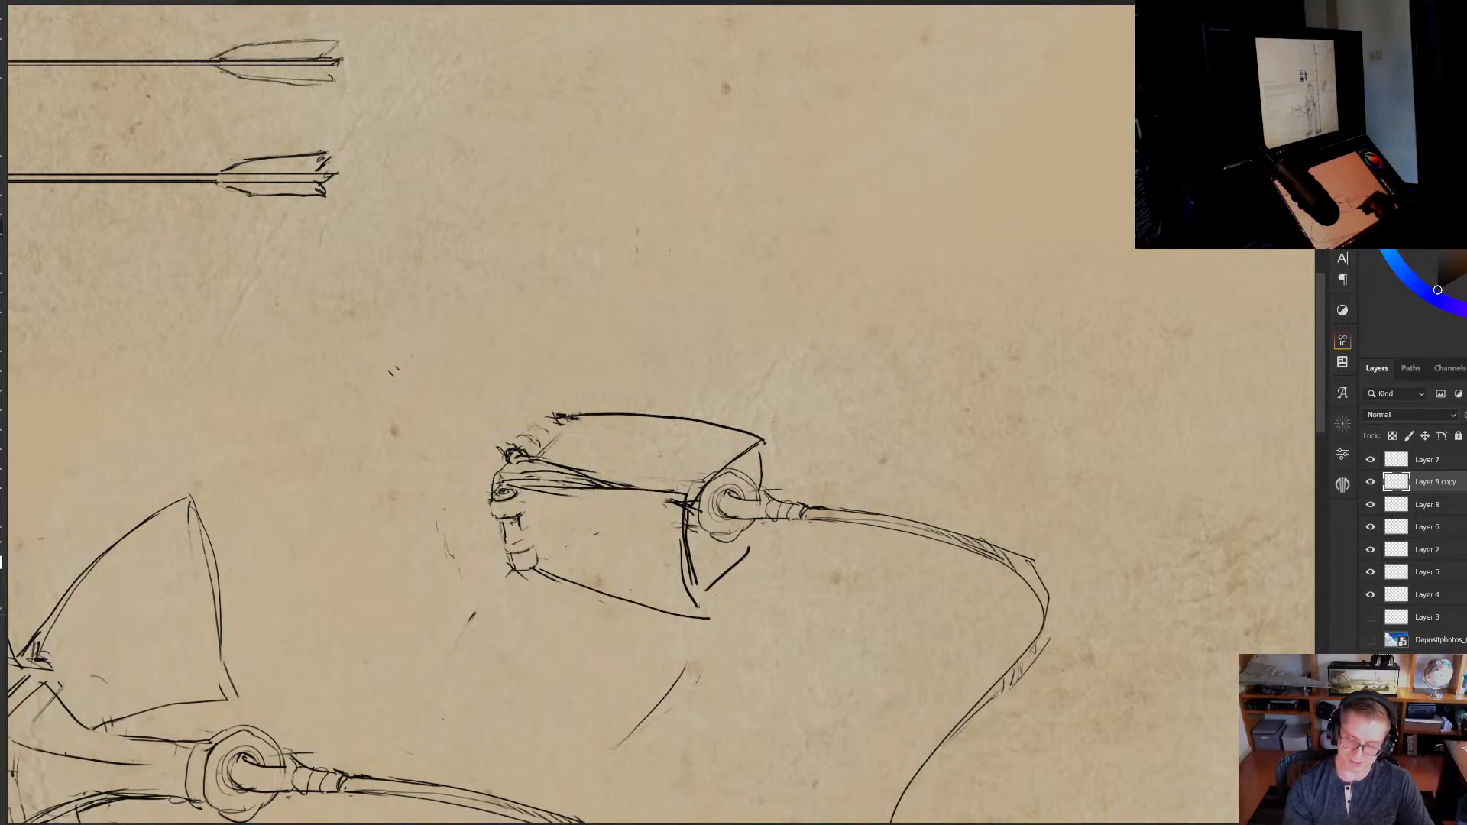
{"action": "left_click_drag", "start_coordinate": [761, 539], "coordinate": [710, 587]}
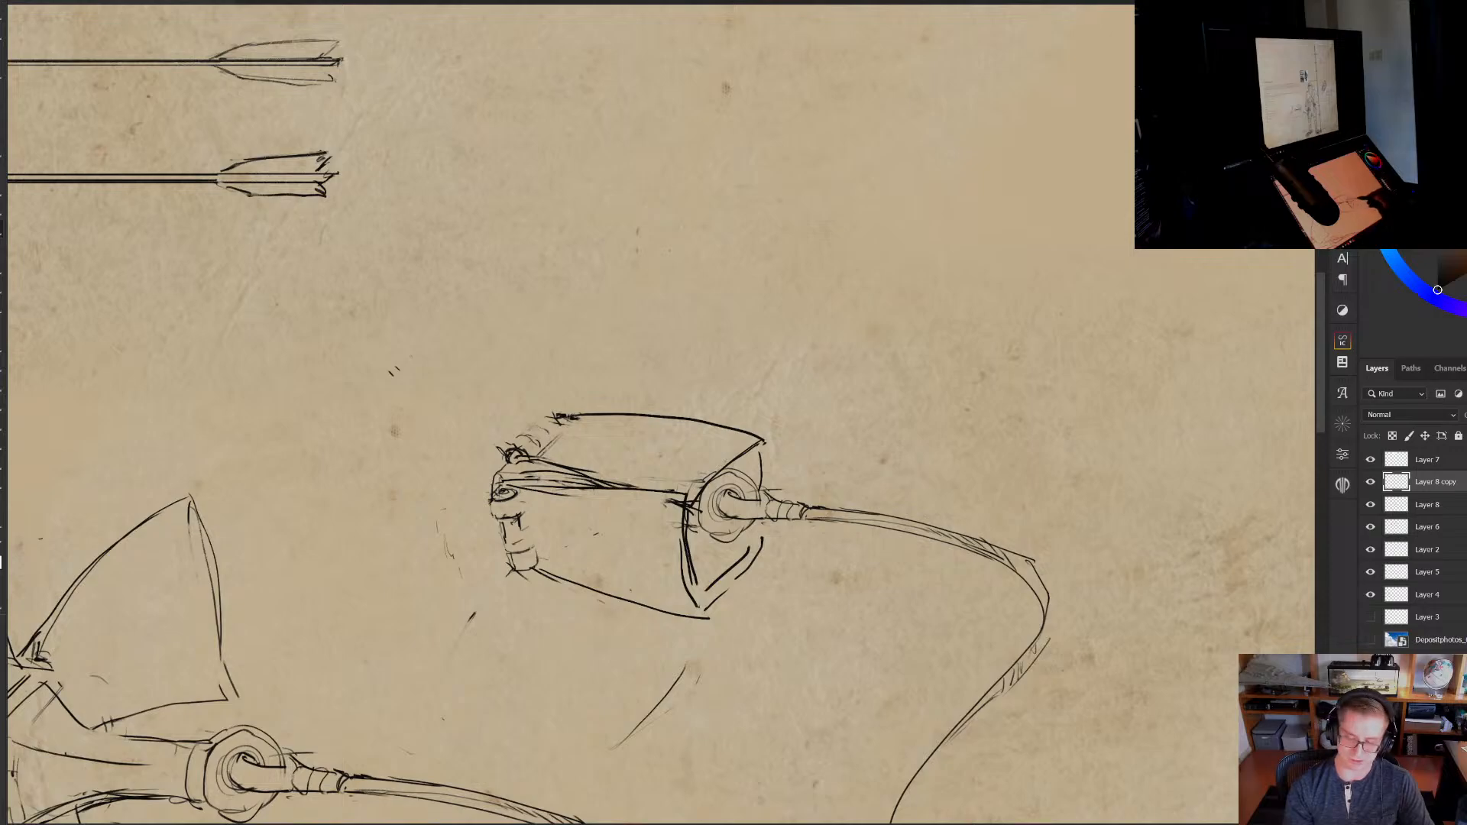
Connect the hub's upper corner with a short line and erase the whole rope trailing from the folded hook
{"action": "key", "text": "e"}
{"action": "mouse_move", "coordinate": [852, 515]}
{"action": "left_mouse_down"}
{"action": "mouse_move", "coordinate": [833, 513]}
{"action": "mouse_move", "coordinate": [863, 512]}
{"action": "left_mouse_up"}
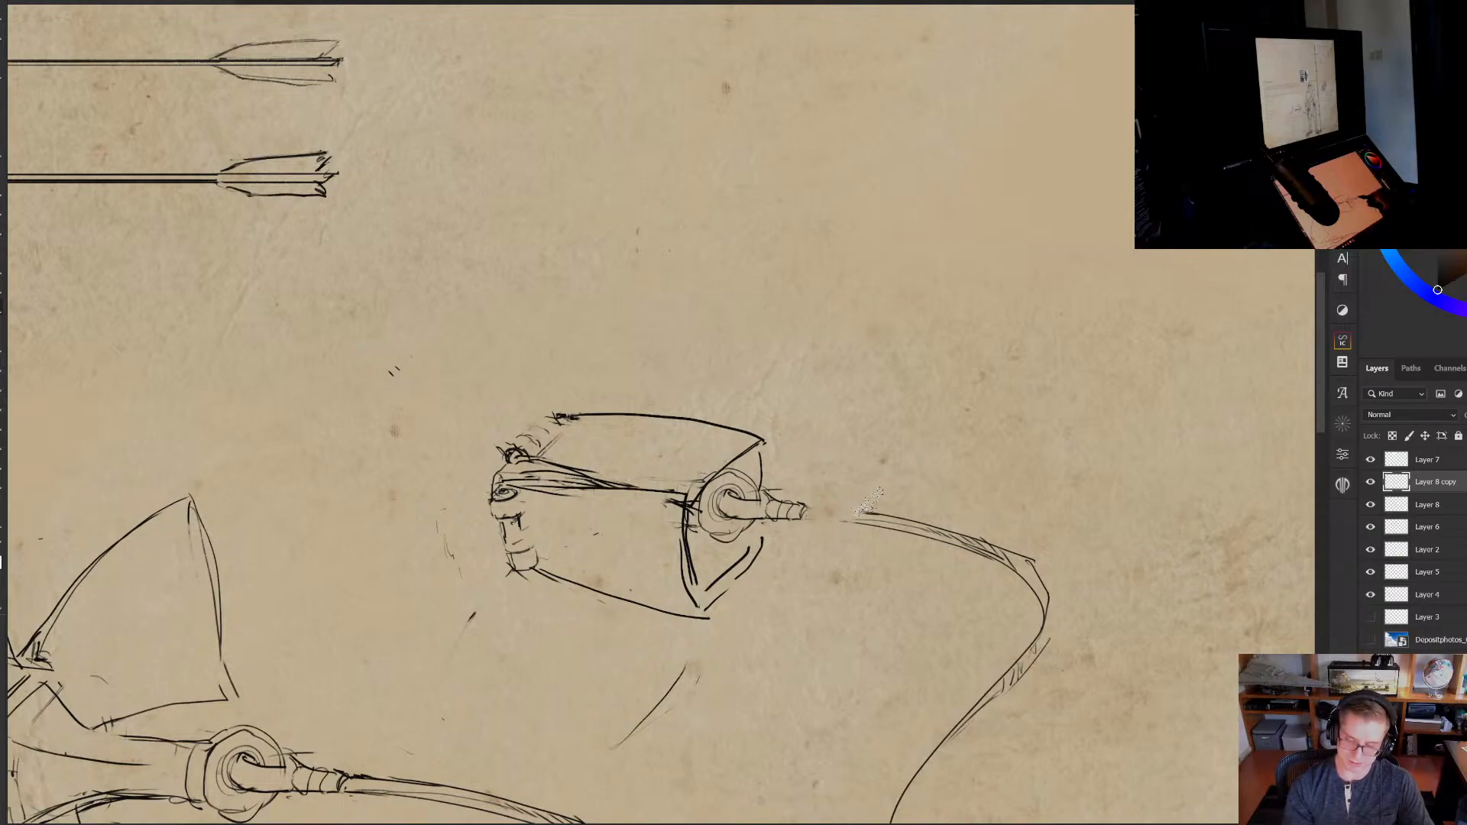
{"action": "left_click_drag", "start_coordinate": [506, 449], "coordinate": [530, 424]}
{"action": "key", "text": "e"}
{"action": "left_click_drag", "start_coordinate": [871, 517], "coordinate": [933, 534]}
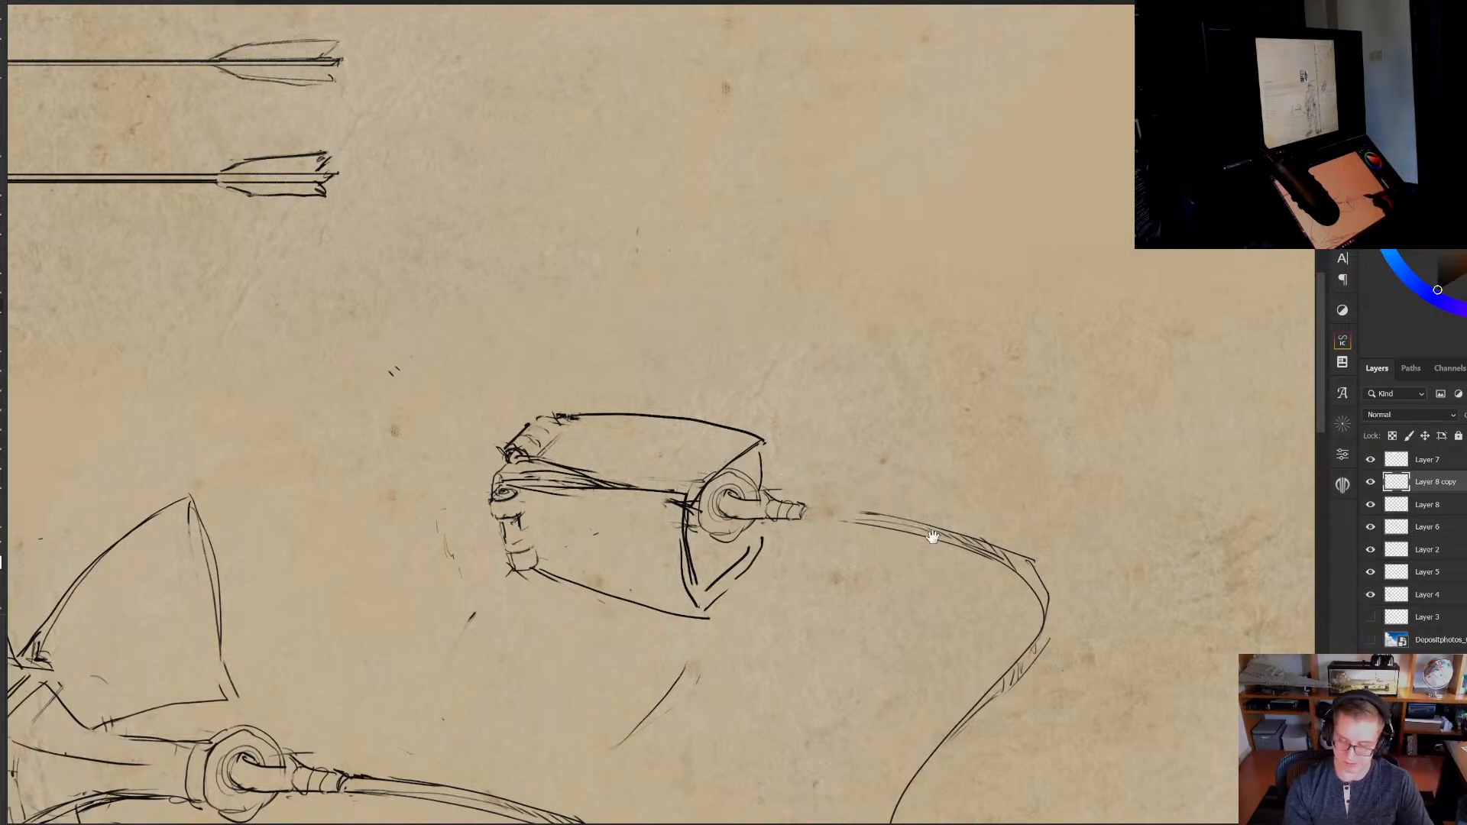
{"action": "scroll", "coordinate": [932, 534], "scroll_direction": "down", "scroll_amount": 3}
{"action": "key", "text": "ctrl+z"}
{"action": "key", "text": "e"}
{"action": "mouse_move", "coordinate": [897, 401]}
{"action": "left_mouse_down"}
{"action": "mouse_move", "coordinate": [984, 422]}
{"action": "mouse_move", "coordinate": [926, 672]}
{"action": "left_mouse_up"}
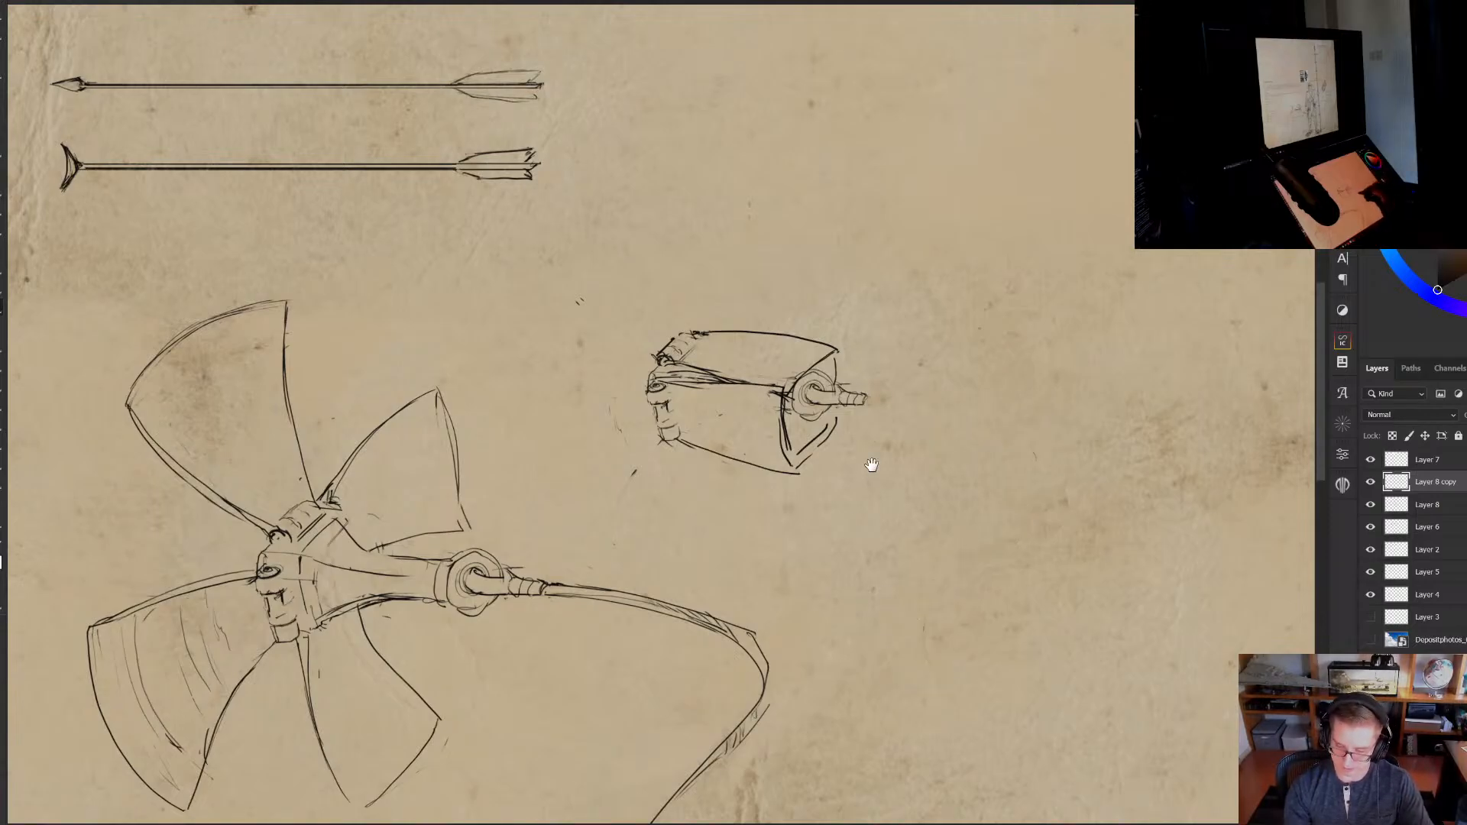
Draw a curved loop from the folded blades to the shaft tip and a curved strap around the middle of the blades
{"action": "scroll", "coordinate": [871, 465], "scroll_direction": "up", "scroll_amount": 3}
{"action": "left_click_drag", "start_coordinate": [808, 297], "coordinate": [857, 340]}
{"action": "mouse_move", "coordinate": [659, 236]}
{"action": "left_mouse_down"}
{"action": "mouse_move", "coordinate": [596, 316]}
{"action": "mouse_move", "coordinate": [608, 452]}
{"action": "left_mouse_up"}
{"action": "left_click_drag", "start_coordinate": [600, 371], "coordinate": [611, 444]}
{"action": "left_click_drag", "start_coordinate": [677, 240], "coordinate": [600, 370]}
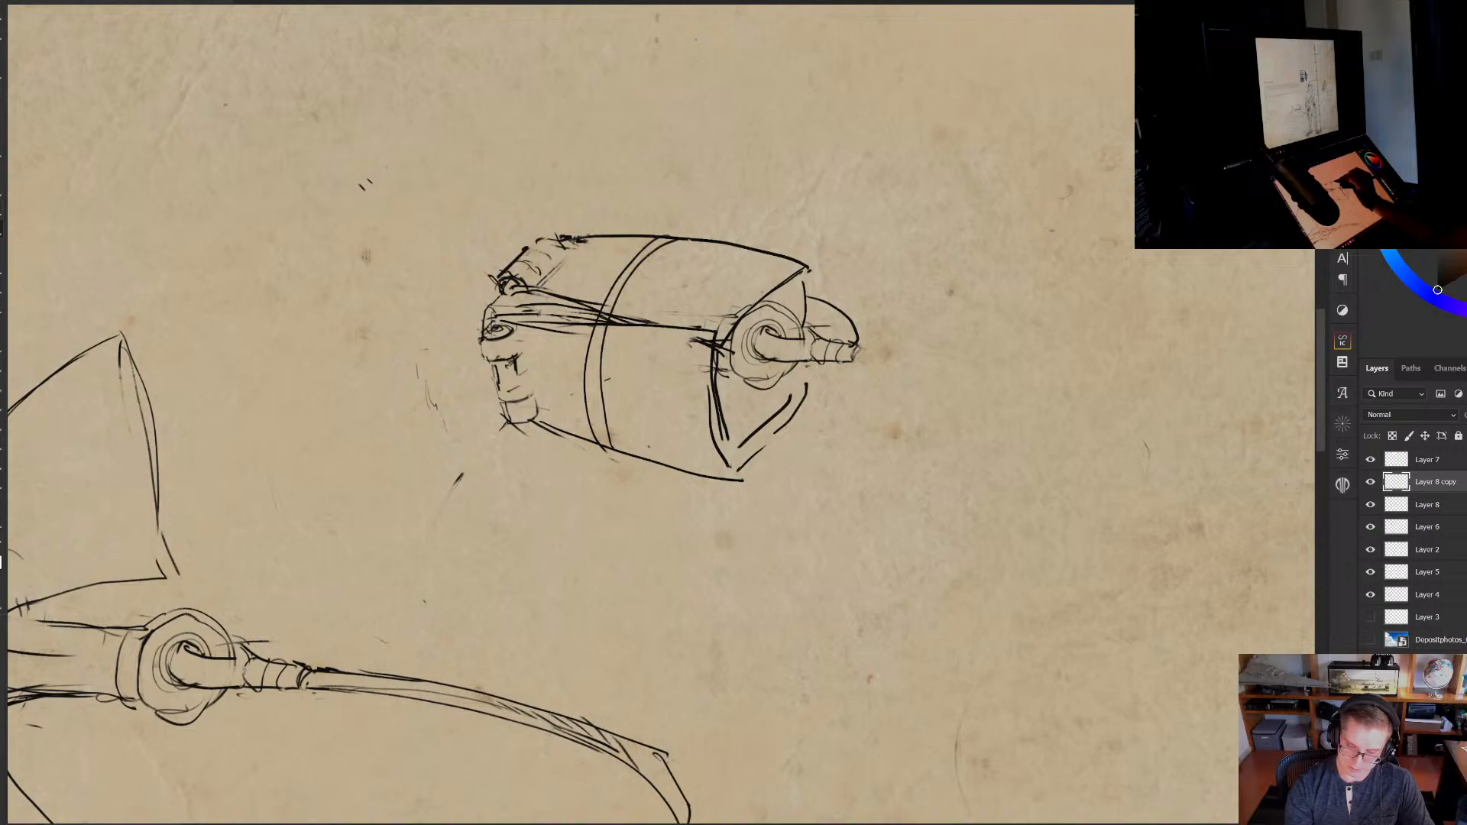
Widen the strap into a double band with extra curved lines, a small knot on top, and cleaned-up blade lines beneath it
{"action": "mouse_move", "coordinate": [688, 240]}
{"action": "left_mouse_down"}
{"action": "mouse_move", "coordinate": [617, 349]}
{"action": "mouse_move", "coordinate": [621, 447]}
{"action": "mouse_move", "coordinate": [641, 345]}
{"action": "mouse_move", "coordinate": [600, 414]}
{"action": "mouse_move", "coordinate": [631, 284]}
{"action": "mouse_move", "coordinate": [598, 333]}
{"action": "left_mouse_up"}
{"action": "key", "text": "e"}
{"action": "key", "text": "b"}
{"action": "left_click_drag", "start_coordinate": [646, 291], "coordinate": [631, 451]}
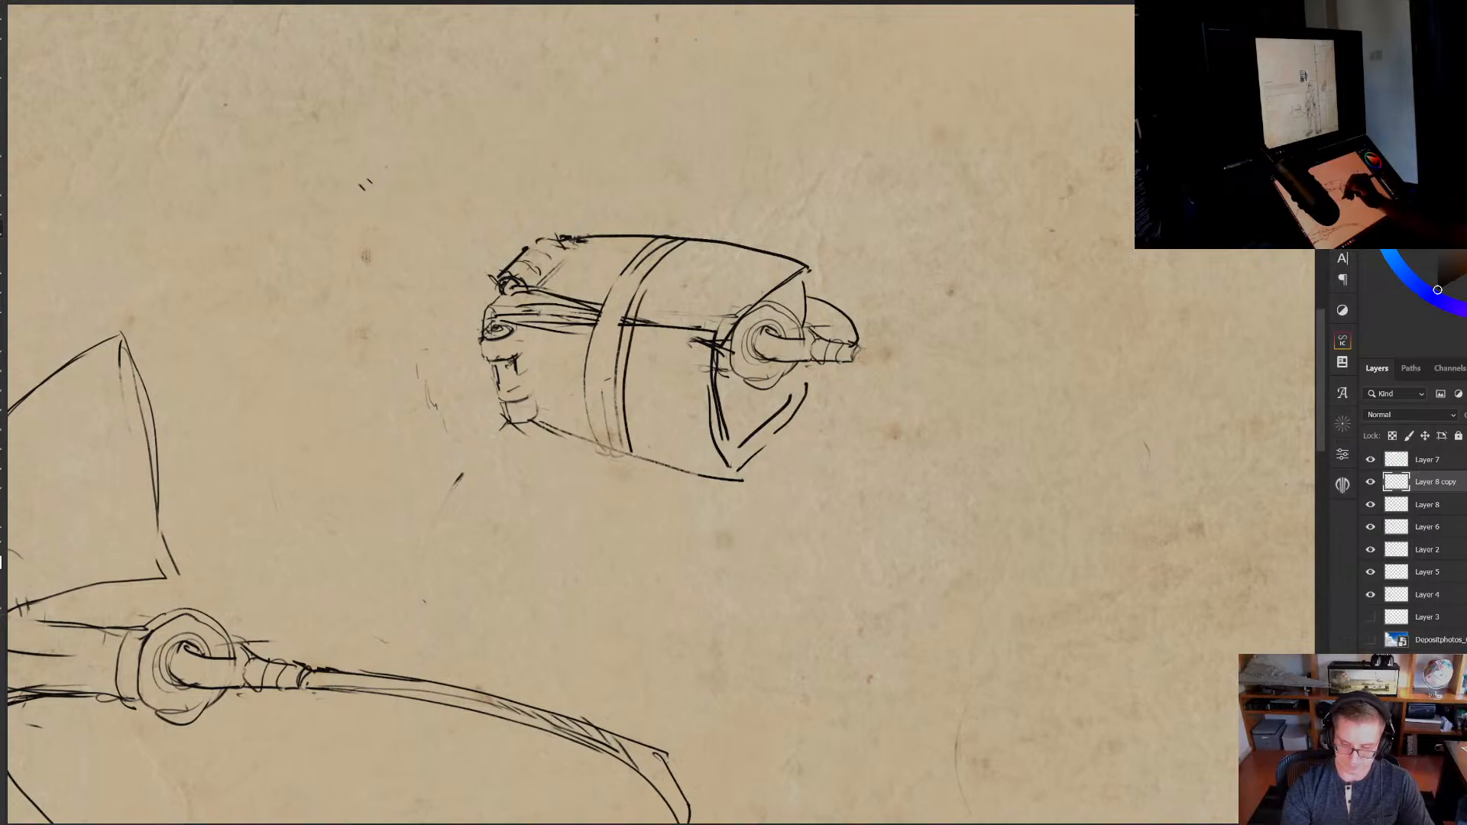
{"action": "left_click_drag", "start_coordinate": [630, 284], "coordinate": [594, 394]}
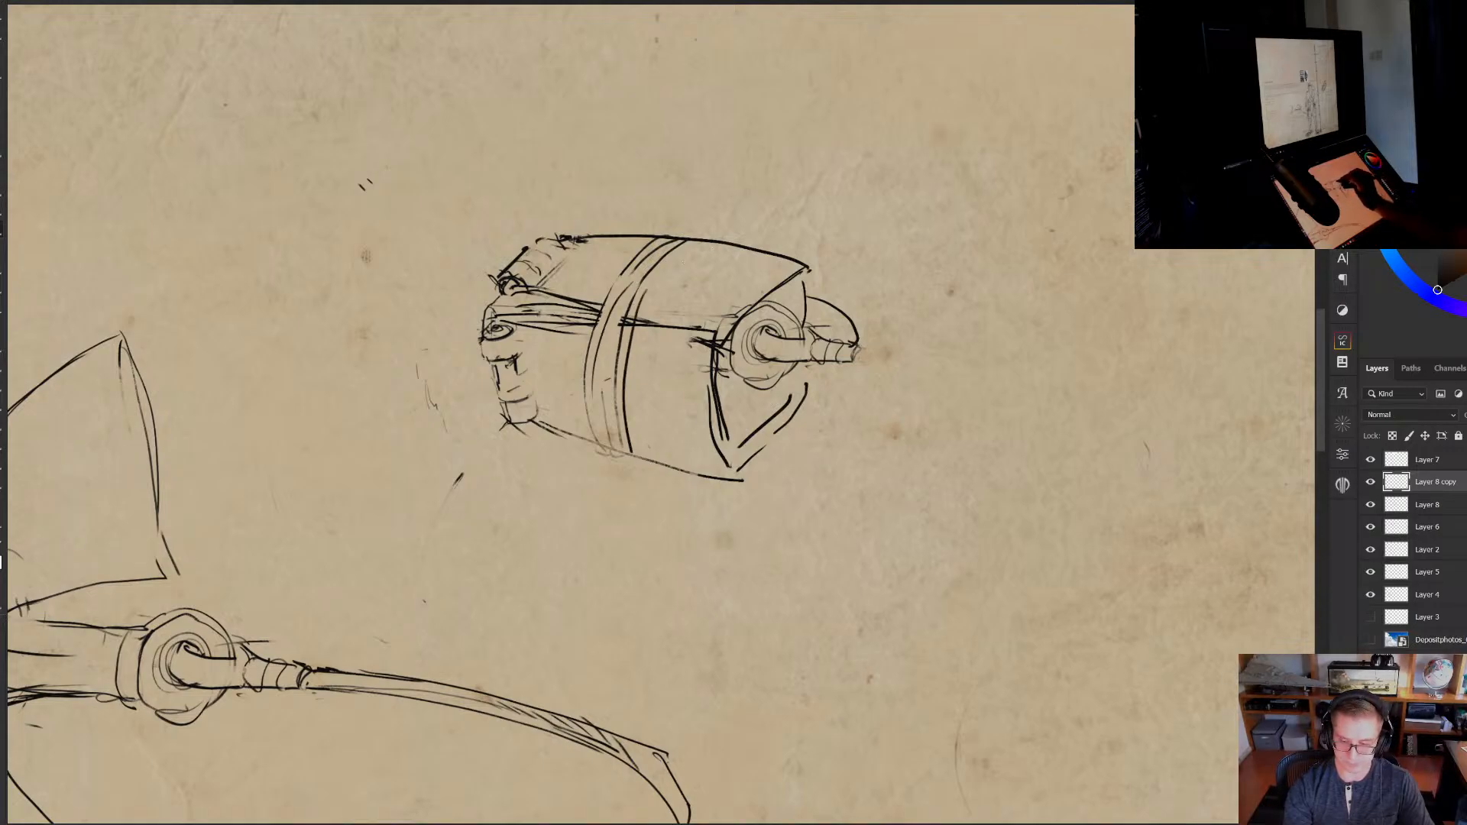
{"action": "left_click_drag", "start_coordinate": [691, 243], "coordinate": [632, 441]}
{"action": "key", "text": "e"}
{"action": "left_click_drag", "start_coordinate": [625, 344], "coordinate": [669, 248]}
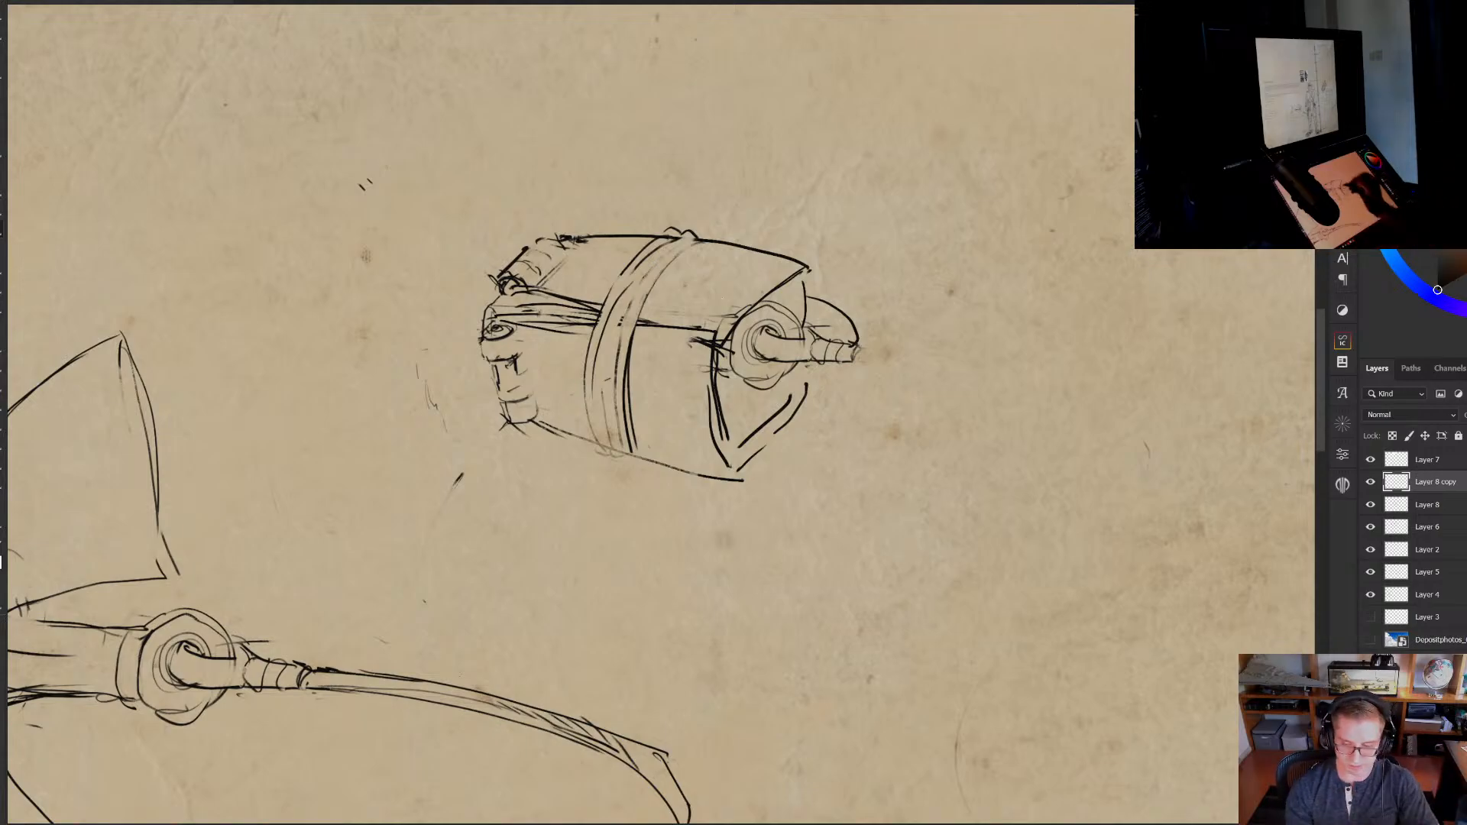
{"action": "left_click_drag", "start_coordinate": [671, 178], "coordinate": [773, 457]}
{"action": "key", "text": "ctrl+z"}
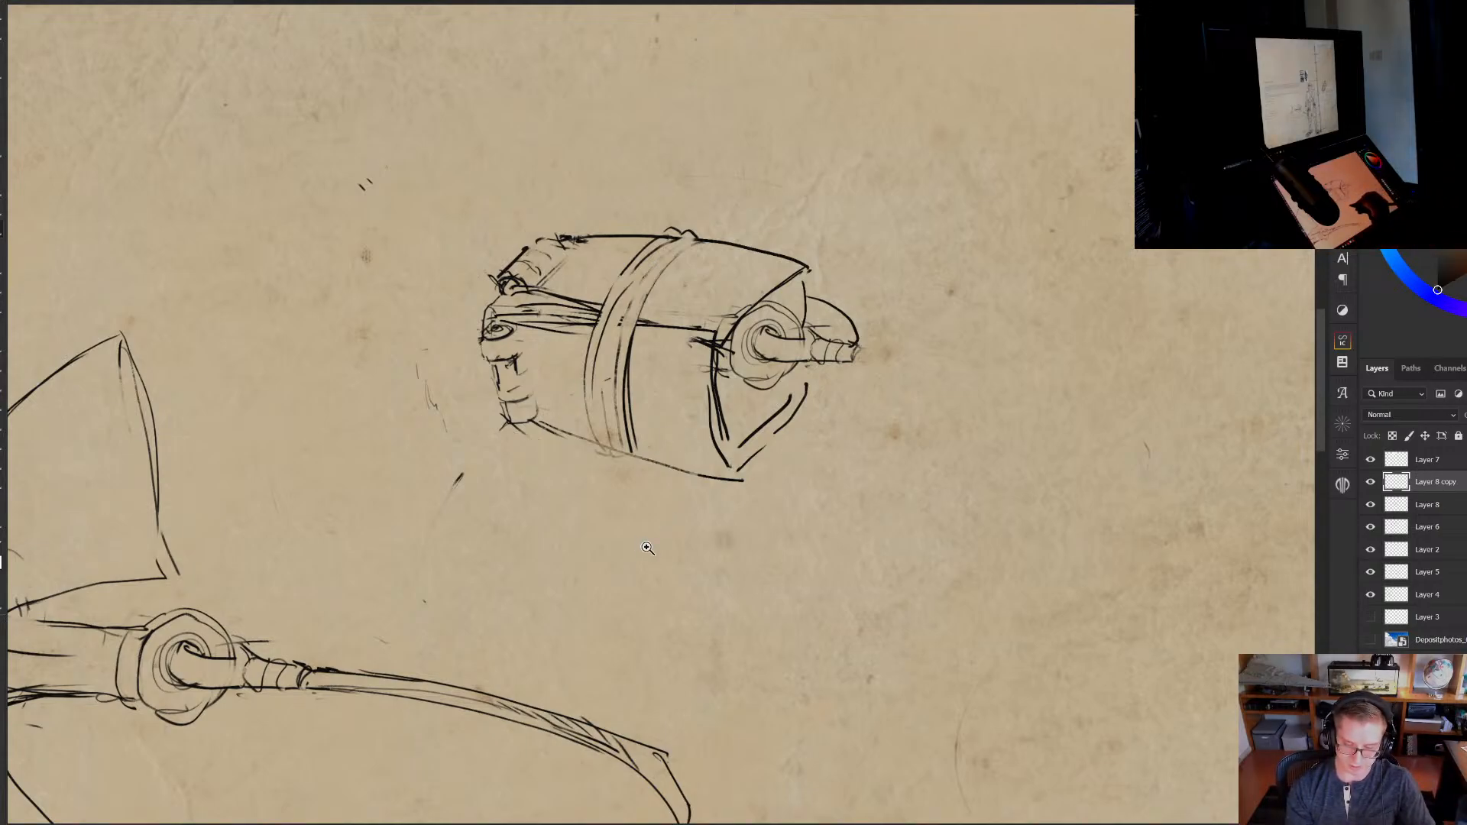
Close the gap in the far blade's edge below the ring and double the outline of the loop at the shaft tip
{"action": "mouse_move", "coordinate": [643, 544]}
{"action": "left_mouse_down"}
{"action": "mouse_move", "coordinate": [589, 583]}
{"action": "mouse_move", "coordinate": [705, 502]}
{"action": "left_mouse_up"}
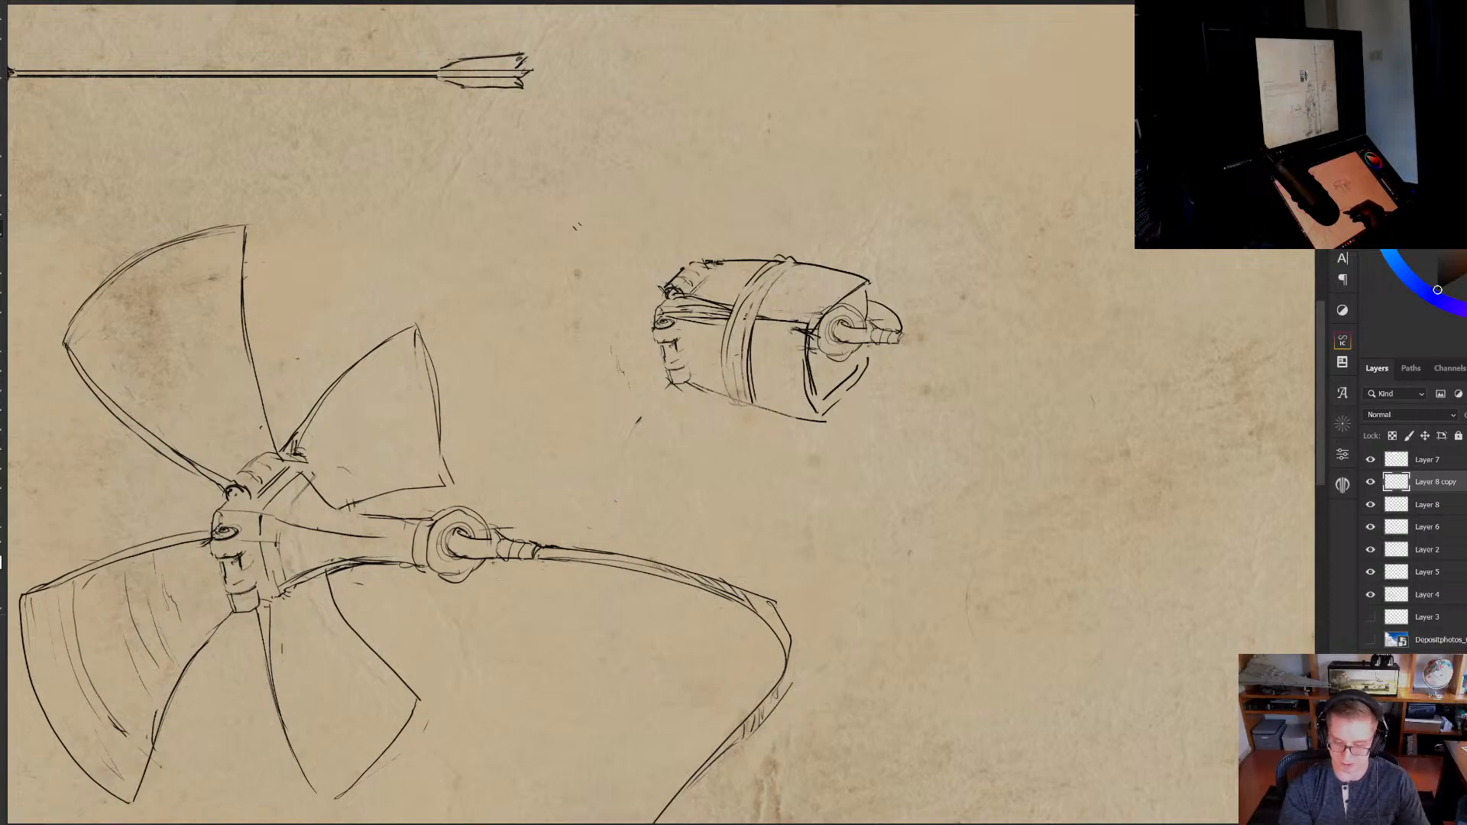
{"action": "left_click_drag", "start_coordinate": [584, 567], "coordinate": [573, 567]}
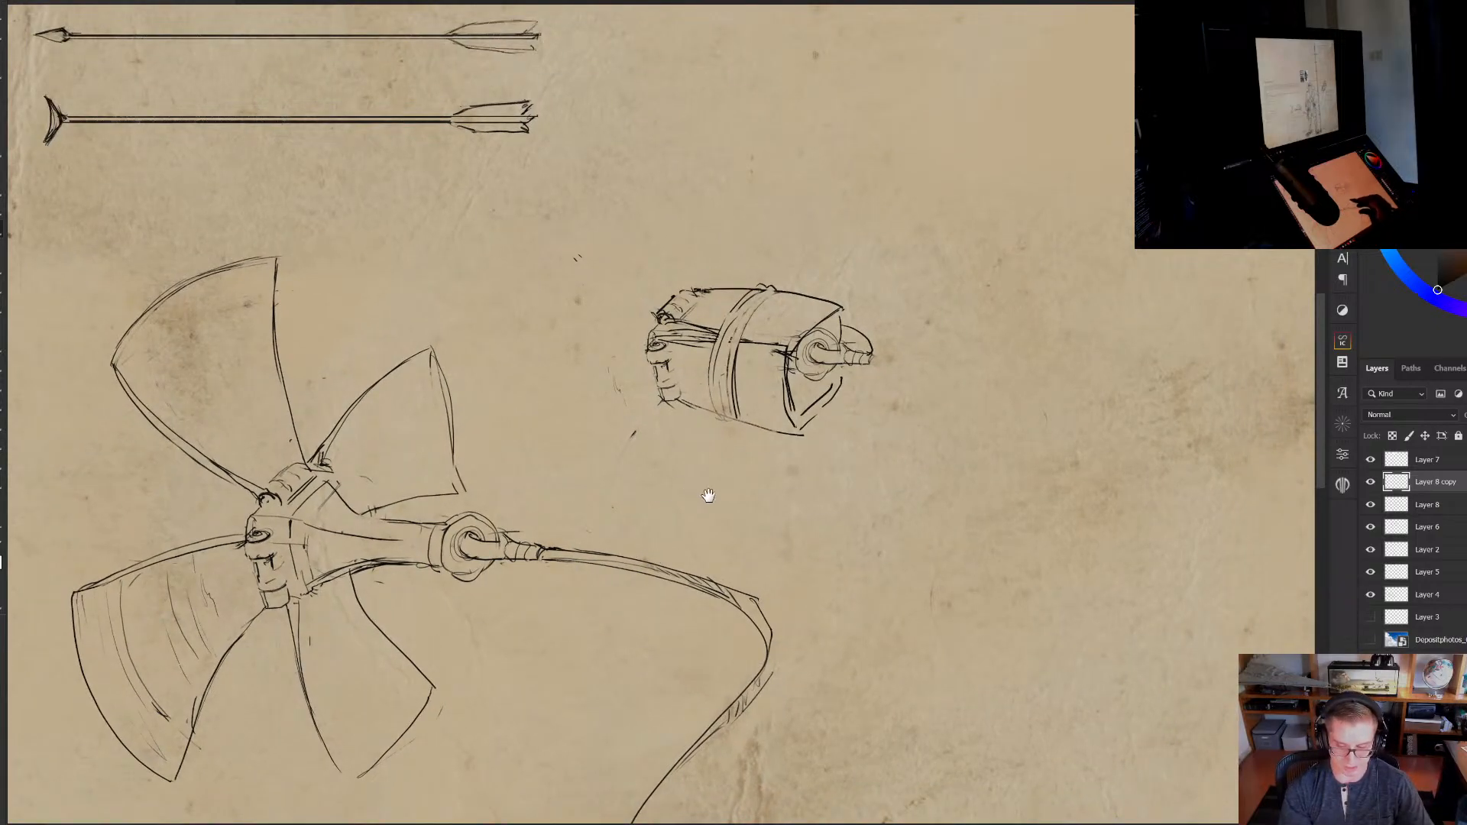
{"action": "scroll", "coordinate": [775, 446], "scroll_direction": "up", "scroll_amount": 1}
{"action": "left_click", "coordinate": [775, 447]}
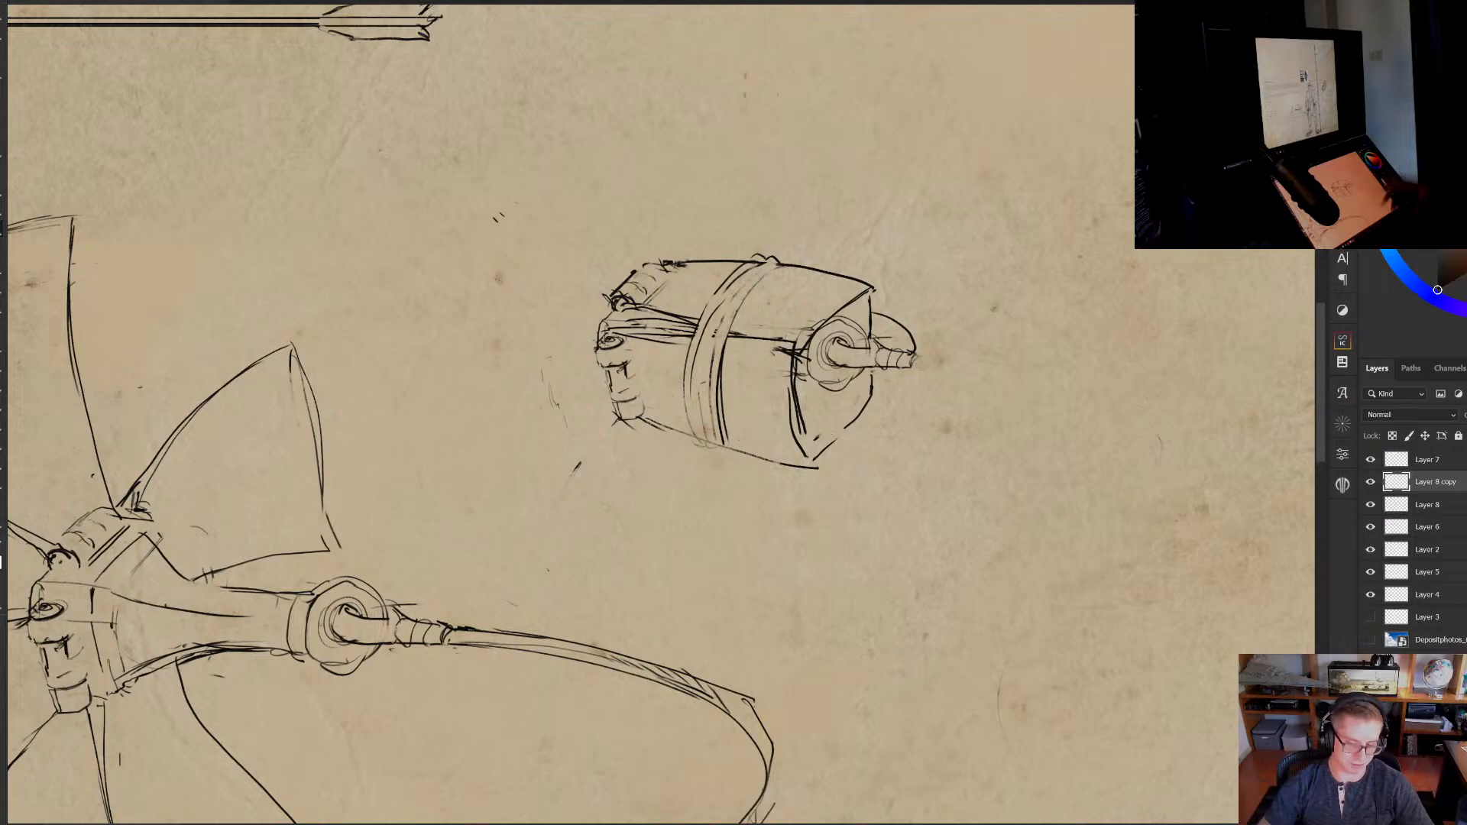
{"action": "scroll", "coordinate": [785, 486], "scroll_direction": "down", "scroll_amount": 2}
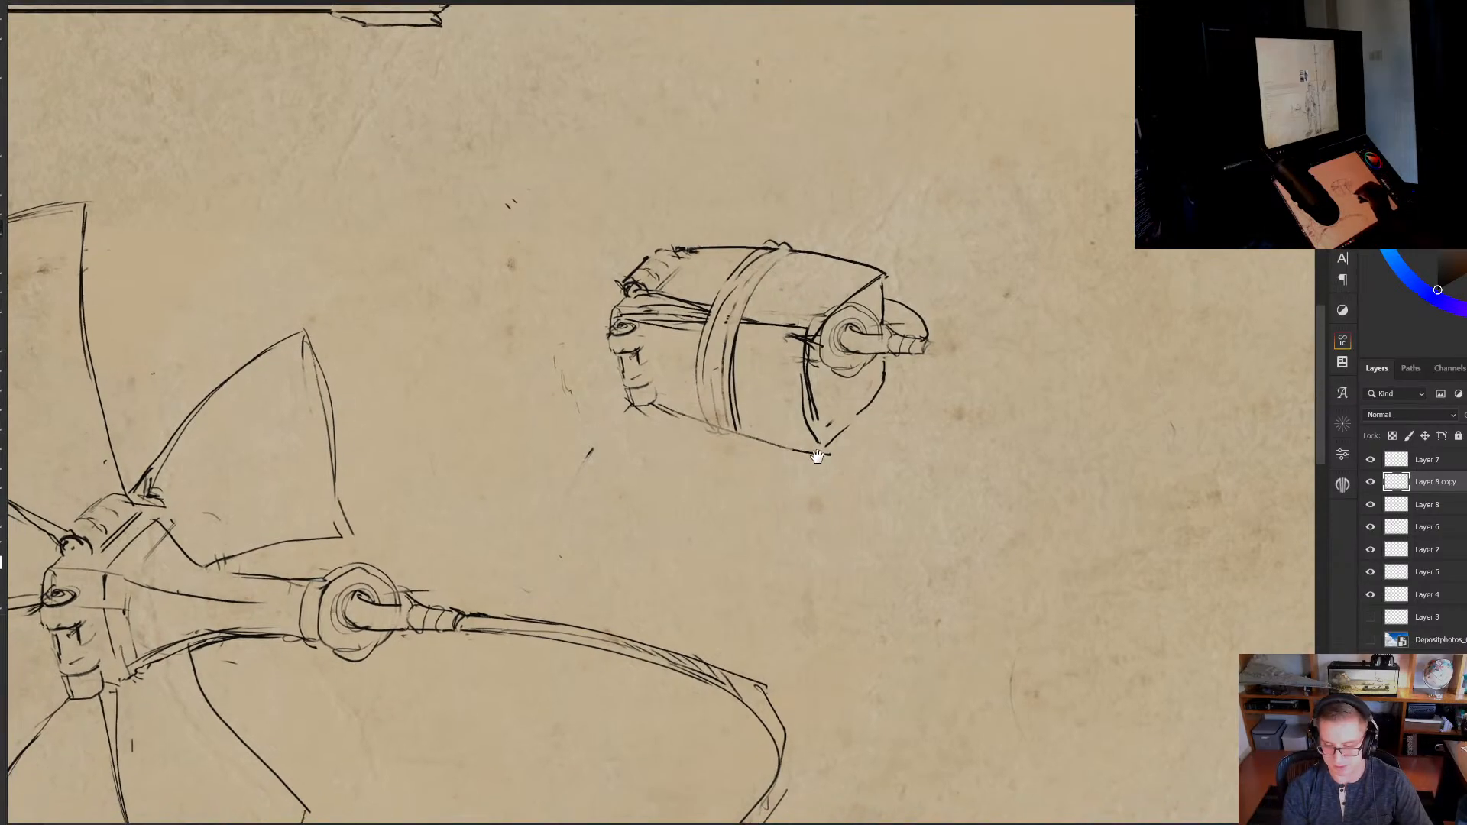
{"action": "left_click_drag", "start_coordinate": [818, 475], "coordinate": [806, 477]}
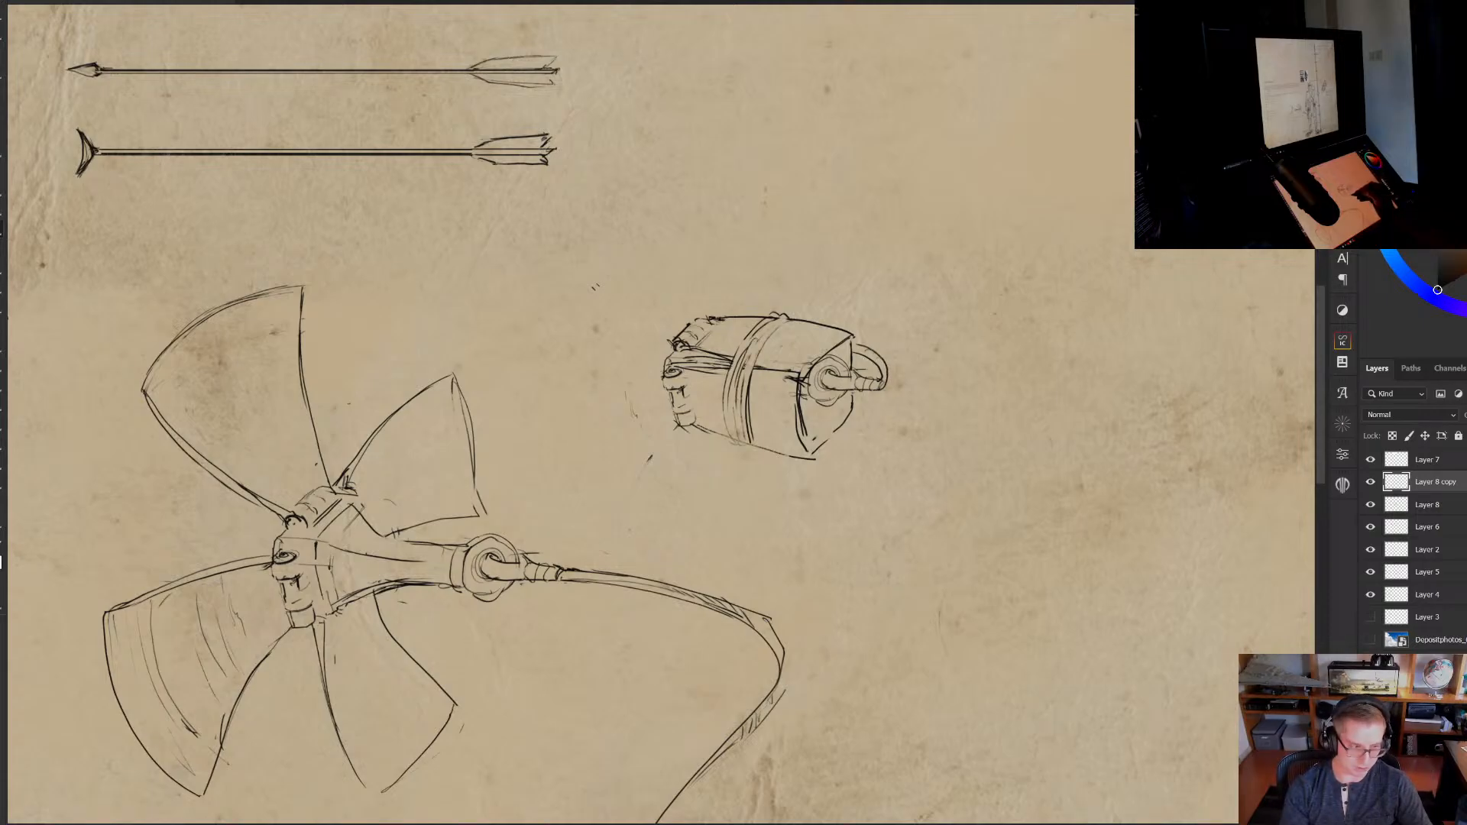
{"action": "left_click_drag", "start_coordinate": [661, 414], "coordinate": [674, 398]}
{"action": "left_click_drag", "start_coordinate": [793, 449], "coordinate": [779, 482]}
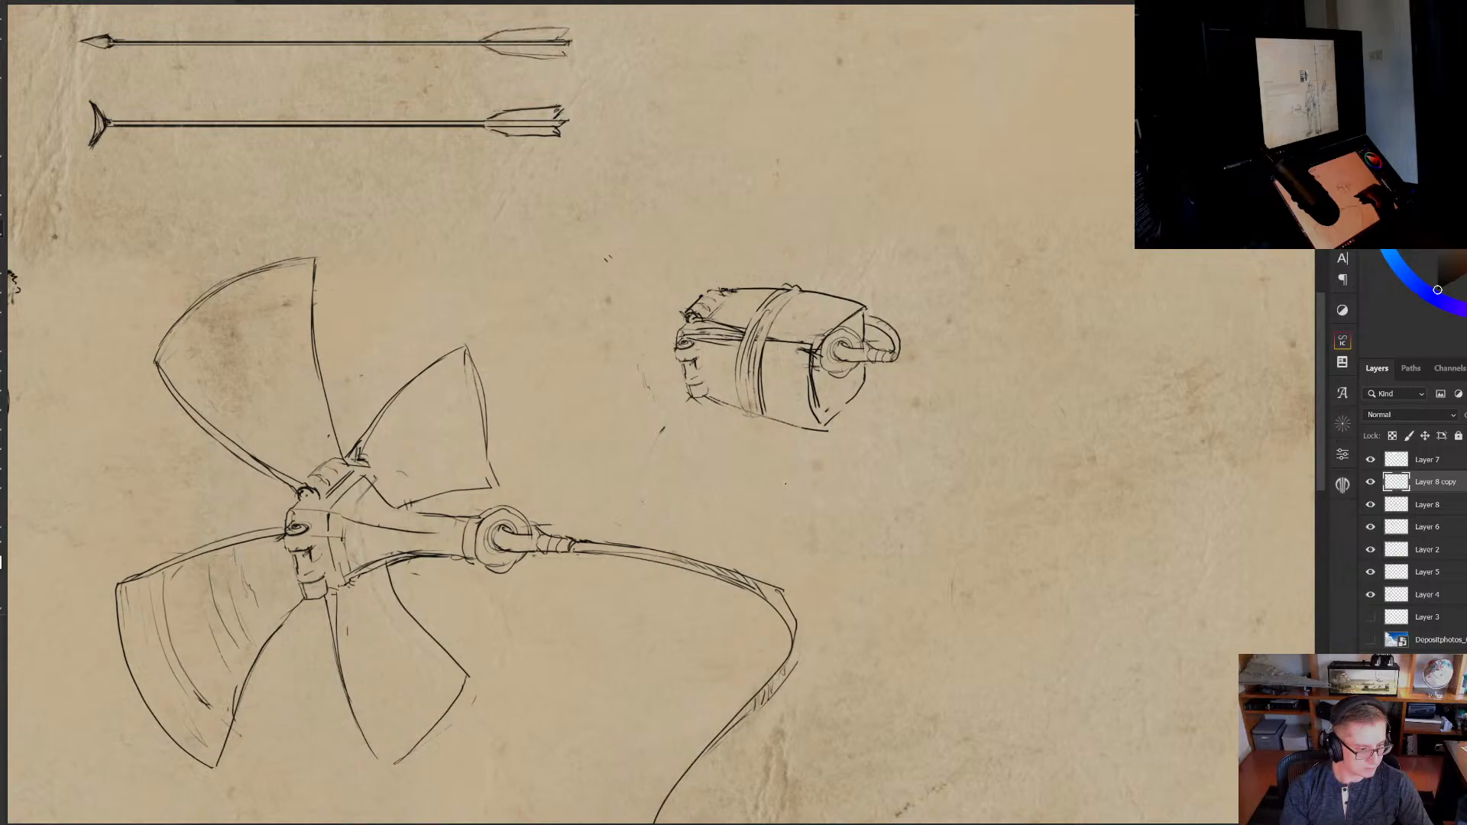
{"action": "mouse_move", "coordinate": [790, 483]}
{"action": "left_mouse_down"}
{"action": "mouse_move", "coordinate": [776, 482]}
{"action": "mouse_move", "coordinate": [817, 480]}
{"action": "left_mouse_up"}
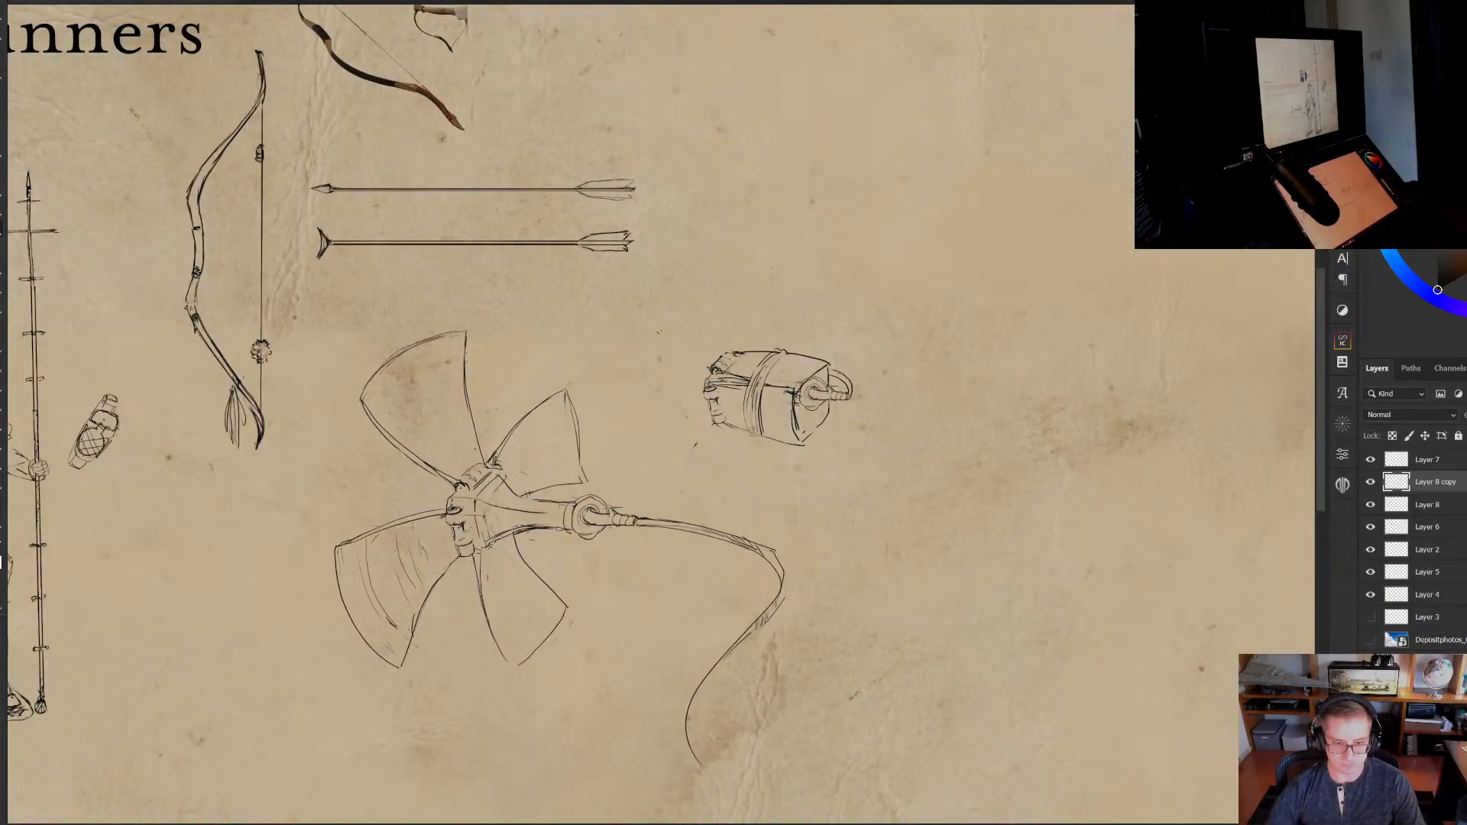
Switch to YouTube in the browser and search for "throwing grapples"
{"action": "key", "text": "alt+Tab"}
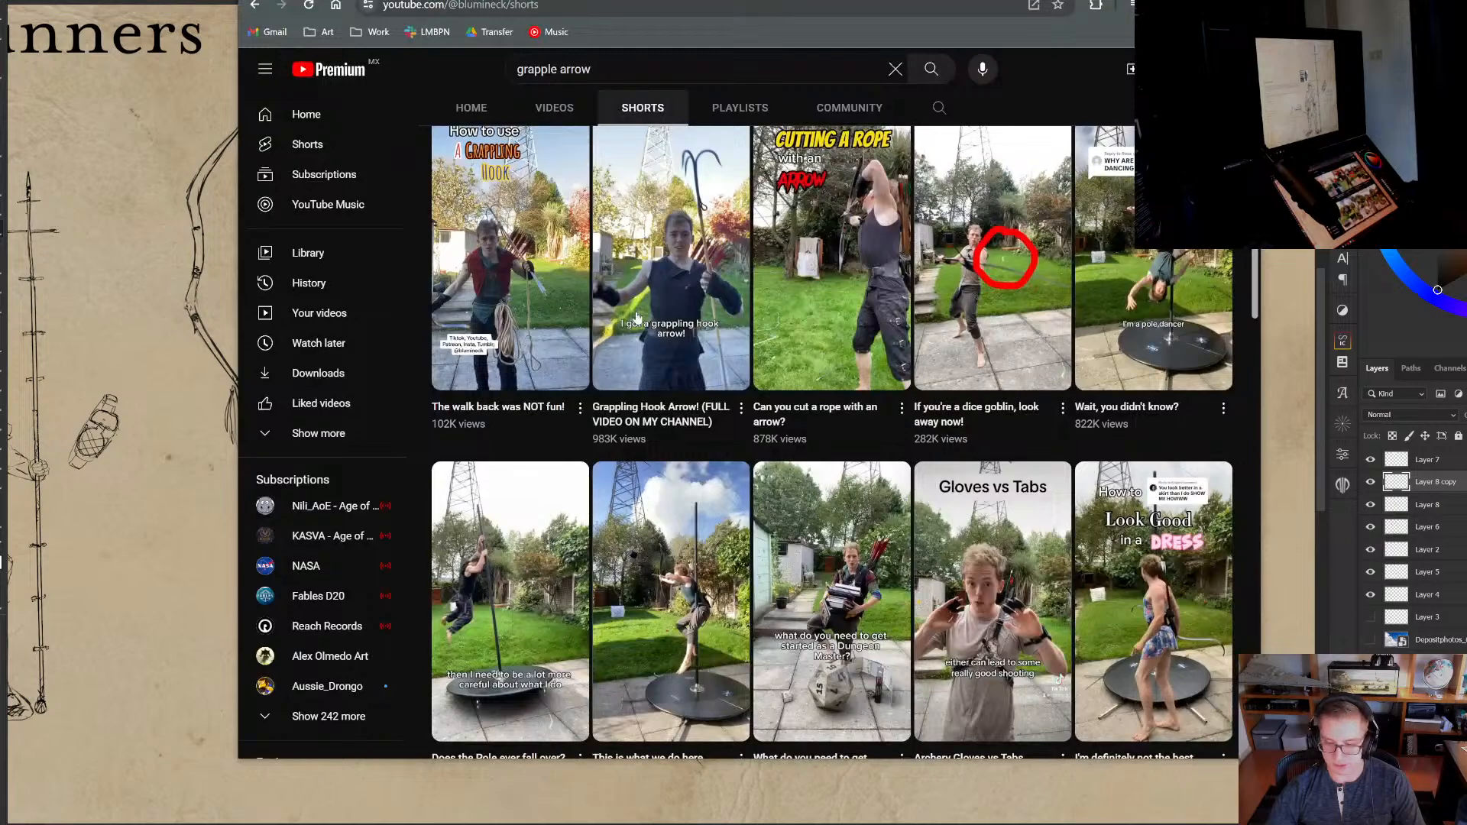
{"action": "left_click_drag", "start_coordinate": [599, 69], "coordinate": [439, 21]}
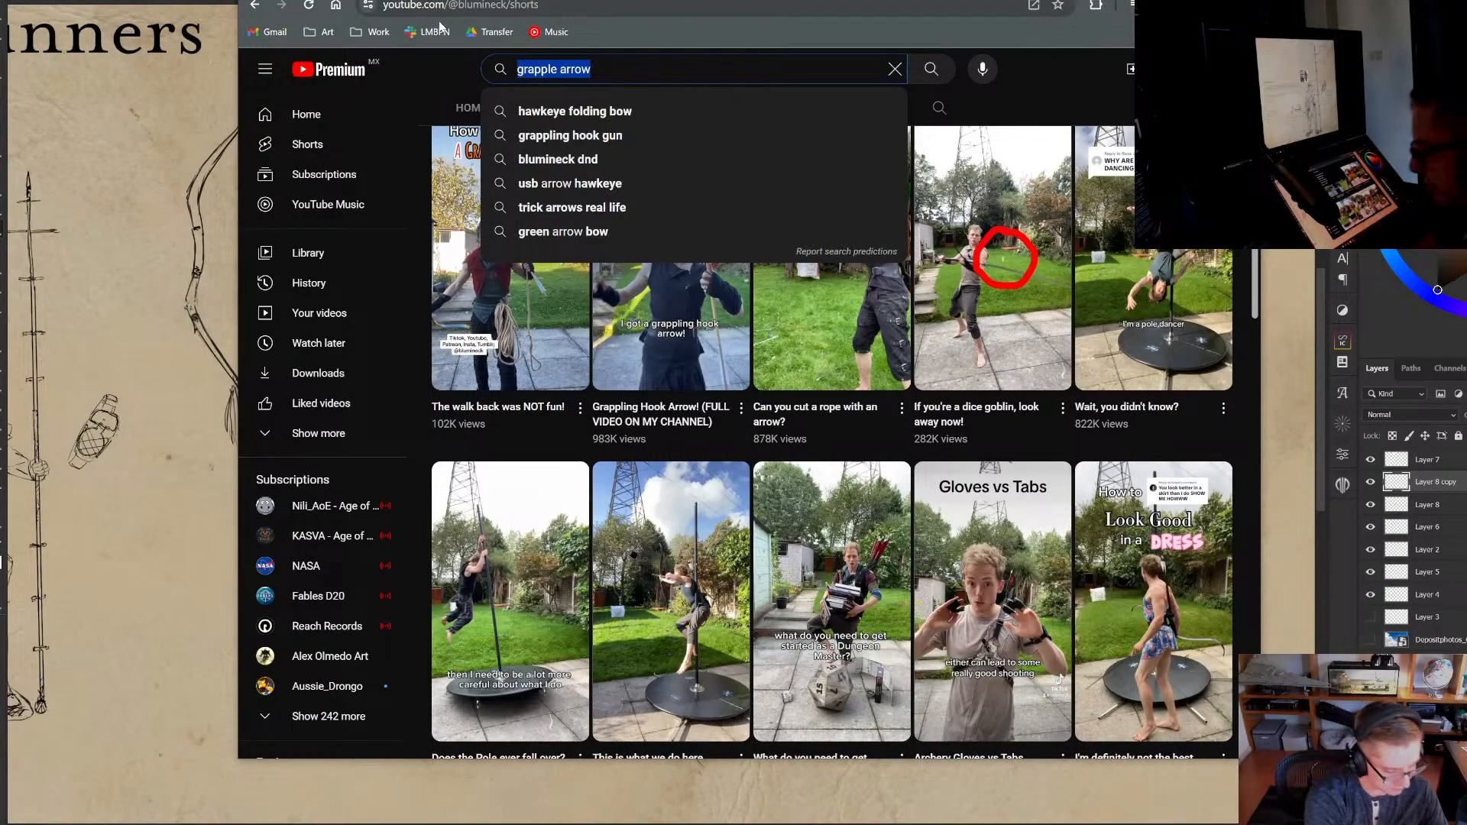
{"action": "type", "text": "throwing c"}
{"action": "key", "text": "BackSpace"}
{"action": "type", "text": "grapples"}
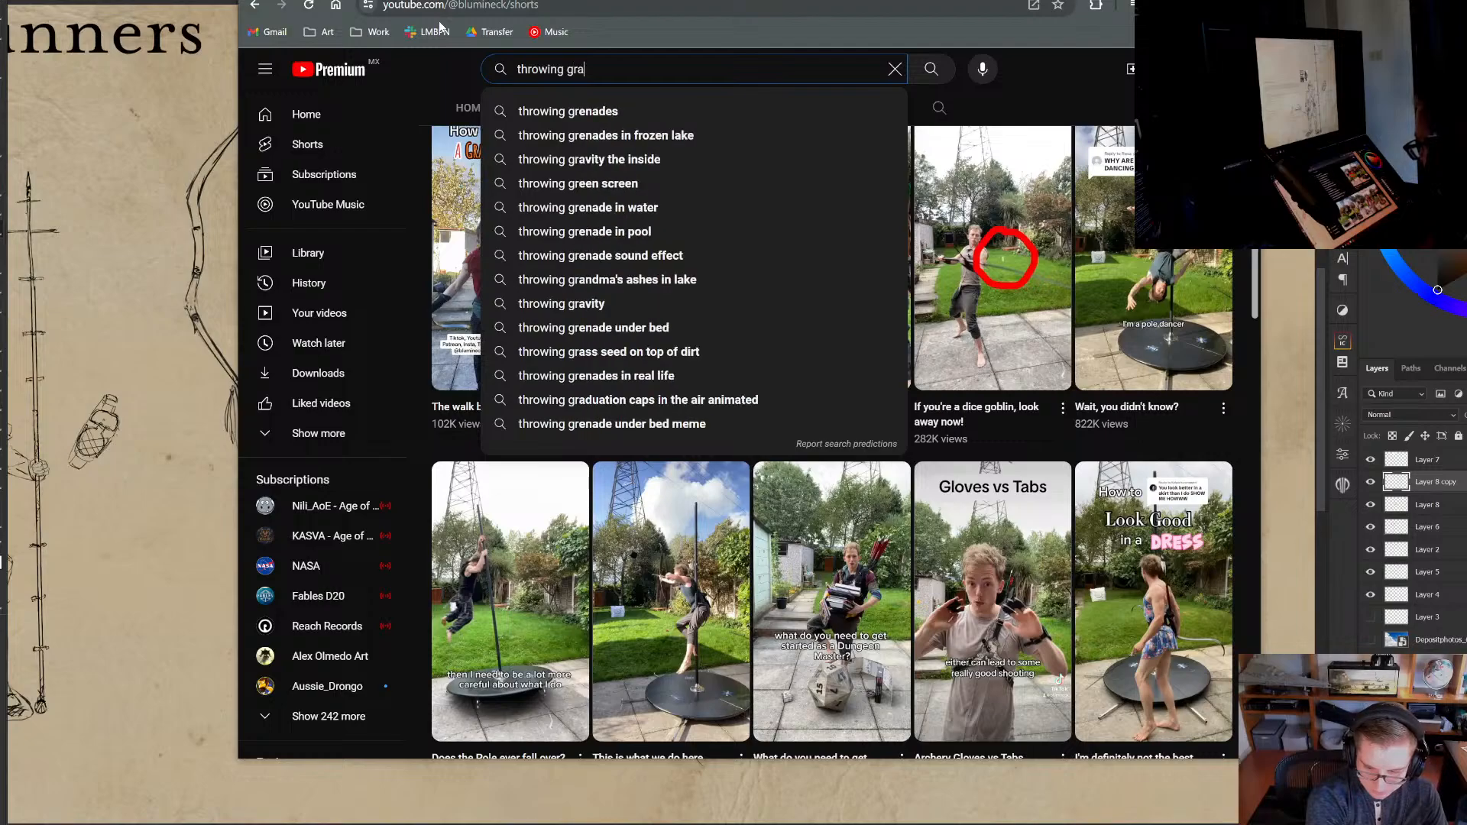
{"action": "key", "text": "Return"}
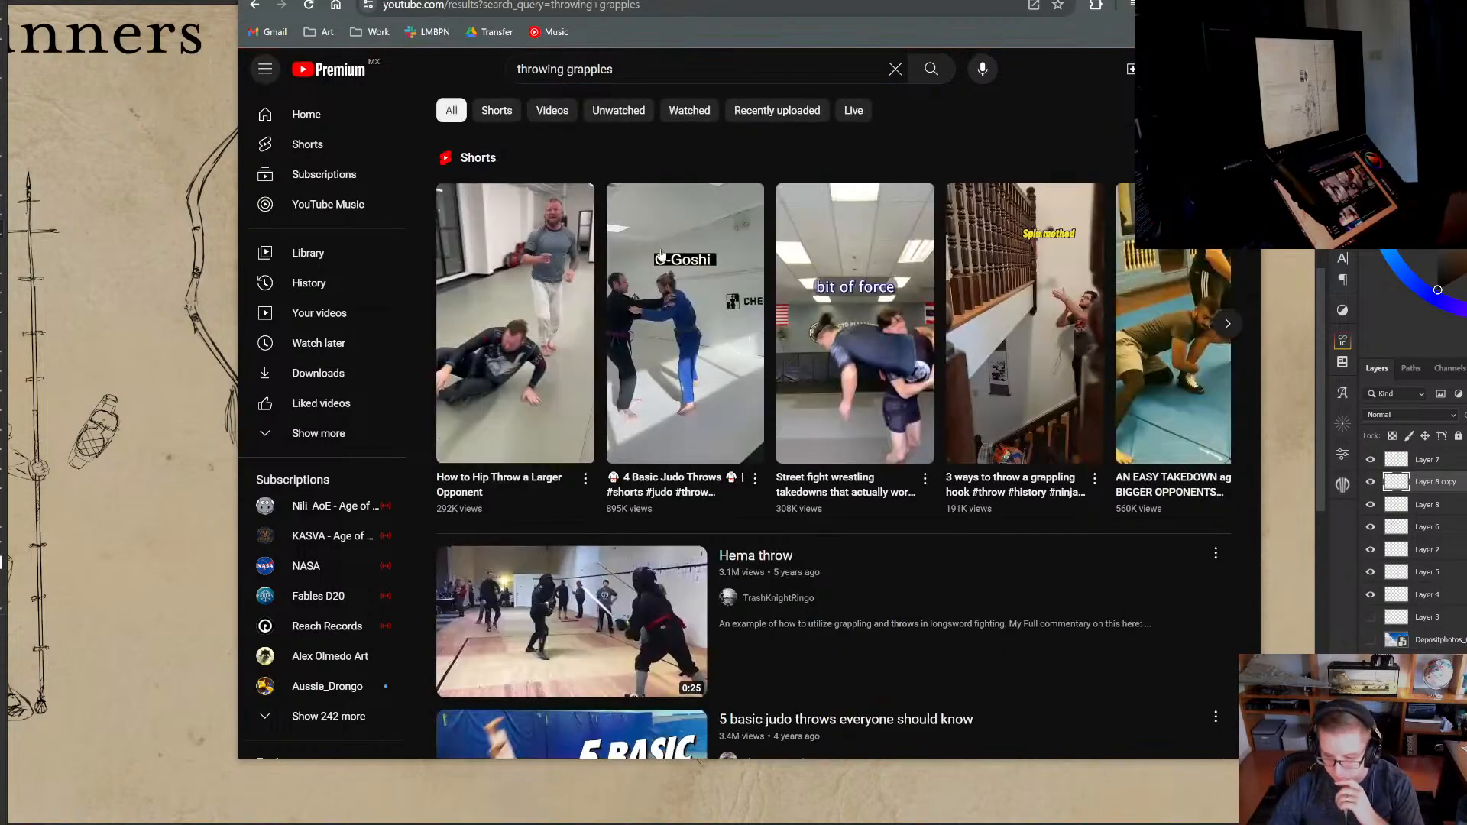
Change the YouTube search to "throwing grappling hooks" and run it
{"action": "scroll", "coordinate": [592, 184], "scroll_direction": "down", "scroll_amount": 1}
{"action": "scroll", "coordinate": [591, 185], "scroll_direction": "up", "scroll_amount": 1}
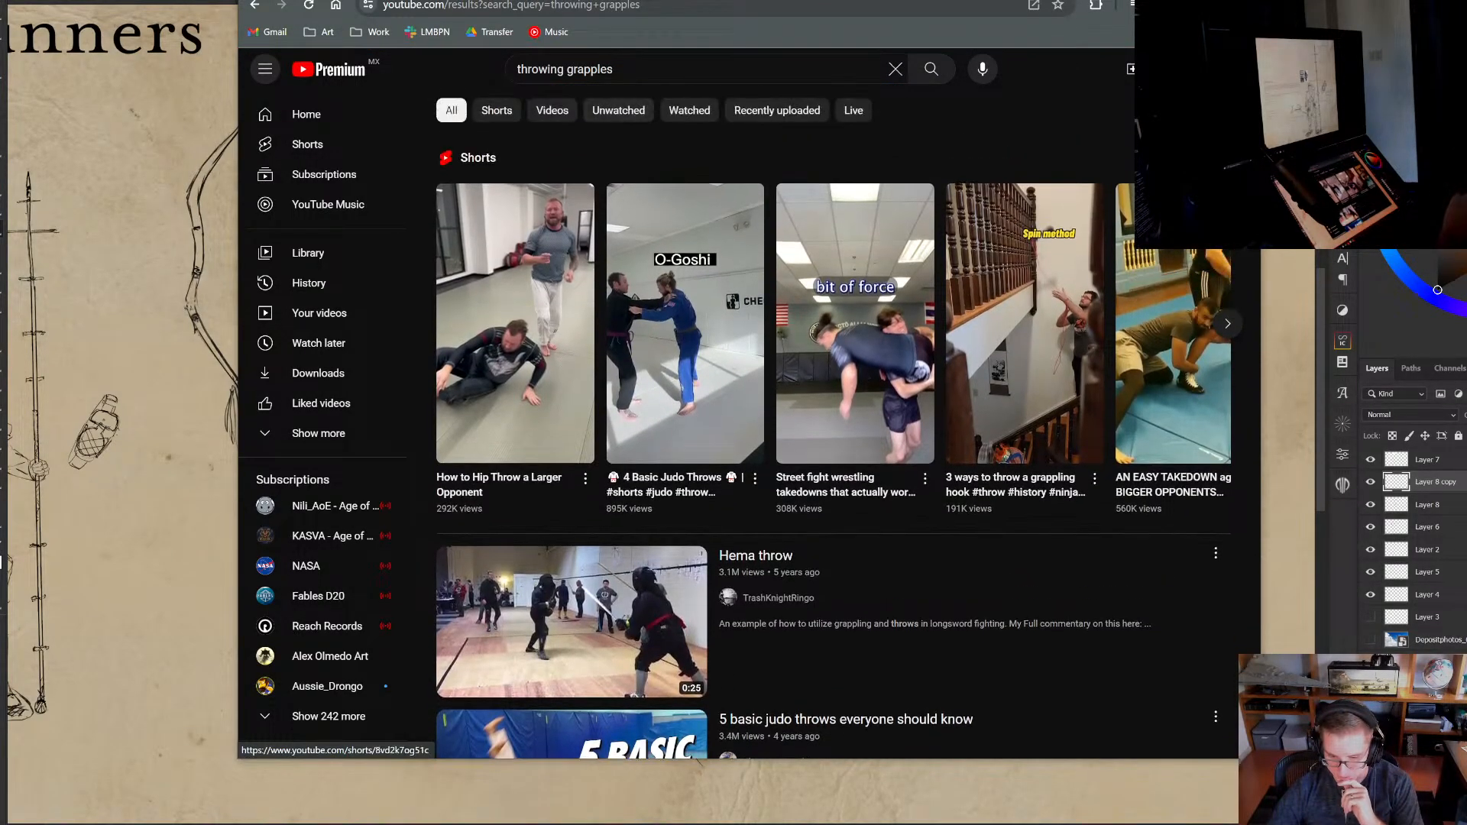
{"action": "left_click", "coordinate": [641, 68]}
{"action": "key", "text": "BackSpace"}
{"action": "key", "text": "BackSpace"}
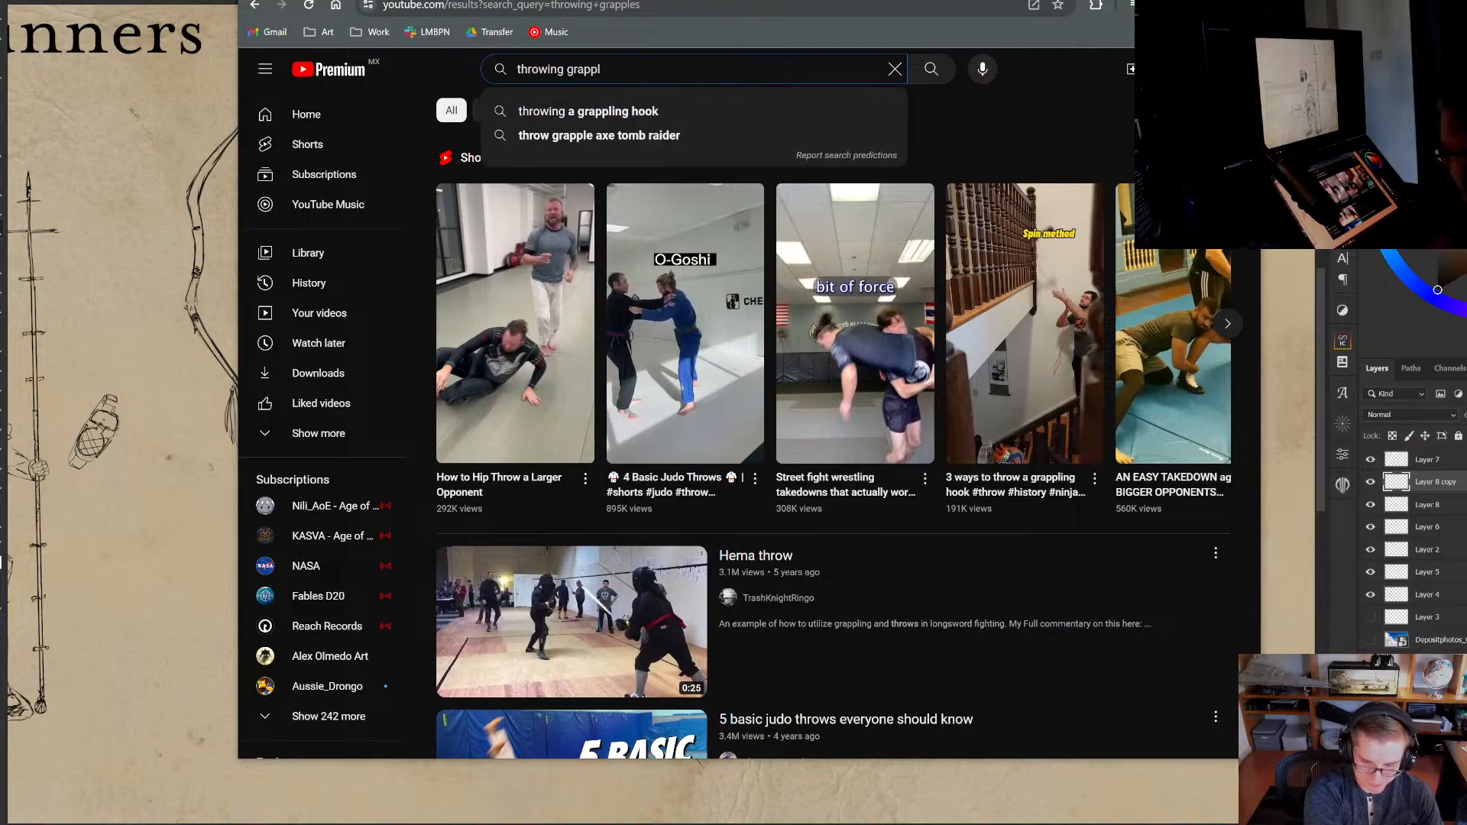
{"action": "type", "text": "ing hoo"}
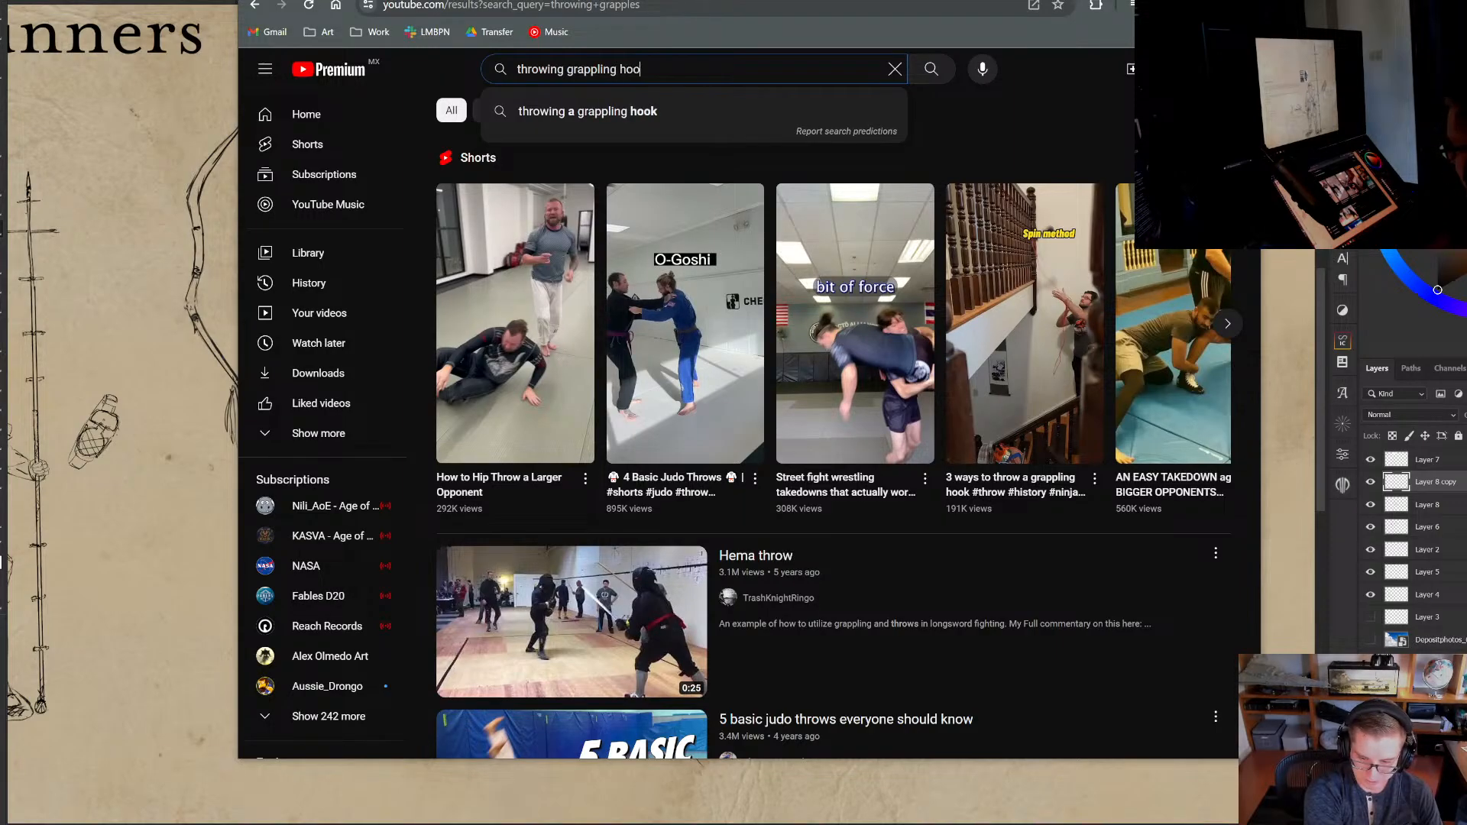
{"action": "type", "text": "ks"}
{"action": "key", "text": "Return"}
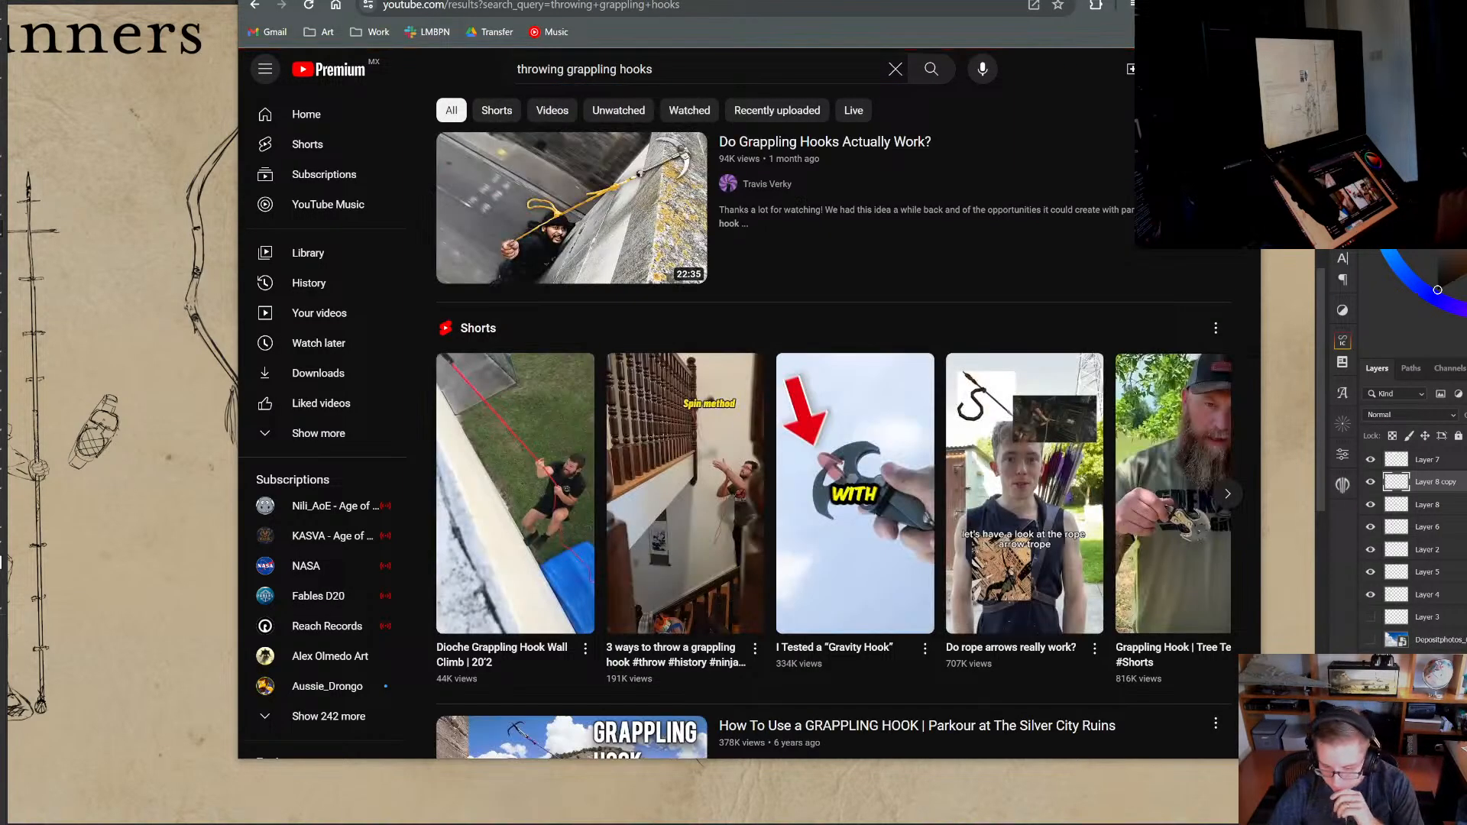
Browse the grappling hook video results for footage that shows how the hook is thrown
{"action": "scroll", "coordinate": [961, 224], "scroll_direction": "down", "scroll_amount": 1}
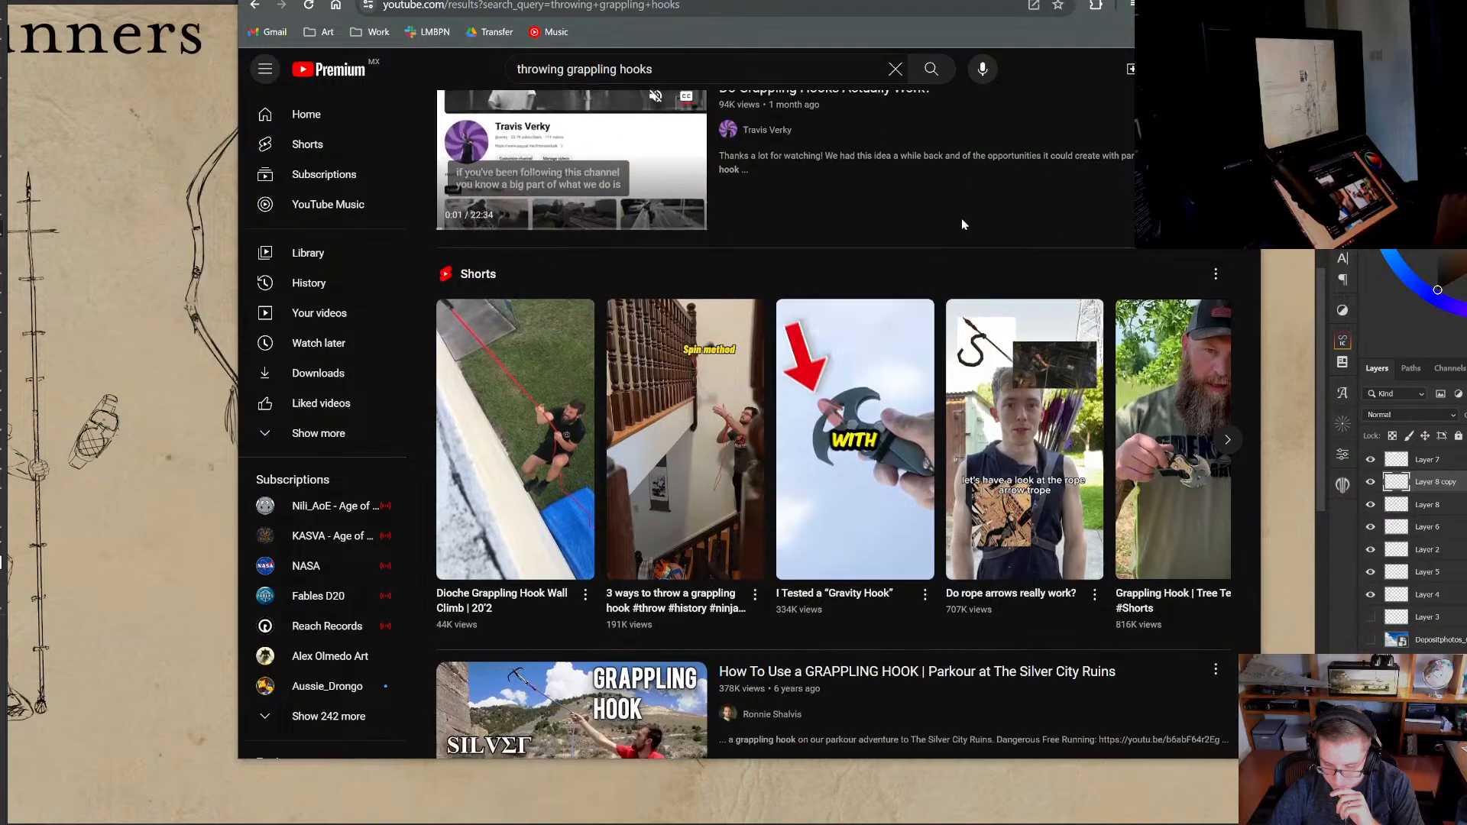
{"action": "scroll", "coordinate": [580, 381], "scroll_direction": "down", "scroll_amount": 1}
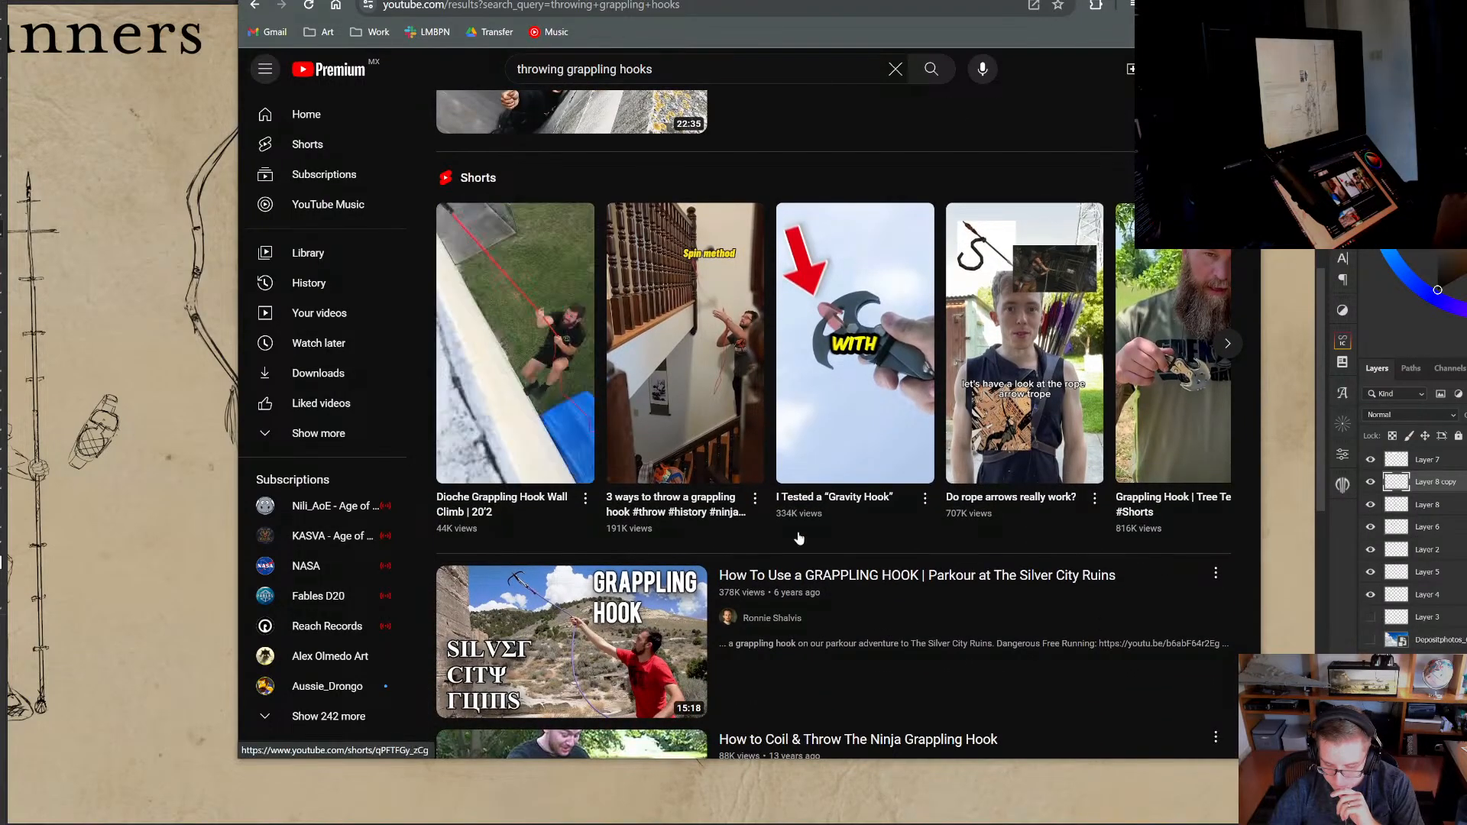
{"action": "scroll", "coordinate": [1009, 586], "scroll_direction": "down", "scroll_amount": 2}
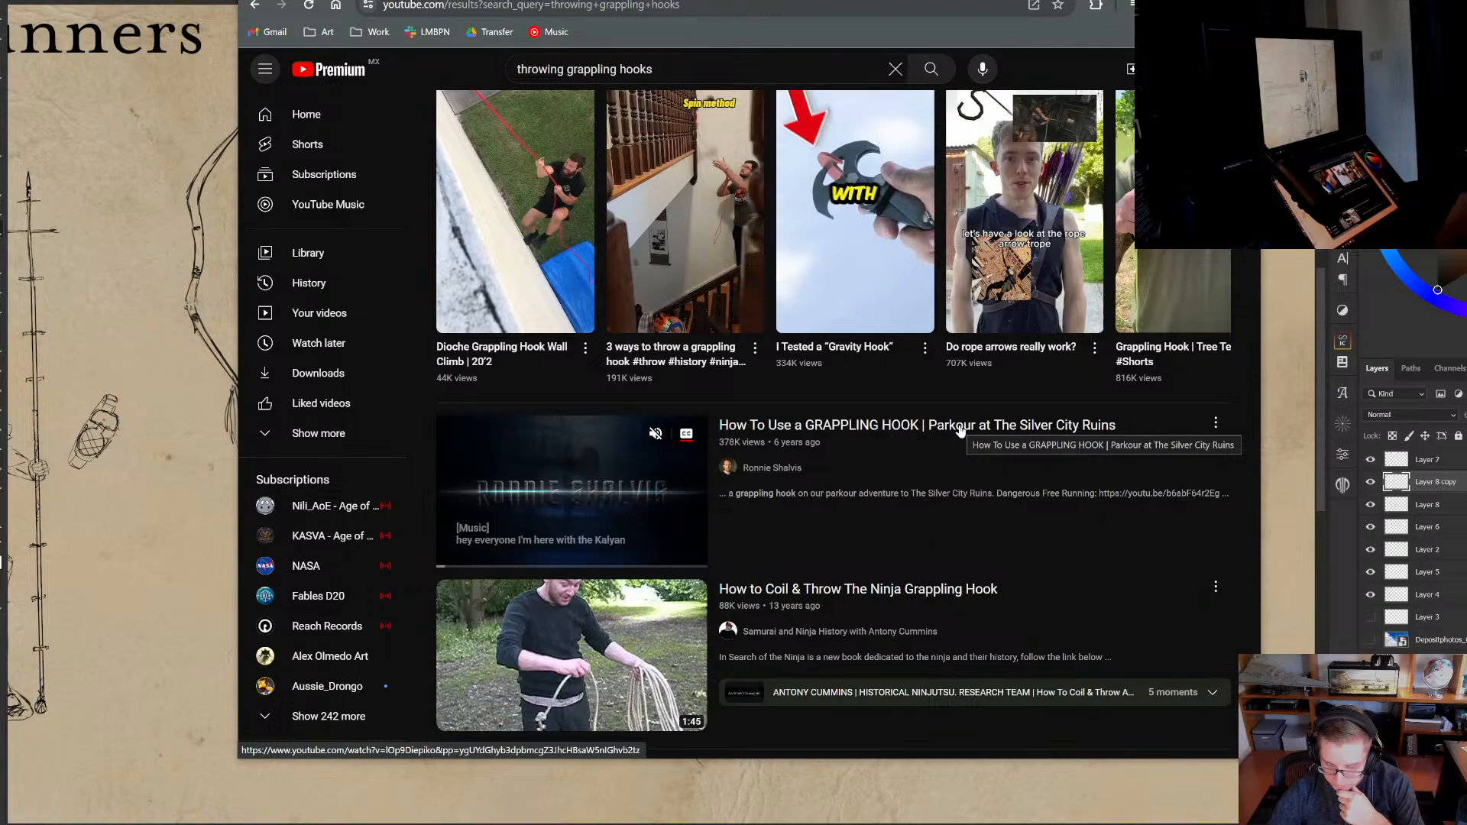
{"action": "scroll", "coordinate": [960, 431], "scroll_direction": "down", "scroll_amount": 3}
{"action": "scroll", "coordinate": [959, 430], "scroll_direction": "down", "scroll_amount": 4}
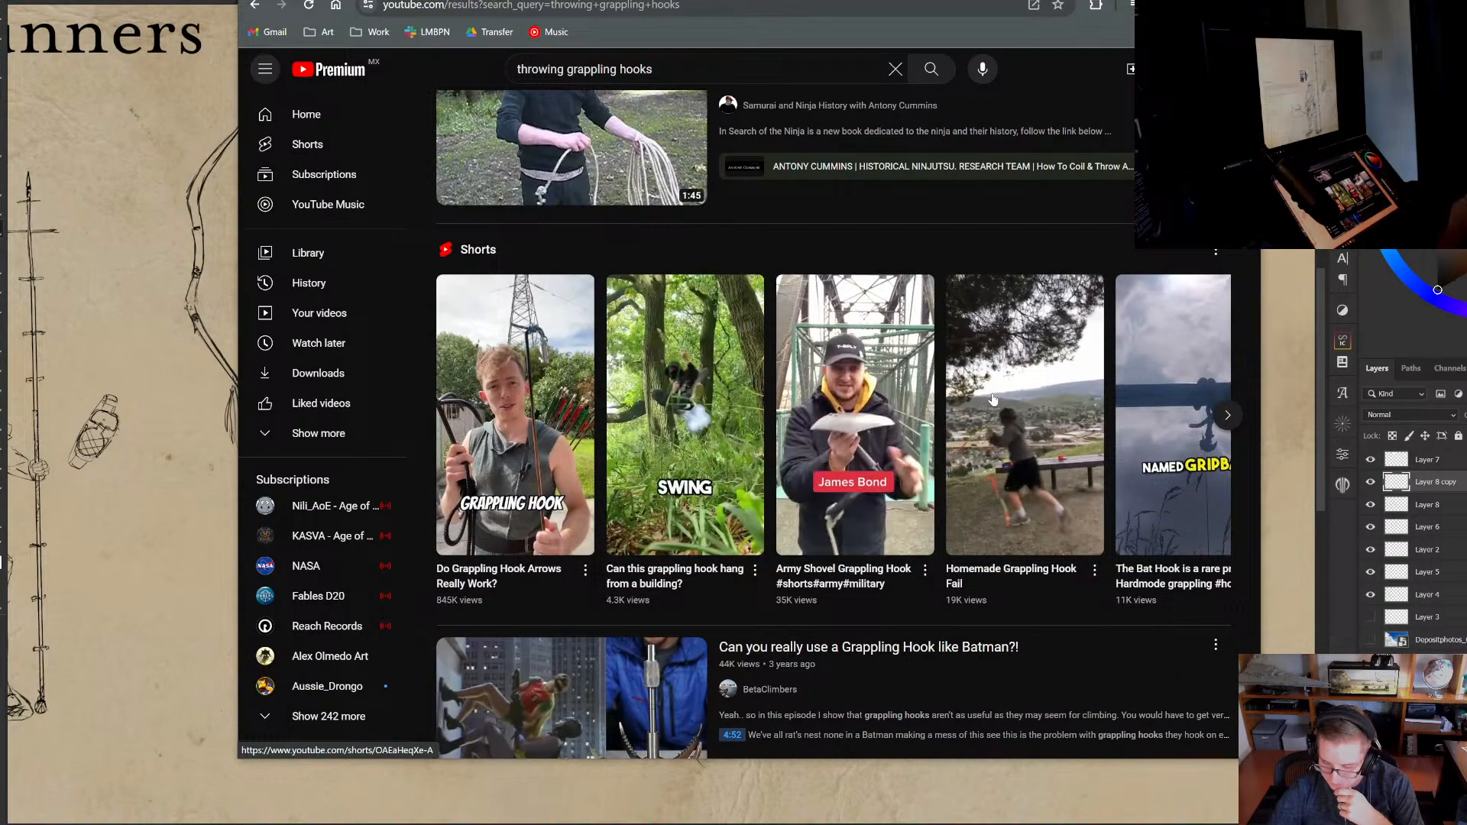
{"action": "scroll", "coordinate": [992, 399], "scroll_direction": "down", "scroll_amount": 4}
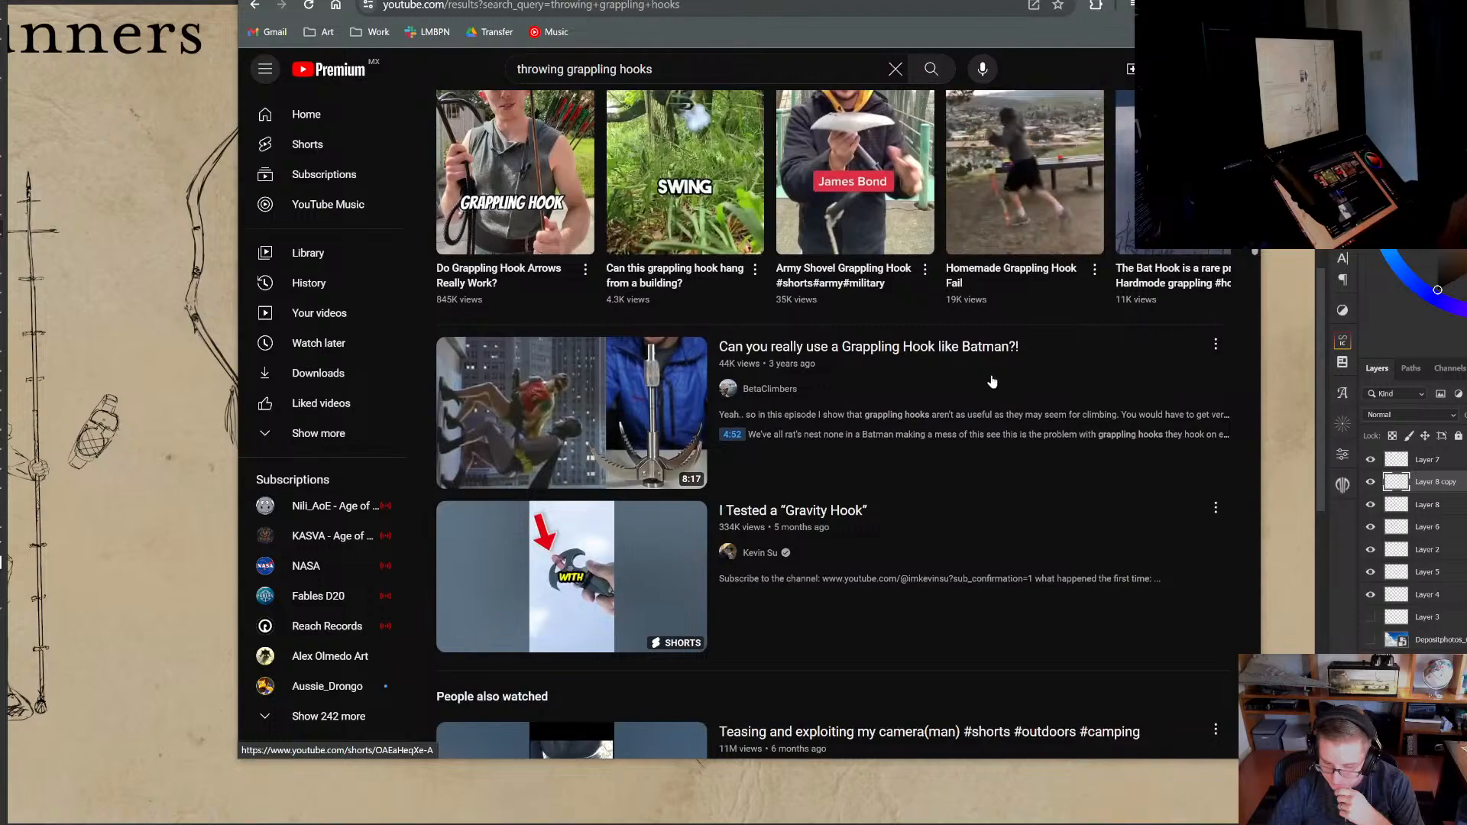
{"action": "scroll", "coordinate": [990, 380], "scroll_direction": "up", "scroll_amount": 11}
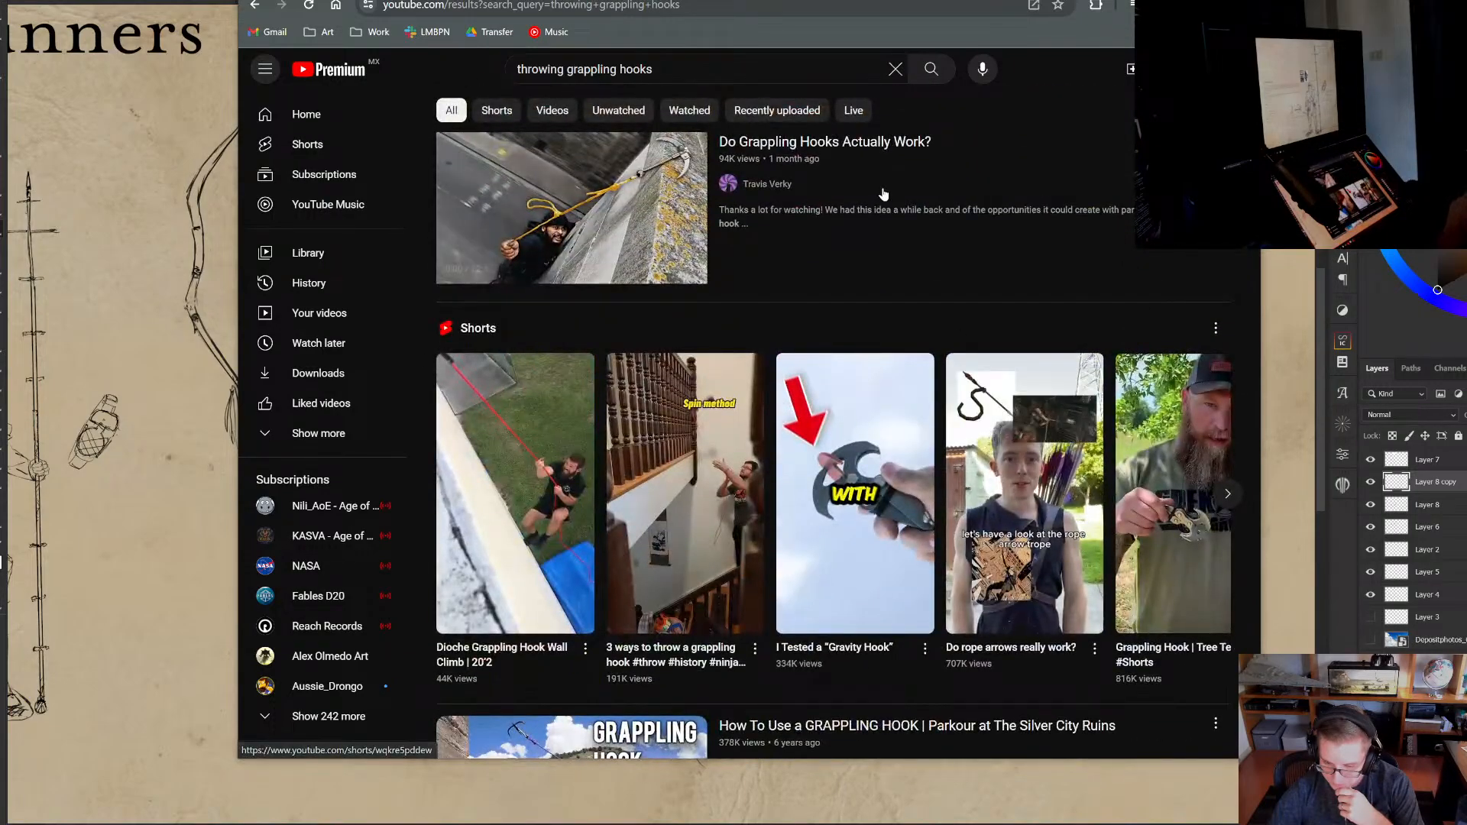
{"action": "scroll", "coordinate": [900, 238], "scroll_direction": "down", "scroll_amount": 1}
{"action": "scroll", "coordinate": [899, 238], "scroll_direction": "down", "scroll_amount": 2}
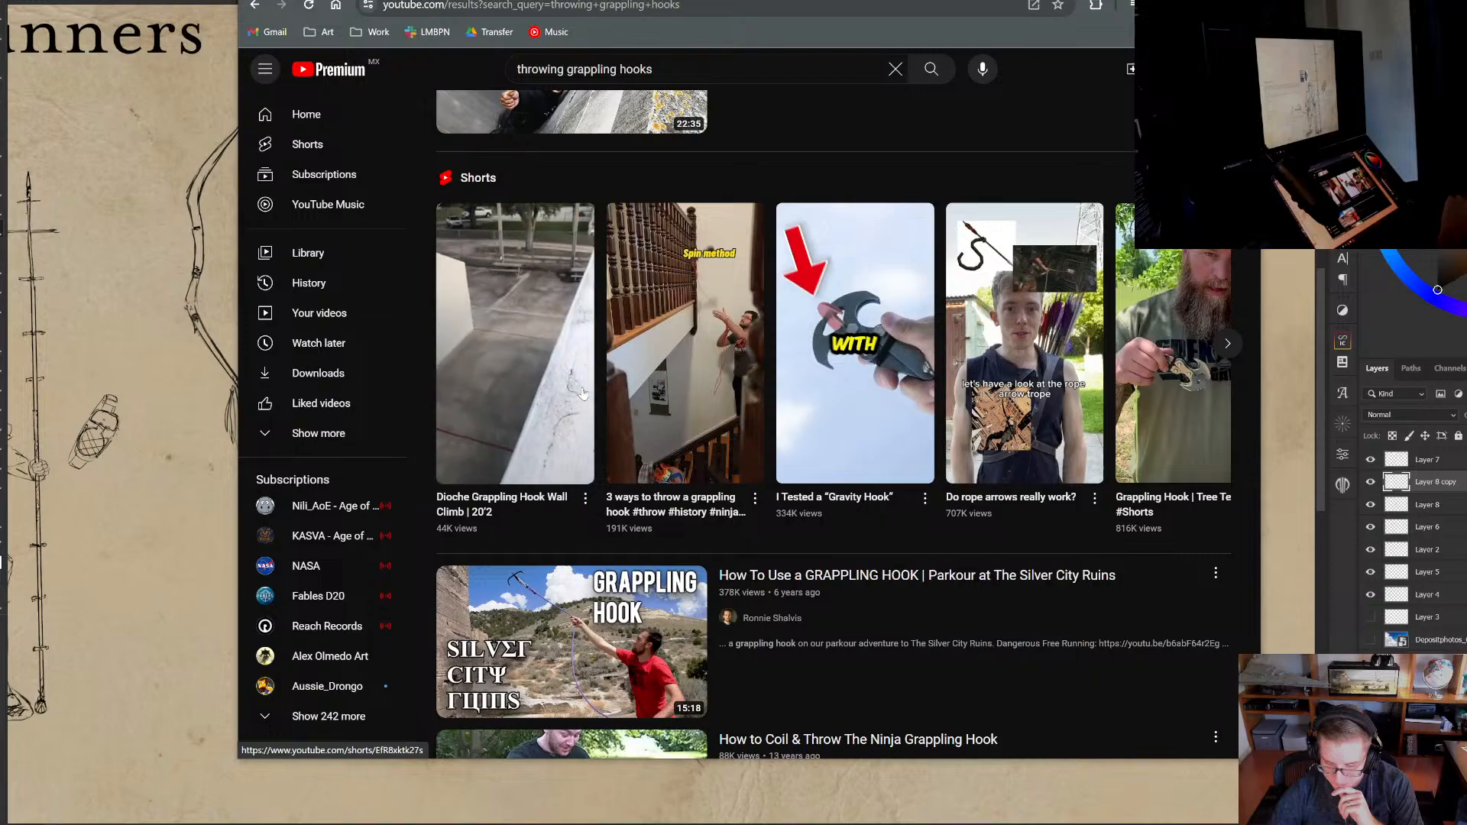
Watch the short "Dioche Grappling Hook Wall Climb" and return to the search results
{"action": "left_click", "coordinate": [535, 396]}
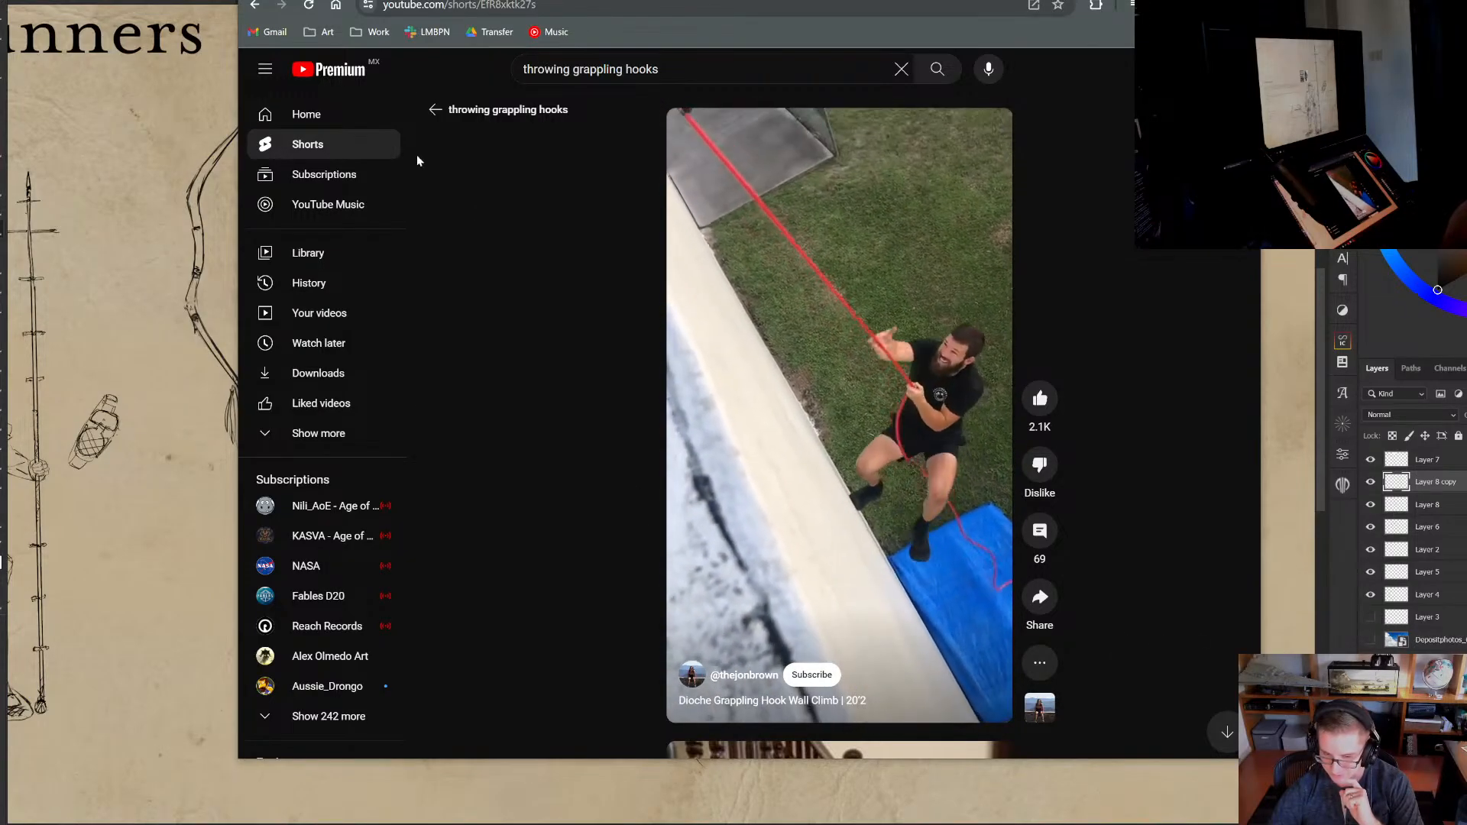
{"action": "left_click", "coordinate": [254, 6]}
{"action": "scroll", "coordinate": [826, 311], "scroll_direction": "up", "scroll_amount": 2}
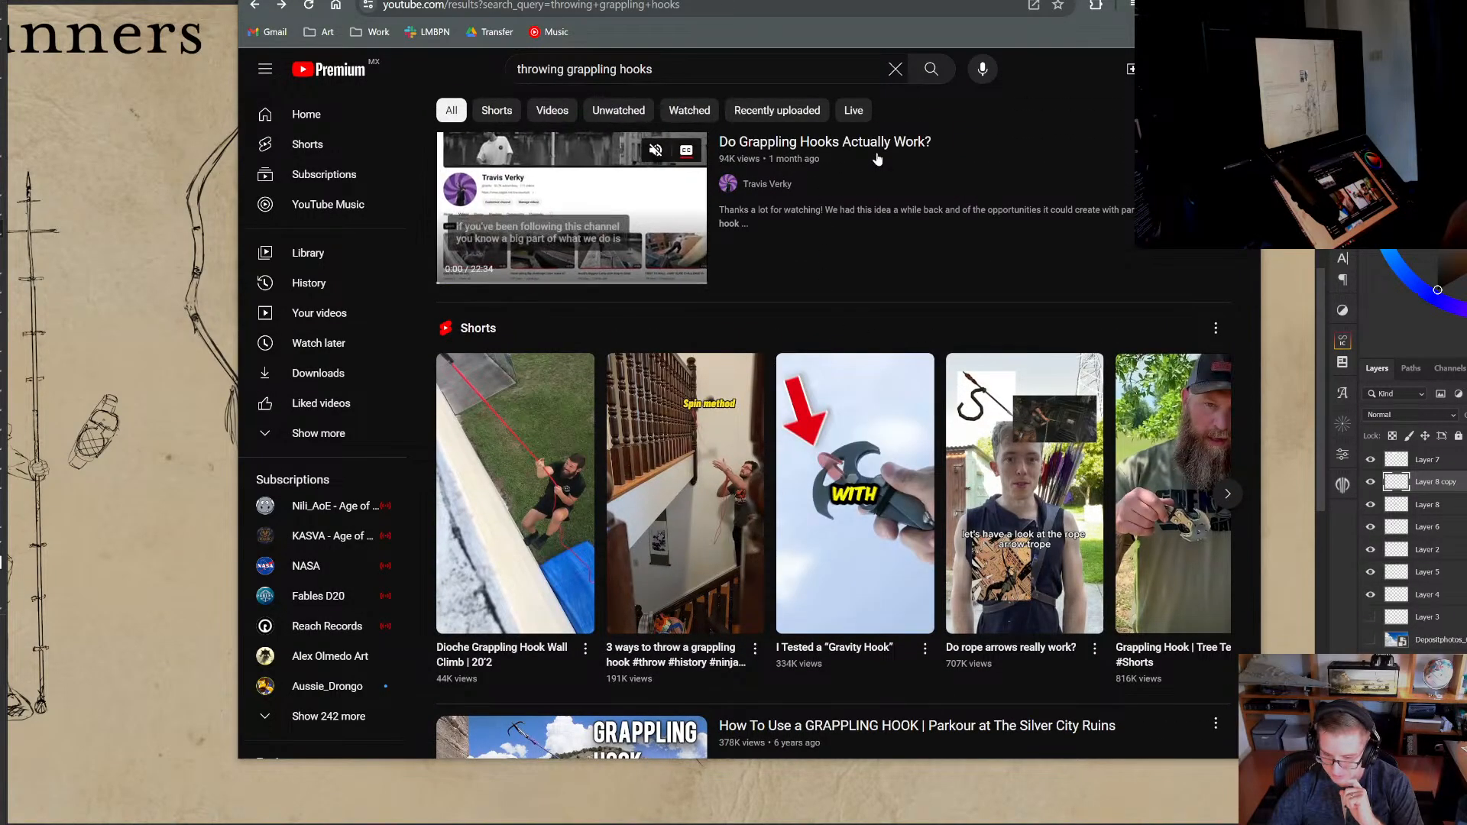
Open "How To Use a GRAPPLING HOOK | Parkour at The Silver City Ruins" muted, skip to the throwing demonstration, and pause it
{"action": "scroll", "coordinate": [783, 457], "scroll_direction": "down", "scroll_amount": 2}
{"action": "scroll", "coordinate": [879, 489], "scroll_direction": "down", "scroll_amount": 1}
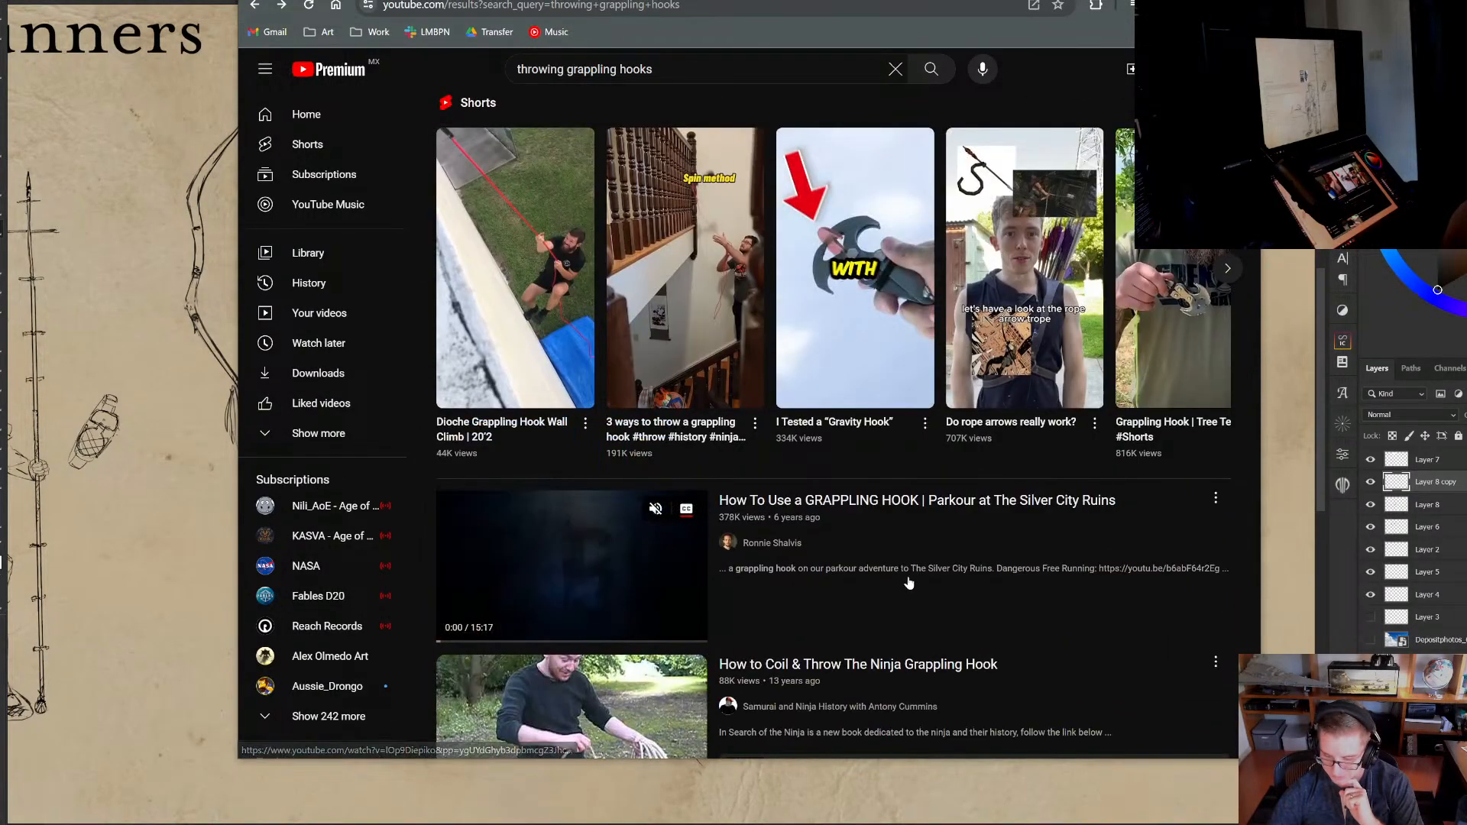
{"action": "left_click", "coordinate": [933, 513]}
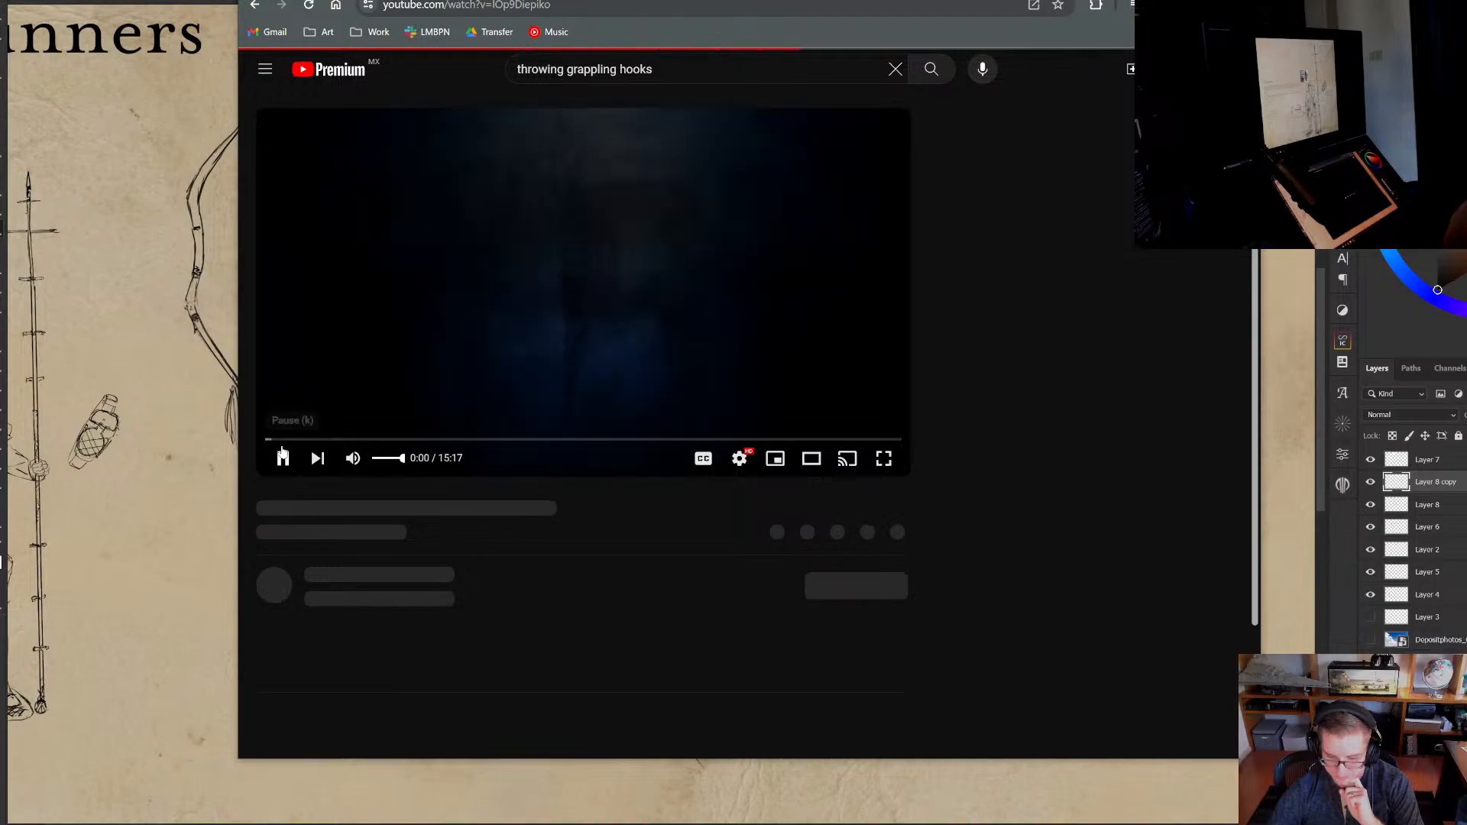
{"action": "left_click", "coordinate": [352, 458]}
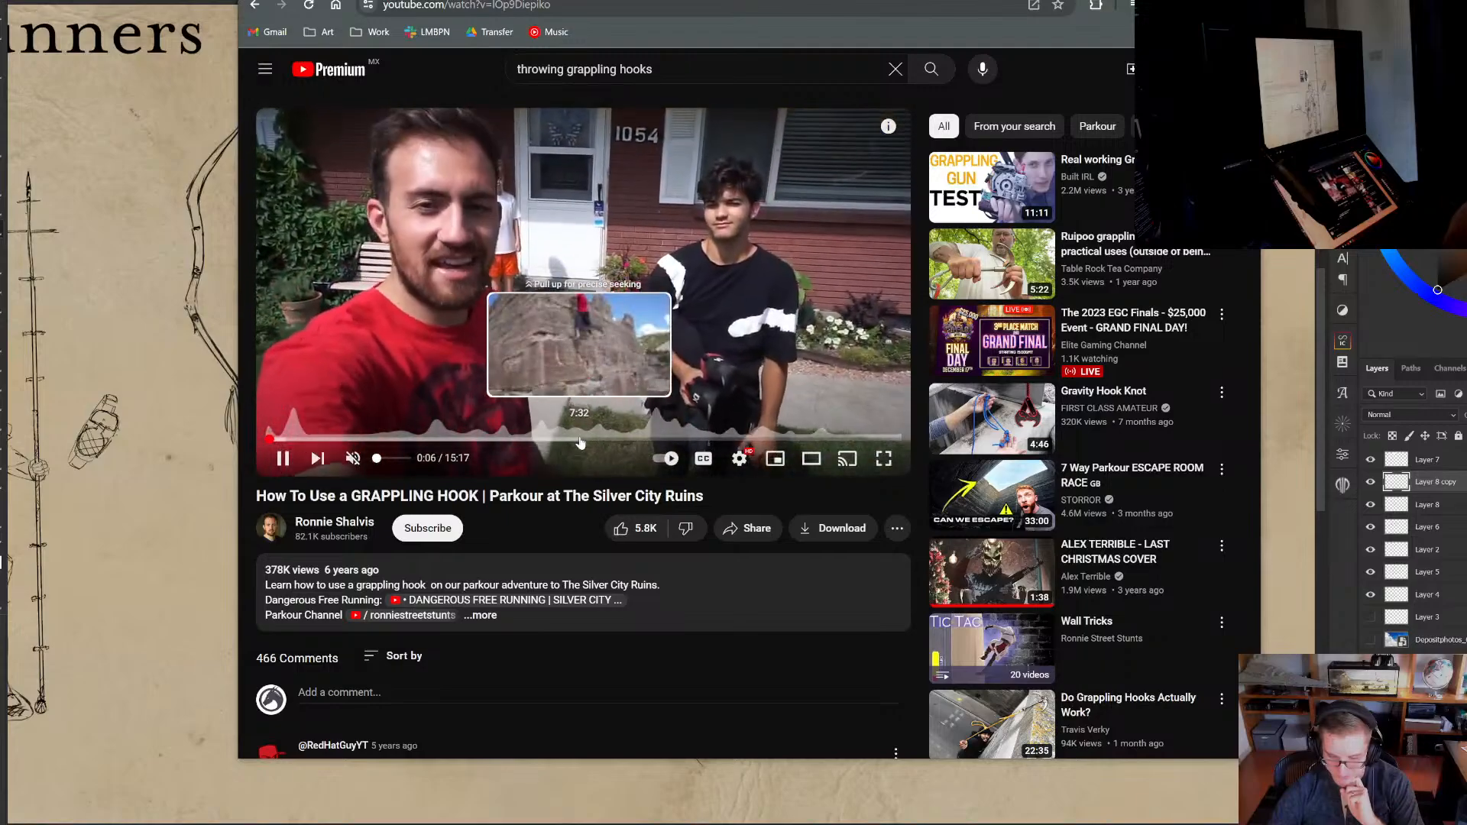
{"action": "left_click", "coordinate": [532, 440]}
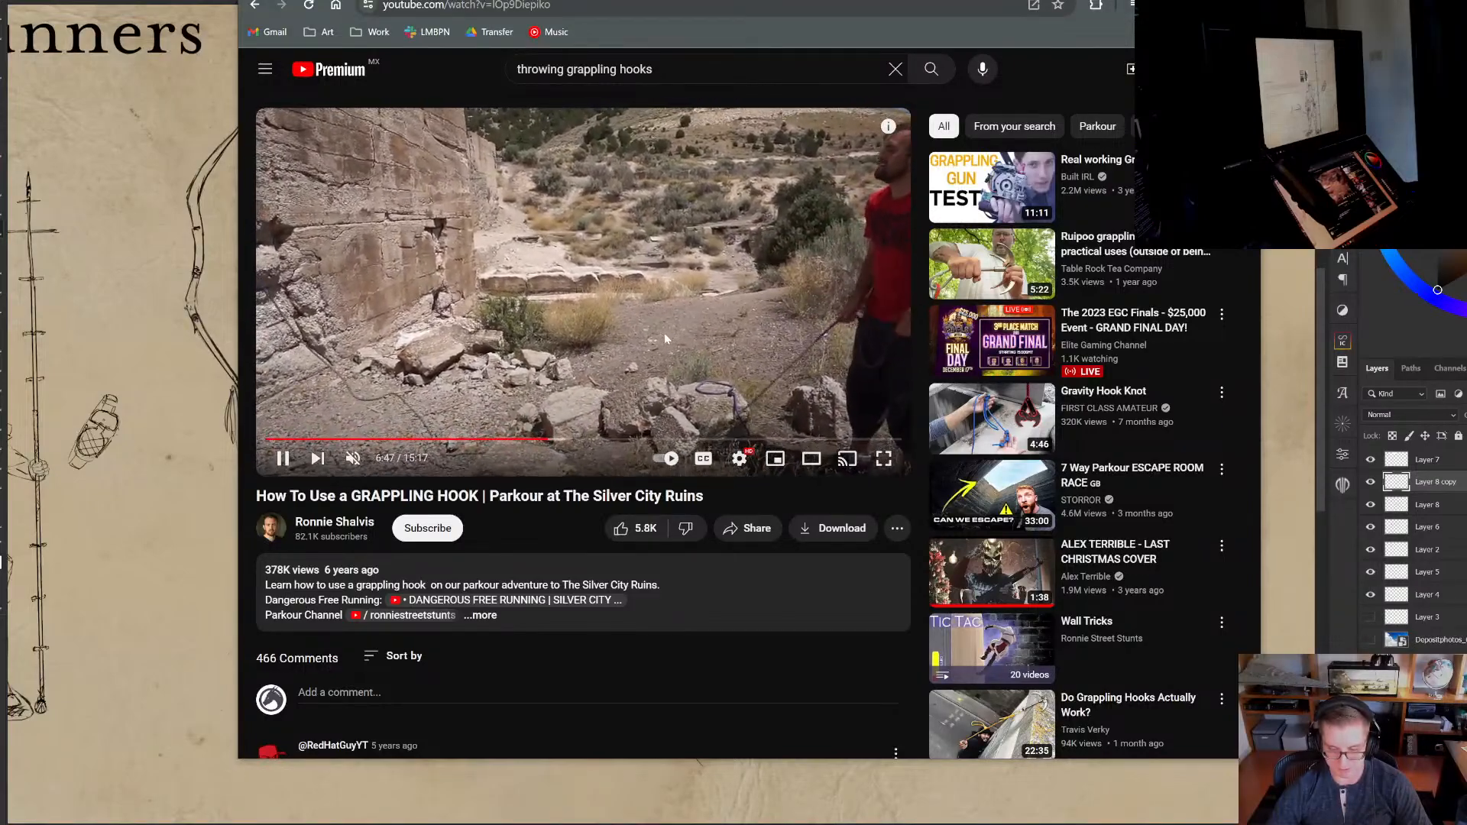
{"action": "key", "text": "space"}
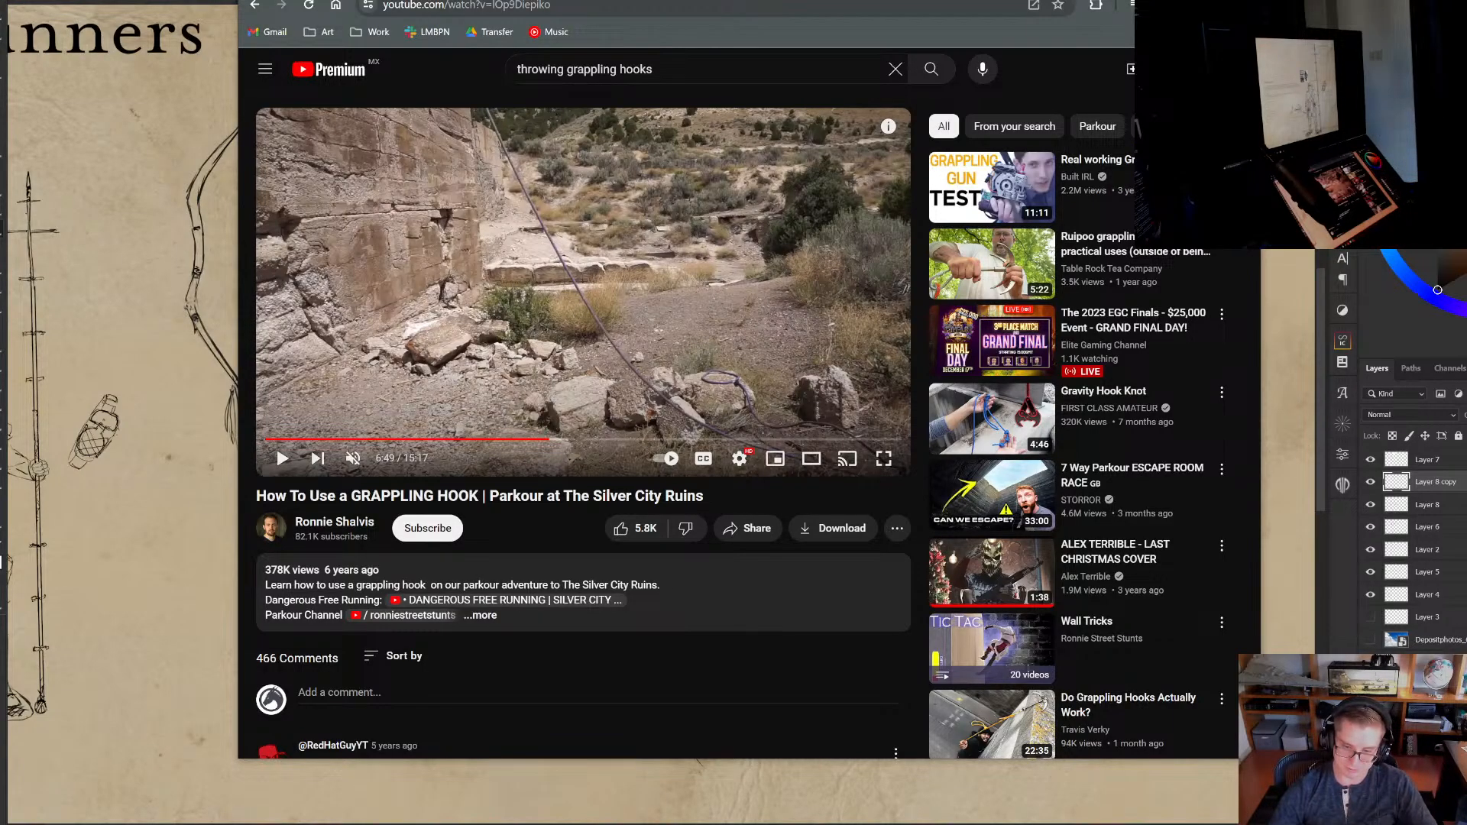
Switch back to Photoshop and move the open and folded grappling hook sketches together into the empty area beside the arrows
{"action": "key", "text": "alt+Tab"}
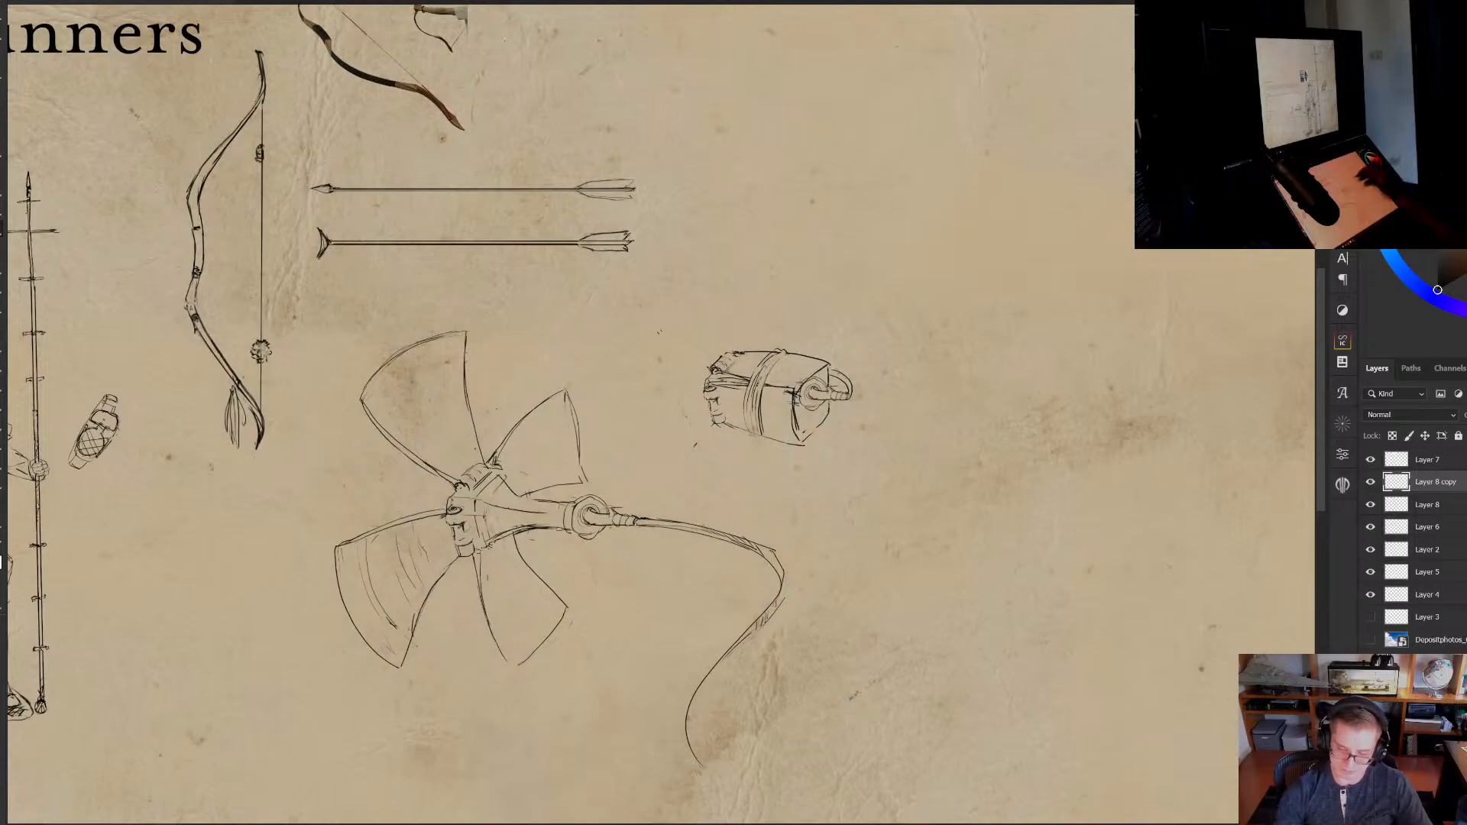
{"action": "left_click_drag", "start_coordinate": [712, 495], "coordinate": [780, 459]}
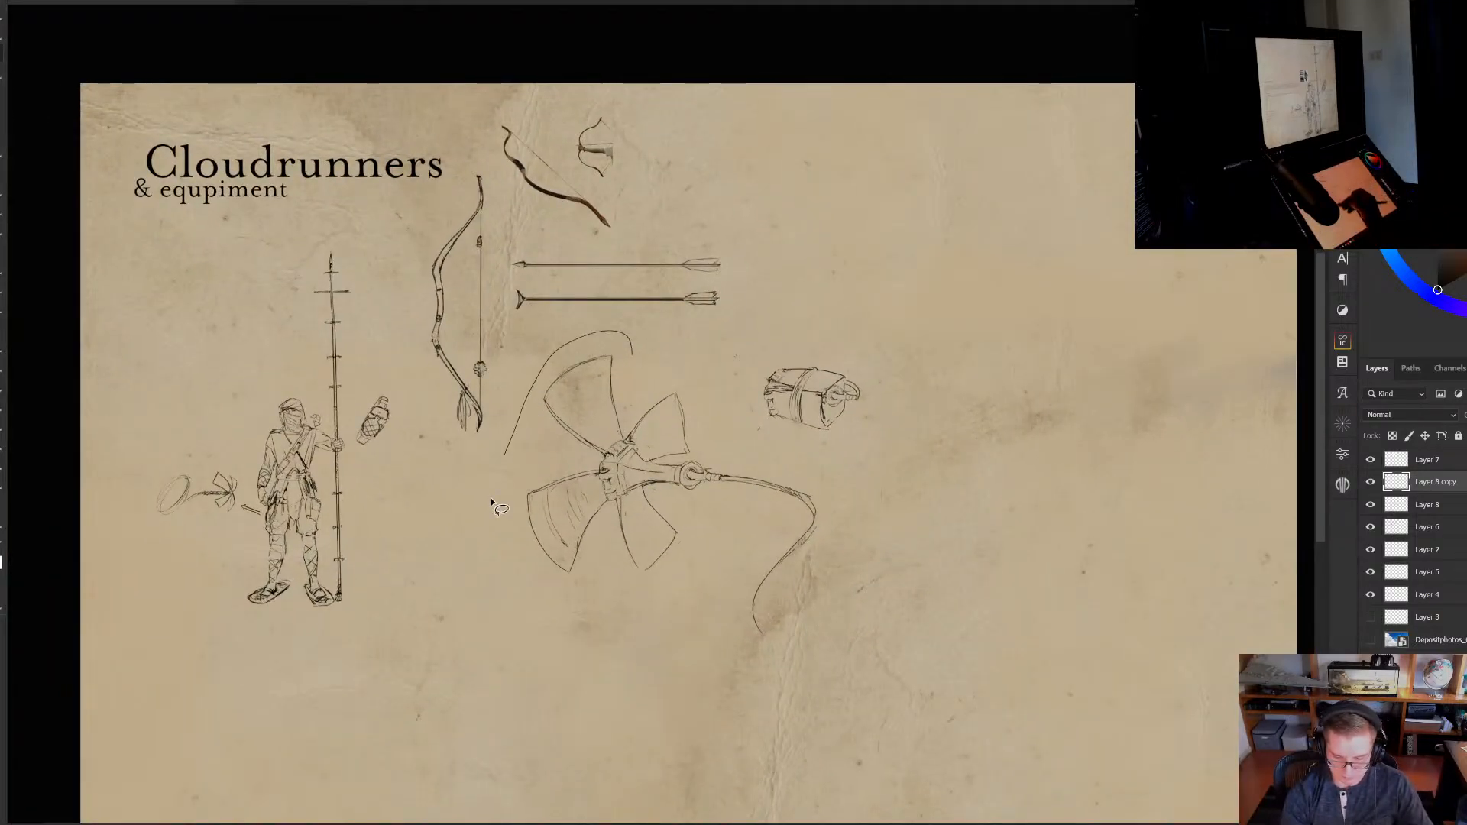
{"action": "left_click_drag", "start_coordinate": [738, 420], "coordinate": [714, 404]}
{"action": "key", "text": "ctrl+t"}
{"action": "mouse_move", "coordinate": [706, 498]}
{"action": "left_mouse_down"}
{"action": "mouse_move", "coordinate": [928, 309]}
{"action": "mouse_move", "coordinate": [920, 345]}
{"action": "left_mouse_up"}
{"action": "left_click", "coordinate": [1361, 505]}
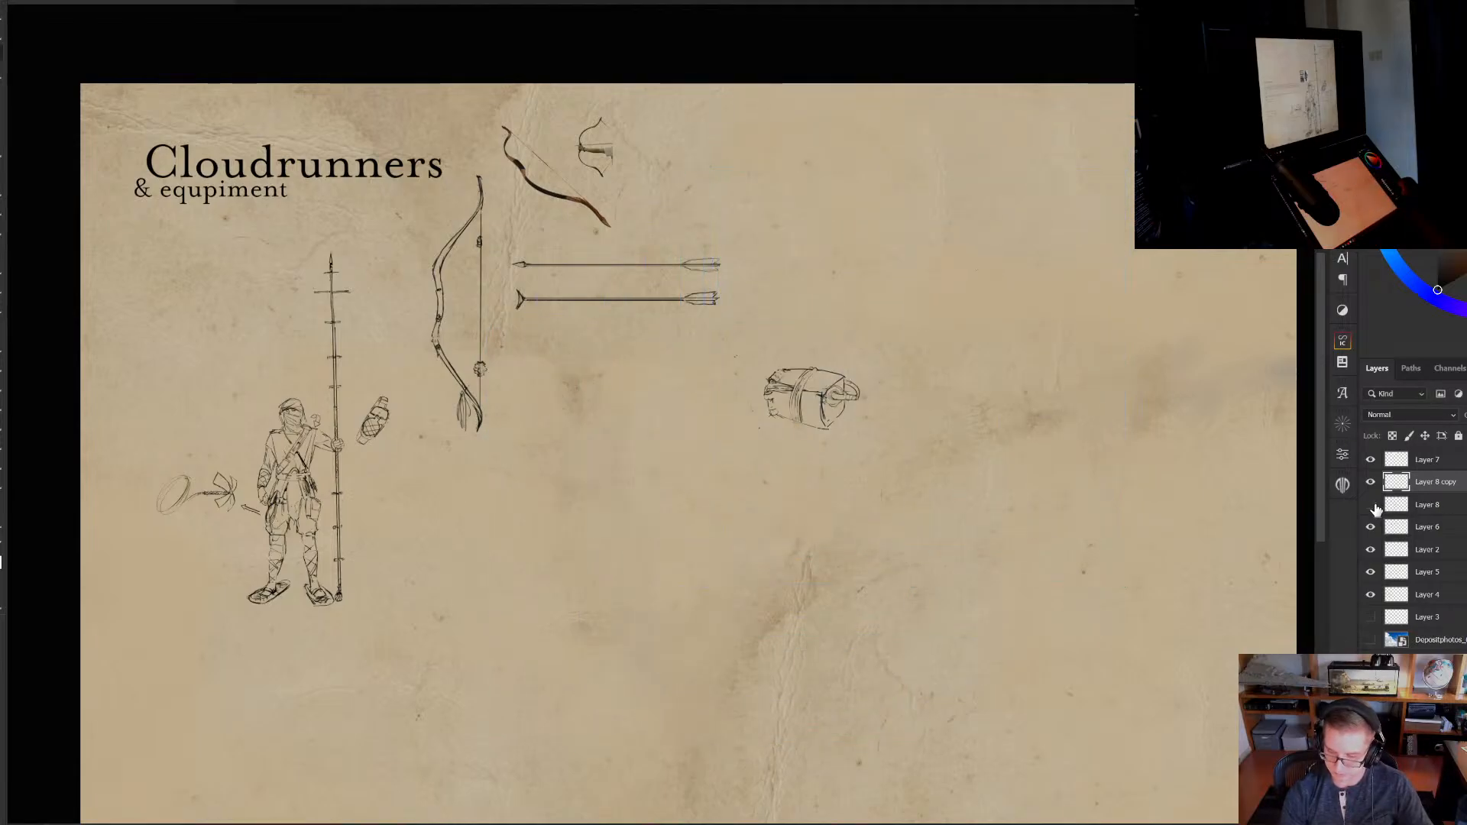
{"action": "left_click", "coordinate": [1369, 506]}
{"action": "left_click", "coordinate": [1413, 510]}
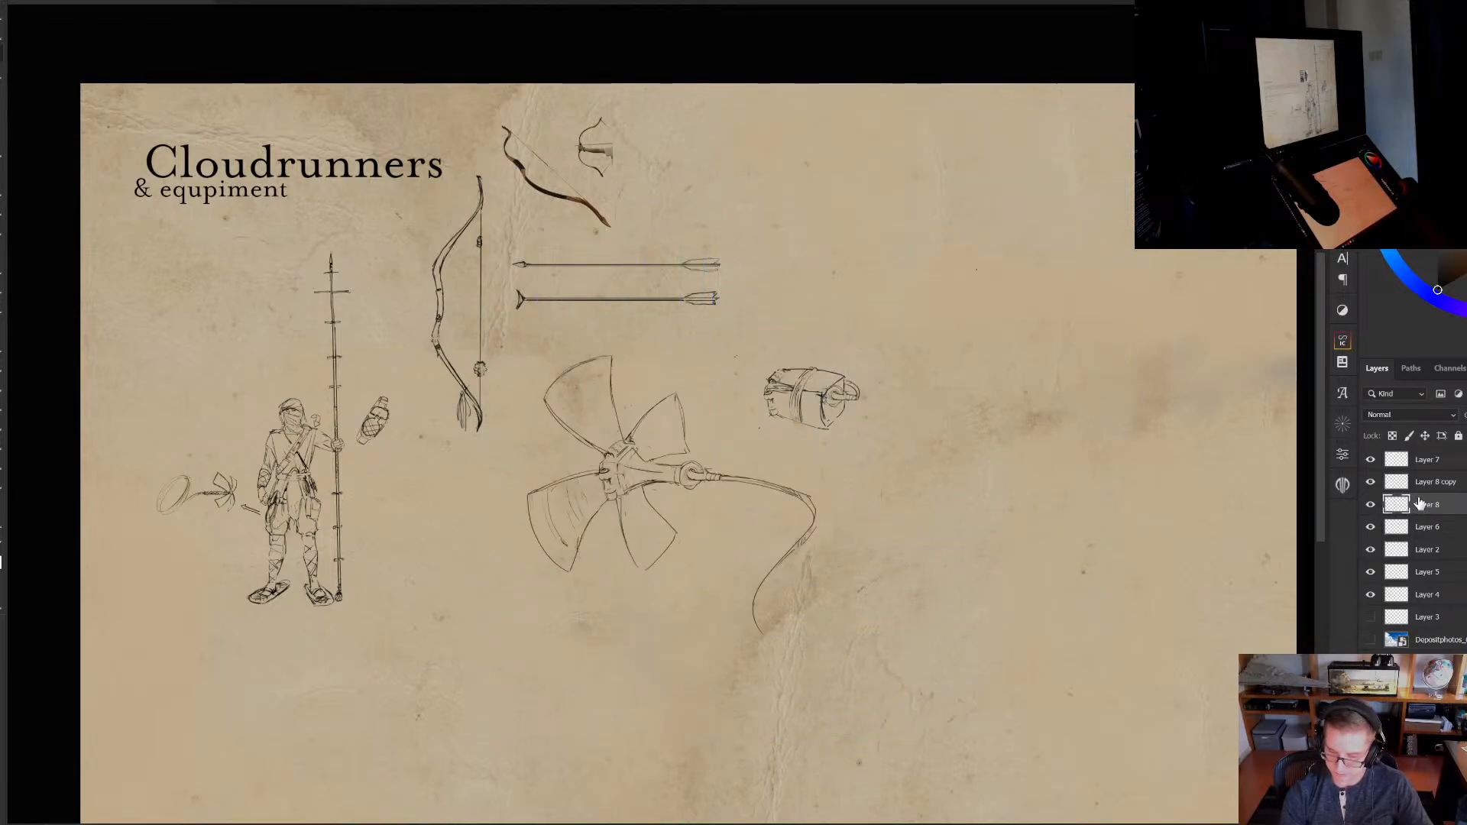
{"action": "key", "text": "ctrl+t"}
{"action": "mouse_move", "coordinate": [769, 497]}
{"action": "left_mouse_down"}
{"action": "mouse_move", "coordinate": [1050, 310]}
{"action": "mouse_move", "coordinate": [1065, 279]}
{"action": "left_mouse_up"}
Draw a curved double-line arrow on Layer 8 copy, pointing from the open grappling hook to the folded one
{"action": "left_click", "coordinate": [1455, 483]}
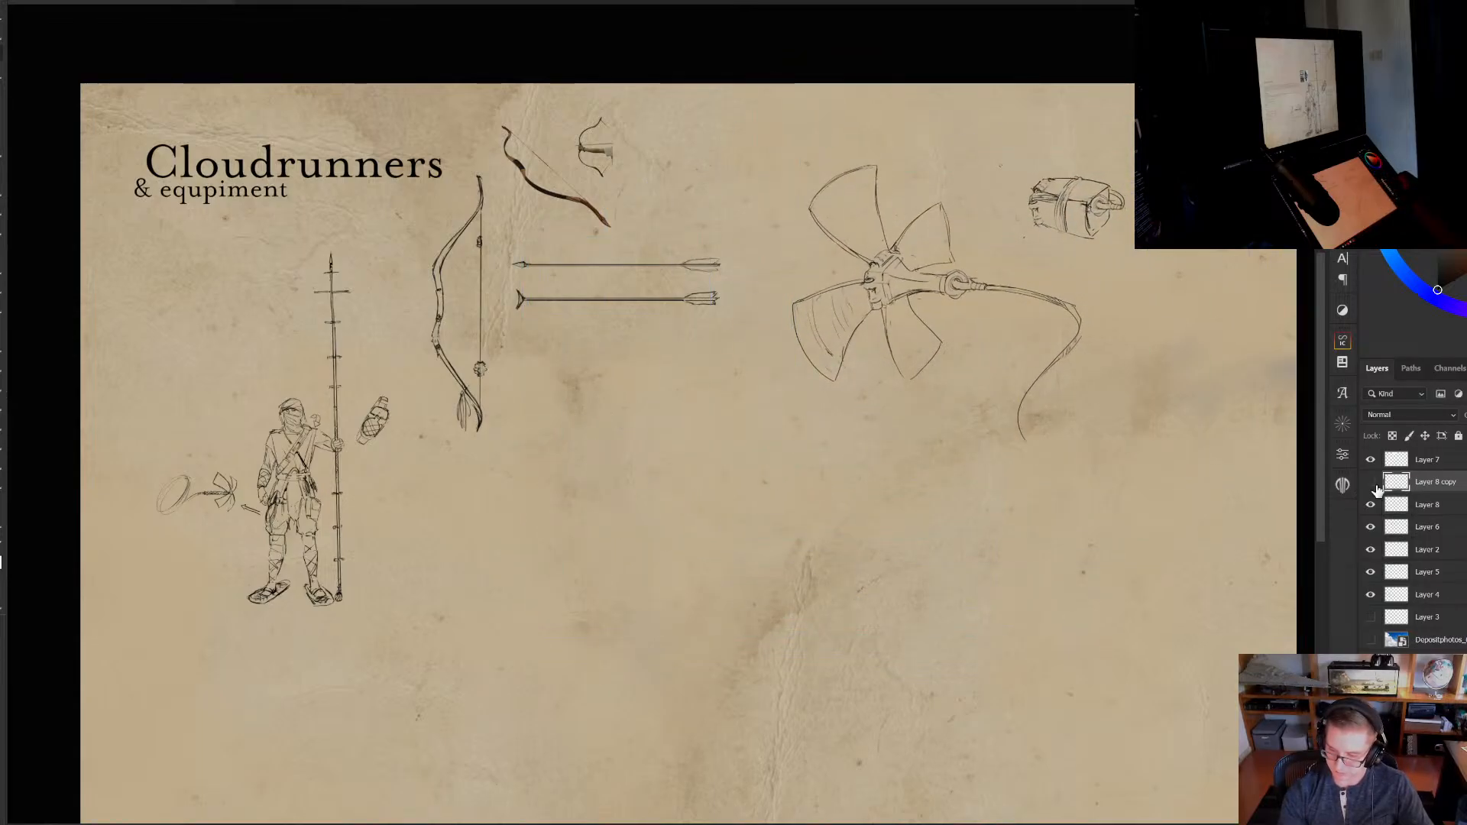
{"action": "left_click_drag", "start_coordinate": [1002, 206], "coordinate": [1084, 206]}
{"action": "left_click_drag", "start_coordinate": [974, 267], "coordinate": [750, 343]}
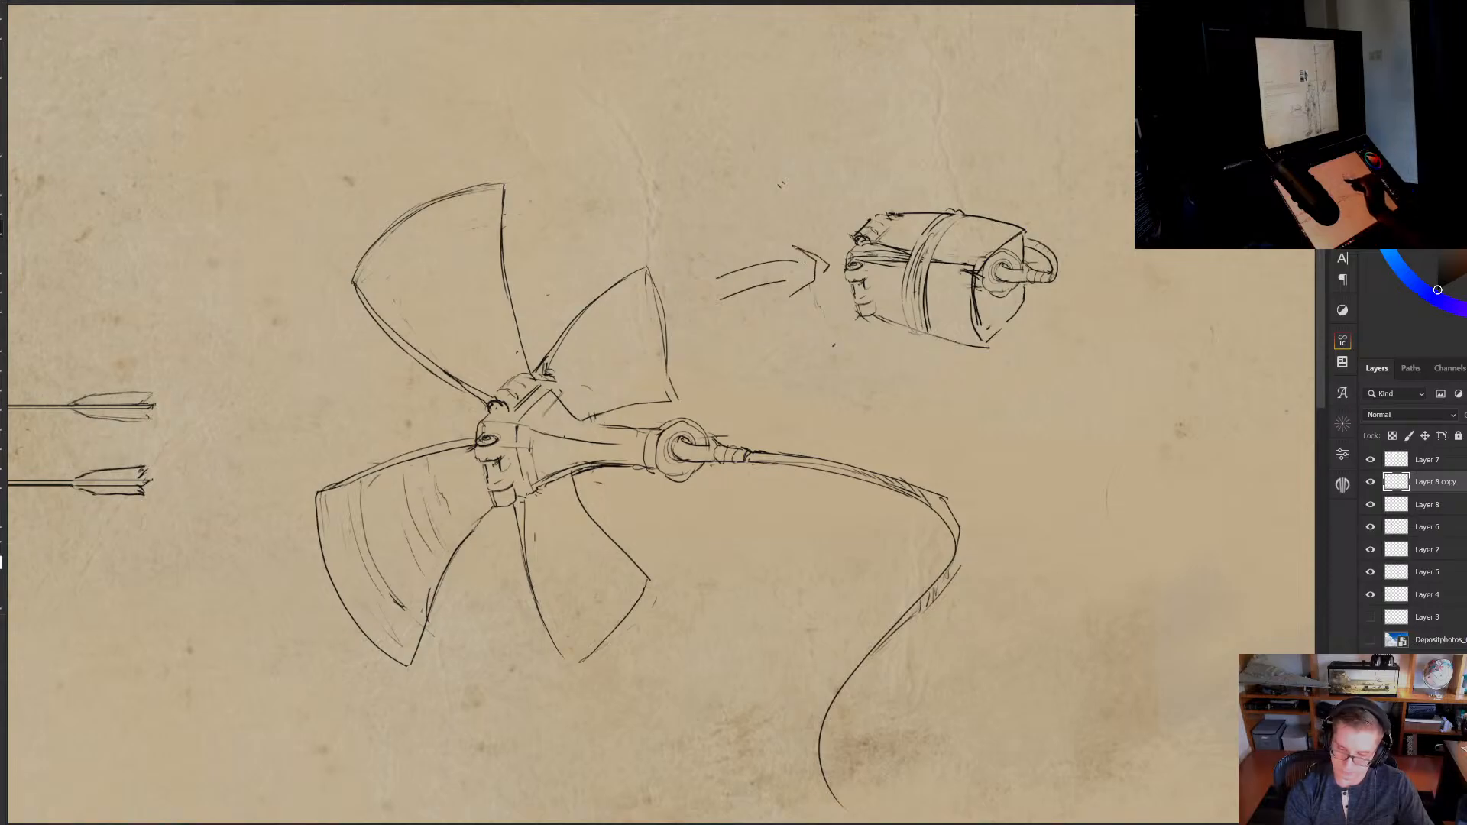
{"action": "left_click_drag", "start_coordinate": [846, 350], "coordinate": [725, 351]}
{"action": "left_click_drag", "start_coordinate": [846, 433], "coordinate": [806, 432]}
{"action": "left_click_drag", "start_coordinate": [764, 443], "coordinate": [802, 427]}
{"action": "left_click_drag", "start_coordinate": [790, 429], "coordinate": [917, 428]}
Paste the snow goggles reference image onto the sheet and scale it to fit beside the standing figure, below the bow
{"action": "left_click_drag", "start_coordinate": [581, 509], "coordinate": [859, 488]}
{"action": "left_click_drag", "start_coordinate": [825, 484], "coordinate": [704, 491]}
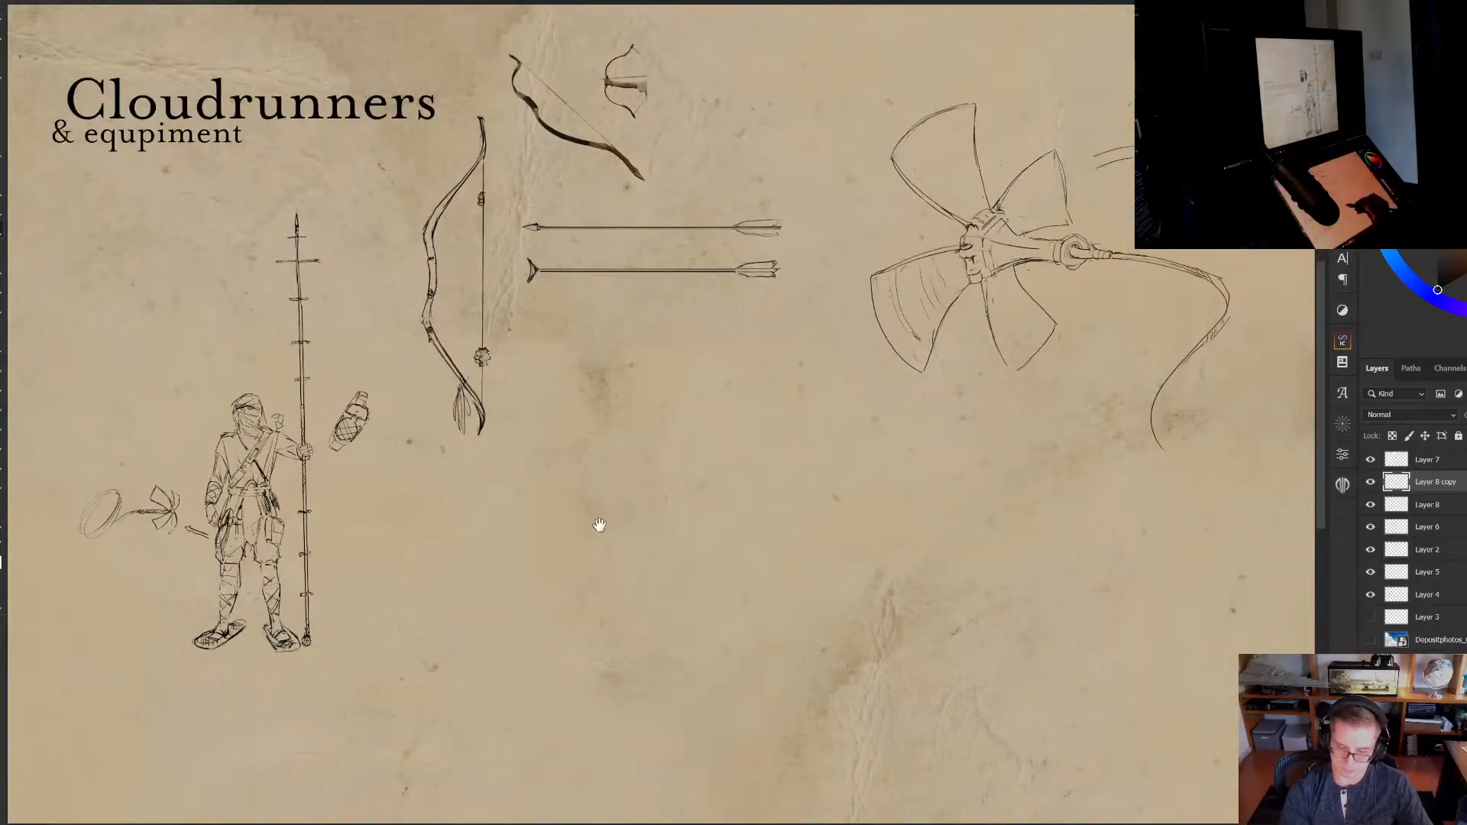
{"action": "mouse_move", "coordinate": [388, 561]}
{"action": "left_mouse_down"}
{"action": "mouse_move", "coordinate": [410, 533]}
{"action": "mouse_move", "coordinate": [362, 563]}
{"action": "mouse_move", "coordinate": [411, 571]}
{"action": "left_mouse_up"}
{"action": "left_click", "coordinate": [361, 563]}
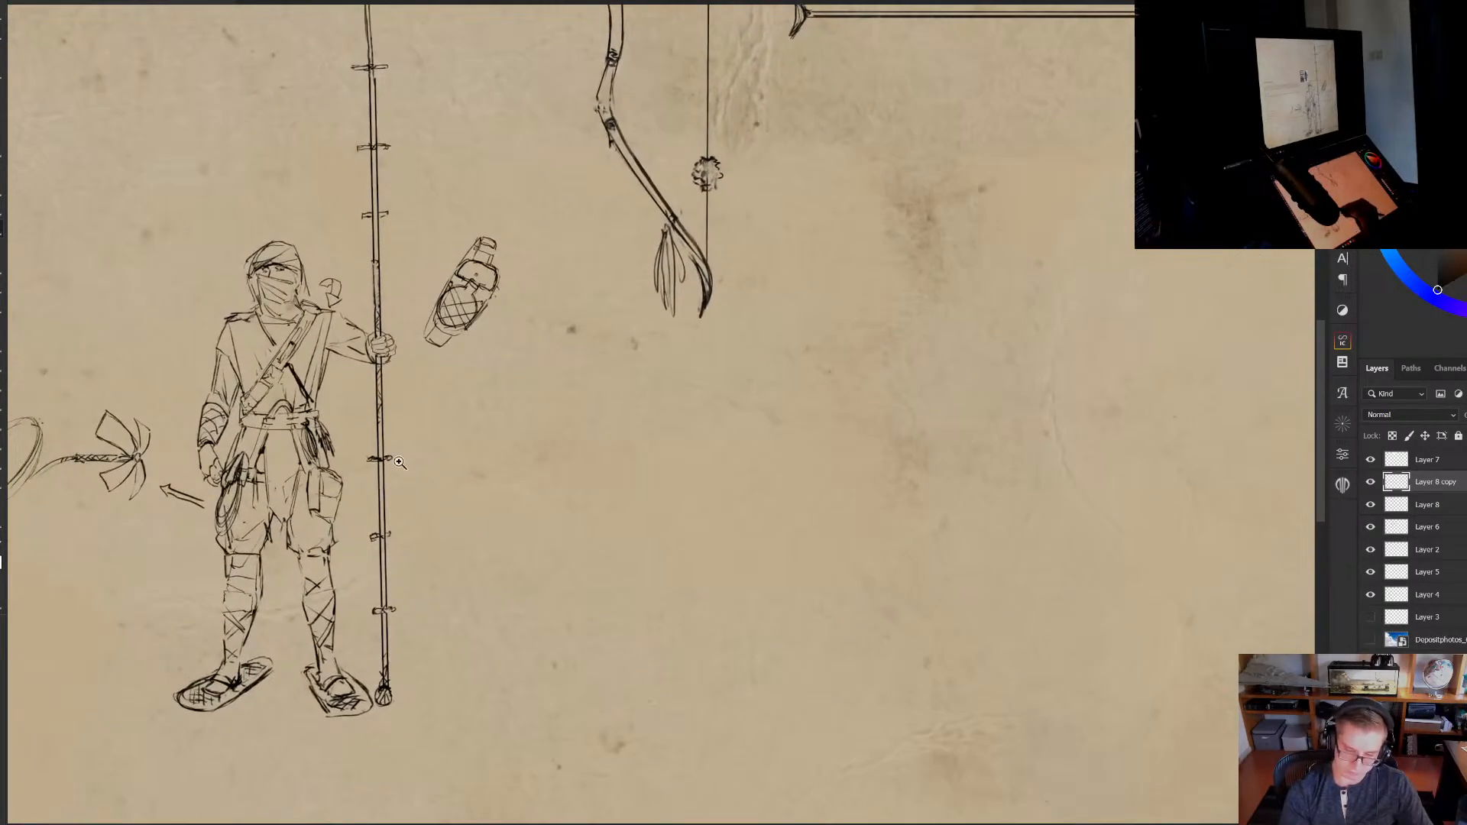
{"action": "left_click_drag", "start_coordinate": [305, 321], "coordinate": [337, 288]}
{"action": "left_click_drag", "start_coordinate": [439, 364], "coordinate": [631, 554]}
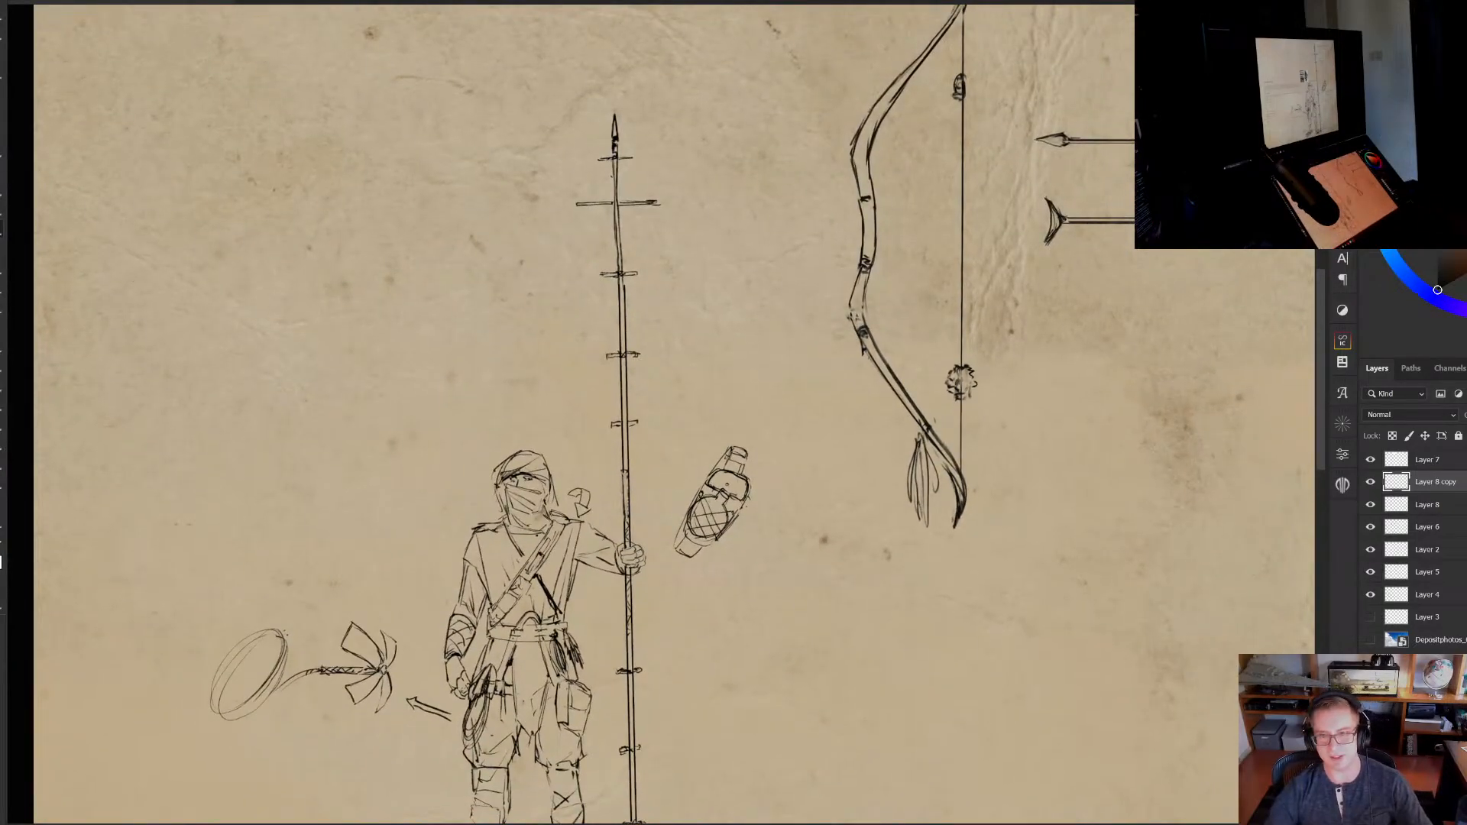
{"action": "key", "text": "ctrl+Tab"}
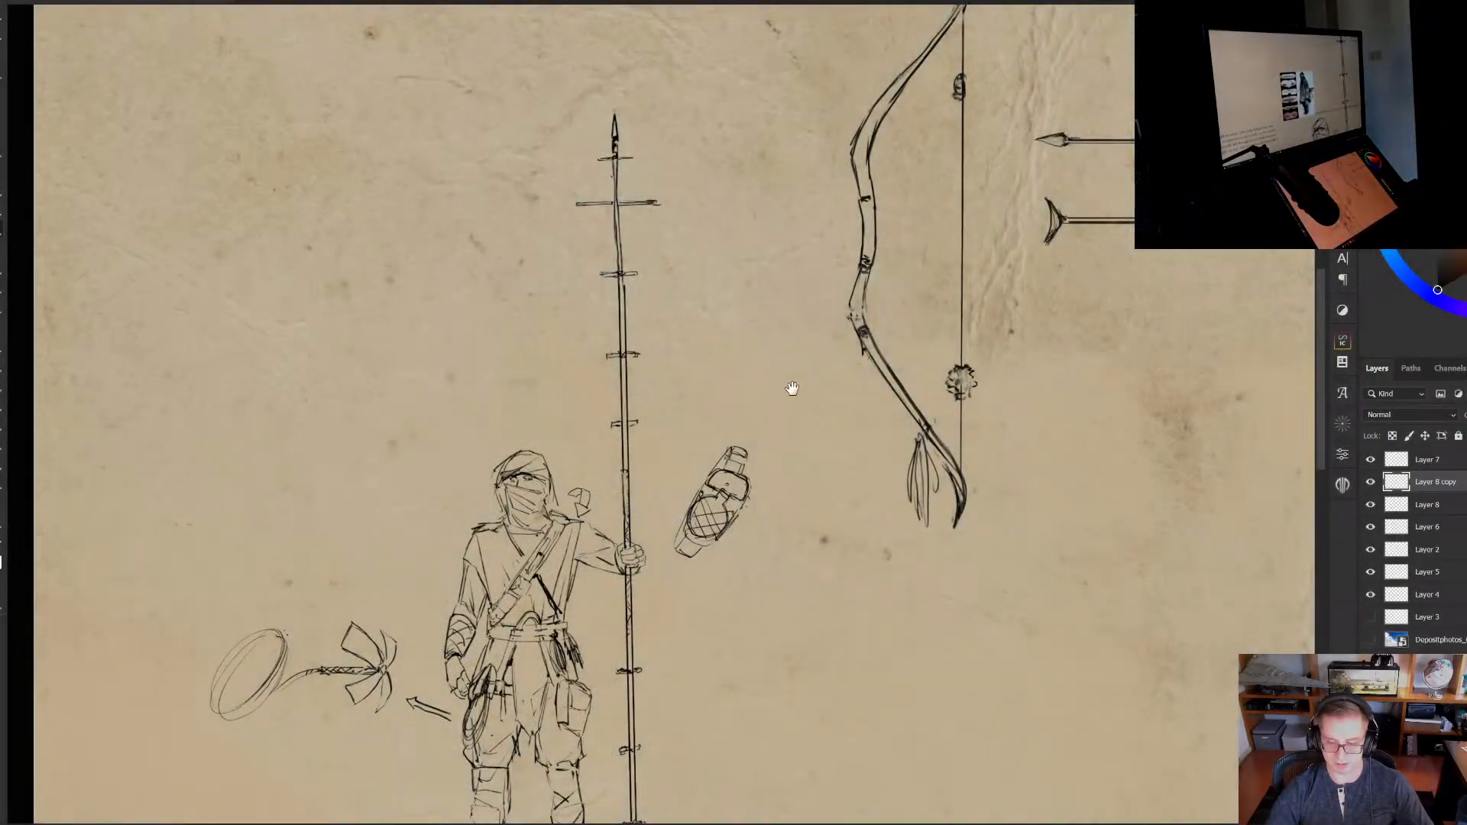
{"action": "left_click_drag", "start_coordinate": [787, 387], "coordinate": [713, 223]}
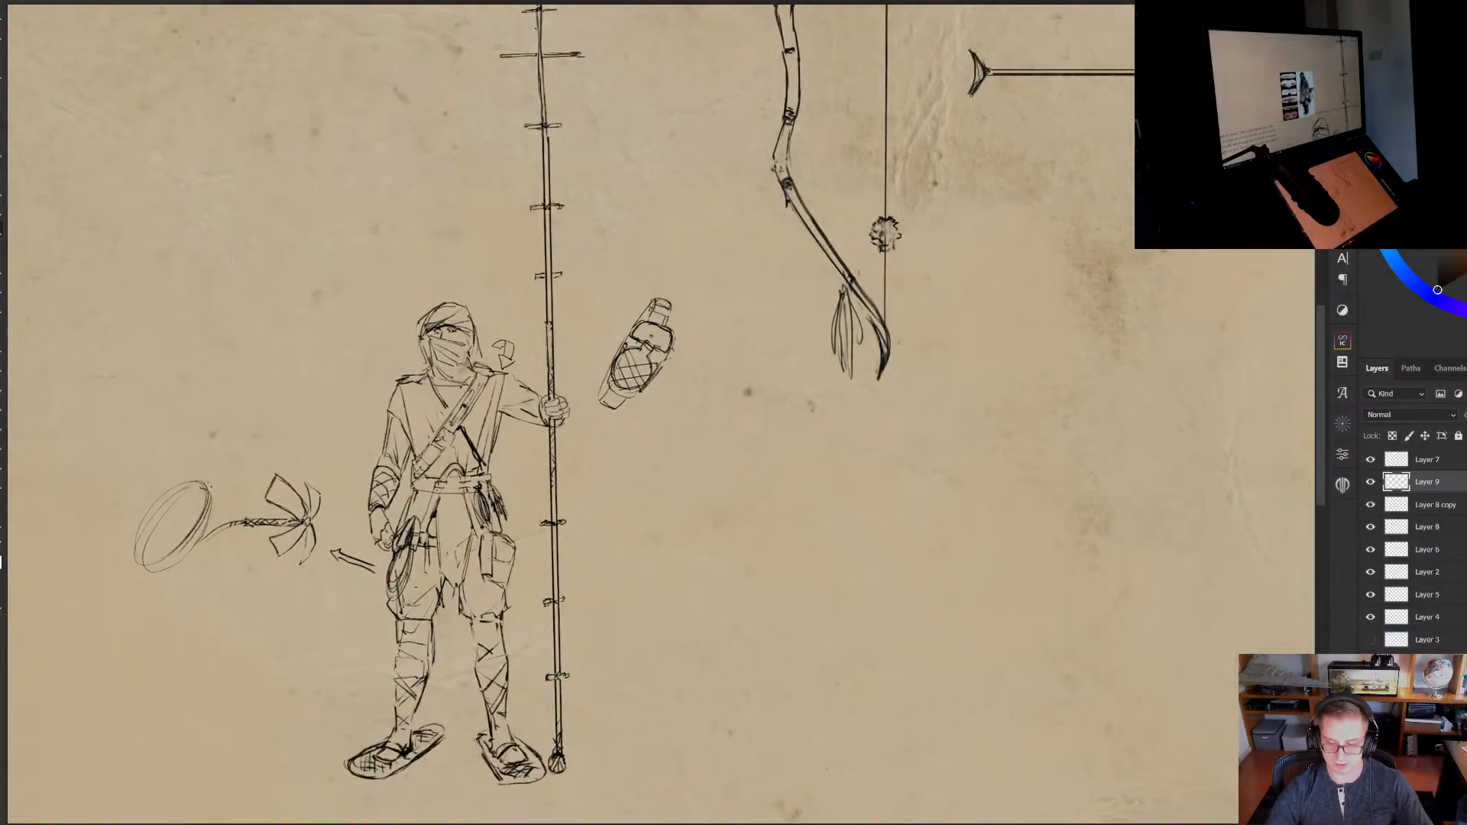
{"action": "key", "text": "ctrl+v"}
{"action": "key", "text": "ctrl+t"}
{"action": "left_click_drag", "start_coordinate": [721, 382], "coordinate": [888, 531]}
{"action": "left_click_drag", "start_coordinate": [882, 572], "coordinate": [736, 510]}
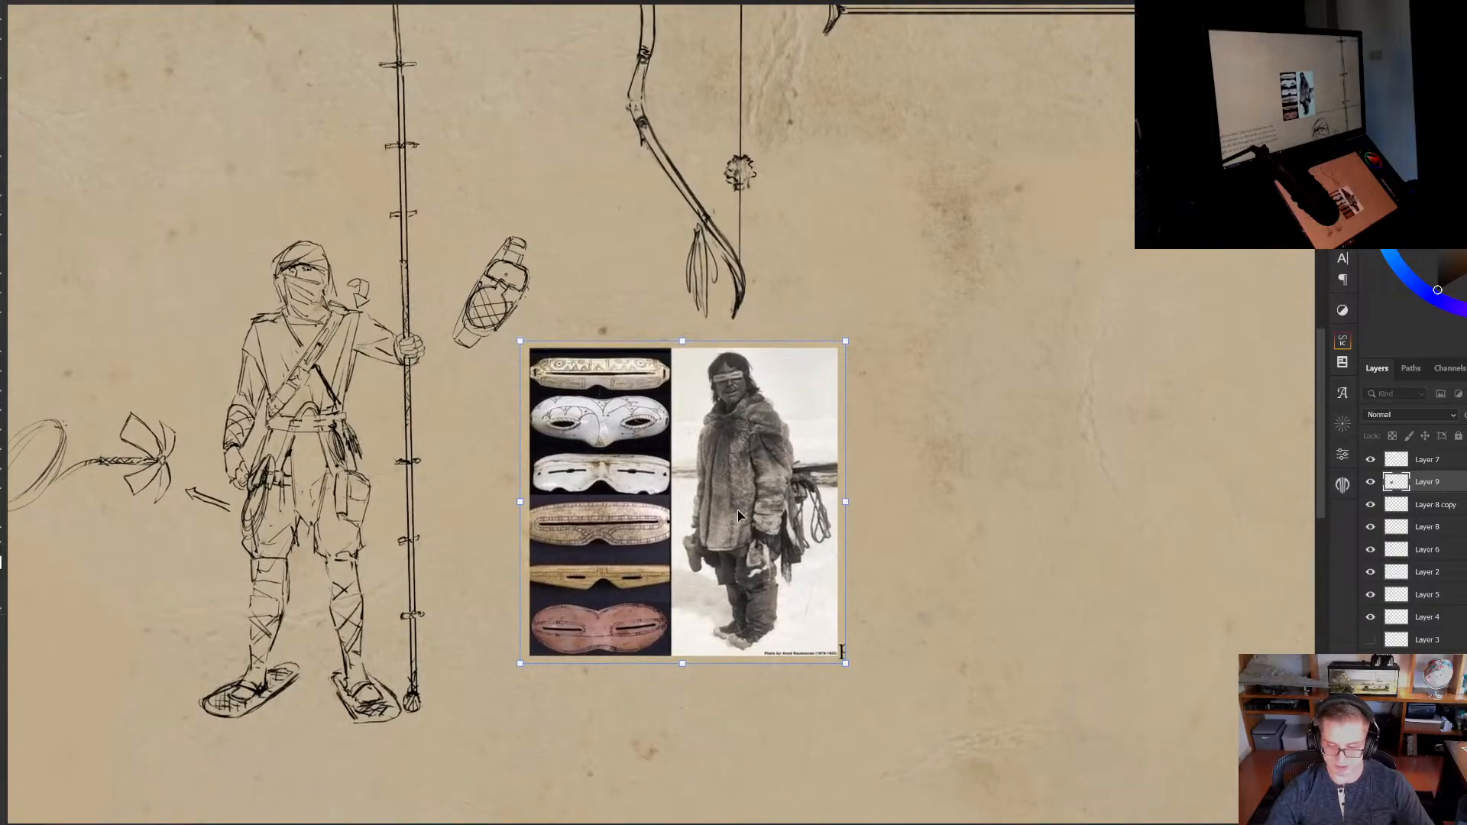
{"action": "scroll", "coordinate": [736, 511], "scroll_direction": "up", "scroll_amount": 2}
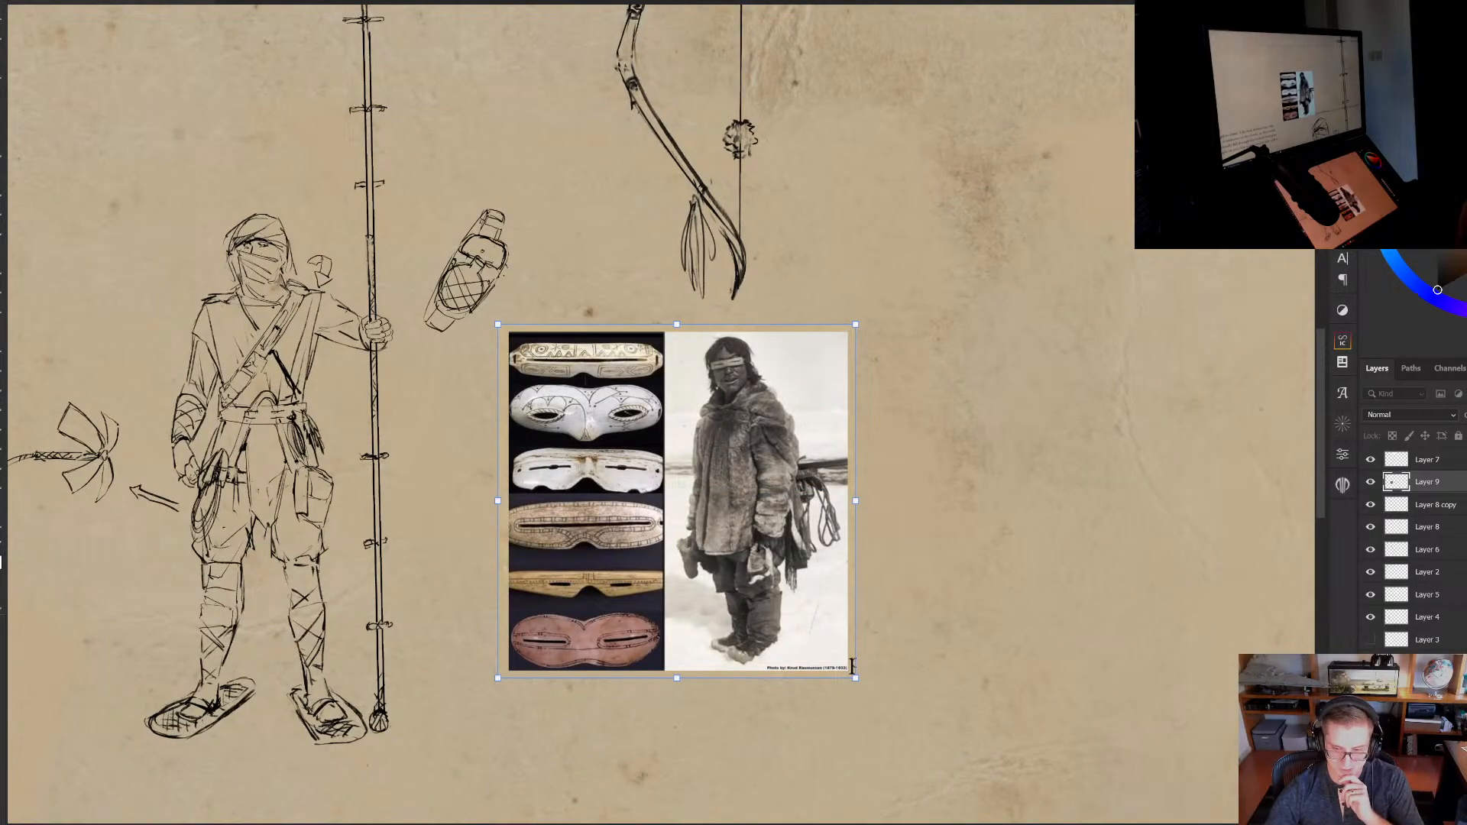
{"action": "key", "text": "Return"}
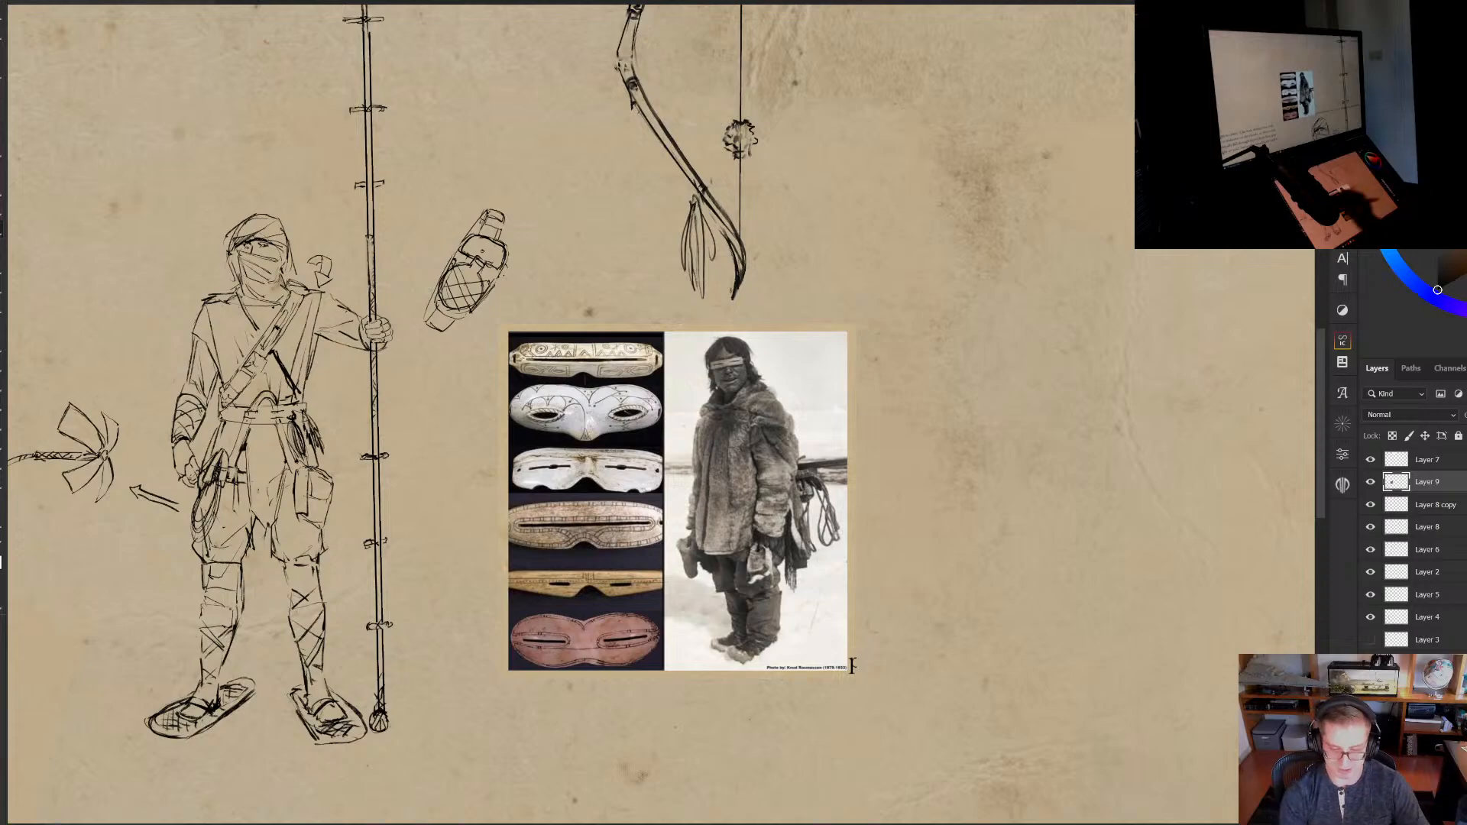
Examine the goggle designs and the fur-clad figure in the pasted reference image alongside the sketched character
{"action": "left_click_drag", "start_coordinate": [757, 501], "coordinate": [767, 491]}
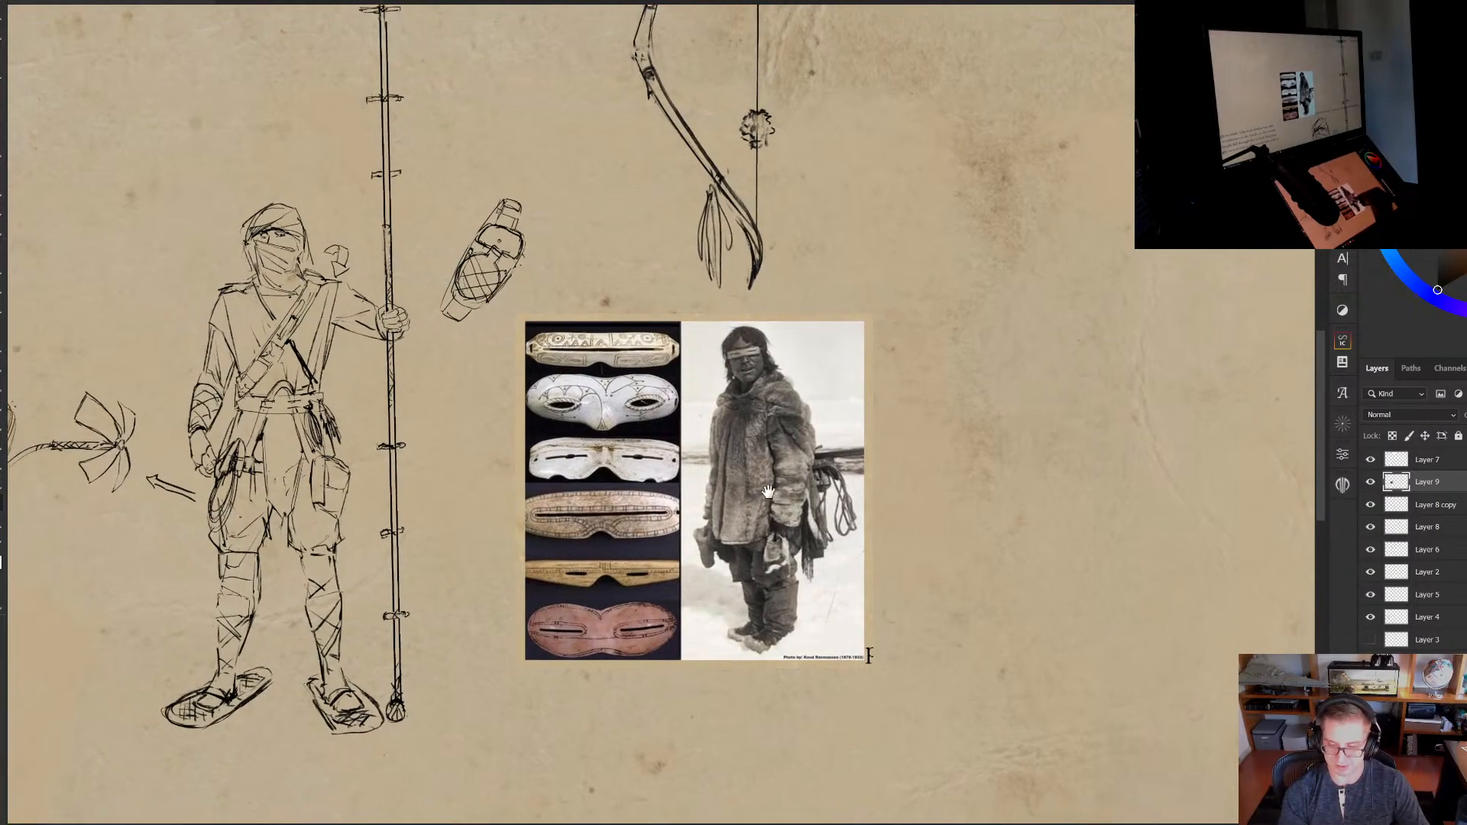
{"action": "scroll", "coordinate": [753, 485], "scroll_direction": "up", "scroll_amount": 2}
{"action": "scroll", "coordinate": [717, 505], "scroll_direction": "up", "scroll_amount": 2}
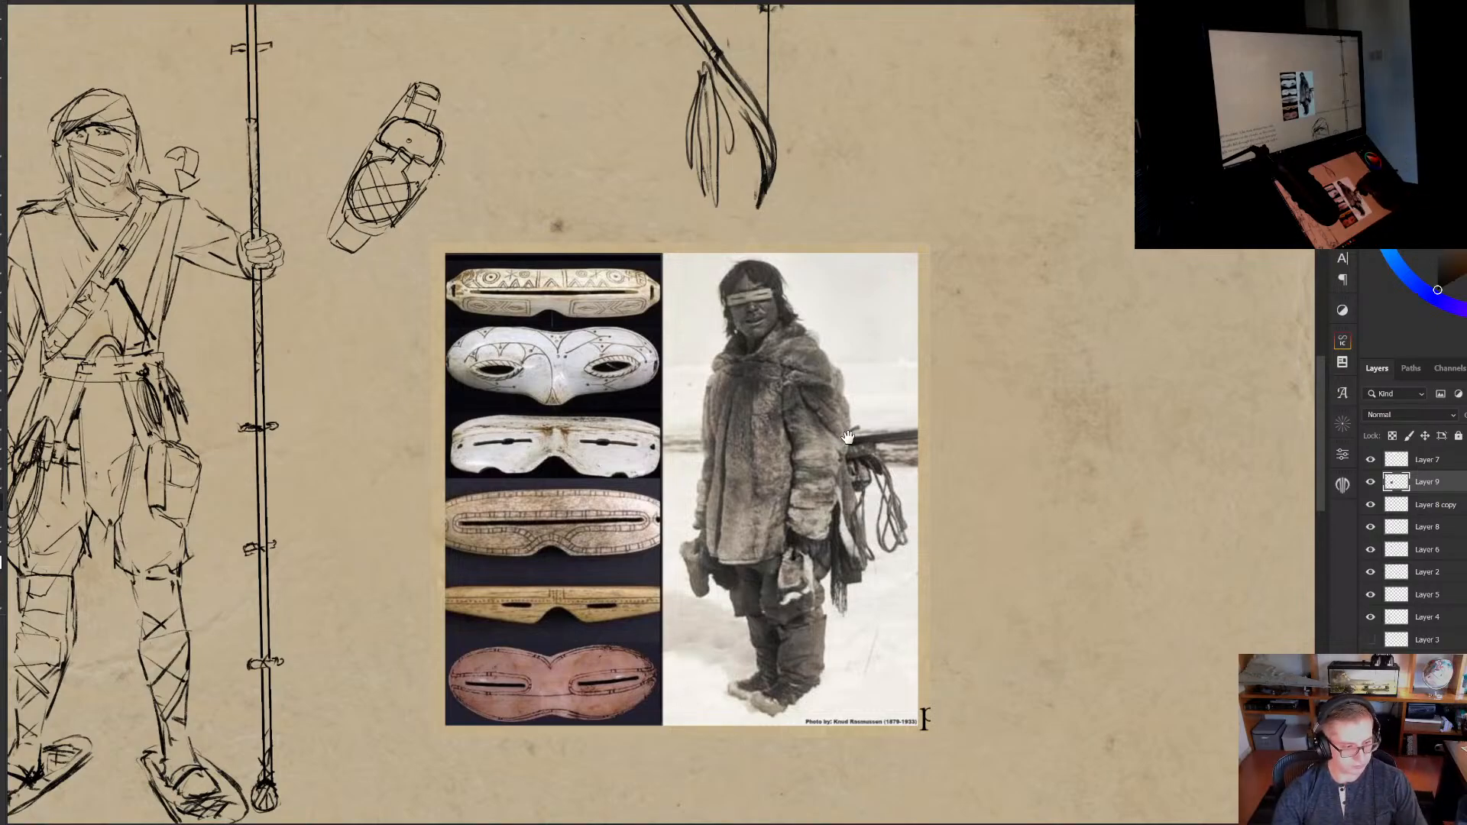
{"action": "left_click_drag", "start_coordinate": [848, 437], "coordinate": [838, 401]}
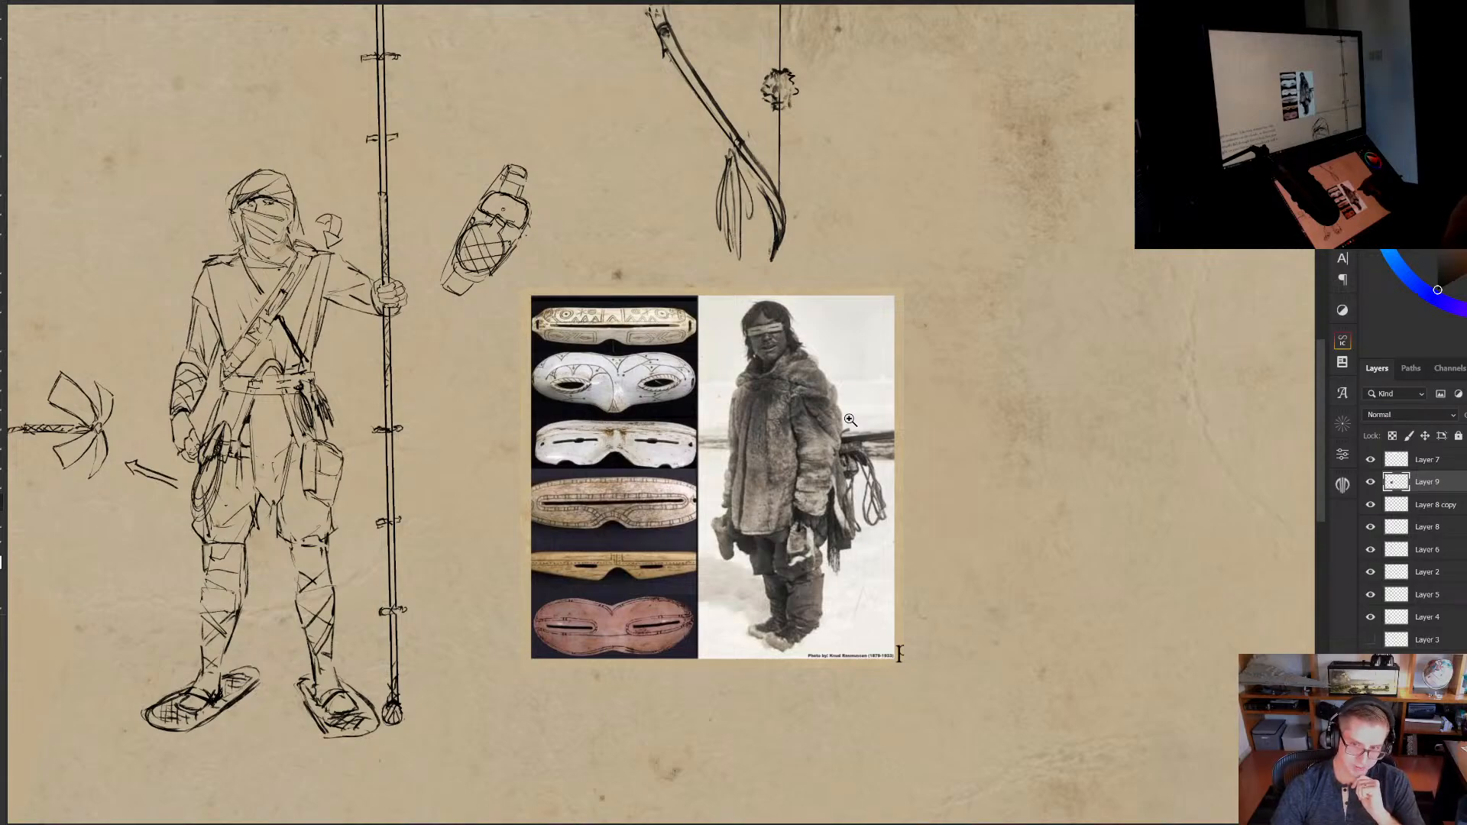
Duplicate Layer 8, which holds the open grappling hook, and hide the original layer
{"action": "left_click_drag", "start_coordinate": [853, 425], "coordinate": [745, 425]}
{"action": "mouse_move", "coordinate": [928, 421]}
{"action": "left_mouse_down"}
{"action": "mouse_move", "coordinate": [805, 440]}
{"action": "mouse_move", "coordinate": [461, 561]}
{"action": "left_mouse_up"}
{"action": "mouse_move", "coordinate": [855, 372]}
{"action": "left_mouse_down"}
{"action": "mouse_move", "coordinate": [893, 369]}
{"action": "mouse_move", "coordinate": [870, 381]}
{"action": "left_mouse_up"}
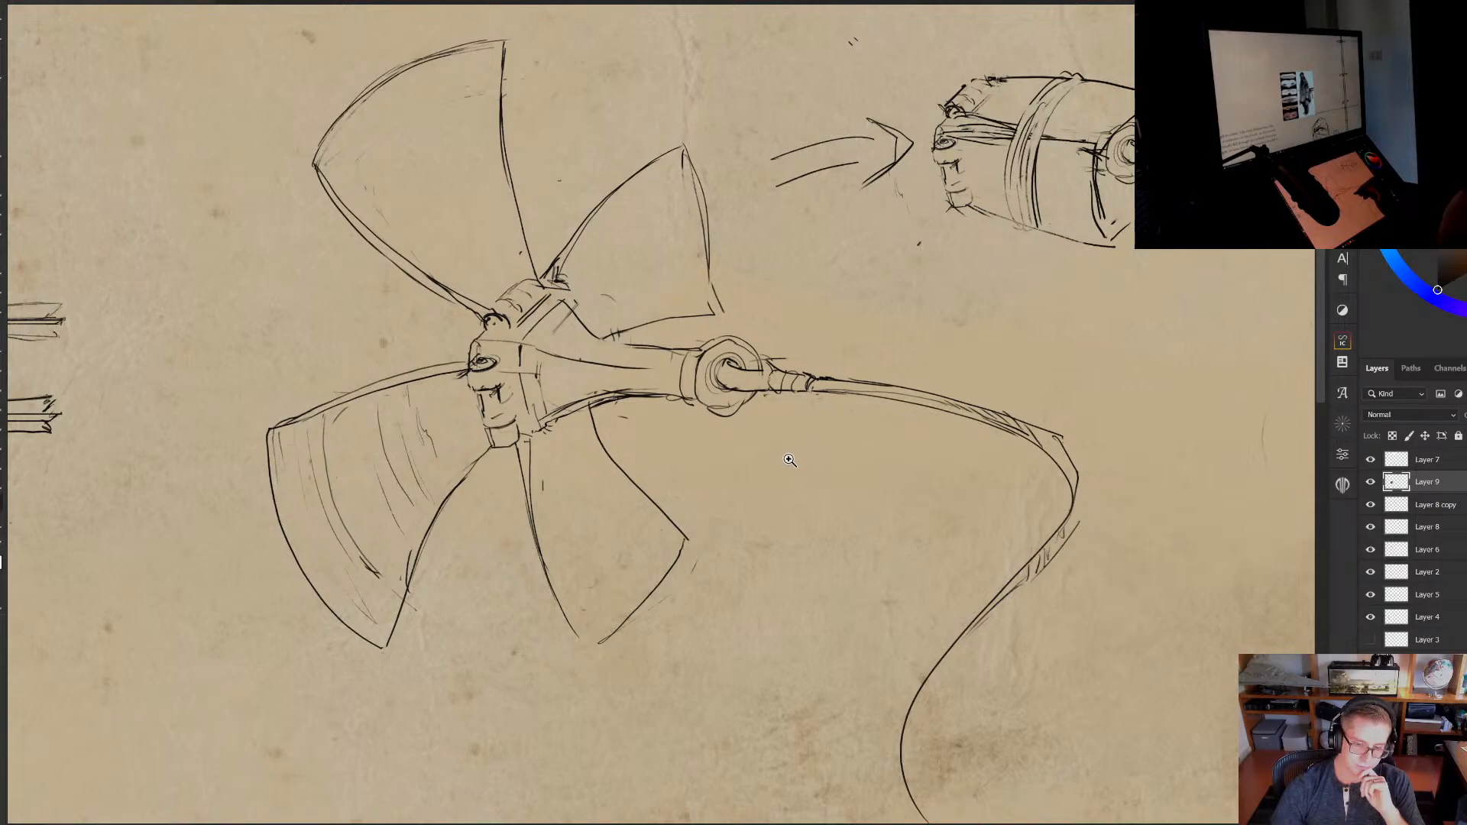
{"action": "left_click_drag", "start_coordinate": [574, 479], "coordinate": [588, 511]}
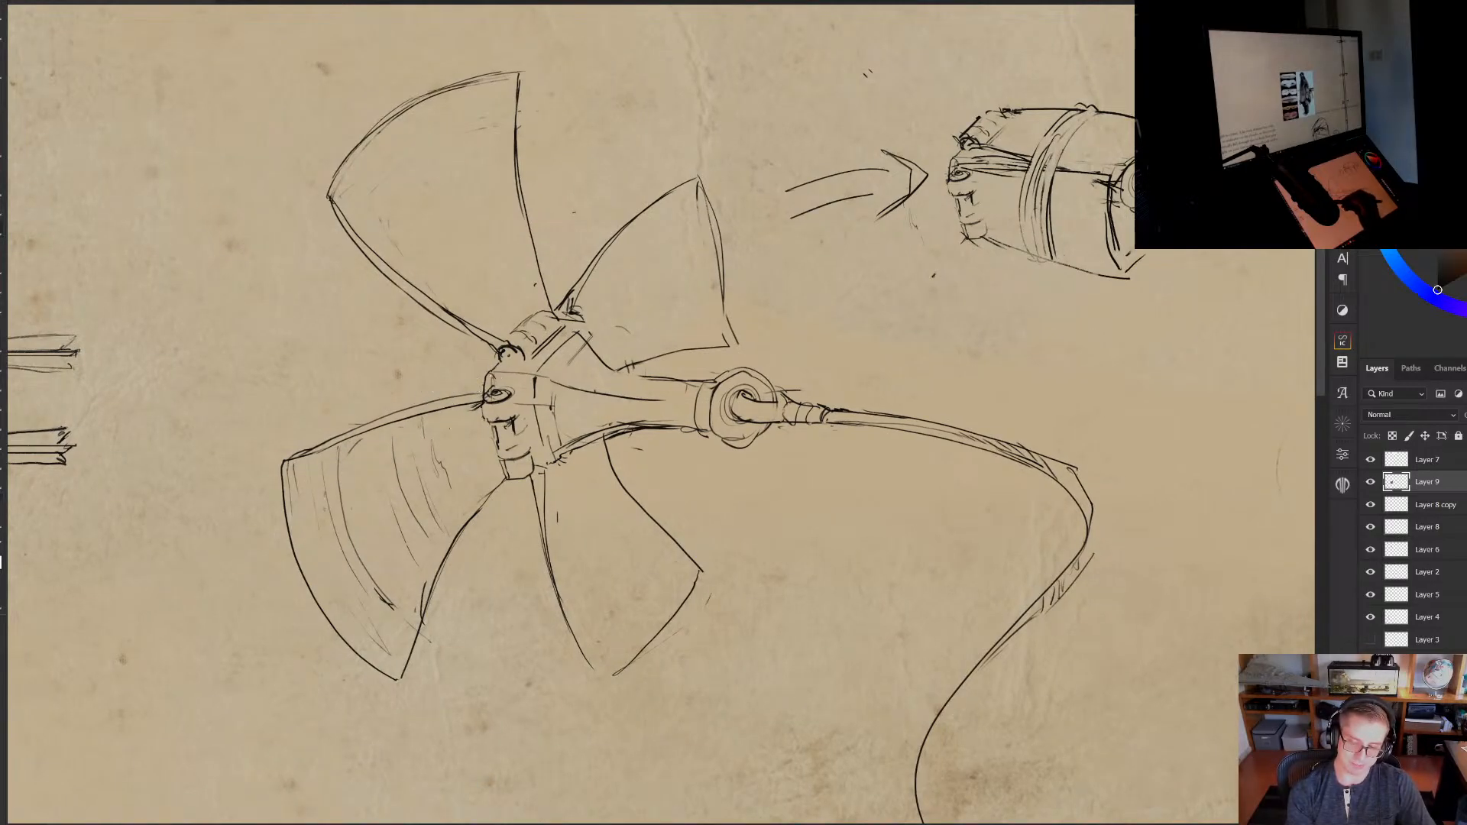
{"action": "left_click", "coordinate": [1369, 504]}
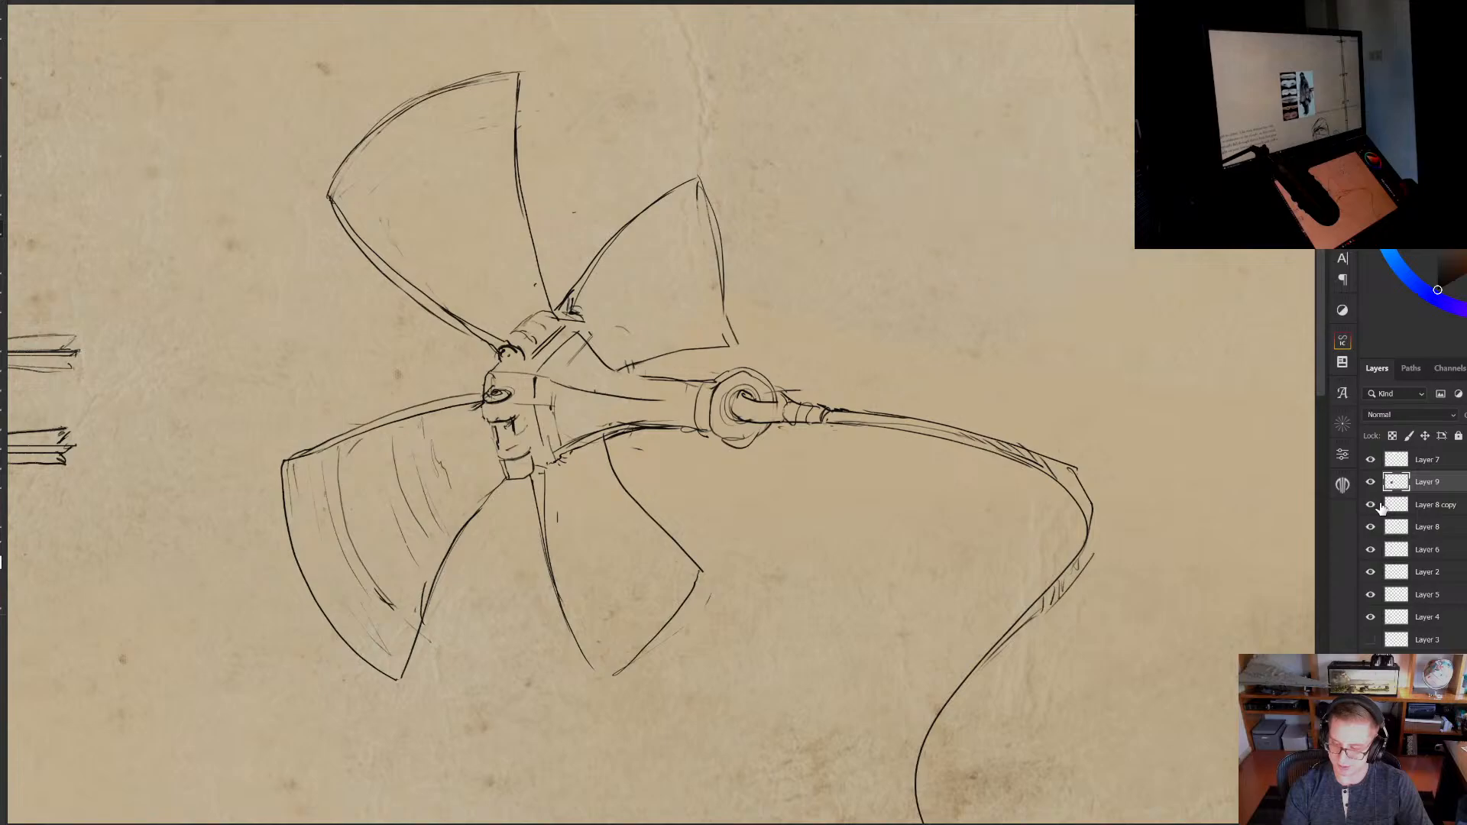
{"action": "left_click", "coordinate": [1370, 505]}
{"action": "left_click", "coordinate": [1371, 528]}
{"action": "left_click", "coordinate": [1370, 528]}
{"action": "left_click", "coordinate": [1395, 528]}
{"action": "key", "text": "ctrl+j"}
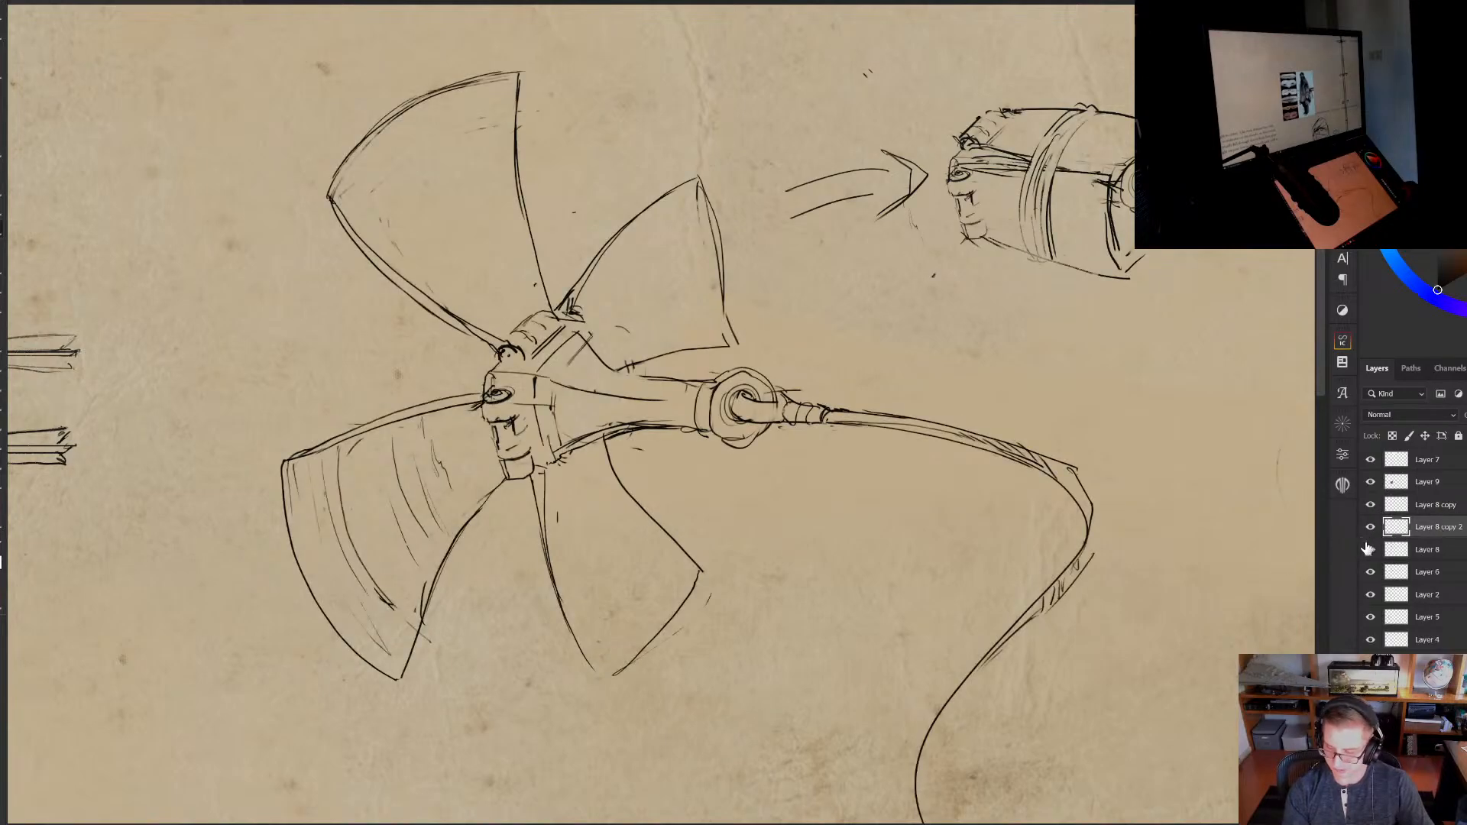
{"action": "left_click", "coordinate": [1370, 548]}
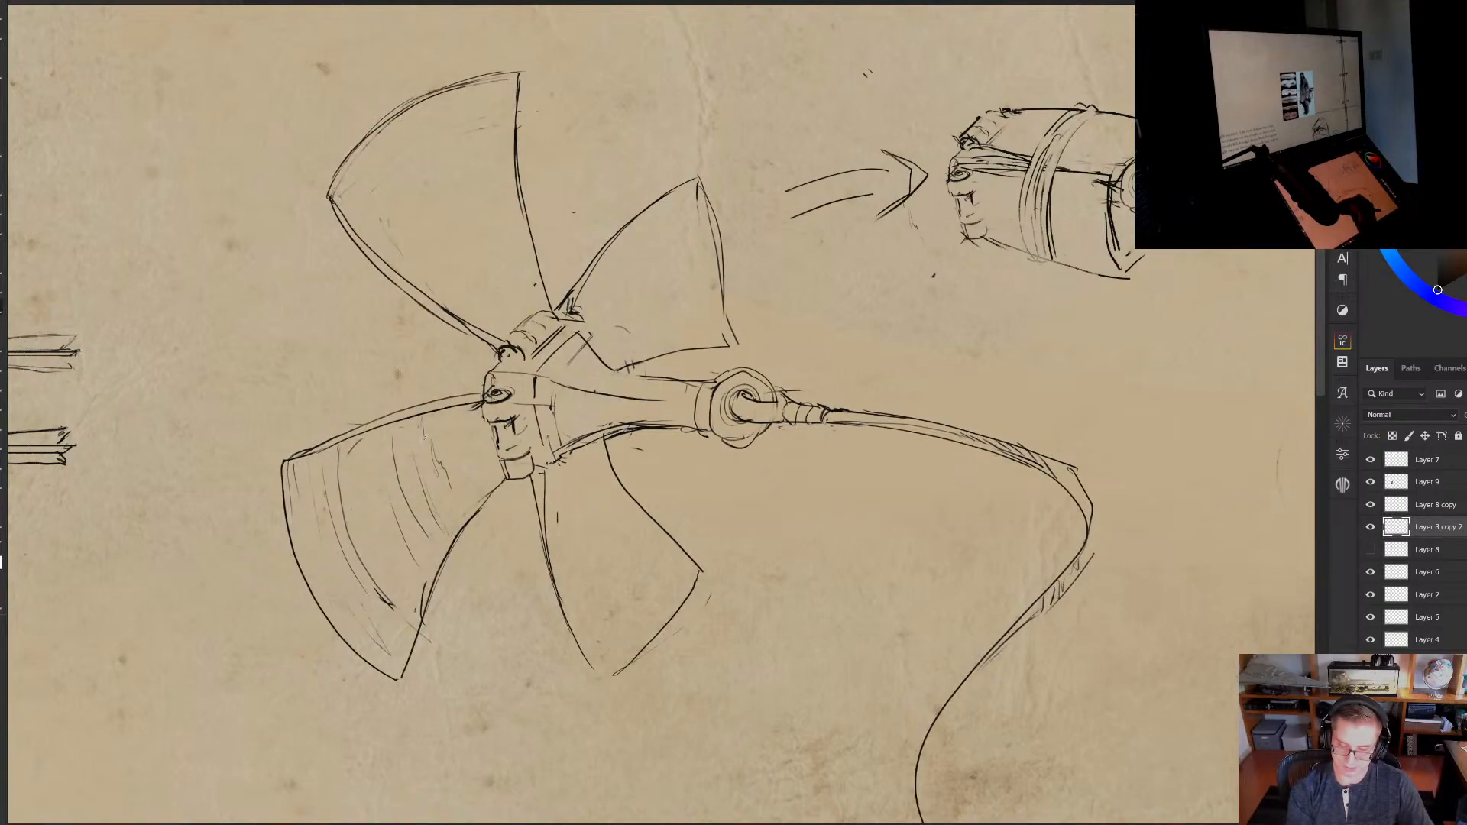
On Layer 8 copy 2, erase the lower blade's hatching and redraw the hook's outline as concave, umbrella-like webbing between the ribs
{"action": "mouse_move", "coordinate": [432, 436]}
{"action": "left_mouse_down"}
{"action": "mouse_move", "coordinate": [356, 471]}
{"action": "mouse_move", "coordinate": [447, 471]}
{"action": "mouse_move", "coordinate": [385, 592]}
{"action": "mouse_move", "coordinate": [314, 554]}
{"action": "mouse_move", "coordinate": [321, 603]}
{"action": "left_mouse_up"}
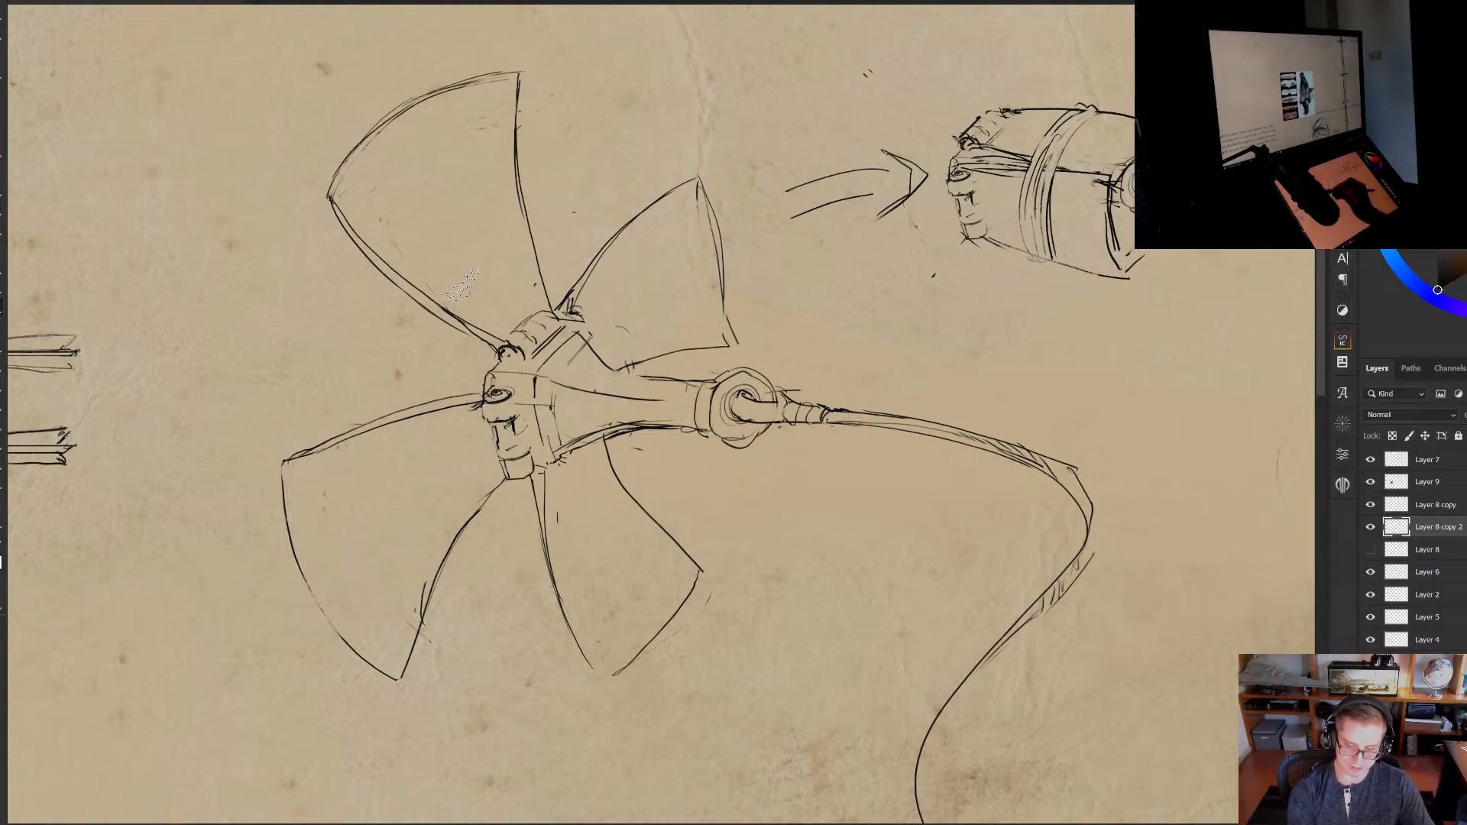
{"action": "left_click_drag", "start_coordinate": [366, 243], "coordinate": [280, 463]}
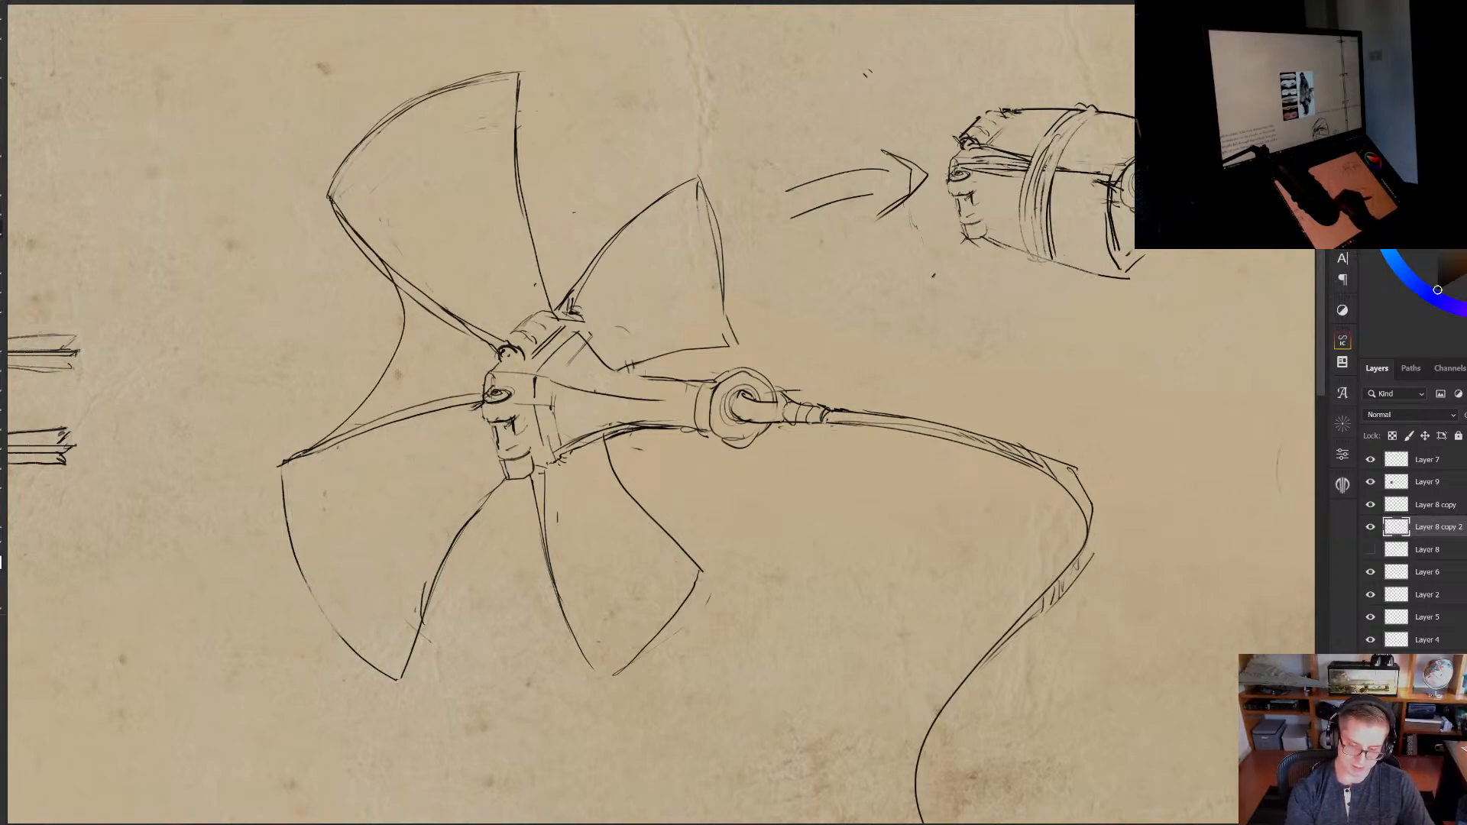
{"action": "left_click_drag", "start_coordinate": [520, 77], "coordinate": [678, 174]}
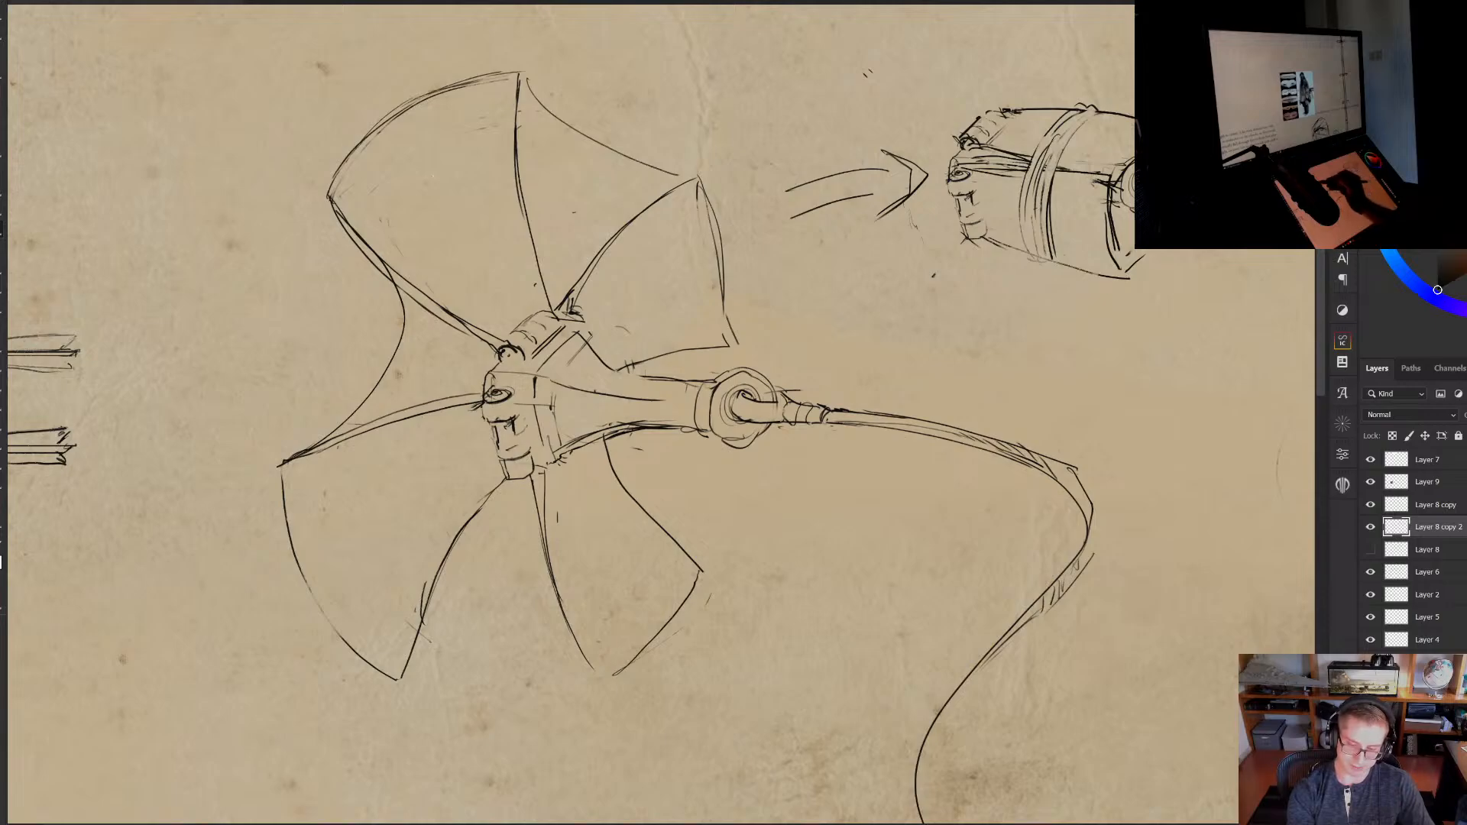
{"action": "mouse_move", "coordinate": [340, 160]}
{"action": "left_mouse_down"}
{"action": "mouse_move", "coordinate": [488, 90]}
{"action": "mouse_move", "coordinate": [336, 184]}
{"action": "left_mouse_up"}
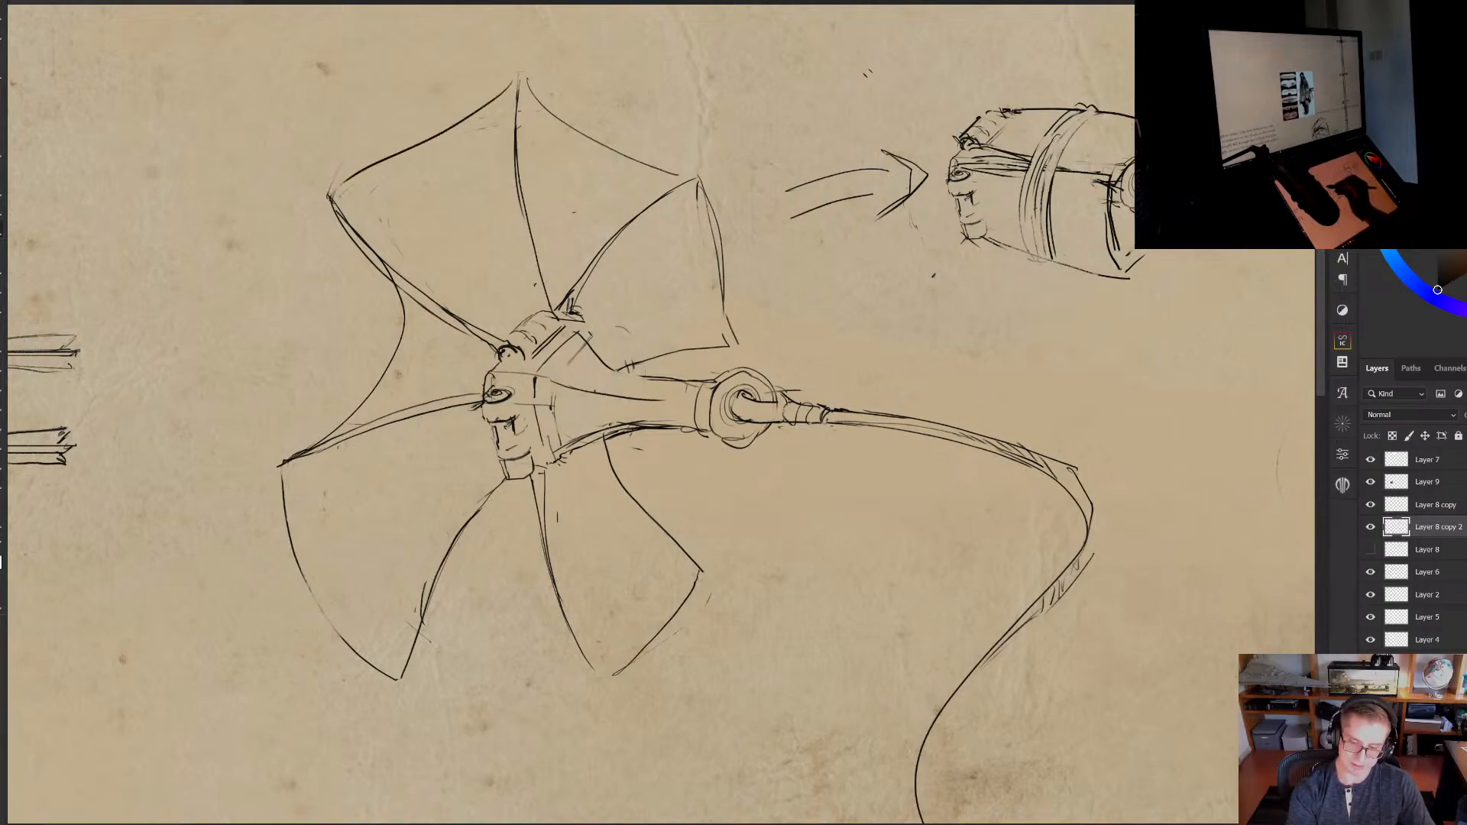
{"action": "mouse_move", "coordinate": [282, 471]}
{"action": "left_mouse_down"}
{"action": "mouse_move", "coordinate": [365, 548]}
{"action": "mouse_move", "coordinate": [382, 672]}
{"action": "left_mouse_up"}
{"action": "mouse_move", "coordinate": [289, 520]}
{"action": "left_mouse_down"}
{"action": "mouse_move", "coordinate": [354, 629]}
{"action": "mouse_move", "coordinate": [565, 640]}
{"action": "left_mouse_up"}
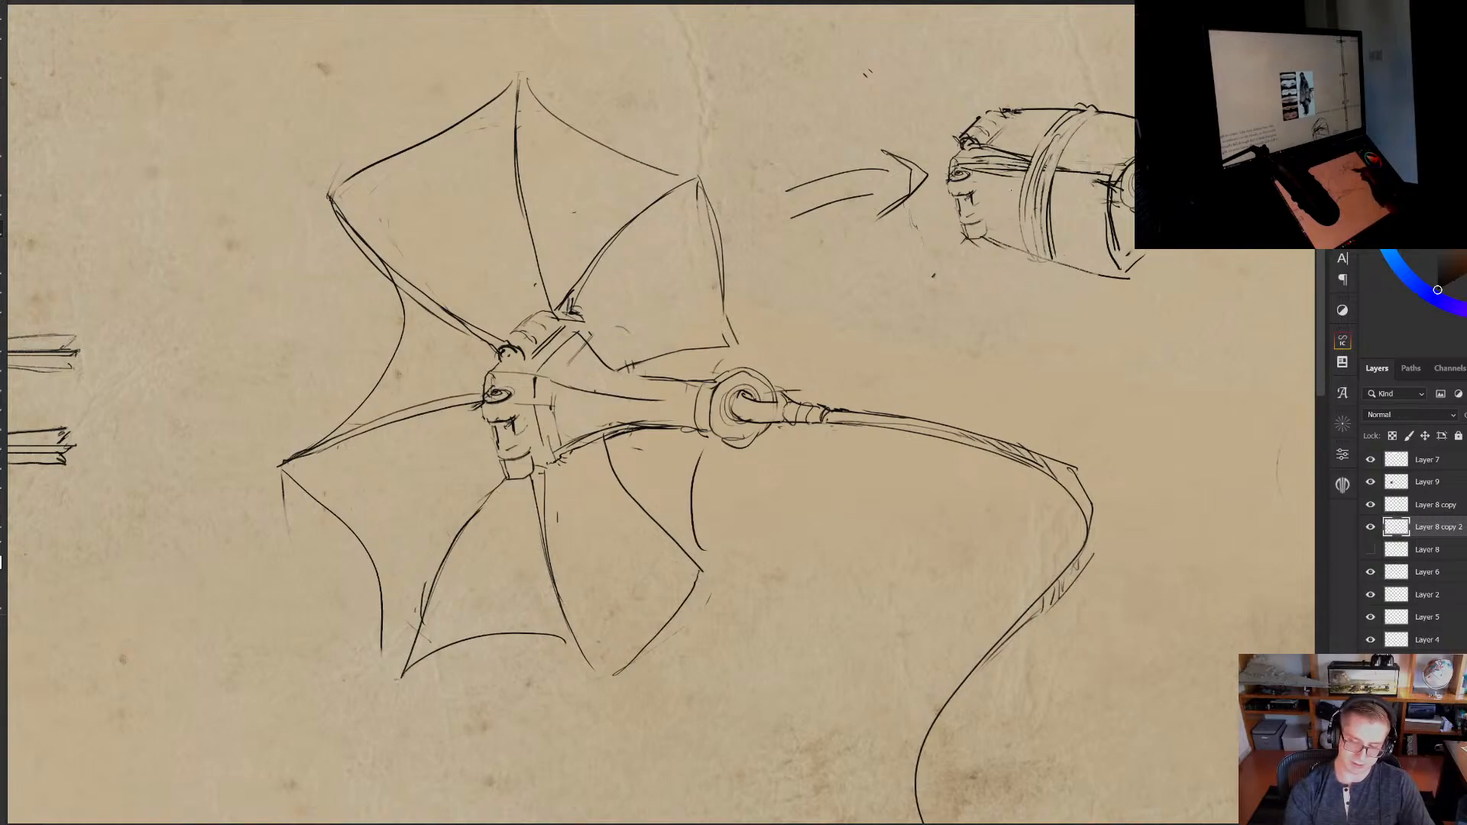
Redraw the webbing edge between the two leftmost ribs as a shallower curve, and clean up the lower-left webbing edge
{"action": "left_click_drag", "start_coordinate": [640, 414], "coordinate": [641, 373]}
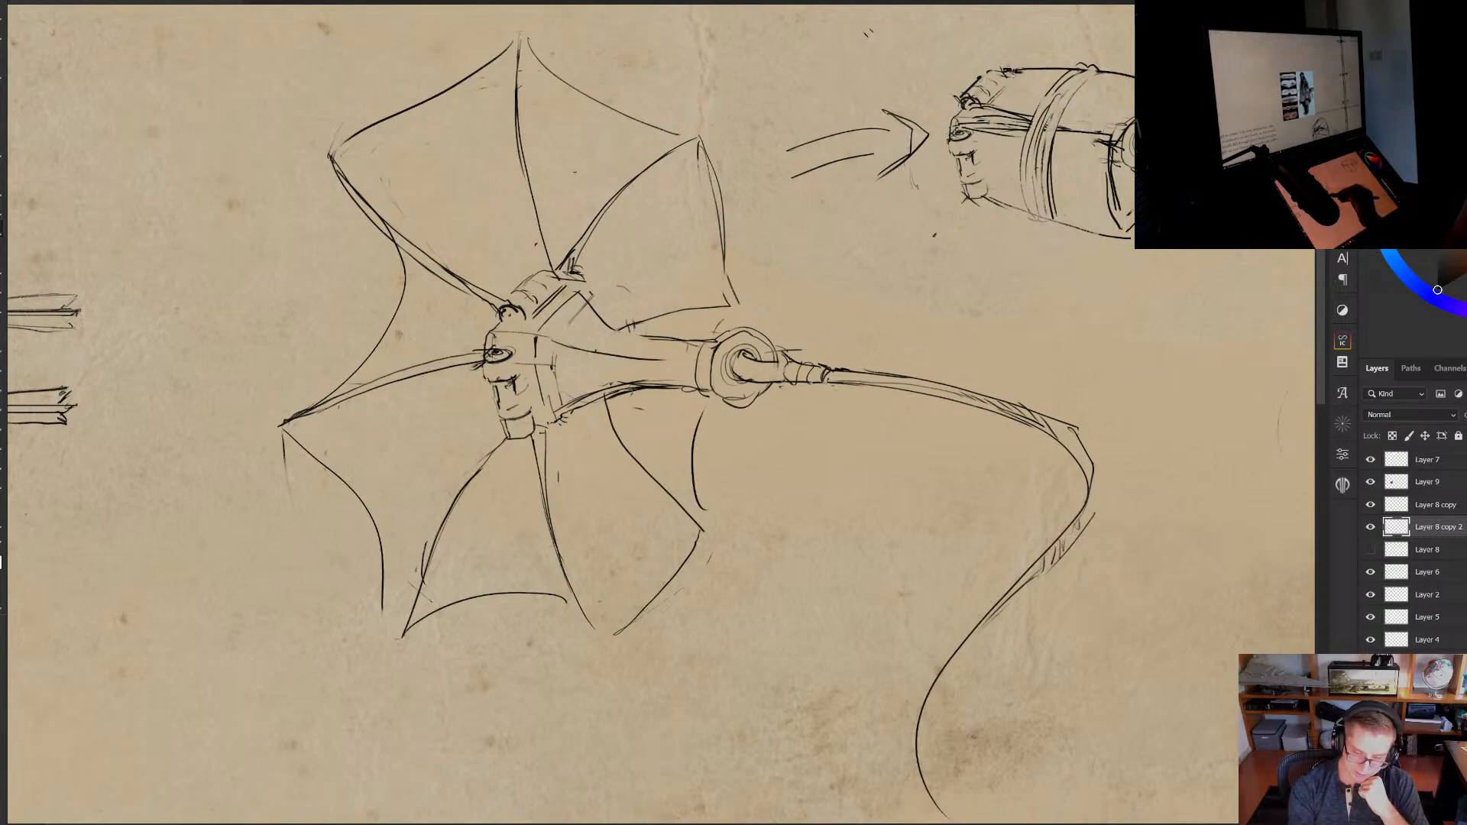
{"action": "left_click_drag", "start_coordinate": [433, 369], "coordinate": [447, 360]}
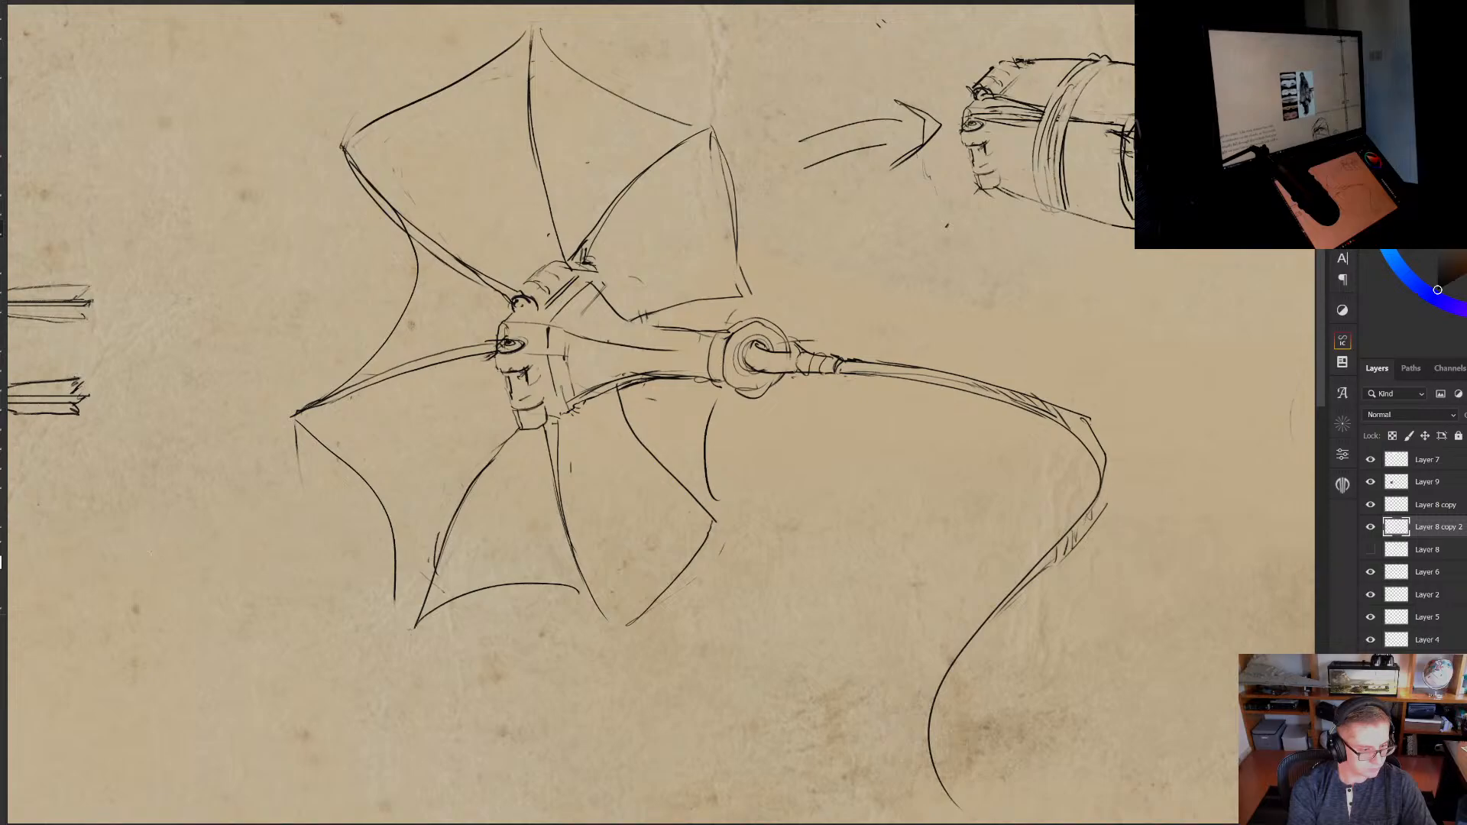
{"action": "left_click_drag", "start_coordinate": [455, 555], "coordinate": [485, 549]}
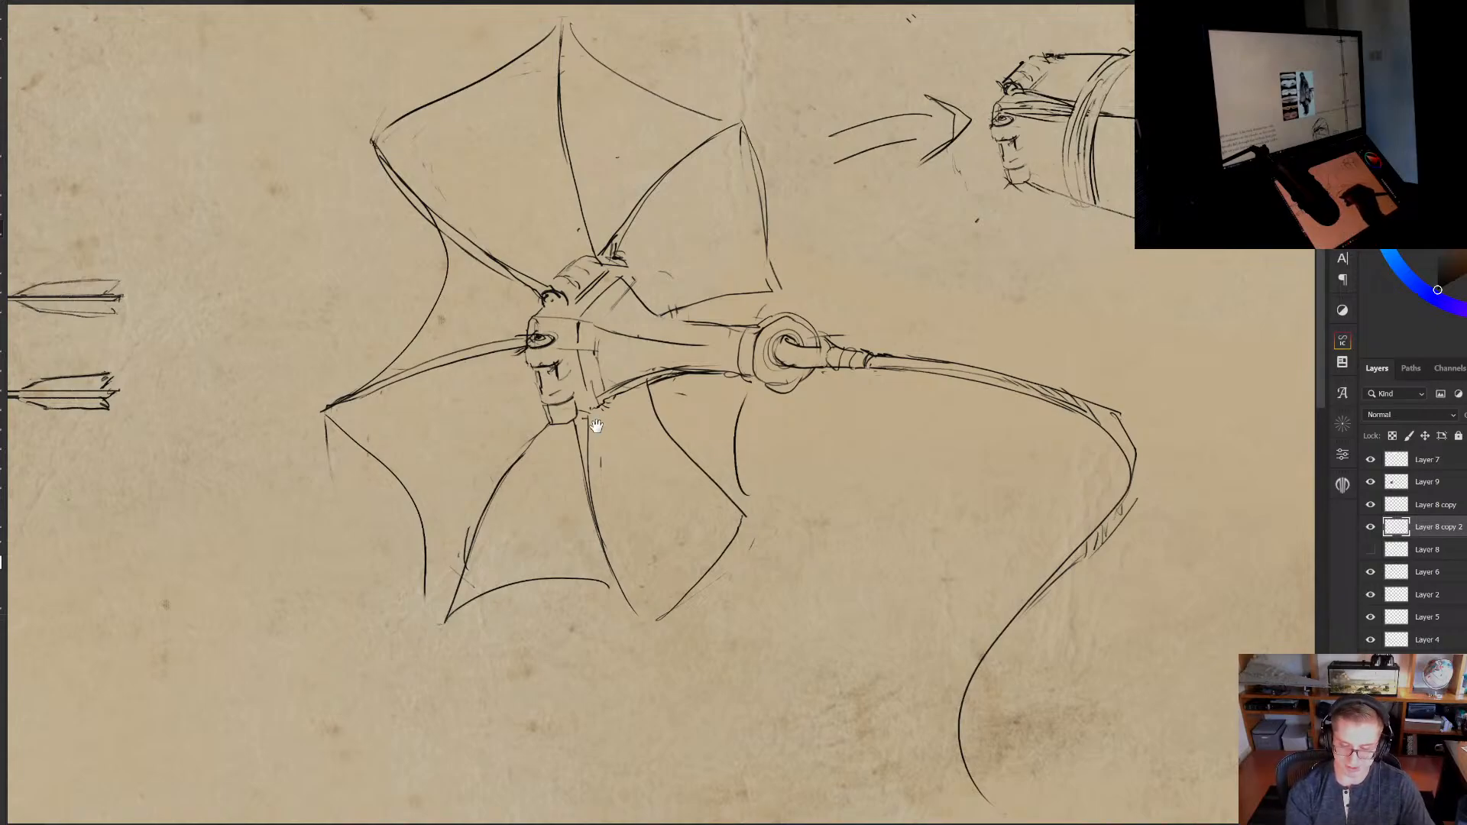
{"action": "left_click_drag", "start_coordinate": [596, 425], "coordinate": [631, 462]}
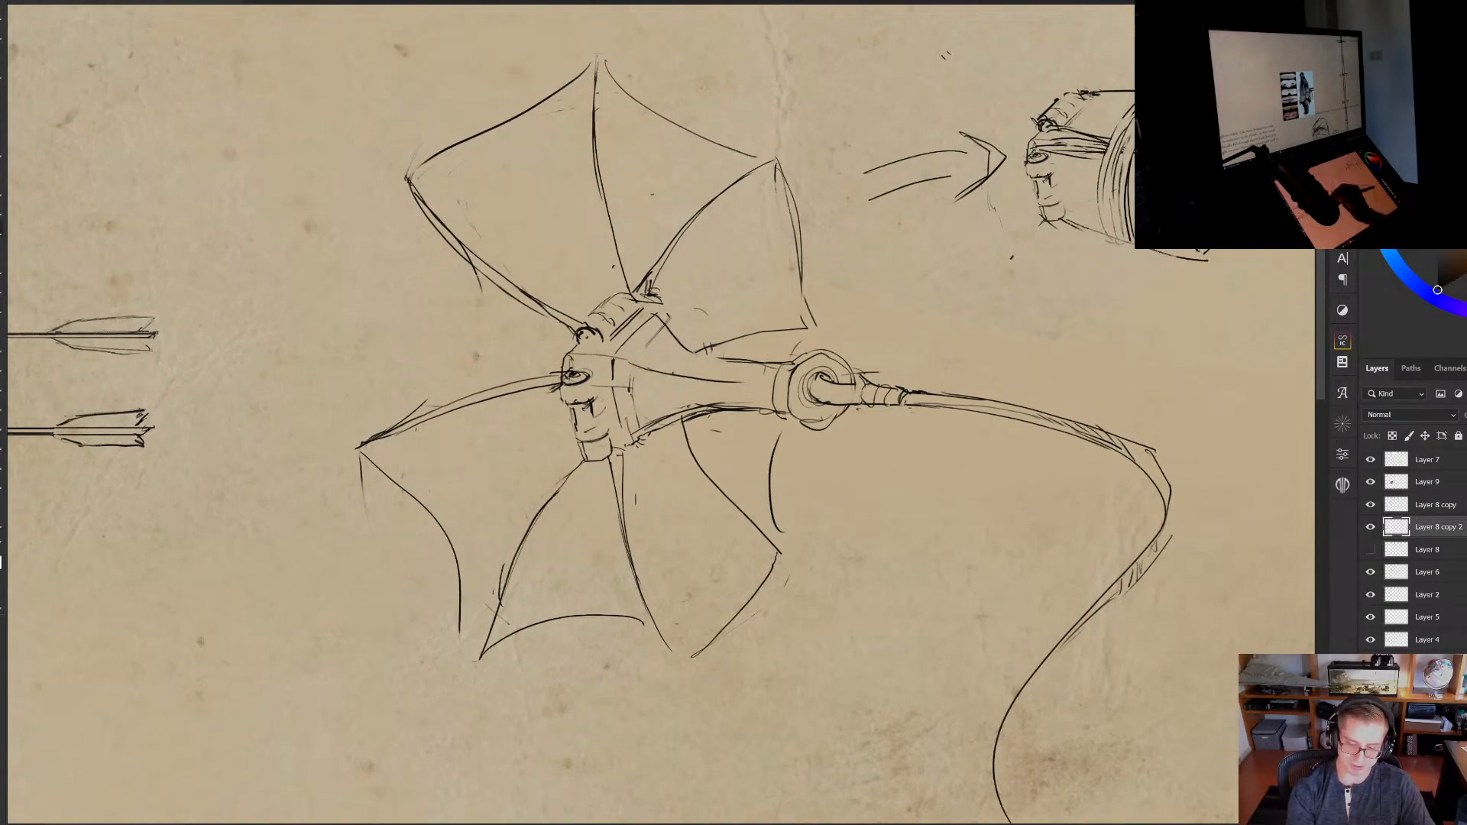
{"action": "left_click_drag", "start_coordinate": [403, 395], "coordinate": [408, 183]}
{"action": "left_click_drag", "start_coordinate": [739, 524], "coordinate": [749, 581]}
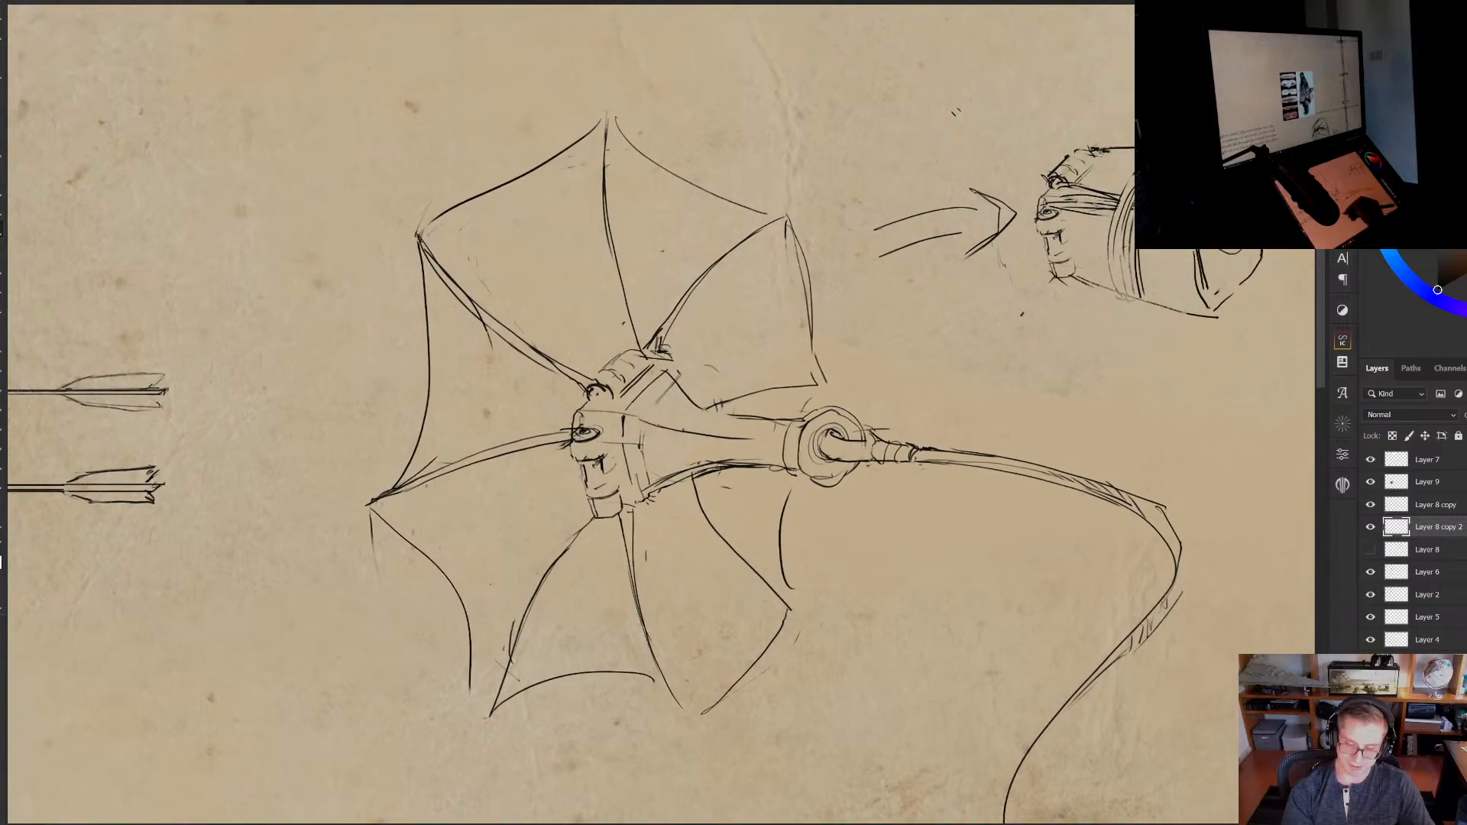
{"action": "key", "text": "e"}
{"action": "left_click_drag", "start_coordinate": [373, 522], "coordinate": [365, 541]}
{"action": "key", "text": "b"}
{"action": "left_click_drag", "start_coordinate": [482, 713], "coordinate": [420, 530]}
{"action": "left_click_drag", "start_coordinate": [537, 615], "coordinate": [544, 578]}
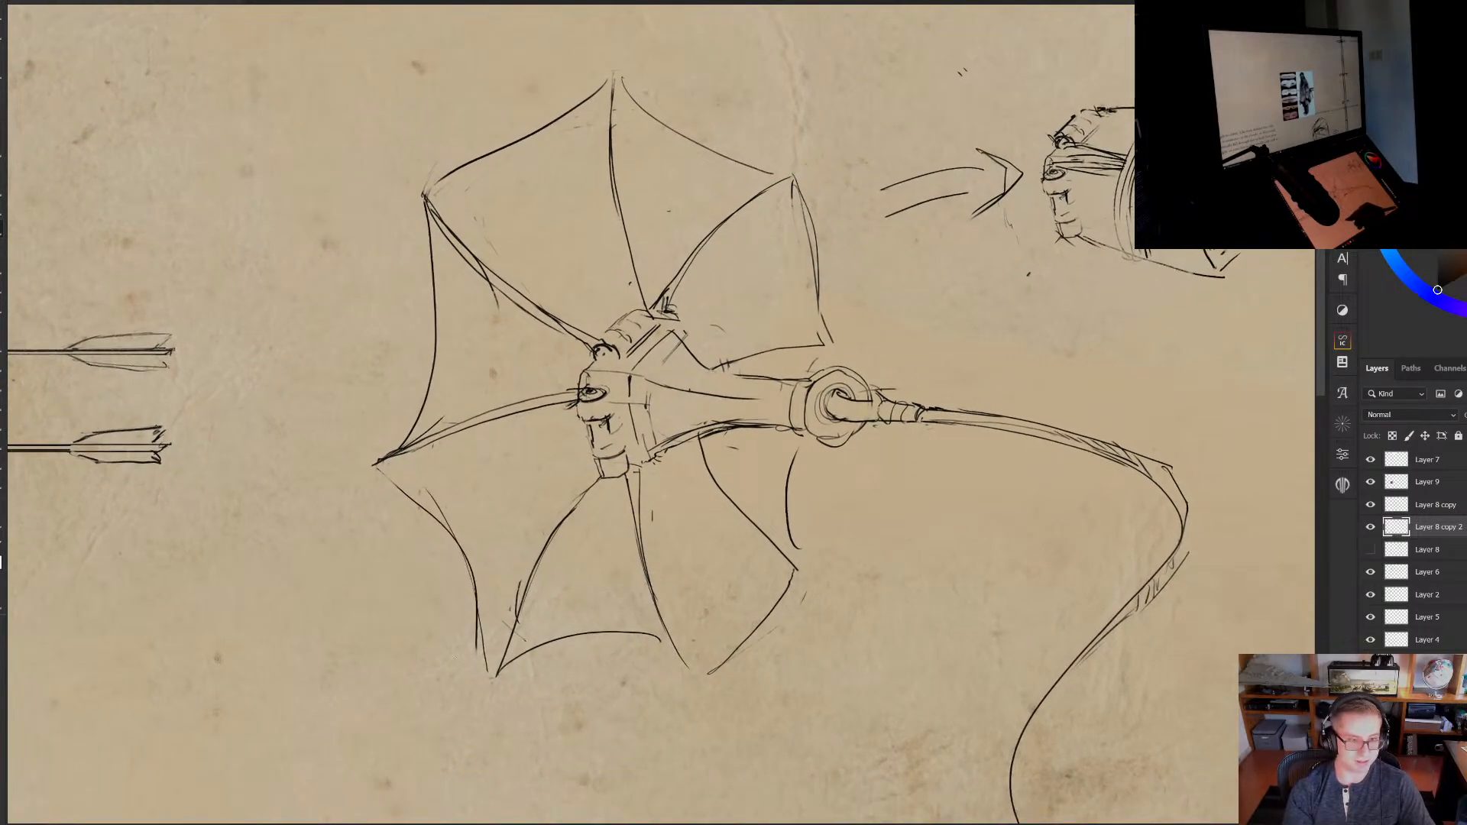
Show Layer 8 again, scale its original open hook down, and place it below and to the left of the webbed version
{"action": "scroll", "coordinate": [587, 557], "scroll_direction": "down", "scroll_amount": 1}
{"action": "scroll", "coordinate": [599, 557], "scroll_direction": "down", "scroll_amount": 1}
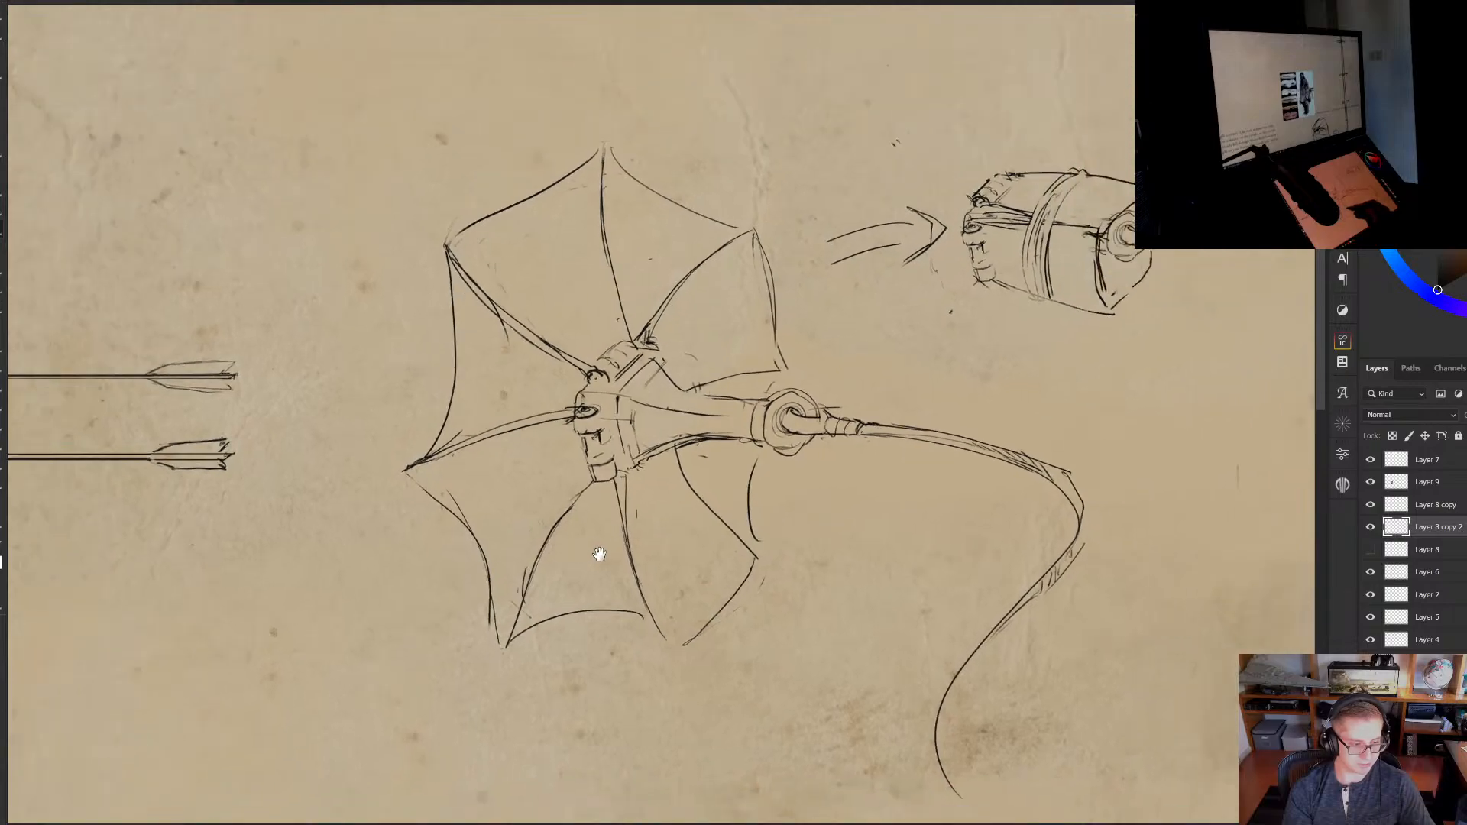
{"action": "scroll", "coordinate": [613, 550], "scroll_direction": "down", "scroll_amount": 2}
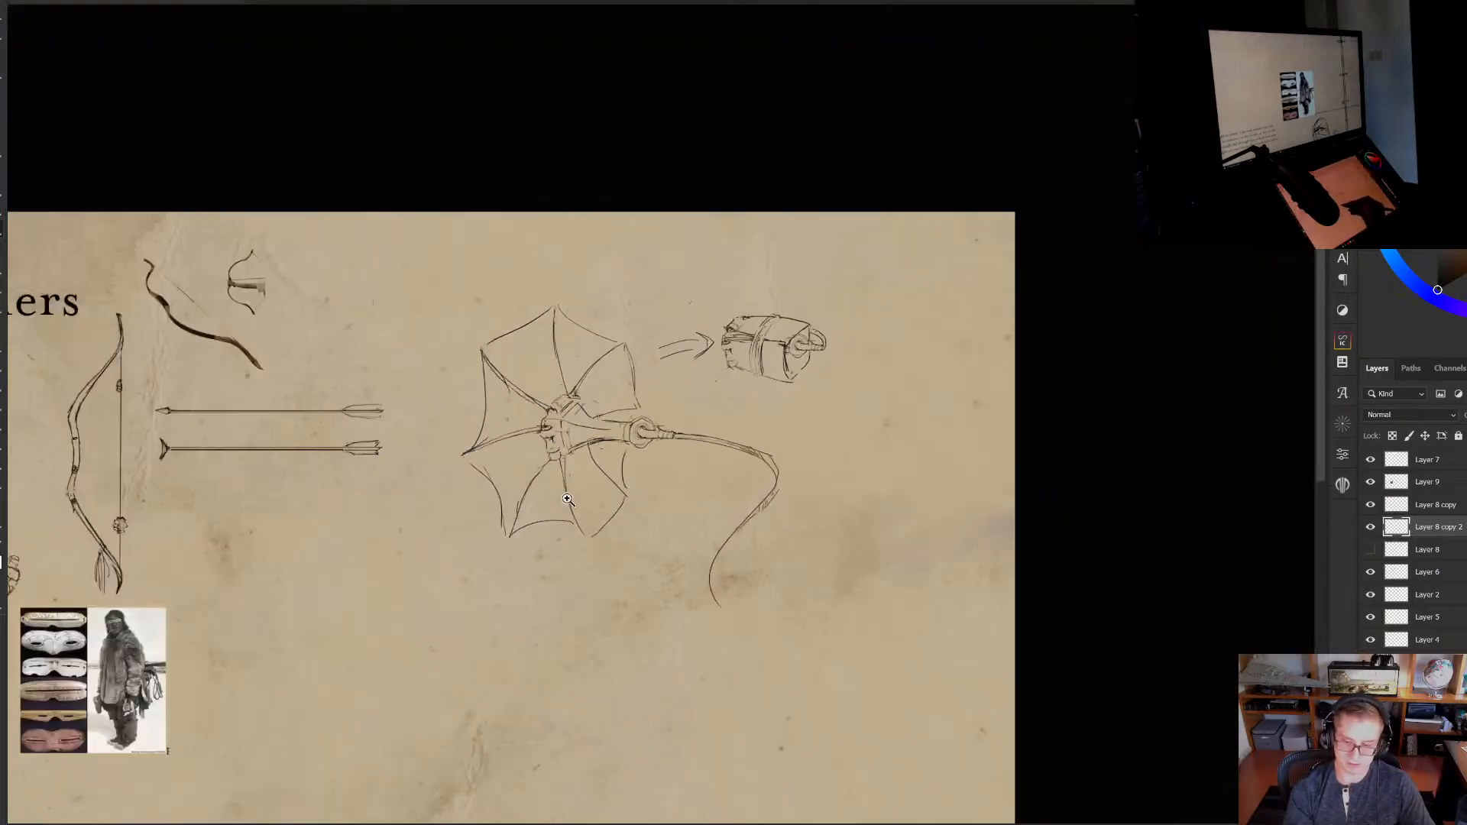
{"action": "left_click", "coordinate": [1369, 549]}
{"action": "left_click", "coordinate": [1414, 549]}
{"action": "key", "text": "ctrl+t"}
{"action": "left_click_drag", "start_coordinate": [587, 472], "coordinate": [481, 610]}
{"action": "mouse_move", "coordinate": [671, 604]}
{"action": "left_mouse_down"}
{"action": "mouse_move", "coordinate": [507, 609]}
{"action": "mouse_move", "coordinate": [571, 337]}
{"action": "mouse_move", "coordinate": [644, 350]}
{"action": "mouse_move", "coordinate": [535, 593]}
{"action": "left_mouse_up"}
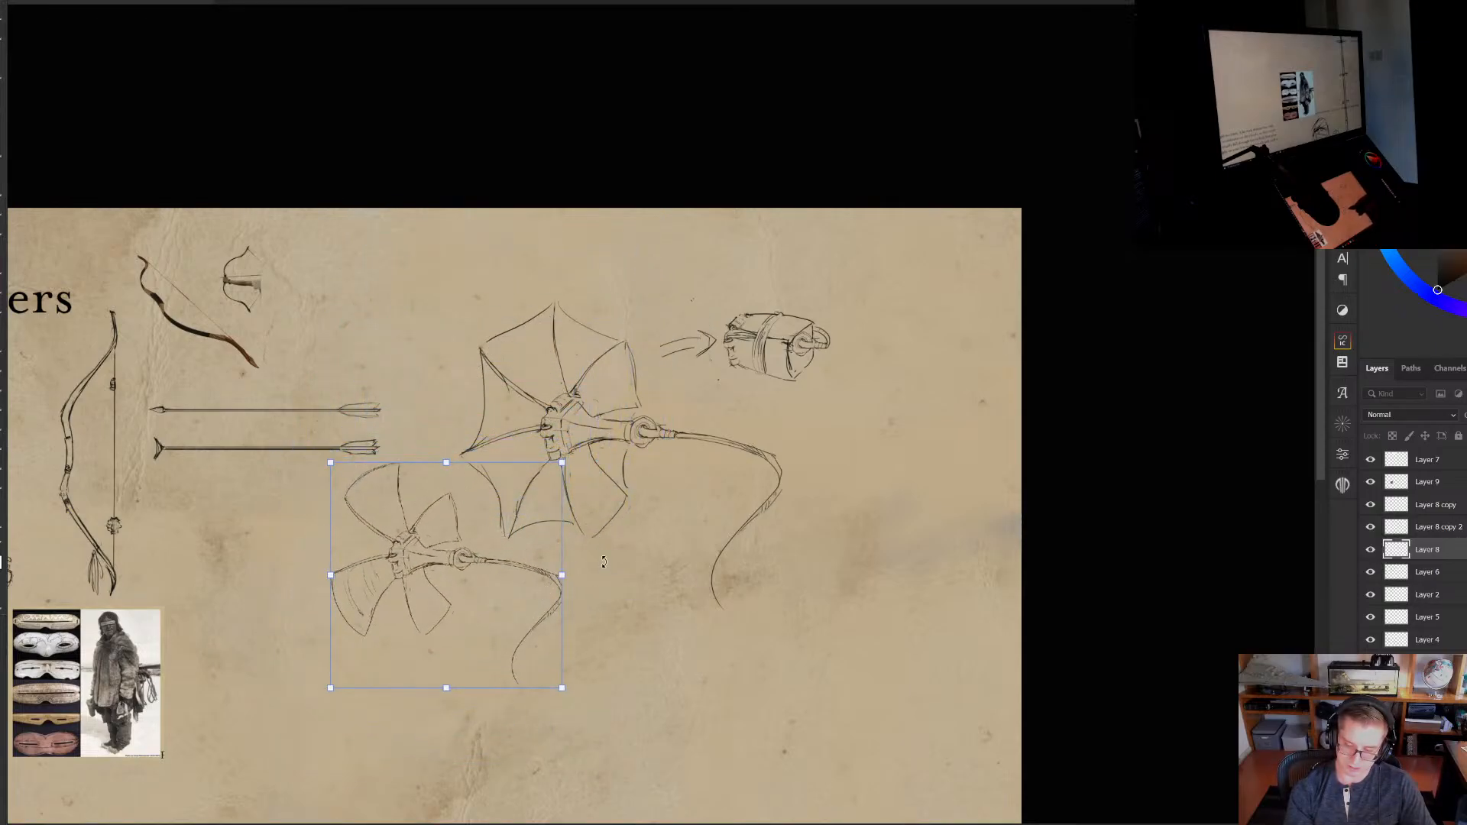
{"action": "key", "text": "Return"}
{"action": "left_click", "coordinate": [1370, 528]}
{"action": "left_click", "coordinate": [1370, 527]}
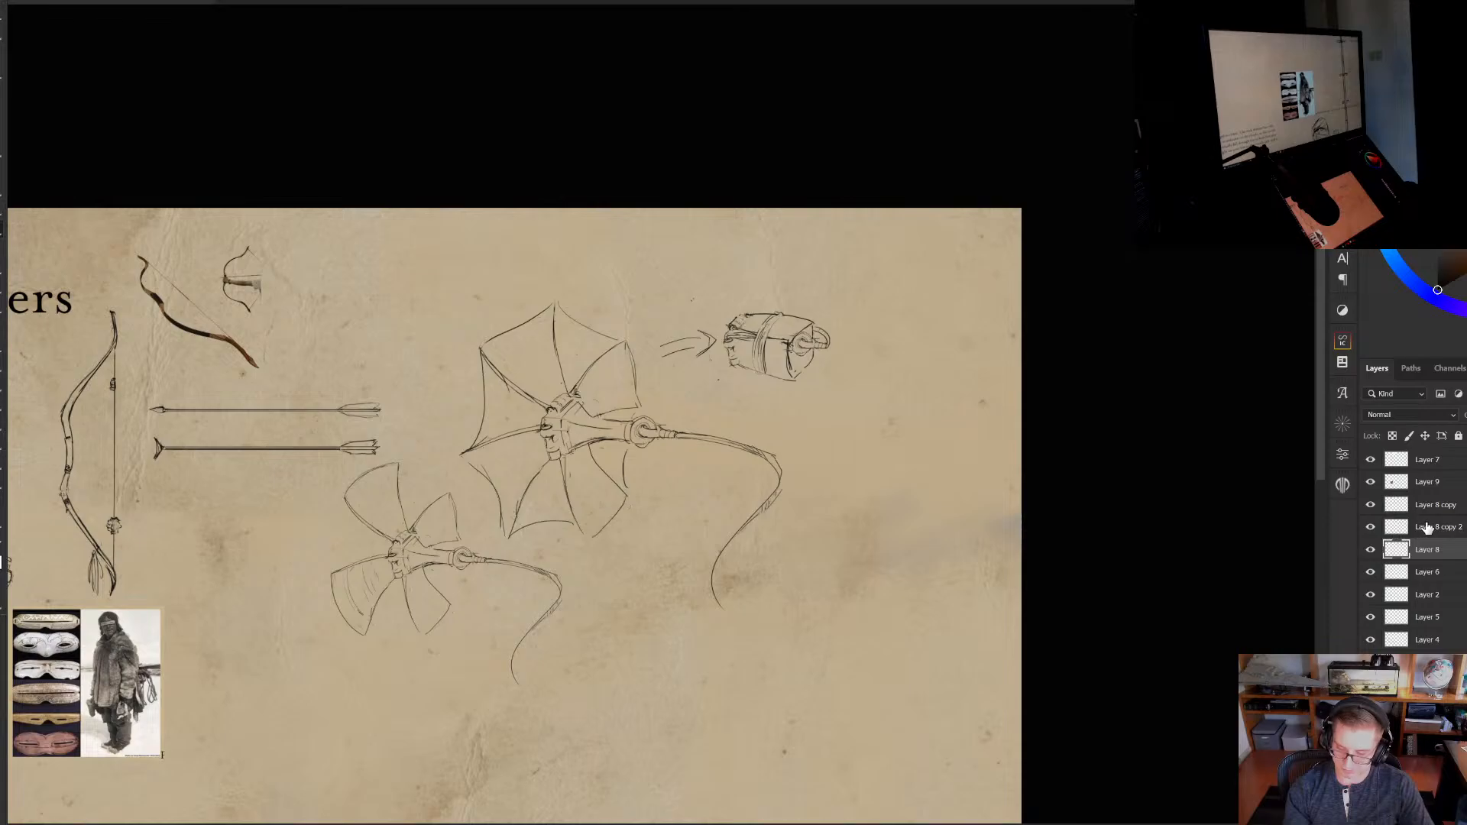
Scale down the webbed hook and the original open hook together, keeping them near the arrow to the folded hook
{"action": "key", "text": "ctrl+t"}
{"action": "left_click_drag", "start_coordinate": [789, 492], "coordinate": [736, 448]}
{"action": "key", "text": "Return"}
{"action": "scroll", "coordinate": [648, 434], "scroll_direction": "up", "scroll_amount": 3}
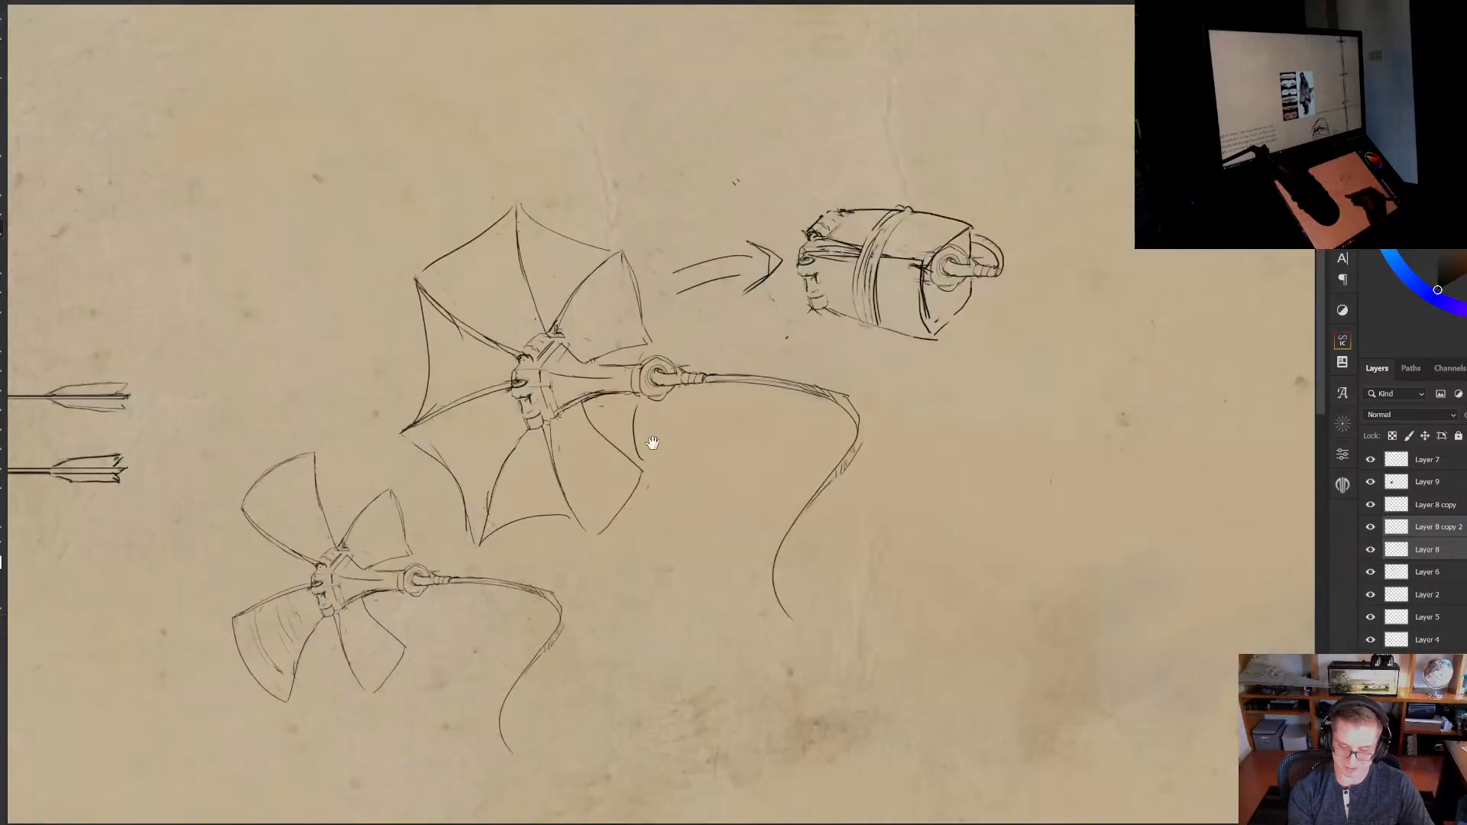
{"action": "left_click_drag", "start_coordinate": [646, 457], "coordinate": [653, 385]}
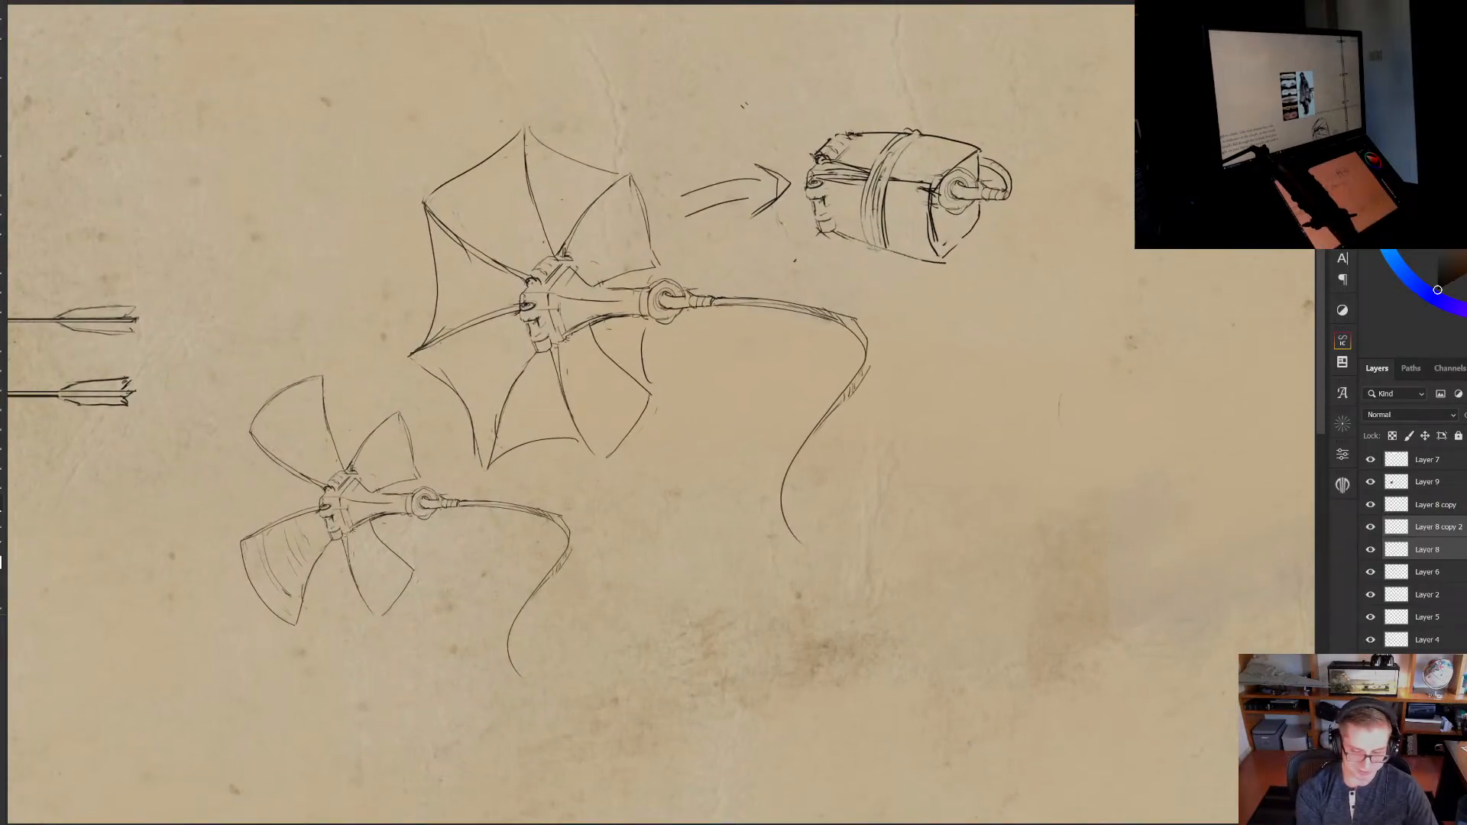
Examine the webbed and original grappling hook versions up close and in relation to the whole concept sheet
{"action": "scroll", "coordinate": [661, 430], "scroll_direction": "down", "scroll_amount": 5}
{"action": "scroll", "coordinate": [661, 423], "scroll_direction": "up", "scroll_amount": 3}
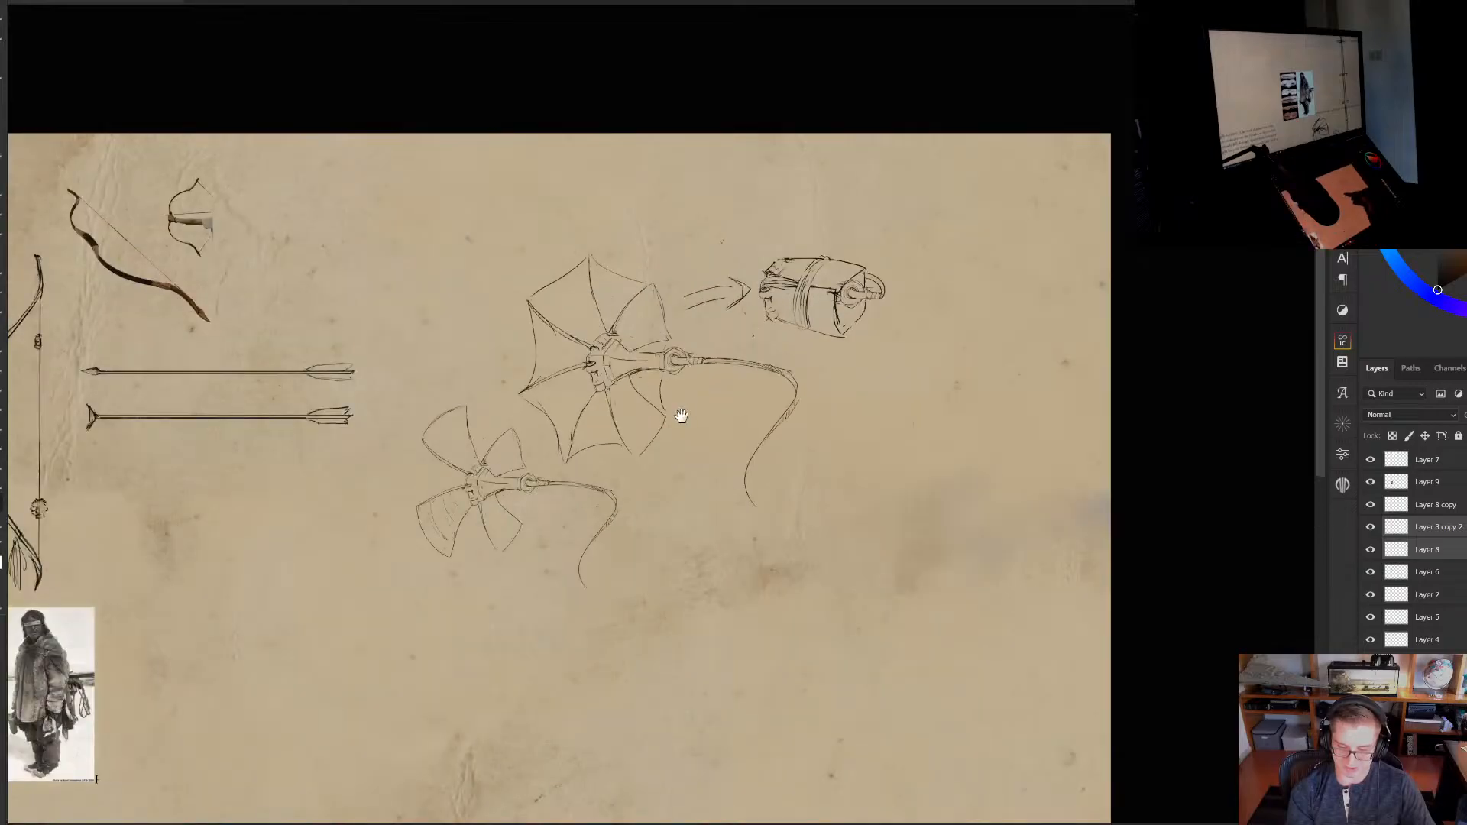
{"action": "left_click_drag", "start_coordinate": [681, 415], "coordinate": [819, 376]}
{"action": "left_click", "coordinate": [776, 413]}
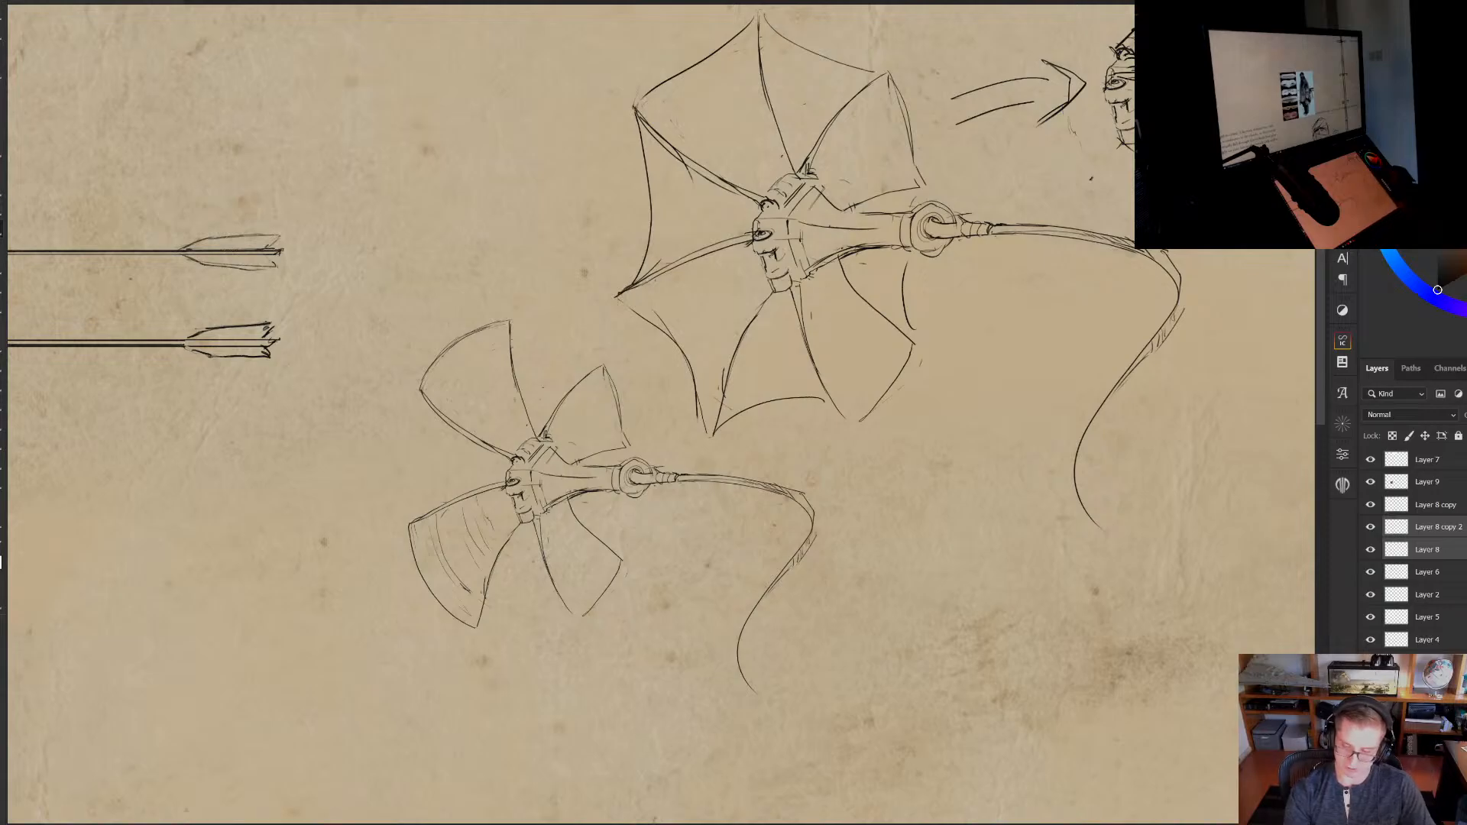
{"action": "left_click_drag", "start_coordinate": [776, 511], "coordinate": [760, 513]}
{"action": "scroll", "coordinate": [759, 513], "scroll_direction": "down", "scroll_amount": 5}
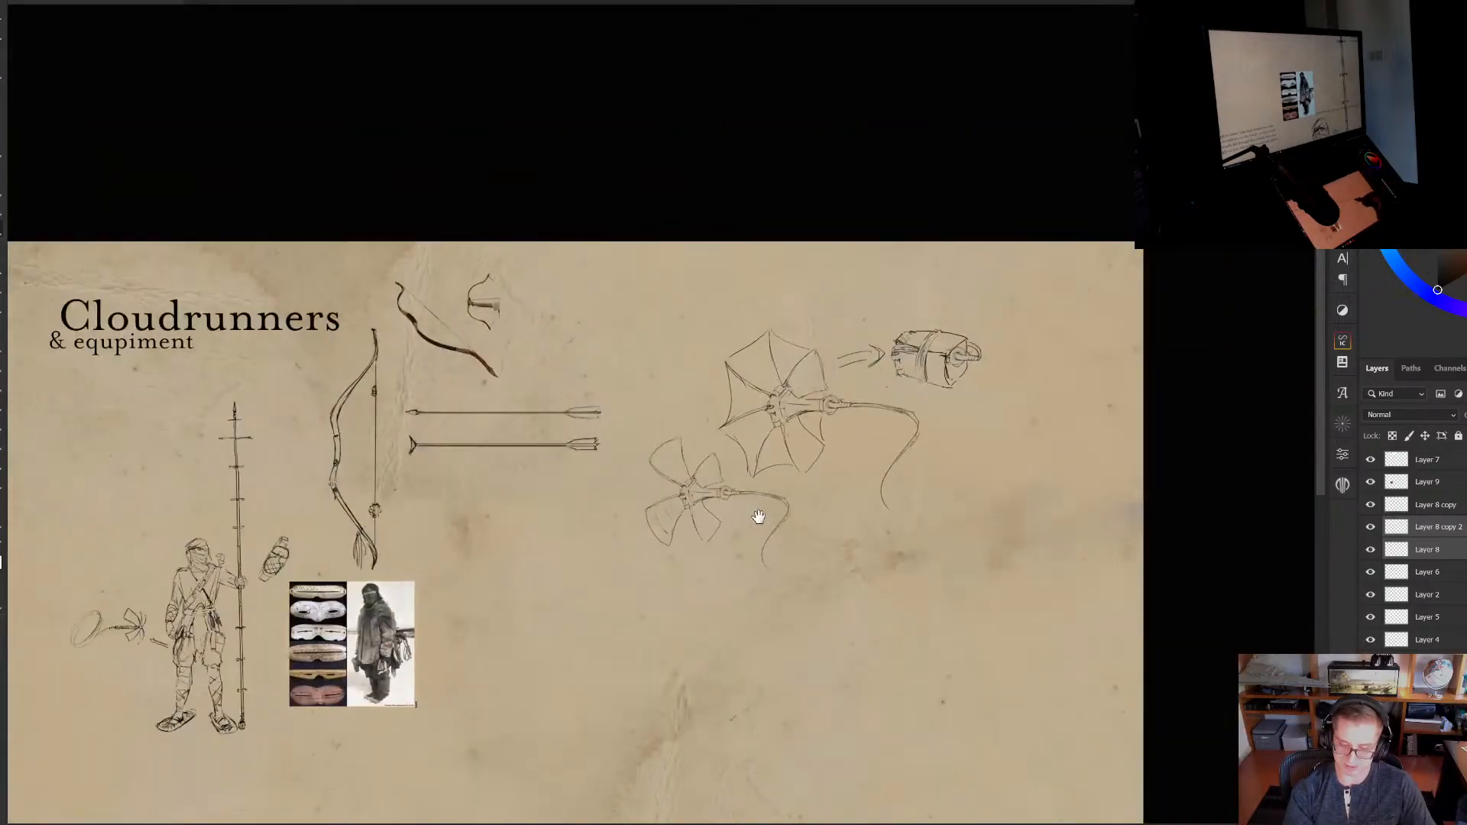
{"action": "left_click_drag", "start_coordinate": [682, 559], "coordinate": [704, 511]}
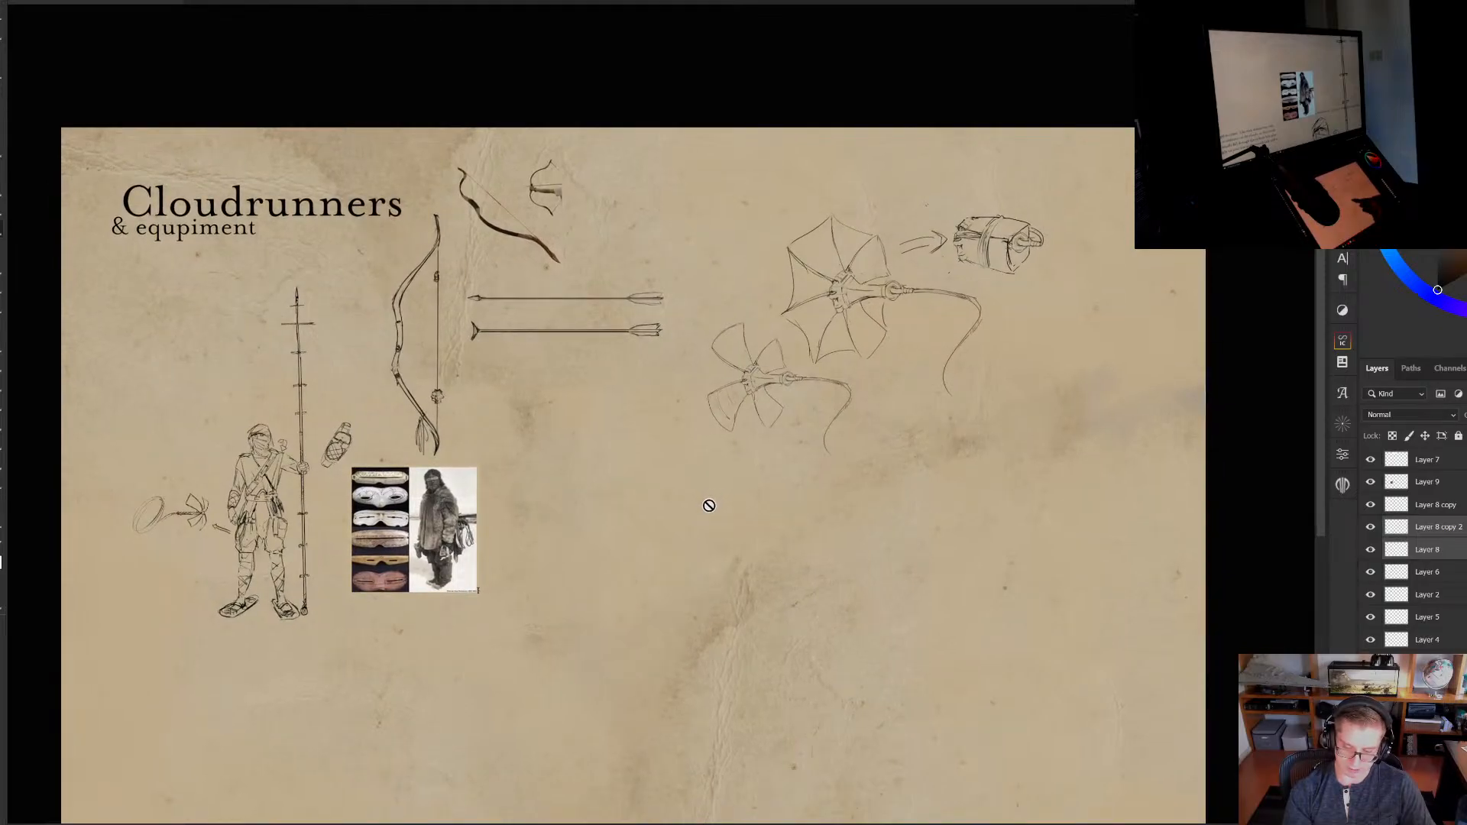
{"action": "scroll", "coordinate": [852, 281], "scroll_direction": "up", "scroll_amount": 8}
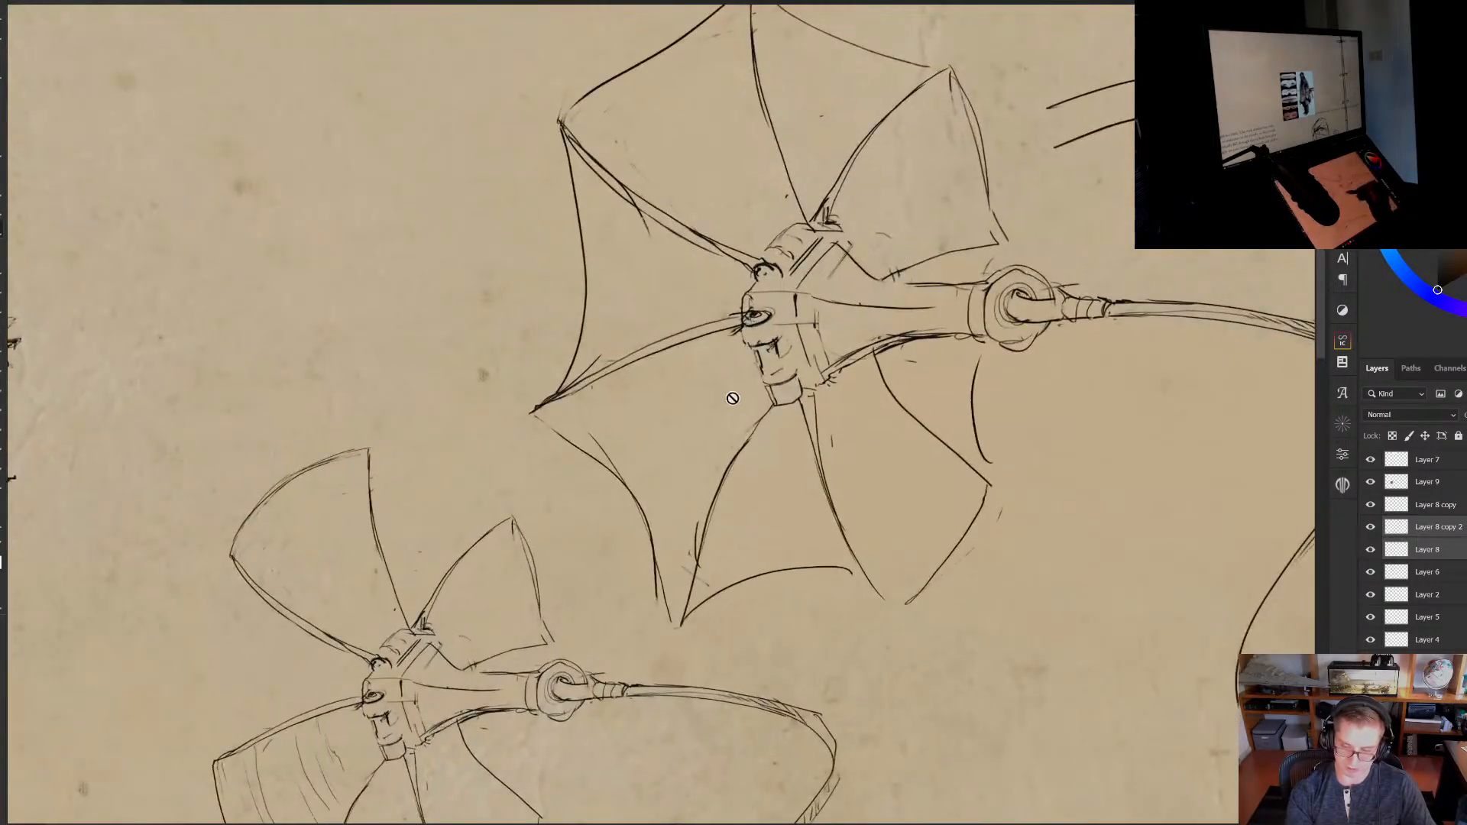
{"action": "scroll", "coordinate": [683, 447], "scroll_direction": "down", "scroll_amount": 3}
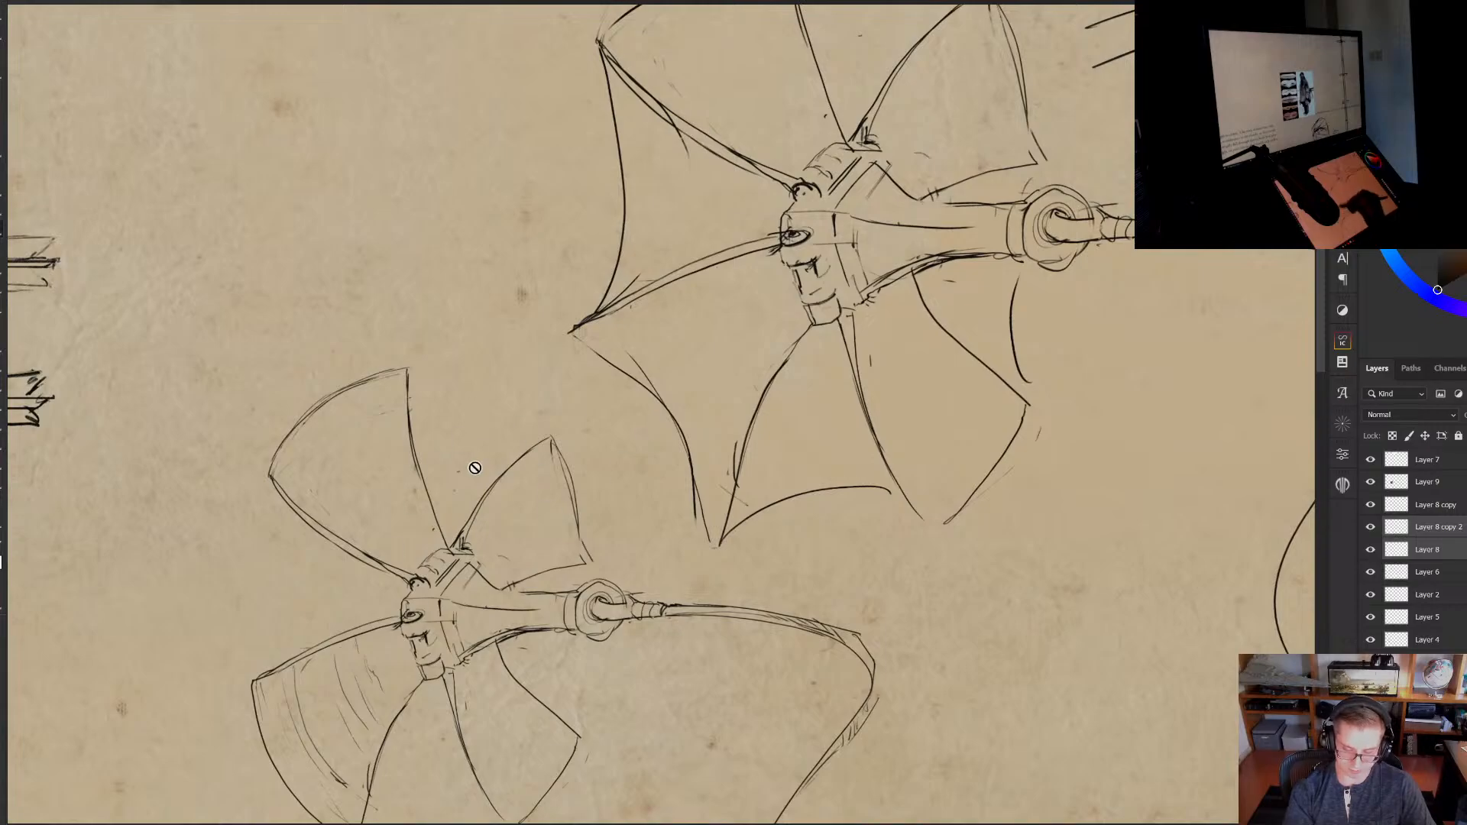
{"action": "scroll", "coordinate": [494, 511], "scroll_direction": "down", "scroll_amount": 3}
{"action": "scroll", "coordinate": [534, 496], "scroll_direction": "up", "scroll_amount": 2}
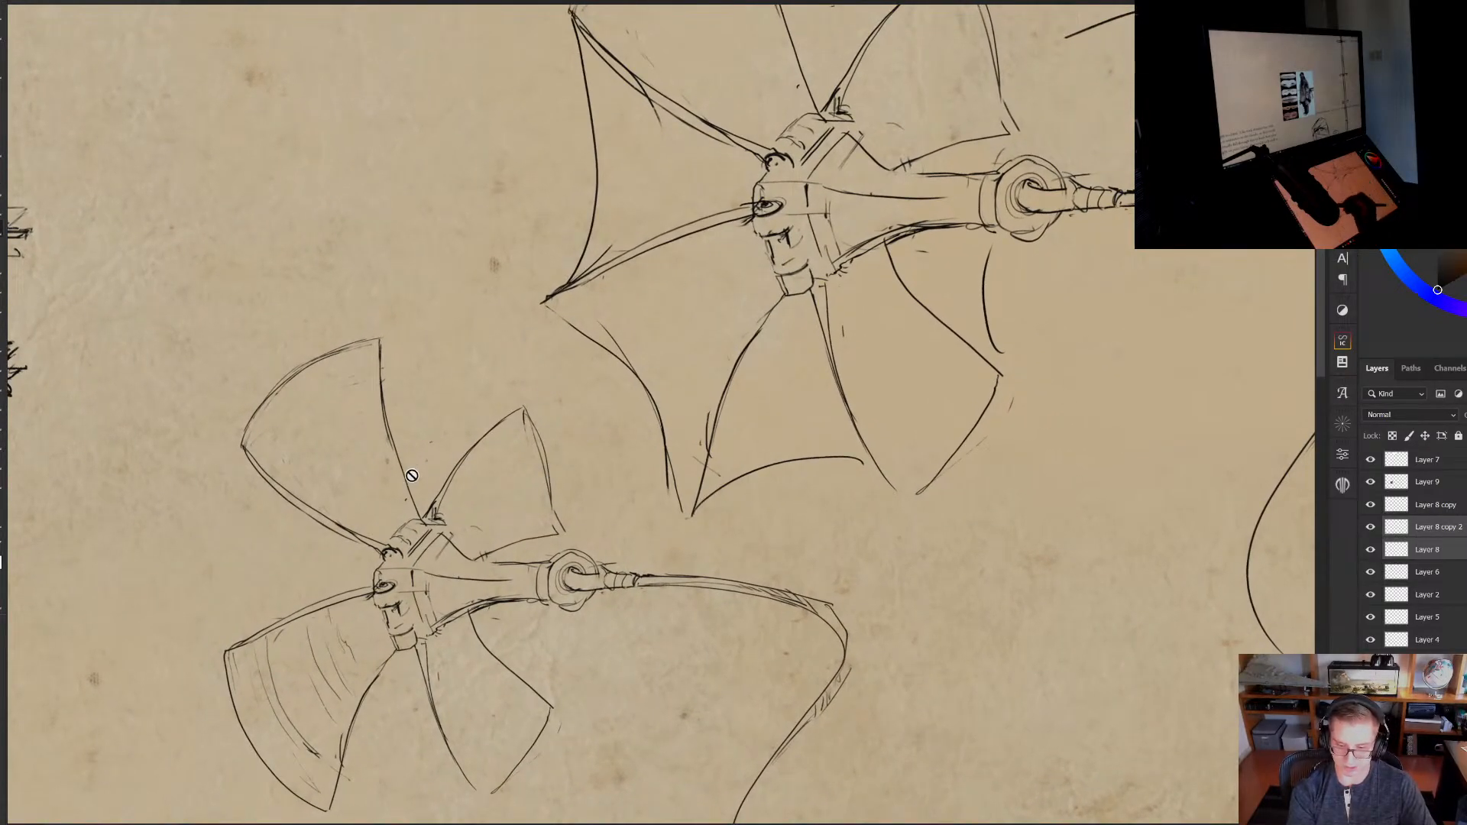
Compare the standing figure with the snow goggles reference, briefly hiding and reshowing the reference on Layer 9
{"action": "left_click", "coordinate": [2, 502]}
{"action": "left_click_drag", "start_coordinate": [617, 443], "coordinate": [606, 458]}
{"action": "left_click_drag", "start_coordinate": [466, 498], "coordinate": [382, 521]}
{"action": "left_click_drag", "start_coordinate": [496, 509], "coordinate": [802, 406]}
{"action": "left_click_drag", "start_coordinate": [722, 484], "coordinate": [953, 458]}
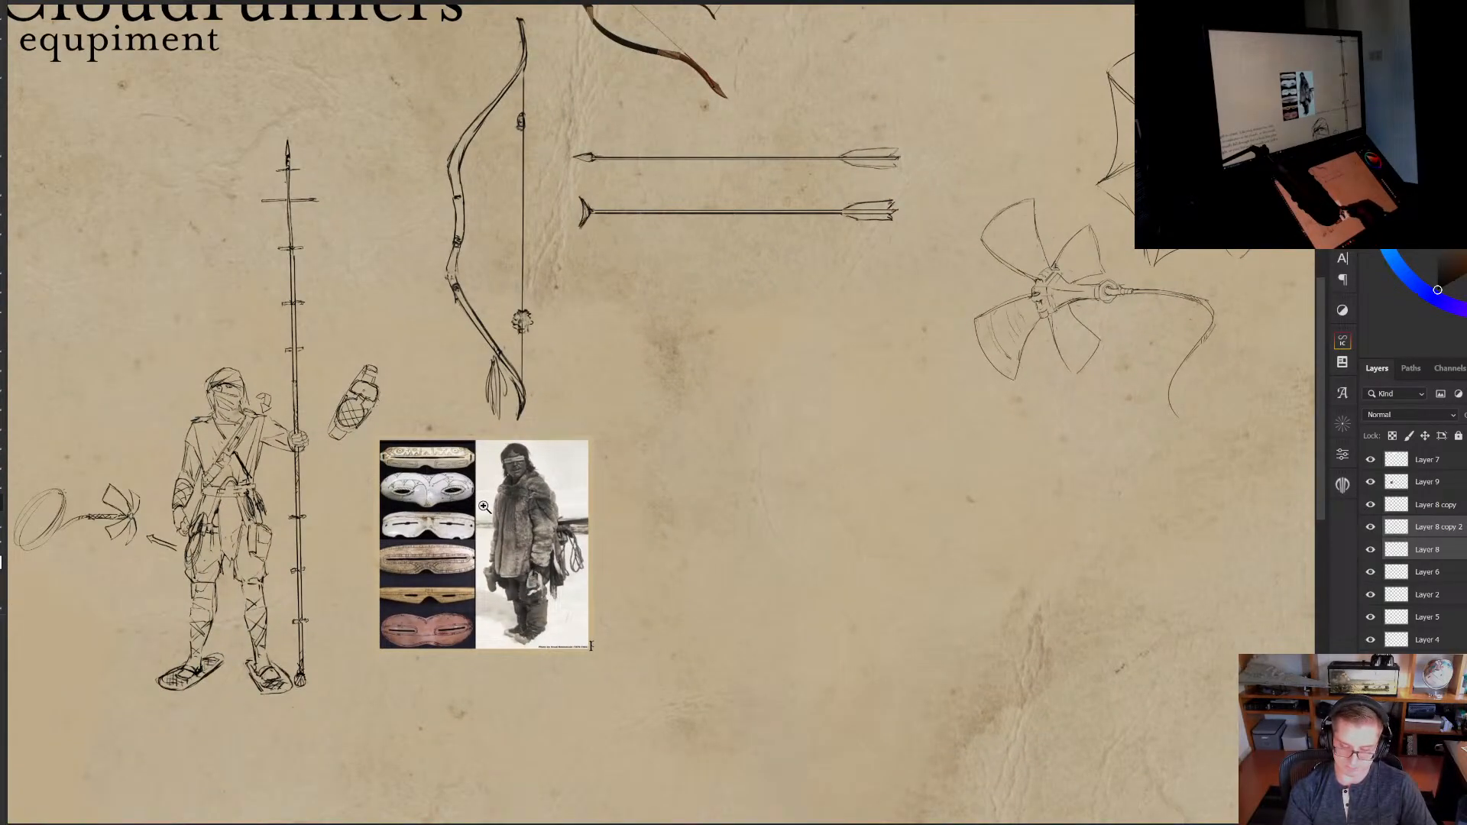
{"action": "left_click_drag", "start_coordinate": [483, 507], "coordinate": [643, 485]}
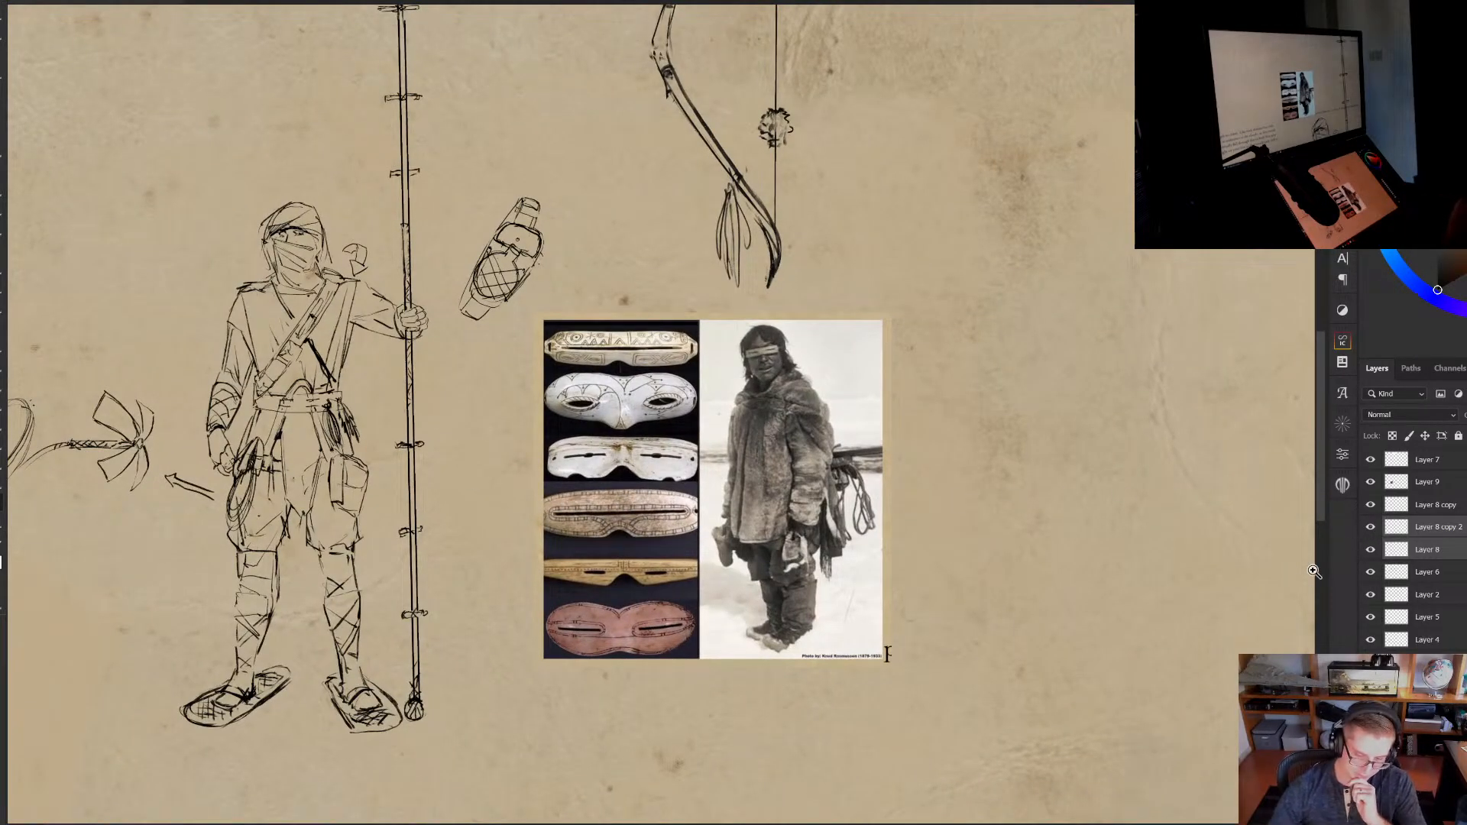
{"action": "left_click_drag", "start_coordinate": [381, 371], "coordinate": [440, 414]}
{"action": "left_click_drag", "start_coordinate": [407, 393], "coordinate": [431, 393]}
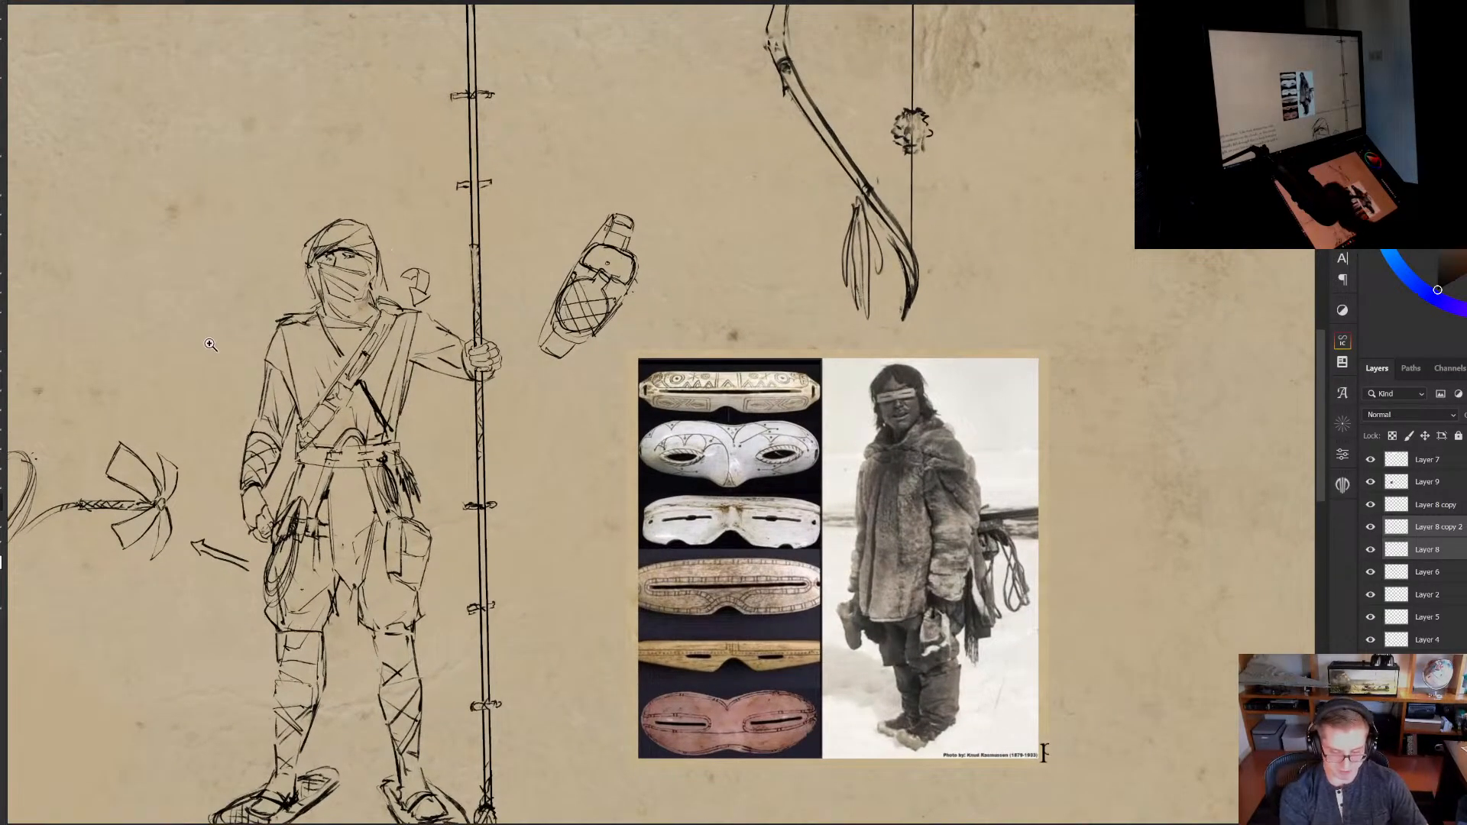
{"action": "left_click_drag", "start_coordinate": [135, 603], "coordinate": [149, 538]}
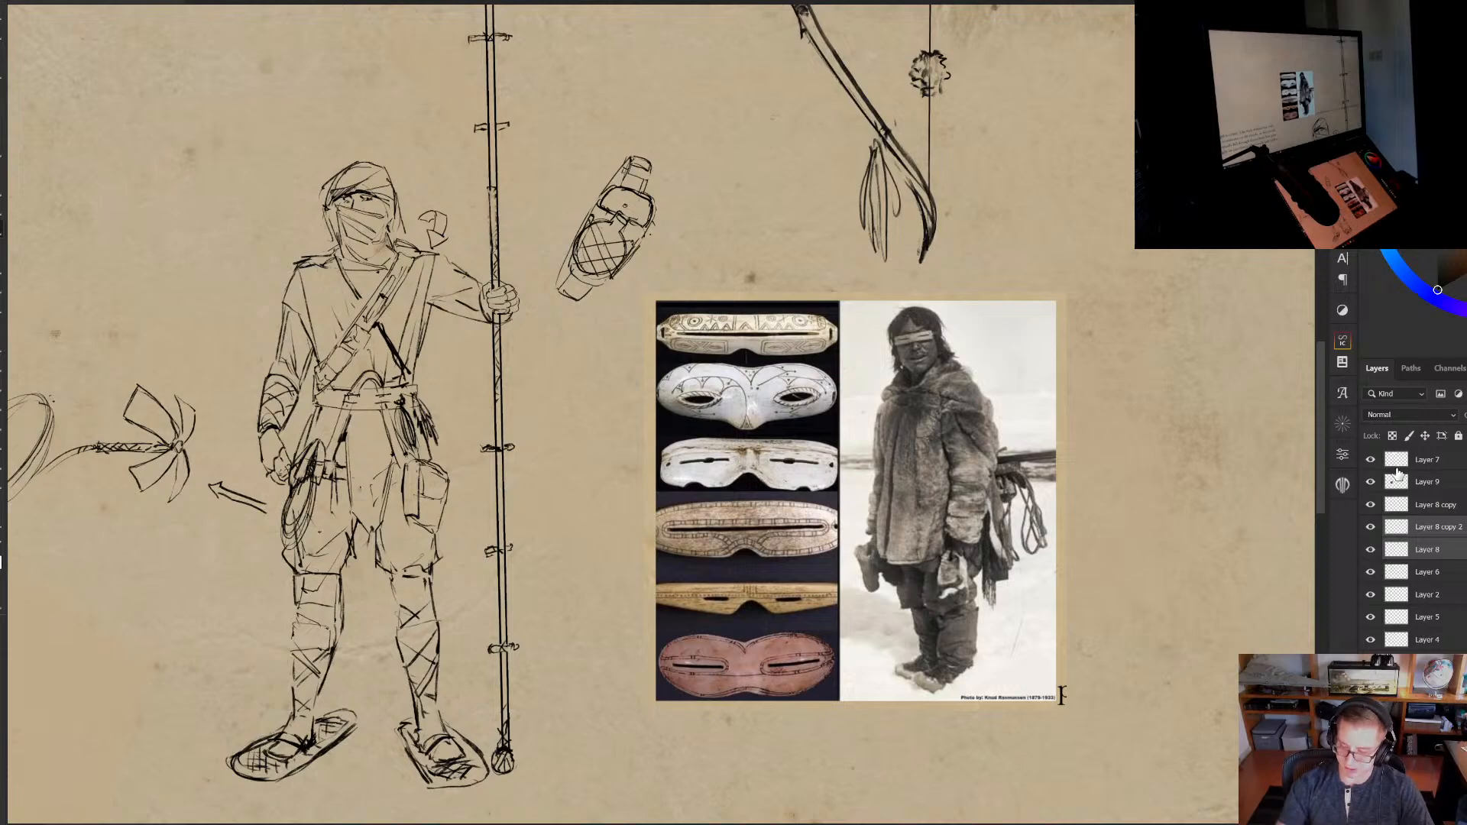
{"action": "left_click", "coordinate": [1370, 483]}
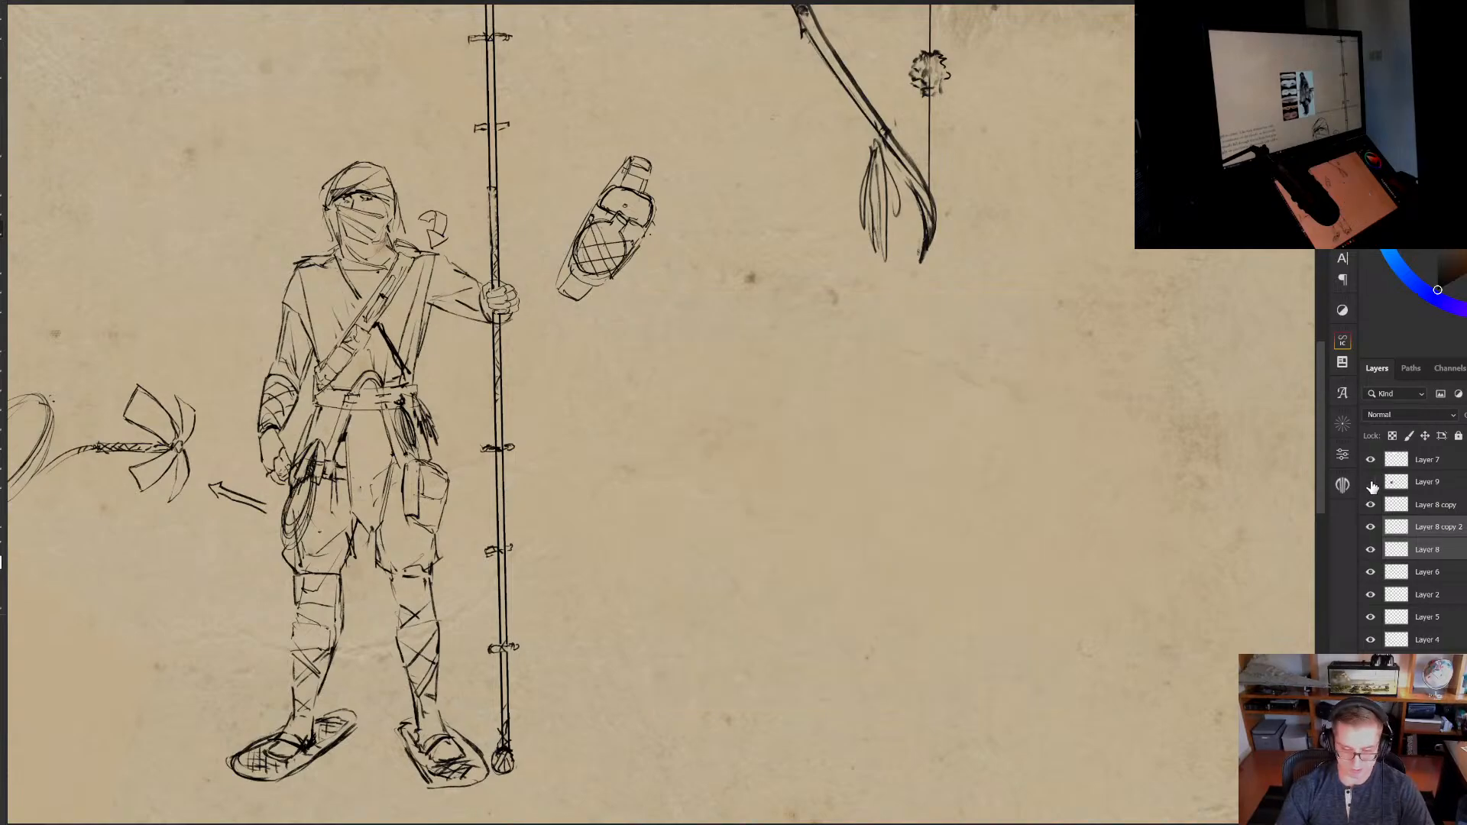
{"action": "left_click", "coordinate": [1371, 483]}
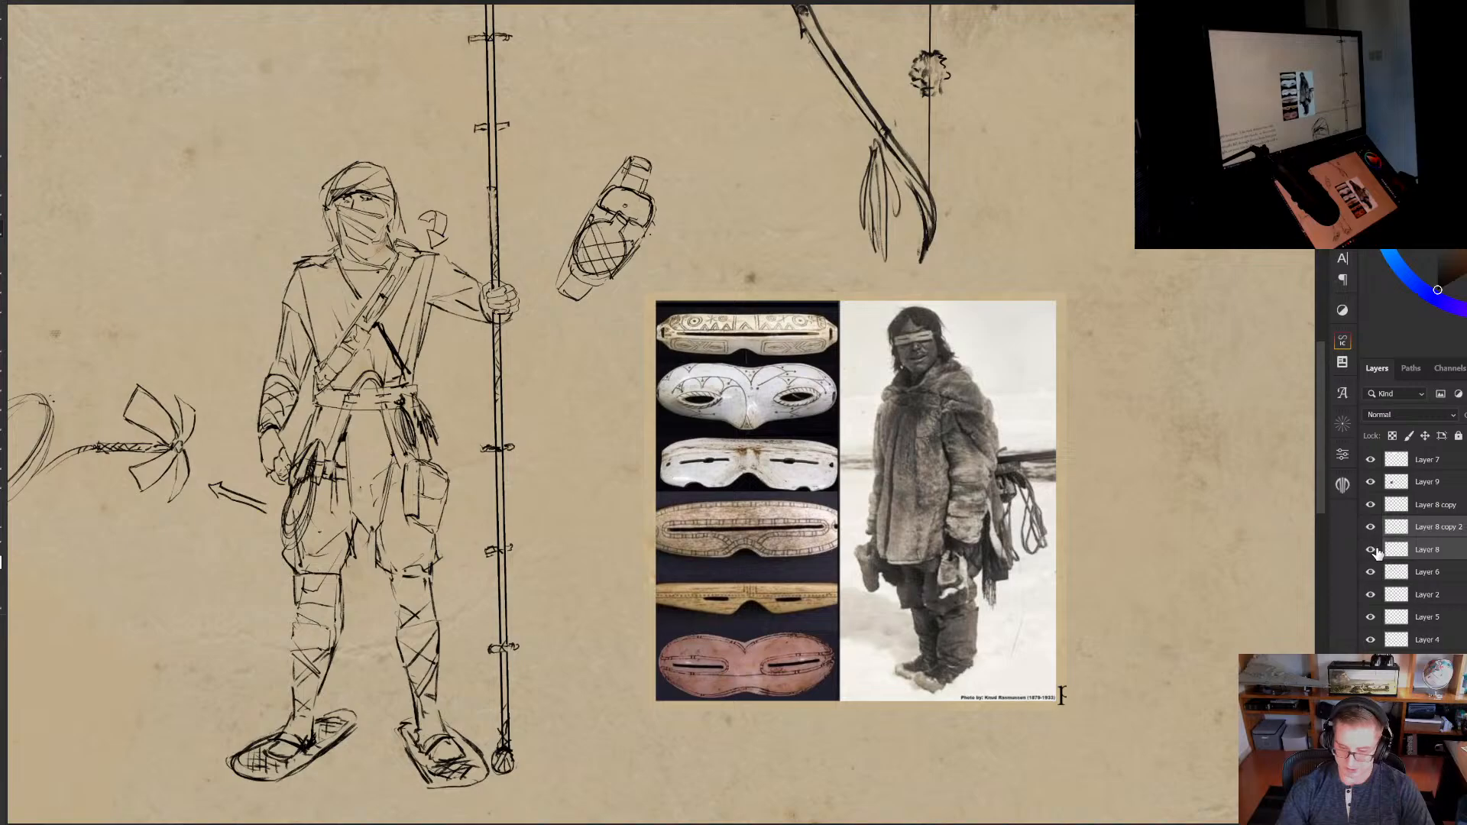
Select Layer 4 and check what it contains by briefly hiding and reshowing it
{"action": "left_click", "coordinate": [1370, 639]}
{"action": "left_click", "coordinate": [1371, 639]}
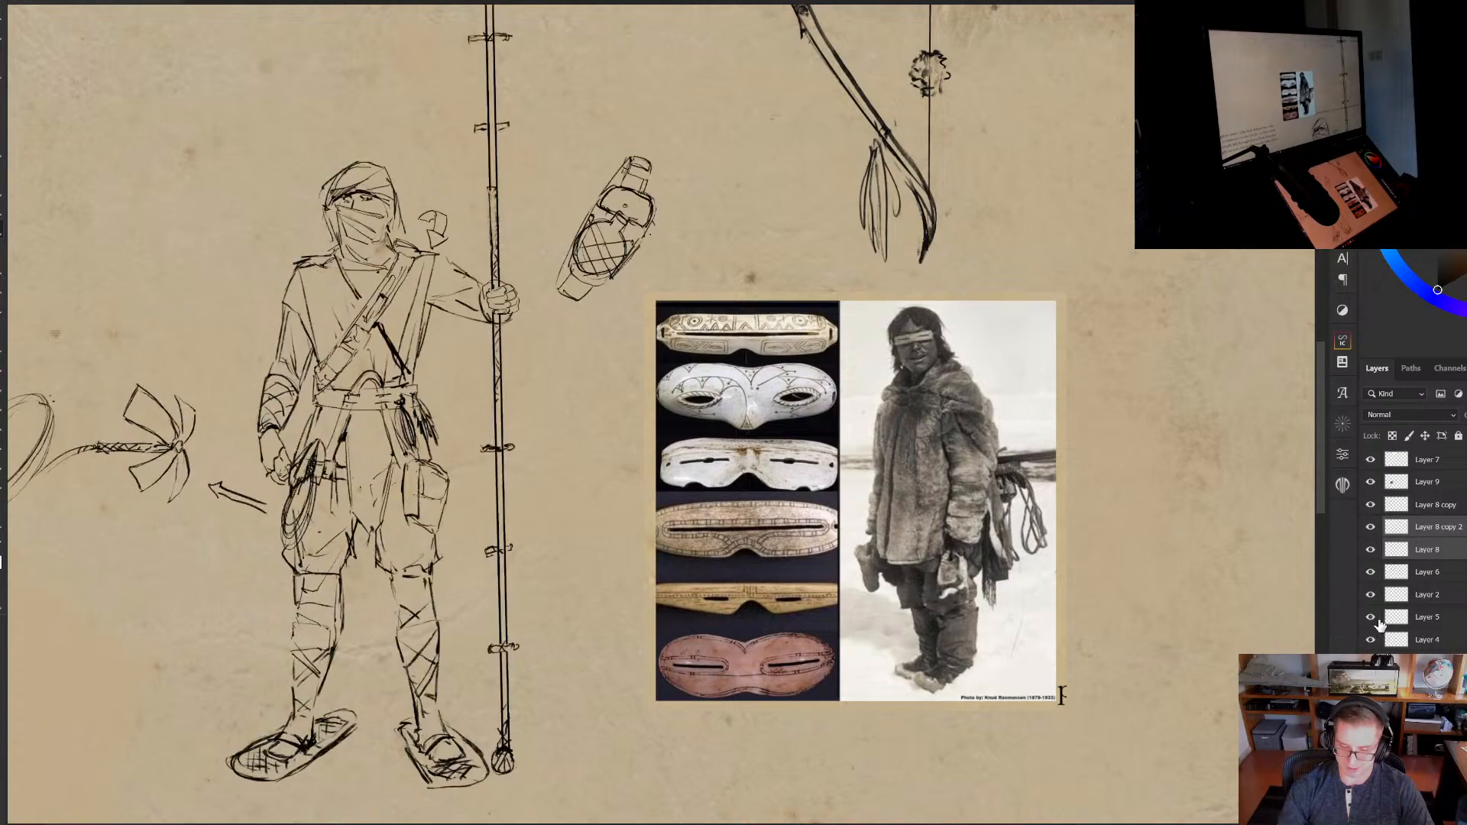
{"action": "left_click", "coordinate": [1397, 641]}
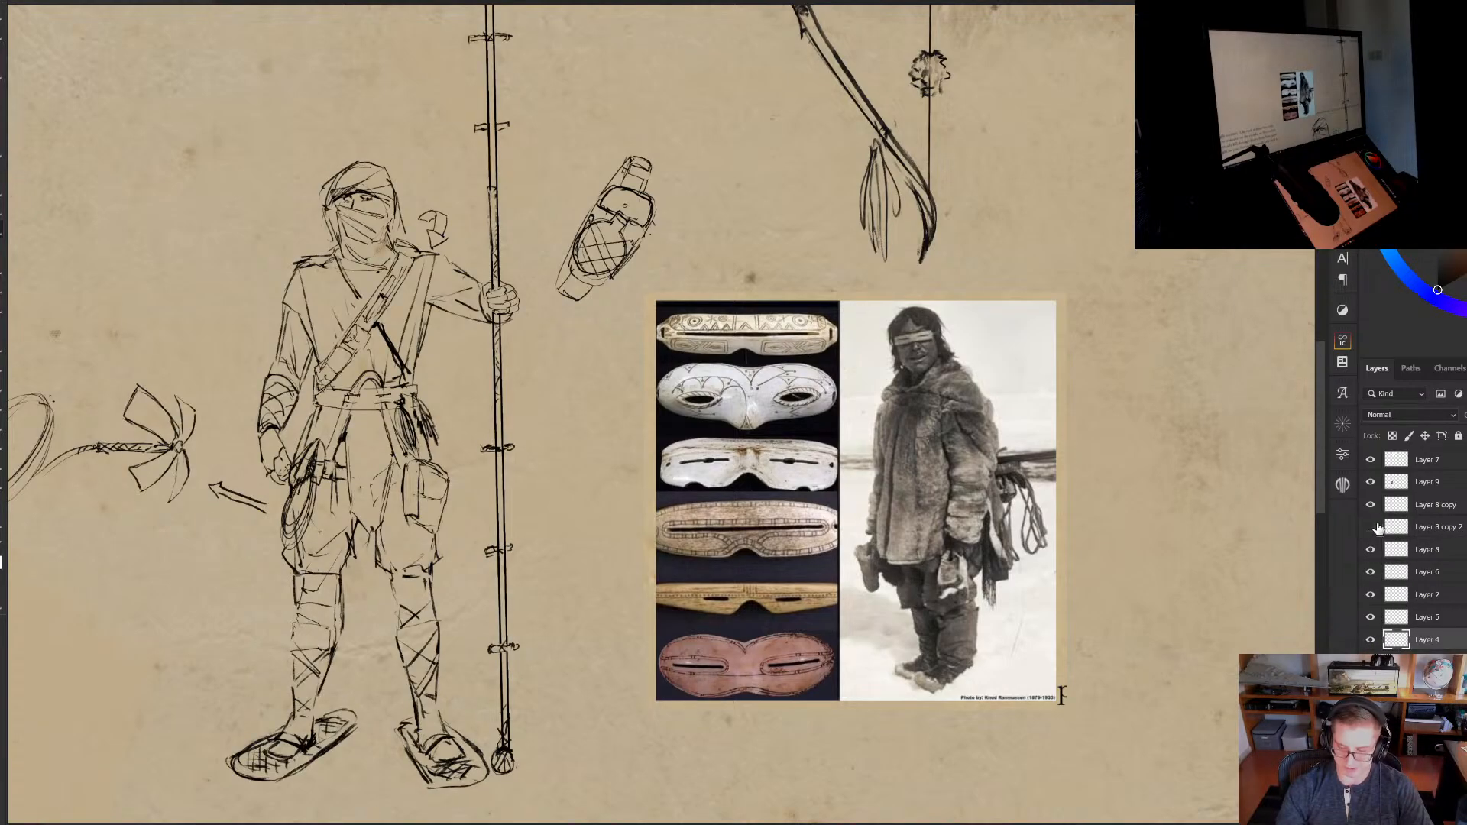
{"action": "scroll", "coordinate": [695, 496], "scroll_direction": "down", "scroll_amount": 2}
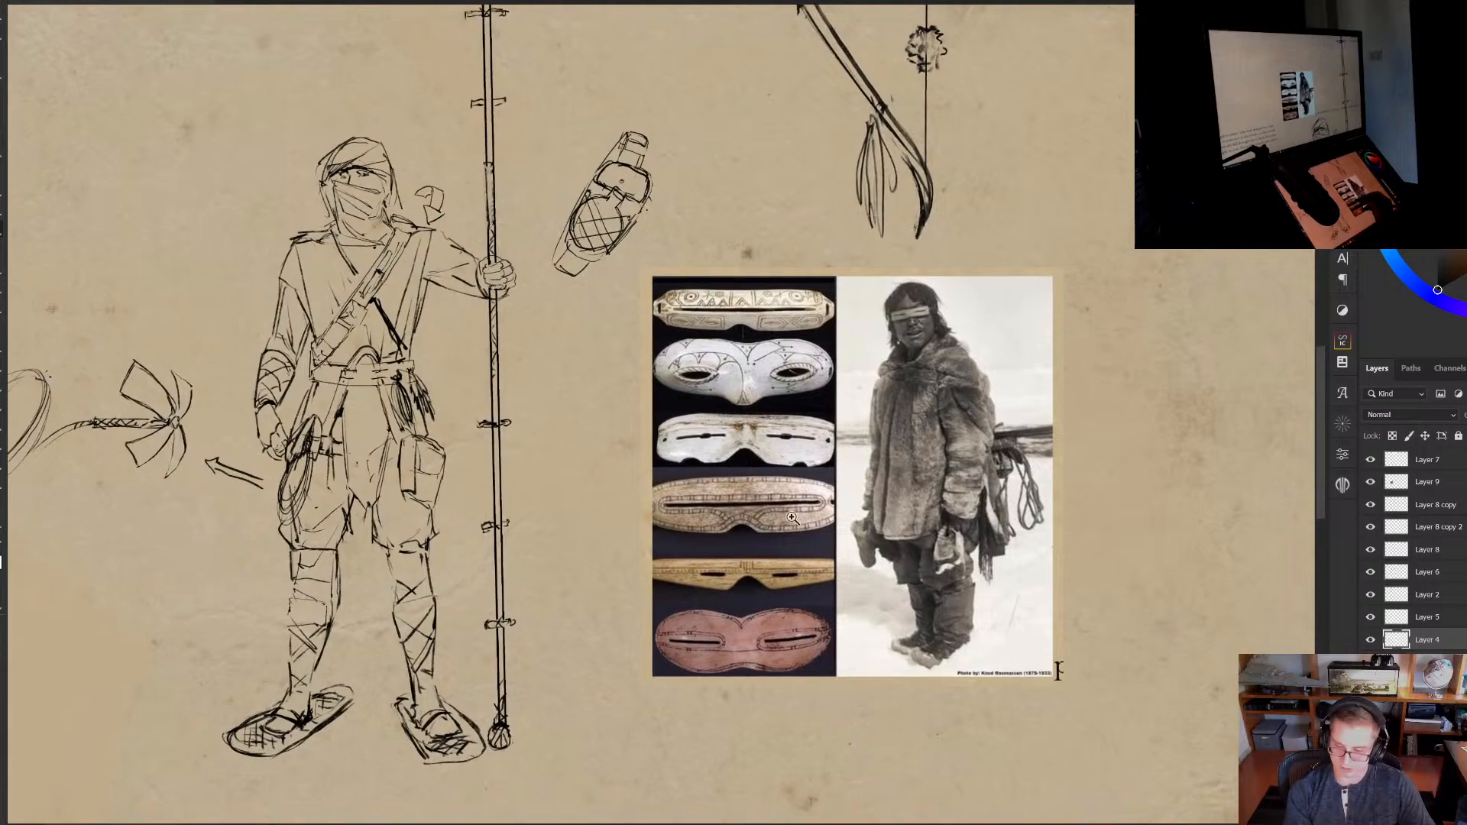
{"action": "mouse_move", "coordinate": [791, 518]}
{"action": "left_mouse_down"}
{"action": "mouse_move", "coordinate": [769, 518]}
{"action": "mouse_move", "coordinate": [801, 555]}
{"action": "mouse_move", "coordinate": [714, 540]}
{"action": "left_mouse_up"}
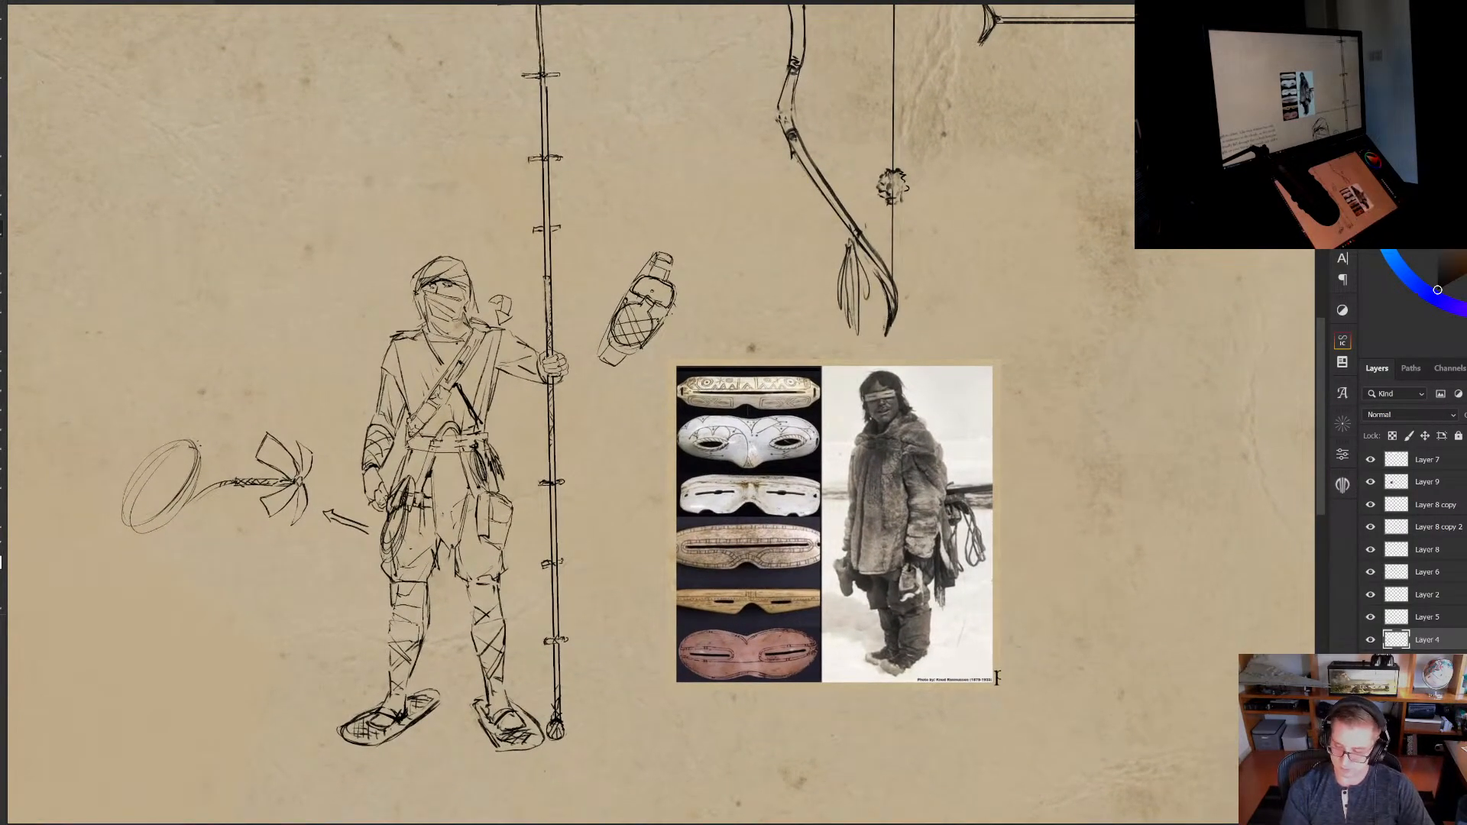
{"action": "left_click", "coordinate": [1370, 640]}
{"action": "left_click", "coordinate": [1369, 640]}
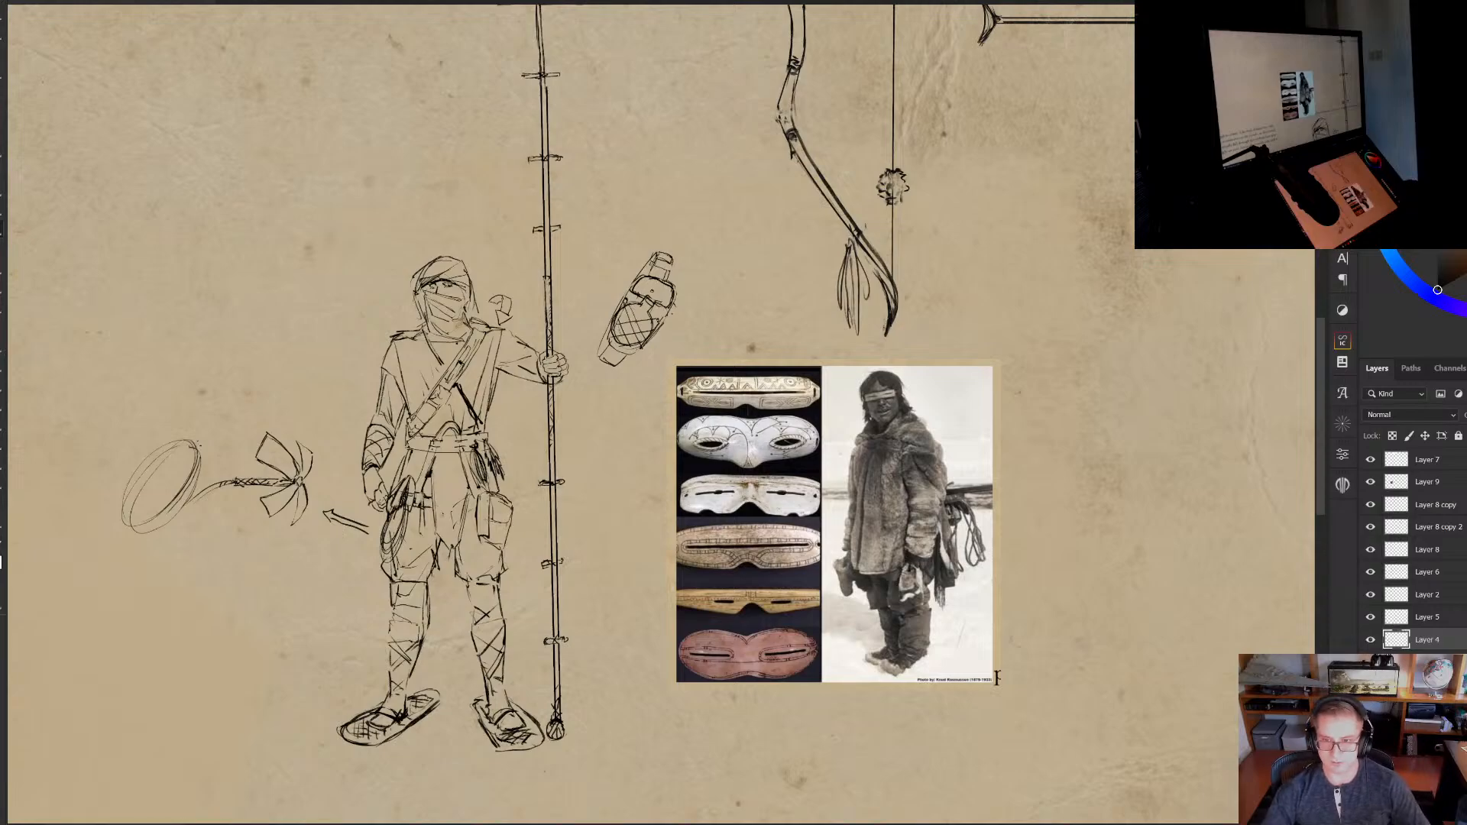
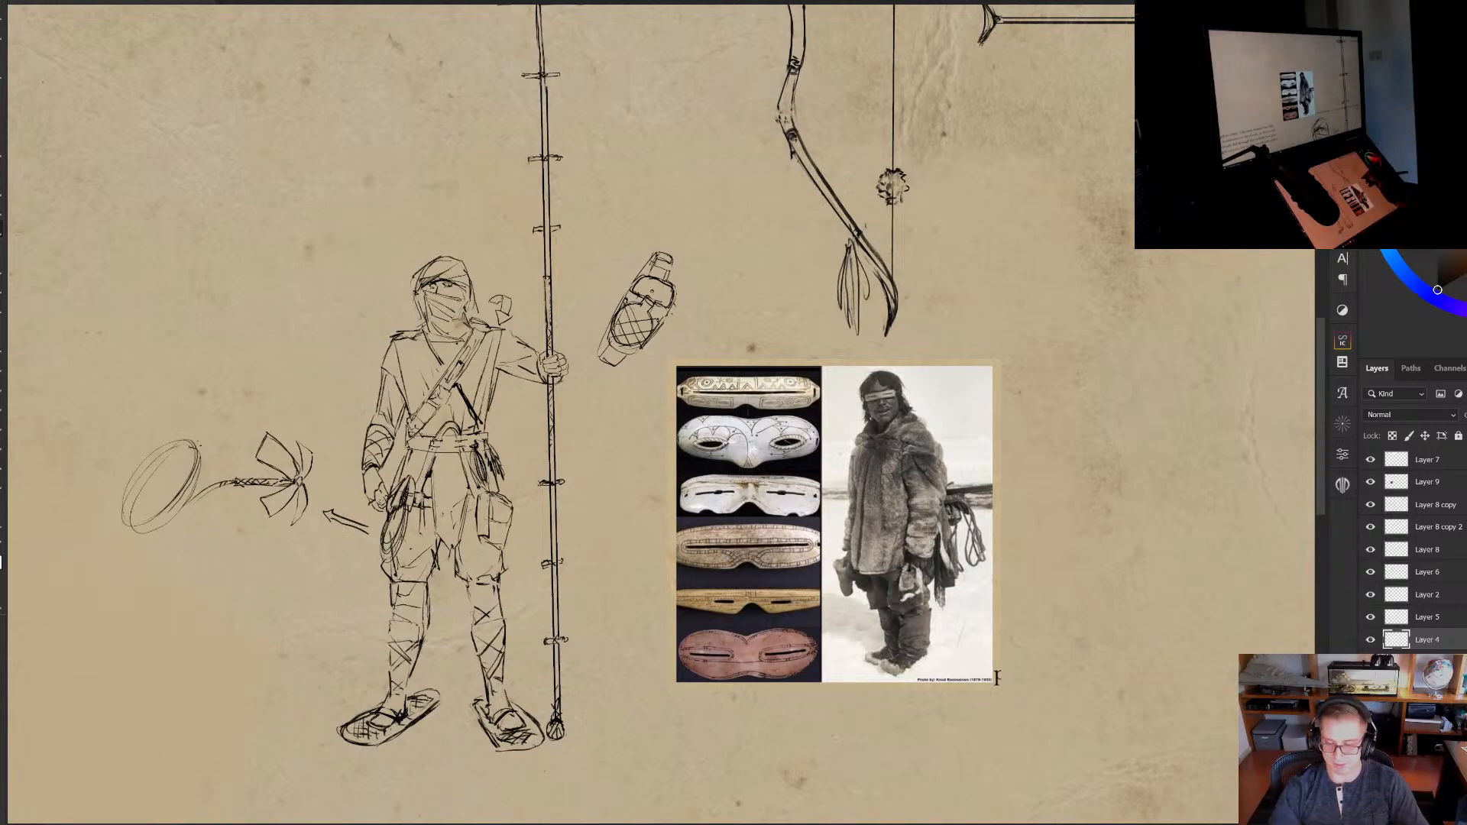
{"action": "scroll", "coordinate": [1074, 324], "scroll_direction": "down", "scroll_amount": 3}
{"action": "left_click_drag", "start_coordinate": [1146, 327], "coordinate": [753, 498]}
{"action": "left_click_drag", "start_coordinate": [829, 526], "coordinate": [641, 507]}
{"action": "scroll", "coordinate": [720, 481], "scroll_direction": "up", "scroll_amount": 1}
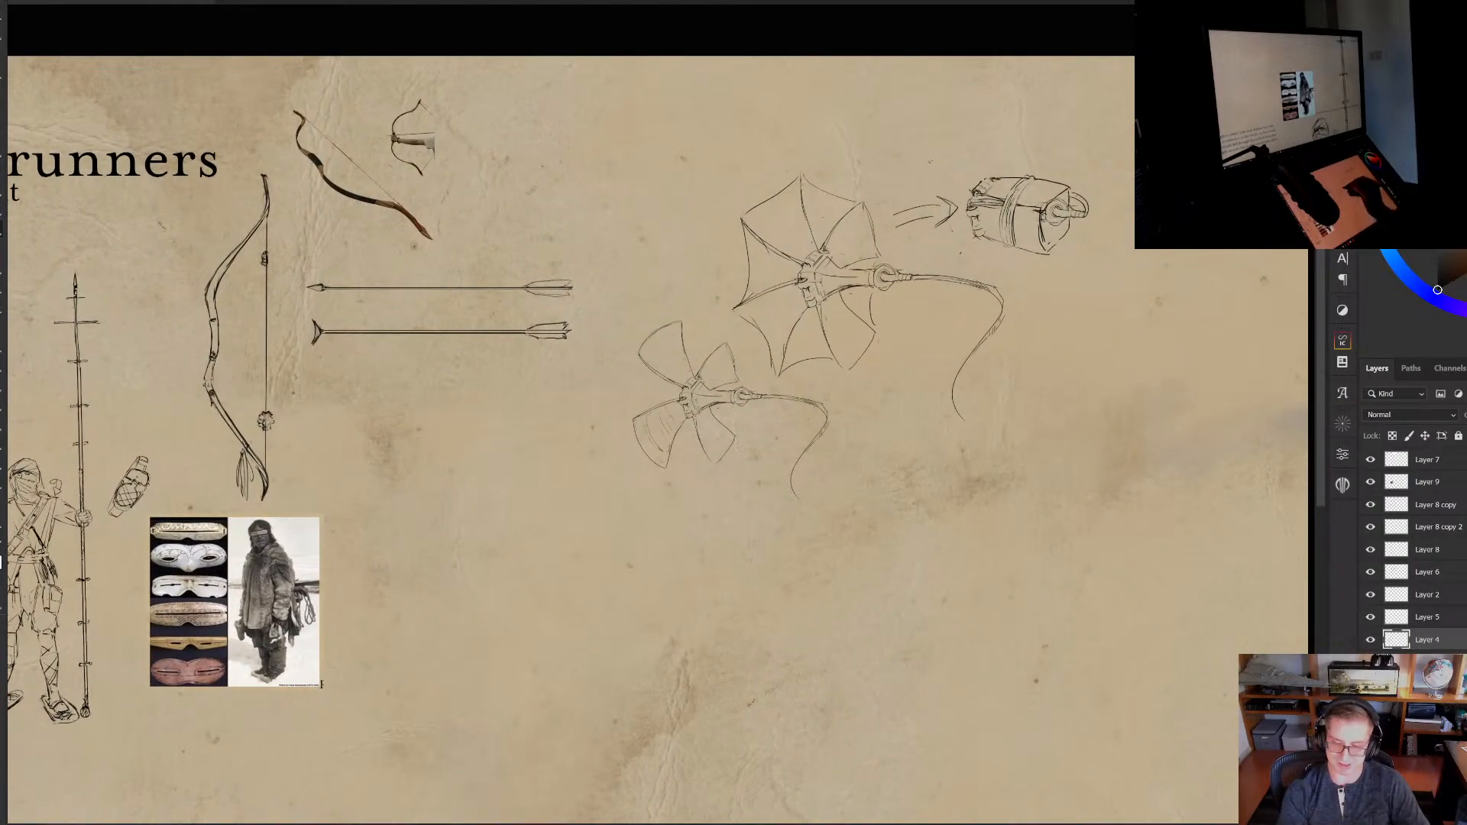
{"action": "mouse_move", "coordinate": [713, 318]}
{"action": "left_mouse_down"}
{"action": "mouse_move", "coordinate": [761, 441]}
{"action": "mouse_move", "coordinate": [757, 366]}
{"action": "left_mouse_up"}
{"action": "key", "text": "ctrl+z"}
{"action": "left_click_drag", "start_coordinate": [622, 383], "coordinate": [968, 443]}
{"action": "key", "text": "ctrl+z"}
Create a new layer above Layer 4 and sketch a large round rope coil at the end of the webbed hook's rope
{"action": "left_click_drag", "start_coordinate": [838, 455], "coordinate": [859, 462]}
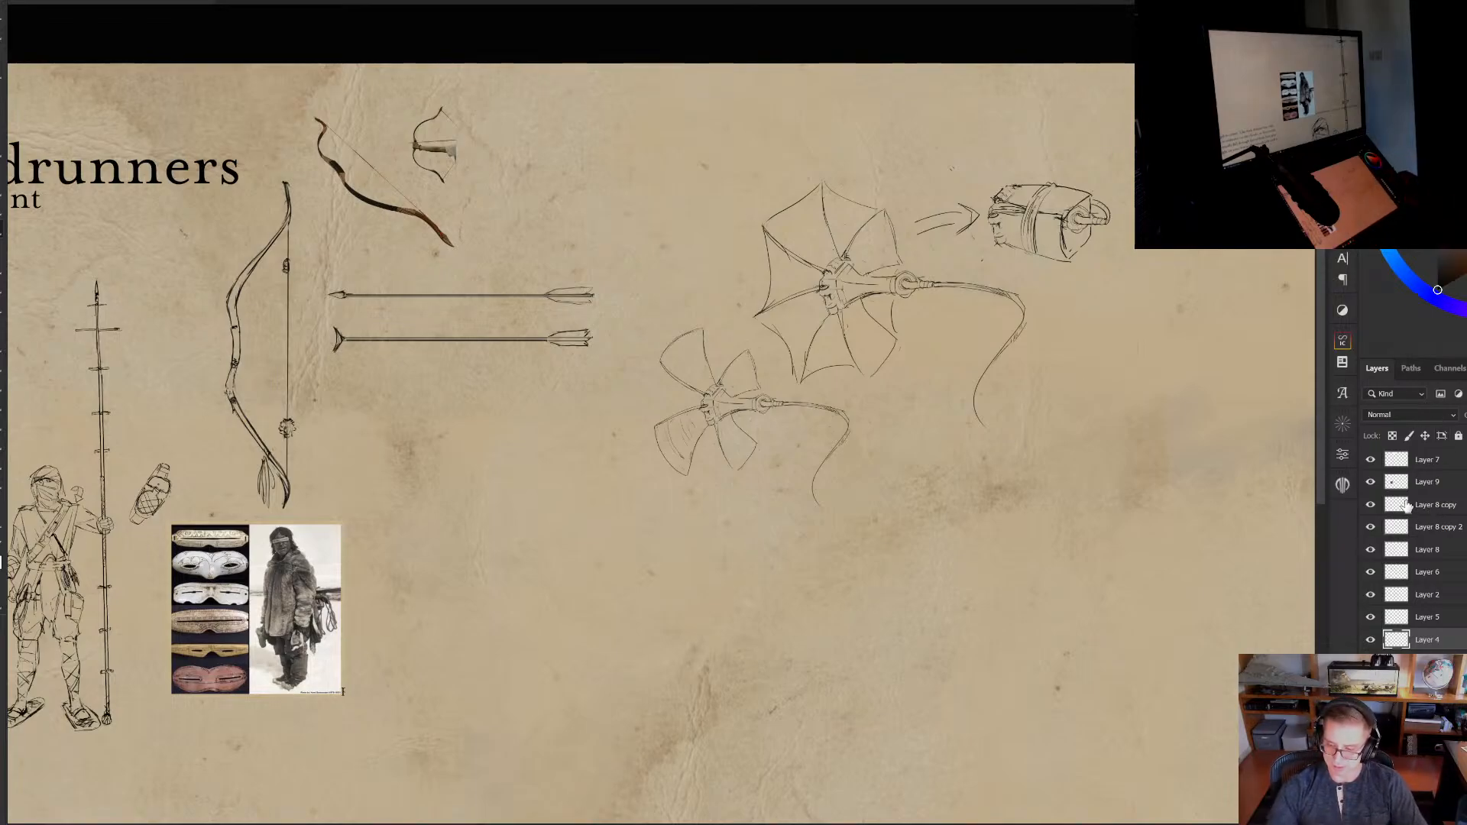
{"action": "left_click_drag", "start_coordinate": [1259, 514], "coordinate": [1238, 493]}
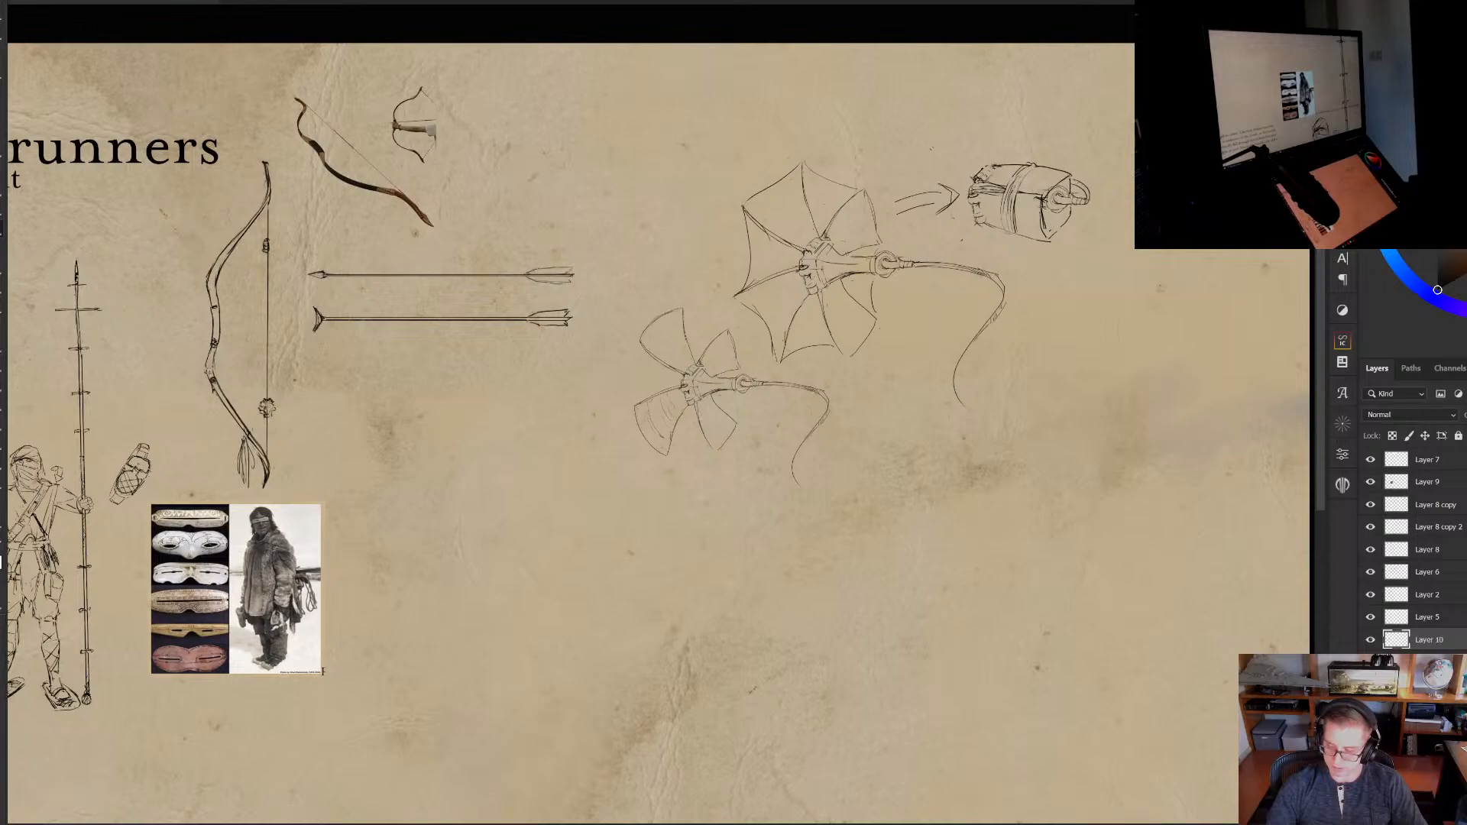
{"action": "mouse_move", "coordinate": [1013, 440]}
{"action": "left_mouse_down"}
{"action": "mouse_move", "coordinate": [1001, 408]}
{"action": "mouse_move", "coordinate": [923, 498]}
{"action": "mouse_move", "coordinate": [1050, 540]}
{"action": "mouse_move", "coordinate": [1039, 402]}
{"action": "mouse_move", "coordinate": [1018, 396]}
{"action": "mouse_move", "coordinate": [909, 502]}
{"action": "mouse_move", "coordinate": [1081, 454]}
{"action": "mouse_move", "coordinate": [987, 392]}
{"action": "left_mouse_up"}
{"action": "key", "text": "ctrl+z"}
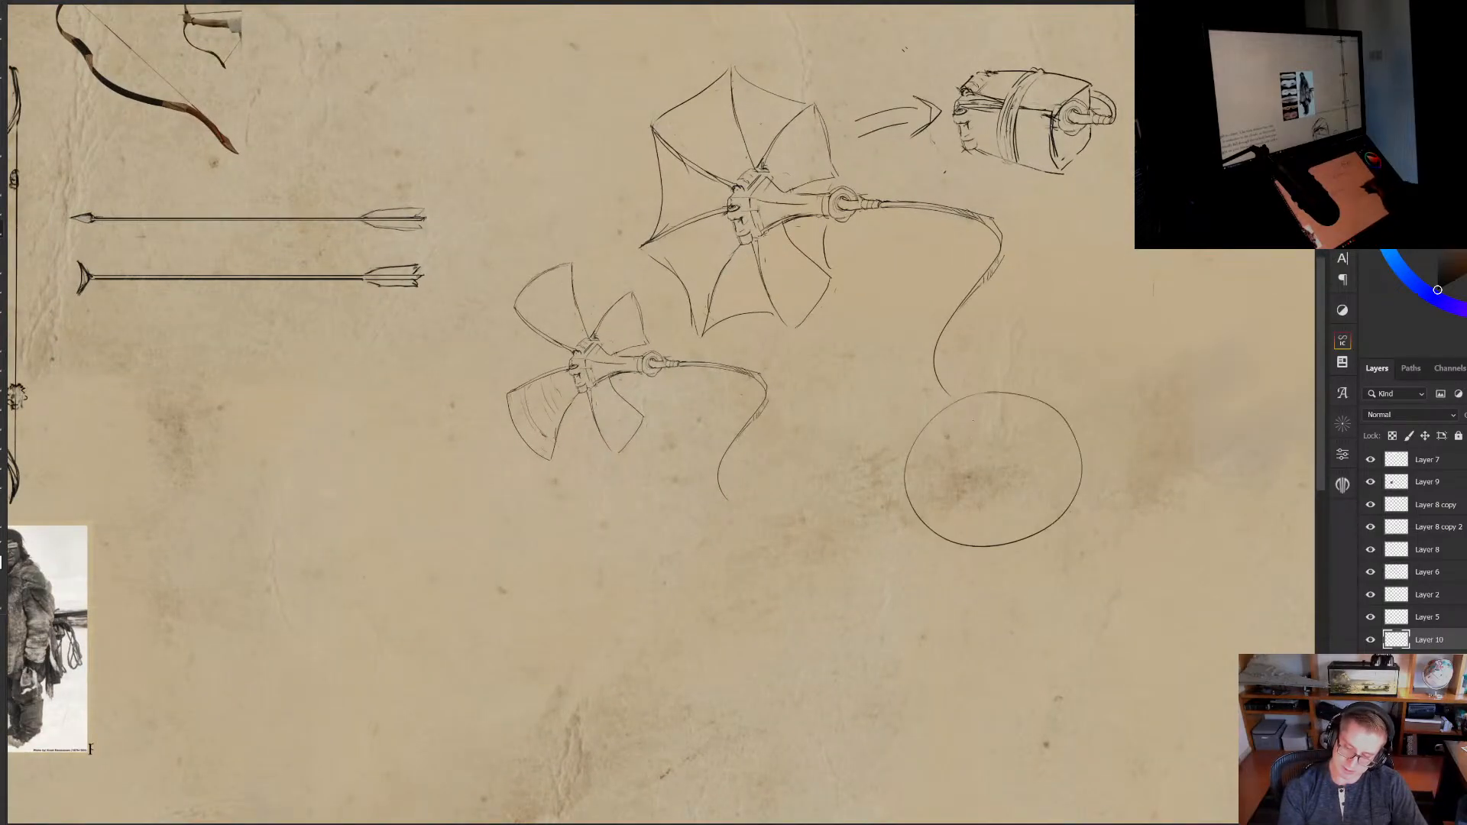
{"action": "left_click_drag", "start_coordinate": [911, 470], "coordinate": [970, 542]}
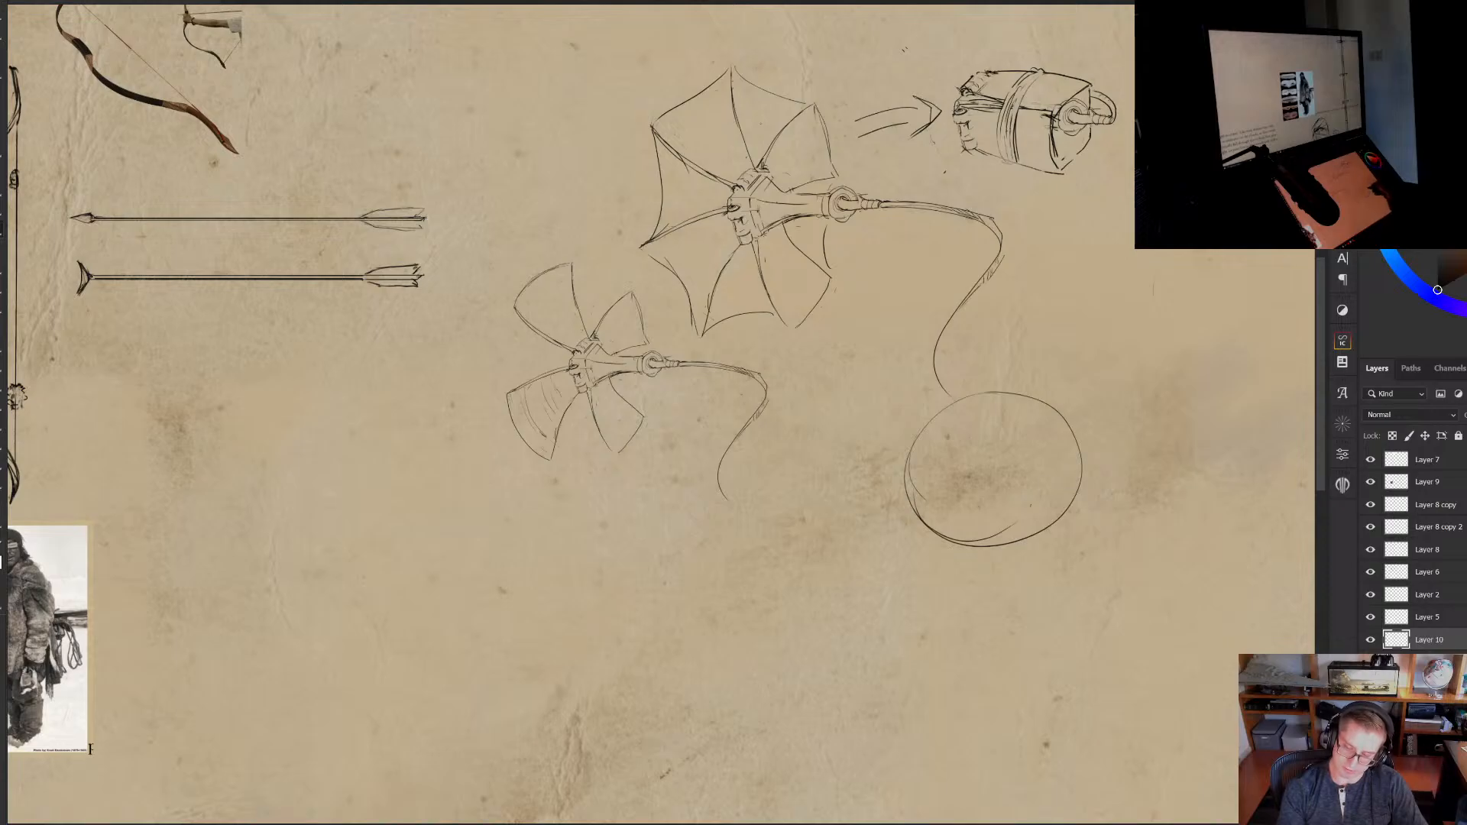
{"action": "key", "text": "ctrl+z"}
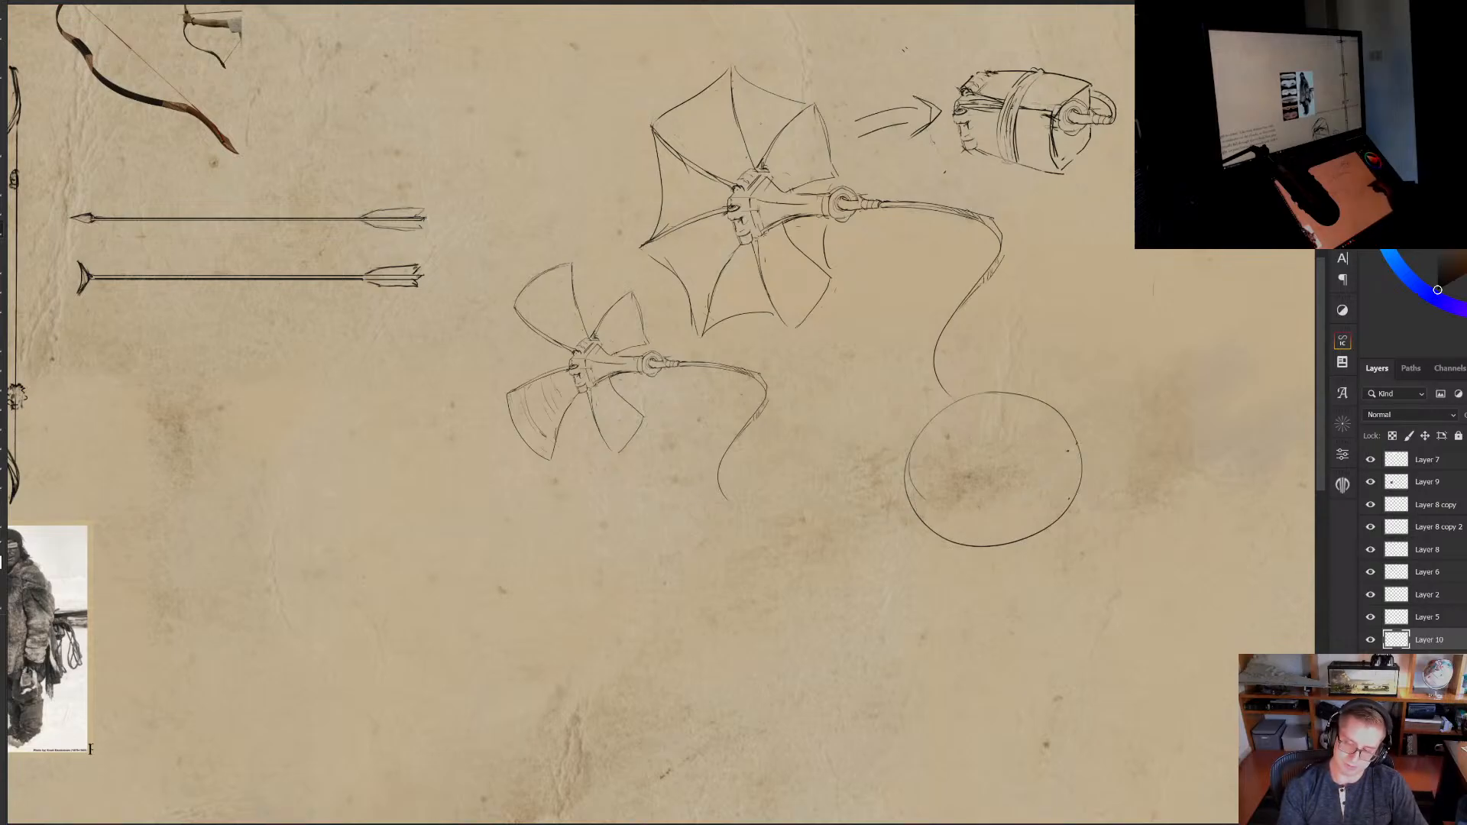
Sketch a fist gripping the coil's outer edge and a large rope loop arching above the coil
{"action": "mouse_move", "coordinate": [1066, 444]}
{"action": "left_mouse_down"}
{"action": "mouse_move", "coordinate": [1045, 468]}
{"action": "mouse_move", "coordinate": [1077, 483]}
{"action": "left_mouse_up"}
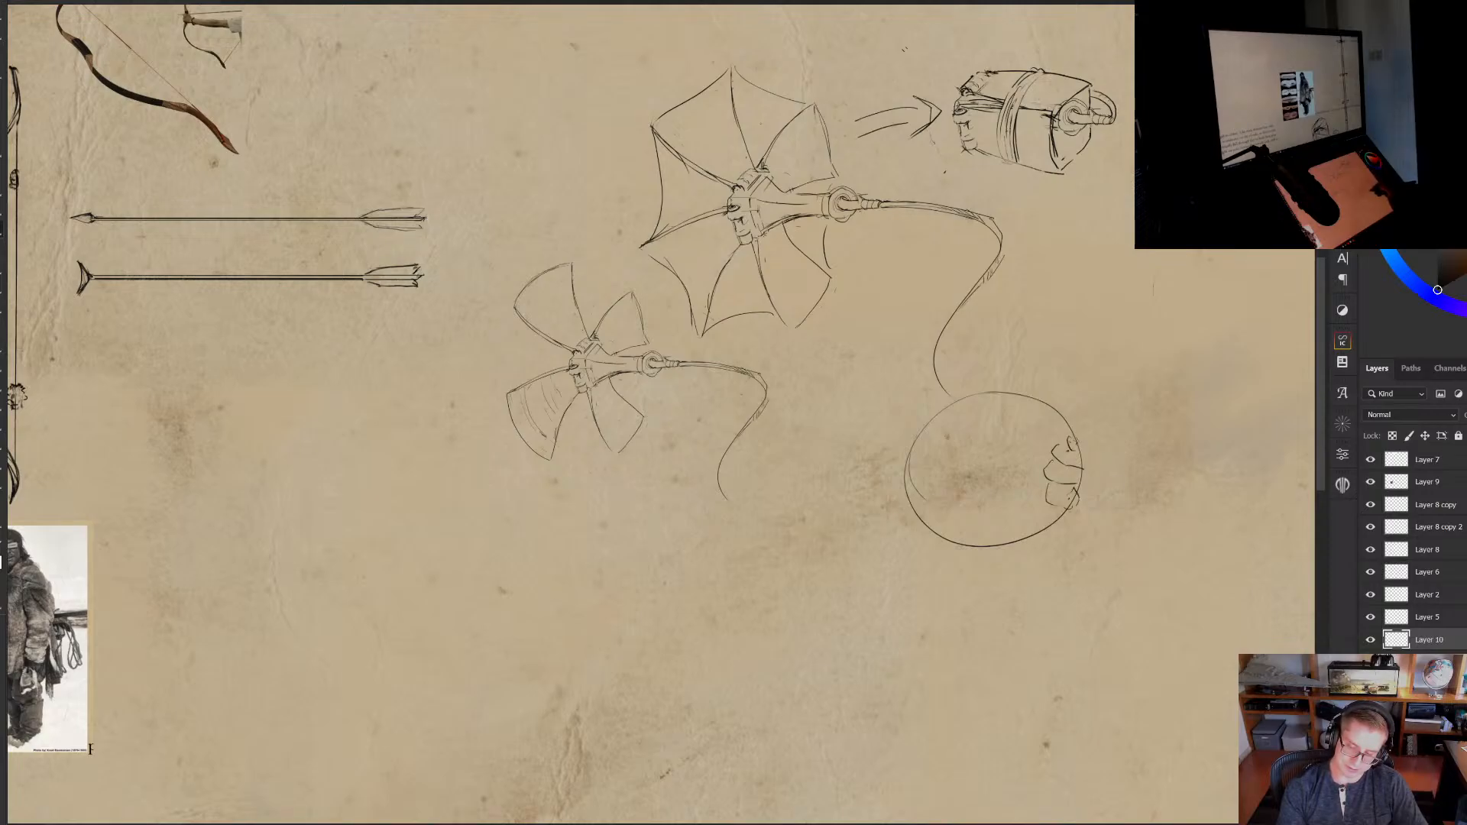
{"action": "mouse_move", "coordinate": [1091, 431]}
{"action": "left_mouse_down"}
{"action": "mouse_move", "coordinate": [1015, 470]}
{"action": "mouse_move", "coordinate": [900, 489]}
{"action": "left_mouse_up"}
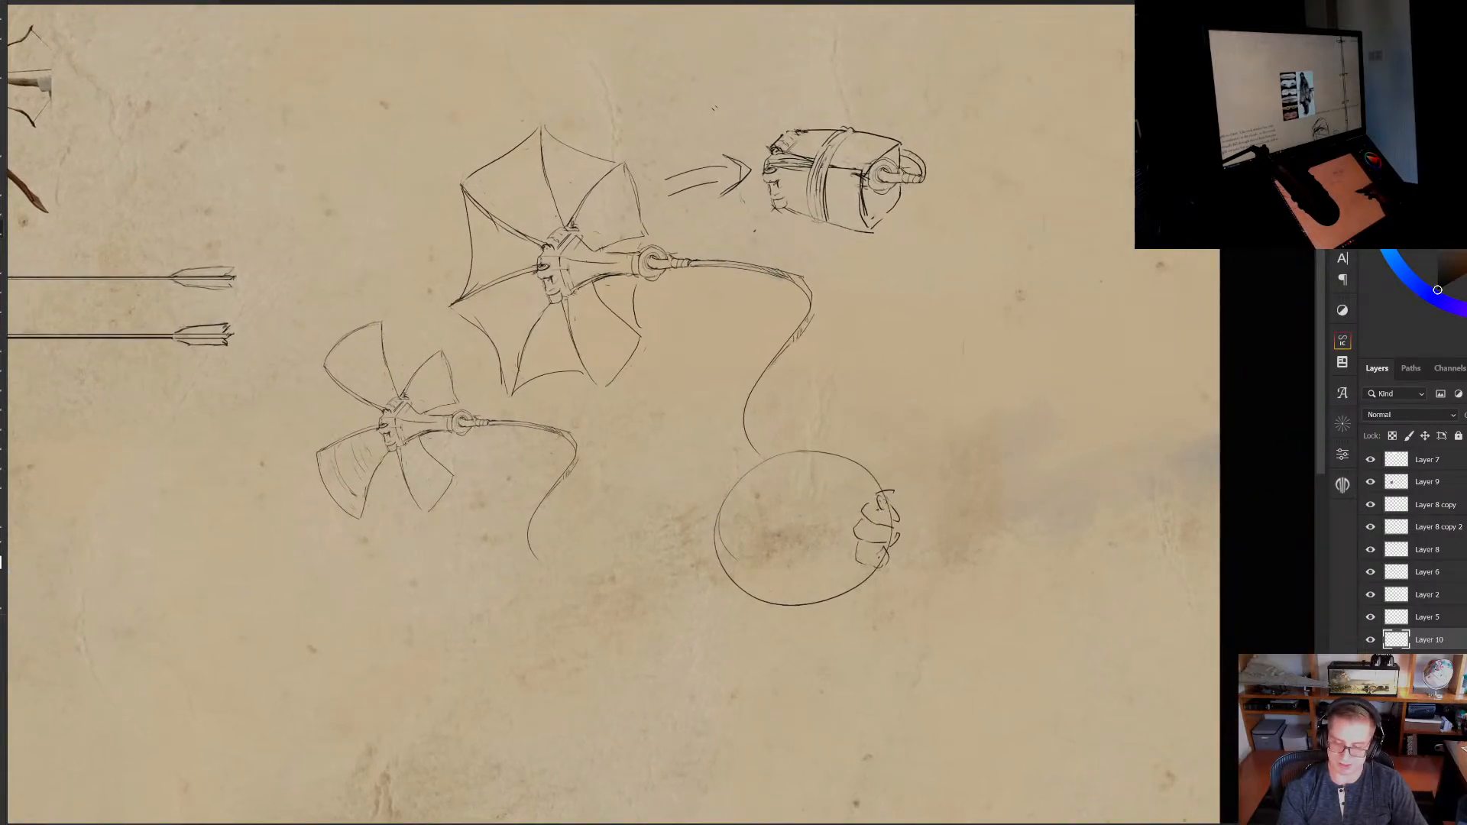
{"action": "mouse_move", "coordinate": [728, 481]}
{"action": "left_mouse_down"}
{"action": "mouse_move", "coordinate": [946, 278]}
{"action": "mouse_move", "coordinate": [913, 489]}
{"action": "left_mouse_up"}
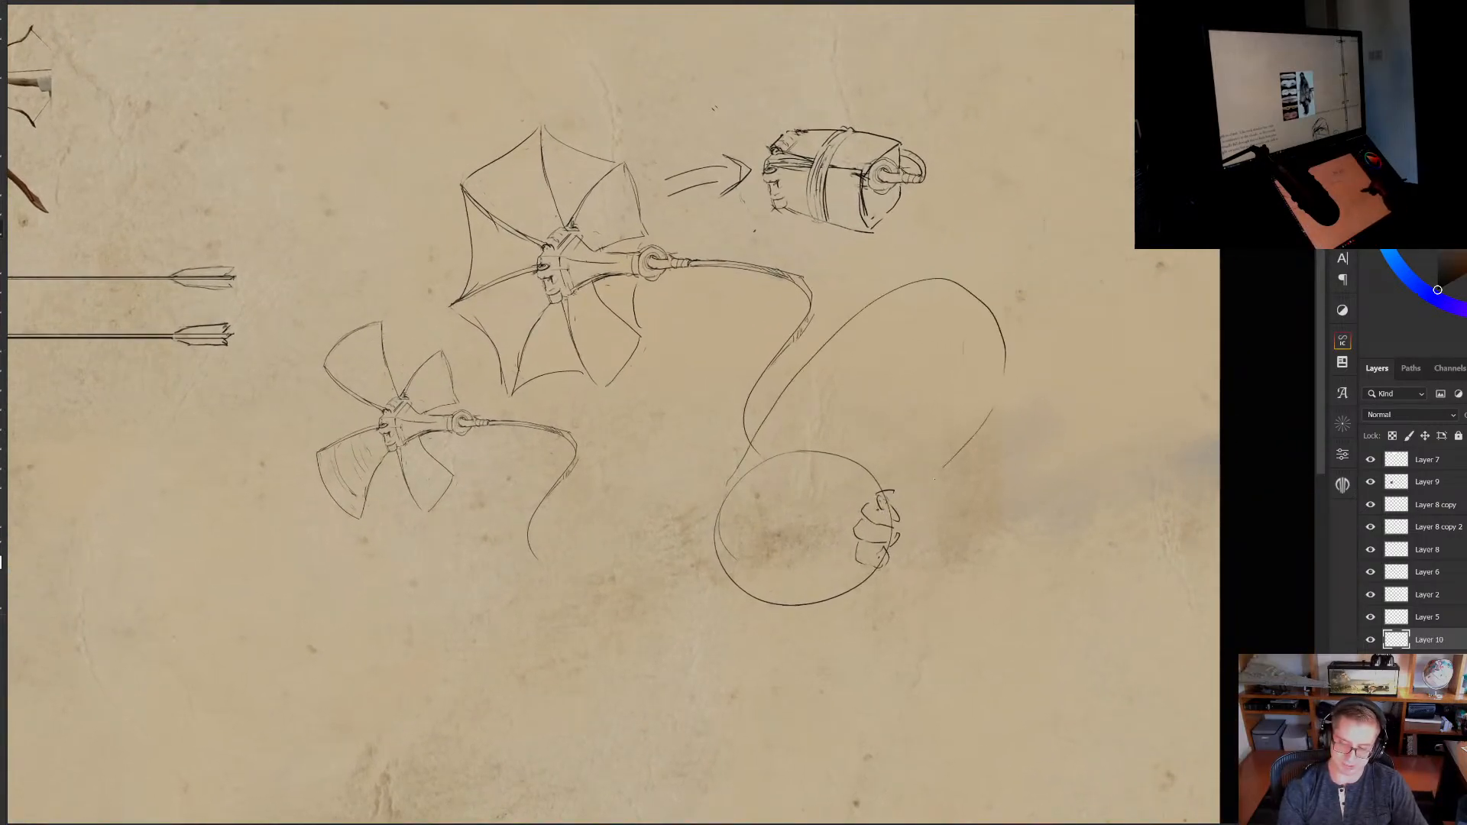
{"action": "left_click_drag", "start_coordinate": [809, 550], "coordinate": [819, 535]}
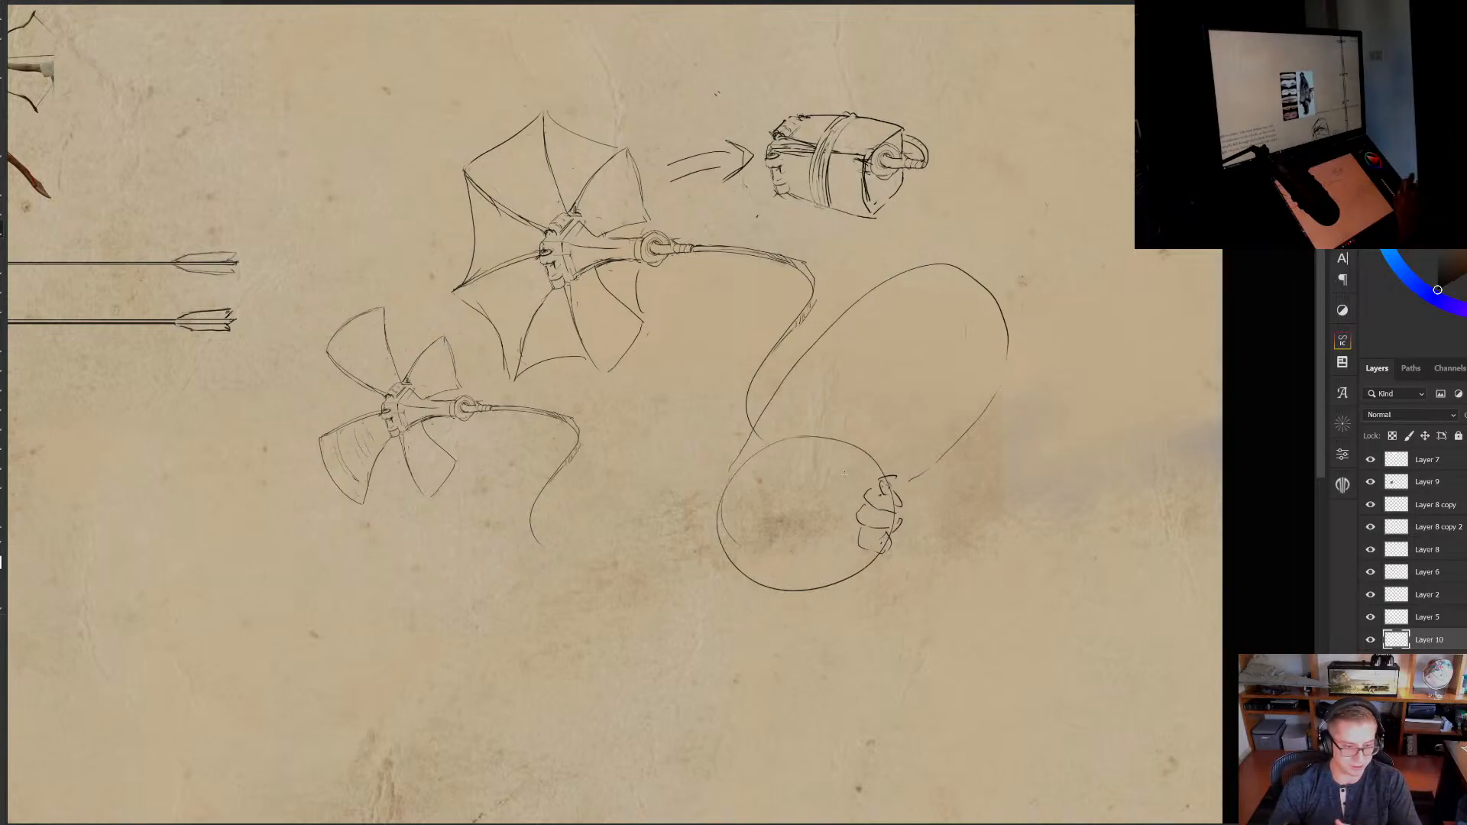
{"action": "scroll", "coordinate": [844, 425], "scroll_direction": "up", "scroll_amount": 1}
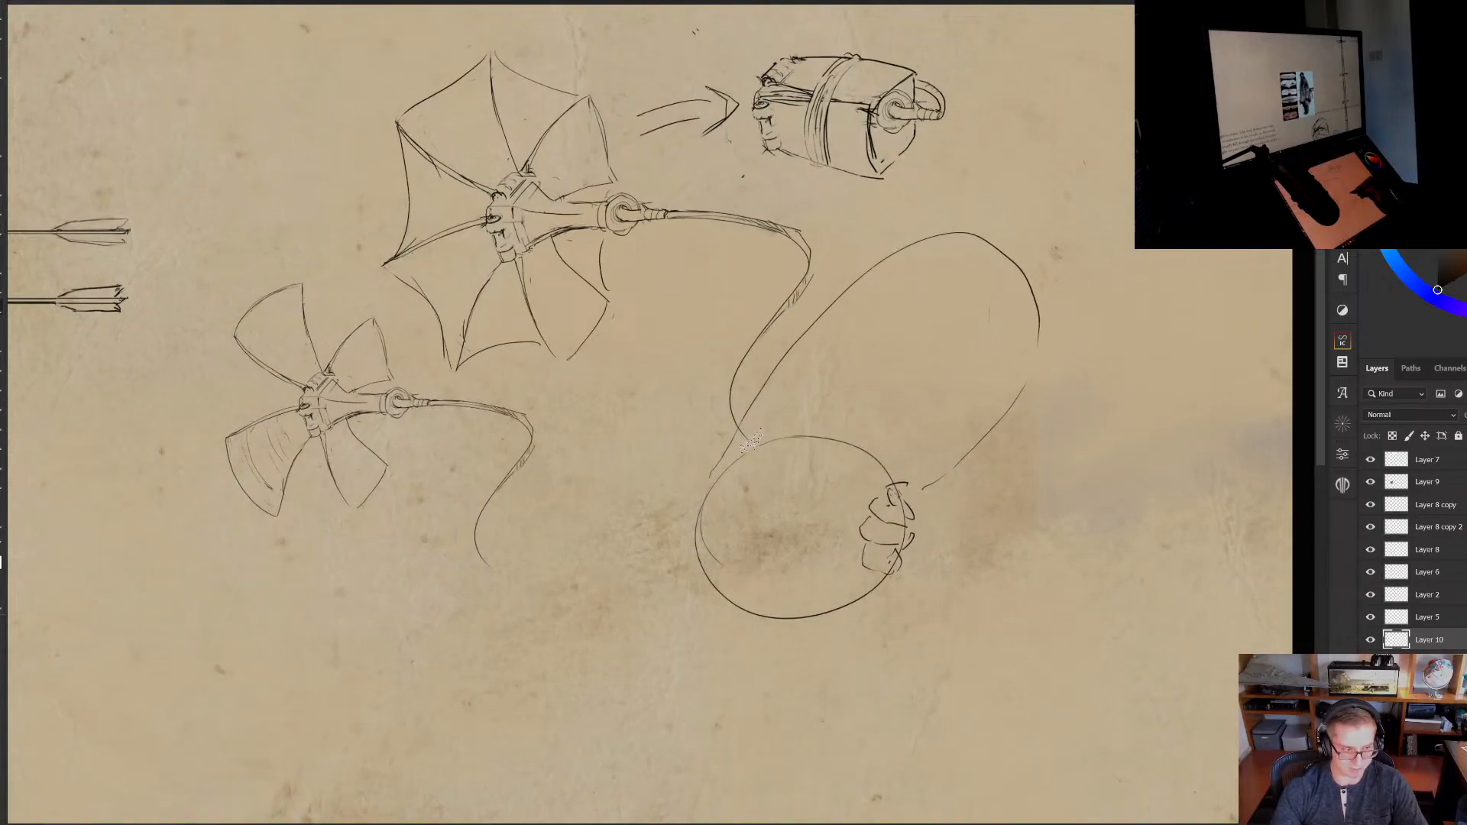
{"action": "left_click_drag", "start_coordinate": [776, 435], "coordinate": [797, 416]}
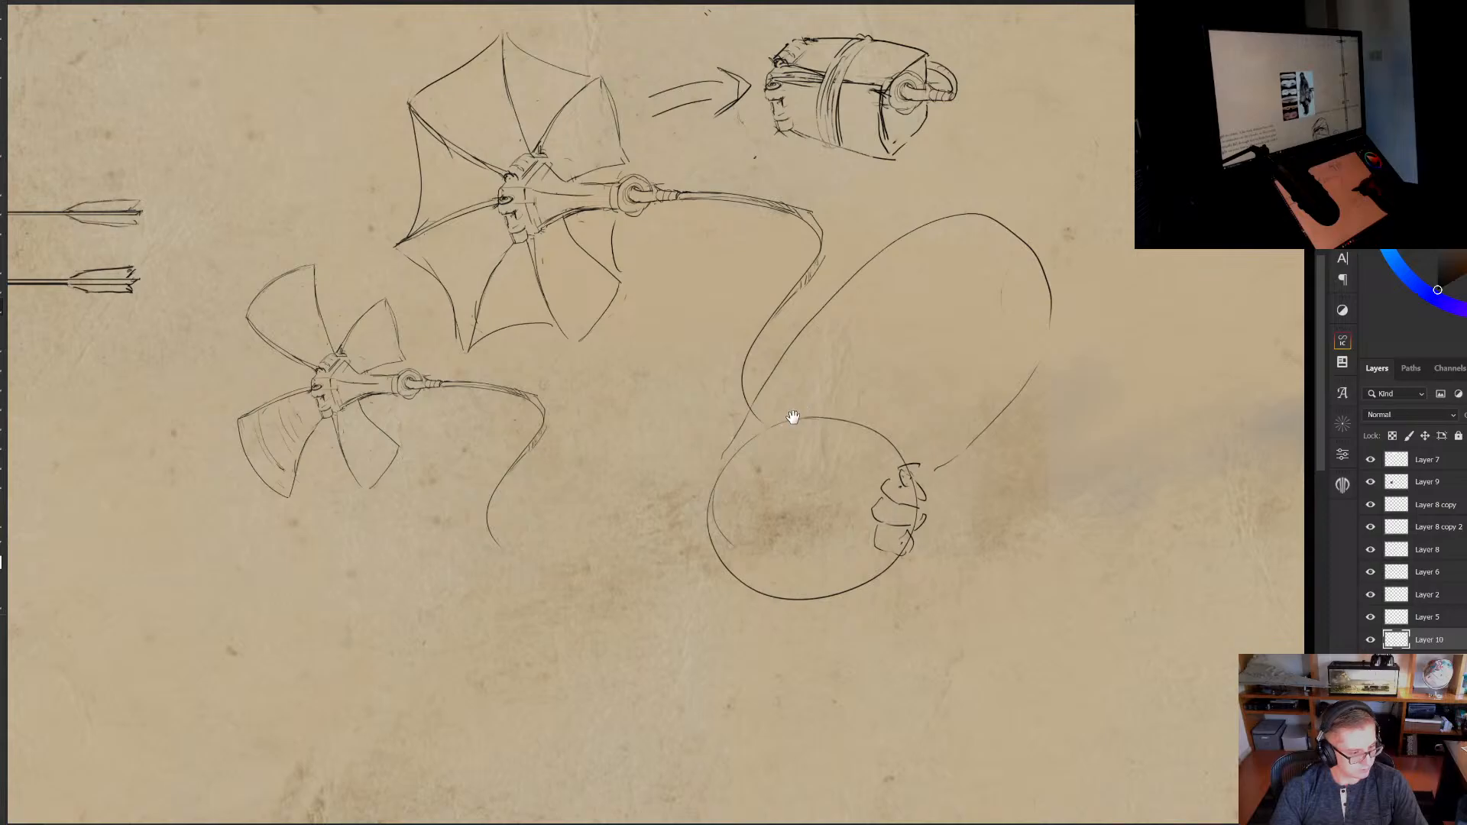
{"action": "left_click_drag", "start_coordinate": [1032, 422], "coordinate": [1011, 412]}
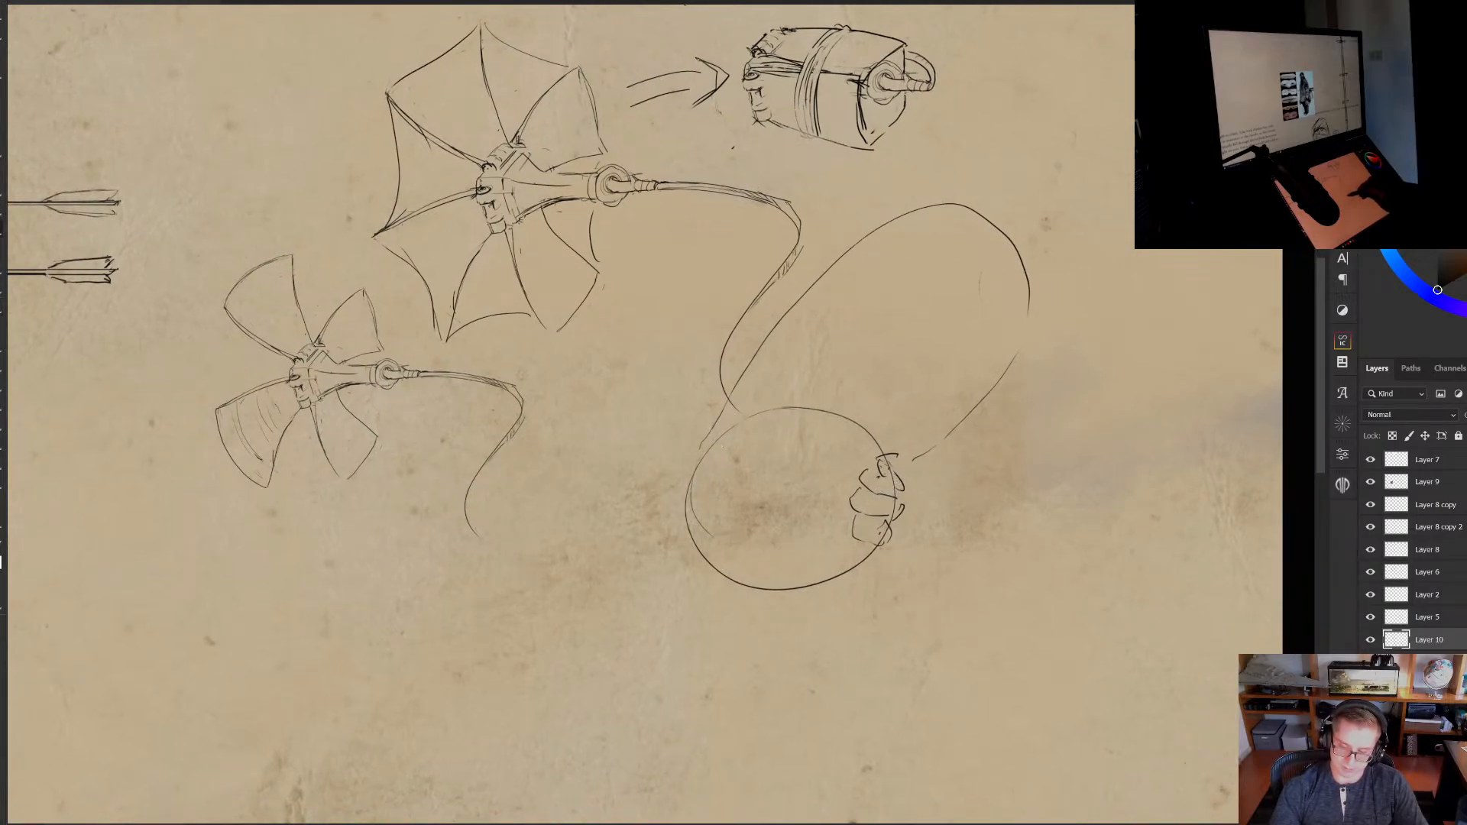
{"action": "mouse_move", "coordinate": [747, 497]}
{"action": "left_mouse_down"}
{"action": "mouse_move", "coordinate": [744, 471]}
{"action": "mouse_move", "coordinate": [766, 488]}
{"action": "left_mouse_up"}
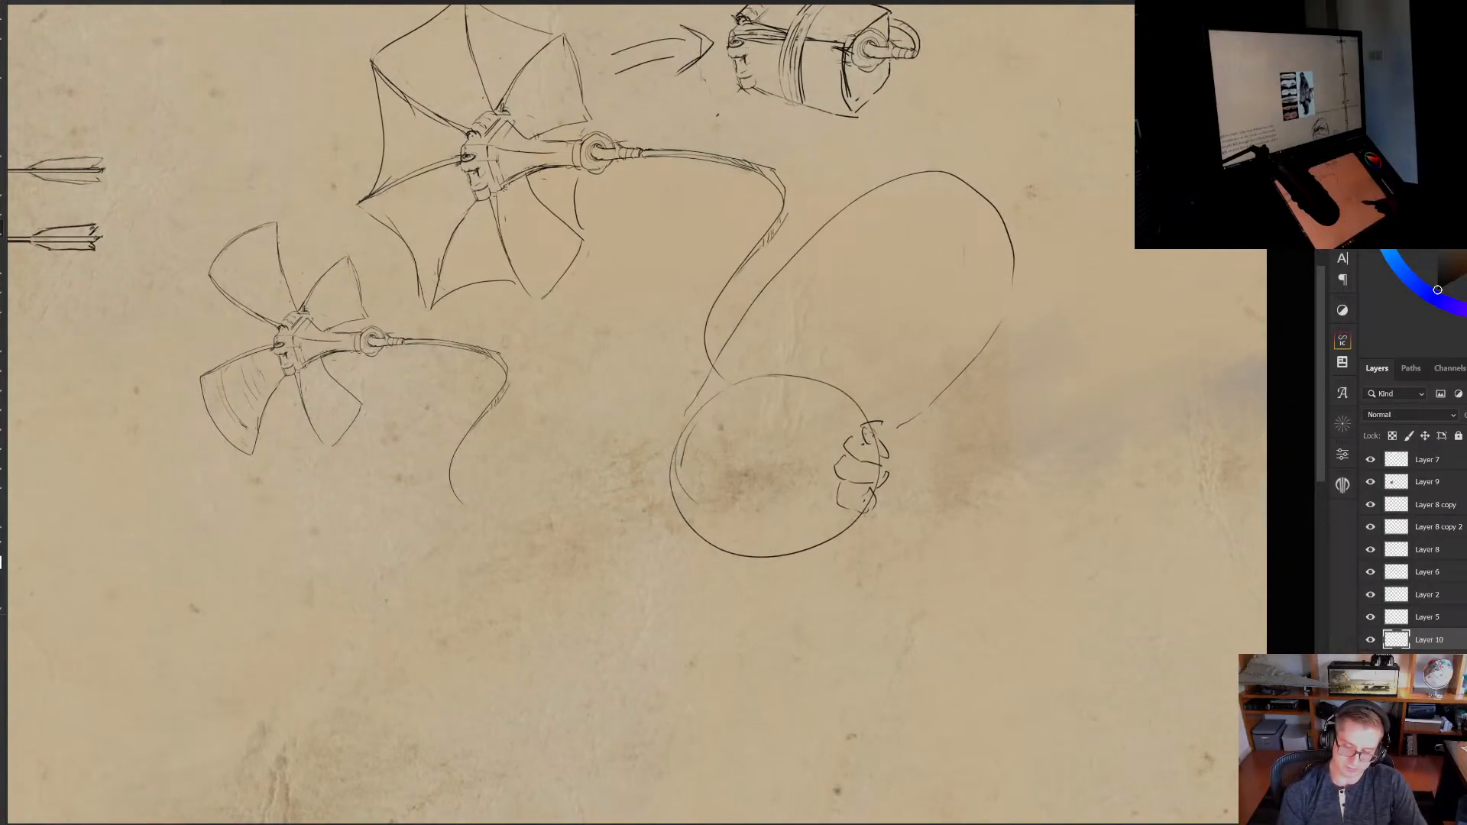
{"action": "left_click_drag", "start_coordinate": [816, 415], "coordinate": [811, 410]}
{"action": "key", "text": "ctrl+z"}
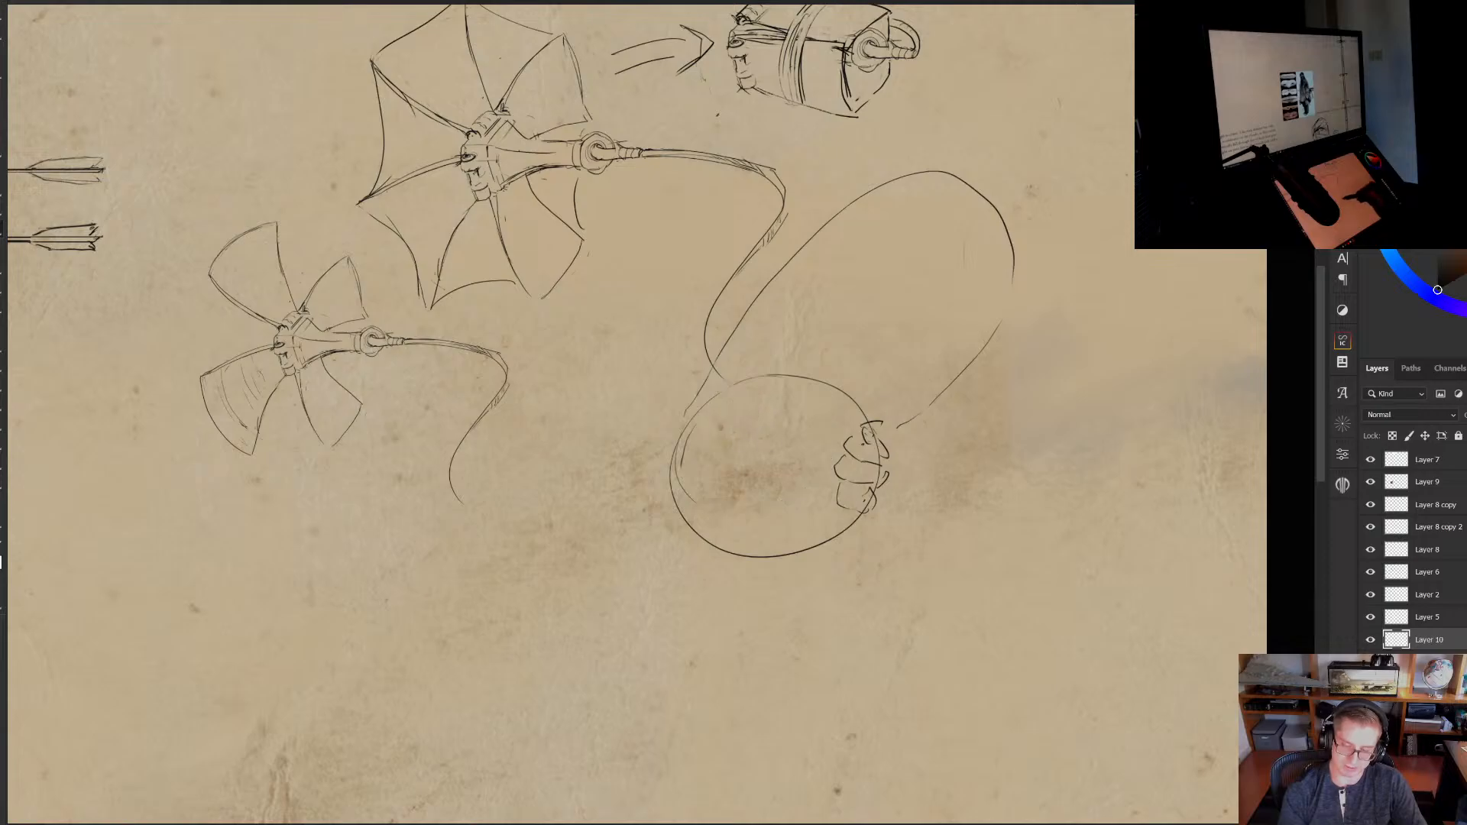
{"action": "left_click_drag", "start_coordinate": [616, 454], "coordinate": [794, 237]}
{"action": "mouse_move", "coordinate": [770, 253]}
{"action": "left_mouse_down"}
{"action": "mouse_move", "coordinate": [708, 334]}
{"action": "mouse_move", "coordinate": [645, 521]}
{"action": "left_mouse_up"}
{"action": "left_click_drag", "start_coordinate": [1033, 388], "coordinate": [1016, 456]}
{"action": "key", "text": "ctrl+z"}
{"action": "key", "text": "ctrl+z"}
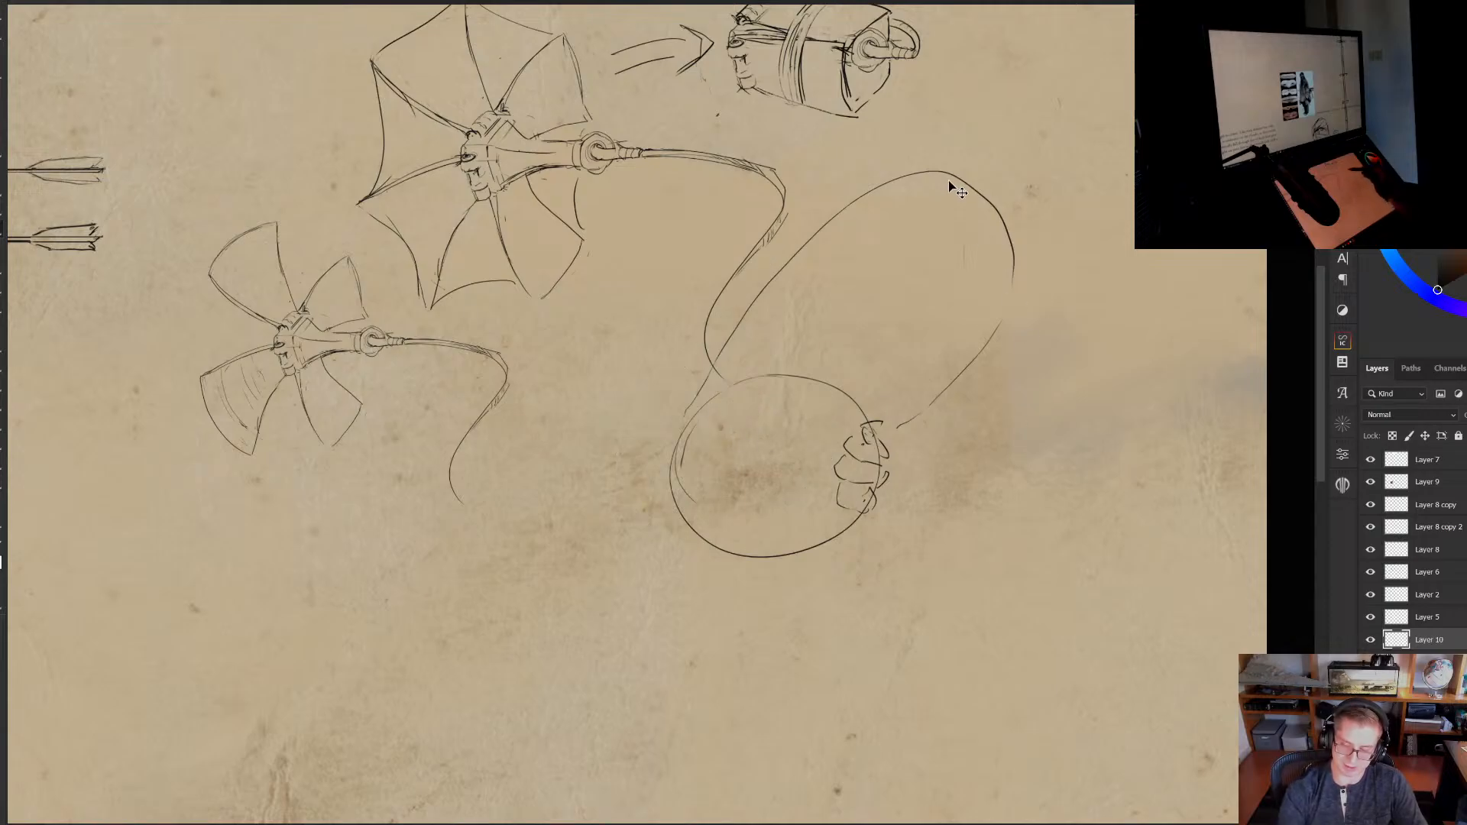
Judge the coil and fist sketch by hiding and reshowing Layer 10, and delete that layer
{"action": "left_click", "coordinate": [1370, 642]}
{"action": "left_click", "coordinate": [1370, 641]}
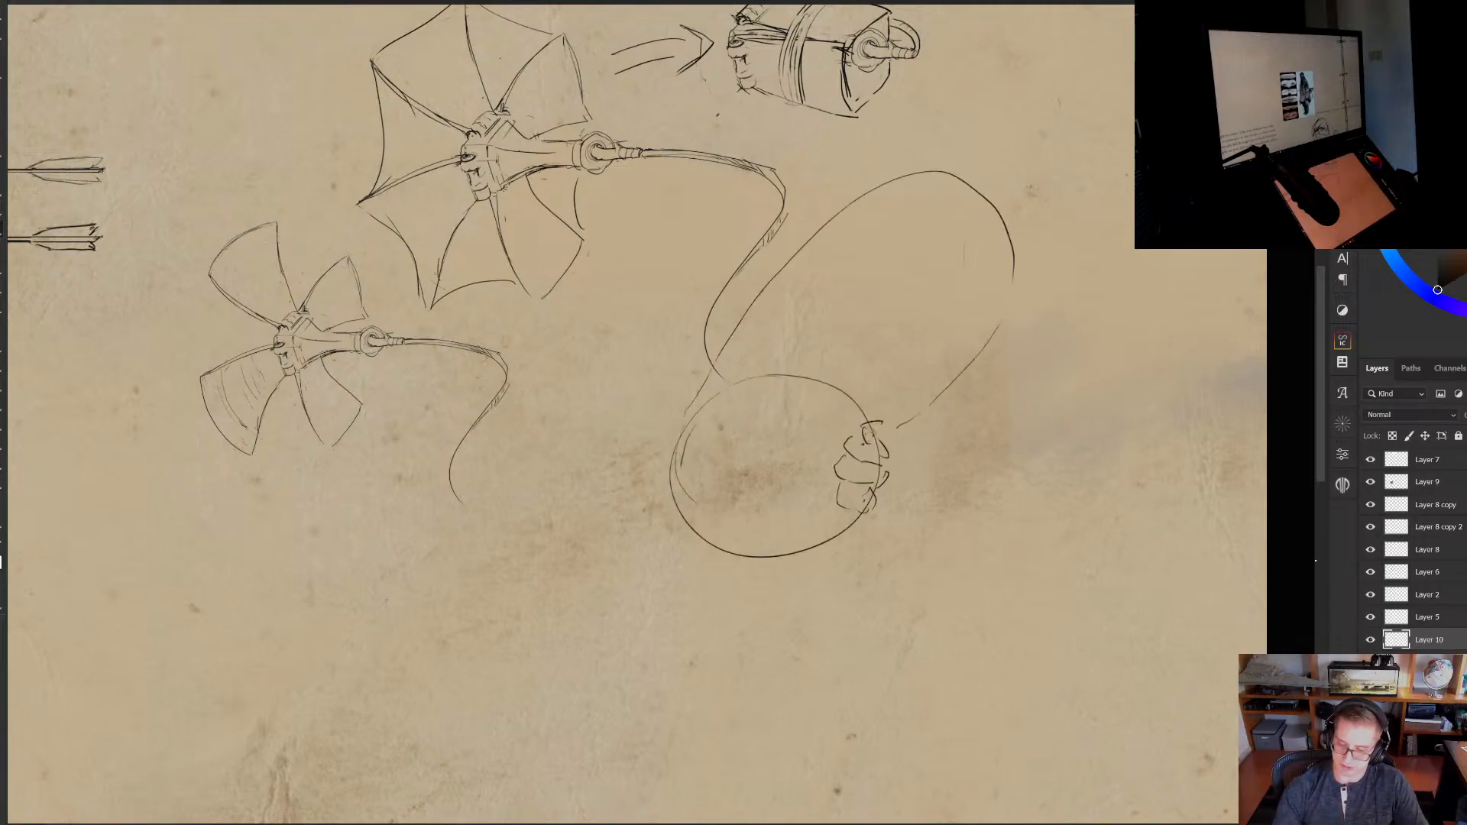
{"action": "left_click", "coordinate": [1372, 642]}
{"action": "left_click", "coordinate": [1372, 641]}
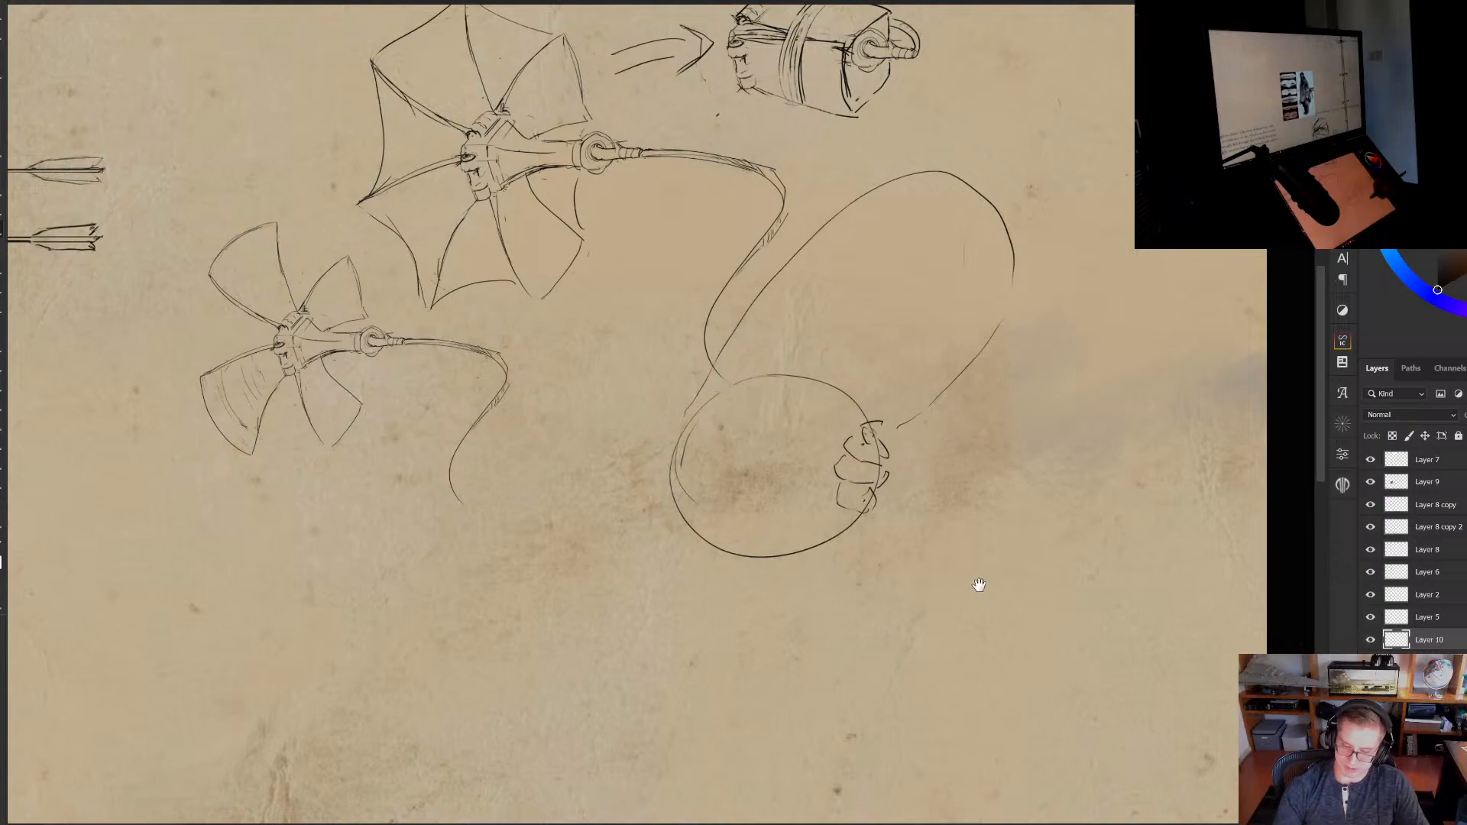
{"action": "left_click_drag", "start_coordinate": [977, 585], "coordinate": [981, 613]}
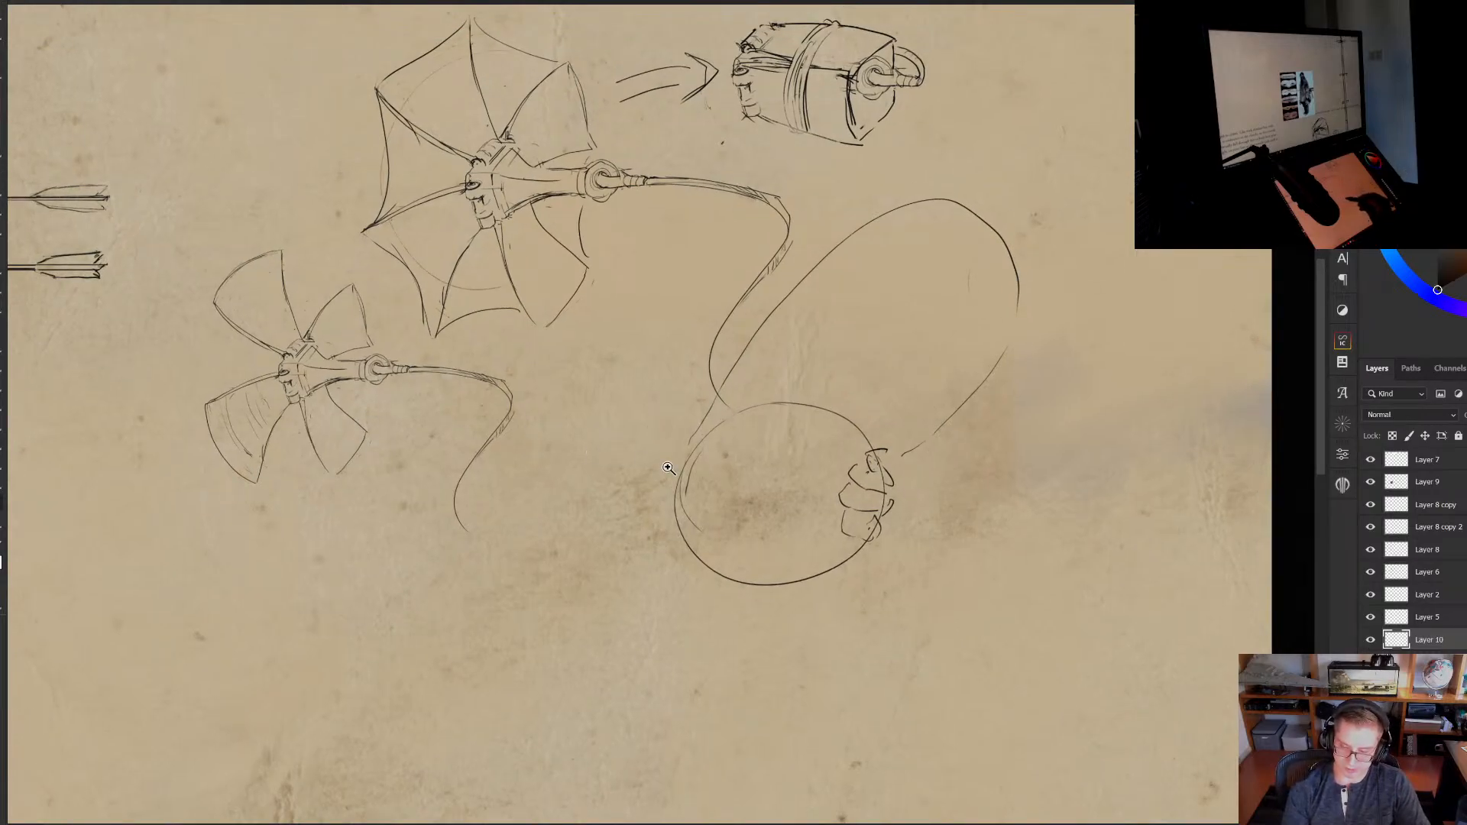
{"action": "left_click", "coordinate": [1371, 640]}
{"action": "left_click", "coordinate": [1373, 641]}
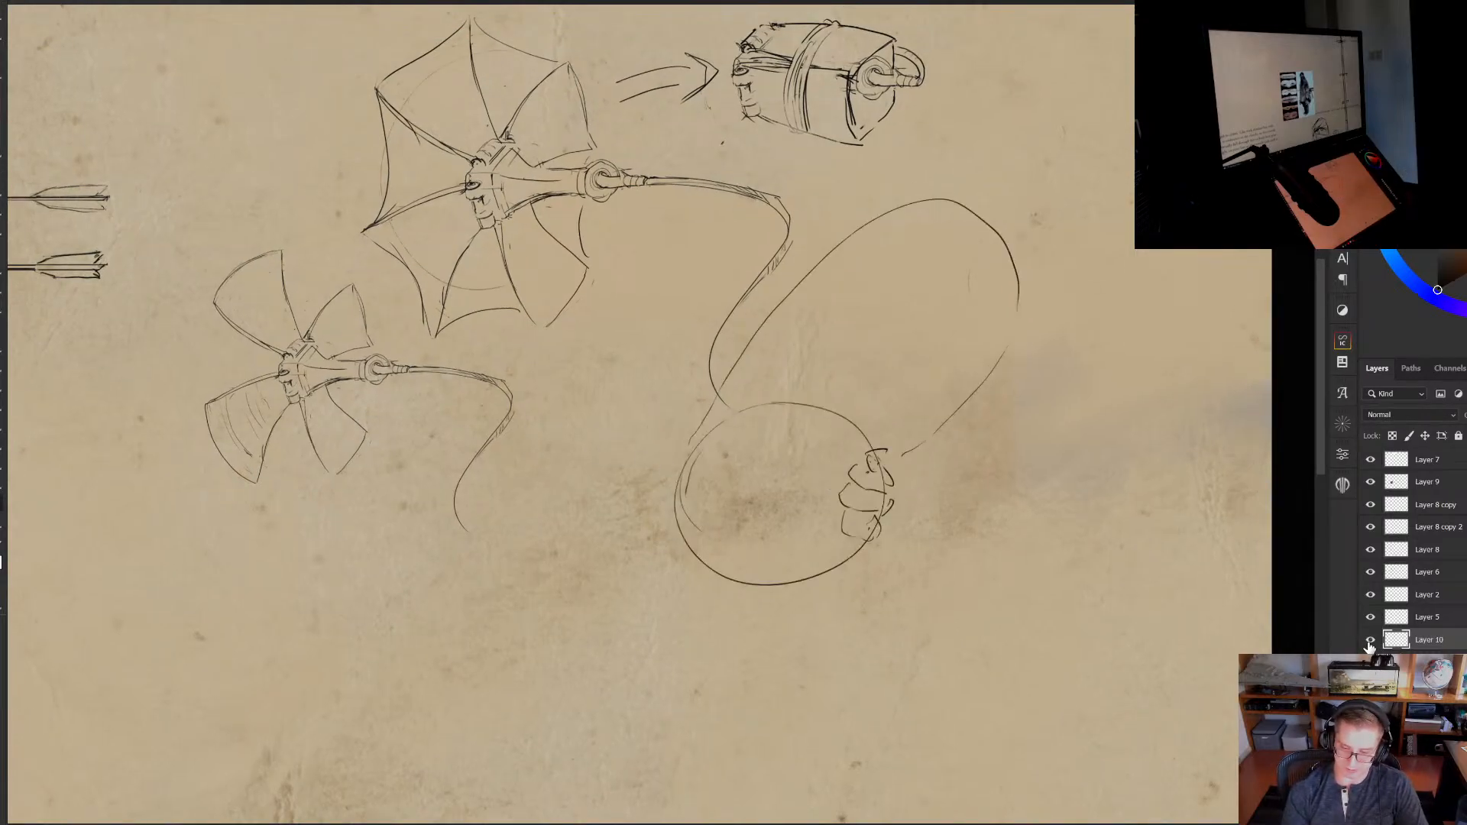
{"action": "key", "text": "Delete"}
On a new layer, sketch a jagged rock-like outline with a tiny standing figure on top, below and left of the open hook
{"action": "left_click_drag", "start_coordinate": [649, 428], "coordinate": [635, 430]}
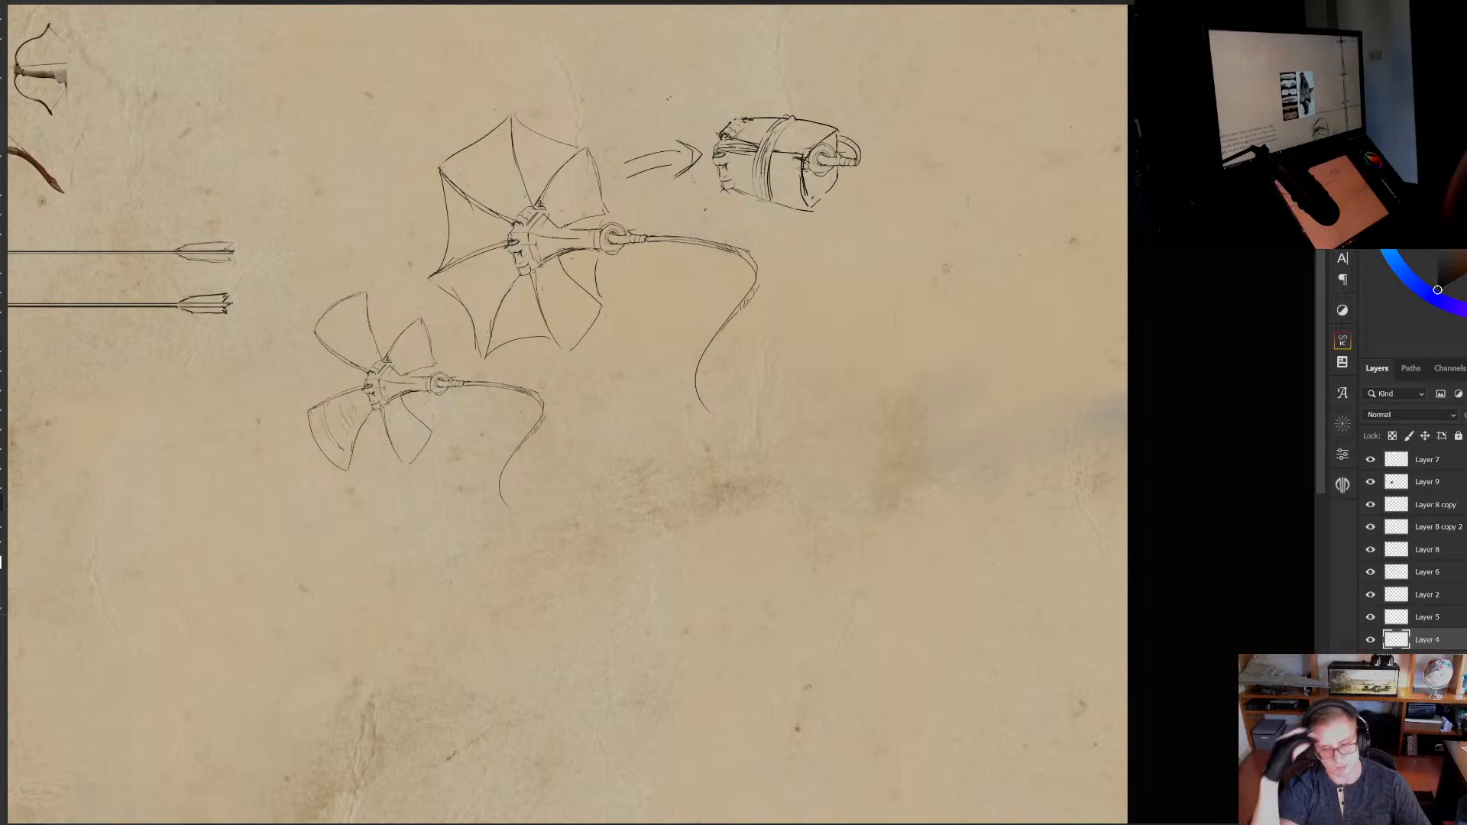
{"action": "mouse_move", "coordinate": [531, 507]}
{"action": "left_mouse_down"}
{"action": "mouse_move", "coordinate": [624, 538]}
{"action": "mouse_move", "coordinate": [573, 550]}
{"action": "mouse_move", "coordinate": [622, 518]}
{"action": "left_mouse_up"}
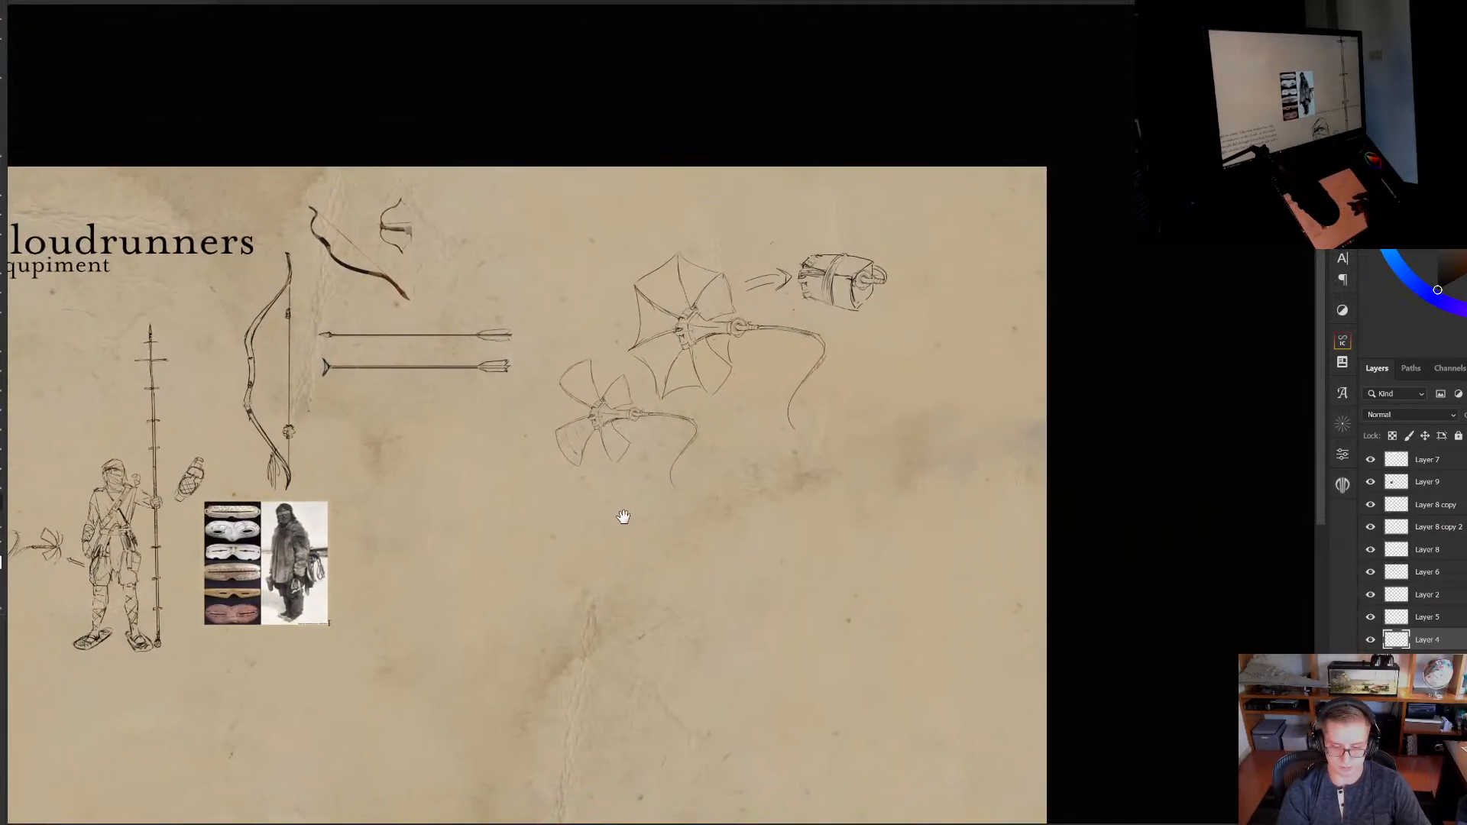
{"action": "left_click_drag", "start_coordinate": [520, 573], "coordinate": [555, 559]}
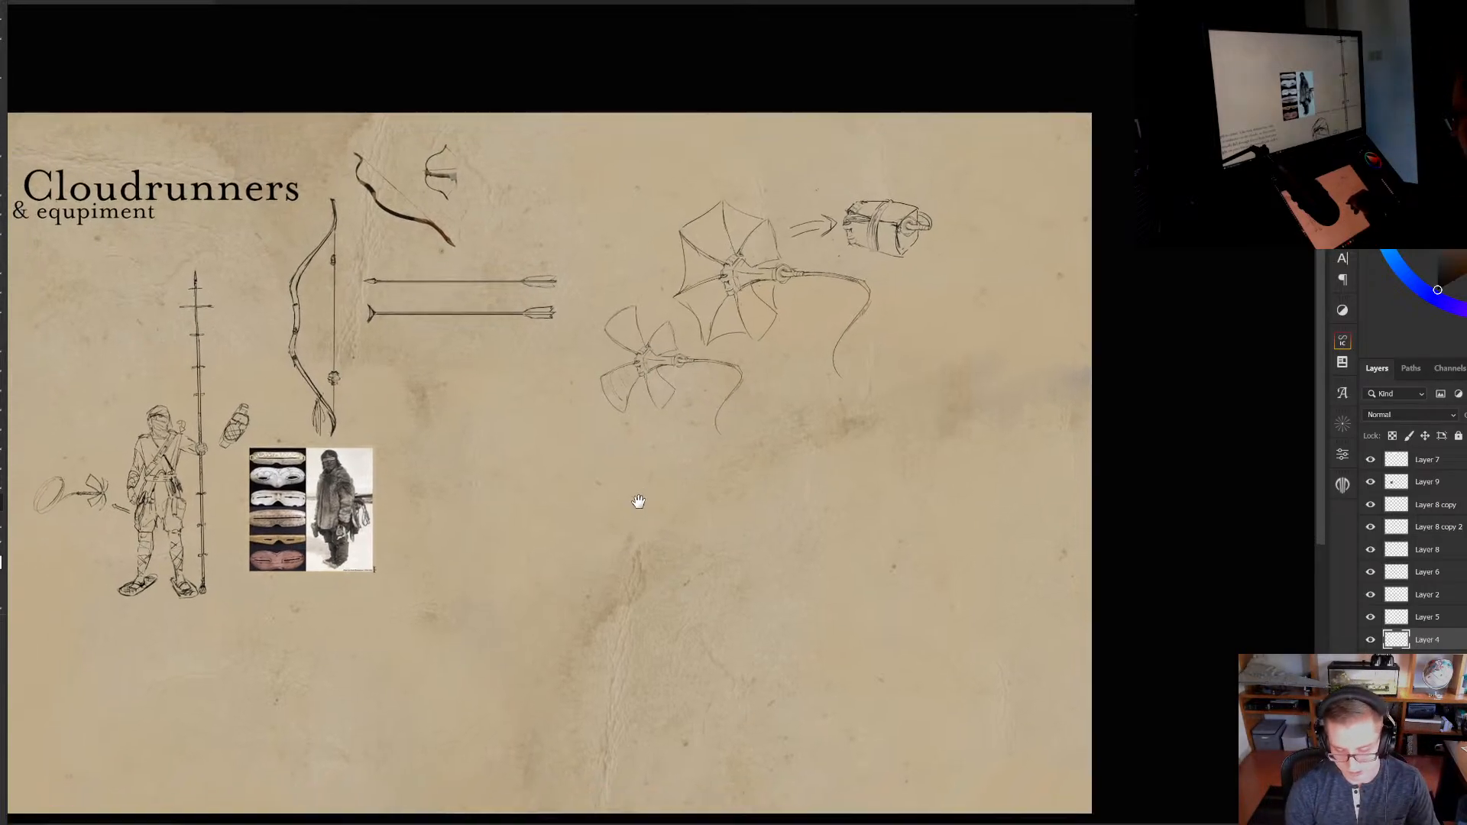
{"action": "left_click_drag", "start_coordinate": [623, 534], "coordinate": [659, 495]}
{"action": "left_click", "coordinate": [576, 416]}
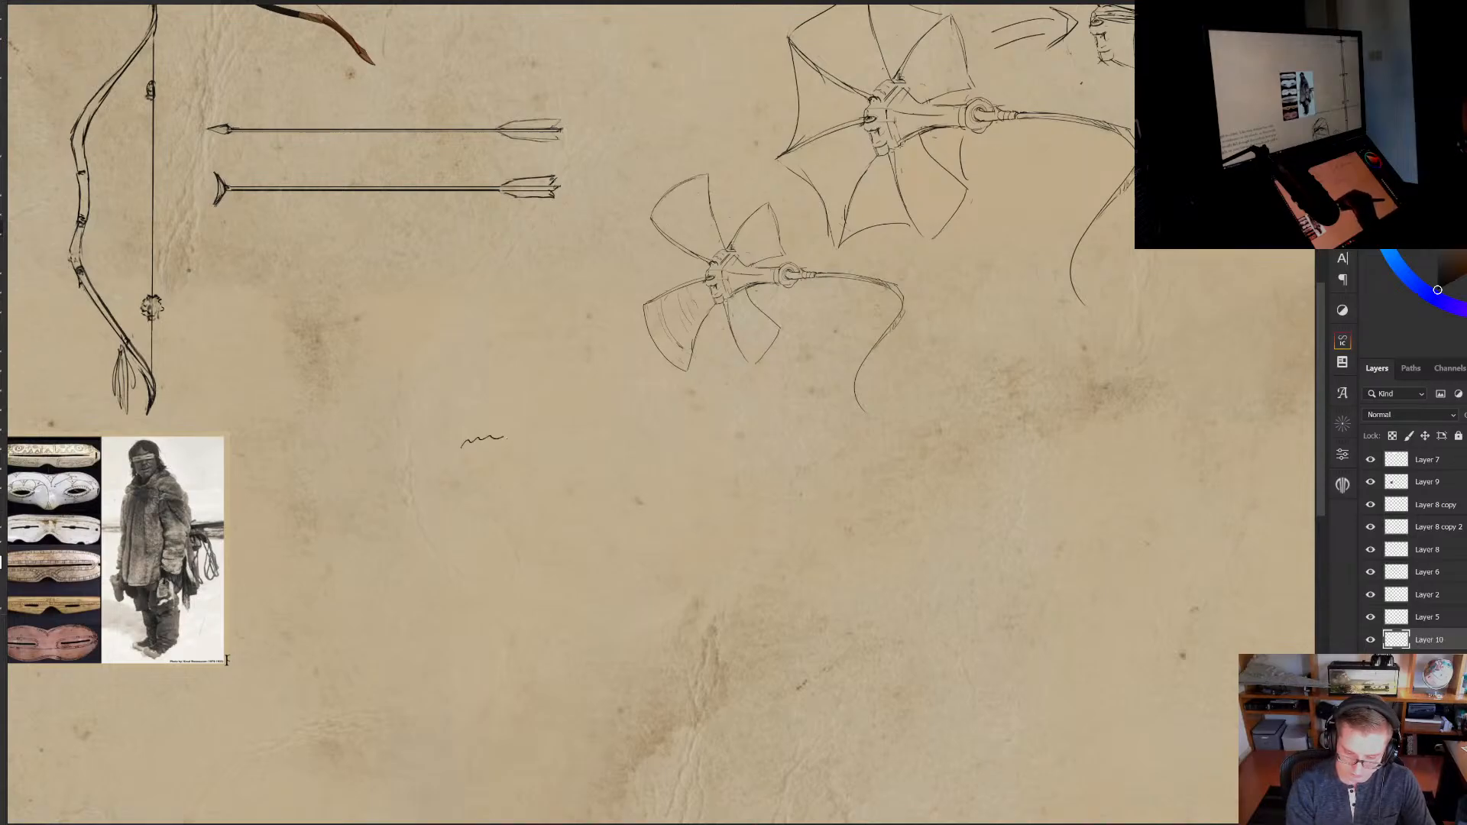
{"action": "left_click_drag", "start_coordinate": [505, 438], "coordinate": [579, 468]}
{"action": "key", "text": "ctrl+z"}
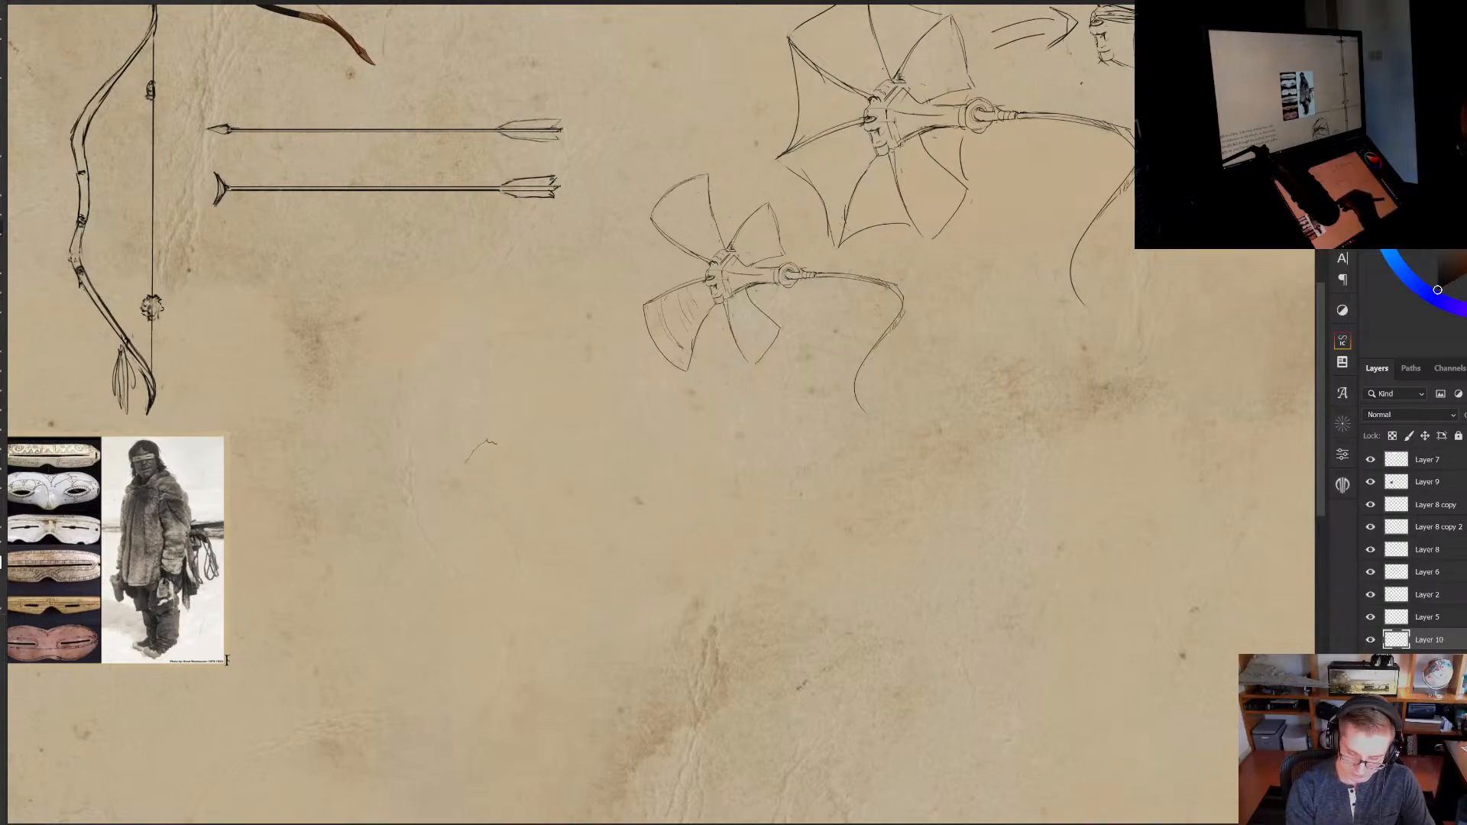
{"action": "mouse_move", "coordinate": [589, 438]}
{"action": "left_mouse_down"}
{"action": "mouse_move", "coordinate": [638, 484]}
{"action": "mouse_move", "coordinate": [638, 510]}
{"action": "mouse_move", "coordinate": [481, 527]}
{"action": "left_mouse_up"}
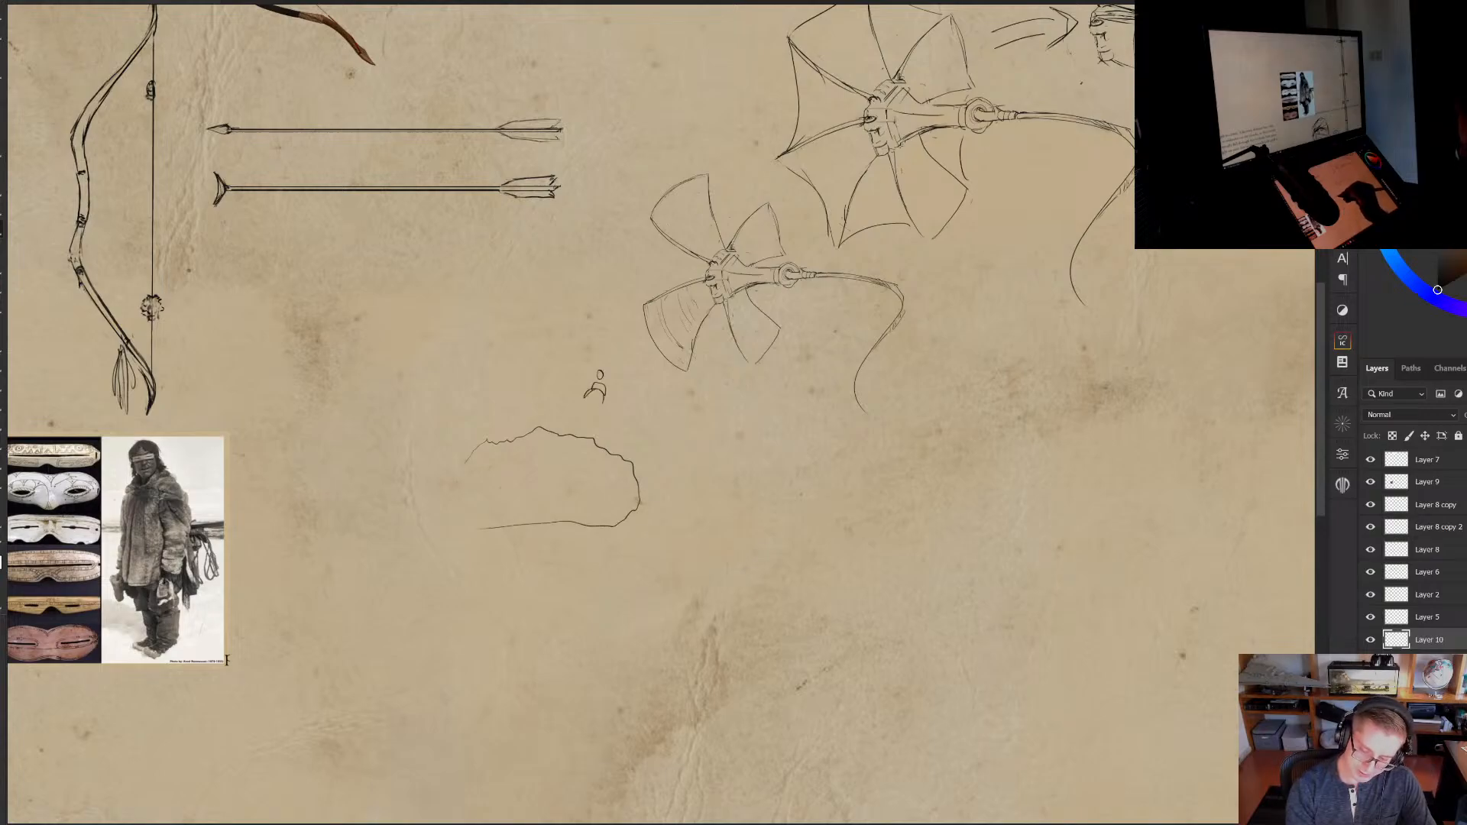
{"action": "left_click_drag", "start_coordinate": [591, 390], "coordinate": [579, 426]}
Sketch a smaller rock with a domed, jagged outline well below the figure's rock, plus a short tick above it
{"action": "left_click_drag", "start_coordinate": [731, 543], "coordinate": [541, 210]}
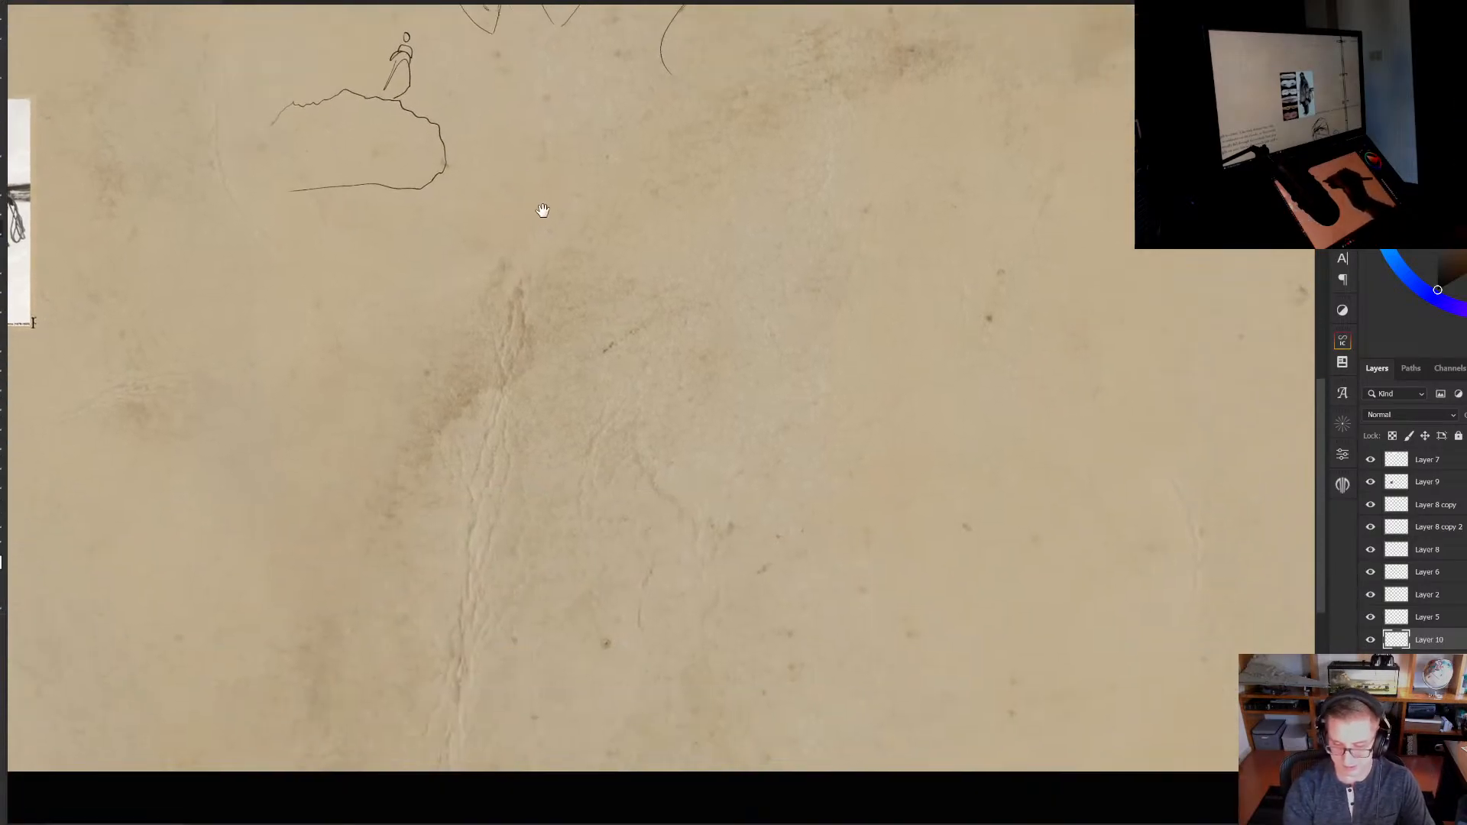
{"action": "scroll", "coordinate": [556, 275], "scroll_direction": "down", "scroll_amount": 2}
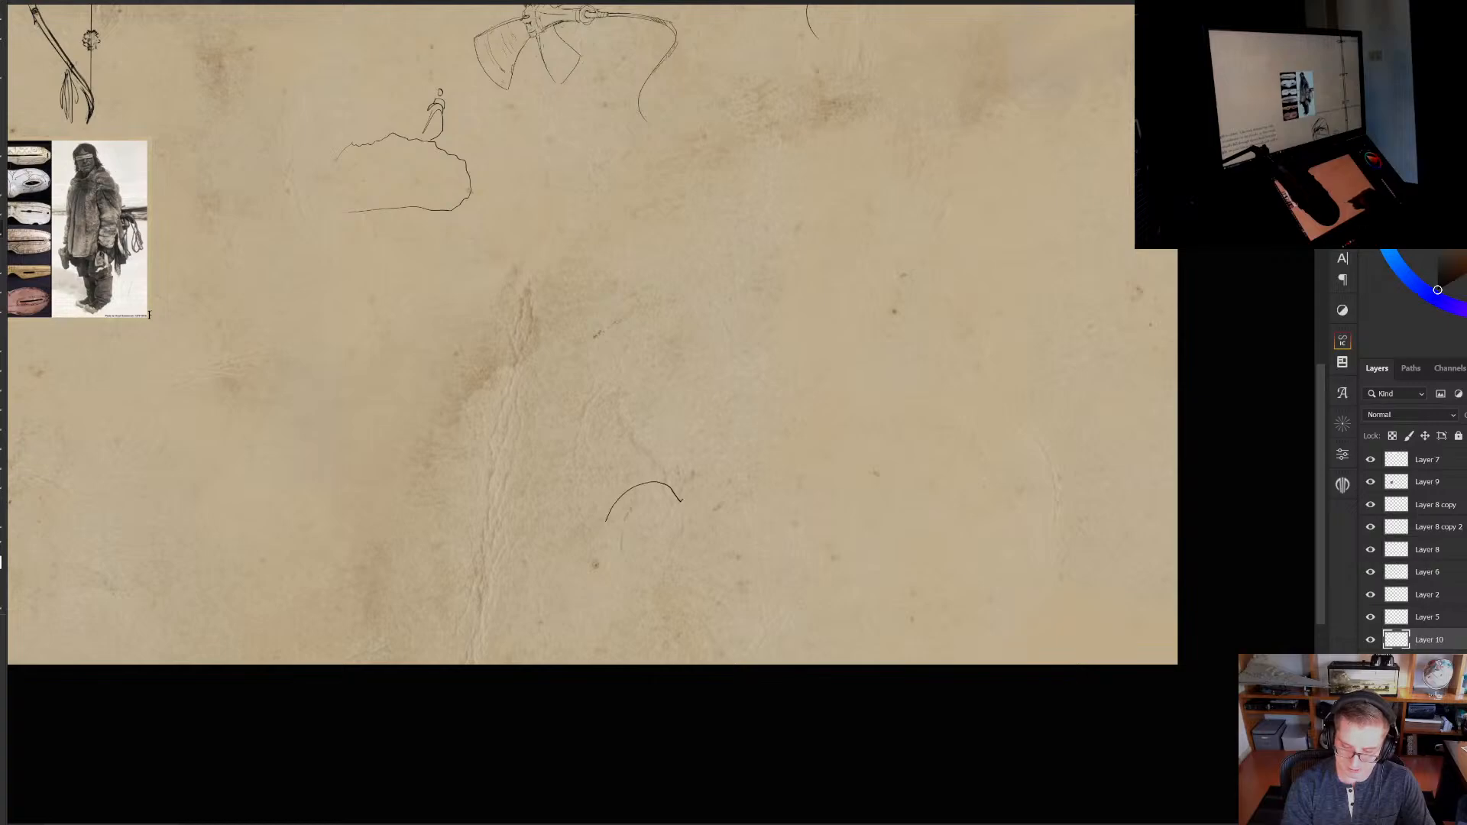
{"action": "mouse_move", "coordinate": [681, 500]}
{"action": "left_mouse_down"}
{"action": "mouse_move", "coordinate": [729, 528]}
{"action": "mouse_move", "coordinate": [602, 541]}
{"action": "mouse_move", "coordinate": [749, 522]}
{"action": "mouse_move", "coordinate": [545, 522]}
{"action": "left_mouse_up"}
{"action": "key", "text": "ctrl+z"}
{"action": "scroll", "coordinate": [702, 508], "scroll_direction": "up", "scroll_amount": 2}
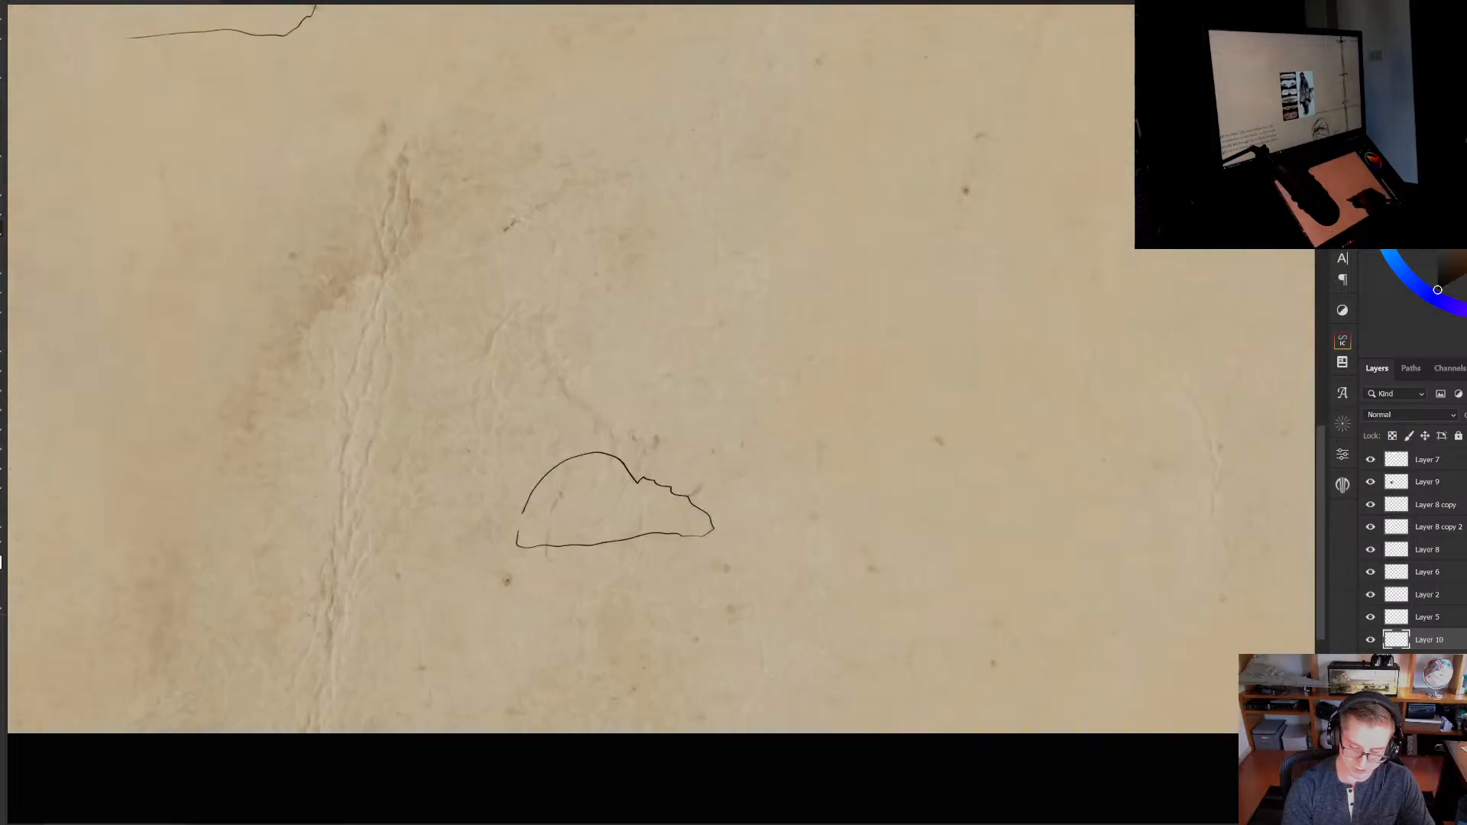
{"action": "left_click_drag", "start_coordinate": [566, 381], "coordinate": [571, 410]}
Sketch a small V-shaped mark just beneath the lower rock
{"action": "mouse_move", "coordinate": [617, 589]}
{"action": "left_mouse_down"}
{"action": "mouse_move", "coordinate": [682, 667]}
{"action": "mouse_move", "coordinate": [727, 510]}
{"action": "left_mouse_up"}
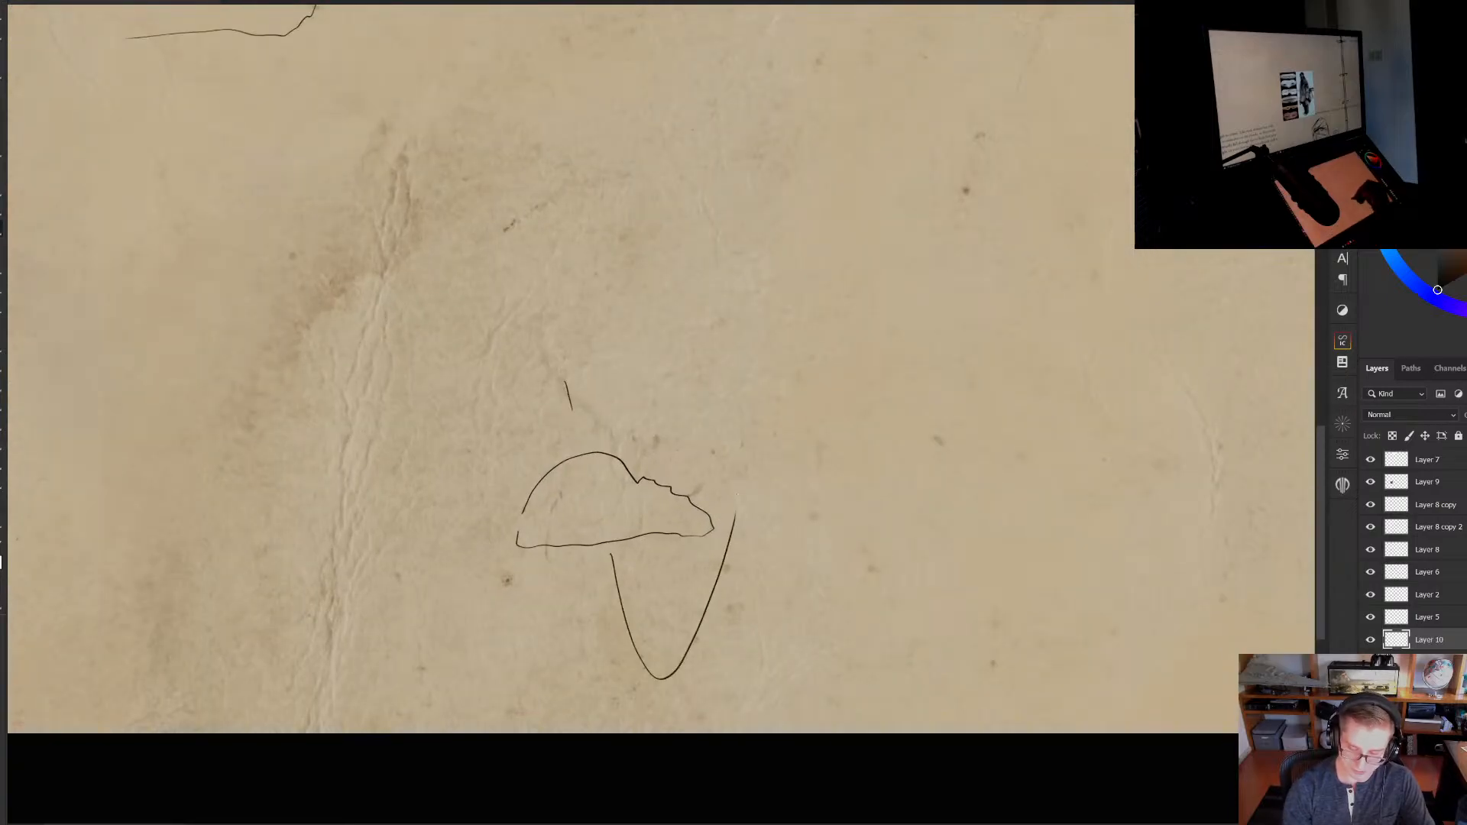
{"action": "key", "text": "ctrl+z"}
{"action": "mouse_move", "coordinate": [620, 552]}
{"action": "left_mouse_down"}
{"action": "mouse_move", "coordinate": [754, 533]}
{"action": "mouse_move", "coordinate": [806, 441]}
{"action": "left_mouse_up"}
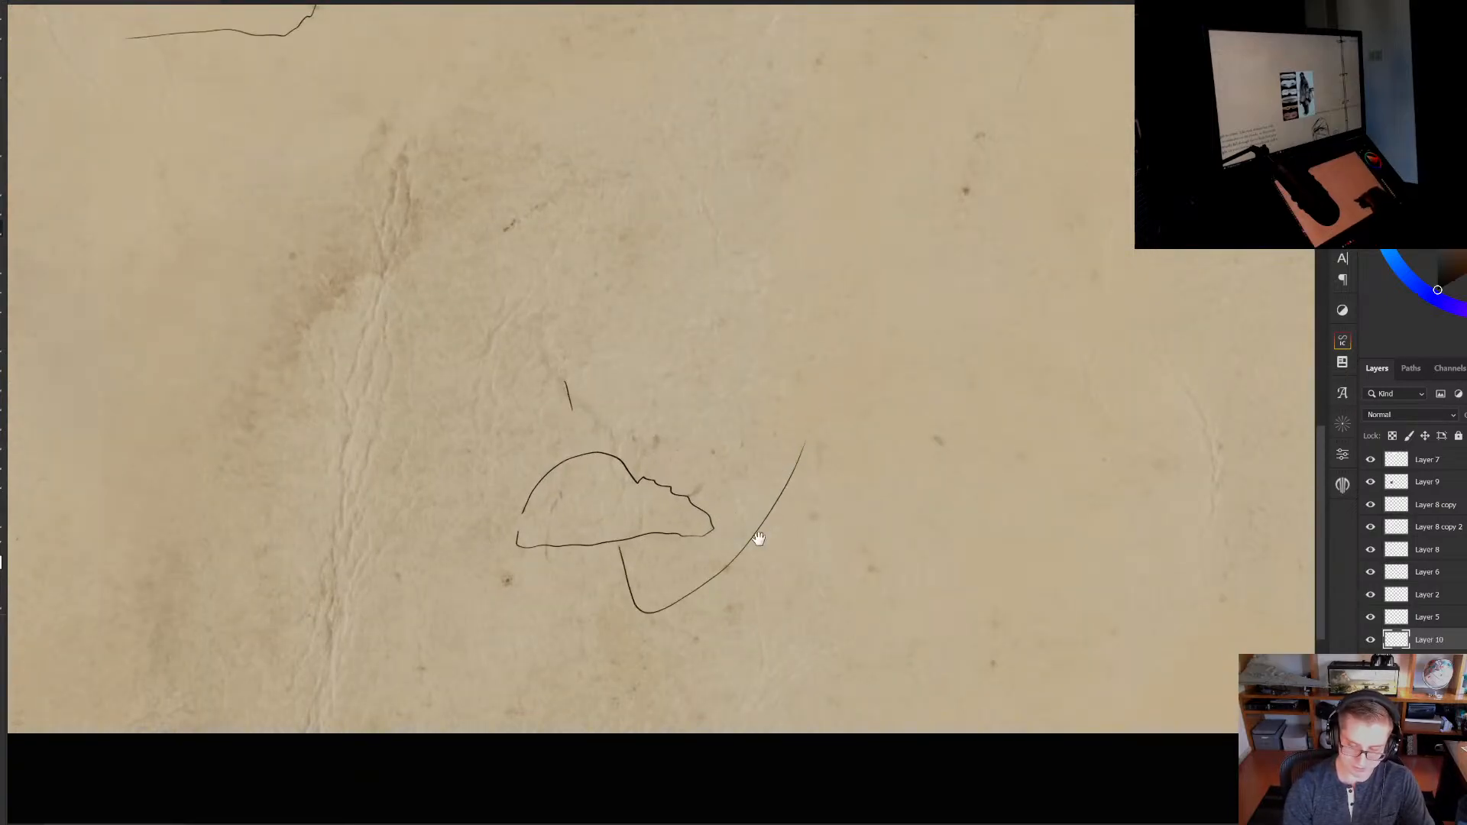
{"action": "mouse_move", "coordinate": [757, 540]}
{"action": "left_mouse_down"}
{"action": "mouse_move", "coordinate": [730, 547]}
{"action": "mouse_move", "coordinate": [729, 611]}
{"action": "left_mouse_up"}
{"action": "key", "text": "ctrl+z"}
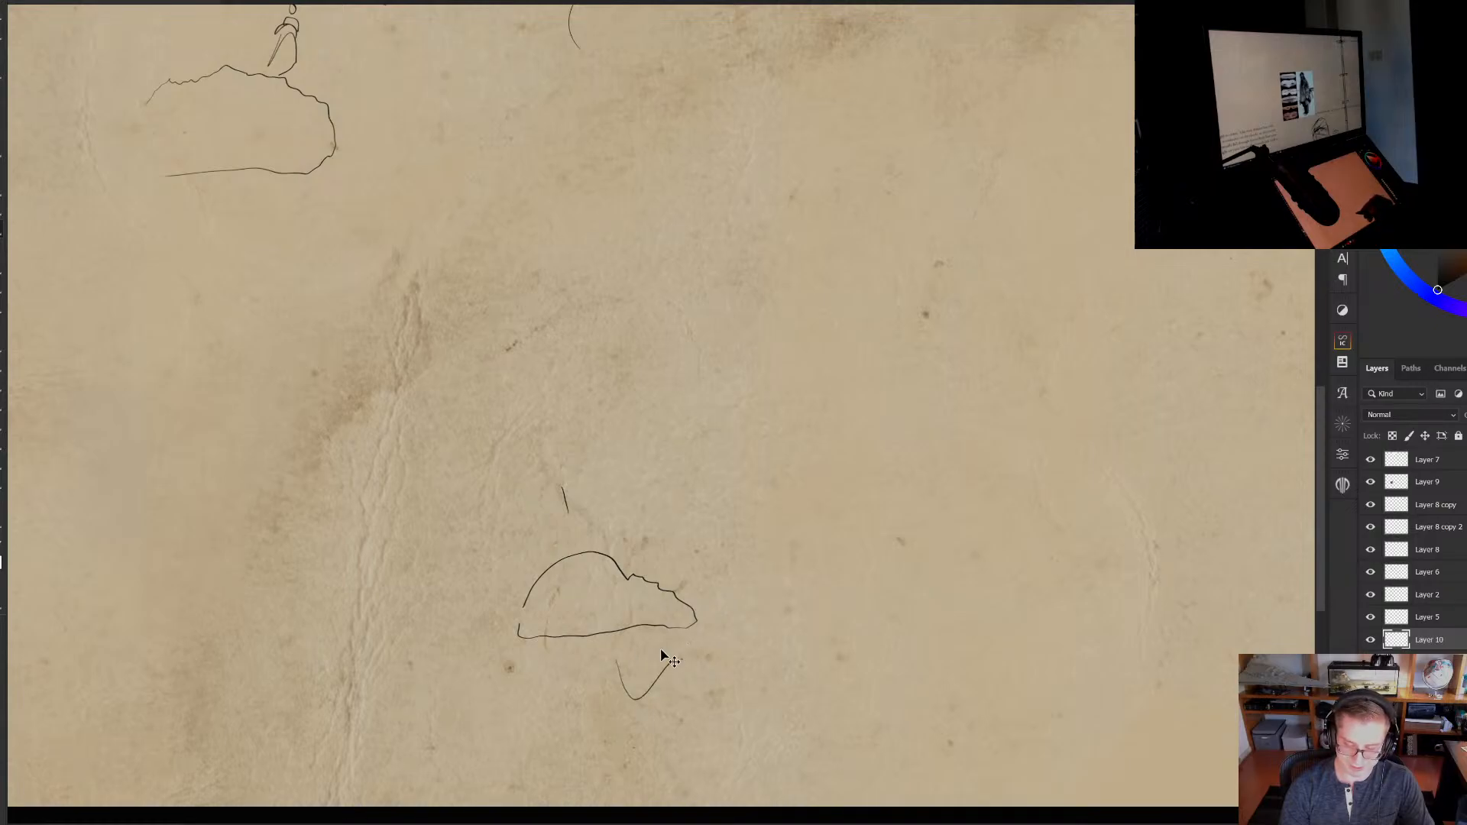
Draw a long curved line from the upper rock's edge down to the lower rock and reinforce the V mark beneath it
{"action": "mouse_move", "coordinate": [339, 84]}
{"action": "left_mouse_down"}
{"action": "mouse_move", "coordinate": [458, 191]}
{"action": "mouse_move", "coordinate": [551, 437]}
{"action": "mouse_move", "coordinate": [573, 561]}
{"action": "left_mouse_up"}
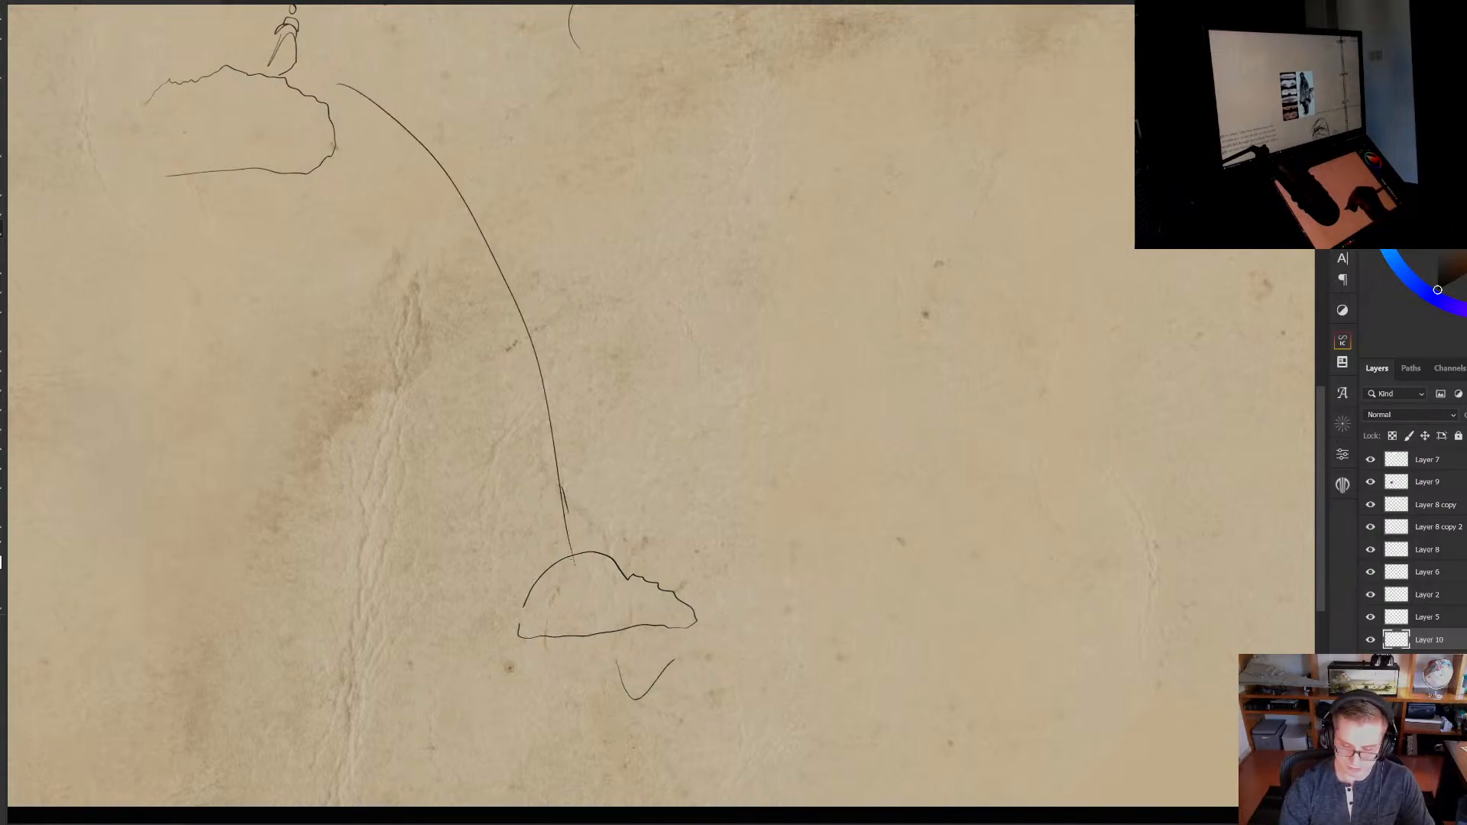
{"action": "left_click_drag", "start_coordinate": [591, 616], "coordinate": [628, 693]}
{"action": "key", "text": "ctrl+z"}
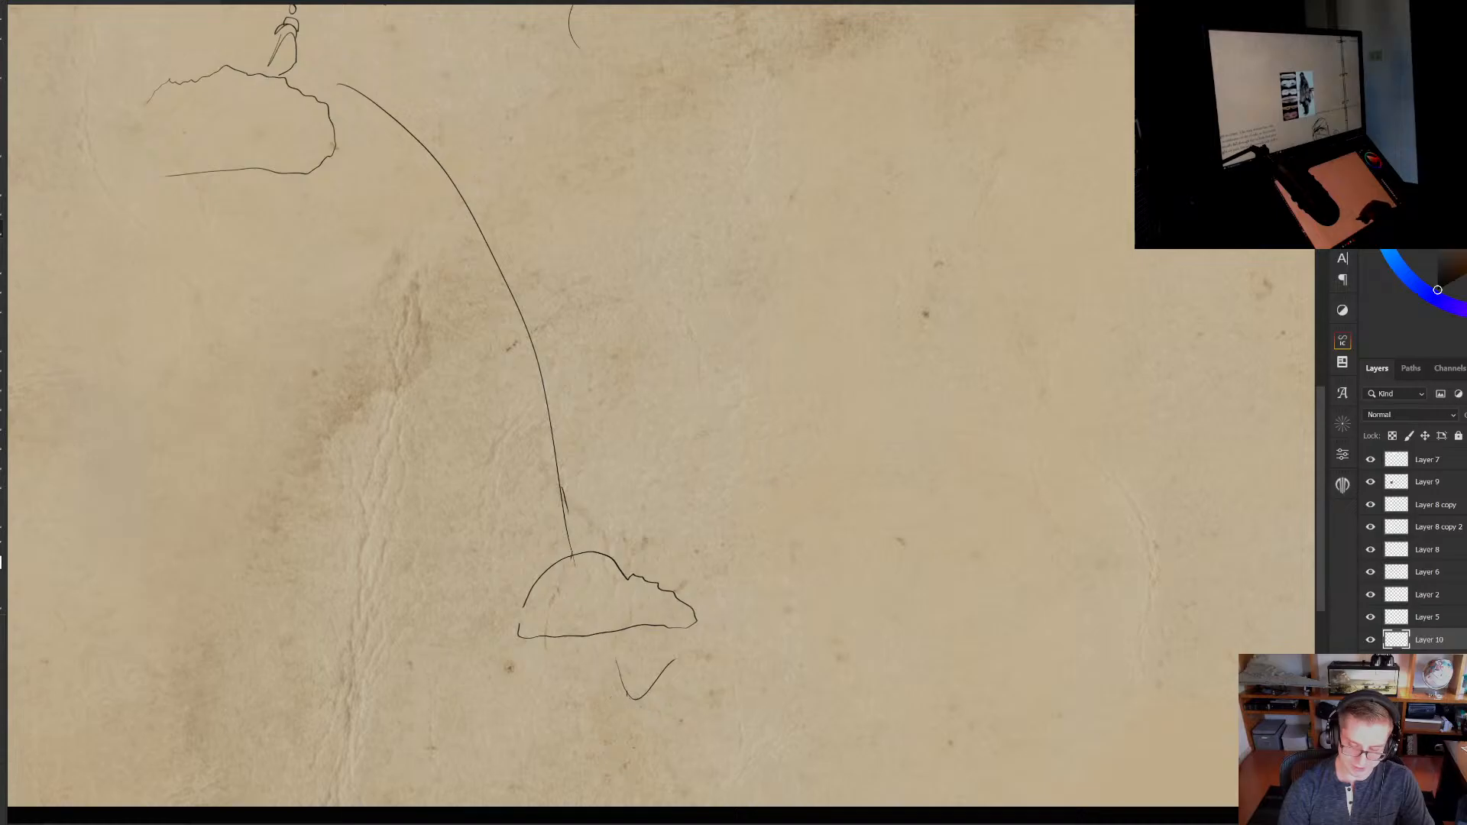
{"action": "scroll", "coordinate": [682, 642], "scroll_direction": "down", "scroll_amount": 3}
{"action": "mouse_move", "coordinate": [694, 603]}
{"action": "left_mouse_down"}
{"action": "mouse_move", "coordinate": [703, 534]}
{"action": "mouse_move", "coordinate": [700, 565]}
{"action": "left_mouse_up"}
{"action": "scroll", "coordinate": [694, 545], "scroll_direction": "down", "scroll_amount": 1}
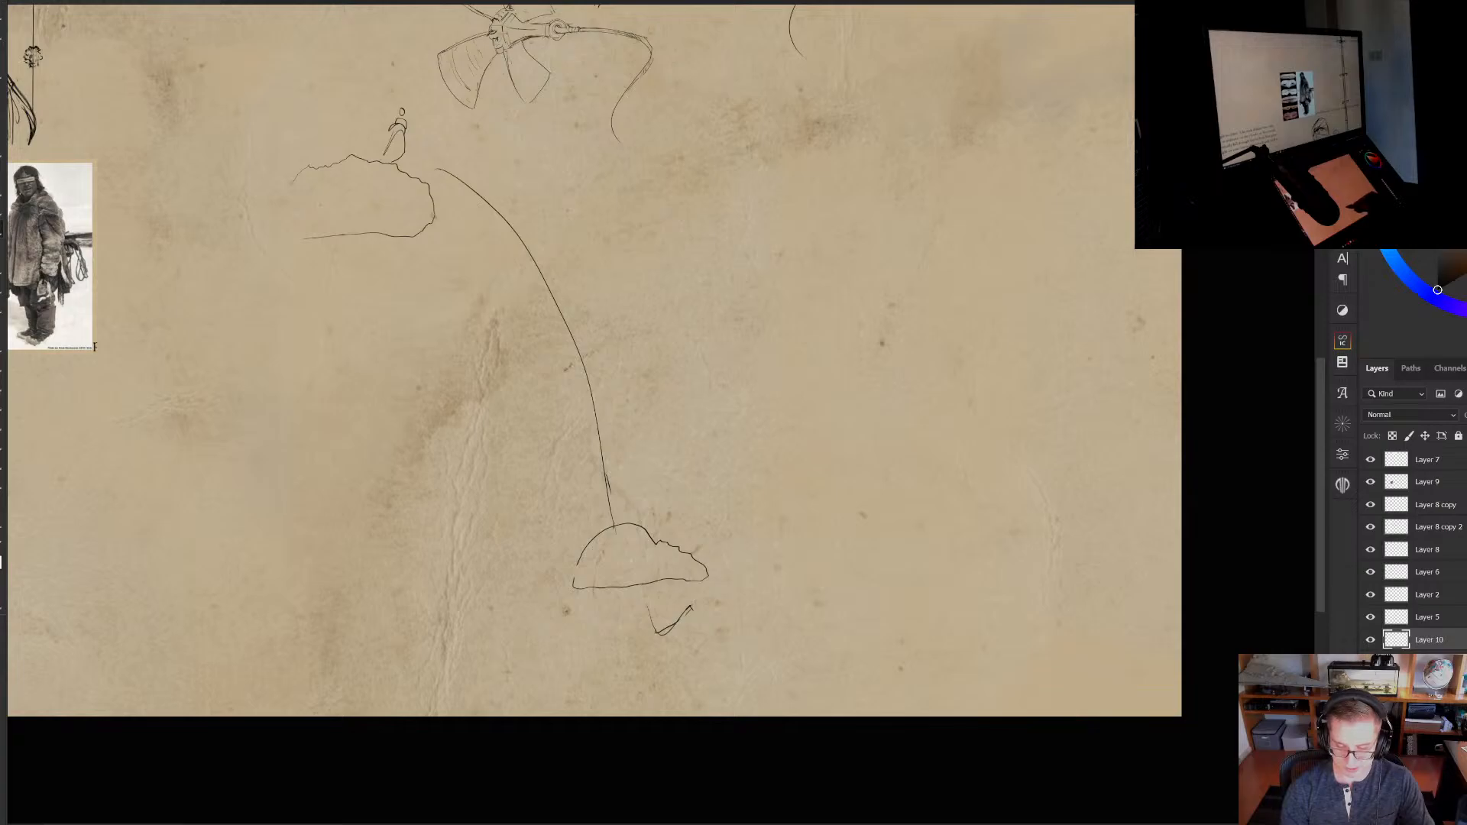
{"action": "scroll", "coordinate": [630, 535], "scroll_direction": "up", "scroll_amount": 2}
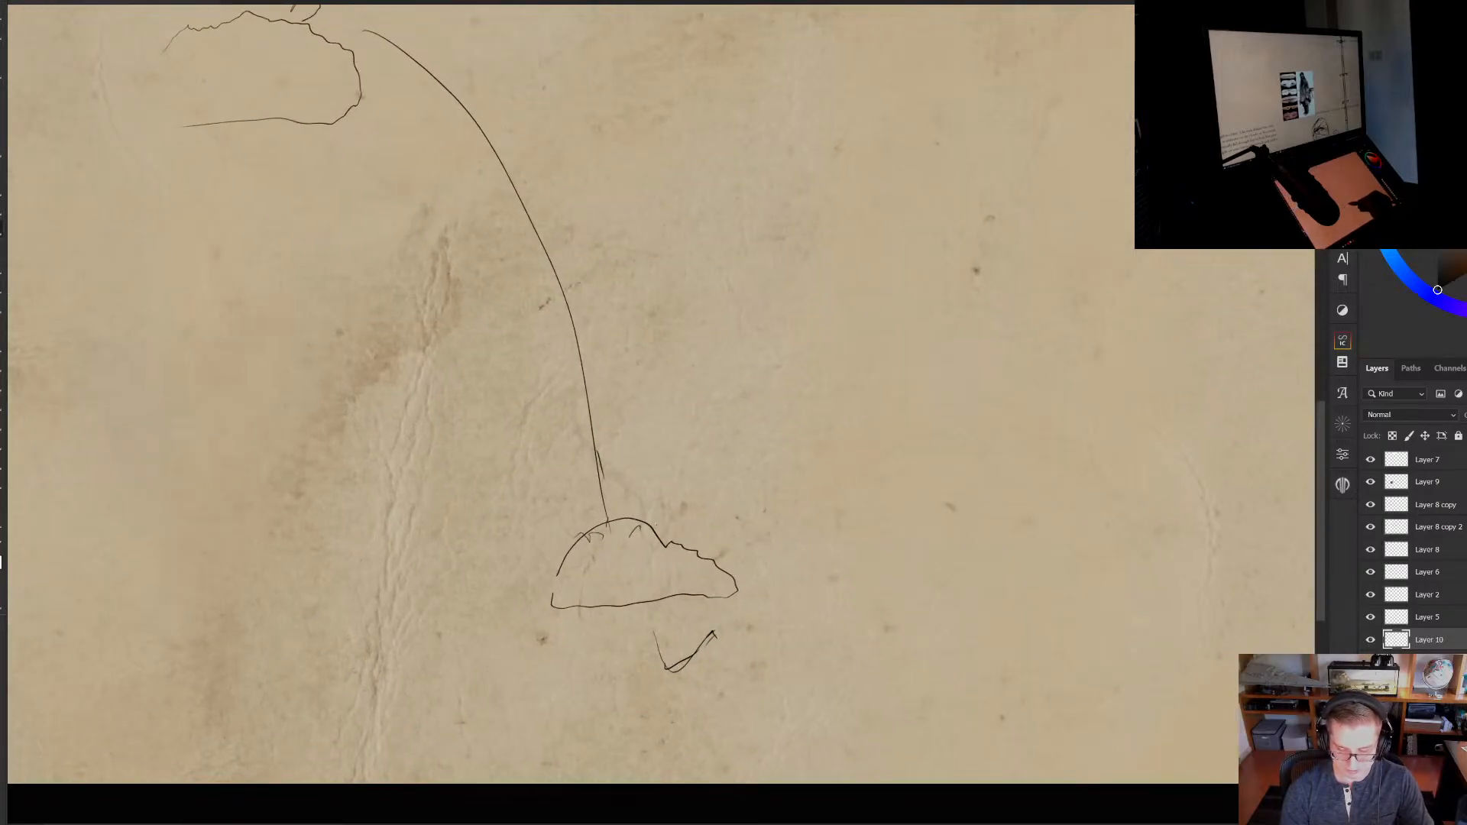
{"action": "mouse_move", "coordinate": [629, 527]}
{"action": "left_mouse_down"}
{"action": "mouse_move", "coordinate": [637, 516]}
{"action": "mouse_move", "coordinate": [430, 524]}
{"action": "left_mouse_up"}
{"action": "key", "text": "ctrl+z"}
{"action": "key", "text": "ctrl+z"}
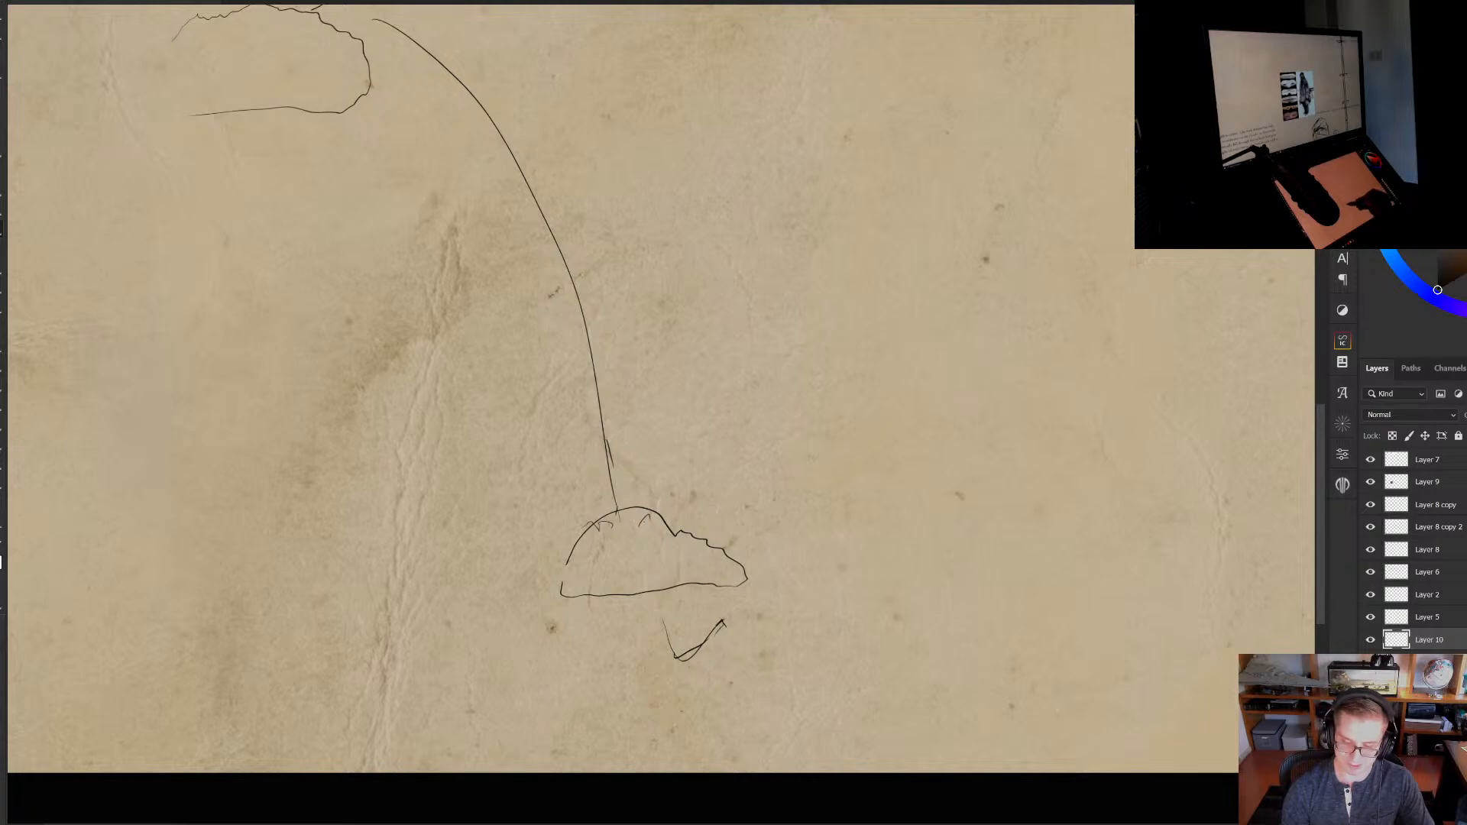
Surround the lower rock with small hooked, branch-like strokes and add short contour marks across and beneath it
{"action": "left_click_drag", "start_coordinate": [723, 498], "coordinate": [743, 476]}
{"action": "left_click_drag", "start_coordinate": [535, 498], "coordinate": [563, 503]}
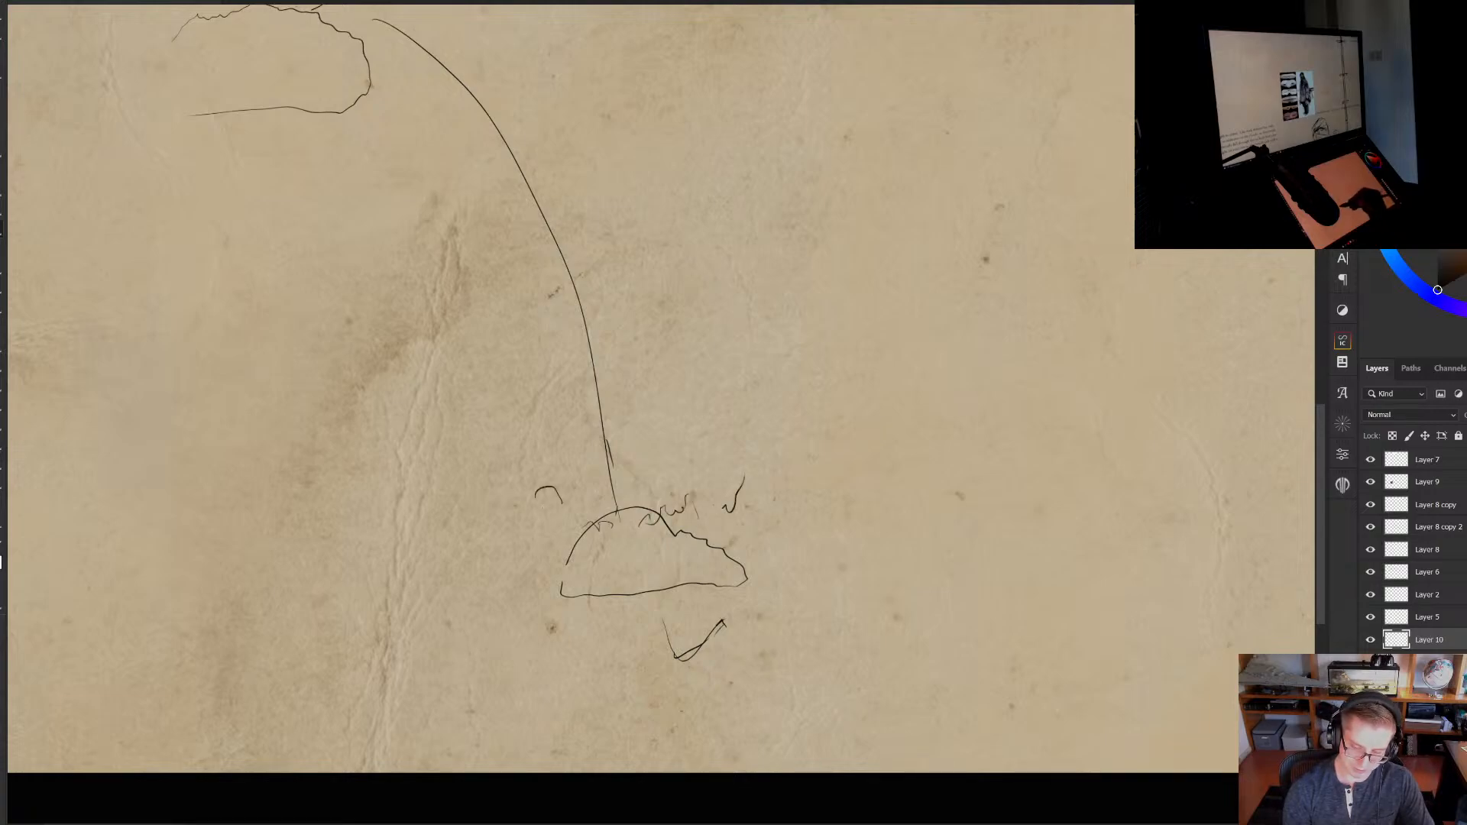
{"action": "mouse_move", "coordinate": [490, 544]}
{"action": "left_mouse_down"}
{"action": "mouse_move", "coordinate": [502, 515]}
{"action": "mouse_move", "coordinate": [514, 544]}
{"action": "left_mouse_up"}
{"action": "mouse_move", "coordinate": [598, 613]}
{"action": "left_mouse_down"}
{"action": "mouse_move", "coordinate": [621, 583]}
{"action": "mouse_move", "coordinate": [661, 602]}
{"action": "mouse_move", "coordinate": [695, 587]}
{"action": "left_mouse_up"}
{"action": "left_click_drag", "start_coordinate": [587, 519], "coordinate": [564, 567]}
{"action": "left_click_drag", "start_coordinate": [700, 512], "coordinate": [675, 553]}
{"action": "mouse_move", "coordinate": [726, 524]}
{"action": "left_mouse_down"}
{"action": "mouse_move", "coordinate": [700, 547]}
{"action": "mouse_move", "coordinate": [753, 493]}
{"action": "mouse_move", "coordinate": [773, 540]}
{"action": "left_mouse_up"}
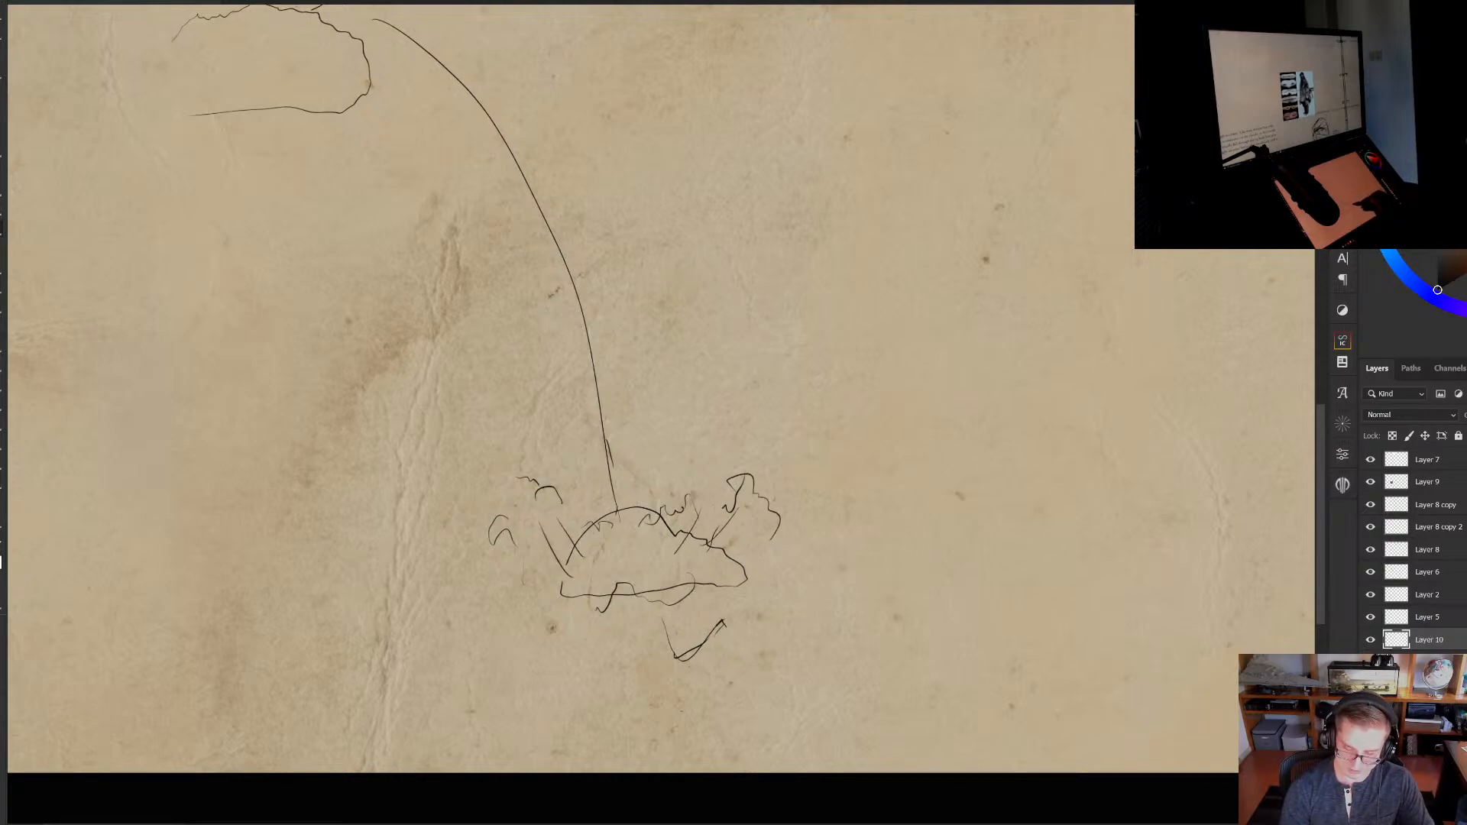
{"action": "left_click_drag", "start_coordinate": [617, 527], "coordinate": [656, 540]}
{"action": "mouse_move", "coordinate": [622, 543]}
{"action": "left_mouse_down"}
{"action": "mouse_move", "coordinate": [656, 535]}
{"action": "mouse_move", "coordinate": [686, 551]}
{"action": "left_mouse_up"}
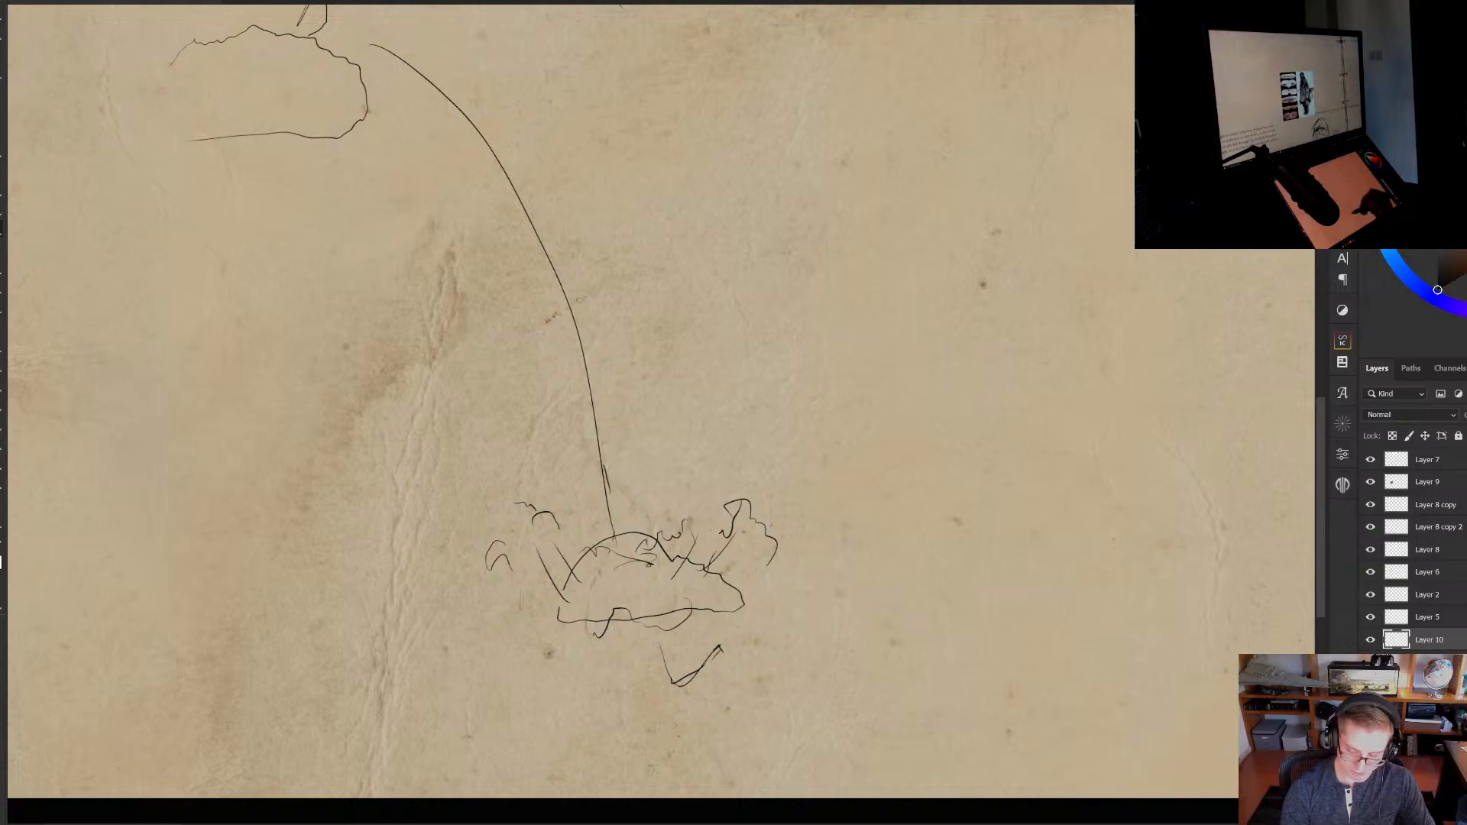
{"action": "left_click_drag", "start_coordinate": [627, 674], "coordinate": [642, 691]}
Sketch a small rock over the upper part of the long curve and an arced arrow from the figure's rock towards it
{"action": "scroll", "coordinate": [750, 557], "scroll_direction": "down", "scroll_amount": 4}
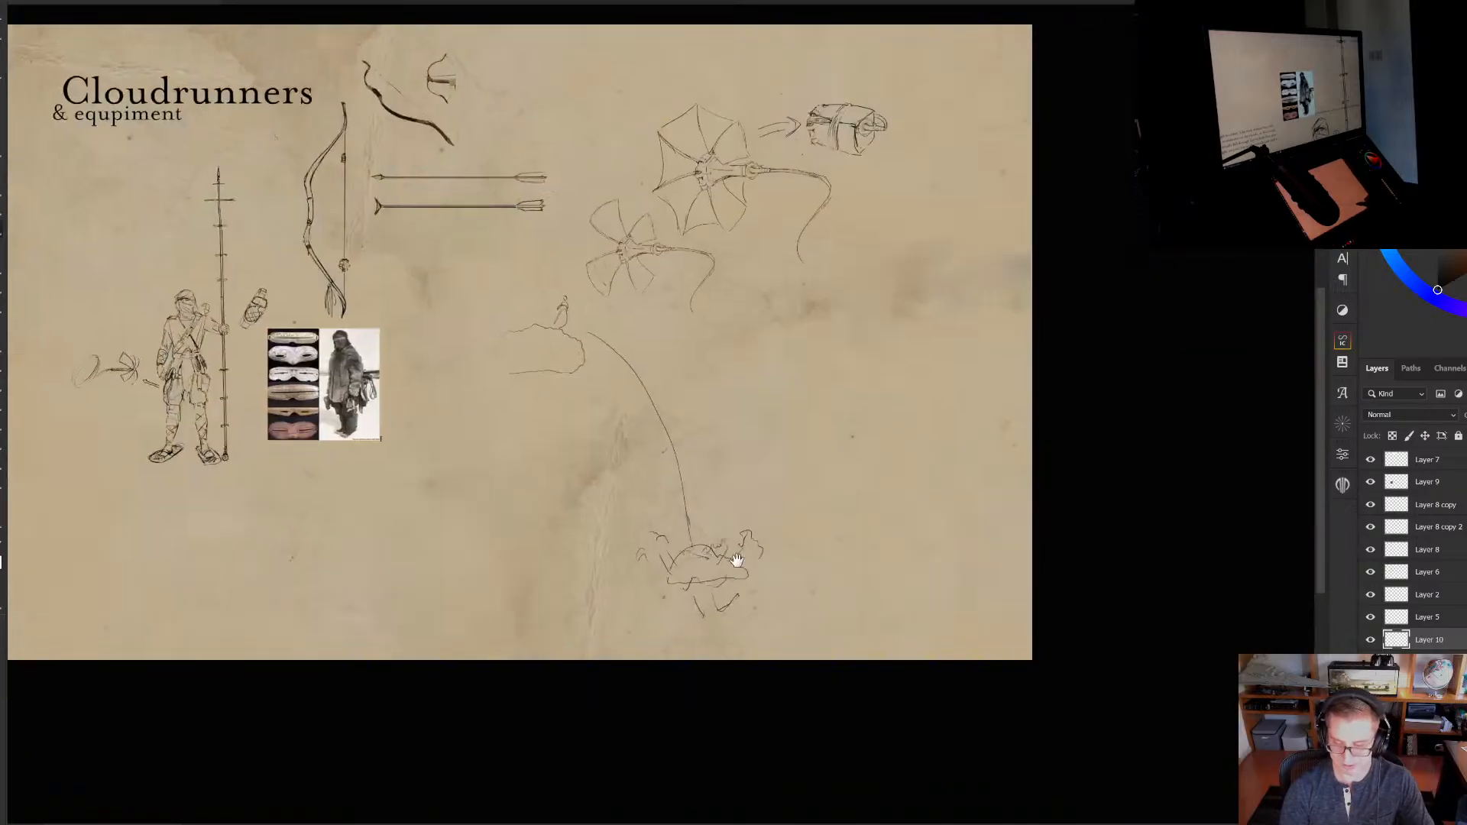
{"action": "mouse_move", "coordinate": [736, 560]}
{"action": "left_mouse_down"}
{"action": "mouse_move", "coordinate": [760, 597]}
{"action": "mouse_move", "coordinate": [720, 563]}
{"action": "mouse_move", "coordinate": [697, 596]}
{"action": "mouse_move", "coordinate": [693, 582]}
{"action": "left_mouse_up"}
{"action": "scroll", "coordinate": [760, 596], "scroll_direction": "up", "scroll_amount": 2}
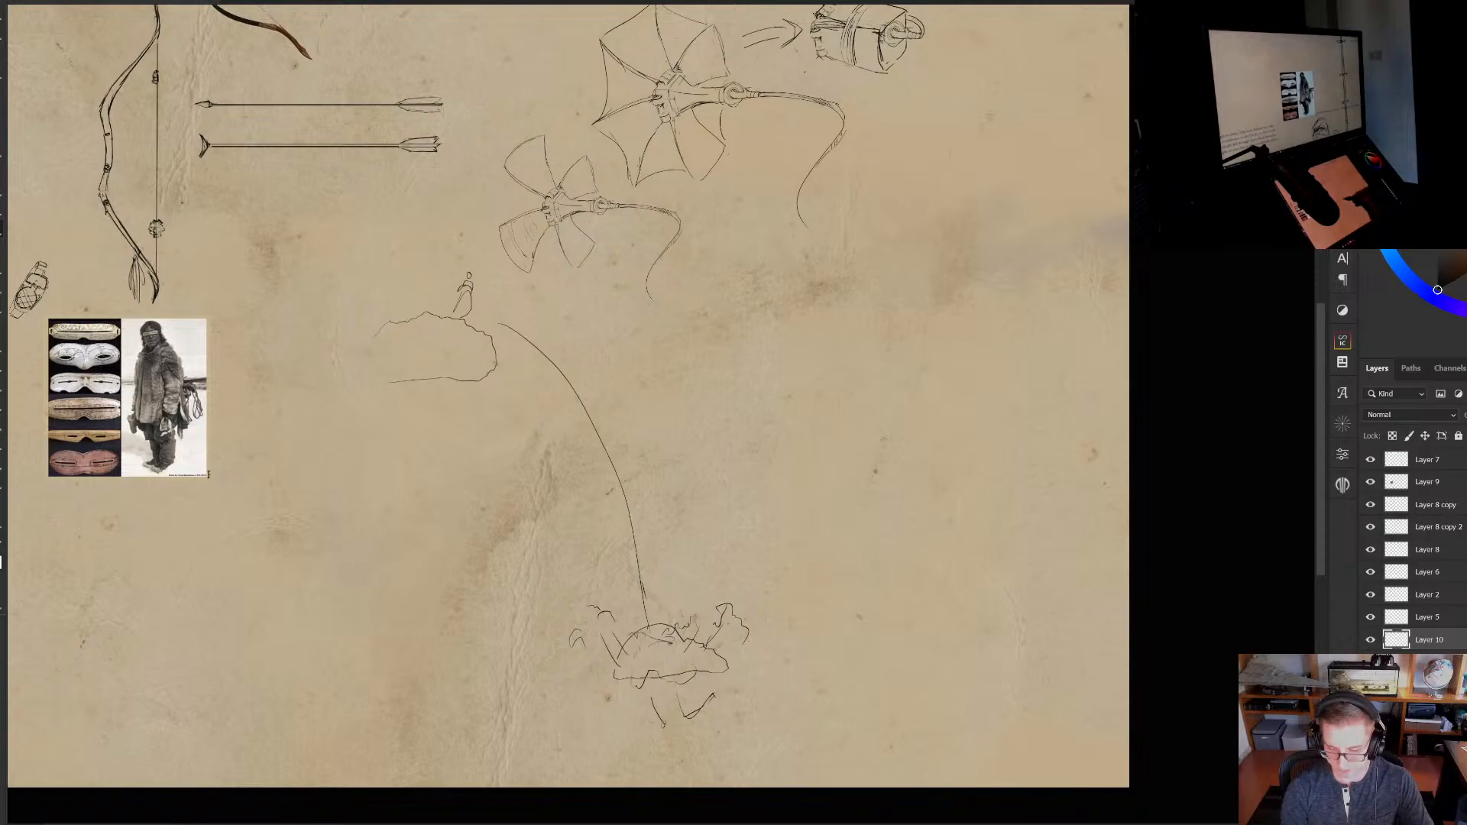
{"action": "scroll", "coordinate": [524, 420], "scroll_direction": "up", "scroll_amount": 5}
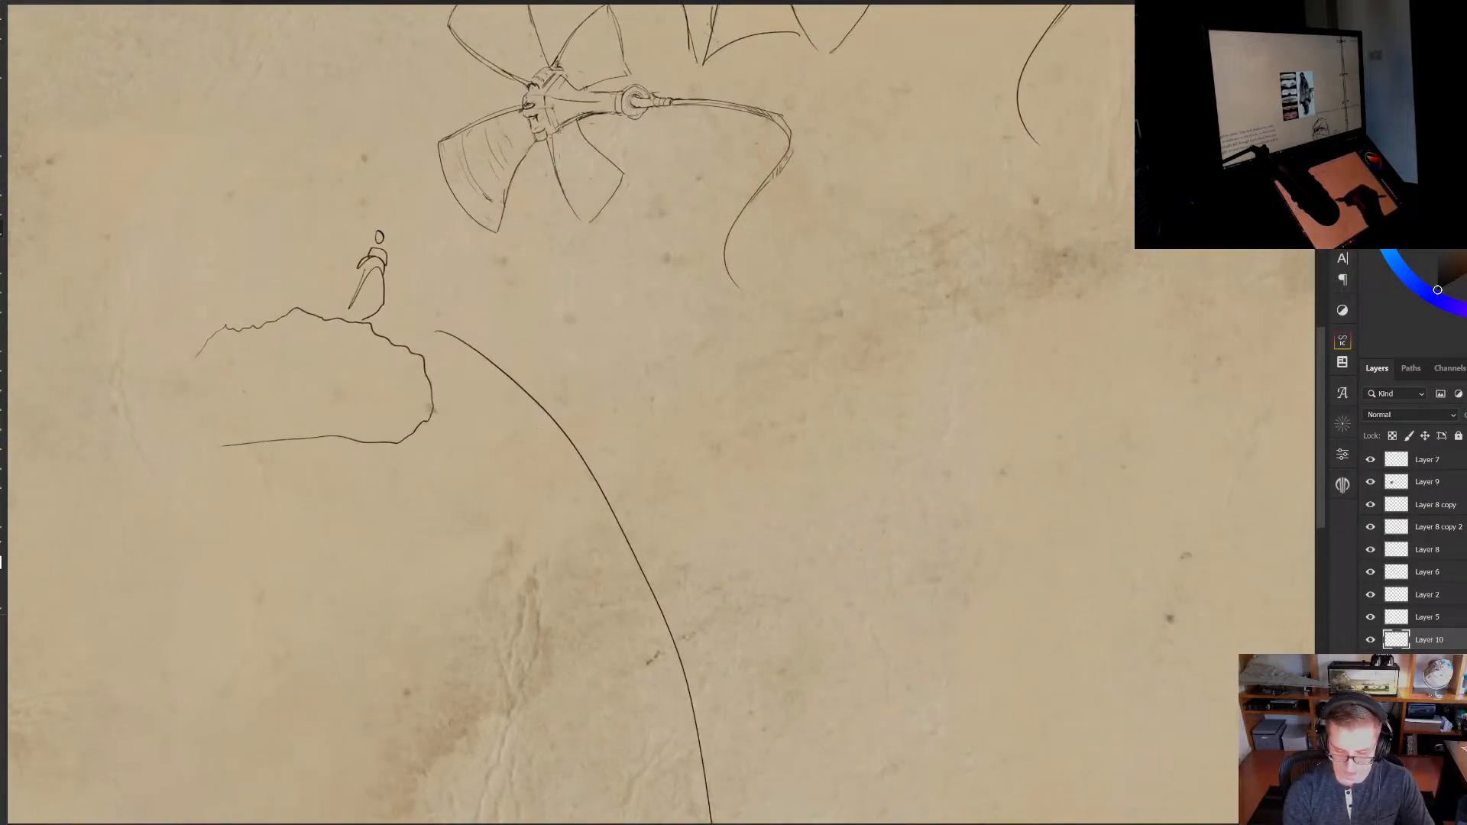
{"action": "mouse_move", "coordinate": [596, 409]}
{"action": "left_mouse_down"}
{"action": "mouse_move", "coordinate": [508, 454]}
{"action": "mouse_move", "coordinate": [561, 468]}
{"action": "mouse_move", "coordinate": [640, 460]}
{"action": "mouse_move", "coordinate": [623, 417]}
{"action": "left_mouse_up"}
{"action": "left_click_drag", "start_coordinate": [427, 336], "coordinate": [586, 372]}
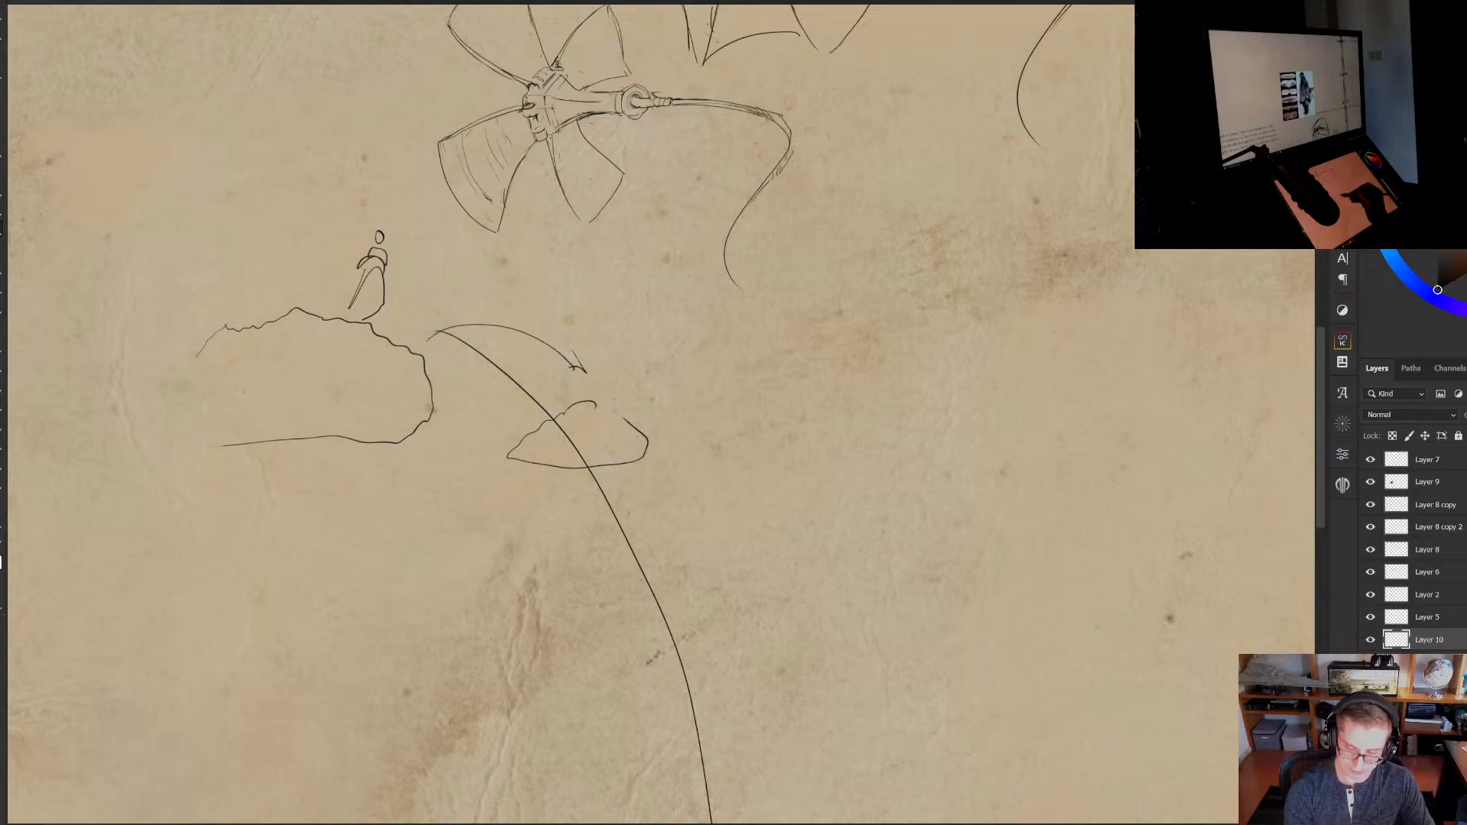
{"action": "mouse_move", "coordinate": [611, 485]}
{"action": "left_mouse_down"}
{"action": "mouse_move", "coordinate": [669, 484]}
{"action": "mouse_move", "coordinate": [629, 479]}
{"action": "left_mouse_up"}
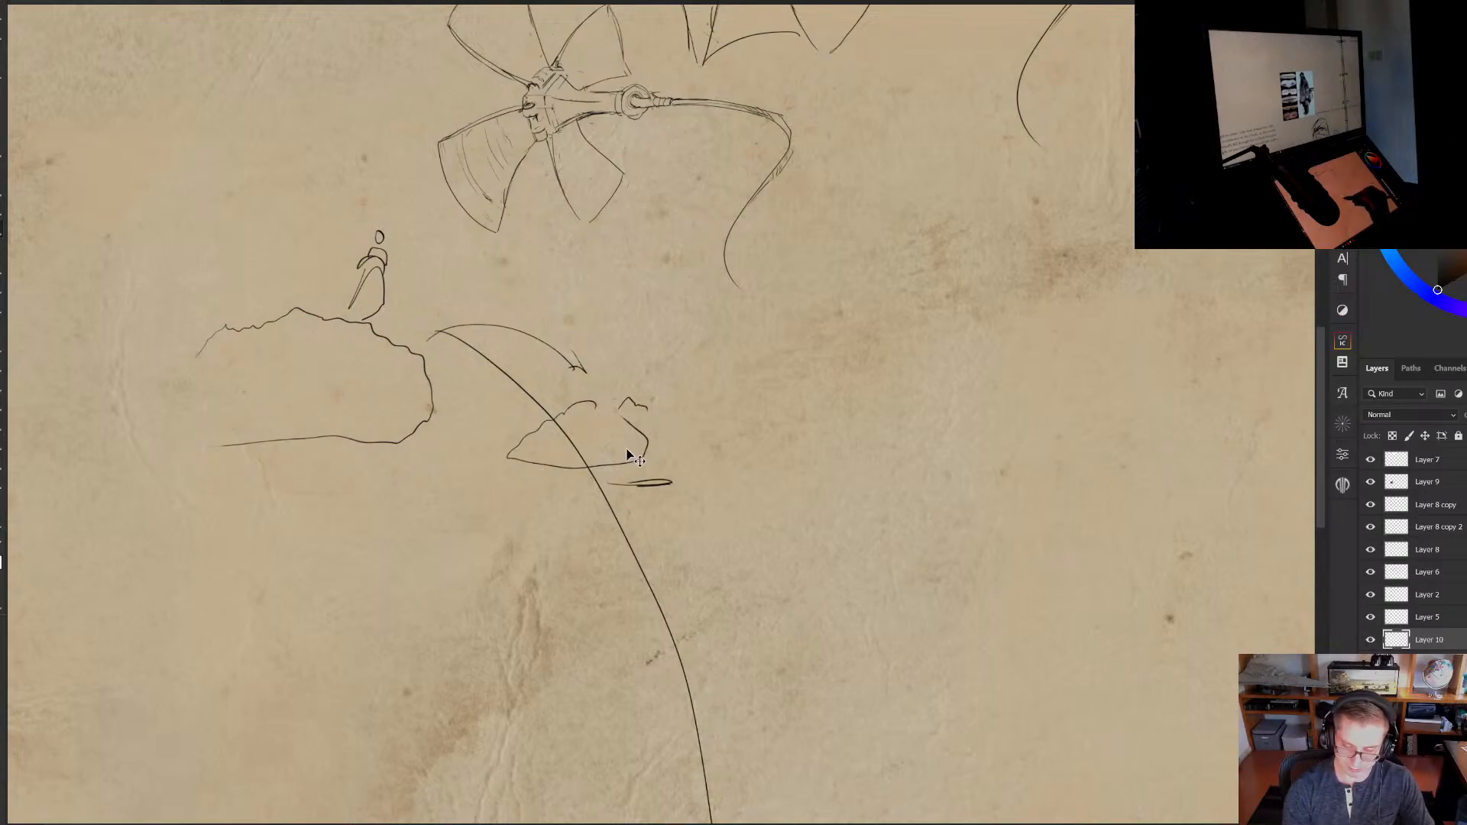
{"action": "key", "text": "ctrl+z"}
{"action": "key", "text": "ctrl+z"}
{"action": "left_click_drag", "start_coordinate": [635, 407], "coordinate": [703, 403]}
{"action": "key", "text": "ctrl+z"}
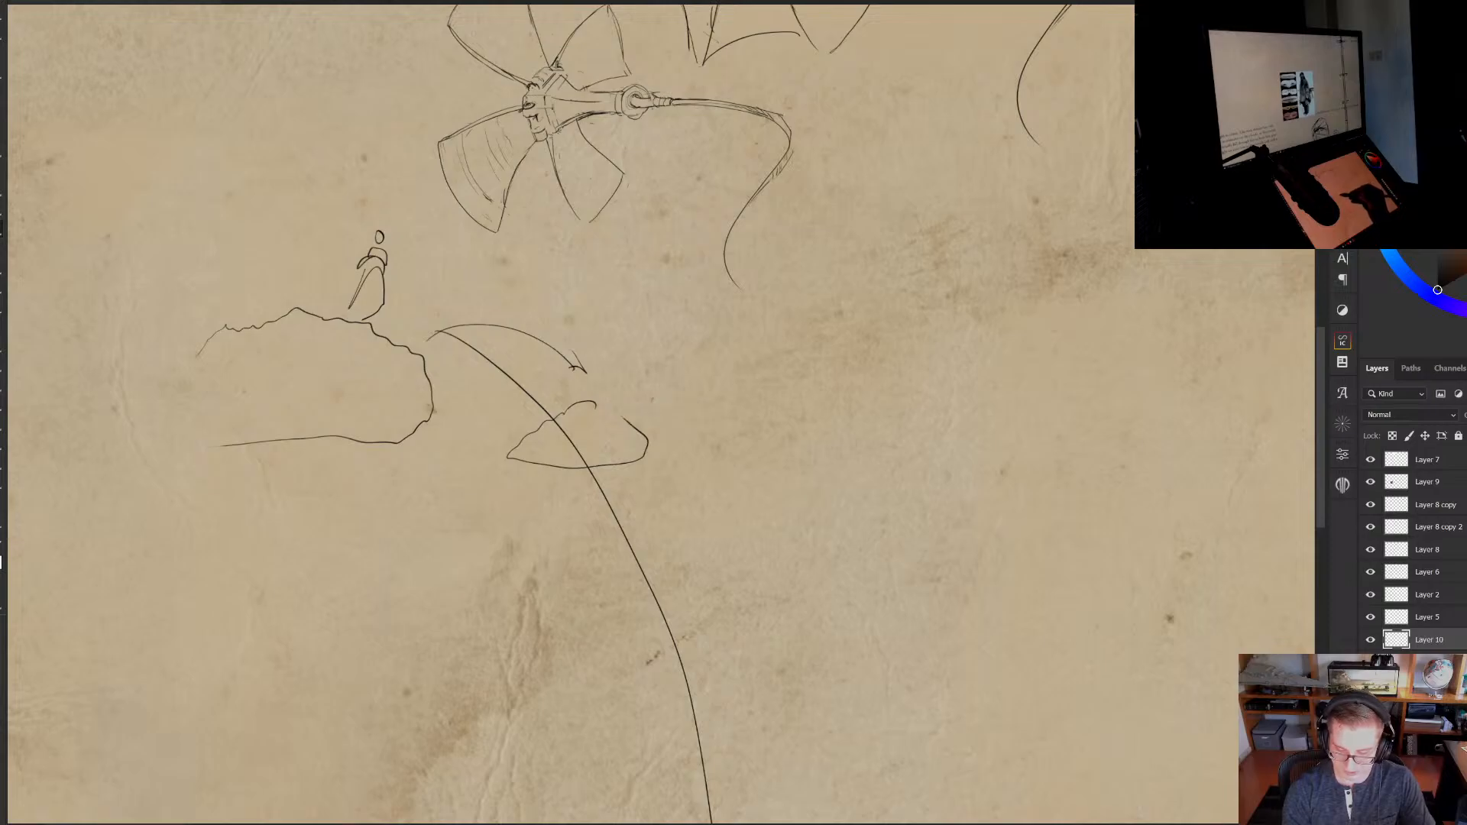
{"action": "mouse_move", "coordinate": [599, 398]}
{"action": "left_mouse_down"}
{"action": "mouse_move", "coordinate": [653, 341]}
{"action": "mouse_move", "coordinate": [714, 326]}
{"action": "mouse_move", "coordinate": [786, 341]}
{"action": "mouse_move", "coordinate": [862, 408]}
{"action": "mouse_move", "coordinate": [872, 454]}
{"action": "mouse_move", "coordinate": [902, 483]}
{"action": "mouse_move", "coordinate": [502, 493]}
{"action": "mouse_move", "coordinate": [504, 464]}
{"action": "left_mouse_up"}
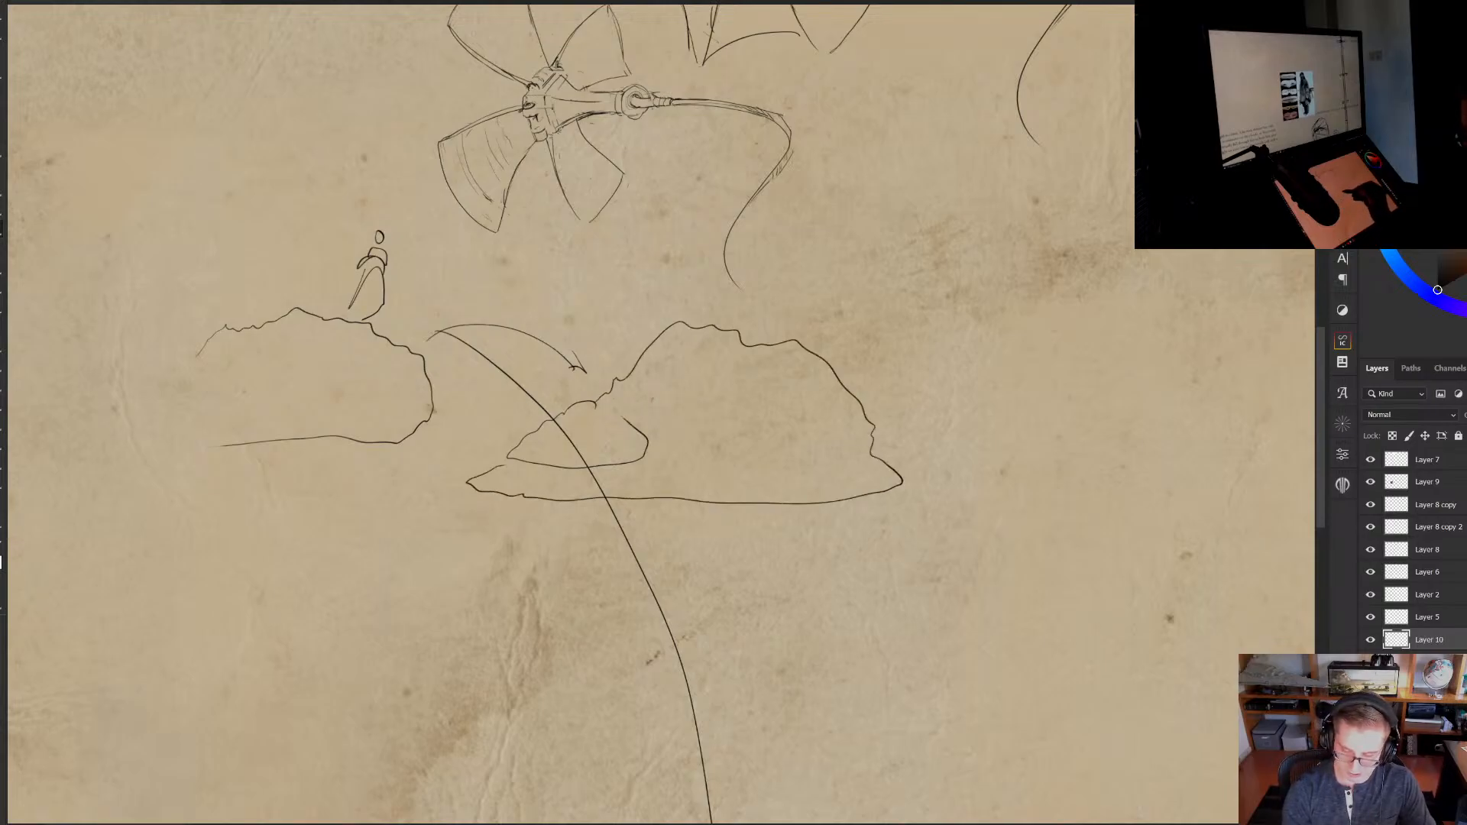
{"action": "left_click_drag", "start_coordinate": [735, 398], "coordinate": [709, 389]}
{"action": "key", "text": "ctrl+z"}
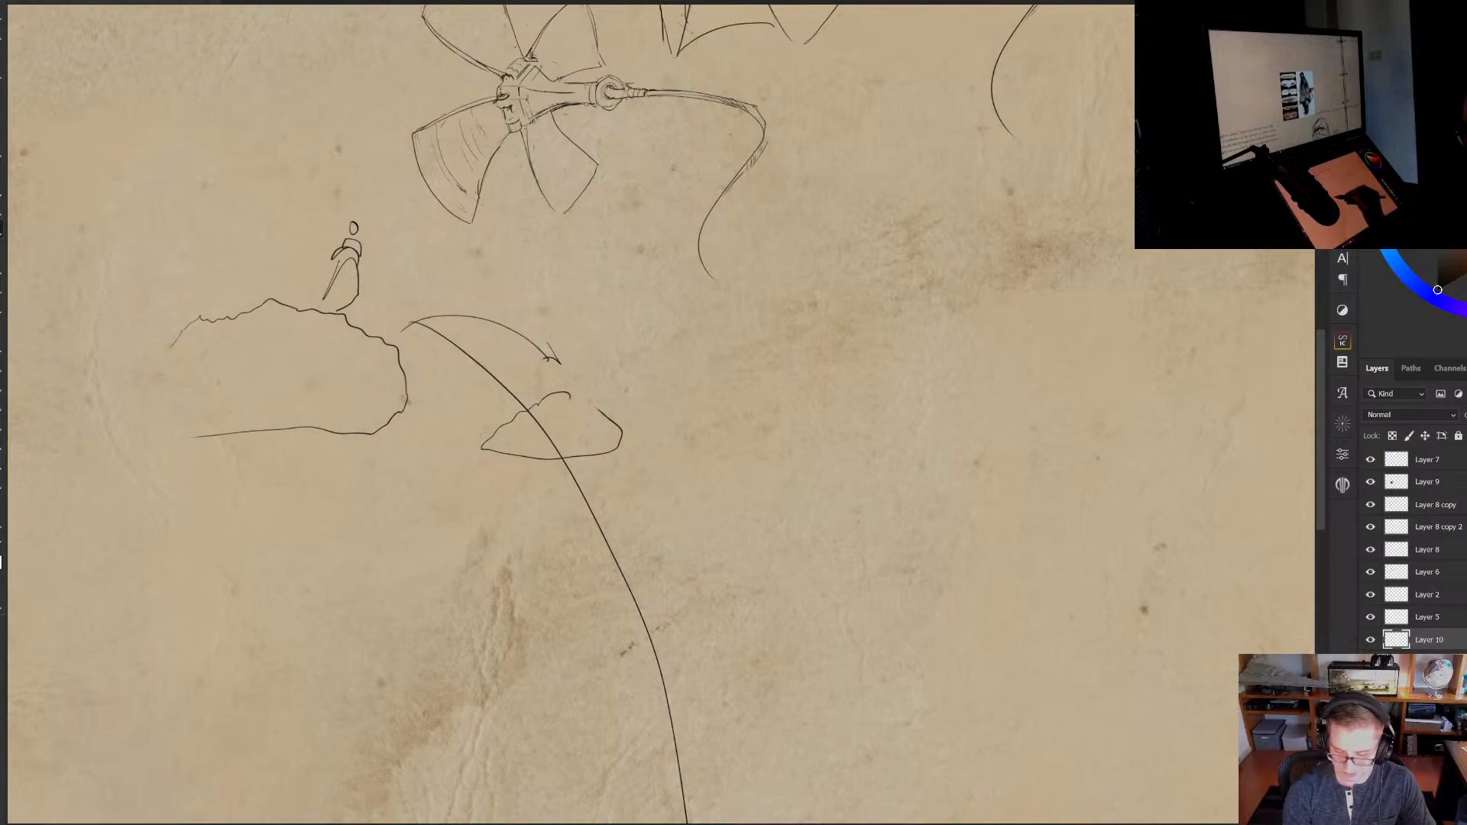
Add a small curl on top of the small middle rock and two short near-vertical lines hanging from it
{"action": "left_click_drag", "start_coordinate": [582, 402], "coordinate": [592, 389]}
{"action": "left_click_drag", "start_coordinate": [567, 437], "coordinate": [581, 509]}
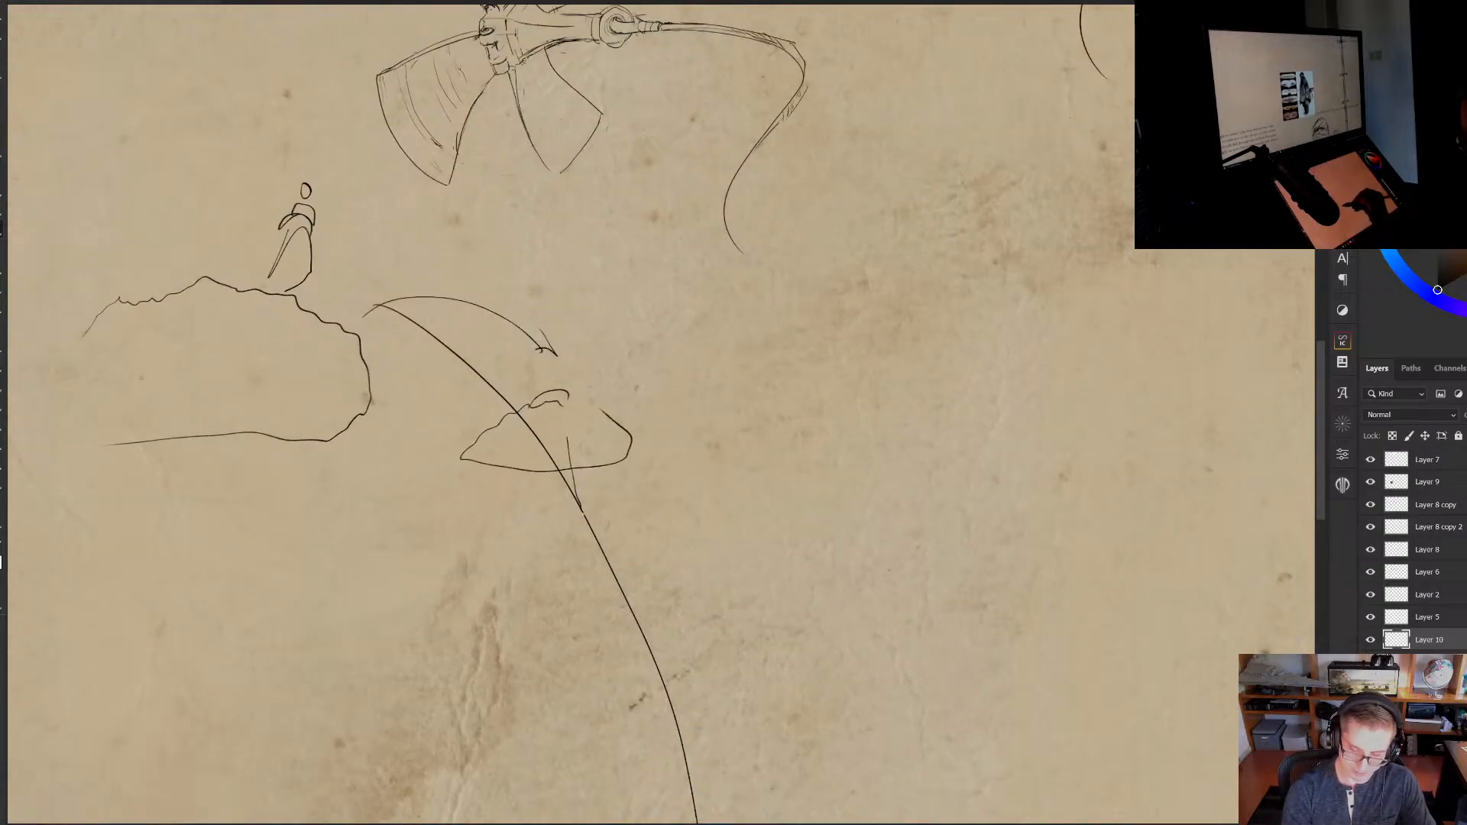
{"action": "left_click_drag", "start_coordinate": [589, 442], "coordinate": [601, 504]}
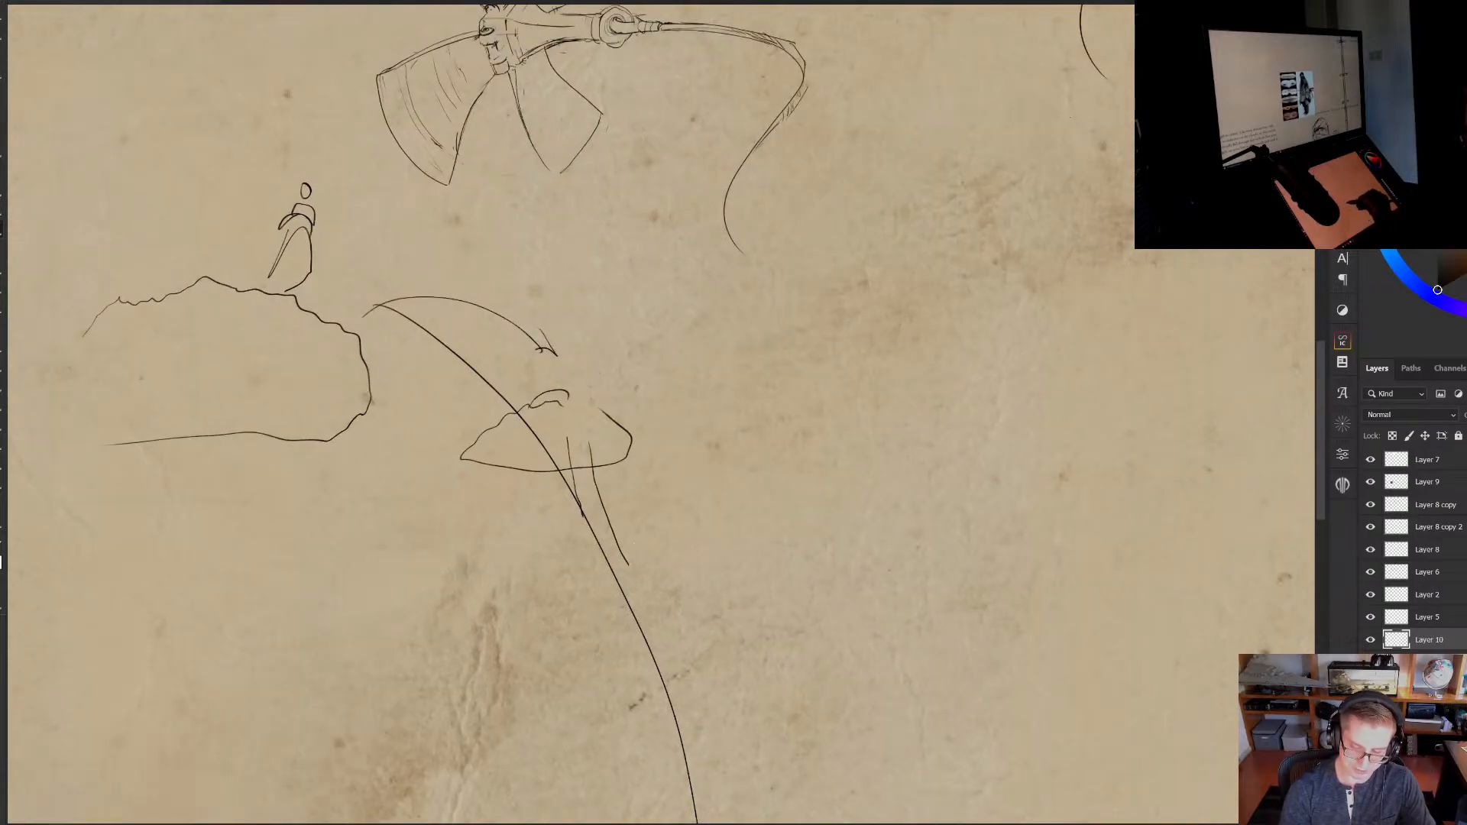
{"action": "key", "text": "ctrl+z"}
{"action": "left_click_drag", "start_coordinate": [592, 445], "coordinate": [599, 528]}
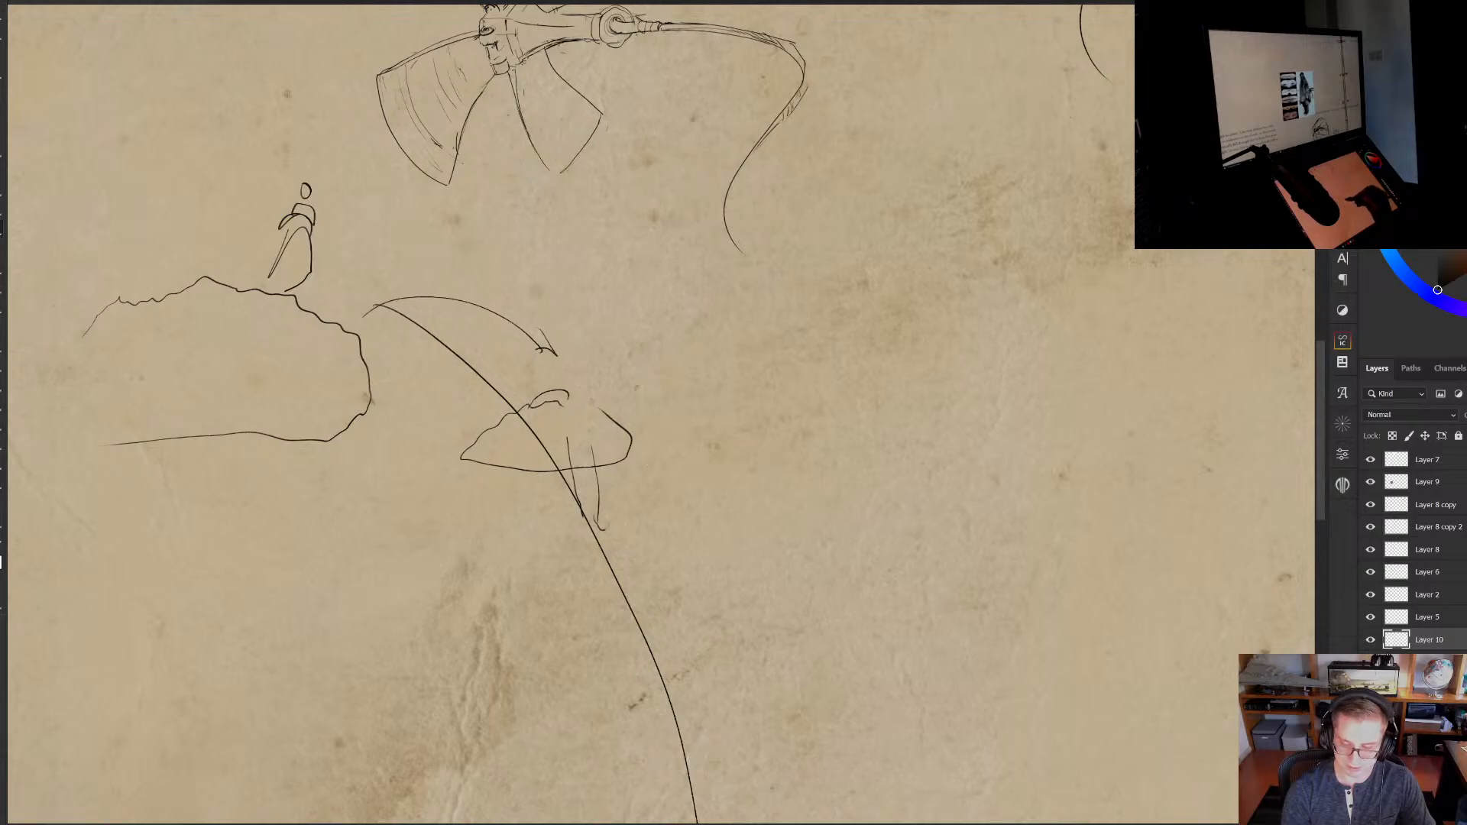
{"action": "left_click_drag", "start_coordinate": [667, 430], "coordinate": [703, 569]}
{"action": "key", "text": "ctrl+z"}
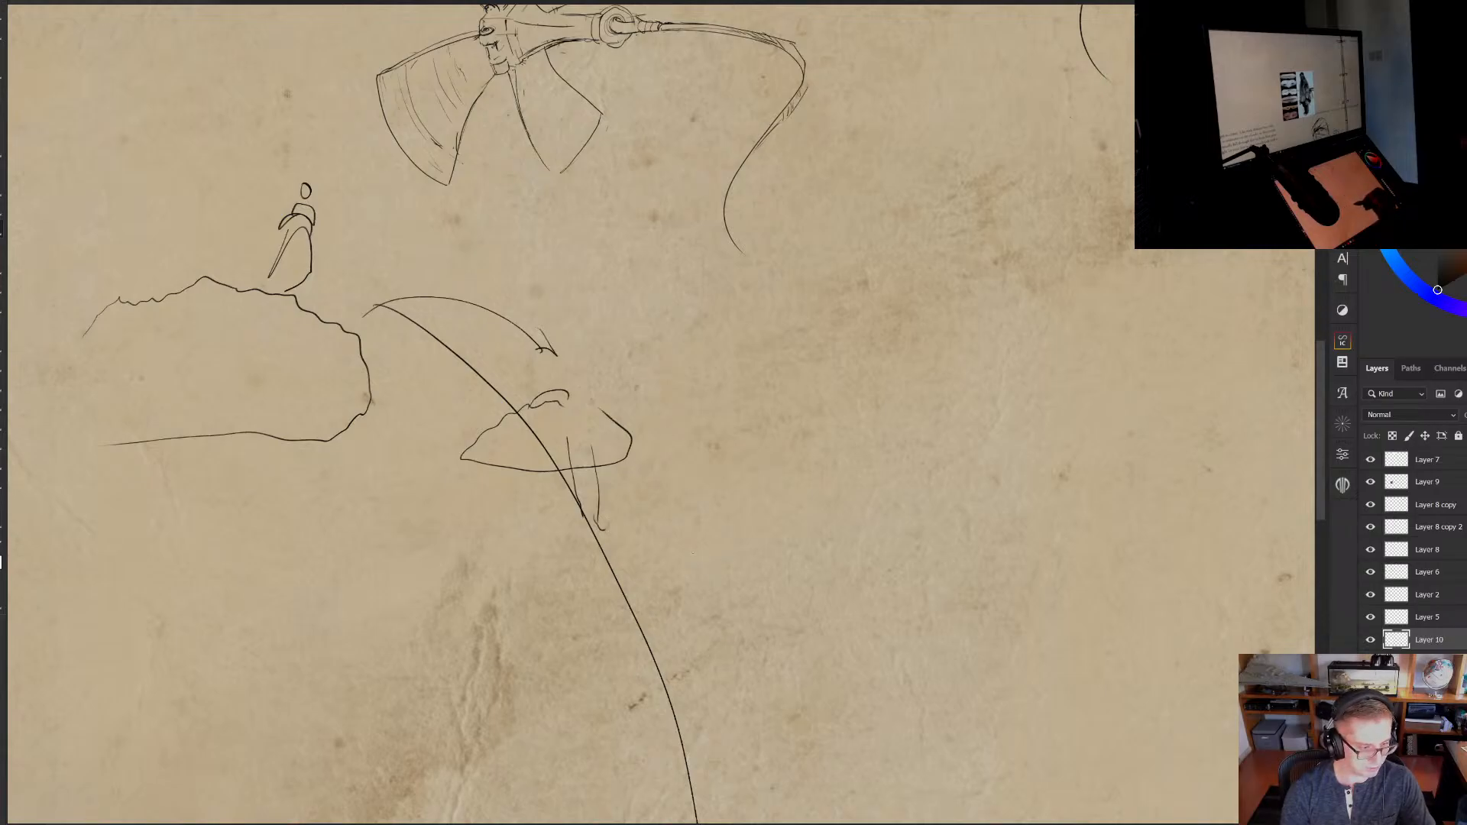
{"action": "left_click_drag", "start_coordinate": [712, 517], "coordinate": [721, 501]}
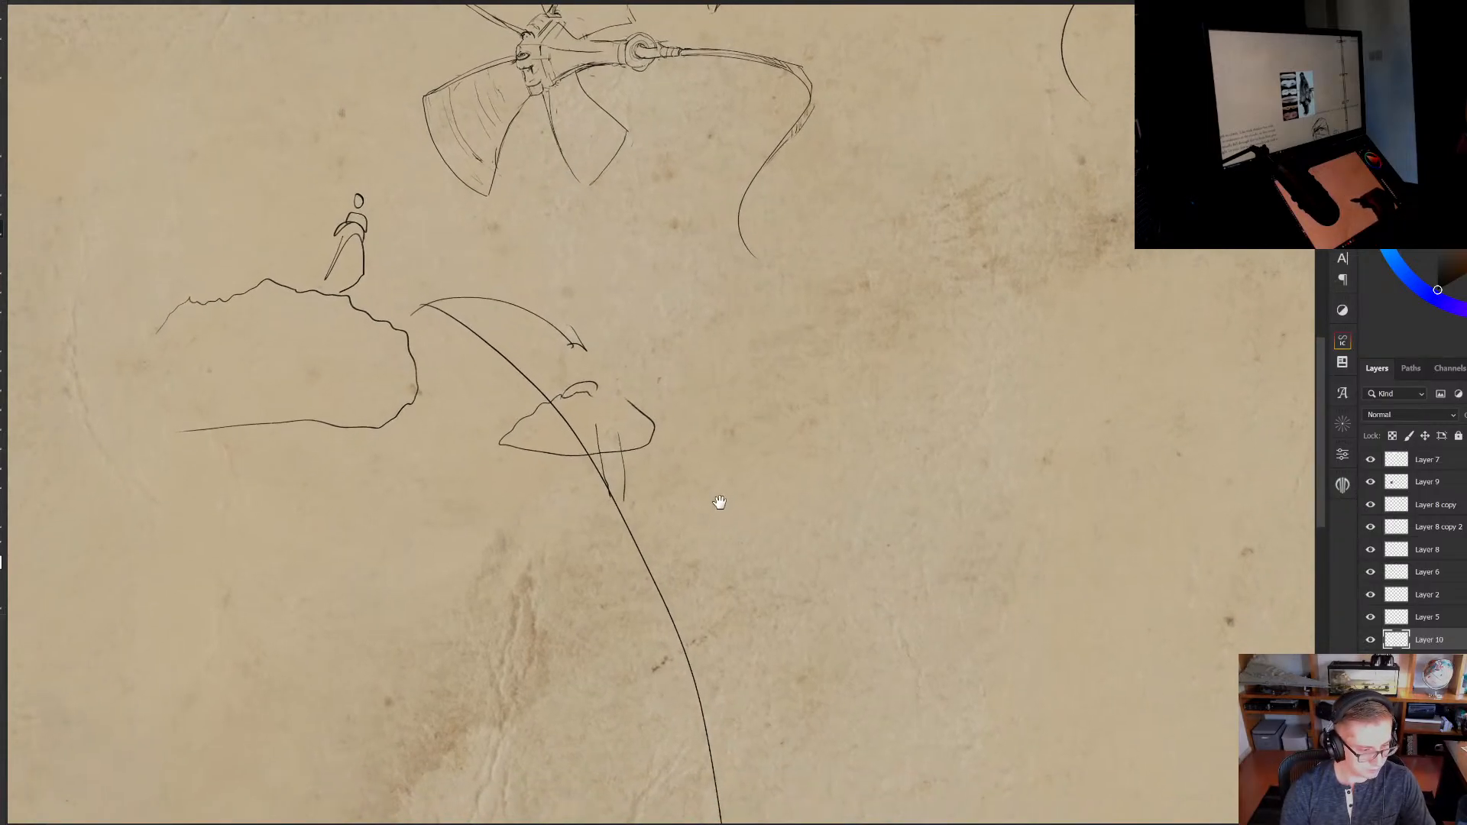
{"action": "key", "text": "ctrl+z"}
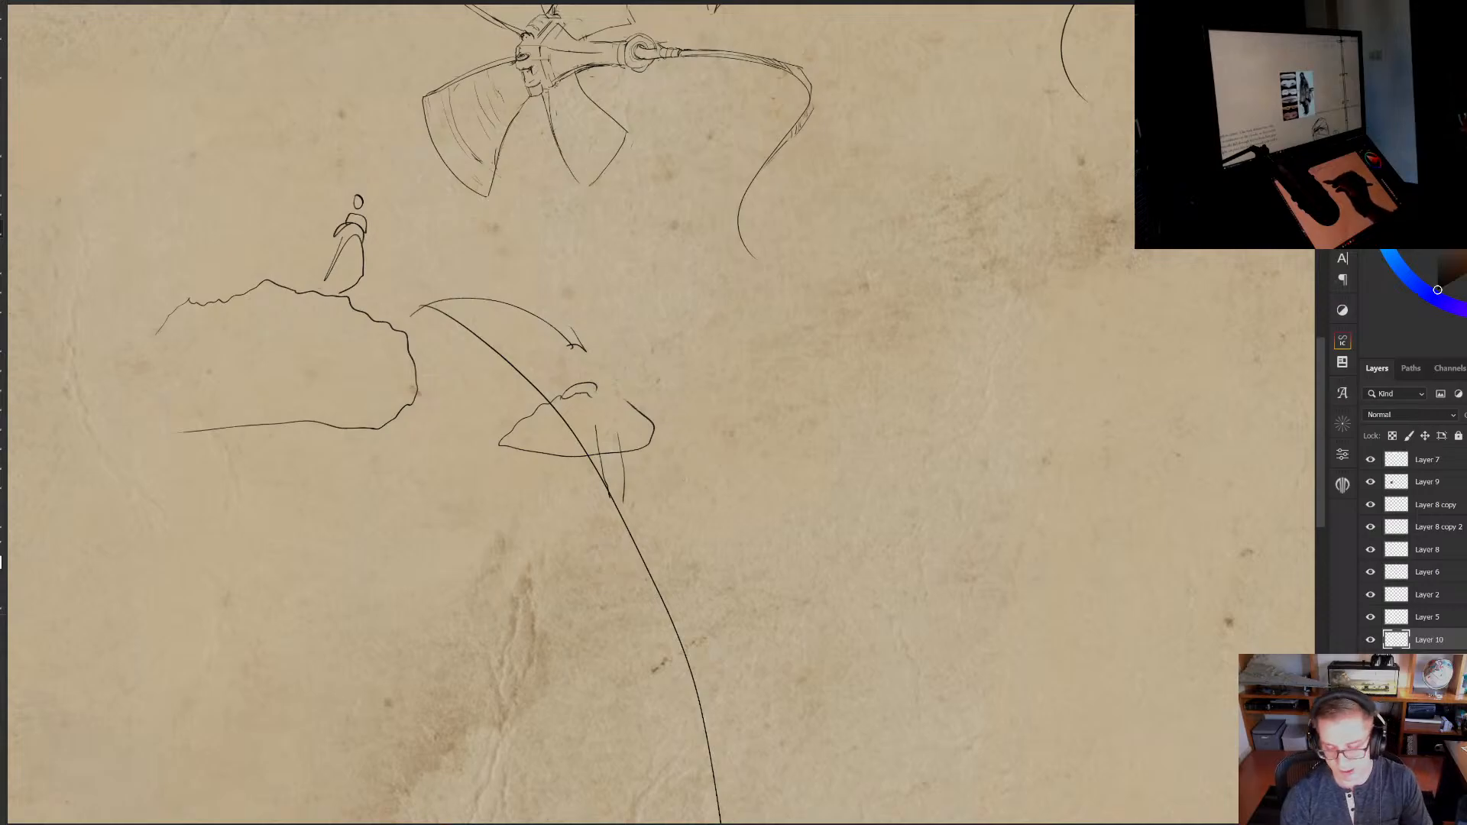
Draw small round knobs on the left and lower-left rib tips of the large webbed grappling hook
{"action": "left_click_drag", "start_coordinate": [536, 227], "coordinate": [560, 471]}
{"action": "left_click_drag", "start_coordinate": [555, 362], "coordinate": [512, 362]}
{"action": "left_click_drag", "start_coordinate": [689, 288], "coordinate": [629, 392]}
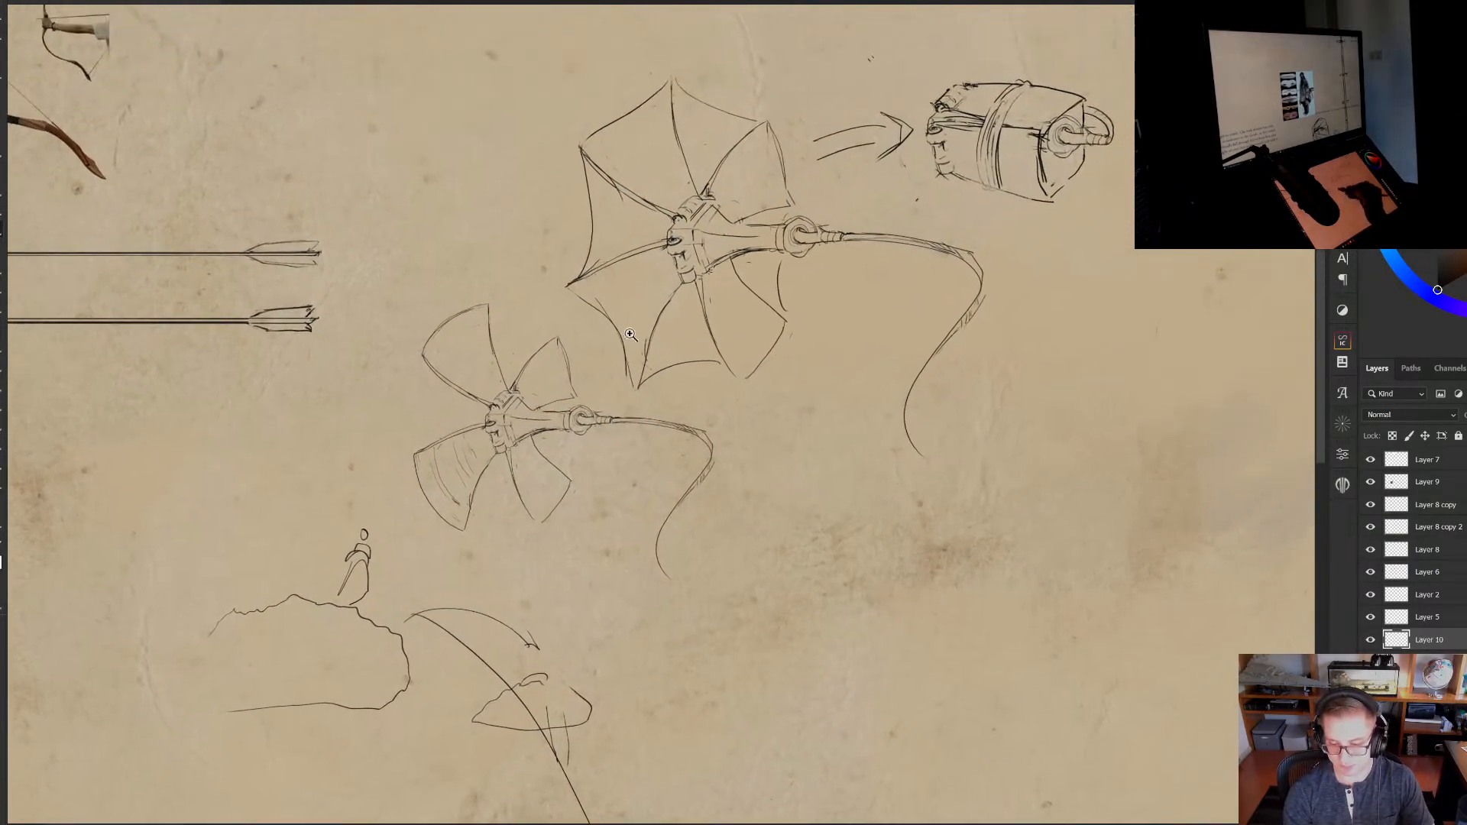
{"action": "left_click", "coordinate": [630, 334]}
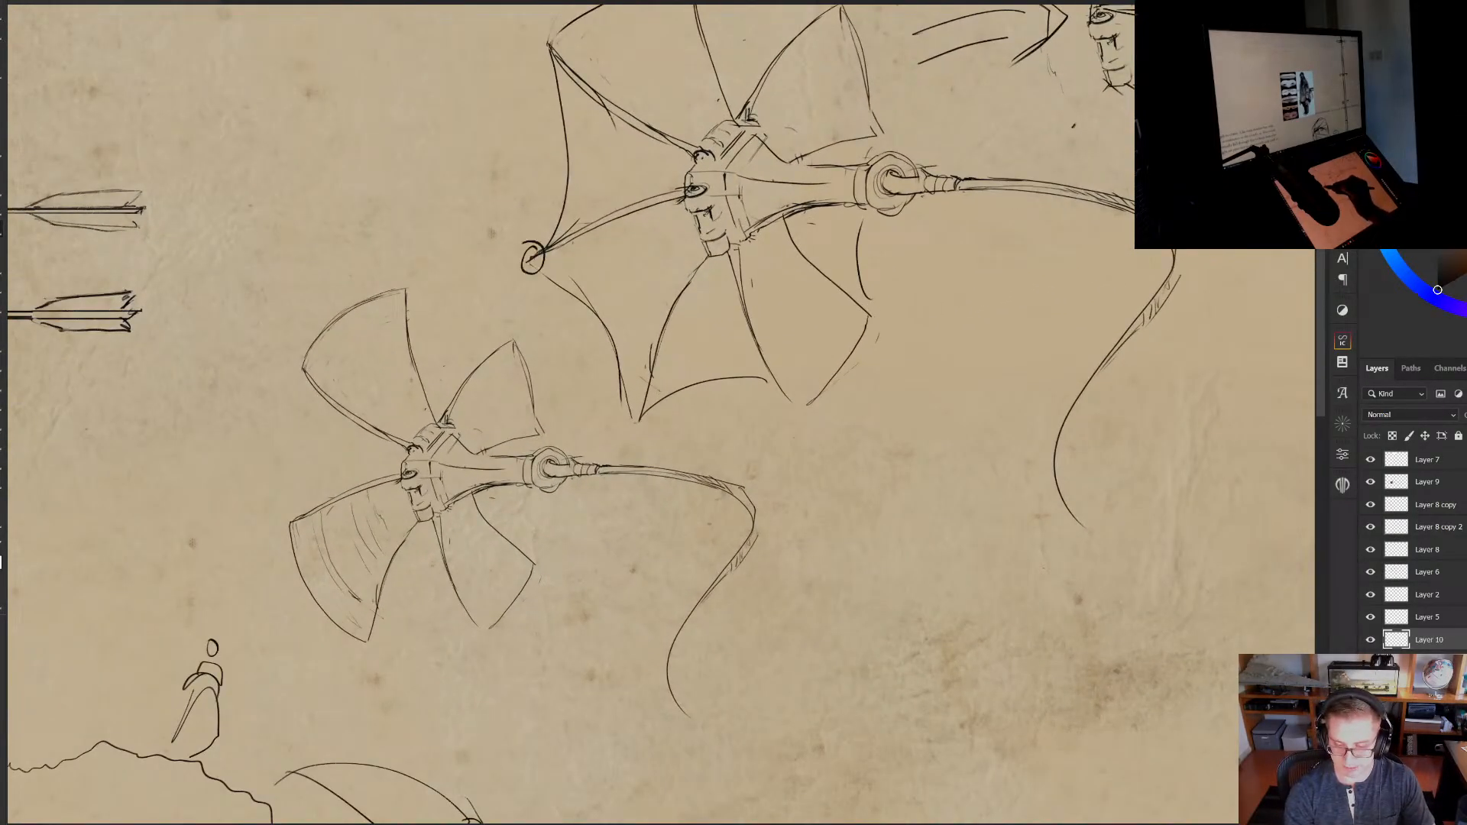
{"action": "left_click_drag", "start_coordinate": [530, 255], "coordinate": [425, 425]}
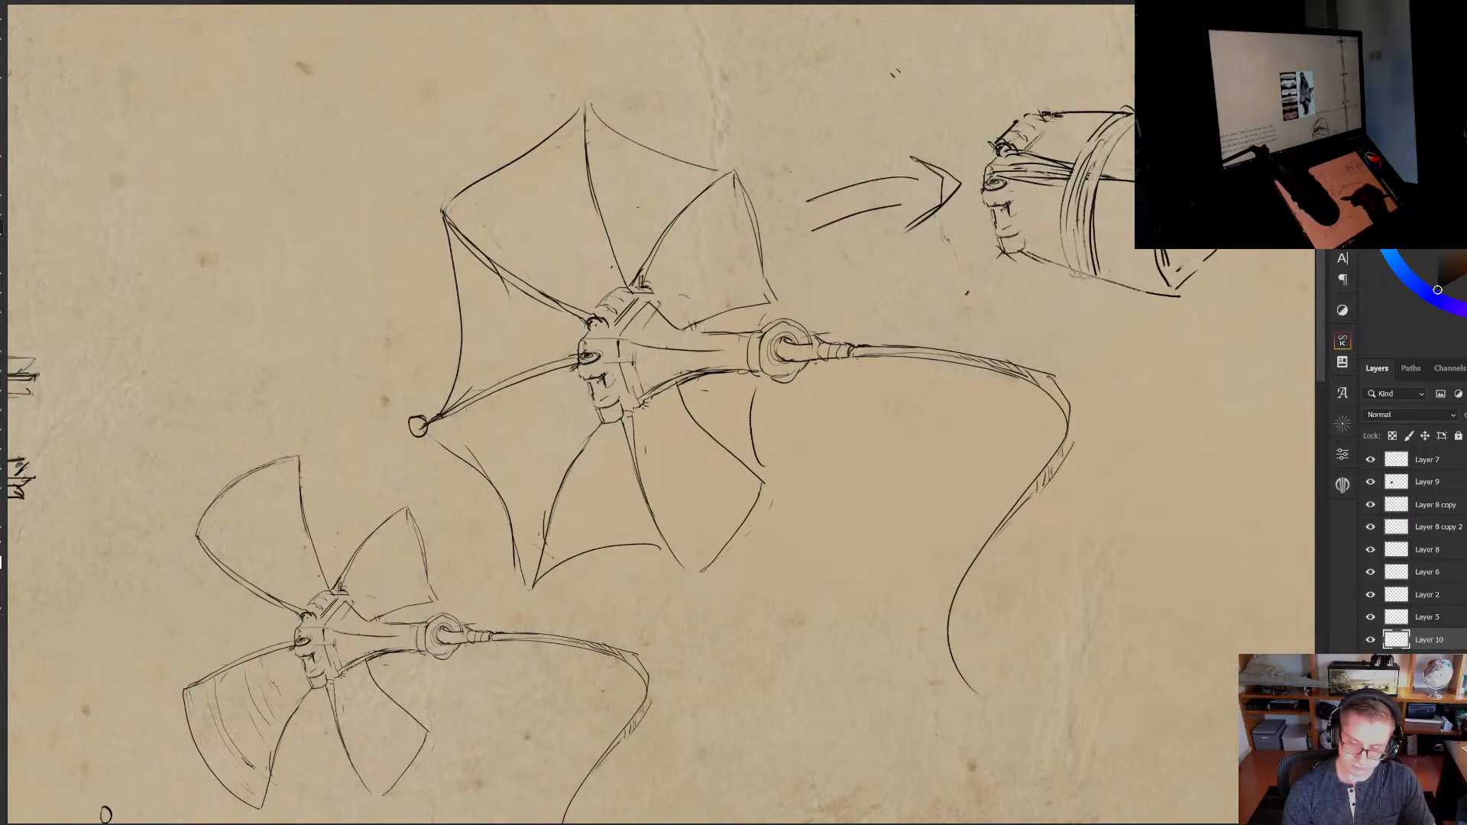
{"action": "scroll", "coordinate": [582, 482], "scroll_direction": "down", "scroll_amount": 2}
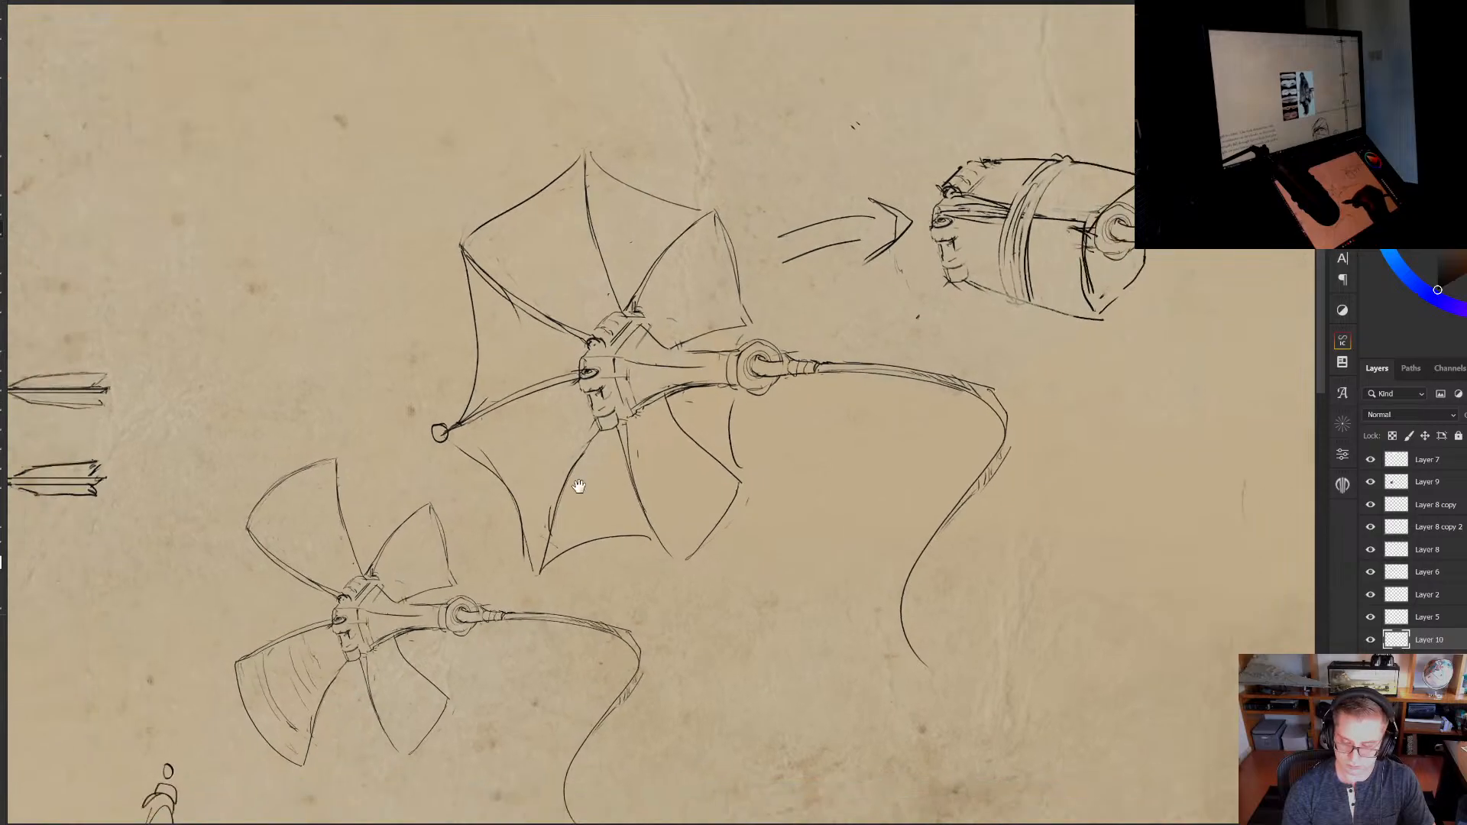
{"action": "left_click_drag", "start_coordinate": [531, 567], "coordinate": [541, 575]}
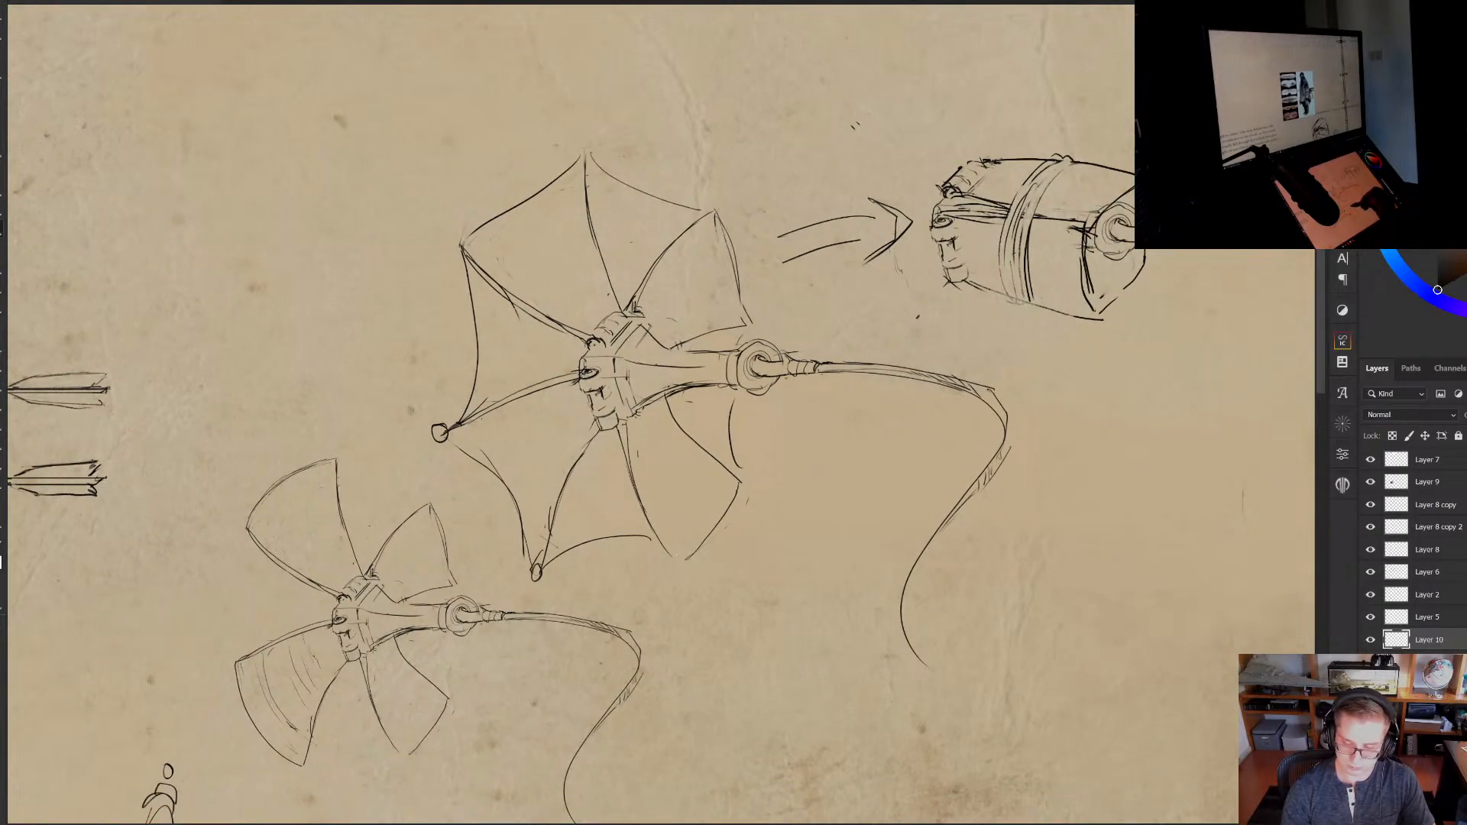
Cap the remaining rib tips around the large webbed hook with matching small round knobs
{"action": "left_click_drag", "start_coordinate": [674, 554], "coordinate": [682, 565]}
{"action": "left_click_drag", "start_coordinate": [454, 241], "coordinate": [461, 252]}
{"action": "left_click_drag", "start_coordinate": [576, 143], "coordinate": [585, 153]}
{"action": "left_click_drag", "start_coordinate": [707, 203], "coordinate": [720, 213]}
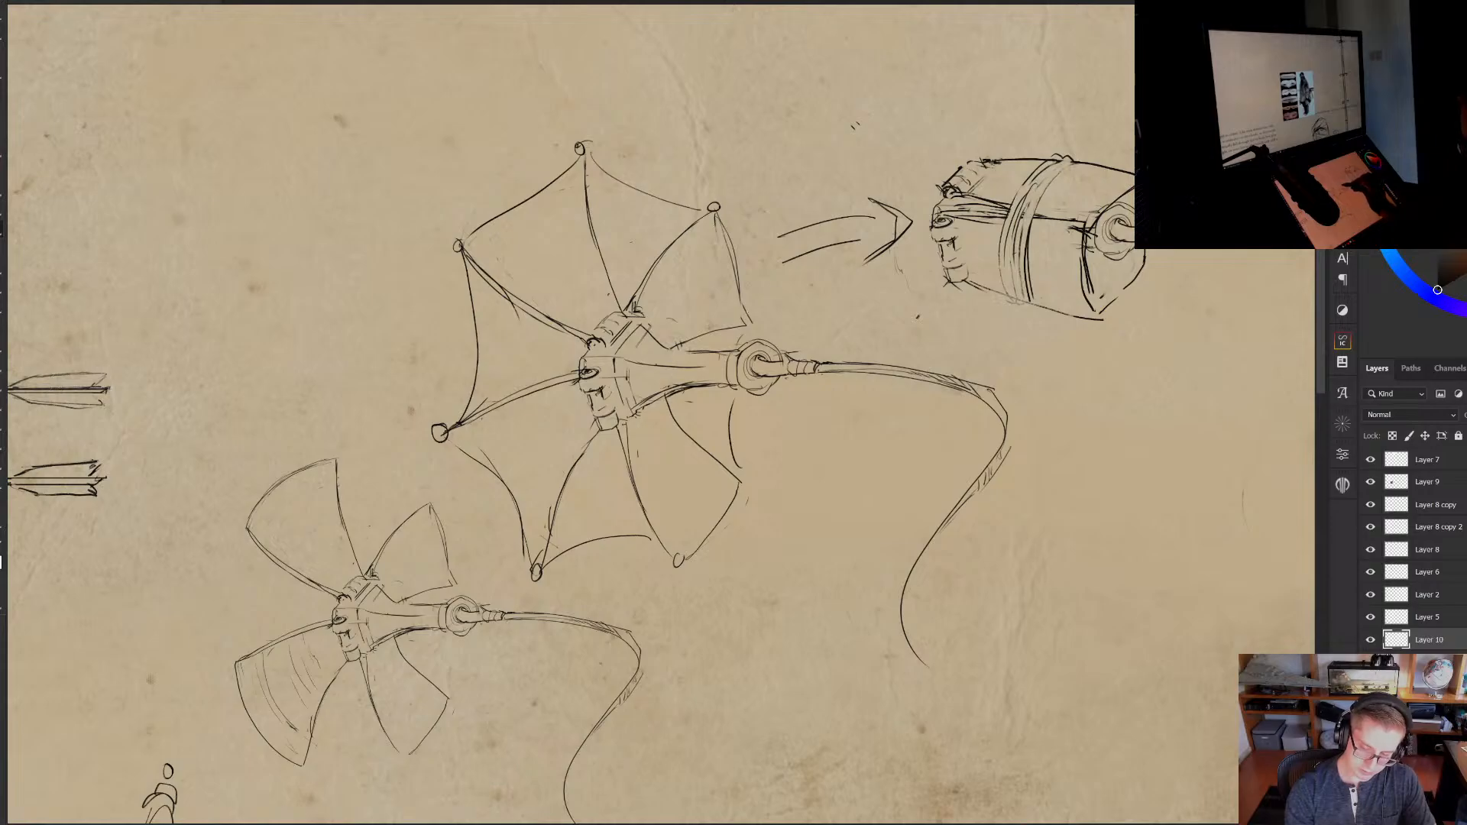
{"action": "left_click_drag", "start_coordinate": [743, 312], "coordinate": [750, 321]}
{"action": "mouse_move", "coordinate": [742, 460]}
{"action": "left_mouse_down"}
{"action": "mouse_move", "coordinate": [763, 453]}
{"action": "mouse_move", "coordinate": [766, 418]}
{"action": "left_mouse_up"}
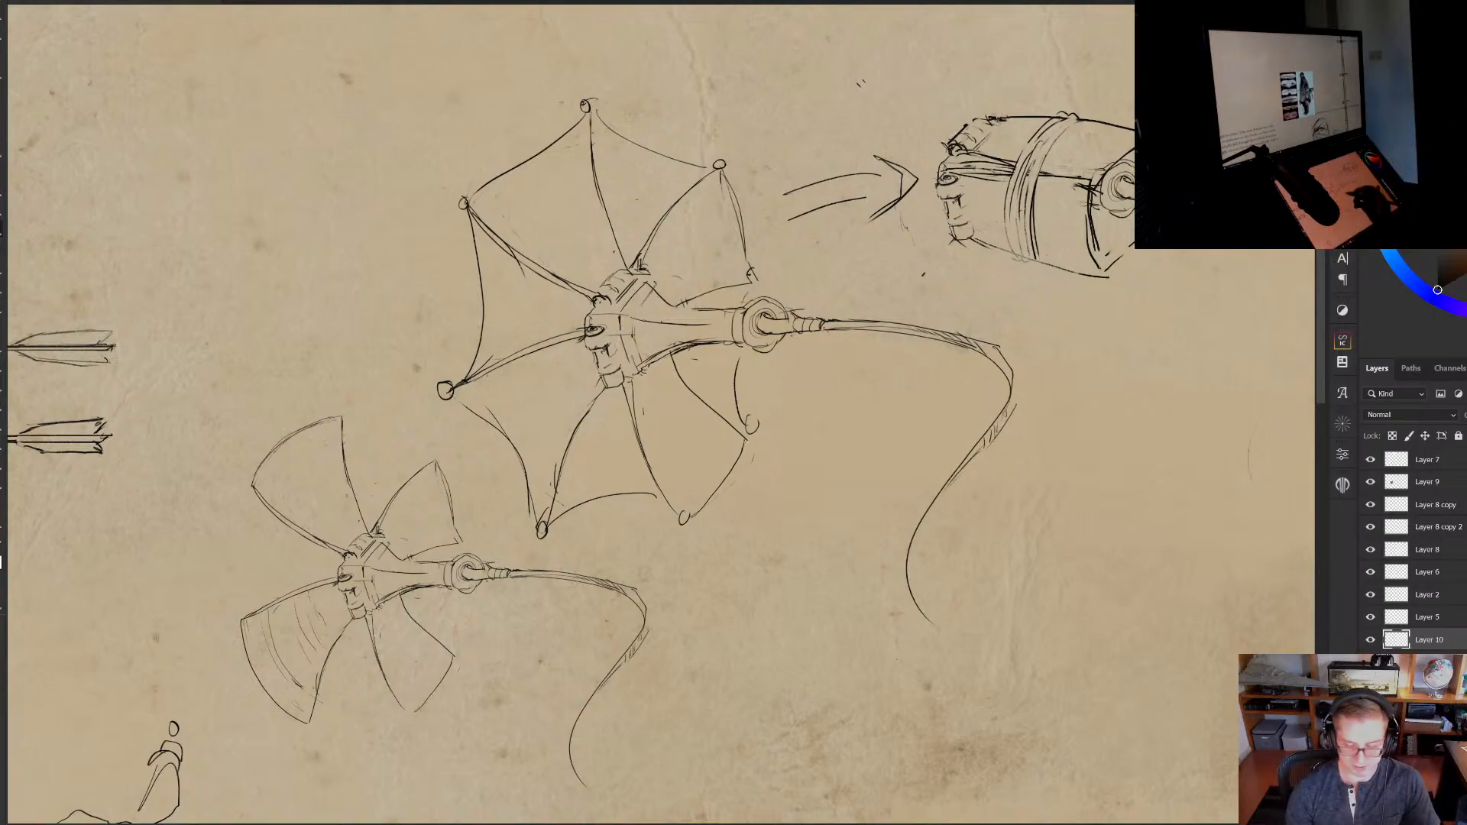
Remove the round knobs from the rib tips of the large webbed grappling hook
{"action": "left_click_drag", "start_coordinate": [616, 468], "coordinate": [692, 414]}
{"action": "scroll", "coordinate": [695, 489], "scroll_direction": "down", "scroll_amount": 3}
{"action": "left_click_drag", "start_coordinate": [708, 543], "coordinate": [733, 484]}
{"action": "scroll", "coordinate": [730, 496], "scroll_direction": "down", "scroll_amount": 3}
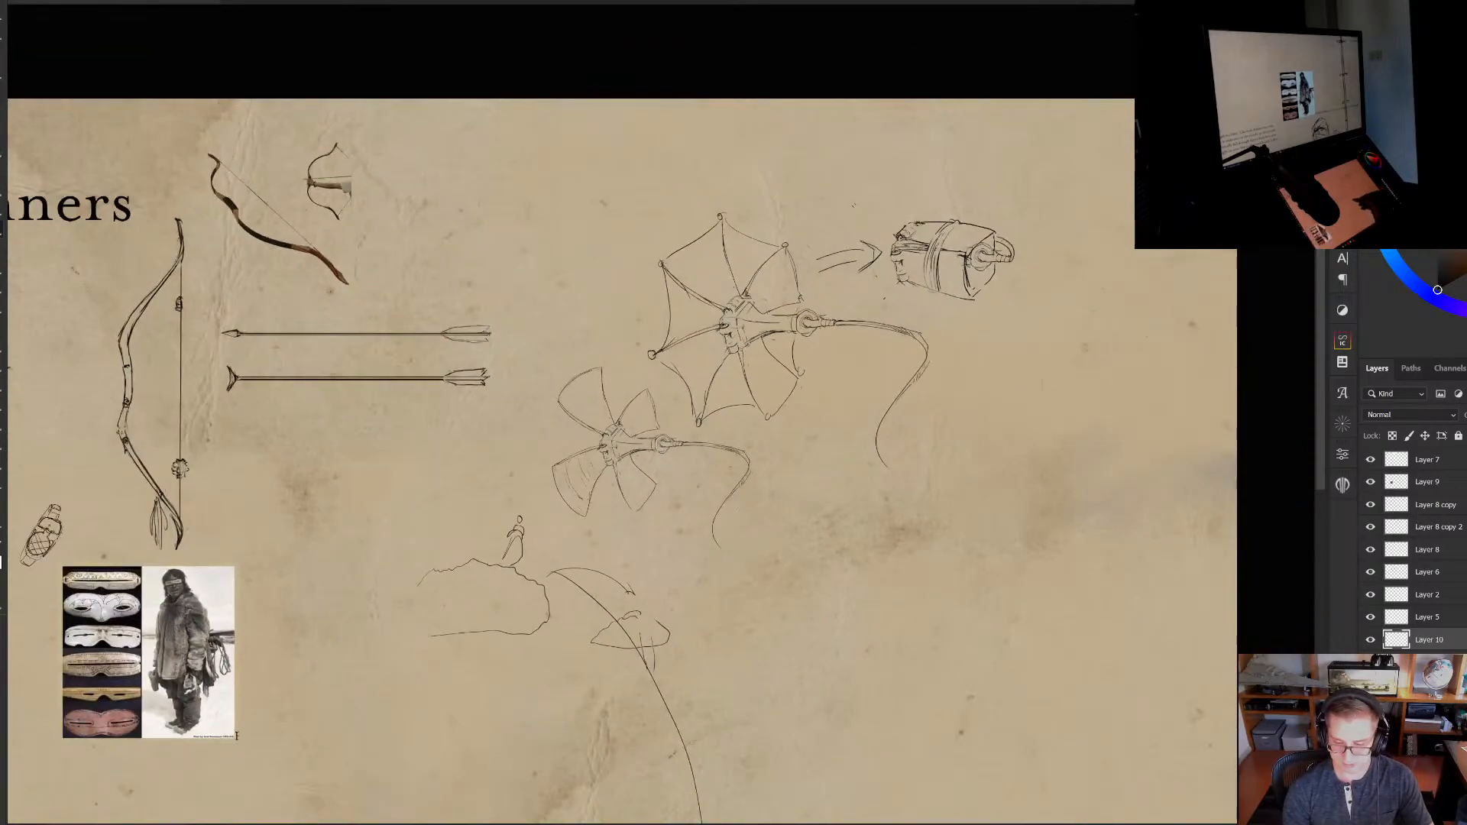
{"action": "left_click", "coordinate": [684, 350]}
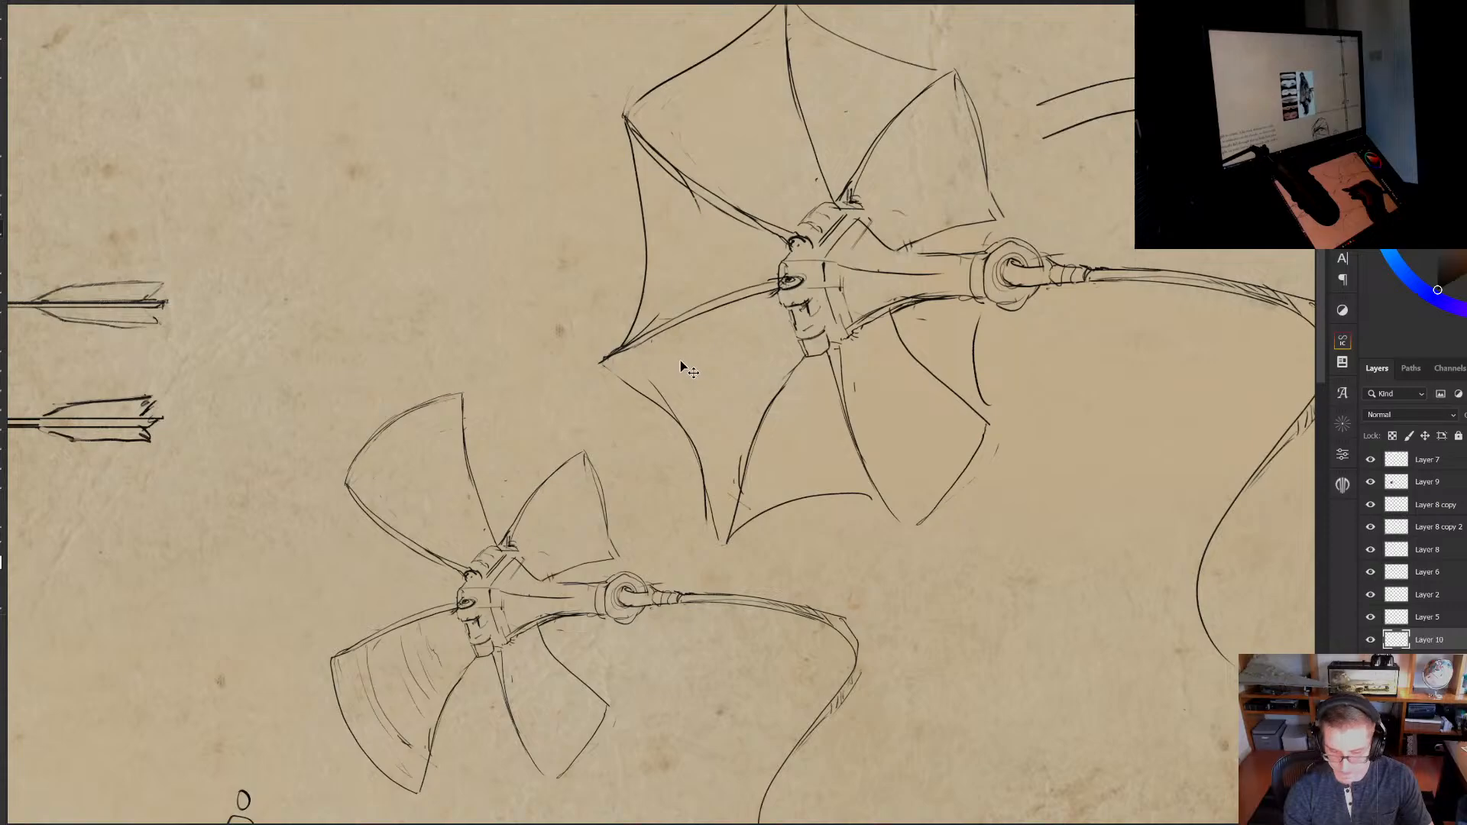
{"action": "left_click_drag", "start_coordinate": [681, 367], "coordinate": [647, 384]}
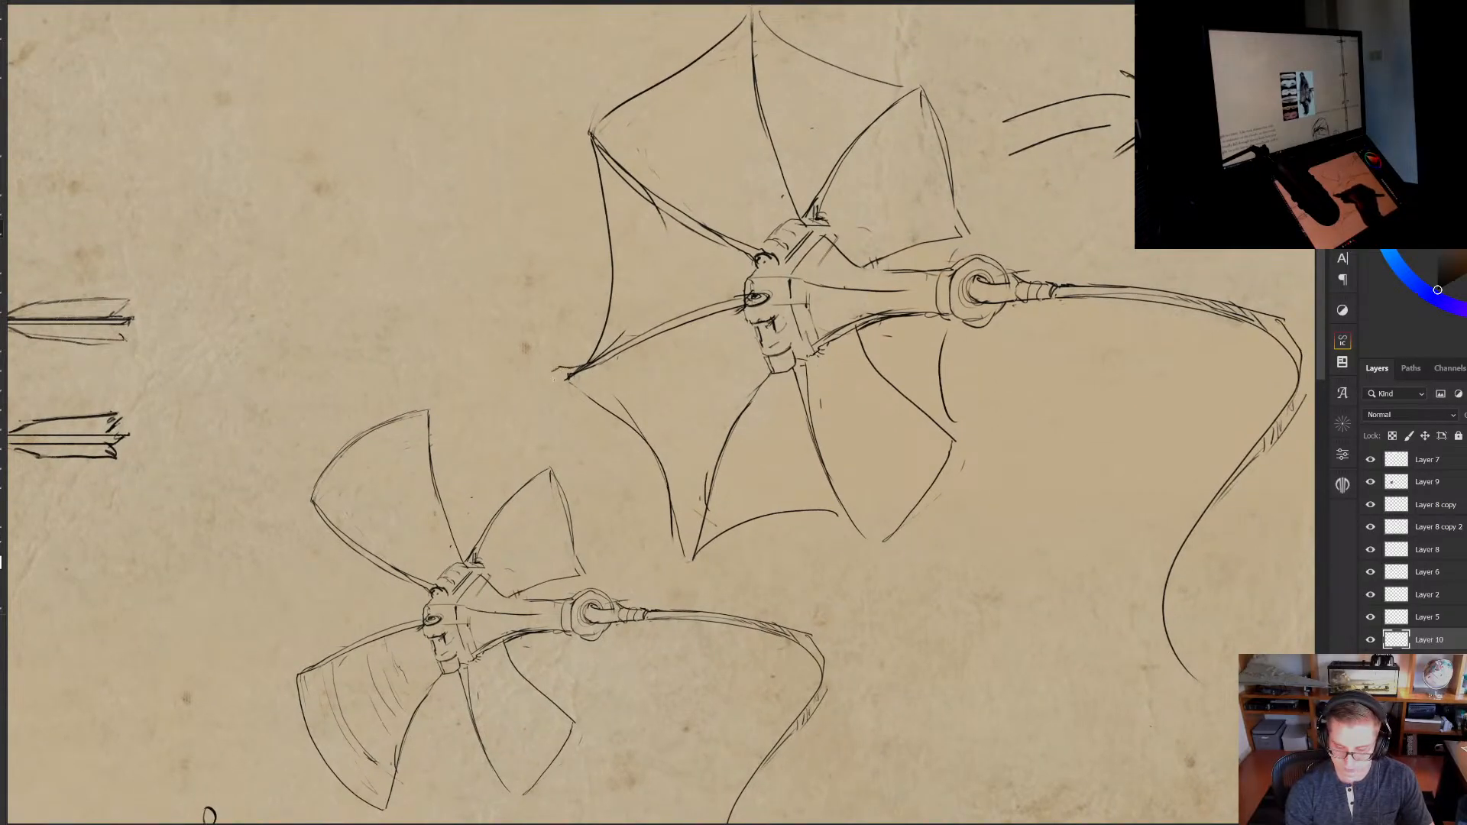
{"action": "key", "text": "ctrl+z"}
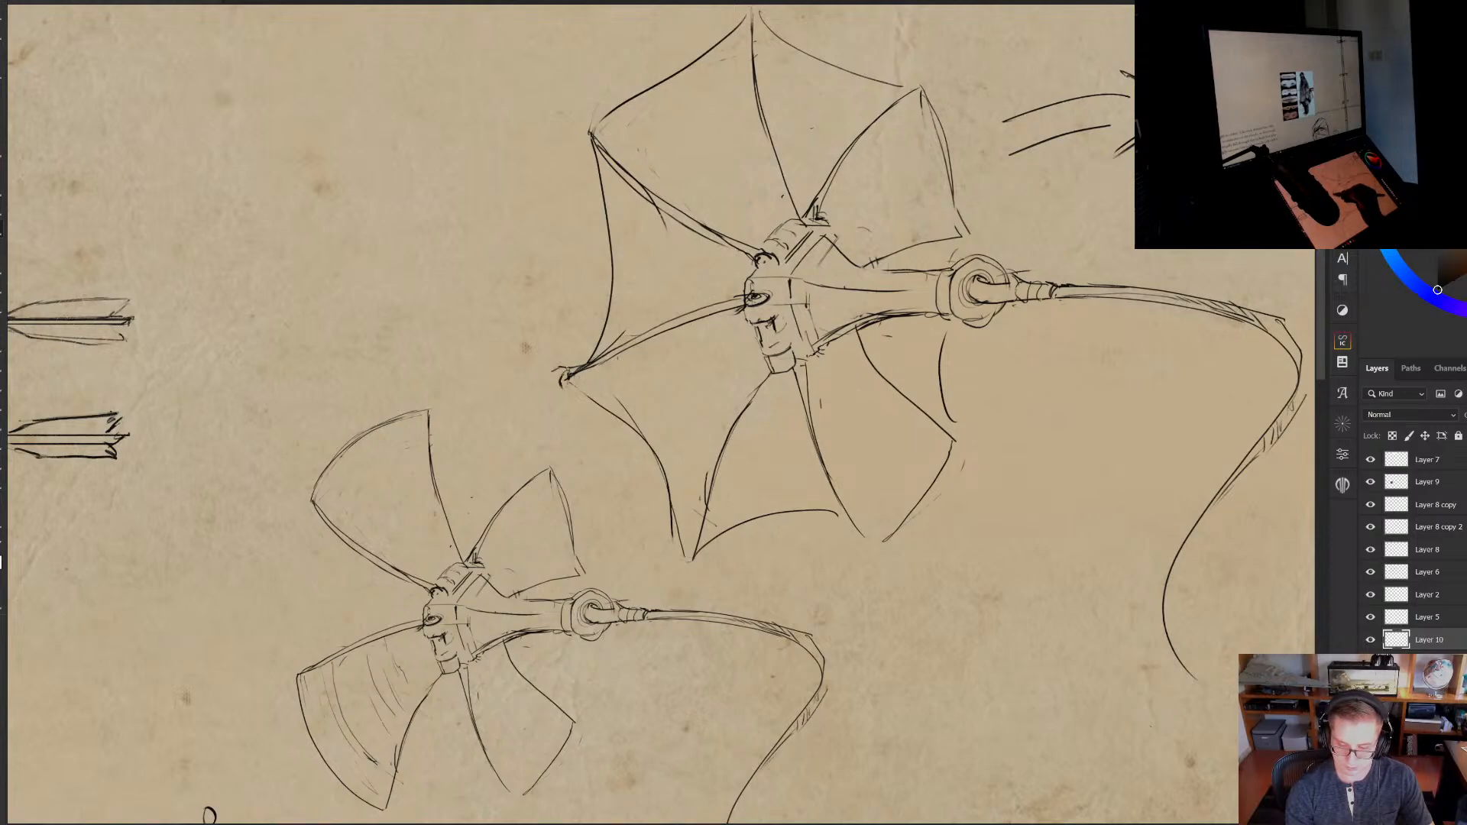
Draw small flared caps on the far-left and lower rib tips of the large webbed hook
{"action": "left_click", "coordinate": [563, 376]}
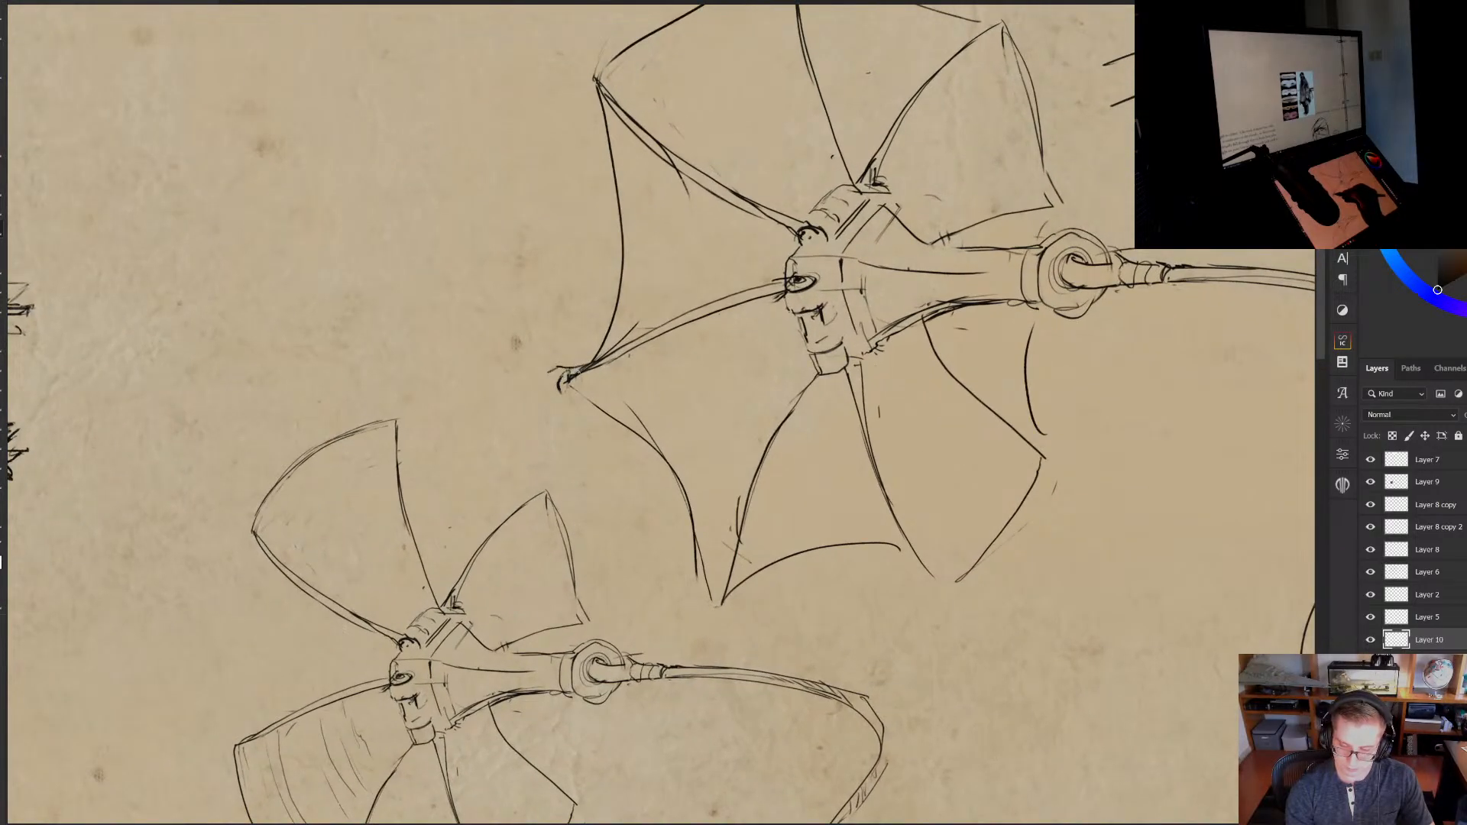
{"action": "mouse_move", "coordinate": [552, 374]}
{"action": "left_mouse_down"}
{"action": "mouse_move", "coordinate": [551, 400]}
{"action": "mouse_move", "coordinate": [575, 378]}
{"action": "left_mouse_up"}
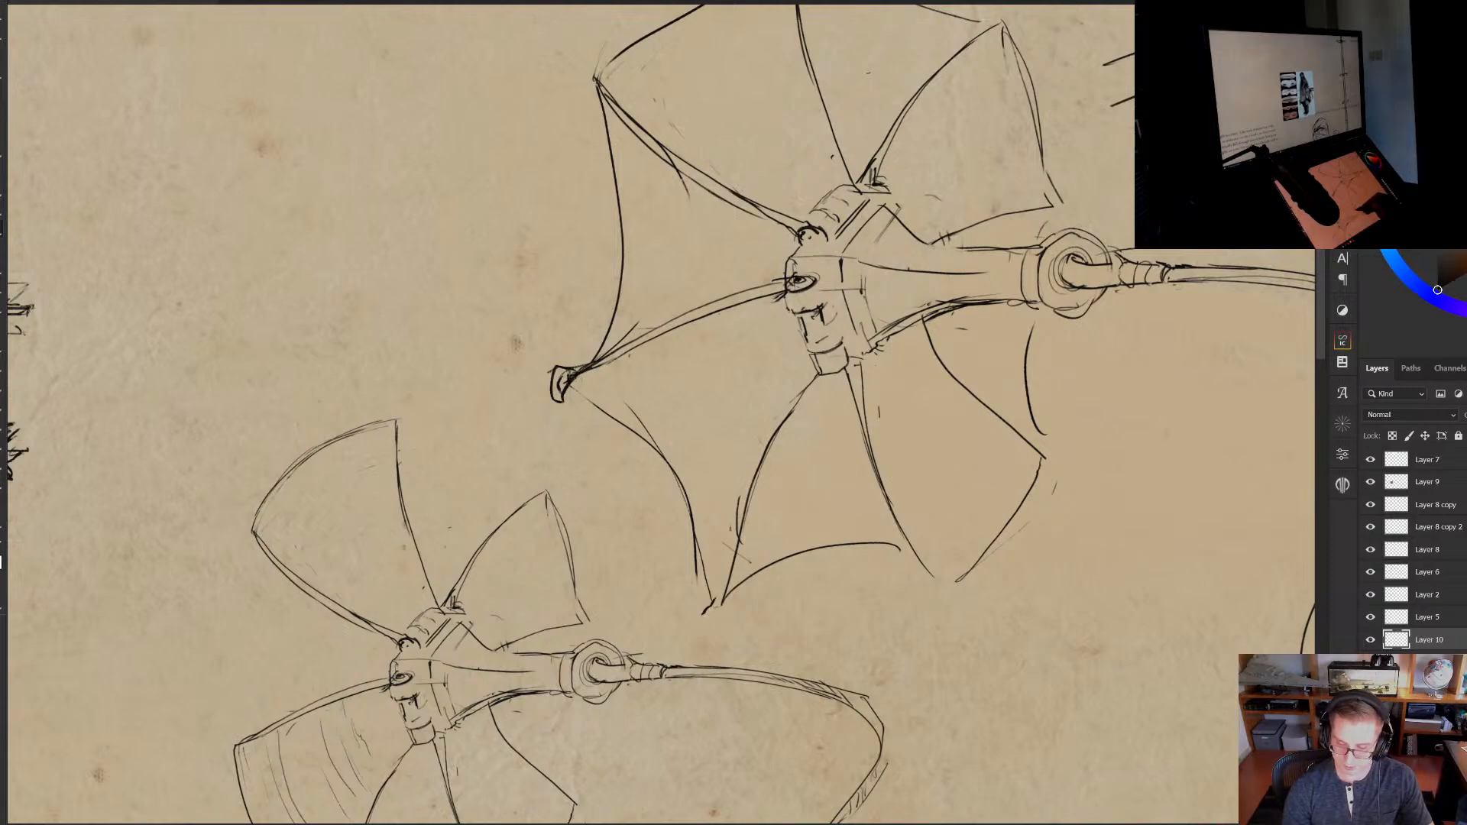
{"action": "mouse_move", "coordinate": [712, 622]}
{"action": "left_mouse_down"}
{"action": "mouse_move", "coordinate": [725, 585]}
{"action": "mouse_move", "coordinate": [706, 617]}
{"action": "left_mouse_up"}
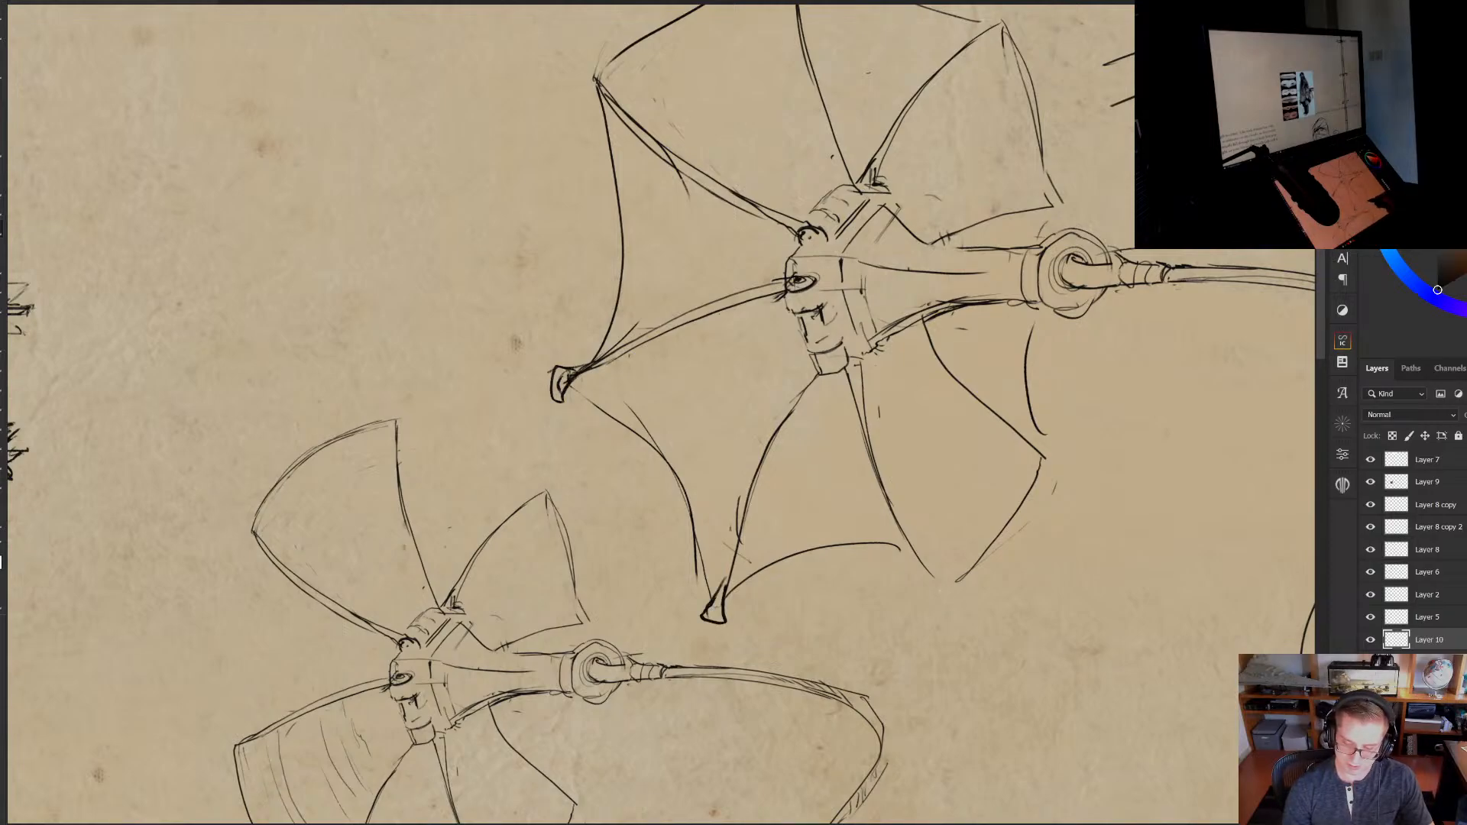
{"action": "left_click_drag", "start_coordinate": [932, 575], "coordinate": [951, 605]}
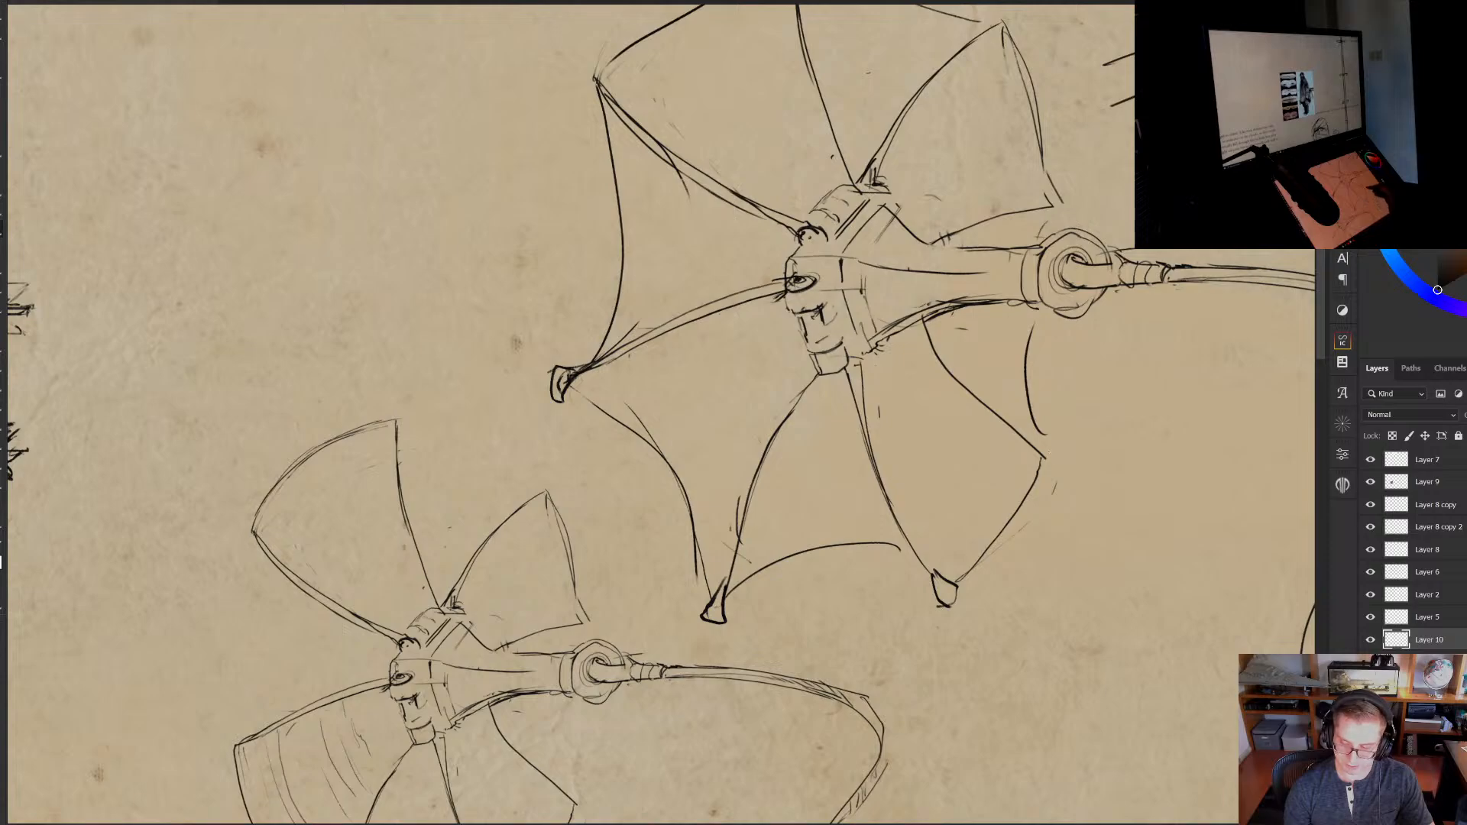
{"action": "mouse_move", "coordinate": [1042, 453]}
{"action": "left_mouse_down"}
{"action": "mouse_move", "coordinate": [1063, 474]}
{"action": "mouse_move", "coordinate": [1027, 496]}
{"action": "left_mouse_up"}
Cap the remaining right-hand and upper rib tips of the large webbed hook with similar small flared ends
{"action": "mouse_move", "coordinate": [1015, 246]}
{"action": "left_mouse_down"}
{"action": "mouse_move", "coordinate": [1039, 257]}
{"action": "mouse_move", "coordinate": [1001, 239]}
{"action": "mouse_move", "coordinate": [960, 297]}
{"action": "left_mouse_up"}
{"action": "left_click_drag", "start_coordinate": [917, 125], "coordinate": [930, 138]}
{"action": "left_click_drag", "start_coordinate": [929, 140], "coordinate": [909, 145]}
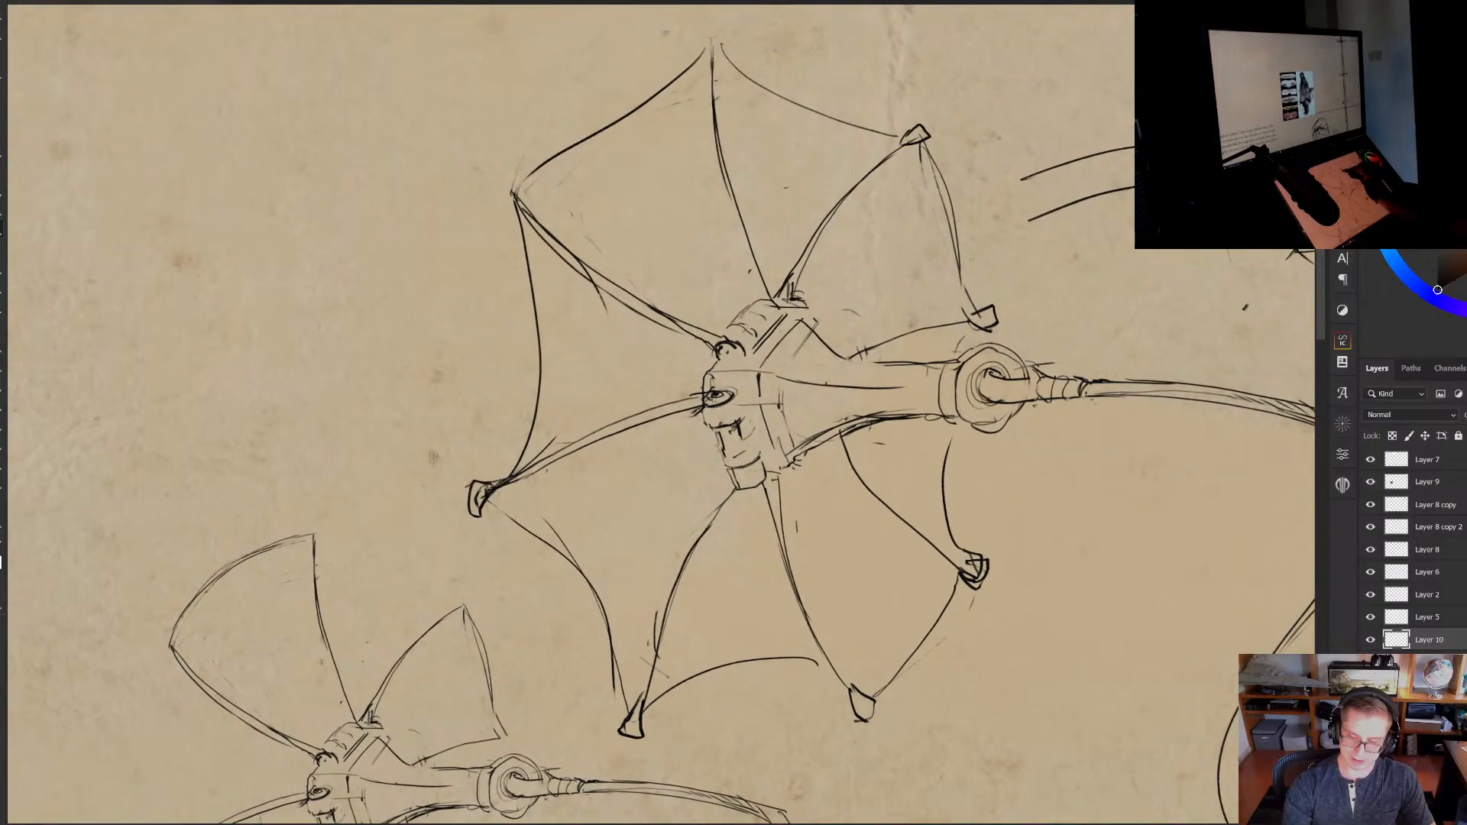
{"action": "left_click_drag", "start_coordinate": [510, 174], "coordinate": [504, 201]}
{"action": "left_click_drag", "start_coordinate": [504, 197], "coordinate": [537, 210]}
{"action": "mouse_move", "coordinate": [697, 168]}
{"action": "left_mouse_down"}
{"action": "mouse_move", "coordinate": [671, 277]}
{"action": "mouse_move", "coordinate": [676, 138]}
{"action": "mouse_move", "coordinate": [706, 134]}
{"action": "left_mouse_up"}
{"action": "left_click_drag", "start_coordinate": [707, 135], "coordinate": [686, 190]}
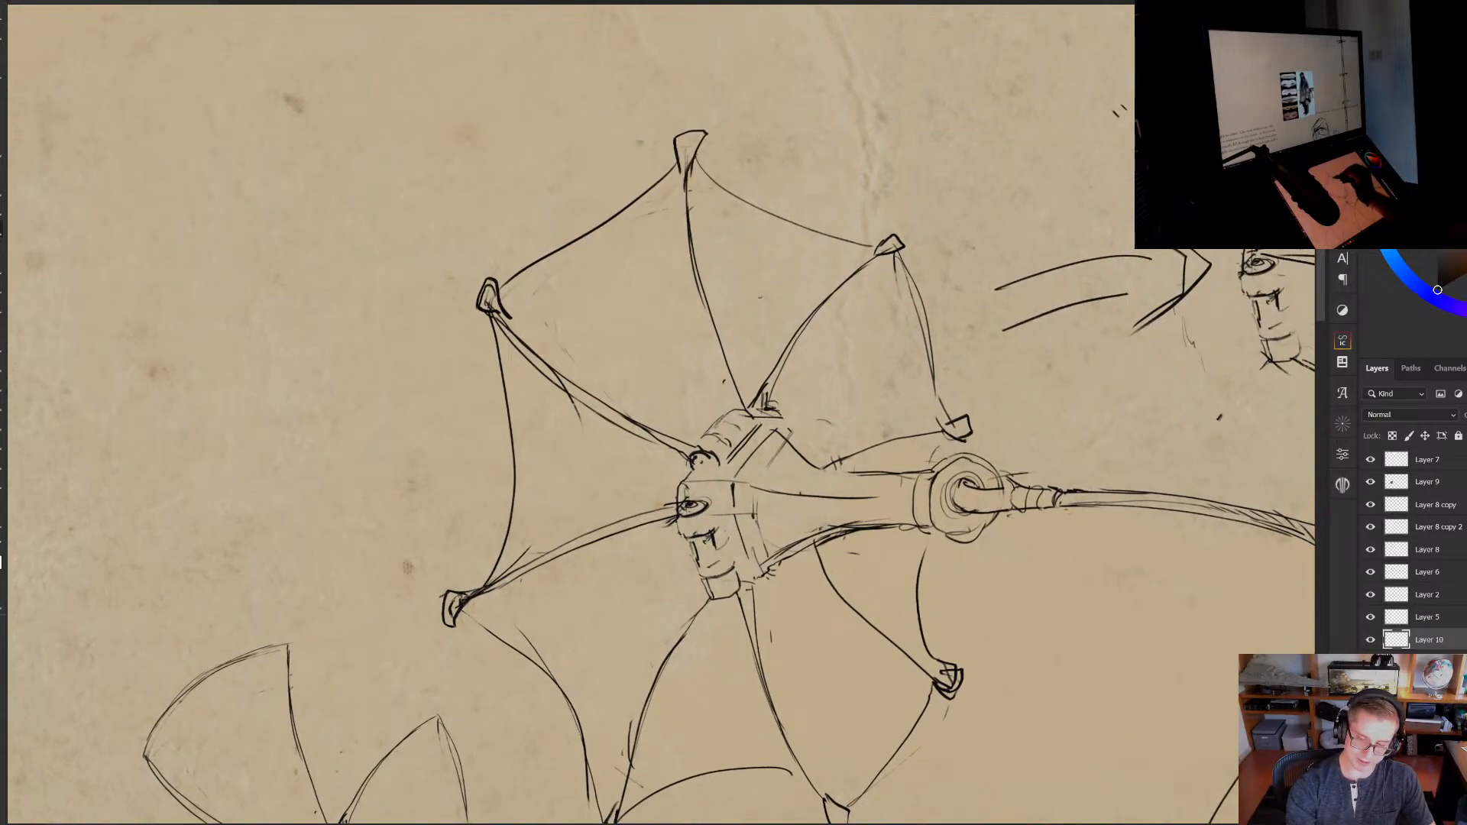
On a new layer, sketch a large irregular landmass outline with two smaller ones and tiny spots above it
{"action": "left_click_drag", "start_coordinate": [878, 297], "coordinate": [783, 296]}
{"action": "mouse_move", "coordinate": [928, 439]}
{"action": "left_mouse_down"}
{"action": "mouse_move", "coordinate": [820, 464]}
{"action": "mouse_move", "coordinate": [805, 505]}
{"action": "left_mouse_up"}
{"action": "mouse_move", "coordinate": [825, 497]}
{"action": "left_mouse_down"}
{"action": "mouse_move", "coordinate": [780, 504]}
{"action": "mouse_move", "coordinate": [832, 496]}
{"action": "left_mouse_up"}
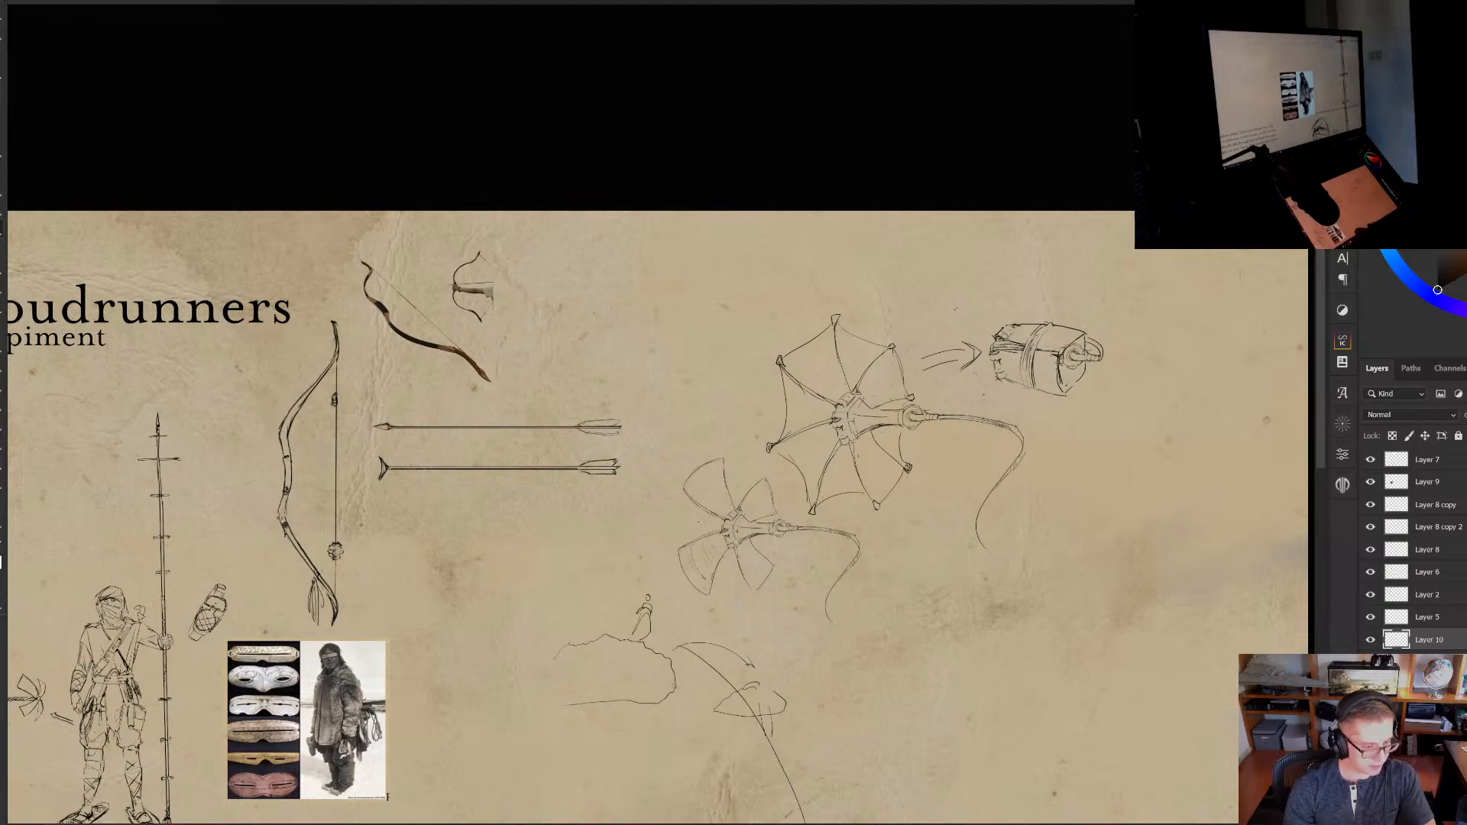
{"action": "left_click_drag", "start_coordinate": [822, 543], "coordinate": [822, 471]}
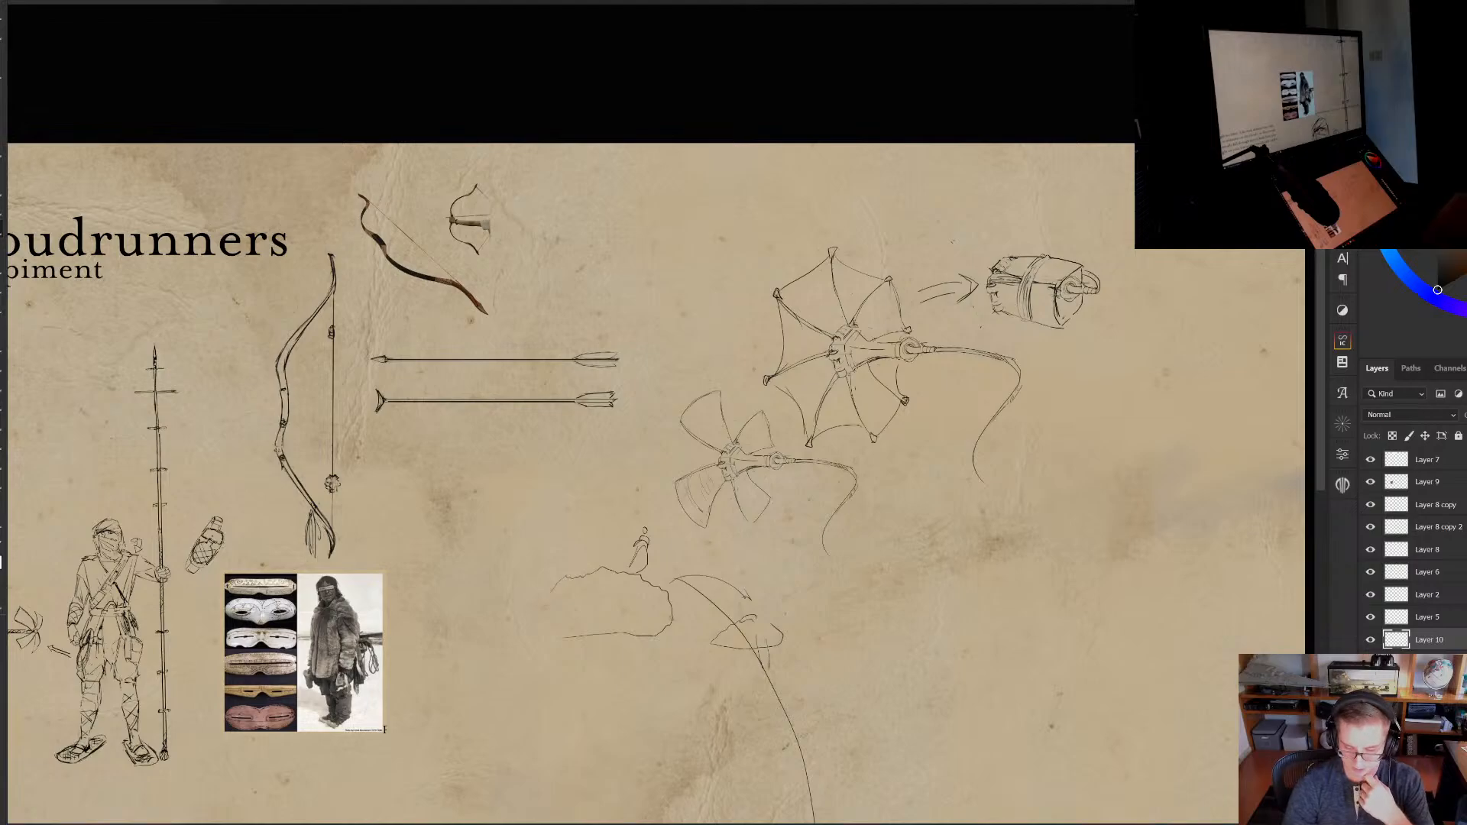
{"action": "left_click_drag", "start_coordinate": [379, 574], "coordinate": [558, 345]}
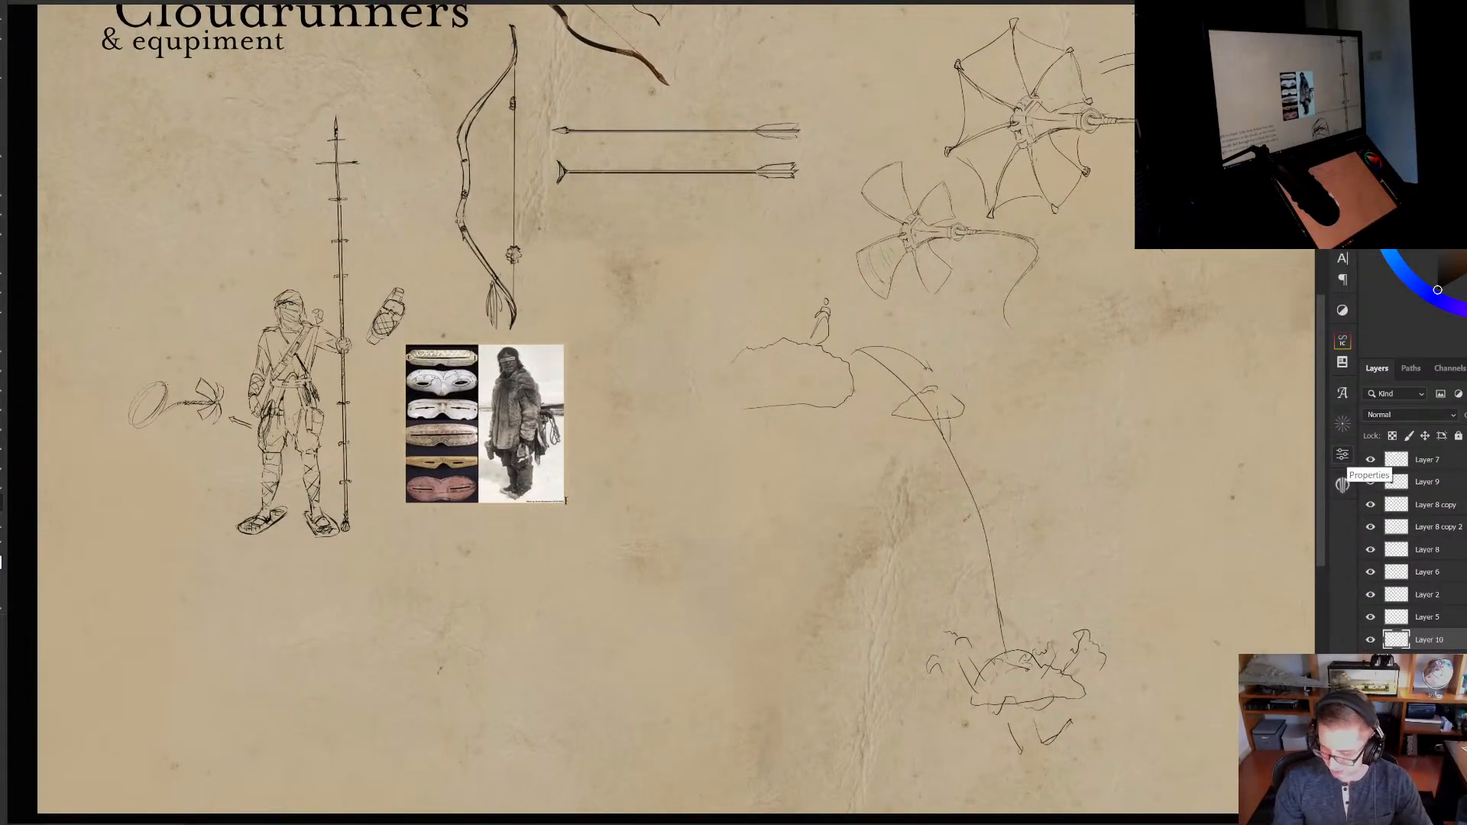
{"action": "key", "text": "ctrl+shift+alt+n"}
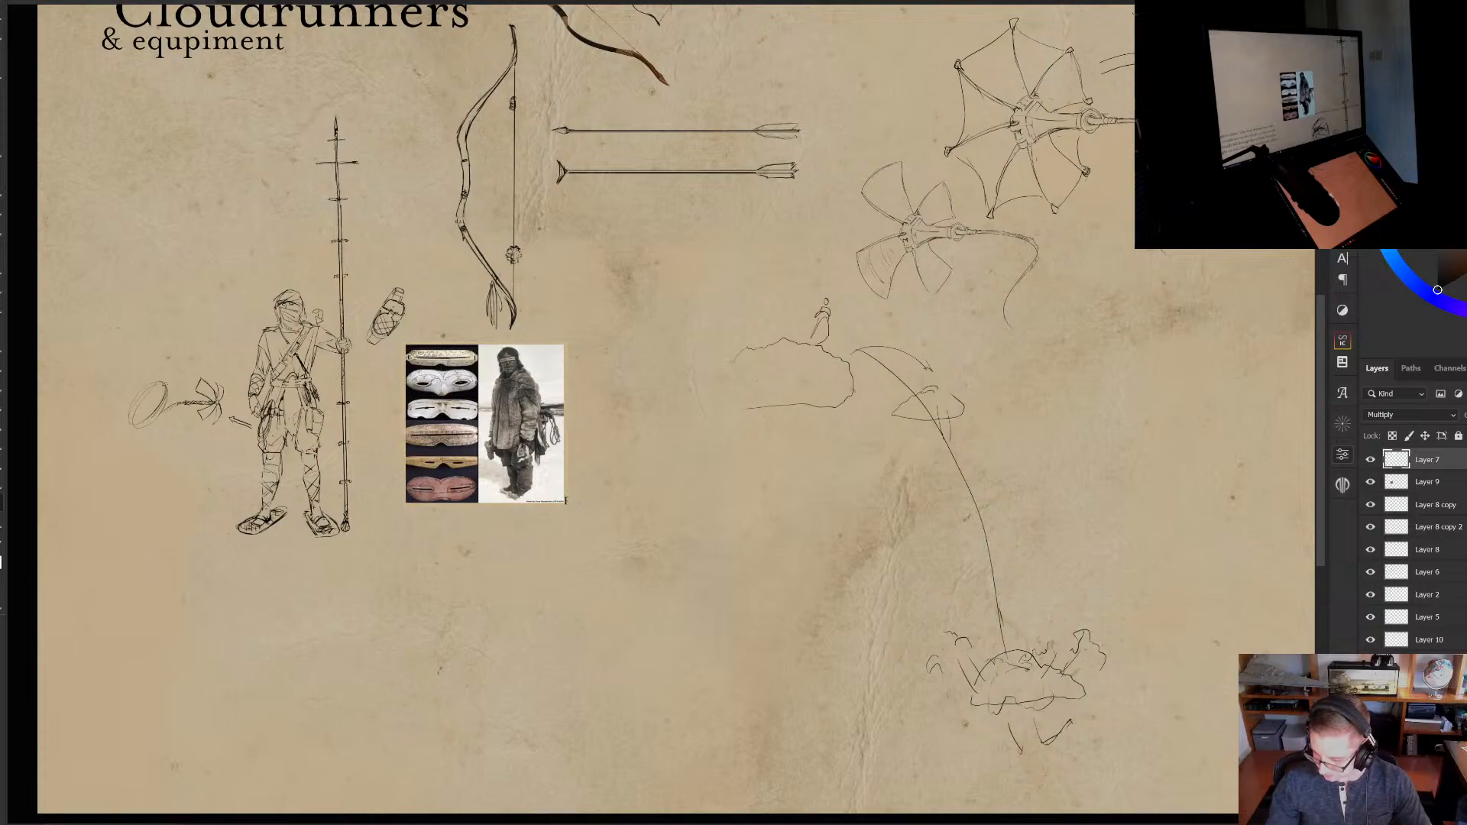
{"action": "scroll", "coordinate": [779, 581], "scroll_direction": "up", "scroll_amount": 6}
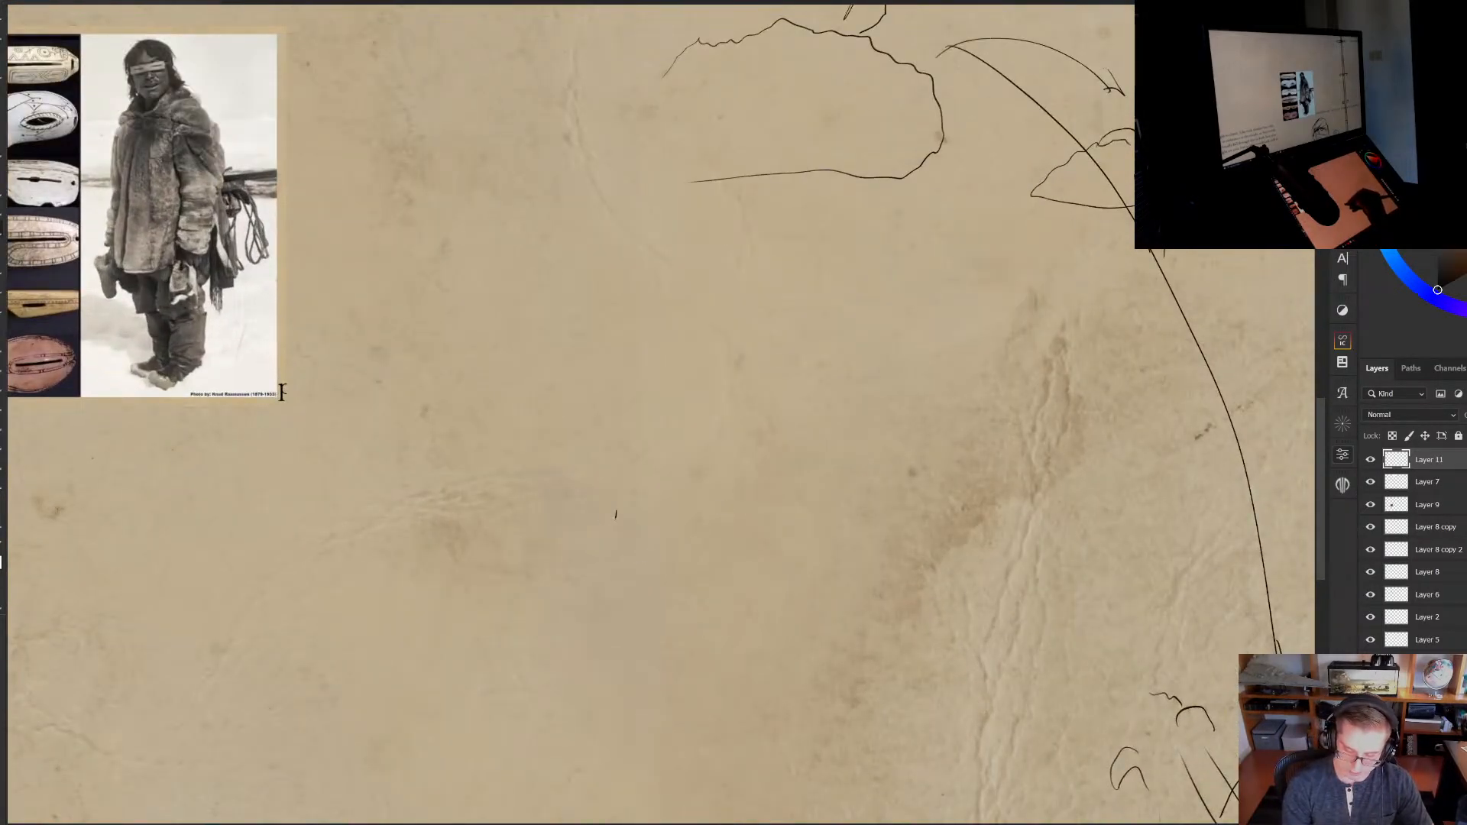
{"action": "mouse_move", "coordinate": [584, 552]}
{"action": "left_mouse_down"}
{"action": "mouse_move", "coordinate": [625, 605]}
{"action": "mouse_move", "coordinate": [659, 566]}
{"action": "mouse_move", "coordinate": [639, 472]}
{"action": "mouse_move", "coordinate": [710, 442]}
{"action": "left_mouse_up"}
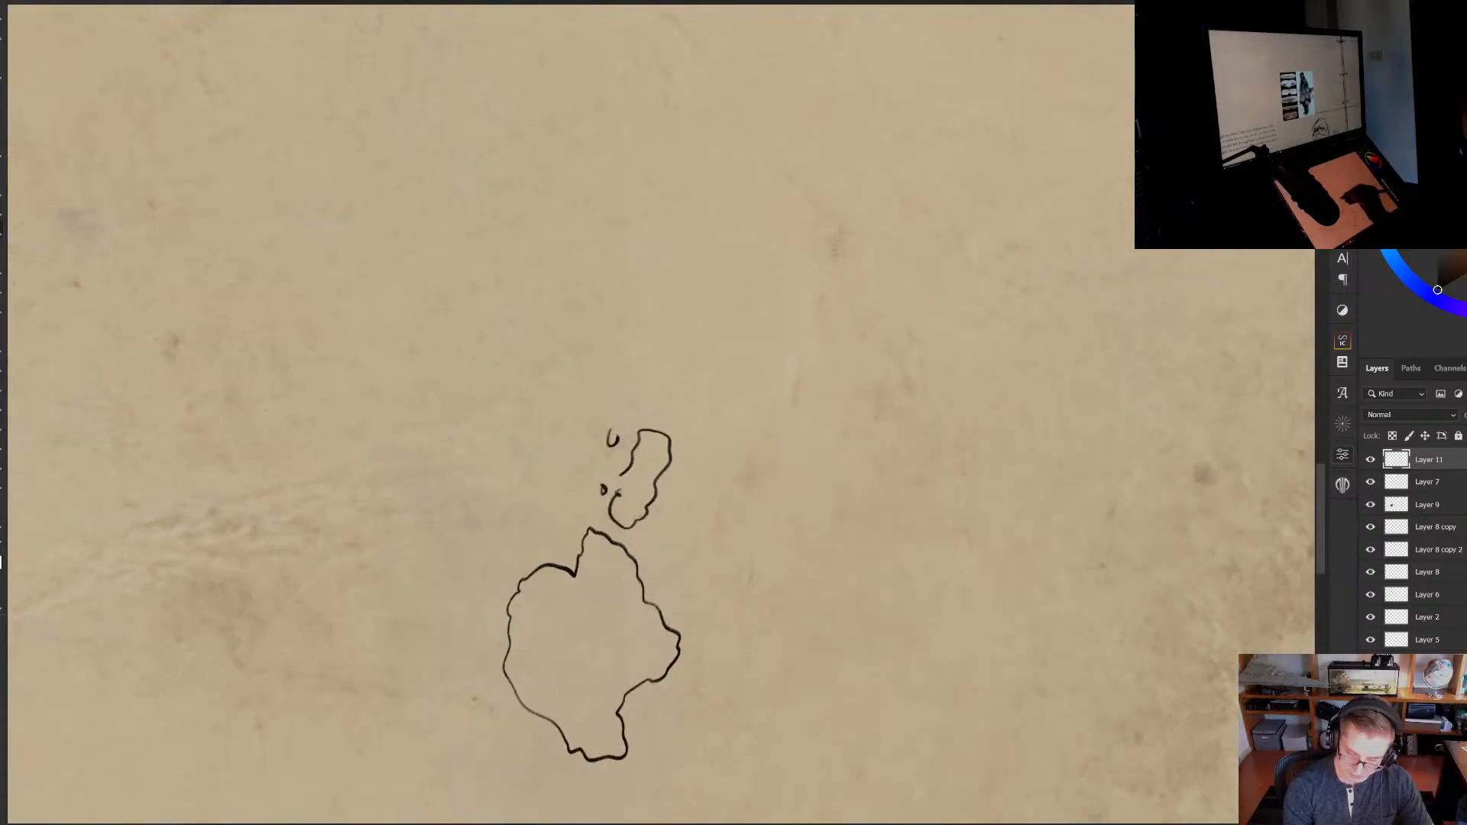
{"action": "left_click_drag", "start_coordinate": [609, 432], "coordinate": [616, 442]}
{"action": "mouse_move", "coordinate": [520, 456]}
{"action": "left_mouse_down"}
{"action": "mouse_move", "coordinate": [519, 481]}
{"action": "mouse_move", "coordinate": [587, 457]}
{"action": "mouse_move", "coordinate": [543, 412]}
{"action": "mouse_move", "coordinate": [520, 458]}
{"action": "mouse_move", "coordinate": [586, 455]}
{"action": "left_mouse_up"}
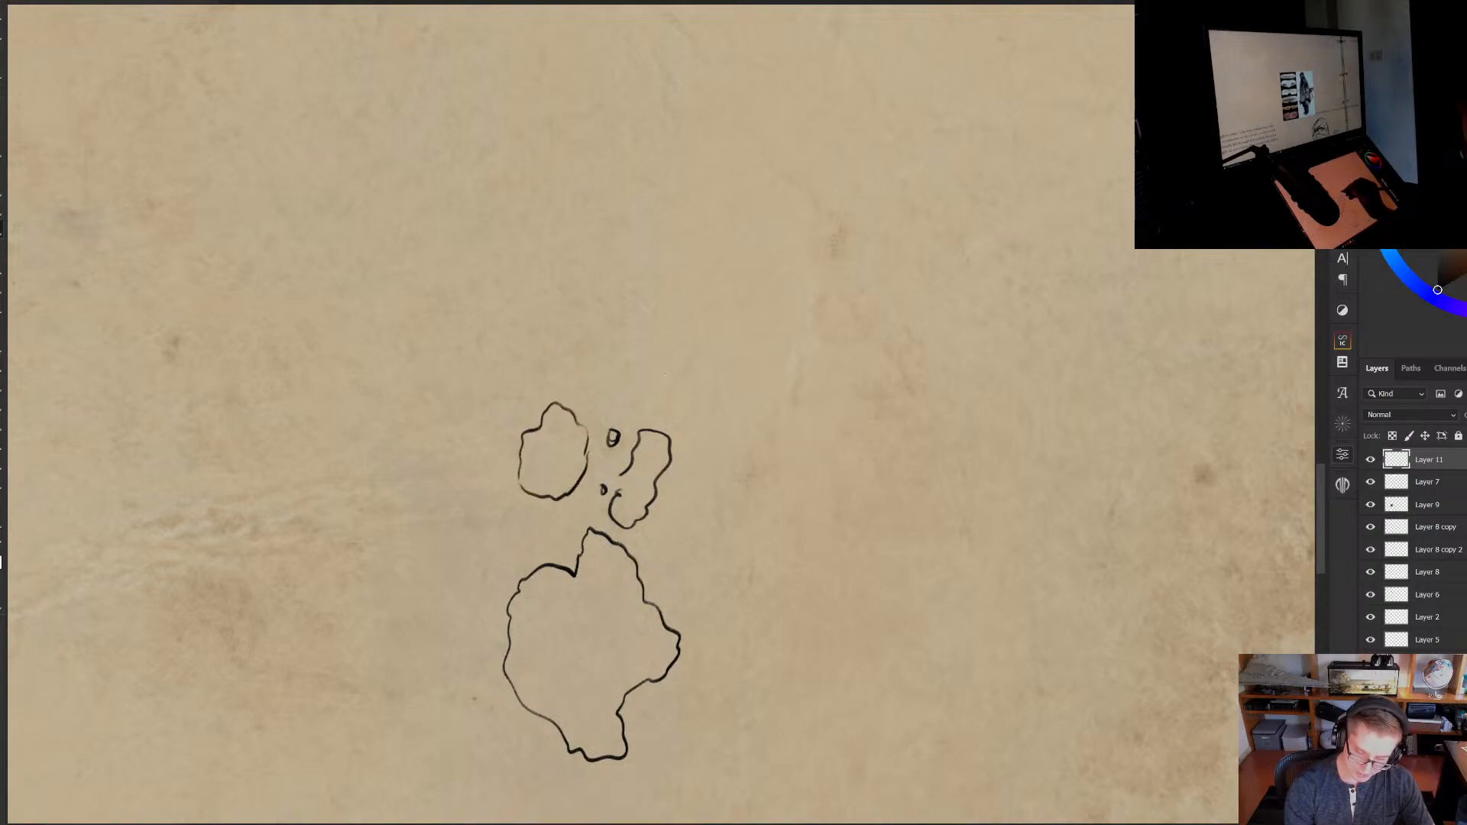
Connect the large landmass, the two smaller ones and the tiny spots with short straight lines
{"action": "left_click_drag", "start_coordinate": [623, 543], "coordinate": [635, 523]}
{"action": "mouse_move", "coordinate": [579, 473]}
{"action": "left_mouse_down"}
{"action": "mouse_move", "coordinate": [610, 493]}
{"action": "mouse_move", "coordinate": [592, 540]}
{"action": "left_mouse_up"}
{"action": "mouse_move", "coordinate": [566, 508]}
{"action": "left_mouse_down"}
{"action": "mouse_move", "coordinate": [576, 548]}
{"action": "mouse_move", "coordinate": [644, 580]}
{"action": "left_mouse_up"}
{"action": "left_click_drag", "start_coordinate": [544, 497], "coordinate": [541, 575]}
{"action": "scroll", "coordinate": [682, 531], "scroll_direction": "down", "scroll_amount": 2}
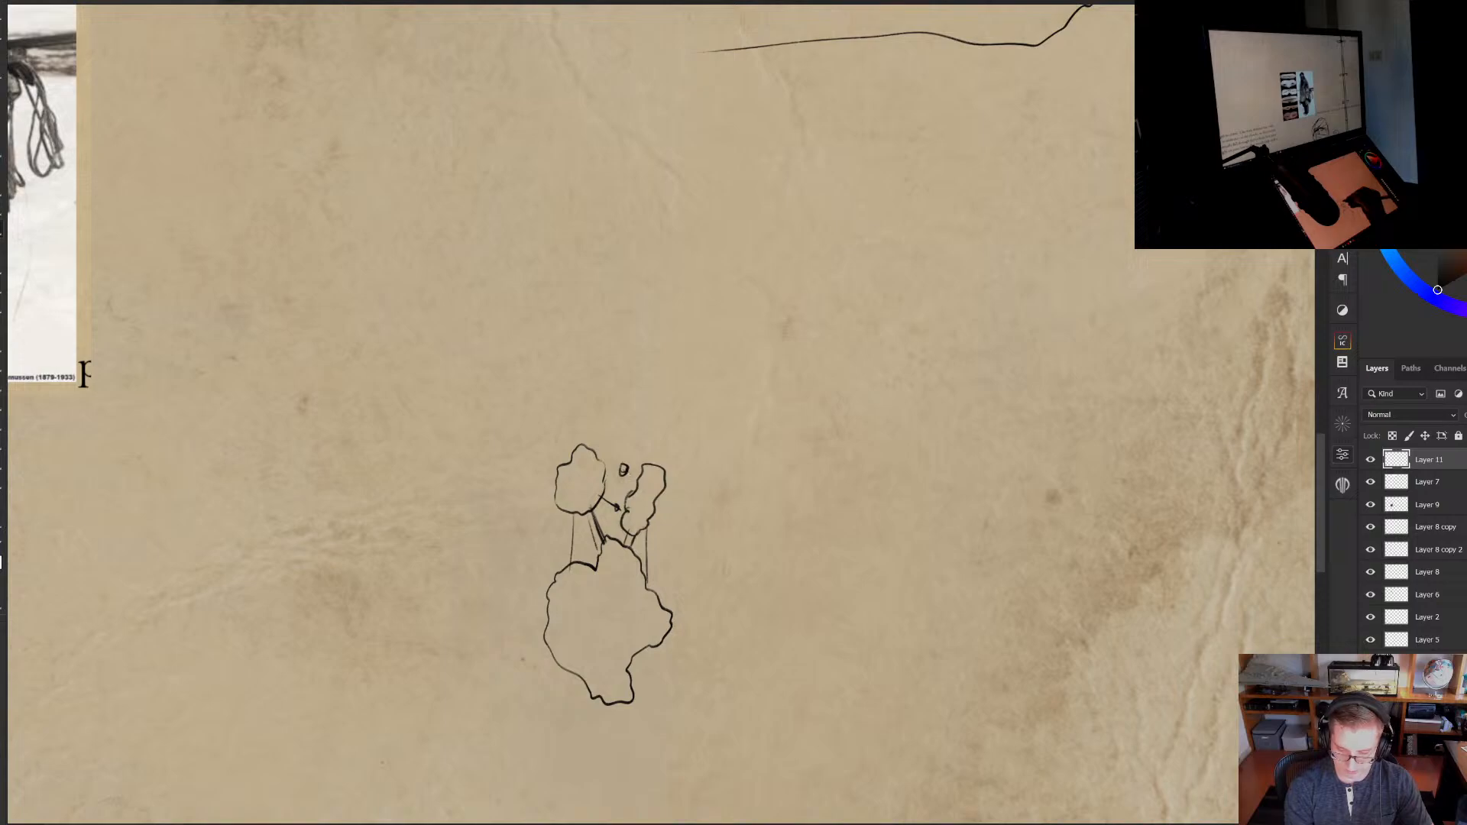
{"action": "left_click_drag", "start_coordinate": [632, 472], "coordinate": [651, 480]}
{"action": "key", "text": "ctrl+z"}
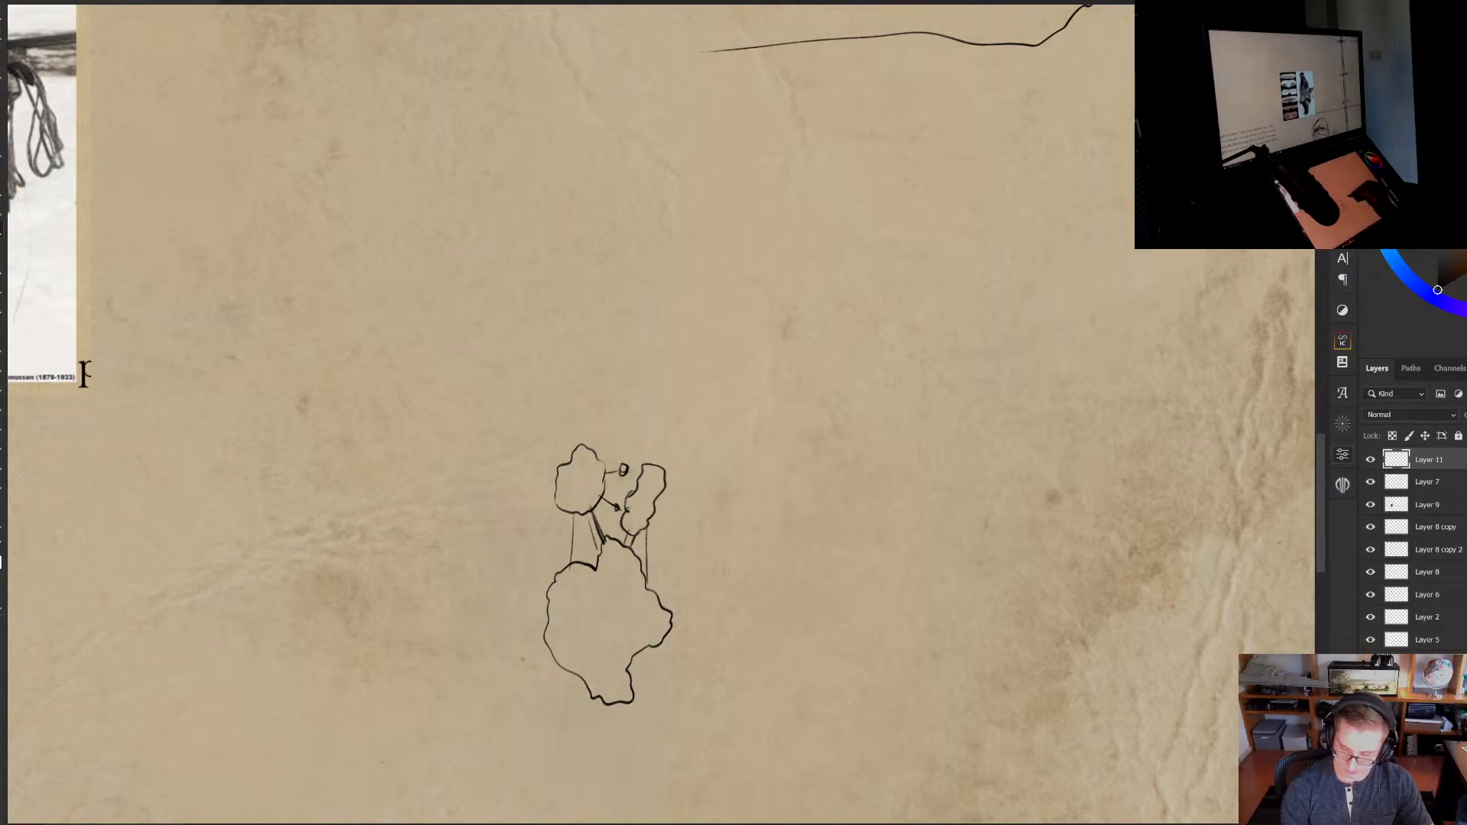
Add three tiny ovals to the right of the landmass cluster and link them to it and each other with thin lines
{"action": "left_click_drag", "start_coordinate": [735, 395], "coordinate": [736, 395]}
{"action": "left_click_drag", "start_coordinate": [747, 508], "coordinate": [749, 509]}
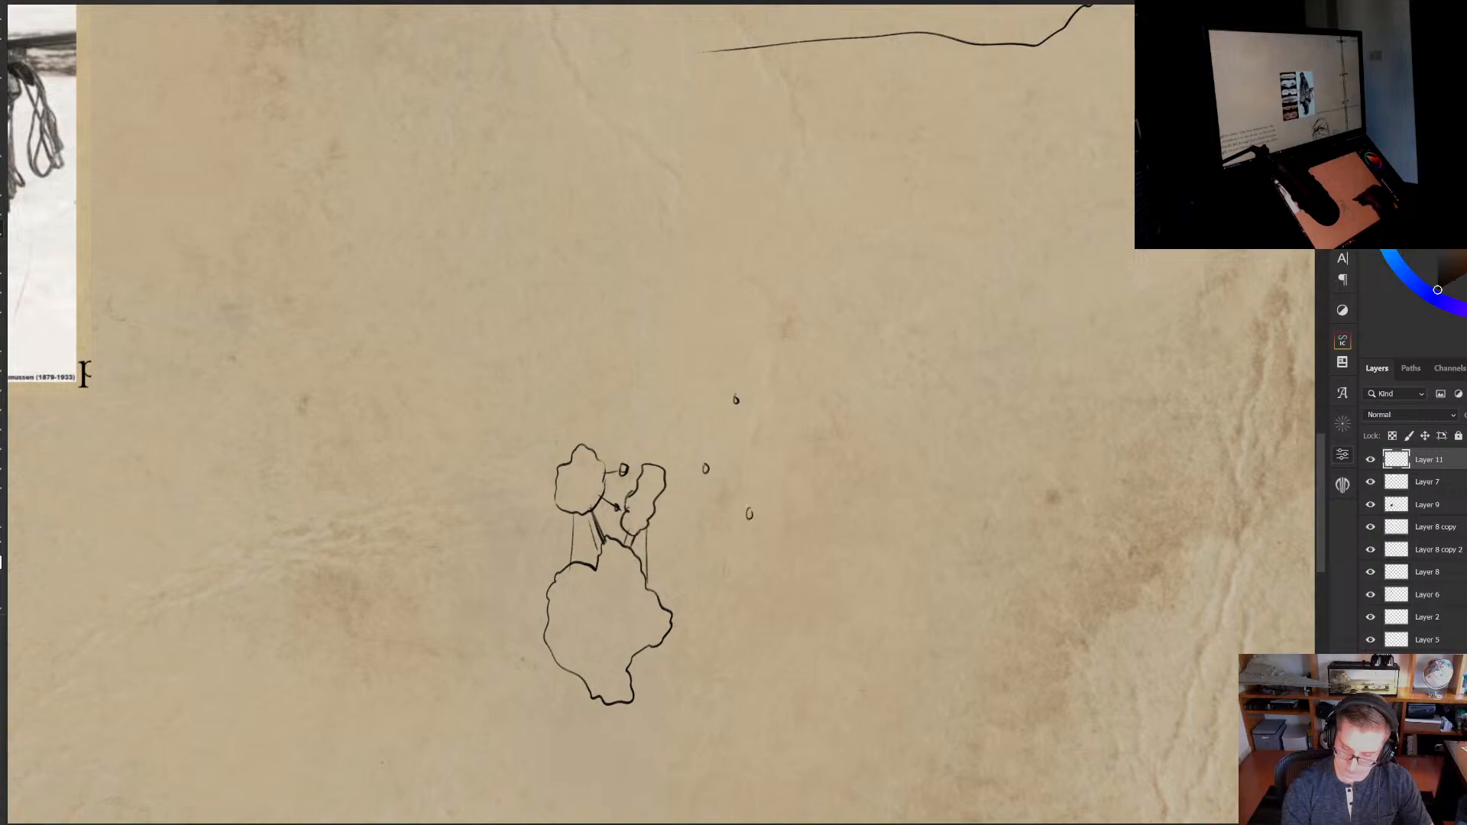
{"action": "mouse_move", "coordinate": [710, 458]}
{"action": "left_mouse_down"}
{"action": "mouse_move", "coordinate": [667, 474]}
{"action": "mouse_move", "coordinate": [666, 488]}
{"action": "left_mouse_up"}
{"action": "left_click_drag", "start_coordinate": [738, 523], "coordinate": [648, 605]}
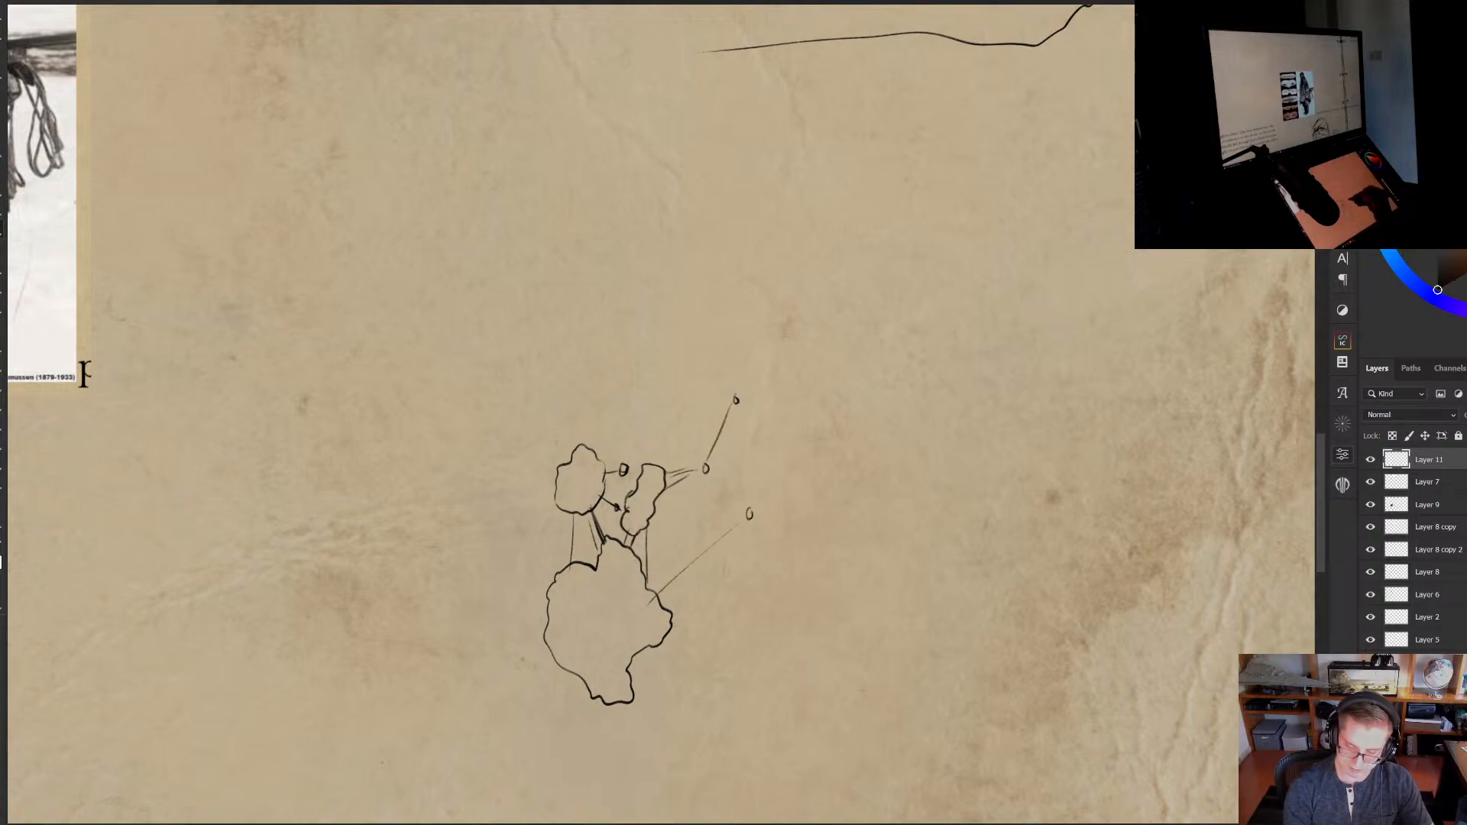
{"action": "left_click_drag", "start_coordinate": [704, 478], "coordinate": [662, 603]}
{"action": "mouse_move", "coordinate": [707, 469]}
{"action": "left_mouse_down"}
{"action": "mouse_move", "coordinate": [746, 508]}
{"action": "mouse_move", "coordinate": [676, 465]}
{"action": "mouse_move", "coordinate": [726, 474]}
{"action": "left_mouse_up"}
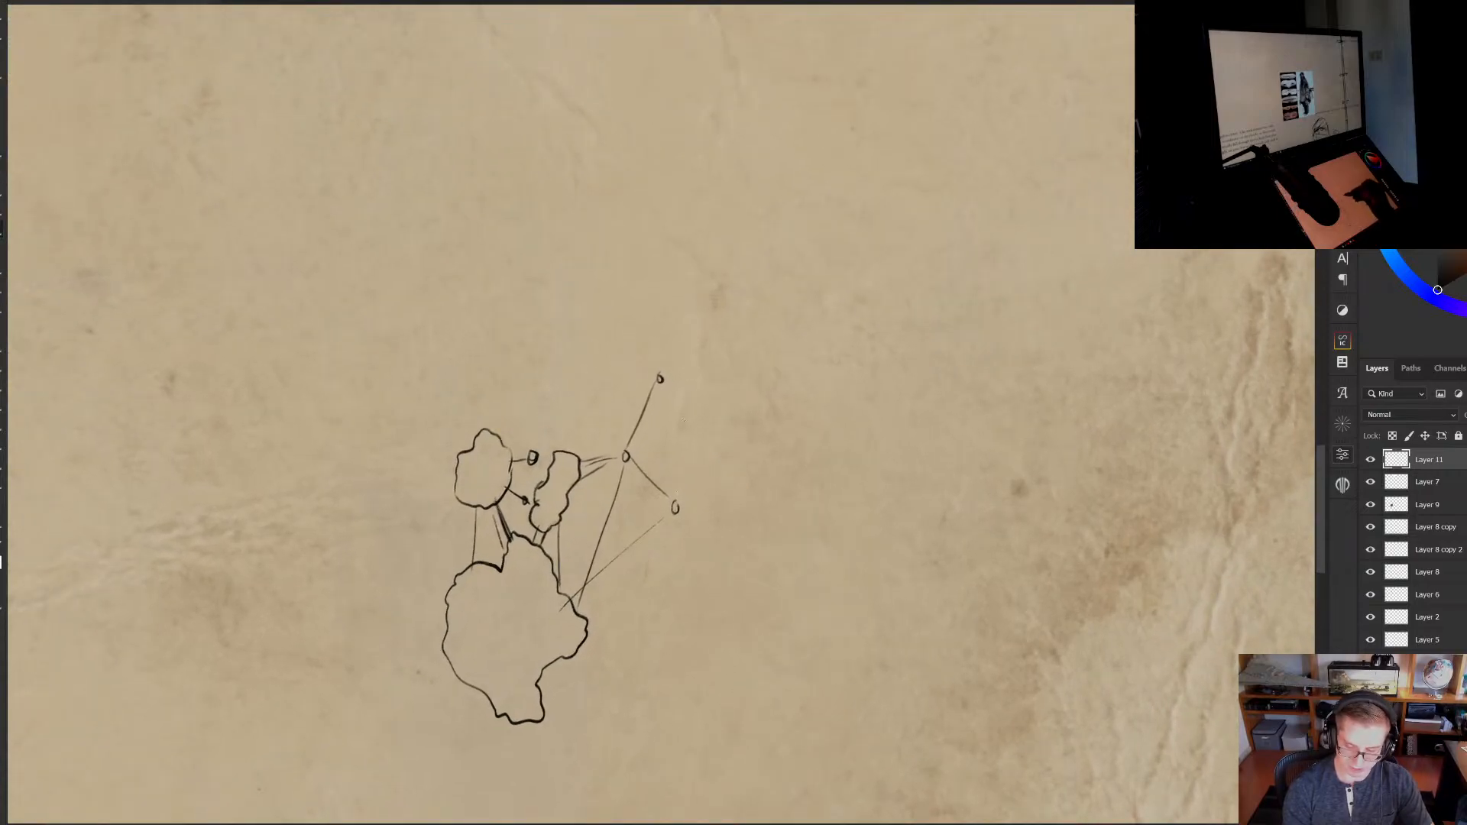
{"action": "left_click_drag", "start_coordinate": [660, 385], "coordinate": [665, 478]}
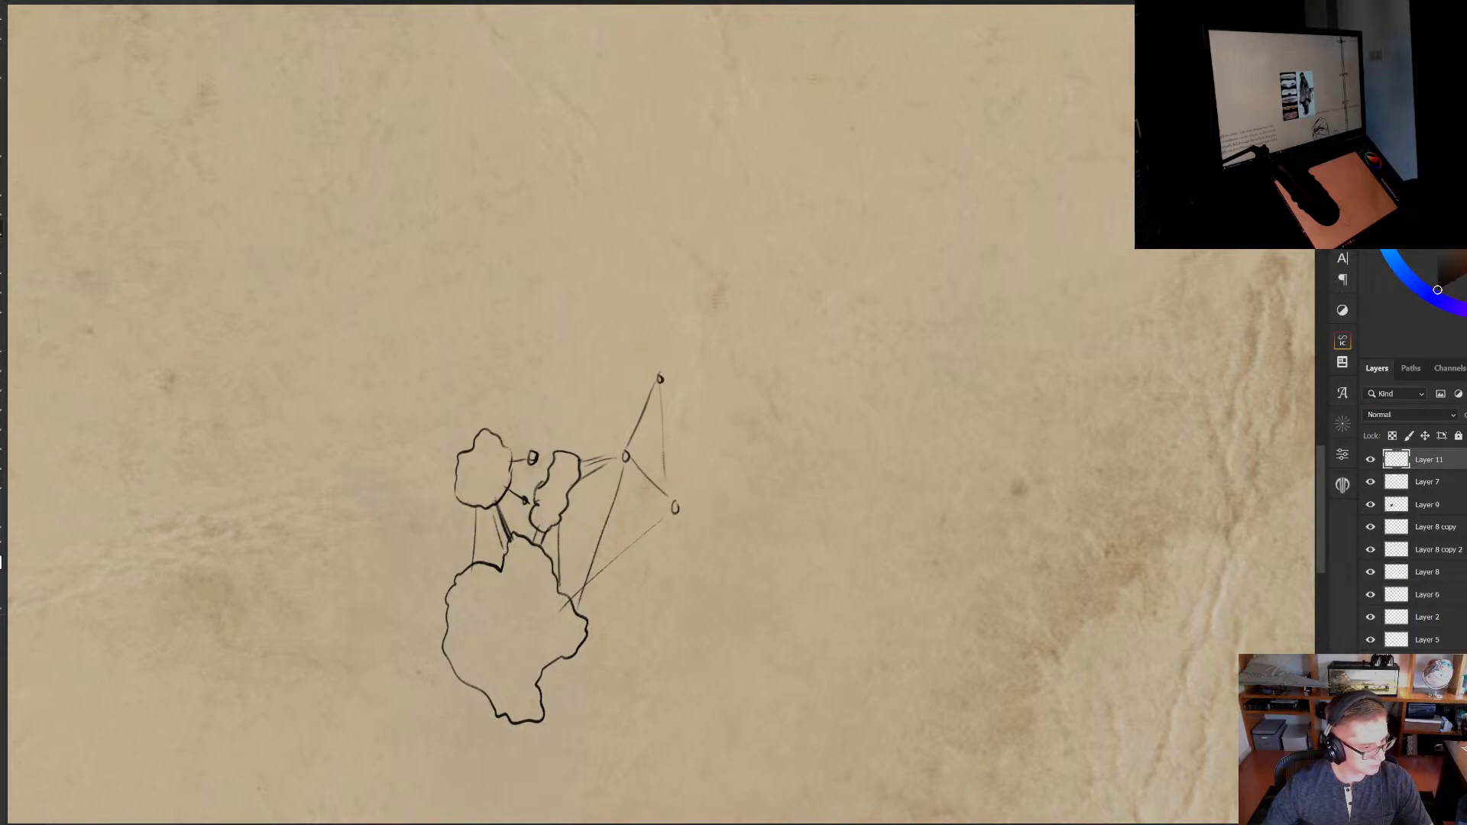
Sketch a small round landmass below and right of the cluster, linked to the large one by long diagonal lines, with tapering lines rising from it
{"action": "left_click_drag", "start_coordinate": [681, 508], "coordinate": [608, 438]}
{"action": "mouse_move", "coordinate": [702, 454]}
{"action": "left_mouse_down"}
{"action": "mouse_move", "coordinate": [632, 500]}
{"action": "mouse_move", "coordinate": [765, 401]}
{"action": "left_mouse_up"}
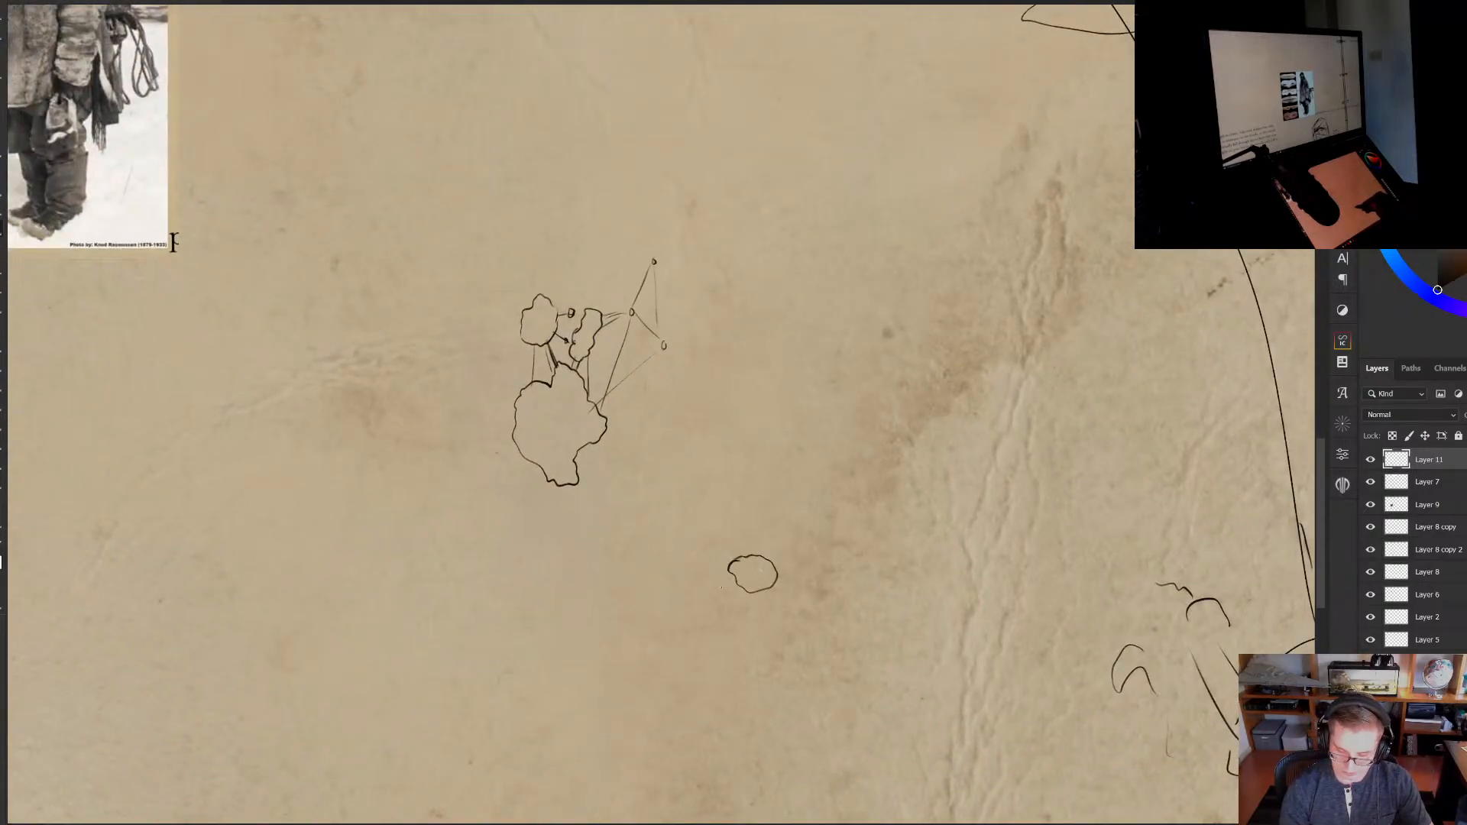
{"action": "left_click_drag", "start_coordinate": [601, 442], "coordinate": [729, 566]}
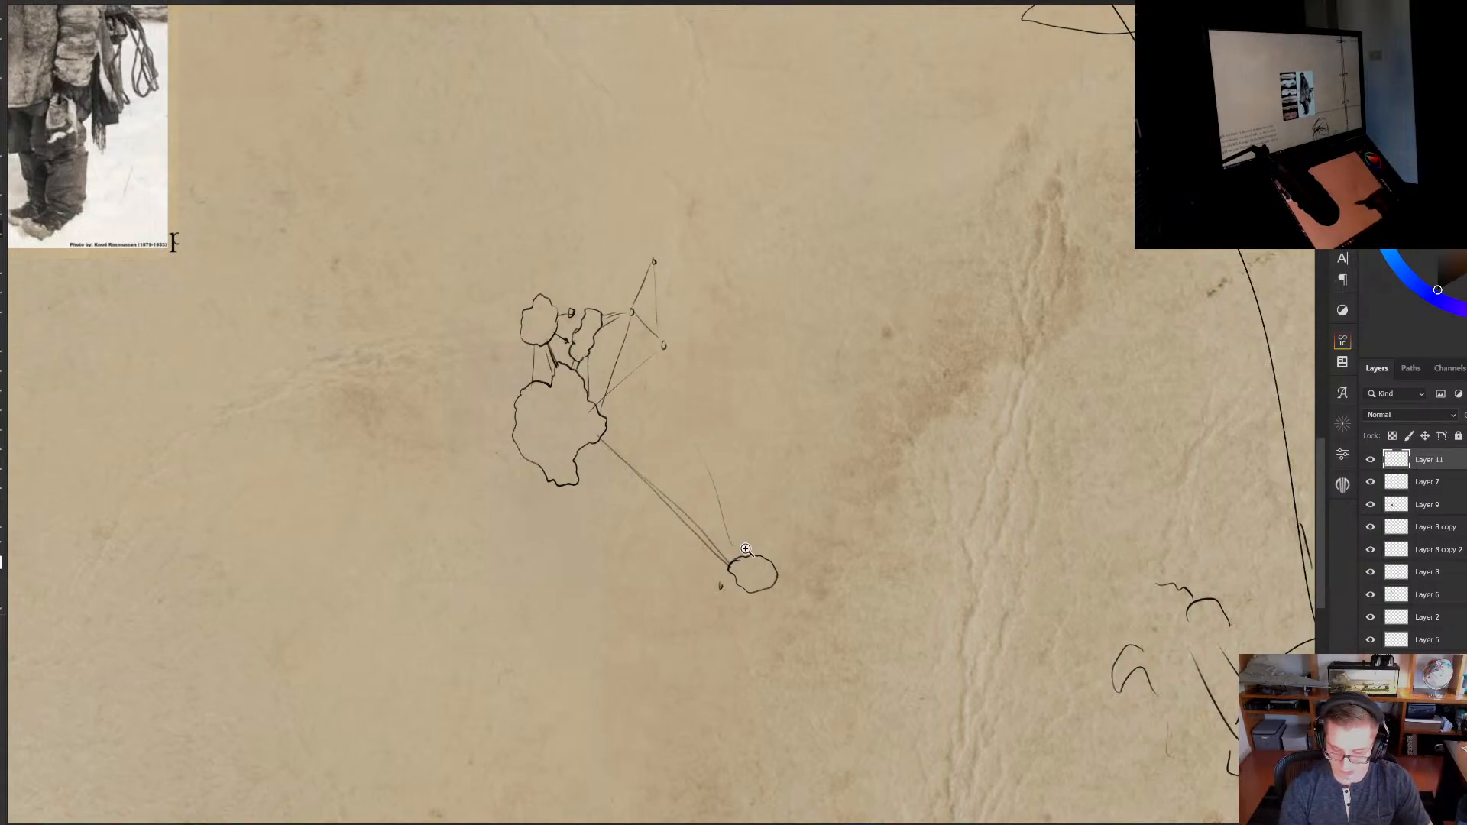
{"action": "scroll", "coordinate": [745, 548], "scroll_direction": "up", "scroll_amount": 3}
{"action": "left_click_drag", "start_coordinate": [685, 443], "coordinate": [723, 564]}
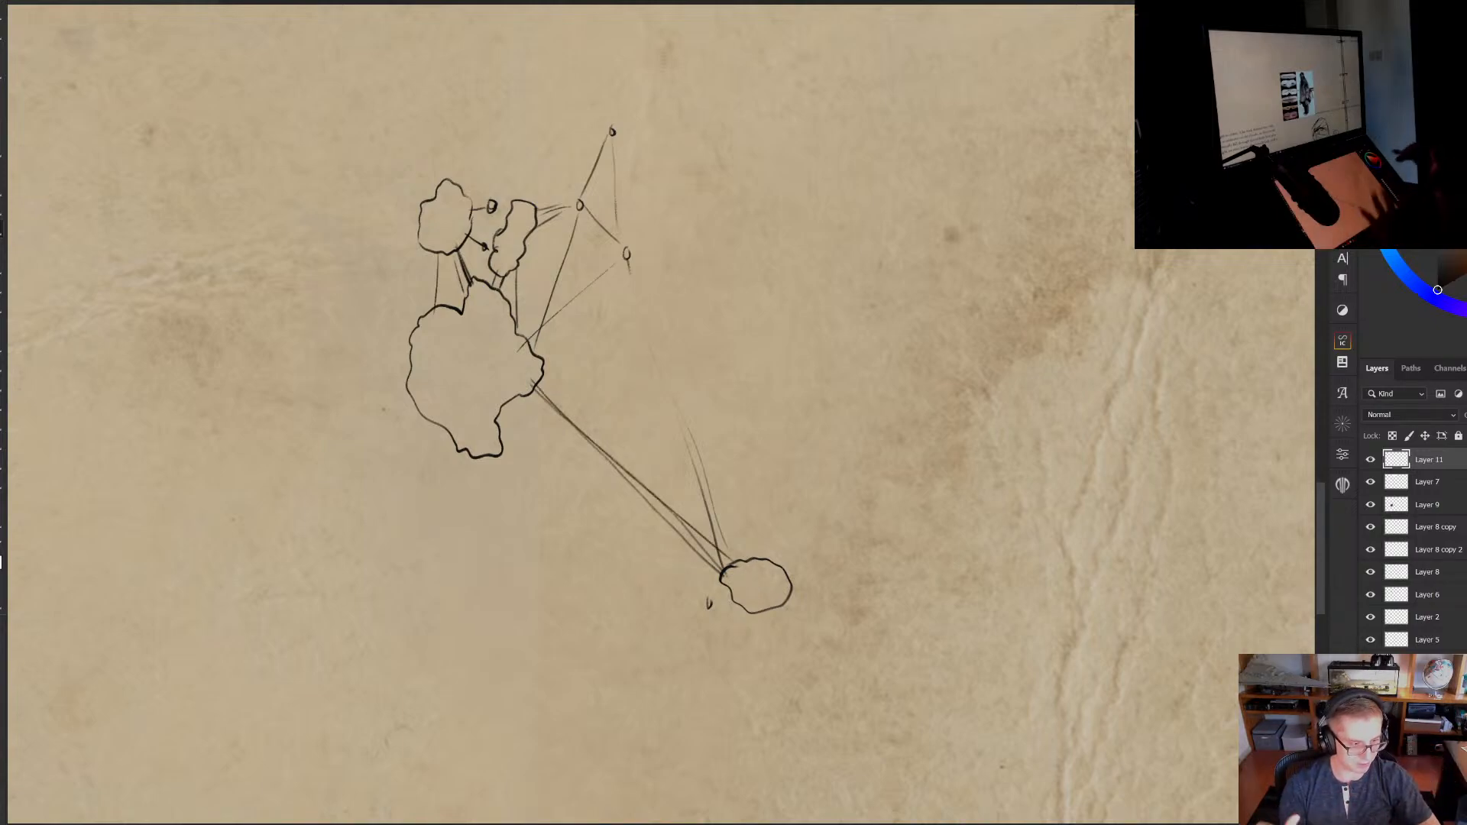
{"action": "left_click_drag", "start_coordinate": [685, 497], "coordinate": [687, 479]}
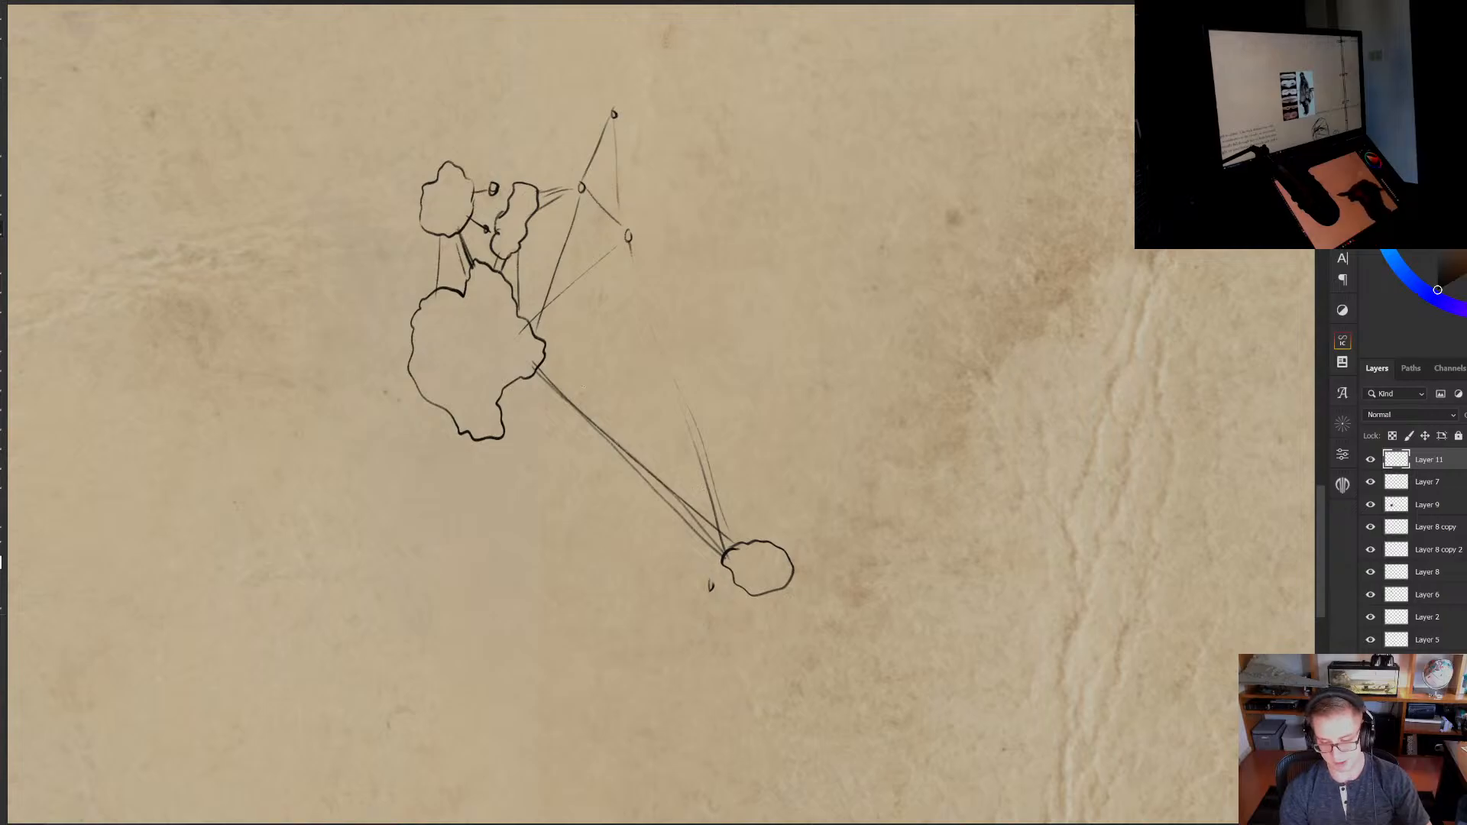
{"action": "scroll", "coordinate": [671, 465], "scroll_direction": "up", "scroll_amount": 2}
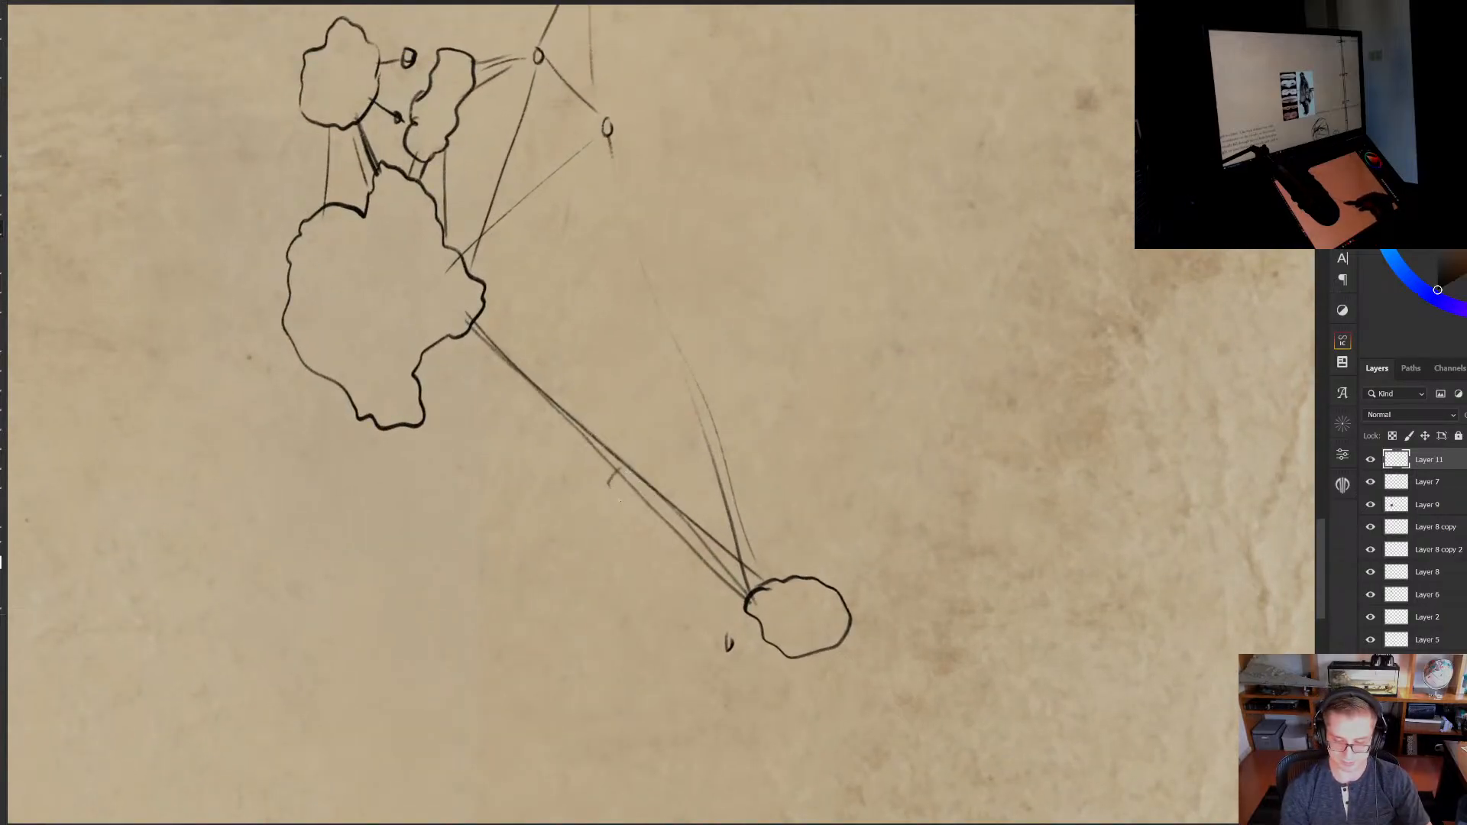
{"action": "key", "text": "ctrl+z"}
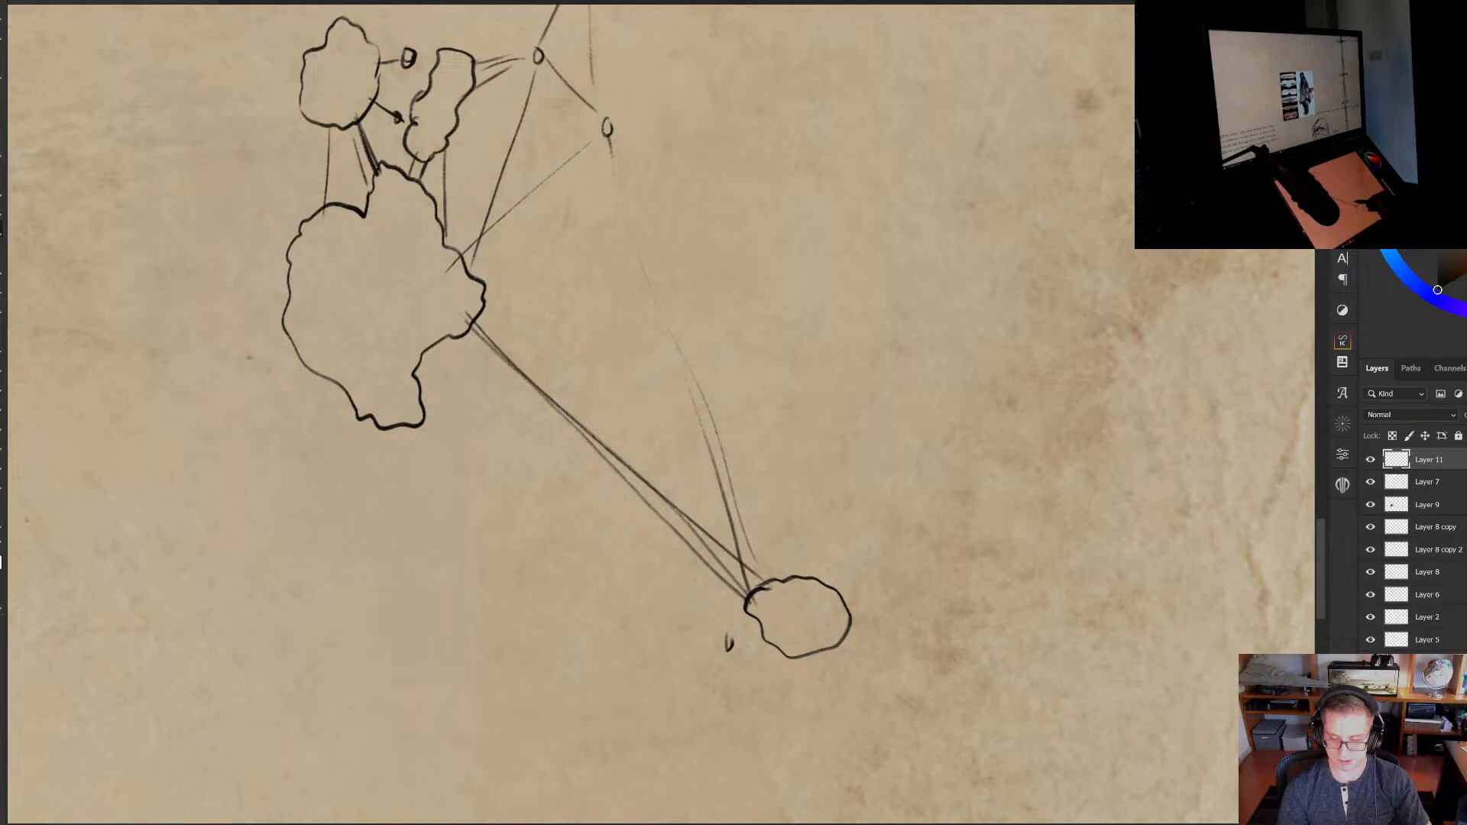
Draw a long, nearly vertical line down from the small round landmass, ending in a small squarish outline
{"action": "left_click_drag", "start_coordinate": [747, 580], "coordinate": [754, 444]}
{"action": "scroll", "coordinate": [768, 434], "scroll_direction": "down", "scroll_amount": 3}
{"action": "mouse_move", "coordinate": [805, 504]}
{"action": "left_mouse_down"}
{"action": "mouse_move", "coordinate": [819, 307]}
{"action": "mouse_move", "coordinate": [799, 653]}
{"action": "left_mouse_up"}
{"action": "key", "text": "ctrl+z"}
{"action": "left_click_drag", "start_coordinate": [812, 297], "coordinate": [800, 666]}
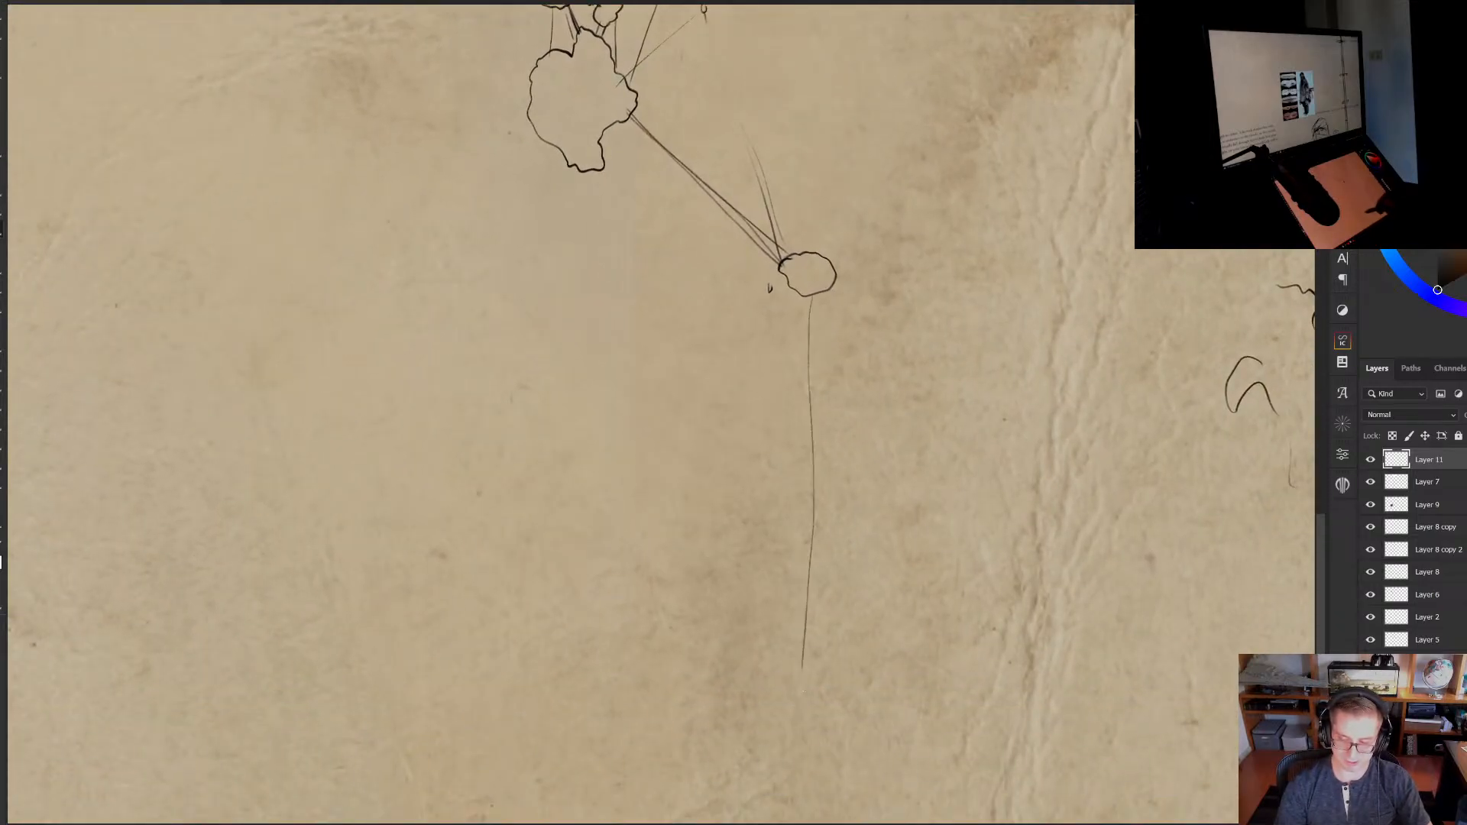
{"action": "scroll", "coordinate": [812, 664], "scroll_direction": "down", "scroll_amount": 2}
{"action": "scroll", "coordinate": [808, 642], "scroll_direction": "down", "scroll_amount": 2}
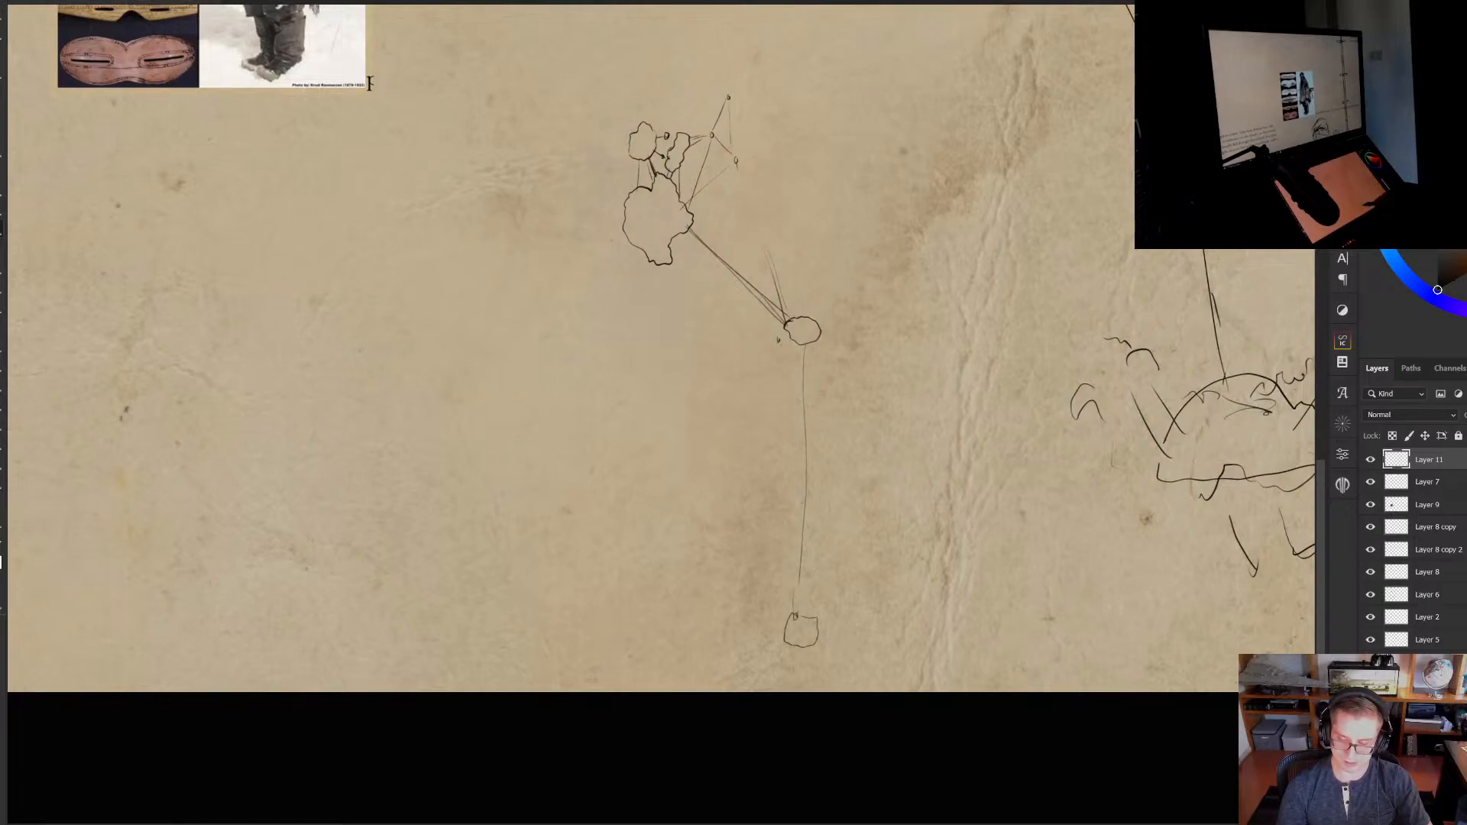
{"action": "mouse_move", "coordinate": [849, 610]}
{"action": "left_mouse_down"}
{"action": "mouse_move", "coordinate": [764, 640]}
{"action": "mouse_move", "coordinate": [586, 602]}
{"action": "mouse_move", "coordinate": [584, 581]}
{"action": "mouse_move", "coordinate": [863, 637]}
{"action": "left_mouse_up"}
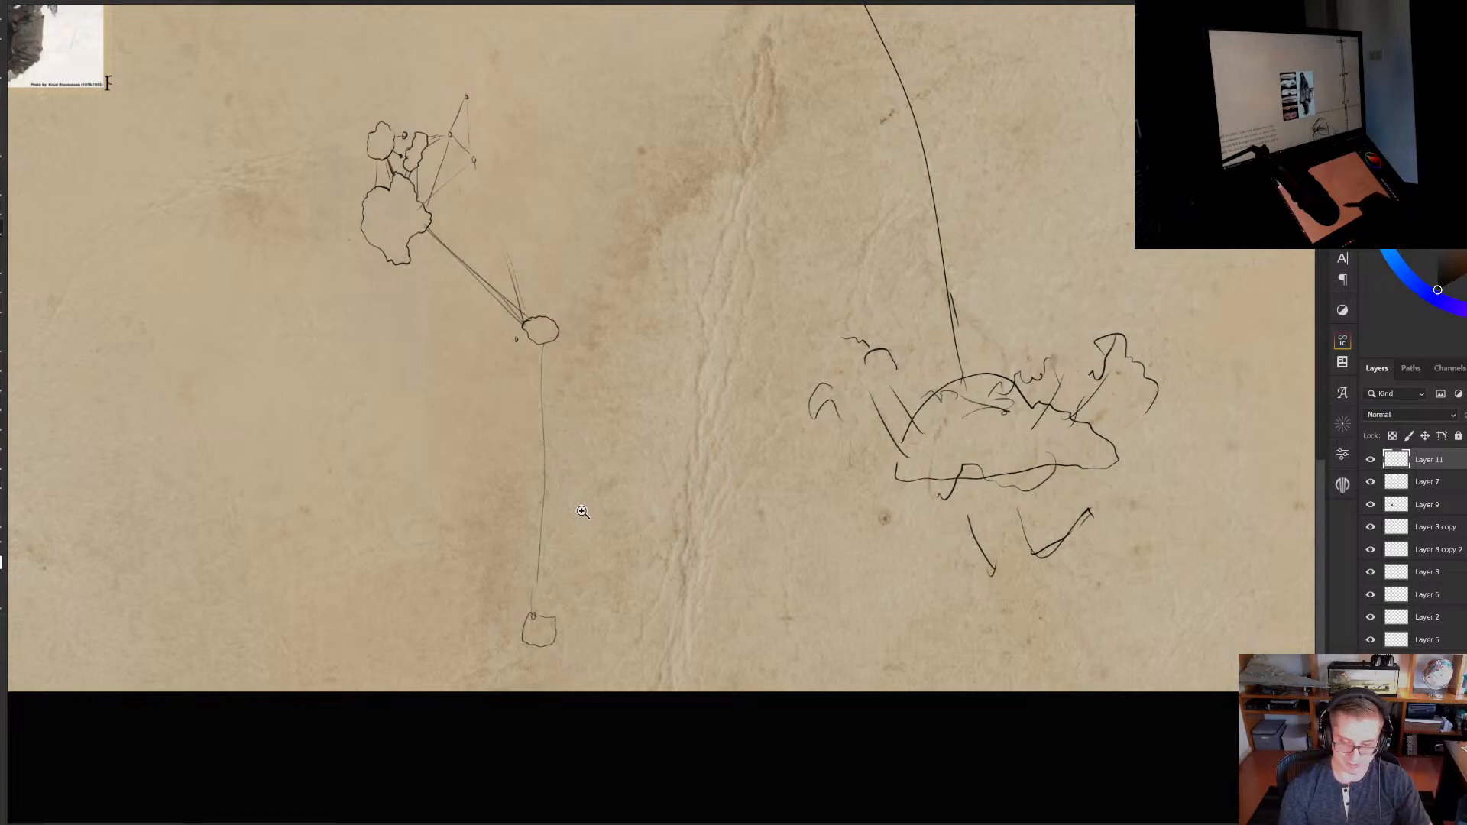
Add a tiny curved outline against the lower-left edge of the small round landmass
{"action": "scroll", "coordinate": [573, 518], "scroll_direction": "down", "scroll_amount": 4}
{"action": "scroll", "coordinate": [572, 522], "scroll_direction": "up", "scroll_amount": 3}
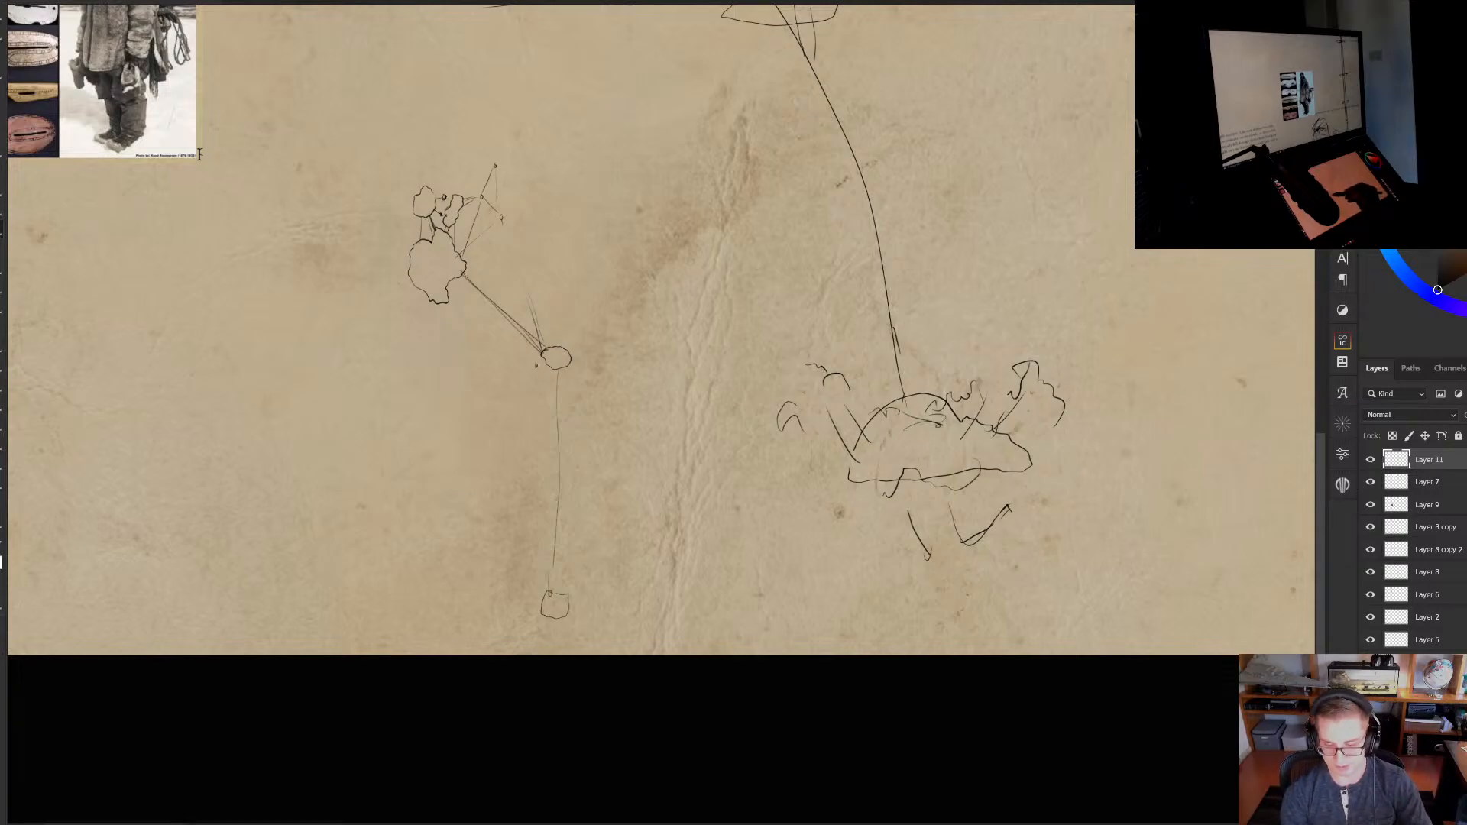
{"action": "left_click_drag", "start_coordinate": [559, 375], "coordinate": [593, 452]}
{"action": "left_click_drag", "start_coordinate": [583, 401], "coordinate": [611, 401]}
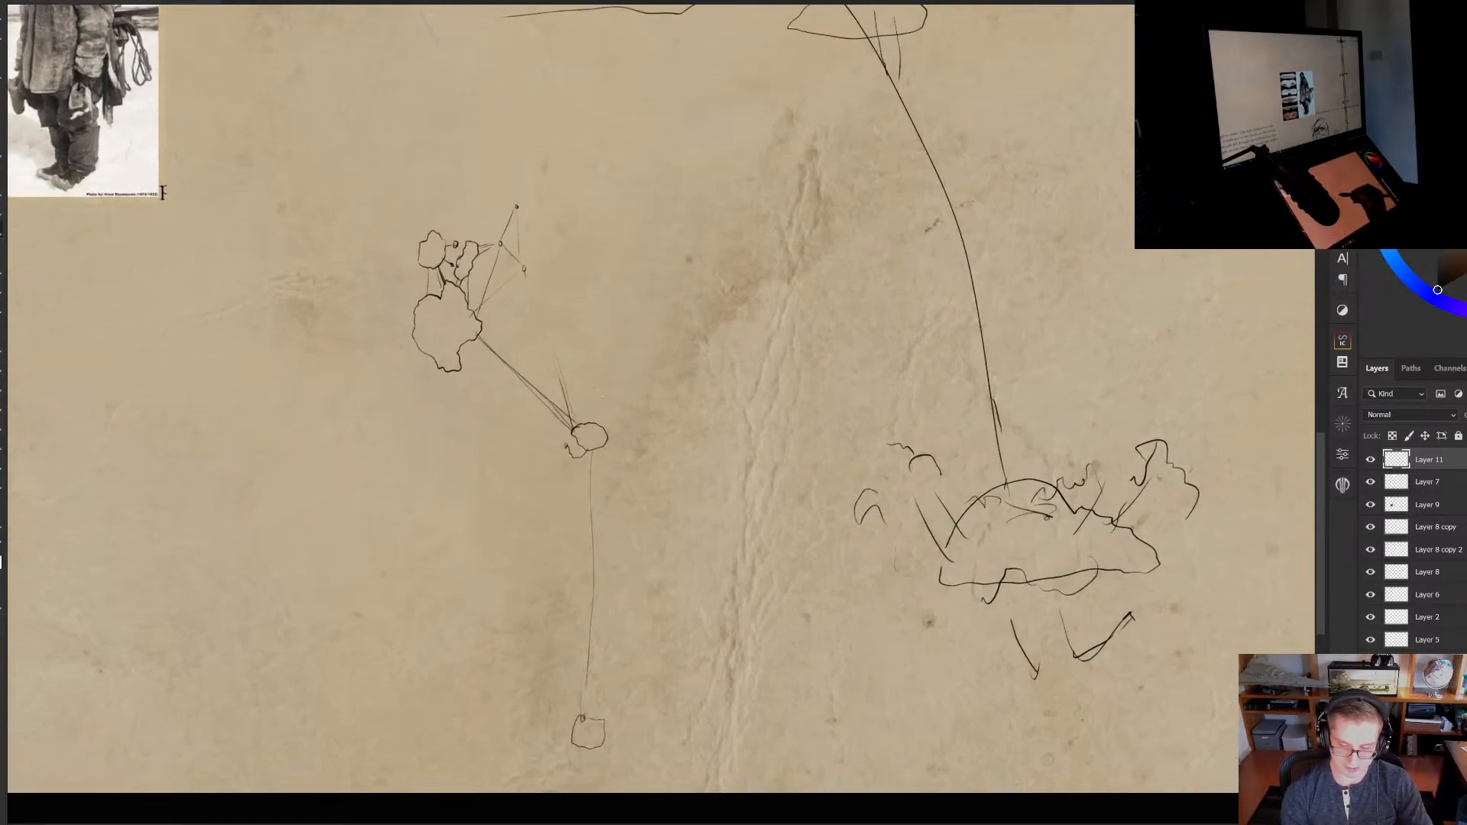
{"action": "left_click_drag", "start_coordinate": [588, 461], "coordinate": [598, 478]}
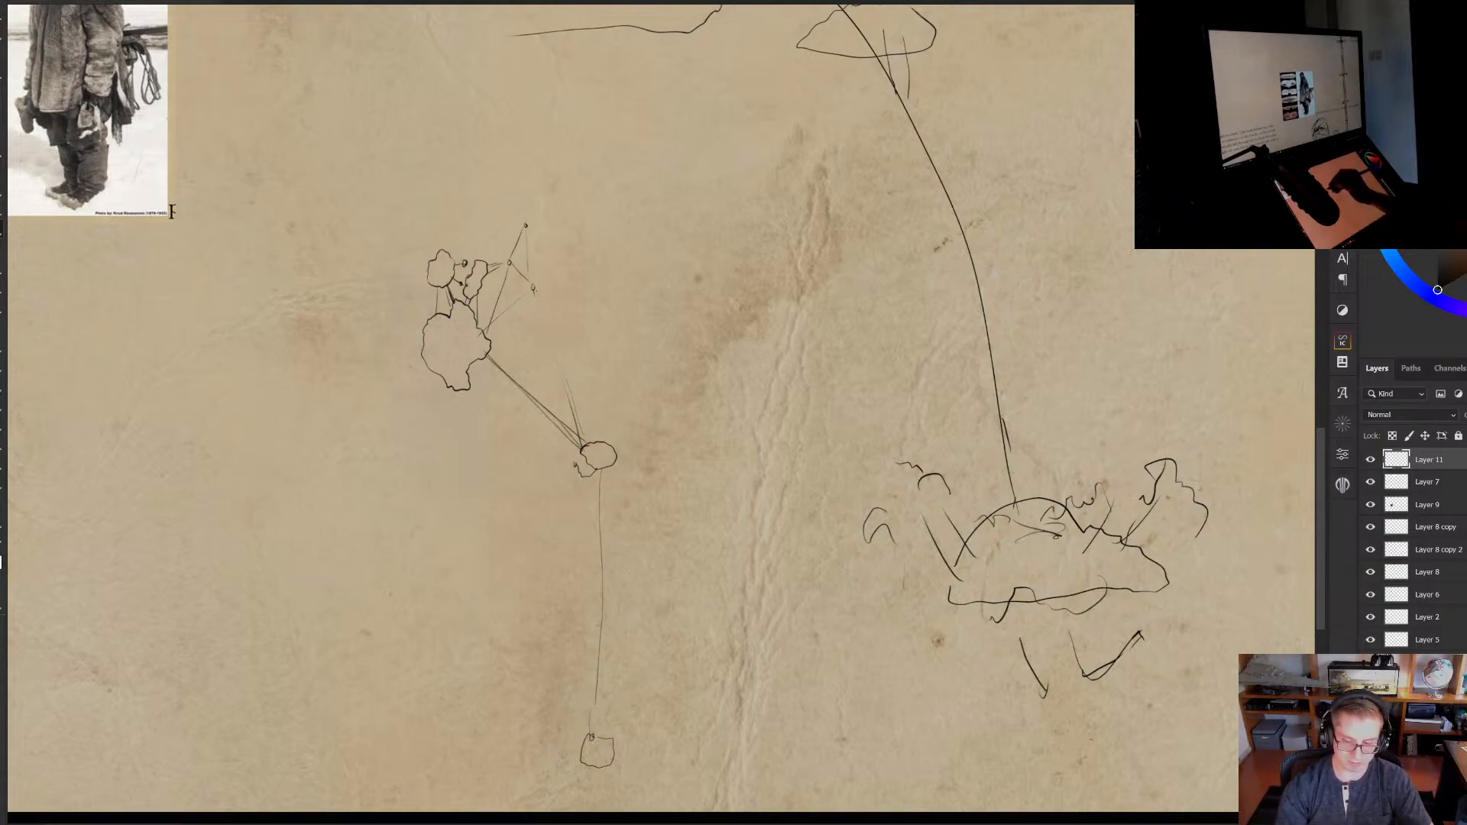
Draw a thin line from the lowest tiny oval down to the small round landmass
{"action": "left_click_drag", "start_coordinate": [535, 294], "coordinate": [585, 392]}
{"action": "key", "text": "space"}
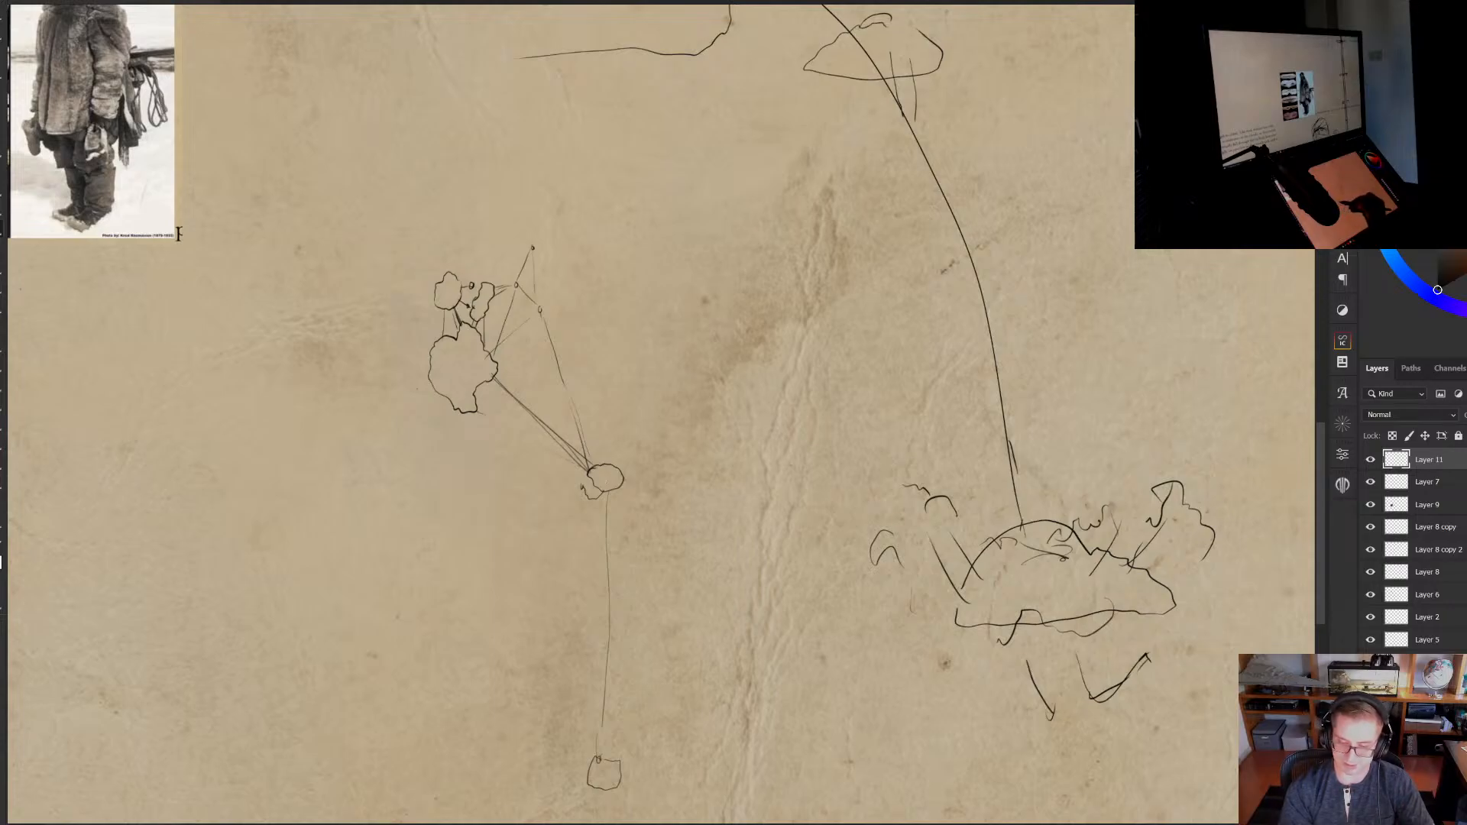
{"action": "left_click_drag", "start_coordinate": [638, 509], "coordinate": [647, 532]}
Hide the map sketch on Layer 11, the drawing on Layer 7 and the reference photos on Layer 9
{"action": "left_click", "coordinate": [1373, 460]}
{"action": "left_click", "coordinate": [1374, 460]}
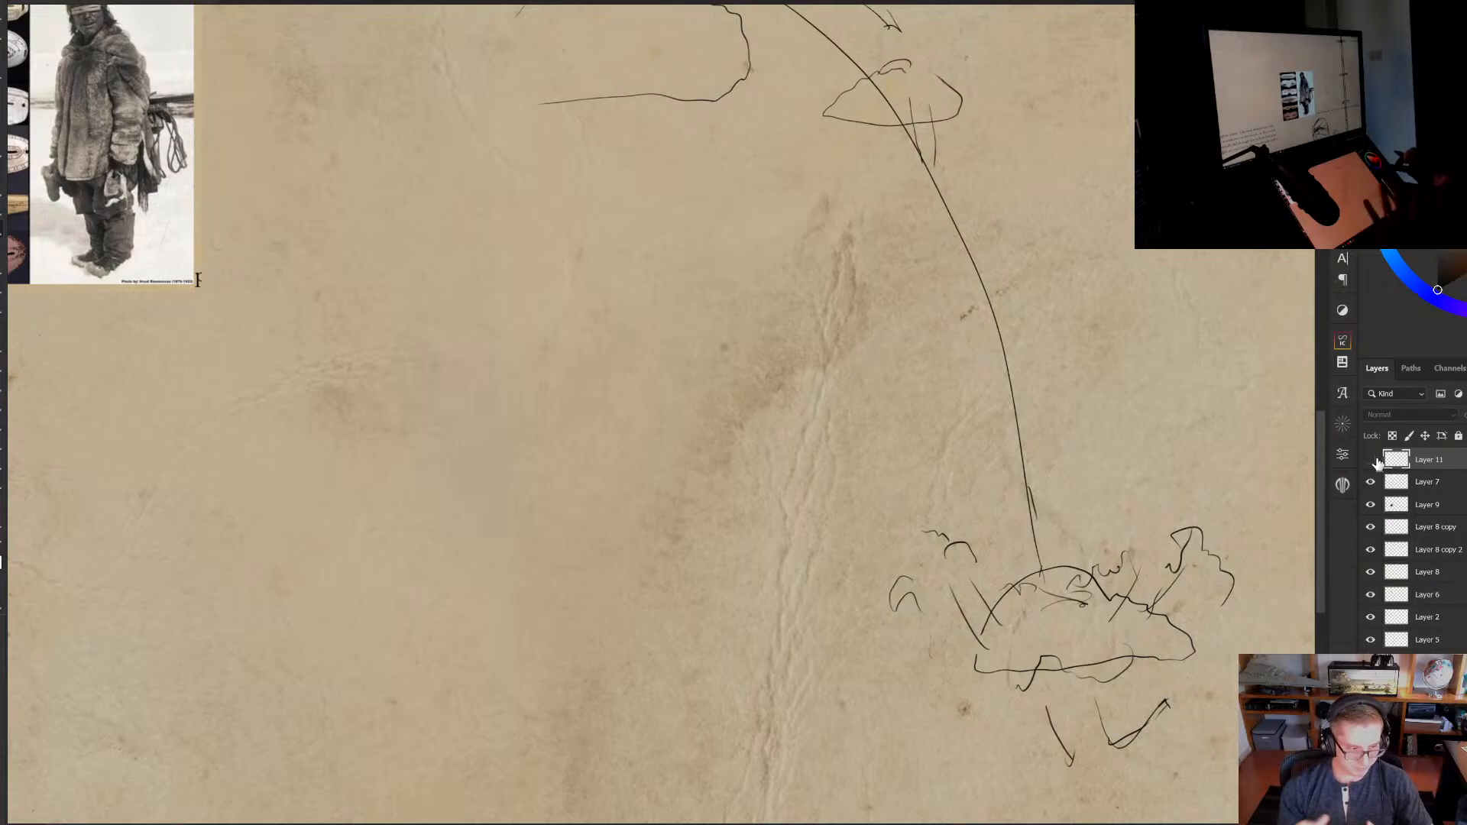
{"action": "key", "text": "space"}
{"action": "left_click_drag", "start_coordinate": [642, 513], "coordinate": [646, 542]}
{"action": "scroll", "coordinate": [651, 533], "scroll_direction": "down", "scroll_amount": 2}
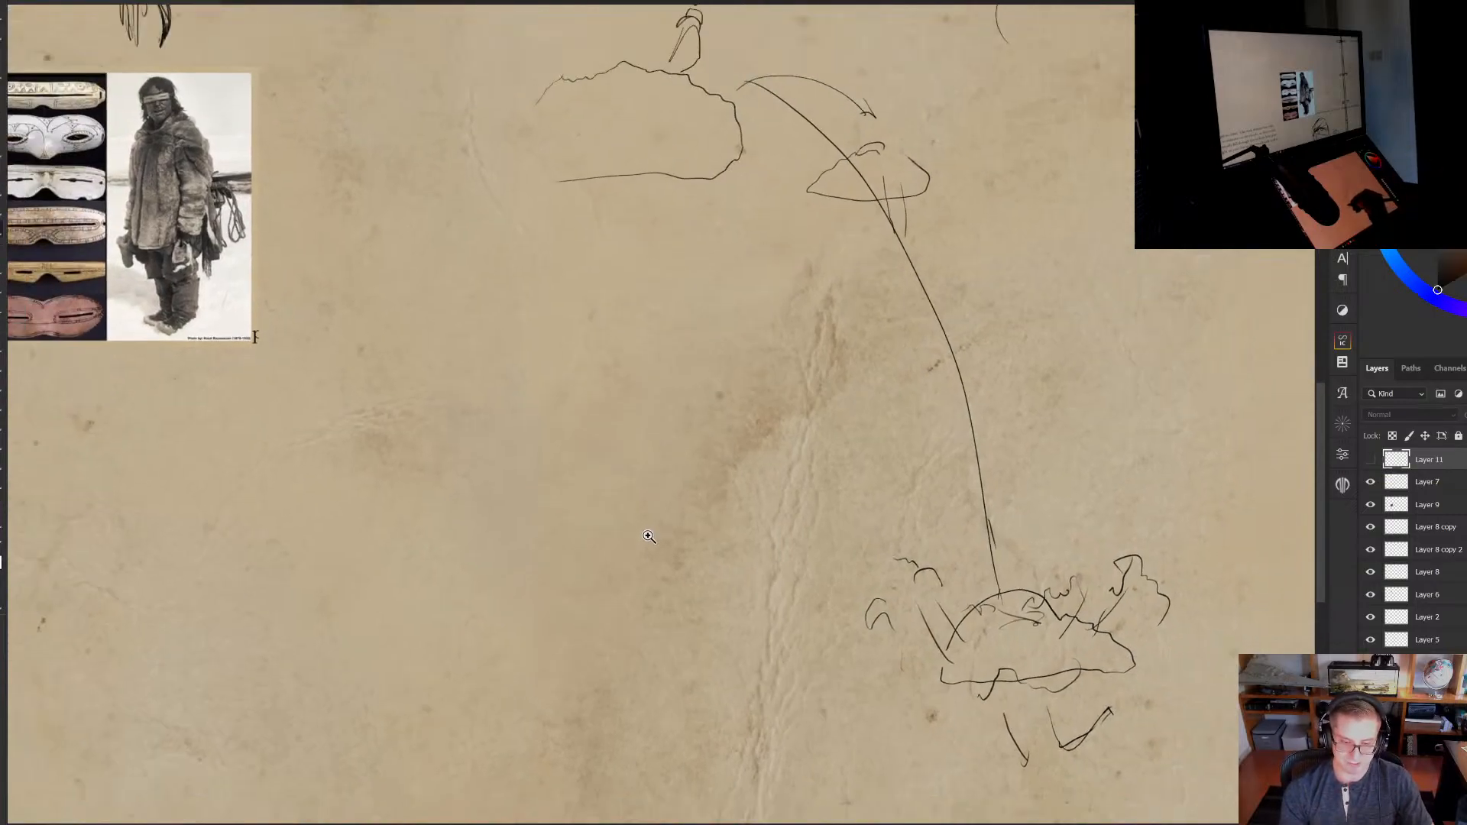
{"action": "scroll", "coordinate": [658, 521], "scroll_direction": "down", "scroll_amount": 4}
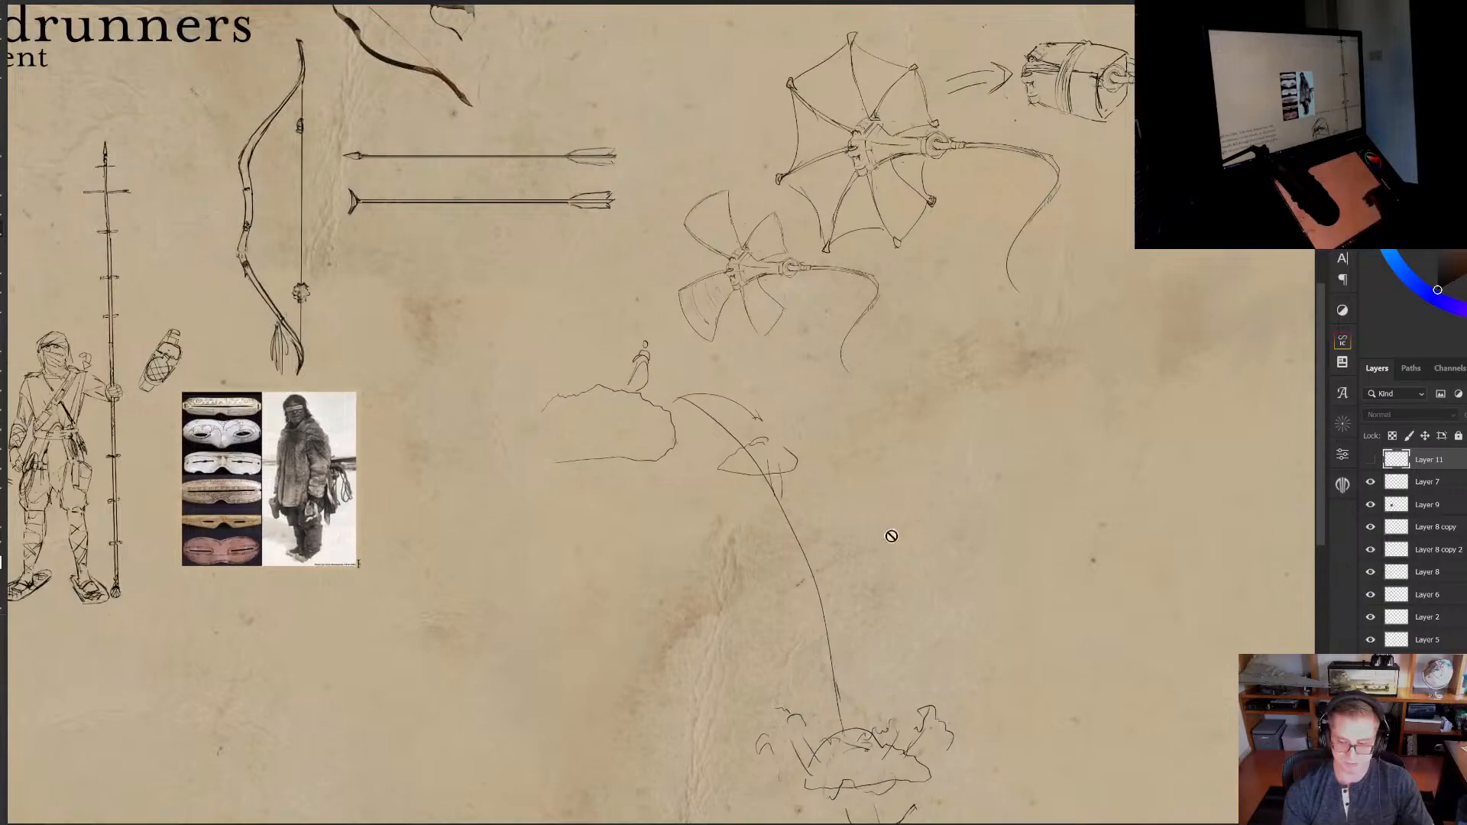
{"action": "key", "text": "space"}
{"action": "mouse_move", "coordinate": [1017, 493]}
{"action": "left_mouse_down"}
{"action": "mouse_move", "coordinate": [1078, 521]}
{"action": "mouse_move", "coordinate": [1169, 530]}
{"action": "left_mouse_up"}
{"action": "left_click", "coordinate": [1370, 481]}
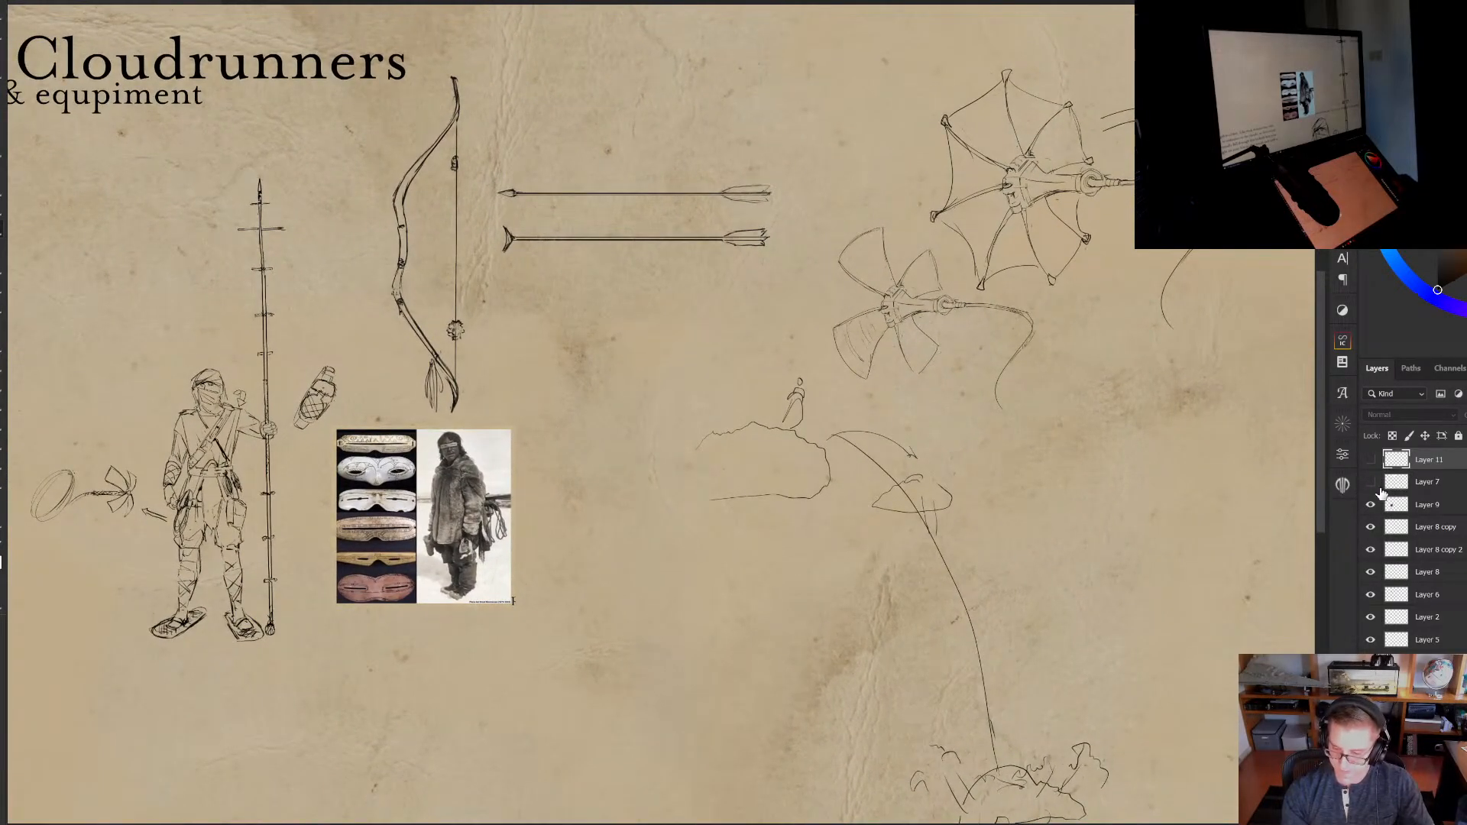
{"action": "left_click", "coordinate": [1396, 506]}
{"action": "left_click", "coordinate": [1369, 505]}
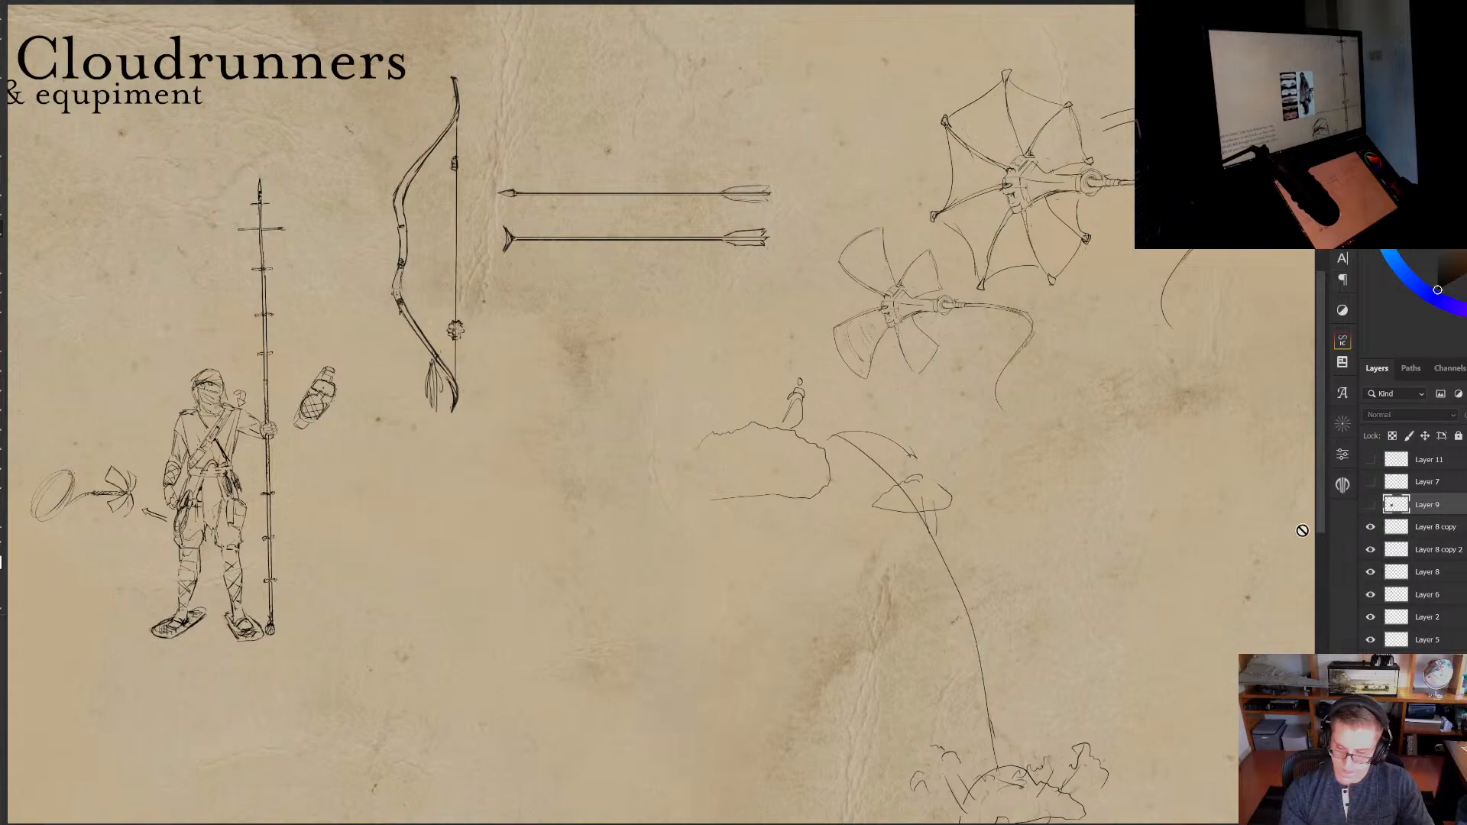
Add a new empty layer directly above Layer 8 copy
{"action": "scroll", "coordinate": [1263, 540], "scroll_direction": "up", "scroll_amount": 1}
{"action": "scroll", "coordinate": [1264, 540], "scroll_direction": "left", "scroll_amount": 1}
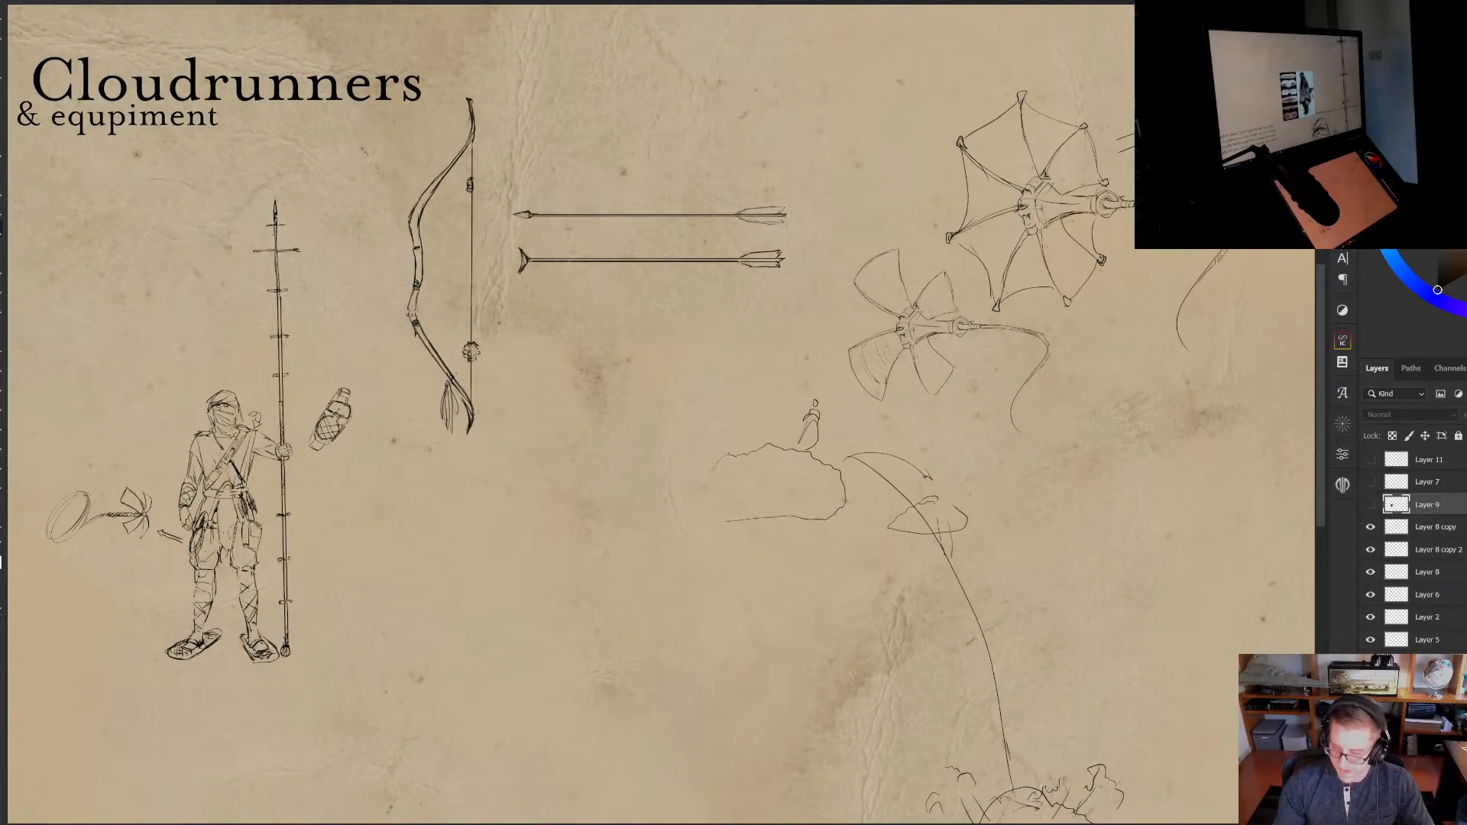
{"action": "left_click", "coordinate": [1445, 526]}
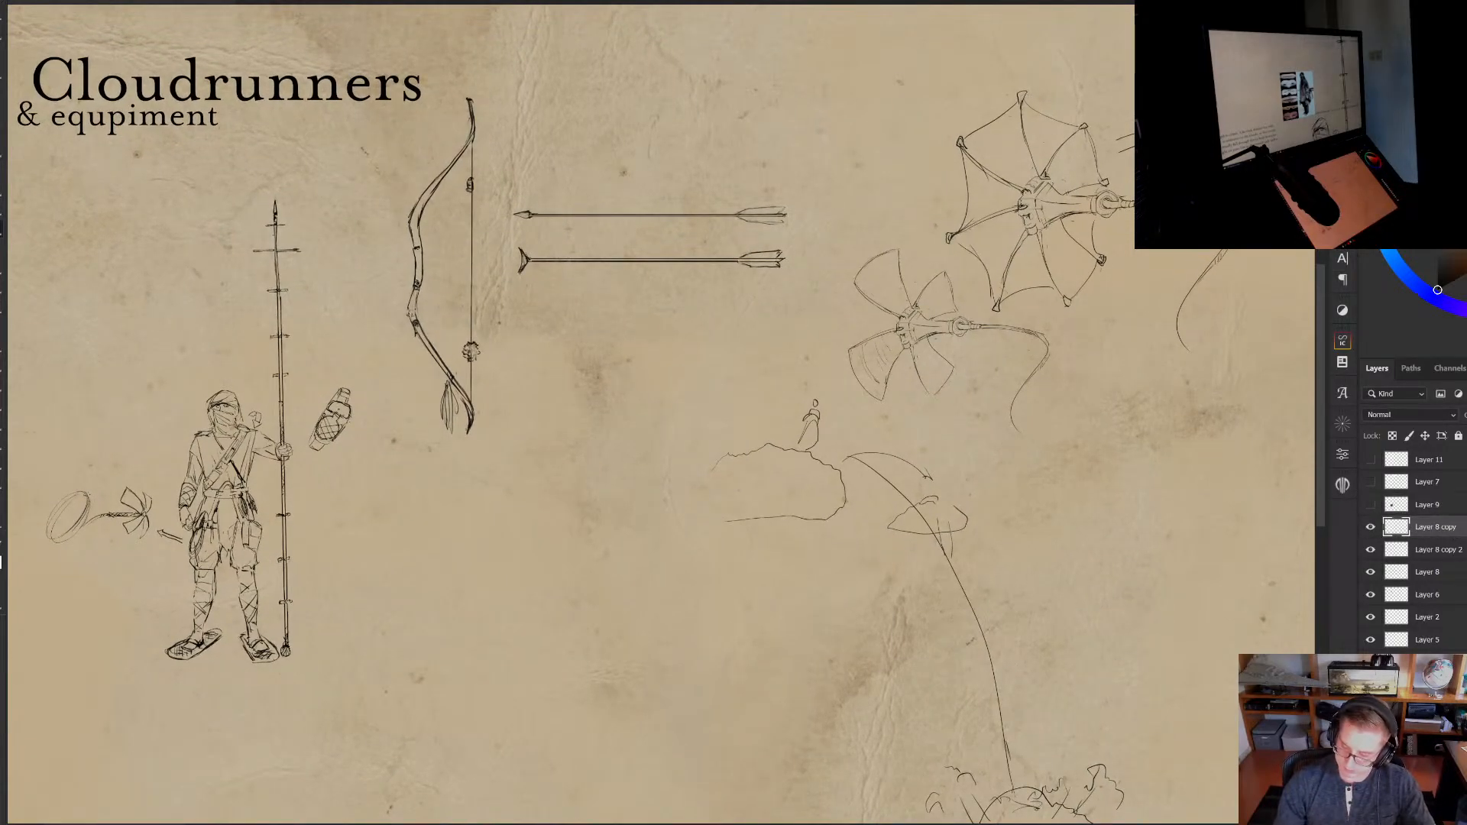
{"action": "key", "text": "ctrl+shift+alt+n"}
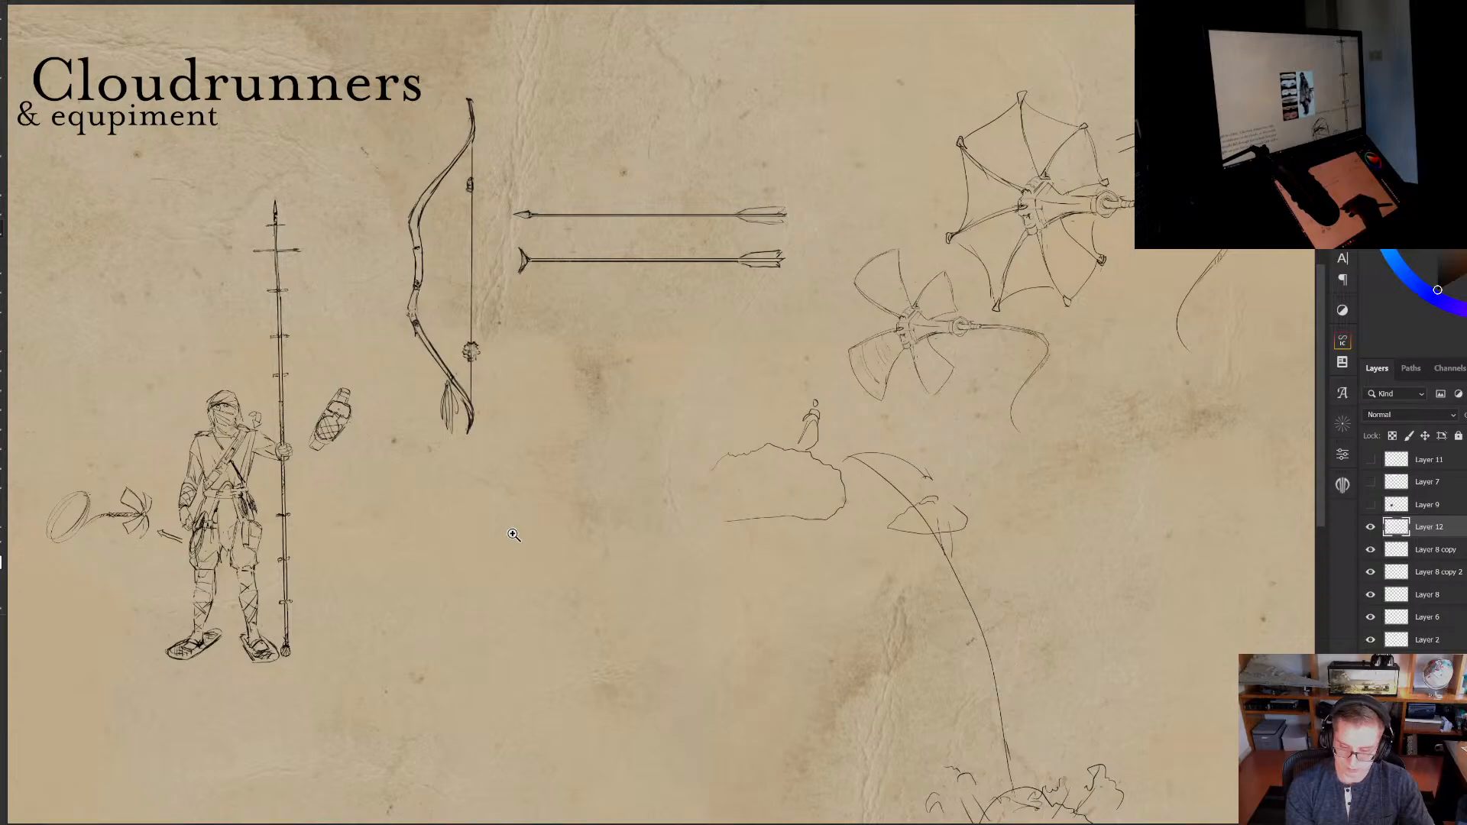
{"action": "left_click_drag", "start_coordinate": [512, 534], "coordinate": [709, 505]}
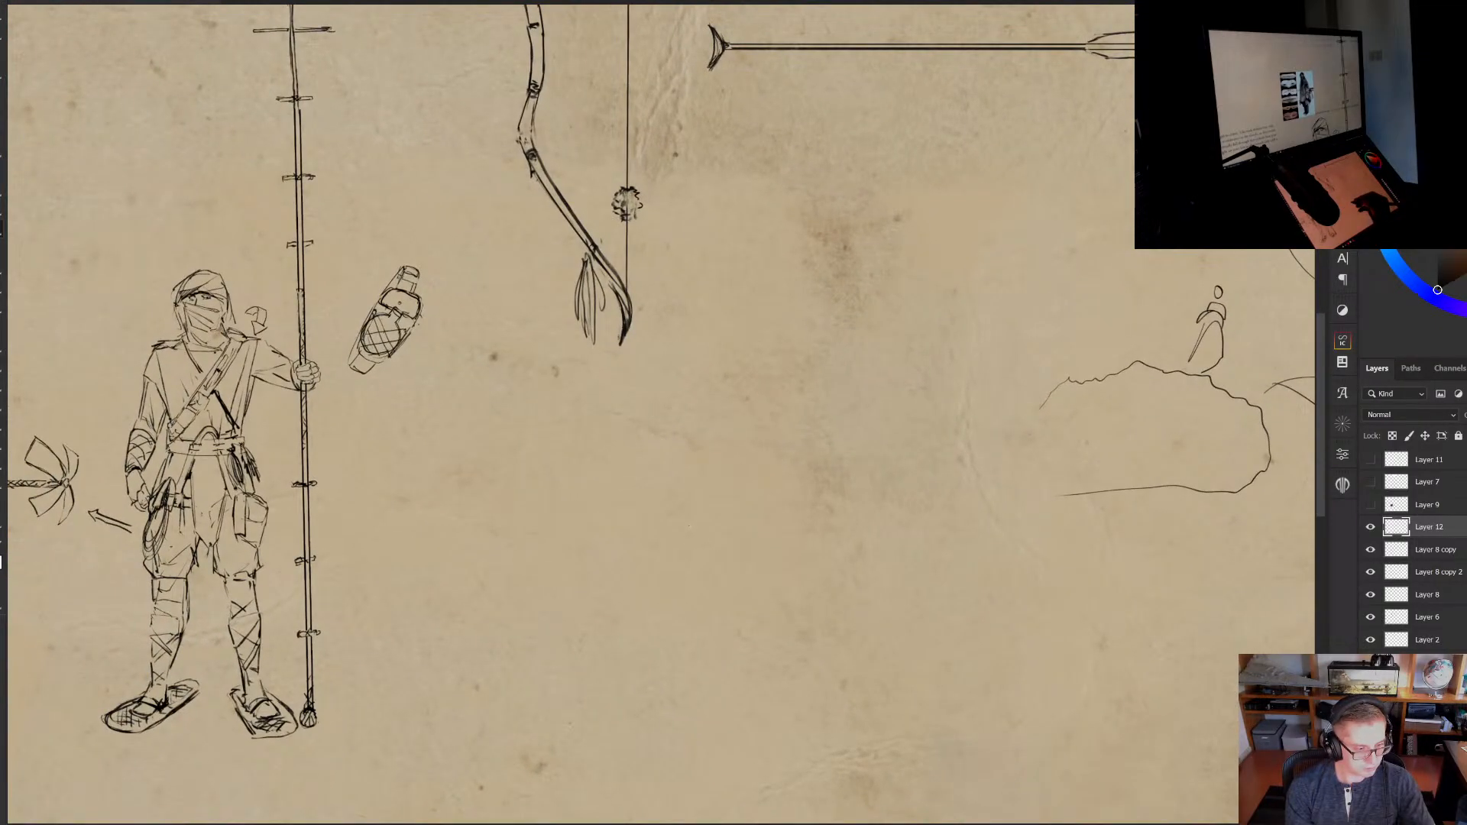
{"action": "left_click_drag", "start_coordinate": [679, 582], "coordinate": [698, 632]}
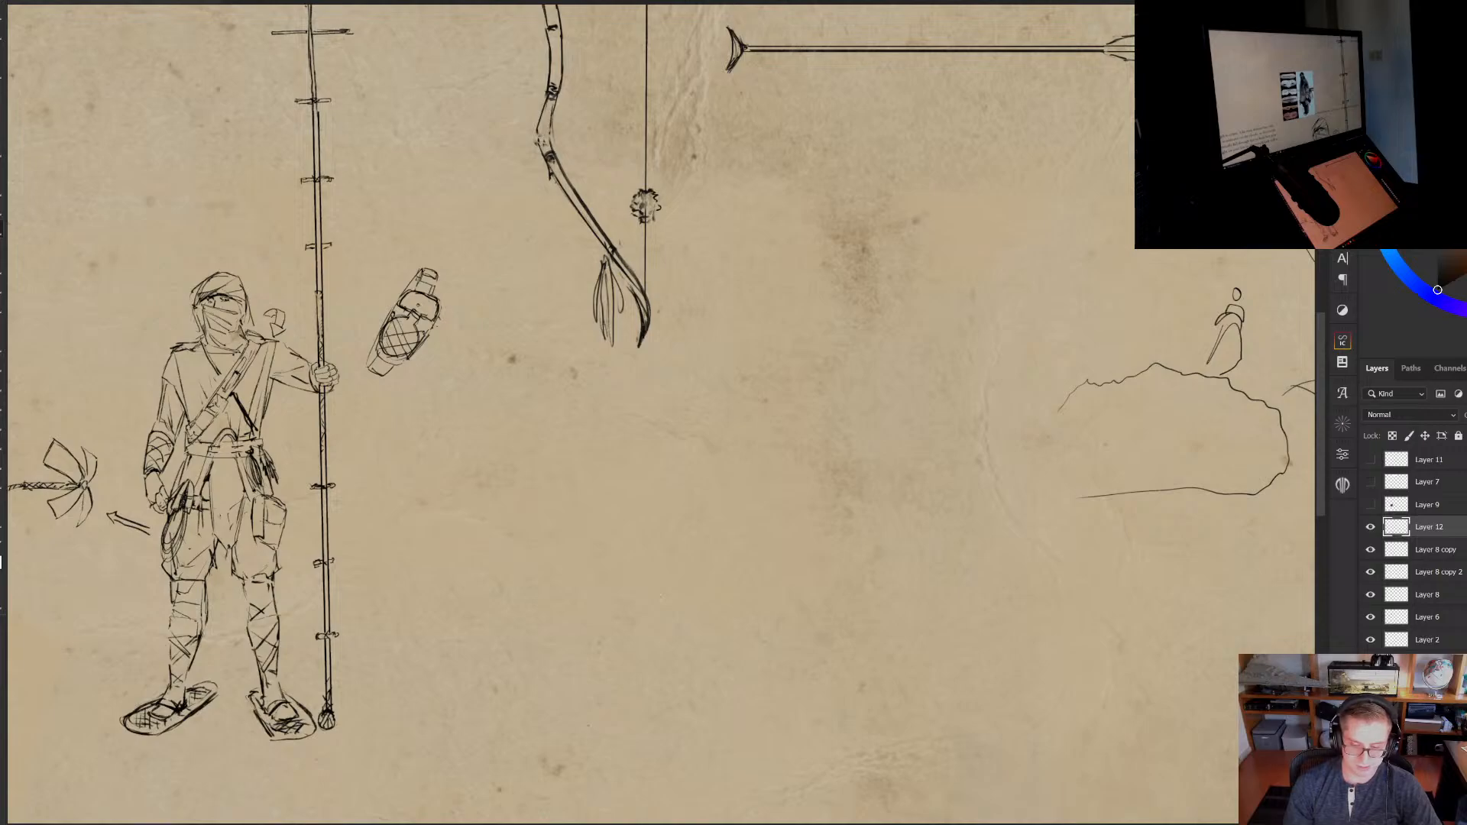
{"action": "left_click_drag", "start_coordinate": [652, 514], "coordinate": [636, 463]}
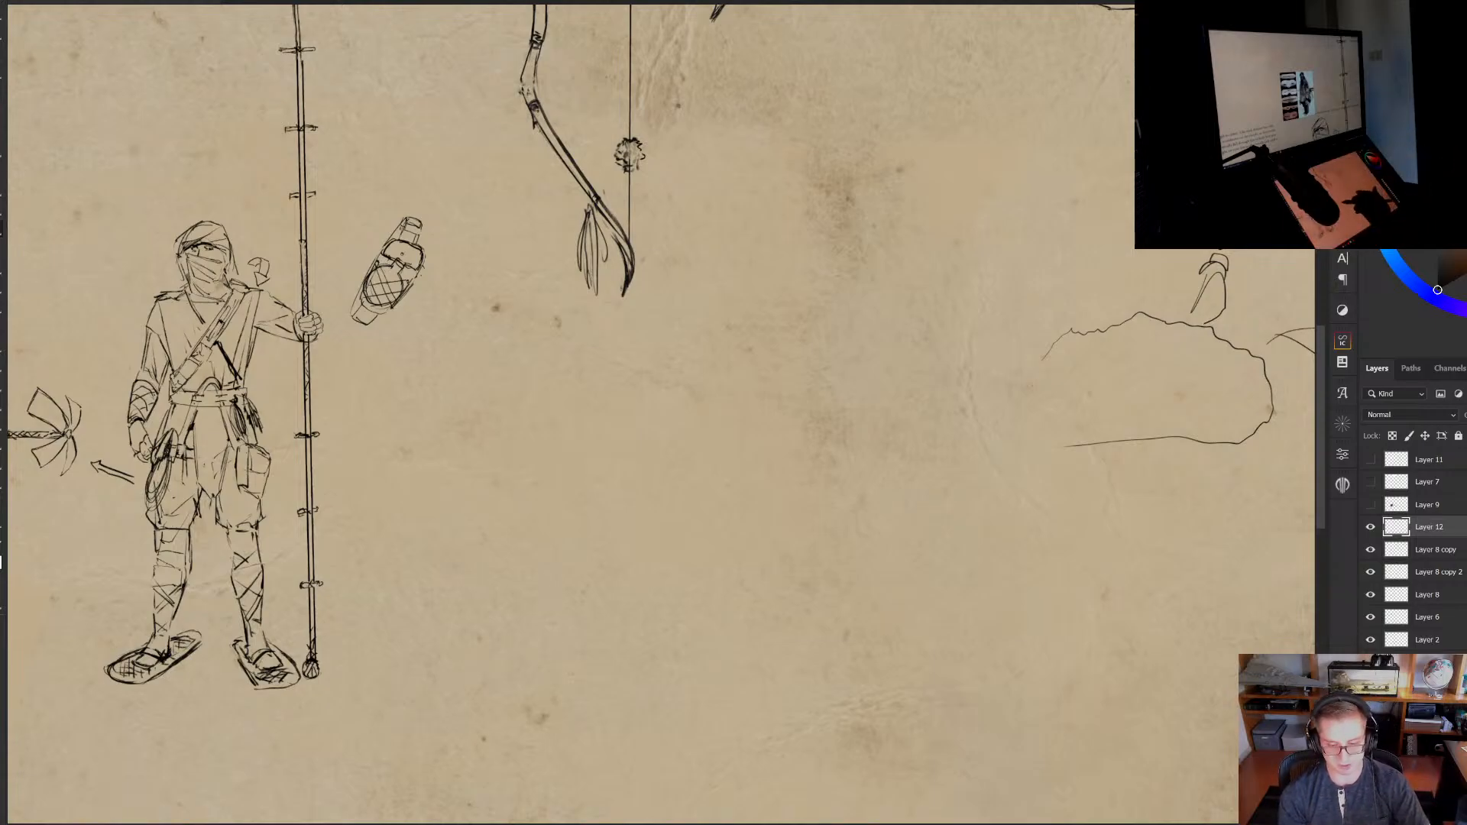
{"action": "mouse_move", "coordinate": [669, 537]}
{"action": "left_mouse_down"}
{"action": "mouse_move", "coordinate": [653, 524]}
{"action": "mouse_move", "coordinate": [635, 540]}
{"action": "left_mouse_up"}
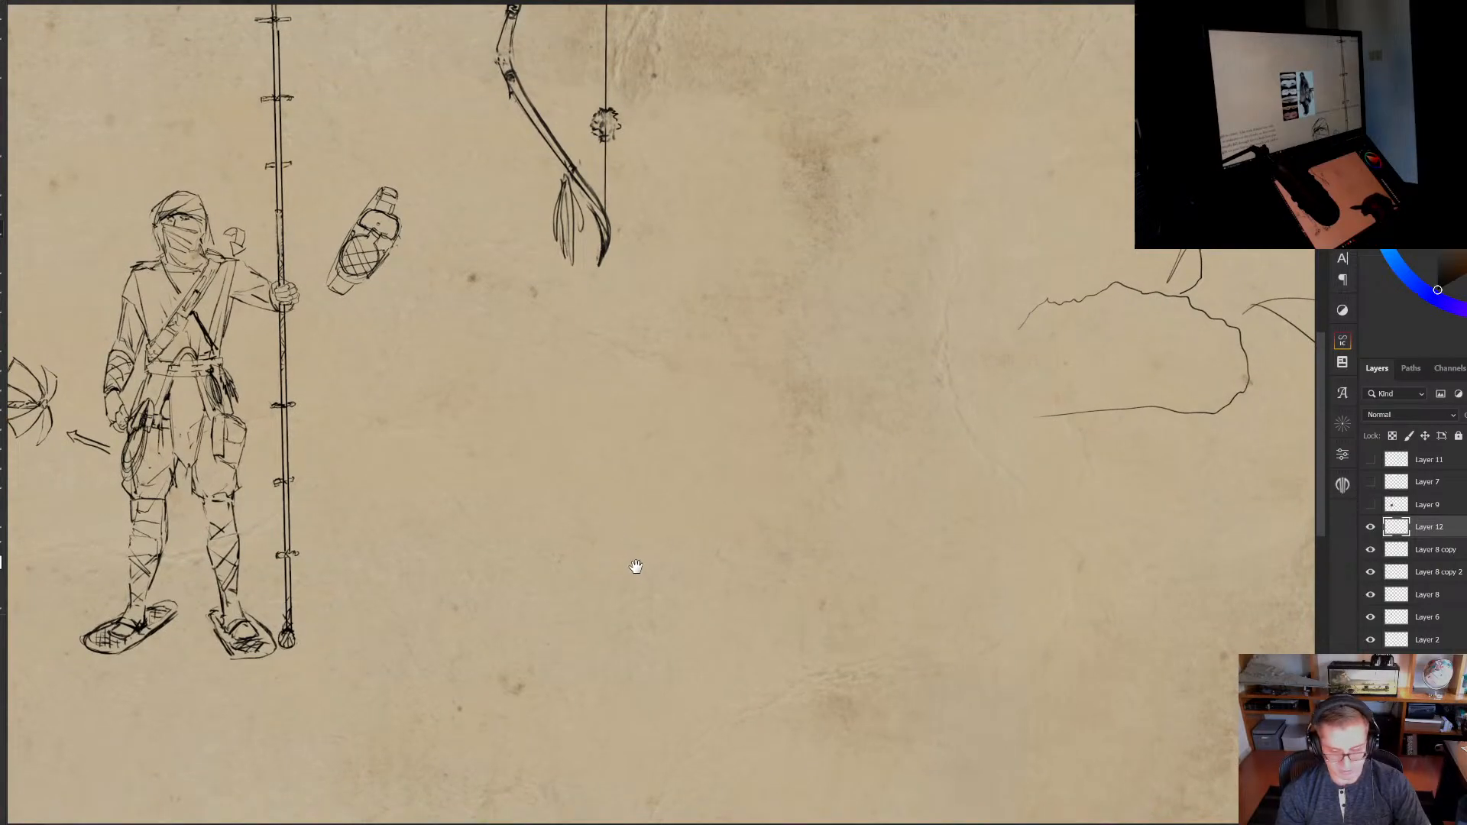
{"action": "mouse_move", "coordinate": [596, 549]}
{"action": "left_mouse_down"}
{"action": "mouse_move", "coordinate": [649, 596]}
{"action": "mouse_move", "coordinate": [776, 583]}
{"action": "mouse_move", "coordinate": [763, 609]}
{"action": "mouse_move", "coordinate": [736, 583]}
{"action": "mouse_move", "coordinate": [726, 593]}
{"action": "mouse_move", "coordinate": [743, 557]}
{"action": "mouse_move", "coordinate": [732, 563]}
{"action": "left_mouse_up"}
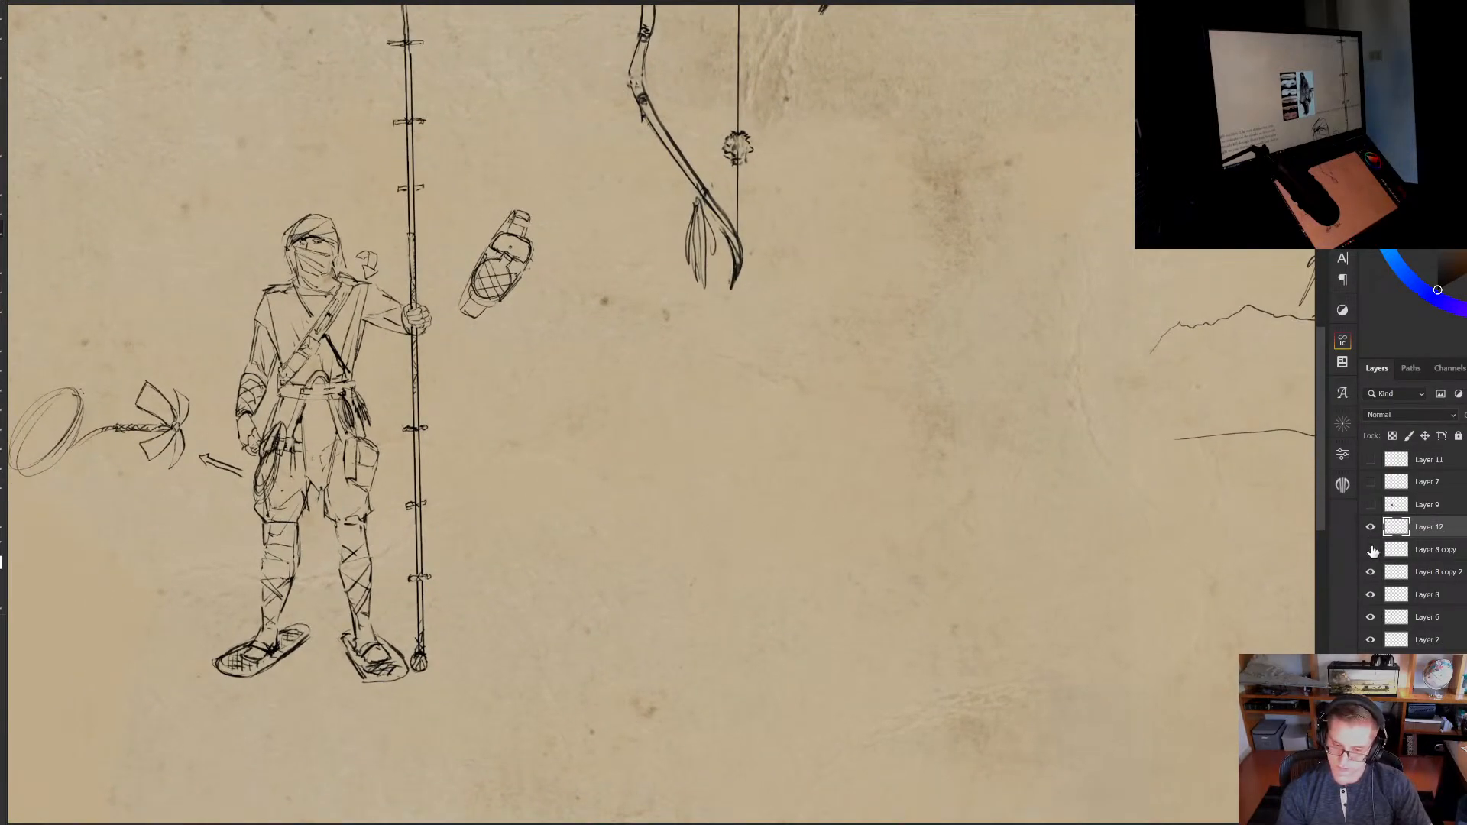
Find and hide the layer holding the landmass sketch with the small figure and long curved descent line
{"action": "left_click", "coordinate": [1394, 573]}
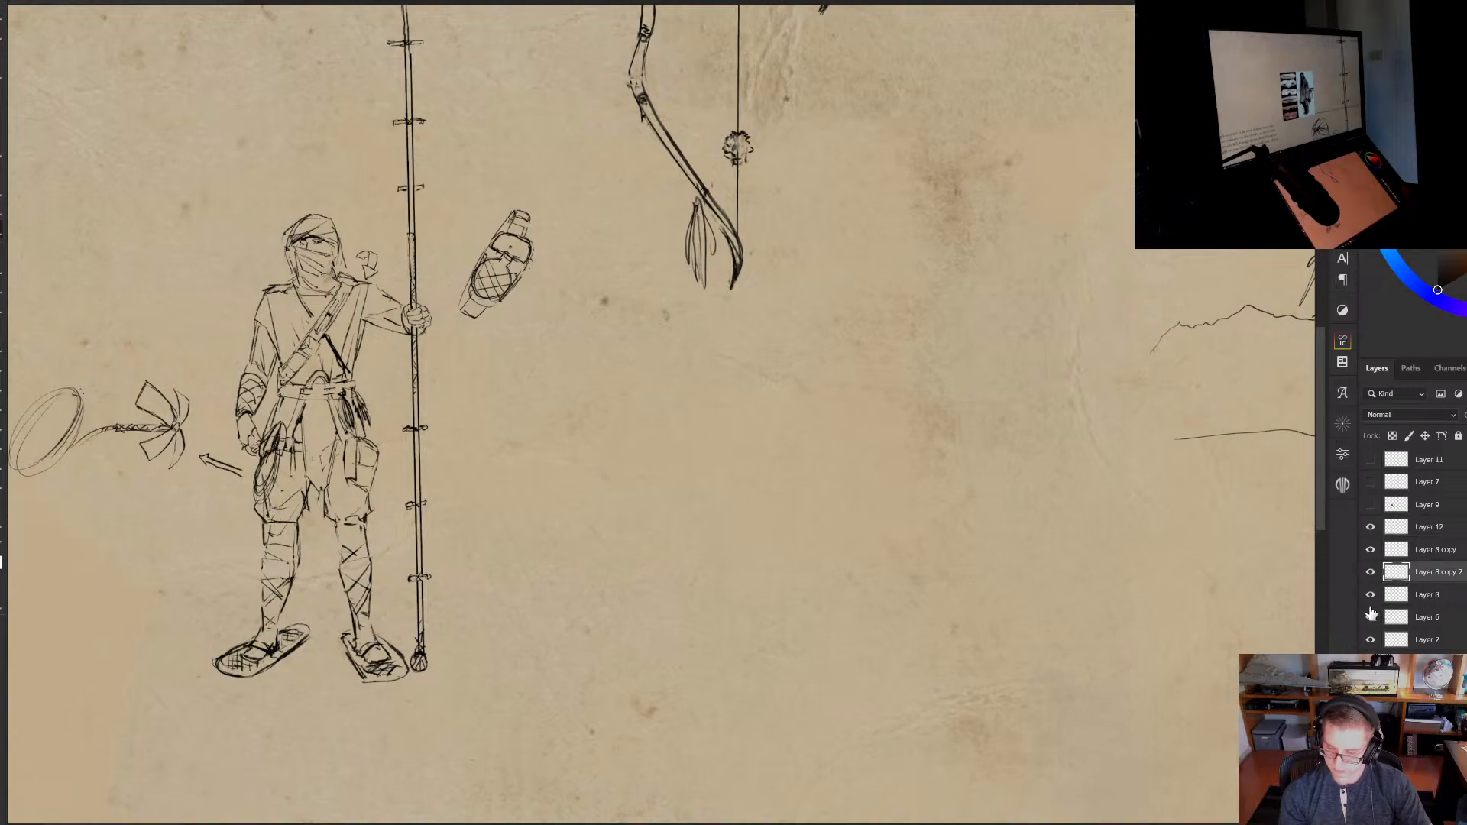
{"action": "left_click", "coordinate": [1370, 617]}
{"action": "left_click", "coordinate": [1370, 618]}
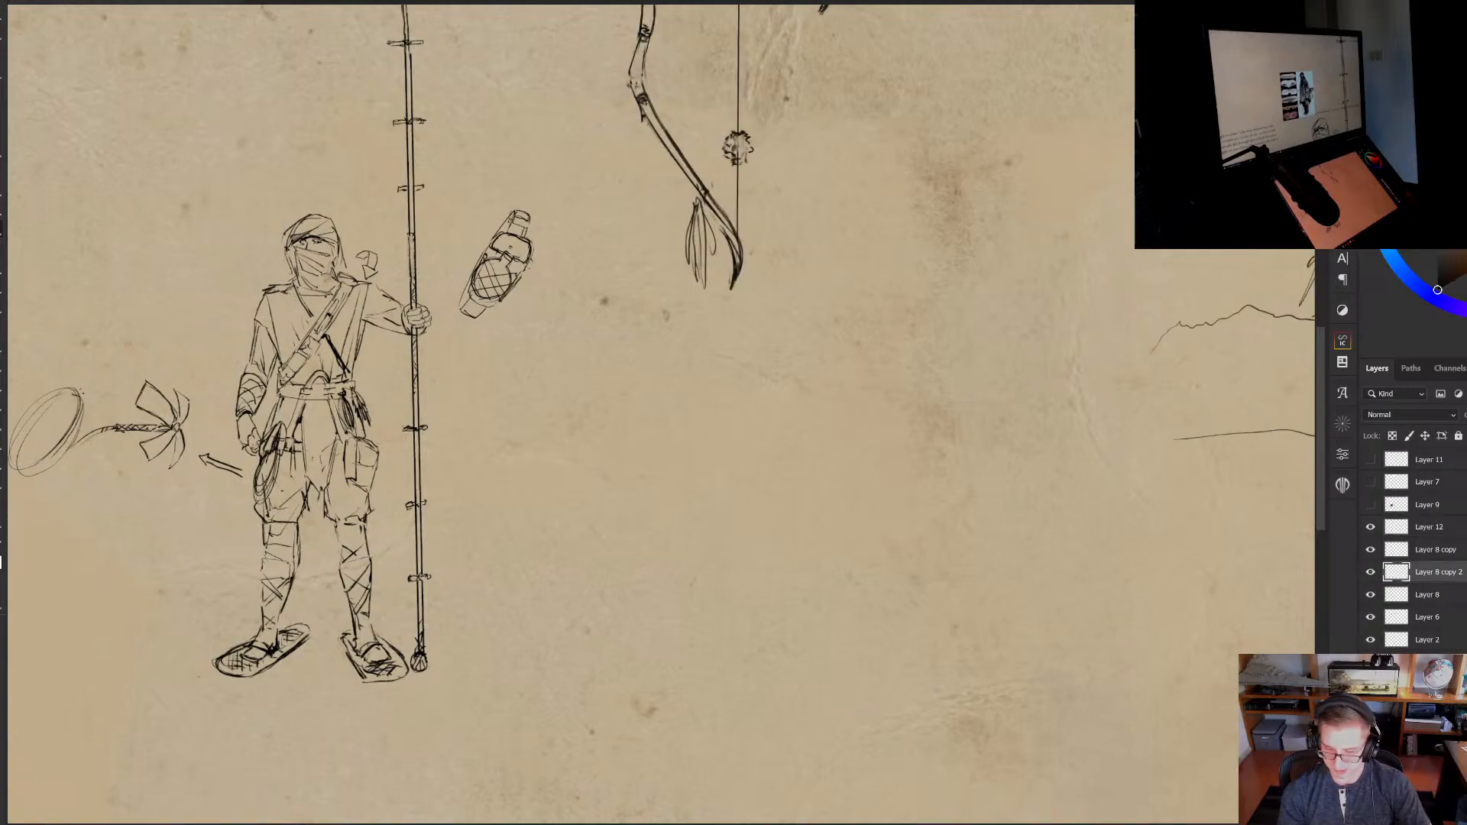
{"action": "left_click", "coordinate": [1371, 661]}
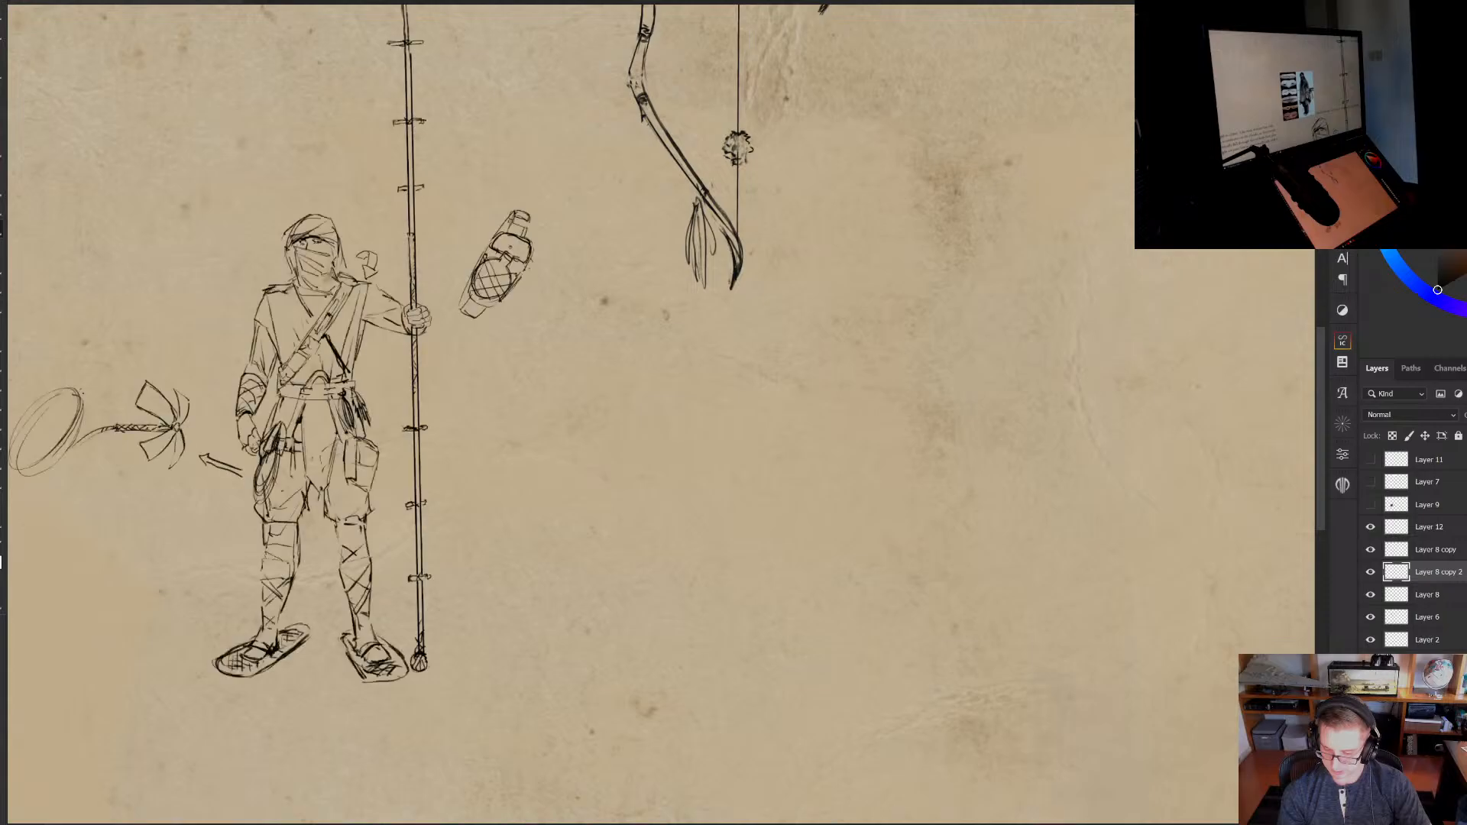
Duplicate the standing cloudrunner drawing, place the copy on the right side of the sheet and enlarge it to nearly the sheet's full height
{"action": "left_click", "coordinate": [1427, 661]}
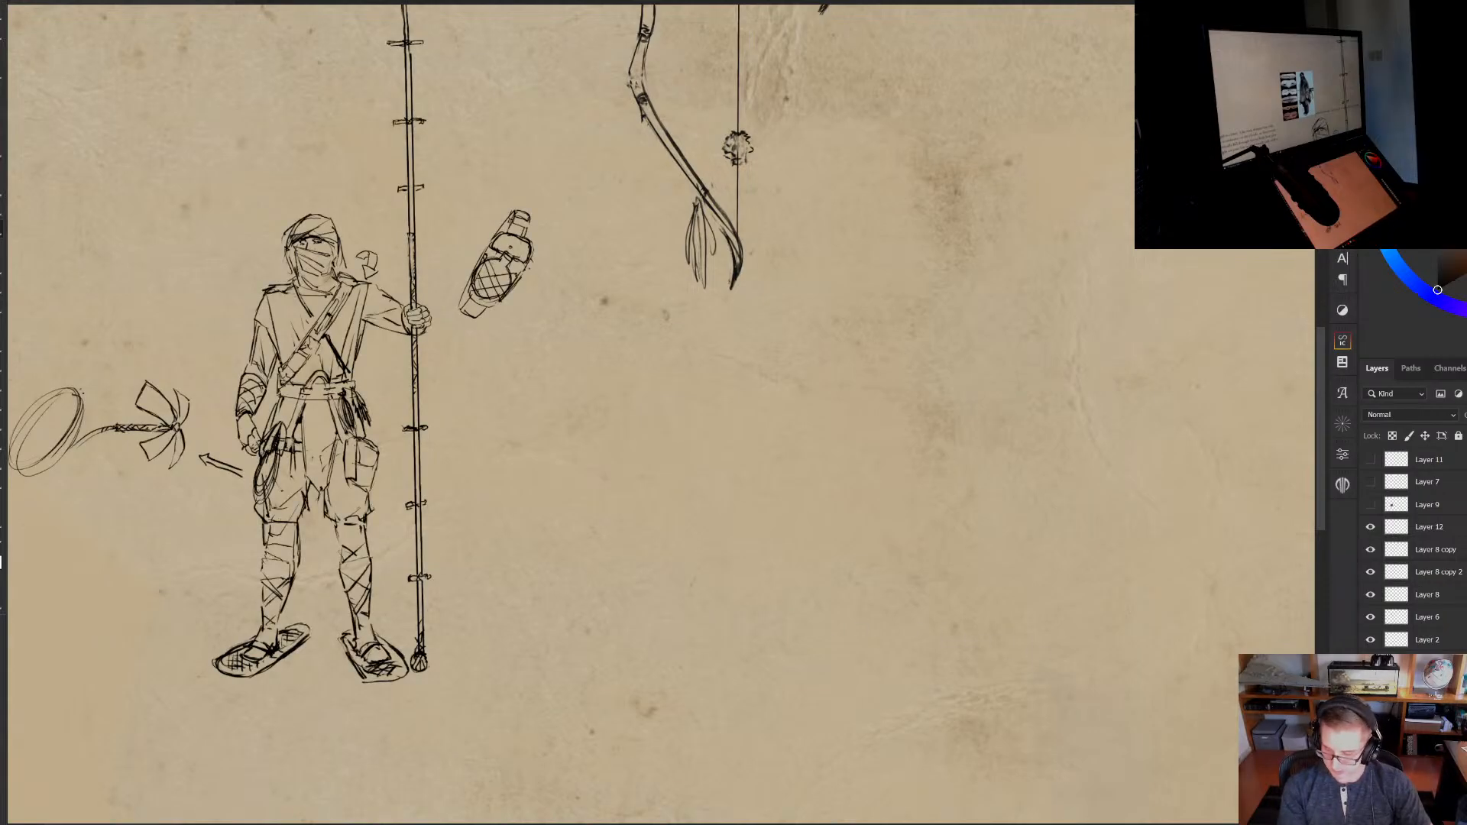
{"action": "key", "text": "ctrl+alt+t"}
{"action": "left_click_drag", "start_coordinate": [357, 458], "coordinate": [862, 480]}
{"action": "scroll", "coordinate": [861, 480], "scroll_direction": "down", "scroll_amount": 8}
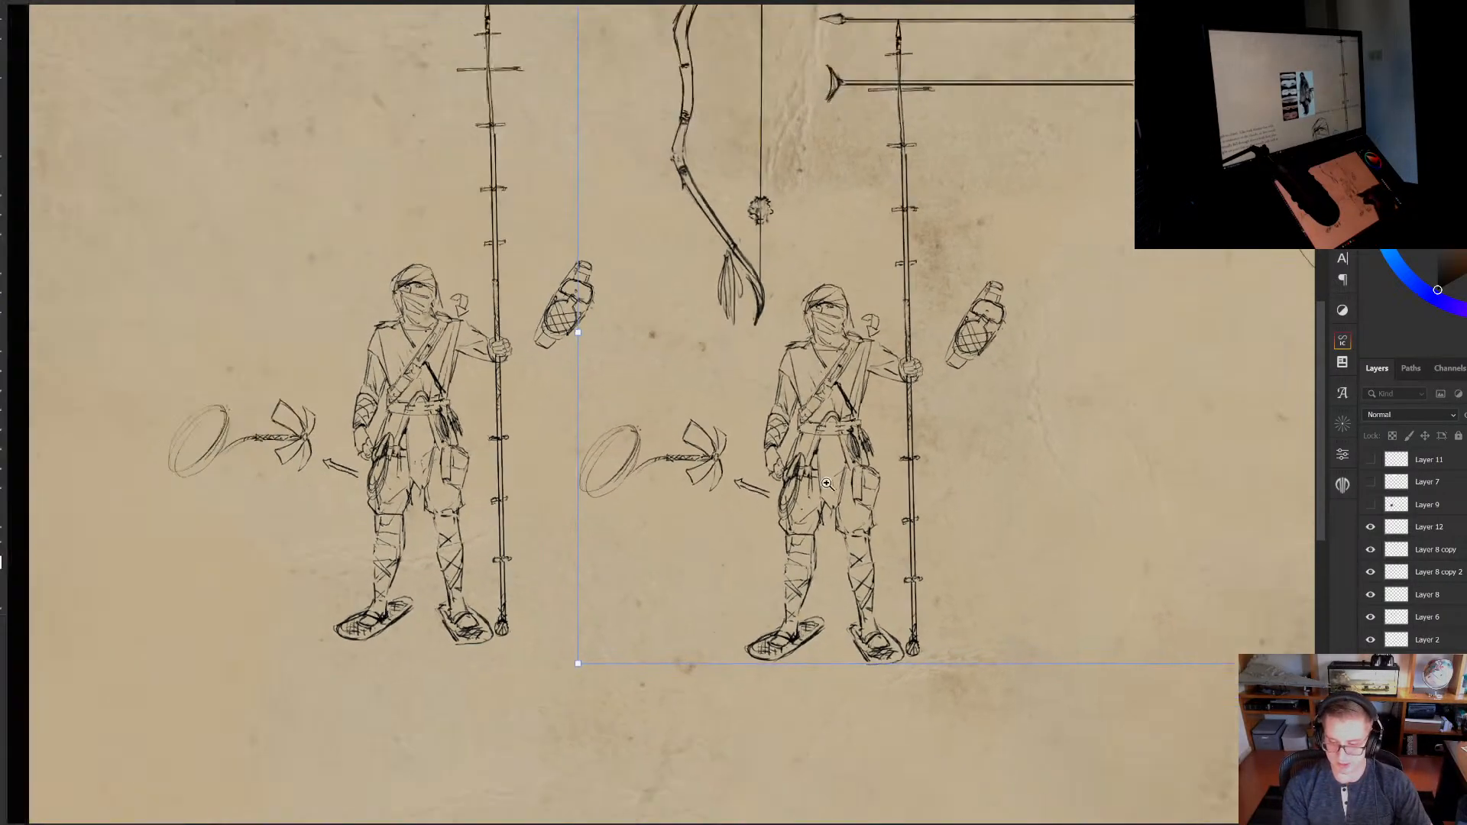
{"action": "mouse_move", "coordinate": [1245, 434]}
{"action": "left_mouse_down"}
{"action": "mouse_move", "coordinate": [1381, 435]}
{"action": "mouse_move", "coordinate": [1361, 435]}
{"action": "left_mouse_up"}
{"action": "mouse_move", "coordinate": [722, 507]}
{"action": "left_mouse_down"}
{"action": "mouse_move", "coordinate": [923, 481]}
{"action": "mouse_move", "coordinate": [1018, 196]}
{"action": "mouse_move", "coordinate": [1028, 220]}
{"action": "mouse_move", "coordinate": [1003, 304]}
{"action": "mouse_move", "coordinate": [976, 301]}
{"action": "left_mouse_up"}
{"action": "key", "text": "Return"}
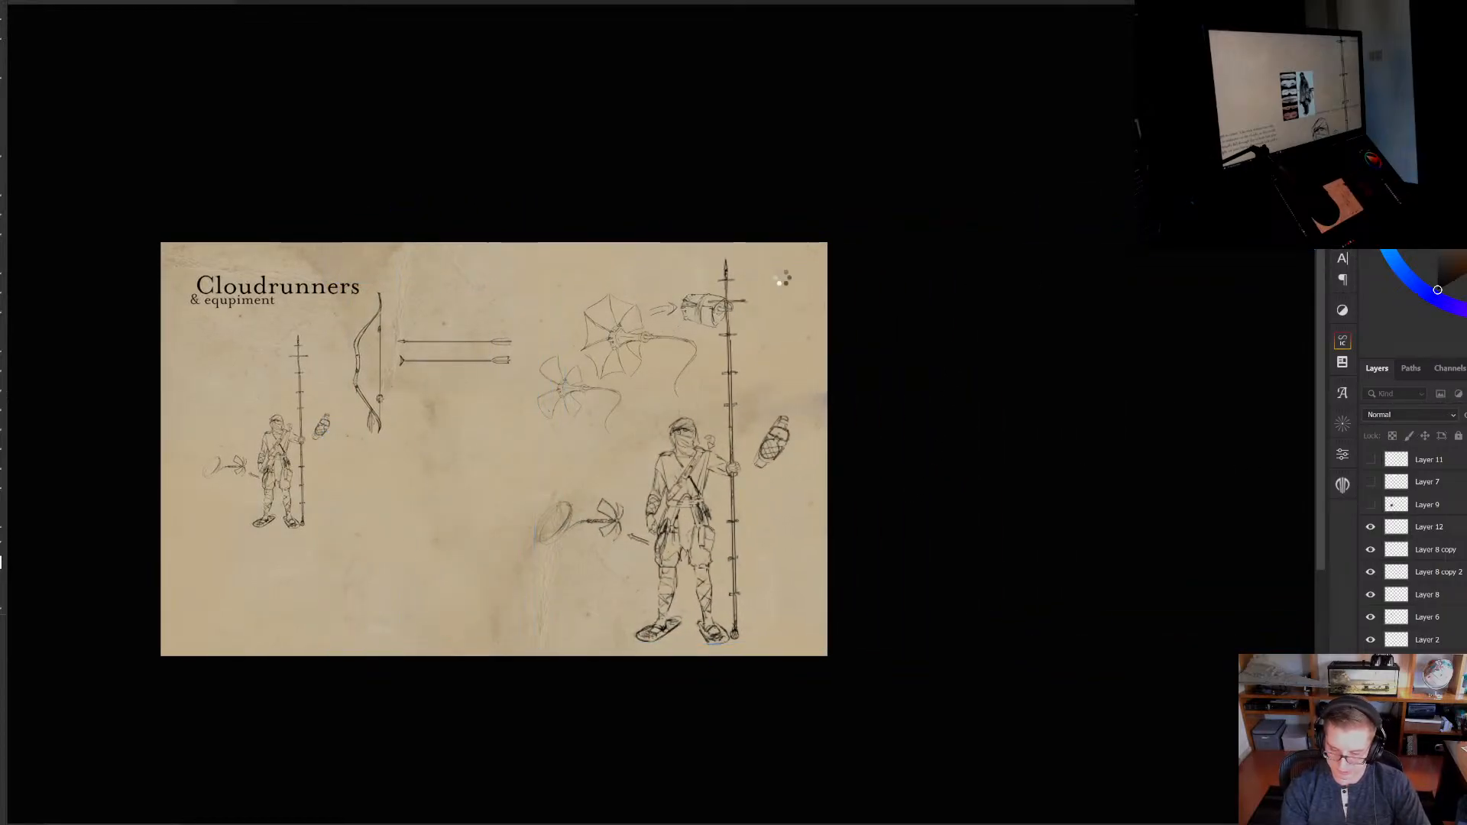
{"action": "scroll", "coordinate": [787, 432], "scroll_direction": "up", "scroll_amount": 3}
{"action": "key", "text": "ctrl+t"}
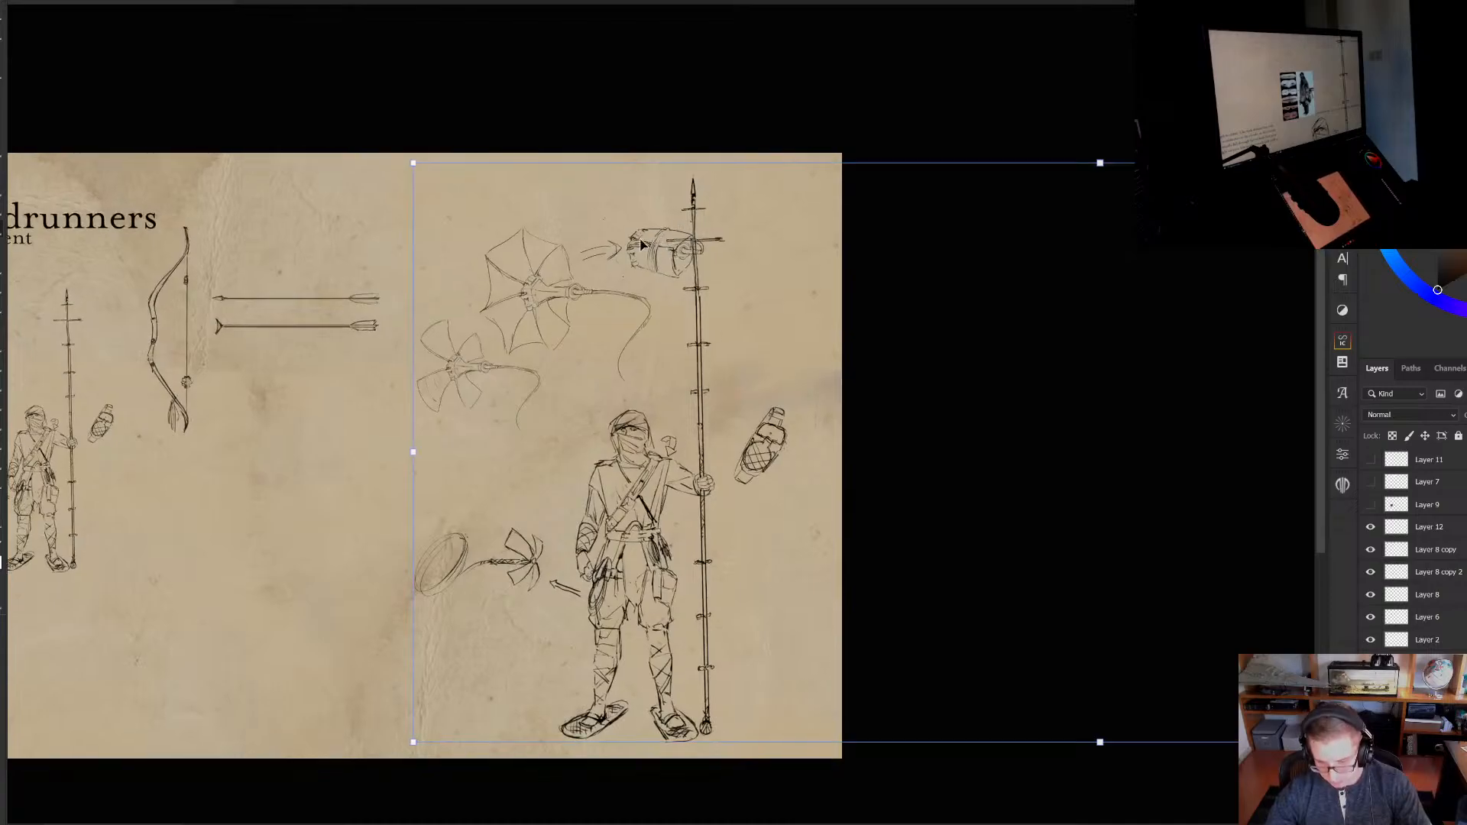
{"action": "right_click", "coordinate": [646, 246]}
{"action": "left_click", "coordinate": [641, 256]}
{"action": "right_click", "coordinate": [633, 238]}
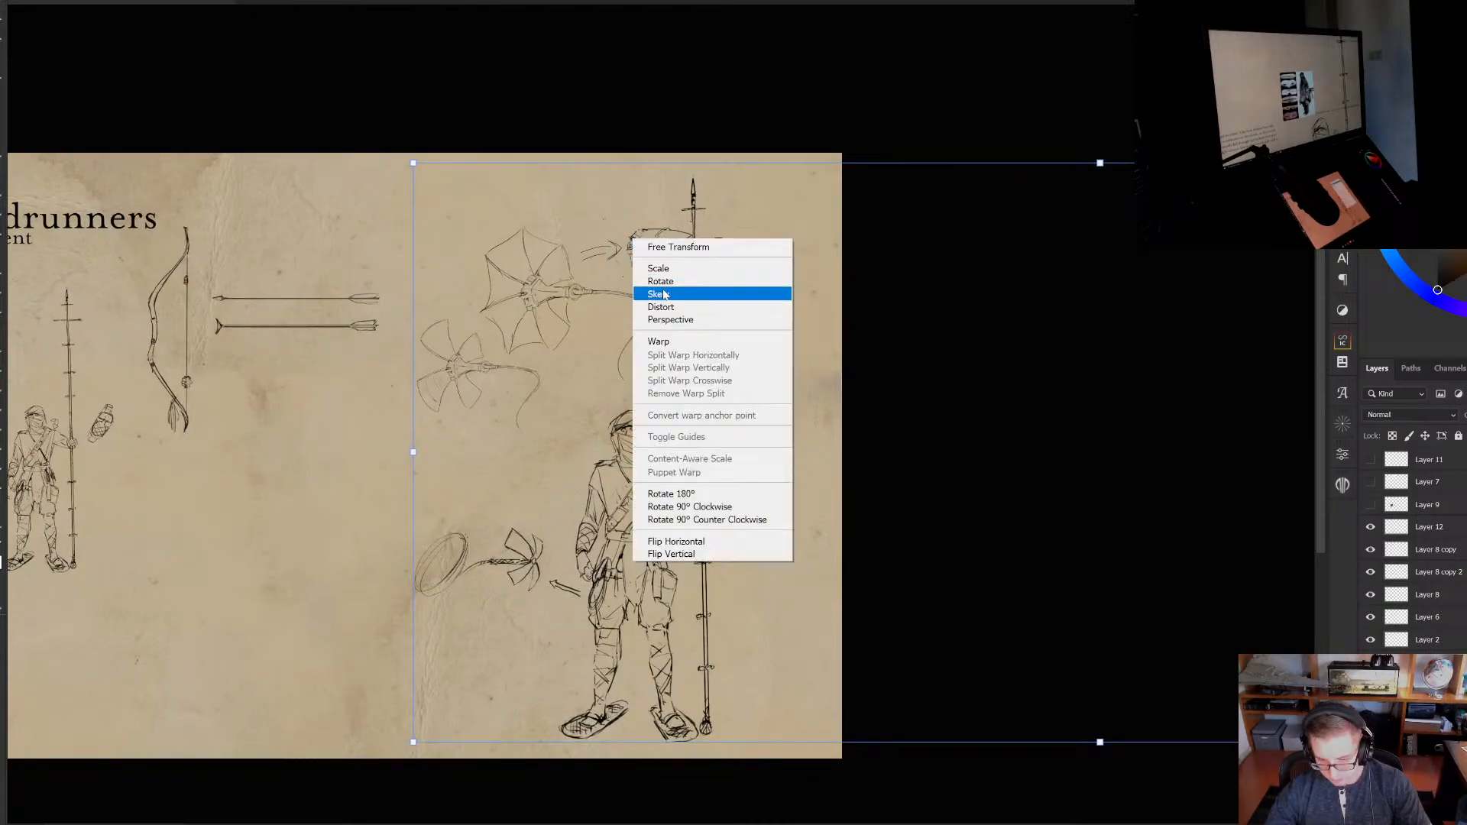
{"action": "key", "text": "Escape"}
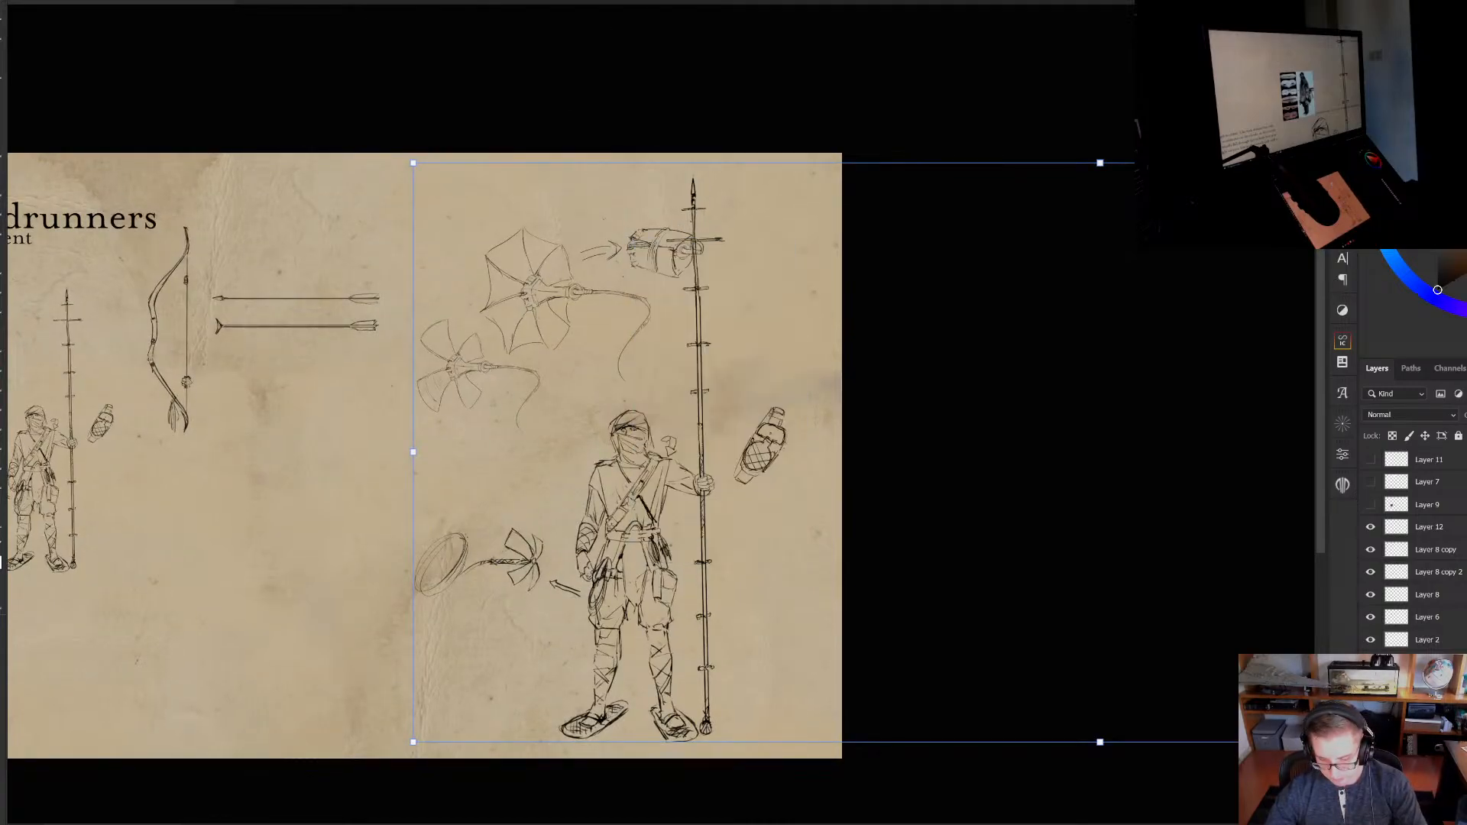
{"action": "key", "text": "Escape"}
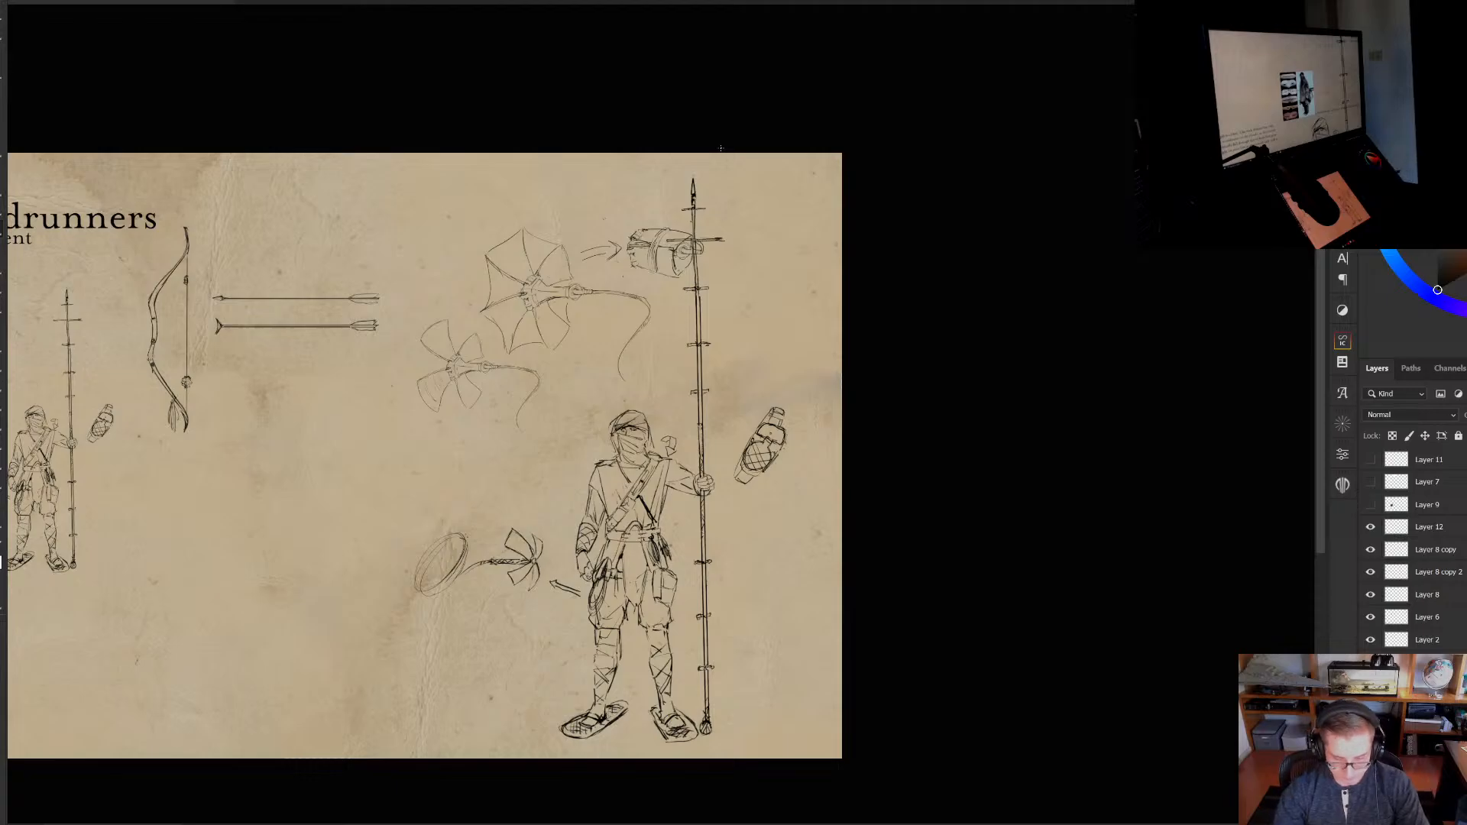
Delete the shoulder detail, the netted item beside the pole, and the coiled rope, hook and arrow from the enlarged figure drawing
{"action": "mouse_move", "coordinate": [670, 443]}
{"action": "left_mouse_down"}
{"action": "mouse_move", "coordinate": [661, 455]}
{"action": "mouse_move", "coordinate": [672, 430]}
{"action": "left_mouse_up"}
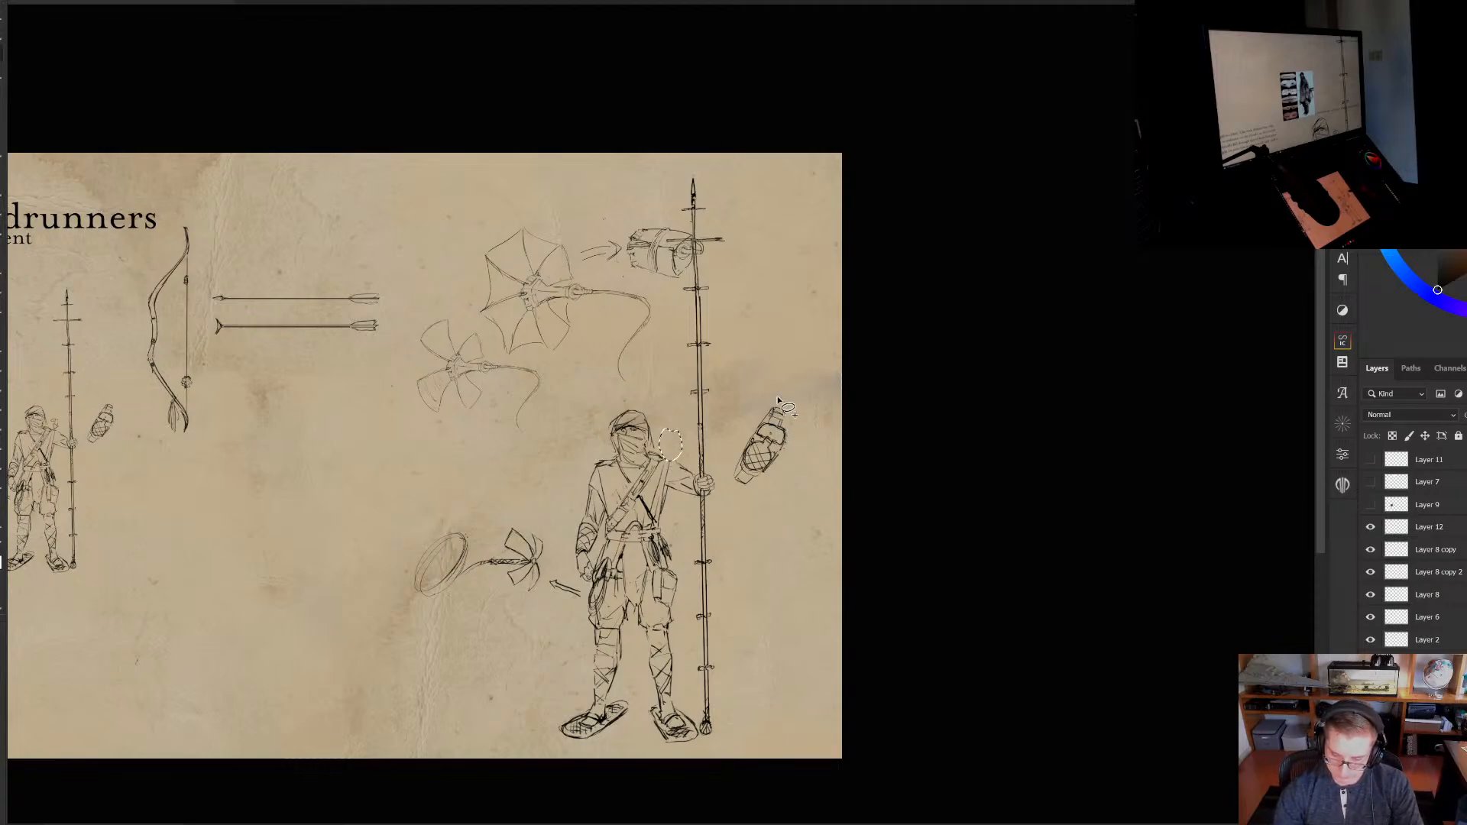
{"action": "left_click_drag", "start_coordinate": [778, 391], "coordinate": [798, 393]}
{"action": "key", "text": "Delete"}
{"action": "mouse_move", "coordinate": [587, 596]}
{"action": "left_mouse_down"}
{"action": "mouse_move", "coordinate": [552, 625]}
{"action": "mouse_move", "coordinate": [356, 579]}
{"action": "mouse_move", "coordinate": [527, 499]}
{"action": "left_mouse_up"}
{"action": "key", "text": "Delete"}
{"action": "key", "text": "ctrl+d"}
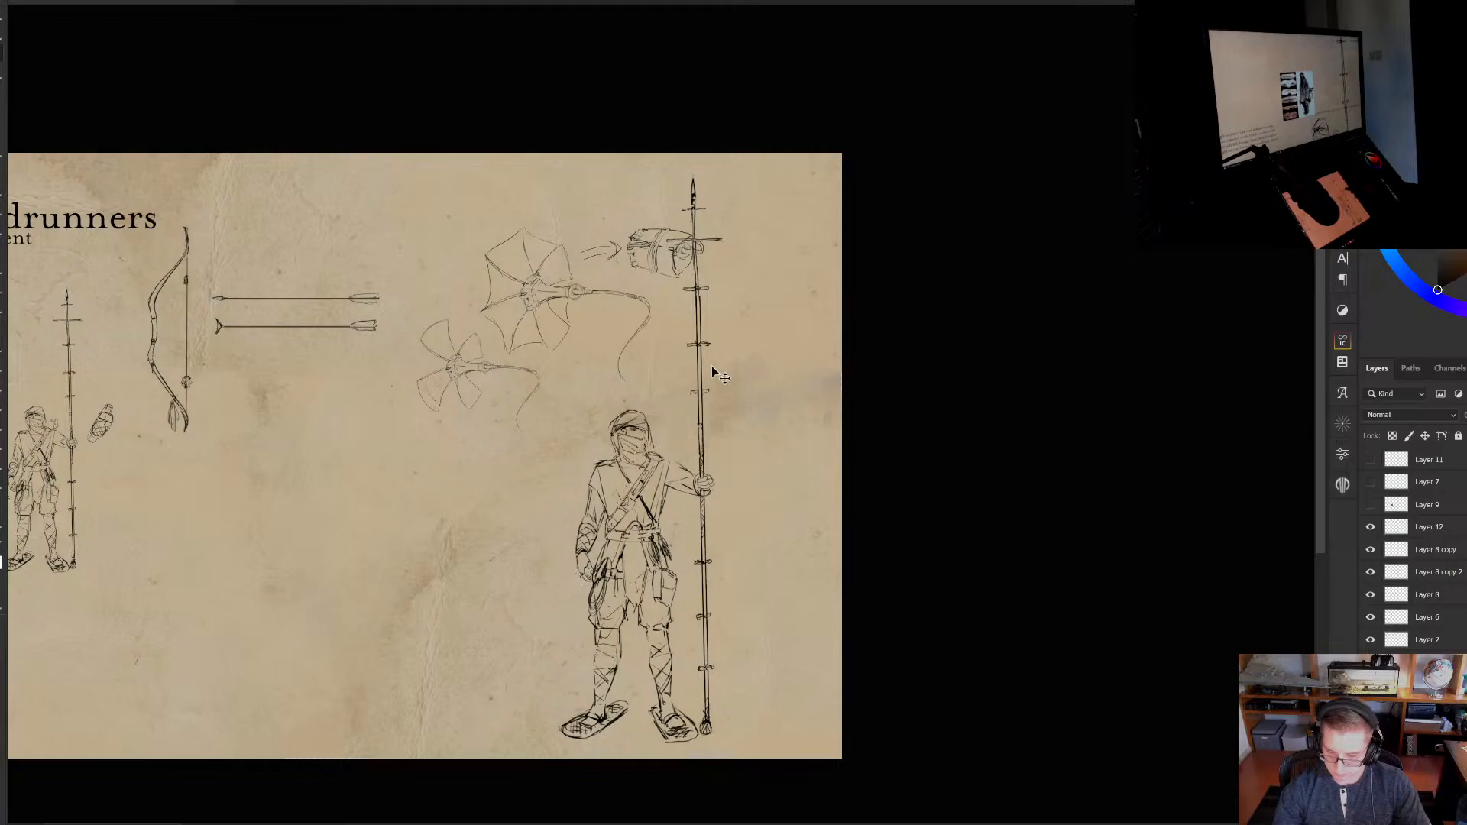
Try to move the folded hook bundle away from the enlarged figure's pole
{"action": "scroll", "coordinate": [665, 169], "scroll_direction": "up", "scroll_amount": 2}
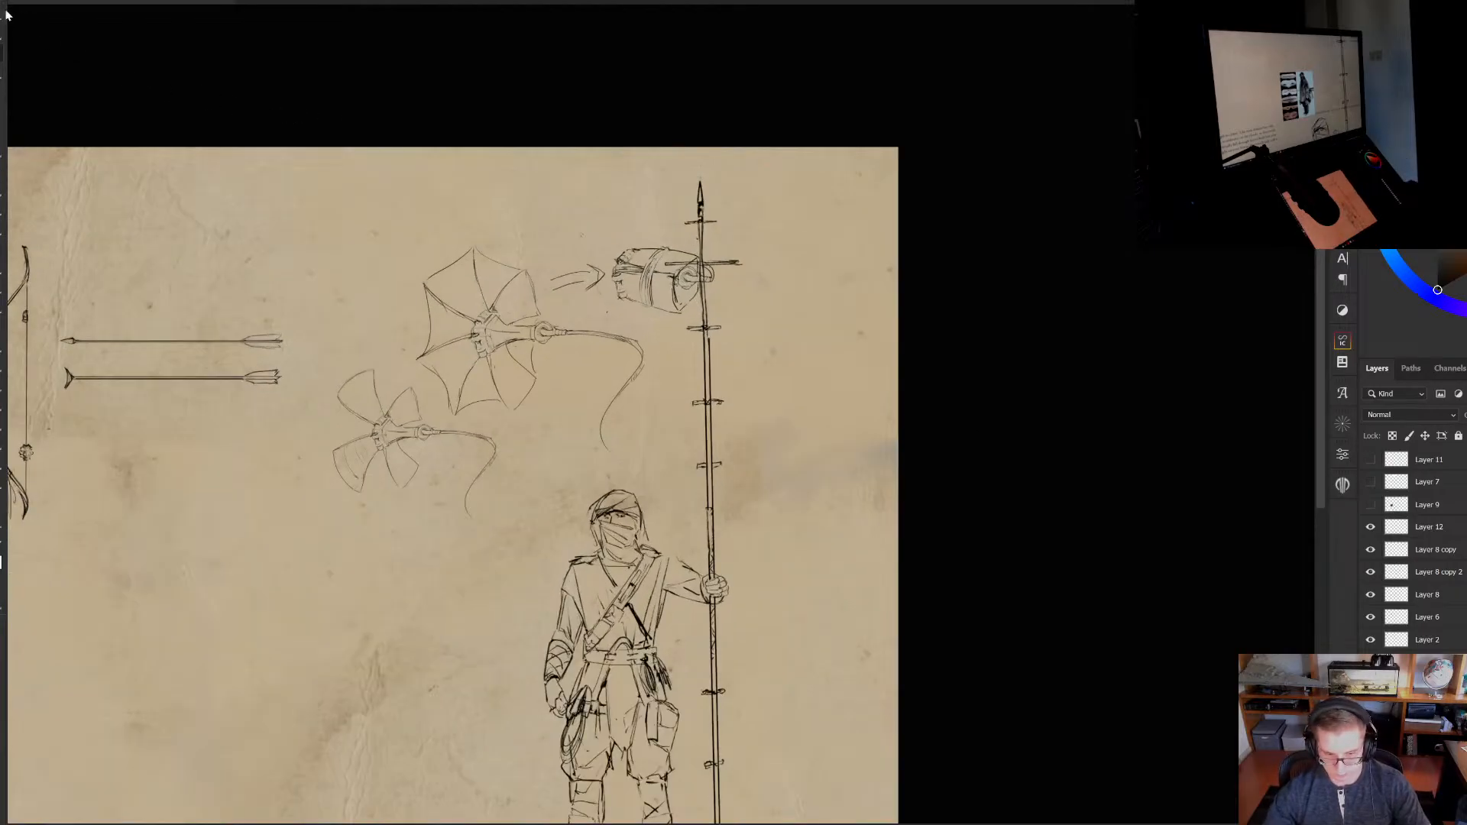
{"action": "key", "text": "v"}
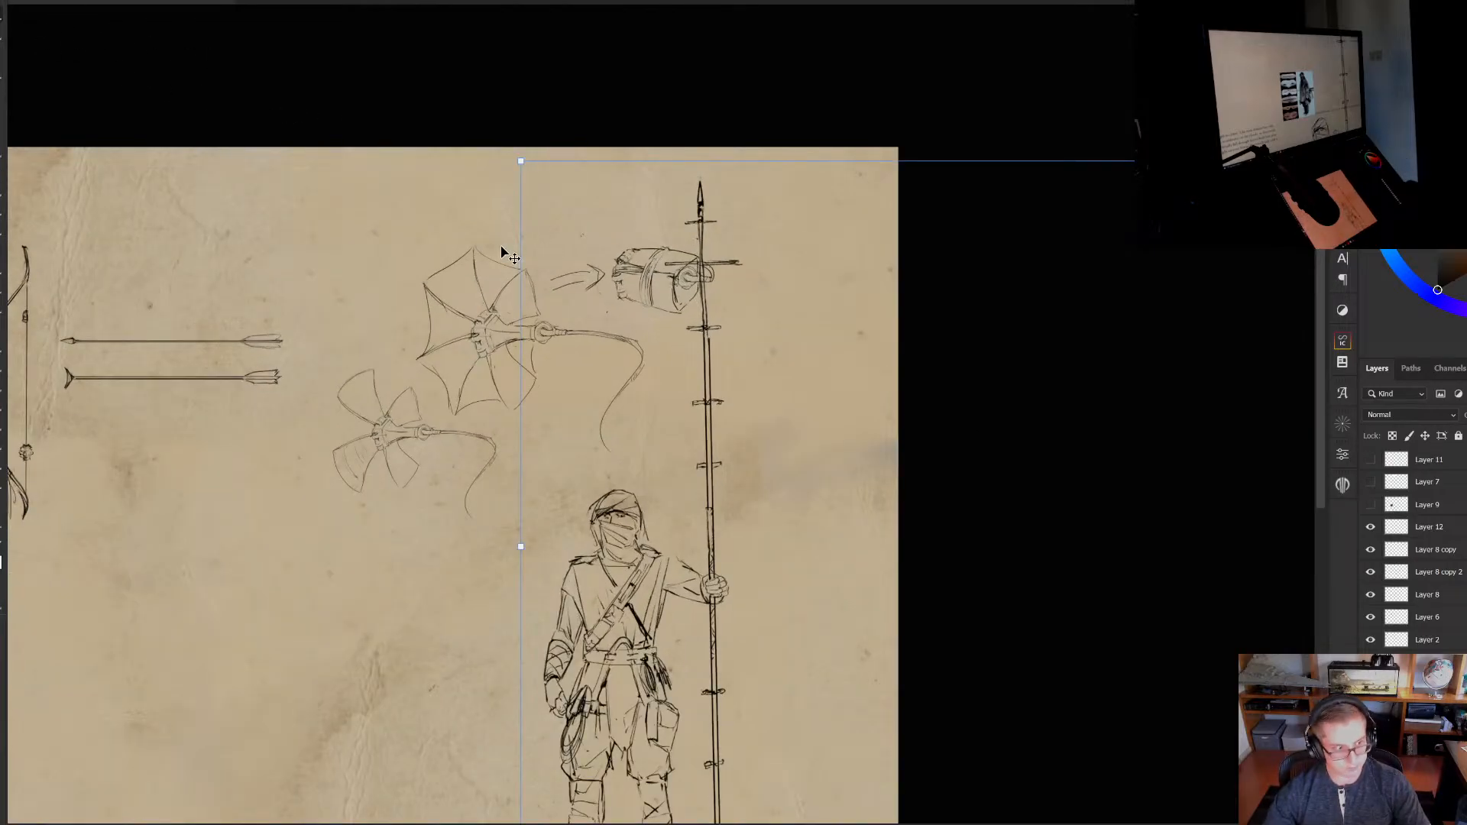
{"action": "right_click", "coordinate": [630, 271]}
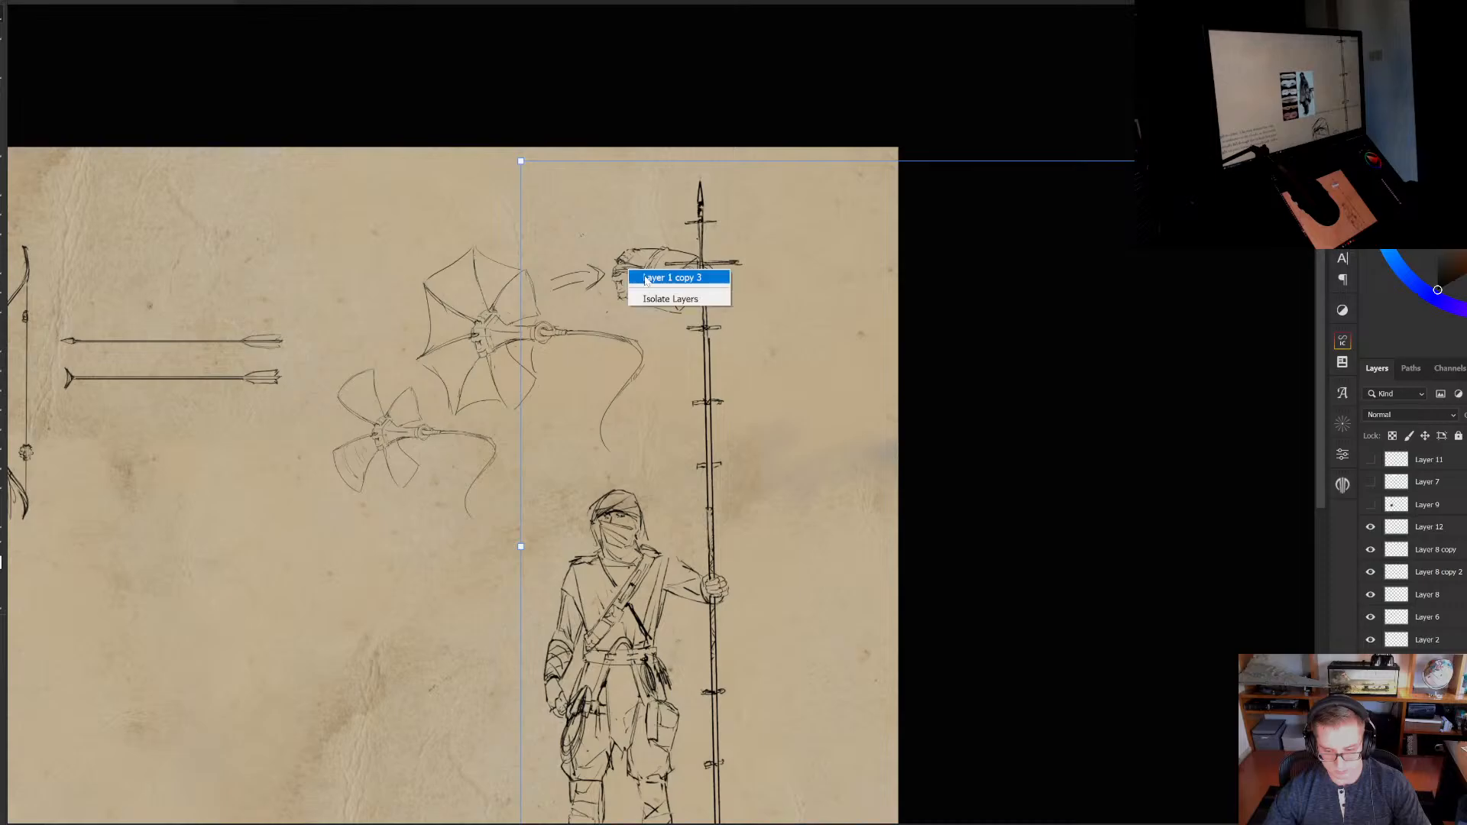
{"action": "left_click", "coordinate": [645, 279]}
{"action": "left_click_drag", "start_coordinate": [638, 269], "coordinate": [631, 268]}
{"action": "key", "text": "ctrl+z"}
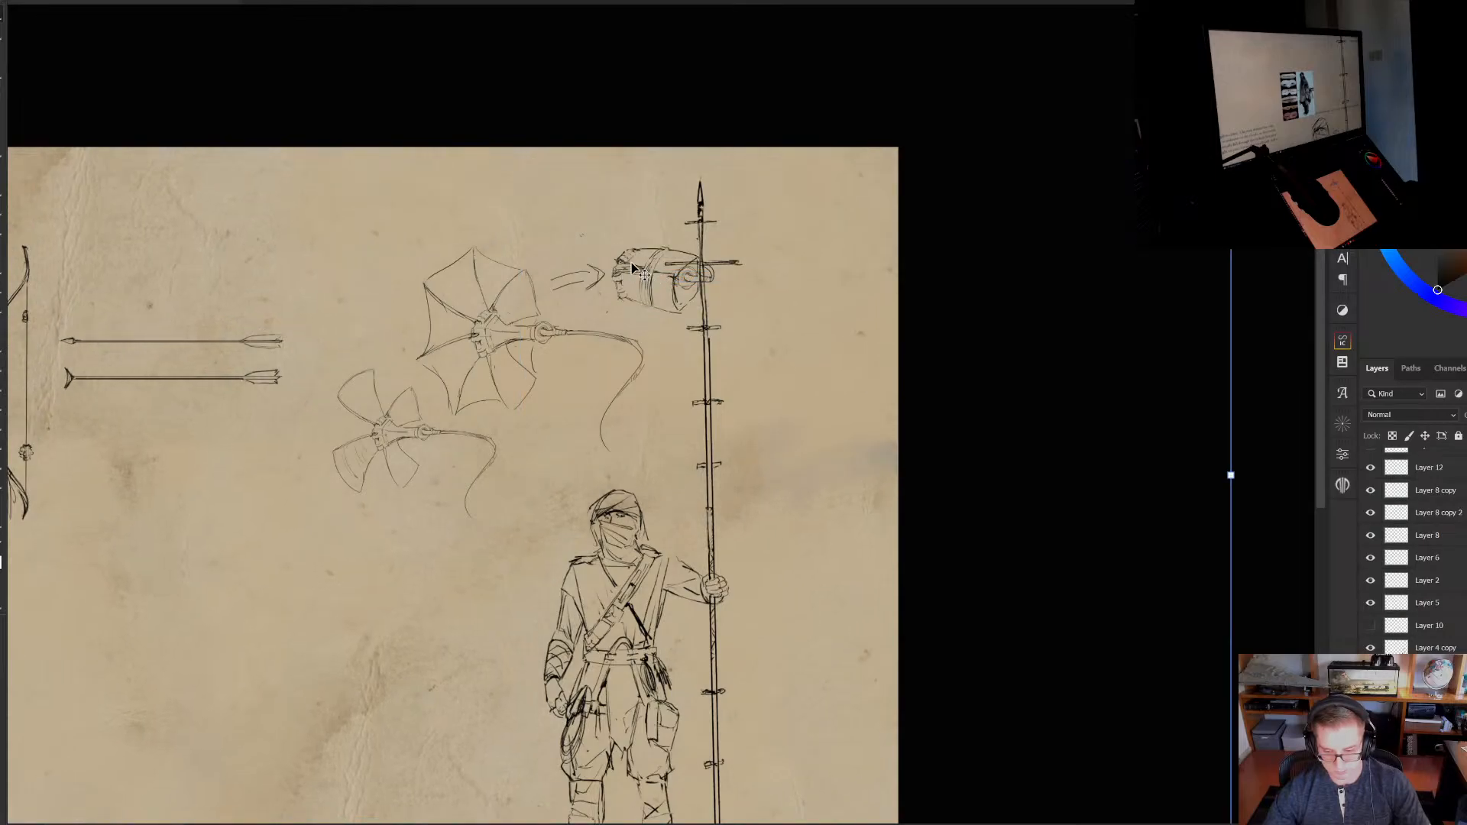
Move the folded bundle and its arrow on Layer 8 copy up and to the left, clear of the enlarged figure's pole
{"action": "scroll", "coordinate": [631, 267], "scroll_direction": "up", "scroll_amount": 3}
{"action": "right_click", "coordinate": [610, 265]}
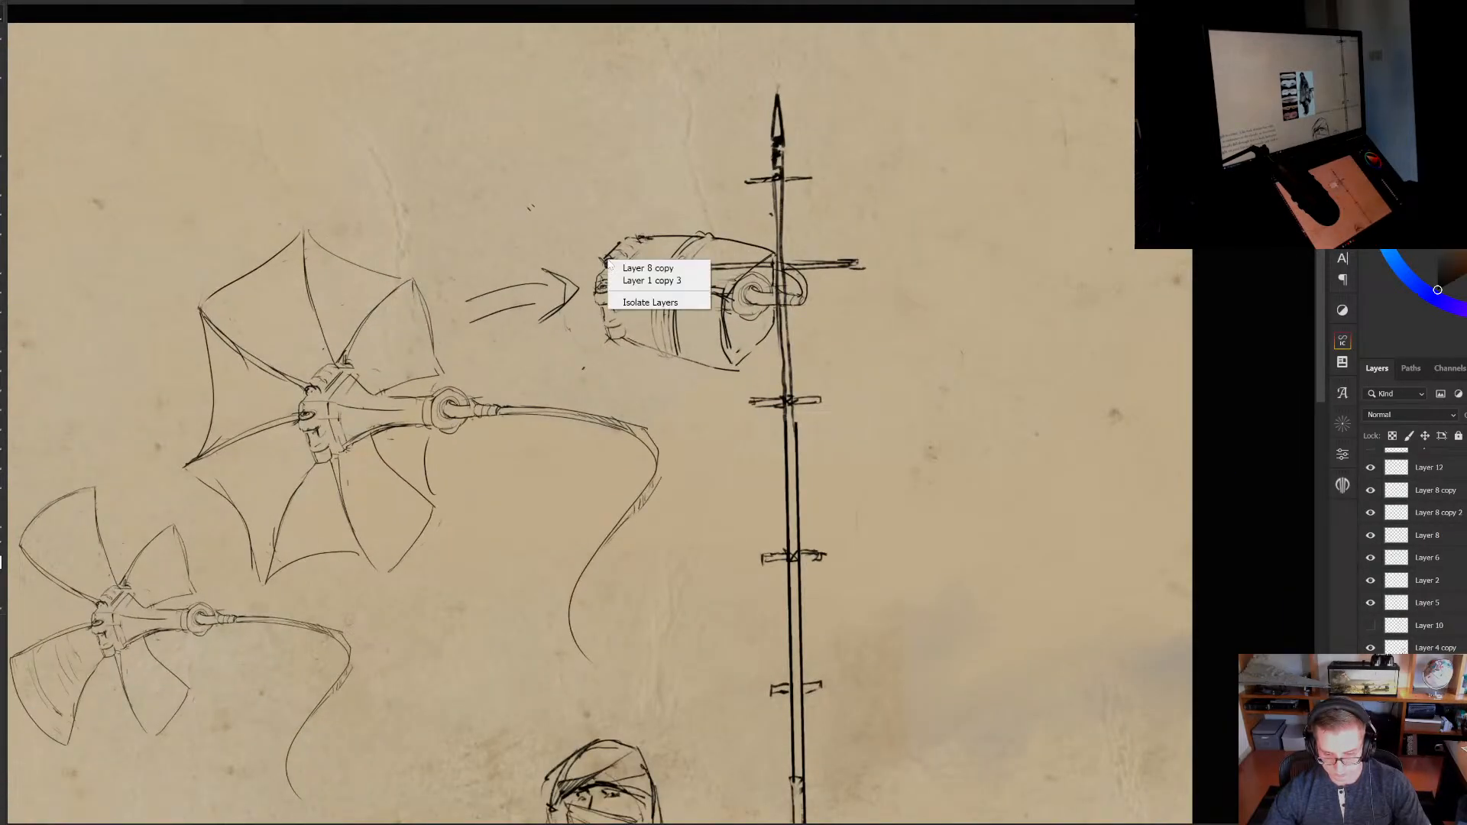
{"action": "left_click", "coordinate": [634, 267]}
{"action": "mouse_move", "coordinate": [634, 268]}
{"action": "left_mouse_down"}
{"action": "mouse_move", "coordinate": [384, 126]}
{"action": "mouse_move", "coordinate": [408, 136]}
{"action": "left_mouse_up"}
{"action": "left_click_drag", "start_coordinate": [414, 369], "coordinate": [483, 150]}
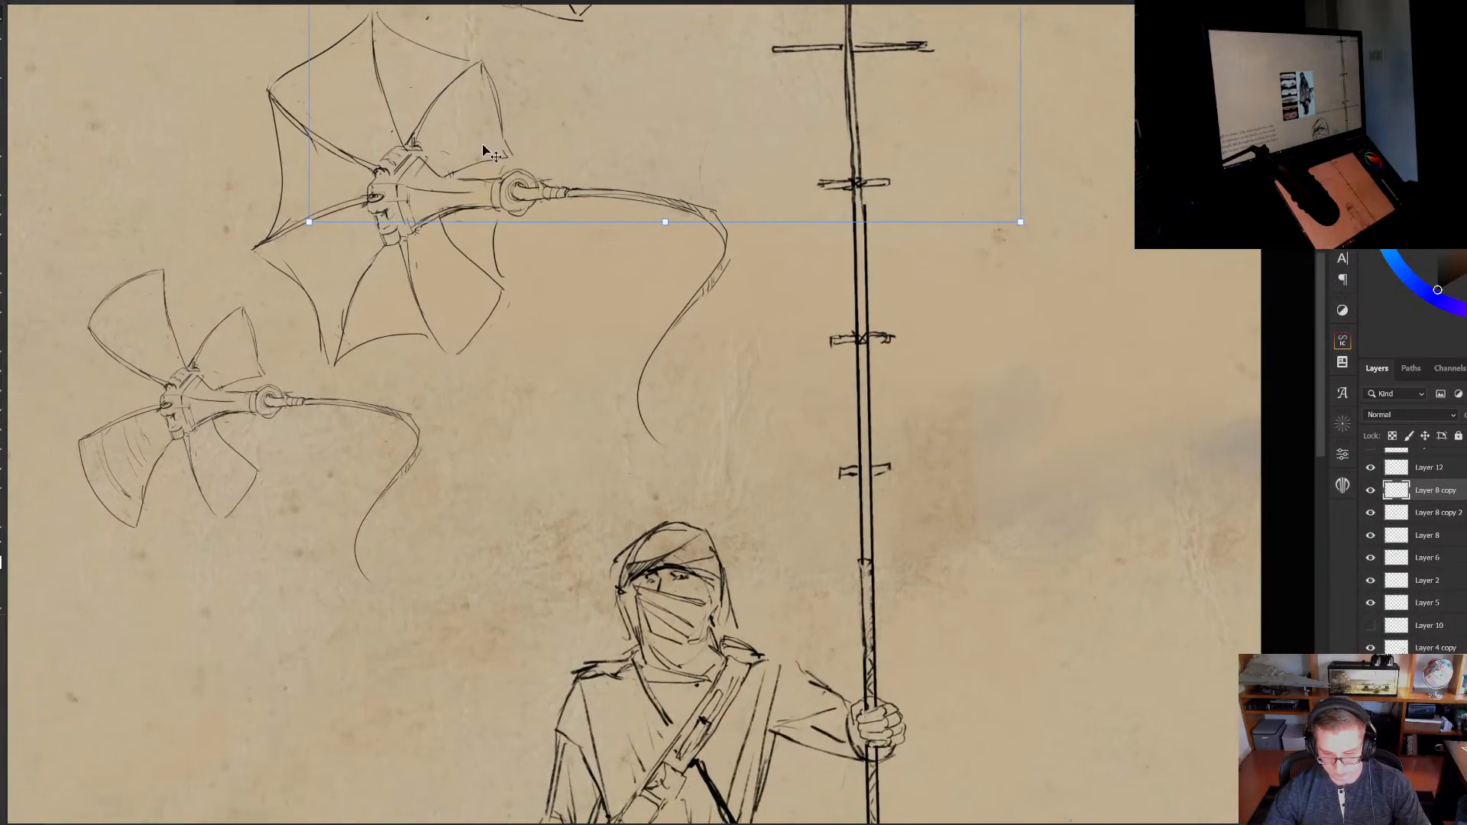
Identify the enlarged figure's layer, Layer 4 copy, and move it directly above Layer 12
{"action": "scroll", "coordinate": [483, 150], "scroll_direction": "down", "scroll_amount": 2}
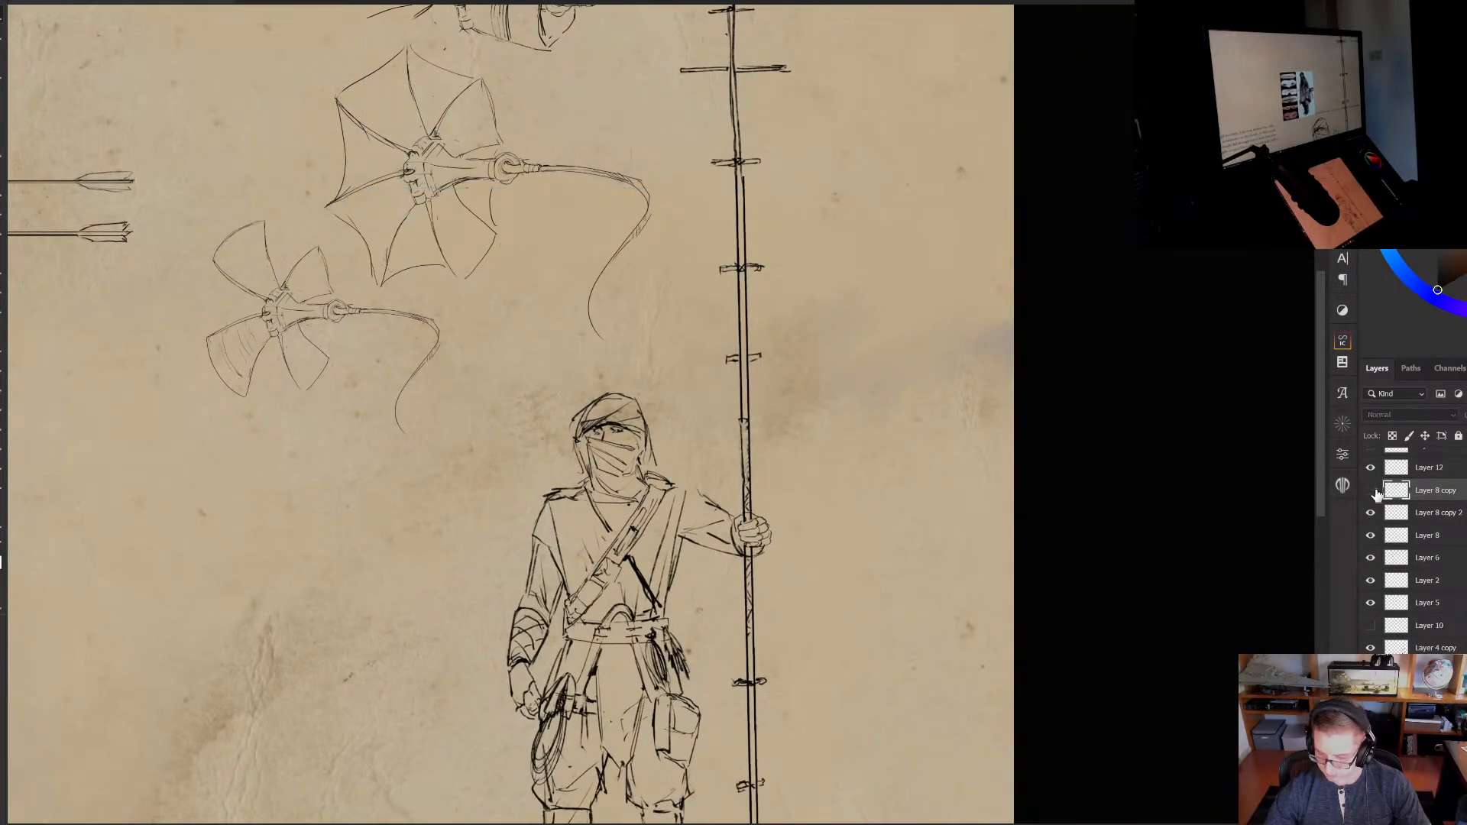
{"action": "scroll", "coordinate": [1413, 634], "scroll_direction": "up", "scroll_amount": 2}
{"action": "left_click", "coordinate": [1370, 661]}
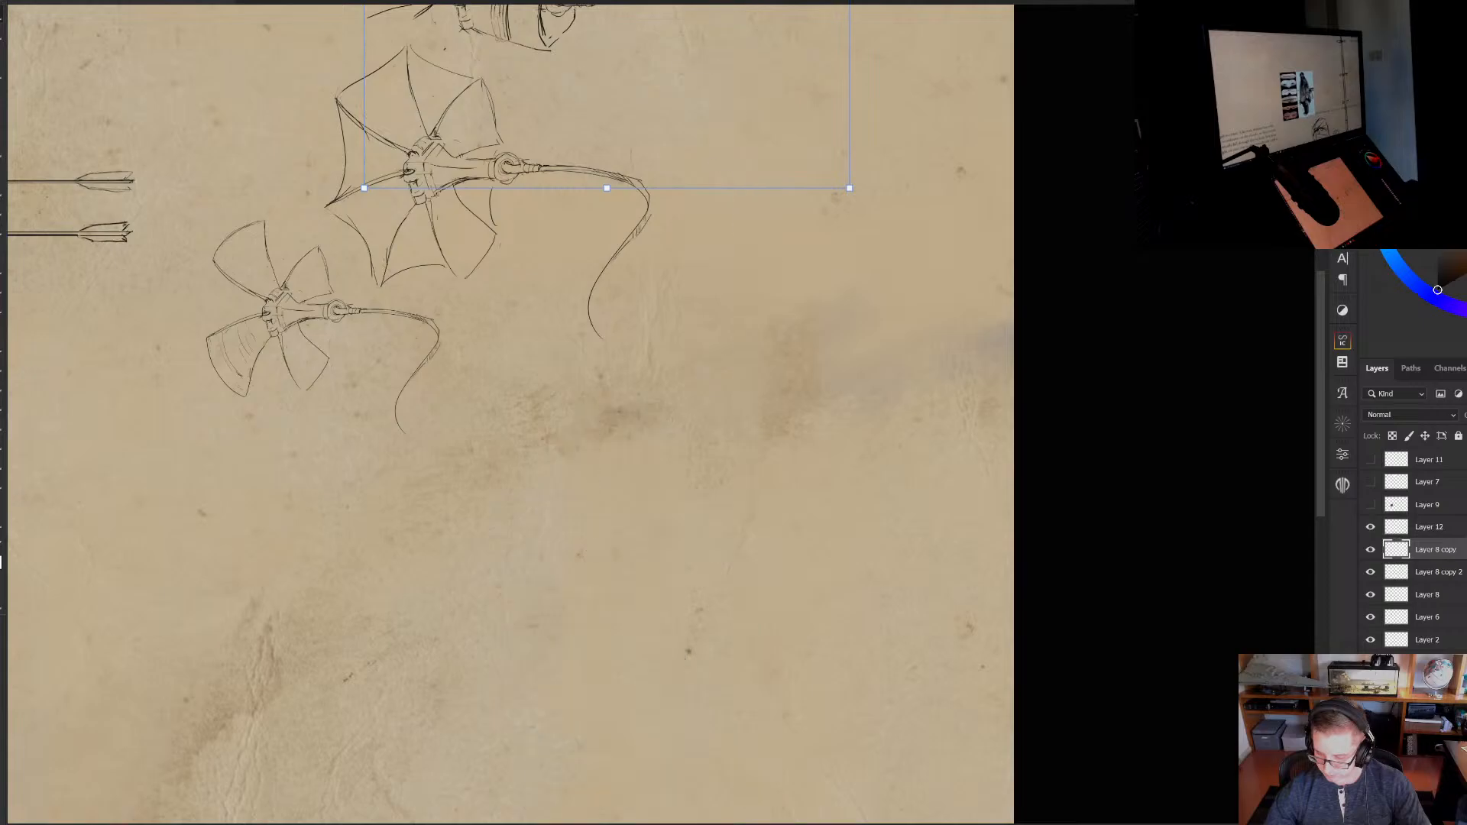
{"action": "left_click", "coordinate": [1370, 662]}
{"action": "left_click", "coordinate": [1436, 661]}
{"action": "left_click_drag", "start_coordinate": [1436, 661], "coordinate": [1451, 517]}
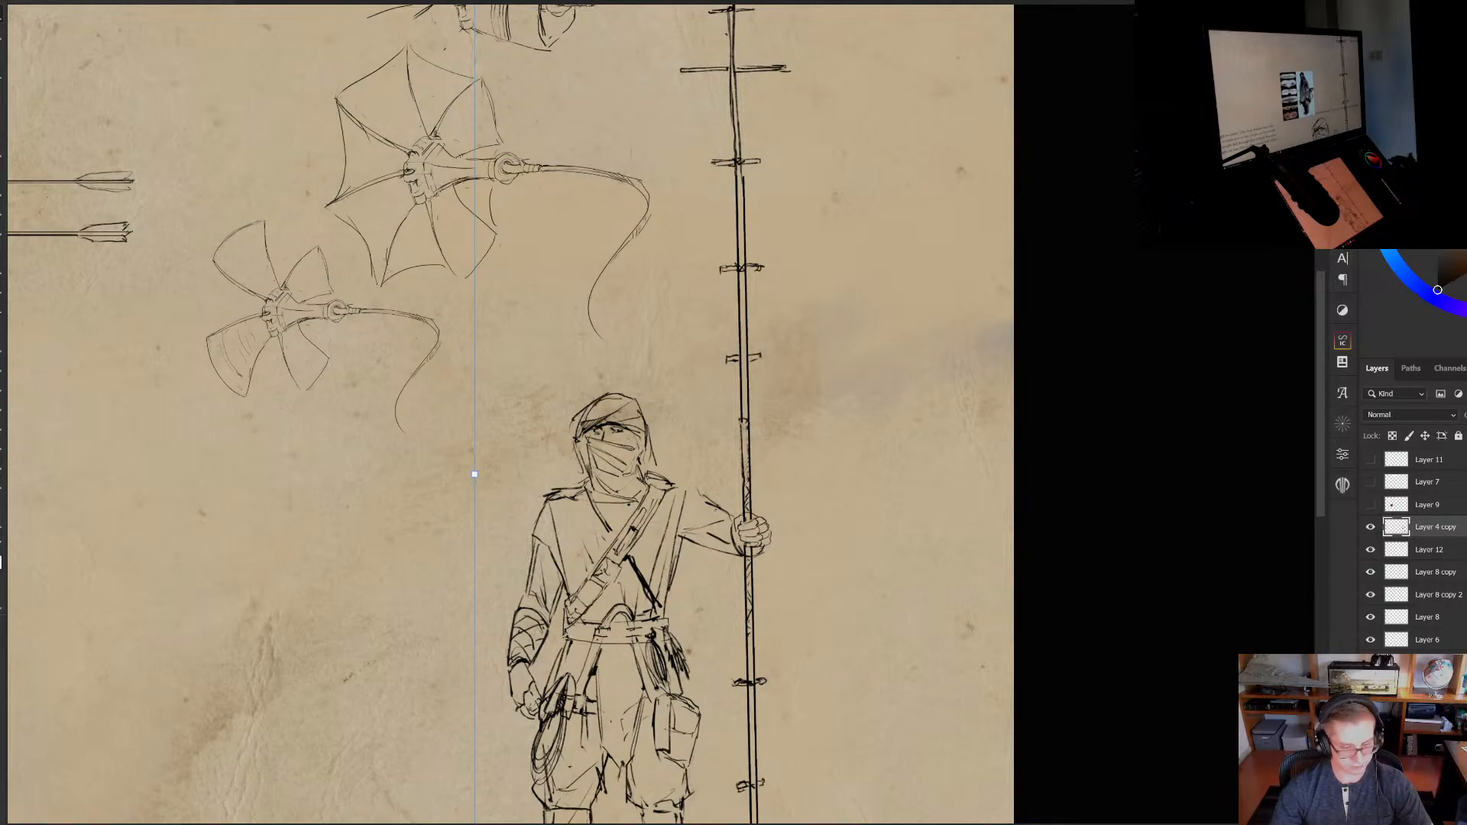
Check the Layer 4 copy contents and erase the figure's eyes, headband and the left side of the hood
{"action": "left_click", "coordinate": [1370, 527]}
{"action": "left_click", "coordinate": [1371, 527]}
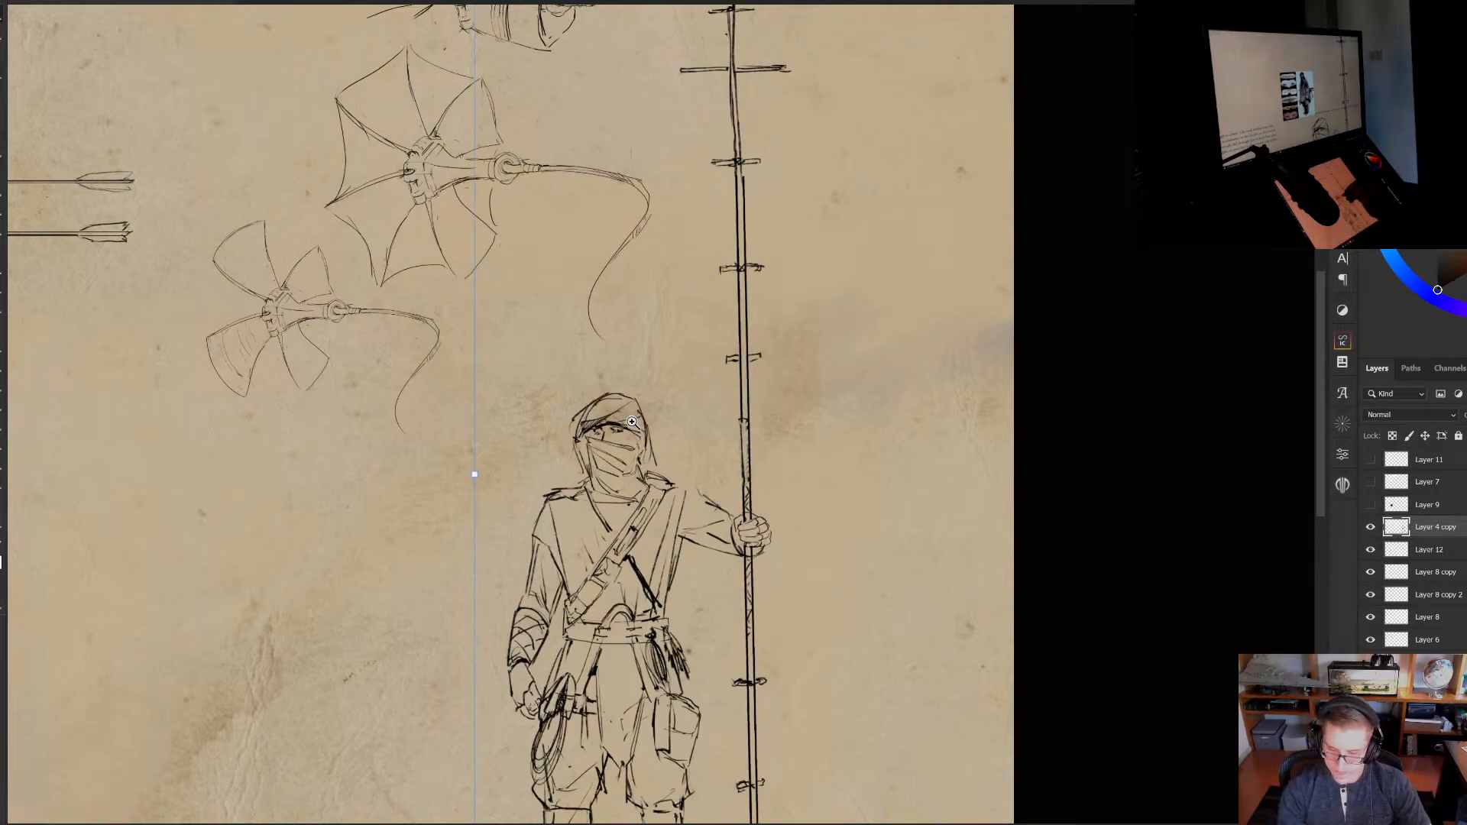
{"action": "key", "text": "z"}
{"action": "mouse_move", "coordinate": [636, 424]}
{"action": "left_mouse_down"}
{"action": "mouse_move", "coordinate": [665, 399]}
{"action": "mouse_move", "coordinate": [616, 440]}
{"action": "mouse_move", "coordinate": [642, 418]}
{"action": "left_mouse_up"}
{"action": "key", "text": "e"}
{"action": "mouse_move", "coordinate": [500, 440]}
{"action": "left_mouse_down"}
{"action": "mouse_move", "coordinate": [454, 397]}
{"action": "mouse_move", "coordinate": [460, 460]}
{"action": "mouse_move", "coordinate": [467, 418]}
{"action": "mouse_move", "coordinate": [524, 334]}
{"action": "mouse_move", "coordinate": [512, 405]}
{"action": "left_mouse_up"}
{"action": "mouse_move", "coordinate": [611, 435]}
{"action": "left_mouse_down"}
{"action": "mouse_move", "coordinate": [589, 428]}
{"action": "mouse_move", "coordinate": [634, 432]}
{"action": "mouse_move", "coordinate": [516, 437]}
{"action": "mouse_move", "coordinate": [519, 462]}
{"action": "mouse_move", "coordinate": [531, 363]}
{"action": "mouse_move", "coordinate": [502, 401]}
{"action": "mouse_move", "coordinate": [541, 371]}
{"action": "left_mouse_up"}
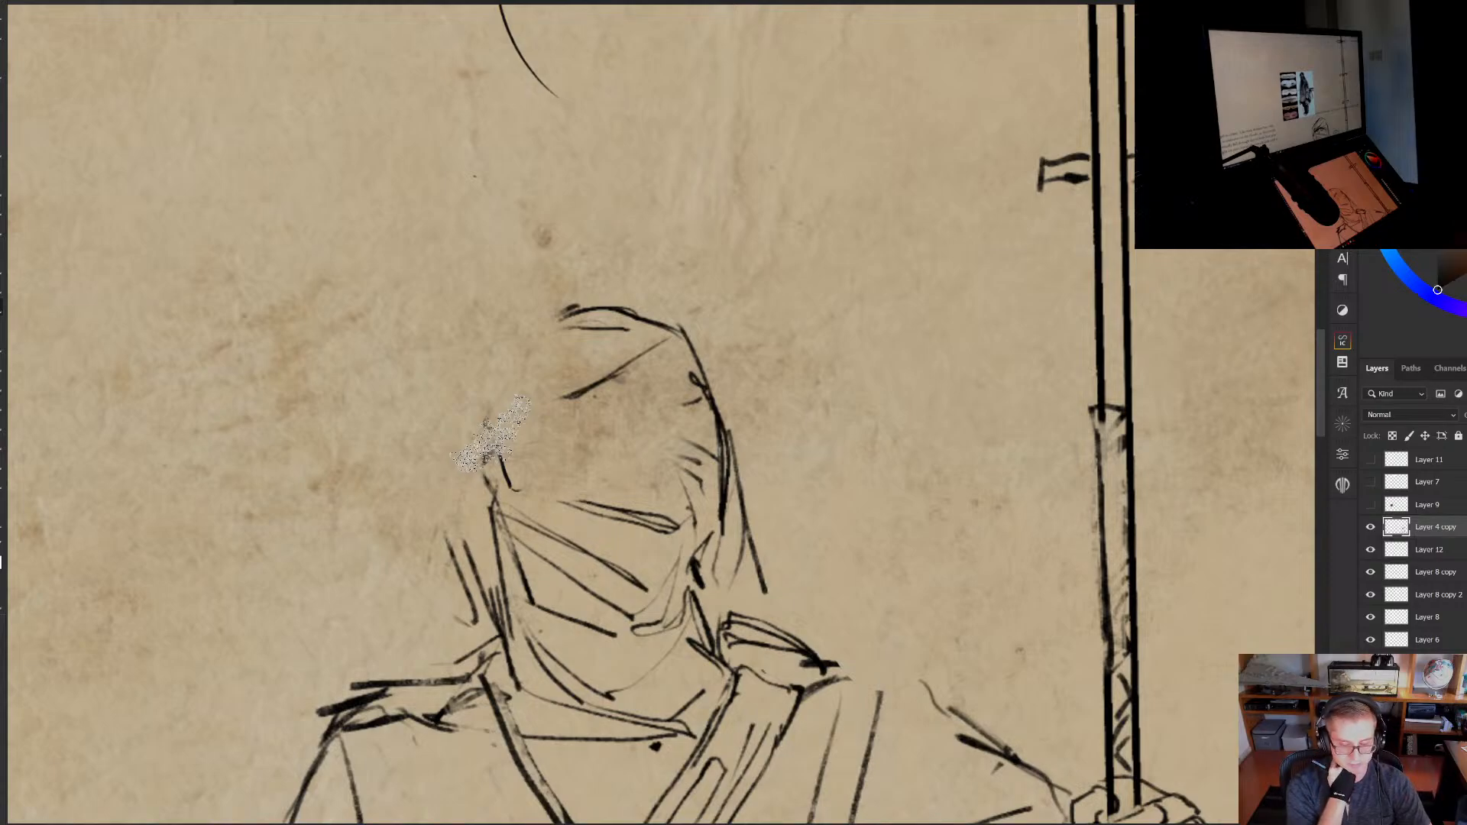
Open the file brainstorm10.psd
{"action": "key", "text": "alt+f"}
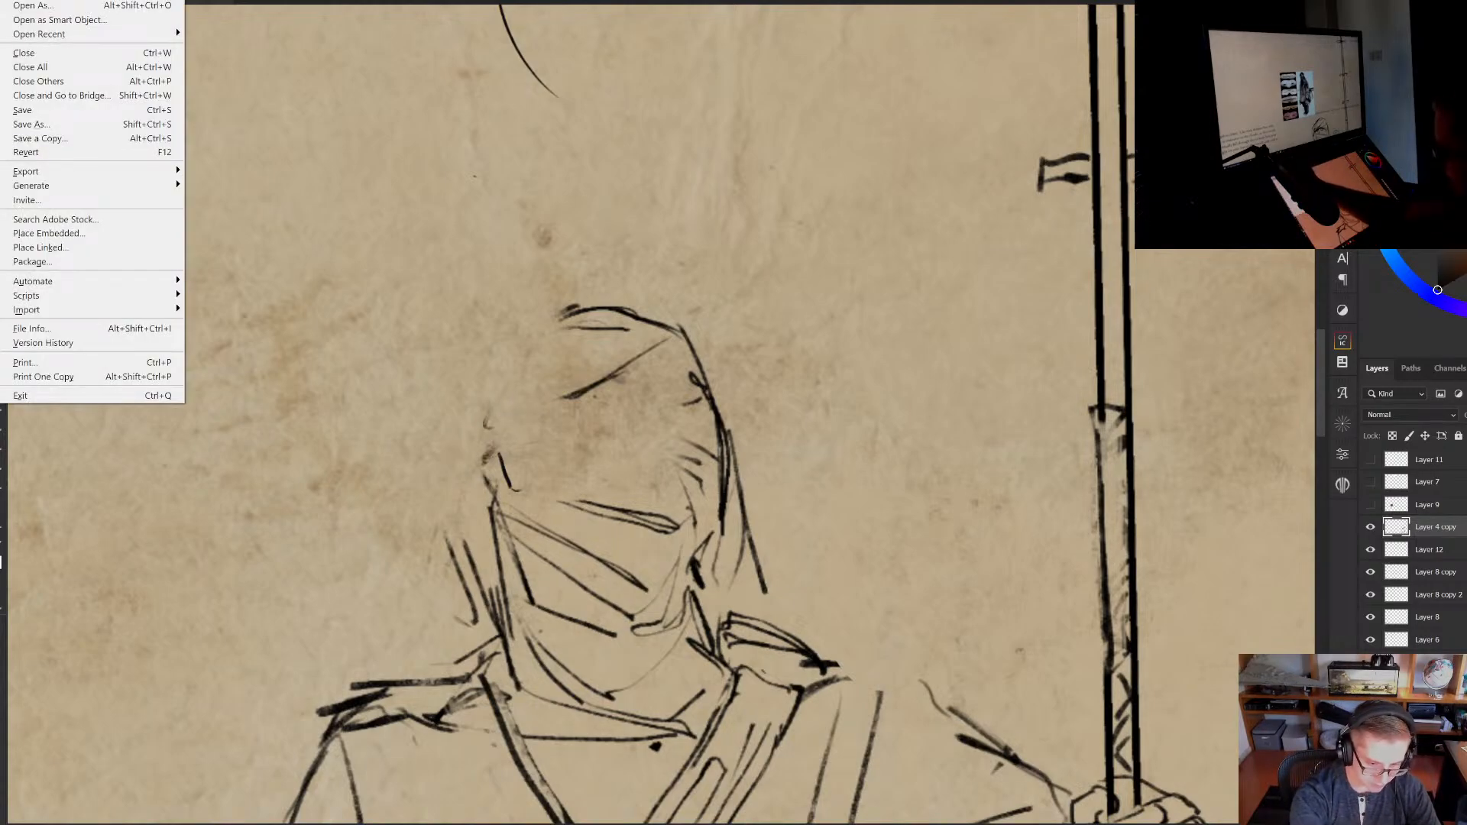
{"action": "key", "text": "o"}
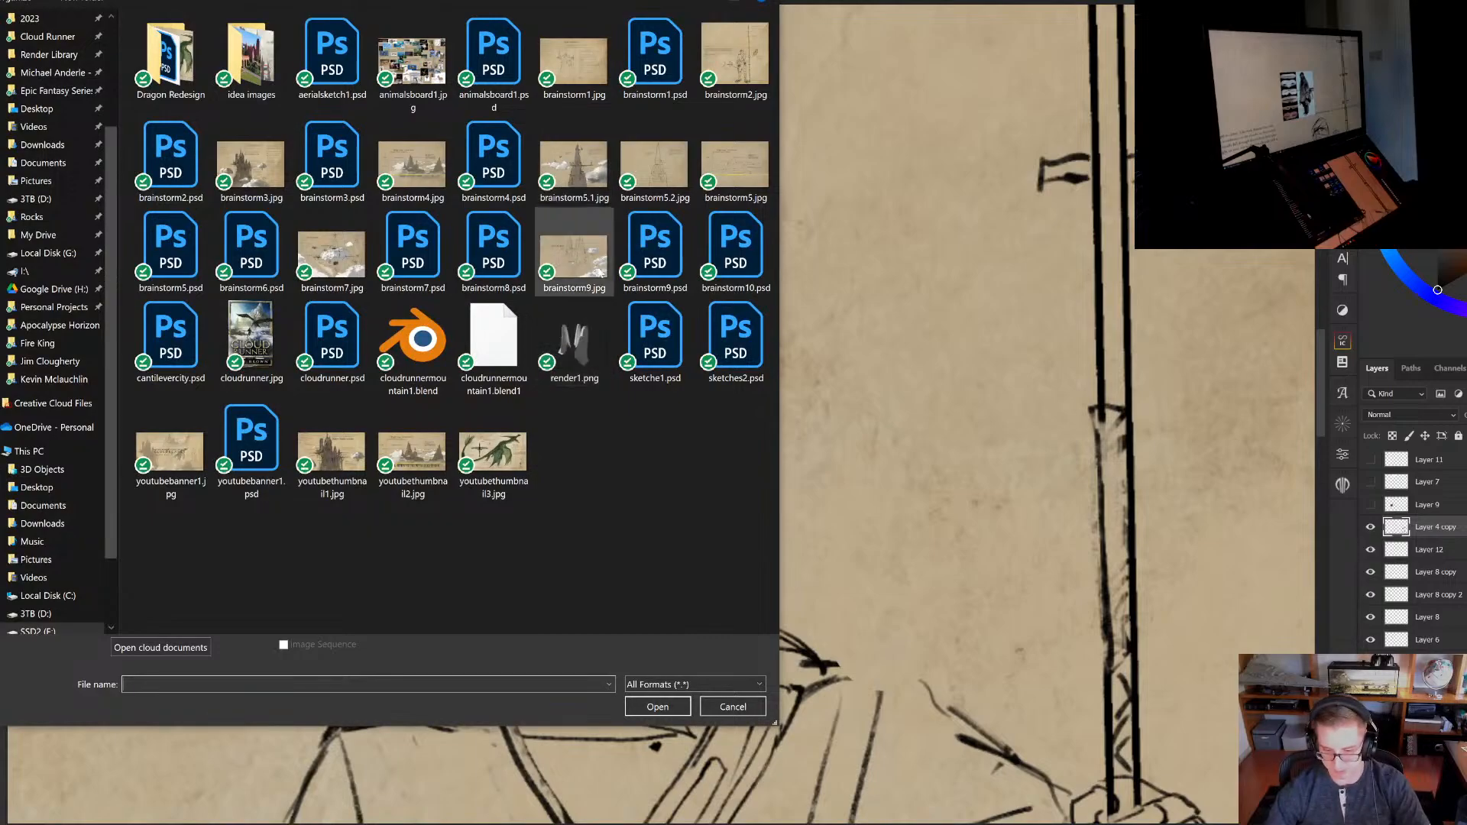
{"action": "double_click", "coordinate": [725, 243]}
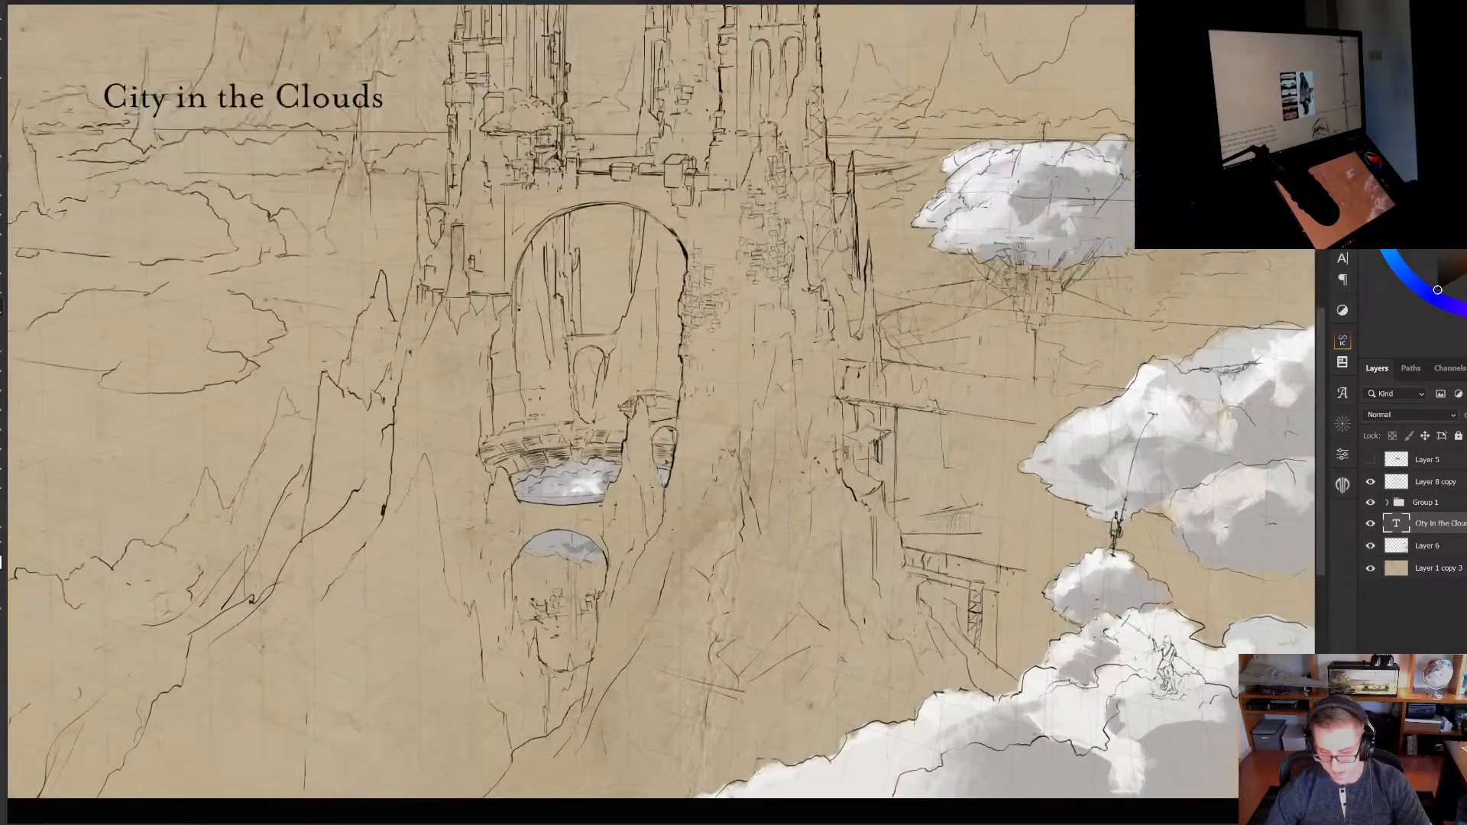
Examine the City in the Clouds sketch, including the tower base, side platforms and cloud formations
{"action": "scroll", "coordinate": [911, 633], "scroll_direction": "up", "scroll_amount": 2}
{"action": "left_click_drag", "start_coordinate": [773, 380], "coordinate": [675, 399]}
{"action": "left_click_drag", "start_coordinate": [753, 501], "coordinate": [651, 550]}
{"action": "left_click_drag", "start_coordinate": [817, 538], "coordinate": [888, 588]}
{"action": "left_click_drag", "start_coordinate": [648, 453], "coordinate": [596, 447]}
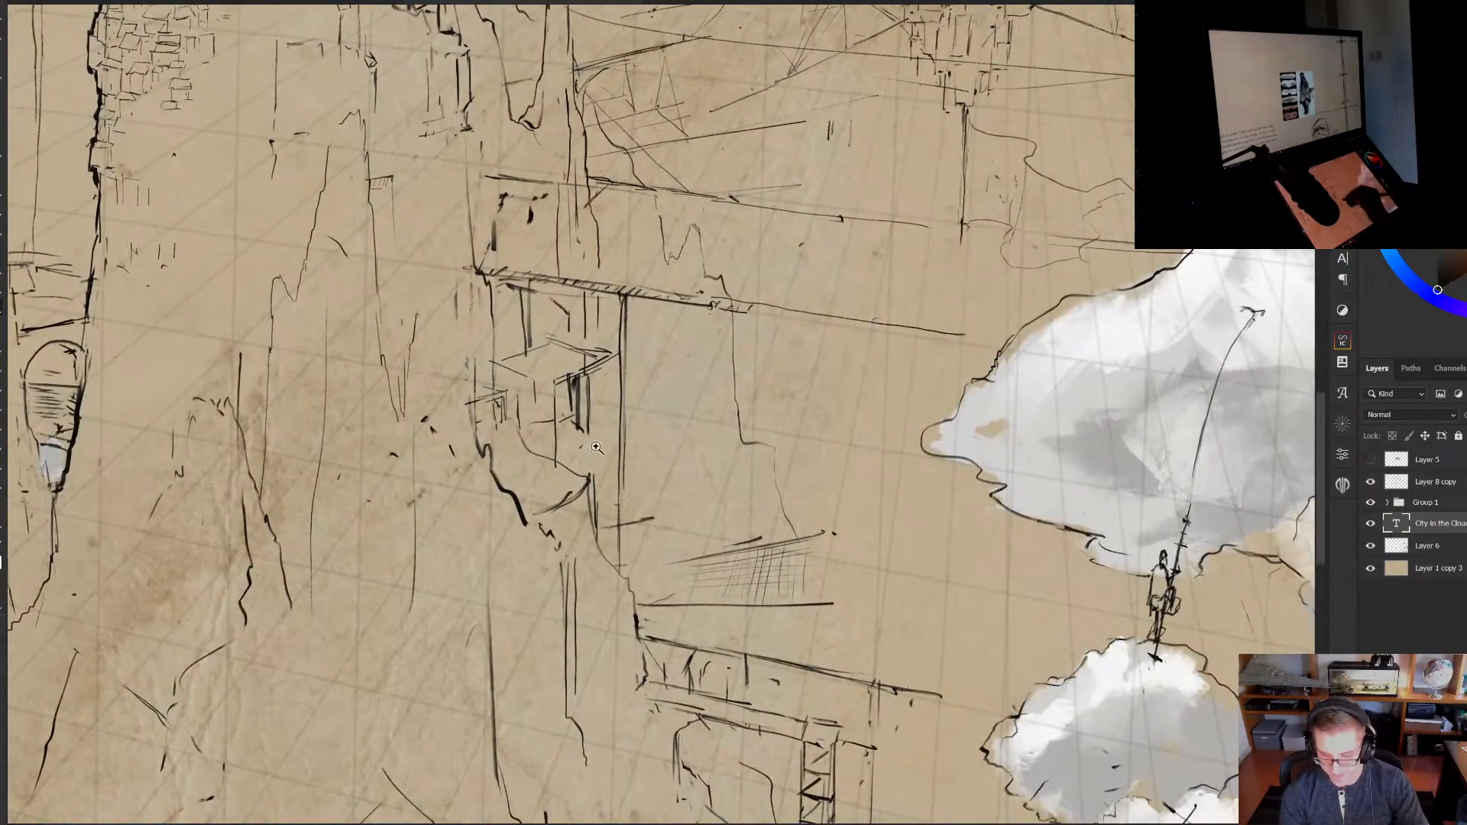
{"action": "left_click_drag", "start_coordinate": [573, 396], "coordinate": [597, 475]}
{"action": "mouse_move", "coordinate": [582, 533]}
{"action": "left_mouse_down"}
{"action": "mouse_move", "coordinate": [568, 538]}
{"action": "mouse_move", "coordinate": [569, 480]}
{"action": "mouse_move", "coordinate": [624, 491]}
{"action": "mouse_move", "coordinate": [661, 448]}
{"action": "mouse_move", "coordinate": [611, 394]}
{"action": "left_mouse_up"}
{"action": "left_click_drag", "start_coordinate": [646, 440], "coordinate": [603, 441]}
{"action": "left_click_drag", "start_coordinate": [698, 502], "coordinate": [626, 502]}
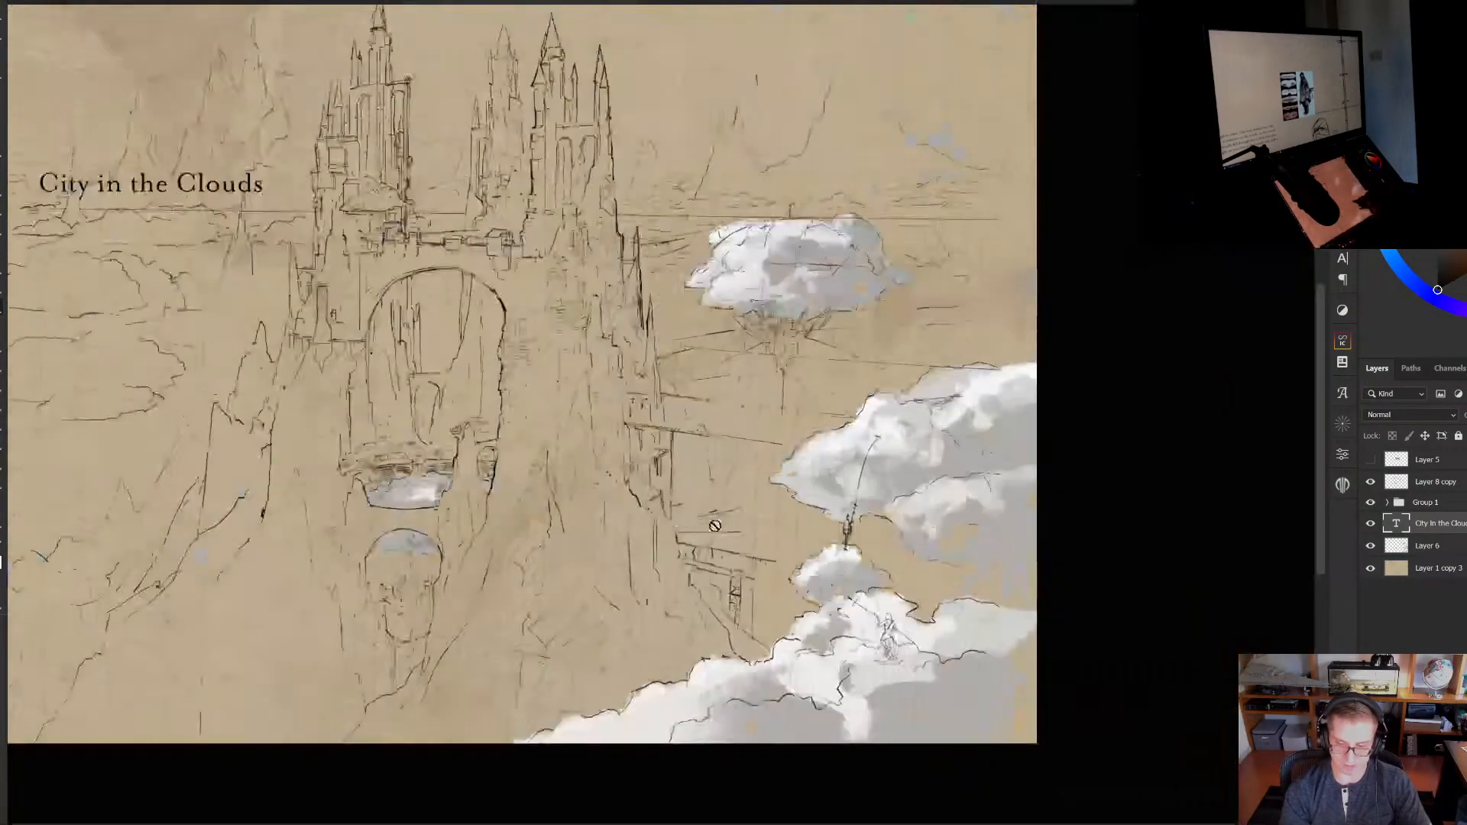
{"action": "left_click_drag", "start_coordinate": [714, 526], "coordinate": [1087, 542]}
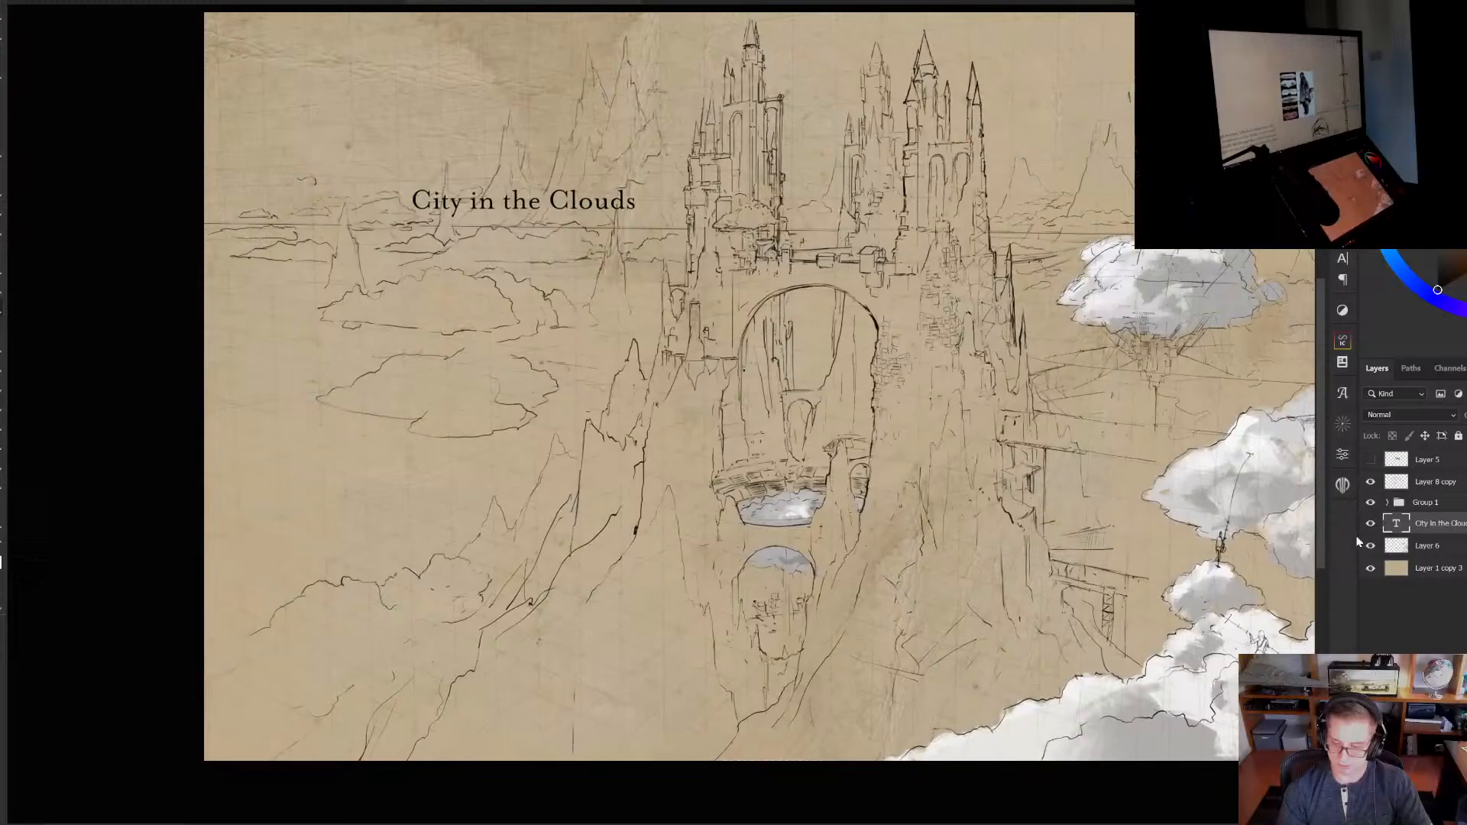
Check which line work sits on Layer 8 copy by toggling its visibility, and make it the active layer
{"action": "left_click", "coordinate": [1418, 552]}
{"action": "left_click", "coordinate": [1369, 482]}
{"action": "left_click", "coordinate": [1370, 482]}
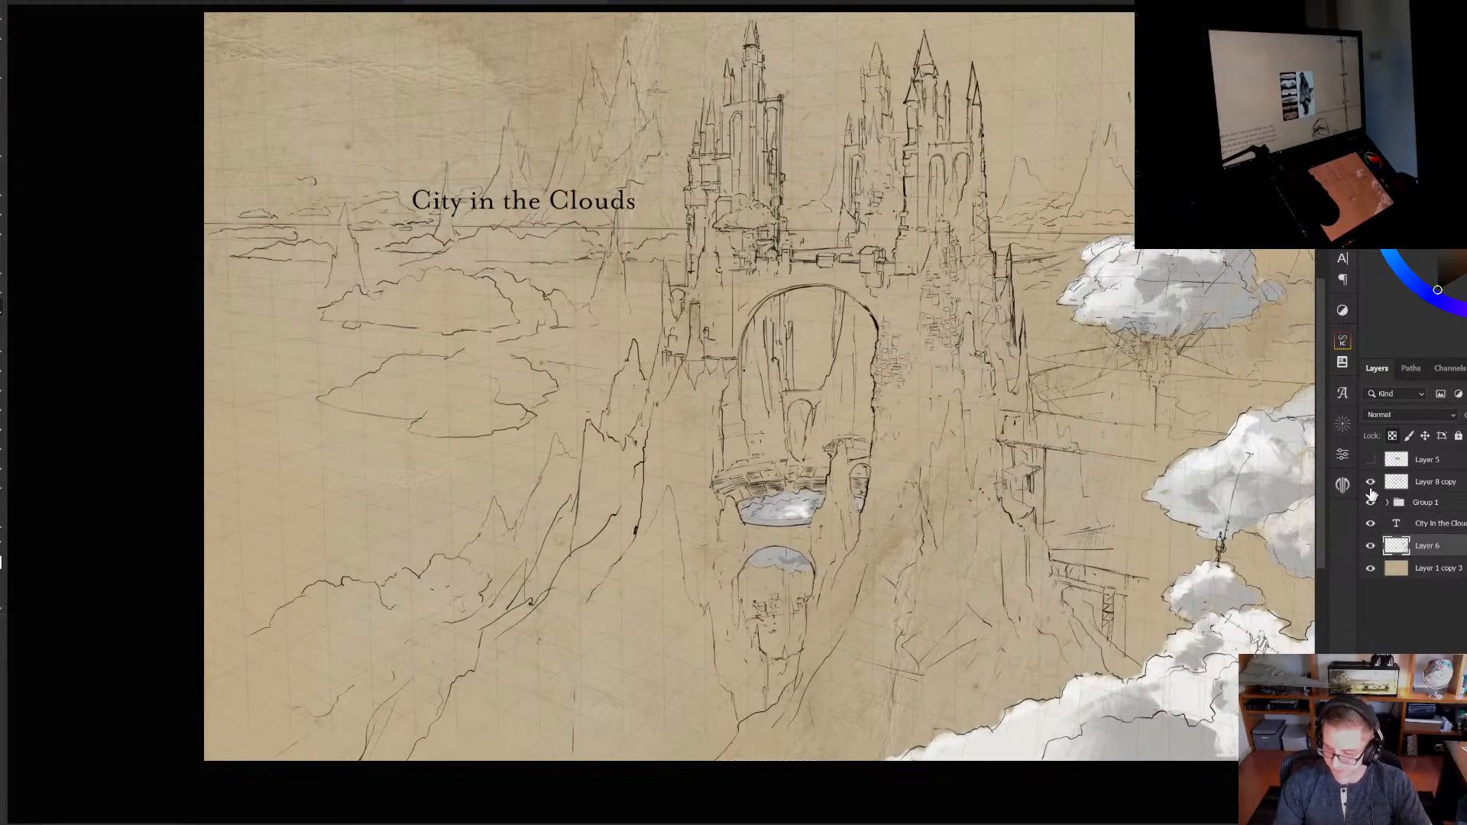
{"action": "left_click", "coordinate": [1369, 482]}
{"action": "left_click", "coordinate": [1370, 482]}
{"action": "left_click", "coordinate": [1398, 482]}
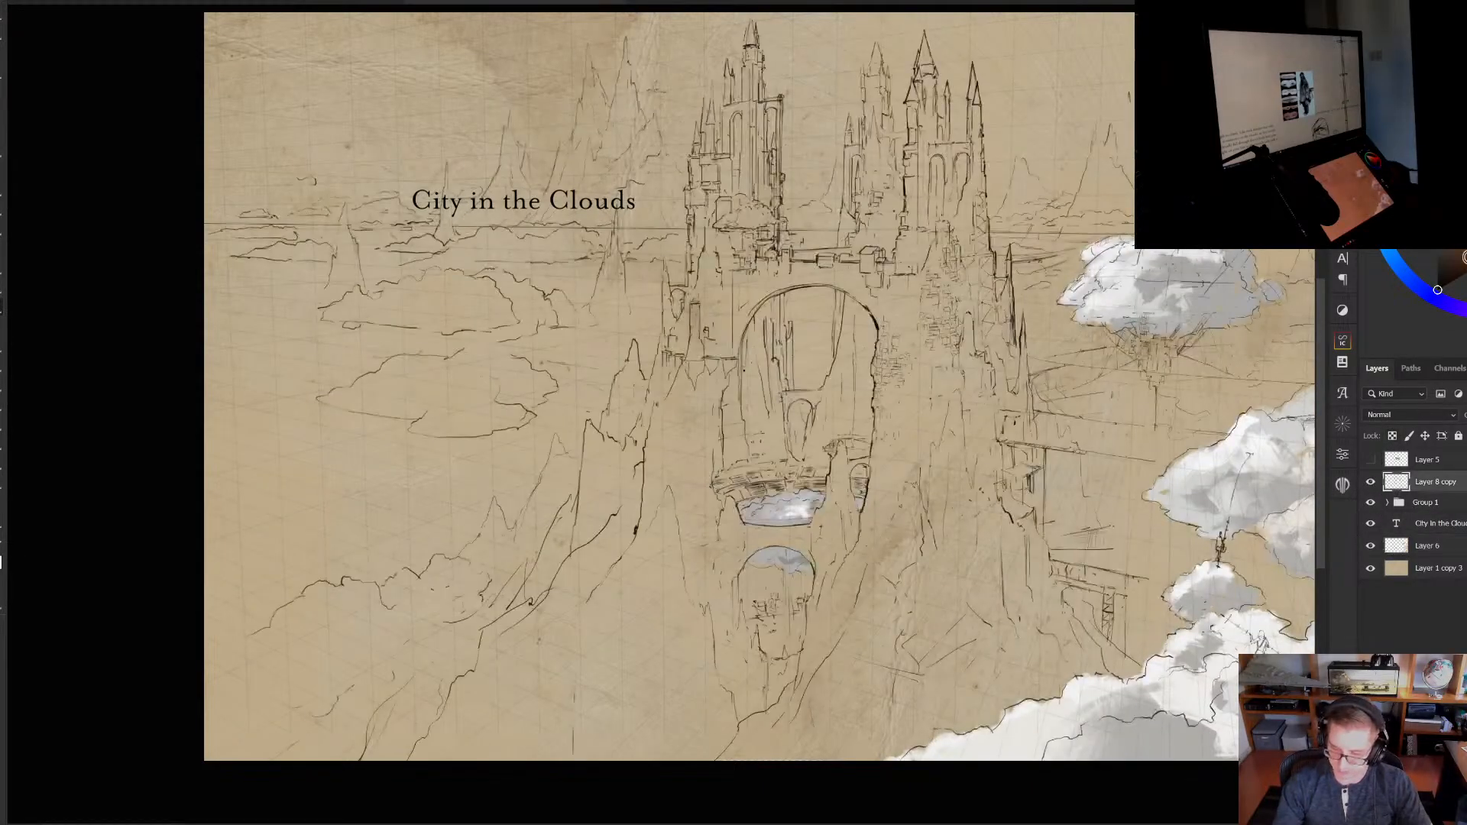
Sketch two short vertical strokes beneath and beside the left-hand clouds, and return to the cloudrunner sheet
{"action": "left_click", "coordinate": [625, 471]}
{"action": "left_click_drag", "start_coordinate": [577, 411], "coordinate": [225, 363]}
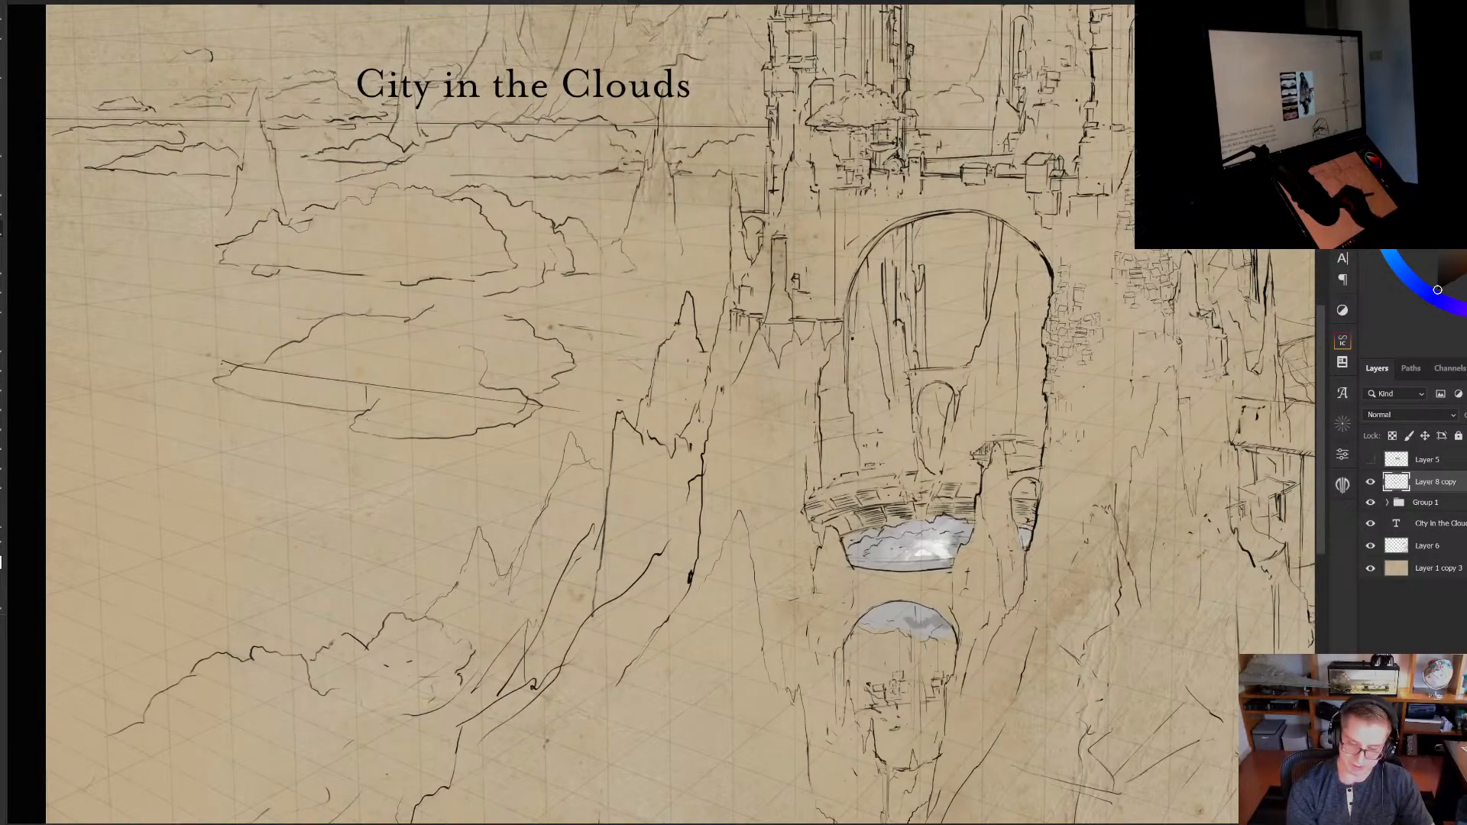
{"action": "left_click_drag", "start_coordinate": [454, 404], "coordinate": [453, 543]}
{"action": "mouse_move", "coordinate": [459, 463]}
{"action": "left_mouse_down"}
{"action": "mouse_move", "coordinate": [455, 561]}
{"action": "mouse_move", "coordinate": [403, 614]}
{"action": "left_mouse_up"}
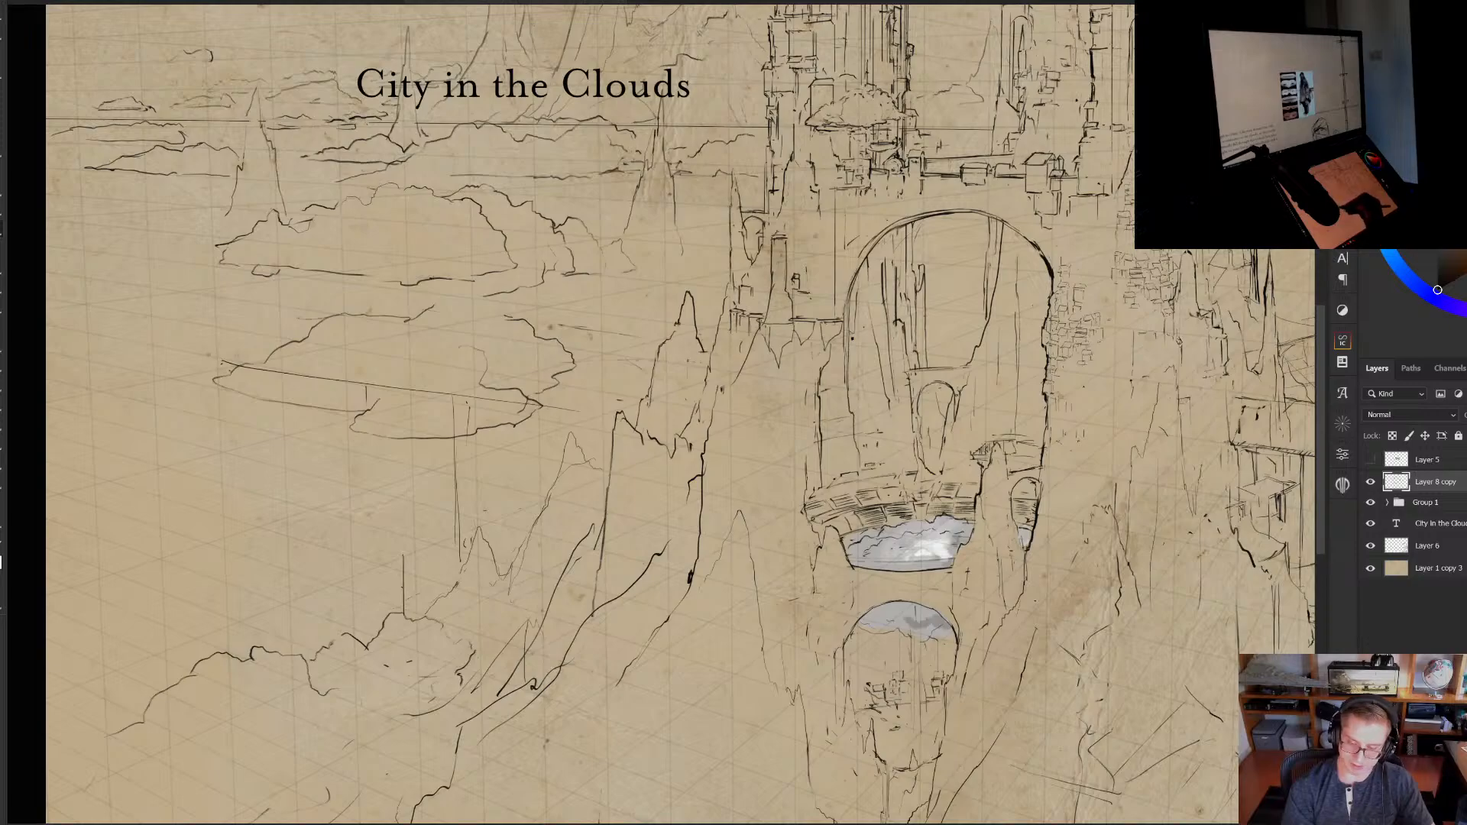
{"action": "left_click_drag", "start_coordinate": [237, 549], "coordinate": [522, 519]}
{"action": "left_click", "coordinate": [651, 496], "text": "alt"}
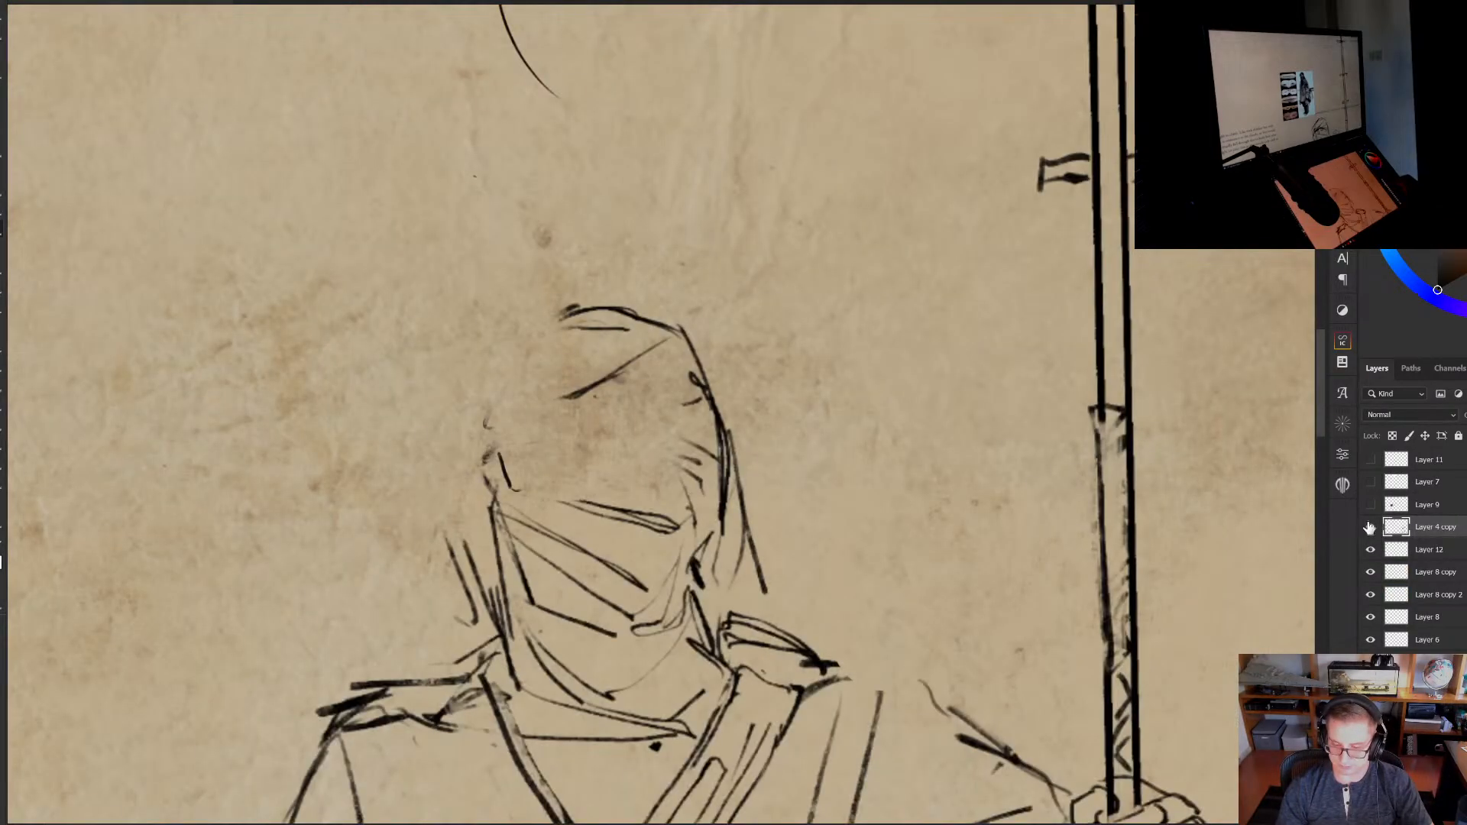
Redraw the left side of the figure's hood and the upper edge of the face mask across the nose on Layer 4 copy
{"action": "left_click", "coordinate": [1370, 527]}
{"action": "mouse_move", "coordinate": [566, 314]}
{"action": "left_mouse_down"}
{"action": "mouse_move", "coordinate": [537, 336]}
{"action": "mouse_move", "coordinate": [491, 432]}
{"action": "mouse_move", "coordinate": [498, 498]}
{"action": "mouse_move", "coordinate": [530, 522]}
{"action": "mouse_move", "coordinate": [575, 524]}
{"action": "left_mouse_up"}
{"action": "mouse_move", "coordinate": [511, 486]}
{"action": "left_mouse_down"}
{"action": "mouse_move", "coordinate": [563, 498]}
{"action": "mouse_move", "coordinate": [551, 474]}
{"action": "left_mouse_up"}
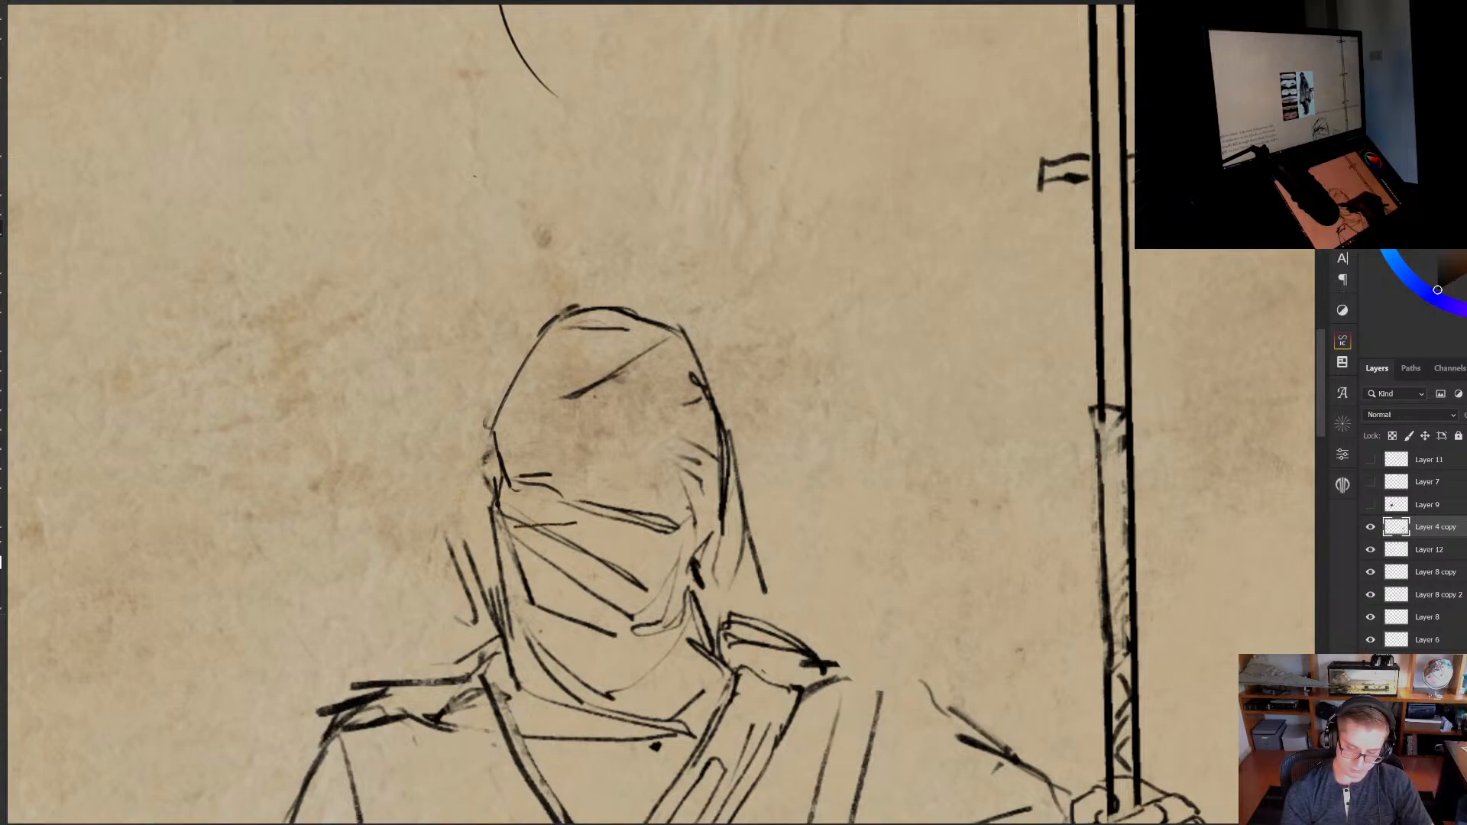
{"action": "mouse_move", "coordinate": [626, 527]}
{"action": "left_mouse_down"}
{"action": "mouse_move", "coordinate": [515, 478]}
{"action": "mouse_move", "coordinate": [497, 535]}
{"action": "mouse_move", "coordinate": [544, 508]}
{"action": "left_mouse_up"}
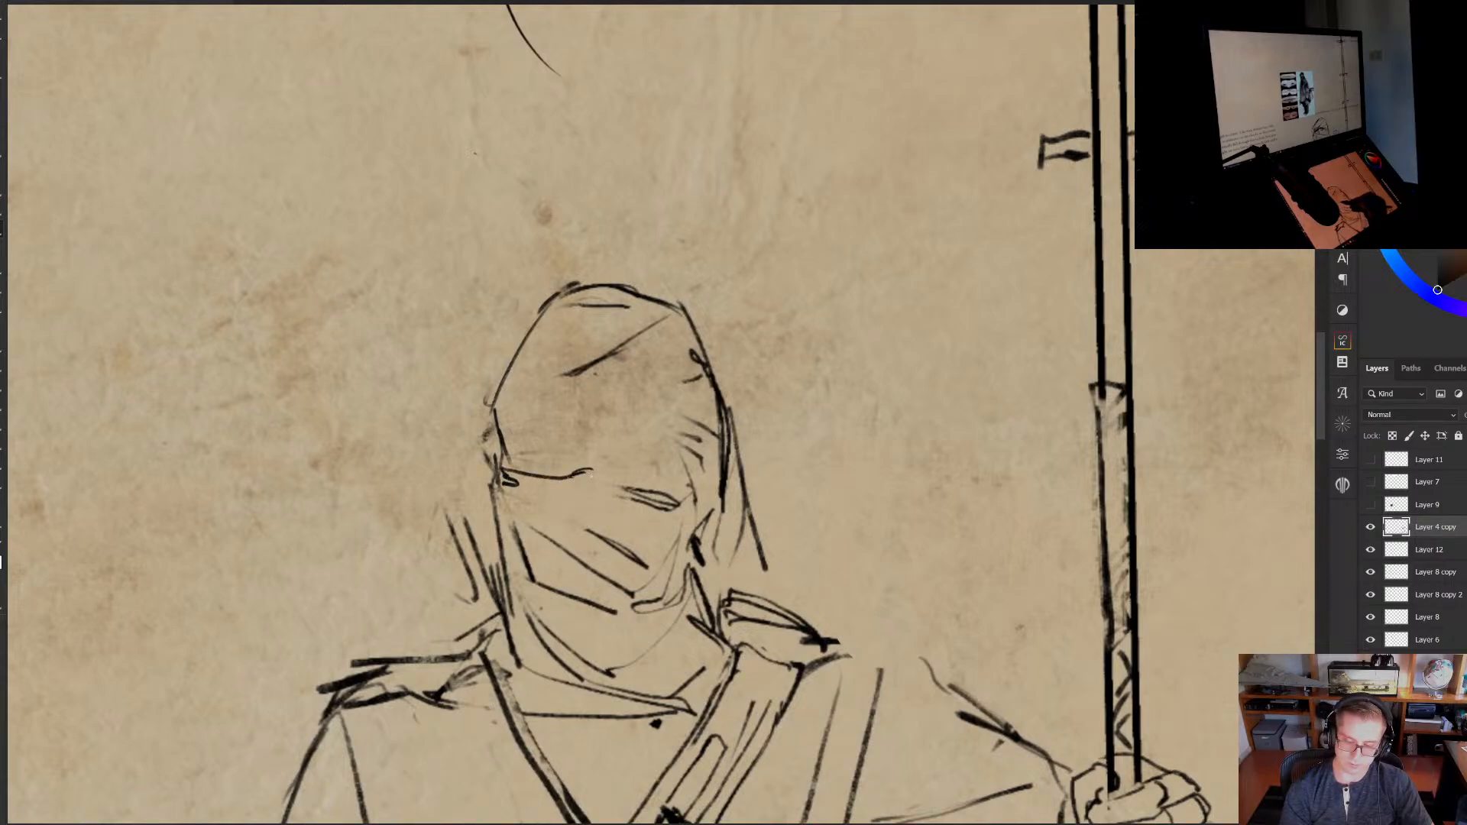
{"action": "left_click_drag", "start_coordinate": [570, 479], "coordinate": [699, 461]}
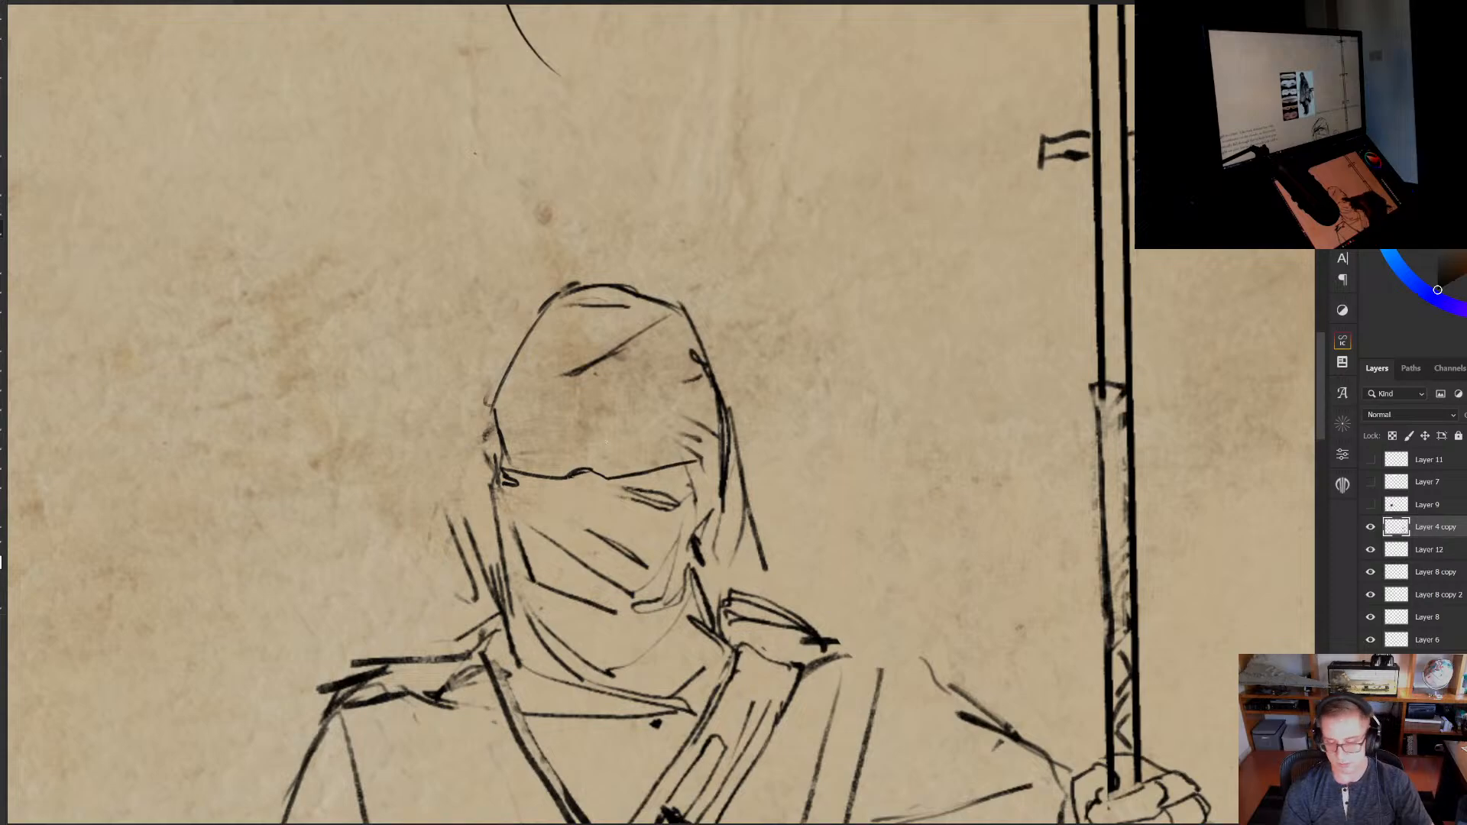
Draw a straight brow line across the head covering and two narrow eye slits beneath it
{"action": "left_click_drag", "start_coordinate": [515, 427], "coordinate": [697, 424]}
{"action": "mouse_move", "coordinate": [704, 425]}
{"action": "left_mouse_down"}
{"action": "mouse_move", "coordinate": [642, 428]}
{"action": "mouse_move", "coordinate": [740, 405]}
{"action": "mouse_move", "coordinate": [802, 416]}
{"action": "left_mouse_up"}
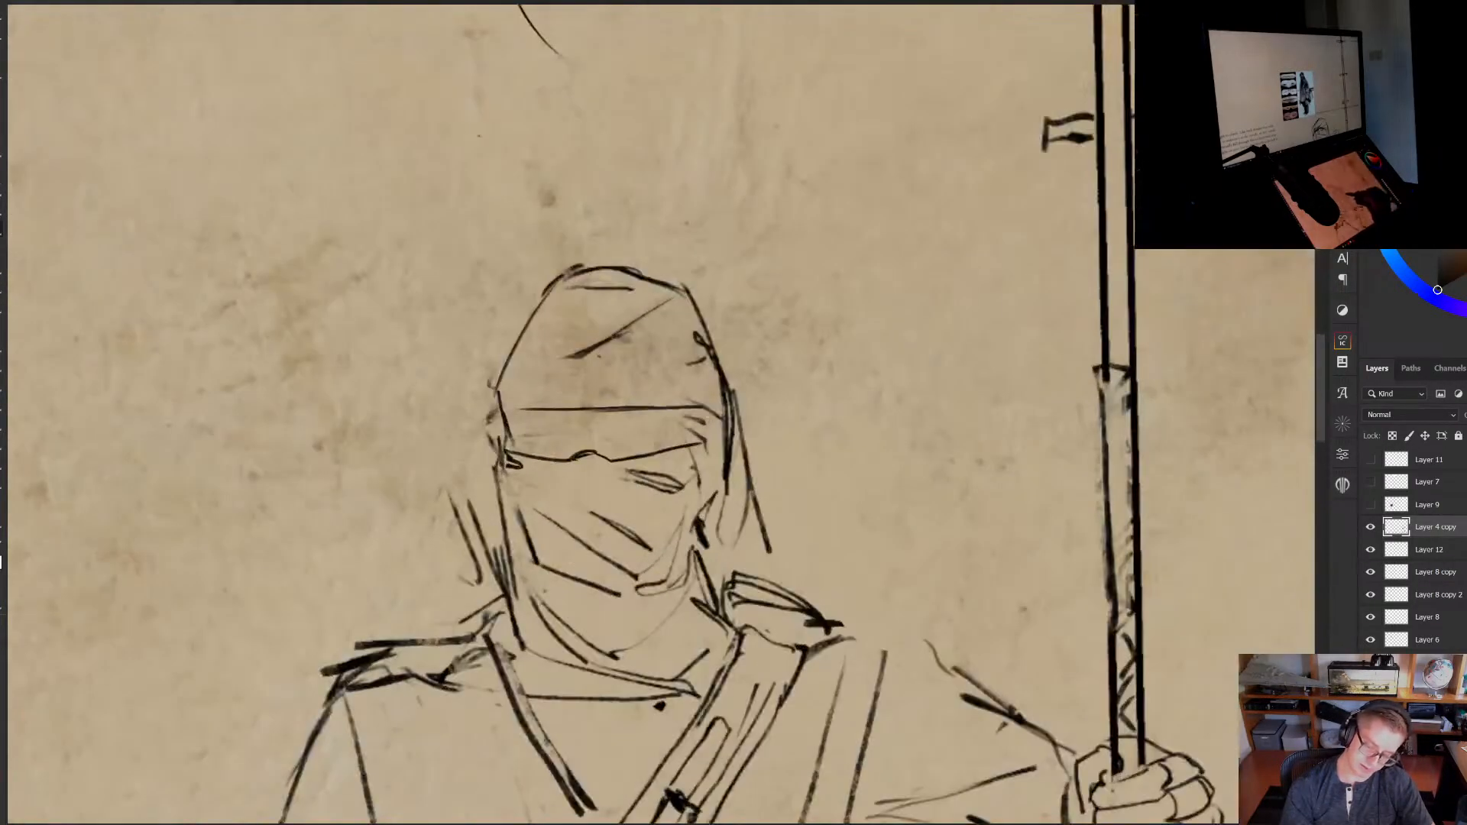
{"action": "left_click_drag", "start_coordinate": [671, 423], "coordinate": [706, 423]}
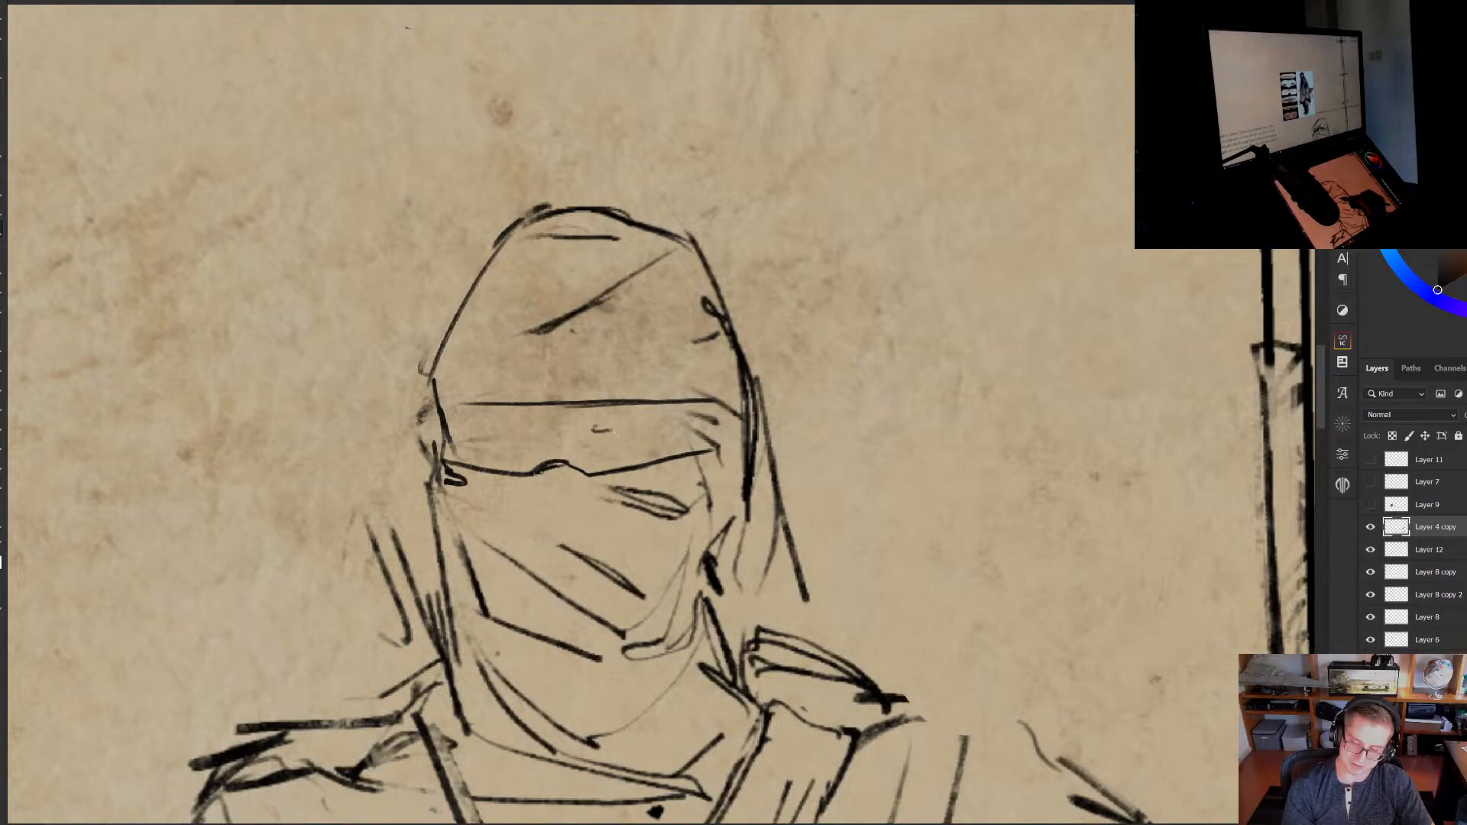
{"action": "mouse_move", "coordinate": [593, 431]}
{"action": "left_mouse_down"}
{"action": "mouse_move", "coordinate": [663, 424]}
{"action": "mouse_move", "coordinate": [599, 430]}
{"action": "left_mouse_up"}
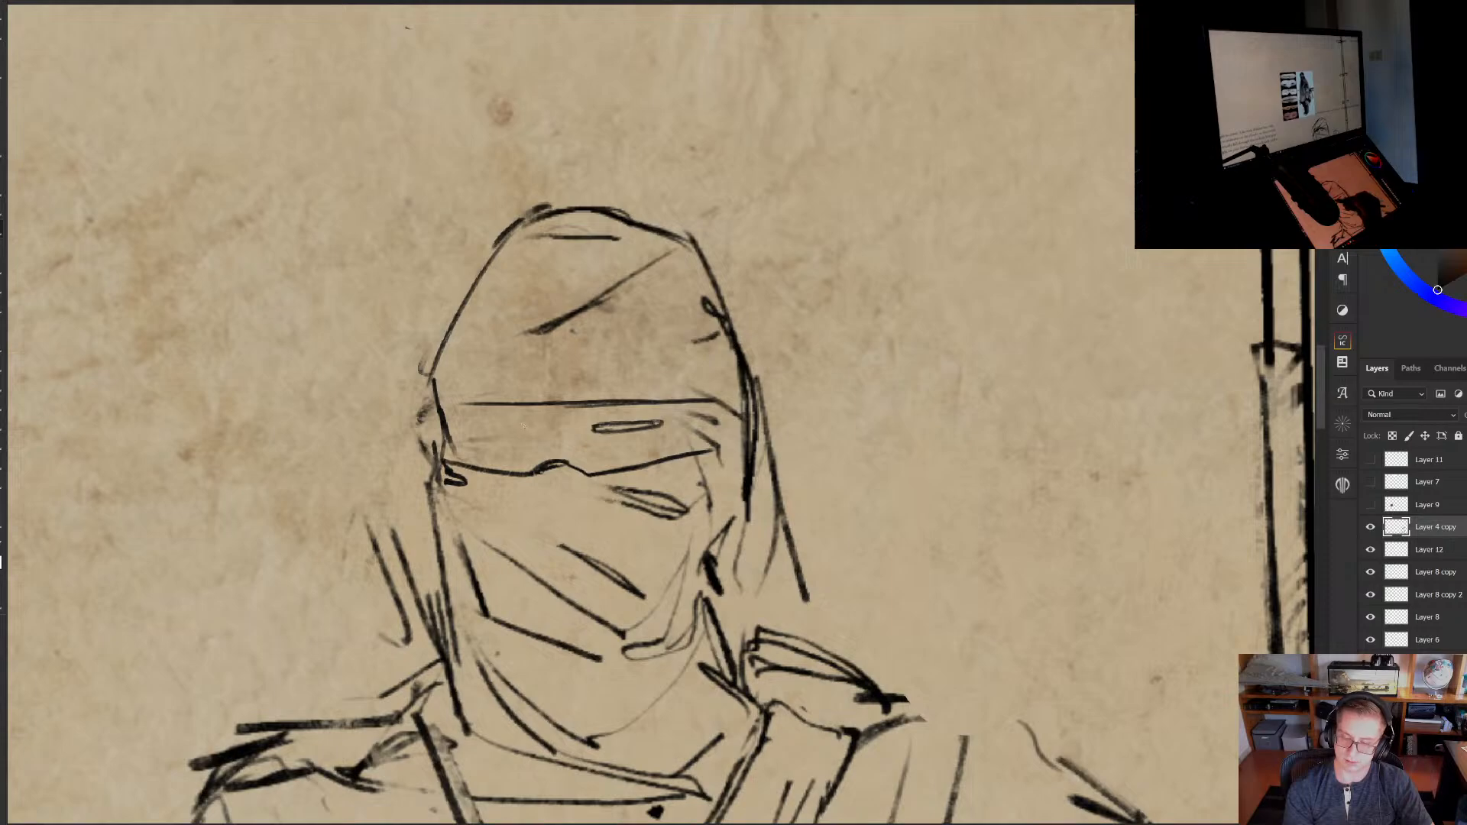
{"action": "mouse_move", "coordinate": [523, 421]}
{"action": "left_mouse_down"}
{"action": "mouse_move", "coordinate": [470, 426]}
{"action": "mouse_move", "coordinate": [506, 434]}
{"action": "left_mouse_up"}
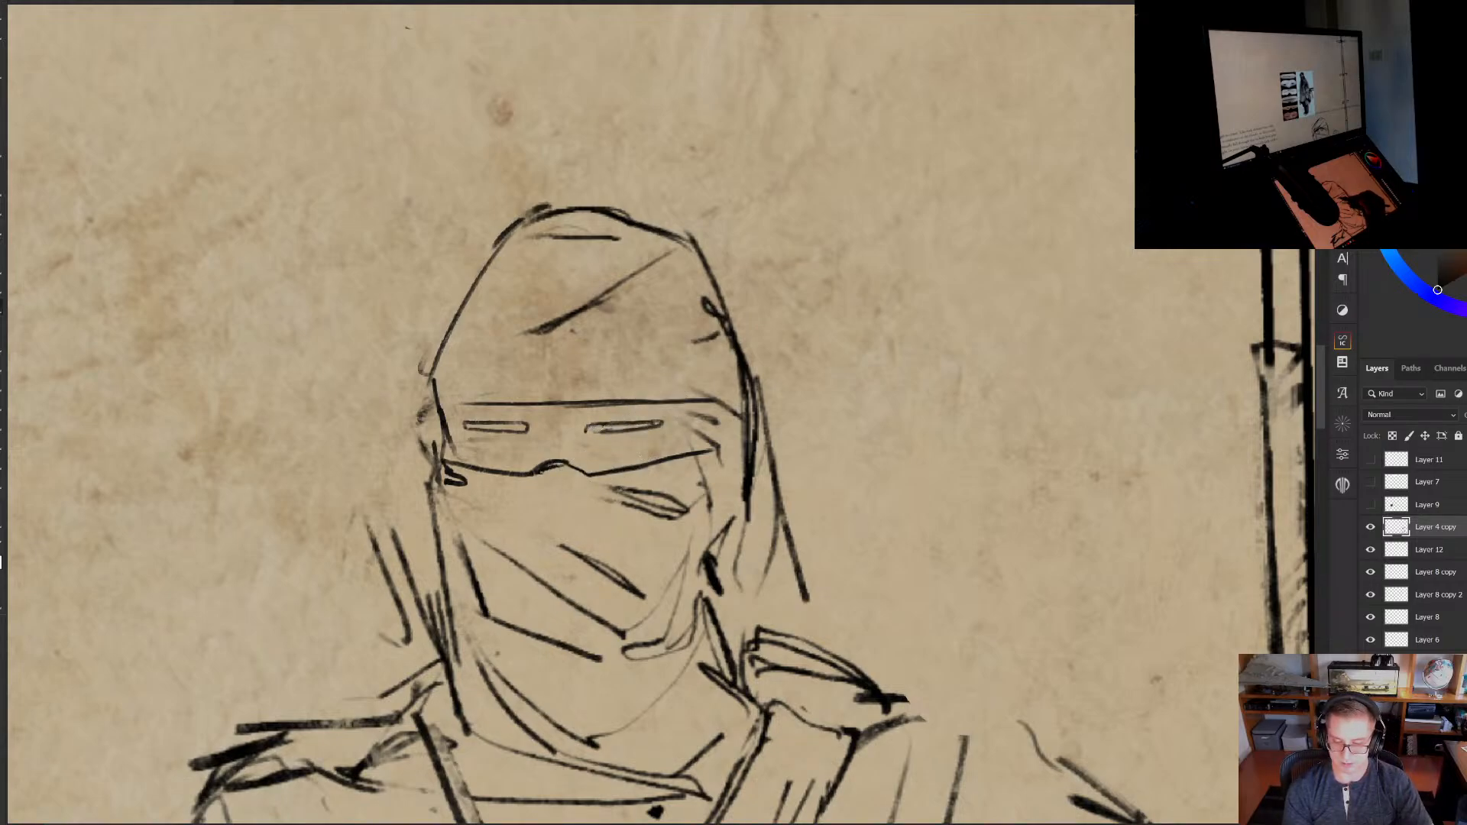
{"action": "left_click_drag", "start_coordinate": [601, 434], "coordinate": [620, 428]}
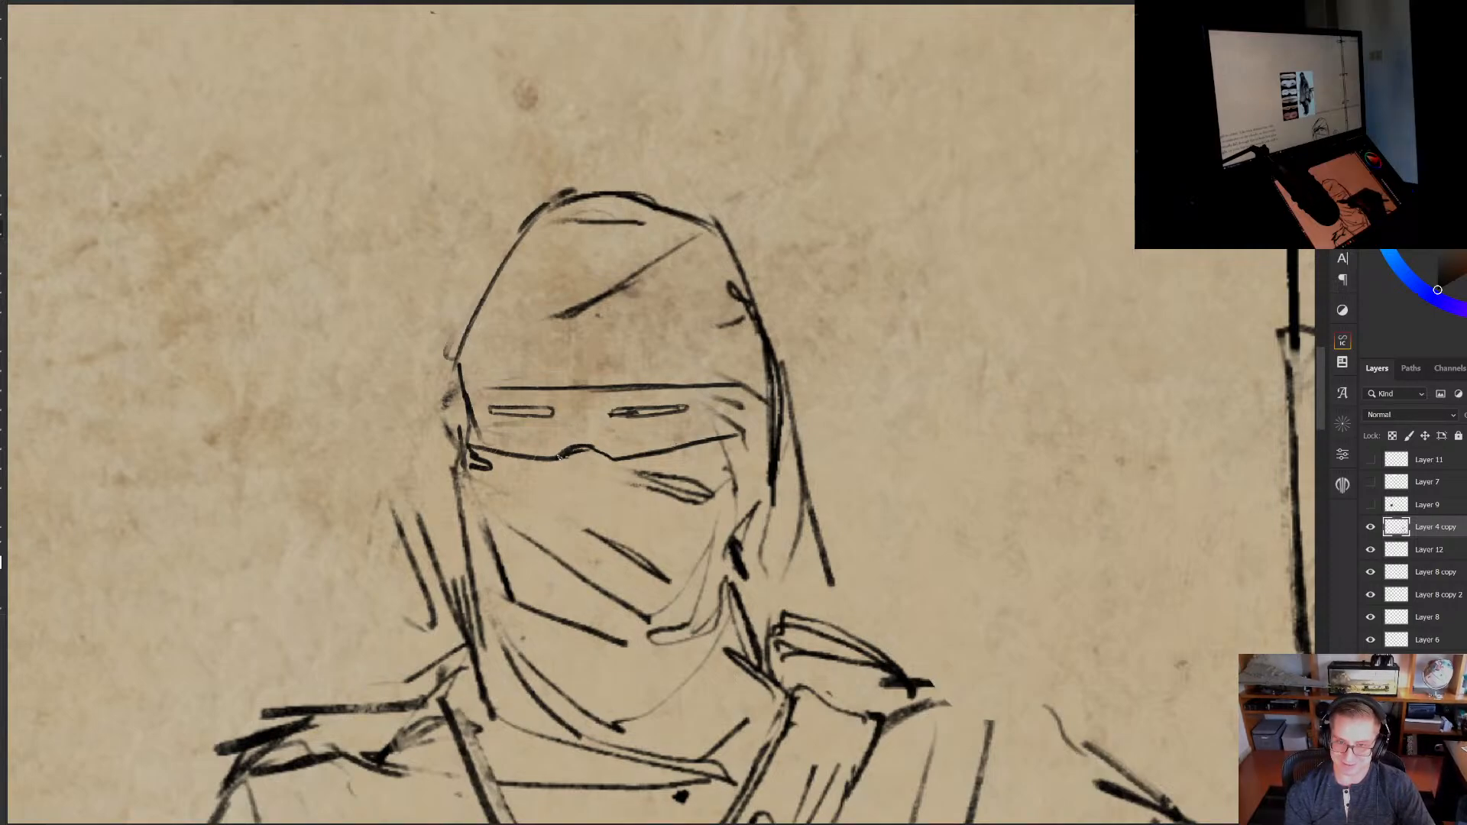
Reshape the mask's nose notch into a point, mark the right end of the brow, and redraw the hood's left contour
{"action": "mouse_move", "coordinate": [556, 457]}
{"action": "left_mouse_down"}
{"action": "mouse_move", "coordinate": [586, 425]}
{"action": "mouse_move", "coordinate": [617, 457]}
{"action": "mouse_move", "coordinate": [569, 450]}
{"action": "mouse_move", "coordinate": [590, 456]}
{"action": "left_mouse_up"}
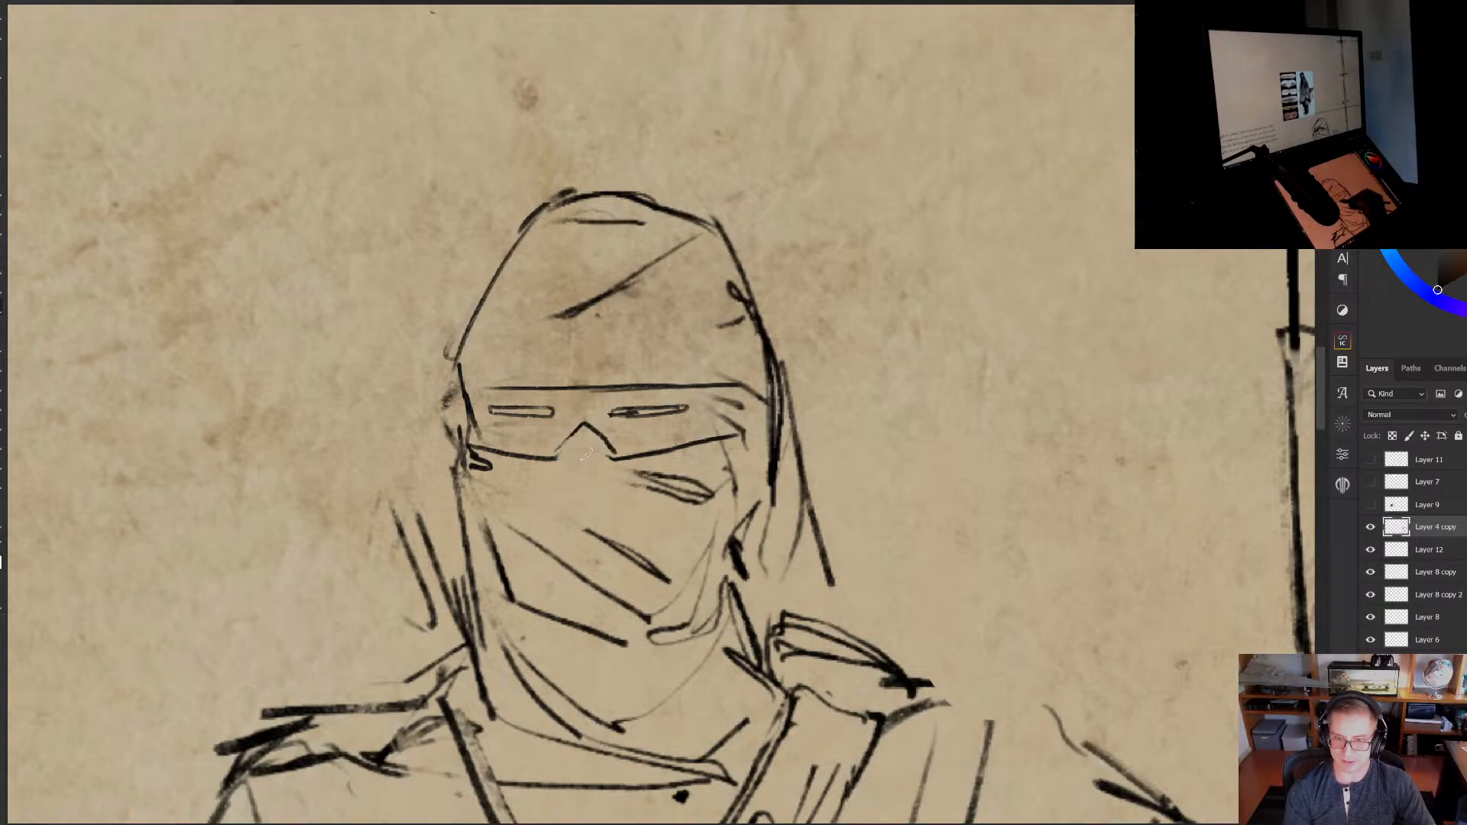
{"action": "left_click_drag", "start_coordinate": [769, 412], "coordinate": [786, 400]}
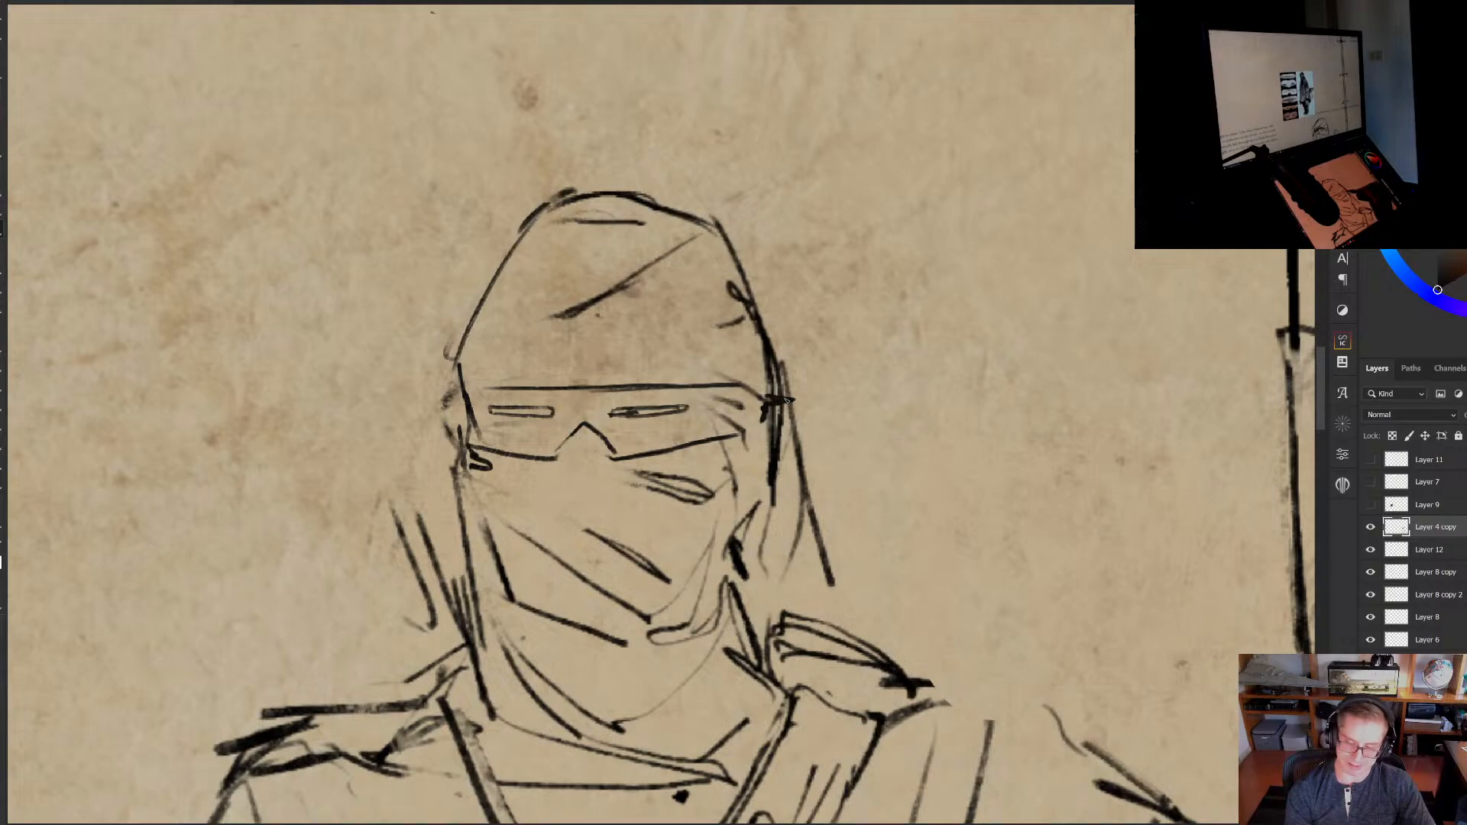
{"action": "left_click_drag", "start_coordinate": [477, 313], "coordinate": [462, 353]}
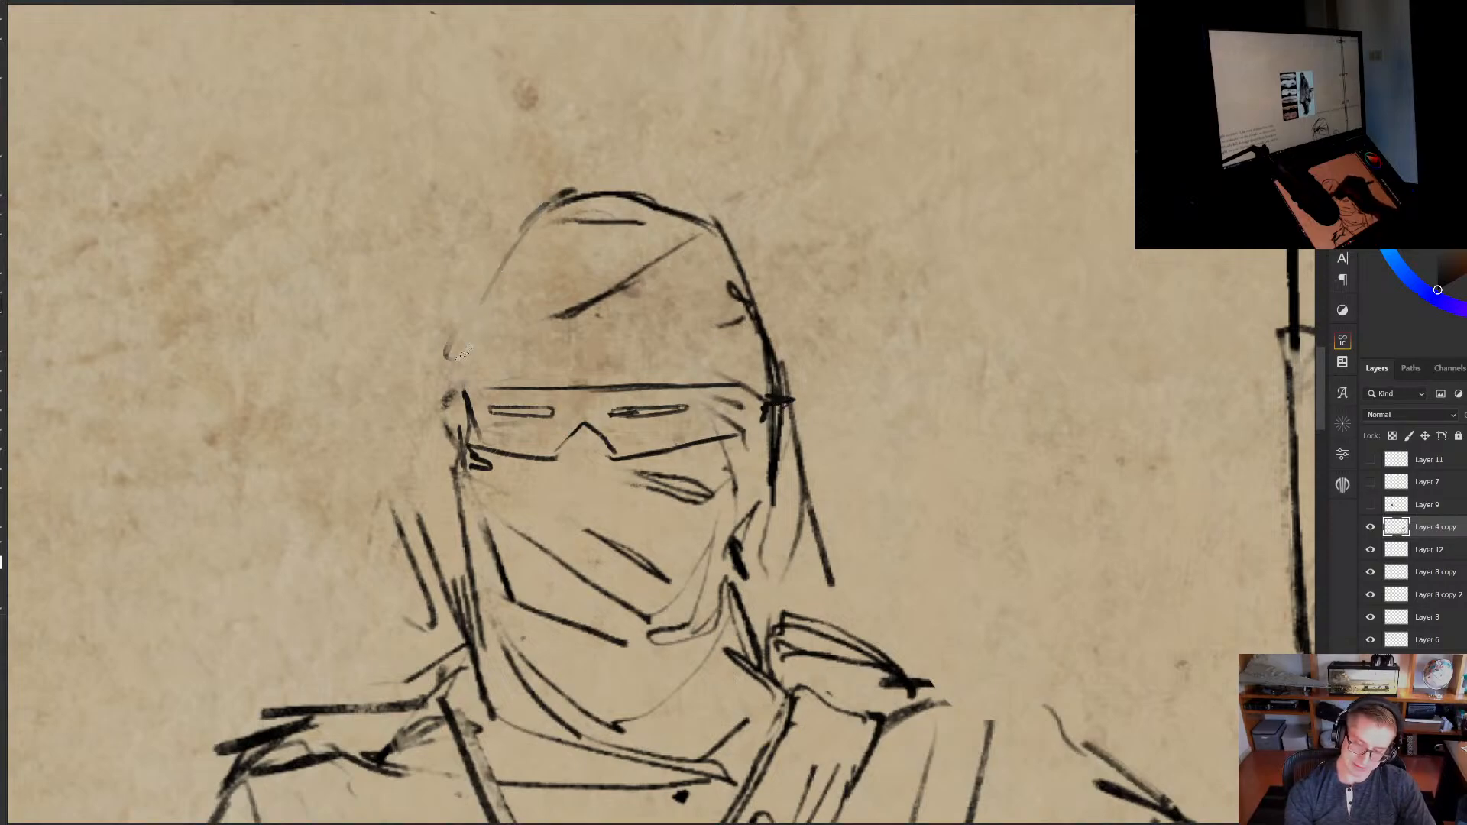
{"action": "left_click_drag", "start_coordinate": [492, 281], "coordinate": [462, 393]}
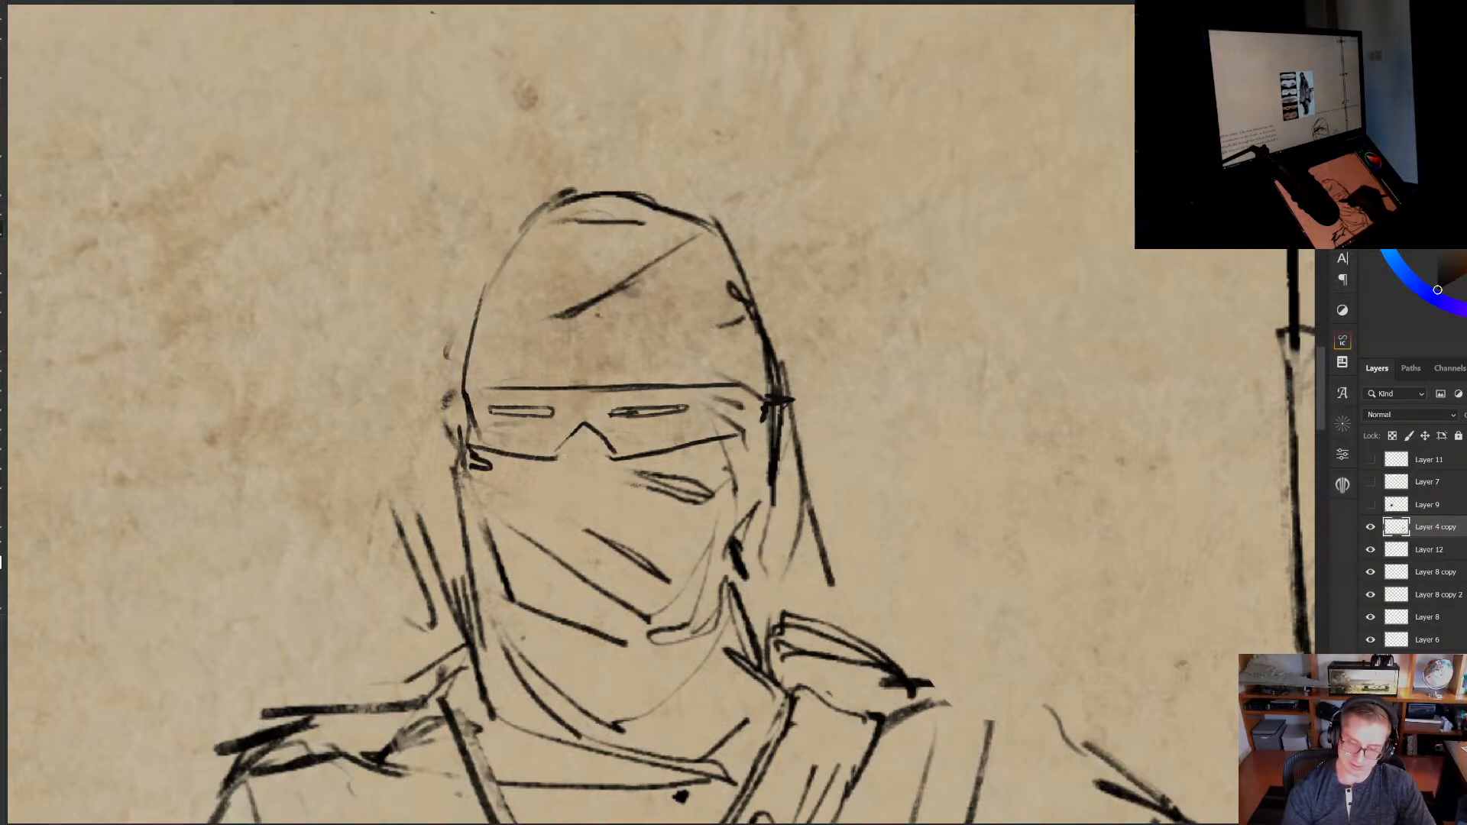
Add a nose ridge line to the mask, erase old cloth folds on its left, and draw a straight left neck edge
{"action": "left_click_drag", "start_coordinate": [561, 513], "coordinate": [578, 583]}
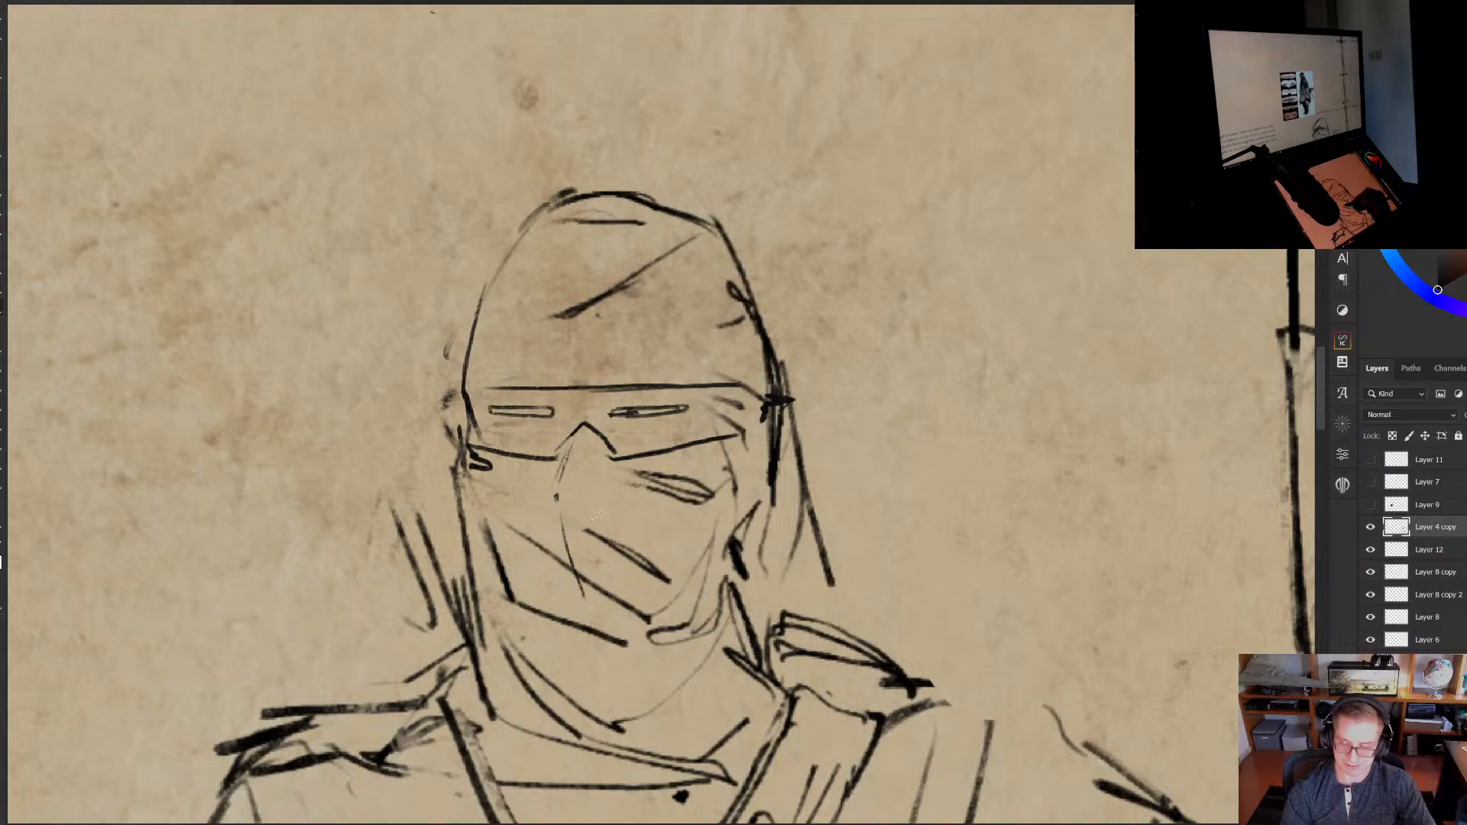
{"action": "mouse_move", "coordinate": [598, 514]}
{"action": "left_mouse_down"}
{"action": "mouse_move", "coordinate": [584, 573]}
{"action": "mouse_move", "coordinate": [481, 508]}
{"action": "mouse_move", "coordinate": [404, 534]}
{"action": "mouse_move", "coordinate": [431, 618]}
{"action": "left_mouse_up"}
{"action": "key", "text": "b"}
{"action": "left_click_drag", "start_coordinate": [469, 505], "coordinate": [446, 672]}
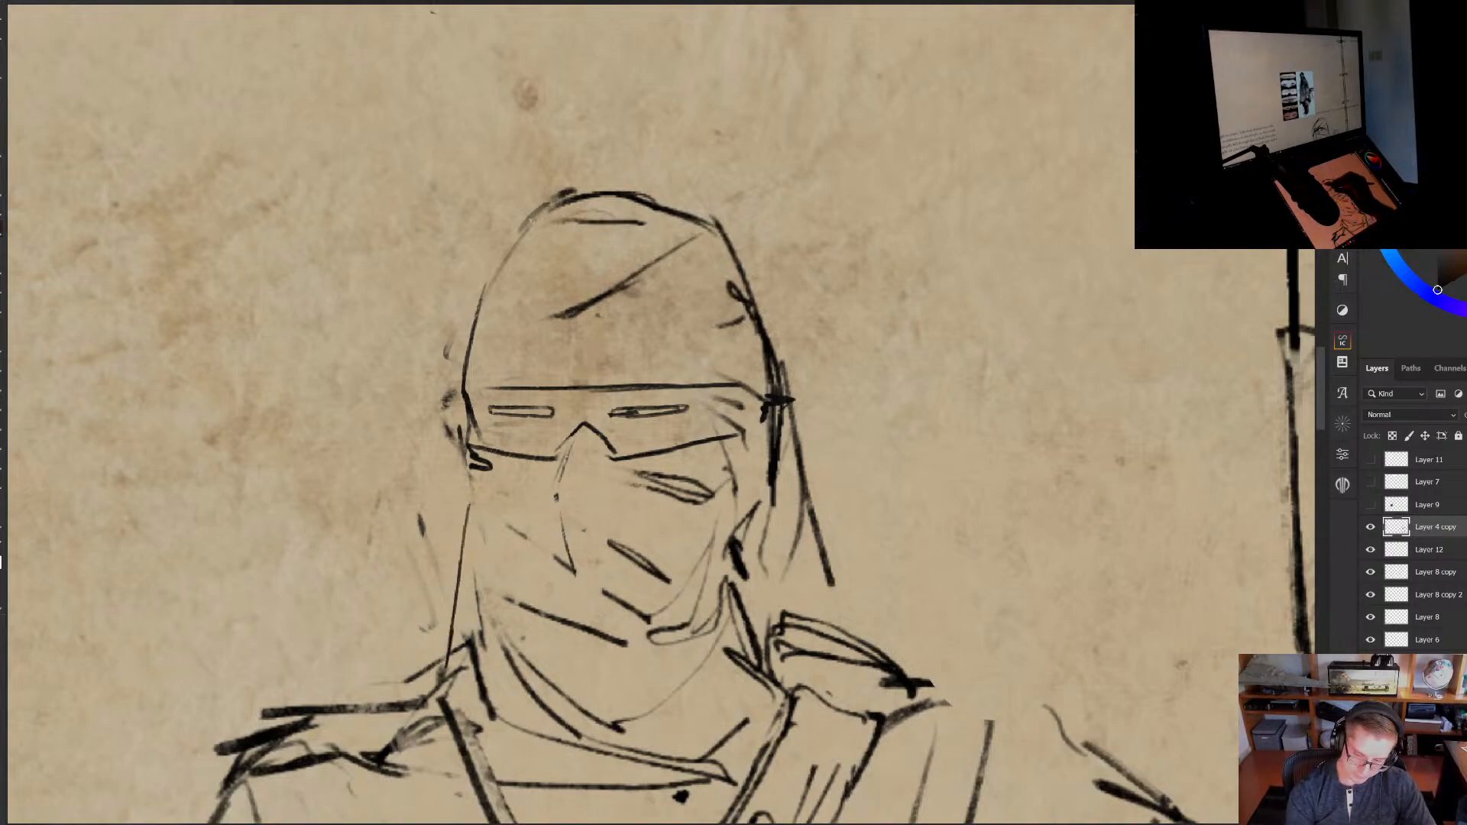
Reshape the hood into a helmet with a flared left edge, erasing the old contour and the cloth folds inside it
{"action": "mouse_move", "coordinate": [539, 202]}
{"action": "left_mouse_down"}
{"action": "mouse_move", "coordinate": [433, 360]}
{"action": "mouse_move", "coordinate": [499, 392]}
{"action": "mouse_move", "coordinate": [445, 372]}
{"action": "left_mouse_up"}
{"action": "key", "text": "e"}
{"action": "mouse_move", "coordinate": [482, 309]}
{"action": "left_mouse_down"}
{"action": "mouse_move", "coordinate": [466, 360]}
{"action": "mouse_move", "coordinate": [479, 307]}
{"action": "left_mouse_up"}
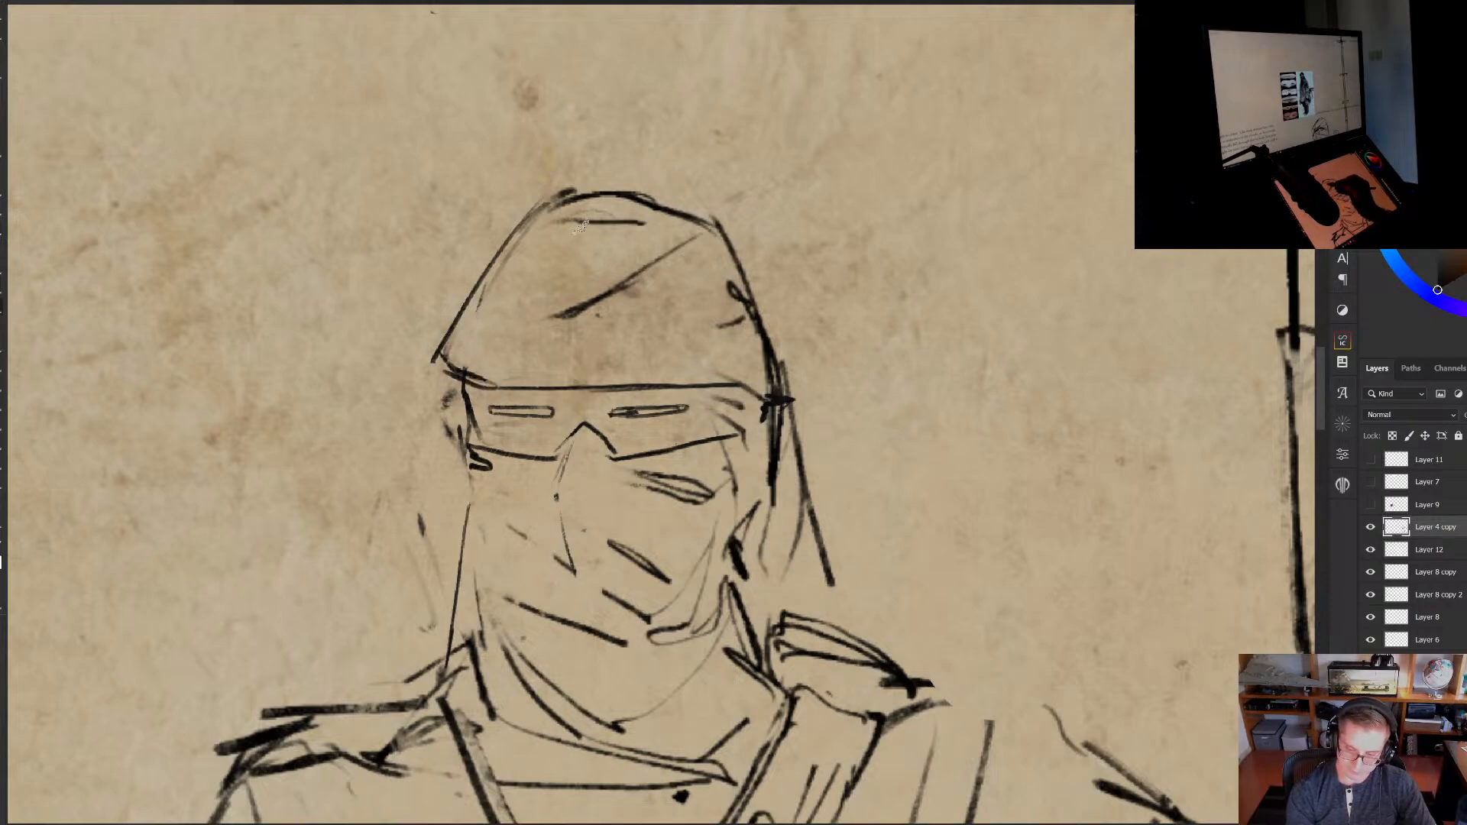
{"action": "key", "text": "b"}
{"action": "left_click_drag", "start_coordinate": [564, 226], "coordinate": [493, 316]}
{"action": "left_click_drag", "start_coordinate": [605, 202], "coordinate": [530, 253]}
{"action": "key", "text": "e"}
{"action": "mouse_move", "coordinate": [600, 205]}
{"action": "left_mouse_down"}
{"action": "mouse_move", "coordinate": [535, 262]}
{"action": "mouse_move", "coordinate": [639, 236]}
{"action": "mouse_move", "coordinate": [671, 247]}
{"action": "mouse_move", "coordinate": [666, 285]}
{"action": "mouse_move", "coordinate": [637, 293]}
{"action": "mouse_move", "coordinate": [688, 258]}
{"action": "mouse_move", "coordinate": [720, 362]}
{"action": "left_mouse_up"}
{"action": "key", "text": "b"}
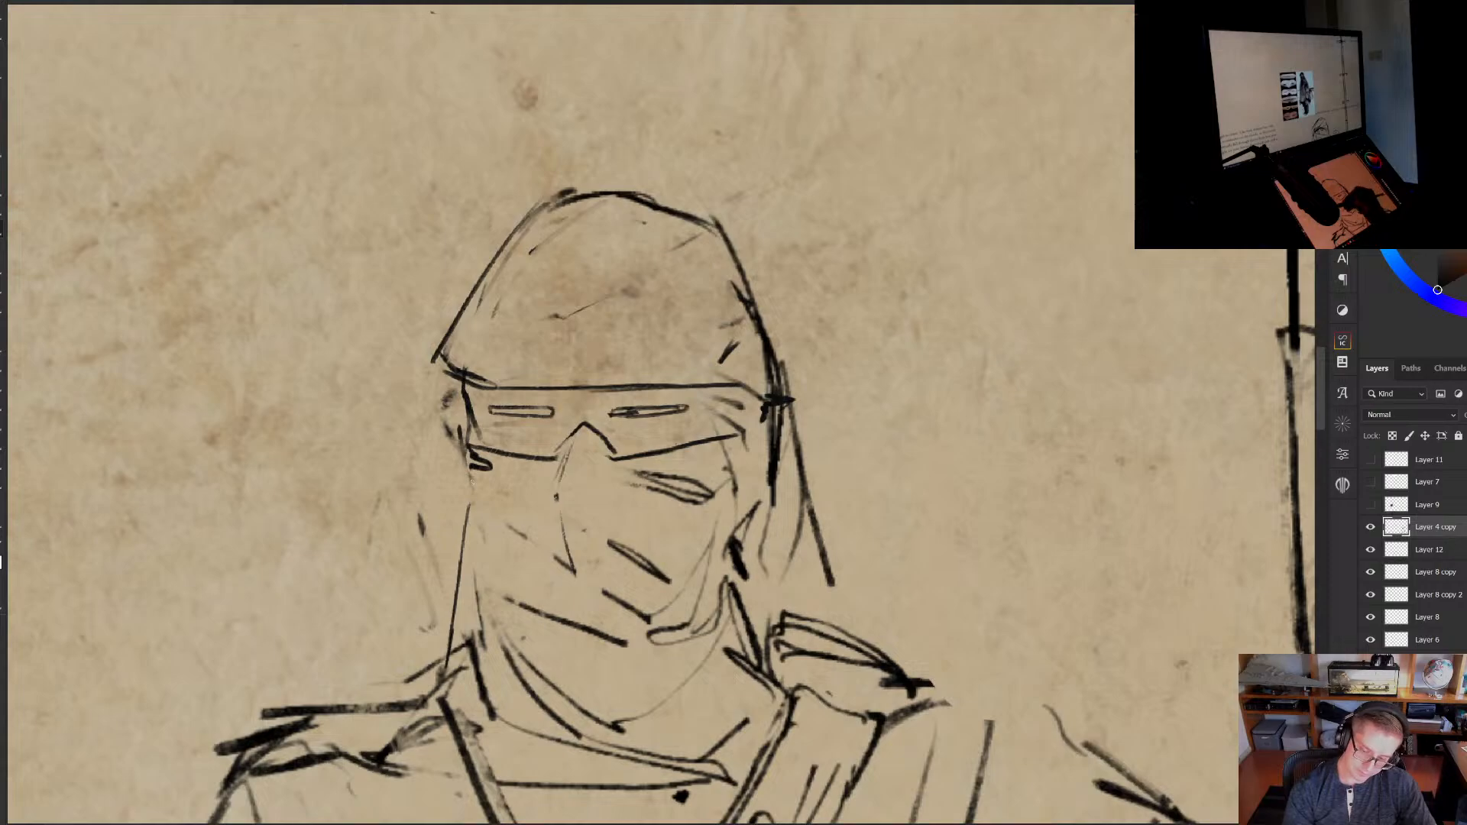
Draw a straight left edge for the face mask and erase the diagonal cloth folds on its left half
{"action": "mouse_move", "coordinate": [469, 449]}
{"action": "left_mouse_down"}
{"action": "mouse_move", "coordinate": [462, 505]}
{"action": "mouse_move", "coordinate": [511, 677]}
{"action": "left_mouse_up"}
{"action": "left_click_drag", "start_coordinate": [510, 599], "coordinate": [543, 641]}
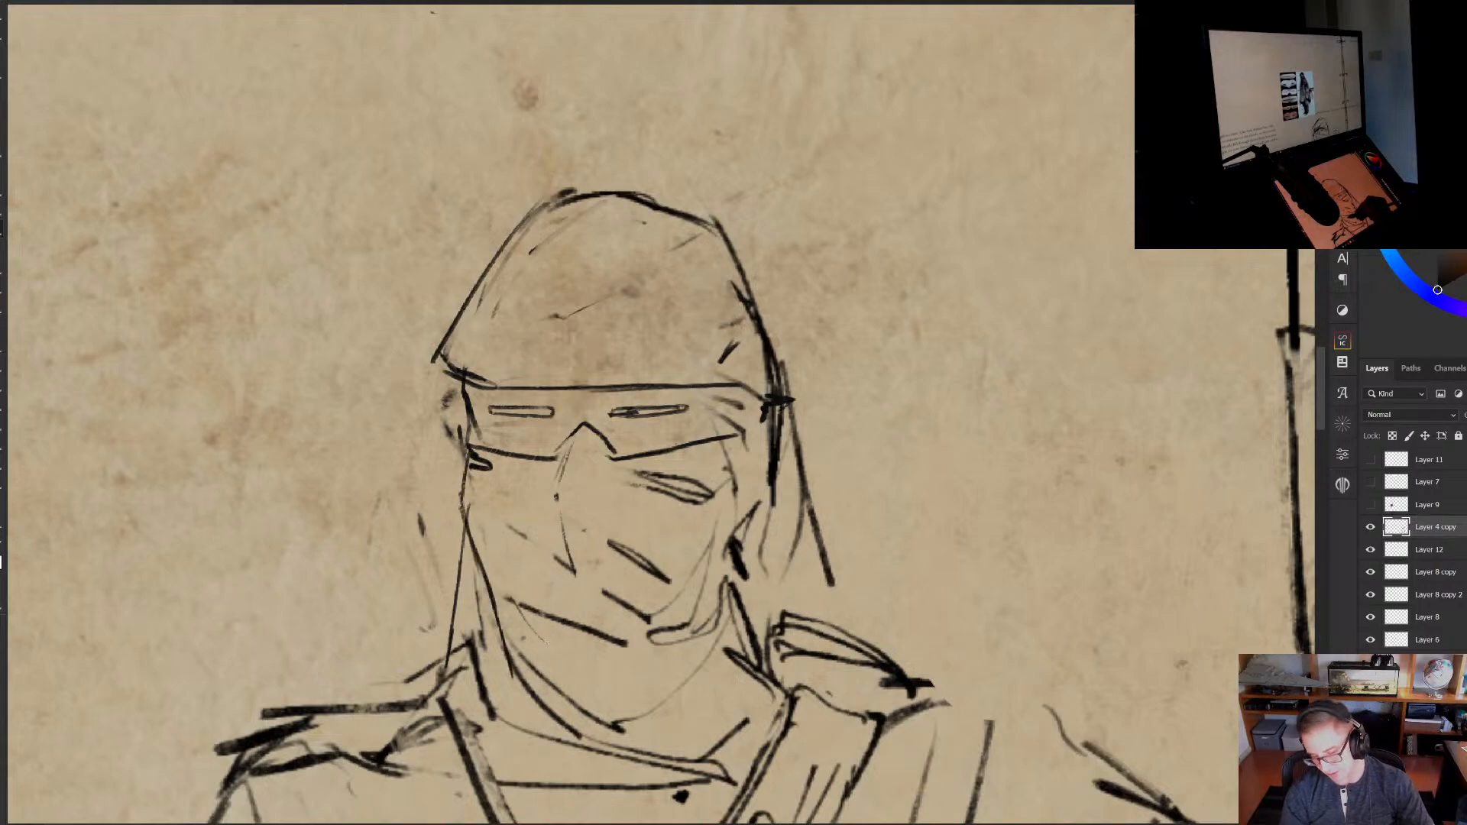
{"action": "key", "text": "z"}
{"action": "left_click_drag", "start_coordinate": [657, 620], "coordinate": [535, 619]}
{"action": "mouse_move", "coordinate": [657, 619]}
{"action": "left_mouse_down"}
{"action": "mouse_move", "coordinate": [580, 620]}
{"action": "mouse_move", "coordinate": [693, 552]}
{"action": "mouse_move", "coordinate": [654, 589]}
{"action": "left_mouse_up"}
{"action": "key", "text": "e"}
{"action": "mouse_move", "coordinate": [661, 541]}
{"action": "left_mouse_down"}
{"action": "mouse_move", "coordinate": [651, 573]}
{"action": "mouse_move", "coordinate": [634, 519]}
{"action": "left_mouse_up"}
{"action": "key", "text": "b"}
{"action": "left_click_drag", "start_coordinate": [629, 498], "coordinate": [630, 606]}
Draw the mask's straight right edge and two near-vertical panel lines running from the nose to the chin
{"action": "mouse_move", "coordinate": [792, 520]}
{"action": "left_mouse_down"}
{"action": "mouse_move", "coordinate": [775, 551]}
{"action": "mouse_move", "coordinate": [793, 510]}
{"action": "mouse_move", "coordinate": [793, 569]}
{"action": "left_mouse_up"}
{"action": "key", "text": "b"}
{"action": "left_click_drag", "start_coordinate": [794, 489], "coordinate": [798, 592]}
{"action": "left_click_drag", "start_coordinate": [794, 519], "coordinate": [796, 604]}
{"action": "left_click_drag", "start_coordinate": [682, 459], "coordinate": [663, 617]}
{"action": "left_click_drag", "start_coordinate": [716, 481], "coordinate": [723, 617]}
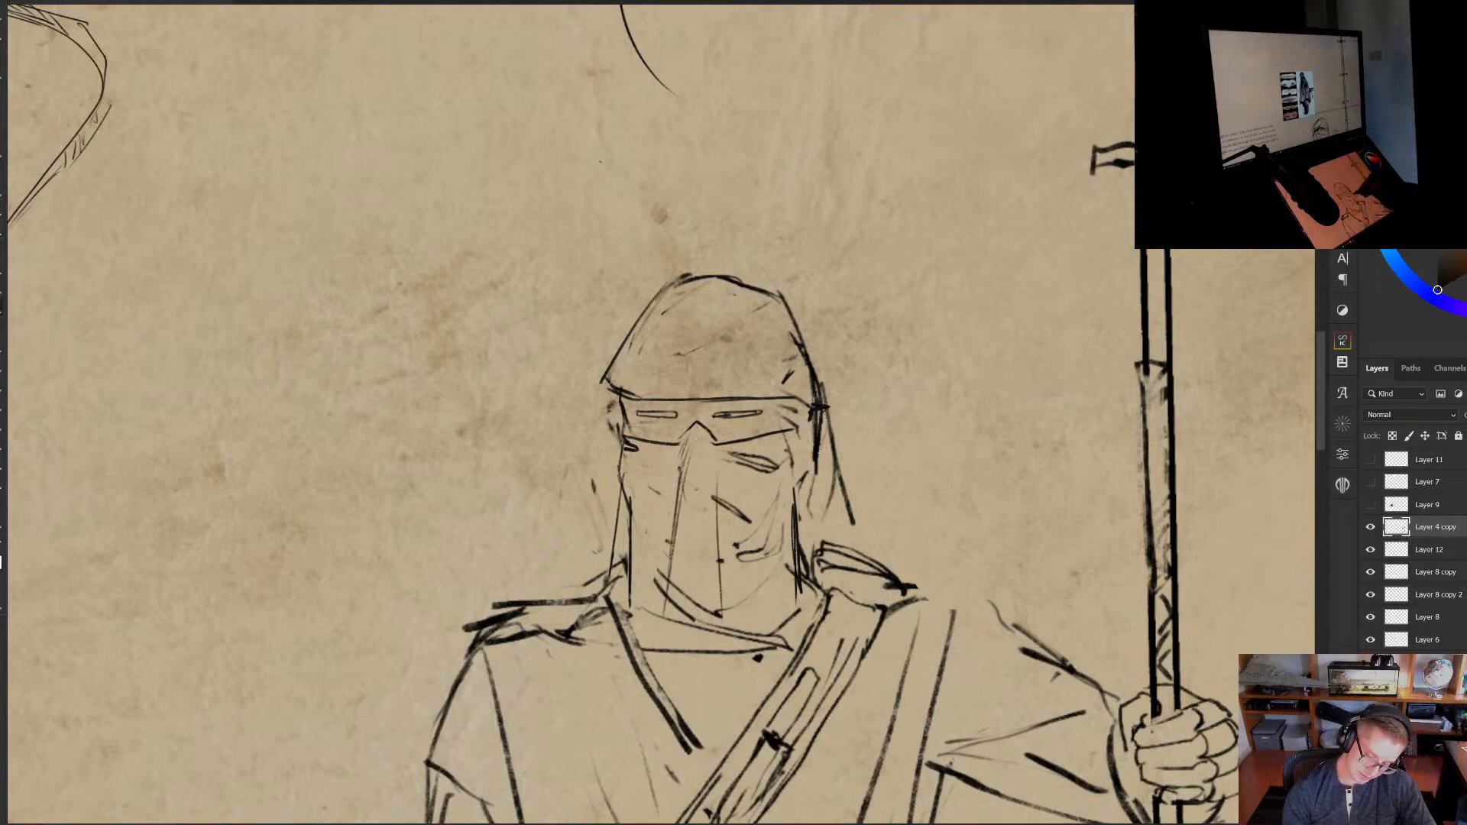
Clean up the helmet's brow line above the eye slits, undoing one stroke and redrawing it
{"action": "scroll", "coordinate": [772, 432], "scroll_direction": "up", "scroll_amount": 2}
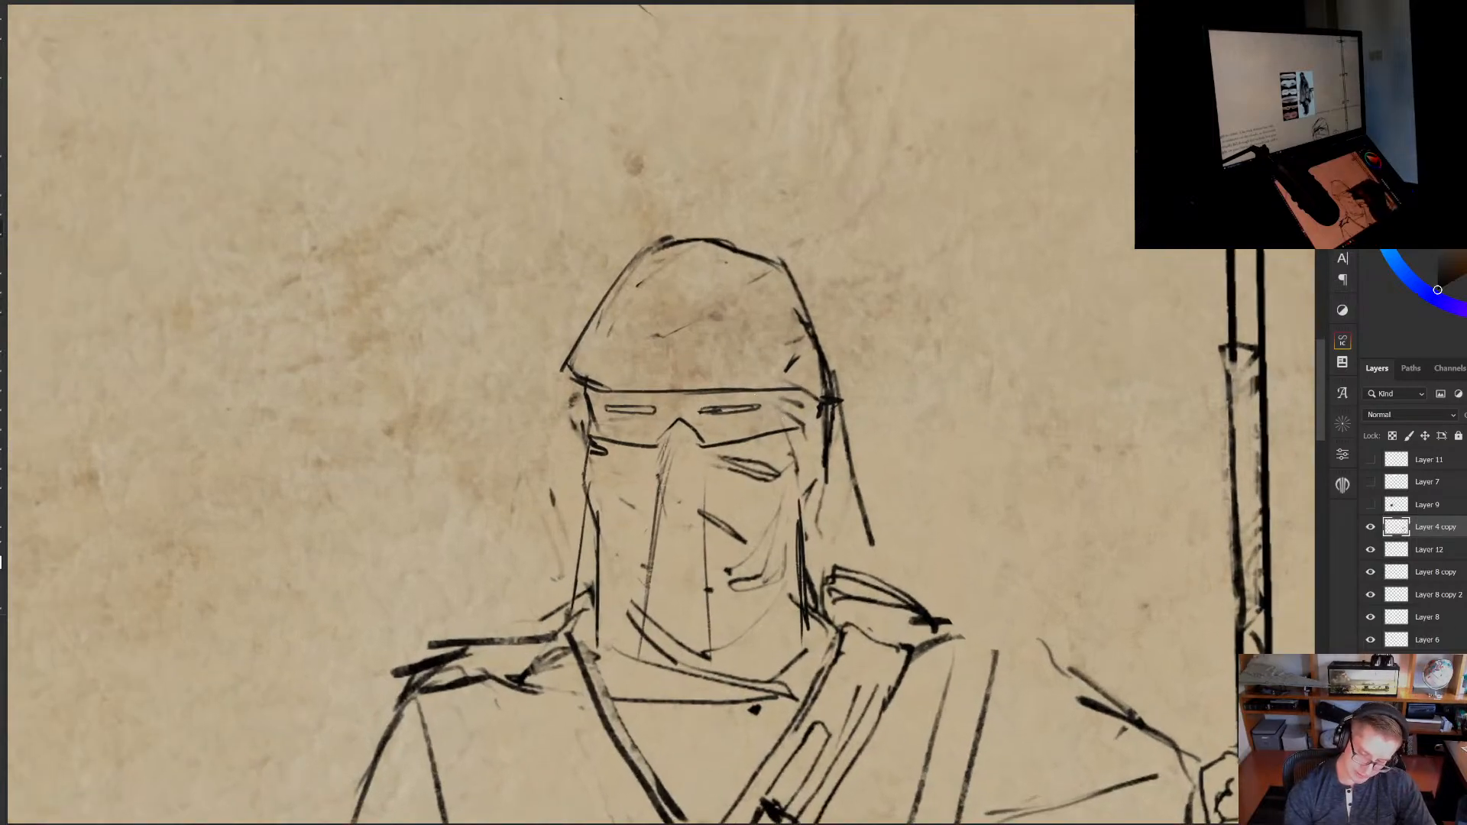
{"action": "left_click_drag", "start_coordinate": [590, 382], "coordinate": [722, 391]}
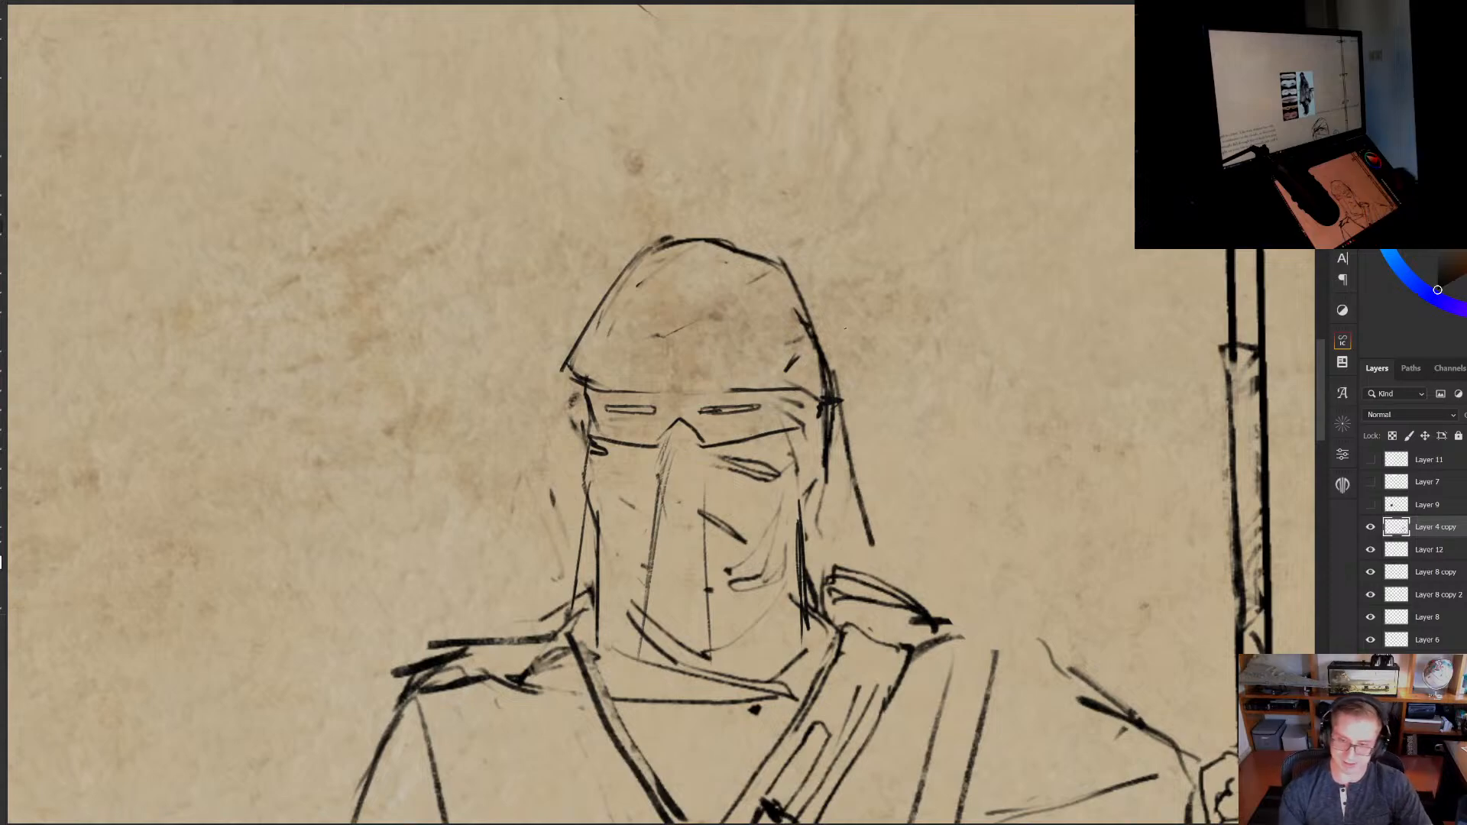
{"action": "left_click_drag", "start_coordinate": [592, 385], "coordinate": [770, 387]}
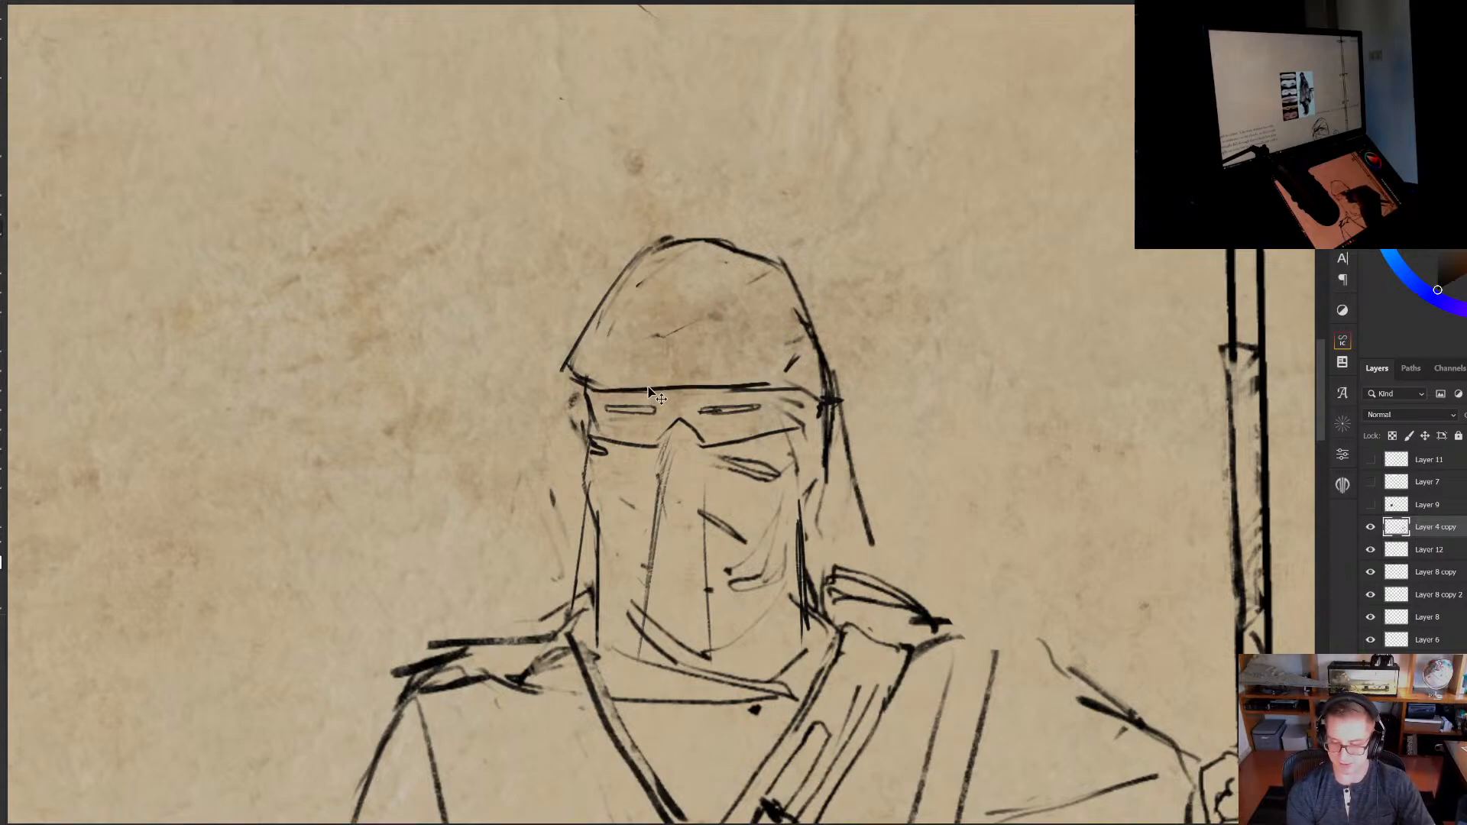
{"action": "key", "text": "ctrl+z"}
{"action": "left_click_drag", "start_coordinate": [600, 389], "coordinate": [742, 390]}
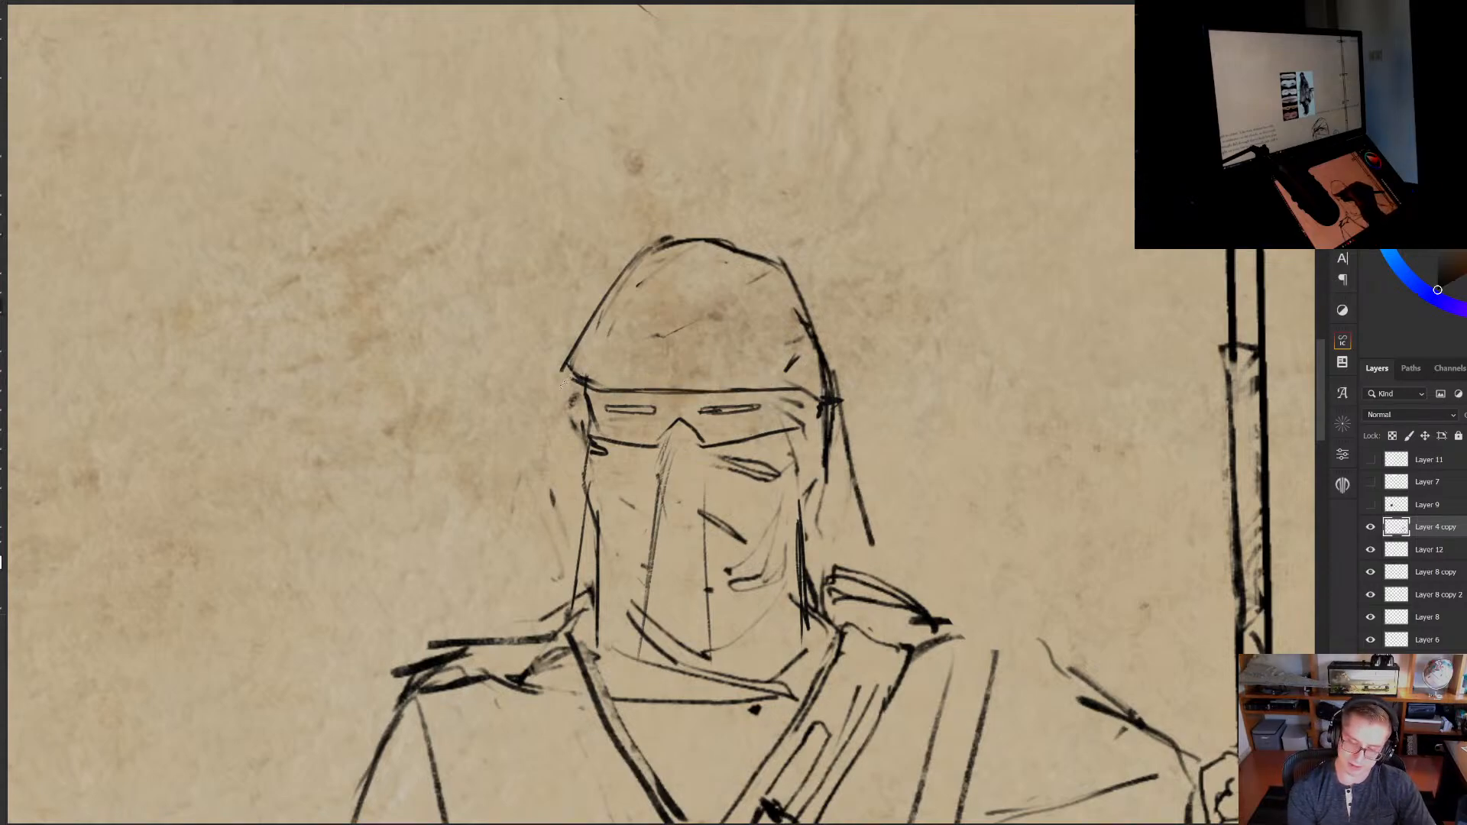
Erase the helmet's flared left corner, round that contour down to the brow, and add a short stroke beneath the nose guard
{"action": "left_click_drag", "start_coordinate": [563, 385], "coordinate": [611, 296]}
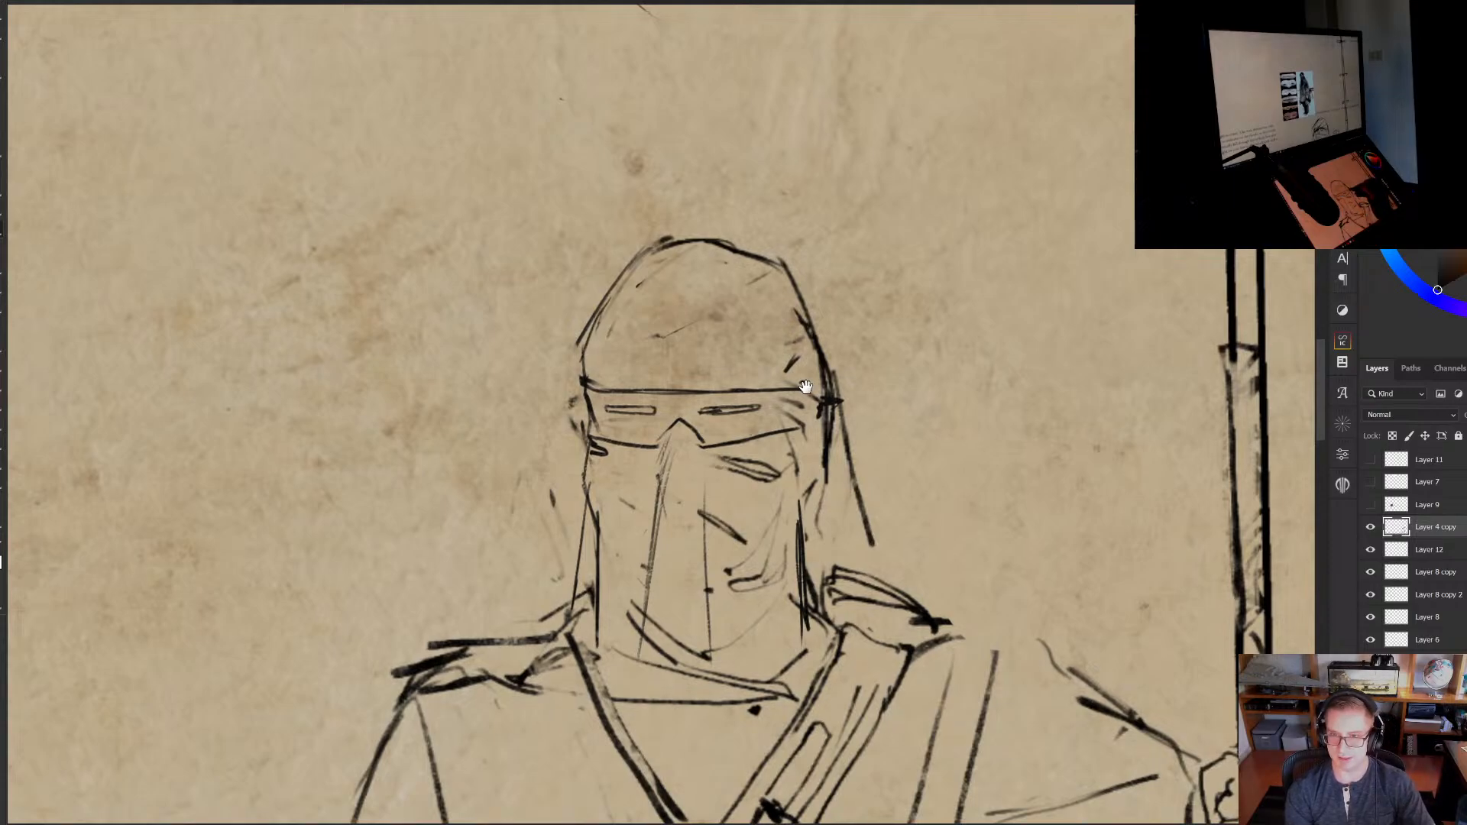
{"action": "mouse_move", "coordinate": [807, 390]}
{"action": "left_mouse_down"}
{"action": "mouse_move", "coordinate": [799, 380]}
{"action": "mouse_move", "coordinate": [814, 414]}
{"action": "left_mouse_up"}
{"action": "mouse_move", "coordinate": [815, 425]}
{"action": "left_mouse_down"}
{"action": "mouse_move", "coordinate": [819, 376]}
{"action": "mouse_move", "coordinate": [766, 466]}
{"action": "left_mouse_up"}
{"action": "scroll", "coordinate": [699, 497], "scroll_direction": "up", "scroll_amount": 2}
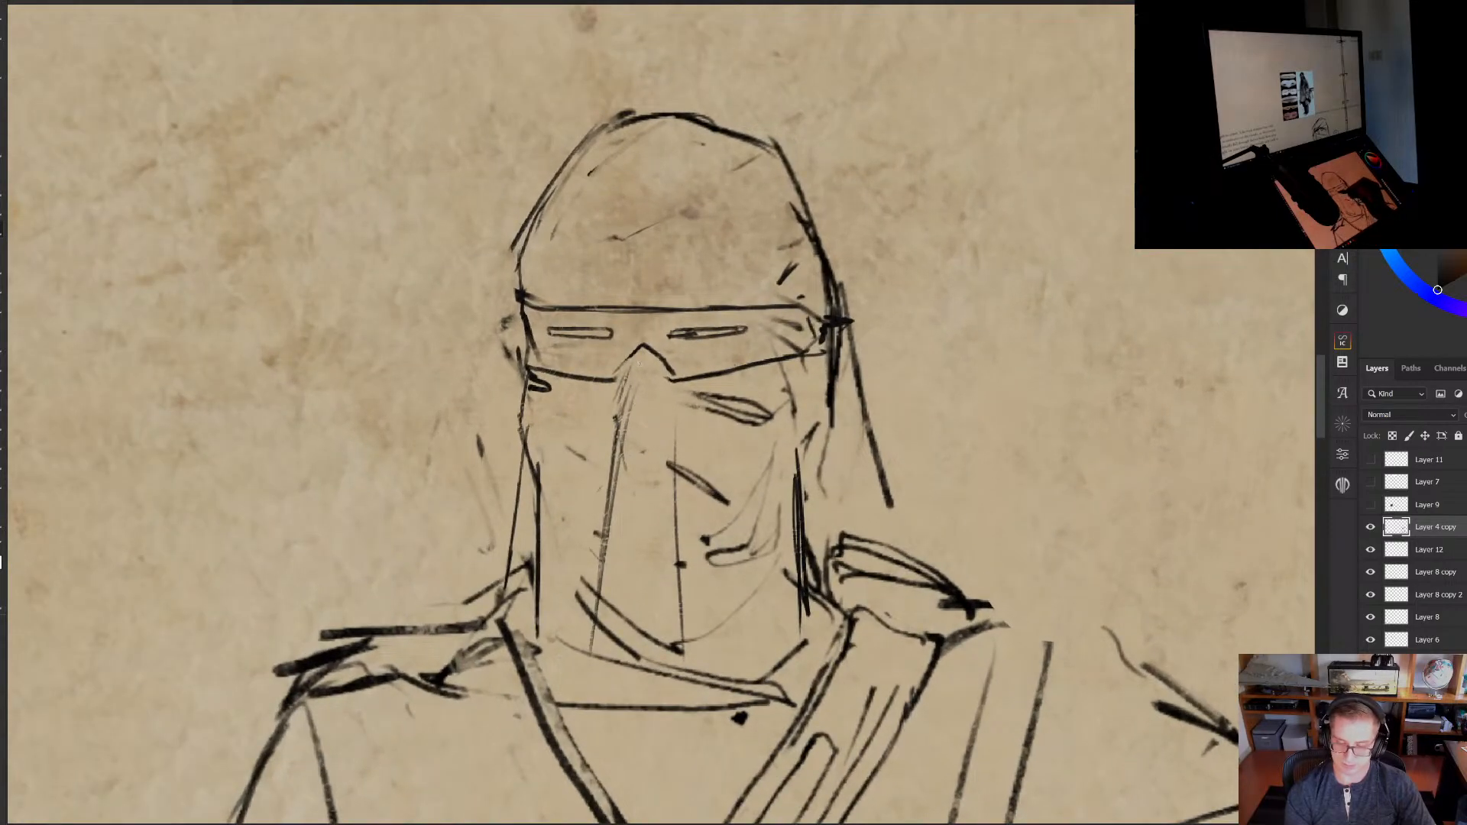
{"action": "mouse_move", "coordinate": [634, 362]}
{"action": "left_mouse_down"}
{"action": "mouse_move", "coordinate": [620, 433]}
{"action": "mouse_move", "coordinate": [659, 416]}
{"action": "left_mouse_up"}
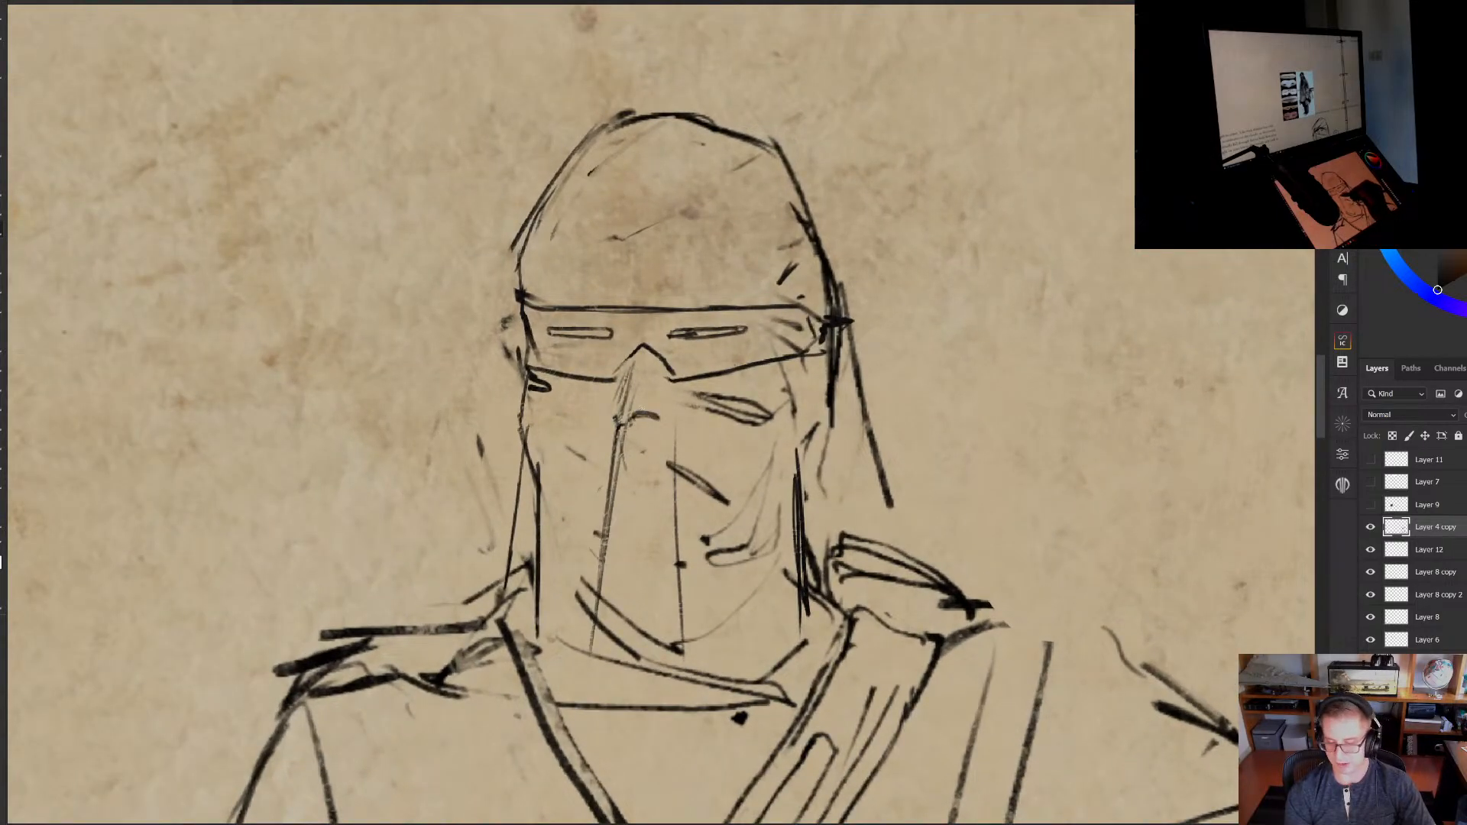
Duplicate the enlarged figure's layer and place the copy to the left of the original figure
{"action": "left_click", "coordinate": [1370, 526]}
{"action": "left_click", "coordinate": [1369, 527]}
{"action": "left_click_drag", "start_coordinate": [945, 578], "coordinate": [321, 500]}
{"action": "key", "text": "ctrl+j"}
{"action": "left_click_drag", "start_coordinate": [446, 526], "coordinate": [409, 527]}
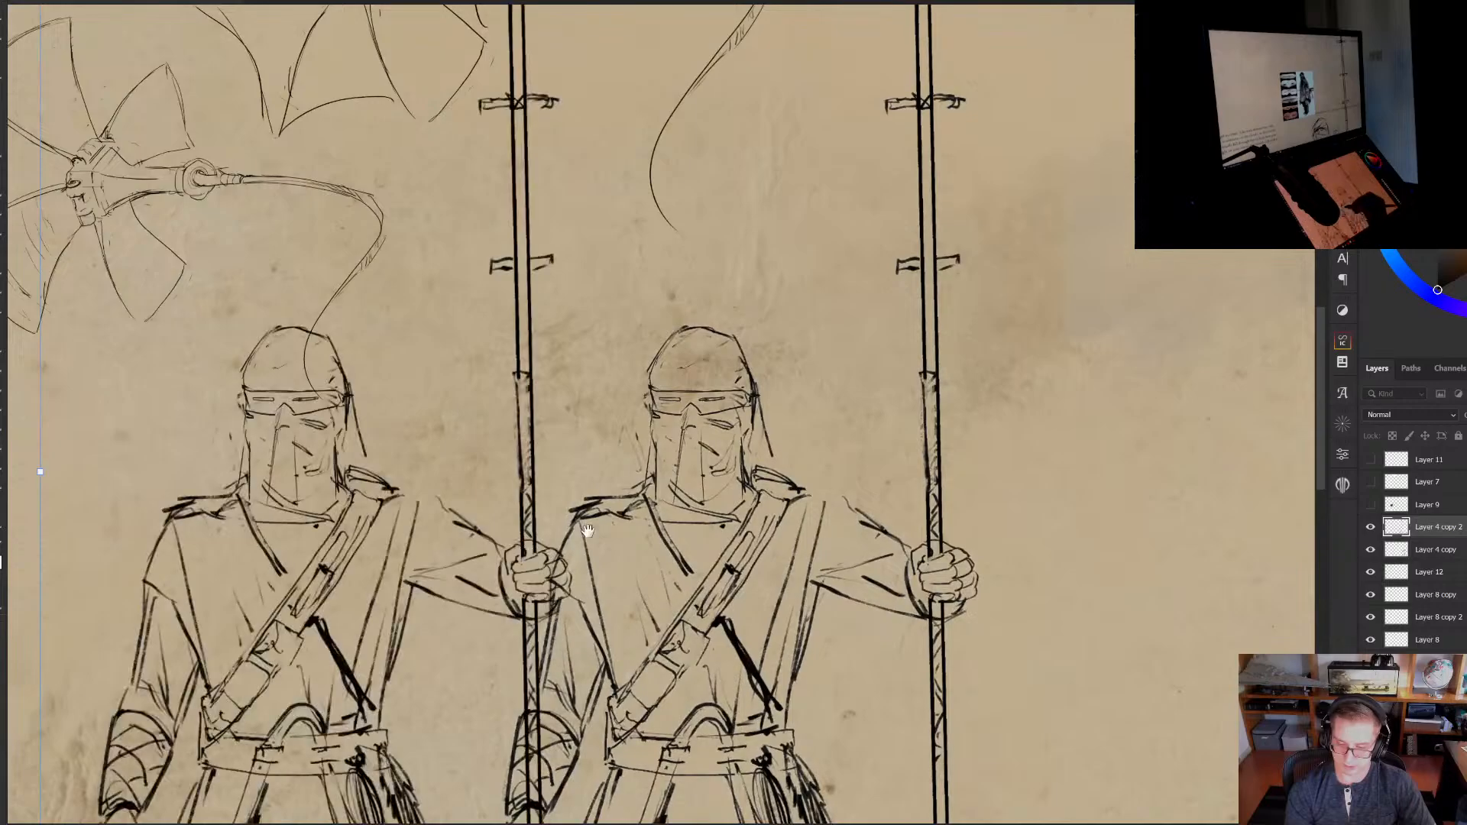
{"action": "left_click_drag", "start_coordinate": [661, 523], "coordinate": [567, 527]}
{"action": "key", "text": "b"}
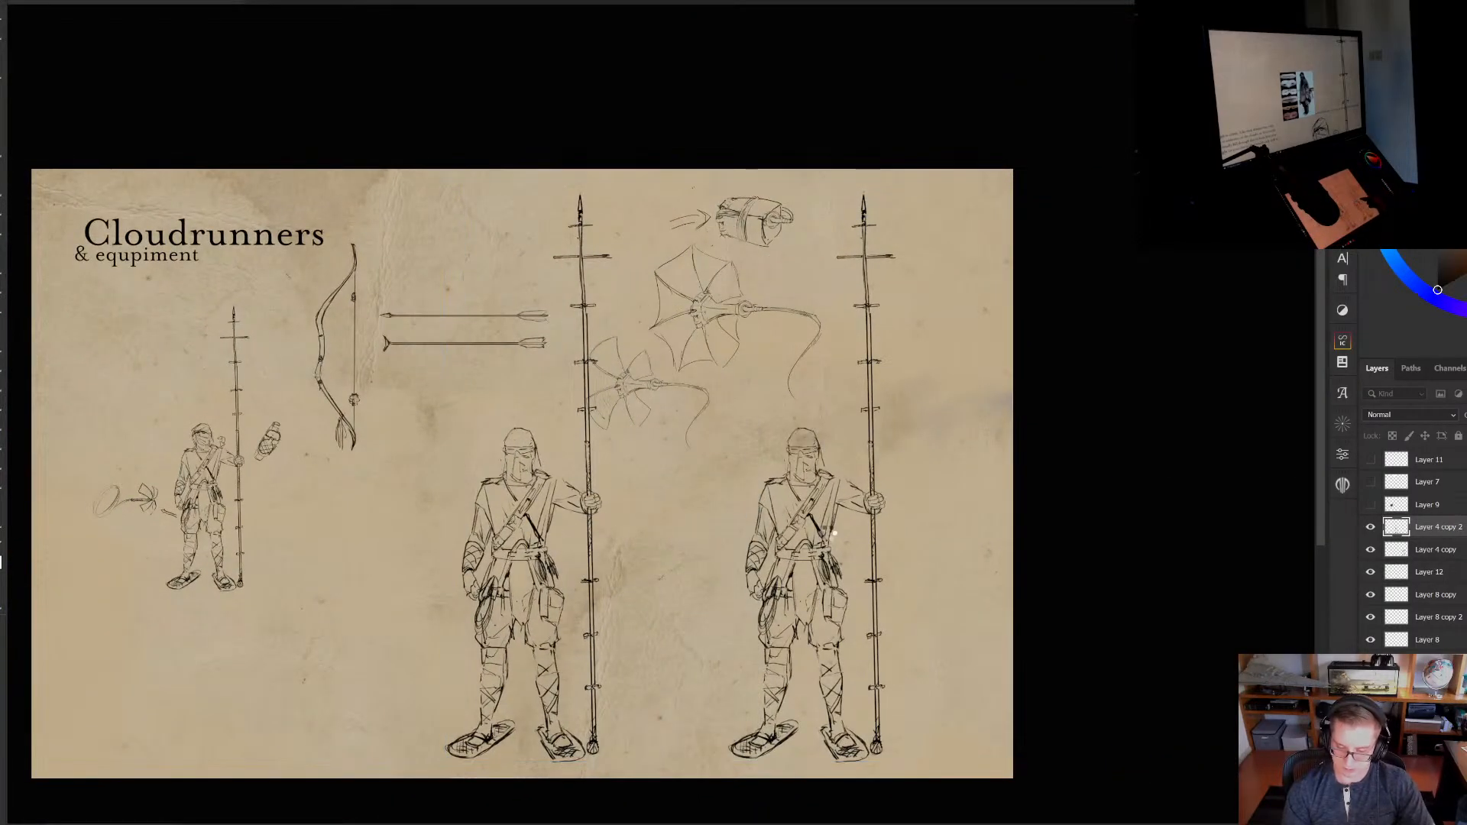
Toggle the visibility of both figure layers to tell them apart, and make Layer 4 copy the active layer
{"action": "left_click_drag", "start_coordinate": [743, 477], "coordinate": [774, 486]}
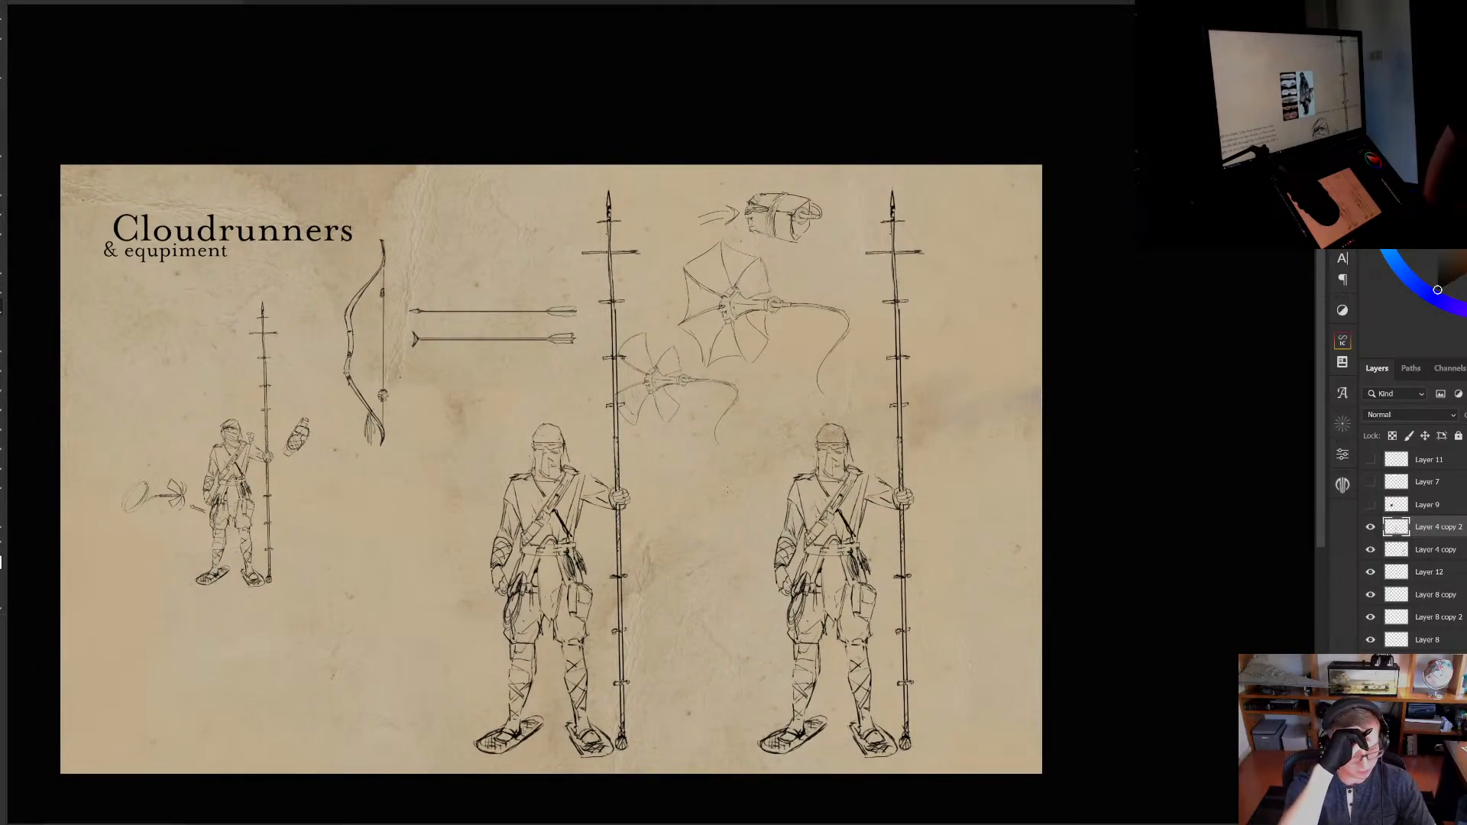
{"action": "left_click", "coordinate": [1369, 527]}
{"action": "left_click", "coordinate": [1369, 526]}
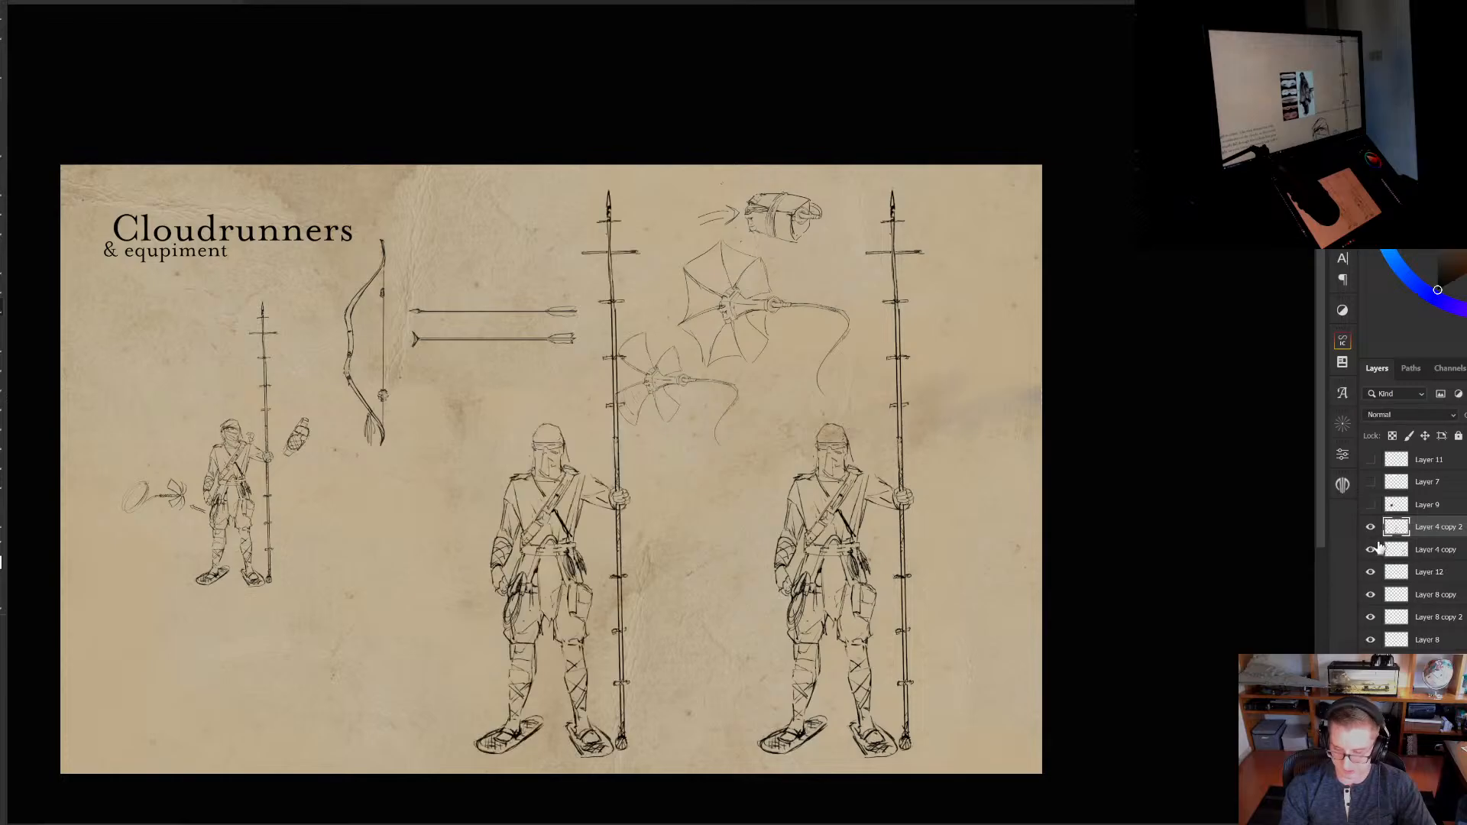
{"action": "left_click", "coordinate": [1370, 550]}
{"action": "left_click", "coordinate": [1370, 549]}
{"action": "left_click", "coordinate": [1395, 550]}
Erase the right figure's trailing cloth line and redraw its helmet with an angular crown and straight sides reaching the shoulders
{"action": "scroll", "coordinate": [845, 504], "scroll_direction": "up", "scroll_amount": 1}
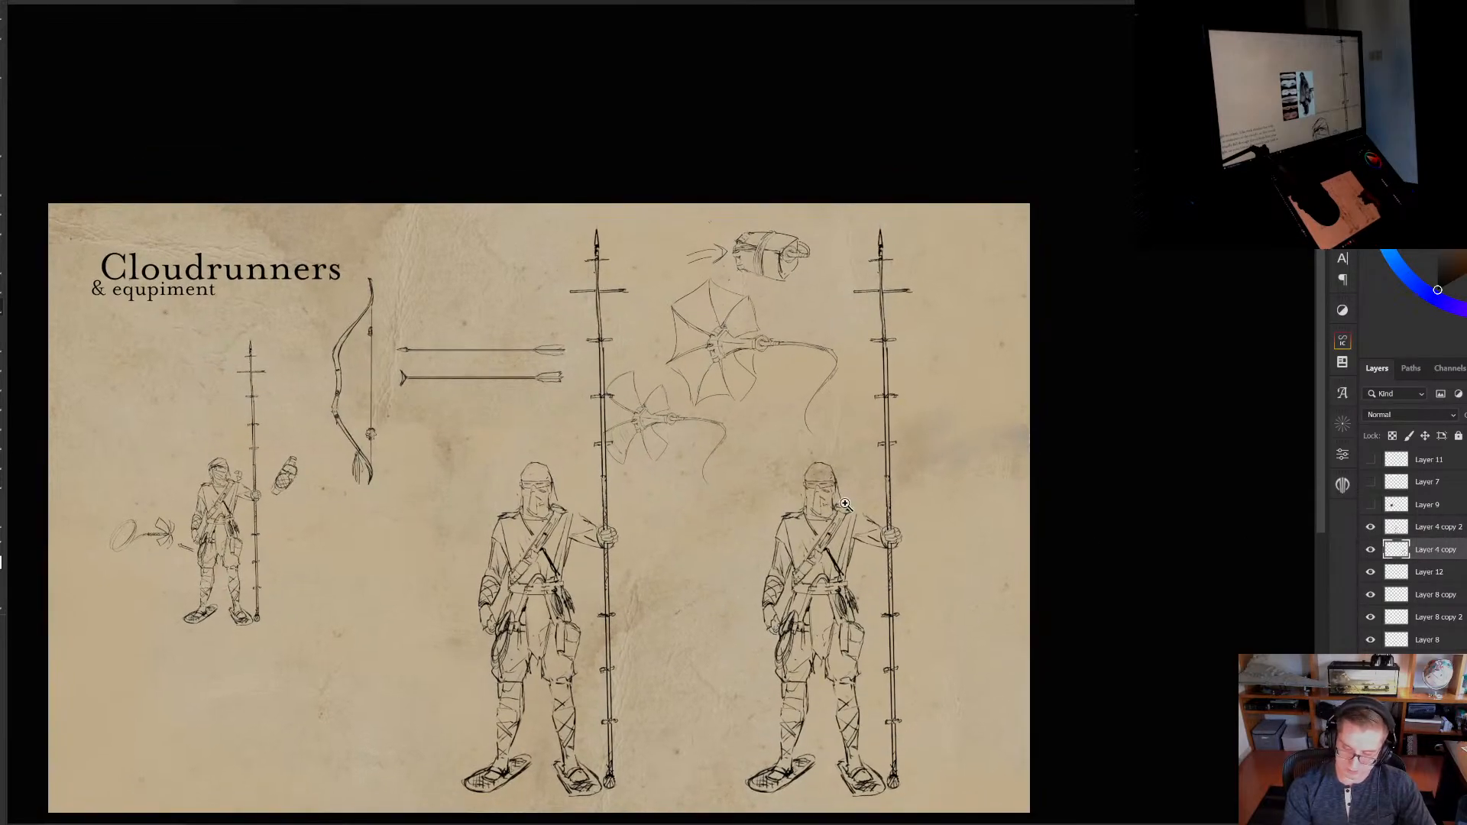
{"action": "scroll", "coordinate": [845, 504], "scroll_direction": "up", "scroll_amount": 5}
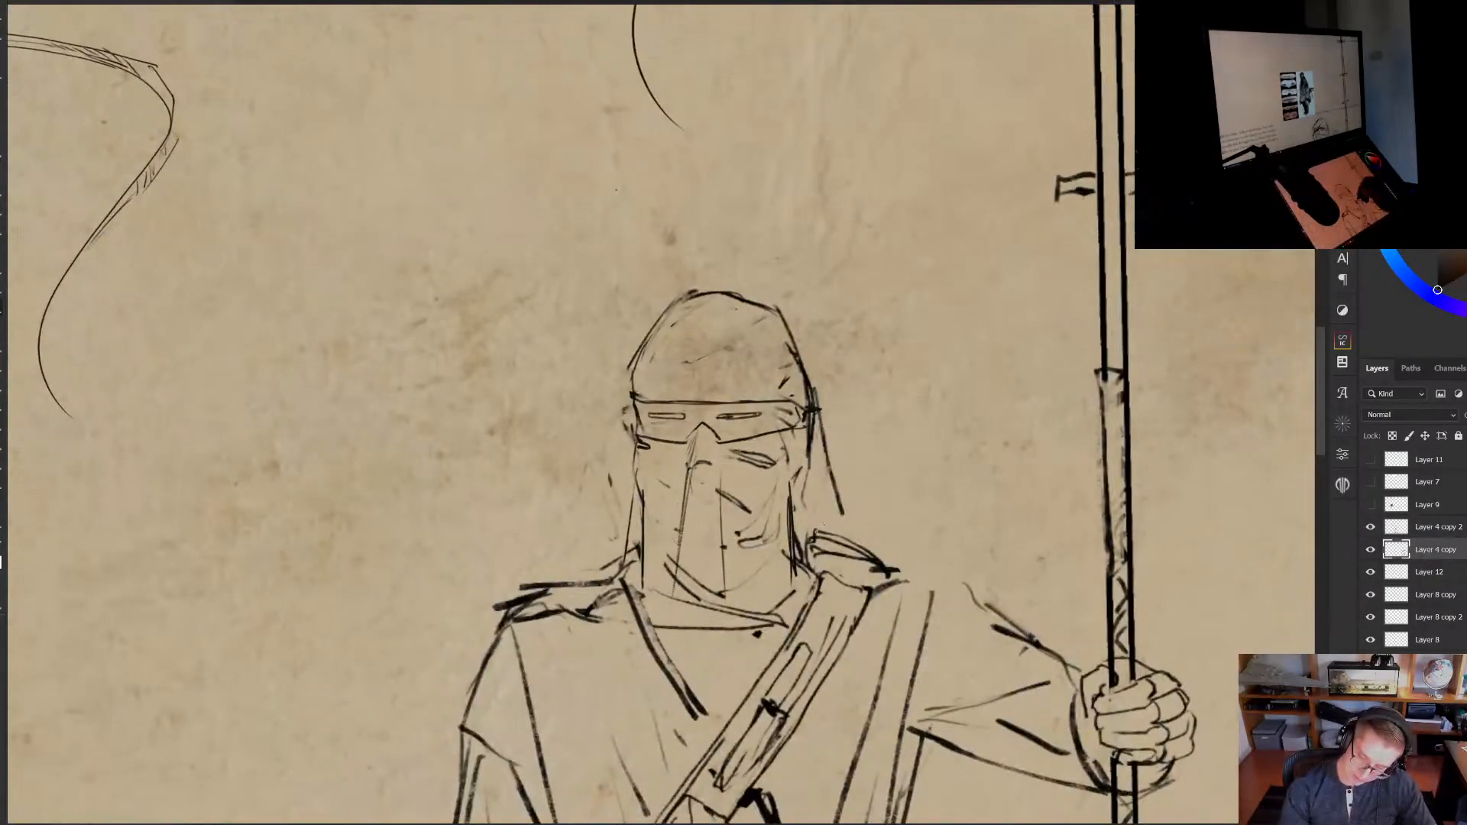
{"action": "mouse_move", "coordinate": [821, 422]}
{"action": "left_mouse_down"}
{"action": "mouse_move", "coordinate": [840, 508]}
{"action": "mouse_move", "coordinate": [804, 506]}
{"action": "left_mouse_up"}
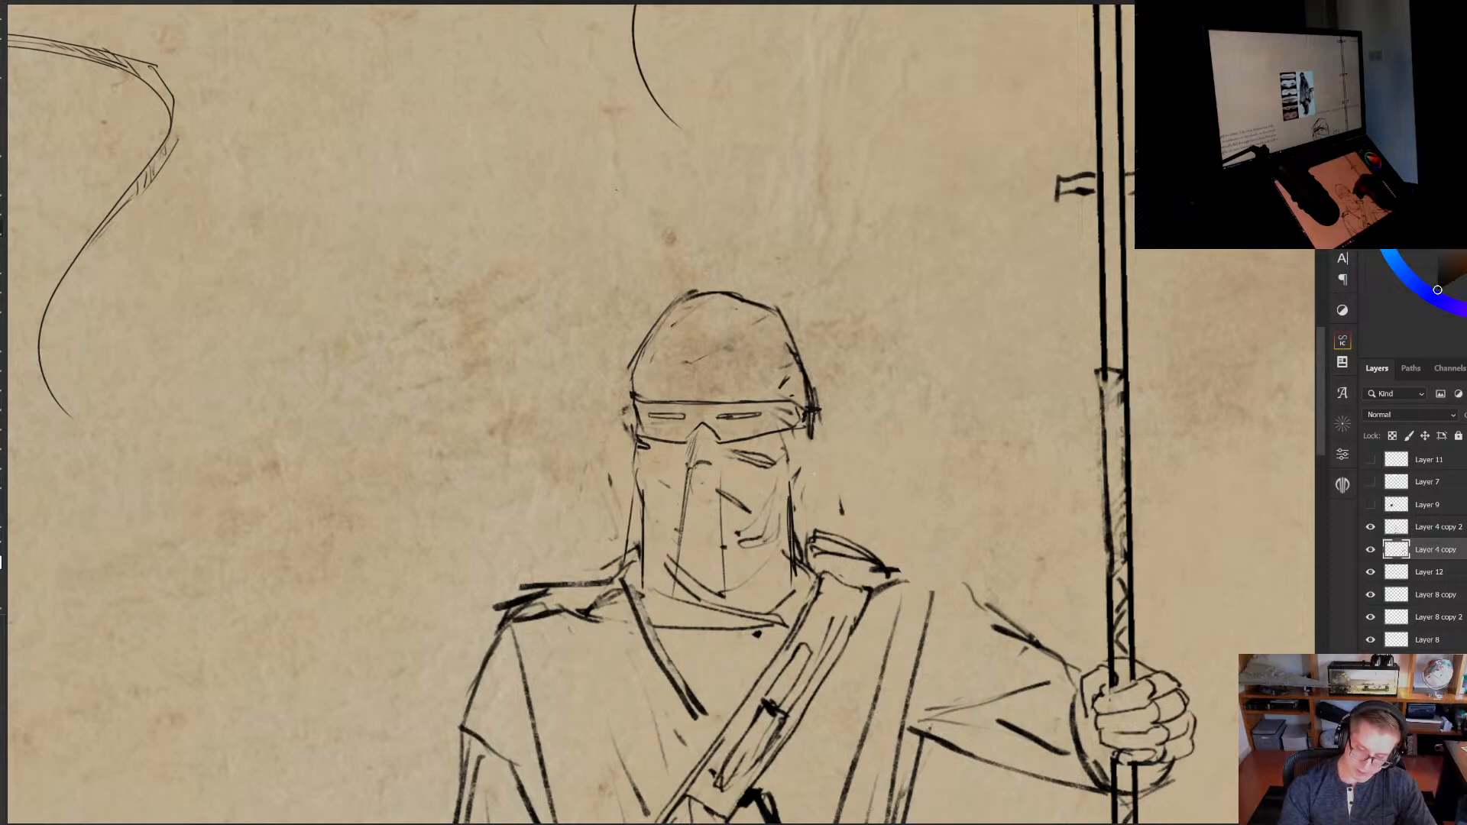
{"action": "left_click_drag", "start_coordinate": [812, 439], "coordinate": [816, 523]}
{"action": "left_click_drag", "start_coordinate": [818, 424], "coordinate": [773, 304]}
{"action": "mouse_move", "coordinate": [671, 307]}
{"action": "left_mouse_down"}
{"action": "mouse_move", "coordinate": [735, 290]}
{"action": "mouse_move", "coordinate": [660, 308]}
{"action": "mouse_move", "coordinate": [671, 321]}
{"action": "mouse_move", "coordinate": [624, 388]}
{"action": "mouse_move", "coordinate": [661, 309]}
{"action": "left_mouse_up"}
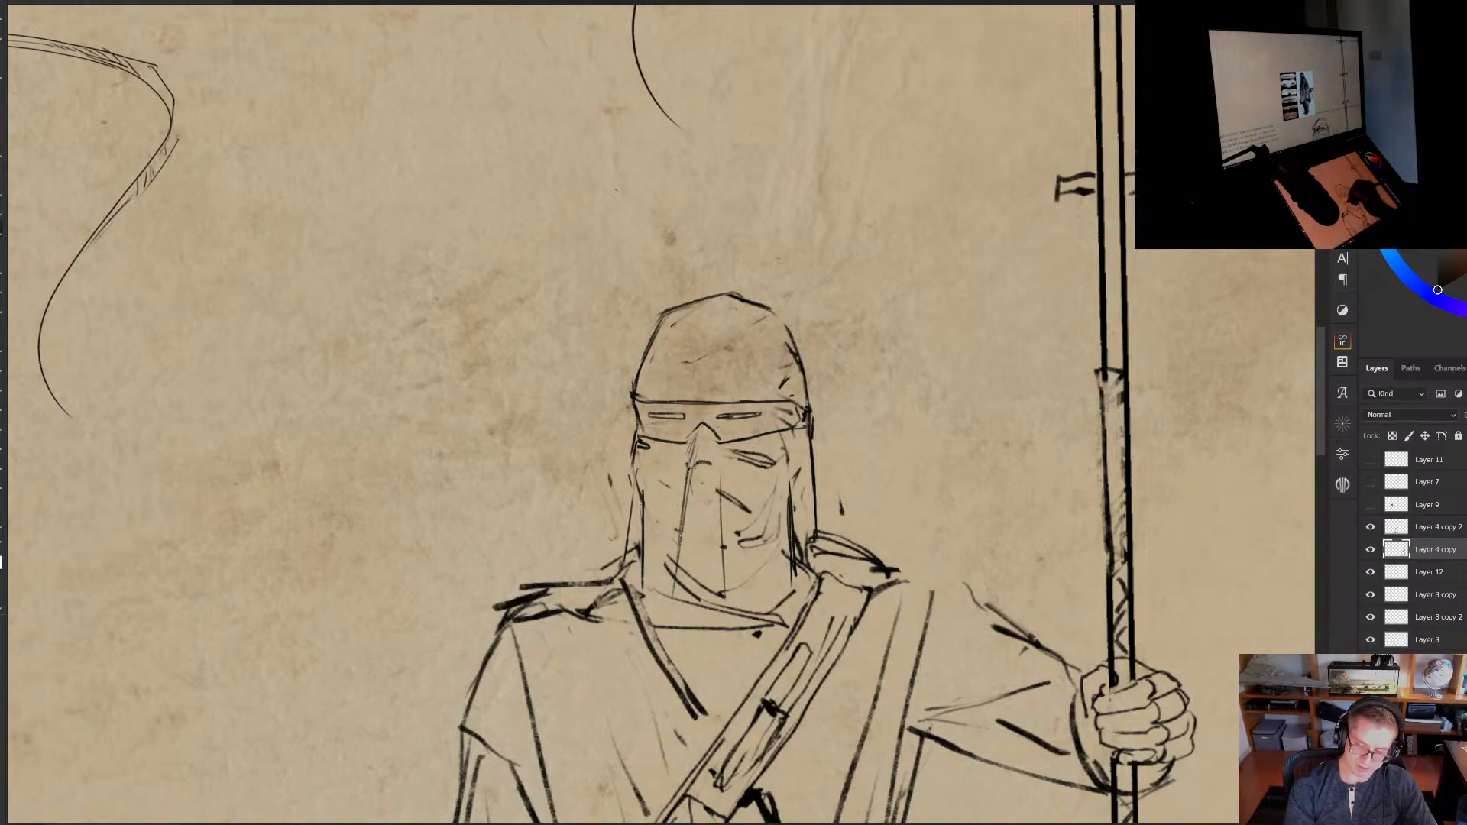
{"action": "left_click_drag", "start_coordinate": [636, 466], "coordinate": [631, 564]}
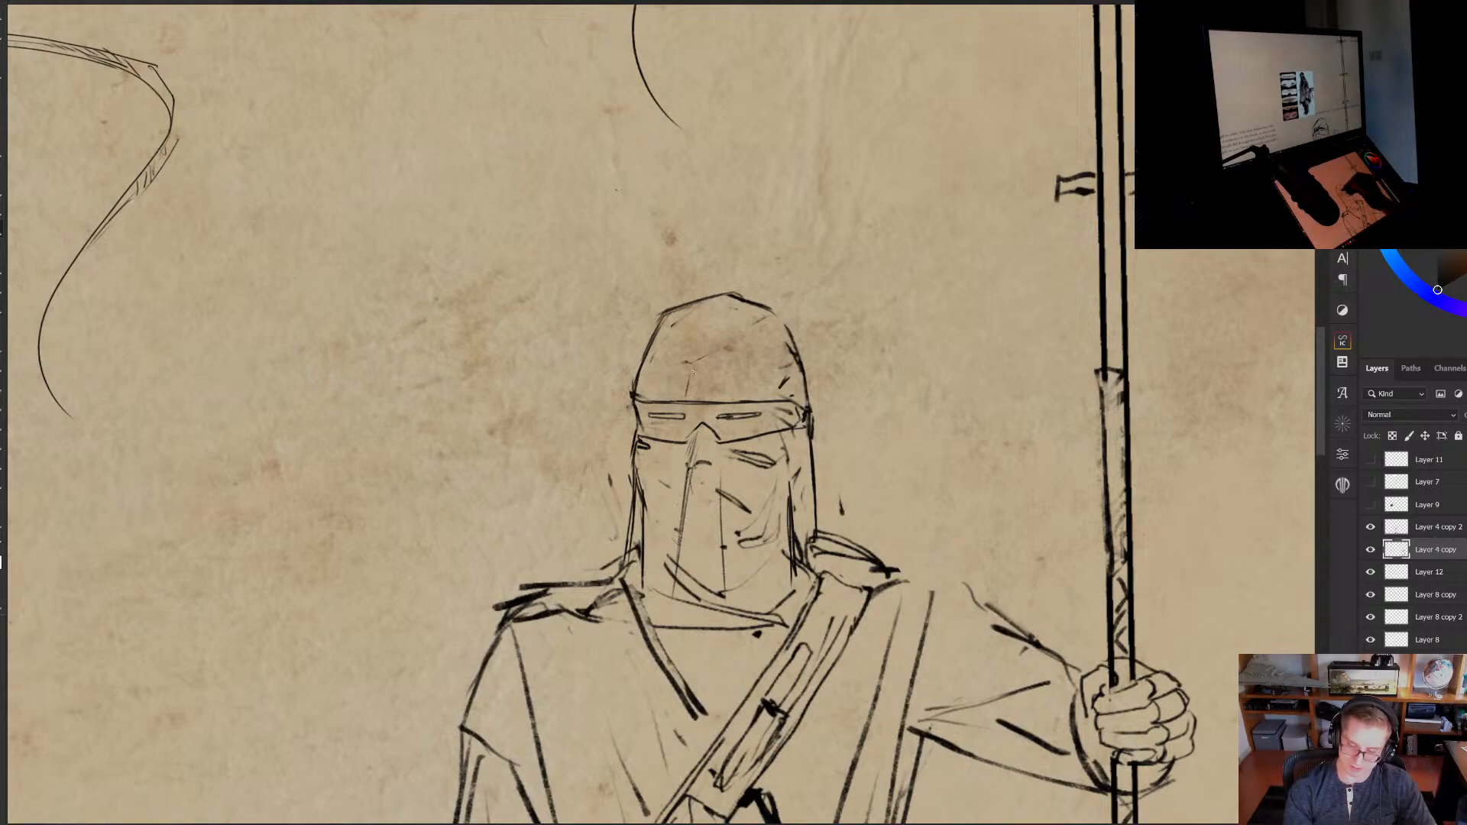
Draw panel lines on the helmet's dome and fill both eye slits with black
{"action": "left_click_drag", "start_coordinate": [716, 335], "coordinate": [723, 391]}
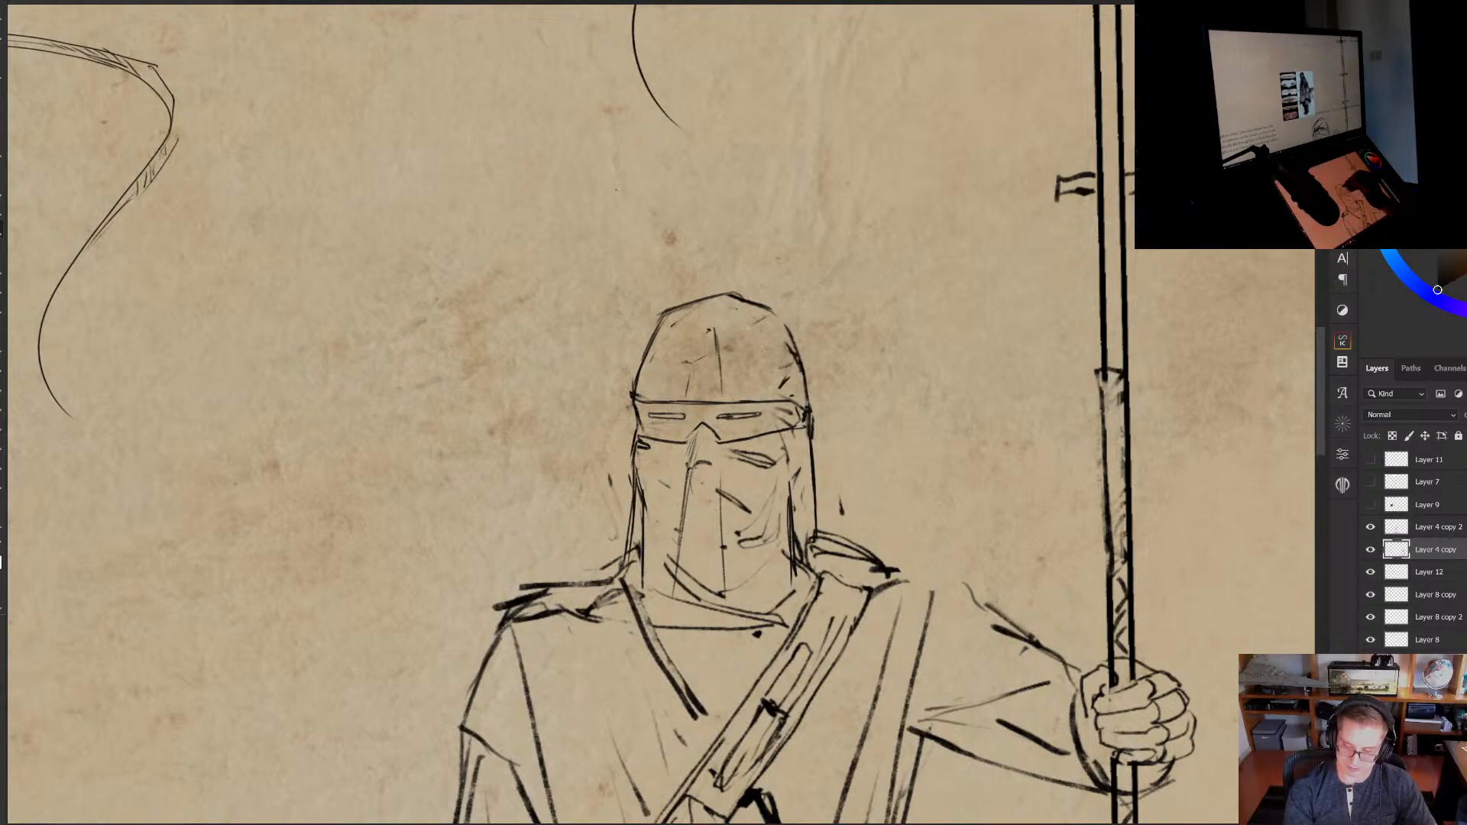
{"action": "left_click_drag", "start_coordinate": [748, 323], "coordinate": [769, 345]}
{"action": "mouse_move", "coordinate": [773, 354]}
{"action": "left_mouse_down"}
{"action": "mouse_move", "coordinate": [784, 395]}
{"action": "mouse_move", "coordinate": [802, 394]}
{"action": "left_mouse_up"}
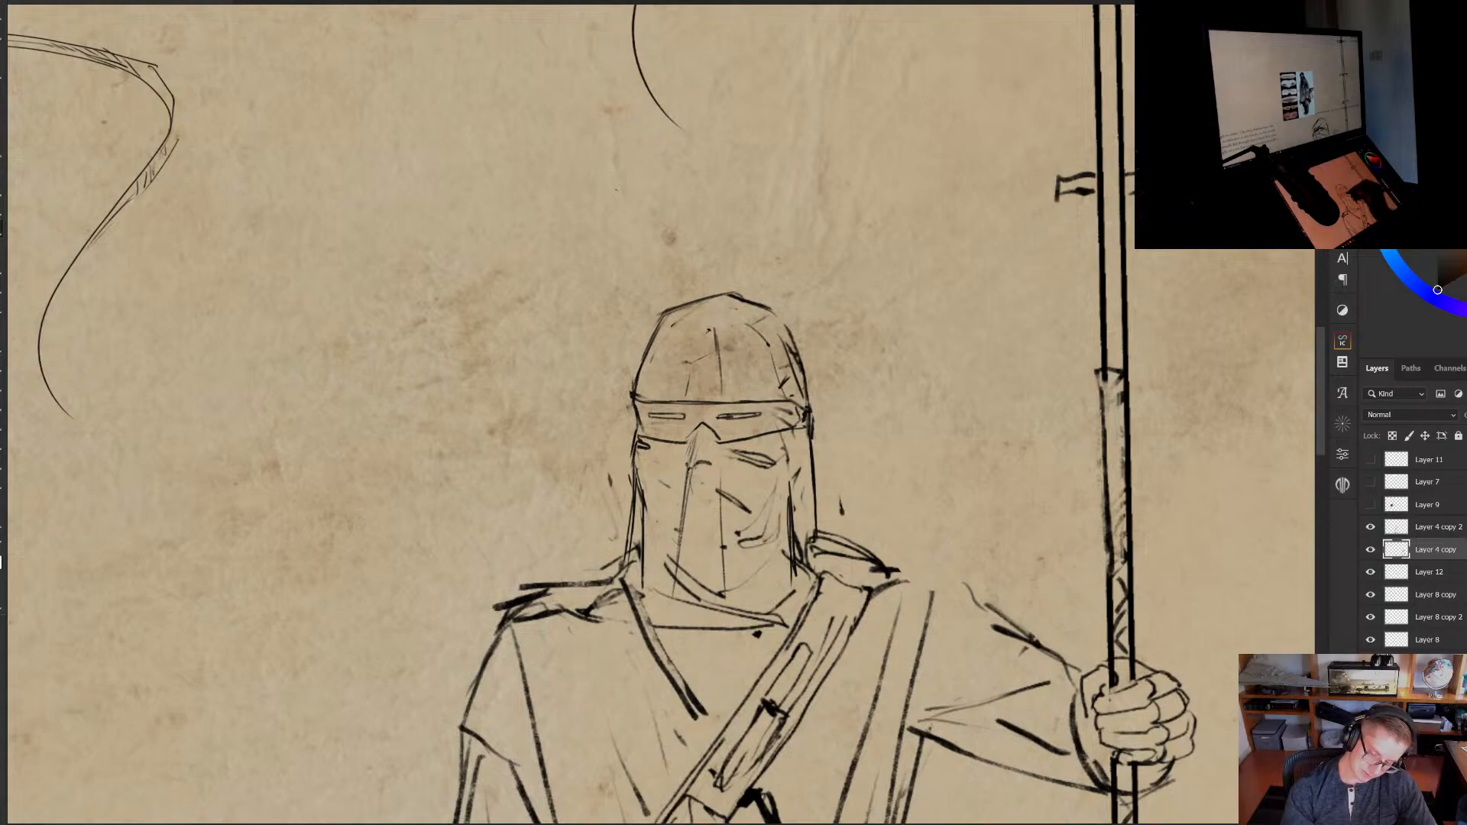
{"action": "scroll", "coordinate": [693, 416], "scroll_direction": "up", "scroll_amount": 3}
{"action": "left_click_drag", "start_coordinate": [674, 418], "coordinate": [596, 414]}
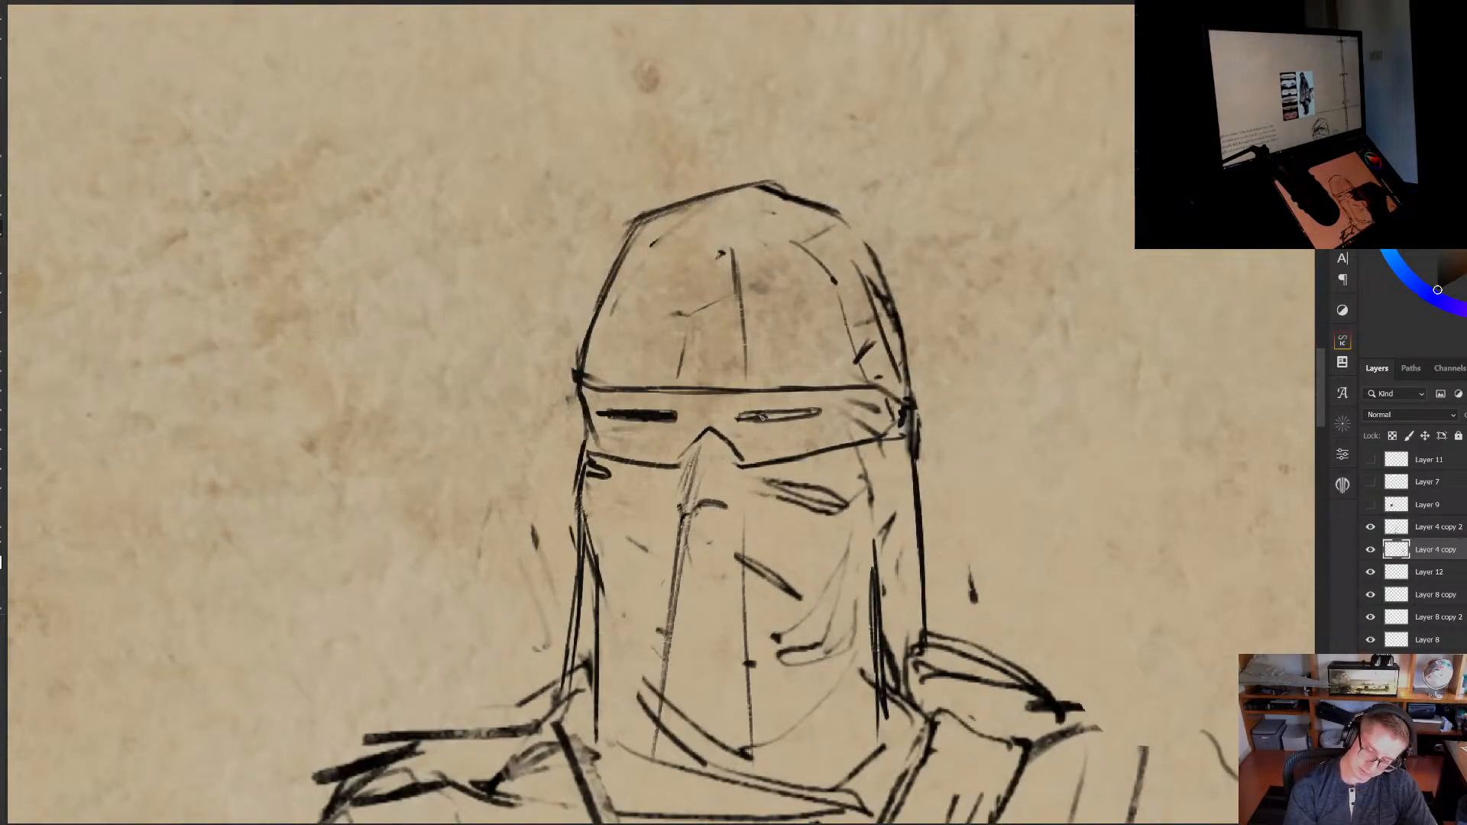
{"action": "left_click_drag", "start_coordinate": [745, 416], "coordinate": [812, 415]}
Erase the curved cheek fold, draw a slanted panel line on the mask's right half, and tidy the helmet's side contours
{"action": "scroll", "coordinate": [810, 420], "scroll_direction": "down", "scroll_amount": 6}
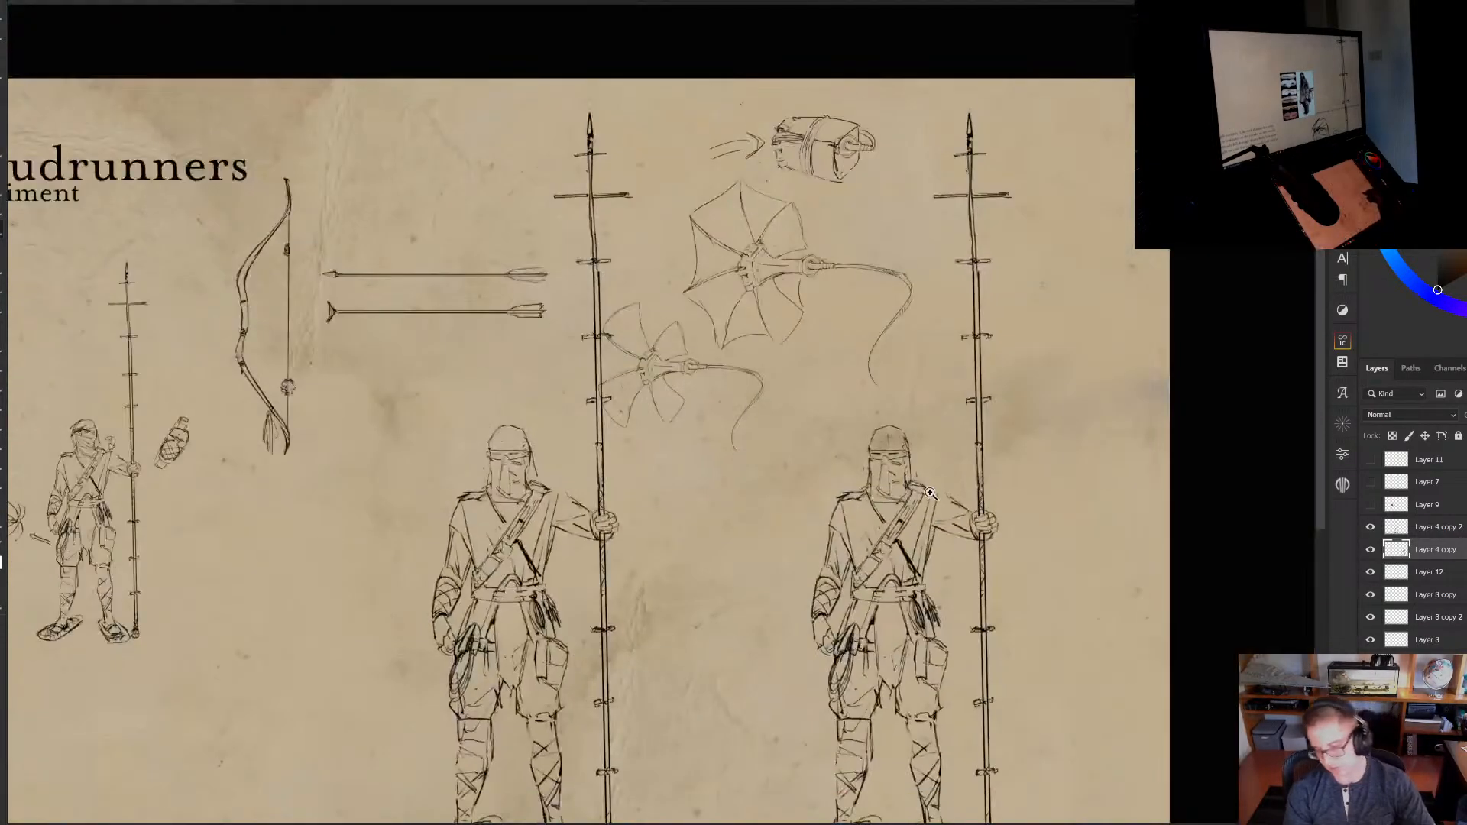
{"action": "scroll", "coordinate": [929, 493], "scroll_direction": "up", "scroll_amount": 5}
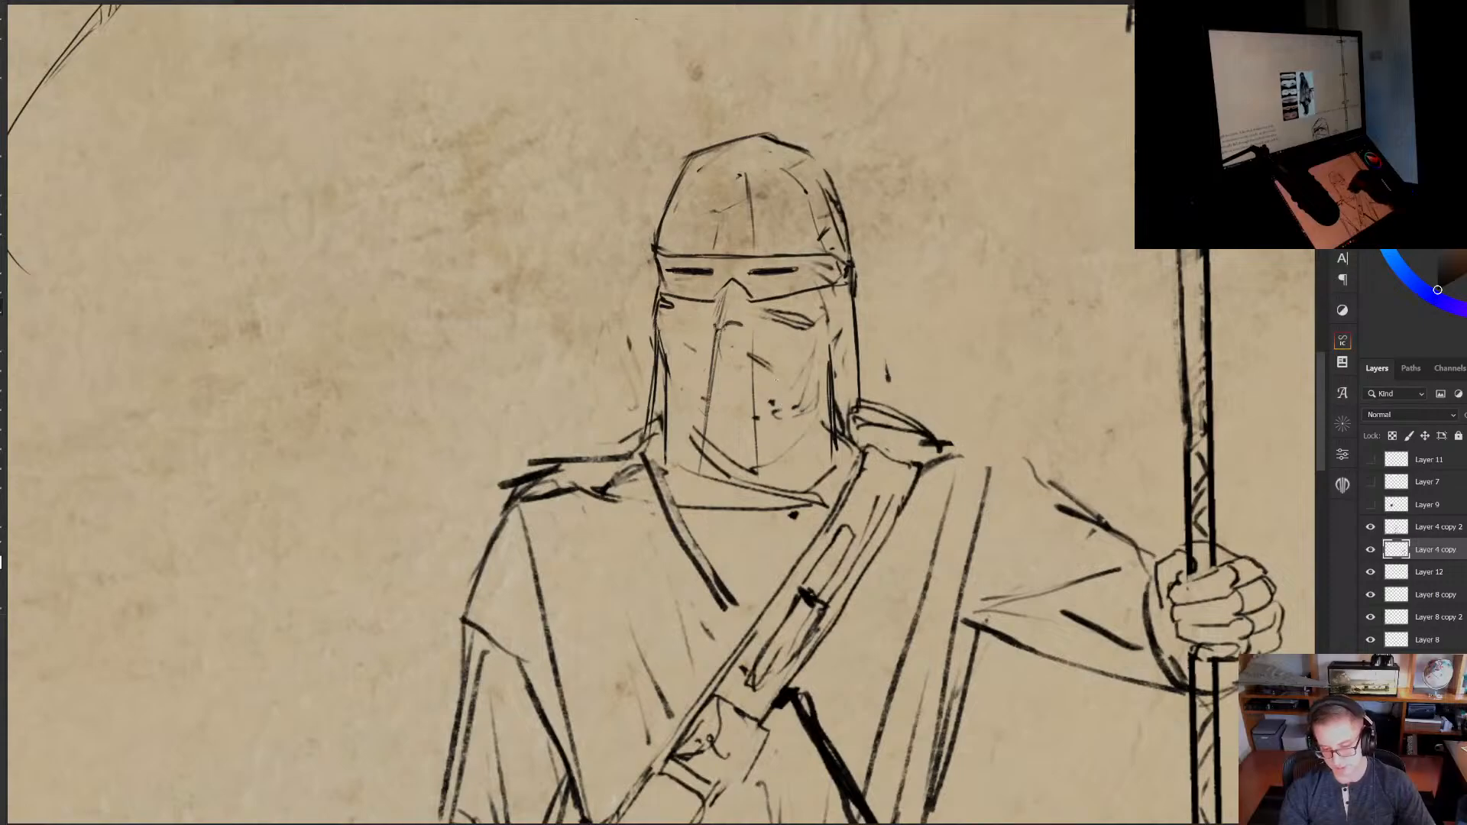
{"action": "left_click_drag", "start_coordinate": [776, 379], "coordinate": [781, 416]}
{"action": "left_click_drag", "start_coordinate": [748, 314], "coordinate": [758, 408]}
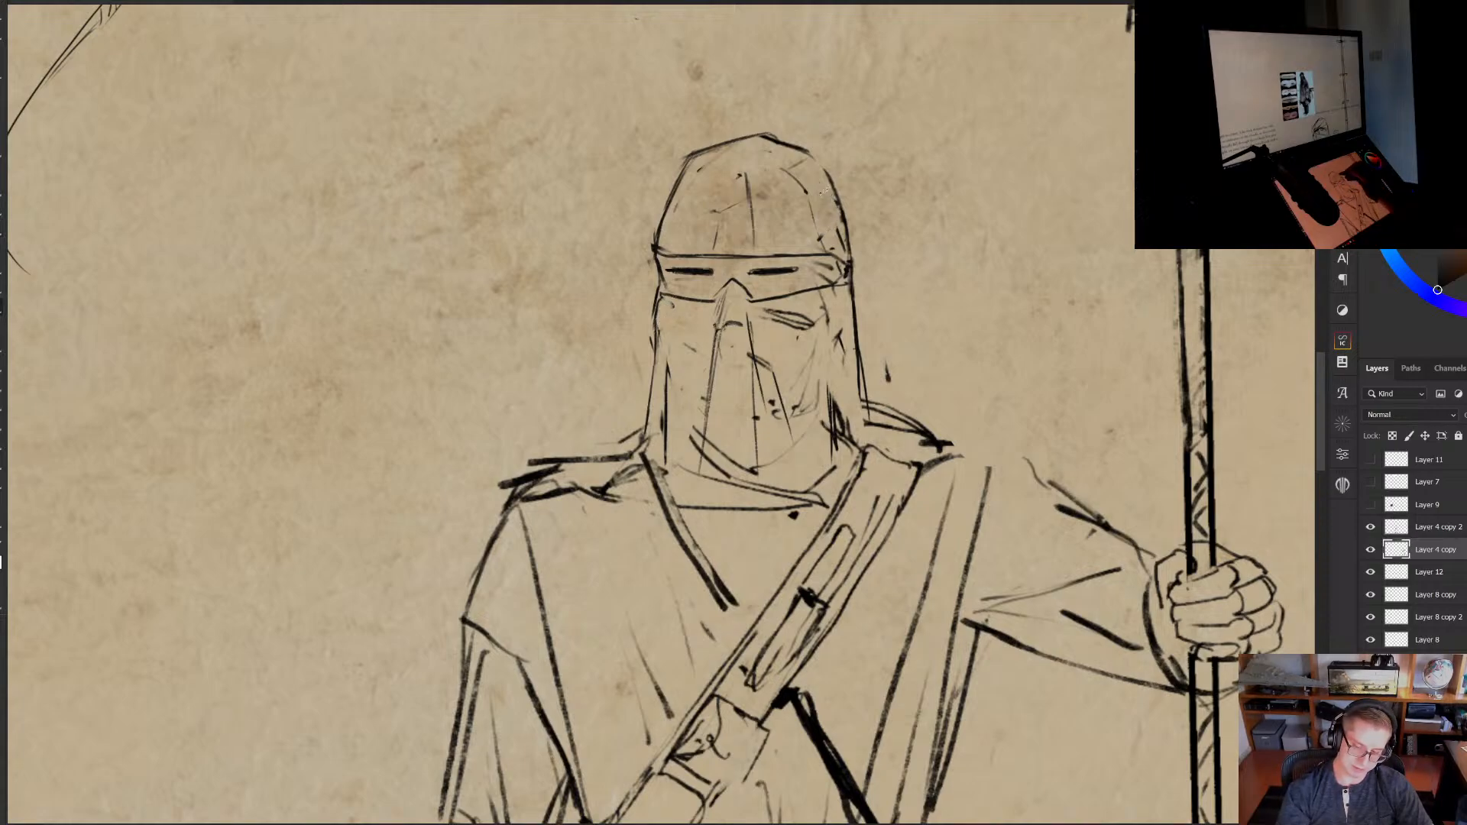
{"action": "left_click_drag", "start_coordinate": [831, 206], "coordinate": [860, 204]}
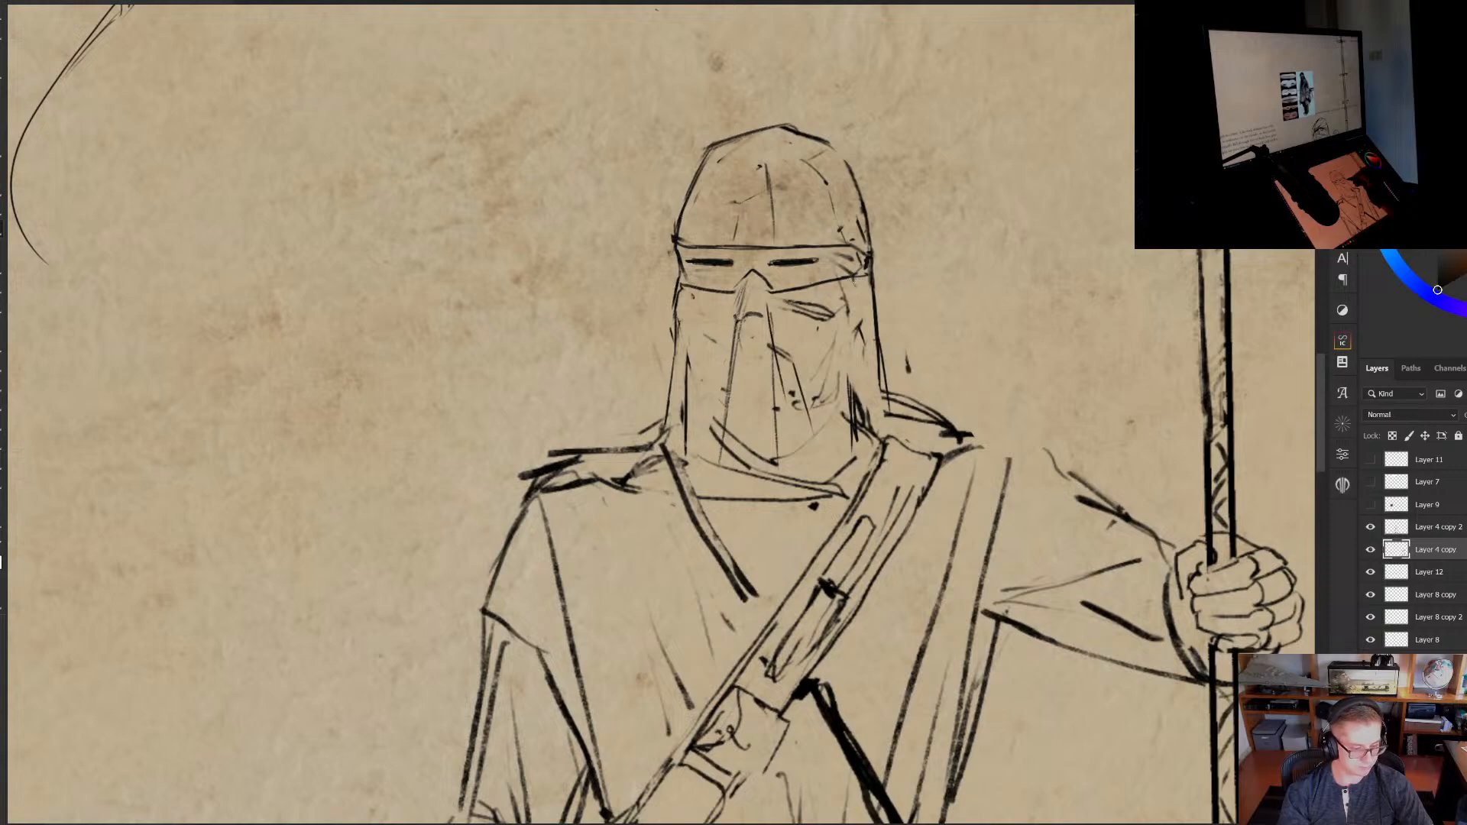
{"action": "left_click_drag", "start_coordinate": [853, 280], "coordinate": [860, 264]}
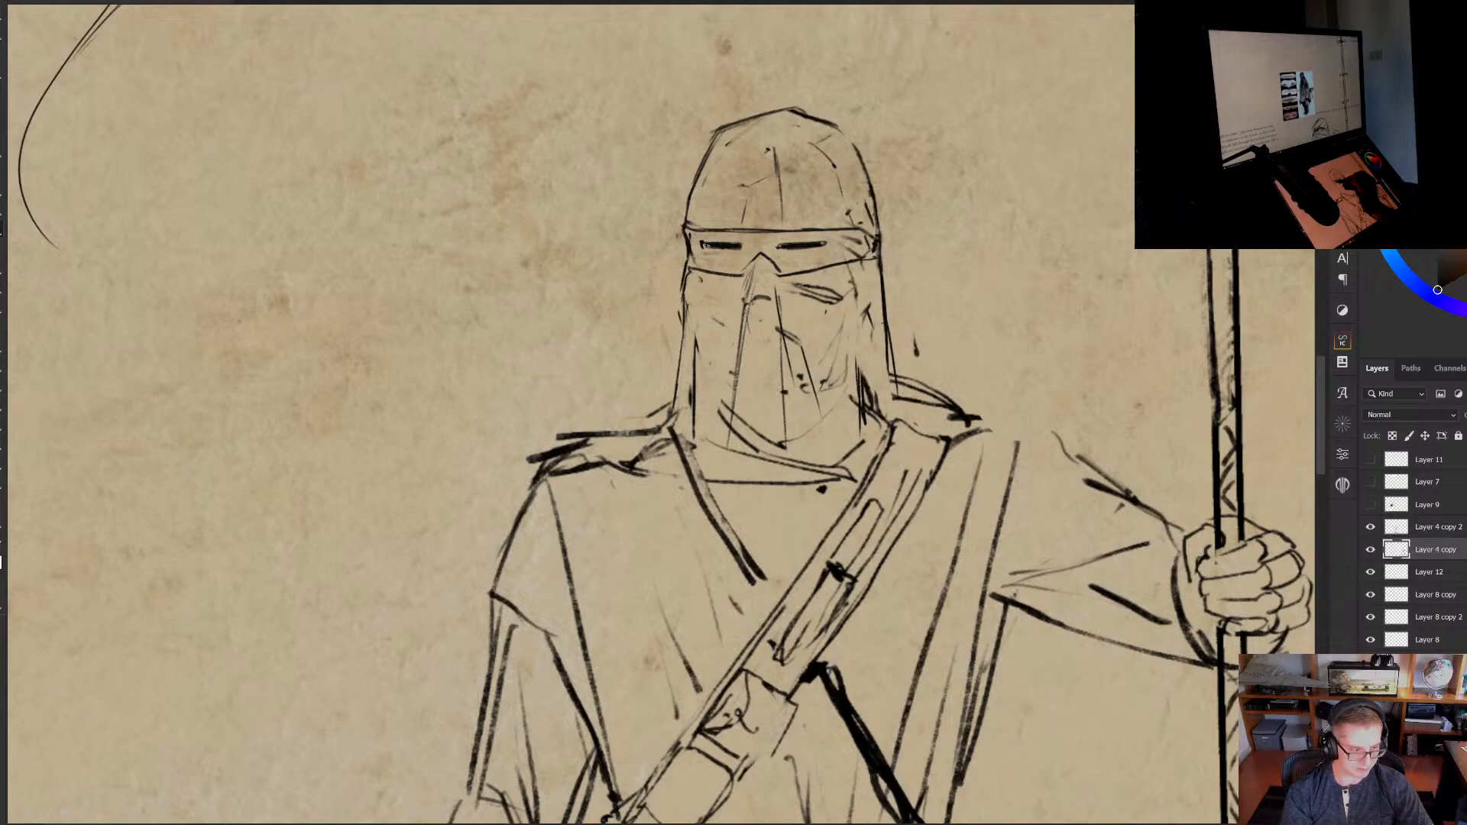
{"action": "left_click_drag", "start_coordinate": [708, 265], "coordinate": [712, 271]}
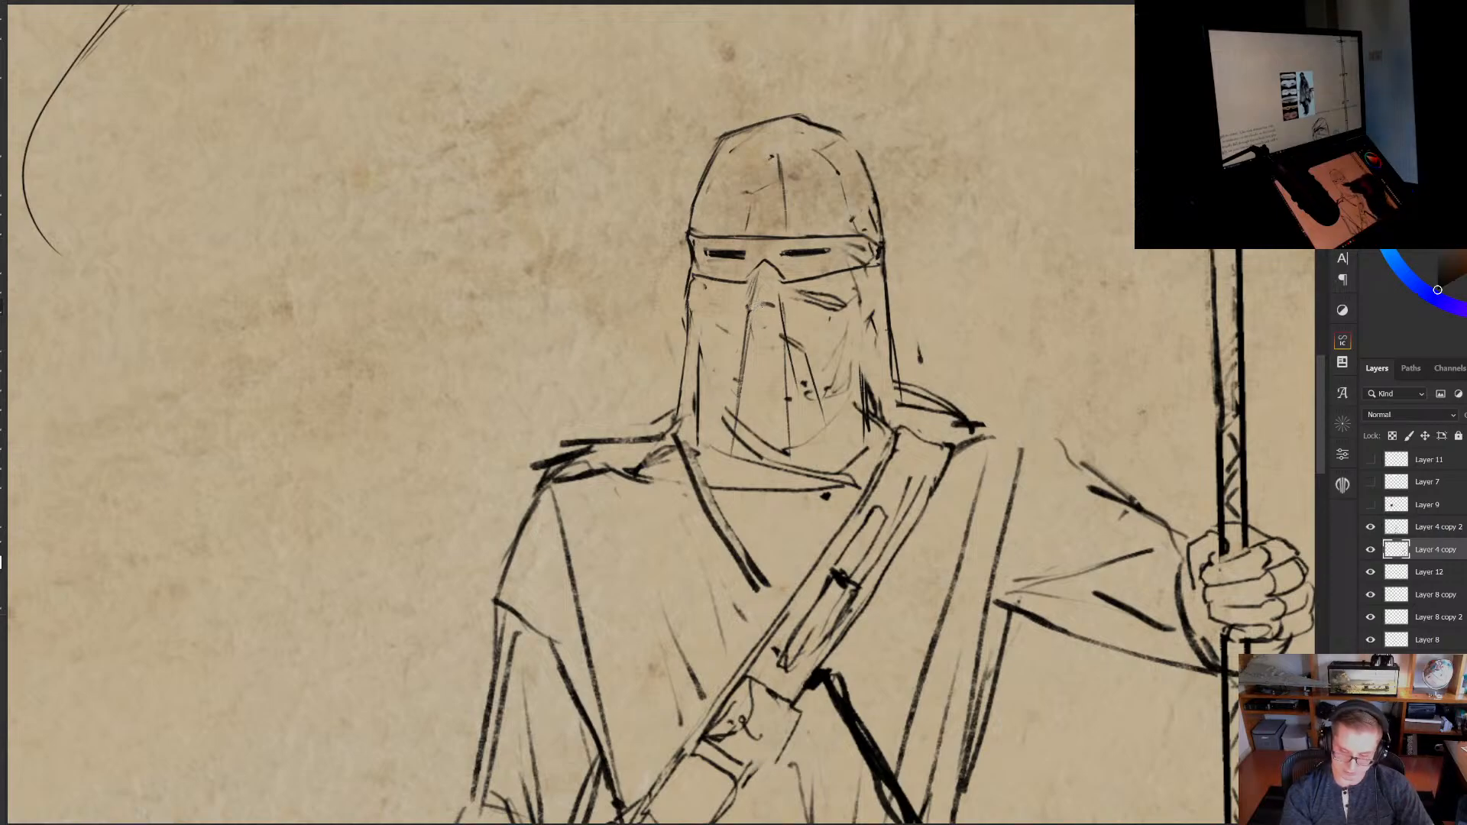
{"action": "left_click_drag", "start_coordinate": [753, 324], "coordinate": [746, 398]}
Replace the flat shoulder padding with sloping lines running from the helmet's base out to both shoulders
{"action": "left_click_drag", "start_coordinate": [661, 437], "coordinate": [538, 465]}
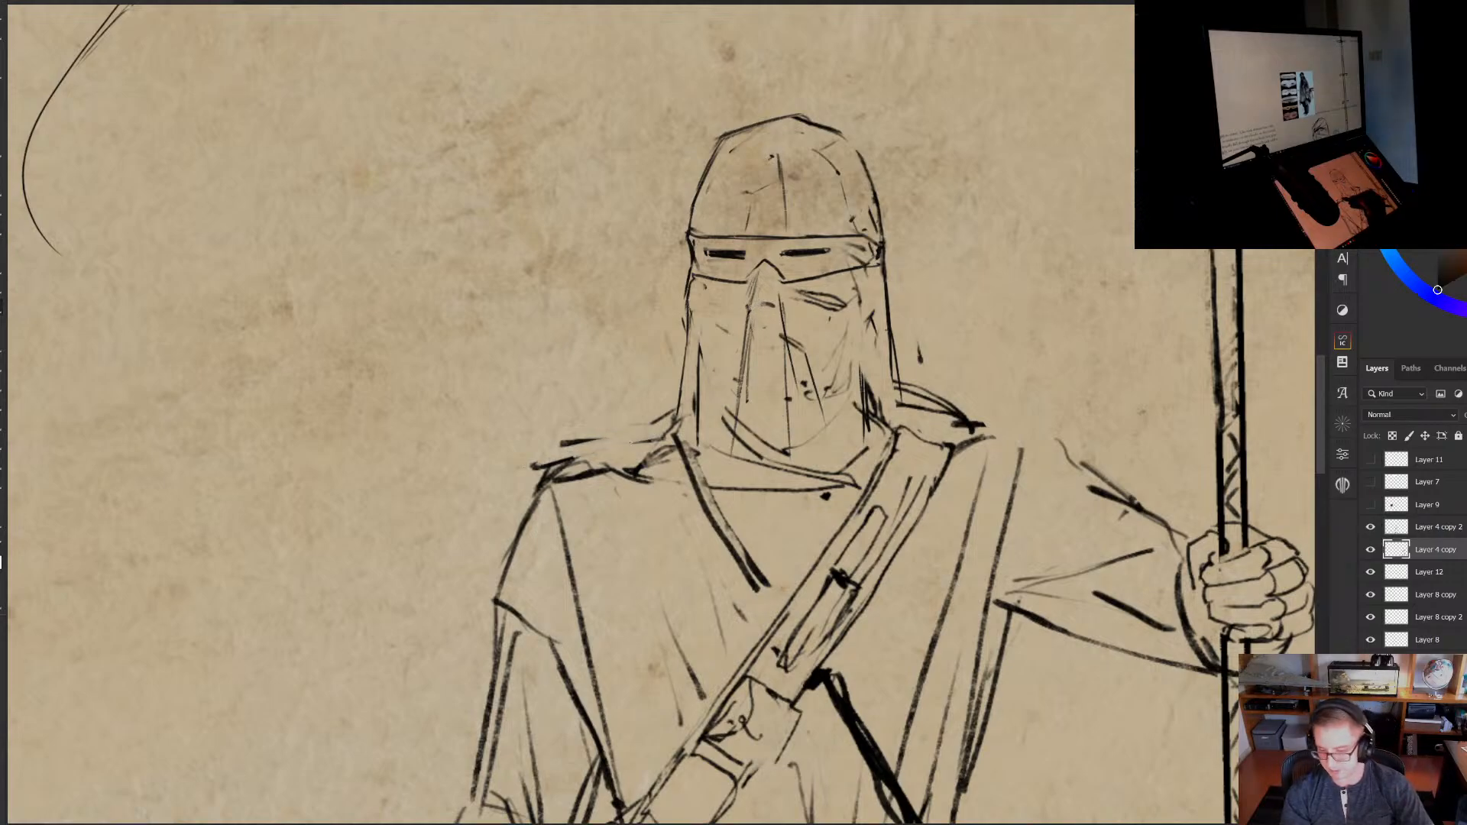
{"action": "left_click_drag", "start_coordinate": [679, 412], "coordinate": [532, 465]}
{"action": "mouse_move", "coordinate": [909, 410]}
{"action": "left_mouse_down"}
{"action": "mouse_move", "coordinate": [1056, 440]}
{"action": "mouse_move", "coordinate": [906, 388]}
{"action": "mouse_move", "coordinate": [893, 355]}
{"action": "left_mouse_up"}
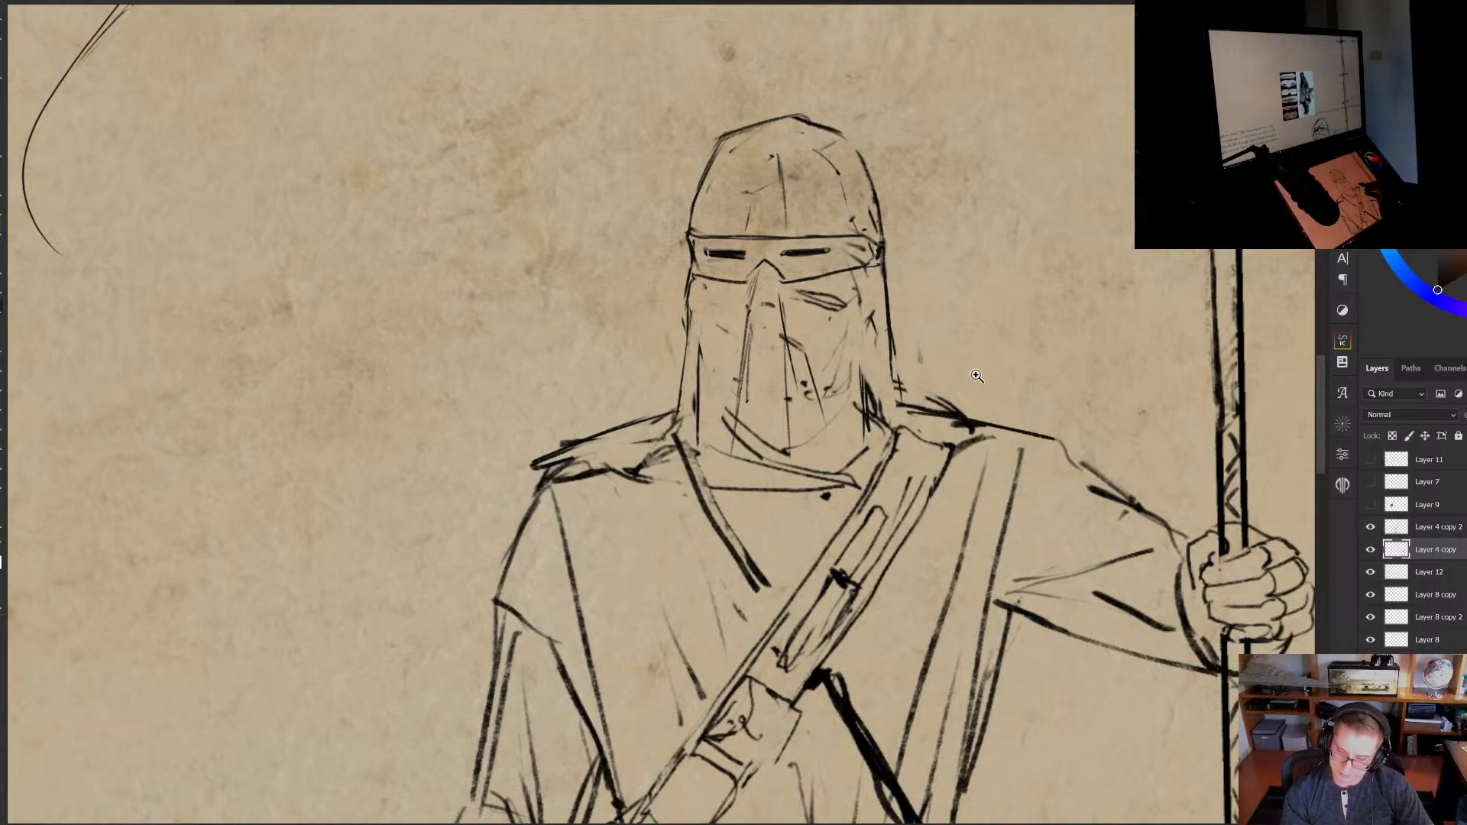
{"action": "left_click_drag", "start_coordinate": [946, 410], "coordinate": [950, 476]}
{"action": "left_click_drag", "start_coordinate": [957, 581], "coordinate": [891, 478]}
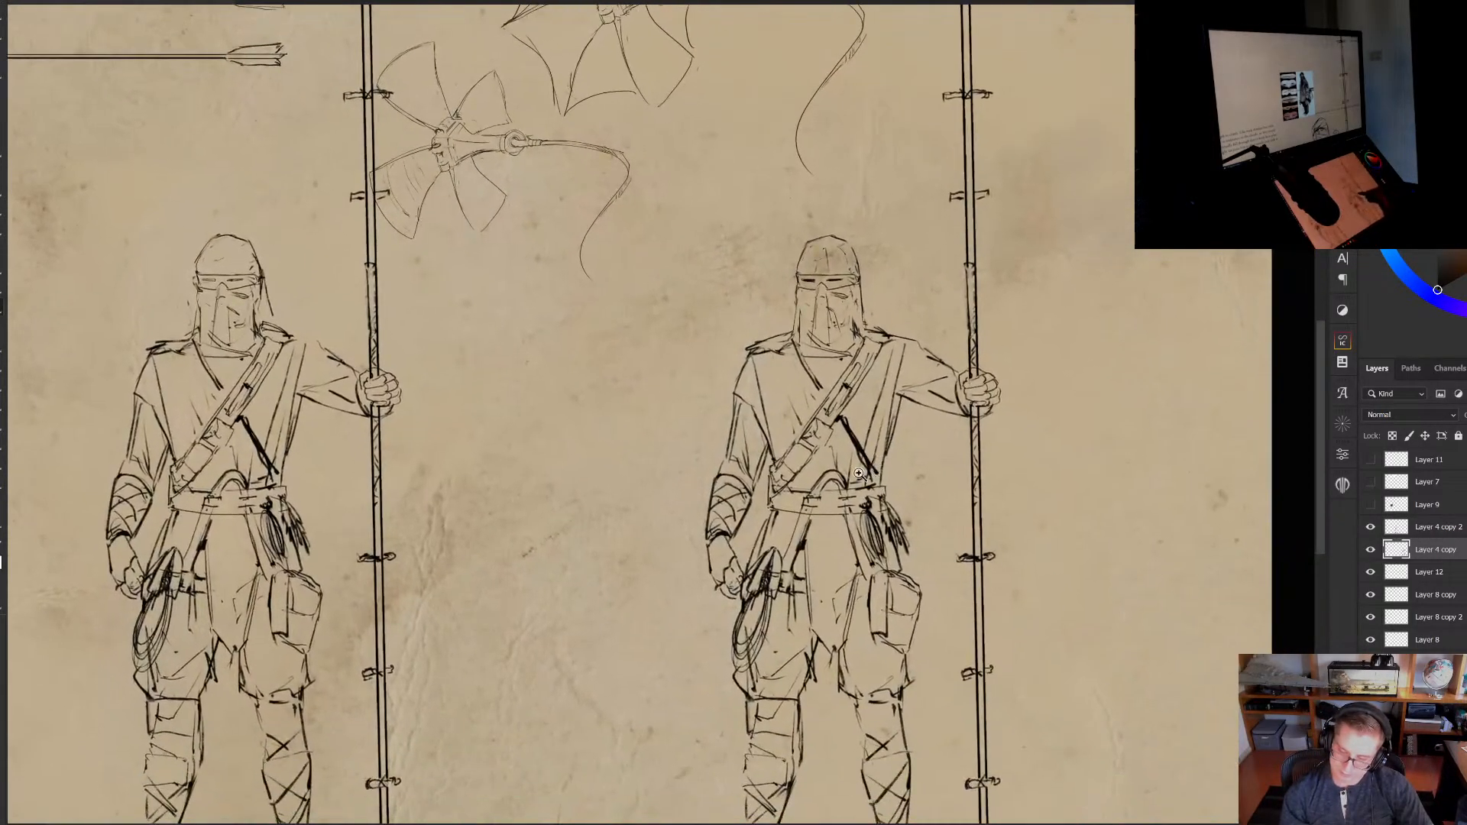
Draw a seam line down the left side of the chest and extend the left shoulder's pointed tip
{"action": "left_click", "coordinate": [858, 473]}
{"action": "left_click", "coordinate": [703, 536]}
{"action": "left_click_drag", "start_coordinate": [728, 527], "coordinate": [706, 607]}
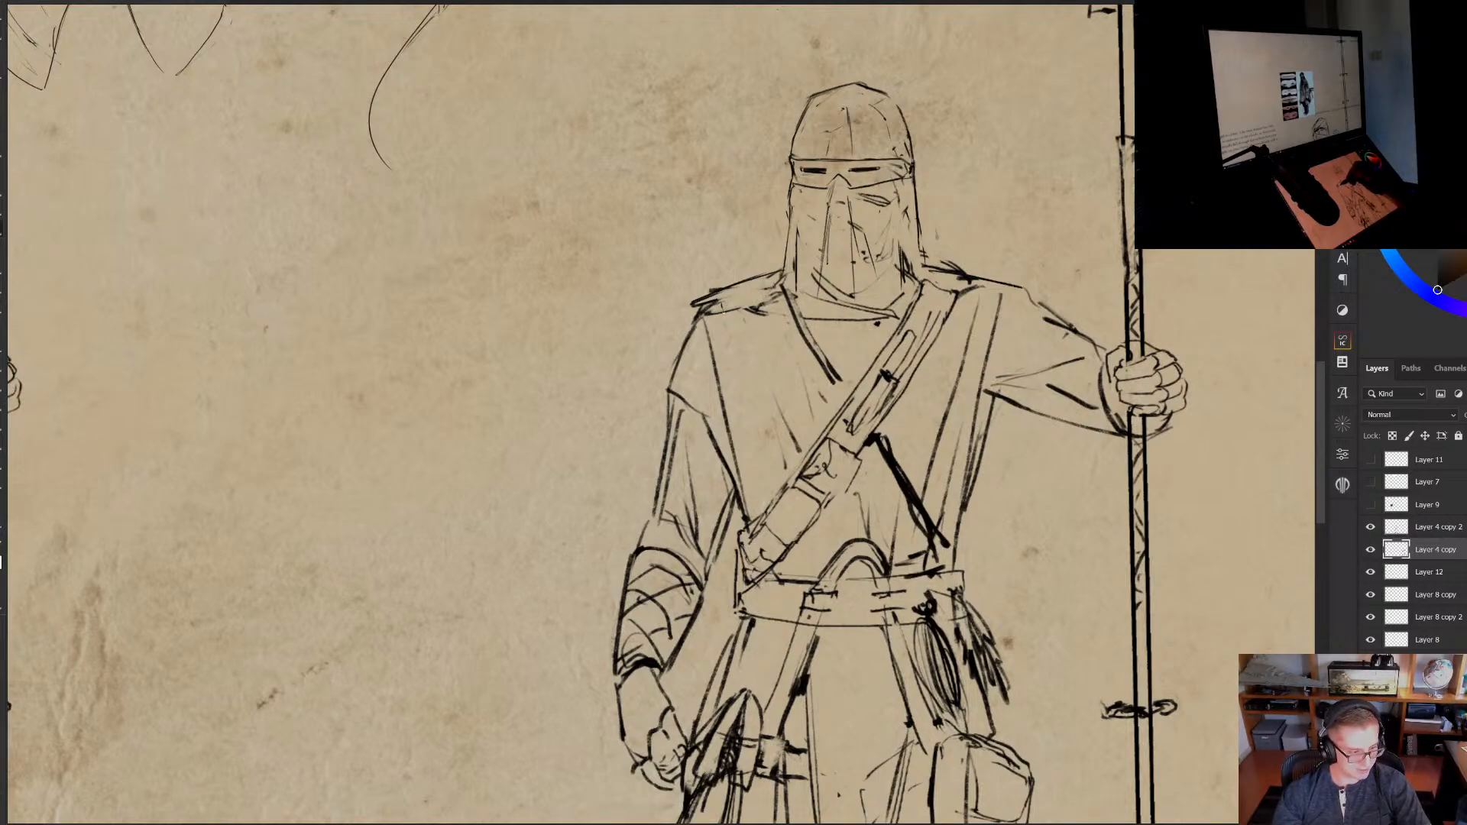
{"action": "left_click_drag", "start_coordinate": [725, 307], "coordinate": [750, 407]}
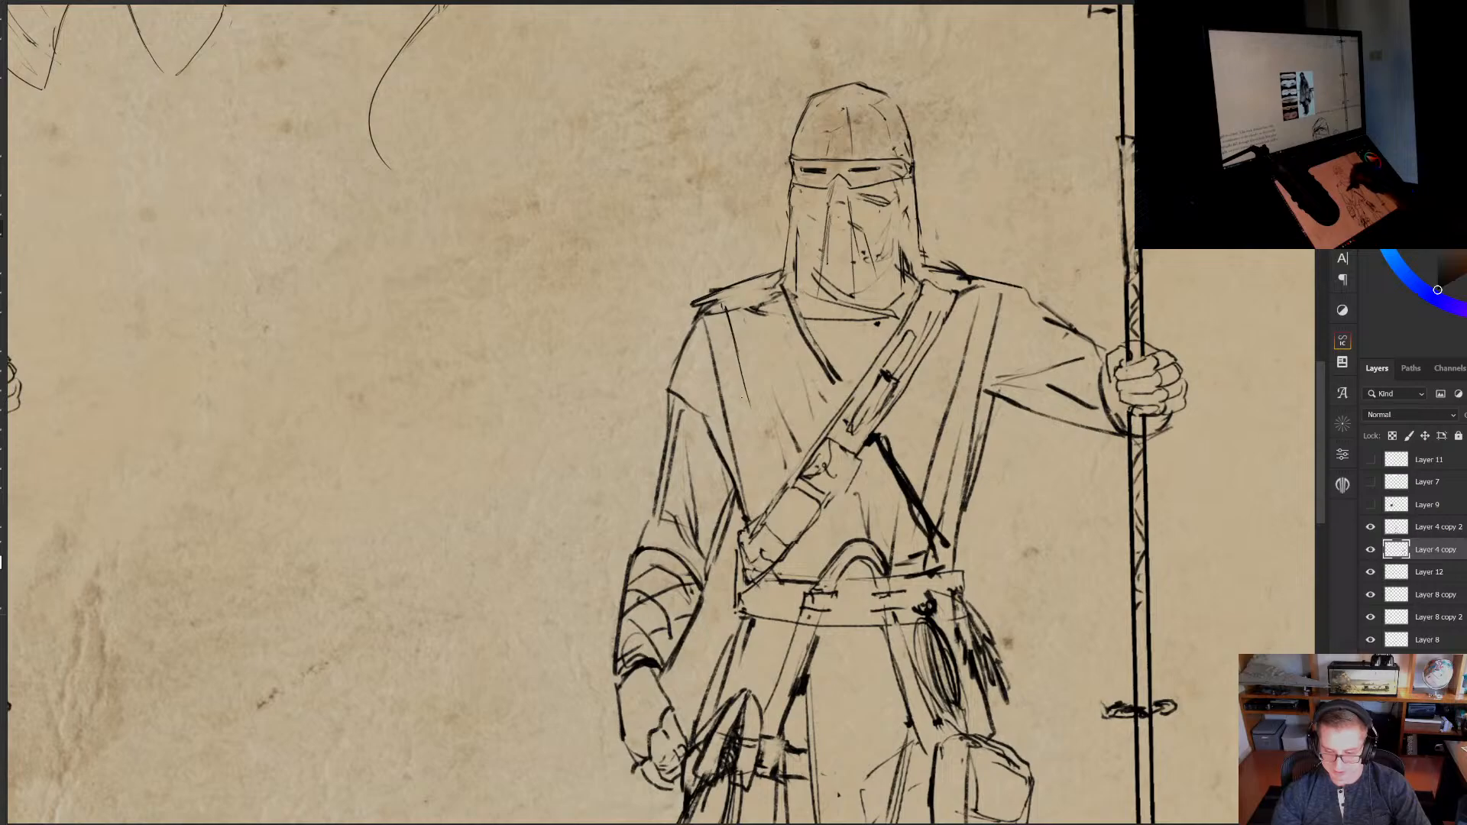
{"action": "mouse_move", "coordinate": [721, 298]}
{"action": "left_mouse_down"}
{"action": "mouse_move", "coordinate": [702, 309]}
{"action": "mouse_move", "coordinate": [719, 292]}
{"action": "left_mouse_up"}
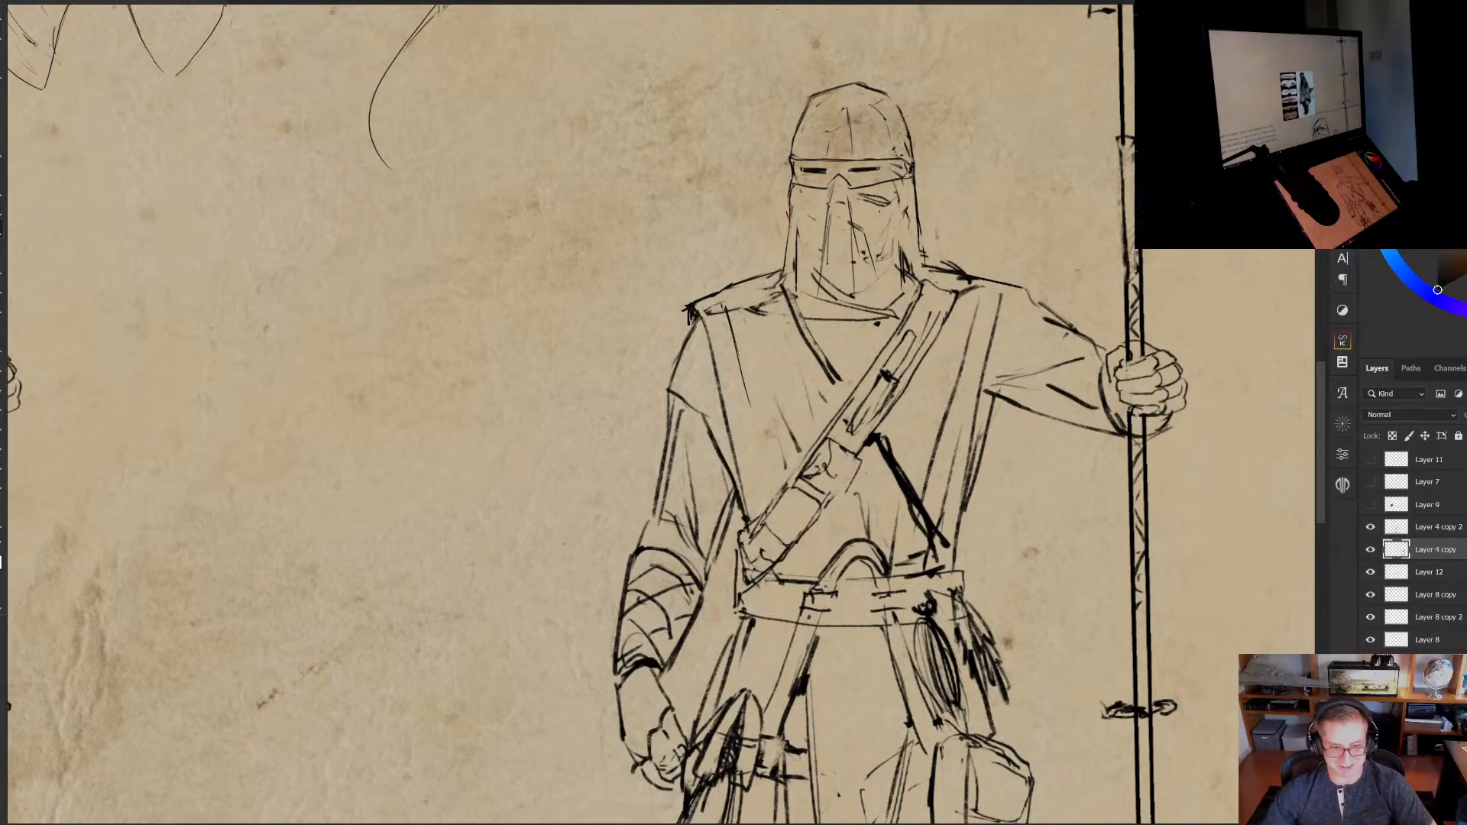
Switch to the browser, search Google Images for "imperial guard star wars", and view the red Royal Guard figure as helmet reference
{"action": "key", "text": "alt+Tab"}
{"action": "triple_click", "coordinate": [831, 189]}
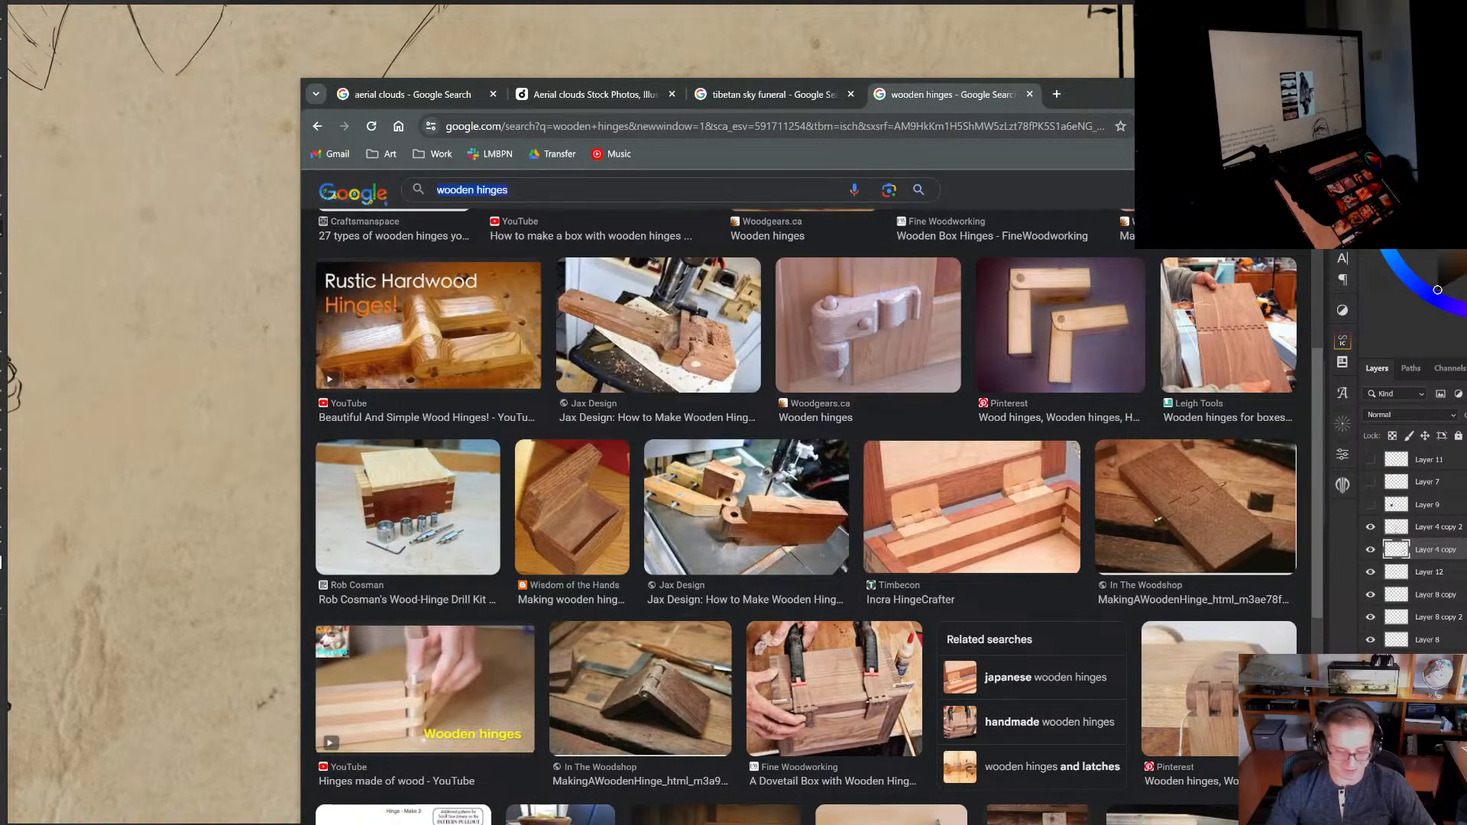
{"action": "type", "text": "imperial"}
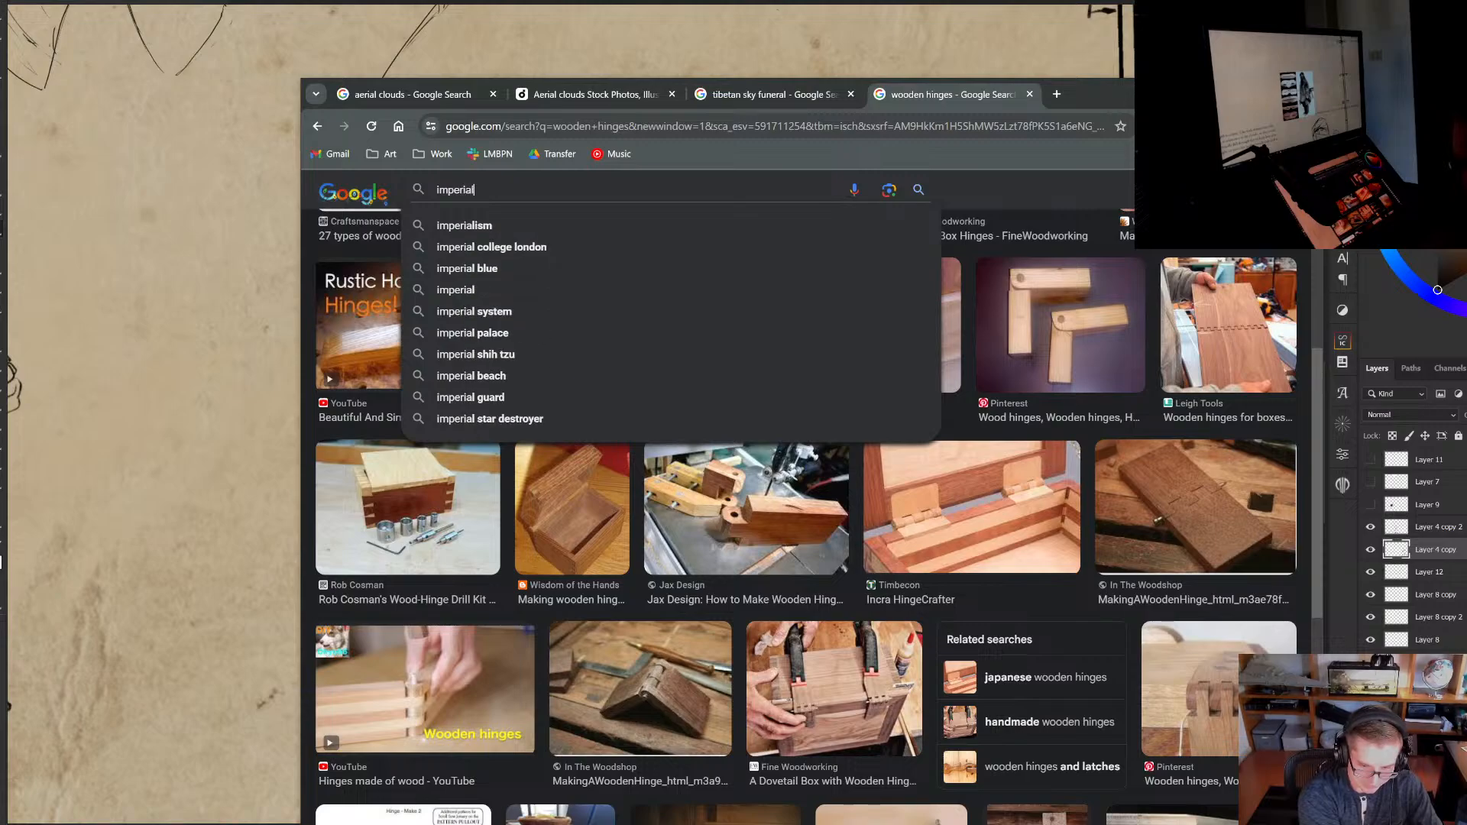
{"action": "type", "text": " guard st"}
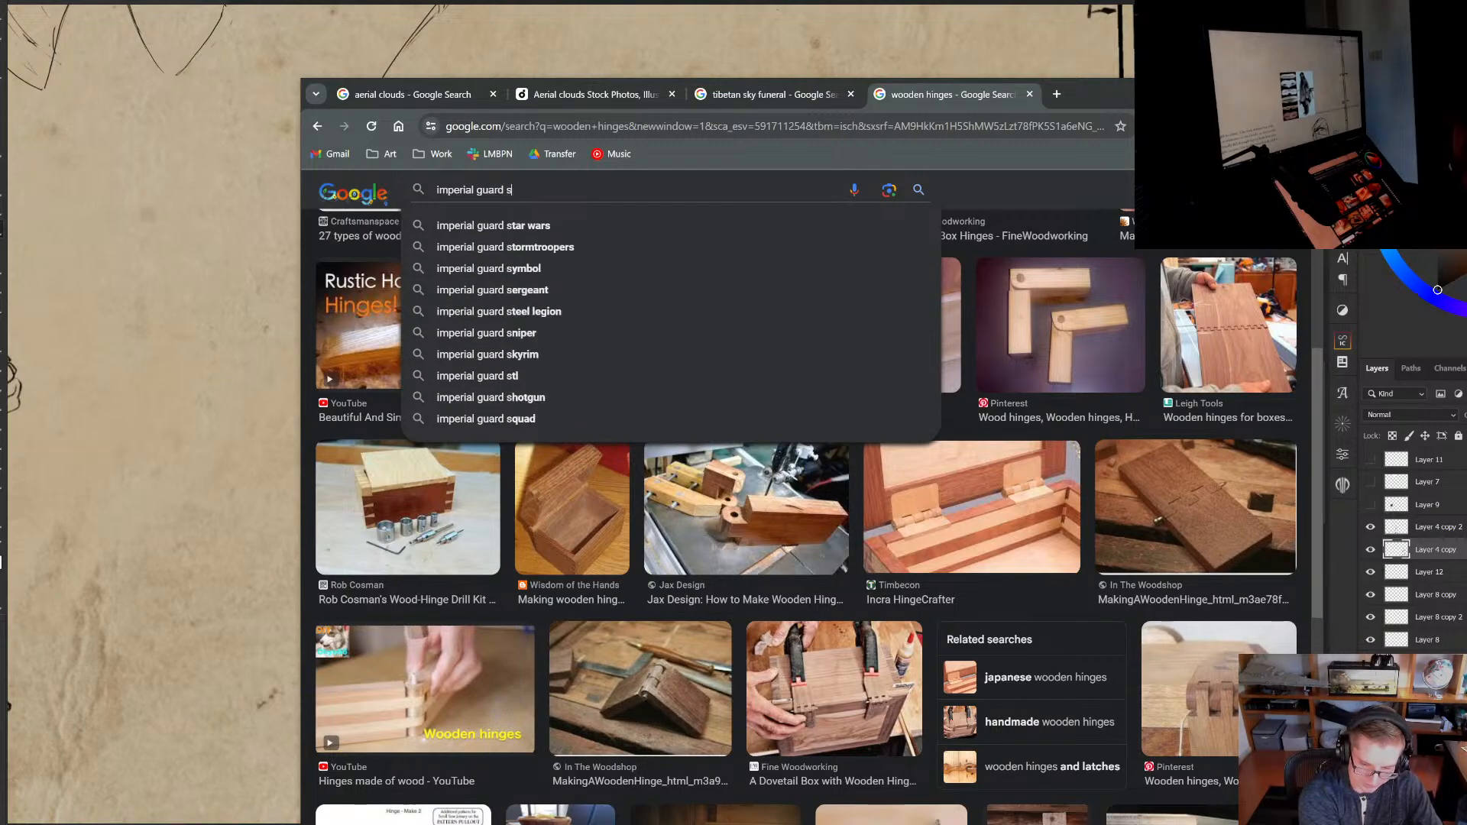
{"action": "left_click", "coordinate": [564, 225]}
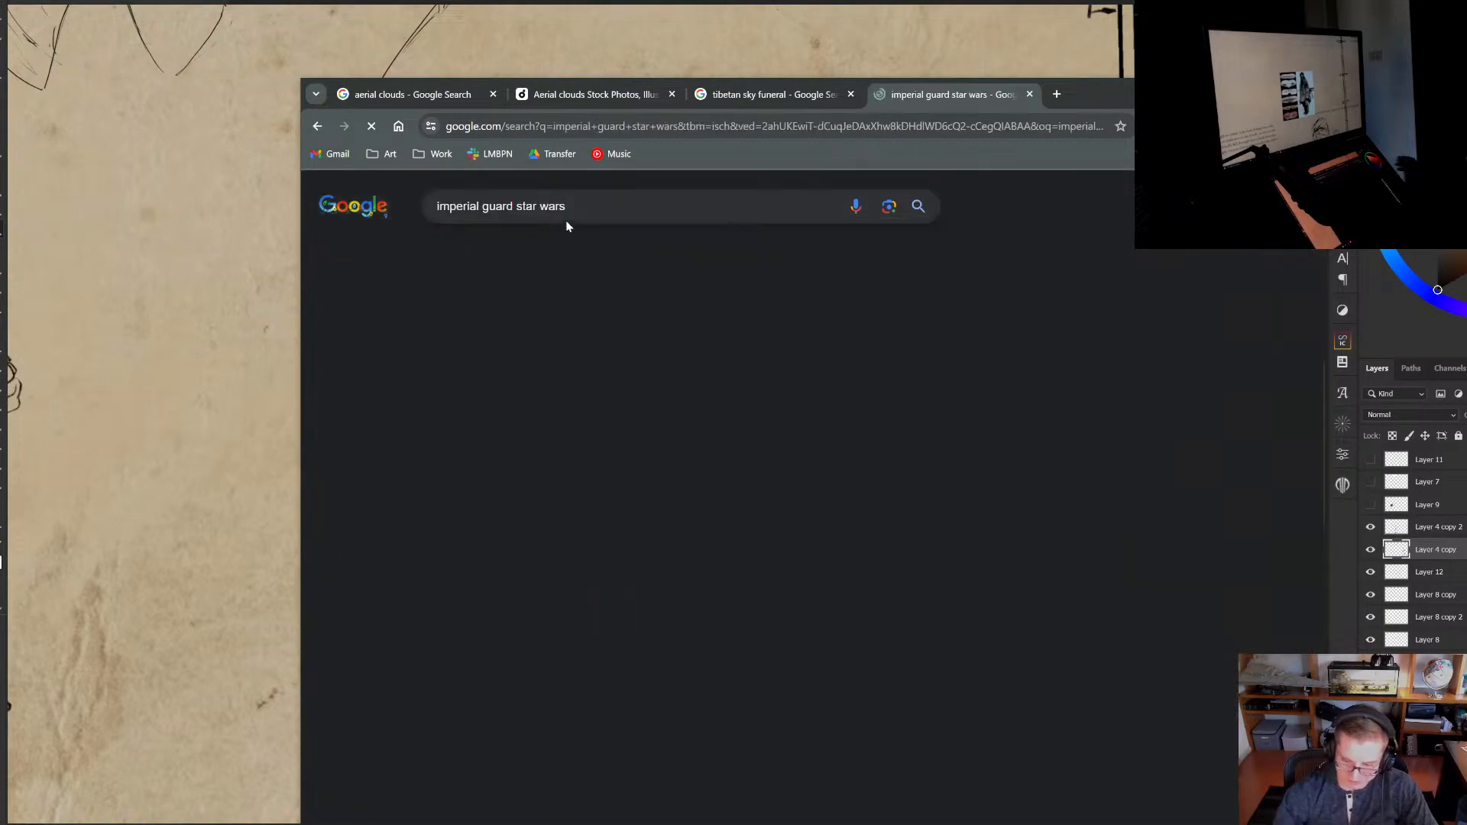
{"action": "left_click", "coordinate": [392, 389]}
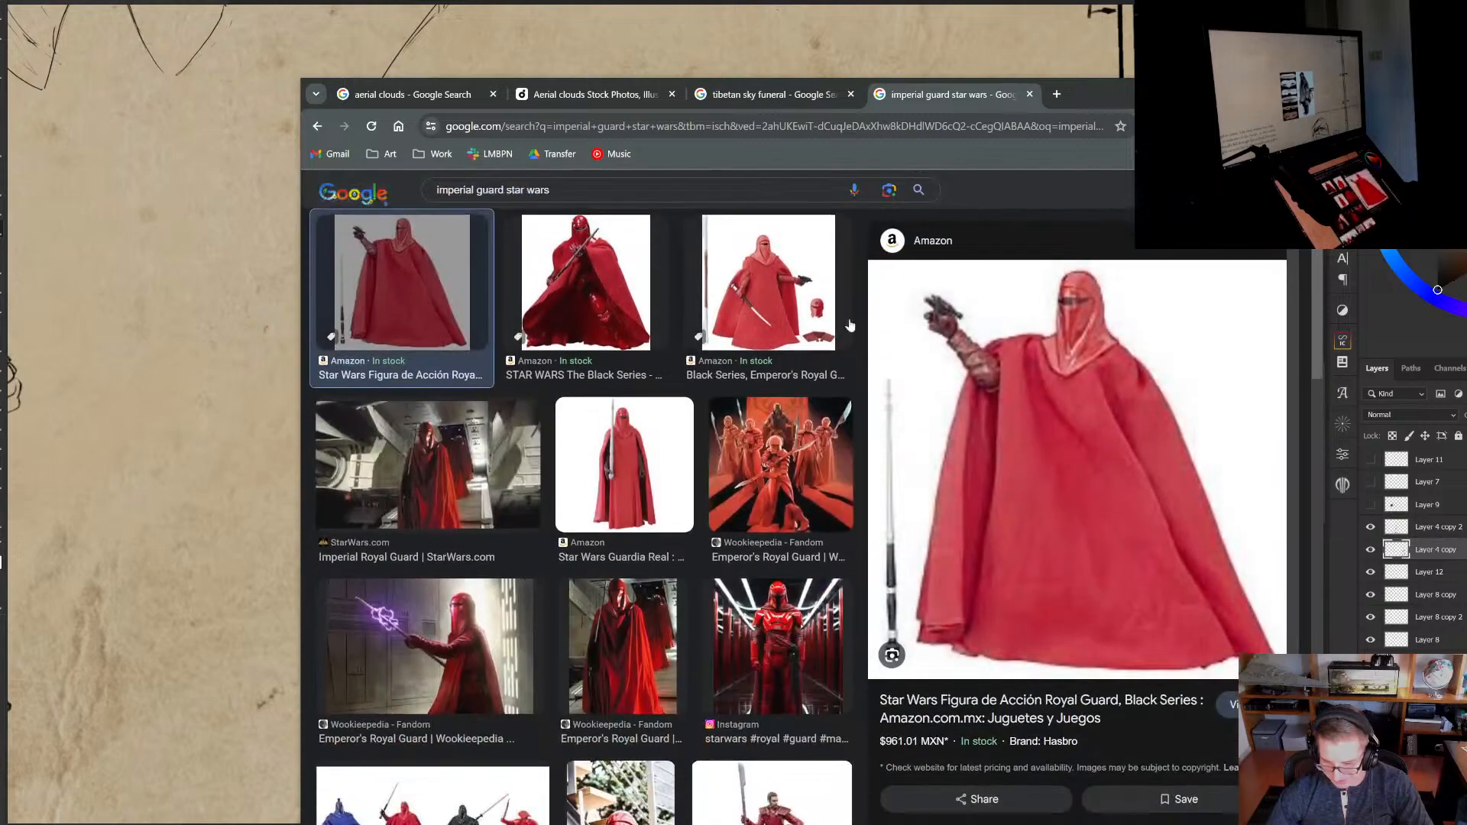
{"action": "left_click_drag", "start_coordinate": [1152, 106], "coordinate": [988, 112]}
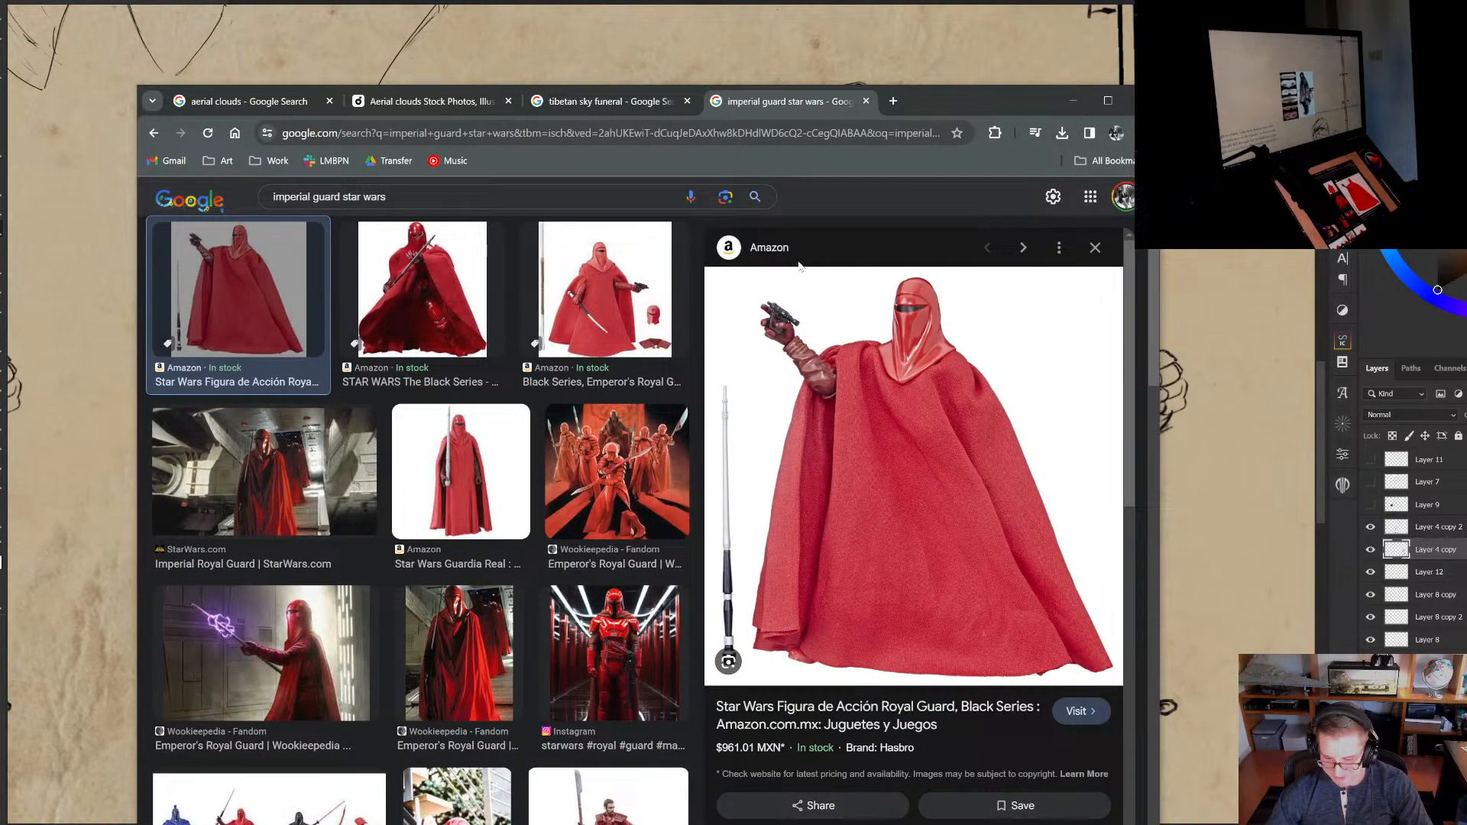
{"action": "left_click", "coordinate": [1238, 318]}
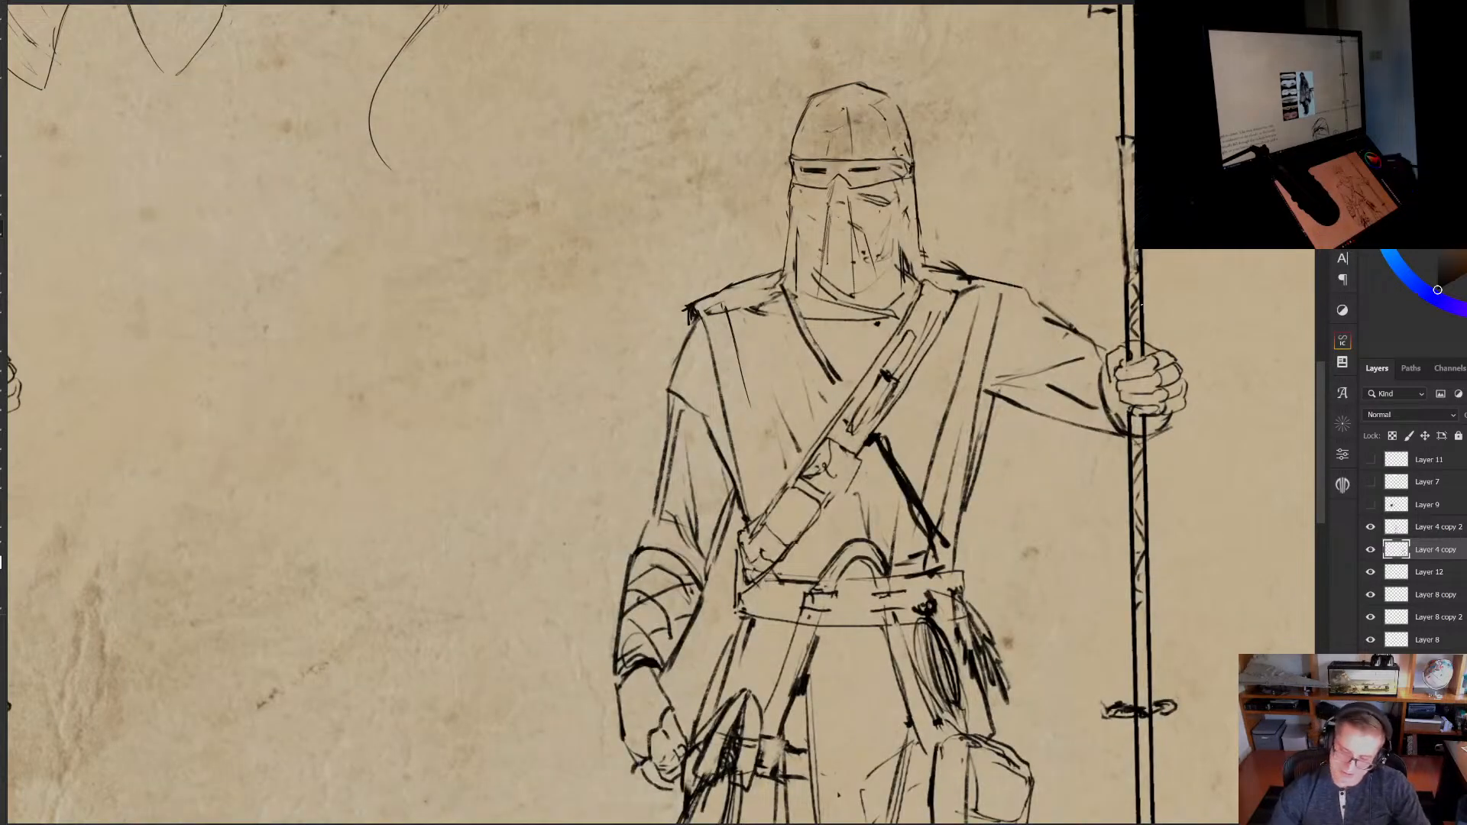
Select the right figure's hanging arm and rotate it outward from the shoulder, away from the torso
{"action": "left_click_drag", "start_coordinate": [877, 313], "coordinate": [861, 391]}
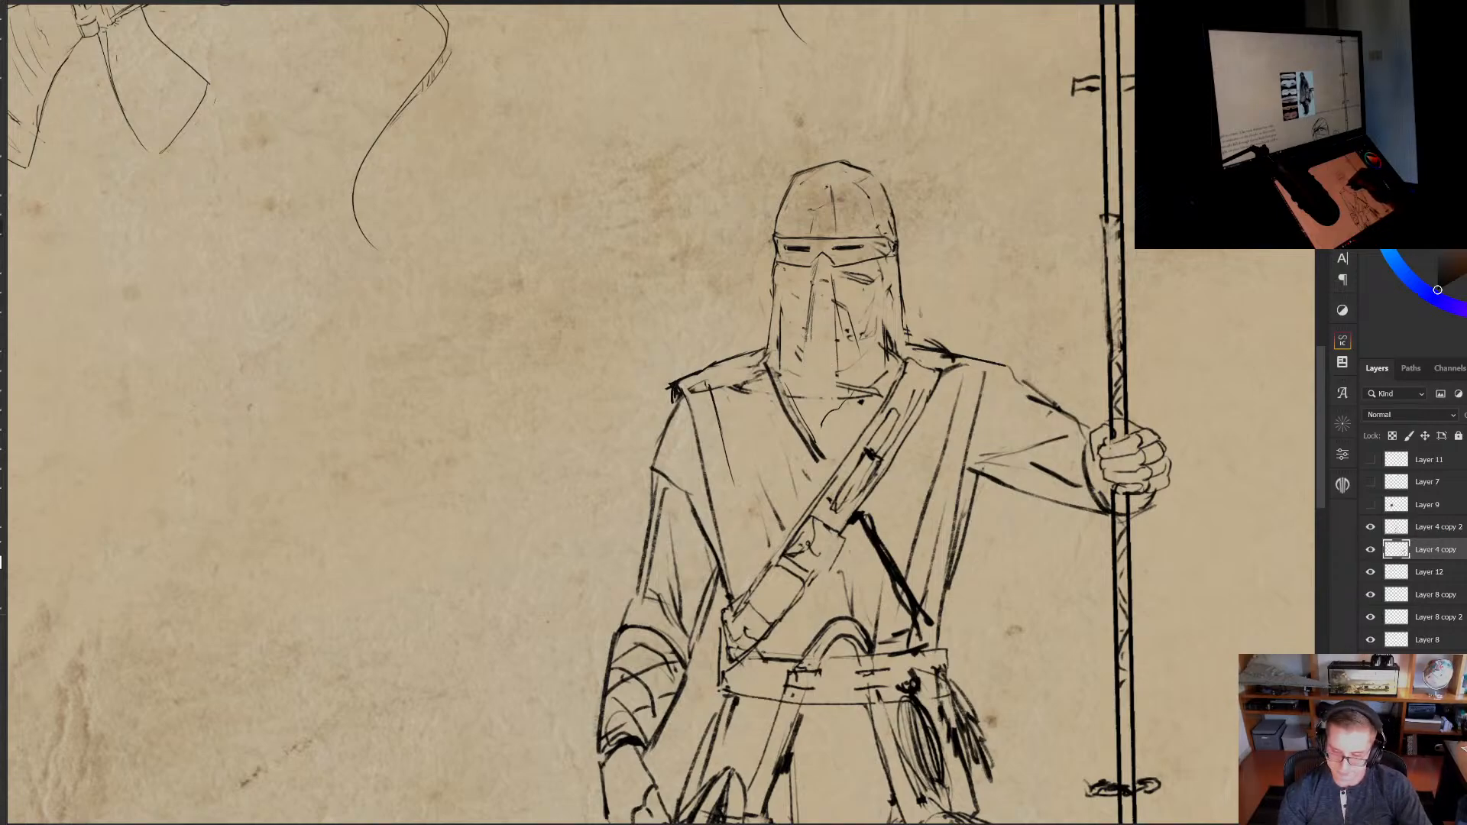
{"action": "left_click_drag", "start_coordinate": [800, 514], "coordinate": [861, 450]}
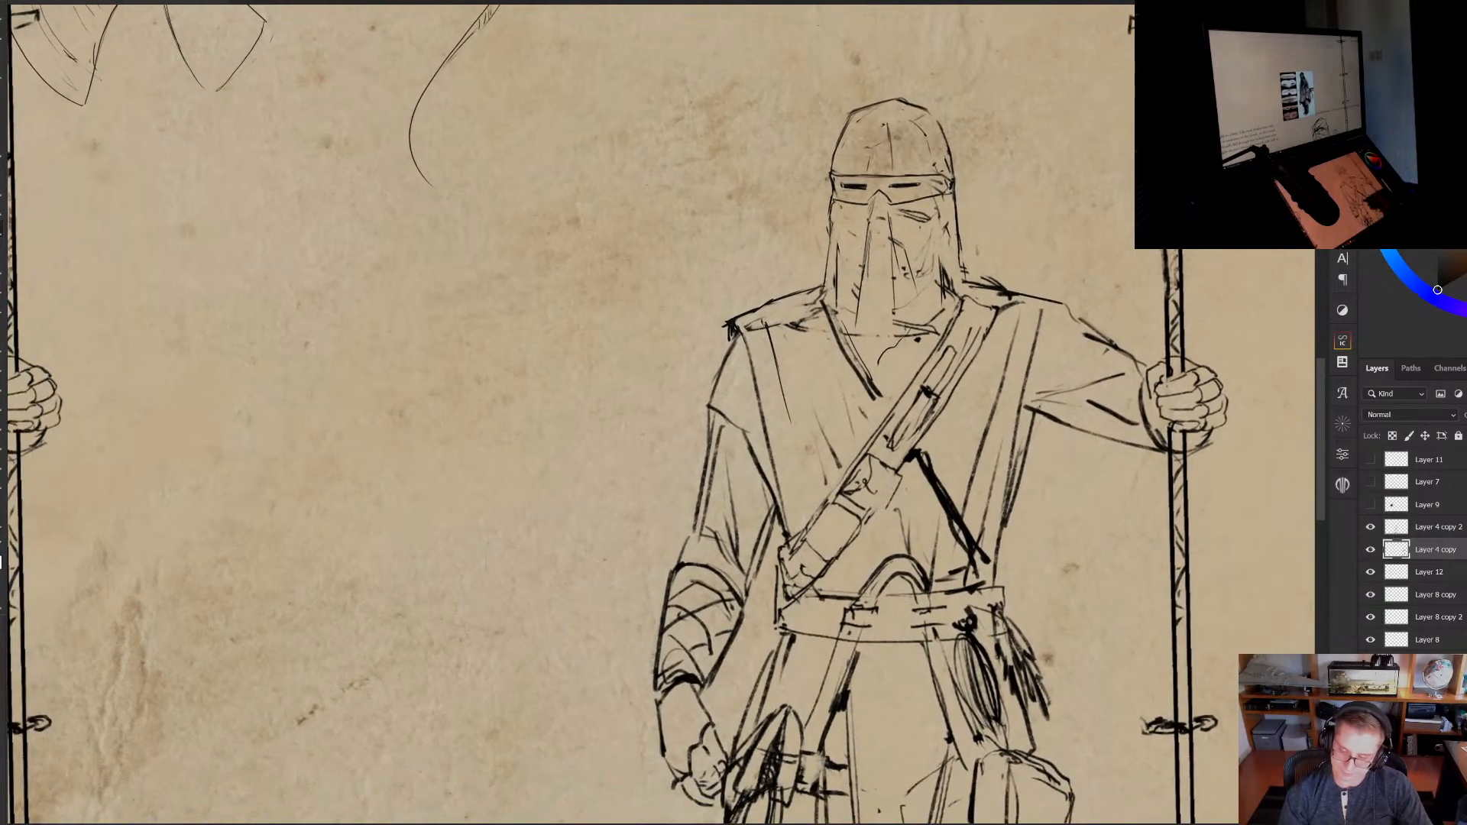
{"action": "mouse_move", "coordinate": [777, 530]}
{"action": "left_mouse_down"}
{"action": "mouse_move", "coordinate": [596, 542]}
{"action": "mouse_move", "coordinate": [614, 742]}
{"action": "mouse_move", "coordinate": [704, 801]}
{"action": "mouse_move", "coordinate": [747, 713]}
{"action": "left_mouse_up"}
{"action": "key", "text": "ctrl+t"}
{"action": "left_click_drag", "start_coordinate": [772, 446], "coordinate": [745, 594]}
{"action": "mouse_move", "coordinate": [667, 539]}
{"action": "left_mouse_down"}
{"action": "mouse_move", "coordinate": [659, 498]}
{"action": "mouse_move", "coordinate": [424, 681]}
{"action": "mouse_move", "coordinate": [489, 672]}
{"action": "left_mouse_up"}
{"action": "key", "text": "Return"}
{"action": "key", "text": "ctrl+d"}
Rotate the forearm and fist upward at the elbow and move them outward into an outstretched pose, then deselect
{"action": "key", "text": "ctrl+t"}
{"action": "mouse_move", "coordinate": [691, 553]}
{"action": "left_mouse_down"}
{"action": "mouse_move", "coordinate": [678, 596]}
{"action": "mouse_move", "coordinate": [613, 672]}
{"action": "left_mouse_up"}
{"action": "left_click_drag", "start_coordinate": [582, 555], "coordinate": [555, 426]}
{"action": "left_click_drag", "start_coordinate": [786, 398], "coordinate": [724, 518]}
{"action": "left_click_drag", "start_coordinate": [669, 455], "coordinate": [657, 465]}
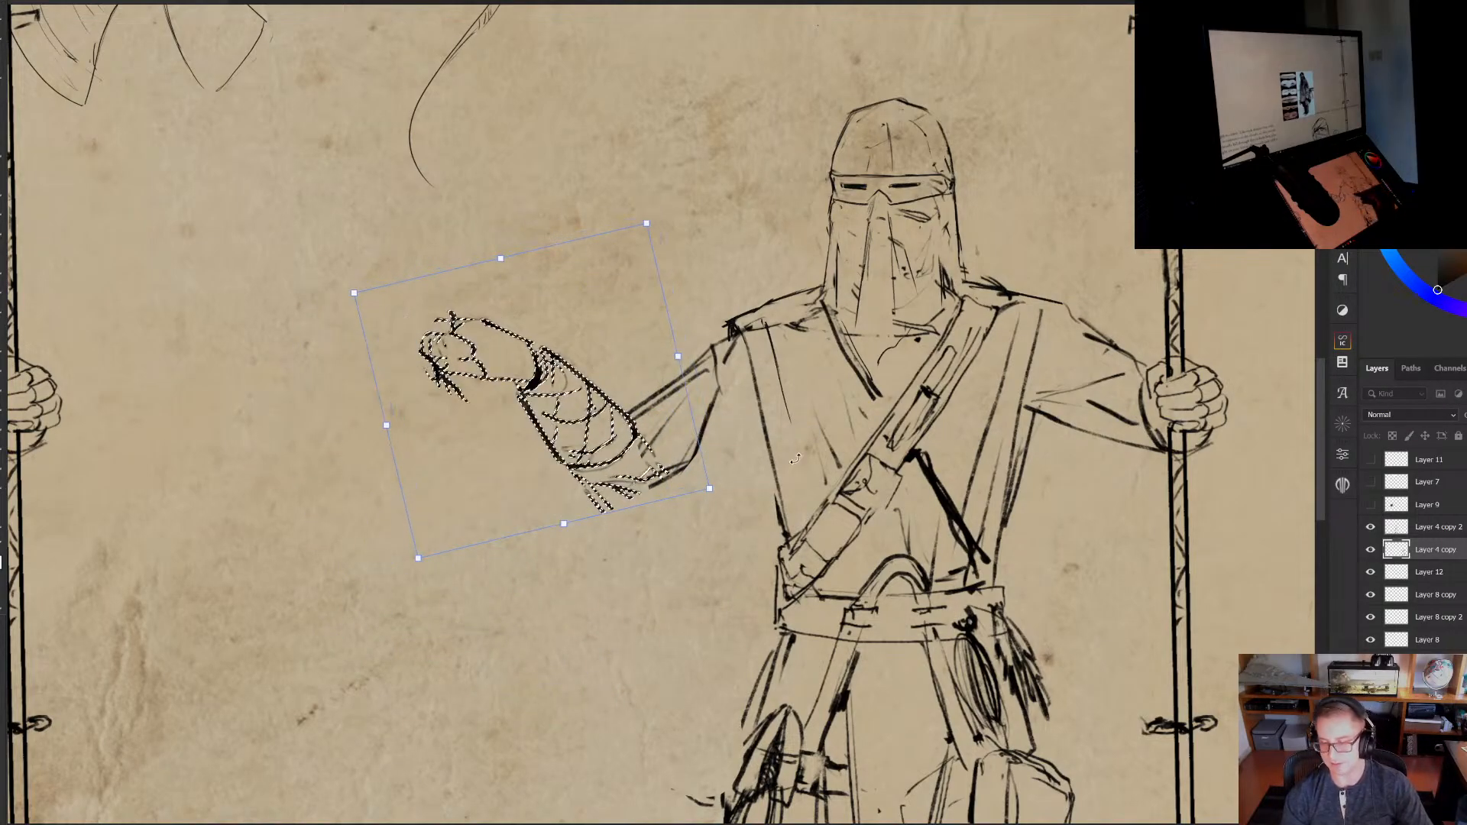
{"action": "left_click_drag", "start_coordinate": [826, 420], "coordinate": [818, 345]}
{"action": "left_click_drag", "start_coordinate": [636, 400], "coordinate": [603, 397]}
{"action": "left_click", "coordinate": [714, 3]}
{"action": "key", "text": "ctrl+d"}
Erase the old fingers of the outstretched hand and redraw its underside with a thumb near the wrist
{"action": "key", "text": "e"}
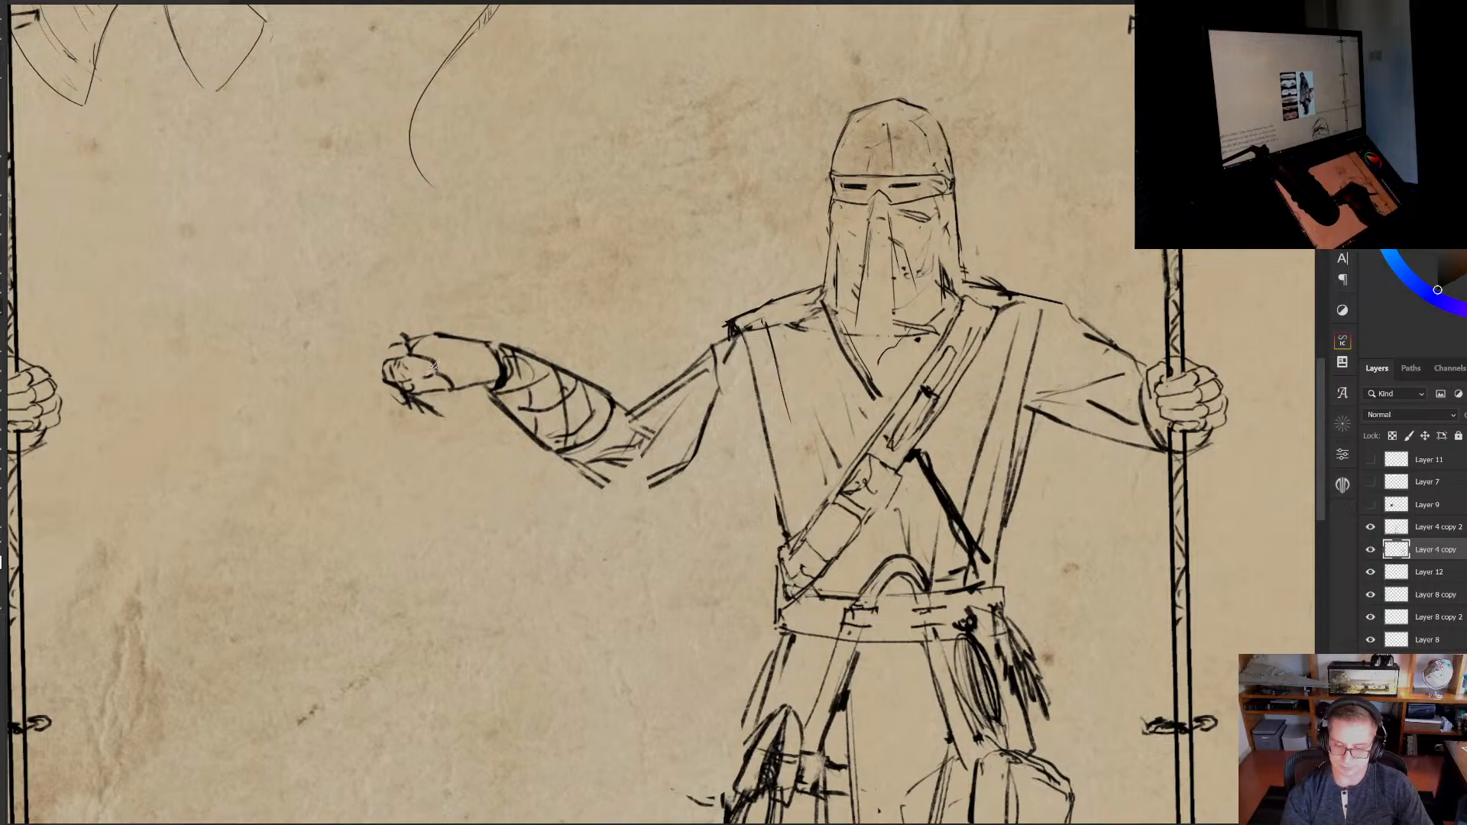
{"action": "mouse_move", "coordinate": [435, 355]}
{"action": "left_mouse_down"}
{"action": "mouse_move", "coordinate": [399, 382]}
{"action": "mouse_move", "coordinate": [434, 389]}
{"action": "mouse_move", "coordinate": [433, 338]}
{"action": "left_mouse_up"}
{"action": "key", "text": "b"}
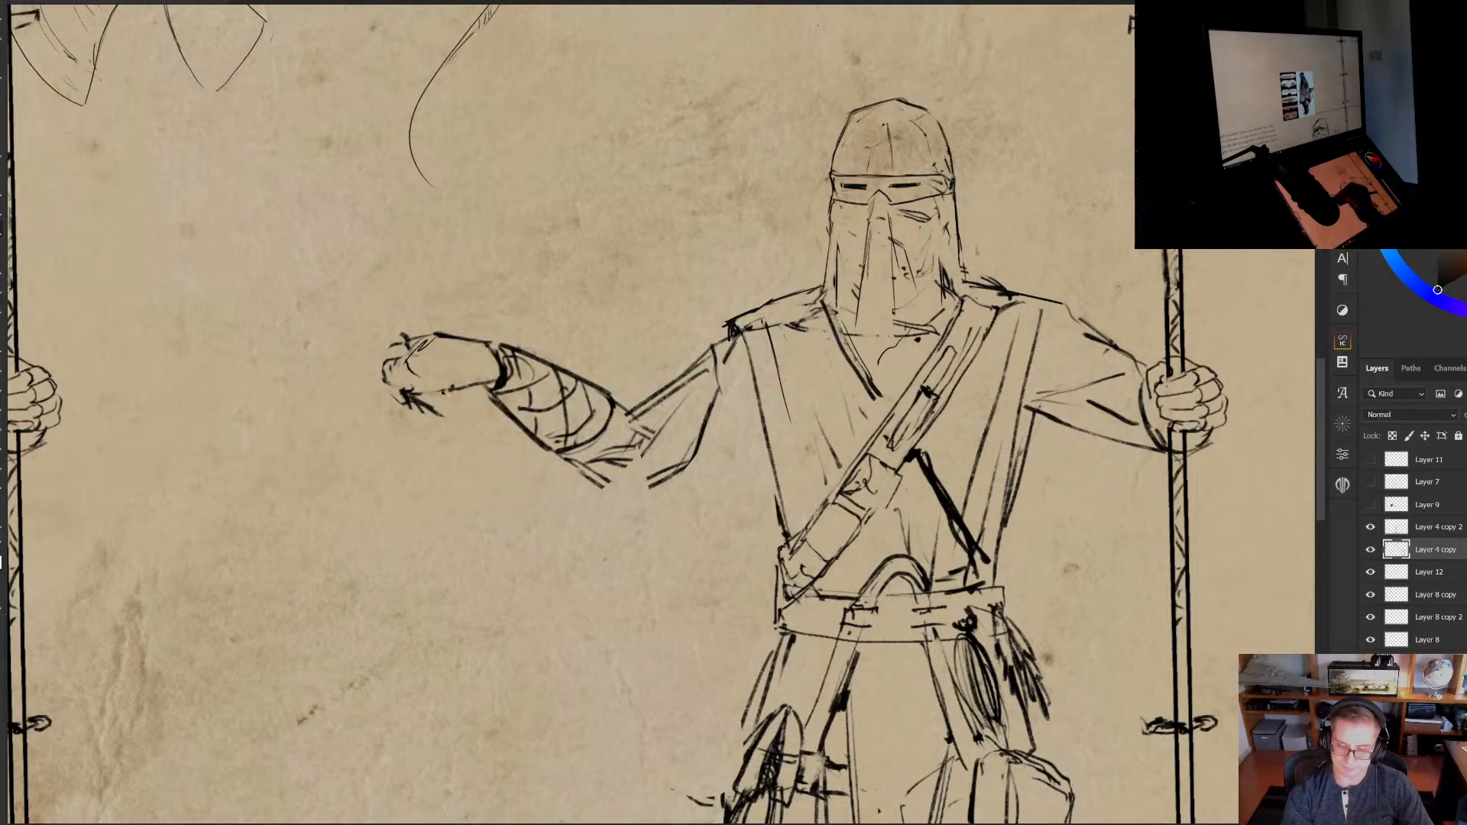
{"action": "mouse_move", "coordinate": [446, 395]}
{"action": "left_mouse_down"}
{"action": "mouse_move", "coordinate": [495, 390]}
{"action": "mouse_move", "coordinate": [463, 370]}
{"action": "mouse_move", "coordinate": [476, 386]}
{"action": "mouse_move", "coordinate": [412, 389]}
{"action": "left_mouse_up"}
{"action": "mouse_move", "coordinate": [412, 390]}
{"action": "left_mouse_down"}
{"action": "mouse_move", "coordinate": [443, 387]}
{"action": "mouse_move", "coordinate": [389, 365]}
{"action": "mouse_move", "coordinate": [407, 339]}
{"action": "mouse_move", "coordinate": [394, 384]}
{"action": "left_mouse_up"}
{"action": "key", "text": "e"}
{"action": "key", "text": "b"}
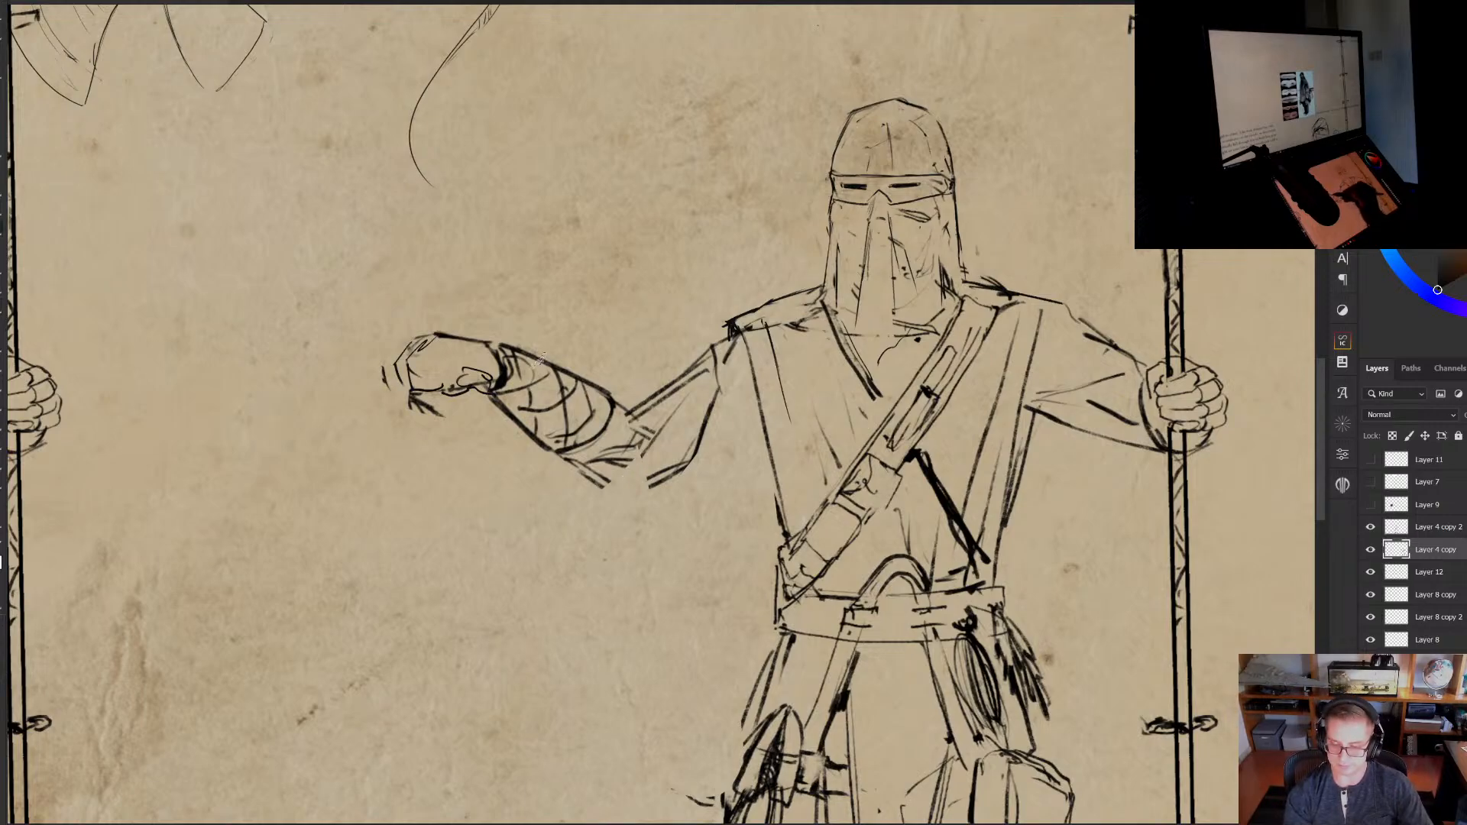
Redraw the outstretched forearm's top contour and the fist's outer edge, and sketch lines linking the upper arm to the torso
{"action": "left_click_drag", "start_coordinate": [539, 359], "coordinate": [590, 372]}
{"action": "left_click_drag", "start_coordinate": [515, 338], "coordinate": [626, 409]}
{"action": "mouse_move", "coordinate": [547, 446]}
{"action": "left_mouse_down"}
{"action": "mouse_move", "coordinate": [614, 490]}
{"action": "mouse_move", "coordinate": [748, 434]}
{"action": "mouse_move", "coordinate": [741, 453]}
{"action": "mouse_move", "coordinate": [779, 501]}
{"action": "left_mouse_up"}
{"action": "left_click_drag", "start_coordinate": [811, 492], "coordinate": [815, 589]}
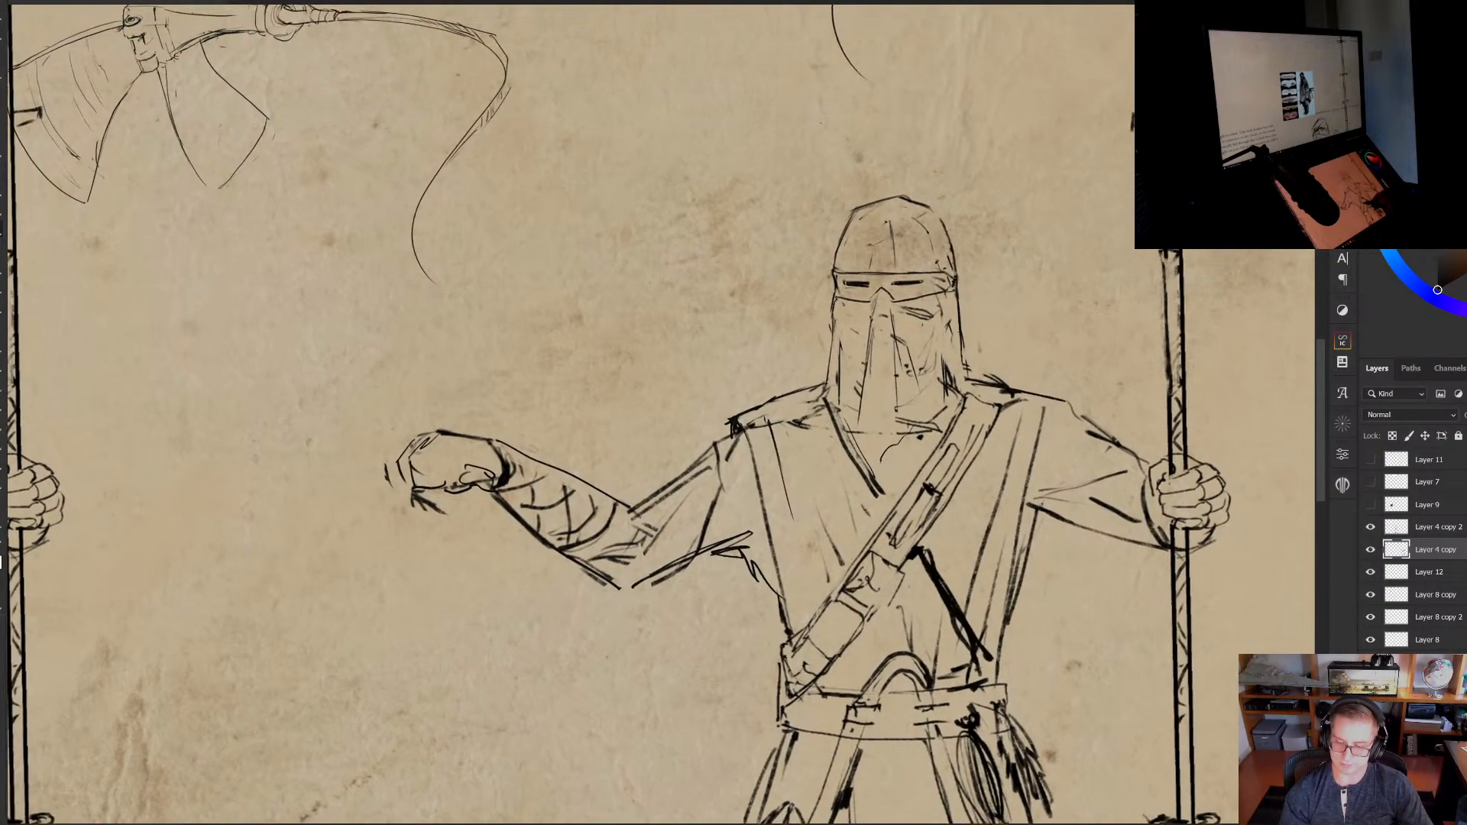
{"action": "mouse_move", "coordinate": [385, 462]}
{"action": "left_mouse_down"}
{"action": "mouse_move", "coordinate": [390, 486]}
{"action": "mouse_move", "coordinate": [447, 514]}
{"action": "left_mouse_up"}
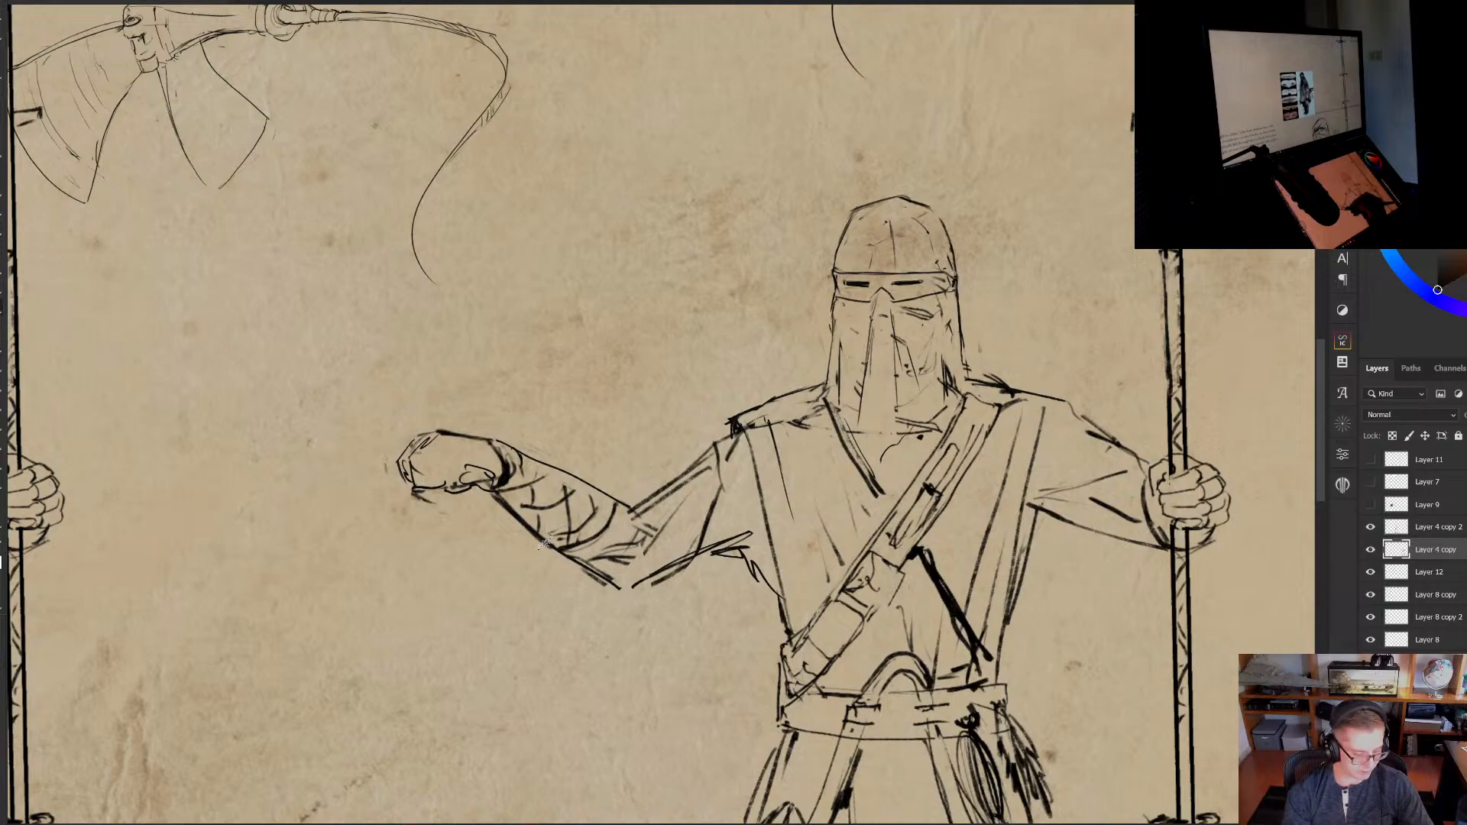
{"action": "mouse_move", "coordinate": [514, 464]}
{"action": "left_mouse_down"}
{"action": "mouse_move", "coordinate": [507, 475]}
{"action": "mouse_move", "coordinate": [509, 446]}
{"action": "mouse_move", "coordinate": [504, 478]}
{"action": "mouse_move", "coordinate": [598, 495]}
{"action": "left_mouse_up"}
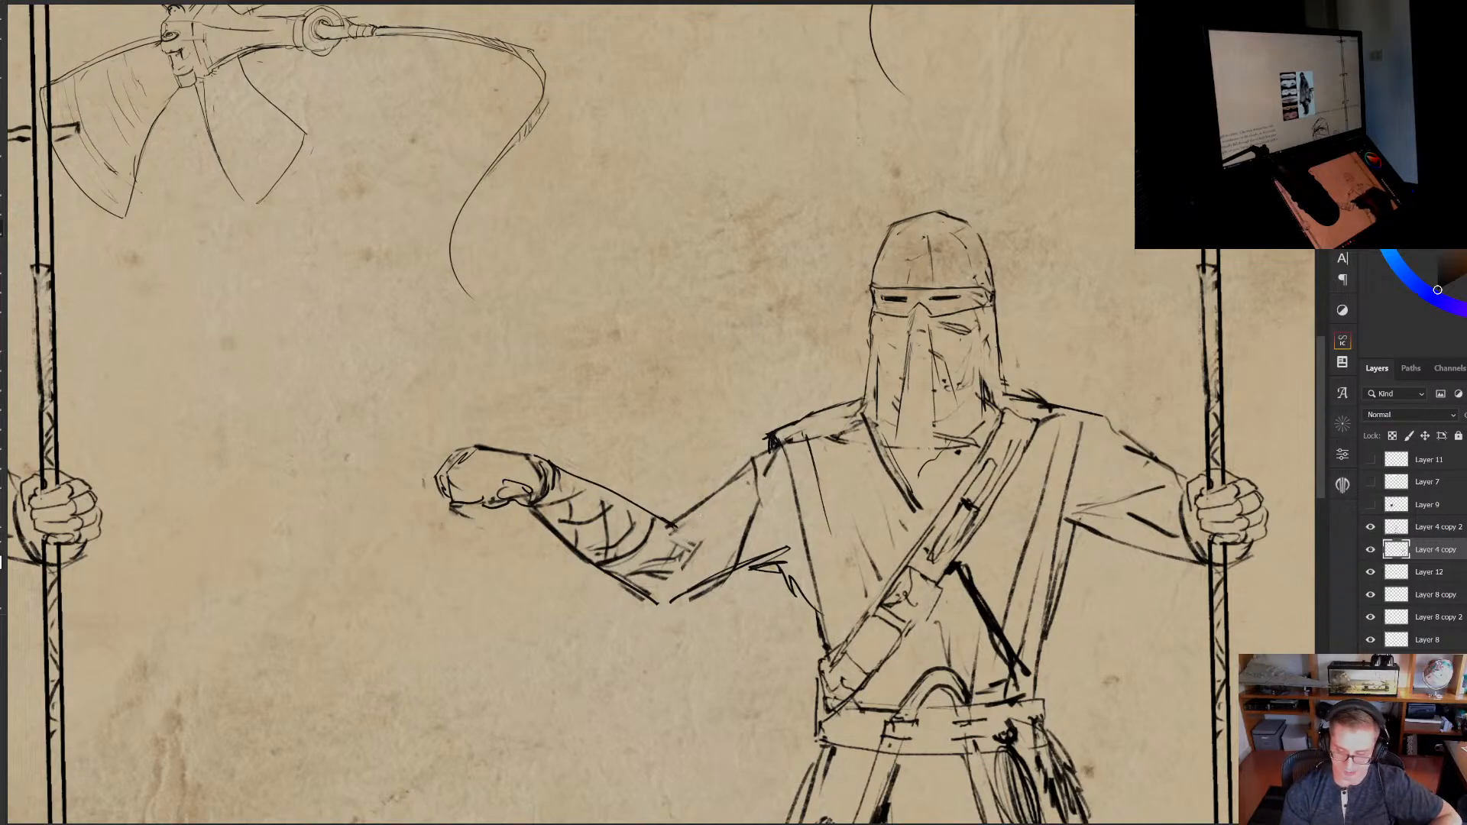
Clean up the dark shoulder tip and redraw the outstretched upper arm's lower contour from the elbow to the armpit
{"action": "left_click_drag", "start_coordinate": [749, 454], "coordinate": [773, 438]}
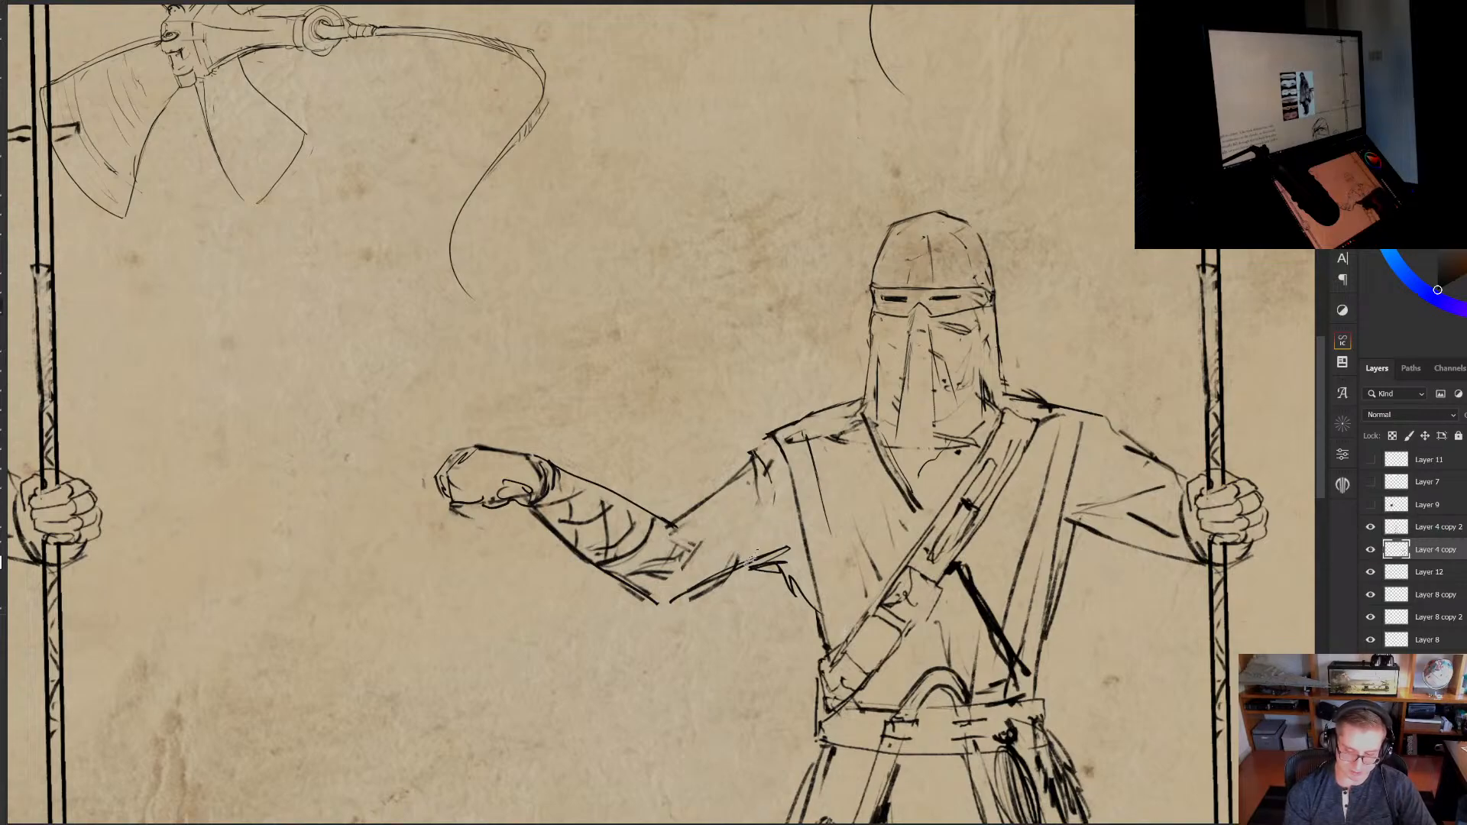
{"action": "left_click_drag", "start_coordinate": [753, 556], "coordinate": [737, 564]}
{"action": "mouse_move", "coordinate": [653, 601]}
{"action": "left_mouse_down"}
{"action": "mouse_move", "coordinate": [794, 568]}
{"action": "mouse_move", "coordinate": [792, 542]}
{"action": "mouse_move", "coordinate": [802, 597]}
{"action": "left_mouse_up"}
{"action": "mouse_move", "coordinate": [795, 542]}
{"action": "left_mouse_down"}
{"action": "mouse_move", "coordinate": [777, 569]}
{"action": "mouse_move", "coordinate": [795, 566]}
{"action": "mouse_move", "coordinate": [787, 540]}
{"action": "mouse_move", "coordinate": [686, 580]}
{"action": "mouse_move", "coordinate": [675, 560]}
{"action": "left_mouse_up"}
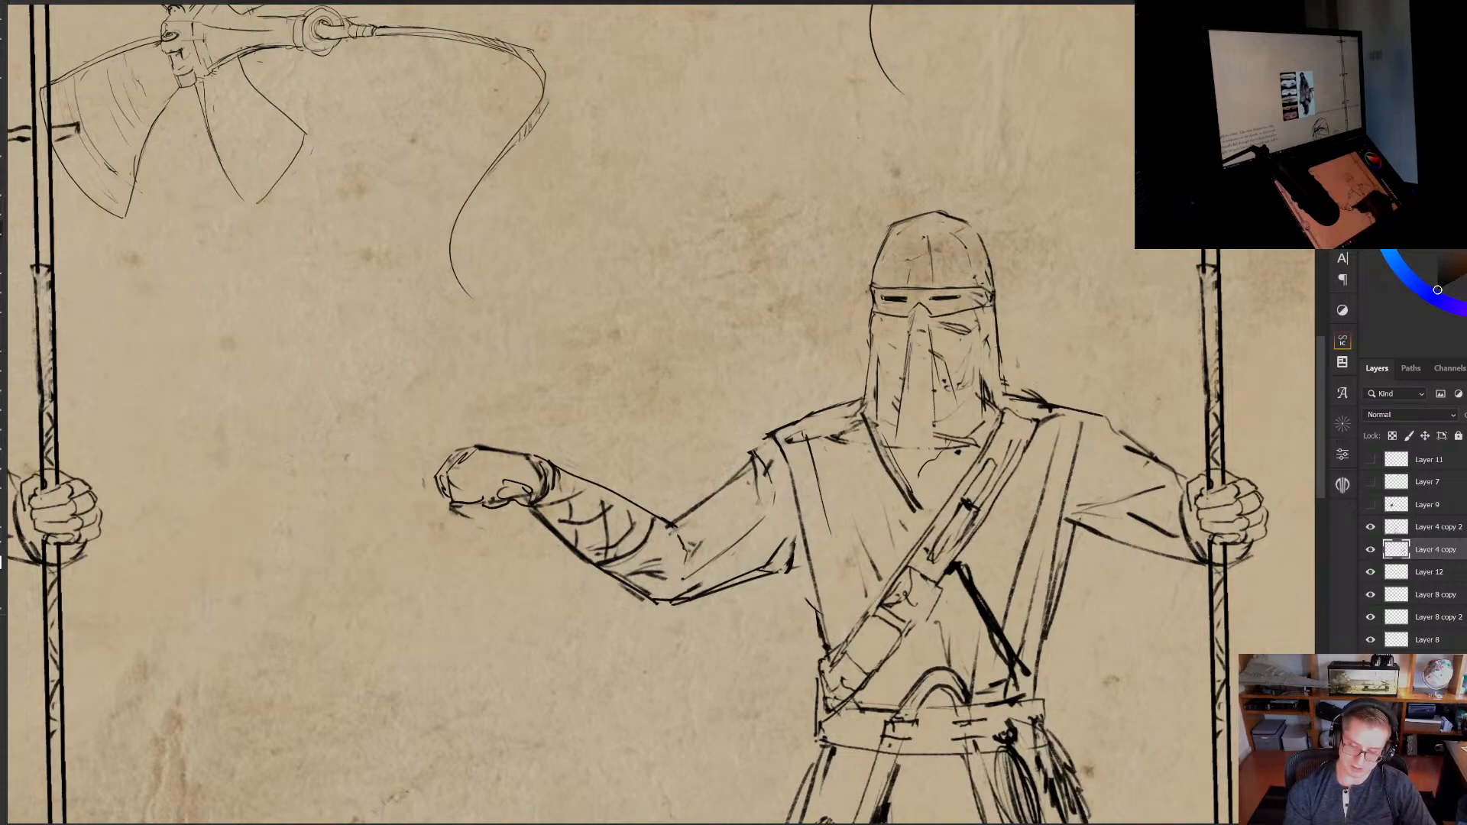
Rework the top contour of the outstretched upper arm and darken the armpit corner
{"action": "mouse_move", "coordinate": [712, 495]}
{"action": "left_mouse_down"}
{"action": "mouse_move", "coordinate": [676, 521]}
{"action": "mouse_move", "coordinate": [742, 463]}
{"action": "left_mouse_up"}
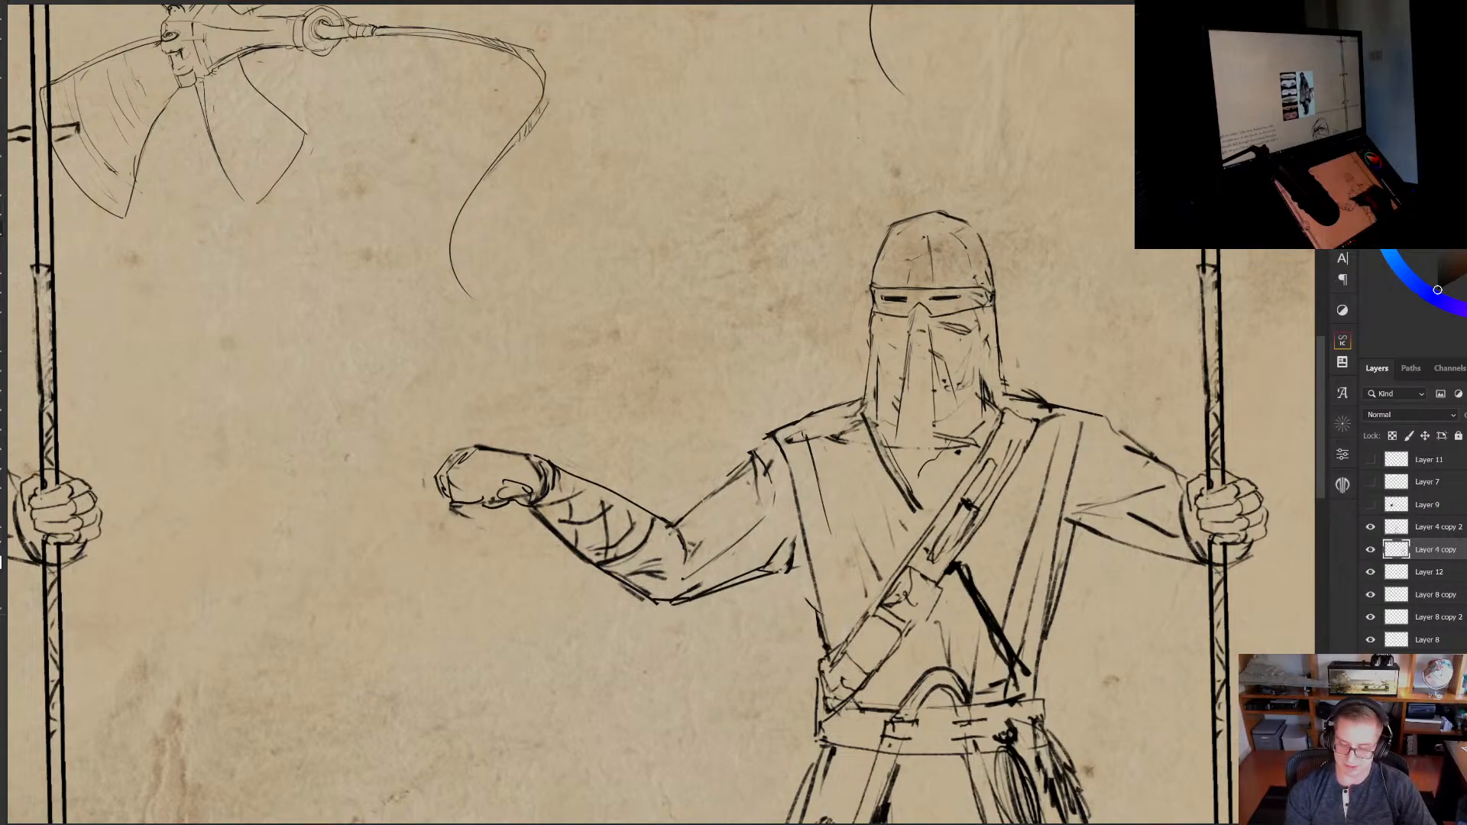
{"action": "left_click_drag", "start_coordinate": [679, 518], "coordinate": [756, 459]}
{"action": "key", "text": "ctrl+z"}
{"action": "key", "text": "ctrl+z"}
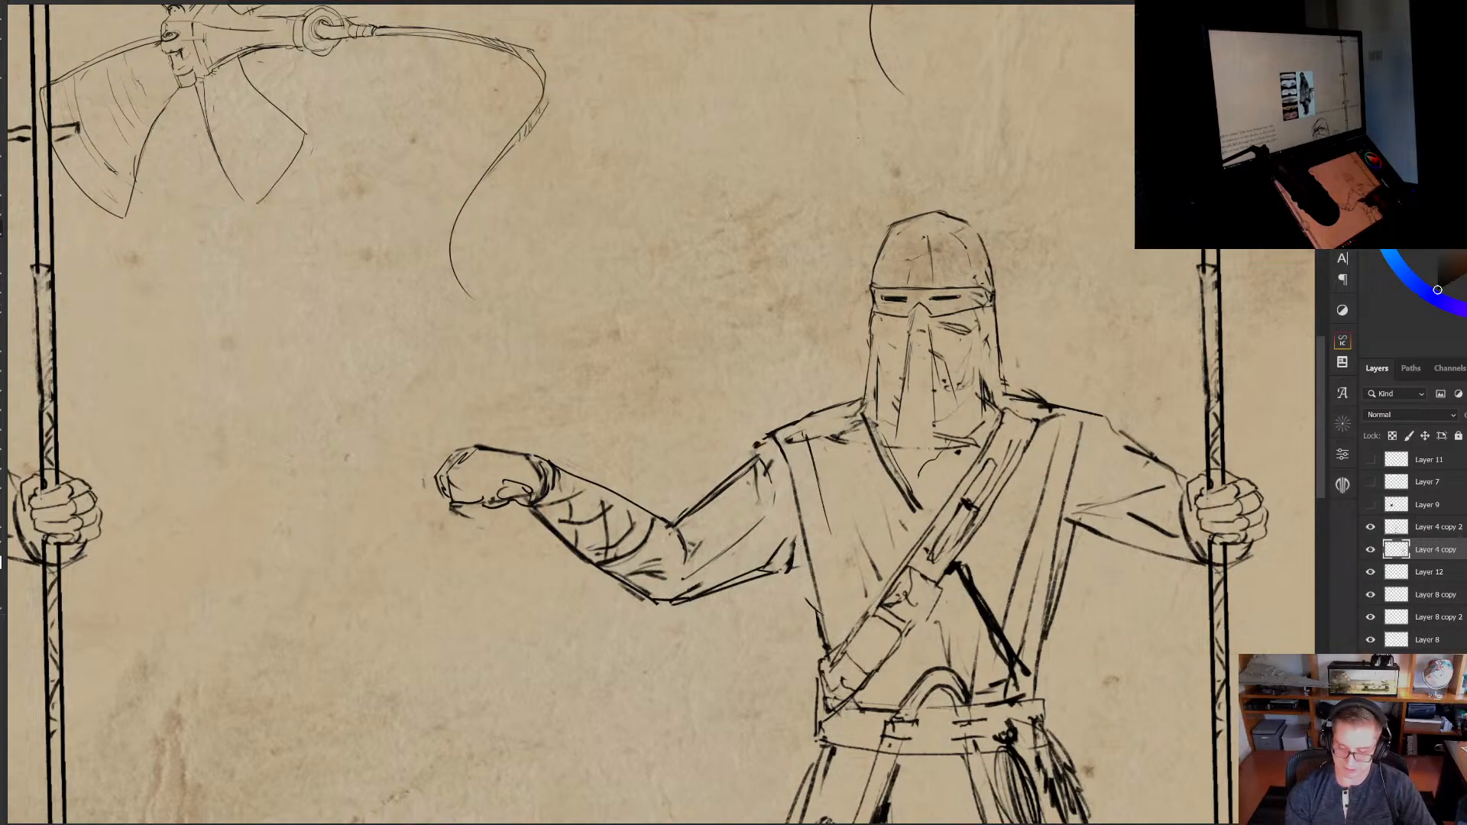
{"action": "mouse_move", "coordinate": [794, 552]}
{"action": "left_mouse_down"}
{"action": "mouse_move", "coordinate": [815, 578]}
{"action": "mouse_move", "coordinate": [773, 609]}
{"action": "left_mouse_up"}
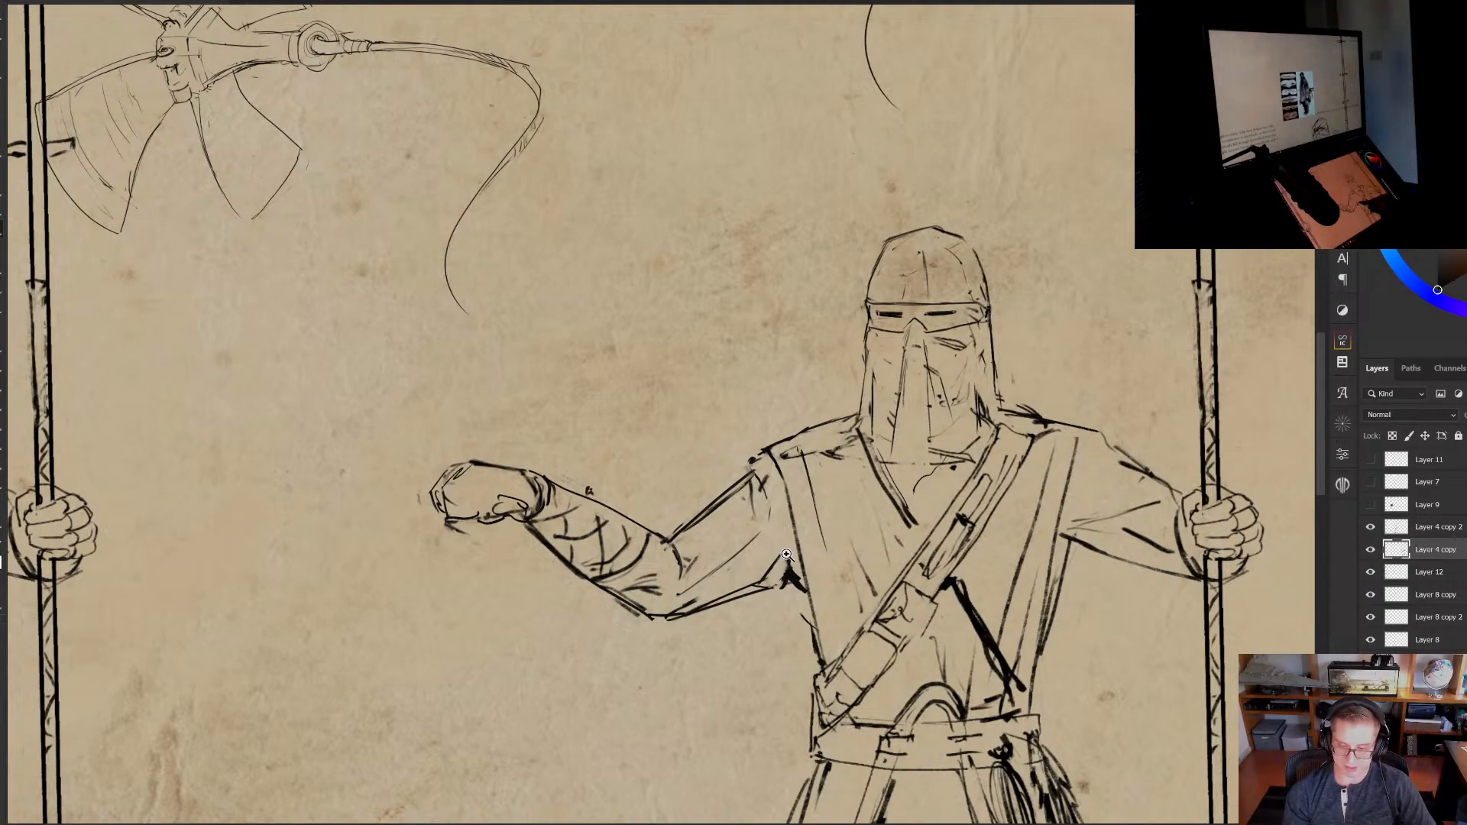
Check the new pose on the whole sheet and draw a finger-dividing line on the outstretched fist
{"action": "scroll", "coordinate": [787, 556], "scroll_direction": "down", "scroll_amount": 4}
{"action": "left_click_drag", "start_coordinate": [791, 569], "coordinate": [794, 508]}
{"action": "scroll", "coordinate": [793, 509], "scroll_direction": "down", "scroll_amount": 3}
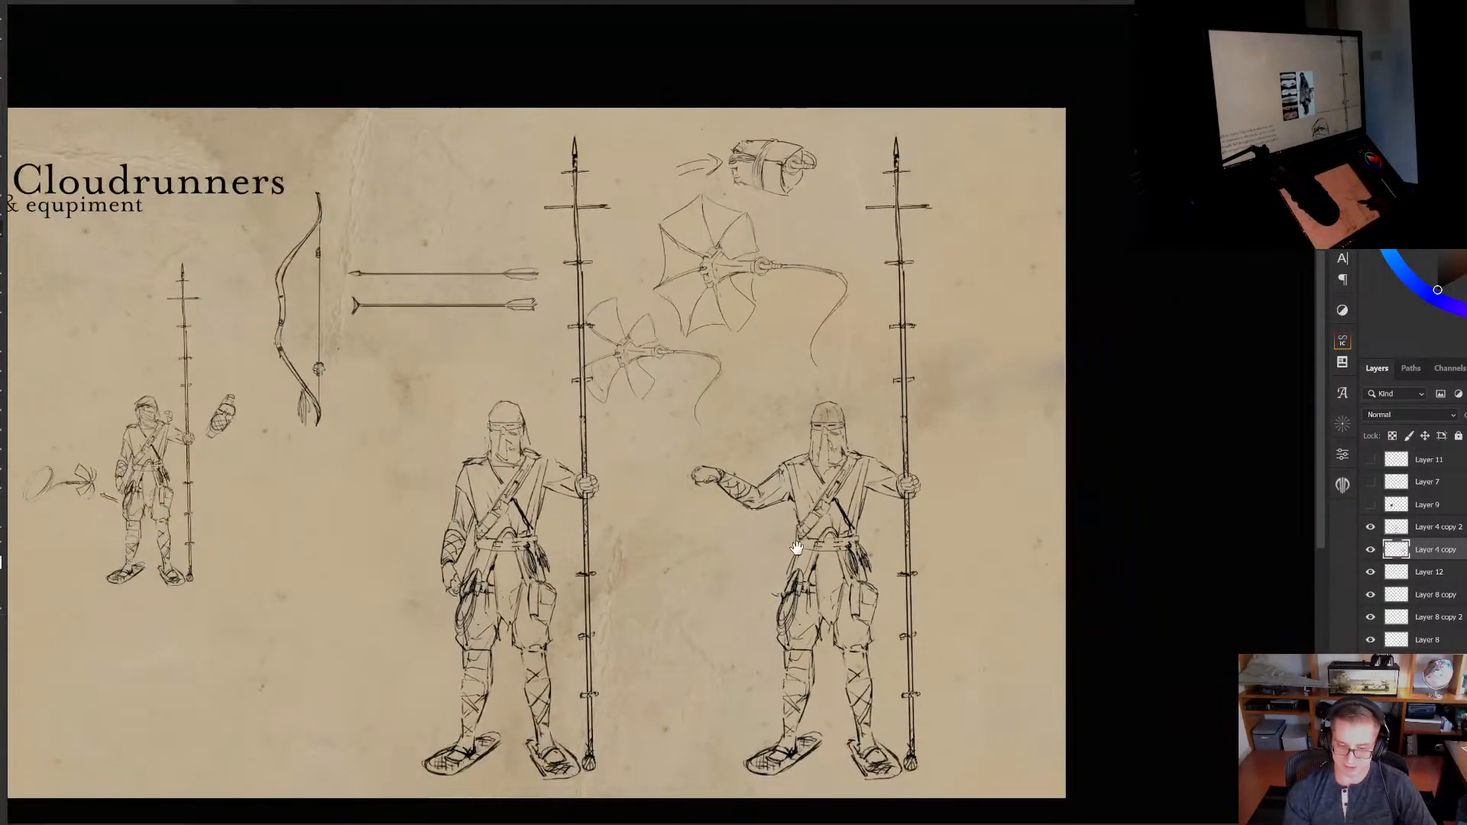
{"action": "scroll", "coordinate": [795, 547], "scroll_direction": "up", "scroll_amount": 3}
{"action": "scroll", "coordinate": [697, 433], "scroll_direction": "up", "scroll_amount": 5}
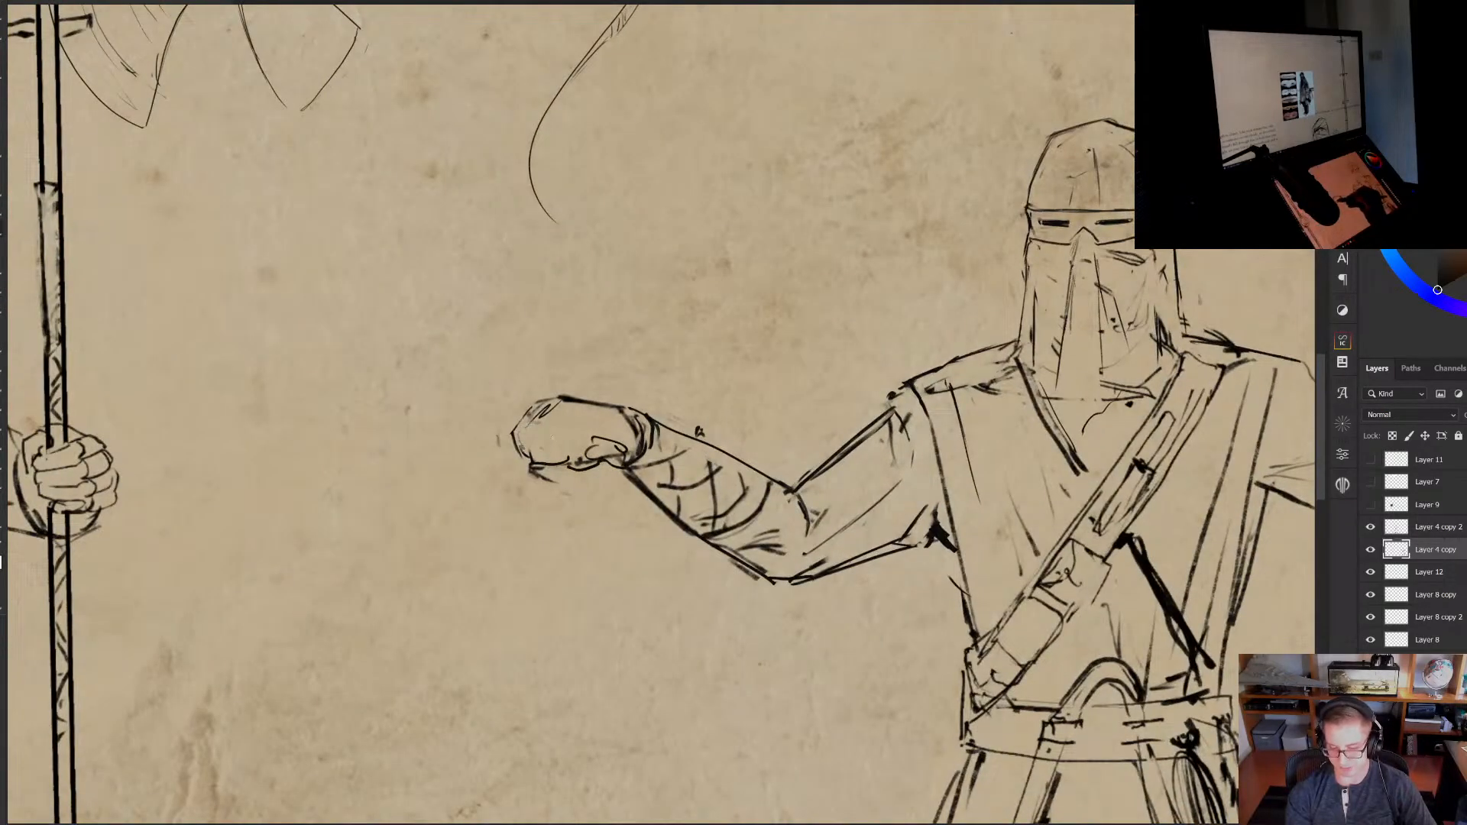
{"action": "left_click_drag", "start_coordinate": [534, 430], "coordinate": [535, 462]}
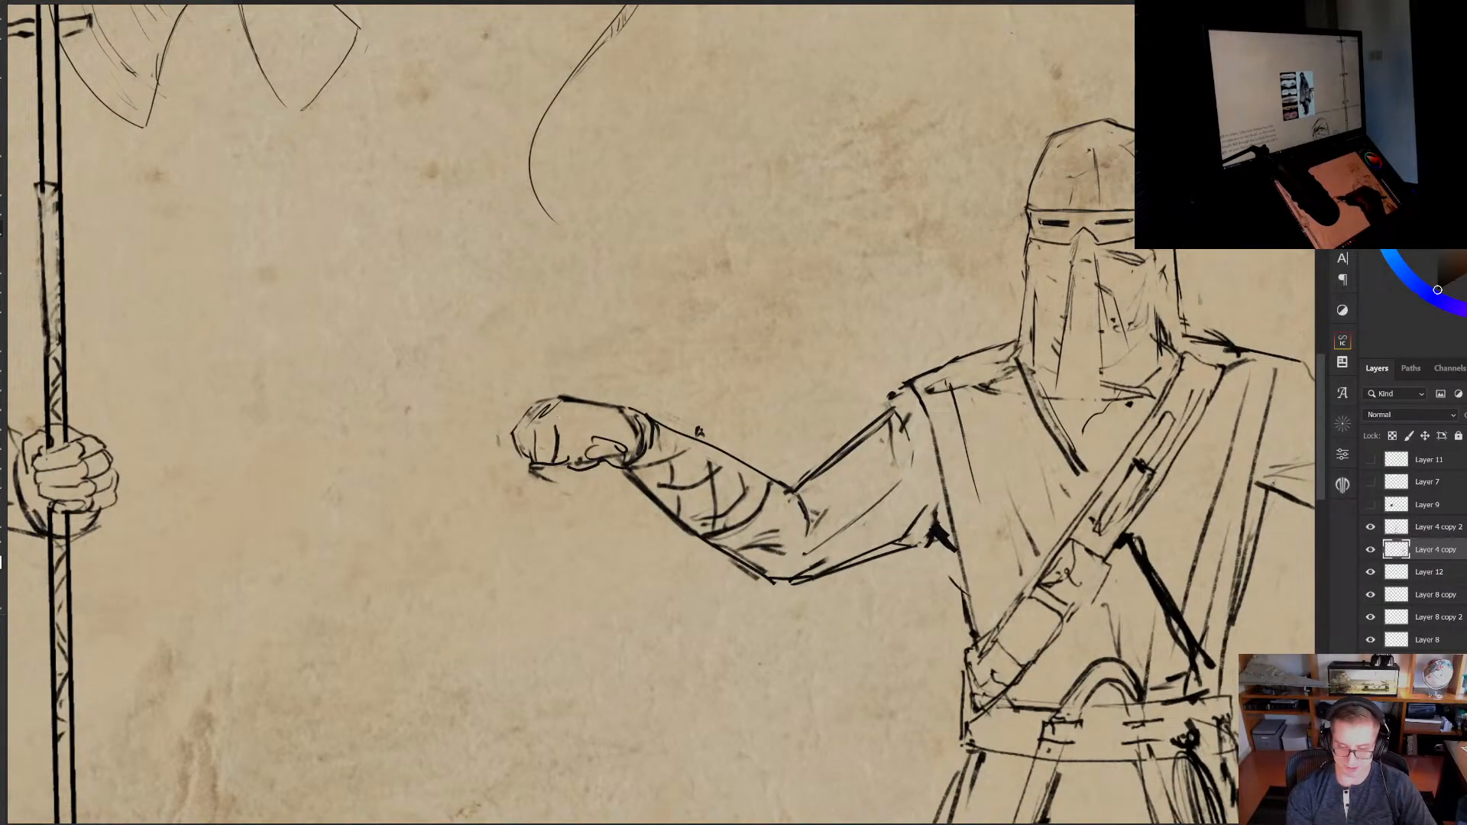
{"action": "left_click_drag", "start_coordinate": [736, 456], "coordinate": [718, 515]}
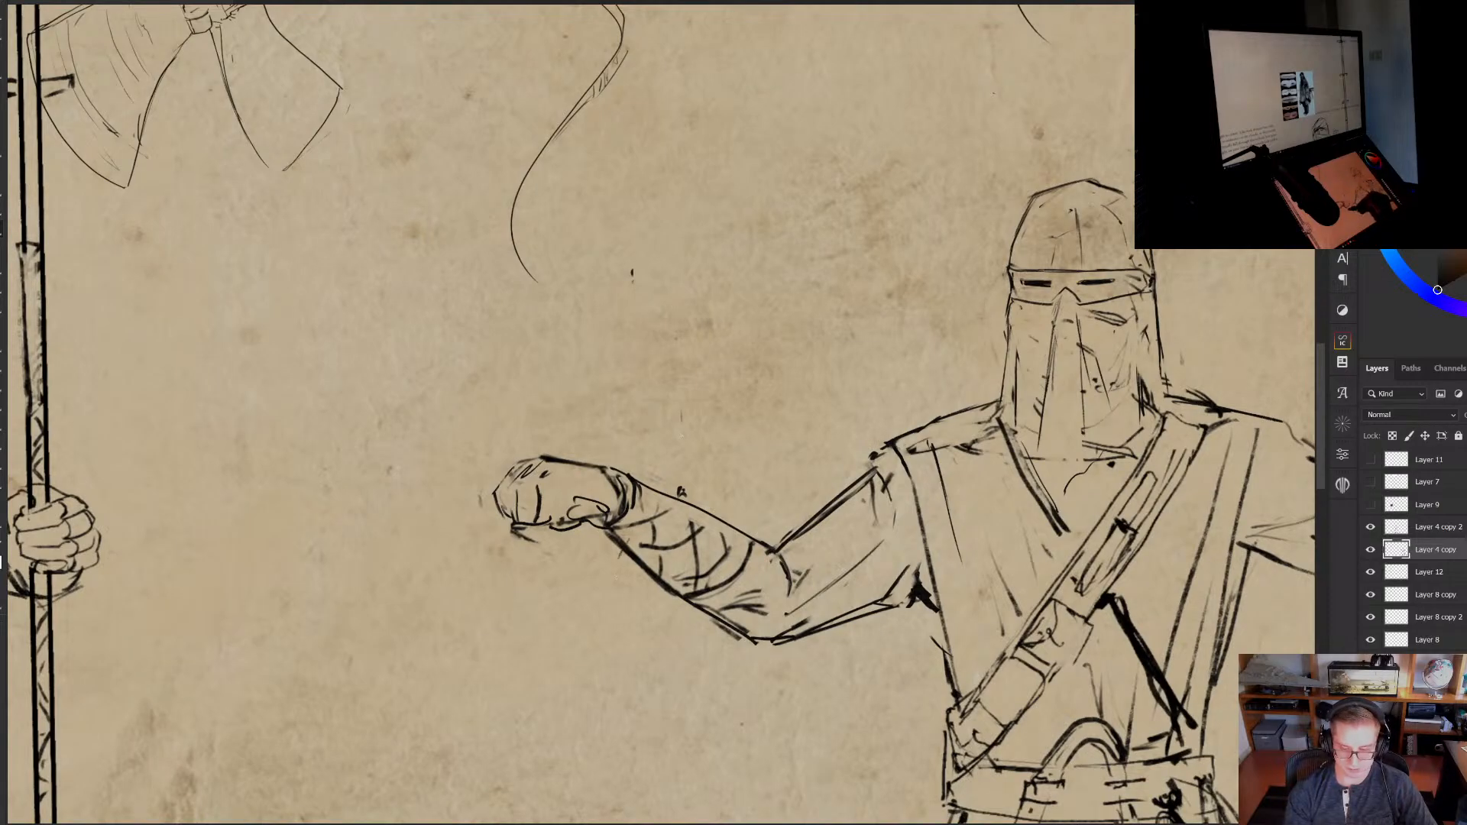
Draw a slanted line hanging below the forearm, erase the criss-cross wraps, and add a curved cuff edge near the elbow
{"action": "left_click_drag", "start_coordinate": [626, 568], "coordinate": [584, 703]}
{"action": "mouse_move", "coordinate": [665, 479]}
{"action": "left_mouse_down"}
{"action": "mouse_move", "coordinate": [654, 512]}
{"action": "mouse_move", "coordinate": [659, 465]}
{"action": "mouse_move", "coordinate": [671, 477]}
{"action": "mouse_move", "coordinate": [657, 550]}
{"action": "mouse_move", "coordinate": [680, 577]}
{"action": "mouse_move", "coordinate": [745, 558]}
{"action": "left_mouse_up"}
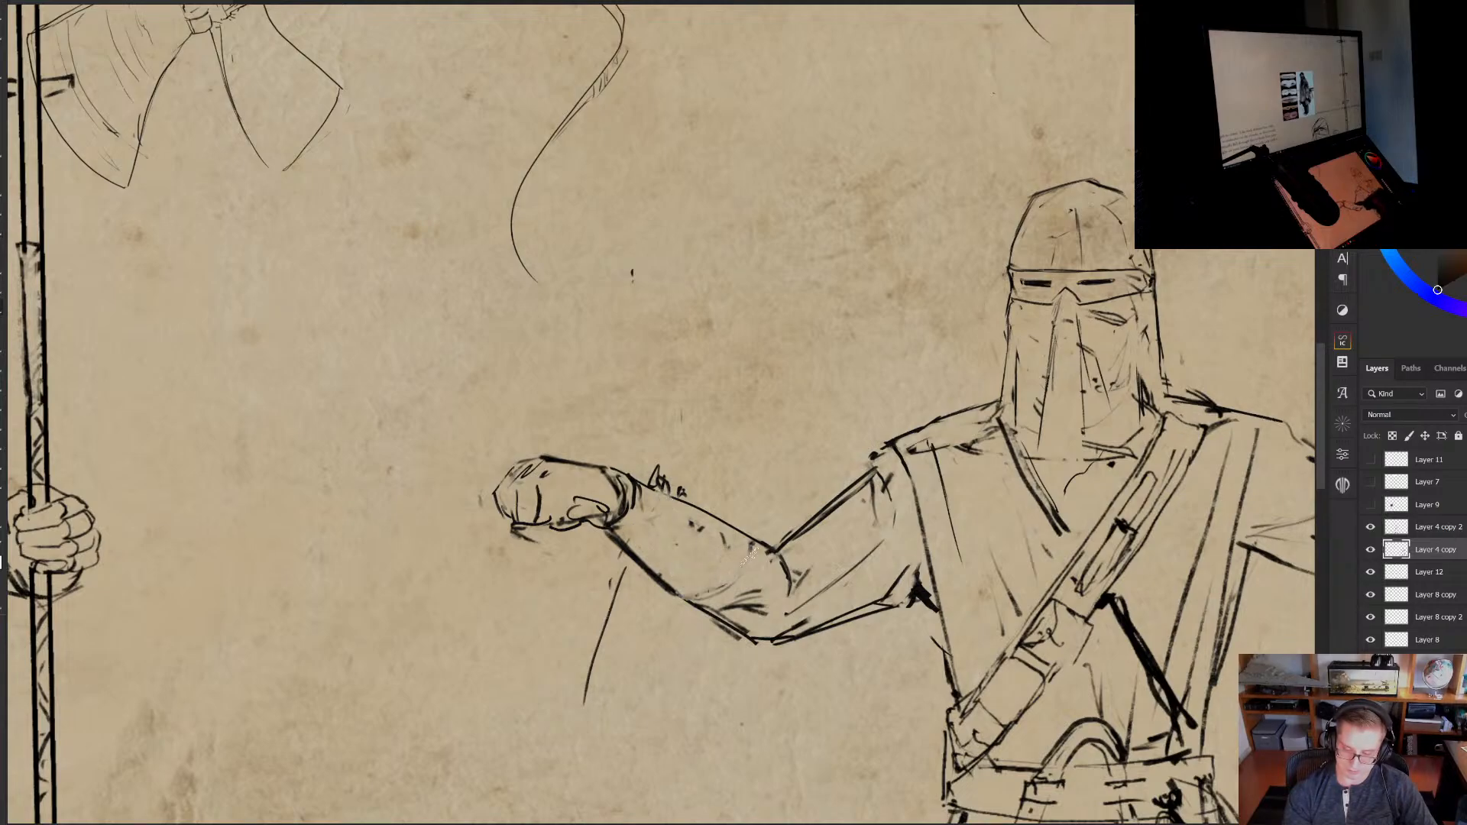
{"action": "left_click_drag", "start_coordinate": [712, 618], "coordinate": [730, 616]}
{"action": "mouse_move", "coordinate": [778, 554]}
{"action": "left_mouse_down"}
{"action": "mouse_move", "coordinate": [725, 613]}
{"action": "mouse_move", "coordinate": [764, 592]}
{"action": "mouse_move", "coordinate": [773, 577]}
{"action": "mouse_move", "coordinate": [707, 596]}
{"action": "mouse_move", "coordinate": [738, 614]}
{"action": "mouse_move", "coordinate": [709, 609]}
{"action": "left_mouse_up"}
{"action": "key", "text": "b"}
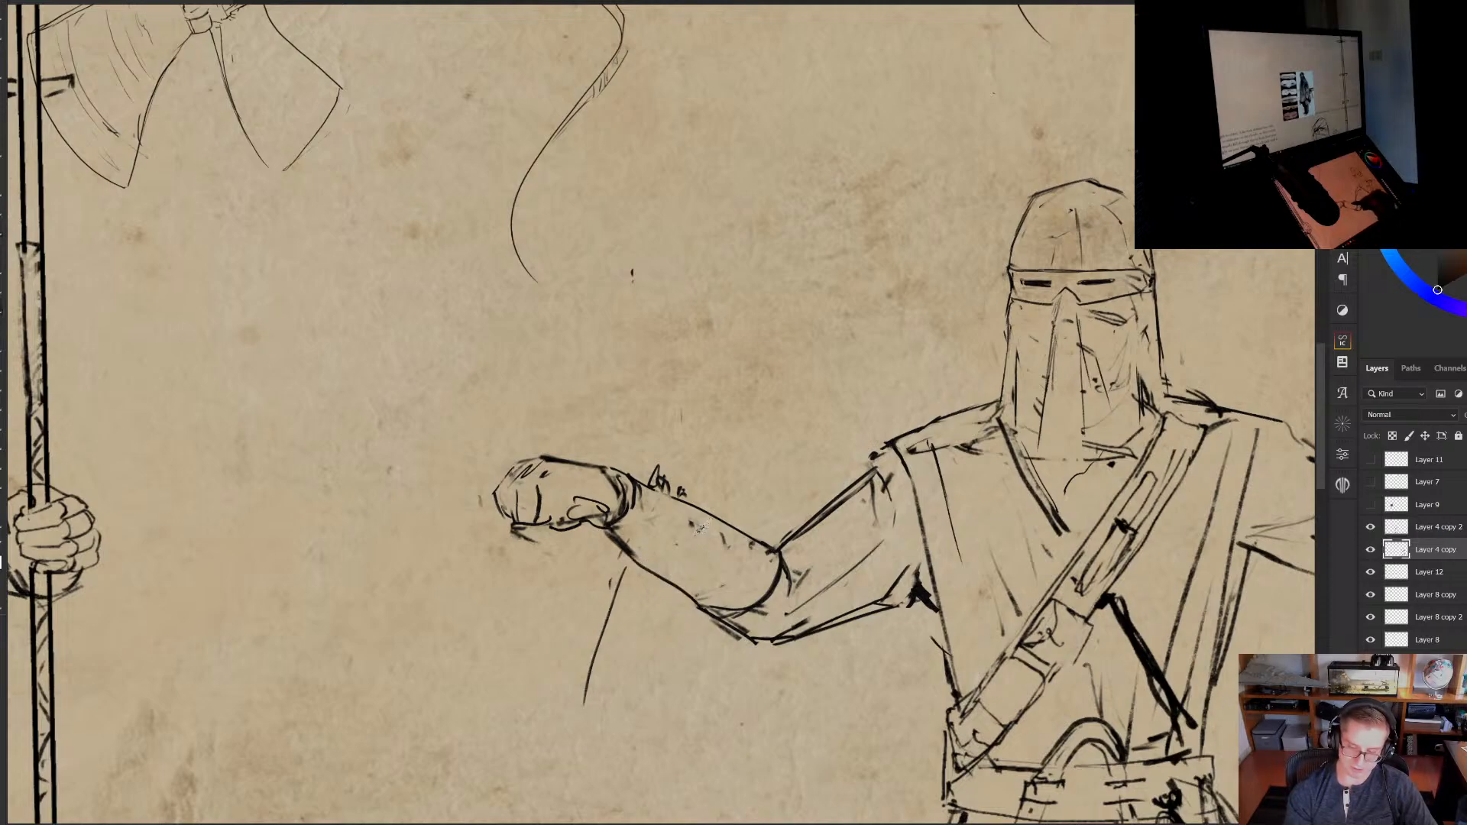
Firm up the forearm's top contour, thin its underside line, and add curved folds beside the elbow cuff
{"action": "left_click_drag", "start_coordinate": [650, 489], "coordinate": [770, 548]}
{"action": "key", "text": "e"}
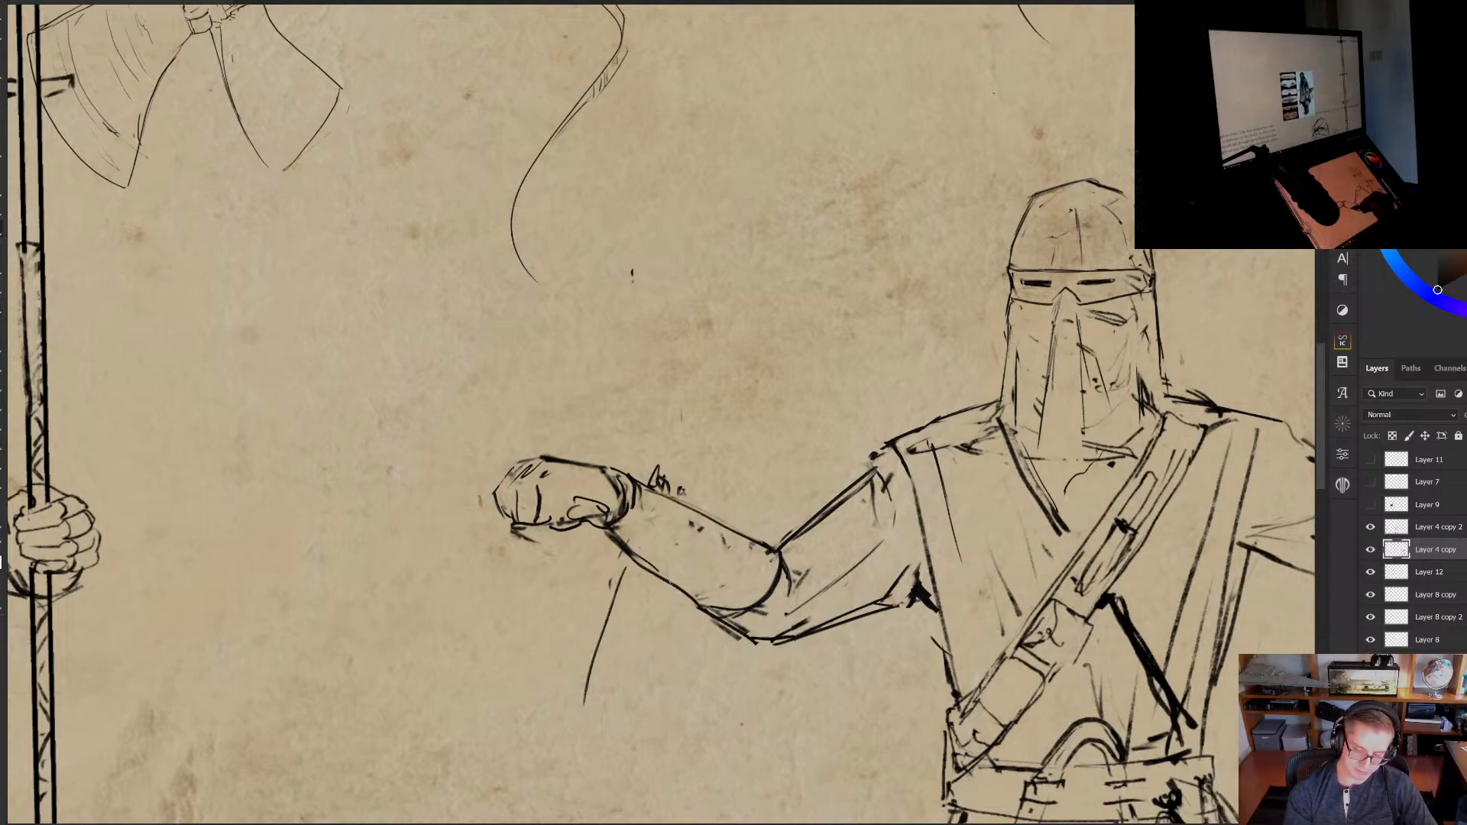
{"action": "mouse_move", "coordinate": [673, 584]}
{"action": "left_mouse_down"}
{"action": "mouse_move", "coordinate": [609, 533]}
{"action": "mouse_move", "coordinate": [717, 612]}
{"action": "left_mouse_up"}
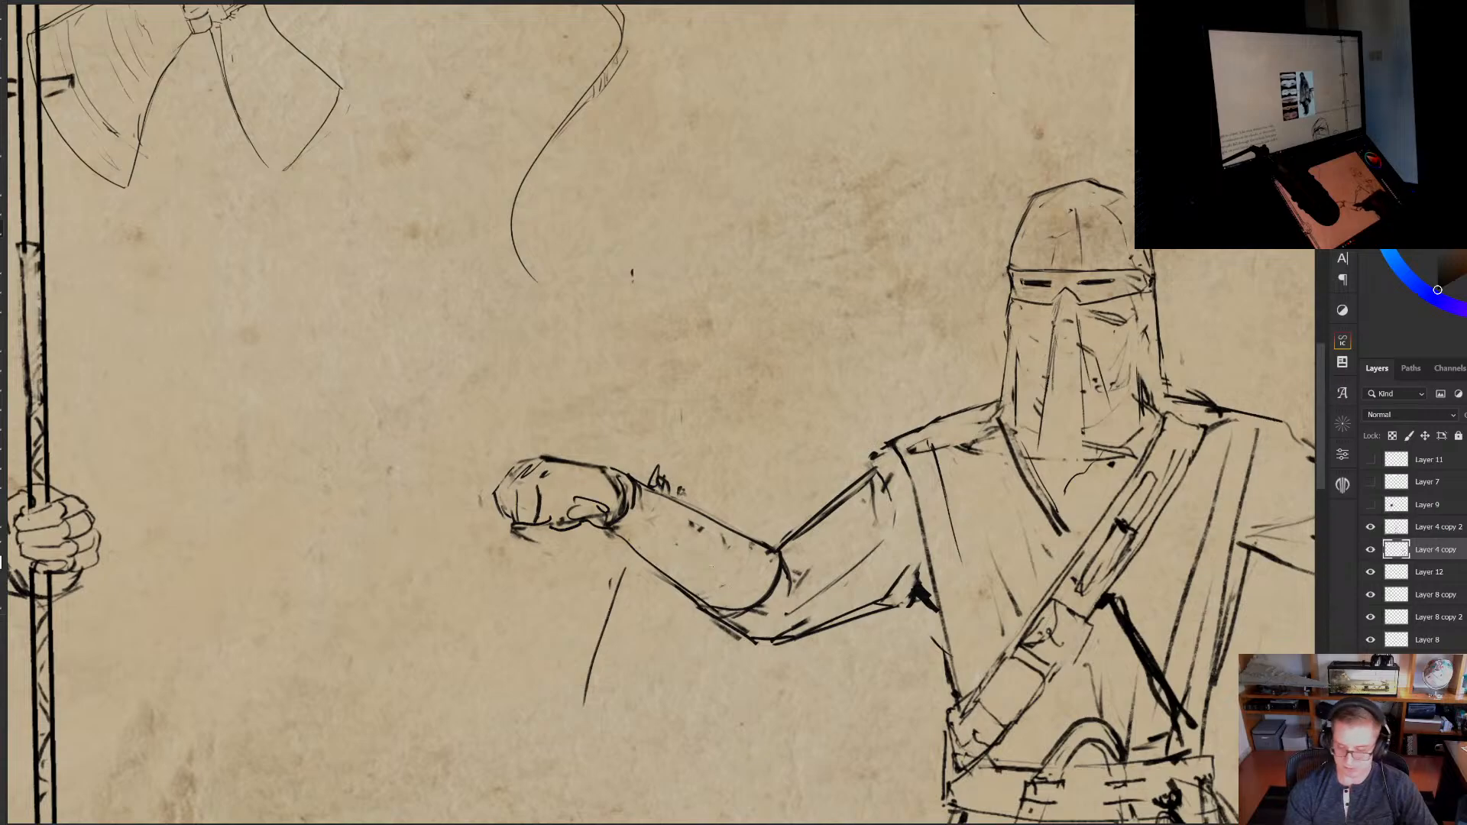
{"action": "mouse_move", "coordinate": [749, 555]}
{"action": "left_mouse_down"}
{"action": "mouse_move", "coordinate": [736, 600]}
{"action": "mouse_move", "coordinate": [725, 534]}
{"action": "mouse_move", "coordinate": [790, 557]}
{"action": "mouse_move", "coordinate": [784, 572]}
{"action": "mouse_move", "coordinate": [834, 500]}
{"action": "mouse_move", "coordinate": [786, 555]}
{"action": "left_mouse_up"}
{"action": "key", "text": "e"}
{"action": "key", "text": "b"}
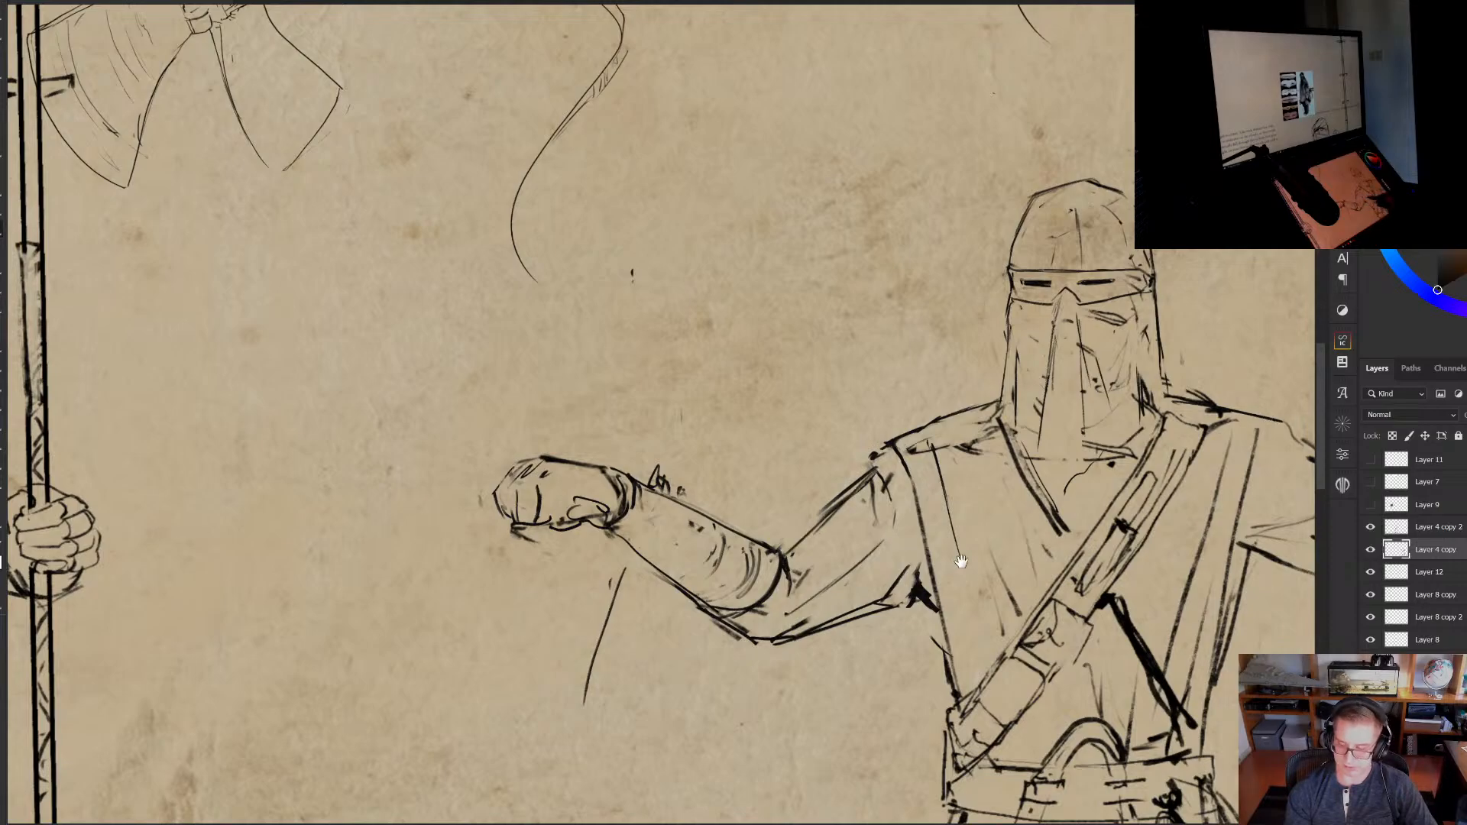
Sketch long tail feathers hanging below the forearm as the start of a perched bird
{"action": "mouse_move", "coordinate": [1100, 572]}
{"action": "left_mouse_down"}
{"action": "mouse_move", "coordinate": [955, 524]}
{"action": "mouse_move", "coordinate": [925, 663]}
{"action": "left_mouse_up"}
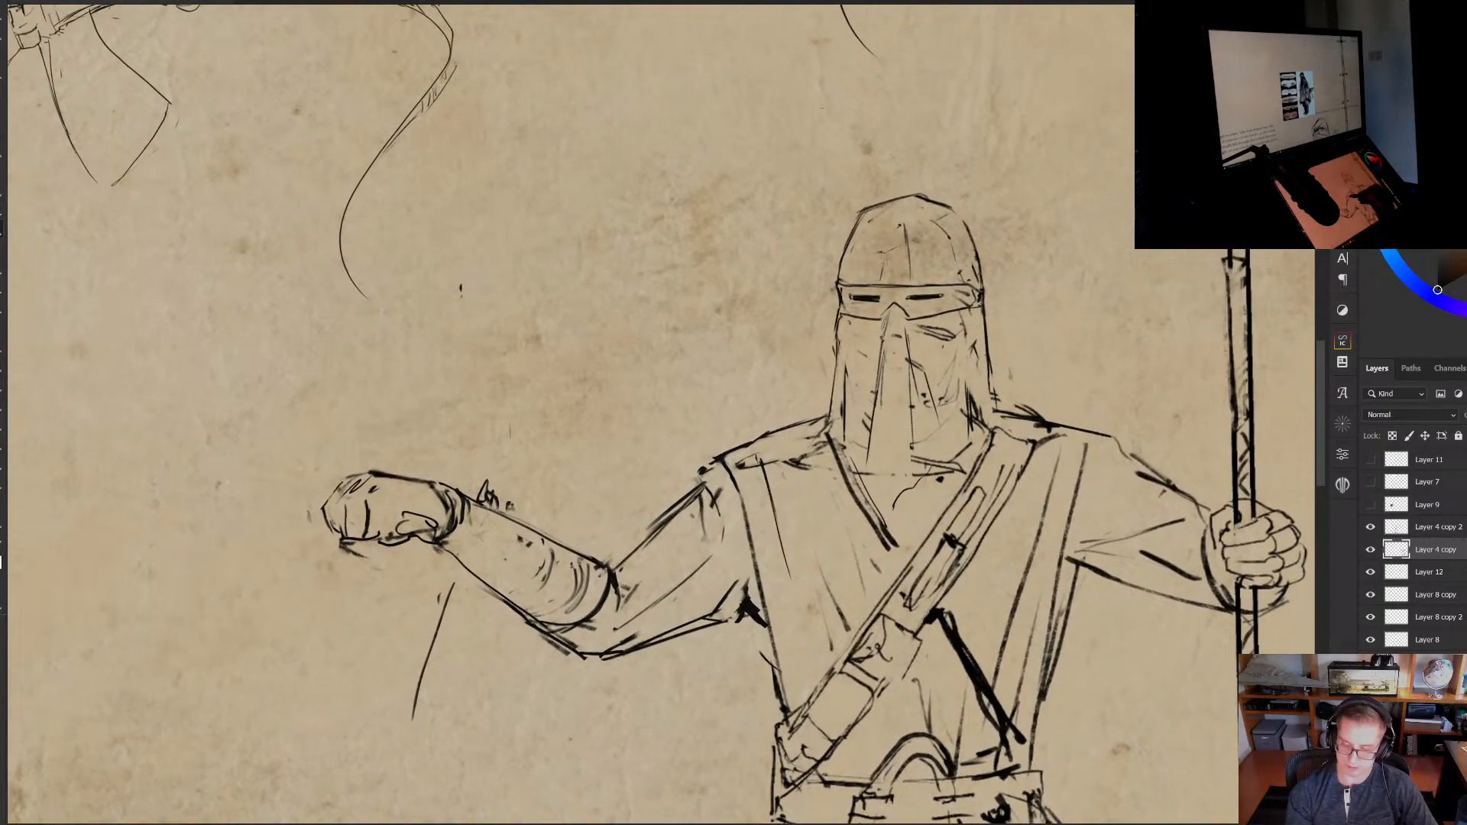
{"action": "mouse_move", "coordinate": [743, 448]}
{"action": "left_mouse_down"}
{"action": "mouse_move", "coordinate": [753, 502]}
{"action": "mouse_move", "coordinate": [710, 482]}
{"action": "mouse_move", "coordinate": [658, 518]}
{"action": "left_mouse_up"}
{"action": "left_click_drag", "start_coordinate": [470, 625], "coordinate": [488, 514]}
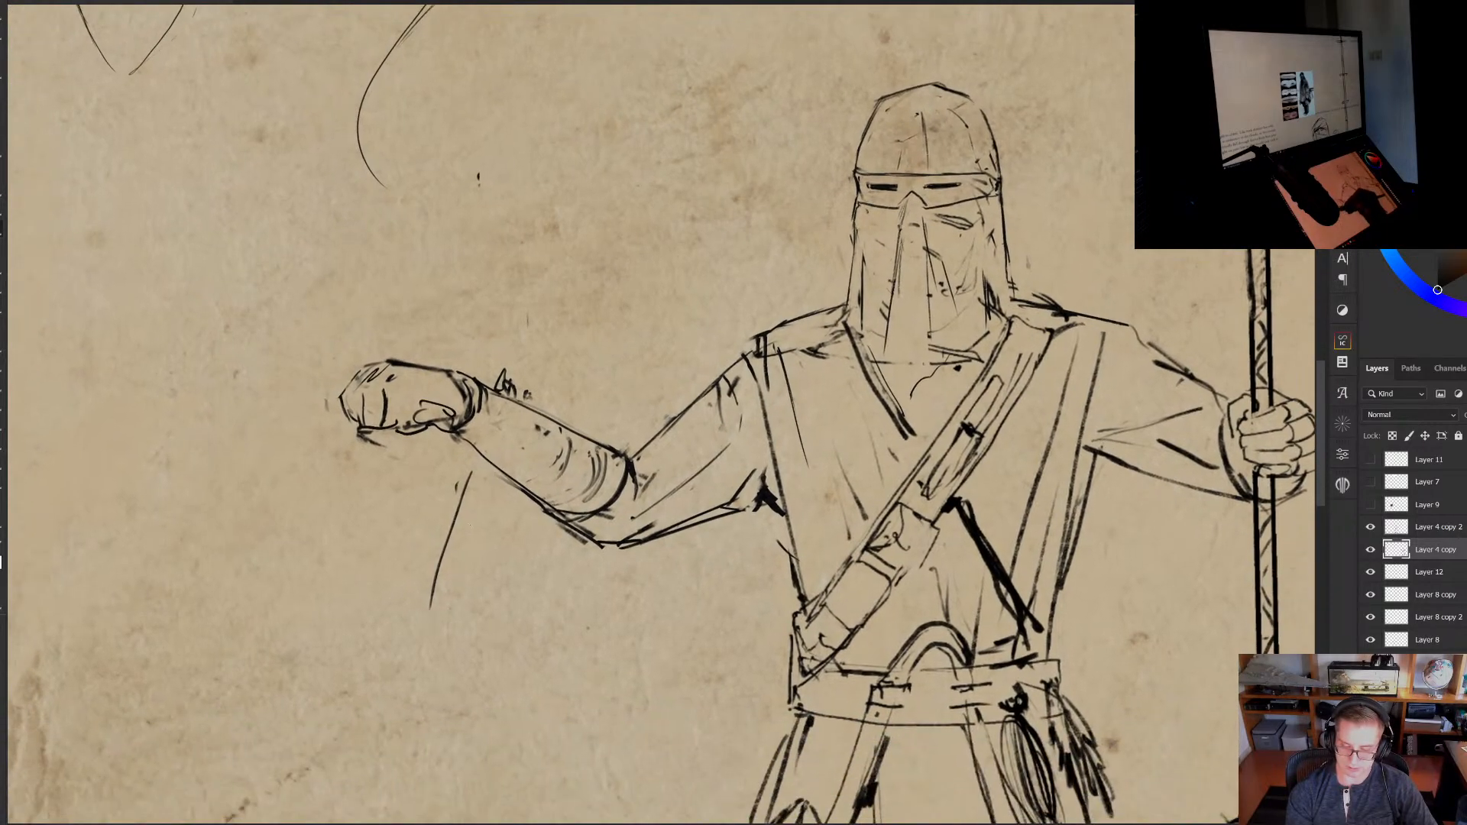
{"action": "mouse_move", "coordinate": [433, 584]}
{"action": "left_mouse_down"}
{"action": "mouse_move", "coordinate": [409, 654]}
{"action": "mouse_move", "coordinate": [472, 600]}
{"action": "left_mouse_up"}
{"action": "left_click_drag", "start_coordinate": [502, 482], "coordinate": [475, 603]}
{"action": "left_click_drag", "start_coordinate": [502, 490], "coordinate": [483, 644]}
{"action": "left_click_drag", "start_coordinate": [500, 591], "coordinate": [486, 635]}
{"action": "mouse_move", "coordinate": [519, 478]}
{"action": "left_mouse_down"}
{"action": "mouse_move", "coordinate": [515, 549]}
{"action": "mouse_move", "coordinate": [454, 668]}
{"action": "left_mouse_up"}
{"action": "left_click_drag", "start_coordinate": [545, 427], "coordinate": [538, 545]}
{"action": "left_click_drag", "start_coordinate": [518, 512], "coordinate": [520, 528]}
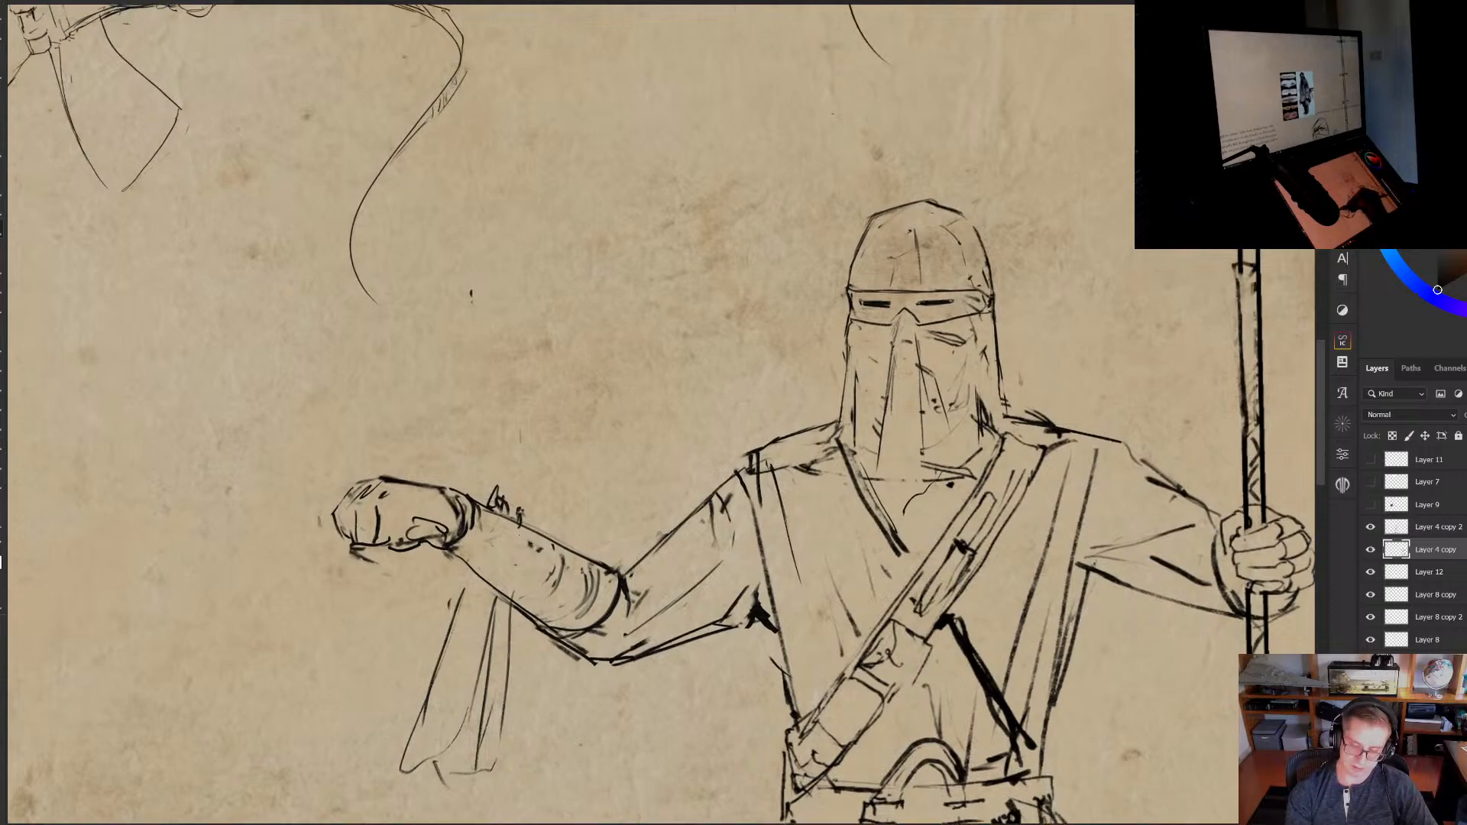
Draw gripping talons along the top of the forearm with short leg strokes rising above them
{"action": "left_click_drag", "start_coordinate": [524, 465], "coordinate": [518, 511]}
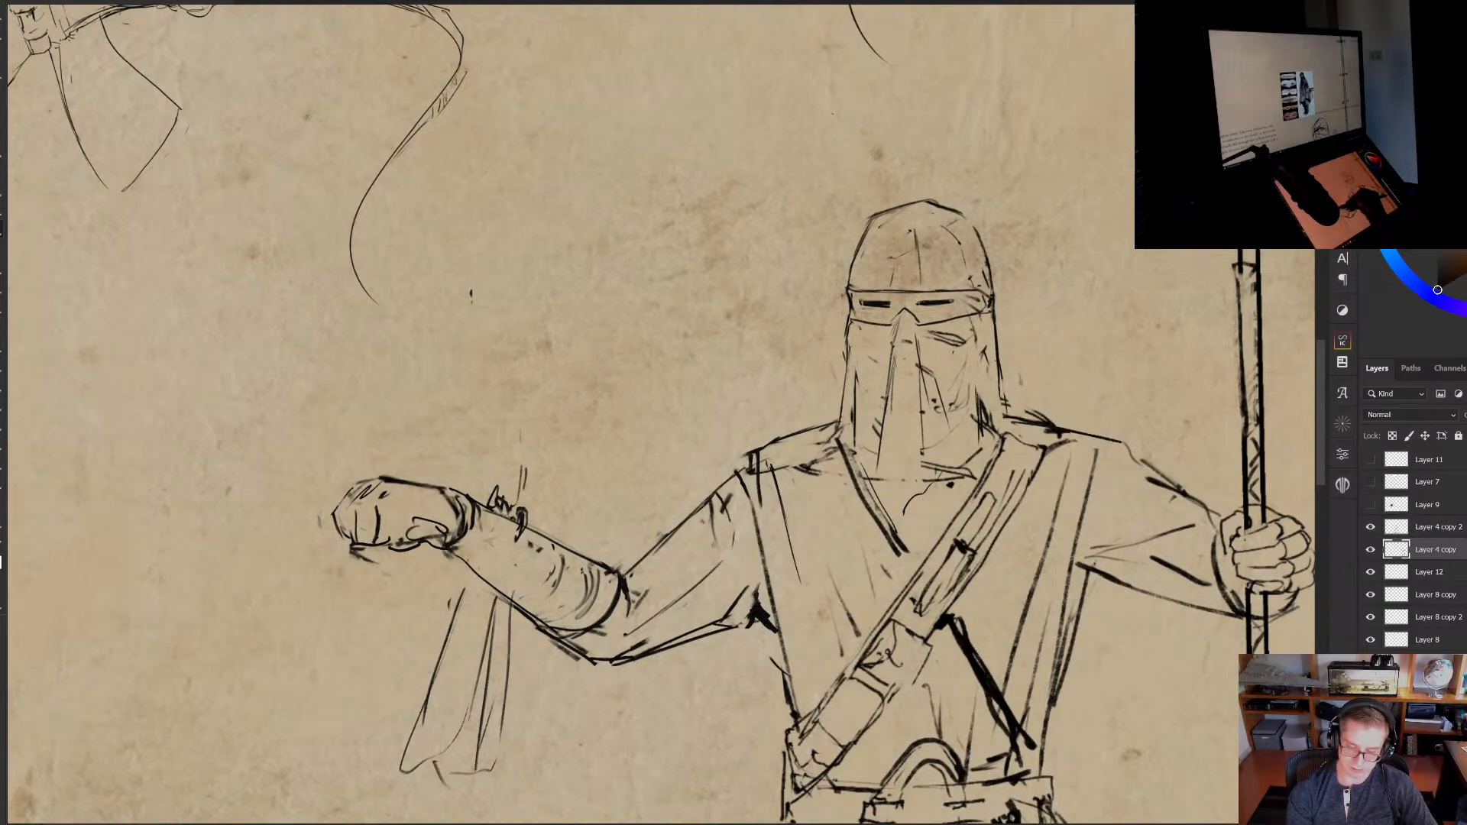
{"action": "mouse_move", "coordinate": [496, 504]}
{"action": "left_mouse_down"}
{"action": "mouse_move", "coordinate": [504, 529]}
{"action": "mouse_move", "coordinate": [556, 545]}
{"action": "mouse_move", "coordinate": [531, 528]}
{"action": "left_mouse_up"}
{"action": "left_click_drag", "start_coordinate": [540, 475], "coordinate": [530, 504]}
{"action": "left_click_drag", "start_coordinate": [533, 480], "coordinate": [520, 504]}
{"action": "mouse_move", "coordinate": [549, 452]}
{"action": "left_mouse_down"}
{"action": "mouse_move", "coordinate": [518, 505]}
{"action": "mouse_move", "coordinate": [587, 547]}
{"action": "mouse_move", "coordinate": [578, 570]}
{"action": "left_mouse_up"}
{"action": "mouse_move", "coordinate": [593, 555]}
{"action": "left_mouse_down"}
{"action": "mouse_move", "coordinate": [584, 575]}
{"action": "mouse_move", "coordinate": [592, 563]}
{"action": "left_mouse_up"}
{"action": "left_click_drag", "start_coordinate": [607, 567], "coordinate": [602, 588]}
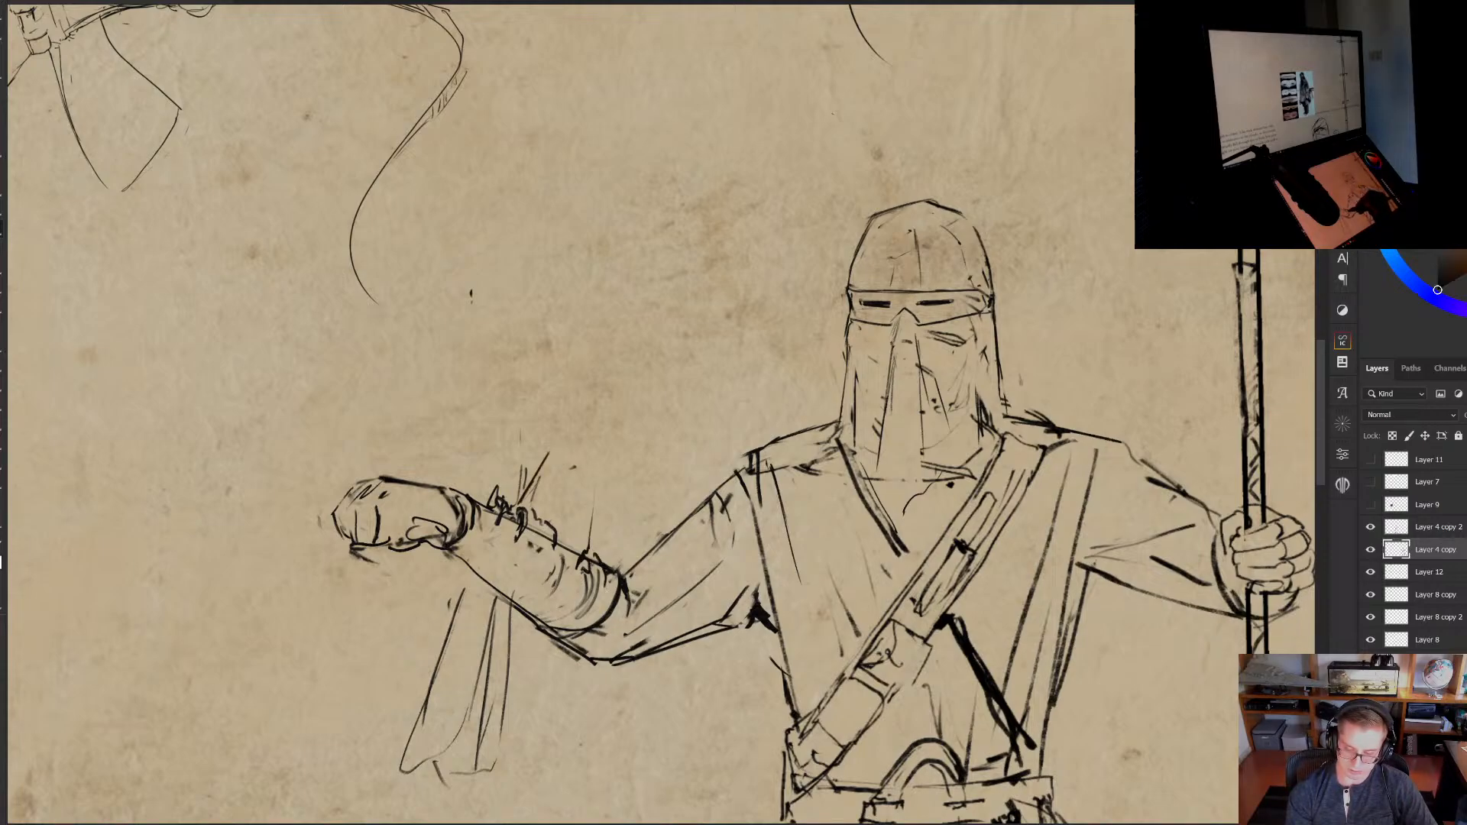
{"action": "left_click_drag", "start_coordinate": [588, 534], "coordinate": [576, 547]}
{"action": "left_click_drag", "start_coordinate": [593, 496], "coordinate": [582, 545]}
{"action": "left_click_drag", "start_coordinate": [589, 463], "coordinate": [583, 502]}
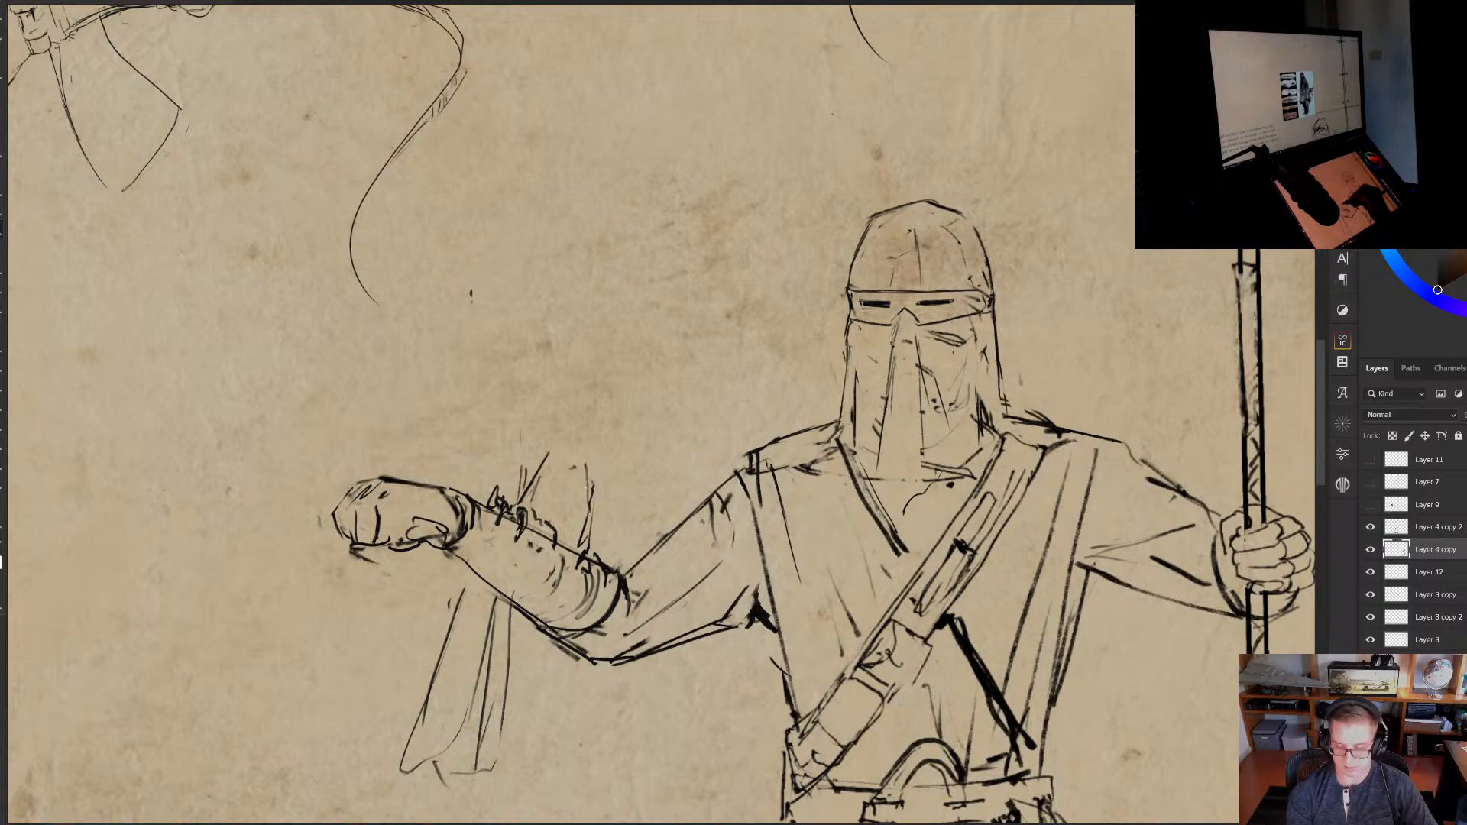
Sketch the bird's long back and curved head and beak above the forearm, plus a slanted feather line below the wrist
{"action": "left_click_drag", "start_coordinate": [555, 409], "coordinate": [512, 464]}
{"action": "mouse_move", "coordinate": [450, 580]}
{"action": "left_mouse_down"}
{"action": "mouse_move", "coordinate": [428, 623]}
{"action": "mouse_move", "coordinate": [337, 692]}
{"action": "mouse_move", "coordinate": [394, 672]}
{"action": "left_mouse_up"}
{"action": "left_click_drag", "start_coordinate": [550, 418], "coordinate": [537, 439]}
{"action": "left_click_drag", "start_coordinate": [572, 360], "coordinate": [556, 398]}
{"action": "left_click_drag", "start_coordinate": [620, 310], "coordinate": [647, 352]}
{"action": "left_click_drag", "start_coordinate": [560, 412], "coordinate": [662, 330]}
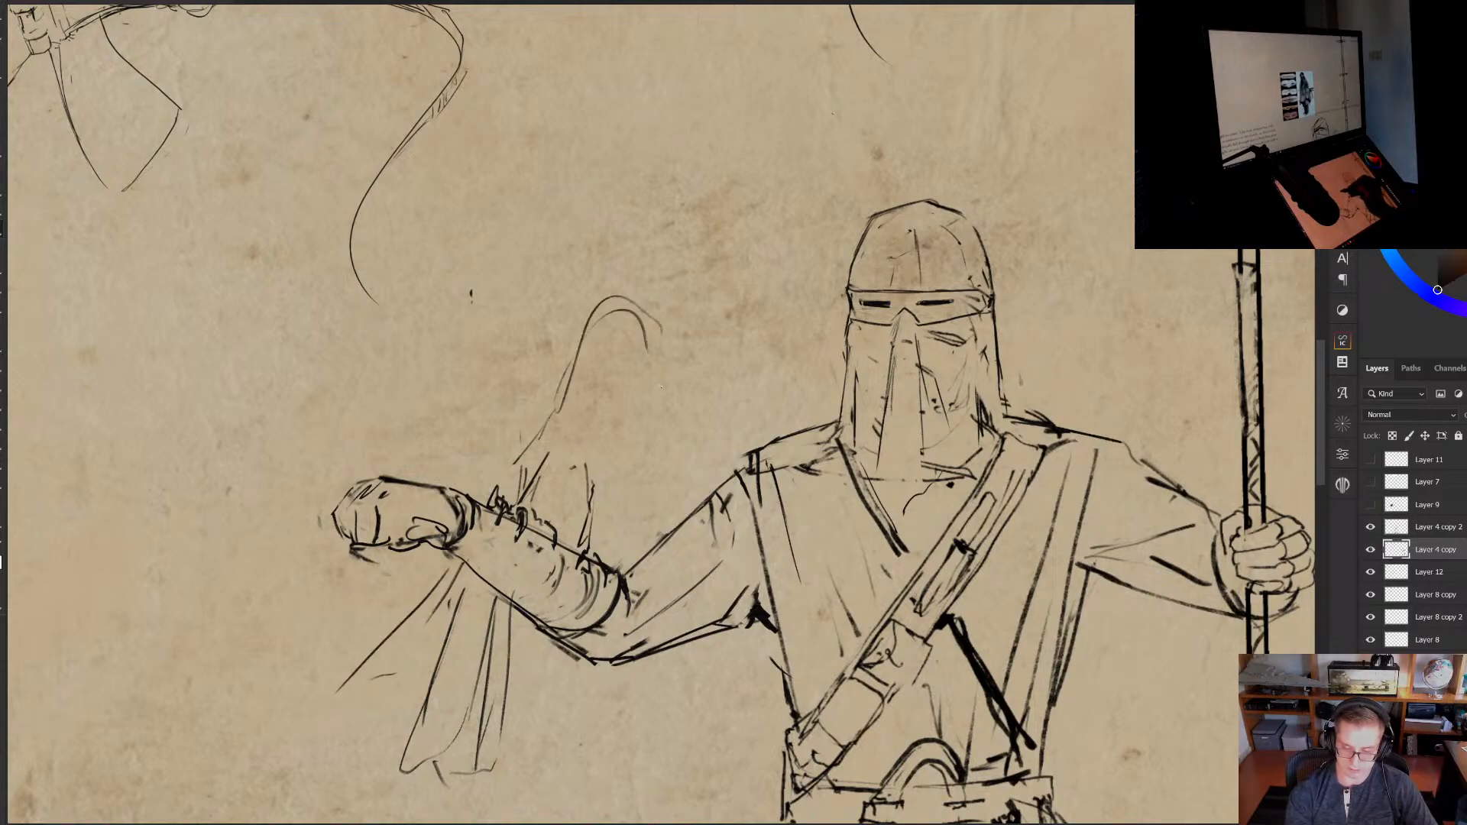
{"action": "left_click_drag", "start_coordinate": [632, 447], "coordinate": [615, 473]}
{"action": "mouse_move", "coordinate": [558, 414]}
{"action": "left_mouse_down"}
{"action": "mouse_move", "coordinate": [648, 365]}
{"action": "mouse_move", "coordinate": [650, 330]}
{"action": "left_mouse_up"}
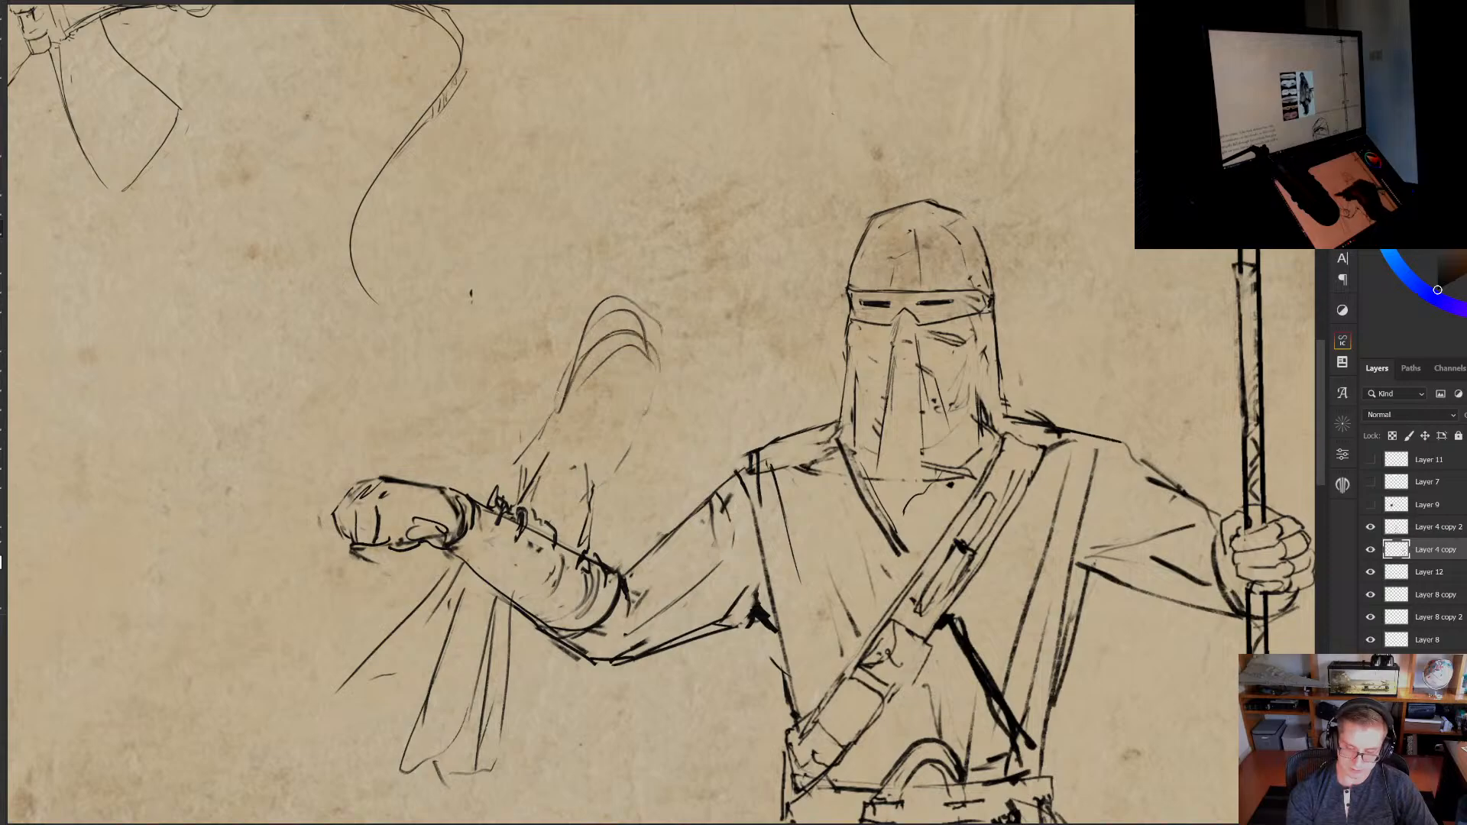
{"action": "left_click_drag", "start_coordinate": [579, 362], "coordinate": [549, 411]}
{"action": "mouse_move", "coordinate": [648, 324]}
{"action": "left_mouse_down"}
{"action": "mouse_move", "coordinate": [682, 297]}
{"action": "mouse_move", "coordinate": [692, 307]}
{"action": "left_mouse_up"}
{"action": "left_click_drag", "start_coordinate": [628, 333], "coordinate": [658, 289]}
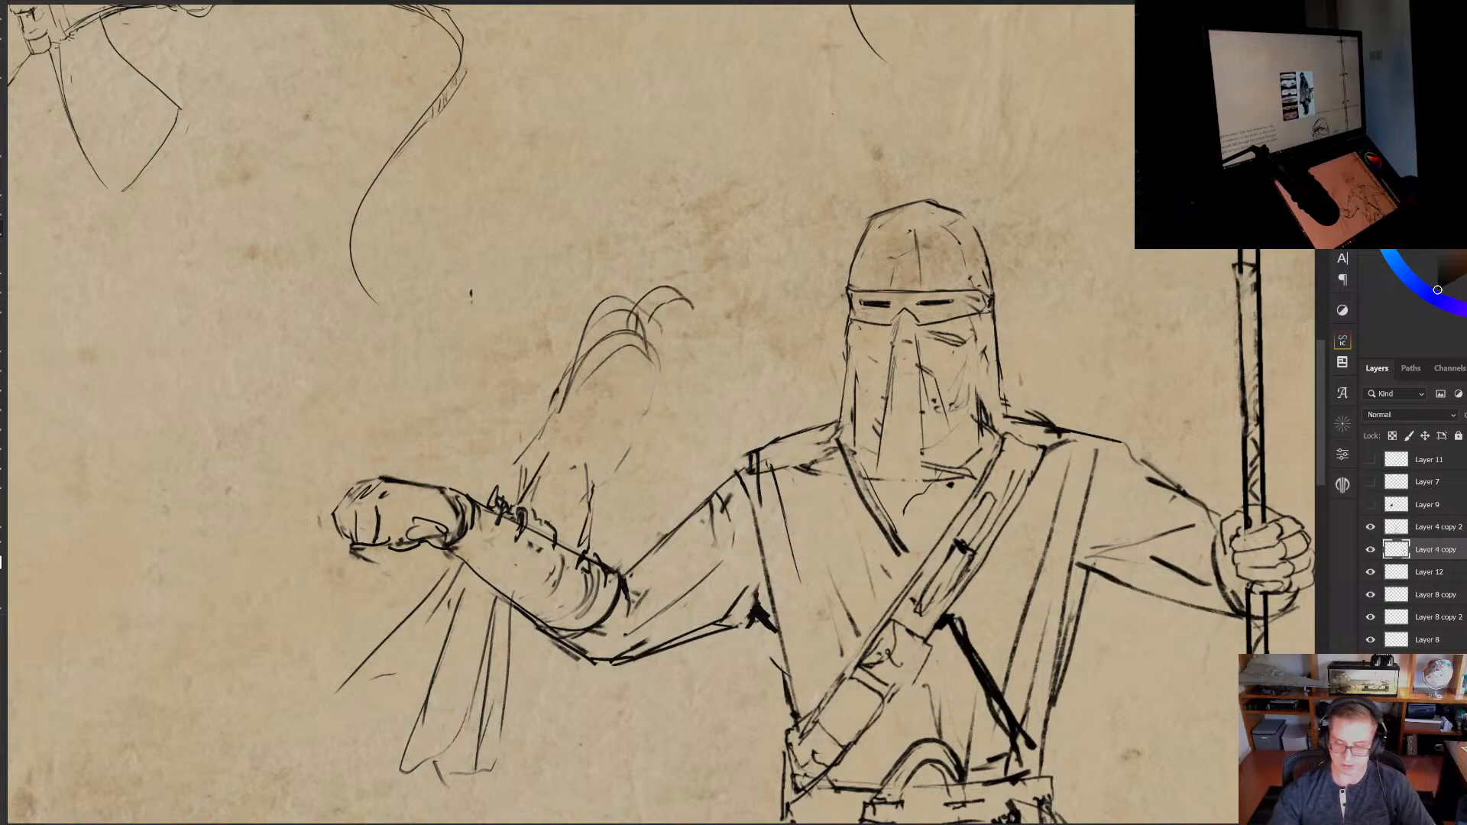
Switch to the browser and review the red Royal Guard figure's outstretched arm as reference
{"action": "key", "text": "alt+Tab"}
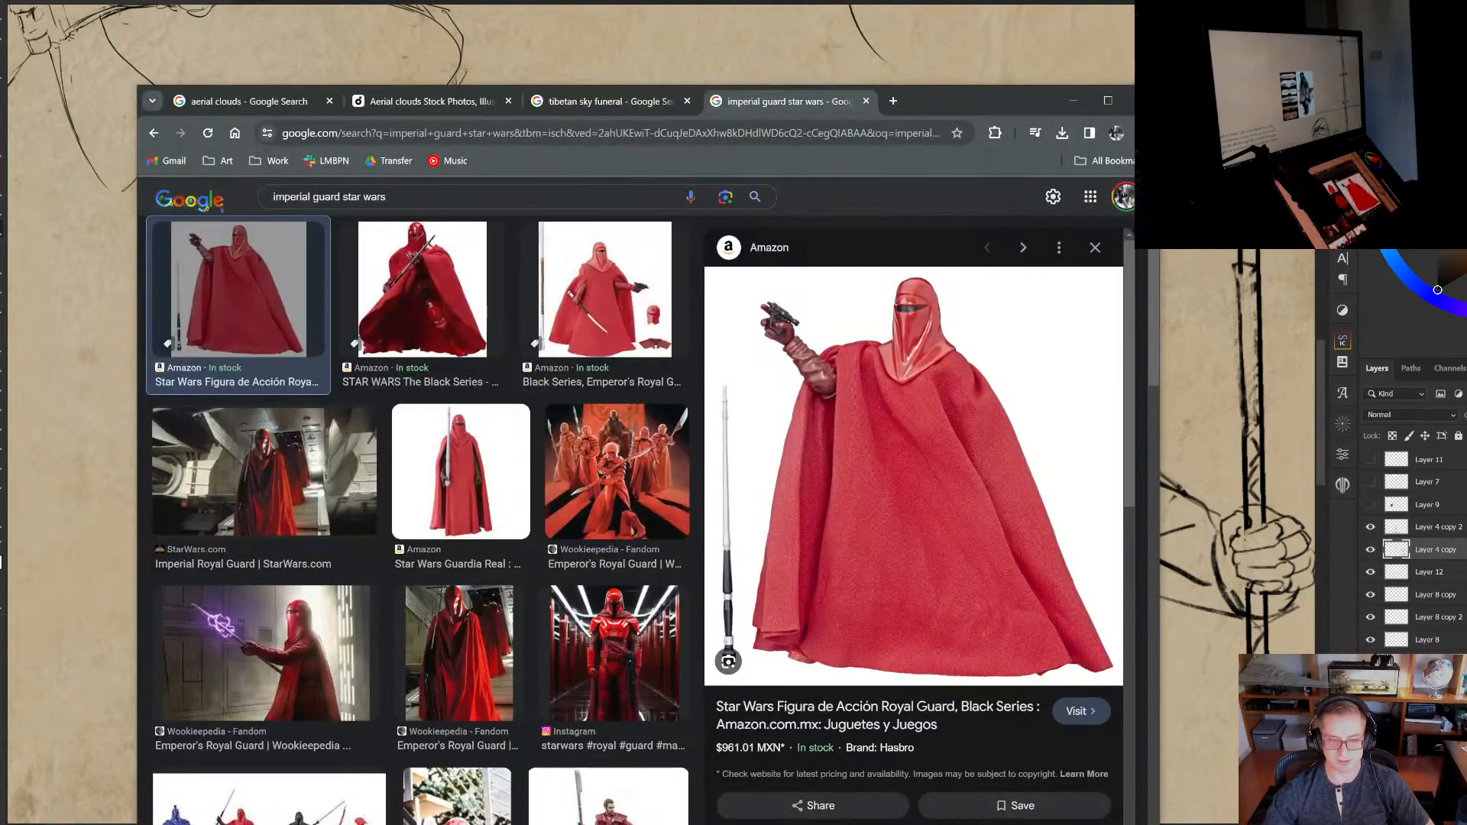
{"action": "left_click_drag", "start_coordinate": [923, 102], "coordinate": [1045, 0]}
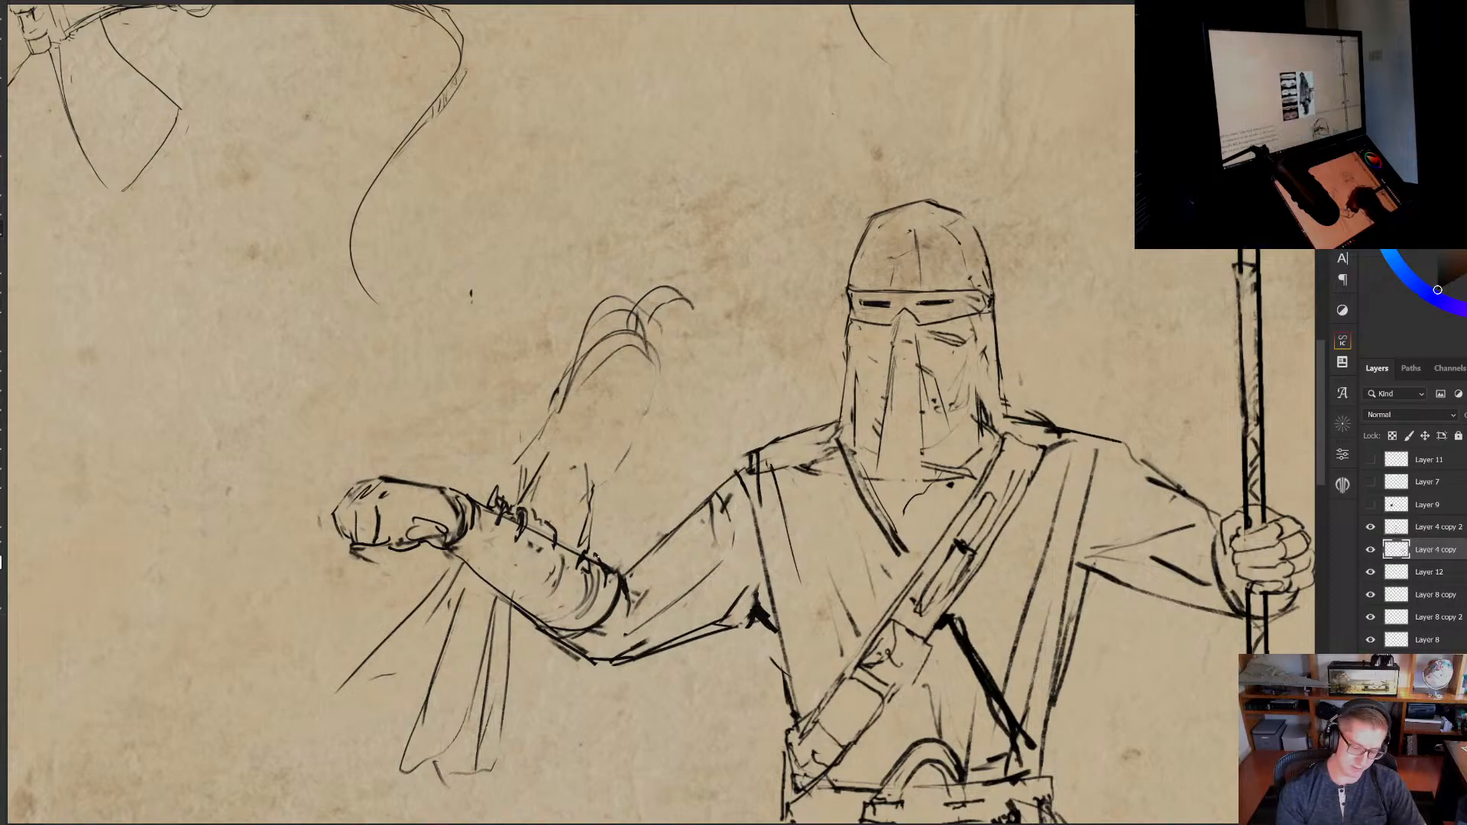
Erase part of the forearm's heavy underside line and clean it up toward the elbow
{"action": "left_click_drag", "start_coordinate": [596, 557], "coordinate": [594, 529]}
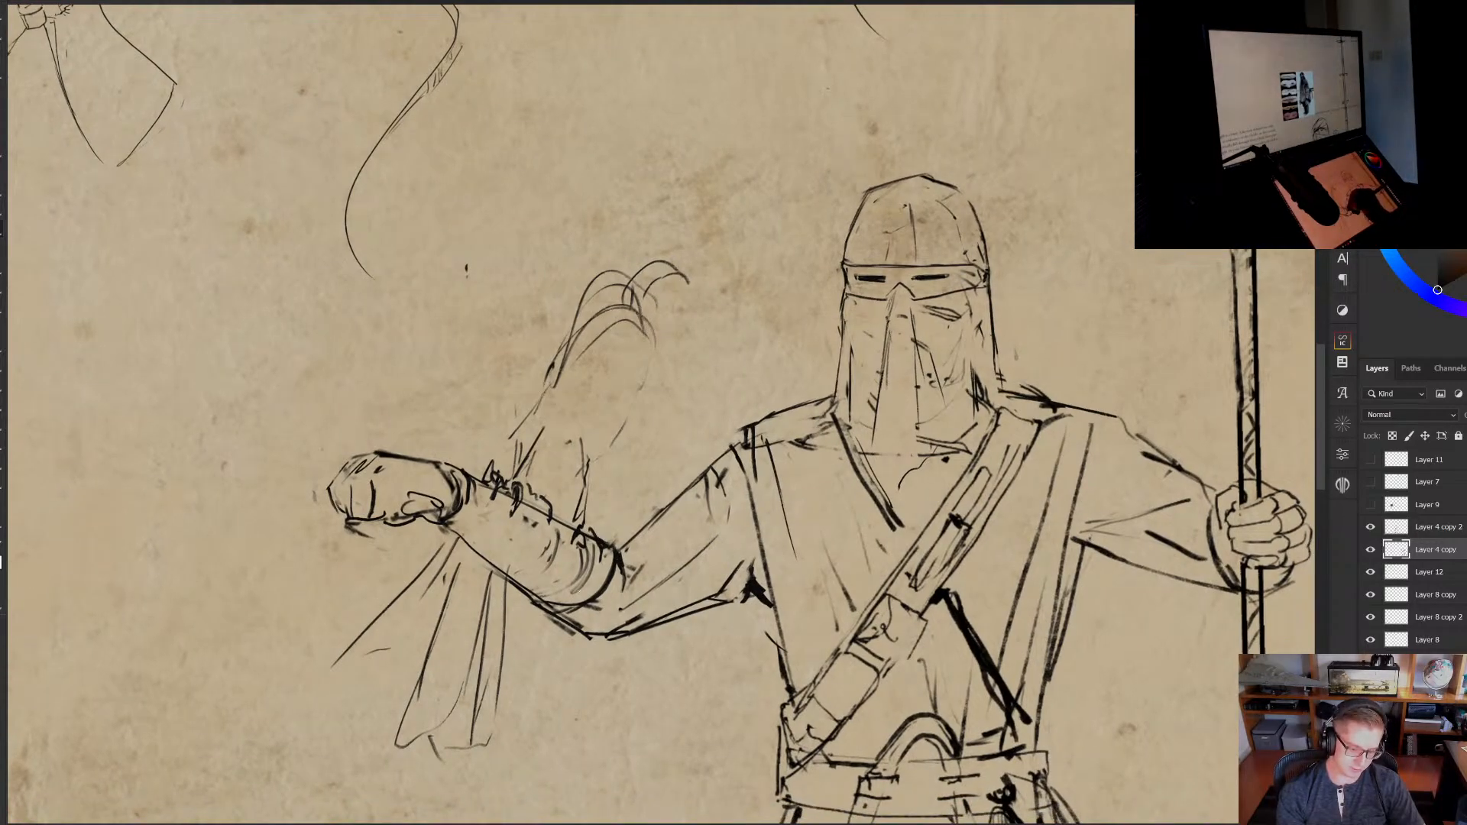
{"action": "key", "text": "e"}
{"action": "mouse_move", "coordinate": [505, 571]}
{"action": "left_mouse_down"}
{"action": "mouse_move", "coordinate": [544, 608]}
{"action": "mouse_move", "coordinate": [571, 606]}
{"action": "left_mouse_up"}
{"action": "key", "text": "e"}
{"action": "key", "text": "b"}
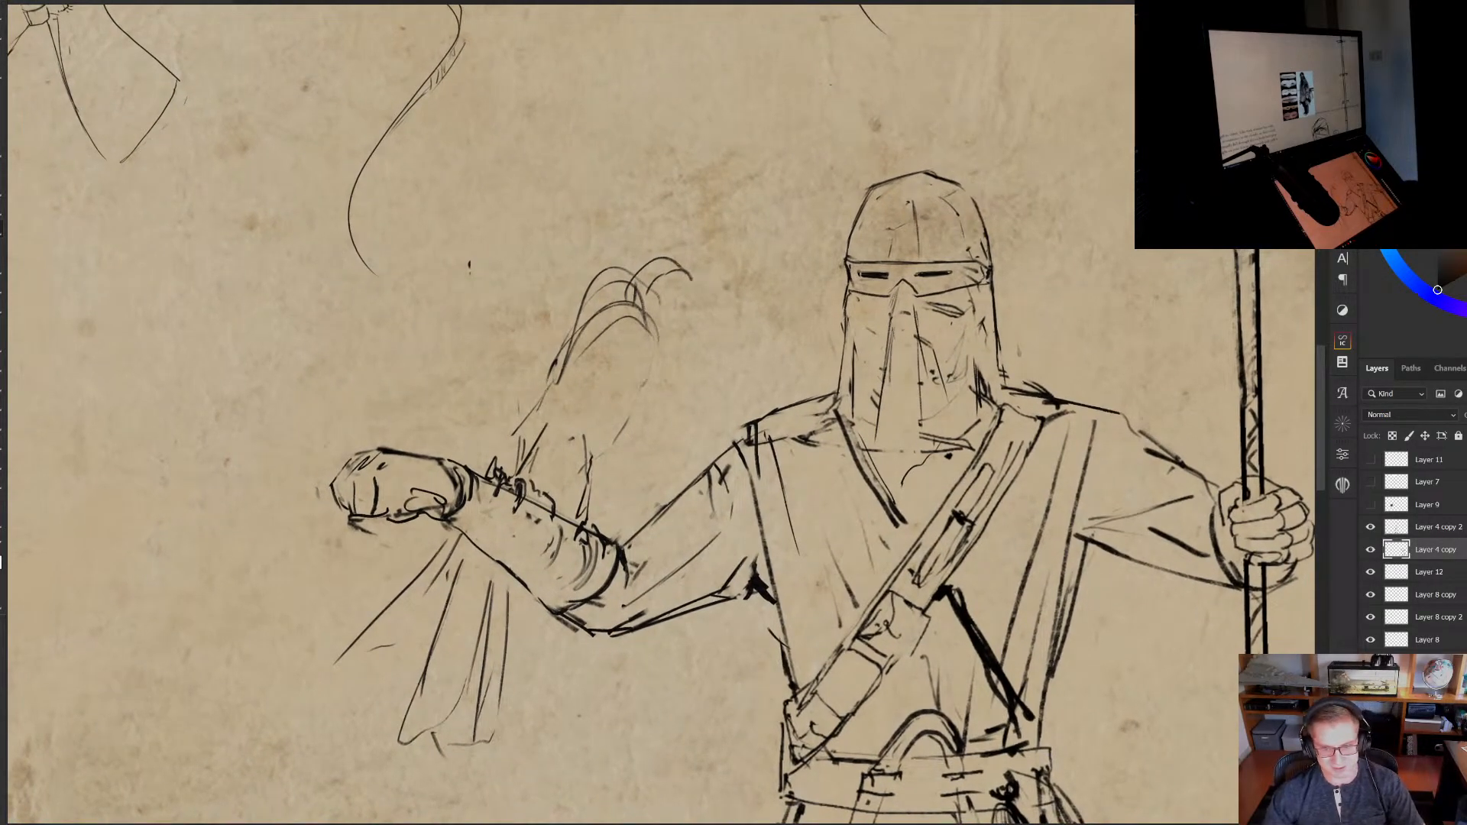
{"action": "key", "text": "ctrl+Tab"}
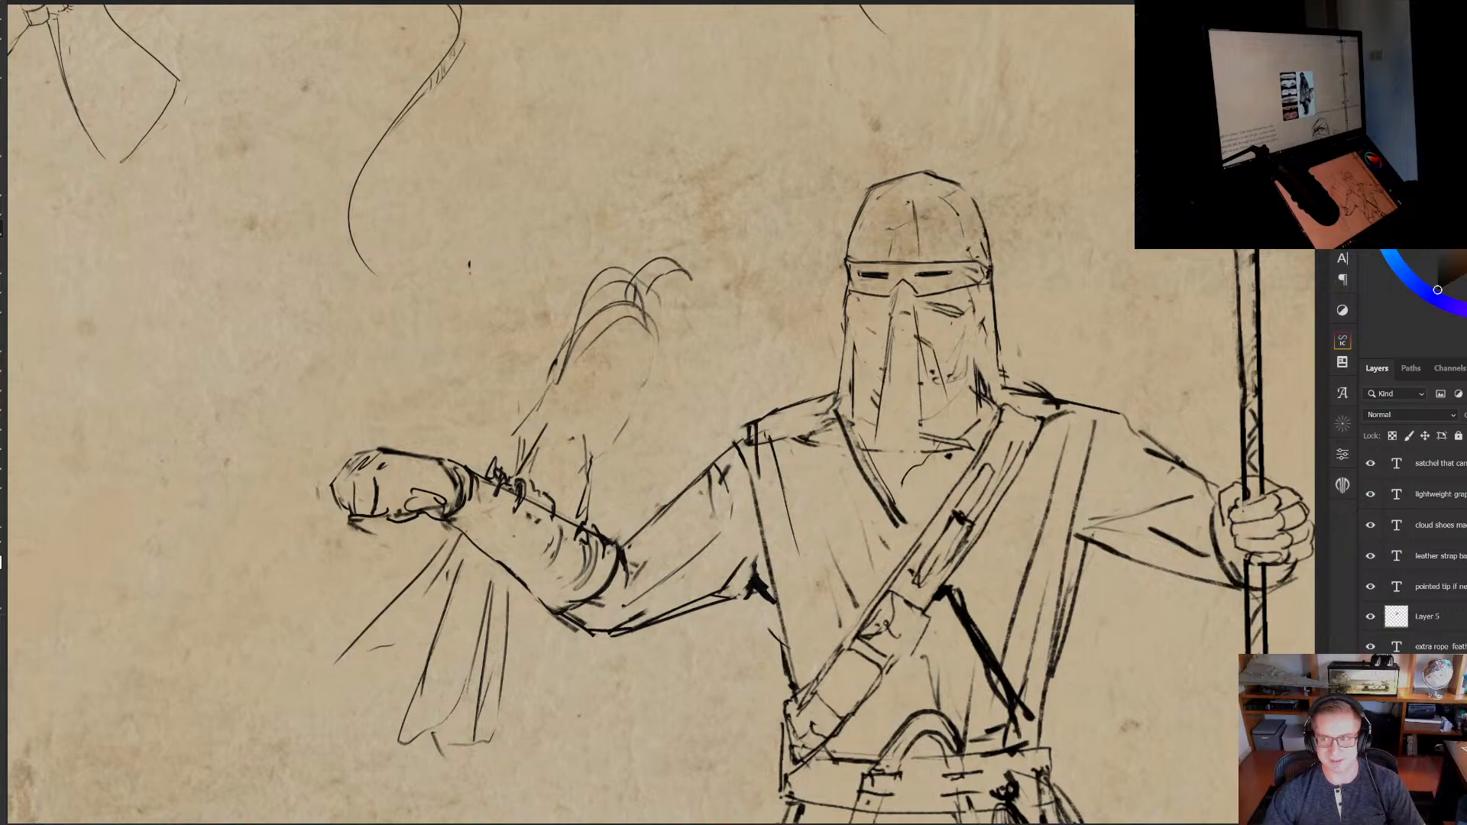
{"action": "key", "text": "ctrl+Tab"}
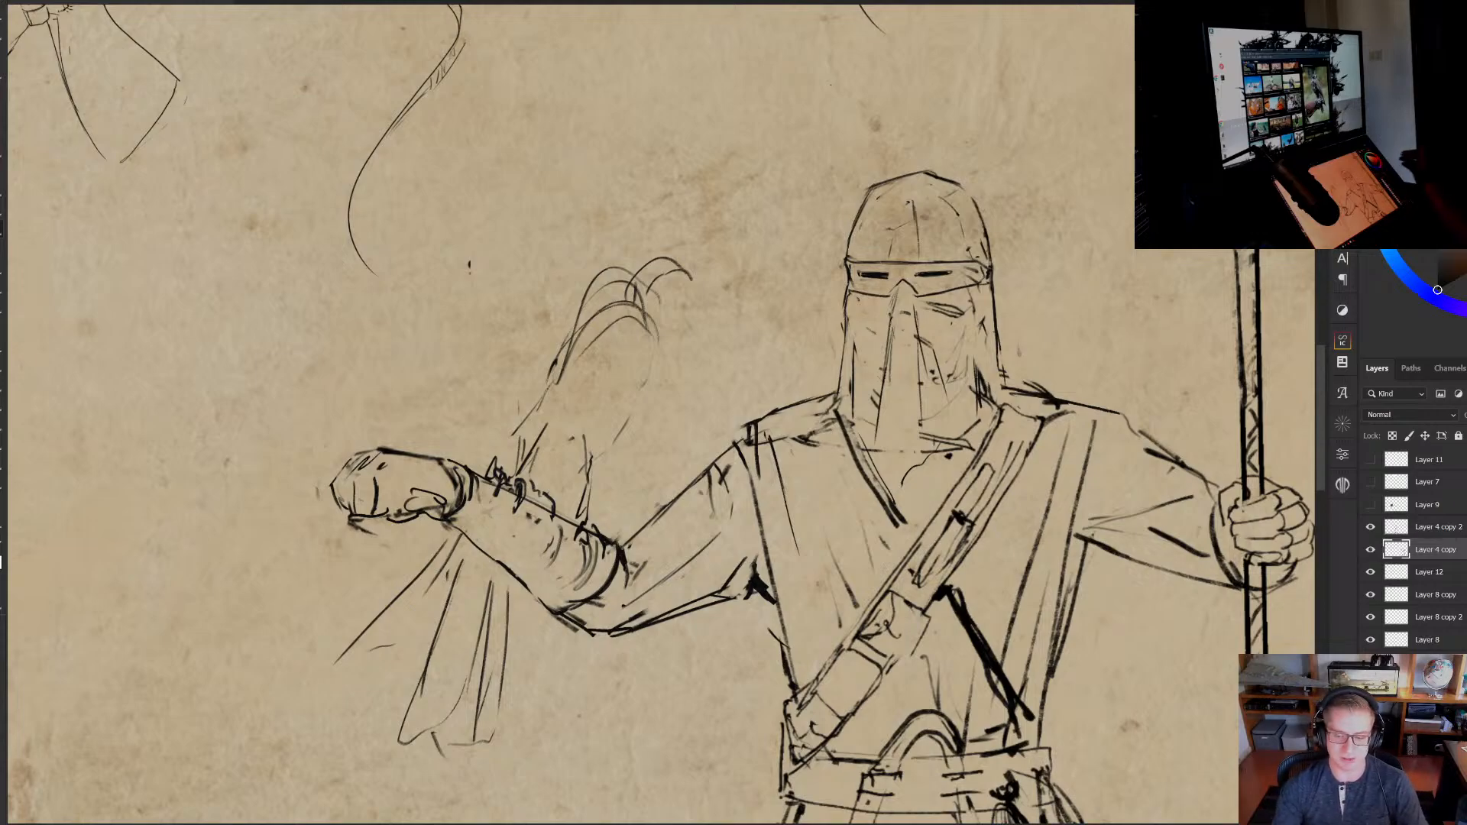
Sketch the bird's body contour and folded wing lines above the warrior's outstretched forearm
{"action": "left_click_drag", "start_coordinate": [624, 450], "coordinate": [609, 469]}
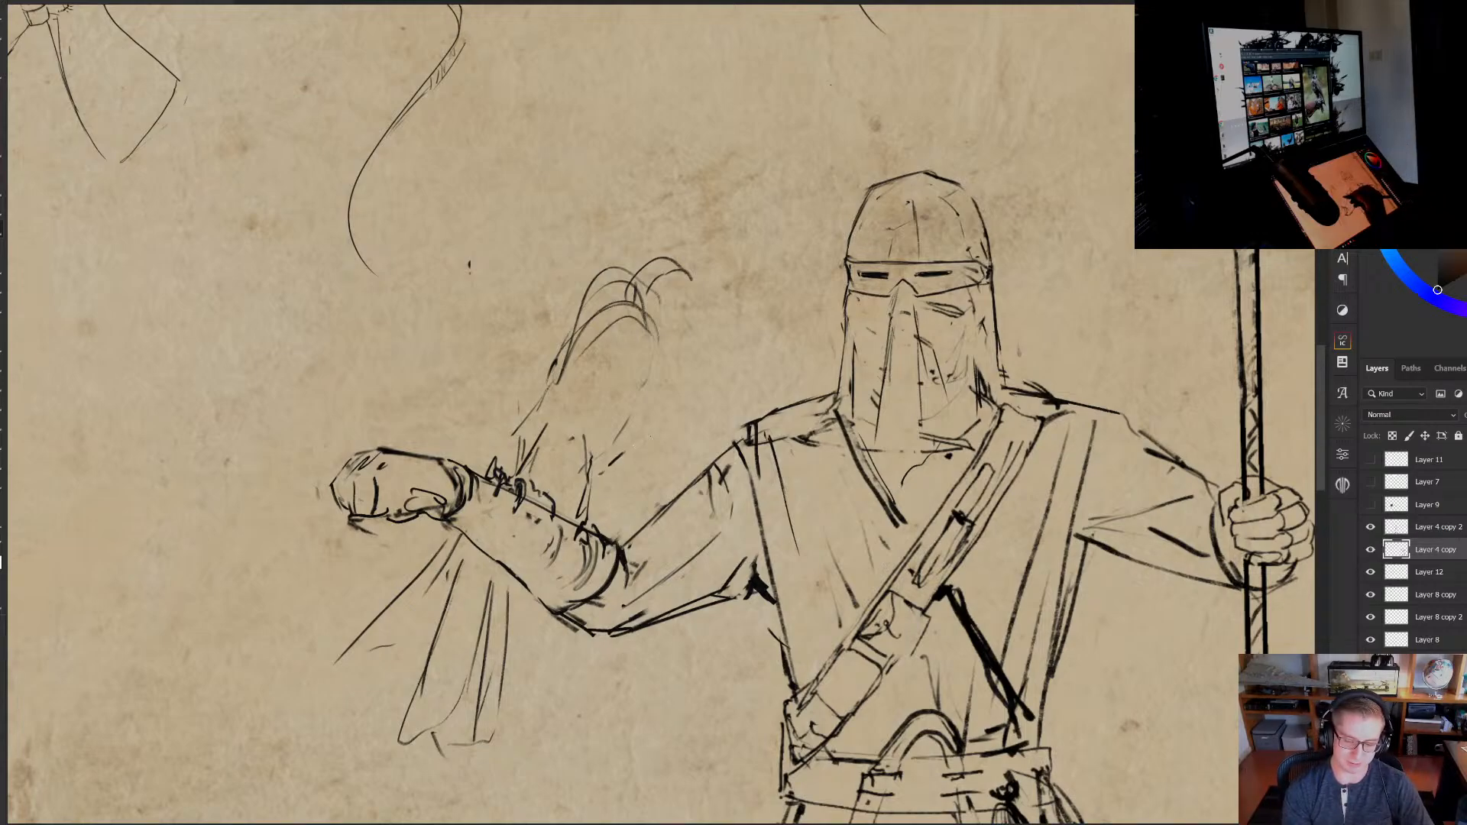
{"action": "left_click_drag", "start_coordinate": [662, 346], "coordinate": [655, 406]}
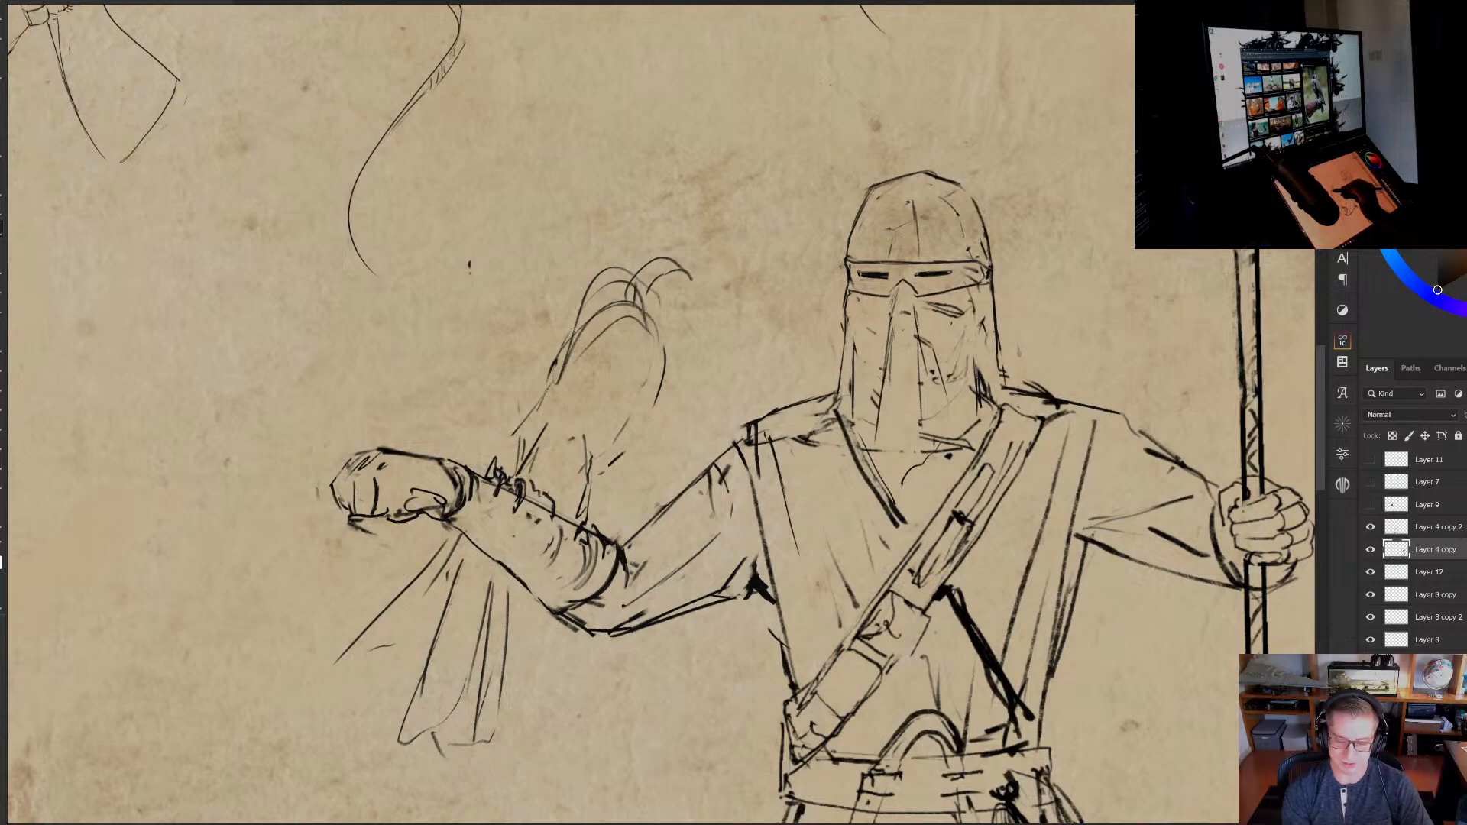
{"action": "left_click_drag", "start_coordinate": [582, 320], "coordinate": [478, 373]}
{"action": "mouse_move", "coordinate": [585, 293]}
{"action": "left_mouse_down"}
{"action": "mouse_move", "coordinate": [453, 441]}
{"action": "mouse_move", "coordinate": [612, 378]}
{"action": "left_mouse_up"}
{"action": "left_click_drag", "start_coordinate": [570, 398], "coordinate": [491, 445]}
Erase the bird's rough wing and shoulder lines, and redraw its outer wing edge with a darker stroke down to the glove
{"action": "key", "text": "e"}
{"action": "mouse_move", "coordinate": [564, 313]}
{"action": "left_mouse_down"}
{"action": "mouse_move", "coordinate": [504, 371]}
{"action": "mouse_move", "coordinate": [462, 386]}
{"action": "left_mouse_up"}
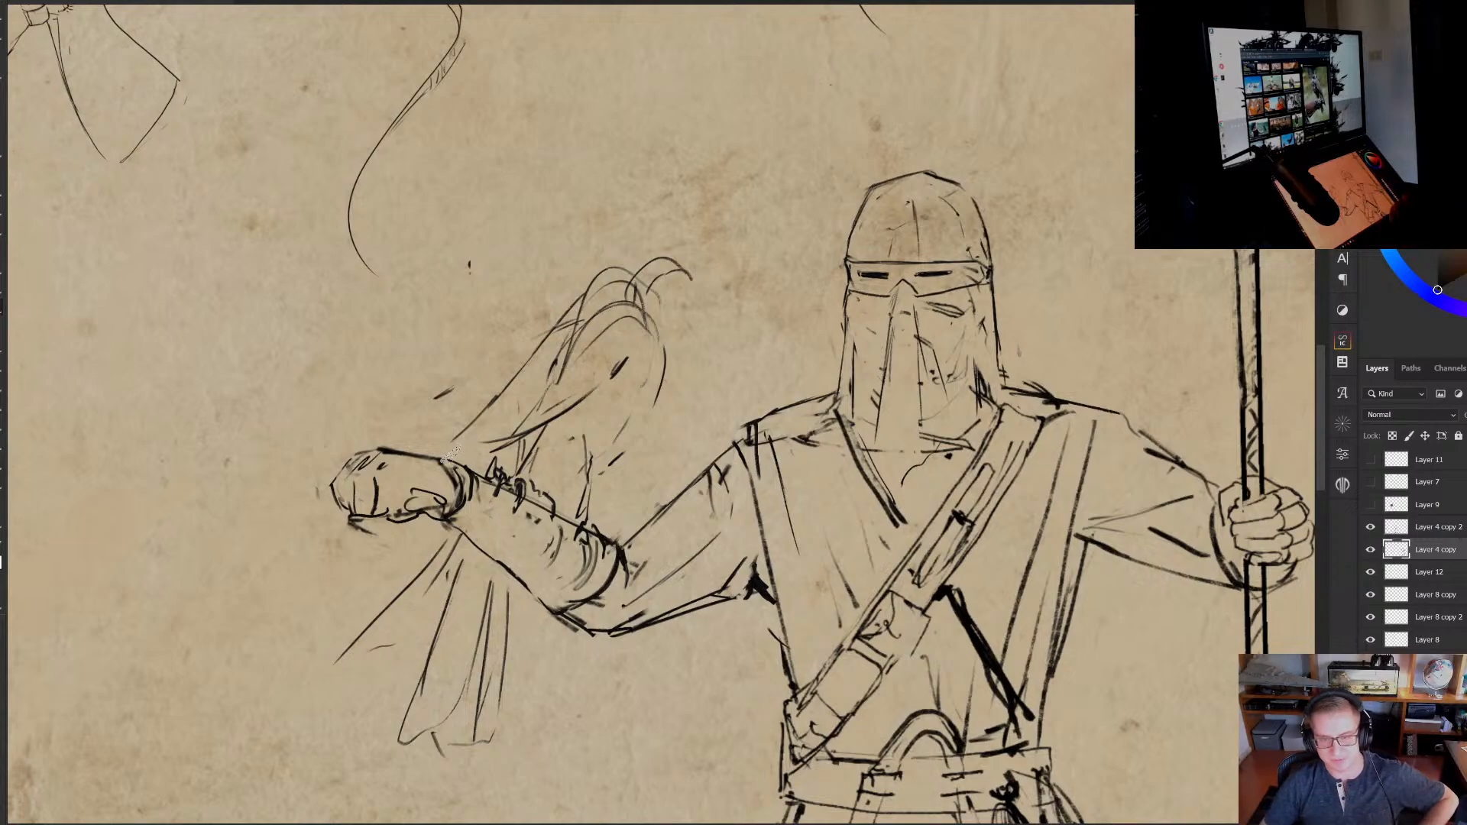
{"action": "mouse_move", "coordinate": [566, 356]}
{"action": "left_mouse_down"}
{"action": "mouse_move", "coordinate": [615, 307]}
{"action": "mouse_move", "coordinate": [643, 320]}
{"action": "mouse_move", "coordinate": [579, 304]}
{"action": "mouse_move", "coordinate": [592, 297]}
{"action": "mouse_move", "coordinate": [563, 315]}
{"action": "left_mouse_up"}
{"action": "key", "text": "b"}
{"action": "mouse_move", "coordinate": [493, 420]}
{"action": "left_mouse_down"}
{"action": "mouse_move", "coordinate": [463, 467]}
{"action": "mouse_move", "coordinate": [538, 355]}
{"action": "left_mouse_up"}
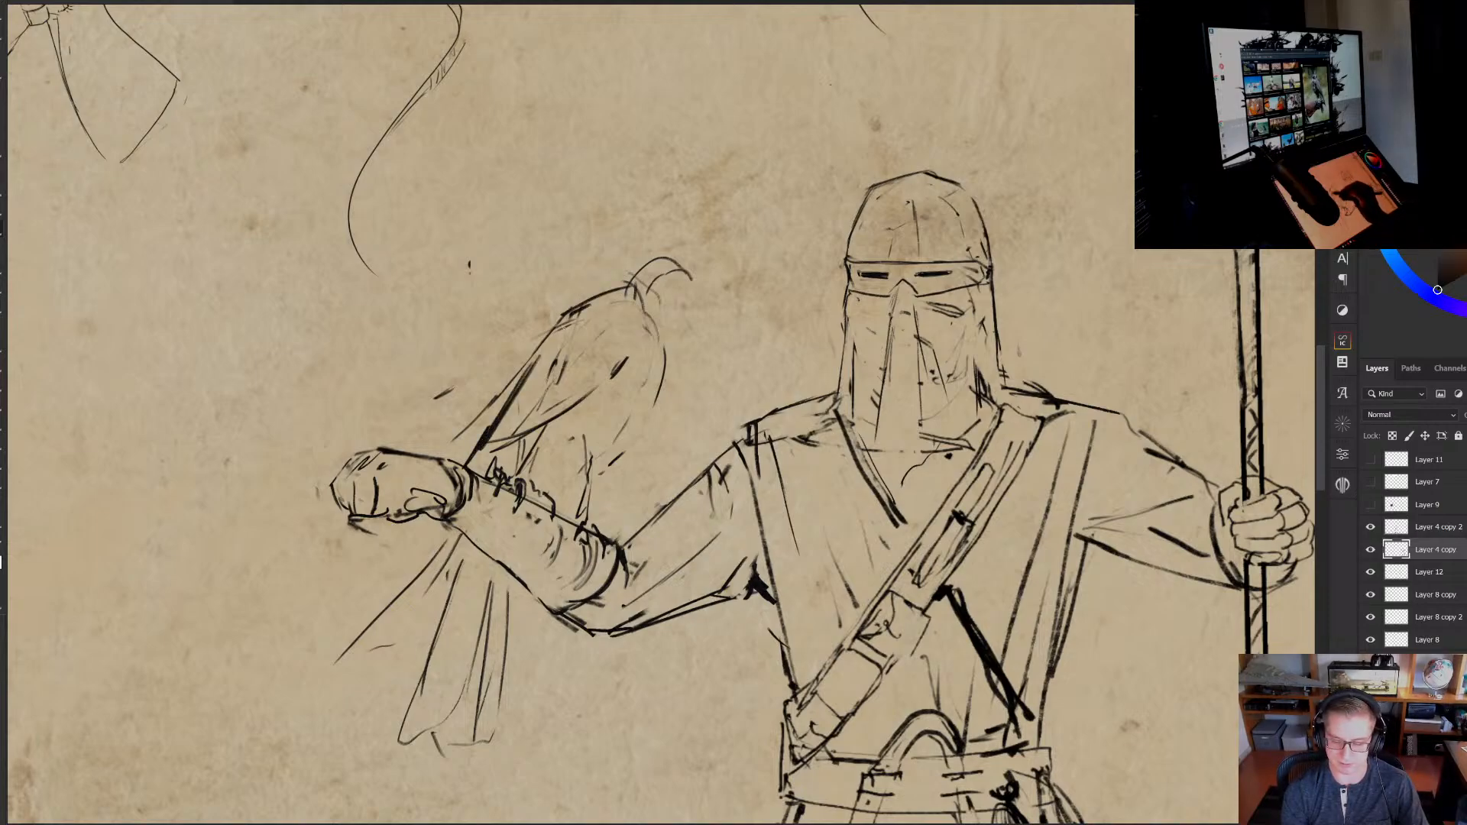
{"action": "left_click_drag", "start_coordinate": [473, 452], "coordinate": [564, 322]}
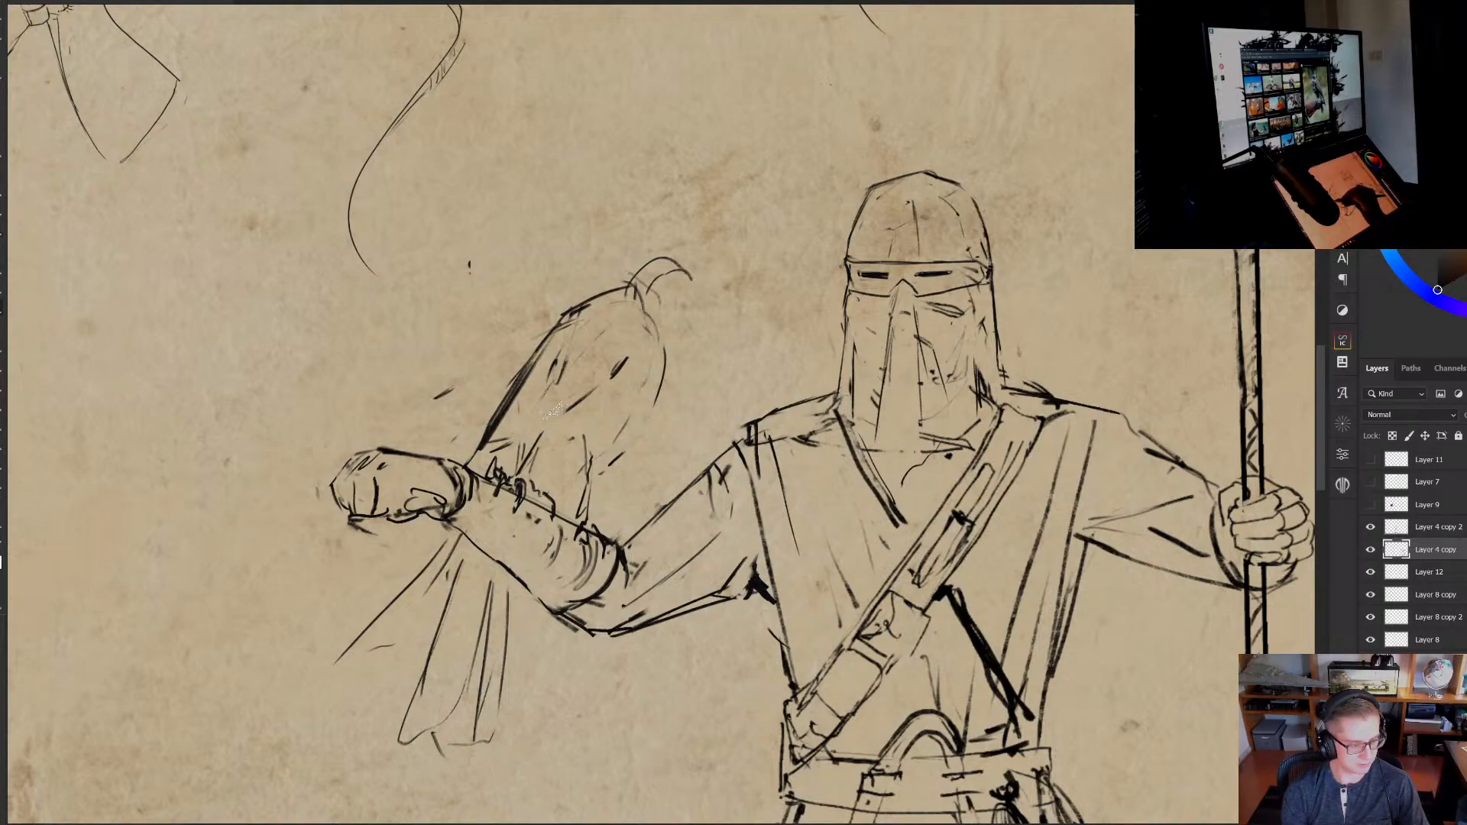
Draw the bird's far body contour with a curved stroke from the shoulder down towards the forearm
{"action": "left_click_drag", "start_coordinate": [561, 410], "coordinate": [568, 414]}
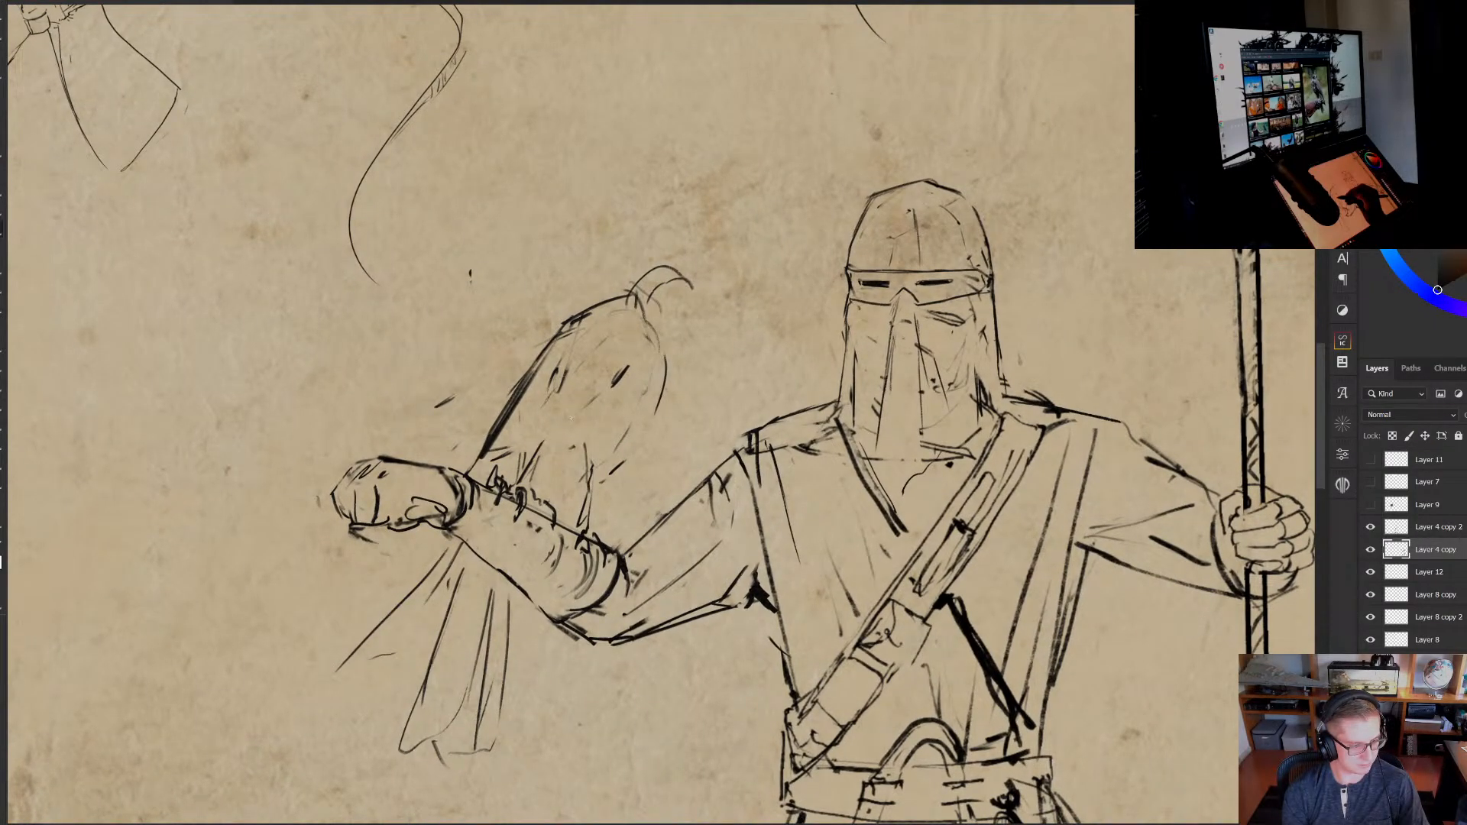
{"action": "left_click_drag", "start_coordinate": [569, 417], "coordinate": [570, 414]}
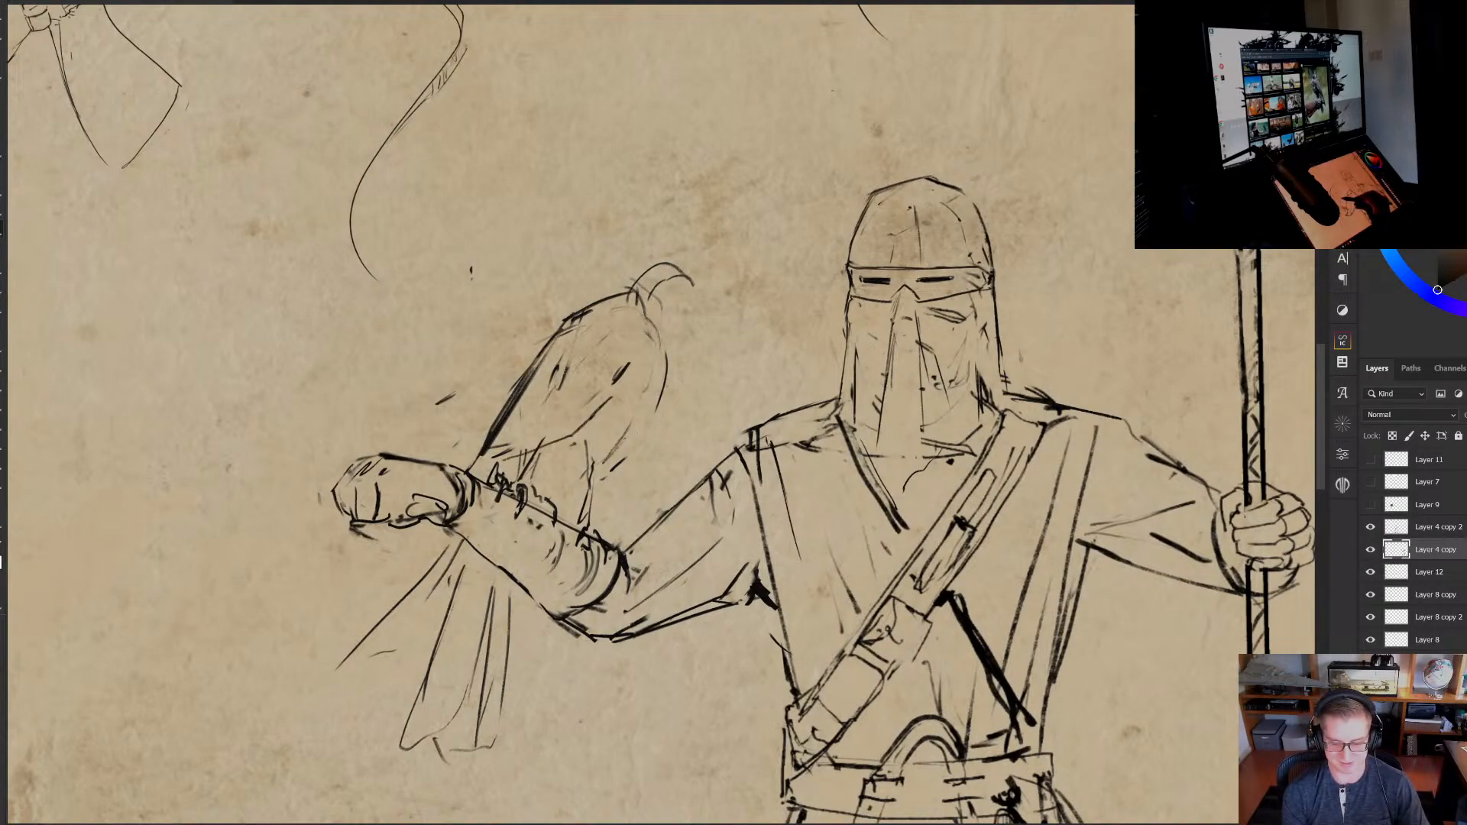
{"action": "mouse_move", "coordinate": [631, 436]}
{"action": "left_mouse_down"}
{"action": "mouse_move", "coordinate": [658, 330]}
{"action": "mouse_move", "coordinate": [672, 356]}
{"action": "mouse_move", "coordinate": [637, 435]}
{"action": "mouse_move", "coordinate": [588, 503]}
{"action": "mouse_move", "coordinate": [555, 487]}
{"action": "mouse_move", "coordinate": [541, 501]}
{"action": "mouse_move", "coordinate": [562, 495]}
{"action": "left_mouse_up"}
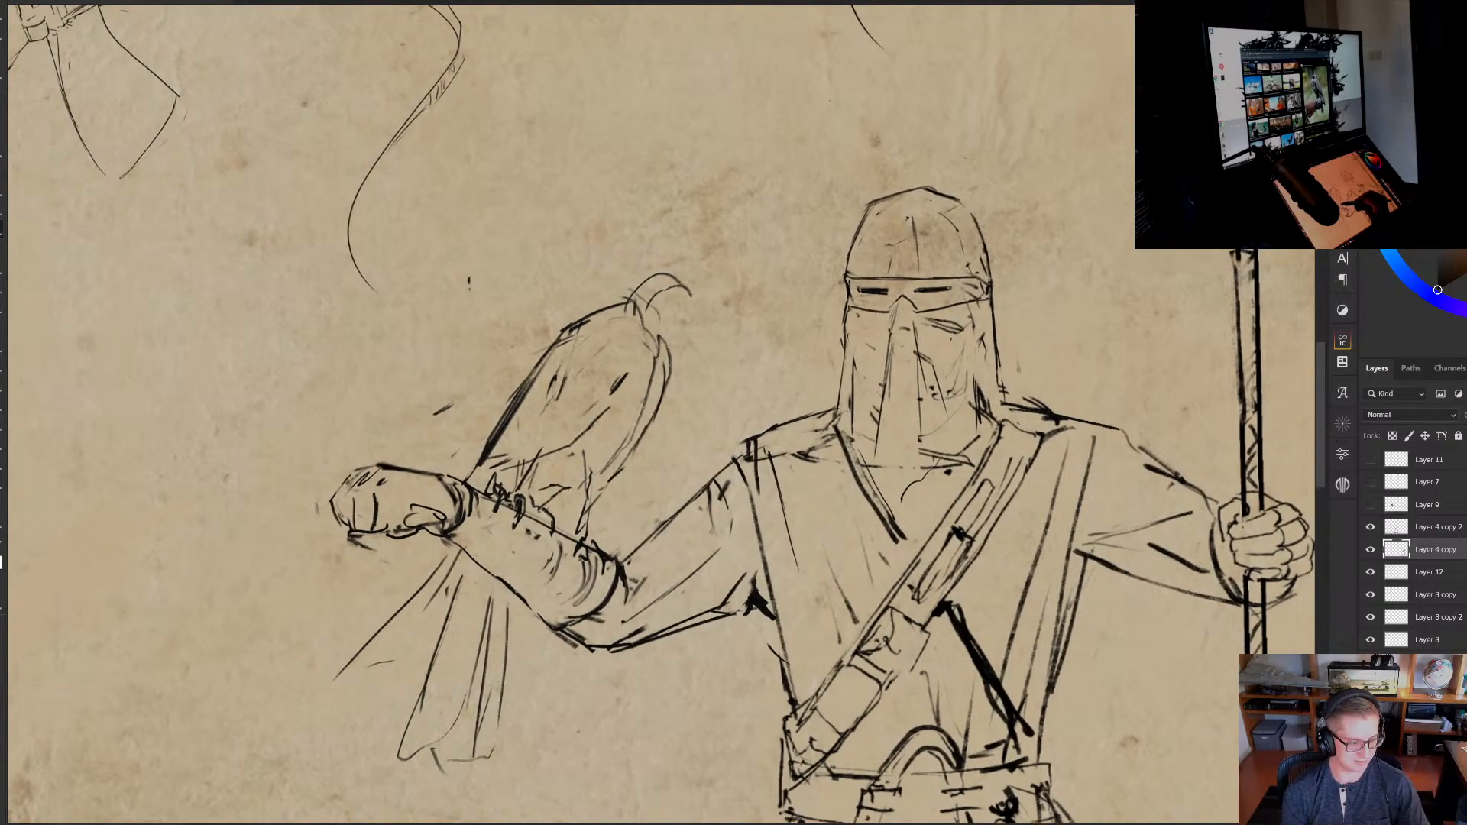
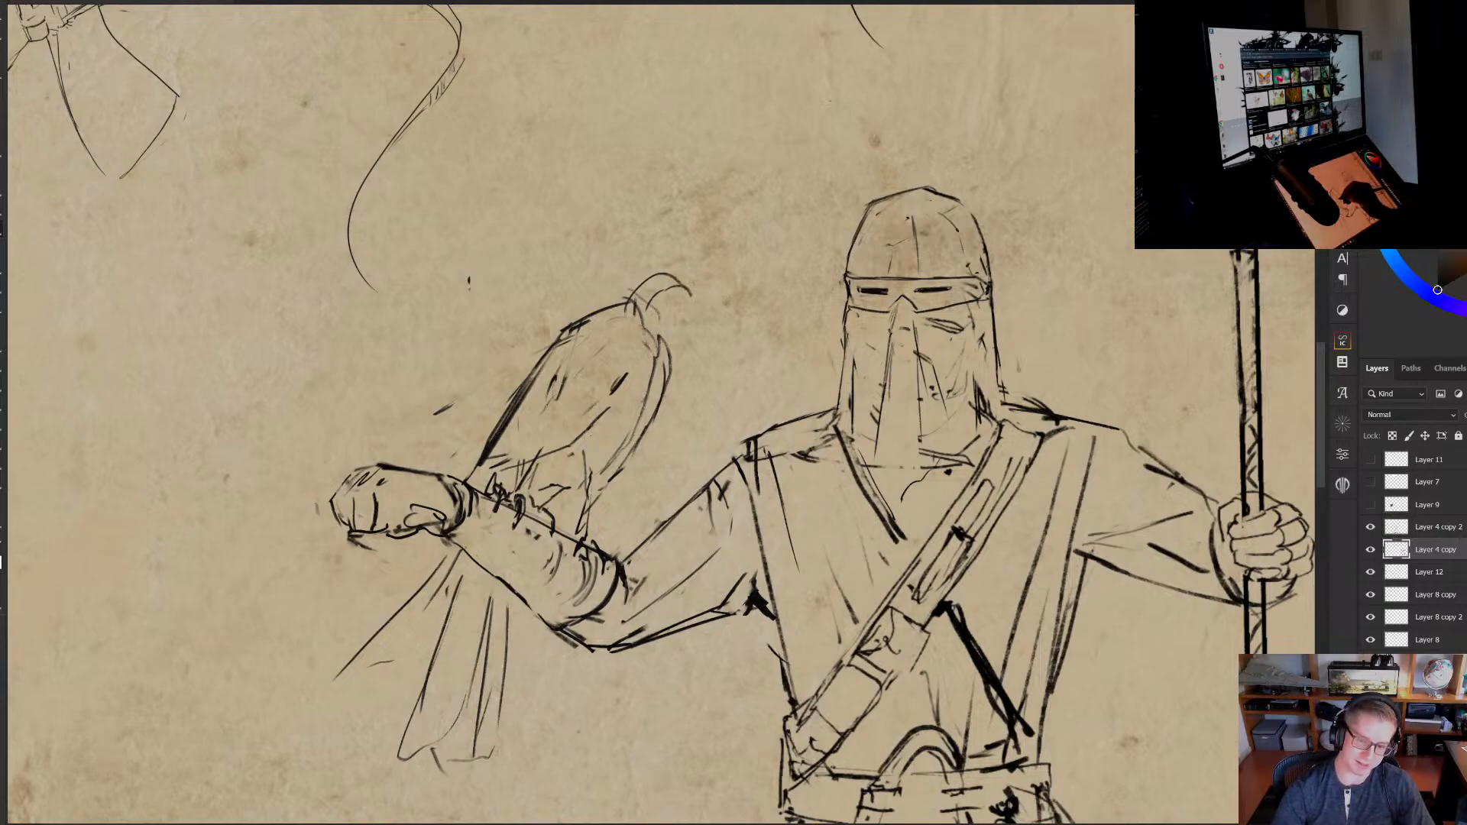
Erase the bird's outer wing contour and redraw it as a cleaner curve running down to the wrist
{"action": "left_click_drag", "start_coordinate": [626, 521], "coordinate": [628, 536]}
{"action": "left_click_drag", "start_coordinate": [609, 588], "coordinate": [612, 592]}
{"action": "key", "text": "e"}
{"action": "left_click_drag", "start_coordinate": [589, 336], "coordinate": [507, 436]}
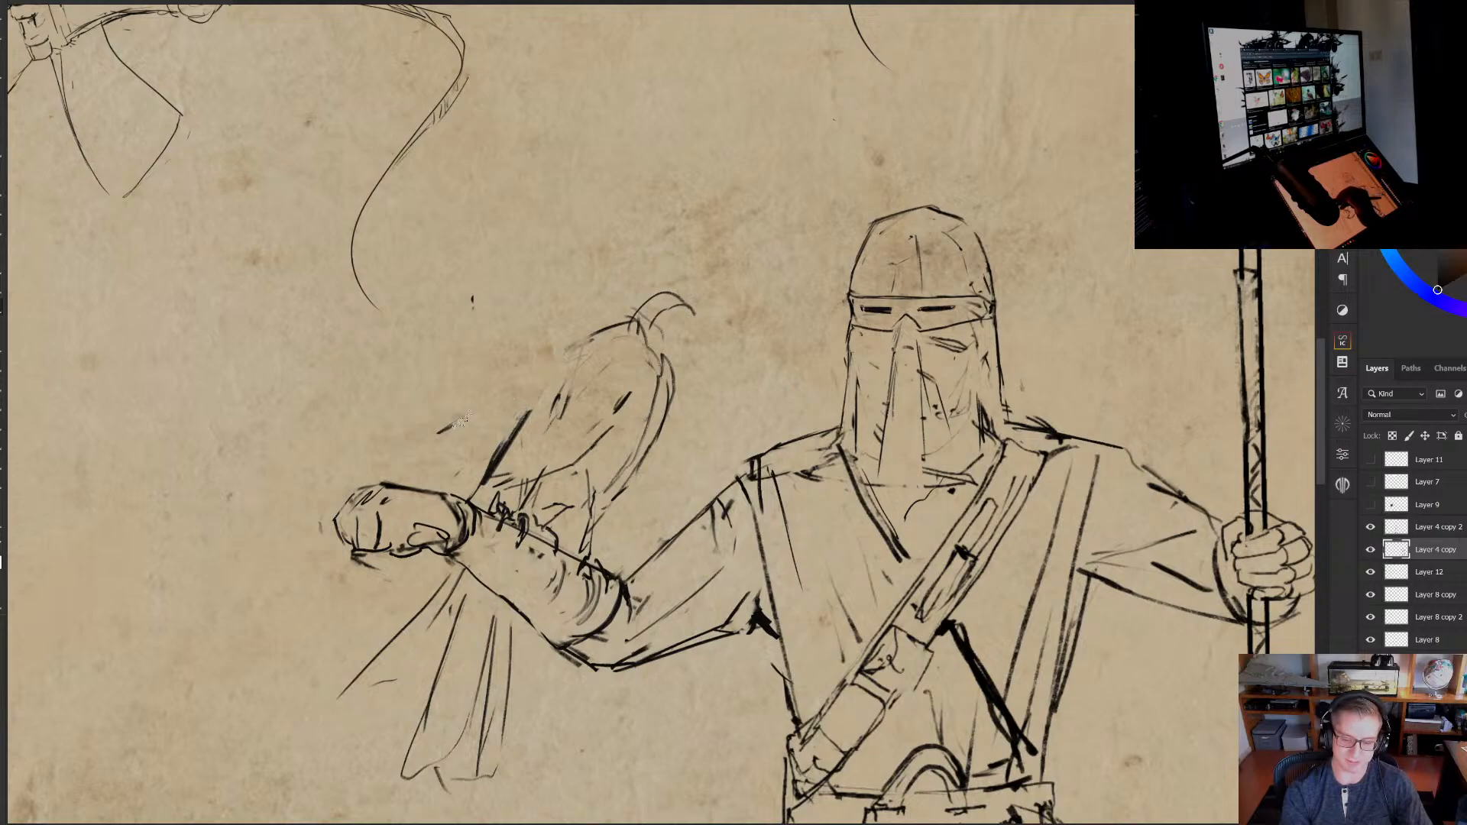
{"action": "key", "text": "b"}
{"action": "mouse_move", "coordinate": [583, 343]}
{"action": "left_mouse_down"}
{"action": "mouse_move", "coordinate": [517, 436]}
{"action": "mouse_move", "coordinate": [537, 413]}
{"action": "left_mouse_up"}
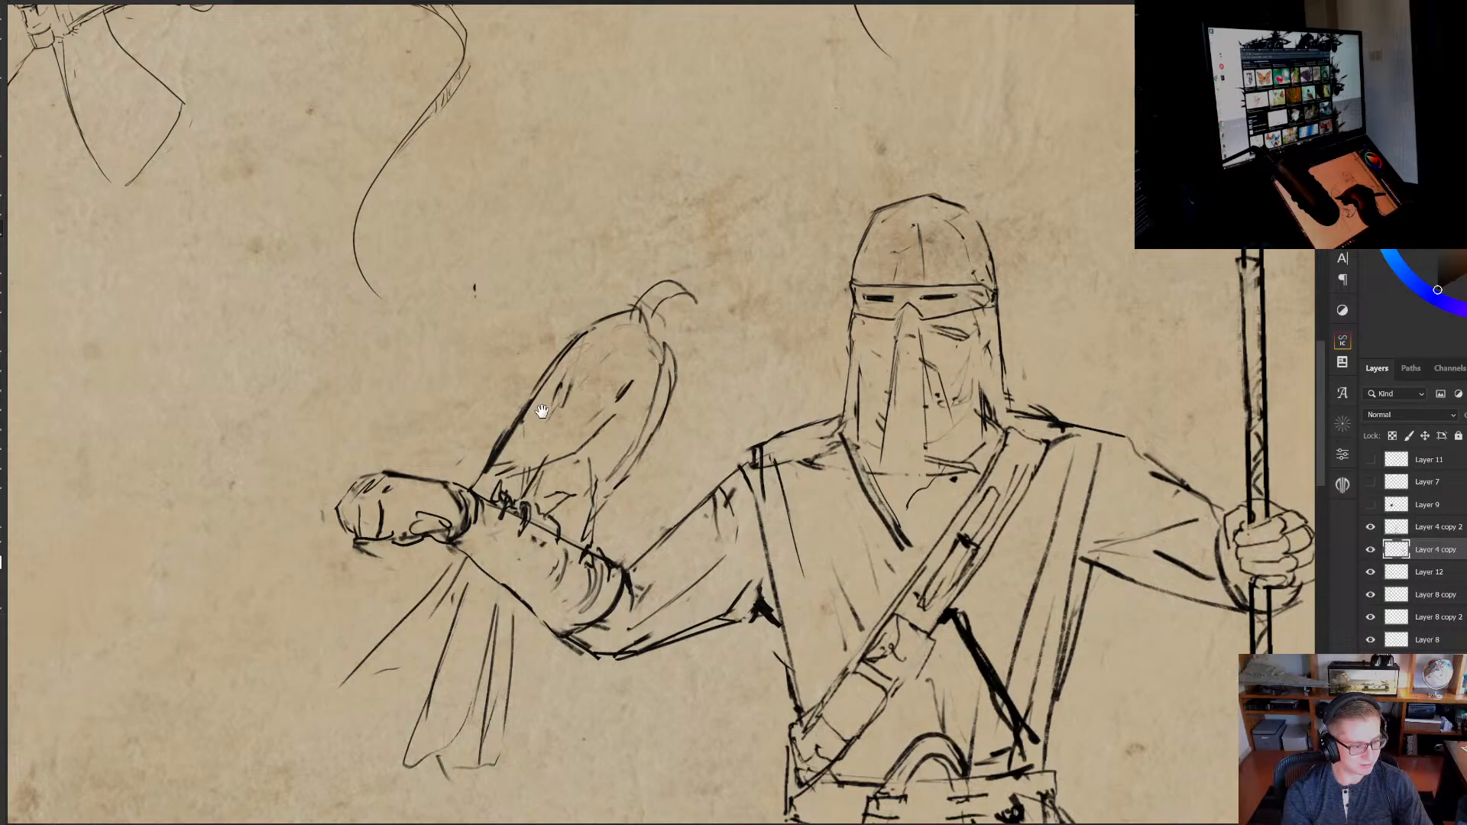
Draw long feather strokes with pointed tips along the outer side of the bird's tail below the forearm
{"action": "left_click_drag", "start_coordinate": [543, 412], "coordinate": [546, 409]}
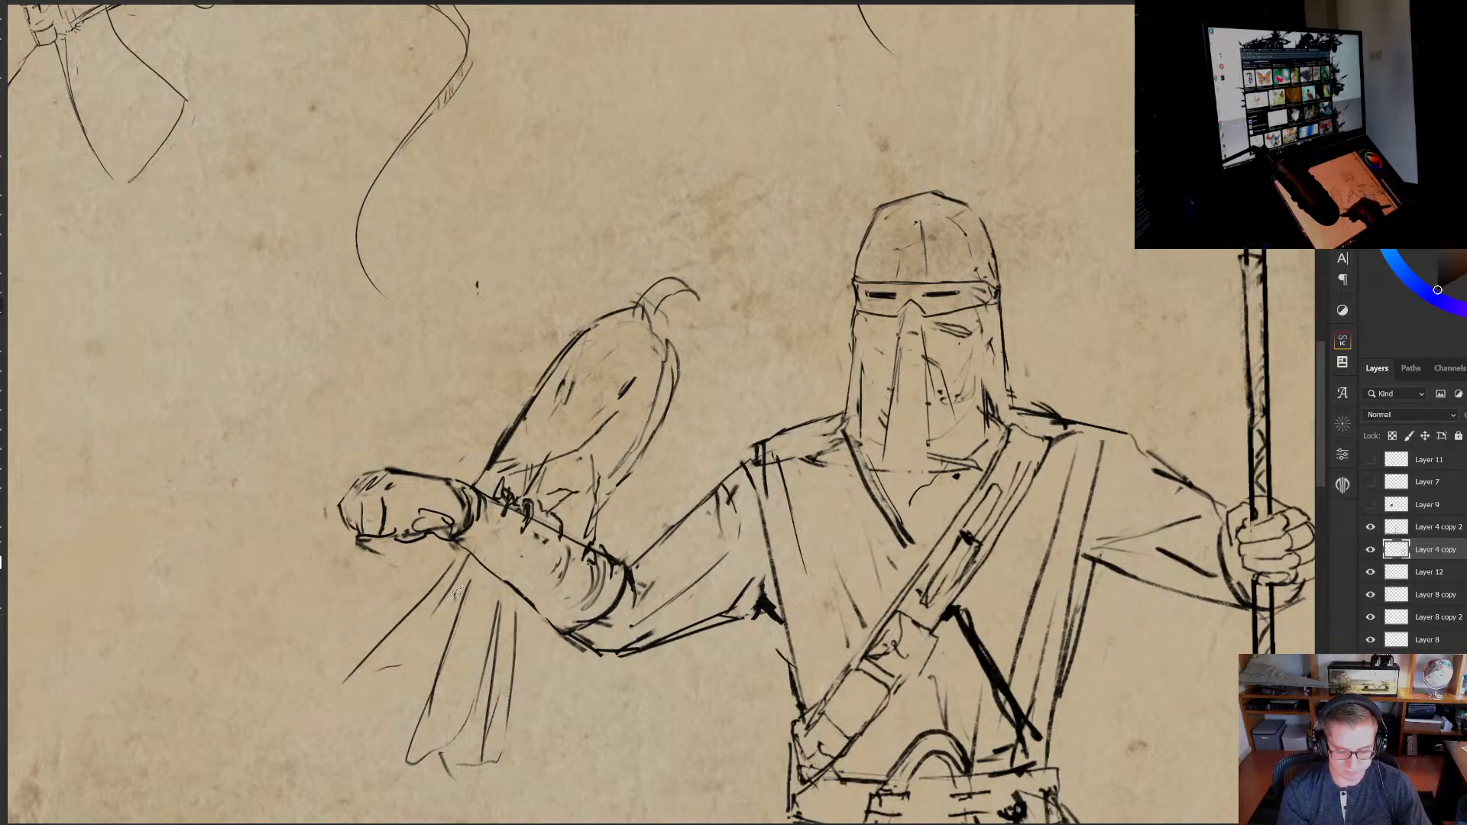
{"action": "left_click_drag", "start_coordinate": [369, 671], "coordinate": [343, 724]}
{"action": "left_click_drag", "start_coordinate": [454, 619], "coordinate": [367, 709]}
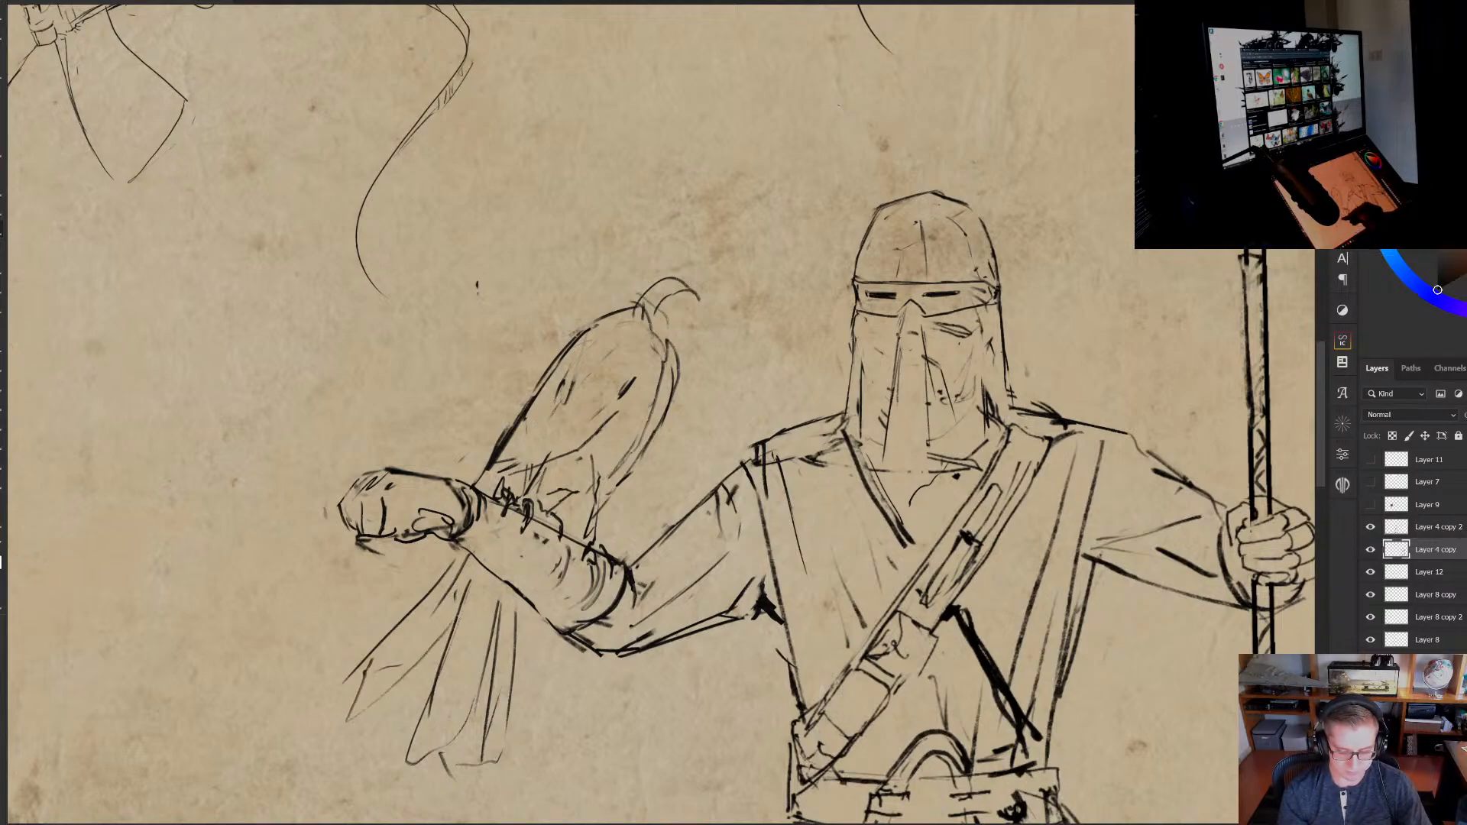
{"action": "left_click_drag", "start_coordinate": [417, 666], "coordinate": [332, 771]}
{"action": "left_click_drag", "start_coordinate": [443, 649], "coordinate": [354, 758]}
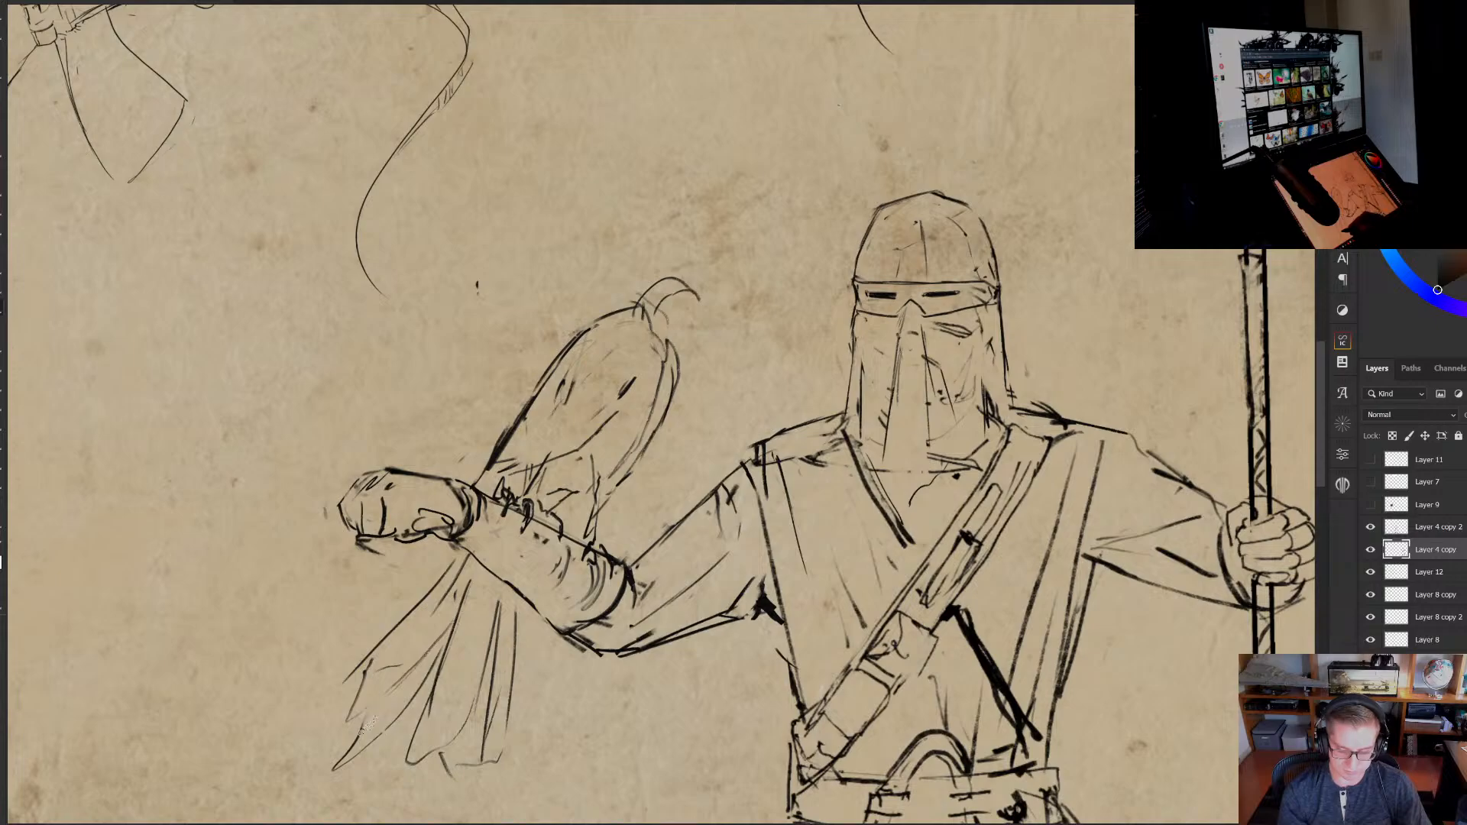
{"action": "left_click_drag", "start_coordinate": [436, 665], "coordinate": [349, 764]}
Erase the inner tail lines and redraw the bird's middle feather tips and the tail's inner edge
{"action": "left_click_drag", "start_coordinate": [527, 666], "coordinate": [481, 760]}
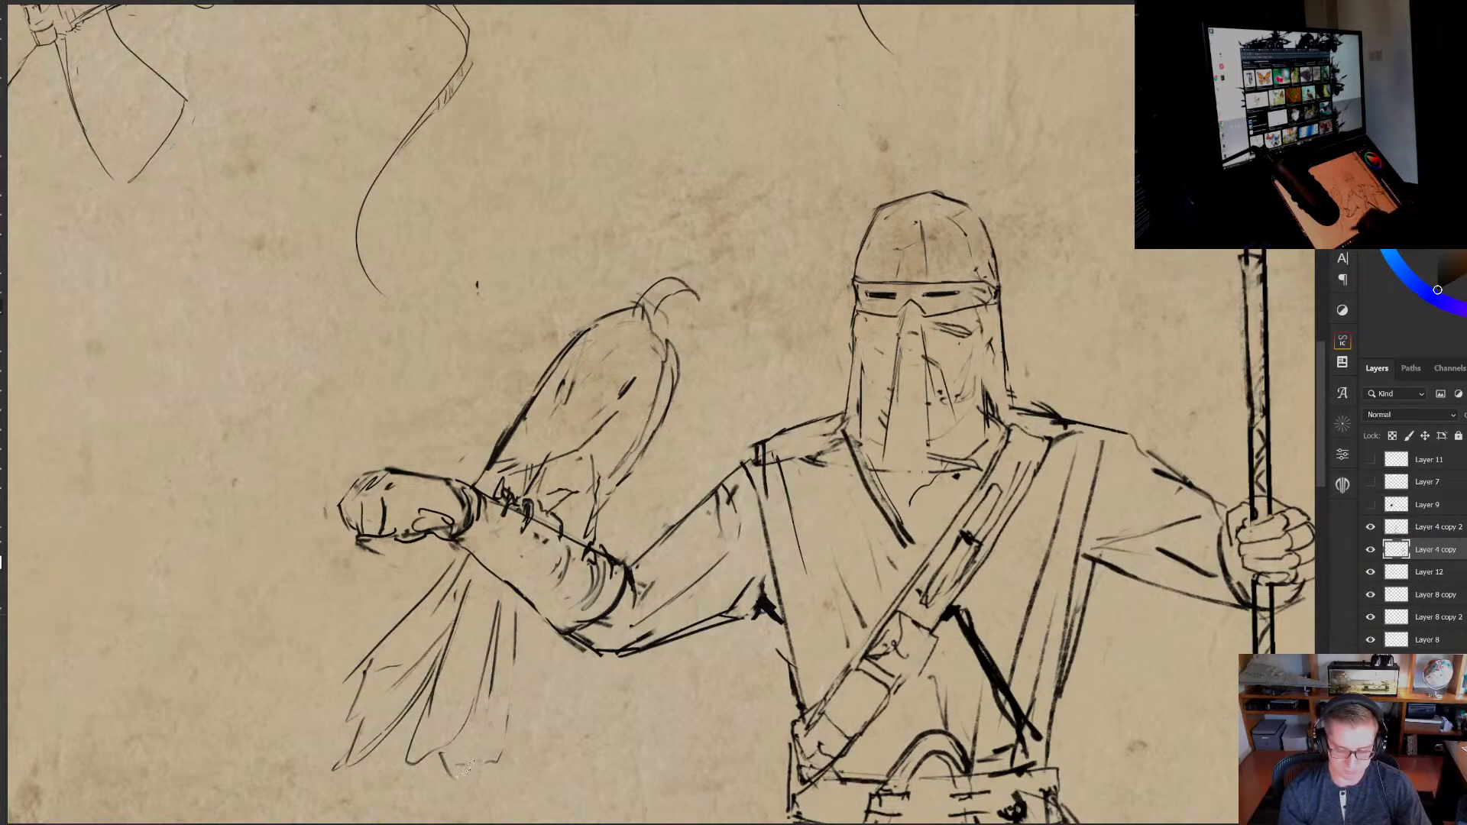
{"action": "left_click_drag", "start_coordinate": [496, 645], "coordinate": [489, 699]}
{"action": "key", "text": "b"}
{"action": "mouse_move", "coordinate": [388, 737]}
{"action": "left_mouse_down"}
{"action": "mouse_move", "coordinate": [369, 783]}
{"action": "mouse_move", "coordinate": [418, 718]}
{"action": "mouse_move", "coordinate": [452, 775]}
{"action": "mouse_move", "coordinate": [426, 778]}
{"action": "mouse_move", "coordinate": [525, 596]}
{"action": "mouse_move", "coordinate": [480, 681]}
{"action": "left_mouse_up"}
{"action": "key", "text": "e"}
{"action": "key", "text": "b"}
{"action": "key", "text": "e"}
{"action": "left_click_drag", "start_coordinate": [500, 604], "coordinate": [486, 680]}
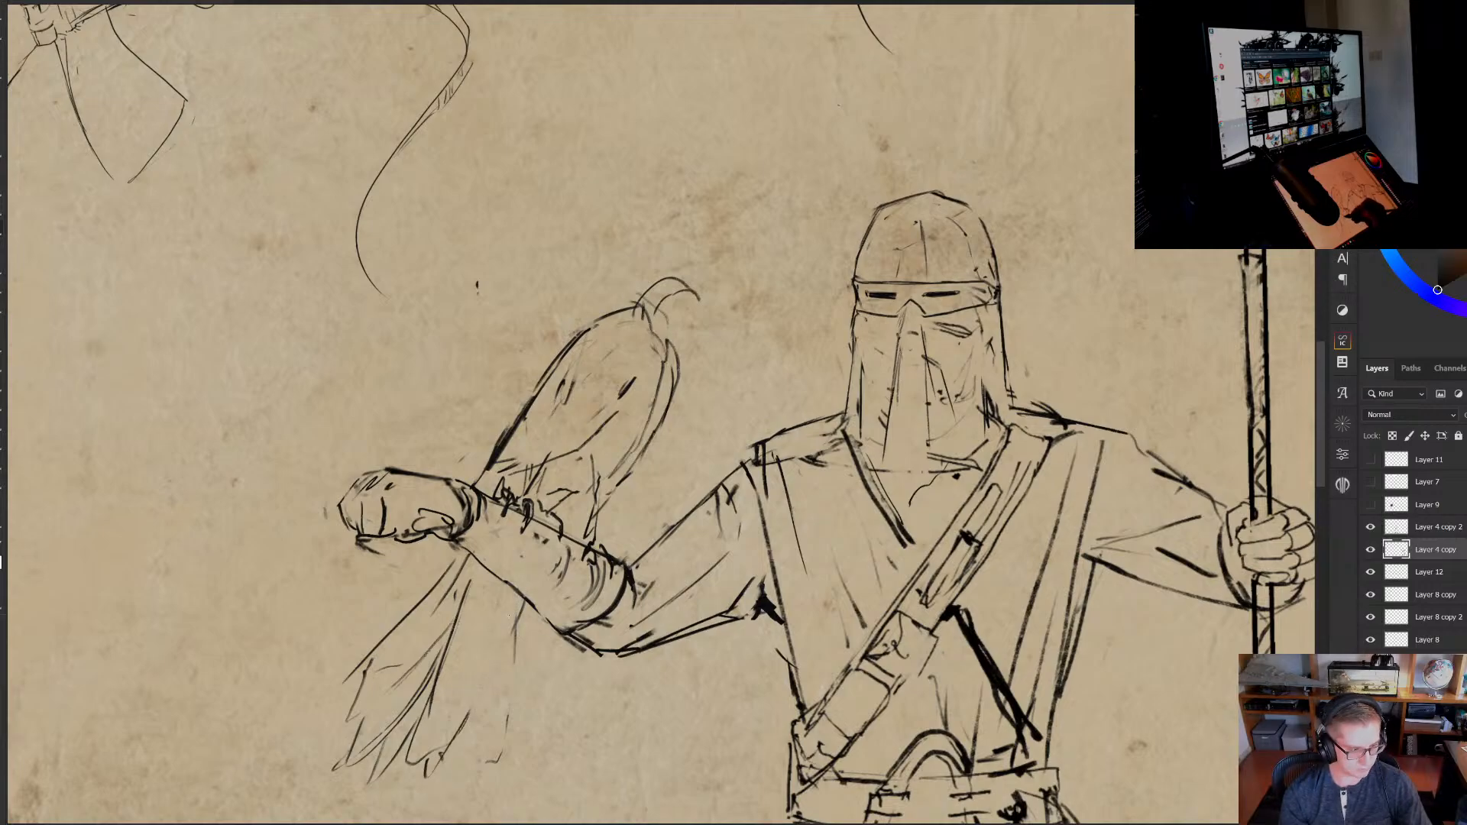
{"action": "key", "text": "b"}
{"action": "mouse_move", "coordinate": [504, 616]}
{"action": "left_mouse_down"}
{"action": "mouse_move", "coordinate": [441, 764]}
{"action": "mouse_move", "coordinate": [456, 734]}
{"action": "left_mouse_up"}
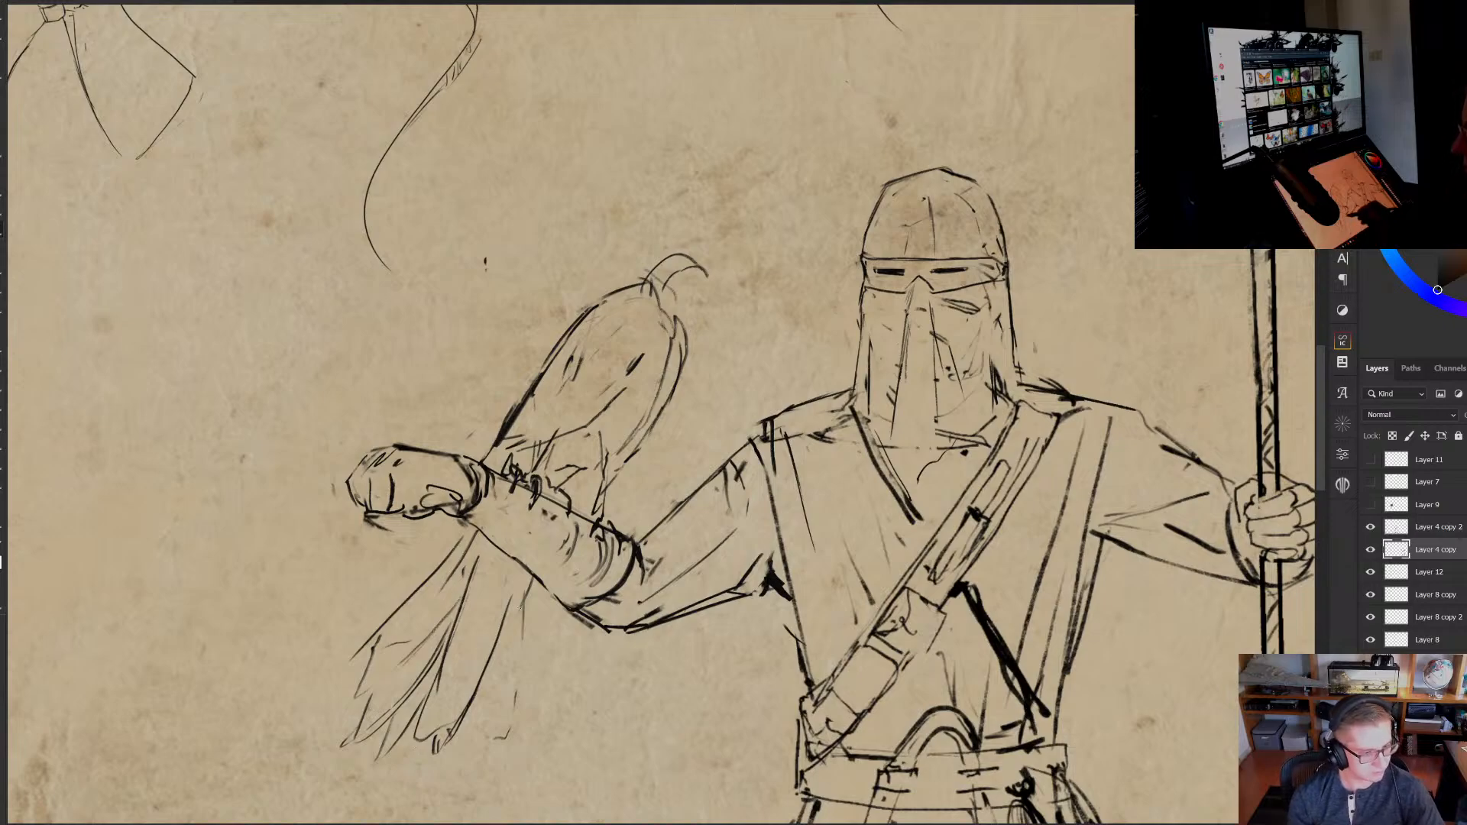
Erase the bird's rough curved head and draw a new head with a hooked beak facing away from the warrior
{"action": "left_click_drag", "start_coordinate": [590, 597], "coordinate": [583, 544]}
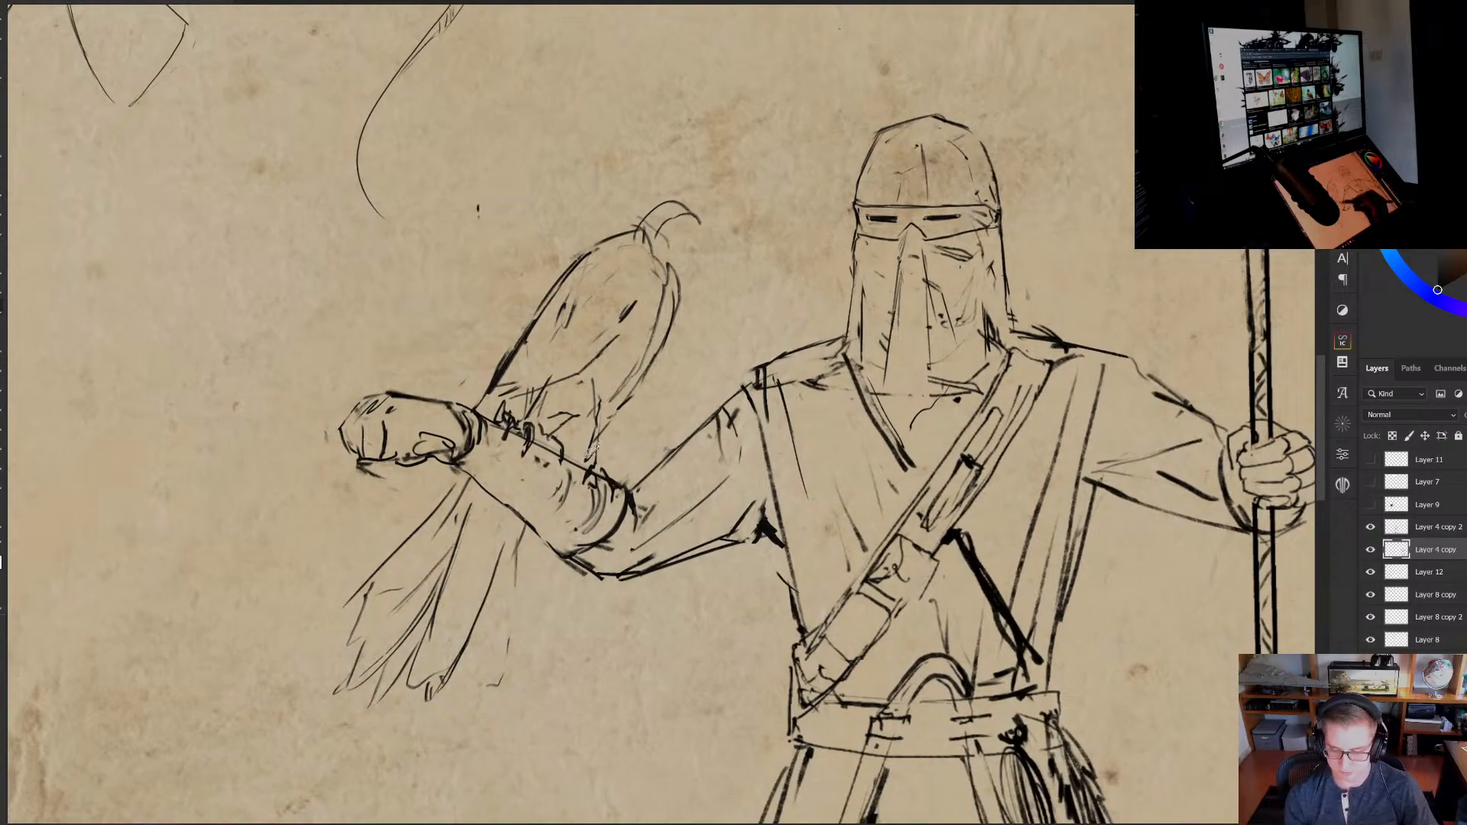
{"action": "left_click_drag", "start_coordinate": [654, 231], "coordinate": [672, 216]}
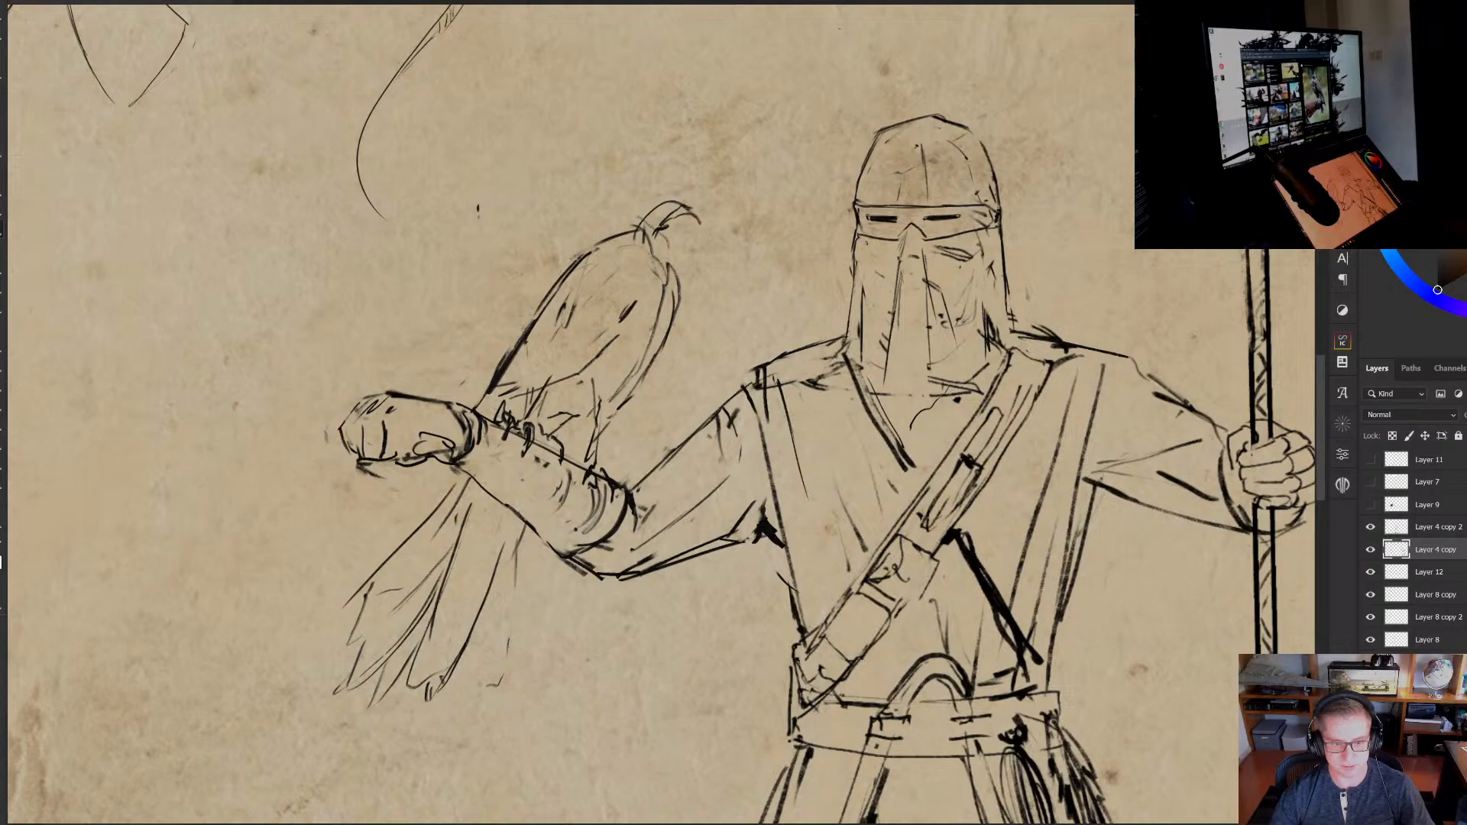
{"action": "mouse_move", "coordinate": [634, 243]}
{"action": "left_mouse_down"}
{"action": "mouse_move", "coordinate": [669, 210]}
{"action": "mouse_move", "coordinate": [691, 214]}
{"action": "left_mouse_up"}
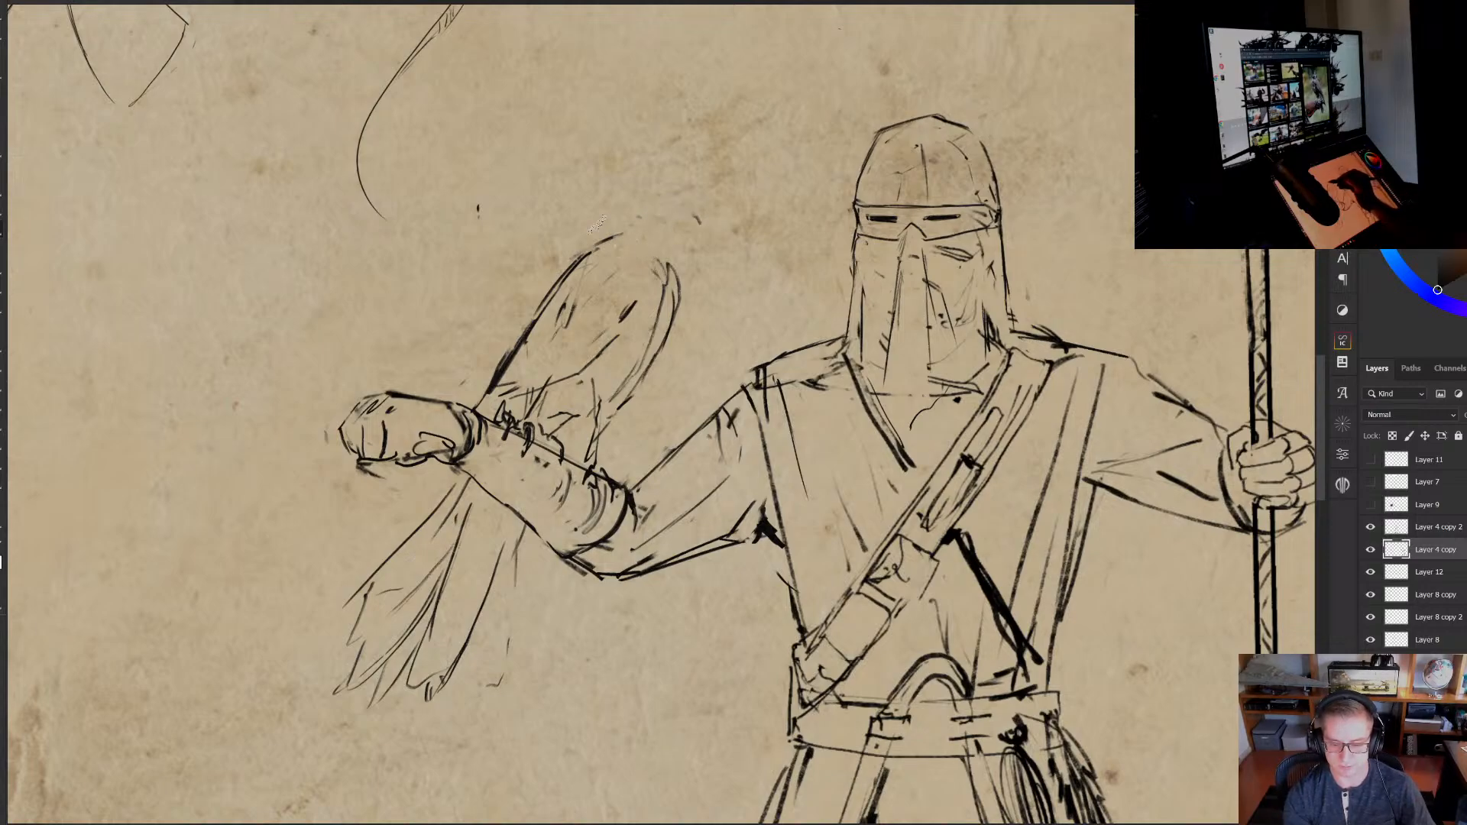
{"action": "mouse_move", "coordinate": [595, 250]}
{"action": "left_mouse_down"}
{"action": "mouse_move", "coordinate": [570, 217]}
{"action": "mouse_move", "coordinate": [593, 246]}
{"action": "mouse_move", "coordinate": [635, 191]}
{"action": "left_mouse_up"}
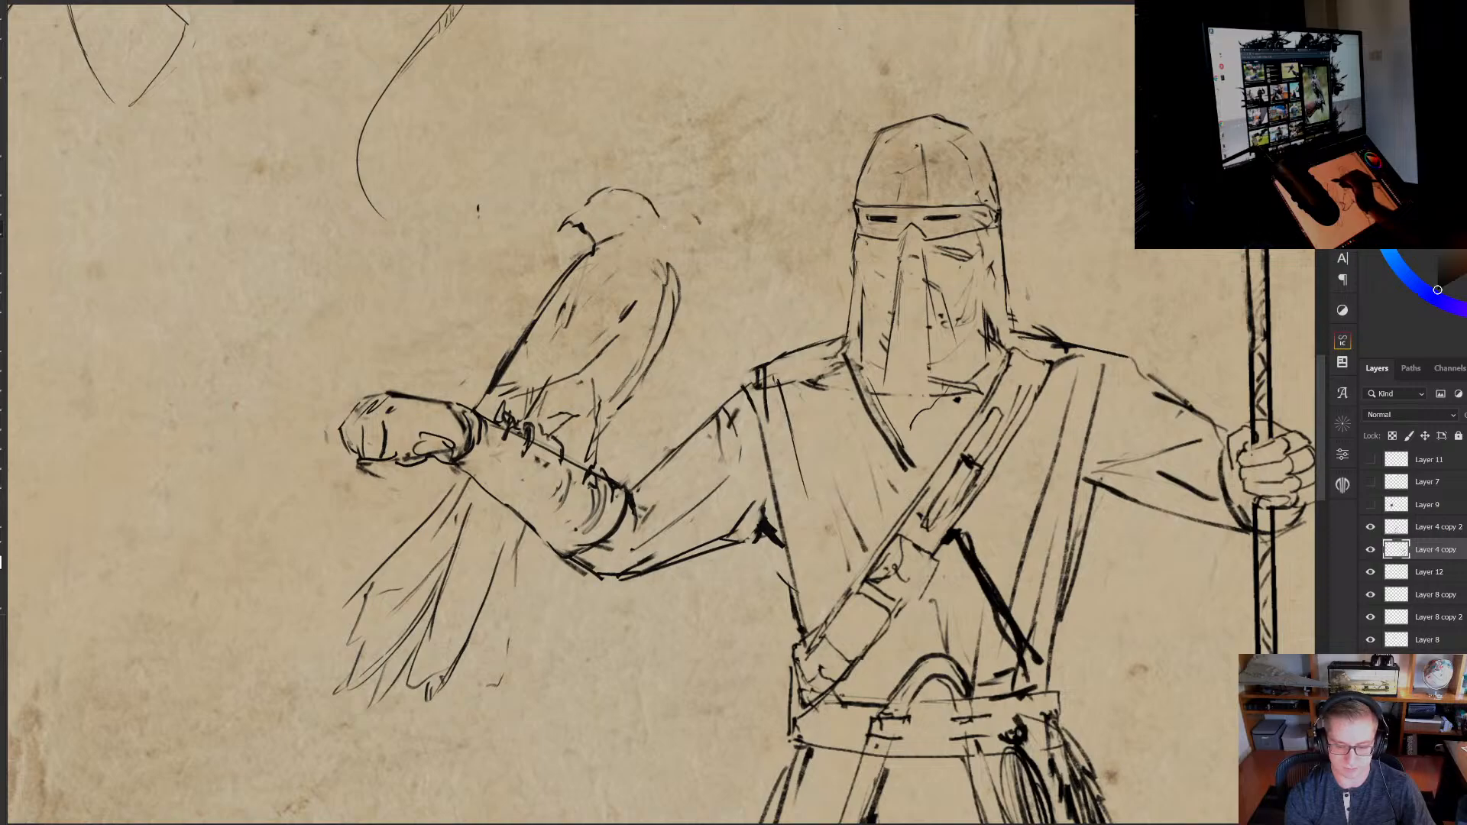
Draw the back of the bird's neck, its far shoulder and the curved edge of the folded wing
{"action": "mouse_move", "coordinate": [656, 248]}
{"action": "left_mouse_down"}
{"action": "mouse_move", "coordinate": [636, 207]}
{"action": "mouse_move", "coordinate": [675, 256]}
{"action": "mouse_move", "coordinate": [677, 314]}
{"action": "mouse_move", "coordinate": [695, 287]}
{"action": "mouse_move", "coordinate": [616, 411]}
{"action": "left_mouse_up"}
{"action": "left_click_drag", "start_coordinate": [569, 265], "coordinate": [524, 313]}
{"action": "left_click_drag", "start_coordinate": [541, 297], "coordinate": [504, 388]}
{"action": "left_click_drag", "start_coordinate": [578, 347], "coordinate": [561, 359]}
{"action": "mouse_move", "coordinate": [601, 271]}
{"action": "left_mouse_down"}
{"action": "mouse_move", "coordinate": [602, 329]}
{"action": "mouse_move", "coordinate": [587, 344]}
{"action": "left_mouse_up"}
{"action": "left_click_drag", "start_coordinate": [634, 306], "coordinate": [535, 399]}
{"action": "left_click_drag", "start_coordinate": [588, 340], "coordinate": [500, 391]}
Detail the bird's head with an eye, a brow, a jaw line and a darker hooked beak
{"action": "key", "text": "z"}
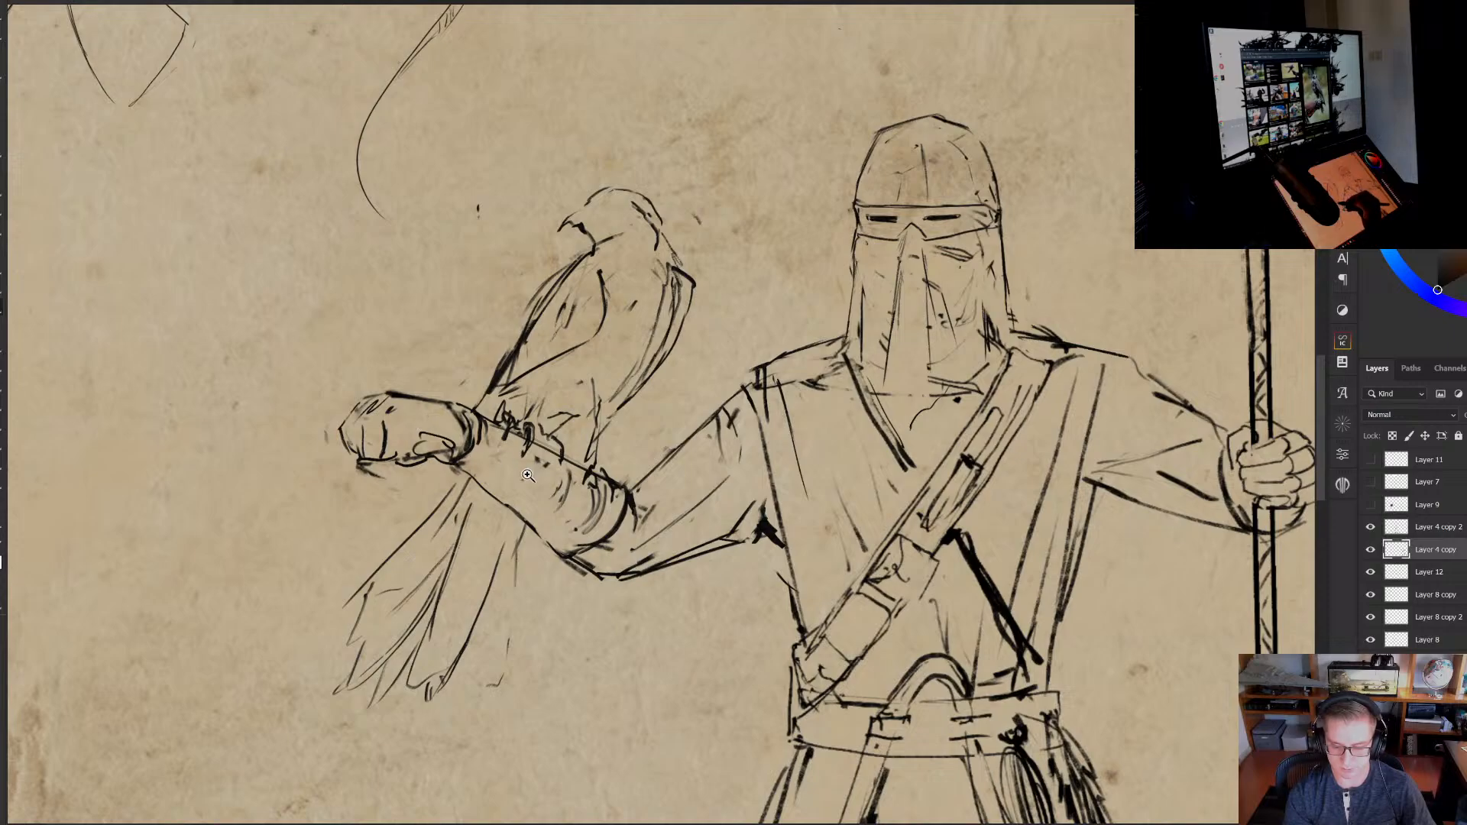
{"action": "left_click_drag", "start_coordinate": [531, 481], "coordinate": [489, 483]}
{"action": "mouse_move", "coordinate": [703, 536]}
{"action": "left_mouse_down"}
{"action": "mouse_move", "coordinate": [641, 537]}
{"action": "mouse_move", "coordinate": [784, 541]}
{"action": "left_mouse_up"}
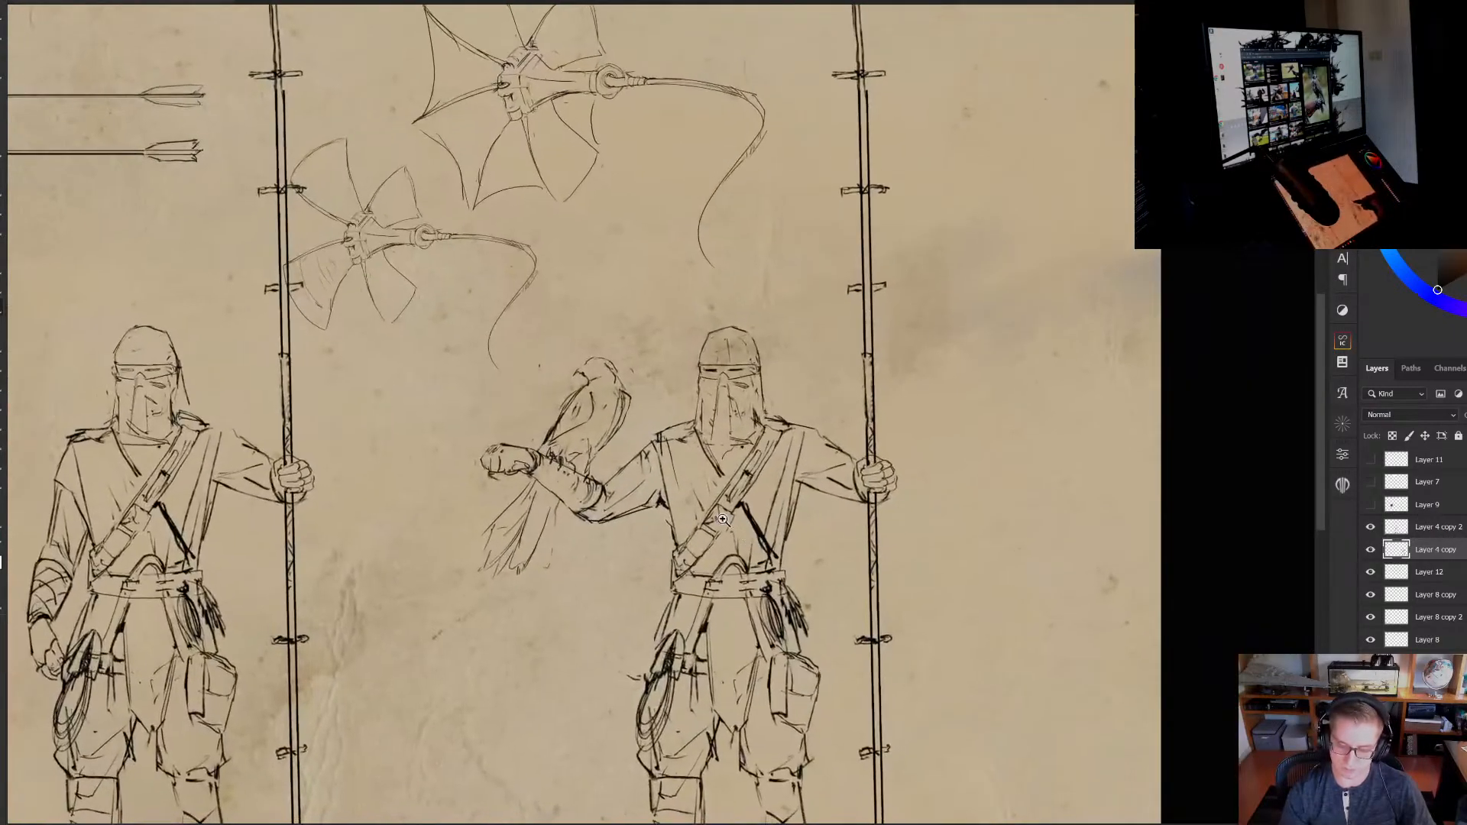
{"action": "left_click_drag", "start_coordinate": [611, 407], "coordinate": [691, 410]}
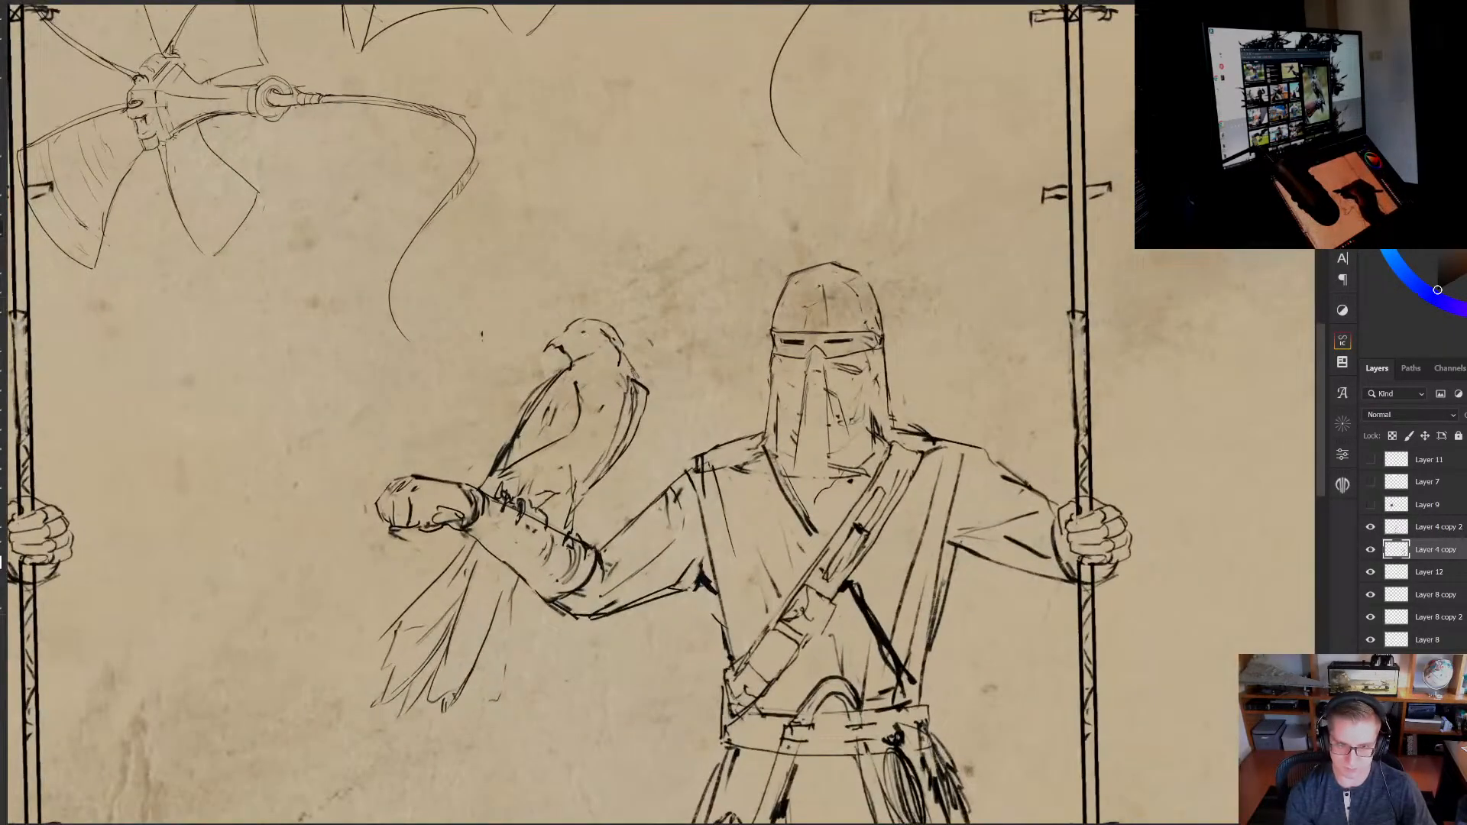
{"action": "left_click_drag", "start_coordinate": [580, 334], "coordinate": [657, 336]}
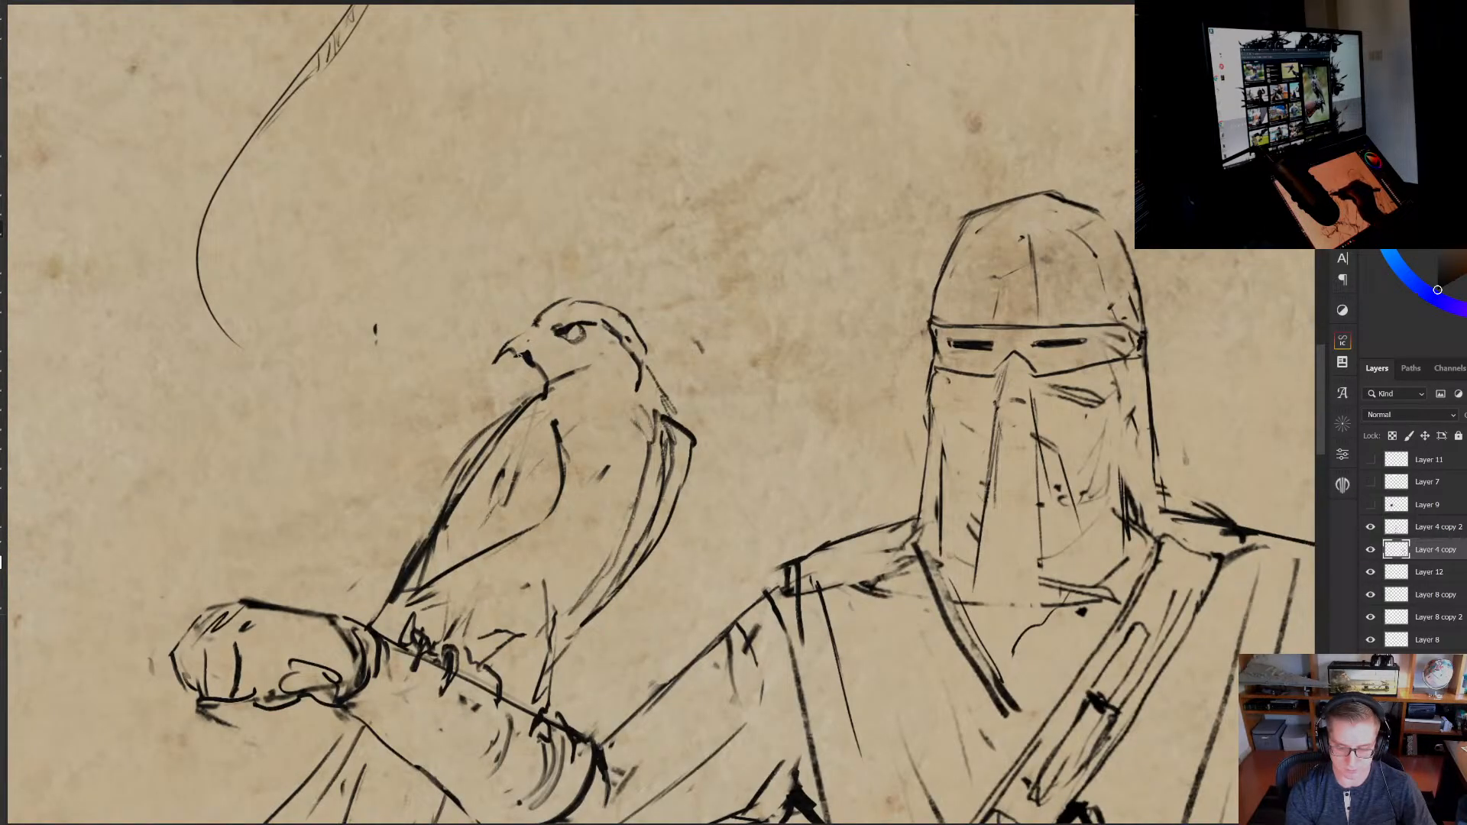
{"action": "mouse_move", "coordinate": [504, 348]}
{"action": "left_mouse_down"}
{"action": "mouse_move", "coordinate": [490, 368]}
{"action": "mouse_move", "coordinate": [526, 360]}
{"action": "left_mouse_up"}
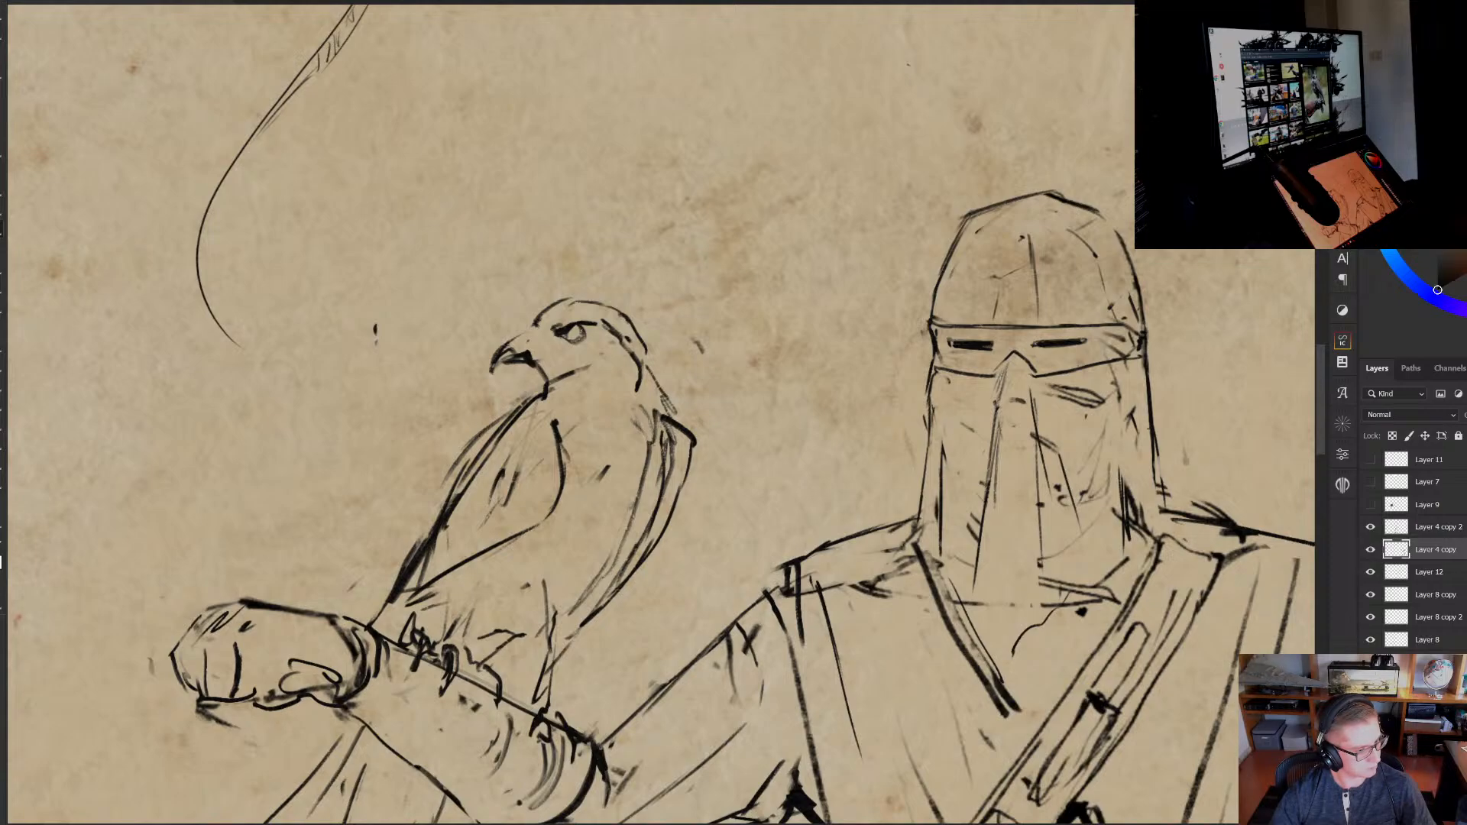
Darken the contour at the back of the bird's neck and add short plumage strokes to the chest and far wing
{"action": "left_click_drag", "start_coordinate": [536, 482], "coordinate": [538, 437]}
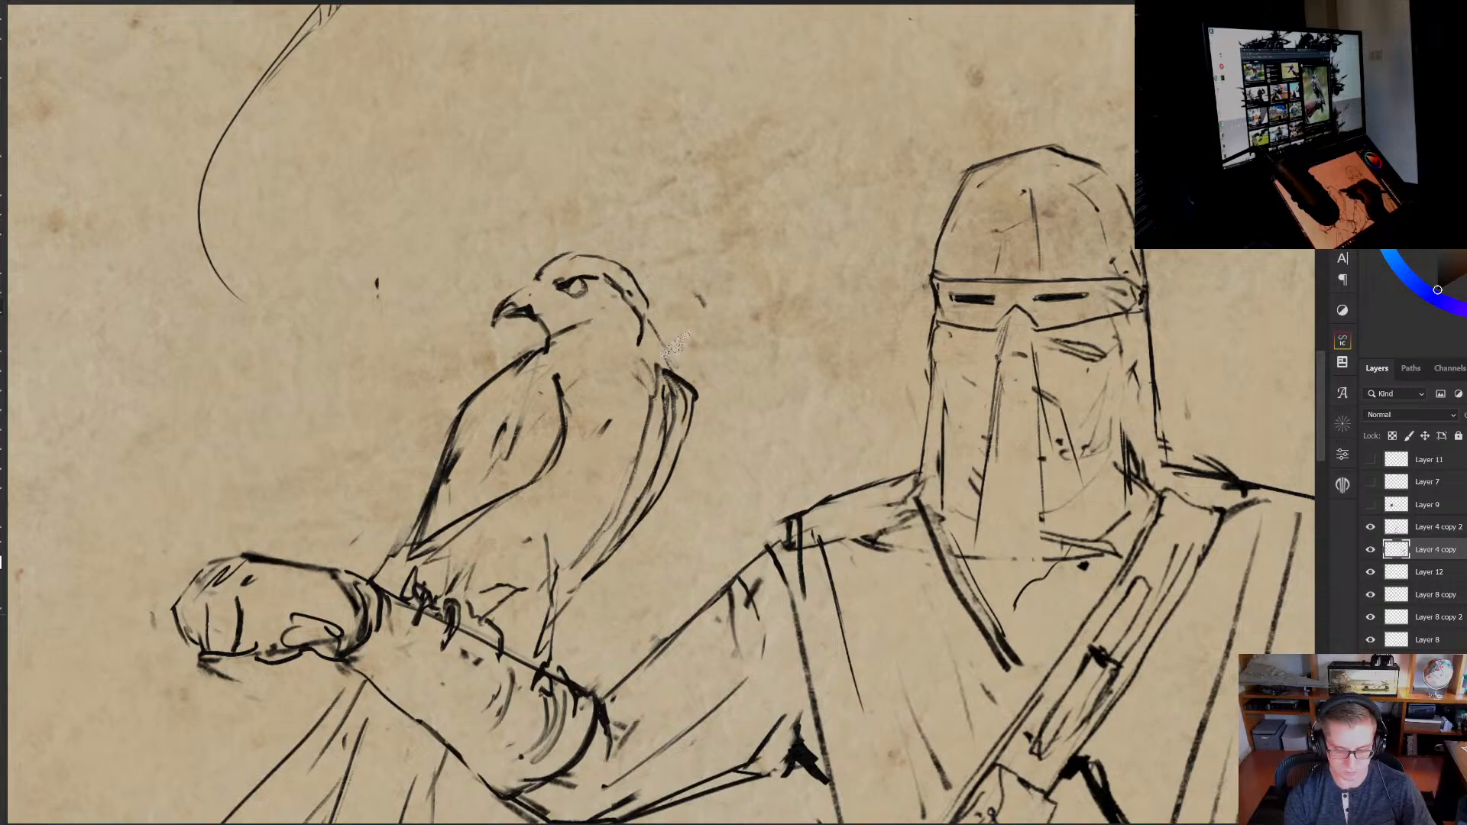
{"action": "left_click_drag", "start_coordinate": [643, 315], "coordinate": [651, 359]}
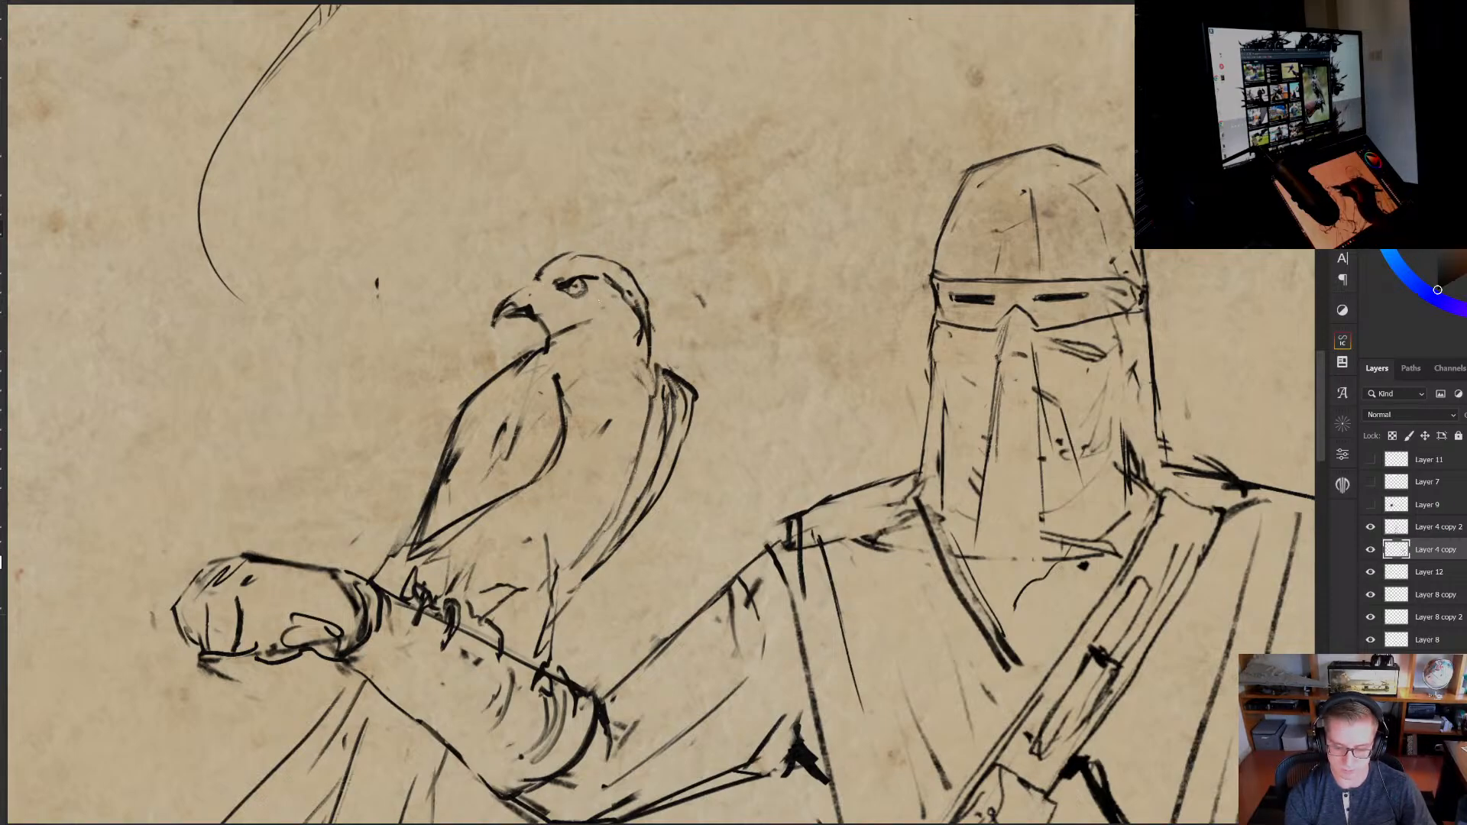
{"action": "scroll", "coordinate": [643, 348], "scroll_direction": "down", "scroll_amount": 3}
{"action": "scroll", "coordinate": [644, 349], "scroll_direction": "up", "scroll_amount": 1}
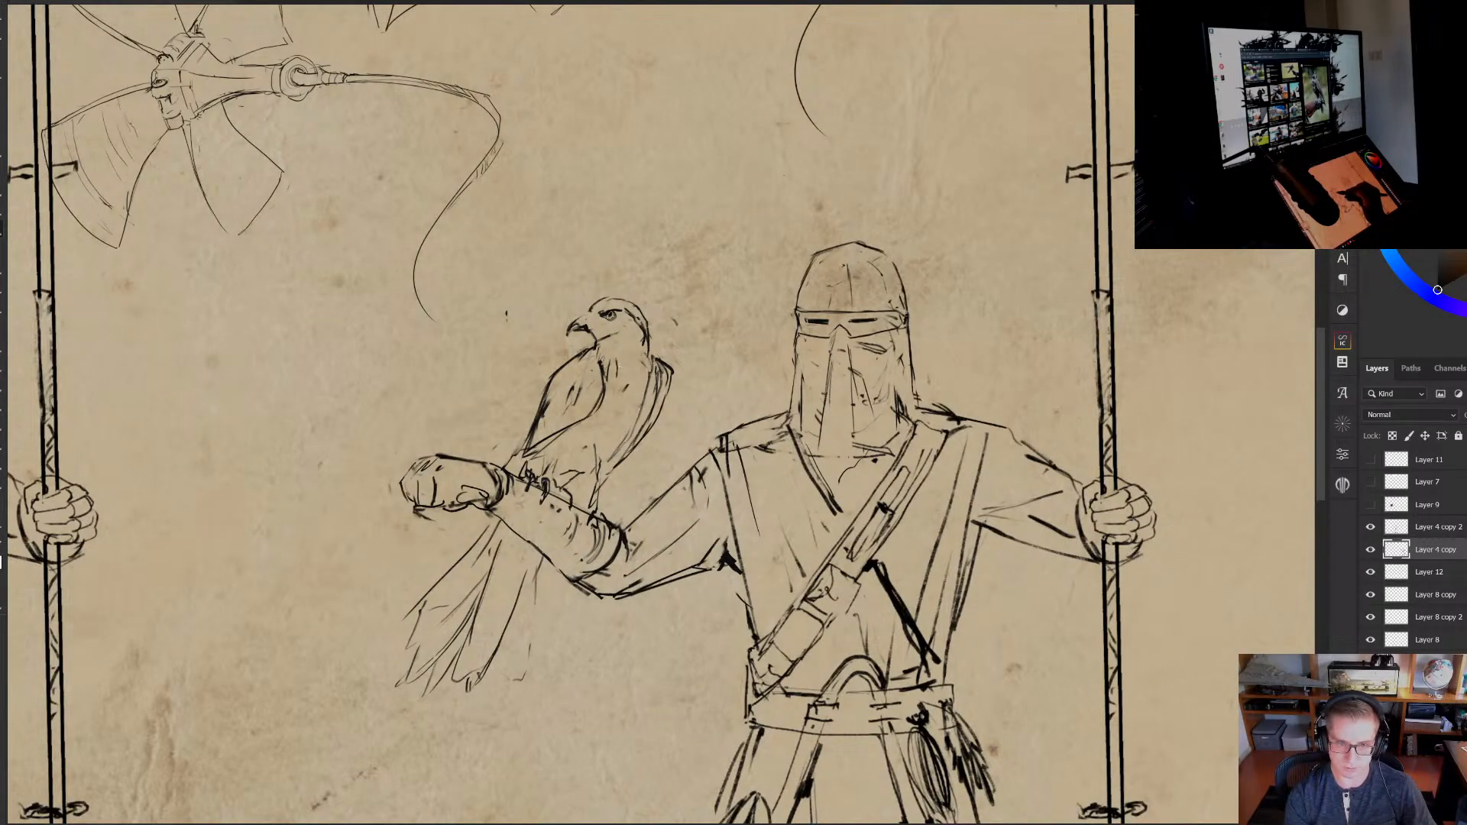
{"action": "mouse_move", "coordinate": [619, 371]}
{"action": "left_mouse_down"}
{"action": "mouse_move", "coordinate": [614, 437]}
{"action": "mouse_move", "coordinate": [639, 412]}
{"action": "mouse_move", "coordinate": [645, 433]}
{"action": "left_mouse_up"}
{"action": "left_click_drag", "start_coordinate": [651, 409], "coordinate": [638, 448]}
{"action": "mouse_move", "coordinate": [654, 386]}
{"action": "left_mouse_down"}
{"action": "mouse_move", "coordinate": [637, 444]}
{"action": "mouse_move", "coordinate": [652, 413]}
{"action": "left_mouse_up"}
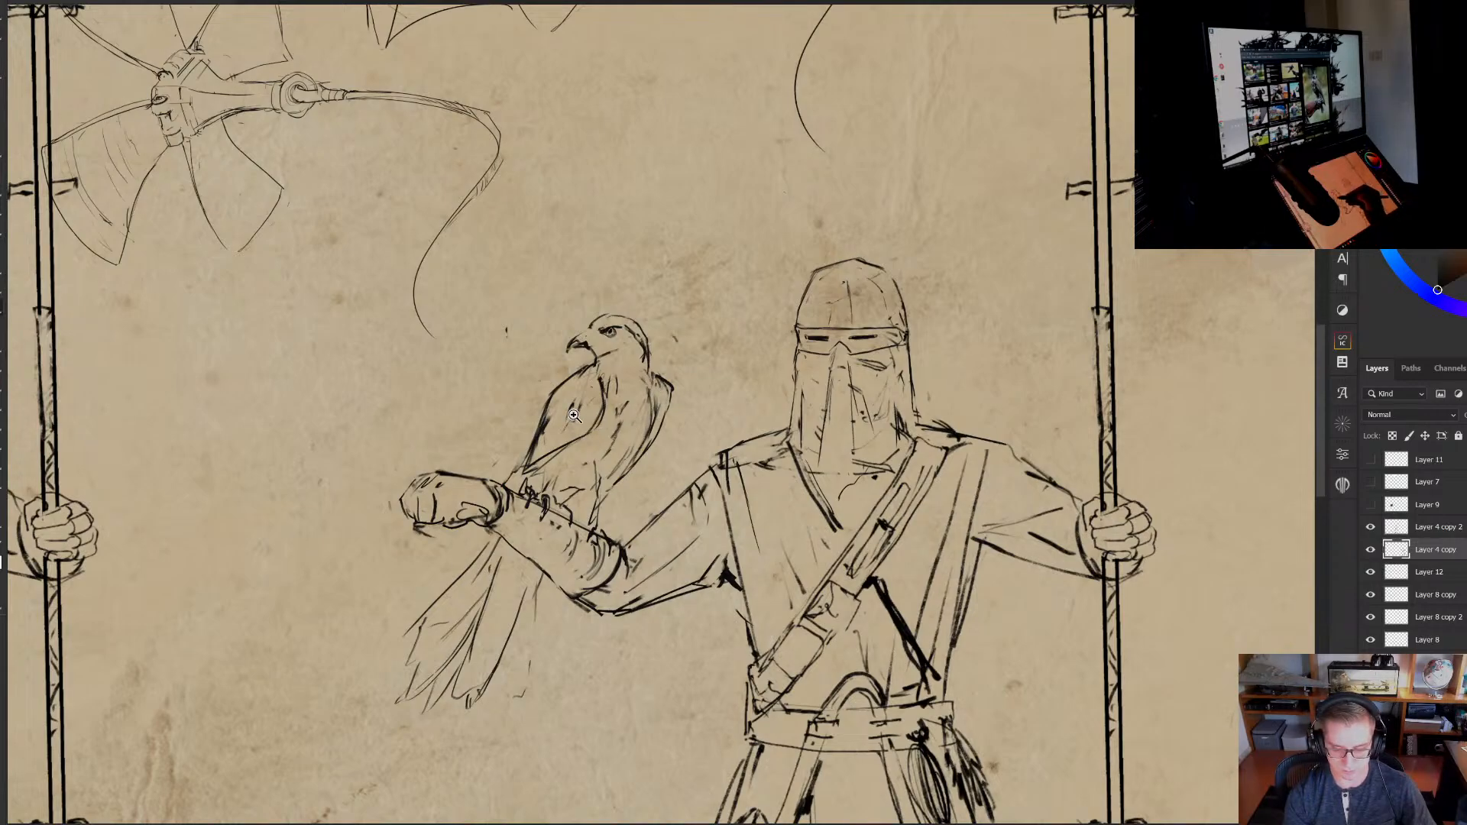
Add darker long strokes to the bird's tail, running from under the wrist down towards the feather tips
{"action": "scroll", "coordinate": [577, 413], "scroll_direction": "up", "scroll_amount": 1}
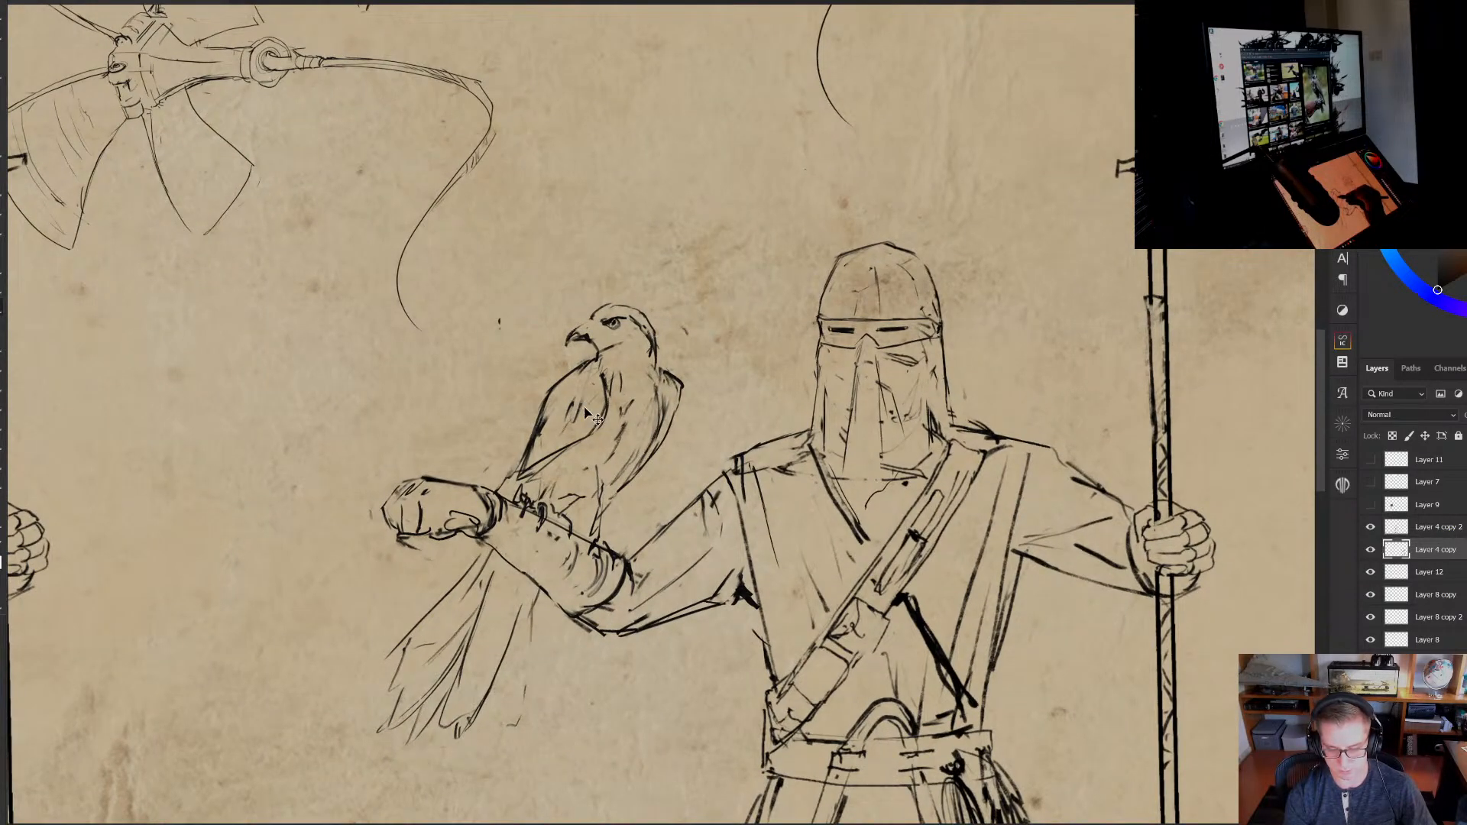
{"action": "scroll", "coordinate": [604, 404], "scroll_direction": "up", "scroll_amount": 1}
{"action": "left_click_drag", "start_coordinate": [573, 432], "coordinate": [617, 300]}
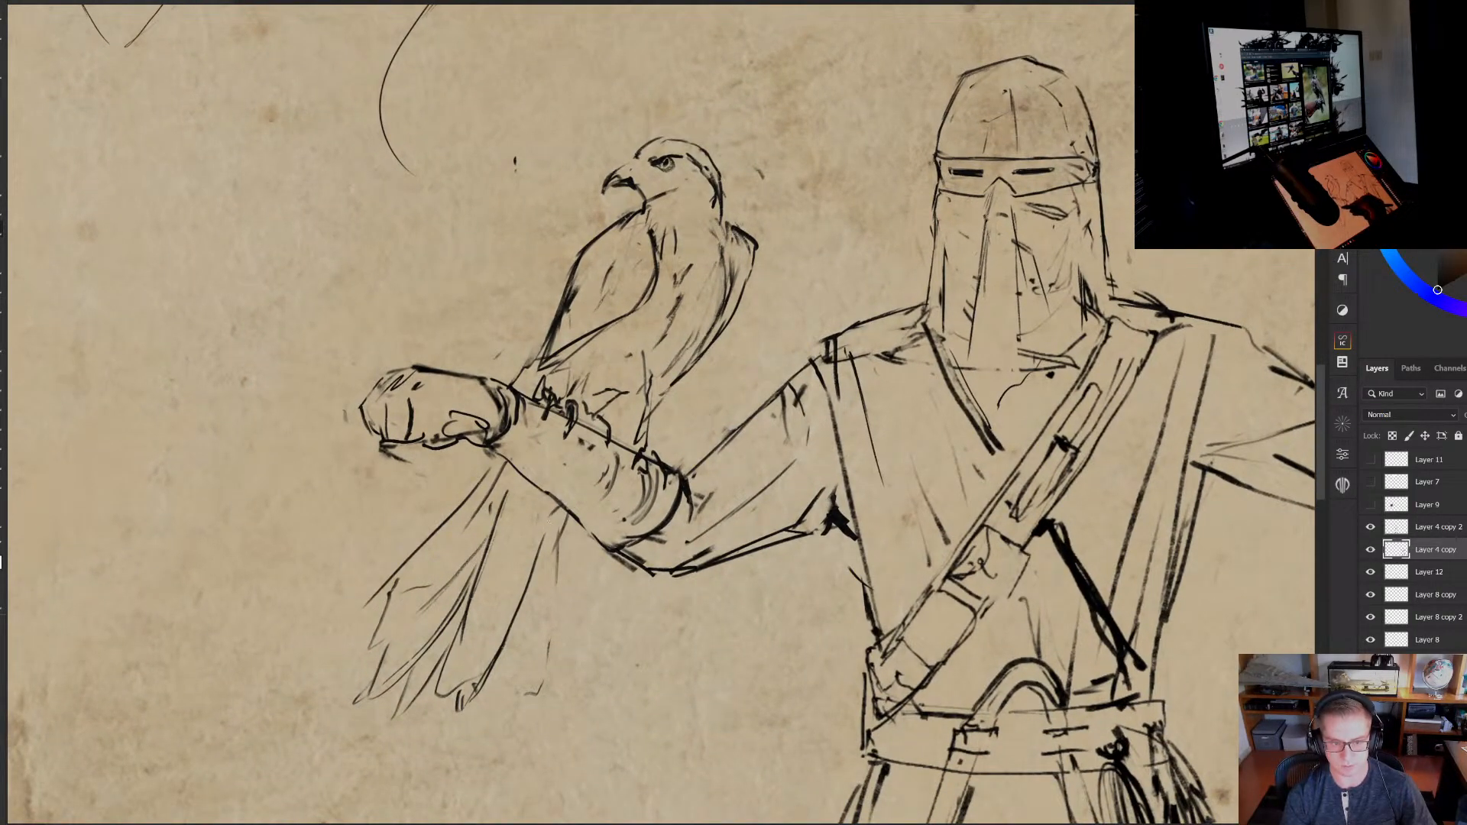
{"action": "left_click_drag", "start_coordinate": [491, 471], "coordinate": [428, 568]}
{"action": "left_click_drag", "start_coordinate": [486, 476], "coordinate": [425, 585]}
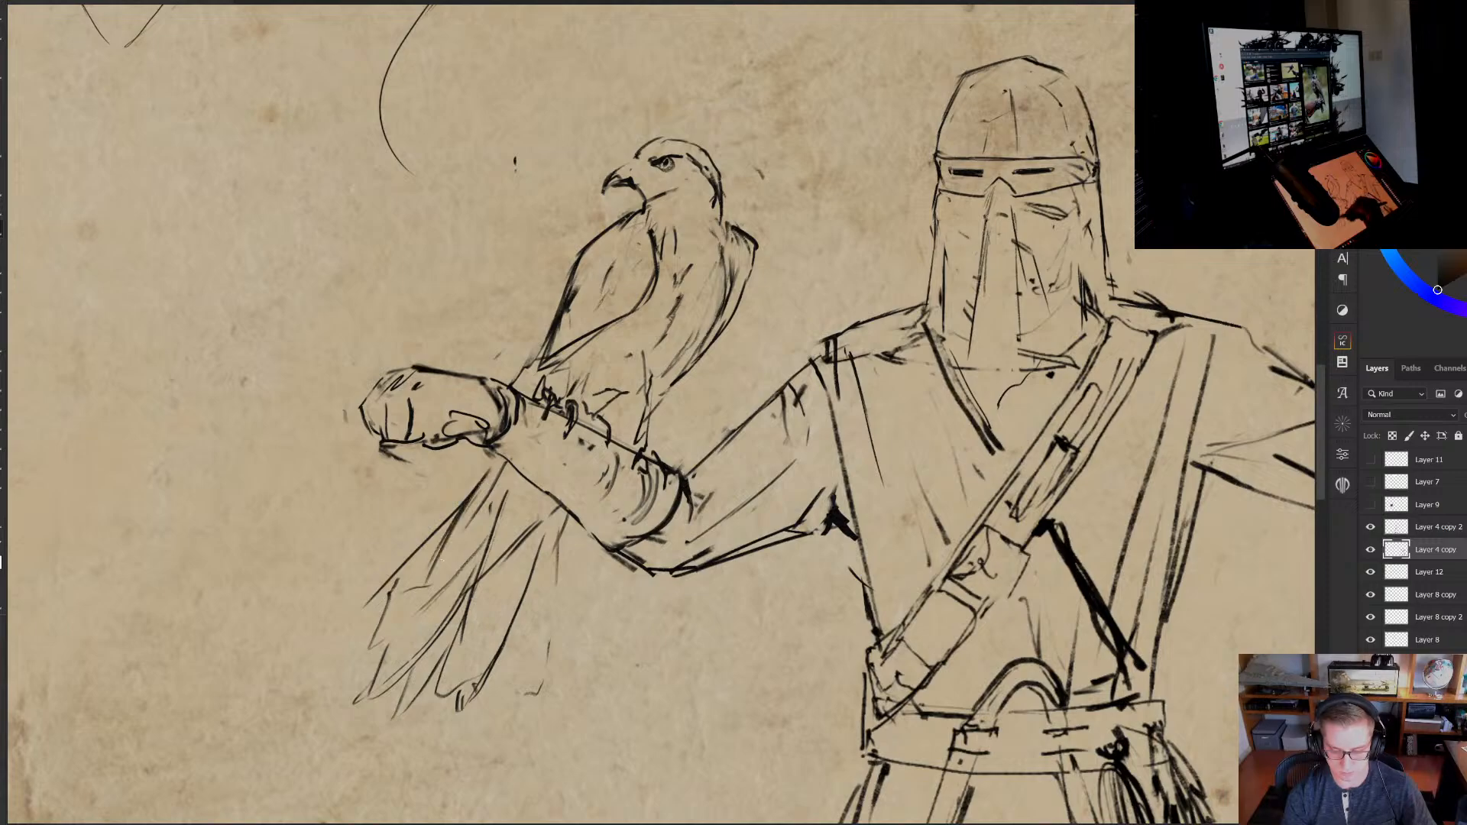
{"action": "mouse_move", "coordinate": [482, 501]}
{"action": "left_mouse_down"}
{"action": "mouse_move", "coordinate": [402, 638]}
{"action": "mouse_move", "coordinate": [372, 647]}
{"action": "left_mouse_up"}
Erase the bird's spread feather tips and the inner tail edge, leaving the long central tail strokes
{"action": "key", "text": "e"}
{"action": "left_click_drag", "start_coordinate": [445, 545], "coordinate": [366, 692]}
{"action": "left_click_drag", "start_coordinate": [542, 536], "coordinate": [527, 582]}
{"action": "left_click_drag", "start_coordinate": [447, 687], "coordinate": [482, 672]}
{"action": "left_click_drag", "start_coordinate": [481, 673], "coordinate": [396, 712]}
{"action": "mouse_move", "coordinate": [513, 617]}
{"action": "left_mouse_down"}
{"action": "mouse_move", "coordinate": [504, 638]}
{"action": "mouse_move", "coordinate": [436, 665]}
{"action": "left_mouse_up"}
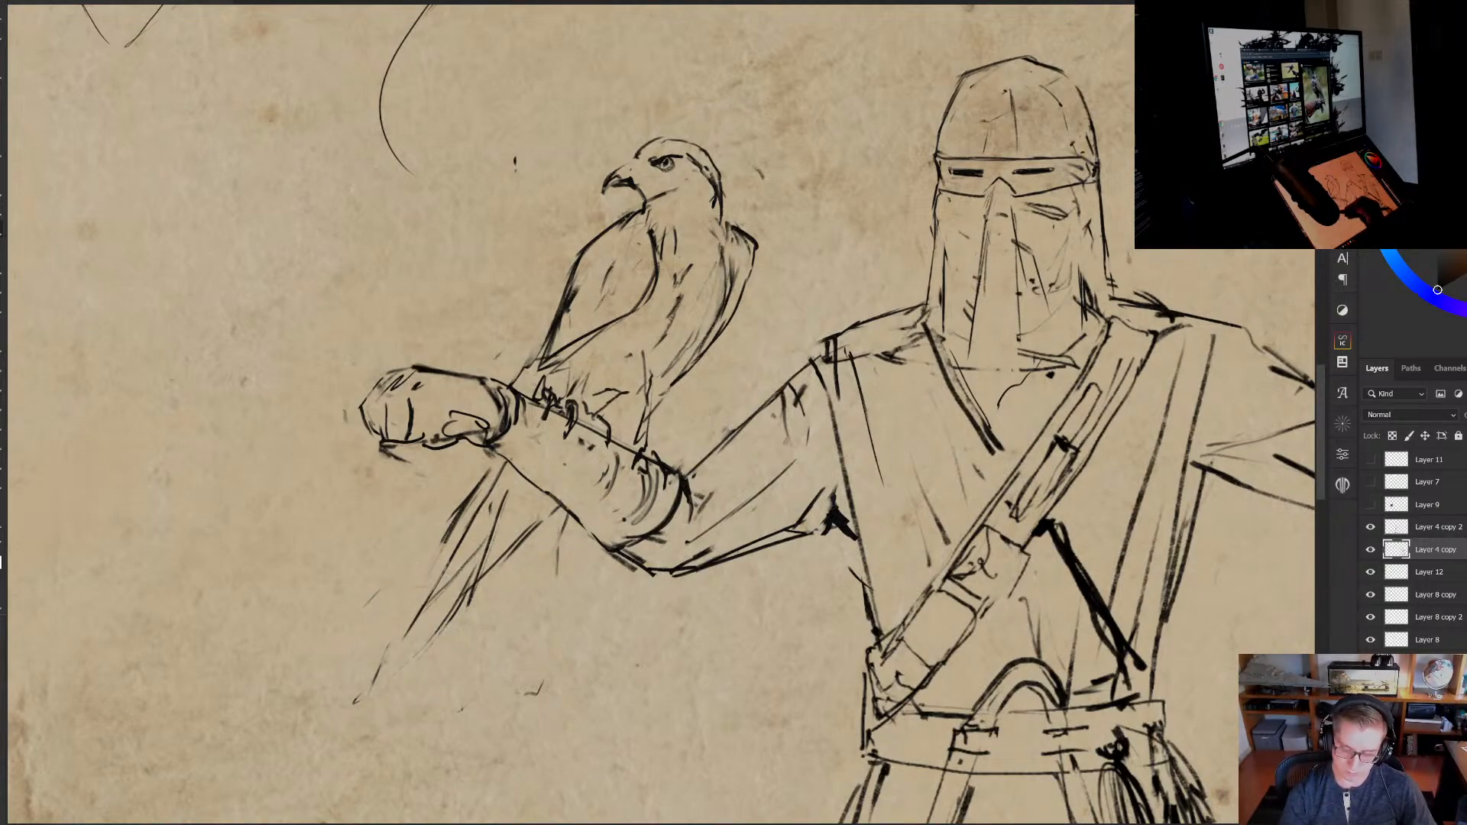
Strengthen the bird's long tail strokes below the gloved wrist and add a stroke along the wing's lower outer edge
{"action": "left_click_drag", "start_coordinate": [468, 539], "coordinate": [410, 637]}
{"action": "left_click_drag", "start_coordinate": [440, 573], "coordinate": [387, 679]}
{"action": "left_click_drag", "start_coordinate": [470, 488], "coordinate": [406, 582]}
{"action": "left_click_drag", "start_coordinate": [440, 538], "coordinate": [403, 596]}
{"action": "left_click_drag", "start_coordinate": [550, 315], "coordinate": [512, 388]}
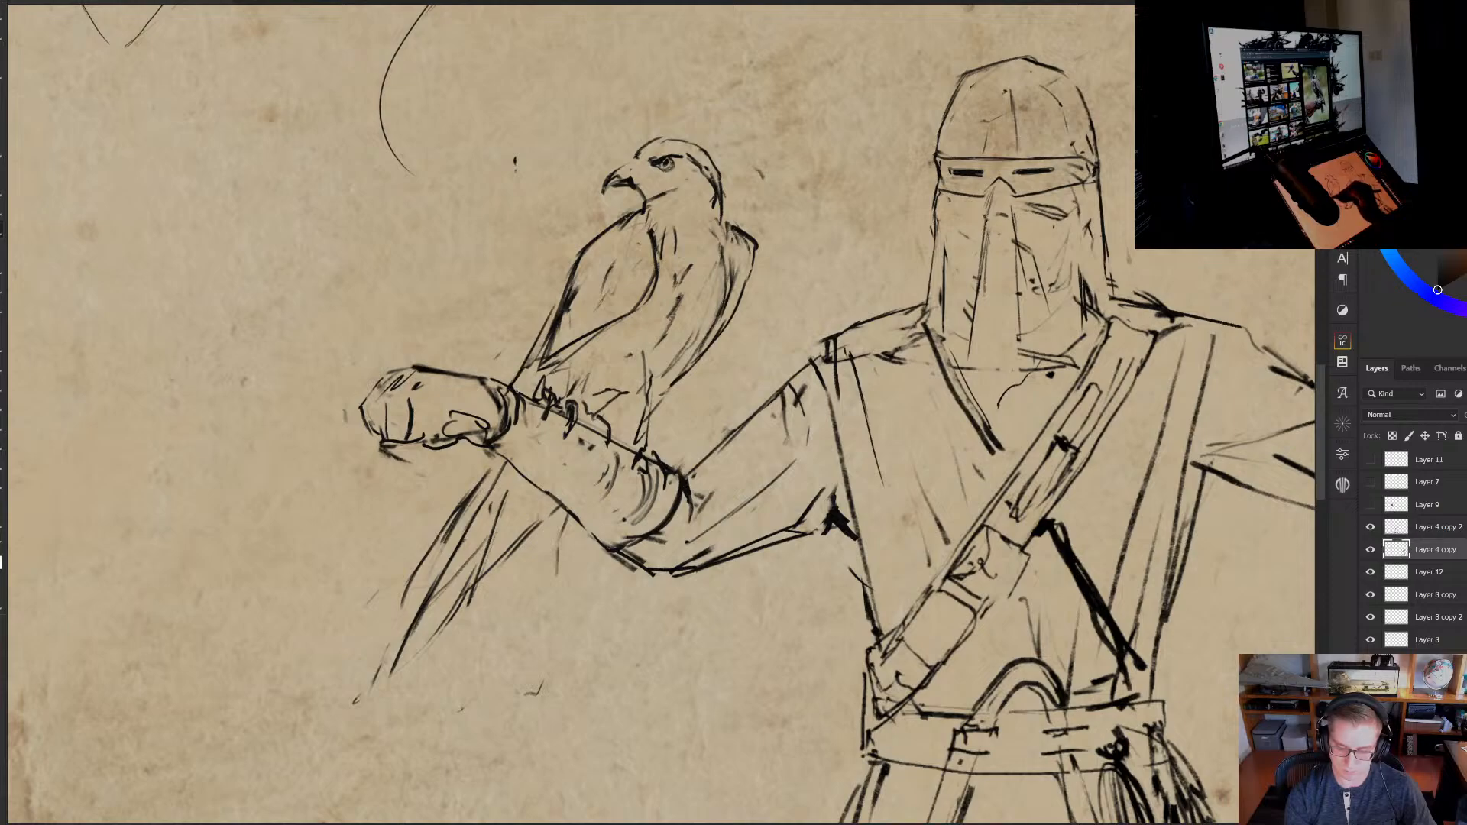
{"action": "left_click_drag", "start_coordinate": [482, 448], "coordinate": [452, 509]}
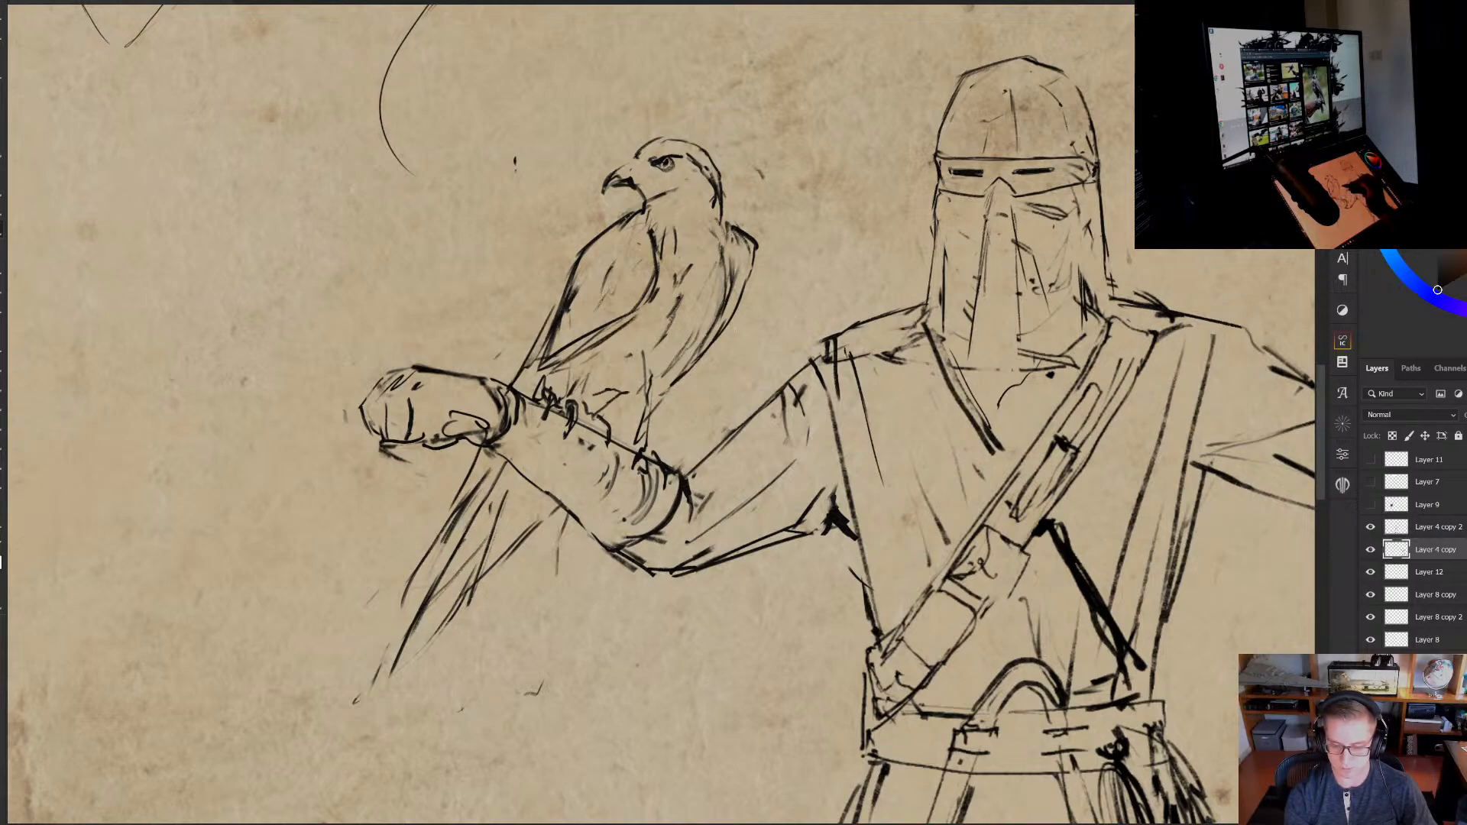
Redraw the outer edge of the bird's folded wing with long strokes down to the wrist and refine the upper tail edge
{"action": "left_click_drag", "start_coordinate": [767, 352], "coordinate": [758, 359]}
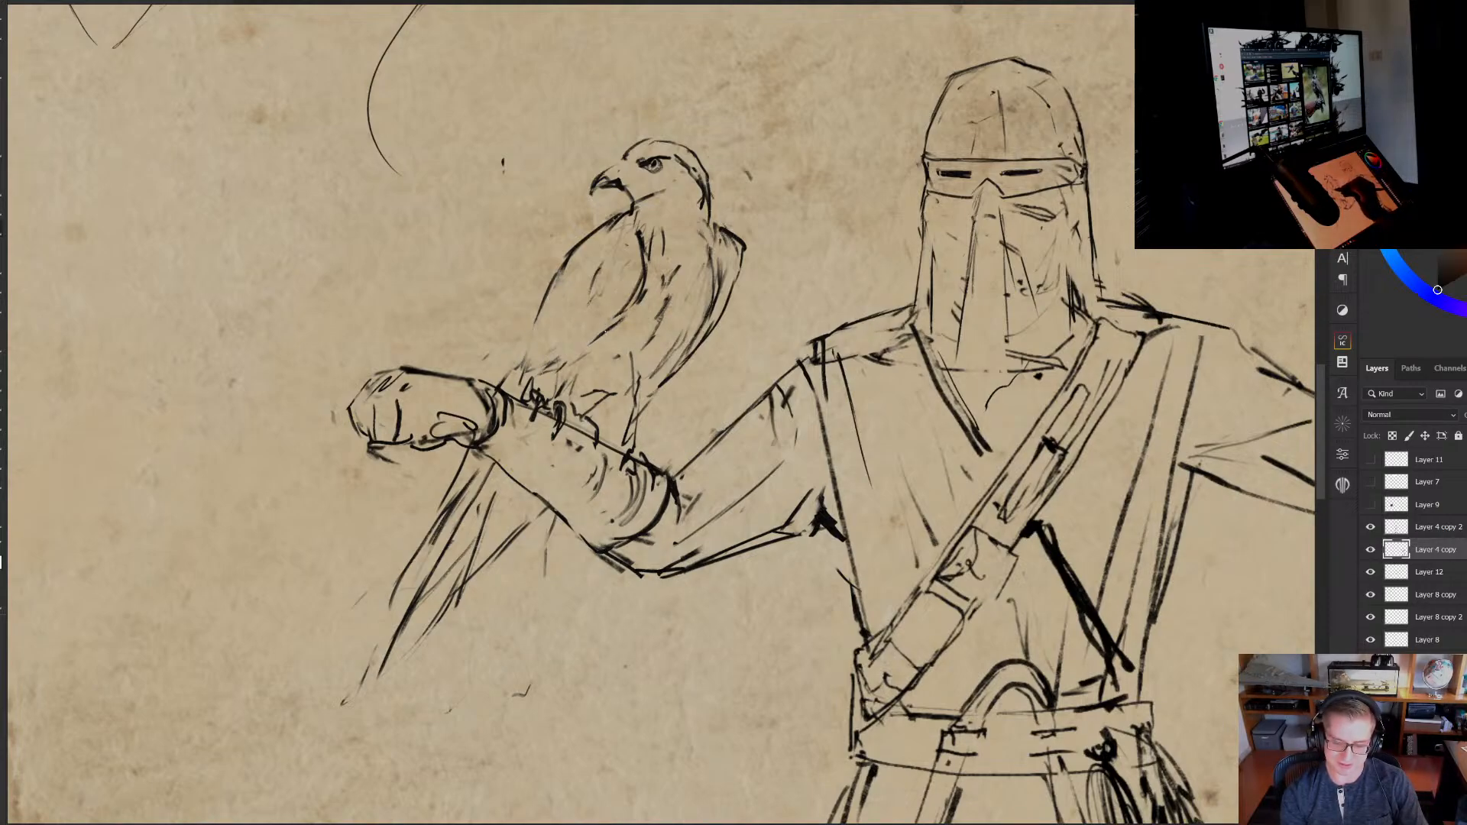
{"action": "mouse_move", "coordinate": [537, 302]}
{"action": "left_mouse_down"}
{"action": "mouse_move", "coordinate": [503, 395]}
{"action": "mouse_move", "coordinate": [493, 388]}
{"action": "left_mouse_up"}
{"action": "left_click_drag", "start_coordinate": [557, 267], "coordinate": [495, 374]}
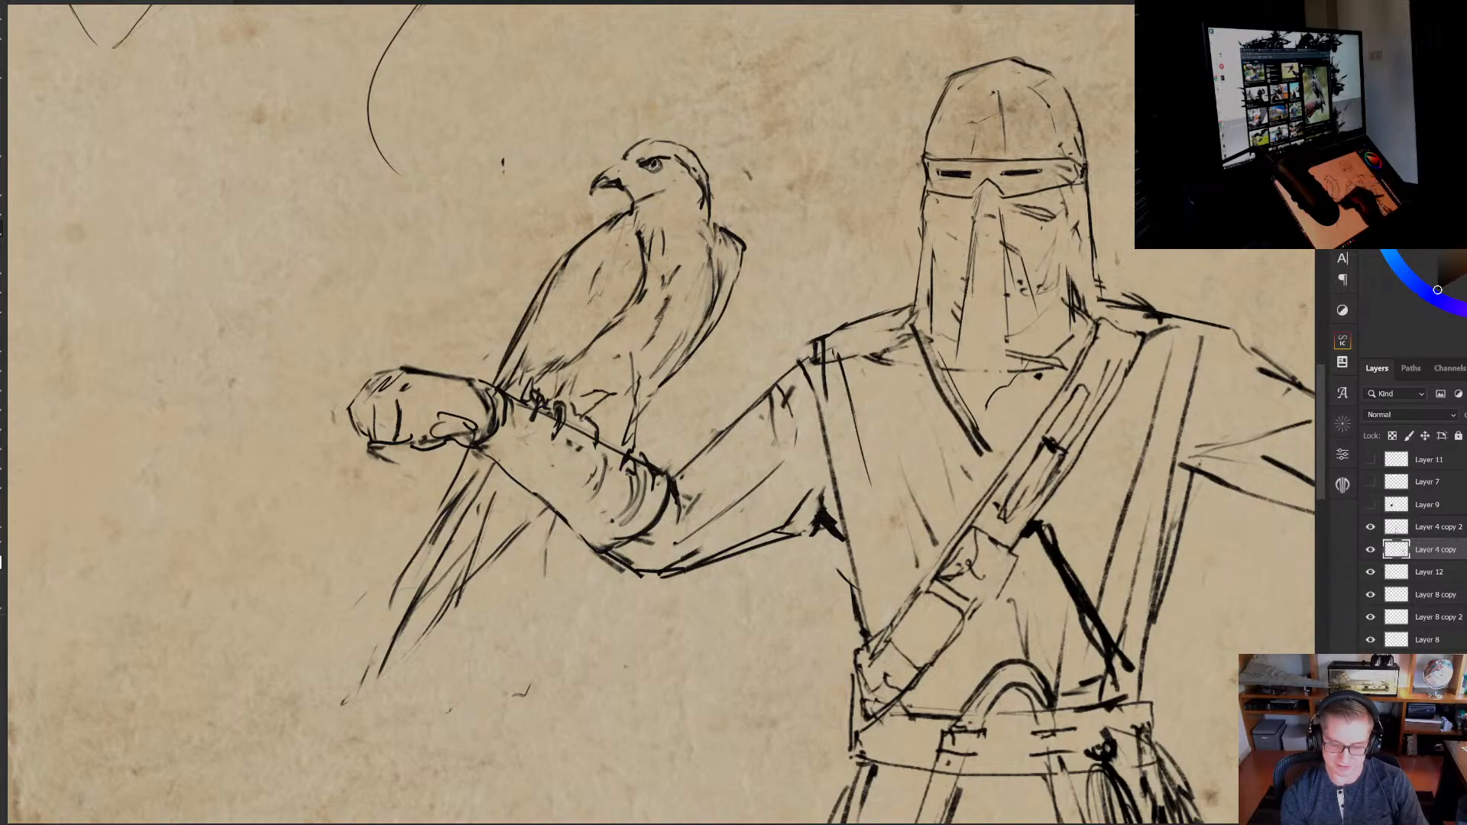
{"action": "left_click_drag", "start_coordinate": [460, 458], "coordinate": [428, 543]}
Rework the gloved fist beneath the bird, cleaning up the thumb and redrawing the knuckle and finger lines
{"action": "mouse_move", "coordinate": [443, 436]}
{"action": "left_mouse_down"}
{"action": "mouse_move", "coordinate": [440, 404]}
{"action": "mouse_move", "coordinate": [418, 415]}
{"action": "mouse_move", "coordinate": [421, 402]}
{"action": "mouse_move", "coordinate": [457, 402]}
{"action": "mouse_move", "coordinate": [487, 433]}
{"action": "left_mouse_up"}
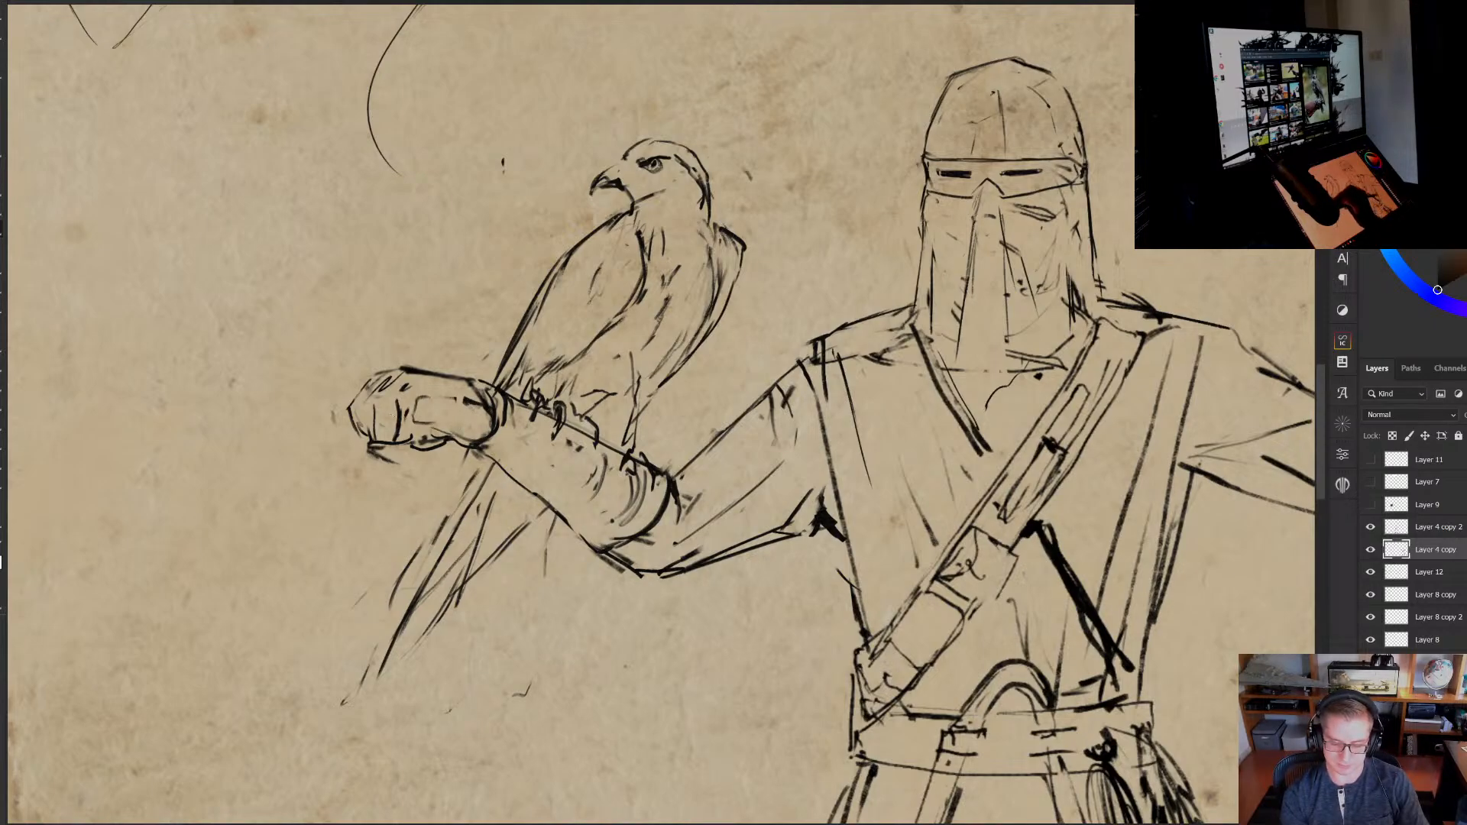
{"action": "left_click_drag", "start_coordinate": [404, 375], "coordinate": [382, 398]}
{"action": "left_click_drag", "start_coordinate": [384, 398], "coordinate": [377, 434]}
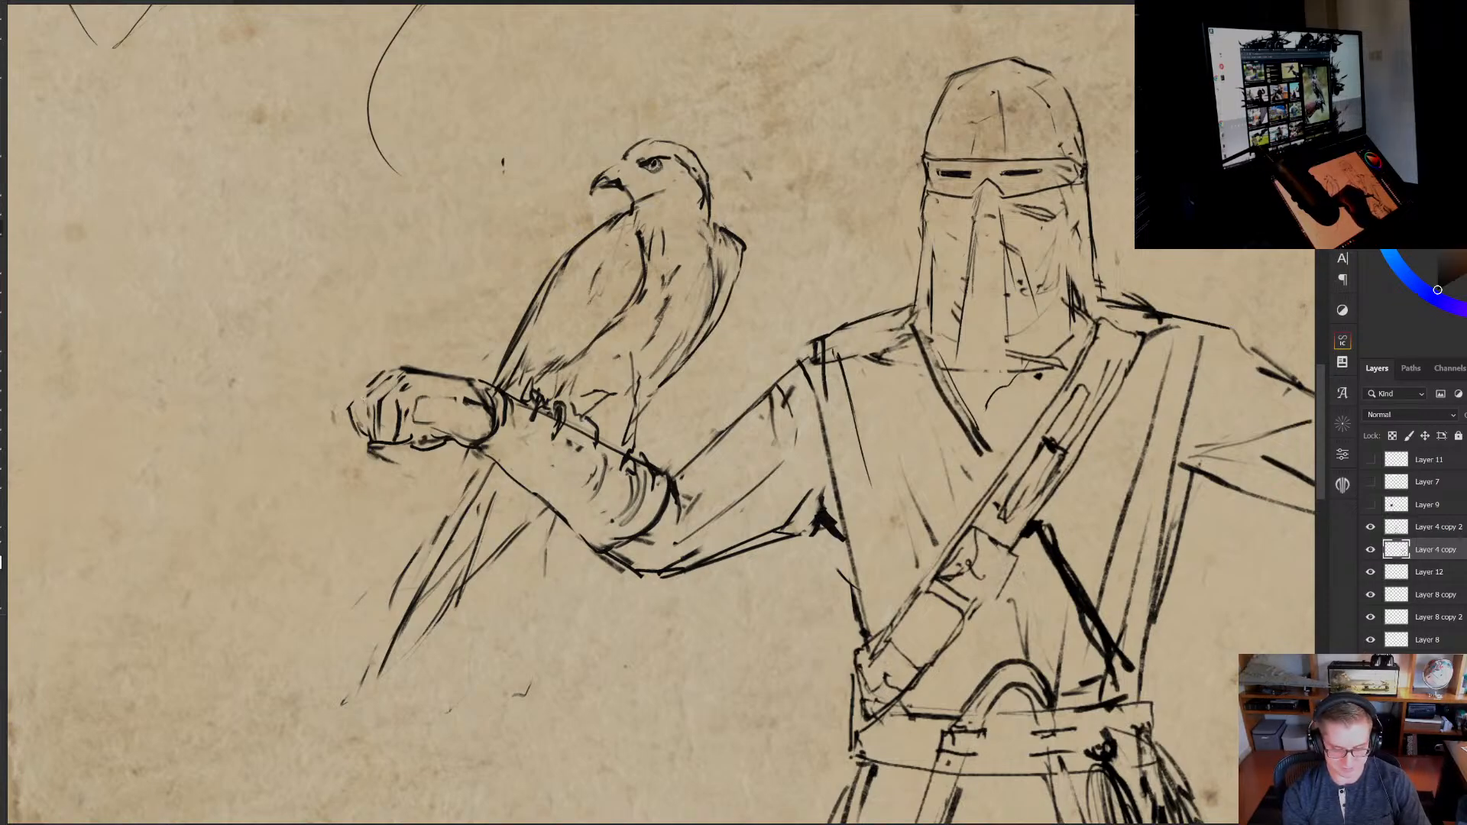
{"action": "mouse_move", "coordinate": [362, 387]}
{"action": "left_mouse_down"}
{"action": "mouse_move", "coordinate": [360, 426]}
{"action": "mouse_move", "coordinate": [386, 441]}
{"action": "left_mouse_up"}
{"action": "mouse_move", "coordinate": [398, 425]}
{"action": "left_mouse_down"}
{"action": "mouse_move", "coordinate": [421, 458]}
{"action": "mouse_move", "coordinate": [350, 405]}
{"action": "mouse_move", "coordinate": [373, 456]}
{"action": "left_mouse_up"}
Examine the whole warrior figure with the bird on his arm, comparing the overall pose with the neighbouring figure
{"action": "scroll", "coordinate": [622, 460], "scroll_direction": "down", "scroll_amount": 5}
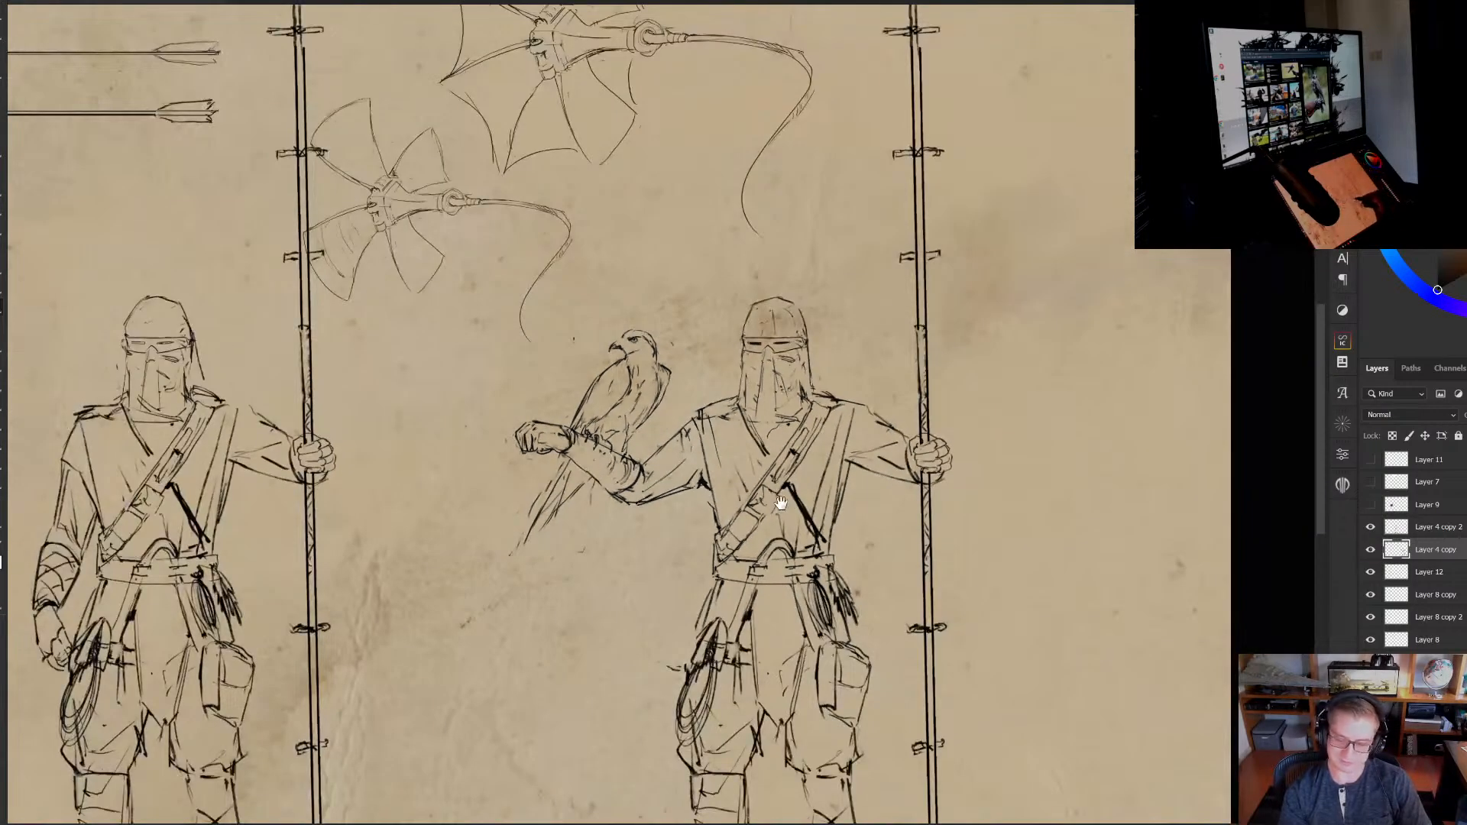
{"action": "scroll", "coordinate": [781, 501], "scroll_direction": "down", "scroll_amount": 3}
{"action": "left_click_drag", "start_coordinate": [829, 489], "coordinate": [816, 418]}
{"action": "scroll", "coordinate": [817, 417], "scroll_direction": "up", "scroll_amount": 3}
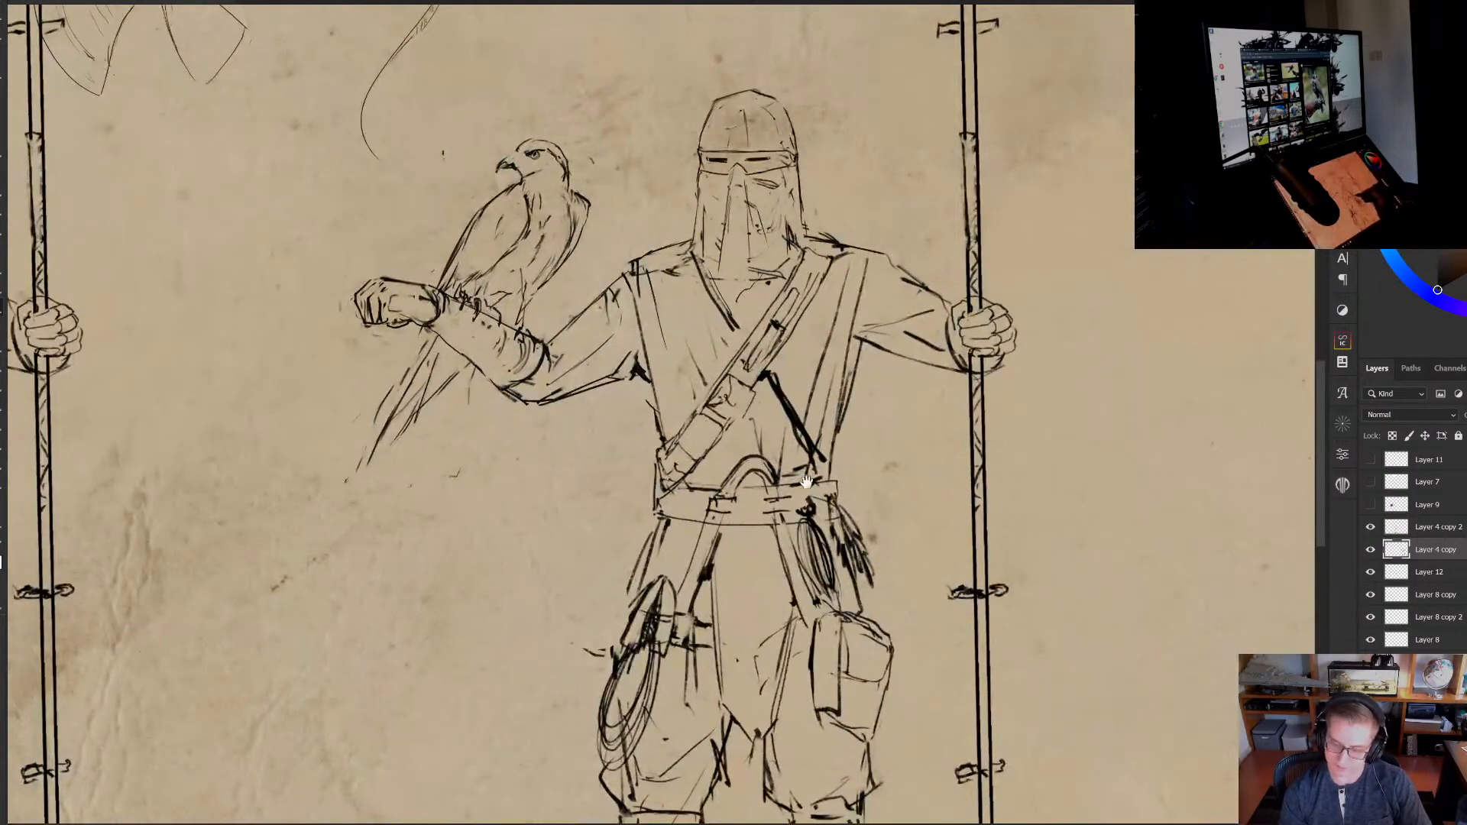
{"action": "scroll", "coordinate": [787, 427], "scroll_direction": "up", "scroll_amount": 2}
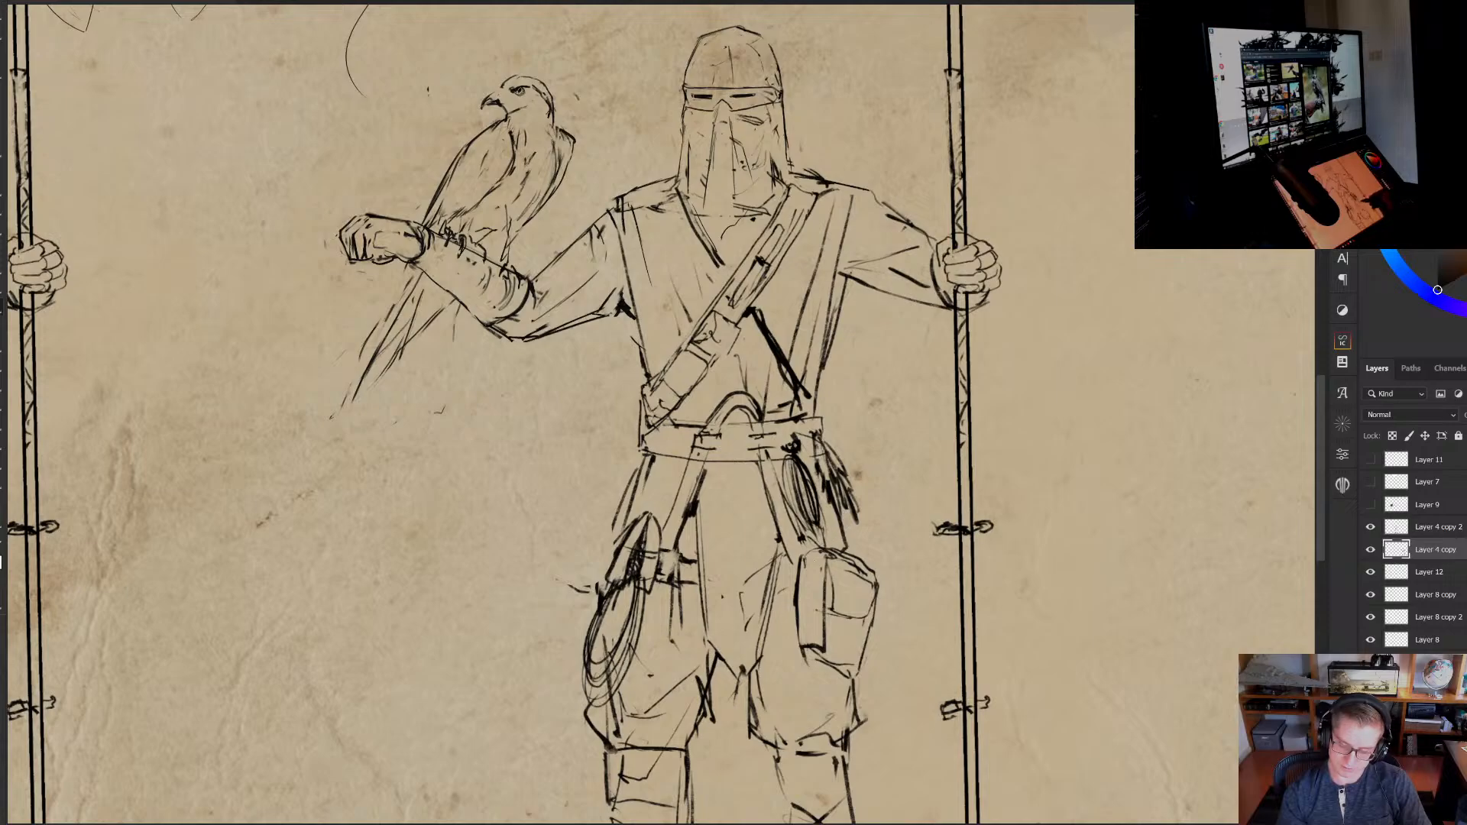
{"action": "left_click_drag", "start_coordinate": [775, 501], "coordinate": [727, 654]}
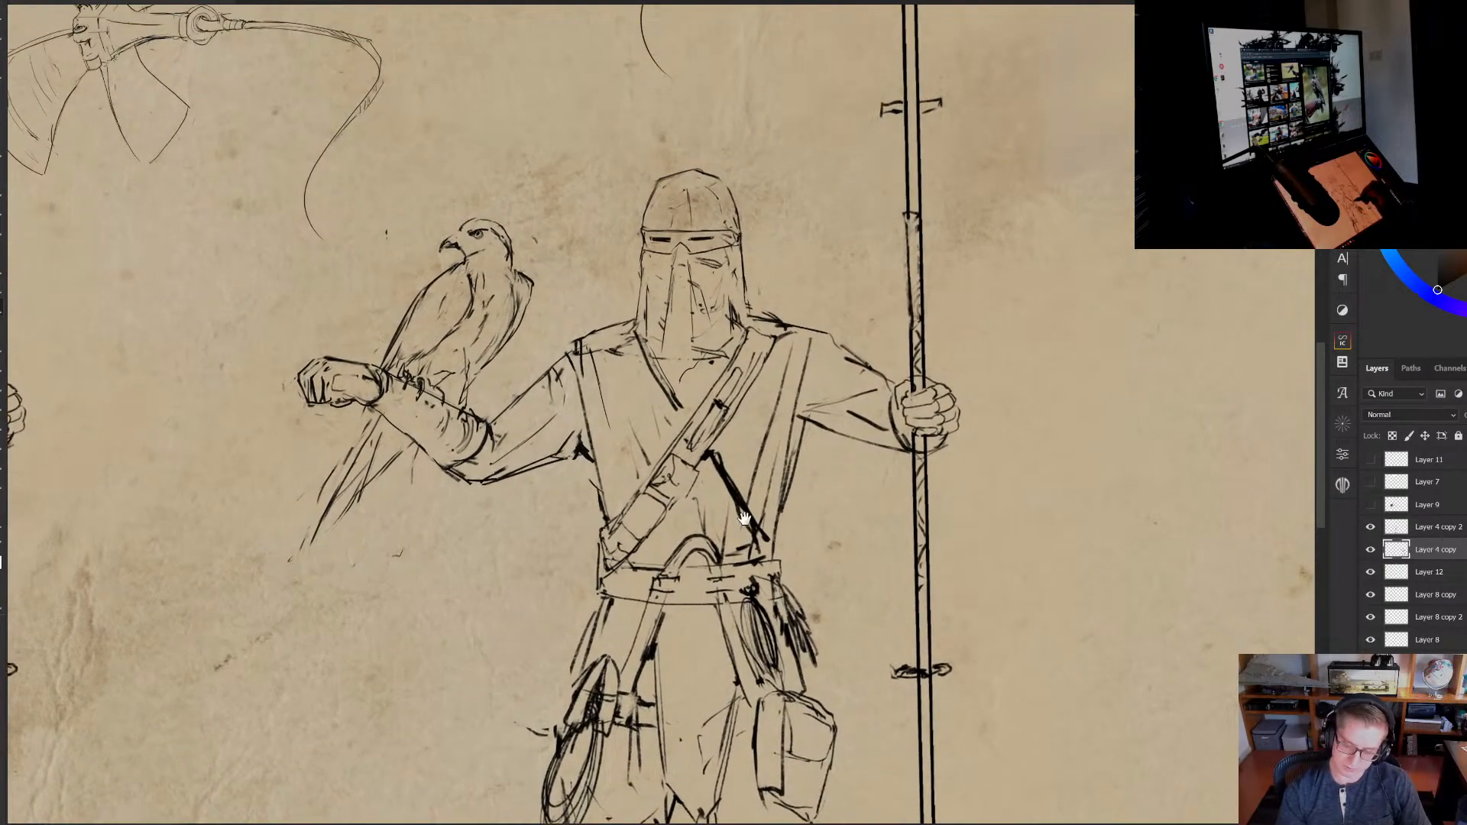
{"action": "scroll", "coordinate": [744, 518], "scroll_direction": "down", "scroll_amount": 2}
{"action": "scroll", "coordinate": [744, 518], "scroll_direction": "down", "scroll_amount": 2}
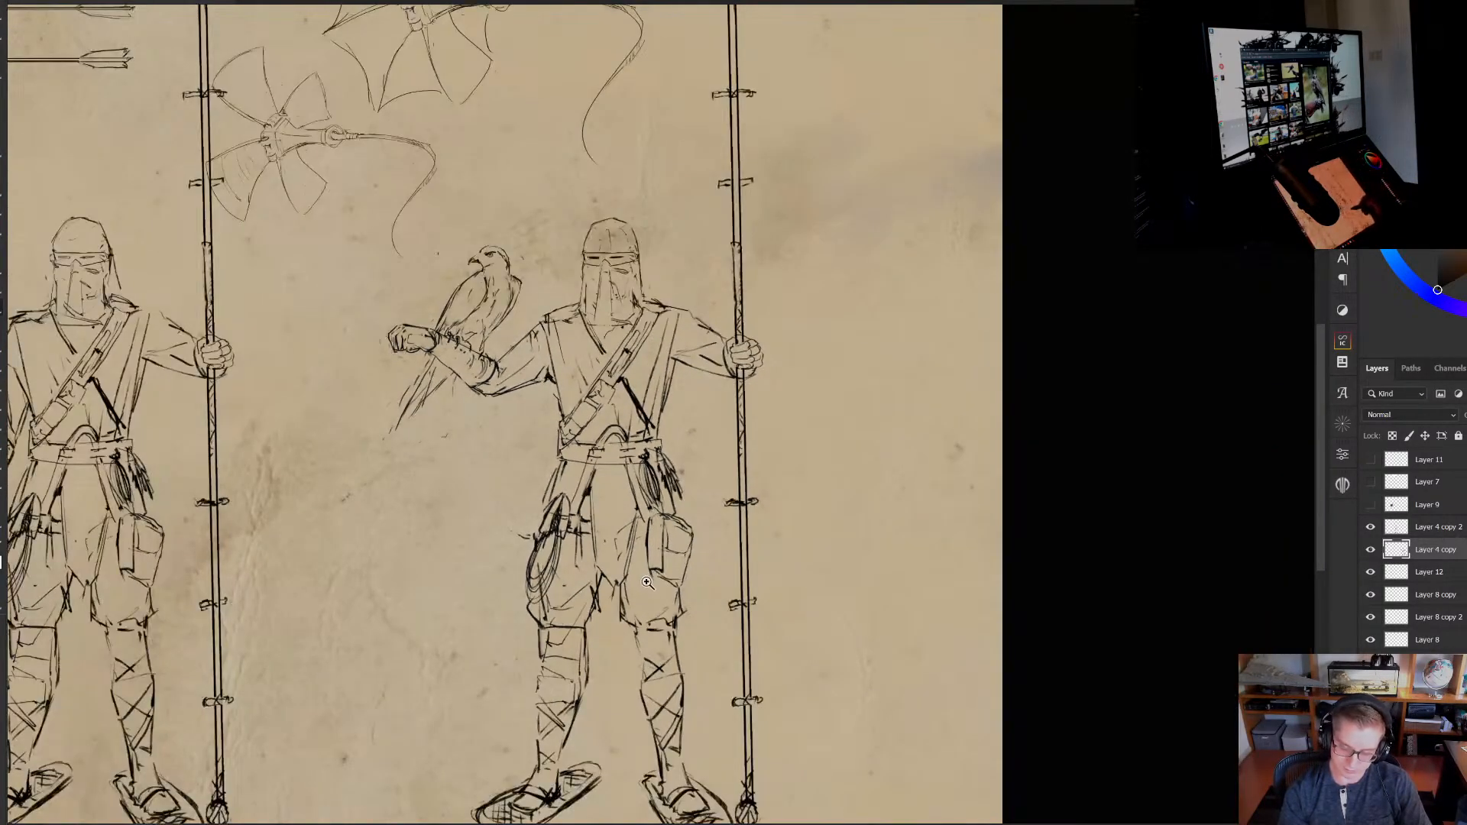
{"action": "scroll", "coordinate": [647, 583], "scroll_direction": "up", "scroll_amount": 2}
Select the warrior's entire leg on the bird's side and rotate it outward from the hip, keeping it attached below the belt
{"action": "scroll", "coordinate": [647, 583], "scroll_direction": "down", "scroll_amount": 3}
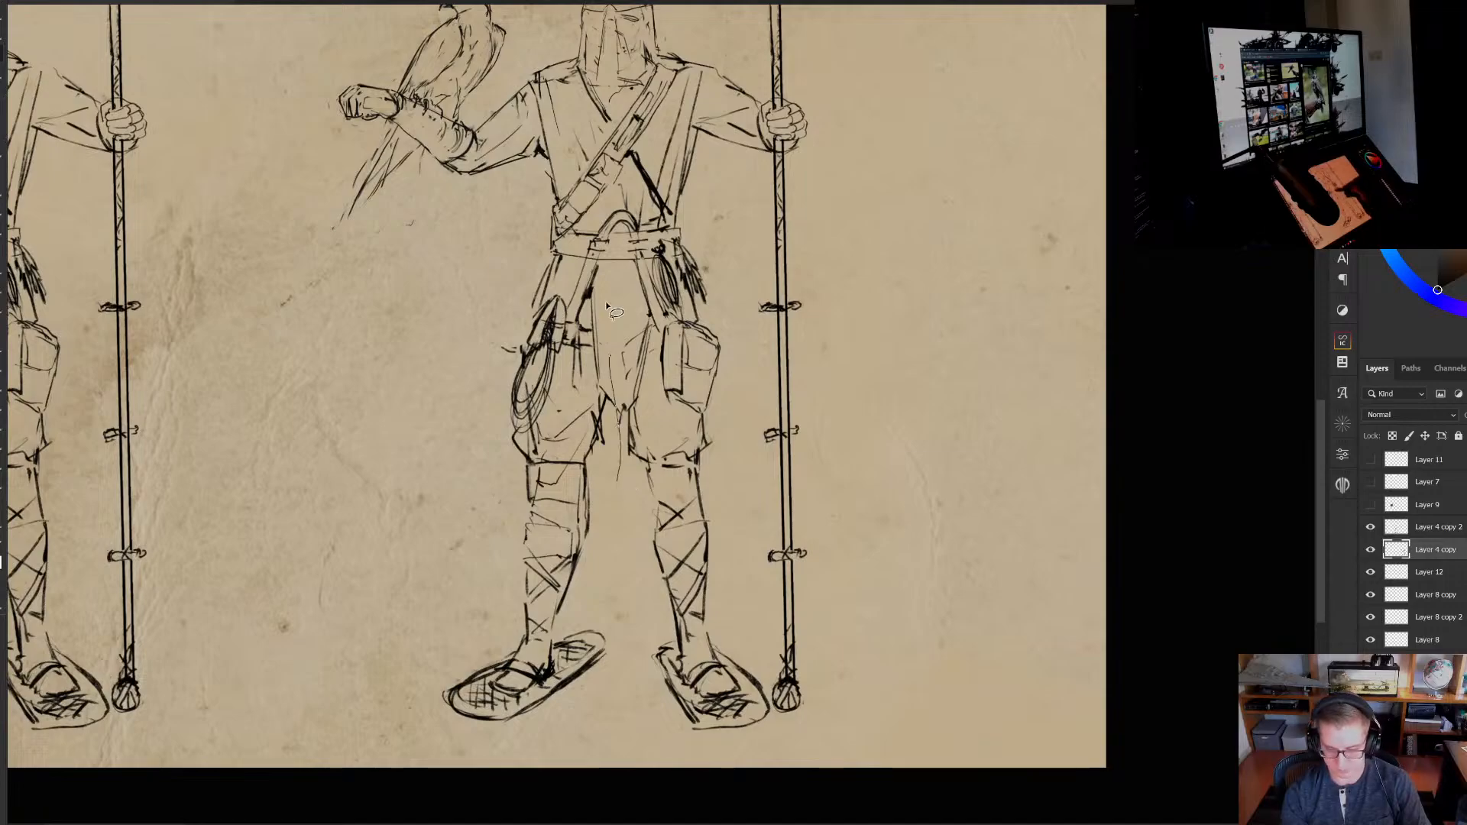
{"action": "mouse_move", "coordinate": [611, 309]}
{"action": "left_mouse_down"}
{"action": "mouse_move", "coordinate": [393, 655]}
{"action": "mouse_move", "coordinate": [621, 622]}
{"action": "mouse_move", "coordinate": [619, 305]}
{"action": "left_mouse_up"}
{"action": "key", "text": "ctrl+t"}
{"action": "left_click_drag", "start_coordinate": [715, 527], "coordinate": [717, 504]}
{"action": "left_click_drag", "start_coordinate": [605, 570], "coordinate": [626, 575]}
{"action": "left_click_drag", "start_coordinate": [712, 558], "coordinate": [663, 623]}
{"action": "left_click_drag", "start_coordinate": [608, 595], "coordinate": [532, 538]}
{"action": "left_click_drag", "start_coordinate": [678, 490], "coordinate": [673, 511]}
{"action": "left_click_drag", "start_coordinate": [511, 515], "coordinate": [488, 529]}
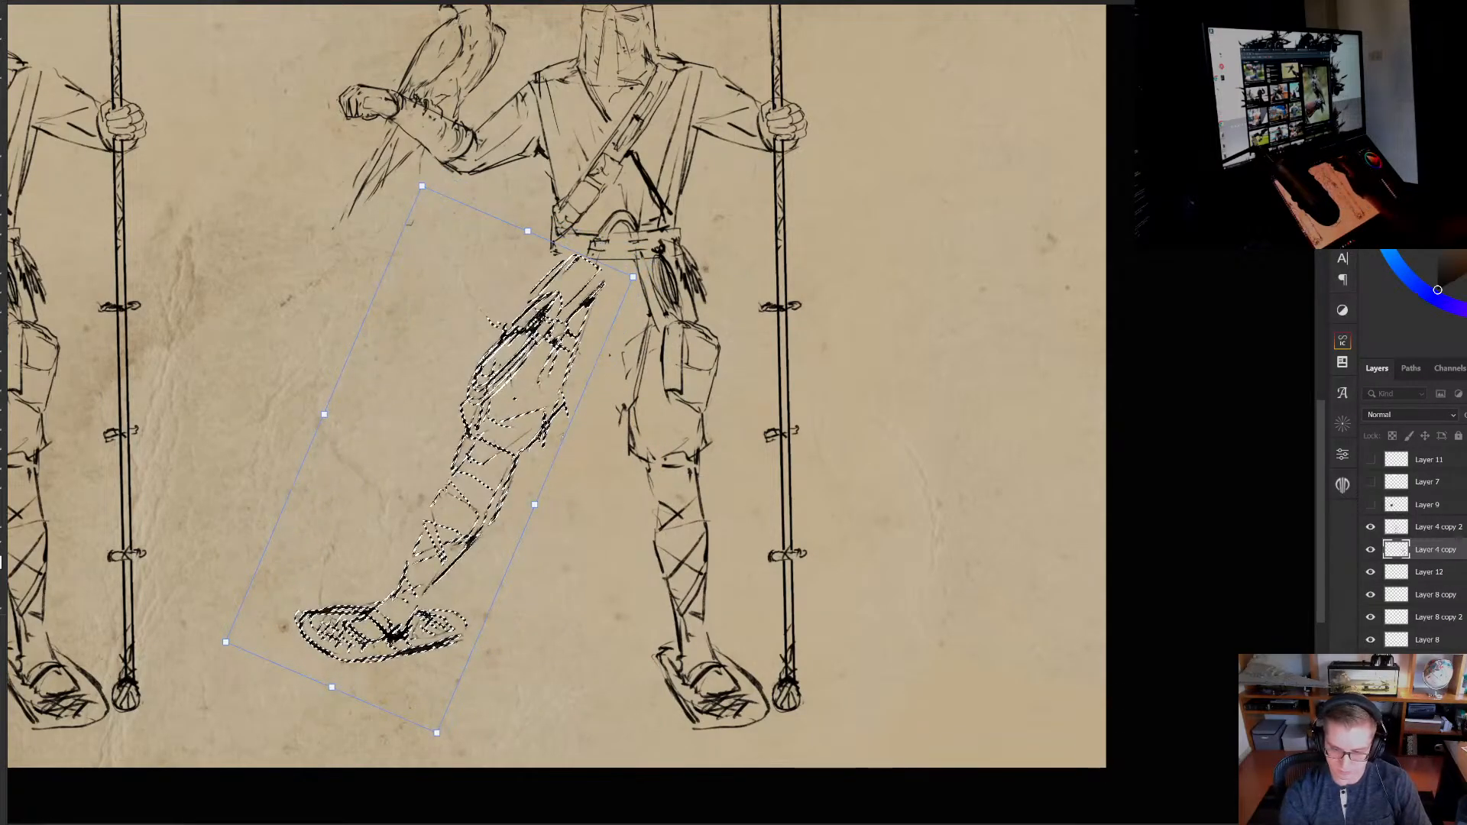
{"action": "key", "text": "Return"}
{"action": "key", "text": "ctrl+d"}
Select the lower part of the rotated leg, turn it back to near vertical and fit it under the bent knee
{"action": "mouse_move", "coordinate": [544, 477]}
{"action": "left_mouse_down"}
{"action": "mouse_move", "coordinate": [382, 439]}
{"action": "mouse_move", "coordinate": [505, 657]}
{"action": "left_mouse_up"}
{"action": "key", "text": "ctrl+t"}
{"action": "left_click_drag", "start_coordinate": [622, 526], "coordinate": [531, 490]}
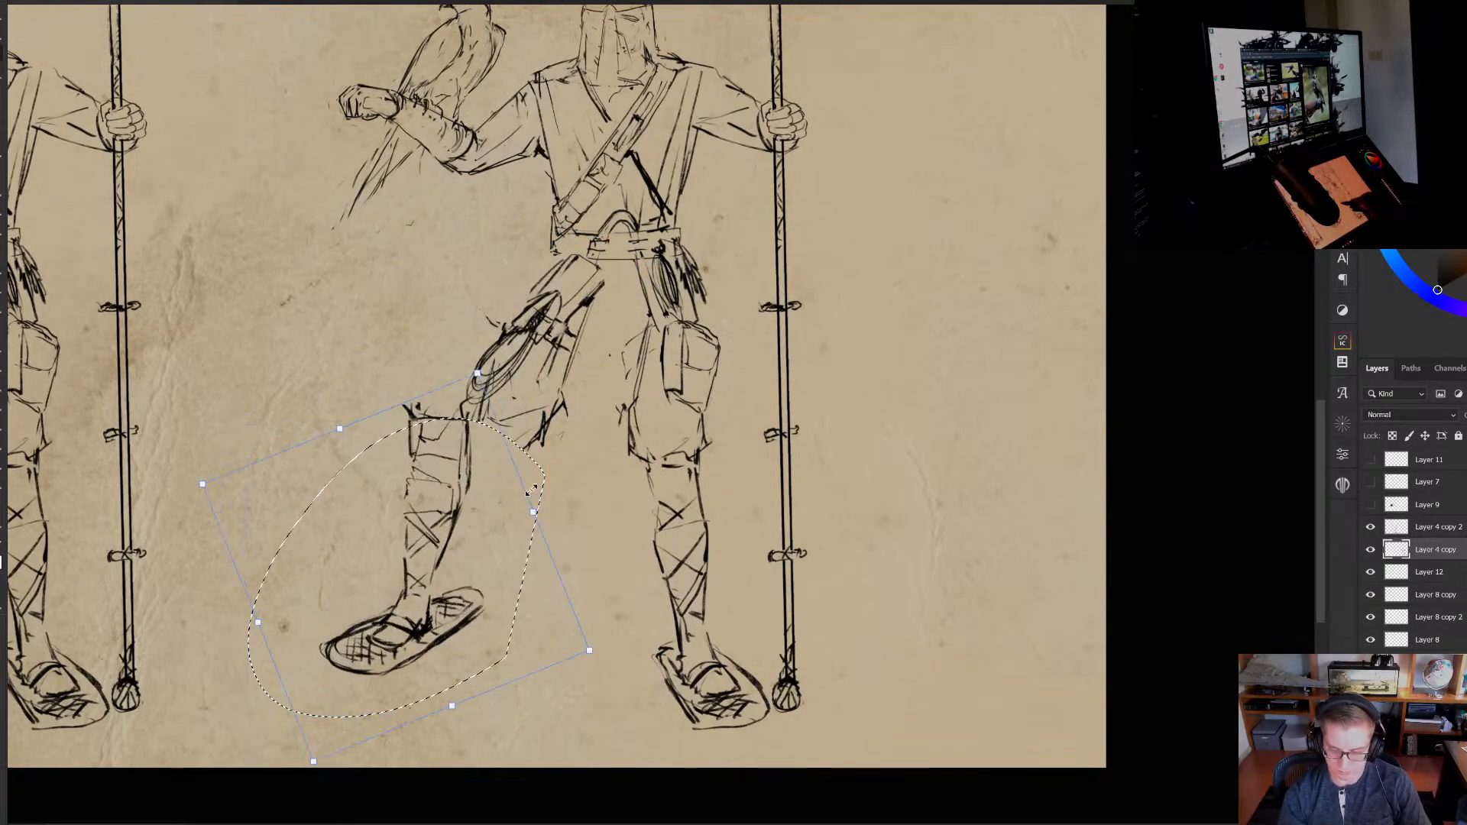
{"action": "left_click_drag", "start_coordinate": [484, 532], "coordinate": [568, 537]}
{"action": "left_click_drag", "start_coordinate": [668, 510], "coordinate": [655, 476]}
{"action": "left_click_drag", "start_coordinate": [572, 513], "coordinate": [630, 464]}
{"action": "left_click_drag", "start_coordinate": [575, 517], "coordinate": [593, 520]}
{"action": "key", "text": "Return"}
{"action": "key", "text": "ctrl+d"}
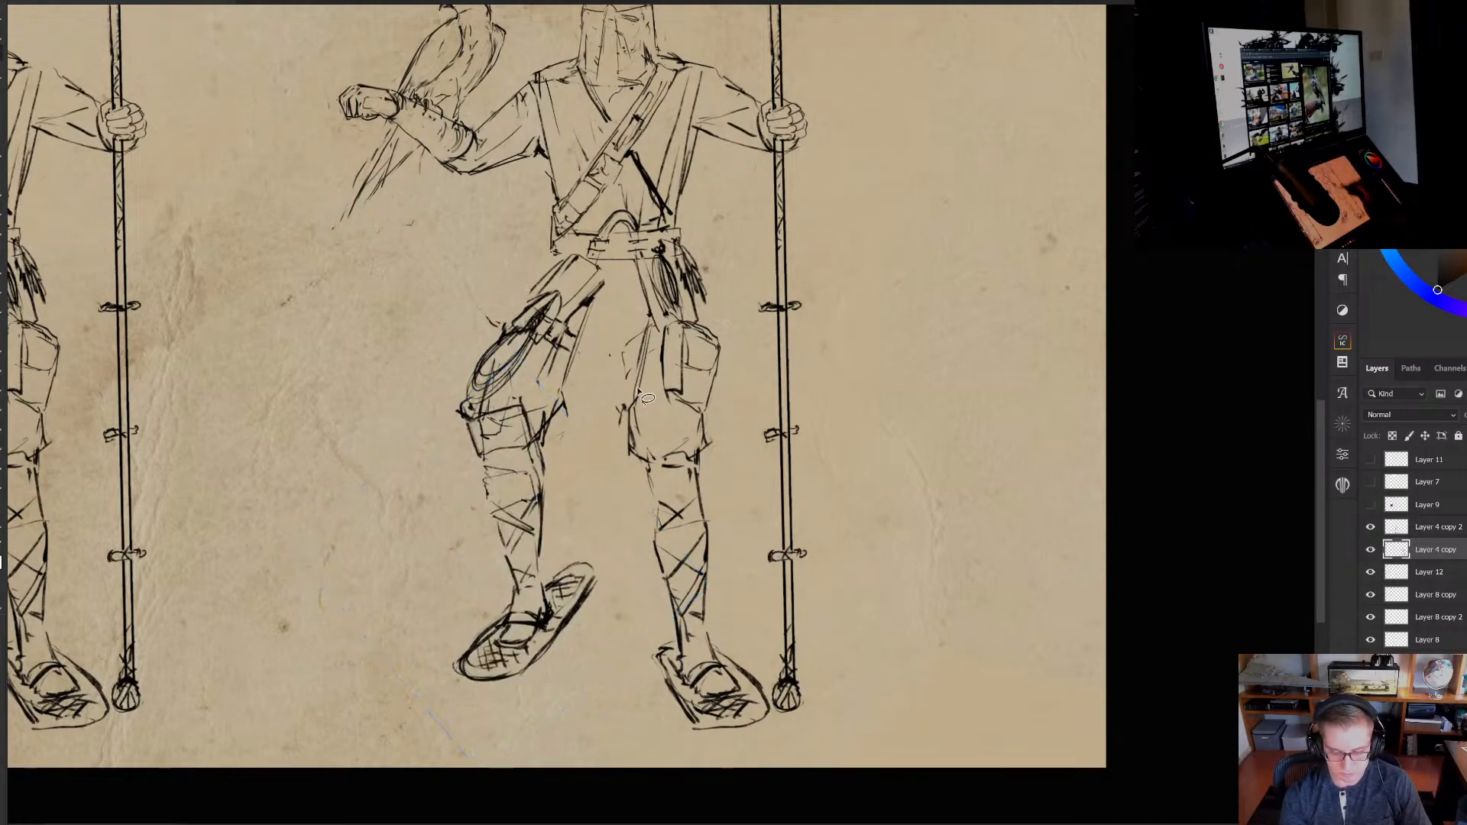
Sketch loose wavy ground contours beside the raised foot, between the legs and beyond the staff
{"action": "left_click_drag", "start_coordinate": [450, 597], "coordinate": [321, 640]}
{"action": "left_click_drag", "start_coordinate": [577, 517], "coordinate": [611, 477]}
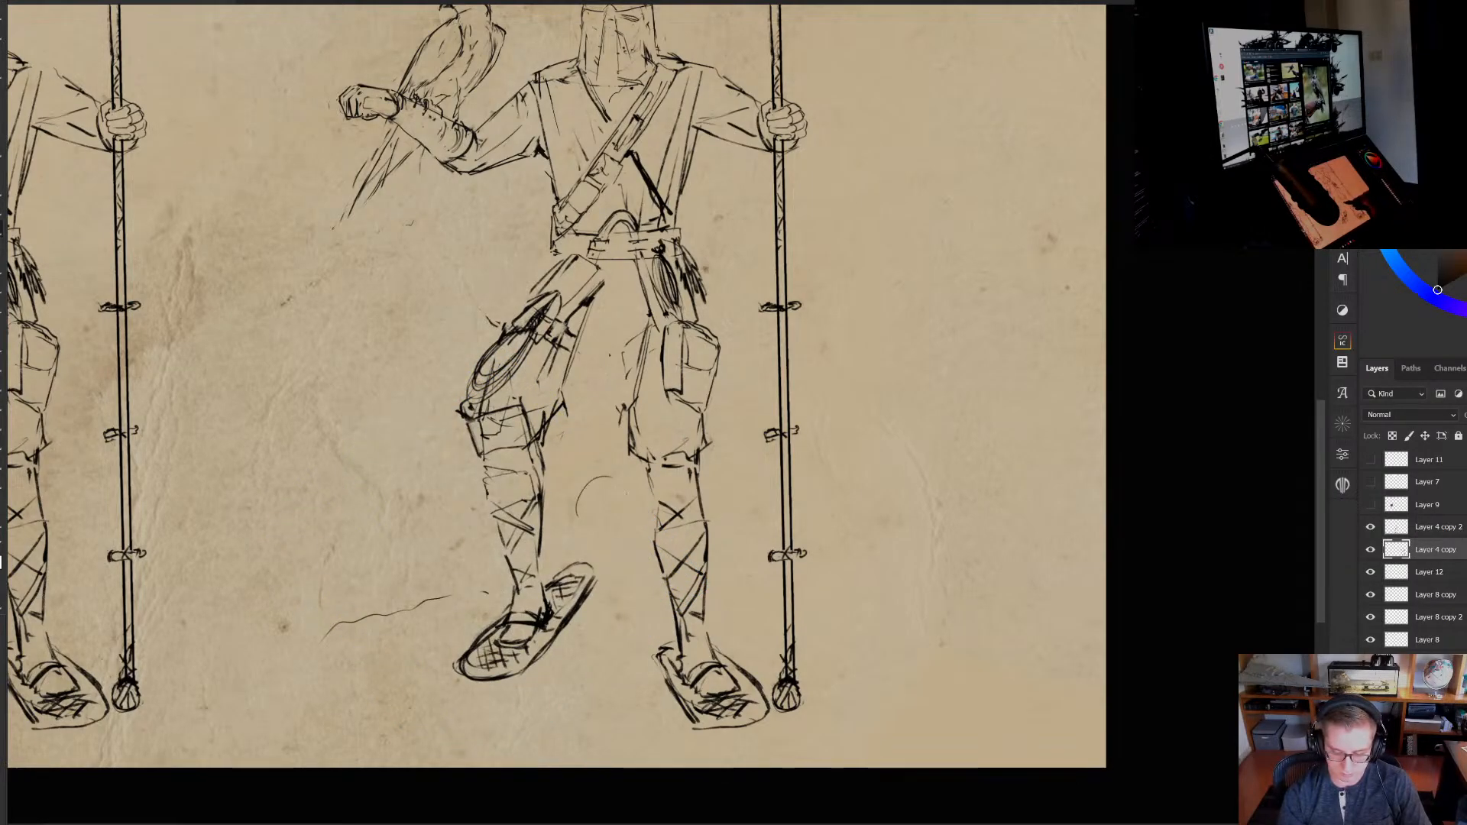
{"action": "left_click_drag", "start_coordinate": [727, 526], "coordinate": [737, 518]}
{"action": "mouse_move", "coordinate": [802, 551]}
{"action": "left_mouse_down"}
{"action": "mouse_move", "coordinate": [848, 629]}
{"action": "mouse_move", "coordinate": [922, 672]}
{"action": "mouse_move", "coordinate": [966, 740]}
{"action": "left_mouse_up"}
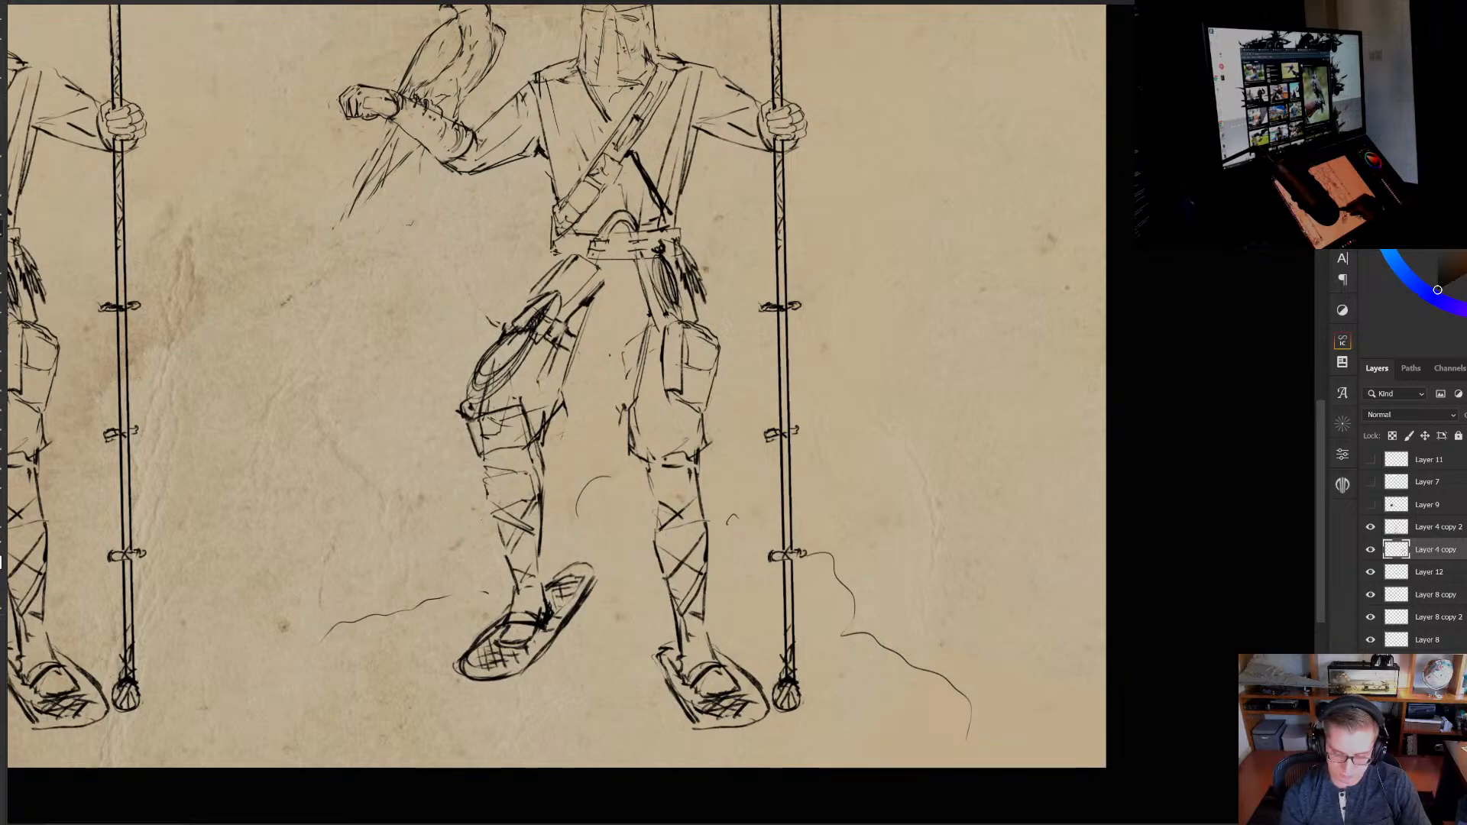
{"action": "mouse_move", "coordinate": [475, 512]}
{"action": "left_mouse_down"}
{"action": "mouse_move", "coordinate": [407, 561]}
{"action": "mouse_move", "coordinate": [352, 561]}
{"action": "mouse_move", "coordinate": [321, 607]}
{"action": "left_mouse_up"}
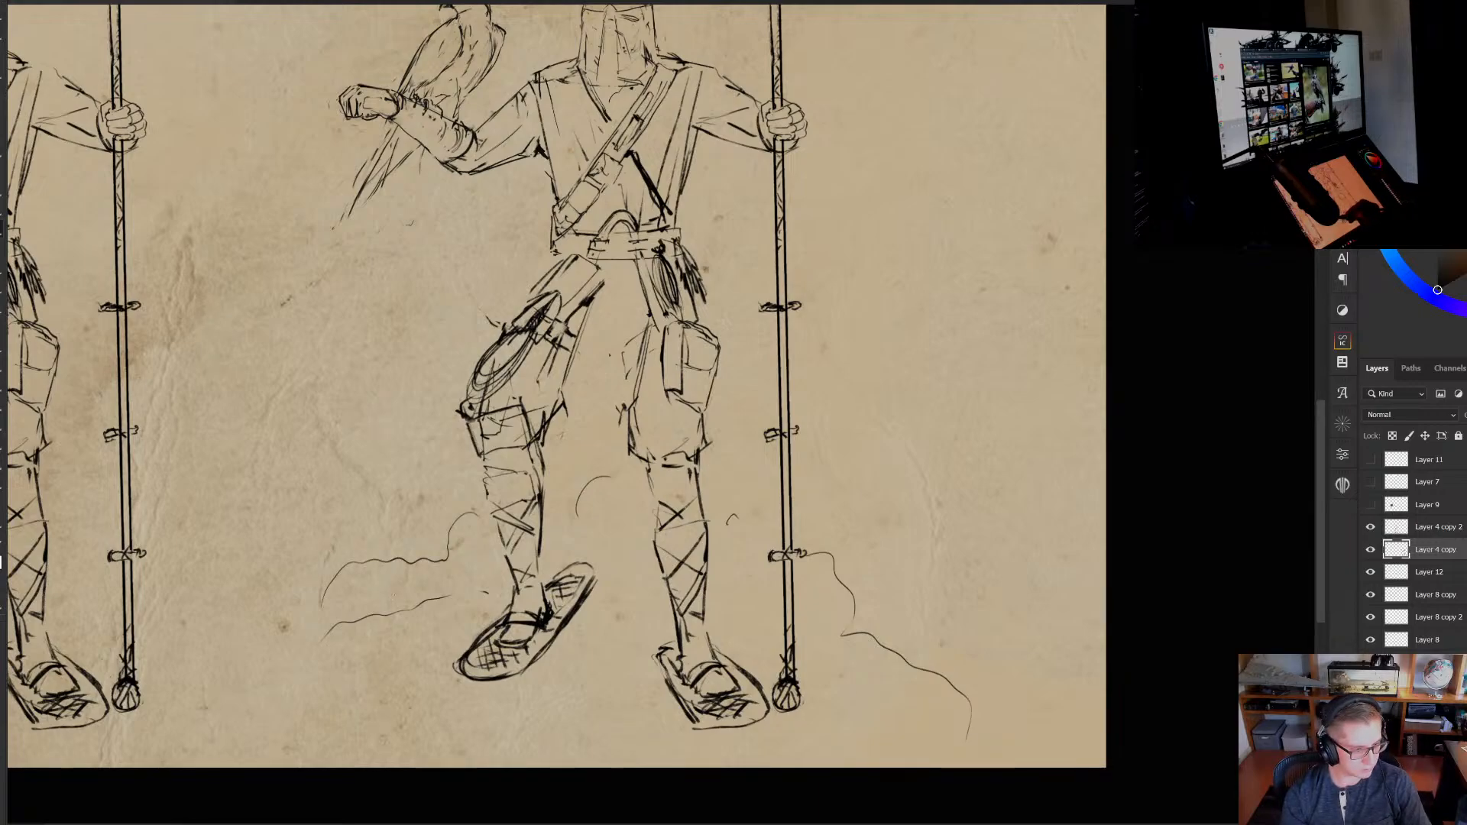
{"action": "mouse_move", "coordinate": [413, 592]}
{"action": "left_mouse_down"}
{"action": "mouse_move", "coordinate": [434, 563]}
{"action": "mouse_move", "coordinate": [468, 564]}
{"action": "left_mouse_up"}
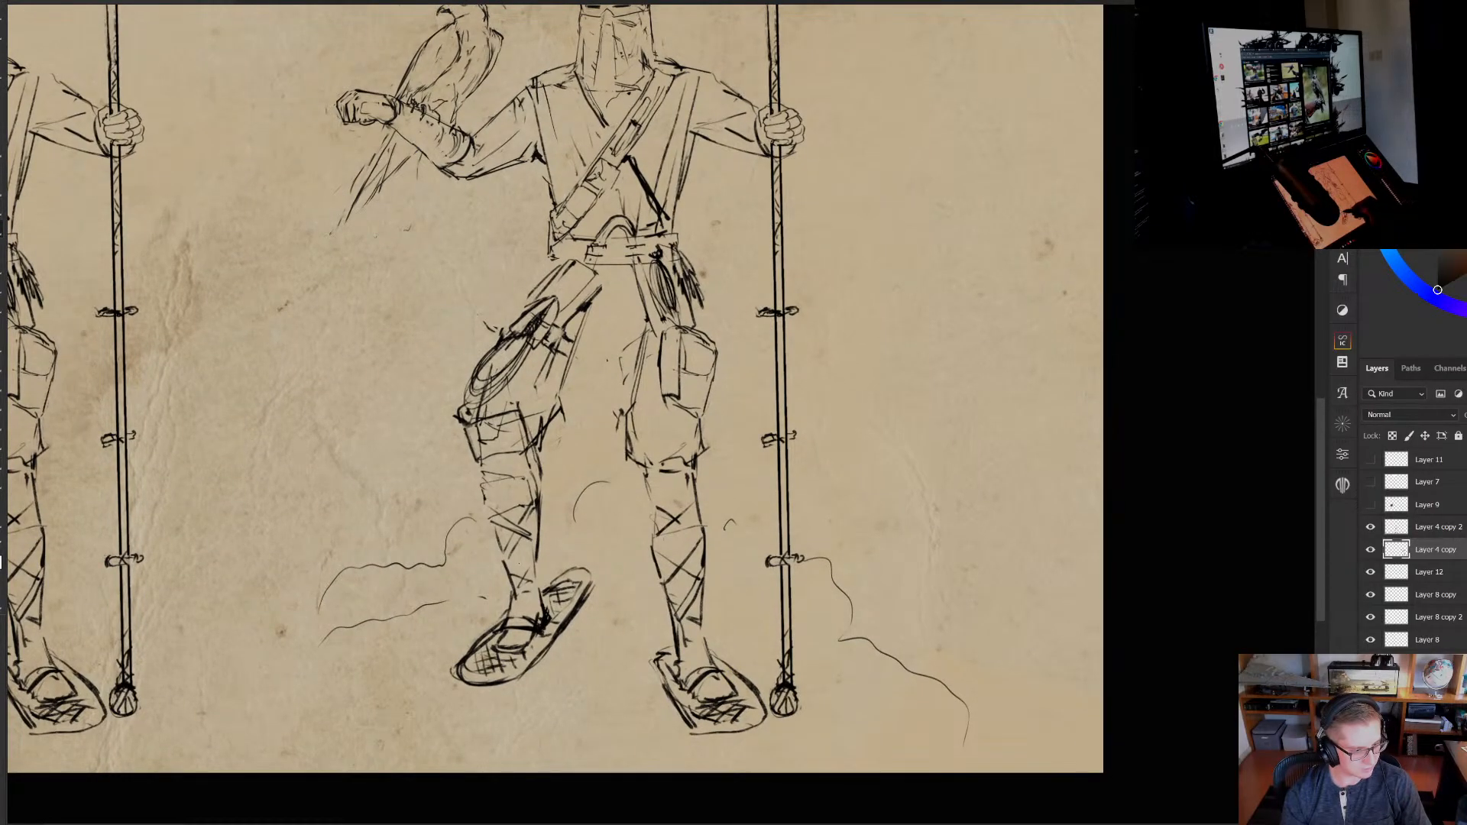
Draw the inner contour of the raised thigh from the back of the knee up to the crotch
{"action": "left_click_drag", "start_coordinate": [520, 563], "coordinate": [530, 598]}
{"action": "left_click", "coordinate": [588, 562], "text": "ctrl+alt"}
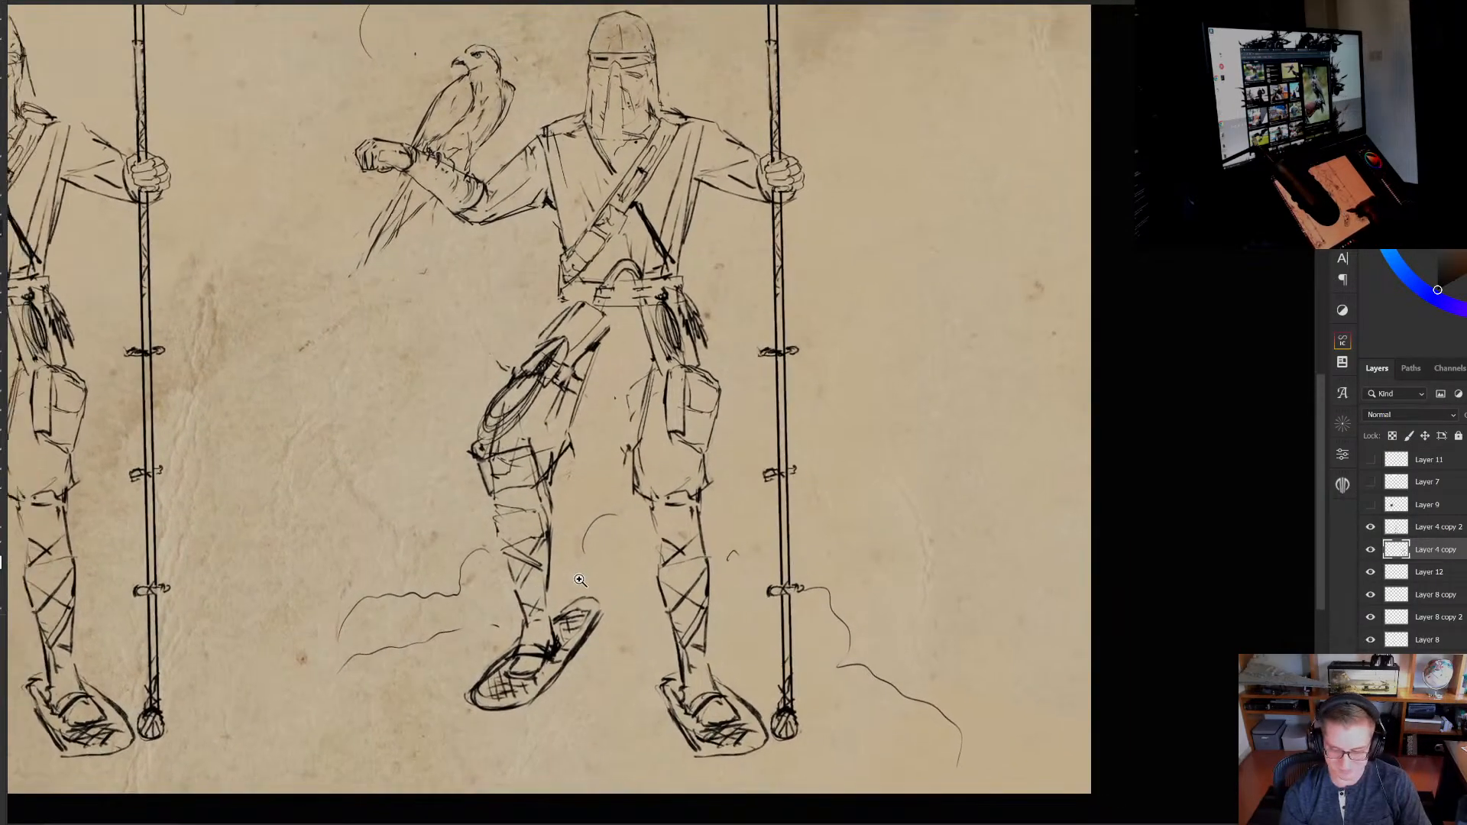
{"action": "left_click", "coordinate": [599, 479]}
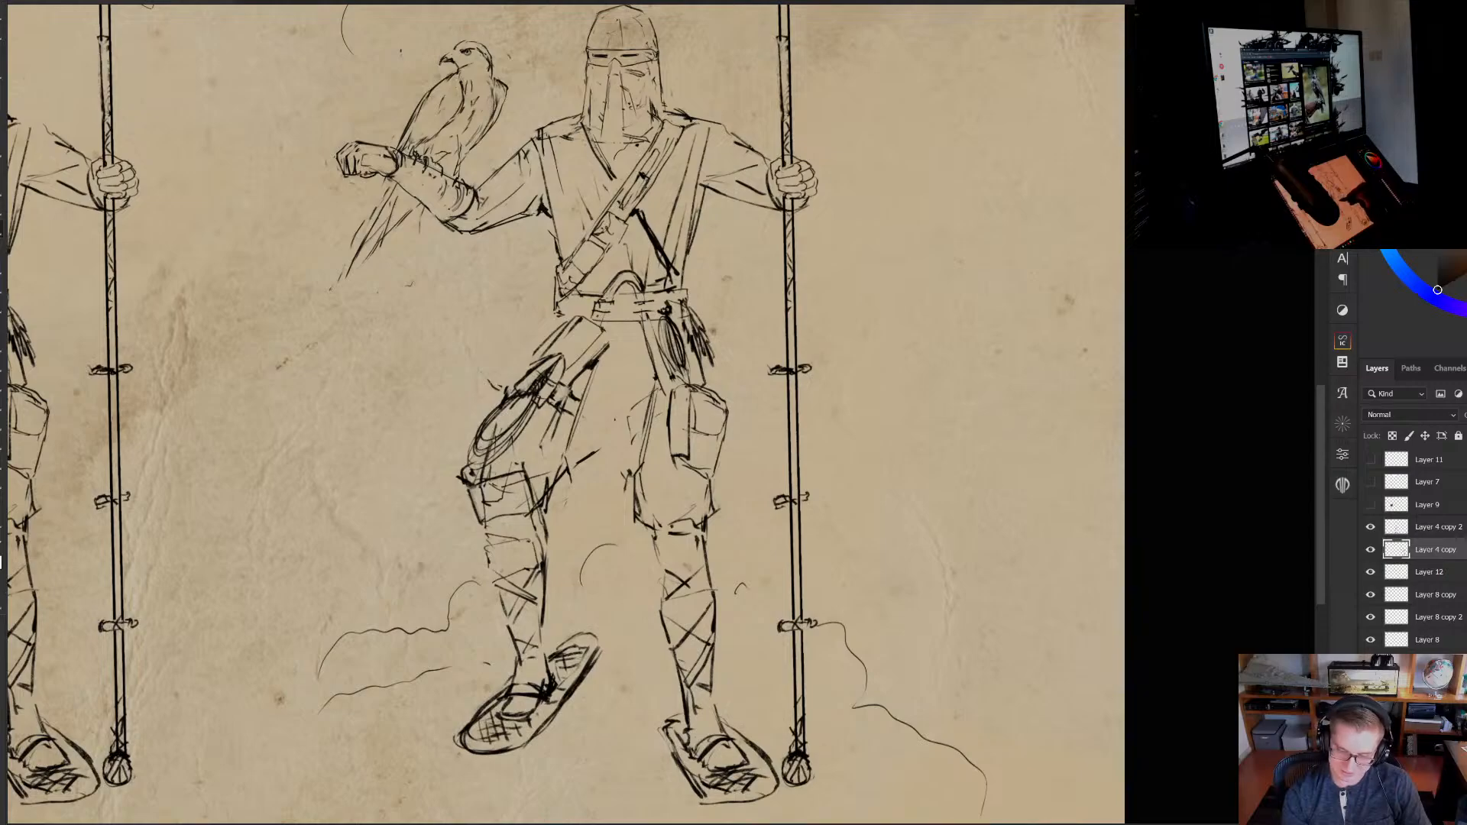
{"action": "mouse_move", "coordinate": [551, 479]}
{"action": "left_mouse_down"}
{"action": "mouse_move", "coordinate": [608, 424]}
{"action": "mouse_move", "coordinate": [638, 495]}
{"action": "left_mouse_up"}
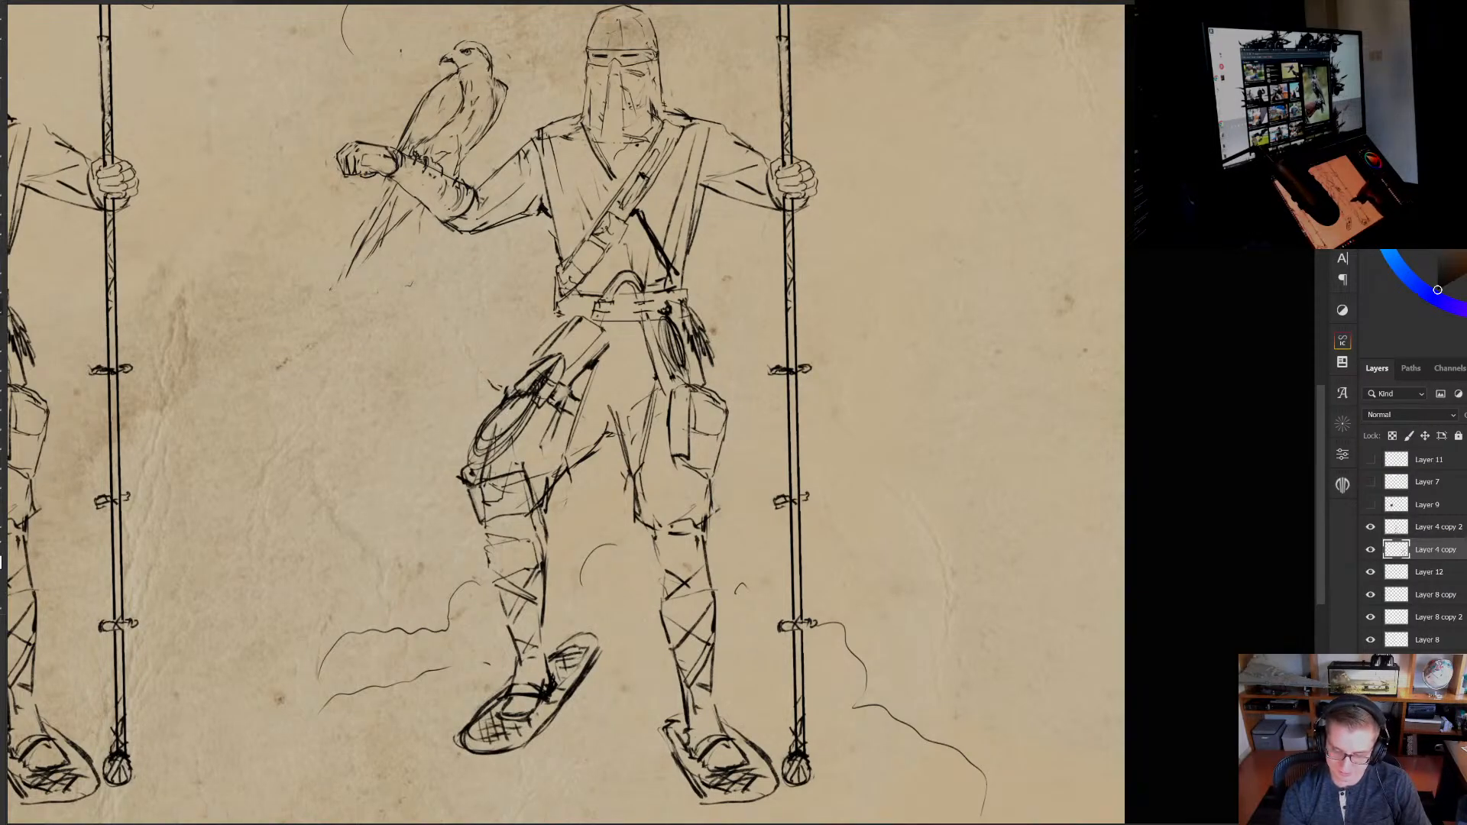
{"action": "left_click", "coordinate": [553, 540]}
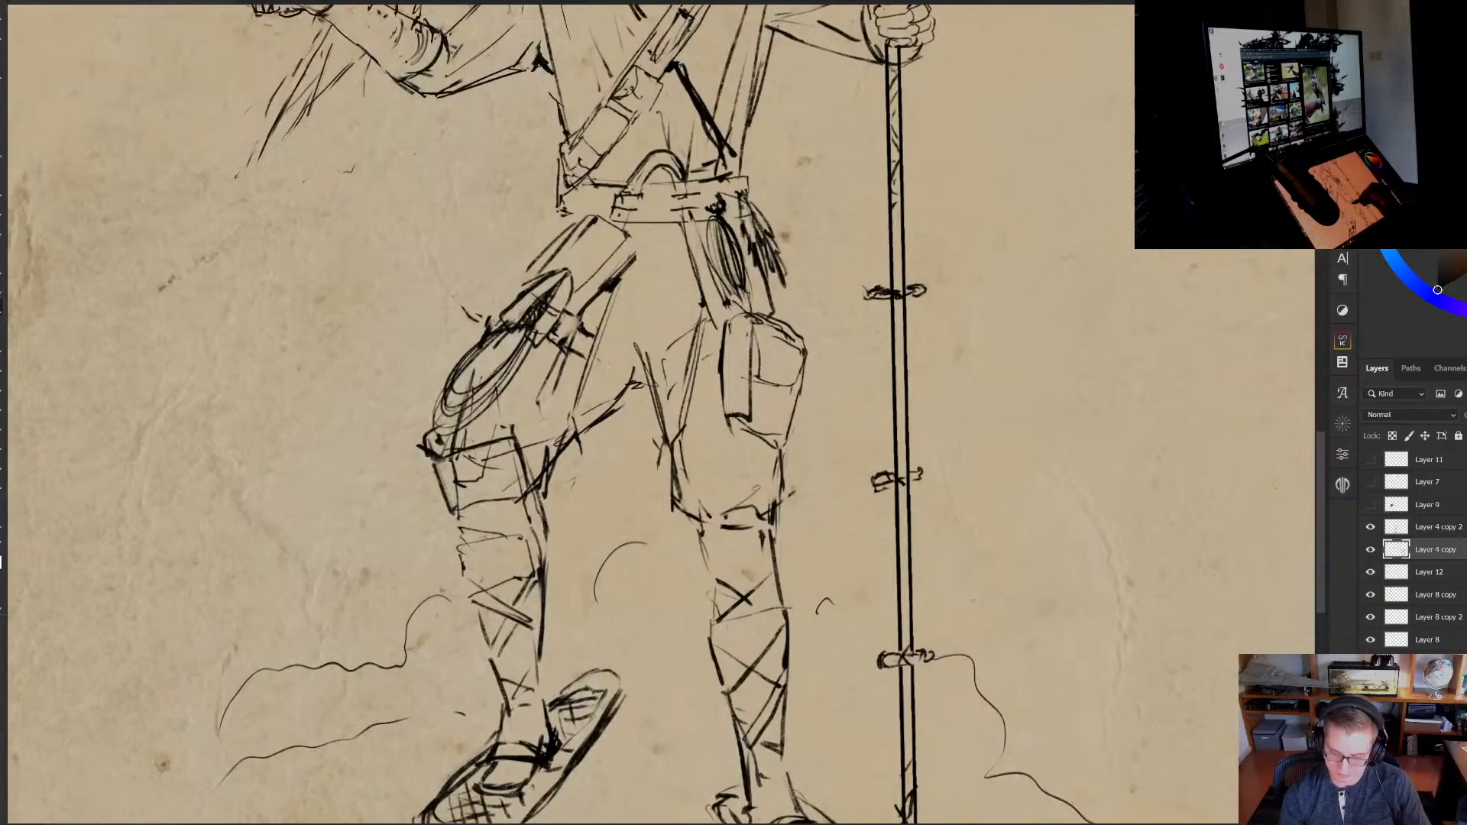
{"action": "left_click_drag", "start_coordinate": [703, 526], "coordinate": [713, 601]}
Erase the leftover strap and contour lines at the top of the raised thigh, just below the belt
{"action": "mouse_move", "coordinate": [709, 413]}
{"action": "left_mouse_down"}
{"action": "mouse_move", "coordinate": [723, 435]}
{"action": "mouse_move", "coordinate": [725, 649]}
{"action": "left_mouse_up"}
{"action": "left_click_drag", "start_coordinate": [635, 490], "coordinate": [631, 512]}
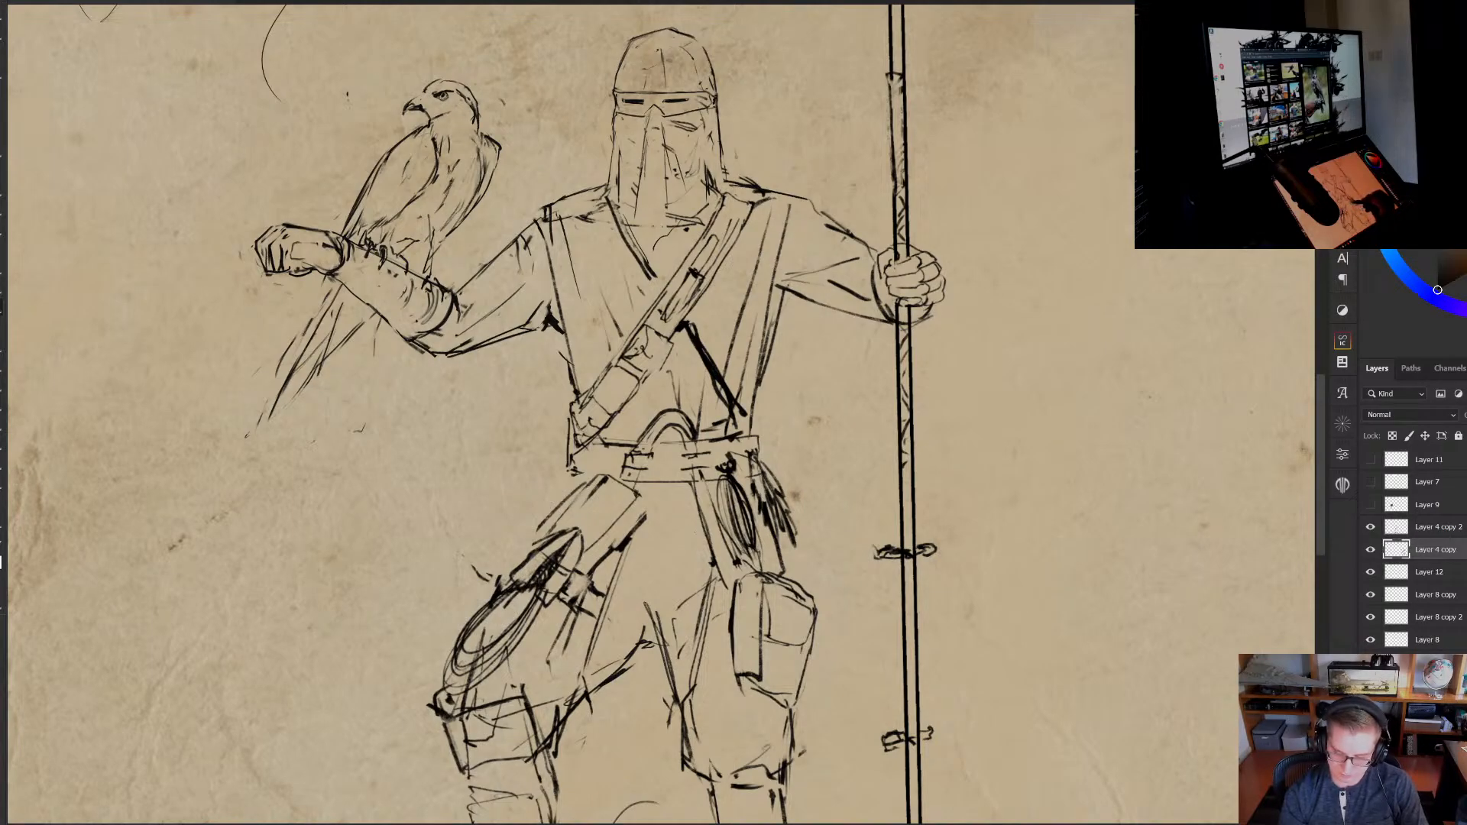
{"action": "left_click_drag", "start_coordinate": [640, 504], "coordinate": [601, 558]}
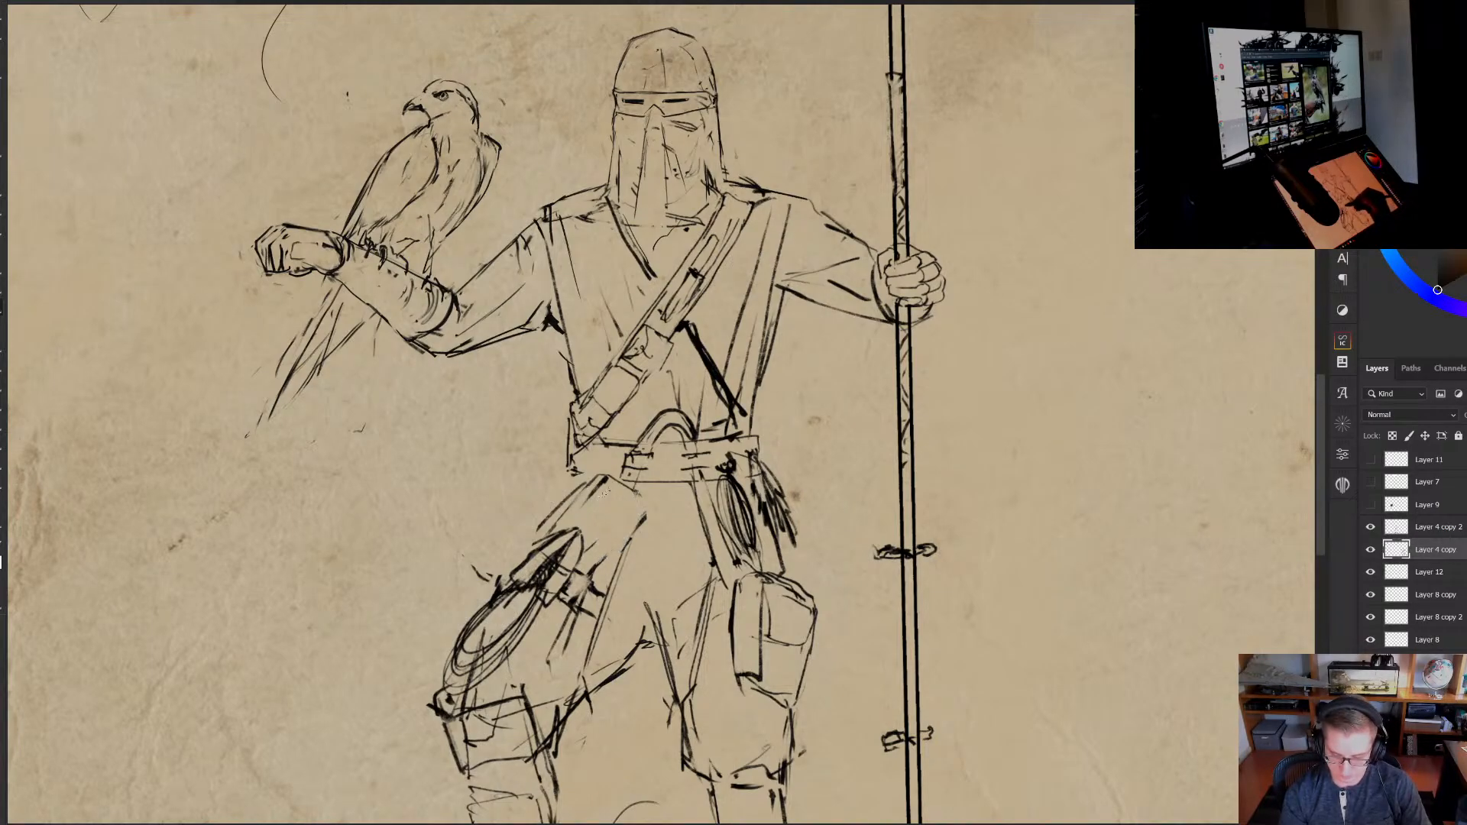
{"action": "mouse_move", "coordinate": [600, 489]}
{"action": "left_mouse_down"}
{"action": "mouse_move", "coordinate": [565, 526]}
{"action": "mouse_move", "coordinate": [616, 498]}
{"action": "mouse_move", "coordinate": [619, 466]}
{"action": "mouse_move", "coordinate": [660, 456]}
{"action": "left_mouse_up"}
{"action": "key", "text": "b"}
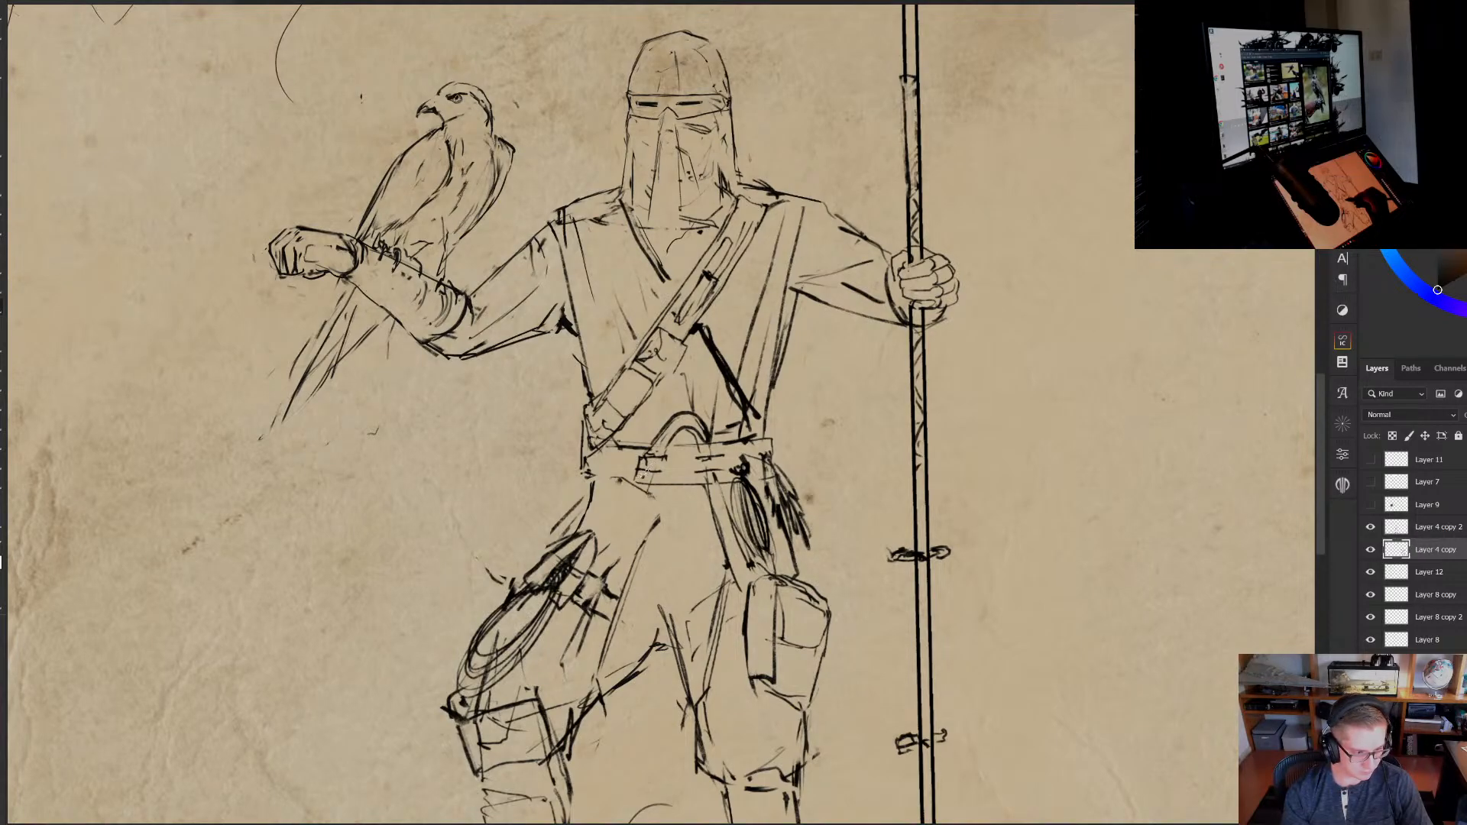
{"action": "left_click_drag", "start_coordinate": [641, 476], "coordinate": [643, 466]}
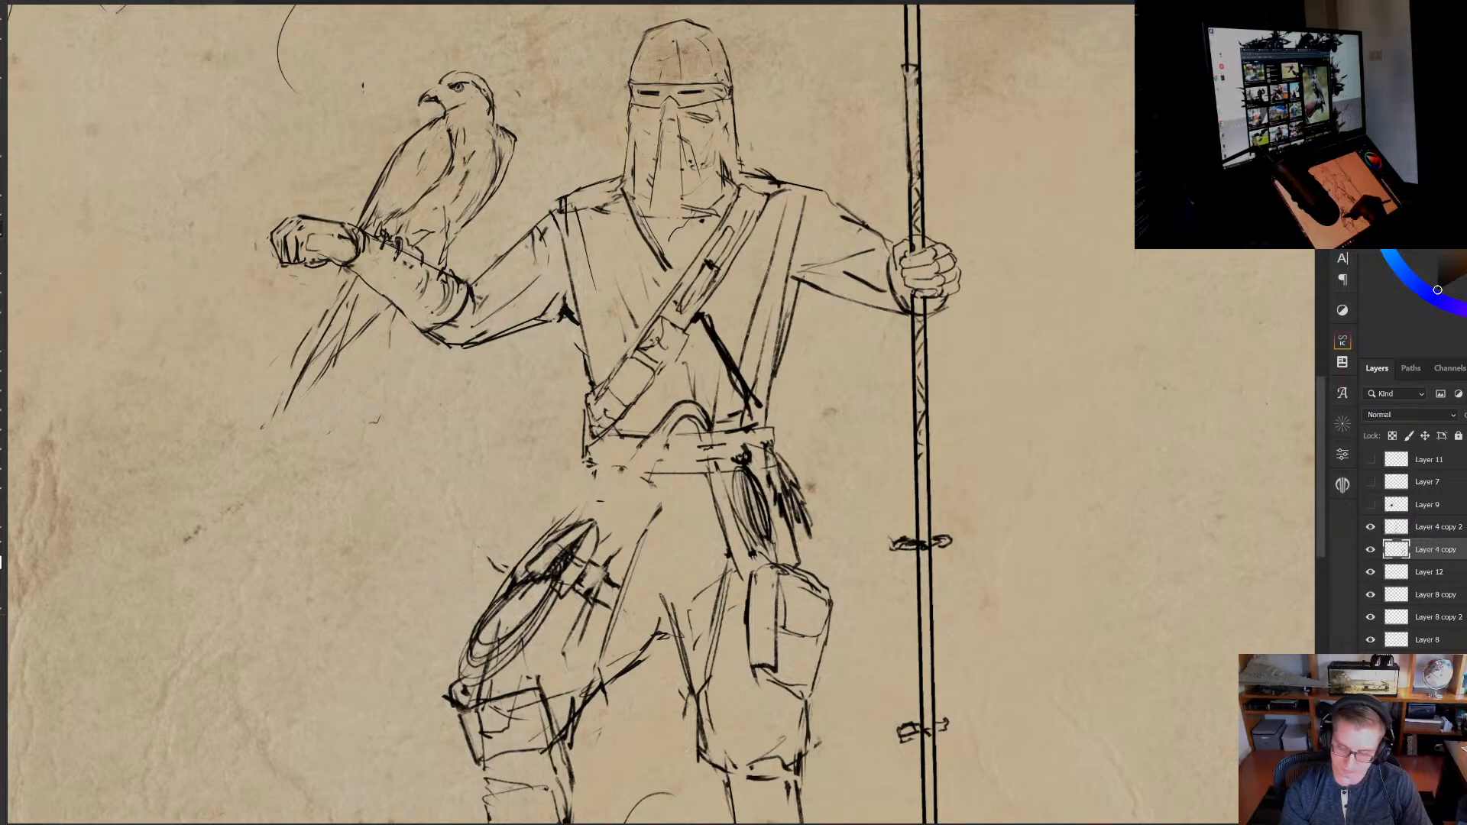
Sketch the hip below the belt, a curved band around the raised thigh and a strap from the belt to the coiled whip
{"action": "mouse_move", "coordinate": [595, 475]}
{"action": "left_mouse_down"}
{"action": "mouse_move", "coordinate": [585, 500]}
{"action": "mouse_move", "coordinate": [649, 471]}
{"action": "left_mouse_up"}
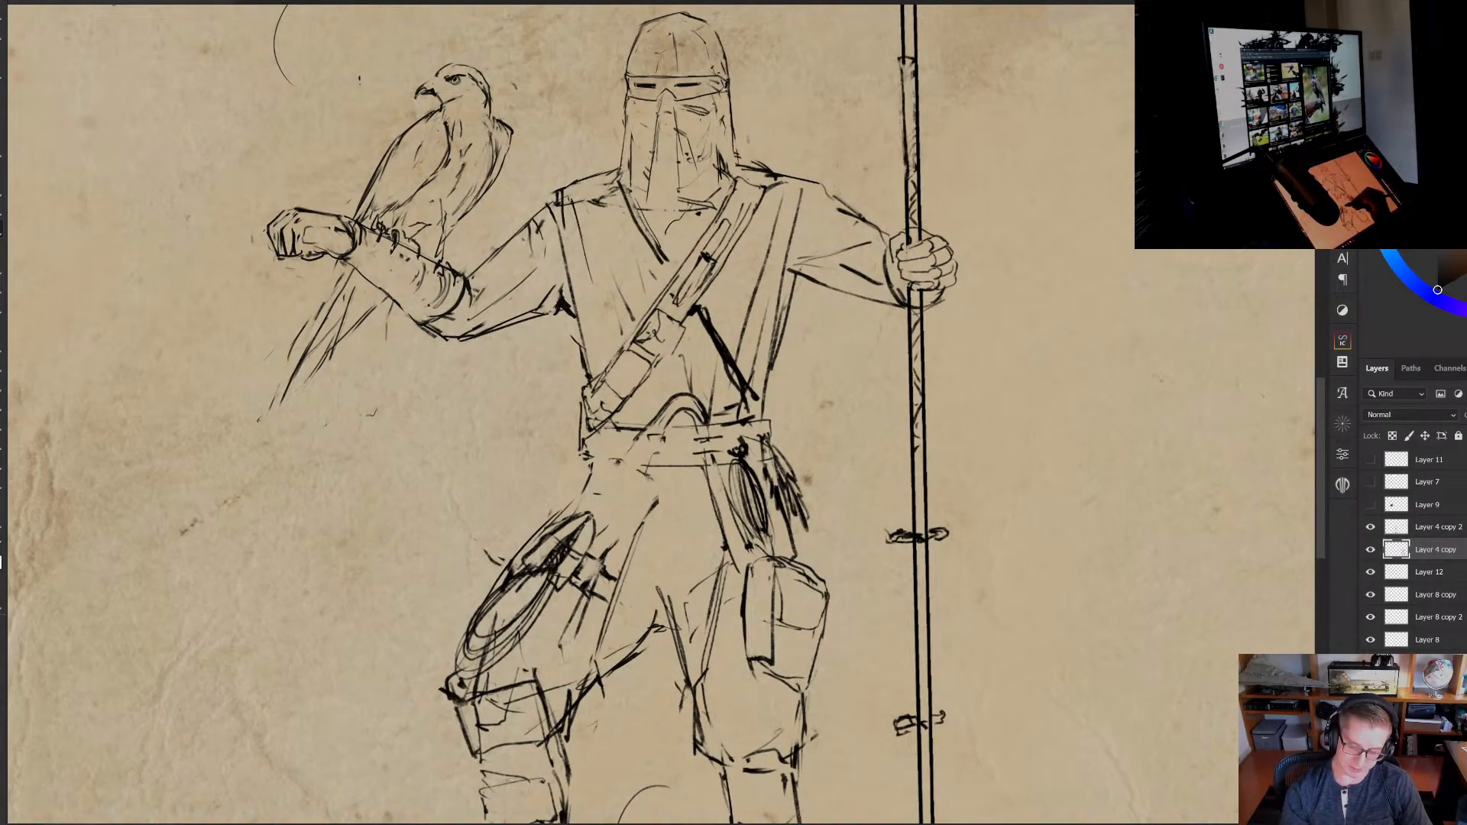
{"action": "left_click_drag", "start_coordinate": [628, 605], "coordinate": [634, 630]}
{"action": "left_click_drag", "start_coordinate": [603, 599], "coordinate": [615, 654]}
{"action": "left_click_drag", "start_coordinate": [631, 616], "coordinate": [638, 644]}
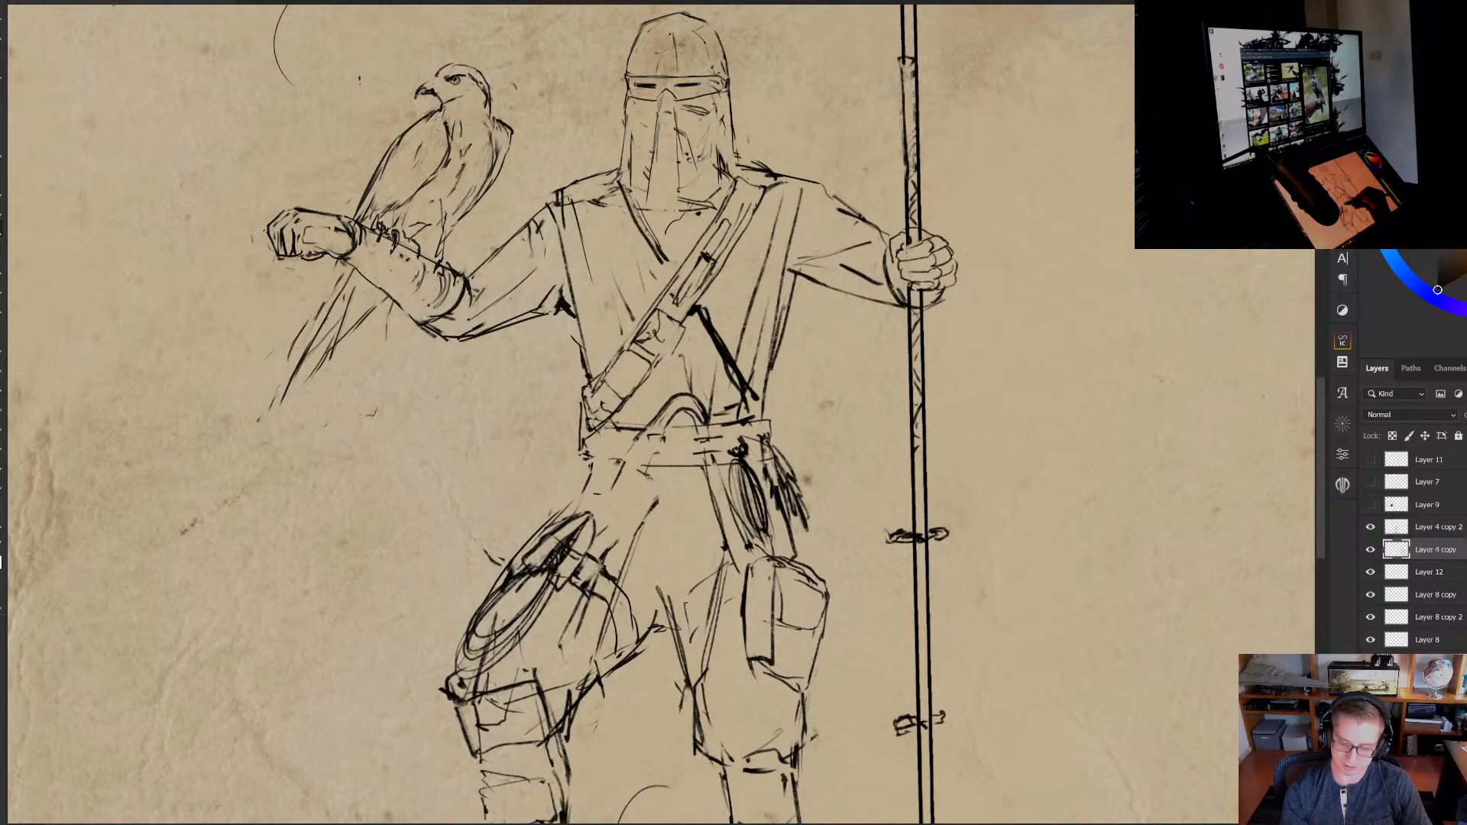
{"action": "left_click_drag", "start_coordinate": [603, 507], "coordinate": [577, 534]}
{"action": "left_click_drag", "start_coordinate": [639, 470], "coordinate": [597, 536]}
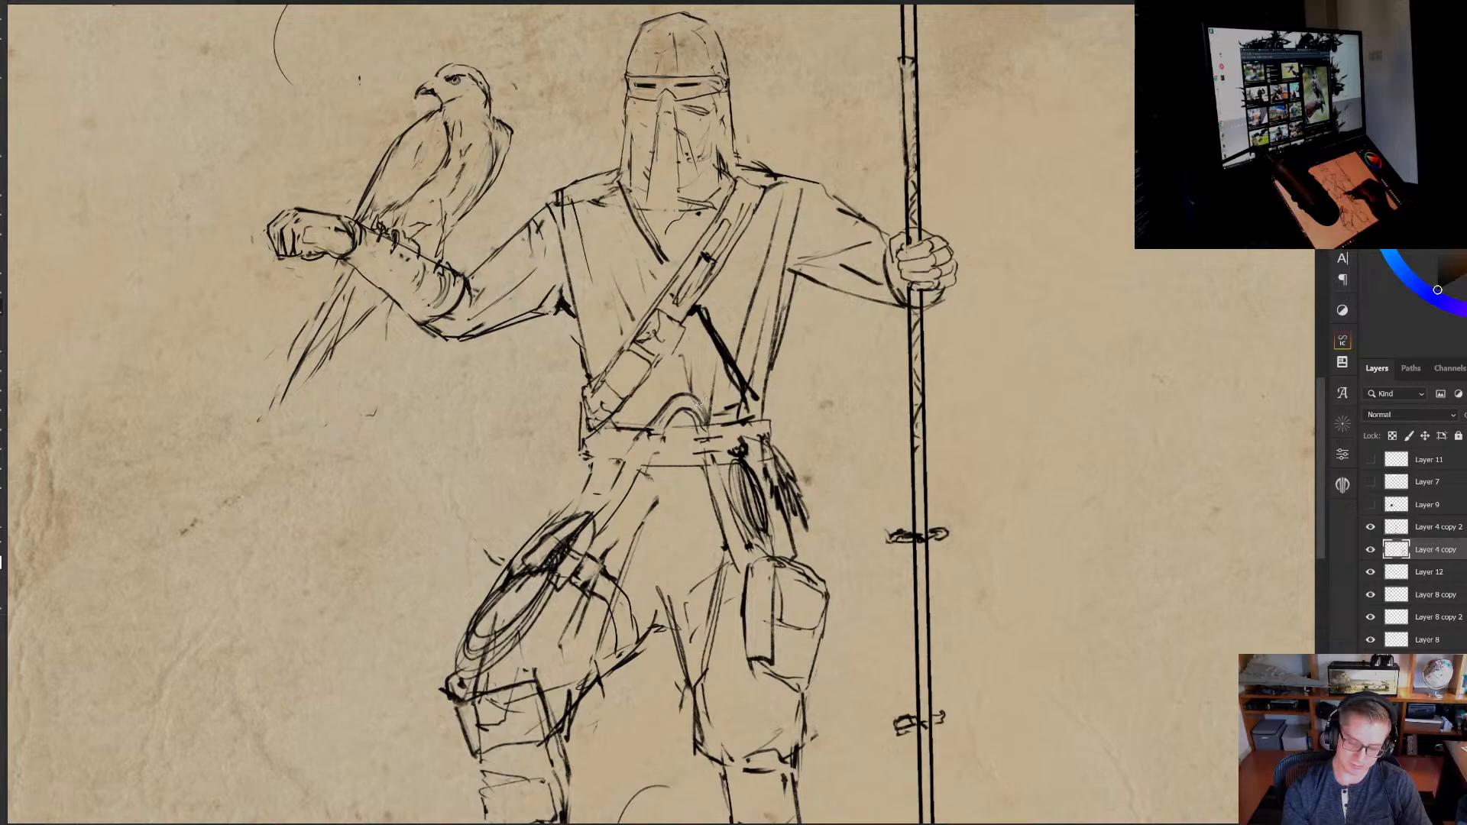
Redraw the belt's lower edge and extend the arched strap at the waist down across the belt on both sides
{"action": "left_click_drag", "start_coordinate": [691, 427], "coordinate": [685, 503]}
{"action": "mouse_move", "coordinate": [773, 562]}
{"action": "left_mouse_down"}
{"action": "mouse_move", "coordinate": [762, 525]}
{"action": "mouse_move", "coordinate": [724, 520]}
{"action": "left_mouse_up"}
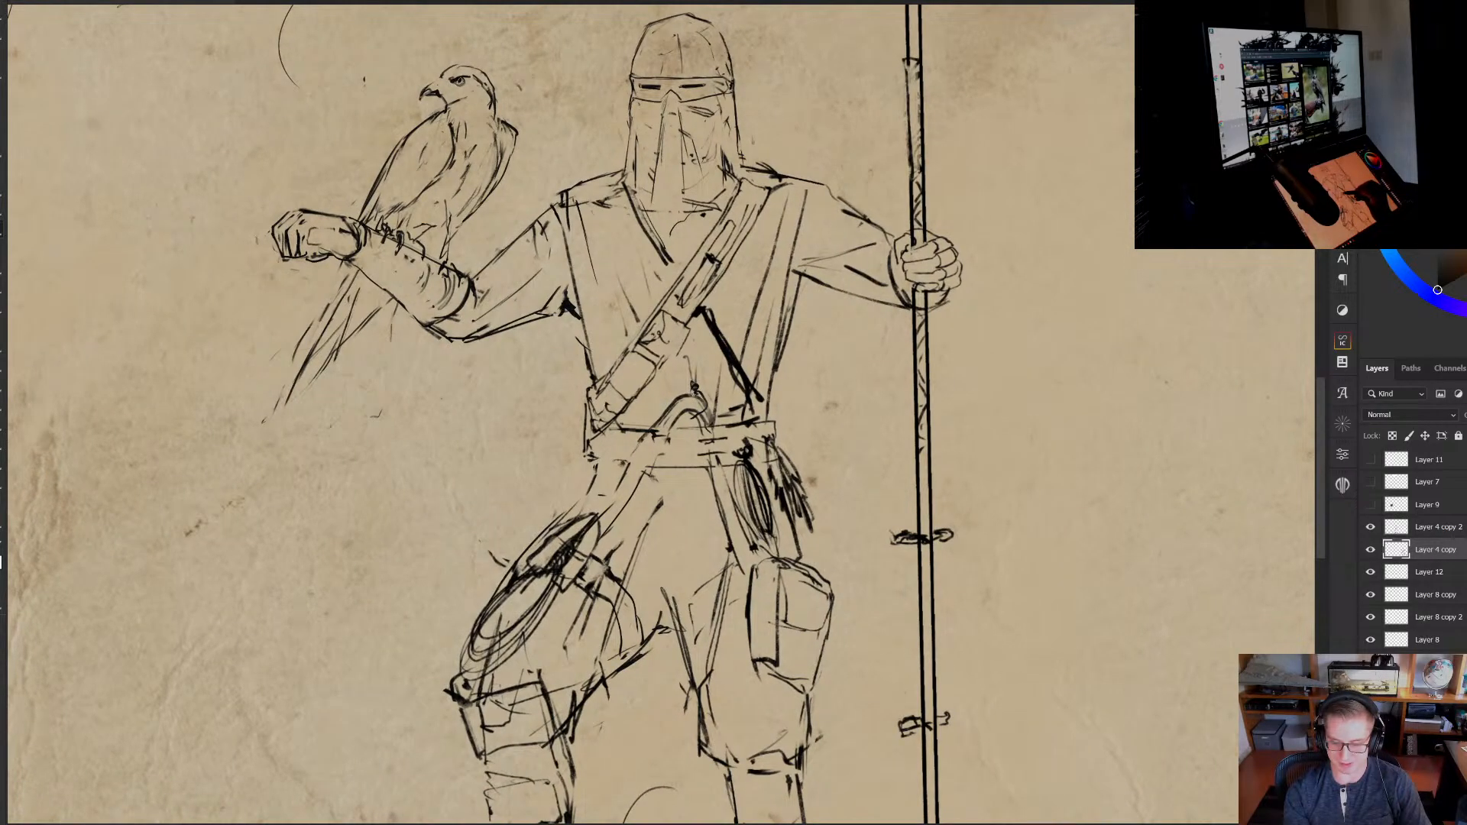
{"action": "left_click_drag", "start_coordinate": [694, 390], "coordinate": [641, 543]}
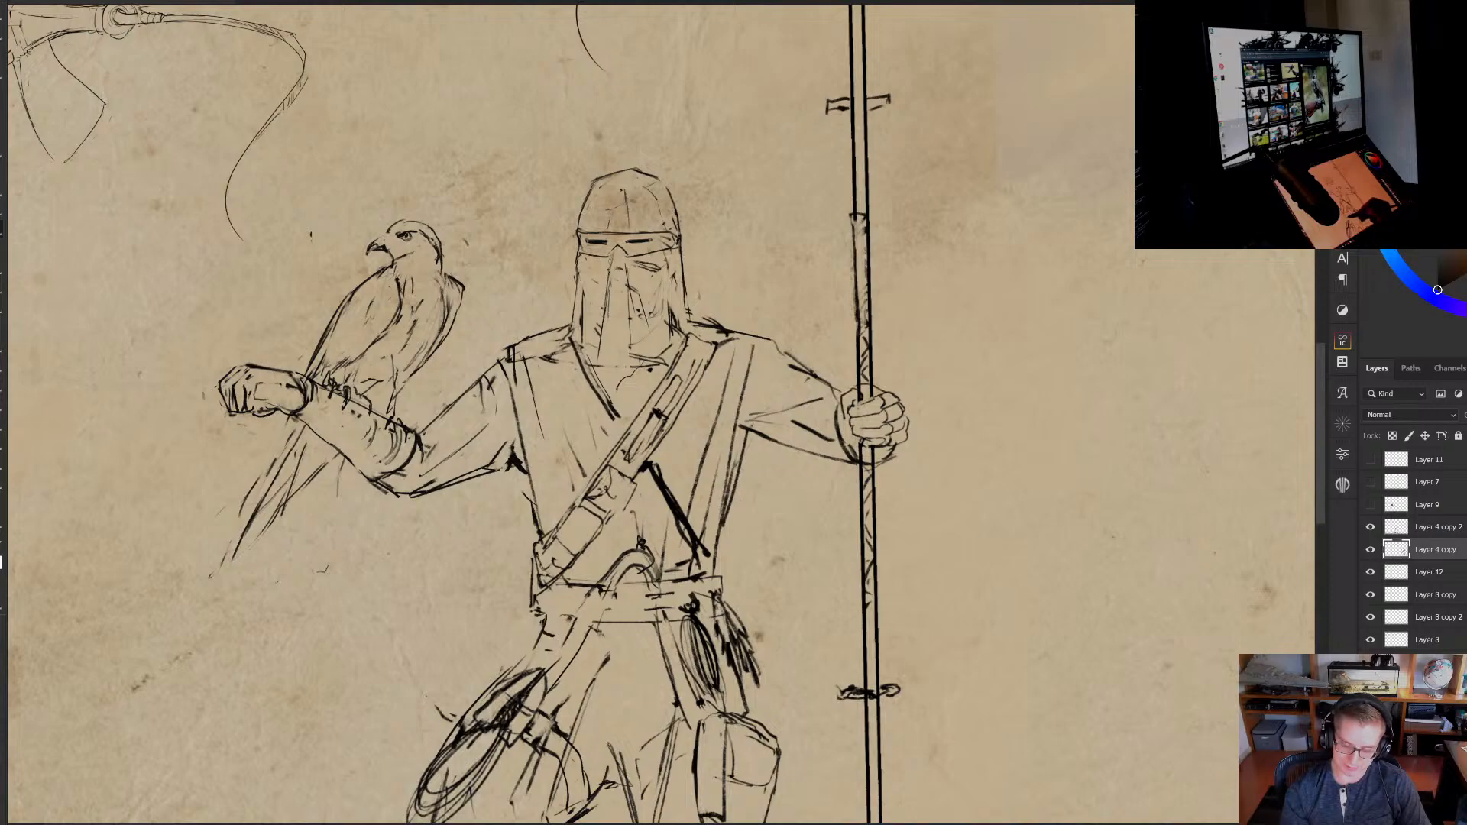
{"action": "left_click_drag", "start_coordinate": [593, 640], "coordinate": [662, 638]}
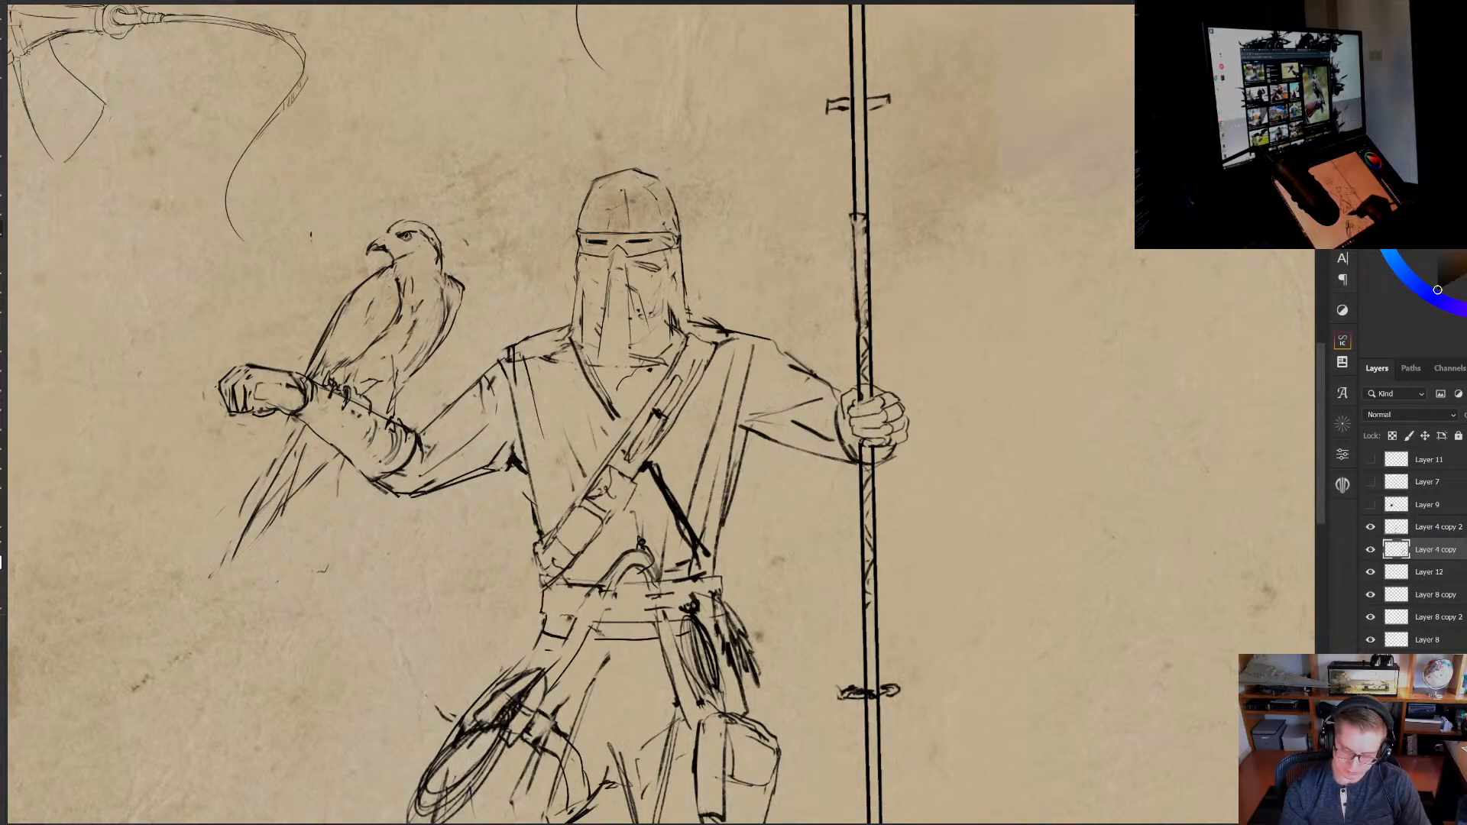
{"action": "mouse_move", "coordinate": [595, 588]}
{"action": "left_mouse_down"}
{"action": "mouse_move", "coordinate": [578, 628]}
{"action": "mouse_move", "coordinate": [597, 623]}
{"action": "left_mouse_up"}
{"action": "mouse_move", "coordinate": [651, 598]}
{"action": "left_mouse_down"}
{"action": "mouse_move", "coordinate": [669, 589]}
{"action": "mouse_move", "coordinate": [658, 634]}
{"action": "mouse_move", "coordinate": [672, 613]}
{"action": "mouse_move", "coordinate": [638, 541]}
{"action": "left_mouse_up"}
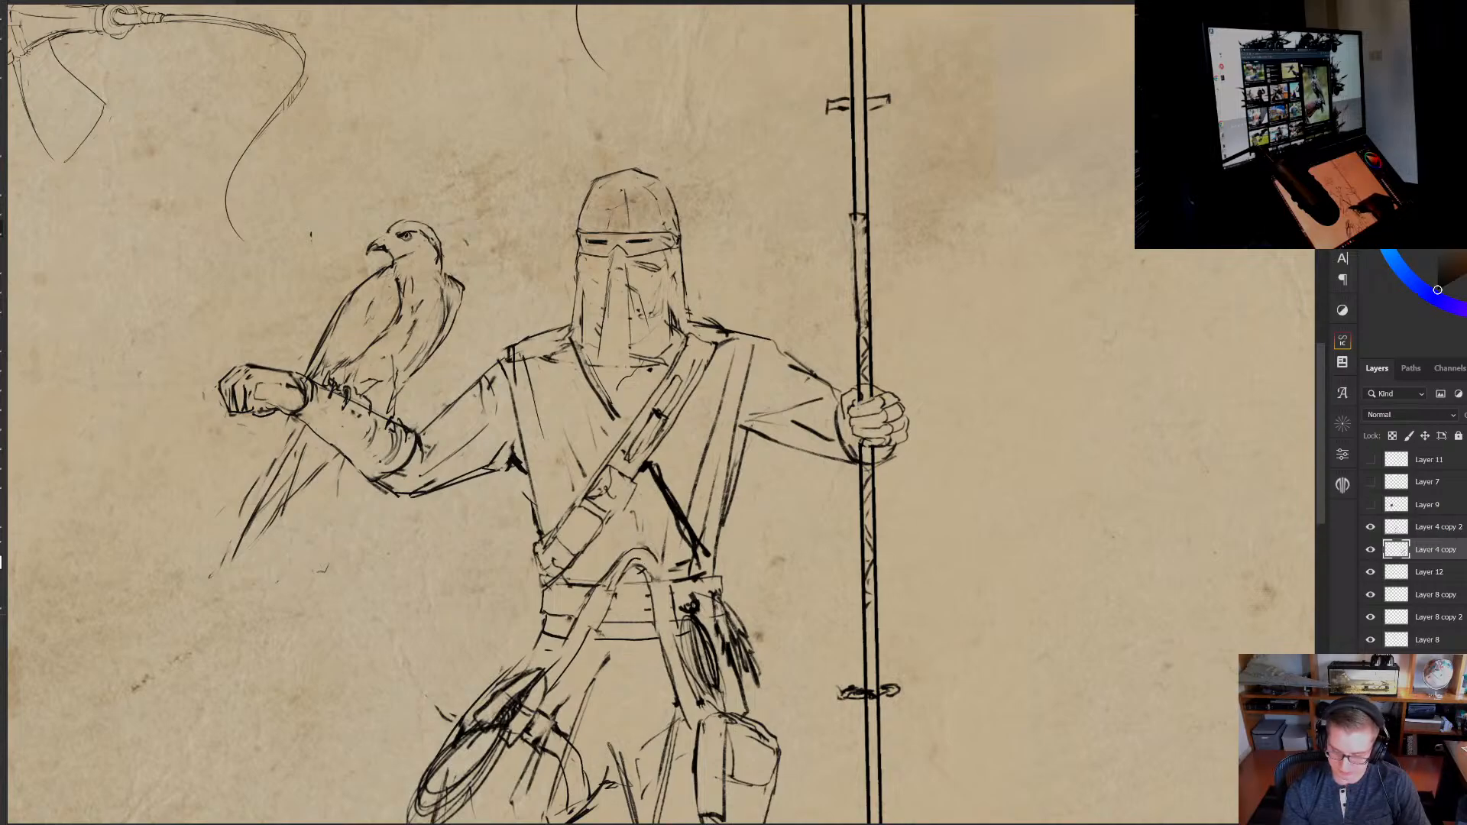
{"action": "left_click_drag", "start_coordinate": [646, 551], "coordinate": [664, 585]}
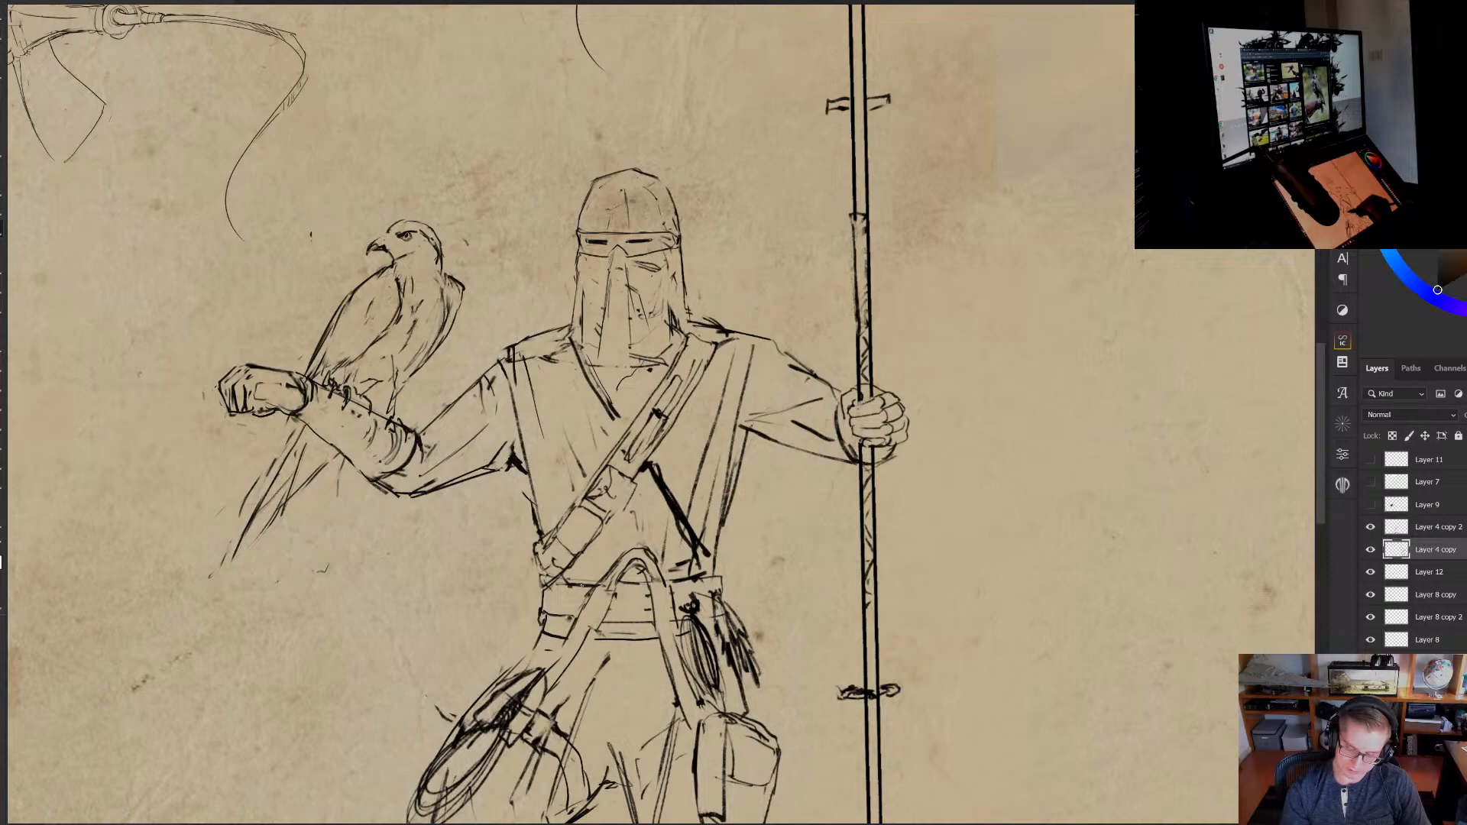
Redraw the top of the diagonal chest strap where it crosses the shoulder of the staff-holding arm
{"action": "left_click_drag", "start_coordinate": [665, 445], "coordinate": [654, 489]}
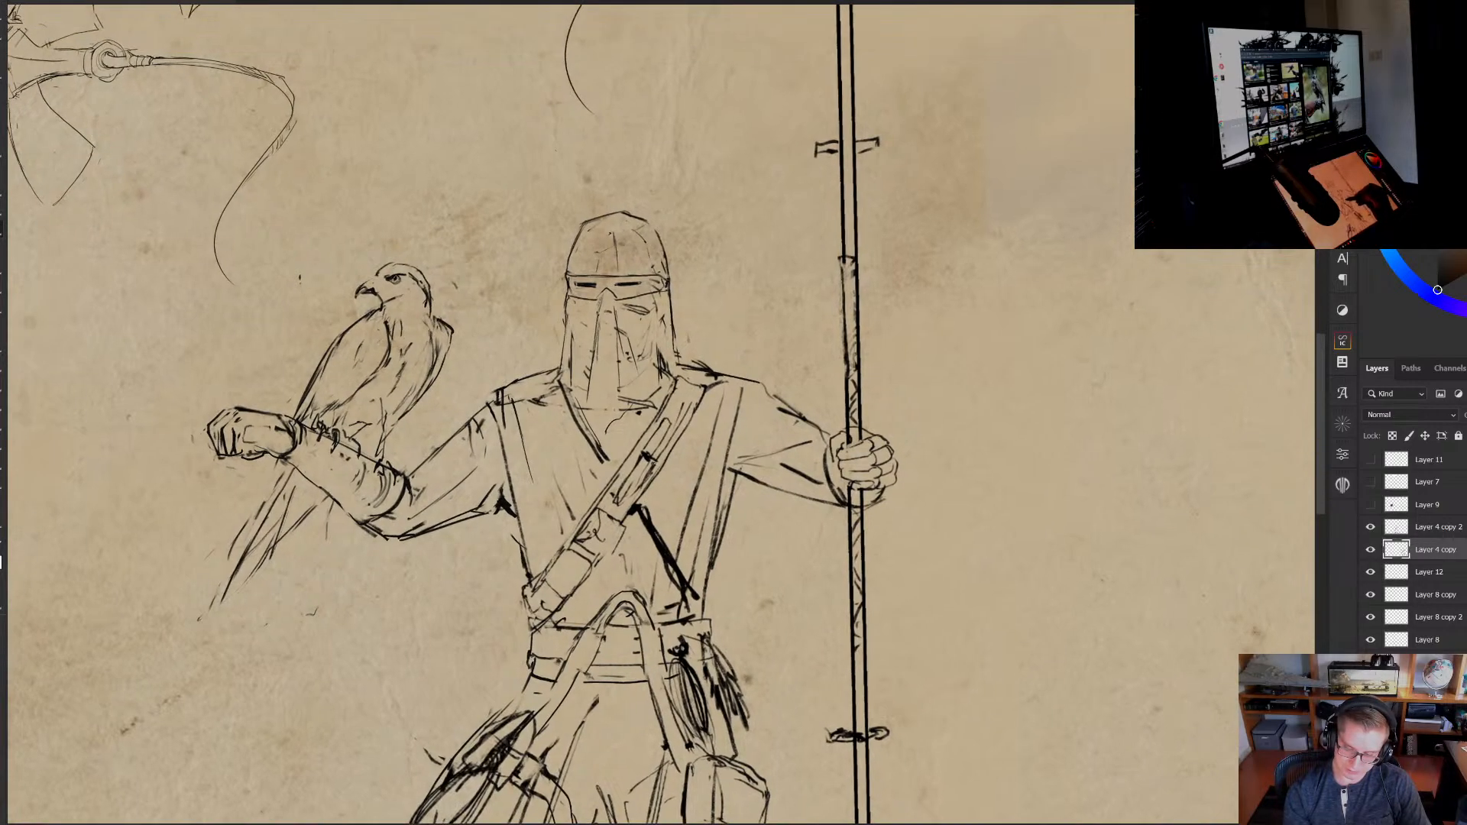
{"action": "mouse_move", "coordinate": [619, 415]}
{"action": "left_mouse_down"}
{"action": "mouse_move", "coordinate": [648, 401]}
{"action": "mouse_move", "coordinate": [672, 353]}
{"action": "mouse_move", "coordinate": [663, 328]}
{"action": "mouse_move", "coordinate": [736, 364]}
{"action": "mouse_move", "coordinate": [717, 383]}
{"action": "mouse_move", "coordinate": [738, 362]}
{"action": "mouse_move", "coordinate": [705, 354]}
{"action": "mouse_move", "coordinate": [746, 359]}
{"action": "left_mouse_up"}
{"action": "scroll", "coordinate": [648, 390], "scroll_direction": "up", "scroll_amount": 3}
{"action": "key", "text": "b"}
{"action": "key", "text": "e"}
{"action": "key", "text": "b"}
{"action": "mouse_move", "coordinate": [745, 361]}
{"action": "left_mouse_down"}
{"action": "mouse_move", "coordinate": [725, 413]}
{"action": "mouse_move", "coordinate": [738, 384]}
{"action": "left_mouse_up"}
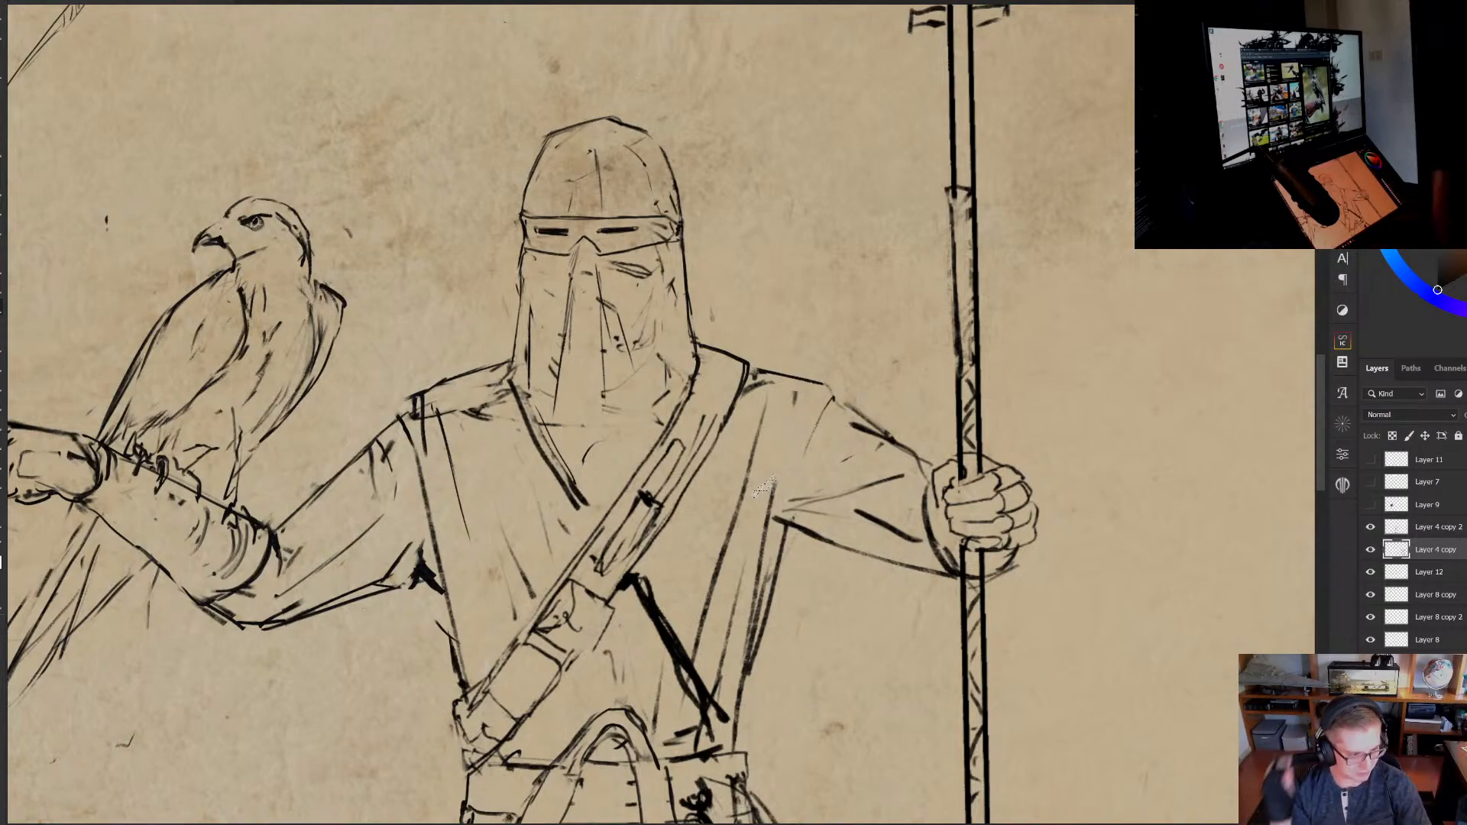
Darken the shoulder contour of the falcon-bearing arm where the sleeve meets the tunic, and undo the last sleeve strokes
{"action": "left_click_drag", "start_coordinate": [671, 472], "coordinate": [704, 467]}
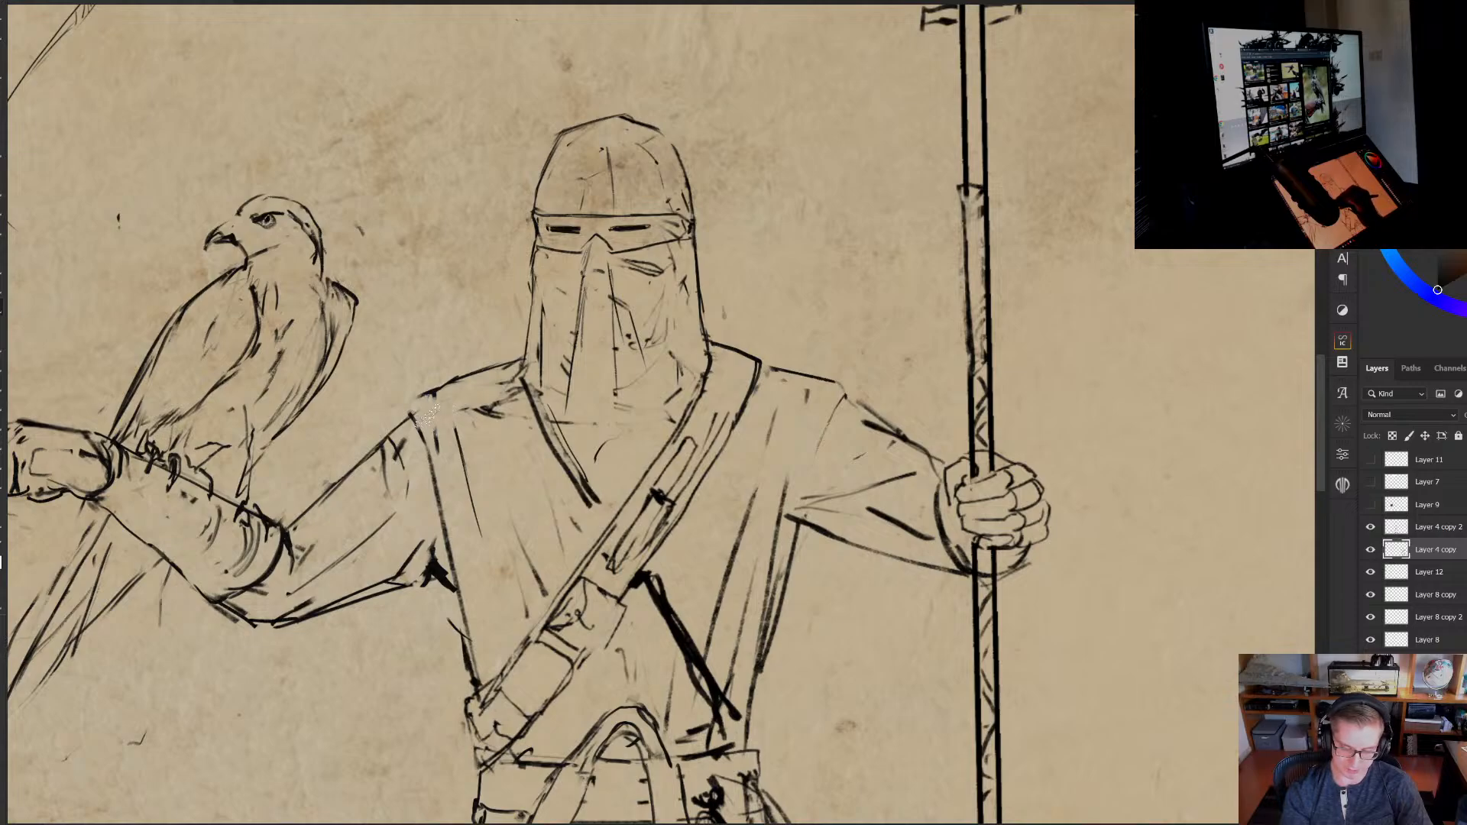
{"action": "mouse_move", "coordinate": [428, 391]}
{"action": "left_mouse_down"}
{"action": "mouse_move", "coordinate": [407, 416]}
{"action": "mouse_move", "coordinate": [431, 451]}
{"action": "mouse_move", "coordinate": [397, 427]}
{"action": "mouse_move", "coordinate": [447, 561]}
{"action": "left_mouse_up"}
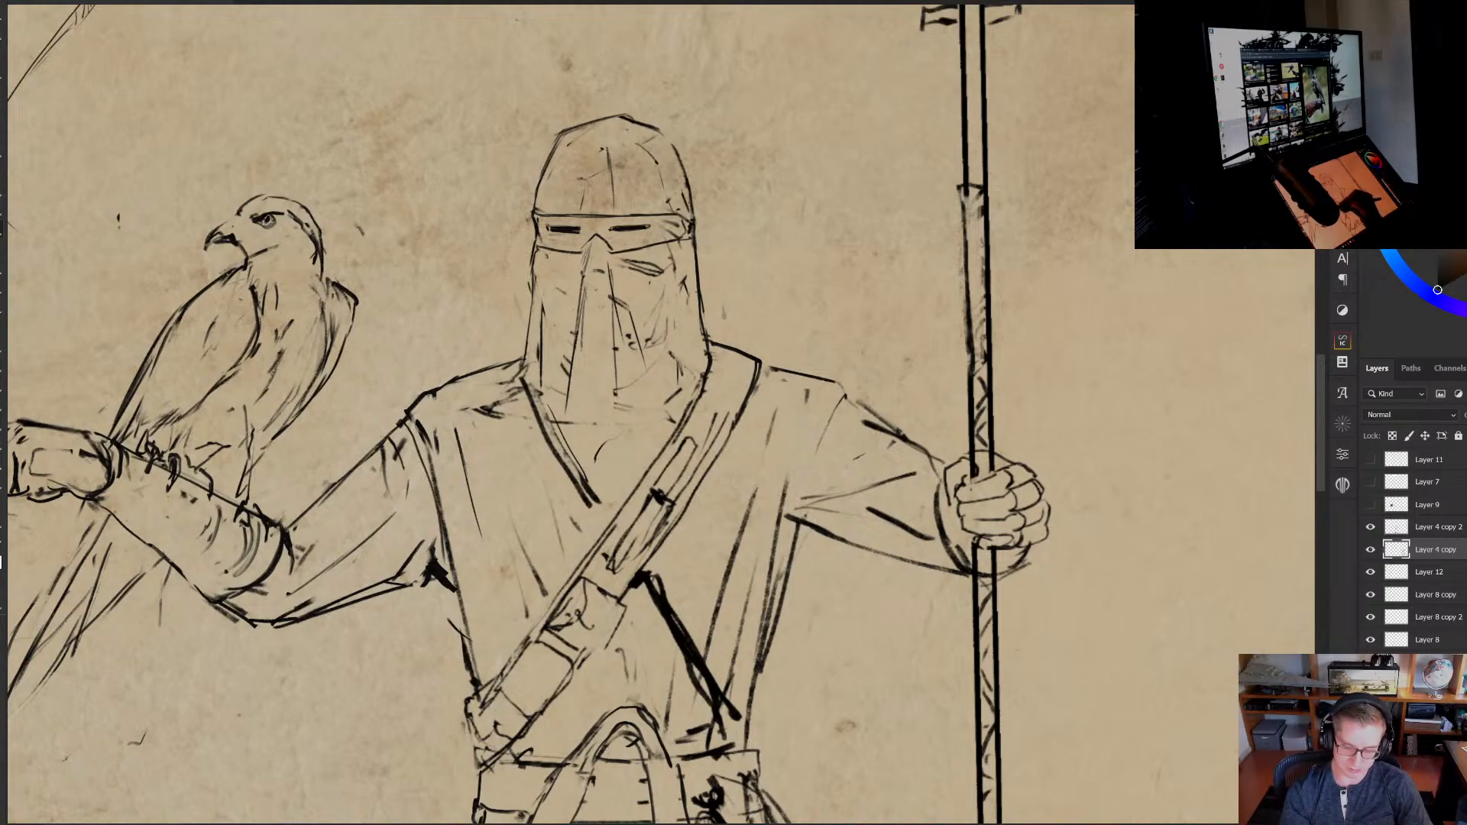
{"action": "left_click_drag", "start_coordinate": [371, 457], "coordinate": [309, 510]}
{"action": "key", "text": "ctrl+z"}
{"action": "key", "text": "ctrl+z"}
{"action": "left_click_drag", "start_coordinate": [426, 460], "coordinate": [674, 428]}
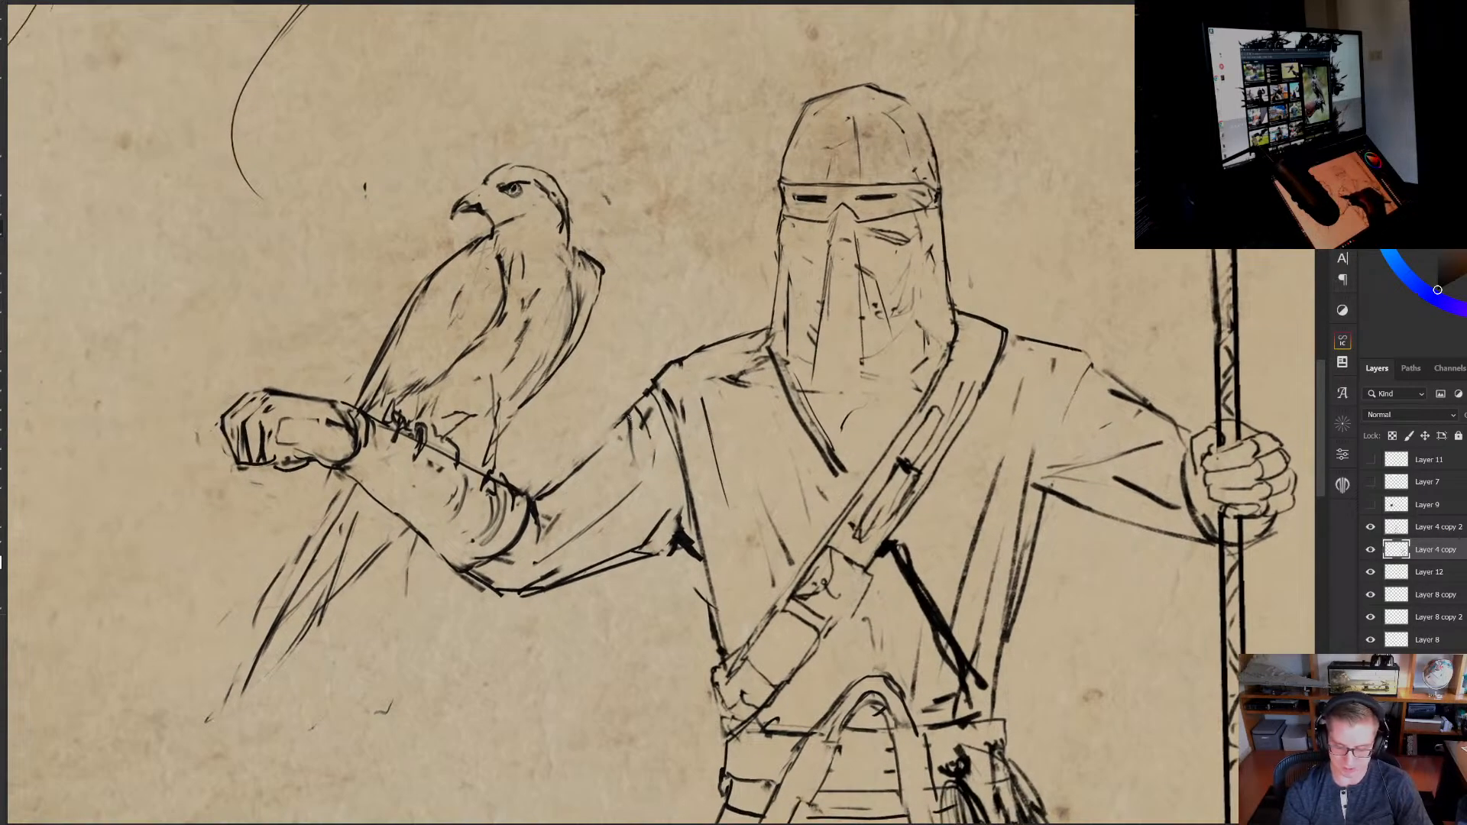
Redraw the upper sleeve contour of the falcon-bearing arm and add fold lines between the shoulder and elbow
{"action": "left_click_drag", "start_coordinate": [536, 595], "coordinate": [571, 592]}
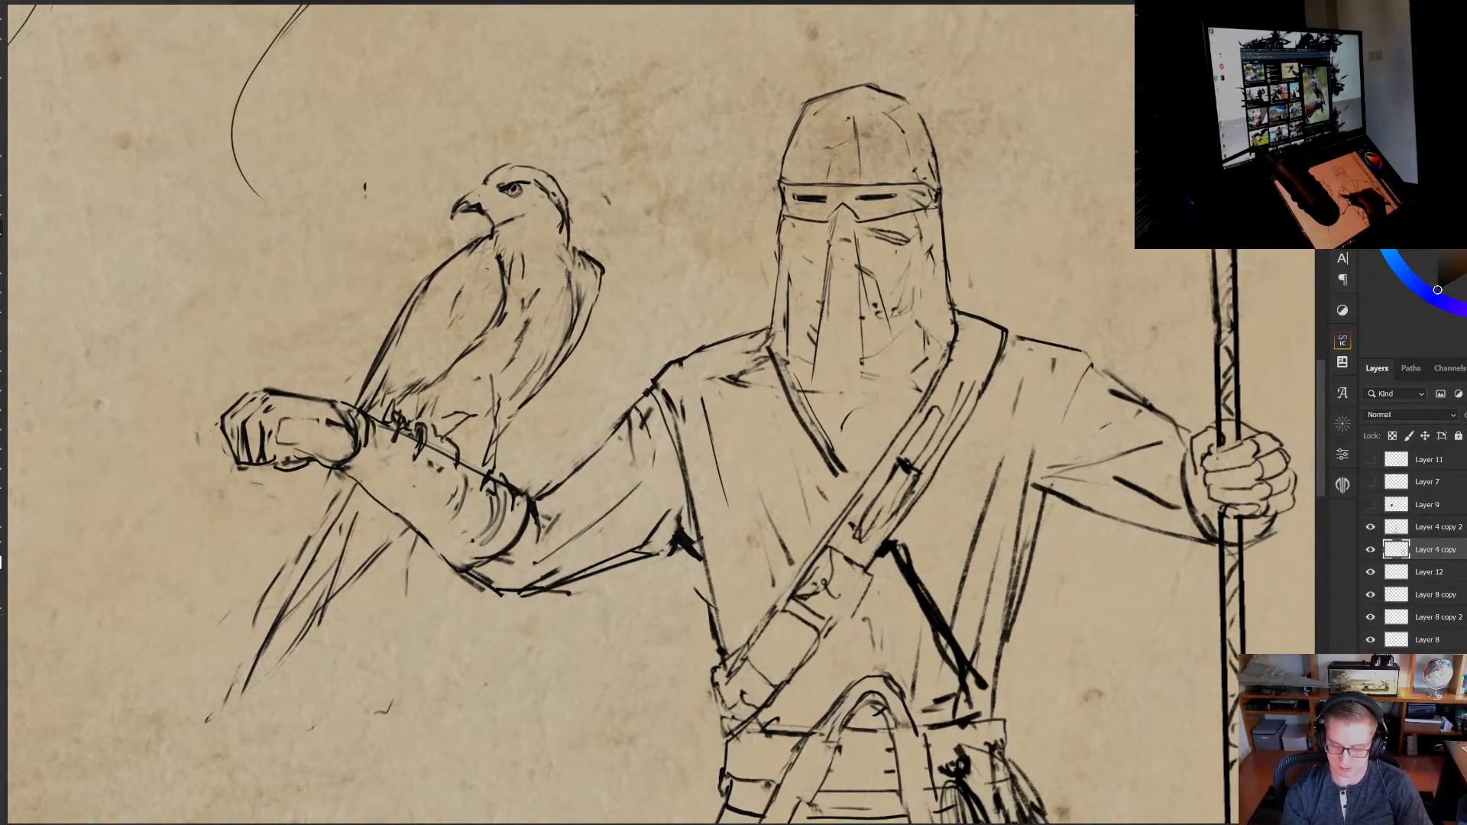
{"action": "mouse_move", "coordinate": [623, 415]}
{"action": "left_mouse_down"}
{"action": "mouse_move", "coordinate": [543, 472]}
{"action": "mouse_move", "coordinate": [537, 498]}
{"action": "left_mouse_up"}
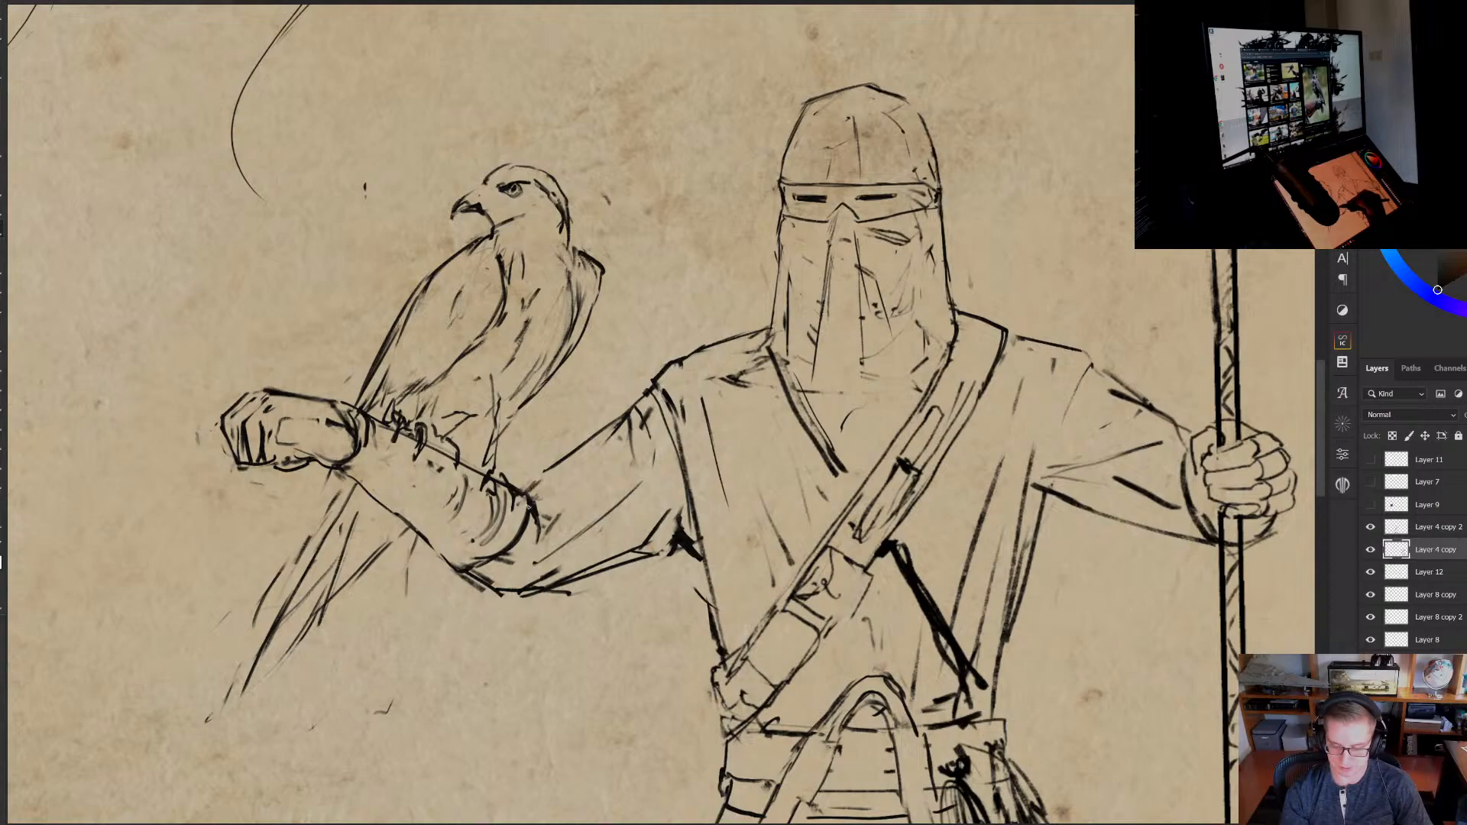
{"action": "left_click_drag", "start_coordinate": [584, 452], "coordinate": [531, 487]}
{"action": "left_click_drag", "start_coordinate": [650, 417], "coordinate": [621, 479]}
{"action": "left_click_drag", "start_coordinate": [640, 430], "coordinate": [596, 513]}
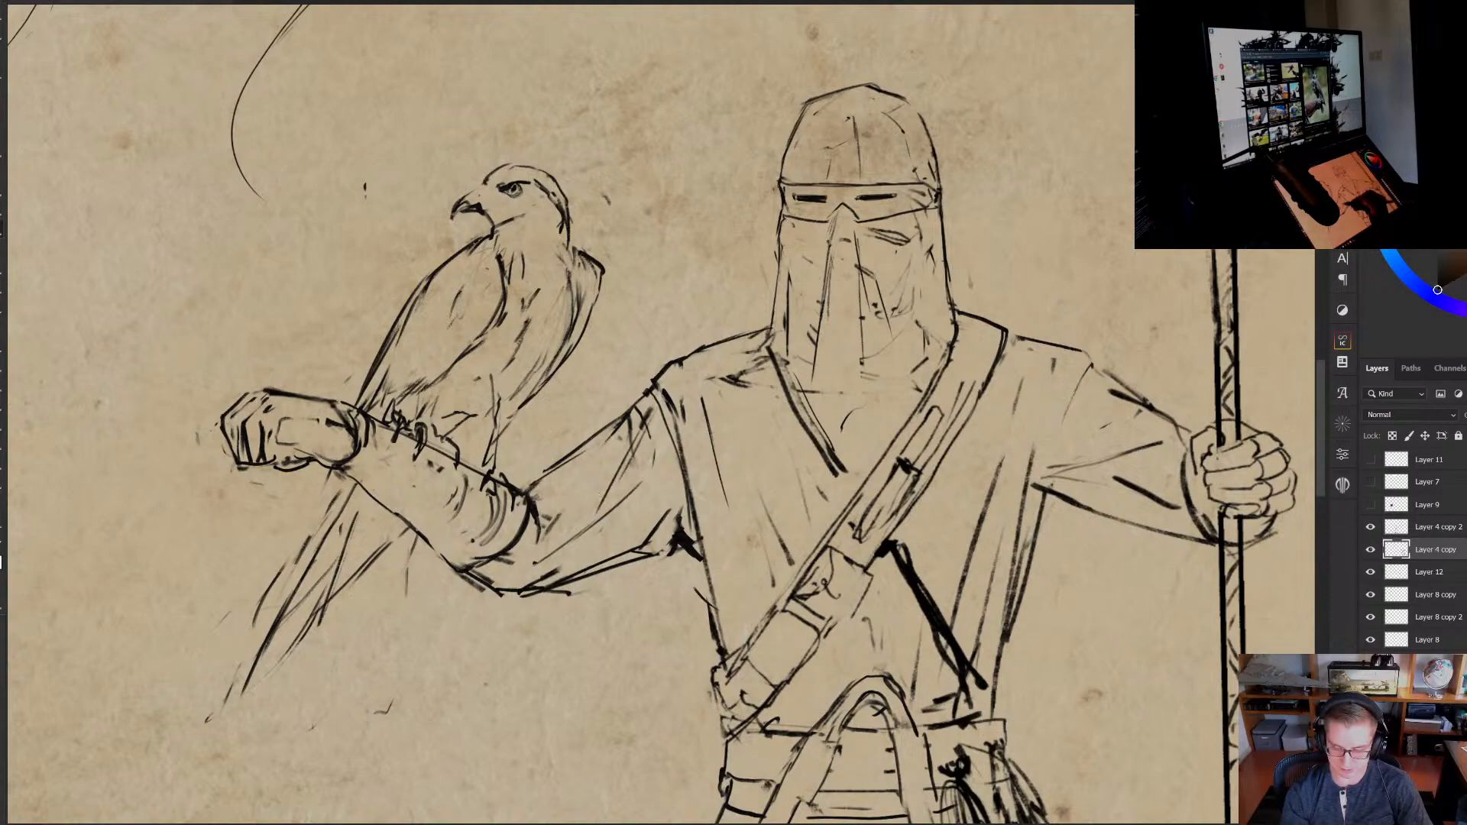
{"action": "mouse_move", "coordinate": [645, 428]}
{"action": "left_mouse_down"}
{"action": "mouse_move", "coordinate": [597, 520]}
{"action": "mouse_move", "coordinate": [631, 497]}
{"action": "mouse_move", "coordinate": [547, 512]}
{"action": "left_mouse_up"}
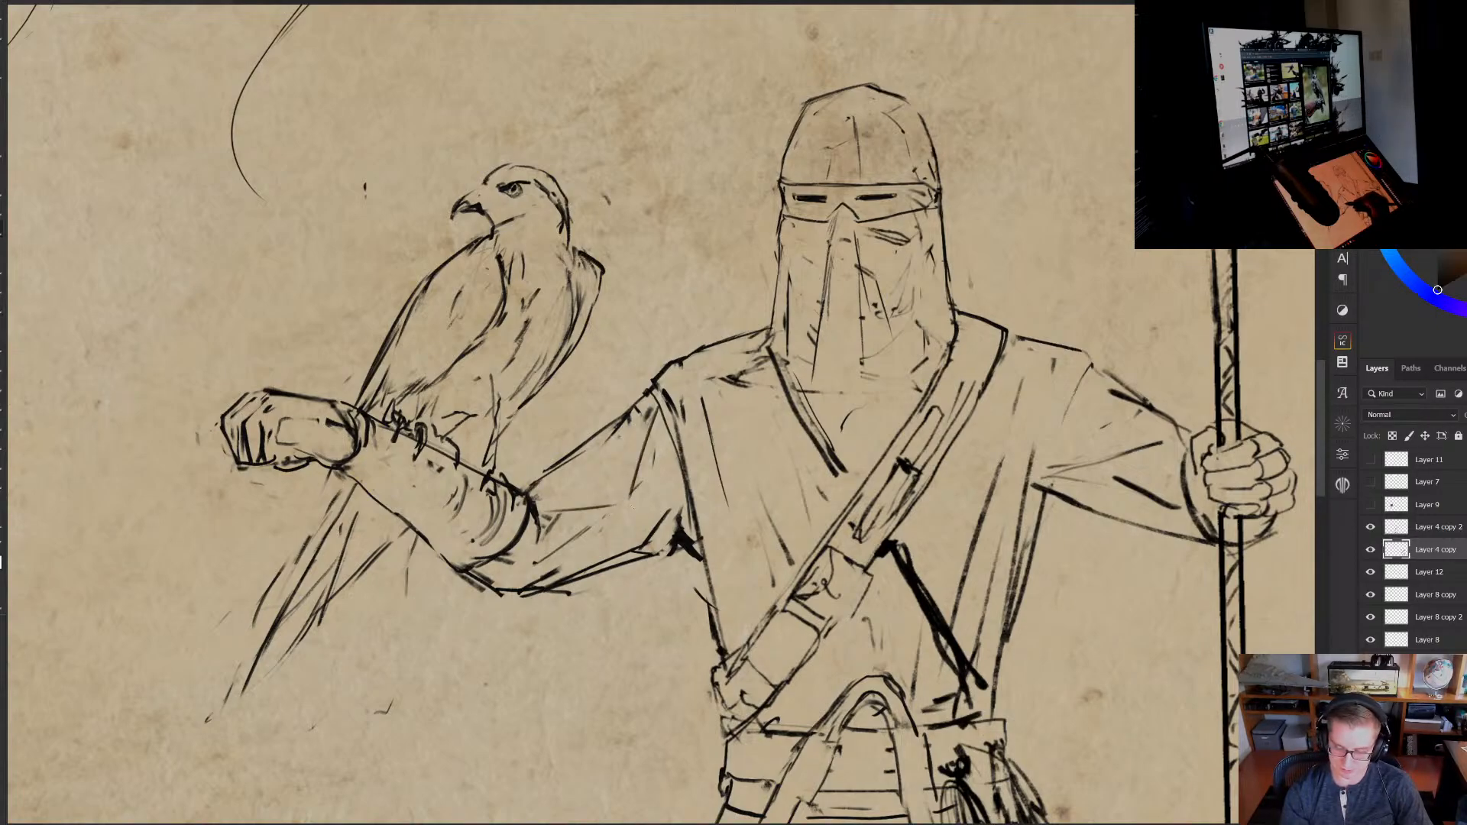
{"action": "left_click_drag", "start_coordinate": [636, 509], "coordinate": [558, 561]}
Compare the two standing figures and examine the reposed figure from the raised leg up to the head
{"action": "left_click_drag", "start_coordinate": [931, 532], "coordinate": [847, 439]}
{"action": "left_click_drag", "start_coordinate": [940, 466], "coordinate": [864, 467]}
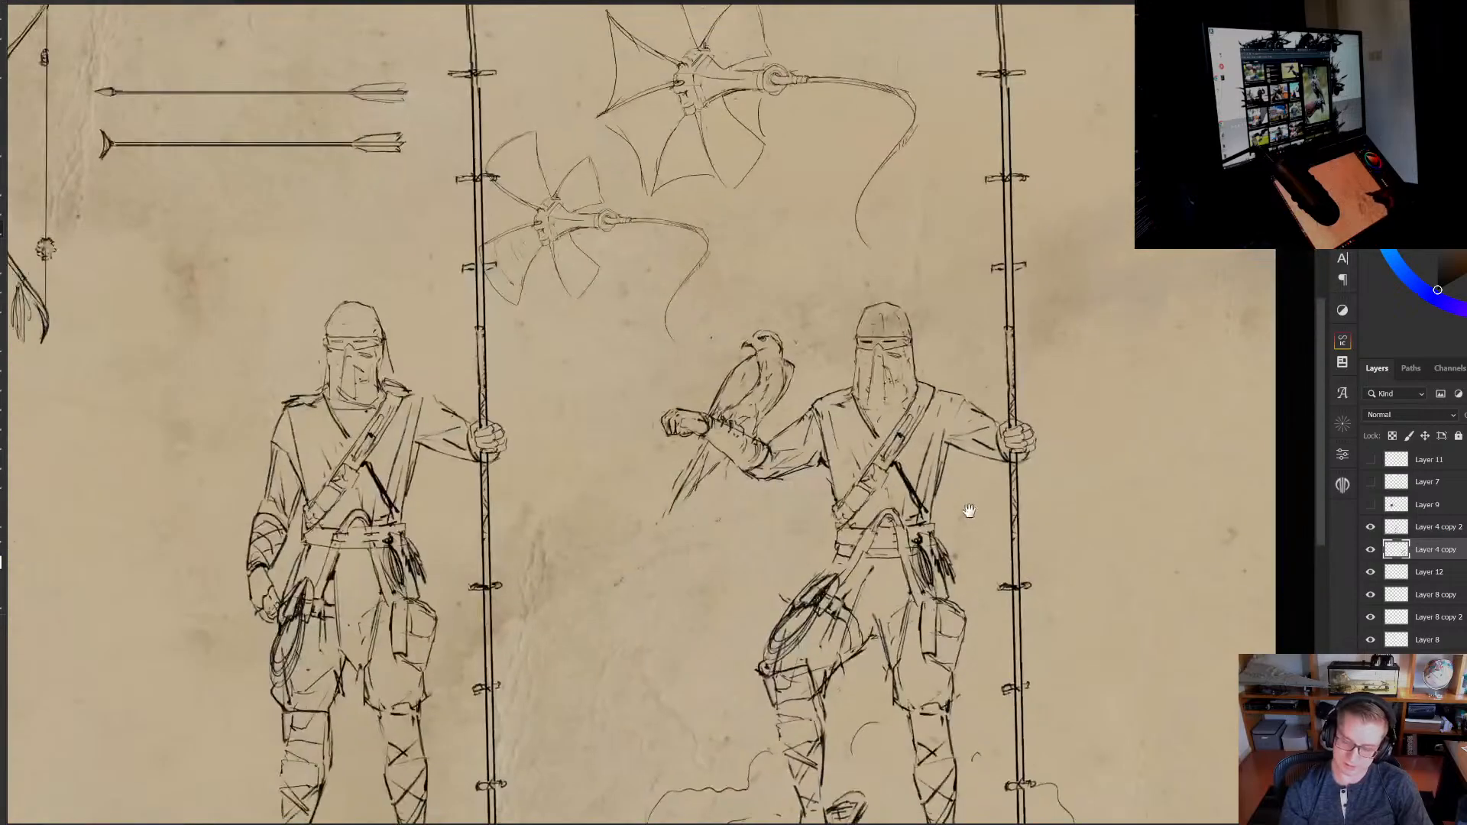
{"action": "left_click_drag", "start_coordinate": [992, 494], "coordinate": [953, 435]}
{"action": "left_click_drag", "start_coordinate": [927, 344], "coordinate": [954, 408]}
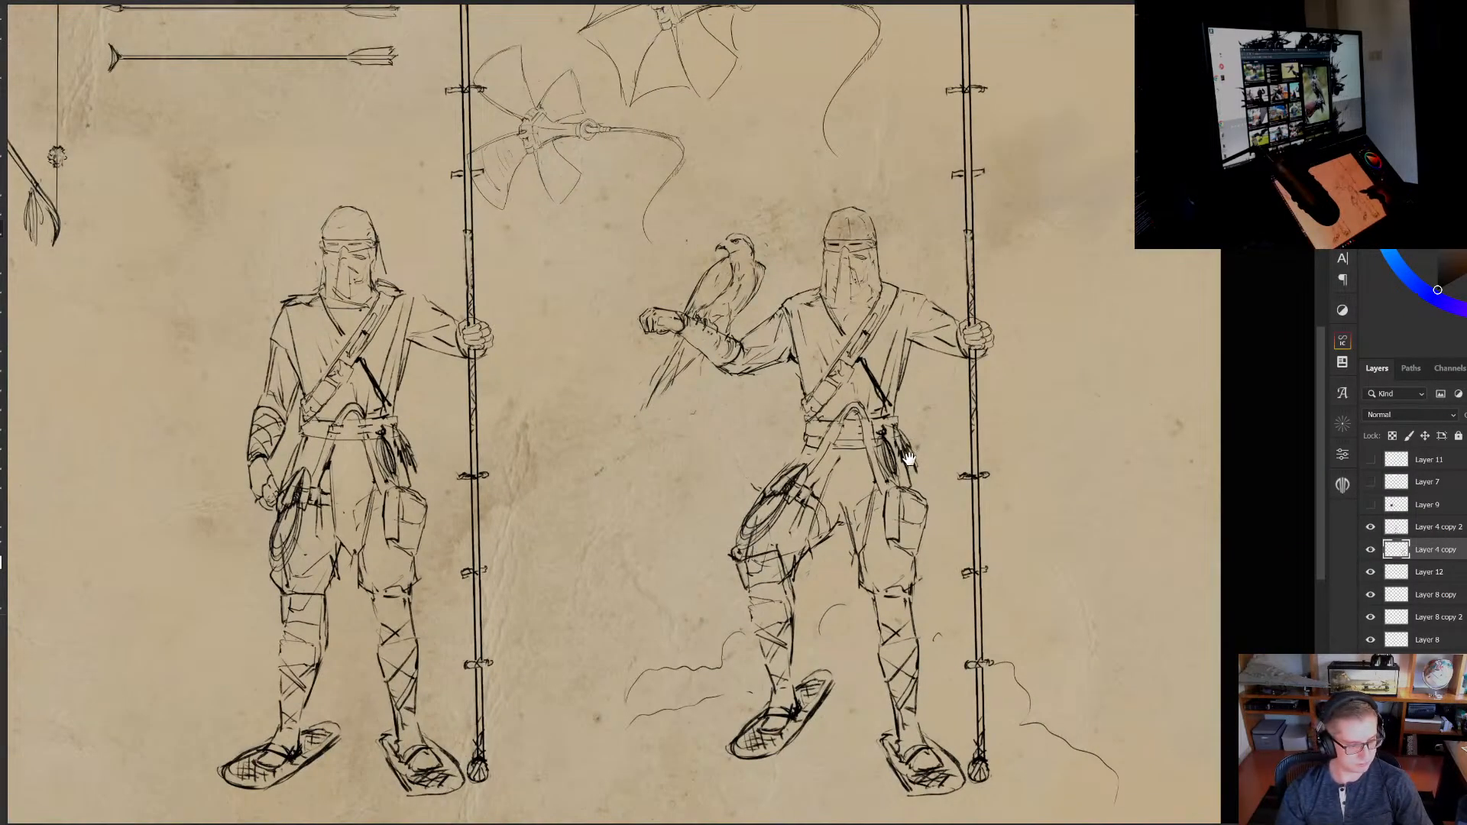
{"action": "mouse_move", "coordinate": [766, 573]}
{"action": "left_mouse_down"}
{"action": "mouse_move", "coordinate": [743, 526]}
{"action": "mouse_move", "coordinate": [701, 510]}
{"action": "mouse_move", "coordinate": [752, 476]}
{"action": "mouse_move", "coordinate": [699, 491]}
{"action": "mouse_move", "coordinate": [742, 480]}
{"action": "mouse_move", "coordinate": [775, 496]}
{"action": "left_mouse_up"}
{"action": "scroll", "coordinate": [729, 538], "scroll_direction": "up", "scroll_amount": 2}
{"action": "mouse_move", "coordinate": [691, 485]}
{"action": "left_mouse_down"}
{"action": "mouse_move", "coordinate": [773, 492]}
{"action": "mouse_move", "coordinate": [742, 481]}
{"action": "mouse_move", "coordinate": [704, 526]}
{"action": "mouse_move", "coordinate": [708, 542]}
{"action": "left_mouse_up"}
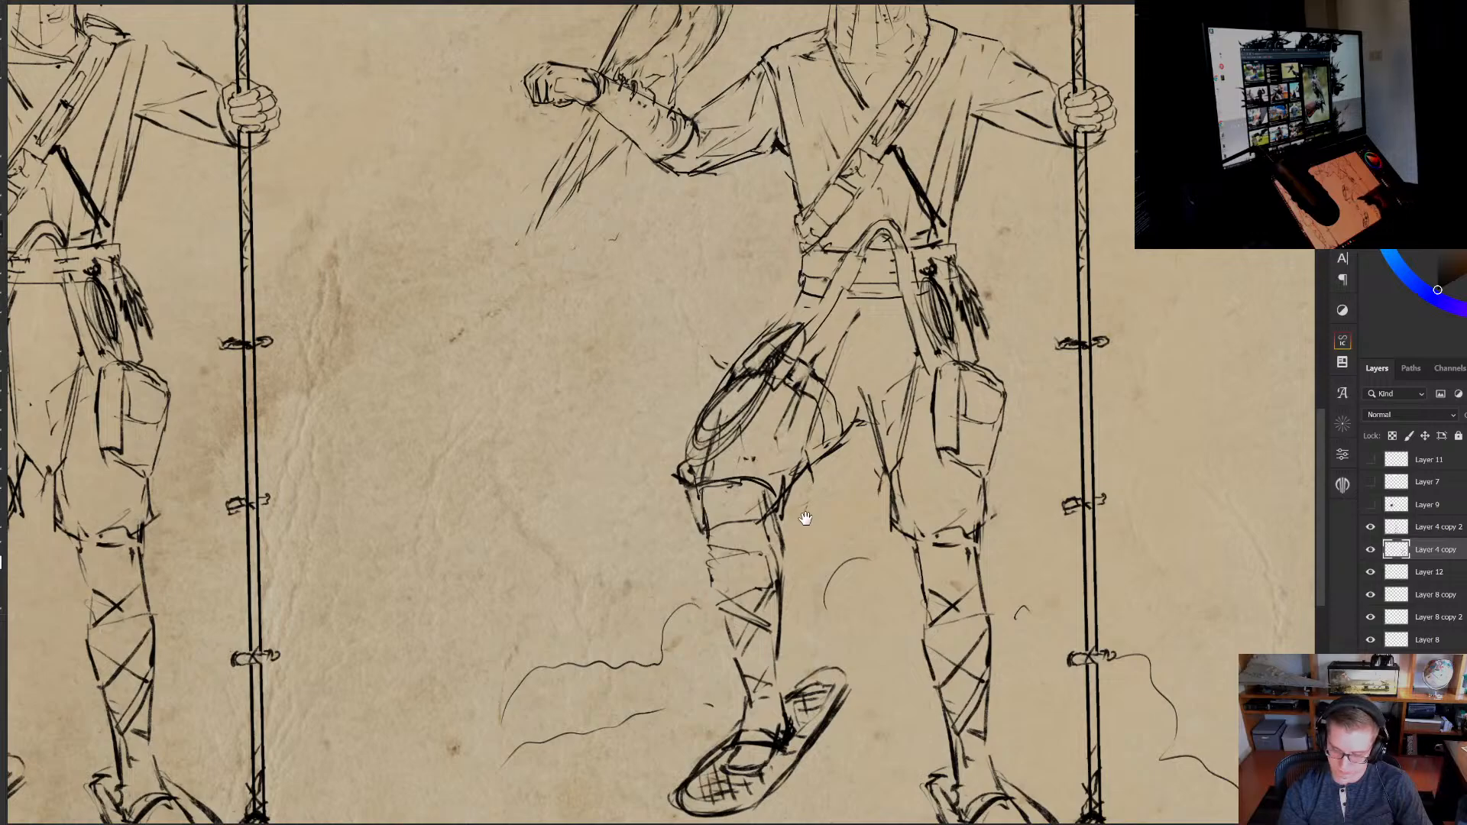
{"action": "mouse_move", "coordinate": [916, 575]}
{"action": "left_mouse_down"}
{"action": "mouse_move", "coordinate": [841, 605]}
{"action": "mouse_move", "coordinate": [863, 615]}
{"action": "mouse_move", "coordinate": [864, 644]}
{"action": "left_mouse_up"}
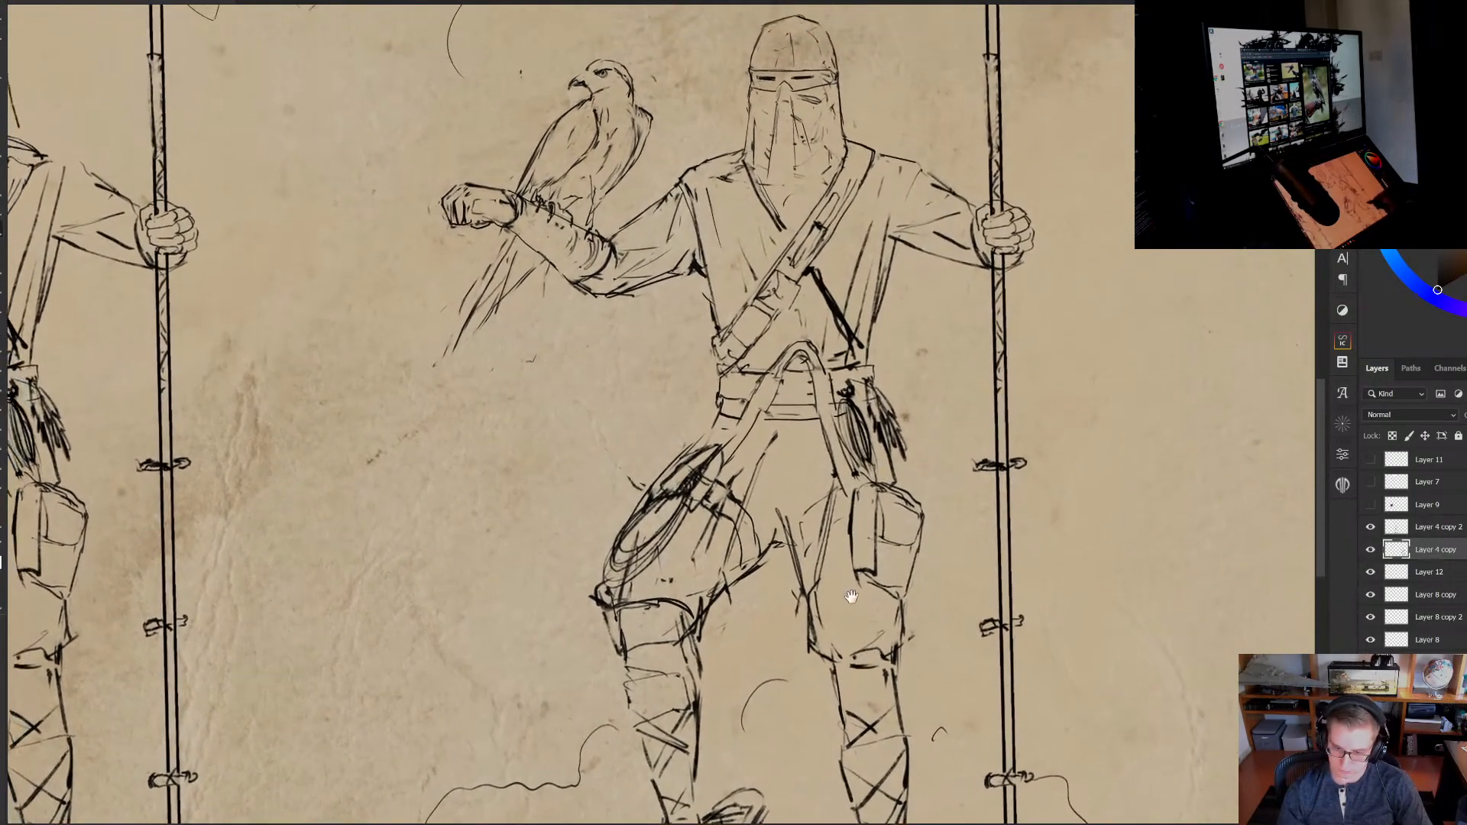
{"action": "left_click_drag", "start_coordinate": [740, 482], "coordinate": [744, 619]}
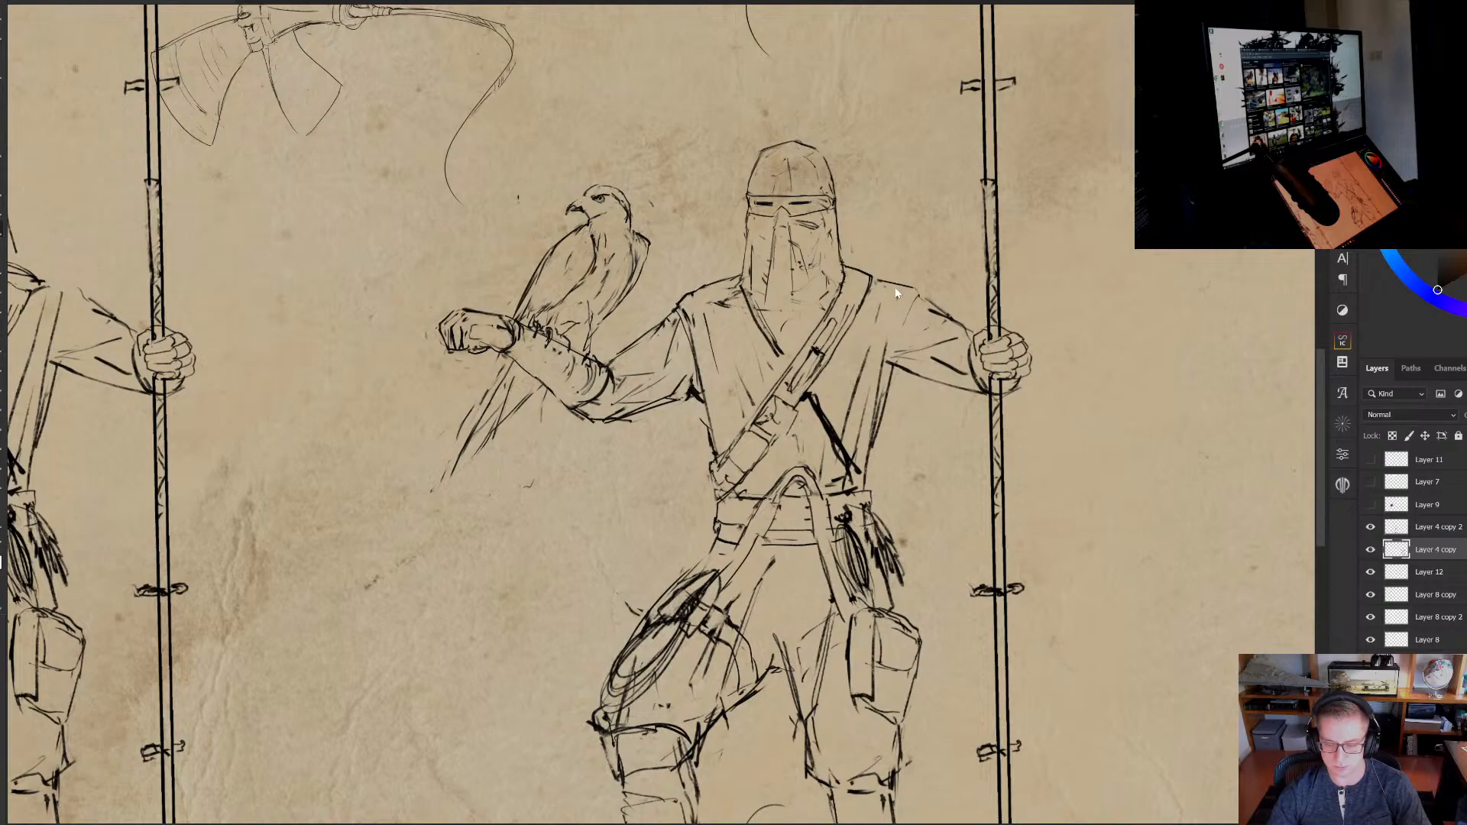
Rework the pouch and buckle on the lower part of the chest strap, erasing the surplus lines across them
{"action": "scroll", "coordinate": [850, 327], "scroll_direction": "up", "scroll_amount": 1}
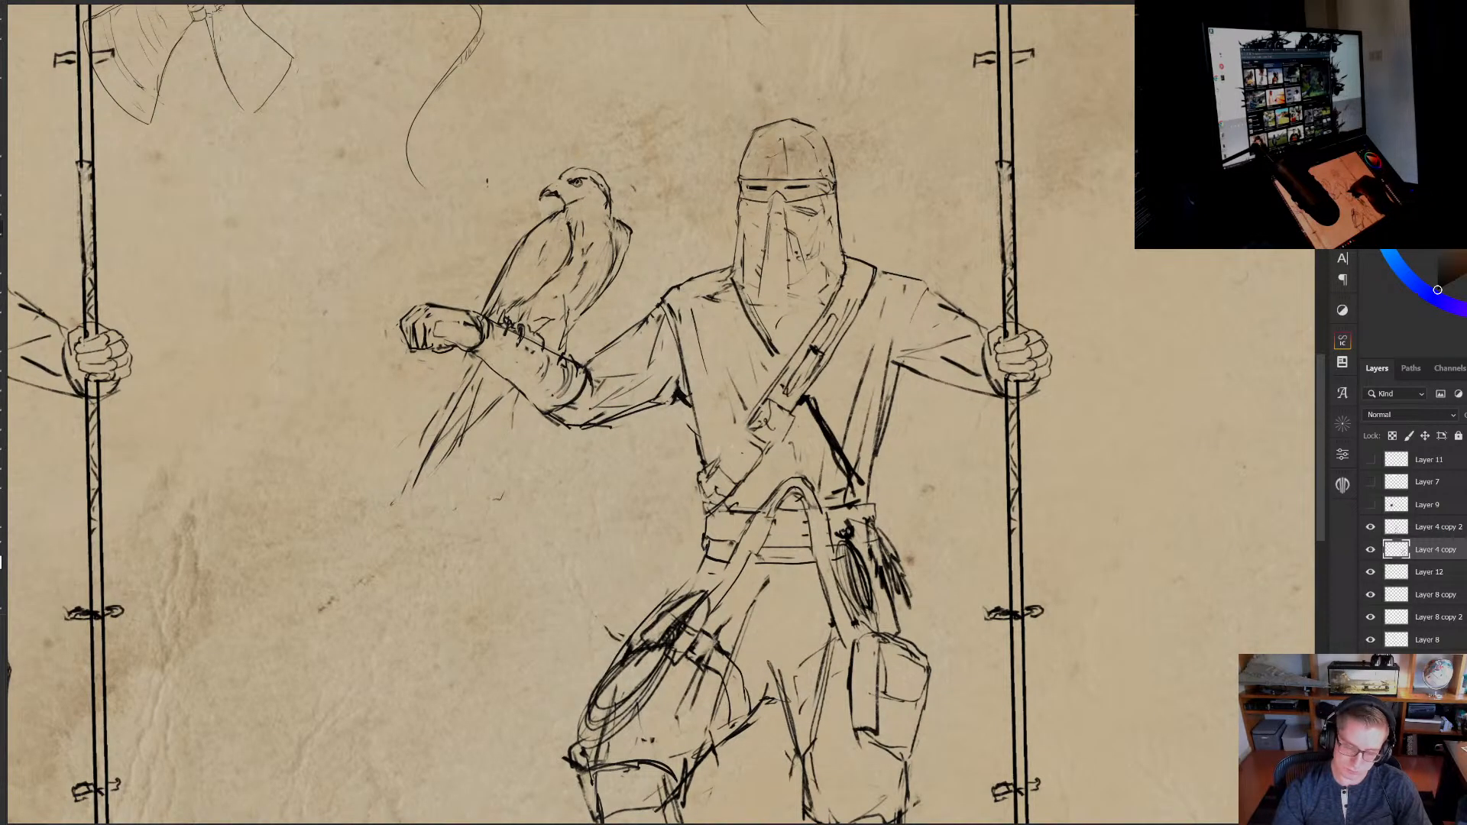
{"action": "left_click_drag", "start_coordinate": [760, 398], "coordinate": [725, 445]}
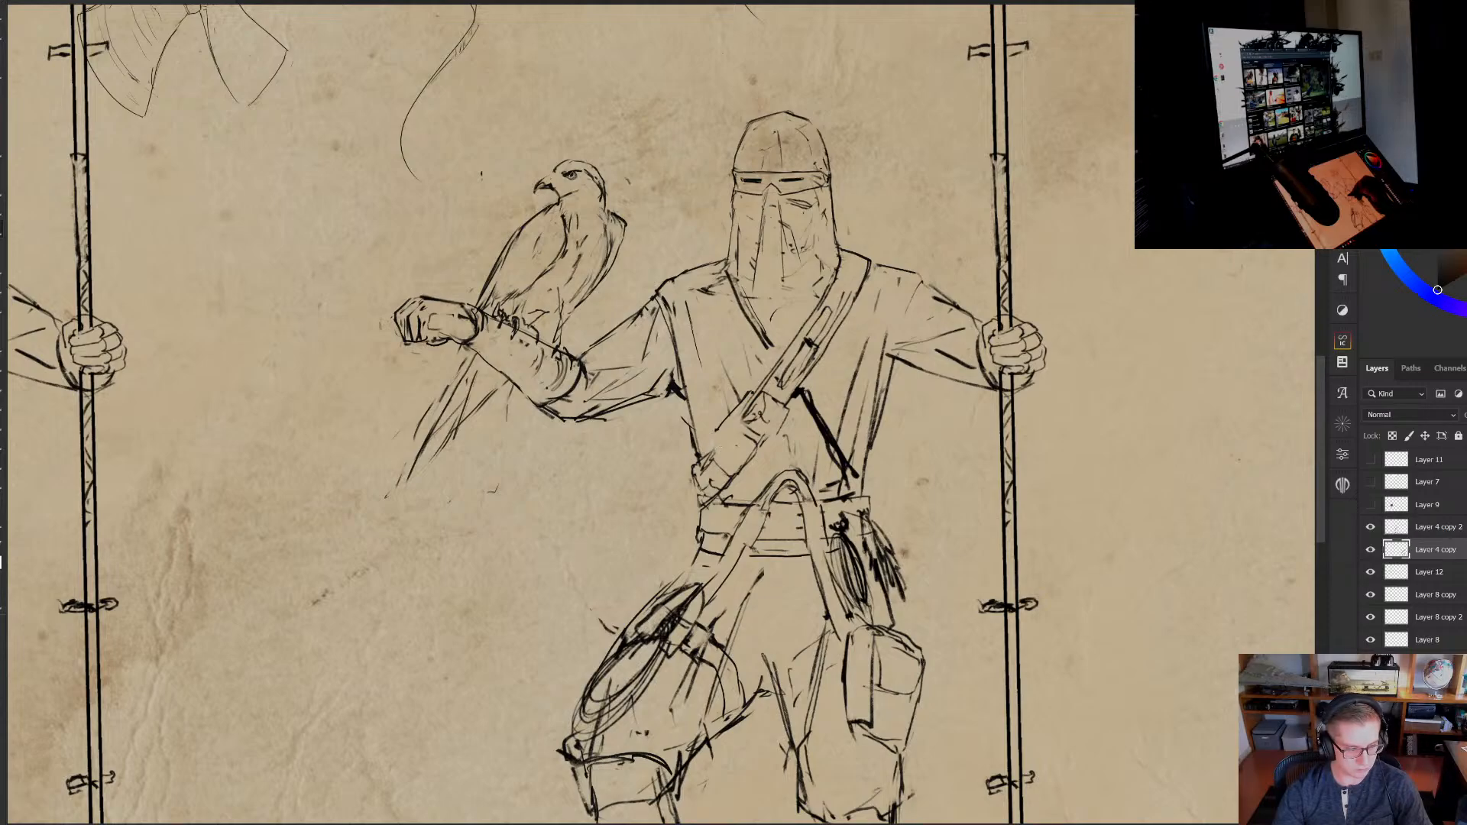
{"action": "left_click_drag", "start_coordinate": [721, 447], "coordinate": [718, 451]}
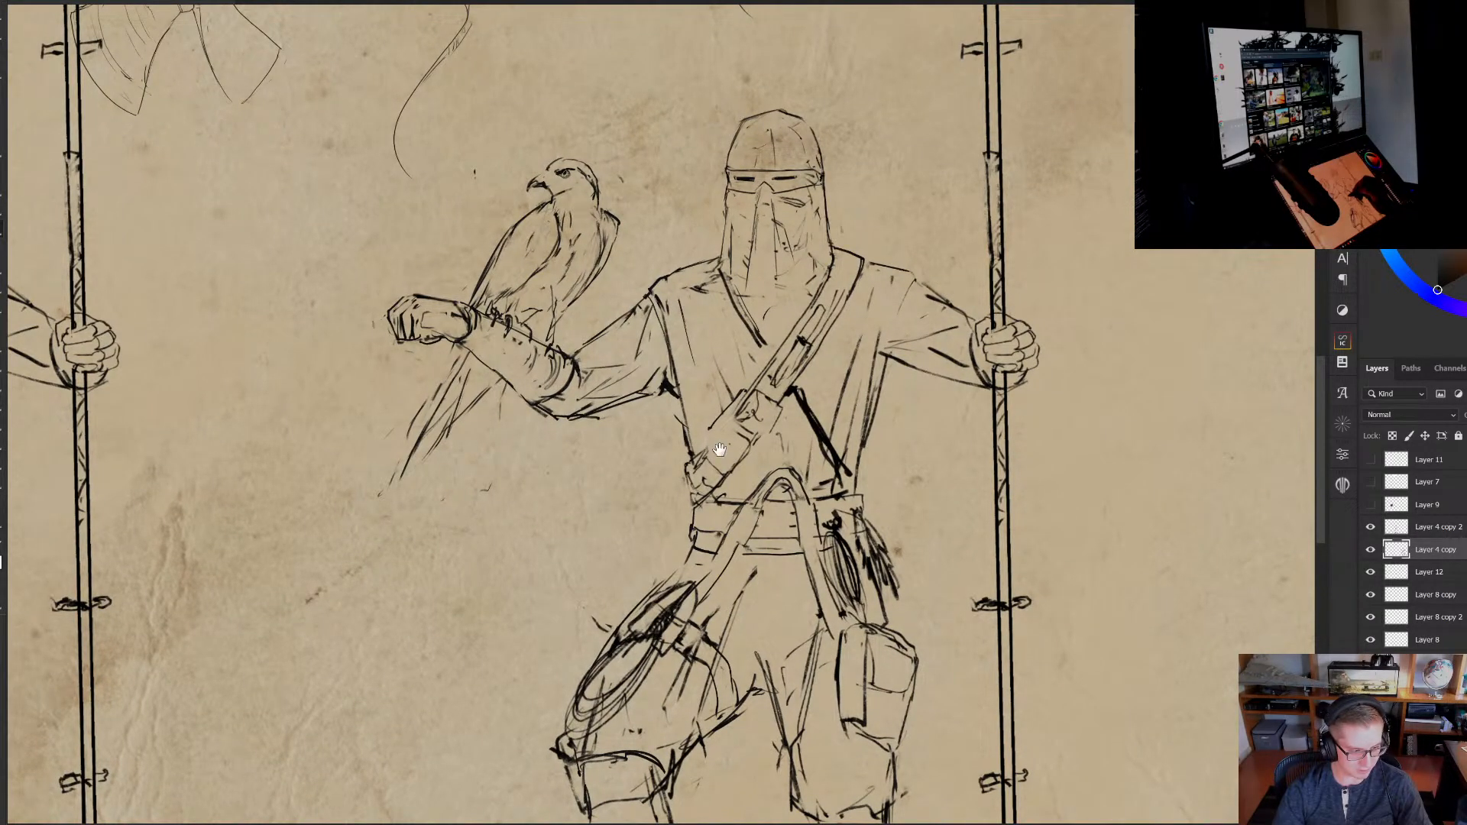
{"action": "left_click_drag", "start_coordinate": [718, 451], "coordinate": [714, 446]}
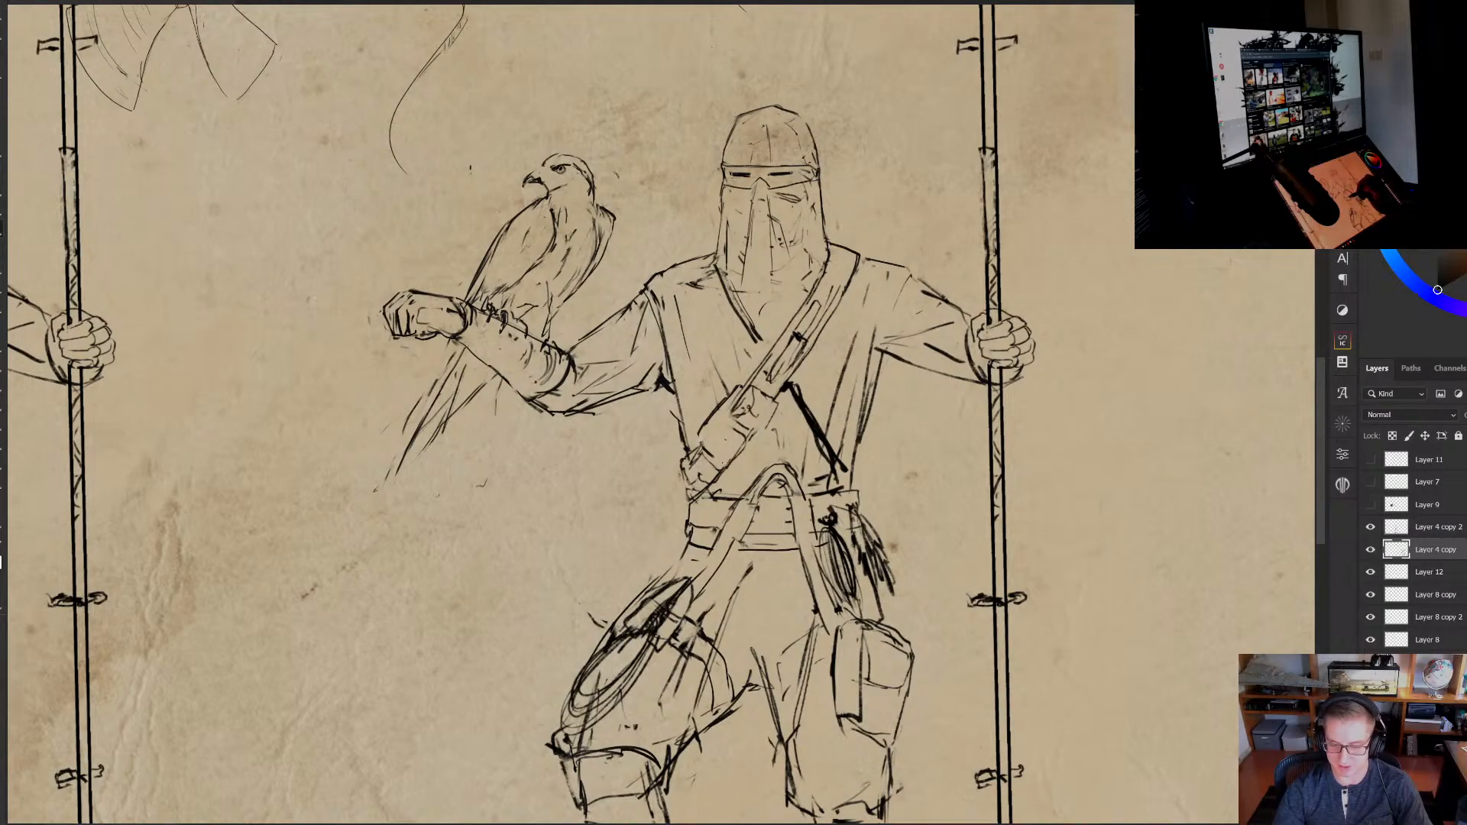
{"action": "key", "text": "e"}
{"action": "left_click_drag", "start_coordinate": [741, 450], "coordinate": [749, 395]}
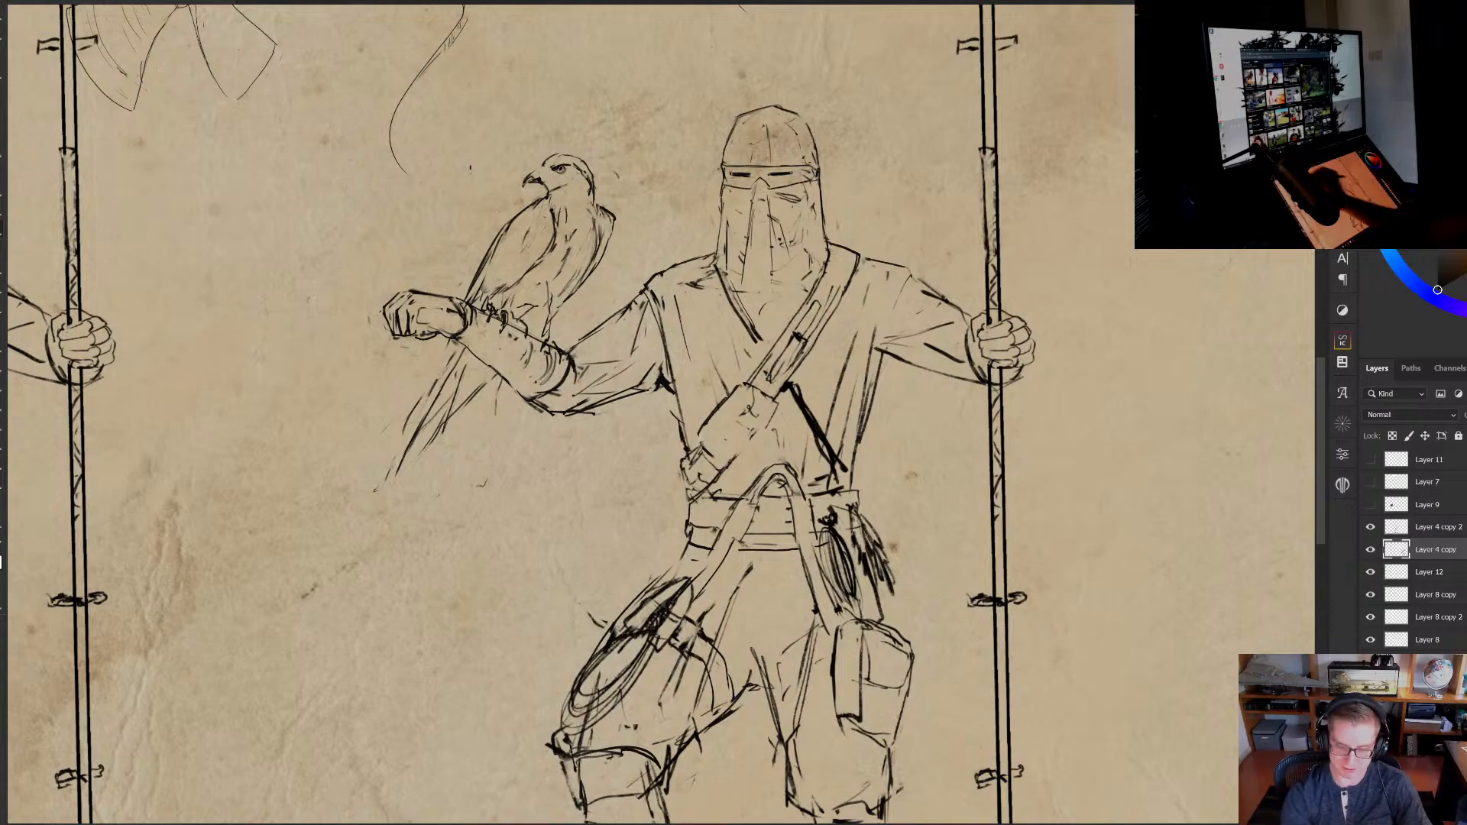
Open brainstorm5.psd and brainstorm6.psd to view the earlier concept sketches
{"action": "key", "text": "alt+f"}
{"action": "key", "text": "o"}
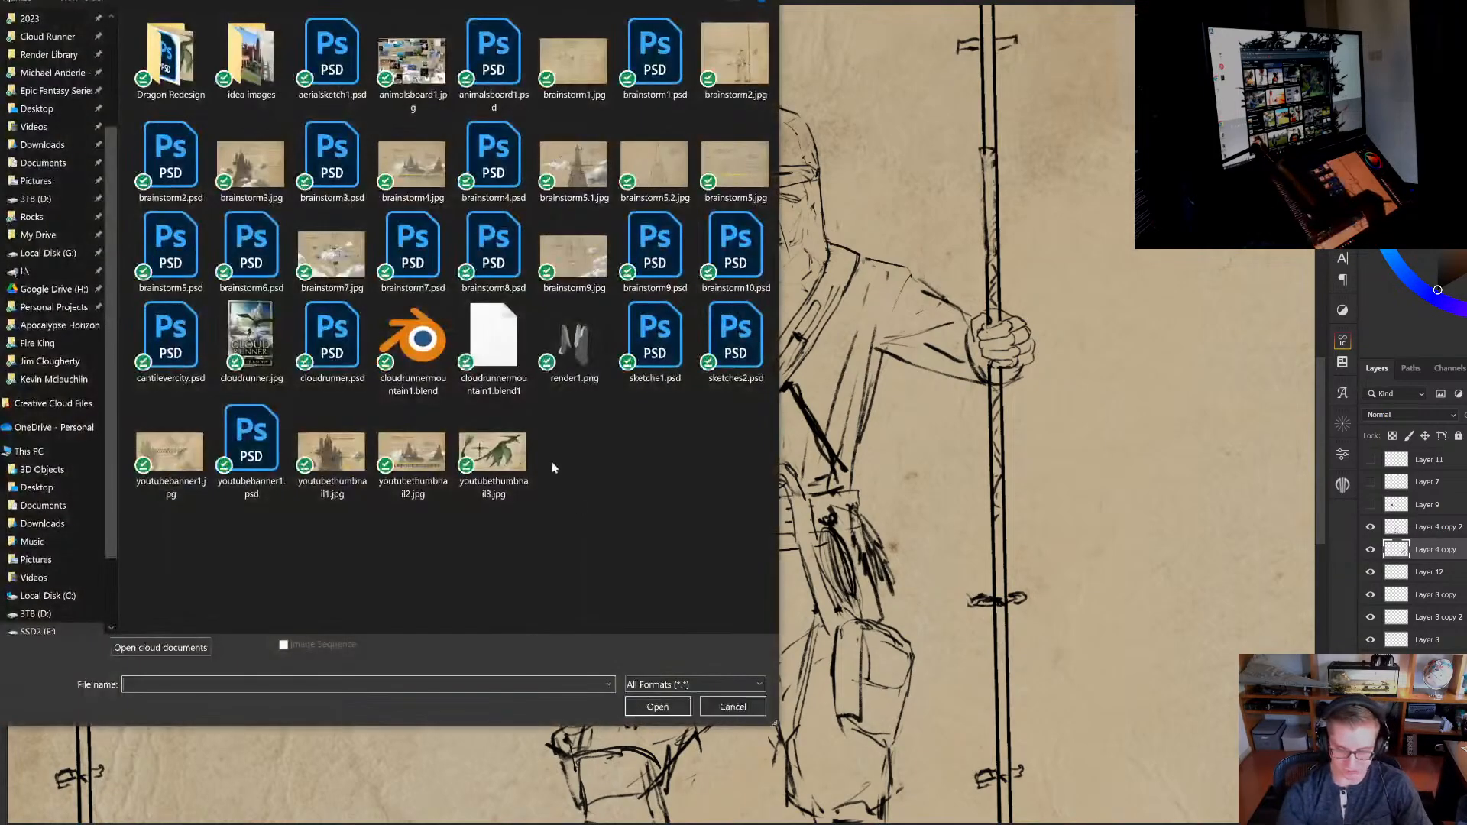
{"action": "left_click", "coordinate": [188, 273]}
{"action": "left_click", "coordinate": [657, 706]}
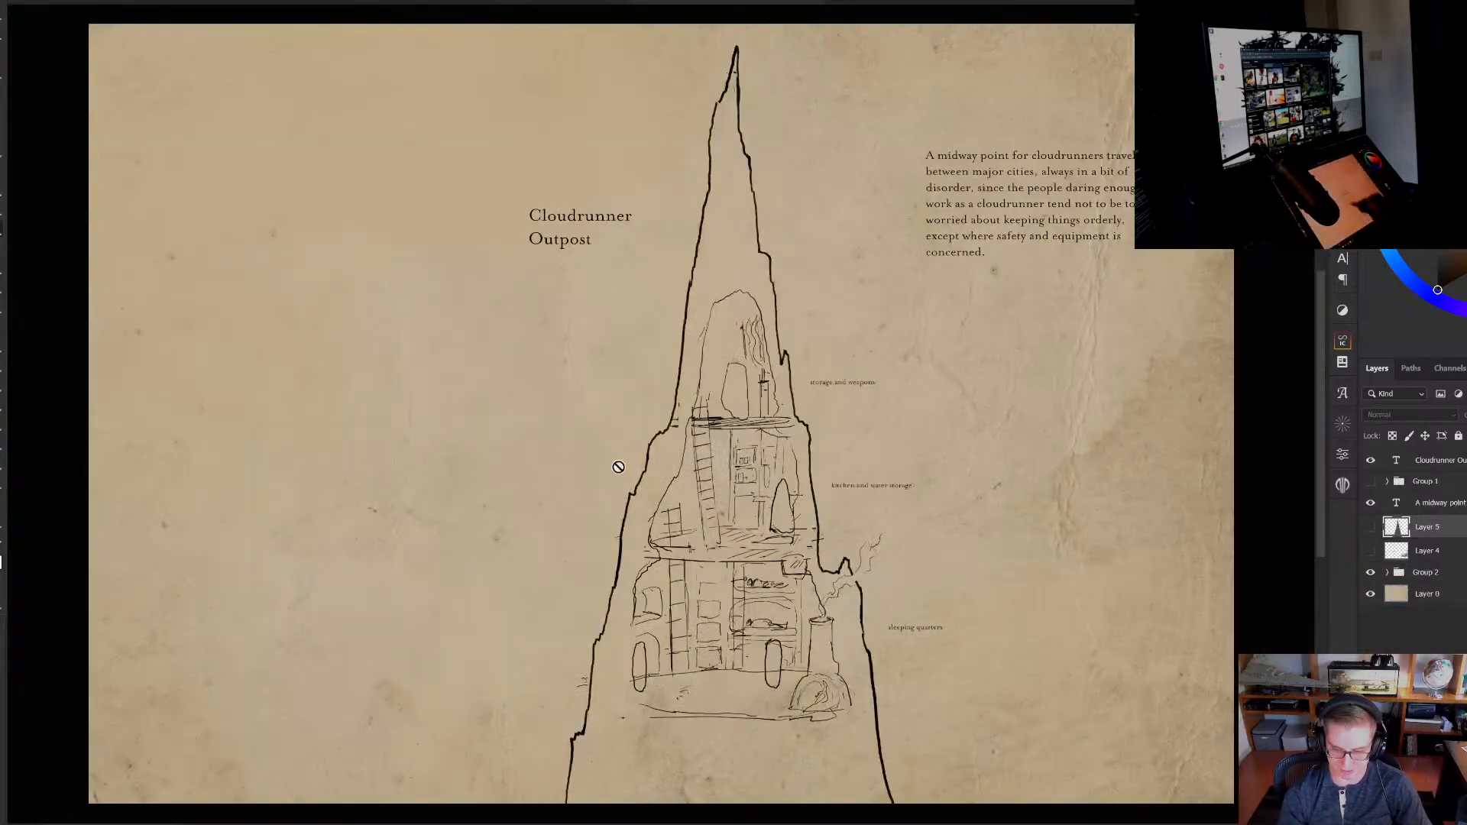
{"action": "left_click", "coordinate": [11, 2]}
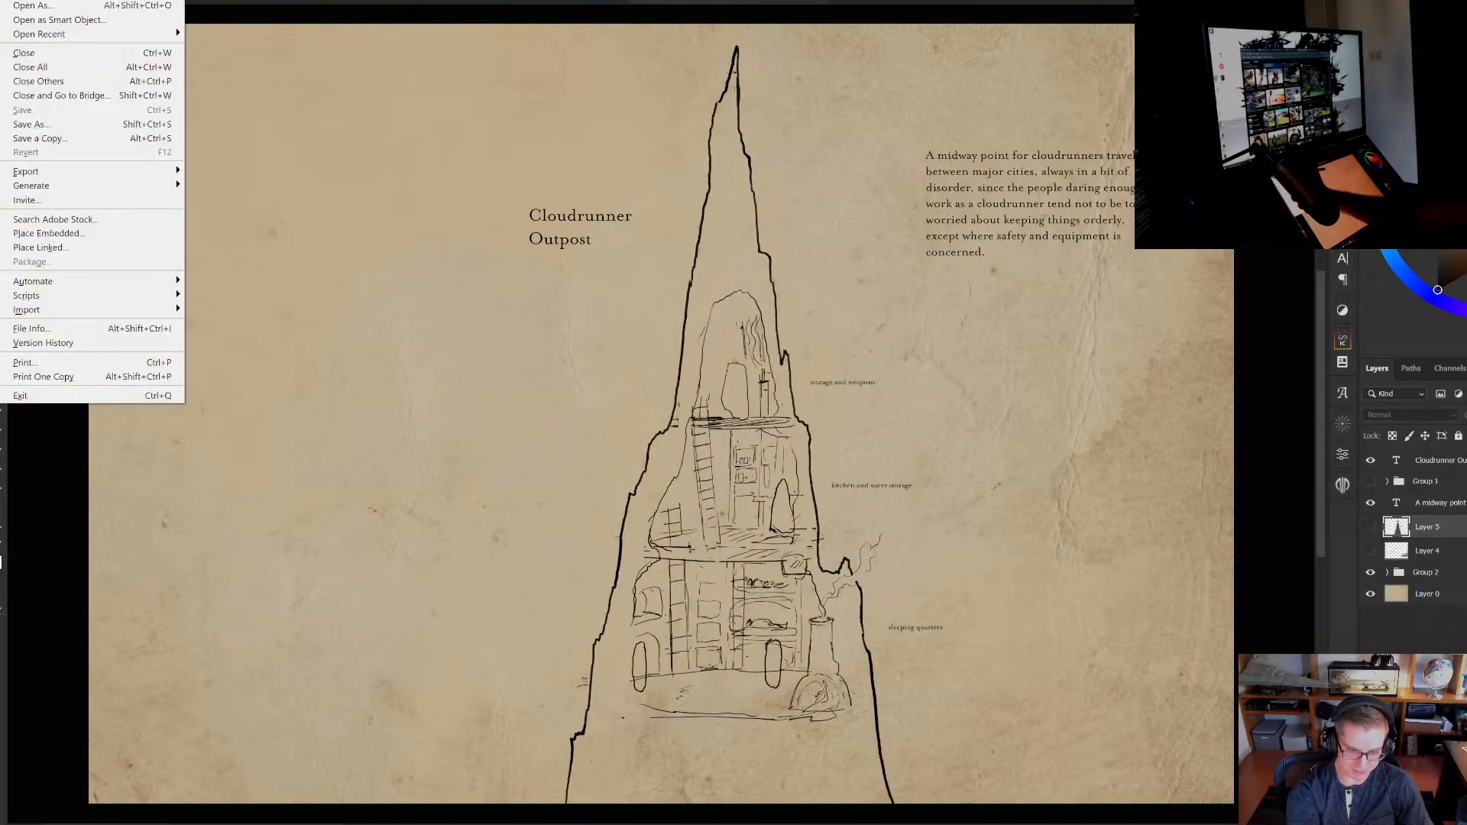
{"action": "left_click", "coordinate": [46, 2]}
{"action": "double_click", "coordinate": [251, 246]}
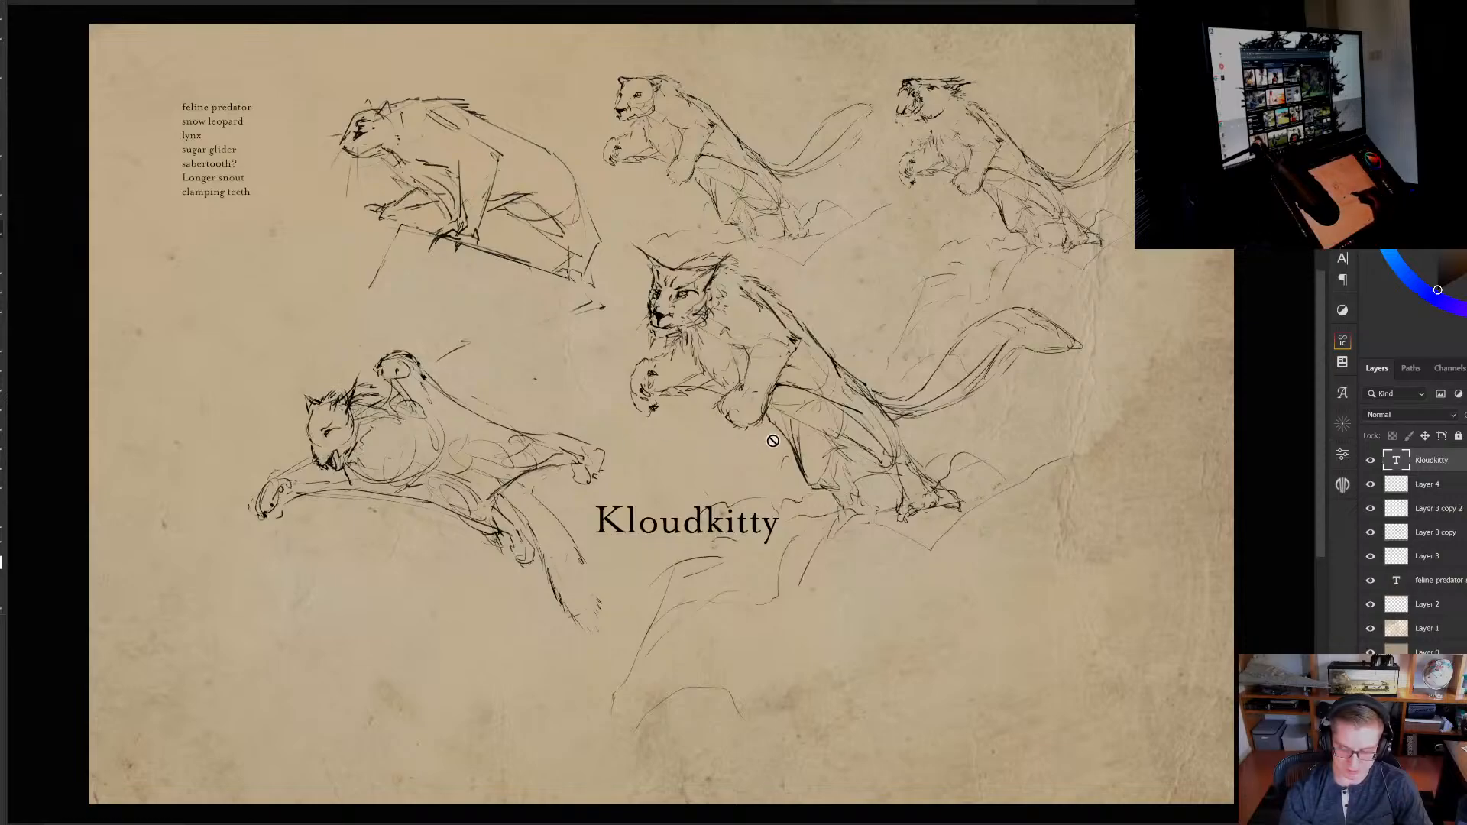
{"action": "left_click_drag", "start_coordinate": [773, 441], "coordinate": [754, 493]}
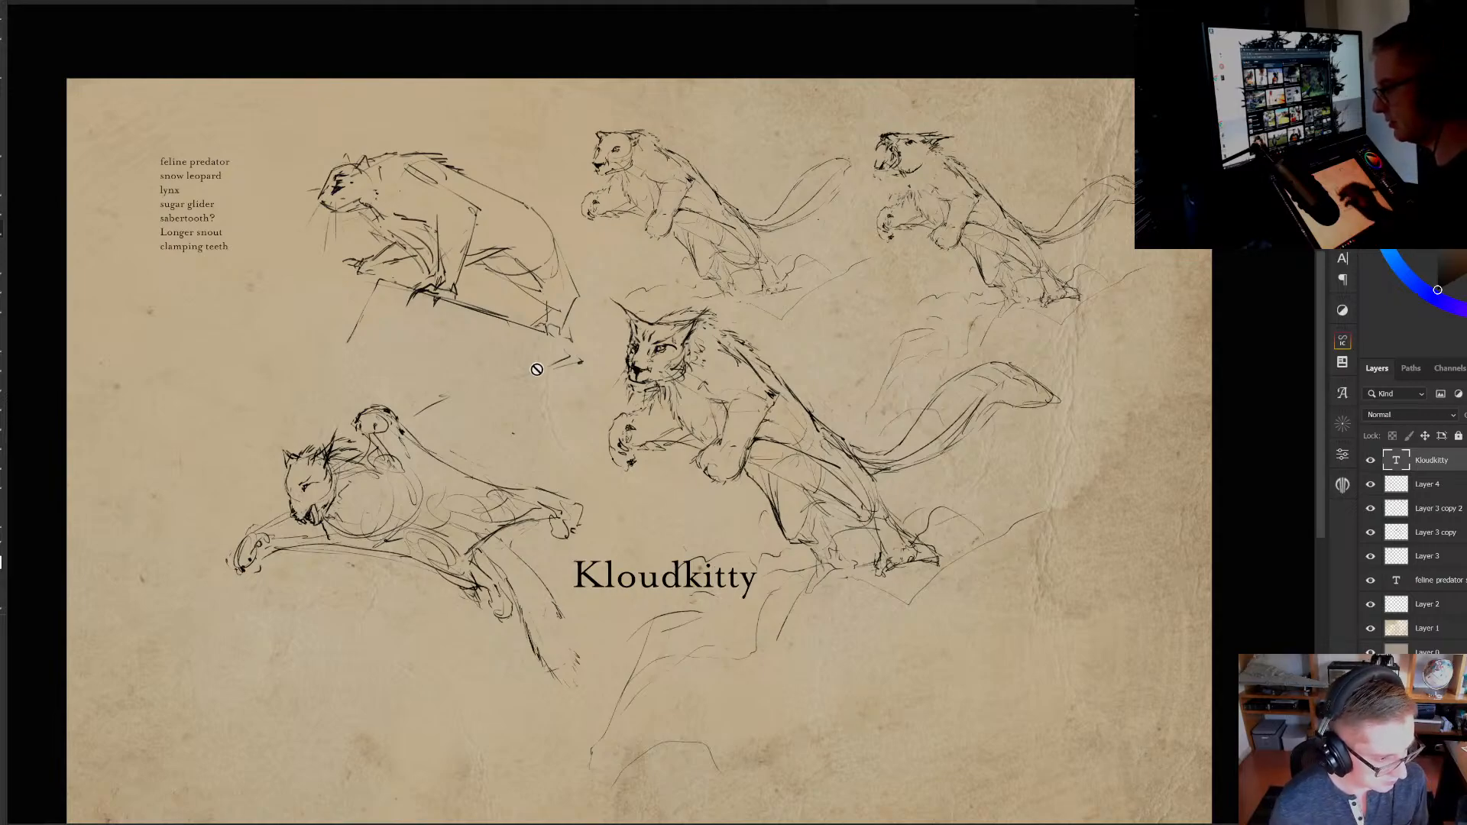
{"action": "left_click", "coordinate": [536, 369]}
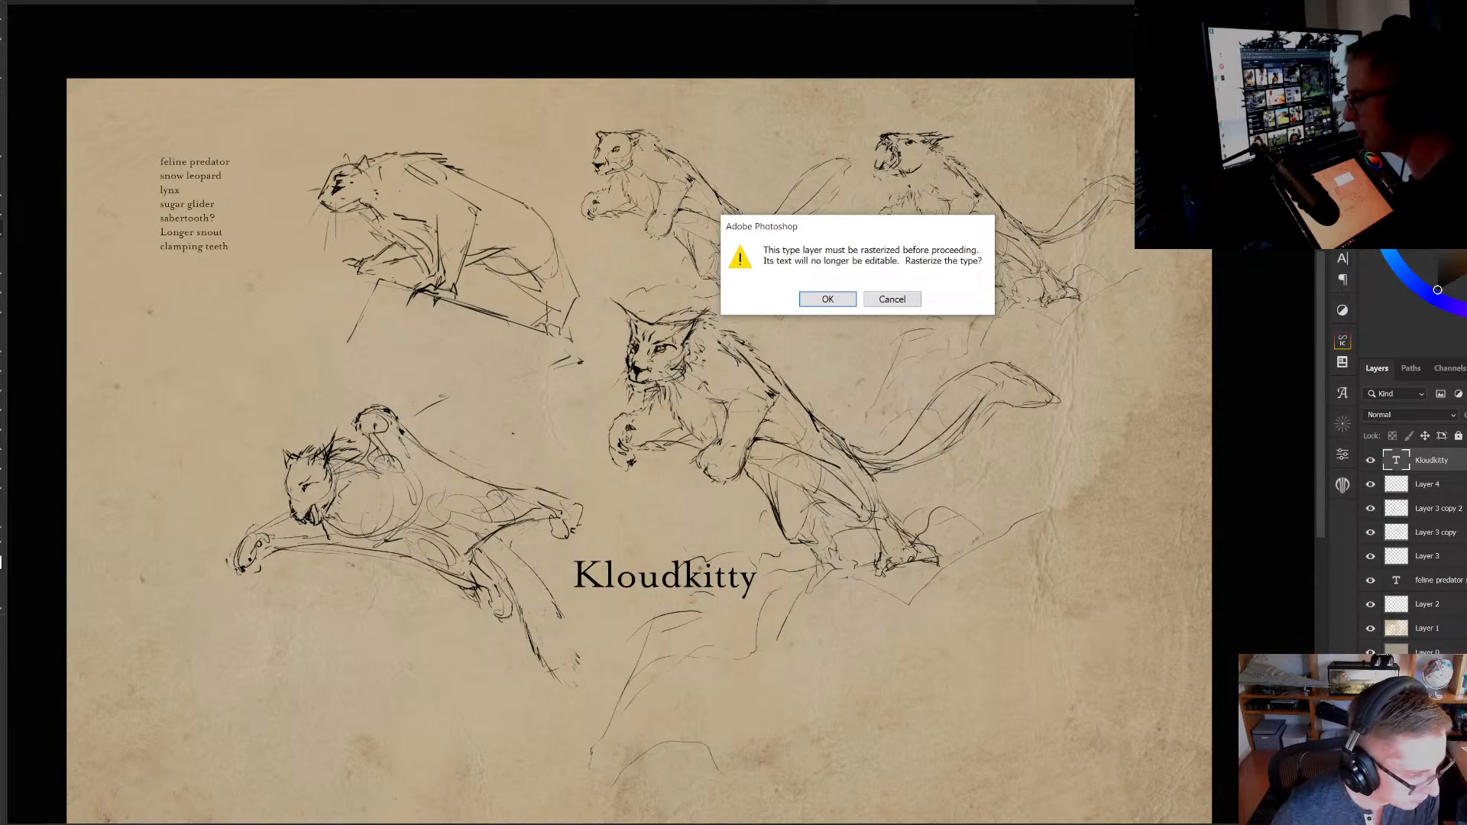
{"action": "left_click", "coordinate": [899, 304]}
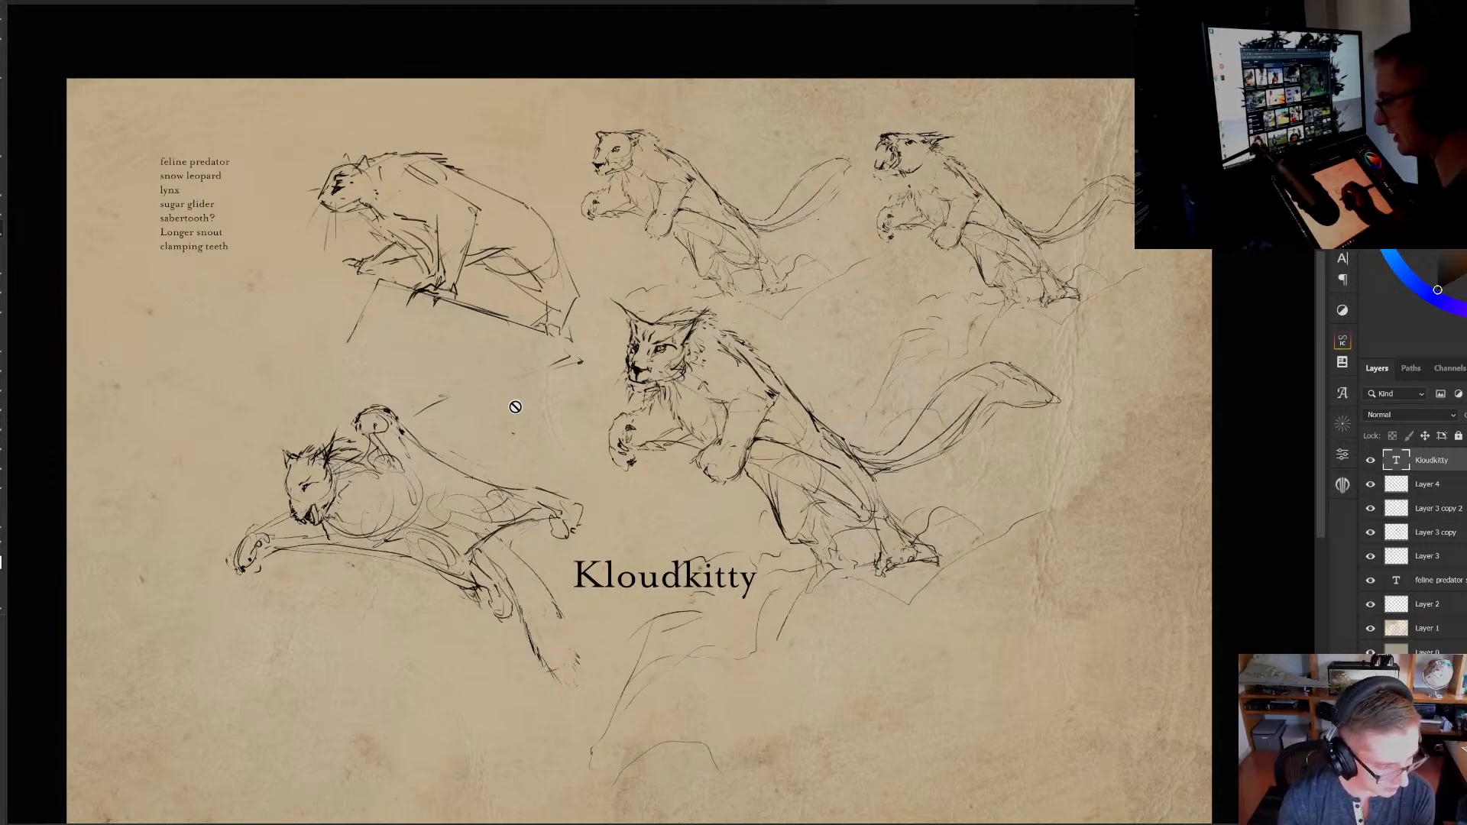
{"action": "left_click", "coordinate": [503, 445]}
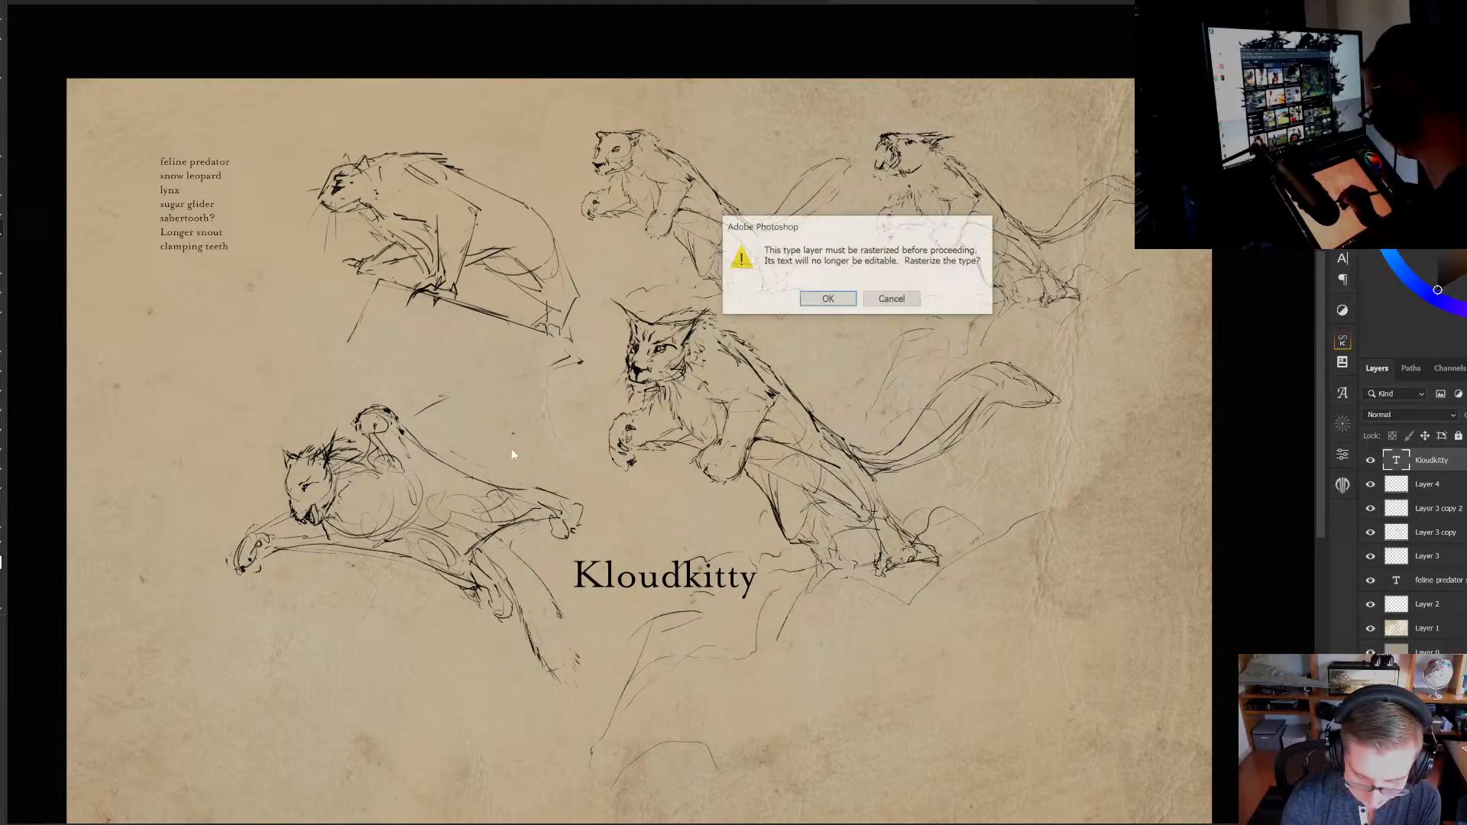
{"action": "left_click", "coordinate": [912, 297]}
Return to the warrior sketch and toggle Layer 4 copy and Layer 4 copy 2 off and on to check their contents
{"action": "left_click", "coordinate": [1369, 460]}
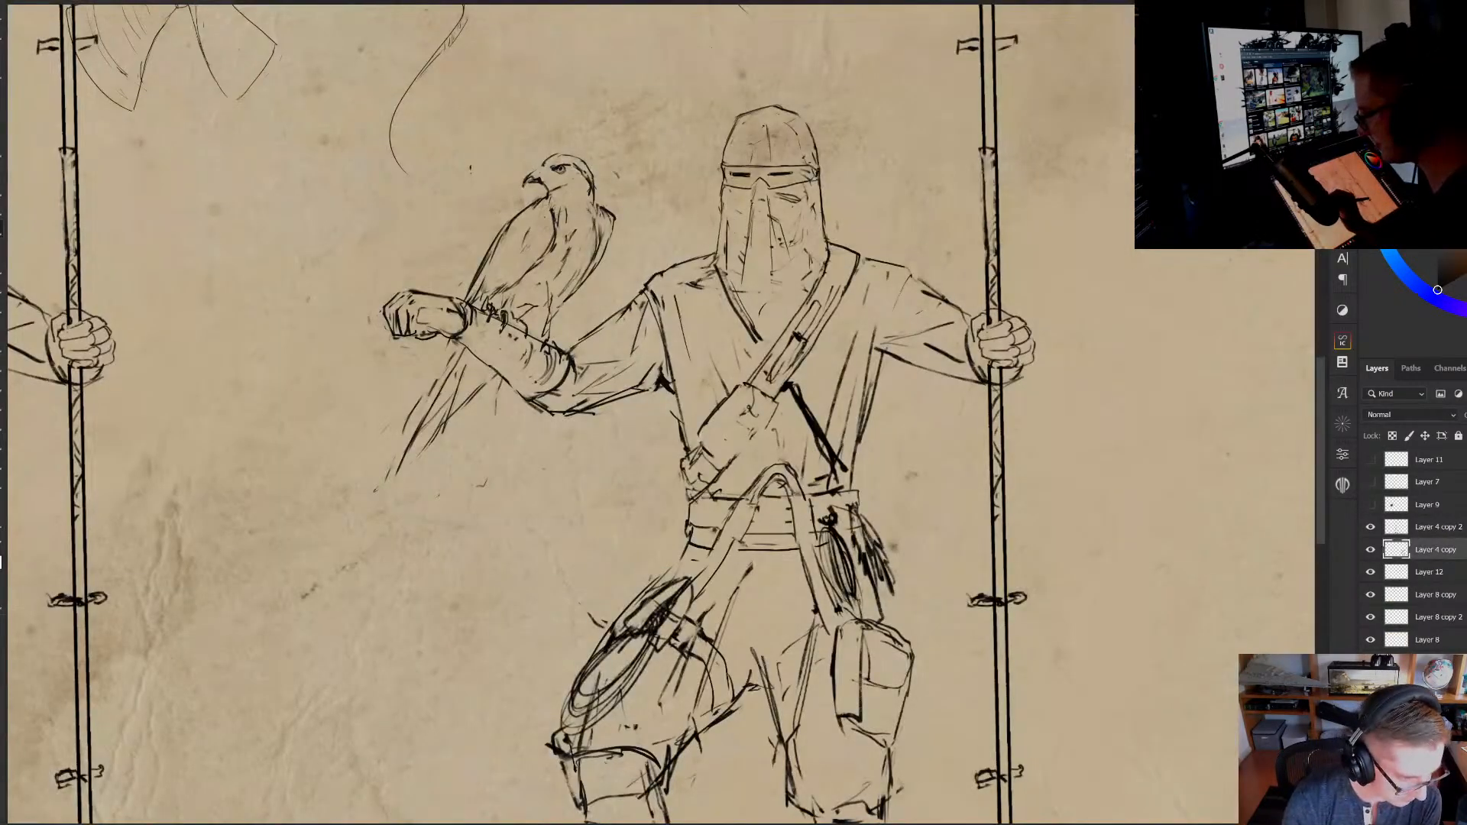
{"action": "left_click", "coordinate": [1370, 549]}
{"action": "left_click", "coordinate": [1370, 549]}
{"action": "left_click", "coordinate": [1370, 527]}
{"action": "left_click", "coordinate": [1369, 526]}
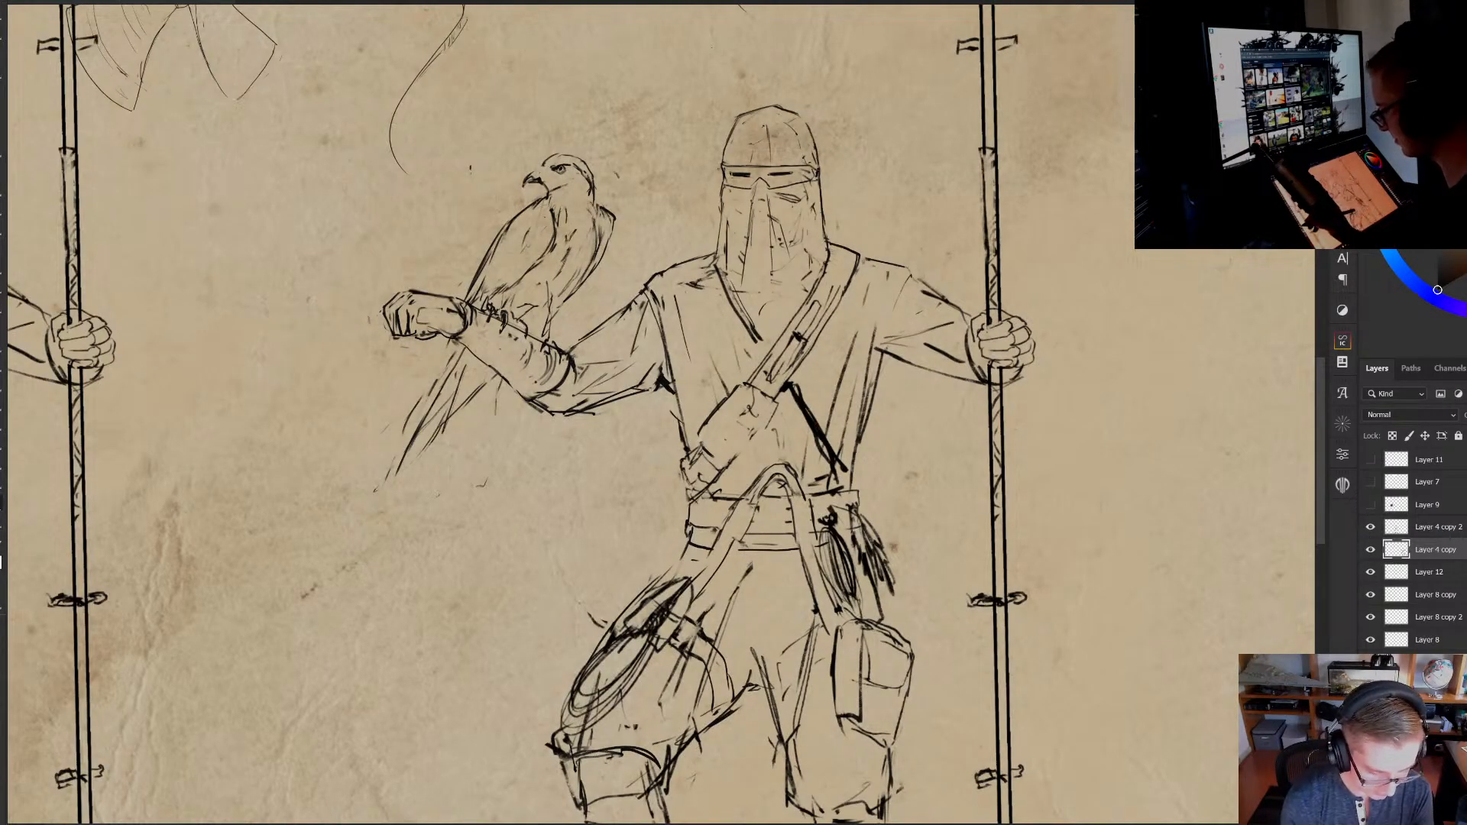
Redraw the falcon's tail feathers below the gloved forearm, tapering them to a clean point
{"action": "mouse_move", "coordinate": [476, 465]}
{"action": "left_mouse_down"}
{"action": "mouse_move", "coordinate": [465, 429]}
{"action": "mouse_move", "coordinate": [485, 422]}
{"action": "mouse_move", "coordinate": [458, 479]}
{"action": "left_mouse_up"}
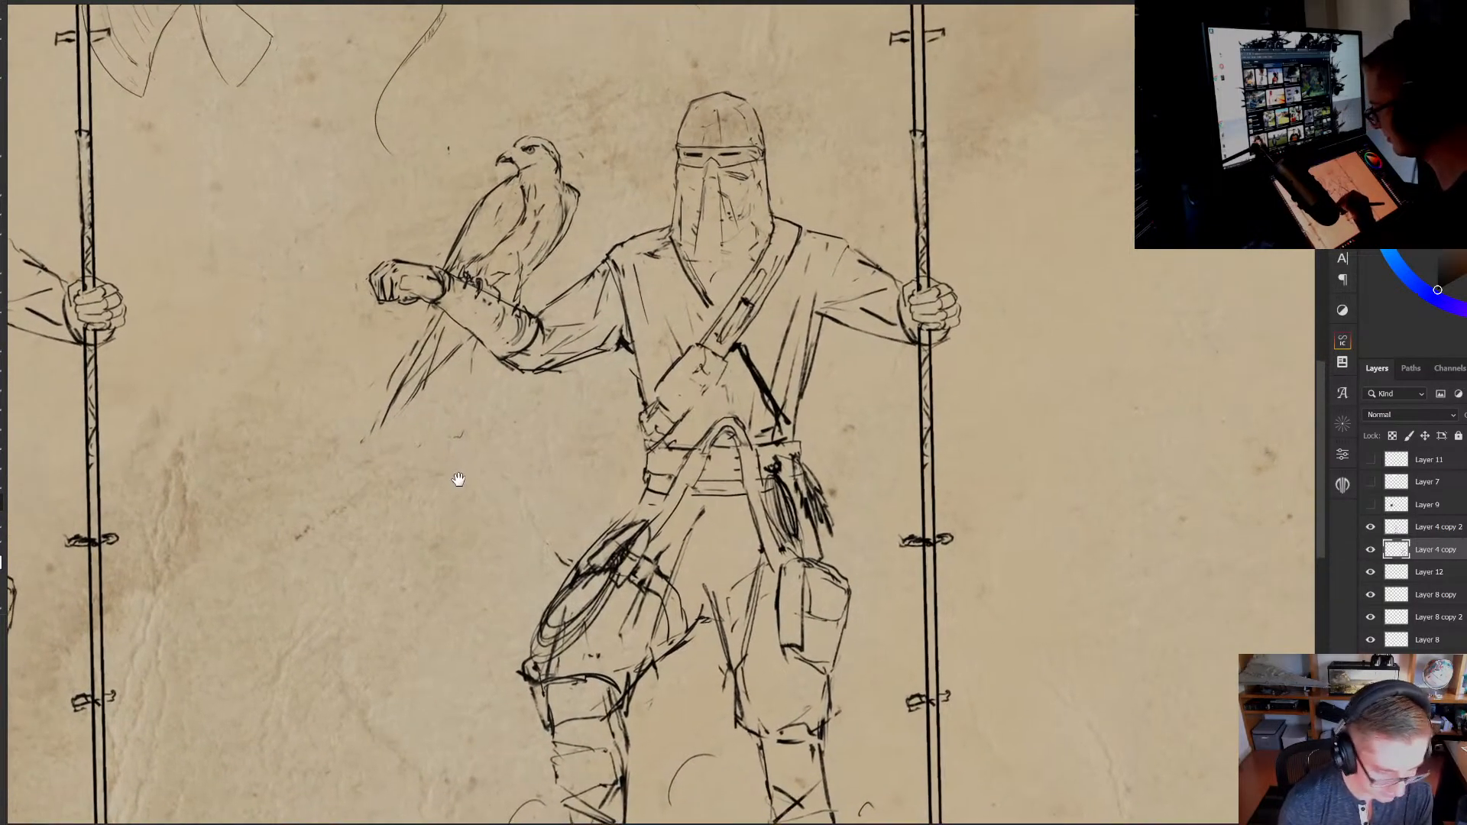
{"action": "scroll", "coordinate": [461, 497], "scroll_direction": "down", "scroll_amount": 2}
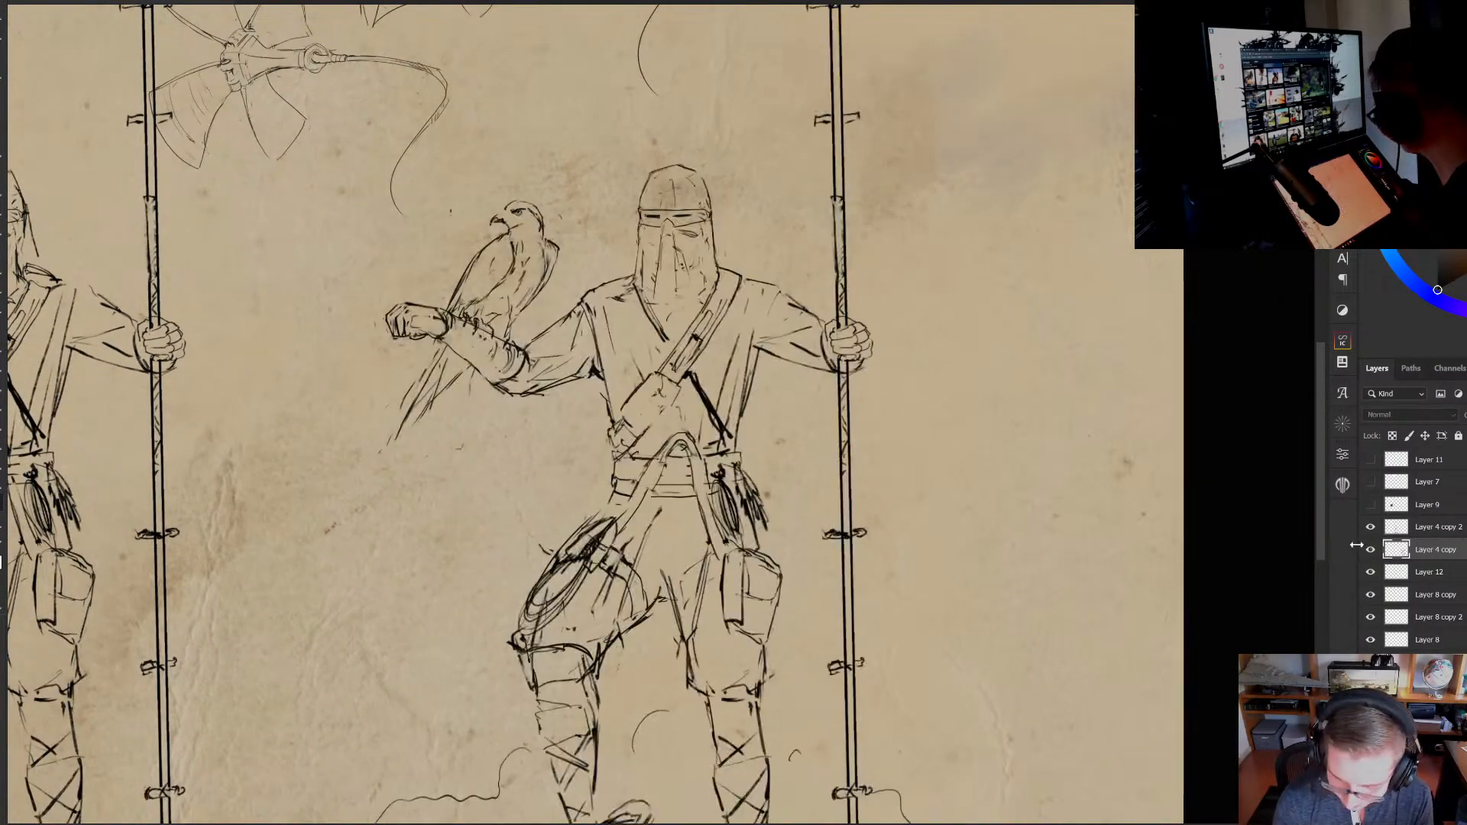
{"action": "scroll", "coordinate": [599, 484], "scroll_direction": "up", "scroll_amount": 1}
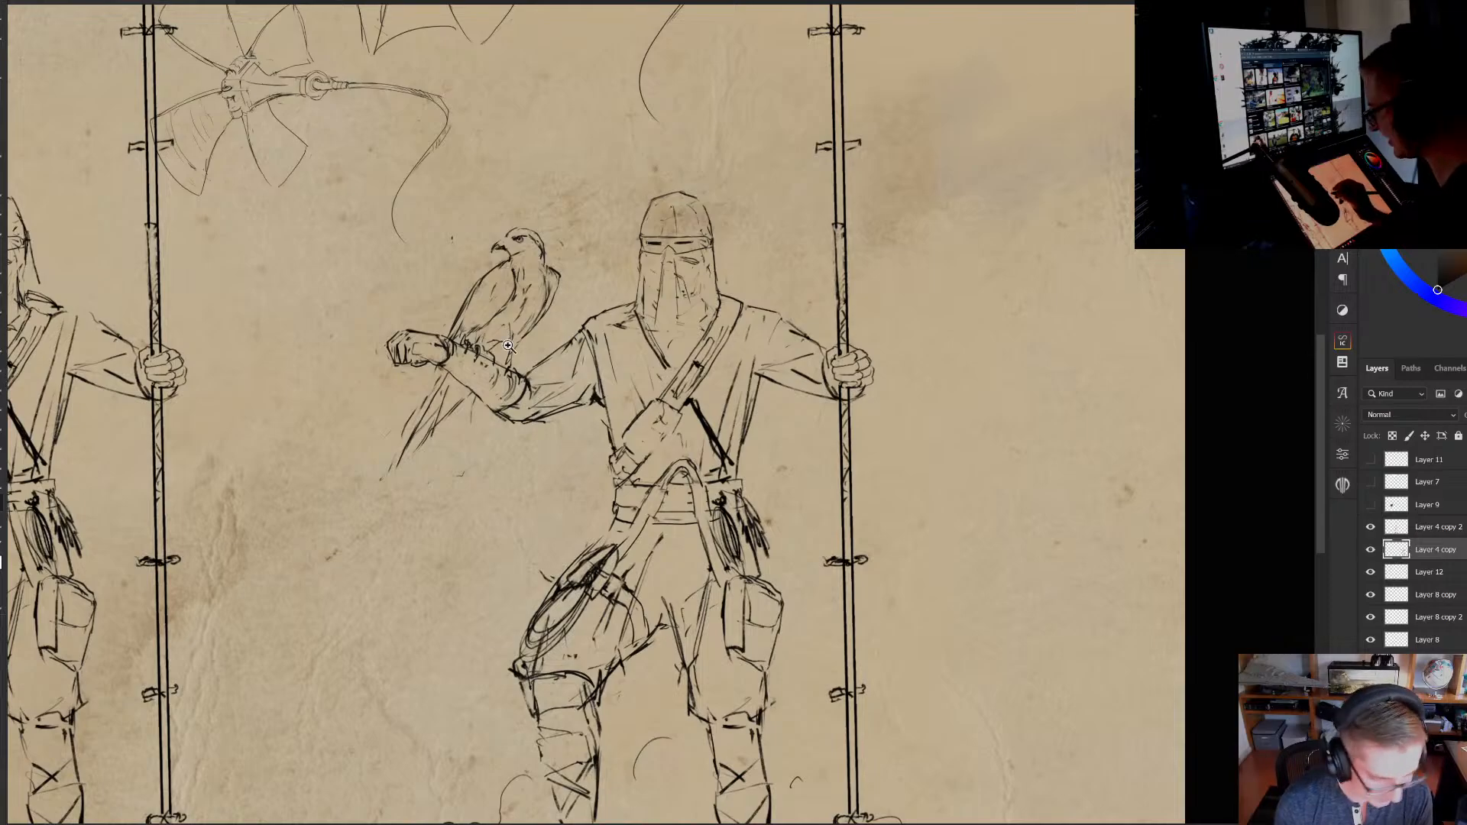
{"action": "scroll", "coordinate": [508, 346], "scroll_direction": "up", "scroll_amount": 1}
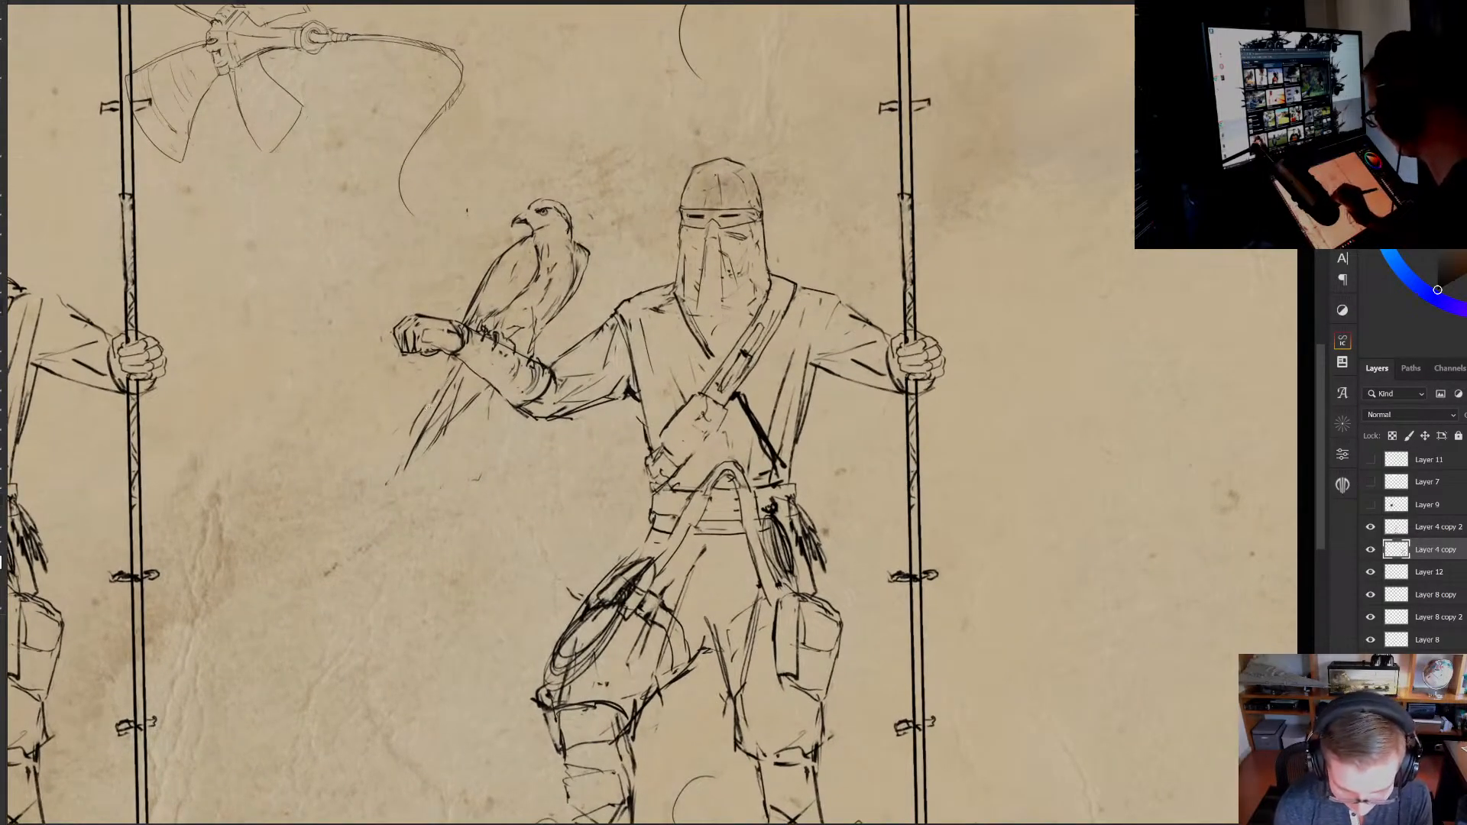
{"action": "left_click_drag", "start_coordinate": [450, 359], "coordinate": [416, 444]}
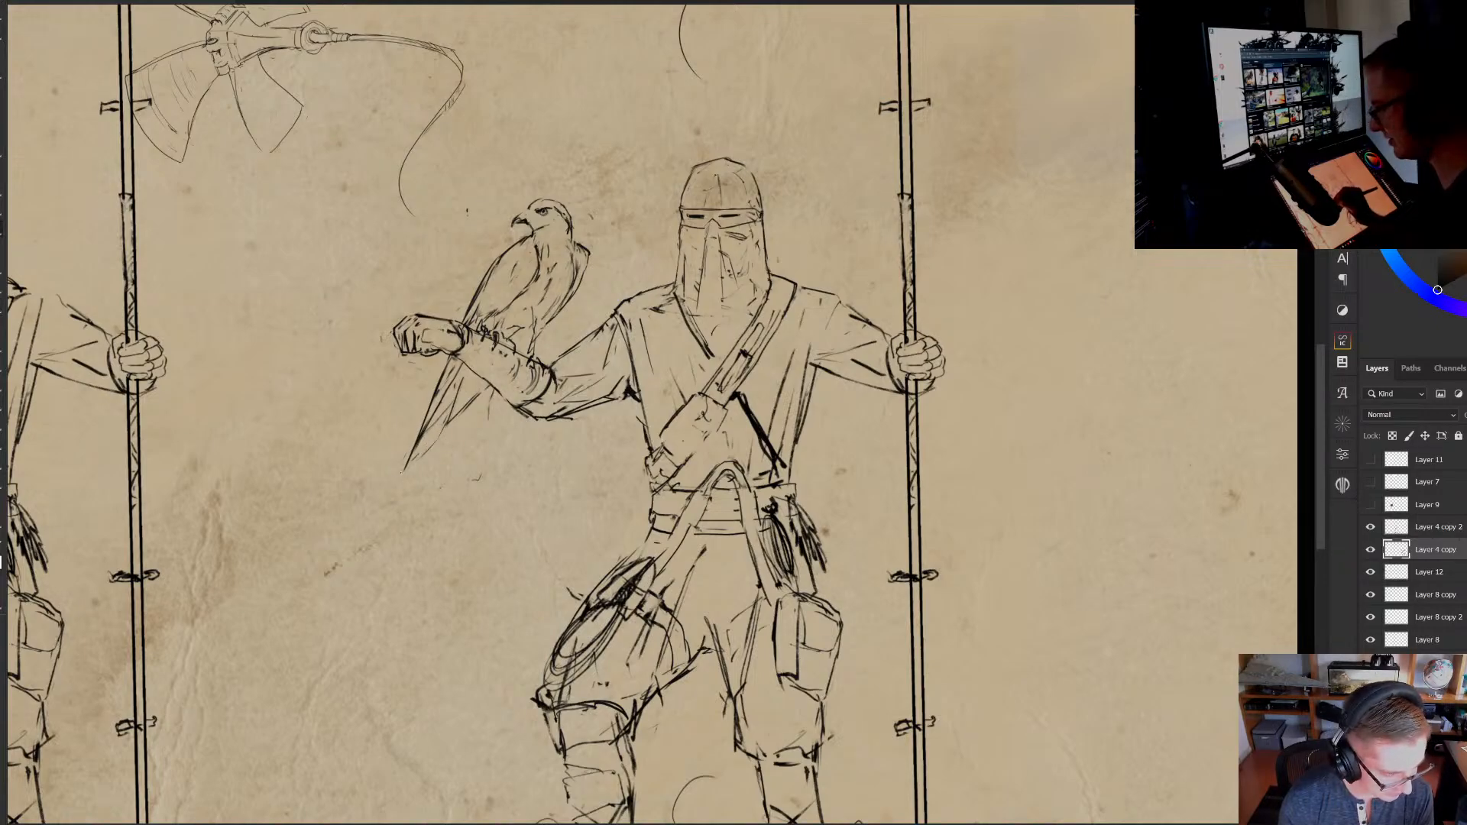
{"action": "left_click_drag", "start_coordinate": [410, 466], "coordinate": [419, 454]}
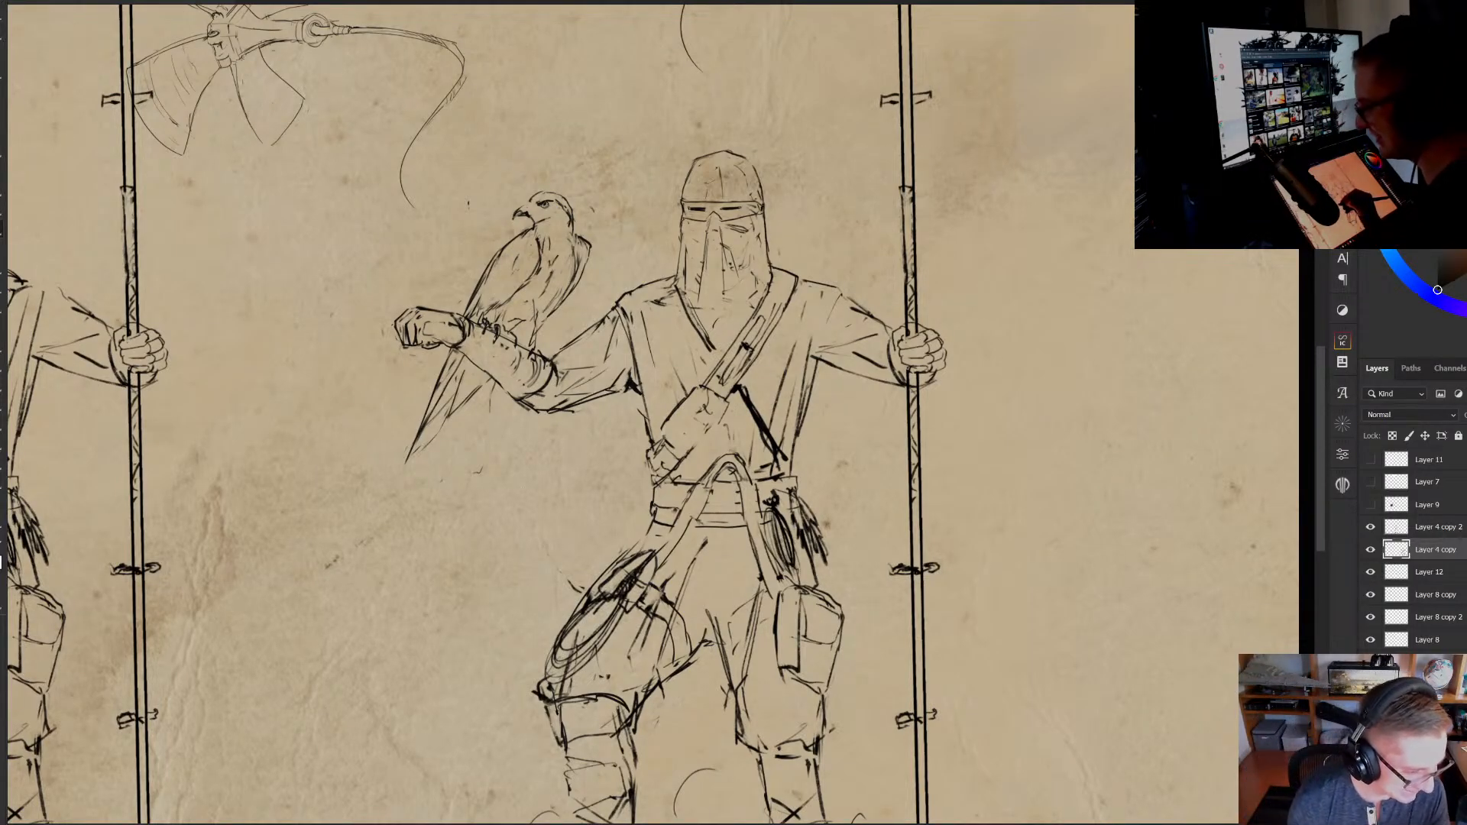
Examine the reposed figure with the falcon from hood to snowshoes, comparing it with the standing version beside it
{"action": "mouse_move", "coordinate": [522, 486]}
{"action": "left_mouse_down"}
{"action": "mouse_move", "coordinate": [525, 474]}
{"action": "mouse_move", "coordinate": [533, 494]}
{"action": "left_mouse_up"}
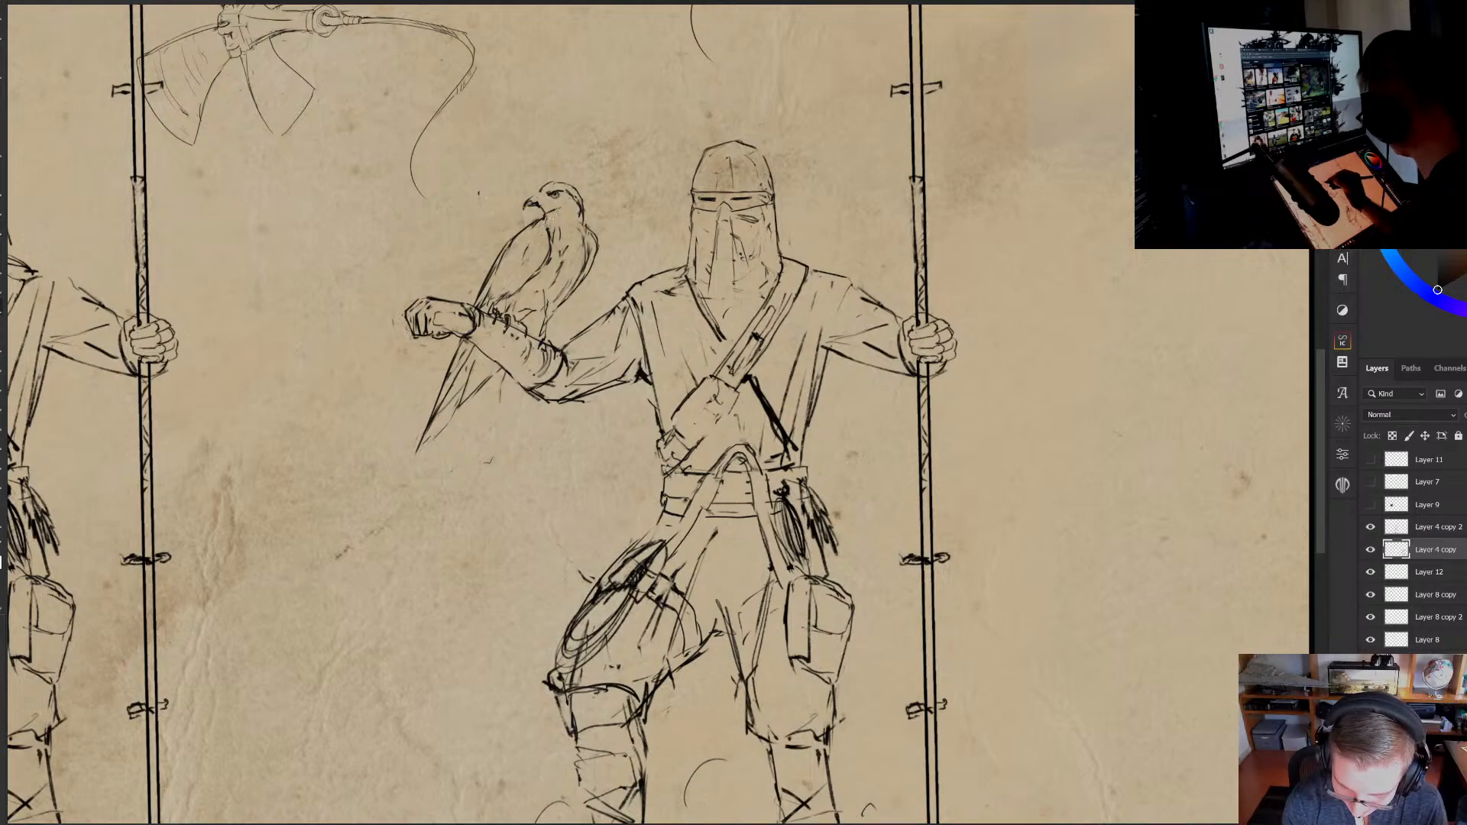
{"action": "key", "text": "z"}
{"action": "left_click_drag", "start_coordinate": [622, 221], "coordinate": [554, 221]}
{"action": "left_click_drag", "start_coordinate": [712, 447], "coordinate": [737, 448]}
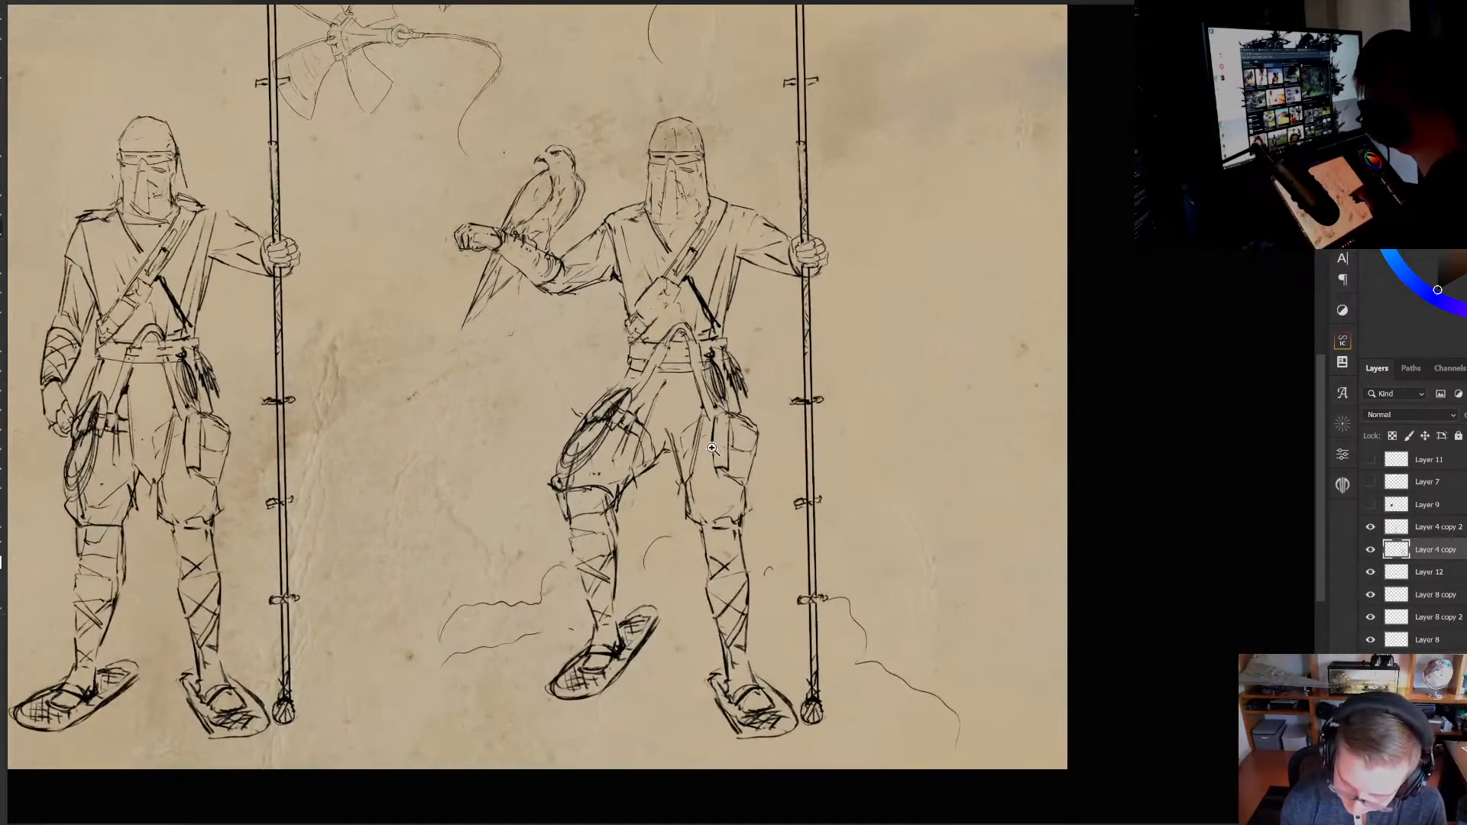
{"action": "left_click", "coordinate": [672, 395]}
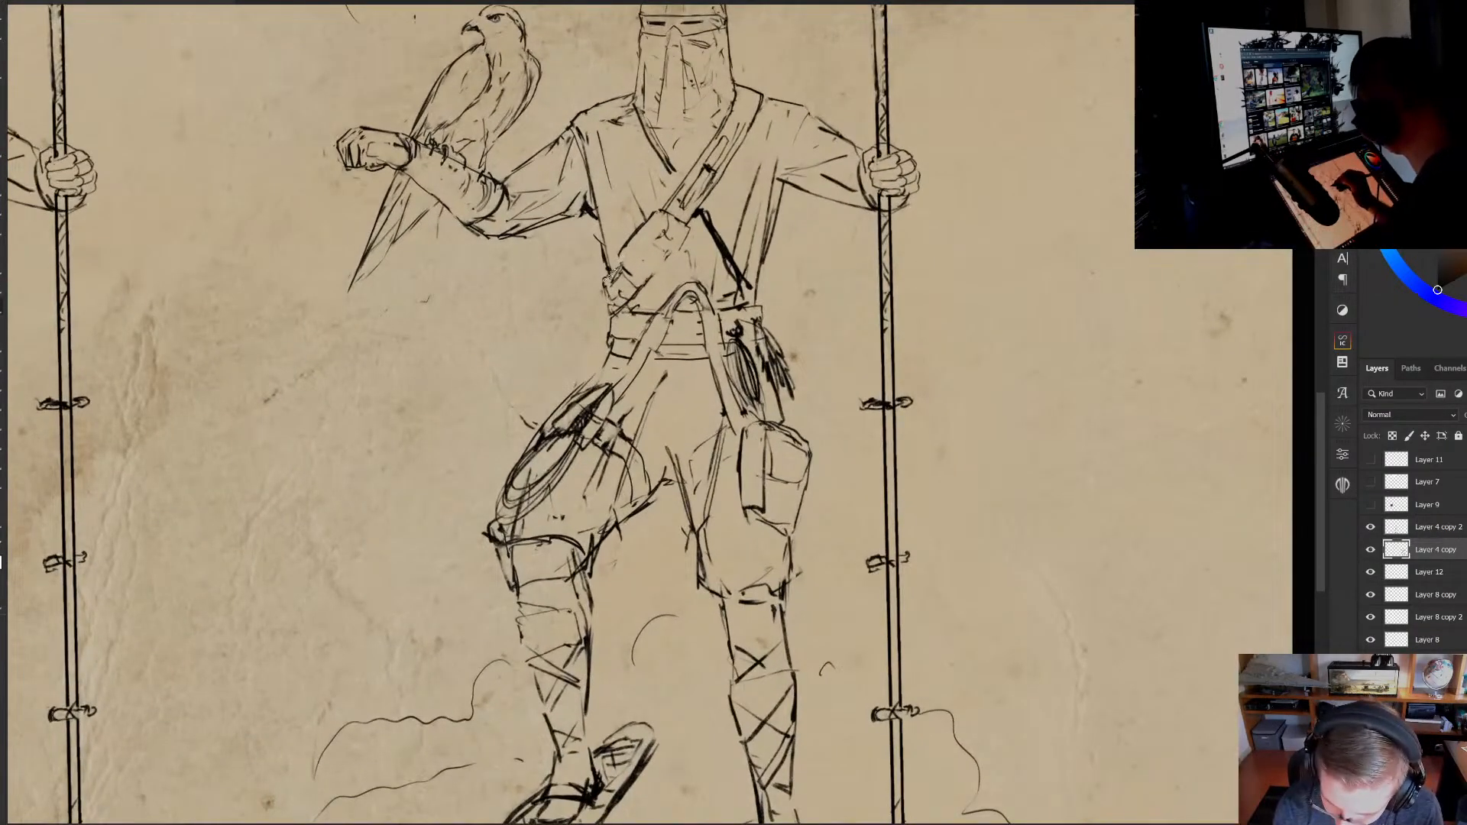
{"action": "left_click_drag", "start_coordinate": [610, 272], "coordinate": [602, 297]}
{"action": "mouse_move", "coordinate": [682, 370]}
{"action": "left_mouse_down"}
{"action": "mouse_move", "coordinate": [721, 528]}
{"action": "mouse_move", "coordinate": [756, 591]}
{"action": "left_mouse_up"}
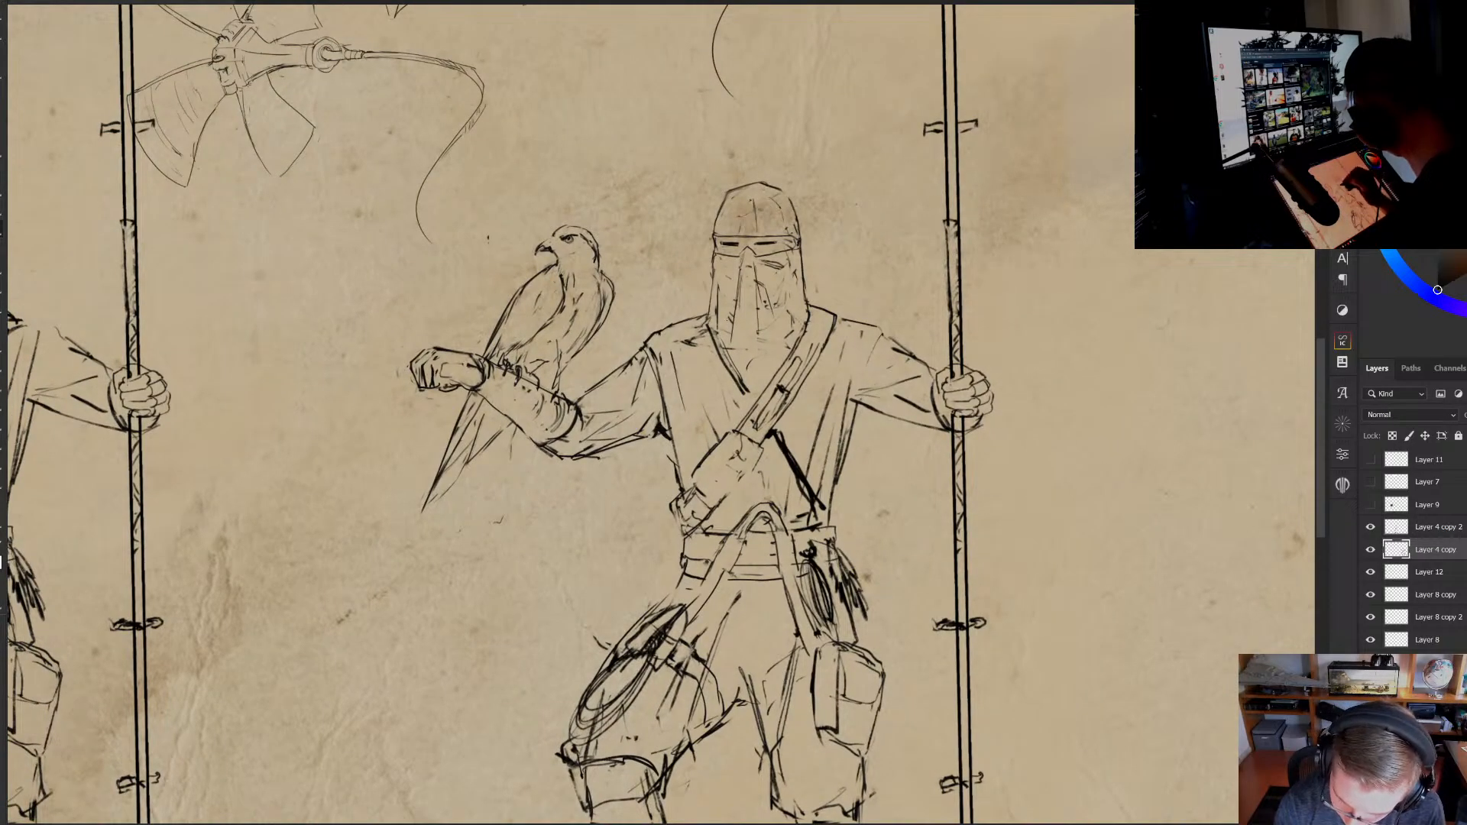
{"action": "left_click_drag", "start_coordinate": [903, 435], "coordinate": [900, 406]}
{"action": "left_click_drag", "start_coordinate": [840, 508], "coordinate": [832, 412]}
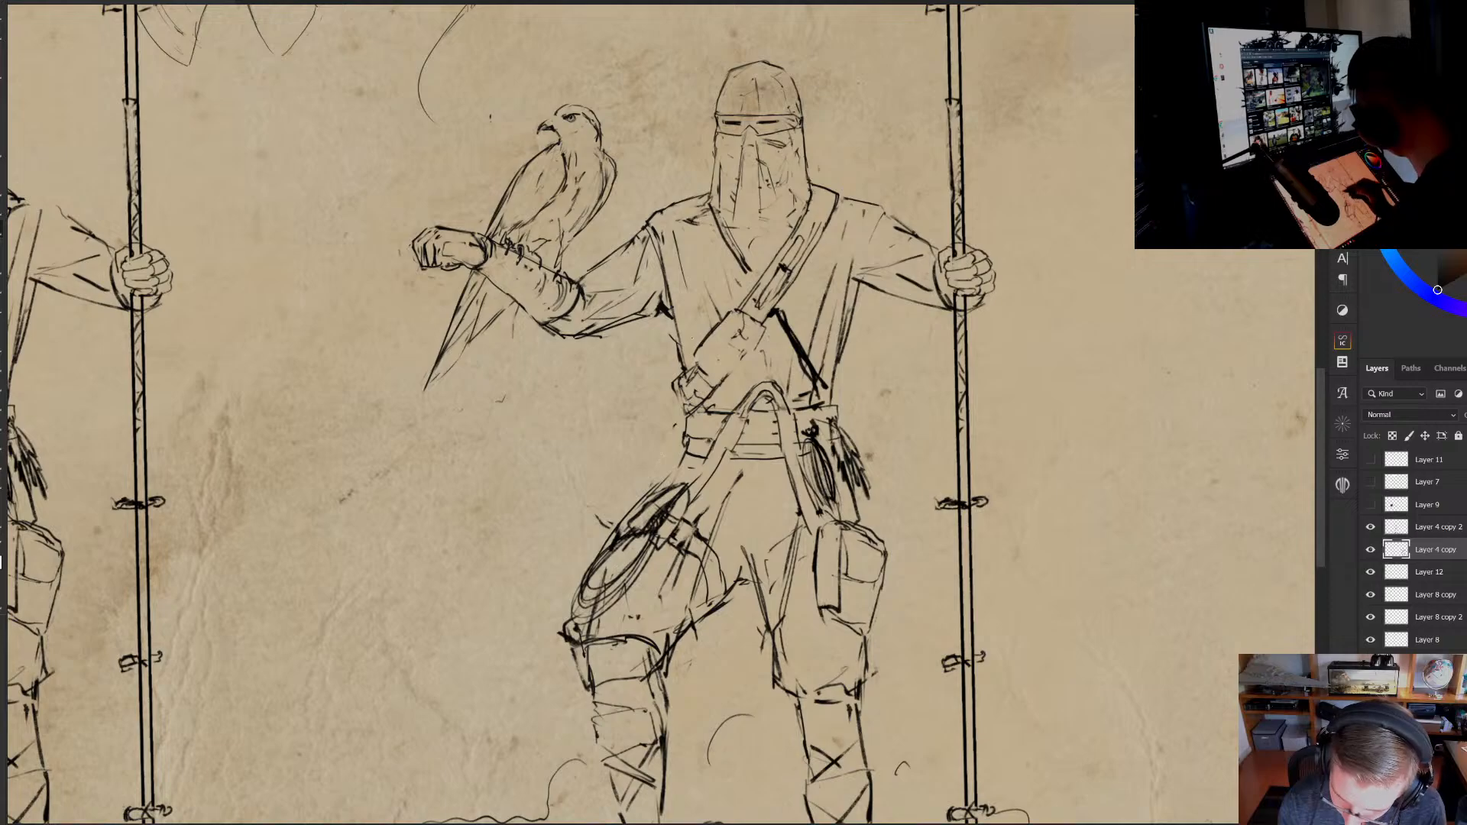
{"action": "left_click_drag", "start_coordinate": [687, 200], "coordinate": [669, 231]}
{"action": "scroll", "coordinate": [669, 231], "scroll_direction": "down", "scroll_amount": 2}
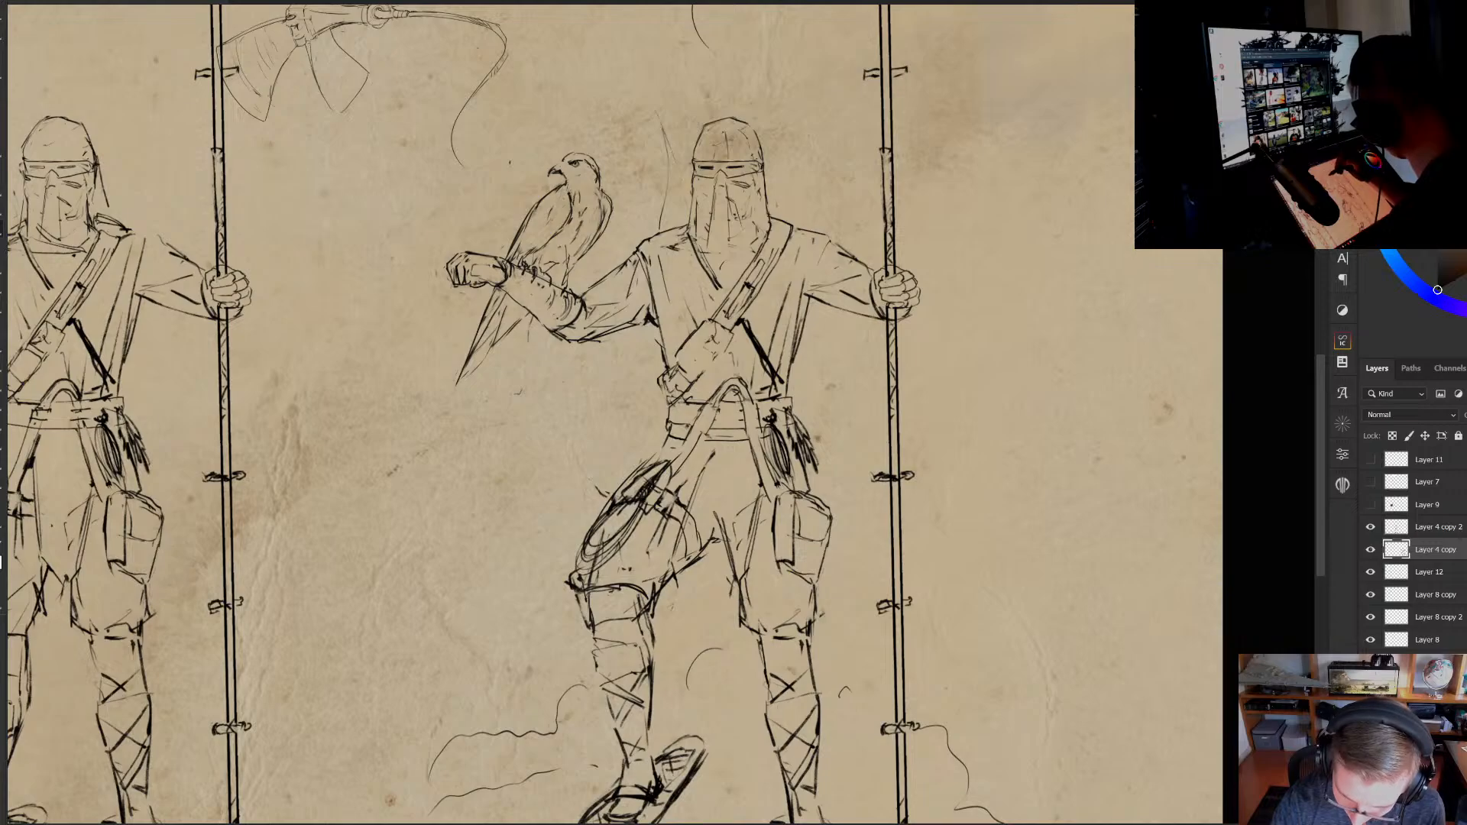
{"action": "left_click_drag", "start_coordinate": [661, 127], "coordinate": [677, 171]}
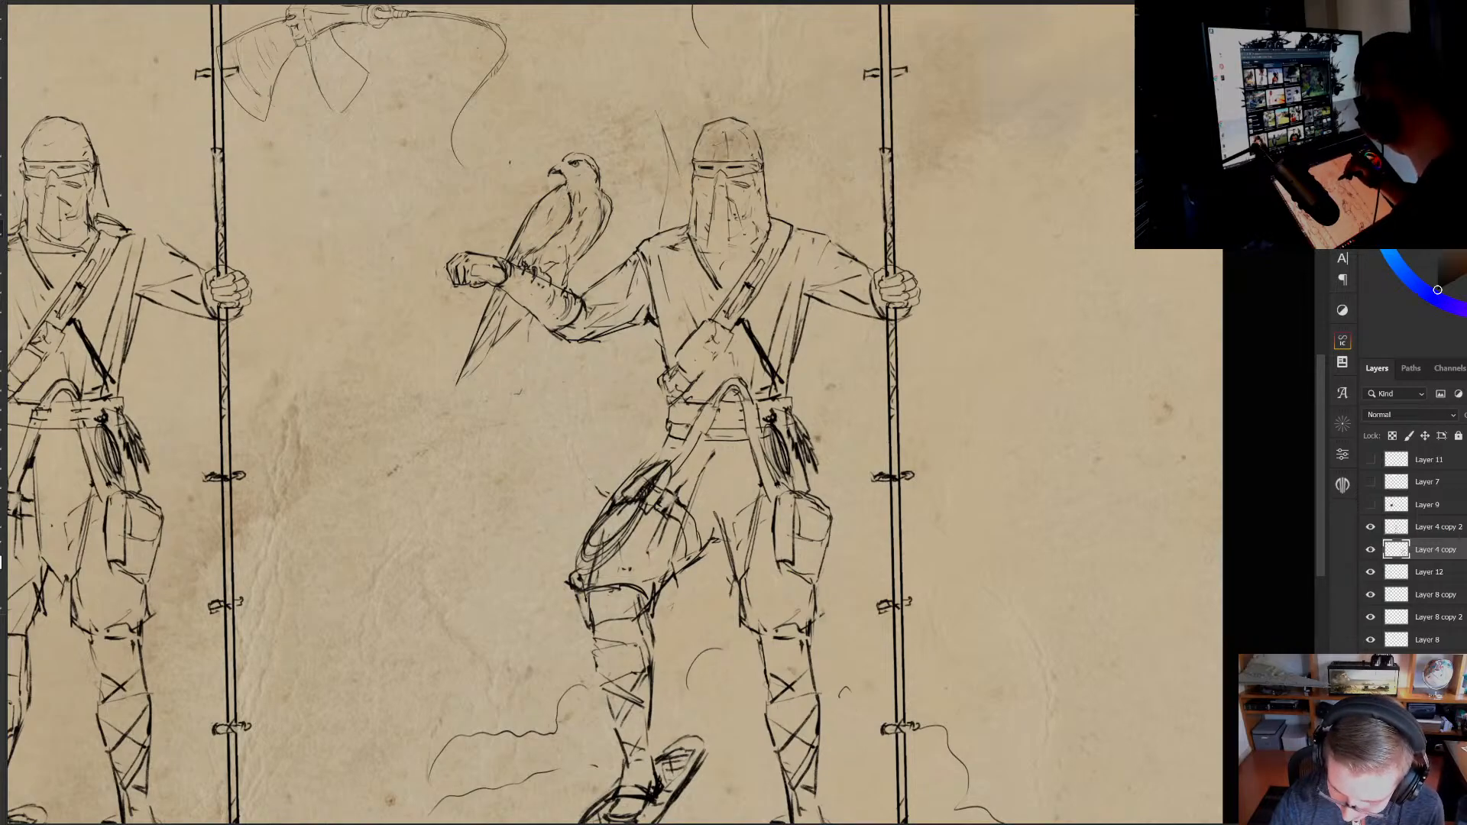
{"action": "key", "text": "ctrl+z"}
{"action": "key", "text": "ctrl+z"}
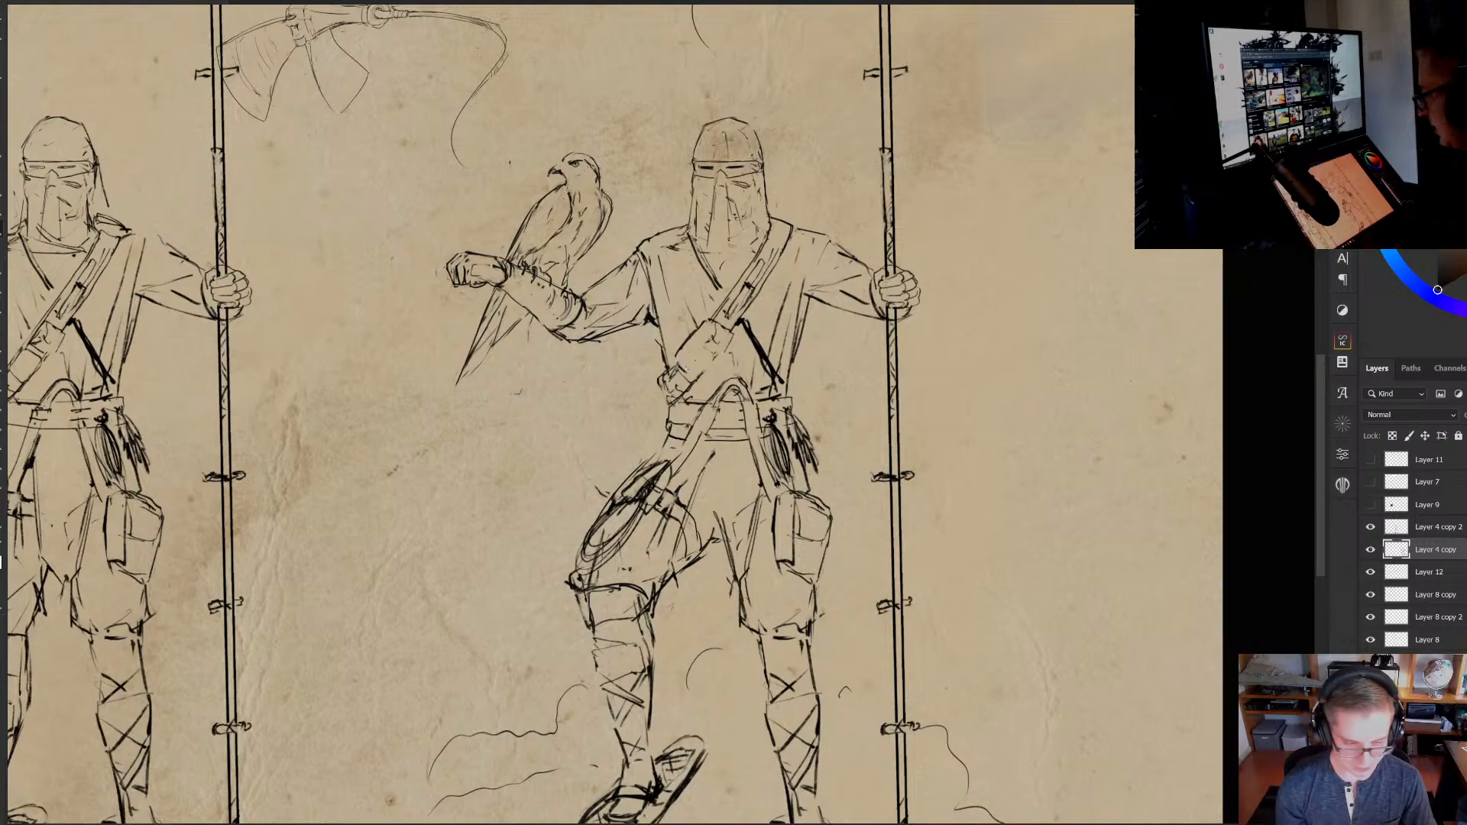
{"action": "left_click_drag", "start_coordinate": [763, 317], "coordinate": [760, 328]}
{"action": "left_click", "coordinate": [760, 328]}
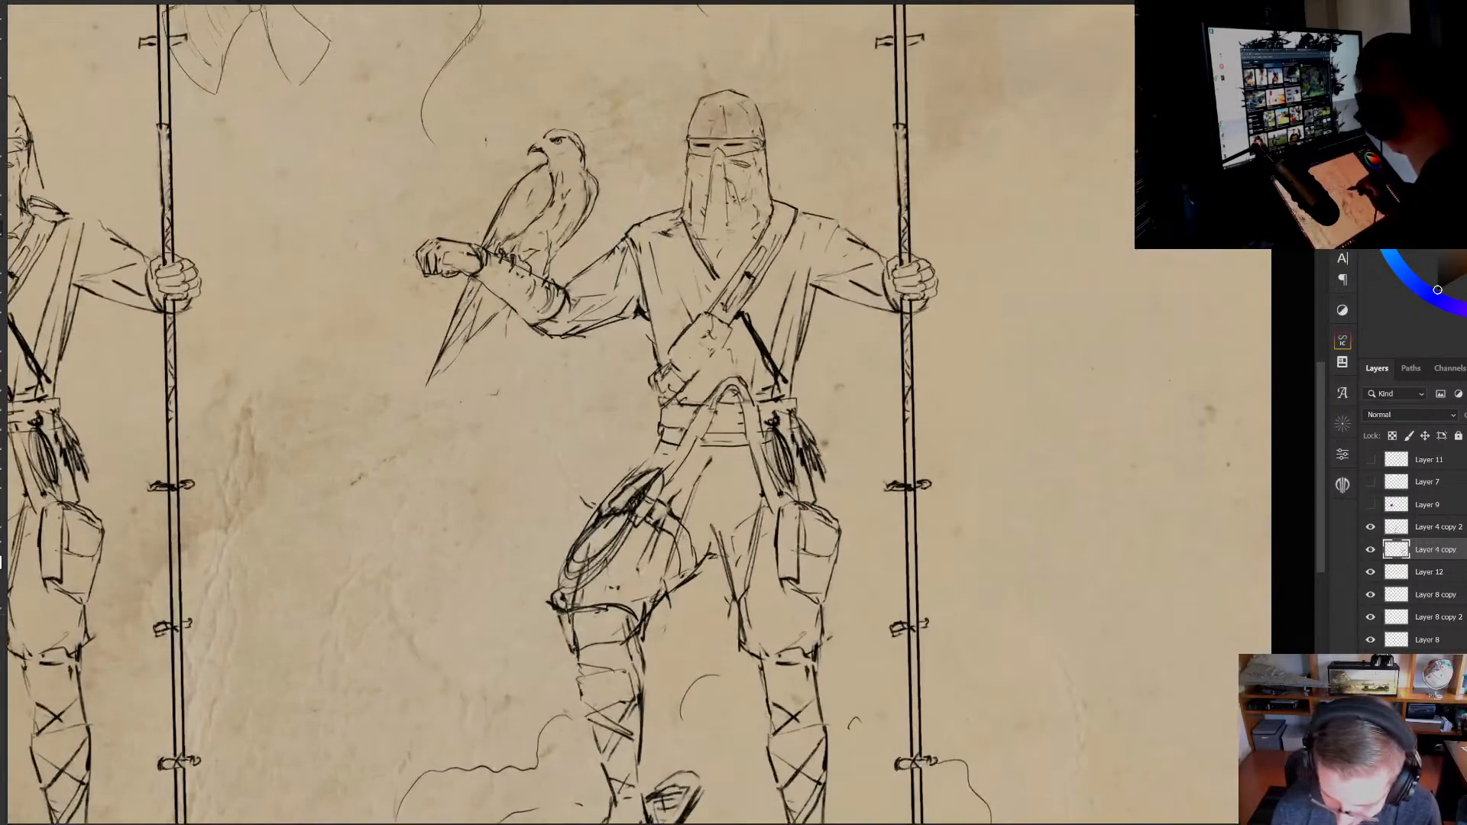
{"action": "left_click_drag", "start_coordinate": [648, 431], "coordinate": [600, 466]}
{"action": "left_click_drag", "start_coordinate": [691, 409], "coordinate": [636, 467]}
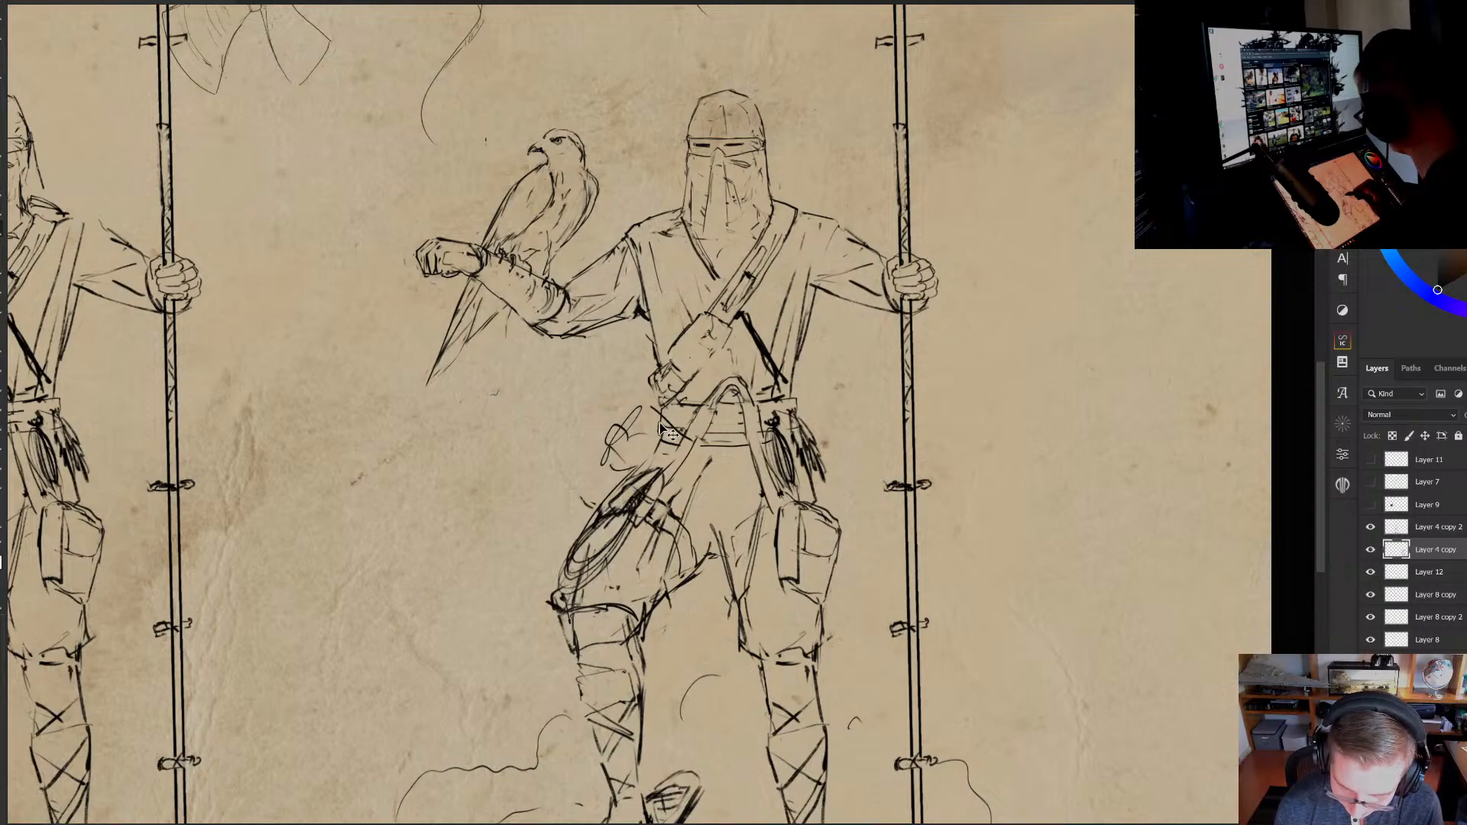
{"action": "key", "text": "ctrl+z"}
{"action": "key", "text": "ctrl+z"}
{"action": "key", "text": "ctrl+z"}
{"action": "key", "text": "ctrl+z"}
{"action": "left_click_drag", "start_coordinate": [801, 350], "coordinate": [760, 384]}
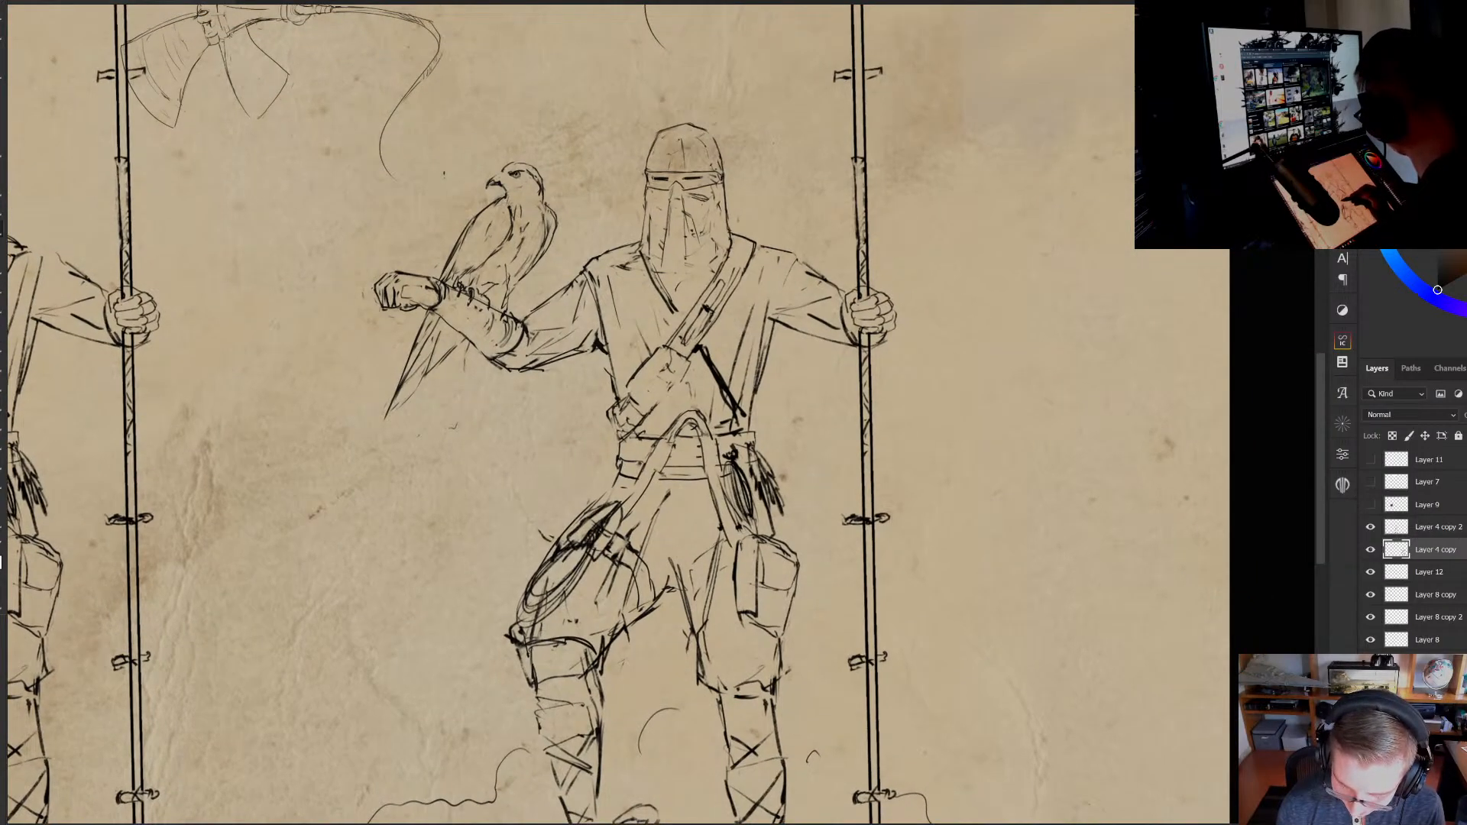
{"action": "left_click_drag", "start_coordinate": [607, 438], "coordinate": [576, 510]}
{"action": "key", "text": "ctrl+z"}
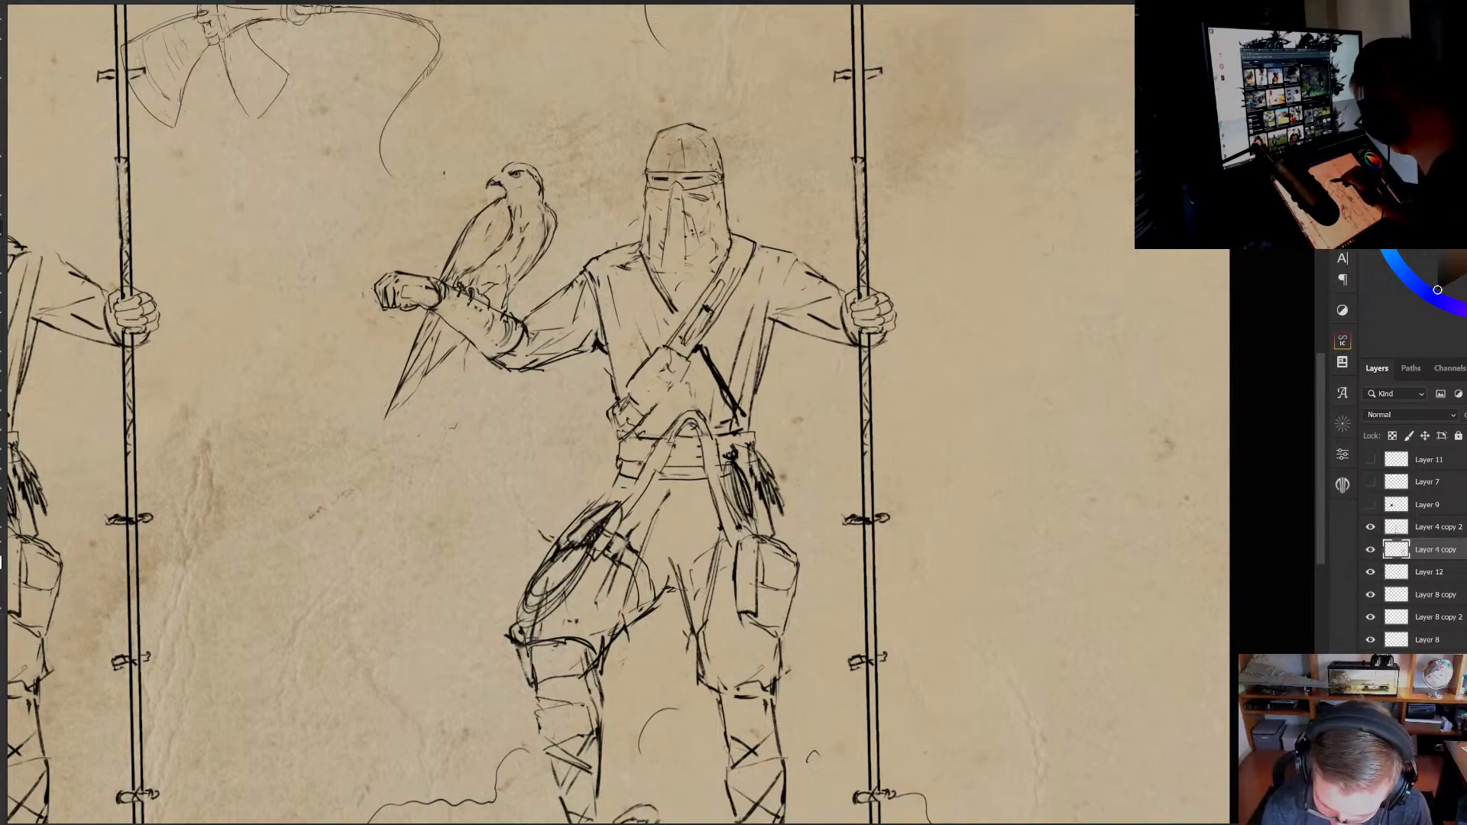
Sketch a quiver rim and a bundle of arrows rising behind the warrior's shoulder, between the falcon and the hood
{"action": "left_click_drag", "start_coordinate": [634, 223], "coordinate": [598, 242]}
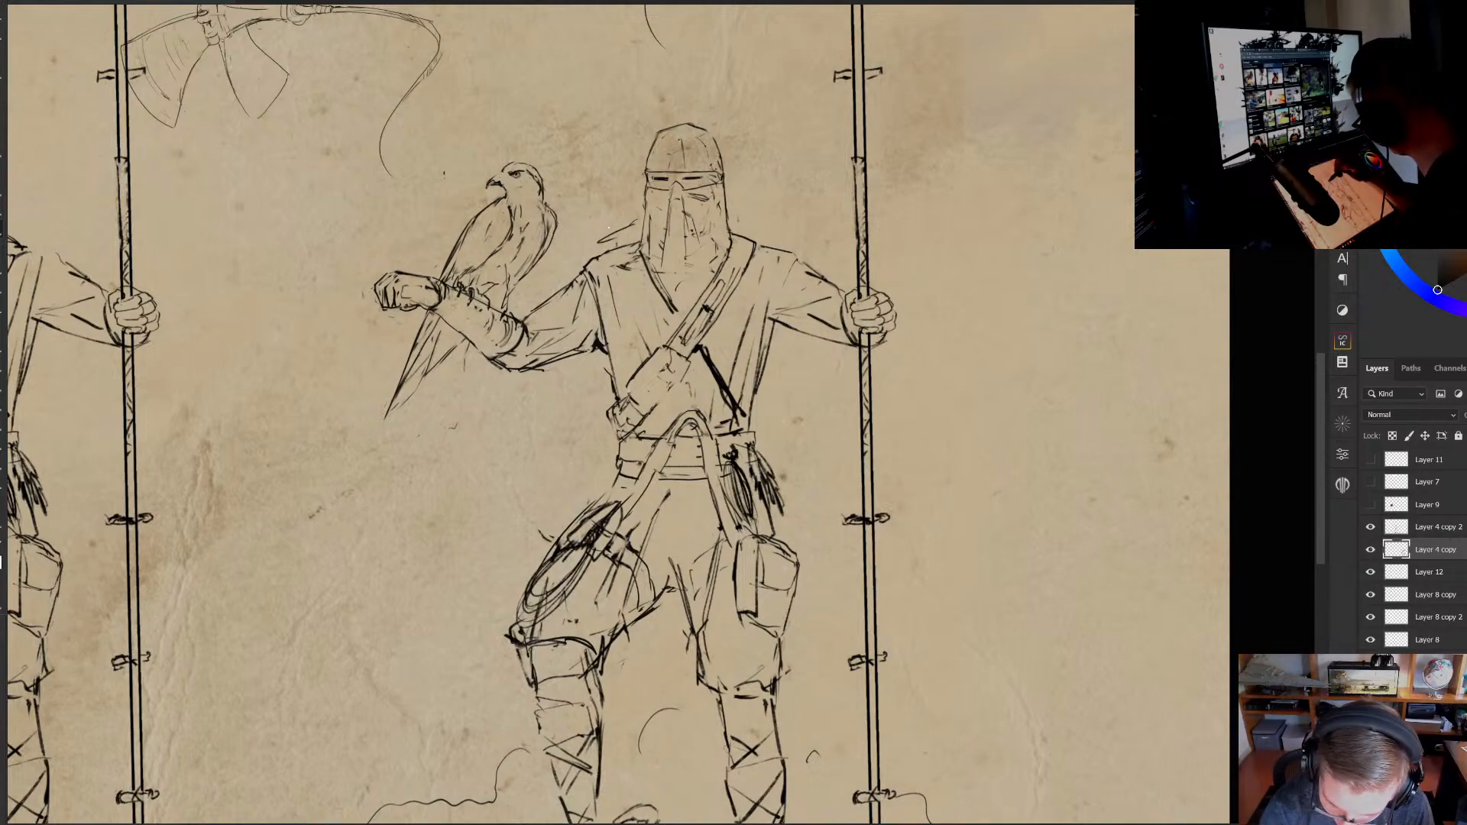
{"action": "left_click_drag", "start_coordinate": [588, 184], "coordinate": [619, 229]}
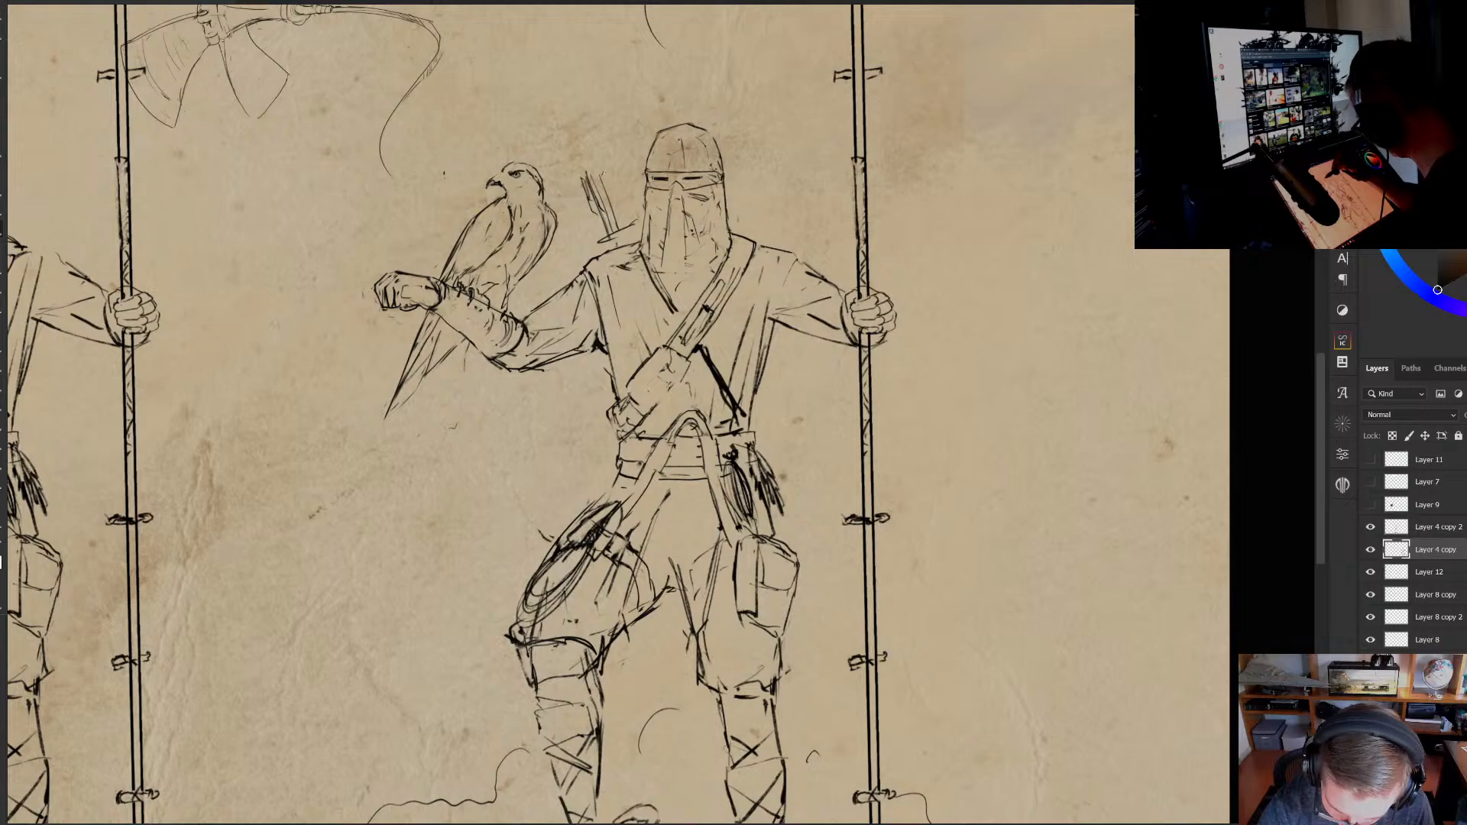
{"action": "left_click_drag", "start_coordinate": [604, 170], "coordinate": [604, 253]}
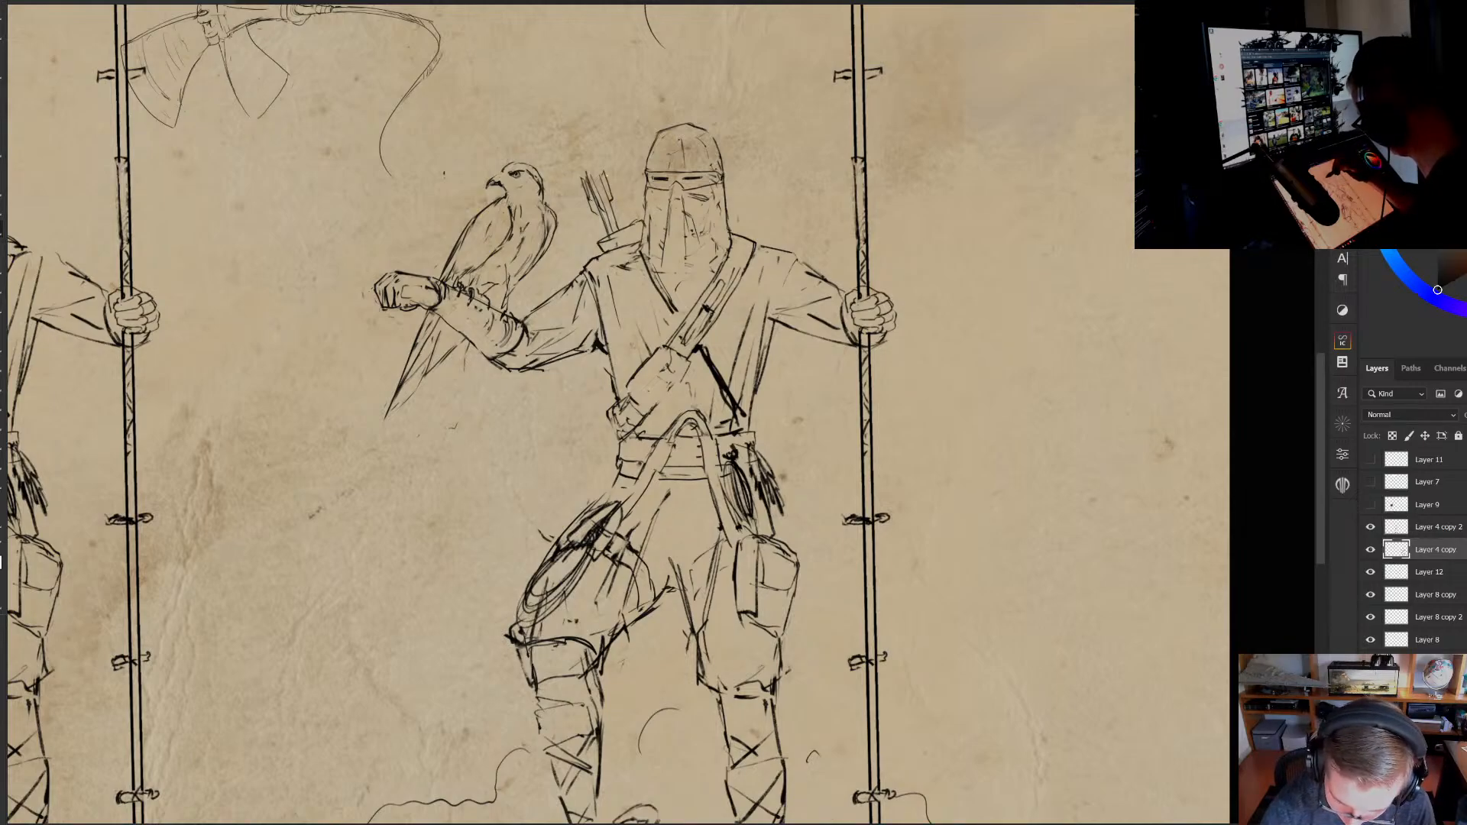
{"action": "left_click_drag", "start_coordinate": [607, 168], "coordinate": [626, 224]}
{"action": "key", "text": "ctrl+z"}
{"action": "key", "text": "ctrl+z"}
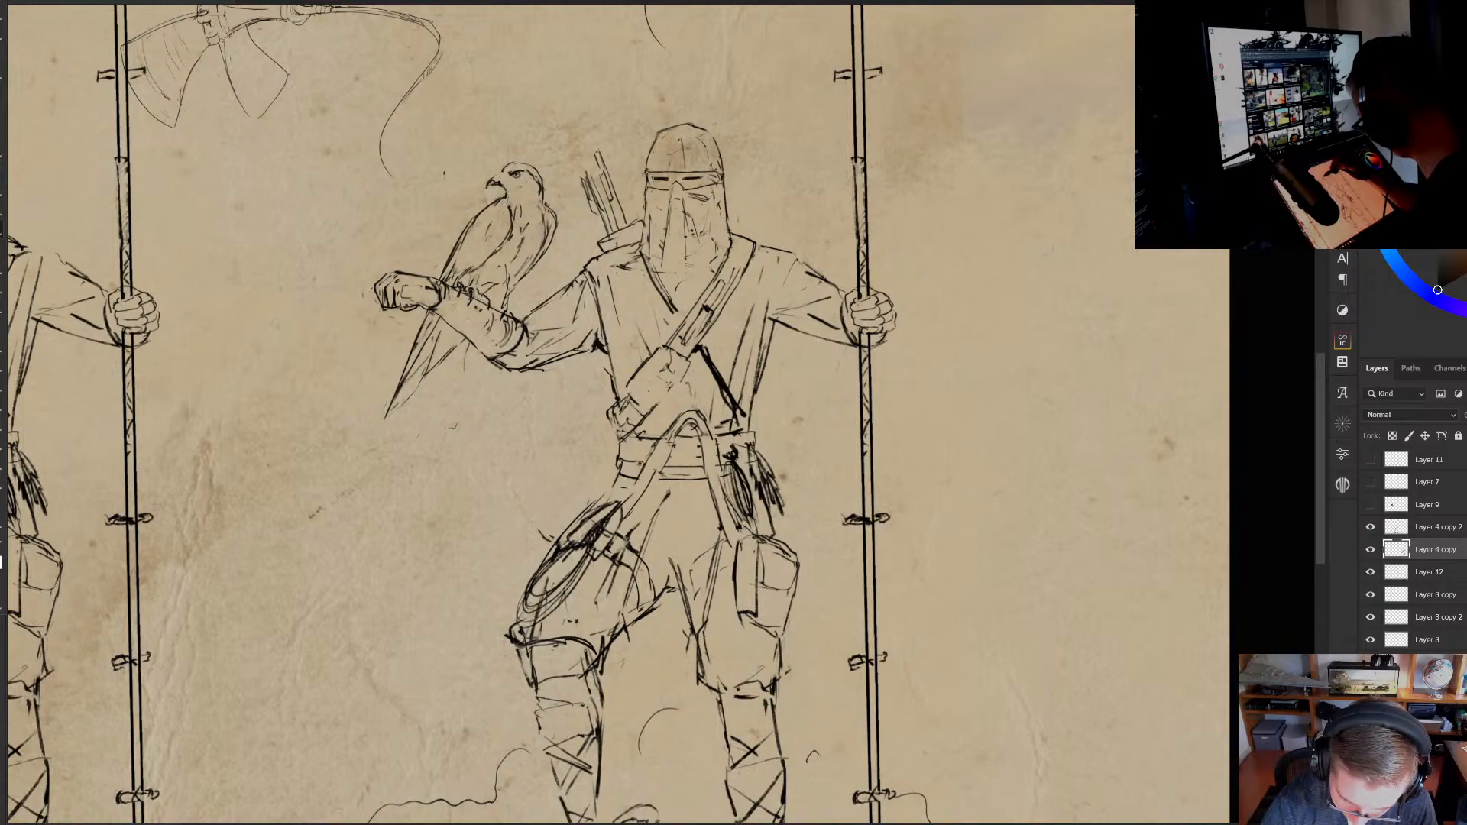
{"action": "left_click_drag", "start_coordinate": [591, 145], "coordinate": [597, 158]}
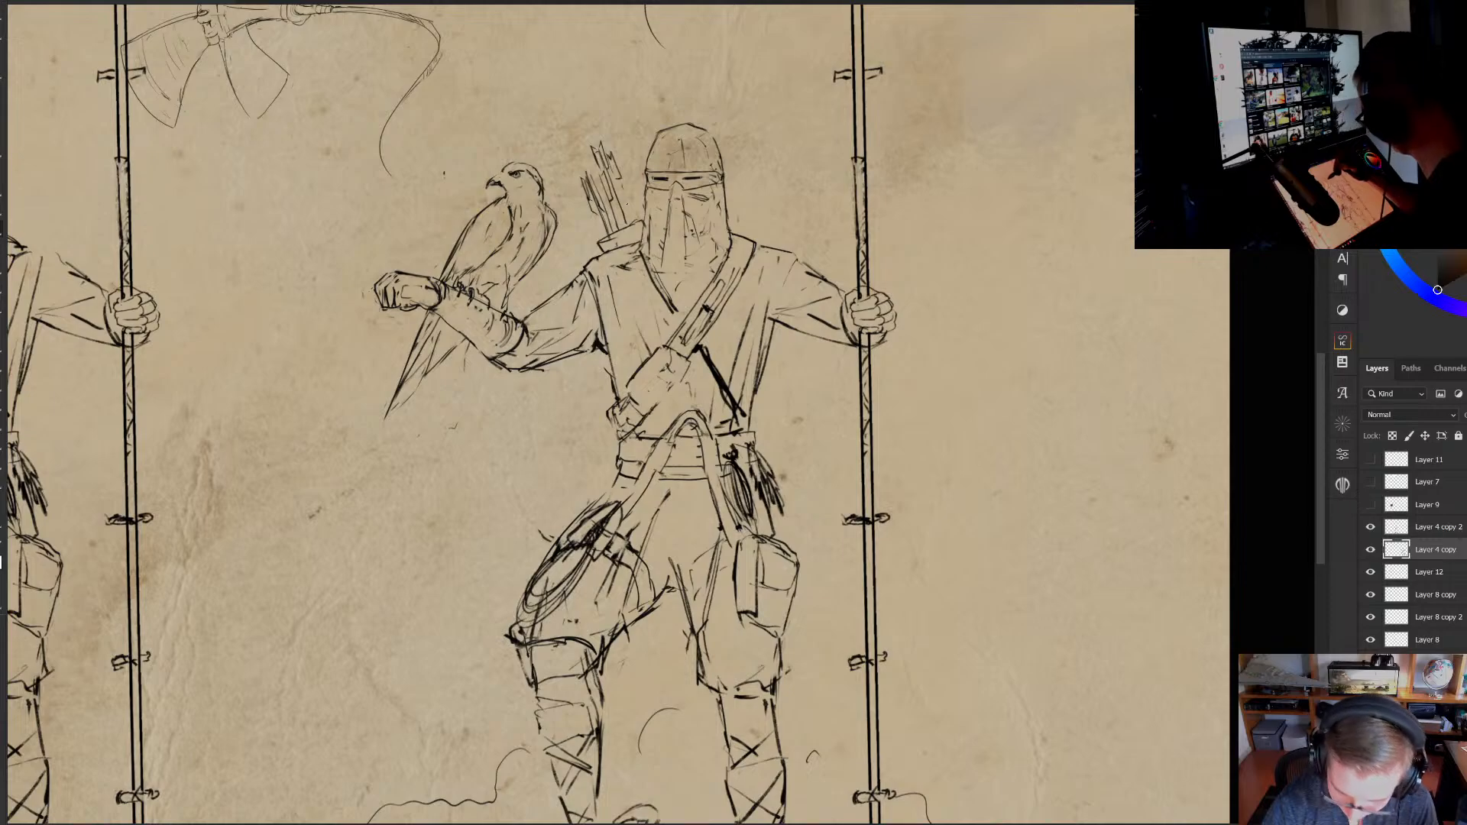
{"action": "left_click_drag", "start_coordinate": [634, 148], "coordinate": [630, 184]}
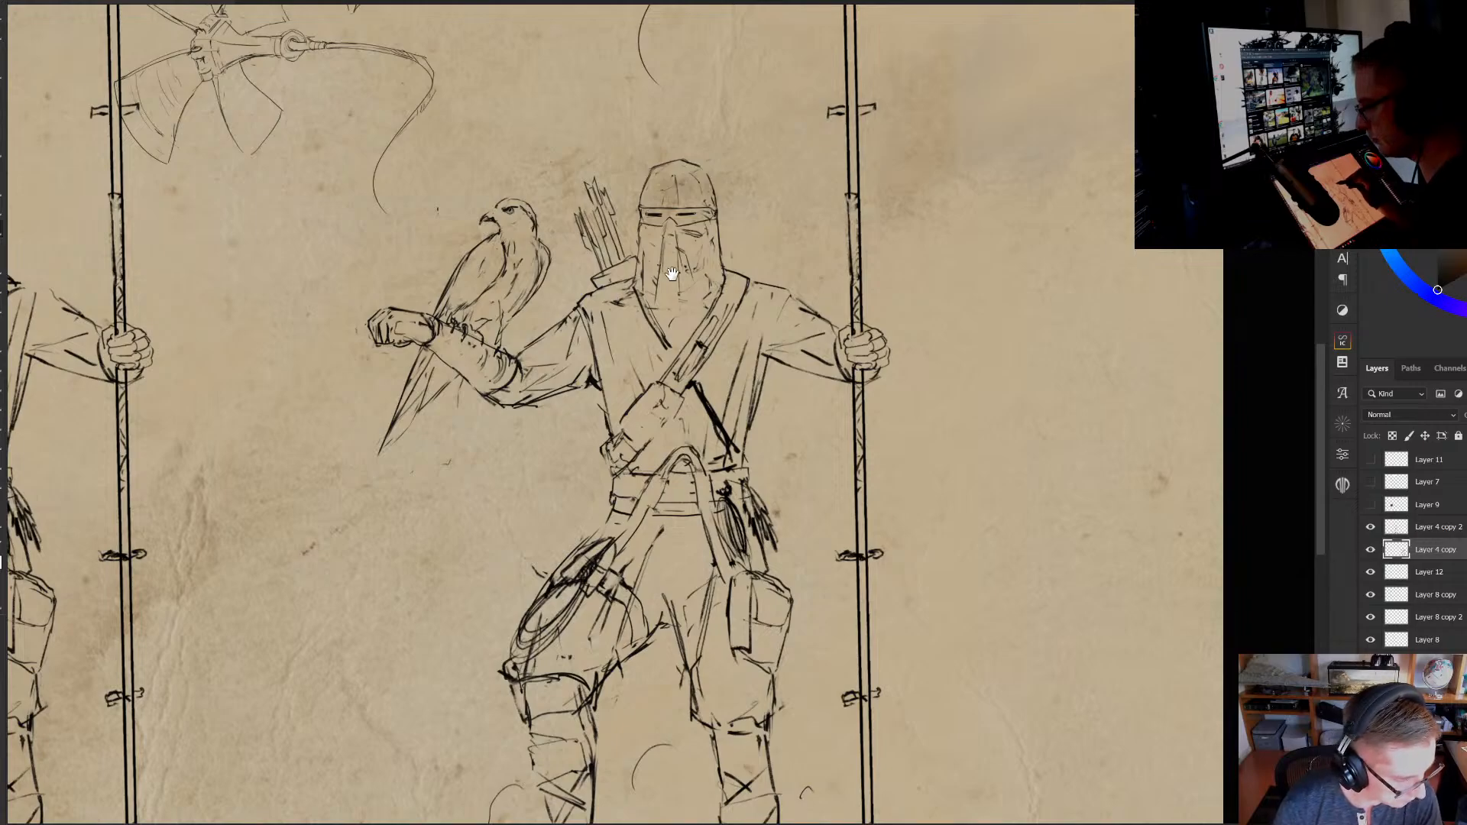
{"action": "left_click_drag", "start_coordinate": [673, 273], "coordinate": [683, 271]}
{"action": "left_click_drag", "start_coordinate": [689, 298], "coordinate": [692, 294]}
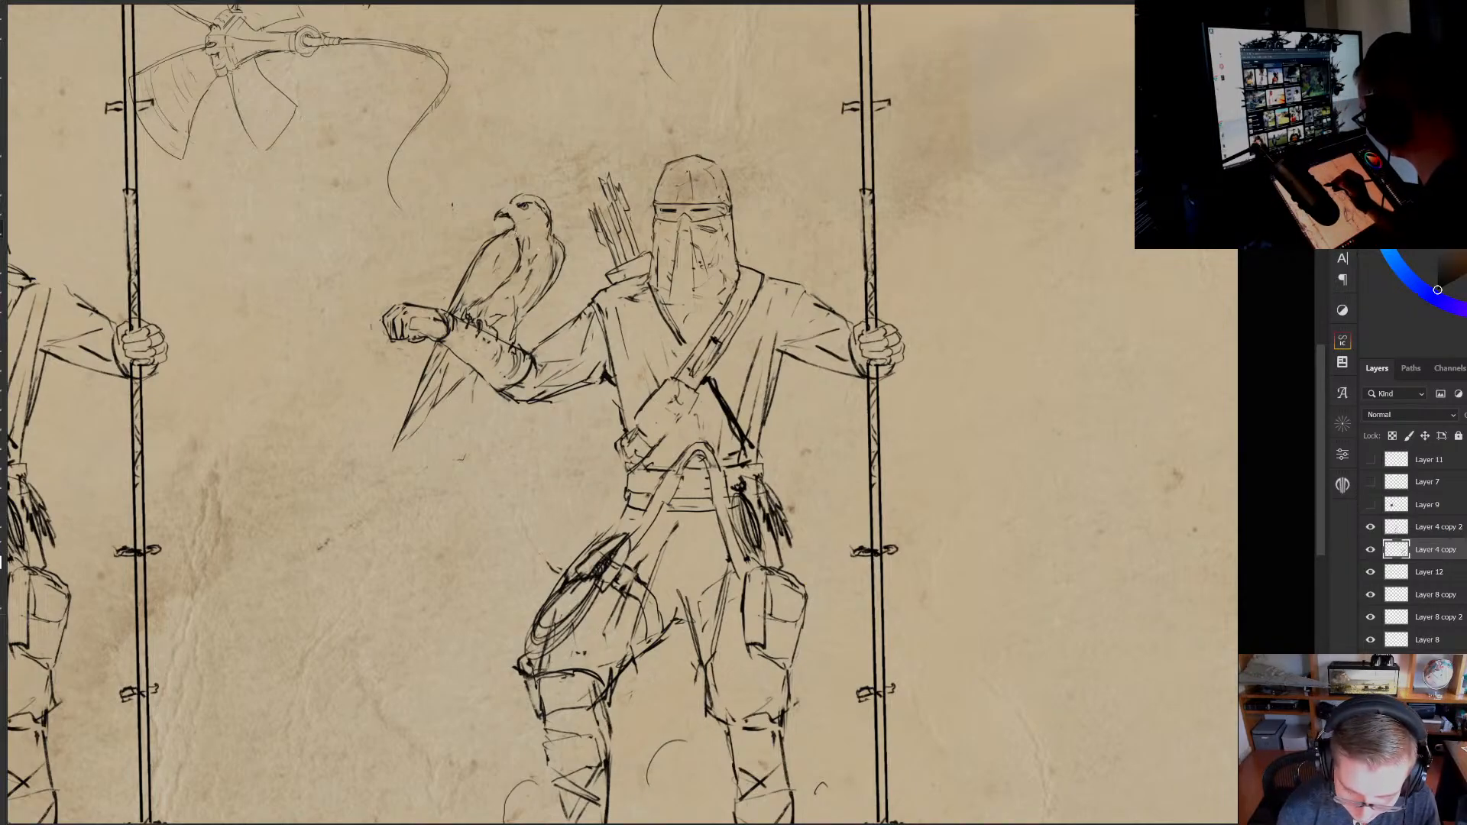
Rework the reposed figure's trouser folds at the hip and crotch and the raised leg's thigh and calf contours
{"action": "left_click_drag", "start_coordinate": [548, 322], "coordinate": [549, 241]}
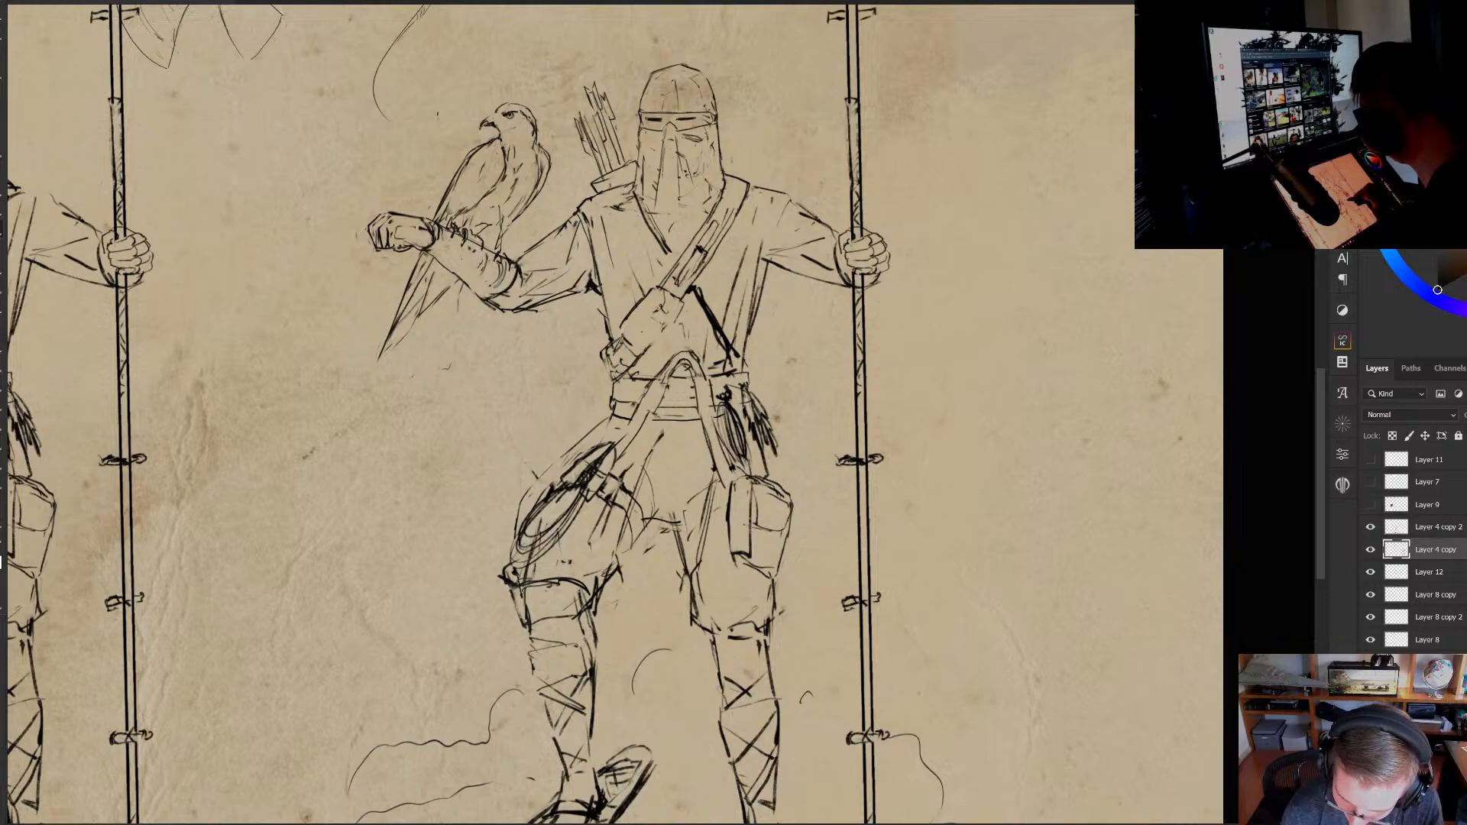
{"action": "mouse_move", "coordinate": [710, 466]}
{"action": "left_mouse_down"}
{"action": "mouse_move", "coordinate": [677, 534]}
{"action": "mouse_move", "coordinate": [692, 344]}
{"action": "left_mouse_up"}
{"action": "left_click_drag", "start_coordinate": [649, 421], "coordinate": [651, 376]}
{"action": "key", "text": "ctrl+z"}
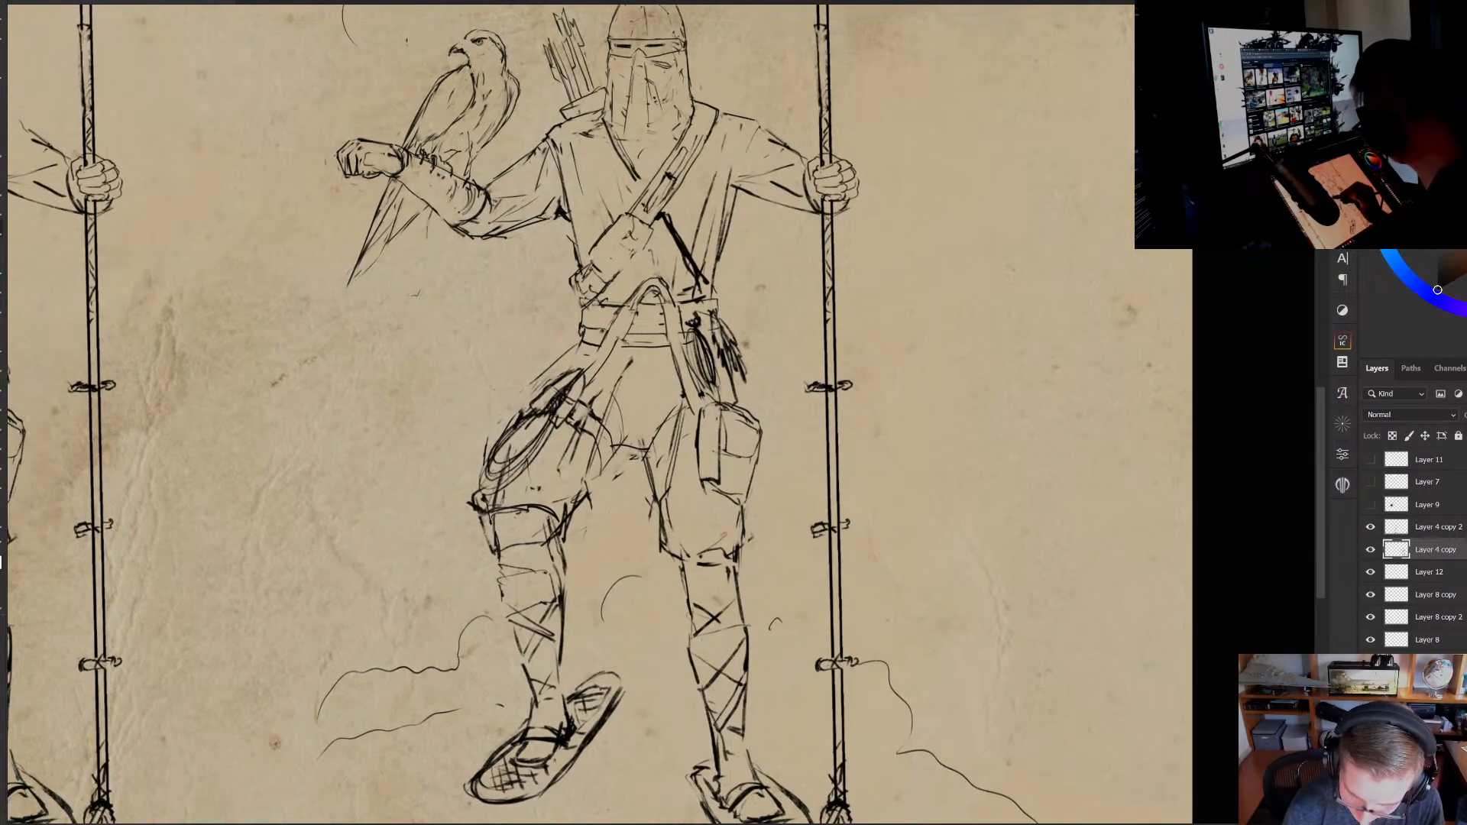
{"action": "left_click_drag", "start_coordinate": [526, 387], "coordinate": [486, 438]}
{"action": "left_click_drag", "start_coordinate": [490, 434], "coordinate": [499, 322]}
{"action": "left_click_drag", "start_coordinate": [494, 419], "coordinate": [533, 551]}
{"action": "left_click_drag", "start_coordinate": [574, 457], "coordinate": [570, 572]}
{"action": "left_click_drag", "start_coordinate": [576, 488], "coordinate": [579, 583]}
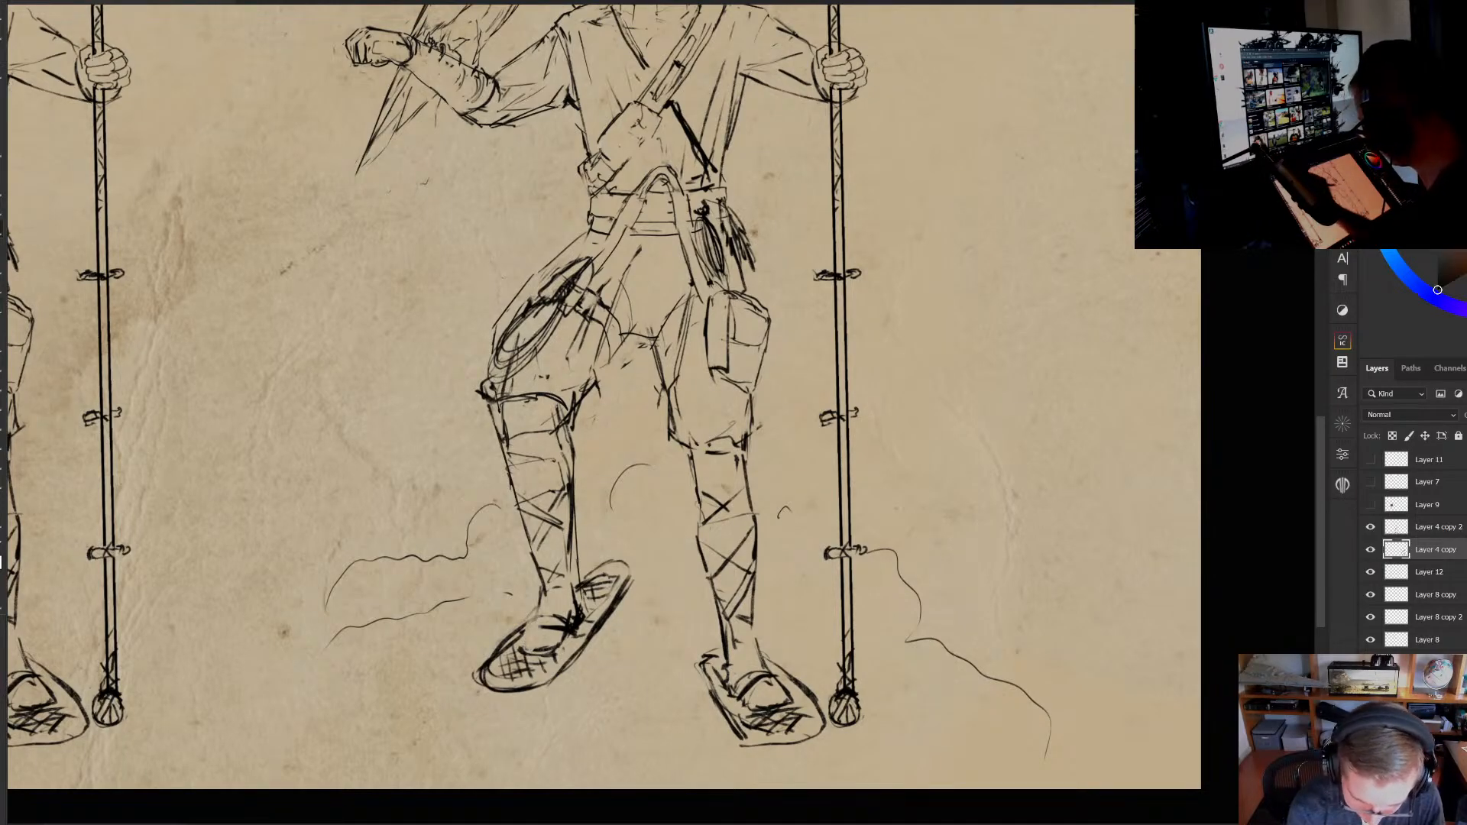
Lasso the toe half of the raised foot's snowshoe and transform it down and outward to lengthen the shoe
{"action": "left_click_drag", "start_coordinate": [615, 521], "coordinate": [603, 461]}
{"action": "key", "text": "l"}
{"action": "mouse_move", "coordinate": [451, 579]}
{"action": "left_mouse_down"}
{"action": "mouse_move", "coordinate": [428, 657]}
{"action": "mouse_move", "coordinate": [453, 579]}
{"action": "left_mouse_up"}
{"action": "key", "text": "ctrl+t"}
{"action": "left_click_drag", "start_coordinate": [425, 671], "coordinate": [384, 702]}
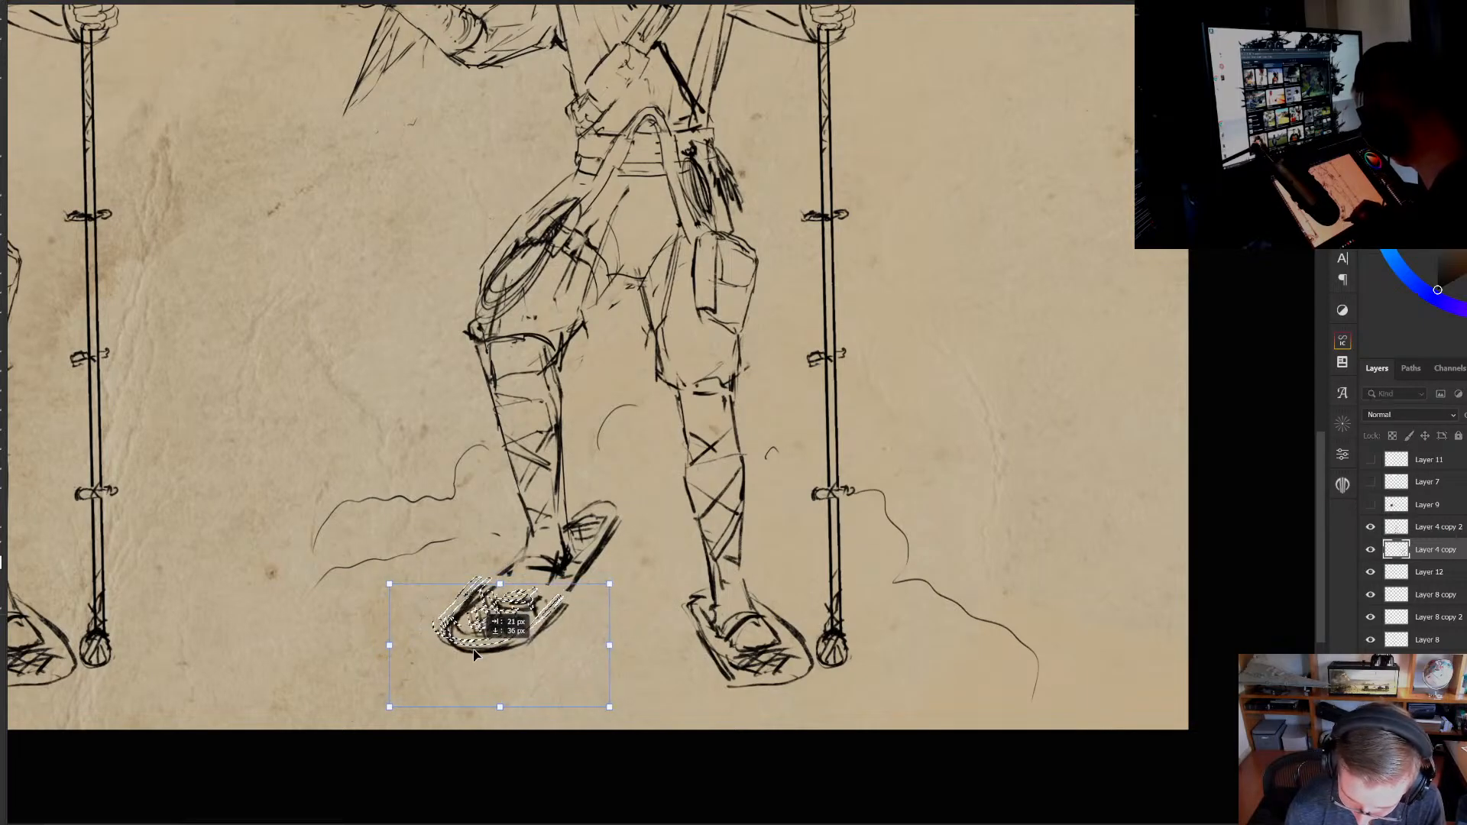
{"action": "key", "text": "Return"}
{"action": "key", "text": "ctrl+d"}
Draw new edge lines joining the moved toe half of the snowshoe to its heel
{"action": "mouse_move", "coordinate": [611, 556]}
{"action": "left_mouse_down"}
{"action": "mouse_move", "coordinate": [637, 520]}
{"action": "mouse_move", "coordinate": [664, 521]}
{"action": "mouse_move", "coordinate": [541, 611]}
{"action": "mouse_move", "coordinate": [469, 691]}
{"action": "left_mouse_up"}
{"action": "key", "text": "b"}
{"action": "left_click_drag", "start_coordinate": [611, 520], "coordinate": [479, 679]}
{"action": "left_click_drag", "start_coordinate": [633, 491], "coordinate": [612, 519]}
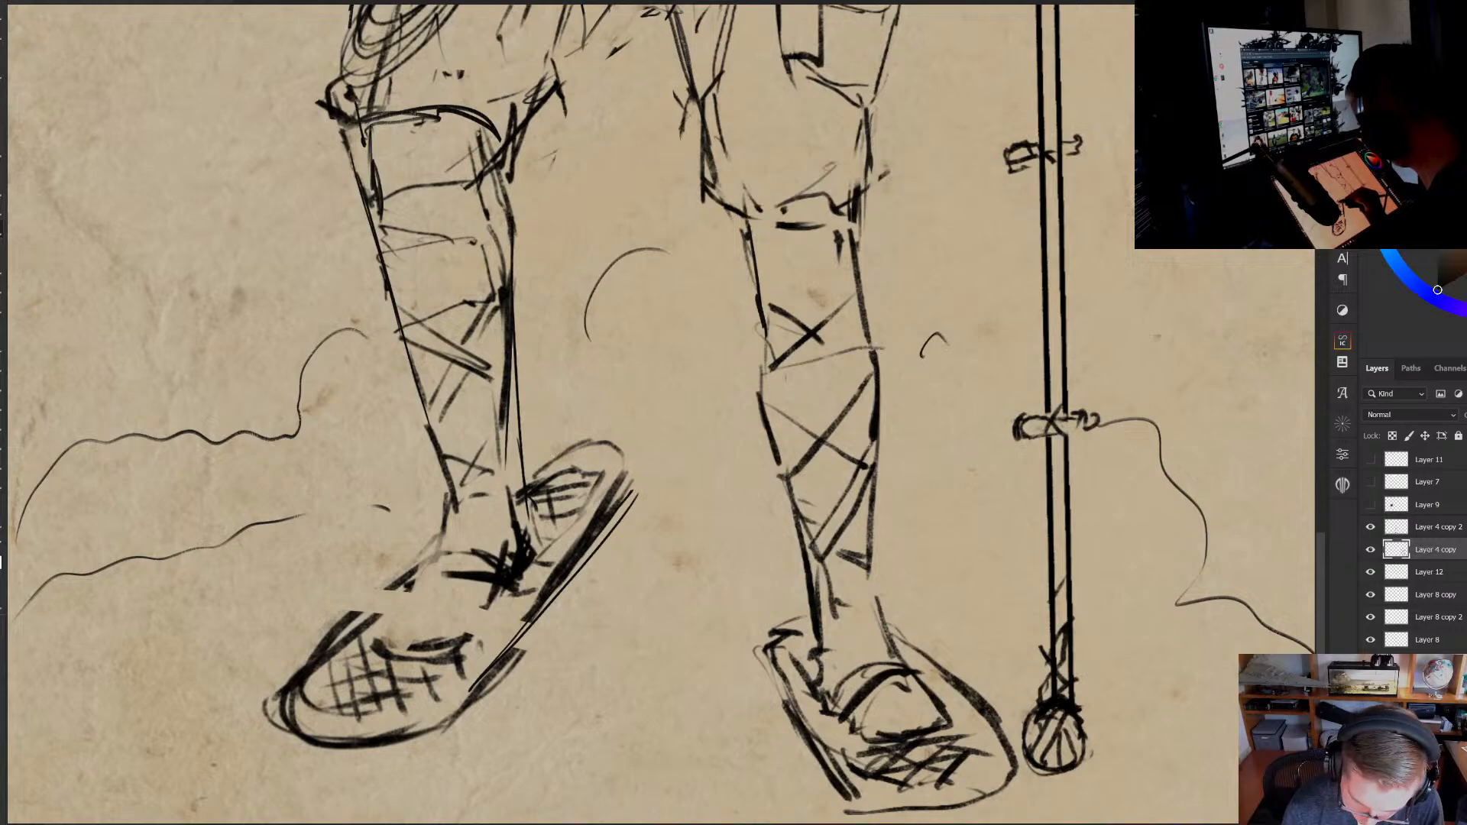
{"action": "left_click_drag", "start_coordinate": [540, 449], "coordinate": [522, 467]}
Erase the old ankle and strap lines of the raised foot and redraw its contour down to the snowshoe's webbing
{"action": "key", "text": "e"}
{"action": "left_click_drag", "start_coordinate": [502, 417], "coordinate": [513, 505]}
{"action": "mouse_move", "coordinate": [447, 462]}
{"action": "left_mouse_down"}
{"action": "mouse_move", "coordinate": [451, 544]}
{"action": "mouse_move", "coordinate": [444, 458]}
{"action": "mouse_move", "coordinate": [450, 518]}
{"action": "mouse_move", "coordinate": [392, 626]}
{"action": "mouse_move", "coordinate": [453, 649]}
{"action": "mouse_move", "coordinate": [412, 661]}
{"action": "left_mouse_up"}
{"action": "key", "text": "b"}
{"action": "mouse_move", "coordinate": [394, 616]}
{"action": "left_mouse_down"}
{"action": "mouse_move", "coordinate": [425, 667]}
{"action": "mouse_move", "coordinate": [540, 568]}
{"action": "left_mouse_up"}
{"action": "left_click_drag", "start_coordinate": [473, 631], "coordinate": [493, 592]}
{"action": "key", "text": "e"}
{"action": "mouse_move", "coordinate": [504, 592]}
{"action": "left_mouse_down"}
{"action": "mouse_move", "coordinate": [492, 557]}
{"action": "mouse_move", "coordinate": [522, 534]}
{"action": "mouse_move", "coordinate": [515, 493]}
{"action": "left_mouse_up"}
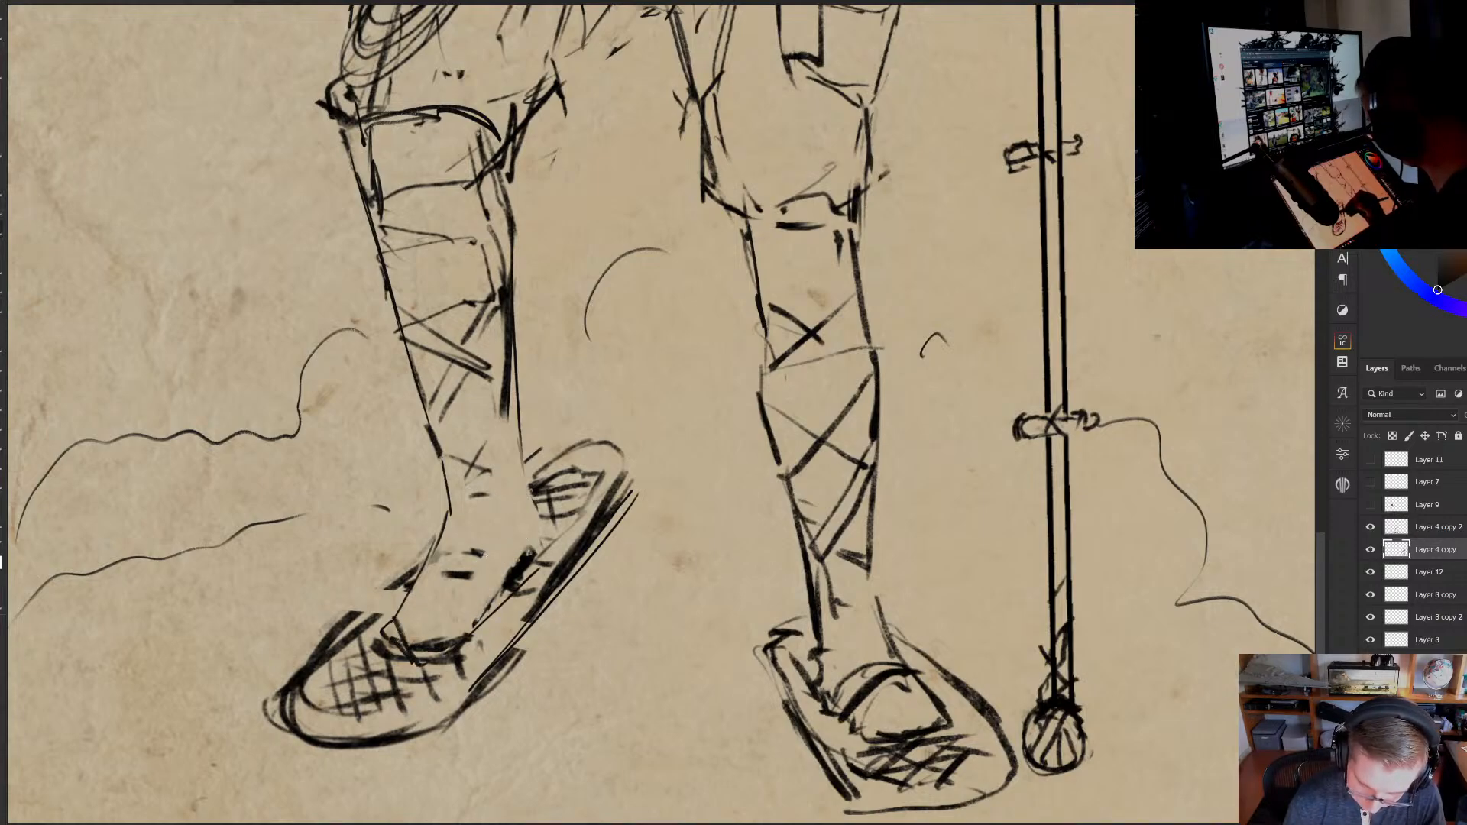
{"action": "mouse_move", "coordinate": [485, 554]}
{"action": "left_mouse_down"}
{"action": "mouse_move", "coordinate": [445, 569]}
{"action": "mouse_move", "coordinate": [439, 511]}
{"action": "mouse_move", "coordinate": [327, 595]}
{"action": "mouse_move", "coordinate": [315, 643]}
{"action": "left_mouse_up"}
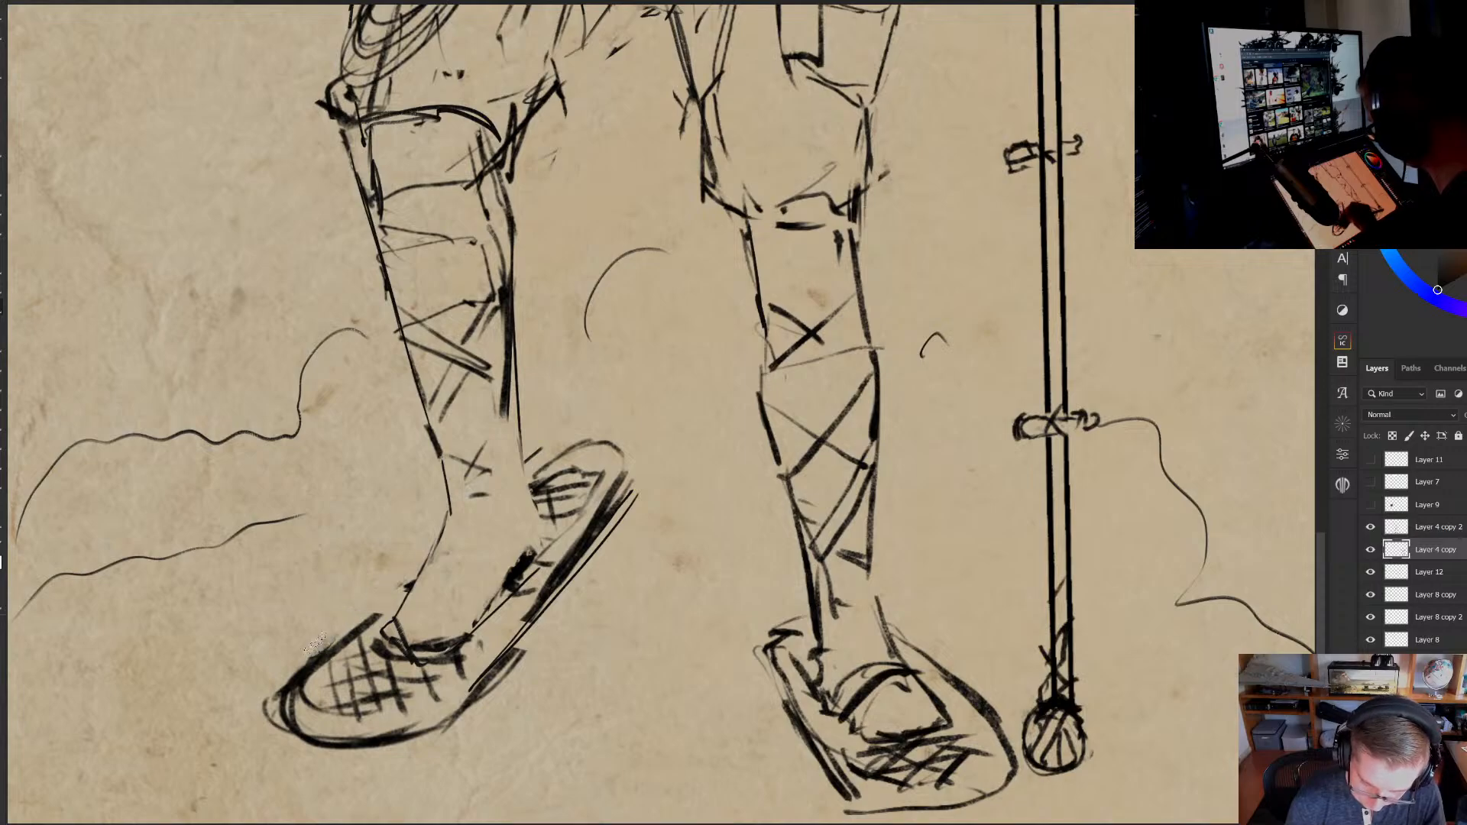
Redraw the raised foot's snowshoe outline with a wider frame and squared heel, erasing the old inner edge
{"action": "key", "text": "b"}
{"action": "mouse_move", "coordinate": [413, 575]}
{"action": "left_mouse_down"}
{"action": "mouse_move", "coordinate": [272, 689]}
{"action": "mouse_move", "coordinate": [309, 683]}
{"action": "mouse_move", "coordinate": [282, 703]}
{"action": "mouse_move", "coordinate": [269, 689]}
{"action": "mouse_move", "coordinate": [326, 760]}
{"action": "mouse_move", "coordinate": [410, 762]}
{"action": "left_mouse_up"}
{"action": "key", "text": "e"}
{"action": "key", "text": "b"}
{"action": "mouse_move", "coordinate": [265, 698]}
{"action": "left_mouse_down"}
{"action": "mouse_move", "coordinate": [278, 729]}
{"action": "mouse_move", "coordinate": [456, 730]}
{"action": "mouse_move", "coordinate": [543, 643]}
{"action": "mouse_move", "coordinate": [649, 480]}
{"action": "left_mouse_up"}
{"action": "key", "text": "e"}
{"action": "mouse_move", "coordinate": [588, 543]}
{"action": "left_mouse_down"}
{"action": "mouse_move", "coordinate": [504, 657]}
{"action": "mouse_move", "coordinate": [626, 481]}
{"action": "mouse_move", "coordinate": [568, 443]}
{"action": "mouse_move", "coordinate": [645, 446]}
{"action": "mouse_move", "coordinate": [642, 463]}
{"action": "mouse_move", "coordinate": [578, 430]}
{"action": "mouse_move", "coordinate": [618, 442]}
{"action": "mouse_move", "coordinate": [543, 467]}
{"action": "mouse_move", "coordinate": [576, 434]}
{"action": "left_mouse_up"}
{"action": "key", "text": "b"}
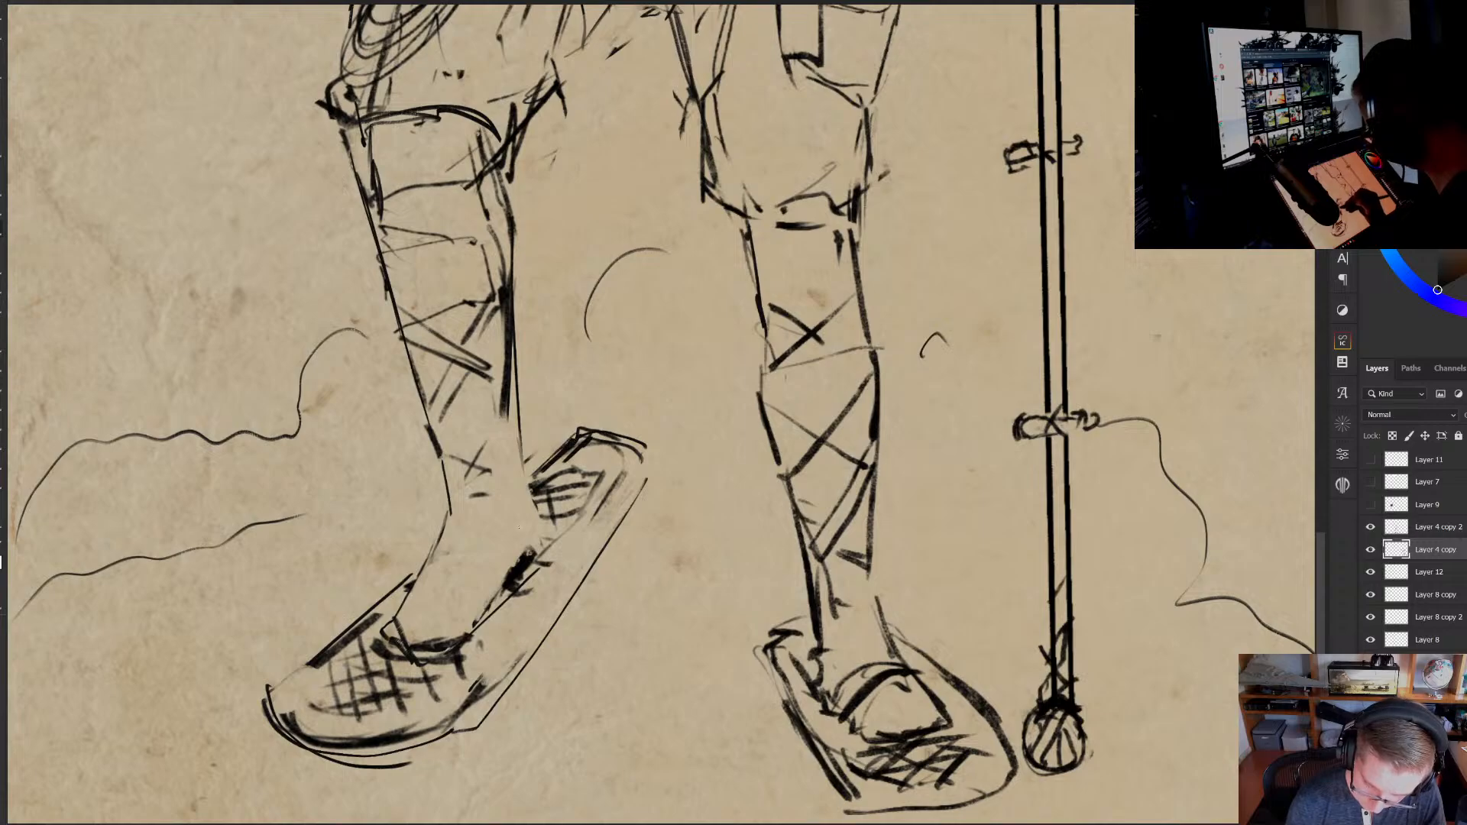
Add curved straps across the raised foot's toes and instep and draw the back contour of its heel
{"action": "mouse_move", "coordinate": [416, 578]}
{"action": "left_mouse_down"}
{"action": "mouse_move", "coordinate": [486, 611]}
{"action": "mouse_move", "coordinate": [385, 631]}
{"action": "left_mouse_up"}
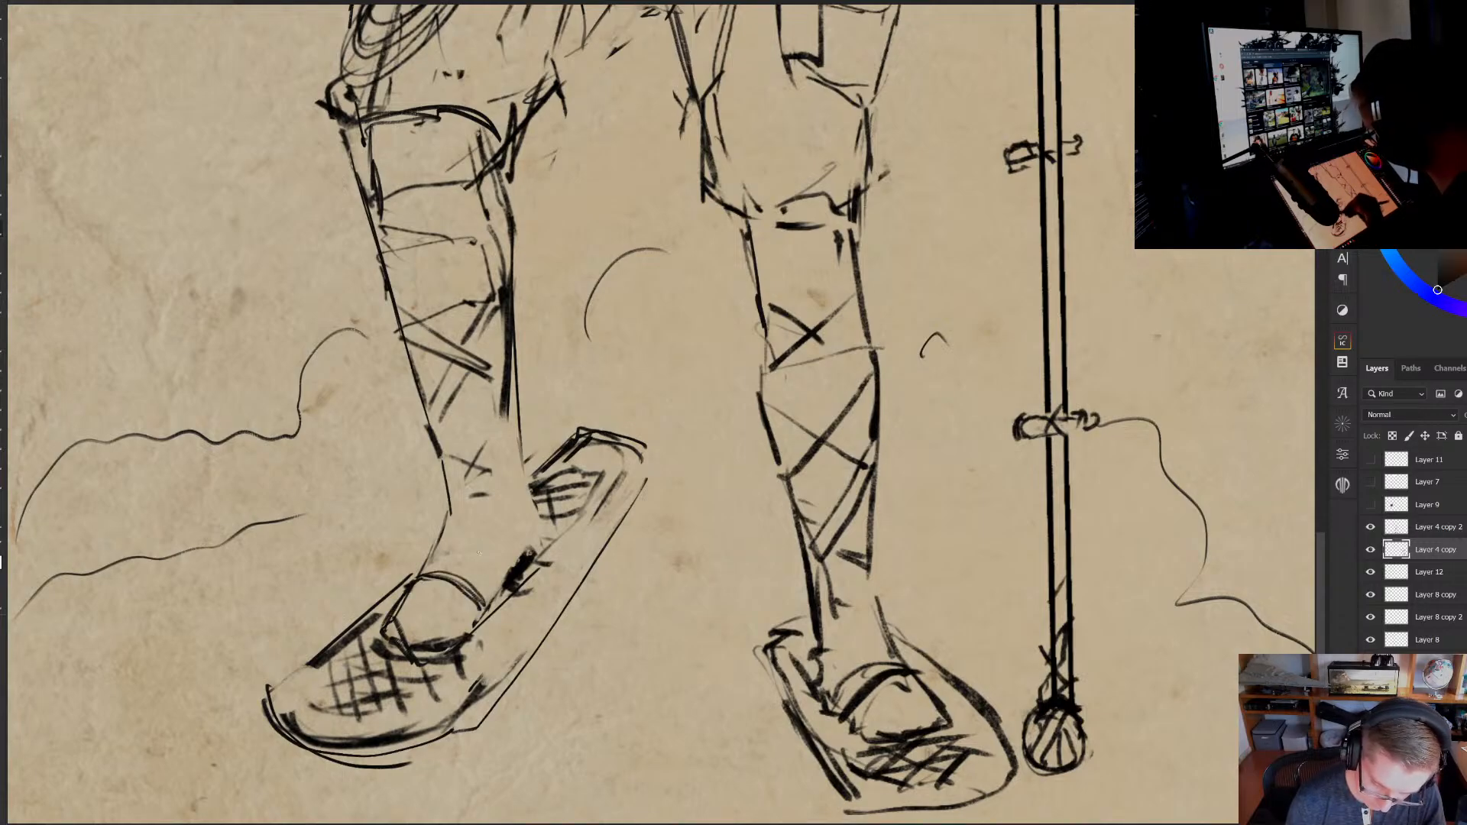
{"action": "left_click_drag", "start_coordinate": [527, 495], "coordinate": [527, 552]}
{"action": "key", "text": "ctrl+z"}
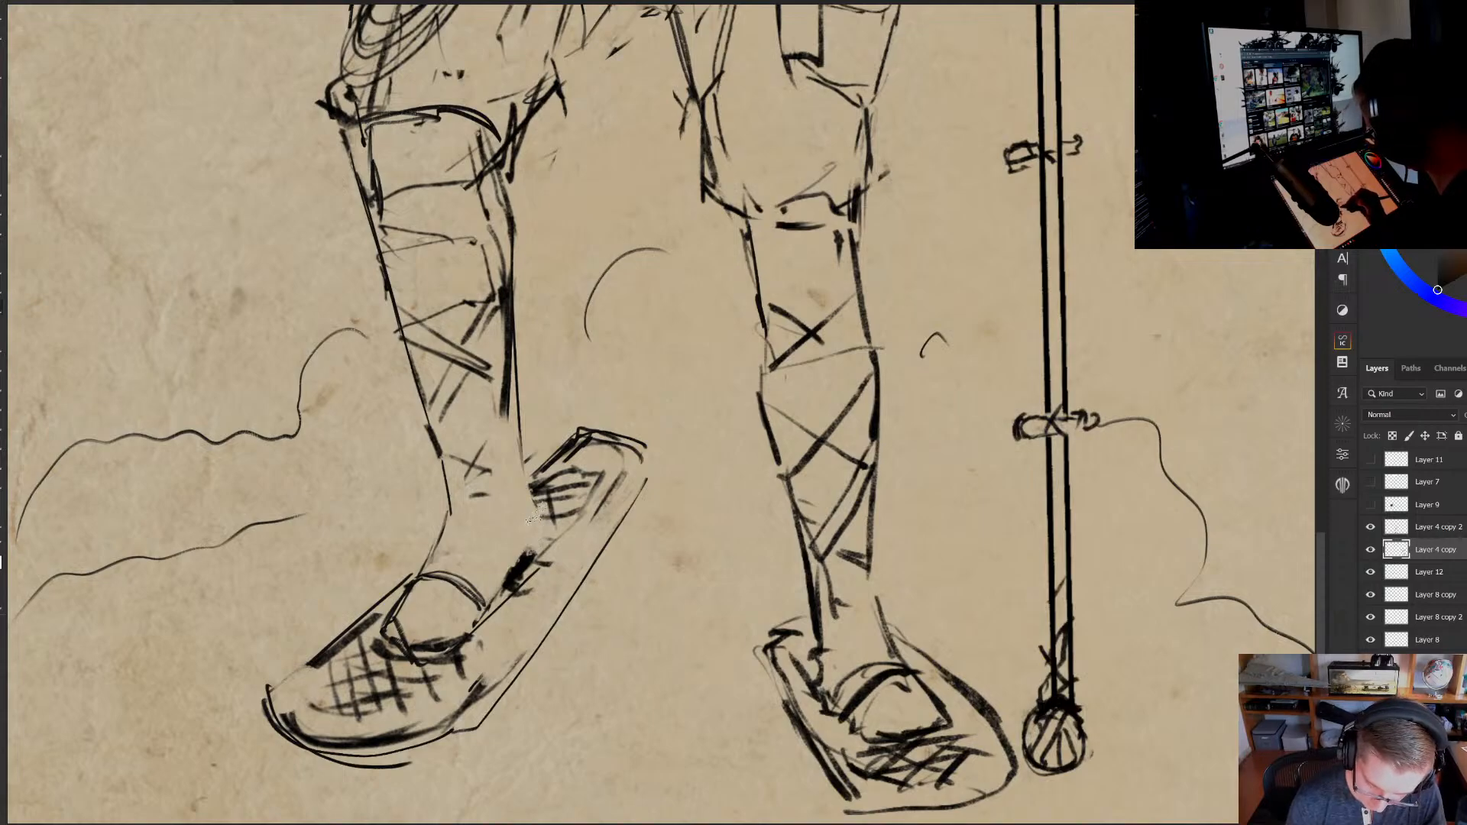
{"action": "left_click_drag", "start_coordinate": [525, 490], "coordinate": [524, 553]}
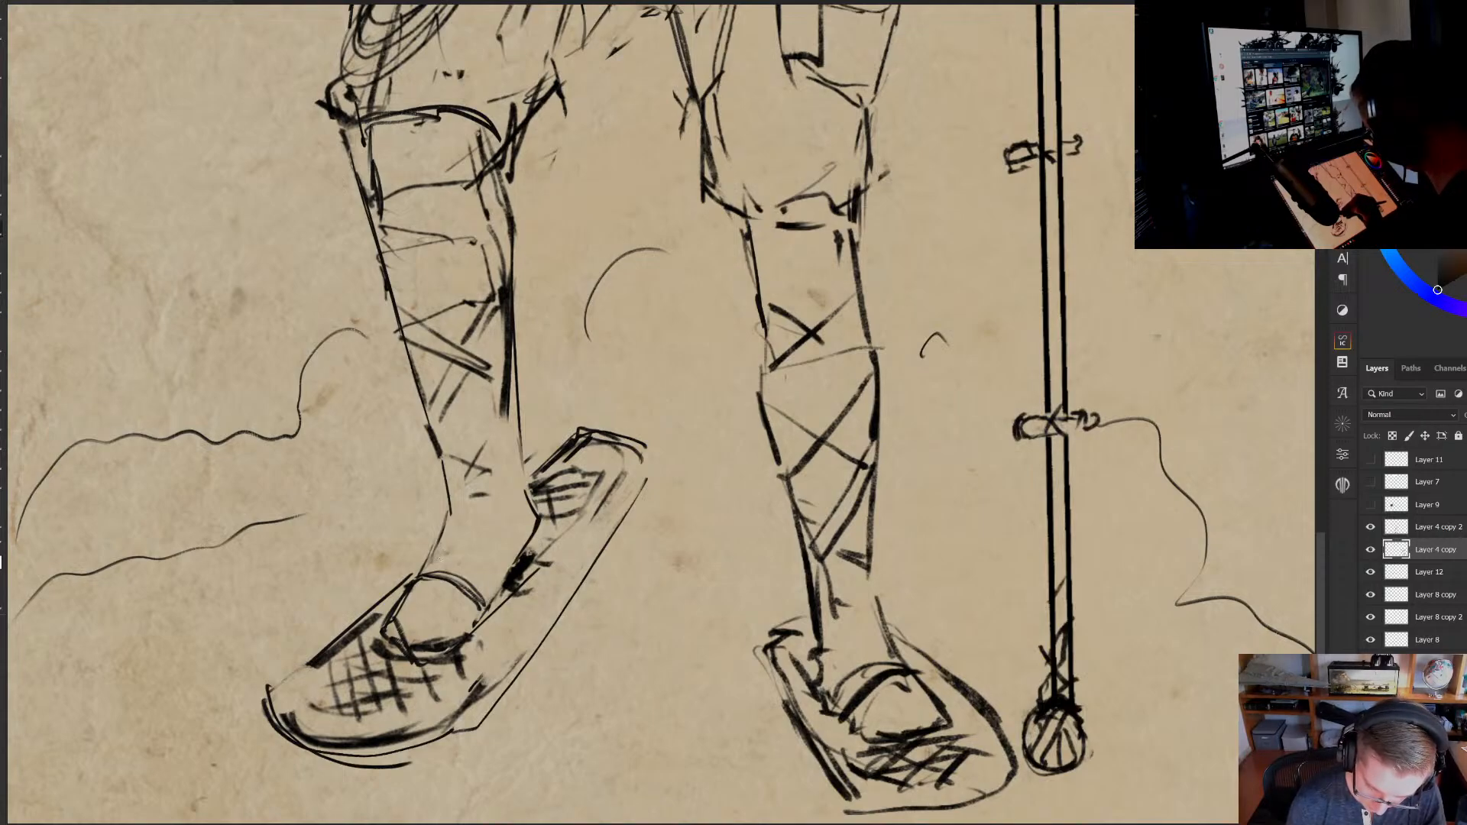
{"action": "left_click_drag", "start_coordinate": [433, 556], "coordinate": [486, 580]}
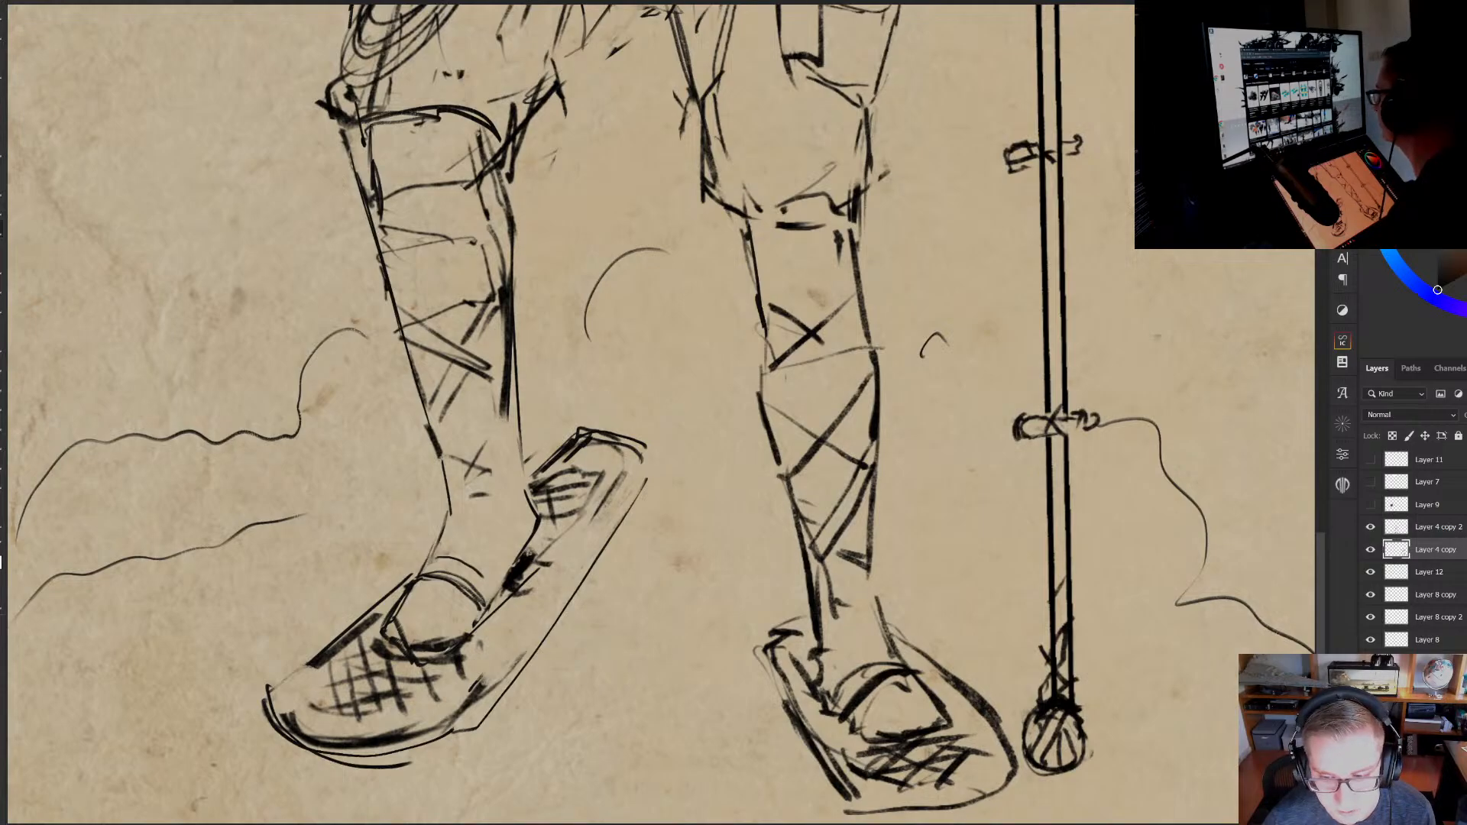
Switch to Chrome and browse the "snowshoes running" image results for snowshoe and foot pose references
{"action": "left_click_drag", "start_coordinate": [795, 2], "coordinate": [787, 64]}
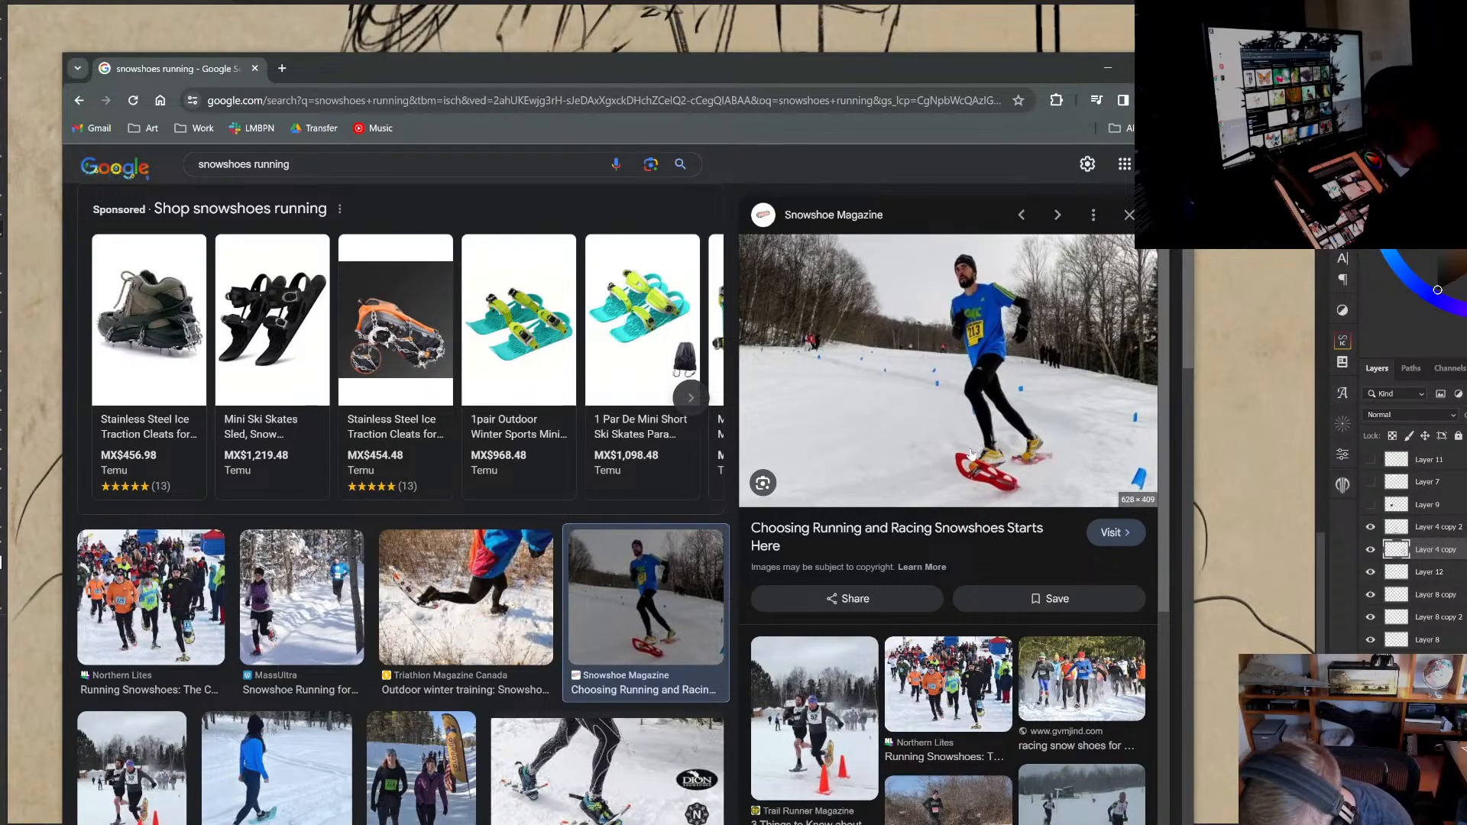
{"action": "scroll", "coordinate": [471, 396], "scroll_direction": "down", "scroll_amount": 5}
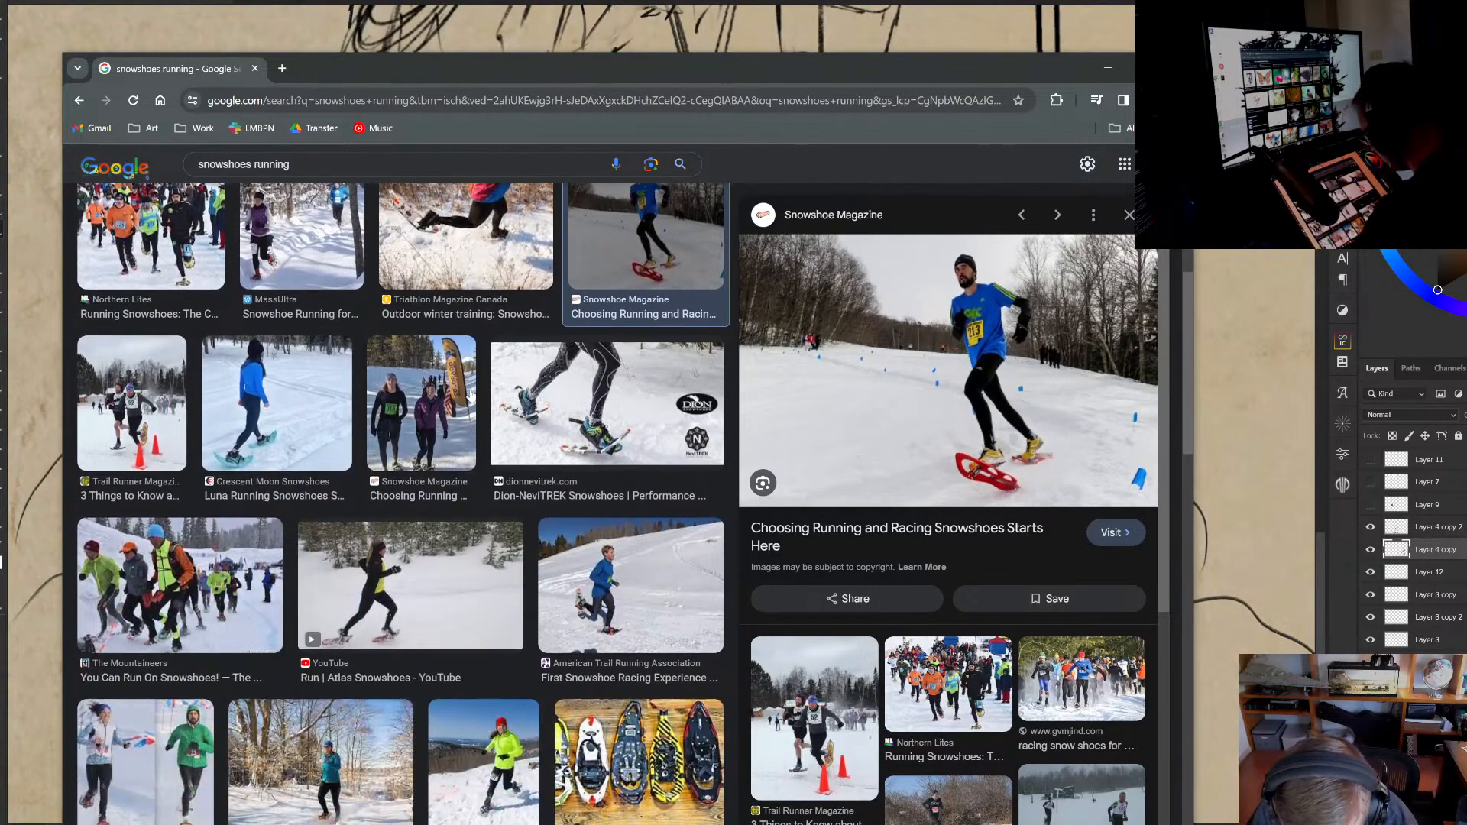
{"action": "scroll", "coordinate": [473, 388], "scroll_direction": "down", "scroll_amount": 2}
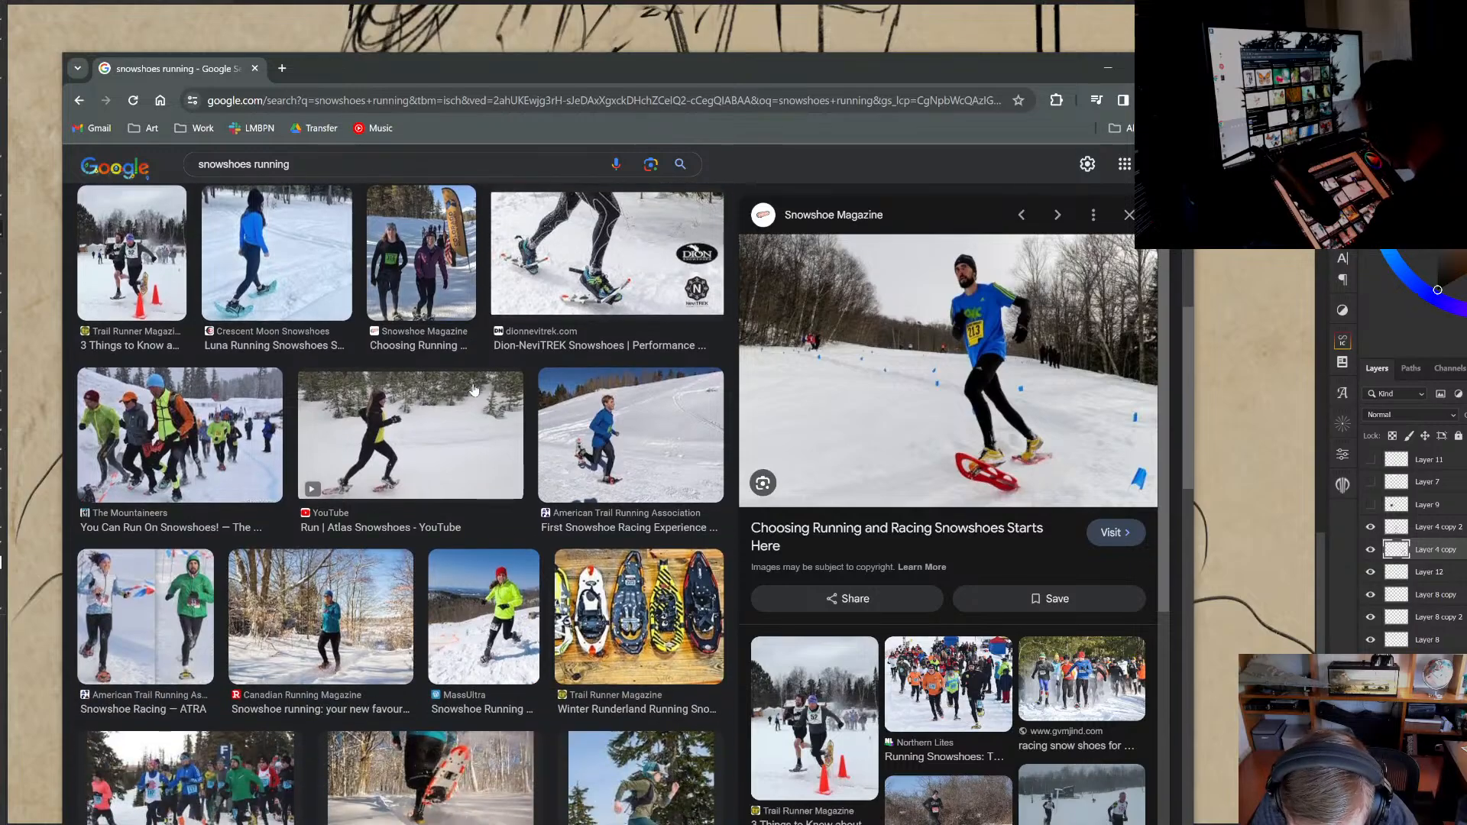
{"action": "scroll", "coordinate": [475, 382], "scroll_direction": "down", "scroll_amount": 1}
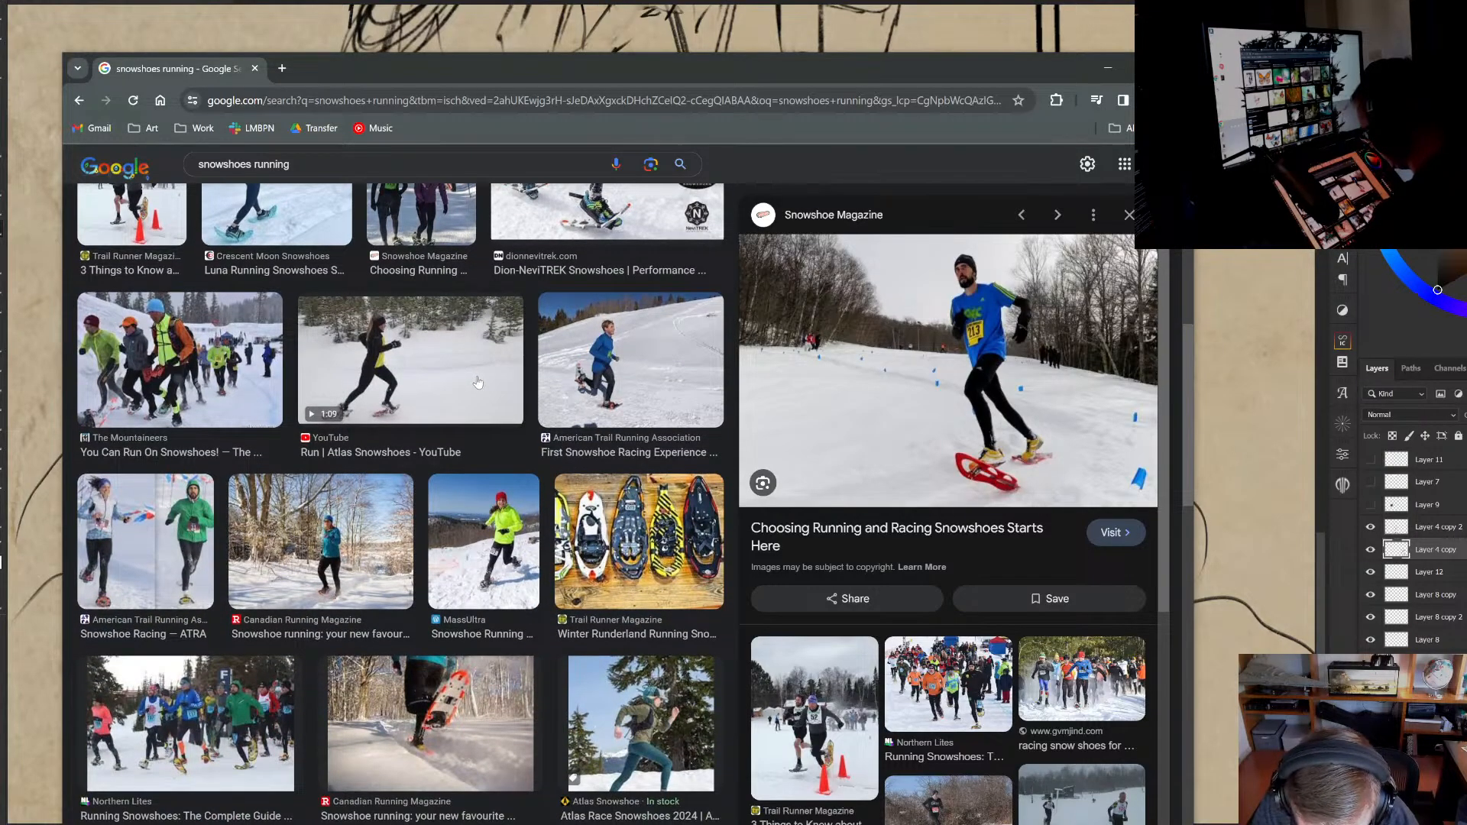
Return to Photoshop, erase the raised foot's bold curved toe strap, and thin the heavy contours around its toes
{"action": "left_click", "coordinate": [1244, 467]}
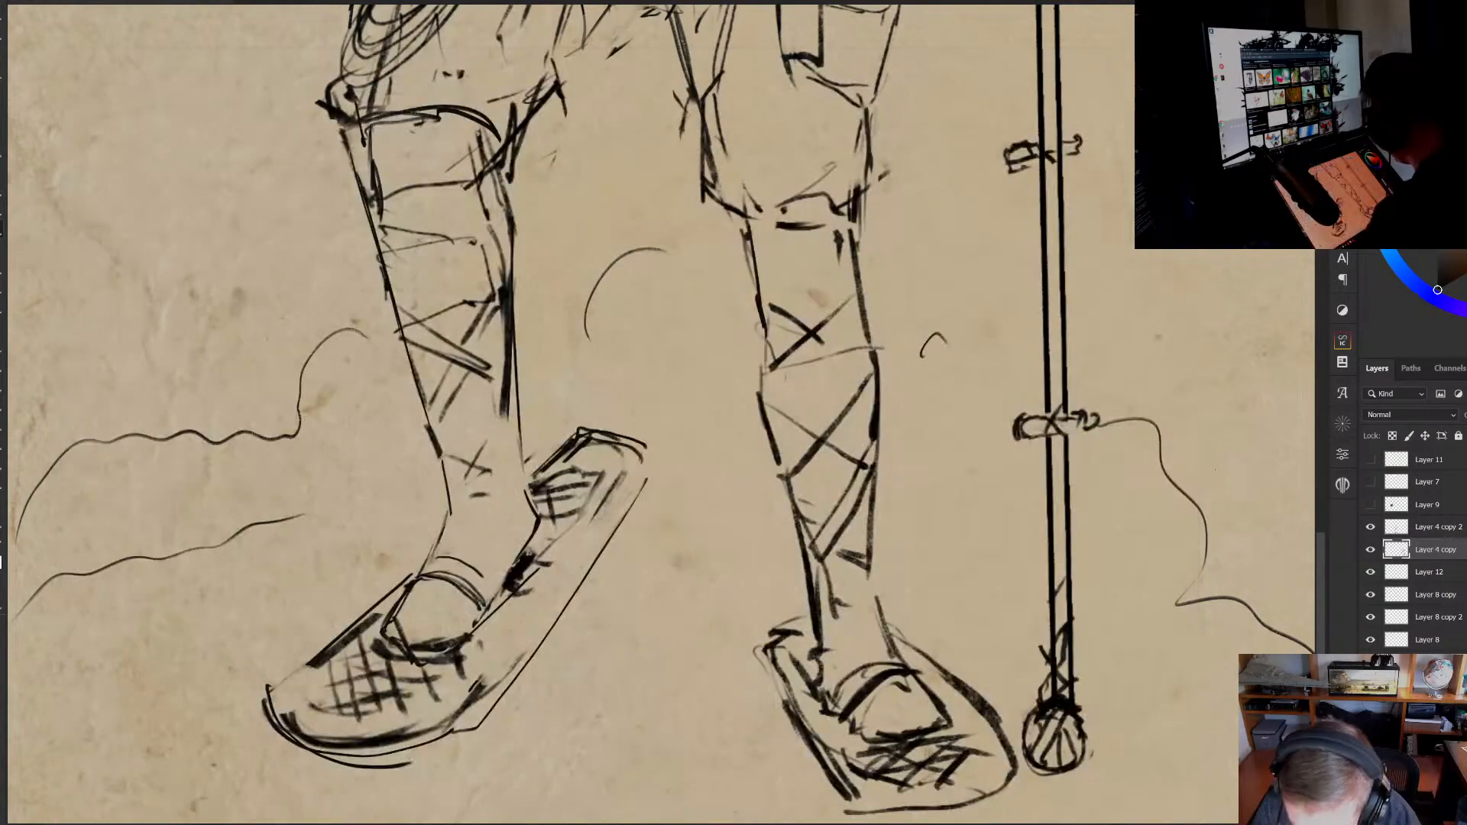
{"action": "mouse_move", "coordinate": [470, 575]}
{"action": "left_mouse_down"}
{"action": "mouse_move", "coordinate": [457, 563]}
{"action": "mouse_move", "coordinate": [448, 585]}
{"action": "mouse_move", "coordinate": [481, 605]}
{"action": "left_mouse_up"}
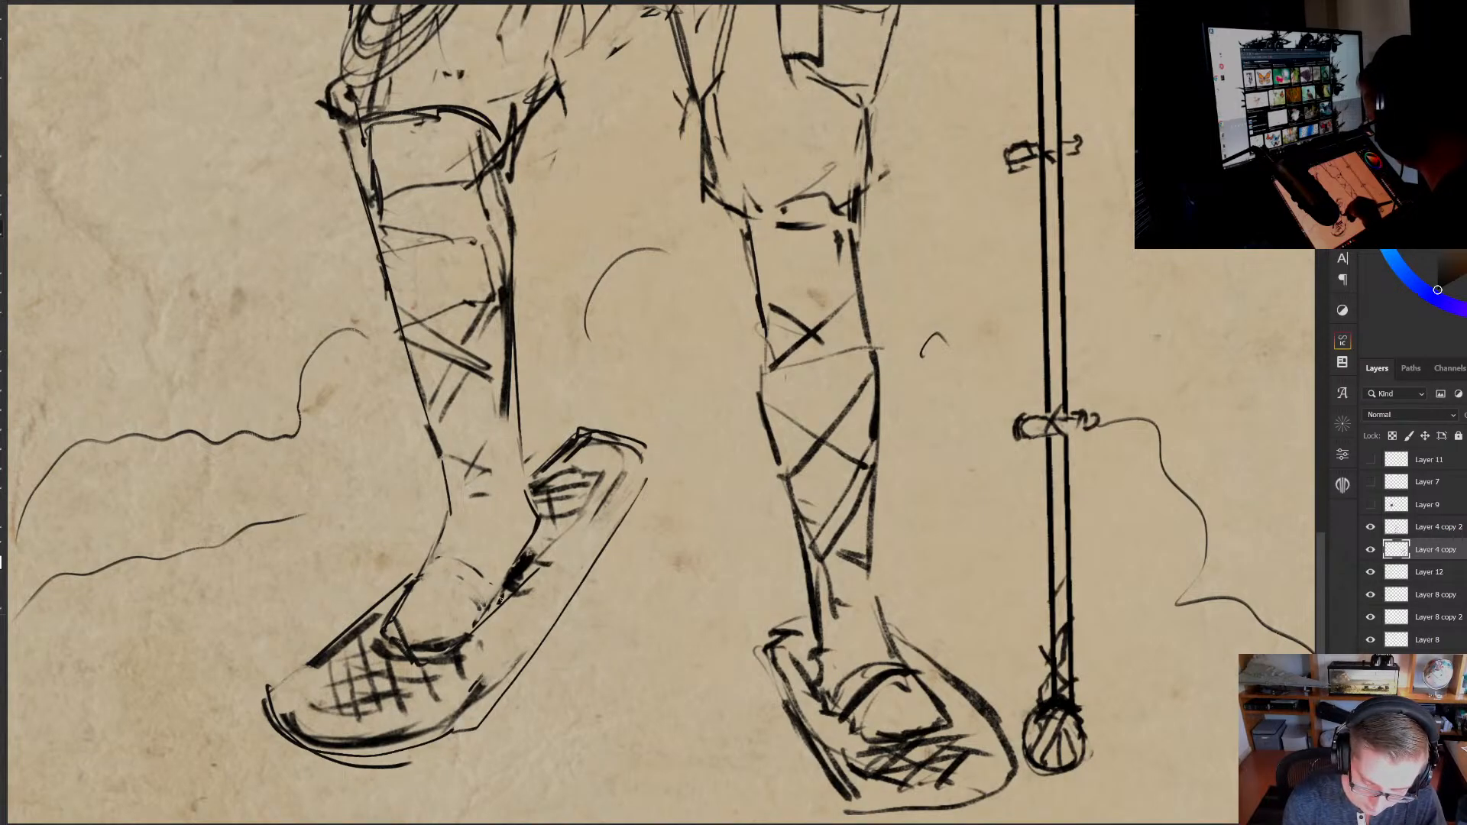
{"action": "left_click_drag", "start_coordinate": [493, 616], "coordinate": [472, 635]}
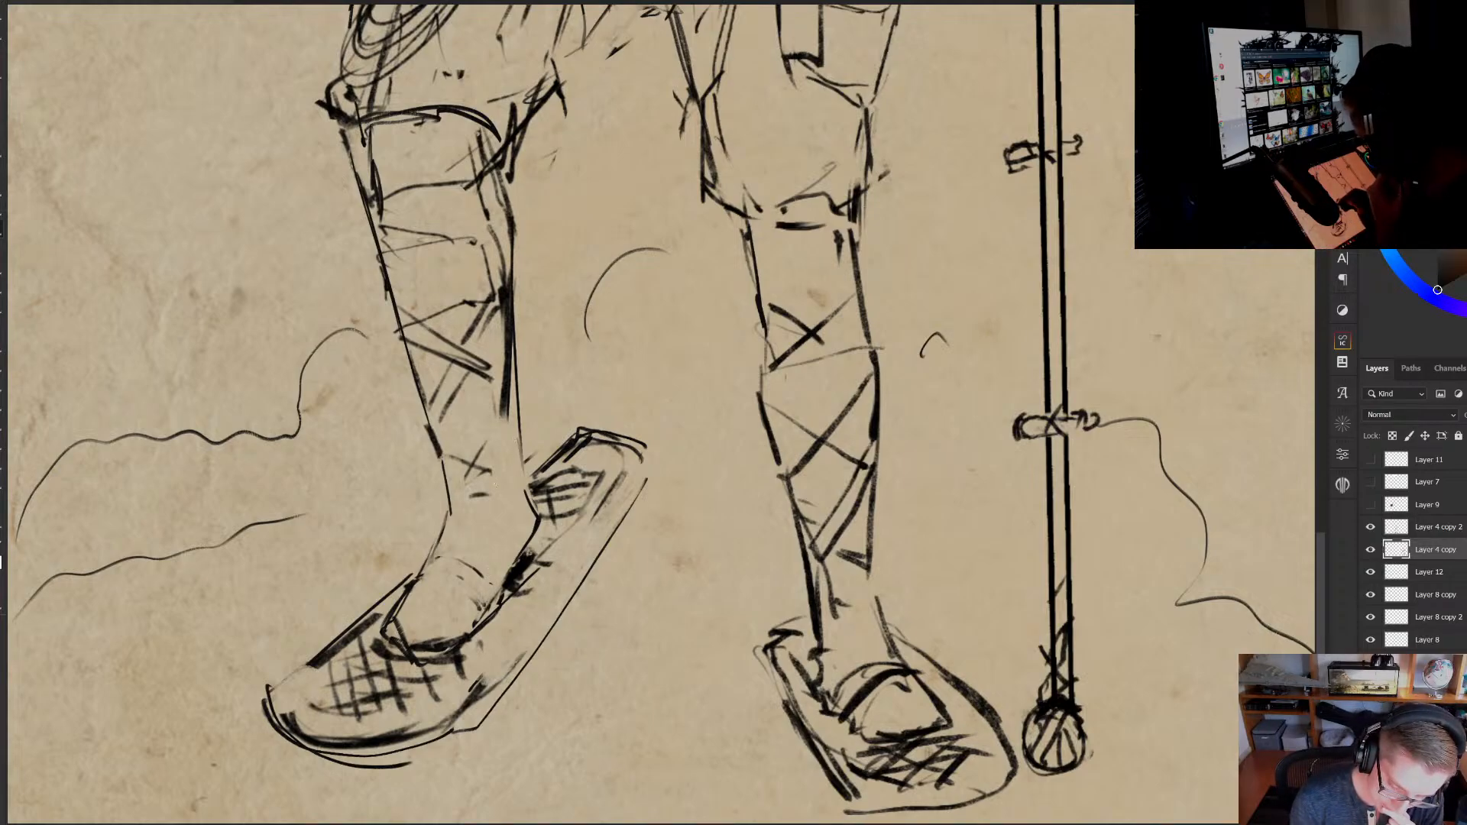
{"action": "mouse_move", "coordinate": [452, 558]}
{"action": "left_mouse_down"}
{"action": "mouse_move", "coordinate": [413, 566]}
{"action": "mouse_move", "coordinate": [388, 612]}
{"action": "left_mouse_up"}
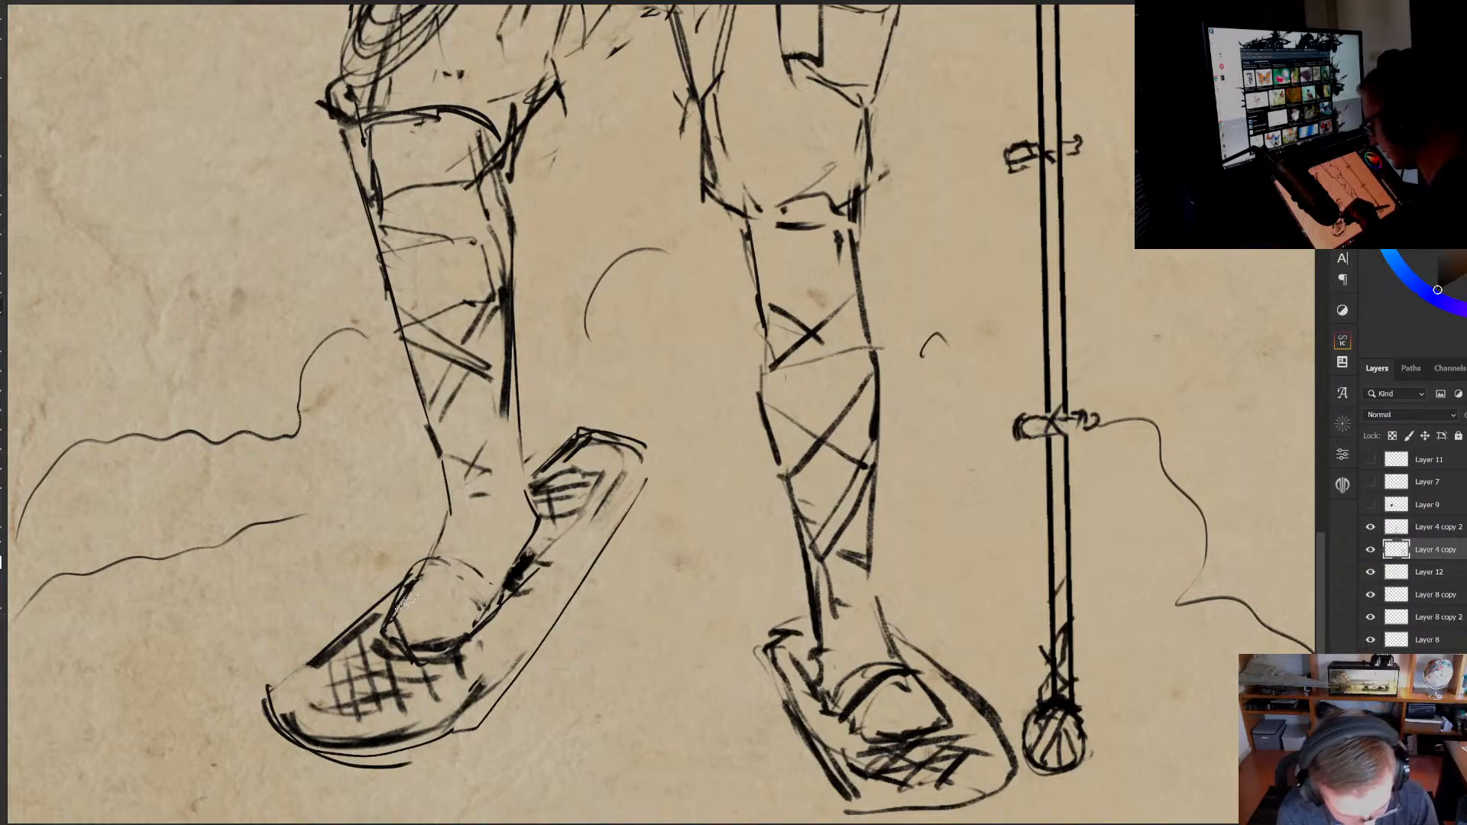
{"action": "mouse_move", "coordinate": [412, 574]}
{"action": "left_mouse_down"}
{"action": "mouse_move", "coordinate": [393, 622]}
{"action": "mouse_move", "coordinate": [419, 654]}
{"action": "mouse_move", "coordinate": [492, 615]}
{"action": "left_mouse_up"}
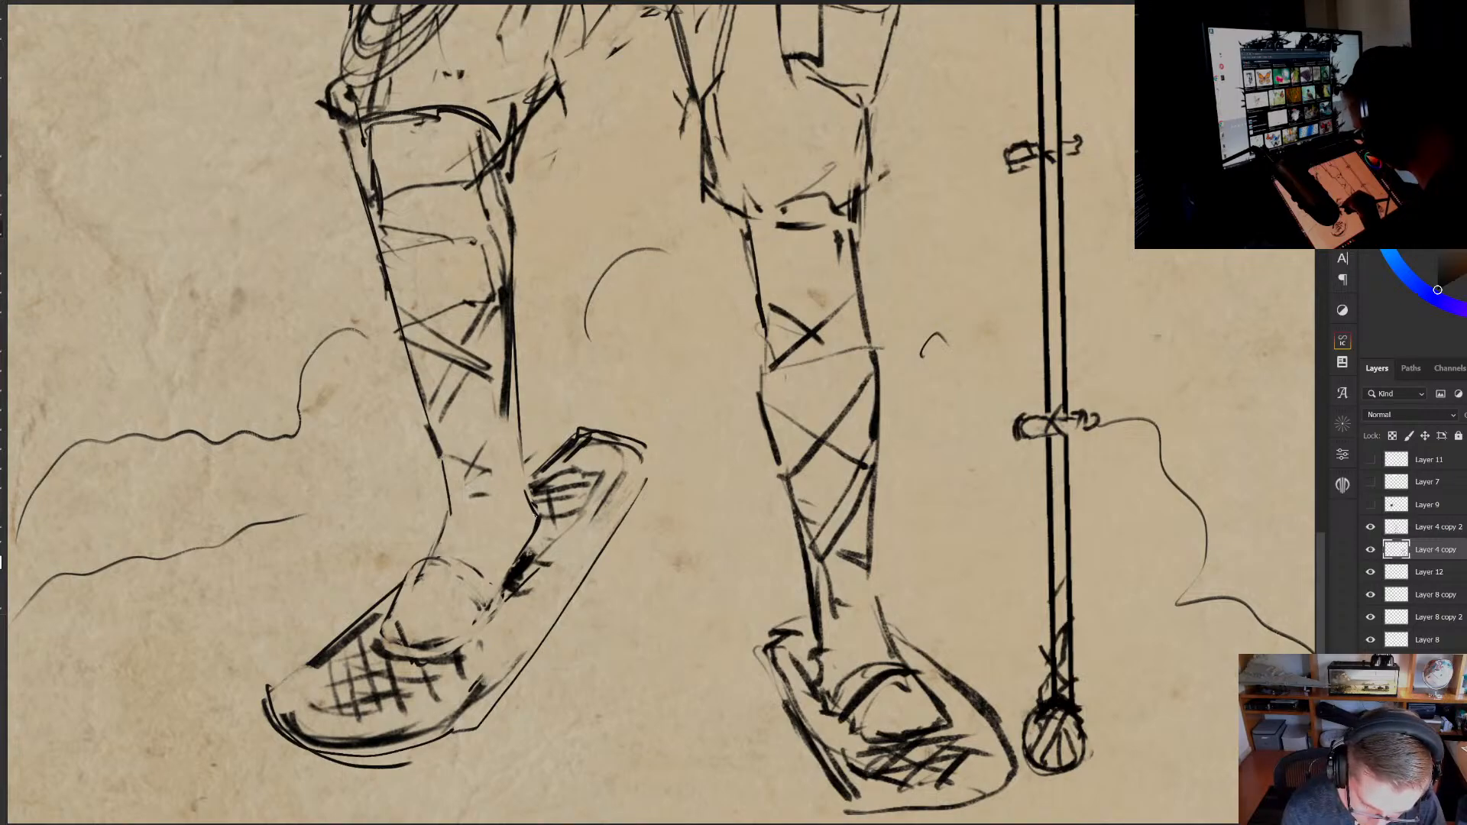
Darken the raised foot's inner contour and sketch short curved strokes across its toes
{"action": "mouse_move", "coordinate": [530, 526]}
{"action": "left_mouse_down"}
{"action": "mouse_move", "coordinate": [503, 579]}
{"action": "mouse_move", "coordinate": [404, 622]}
{"action": "mouse_move", "coordinate": [460, 631]}
{"action": "mouse_move", "coordinate": [473, 604]}
{"action": "left_mouse_up"}
{"action": "left_click_drag", "start_coordinate": [395, 625], "coordinate": [442, 615]}
{"action": "key", "text": "ctrl+z"}
{"action": "key", "text": "ctrl+z"}
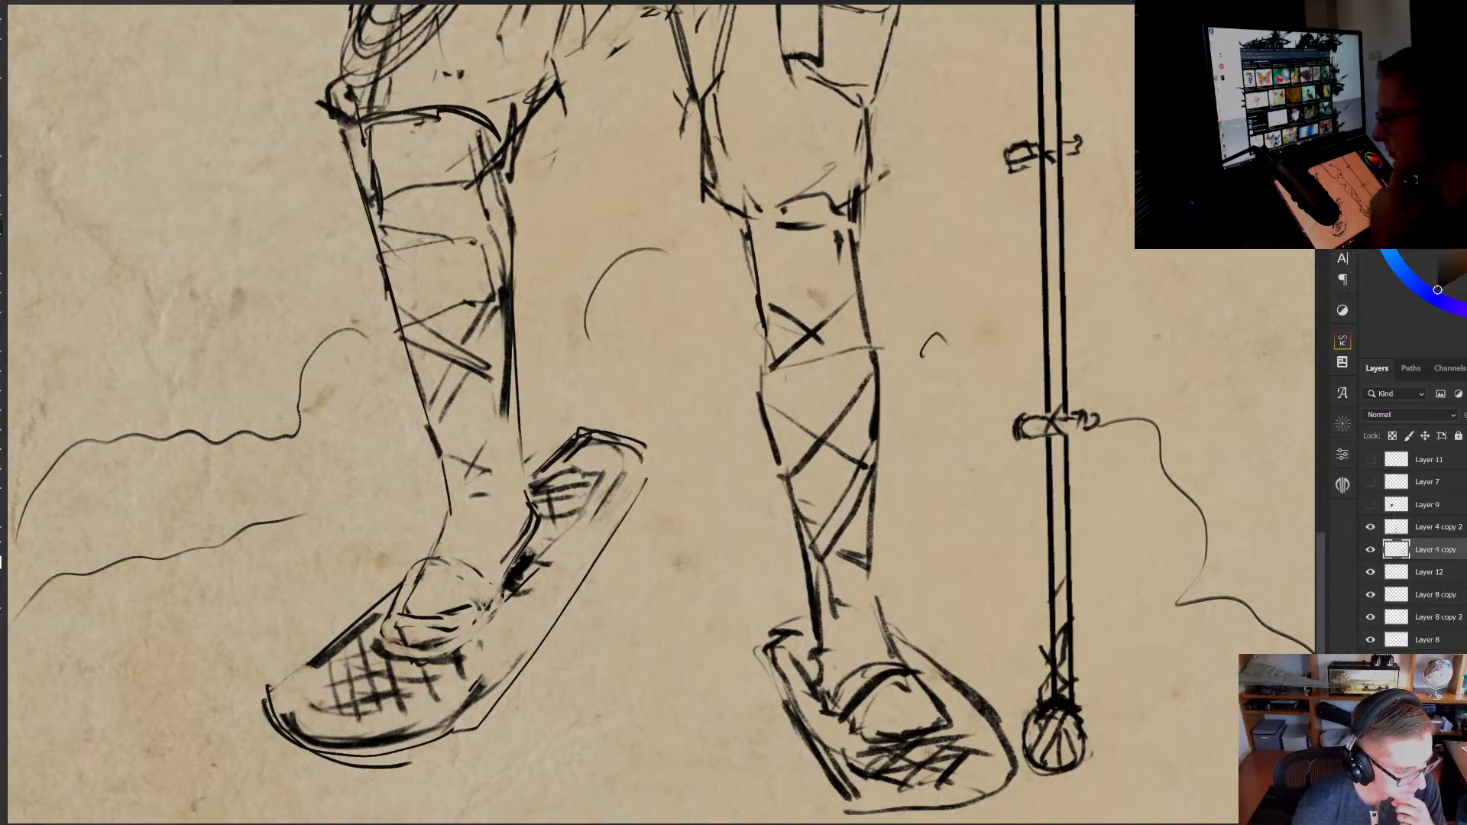
{"action": "left_click_drag", "start_coordinate": [557, 591], "coordinate": [545, 555]}
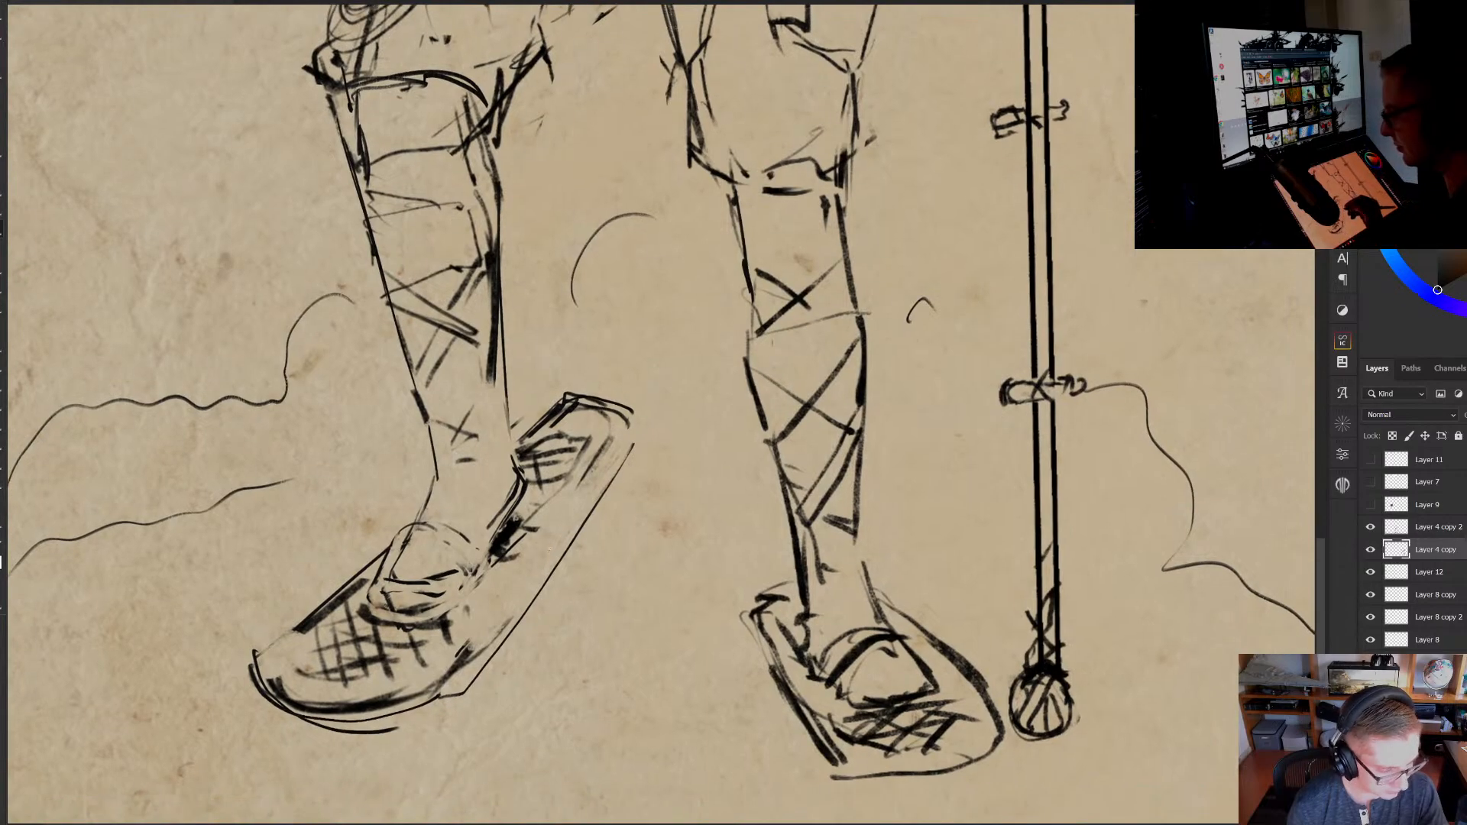
Redraw the raised snowshoe's front side edge, then reinforce the front of the ankle and the arc over the toes
{"action": "mouse_move", "coordinate": [296, 631]}
{"action": "left_mouse_down"}
{"action": "mouse_move", "coordinate": [356, 583]}
{"action": "mouse_move", "coordinate": [260, 662]}
{"action": "left_mouse_up"}
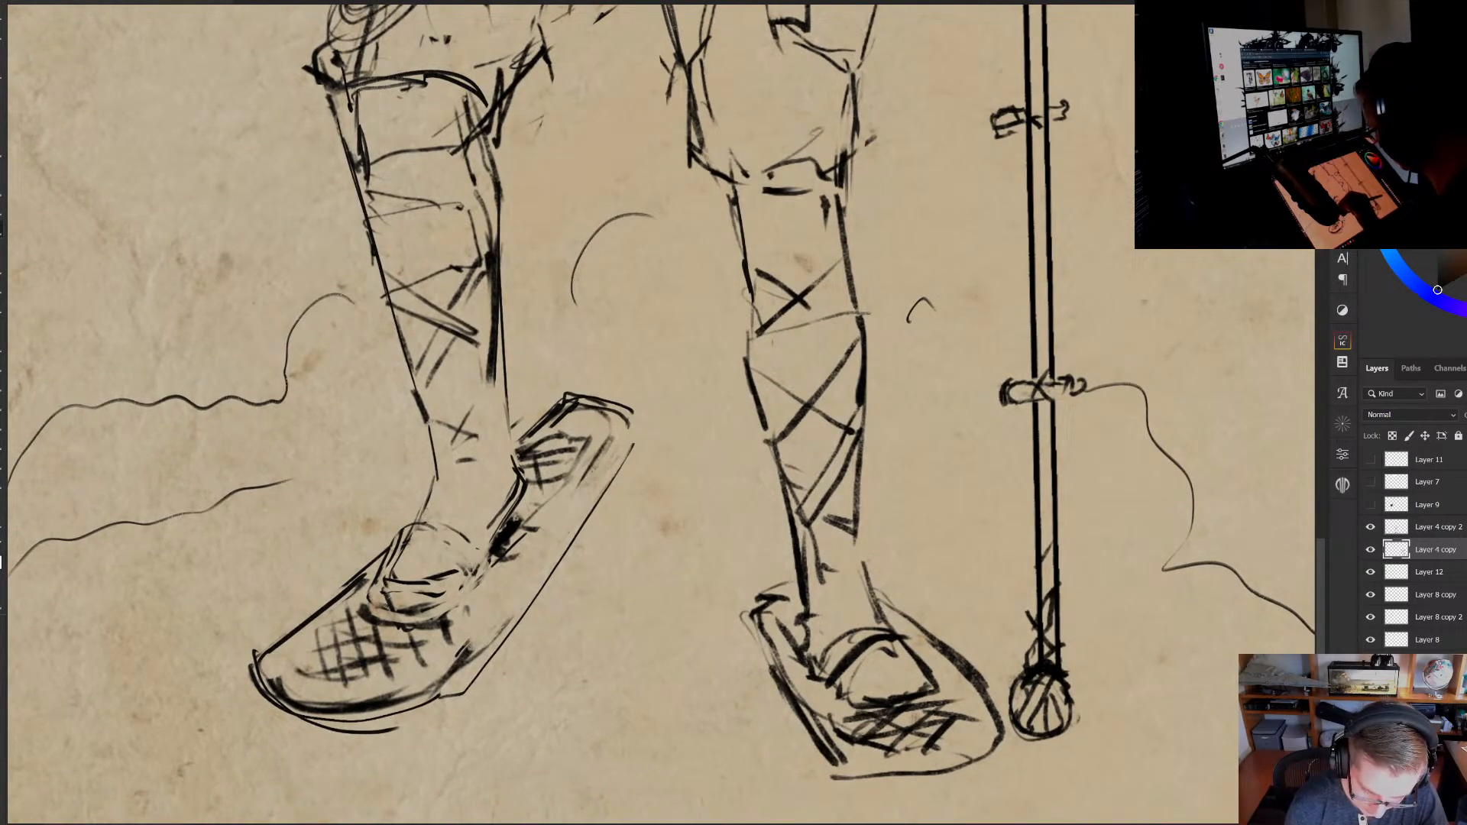
{"action": "mouse_move", "coordinate": [434, 446]}
{"action": "left_mouse_down"}
{"action": "mouse_move", "coordinate": [424, 505]}
{"action": "mouse_move", "coordinate": [432, 479]}
{"action": "mouse_move", "coordinate": [377, 585]}
{"action": "mouse_move", "coordinate": [469, 590]}
{"action": "mouse_move", "coordinate": [478, 547]}
{"action": "mouse_move", "coordinate": [419, 522]}
{"action": "mouse_move", "coordinate": [474, 539]}
{"action": "left_mouse_up"}
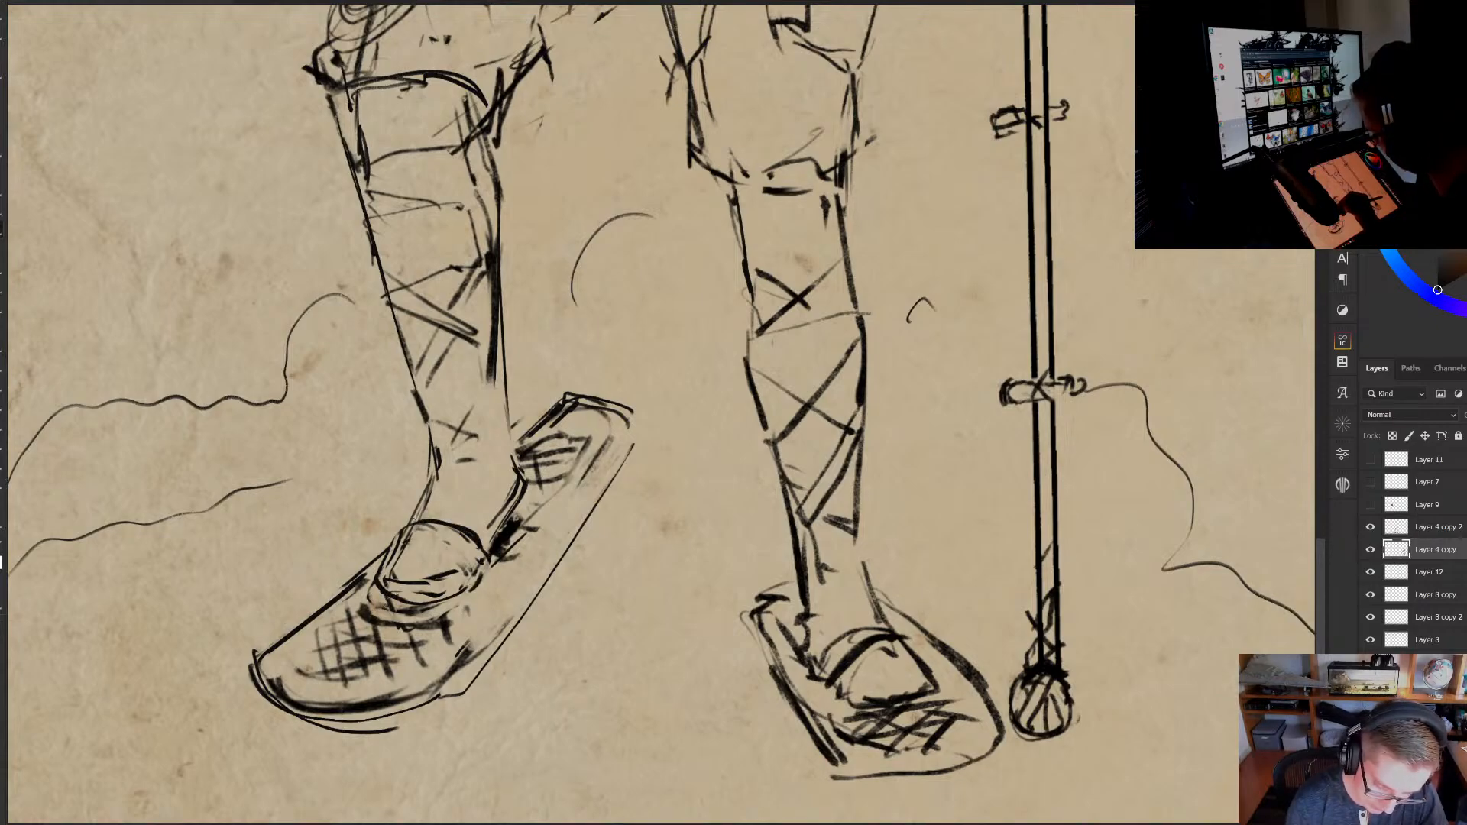
{"action": "mouse_move", "coordinate": [390, 563]}
{"action": "left_mouse_down"}
{"action": "mouse_move", "coordinate": [380, 583]}
{"action": "mouse_move", "coordinate": [414, 534]}
{"action": "mouse_move", "coordinate": [478, 563]}
{"action": "left_mouse_up"}
{"action": "left_click_drag", "start_coordinate": [403, 533], "coordinate": [466, 549]}
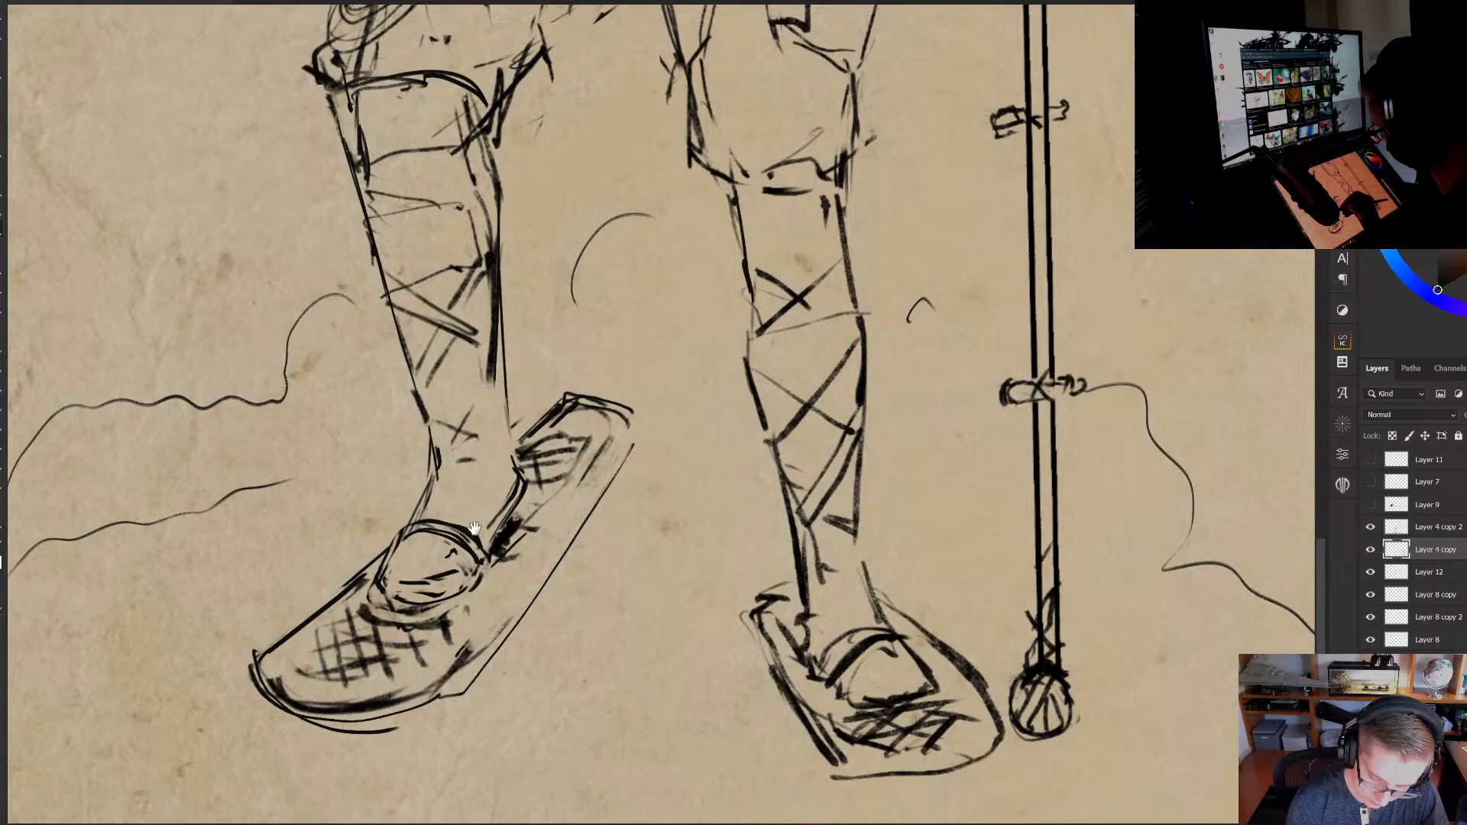
Round out the raised foot's toe with curved contour strokes and a second arc over the top
{"action": "left_click_drag", "start_coordinate": [496, 537], "coordinate": [496, 456]}
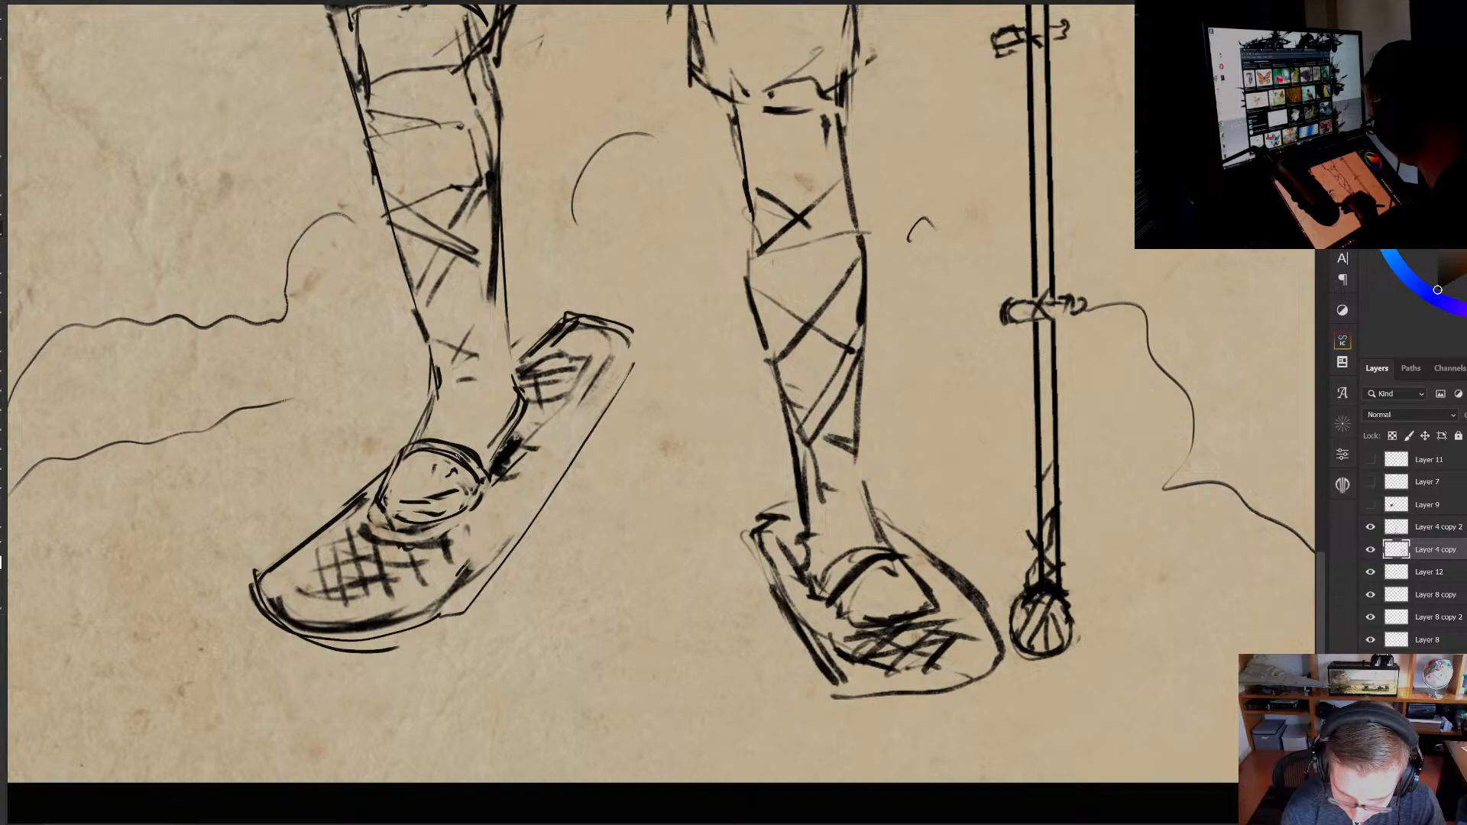
{"action": "mouse_move", "coordinate": [432, 477]}
{"action": "left_mouse_down"}
{"action": "mouse_move", "coordinate": [451, 471]}
{"action": "mouse_move", "coordinate": [401, 503]}
{"action": "mouse_move", "coordinate": [443, 496]}
{"action": "left_mouse_up"}
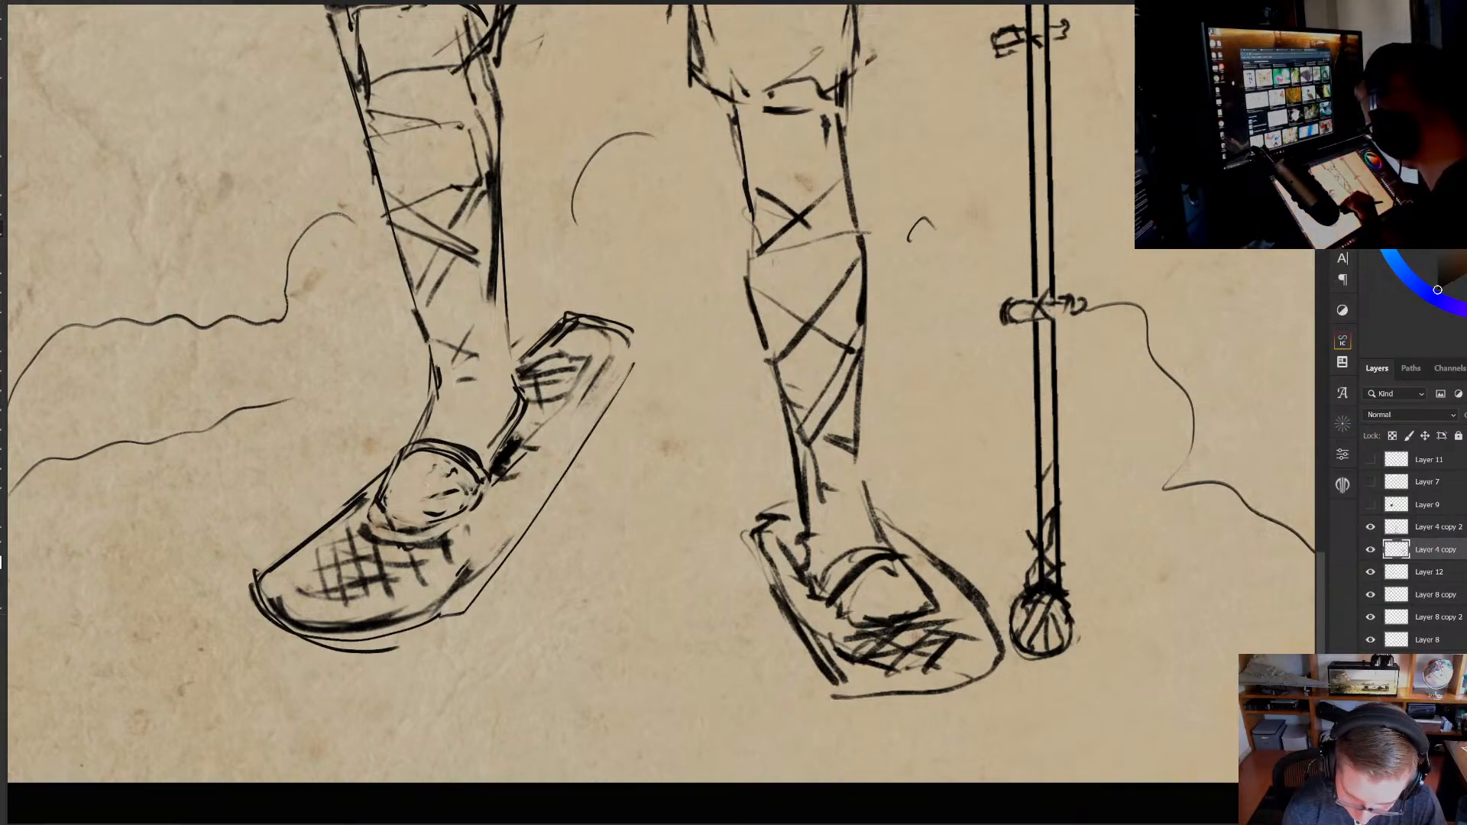
{"action": "mouse_move", "coordinate": [406, 479]}
{"action": "left_mouse_down"}
{"action": "mouse_move", "coordinate": [458, 485]}
{"action": "mouse_move", "coordinate": [488, 437]}
{"action": "left_mouse_up"}
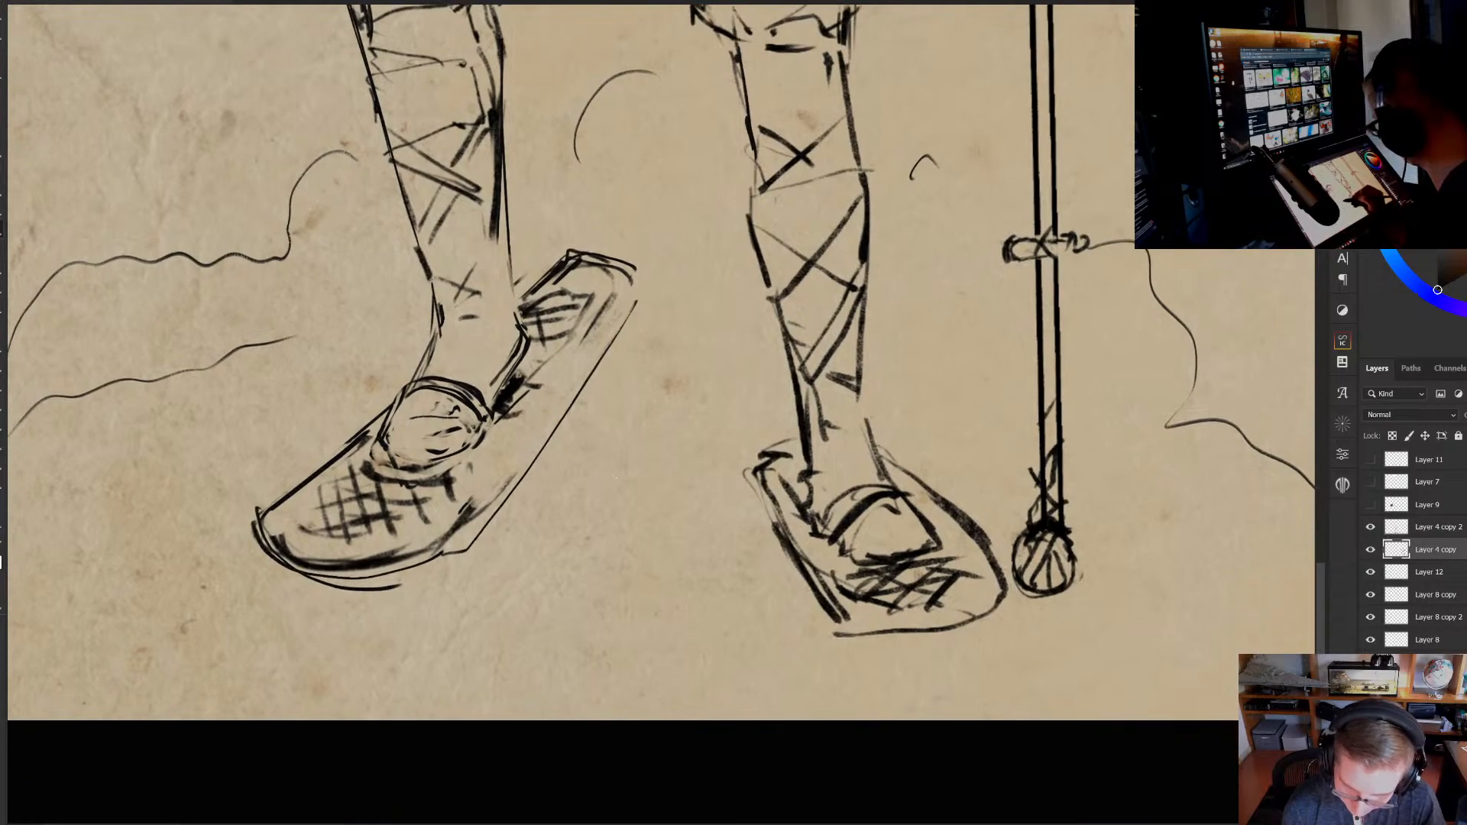
{"action": "left_click_drag", "start_coordinate": [599, 500], "coordinate": [623, 431]}
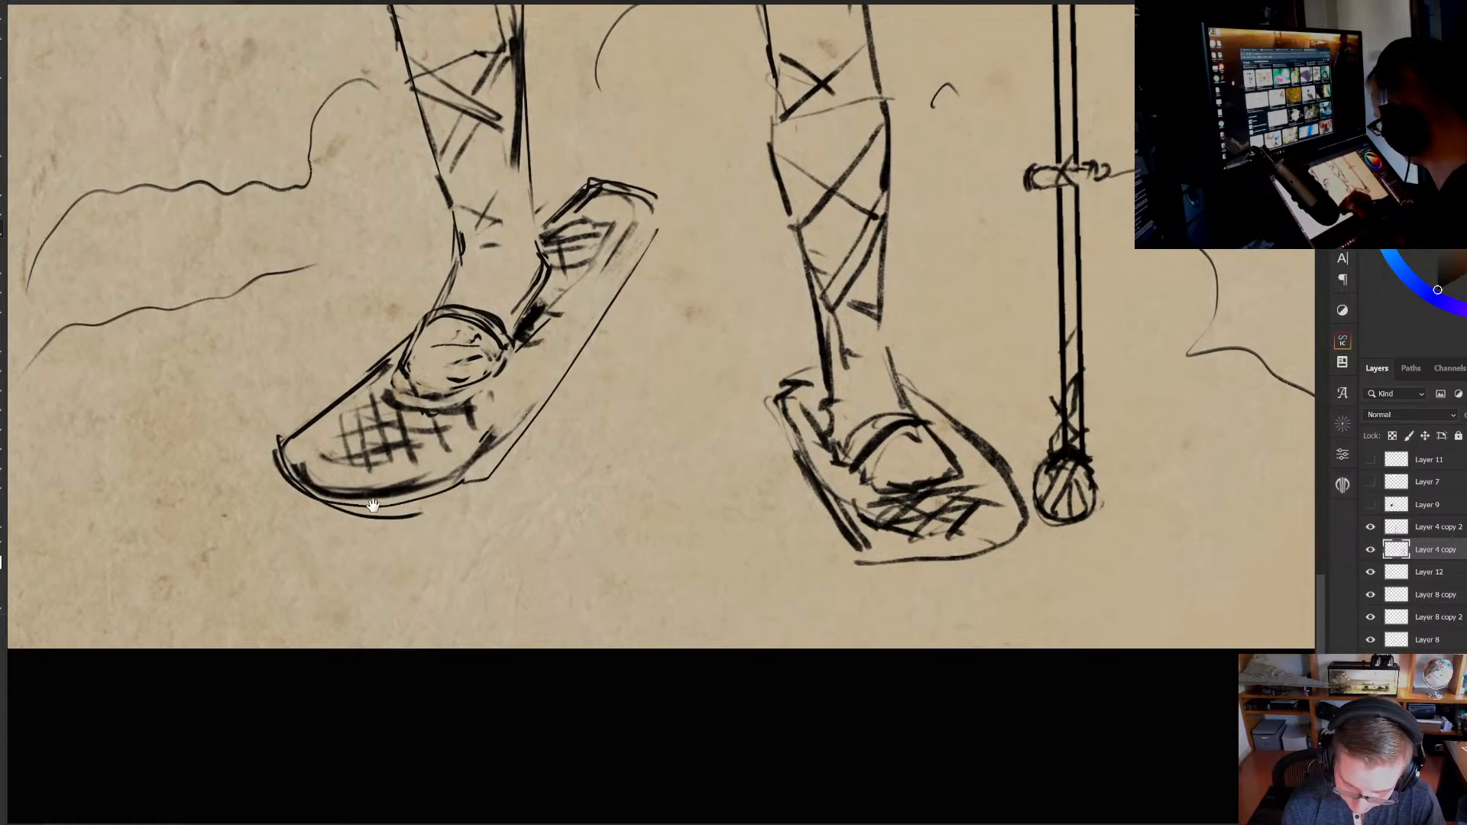
Sketch a small thumbnail of an elongated snowshoe with a toe opening in the empty area beside the raised foot
{"action": "left_click_drag", "start_coordinate": [373, 505], "coordinate": [491, 522]}
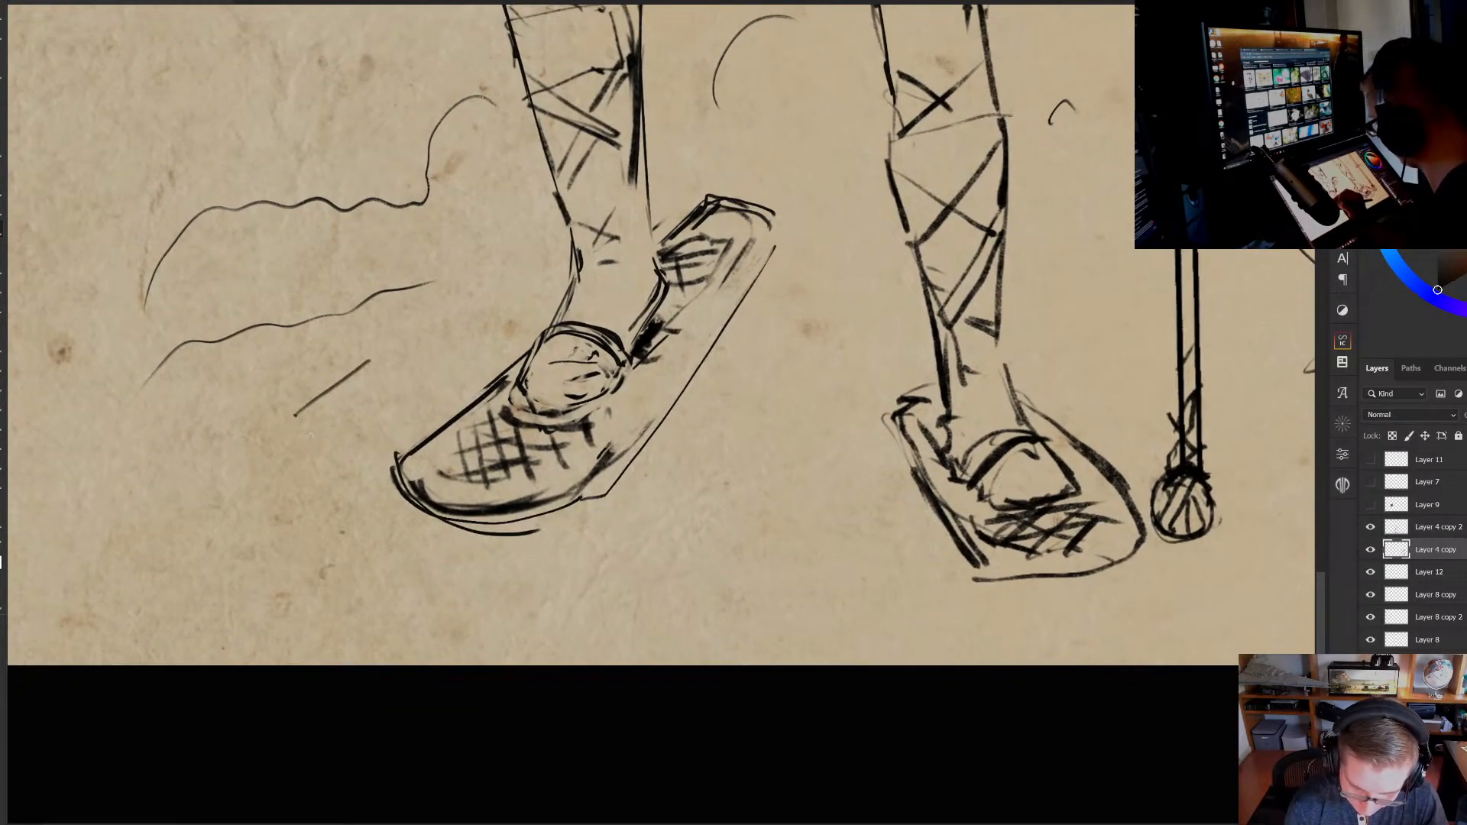
{"action": "mouse_move", "coordinate": [255, 398]}
{"action": "left_mouse_down"}
{"action": "mouse_move", "coordinate": [260, 477]}
{"action": "mouse_move", "coordinate": [286, 466]}
{"action": "mouse_move", "coordinate": [326, 362]}
{"action": "mouse_move", "coordinate": [397, 330]}
{"action": "left_mouse_up"}
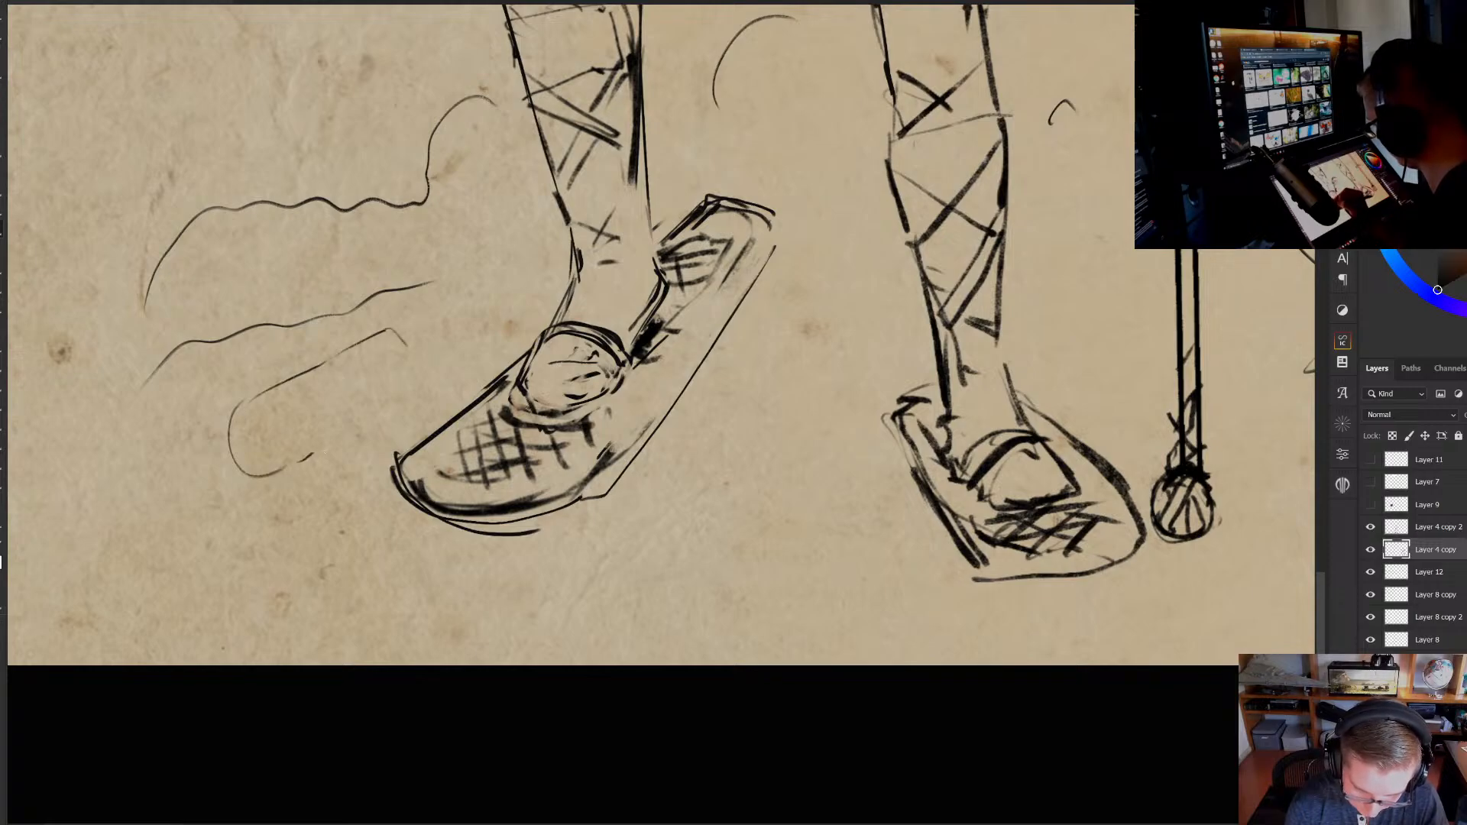
{"action": "left_click_drag", "start_coordinate": [305, 457], "coordinate": [405, 369]}
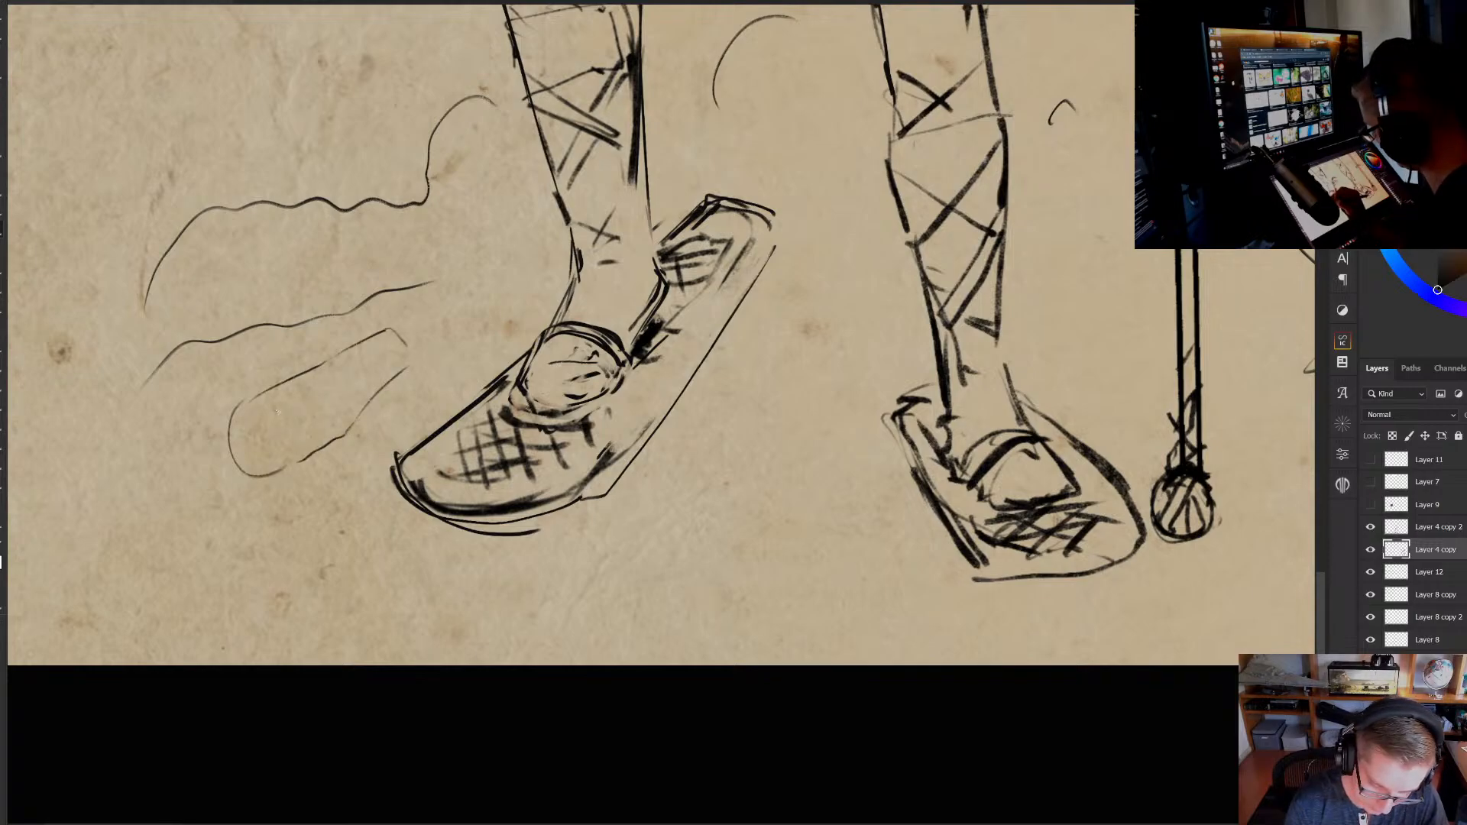
{"action": "mouse_move", "coordinate": [279, 411]}
{"action": "left_mouse_down"}
{"action": "mouse_move", "coordinate": [295, 427]}
{"action": "mouse_move", "coordinate": [309, 394]}
{"action": "mouse_move", "coordinate": [264, 421]}
{"action": "mouse_move", "coordinate": [285, 409]}
{"action": "mouse_move", "coordinate": [291, 464]}
{"action": "left_mouse_up"}
{"action": "key", "text": "ctrl+z"}
{"action": "key", "text": "ctrl+z"}
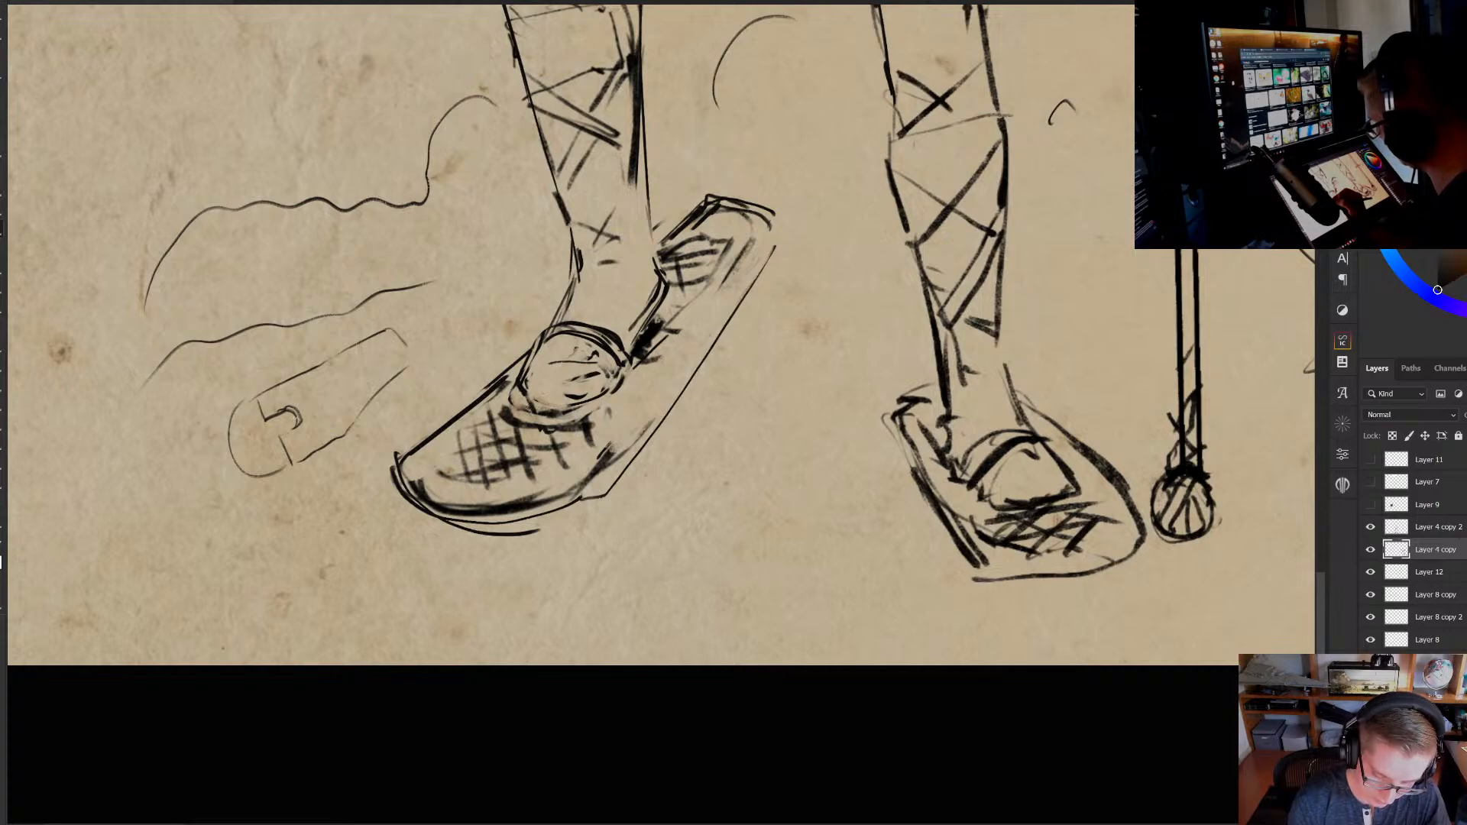
{"action": "left_click_drag", "start_coordinate": [279, 419], "coordinate": [293, 411]}
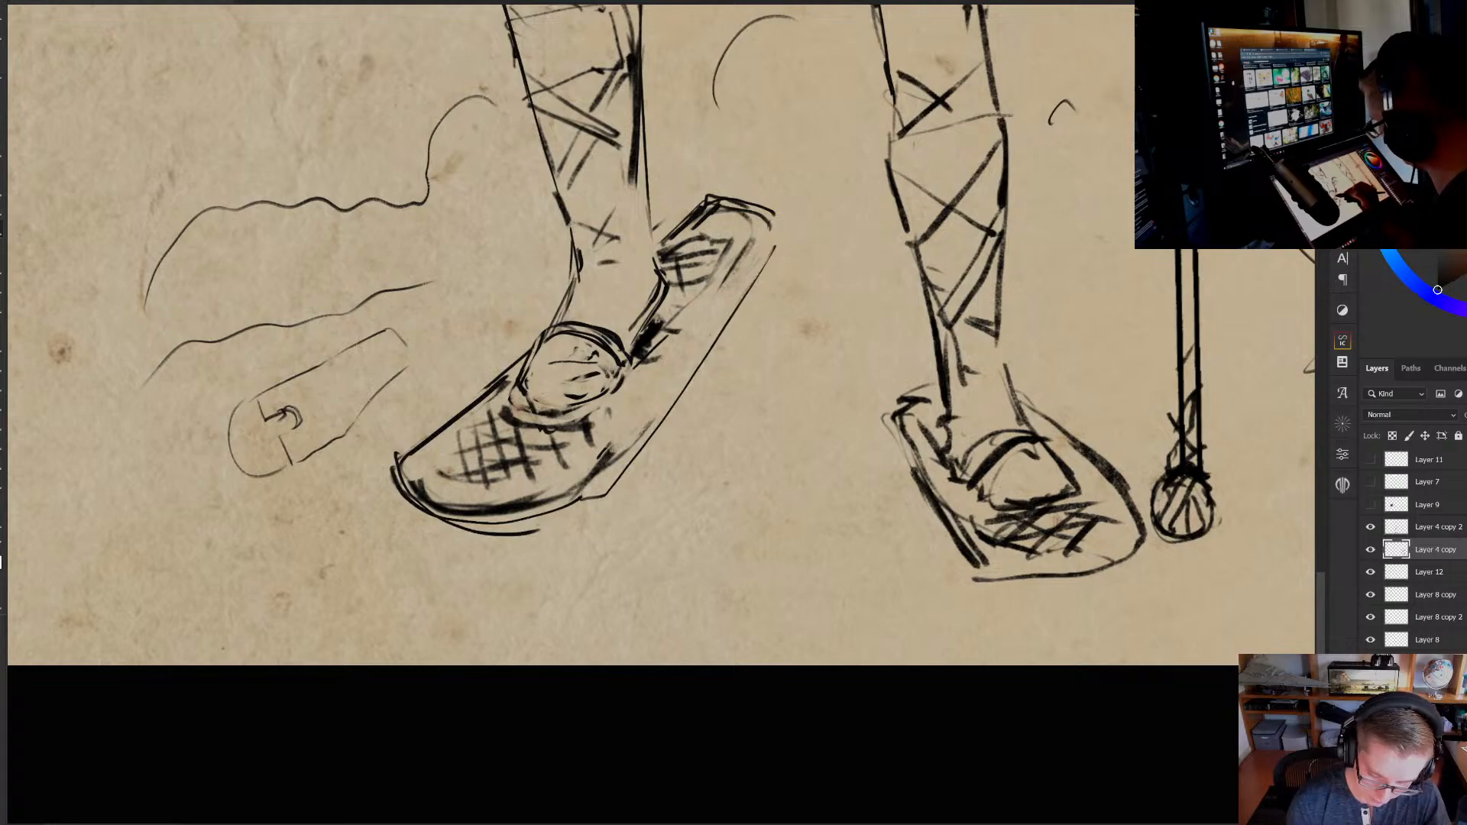
Add a small spiral detail to the centre of the raised foot's toe and touch up the arc above it
{"action": "left_click_drag", "start_coordinate": [571, 382], "coordinate": [581, 373]}
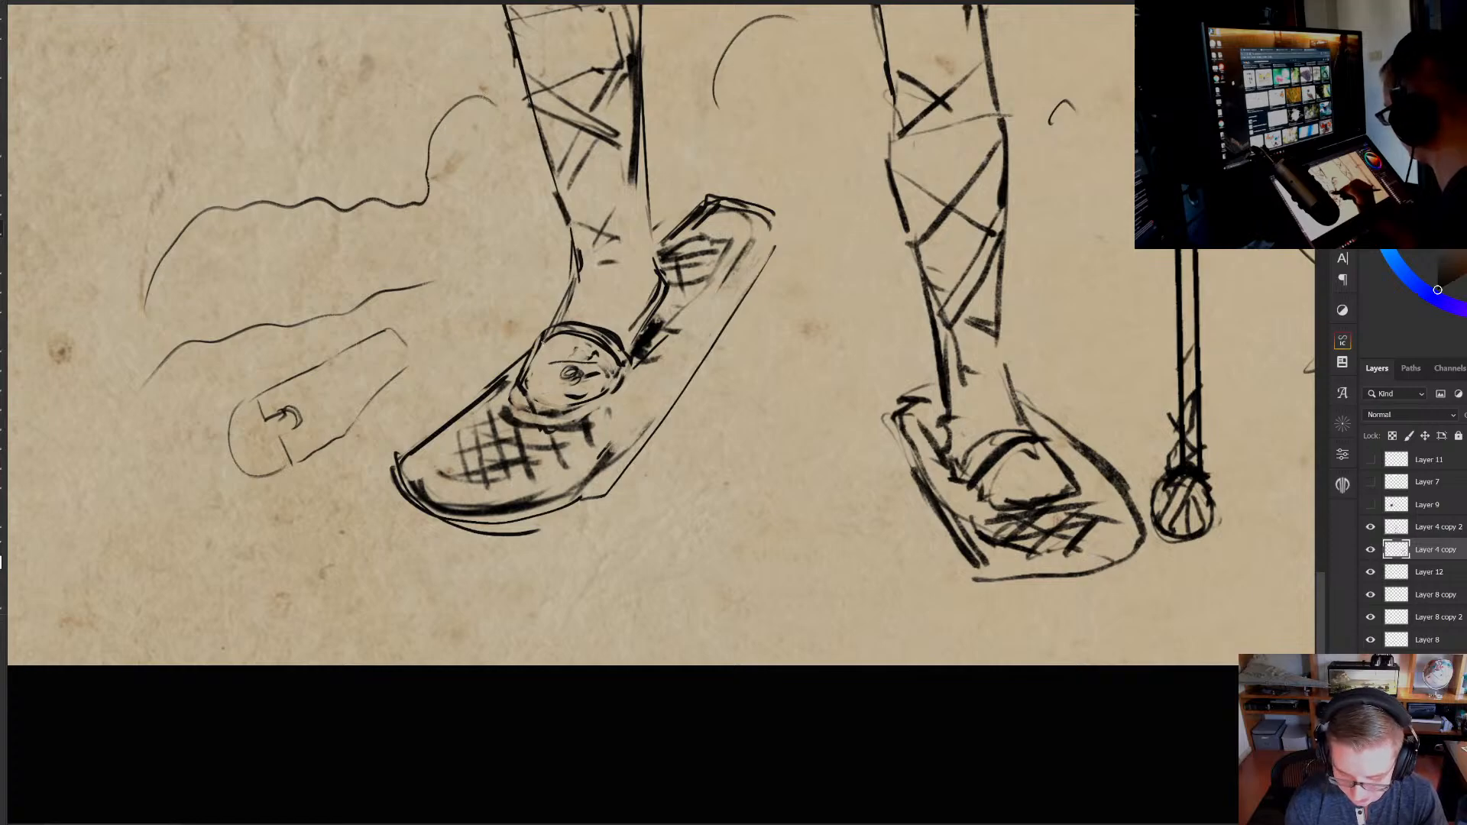
{"action": "mouse_move", "coordinate": [543, 341]}
{"action": "left_mouse_down"}
{"action": "mouse_move", "coordinate": [616, 347]}
{"action": "mouse_move", "coordinate": [525, 383]}
{"action": "mouse_move", "coordinate": [541, 349]}
{"action": "mouse_move", "coordinate": [596, 333]}
{"action": "mouse_move", "coordinate": [545, 342]}
{"action": "mouse_move", "coordinate": [515, 399]}
{"action": "mouse_move", "coordinate": [567, 409]}
{"action": "mouse_move", "coordinate": [622, 386]}
{"action": "mouse_move", "coordinate": [595, 333]}
{"action": "mouse_move", "coordinate": [603, 350]}
{"action": "mouse_move", "coordinate": [585, 330]}
{"action": "mouse_move", "coordinate": [573, 348]}
{"action": "left_mouse_up"}
{"action": "key", "text": "e"}
{"action": "key", "text": "e"}
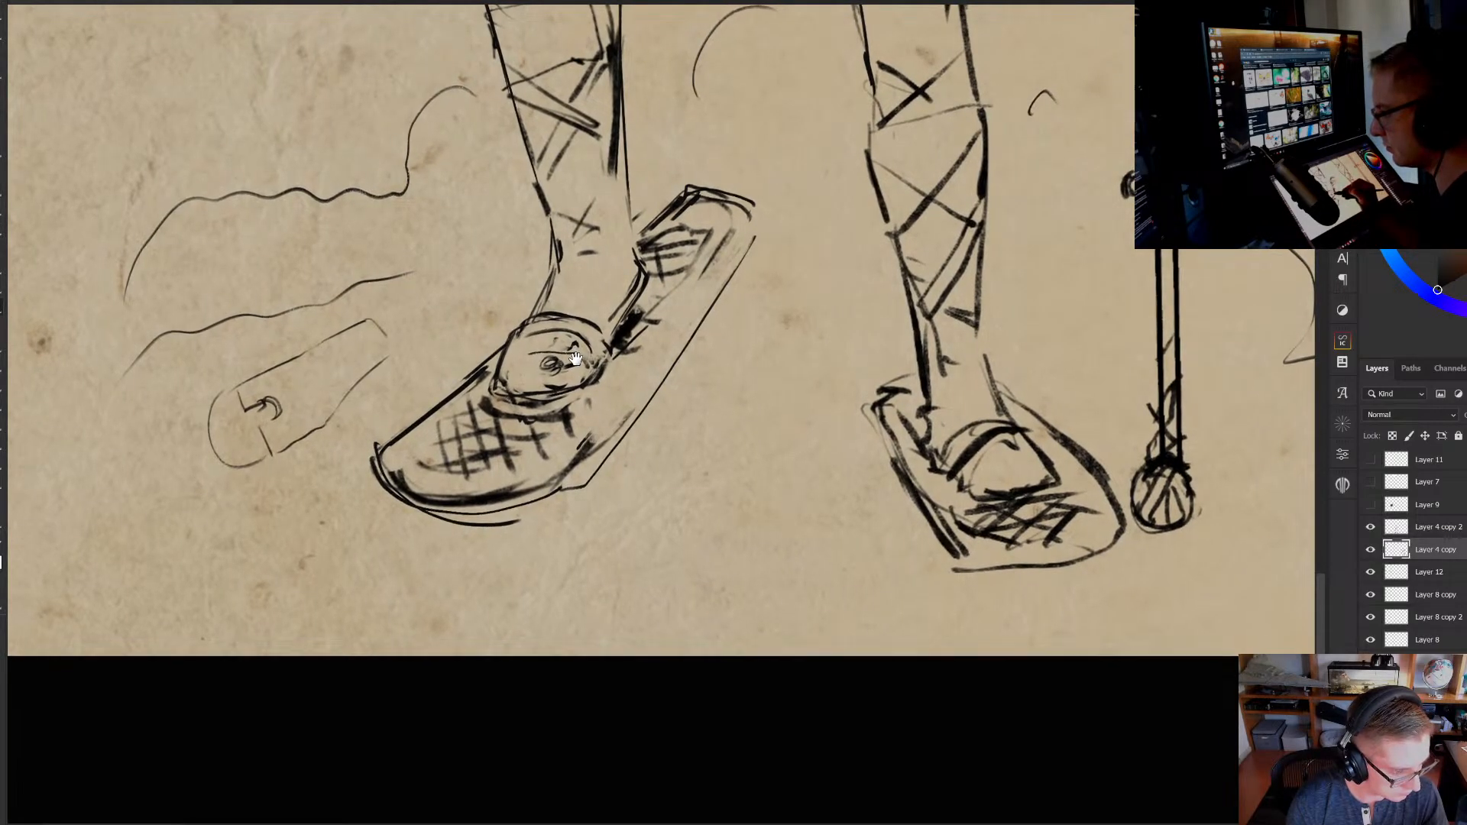
{"action": "left_click_drag", "start_coordinate": [606, 362], "coordinate": [610, 354]}
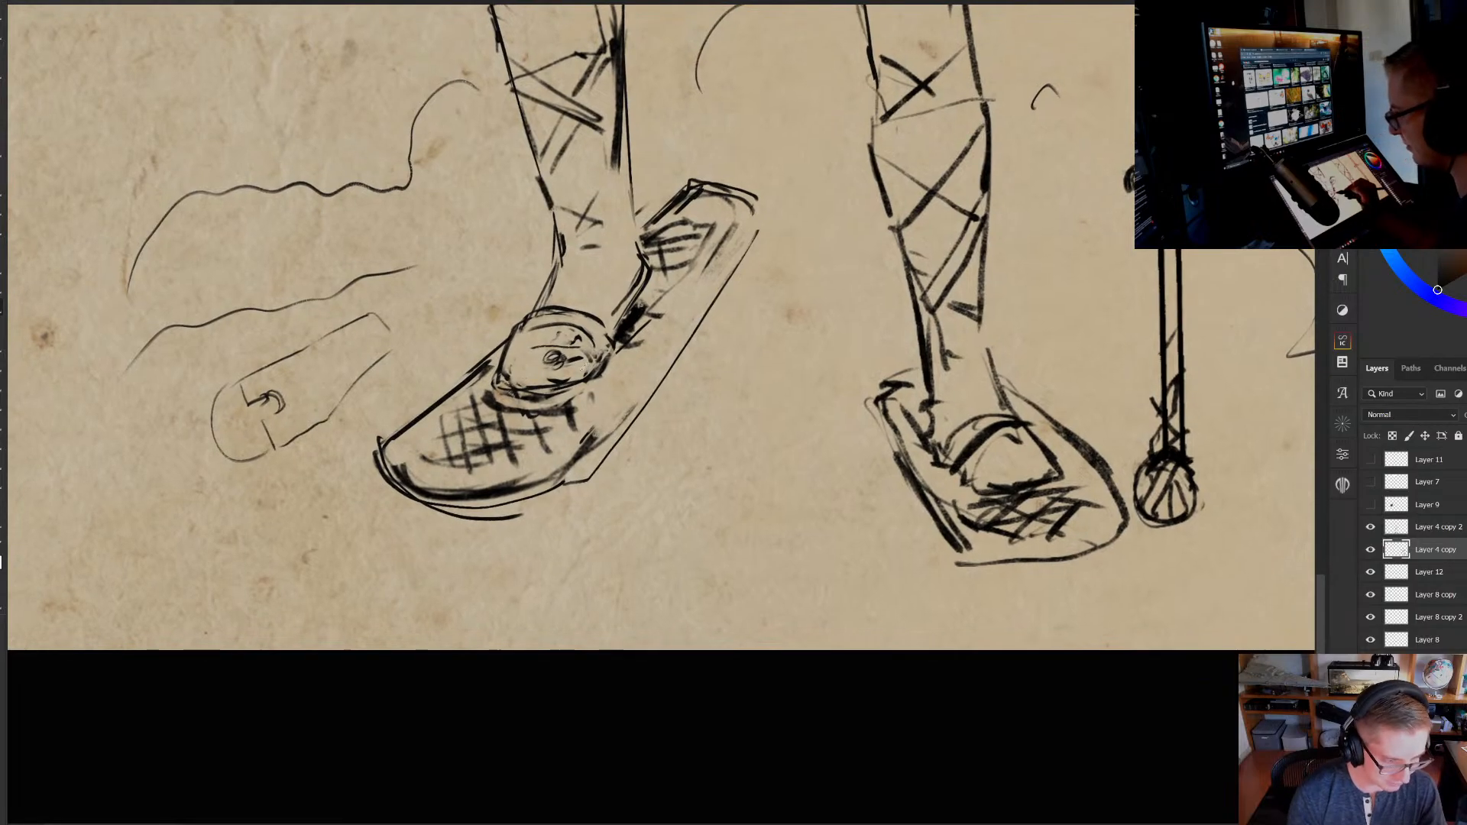
Clean up the raised snowshoe's front edge, redraw its rear tip and outer edge, and thin the webbing behind the heel
{"action": "mouse_move", "coordinate": [542, 314]}
{"action": "left_mouse_down"}
{"action": "mouse_move", "coordinate": [374, 463]}
{"action": "mouse_move", "coordinate": [485, 367]}
{"action": "left_mouse_up"}
{"action": "key", "text": "b"}
{"action": "key", "text": "ctrl+z"}
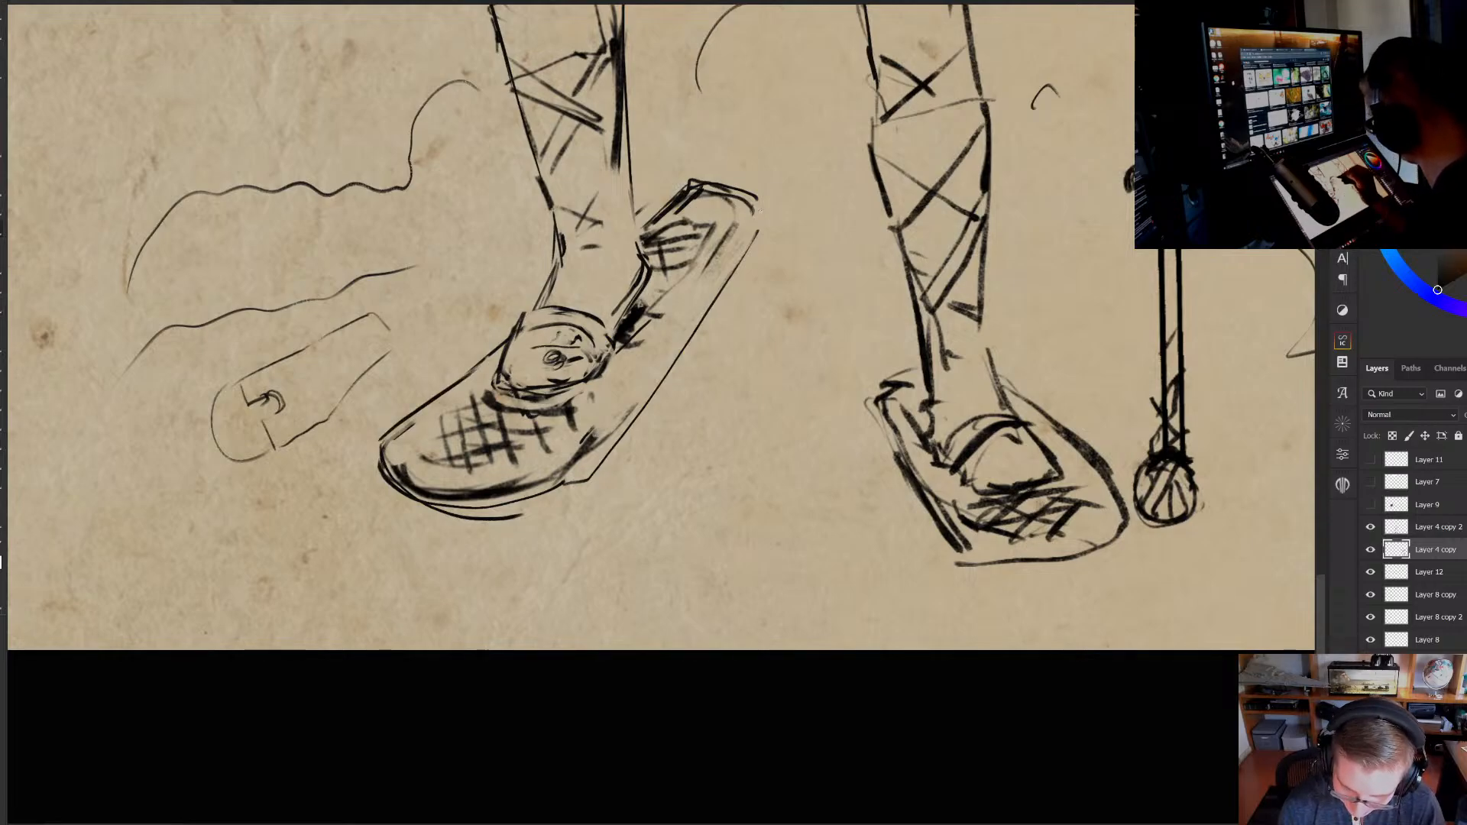
{"action": "mouse_move", "coordinate": [760, 204]}
{"action": "left_mouse_down"}
{"action": "mouse_move", "coordinate": [737, 271]}
{"action": "mouse_move", "coordinate": [646, 412]}
{"action": "left_mouse_up"}
{"action": "mouse_move", "coordinate": [696, 291]}
{"action": "left_mouse_down"}
{"action": "mouse_move", "coordinate": [528, 517]}
{"action": "mouse_move", "coordinate": [699, 309]}
{"action": "left_mouse_up"}
{"action": "mouse_move", "coordinate": [704, 180]}
{"action": "left_mouse_down"}
{"action": "mouse_move", "coordinate": [649, 241]}
{"action": "mouse_move", "coordinate": [650, 226]}
{"action": "mouse_move", "coordinate": [666, 241]}
{"action": "mouse_move", "coordinate": [644, 253]}
{"action": "mouse_move", "coordinate": [651, 266]}
{"action": "left_mouse_up"}
{"action": "key", "text": "b"}
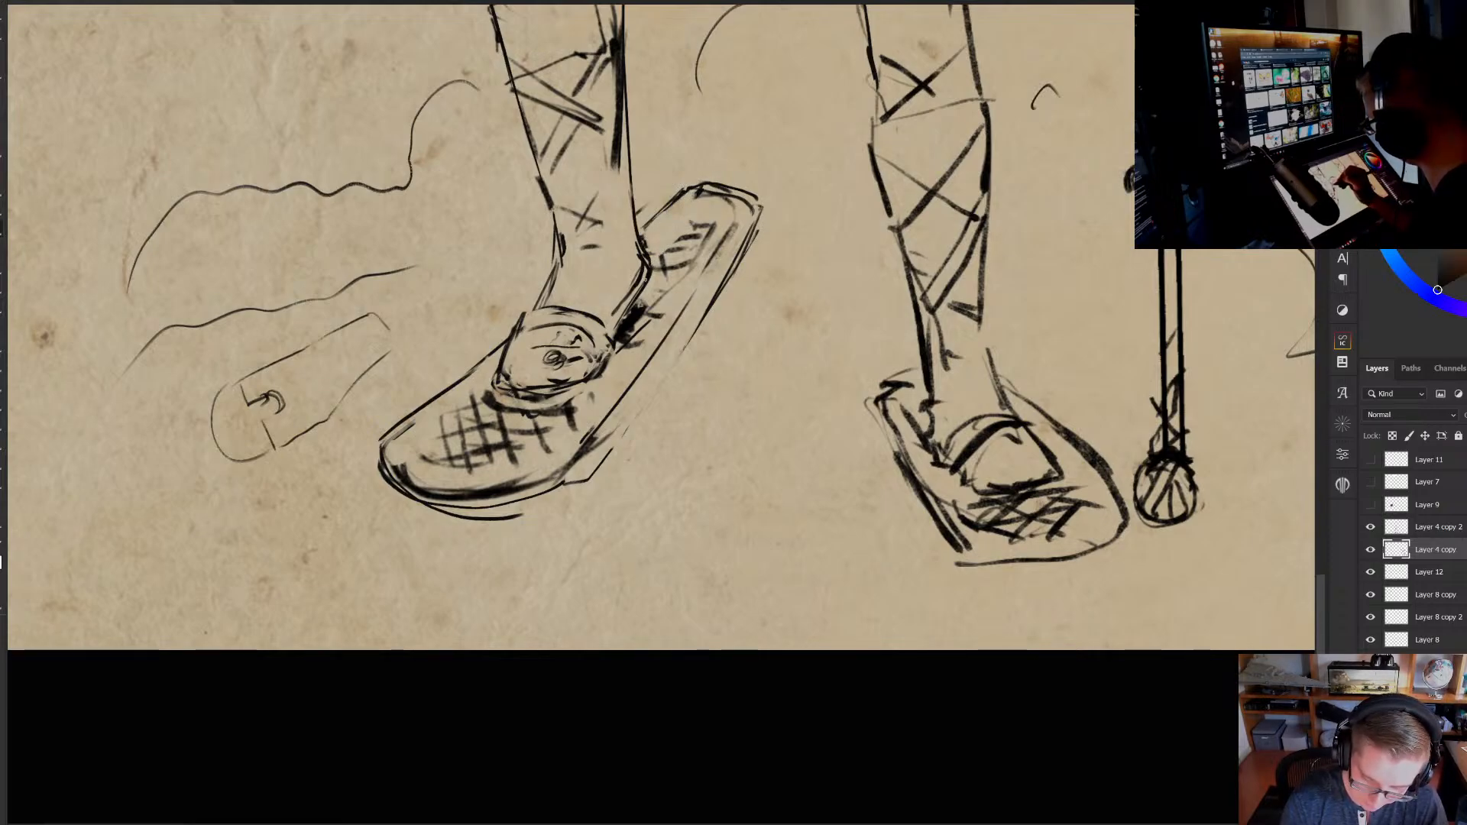
Lasso the front of the raised snowshoe with the toes, shift it slightly toward the heel, and deselect
{"action": "left_click", "coordinate": [4, 97]}
{"action": "mouse_move", "coordinate": [689, 348]}
{"action": "left_mouse_down"}
{"action": "mouse_move", "coordinate": [567, 297]}
{"action": "mouse_move", "coordinate": [510, 562]}
{"action": "mouse_move", "coordinate": [706, 451]}
{"action": "left_mouse_up"}
{"action": "key", "text": "v"}
{"action": "left_click_drag", "start_coordinate": [637, 409], "coordinate": [677, 356]}
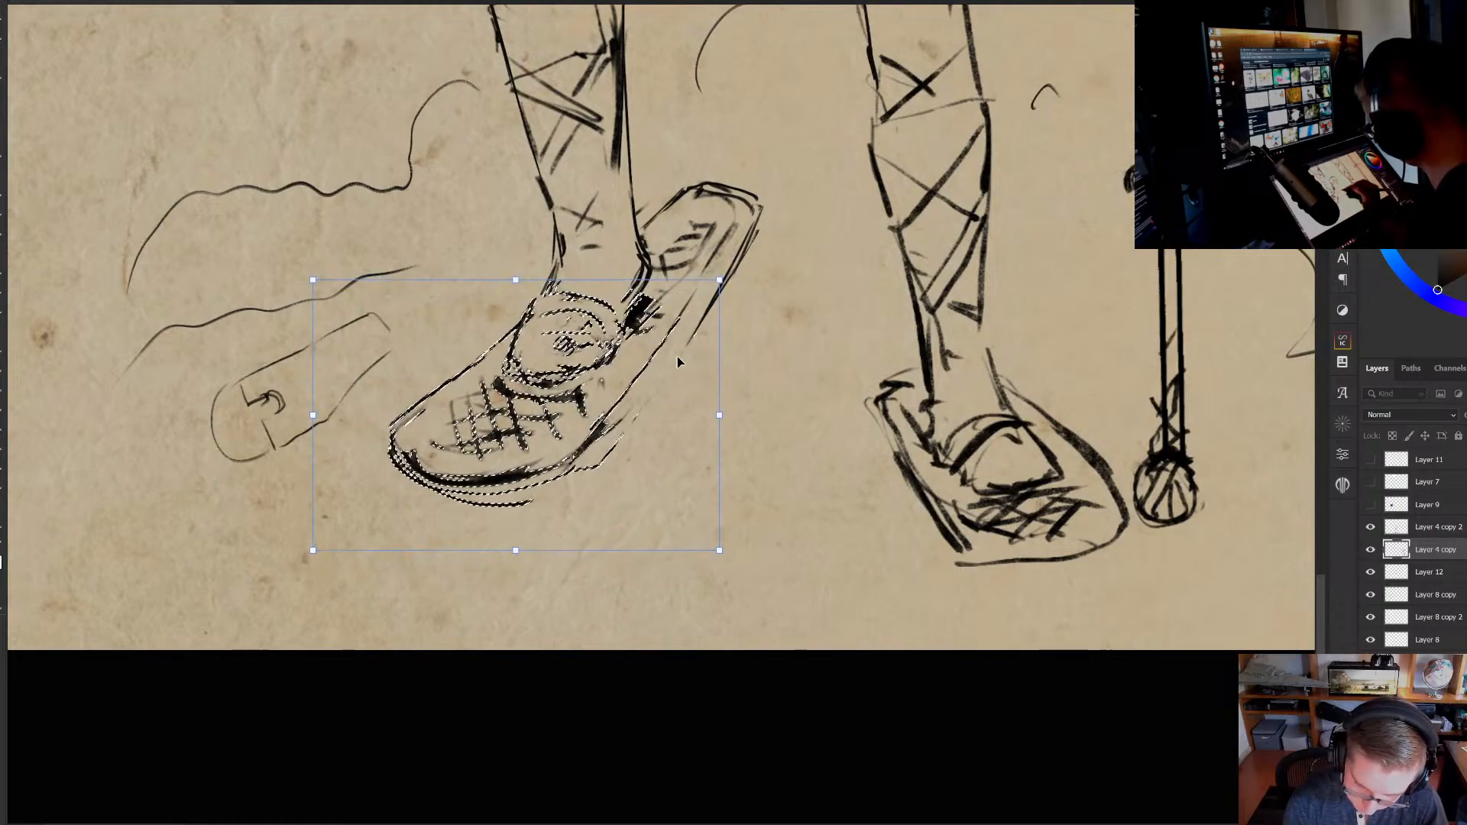
{"action": "key", "text": "ctrl+d"}
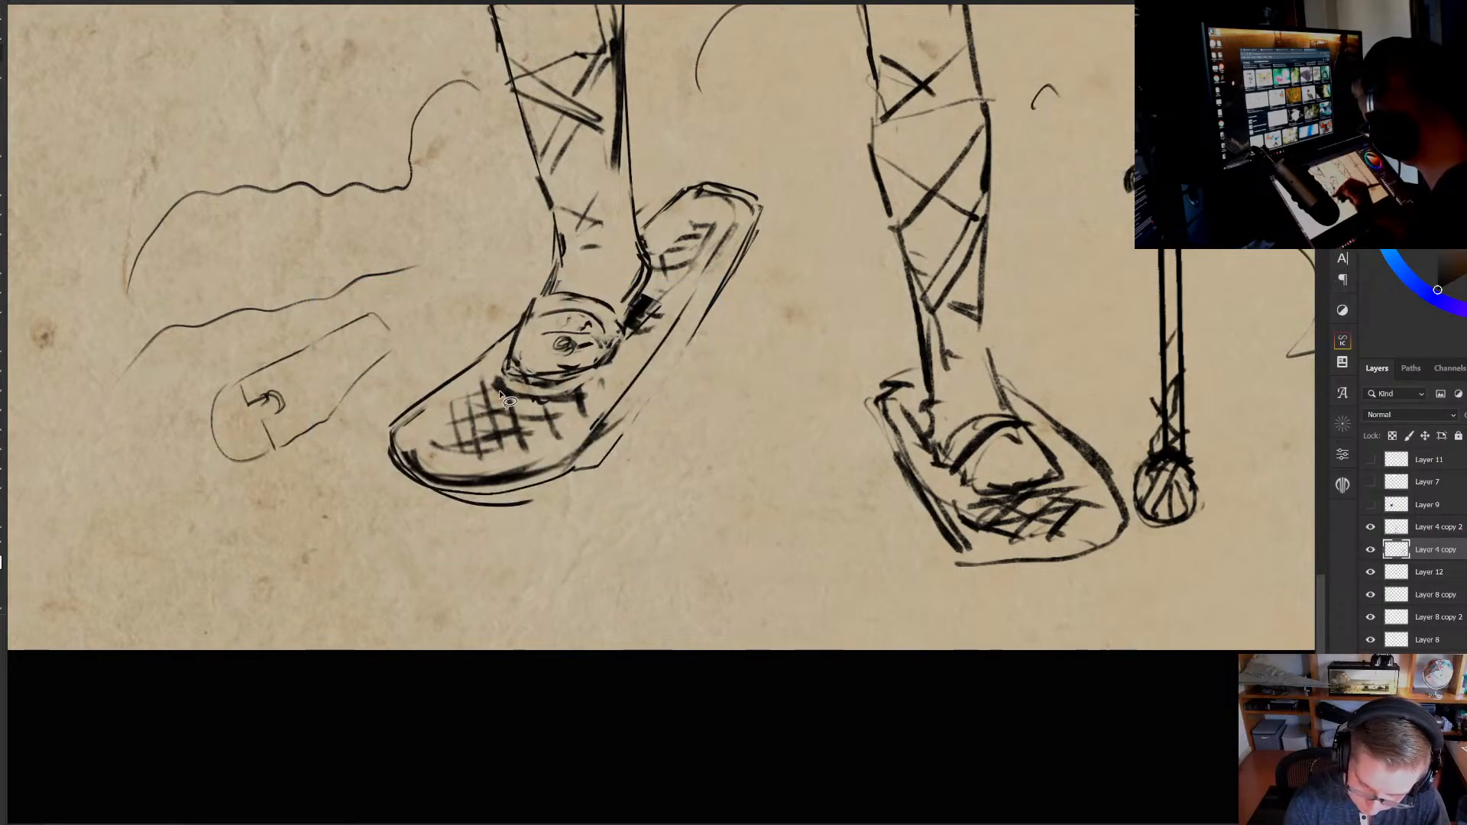
{"action": "mouse_move", "coordinate": [439, 398]}
{"action": "left_mouse_down"}
{"action": "mouse_move", "coordinate": [399, 429]}
{"action": "mouse_move", "coordinate": [511, 343]}
{"action": "left_mouse_up"}
{"action": "key", "text": "ctrl+z"}
{"action": "key", "text": "ctrl+z"}
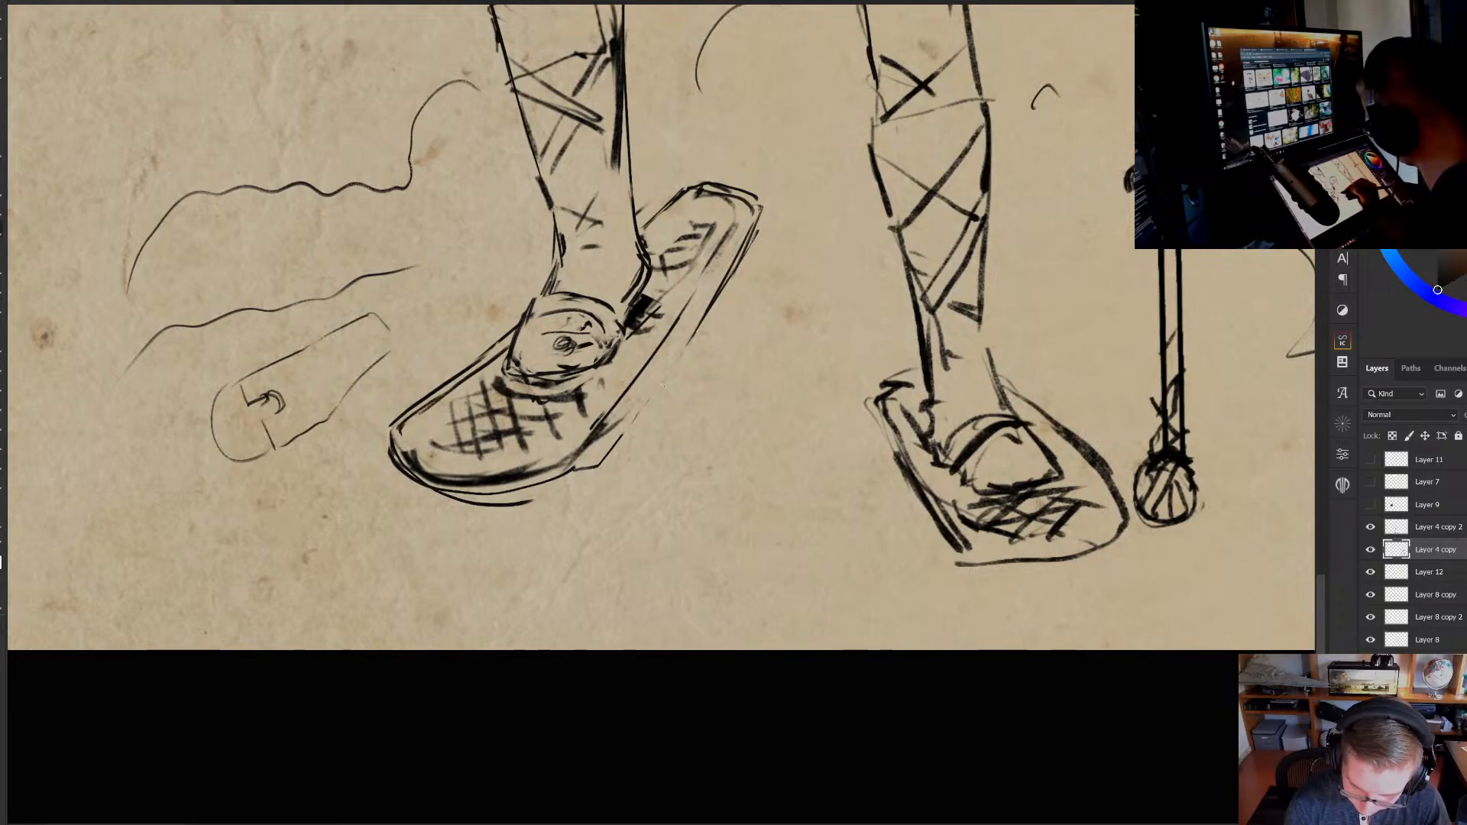
Redraw the raised snowshoe's long outer edge as a double line and erase the crosshatched webbing at its front
{"action": "left_click_drag", "start_coordinate": [715, 289], "coordinate": [582, 486]}
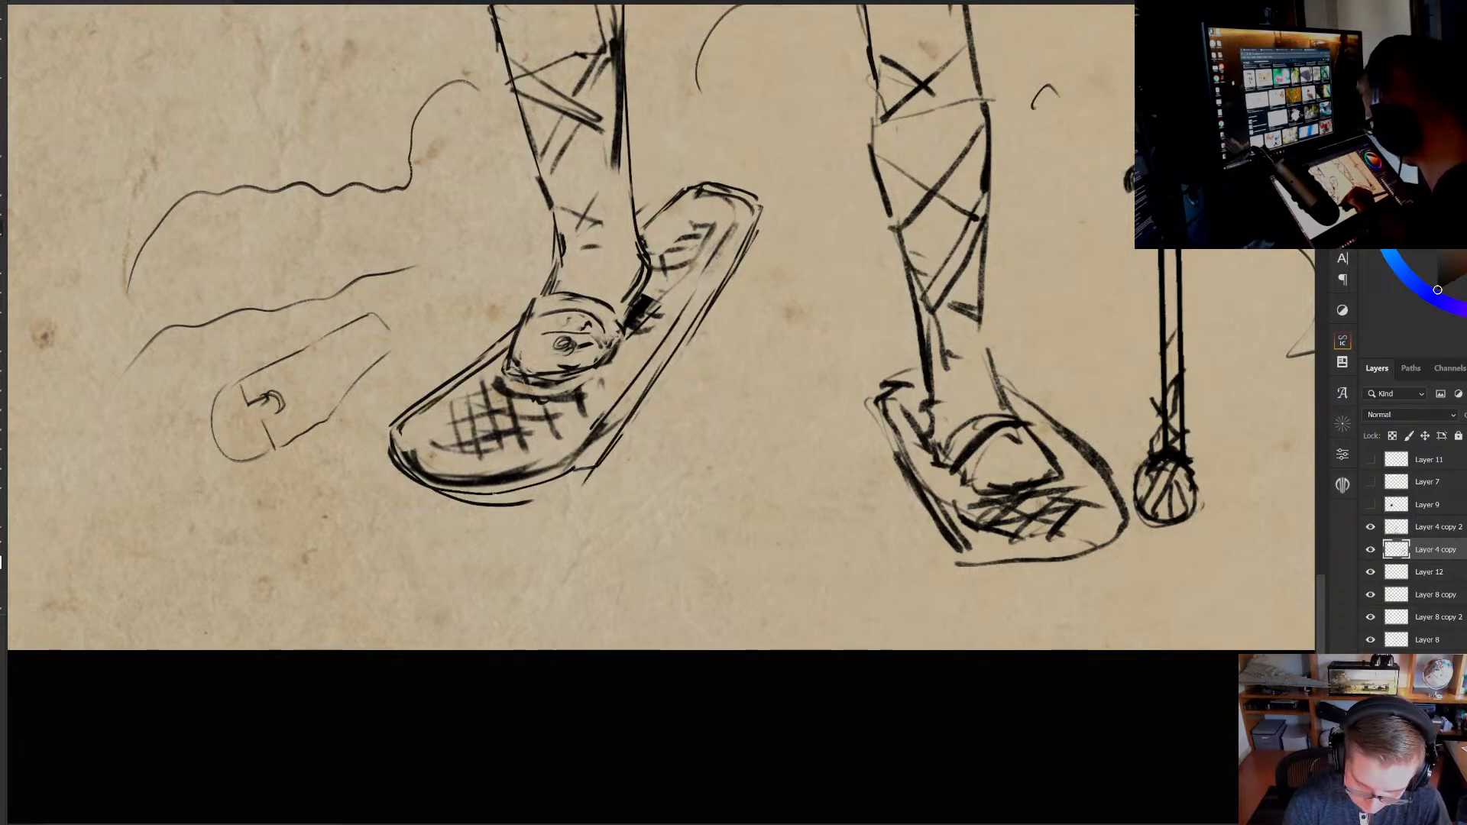
{"action": "mouse_move", "coordinate": [432, 458]}
{"action": "left_mouse_down"}
{"action": "mouse_move", "coordinate": [419, 462]}
{"action": "mouse_move", "coordinate": [503, 479]}
{"action": "mouse_move", "coordinate": [584, 441]}
{"action": "left_mouse_up"}
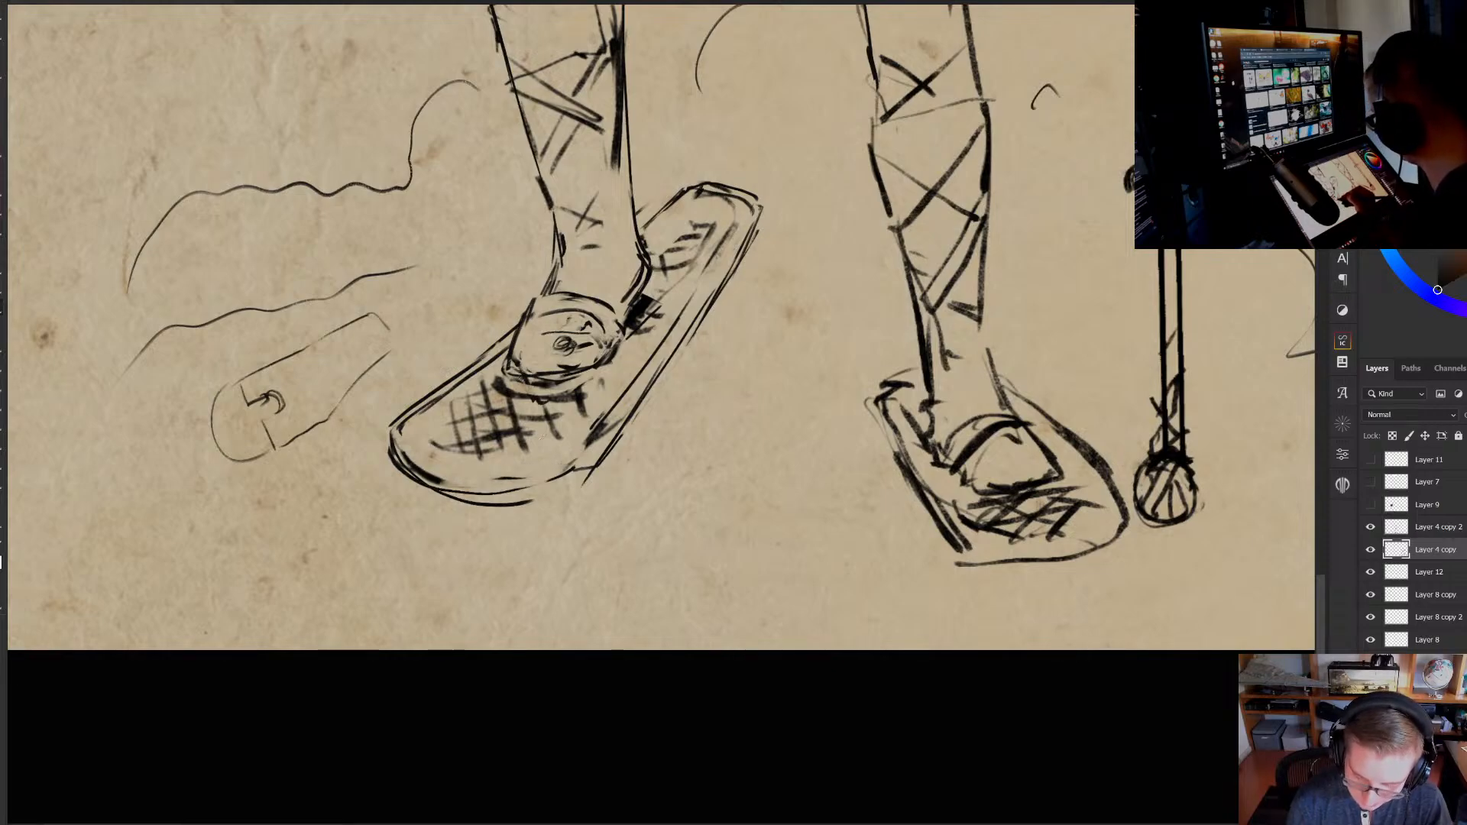
{"action": "mouse_move", "coordinate": [488, 386]}
{"action": "left_mouse_down"}
{"action": "mouse_move", "coordinate": [435, 428]}
{"action": "mouse_move", "coordinate": [472, 395]}
{"action": "mouse_move", "coordinate": [450, 440]}
{"action": "mouse_move", "coordinate": [512, 408]}
{"action": "mouse_move", "coordinate": [458, 452]}
{"action": "mouse_move", "coordinate": [543, 416]}
{"action": "mouse_move", "coordinate": [547, 429]}
{"action": "mouse_move", "coordinate": [498, 394]}
{"action": "mouse_move", "coordinate": [565, 394]}
{"action": "left_mouse_up"}
{"action": "left_click_drag", "start_coordinate": [622, 333], "coordinate": [596, 365]}
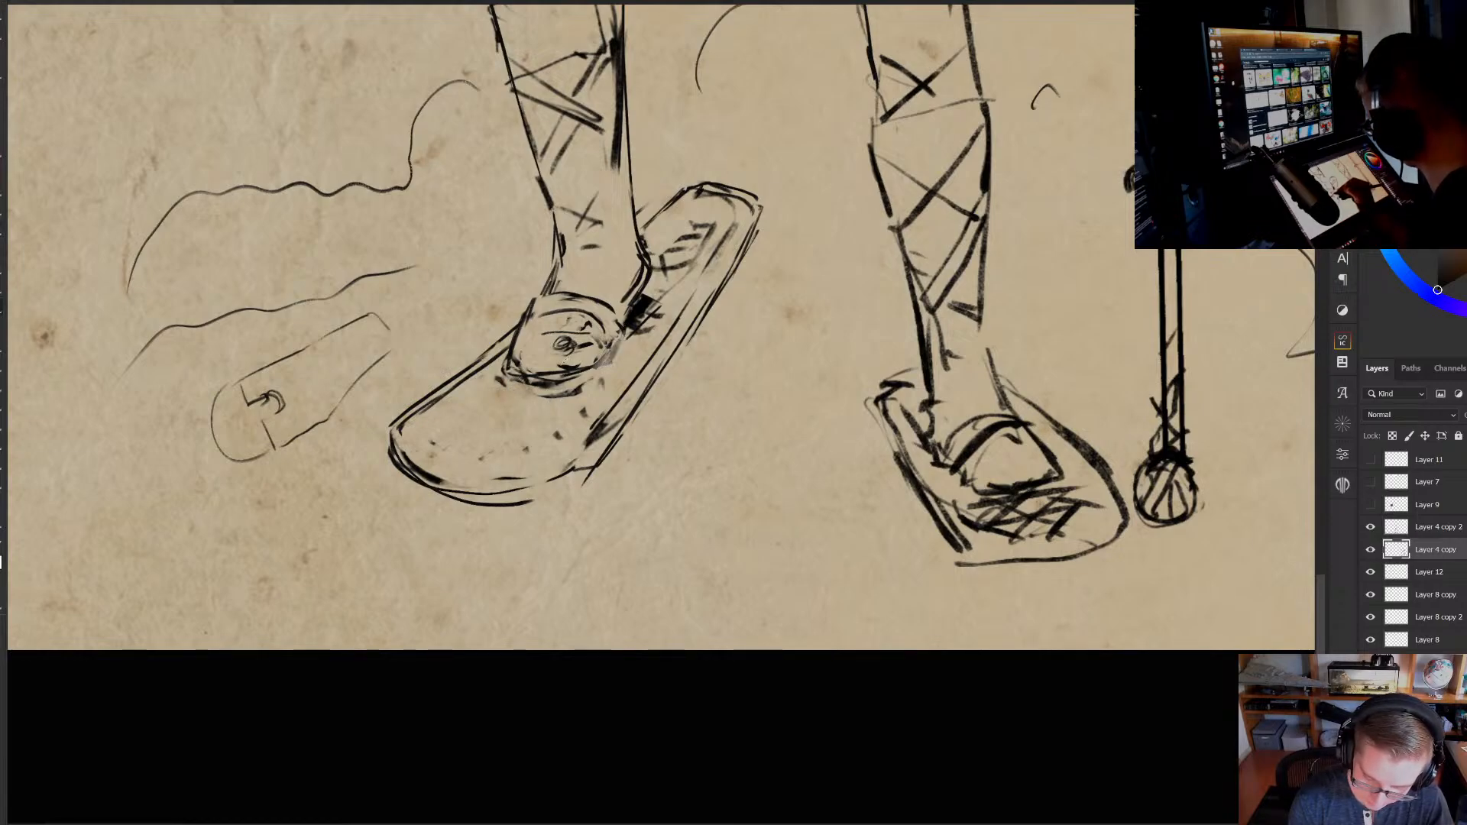
Clean up the marks below the raised foot's toe and redraw the curved edge under it
{"action": "left_click_drag", "start_coordinate": [506, 357], "coordinate": [578, 376]}
{"action": "left_click_drag", "start_coordinate": [631, 335], "coordinate": [585, 388]}
{"action": "key", "text": "b"}
{"action": "mouse_move", "coordinate": [488, 376]}
{"action": "left_mouse_down"}
{"action": "mouse_move", "coordinate": [596, 382]}
{"action": "mouse_move", "coordinate": [491, 375]}
{"action": "mouse_move", "coordinate": [548, 396]}
{"action": "mouse_move", "coordinate": [568, 368]}
{"action": "left_mouse_up"}
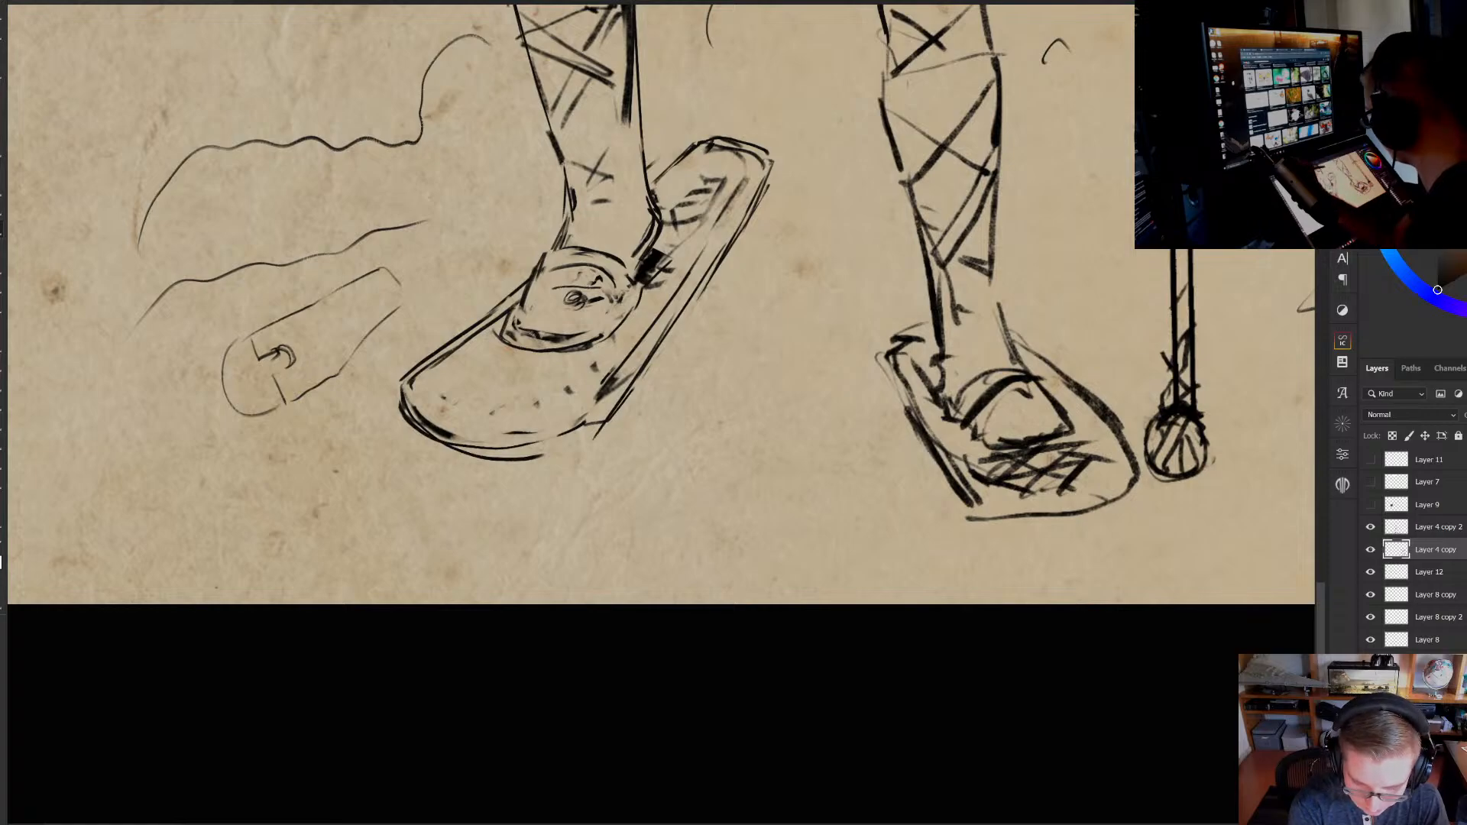
Open brainstorm7.jpg and add a new empty layer above its background
{"action": "left_click", "coordinate": [16, 1]}
{"action": "left_click", "coordinate": [21, 3]}
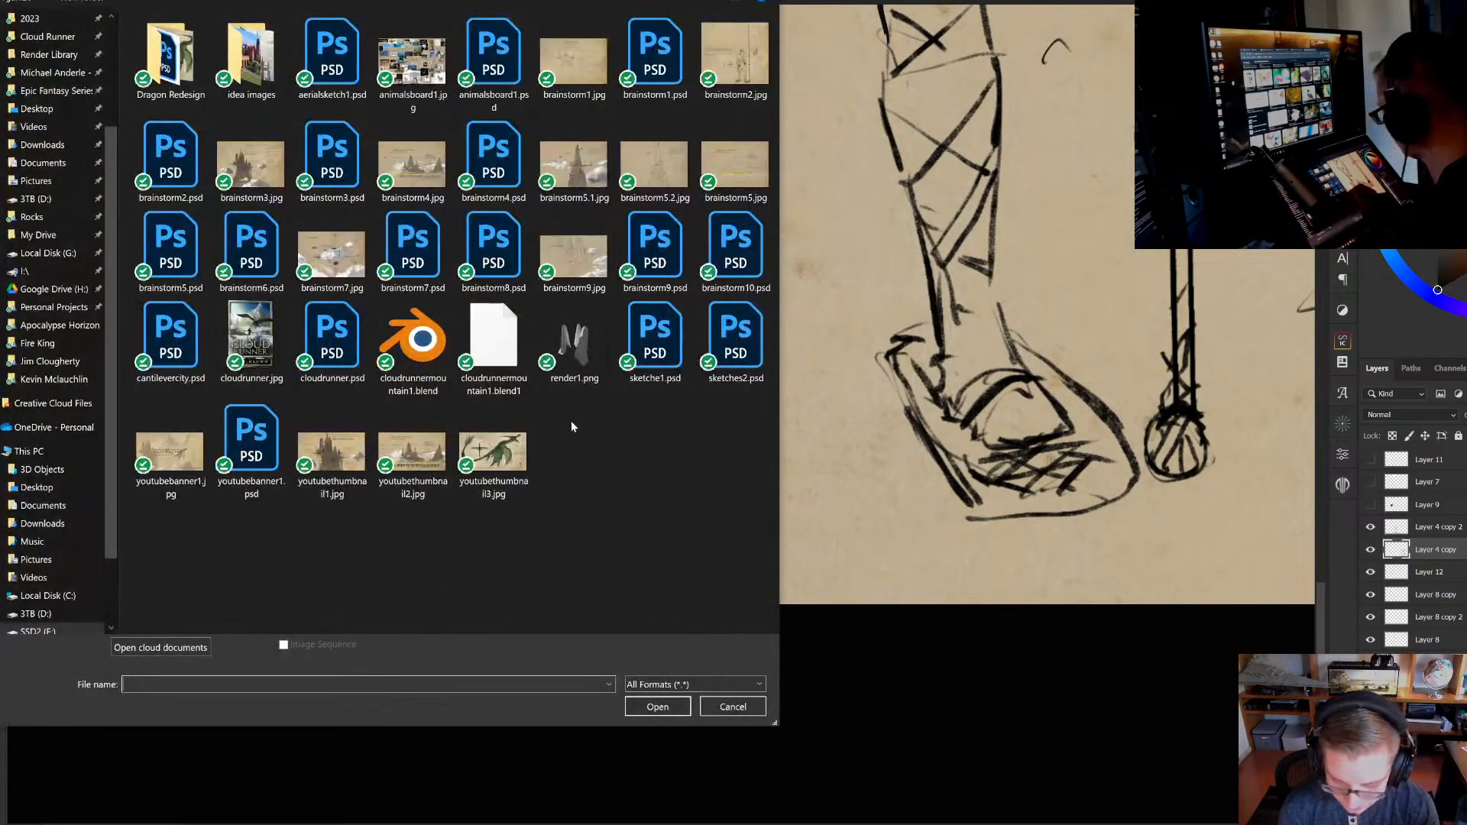
{"action": "left_click", "coordinate": [332, 256]}
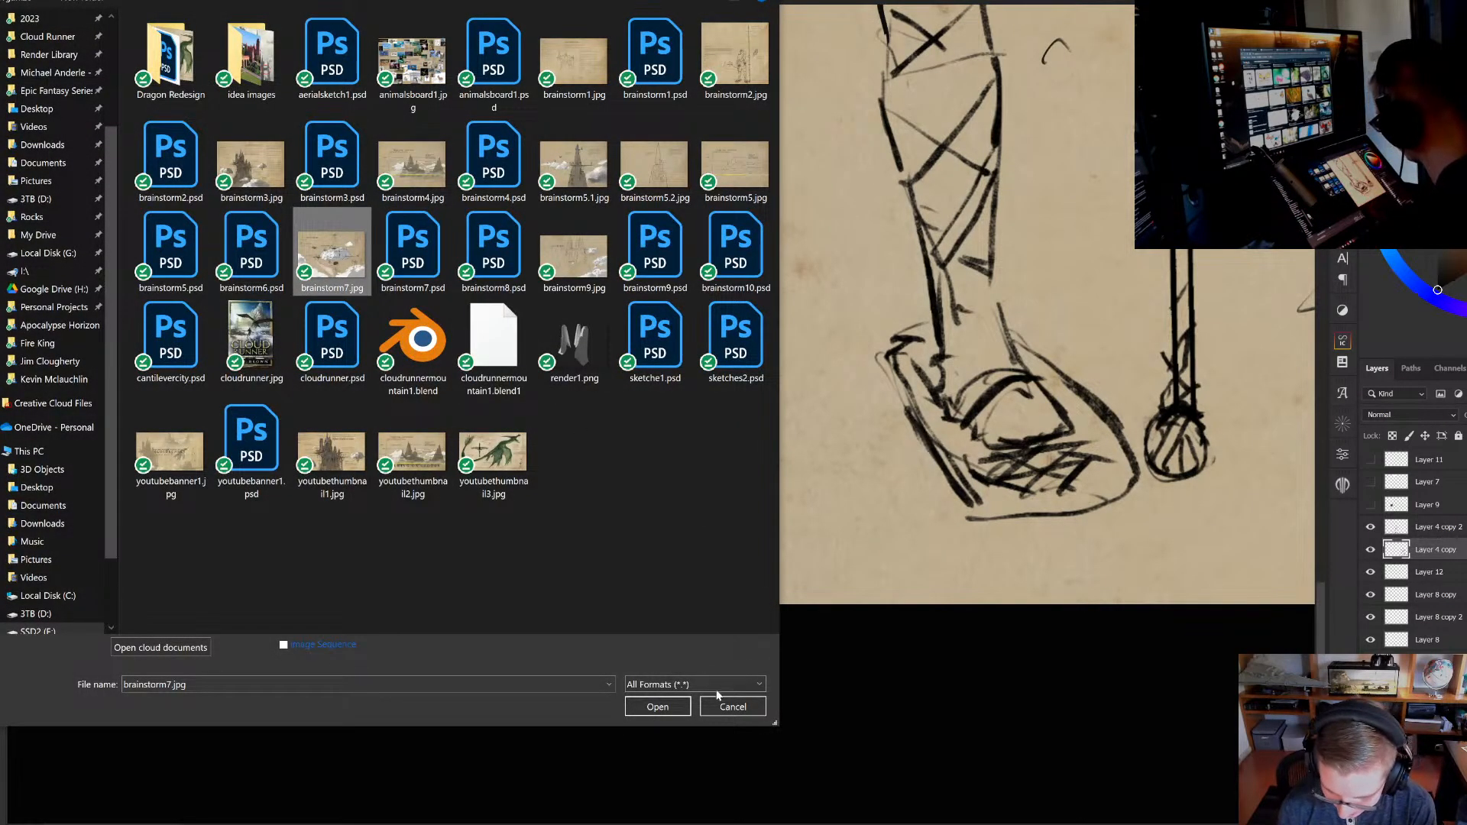
{"action": "left_click", "coordinate": [657, 706]}
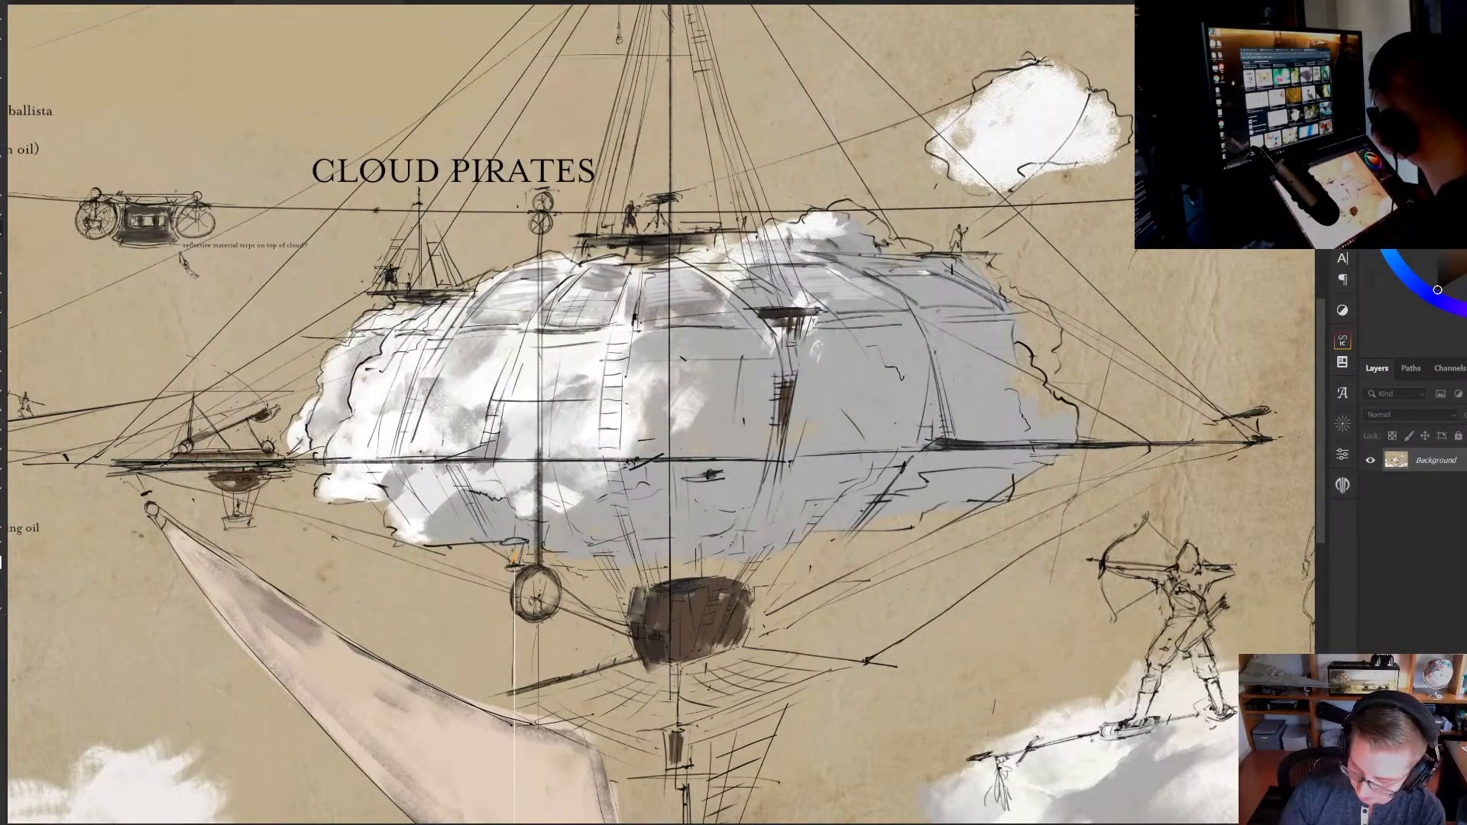
{"action": "key", "text": "ctrl+alt+shift+n"}
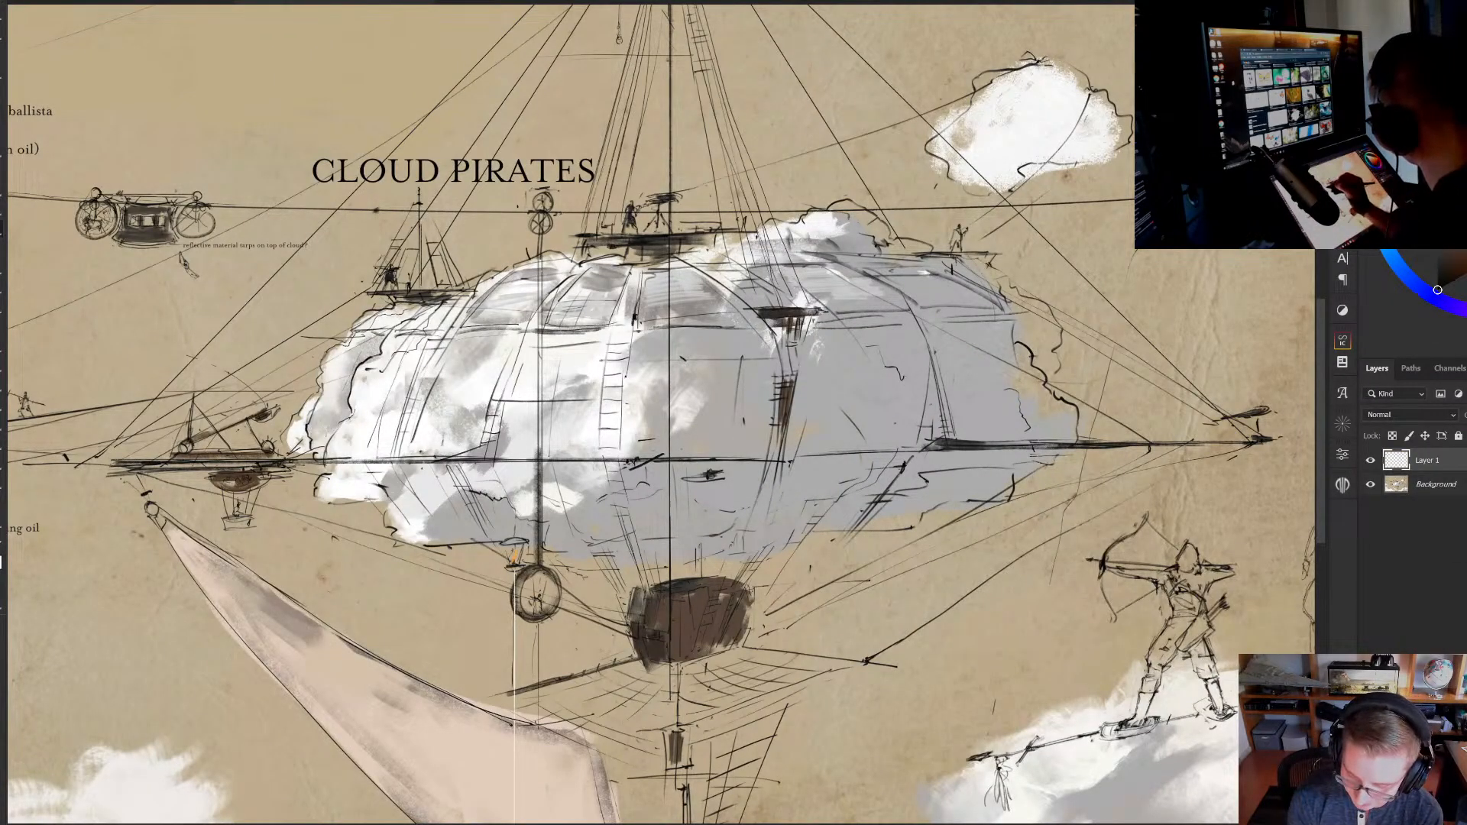
Sketch a bumpy cloud contour and a double-lined curved deck rim across the top of the large Cloud Pirates cloud
{"action": "mouse_move", "coordinate": [530, 252]}
{"action": "left_mouse_down"}
{"action": "mouse_move", "coordinate": [759, 316]}
{"action": "mouse_move", "coordinate": [900, 250]}
{"action": "left_mouse_up"}
{"action": "key", "text": "ctrl+z"}
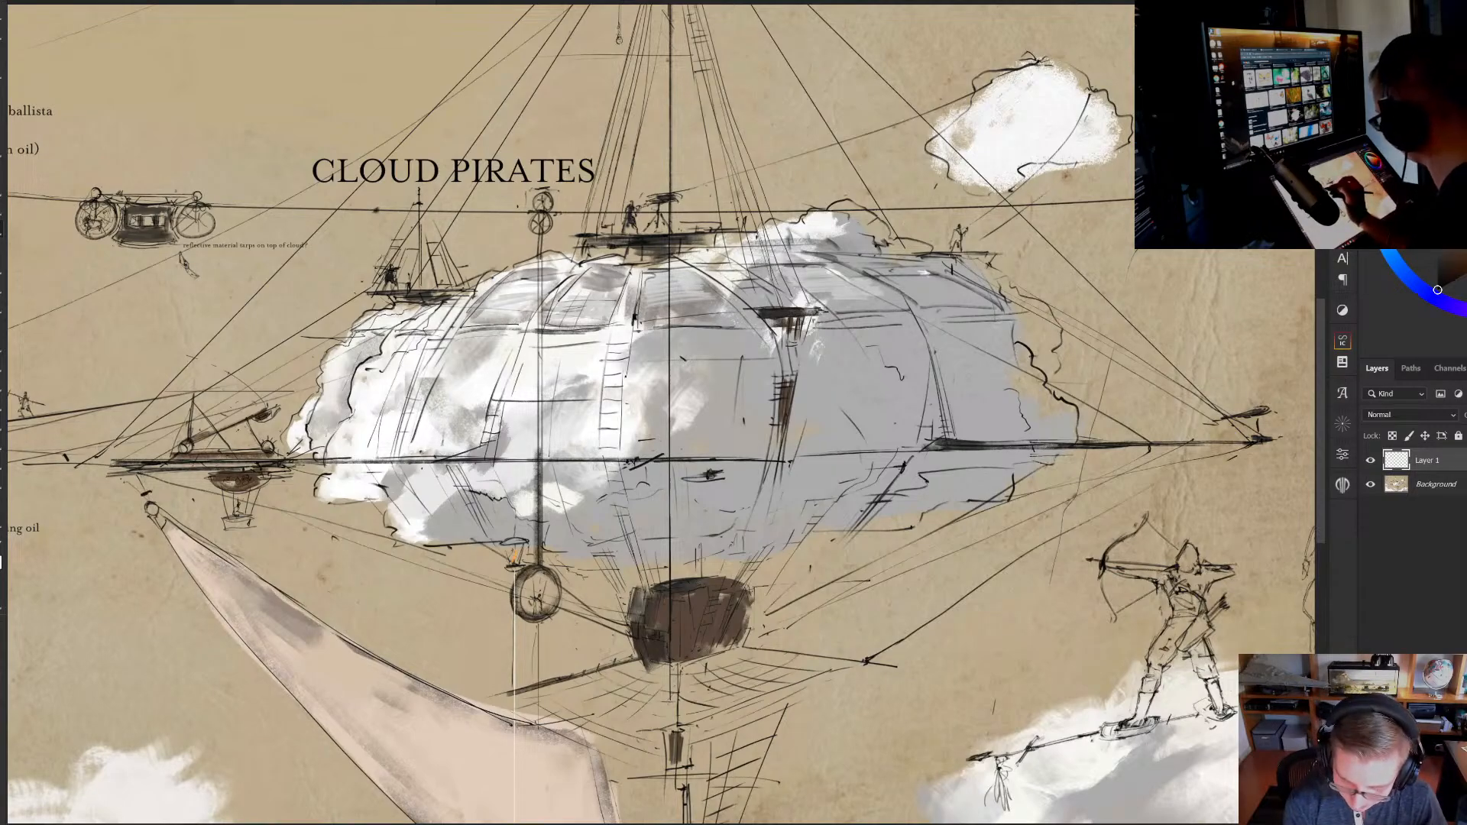
{"action": "mouse_move", "coordinate": [518, 266]}
{"action": "left_mouse_down"}
{"action": "mouse_move", "coordinate": [534, 283]}
{"action": "mouse_move", "coordinate": [637, 294]}
{"action": "mouse_move", "coordinate": [768, 279]}
{"action": "mouse_move", "coordinate": [497, 247]}
{"action": "mouse_move", "coordinate": [371, 328]}
{"action": "left_mouse_up"}
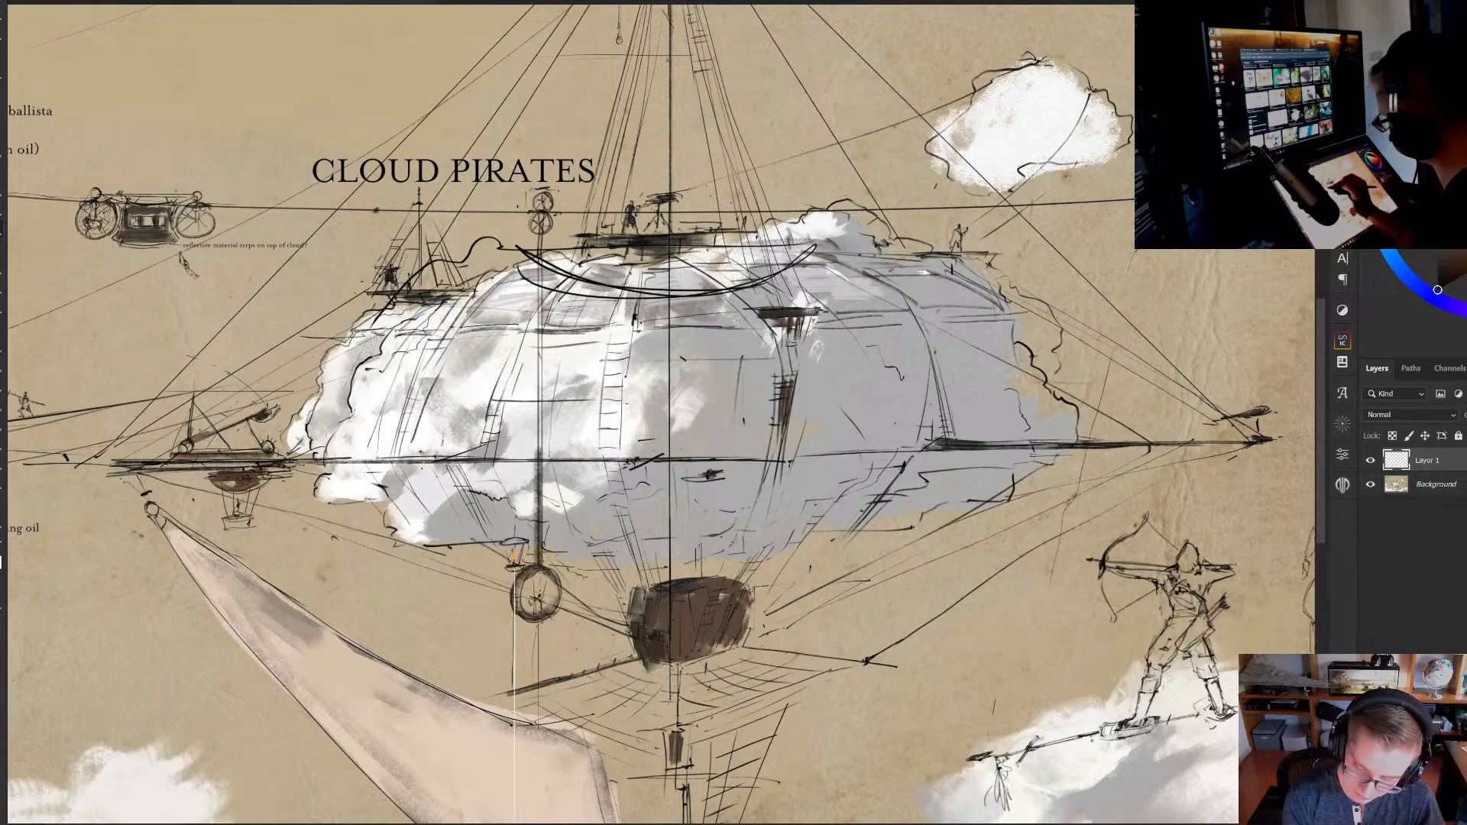
{"action": "left_click_drag", "start_coordinate": [540, 277], "coordinate": [792, 244]}
{"action": "left_click_drag", "start_coordinate": [513, 244], "coordinate": [793, 261]}
{"action": "left_click_drag", "start_coordinate": [477, 220], "coordinate": [600, 322]}
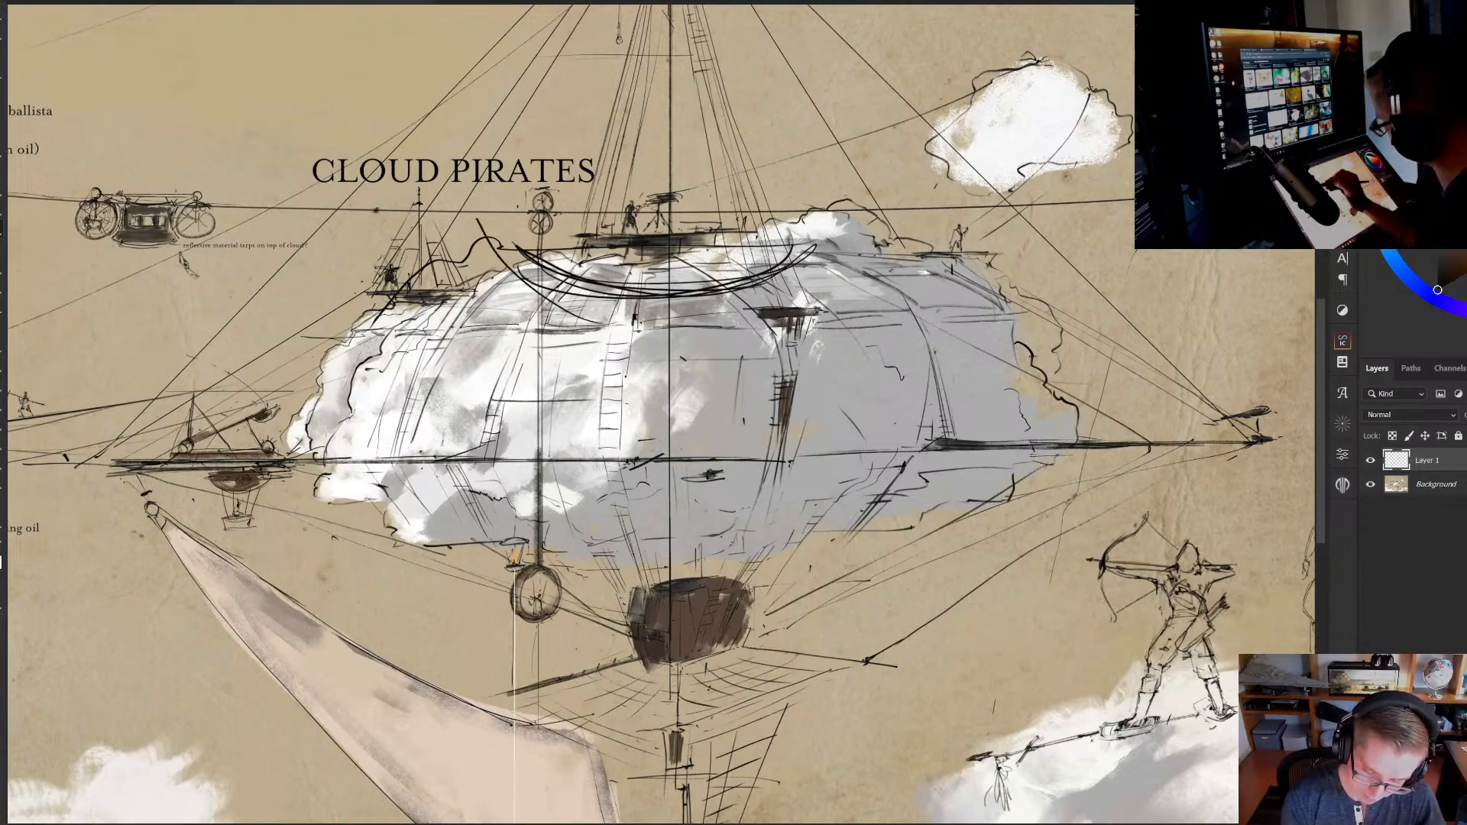
{"action": "key", "text": "ctrl+z"}
{"action": "left_click_drag", "start_coordinate": [538, 251], "coordinate": [844, 248]}
{"action": "mouse_move", "coordinate": [783, 315]}
{"action": "left_mouse_down"}
{"action": "mouse_move", "coordinate": [760, 335]}
{"action": "mouse_move", "coordinate": [773, 311]}
{"action": "left_mouse_up"}
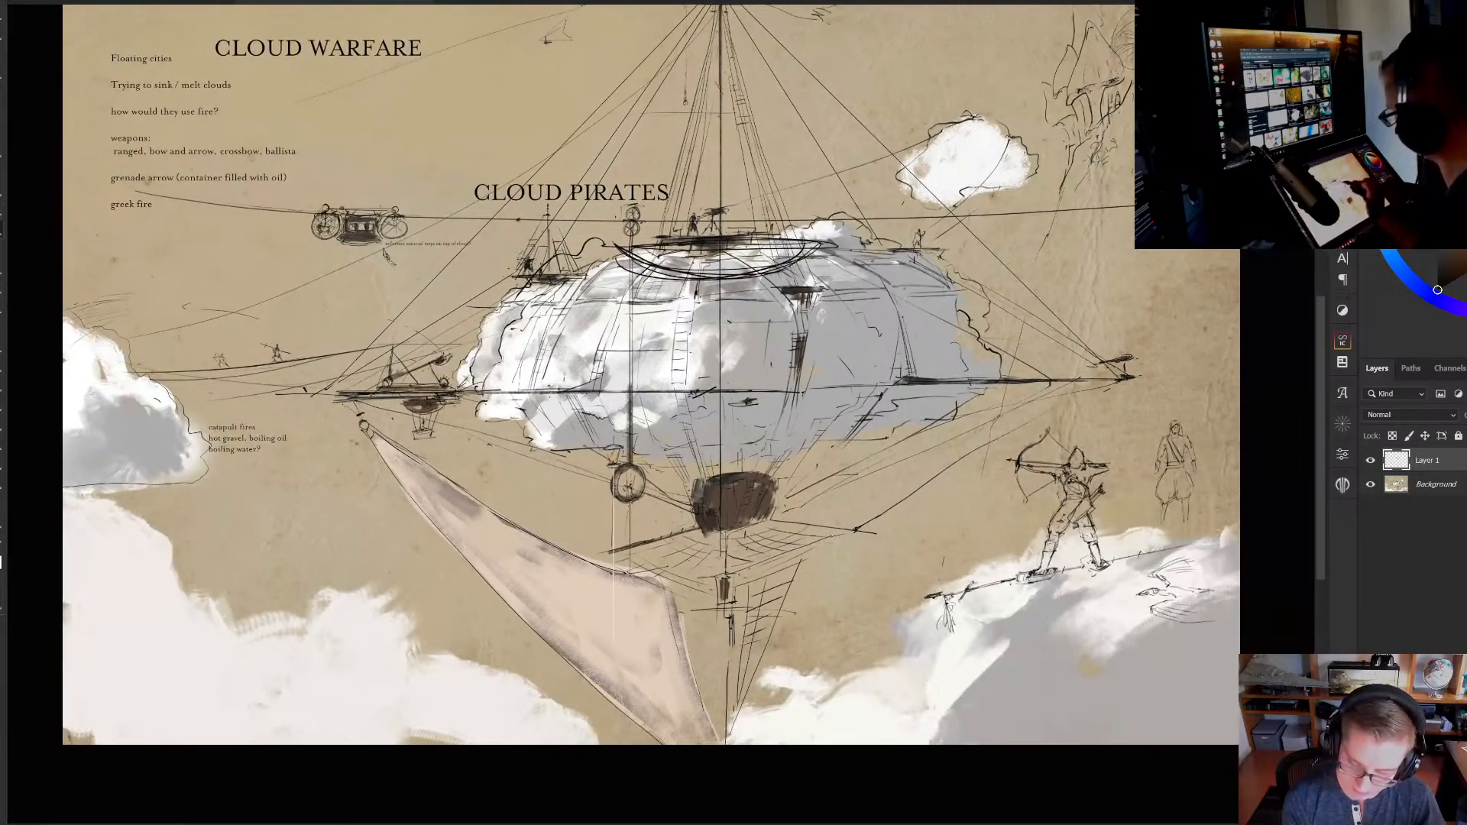
{"action": "left_click_drag", "start_coordinate": [830, 251], "coordinate": [862, 275]}
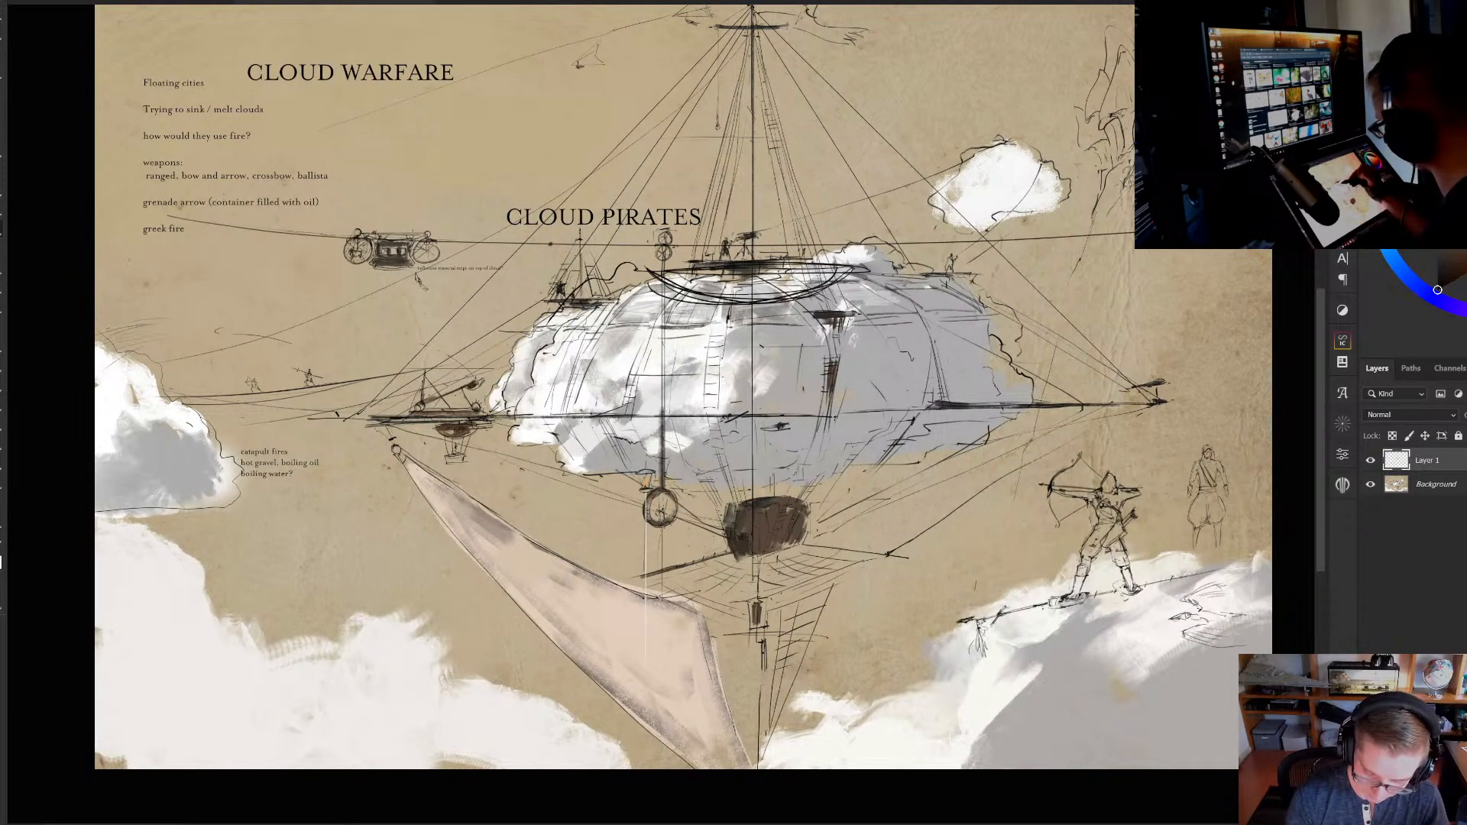
Sketch overlapping circles over the dark hull hanging below the cloud and reinforce the curved deck rim above
{"action": "left_click_drag", "start_coordinate": [748, 291], "coordinate": [749, 672]}
{"action": "mouse_move", "coordinate": [724, 535]}
{"action": "left_mouse_down"}
{"action": "mouse_move", "coordinate": [783, 574]}
{"action": "mouse_move", "coordinate": [747, 548]}
{"action": "mouse_move", "coordinate": [768, 573]}
{"action": "mouse_move", "coordinate": [784, 561]}
{"action": "left_mouse_up"}
{"action": "key", "text": "ctrl+z"}
{"action": "key", "text": "ctrl+z"}
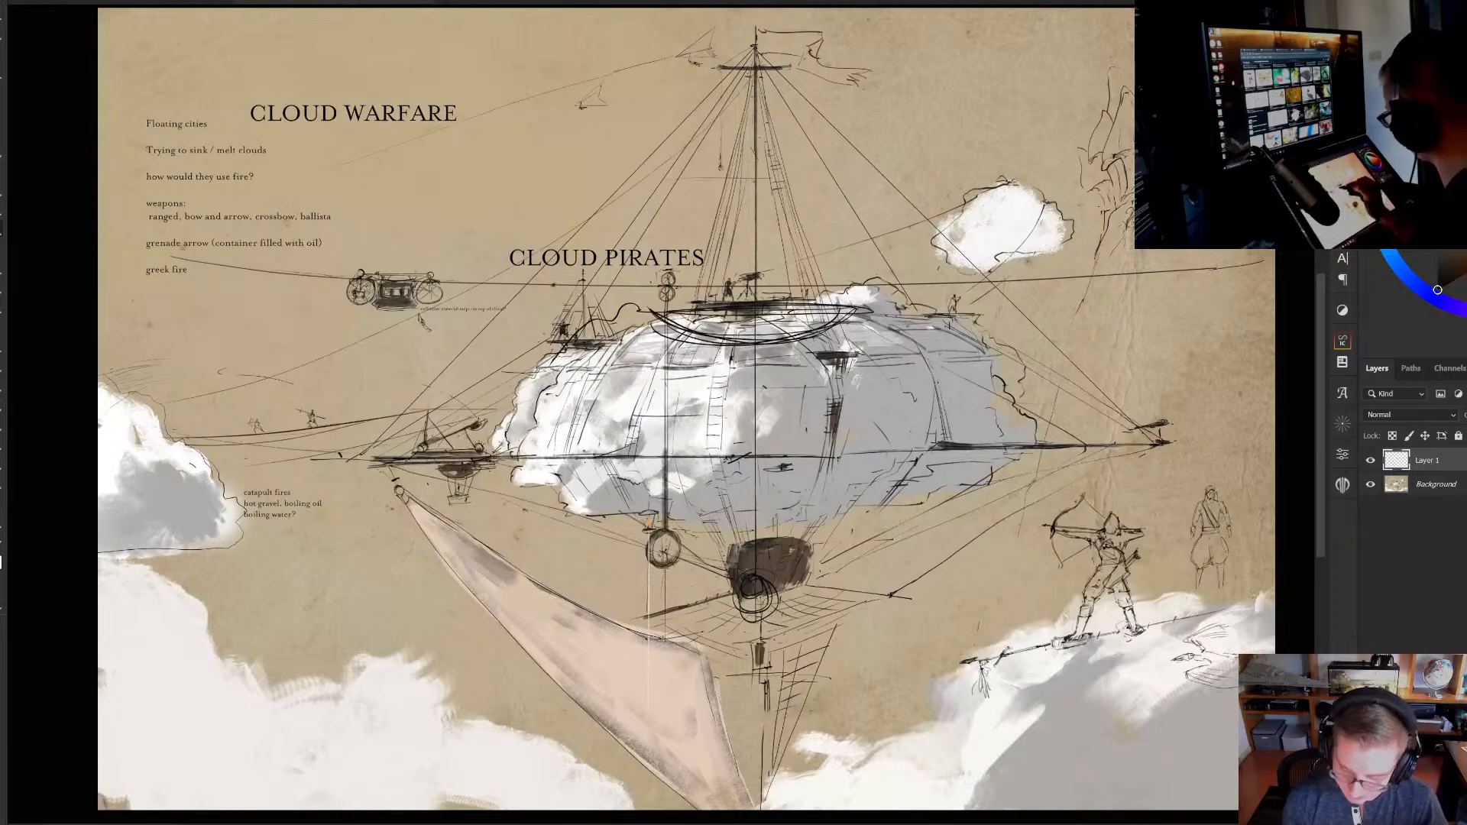
{"action": "mouse_move", "coordinate": [698, 338]}
{"action": "left_mouse_down"}
{"action": "mouse_move", "coordinate": [862, 324]}
{"action": "mouse_move", "coordinate": [884, 307]}
{"action": "left_mouse_up"}
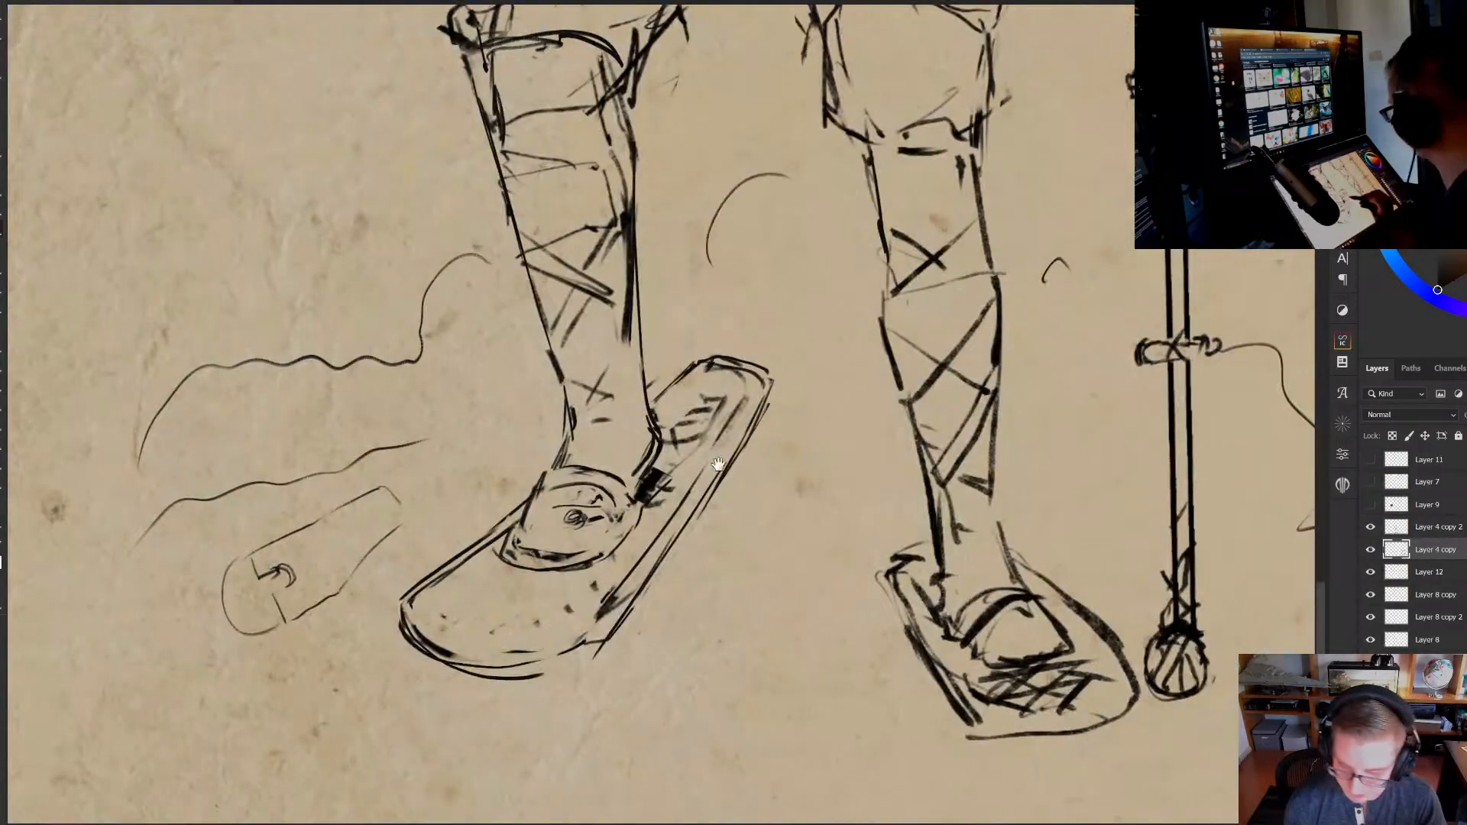
Switch back to the masked warrior drawing and check the leg linework by toggling the Layer 4 copy layer's visibility
{"action": "left_click_drag", "start_coordinate": [725, 449], "coordinate": [709, 458]}
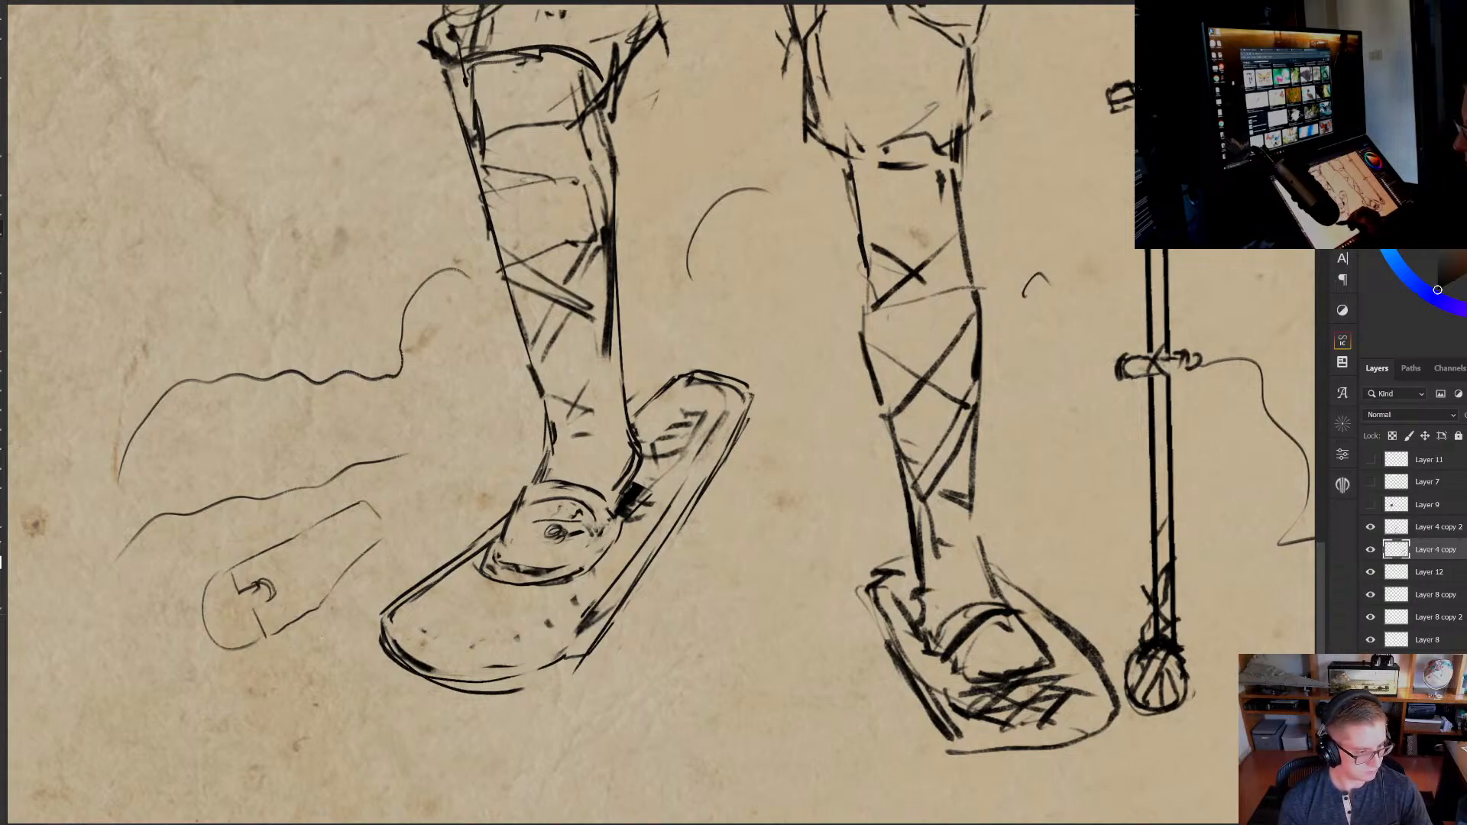
{"action": "left_click_drag", "start_coordinate": [521, 564], "coordinate": [527, 547]}
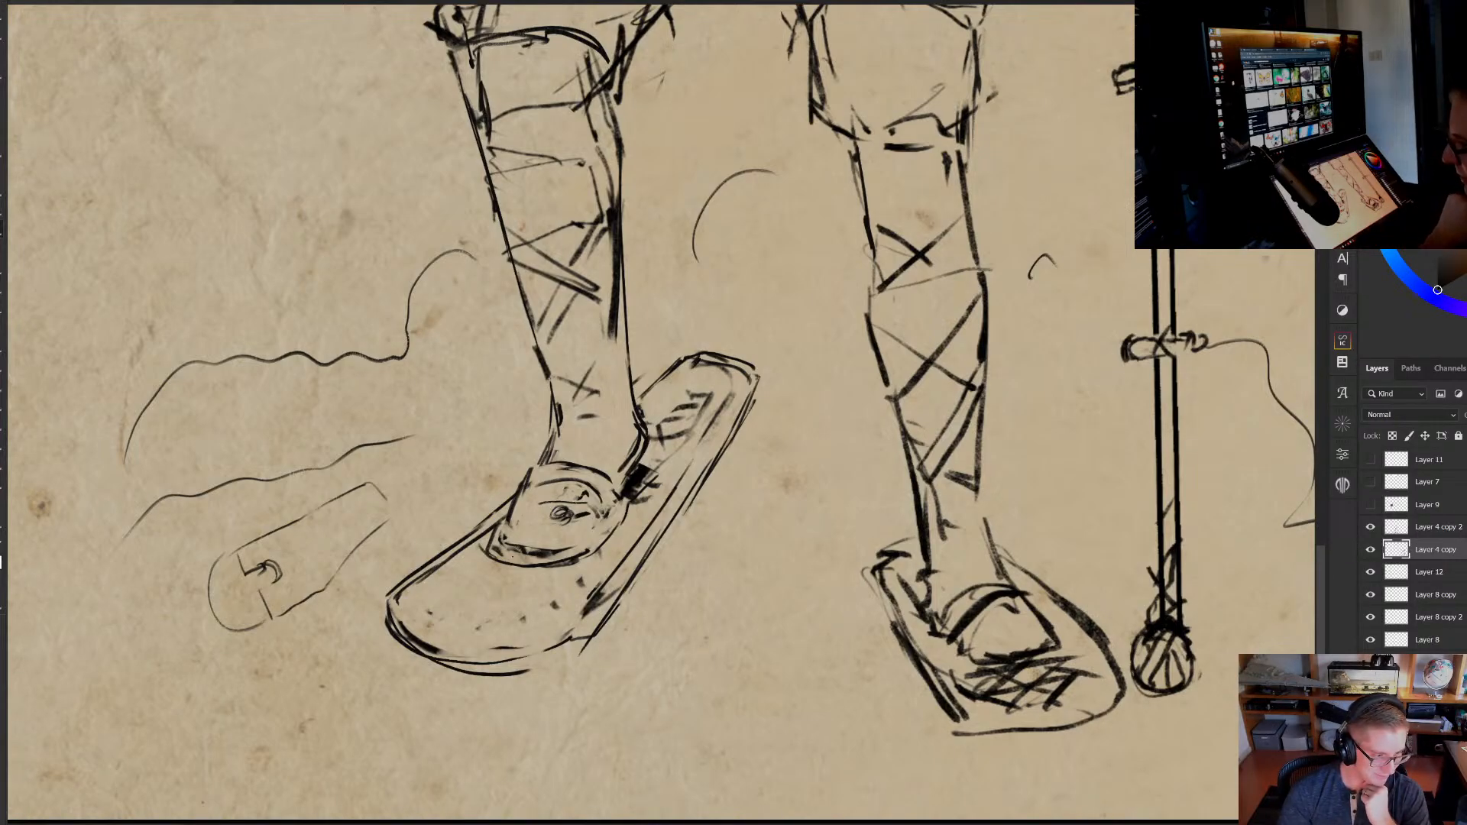
{"action": "left_click", "coordinate": [1371, 552]}
{"action": "key", "text": "ctrl+z"}
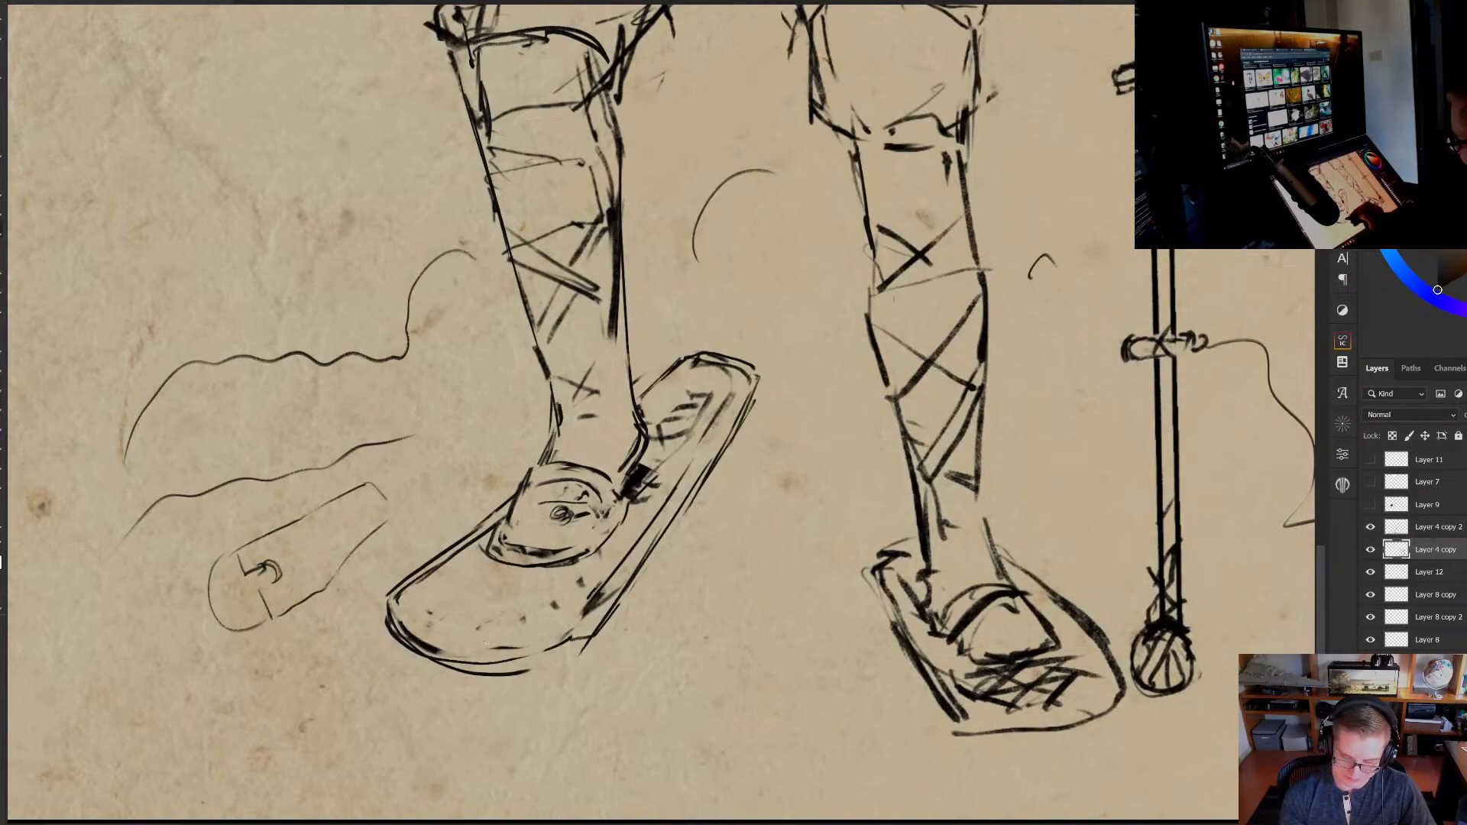
Draw an inner edge and parallel slats across the raised snowshoe's front, and clean up the hatching on its rear
{"action": "left_click_drag", "start_coordinate": [434, 650], "coordinate": [559, 642]}
{"action": "mouse_move", "coordinate": [421, 584]}
{"action": "left_mouse_down"}
{"action": "mouse_move", "coordinate": [443, 640]}
{"action": "mouse_move", "coordinate": [434, 615]}
{"action": "left_mouse_up"}
{"action": "left_click_drag", "start_coordinate": [435, 613], "coordinate": [450, 649]}
{"action": "mouse_move", "coordinate": [449, 572]}
{"action": "left_mouse_down"}
{"action": "mouse_move", "coordinate": [489, 654]}
{"action": "mouse_move", "coordinate": [463, 603]}
{"action": "left_mouse_up"}
{"action": "left_click_drag", "start_coordinate": [464, 602], "coordinate": [495, 654]}
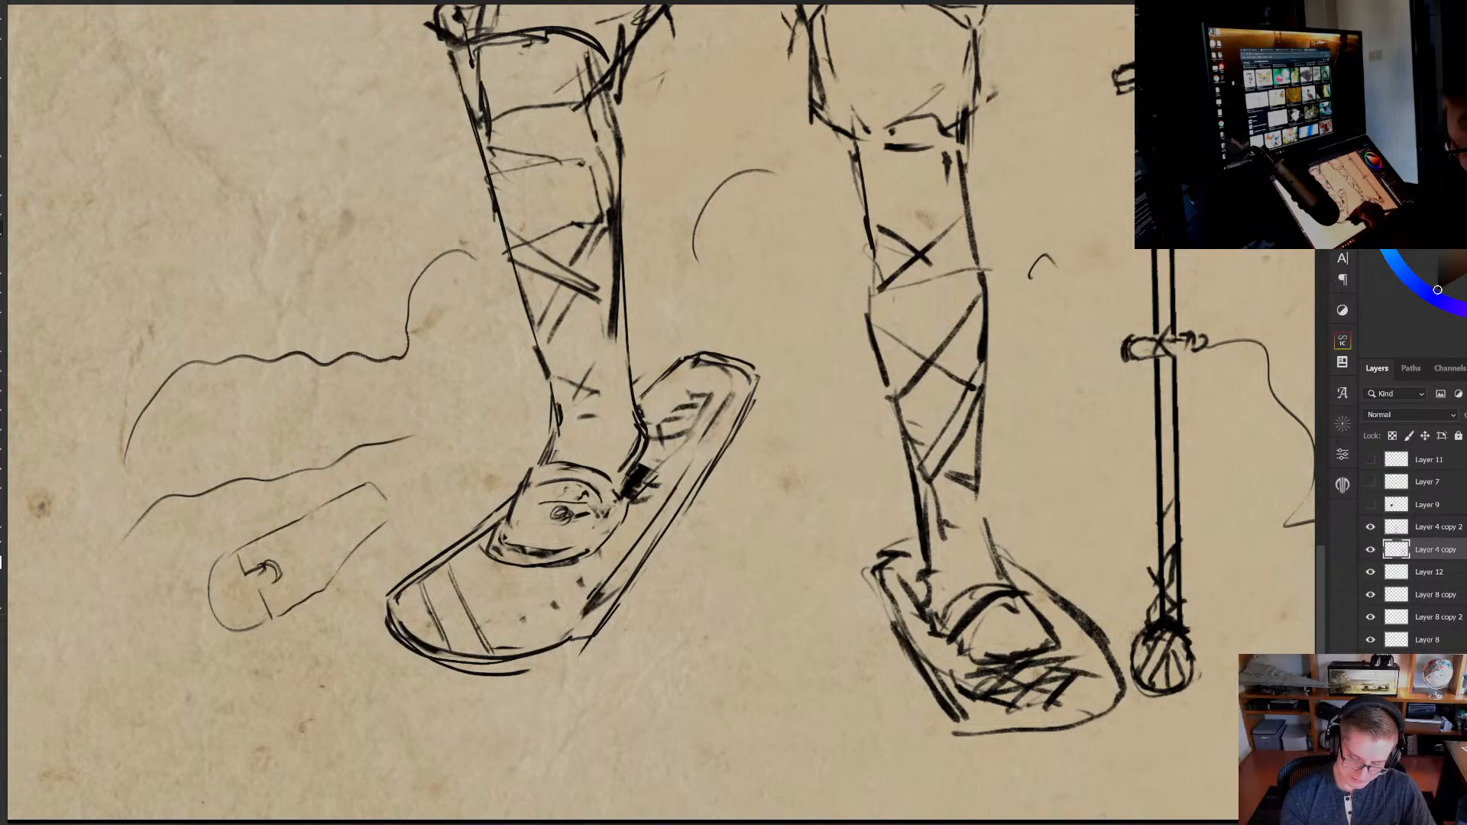
{"action": "left_click_drag", "start_coordinate": [473, 557], "coordinate": [527, 648]}
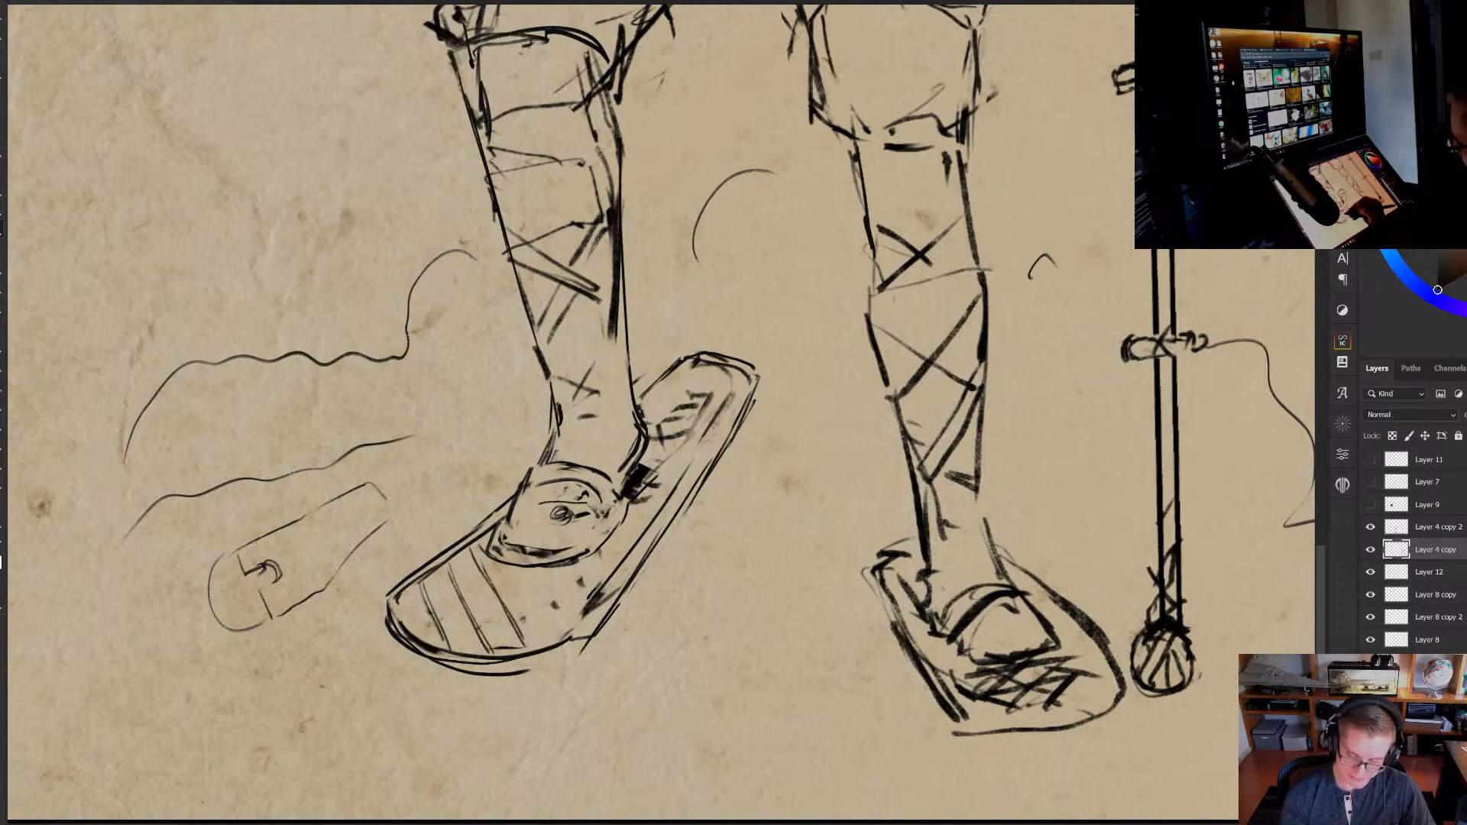
{"action": "mouse_move", "coordinate": [526, 588]}
{"action": "left_mouse_down"}
{"action": "mouse_move", "coordinate": [560, 631]}
{"action": "mouse_move", "coordinate": [592, 594]}
{"action": "left_mouse_up"}
{"action": "left_click_drag", "start_coordinate": [609, 539], "coordinate": [621, 556]}
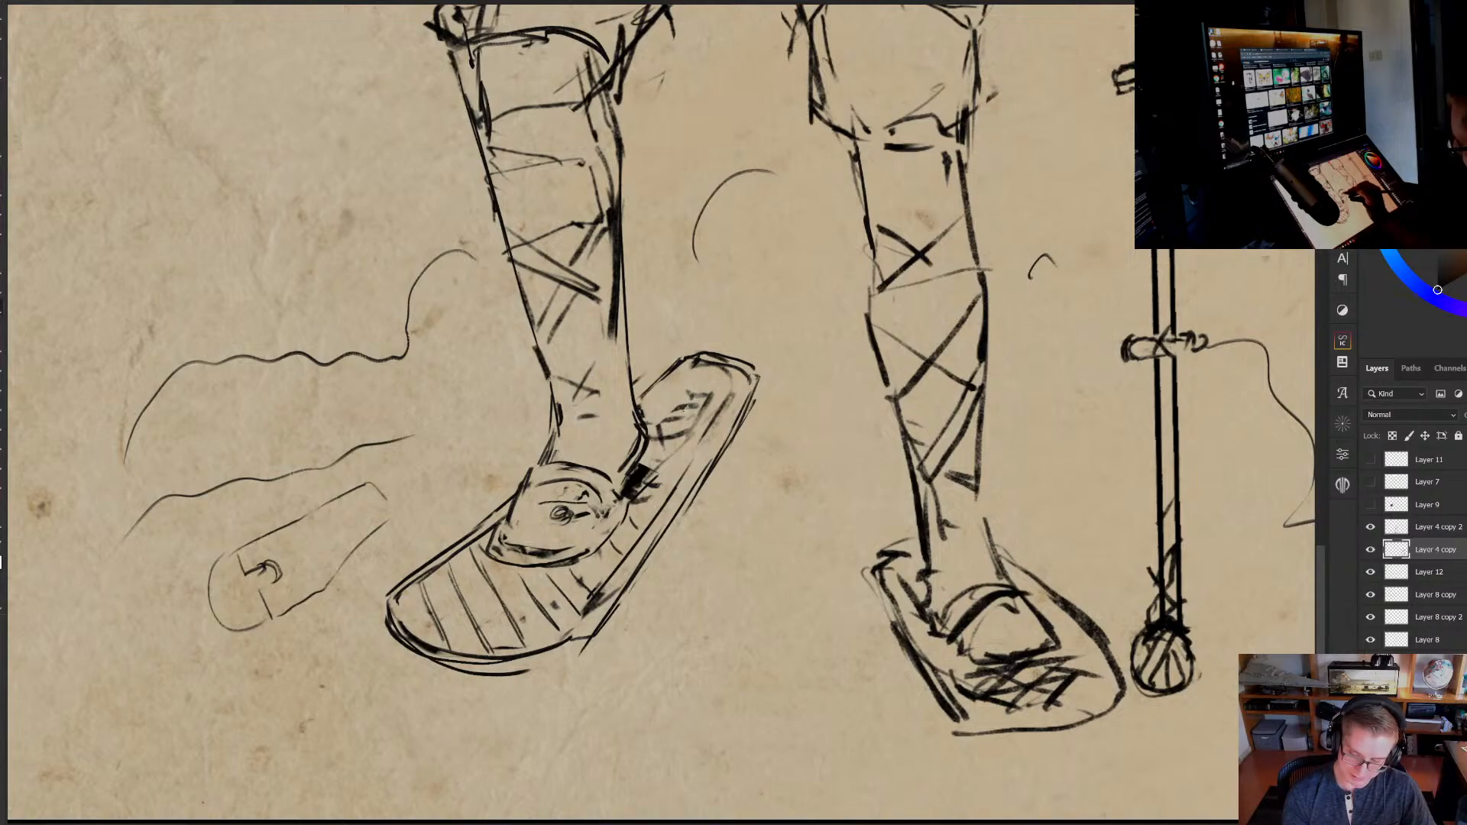
{"action": "left_click_drag", "start_coordinate": [684, 408], "coordinate": [707, 409]}
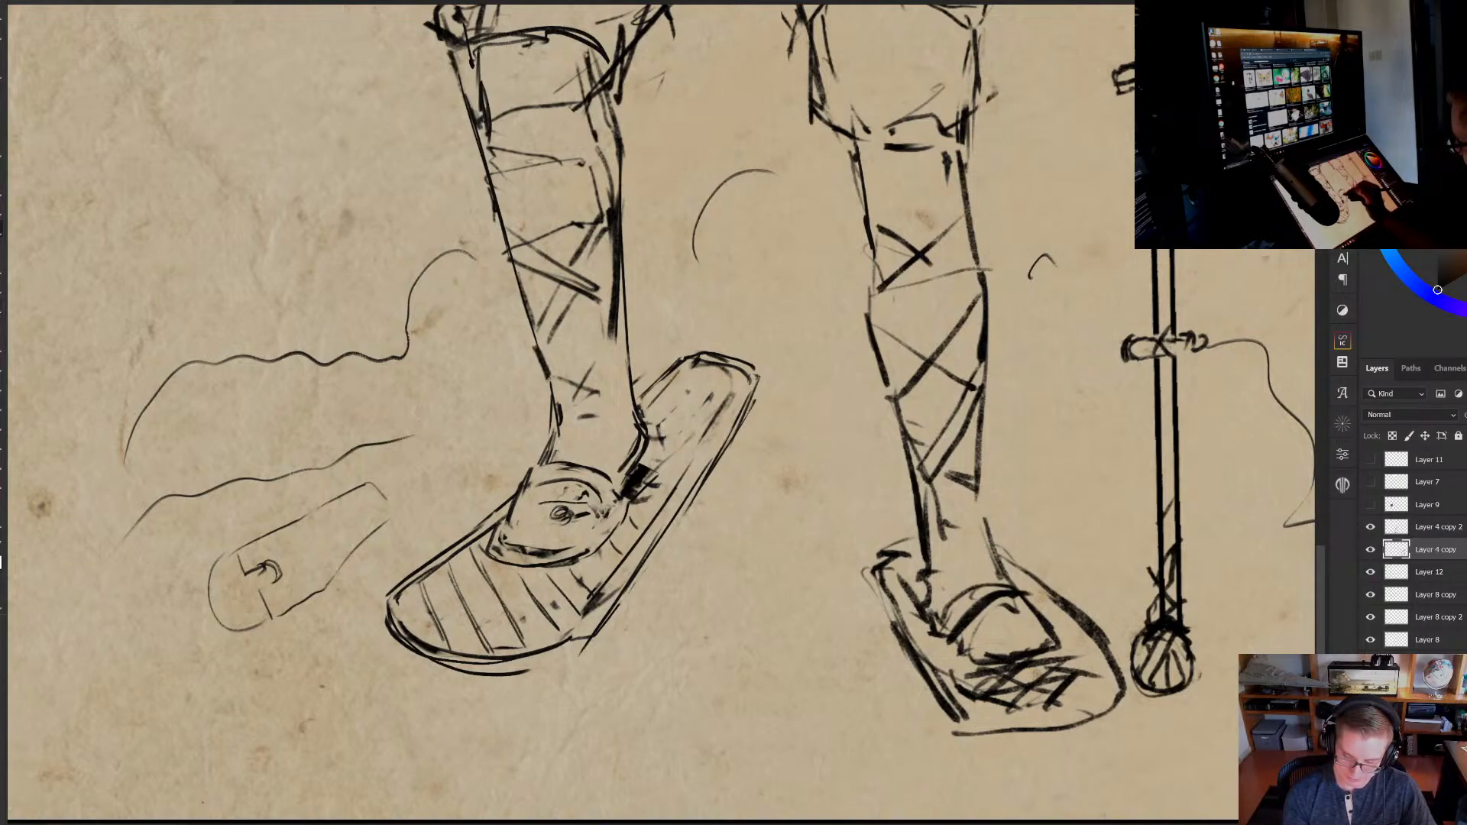
{"action": "mouse_move", "coordinate": [644, 474]}
{"action": "left_mouse_down"}
{"action": "mouse_move", "coordinate": [648, 492]}
{"action": "mouse_move", "coordinate": [665, 443]}
{"action": "mouse_move", "coordinate": [629, 535]}
{"action": "left_mouse_up"}
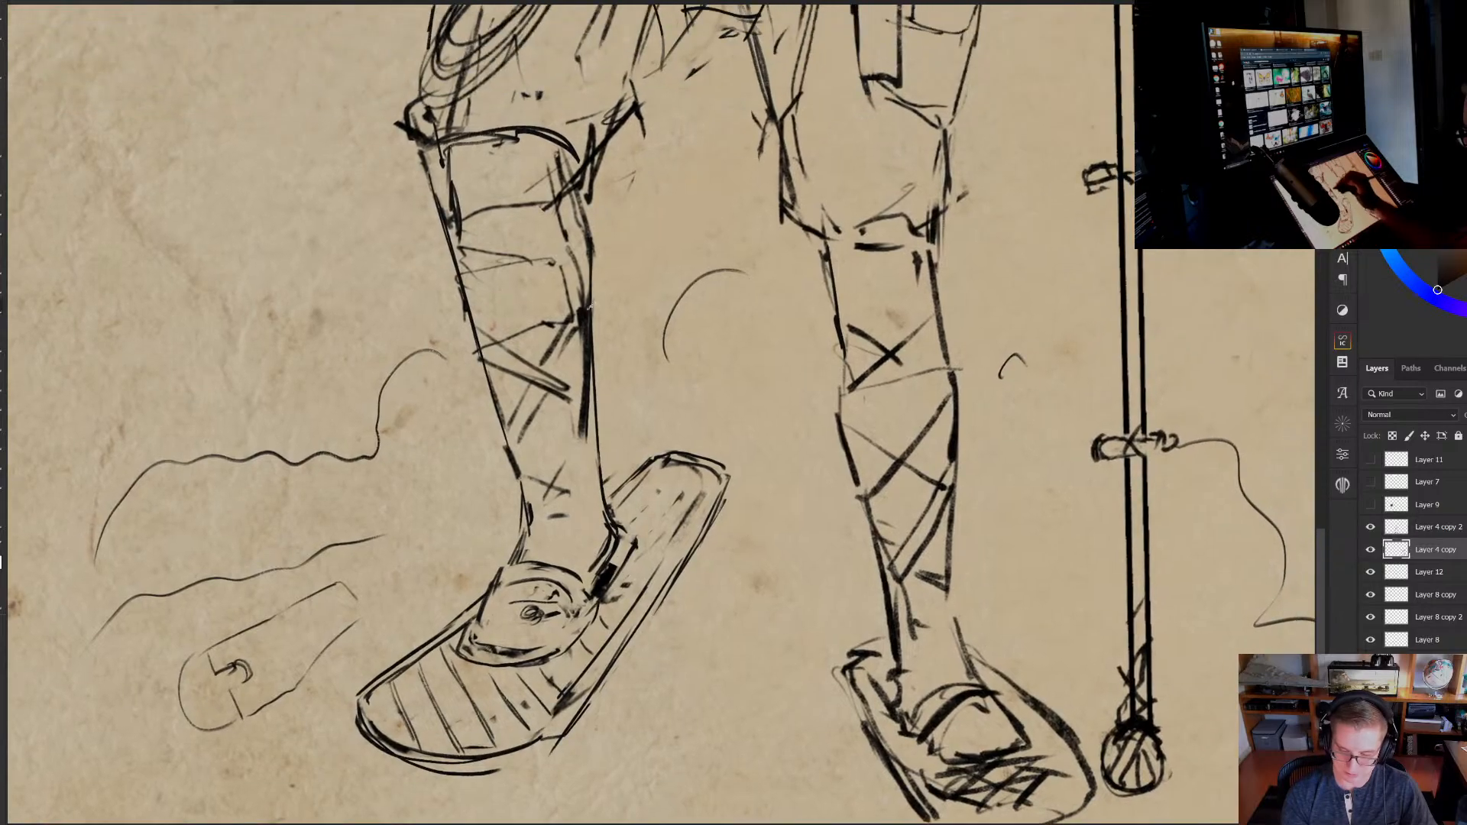
Erase the crossed lacing on the raised lower leg and redraw its shin and calf contours as clean lines
{"action": "left_click_drag", "start_coordinate": [578, 259], "coordinate": [571, 342]}
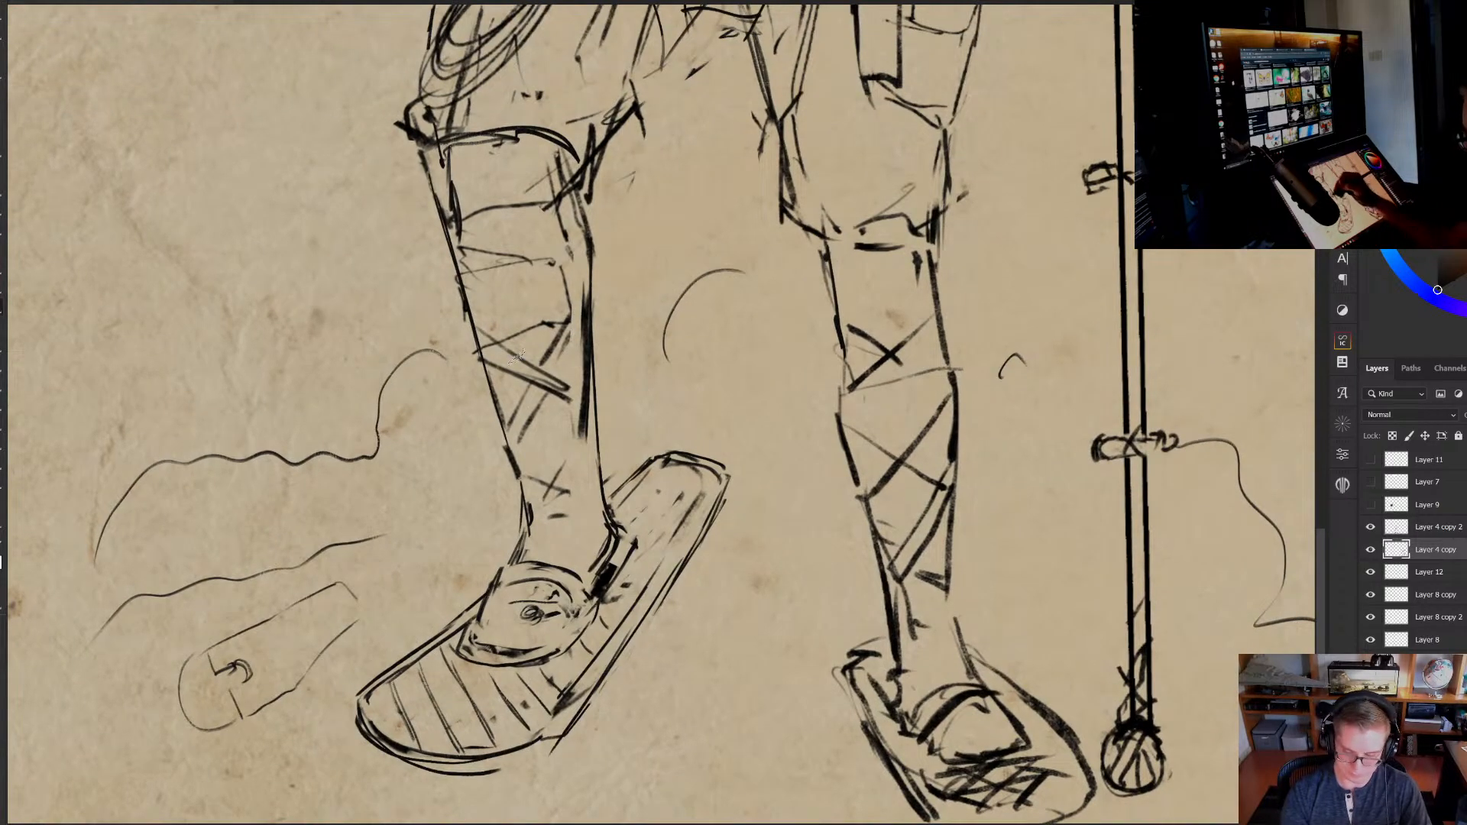
{"action": "mouse_move", "coordinate": [466, 289]}
{"action": "left_mouse_down"}
{"action": "mouse_move", "coordinate": [533, 472]}
{"action": "mouse_move", "coordinate": [469, 309]}
{"action": "left_mouse_up"}
{"action": "key", "text": "b"}
{"action": "left_click_drag", "start_coordinate": [426, 191], "coordinate": [529, 525]}
{"action": "key", "text": "e"}
{"action": "mouse_move", "coordinate": [590, 458]}
{"action": "left_mouse_down"}
{"action": "mouse_move", "coordinate": [550, 256]}
{"action": "mouse_move", "coordinate": [538, 401]}
{"action": "left_mouse_up"}
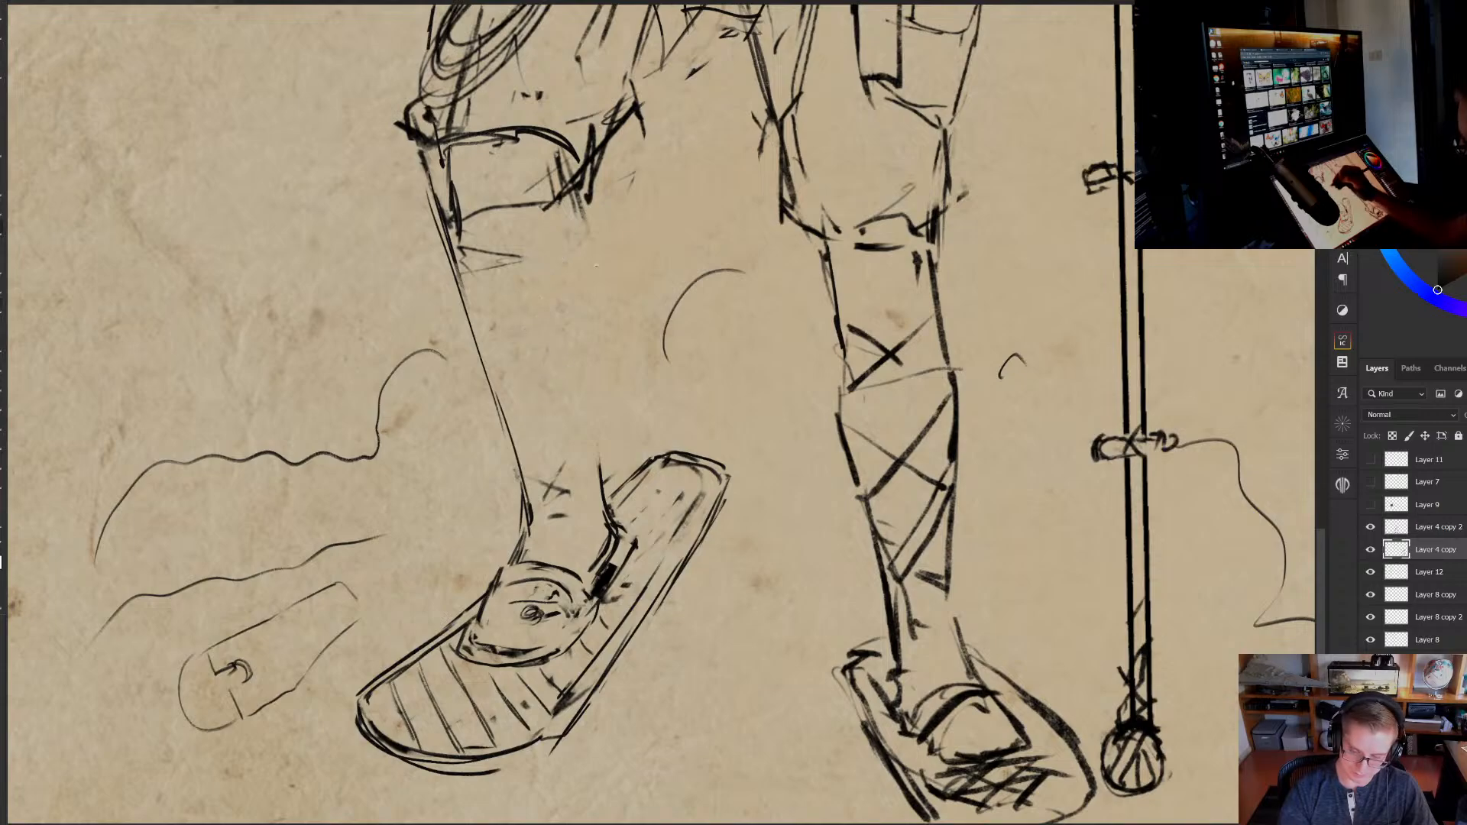
{"action": "key", "text": "b"}
{"action": "left_click_drag", "start_coordinate": [580, 205], "coordinate": [611, 508]}
Erase the small cross and stray marks at the raised foot's ankle and tidy the lines around it
{"action": "scroll", "coordinate": [604, 459], "scroll_direction": "down", "scroll_amount": 1}
{"action": "key", "text": "e"}
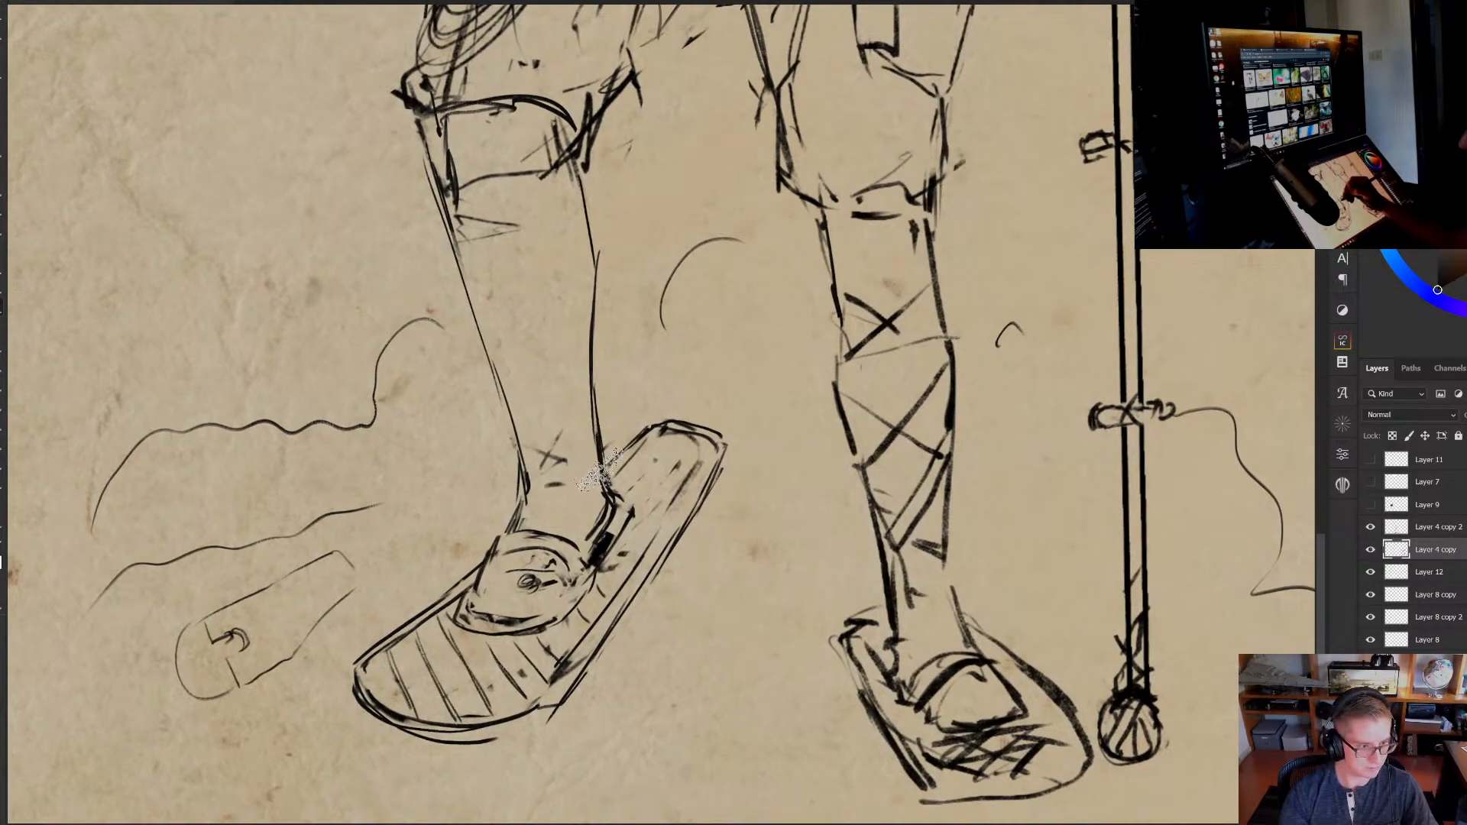
{"action": "mouse_move", "coordinate": [591, 409]}
{"action": "left_mouse_down"}
{"action": "mouse_move", "coordinate": [600, 462]}
{"action": "mouse_move", "coordinate": [563, 491]}
{"action": "mouse_move", "coordinate": [566, 441]}
{"action": "left_mouse_up"}
{"action": "key", "text": "b"}
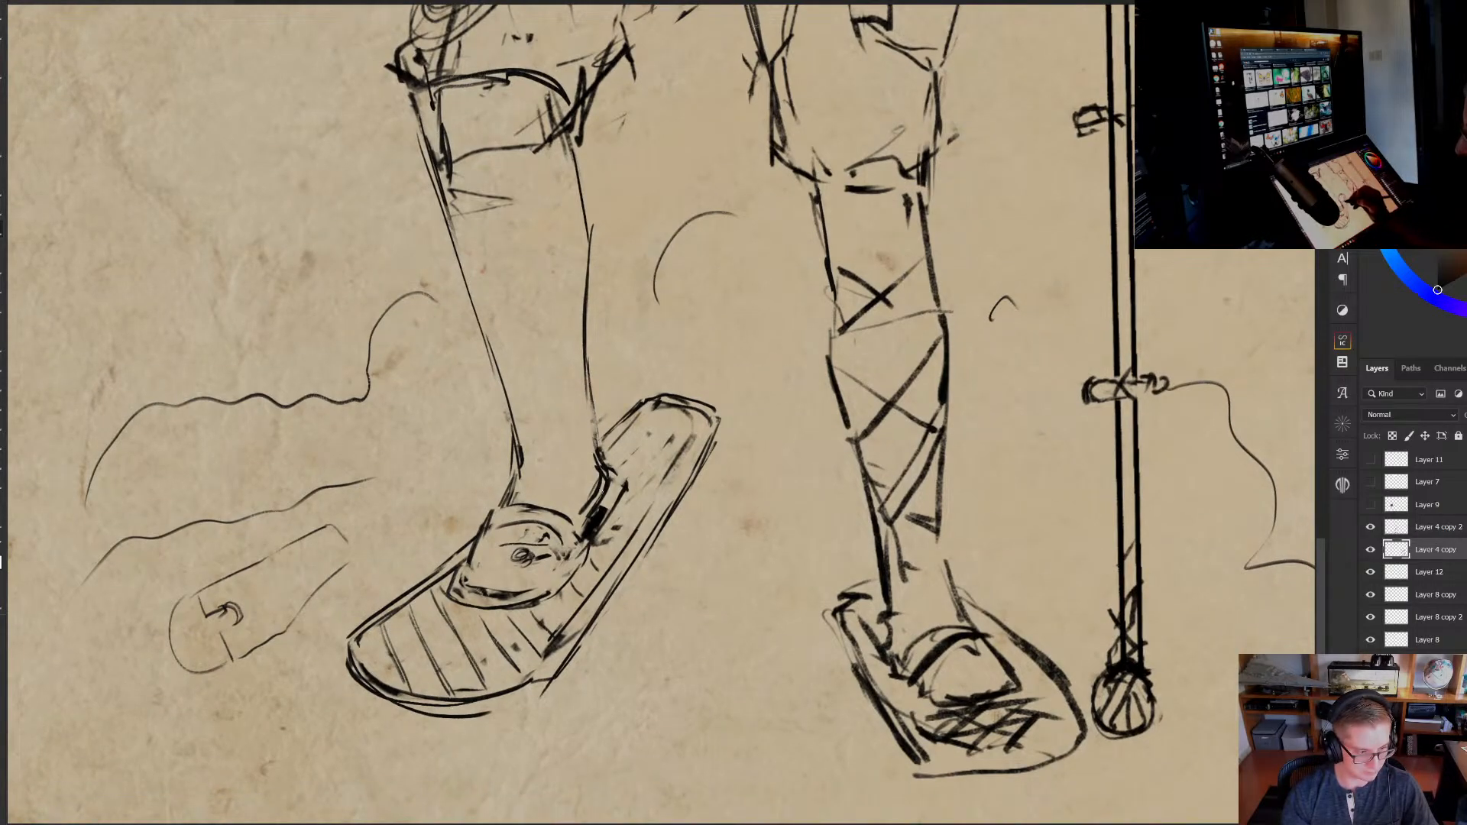
{"action": "left_click_drag", "start_coordinate": [602, 510], "coordinate": [603, 527]}
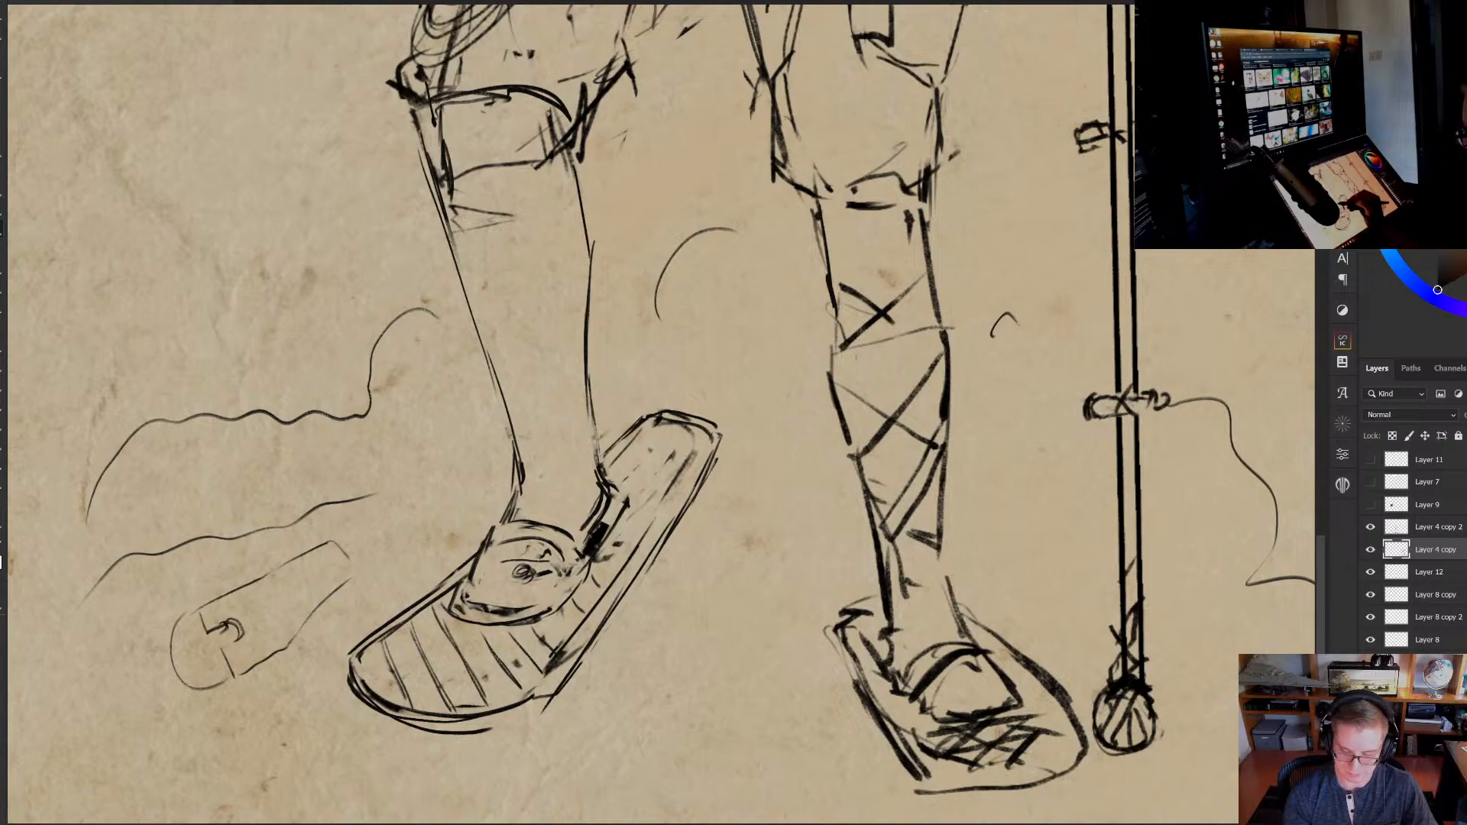
Lasso the front of the raised foot, shift it slightly toward the snowshoe's tip with Free Transform, and deselect
{"action": "left_click_drag", "start_coordinate": [626, 563], "coordinate": [624, 575]}
{"action": "mouse_move", "coordinate": [625, 576]}
{"action": "left_mouse_down"}
{"action": "mouse_move", "coordinate": [615, 596]}
{"action": "mouse_move", "coordinate": [645, 567]}
{"action": "left_mouse_up"}
{"action": "left_click", "coordinate": [645, 567]}
{"action": "left_click", "coordinate": [645, 567]}
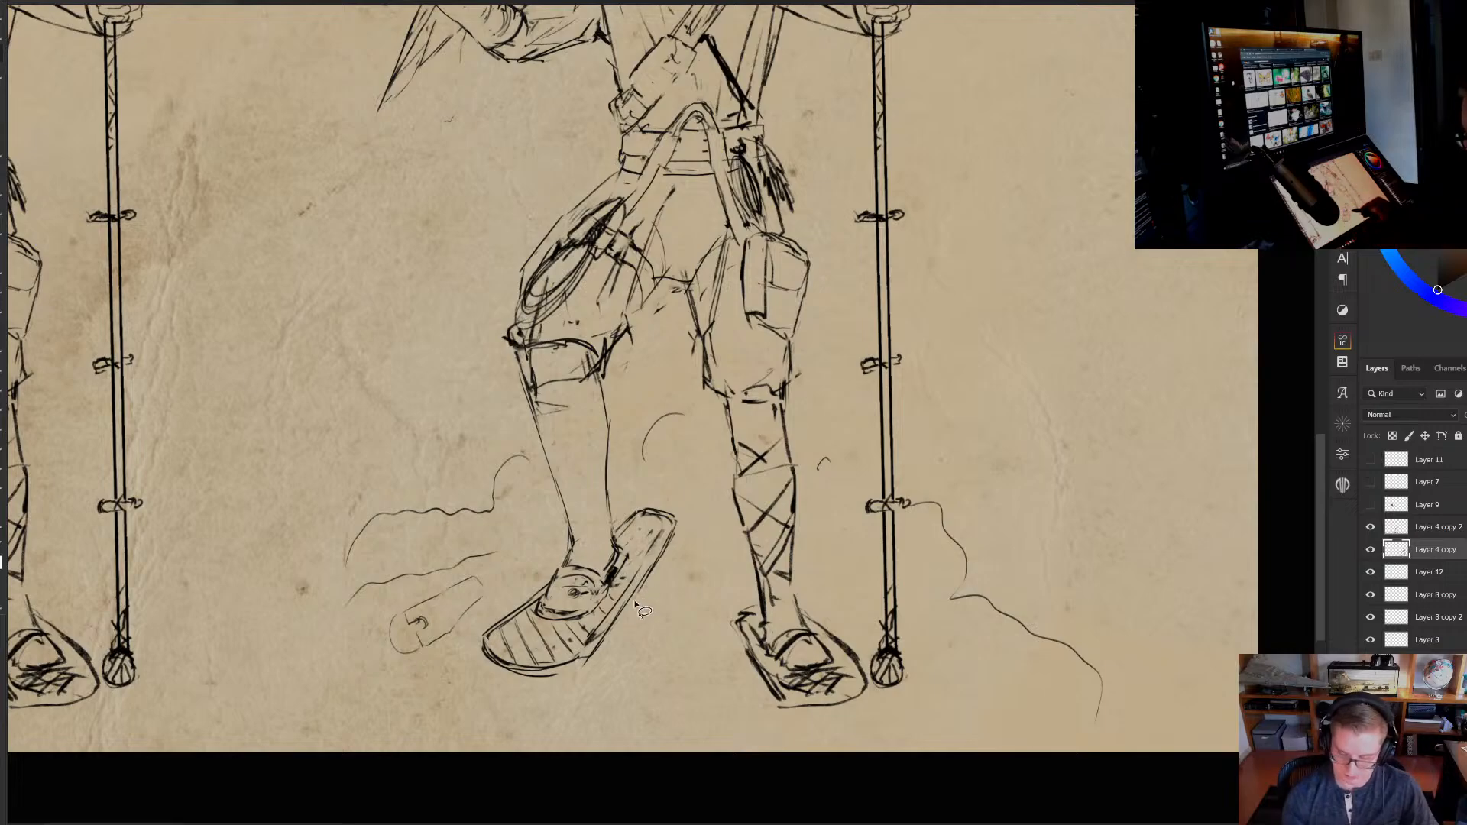
{"action": "mouse_move", "coordinate": [602, 600]}
{"action": "left_mouse_down"}
{"action": "mouse_move", "coordinate": [538, 575]}
{"action": "mouse_move", "coordinate": [600, 611]}
{"action": "mouse_move", "coordinate": [568, 609]}
{"action": "left_mouse_up"}
{"action": "key", "text": "ctrl+t"}
{"action": "key", "text": "Return"}
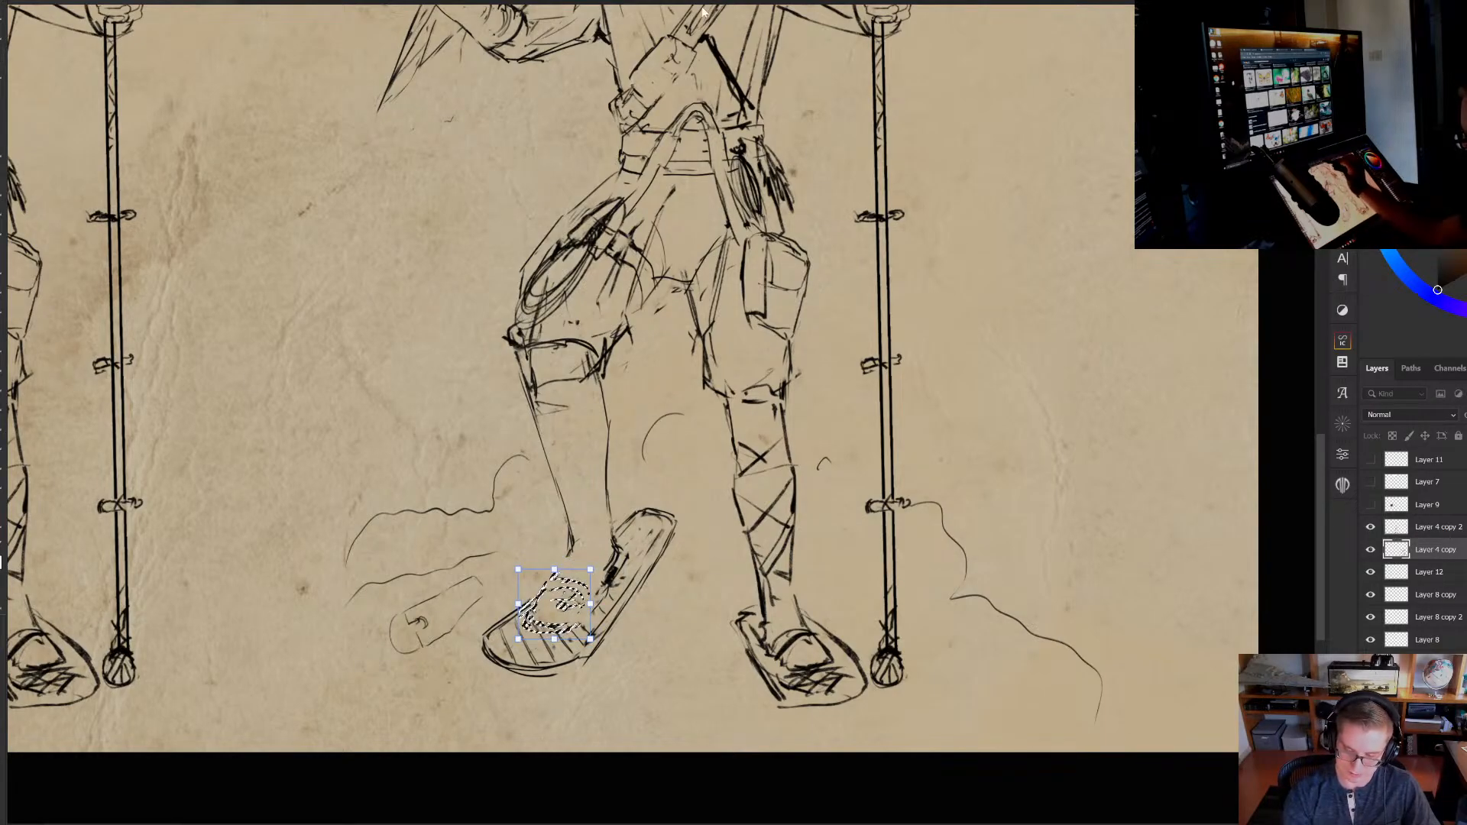
{"action": "key", "text": "ctrl+d"}
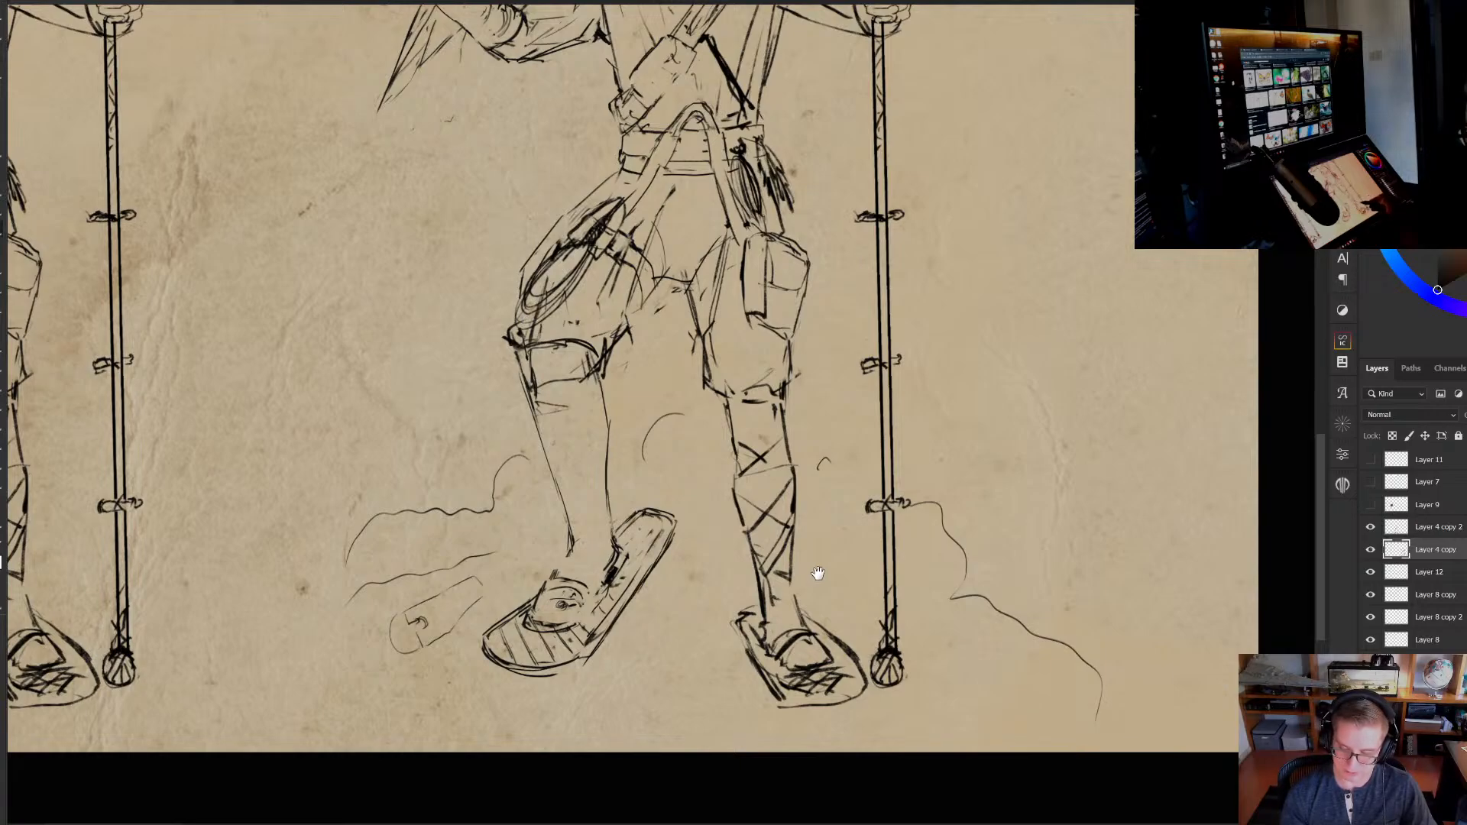
Redraw the curved upper edge of the wrap around the raised leg's knee
{"action": "left_click_drag", "start_coordinate": [815, 576], "coordinate": [758, 628]}
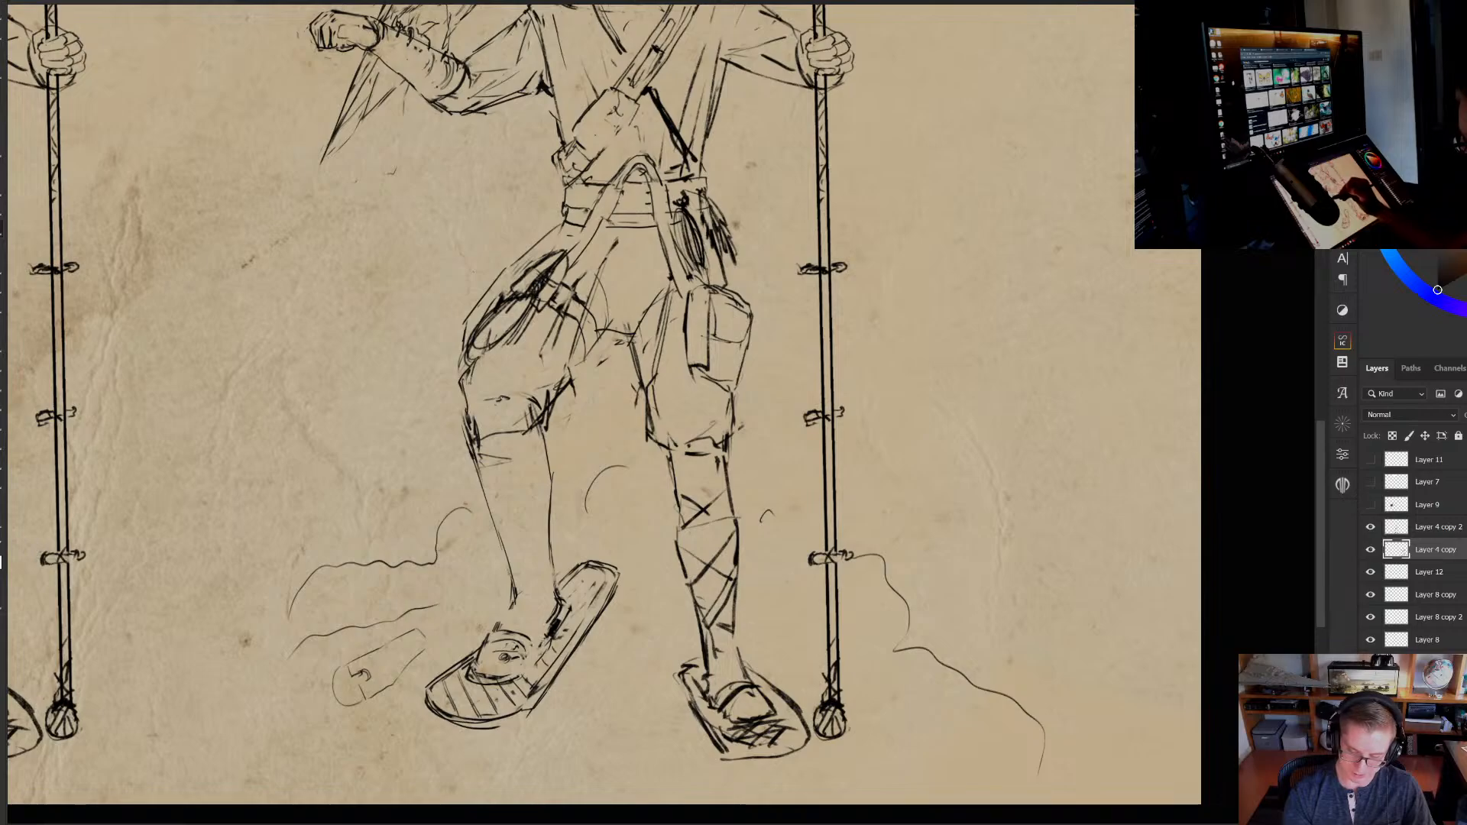
{"action": "mouse_move", "coordinate": [472, 396]}
{"action": "left_mouse_down"}
{"action": "mouse_move", "coordinate": [532, 400]}
{"action": "mouse_move", "coordinate": [527, 375]}
{"action": "mouse_move", "coordinate": [547, 396]}
{"action": "left_mouse_up"}
{"action": "left_click_drag", "start_coordinate": [498, 359], "coordinate": [533, 381]}
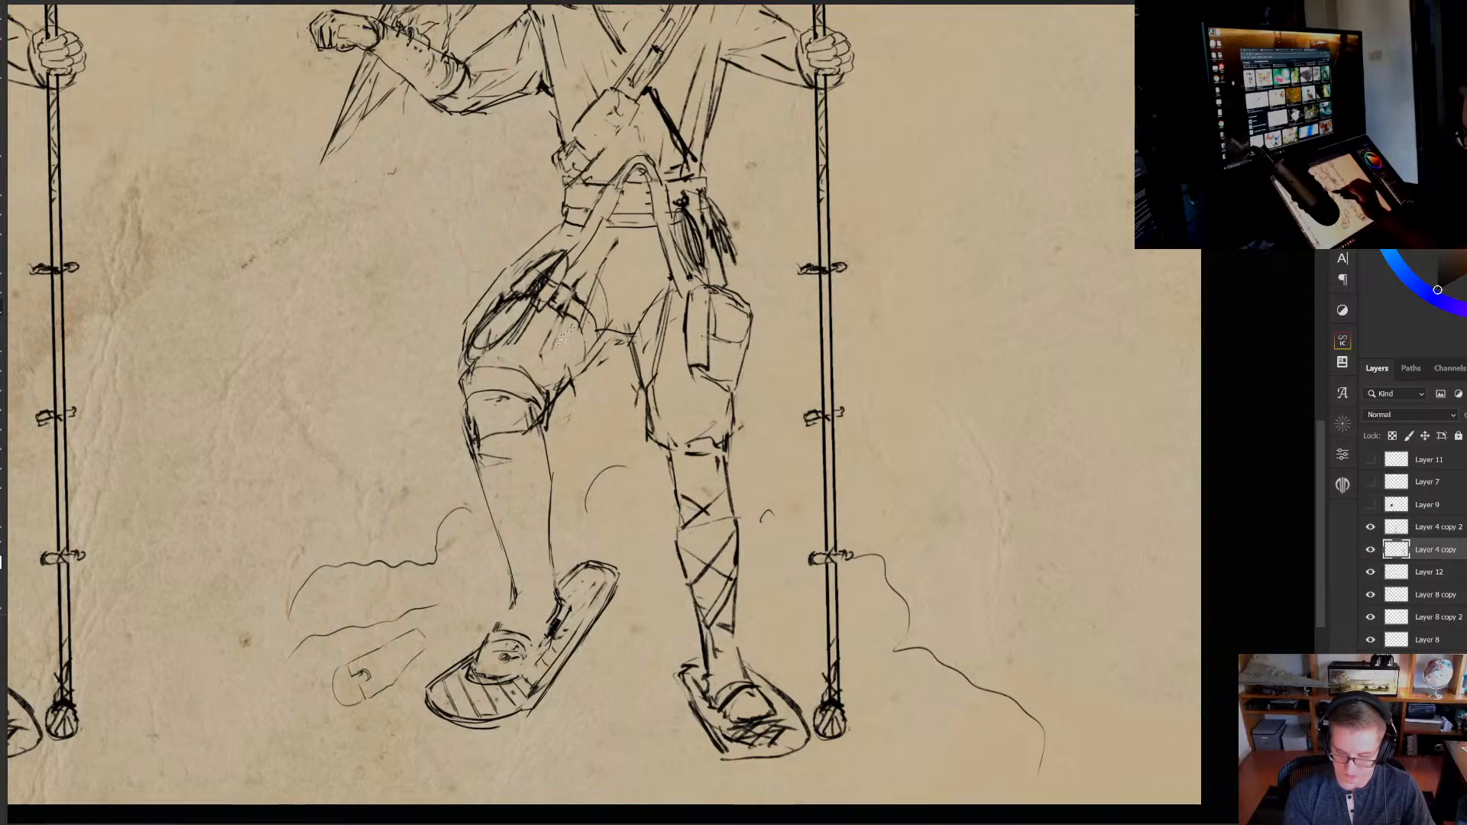
Clean up the raised leg's inner-thigh marks and redraw the outer thigh contour down to the knee
{"action": "left_click_drag", "start_coordinate": [564, 321], "coordinate": [544, 347]}
{"action": "left_click_drag", "start_coordinate": [582, 321], "coordinate": [577, 353]}
{"action": "mouse_move", "coordinate": [607, 281]}
{"action": "left_mouse_down"}
{"action": "mouse_move", "coordinate": [586, 321]}
{"action": "mouse_move", "coordinate": [604, 327]}
{"action": "left_mouse_up"}
{"action": "mouse_move", "coordinate": [483, 330]}
{"action": "left_mouse_down"}
{"action": "mouse_move", "coordinate": [502, 378]}
{"action": "mouse_move", "coordinate": [479, 415]}
{"action": "left_mouse_up"}
{"action": "key", "text": "b"}
{"action": "left_click_drag", "start_coordinate": [518, 353], "coordinate": [478, 414]}
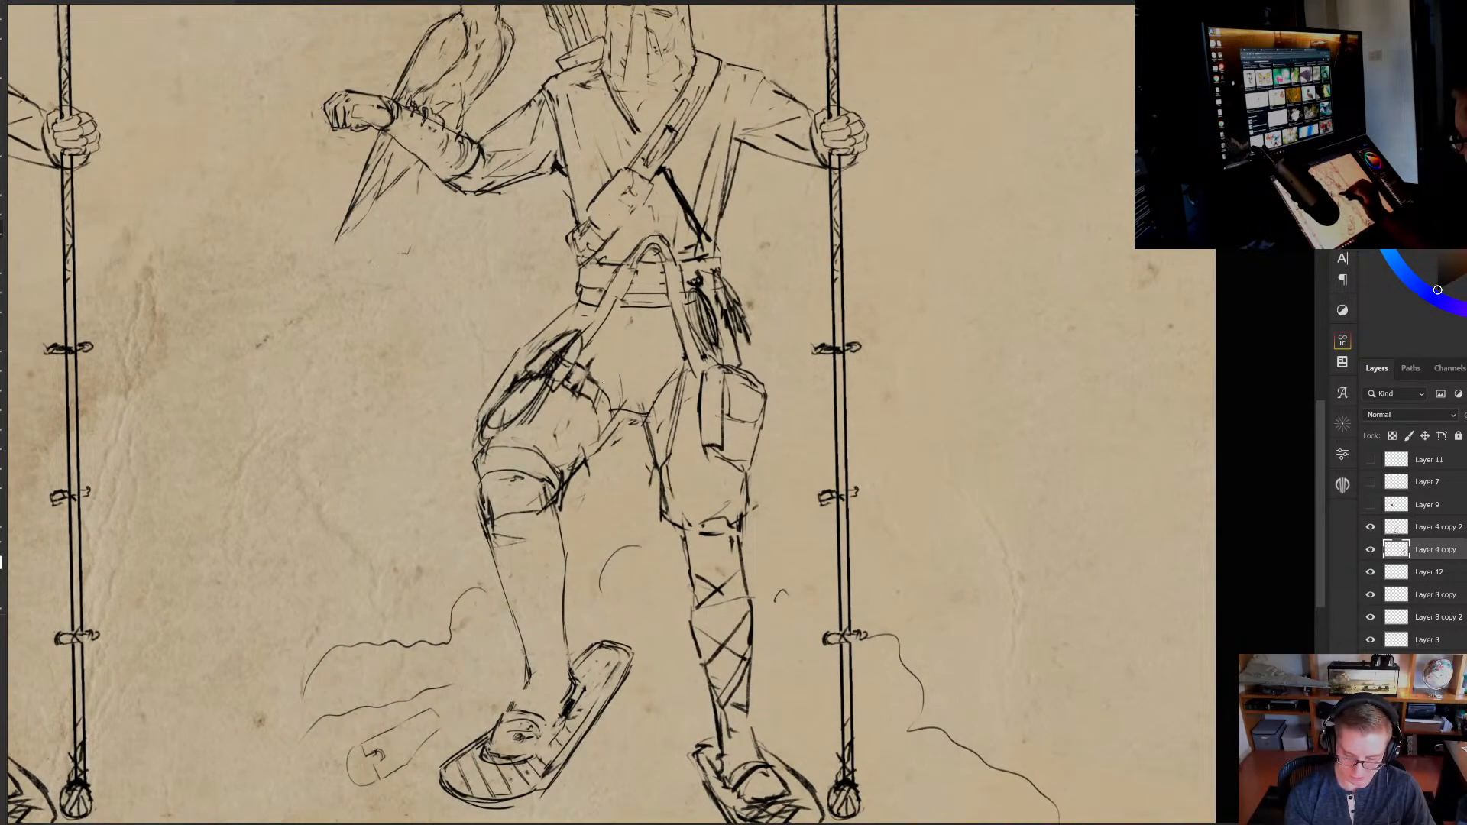
{"action": "key", "text": "ctrl+z"}
{"action": "key", "text": "ctrl+z"}
{"action": "left_click_drag", "start_coordinate": [547, 336], "coordinate": [481, 420]}
Erase the rough lines around the crotch and inner thighs and redraw the inner edges of both trouser legs
{"action": "left_click_drag", "start_coordinate": [690, 487], "coordinate": [698, 492]}
{"action": "key", "text": "e"}
{"action": "mouse_move", "coordinate": [611, 454]}
{"action": "left_mouse_down"}
{"action": "mouse_move", "coordinate": [636, 437]}
{"action": "mouse_move", "coordinate": [629, 423]}
{"action": "mouse_move", "coordinate": [695, 414]}
{"action": "left_mouse_up"}
{"action": "key", "text": "b"}
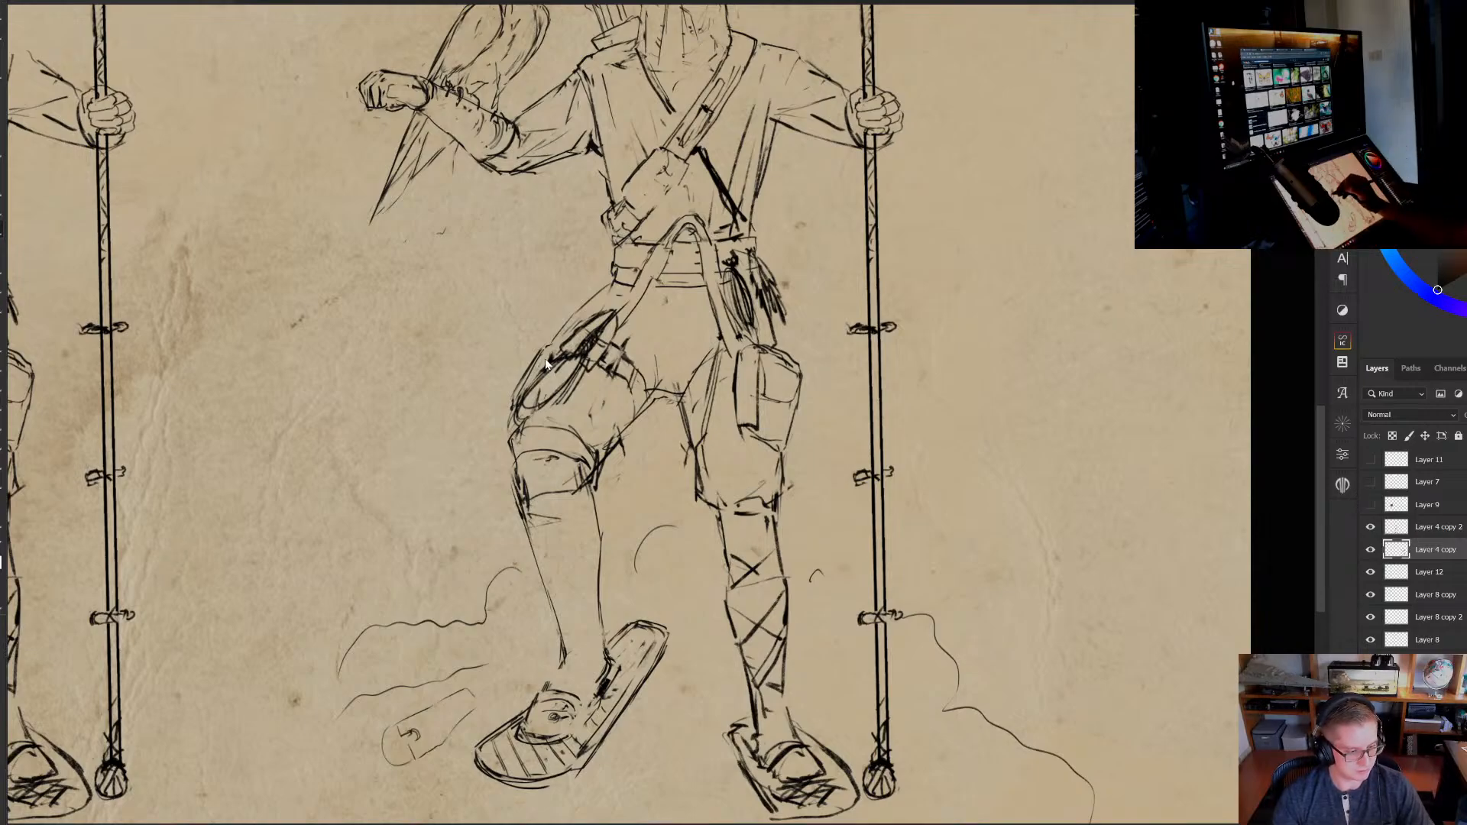
{"action": "left_click_drag", "start_coordinate": [555, 368], "coordinate": [564, 360]}
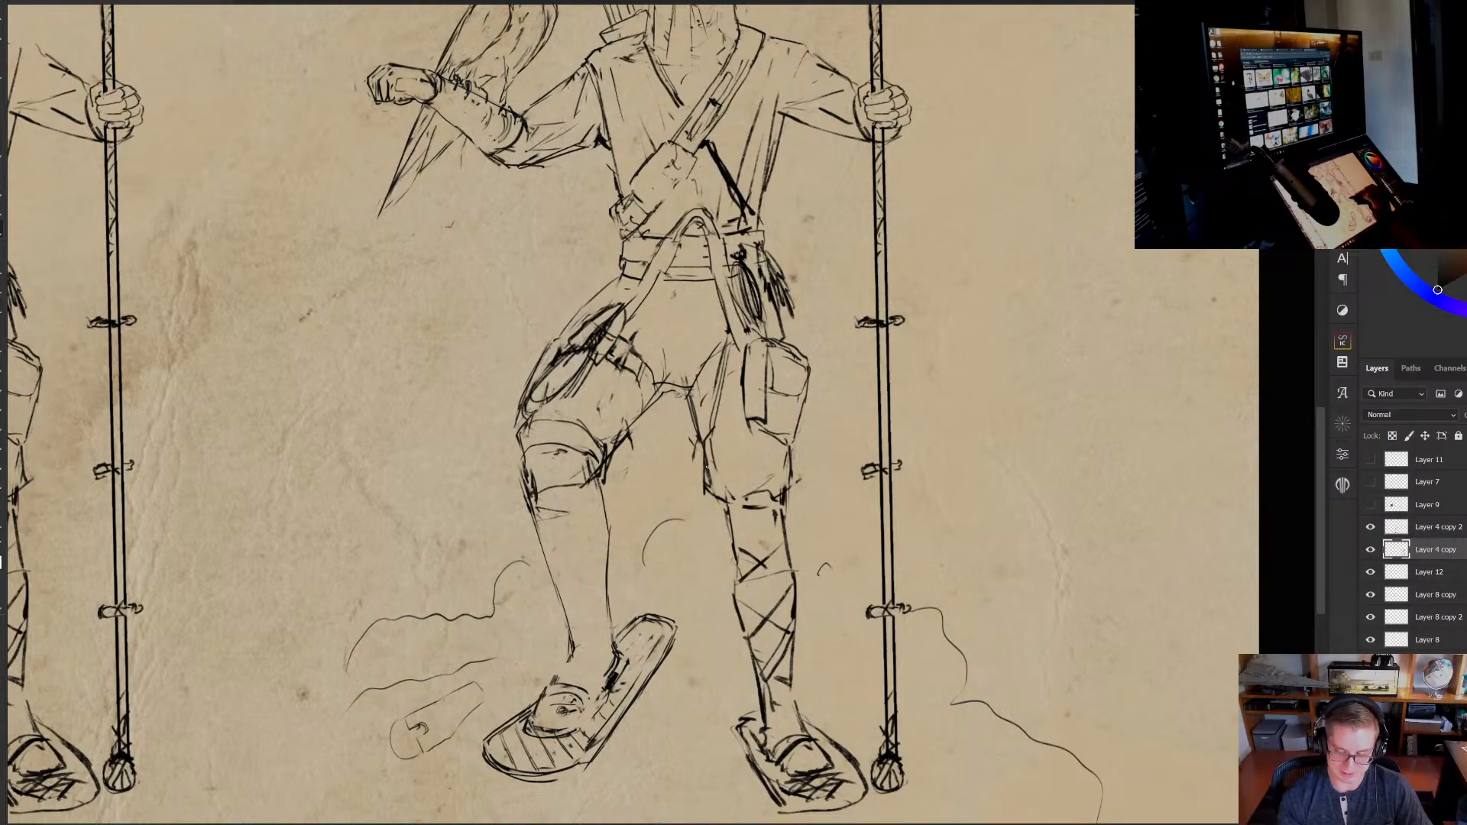
{"action": "left_click_drag", "start_coordinate": [580, 329], "coordinate": [588, 361]}
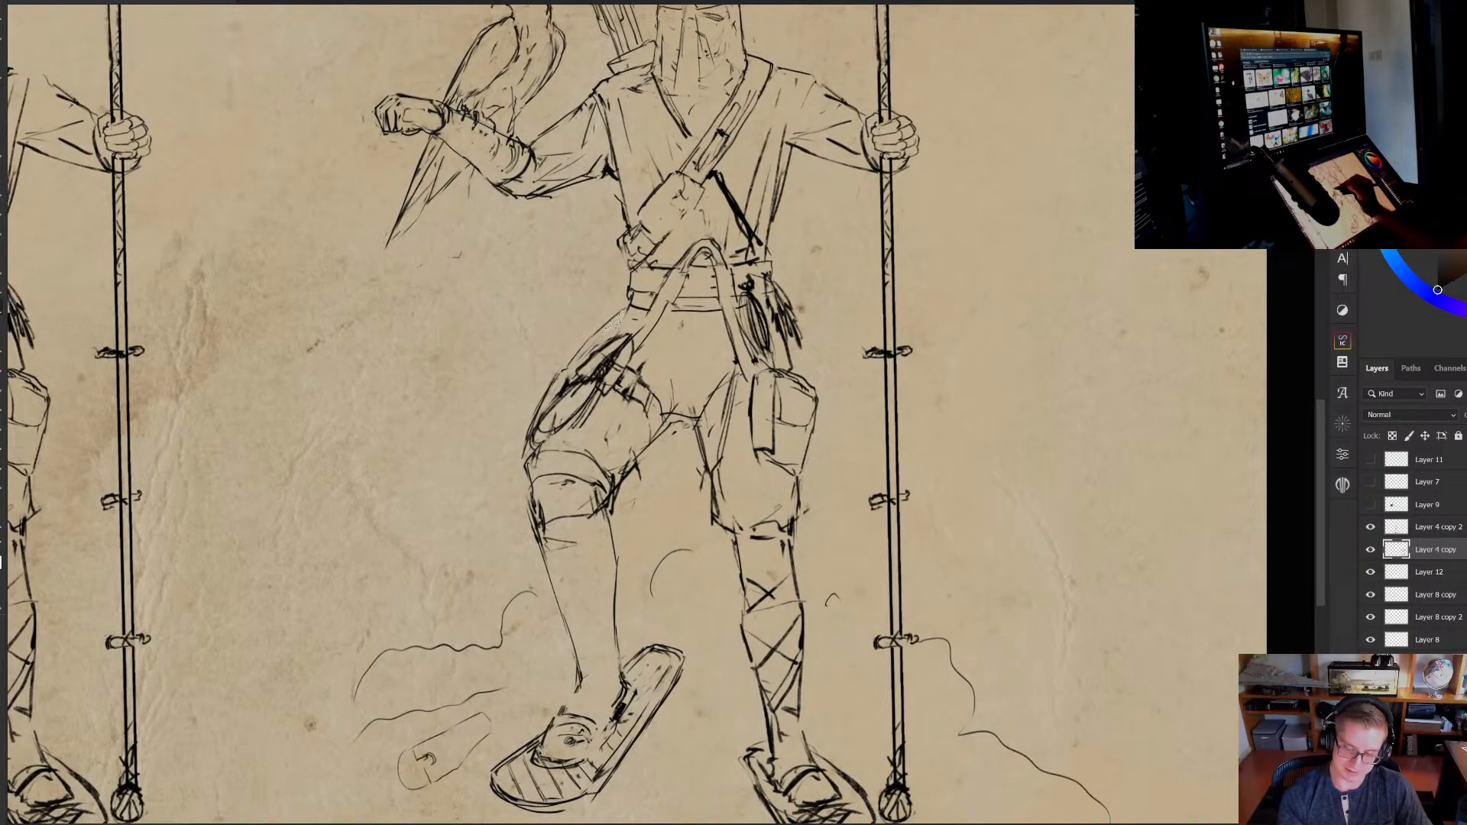
{"action": "key", "text": "ctrl+z"}
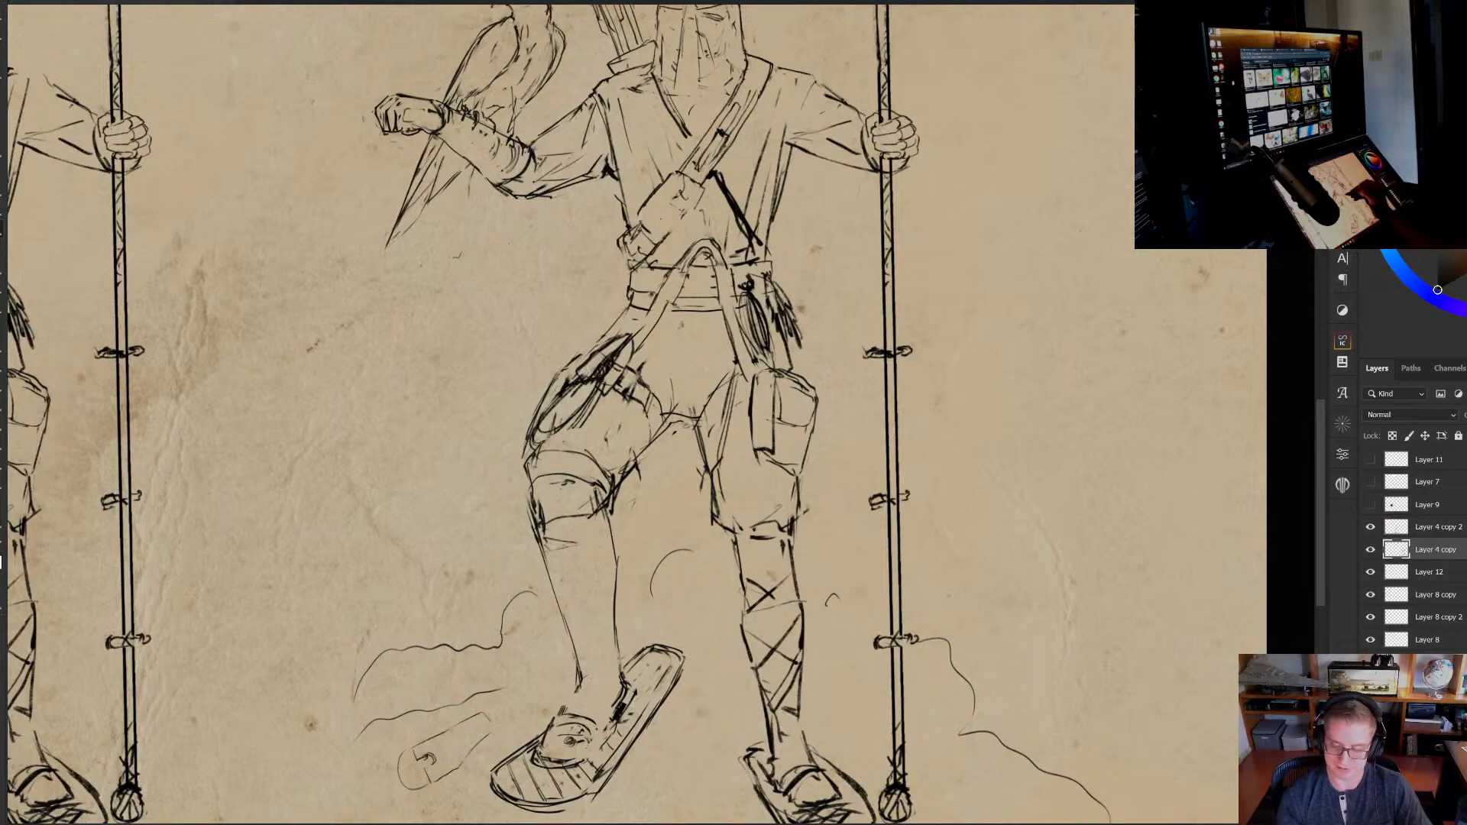
{"action": "left_click_drag", "start_coordinate": [654, 442], "coordinate": [679, 412]}
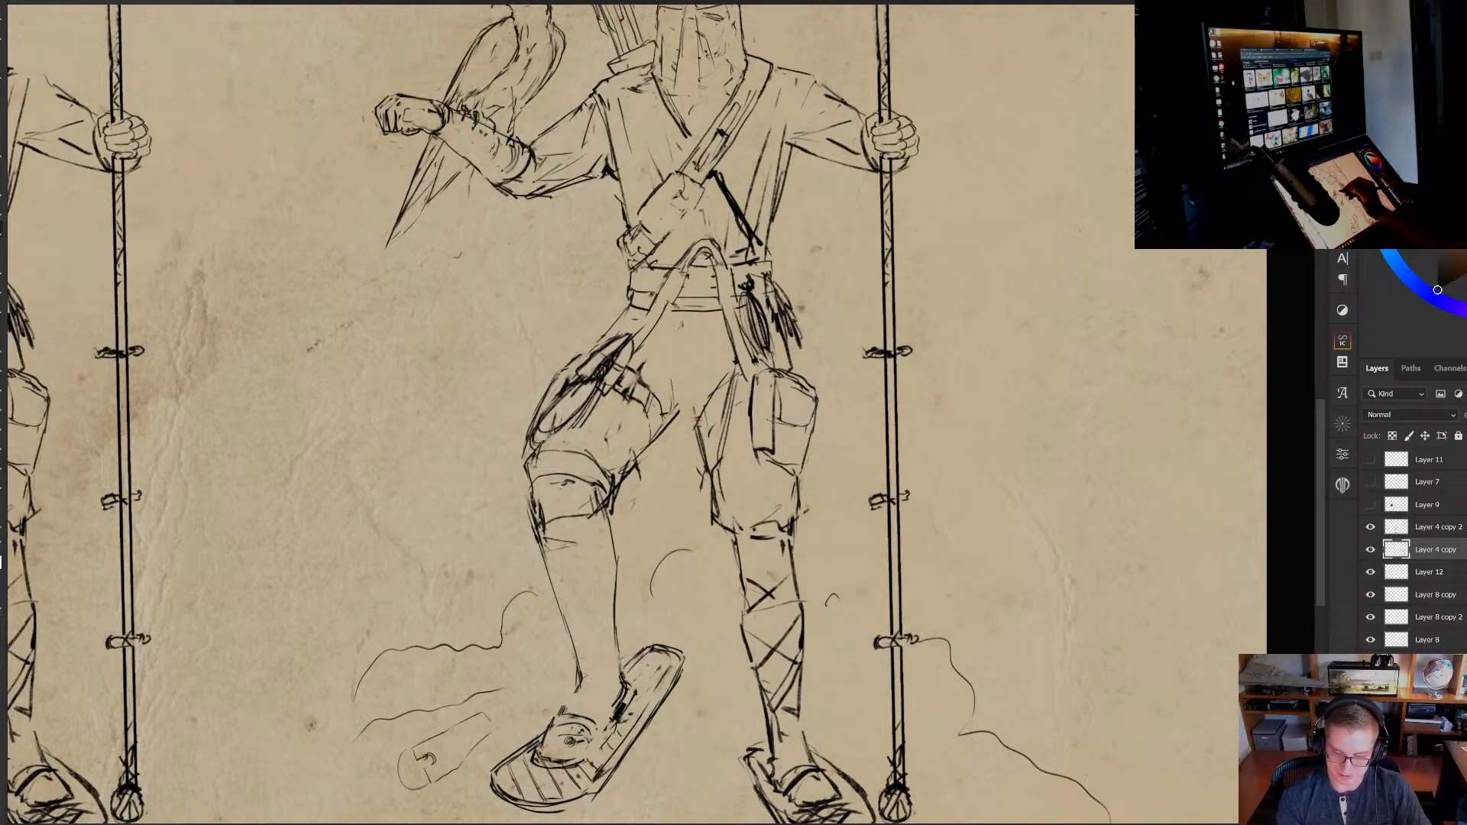
{"action": "left_click_drag", "start_coordinate": [710, 425], "coordinate": [715, 523]}
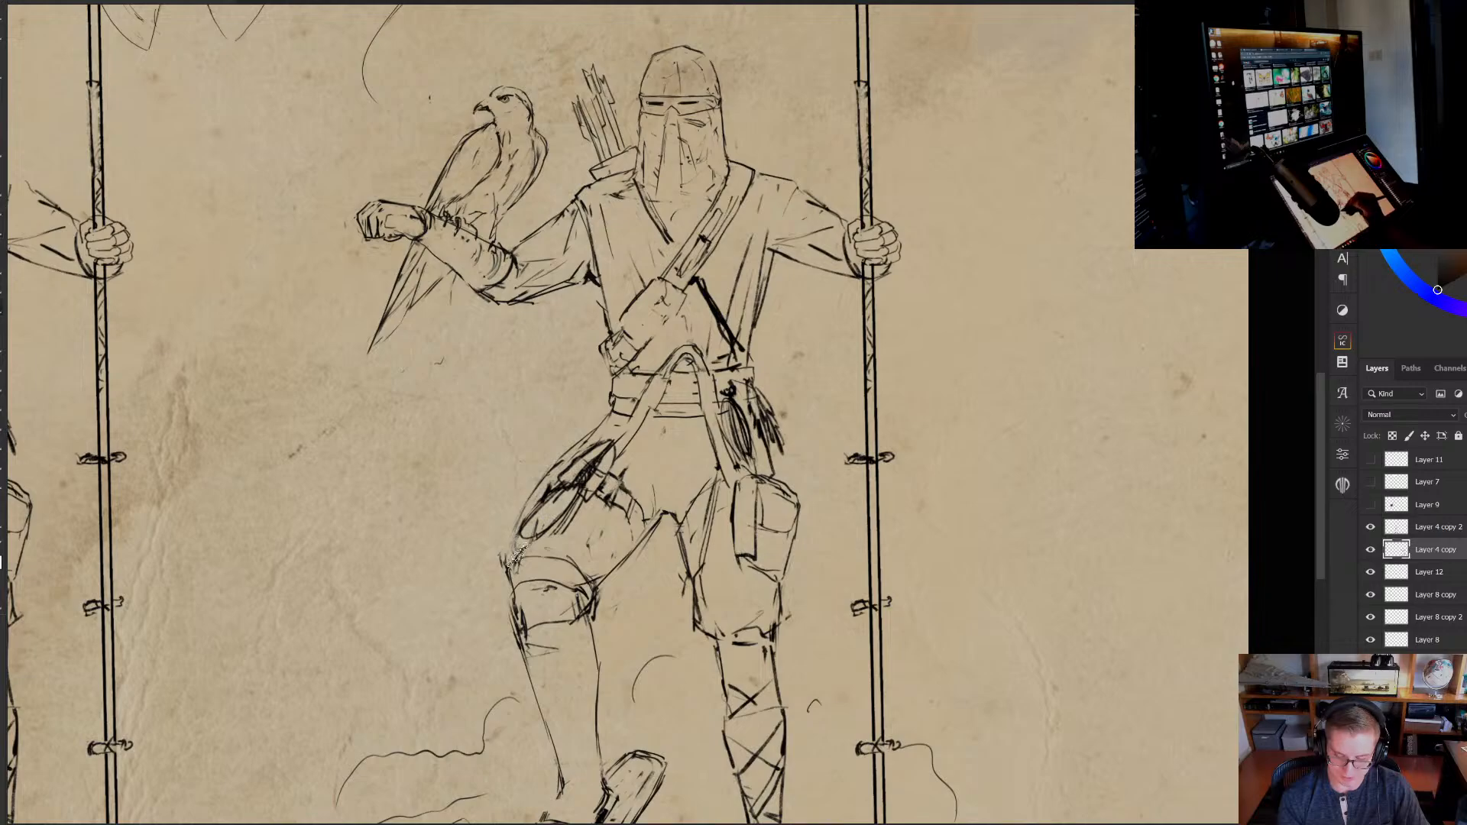
Redraw the outer contour above the raised knee and darken the standing leg's inner thigh line
{"action": "scroll", "coordinate": [618, 594], "scroll_direction": "down", "scroll_amount": 4}
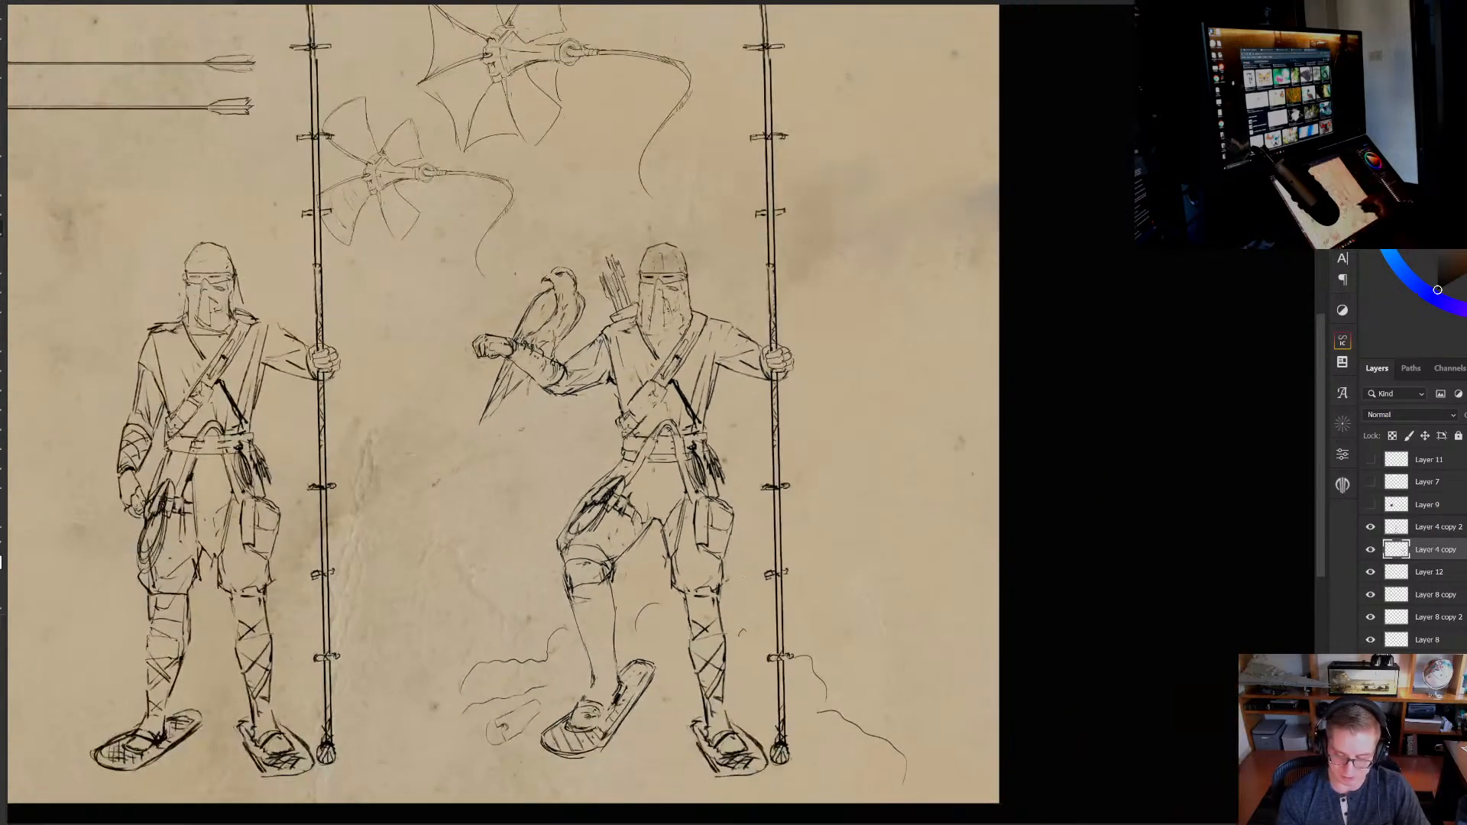
{"action": "scroll", "coordinate": [717, 584], "scroll_direction": "up", "scroll_amount": 3}
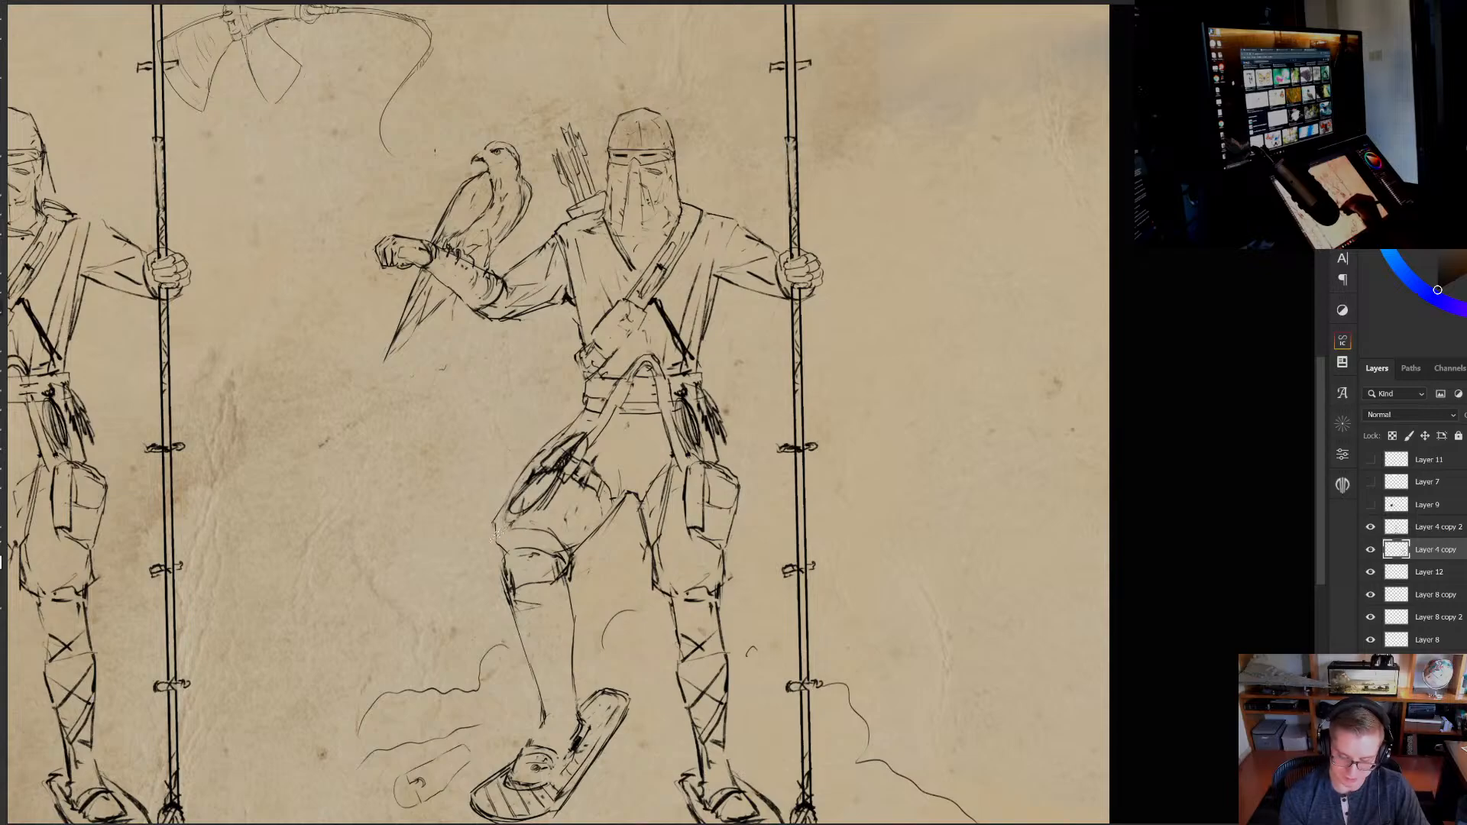
{"action": "left_click_drag", "start_coordinate": [514, 525], "coordinate": [539, 527]}
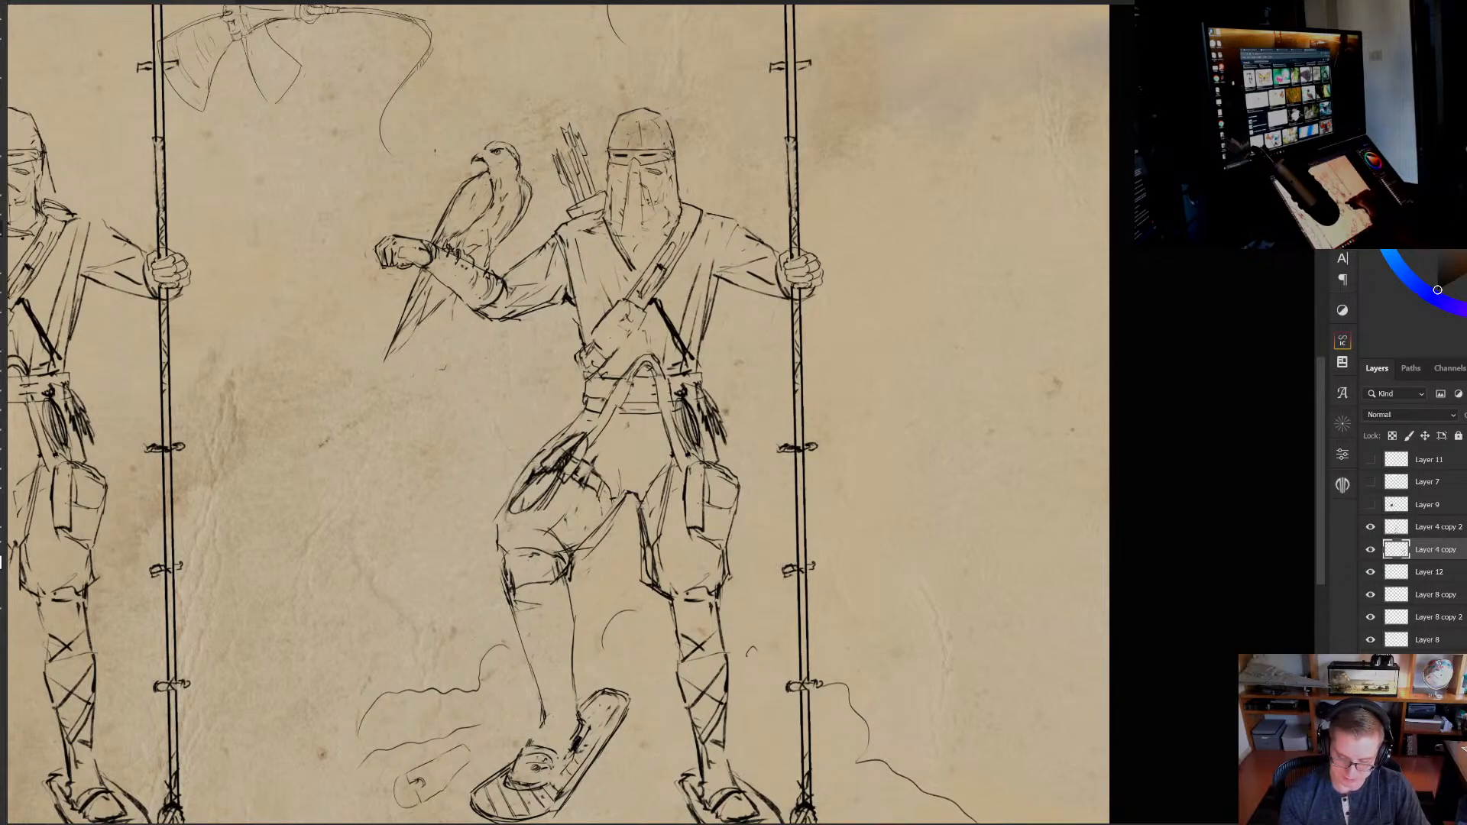
Redraw the inner thigh edges of both trouser legs and touch up the raised thigh's outer contour and the standing leg's shin
{"action": "left_click_drag", "start_coordinate": [625, 503], "coordinate": [593, 567]}
{"action": "left_click_drag", "start_coordinate": [510, 491], "coordinate": [499, 545]}
{"action": "left_click_drag", "start_coordinate": [651, 529], "coordinate": [644, 580]}
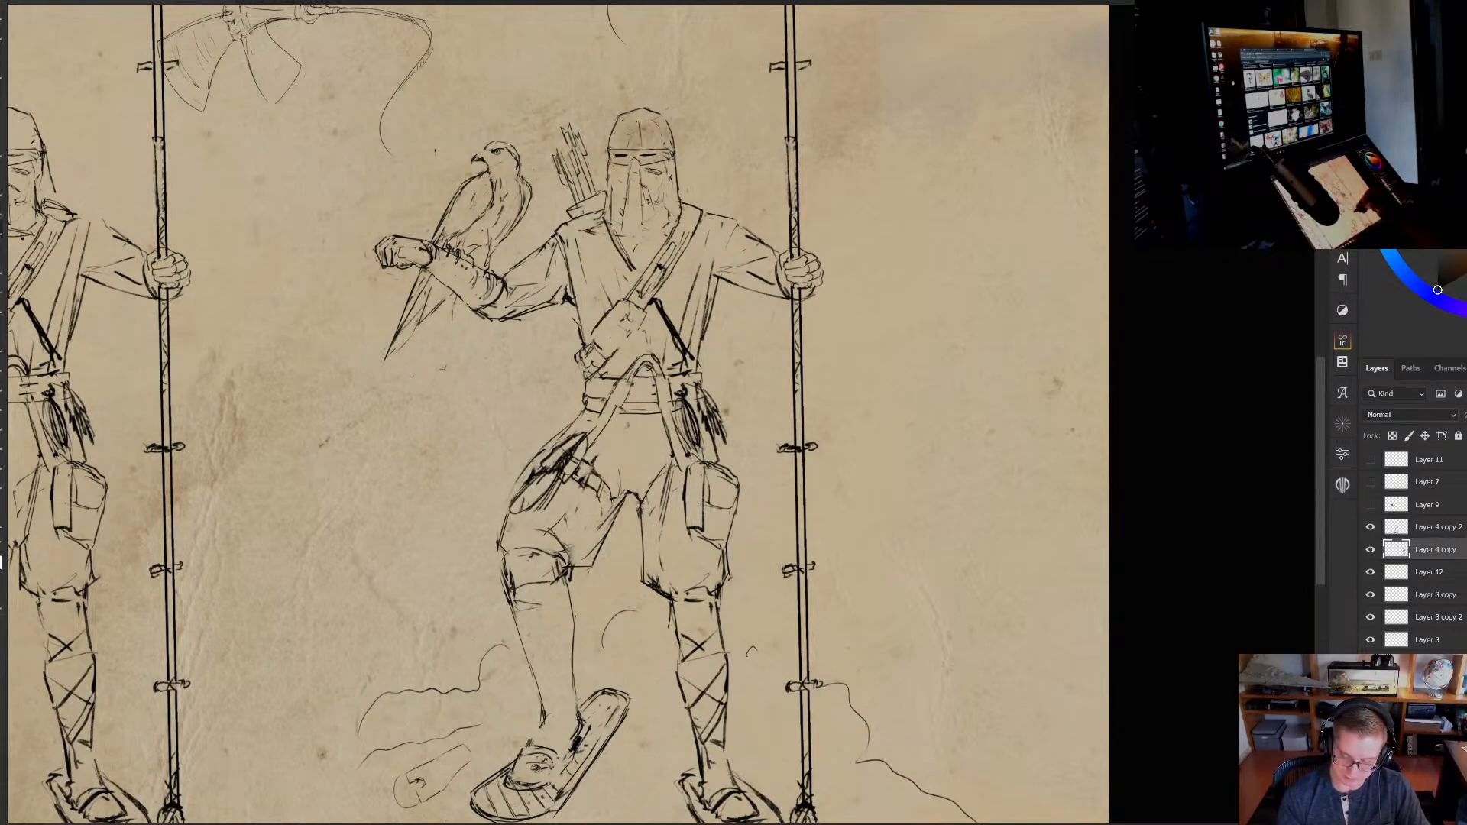
{"action": "left_click_drag", "start_coordinate": [676, 642], "coordinate": [679, 663]}
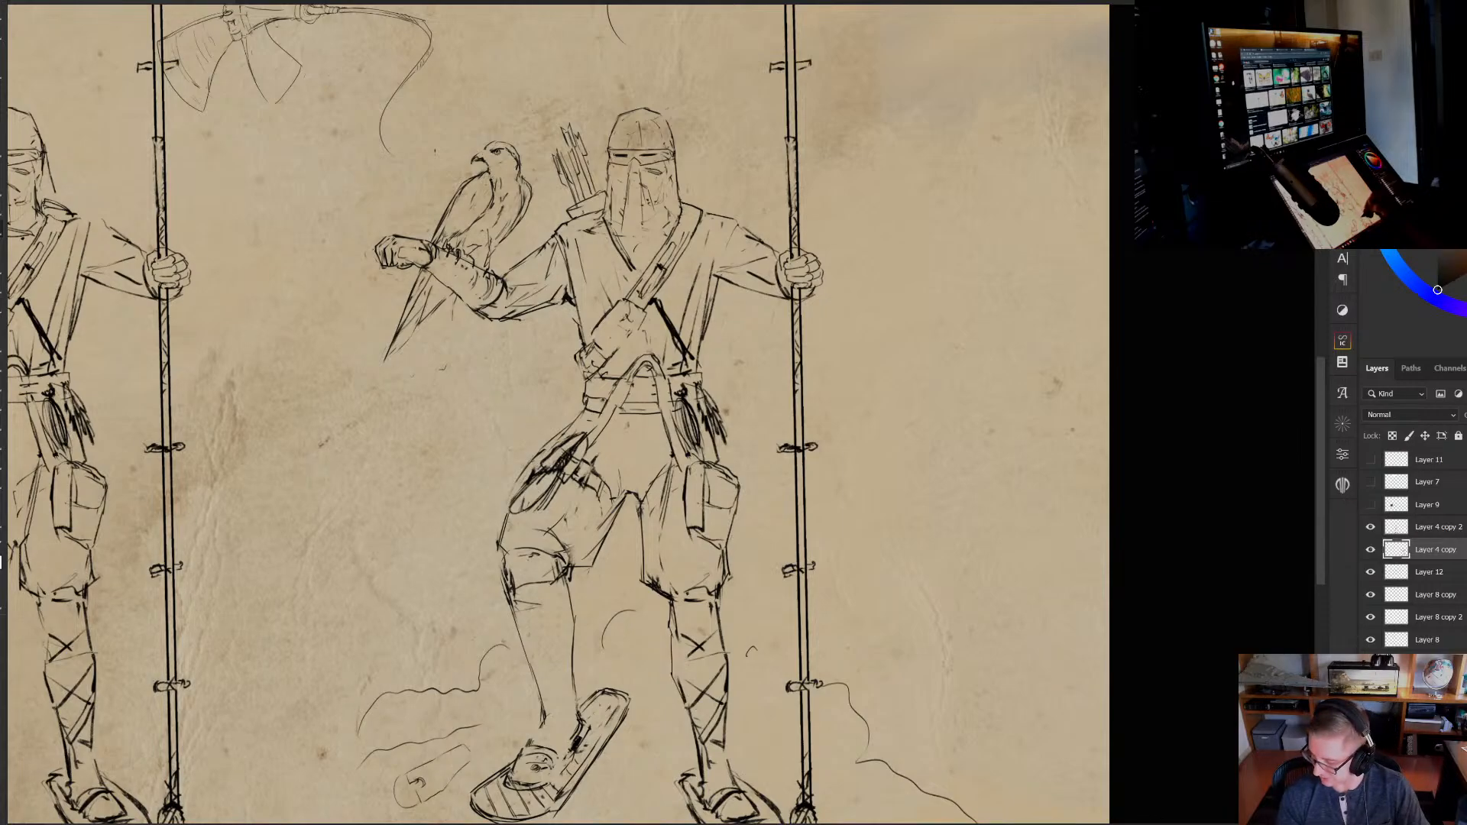
{"action": "left_click_drag", "start_coordinate": [721, 616], "coordinate": [734, 668]}
{"action": "key", "text": "ctrl+z"}
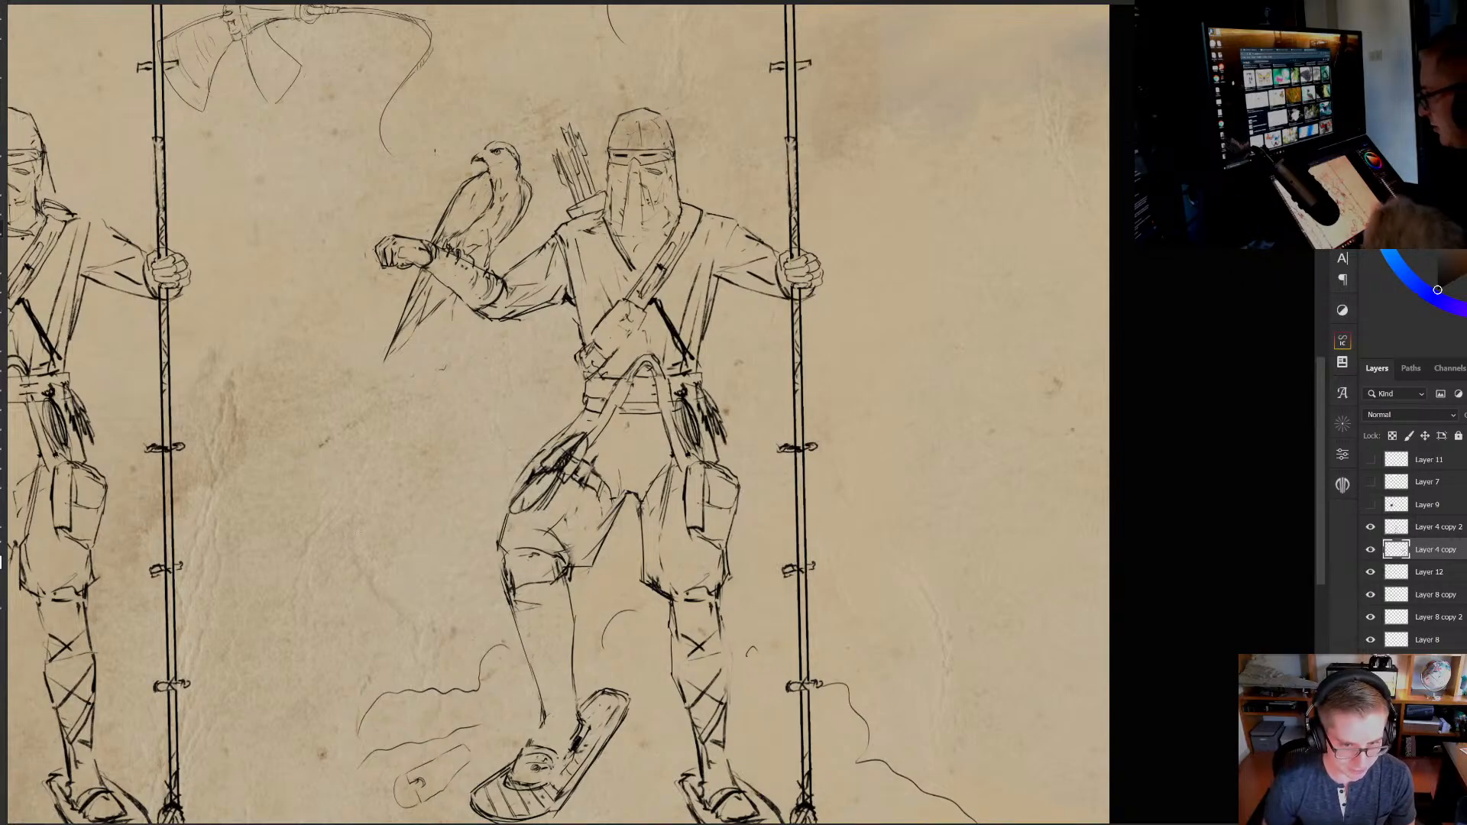
Check the falcon bearer's artwork by hiding and showing Layer 4 copy, and sketch the tunic flap's slanted edges below the belt
{"action": "left_click", "coordinate": [1370, 549]}
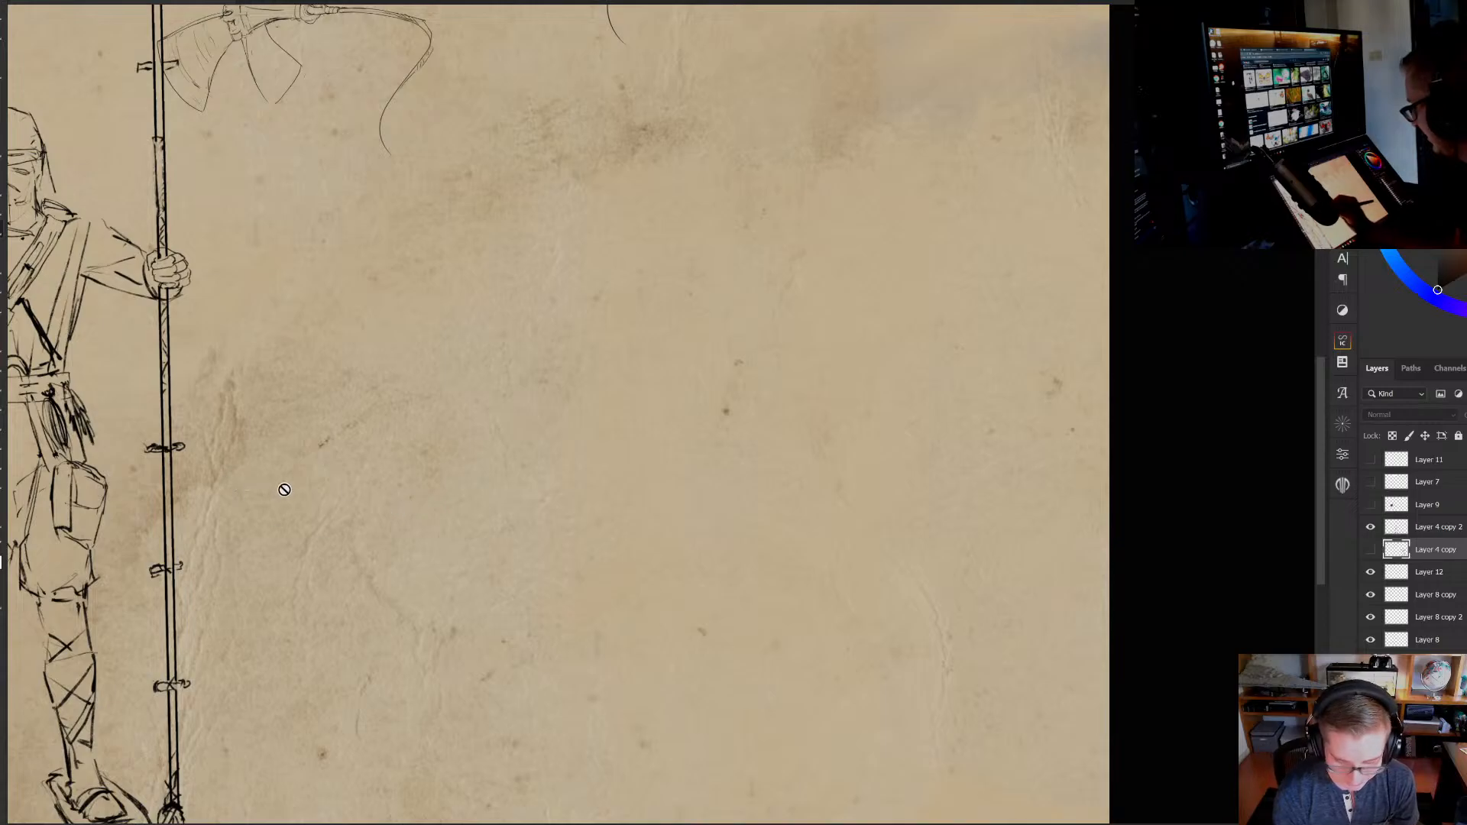
{"action": "left_click", "coordinate": [1371, 550]}
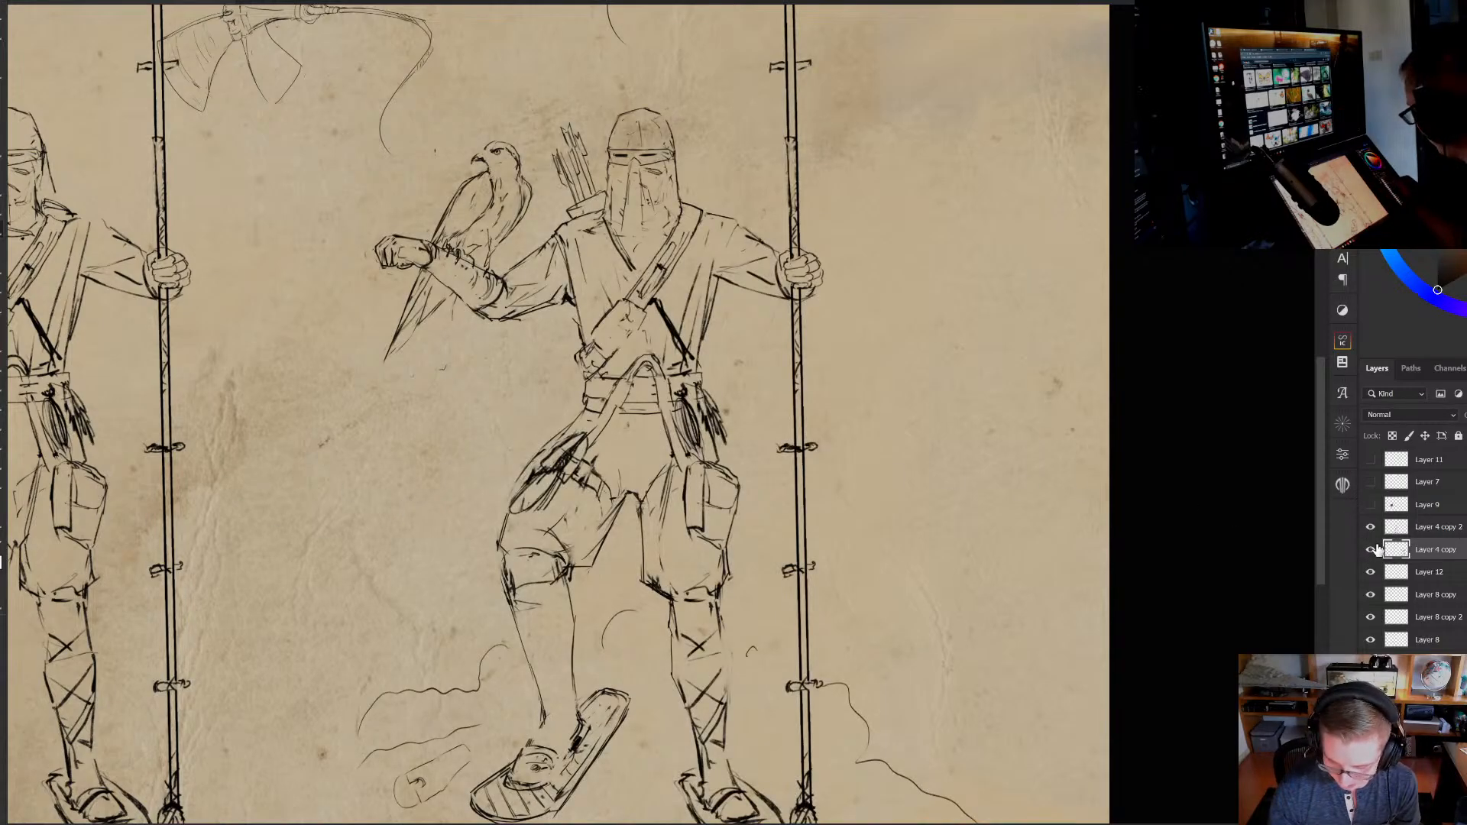
{"action": "left_click", "coordinate": [1370, 550]}
{"action": "left_click", "coordinate": [1371, 550]}
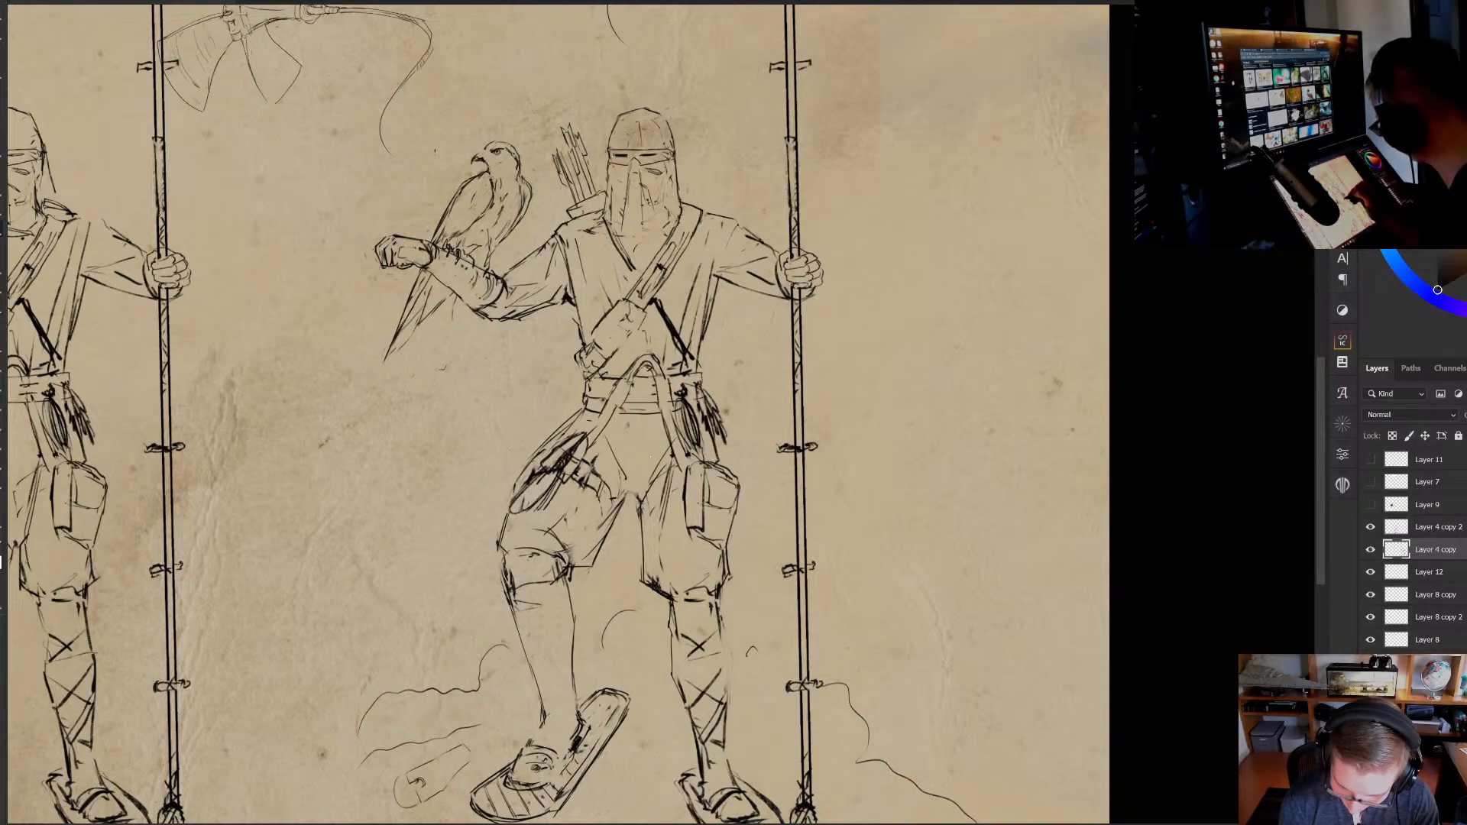
{"action": "mouse_move", "coordinate": [700, 439]}
{"action": "left_mouse_down"}
{"action": "mouse_move", "coordinate": [702, 425]}
{"action": "mouse_move", "coordinate": [684, 425]}
{"action": "left_mouse_up"}
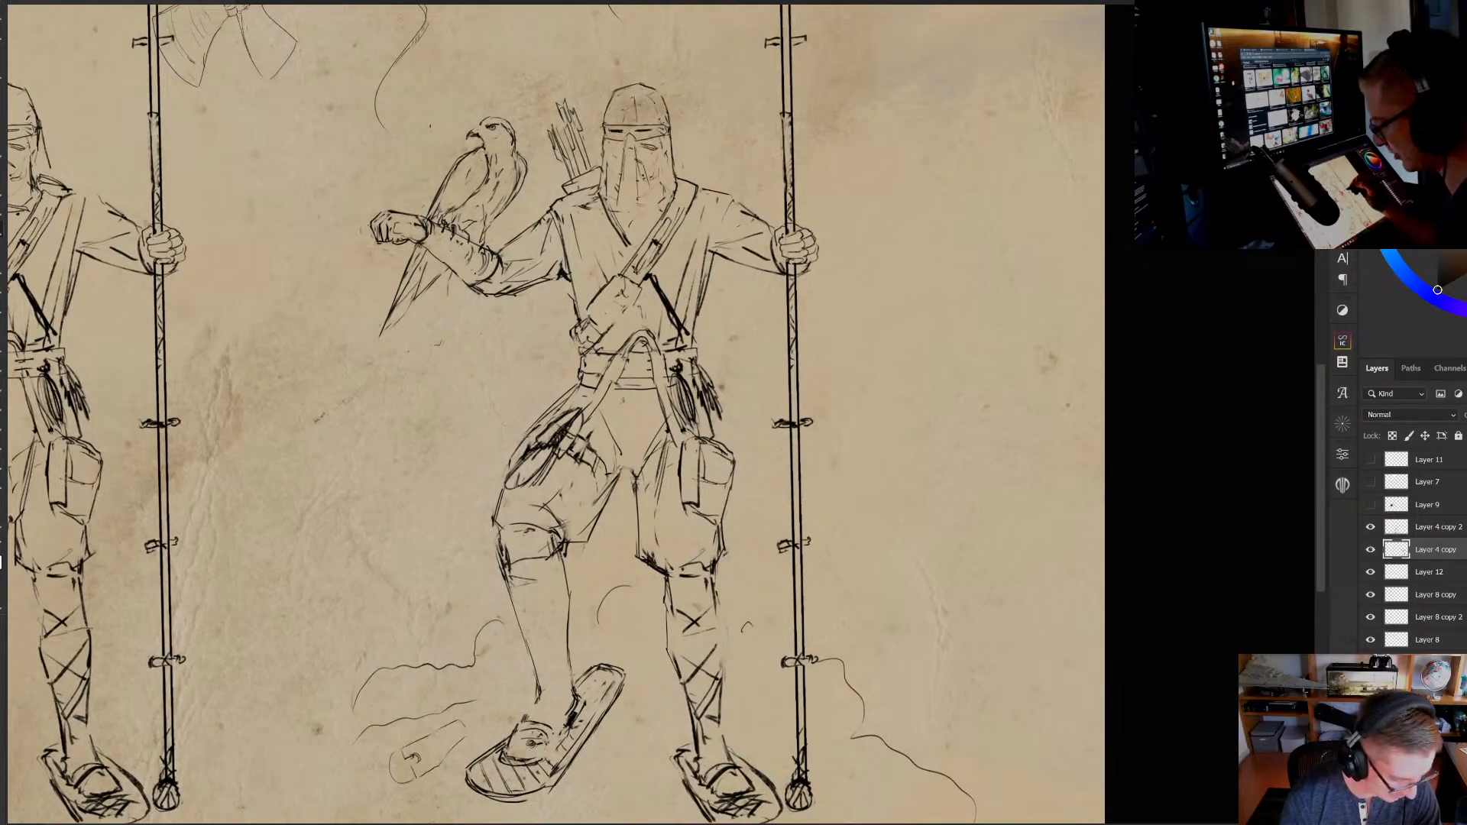
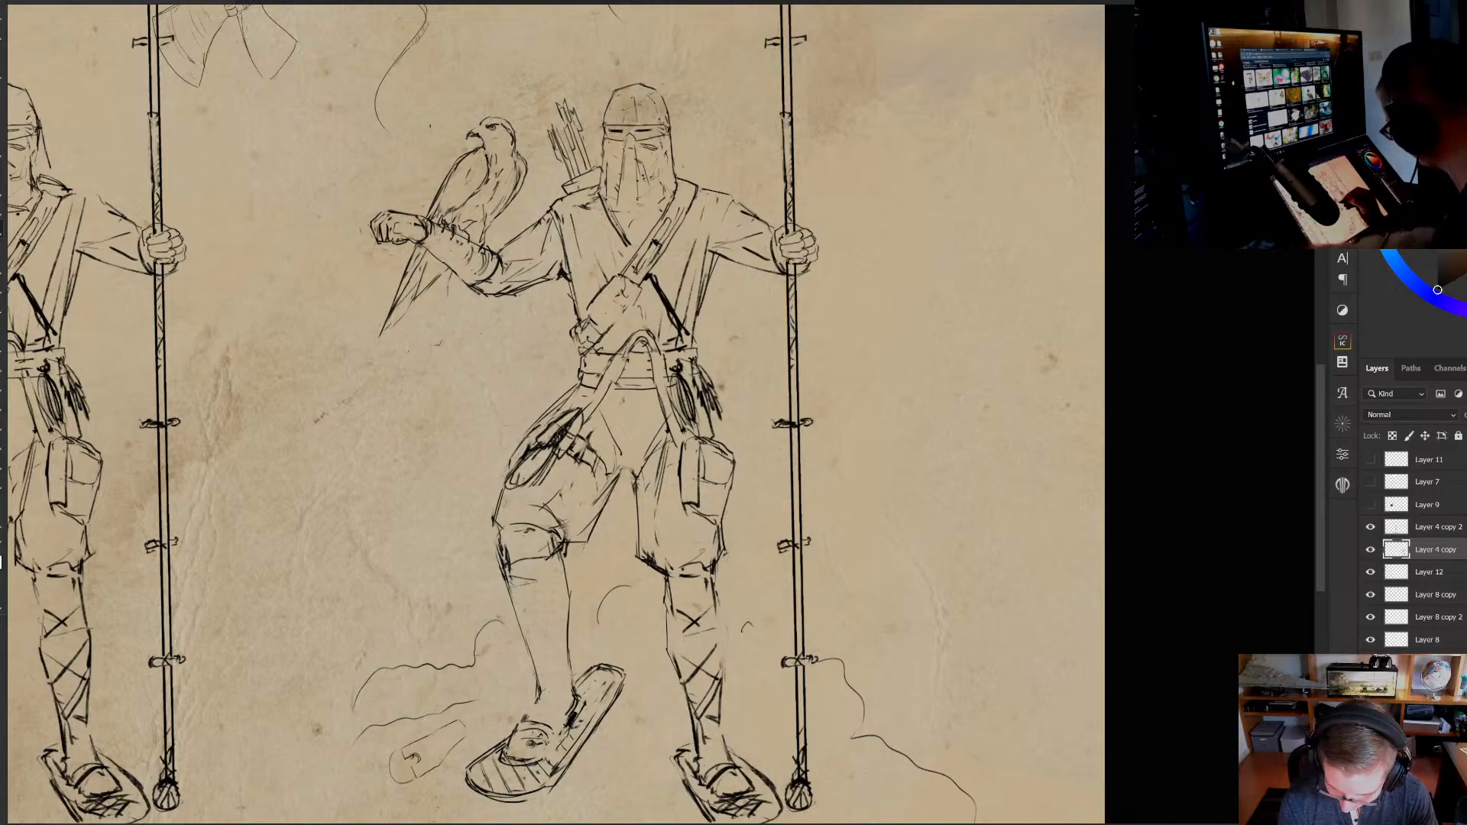
Erase the rough grip wrapping on the falcon bearer's staff below the hand and redraw it as short diagonal bands
{"action": "left_click_drag", "start_coordinate": [706, 379], "coordinate": [713, 413]}
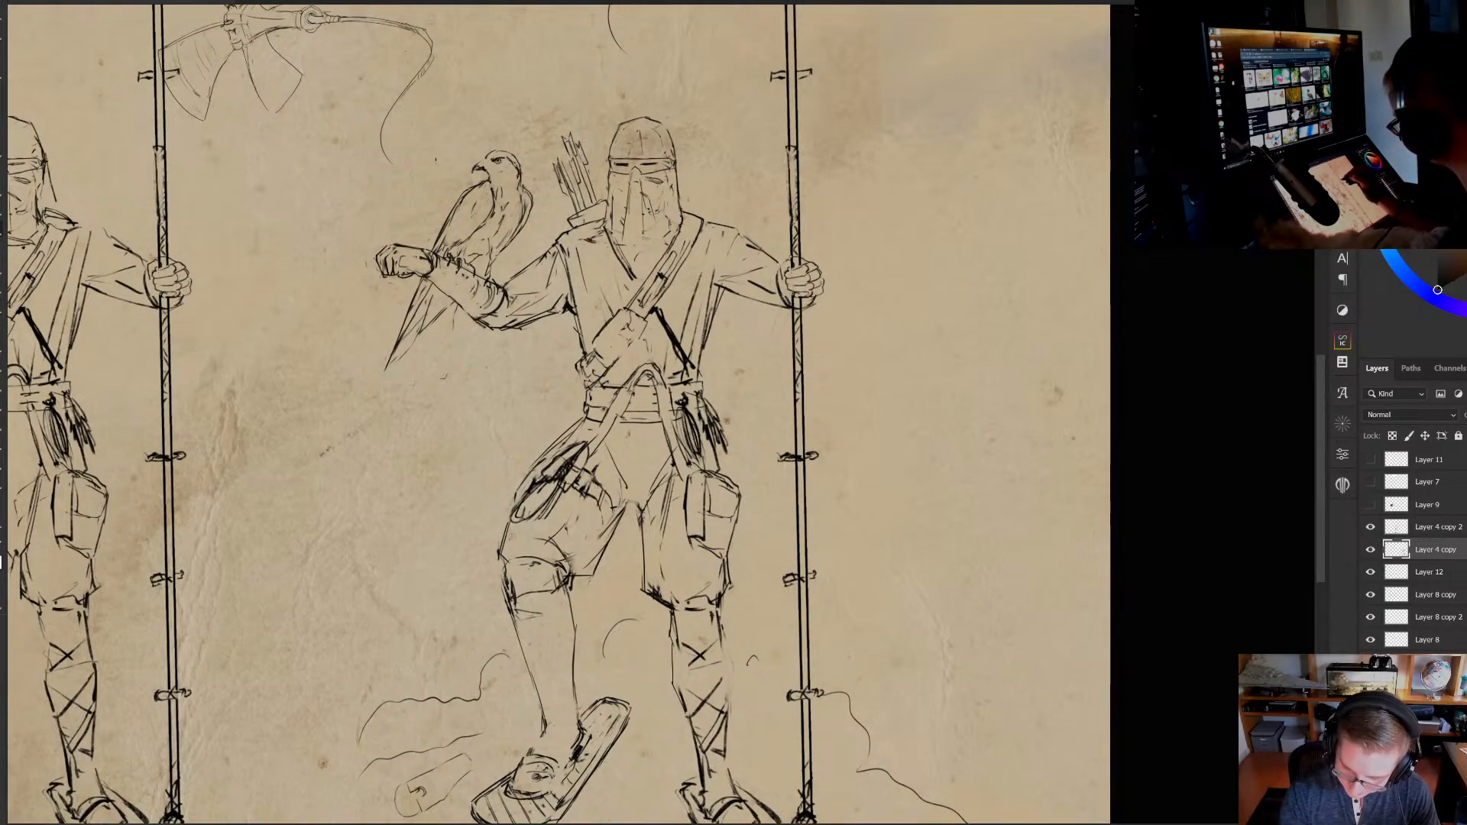
{"action": "mouse_move", "coordinate": [817, 278]}
{"action": "left_mouse_down"}
{"action": "mouse_move", "coordinate": [818, 350]}
{"action": "mouse_move", "coordinate": [856, 355]}
{"action": "left_mouse_up"}
{"action": "scroll", "coordinate": [840, 344], "scroll_direction": "up", "scroll_amount": 5}
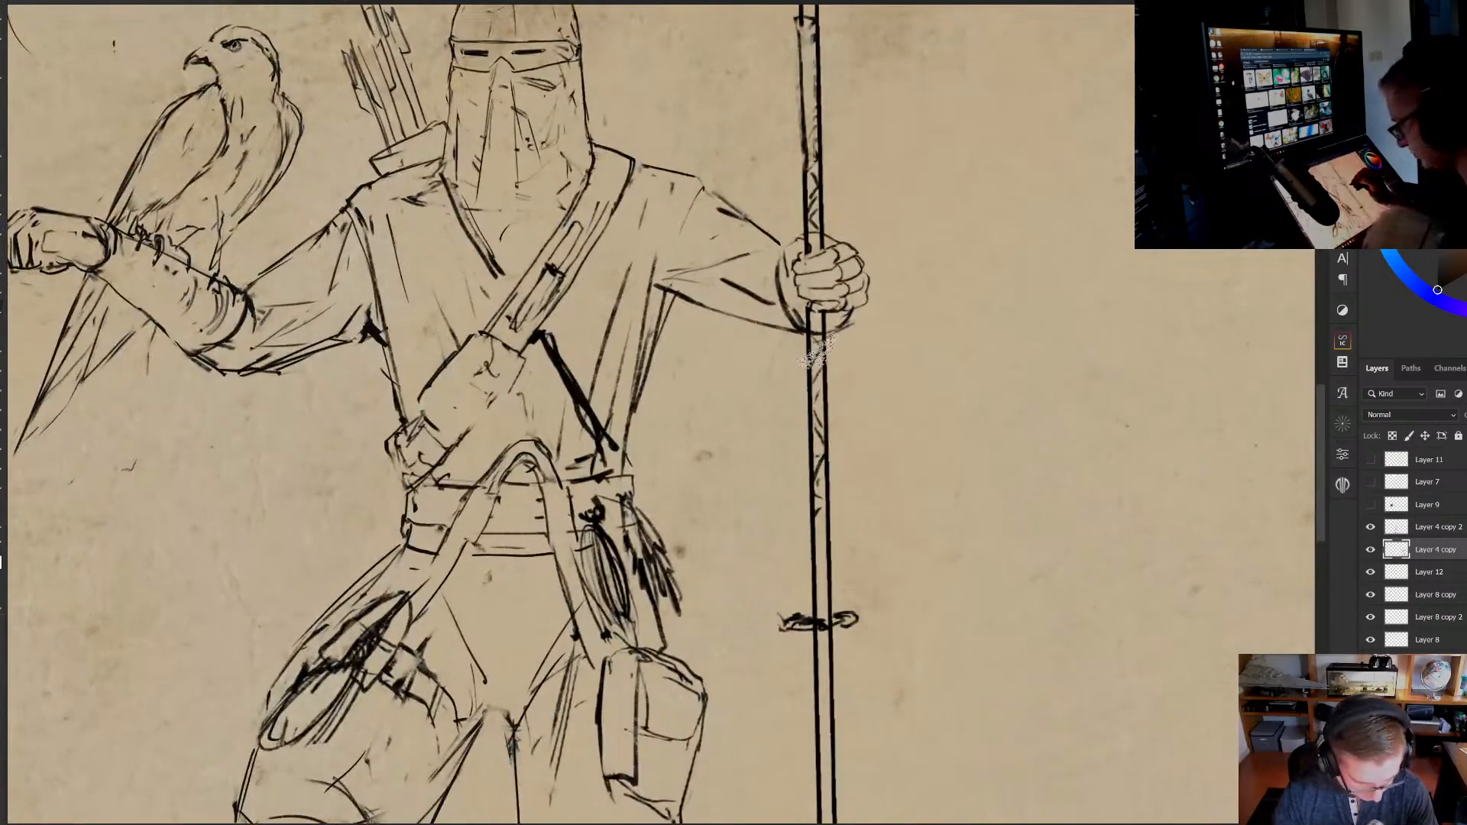
{"action": "left_click_drag", "start_coordinate": [818, 329], "coordinate": [819, 510]}
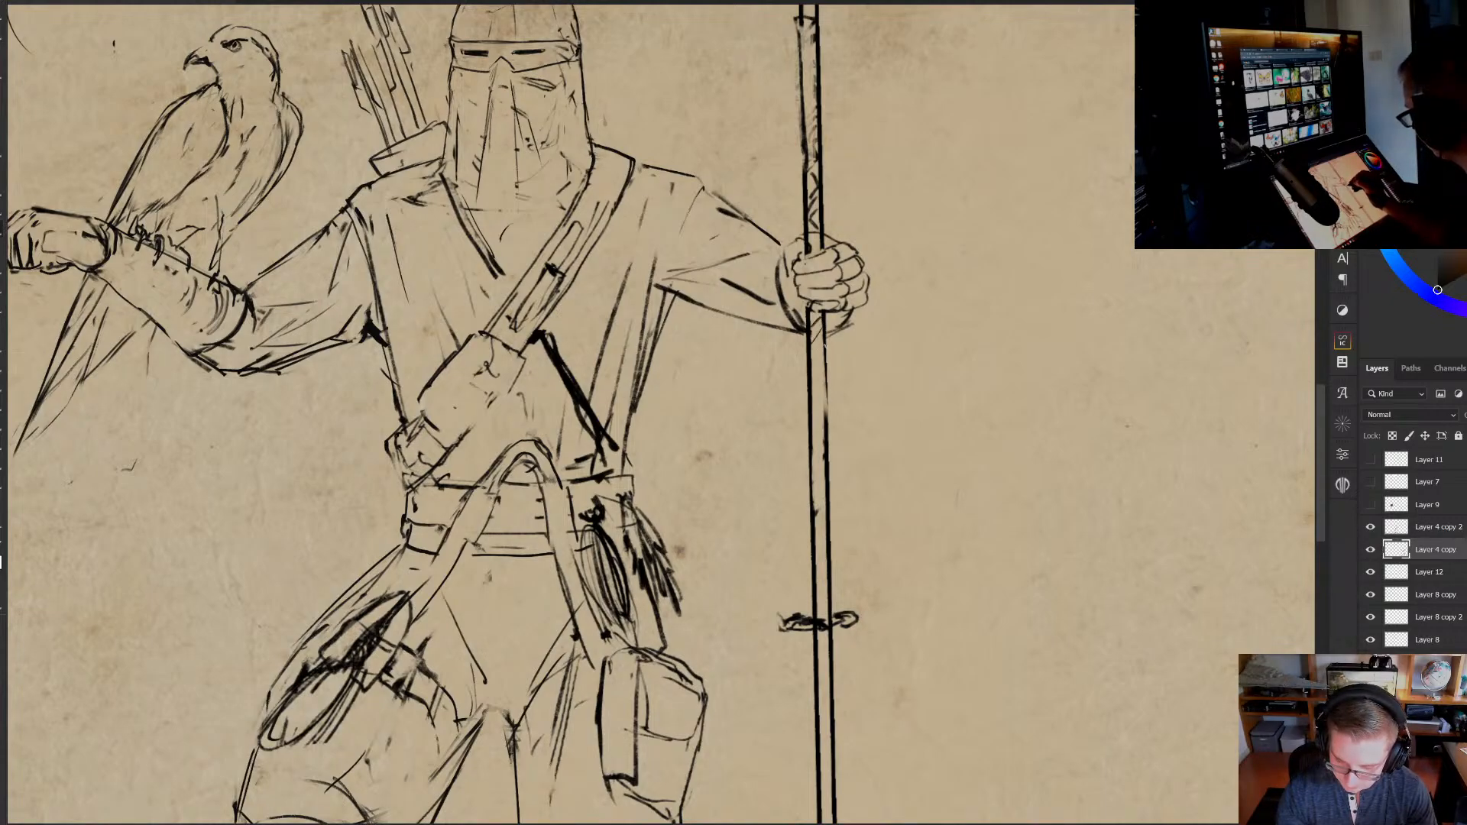
{"action": "mouse_move", "coordinate": [825, 344]}
{"action": "left_mouse_down"}
{"action": "mouse_move", "coordinate": [810, 357]}
{"action": "mouse_move", "coordinate": [808, 436]}
{"action": "left_mouse_up"}
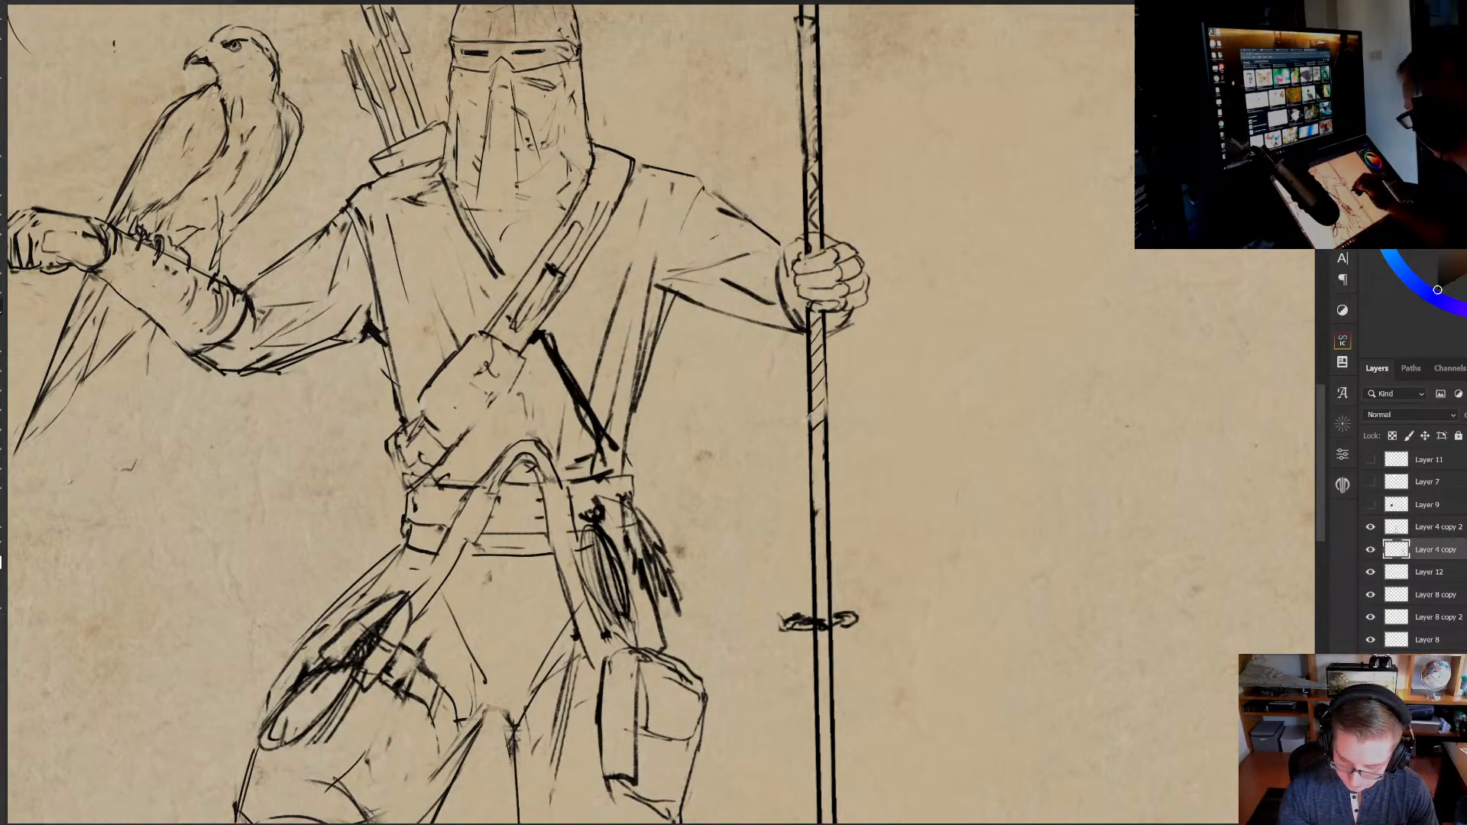
Erase the dark oval ornament hanging from the falcon bearer's belt and redraw the belt's horizontal edges across the straps
{"action": "scroll", "coordinate": [808, 418], "scroll_direction": "down", "scroll_amount": 2}
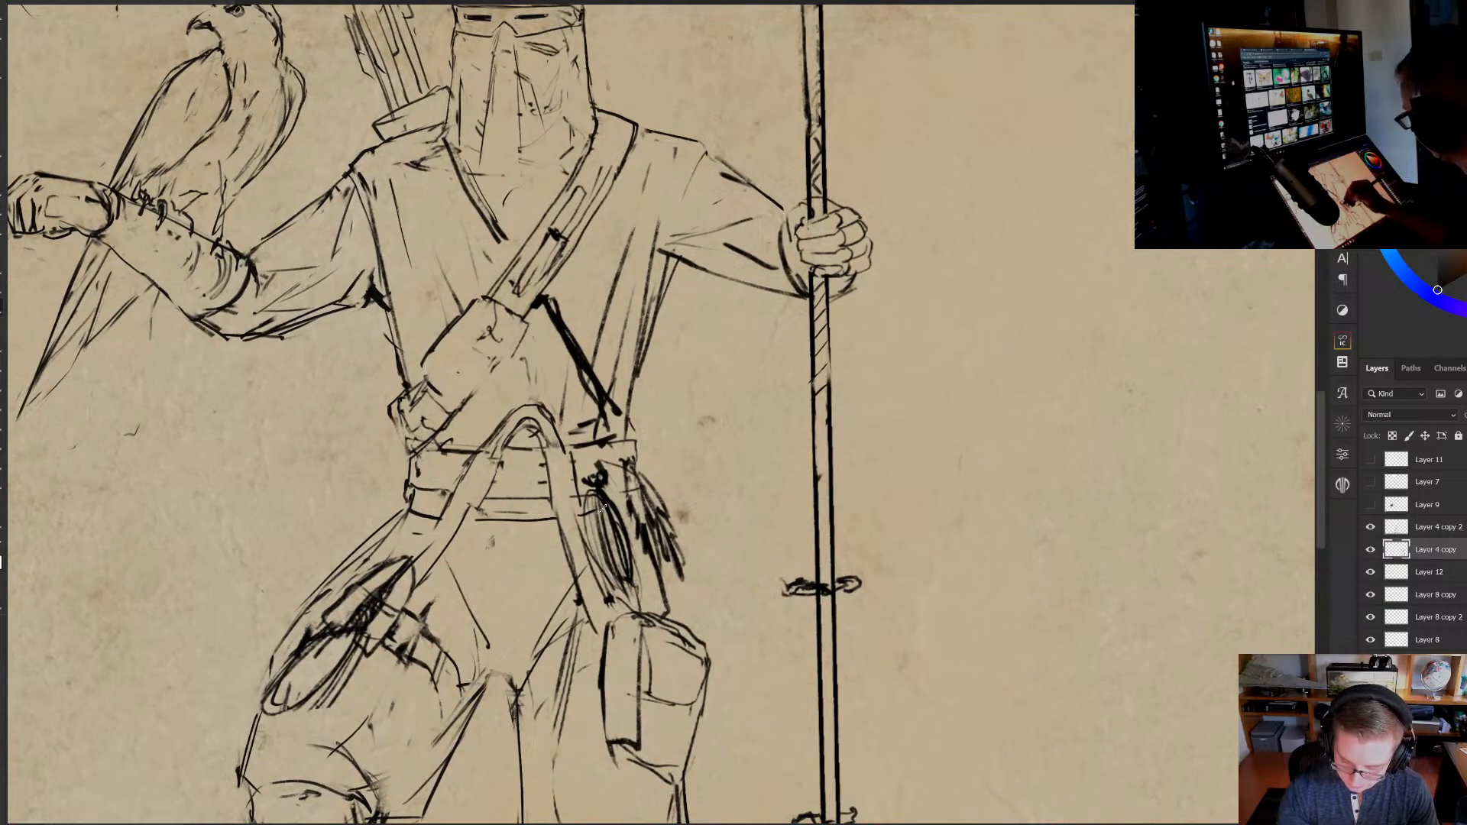
{"action": "mouse_move", "coordinate": [601, 464]}
{"action": "left_mouse_down"}
{"action": "mouse_move", "coordinate": [589, 481]}
{"action": "mouse_move", "coordinate": [615, 581]}
{"action": "mouse_move", "coordinate": [628, 535]}
{"action": "left_mouse_up"}
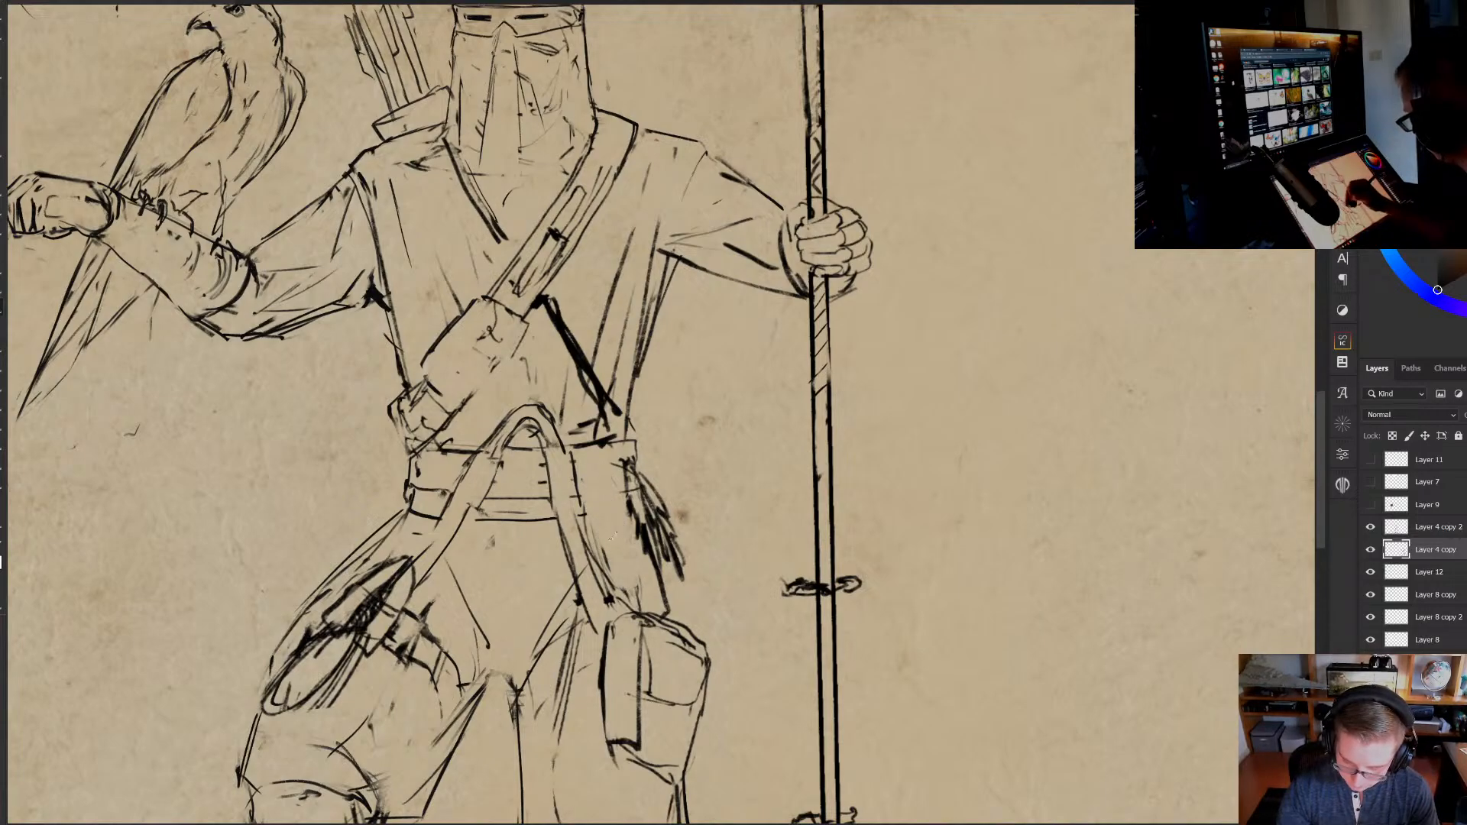
{"action": "mouse_move", "coordinate": [565, 445]}
{"action": "left_mouse_down"}
{"action": "mouse_move", "coordinate": [575, 506]}
{"action": "mouse_move", "coordinate": [542, 478]}
{"action": "mouse_move", "coordinate": [458, 480]}
{"action": "mouse_move", "coordinate": [489, 490]}
{"action": "left_mouse_up"}
{"action": "left_click_drag", "start_coordinate": [415, 461], "coordinate": [611, 457]}
{"action": "mouse_move", "coordinate": [475, 465]}
{"action": "left_mouse_down"}
{"action": "mouse_move", "coordinate": [635, 463]}
{"action": "mouse_move", "coordinate": [415, 483]}
{"action": "mouse_move", "coordinate": [585, 484]}
{"action": "left_mouse_up"}
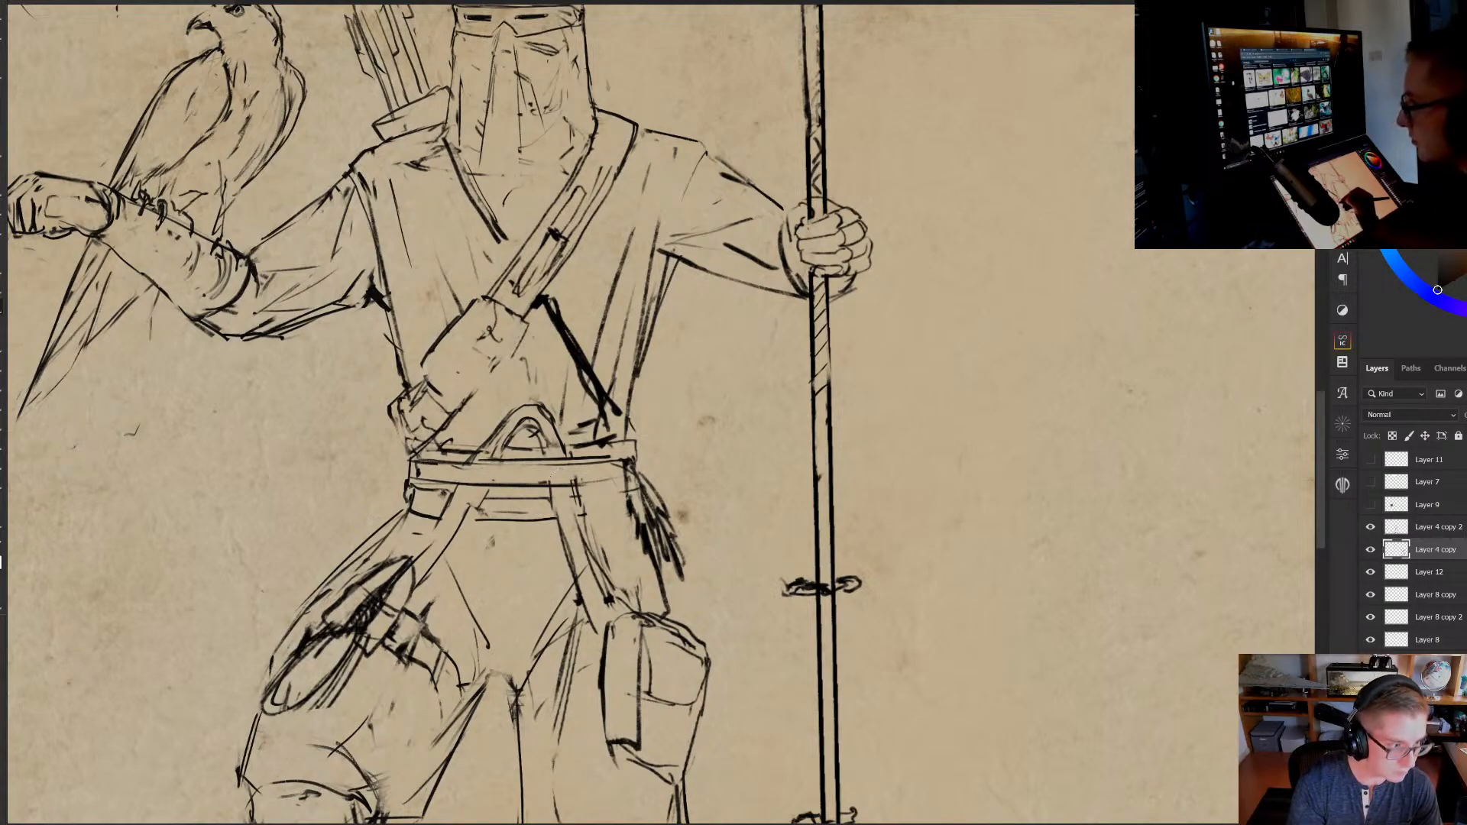
{"action": "mouse_move", "coordinate": [544, 491]}
{"action": "left_mouse_down"}
{"action": "mouse_move", "coordinate": [560, 456]}
{"action": "mouse_move", "coordinate": [608, 420]}
{"action": "left_mouse_up"}
{"action": "key", "text": "ctrl+z"}
{"action": "left_click_drag", "start_coordinate": [677, 462], "coordinate": [832, 438]}
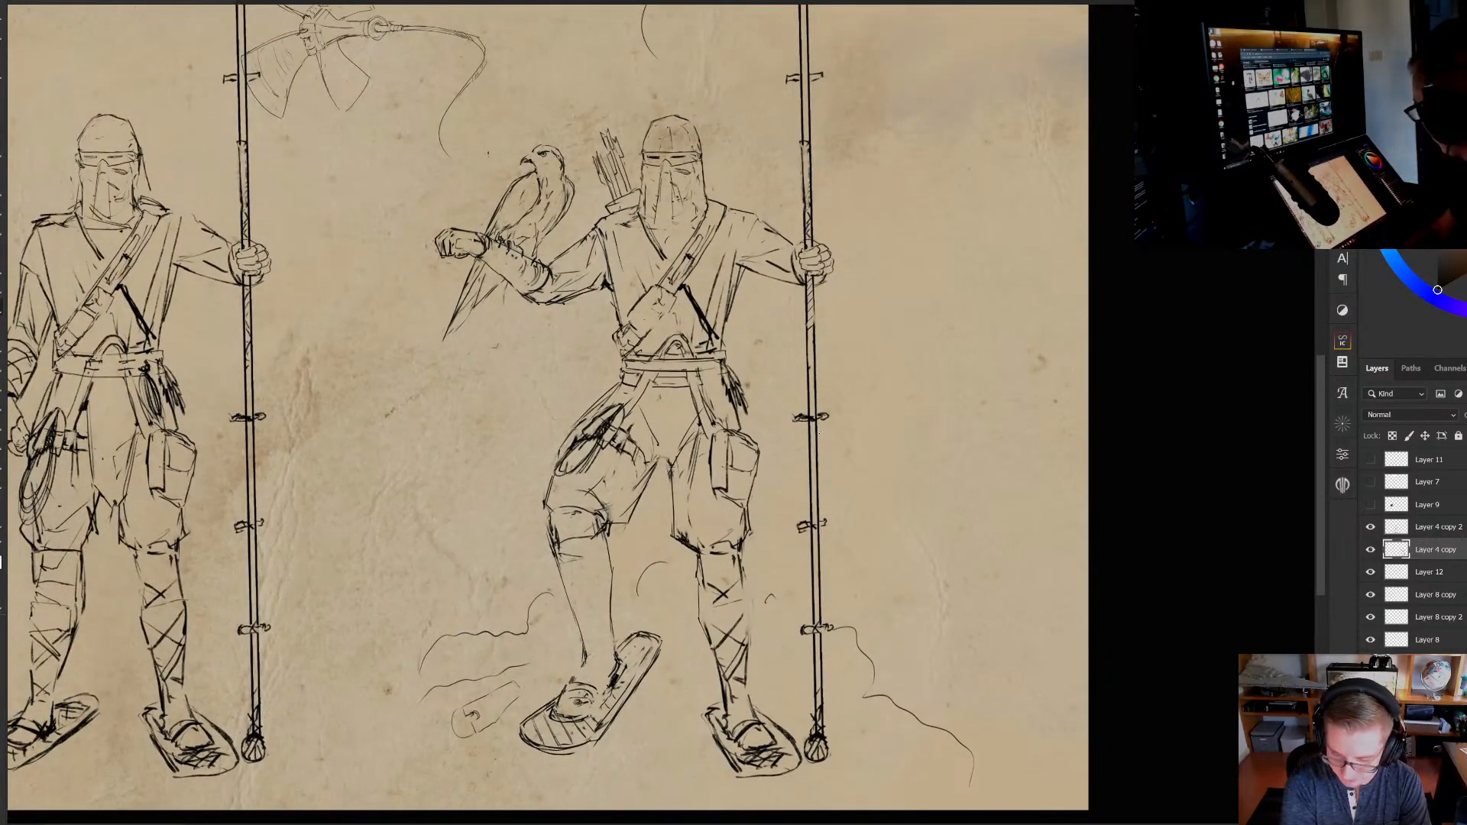
Draw a curved bow limb rising behind the quiver and touch up the tassel at the falcon bearer's hip
{"action": "left_click_drag", "start_coordinate": [638, 159], "coordinate": [683, 159]}
{"action": "left_click_drag", "start_coordinate": [608, 93], "coordinate": [615, 126]}
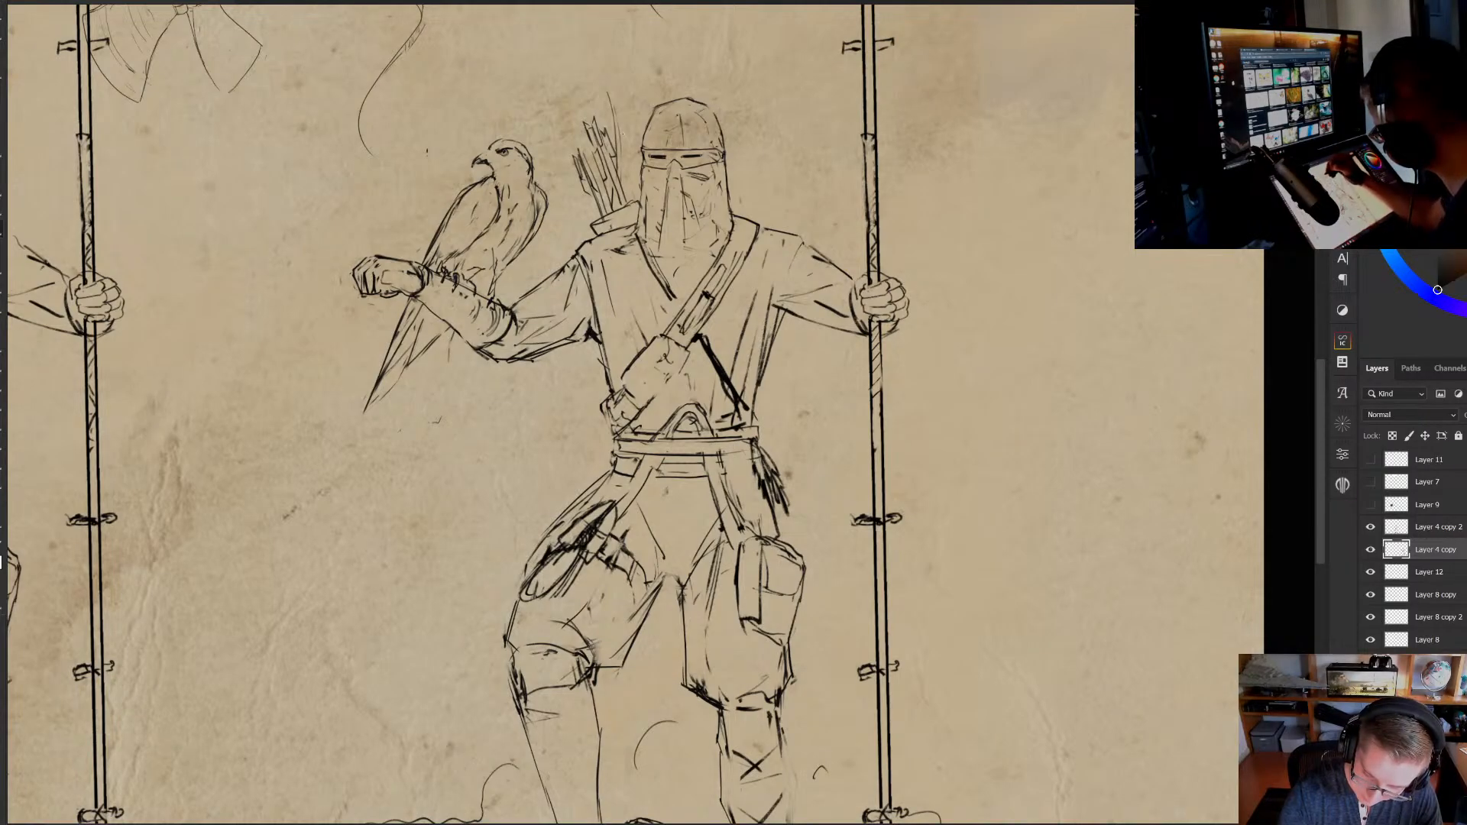
{"action": "left_click_drag", "start_coordinate": [594, 81], "coordinate": [635, 182]}
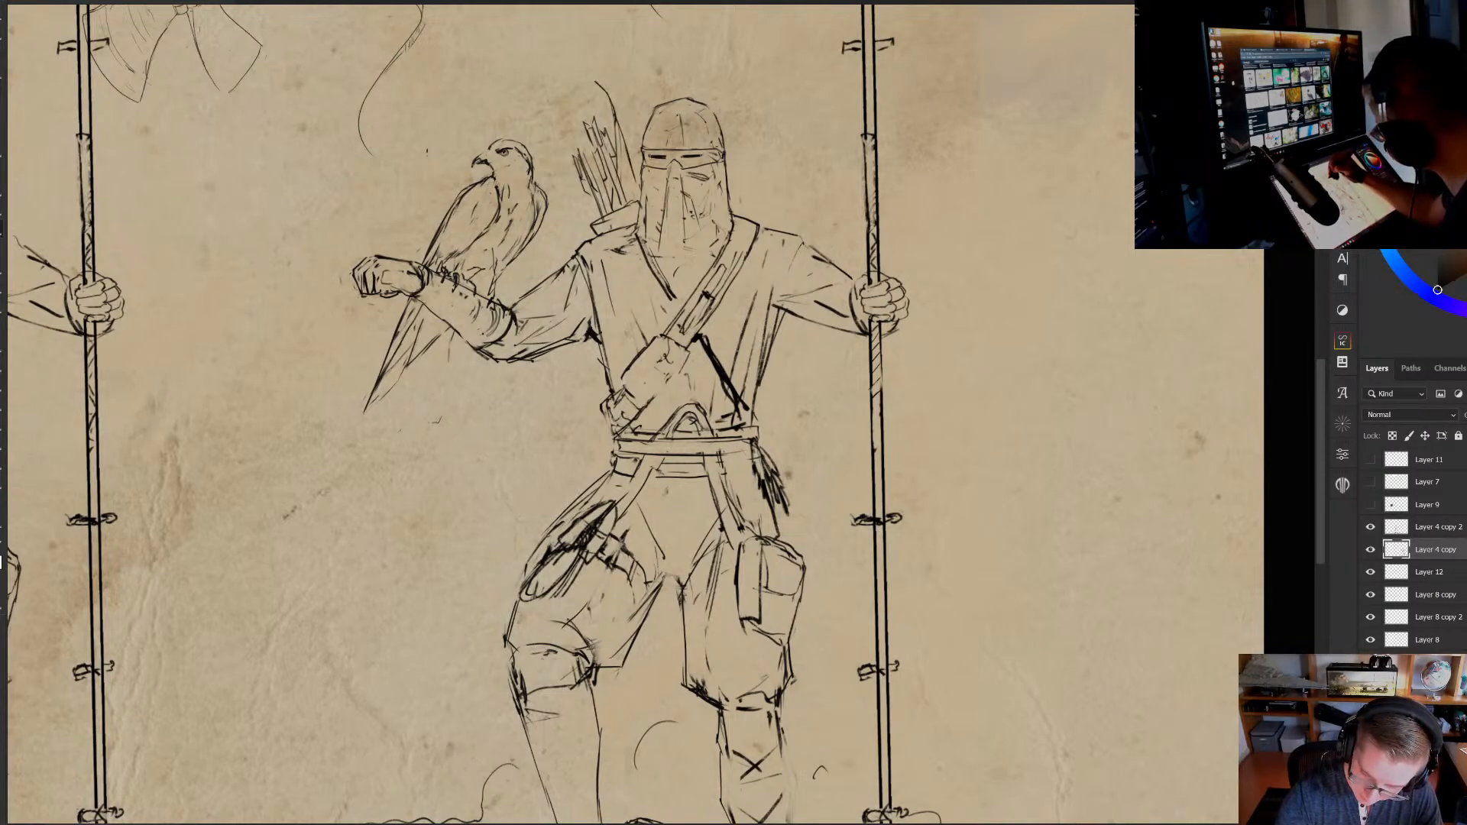
{"action": "left_click_drag", "start_coordinate": [764, 450], "coordinate": [780, 461]}
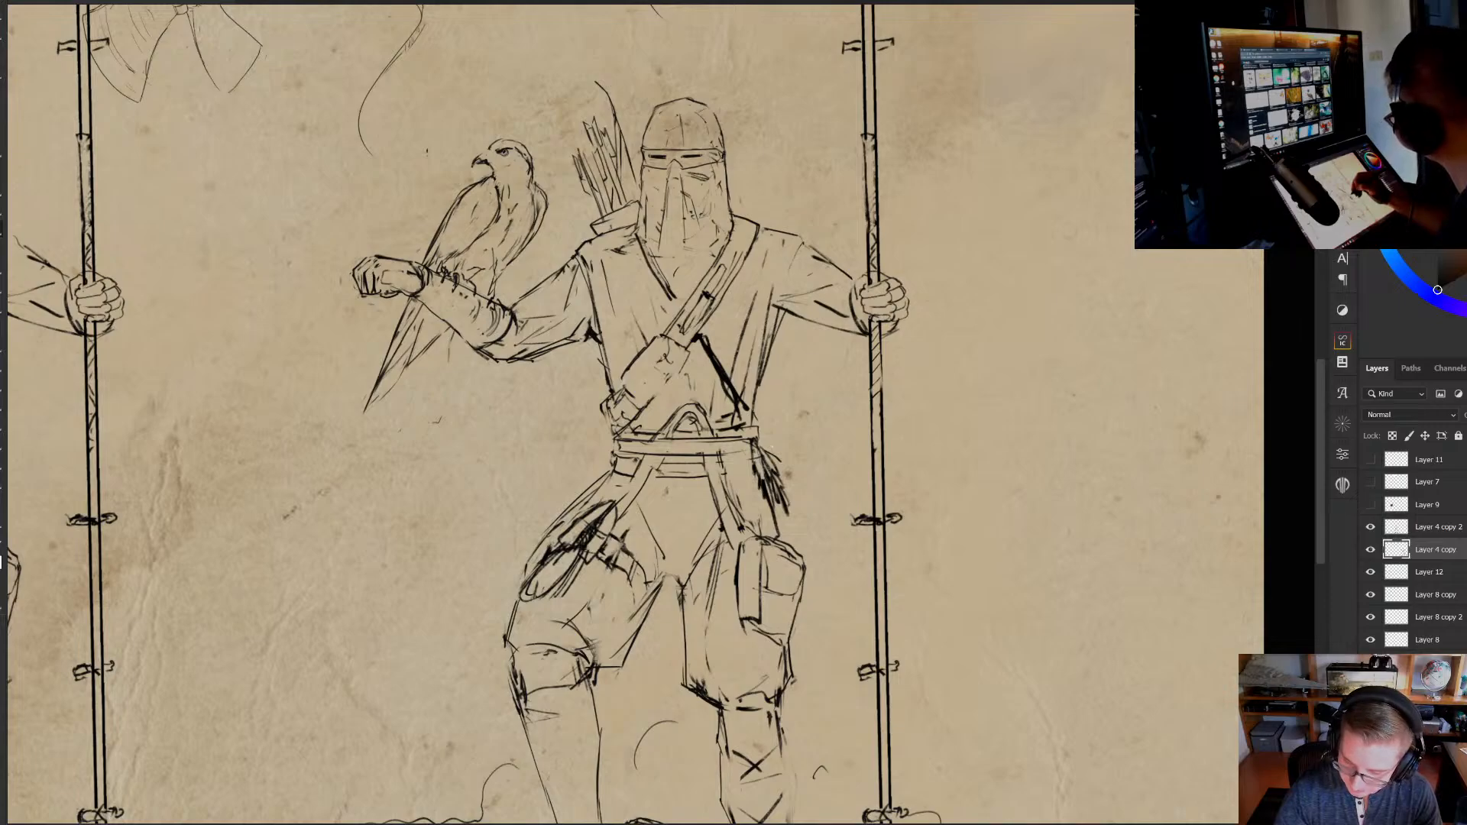
Identify the figures' layers by toggling their visibility, and sketch crossed wraps over the raised leg's shin on Layer 4 copy
{"action": "scroll", "coordinate": [791, 437], "scroll_direction": "down", "scroll_amount": 3}
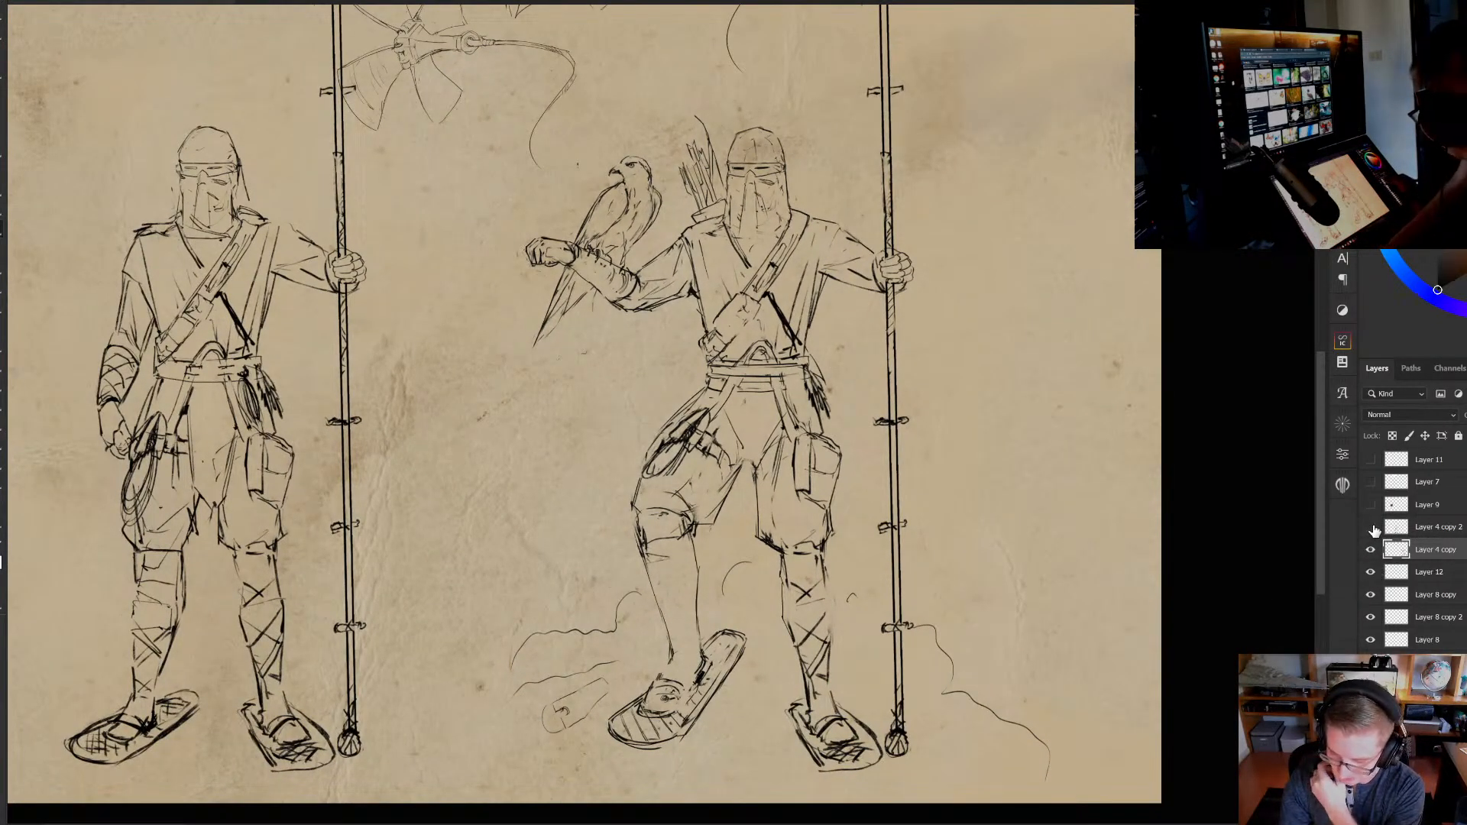
{"action": "left_click", "coordinate": [1371, 528]}
{"action": "left_click", "coordinate": [1392, 531]}
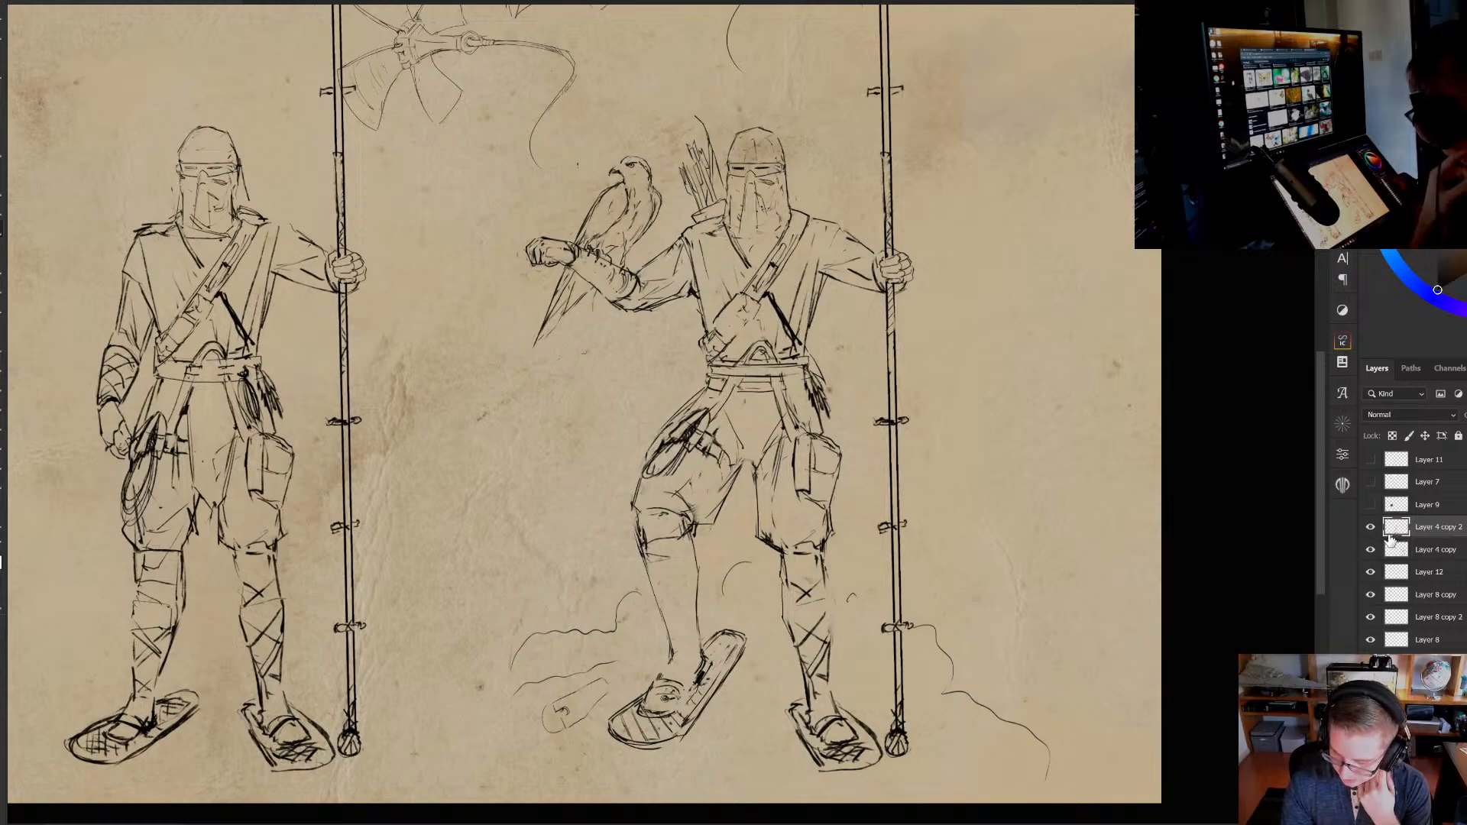
{"action": "left_click", "coordinate": [1369, 550]}
{"action": "left_click", "coordinate": [1370, 549]}
{"action": "left_click", "coordinate": [1396, 550]}
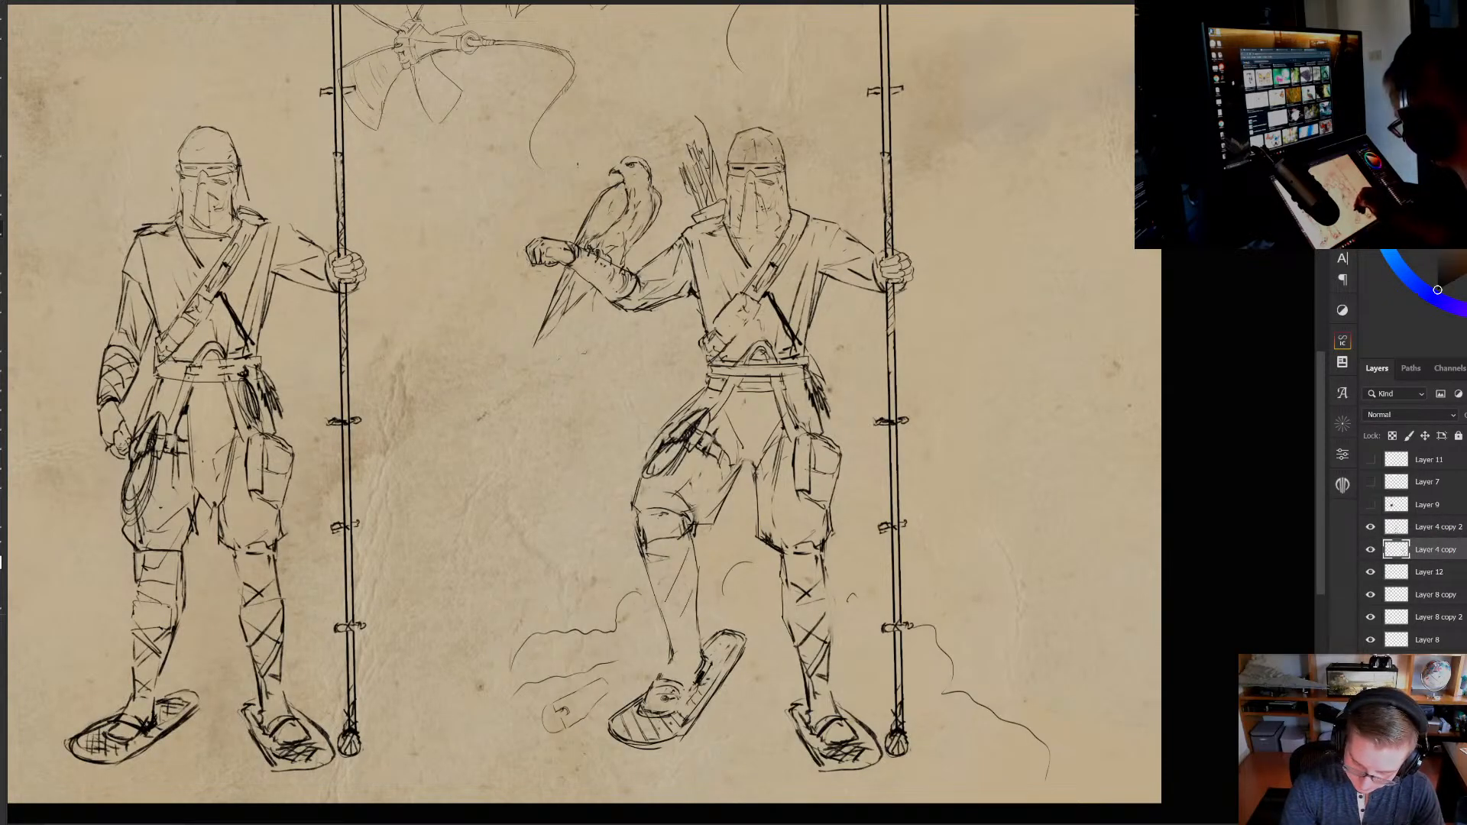
Make Layer 4 copy 2 active and start removing the standing warrior's head cloth and veil lines around the face
{"action": "left_click", "coordinate": [1399, 530]}
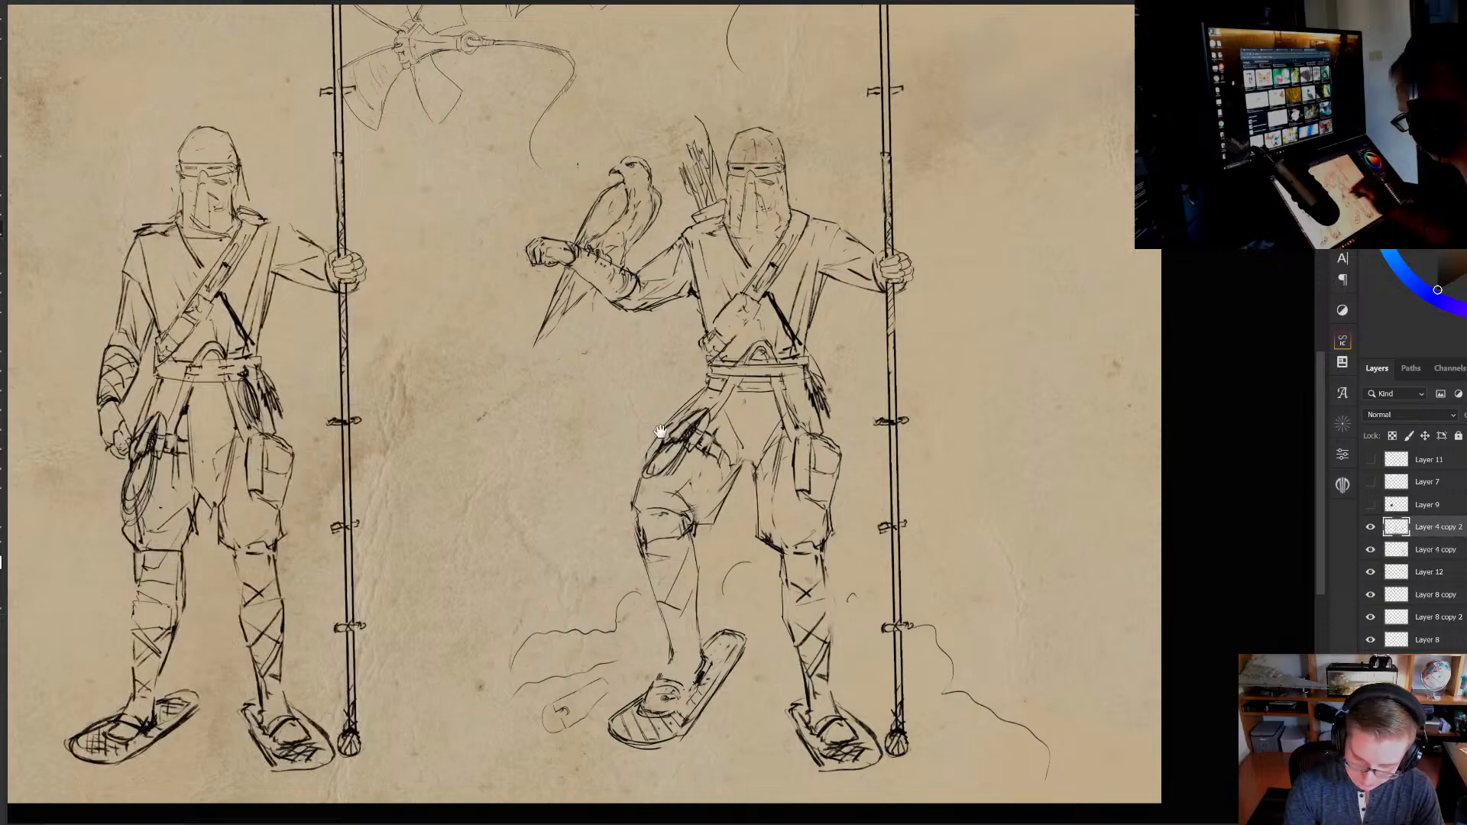
{"action": "mouse_move", "coordinate": [510, 420]}
{"action": "left_mouse_down"}
{"action": "mouse_move", "coordinate": [618, 466]}
{"action": "mouse_move", "coordinate": [629, 451]}
{"action": "left_mouse_up"}
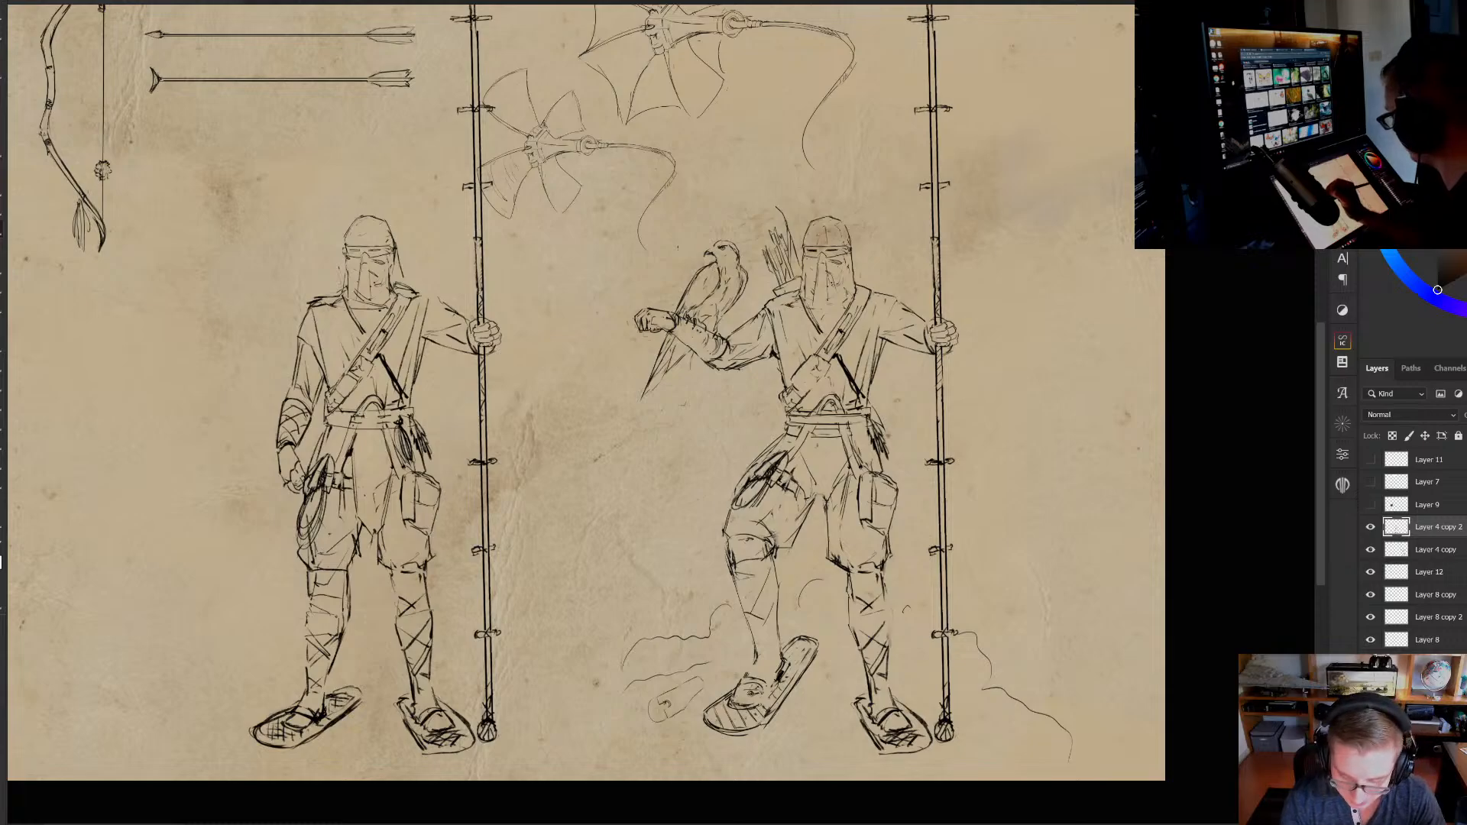
{"action": "left_click_drag", "start_coordinate": [353, 348], "coordinate": [476, 378]}
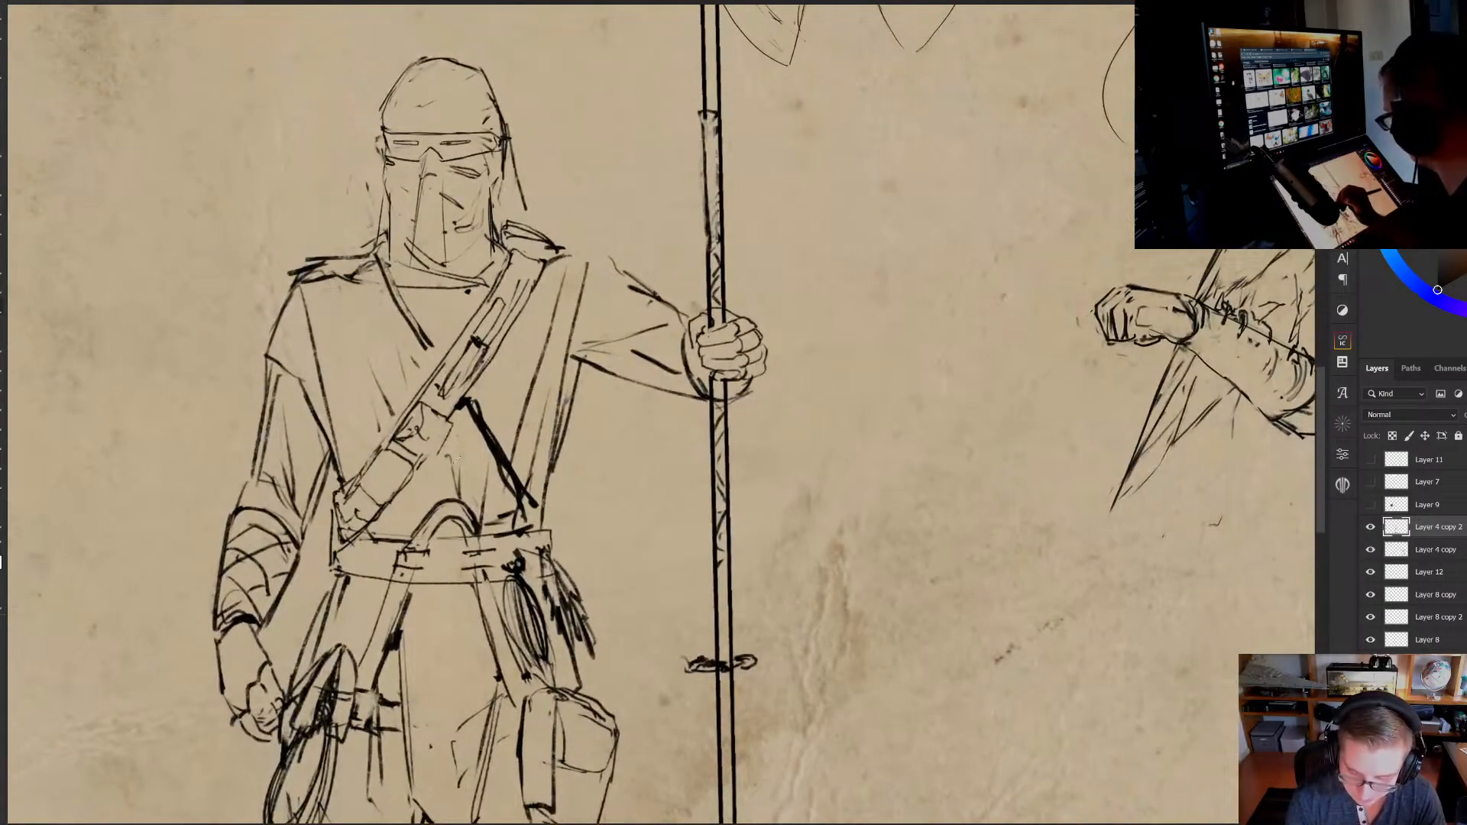
{"action": "scroll", "coordinate": [458, 453], "scroll_direction": "down", "scroll_amount": 2}
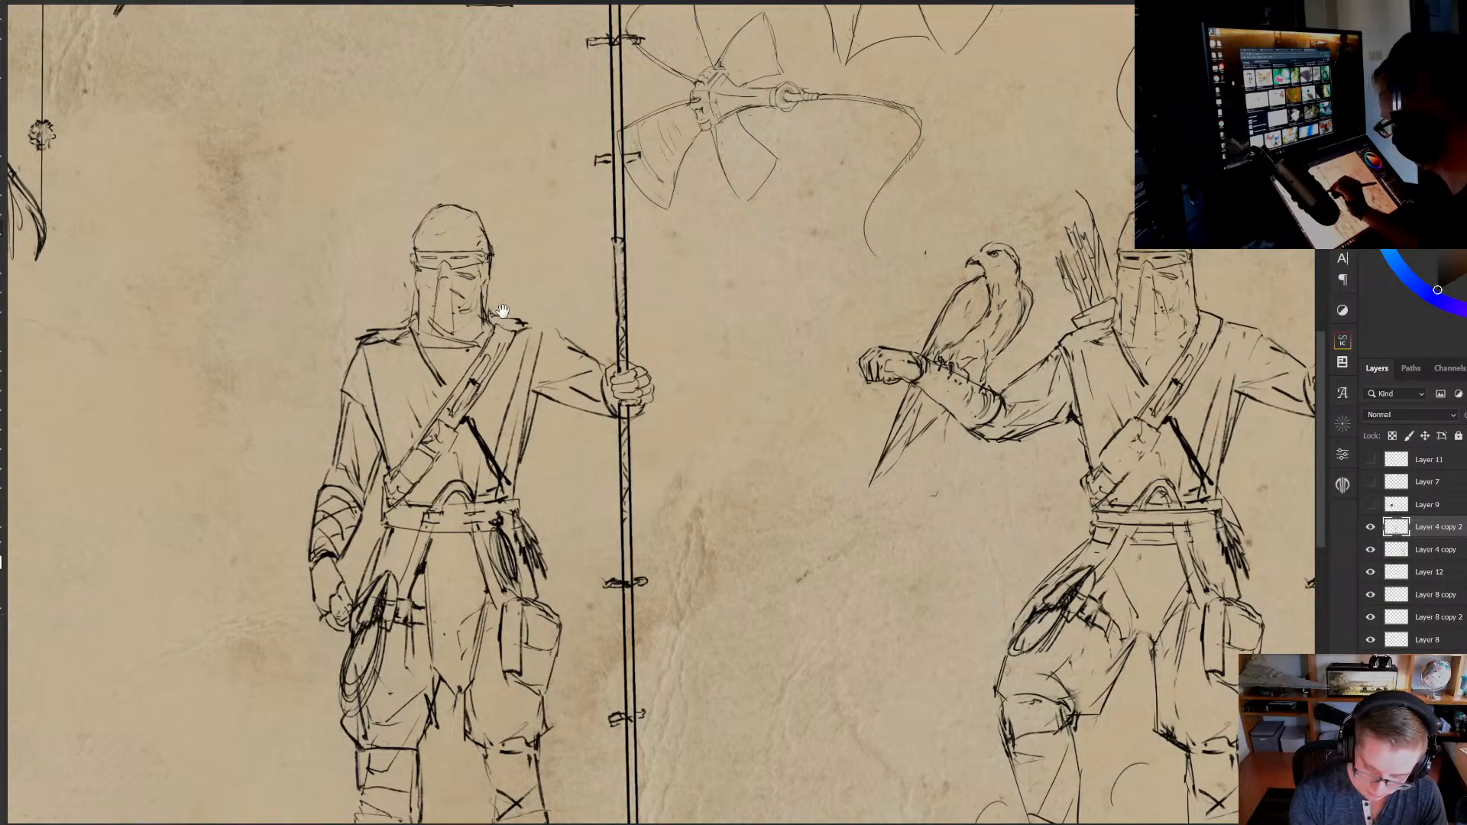
{"action": "scroll", "coordinate": [486, 296], "scroll_direction": "up", "scroll_amount": 2}
{"action": "mouse_move", "coordinate": [479, 298]}
{"action": "left_mouse_down"}
{"action": "mouse_move", "coordinate": [470, 329]}
{"action": "mouse_move", "coordinate": [485, 334]}
{"action": "mouse_move", "coordinate": [445, 329]}
{"action": "left_mouse_up"}
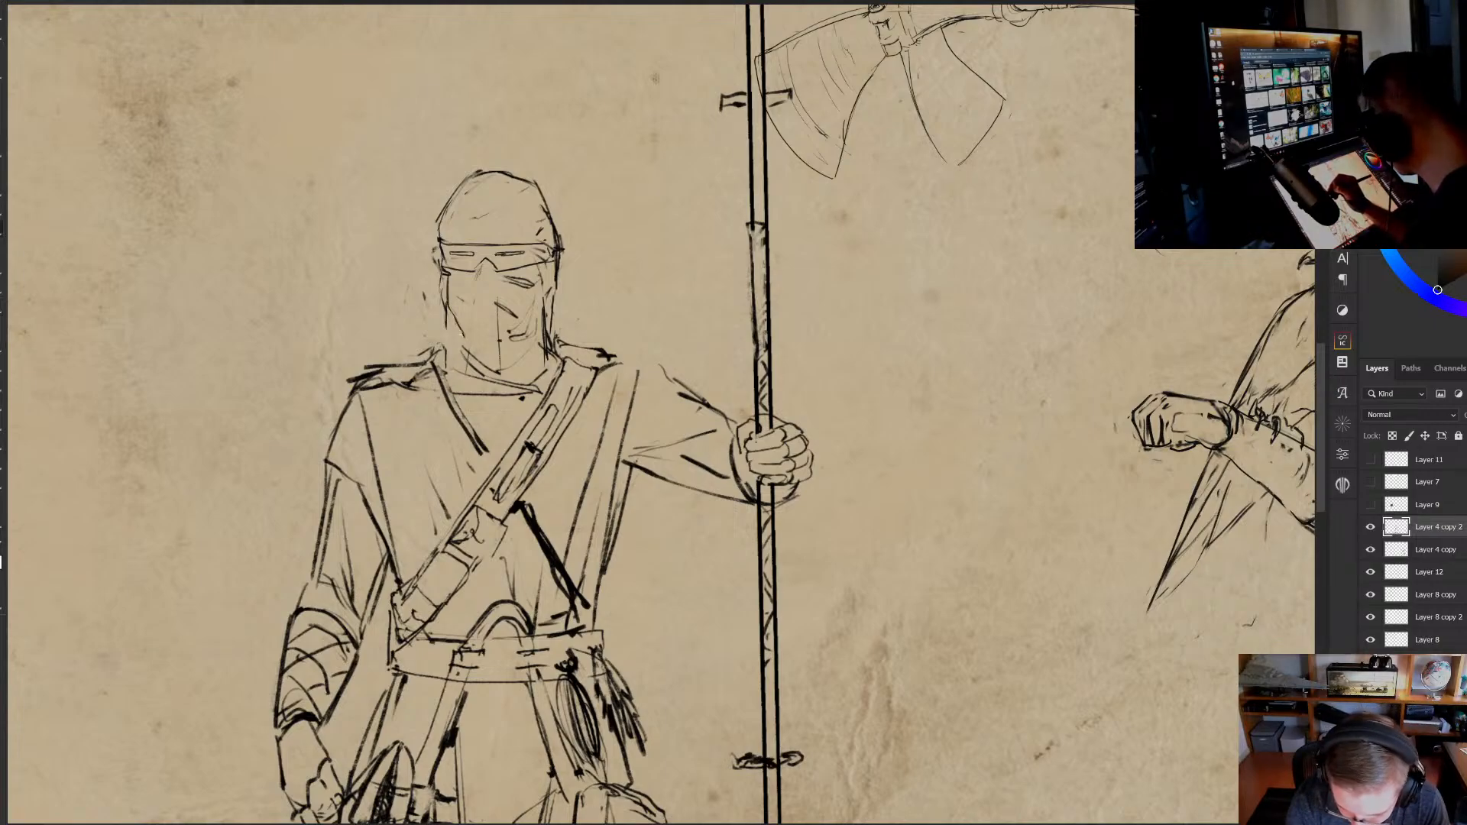
Sketch the standing warrior's mouth, clear the remaining mask lines and define the jaw and cheek
{"action": "left_click_drag", "start_coordinate": [482, 336], "coordinate": [499, 331]}
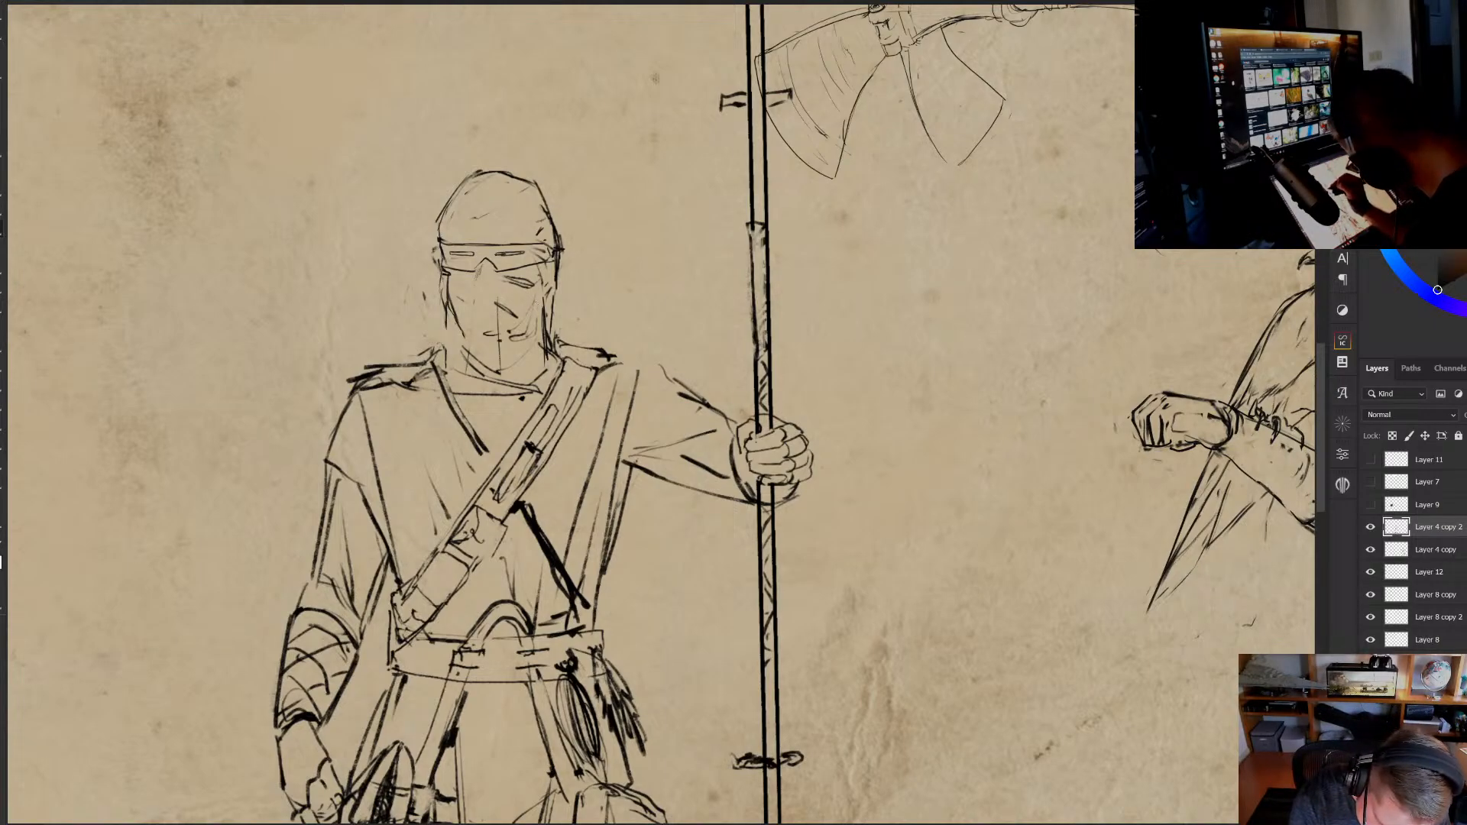
{"action": "mouse_move", "coordinate": [544, 289]}
{"action": "left_mouse_down"}
{"action": "mouse_move", "coordinate": [521, 333]}
{"action": "mouse_move", "coordinate": [536, 329]}
{"action": "mouse_move", "coordinate": [481, 334]}
{"action": "left_mouse_up"}
{"action": "key", "text": "e"}
{"action": "mouse_move", "coordinate": [442, 286]}
{"action": "left_mouse_down"}
{"action": "mouse_move", "coordinate": [465, 336]}
{"action": "mouse_move", "coordinate": [488, 345]}
{"action": "mouse_move", "coordinate": [455, 354]}
{"action": "left_mouse_up"}
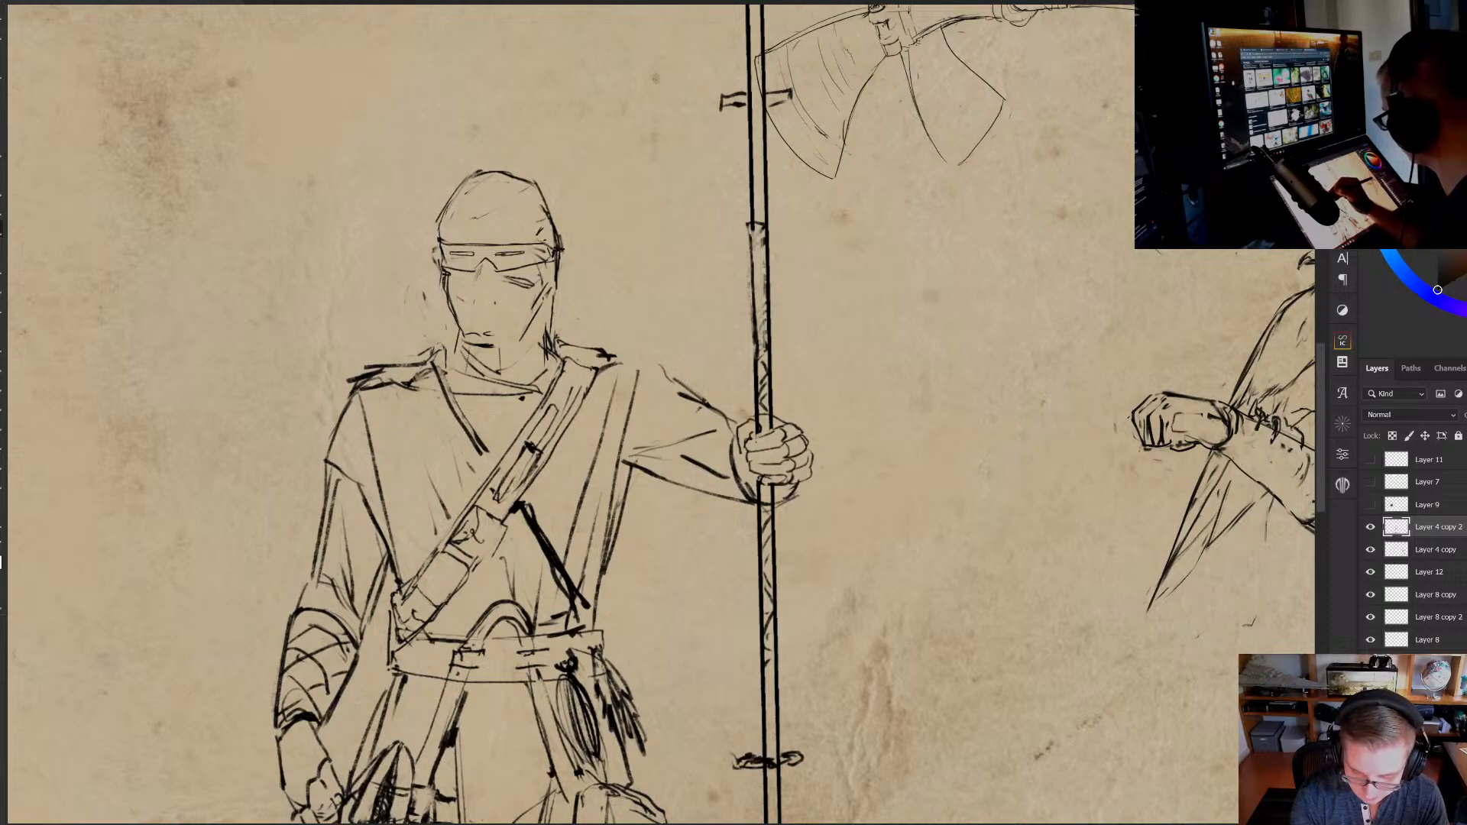
{"action": "left_click_drag", "start_coordinate": [549, 312], "coordinate": [540, 336]}
Replace the standing warrior's cap outline with loose wavy hair framing the head, and add the nose
{"action": "mouse_move", "coordinate": [457, 189]}
{"action": "left_mouse_down"}
{"action": "mouse_move", "coordinate": [438, 230]}
{"action": "mouse_move", "coordinate": [457, 224]}
{"action": "mouse_move", "coordinate": [443, 217]}
{"action": "mouse_move", "coordinate": [424, 269]}
{"action": "mouse_move", "coordinate": [427, 340]}
{"action": "left_mouse_up"}
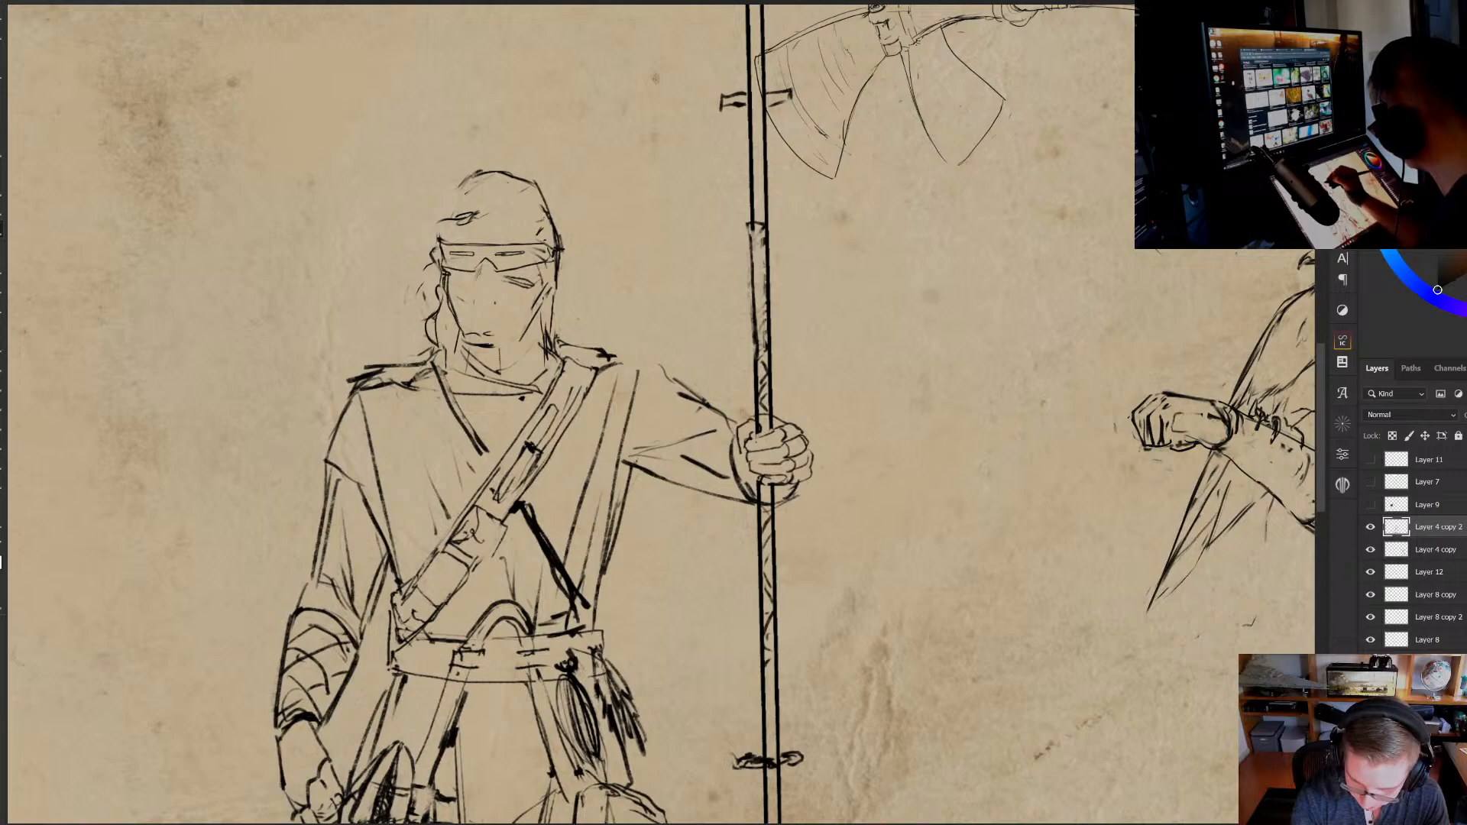
{"action": "left_click_drag", "start_coordinate": [487, 212], "coordinate": [501, 226]}
{"action": "mouse_move", "coordinate": [493, 221]}
{"action": "left_mouse_down"}
{"action": "mouse_move", "coordinate": [539, 264]}
{"action": "mouse_move", "coordinate": [544, 246]}
{"action": "mouse_move", "coordinate": [582, 303]}
{"action": "left_mouse_up"}
{"action": "mouse_move", "coordinate": [560, 226]}
{"action": "left_mouse_down"}
{"action": "mouse_move", "coordinate": [575, 270]}
{"action": "mouse_move", "coordinate": [565, 250]}
{"action": "left_mouse_up"}
{"action": "left_click_drag", "start_coordinate": [565, 252], "coordinate": [564, 313]}
{"action": "mouse_move", "coordinate": [467, 182]}
{"action": "left_mouse_down"}
{"action": "mouse_move", "coordinate": [425, 226]}
{"action": "mouse_move", "coordinate": [422, 318]}
{"action": "mouse_move", "coordinate": [432, 246]}
{"action": "mouse_move", "coordinate": [439, 346]}
{"action": "left_mouse_up"}
{"action": "key", "text": "e"}
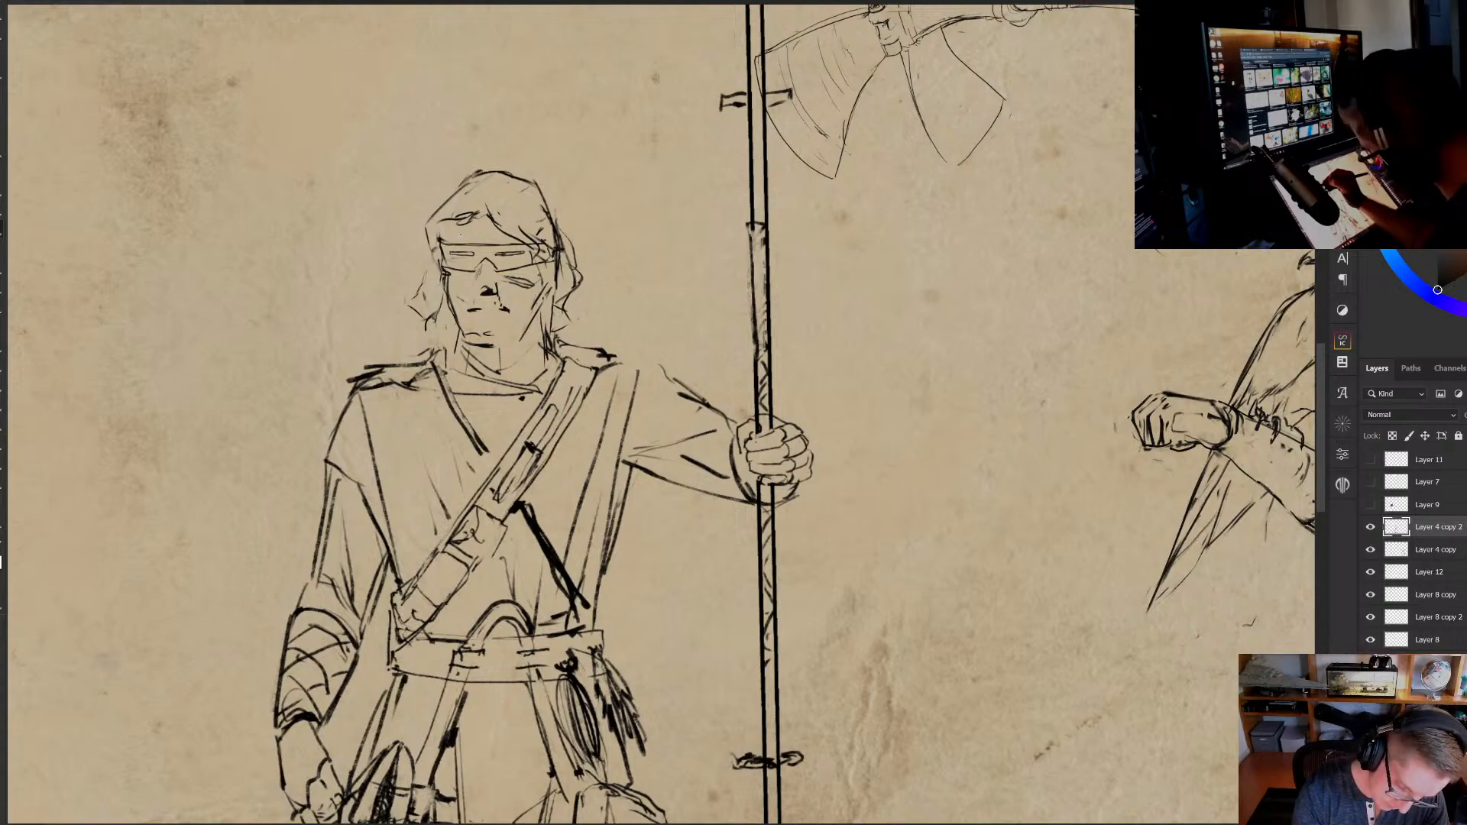
{"action": "left_click_drag", "start_coordinate": [452, 218], "coordinate": [444, 239]}
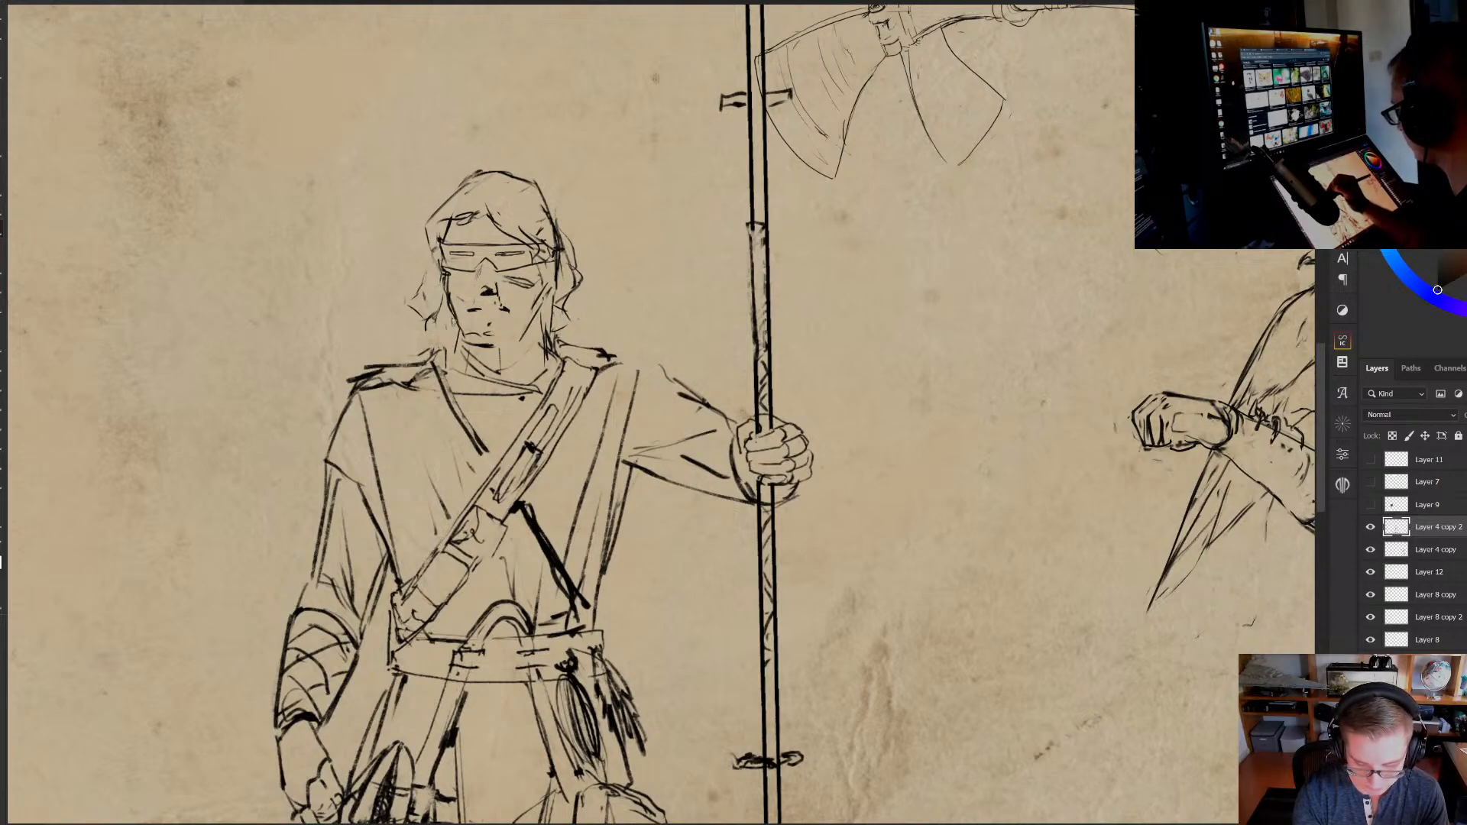
Draw a moustache and short beard along the standing warrior's jaw and touch up the neck lines
{"action": "left_click_drag", "start_coordinate": [452, 319], "coordinate": [460, 338]}
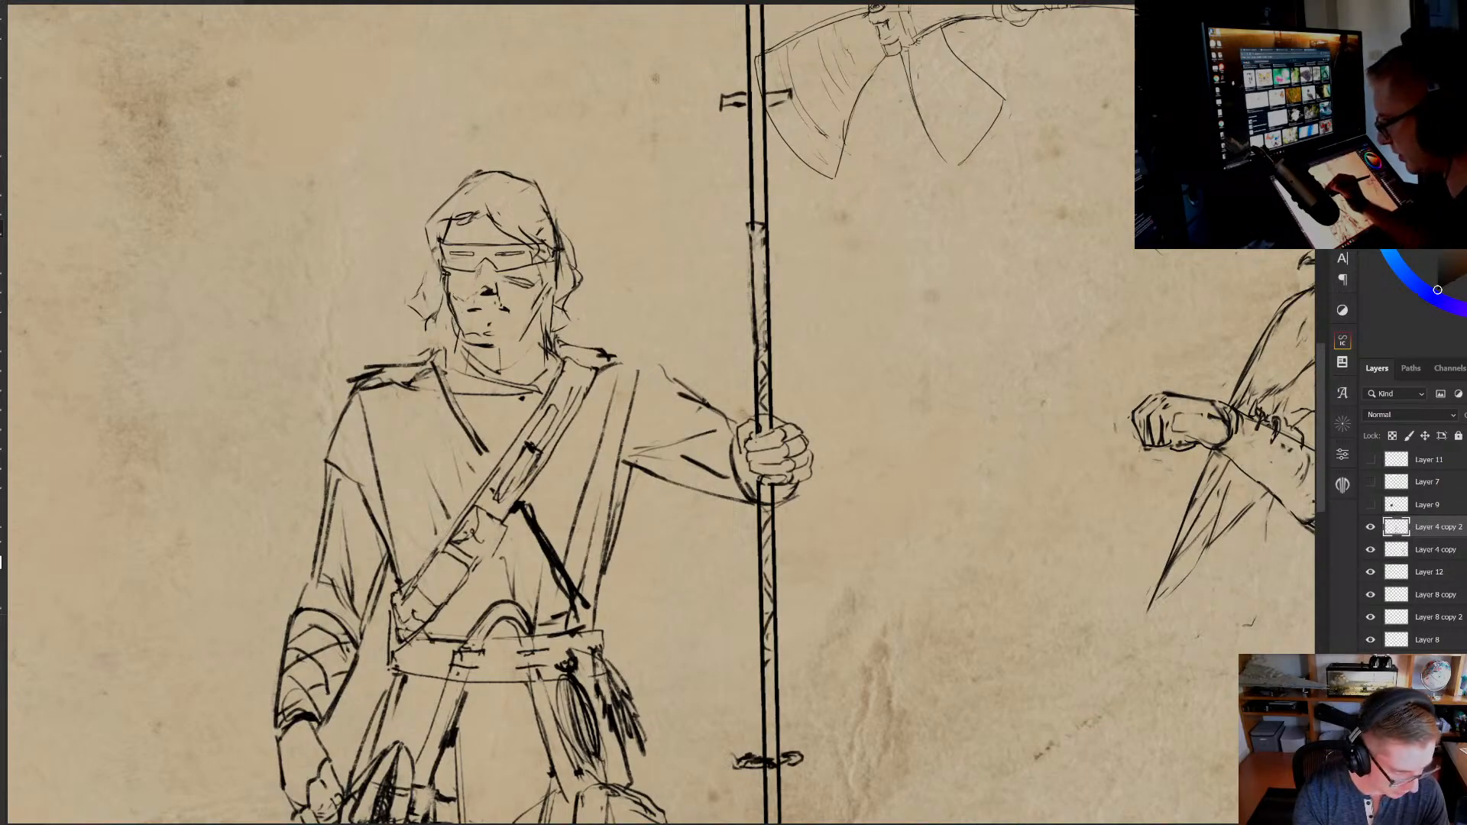
{"action": "mouse_move", "coordinate": [538, 259]}
{"action": "left_mouse_down"}
{"action": "mouse_move", "coordinate": [505, 314]}
{"action": "mouse_move", "coordinate": [526, 311]}
{"action": "mouse_move", "coordinate": [467, 317]}
{"action": "mouse_move", "coordinate": [466, 344]}
{"action": "left_mouse_up"}
{"action": "key", "text": "e"}
{"action": "mouse_move", "coordinate": [469, 334]}
{"action": "left_mouse_down"}
{"action": "mouse_move", "coordinate": [471, 349]}
{"action": "mouse_move", "coordinate": [517, 341]}
{"action": "left_mouse_up"}
{"action": "mouse_move", "coordinate": [516, 341]}
{"action": "left_mouse_down"}
{"action": "mouse_move", "coordinate": [490, 347]}
{"action": "mouse_move", "coordinate": [532, 320]}
{"action": "left_mouse_up"}
{"action": "left_click_drag", "start_coordinate": [529, 329], "coordinate": [542, 314]}
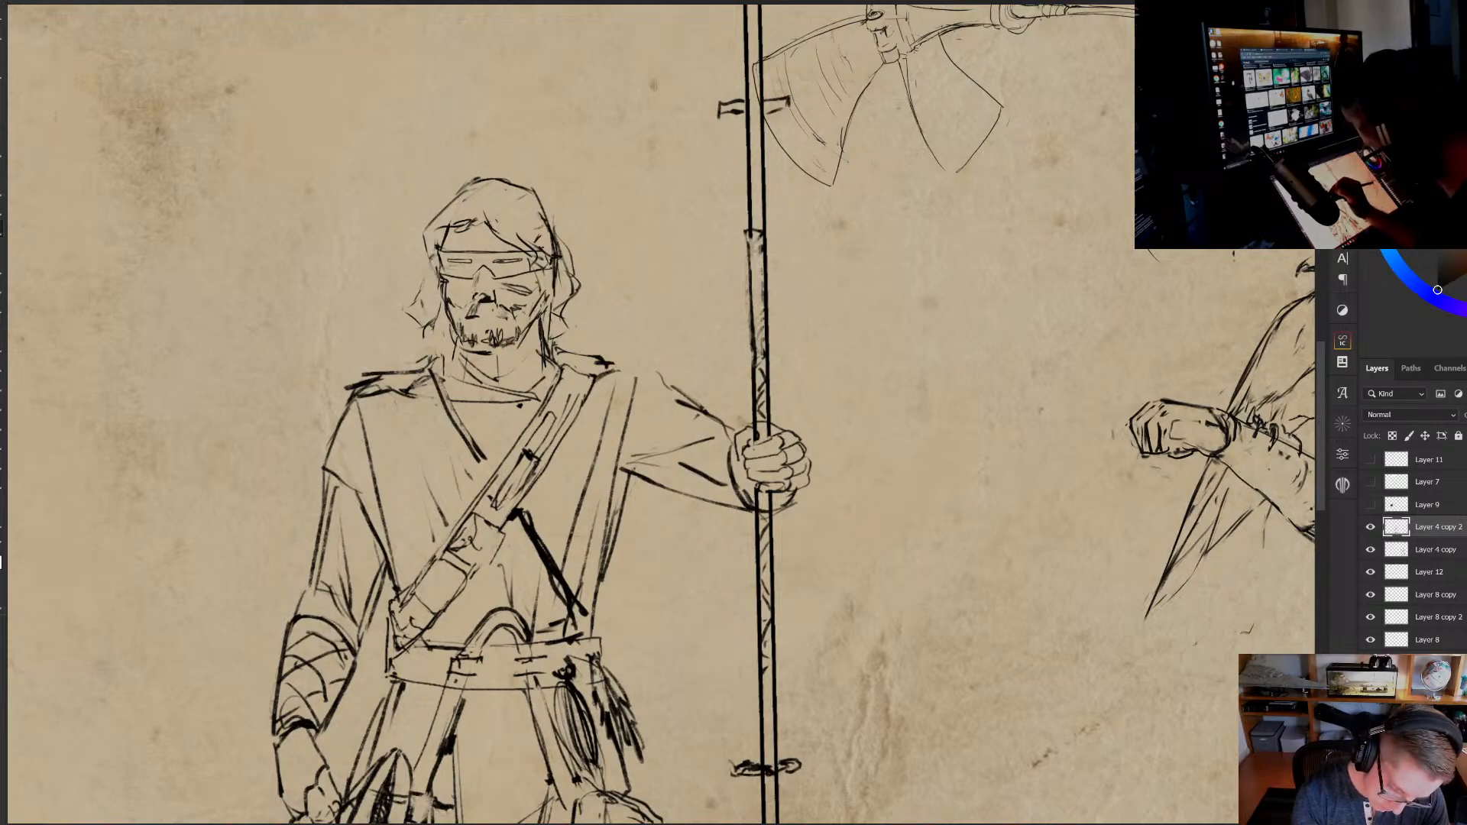
{"action": "left_click_drag", "start_coordinate": [456, 333], "coordinate": [449, 361]}
{"action": "left_click_drag", "start_coordinate": [443, 359], "coordinate": [459, 366]}
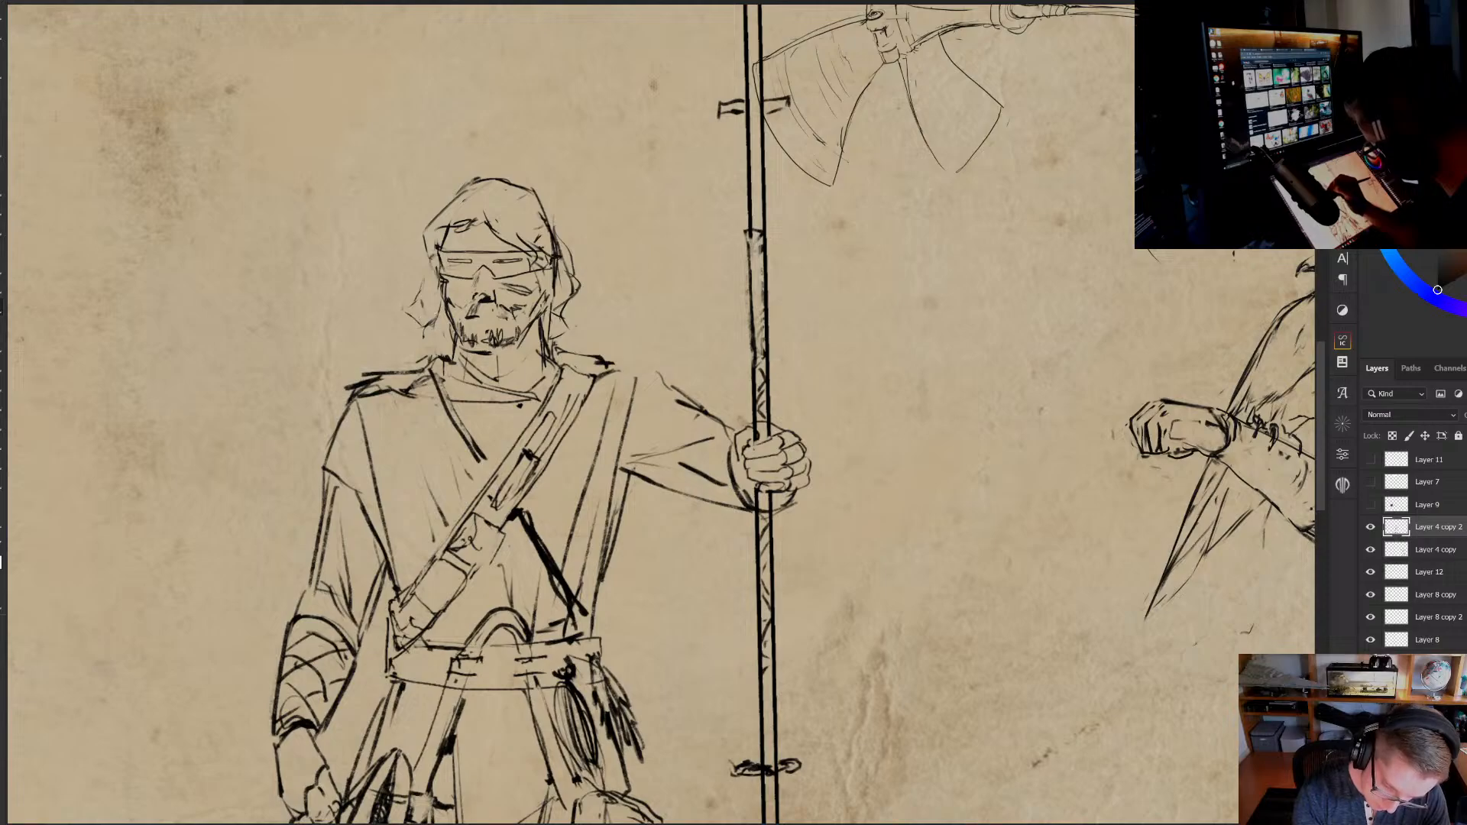
Add loose hair strands over the standing warrior's crown and forehead, and touch up the moustache and eyes
{"action": "left_click_drag", "start_coordinate": [446, 308], "coordinate": [436, 338]}
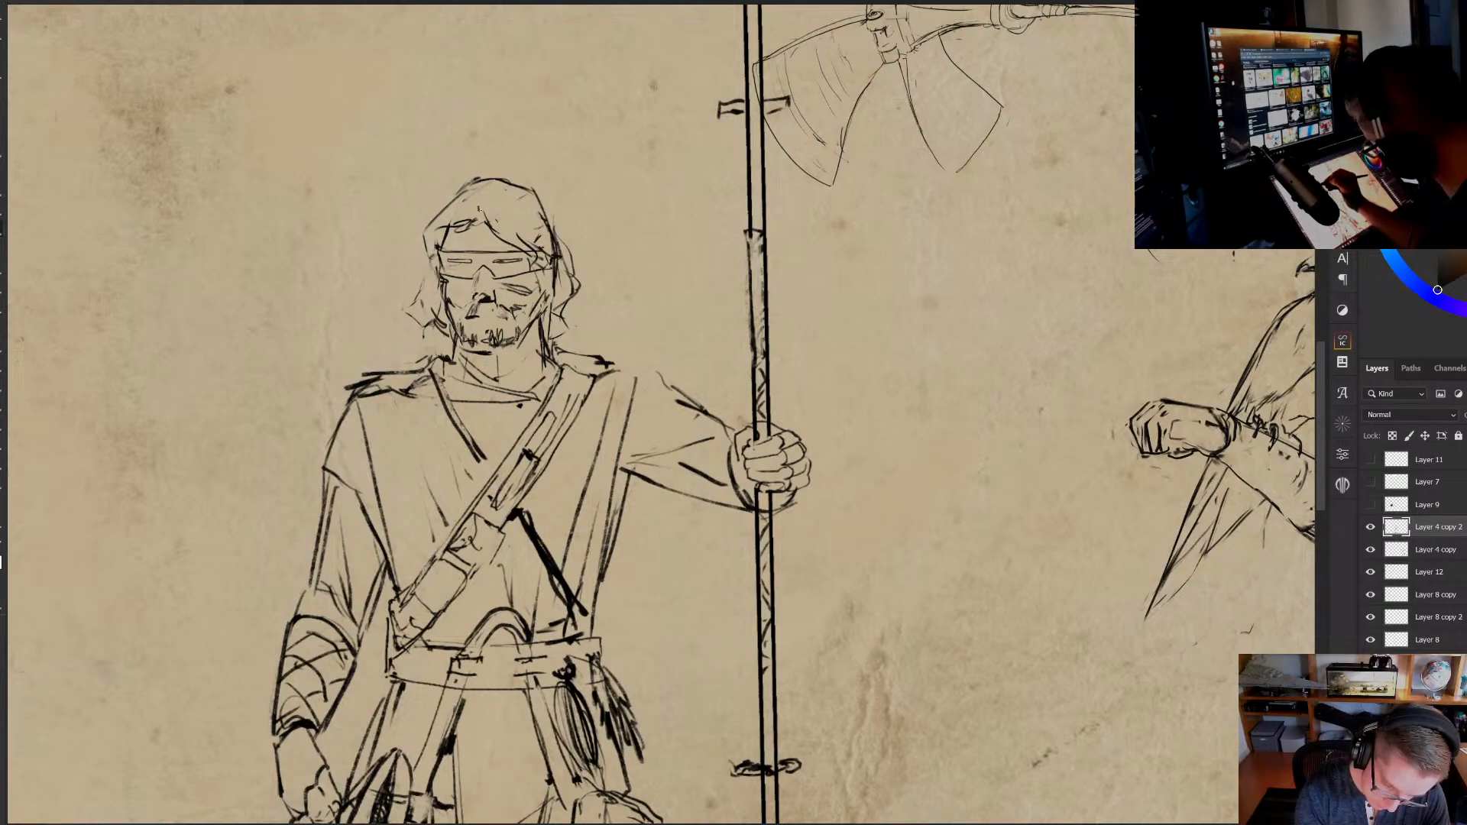
{"action": "mouse_move", "coordinate": [488, 209]}
{"action": "left_mouse_down"}
{"action": "mouse_move", "coordinate": [528, 245]}
{"action": "mouse_move", "coordinate": [535, 235]}
{"action": "left_mouse_up"}
{"action": "left_click_drag", "start_coordinate": [500, 195], "coordinate": [524, 207]}
{"action": "left_click_drag", "start_coordinate": [511, 191], "coordinate": [440, 226]}
{"action": "left_click_drag", "start_coordinate": [444, 223], "coordinate": [432, 233]}
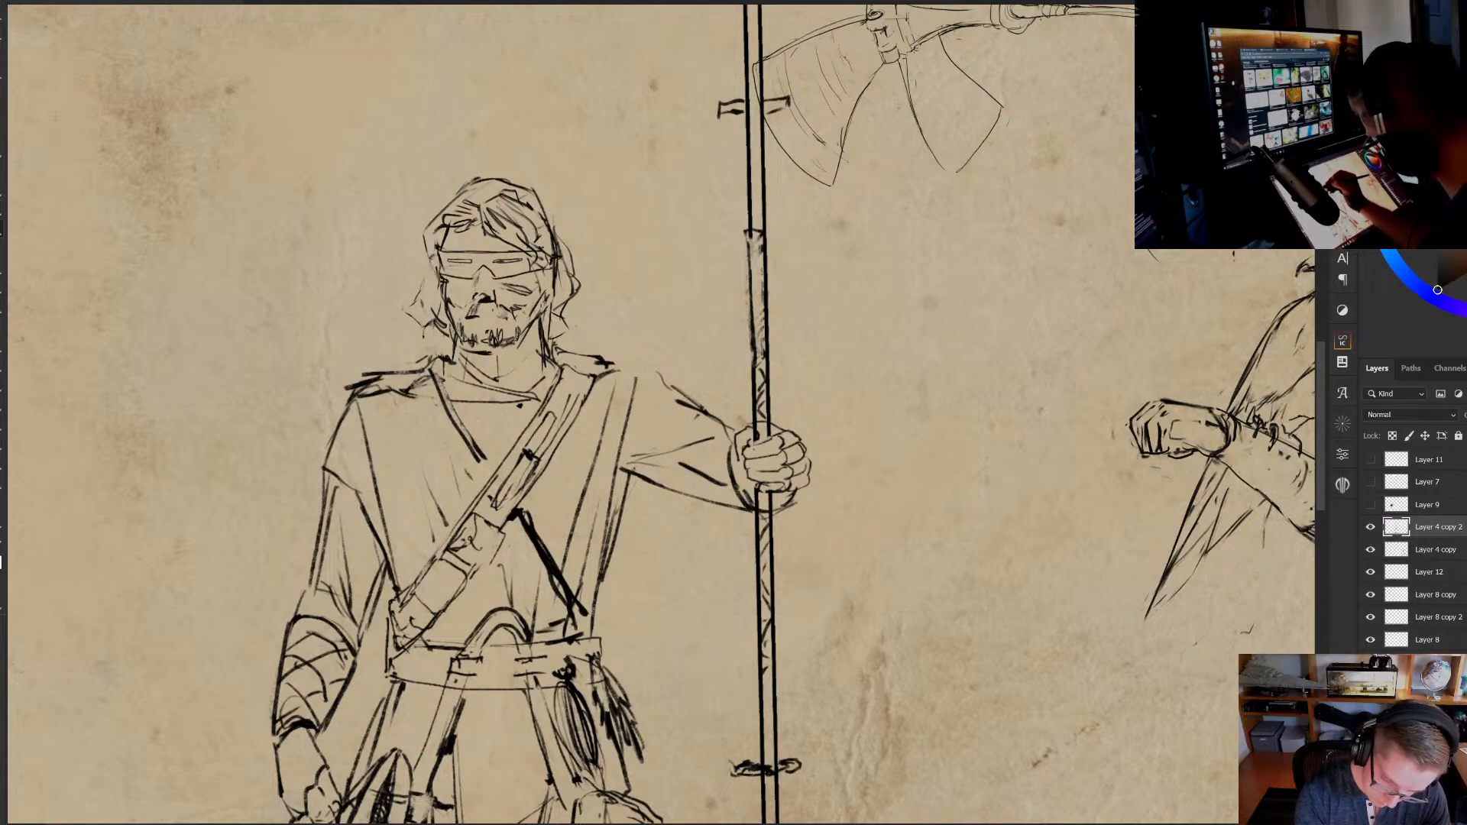
{"action": "mouse_move", "coordinate": [474, 300]}
{"action": "left_mouse_down"}
{"action": "mouse_move", "coordinate": [493, 296]}
{"action": "mouse_move", "coordinate": [481, 294]}
{"action": "left_mouse_up"}
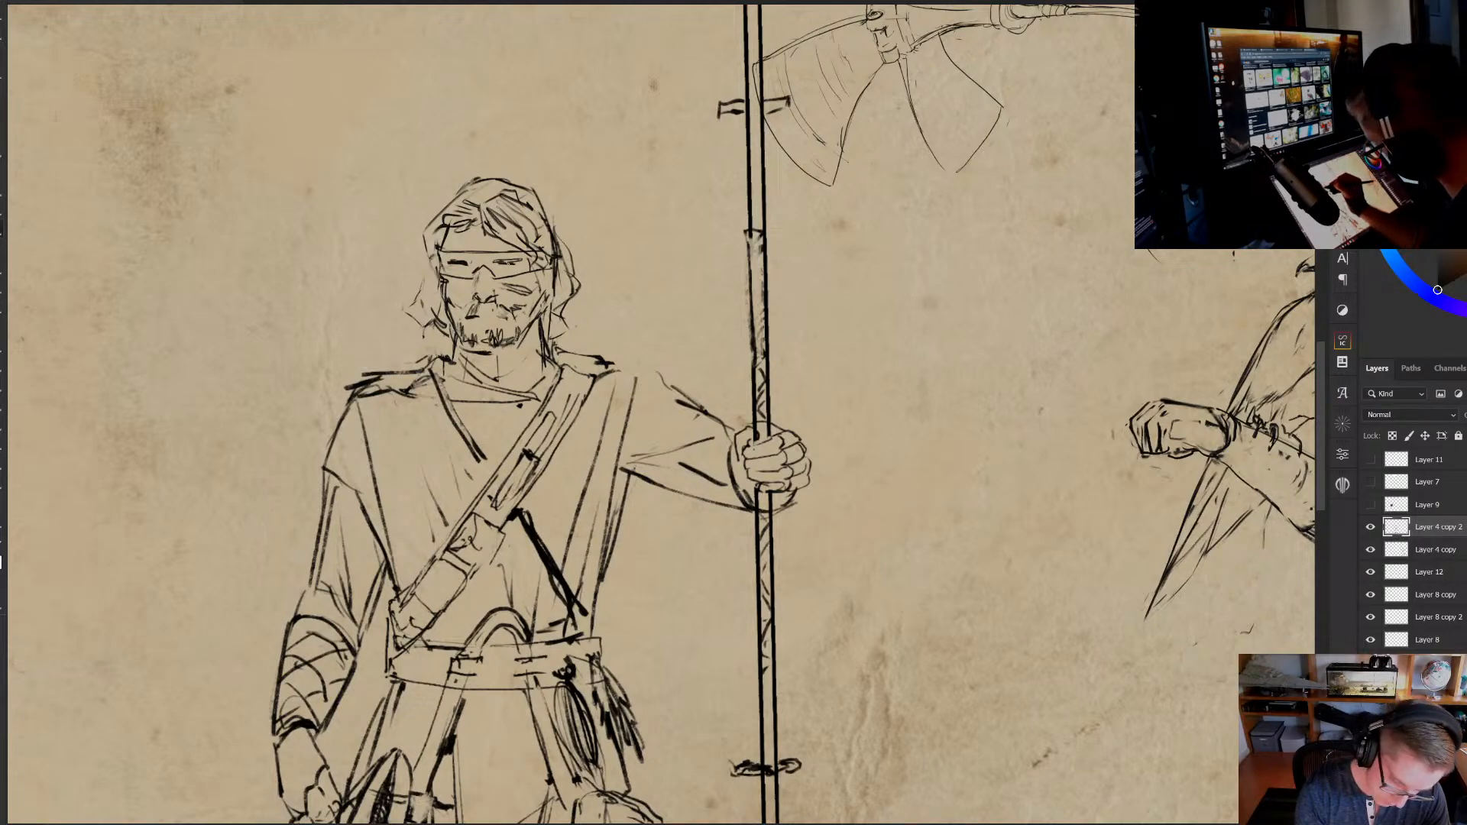
{"action": "left_click_drag", "start_coordinate": [560, 260], "coordinate": [489, 268]}
{"action": "left_click_drag", "start_coordinate": [599, 280], "coordinate": [617, 269]}
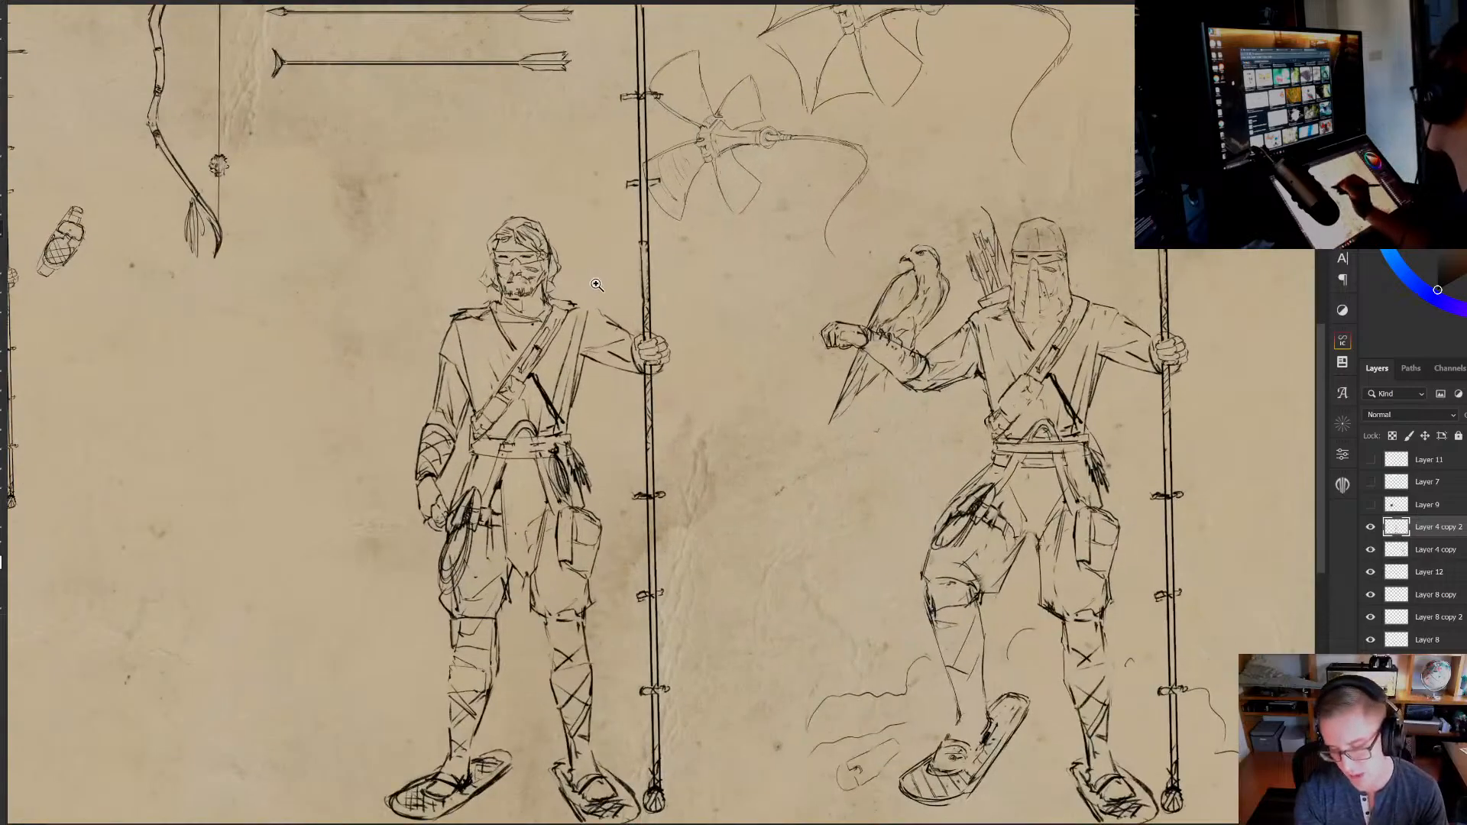
{"action": "left_click", "coordinate": [597, 284]}
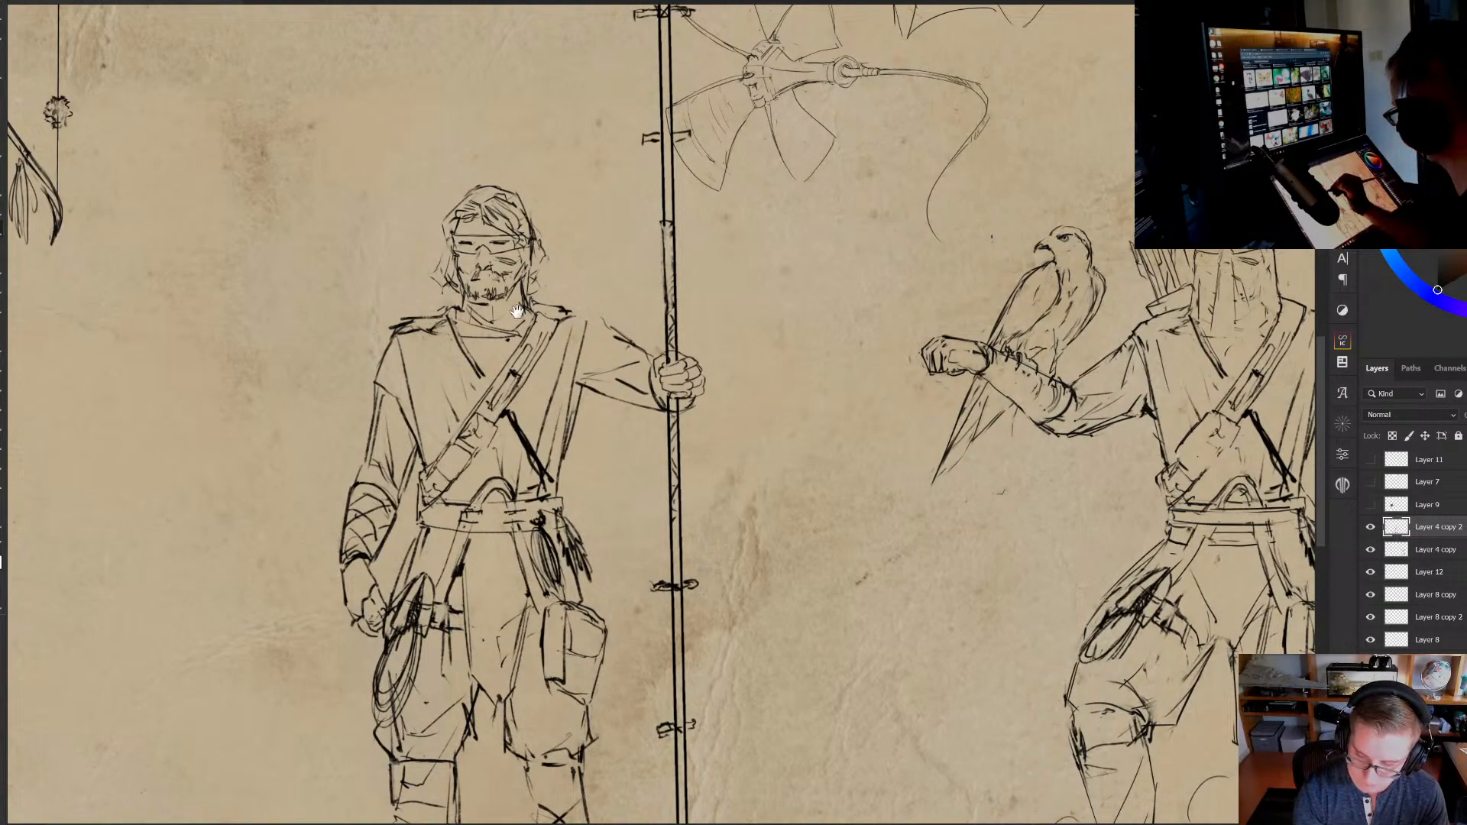
{"action": "left_click_drag", "start_coordinate": [569, 301], "coordinate": [558, 309]}
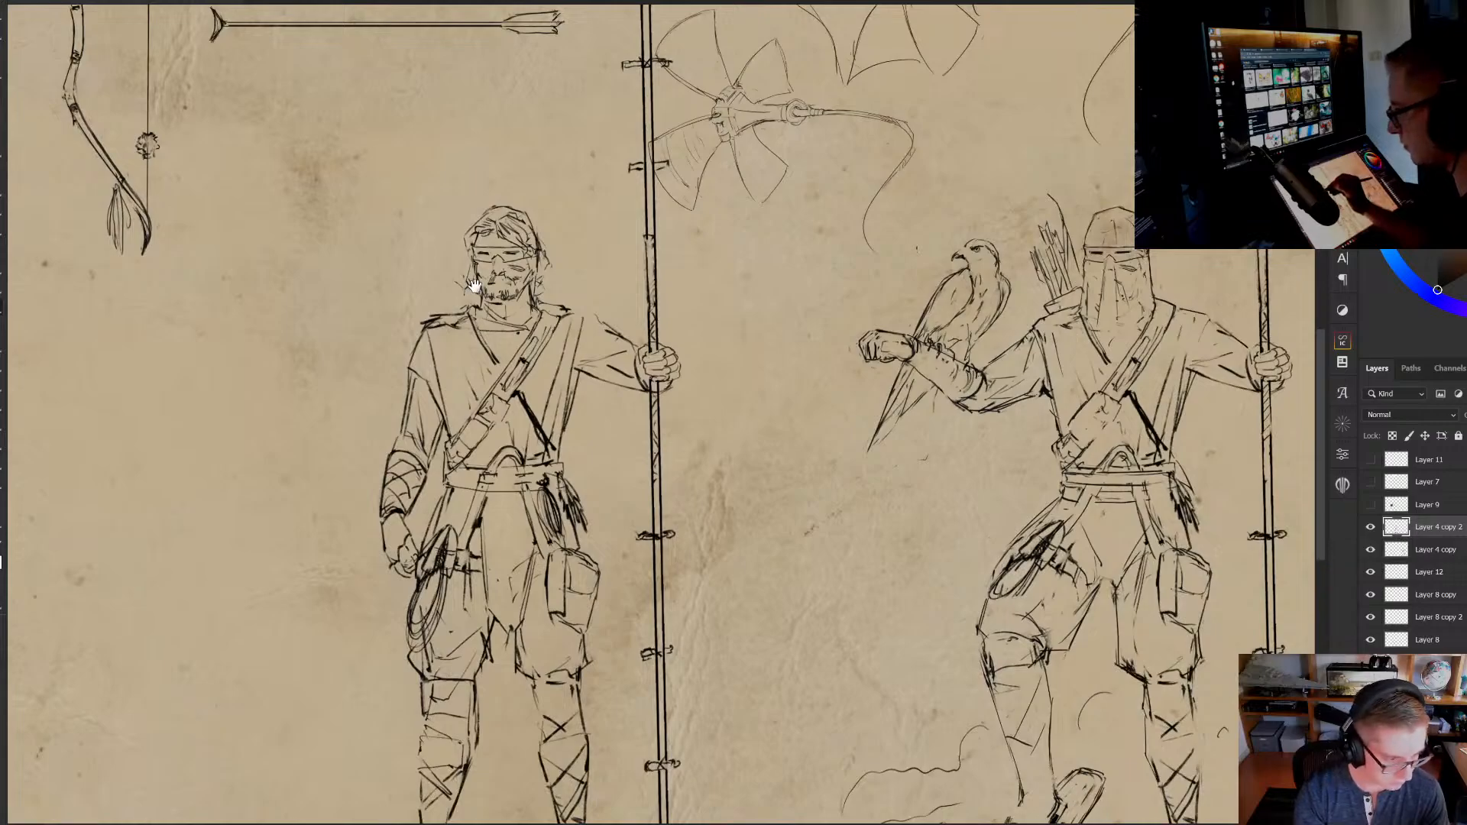
{"action": "left_click_drag", "start_coordinate": [476, 287], "coordinate": [486, 298]}
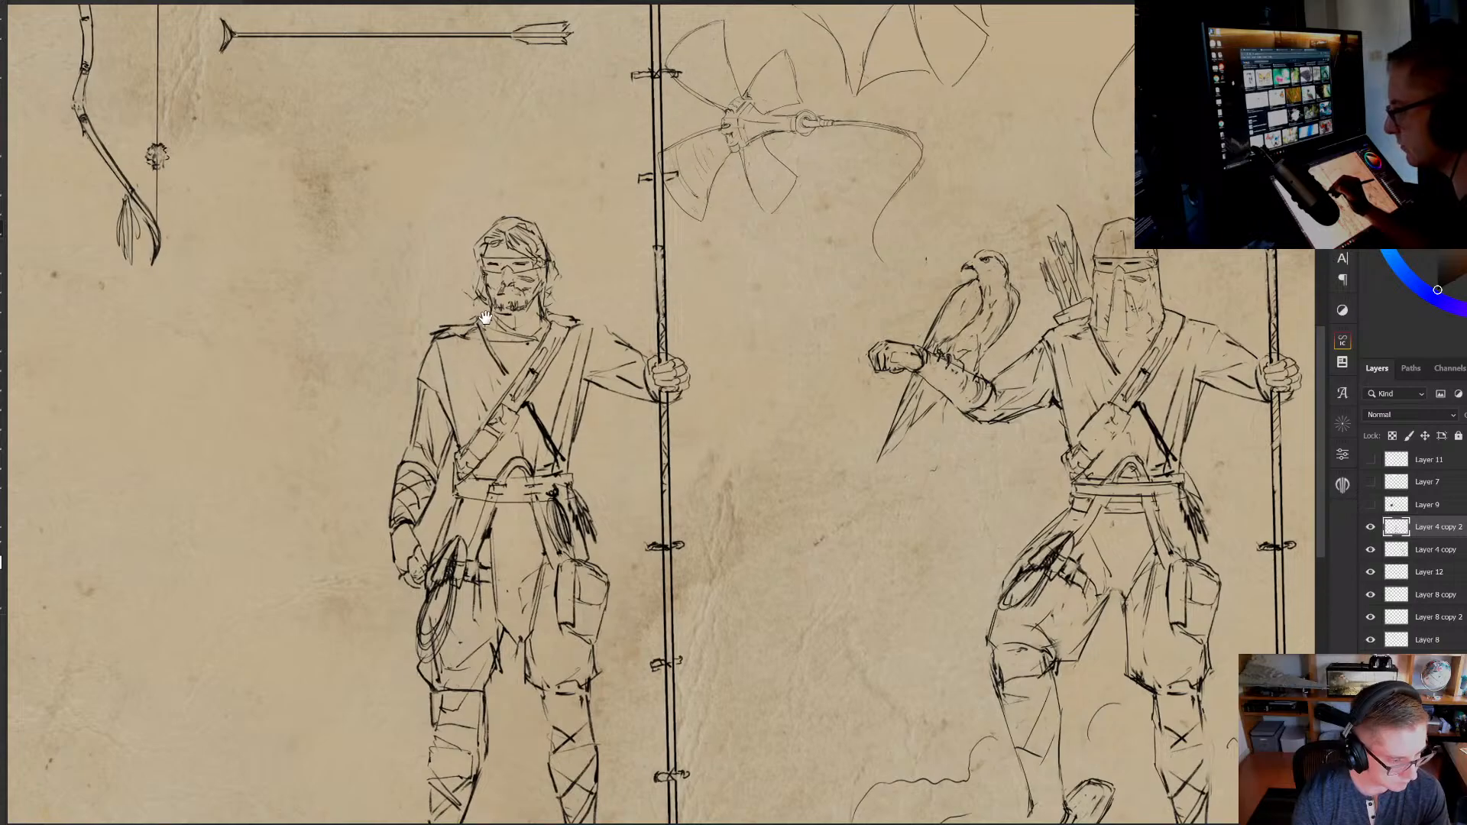
{"action": "left_click_drag", "start_coordinate": [483, 316], "coordinate": [496, 320]}
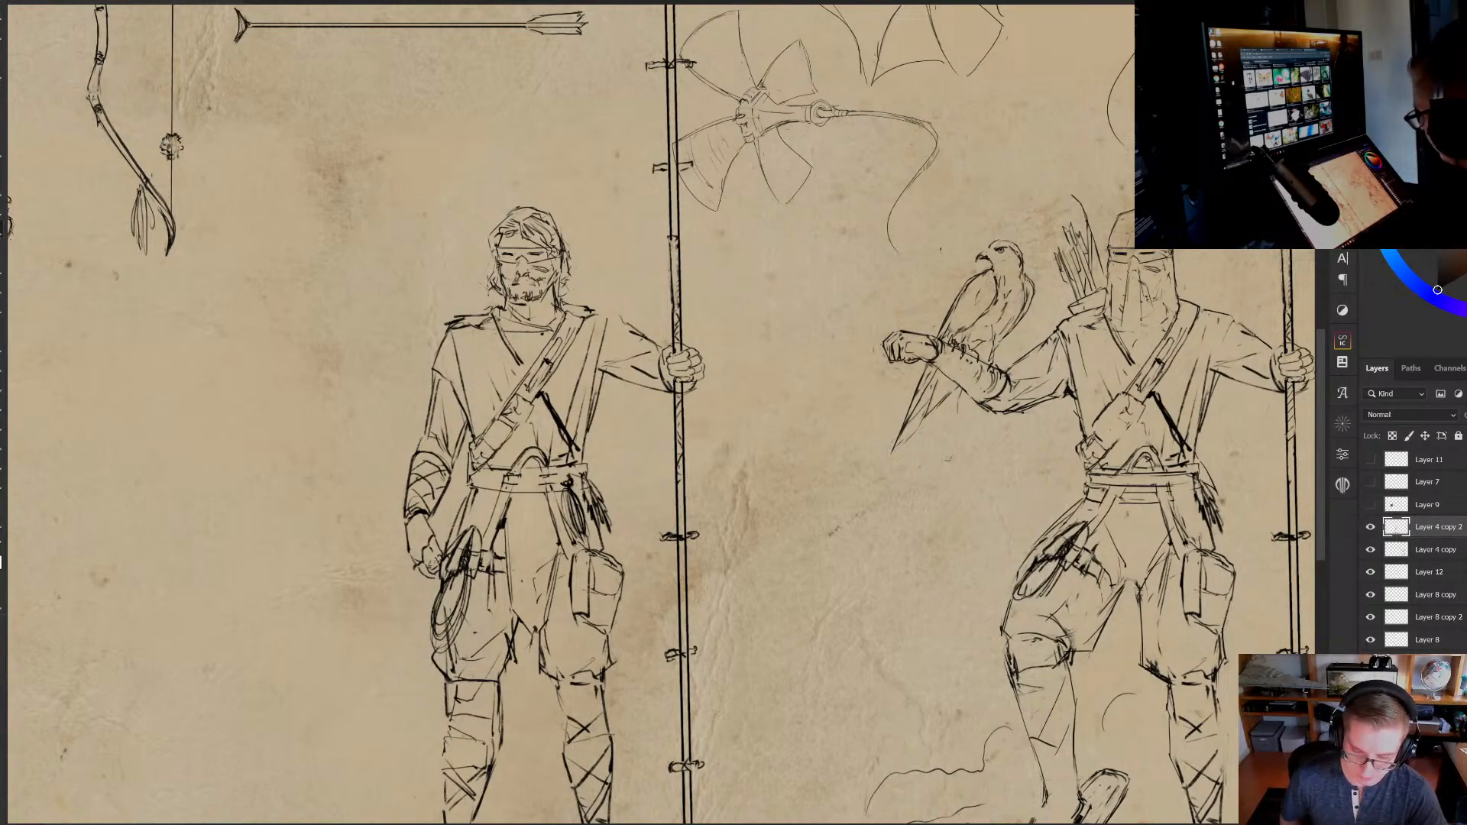
Open brainstorm3.jpg and examine the Spire Architecture drawing
{"action": "left_click", "coordinate": [8, 2]}
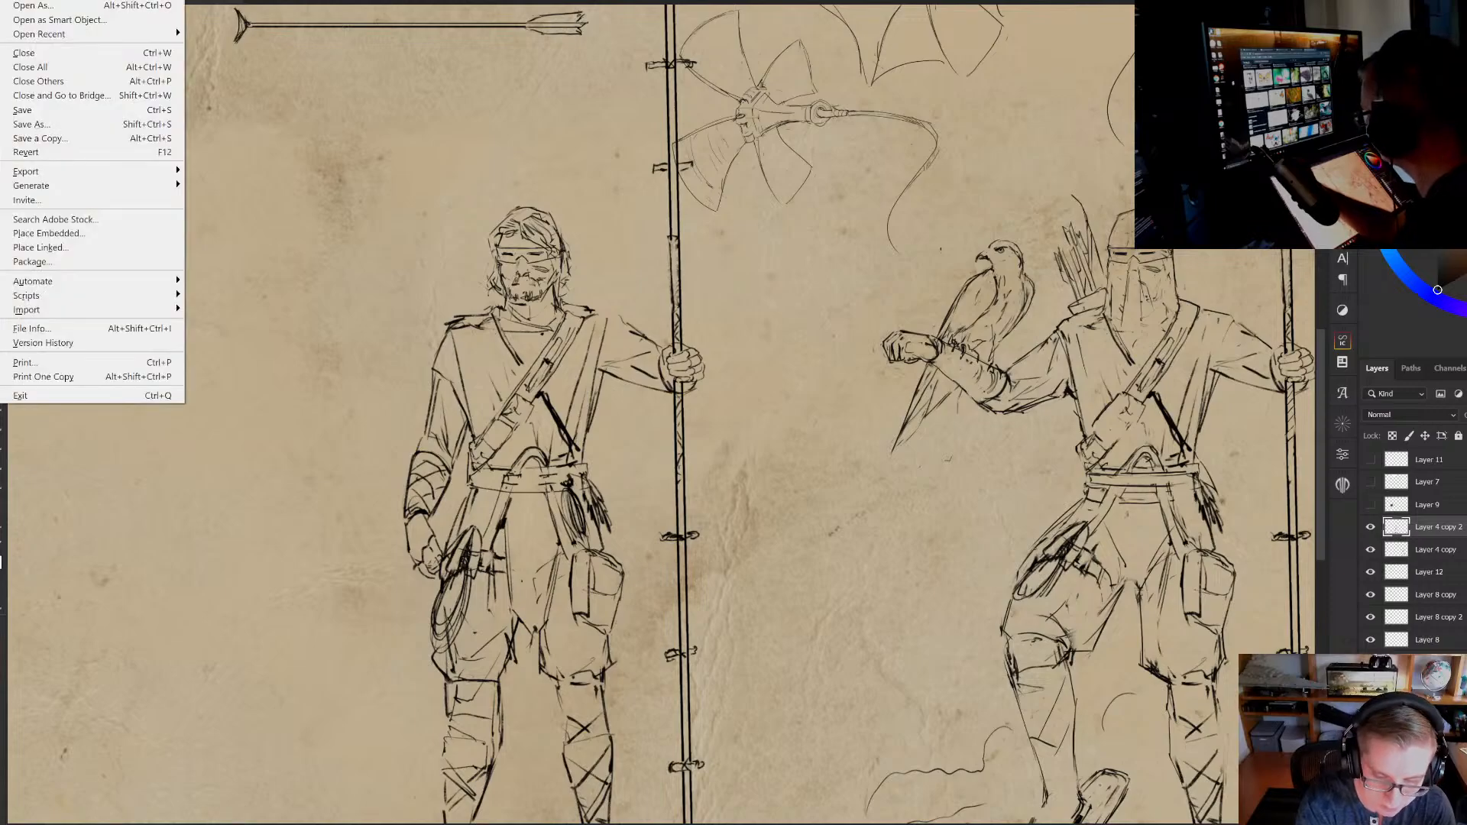
{"action": "left_click", "coordinate": [22, 6]}
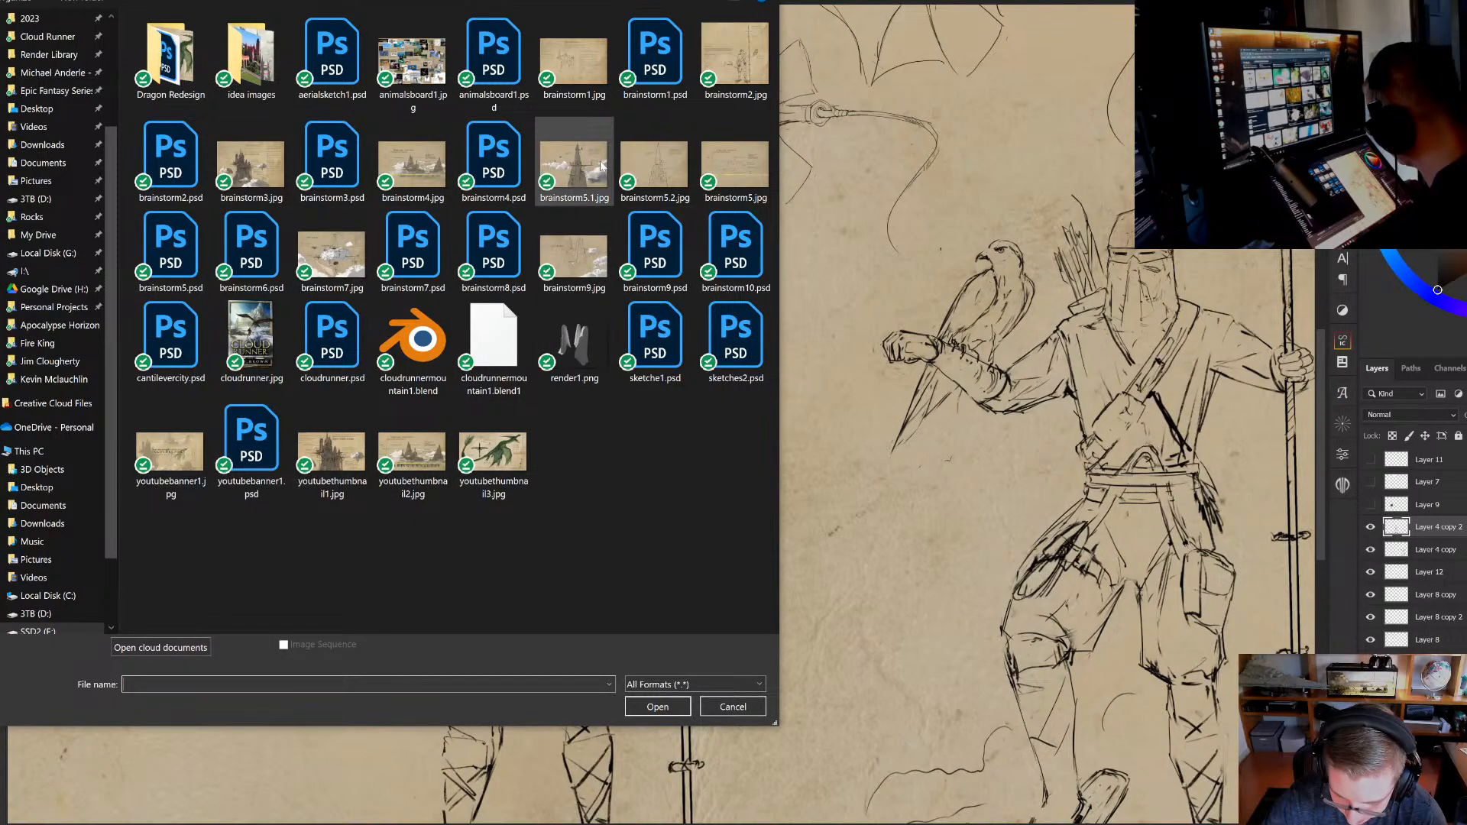
{"action": "double_click", "coordinate": [275, 170]}
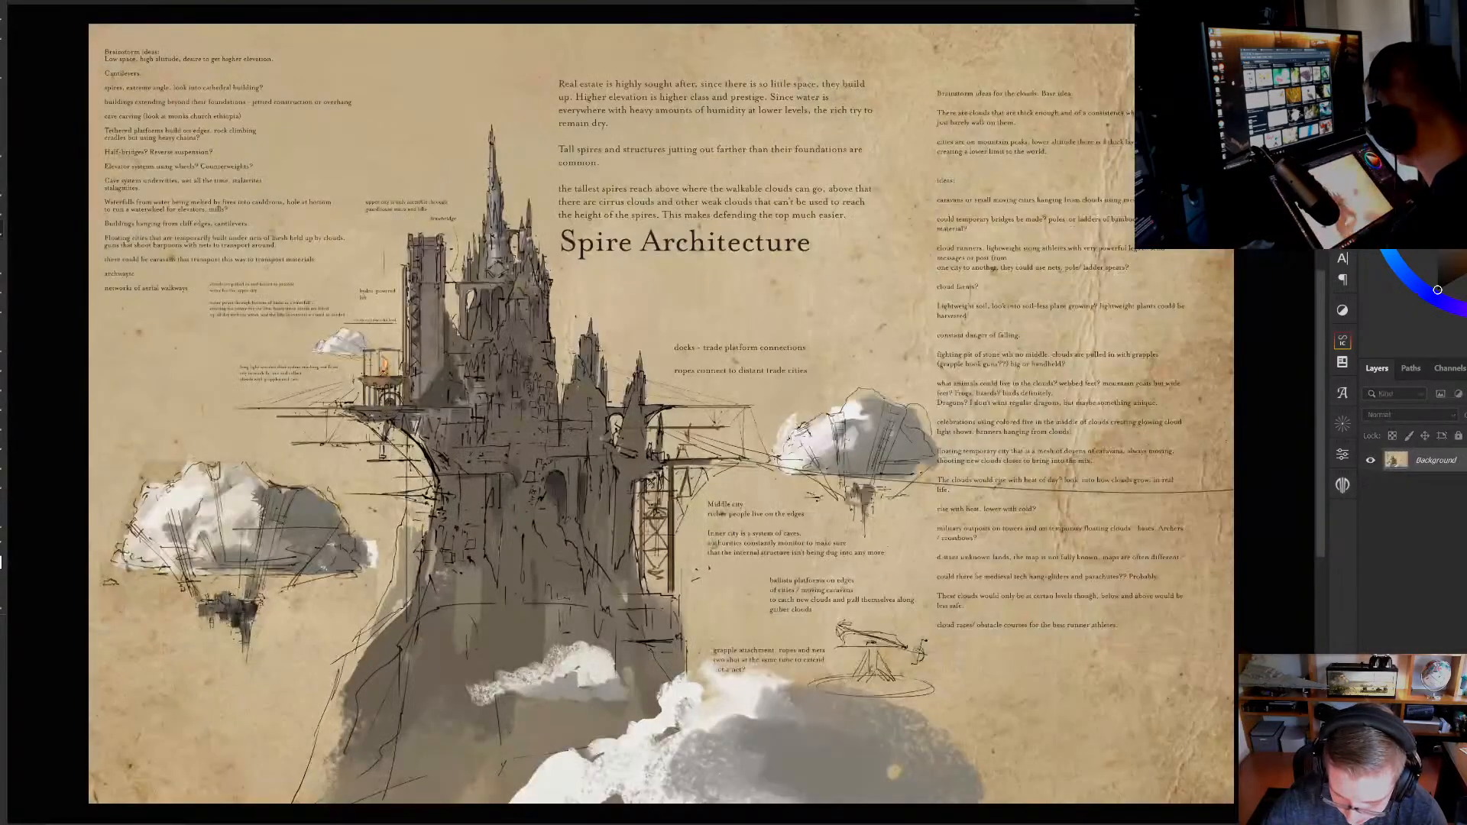
{"action": "scroll", "coordinate": [520, 309], "scroll_direction": "up", "scroll_amount": 3}
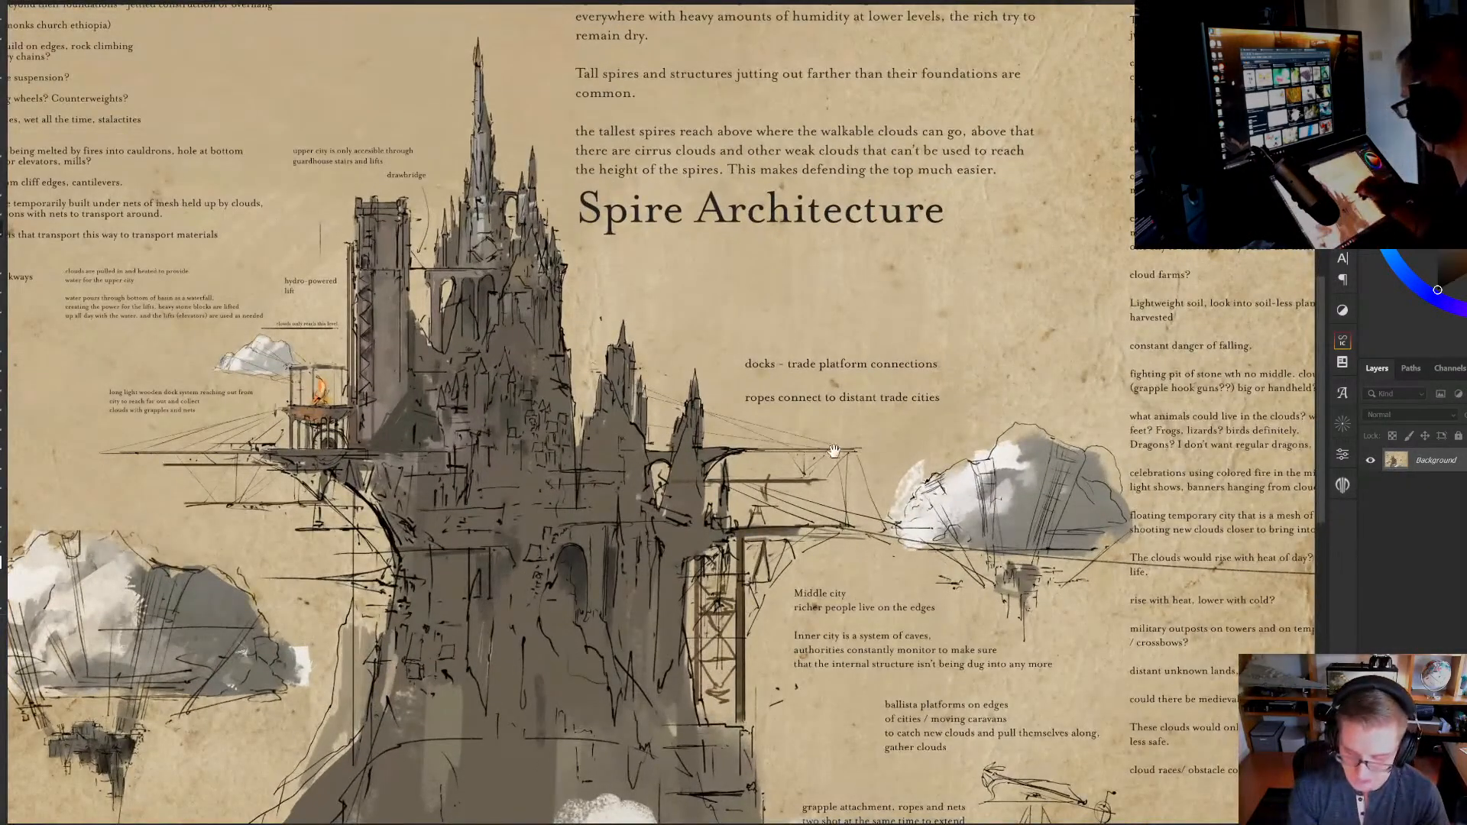
{"action": "left_click_drag", "start_coordinate": [833, 435], "coordinate": [933, 412]}
{"action": "left_click_drag", "start_coordinate": [351, 497], "coordinate": [397, 491]}
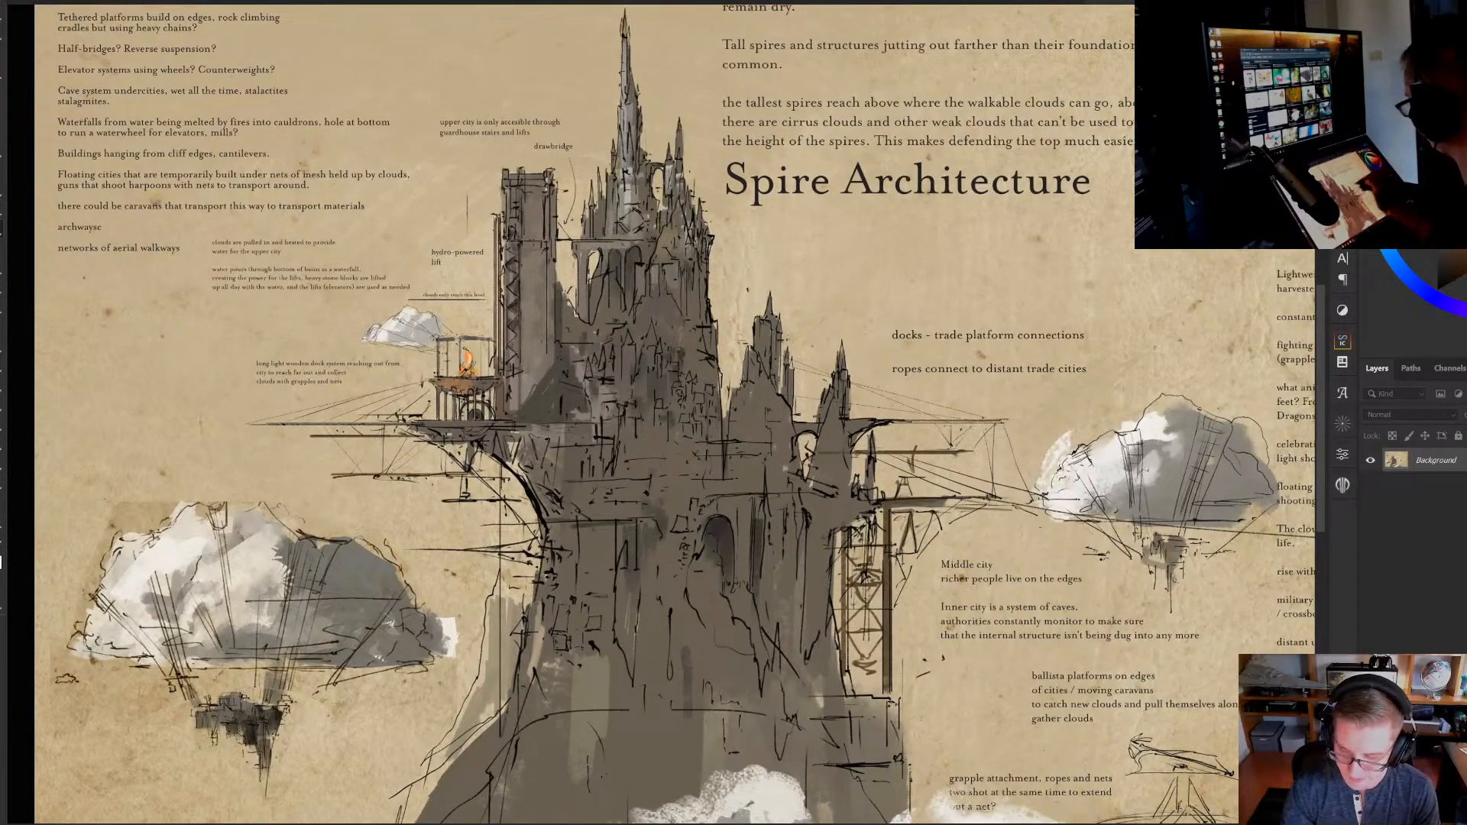
Try a white horizontal line across the upper spire and a vertical stroke along the hydro-powered lift, undoing both
{"action": "left_click_drag", "start_coordinate": [108, 353], "coordinate": [1262, 353]}
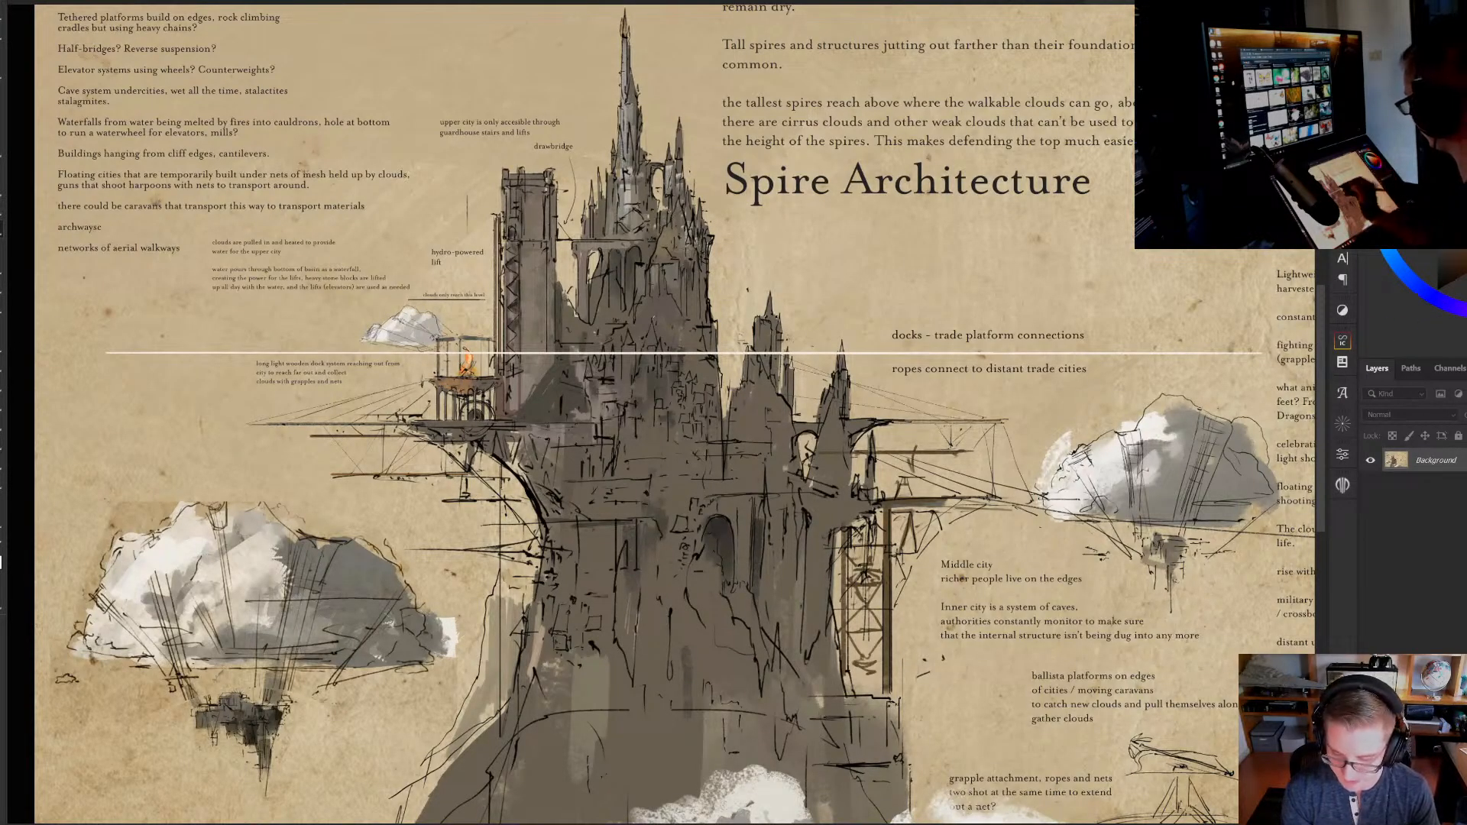
{"action": "key", "text": "ctrl+z"}
{"action": "scroll", "coordinate": [658, 204], "scroll_direction": "up", "scroll_amount": 5}
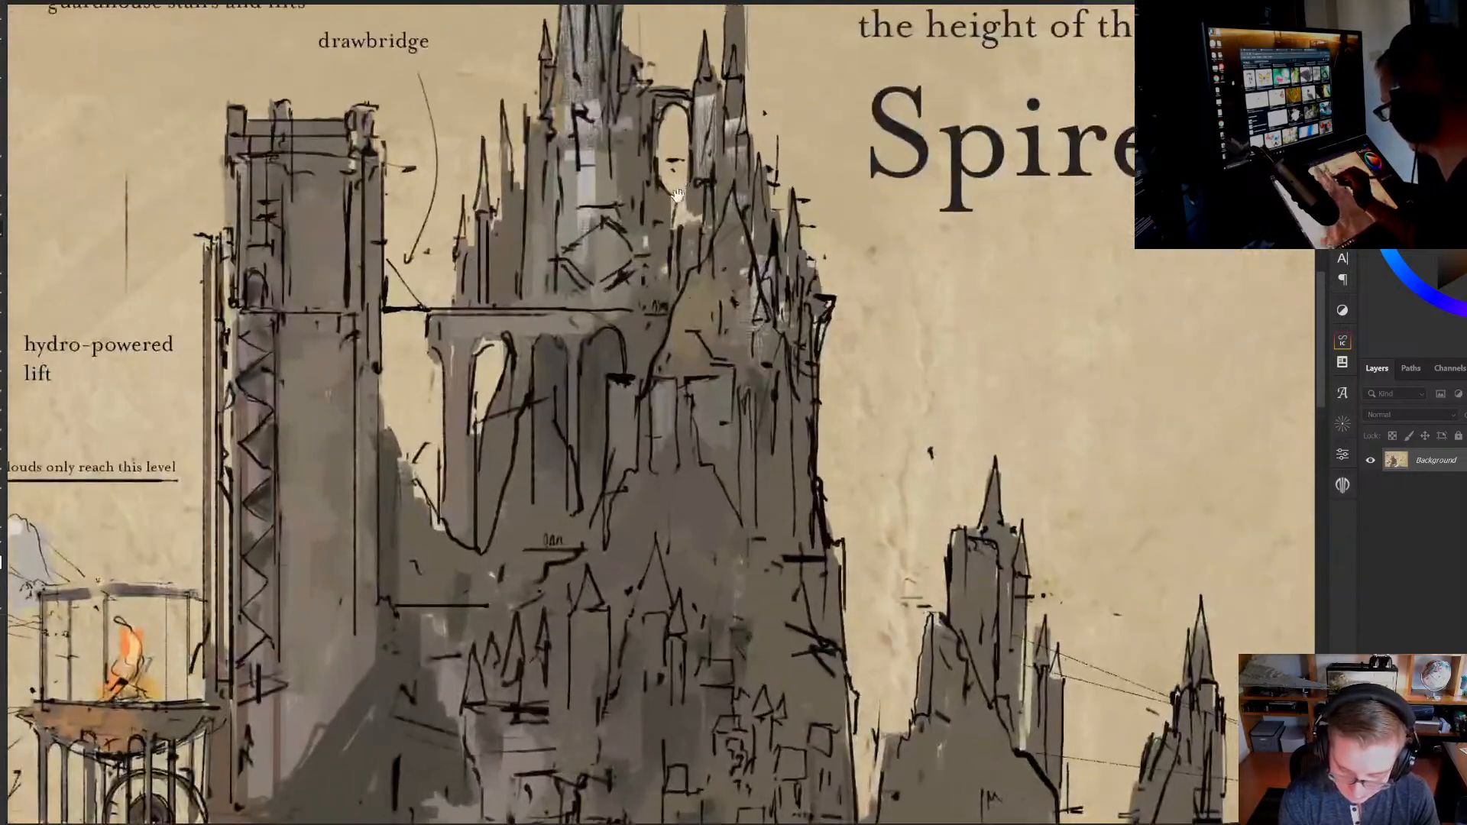
{"action": "left_click_drag", "start_coordinate": [656, 200], "coordinate": [696, 273]}
{"action": "left_click_drag", "start_coordinate": [327, 443], "coordinate": [352, 400]}
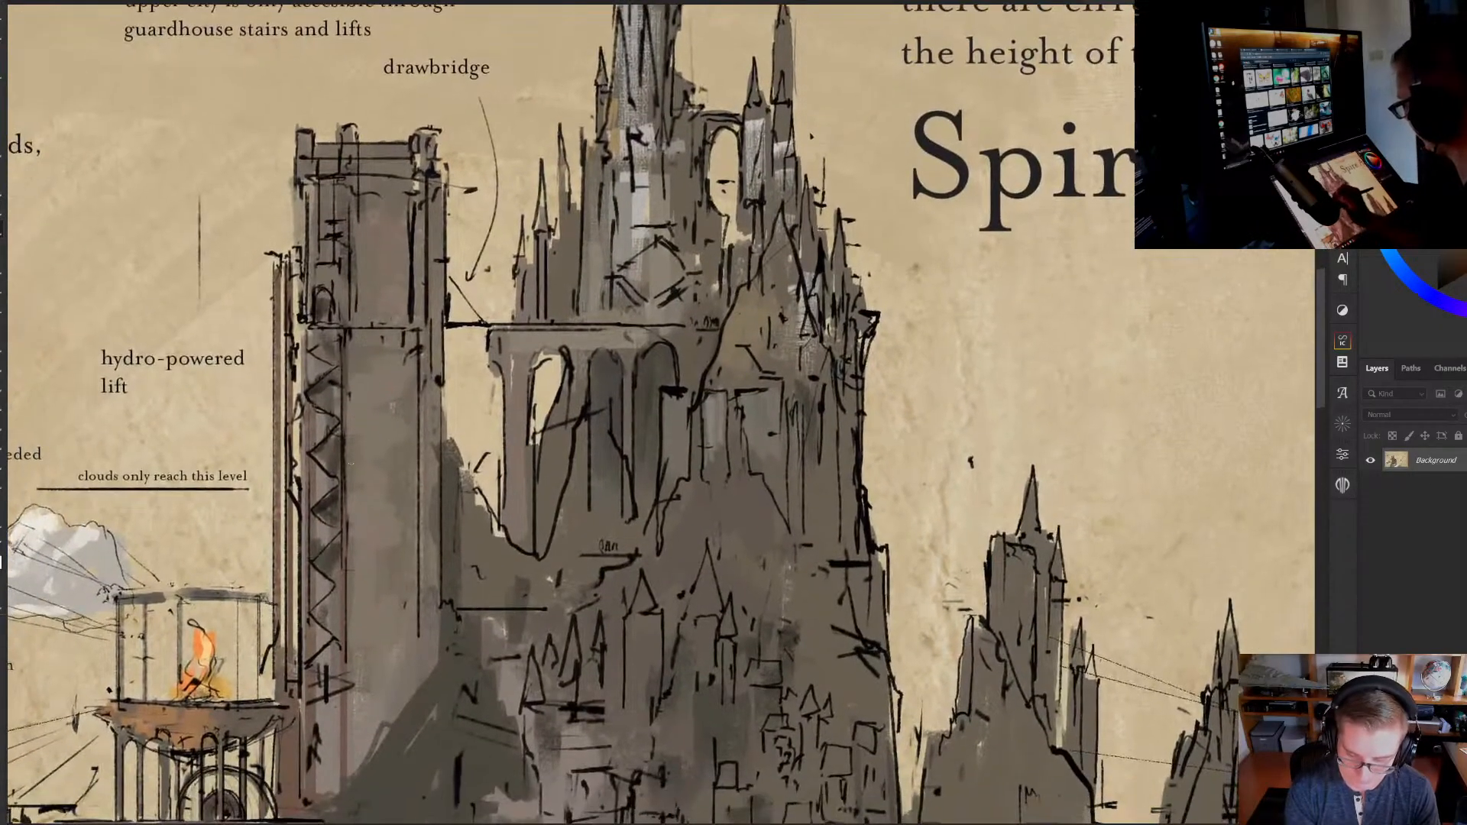
{"action": "left_click_drag", "start_coordinate": [309, 718], "coordinate": [305, 275]}
{"action": "key", "text": "ctrl+z"}
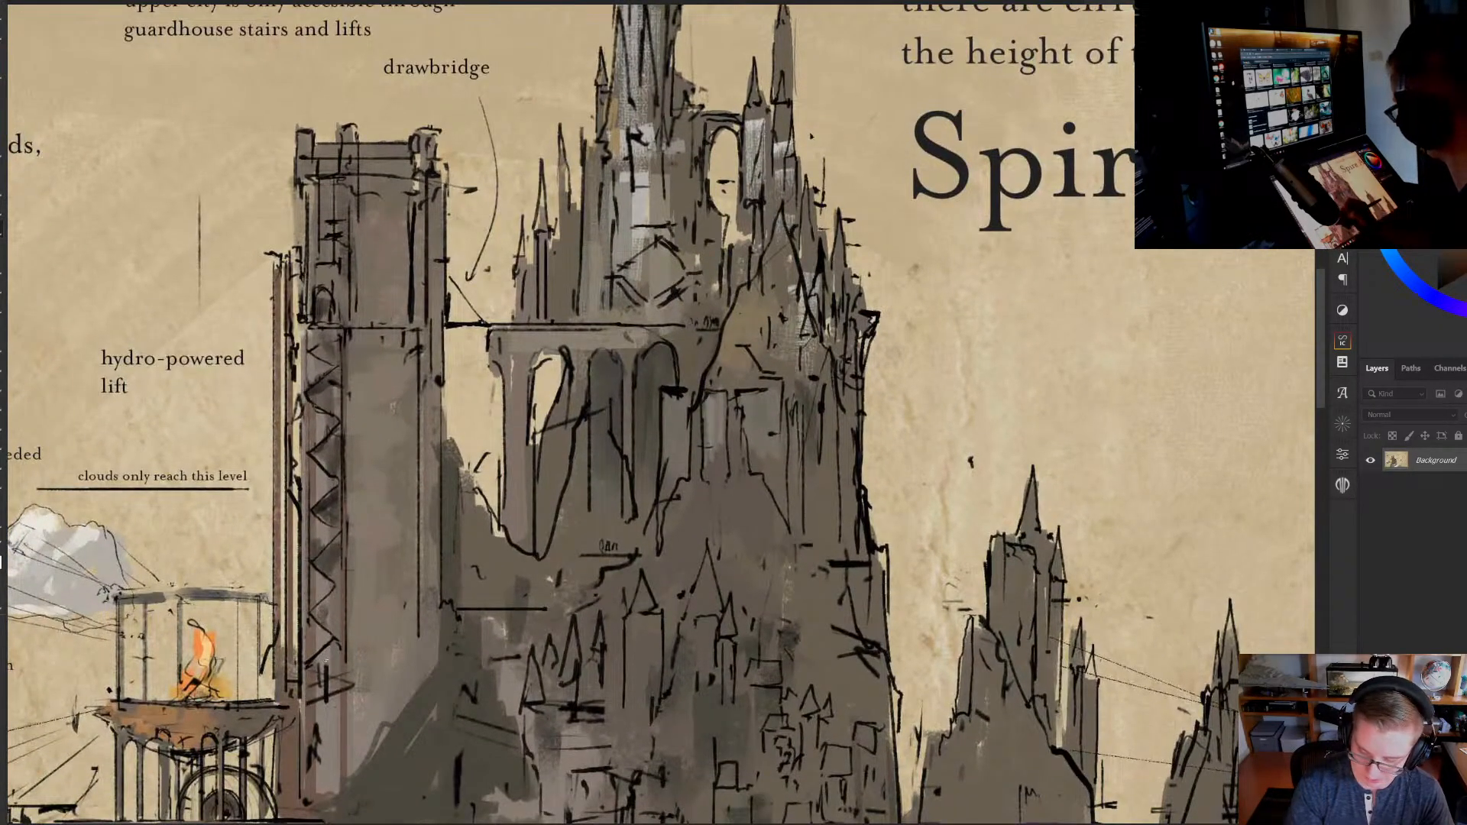
Try temporary marking strokes over the spire's lower city, undoing each one
{"action": "left_click_drag", "start_coordinate": [731, 620], "coordinate": [757, 498]}
{"action": "key", "text": "ctrl+z"}
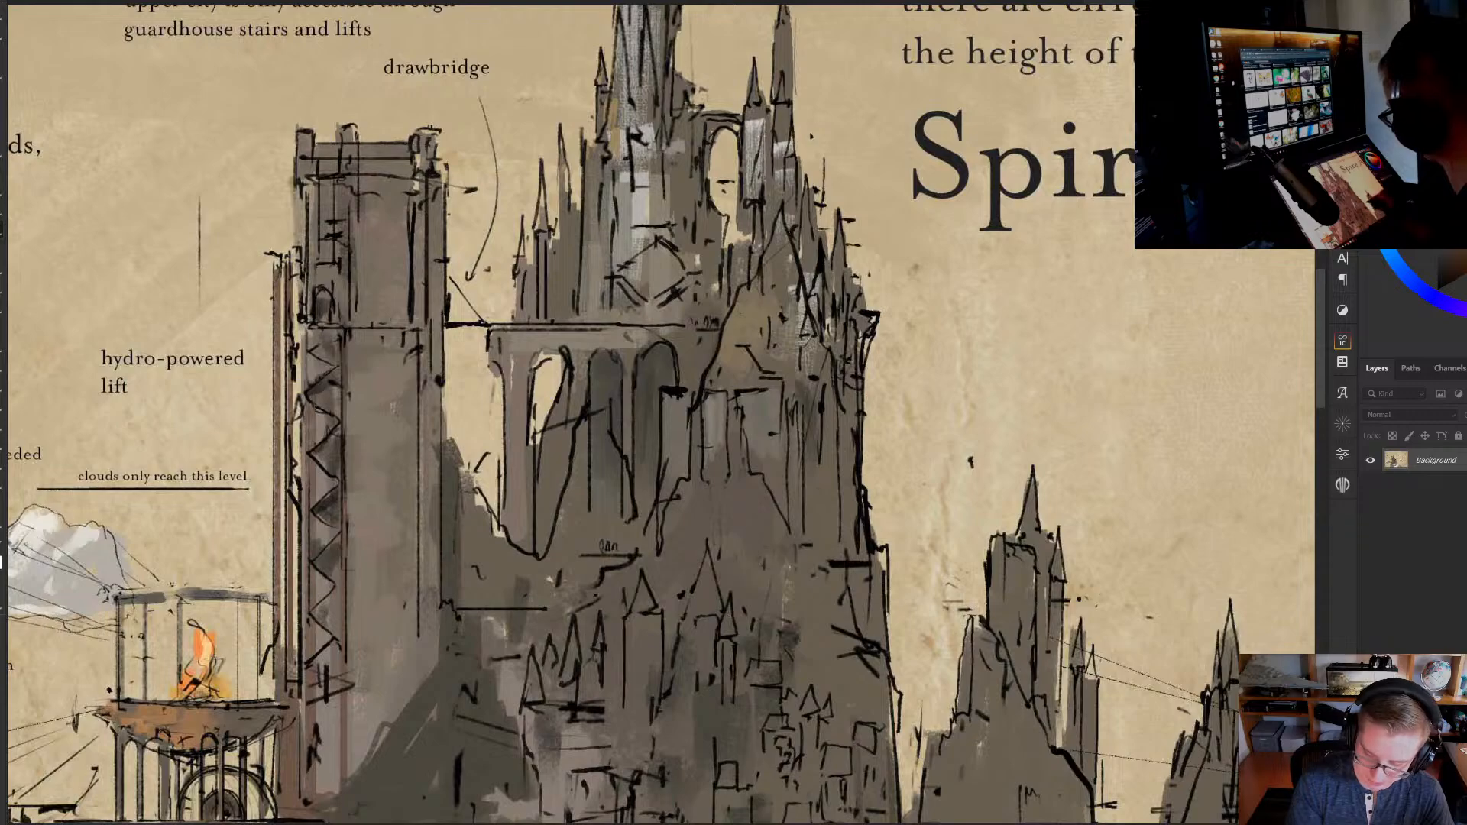
{"action": "mouse_move", "coordinate": [1015, 680]}
{"action": "left_mouse_down"}
{"action": "mouse_move", "coordinate": [510, 686]}
{"action": "mouse_move", "coordinate": [561, 609]}
{"action": "left_mouse_up"}
{"action": "key", "text": "ctrl+z"}
{"action": "left_click_drag", "start_coordinate": [195, 753], "coordinate": [517, 591]}
{"action": "scroll", "coordinate": [585, 557], "scroll_direction": "down", "scroll_amount": 3}
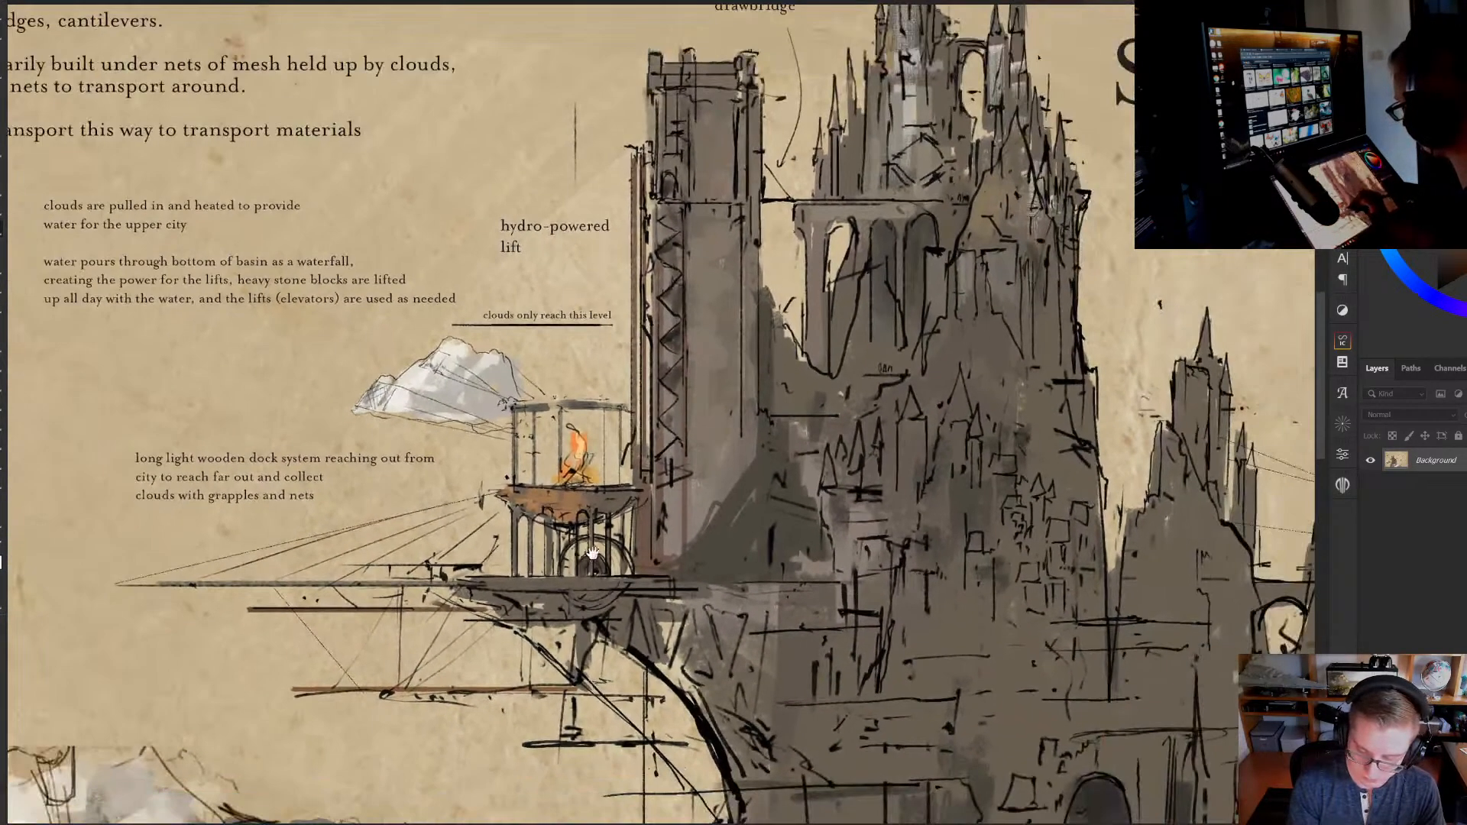
Try a white stroke running through the small cloud beside the fire basin, and undo the marks
{"action": "left_click_drag", "start_coordinate": [585, 558], "coordinate": [550, 587]}
{"action": "left_click_drag", "start_coordinate": [226, 519], "coordinate": [450, 398]}
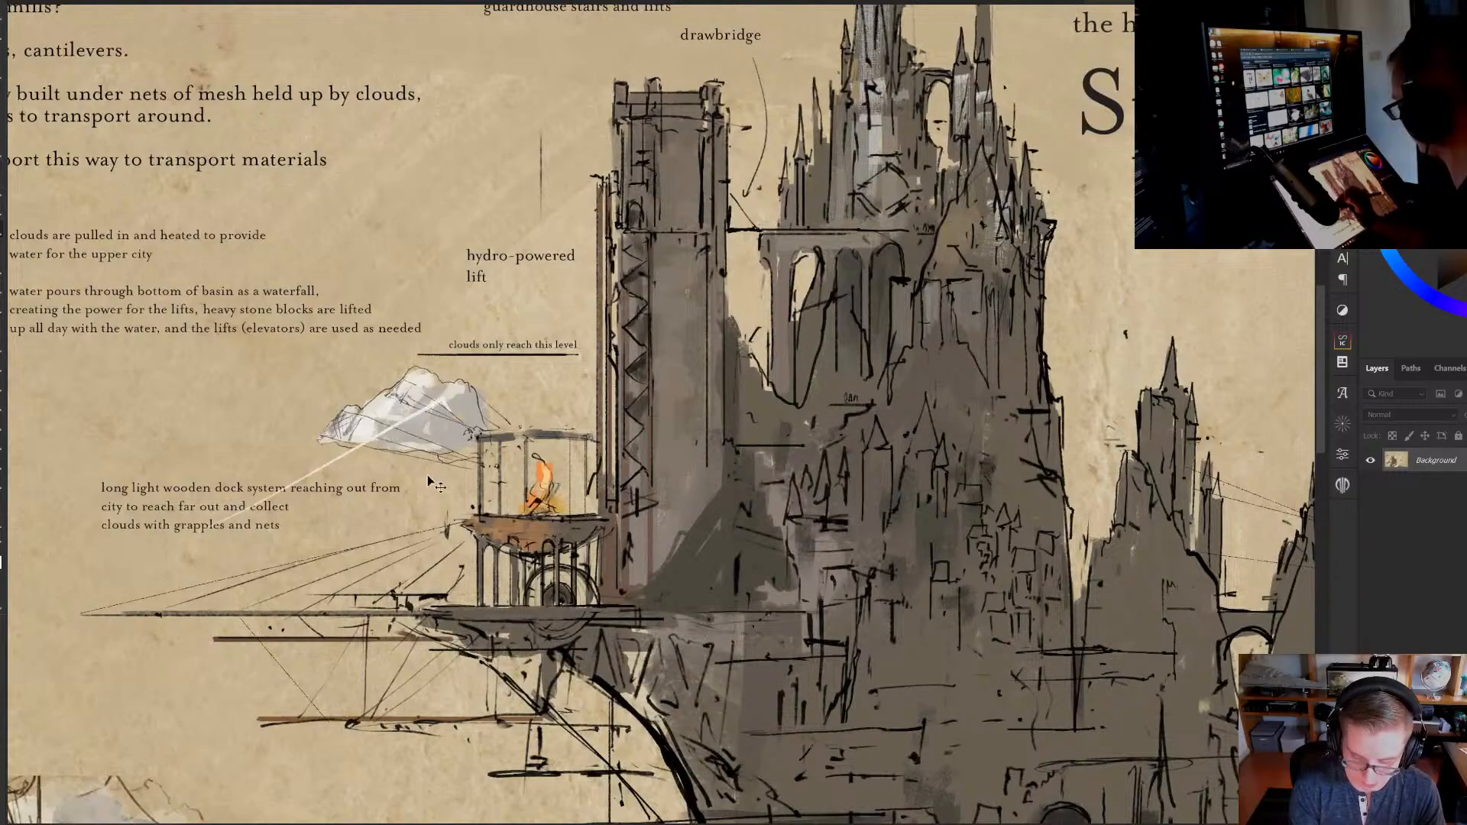
{"action": "key", "text": "ctrl+z"}
{"action": "left_click_drag", "start_coordinate": [444, 482], "coordinate": [537, 502]}
{"action": "left_click_drag", "start_coordinate": [665, 447], "coordinate": [583, 473]}
{"action": "key", "text": "ctrl+z"}
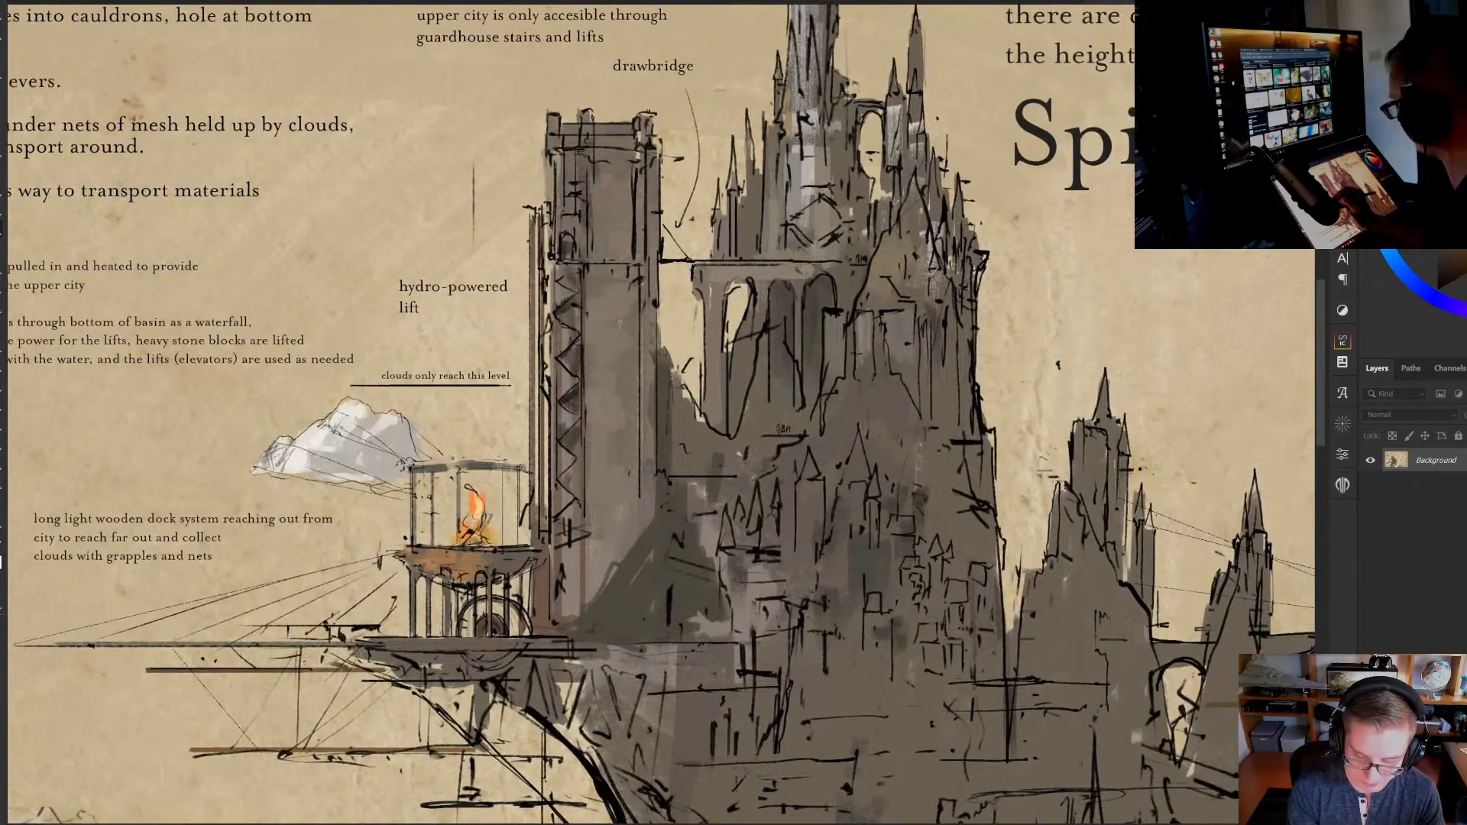
Try extending the "clouds only reach this level" line across the lift tower in white, undoing each attempt
{"action": "left_click_drag", "start_coordinate": [628, 405], "coordinate": [525, 408]}
{"action": "left_click_drag", "start_coordinate": [366, 382], "coordinate": [500, 372]}
{"action": "left_click_drag", "start_coordinate": [332, 388], "coordinate": [482, 390]}
{"action": "key", "text": "ctrl+z"}
{"action": "key", "text": "ctrl+z"}
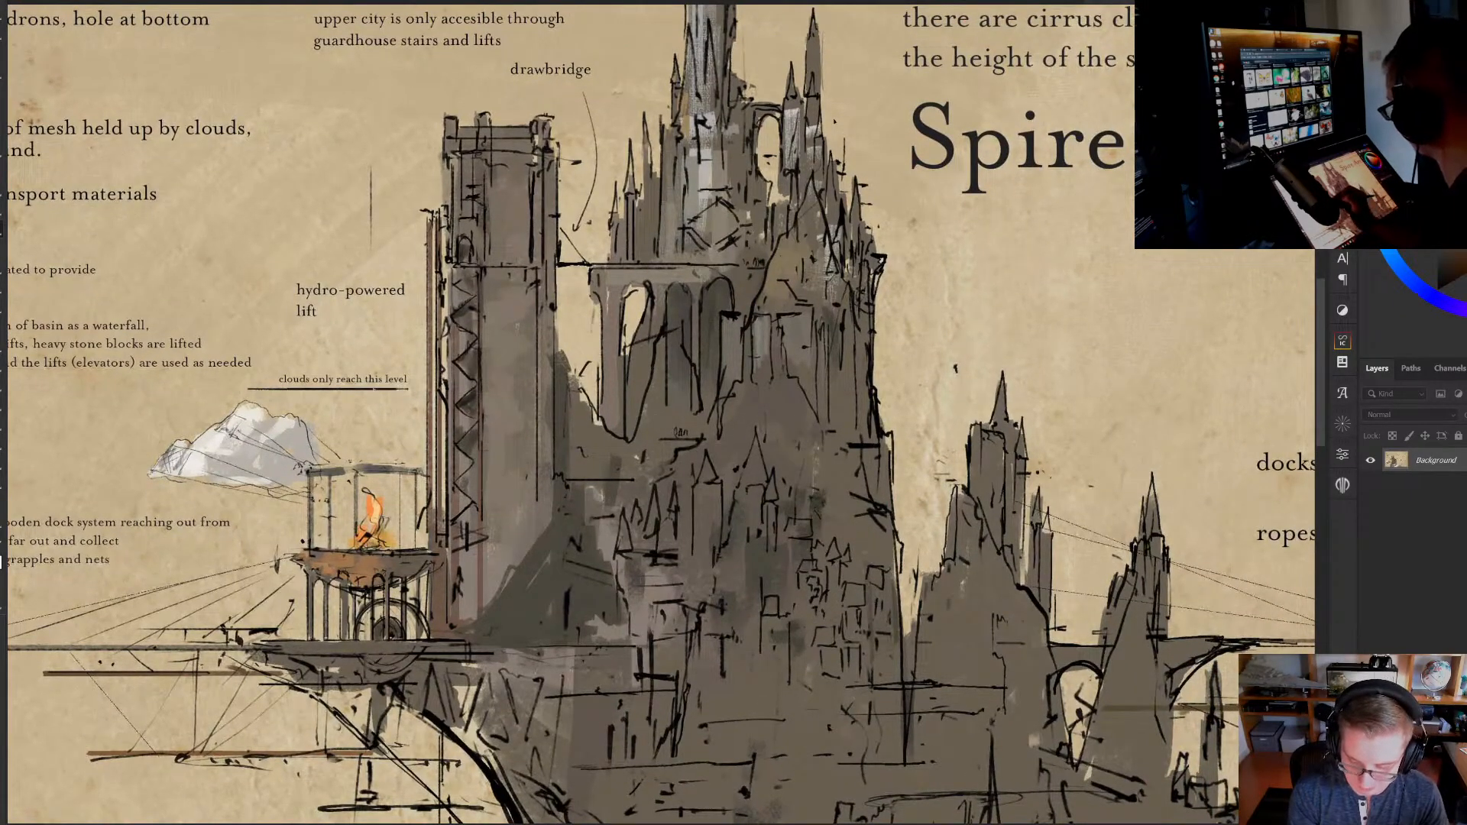
{"action": "scroll", "coordinate": [370, 391], "scroll_direction": "up", "scroll_amount": 2}
{"action": "left_click_drag", "start_coordinate": [391, 390], "coordinate": [561, 390]}
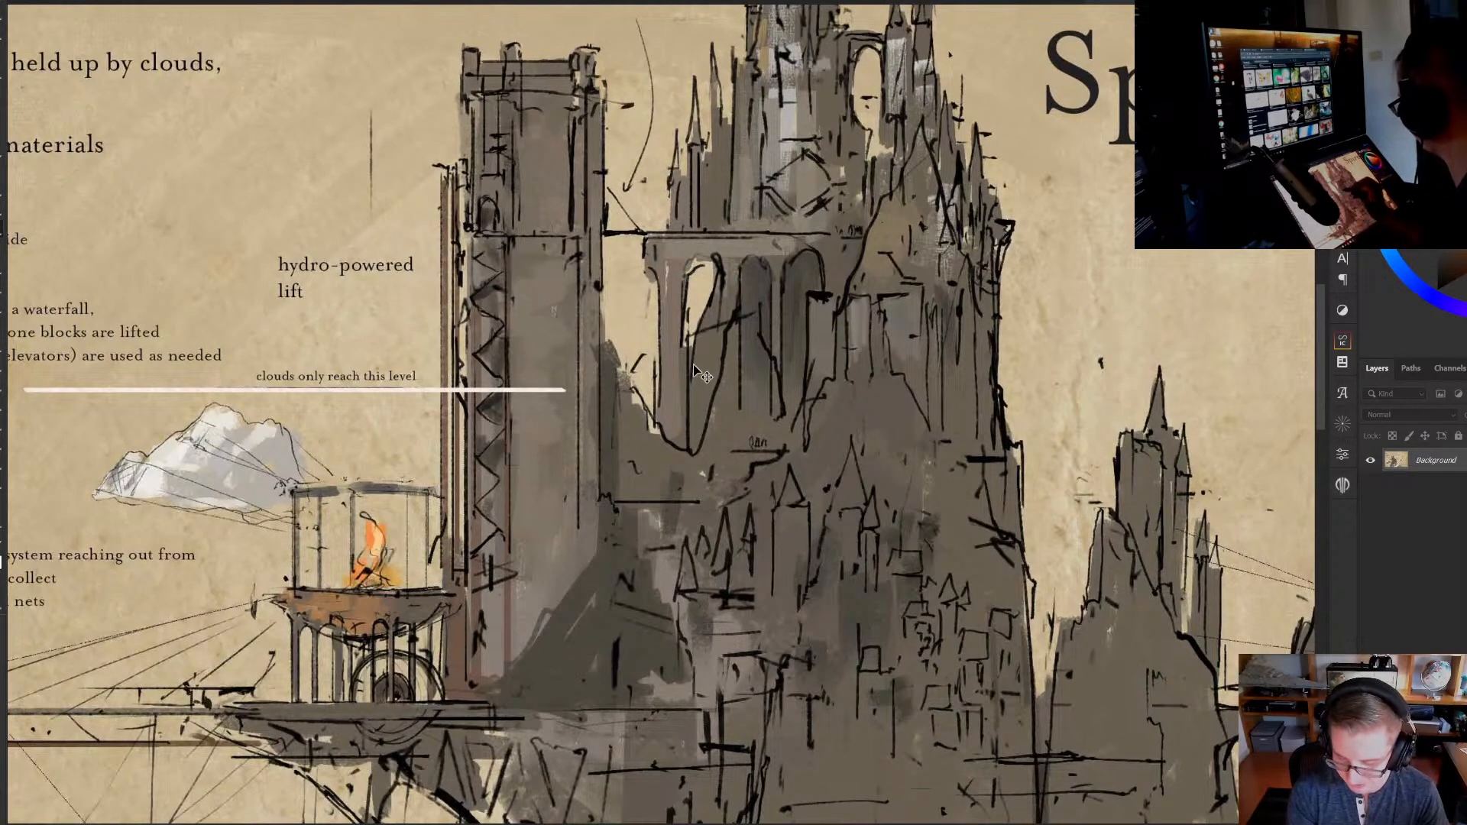
{"action": "key", "text": "ctrl+z"}
Try a white curved route from the large floating cloud to the spire and a mark over the middle-city notes, undoing them
{"action": "left_click_drag", "start_coordinate": [706, 353], "coordinate": [644, 424]}
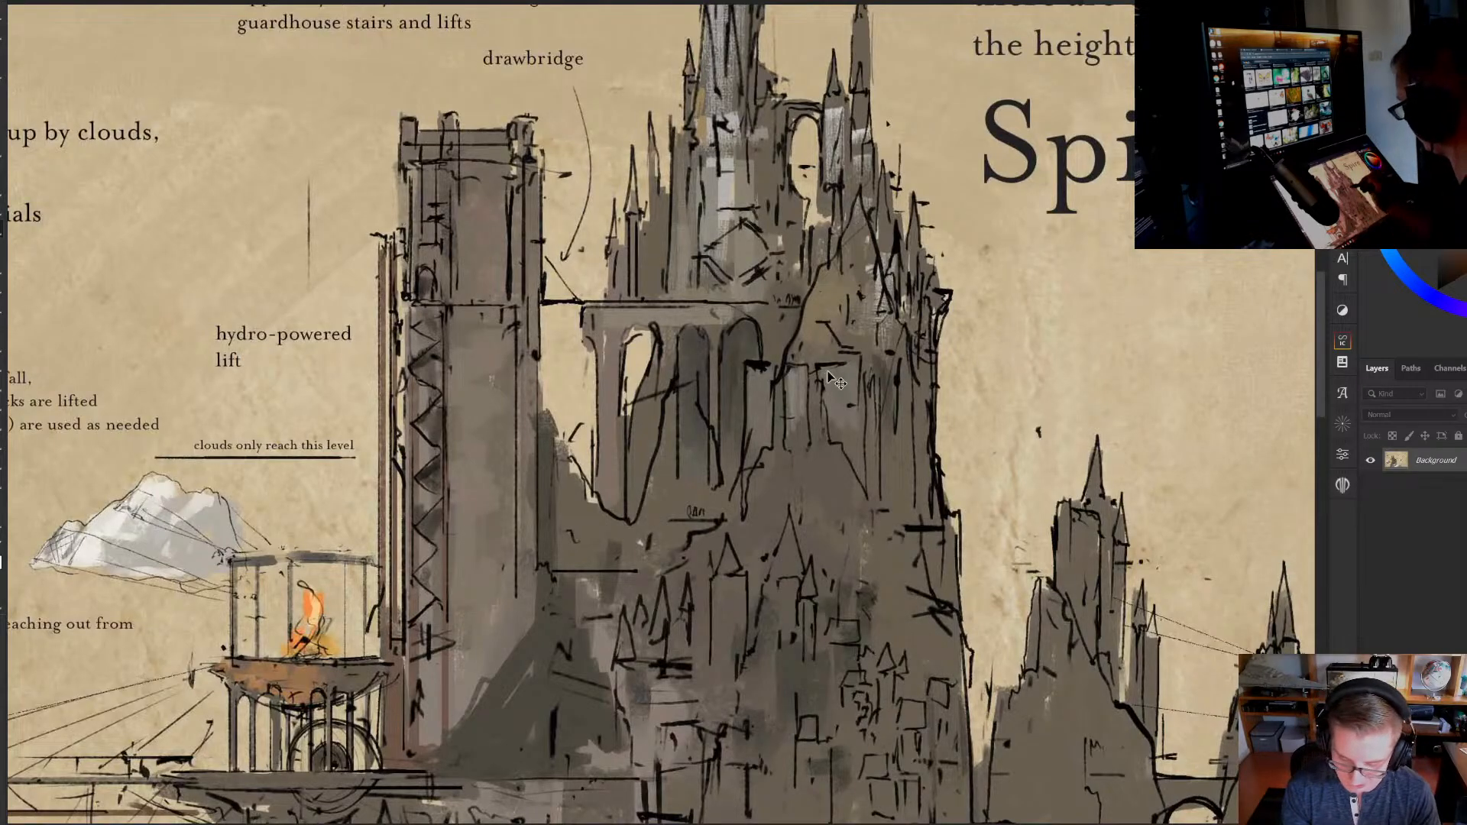
{"action": "scroll", "coordinate": [835, 379], "scroll_direction": "down", "scroll_amount": 6}
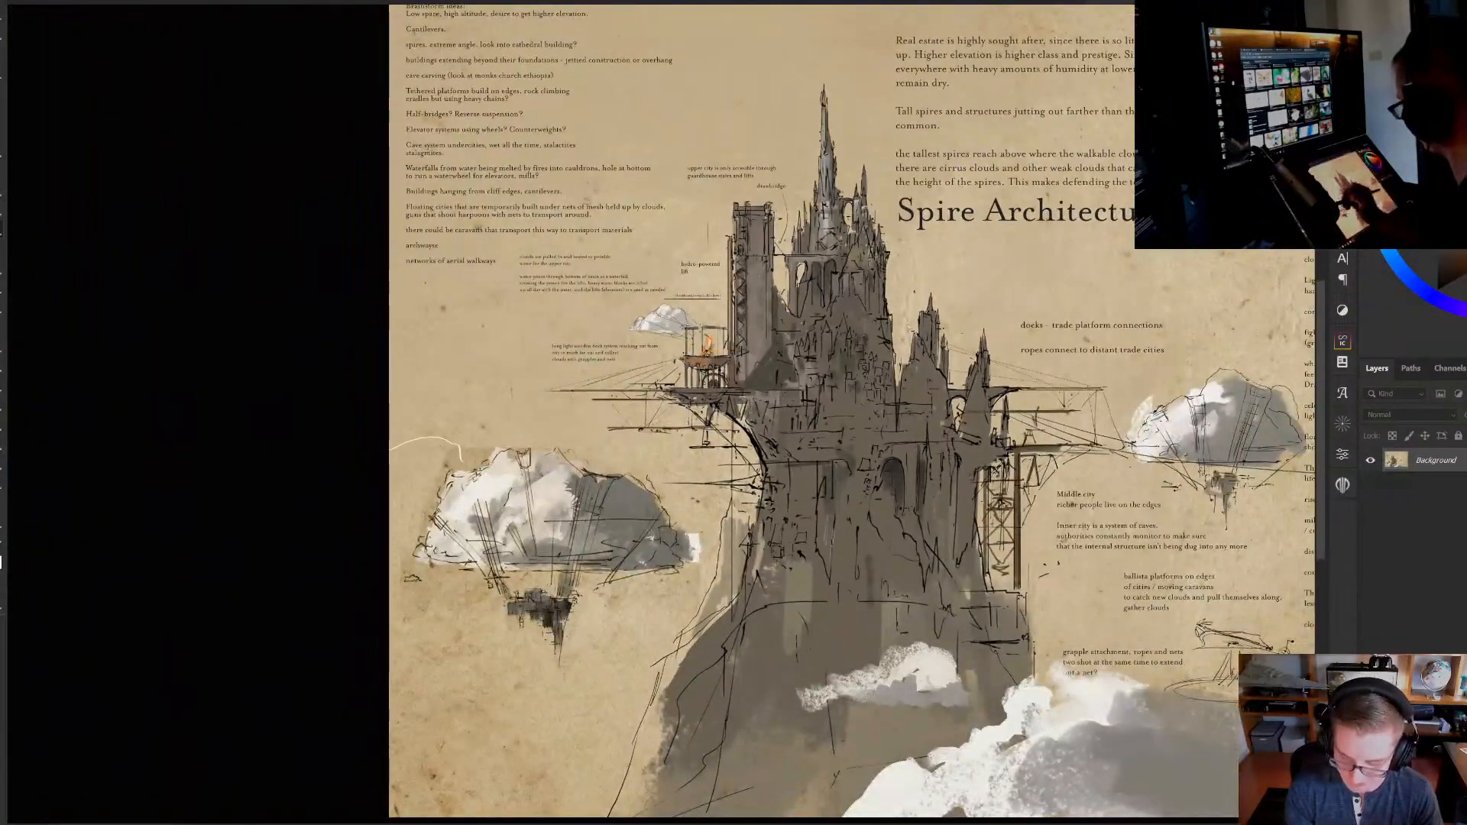
{"action": "left_click_drag", "start_coordinate": [462, 461], "coordinate": [682, 539]}
{"action": "mouse_move", "coordinate": [1150, 505]}
{"action": "left_mouse_down"}
{"action": "mouse_move", "coordinate": [1077, 538]}
{"action": "mouse_move", "coordinate": [1083, 563]}
{"action": "left_mouse_up"}
{"action": "left_click_drag", "start_coordinate": [1083, 562], "coordinate": [1035, 523]}
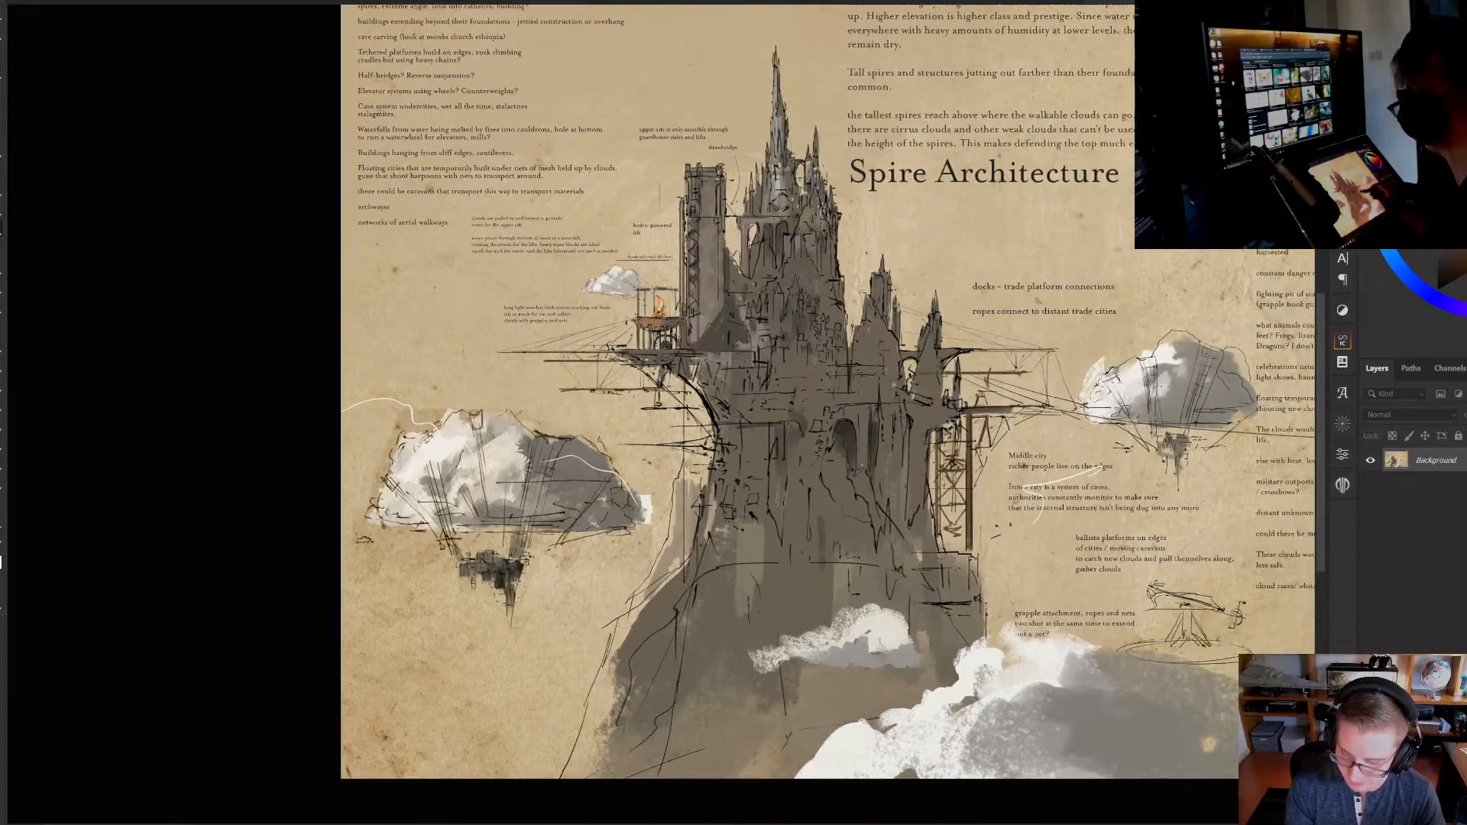
{"action": "left_click_drag", "start_coordinate": [611, 472], "coordinate": [717, 460]}
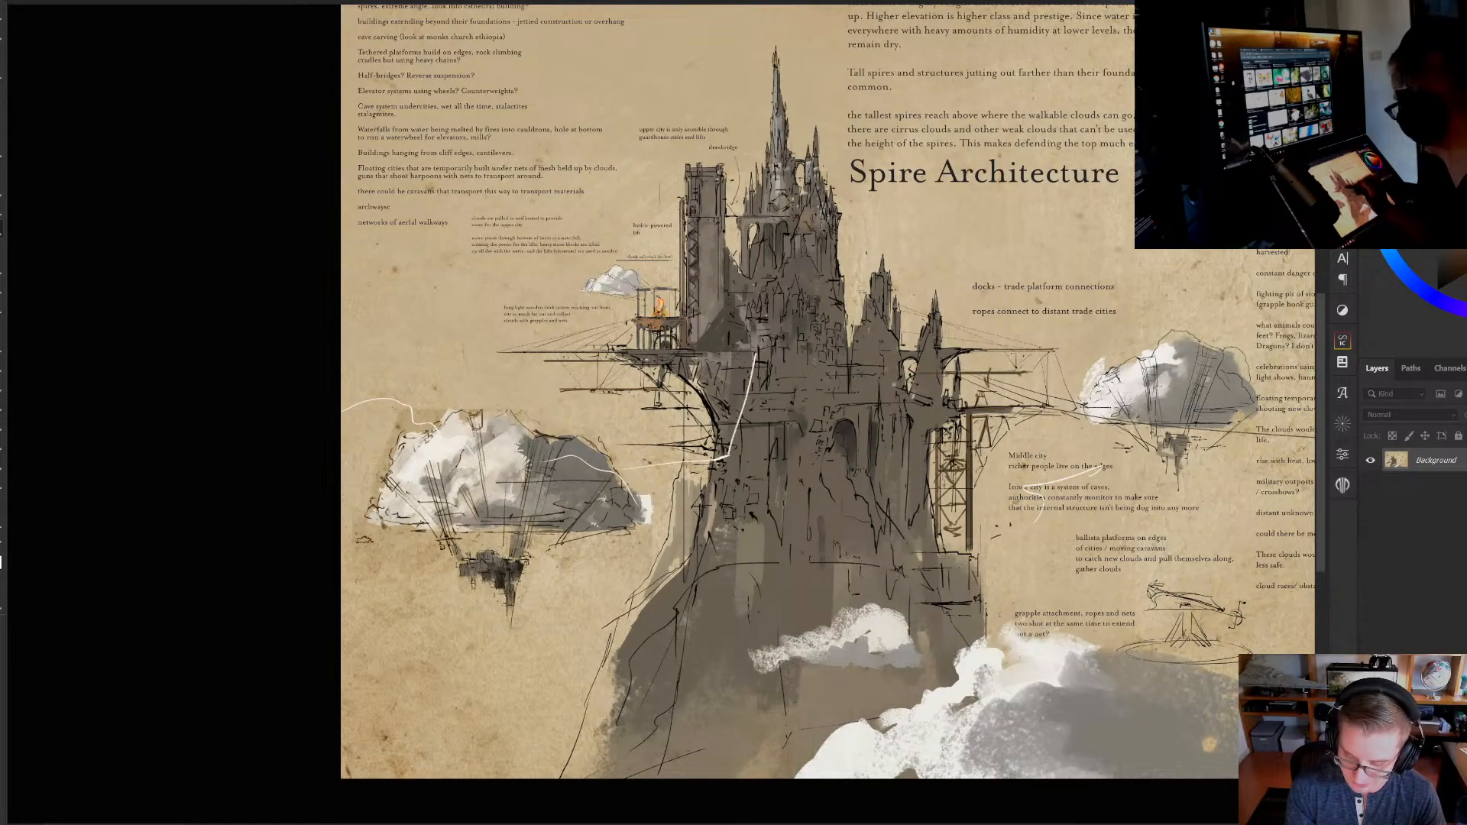
{"action": "key", "text": "ctrl+z"}
{"action": "key", "text": "ctrl+z"}
{"action": "key", "text": "ctrl+z"}
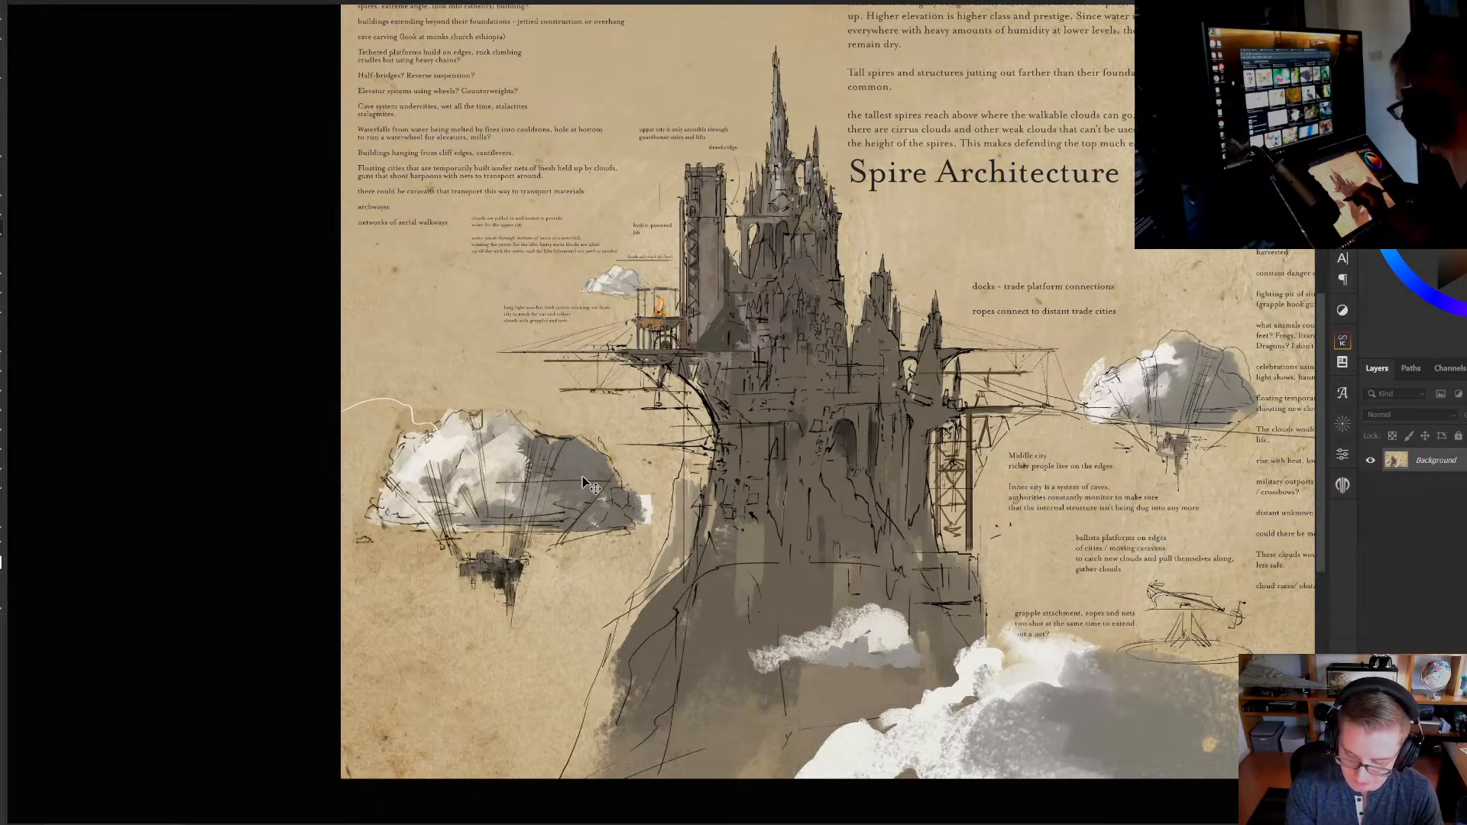
{"action": "key", "text": "ctrl+z"}
Examine the spire's dock platforms, the roped cloud and the upper towers
{"action": "scroll", "coordinate": [1205, 392], "scroll_direction": "up", "scroll_amount": 1}
{"action": "mouse_move", "coordinate": [1206, 392]}
{"action": "left_mouse_down"}
{"action": "mouse_move", "coordinate": [1276, 392]}
{"action": "mouse_move", "coordinate": [1237, 391]}
{"action": "left_mouse_up"}
{"action": "mouse_move", "coordinate": [708, 422]}
{"action": "left_mouse_down"}
{"action": "mouse_move", "coordinate": [735, 493]}
{"action": "mouse_move", "coordinate": [708, 410]}
{"action": "left_mouse_up"}
{"action": "key", "text": "ctrl+z"}
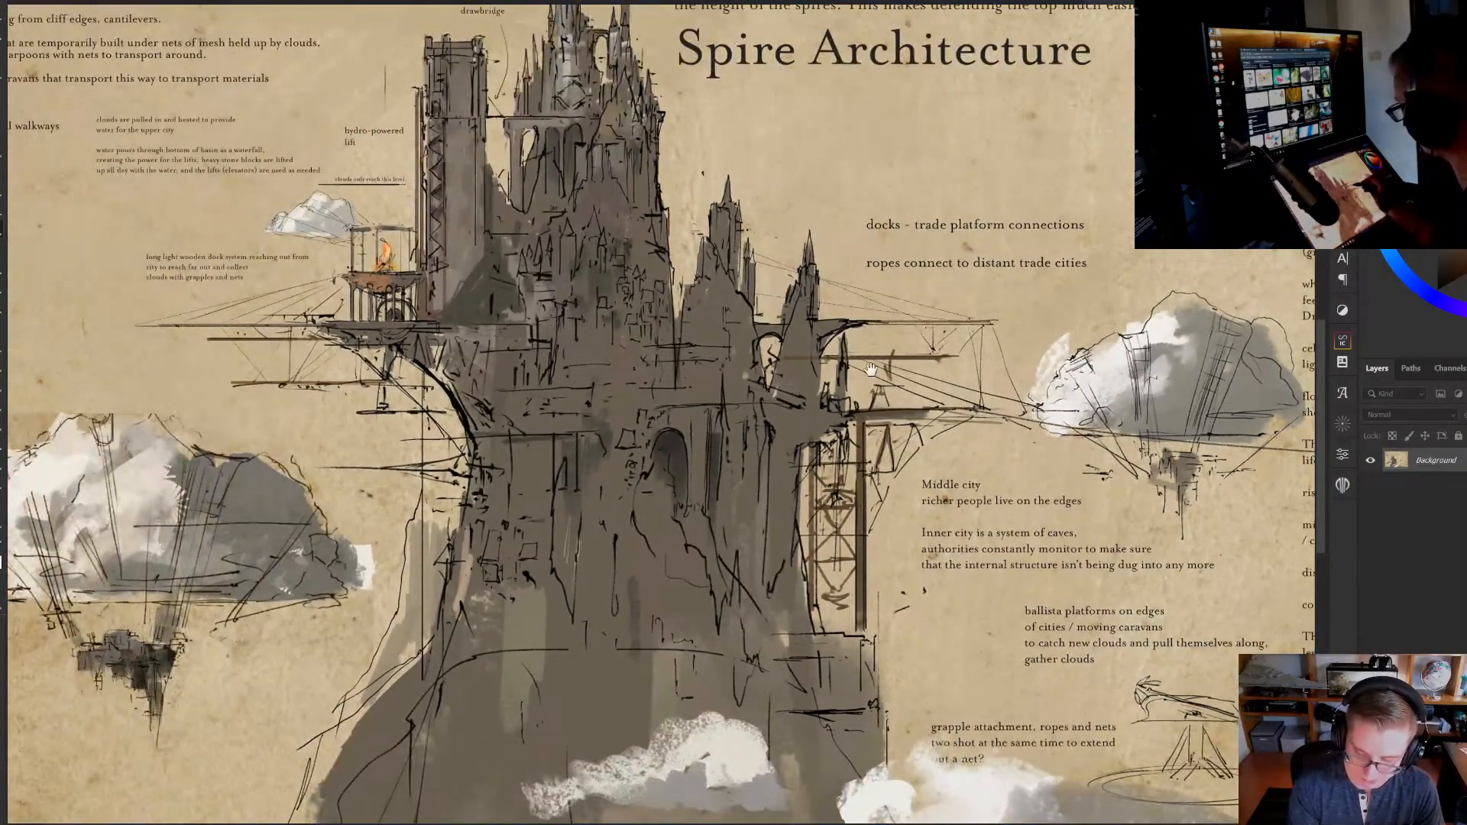
{"action": "mouse_move", "coordinate": [1048, 409]}
{"action": "left_mouse_down"}
{"action": "mouse_move", "coordinate": [1032, 407]}
{"action": "mouse_move", "coordinate": [1062, 406]}
{"action": "left_mouse_up"}
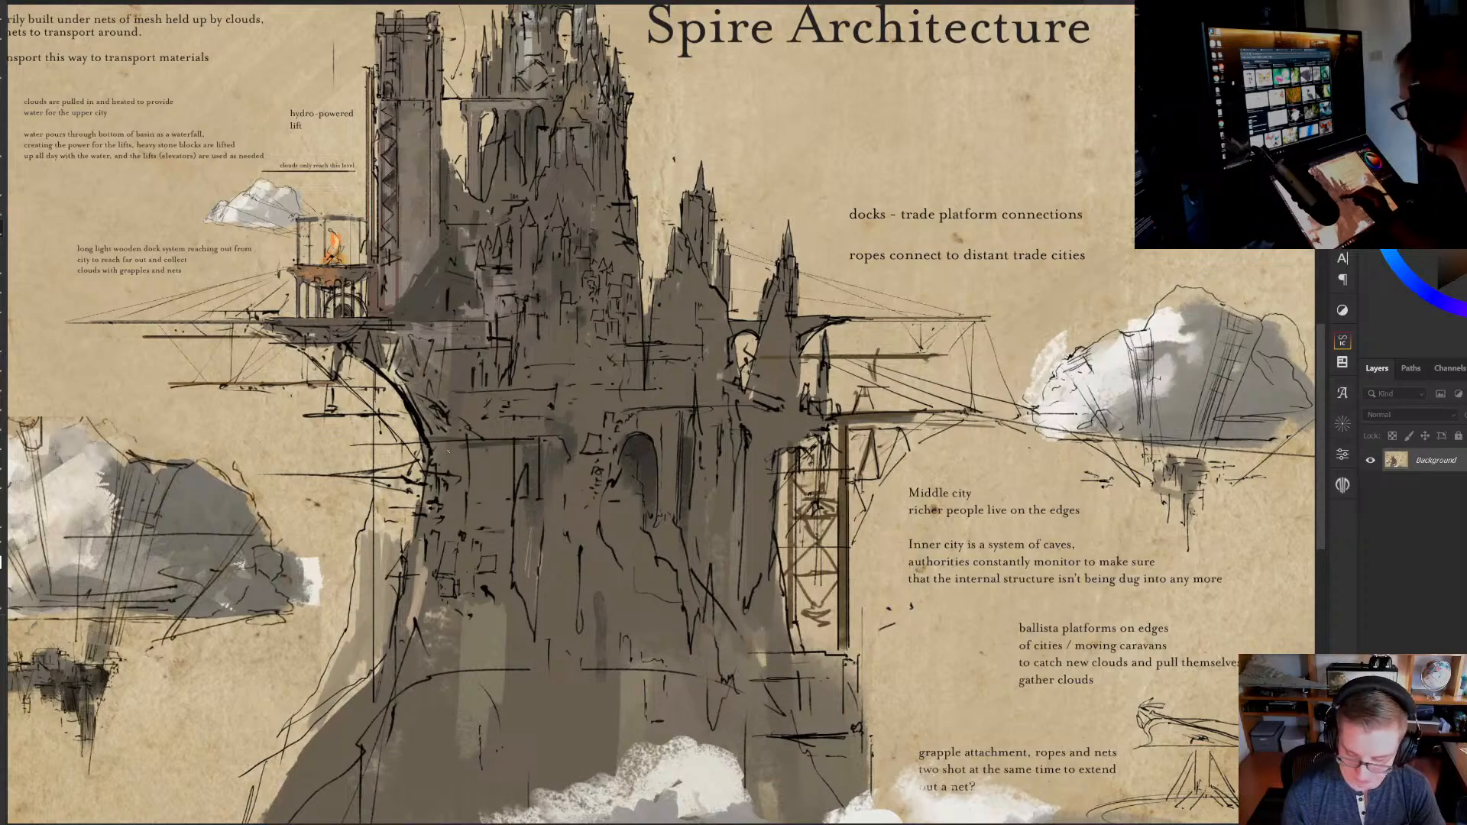
{"action": "left_click_drag", "start_coordinate": [613, 189], "coordinate": [596, 356]}
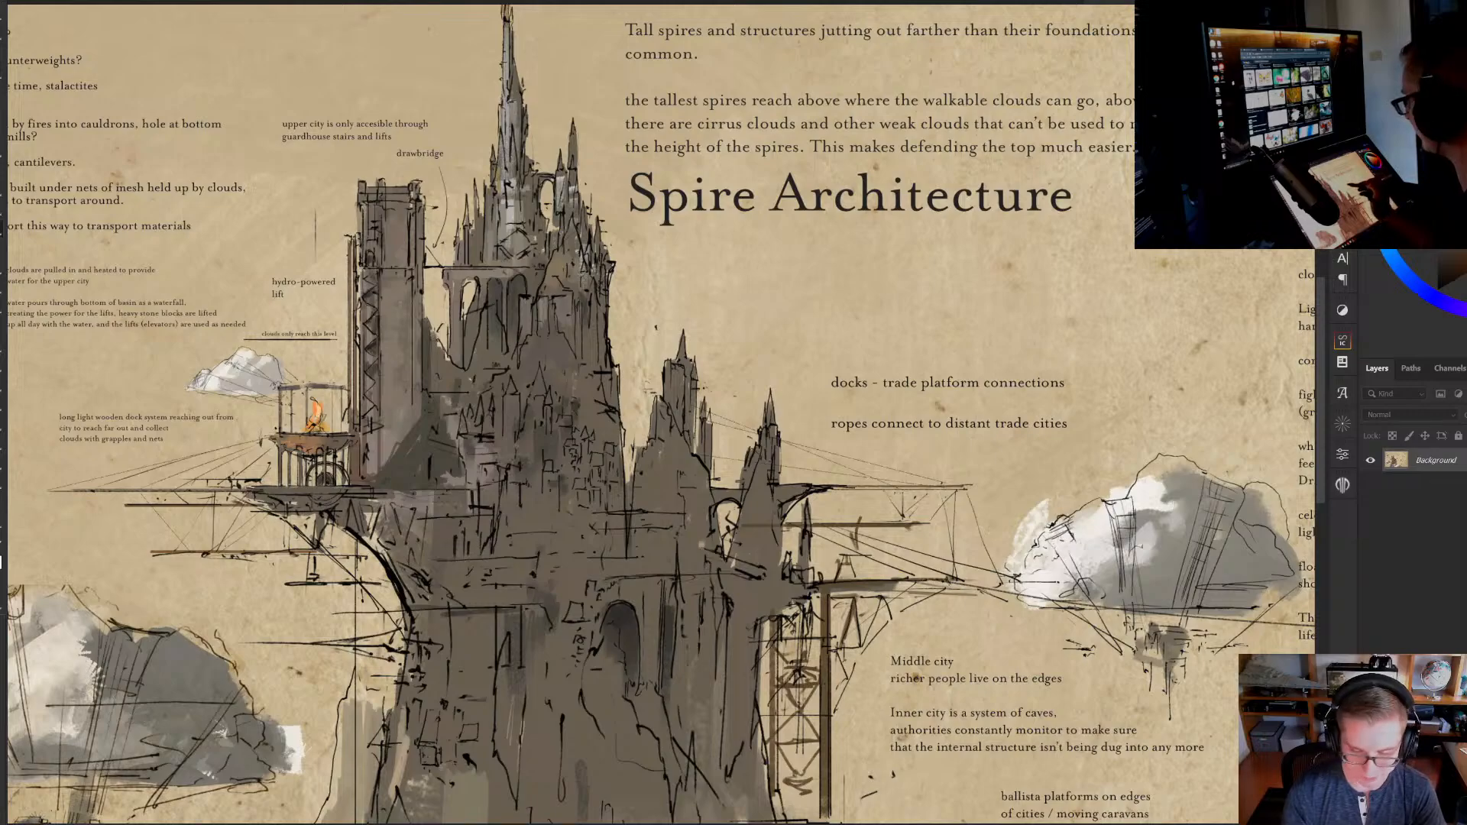
Return to the character sheet and close the gap in the standing warrior's shoulder line above the staff arm
{"action": "left_click", "coordinate": [176, 2]}
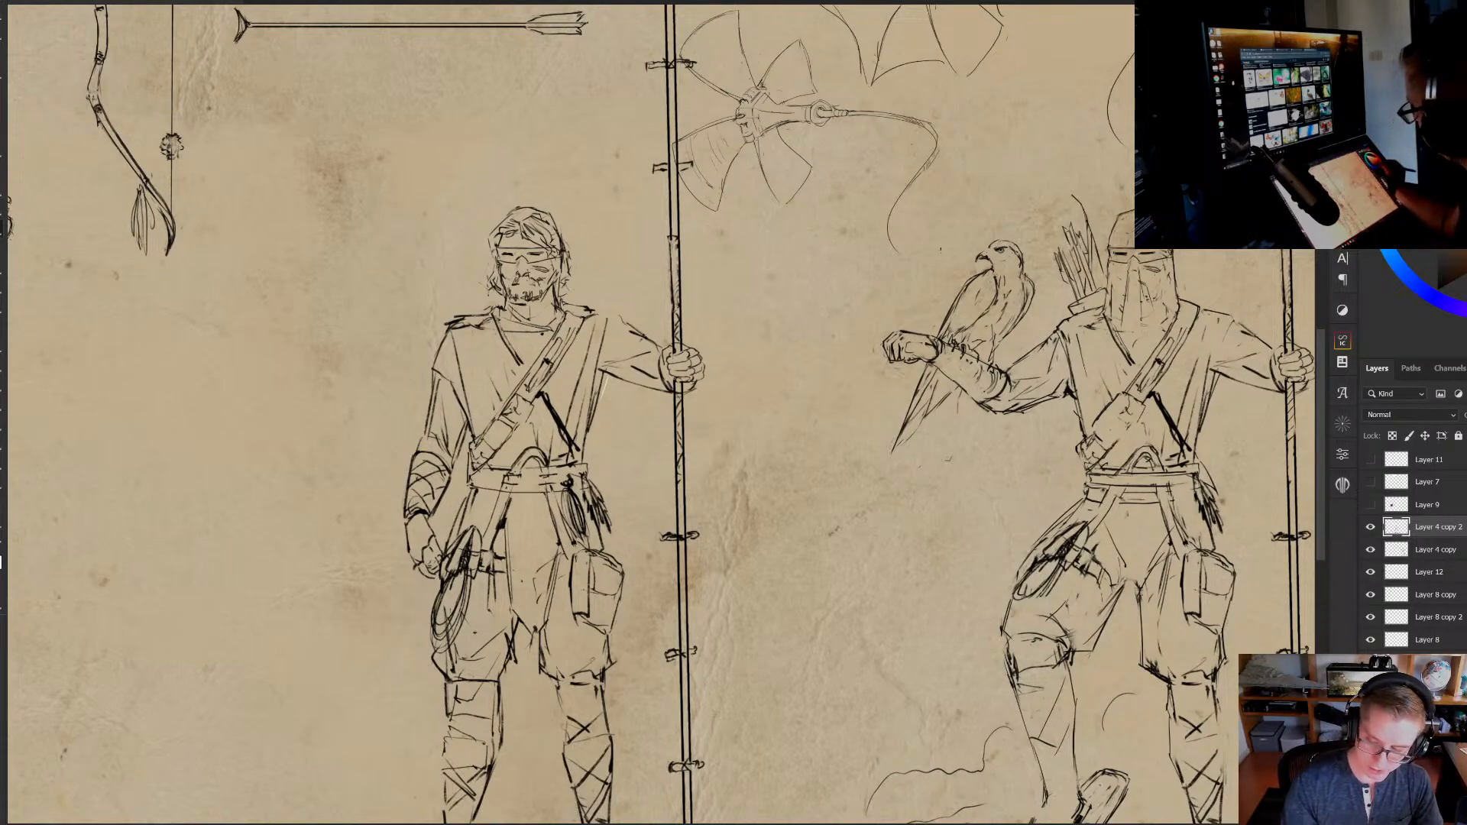
{"action": "left_click", "coordinate": [1436, 290]}
{"action": "left_click_drag", "start_coordinate": [606, 373], "coordinate": [598, 406]}
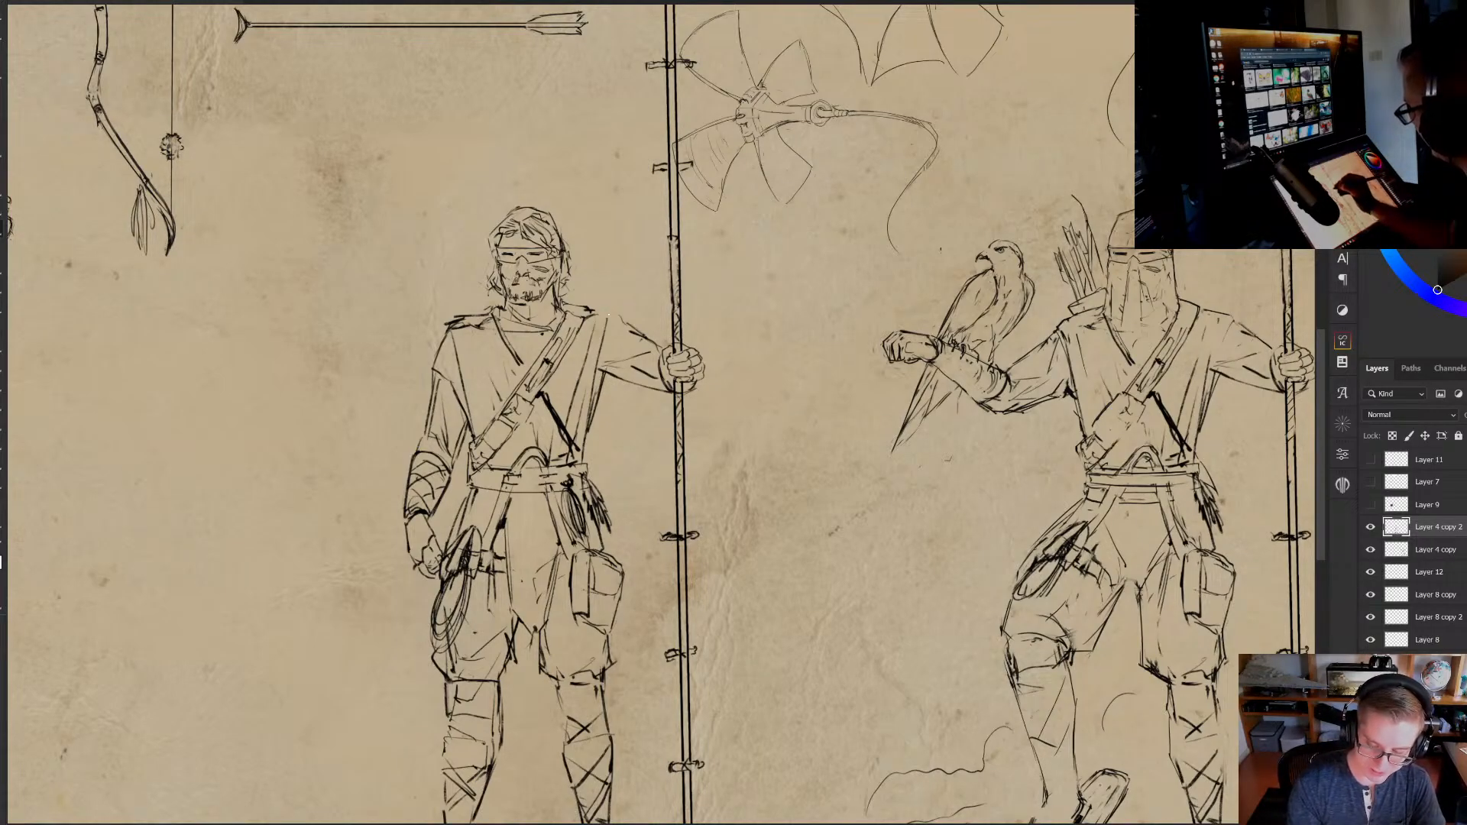
{"action": "left_click_drag", "start_coordinate": [591, 309], "coordinate": [616, 315]}
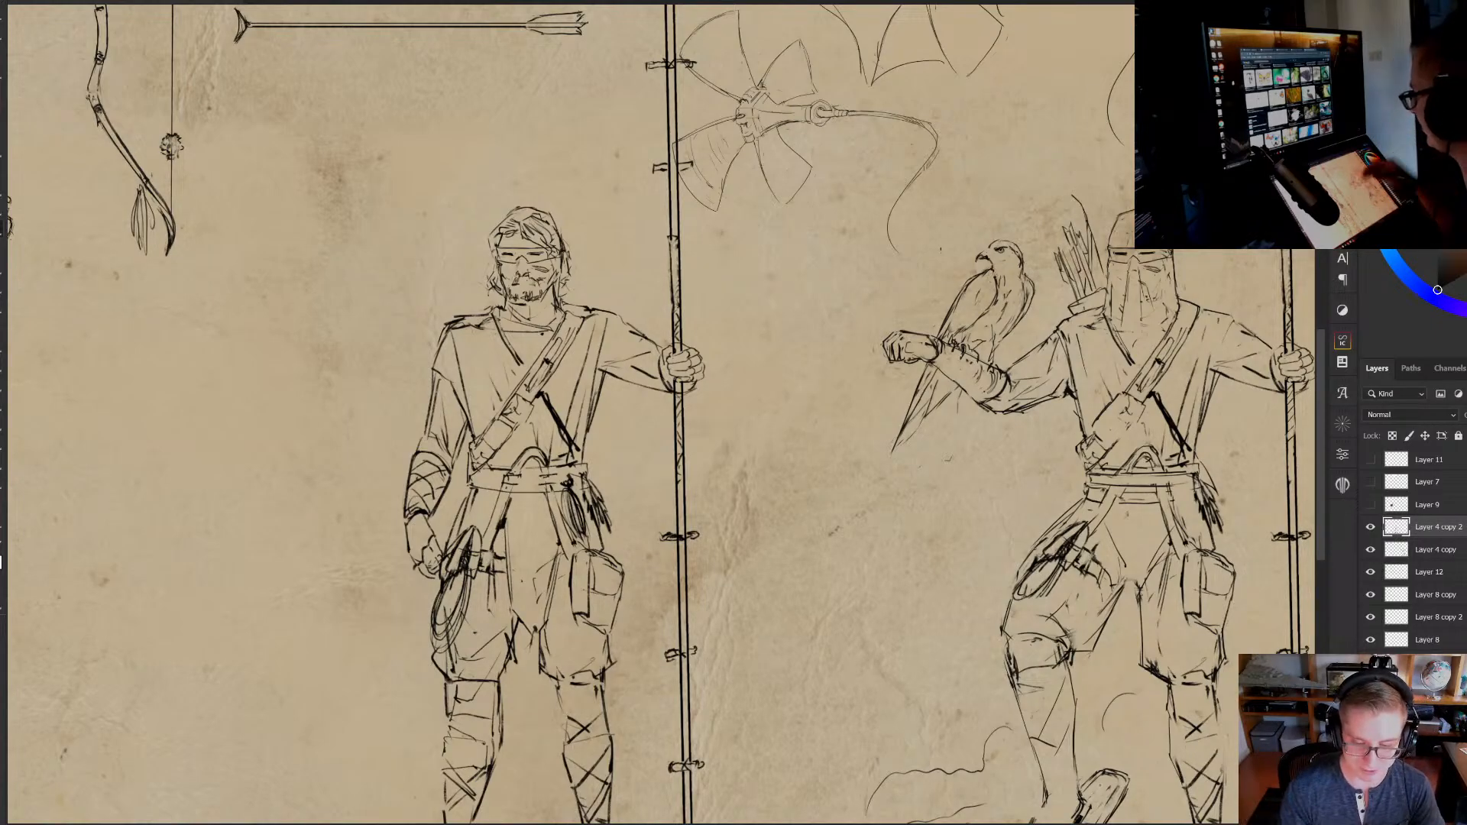
{"action": "left_click_drag", "start_coordinate": [409, 461], "coordinate": [695, 423]}
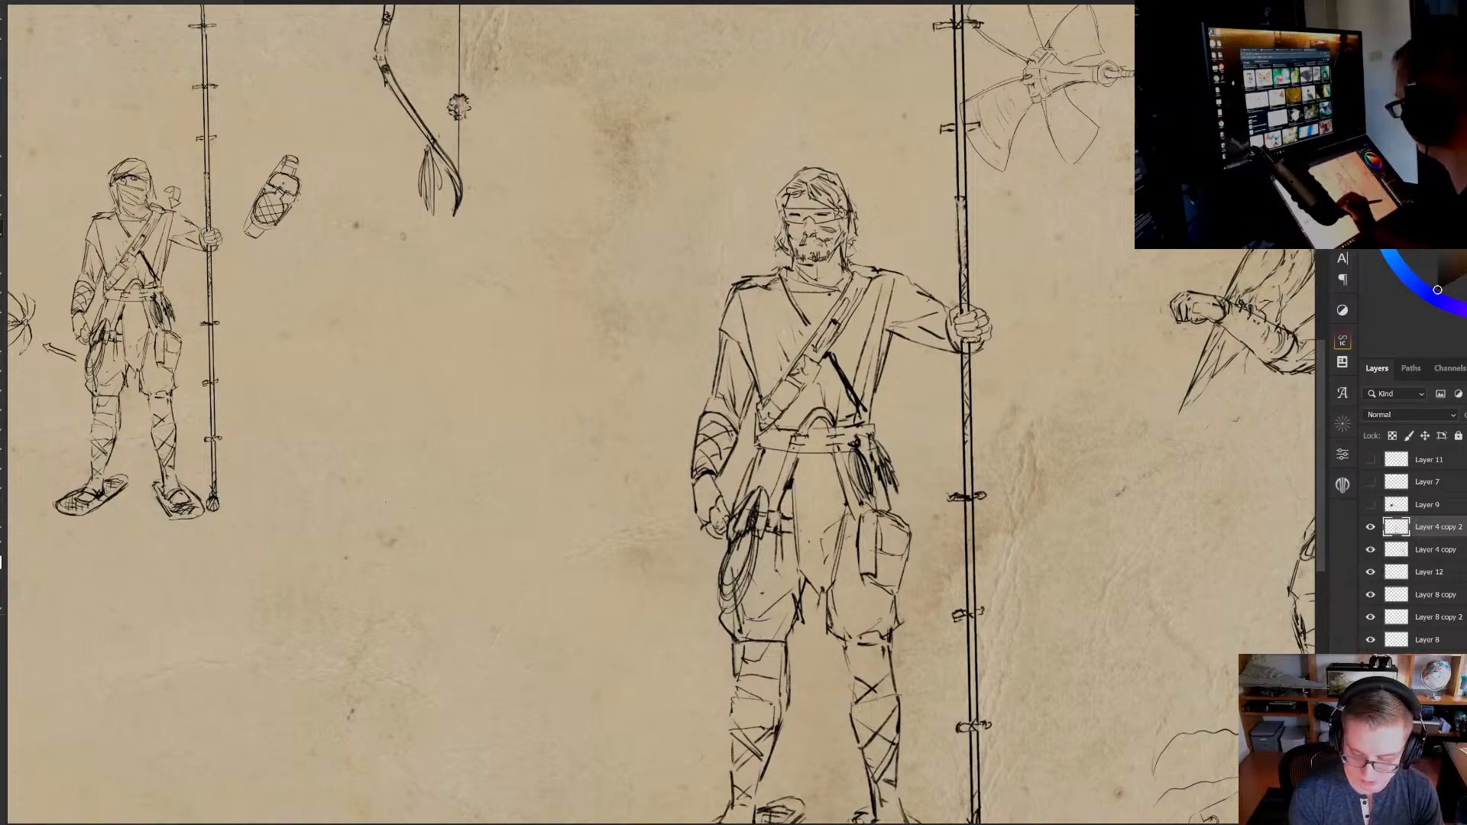
Sketch two small clouds beside the bearded warrior, each with vertical inner lines and small fittings underneath
{"action": "mouse_move", "coordinate": [380, 421]}
{"action": "left_mouse_down"}
{"action": "mouse_move", "coordinate": [310, 462]}
{"action": "mouse_move", "coordinate": [358, 516]}
{"action": "mouse_move", "coordinate": [493, 467]}
{"action": "mouse_move", "coordinate": [451, 435]}
{"action": "left_mouse_up"}
{"action": "mouse_move", "coordinate": [535, 459]}
{"action": "left_mouse_down"}
{"action": "mouse_move", "coordinate": [432, 440]}
{"action": "mouse_move", "coordinate": [460, 474]}
{"action": "mouse_move", "coordinate": [403, 524]}
{"action": "mouse_move", "coordinate": [587, 525]}
{"action": "mouse_move", "coordinate": [498, 459]}
{"action": "left_mouse_up"}
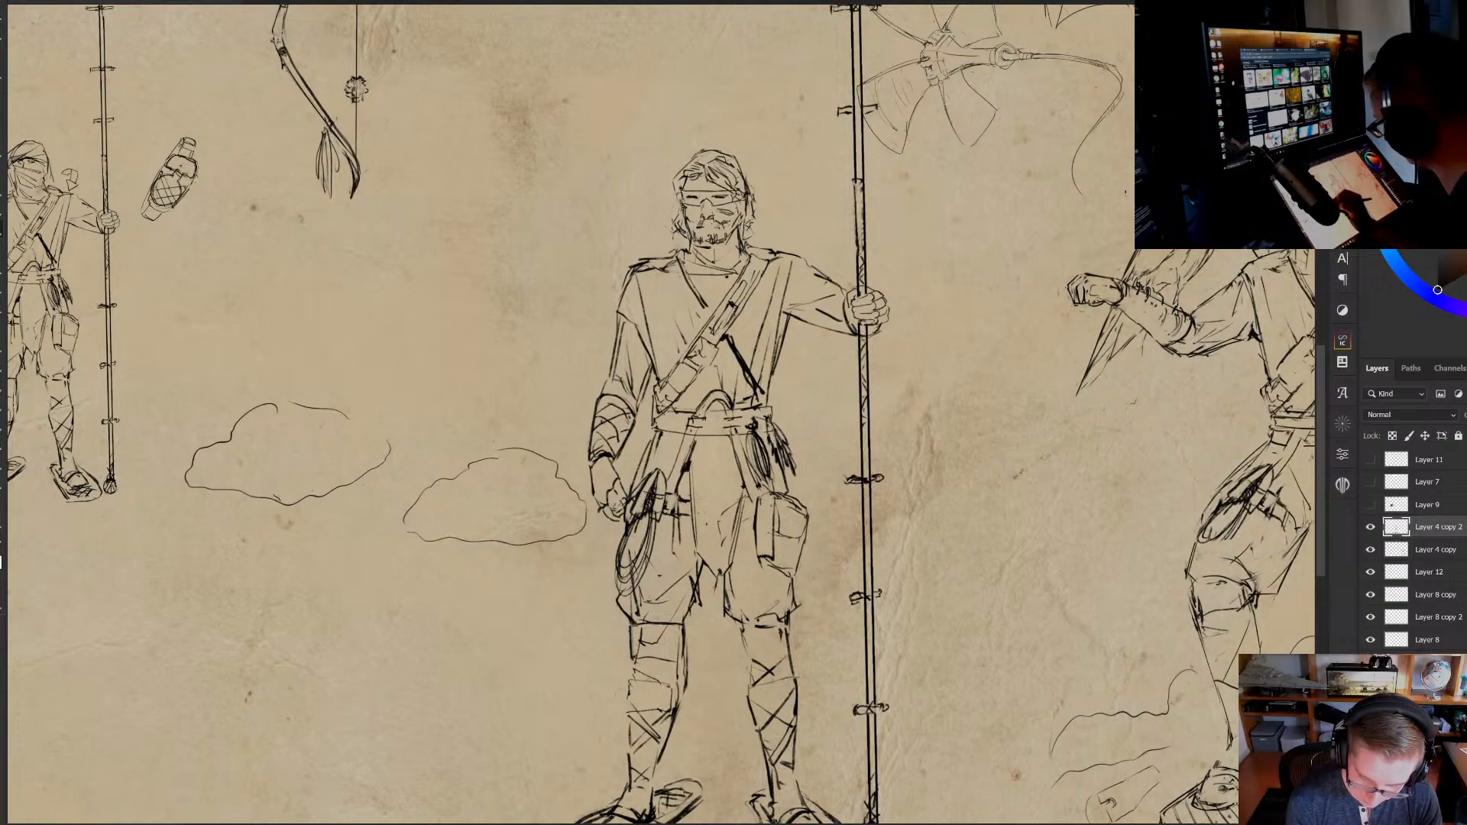
{"action": "mouse_move", "coordinate": [262, 410]}
{"action": "left_mouse_down"}
{"action": "mouse_move", "coordinate": [306, 407]}
{"action": "mouse_move", "coordinate": [283, 404]}
{"action": "mouse_move", "coordinate": [302, 489]}
{"action": "left_mouse_up"}
{"action": "mouse_move", "coordinate": [312, 416]}
{"action": "left_mouse_down"}
{"action": "mouse_move", "coordinate": [310, 474]}
{"action": "mouse_move", "coordinate": [265, 458]}
{"action": "left_mouse_up"}
{"action": "left_click_drag", "start_coordinate": [266, 501], "coordinate": [294, 511]}
{"action": "left_click_drag", "start_coordinate": [495, 468], "coordinate": [496, 528]}
{"action": "left_click_drag", "start_coordinate": [508, 459], "coordinate": [508, 531]}
{"action": "left_click_drag", "start_coordinate": [494, 546], "coordinate": [521, 548]}
{"action": "left_click_drag", "start_coordinate": [281, 508], "coordinate": [284, 526]}
{"action": "left_click_drag", "start_coordinate": [500, 584], "coordinate": [503, 570]}
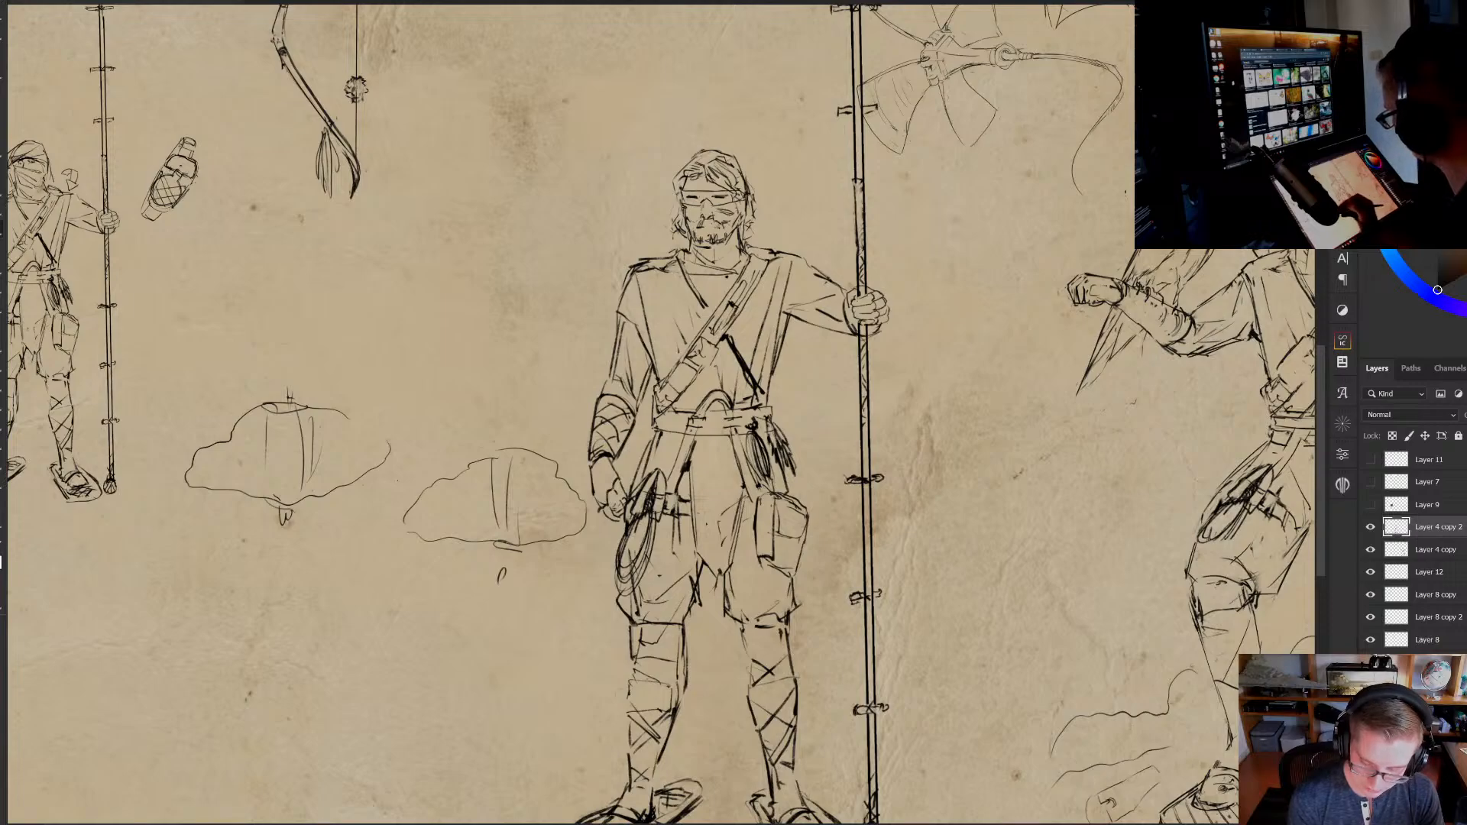
Try a sagging line linking the two clouds and loose curves around and below them, undoing these strokes
{"action": "left_click_drag", "start_coordinate": [500, 461], "coordinate": [319, 431]}
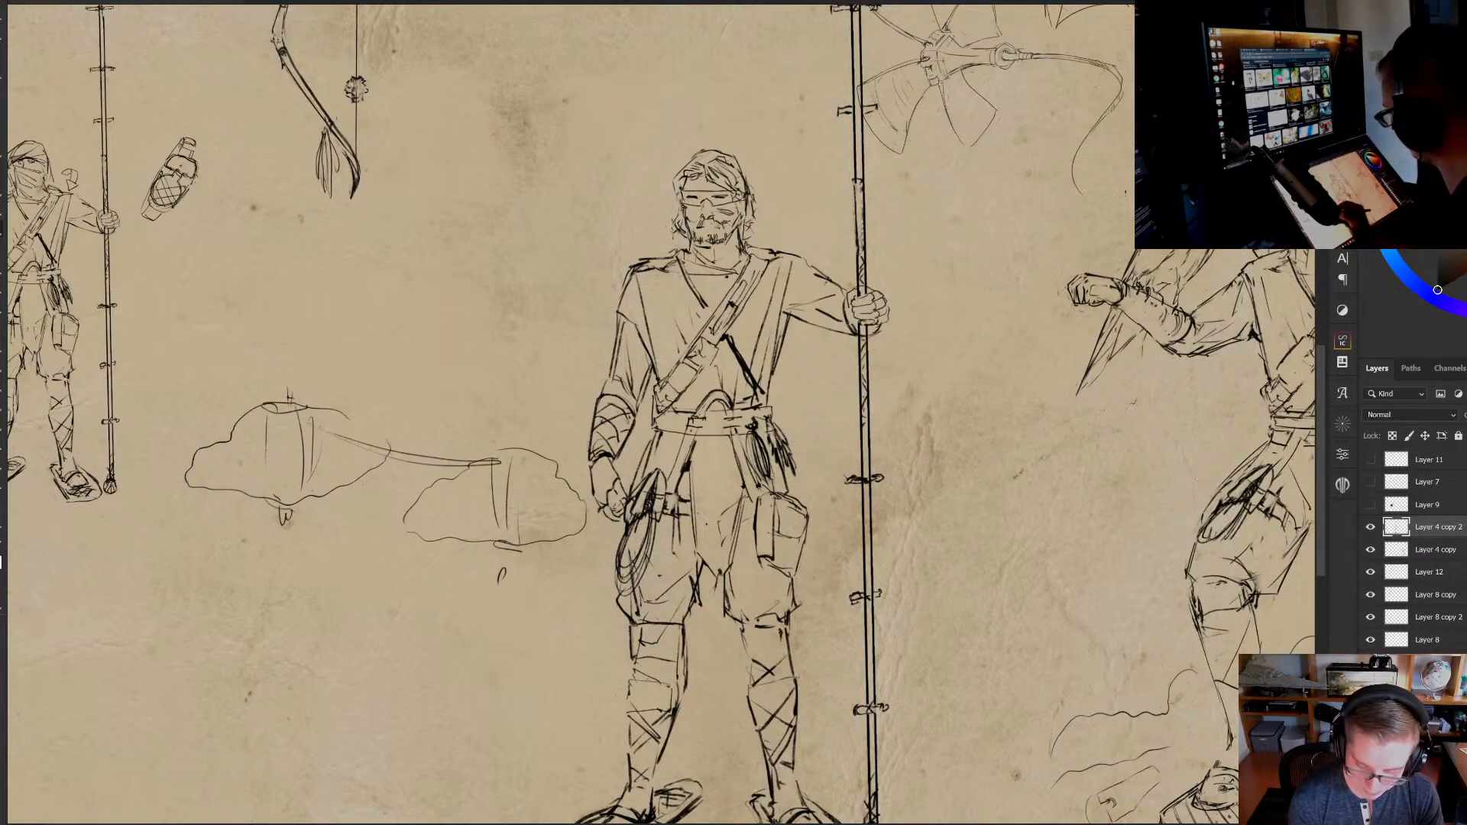
{"action": "left_click_drag", "start_coordinate": [301, 569], "coordinate": [337, 551]}
{"action": "left_click_drag", "start_coordinate": [219, 535], "coordinate": [280, 562]}
{"action": "left_click_drag", "start_coordinate": [163, 493], "coordinate": [266, 439]}
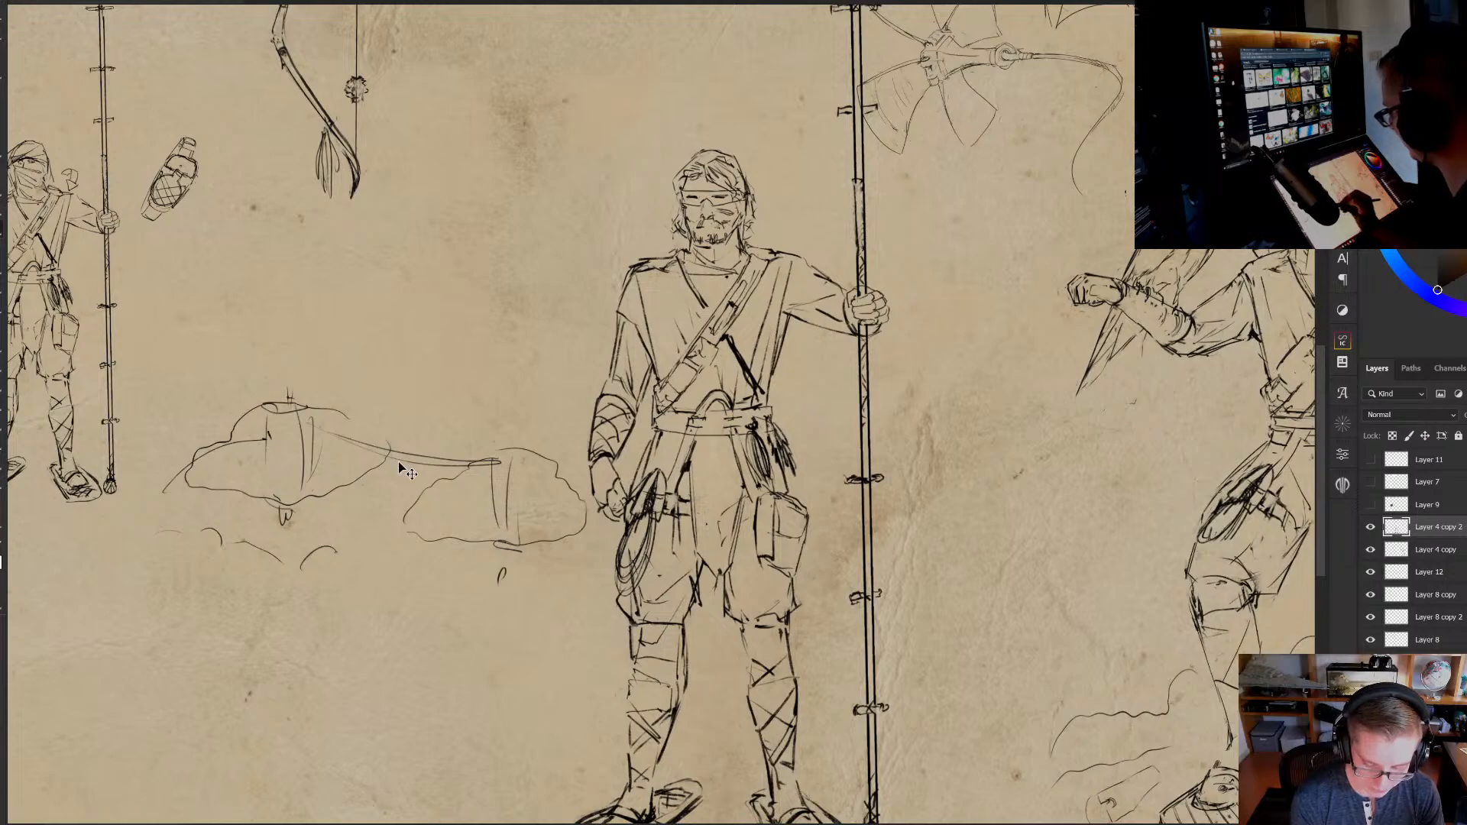
{"action": "left_click_drag", "start_coordinate": [131, 519], "coordinate": [191, 525]}
{"action": "key", "text": "ctrl+z"}
{"action": "key", "text": "ctrl+z"}
{"action": "key", "text": "ctrl+z"}
{"action": "key", "text": "ctrl+z"}
{"action": "key", "text": "ctrl+z"}
{"action": "key", "text": "ctrl+z"}
{"action": "key", "text": "ctrl+z"}
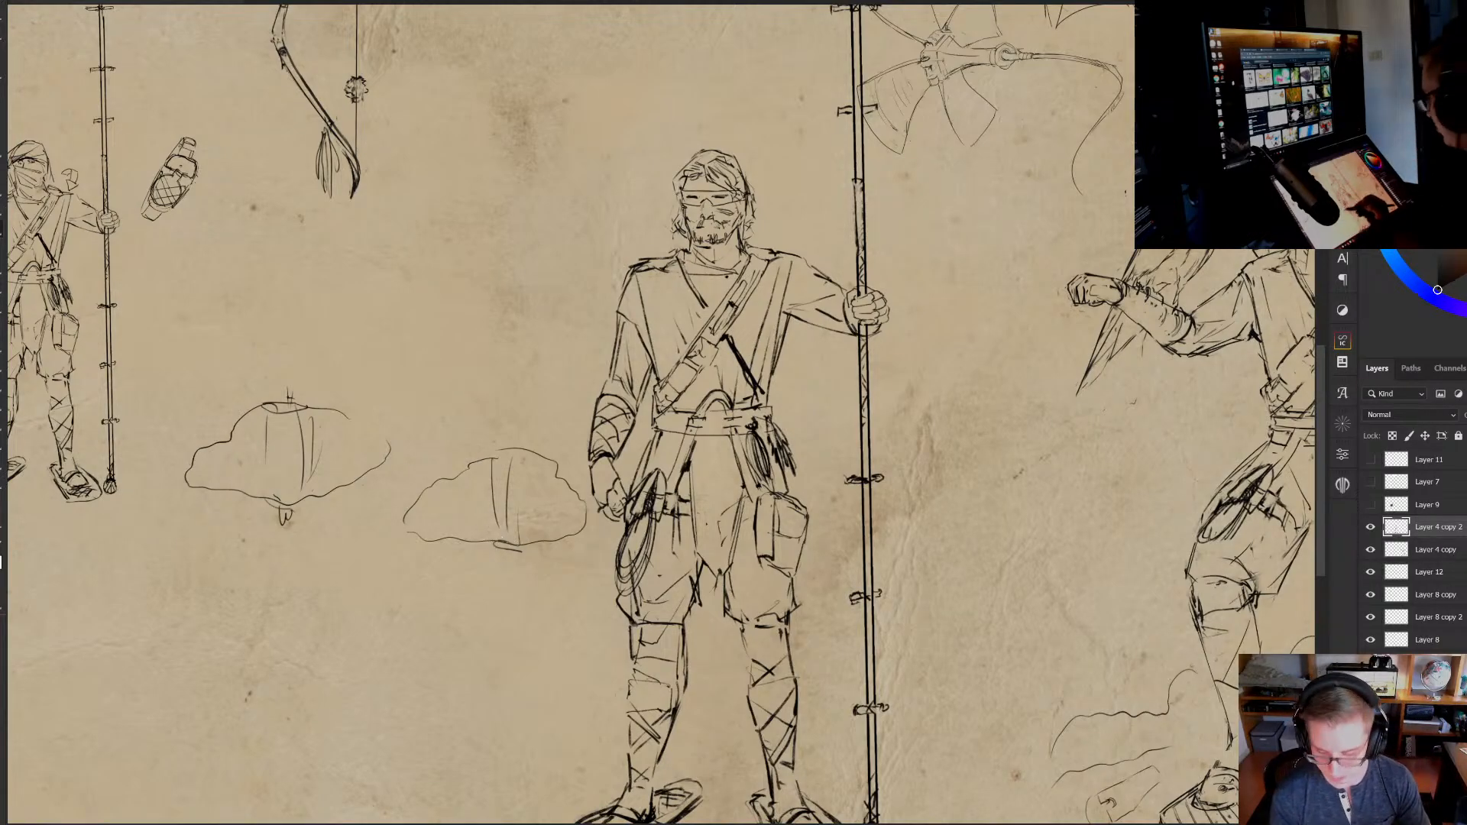
Toggle the Layer 4 copy 2 sketches to check them and erase both cloud doodles
{"action": "left_click", "coordinate": [1369, 527]}
{"action": "left_click", "coordinate": [1369, 526]}
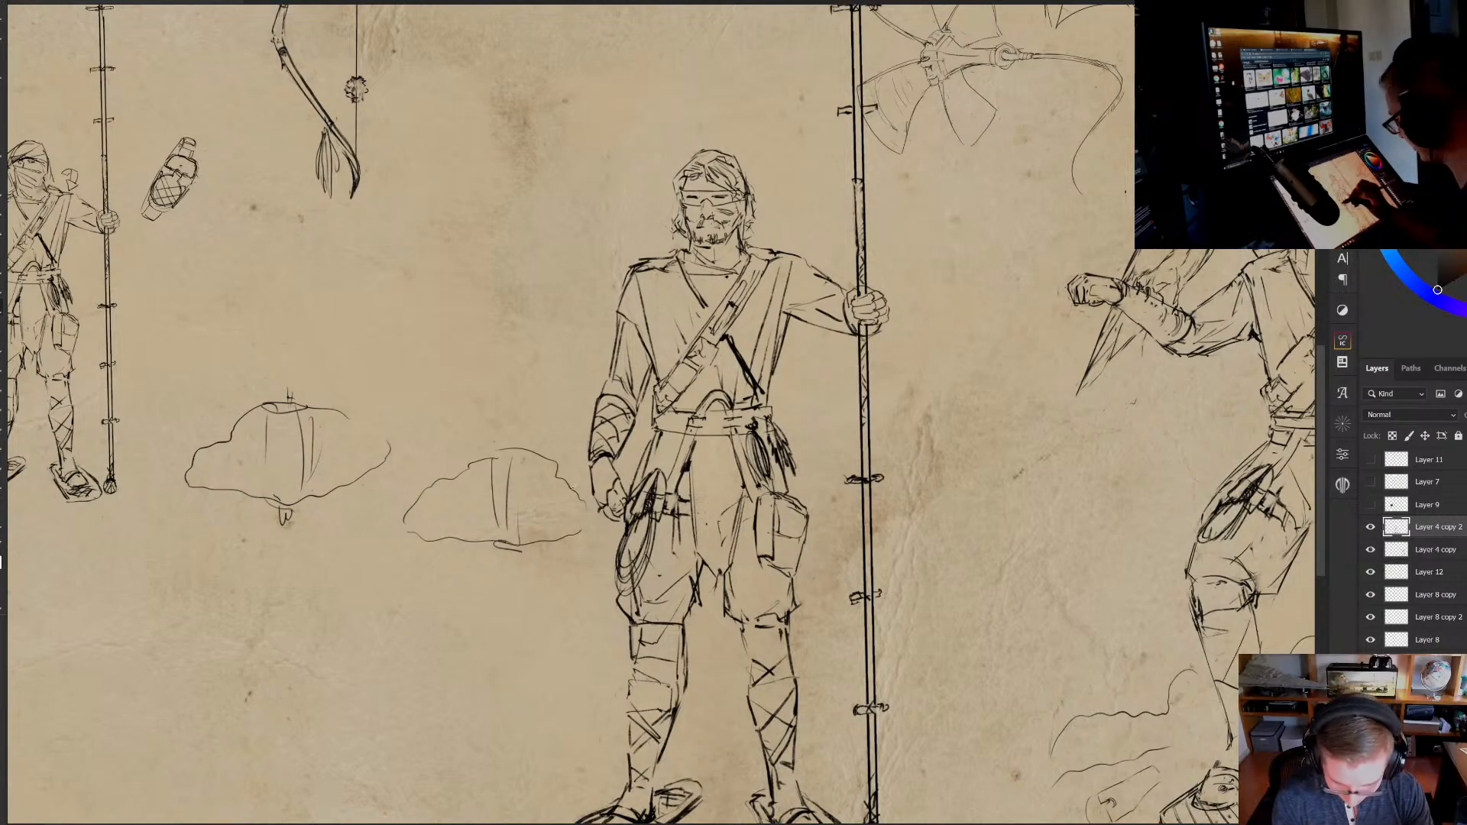
{"action": "mouse_move", "coordinate": [577, 498]}
{"action": "left_mouse_down"}
{"action": "mouse_move", "coordinate": [539, 489]}
{"action": "mouse_move", "coordinate": [505, 504]}
{"action": "mouse_move", "coordinate": [463, 487]}
{"action": "left_mouse_up"}
{"action": "mouse_move", "coordinate": [386, 458]}
{"action": "left_mouse_down"}
{"action": "mouse_move", "coordinate": [283, 508]}
{"action": "mouse_move", "coordinate": [303, 435]}
{"action": "mouse_move", "coordinate": [256, 409]}
{"action": "mouse_move", "coordinate": [210, 444]}
{"action": "mouse_move", "coordinate": [246, 418]}
{"action": "left_mouse_up"}
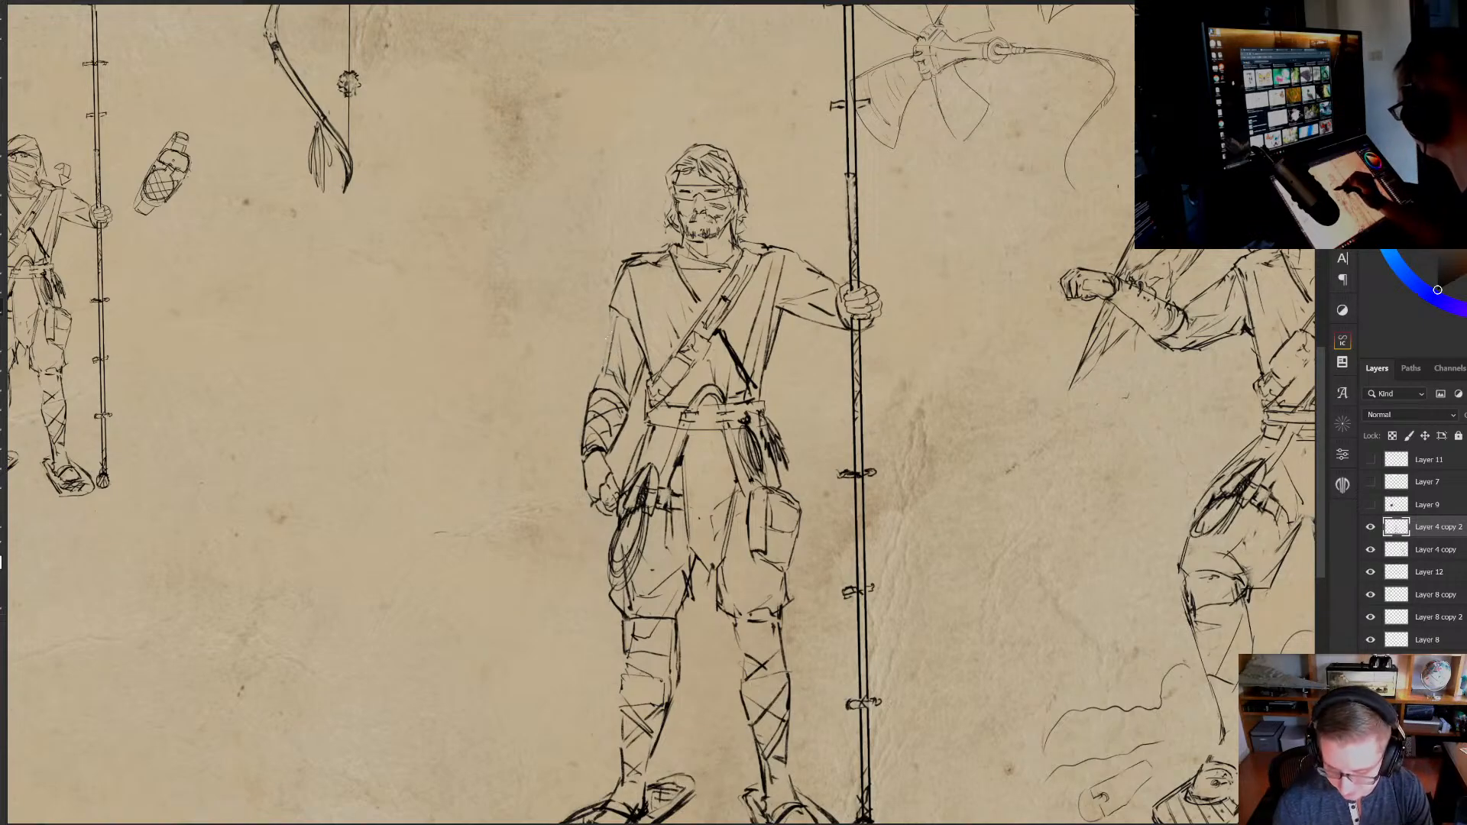
Sketch a shallow oval boat hull between the small warrior and the bearded warrior, undoing the first deck-structure stroke
{"action": "left_click_drag", "start_coordinate": [616, 317], "coordinate": [604, 375]}
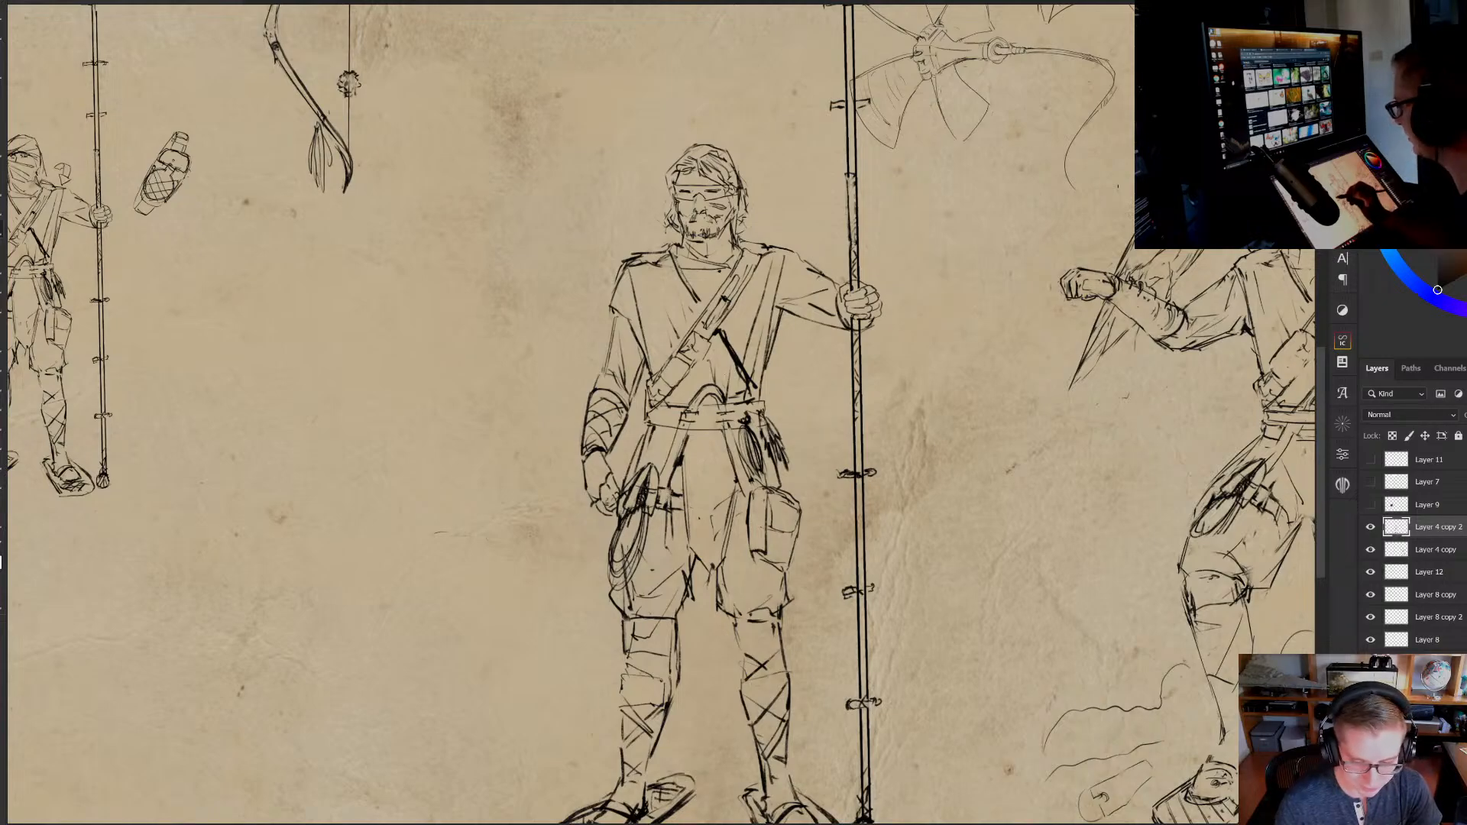
{"action": "left_click_drag", "start_coordinate": [550, 497], "coordinate": [612, 346]}
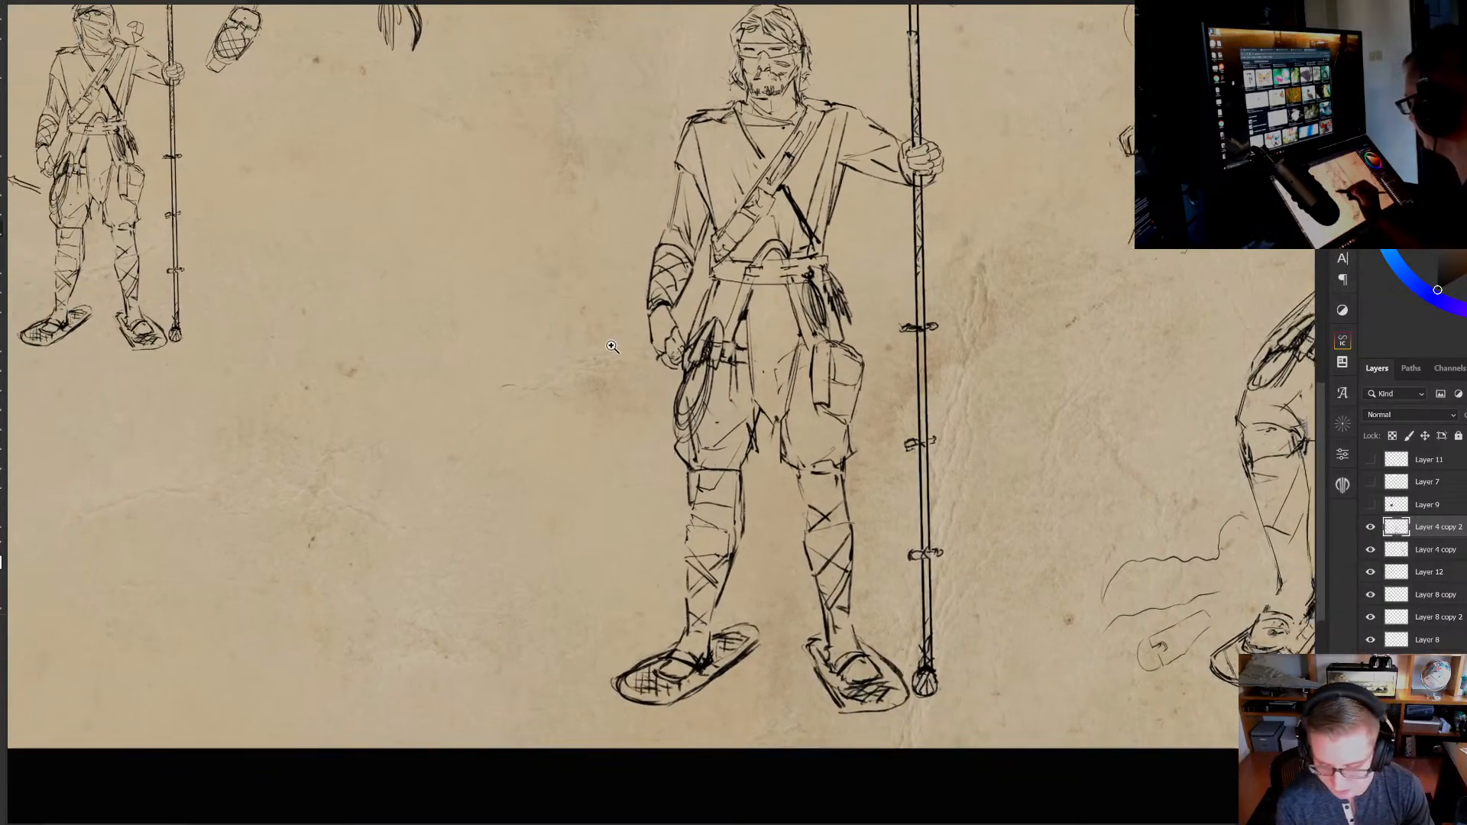
{"action": "left_click", "coordinate": [612, 346], "text": "alt"}
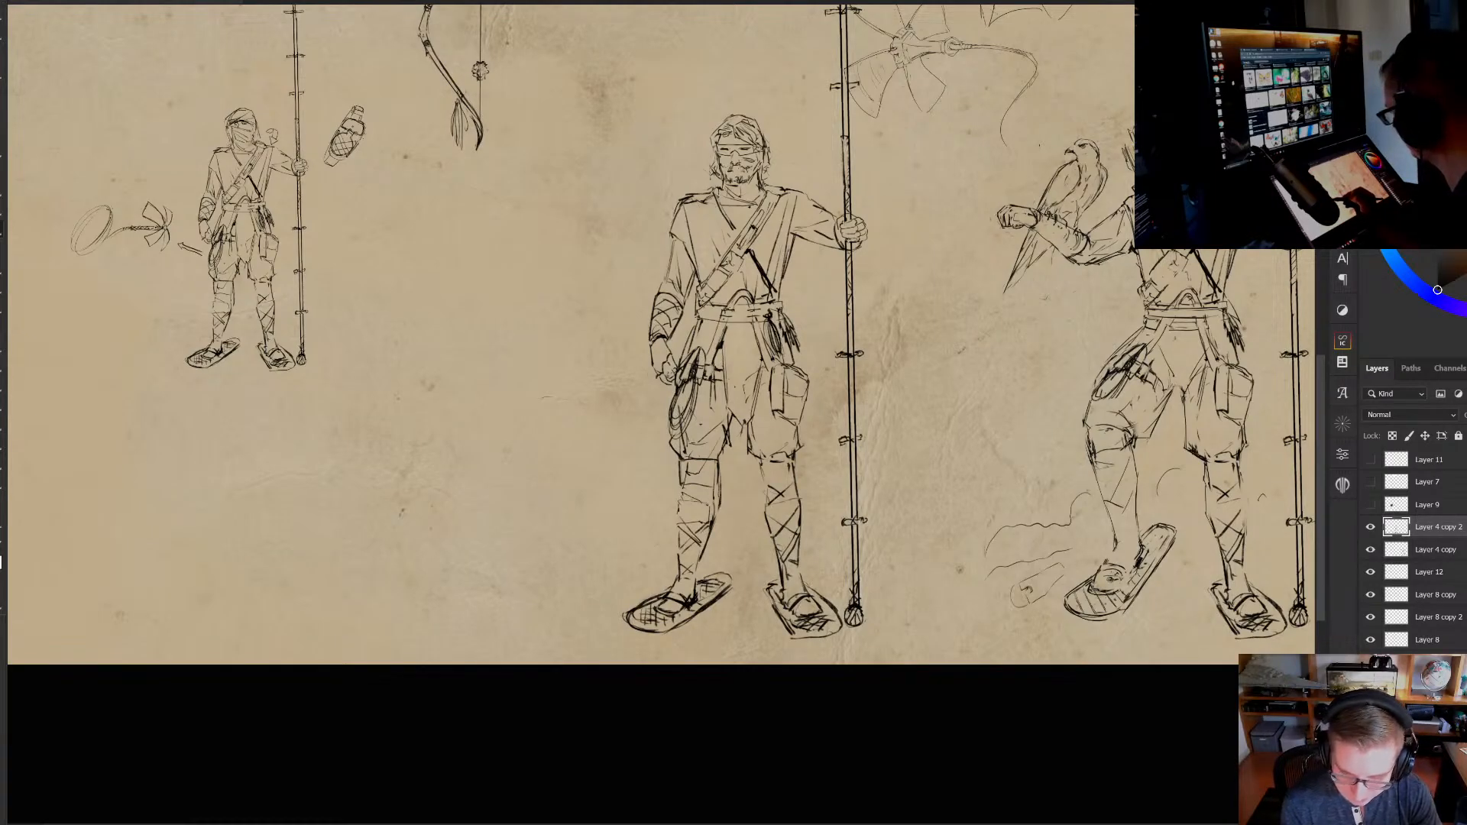
{"action": "mouse_move", "coordinate": [350, 394]}
{"action": "left_mouse_down"}
{"action": "mouse_move", "coordinate": [577, 433]}
{"action": "mouse_move", "coordinate": [539, 382]}
{"action": "left_mouse_up"}
{"action": "left_click_drag", "start_coordinate": [397, 419], "coordinate": [586, 410]}
{"action": "mouse_move", "coordinate": [355, 411]}
{"action": "left_mouse_down"}
{"action": "mouse_move", "coordinate": [593, 422]}
{"action": "mouse_move", "coordinate": [575, 427]}
{"action": "left_mouse_up"}
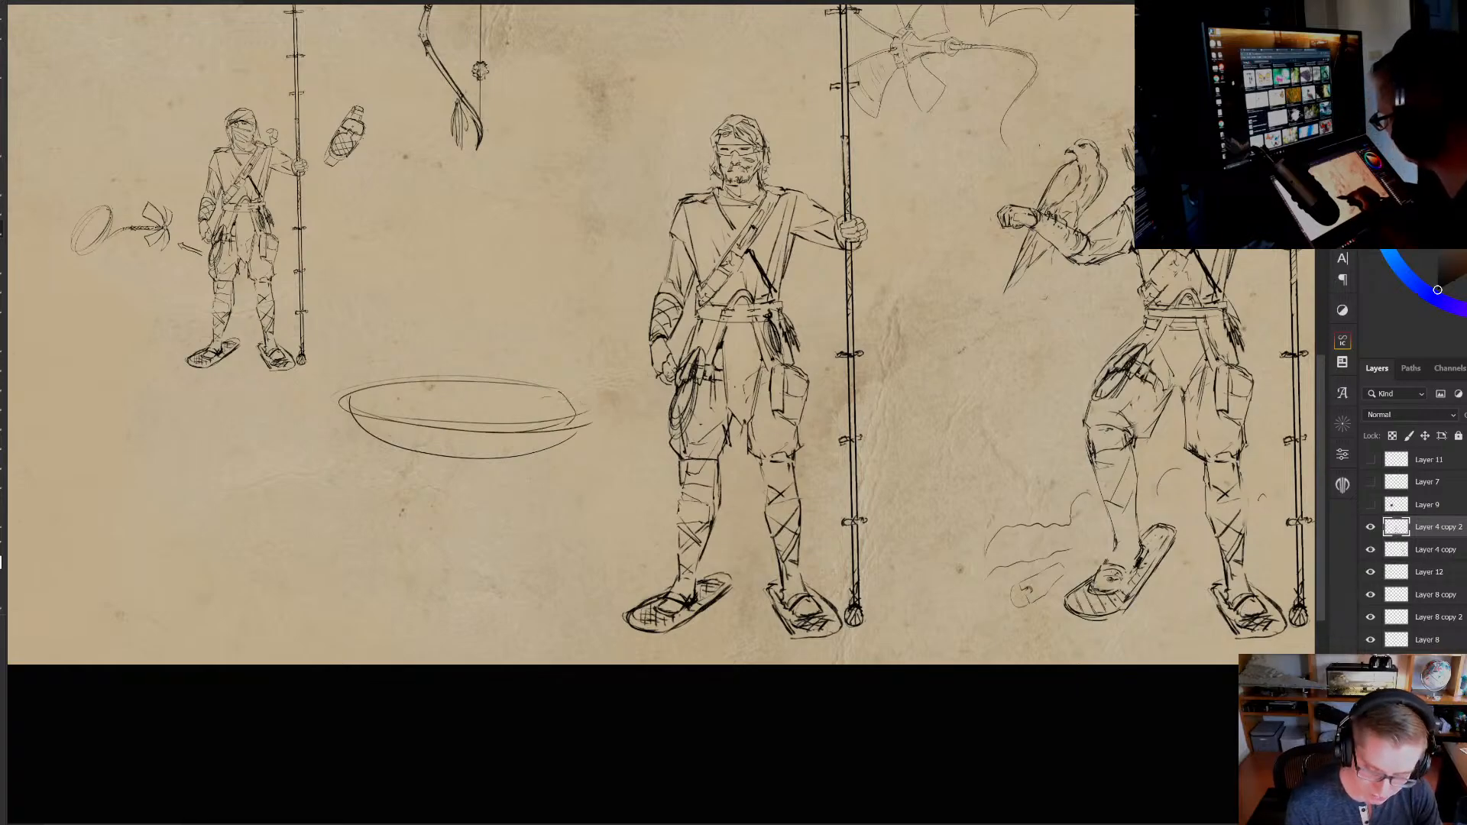
{"action": "mouse_move", "coordinate": [406, 394]}
{"action": "left_mouse_down"}
{"action": "mouse_move", "coordinate": [448, 323]}
{"action": "mouse_move", "coordinate": [417, 311]}
{"action": "mouse_move", "coordinate": [386, 321]}
{"action": "mouse_move", "coordinate": [387, 396]}
{"action": "left_mouse_up"}
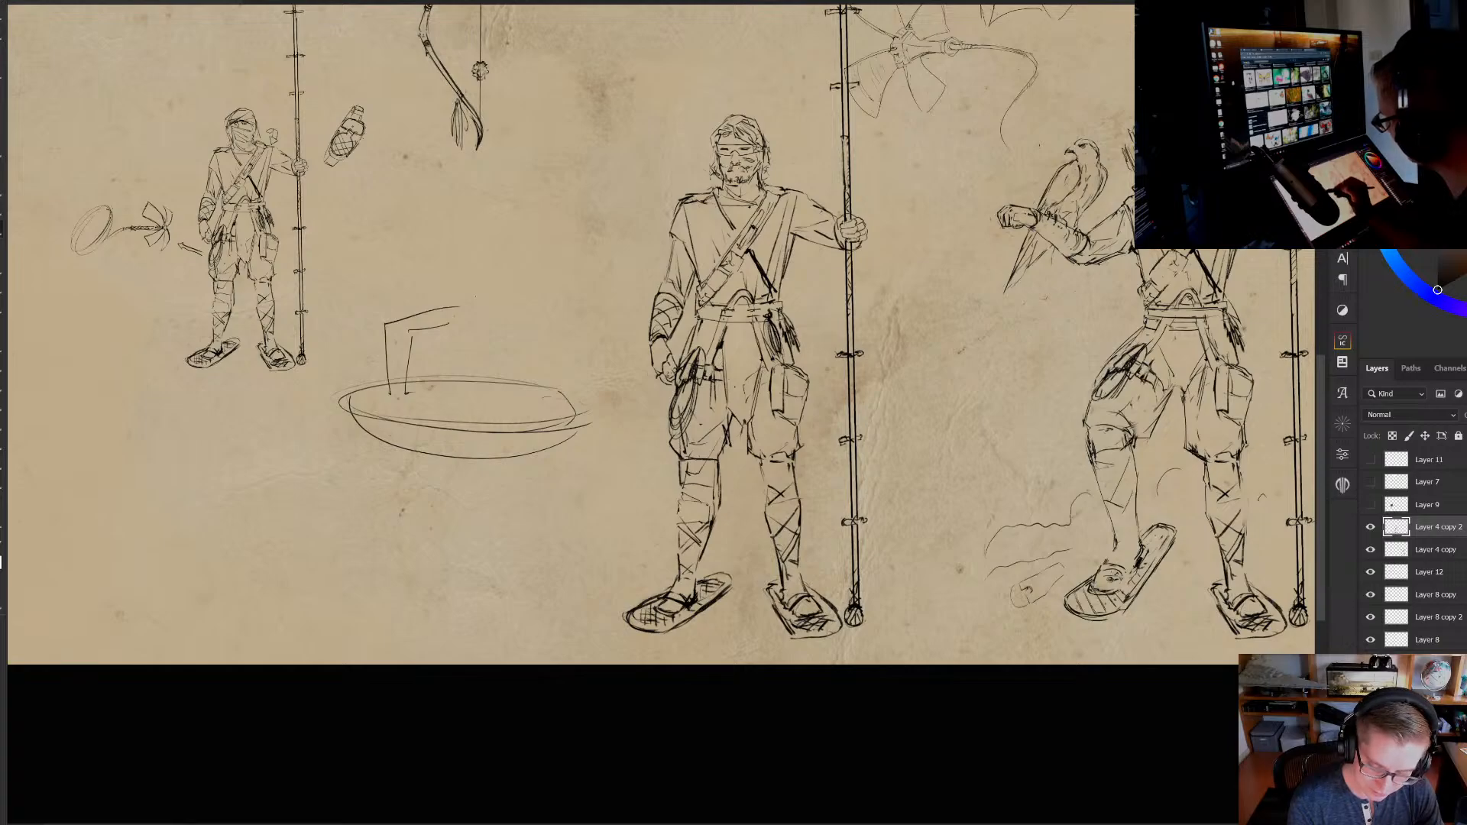
{"action": "key", "text": "ctrl+z"}
Sketch the boat's deck structure, a short mast and a wide peaked shape with a pointed tip above the hull
{"action": "mouse_move", "coordinate": [525, 316]}
{"action": "left_mouse_down"}
{"action": "mouse_move", "coordinate": [436, 322]}
{"action": "mouse_move", "coordinate": [434, 395]}
{"action": "mouse_move", "coordinate": [475, 361]}
{"action": "mouse_move", "coordinate": [470, 337]}
{"action": "mouse_move", "coordinate": [518, 337]}
{"action": "left_mouse_up"}
{"action": "left_click_drag", "start_coordinate": [464, 266], "coordinate": [463, 309]}
{"action": "left_click_drag", "start_coordinate": [457, 226], "coordinate": [523, 225]}
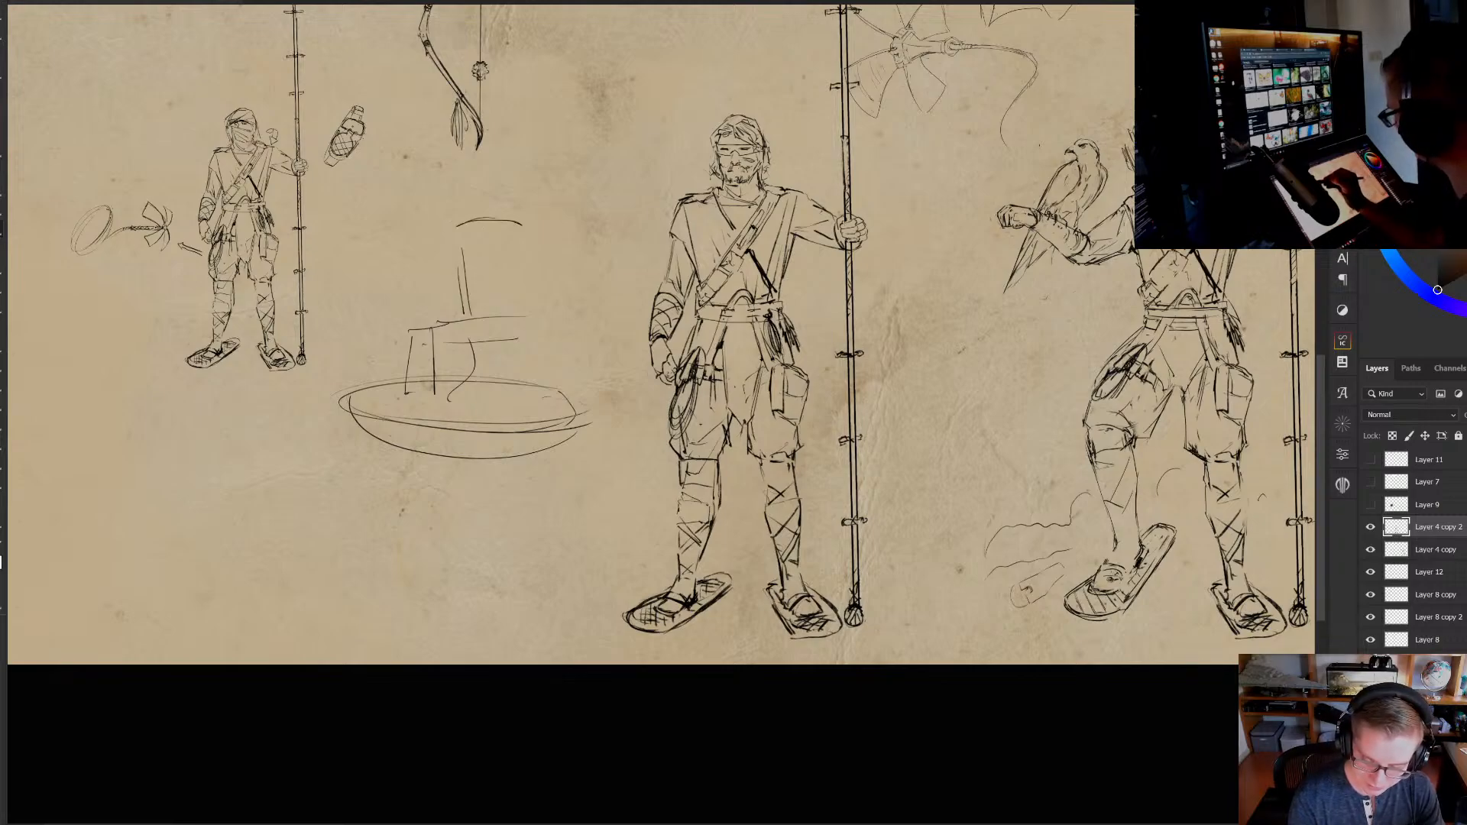
{"action": "mouse_move", "coordinate": [414, 170]}
{"action": "left_mouse_down"}
{"action": "mouse_move", "coordinate": [376, 256]}
{"action": "mouse_move", "coordinate": [388, 277]}
{"action": "mouse_move", "coordinate": [527, 218]}
{"action": "left_mouse_up"}
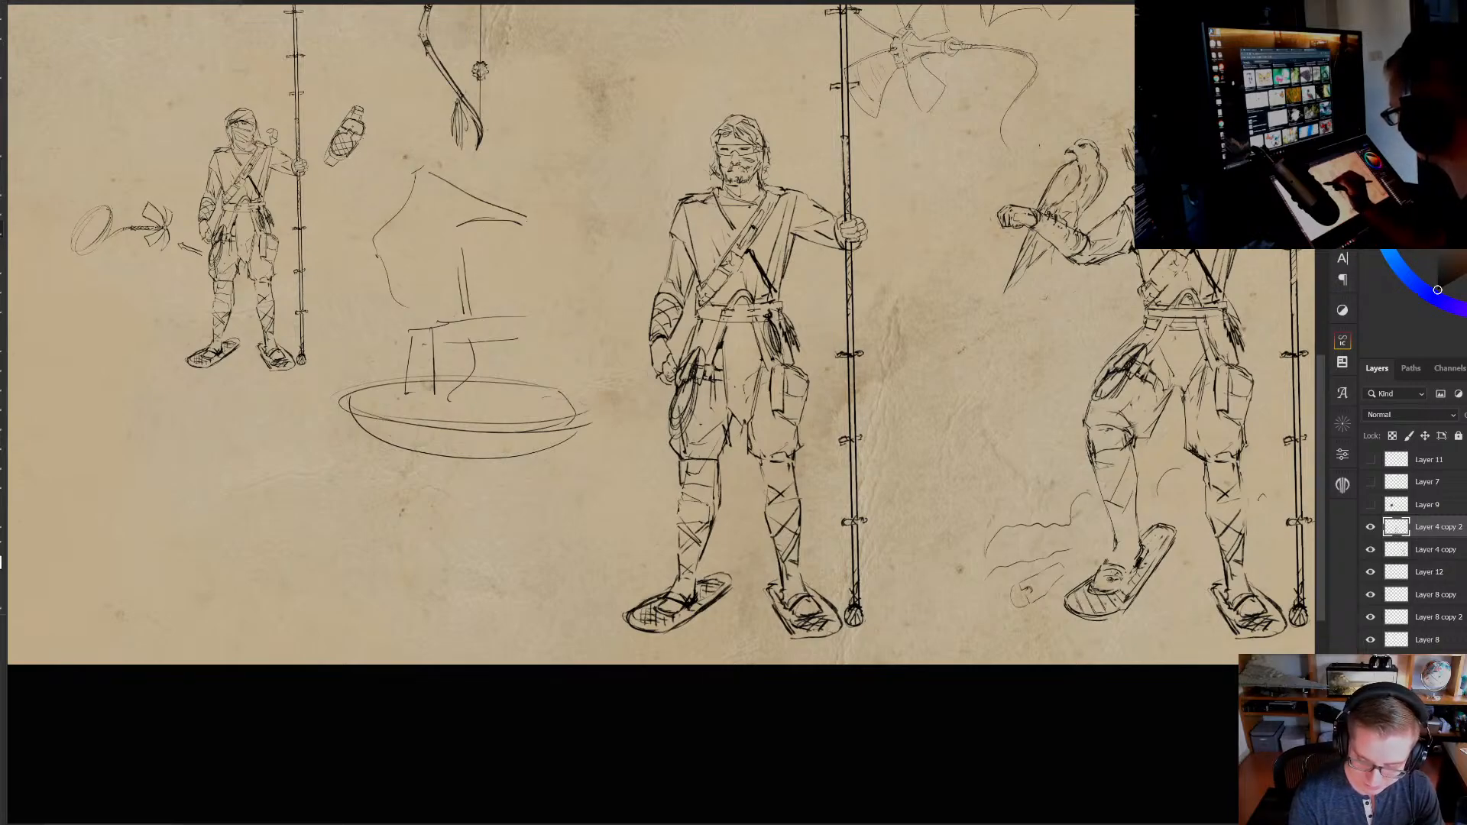
{"action": "left_click_drag", "start_coordinate": [420, 301], "coordinate": [468, 265]}
{"action": "left_click_drag", "start_coordinate": [492, 177], "coordinate": [501, 200]}
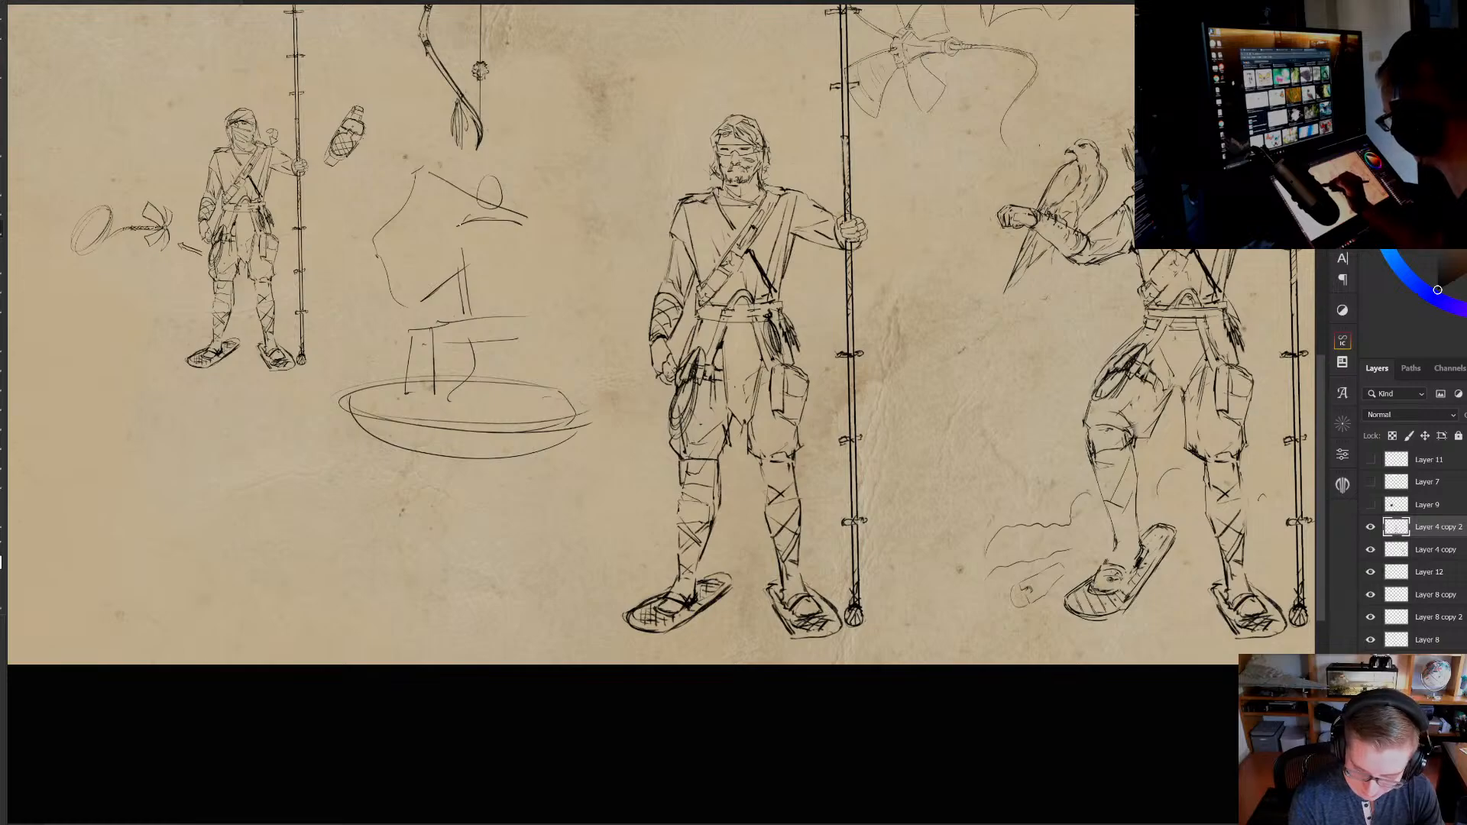
{"action": "mouse_move", "coordinate": [364, 239]}
{"action": "left_mouse_down"}
{"action": "mouse_move", "coordinate": [564, 209]}
{"action": "mouse_move", "coordinate": [512, 205]}
{"action": "mouse_move", "coordinate": [511, 238]}
{"action": "left_mouse_up"}
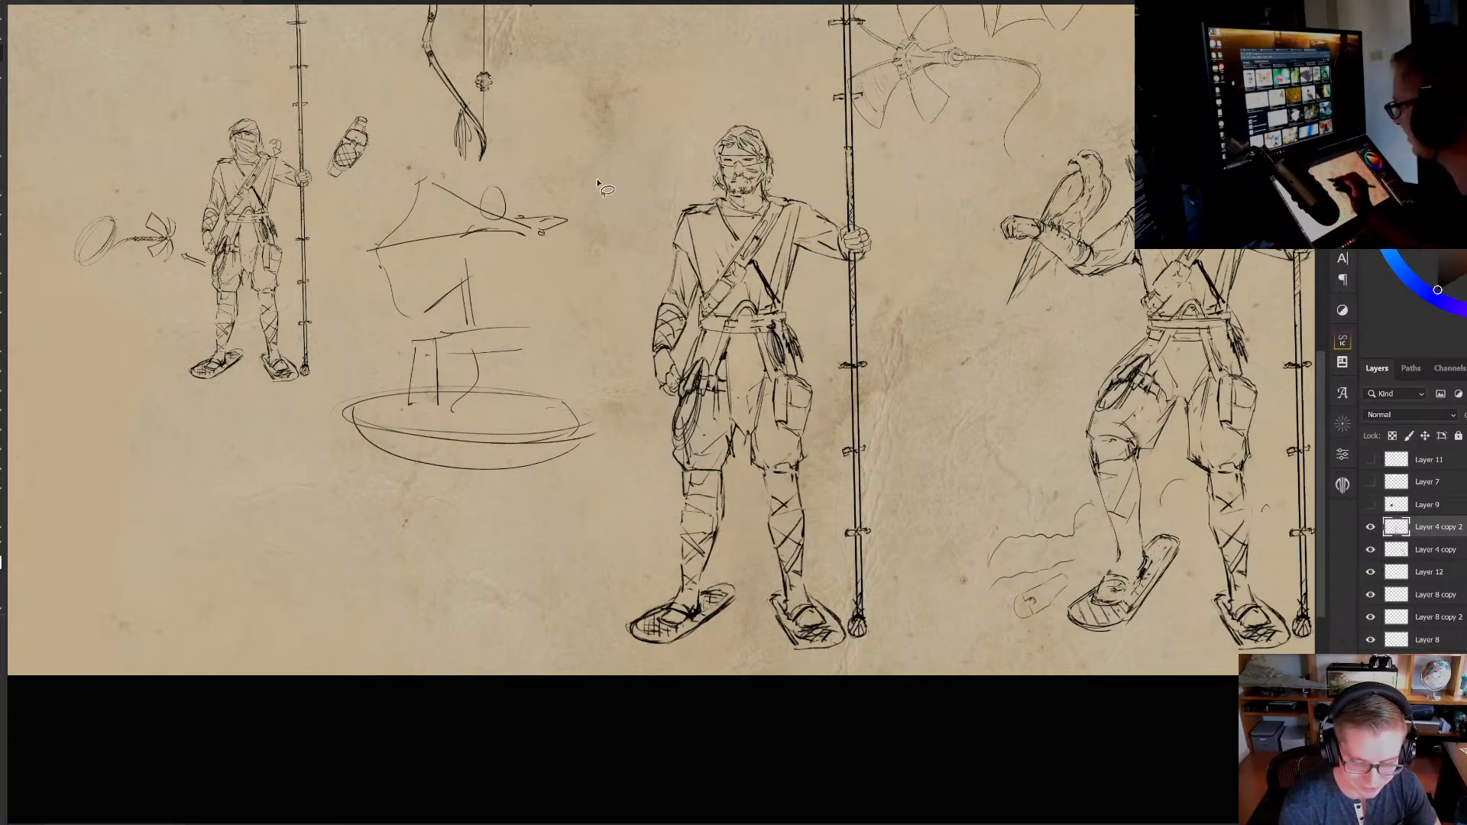
Select the boat sketch, scale it down slightly and move it lower on the page, clearing the selection
{"action": "mouse_move", "coordinate": [545, 194]}
{"action": "left_mouse_down"}
{"action": "mouse_move", "coordinate": [427, 167]}
{"action": "mouse_move", "coordinate": [344, 302]}
{"action": "mouse_move", "coordinate": [424, 535]}
{"action": "mouse_move", "coordinate": [589, 387]}
{"action": "mouse_move", "coordinate": [569, 229]}
{"action": "left_mouse_up"}
{"action": "key", "text": "v"}
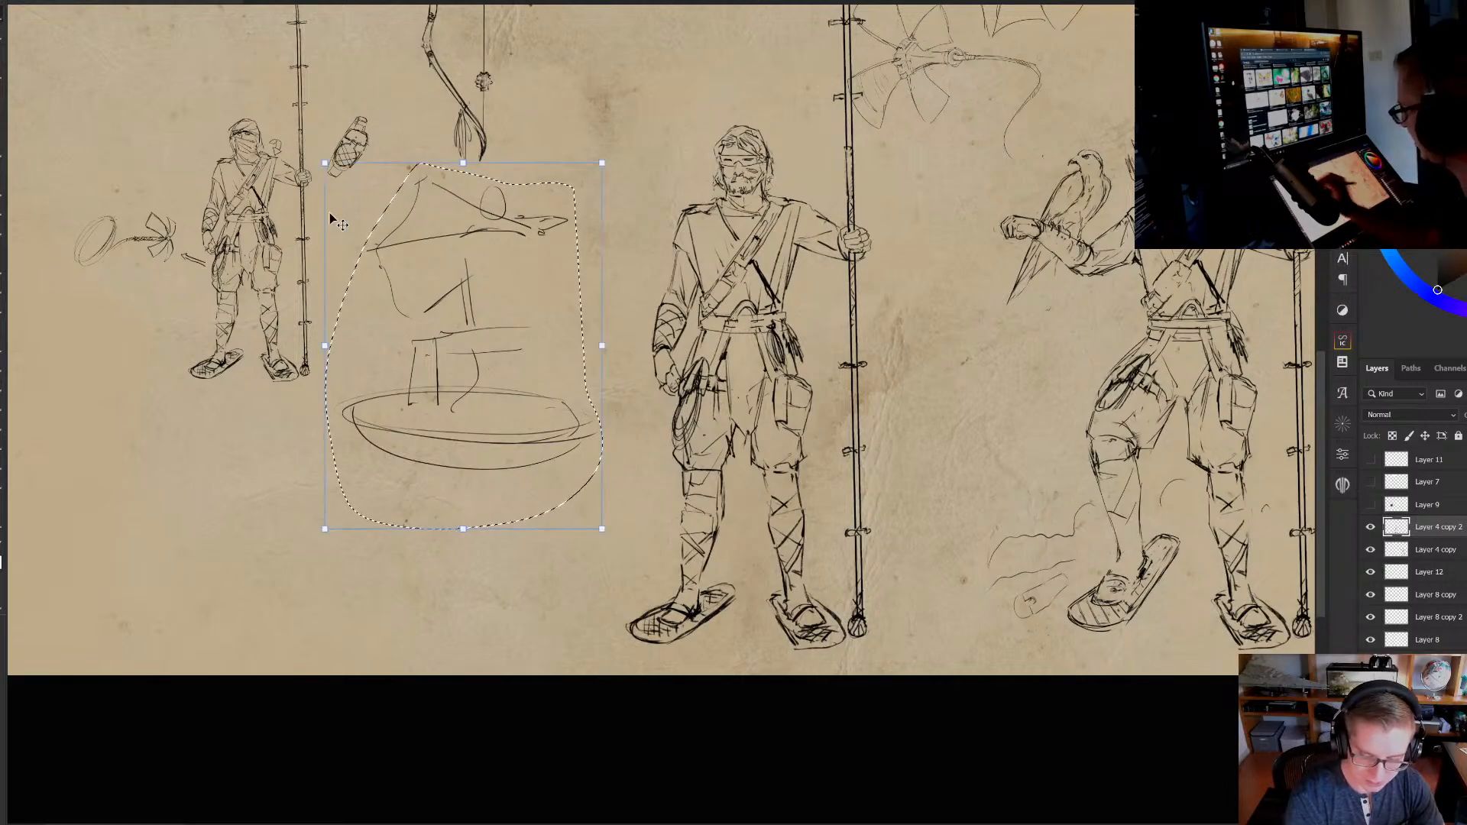
{"action": "left_click_drag", "start_coordinate": [451, 339], "coordinate": [454, 474]}
{"action": "left_click_drag", "start_coordinate": [588, 317], "coordinate": [573, 331]}
{"action": "left_click_drag", "start_coordinate": [540, 403], "coordinate": [516, 413]}
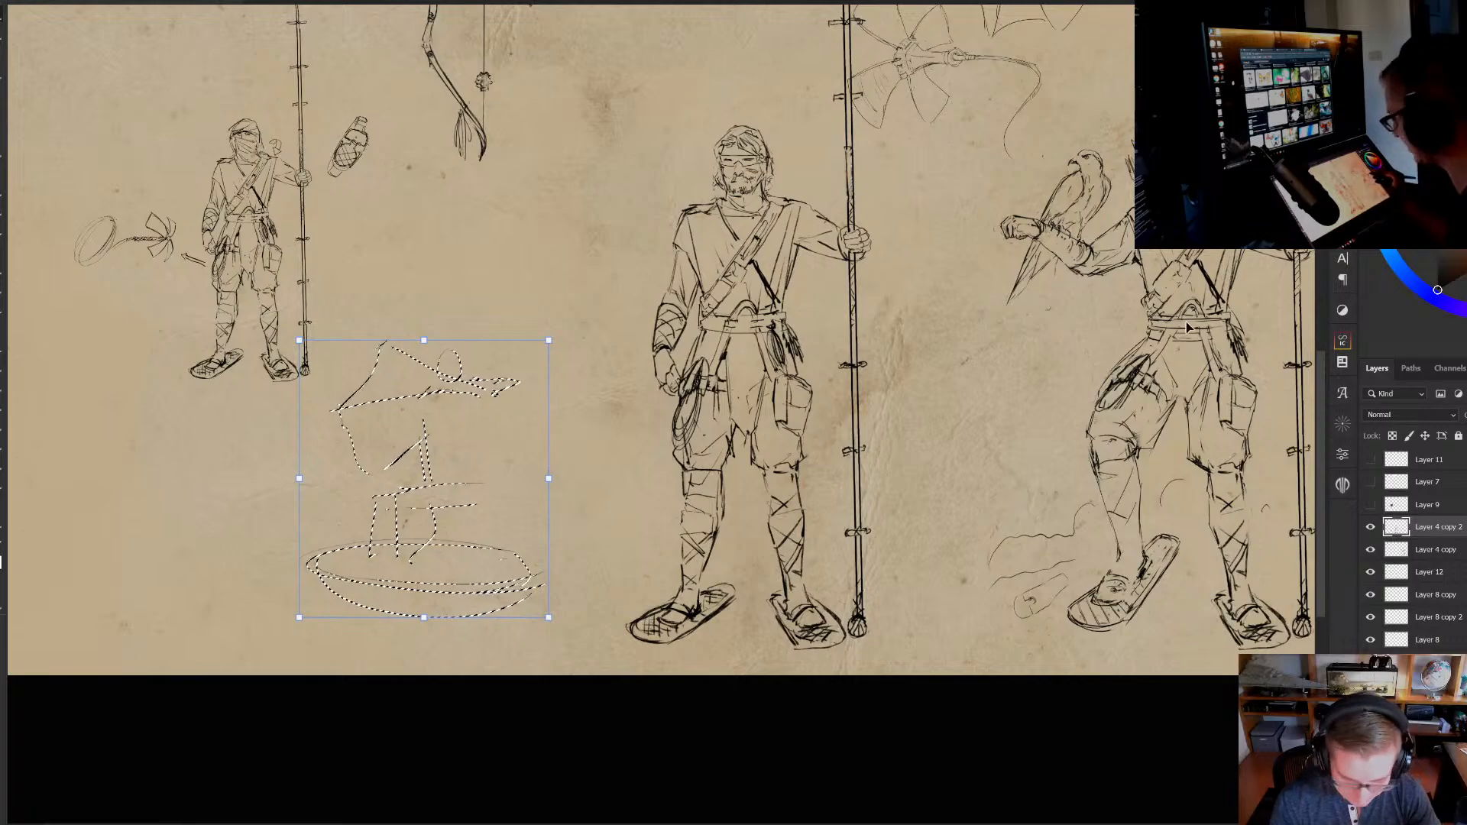
{"action": "key", "text": "Return"}
{"action": "key", "text": "ctrl+d"}
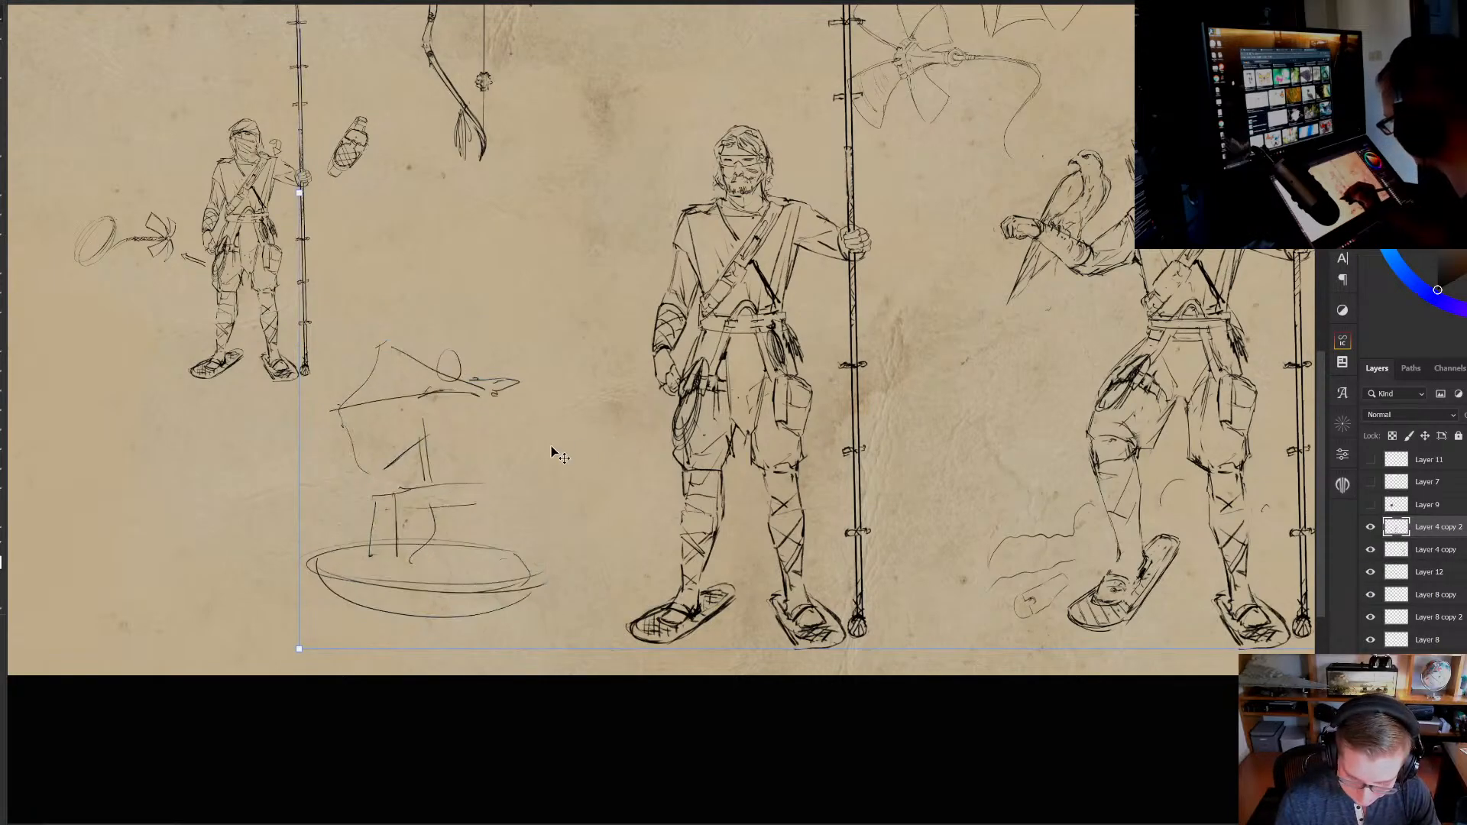
Hide and show the Layer 4 copy 2 sketches to compare the sheet with and without them
{"action": "left_click", "coordinate": [1369, 527]}
{"action": "left_click", "coordinate": [1370, 527]}
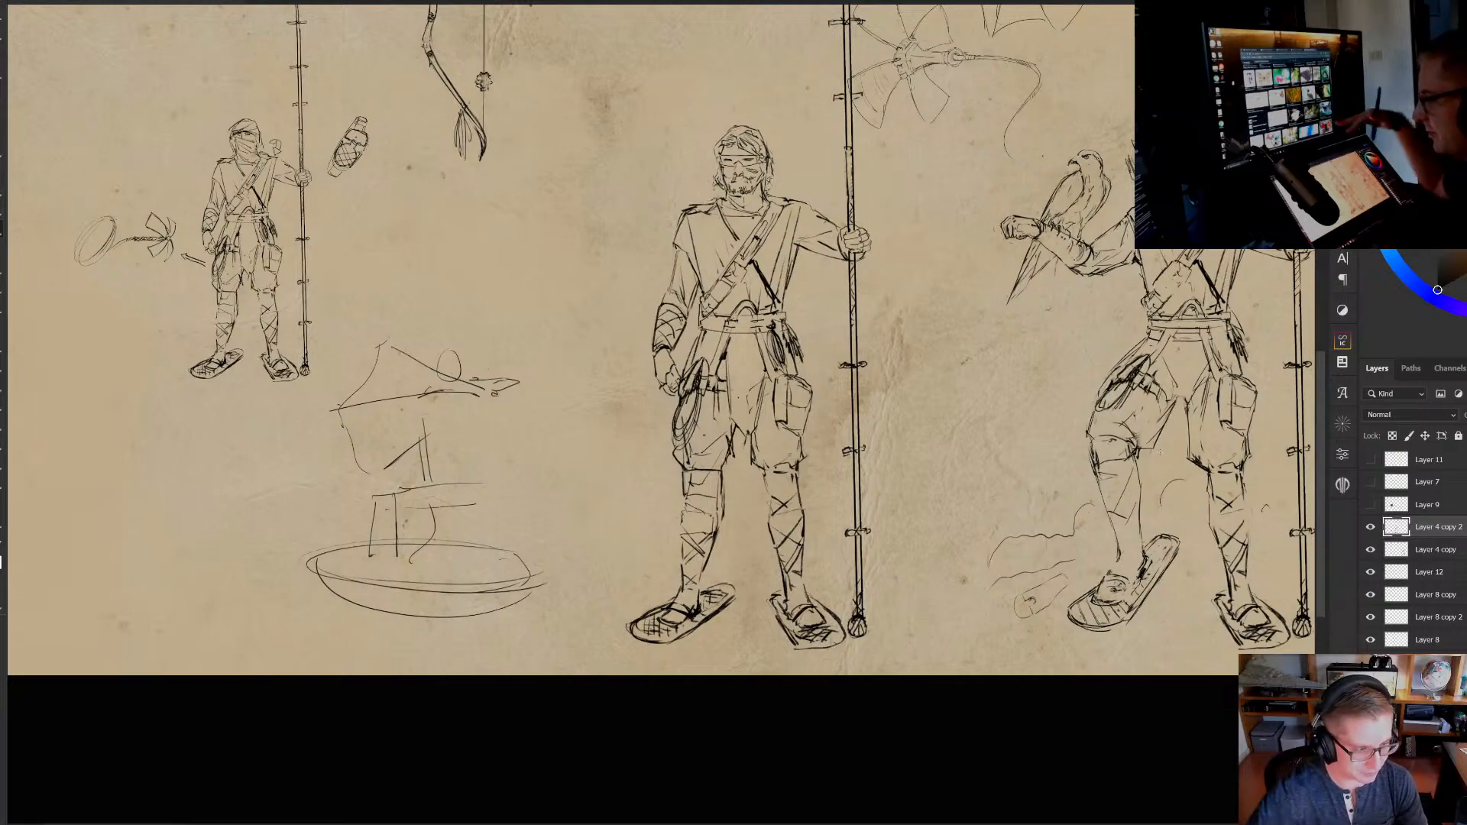
{"action": "left_click", "coordinate": [1370, 526]}
{"action": "left_click", "coordinate": [1370, 526]}
Rough in a broader shoulder piece on the bearded warrior's free-arm side, undoing the unwanted strokes
{"action": "left_click_drag", "start_coordinate": [933, 475], "coordinate": [885, 509]}
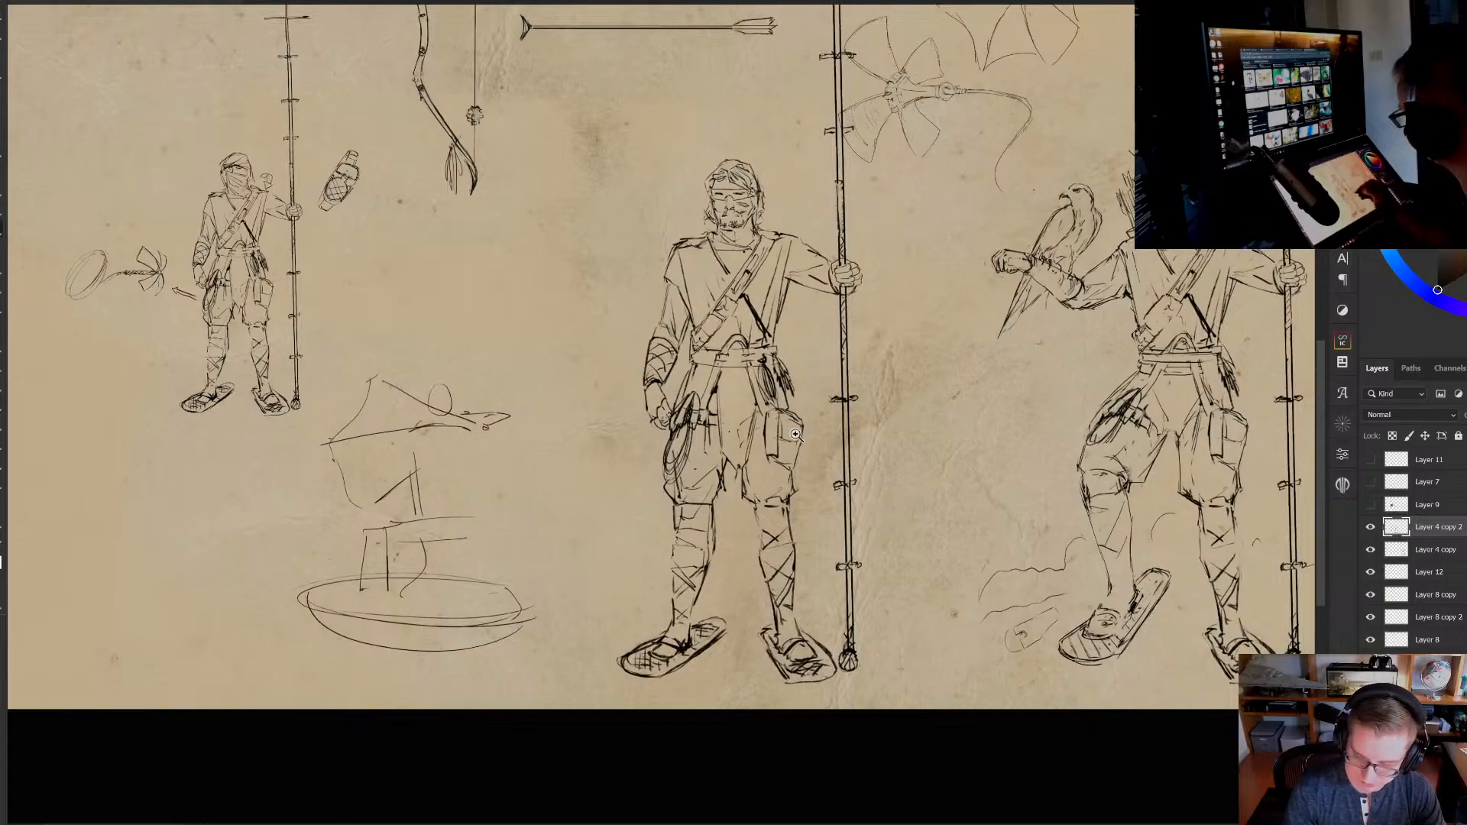
{"action": "scroll", "coordinate": [690, 303], "scroll_direction": "up", "scroll_amount": 3}
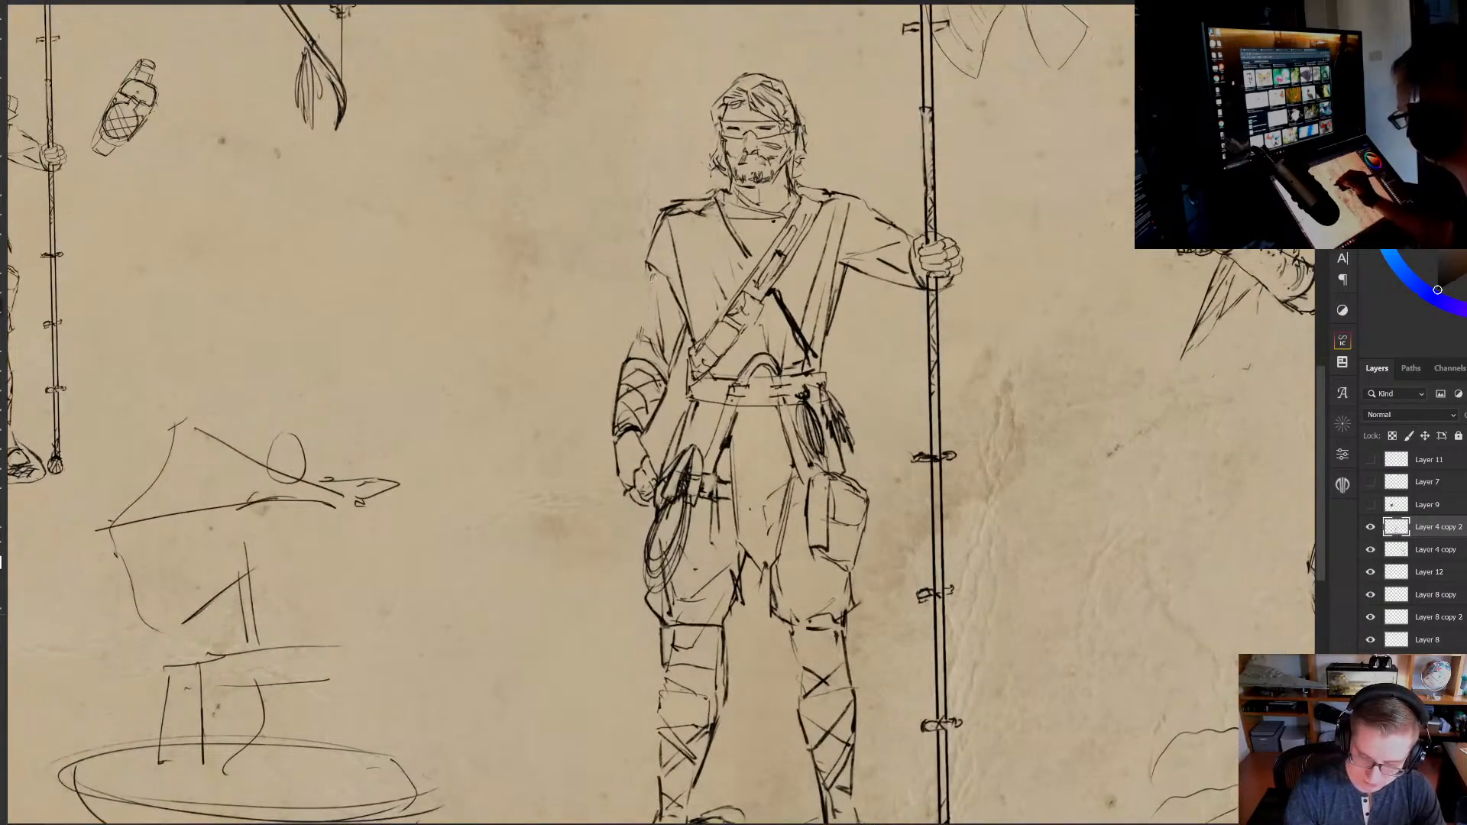
{"action": "mouse_move", "coordinate": [819, 512]}
{"action": "left_mouse_down"}
{"action": "mouse_move", "coordinate": [819, 487]}
{"action": "mouse_move", "coordinate": [809, 536]}
{"action": "mouse_move", "coordinate": [738, 653]}
{"action": "left_mouse_up"}
{"action": "left_click_drag", "start_coordinate": [573, 555], "coordinate": [551, 606]}
{"action": "mouse_move", "coordinate": [585, 383]}
{"action": "left_mouse_down"}
{"action": "mouse_move", "coordinate": [545, 397]}
{"action": "mouse_move", "coordinate": [558, 442]}
{"action": "mouse_move", "coordinate": [595, 375]}
{"action": "mouse_move", "coordinate": [618, 410]}
{"action": "mouse_move", "coordinate": [560, 427]}
{"action": "mouse_move", "coordinate": [607, 393]}
{"action": "mouse_move", "coordinate": [553, 419]}
{"action": "left_mouse_up"}
{"action": "key", "text": "ctrl+z"}
{"action": "key", "text": "ctrl+z"}
{"action": "key", "text": "ctrl+z"}
{"action": "mouse_move", "coordinate": [606, 370]}
{"action": "left_mouse_down"}
{"action": "mouse_move", "coordinate": [611, 412]}
{"action": "mouse_move", "coordinate": [588, 378]}
{"action": "mouse_move", "coordinate": [541, 396]}
{"action": "mouse_move", "coordinate": [609, 372]}
{"action": "left_mouse_up"}
{"action": "key", "text": "ctrl+z"}
{"action": "key", "text": "ctrl+z"}
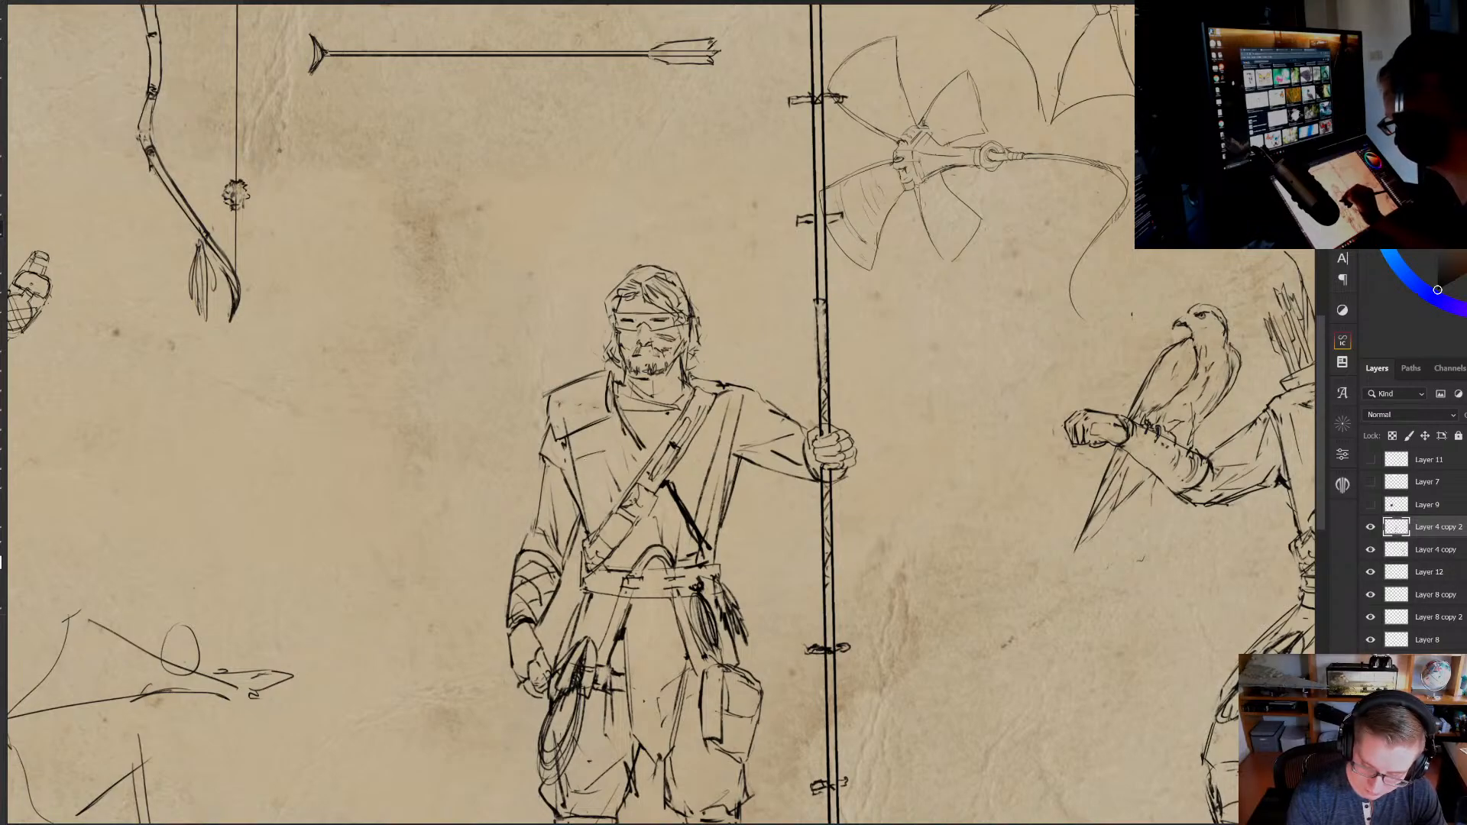
Refine the outer corner, neck edge and lower hem of the shoulder piece above the free arm
{"action": "left_click_drag", "start_coordinate": [612, 415], "coordinate": [623, 440]}
{"action": "left_click_drag", "start_coordinate": [548, 391], "coordinate": [549, 416]}
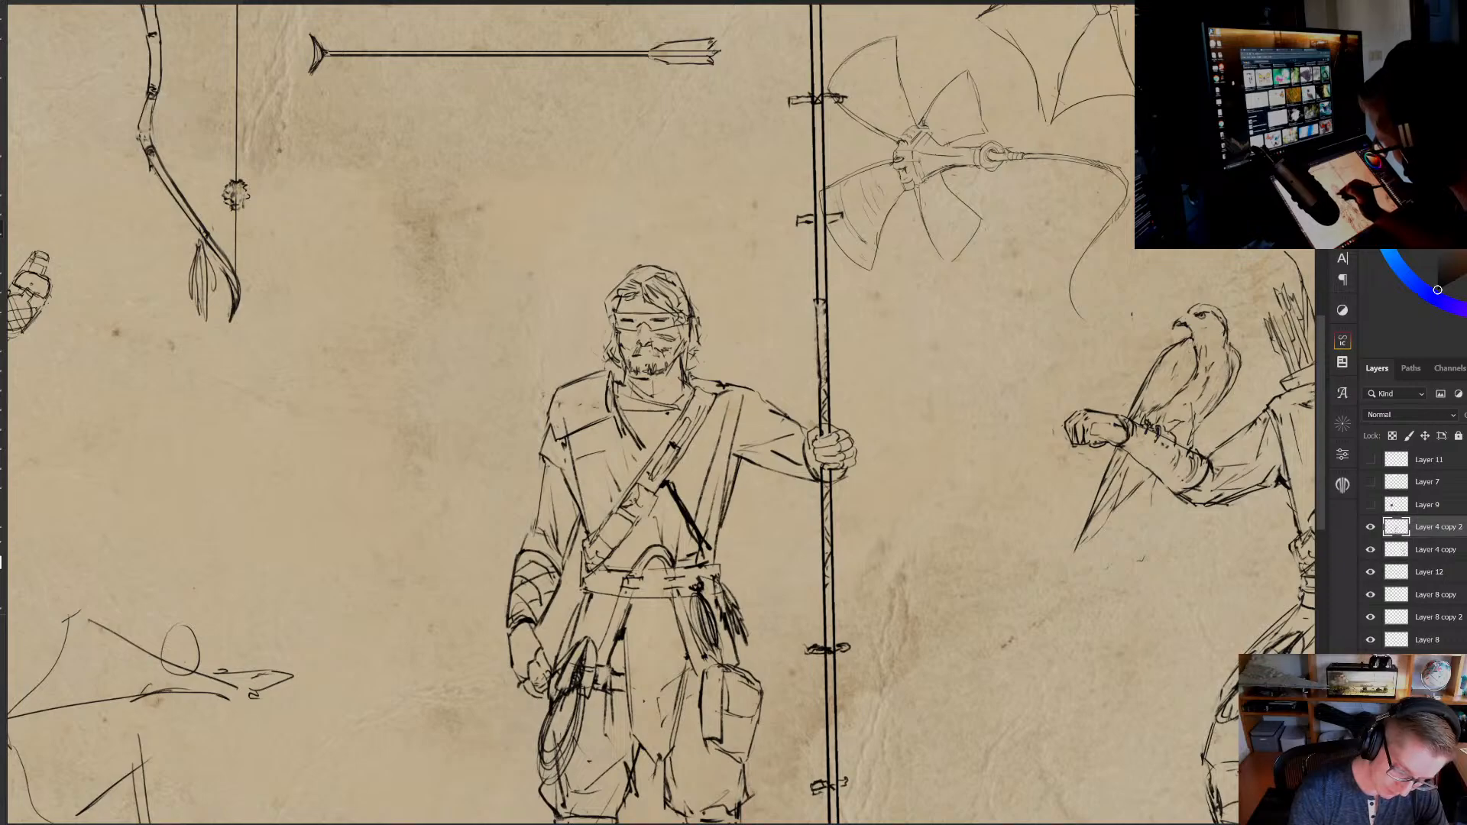
{"action": "left_click_drag", "start_coordinate": [609, 372], "coordinate": [604, 403]}
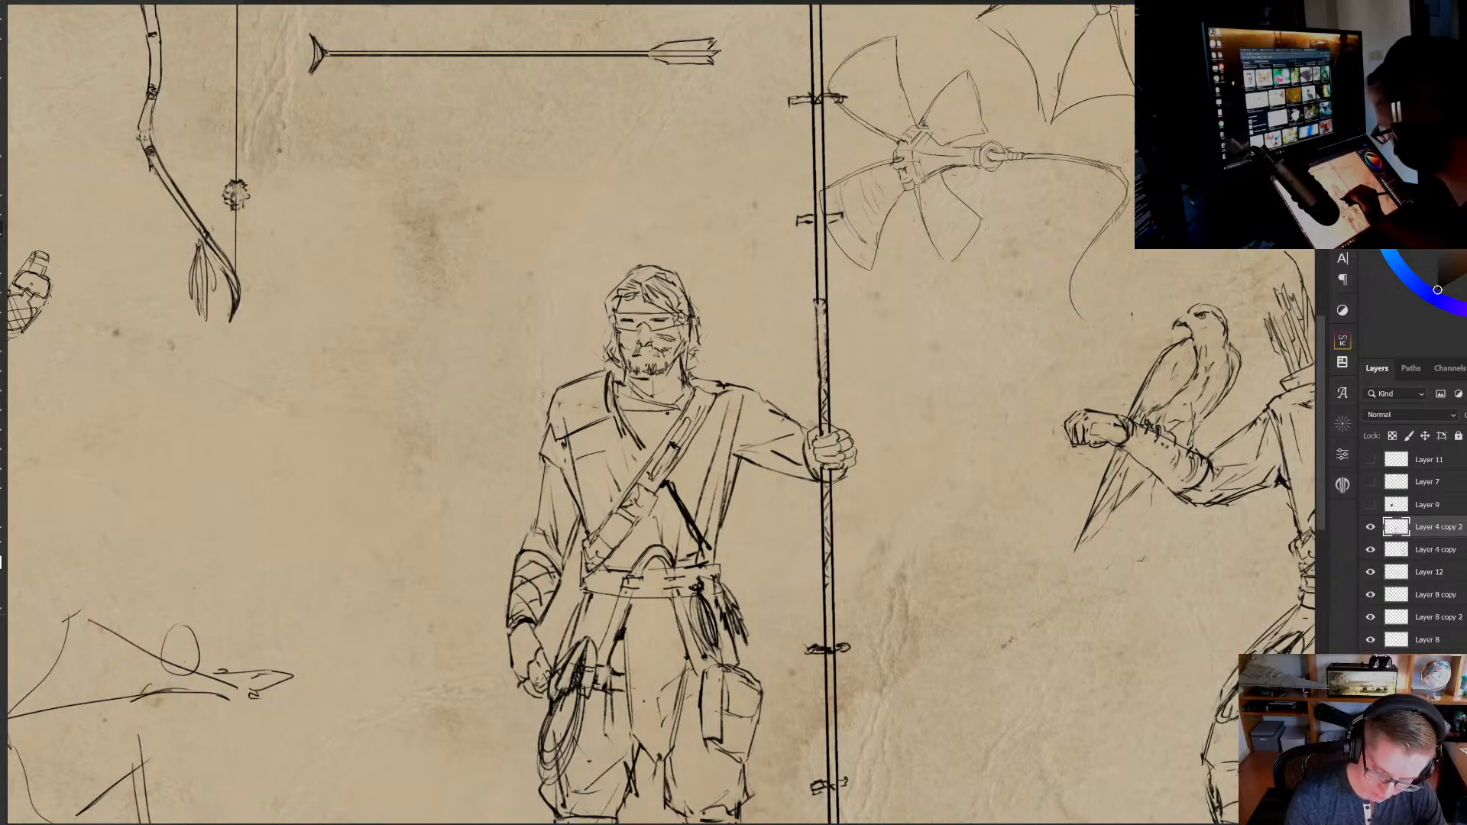
{"action": "left_click_drag", "start_coordinate": [577, 459], "coordinate": [613, 444]}
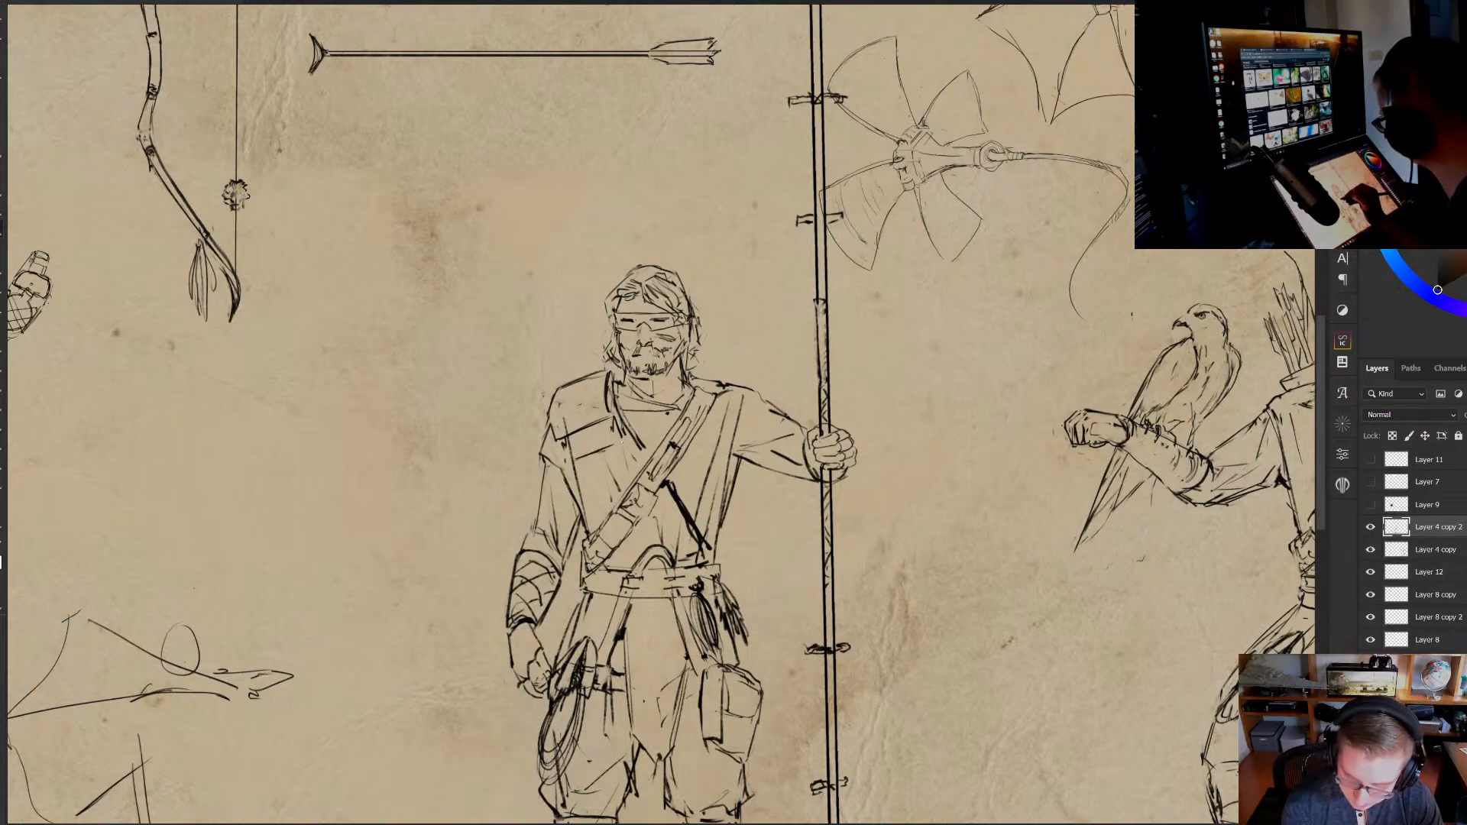
Draw a matching shoulder piece over the staff arm and touch up the chest and collar lines
{"action": "mouse_move", "coordinate": [702, 379]}
{"action": "left_mouse_down"}
{"action": "mouse_move", "coordinate": [698, 405]}
{"action": "mouse_move", "coordinate": [733, 378]}
{"action": "mouse_move", "coordinate": [699, 378]}
{"action": "mouse_move", "coordinate": [712, 373]}
{"action": "mouse_move", "coordinate": [728, 379]}
{"action": "mouse_move", "coordinate": [695, 395]}
{"action": "mouse_move", "coordinate": [744, 391]}
{"action": "mouse_move", "coordinate": [740, 420]}
{"action": "left_mouse_up"}
{"action": "key", "text": "e"}
{"action": "key", "text": "ctrl+z"}
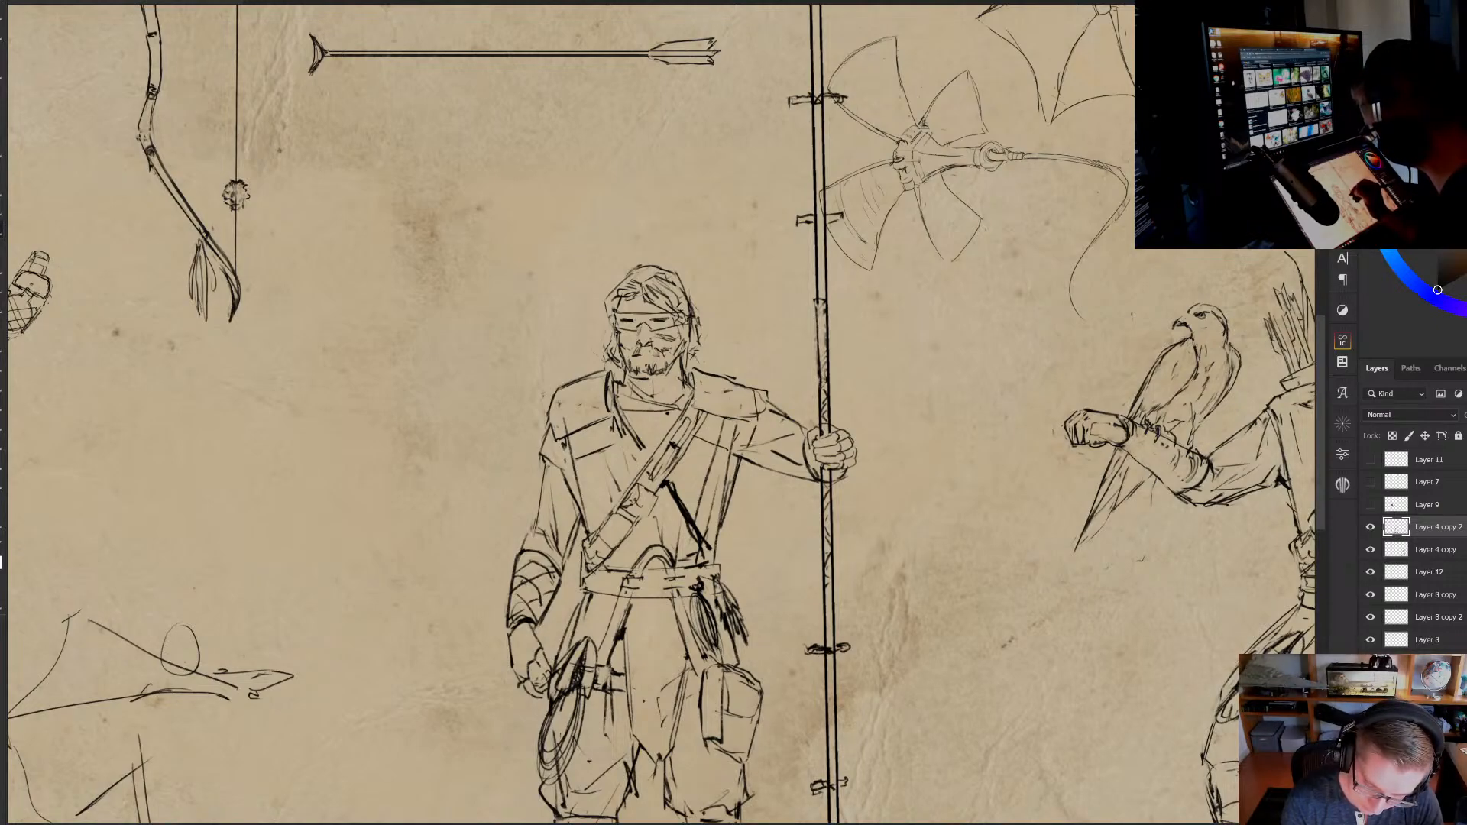
{"action": "left_click_drag", "start_coordinate": [718, 446], "coordinate": [734, 442]}
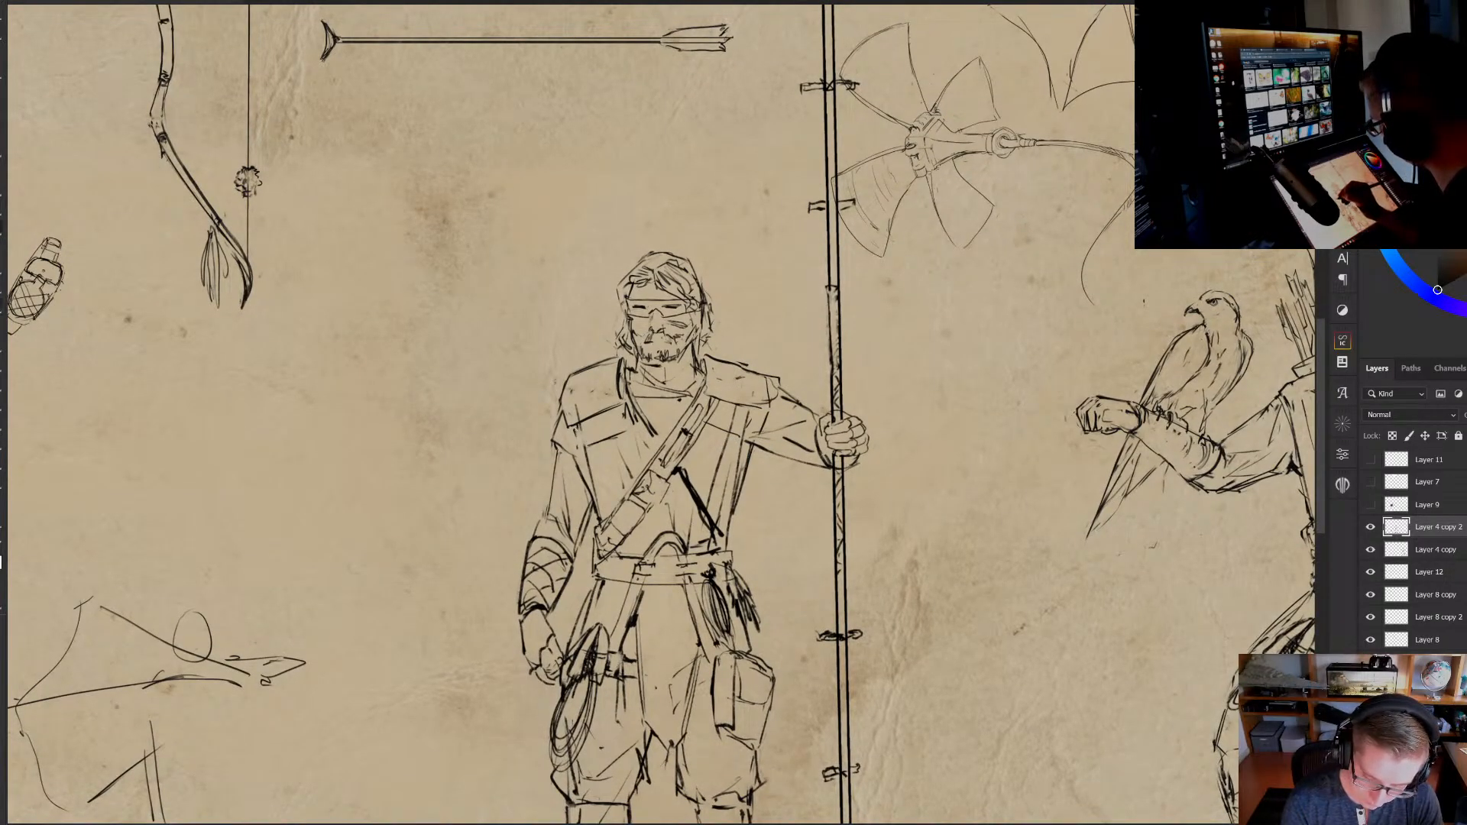
{"action": "left_click_drag", "start_coordinate": [631, 424], "coordinate": [633, 418]}
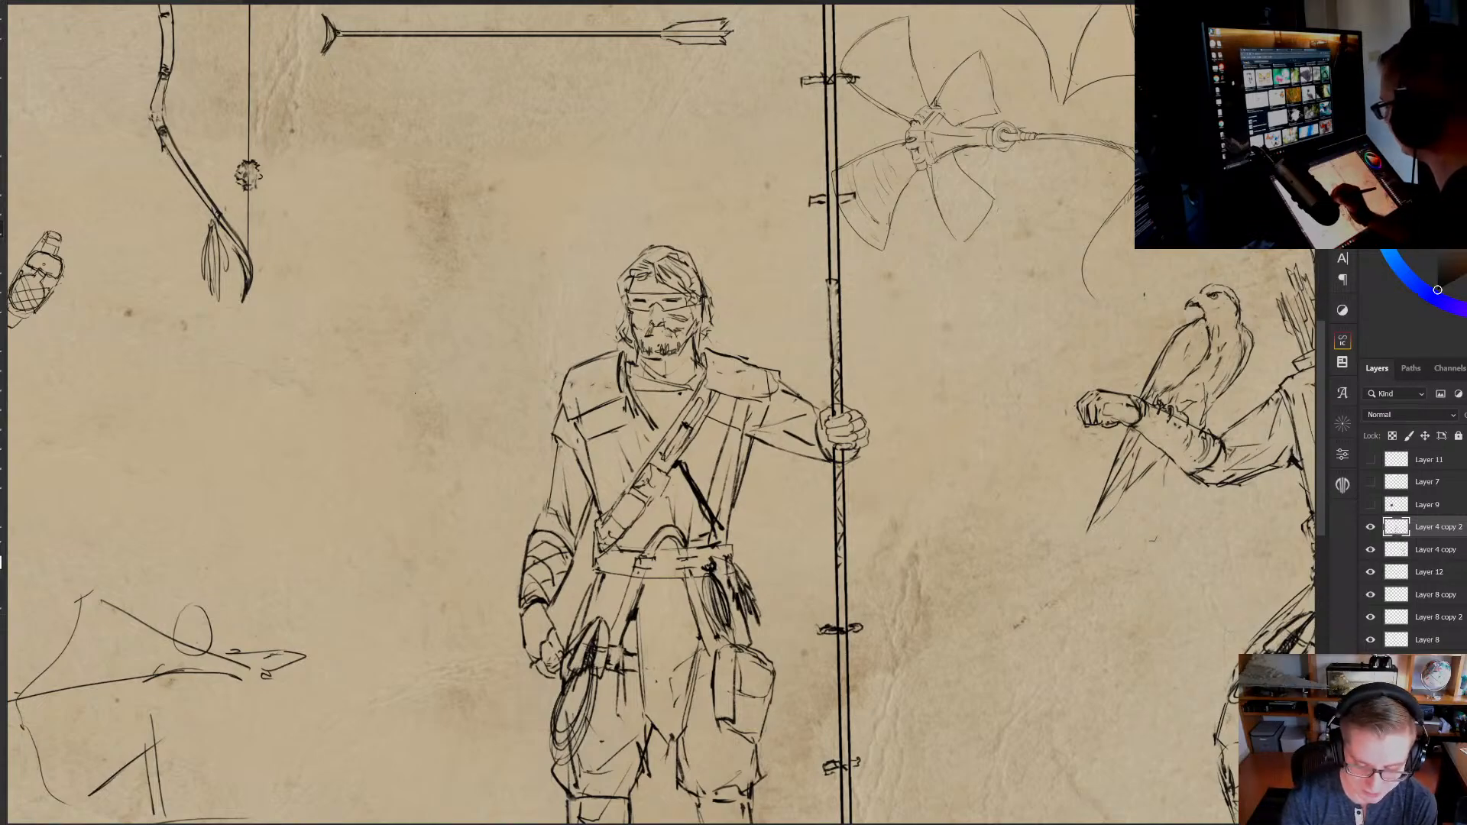
Try long diagonal strokes across the empty area beside the bearded warrior, undoing each one
{"action": "left_click_drag", "start_coordinate": [538, 270], "coordinate": [282, 461]}
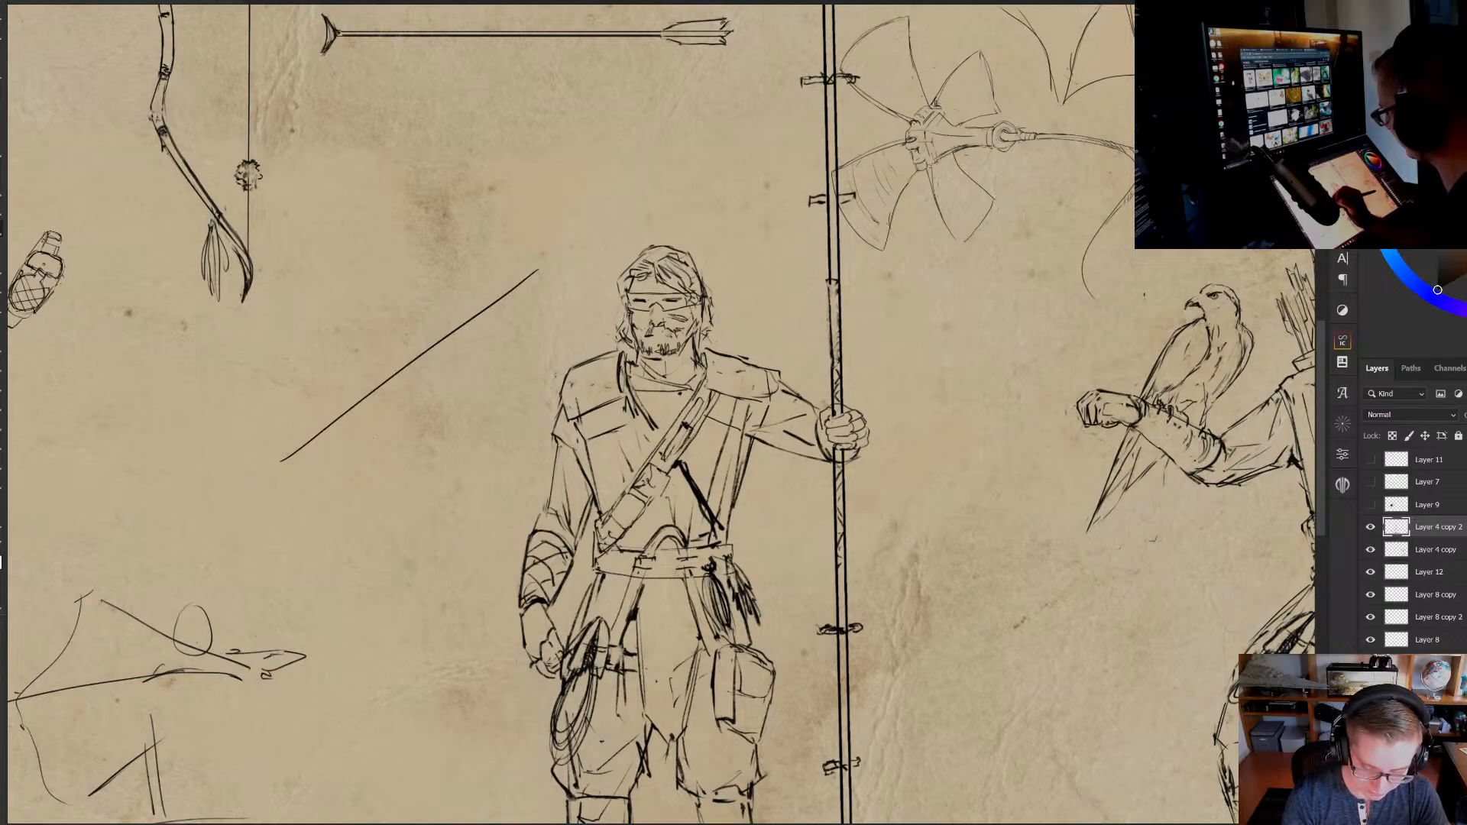
{"action": "key", "text": "ctrl+z"}
{"action": "left_click_drag", "start_coordinate": [593, 131], "coordinate": [273, 483]}
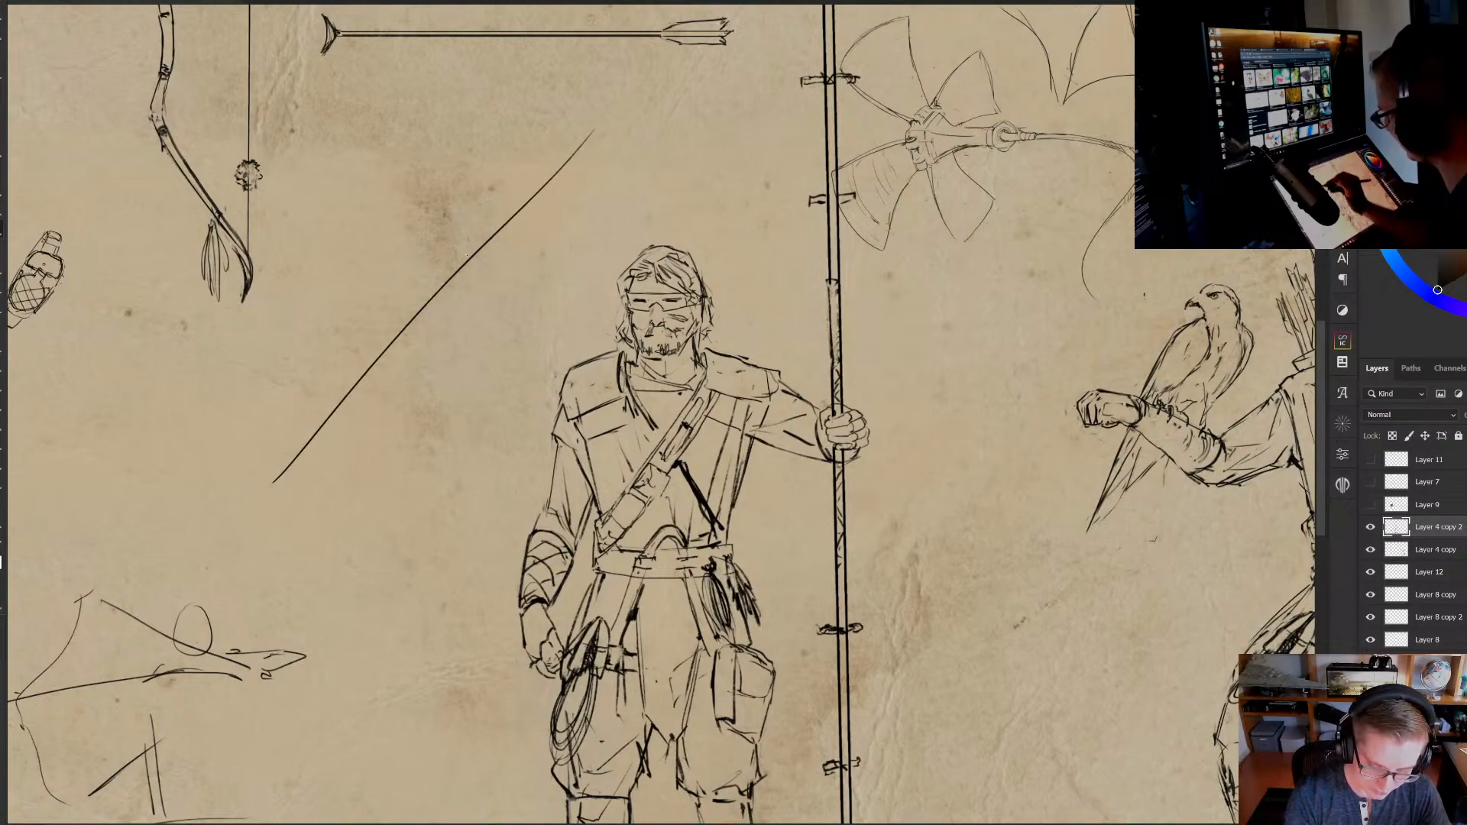
{"action": "key", "text": "ctrl+z"}
{"action": "left_click_drag", "start_coordinate": [589, 162], "coordinate": [230, 462]}
{"action": "key", "text": "ctrl+z"}
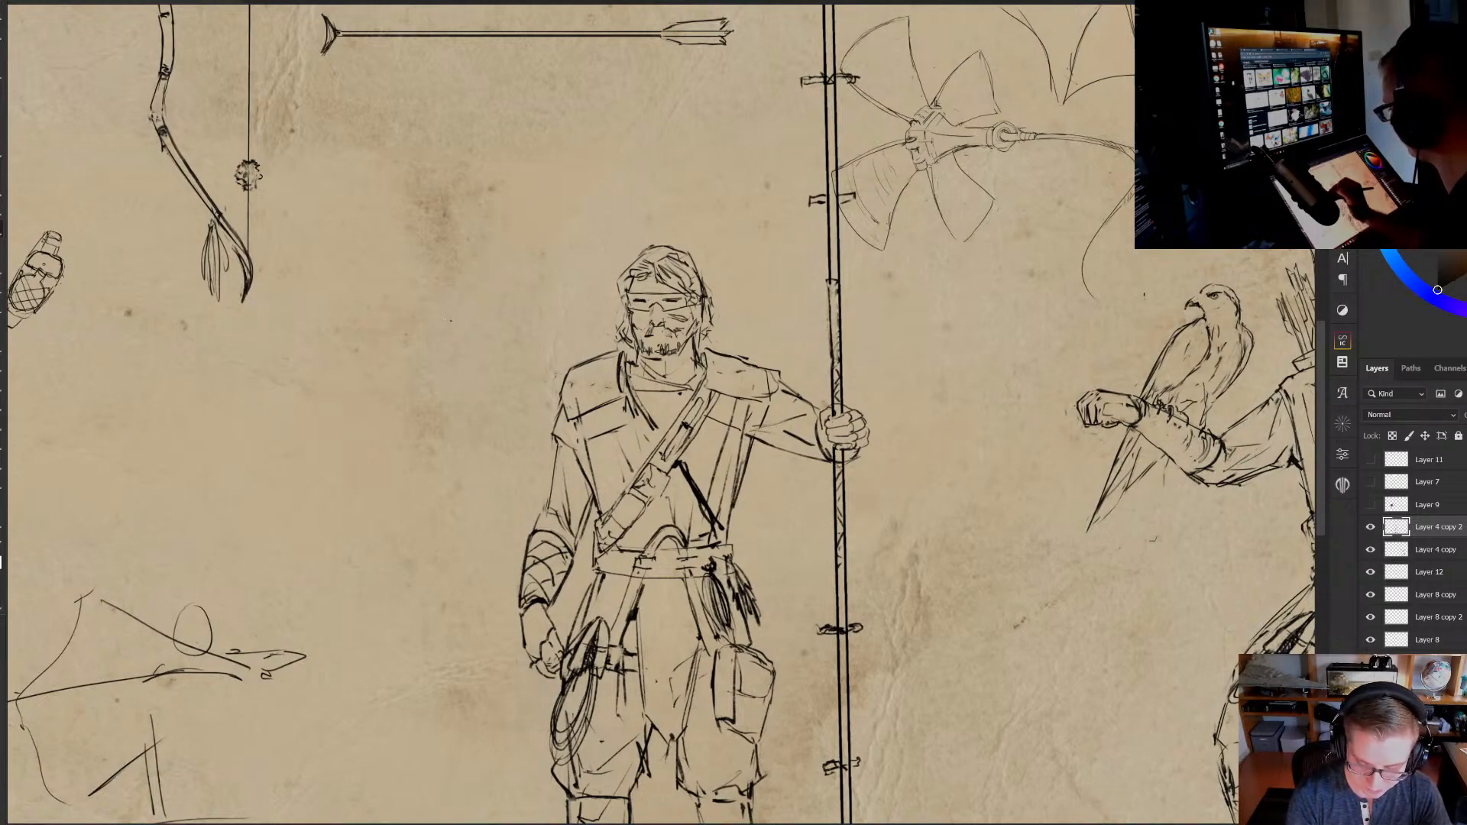
{"action": "left_click_drag", "start_coordinate": [450, 319], "coordinate": [115, 468]}
{"action": "key", "text": "ctrl+z"}
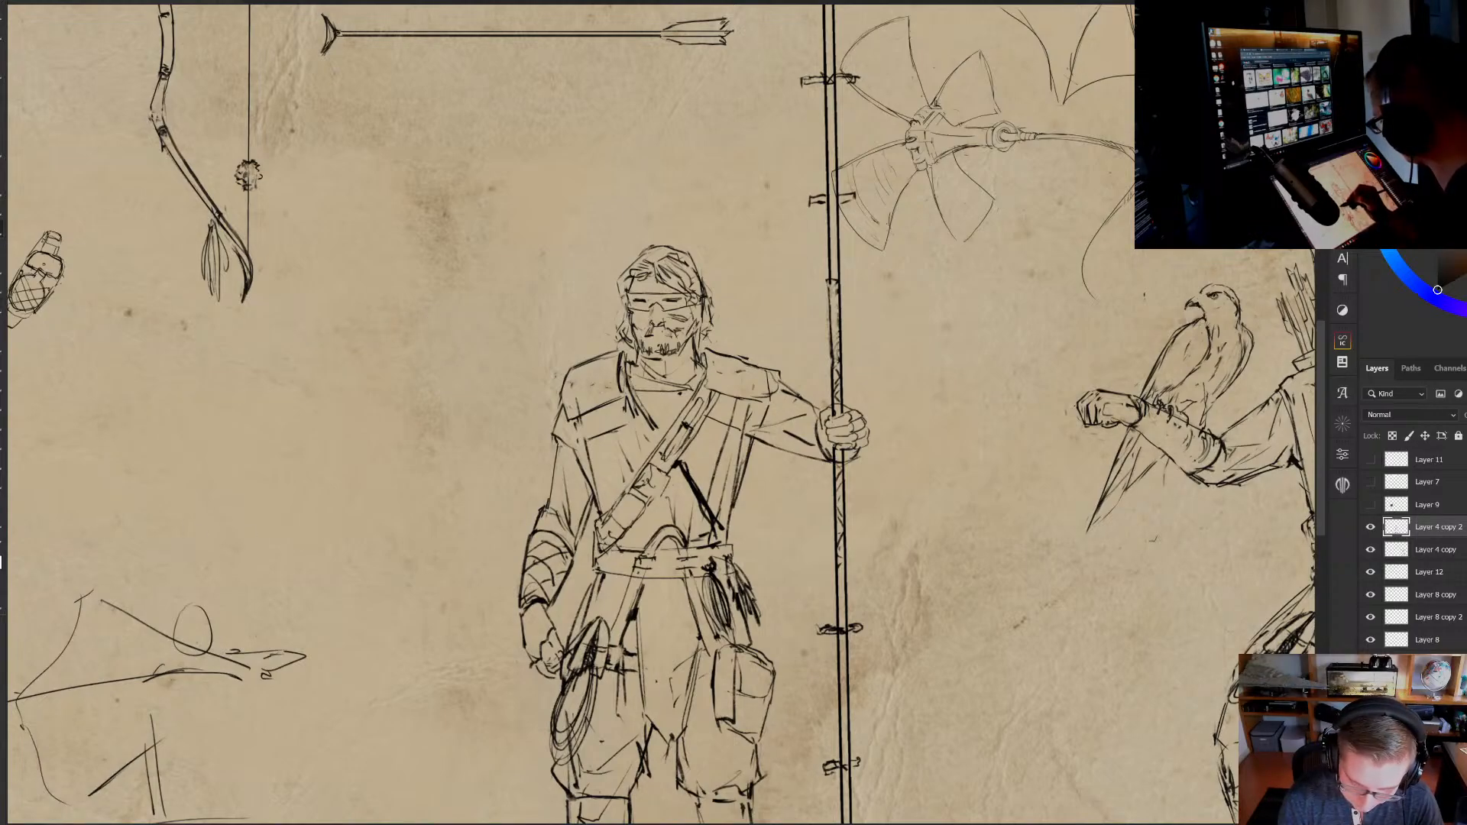
Touch up the bearded warrior's free upper arm outline below the shoulder piece
{"action": "left_click_drag", "start_coordinate": [557, 444], "coordinate": [547, 494]}
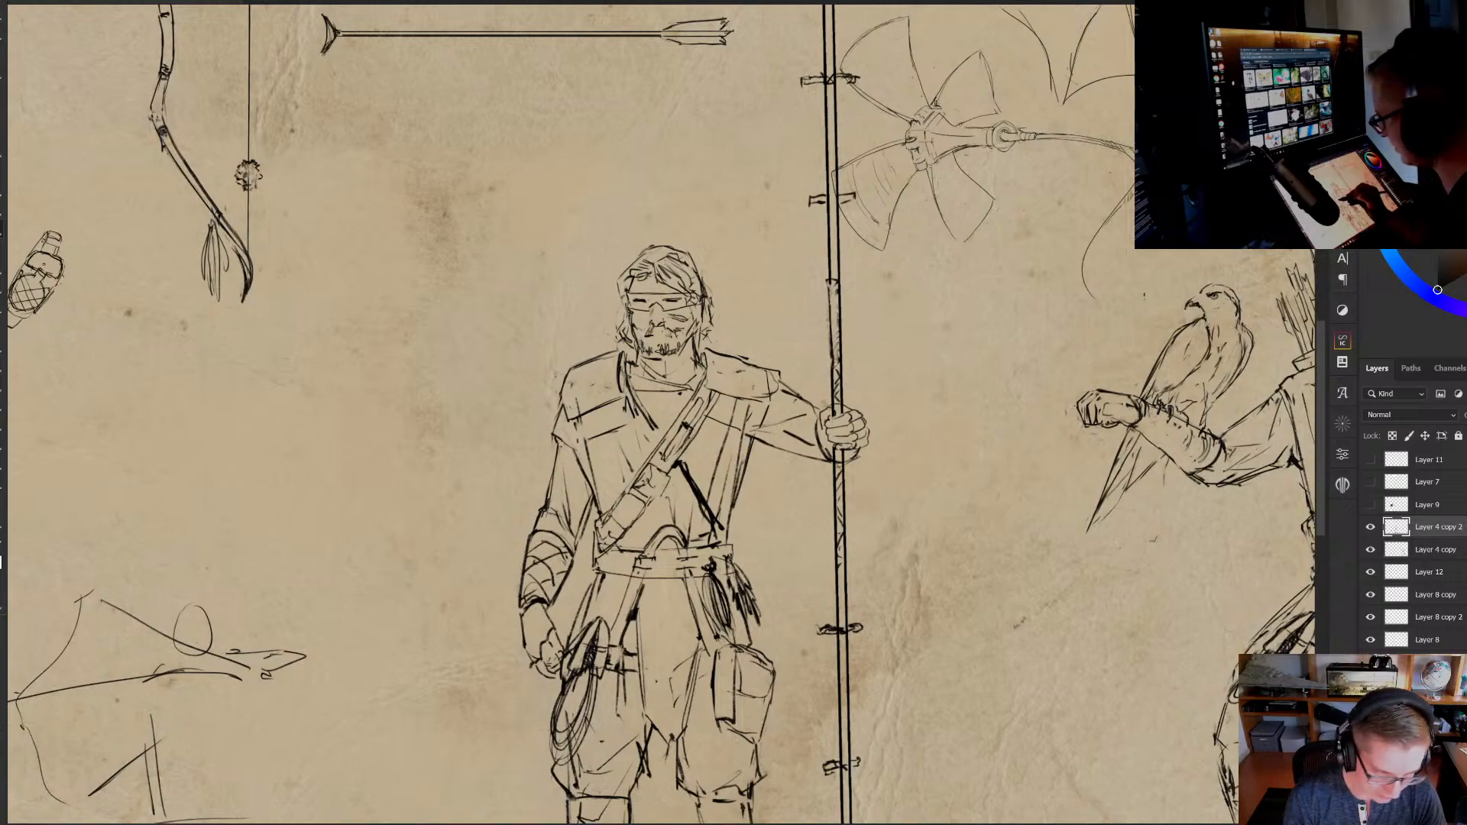
{"action": "scroll", "coordinate": [514, 446], "scroll_direction": "up", "scroll_amount": 2}
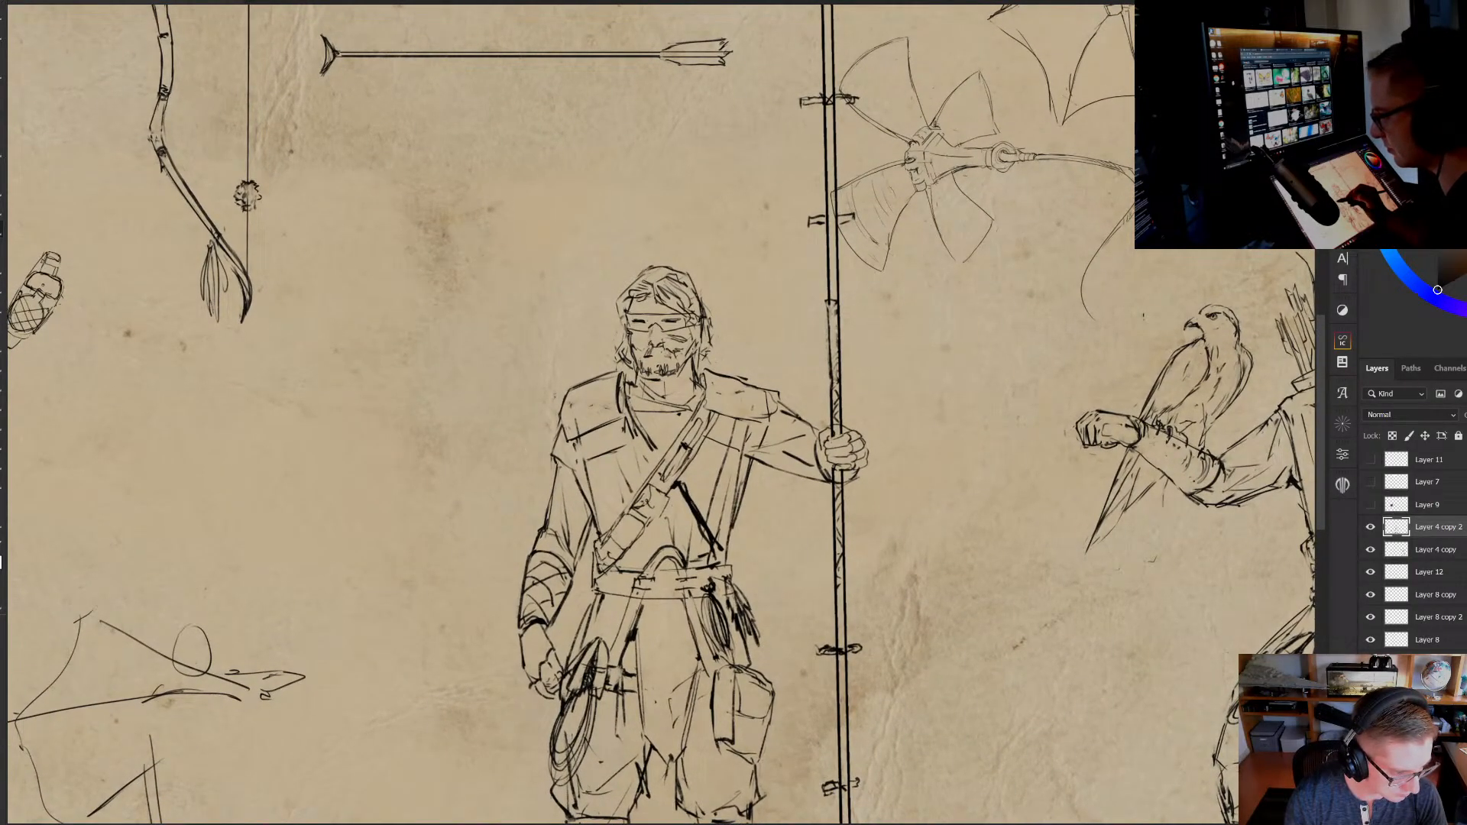
Reshape the outer end and lower edge of the bearded warrior's shoulder piece over the staff arm with a rounder contour
{"action": "left_click_drag", "start_coordinate": [524, 457], "coordinate": [541, 456]}
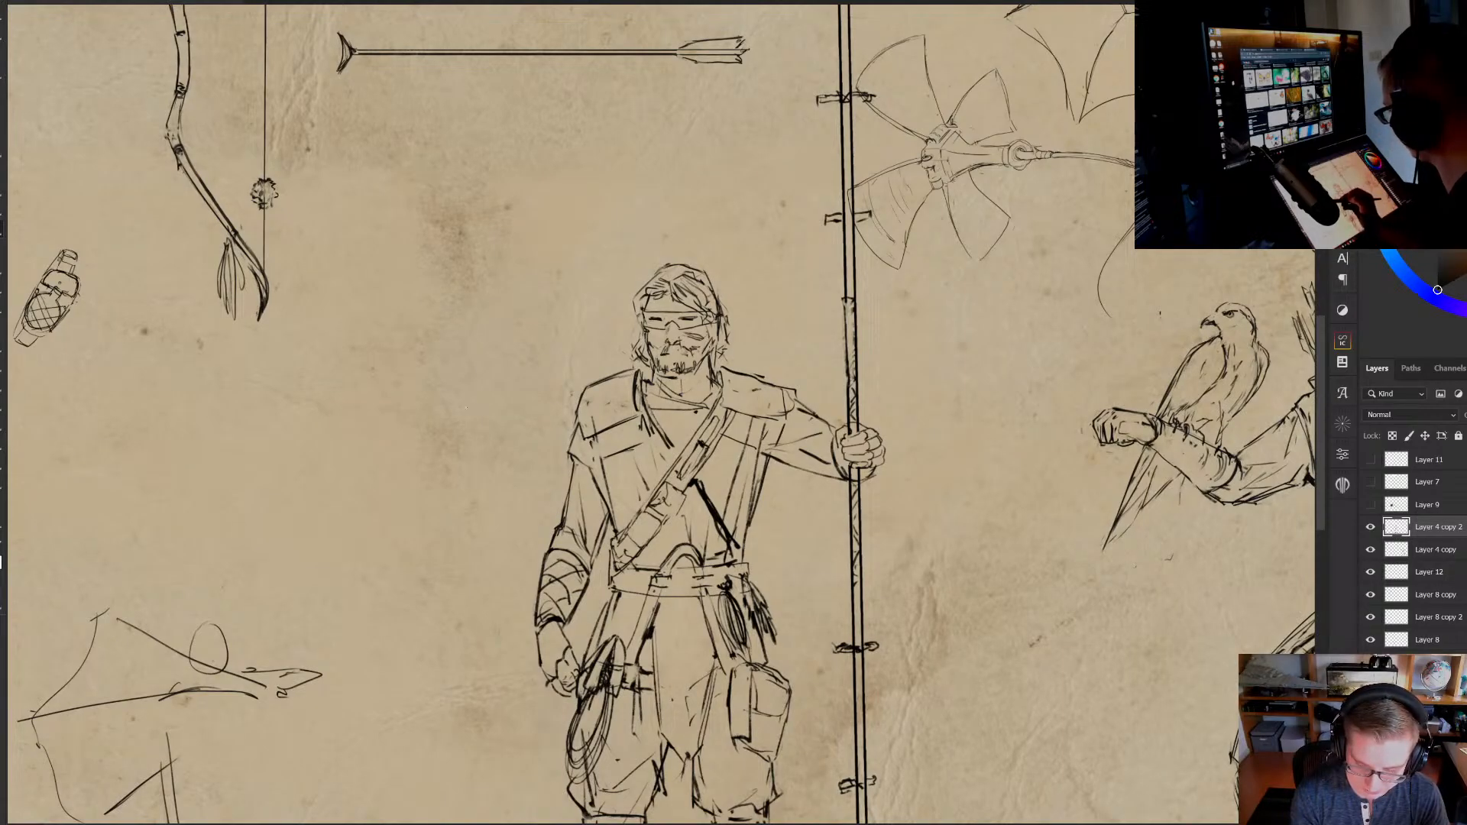
{"action": "left_click_drag", "start_coordinate": [460, 427], "coordinate": [460, 431]}
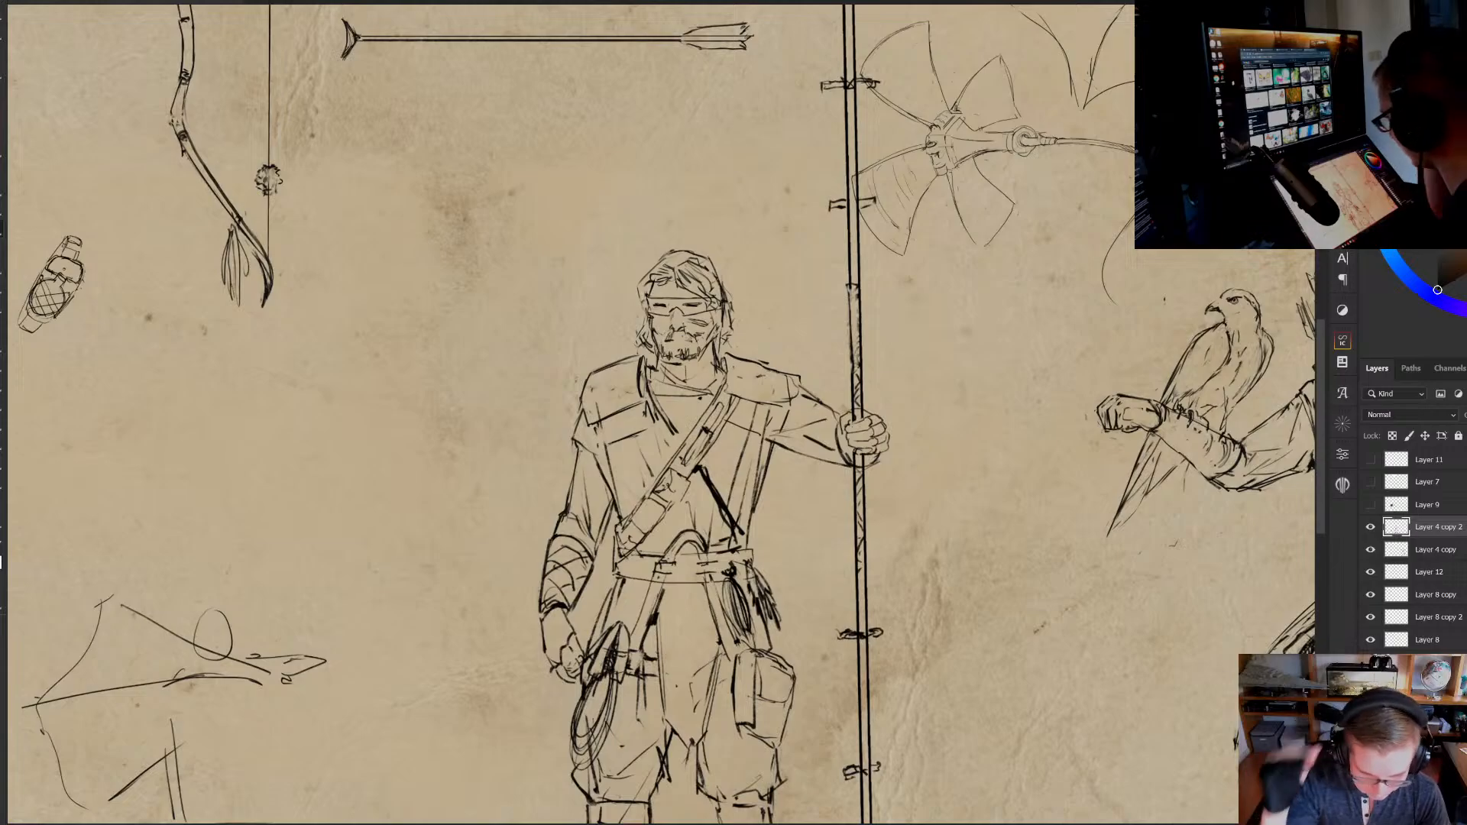
{"action": "left_click_drag", "start_coordinate": [516, 352], "coordinate": [509, 427]}
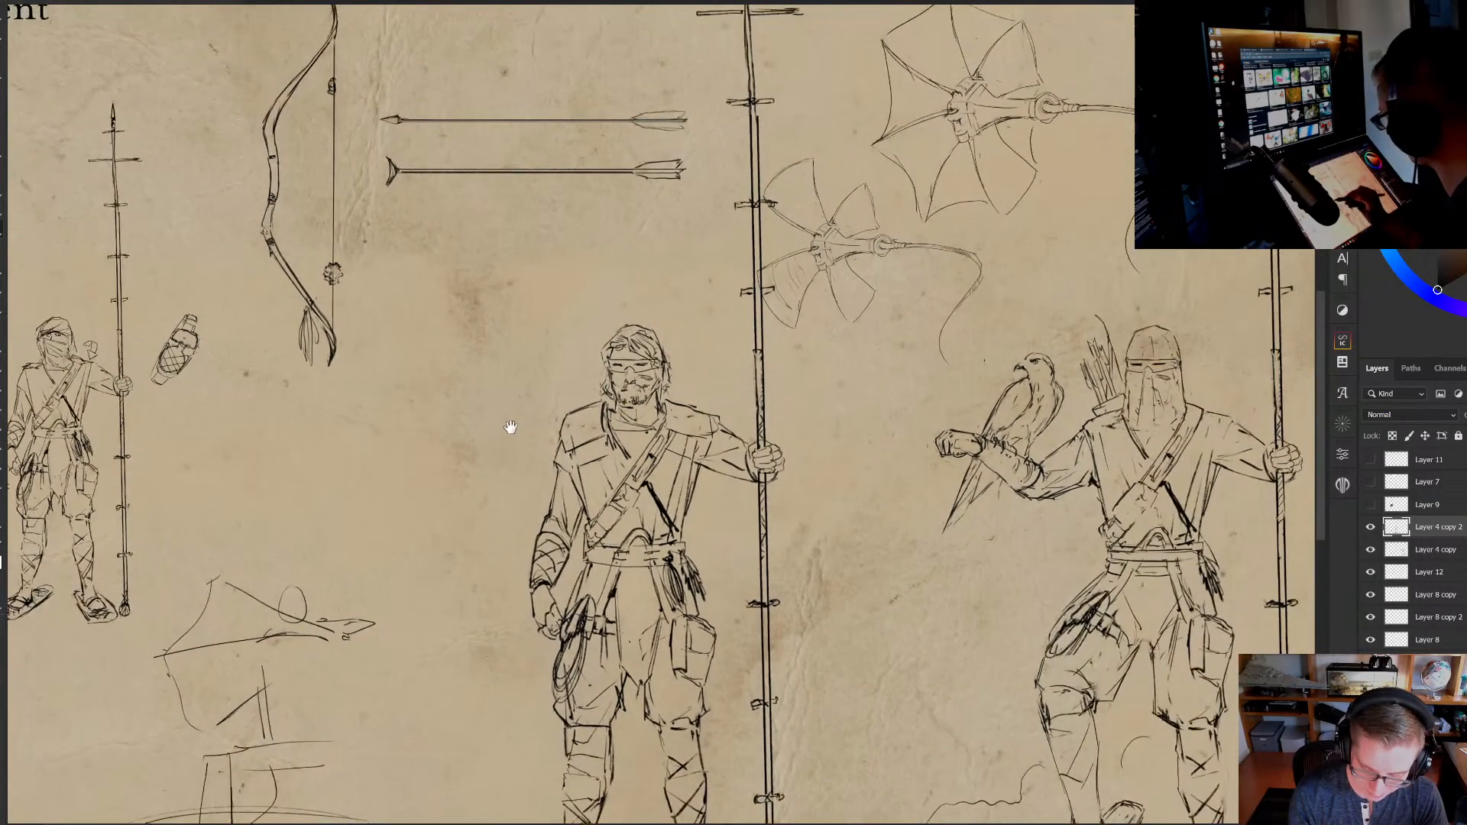
{"action": "left_click", "coordinate": [538, 397]}
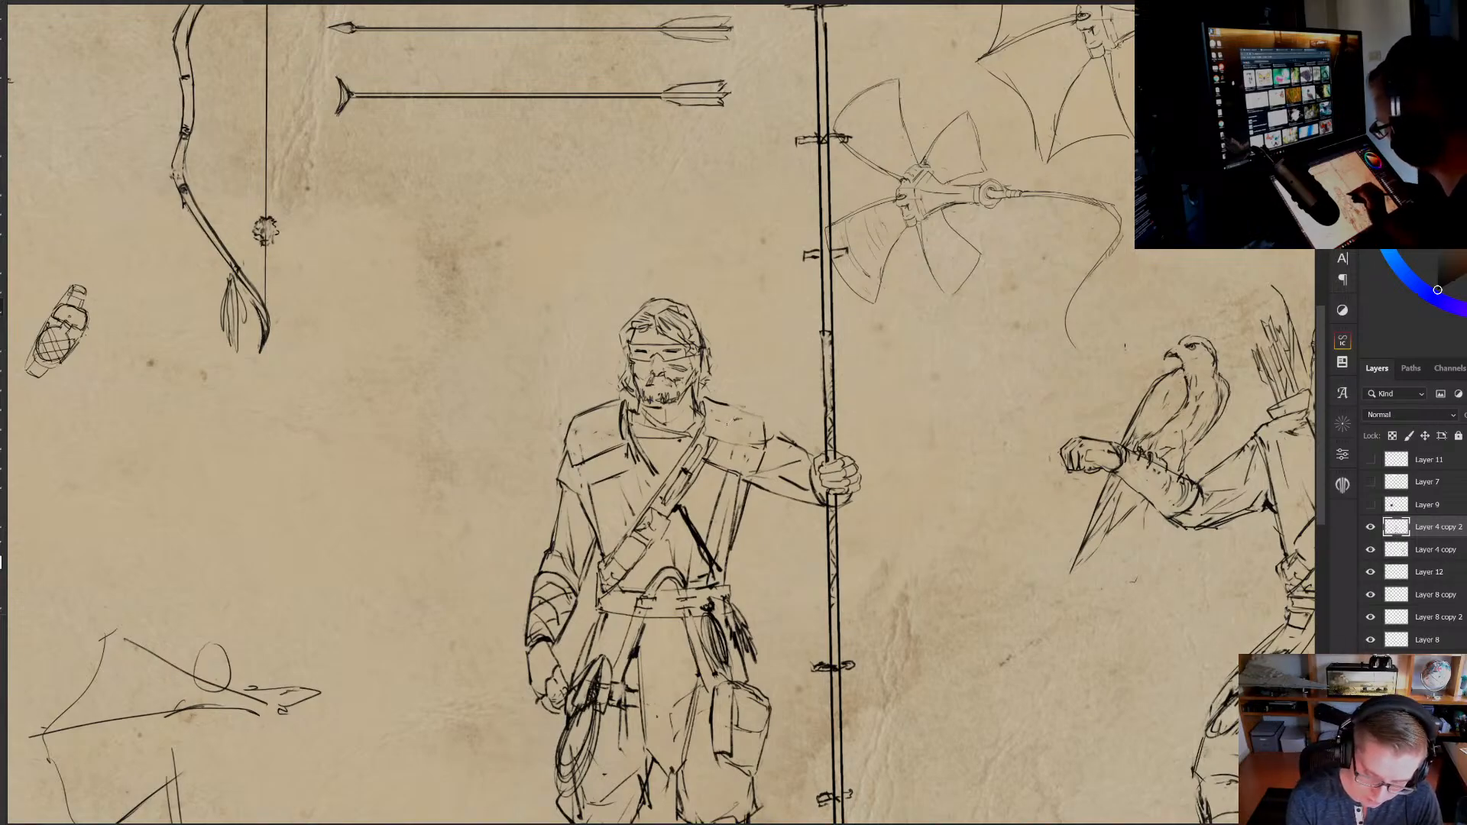
{"action": "mouse_move", "coordinate": [706, 409]}
{"action": "left_mouse_down"}
{"action": "mouse_move", "coordinate": [707, 428]}
{"action": "mouse_move", "coordinate": [758, 445]}
{"action": "mouse_move", "coordinate": [735, 450]}
{"action": "left_mouse_up"}
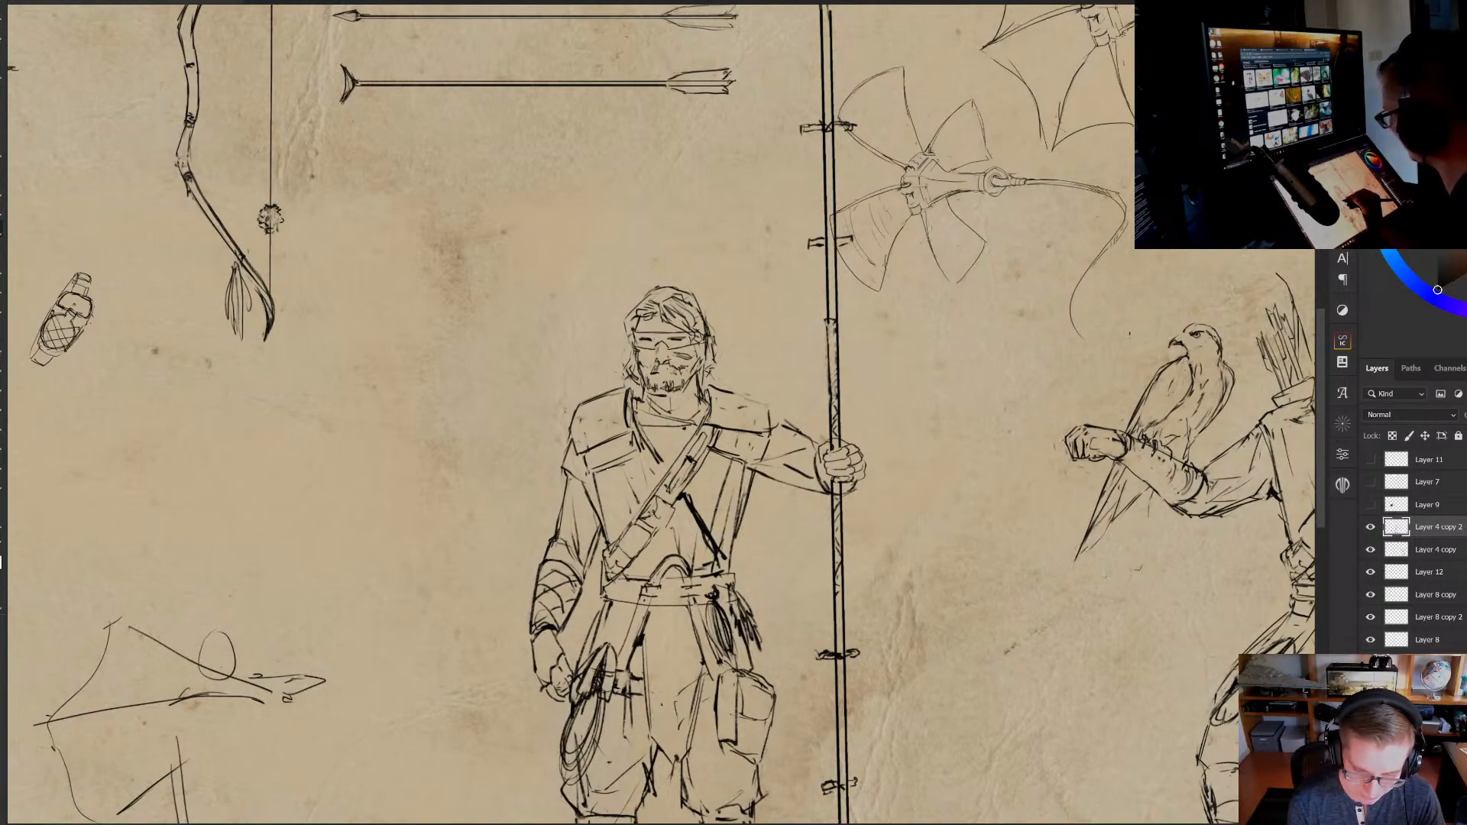
{"action": "left_click_drag", "start_coordinate": [621, 436], "coordinate": [626, 432]}
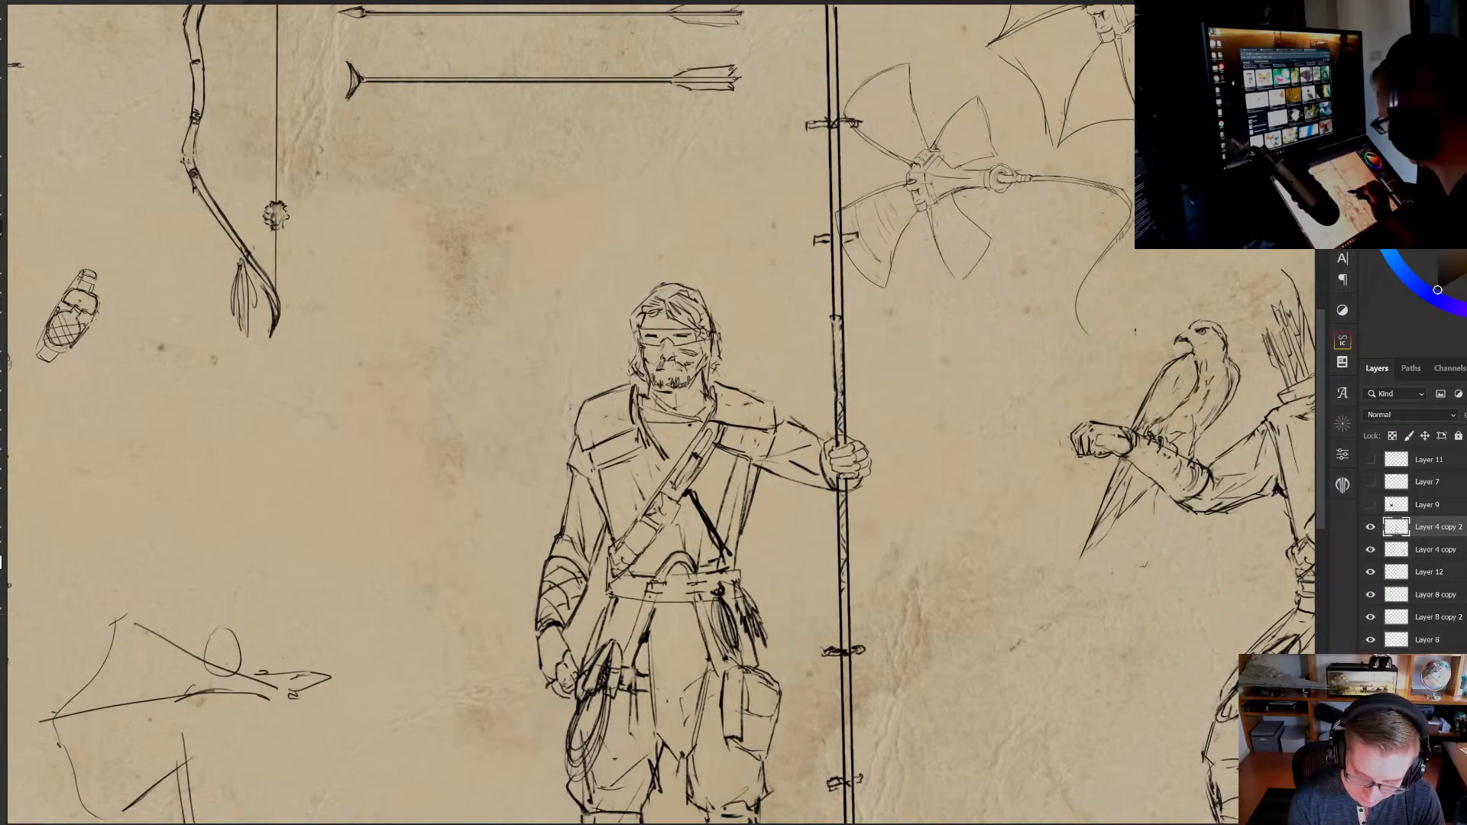
{"action": "left_click_drag", "start_coordinate": [727, 424], "coordinate": [765, 431]}
{"action": "key", "text": "ctrl+z"}
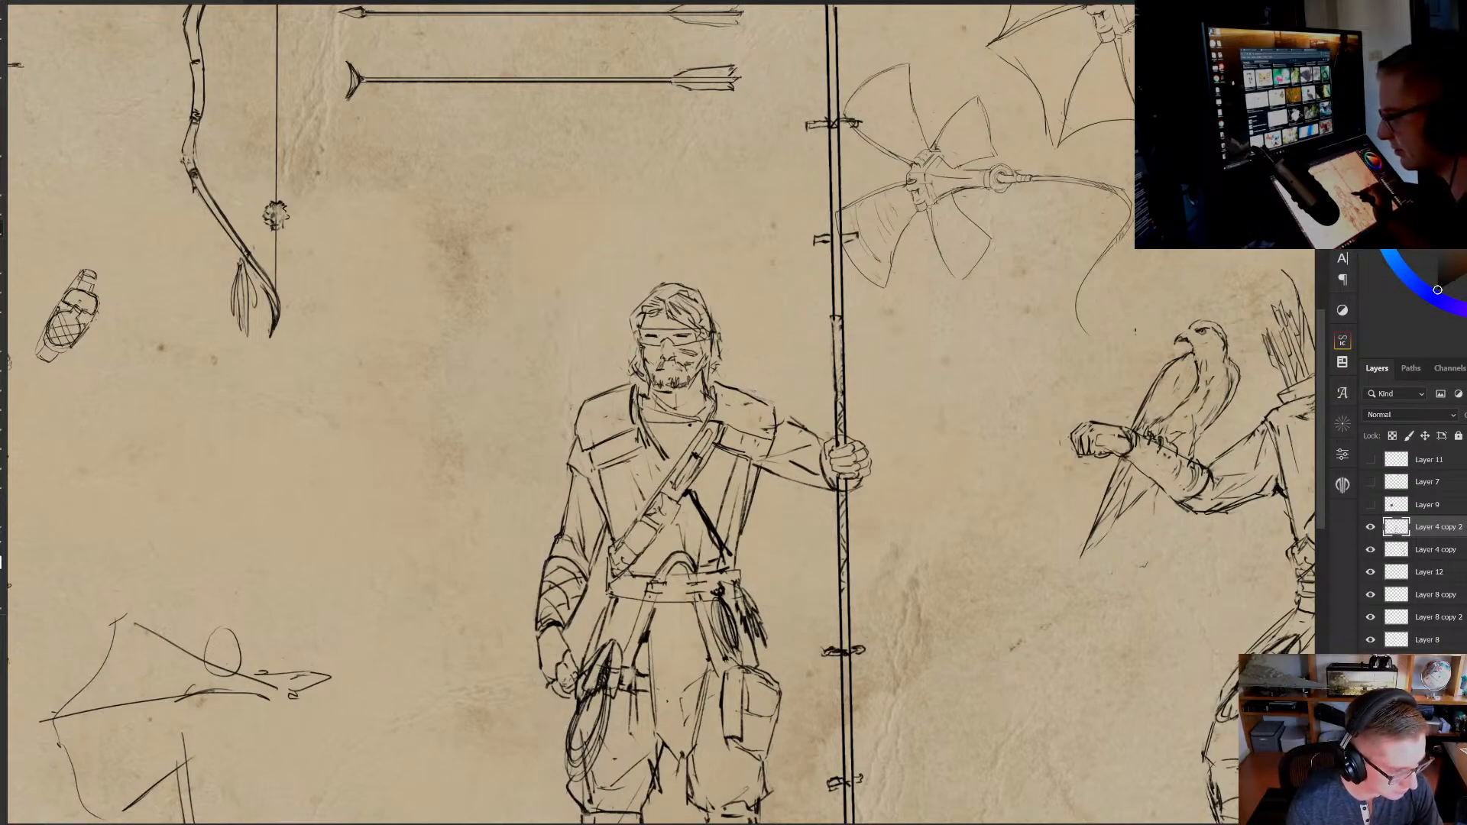
{"action": "left_click_drag", "start_coordinate": [767, 447], "coordinate": [752, 433]}
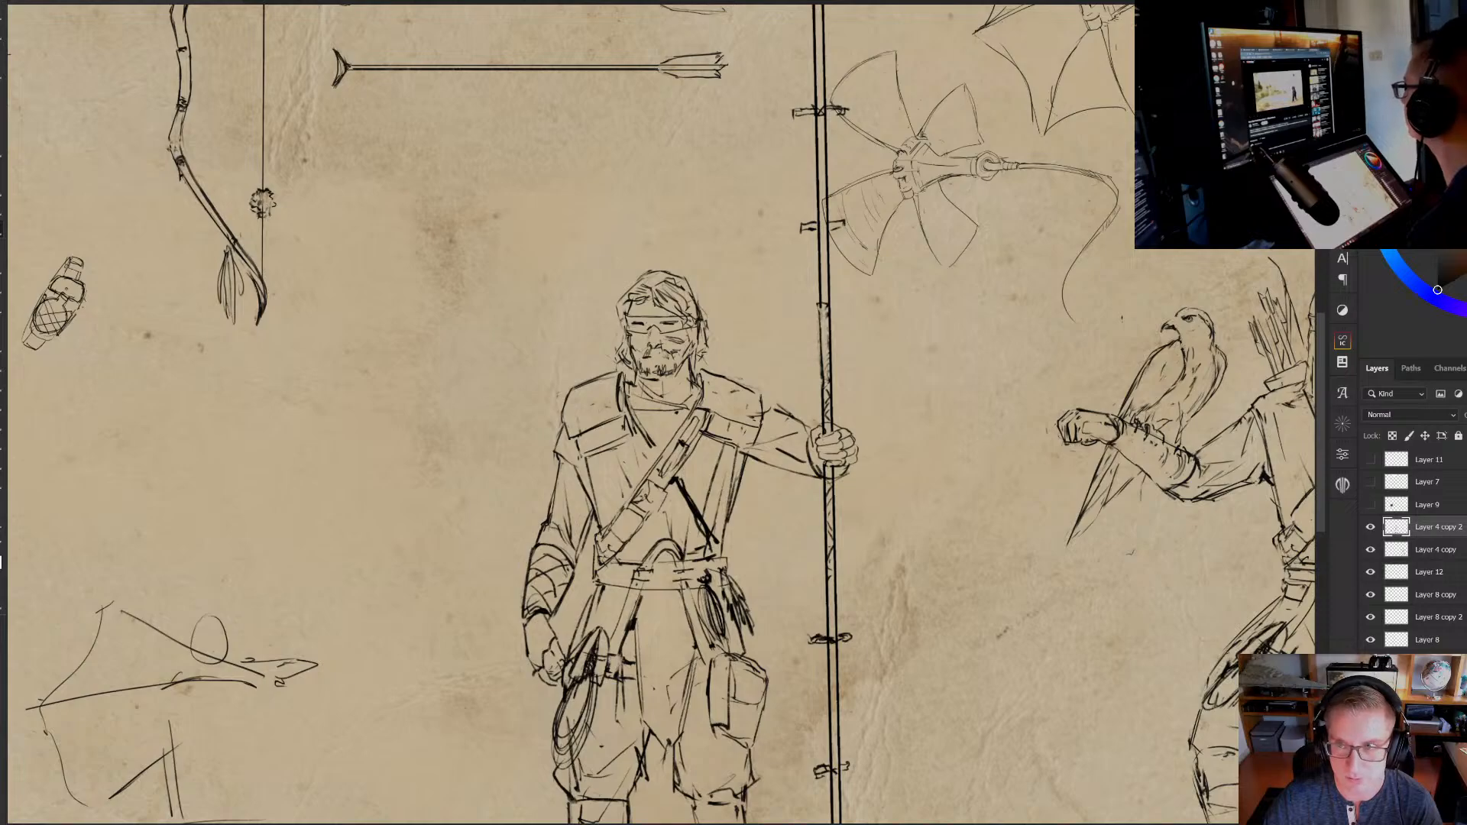
Switch to the browser and study the "Rope Dart Techniques Part 1 - Elbow Shoots" video on YouTube, then return to the sketch sheet
{"action": "mouse_move", "coordinate": [1107, 1]}
{"action": "left_mouse_down"}
{"action": "mouse_move", "coordinate": [1094, 44]}
{"action": "mouse_move", "coordinate": [1112, 14]}
{"action": "left_mouse_up"}
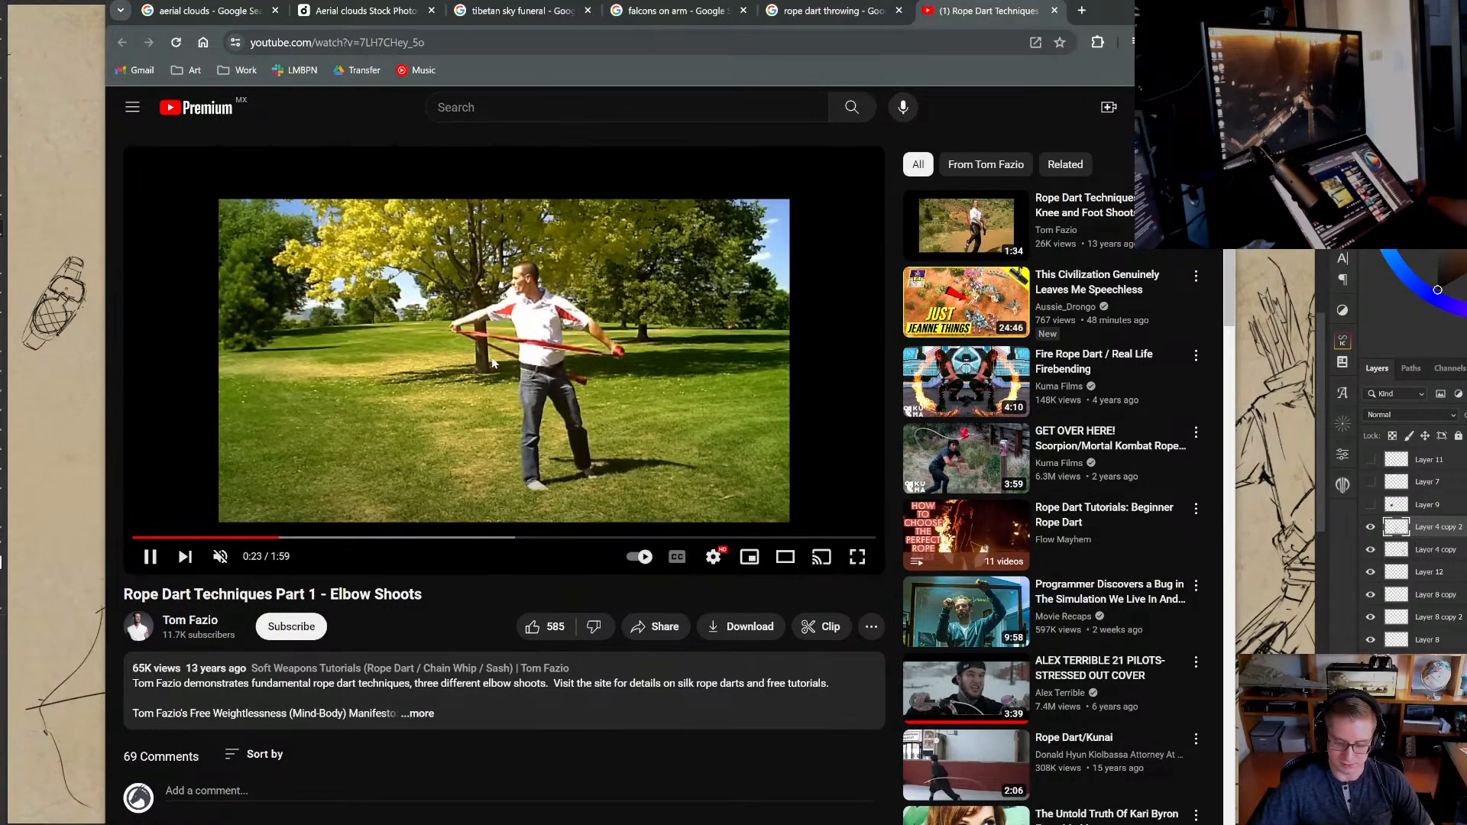
{"action": "left_click", "coordinate": [493, 364]}
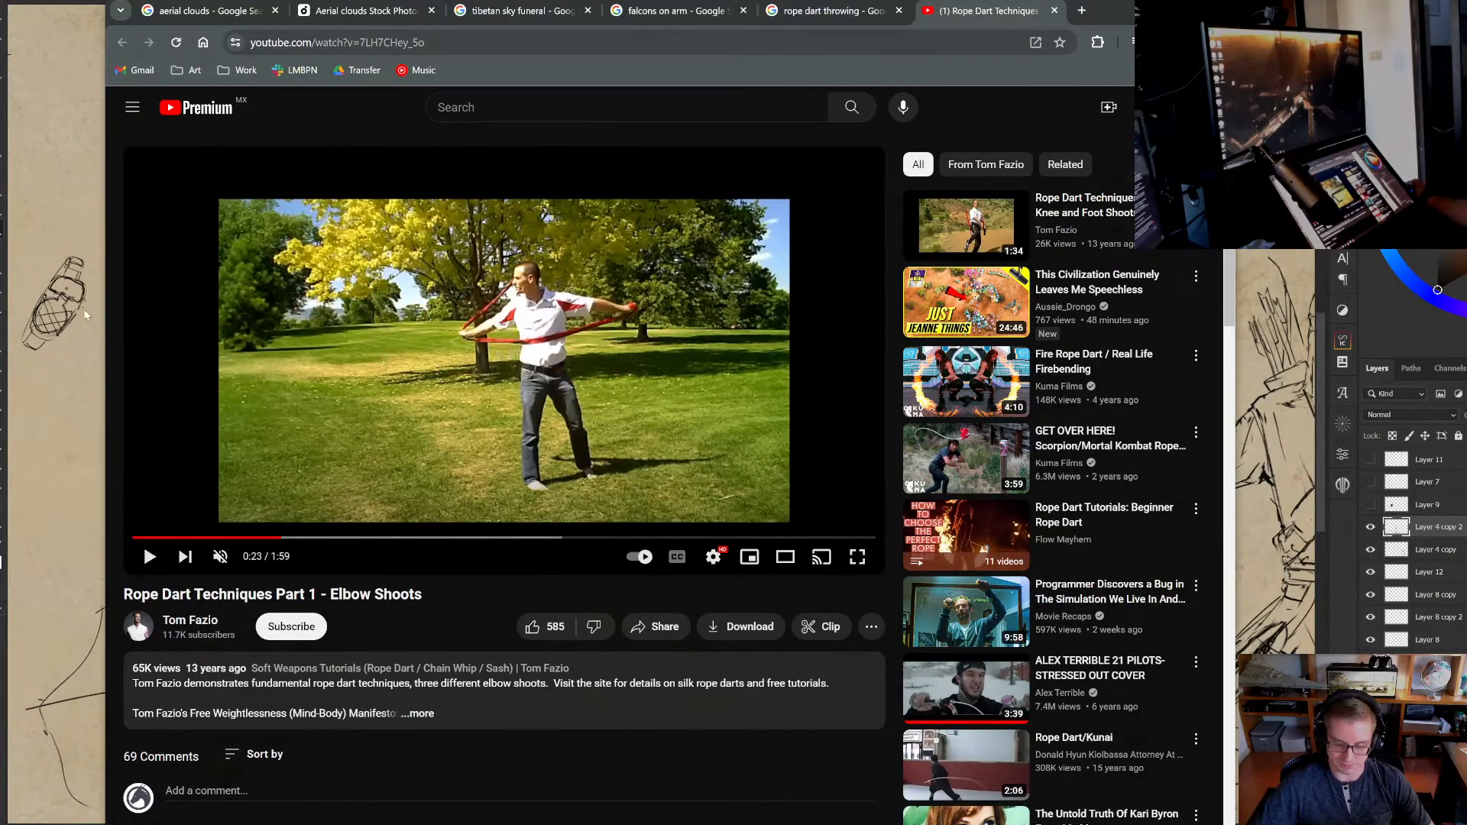
{"action": "left_click", "coordinate": [616, 379]}
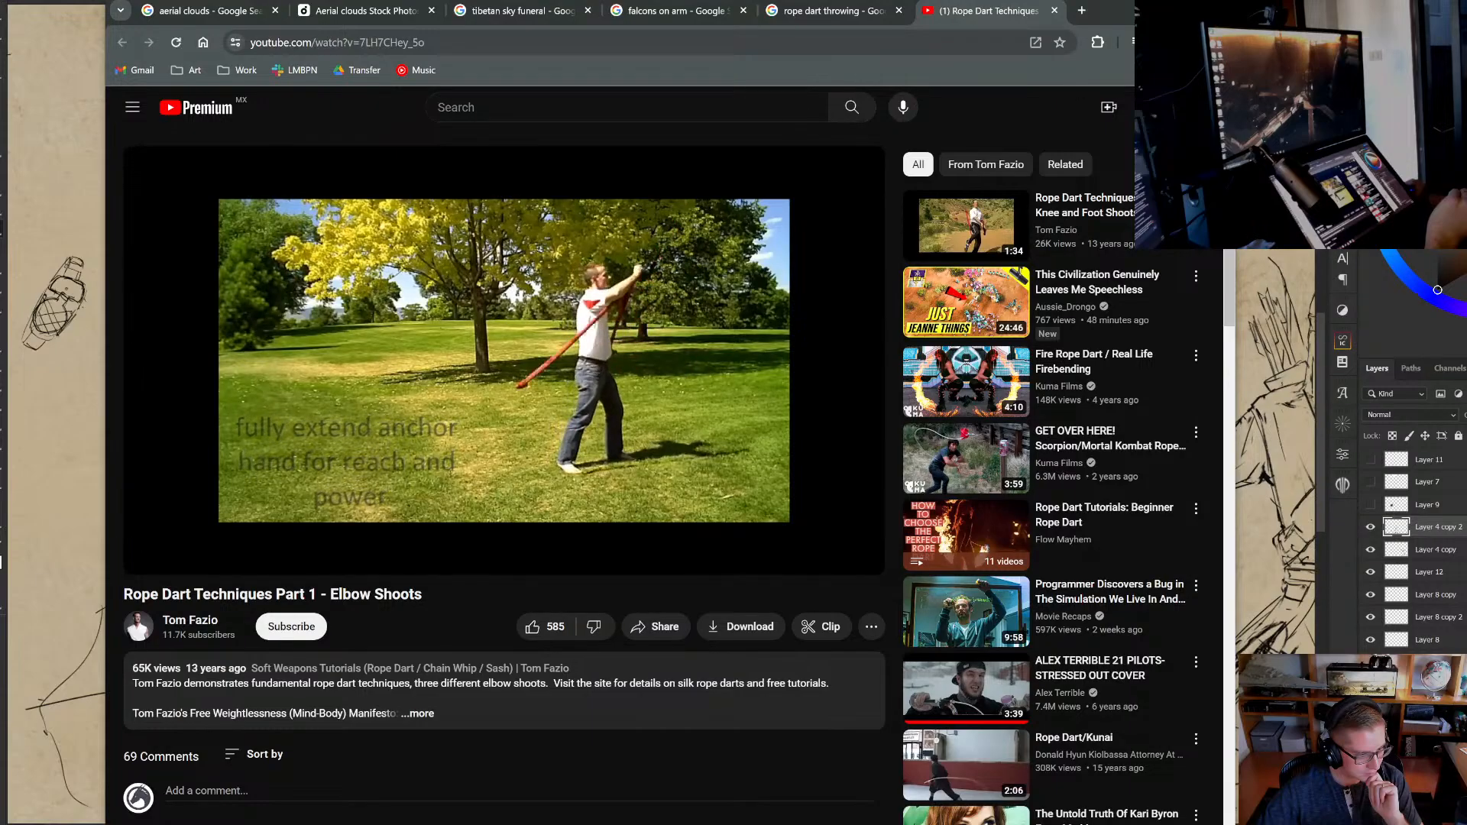
{"action": "left_click", "coordinate": [66, 101]}
Check the whole sheet and hide and reshow the bearded warrior's layer, Layer 4 copy 2
{"action": "scroll", "coordinate": [1037, 301], "scroll_direction": "down", "scroll_amount": 5}
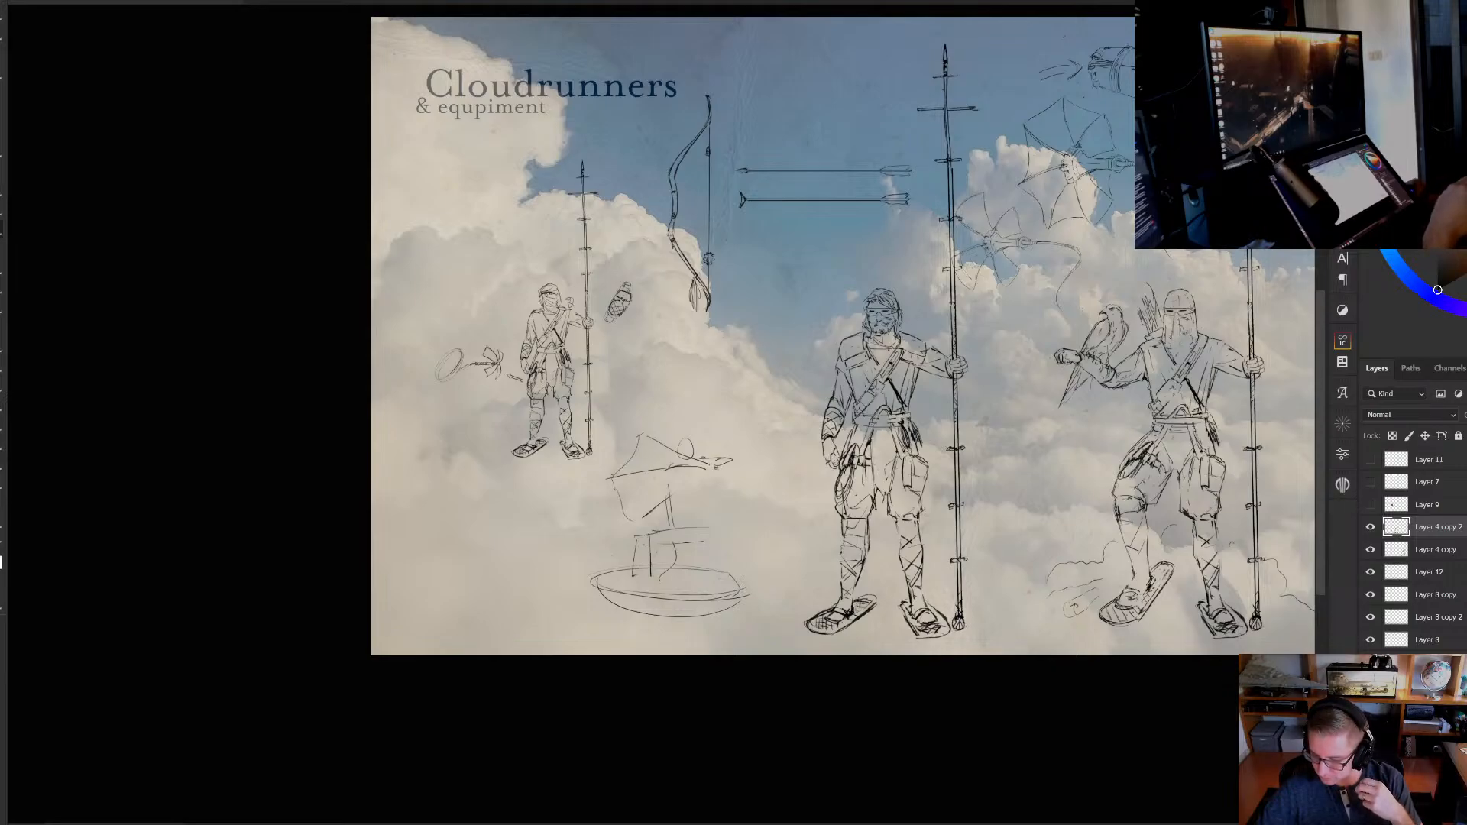
{"action": "key", "text": "ctrl+z"}
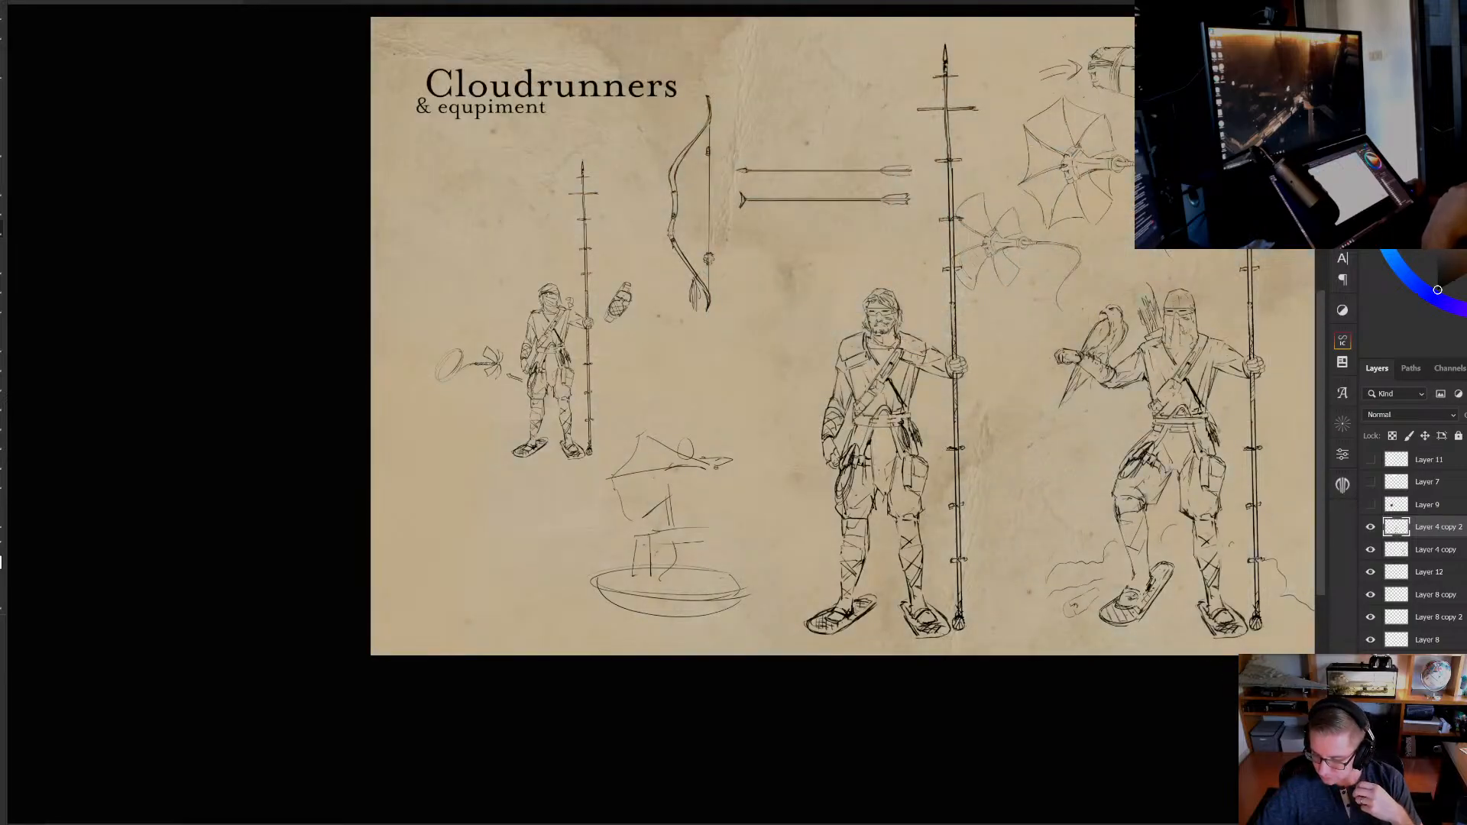
{"action": "left_click", "coordinate": [1369, 526]}
{"action": "left_click", "coordinate": [1370, 526]}
{"action": "key", "text": "ctrl+plus"}
{"action": "left_click_drag", "start_coordinate": [808, 376], "coordinate": [676, 375]}
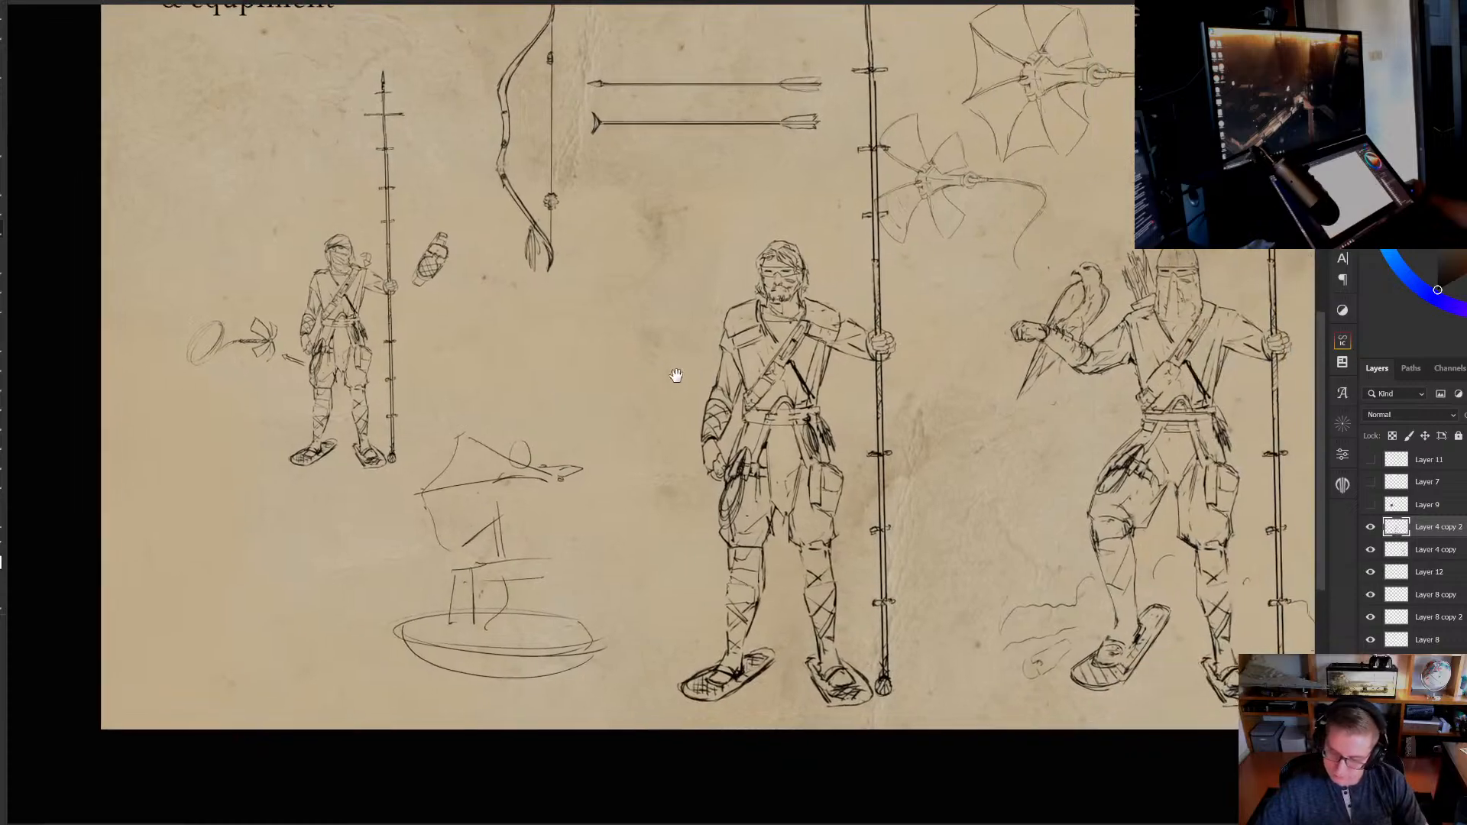
Strengthen the edges of both shoulder pieces on the bearded warrior and add short sleeve lines on the upper arms beneath them
{"action": "left_click_drag", "start_coordinate": [751, 345], "coordinate": [832, 319]}
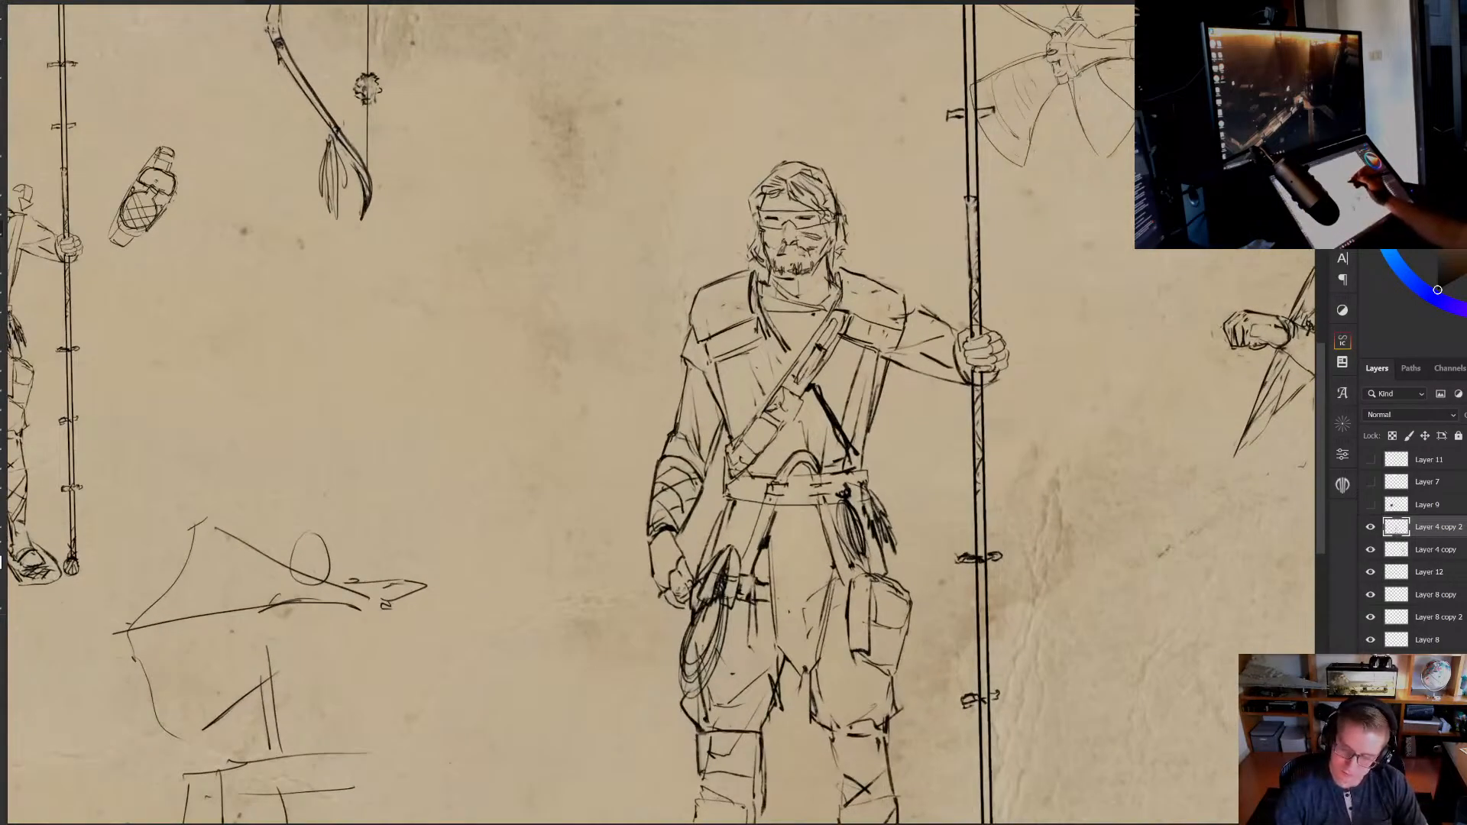
{"action": "left_click_drag", "start_coordinate": [898, 282], "coordinate": [904, 322]}
{"action": "left_click_drag", "start_coordinate": [901, 319], "coordinate": [893, 353]}
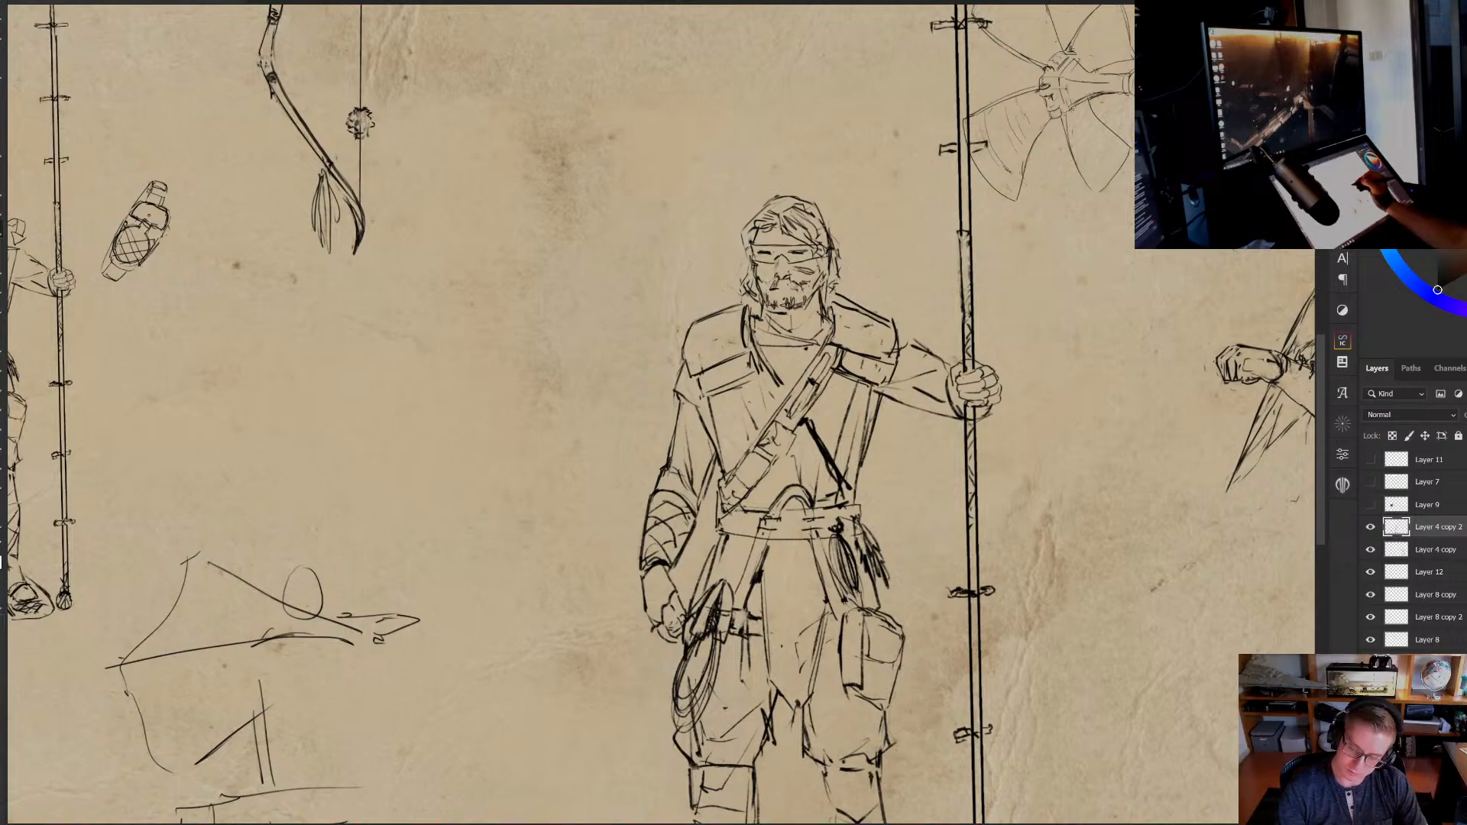
{"action": "left_click_drag", "start_coordinate": [712, 410], "coordinate": [761, 387]}
{"action": "left_click_drag", "start_coordinate": [860, 353], "coordinate": [851, 379]}
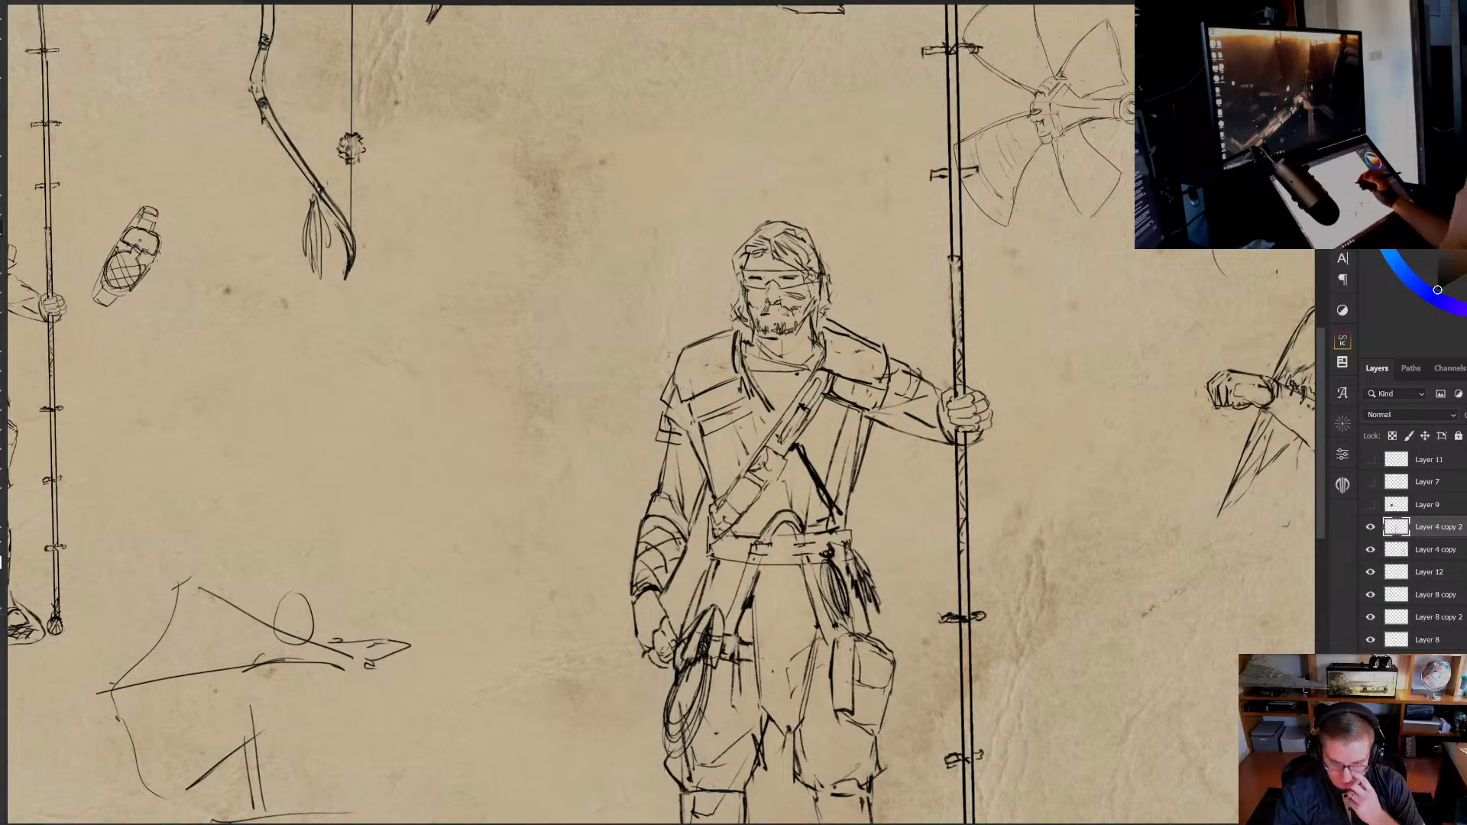
{"action": "mouse_move", "coordinate": [761, 426]}
{"action": "left_mouse_down"}
{"action": "mouse_move", "coordinate": [738, 450]}
{"action": "mouse_move", "coordinate": [784, 429]}
{"action": "left_mouse_up"}
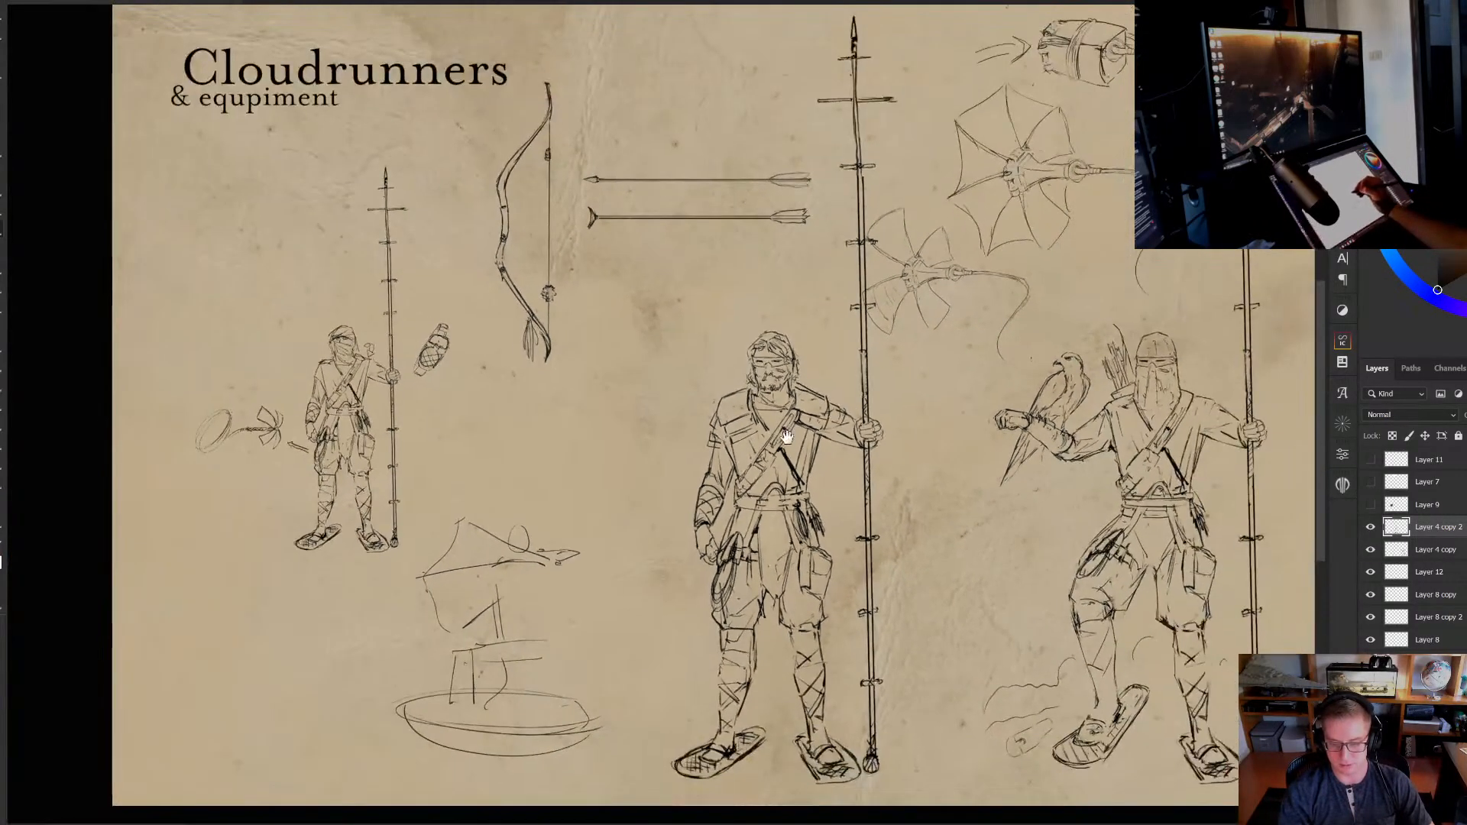
Compare the sheet with and without the bearded warrior by switching his layer's visibility off and on
{"action": "left_click_drag", "start_coordinate": [891, 396], "coordinate": [887, 356]}
{"action": "left_click", "coordinate": [1369, 527]}
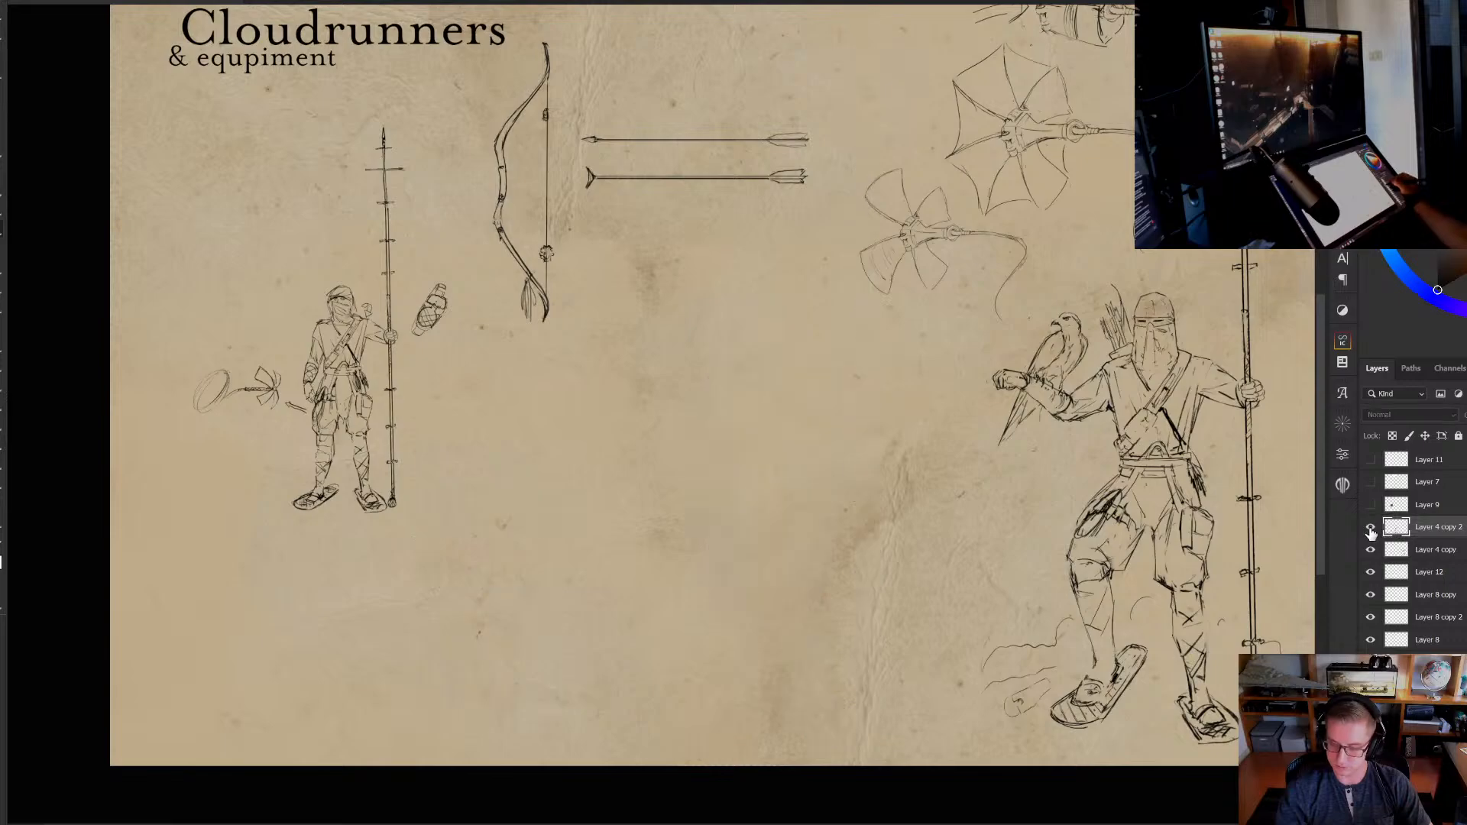
{"action": "left_click", "coordinate": [1370, 527]}
{"action": "left_click_drag", "start_coordinate": [854, 427], "coordinate": [797, 447]}
{"action": "left_click", "coordinate": [849, 428]}
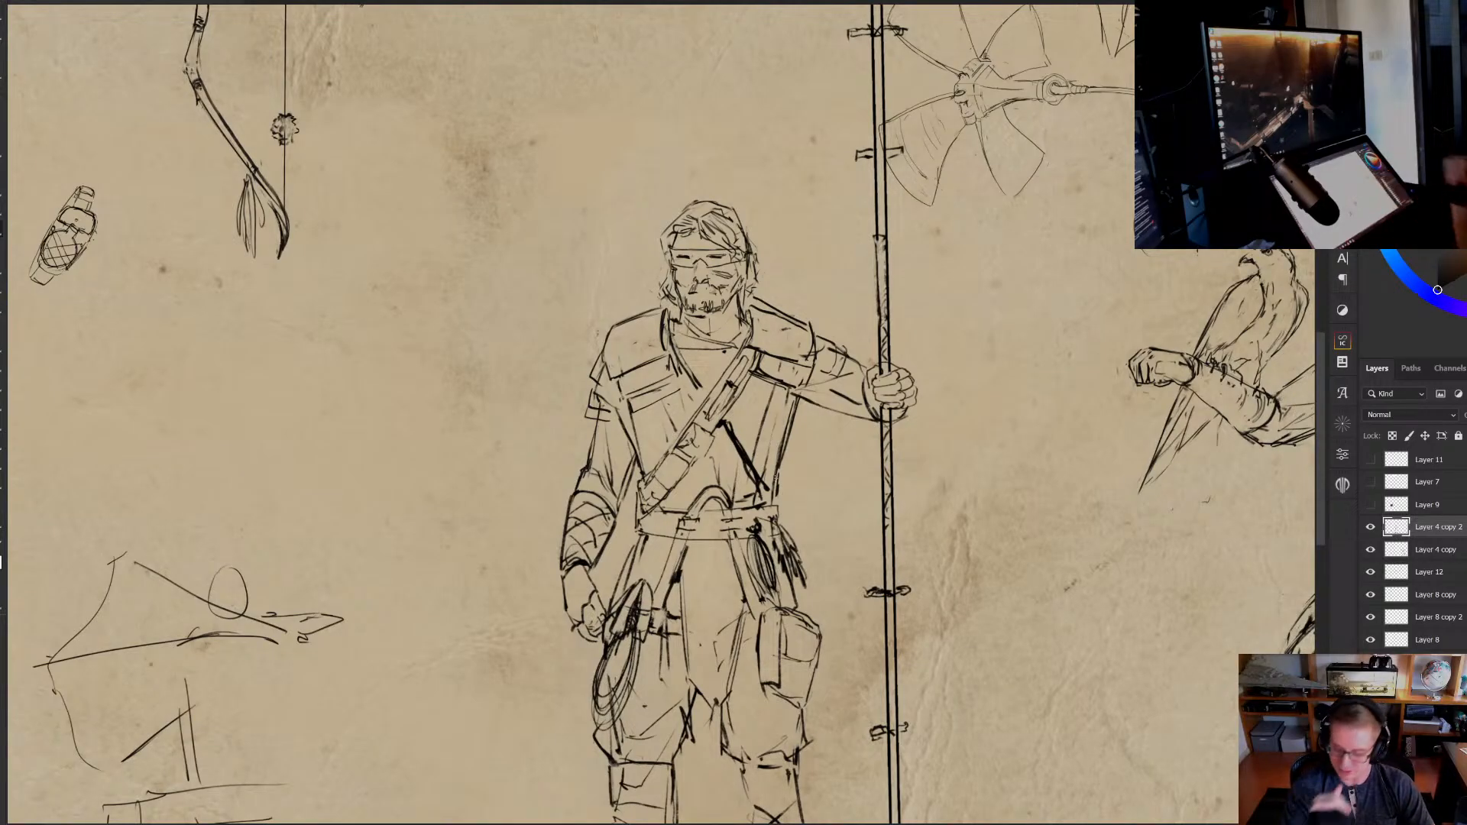
Examine the bearded warrior's full figure from head to sandals and its balance with the rest of the sheet
{"action": "scroll", "coordinate": [860, 482], "scroll_direction": "down", "scroll_amount": 3}
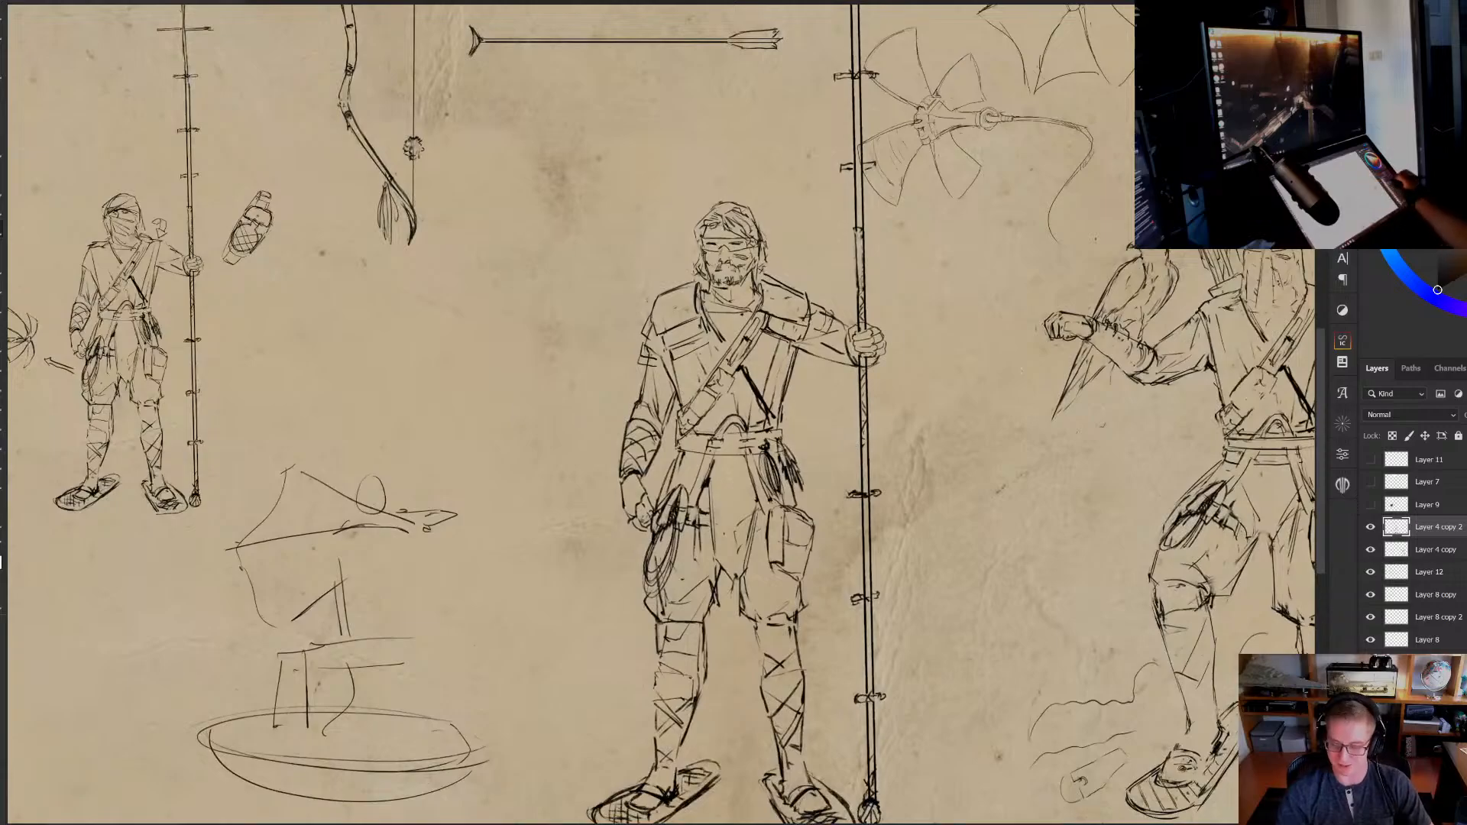
{"action": "left_click_drag", "start_coordinate": [862, 451], "coordinate": [871, 401]}
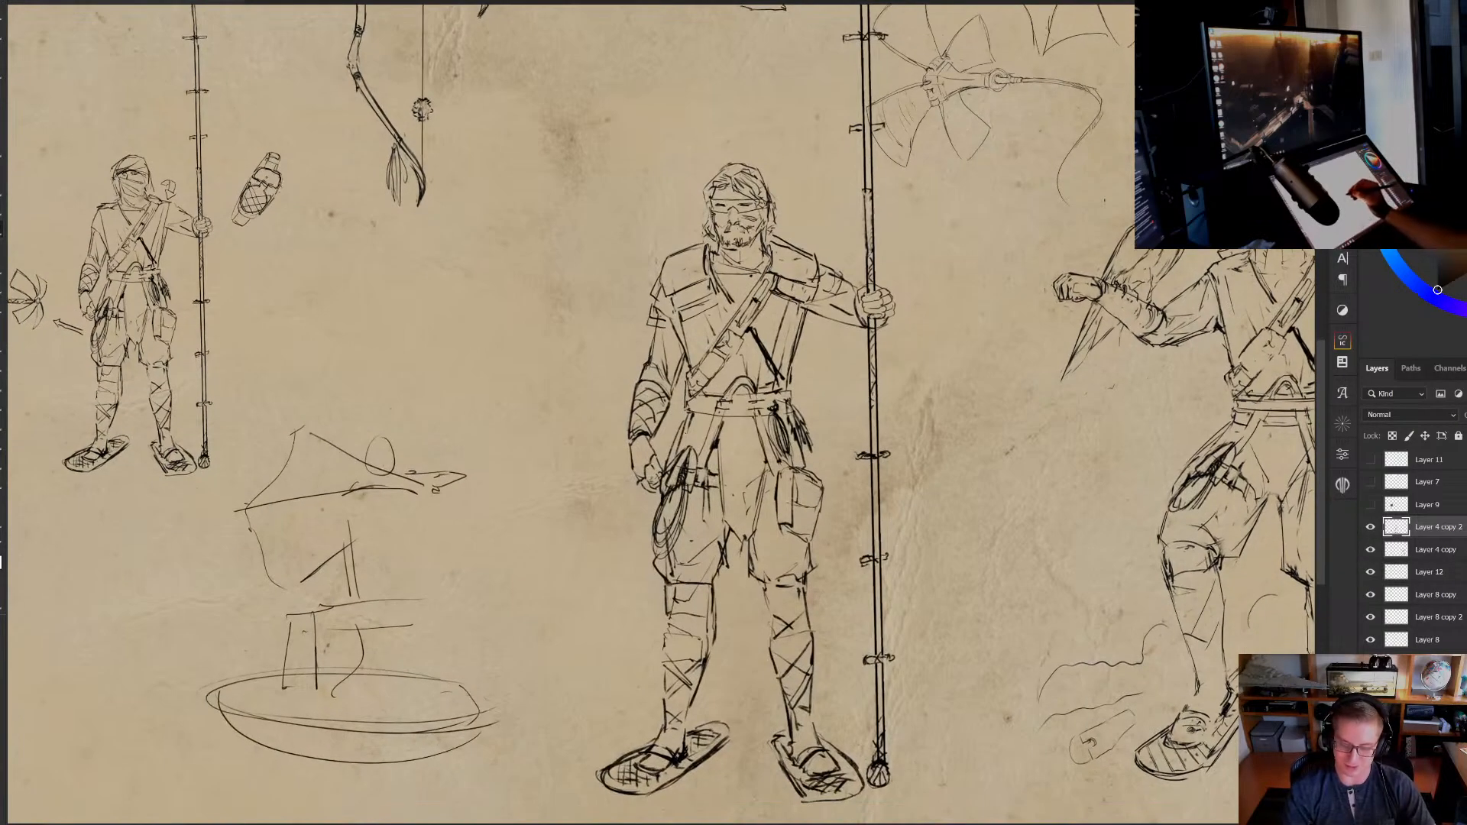
{"action": "left_click_drag", "start_coordinate": [821, 452], "coordinate": [828, 420]}
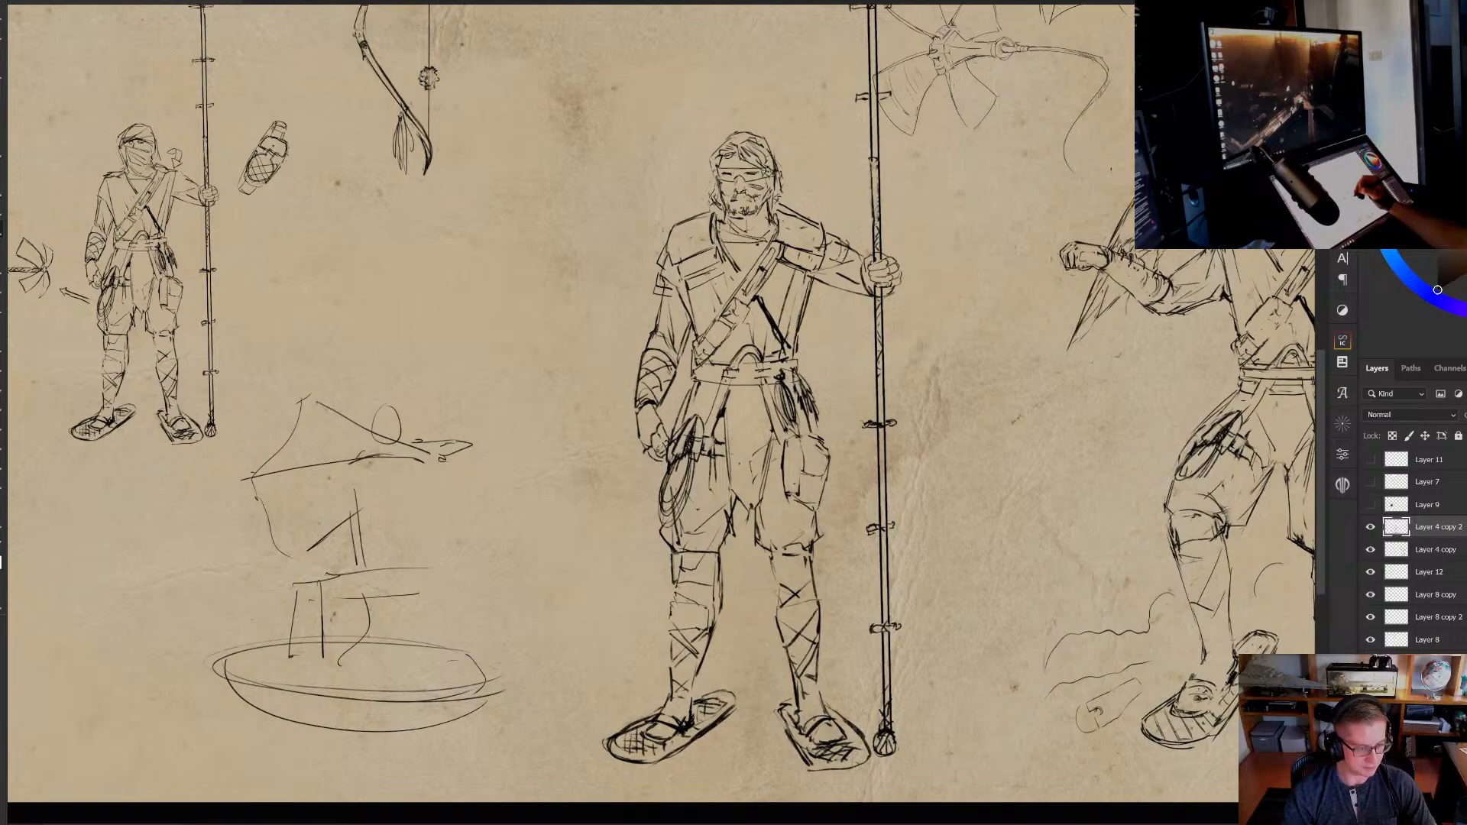
{"action": "left_click_drag", "start_coordinate": [796, 479], "coordinate": [805, 487]}
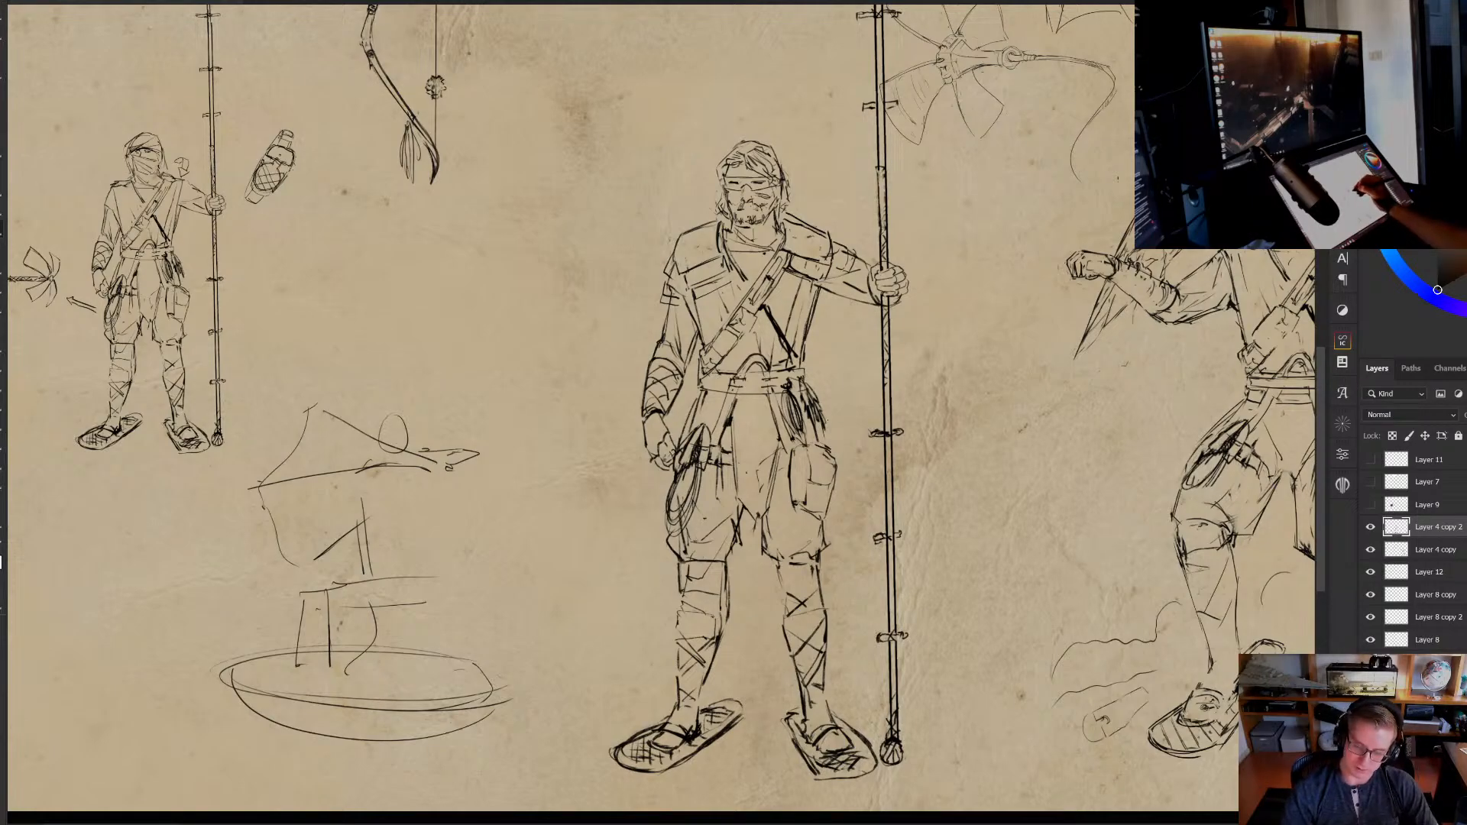
{"action": "scroll", "coordinate": [848, 423], "scroll_direction": "down", "scroll_amount": 3}
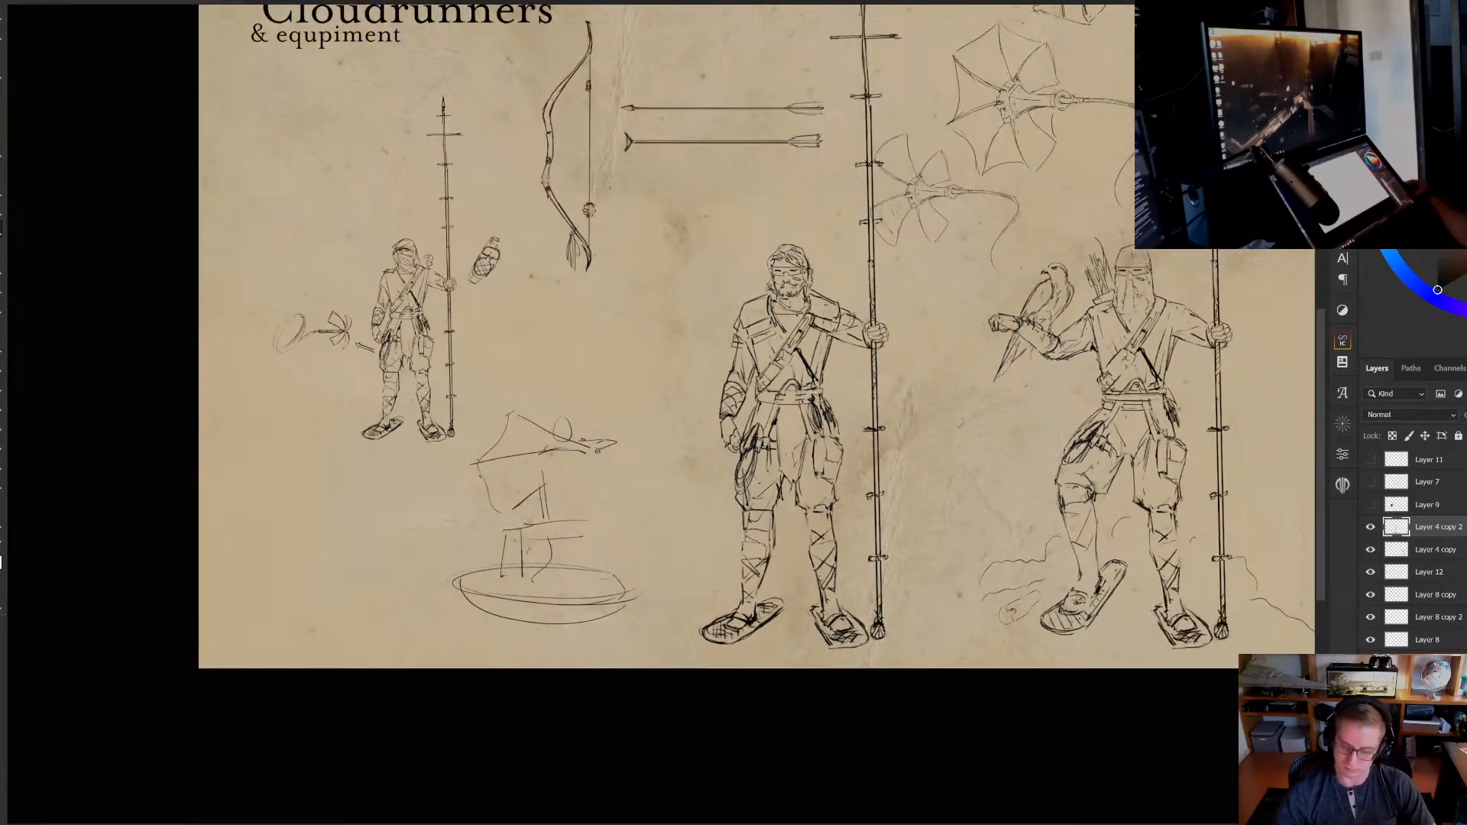
{"action": "left_click_drag", "start_coordinate": [848, 288], "coordinate": [820, 330]}
{"action": "left_click_drag", "start_coordinate": [812, 382], "coordinate": [790, 415]}
{"action": "scroll", "coordinate": [824, 428], "scroll_direction": "up", "scroll_amount": 1}
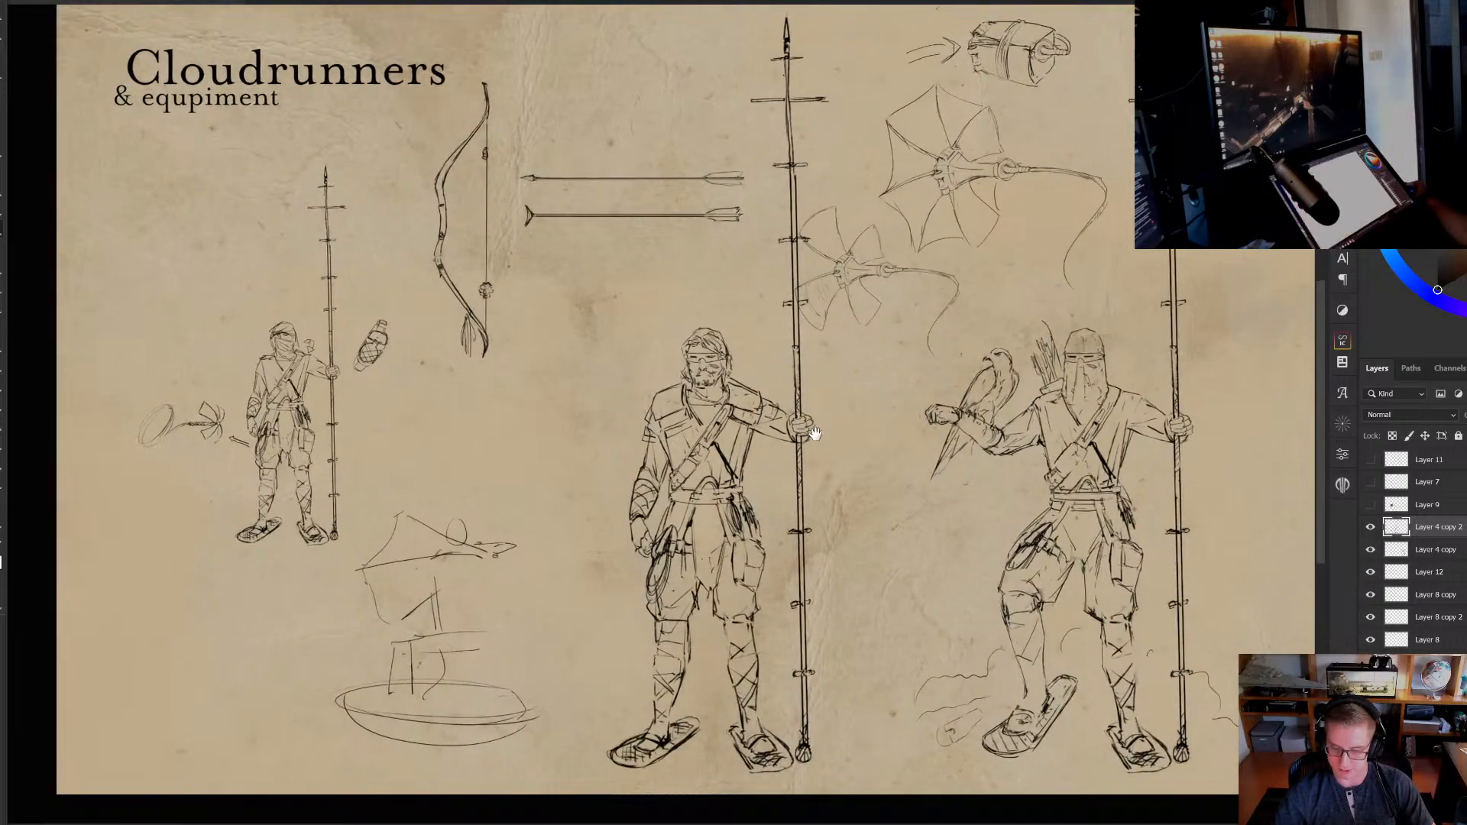
{"action": "mouse_move", "coordinate": [926, 405]}
{"action": "left_mouse_down"}
{"action": "mouse_move", "coordinate": [912, 379]}
{"action": "mouse_move", "coordinate": [911, 427]}
{"action": "left_mouse_up"}
{"action": "scroll", "coordinate": [924, 387], "scroll_direction": "down", "scroll_amount": 1}
{"action": "scroll", "coordinate": [923, 423], "scroll_direction": "up", "scroll_amount": 2}
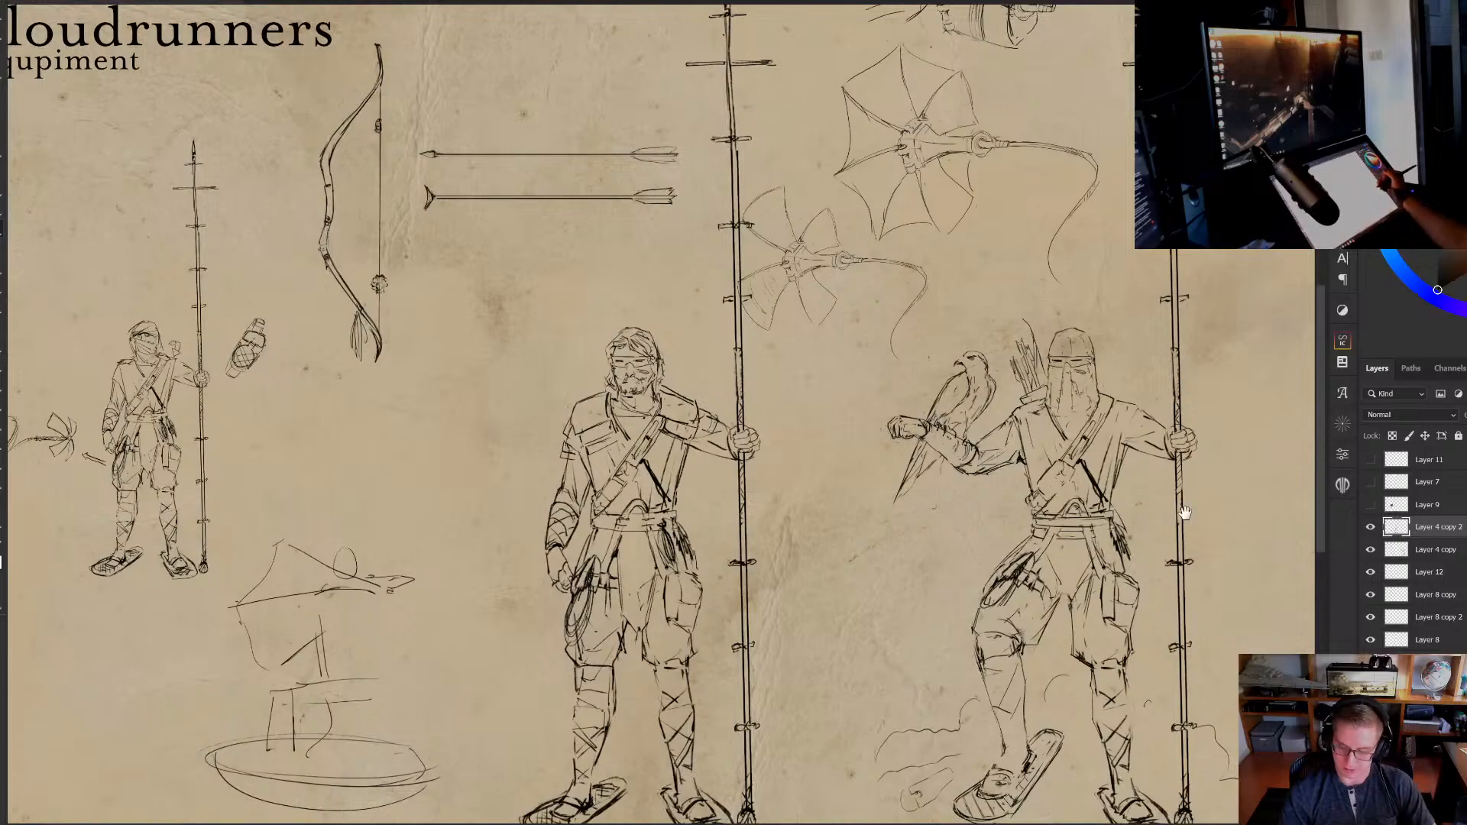
Compare the bearded warrior with the masked falcon bearer, hiding and reshowing the bearded warrior's layer
{"action": "left_click_drag", "start_coordinate": [1184, 512], "coordinate": [1193, 496]}
{"action": "left_click", "coordinate": [1371, 528]}
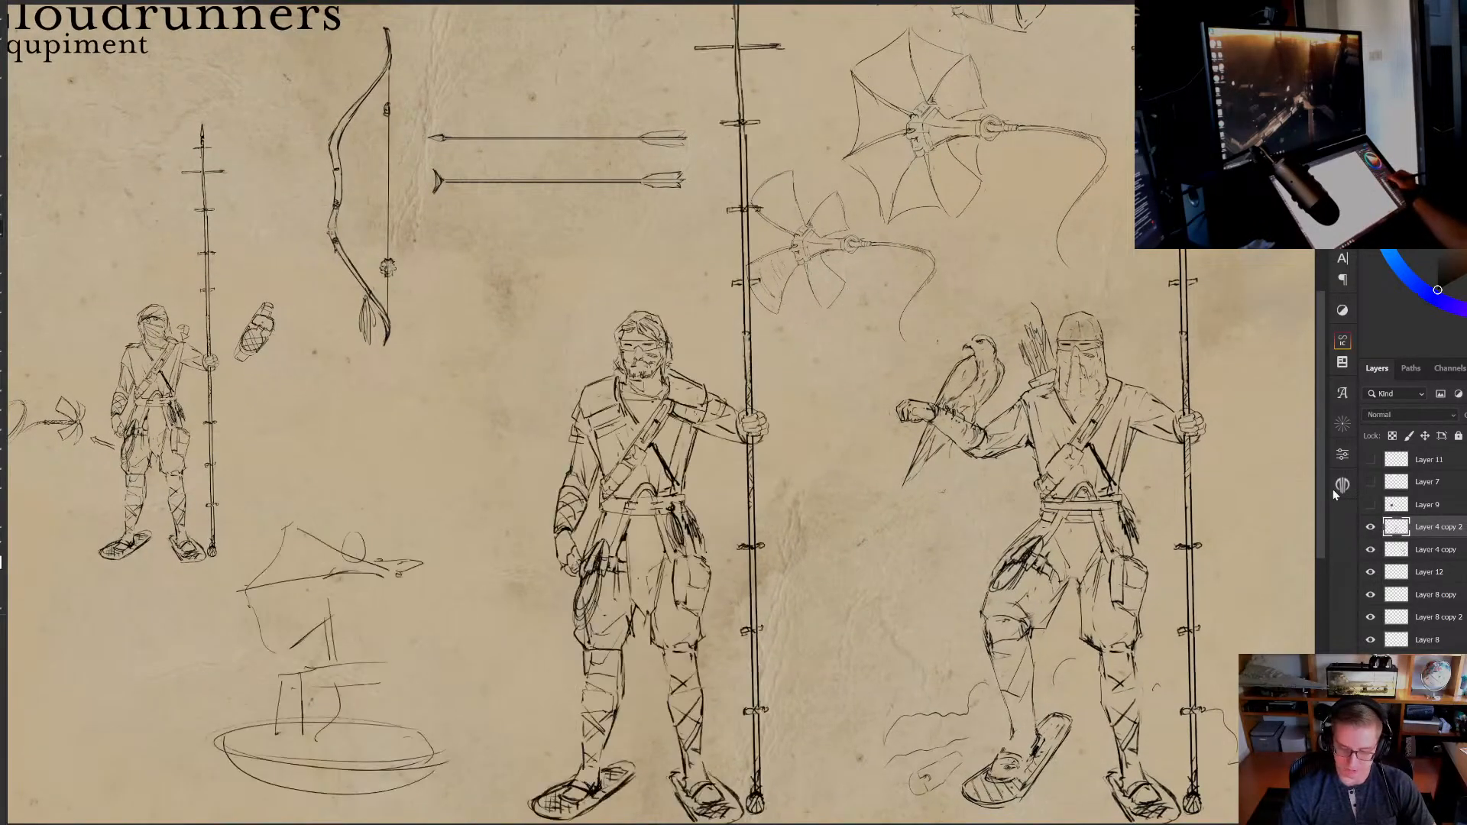
{"action": "left_click_drag", "start_coordinate": [478, 511], "coordinate": [492, 505]}
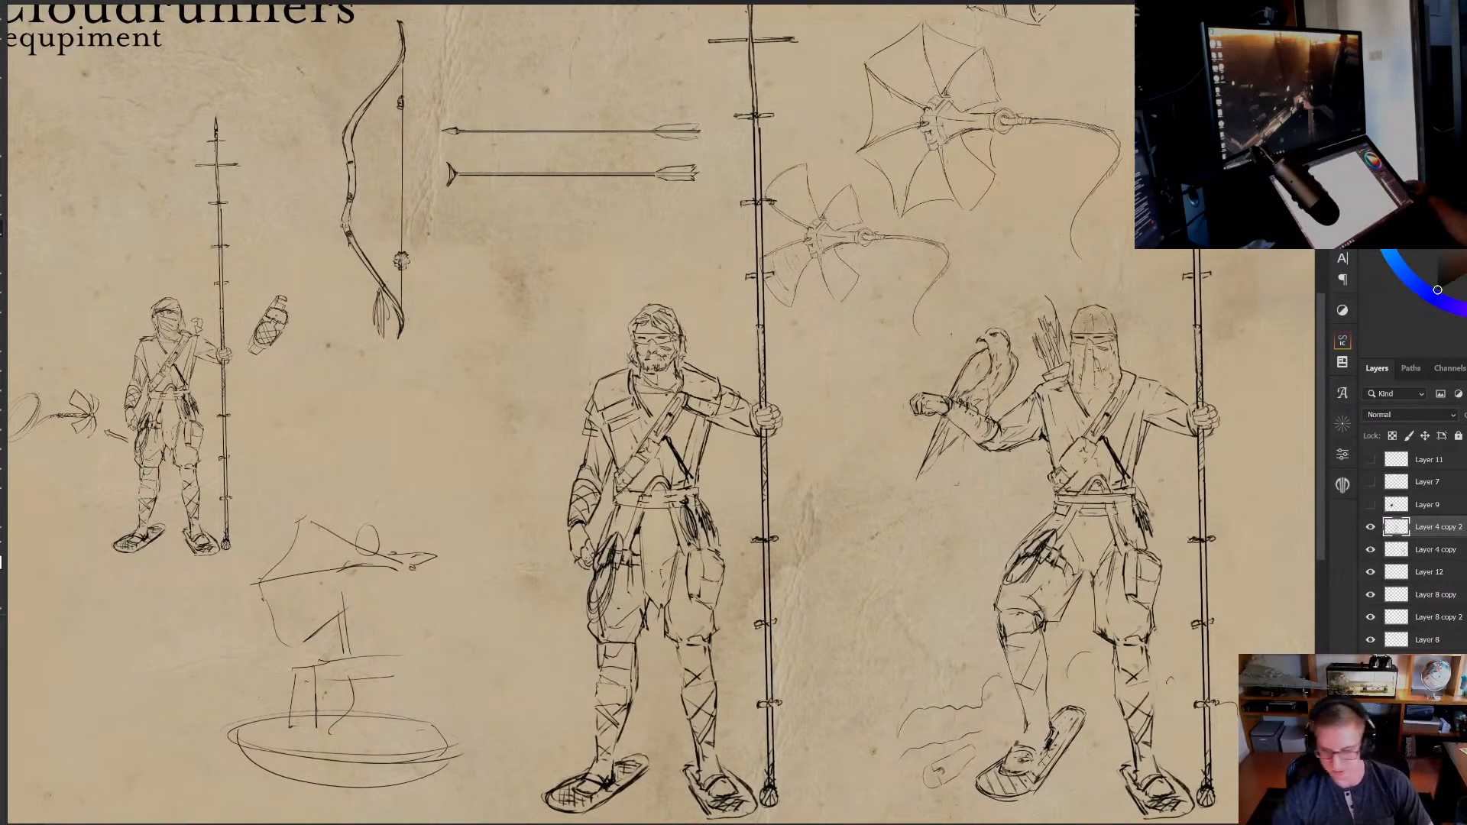
{"action": "left_click_drag", "start_coordinate": [738, 429], "coordinate": [766, 410]}
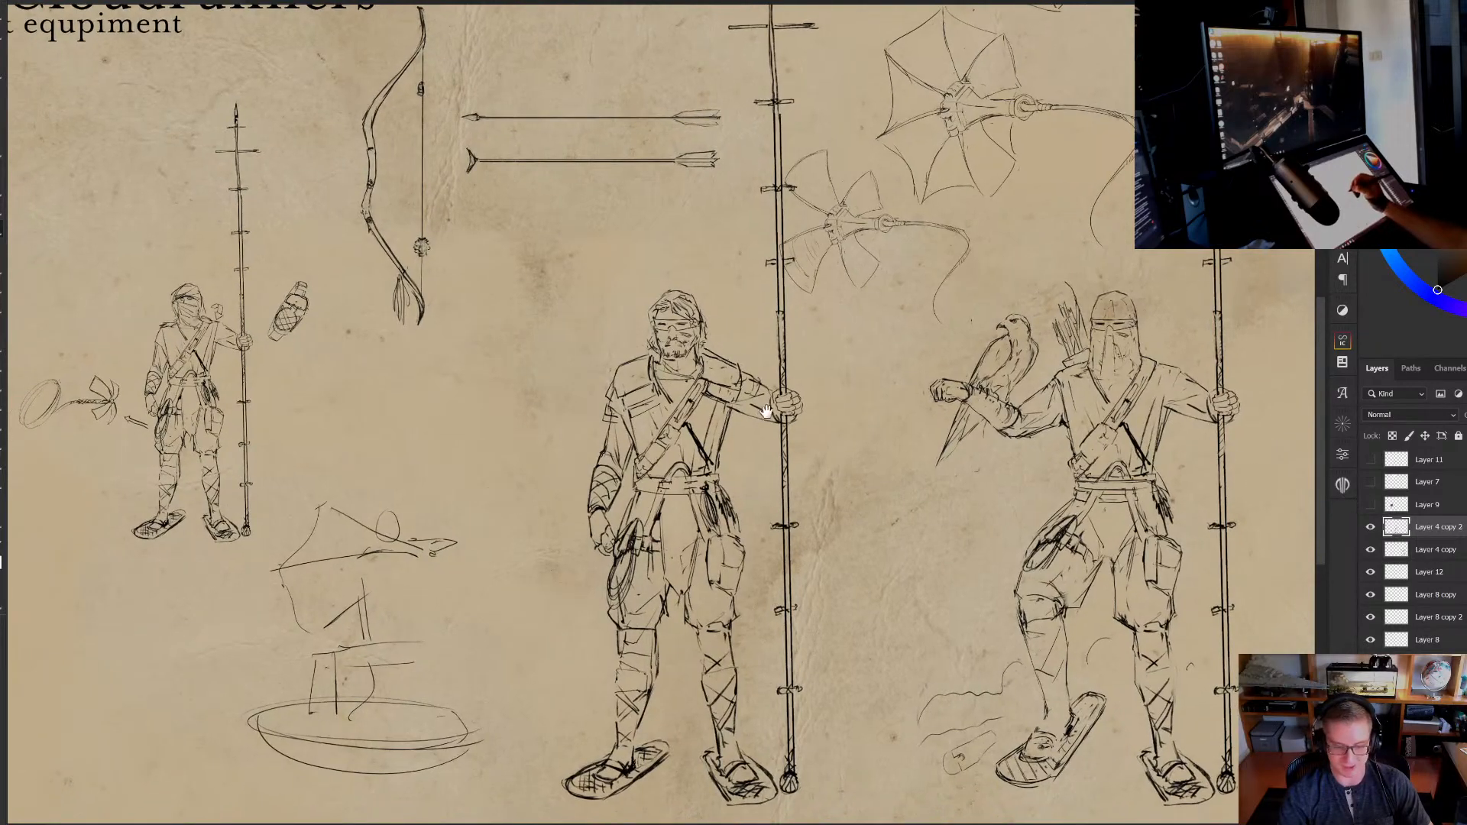
{"action": "left_click", "coordinate": [1371, 527]}
{"action": "left_click", "coordinate": [1371, 528]}
{"action": "left_click_drag", "start_coordinate": [738, 429], "coordinate": [752, 420]}
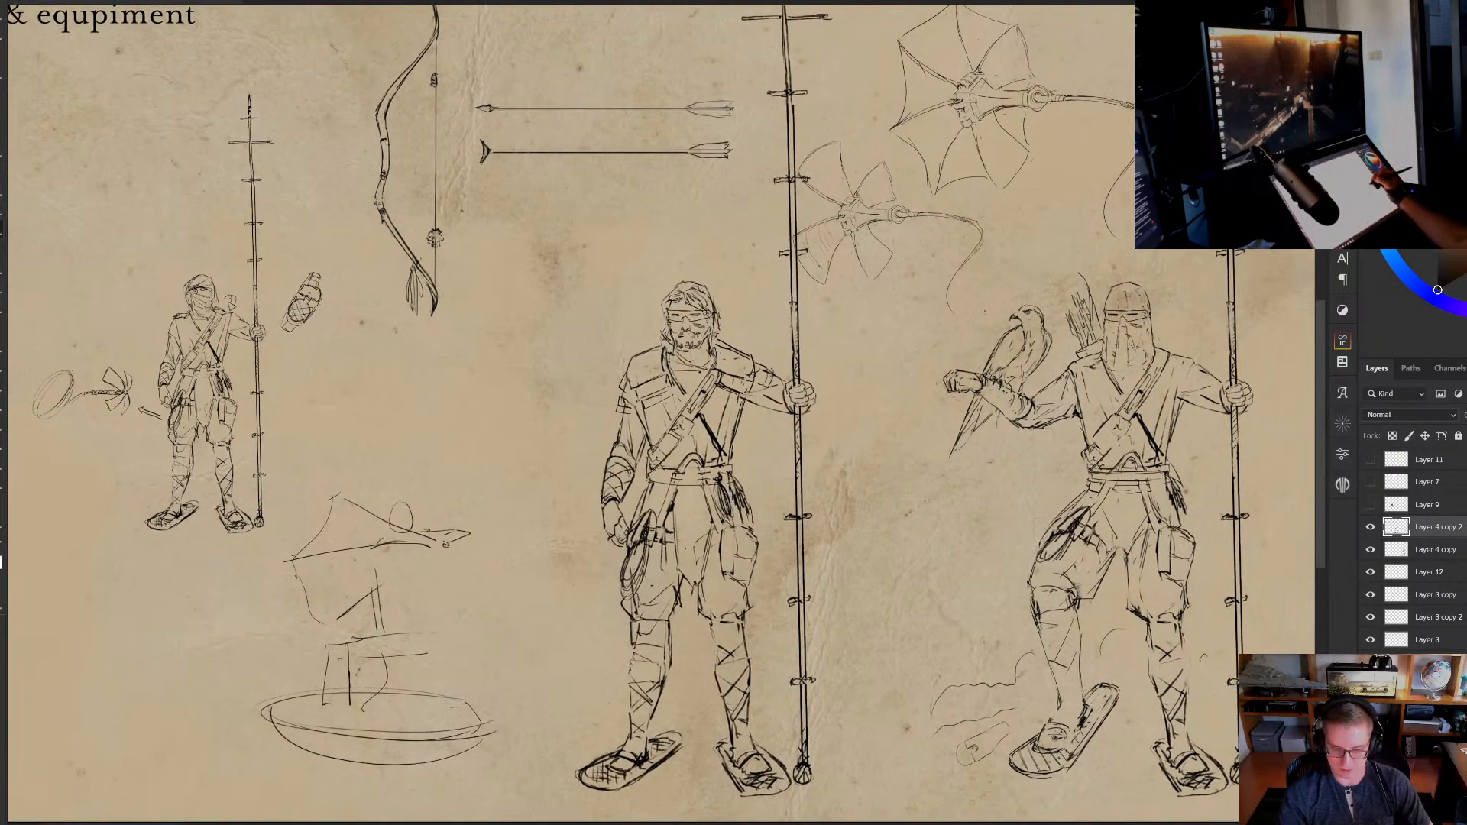
{"action": "left_click_drag", "start_coordinate": [1114, 428], "coordinate": [1118, 443]}
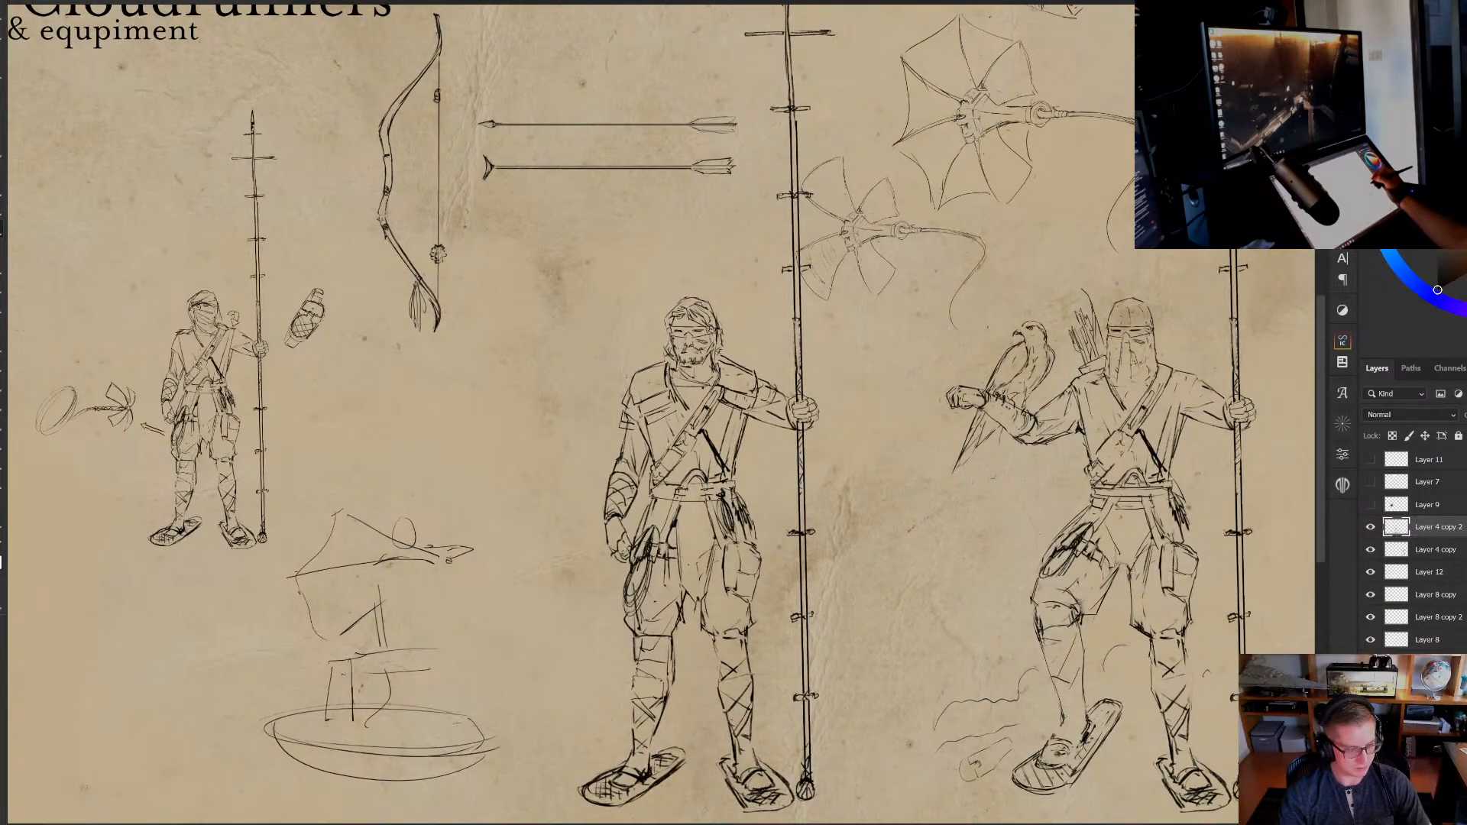
{"action": "left_click_drag", "start_coordinate": [1122, 444], "coordinate": [1051, 387]}
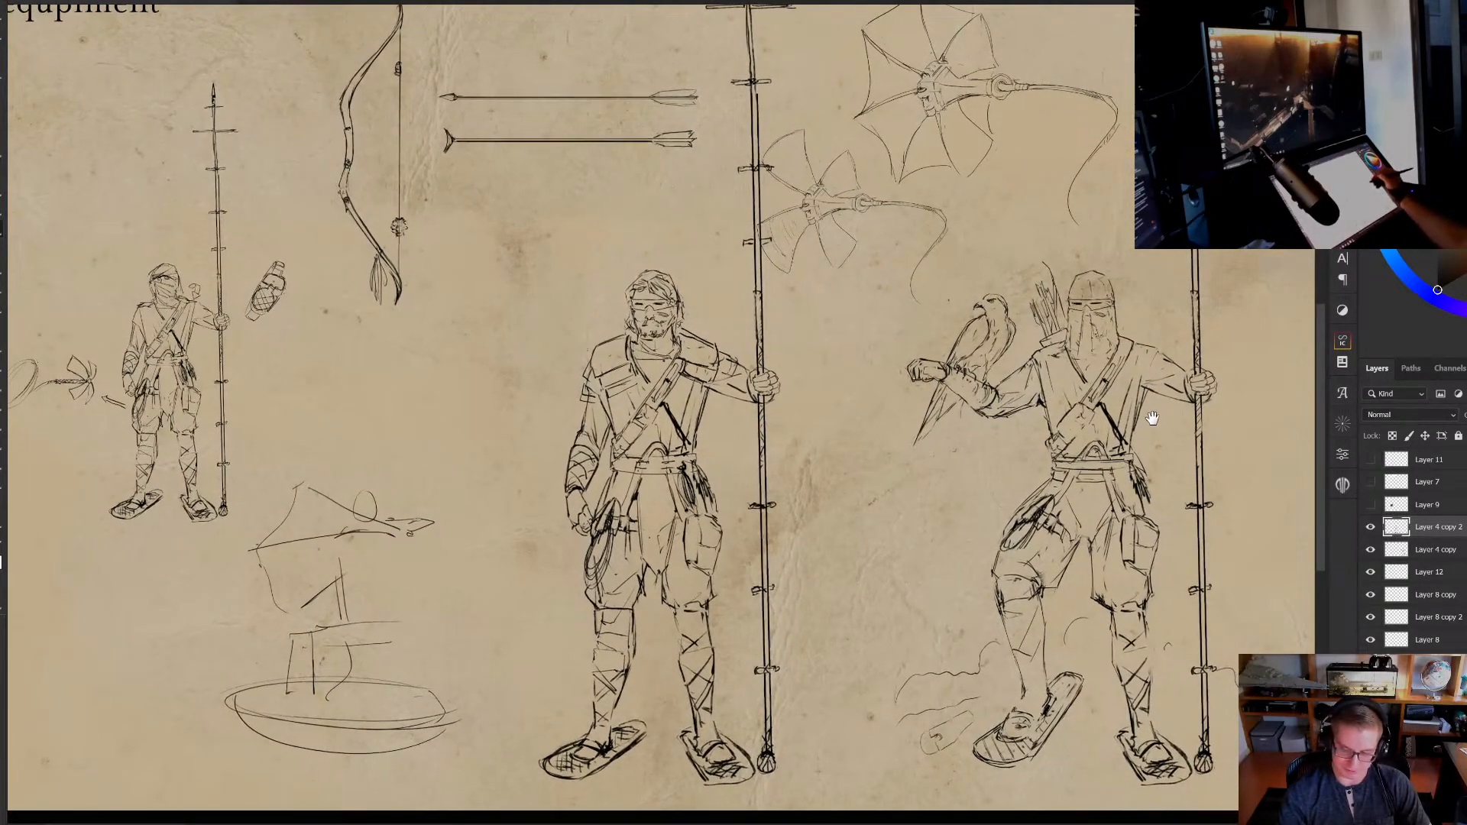
{"action": "left_click_drag", "start_coordinate": [1149, 416], "coordinate": [1113, 416]}
{"action": "left_click_drag", "start_coordinate": [962, 328], "coordinate": [1031, 383]}
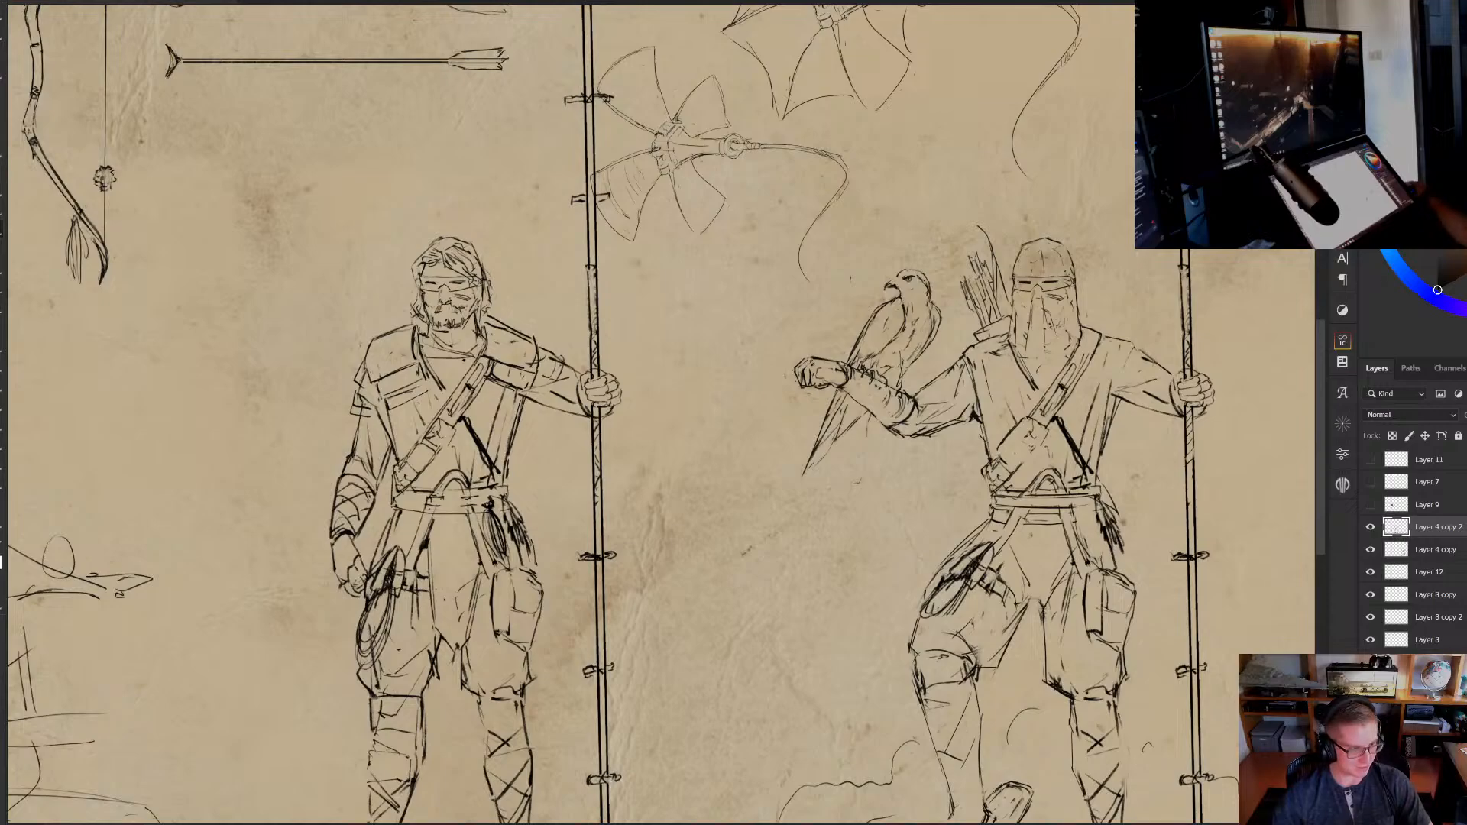